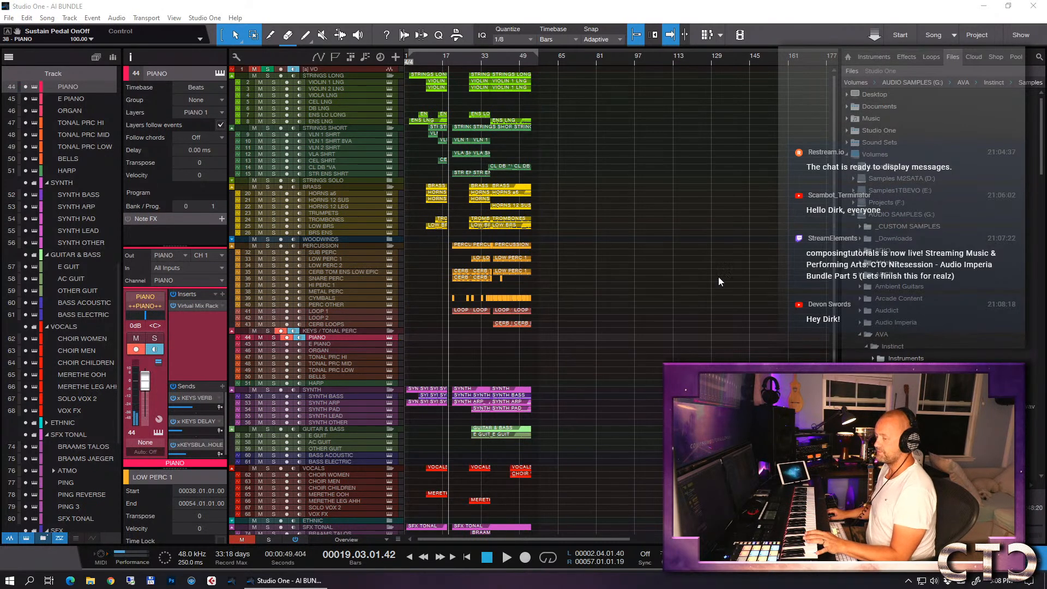
# - Select the VIOLIN 1 LNG track and return the playhead to the start of the loop range
pyautogui.click(254, 70)
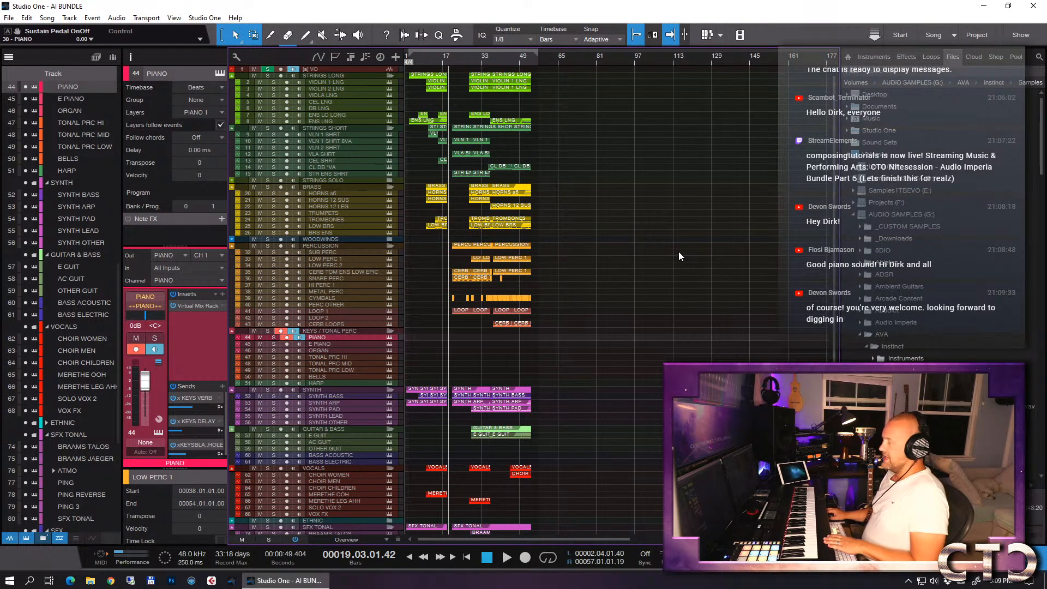
pyautogui.click(351, 82)
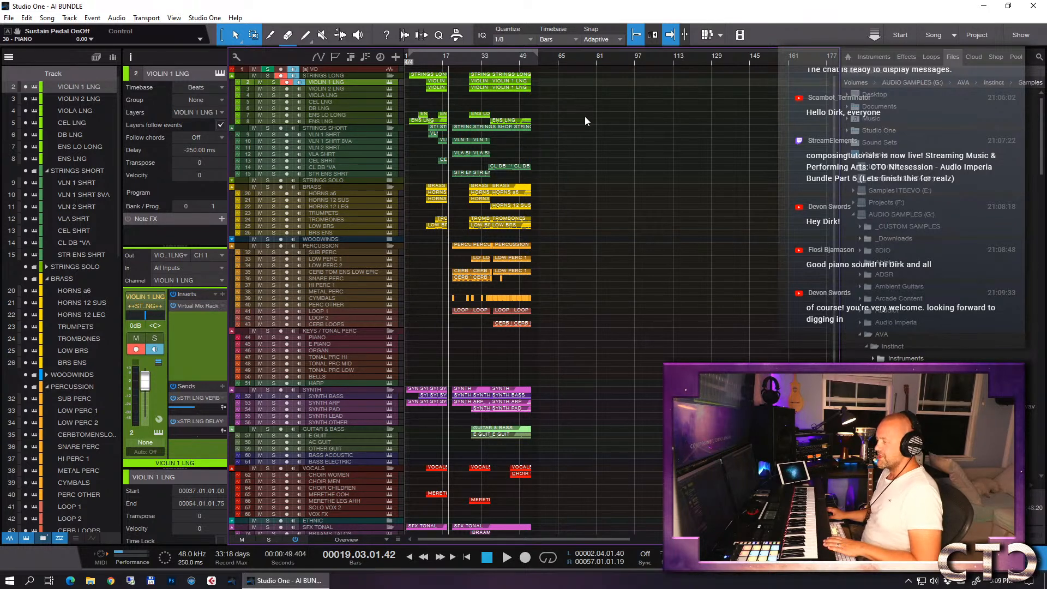
pyautogui.press('KP_1')
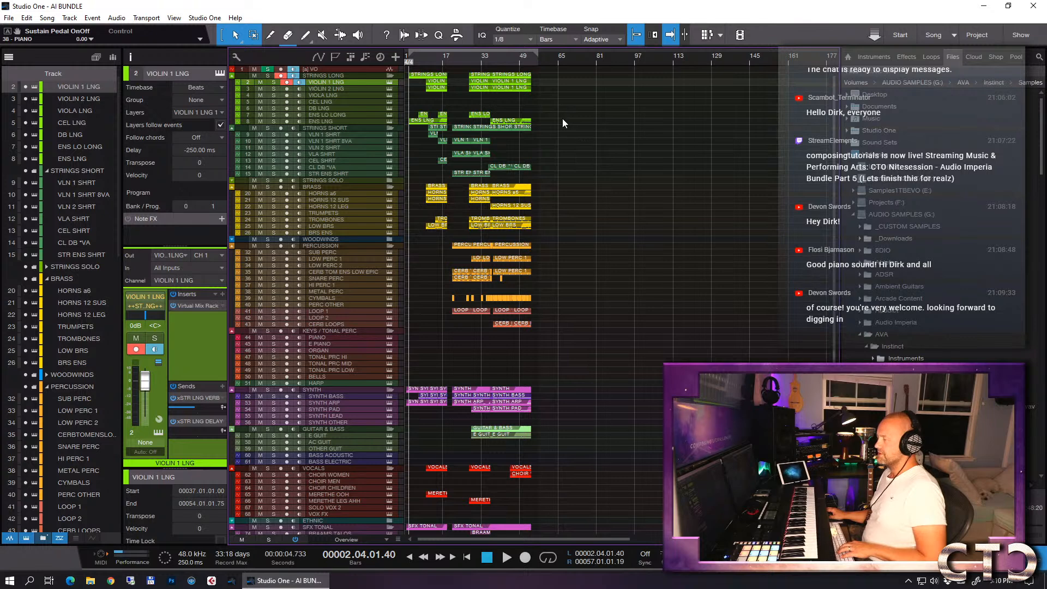
pyautogui.press('e')
pyautogui.press('e')
pyautogui.press('w')
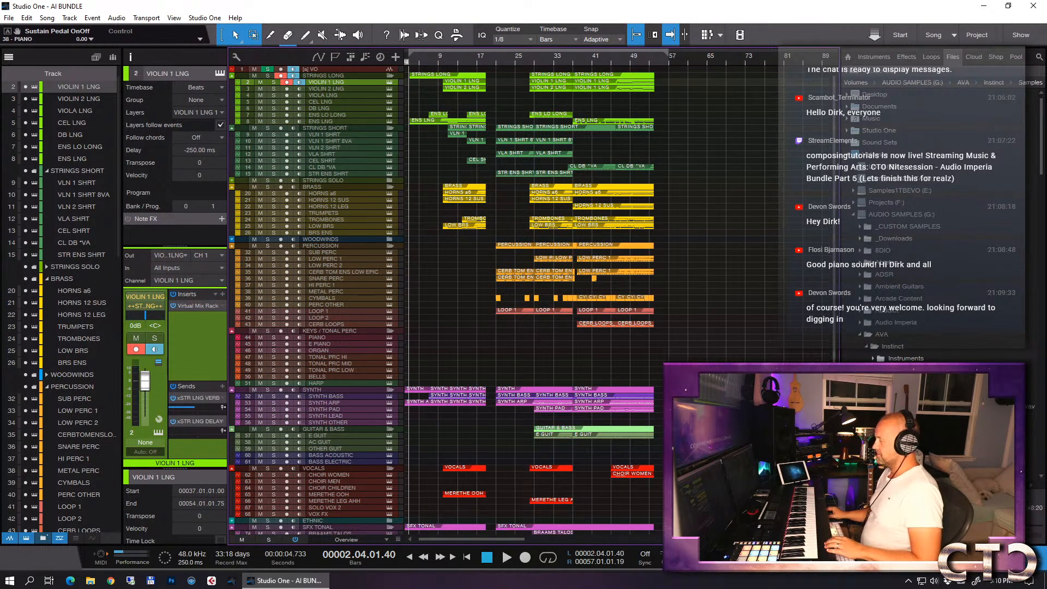
pyautogui.press('F5')
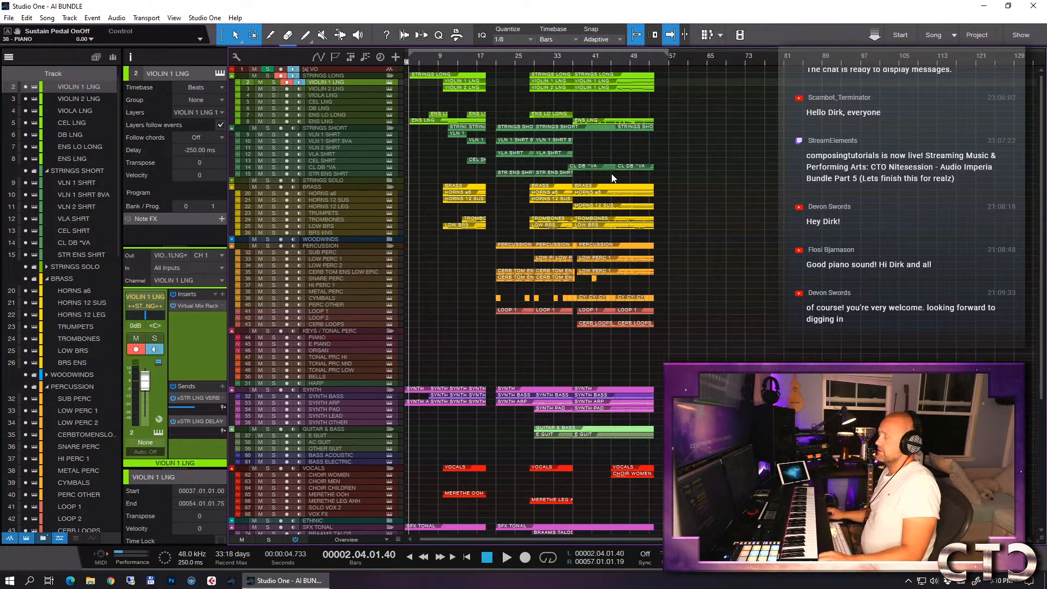
# - Select the HORNS a6 track and extend the end of the loop range to bar 73
pyautogui.click(345, 193)
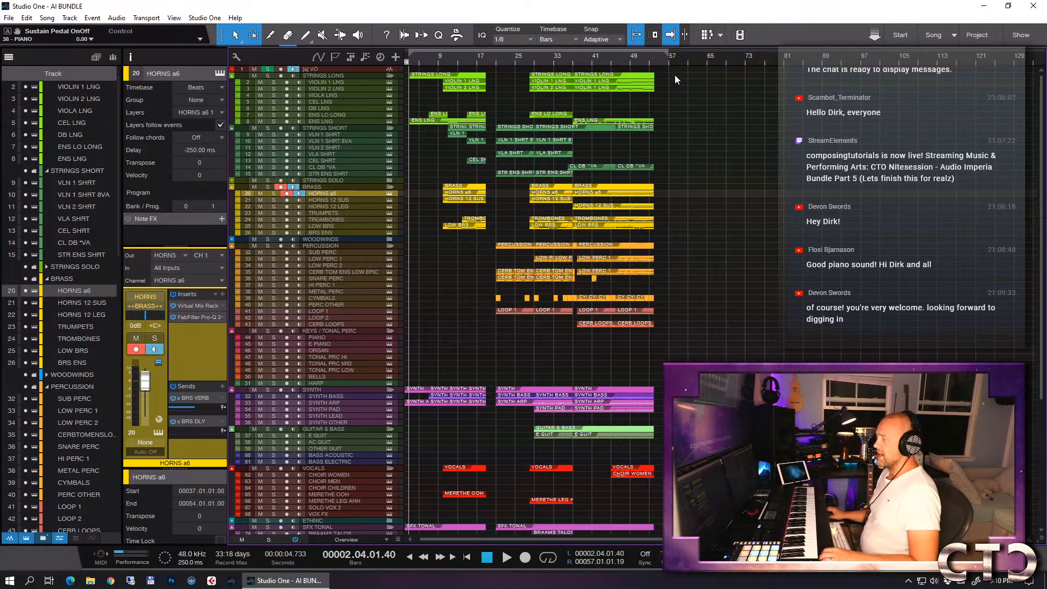
pyautogui.moveTo(669, 51); pyautogui.dragTo(749, 51)
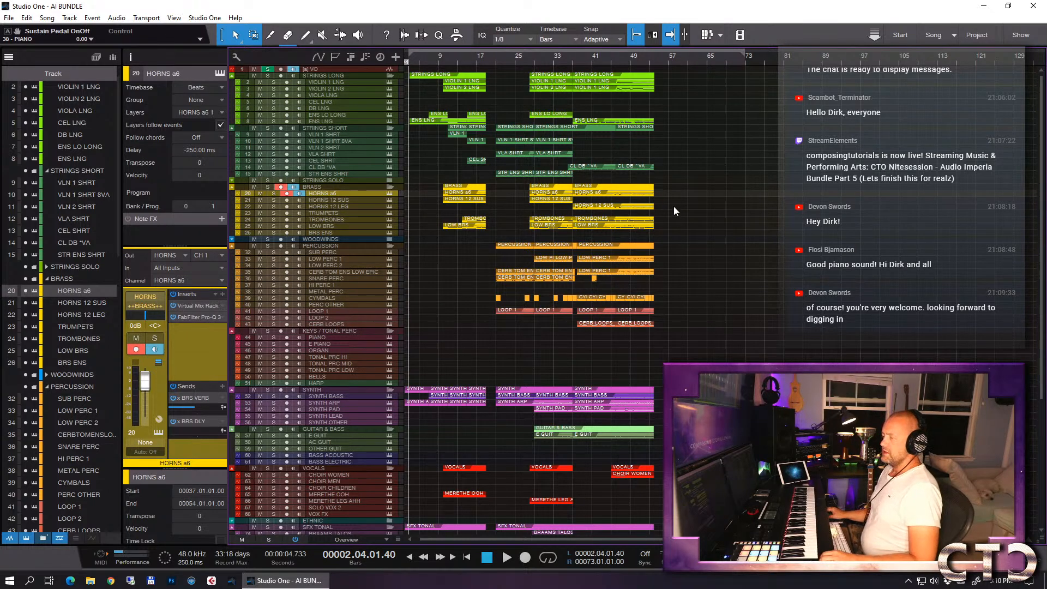
pyautogui.scroll(-5, 696, 190)
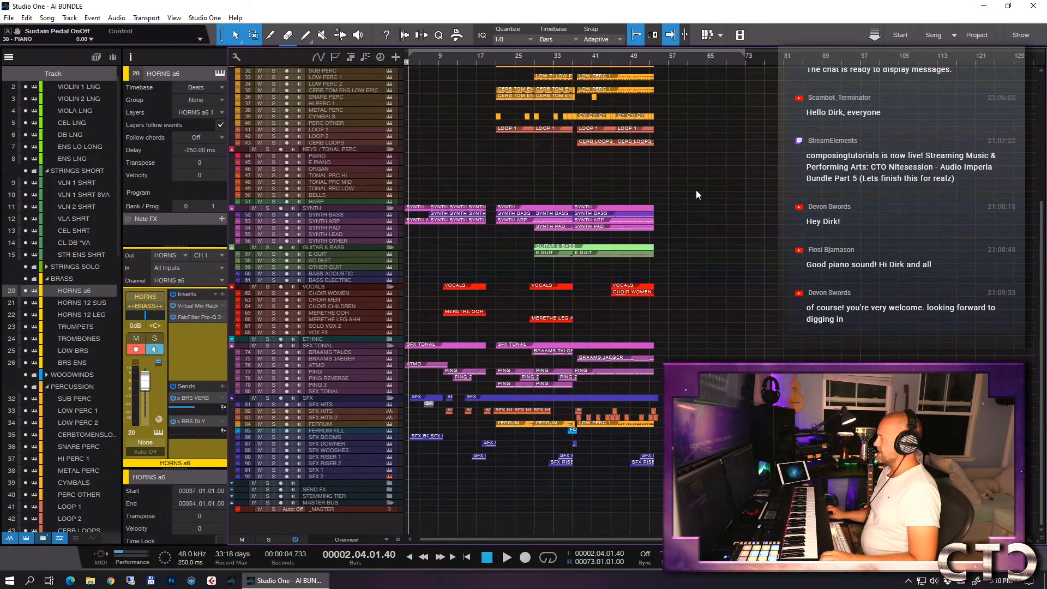
pyautogui.scroll(6, 696, 189)
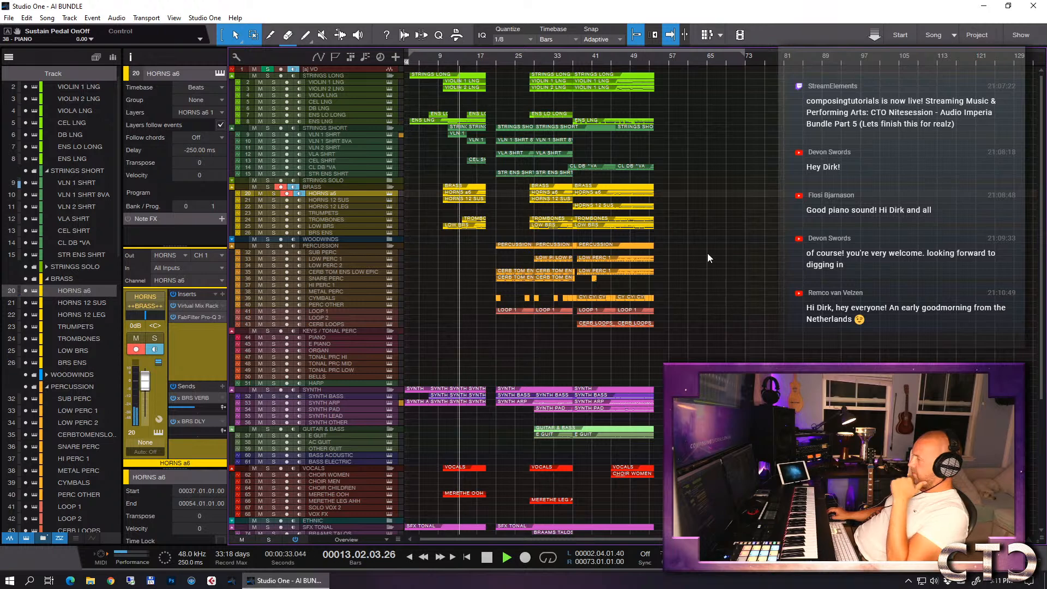
# - Stop playback, restart it from around bar 9, and check the CPU load in the Performance Monitor before closing it
pyautogui.press('space')
pyautogui.press('KP_1')
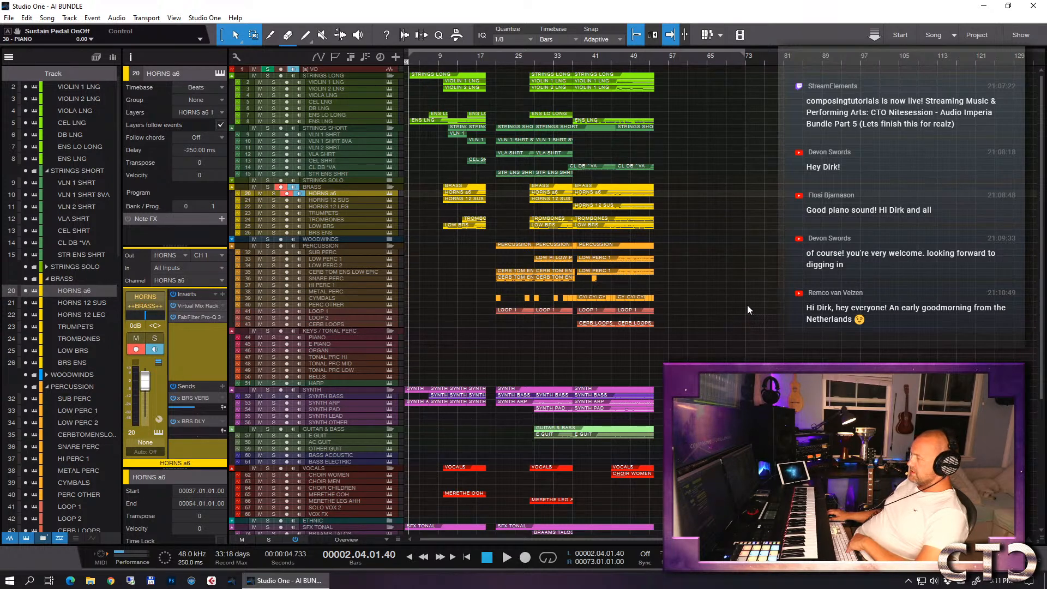
pyautogui.click(119, 555)
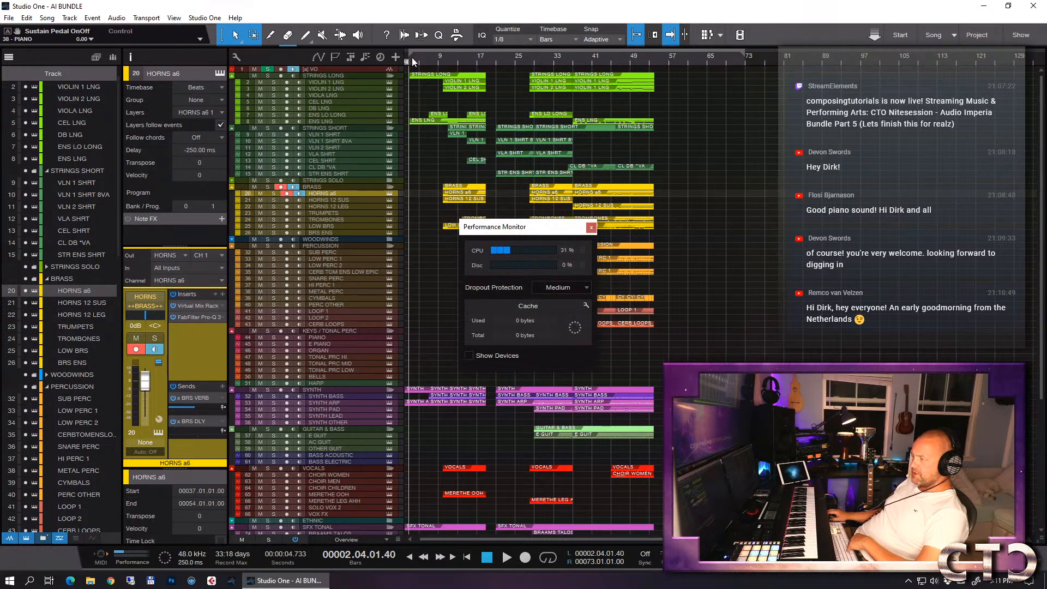
pyautogui.click(442, 61)
pyautogui.press('space')
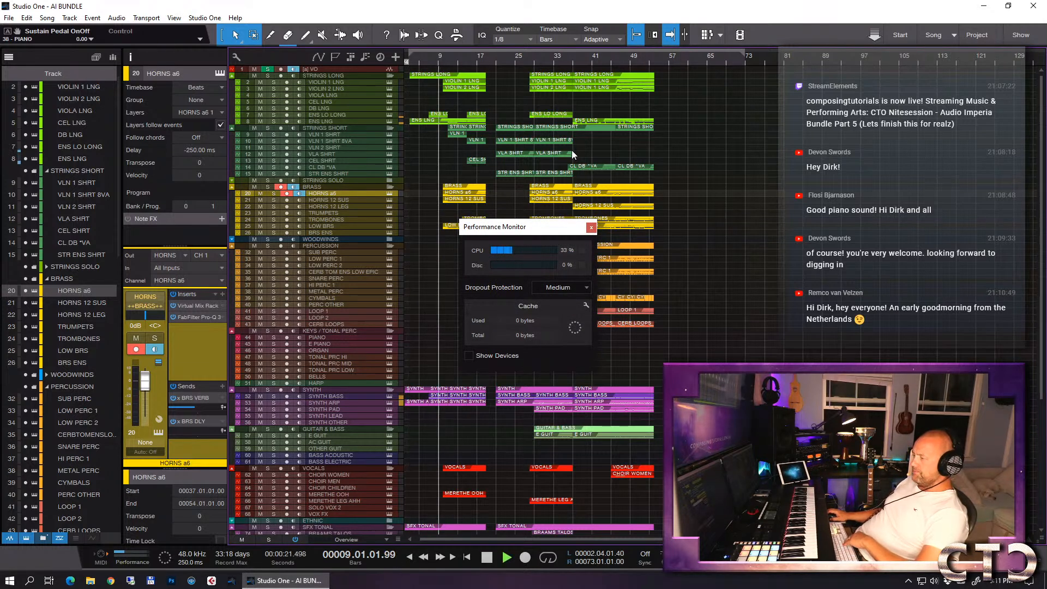
pyautogui.click(591, 229)
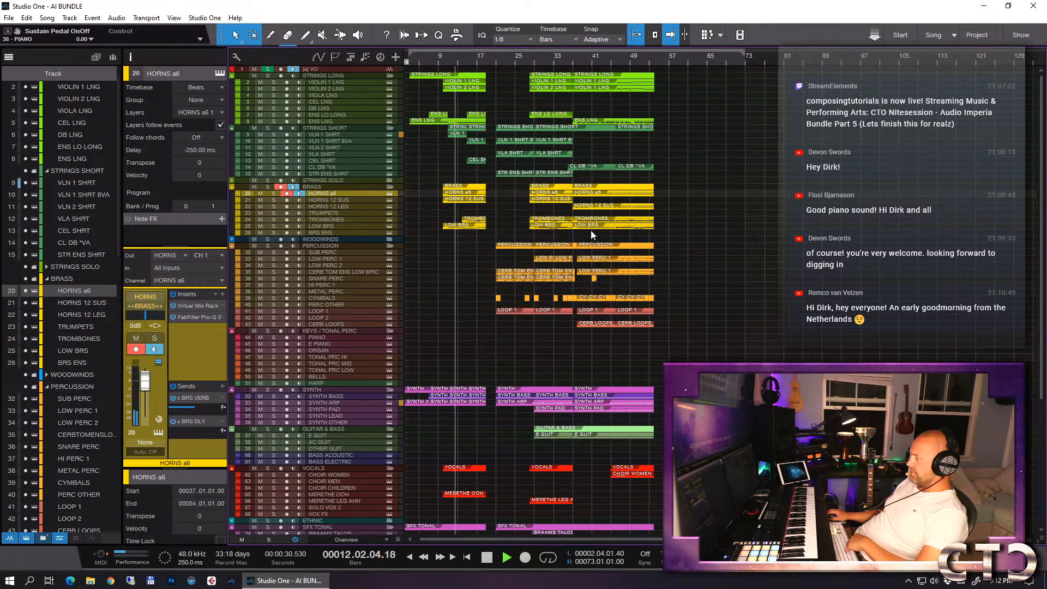
# - Look over the arrangement during playback, view the Kontakt instrument of the HORNS a6 track, and close its window
pyautogui.scroll(-5, 784, 306)
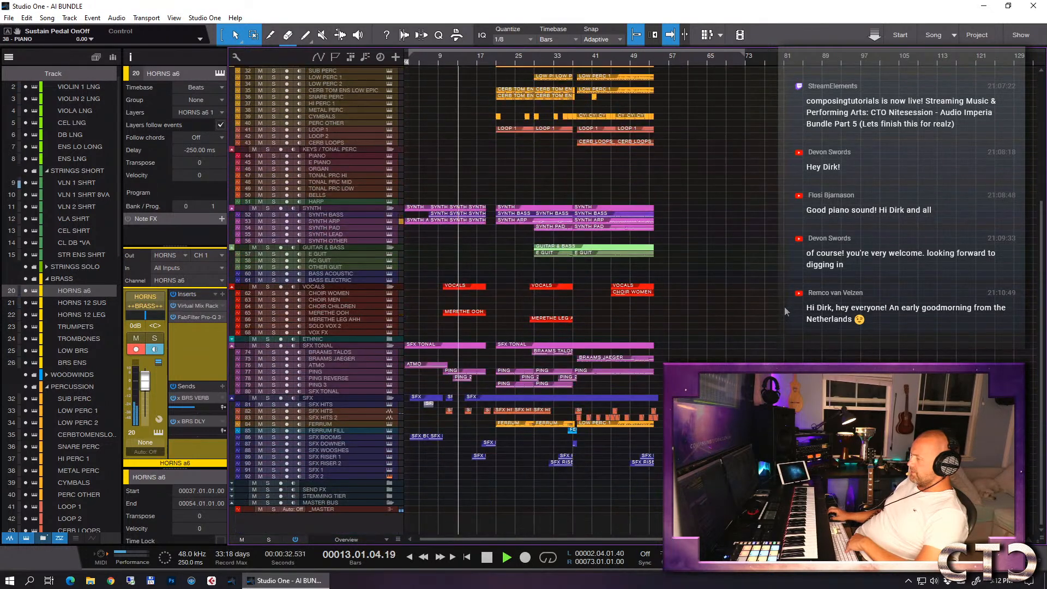
pyautogui.scroll(5, 784, 307)
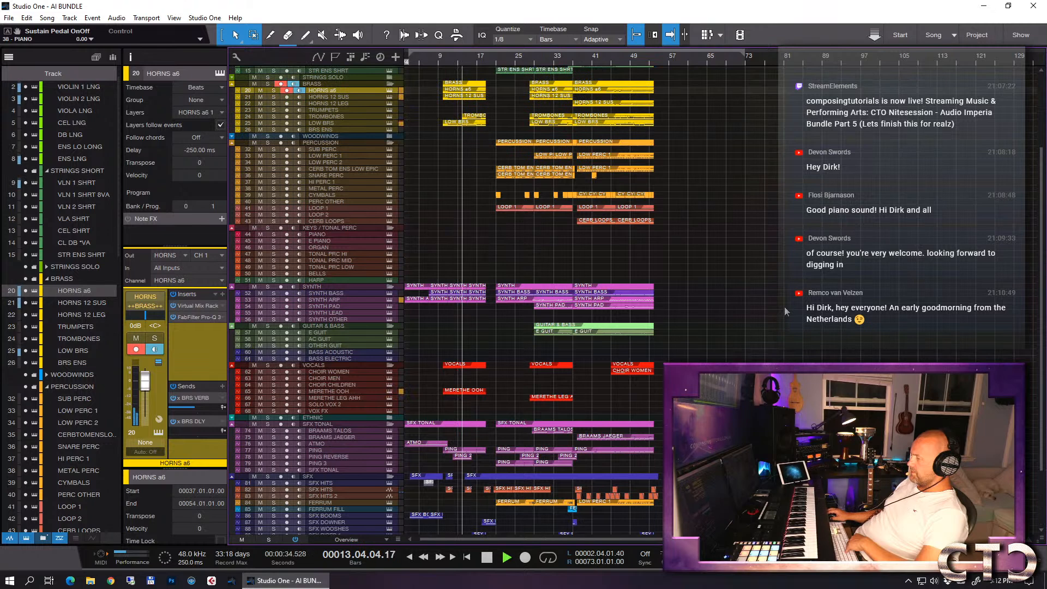
pyautogui.scroll(1, 784, 306)
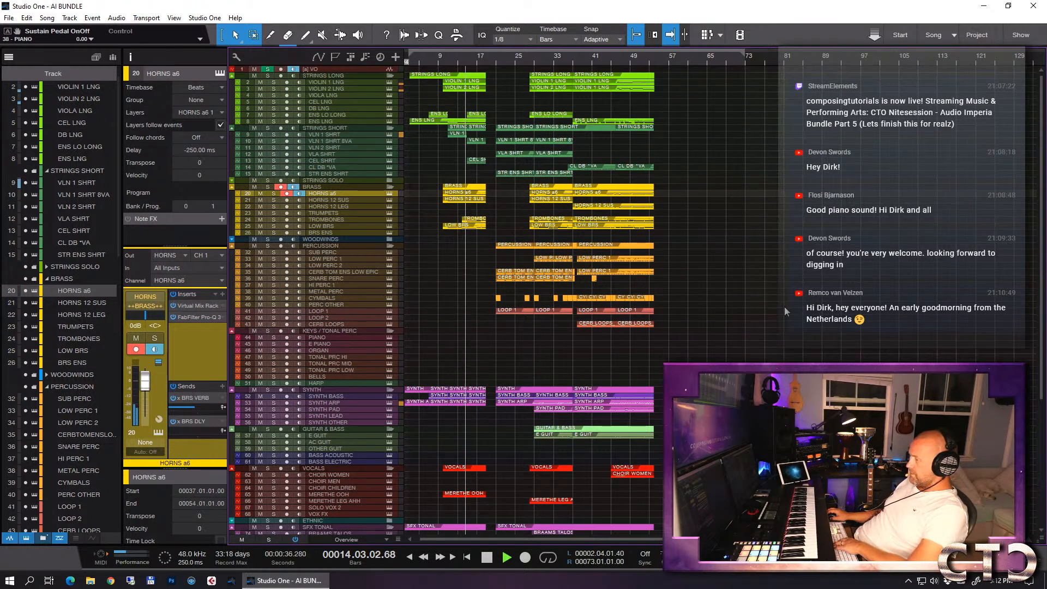
pyautogui.hotkey('shift', 'F11')
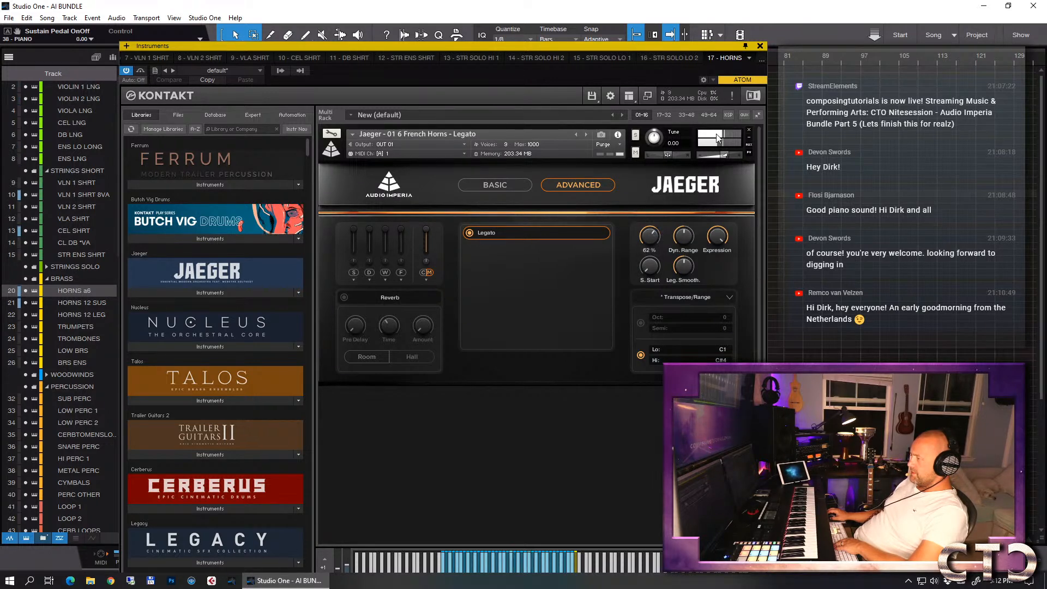
pyautogui.click(761, 47)
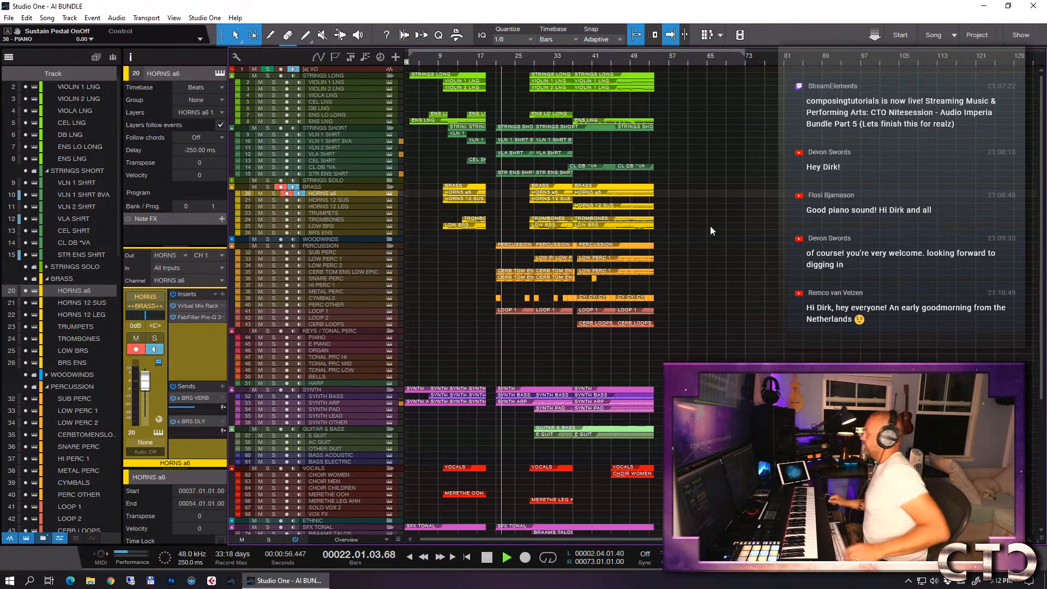
# - Switch to Windows Task Manager to check the CPU performance graph during playback, and close it
pyautogui.rightClick(476, 583)
pyautogui.click(505, 527)
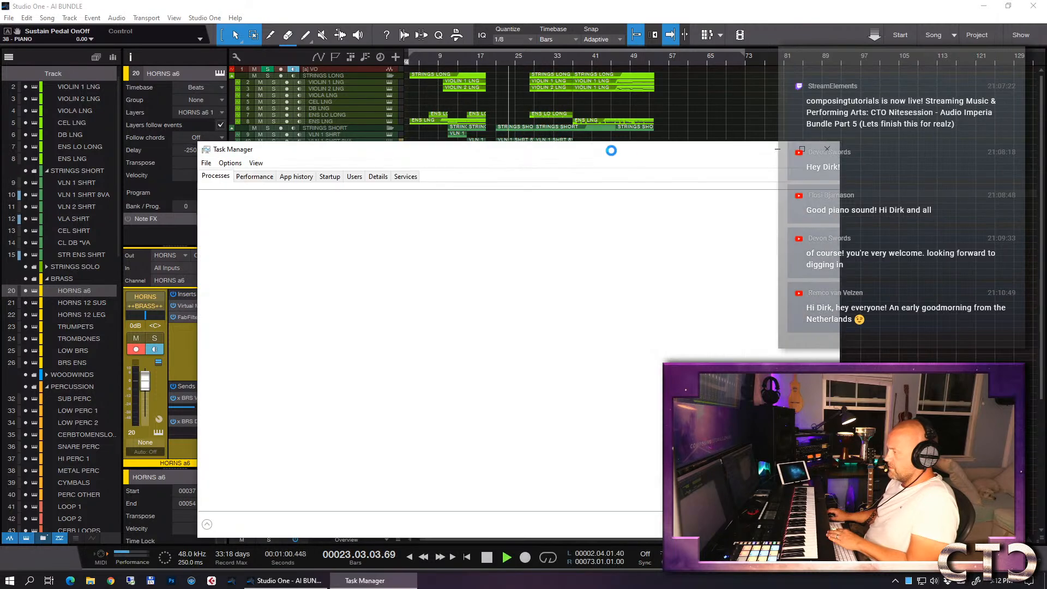
pyautogui.moveTo(602, 152); pyautogui.dragTo(1046, 64)
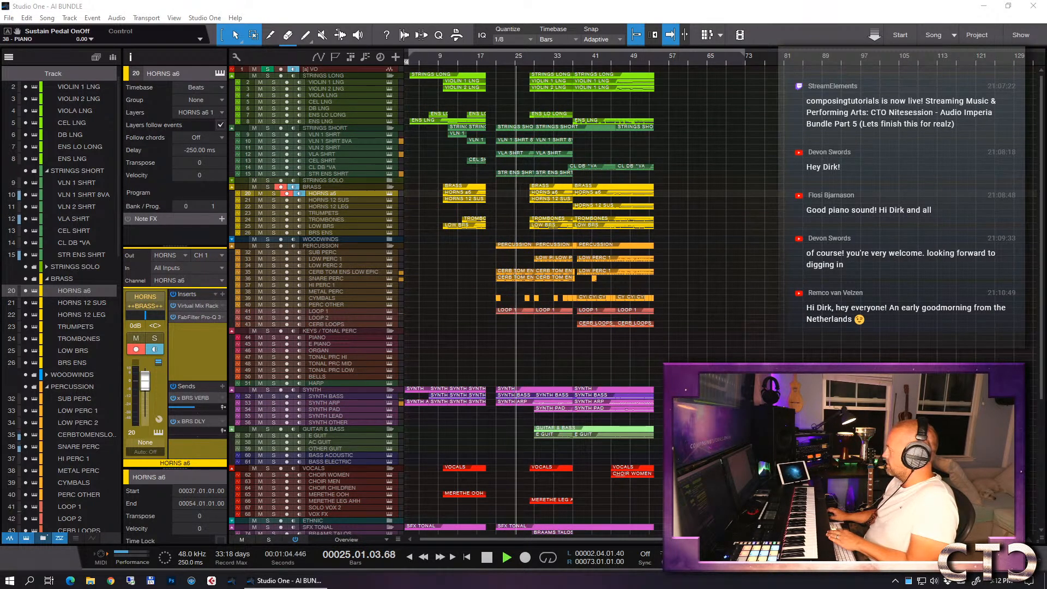
pyautogui.moveTo(1046, 71); pyautogui.dragTo(390, 70)
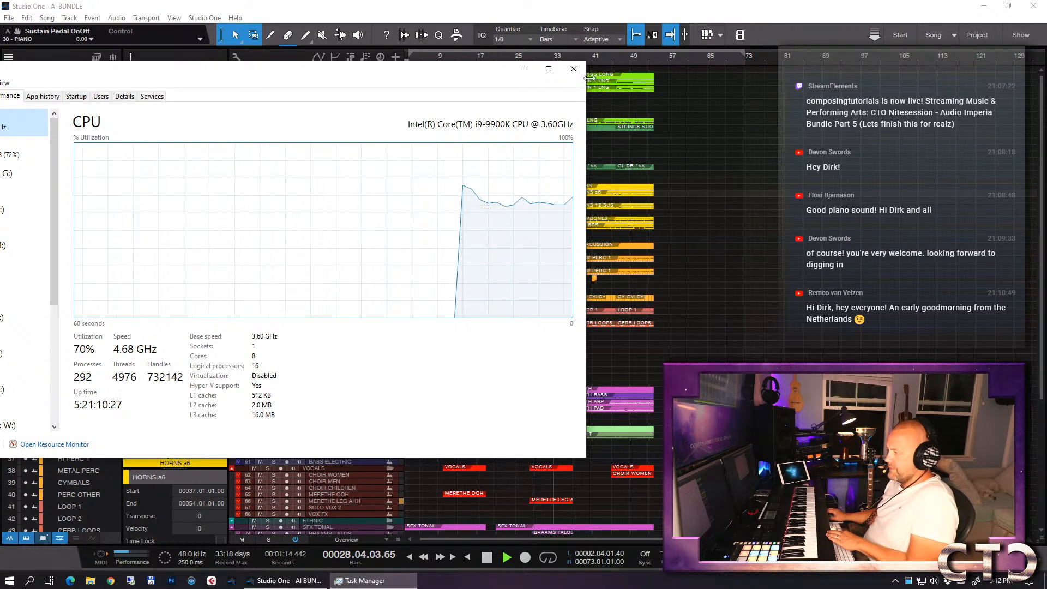
pyautogui.click(573, 69)
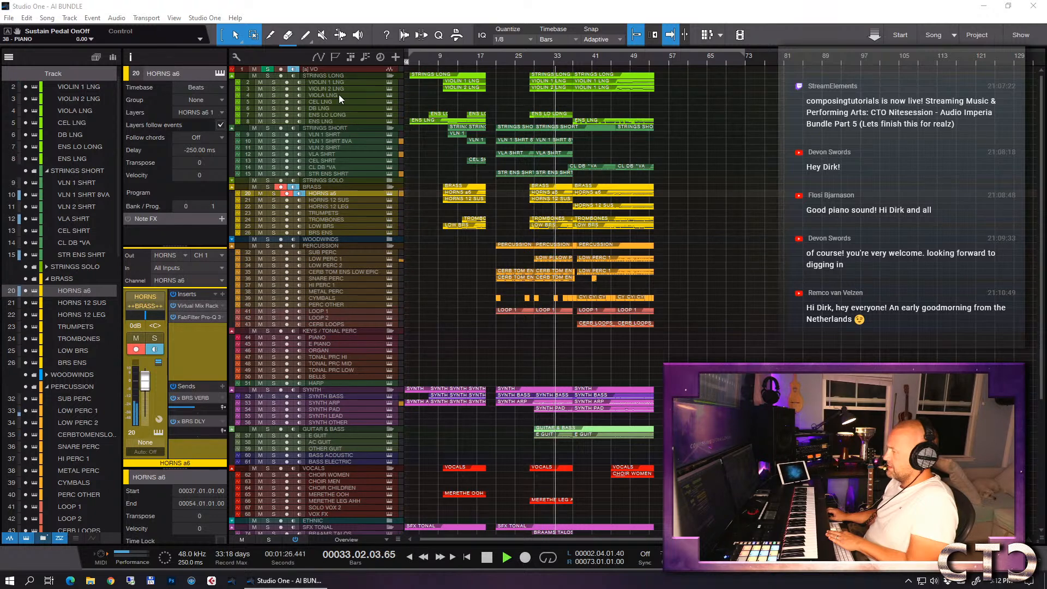
# - Select the VIOLIN 1 LNG track while the song plays, and stop playback at about bar 43
pyautogui.click(329, 82)
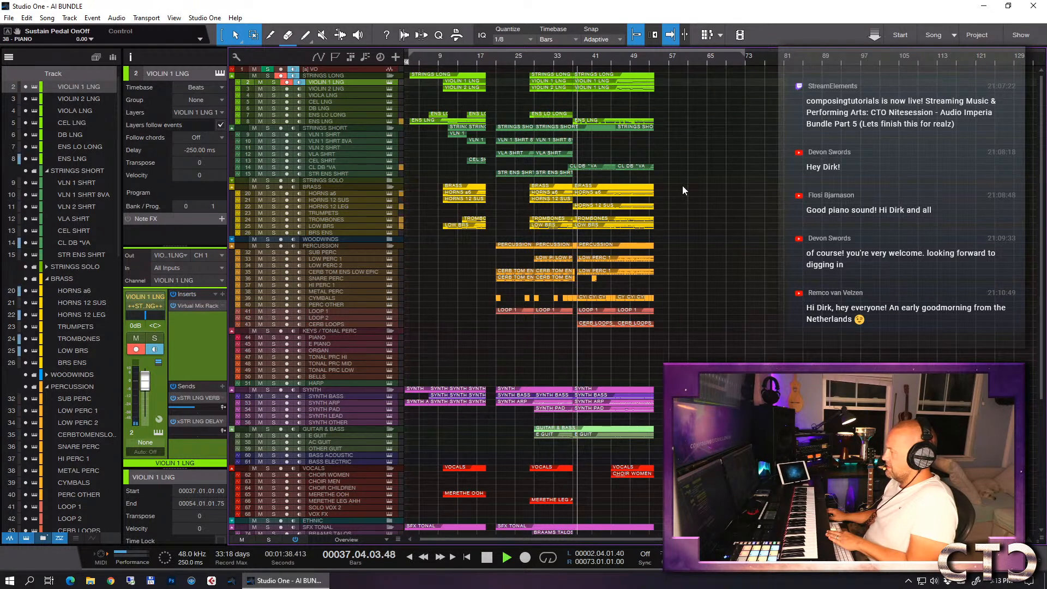
pyautogui.scroll(-6, 686, 209)
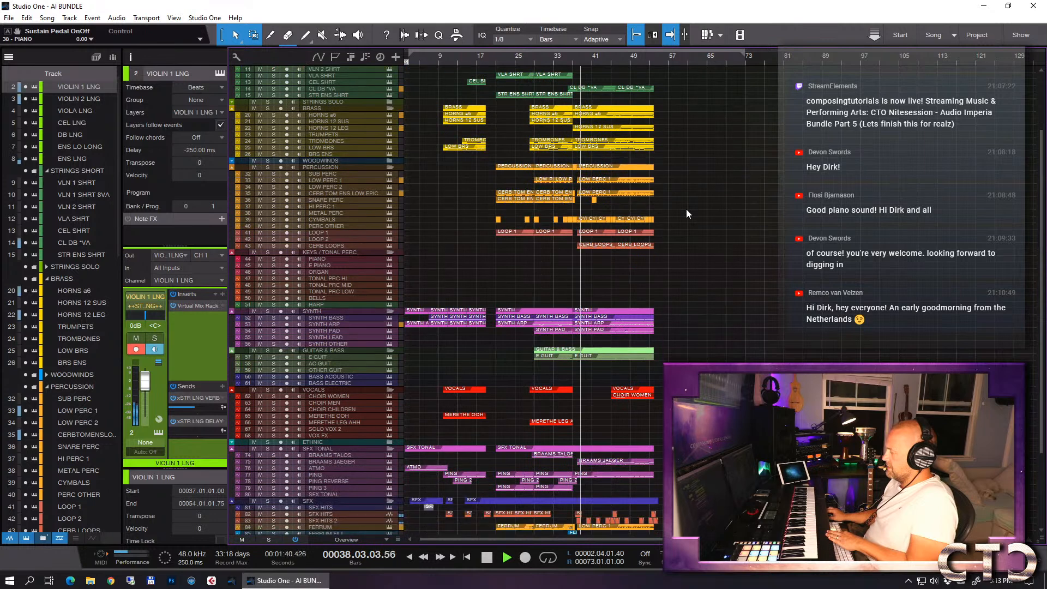
pyautogui.scroll(-1, 686, 209)
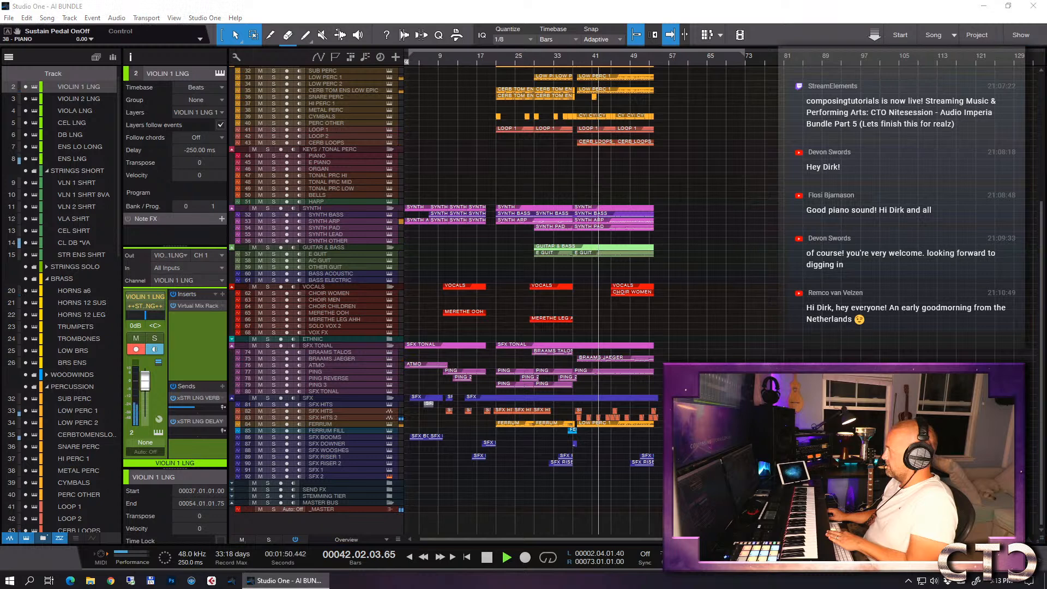
pyautogui.press('space')
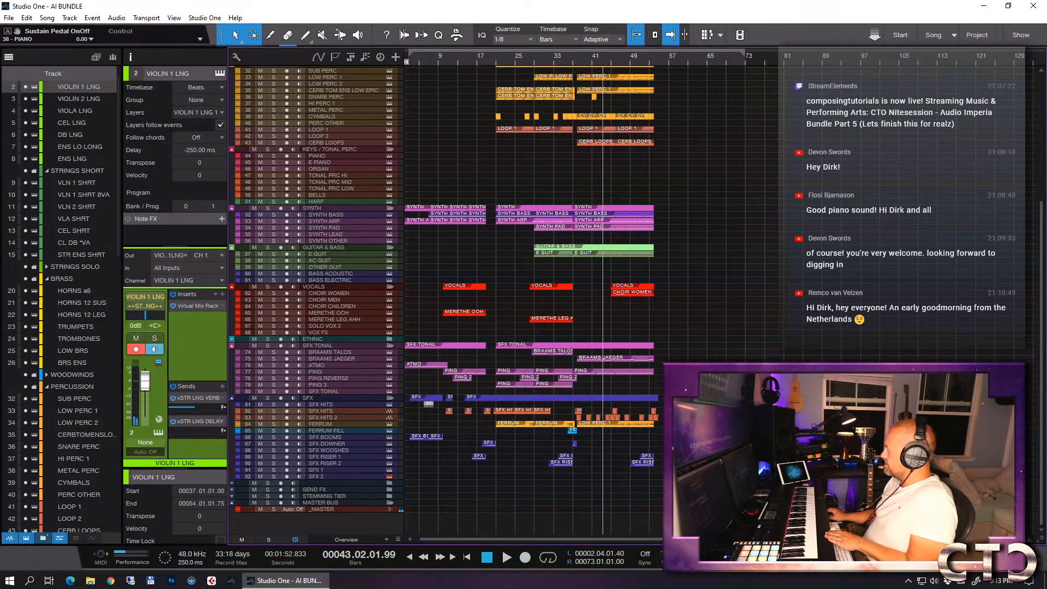
# - Open Windows Task Manager with playback stopped, examine CPU and memory usage per process, and close it
pyautogui.rightClick(730, 584)
pyautogui.click(763, 537)
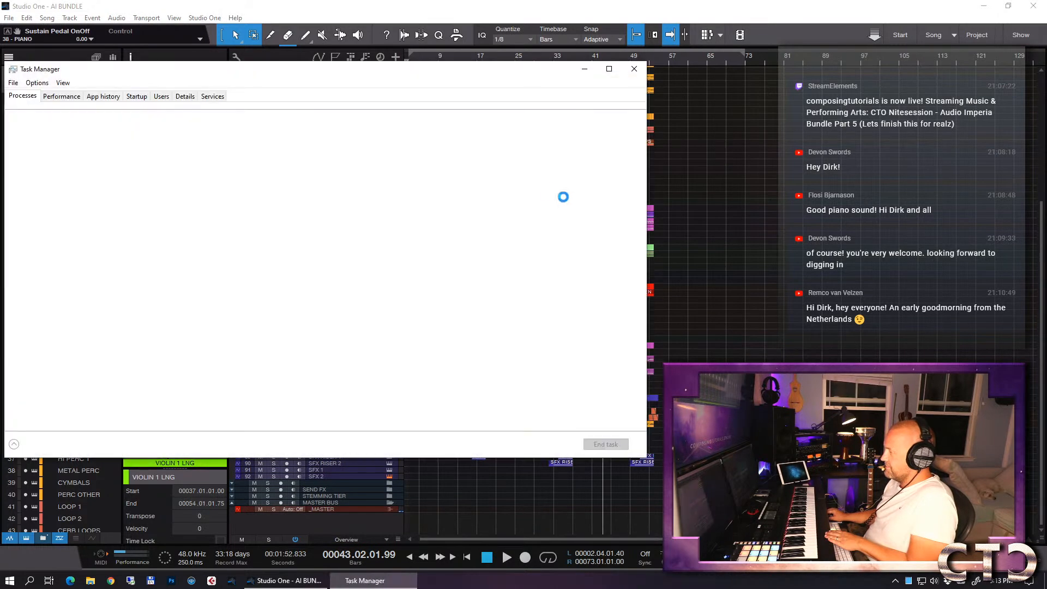
pyautogui.rightClick(55, 253)
pyautogui.click(81, 272)
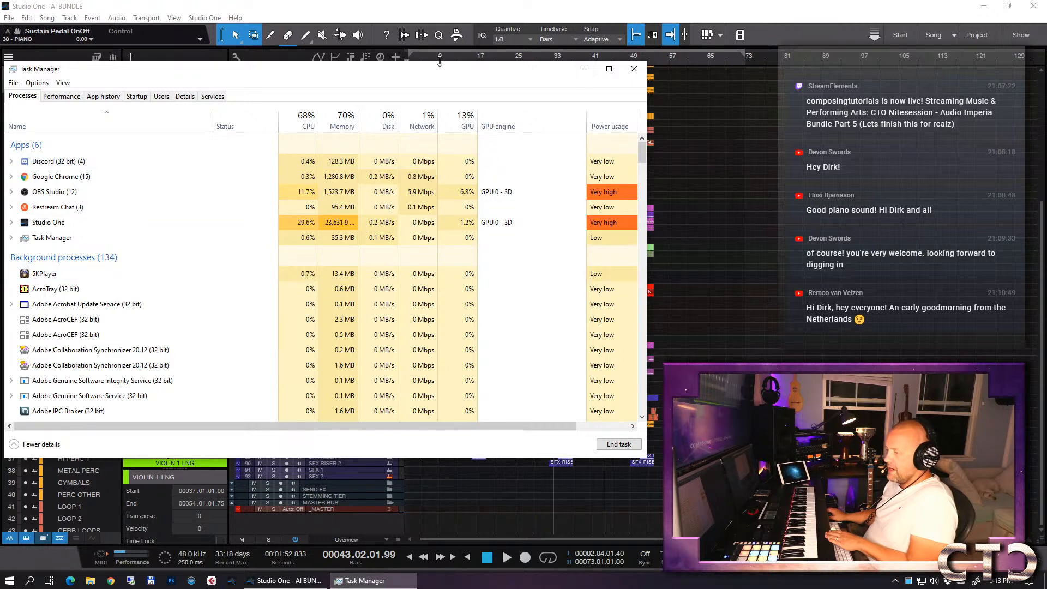
pyautogui.moveTo(398, 71); pyautogui.dragTo(1046, 80)
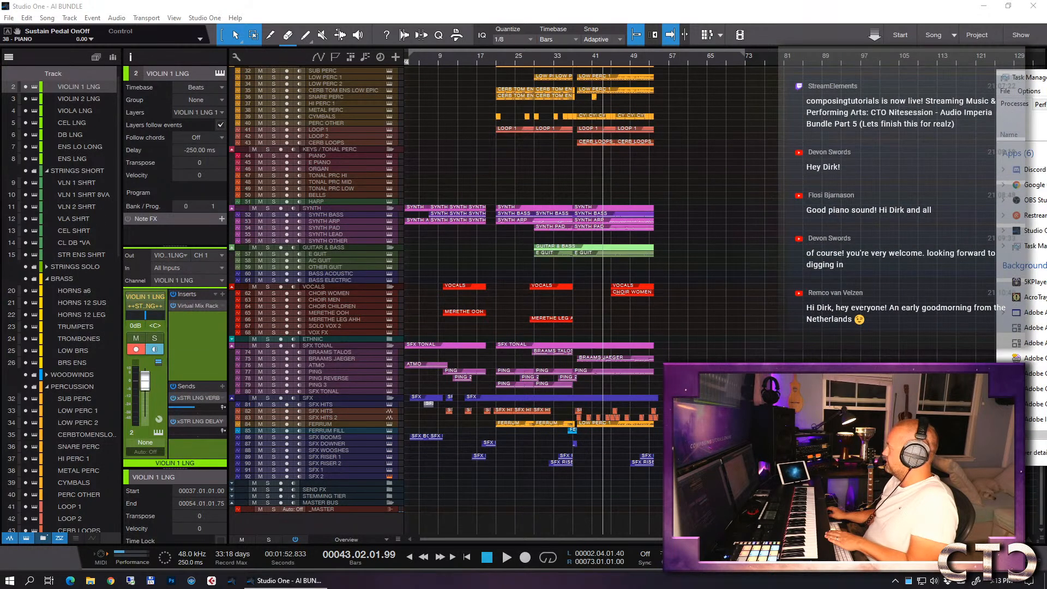
pyautogui.hotkey('alt', 'F4')
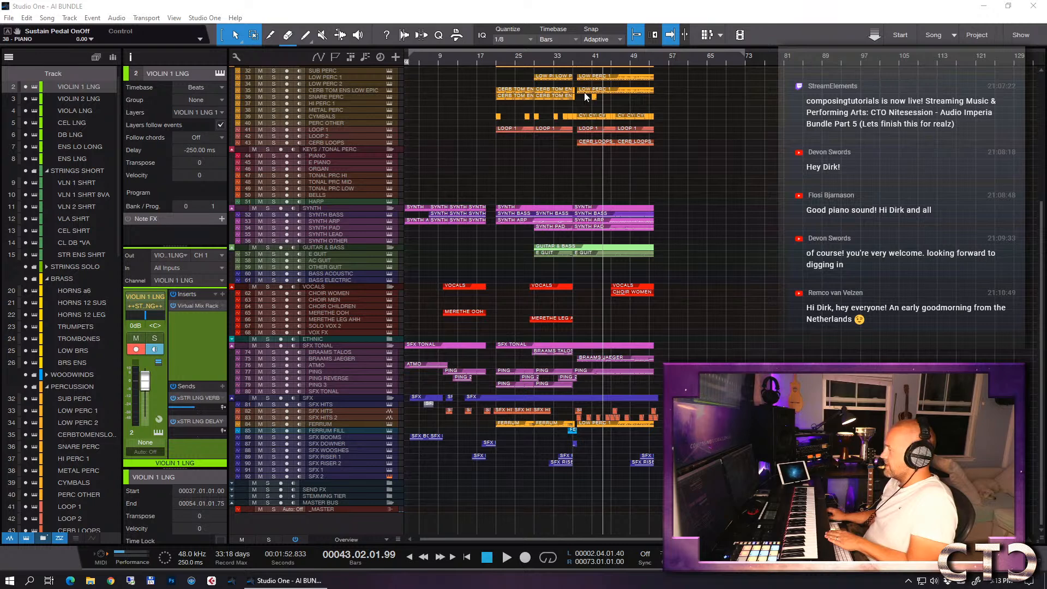
# - Move the playhead to bar 19 and start playback from there
pyautogui.click(554, 60)
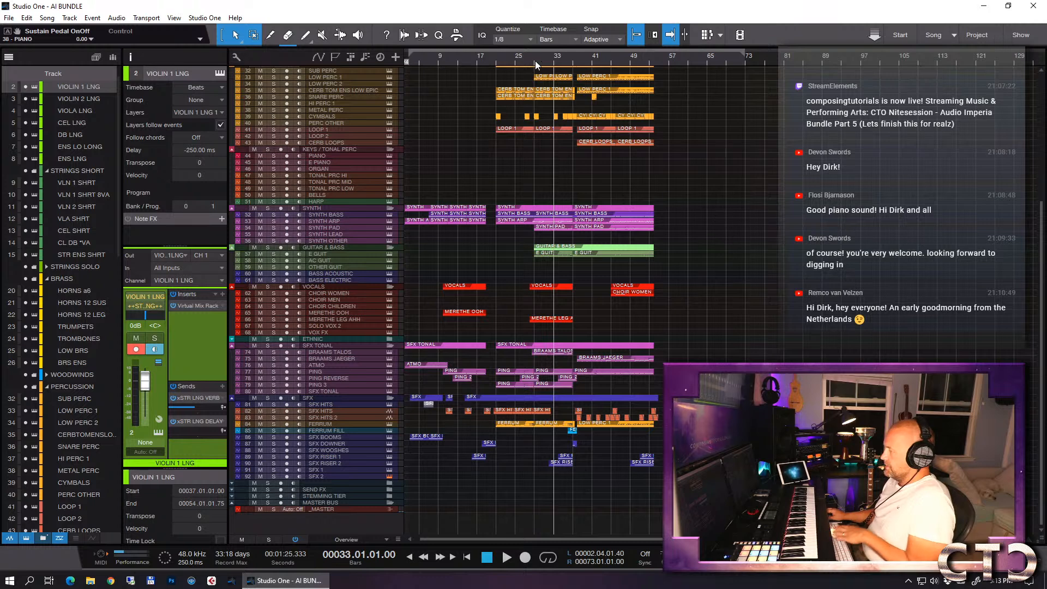
pyautogui.click(487, 59)
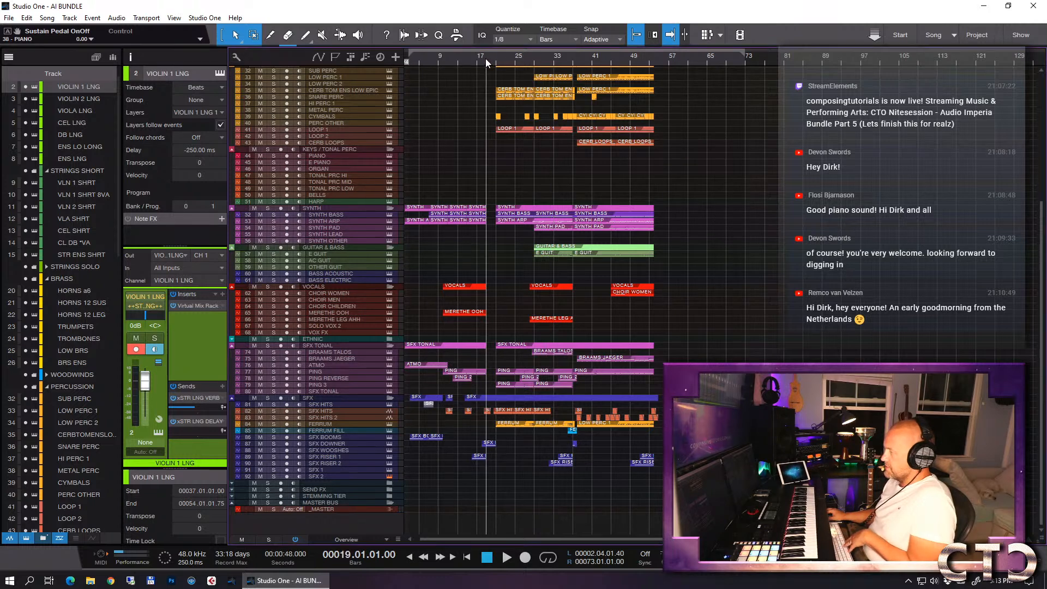
pyautogui.press('space')
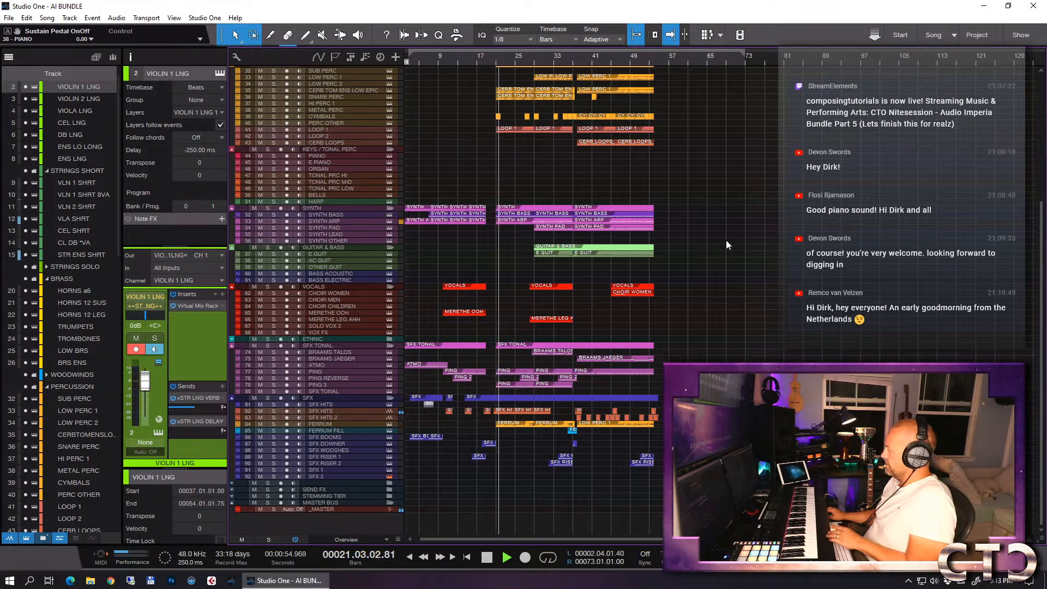
# - Open Windows Task Manager again and display its CPU performance graph while the song plays
pyautogui.rightClick(474, 586)
pyautogui.click(528, 527)
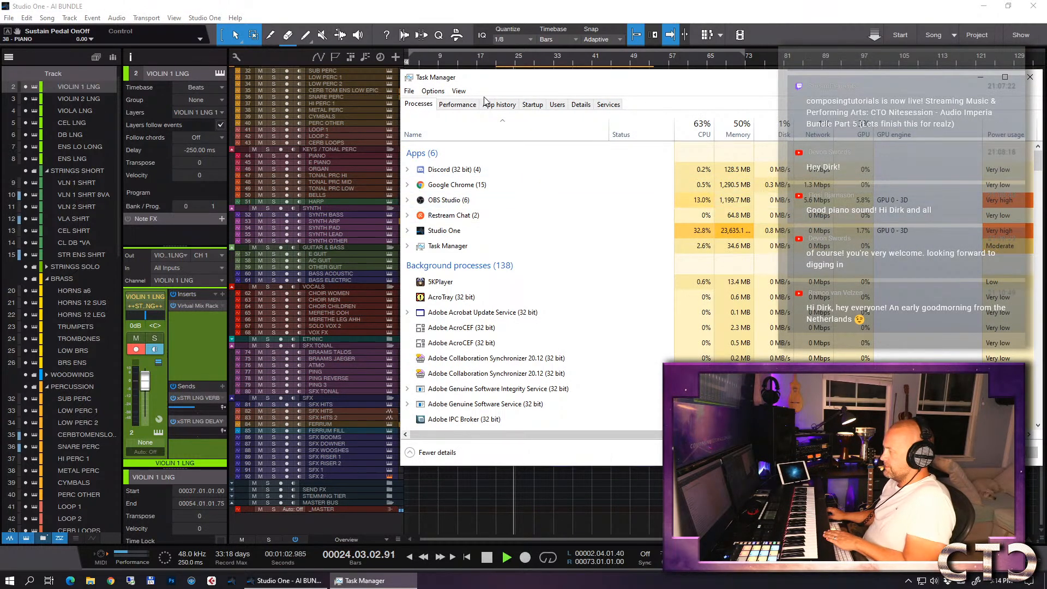
pyautogui.click(457, 104)
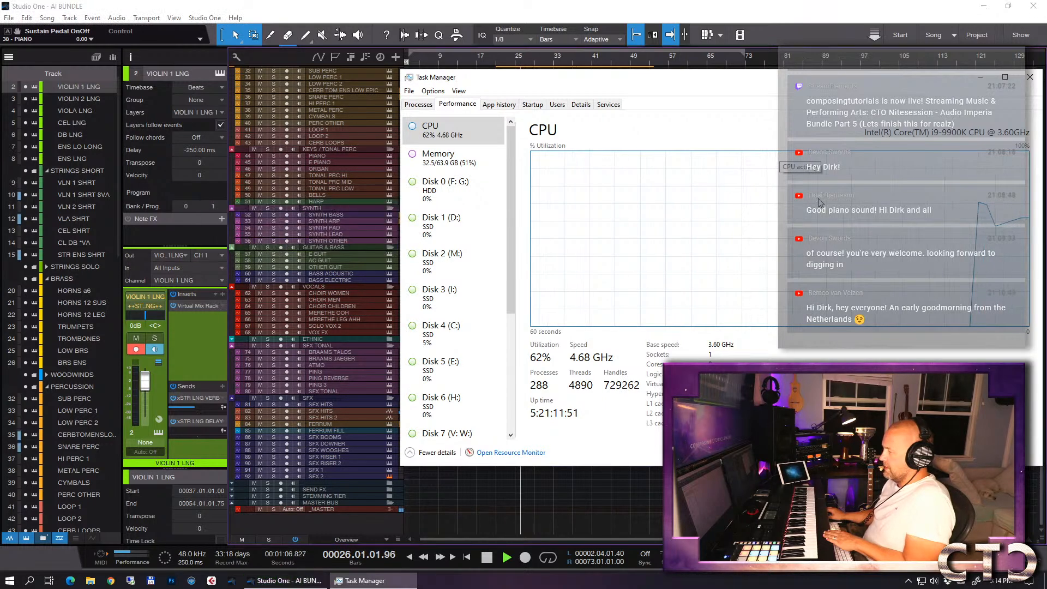
# - Close Task Manager, look over the arrangement's tracks while the song plays, and stop playback at about bar 54
pyautogui.click(1030, 77)
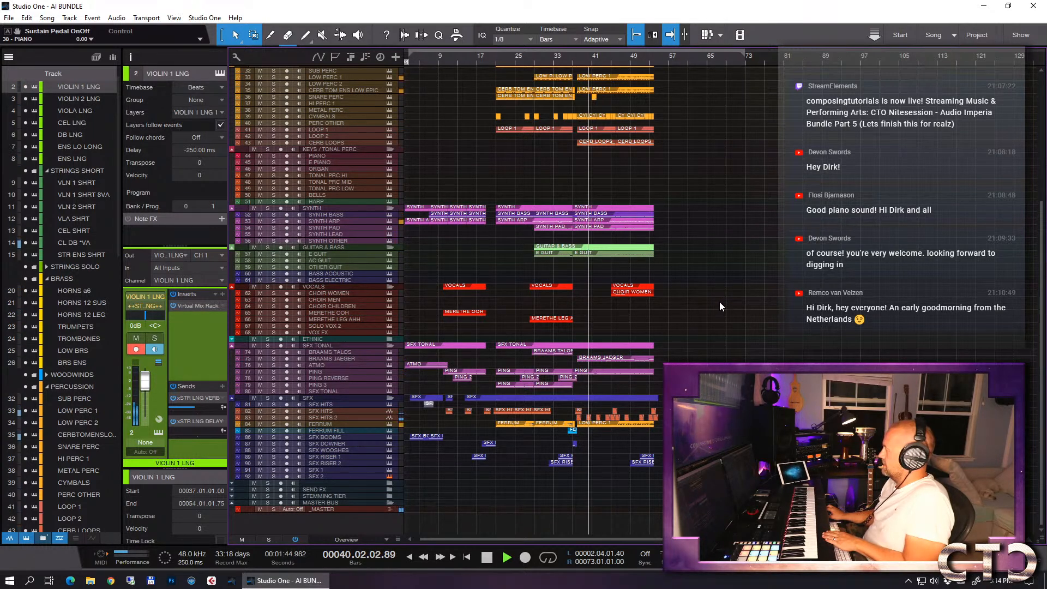
pyautogui.scroll(4, 719, 302)
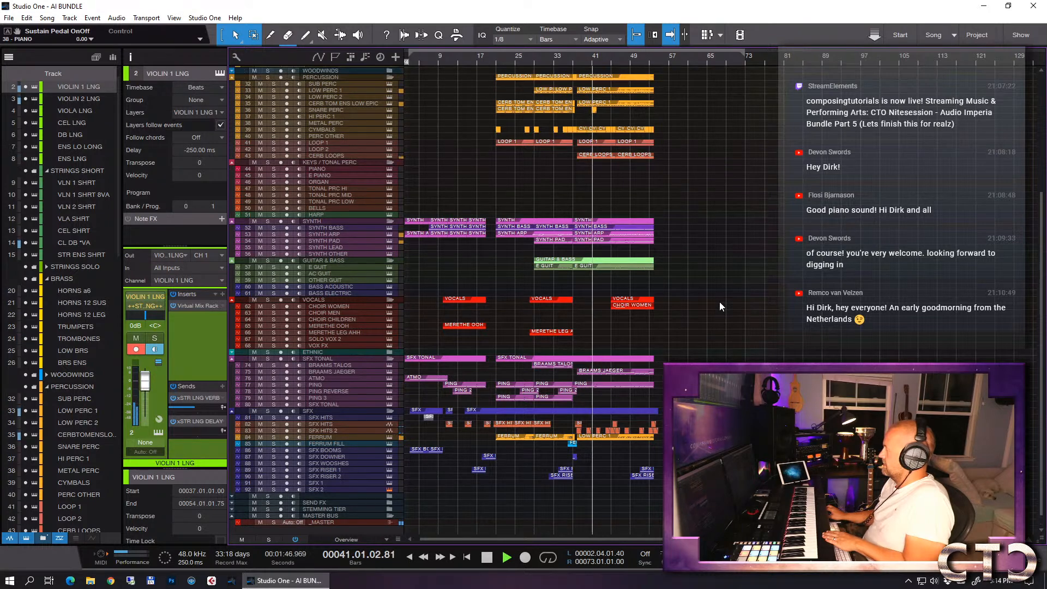
pyautogui.scroll(6, 719, 302)
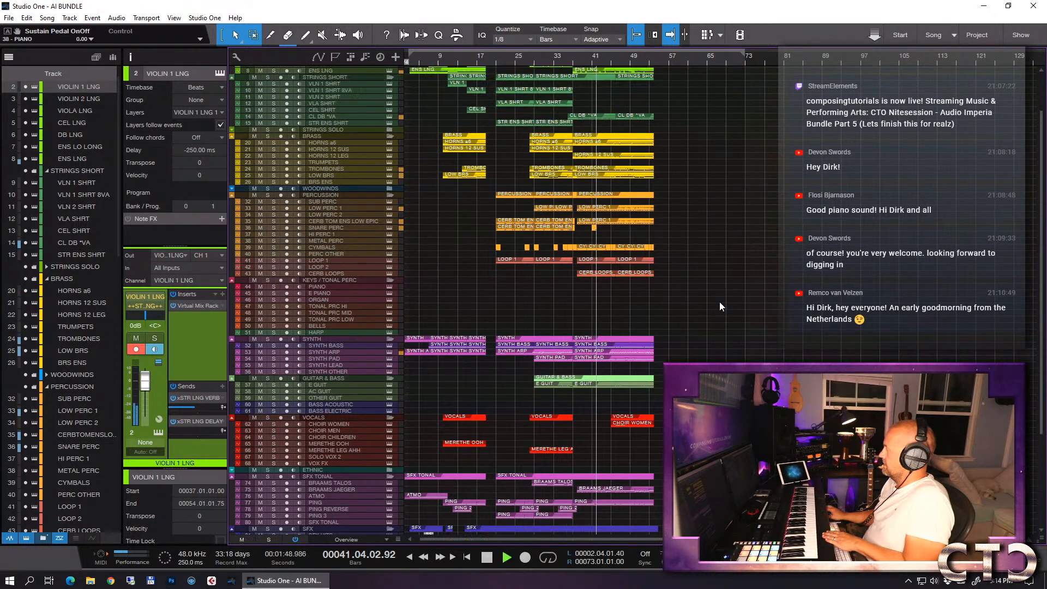
pyautogui.scroll(-1, 719, 302)
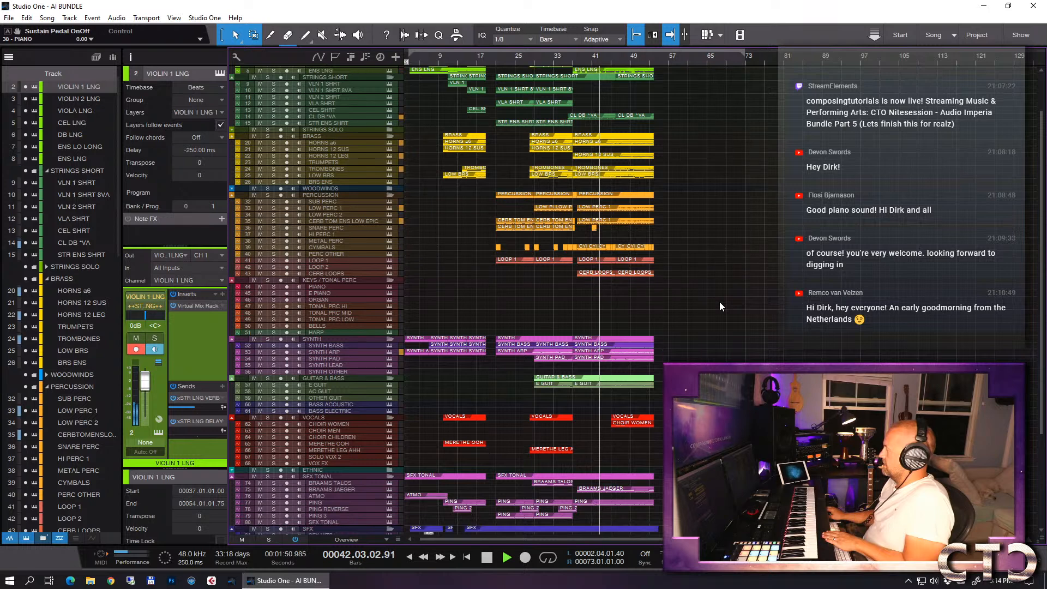
pyautogui.scroll(-1, 719, 302)
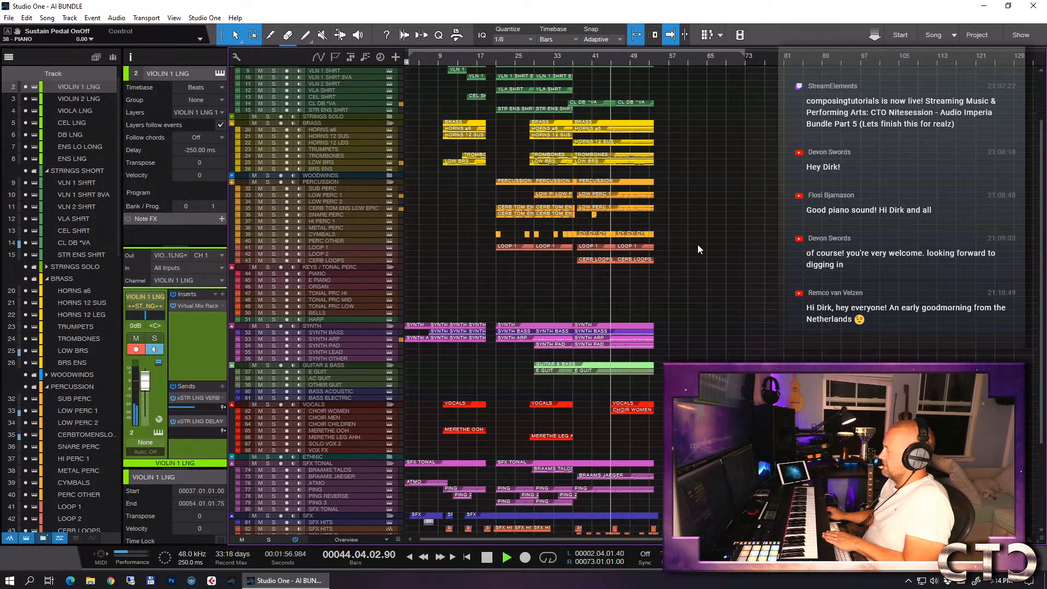
pyautogui.scroll(-2, 703, 241)
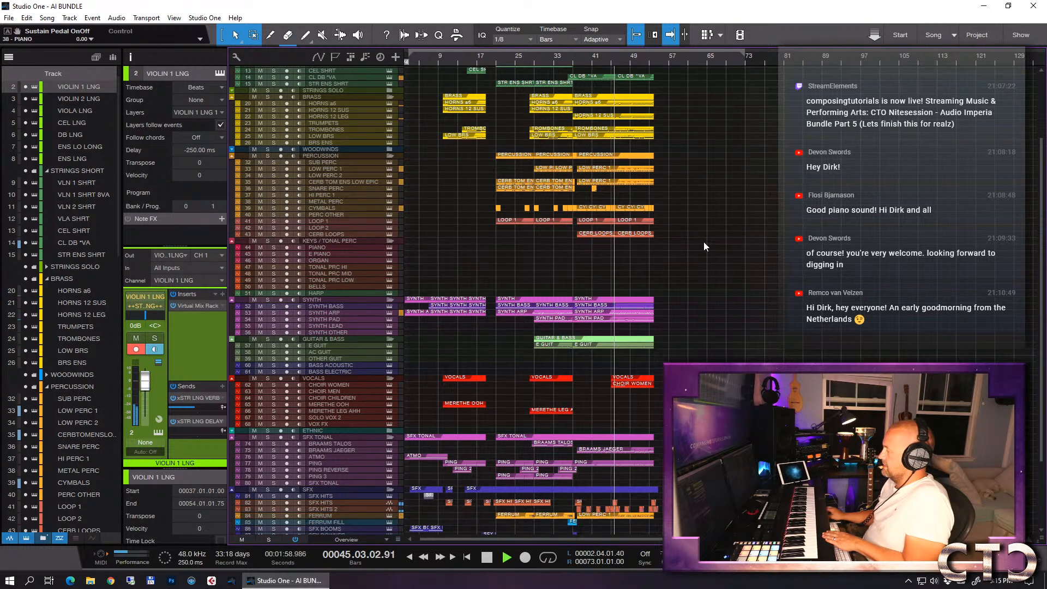
pyautogui.scroll(-6, 704, 241)
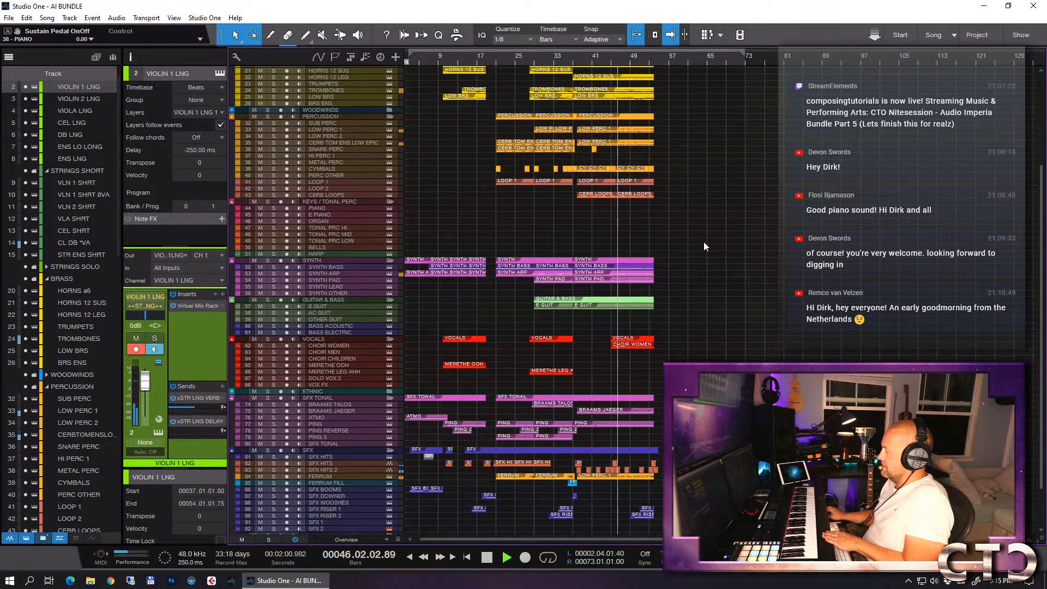
pyautogui.scroll(-1, 704, 241)
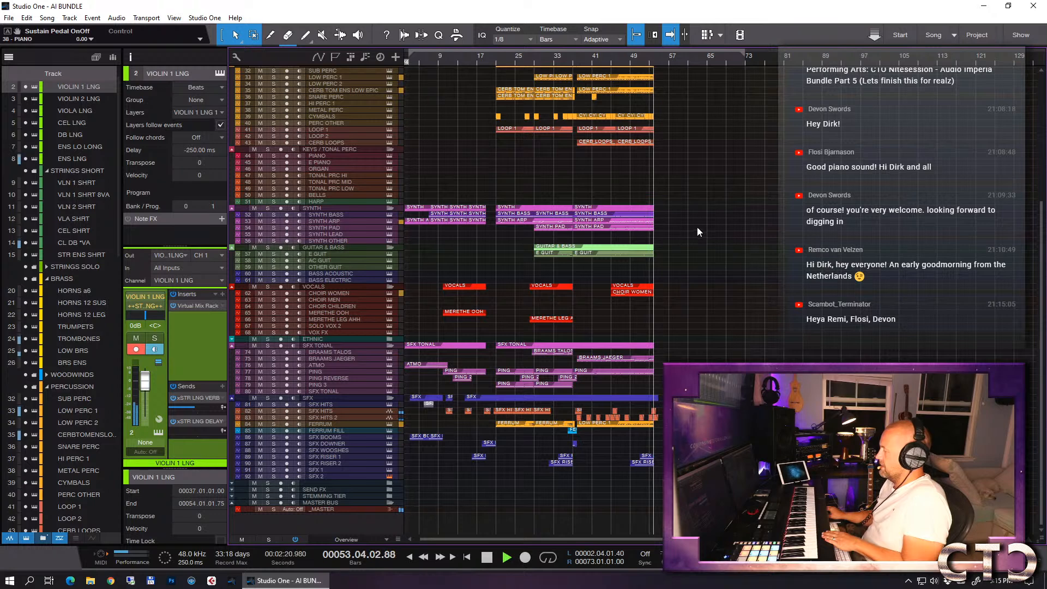
pyautogui.press('space')
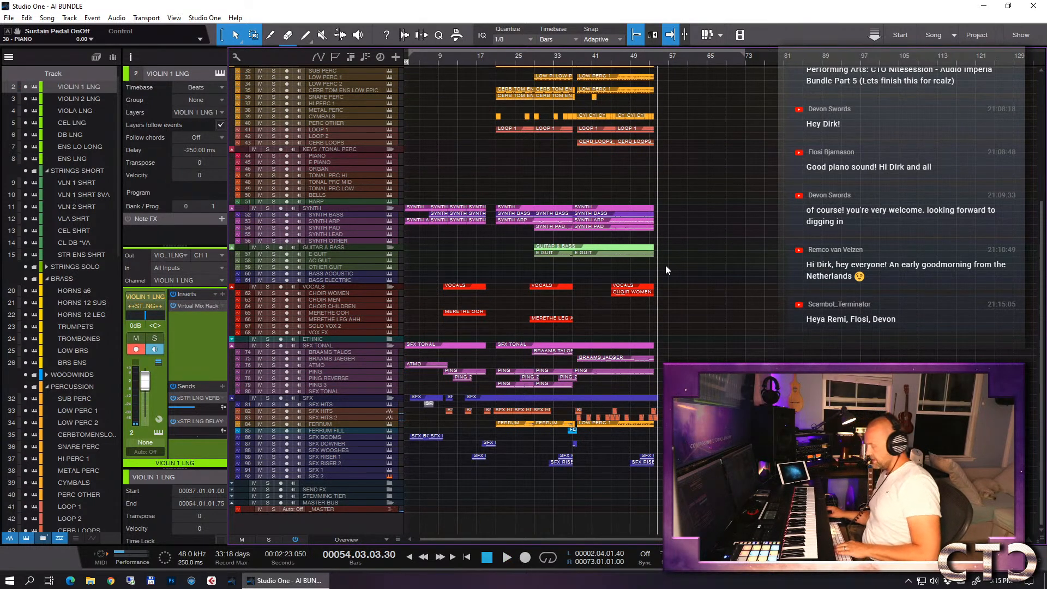
# - Select the FERRUM FILL track, play the song from bar 36, and stop at about bar 38
pyautogui.press('e')
pyautogui.press('w')
pyautogui.click(496, 61)
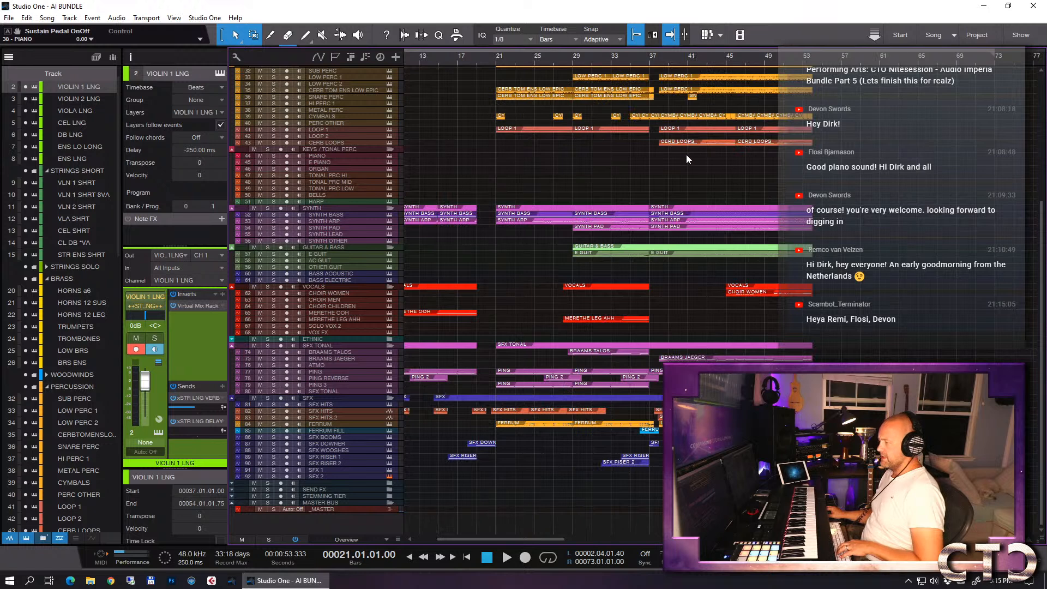
pyautogui.press('e')
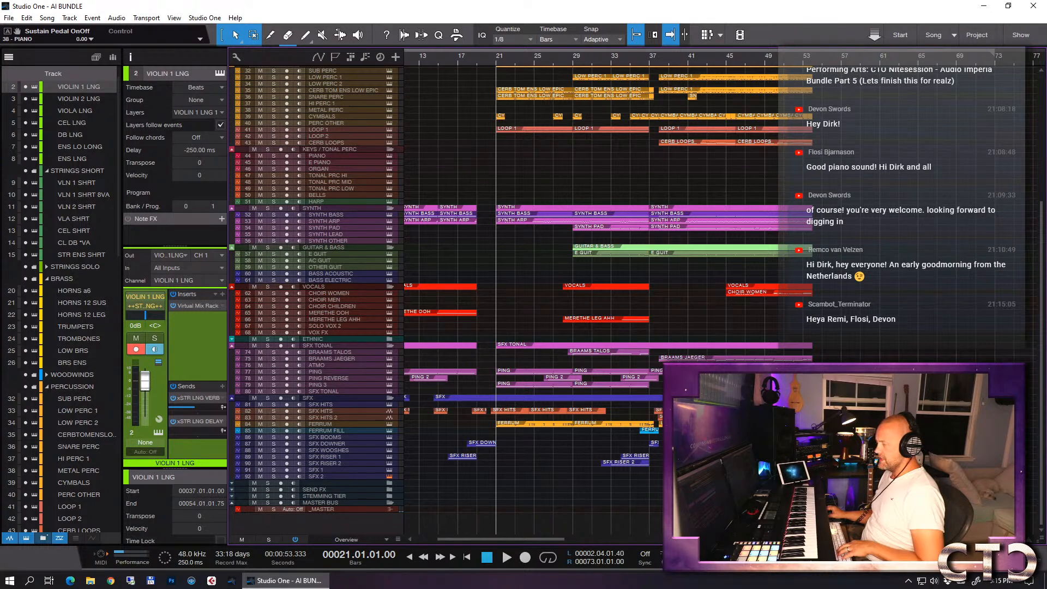
pyautogui.click(350, 431)
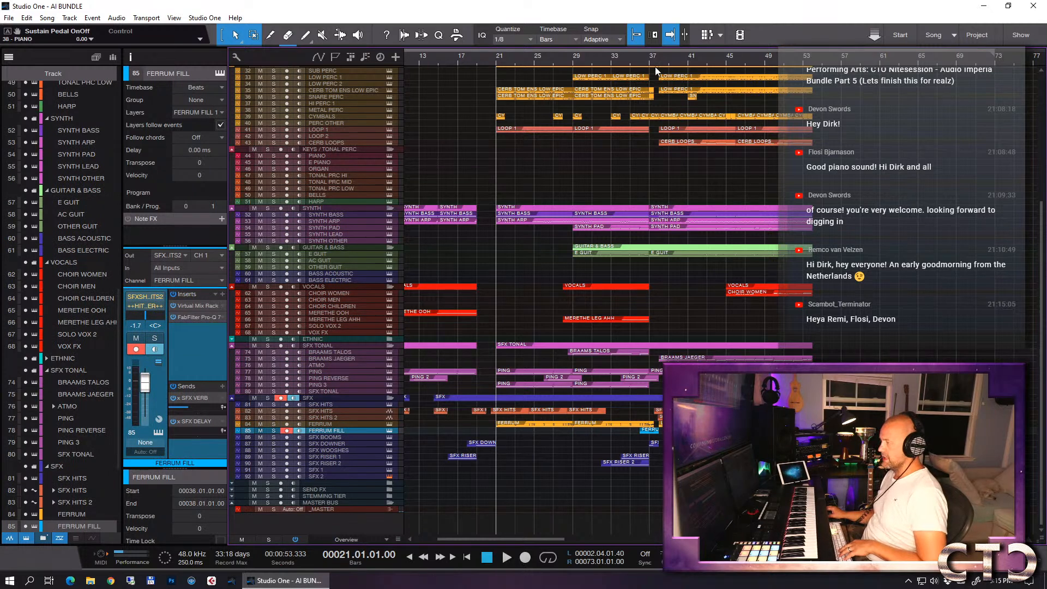
pyautogui.click(644, 59)
pyautogui.press('e')
pyautogui.press('e')
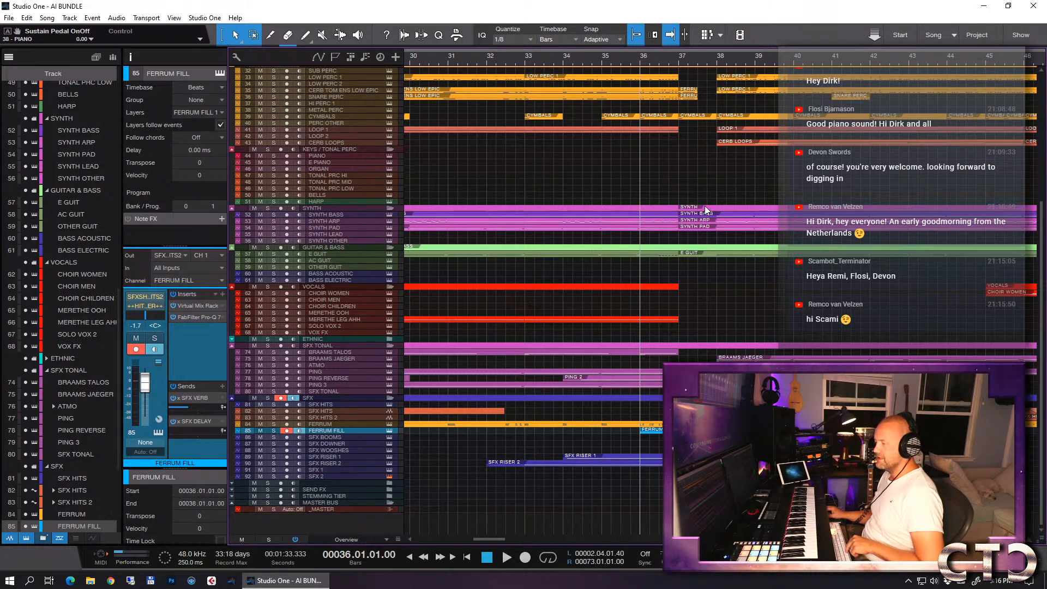
pyautogui.press('space')
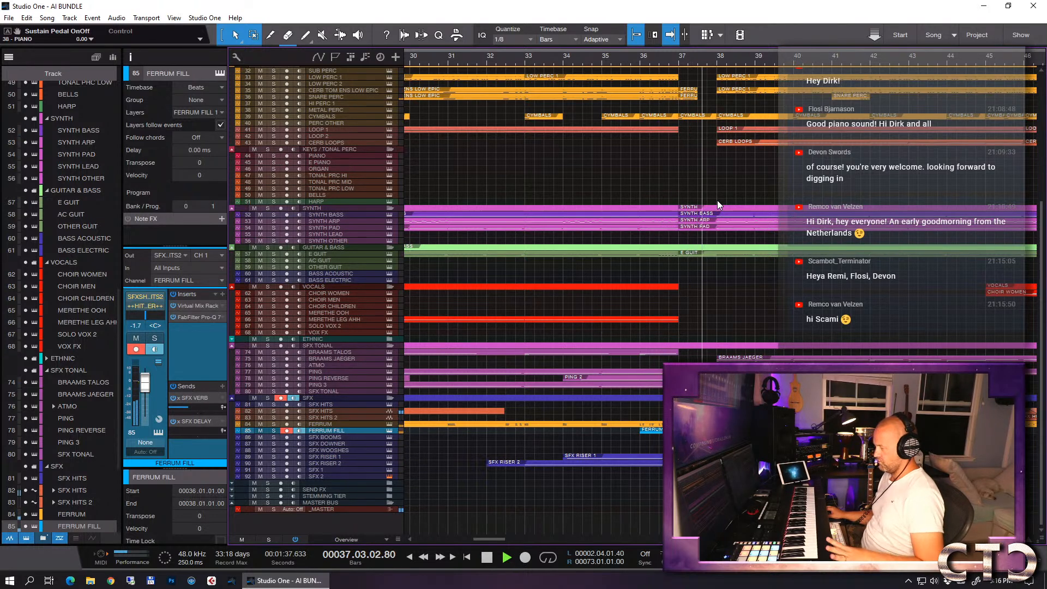
pyautogui.press('space')
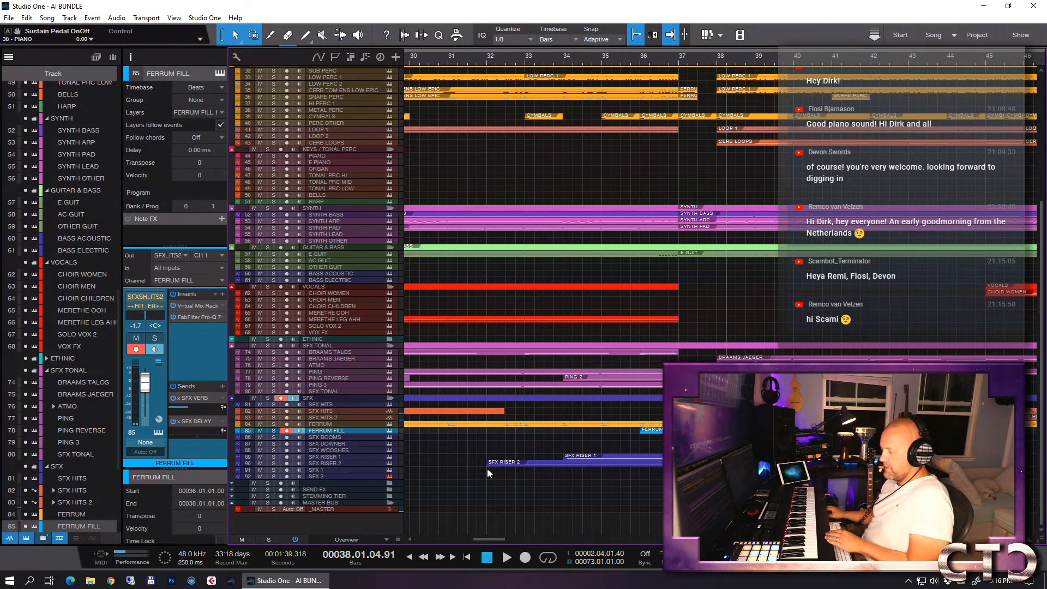
# - Load Legacy - Scenes From The Multiverse - 07 Reversed FX into the SFX 1 track's Kontakt, and close the instrument window
pyautogui.click(323, 469)
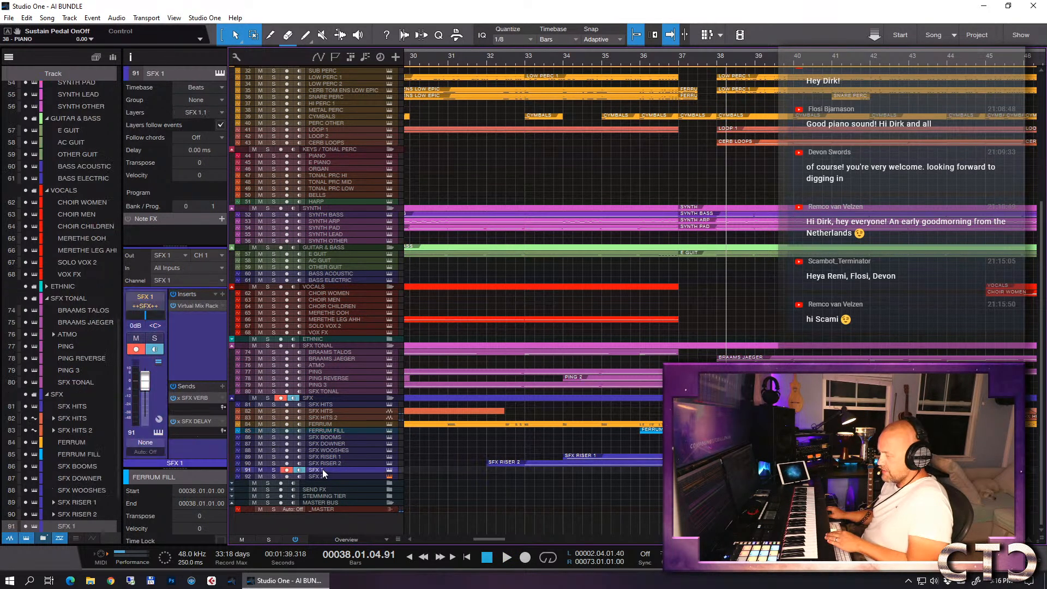
pyautogui.press('F11')
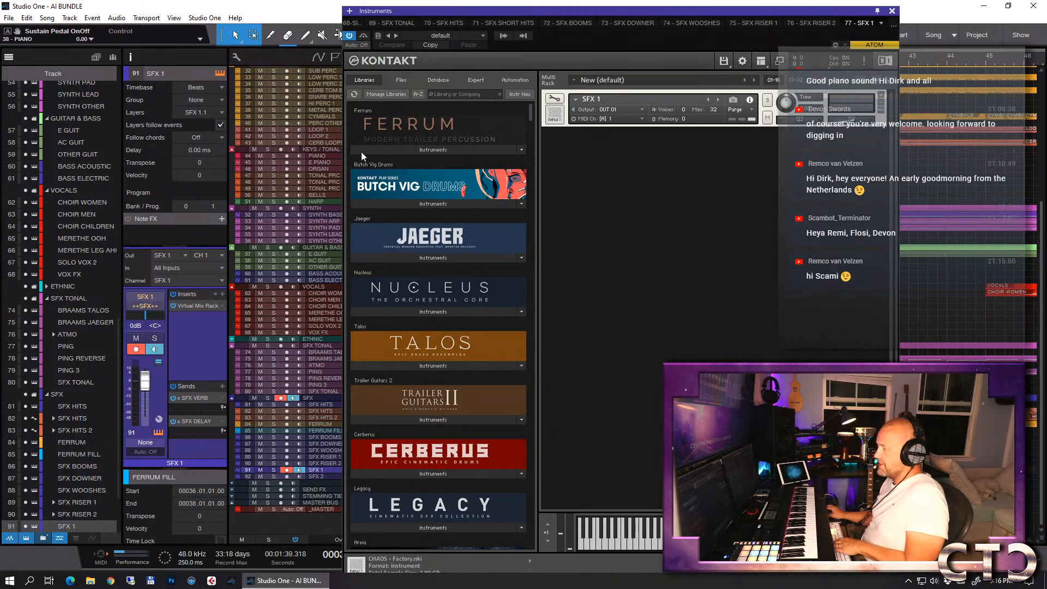
pyautogui.scroll(-3, 437, 368)
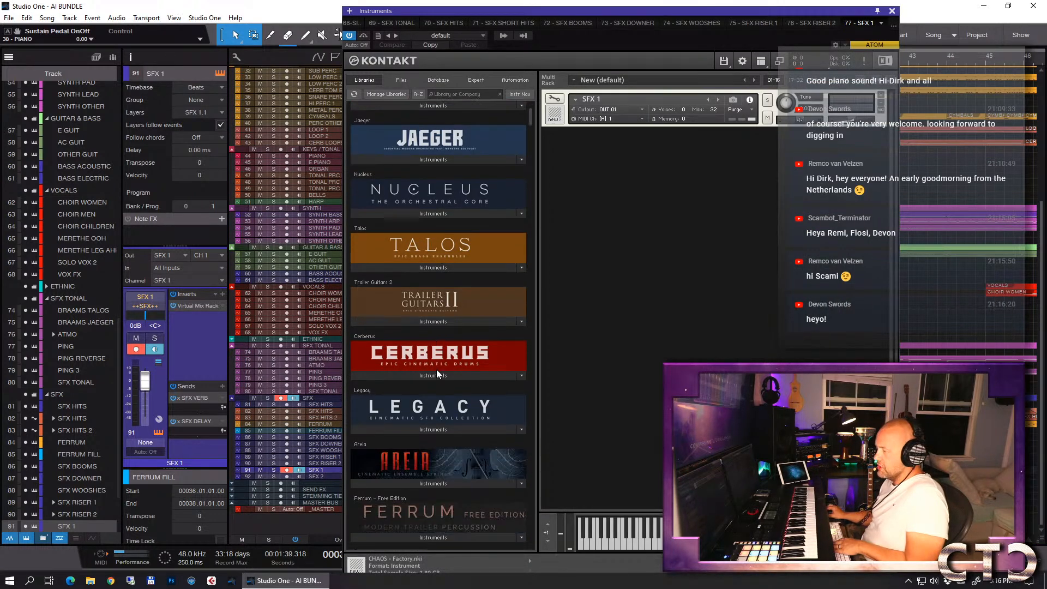
pyautogui.click(433, 429)
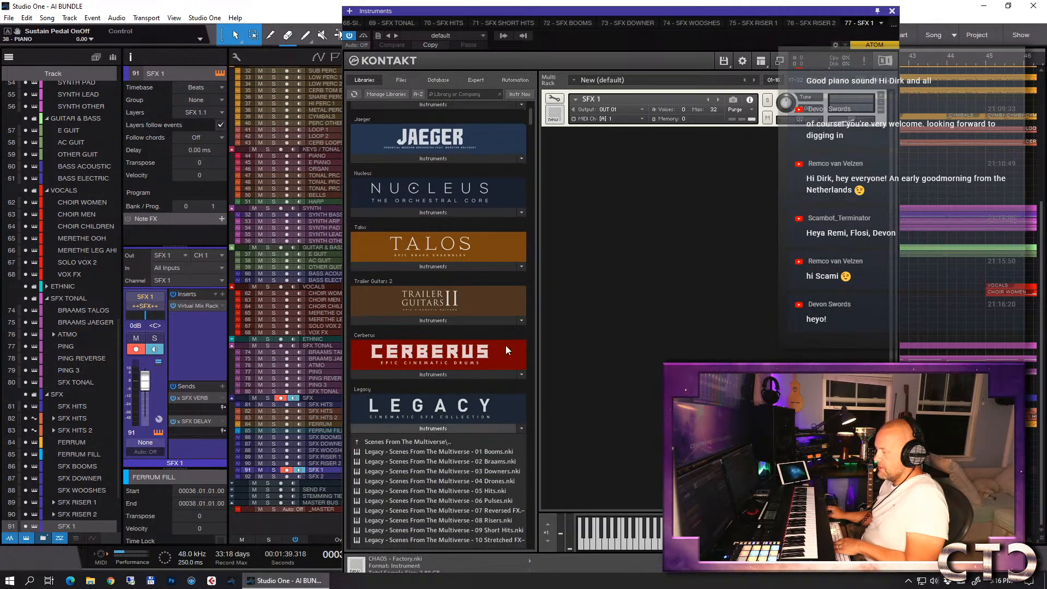
pyautogui.scroll(-5, 484, 333)
pyautogui.click(433, 280)
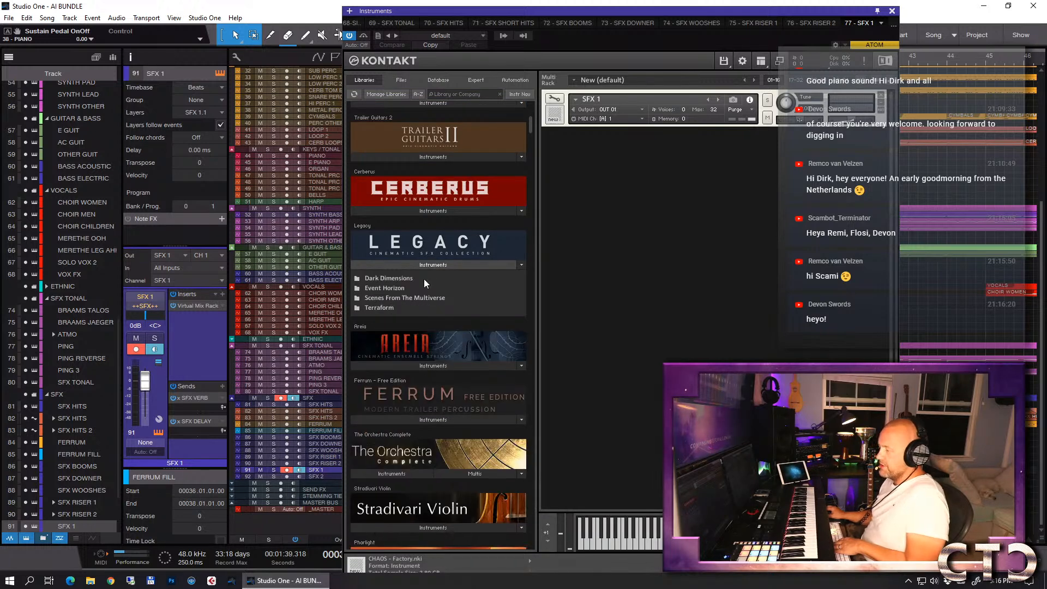
pyautogui.click(403, 297)
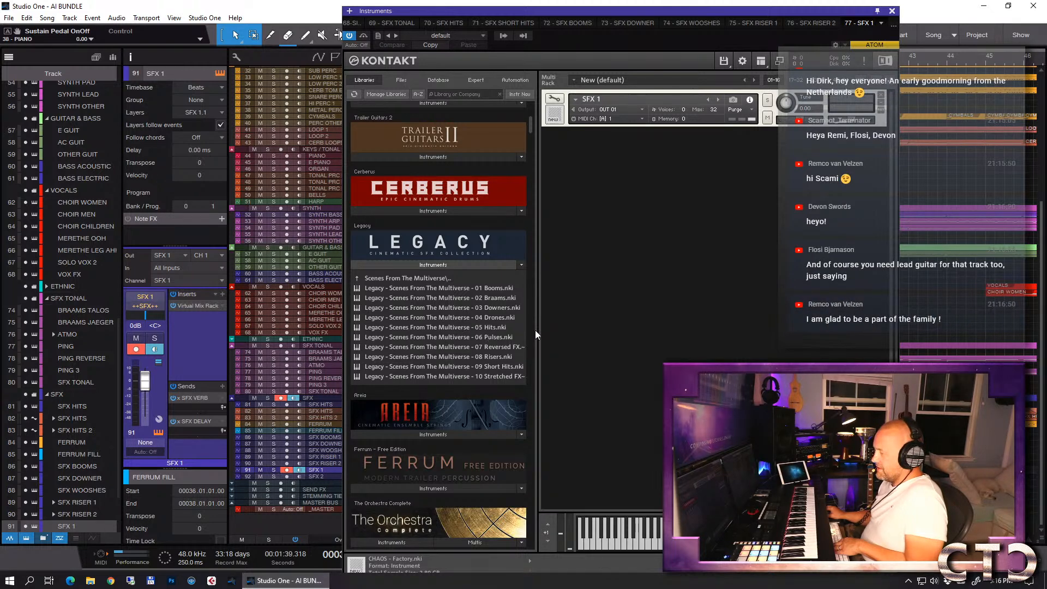
pyautogui.click(493, 346)
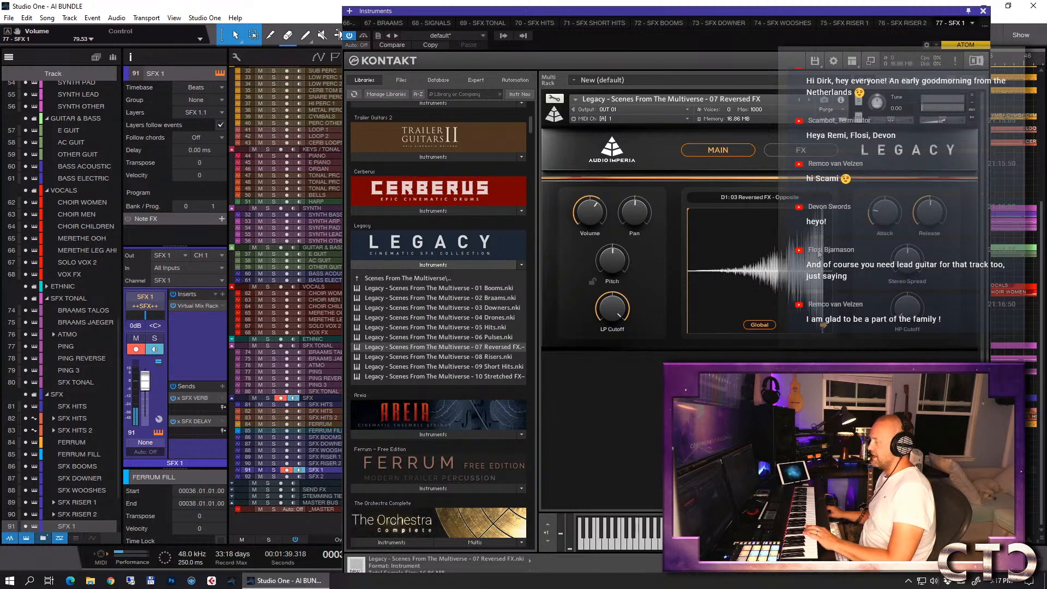
pyautogui.click(984, 11)
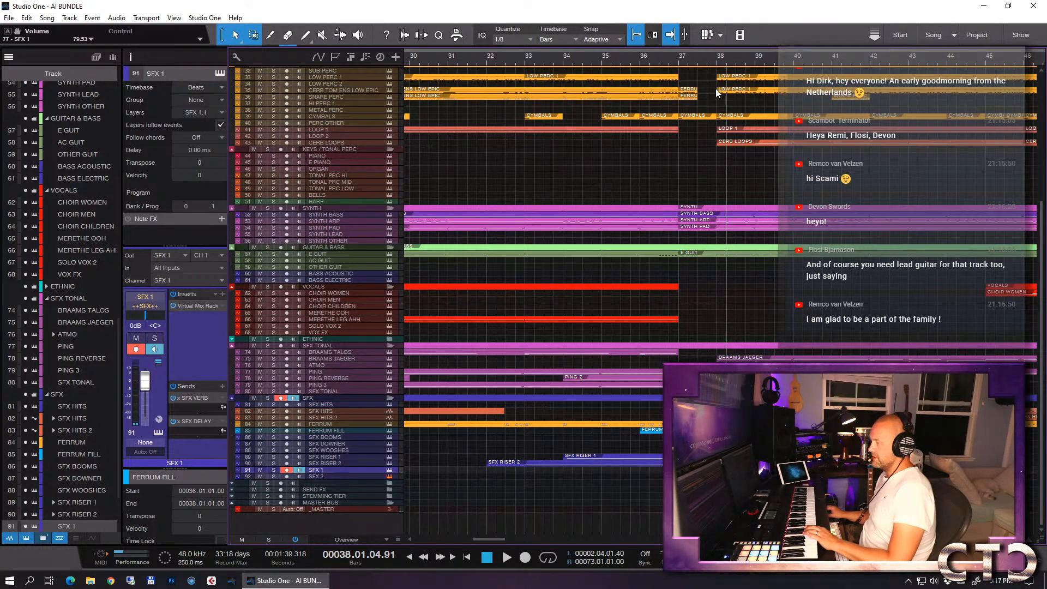
# - Record a reversed FX note on the SFX 1 track from bar 61, stopping at about bar 64
pyautogui.moveTo(703, 61); pyautogui.dragTo(677, 34)
pyautogui.click(810, 63)
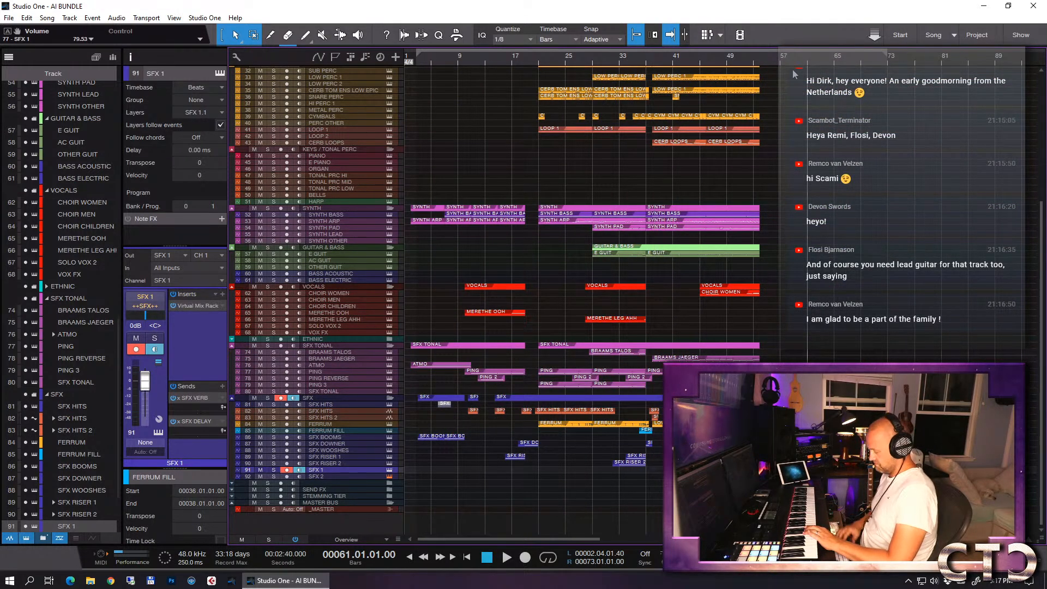
pyautogui.press('space')
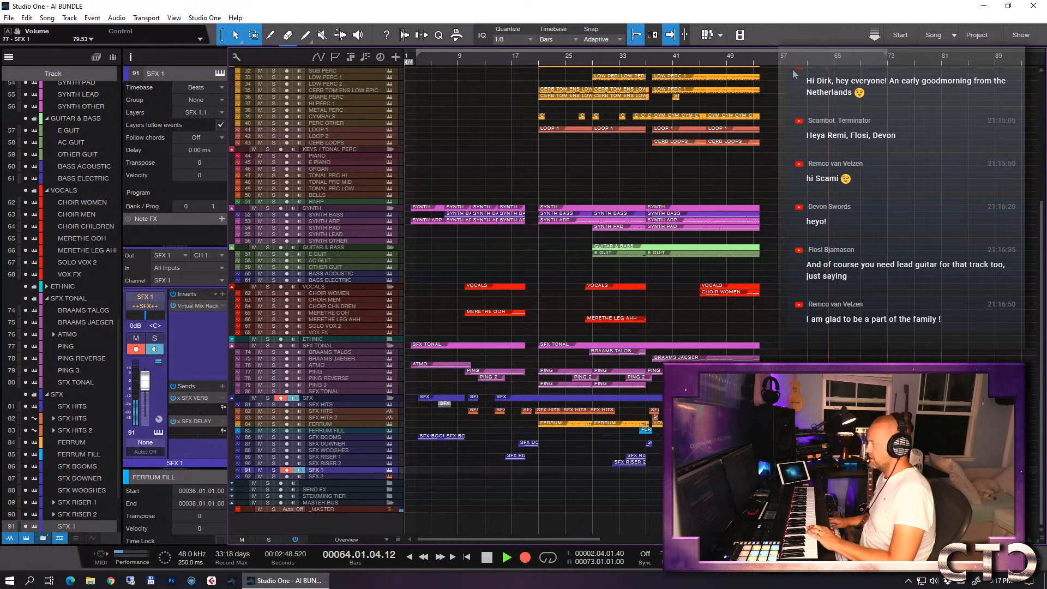
pyautogui.press('space')
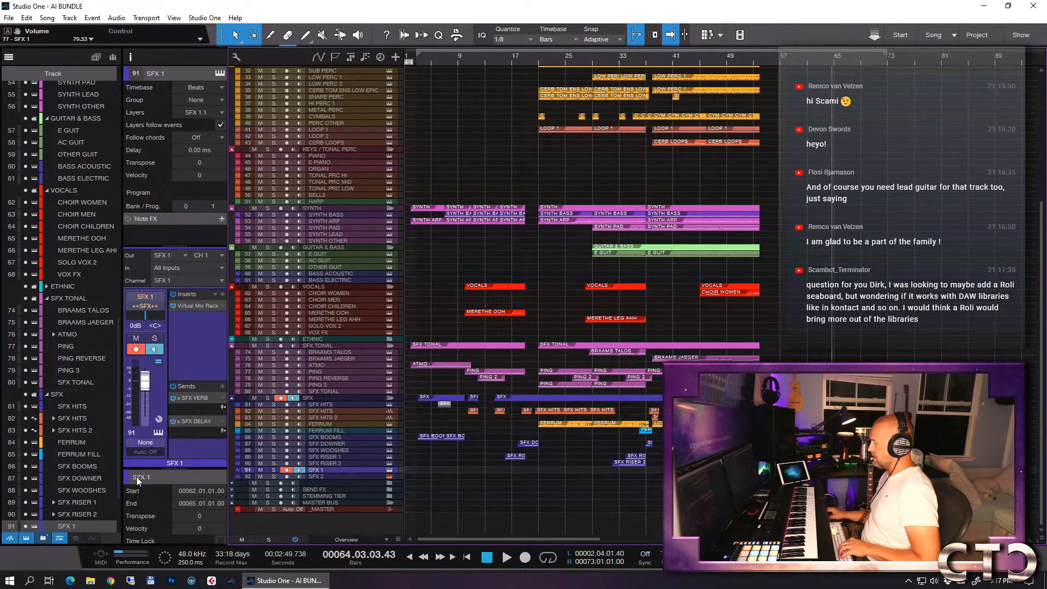
# - Open the recorded SFX 1 part in the note editor with its D 1 note at bar 63 in close view
pyautogui.press('e')
pyautogui.press('e')
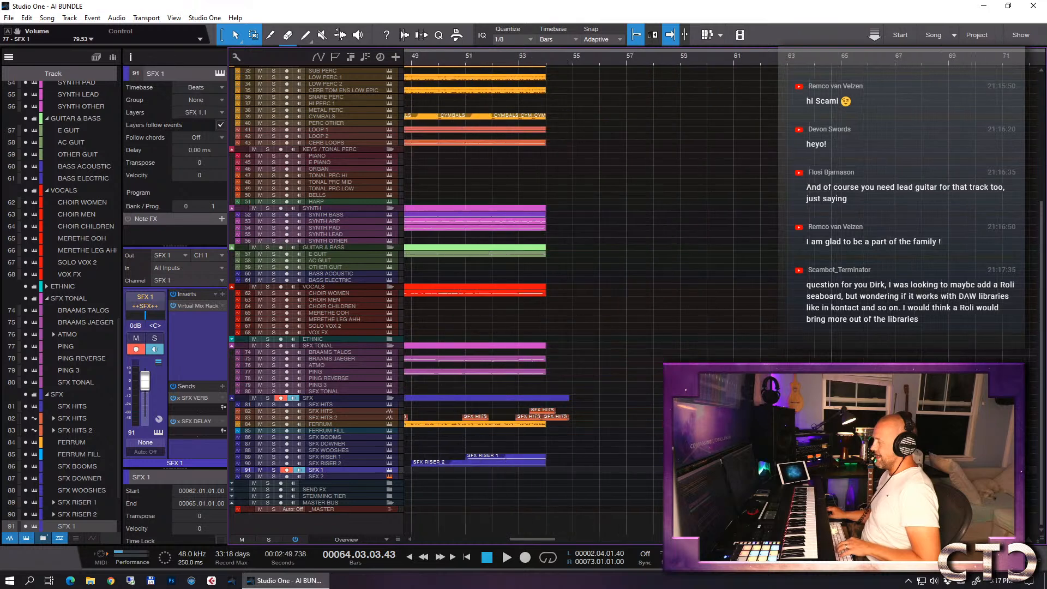
pyautogui.press('w')
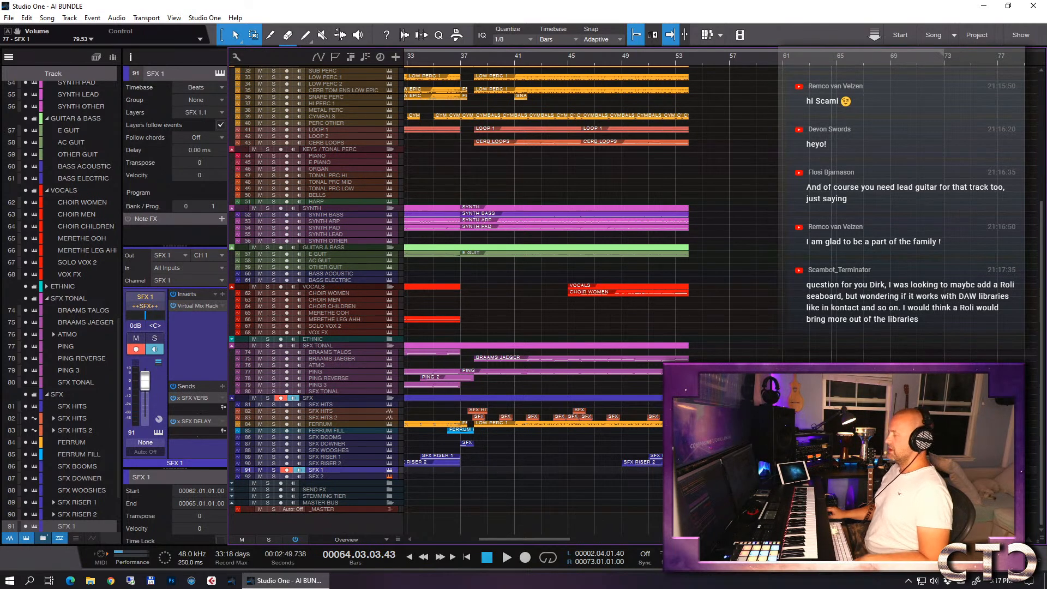
pyautogui.press('F2')
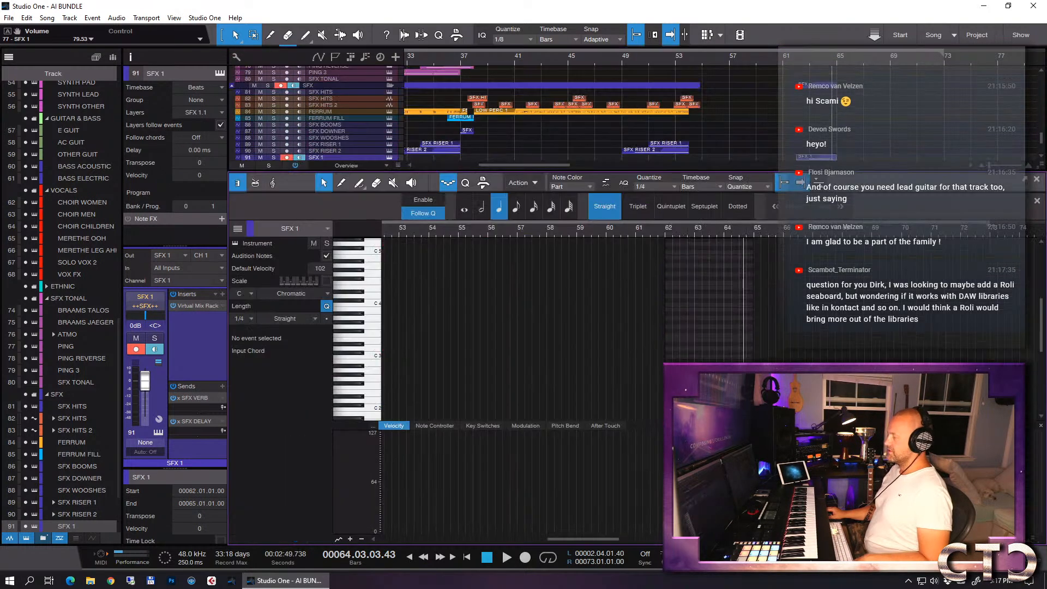
pyautogui.scroll(-1, 754, 331)
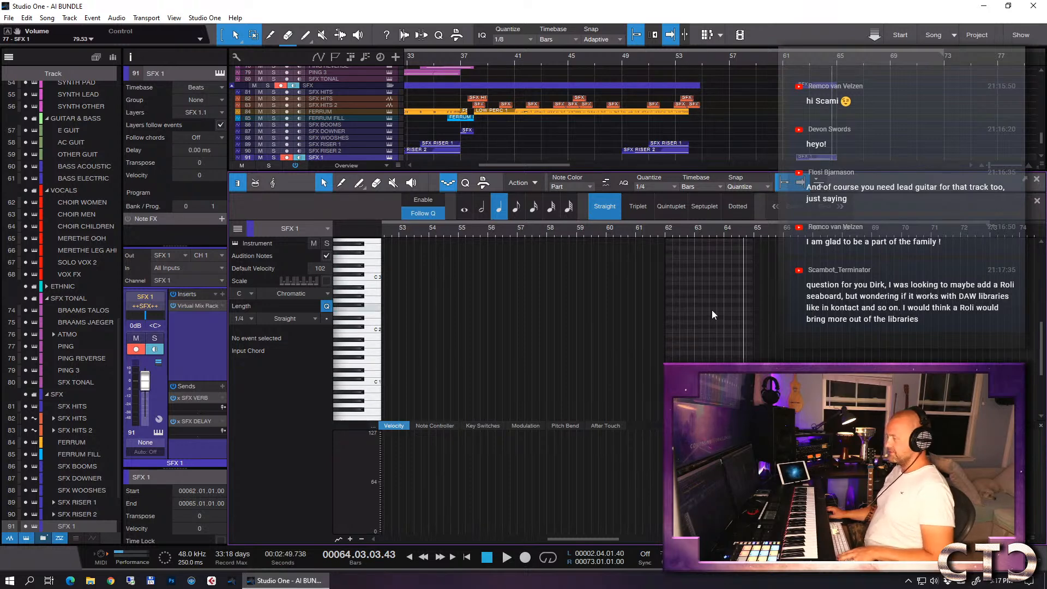
pyautogui.press('e')
pyautogui.press('e')
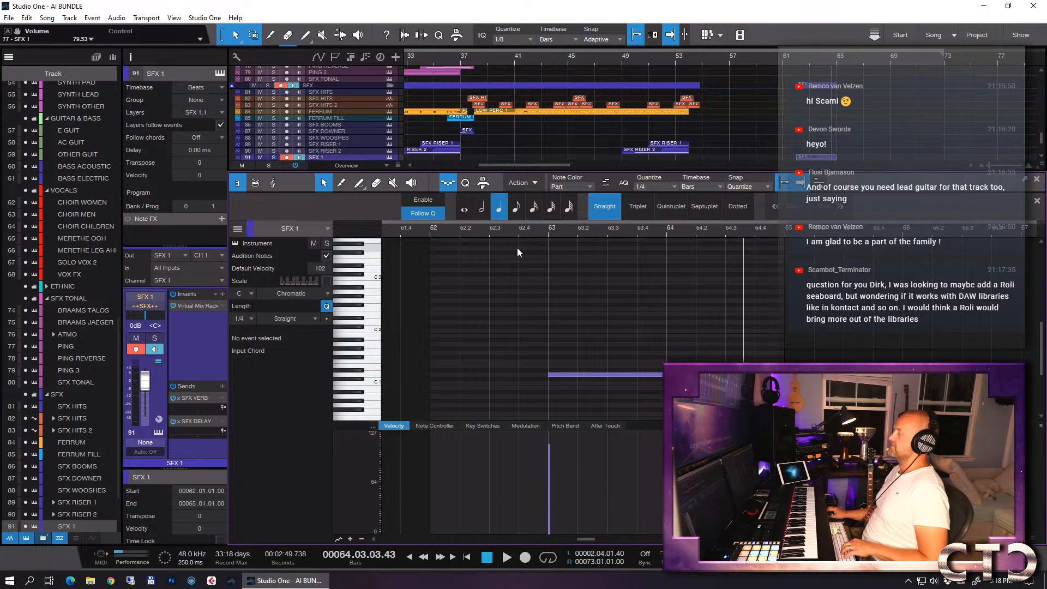
# - Audition the SFX 1 part from bar 62, and extend the D 1 note's start earlier to about 62.04.03.81
pyautogui.click(428, 229)
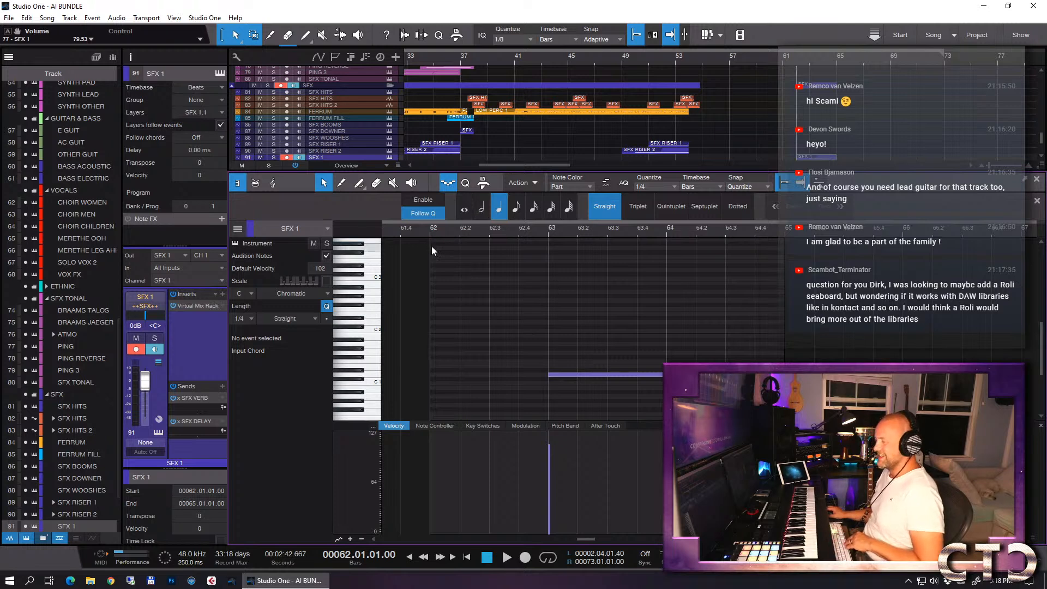
pyautogui.press('space')
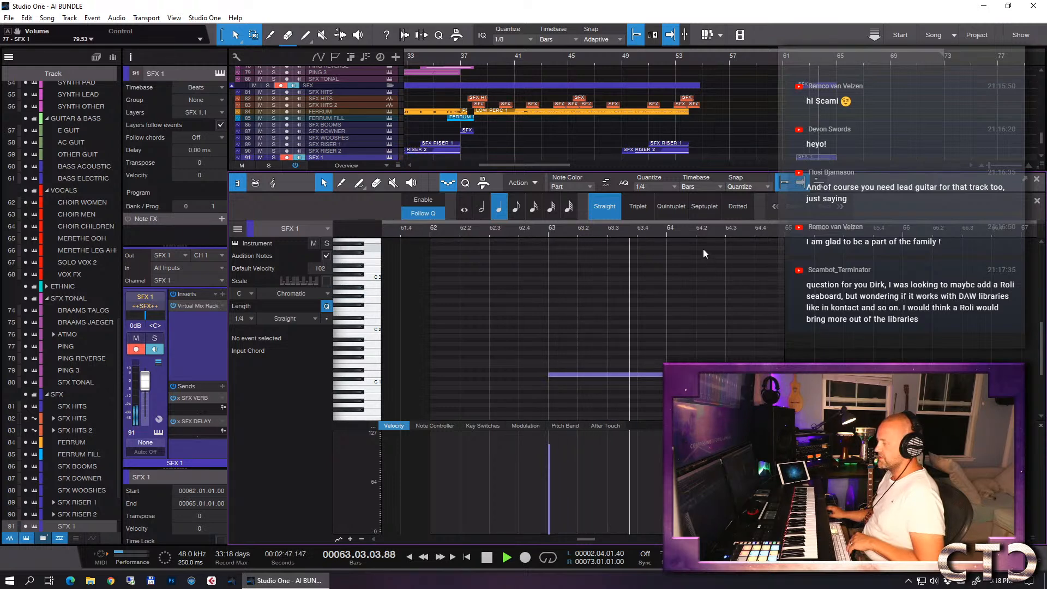
pyautogui.press('space')
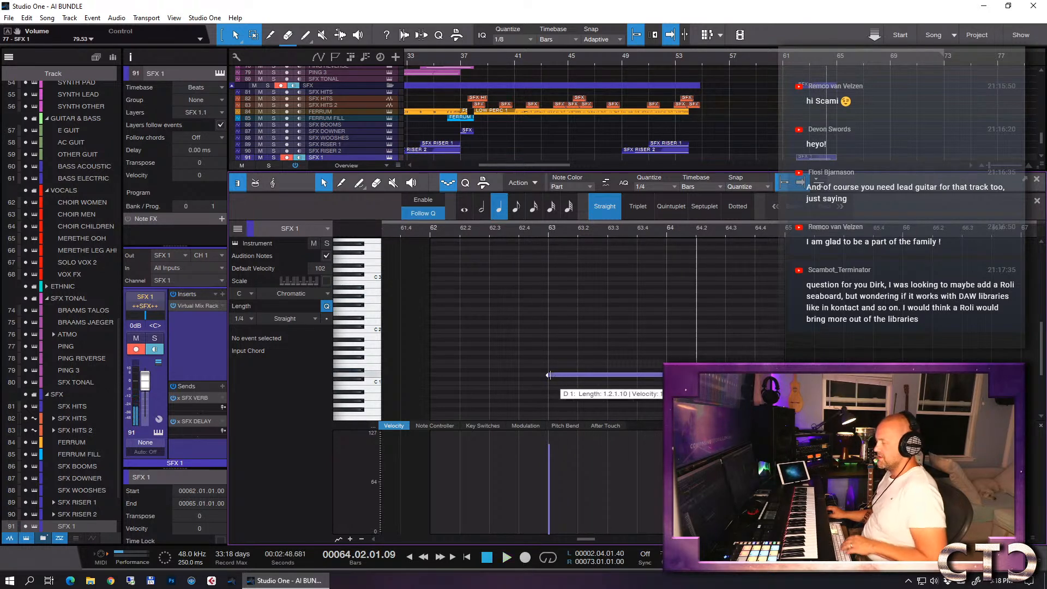
pyautogui.moveTo(550, 375); pyautogui.dragTo(541, 375)
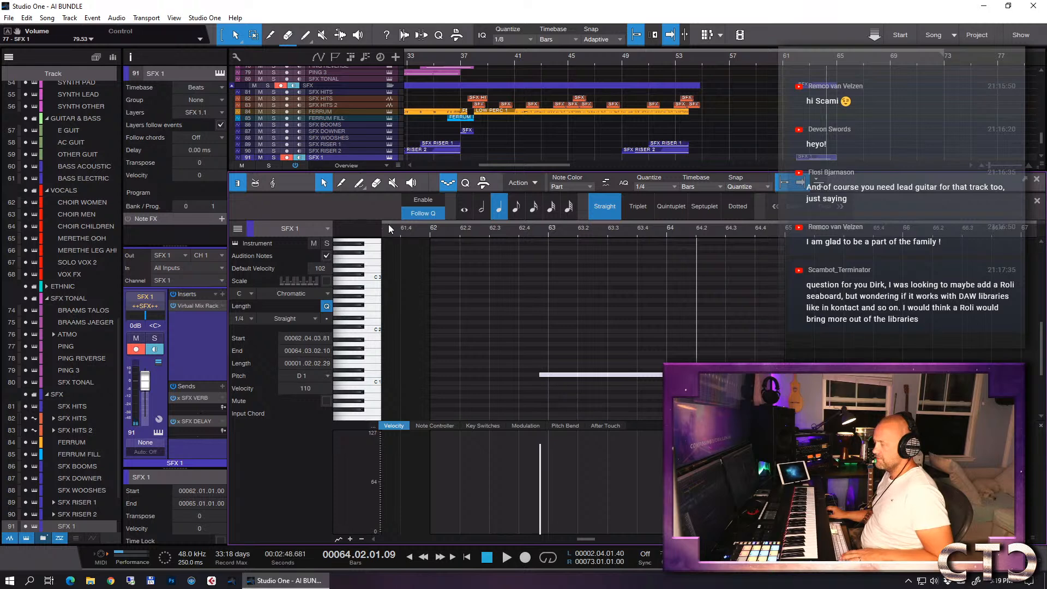
# - Audition the SFX 1 part from bar 62, and trim the D 1 note's start to 00063.01.01.00
pyautogui.click(429, 230)
pyautogui.press('space')
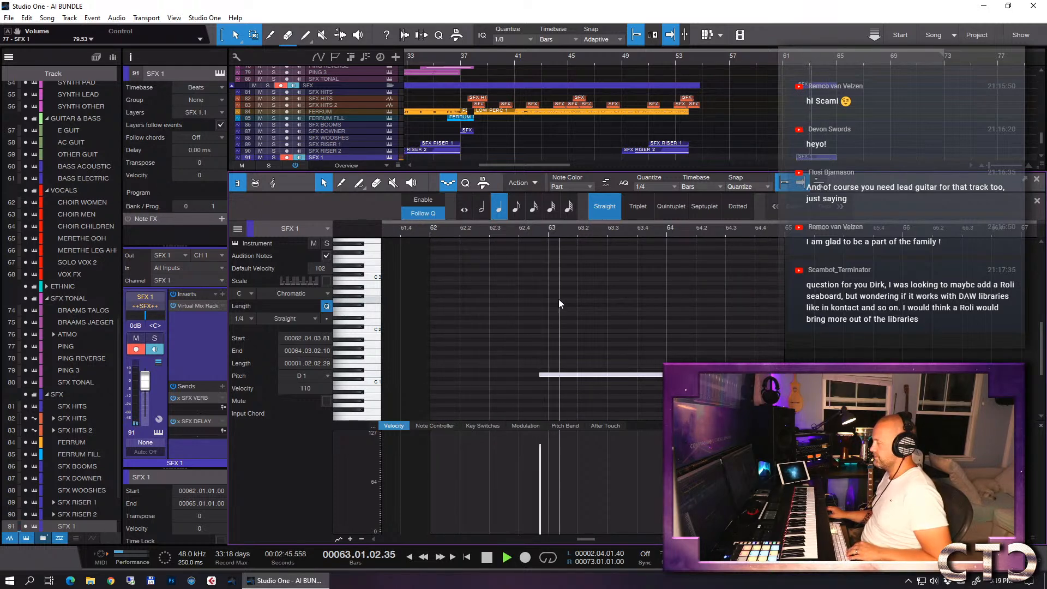
pyautogui.press('space')
pyautogui.moveTo(540, 375); pyautogui.dragTo(541, 373)
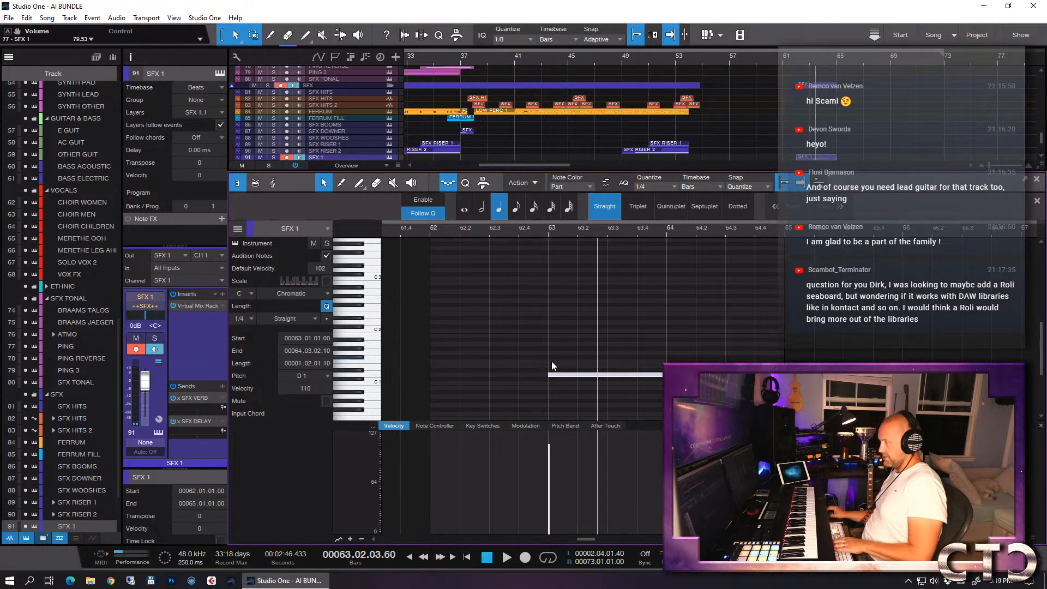
# - Assign the sample start of the SFX 1 Legacy reversed FX patch to a MIDI CC with Learn MIDI CC# Automation, and close the instrument window
pyautogui.hotkey('shift', 'F11')
pyautogui.rightClick(688, 212)
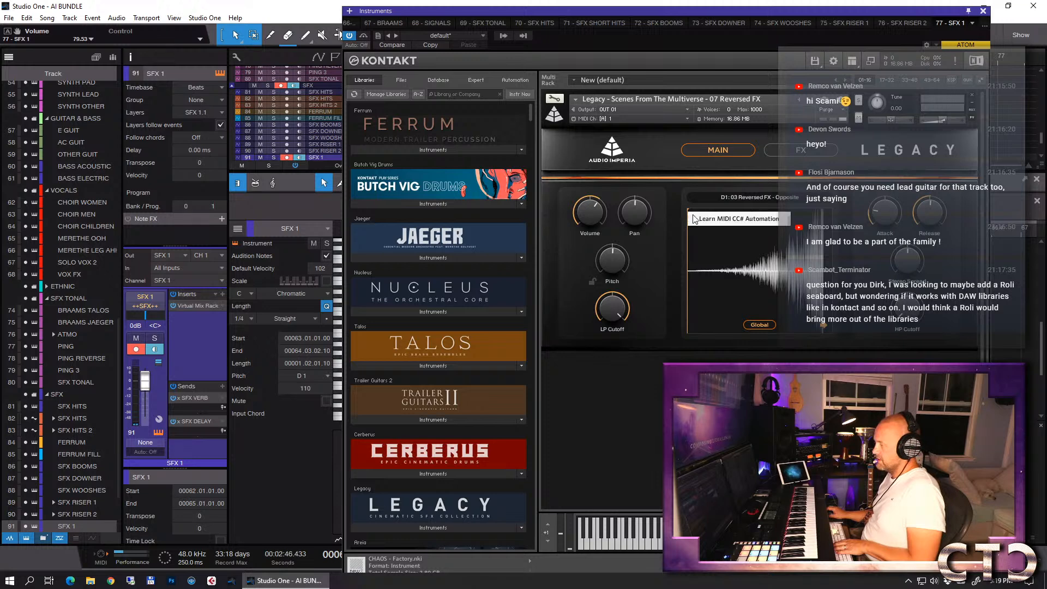
pyautogui.click(697, 217)
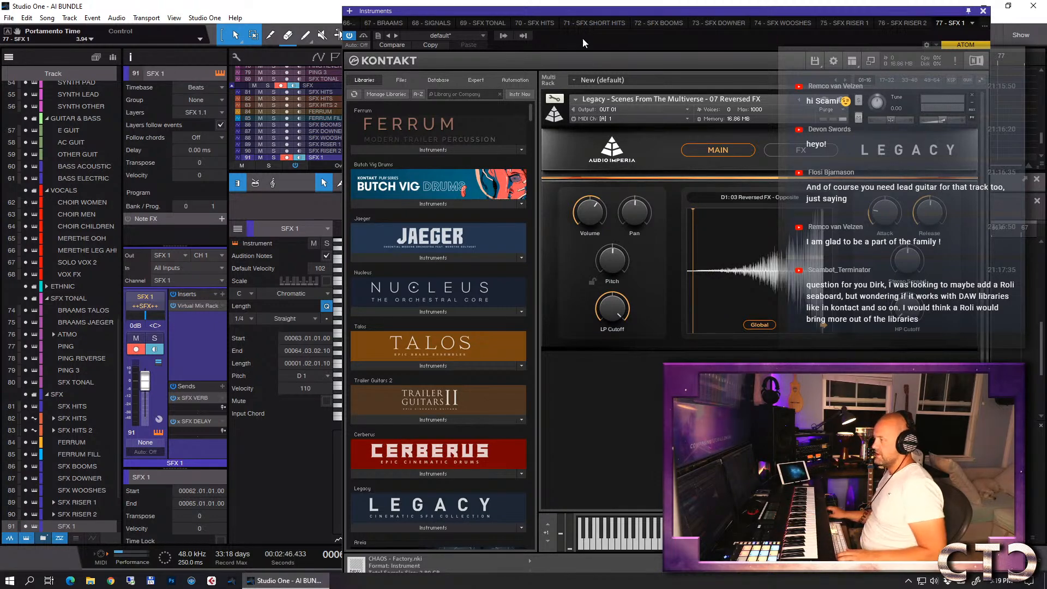
pyautogui.moveTo(568, 12); pyautogui.dragTo(623, 207)
pyautogui.click(546, 234)
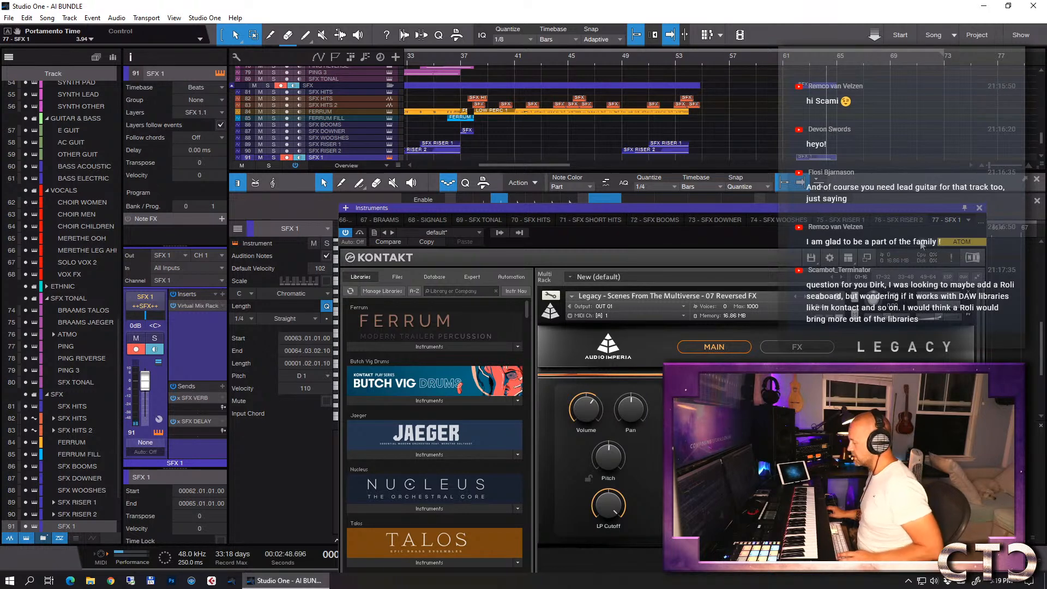
pyautogui.click(980, 209)
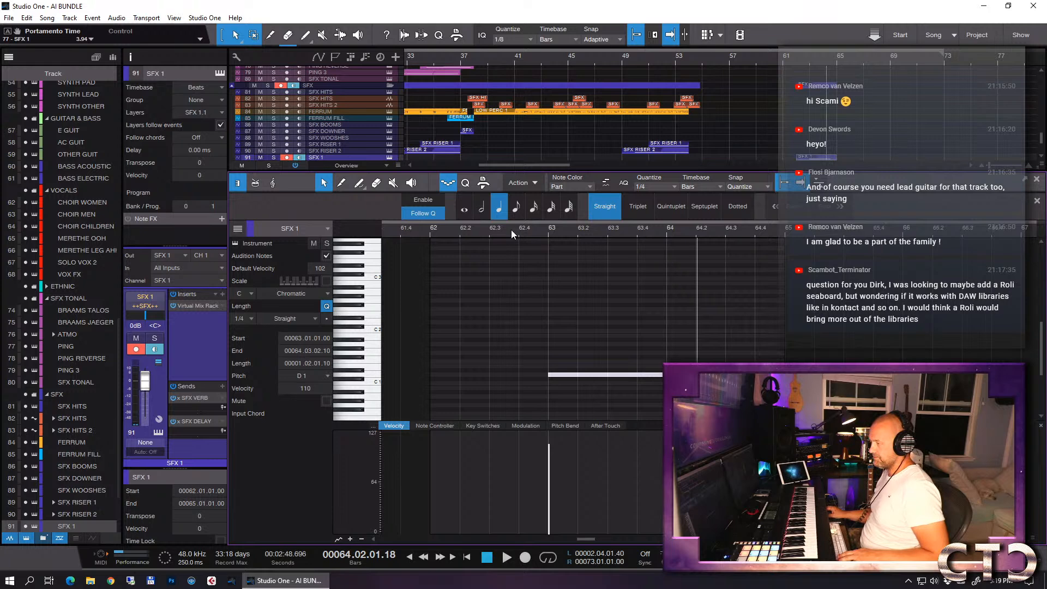
# - Place the playhead at beat 62.3, enable step recording and show the SFX 1 part's Portamento Time lane
pyautogui.click(490, 232)
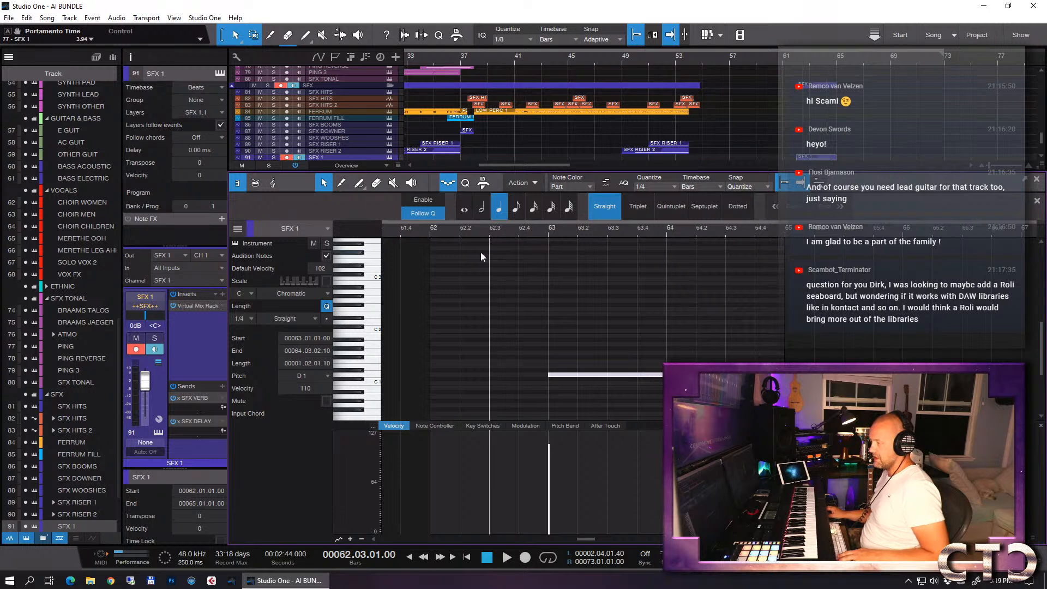
pyautogui.click(453, 186)
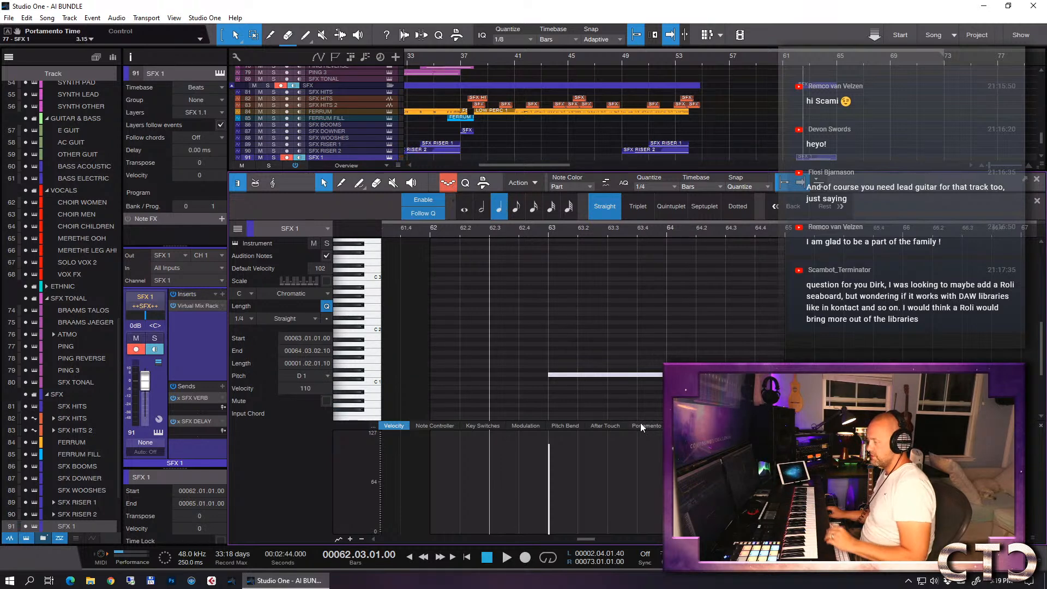
pyautogui.click(634, 425)
# - Add a Portamento Time point with the value 5 at beat 62.3, and audition the part from there
pyautogui.click(490, 532)
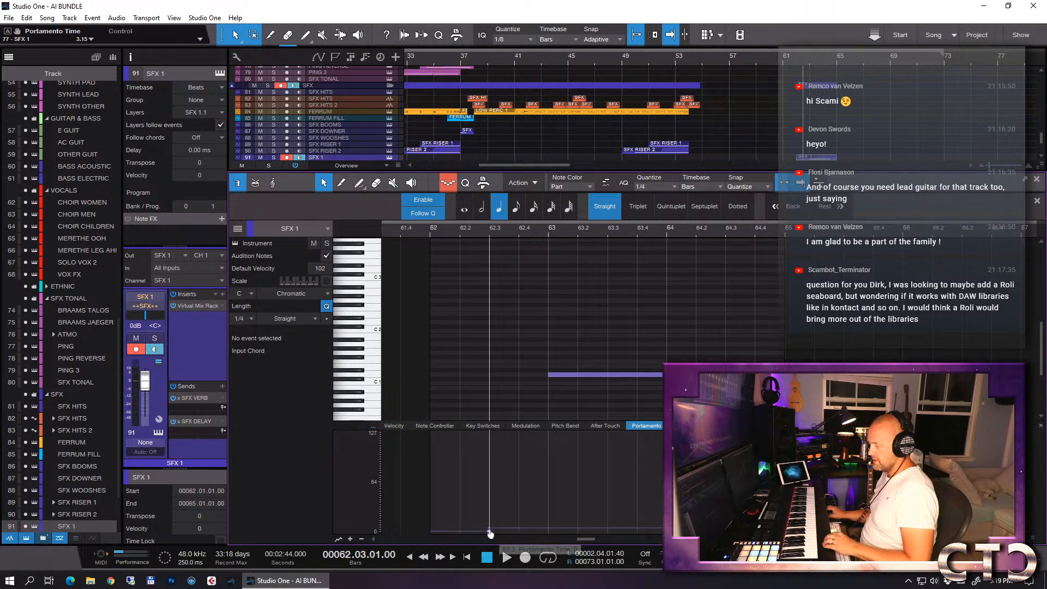
pyautogui.rightClick(490, 530)
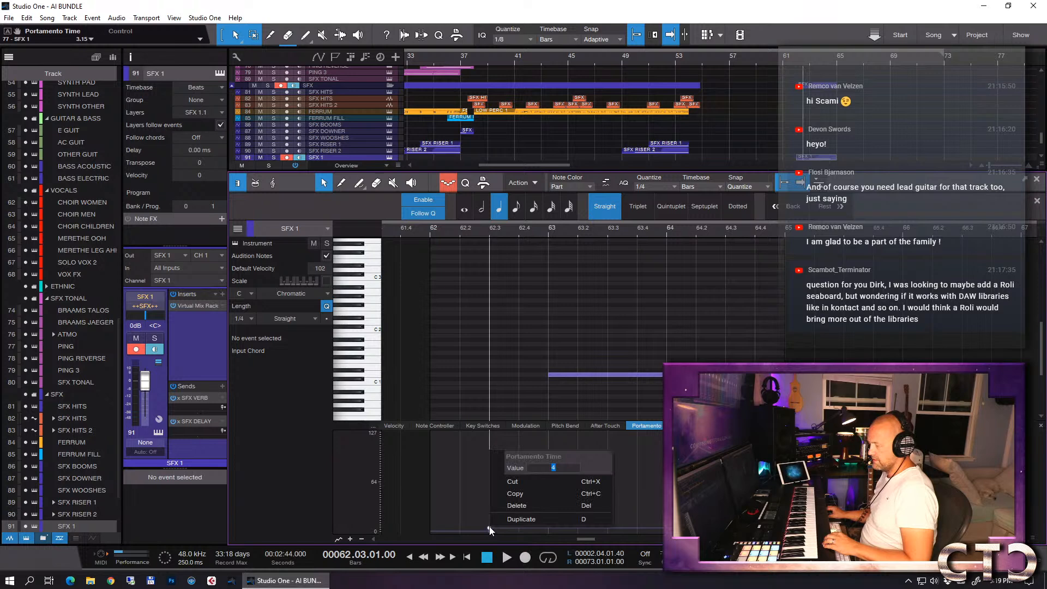
pyautogui.write('5')
pyautogui.press('Return')
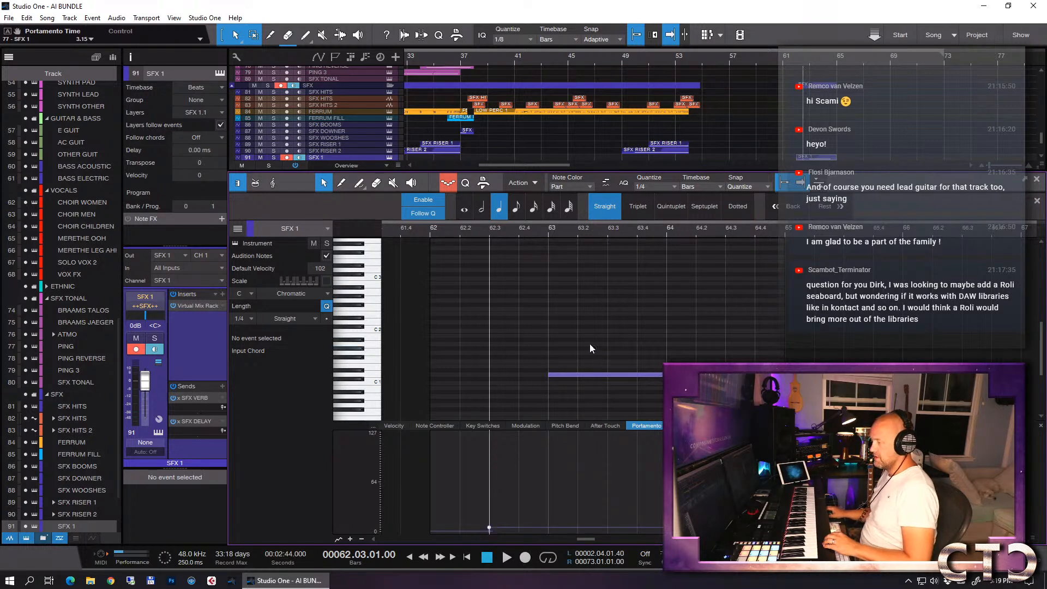
pyautogui.press('space')
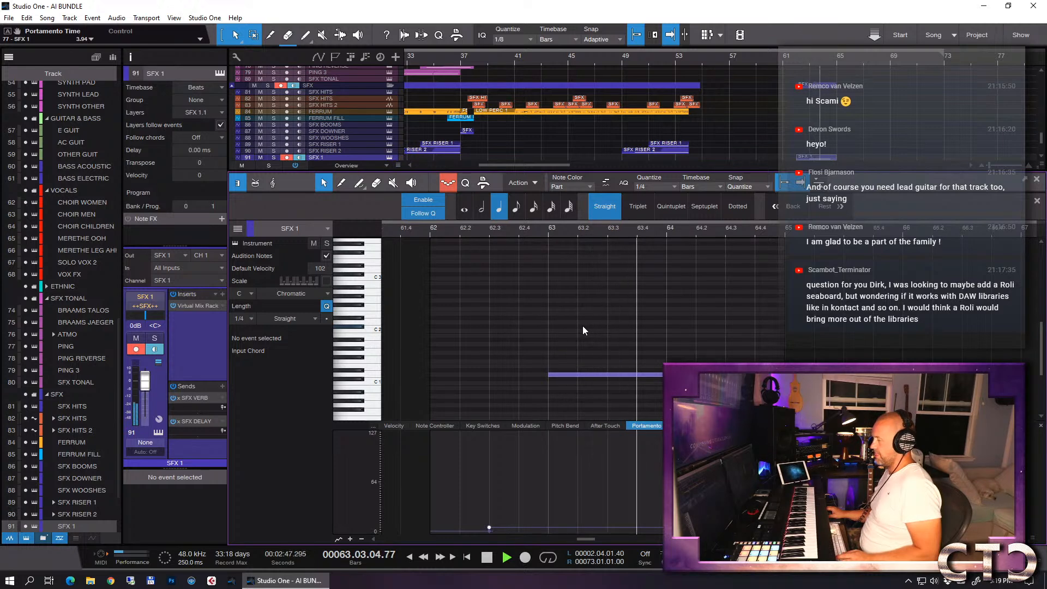
pyautogui.press('space')
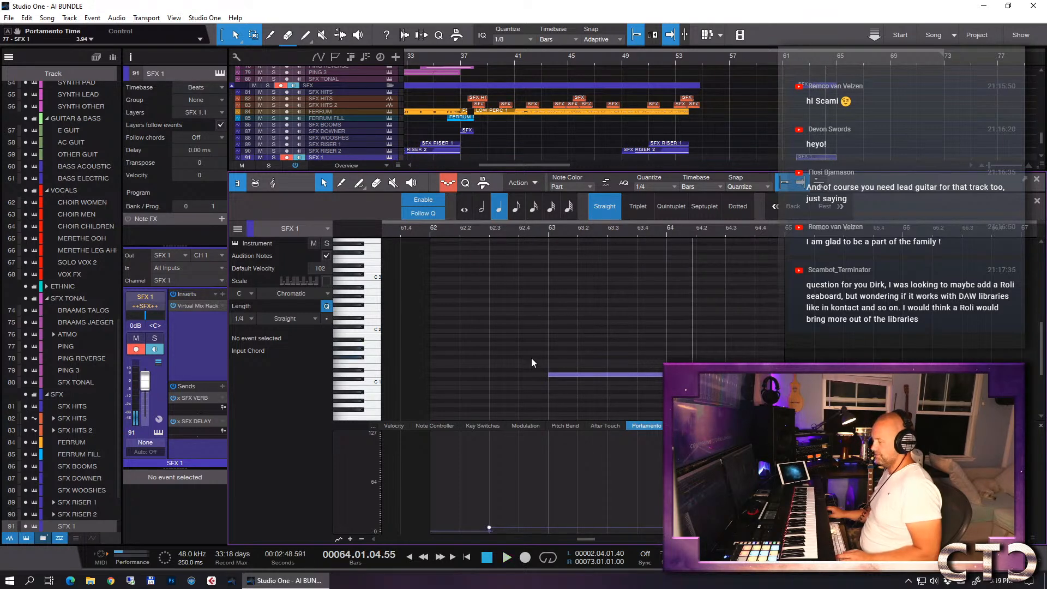
# - Try to set the Portamento Time point at beat 62.3 to 4, and audition the part from that beat
pyautogui.rightClick(489, 528)
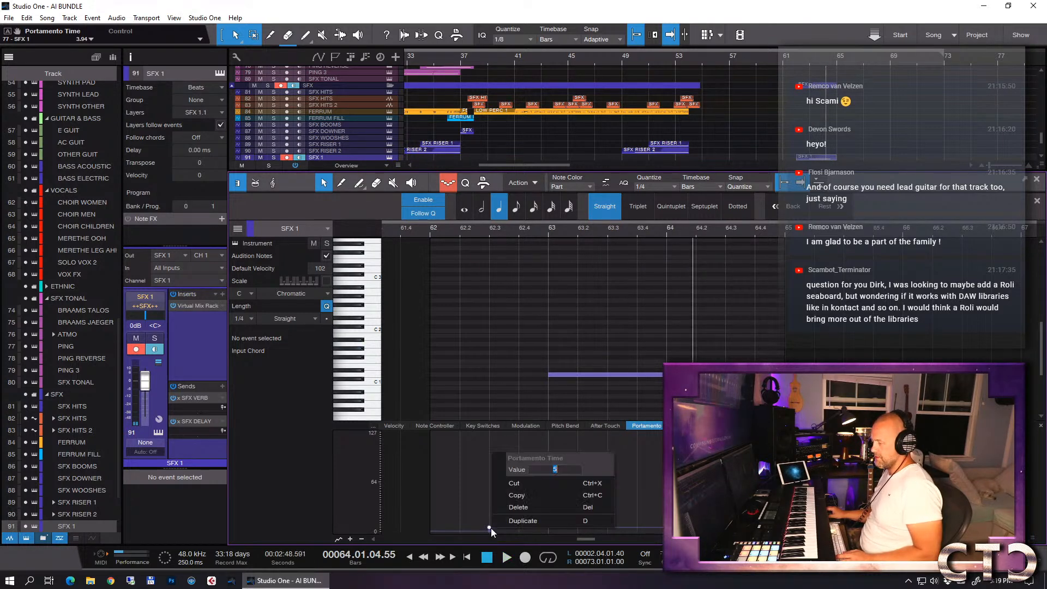
pyautogui.write('4')
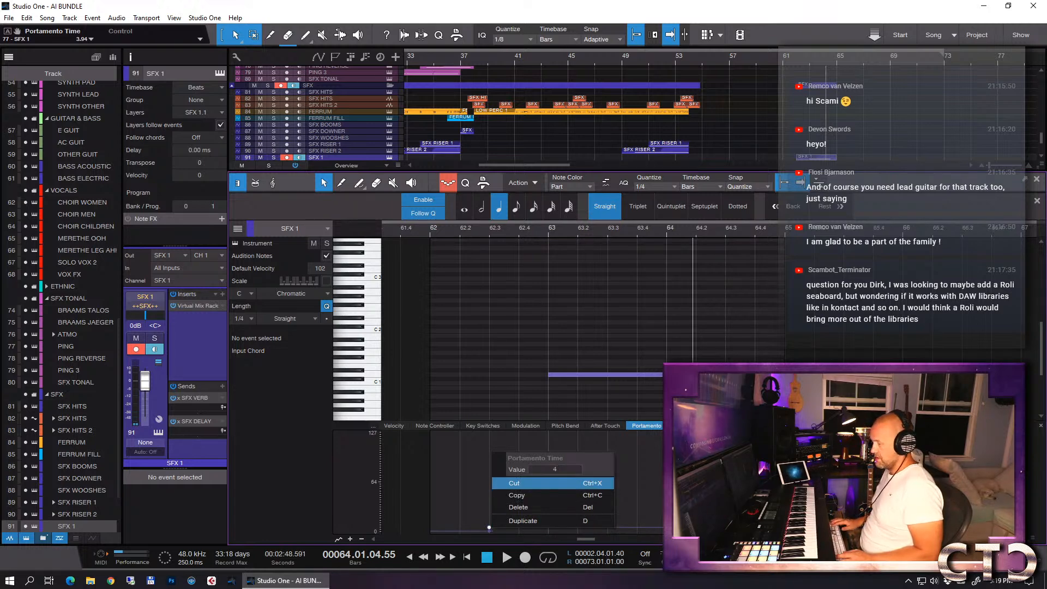
pyautogui.press('Return')
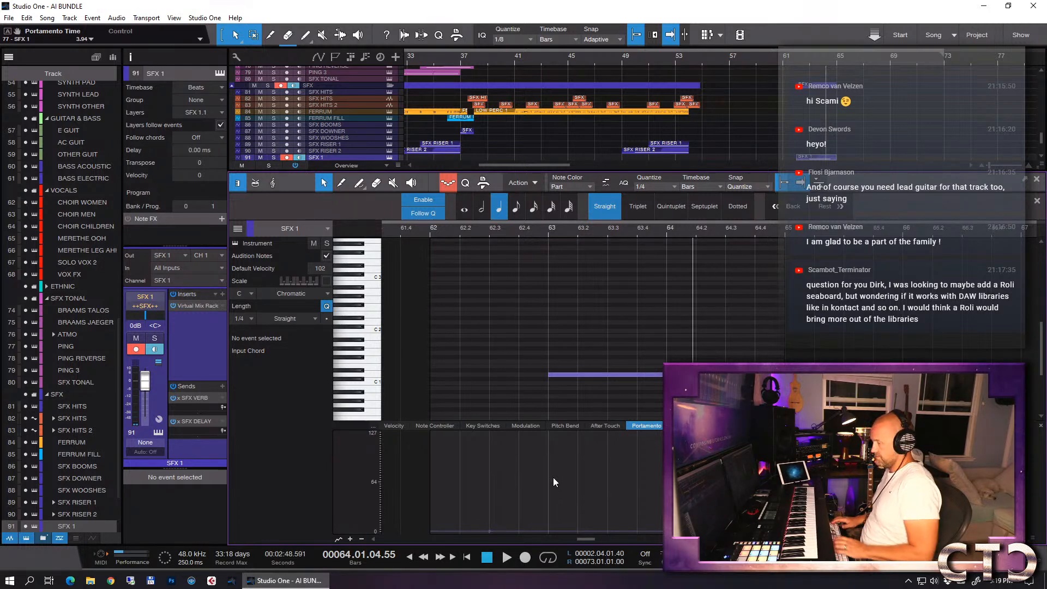
pyautogui.click(493, 232)
pyautogui.press('space')
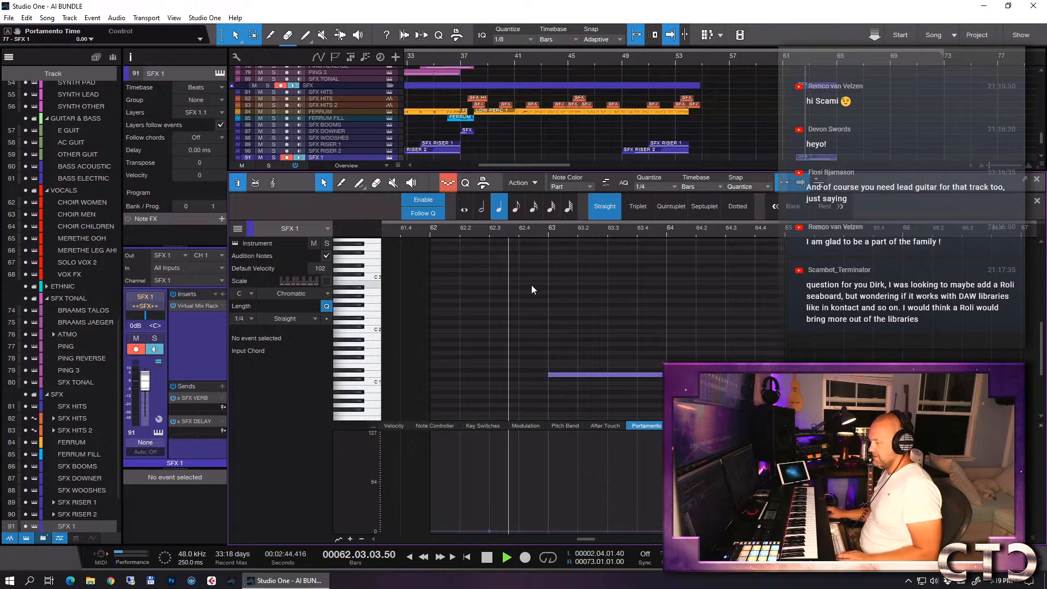
pyautogui.press('space')
# - Shape the Portamento Time curve to rise from zero at beat 62.3 to a value of 6 at 62.4, and audition it
pyautogui.click(489, 532)
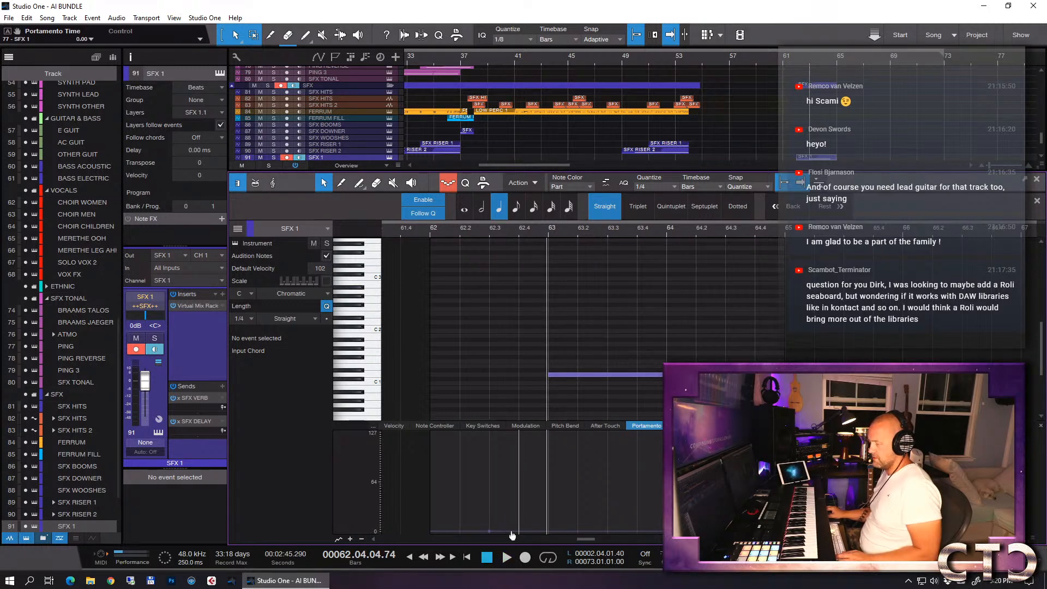
pyautogui.click(518, 528)
pyautogui.rightClick(518, 528)
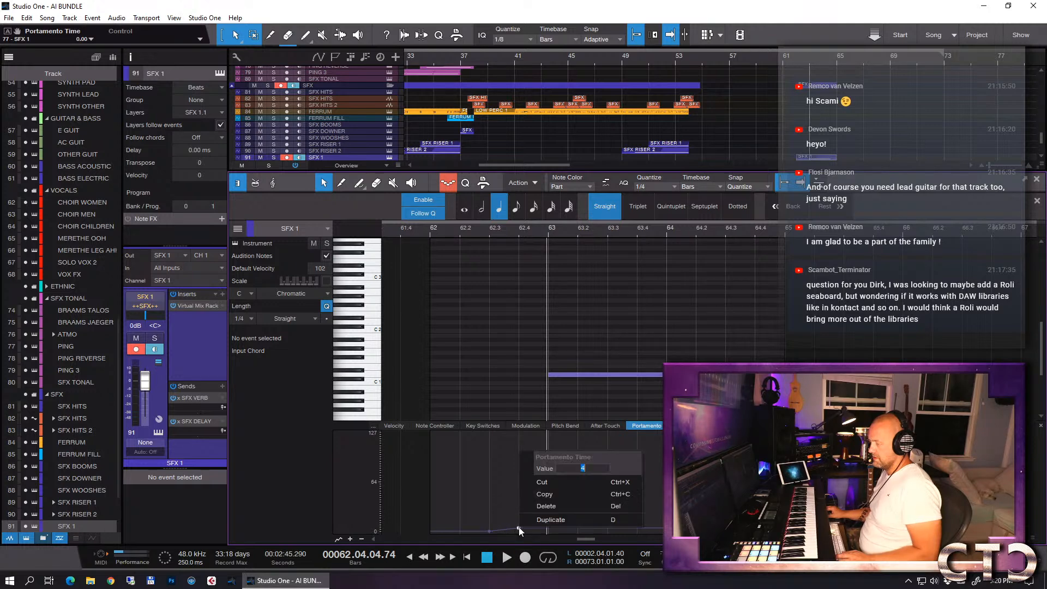
pyautogui.click(555, 499)
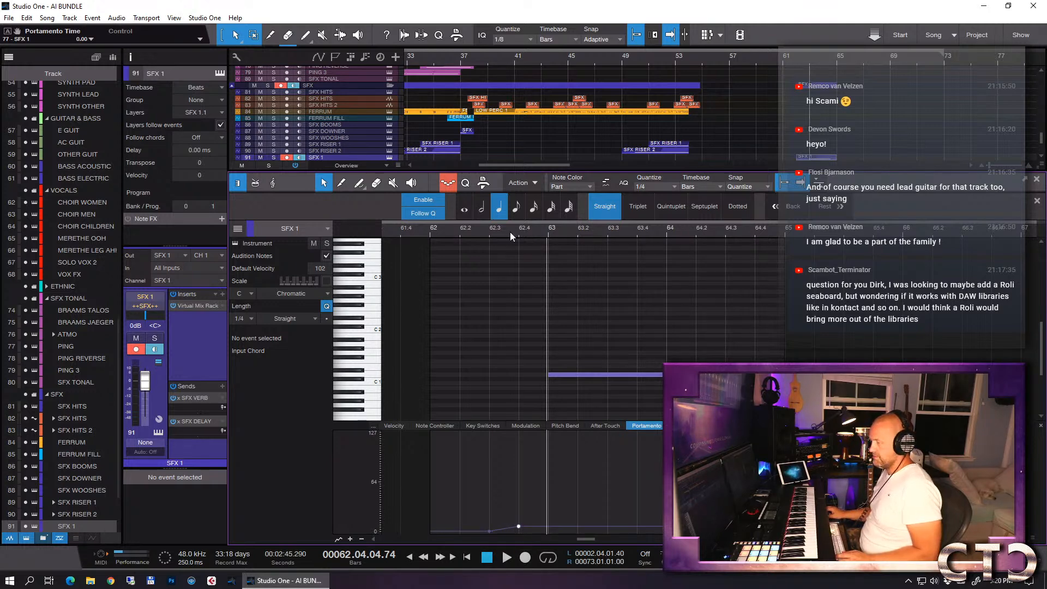
pyautogui.click(488, 233)
pyautogui.press('space')
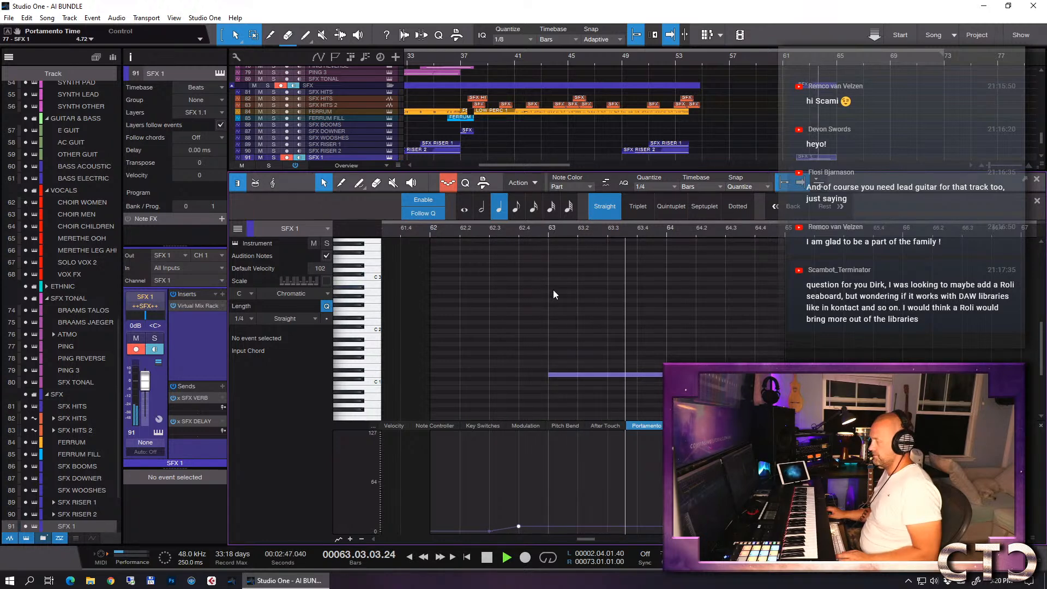
pyautogui.press('space')
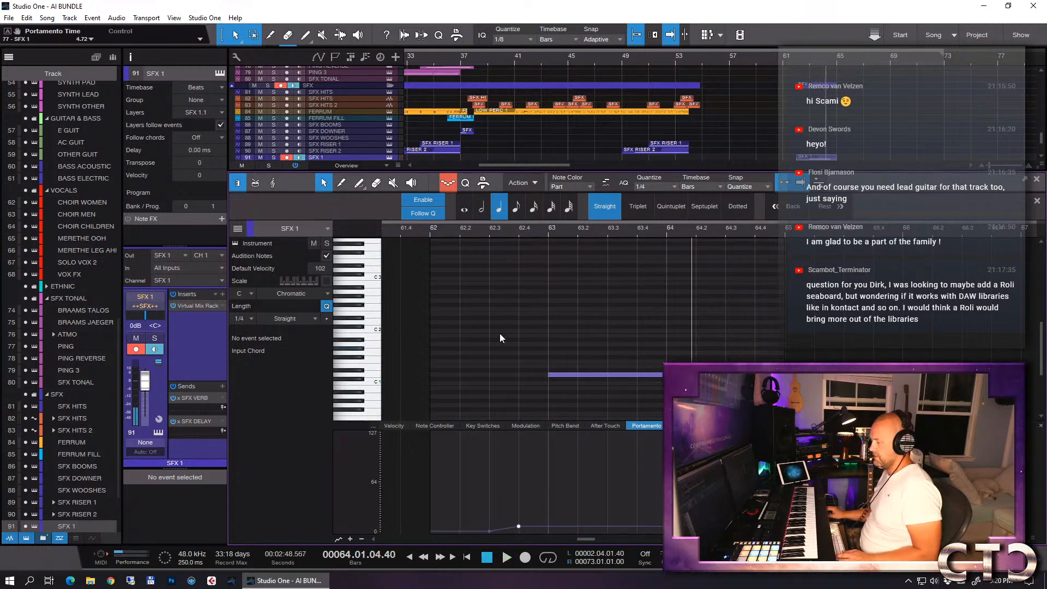
# - Raise the Portamento Time point at beat 62.4 slightly, to 5.51, and audition the part from about that beat
pyautogui.rightClick(519, 528)
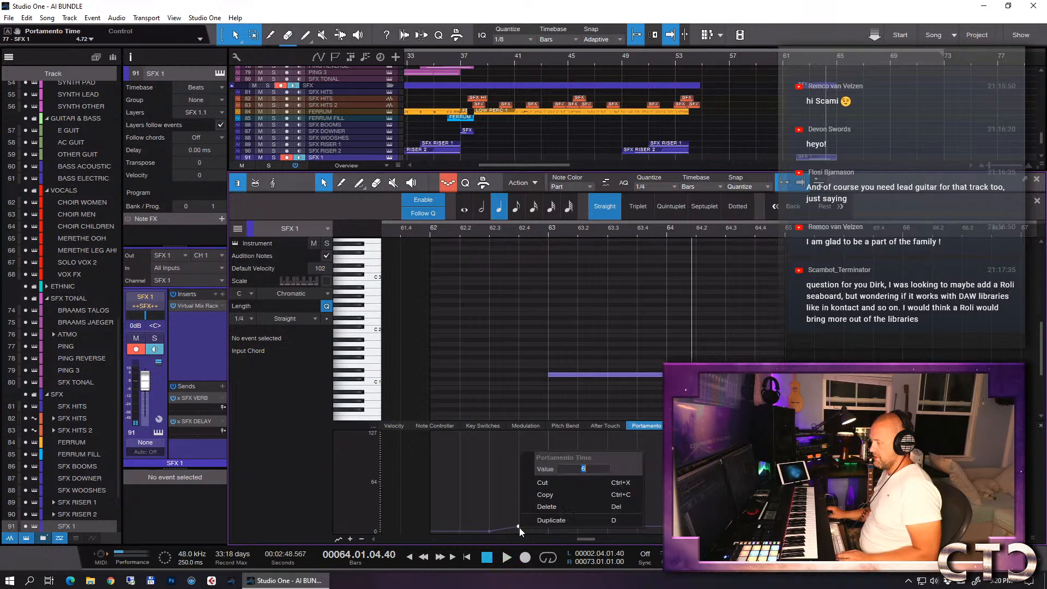
pyautogui.click(584, 471)
pyautogui.click(515, 234)
pyautogui.press('space')
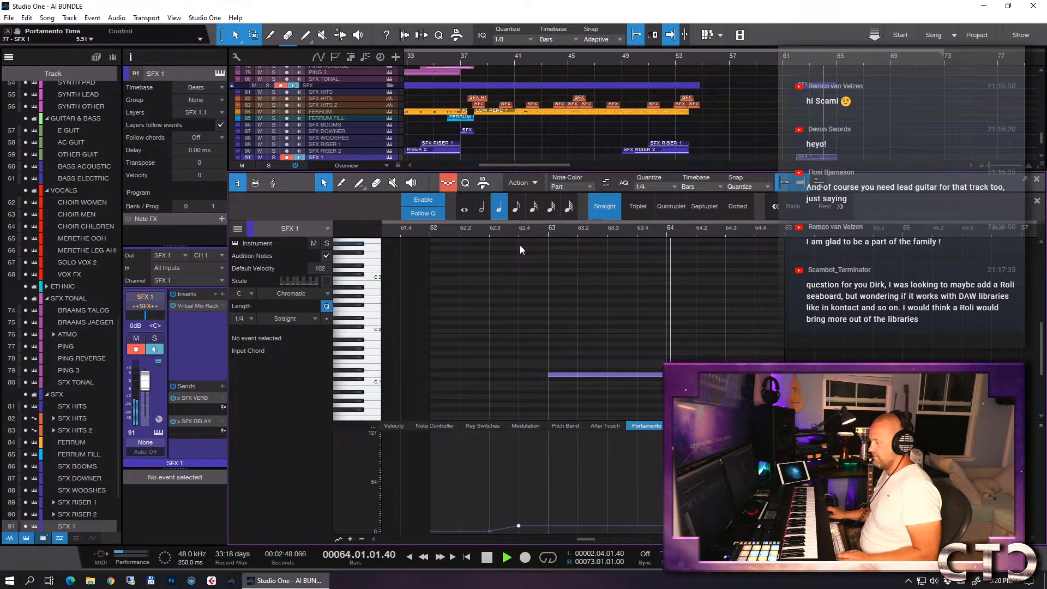
pyautogui.press('space')
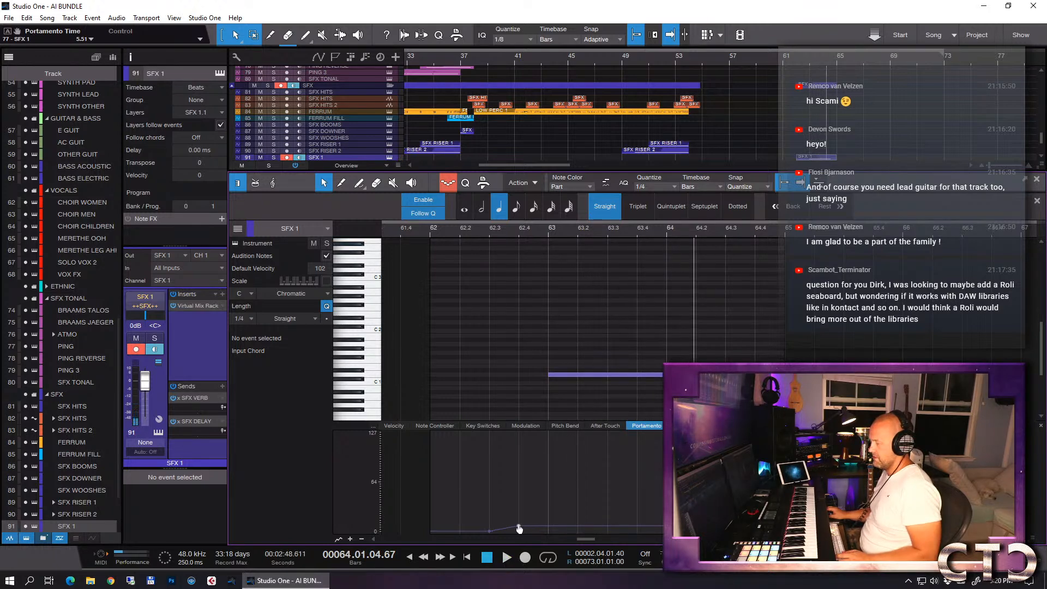
# - Replace the Portamento Time point at beat 62.4 with a slightly higher one
pyautogui.rightClick(519, 527)
pyautogui.click(571, 480)
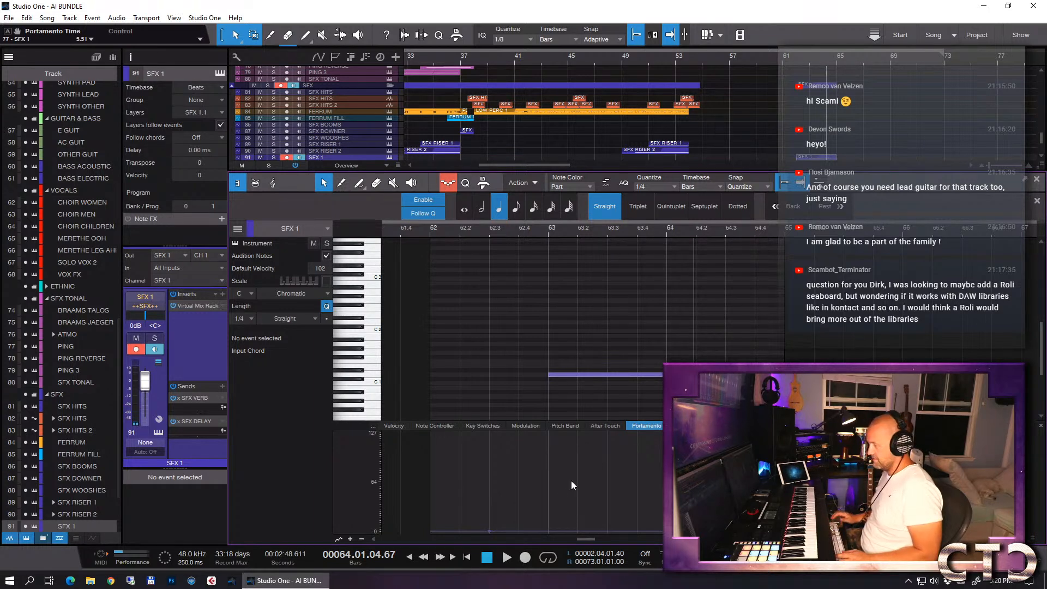
pyautogui.moveTo(519, 531); pyautogui.dragTo(520, 527)
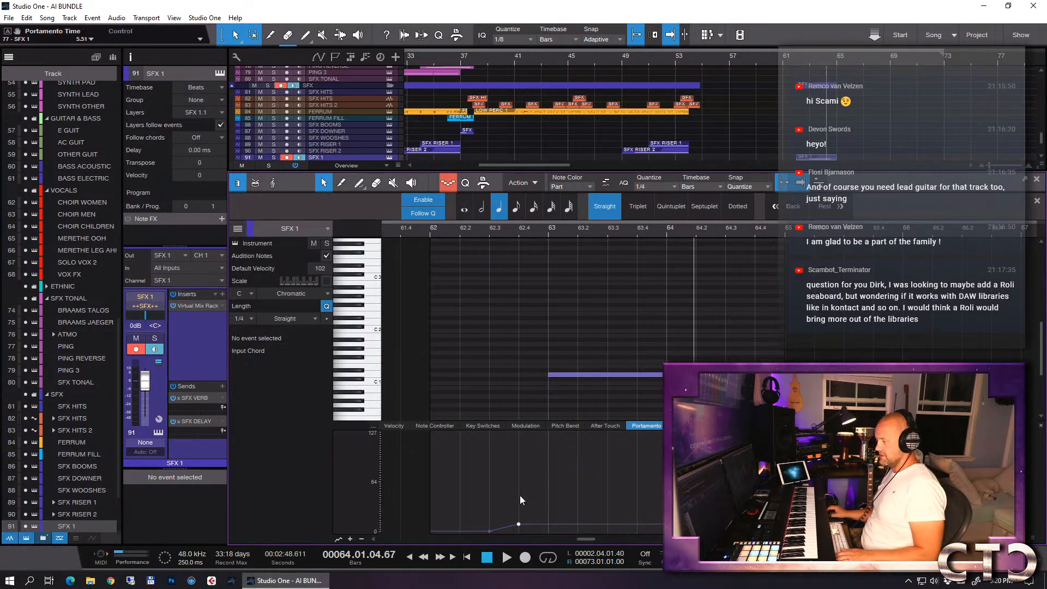
# - Audition the SFX 1 part from beat 62.4 with the Legacy sample waveform visible beside the note editor
pyautogui.hotkey('shift', 'F11')
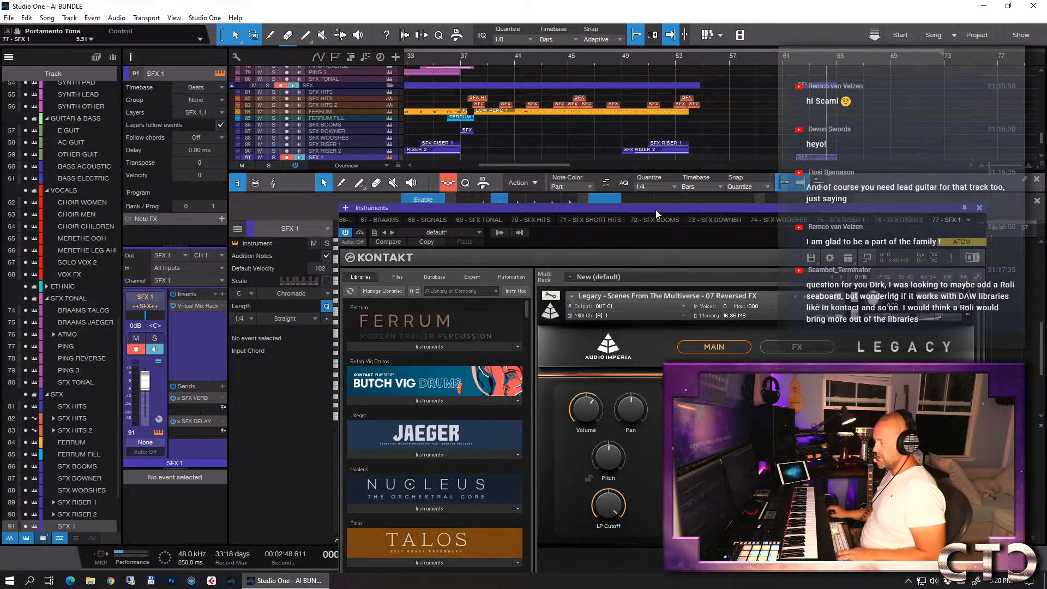
pyautogui.moveTo(657, 210); pyautogui.dragTo(137, 89)
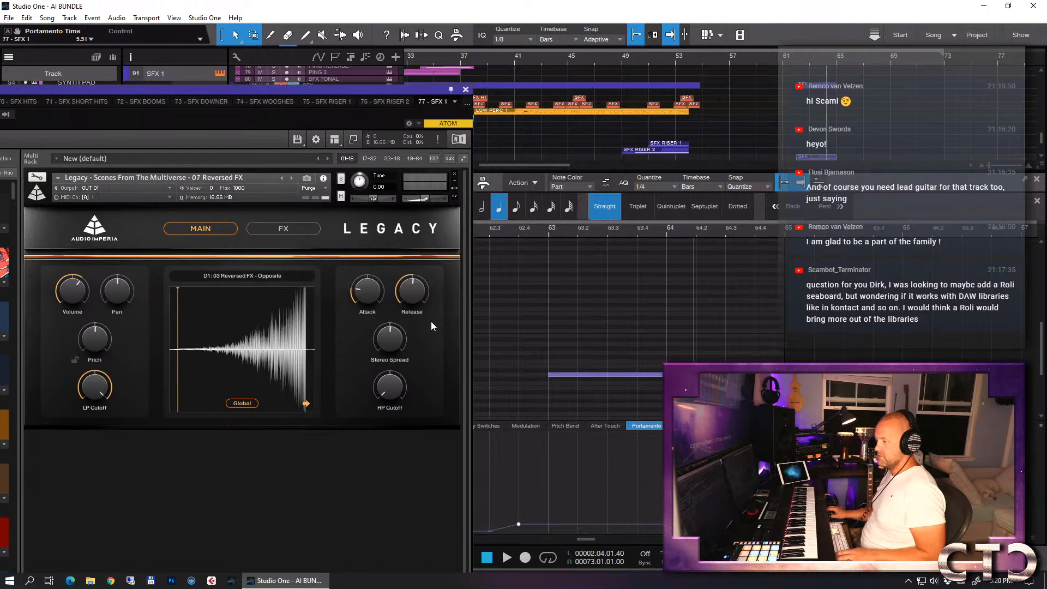
pyautogui.click(516, 232)
pyautogui.press('space')
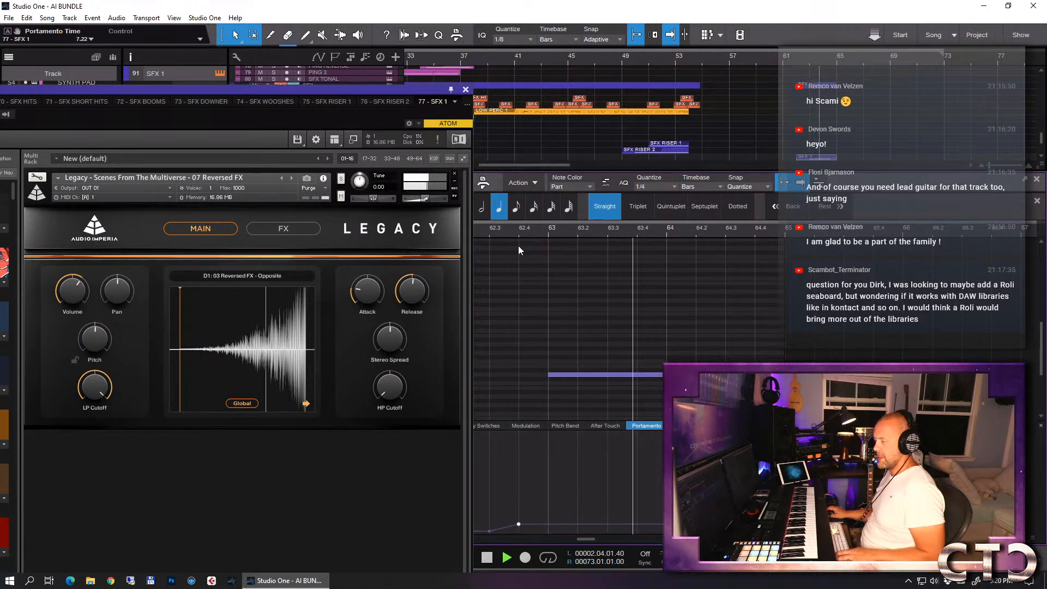
pyautogui.press('space')
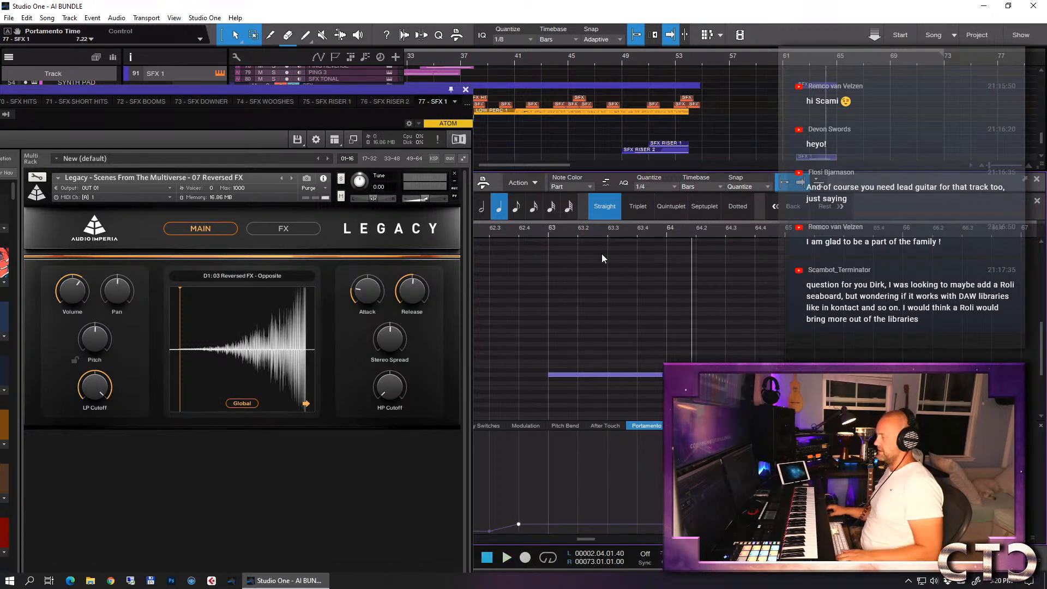
# - Add the FG-N equalizer to the second Virtual Mix Rack slot on SFX 1 and set its high-pass frequency to 89.8 Hz
pyautogui.press('F2')
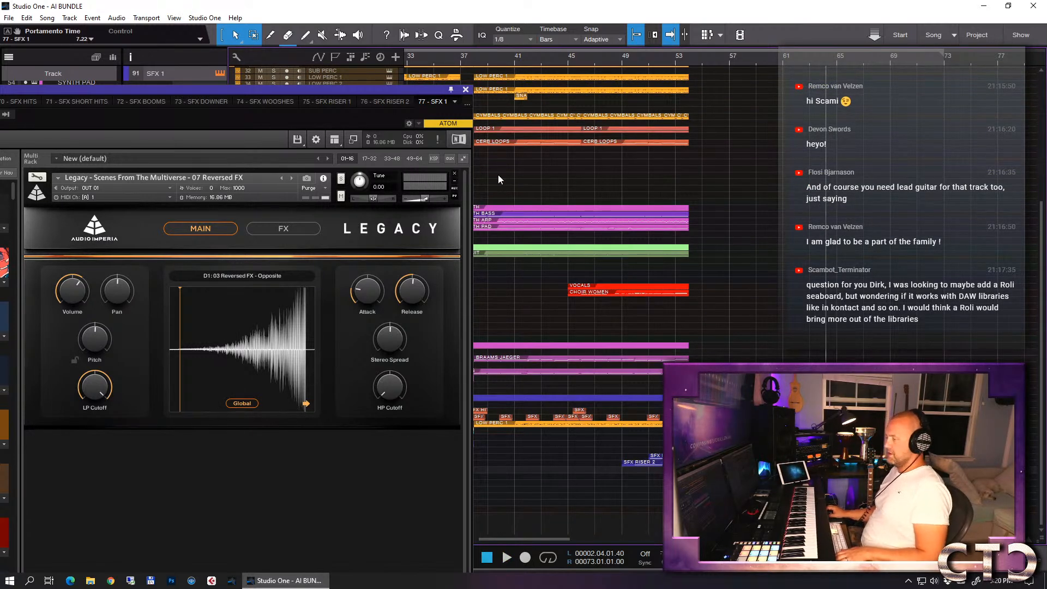
pyautogui.press('F11')
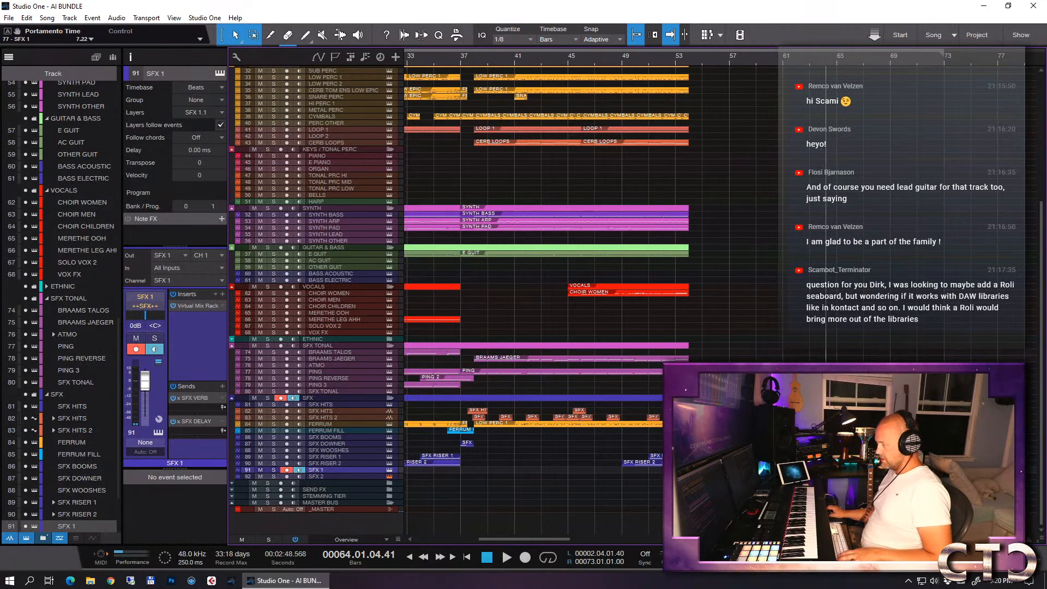
pyautogui.click(197, 305)
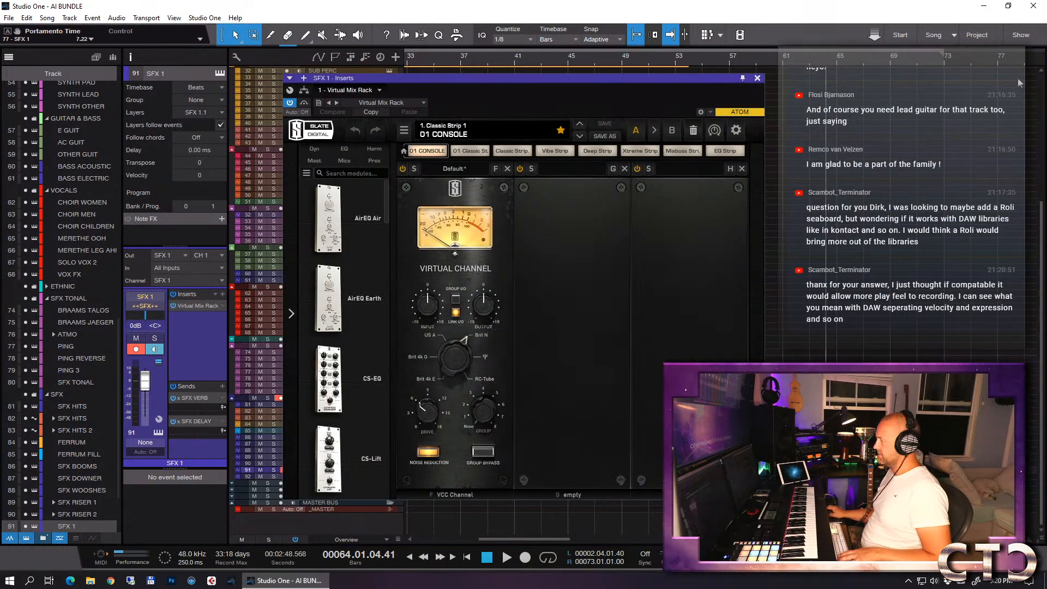
pyautogui.moveTo(387, 212); pyautogui.dragTo(388, 291)
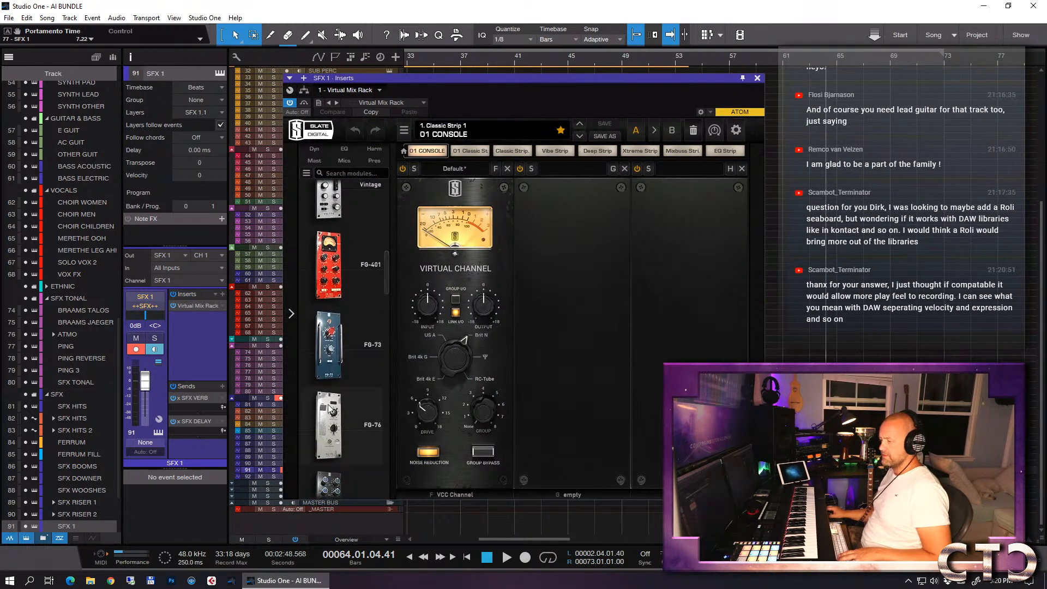
pyautogui.scroll(-3, 330, 406)
pyautogui.moveTo(334, 422); pyautogui.dragTo(572, 363)
pyautogui.moveTo(543, 441); pyautogui.dragTo(540, 421)
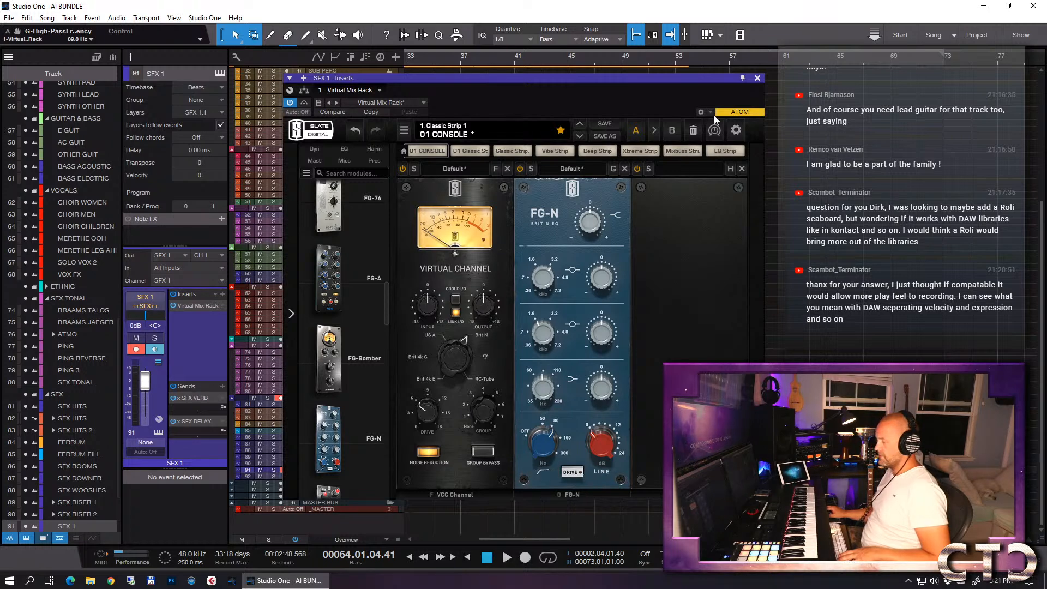
pyautogui.click(757, 79)
# - Raise the SFX 1 send to SFX VERB to -9.0 dB and audition the track in solo
pyautogui.moveTo(187, 407); pyautogui.dragTo(201, 409)
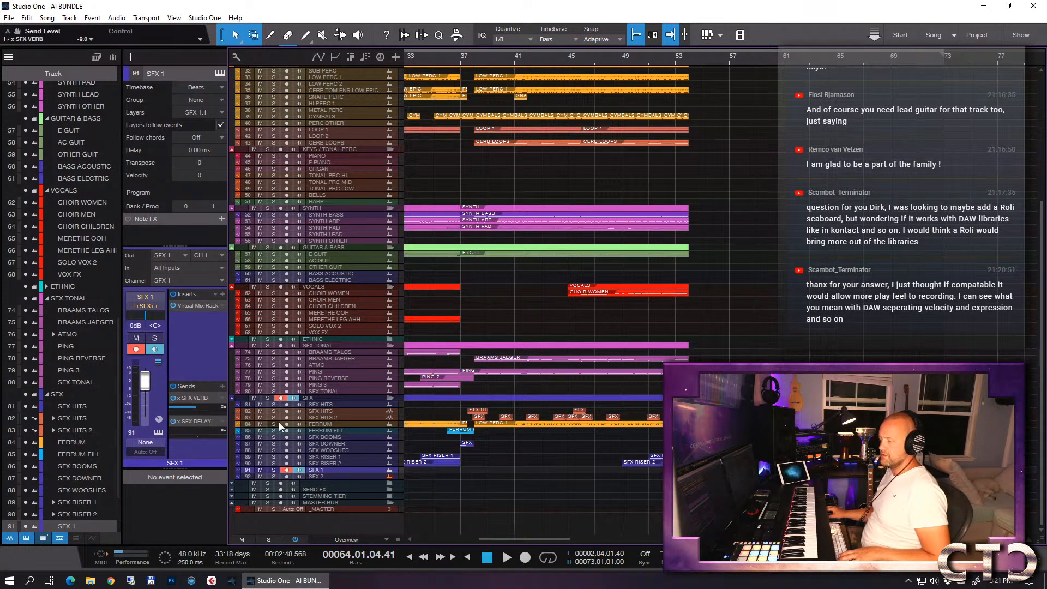
pyautogui.click(804, 67)
pyautogui.press('s')
pyautogui.press('space')
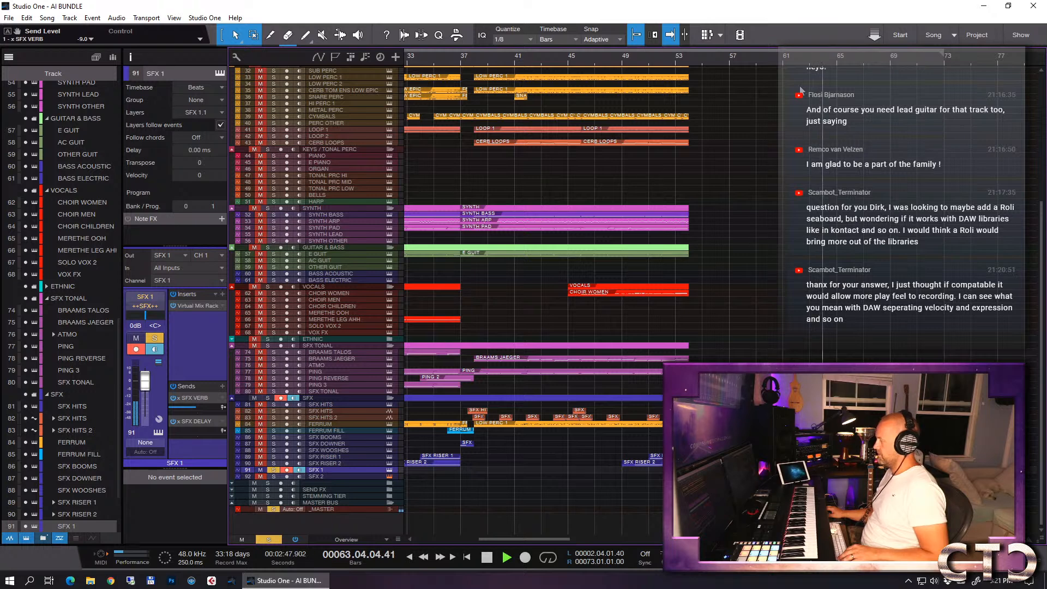
pyautogui.press('space')
pyautogui.press('s')
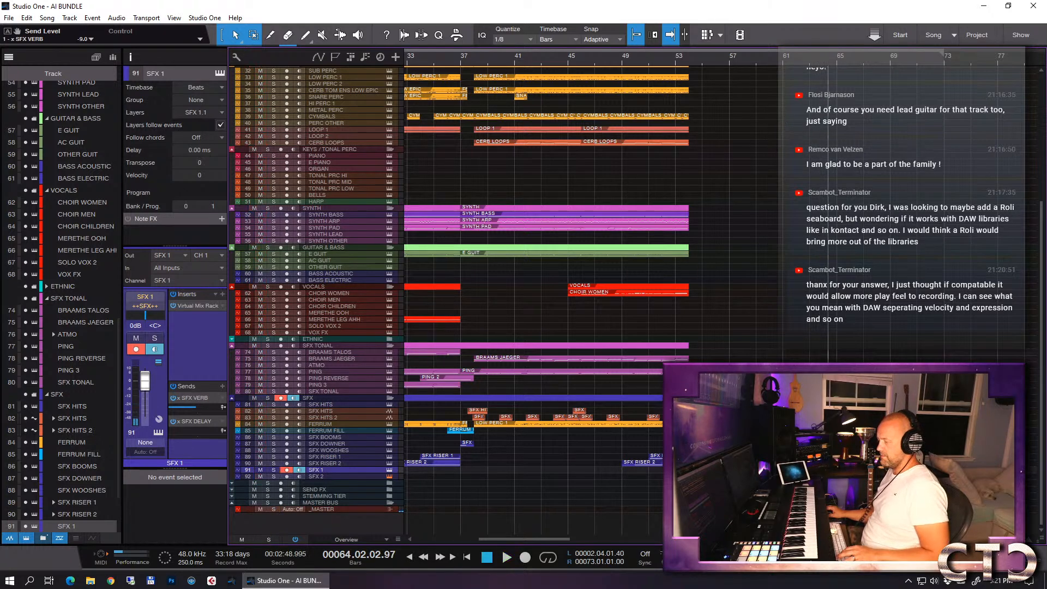
# - Enlarge the SFX 1 track, move its event to start at bar 36, and audition the transition from bar 35.4
pyautogui.moveTo(362, 475); pyautogui.dragTo(361, 494)
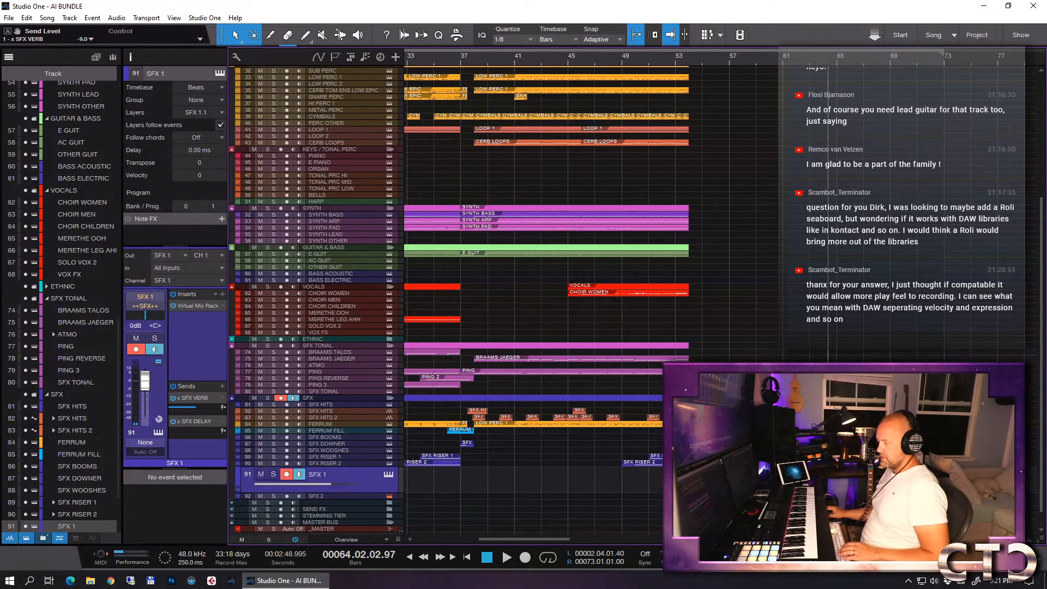
pyautogui.moveTo(820, 482); pyautogui.dragTo(470, 485)
pyautogui.click(444, 60)
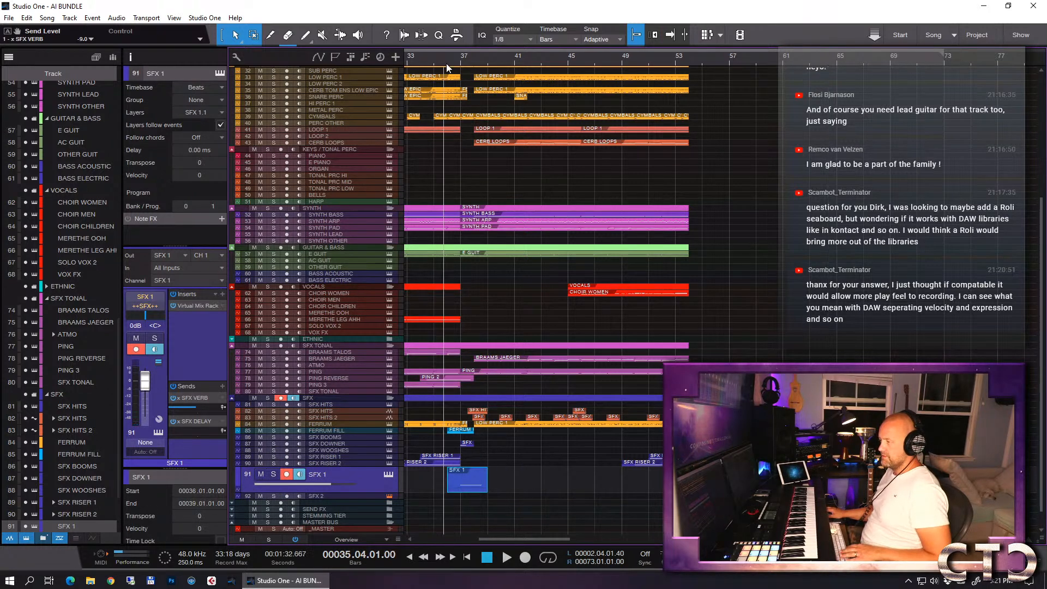
pyautogui.press('space')
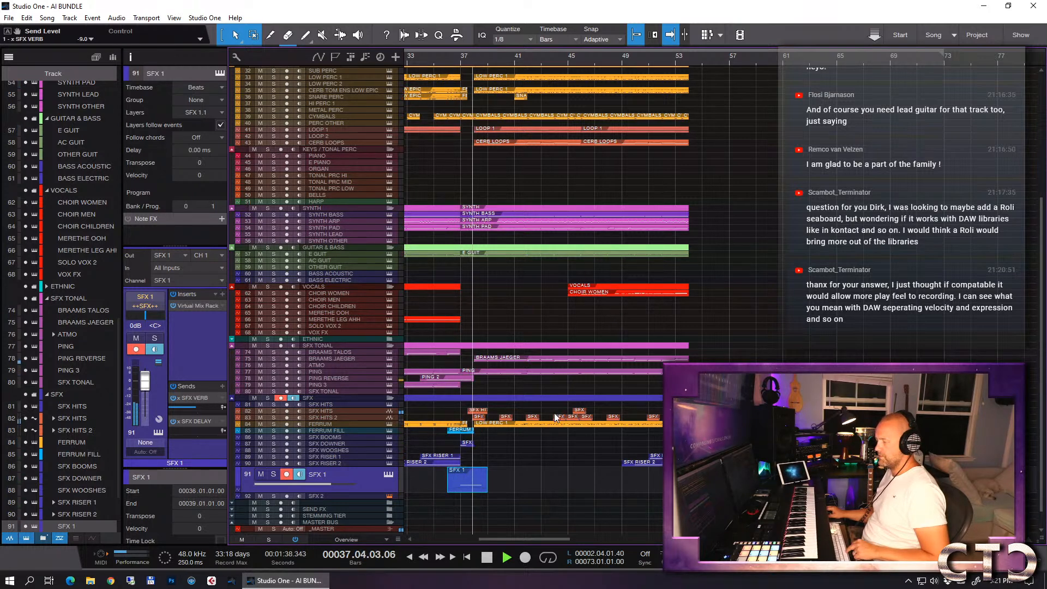
pyautogui.press('space')
# - Place the playhead at bar 36 and open the SFX 1 part in the note editor
pyautogui.press('e')
pyautogui.press('e')
pyautogui.press('e')
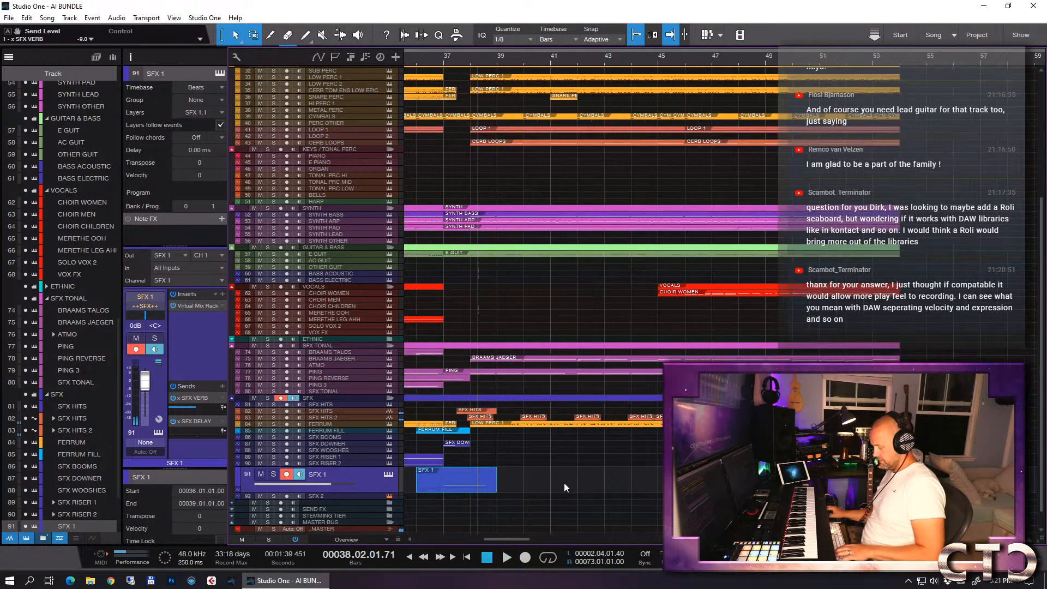
pyautogui.press('w')
pyautogui.press('w')
pyautogui.press('w')
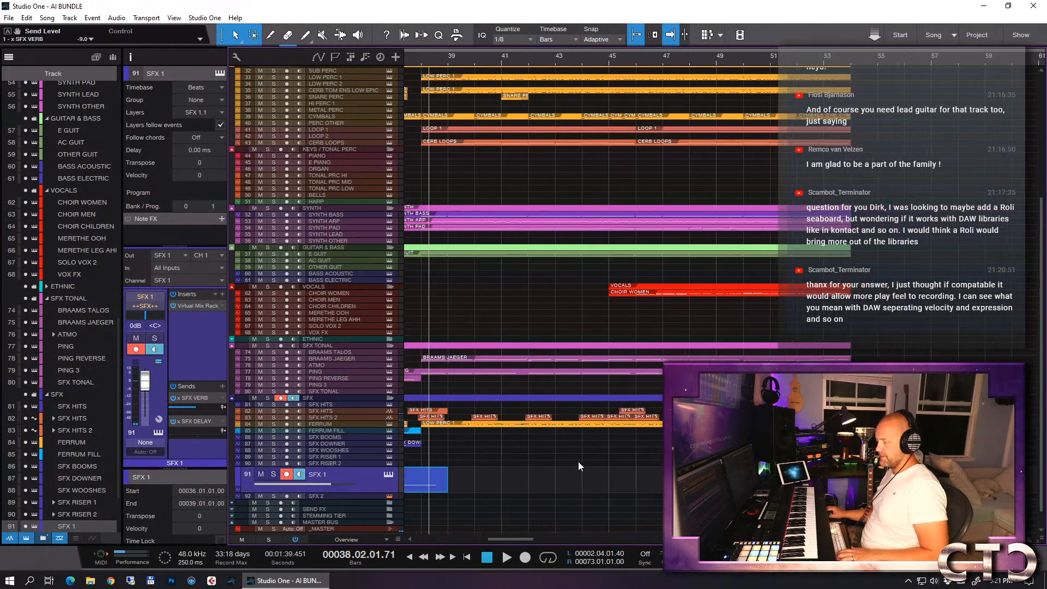
pyautogui.hscroll(-3, 579, 460)
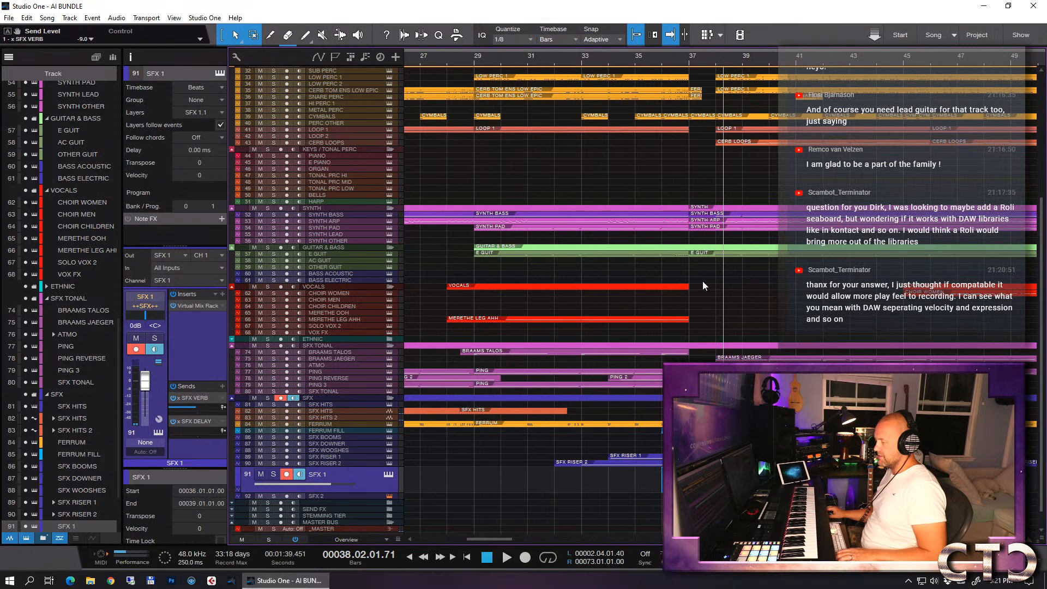
pyautogui.click(660, 61)
pyautogui.press('F2')
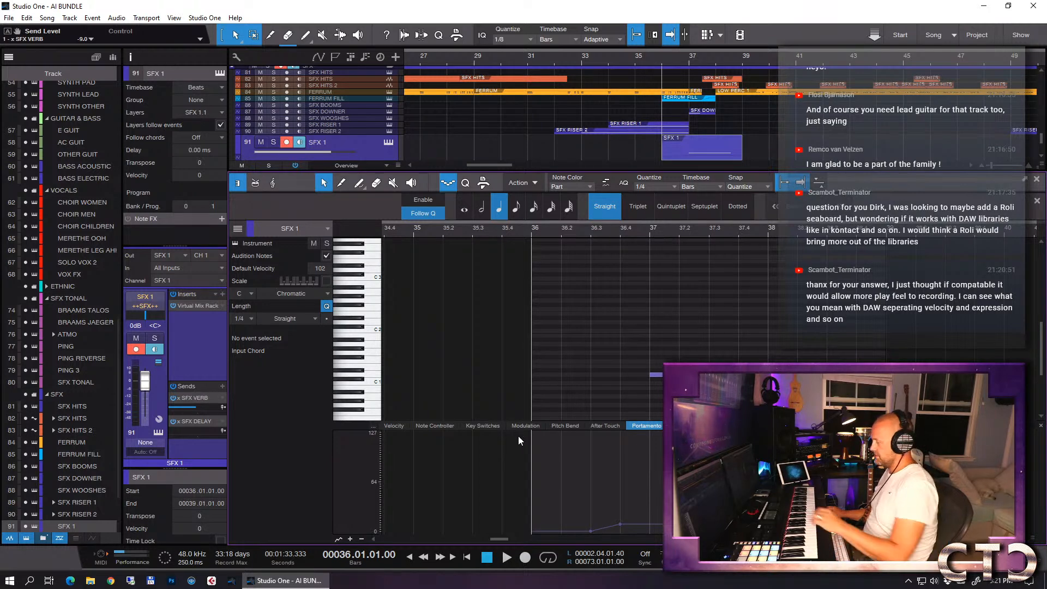
# - Lower the SFX 1 part's Volume automation to 90.56 from bar 36 and audition the result
pyautogui.click(446, 181)
pyautogui.click(446, 181)
pyautogui.click(446, 181)
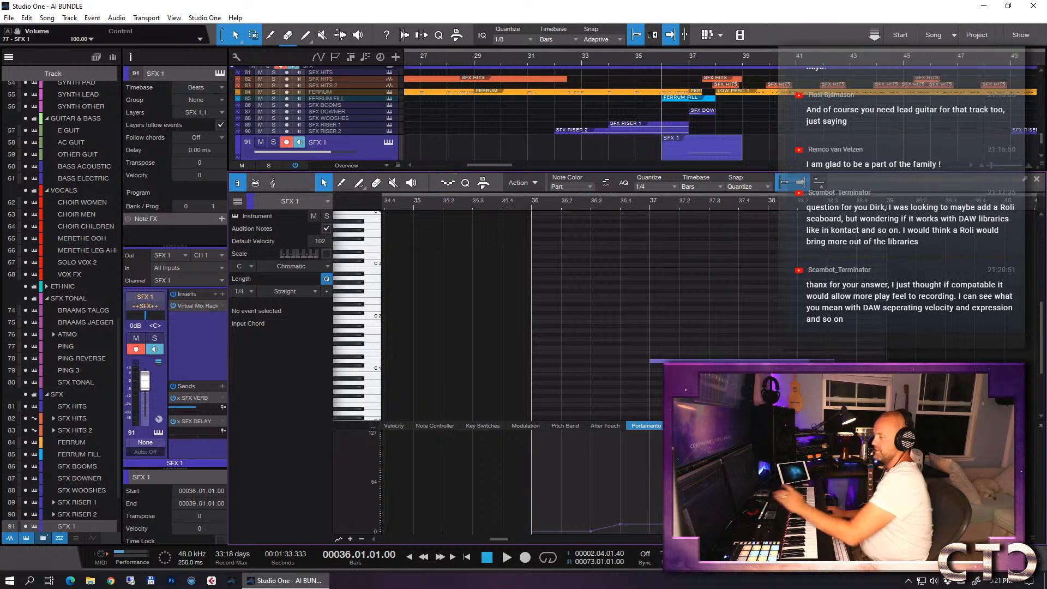
pyautogui.click(684, 426)
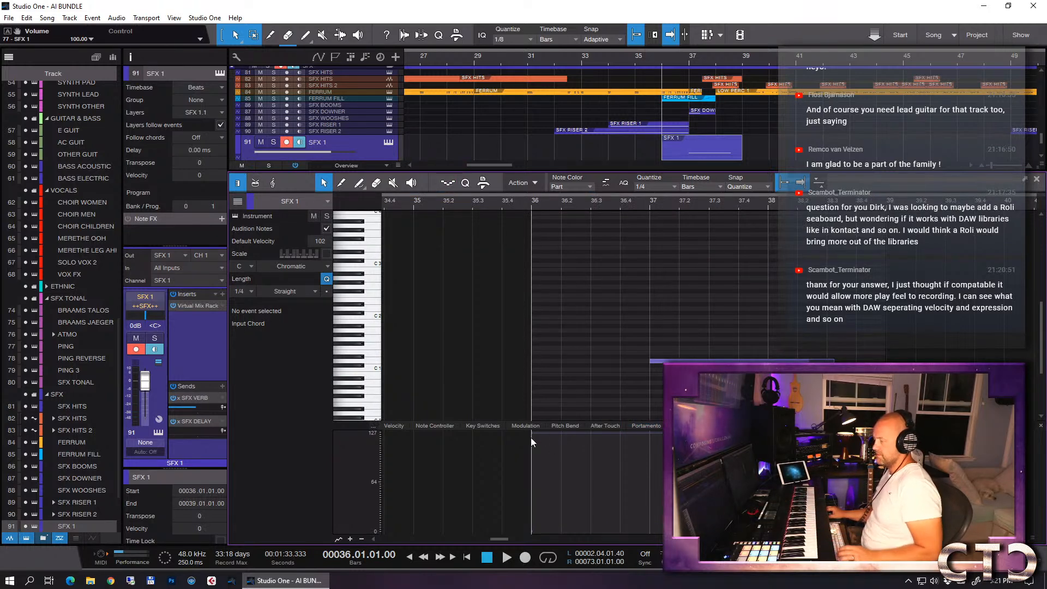
pyautogui.moveTo(533, 438); pyautogui.dragTo(533, 449)
pyautogui.press('space')
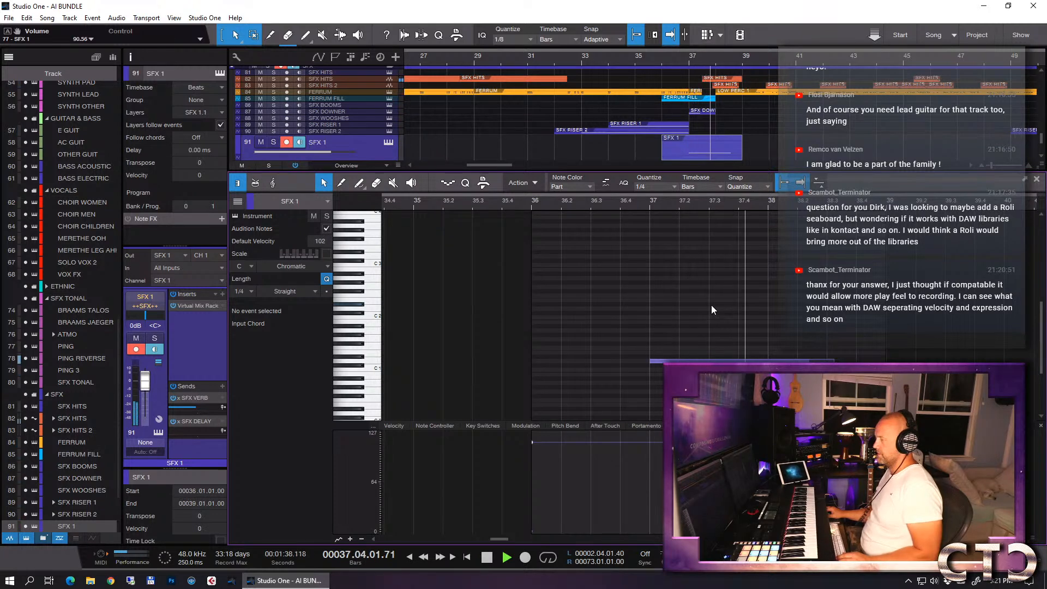
pyautogui.press('w')
pyautogui.press('space')
pyautogui.press('F2')
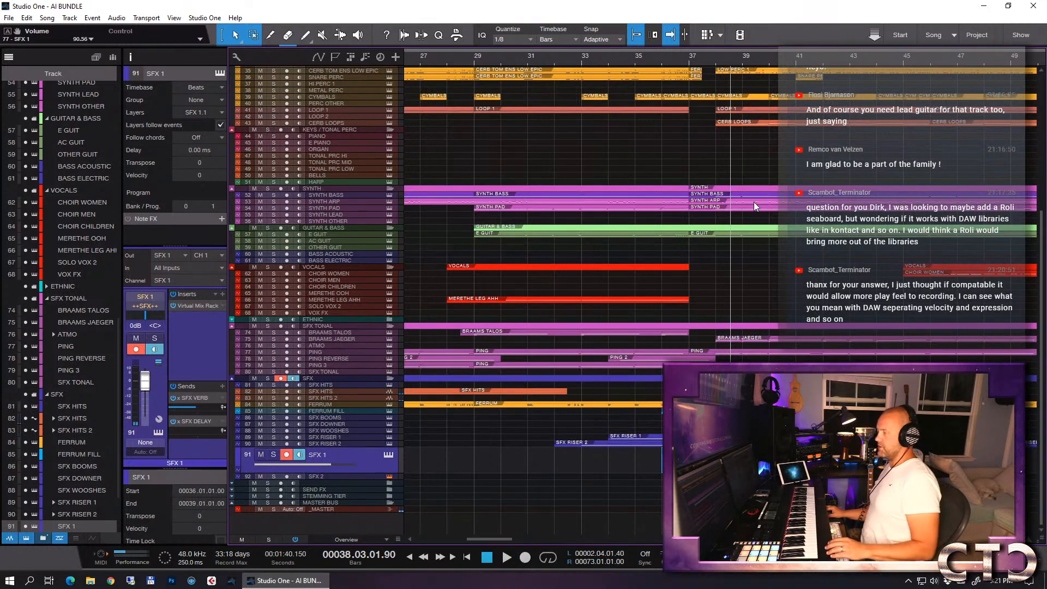
# - Save the song and duplicate the CYMBALS track complete with its events, making the copy's lane taller
pyautogui.scroll(1, 754, 201)
pyautogui.click(727, 123)
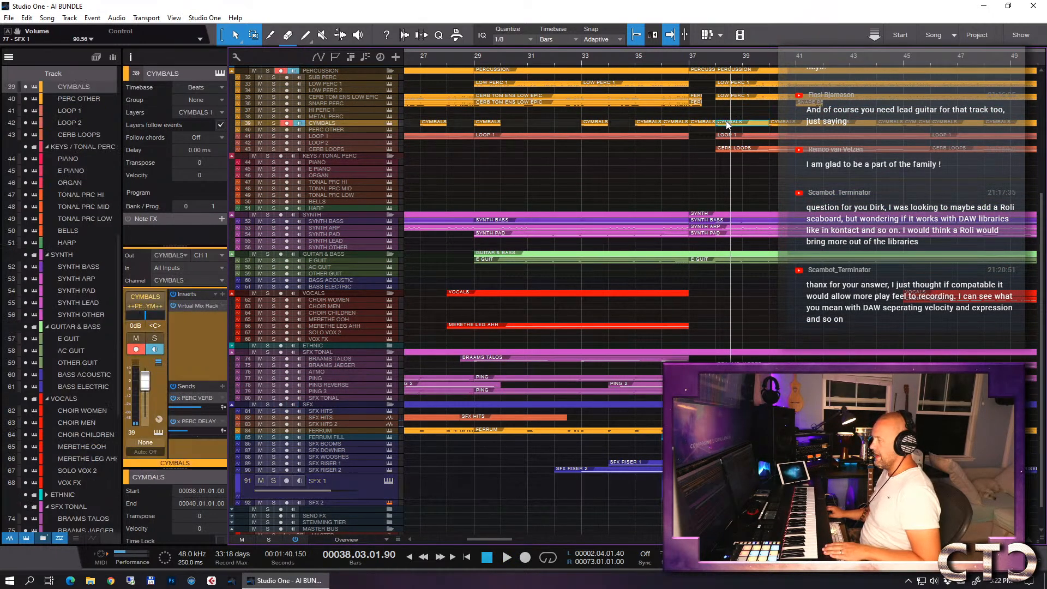
pyautogui.click(716, 64)
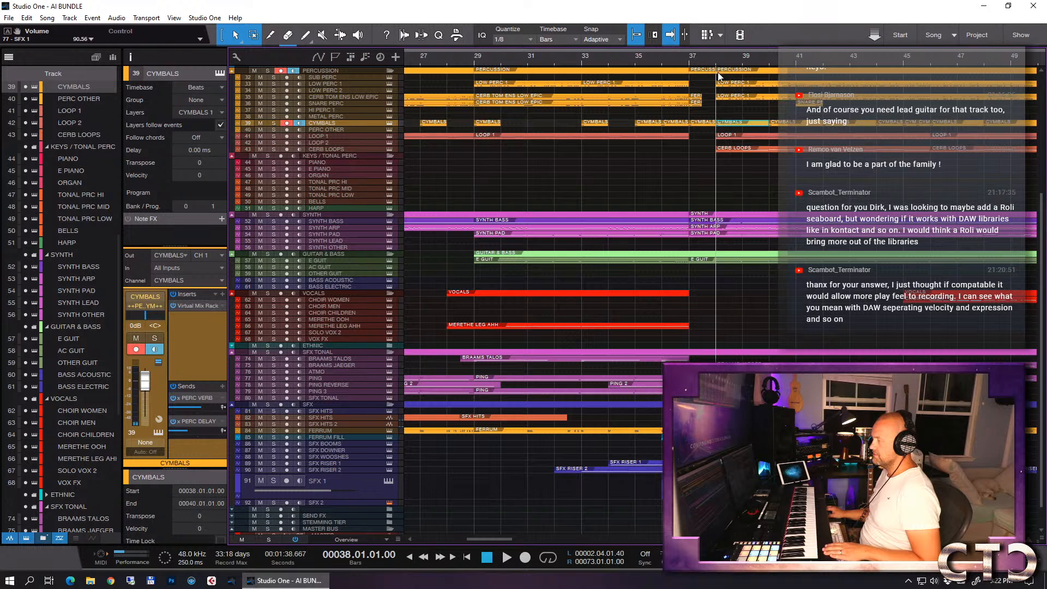
pyautogui.press('F2')
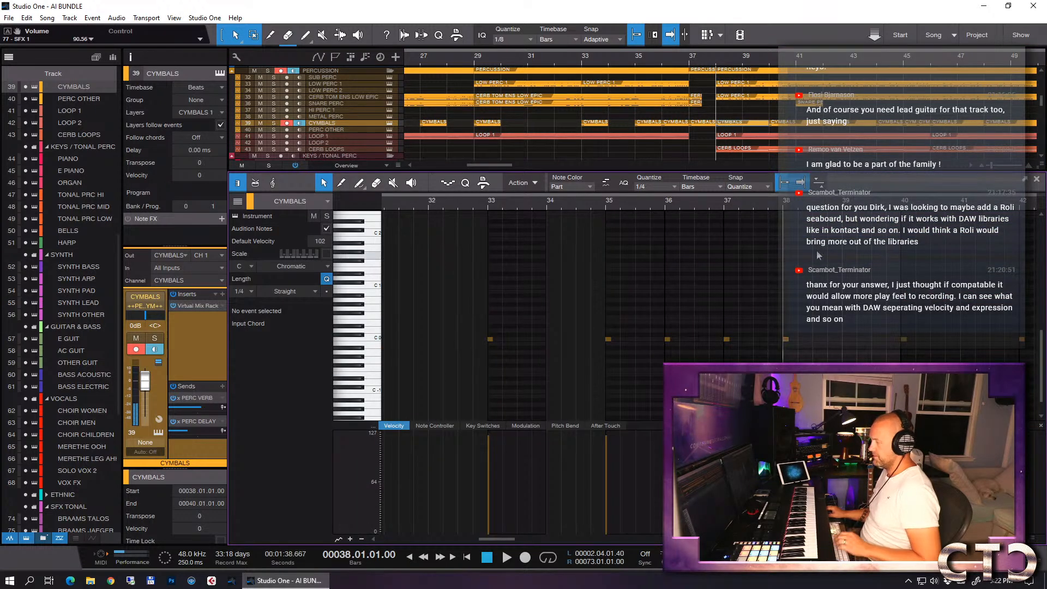
pyautogui.press('F2')
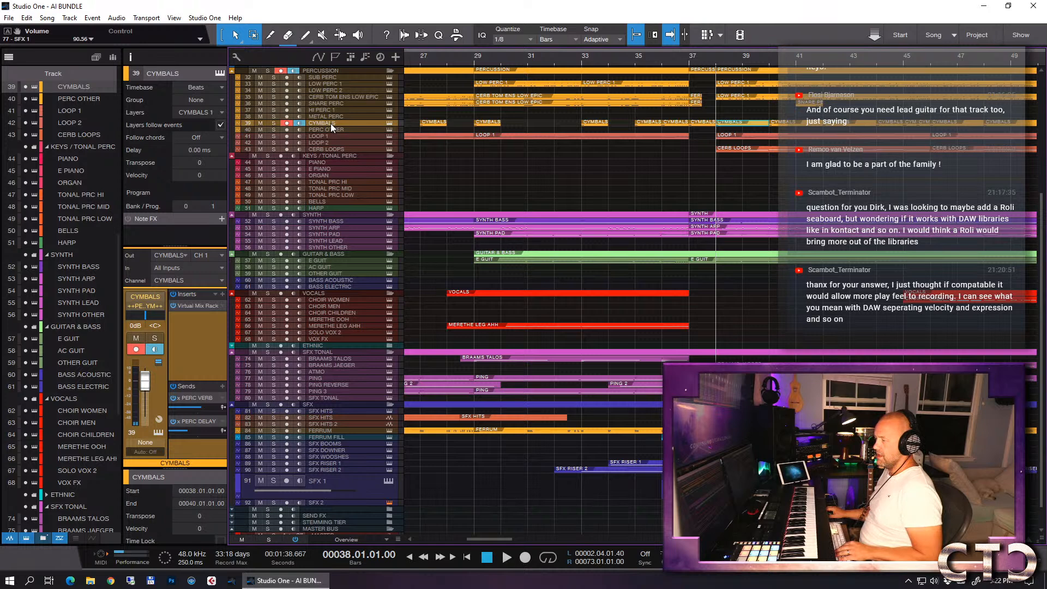
pyautogui.hotkey('ctrl', 's')
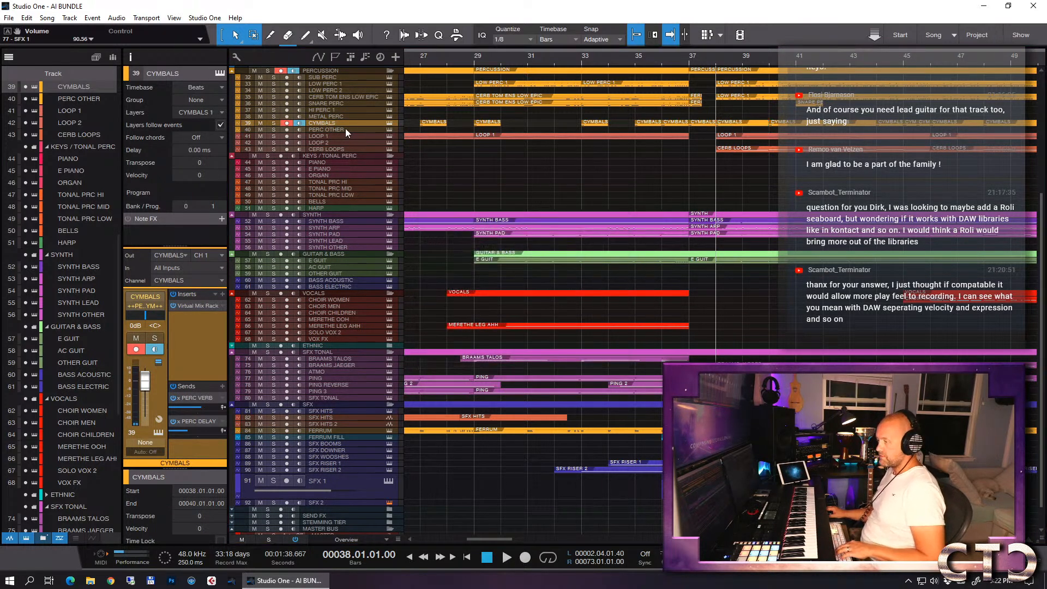
pyautogui.hotkey('shift', 'd')
pyautogui.moveTo(339, 133); pyautogui.dragTo(338, 180)
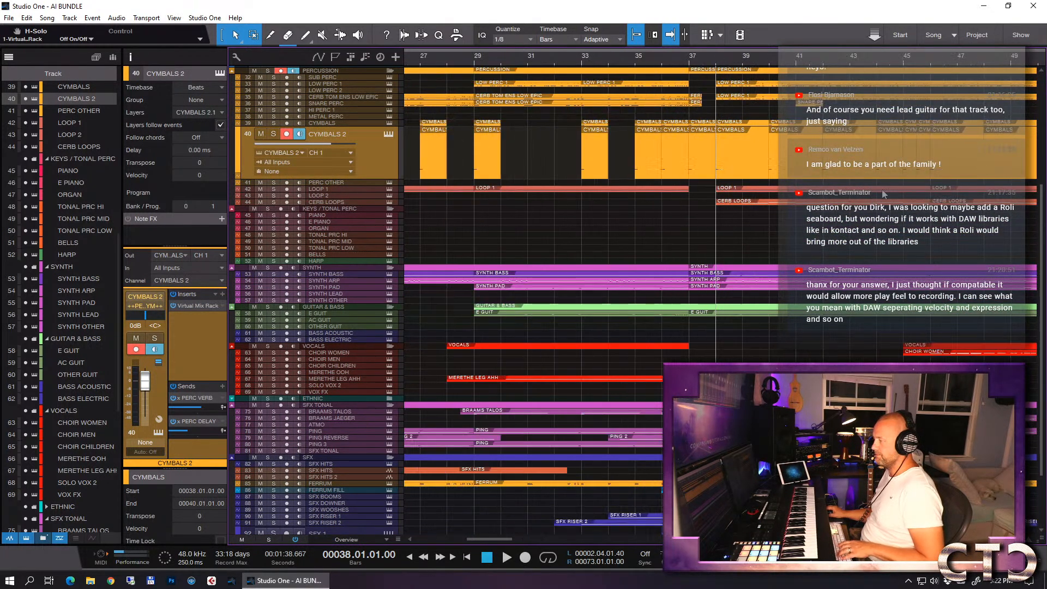
# - Delete the CYMBALS 2 events before bar 35 and after bar 39
pyautogui.press('w')
pyautogui.press('w')
pyautogui.press('w')
pyautogui.moveTo(888, 163); pyautogui.dragTo(440, 166)
pyautogui.moveTo(649, 156); pyautogui.dragTo(530, 156)
pyautogui.press('Delete')
pyautogui.moveTo(447, 164); pyautogui.dragTo(519, 164)
pyautogui.press('Delete')
# - Delete the CYMBALS 2 events at bars 35, 36 and 37, keeping only the one at bar 38
pyautogui.press('e')
pyautogui.press('e')
pyautogui.press('e')
pyautogui.press('e')
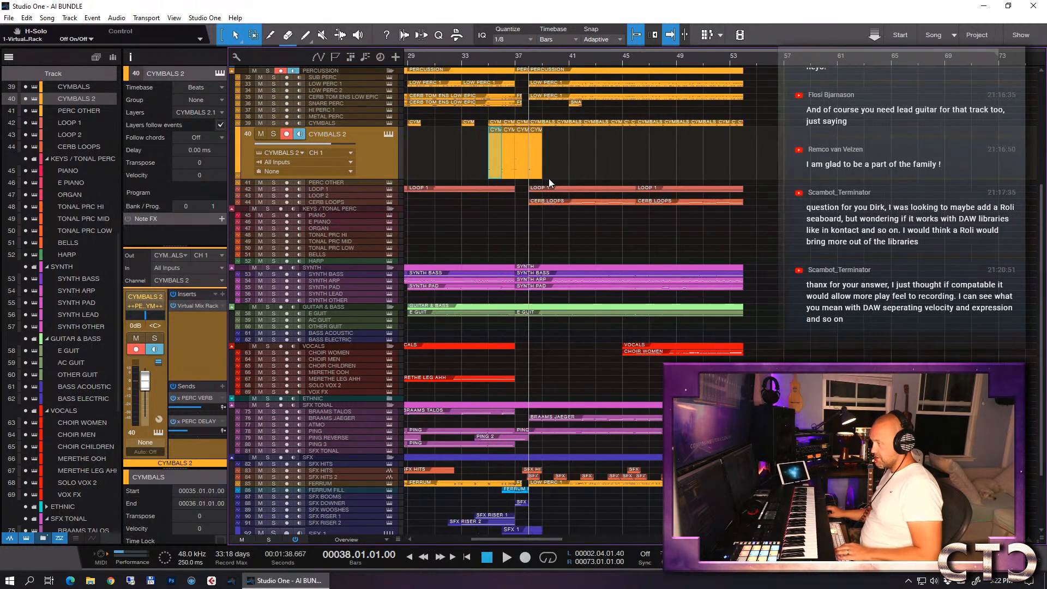
pyautogui.click(504, 161)
pyautogui.press('Delete')
pyautogui.moveTo(492, 157); pyautogui.dragTo(353, 159)
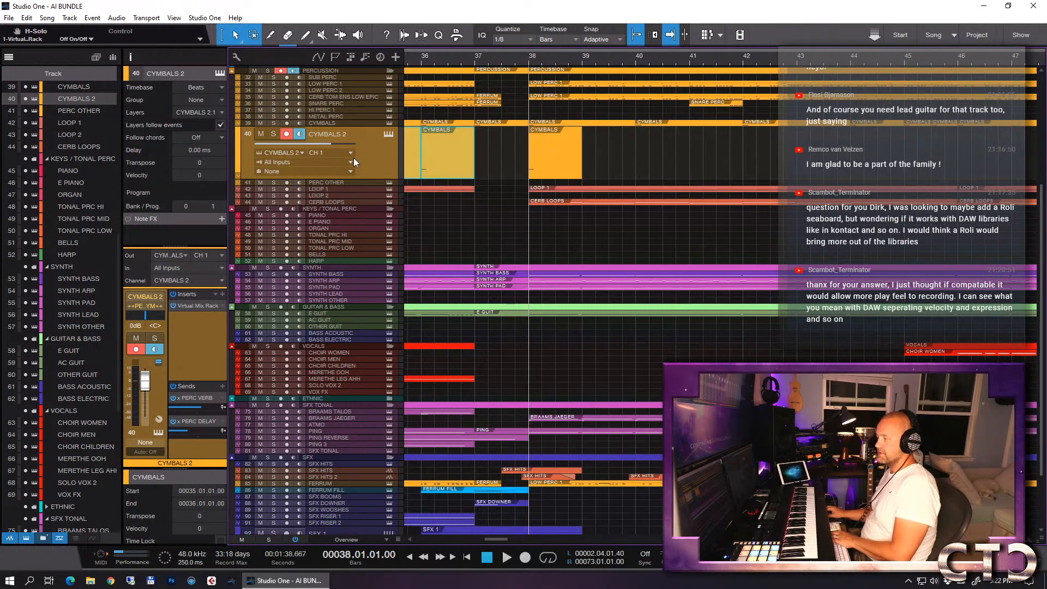
pyautogui.press('Delete')
pyautogui.press('w')
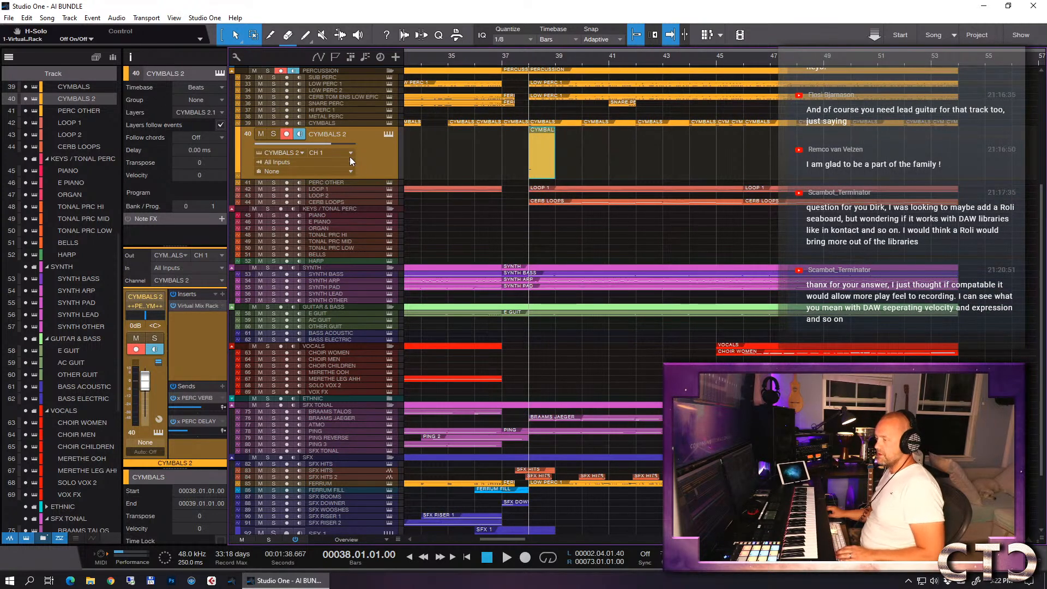
# - Bring up the CYMBALS 2 Kontakt instrument and browse the Cerberus single patches, including the 03 Ens Drums folder
pyautogui.hotkey('shift', 'F11')
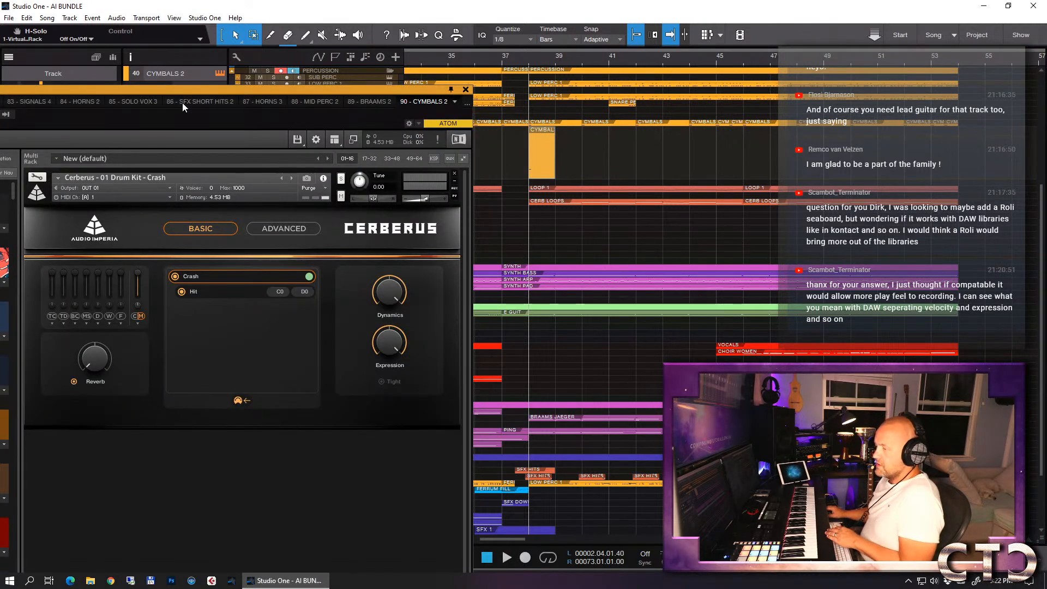
pyautogui.moveTo(175, 93); pyautogui.dragTo(541, 17)
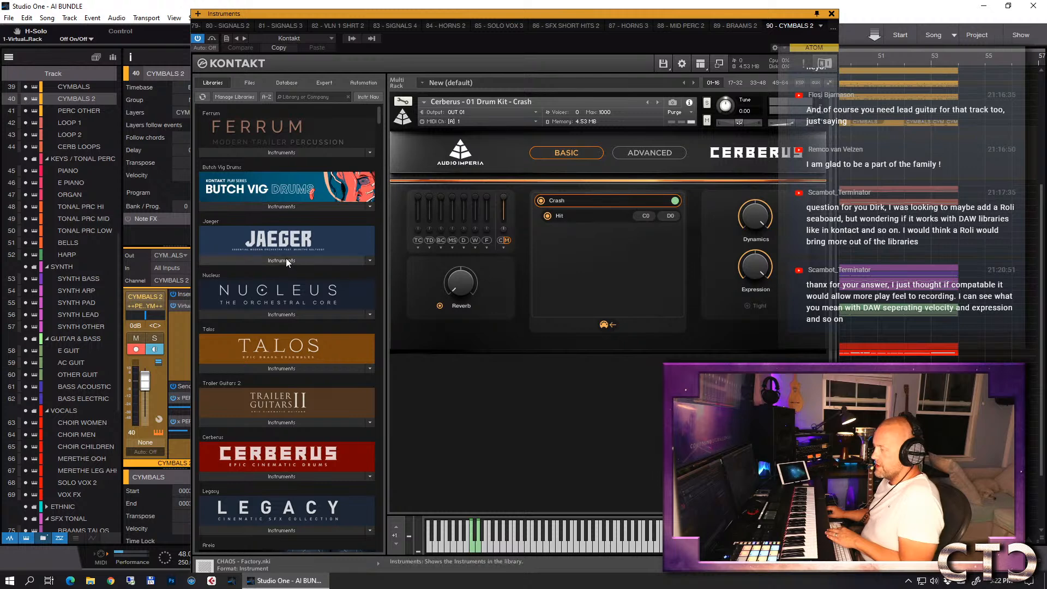
pyautogui.click(275, 476)
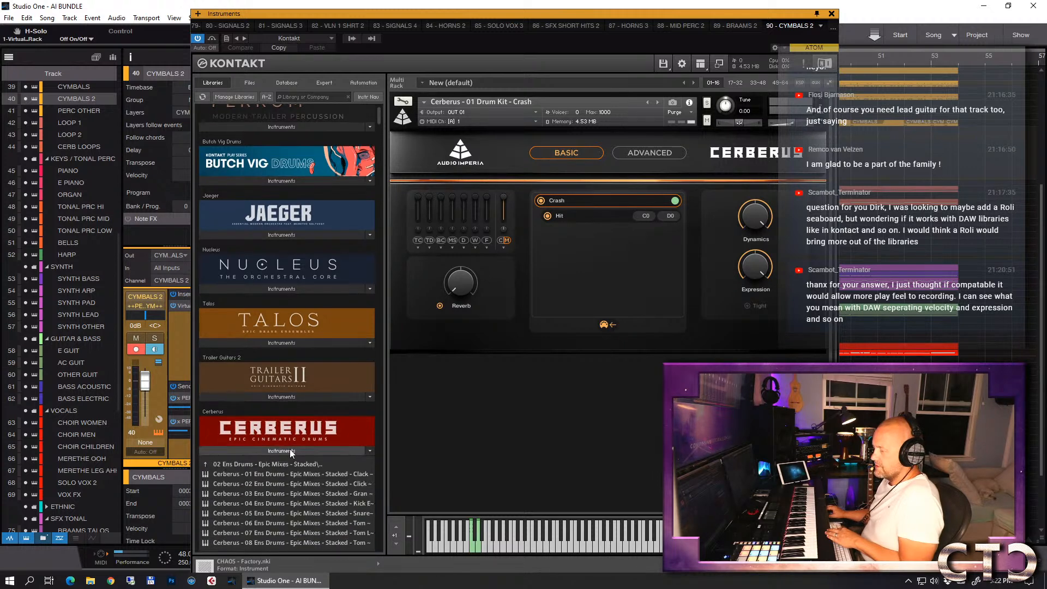
pyautogui.click(285, 332)
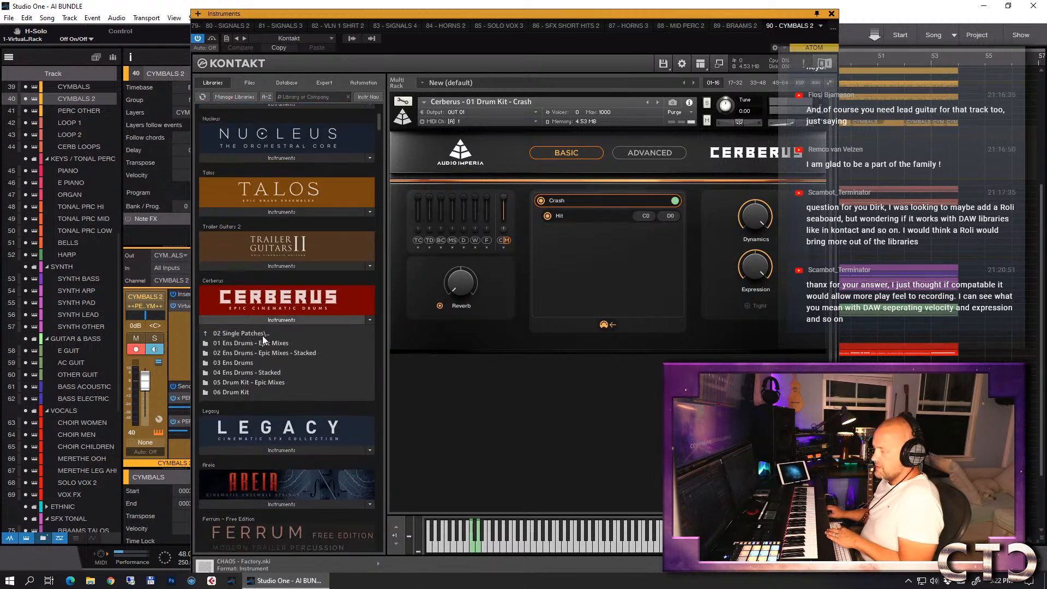
pyautogui.click(263, 336)
pyautogui.click(250, 342)
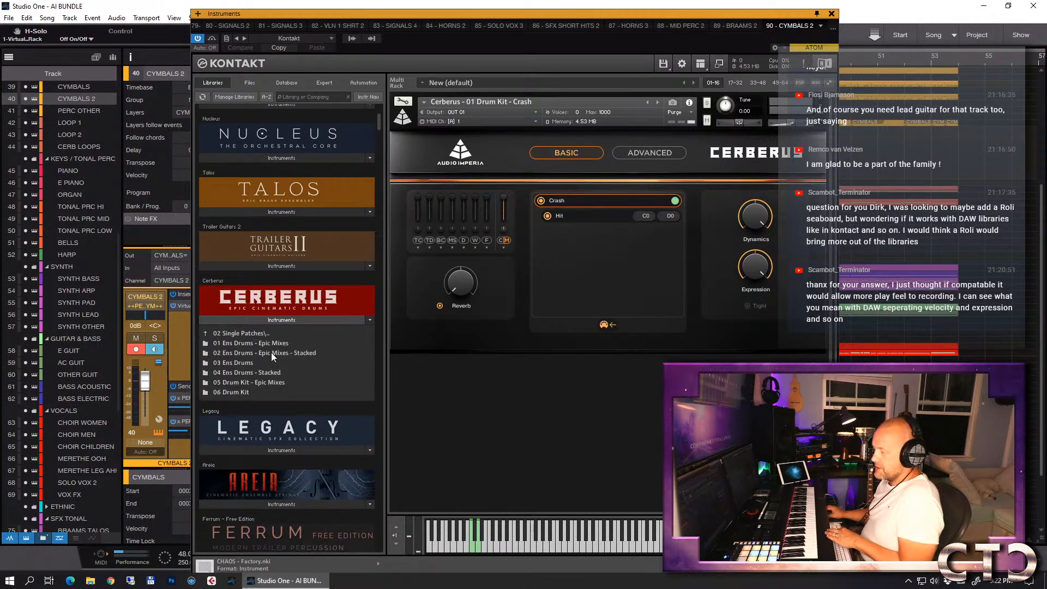
pyautogui.click(253, 363)
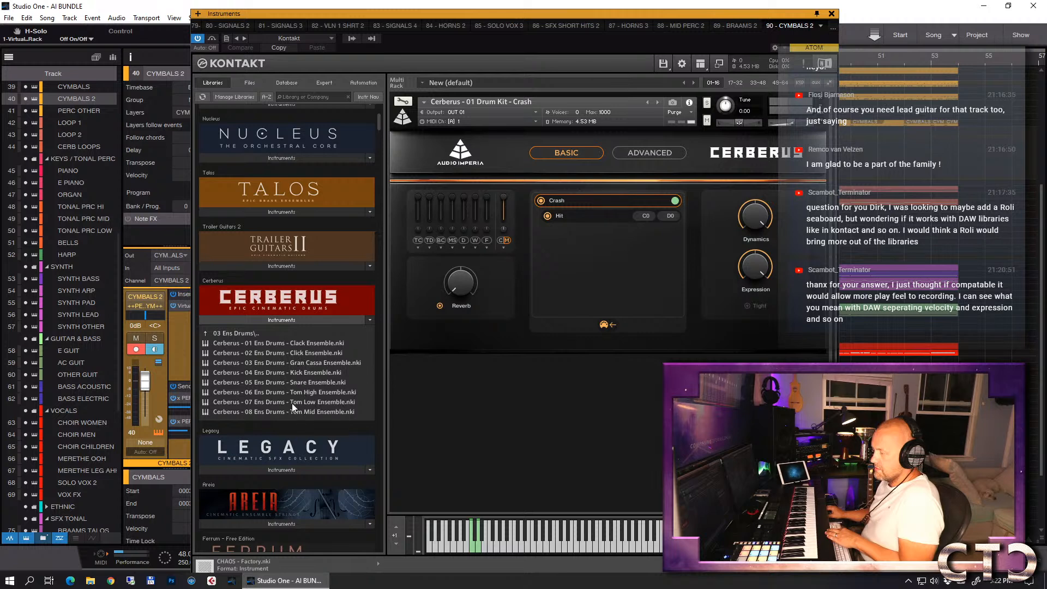
pyautogui.click(264, 333)
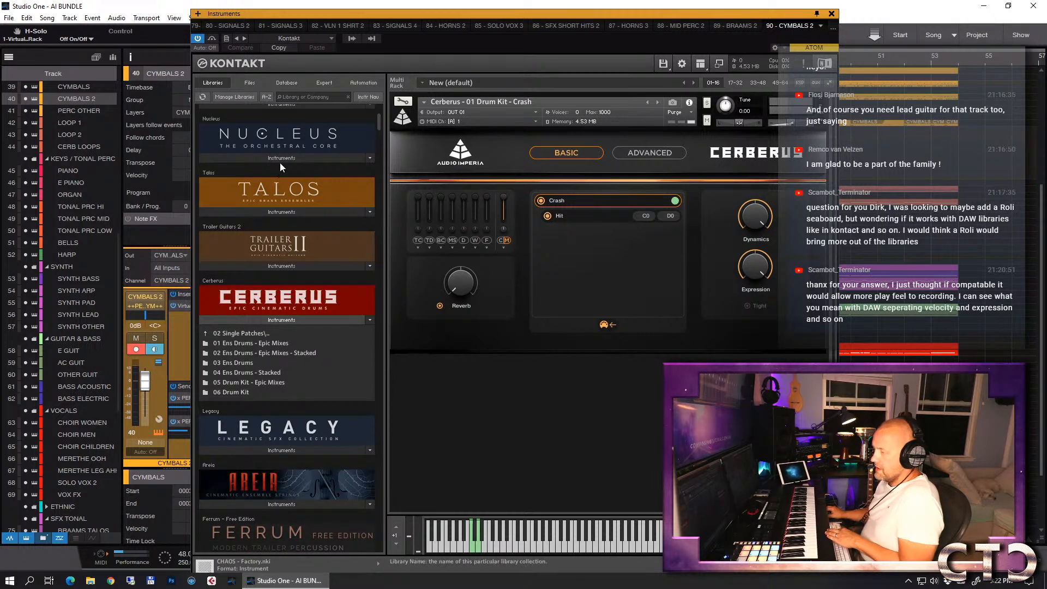
# - Browse the Jaeger library's single percussion patches for a cymbal or gong sound
pyautogui.scroll(3, 285, 175)
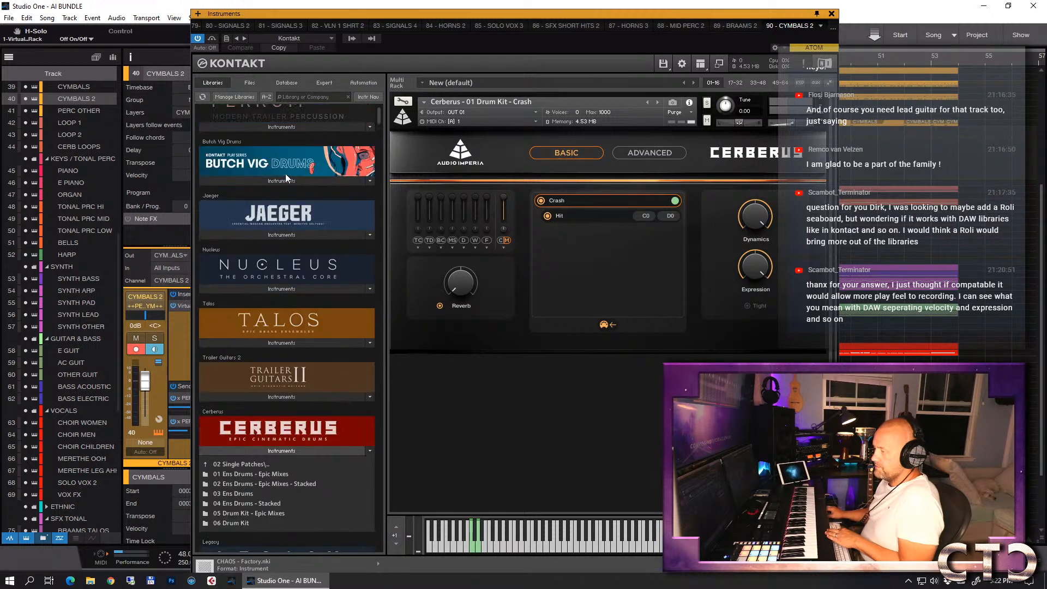
pyautogui.scroll(-1, 286, 173)
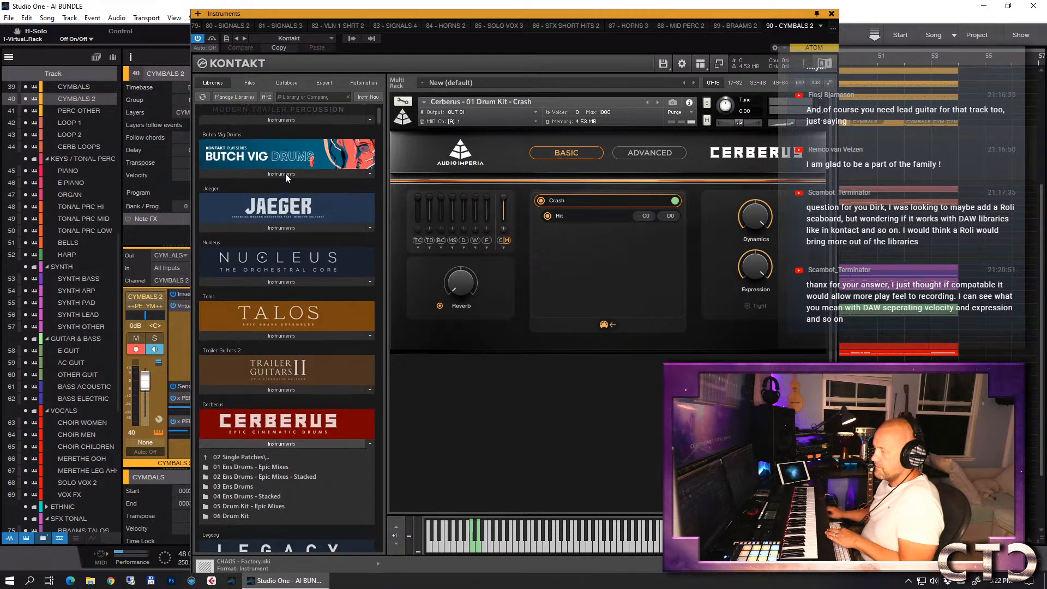
pyautogui.click(275, 228)
pyautogui.click(251, 242)
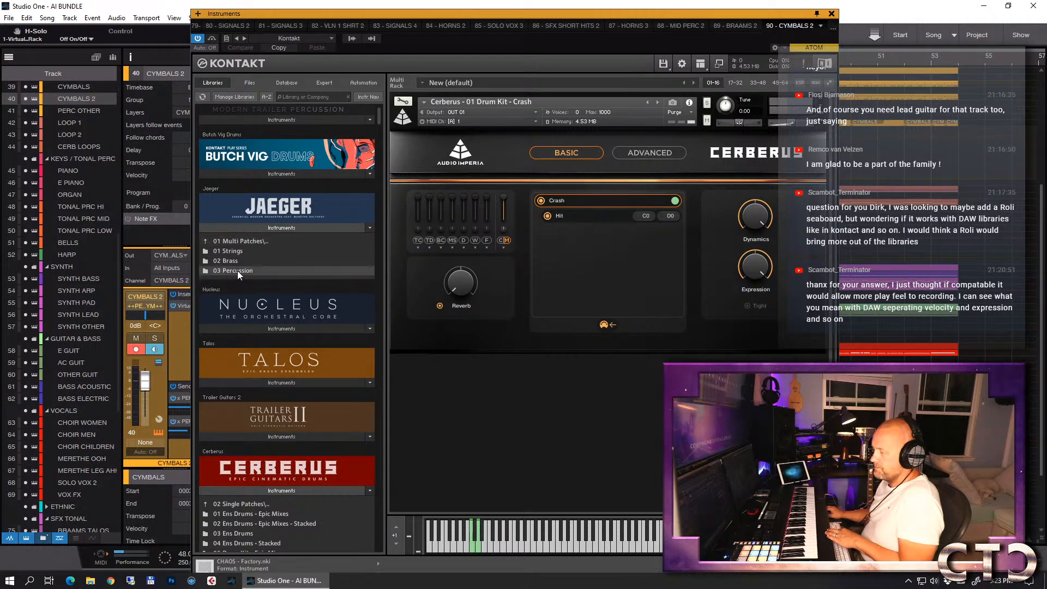
pyautogui.click(240, 242)
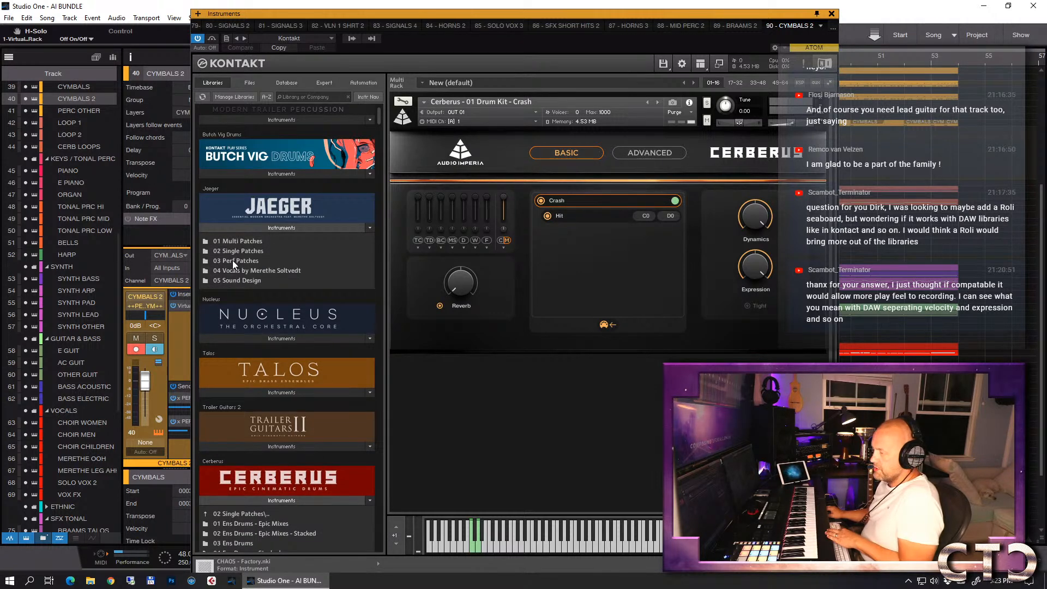
pyautogui.click(231, 249)
pyautogui.click(237, 269)
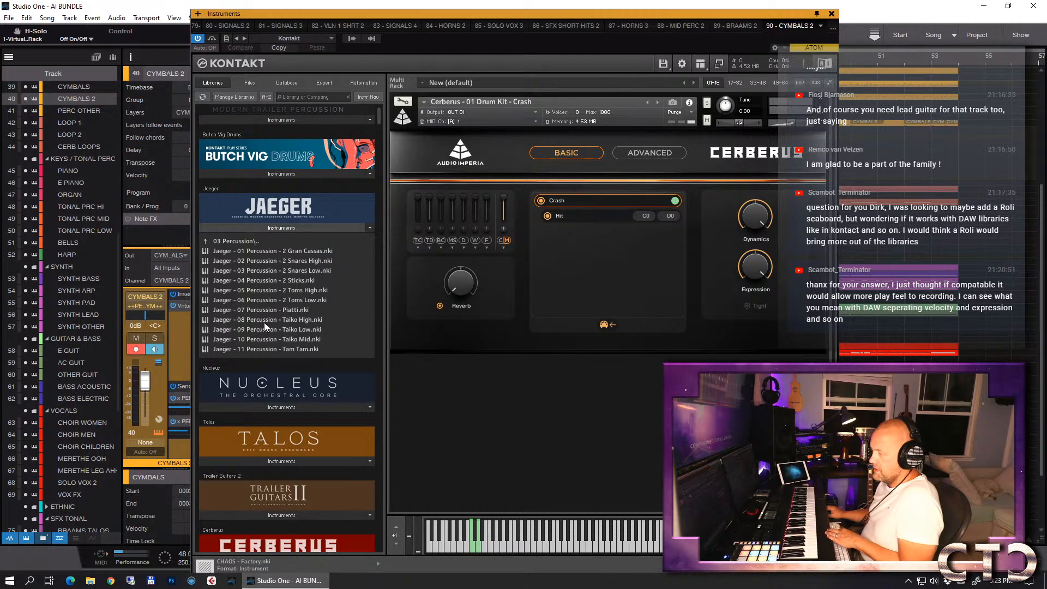
# - Load Nucleus - 07 Atonal Percussion - Tam Tam.nki from the Nucleus library as the CYMBALS 2 instrument
pyautogui.click(295, 407)
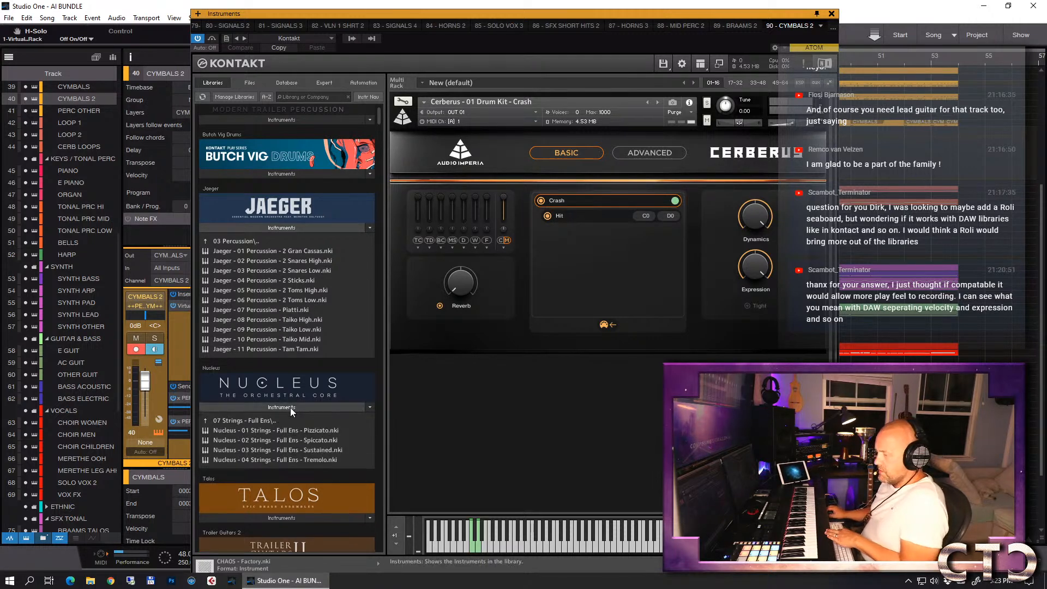
pyautogui.click(245, 421)
pyautogui.click(252, 421)
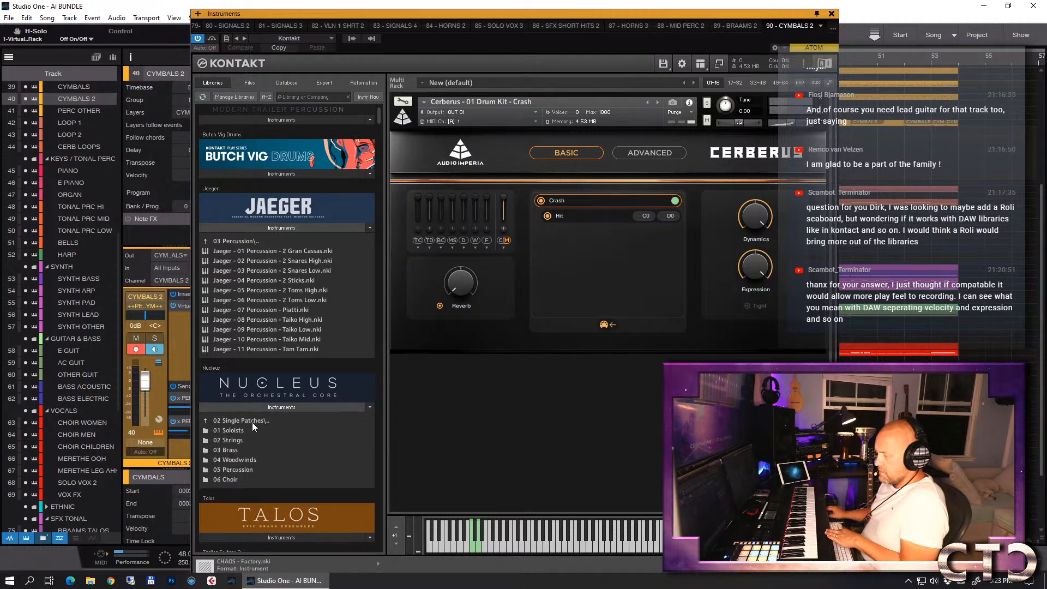
pyautogui.click(247, 469)
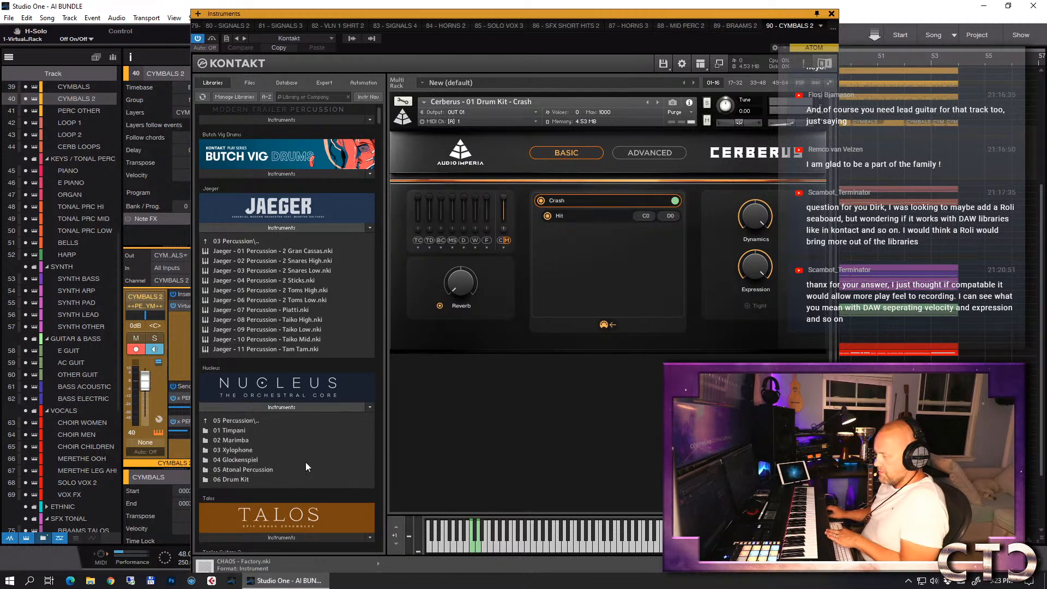
pyautogui.click(248, 470)
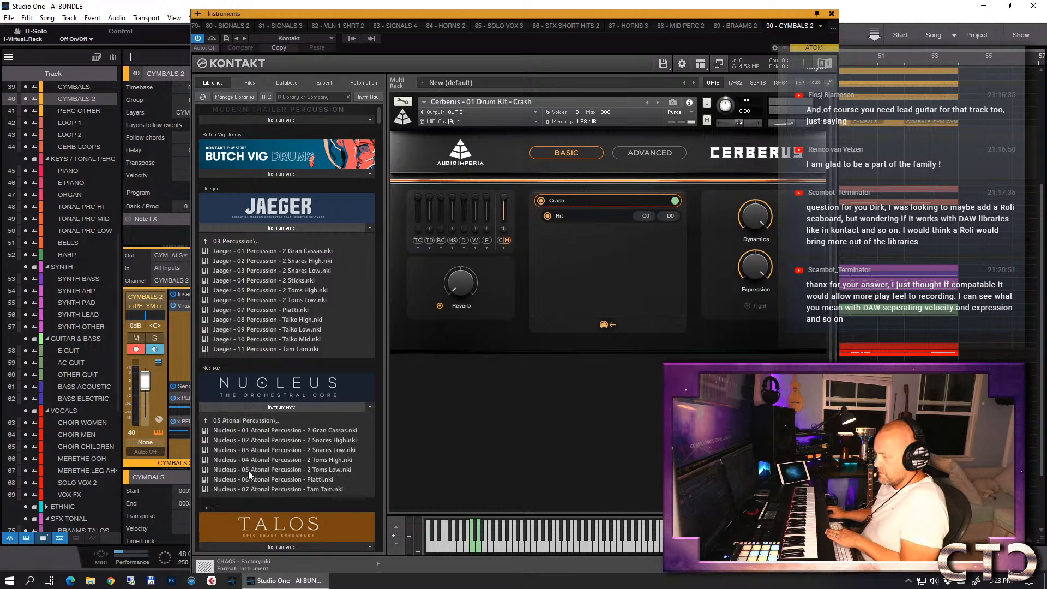
pyautogui.click(270, 490)
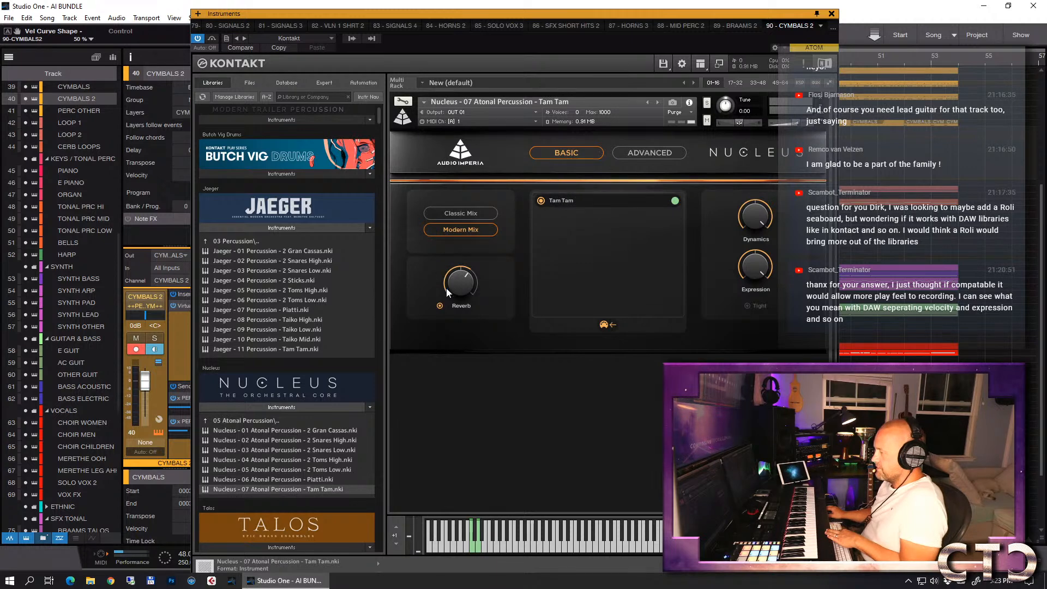
# - Switch off the Tam Tam patch's reverb and expand its articulation in the advanced view
pyautogui.click(440, 307)
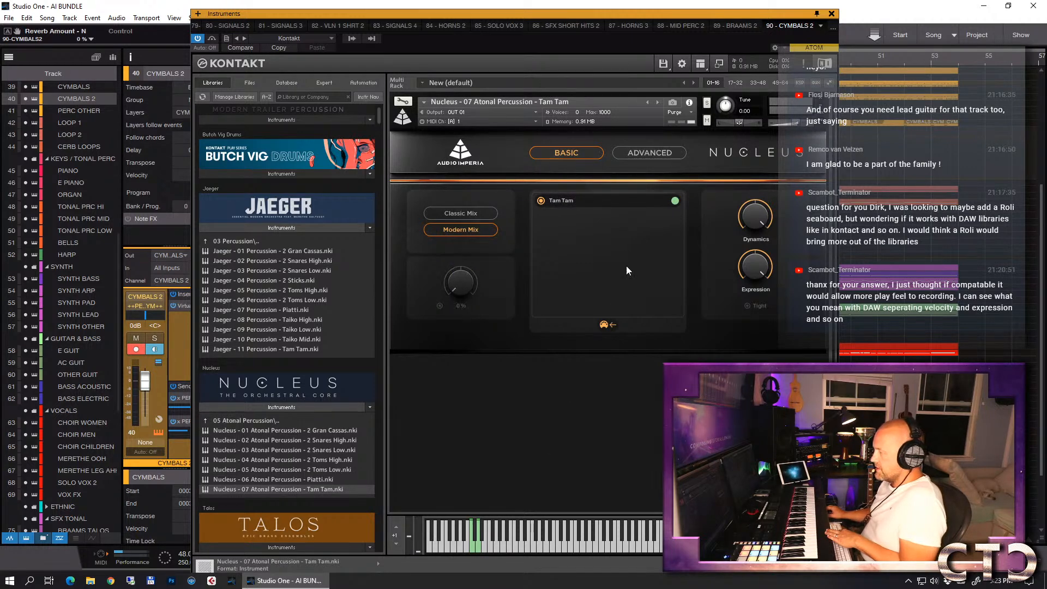
pyautogui.click(657, 158)
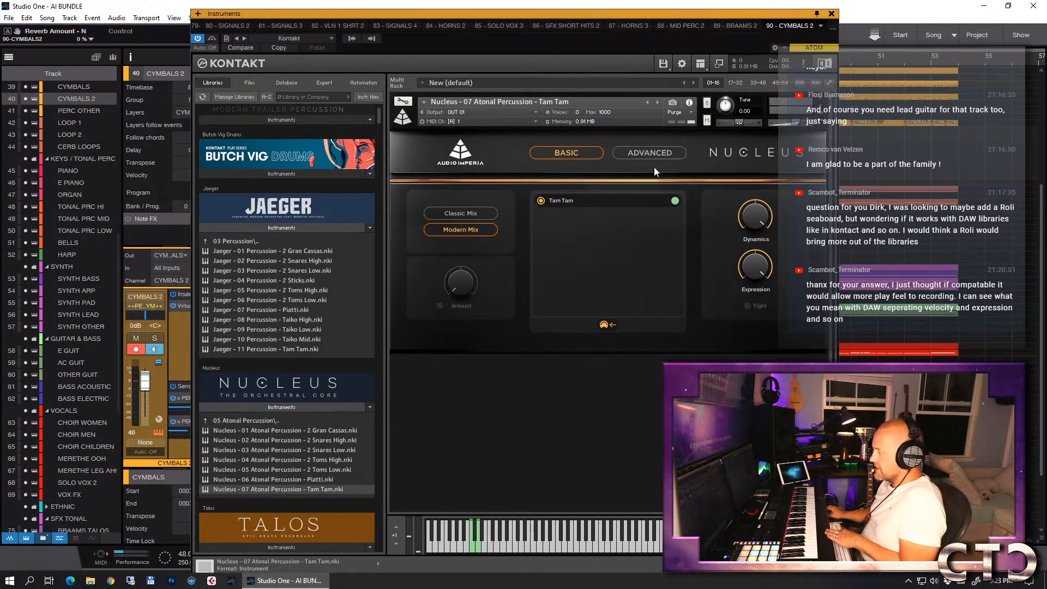
pyautogui.click(615, 201)
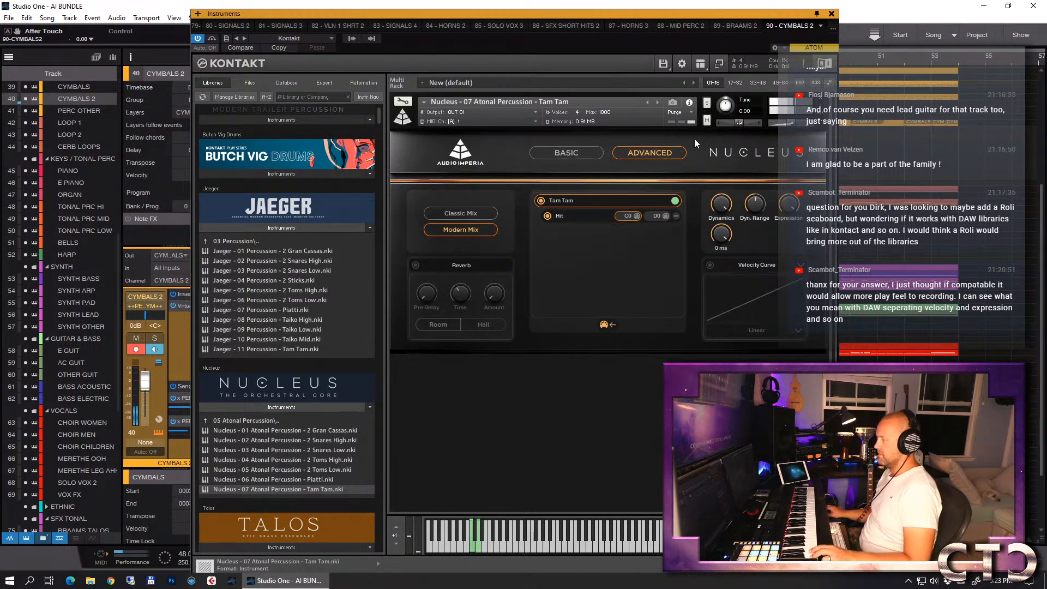
# - Set the Tam Tam's sample start to -125 ms and the CYMBALS 2 track delay to -125 ms
pyautogui.moveTo(724, 234); pyautogui.dragTo(724, 305)
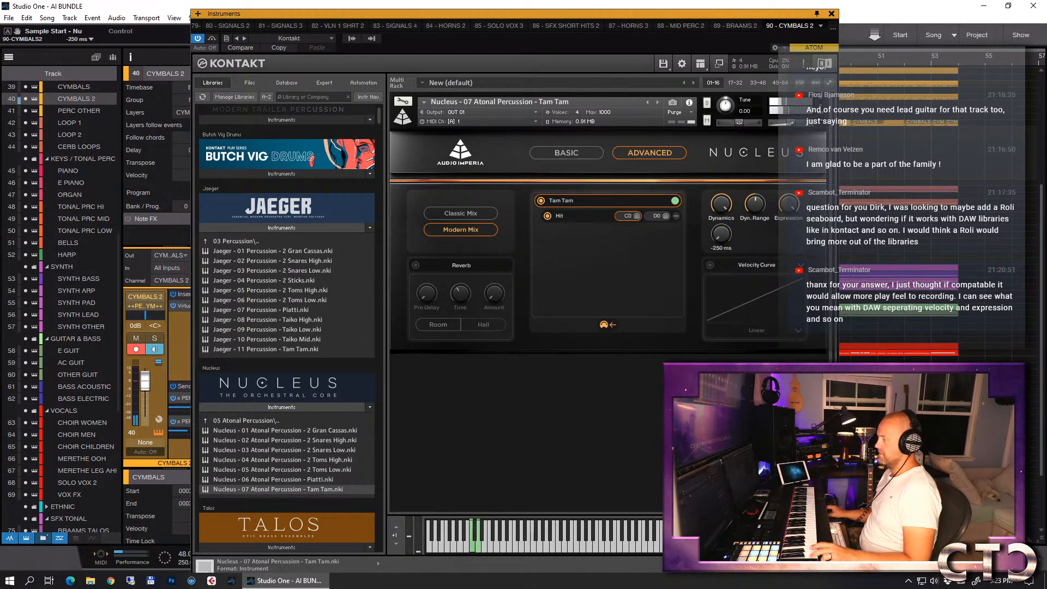
pyautogui.moveTo(721, 240); pyautogui.dragTo(718, 143)
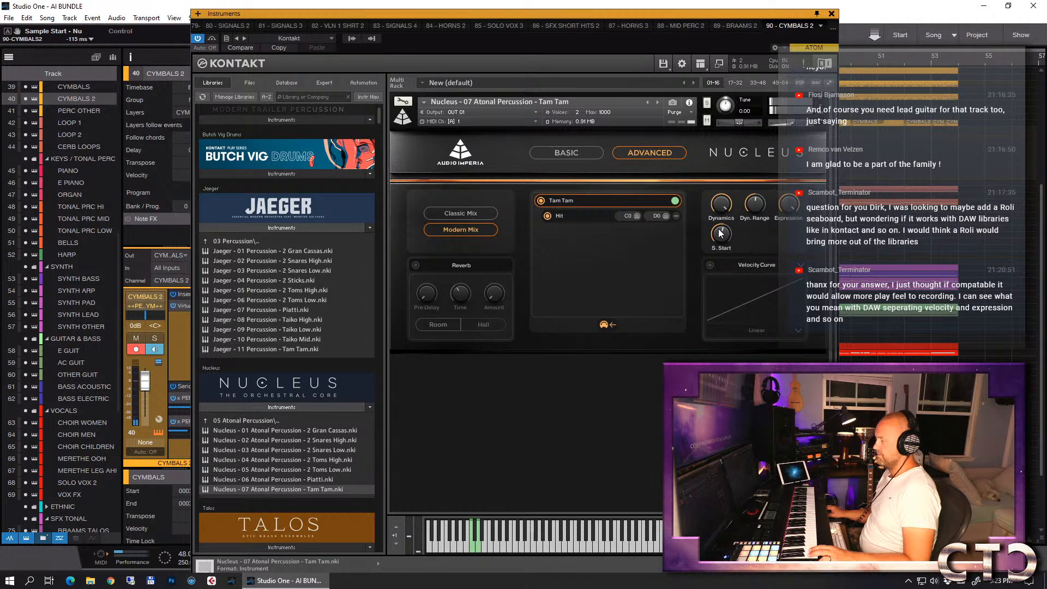
pyautogui.click(832, 14)
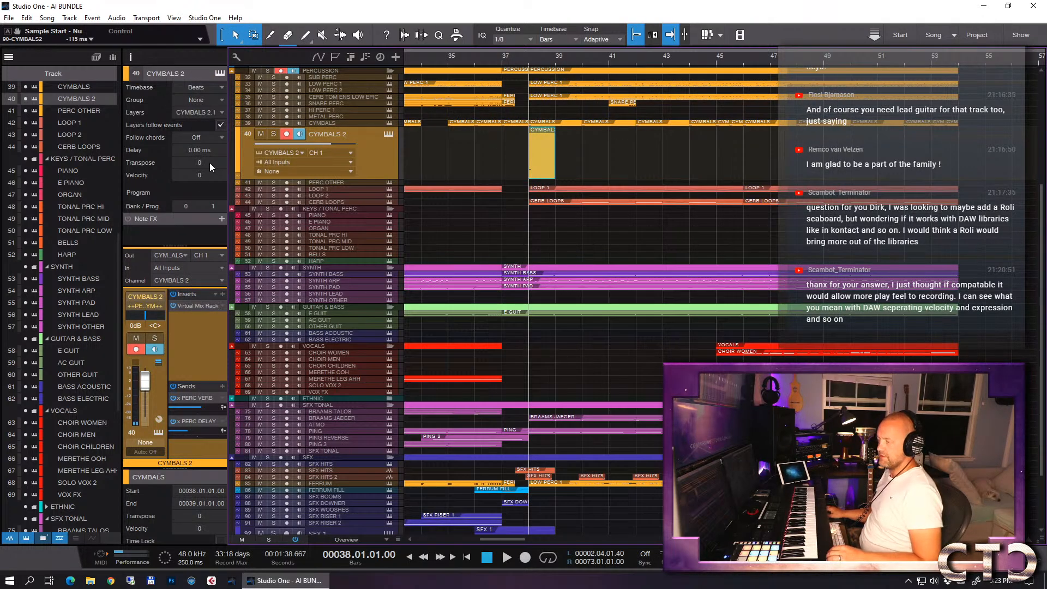
pyautogui.click(198, 152)
pyautogui.write('-125')
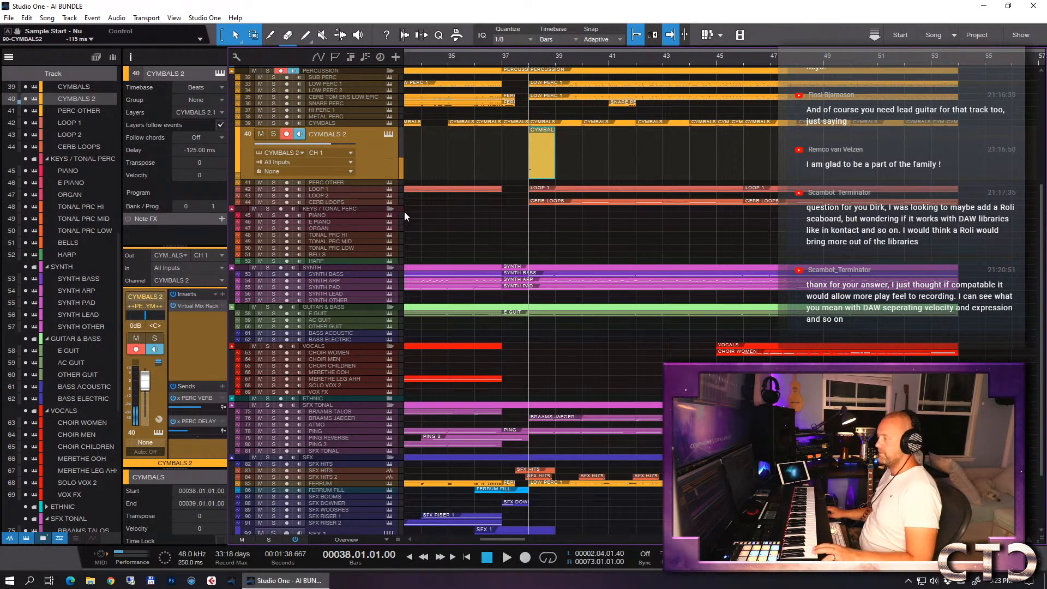
# - Check the CYMBALS 2 event's notes and audition the arrangement from bar 37 through the bar 38 hit
pyautogui.doubleClick(538, 152)
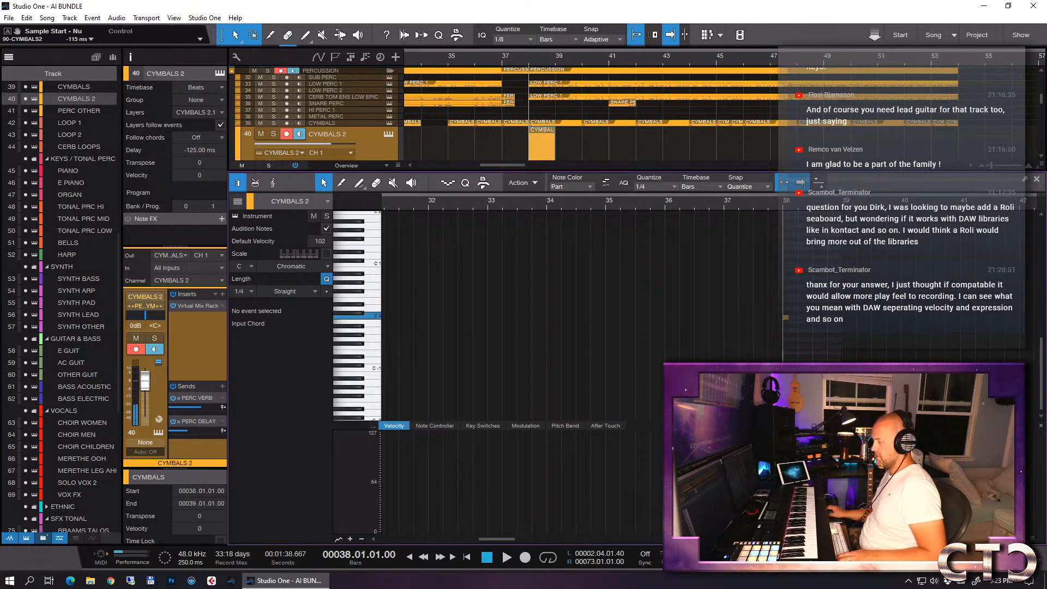
pyautogui.press('F2')
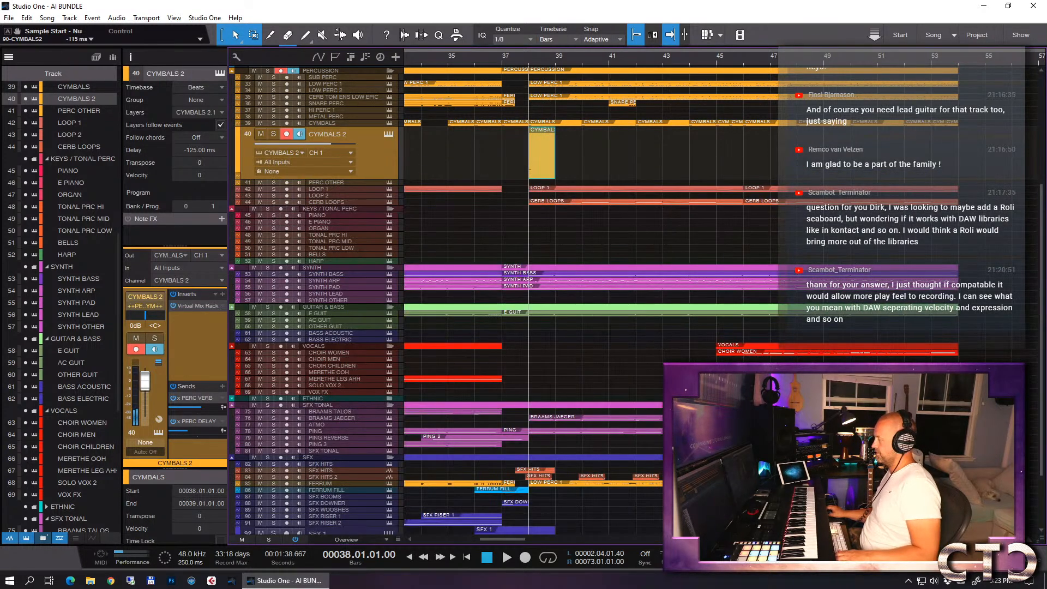
pyautogui.click(505, 62)
pyautogui.press('space')
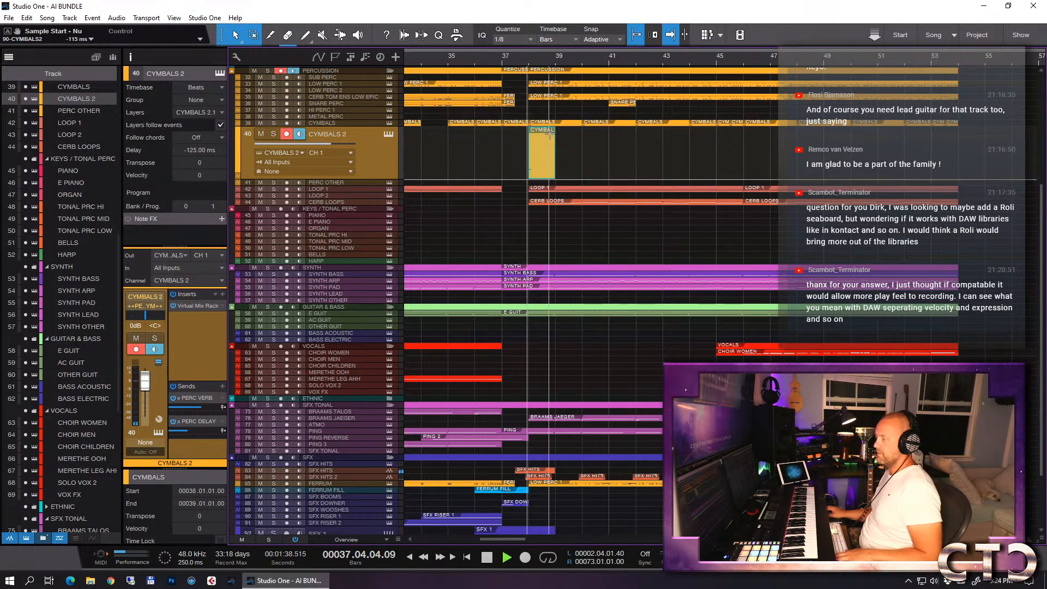
pyautogui.press('space')
pyautogui.press('F11')
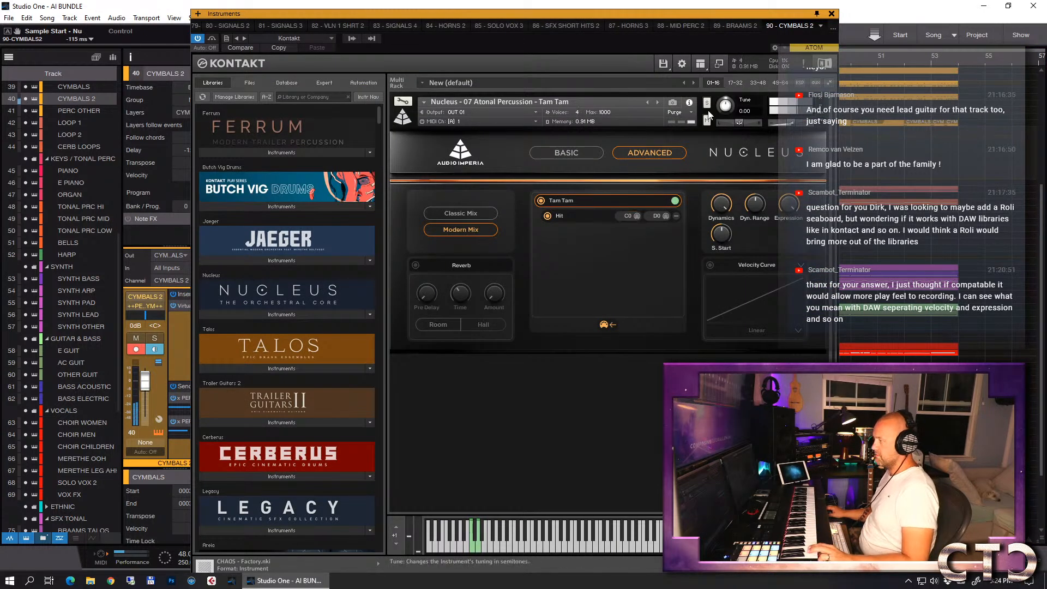
pyautogui.click(832, 15)
pyautogui.doubleClick(542, 162)
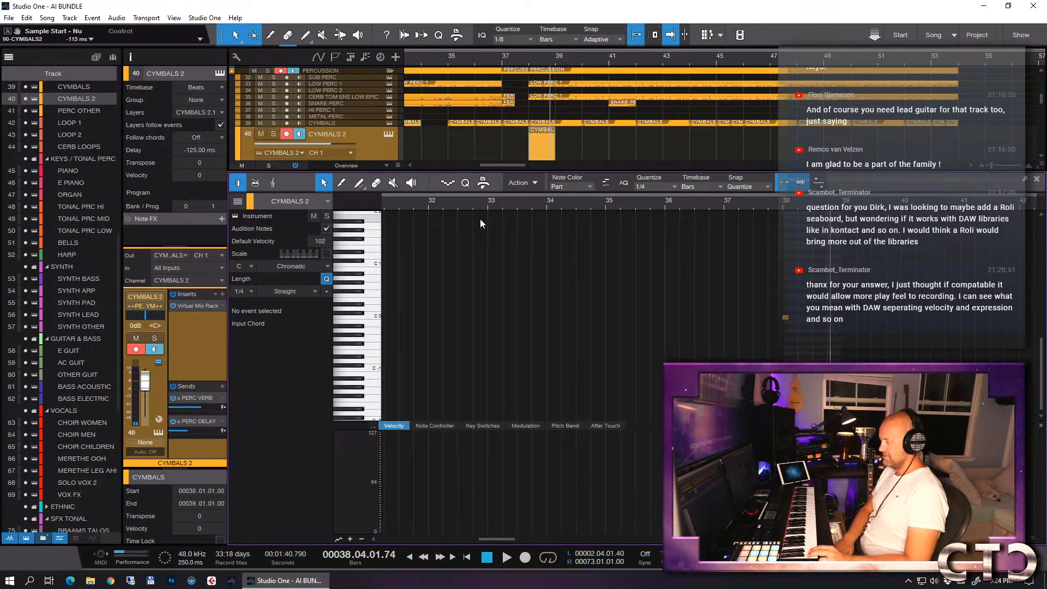
pyautogui.press('F2')
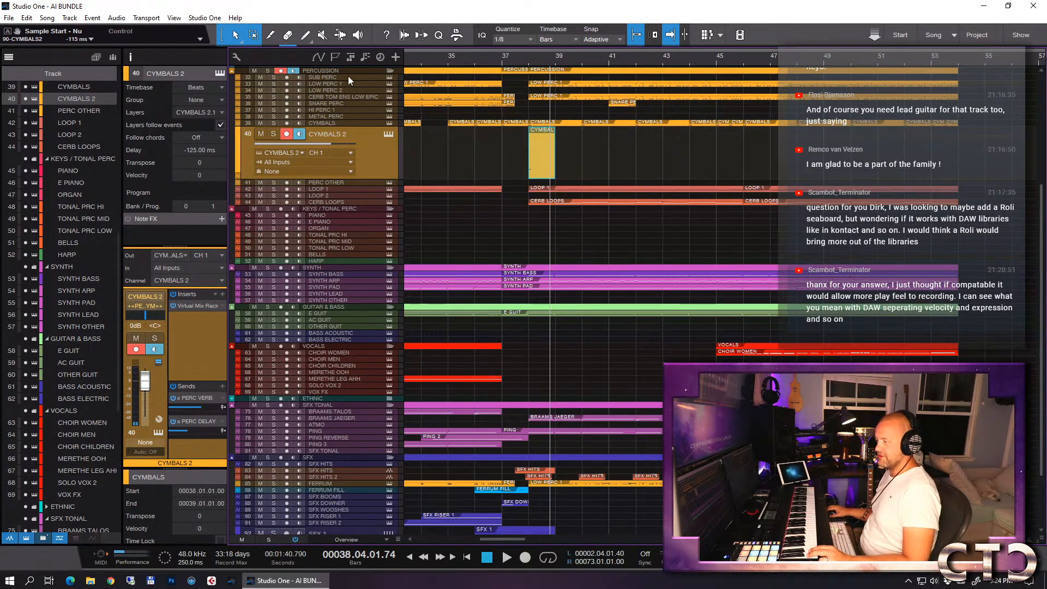
# - Tune the Tam Tam instrument to -2.00 semitones in Kontakt
pyautogui.click(387, 134)
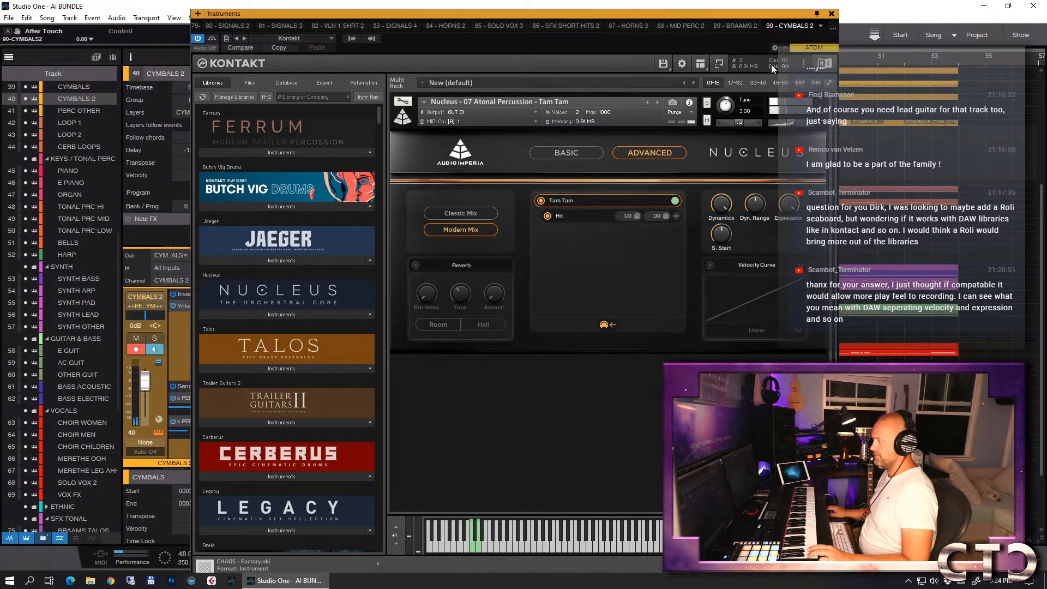
pyautogui.moveTo(724, 104); pyautogui.dragTo(724, 107)
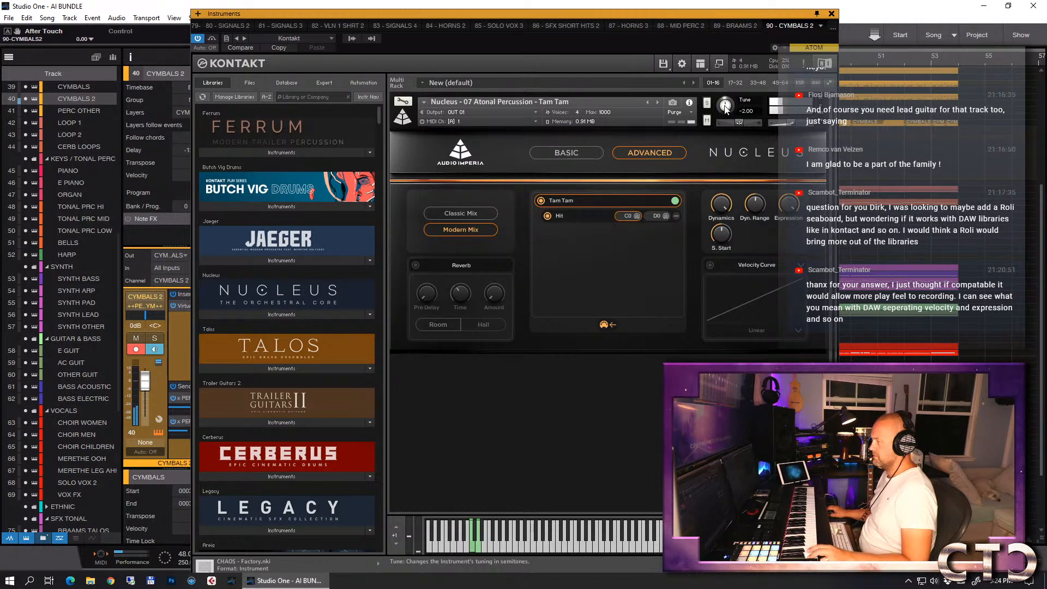
pyautogui.click(831, 13)
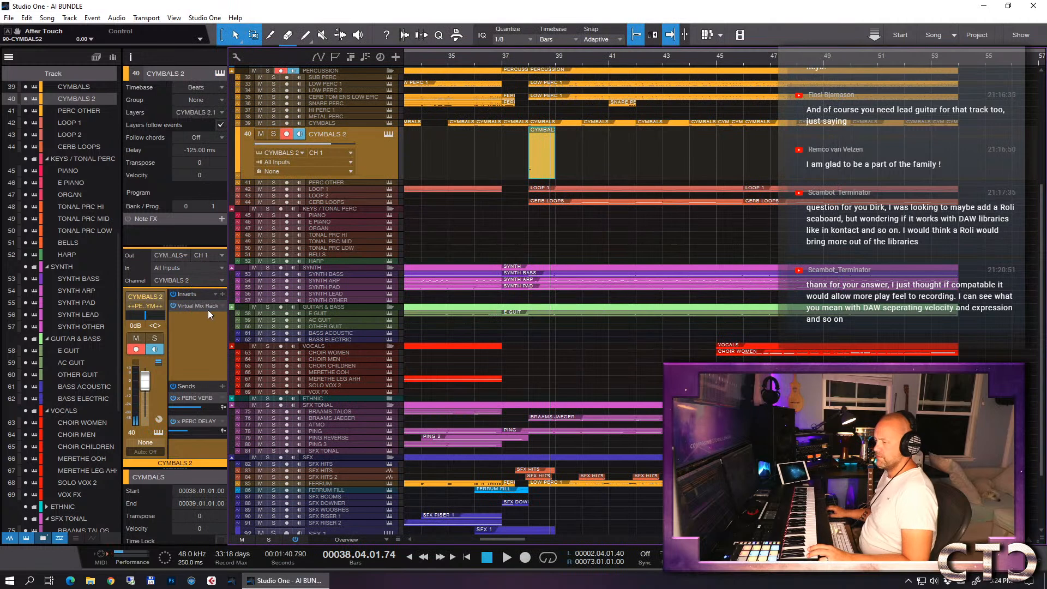
# - Add a CS-EQ module ahead of the Virtual Channel in the CYMBALS 2 Virtual Mix Rack
pyautogui.click(197, 305)
pyautogui.scroll(-5, 388, 223)
pyautogui.scroll(4, 351, 249)
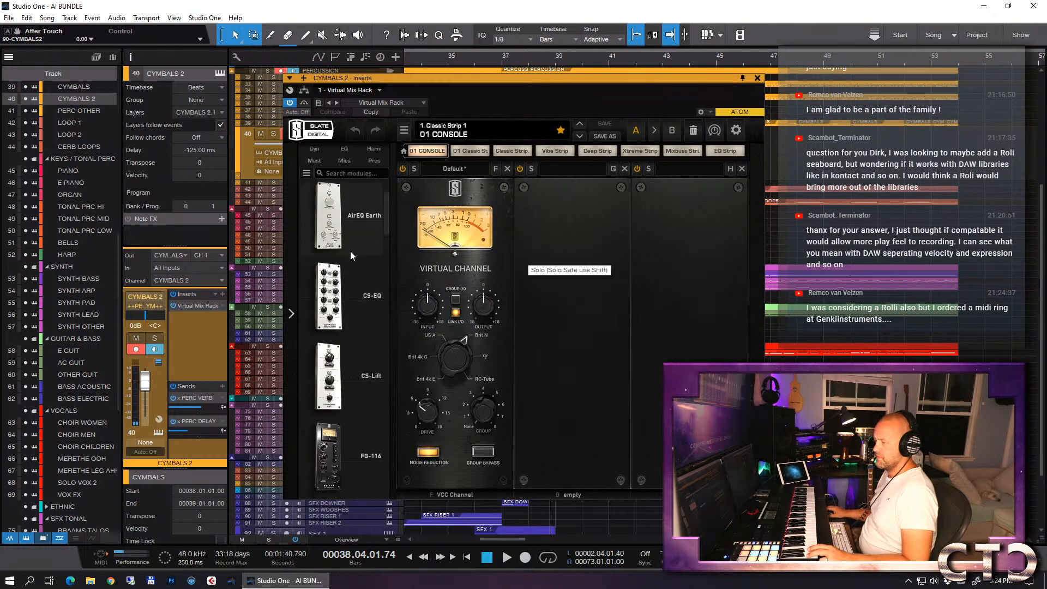
pyautogui.moveTo(335, 297); pyautogui.dragTo(589, 295)
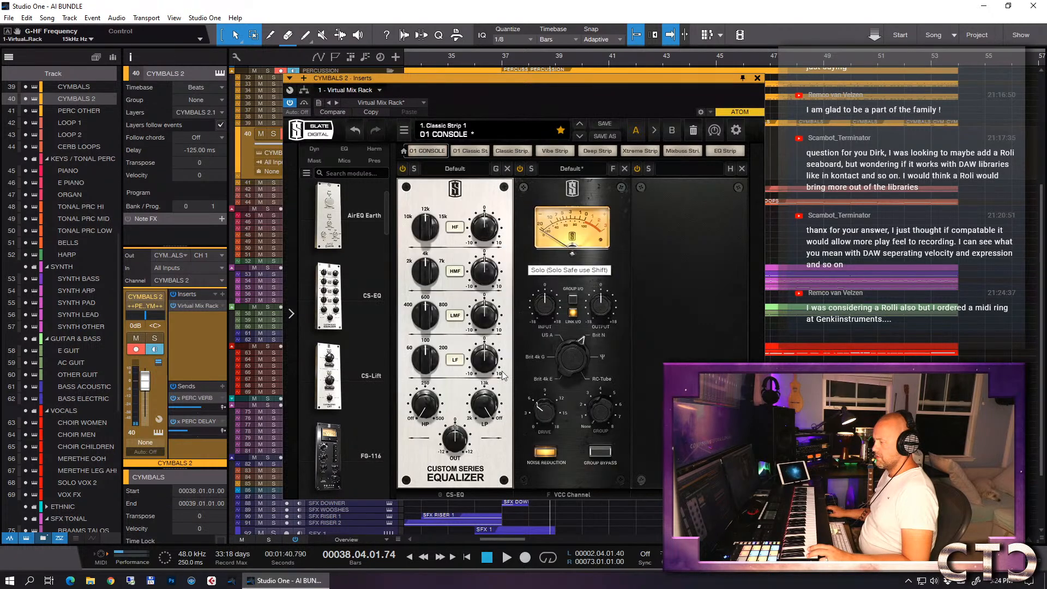
# - Move the CS-EQ behind the Virtual Channel in the CYMBALS 2 mix rack and boost its HF and HMF bands
pyautogui.moveTo(444, 380); pyautogui.dragTo(539, 377)
pyautogui.moveTo(611, 228); pyautogui.dragTo(605, 251)
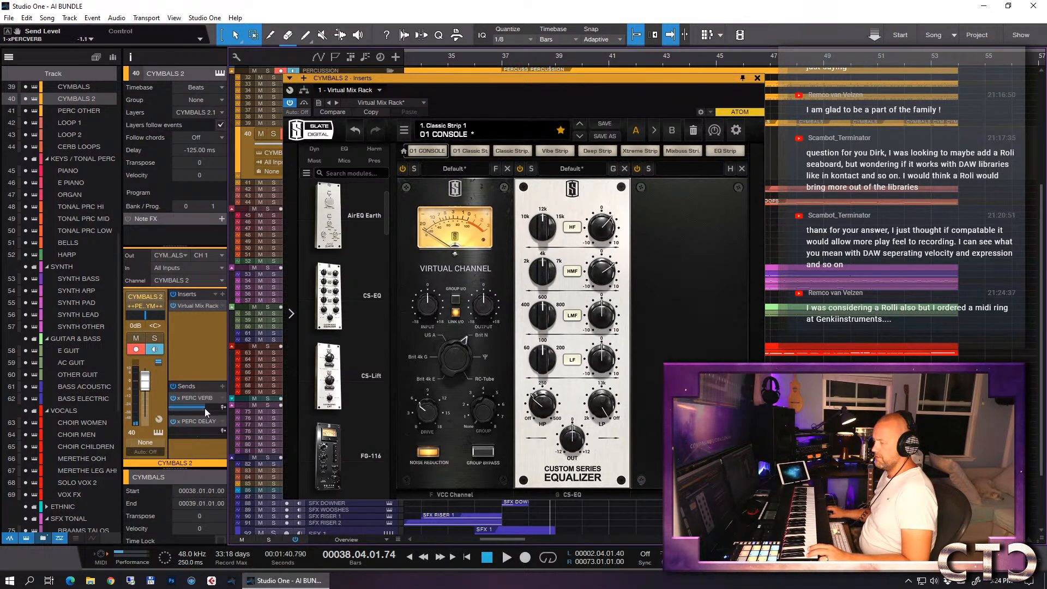
pyautogui.click(757, 77)
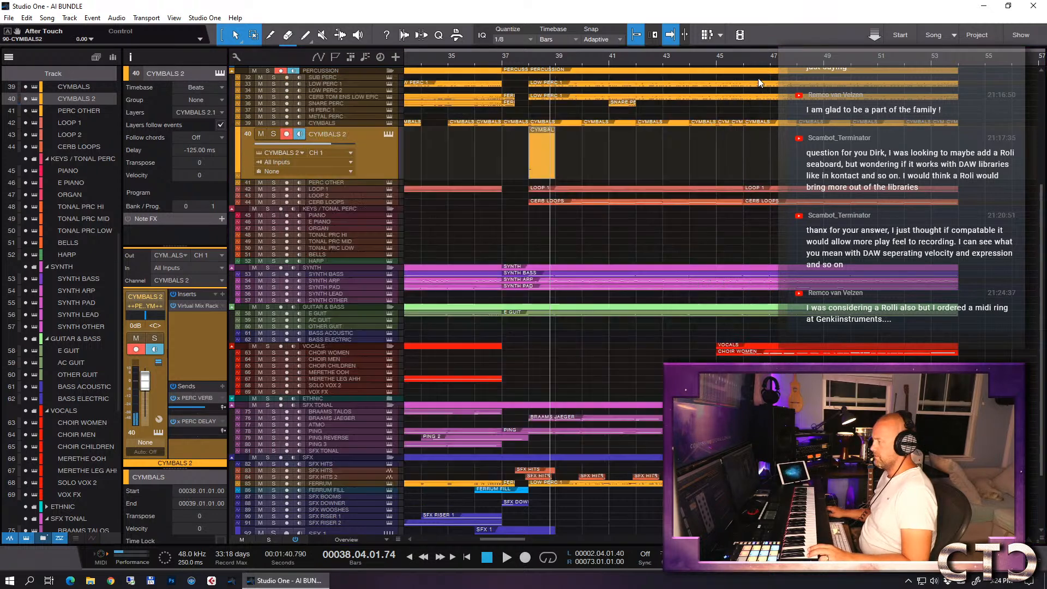
# - Audition the bar 38 hit and copy the CYMBALS 2 event to bar 45
pyautogui.click(476, 60)
pyautogui.press('space')
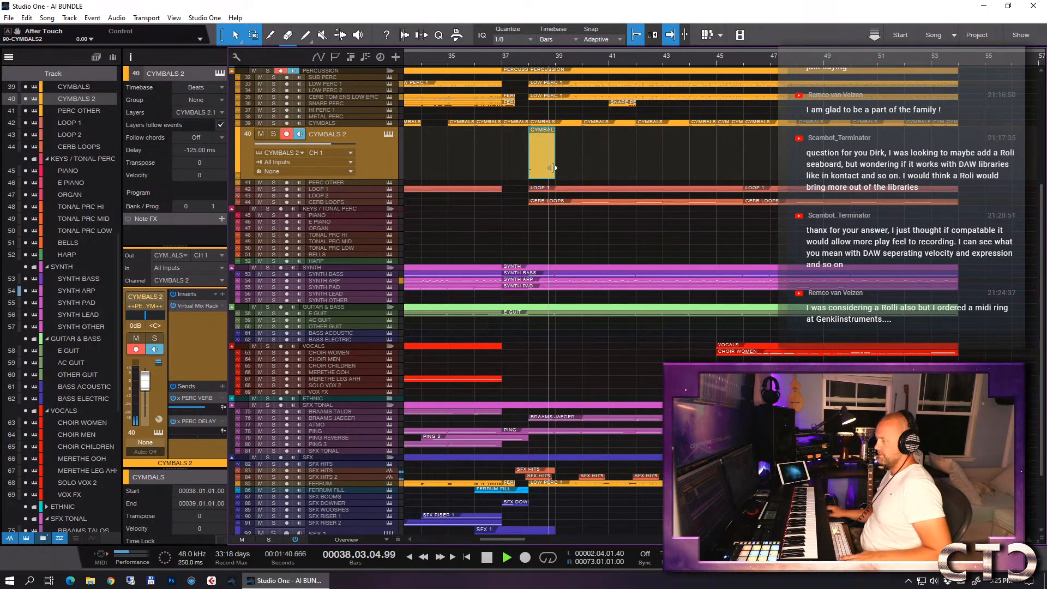
pyautogui.moveTo(539, 163); pyautogui.dragTo(724, 146)
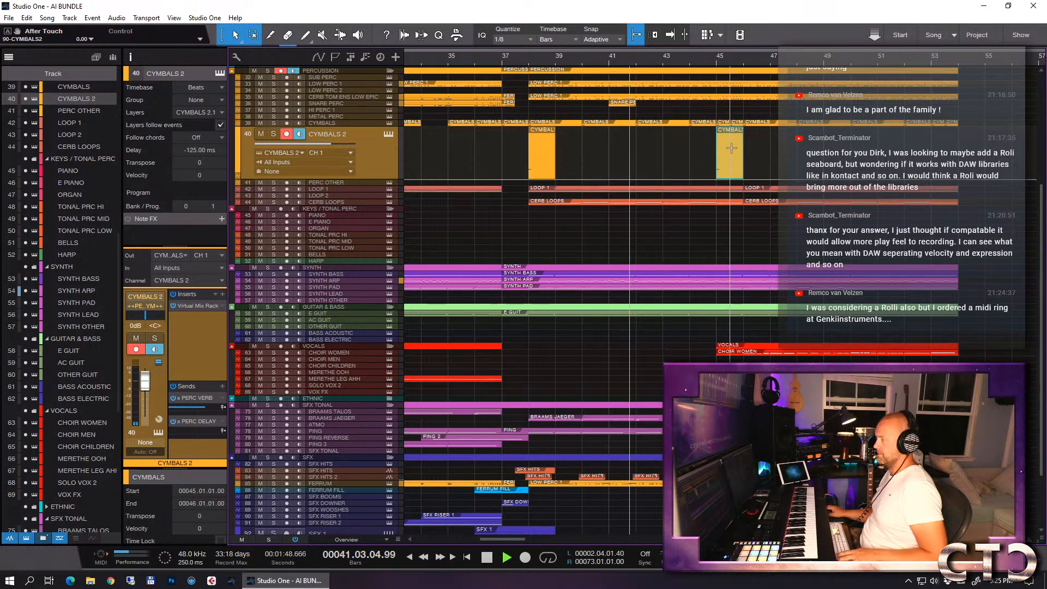
# - Stop playback and duplicate the SFX 1 event so that copies start at bars 40, 44 and 48
pyautogui.press('space')
pyautogui.click(636, 61)
pyautogui.scroll(-3, 673, 272)
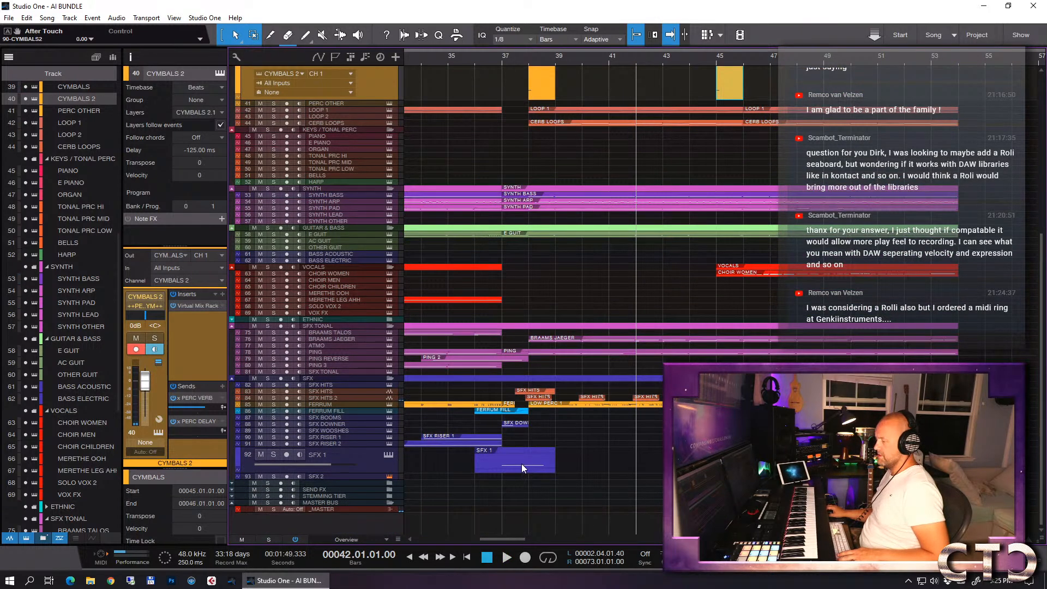
pyautogui.moveTo(512, 462)
pyautogui.mouseDown()
pyautogui.moveTo(618, 462)
pyautogui.moveTo(512, 468)
pyautogui.mouseUp()
pyautogui.press('d')
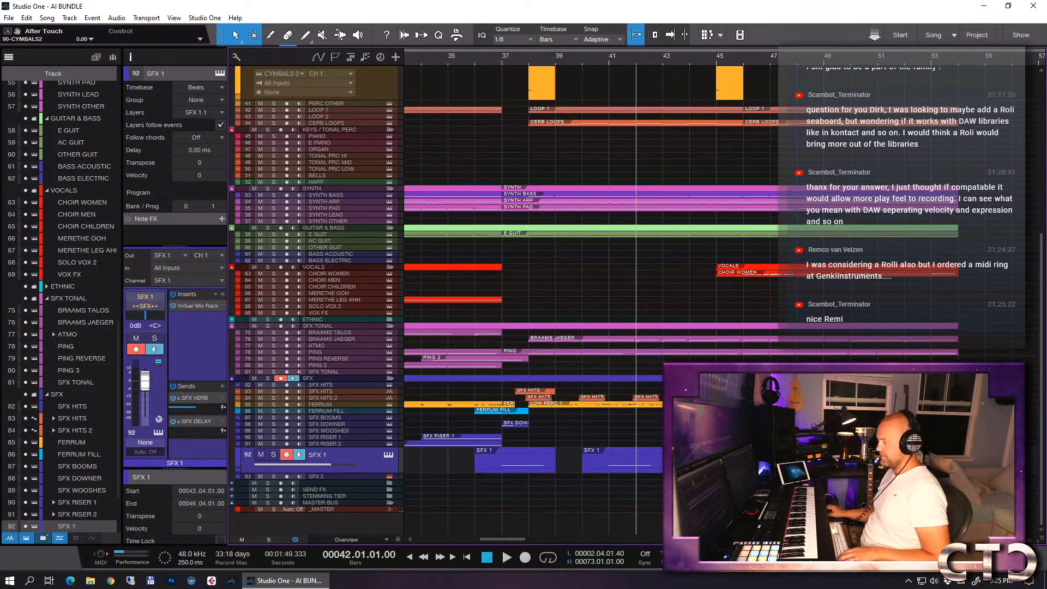
pyautogui.click(656, 462)
# - Check the notes of the SFX 1 event at bar 40 and audition the arrangement from about bar 37
pyautogui.doubleClick(634, 460)
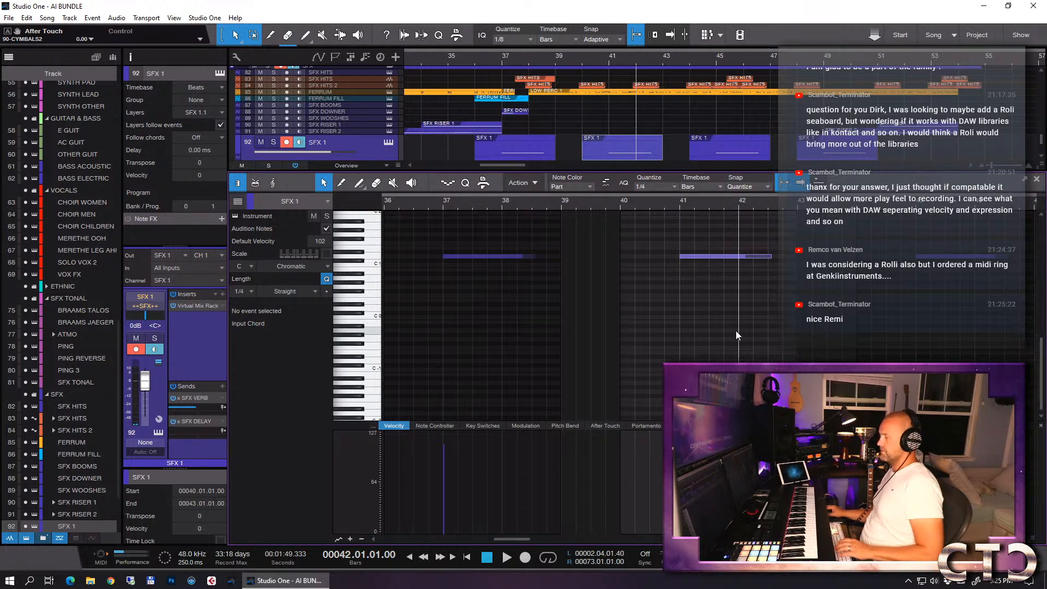
pyautogui.press('F2')
pyautogui.click(499, 61)
pyautogui.press('f')
pyautogui.press('space')
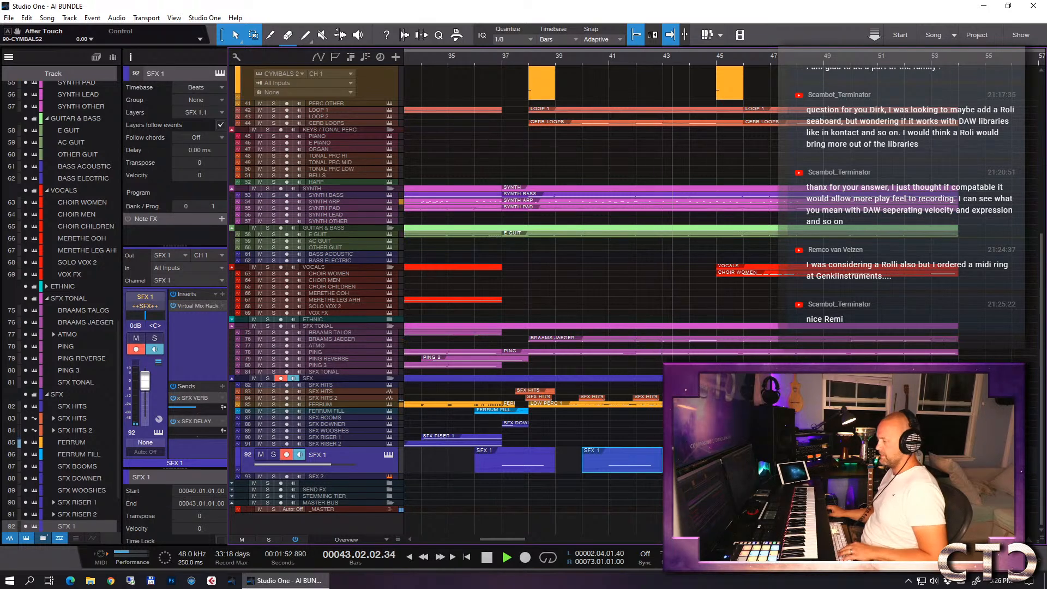
pyautogui.hotkey('ctrl', 'd')
pyautogui.press('w')
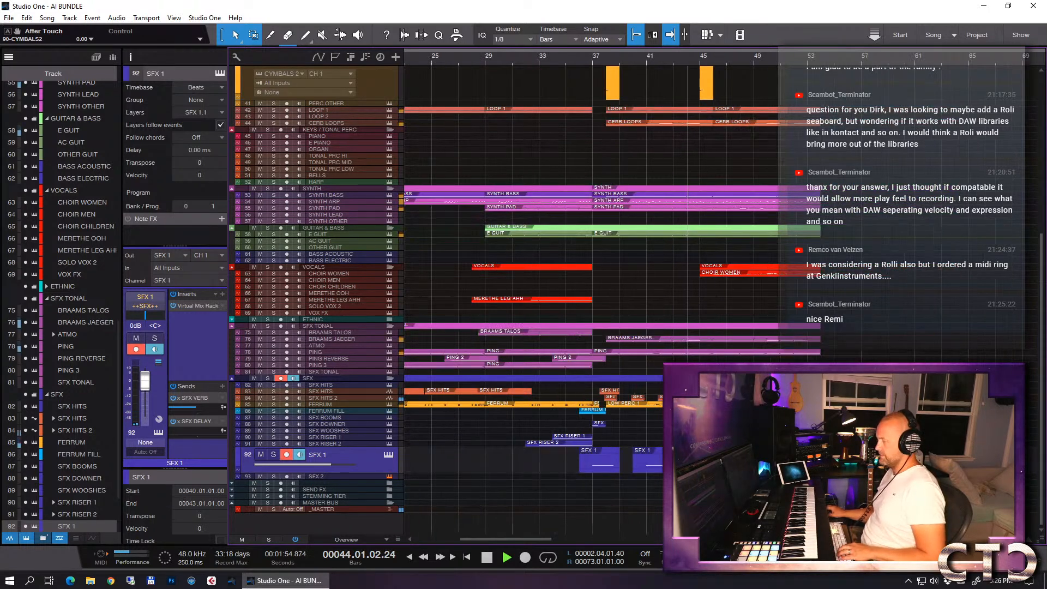
pyautogui.press('e')
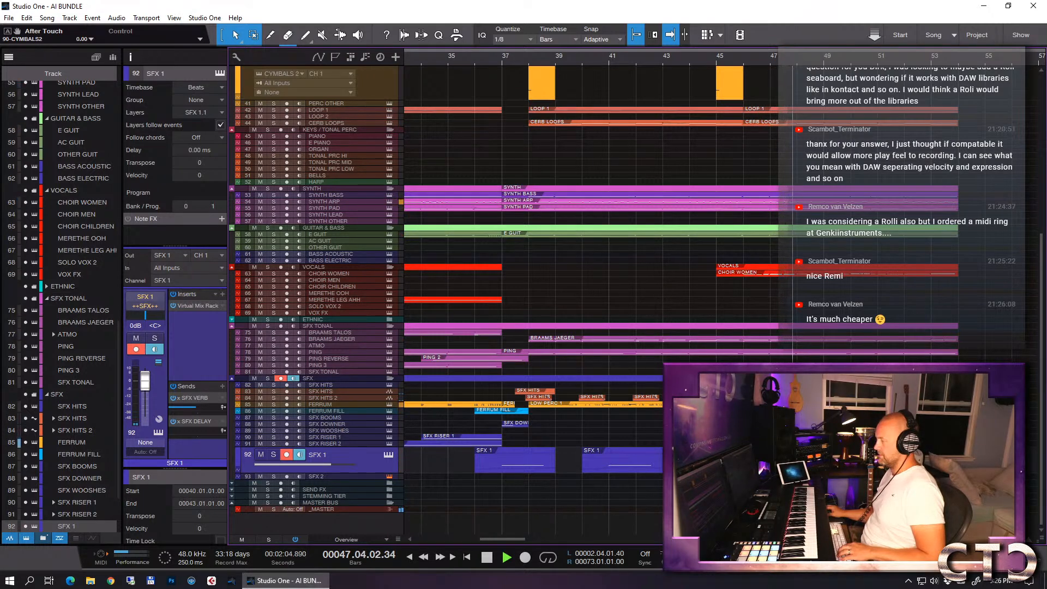
# - Set the CHOIR WOMEN track's choir reverb send to -9.9 dB during playback and stop the transport
pyautogui.click(344, 274)
pyautogui.moveTo(197, 408); pyautogui.dragTo(194, 410)
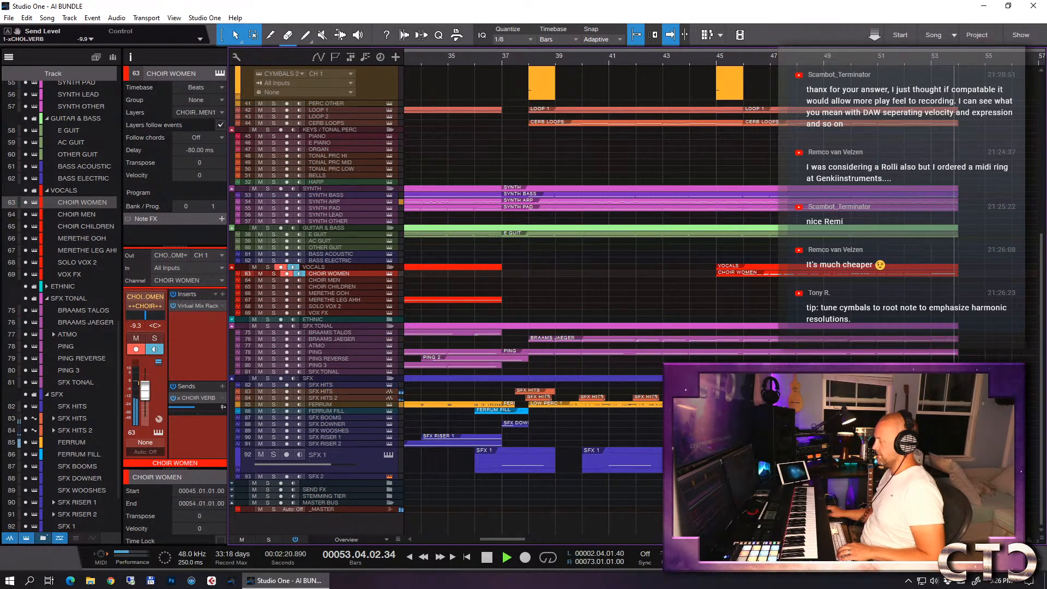
pyautogui.press('space')
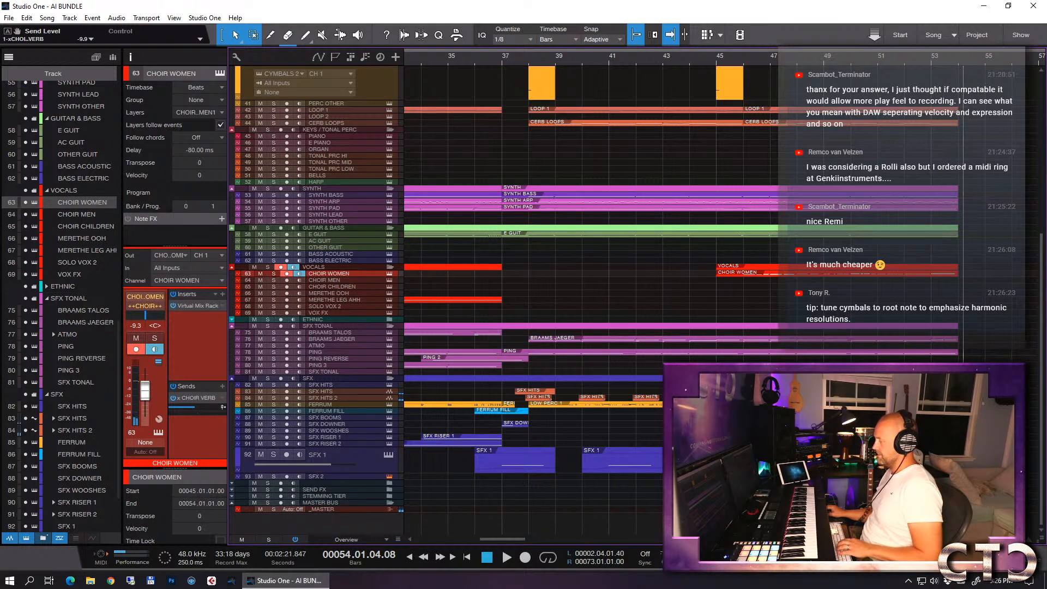
# - Show the SFX RISER 2 volume automation in an enlarged lane and locate its gating pattern just before bar 54
pyautogui.click(967, 398)
pyautogui.click(440, 438)
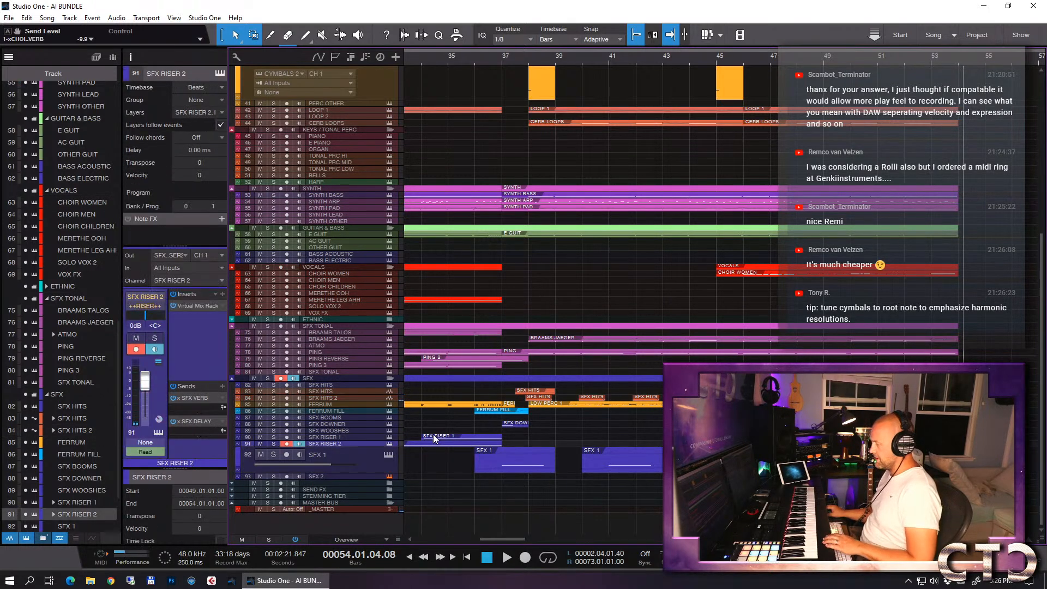
pyautogui.press('a')
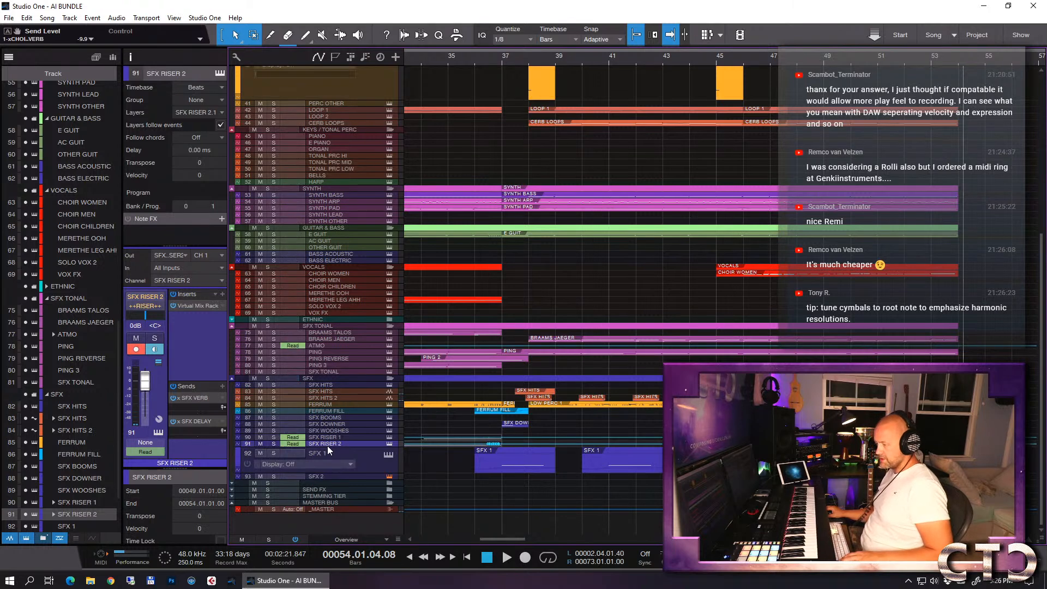
pyautogui.moveTo(343, 446); pyautogui.dragTo(343, 527)
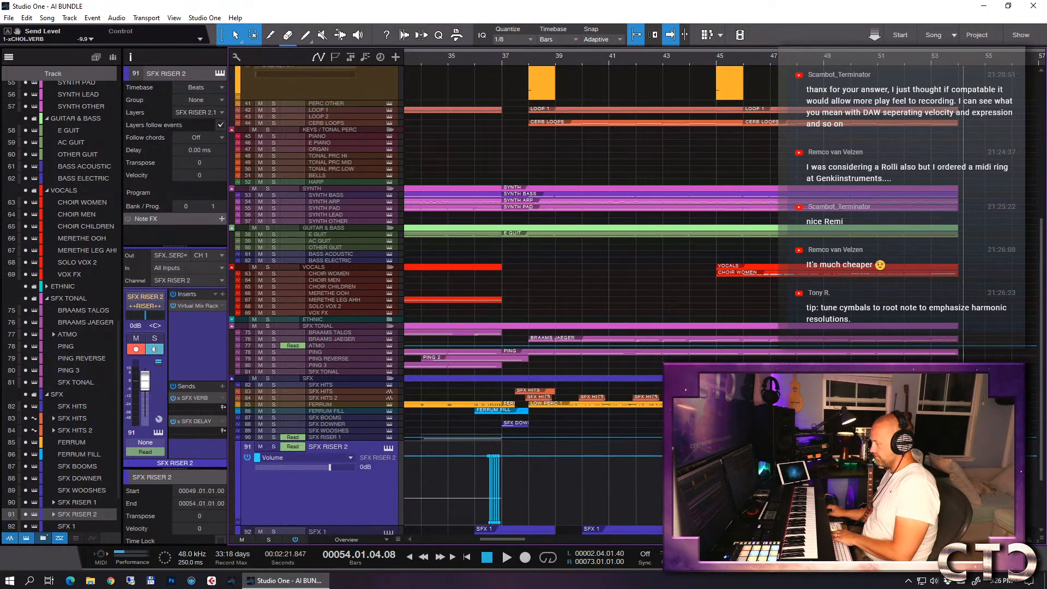
pyautogui.press('z')
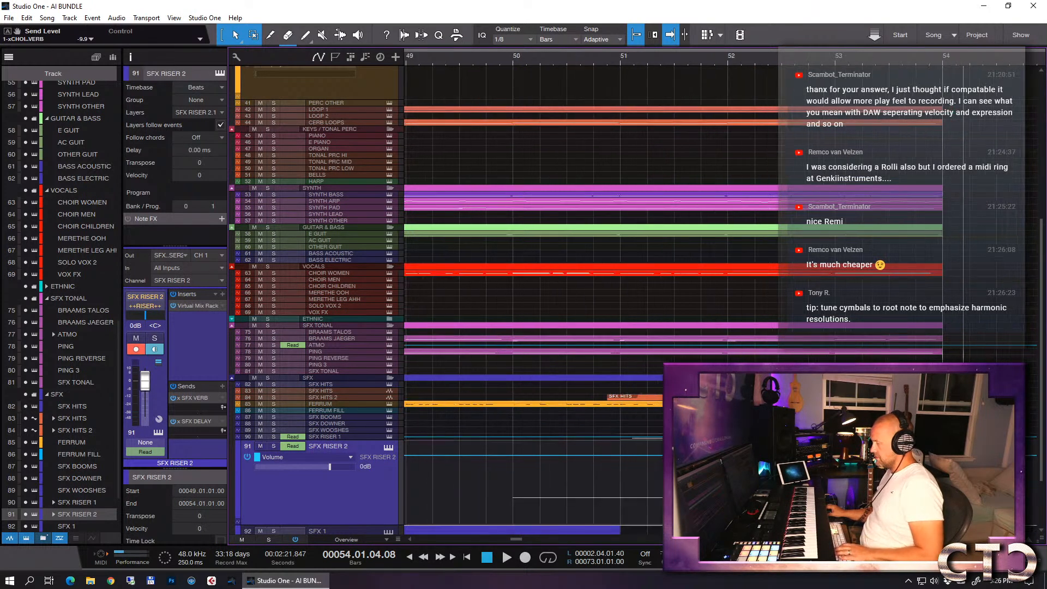
pyautogui.press('e')
pyautogui.press('e')
pyautogui.press('e')
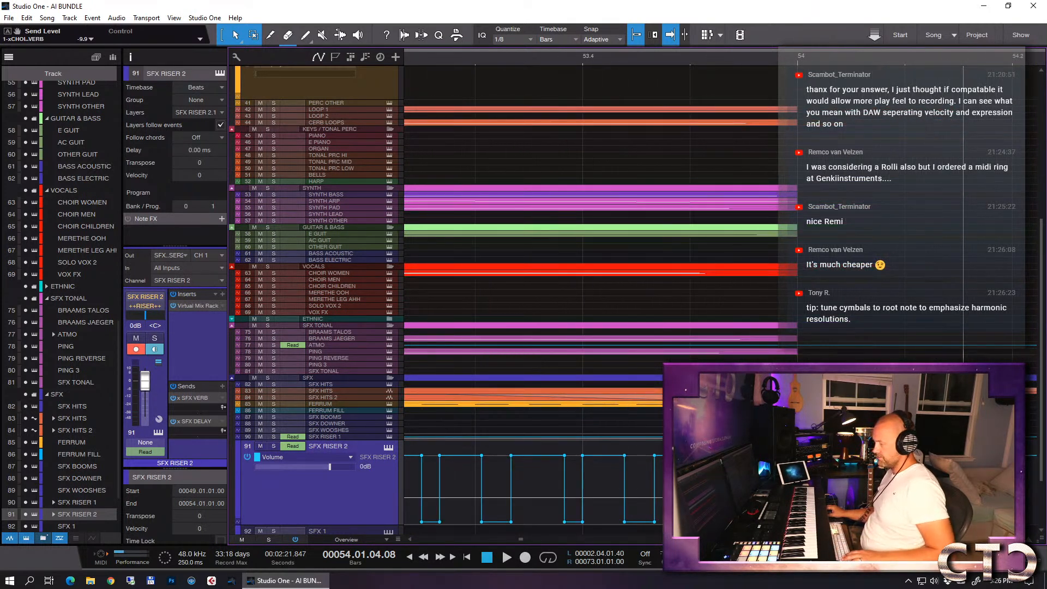
pyautogui.scroll(-1, 632, 306)
pyautogui.hscroll(3, 709, 463)
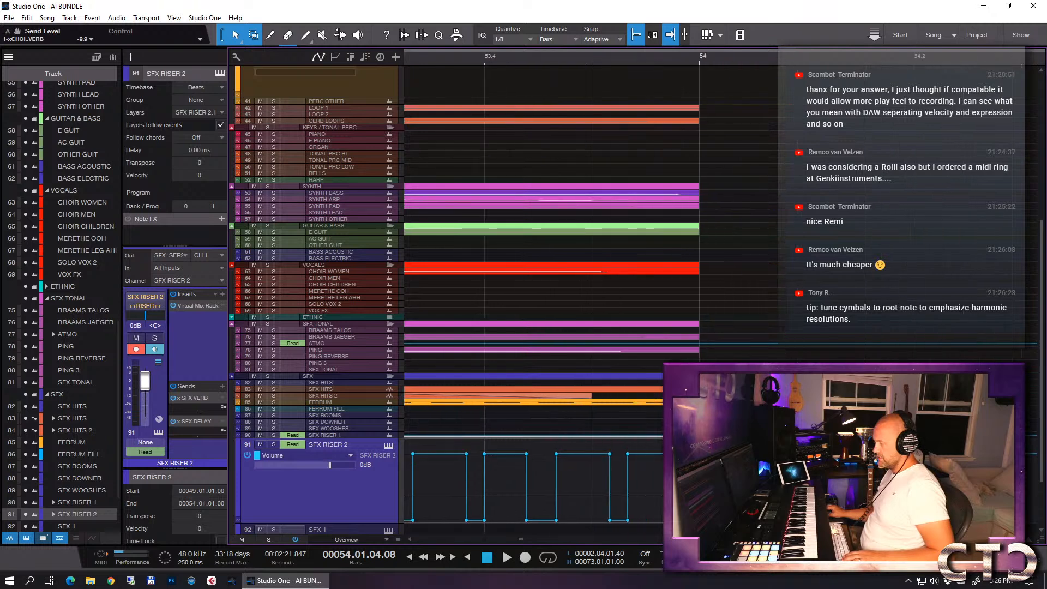
pyautogui.hscroll(-6, 709, 464)
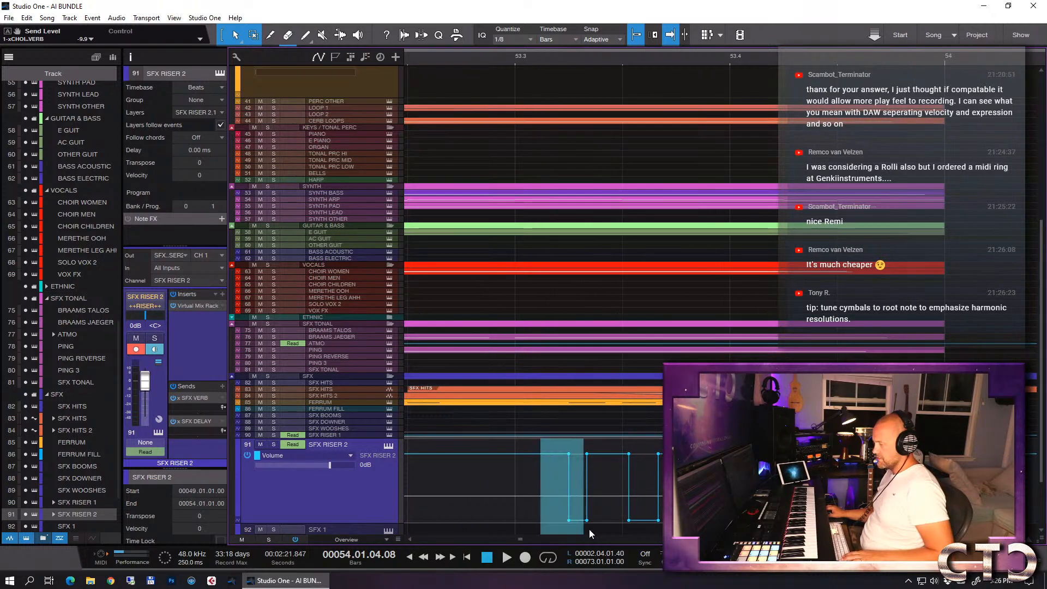
pyautogui.scroll(-1, 583, 526)
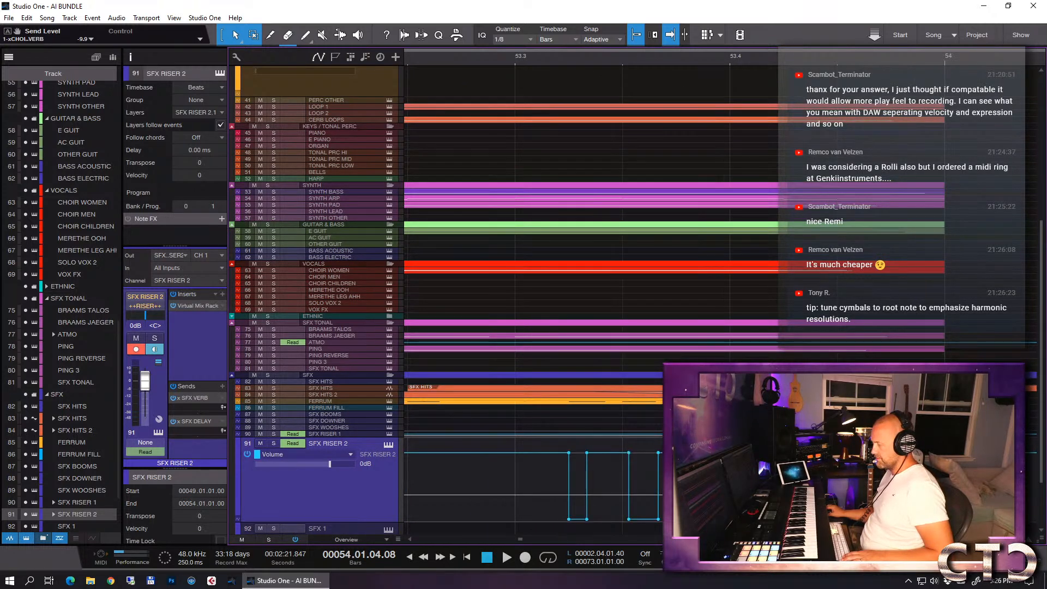
pyautogui.rightClick(555, 509)
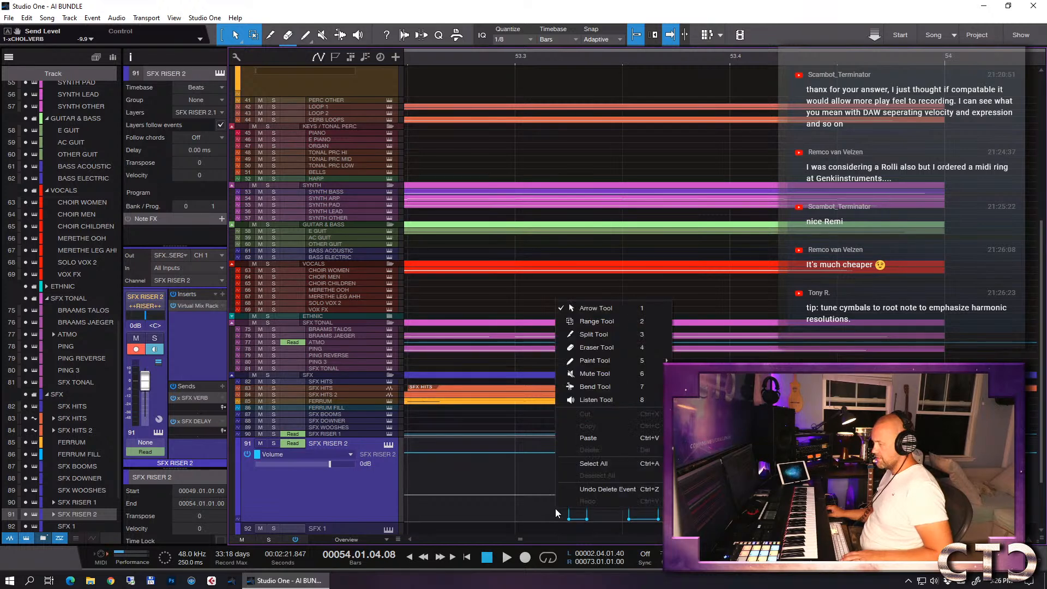
pyautogui.click(609, 322)
pyautogui.moveTo(549, 480); pyautogui.dragTo(698, 480)
pyautogui.moveTo(698, 527); pyautogui.dragTo(929, 519)
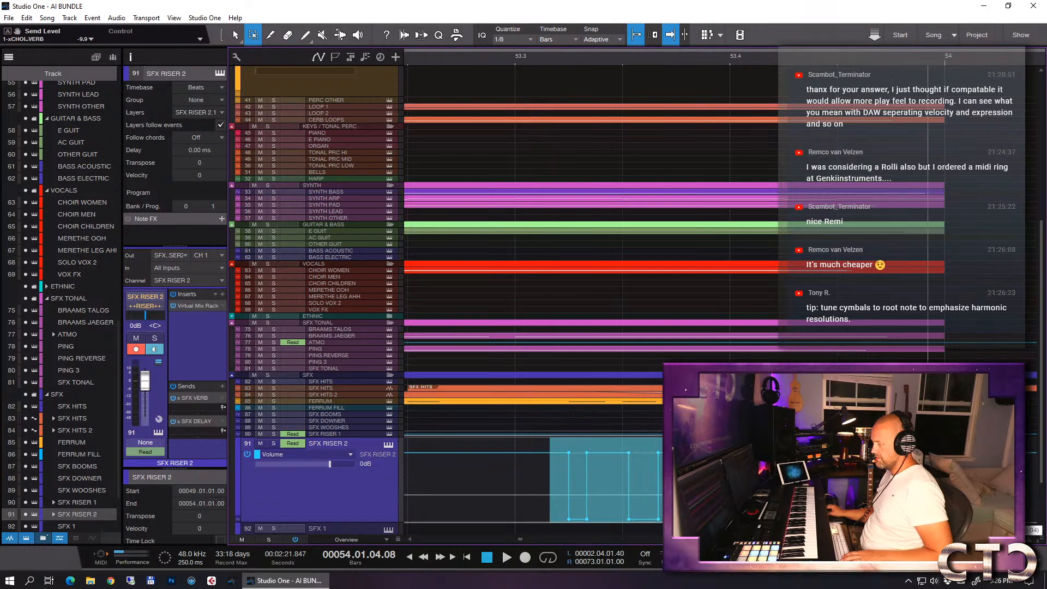
pyautogui.rightClick(873, 491)
pyautogui.click(841, 293)
pyautogui.click(518, 519)
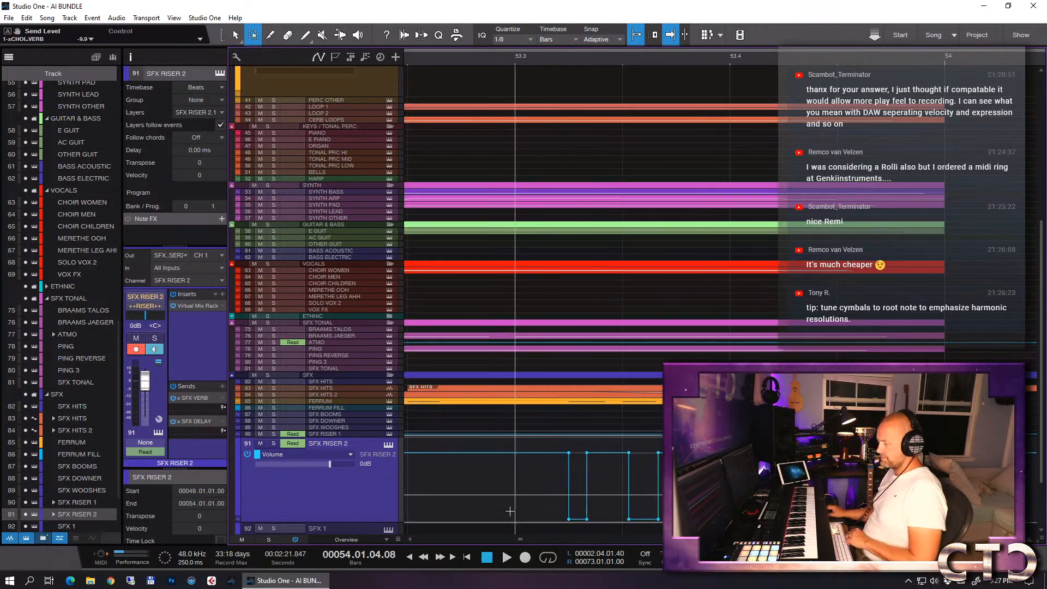
# - Delete the gating points from the SFX RISER 2 volume automation between bar 53.3 and bar 54 with the Arrow Tool
pyautogui.rightClick(561, 512)
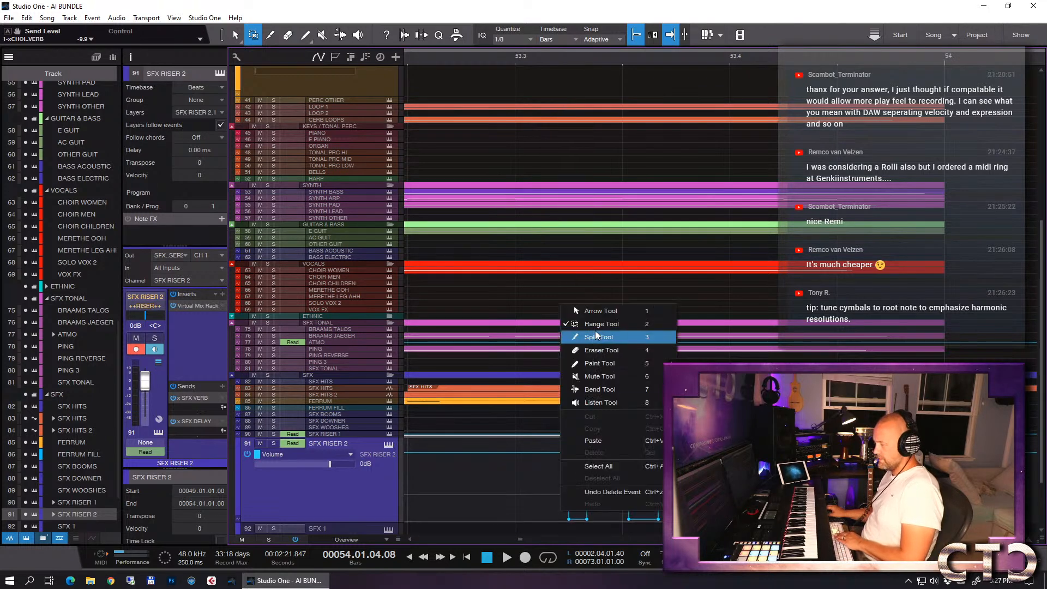
pyautogui.click(600, 314)
pyautogui.moveTo(565, 518); pyautogui.dragTo(580, 519)
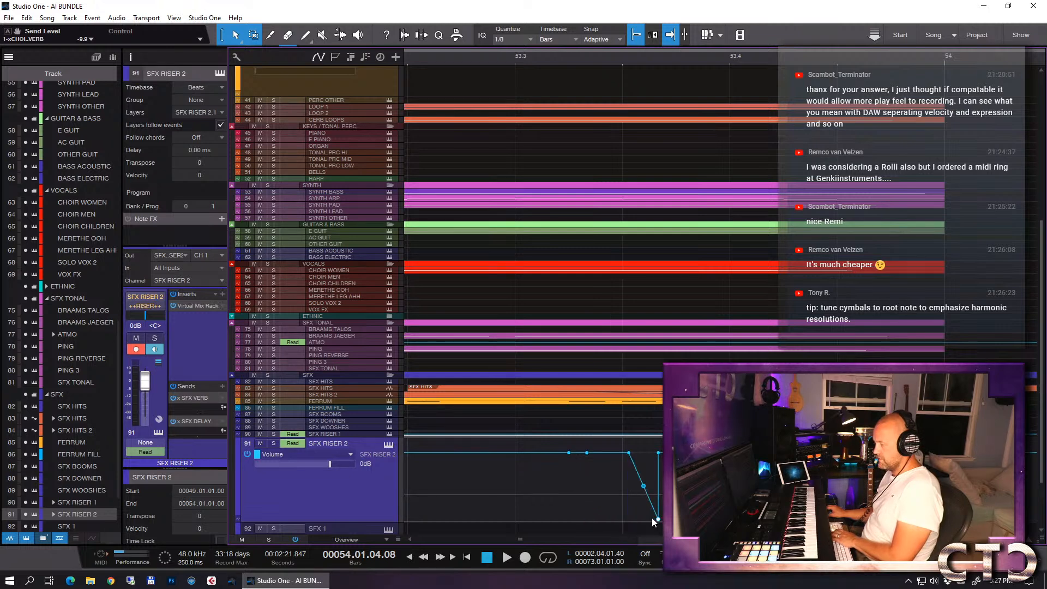
pyautogui.moveTo(572, 519); pyautogui.dragTo(668, 491)
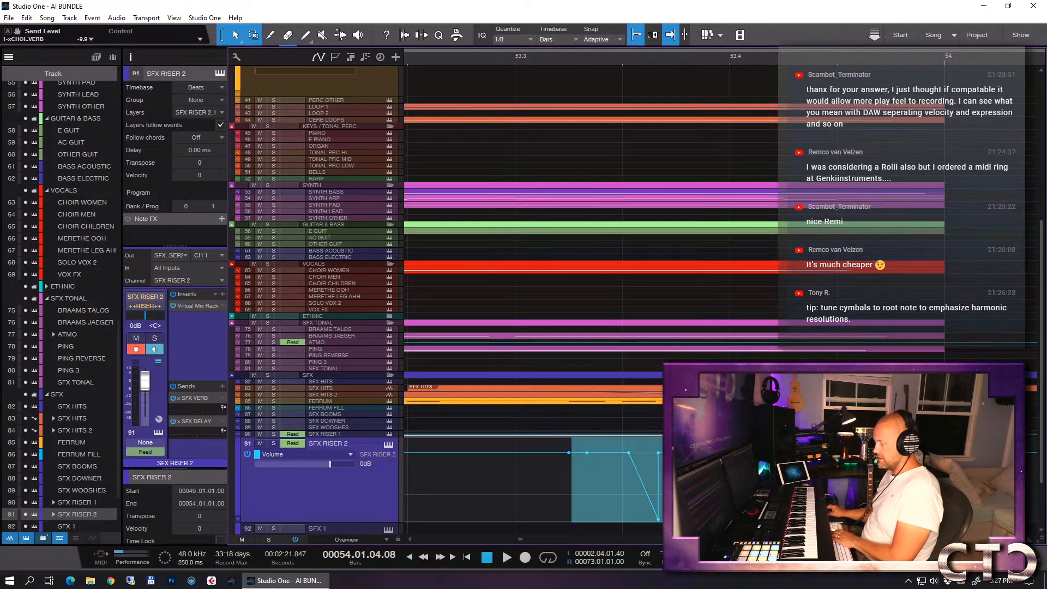
pyautogui.press('Delete')
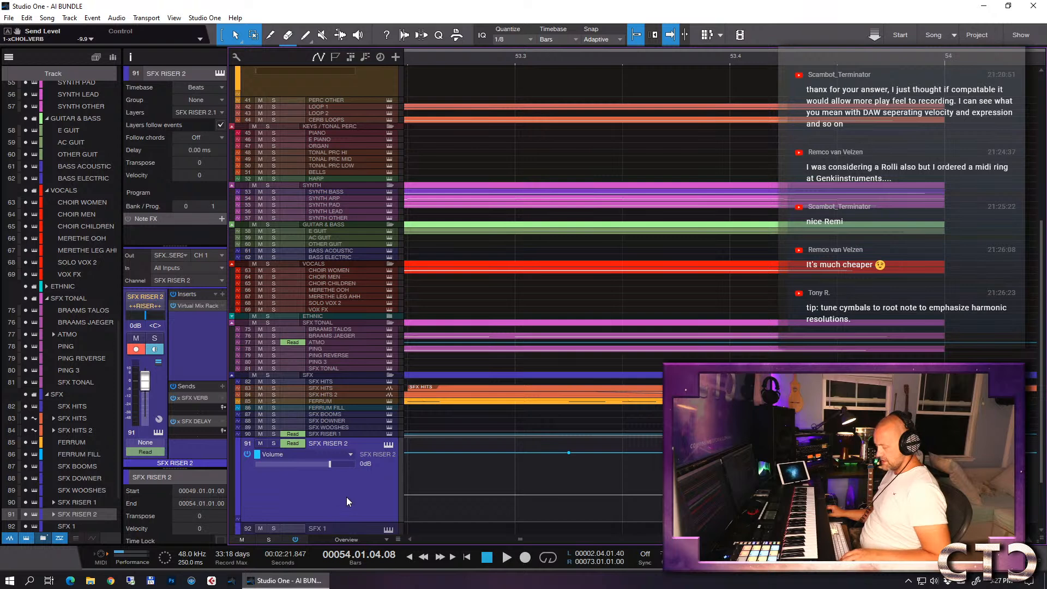
# - Hide the track automation and reduce the height of the SFX RISER 2 track
pyautogui.press('a')
pyautogui.moveTo(345, 520); pyautogui.dragTo(357, 462)
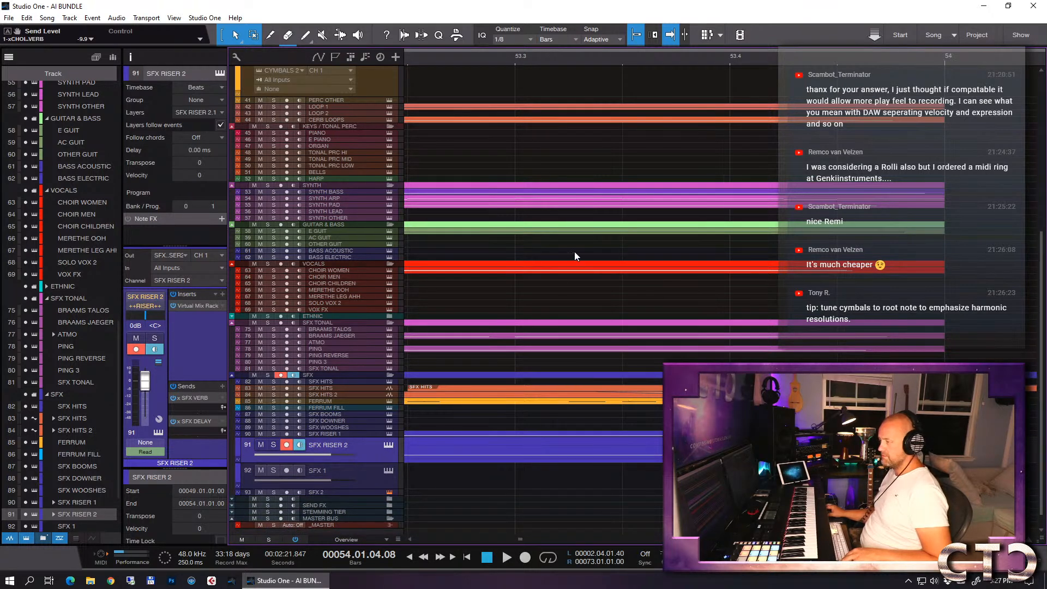
pyautogui.press('w')
pyautogui.scroll(3, 573, 245)
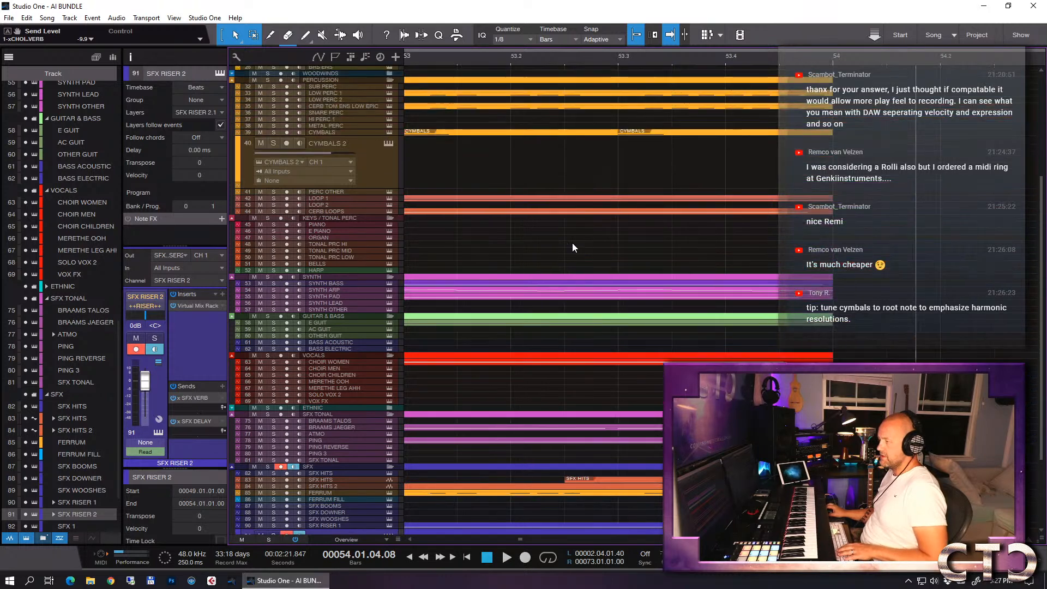
pyautogui.scroll(1, 572, 244)
pyautogui.press('w')
pyautogui.press('w')
pyautogui.press('w')
pyautogui.press('w')
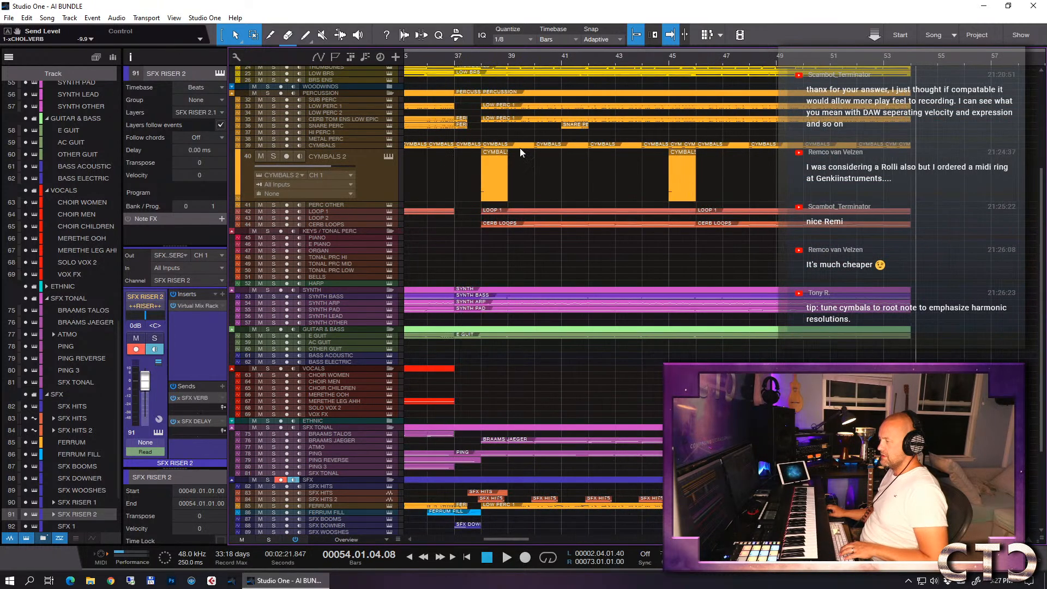
# - Place the playback cursor at bar 38 and check the SYNTH ARP notes from there
pyautogui.click(480, 57)
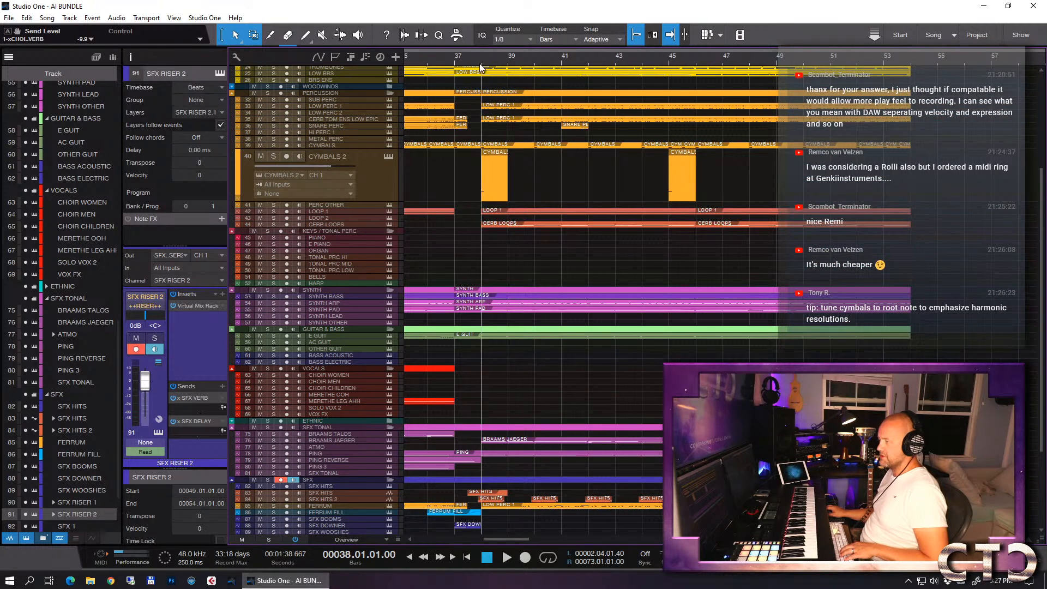
pyautogui.doubleClick(496, 304)
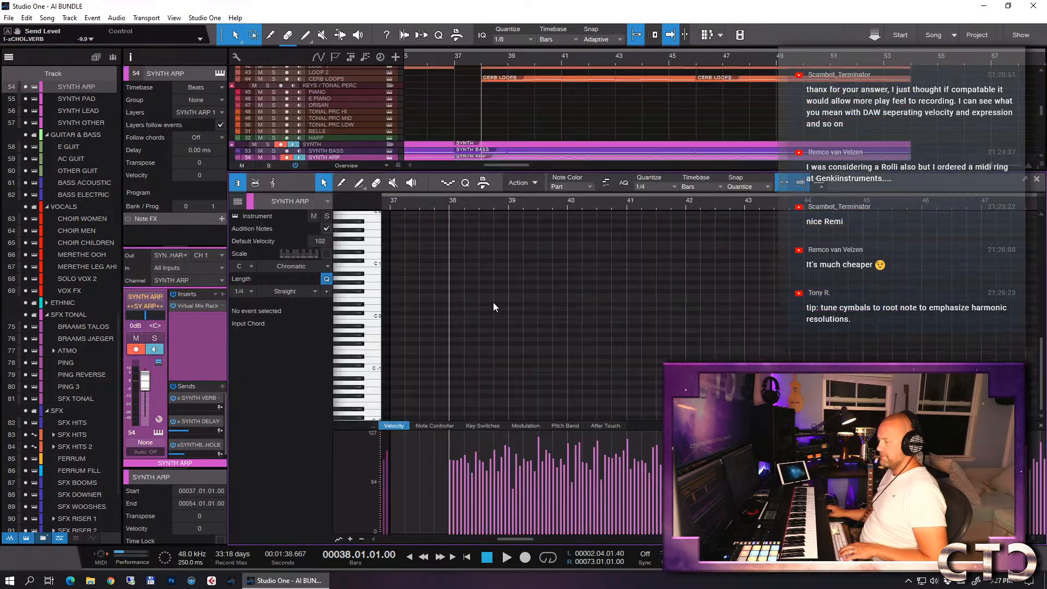
pyautogui.scroll(6, 501, 299)
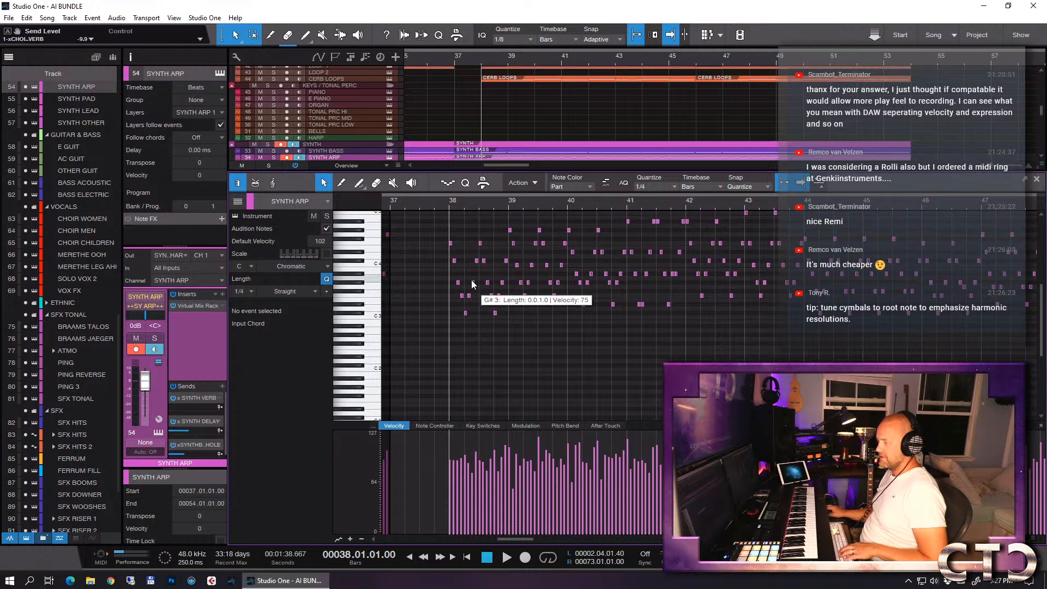
pyautogui.press('F2')
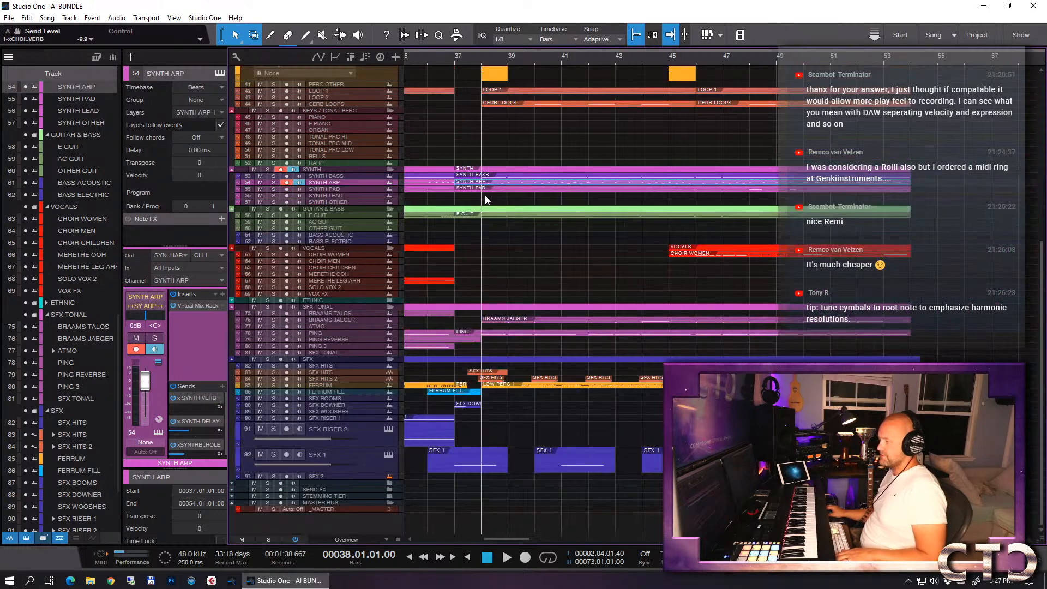
pyautogui.scroll(1, 490, 105)
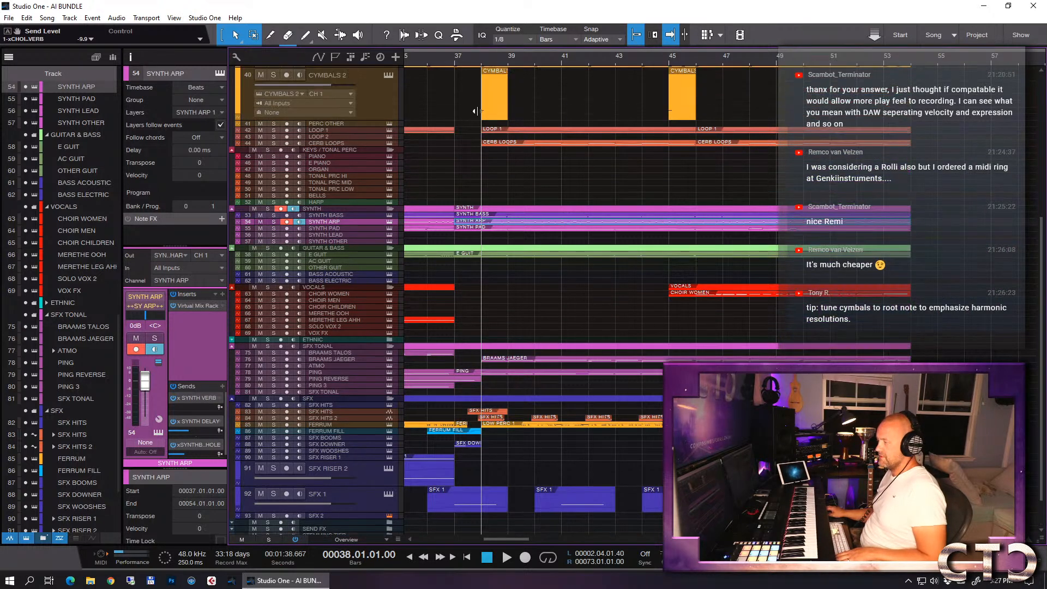
# - Open the Kontakt instrument of the CYMBALS 2 track, check the tuning of its Tam Tam patch and close it
pyautogui.click(378, 95)
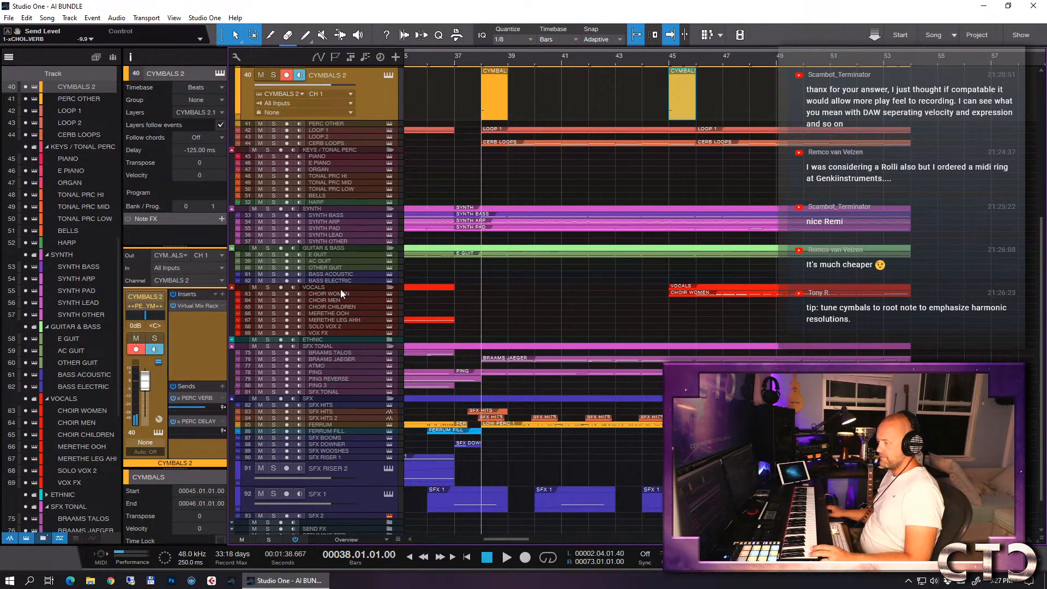
pyautogui.click(329, 156)
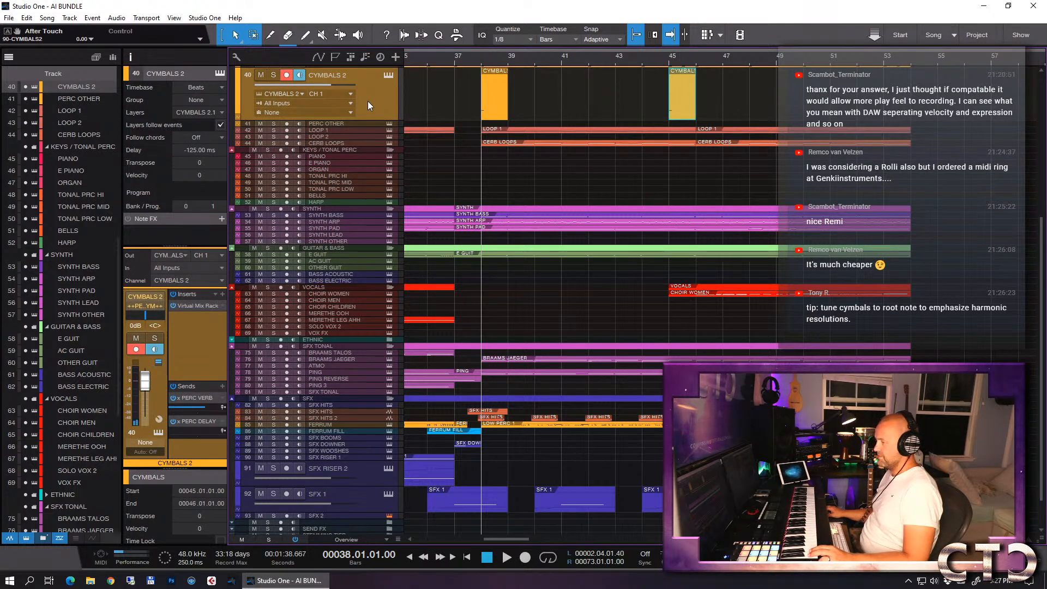
pyautogui.press('F11')
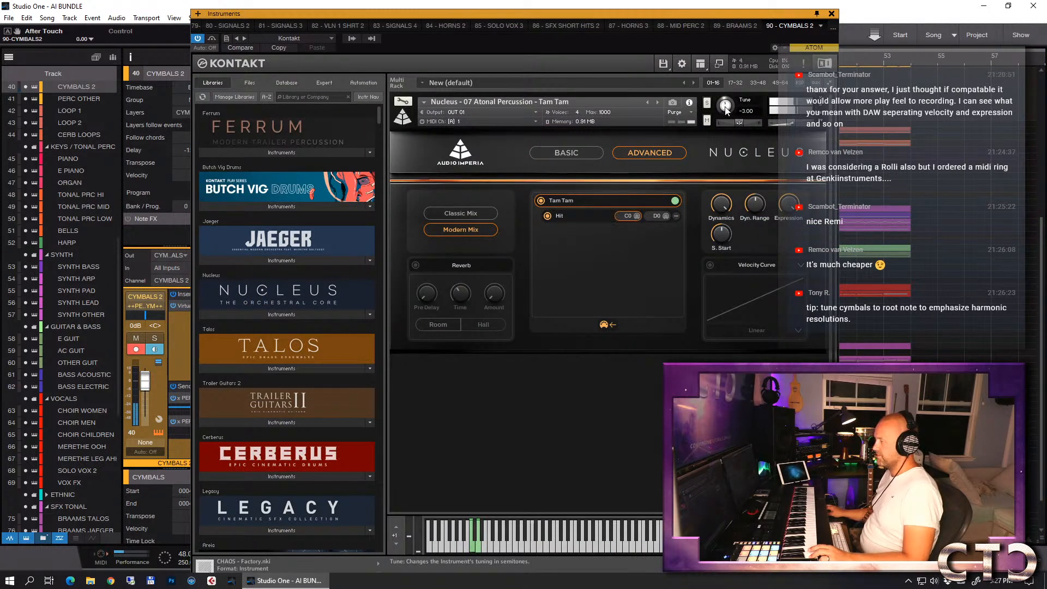
pyautogui.click(831, 13)
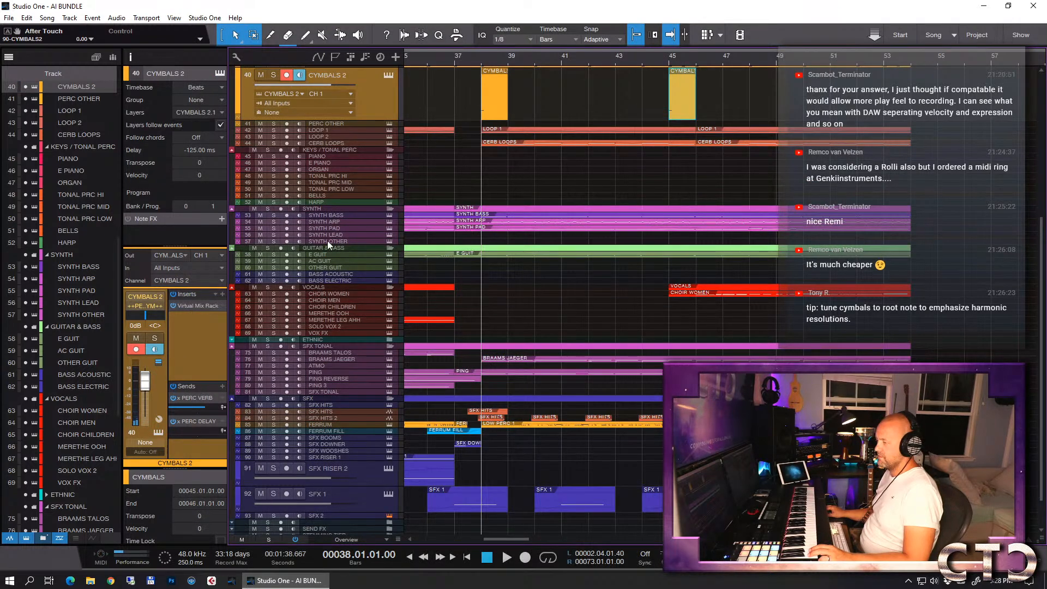
# - Solo the CYMBALS 2 and PIANO tracks and compare the Tam Tam hits at bars 38 and 45 with live piano notes
pyautogui.click(331, 159)
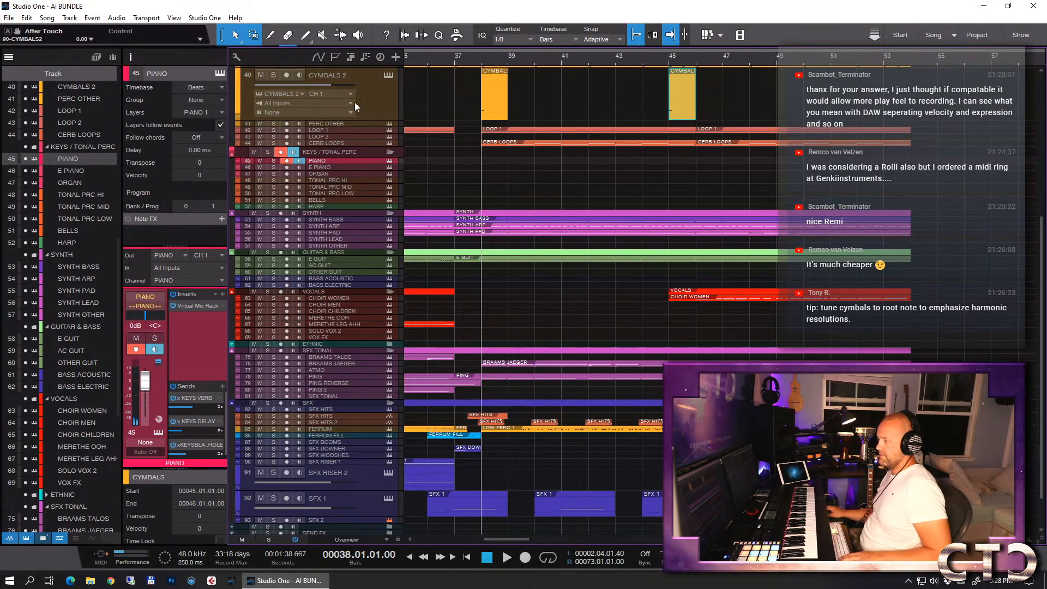
pyautogui.click(369, 101)
pyautogui.press('s')
pyautogui.press('space')
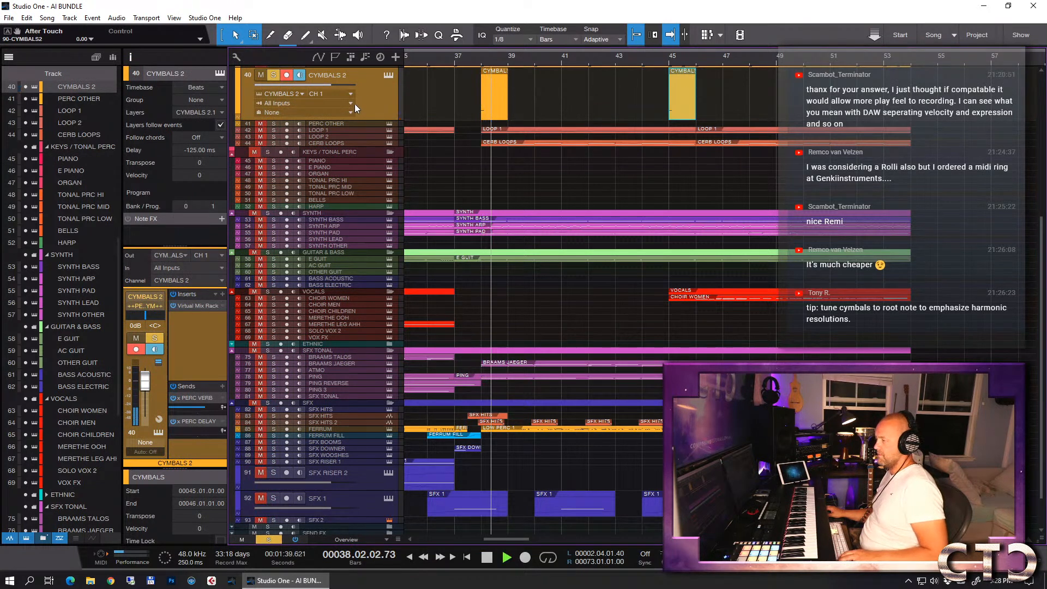
pyautogui.click(271, 161)
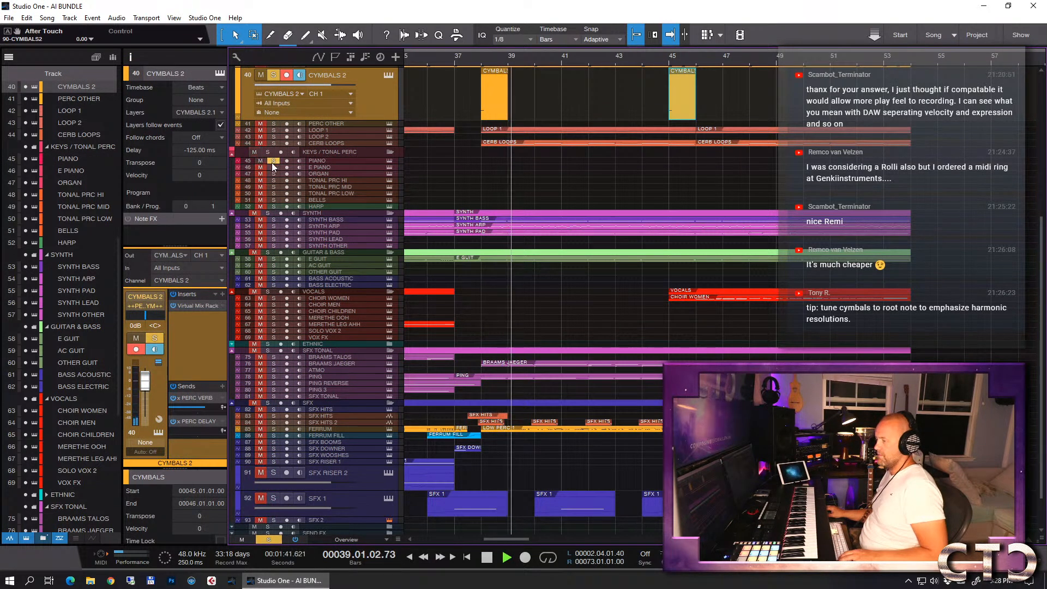
pyautogui.click(323, 162)
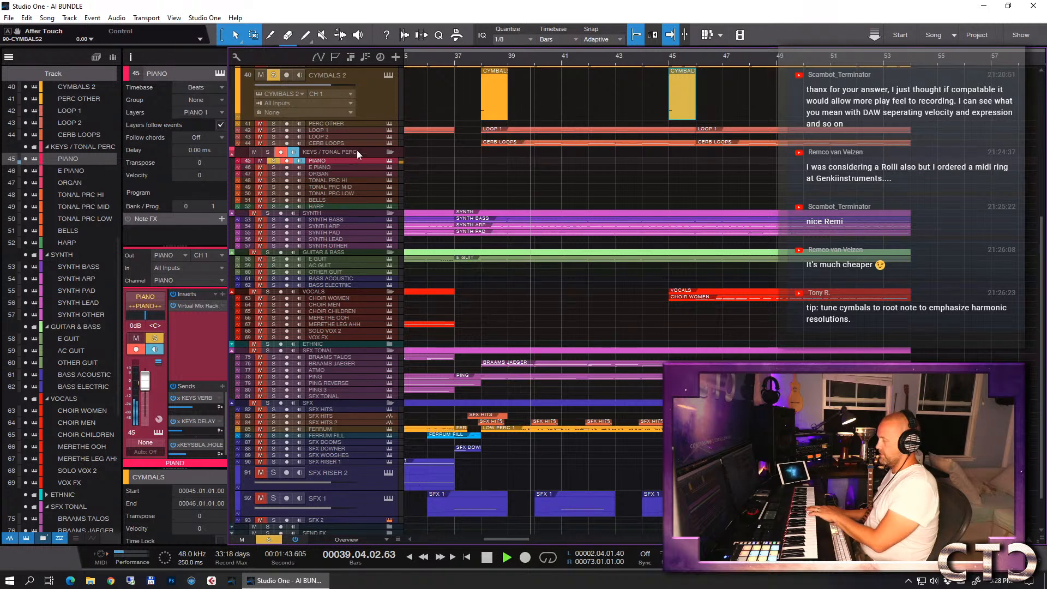
pyautogui.click(669, 58)
pyautogui.press('f')
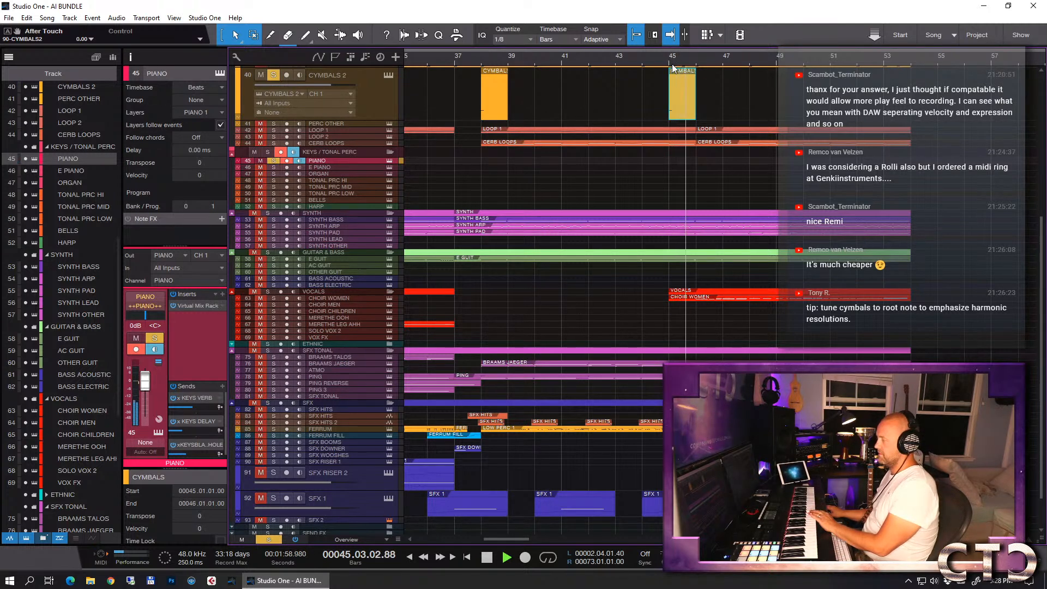
# - Clear the PIANO and CYMBALS 2 solos and play the full arrangement from bar 37
pyautogui.click(272, 160)
pyautogui.click(453, 60)
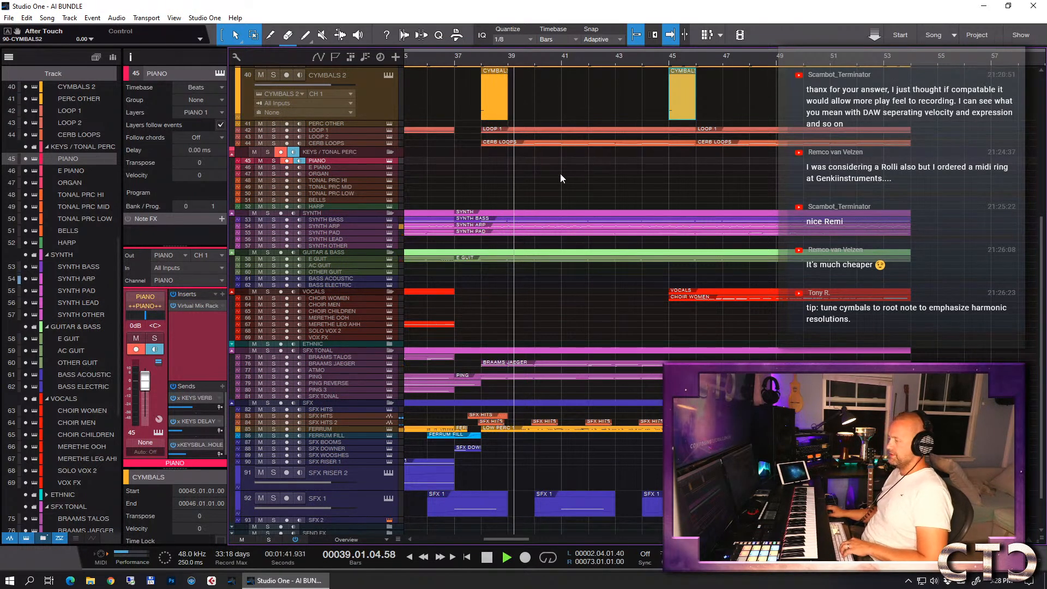
pyautogui.press('w')
pyautogui.scroll(3, 607, 207)
pyautogui.scroll(-5, 607, 206)
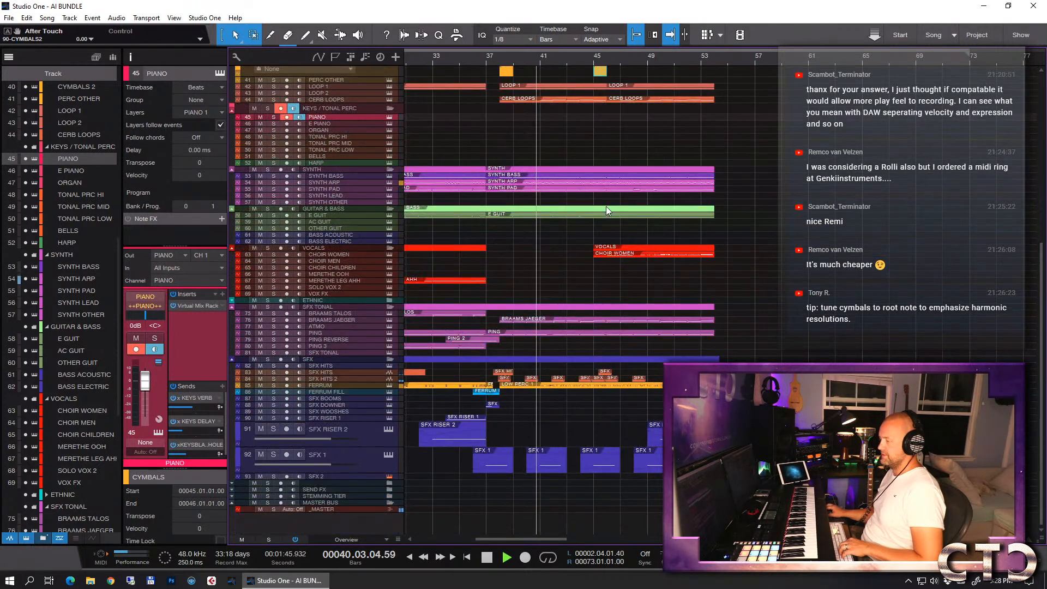
# - Solo the BRAAMS JAEGER track and play it on its own from bar 38
pyautogui.click(342, 320)
pyautogui.press('s')
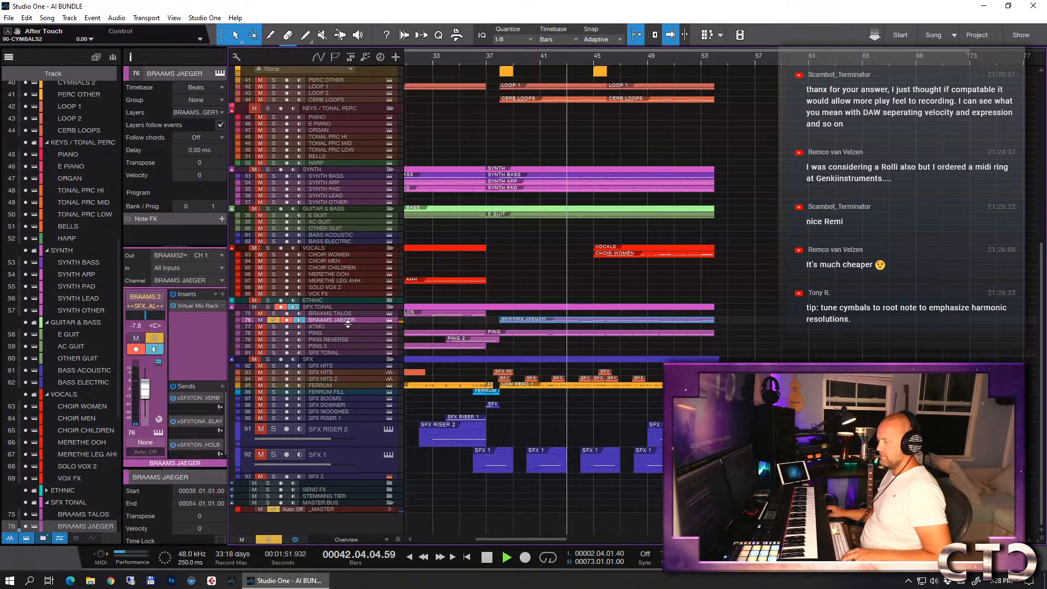
pyautogui.press('s')
pyautogui.press('space')
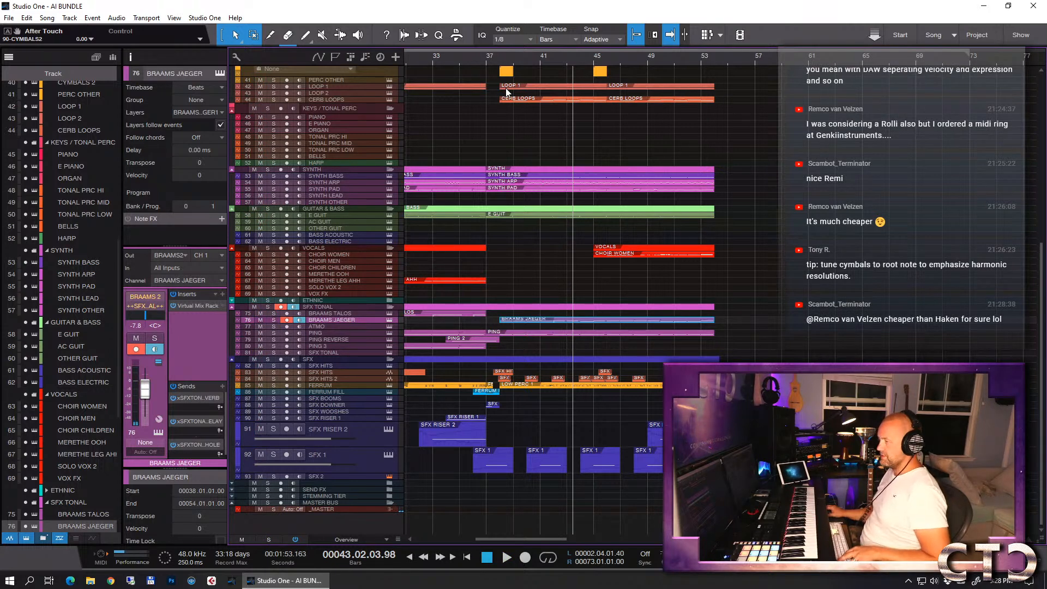
pyautogui.click(500, 63)
pyautogui.press('s')
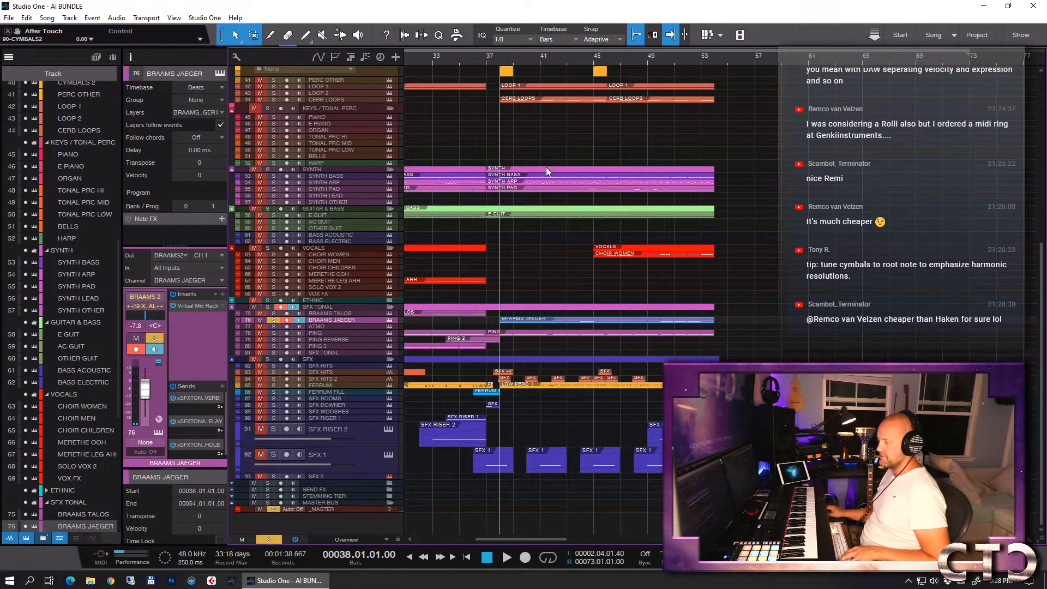
pyautogui.press('space')
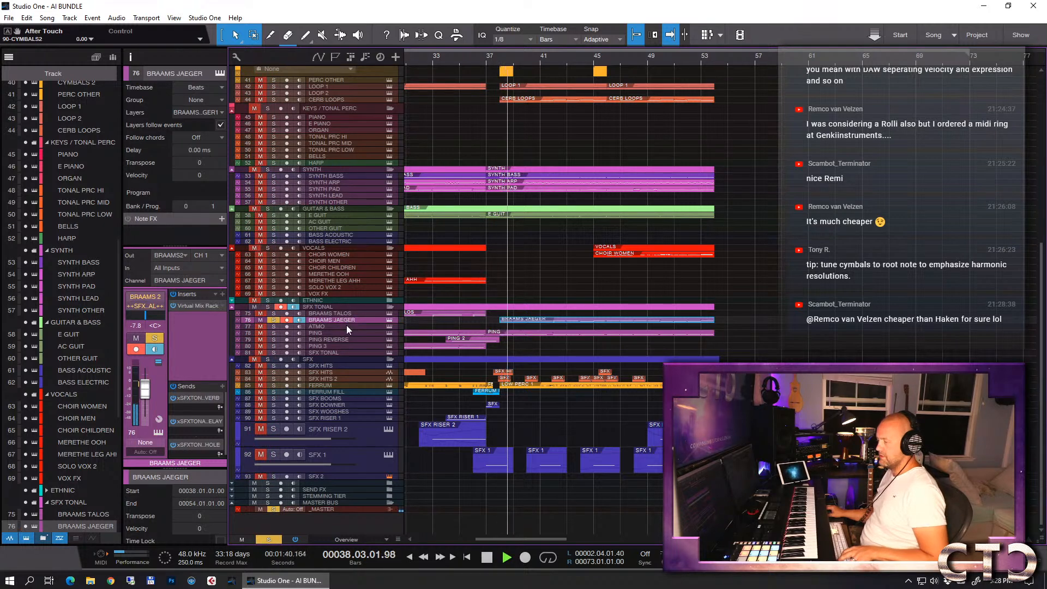
# - In the BRAAMS JAEGER Virtual Mix Rack equalizer, set HMF gain to 4.46, raise the LF frequency and set LF gain to -2.19
pyautogui.click(201, 308)
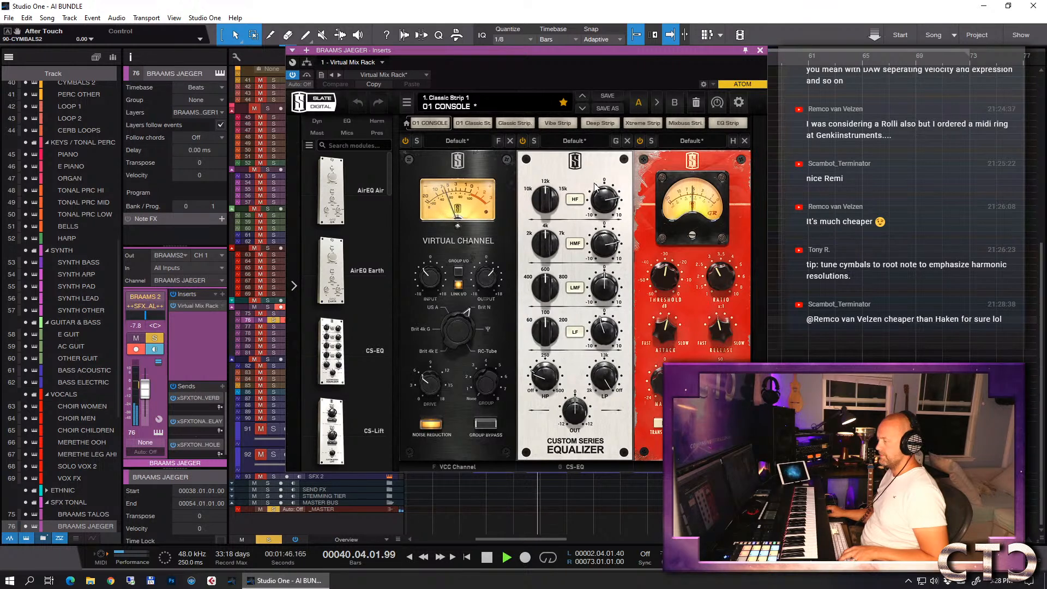
pyautogui.moveTo(607, 202); pyautogui.dragTo(607, 247)
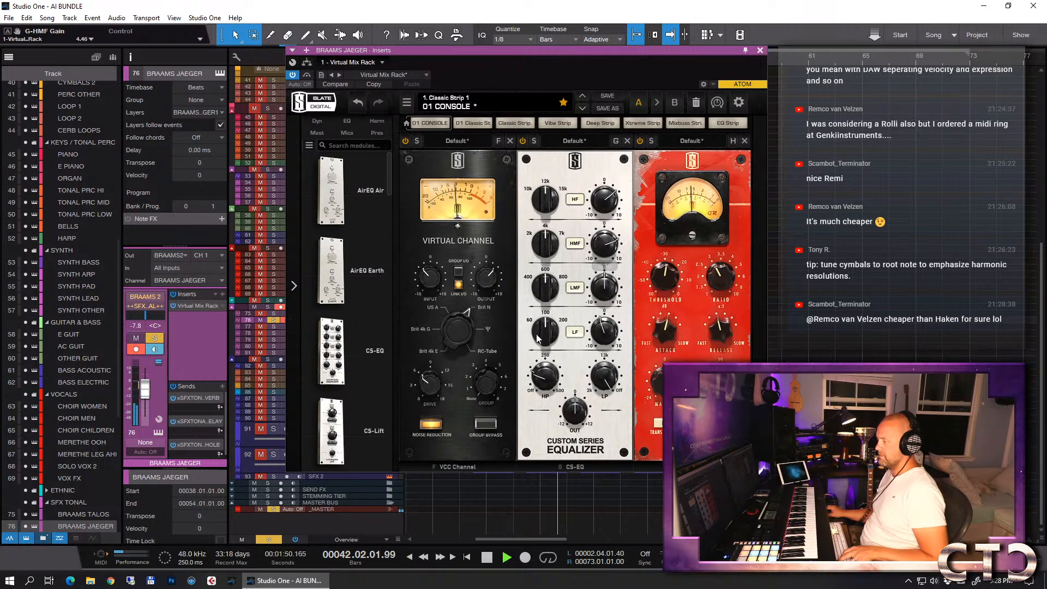
pyautogui.moveTo(548, 329); pyautogui.dragTo(599, 337)
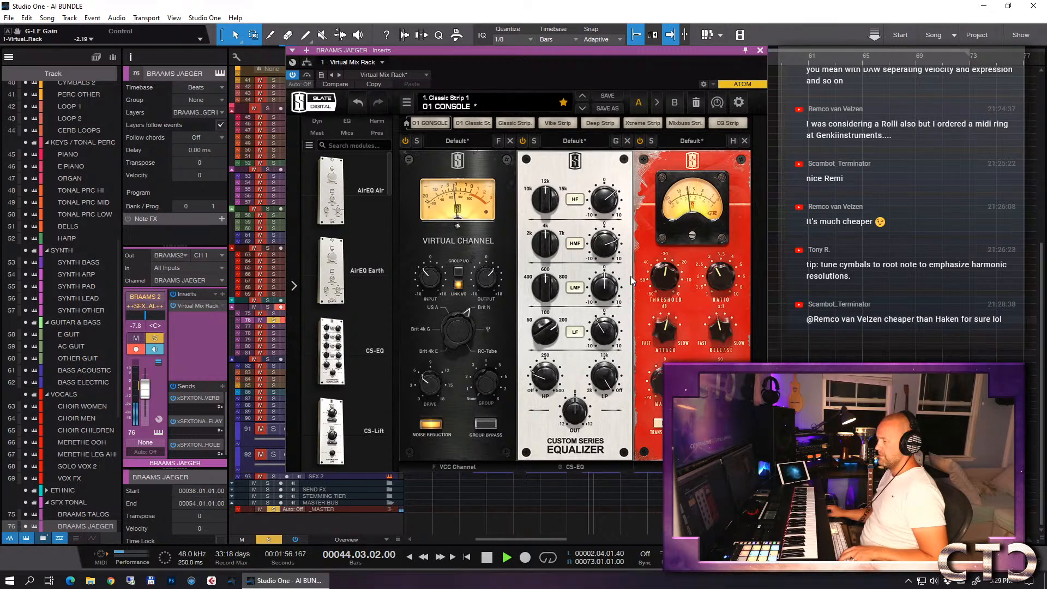
pyautogui.click(761, 51)
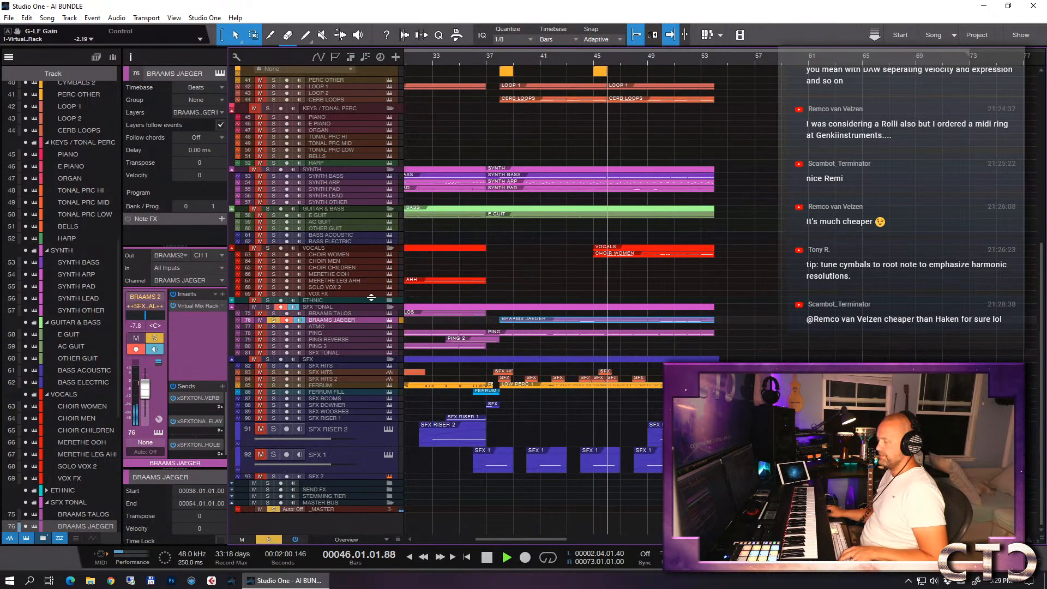
# - Set the BRAAMS JAEGER reverb send level to -6.4, stop playback and release the track's solo
pyautogui.moveTo(177, 408); pyautogui.dragTo(204, 408)
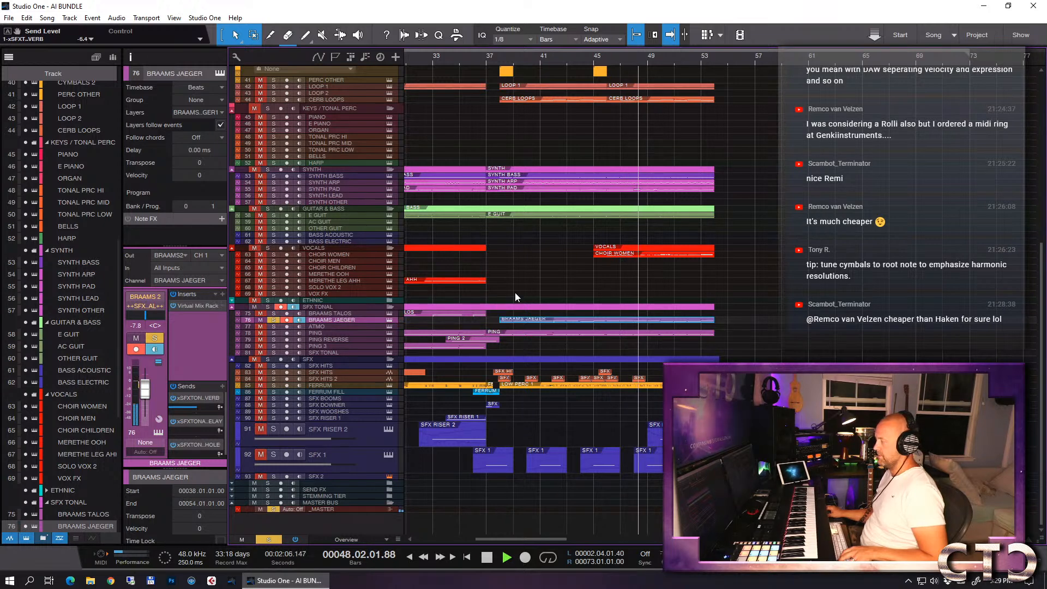
pyautogui.press('space')
pyautogui.press('s')
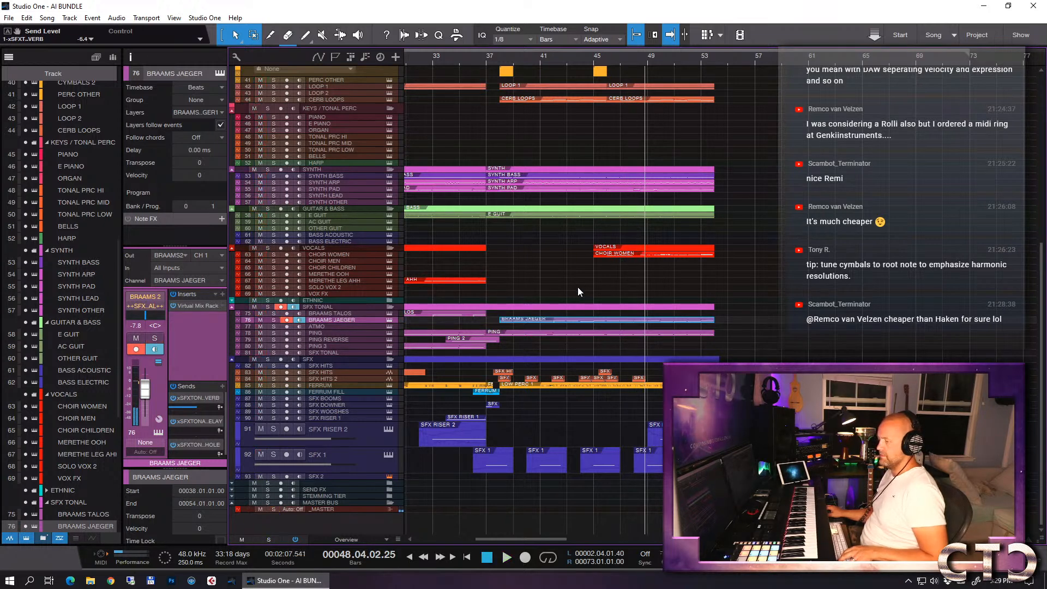
# - Solo BRAAMS JAEGER with LOW BRS and BRS ENS and listen to the blend from bar 37
pyautogui.press('s')
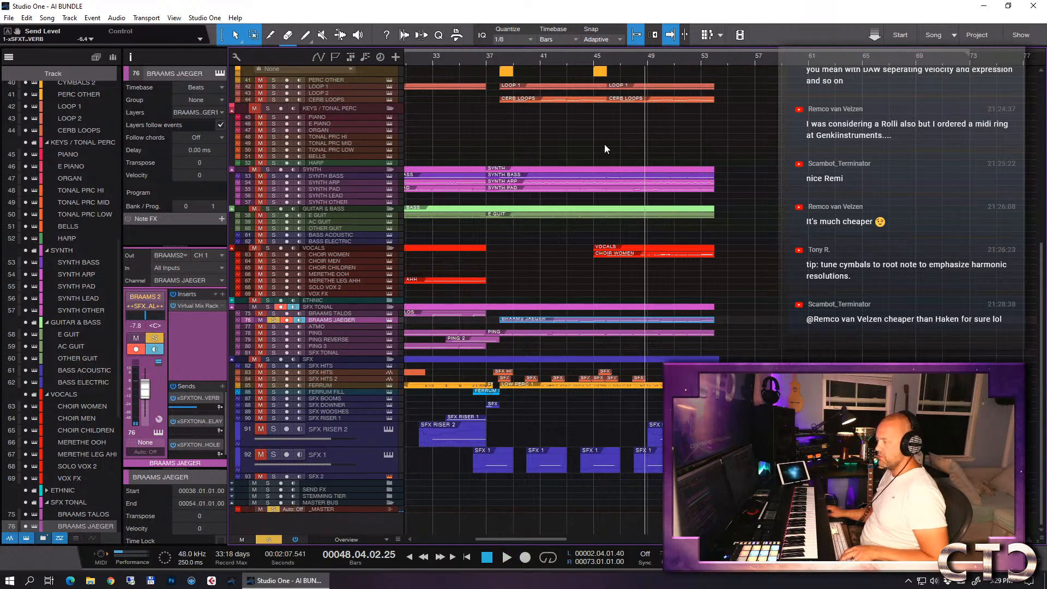
pyautogui.scroll(5, 604, 144)
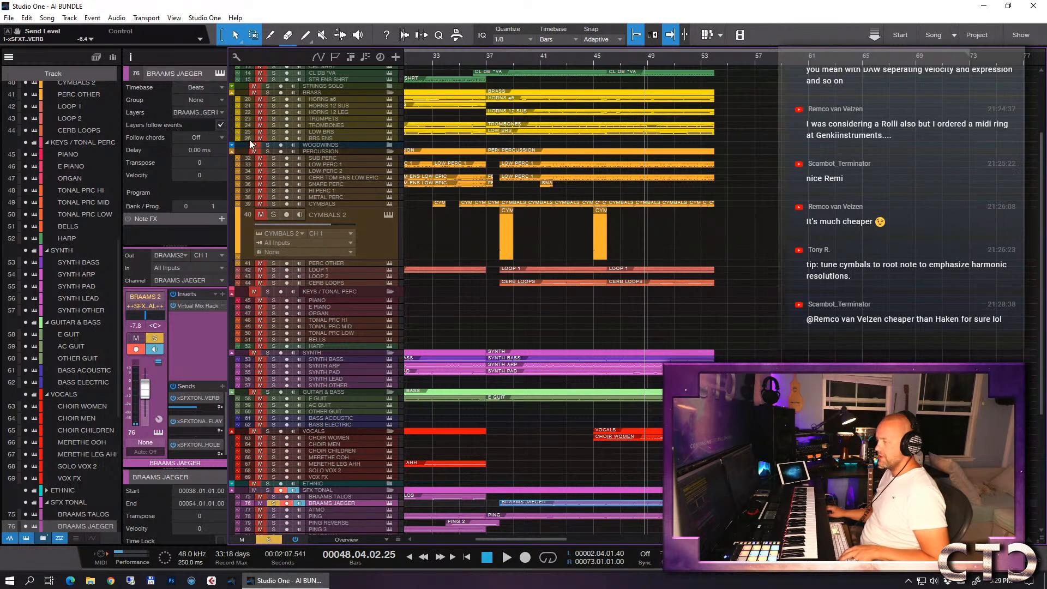
pyautogui.click(485, 58)
pyautogui.press('space')
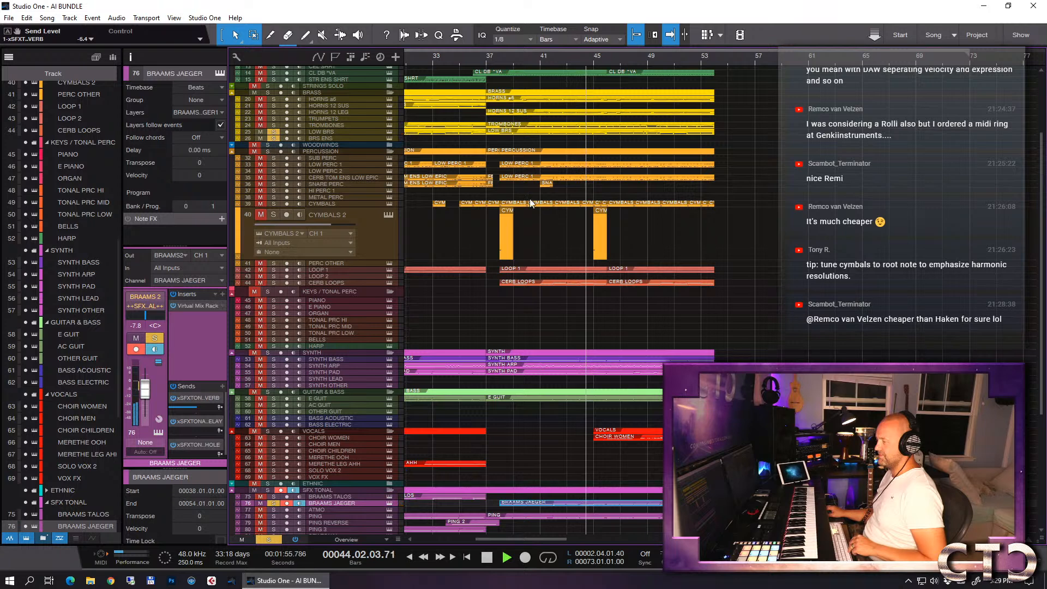
pyautogui.press('space')
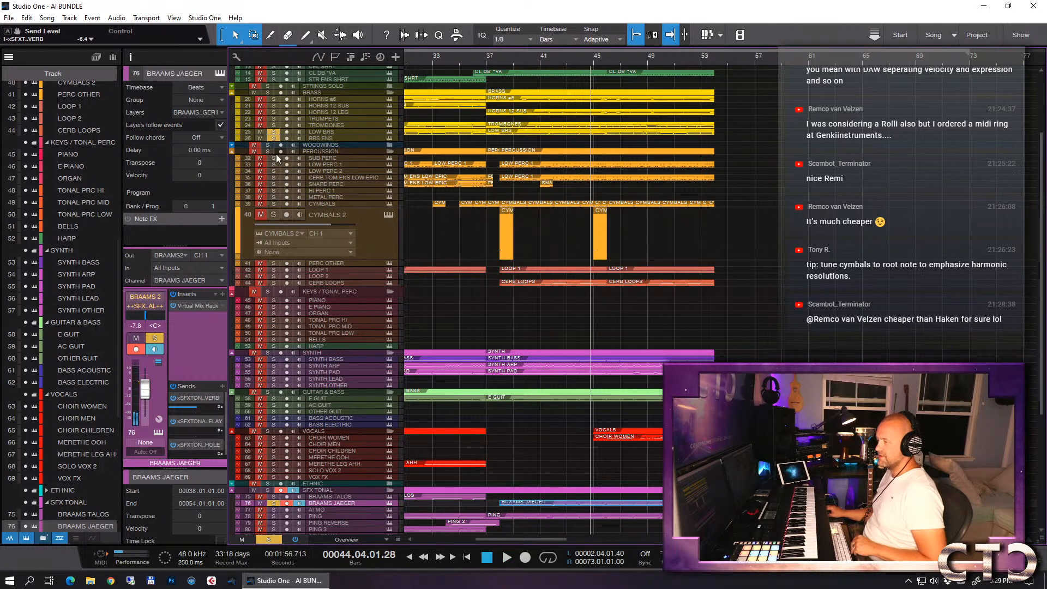
# - Clear the braams and low brass solos and play the full mix from about bar 33 through the drop at bar 38
pyautogui.click(274, 505)
pyautogui.click(434, 59)
pyautogui.press('space')
pyautogui.scroll(-4, 761, 201)
pyautogui.scroll(-3, 761, 201)
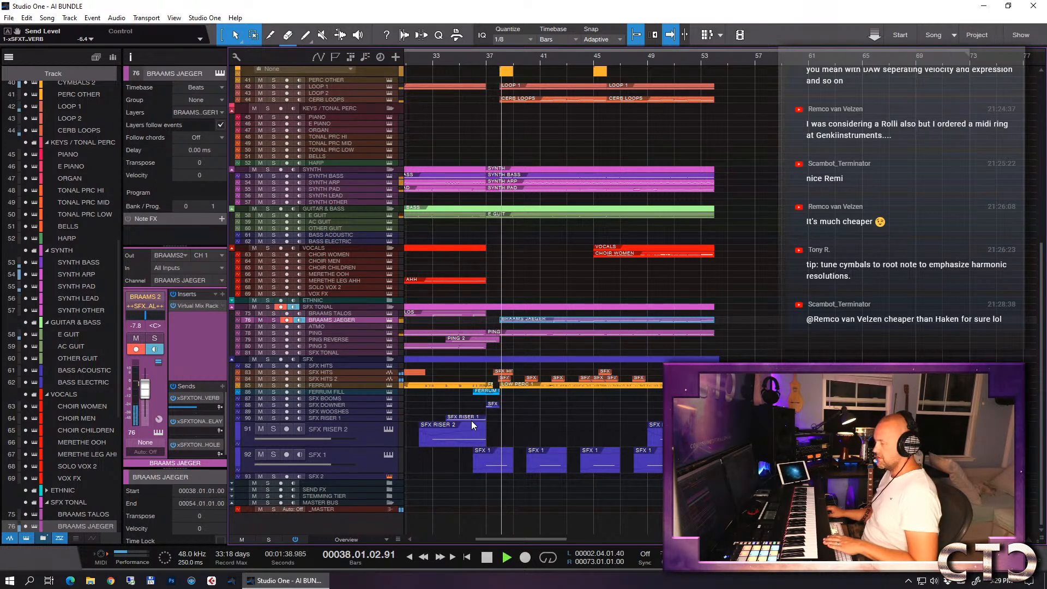
pyautogui.press('space')
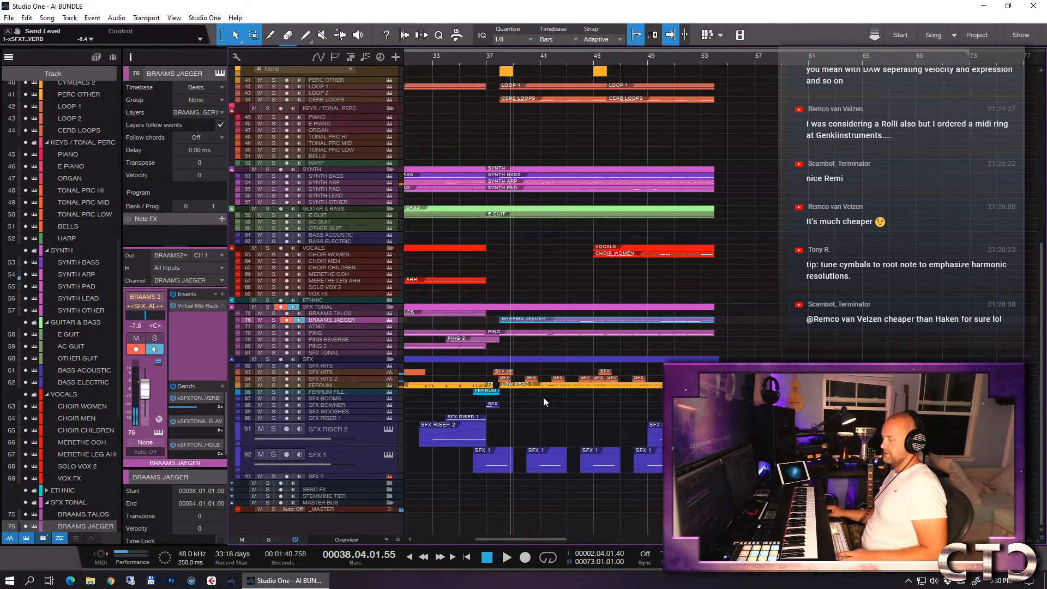
# - Select the SFX 2 track, increase its height and open its Kontakt instrument
pyautogui.press('e')
pyautogui.press('w')
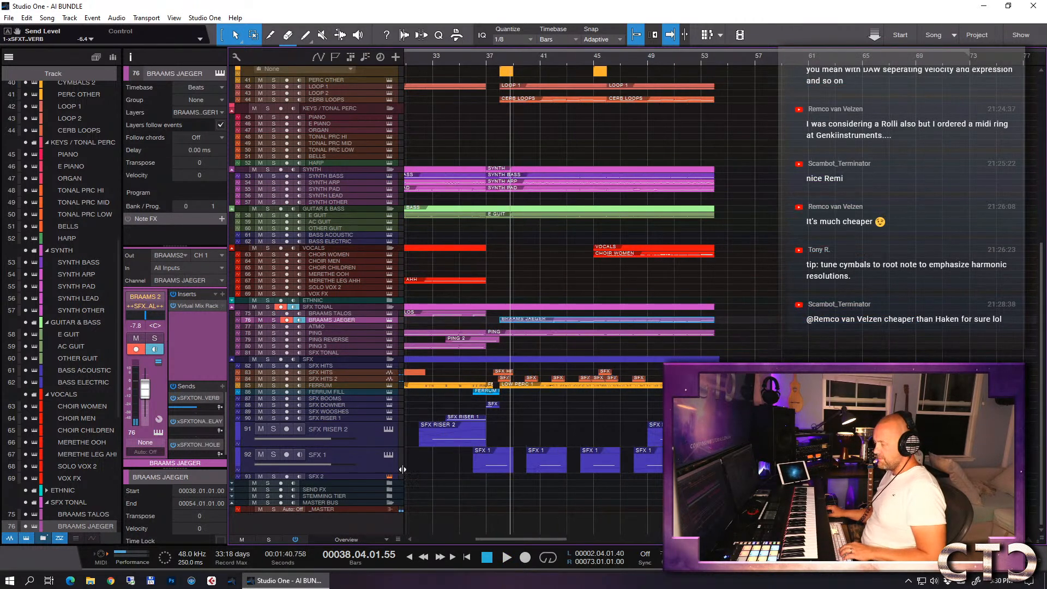
pyautogui.click(351, 475)
pyautogui.moveTo(345, 477); pyautogui.dragTo(346, 499)
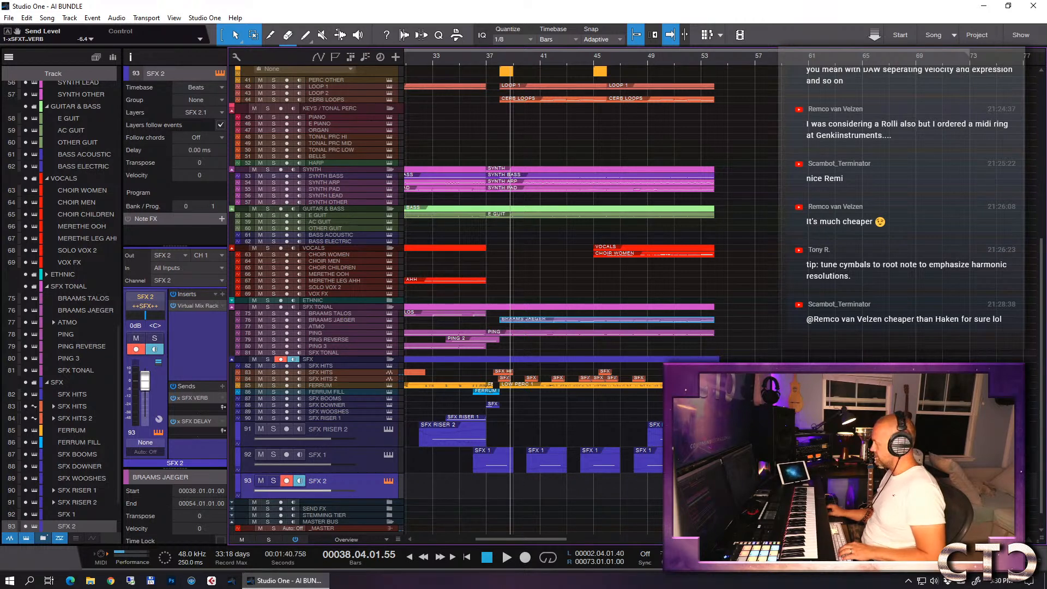
pyautogui.moveTo(541, 348); pyautogui.dragTo(276, 72)
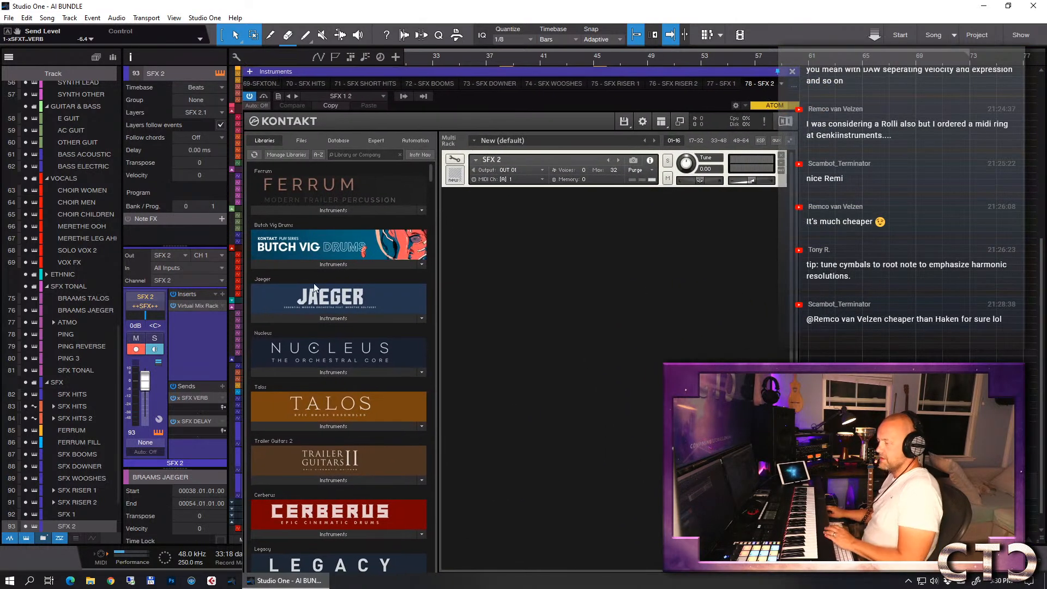
# - Load the Jaeger - 08 Mech SFX patch from Jaeger's 05 Sound Design folder over the SFX 2 placeholder in Kontakt
pyautogui.click(323, 319)
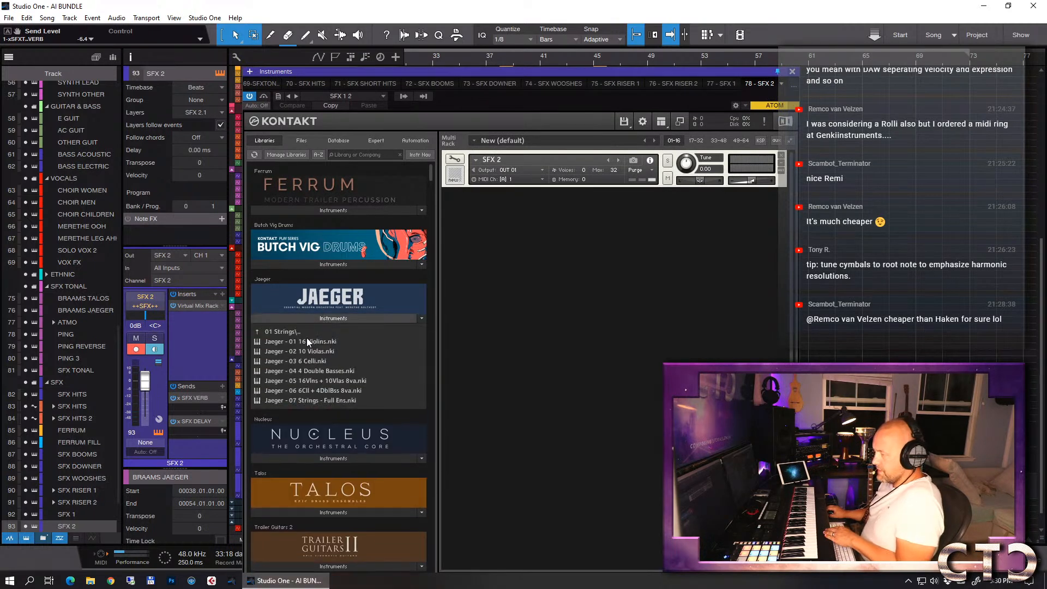
pyautogui.click(300, 329)
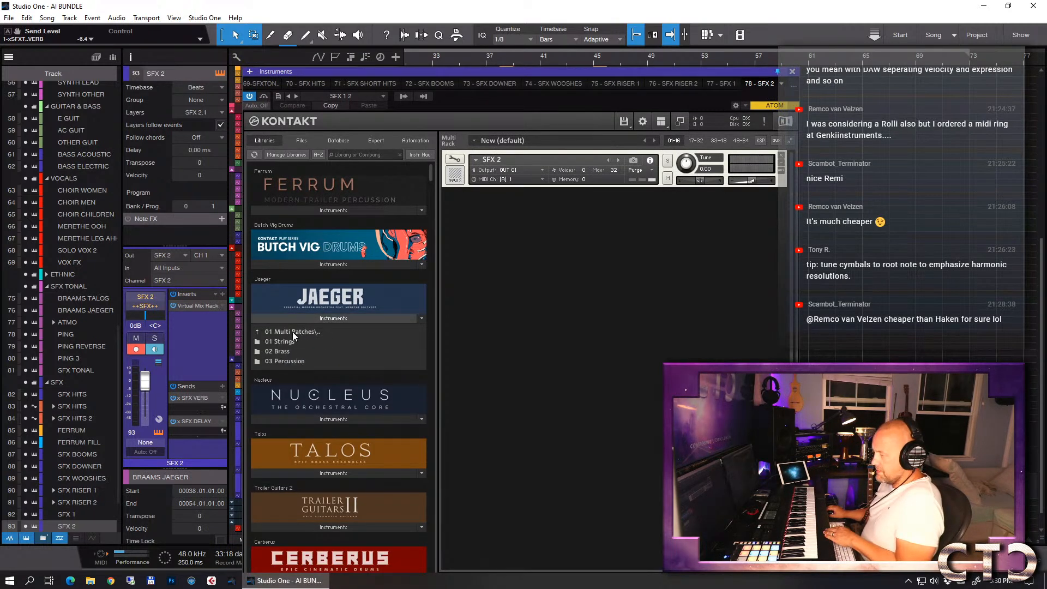
pyautogui.click(292, 332)
pyautogui.click(296, 372)
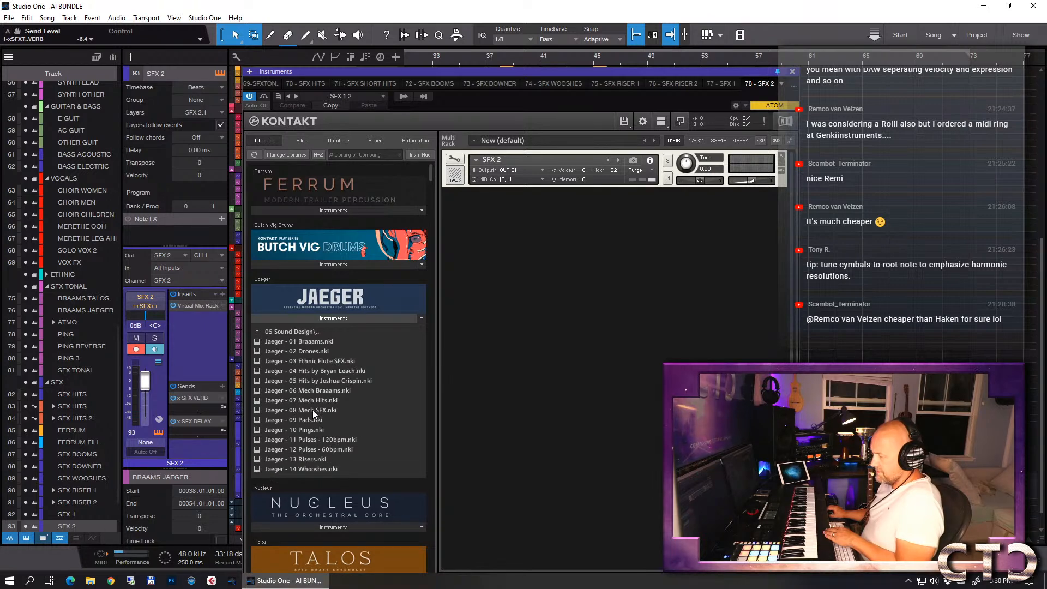
pyautogui.moveTo(313, 410); pyautogui.dragTo(599, 155)
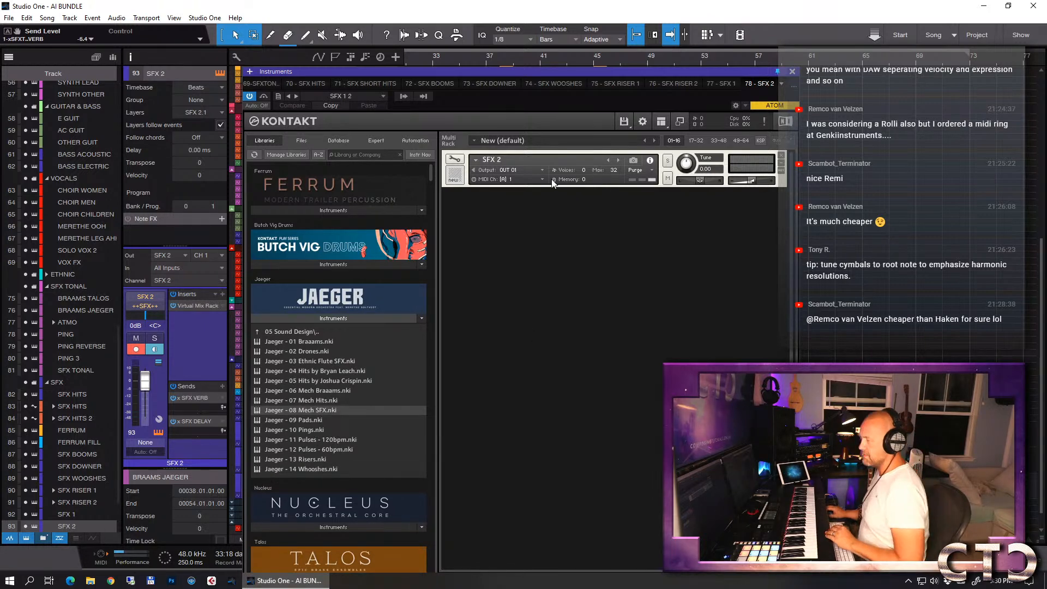
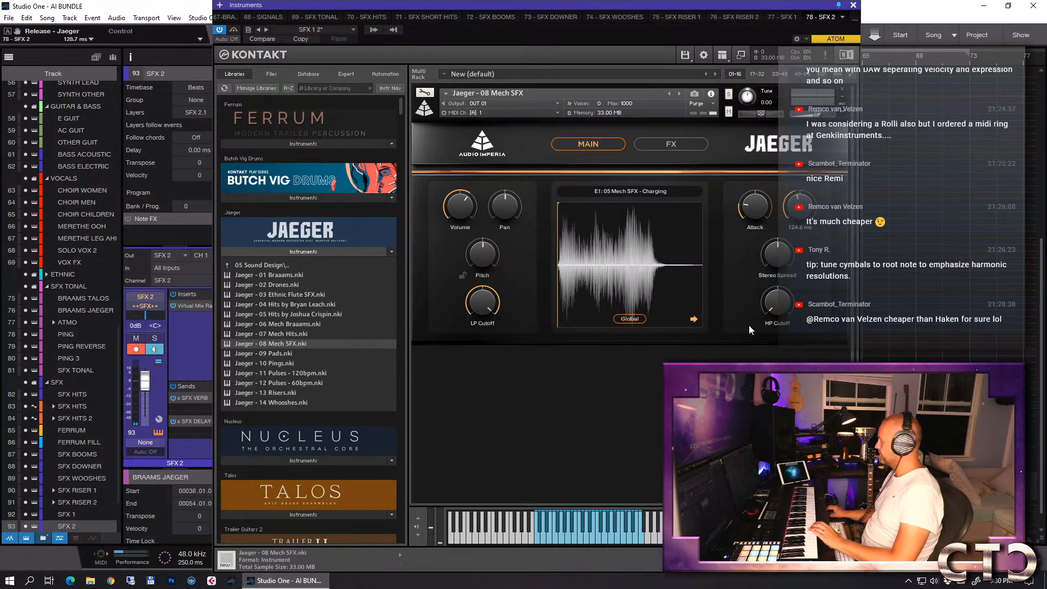
# - Set the HP cutoff of the Jaeger Mech SFX patch to about 268 Hz and show its effects page
pyautogui.moveTo(773, 264); pyautogui.dragTo(773, 240)
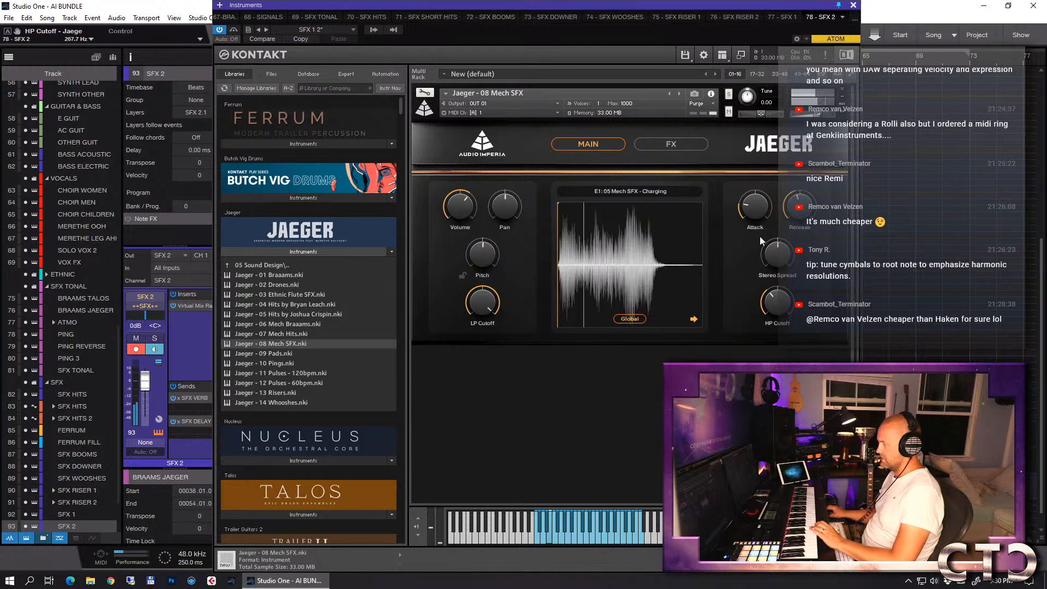
pyautogui.click(673, 143)
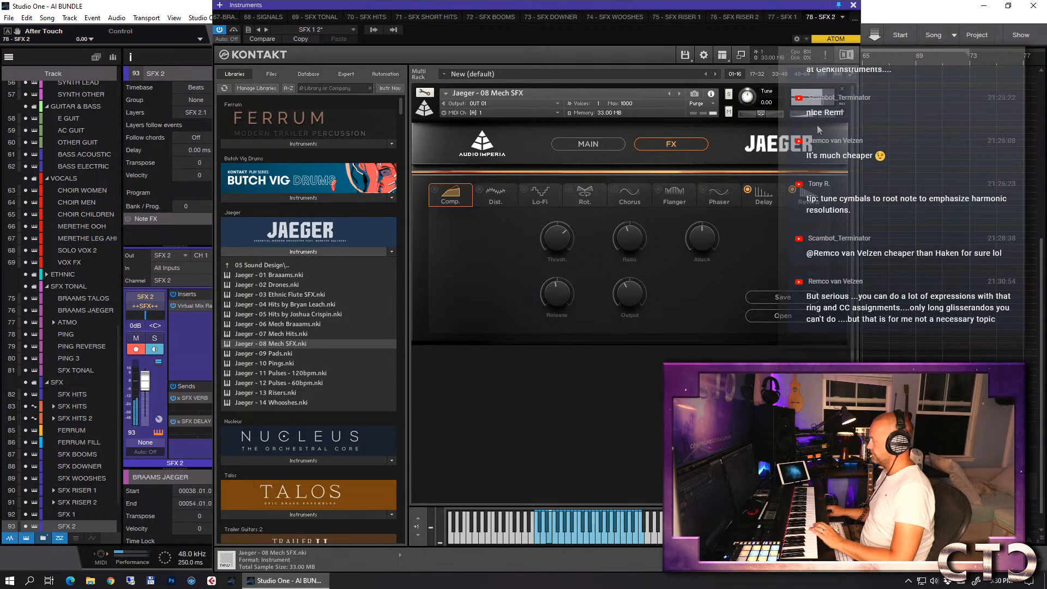
# - Close the Kontakt instrument and record an E1 charging note on SFX 2 from about bar 36 into bar 38
pyautogui.click(854, 6)
pyautogui.click(484, 60)
pyautogui.press('KP_Multiply')
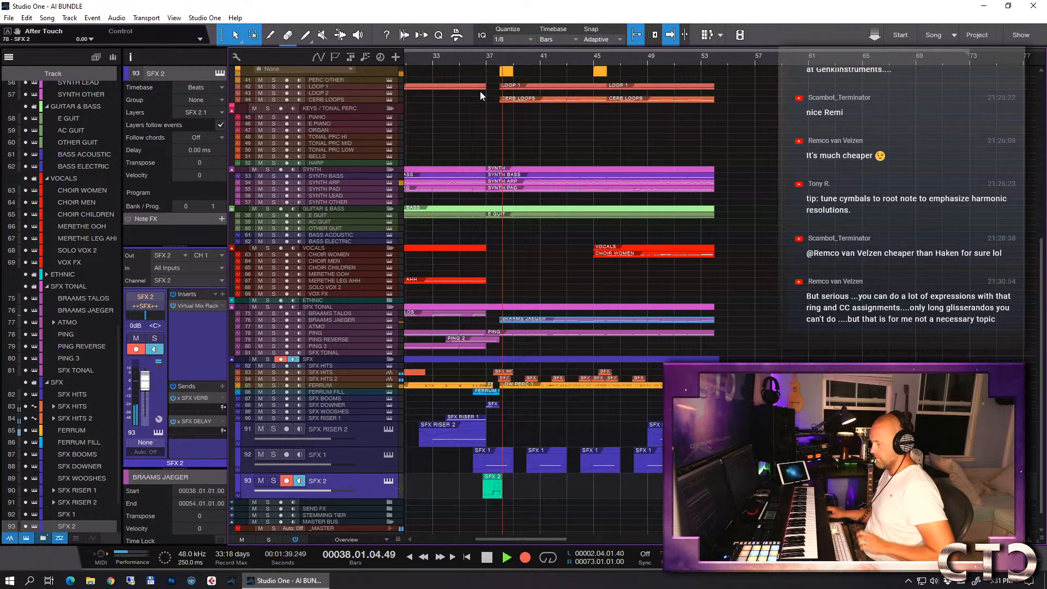
pyautogui.press('space')
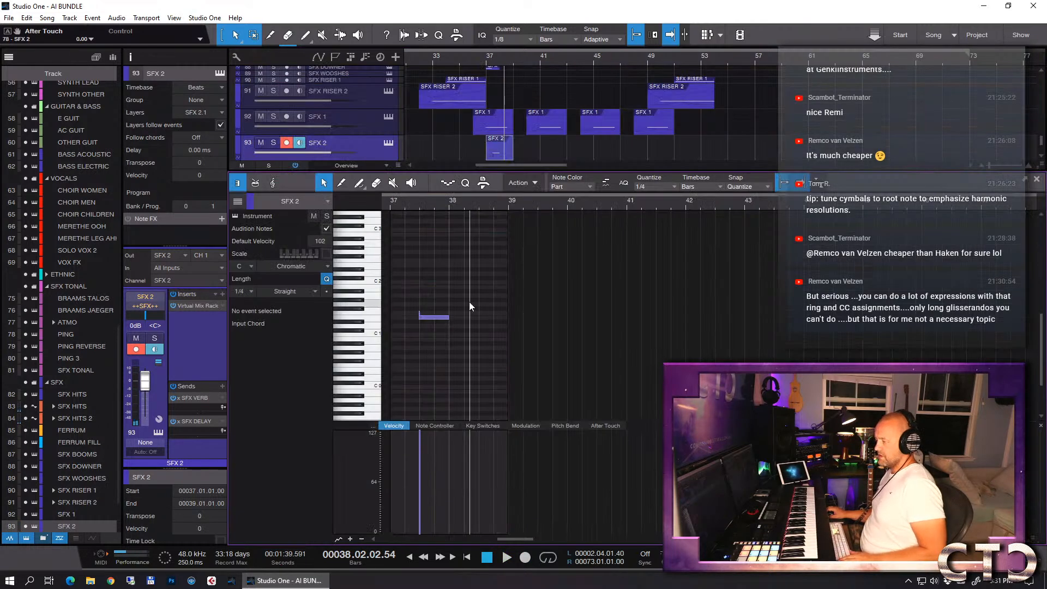
# - Select the recorded E1 note in the SFX 2 part and align its start to bar 37, beat 3
pyautogui.scroll(3, 470, 302)
pyautogui.hscroll(2, 580, 307)
pyautogui.hscroll(-3, 578, 305)
pyautogui.hscroll(-3, 579, 305)
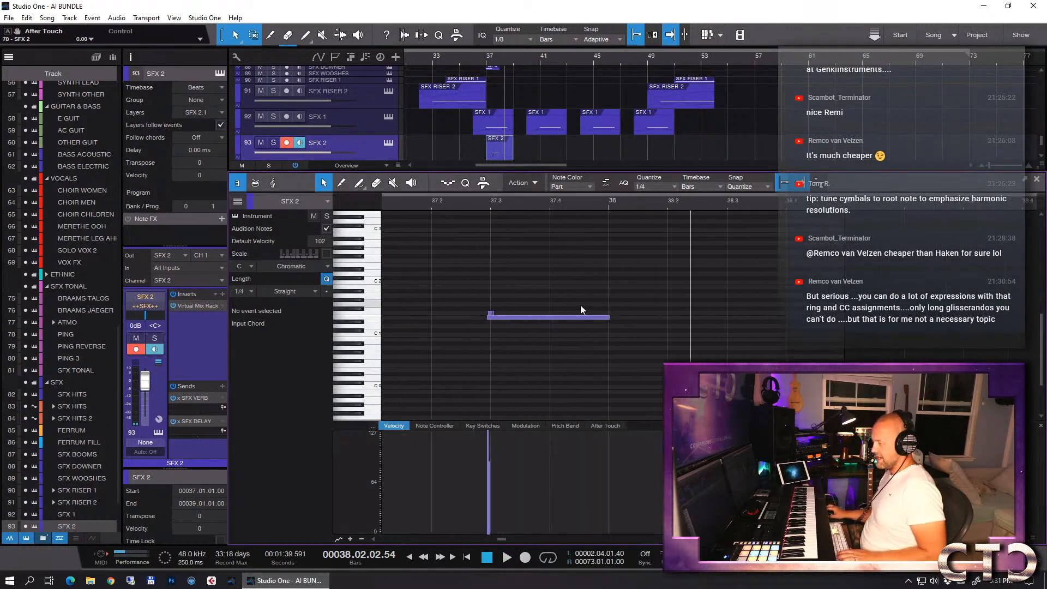
pyautogui.click(557, 316)
pyautogui.moveTo(547, 316); pyautogui.dragTo(551, 320)
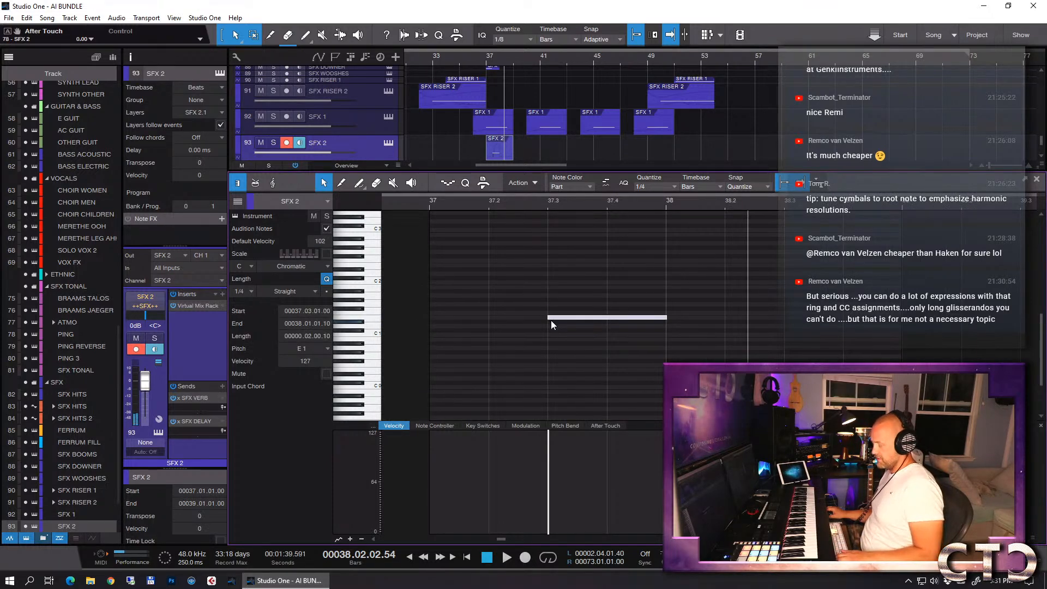
# - Move the Mech SFX sample start slightly later and set the patch's attack to about 13.9 ms in Kontakt
pyautogui.hotkey('shift', 'F11')
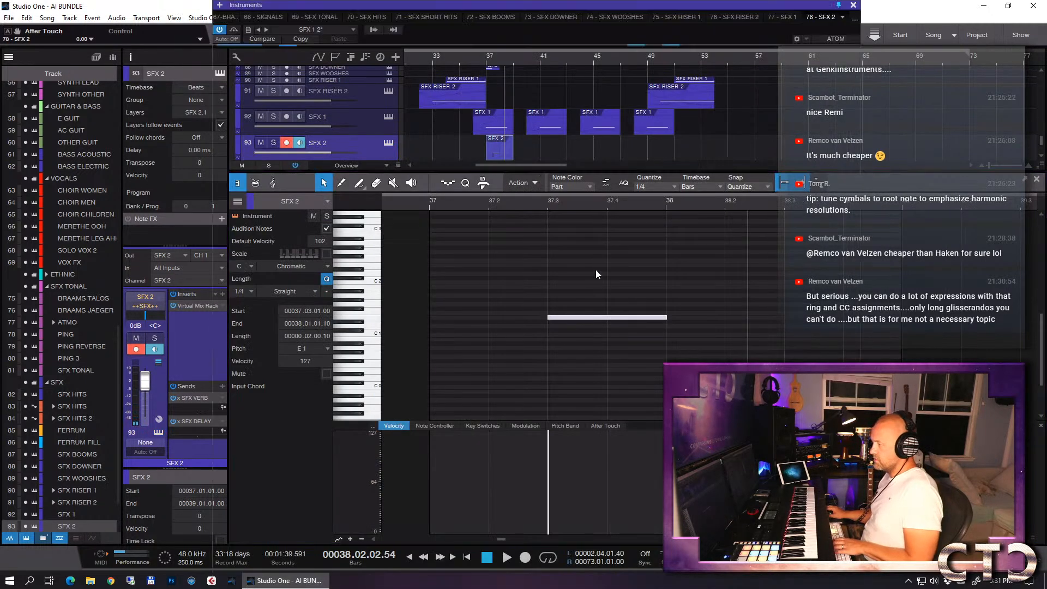
pyautogui.click(587, 144)
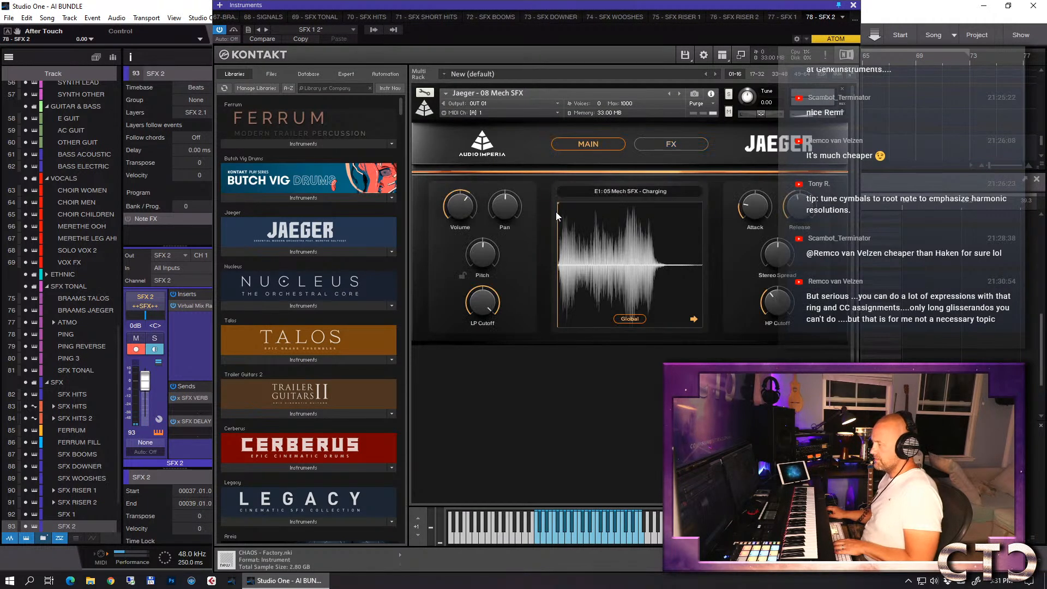
pyautogui.moveTo(557, 205); pyautogui.dragTo(563, 204)
pyautogui.moveTo(746, 216); pyautogui.dragTo(750, 206)
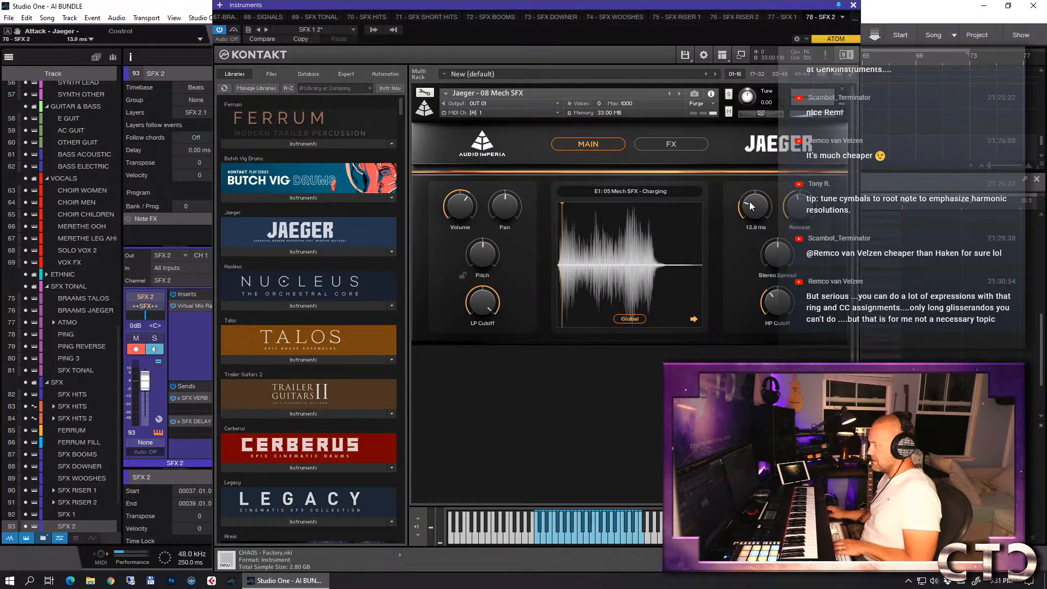
pyautogui.press('Escape')
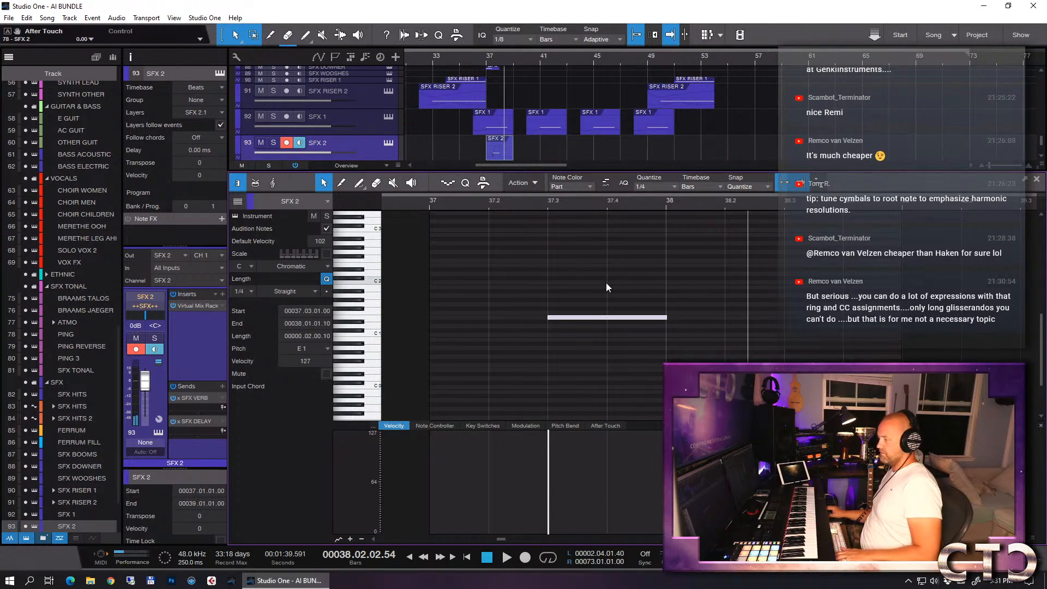
# - Return to the arrangement and play the mix from about bar 36 to hear the SFX 2 note before bar 38
pyautogui.press('F2')
pyautogui.click(475, 60)
pyautogui.press('space')
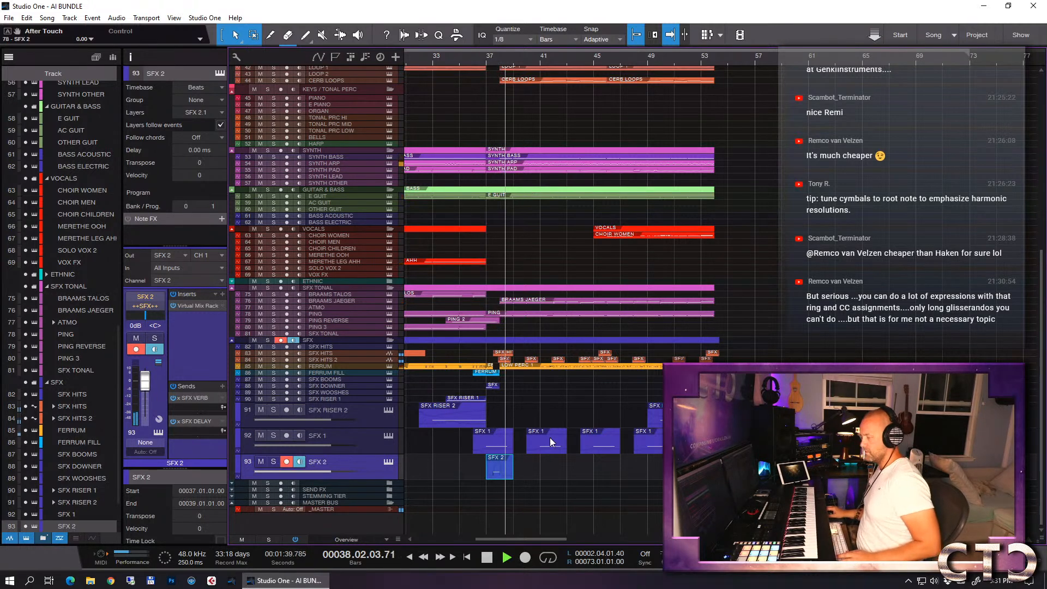
pyautogui.press('space')
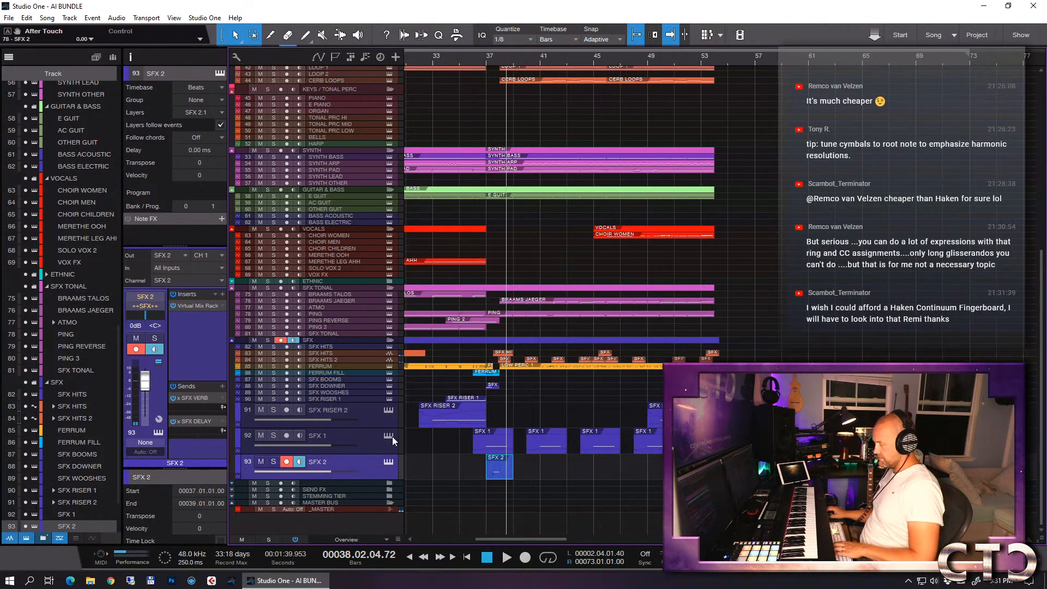
# - Reopen the SFX 2 part and lower its volume controller point at 37.2 to 86
pyautogui.hotkey('shift', 'F11')
pyautogui.hotkey('shift', 'F11')
pyautogui.doubleClick(502, 466)
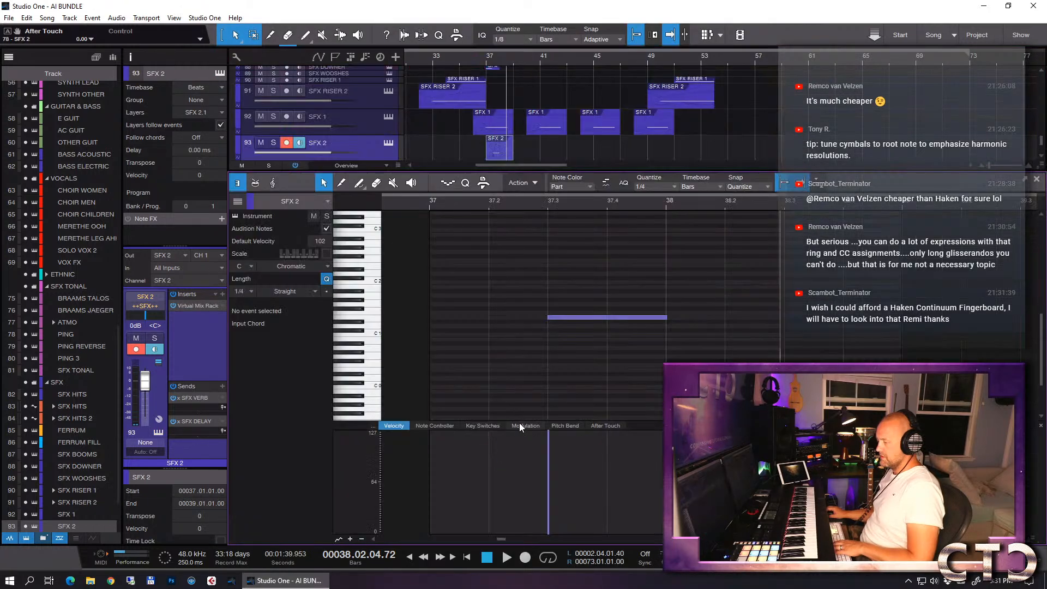
pyautogui.click(491, 204)
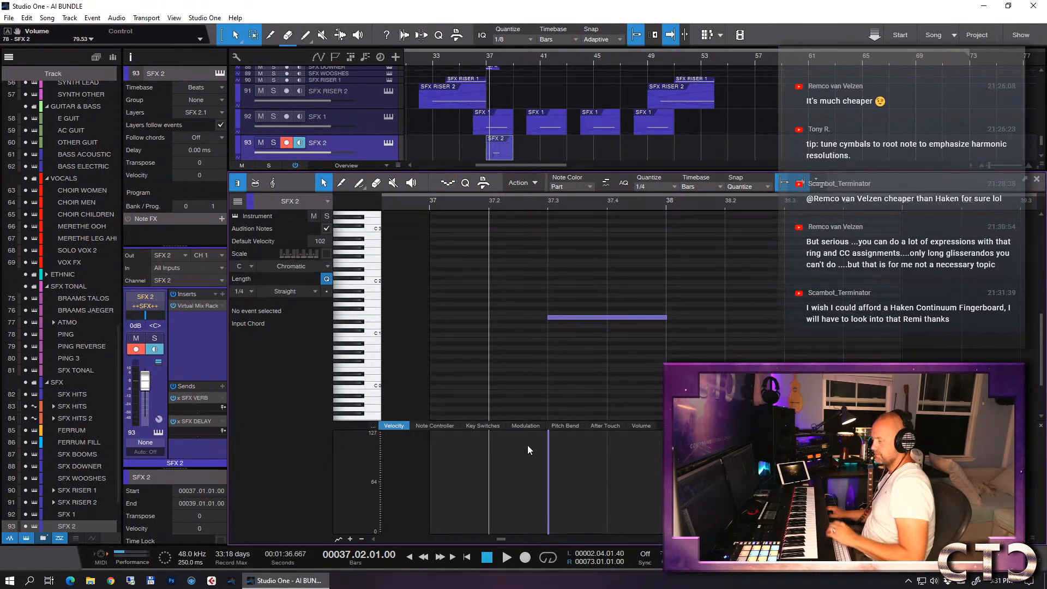
pyautogui.click(628, 428)
pyautogui.moveTo(489, 458); pyautogui.dragTo(489, 469)
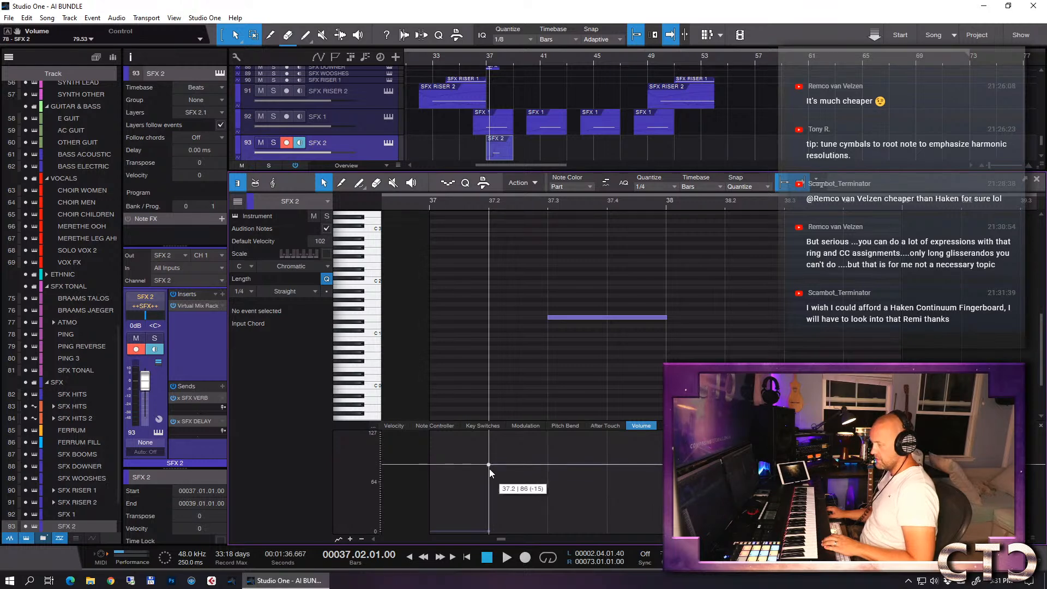
pyautogui.press('F2')
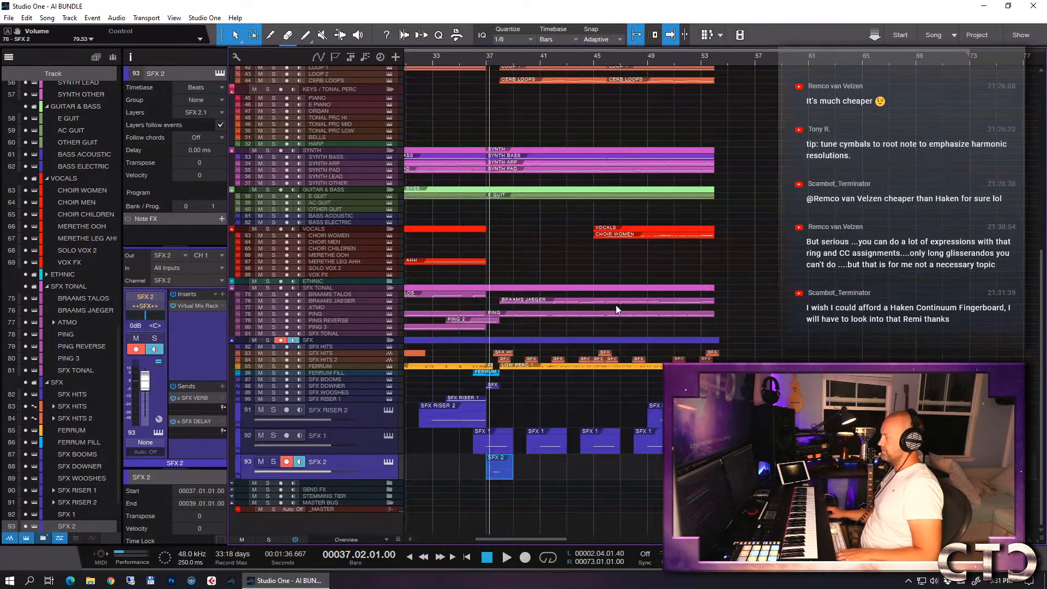
# - Play the mix from about bar 36 and briefly solo the FERRUM track to hear it alone
pyautogui.click(475, 58)
pyautogui.press('space')
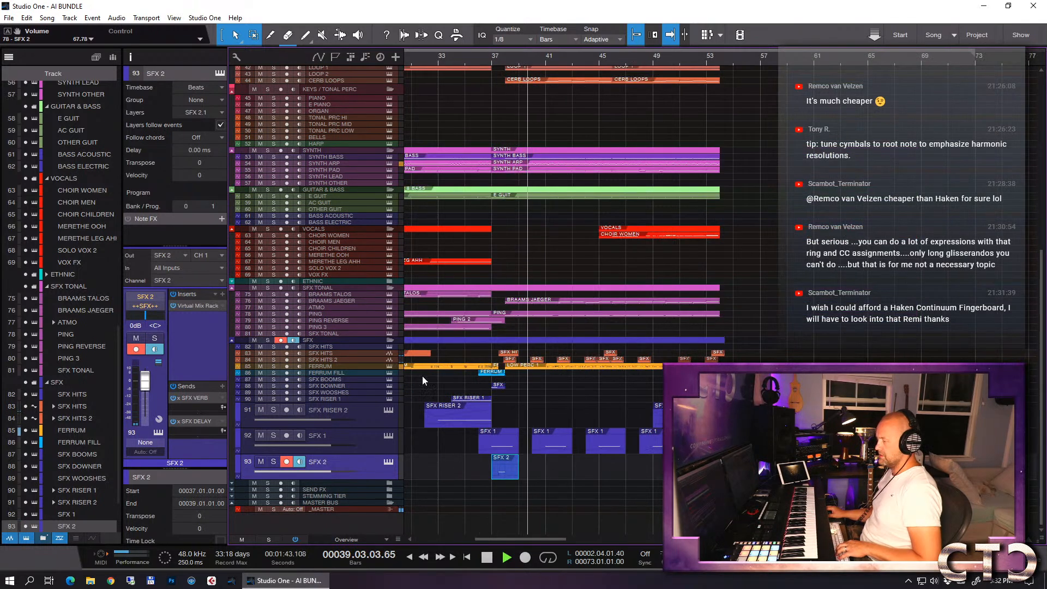
pyautogui.click(339, 365)
pyautogui.press('s')
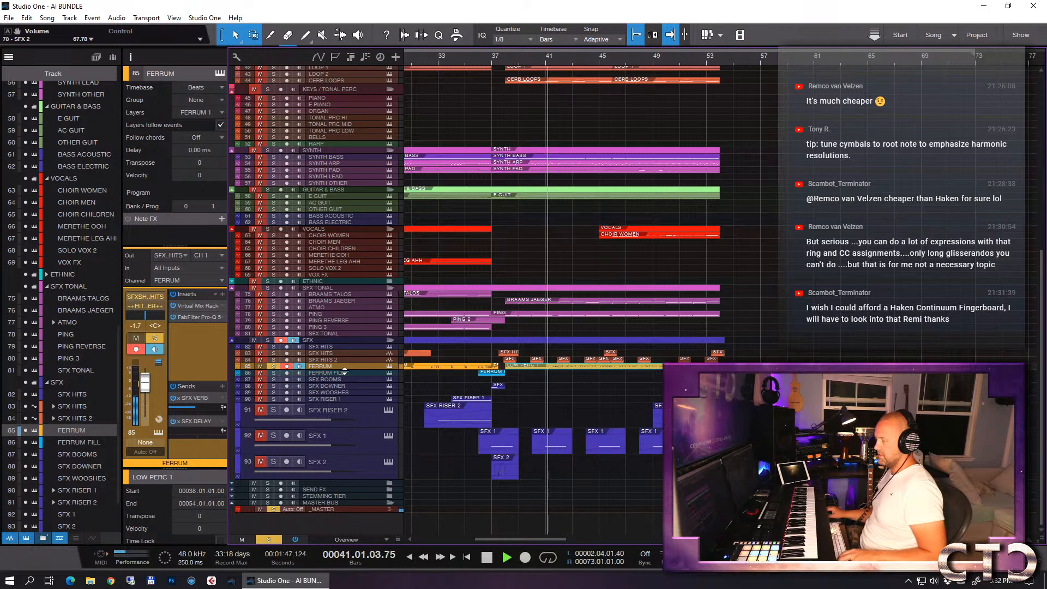
pyautogui.press('s')
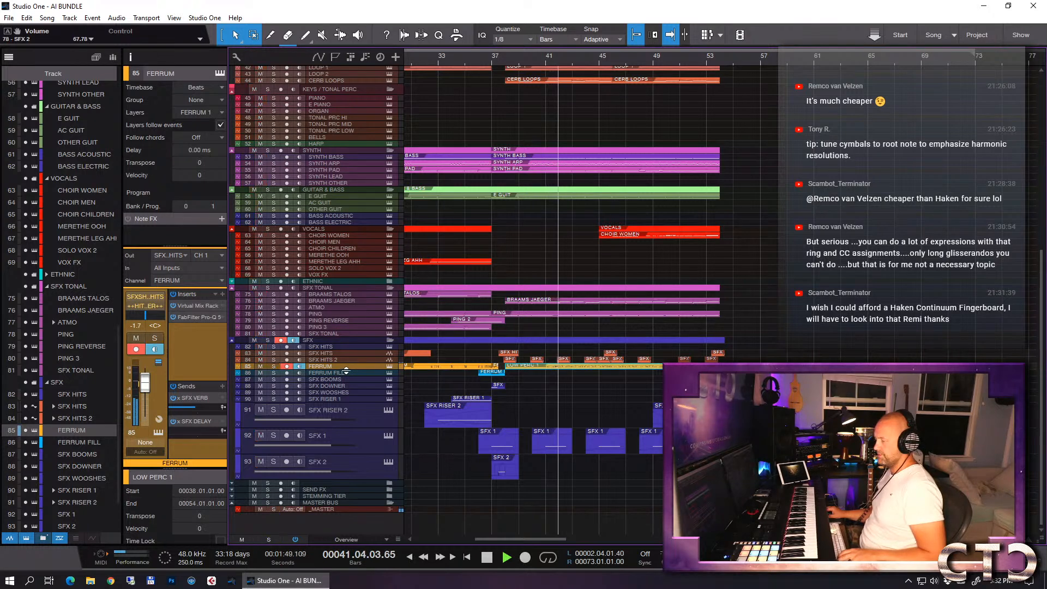
pyautogui.press('w')
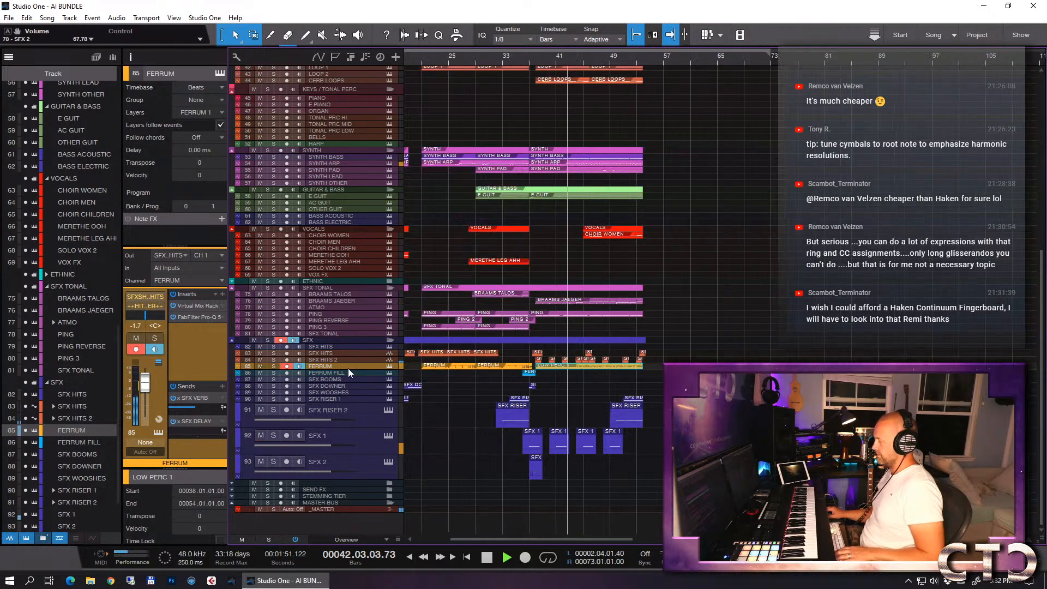
# - Briefly solo the CERB LOOPS track during playback, clear the solo and stop
pyautogui.scroll(3, 688, 286)
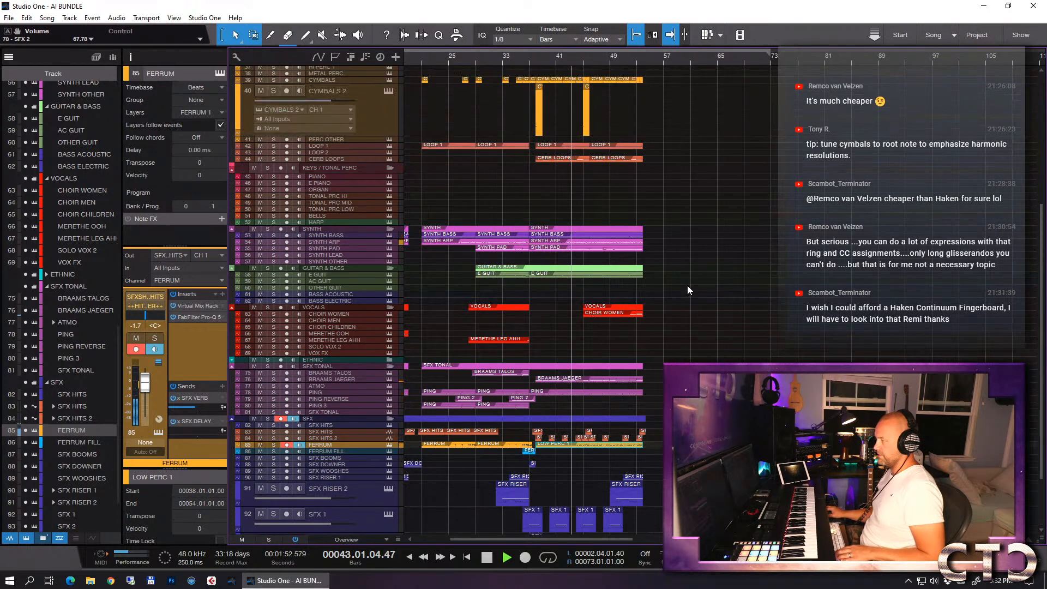
pyautogui.click(339, 159)
pyautogui.press('s')
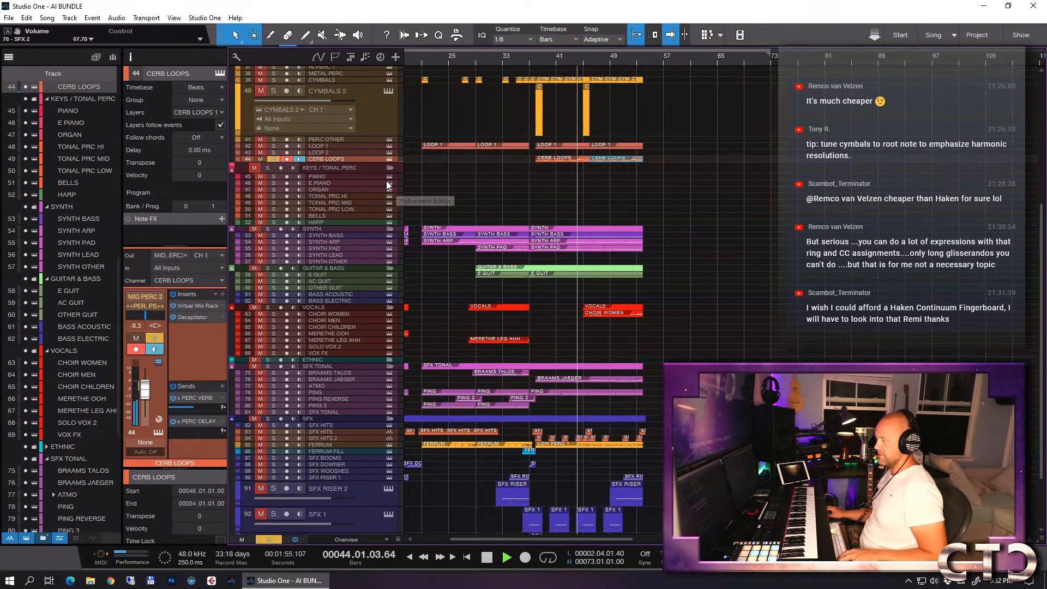
pyautogui.press('s')
pyautogui.press('space')
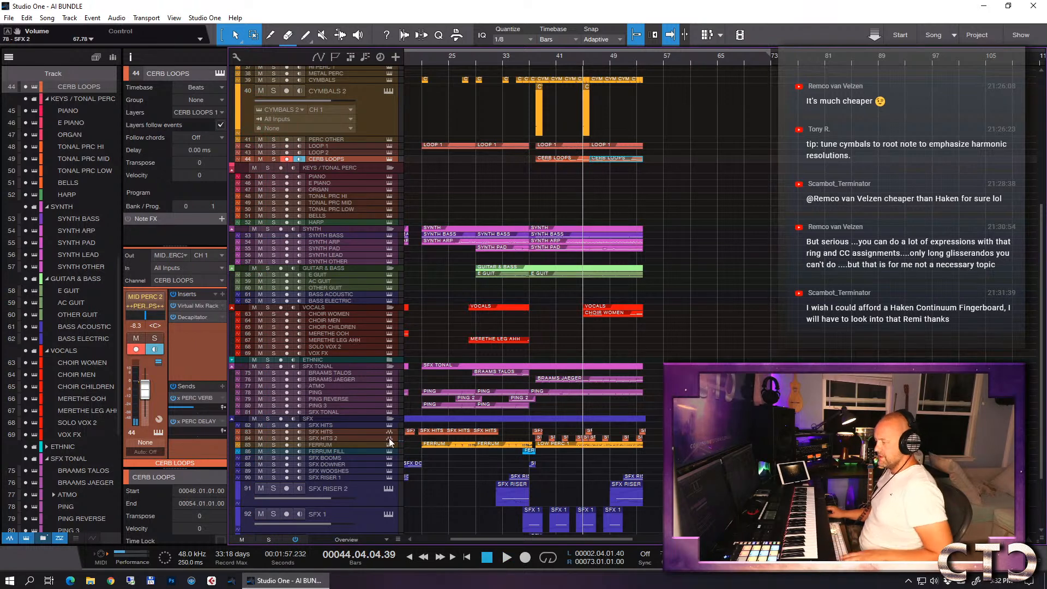
# - With FERRUM and CERB LOOPS soloed from bar 38, set the CERB LOOPS Decapitator to about 76 Hz low cut and 3.7 dB tone
pyautogui.click(273, 445)
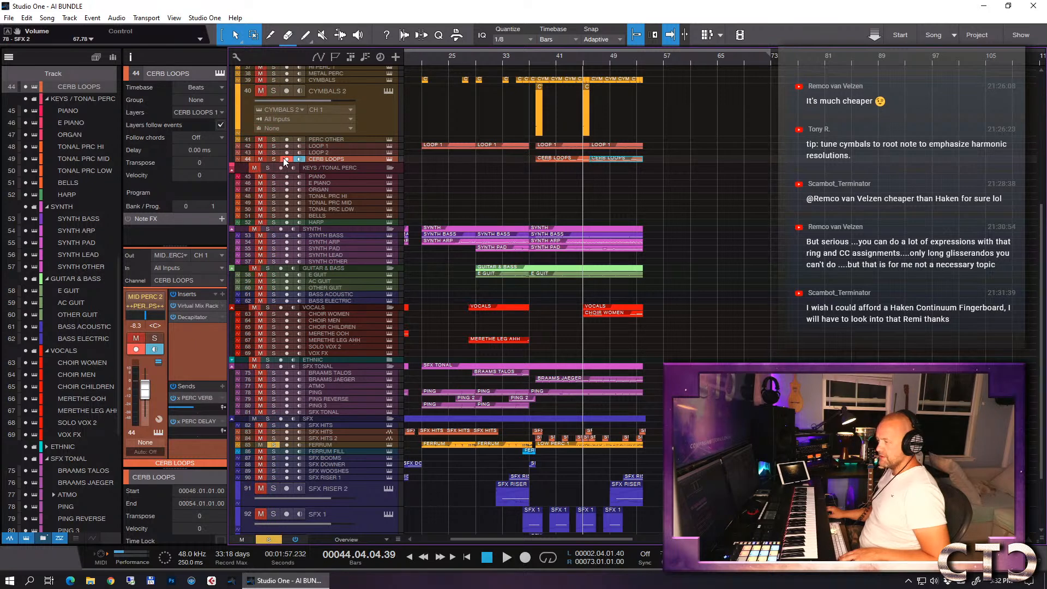
pyautogui.click(537, 61)
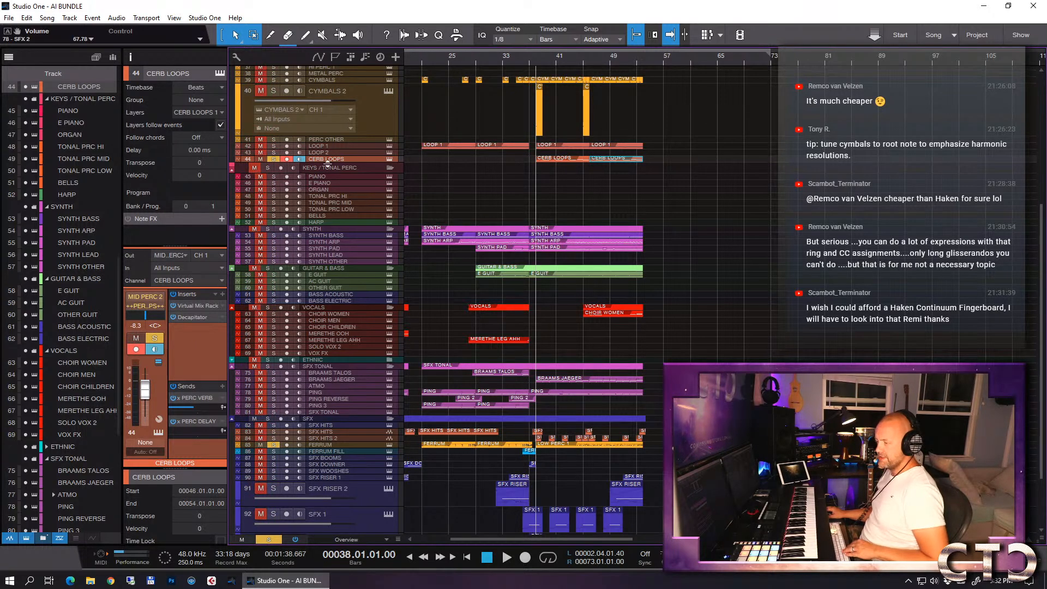
pyautogui.click(185, 318)
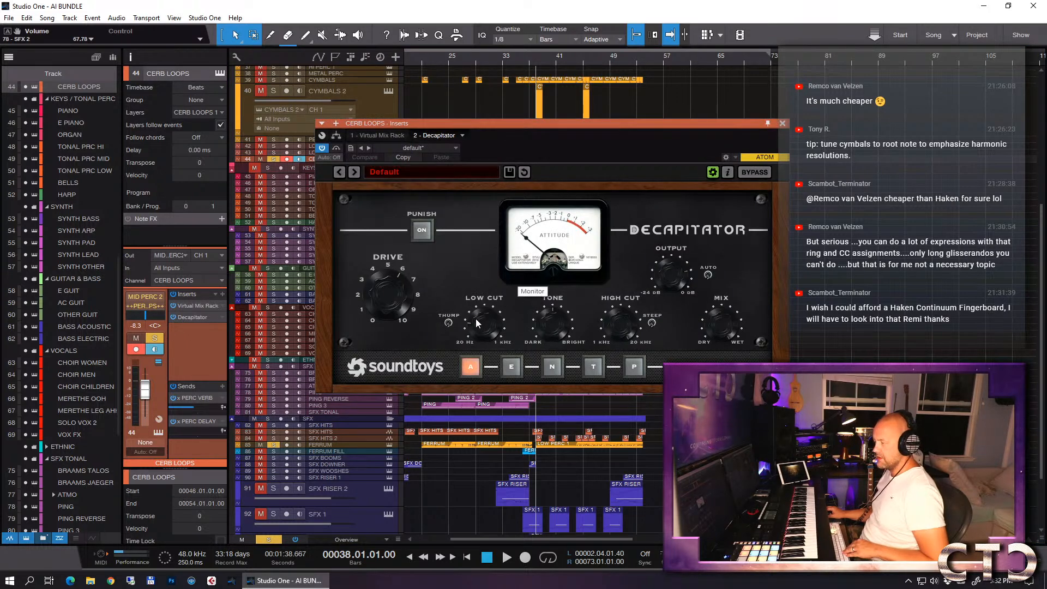
pyautogui.press('space')
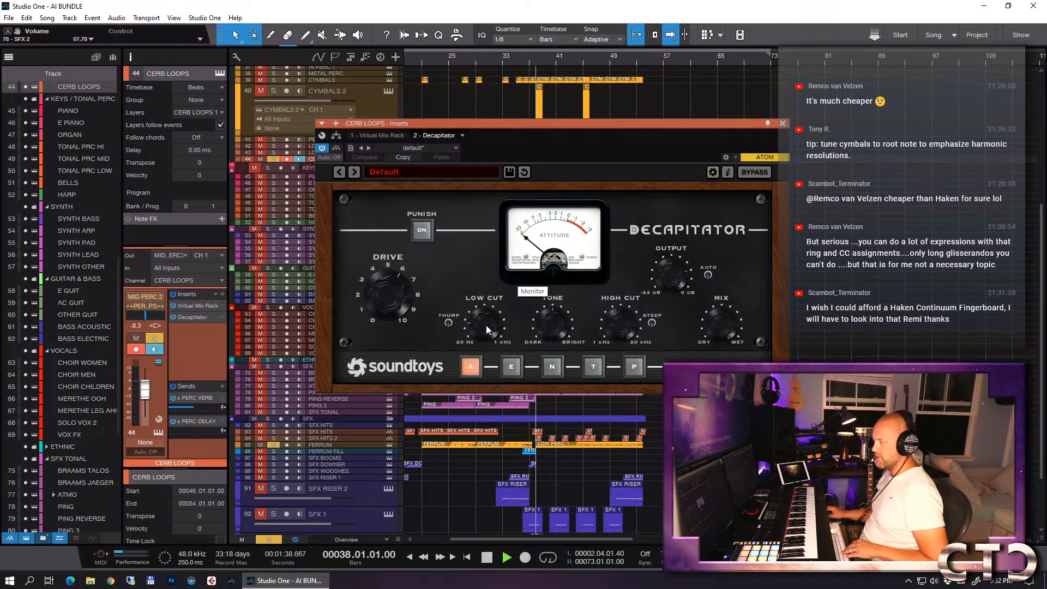
pyautogui.moveTo(476, 325); pyautogui.dragTo(474, 319)
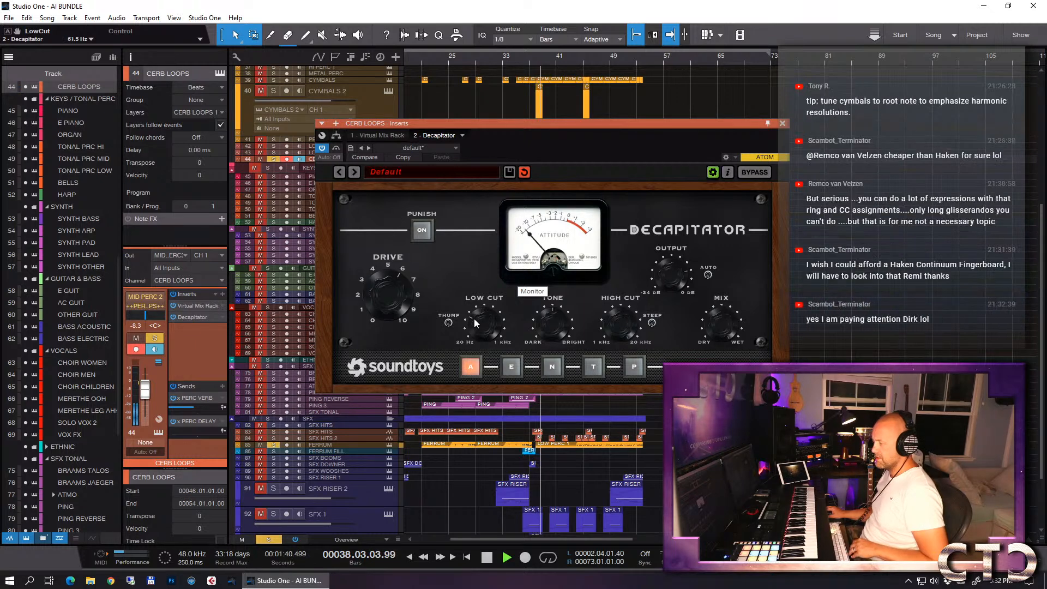
pyautogui.moveTo(549, 320); pyautogui.dragTo(551, 305)
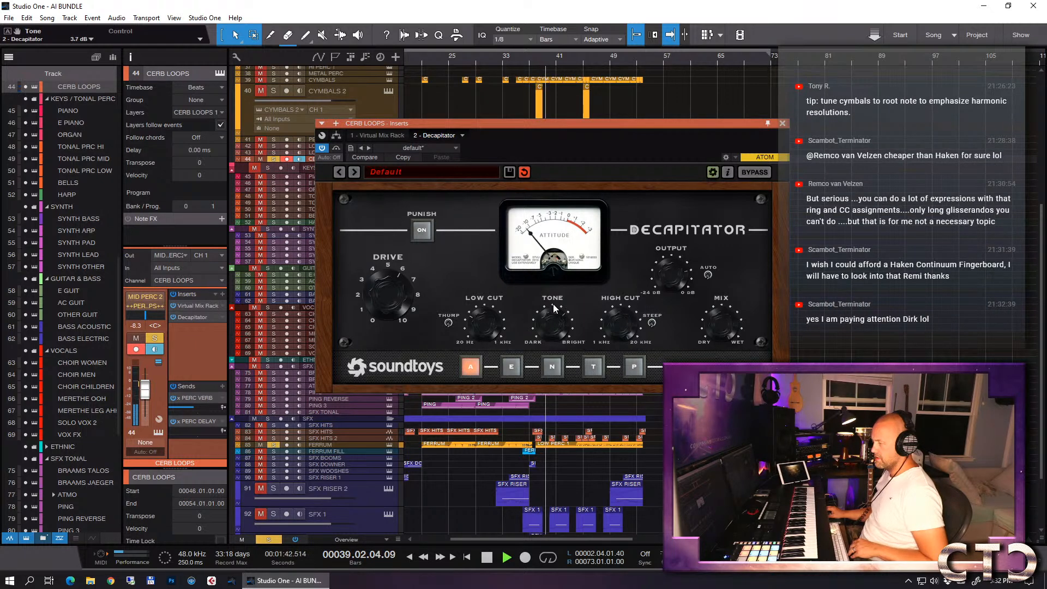
pyautogui.moveTo(479, 318); pyautogui.dragTo(479, 312)
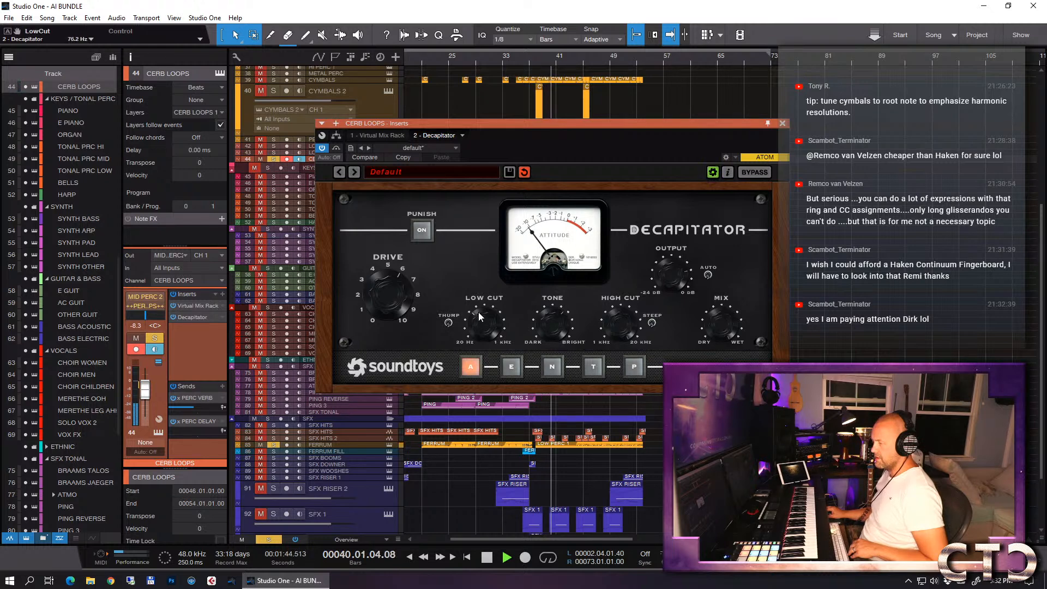
# - Mute and unmute FERRUM to compare it against CERB LOOPS, then close the Decapitator
pyautogui.click(261, 444)
pyautogui.click(261, 443)
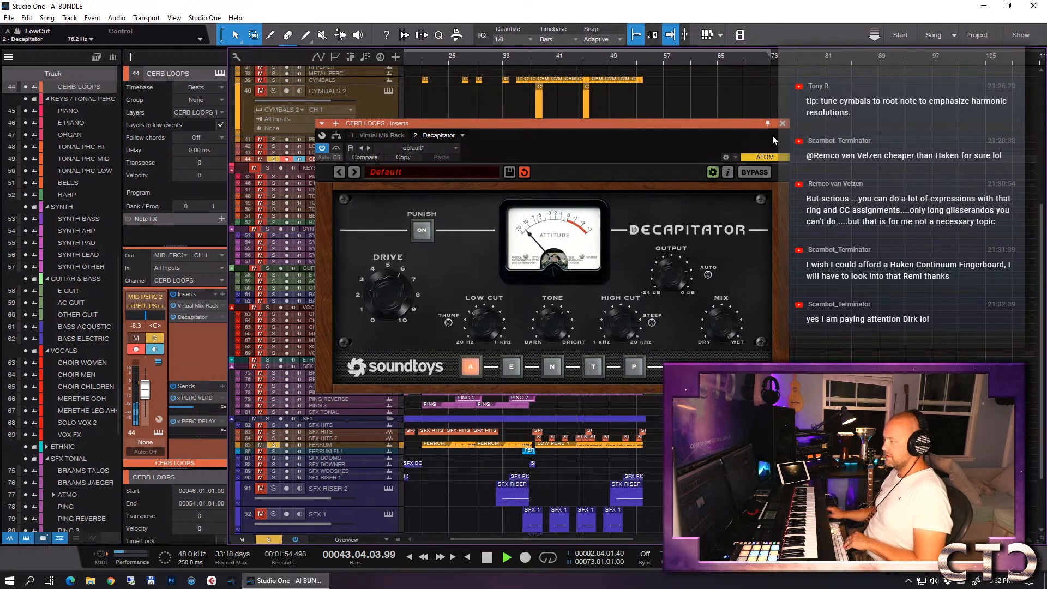
pyautogui.click(783, 123)
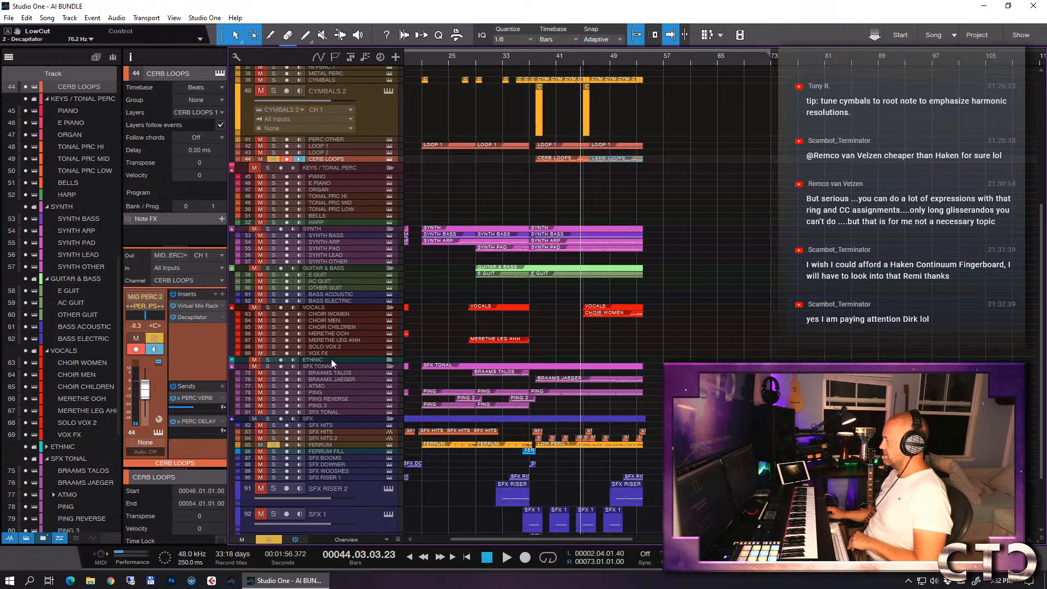
# - Clear the FERRUM and CERB LOOPS solos and play the full mix from bar 37
pyautogui.click(273, 159)
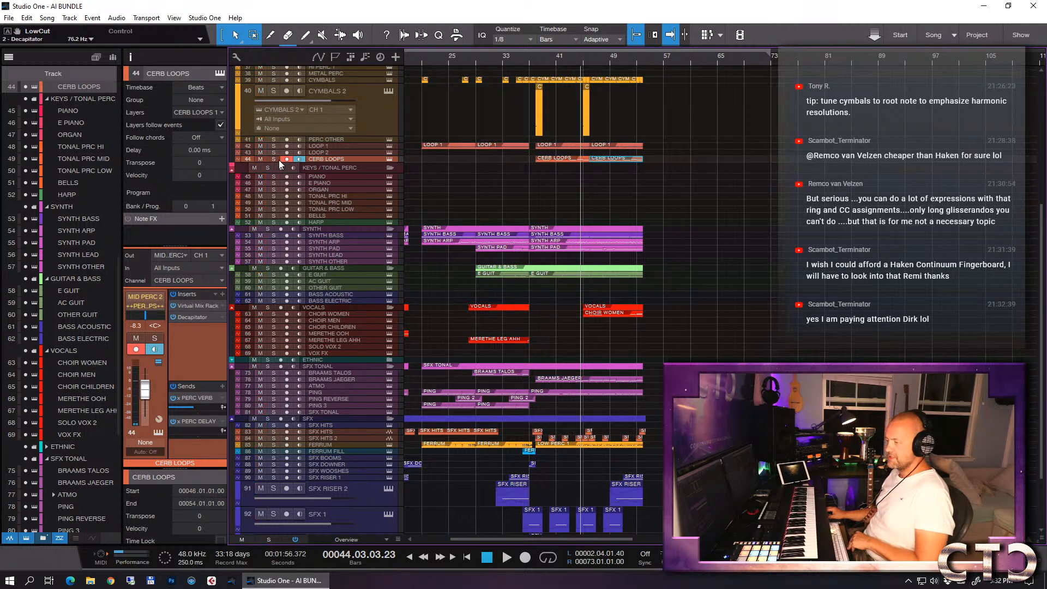
pyautogui.click(529, 61)
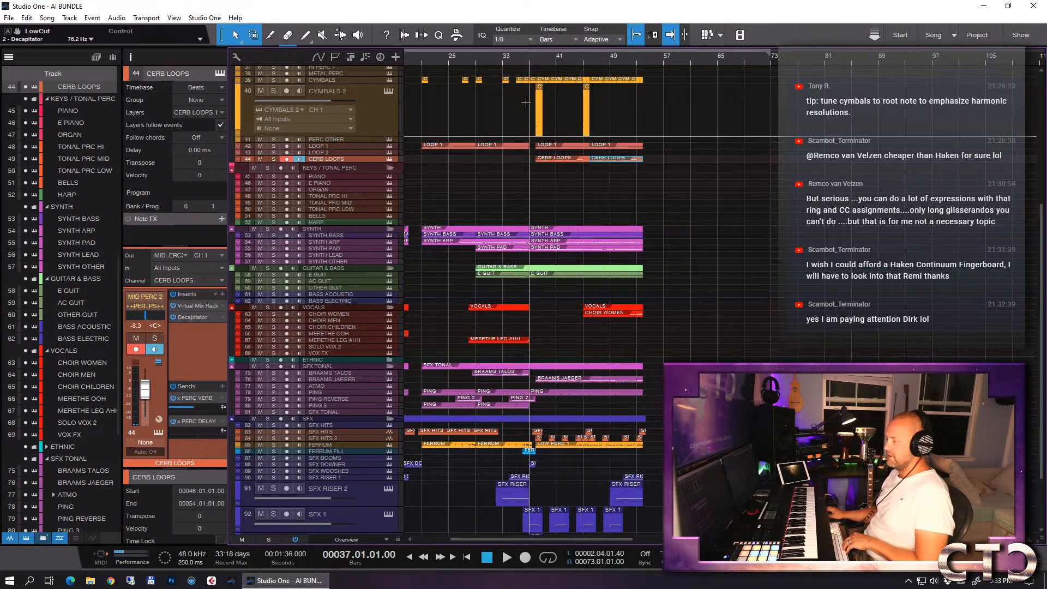
pyautogui.press('space')
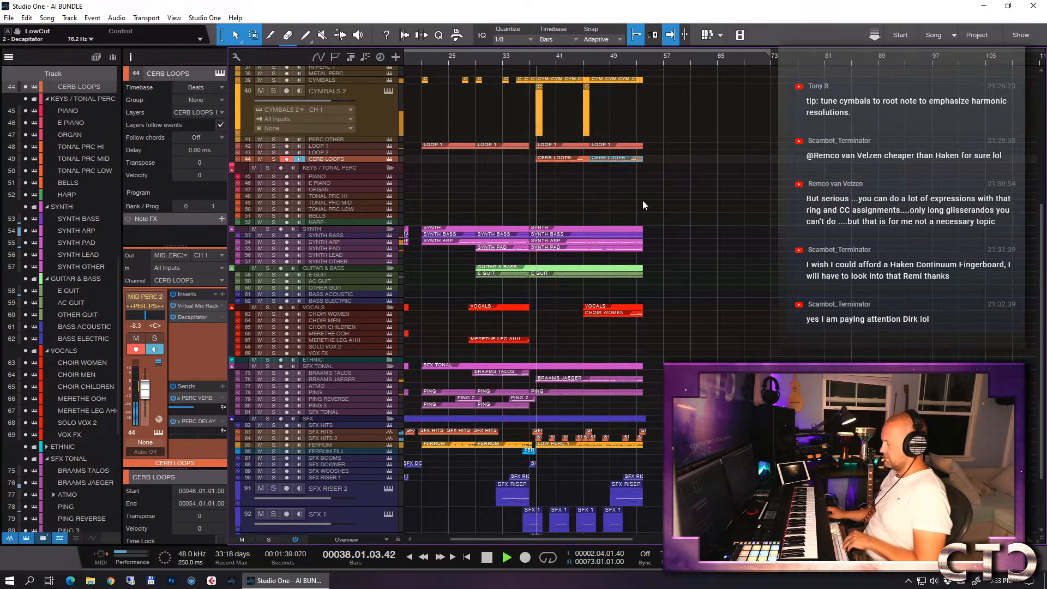
# - Stop playback and rename the CHOIR WOMEN track as OCEANIA
pyautogui.scroll(-3, 729, 279)
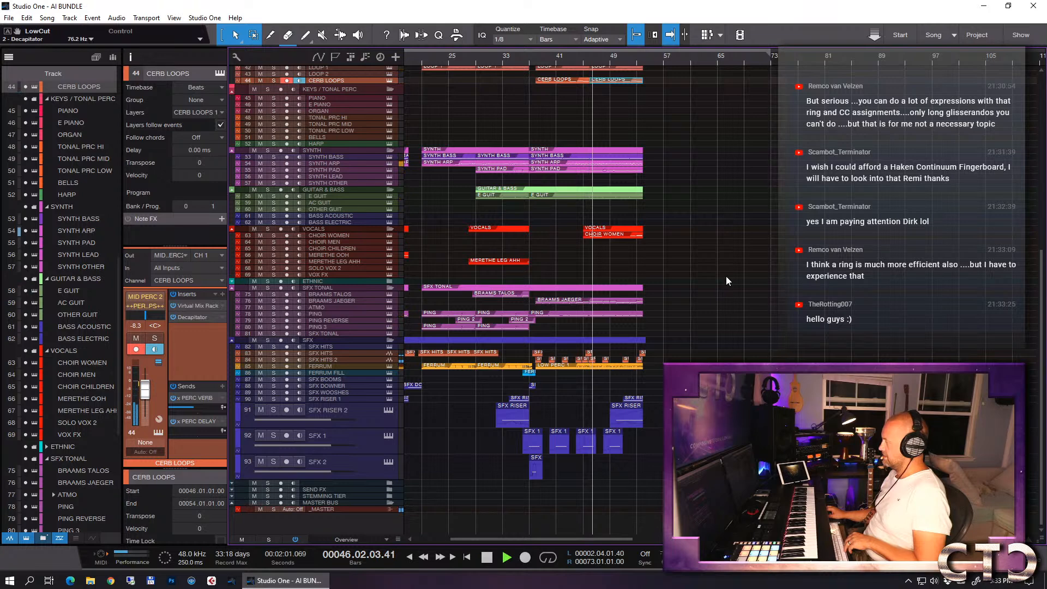
pyautogui.press('space')
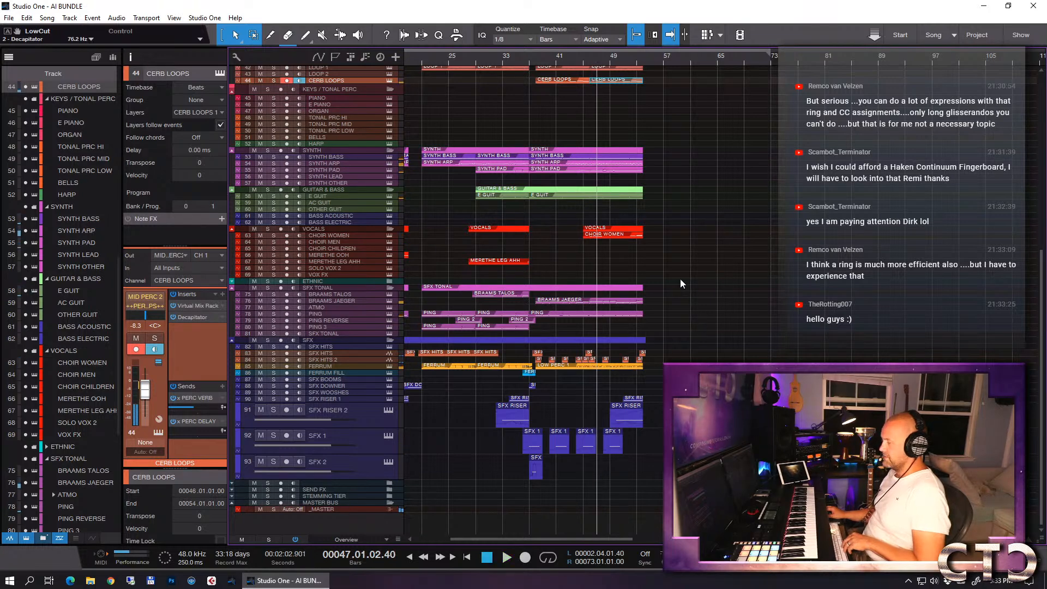
pyautogui.click(346, 236)
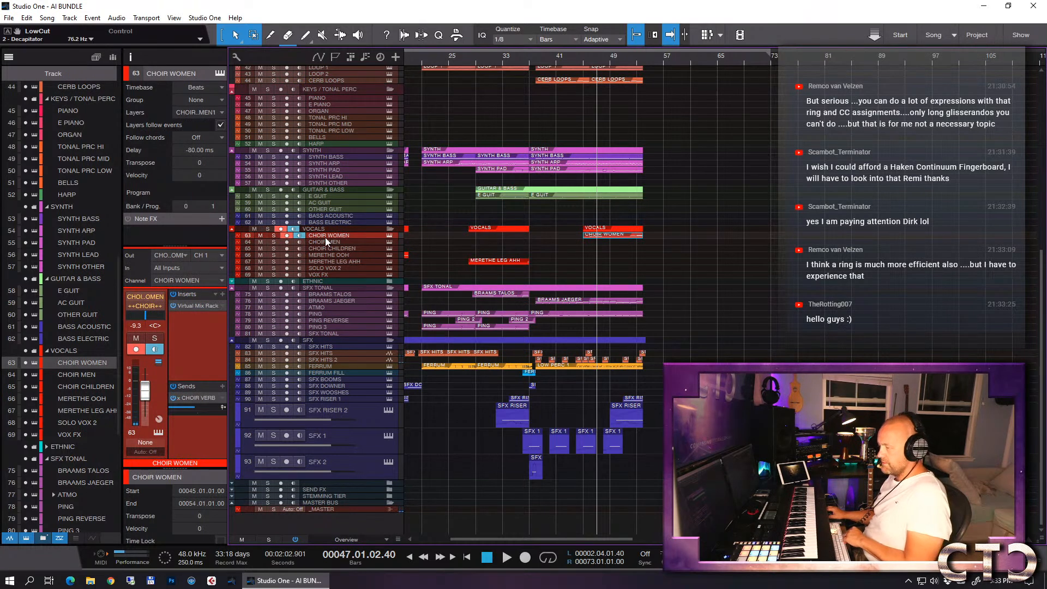
pyautogui.doubleClick(326, 236)
pyautogui.write('OCEANIA')
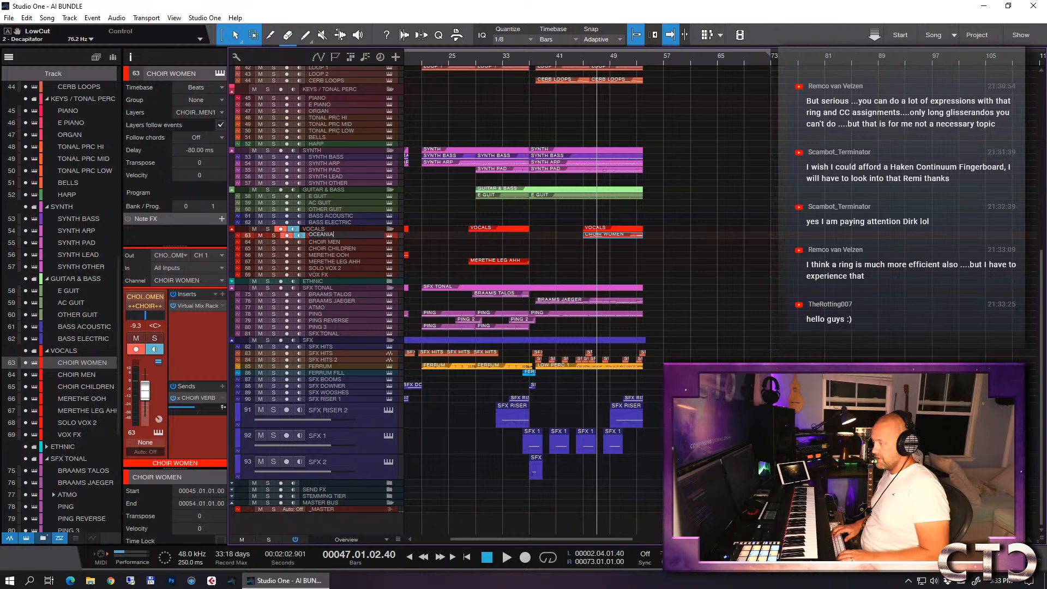
pyautogui.press('Return')
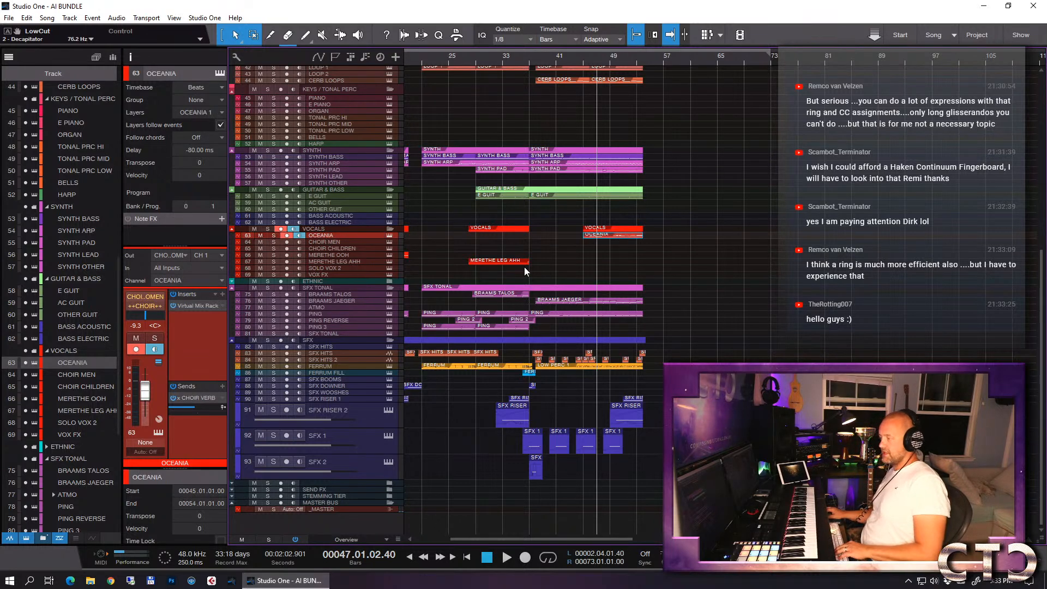
# - Play the full mix briefly from bar 37 through the bar 38 drop, then stop playback
pyautogui.press('w')
pyautogui.press('Home')
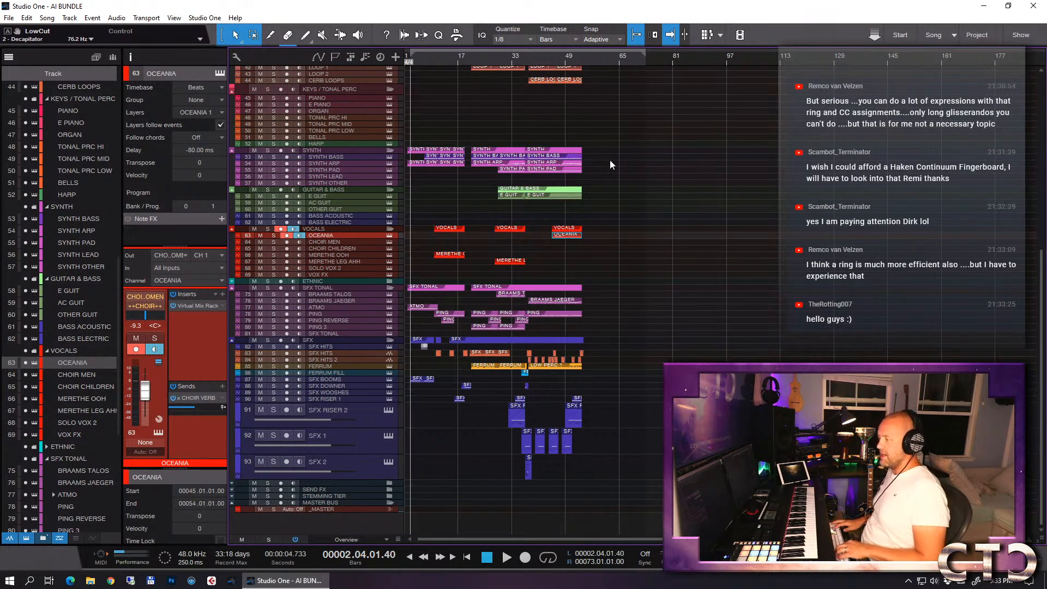
pyautogui.press('e')
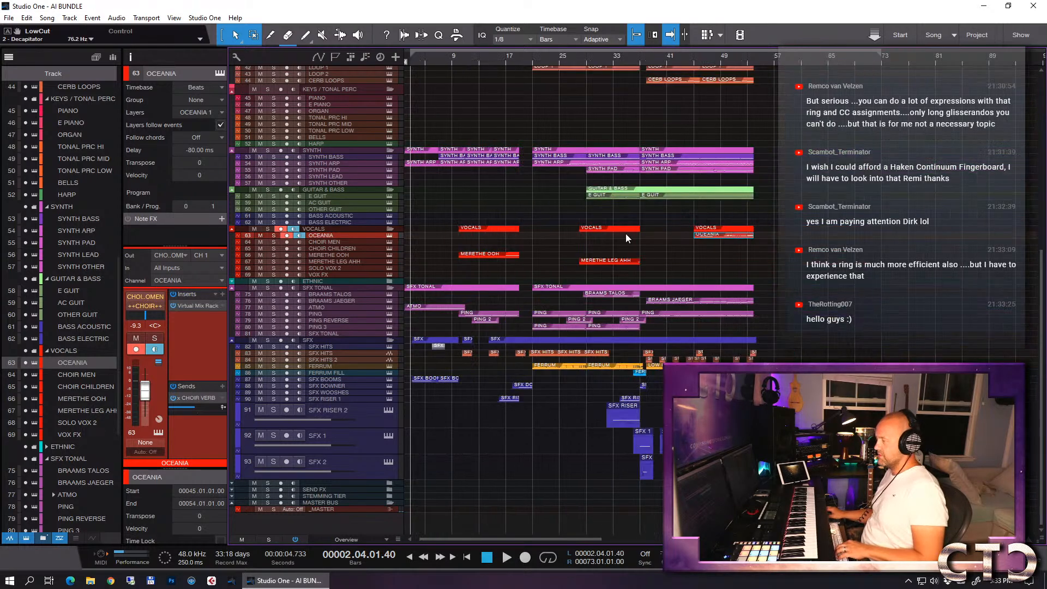
pyautogui.click(639, 61)
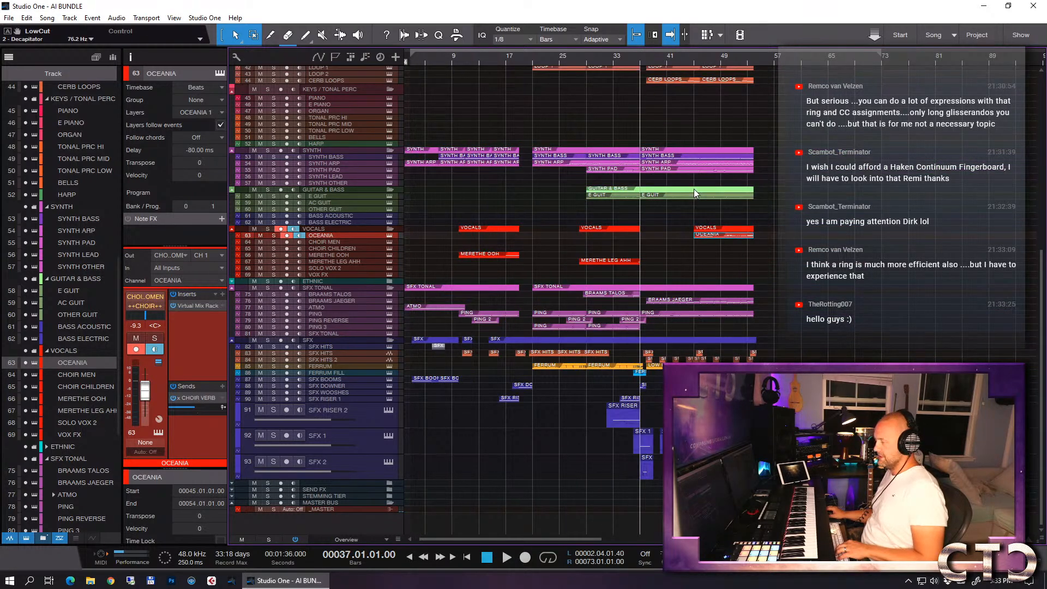
pyautogui.press('space')
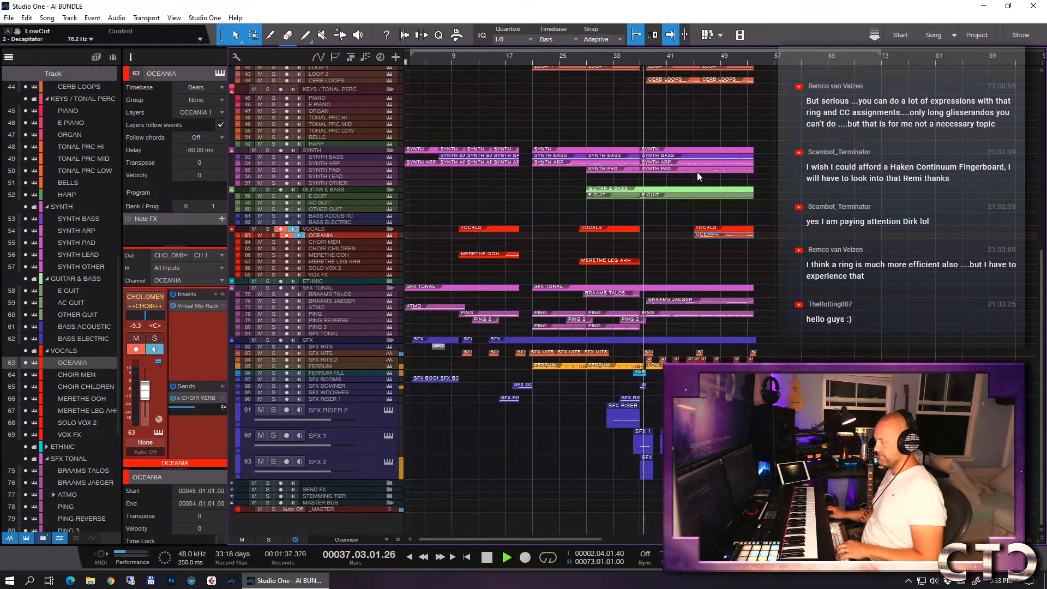
pyautogui.press('e')
pyautogui.press('w')
pyautogui.press('space')
# - Place the playhead at bar 38 and enlarge the SFX HITS 2 and SFX HITS tracks to show their waveforms
pyautogui.press('e')
pyautogui.press('e')
pyautogui.press('e')
pyautogui.press('e')
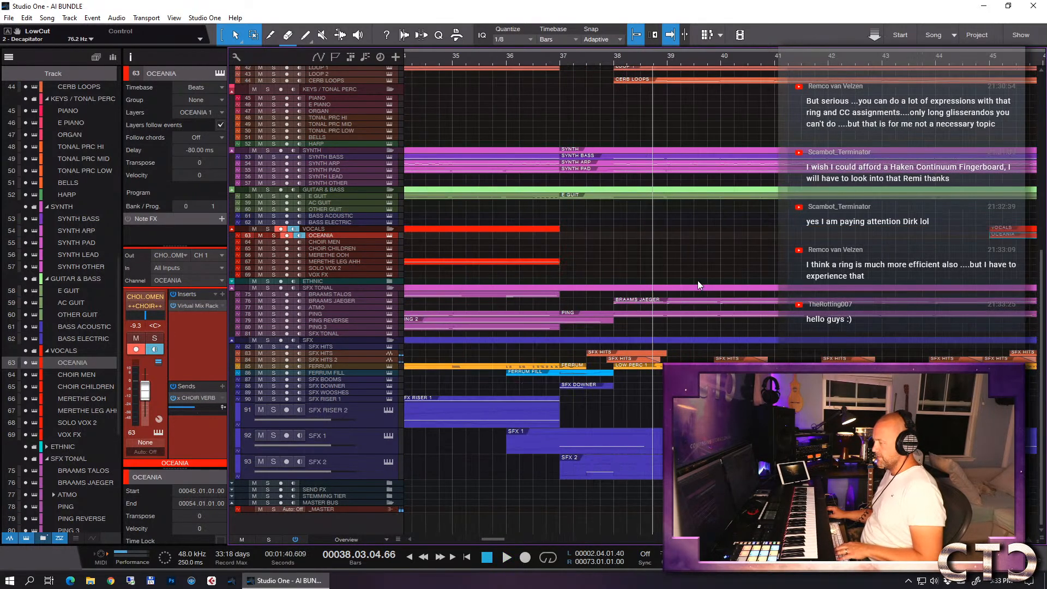
pyautogui.click(576, 64)
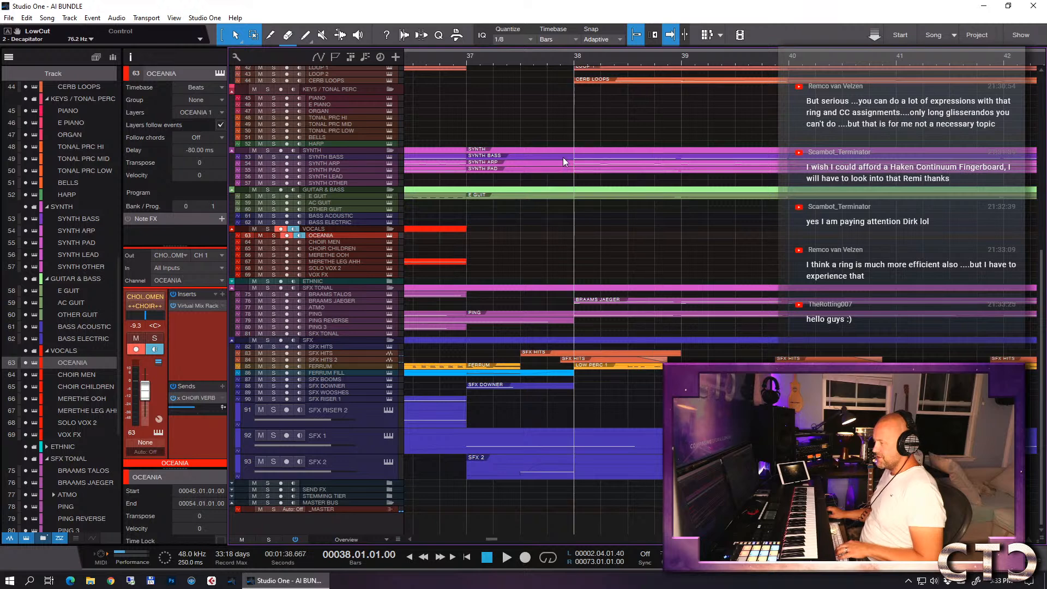
pyautogui.click(334, 360)
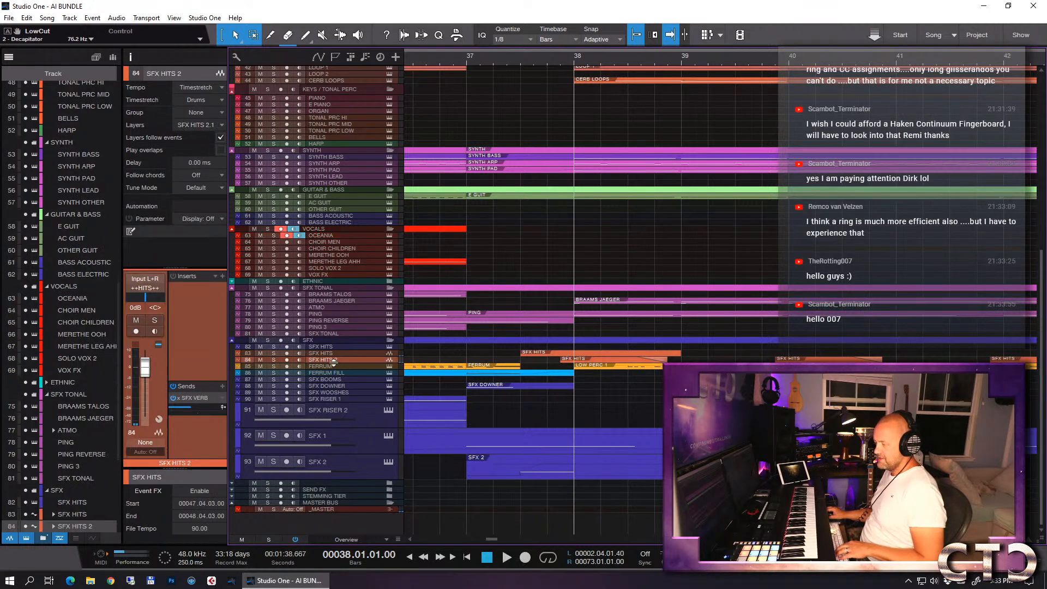
pyautogui.moveTo(333, 362); pyautogui.dragTo(335, 444)
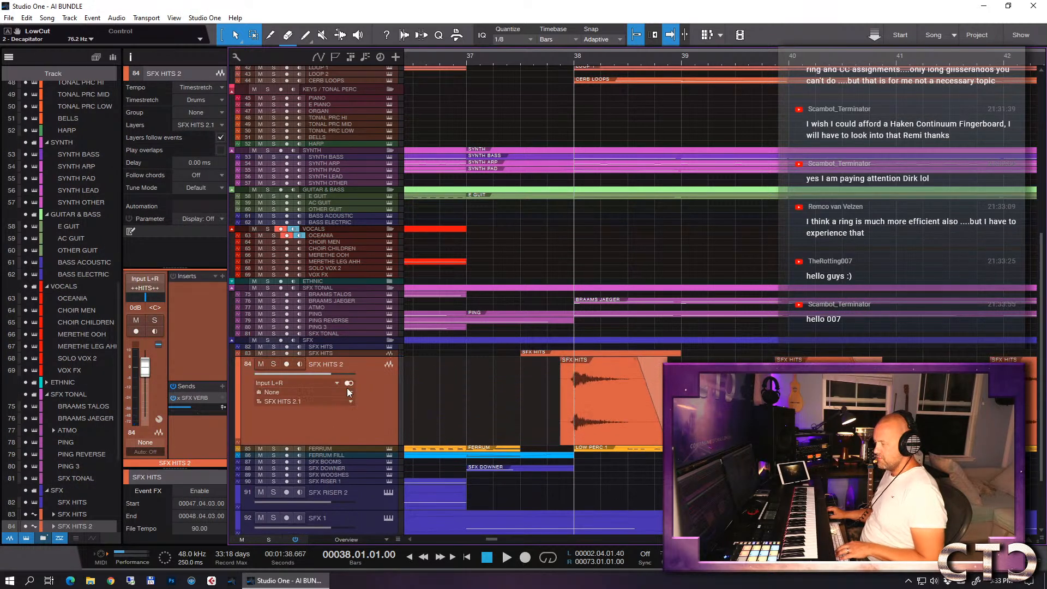
pyautogui.moveTo(337, 358); pyautogui.dragTo(338, 392)
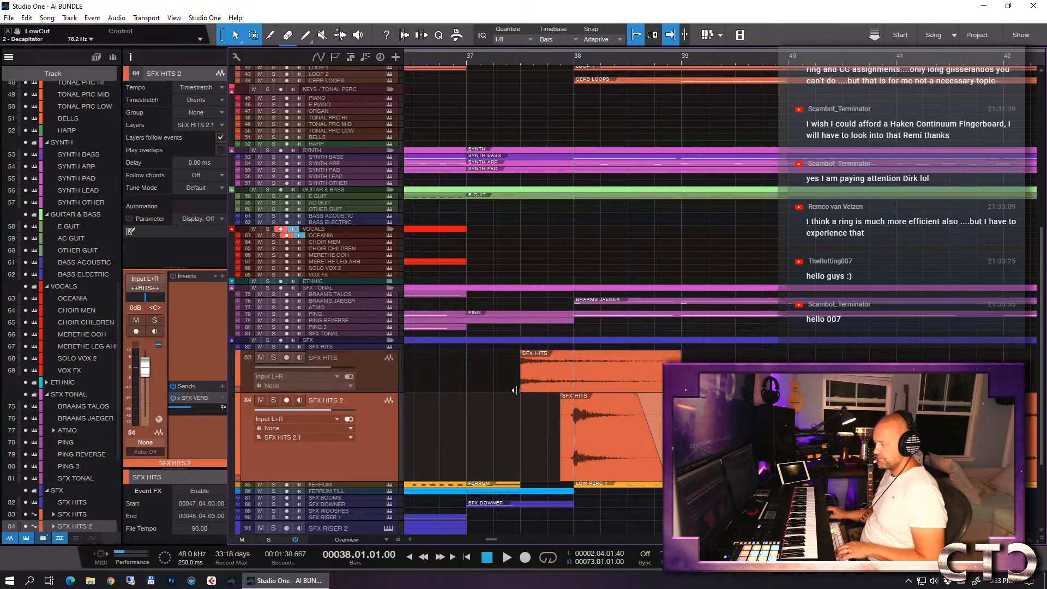
# - Solo SFX HITS 2, play its hit around bar 38, then stop and clear the solo
pyautogui.press('s')
pyautogui.press('space')
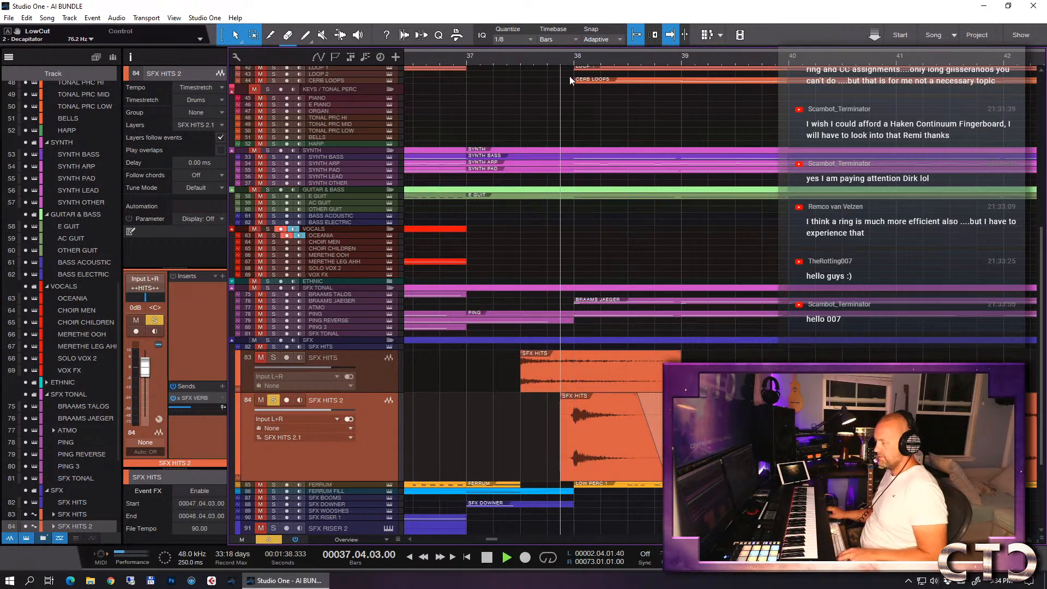
pyautogui.press('s')
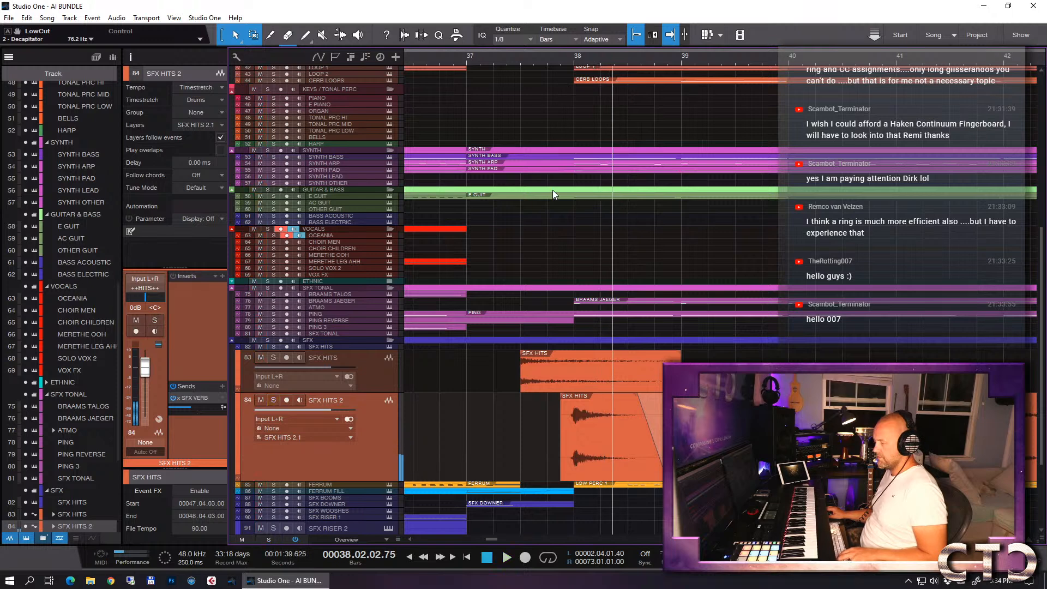
# - Audition the Legacy booms instrument on the SFX BOOMS track with the playhead at bar 38, then close the instrument
pyautogui.scroll(-2, 491, 376)
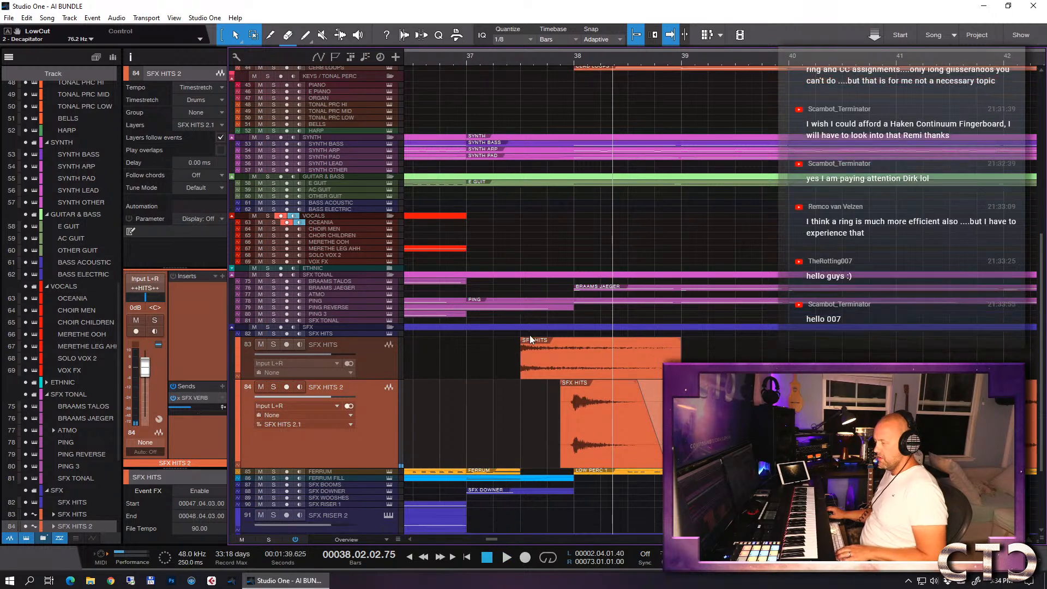
pyautogui.click(345, 472)
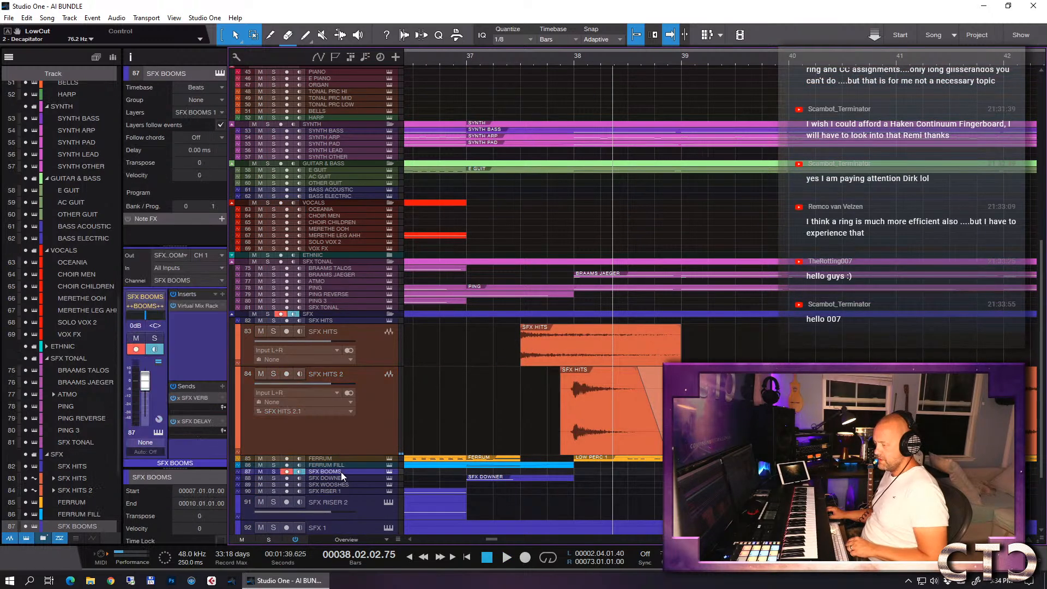
pyautogui.click(388, 472)
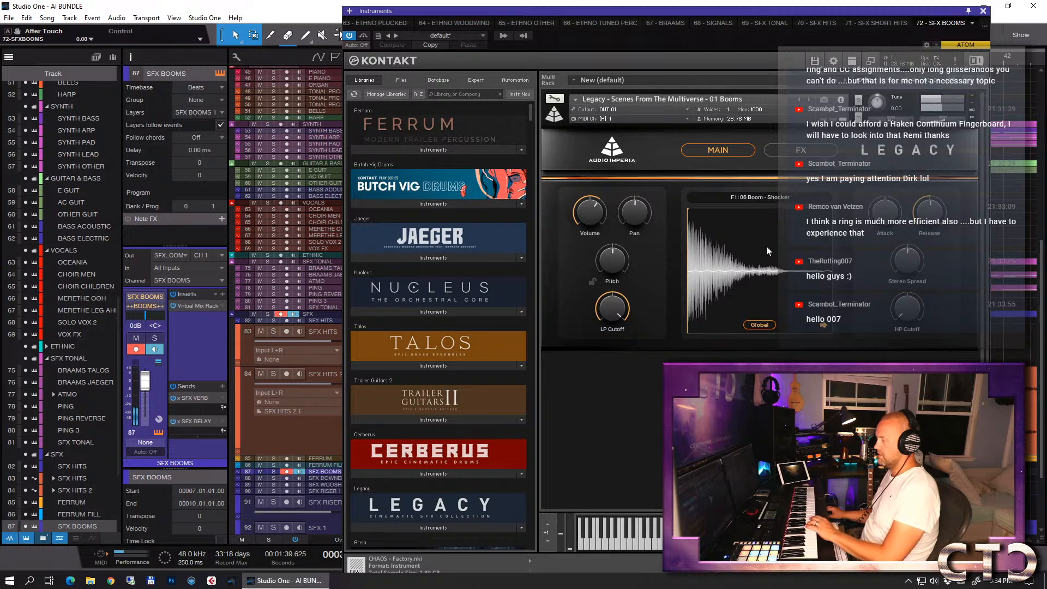
pyautogui.click(984, 11)
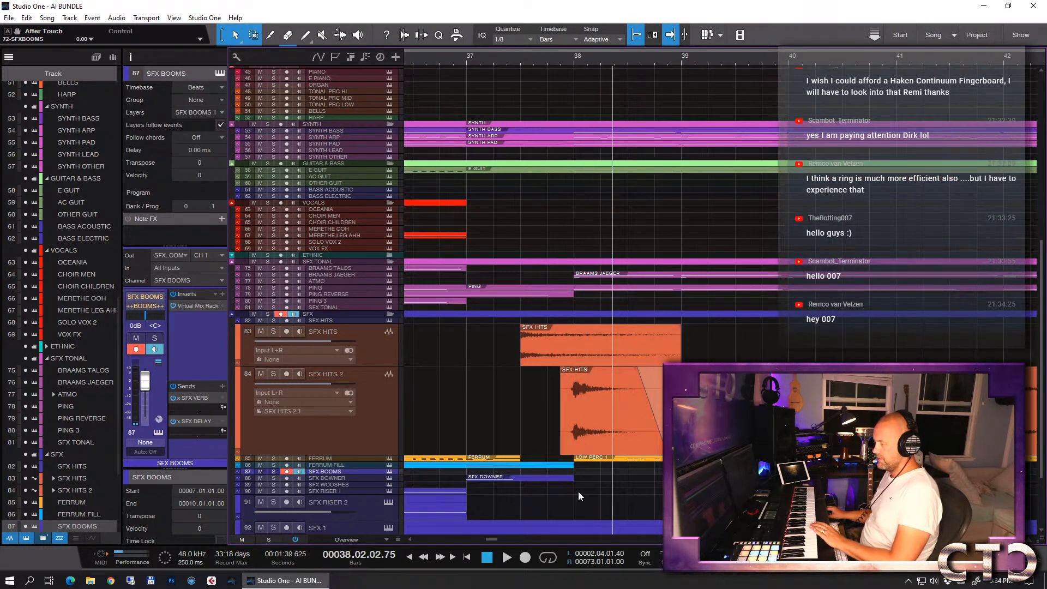
pyautogui.click(575, 59)
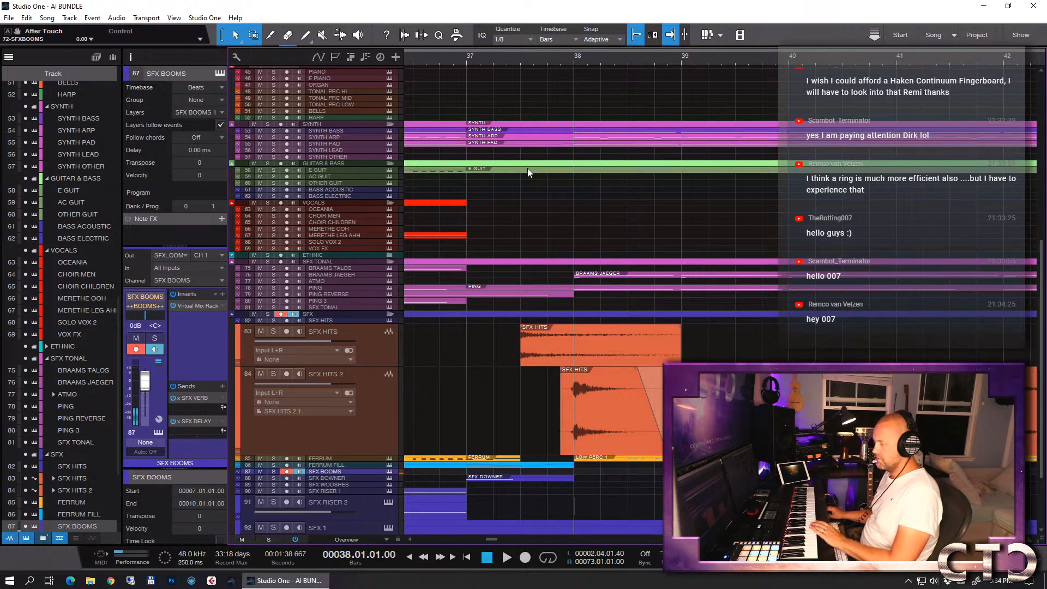
pyautogui.hotkey('shift', 'F11')
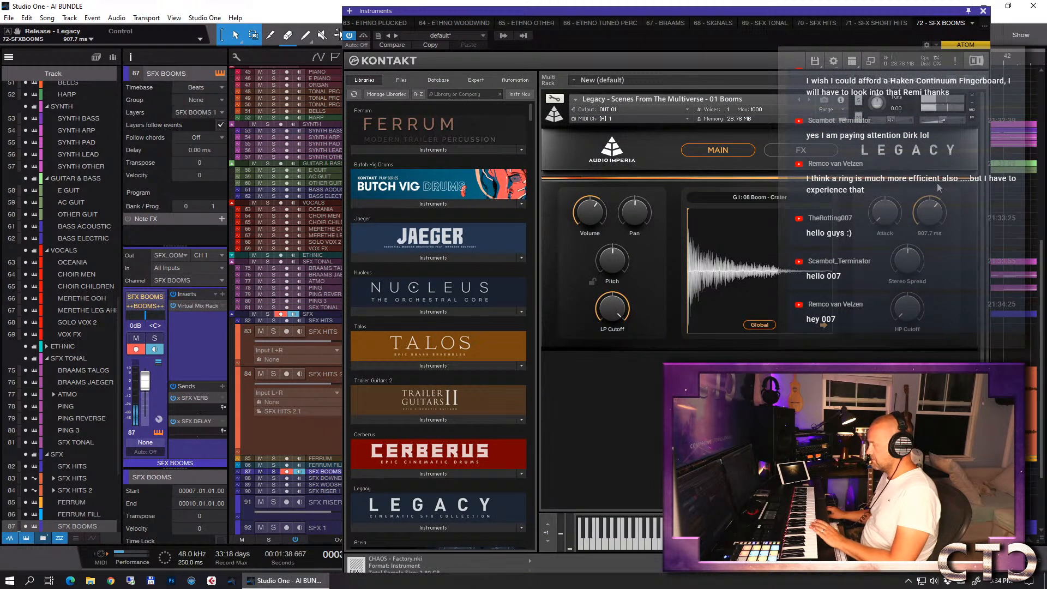
pyautogui.click(983, 11)
# - Try inserting an empty event on the SFX BOOMS track at bar 38, then undo the insertion
pyautogui.doubleClick(579, 472)
pyautogui.hotkey('ctrl', 'z')
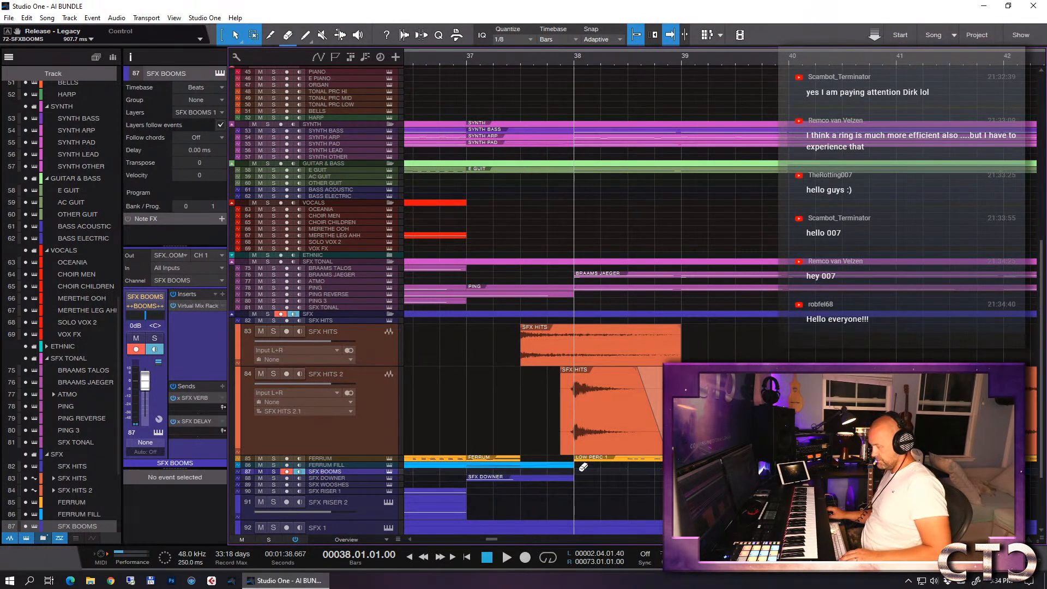
# - Enlarge the SFX BOOMS track and switch the alternate tool from Eraser to Paint
pyautogui.moveTo(364, 474); pyautogui.dragTo(364, 532)
pyautogui.scroll(-3, 561, 494)
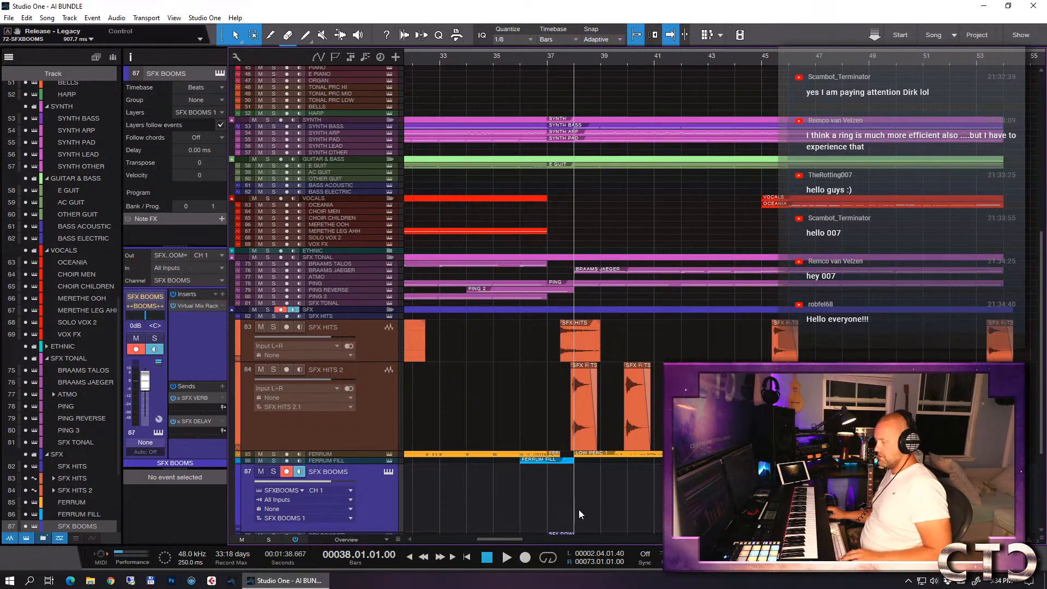
pyautogui.rightClick(591, 483)
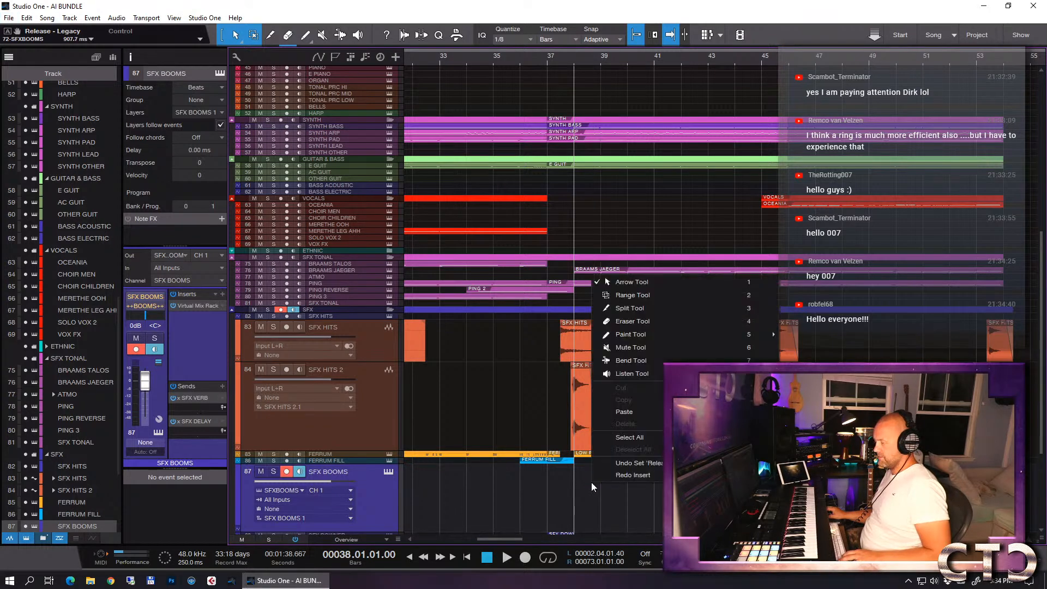
pyautogui.click(645, 282)
pyautogui.scroll(-2, 584, 455)
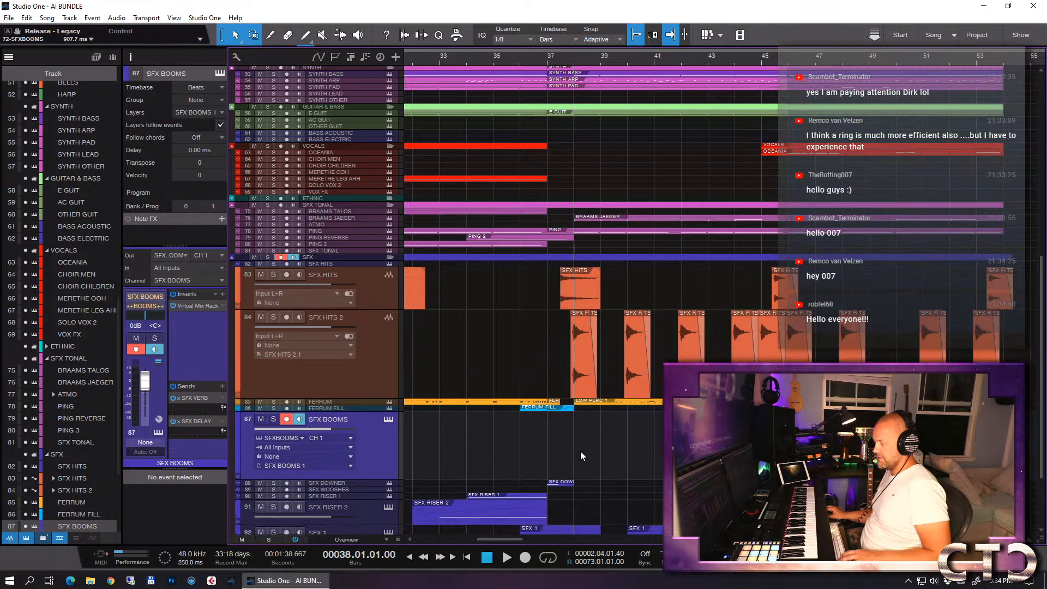
# - Try again to create an SFX BOOMS event at the bar 38 drop, then undo the oversized event
pyautogui.press('w')
pyautogui.press('w')
pyautogui.press('w')
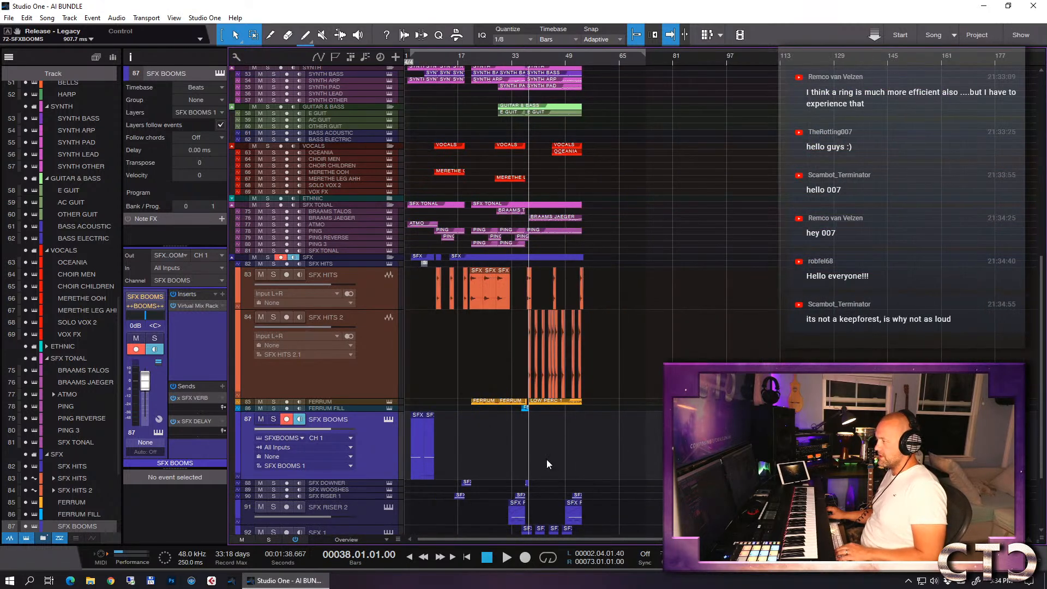
pyautogui.press('e')
pyautogui.press('e')
pyautogui.press('e')
pyautogui.press('e')
pyautogui.press('e')
pyautogui.press('e')
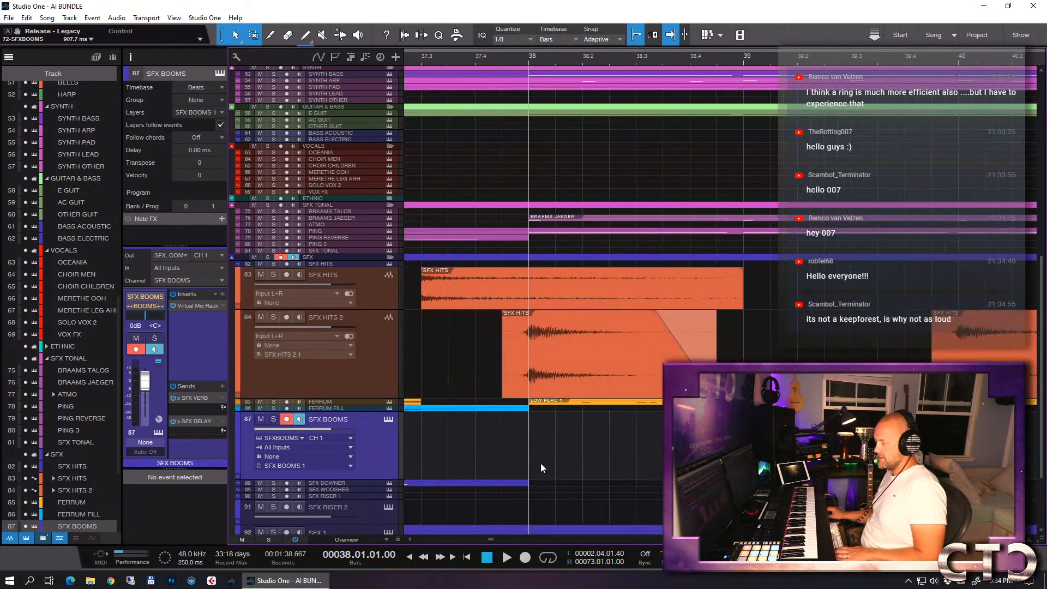
pyautogui.click(537, 473)
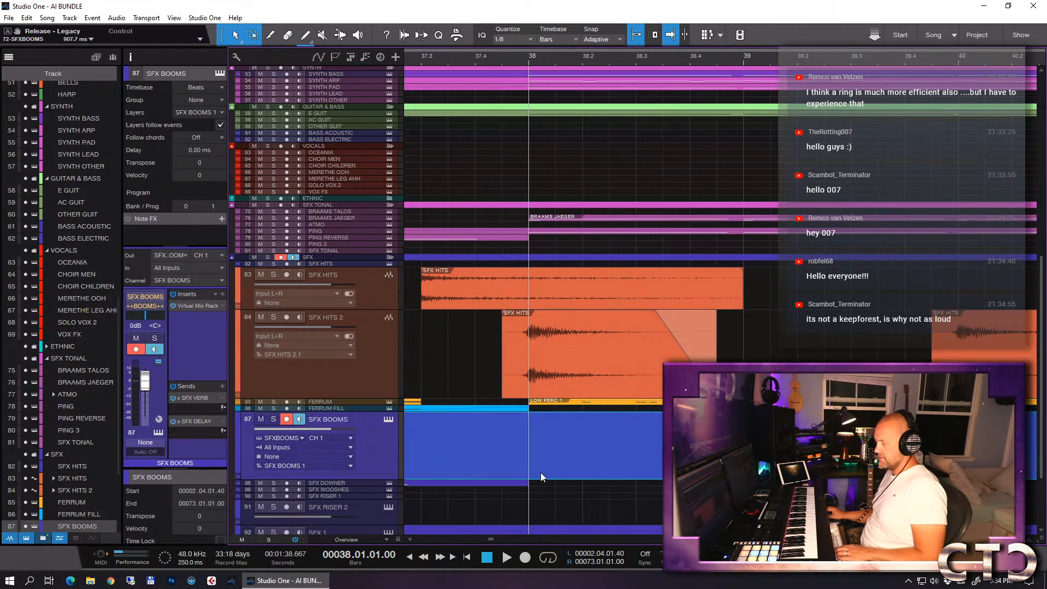
pyautogui.press('w')
pyautogui.press('w')
pyautogui.press('w')
pyautogui.press('w')
pyautogui.press('w')
pyautogui.press('w')
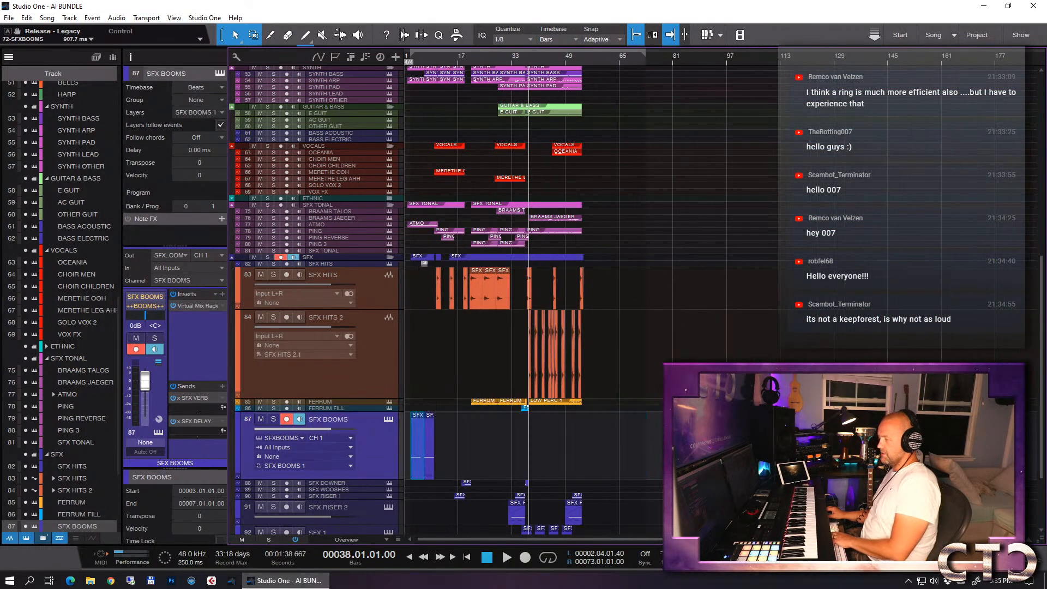
# - Place a one-bar SFX BOOMS event spanning bar 38 to bar 39
pyautogui.press('Right')
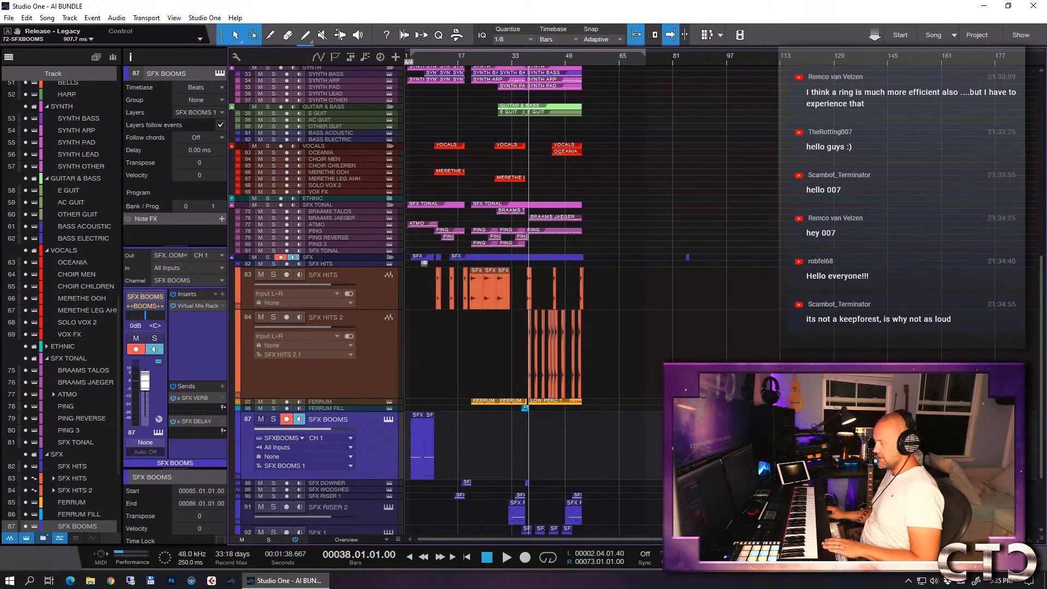
pyautogui.click(527, 463)
pyautogui.press('e')
pyautogui.press('e')
pyautogui.press('e')
pyautogui.press('e')
pyautogui.press('e')
pyautogui.press('e')
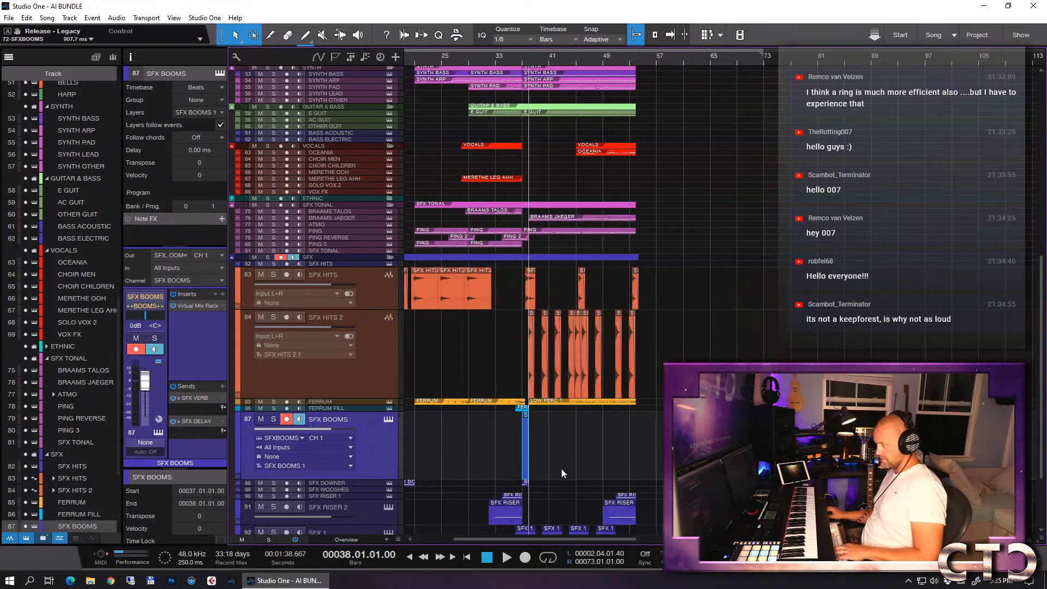
pyautogui.moveTo(464, 446); pyautogui.dragTo(643, 450)
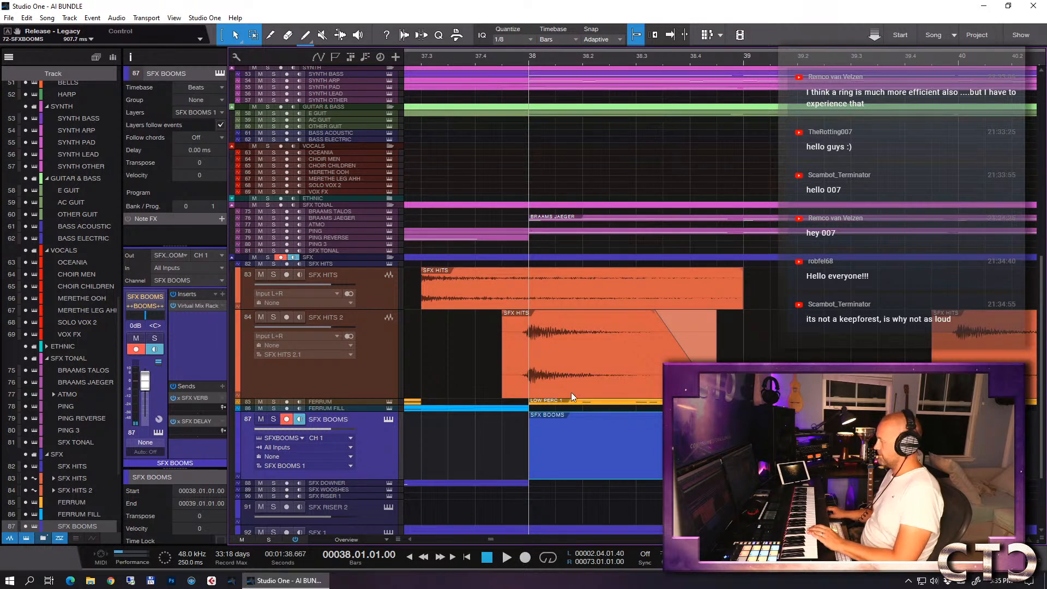
# - Step-record an eighth note at the start of bar 38 in the SFX BOOMS event, using a 1/8 quantize value
pyautogui.doubleClick(574, 453)
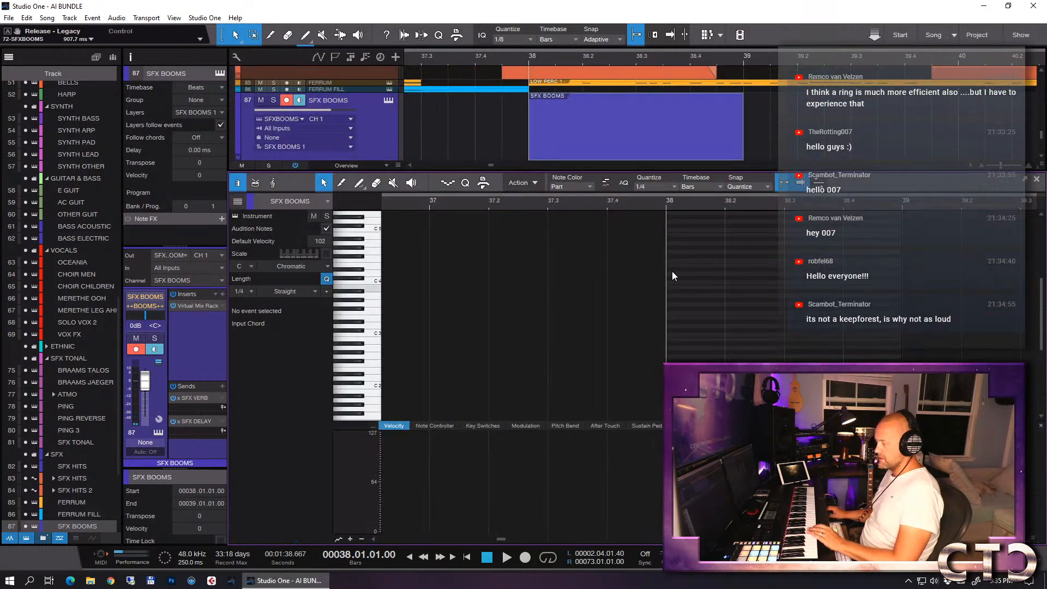
pyautogui.click(449, 182)
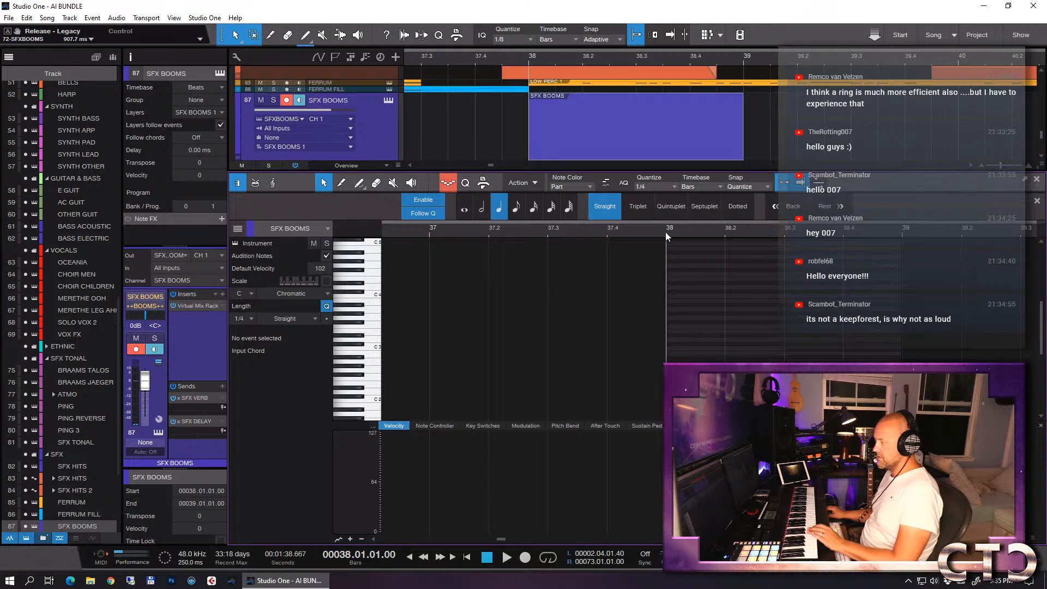
pyautogui.click(662, 187)
pyautogui.click(732, 203)
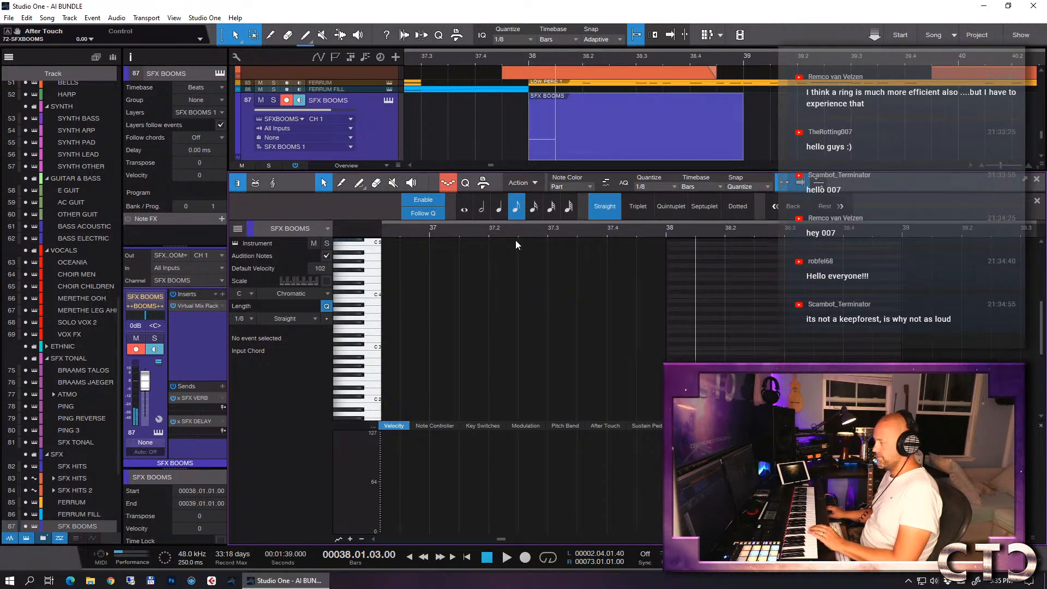
pyautogui.click(450, 182)
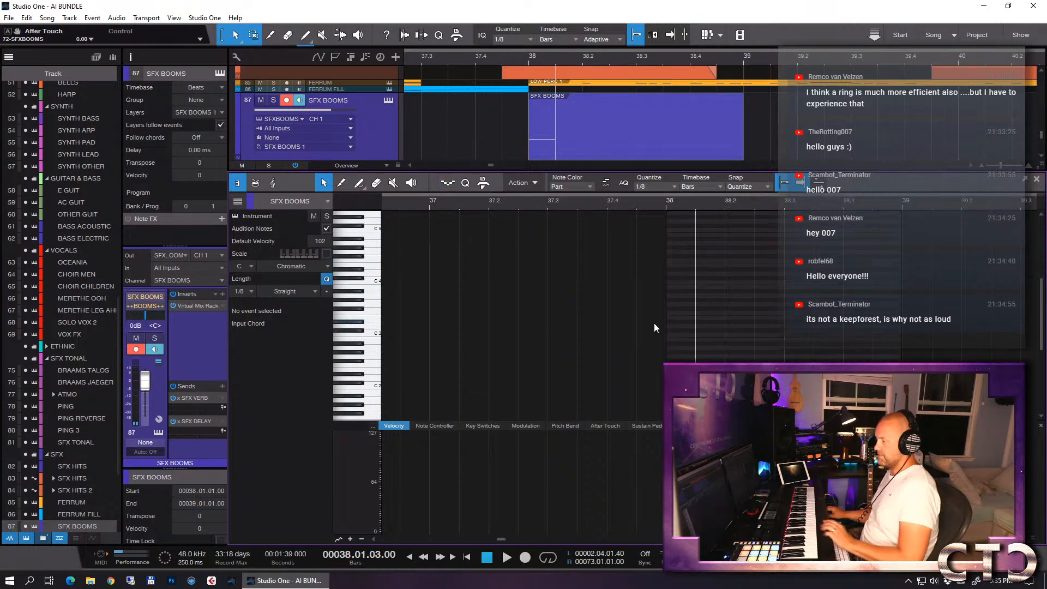
pyautogui.press('F2')
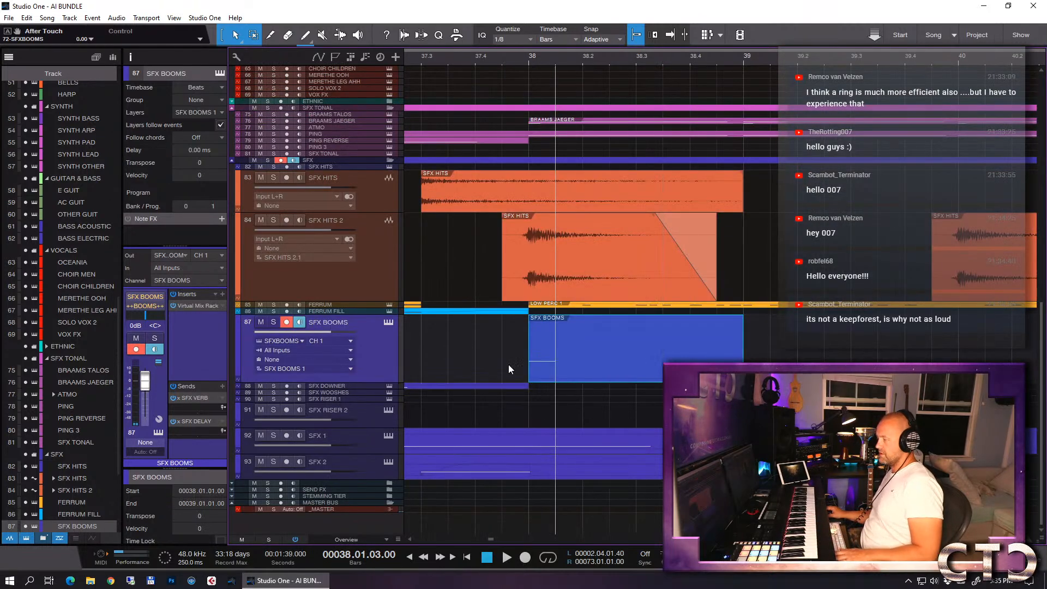
# - Solo SFX HITS 2, add SFX BOOMS to the solo, and play the transition into bar 38 each time
pyautogui.click(273, 220)
pyautogui.click(469, 57)
pyautogui.press('space')
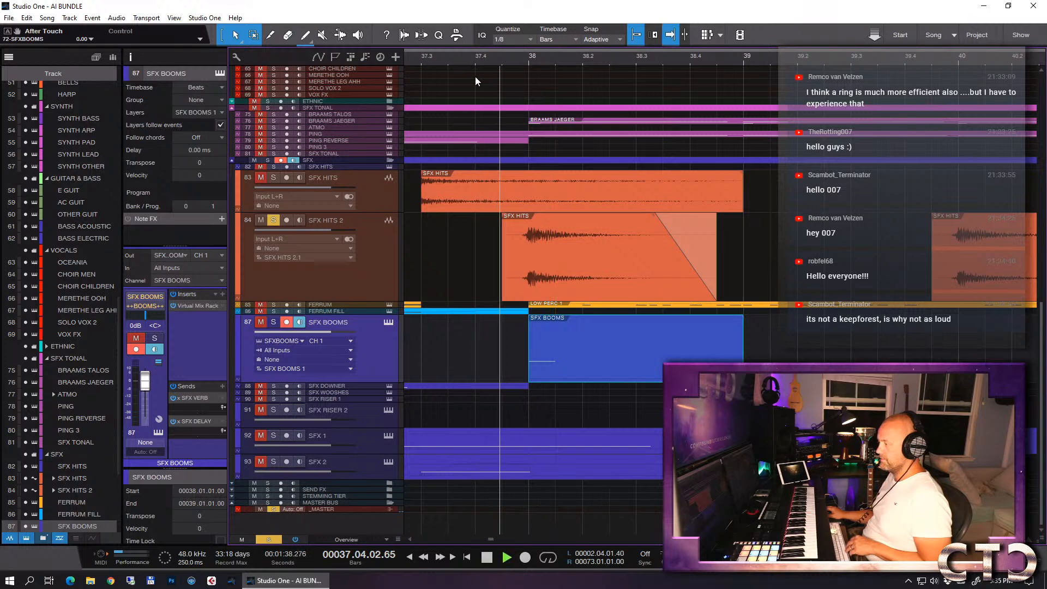
pyautogui.press('space')
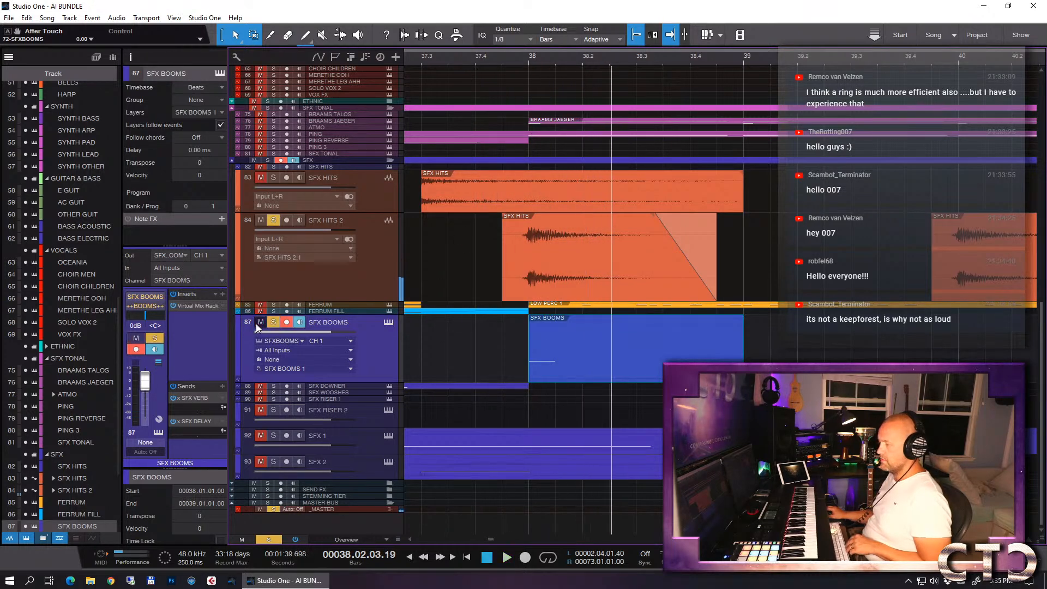
pyautogui.click(423, 59)
pyautogui.press('space')
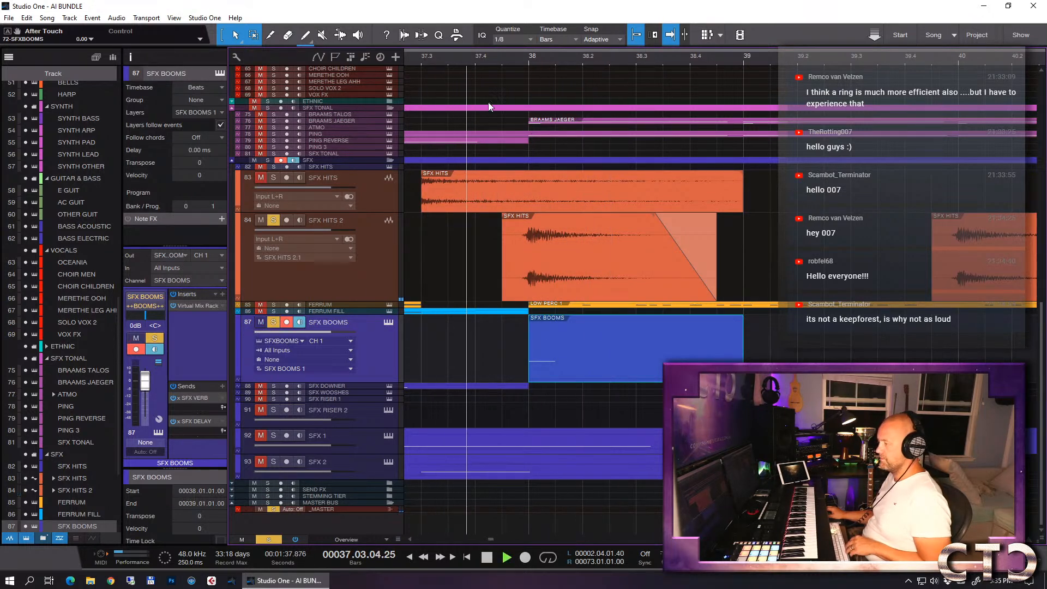
pyautogui.press('space')
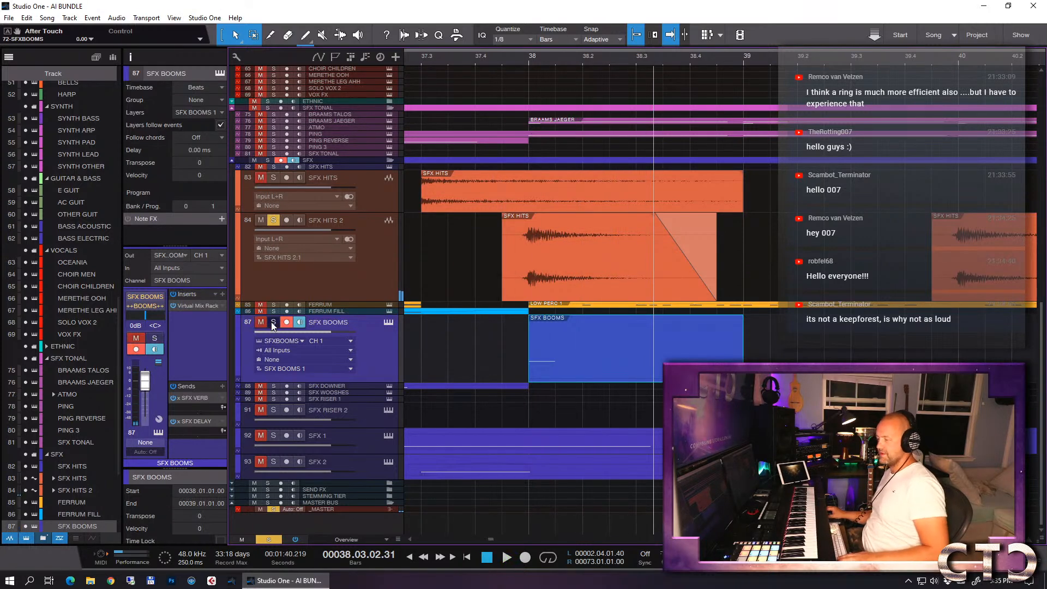
# - Clear the solo and play the full mix from bar 36 through the bar 38 drop
pyautogui.click(273, 220)
pyautogui.press('w')
pyautogui.press('w')
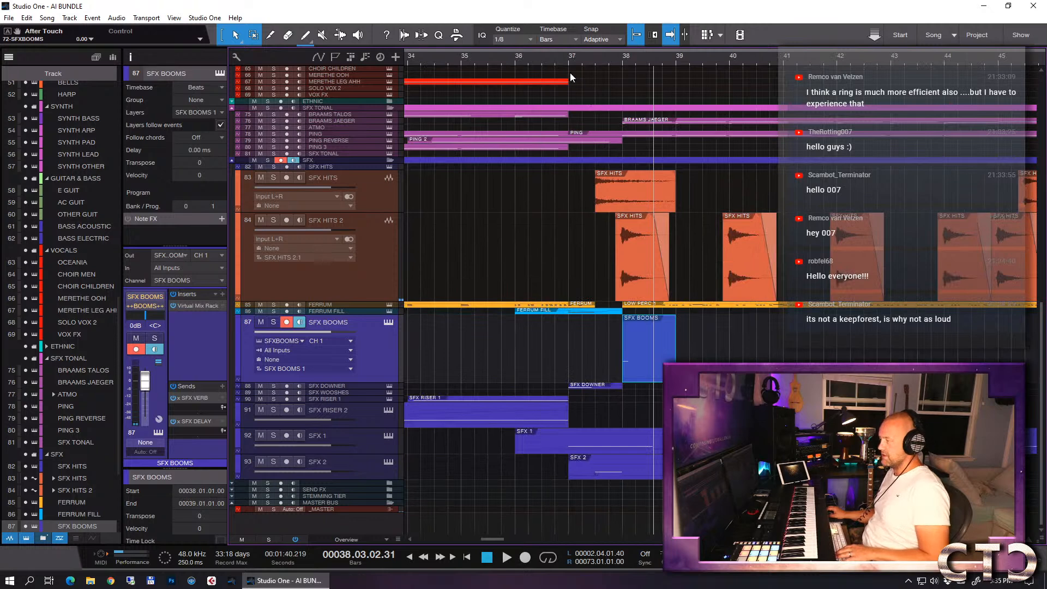
pyautogui.click(514, 59)
pyautogui.press('space')
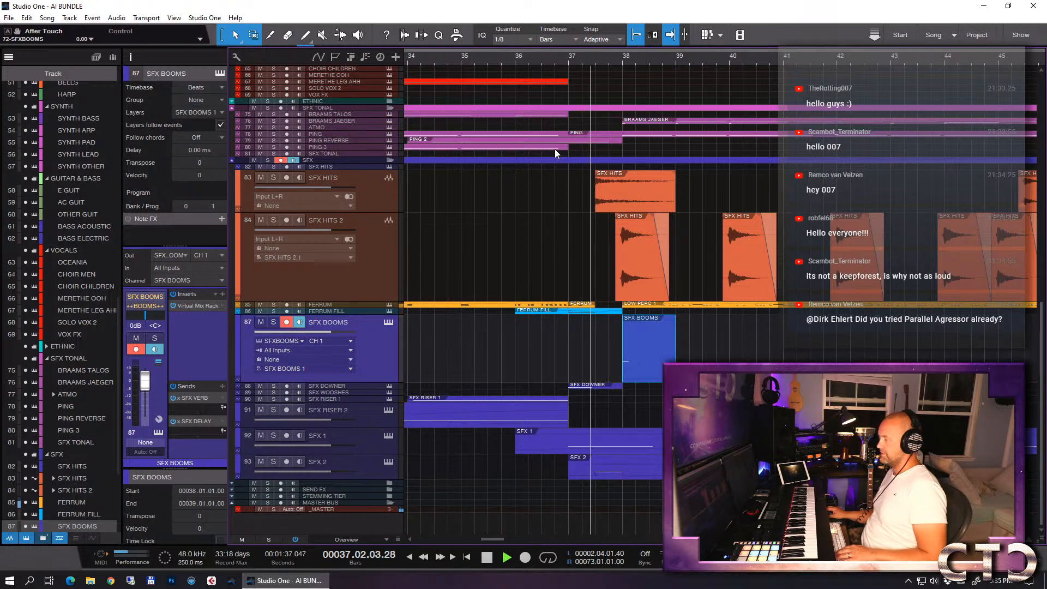
pyautogui.press('space')
pyautogui.press('w')
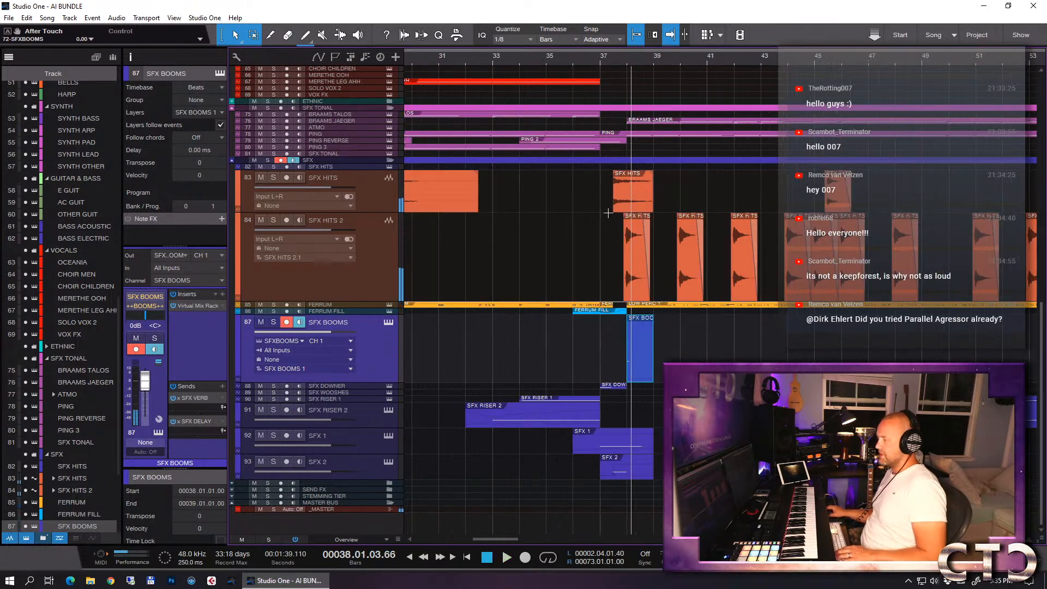
# - Audition SFX HITS and SFX HITS 2 soloed from bar 37.3, and trim the SFX HITS event to end at bar 38
pyautogui.press('e')
pyautogui.press('e')
pyautogui.press('e')
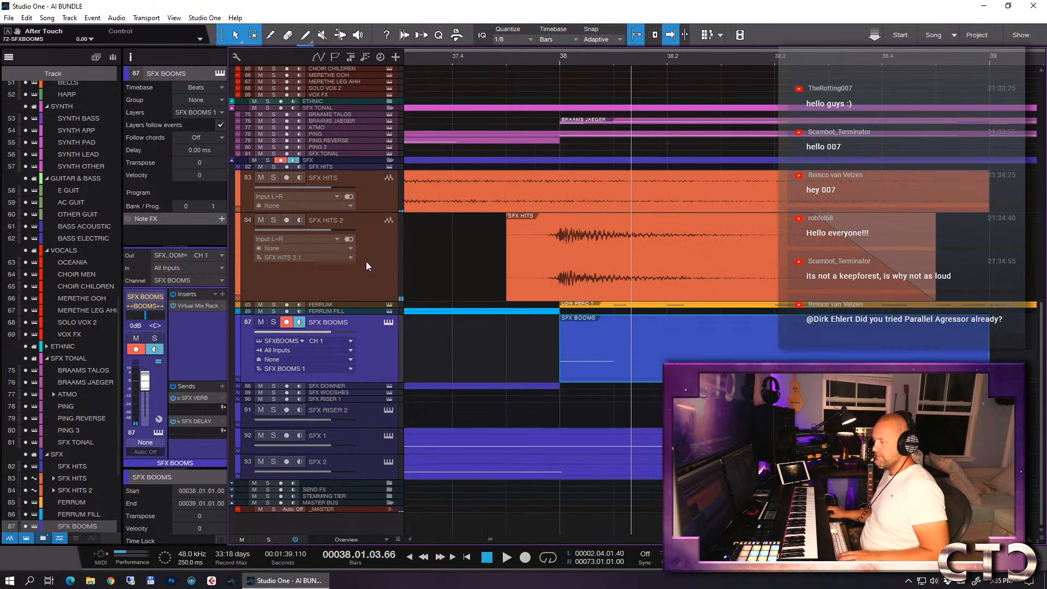
pyautogui.click(365, 260)
pyautogui.press('s')
pyautogui.click(489, 60)
pyautogui.press('space')
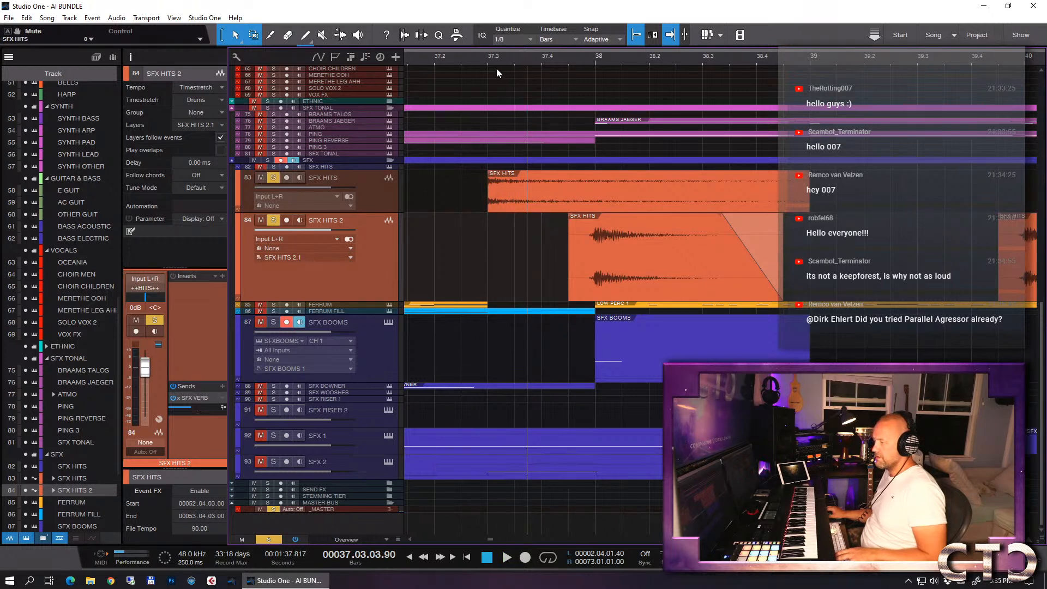
pyautogui.press('space')
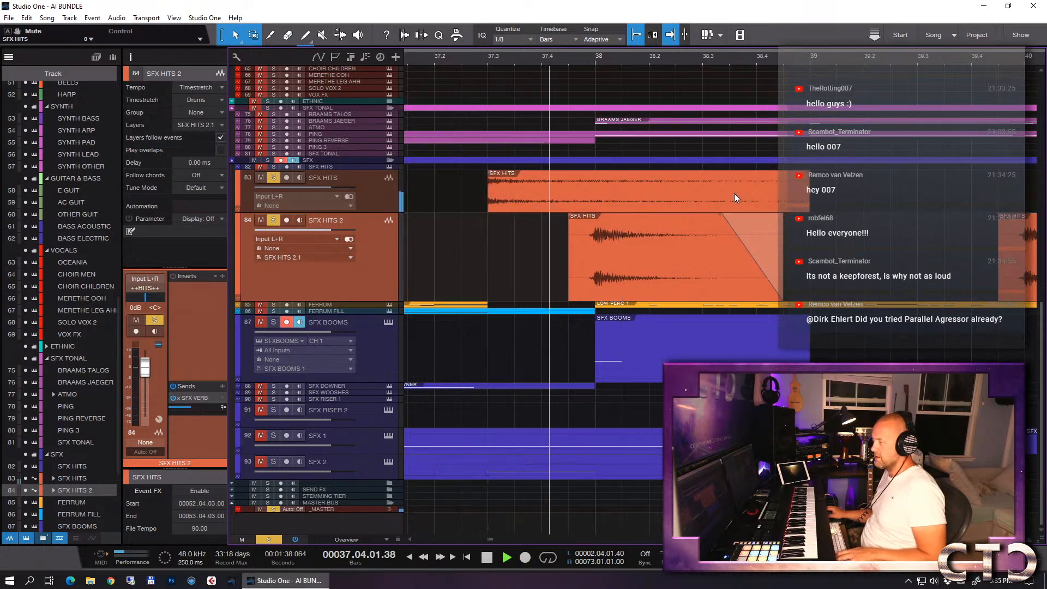
pyautogui.press('space')
pyautogui.moveTo(812, 195); pyautogui.dragTo(601, 192)
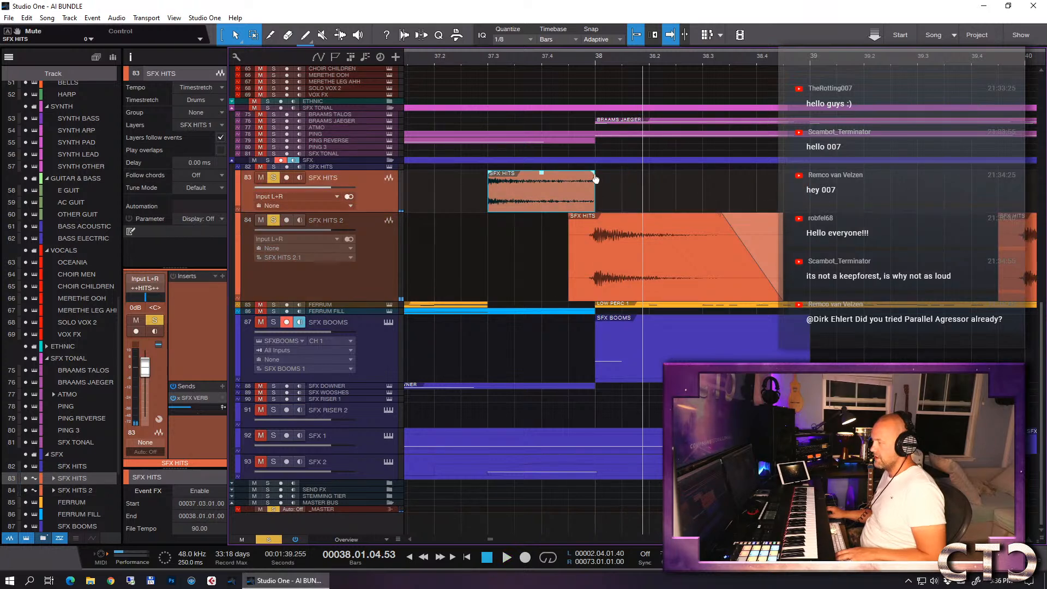
# - Play the trimmed hit from bar 37.3 with both hit tracks soloed, then again with SFX BOOMS soloed as well
pyautogui.click(489, 60)
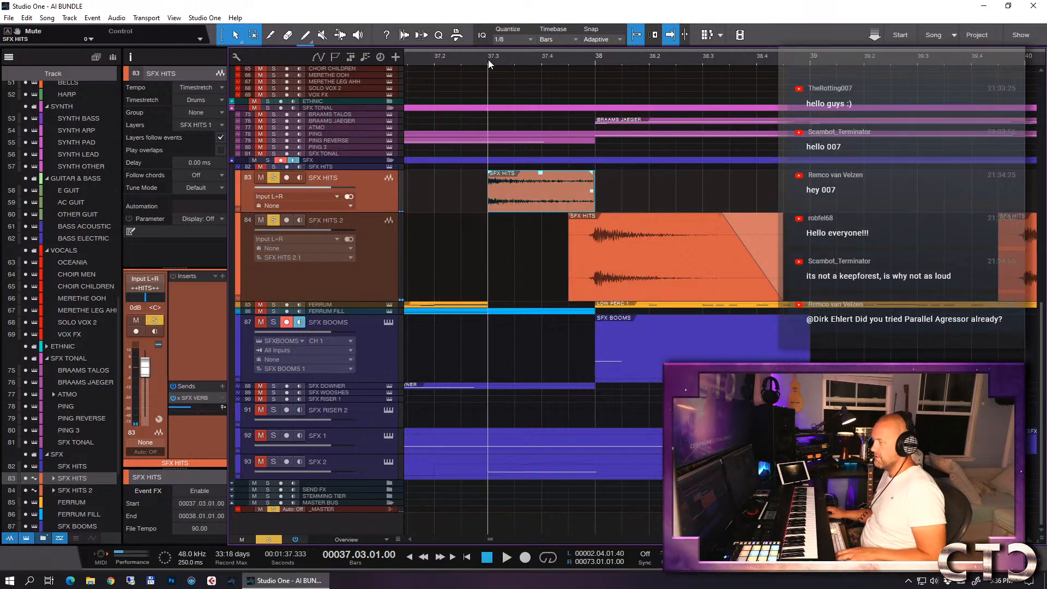
pyautogui.press('space')
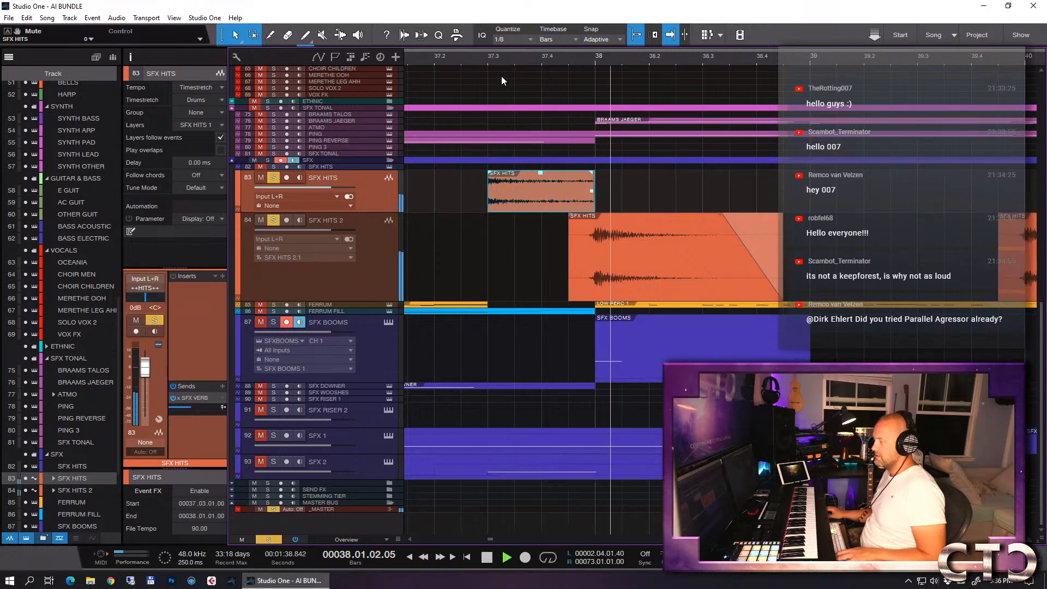
pyautogui.press('space')
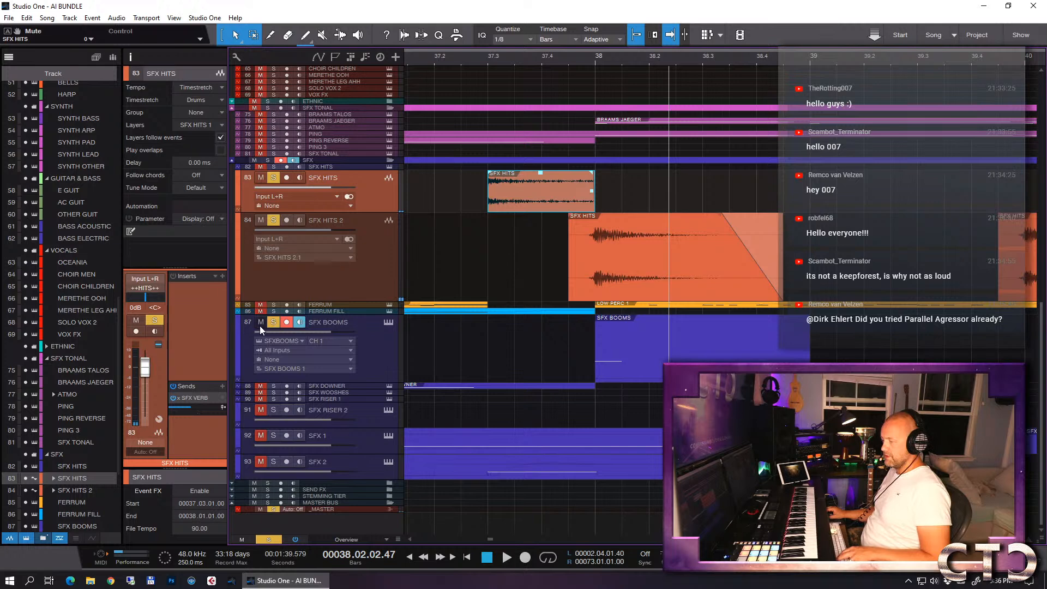
pyautogui.click(485, 58)
pyautogui.press('space')
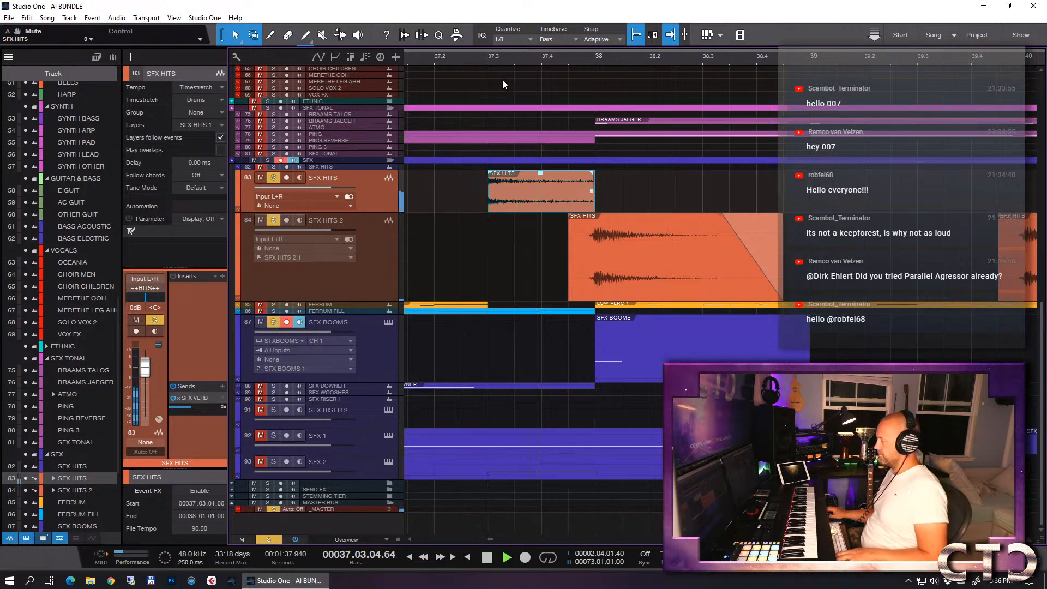
pyautogui.press('space')
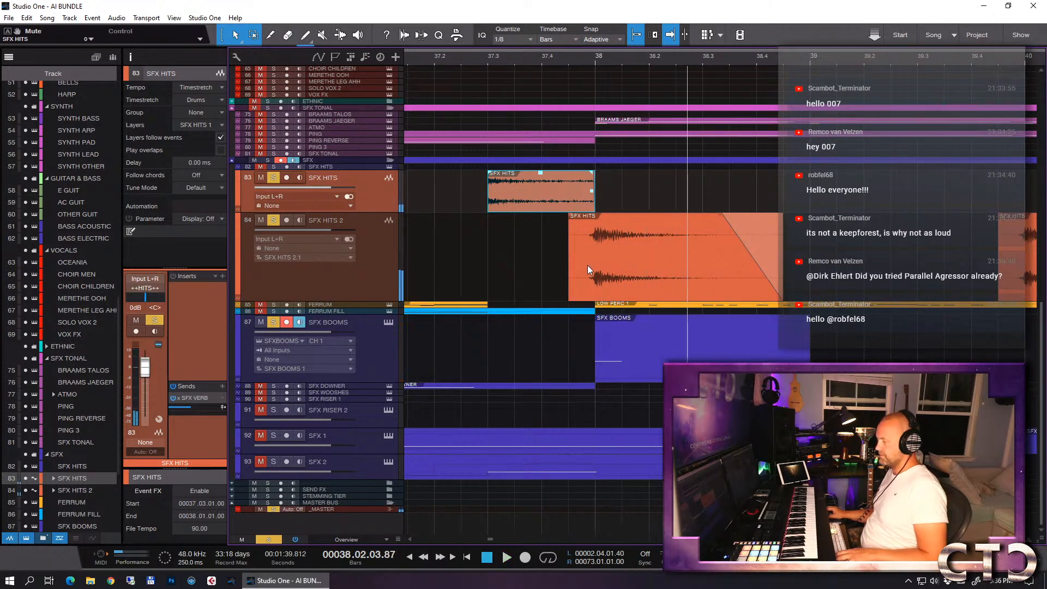
# - Add SFX 1 and SFX 2 to the soloed tracks and play the build into bar 38 from bars 36 and 37
pyautogui.press('w')
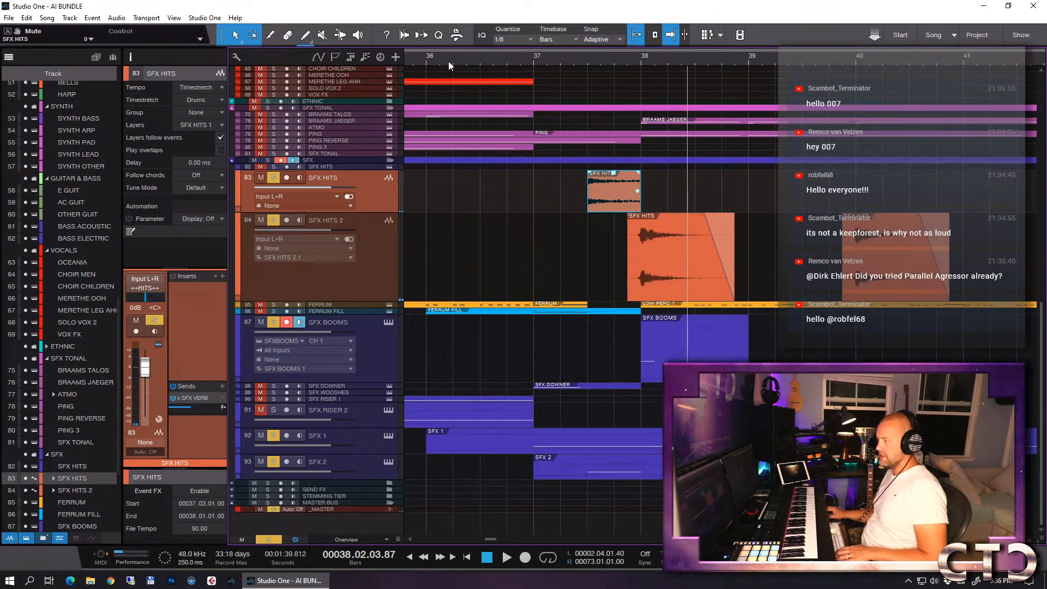
pyautogui.click(426, 62)
pyautogui.press('space')
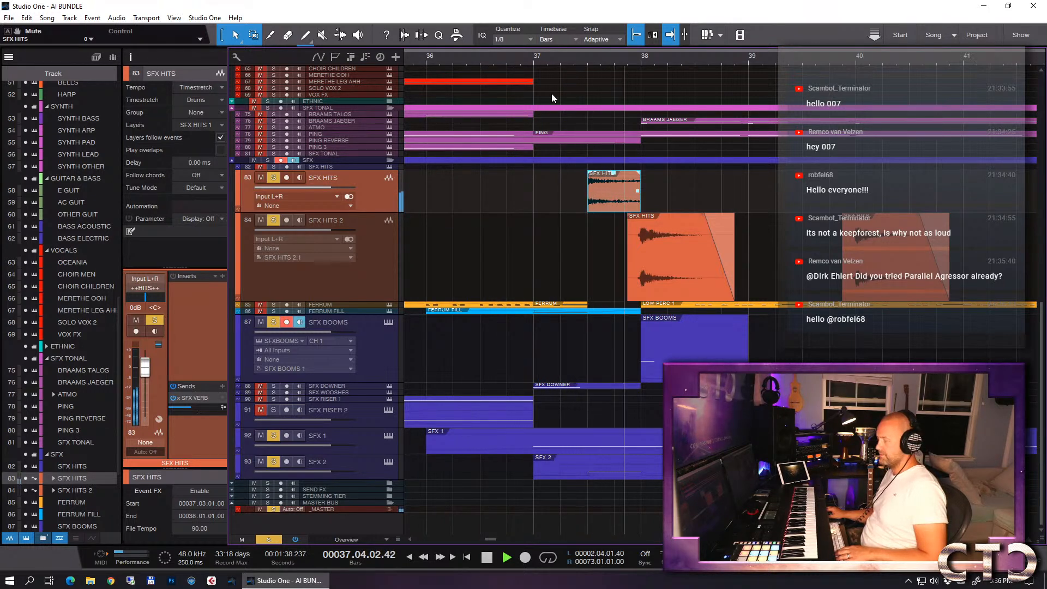
pyautogui.press('space')
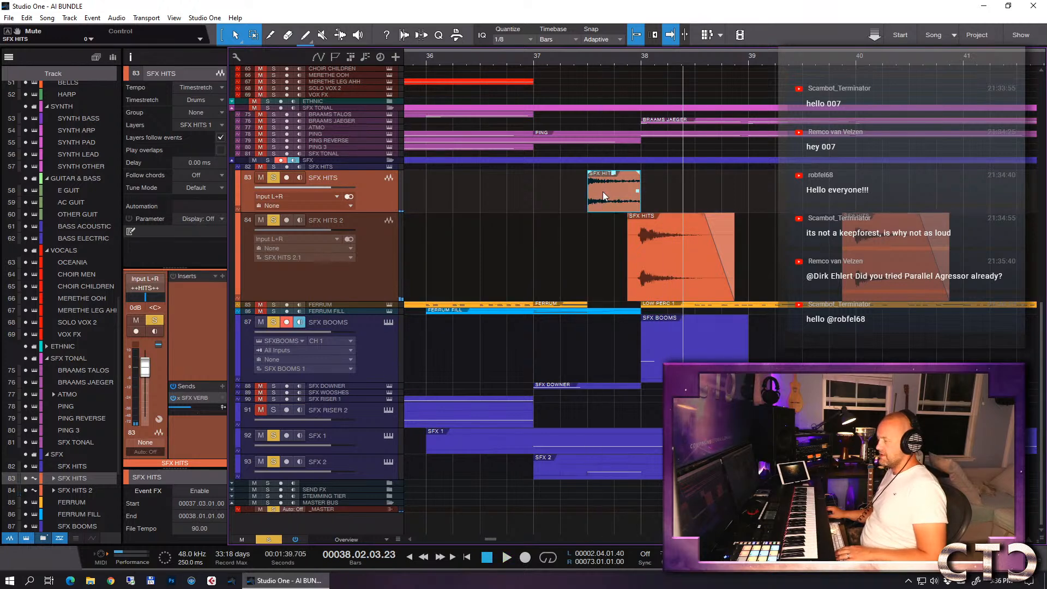
pyautogui.click(530, 58)
pyautogui.press('space')
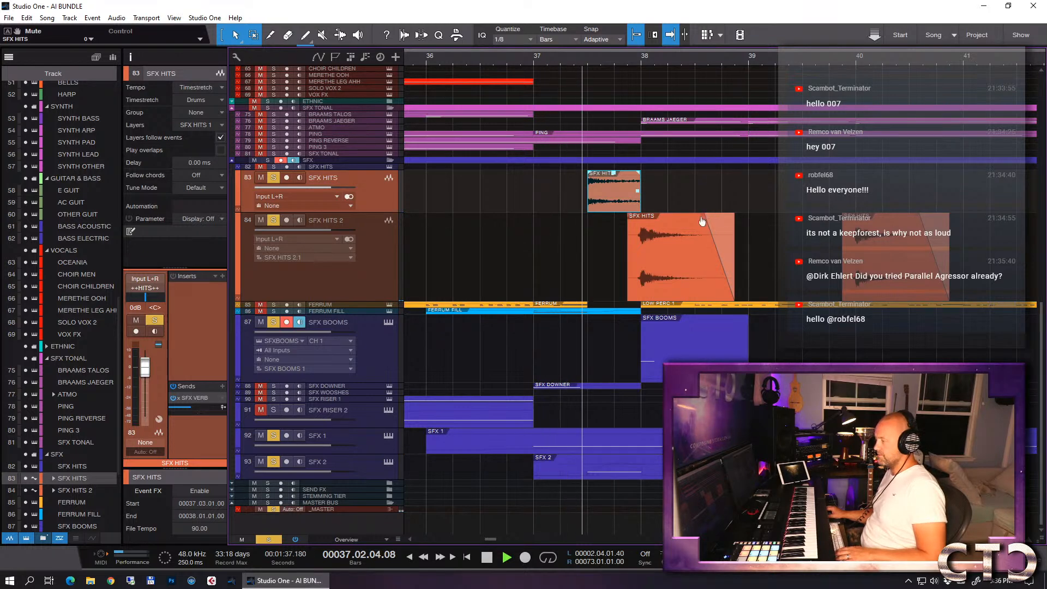
pyautogui.press('space')
# - Raise the gain of the SFX HITS 2 event at the bar 38 drop slightly and play it back from bar 37.3
pyautogui.click(670, 272)
pyautogui.moveTo(668, 220); pyautogui.dragTo(668, 216)
pyautogui.click(588, 61)
pyautogui.press('space')
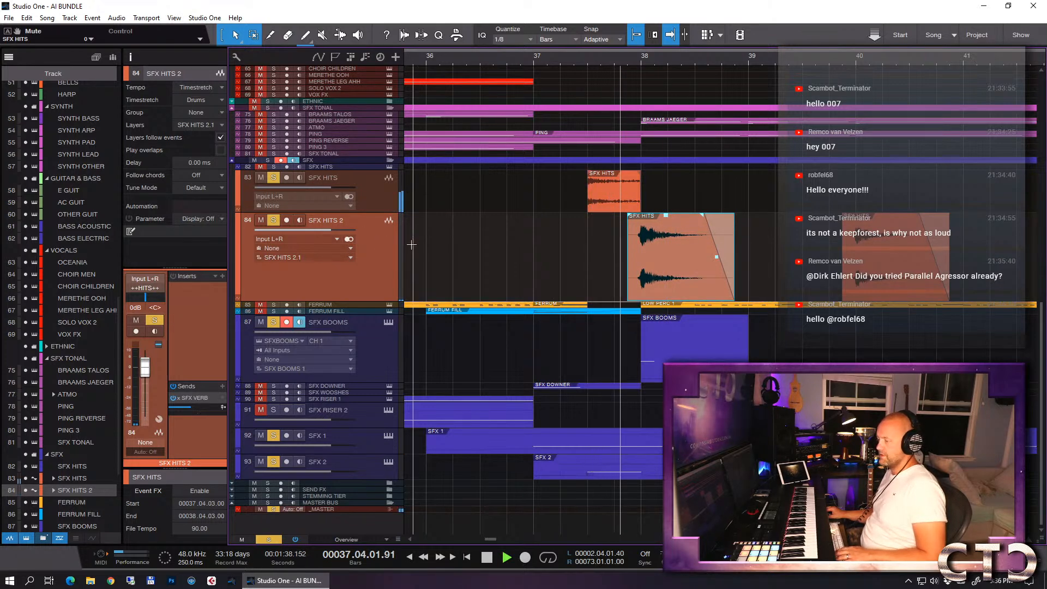
pyautogui.press('space')
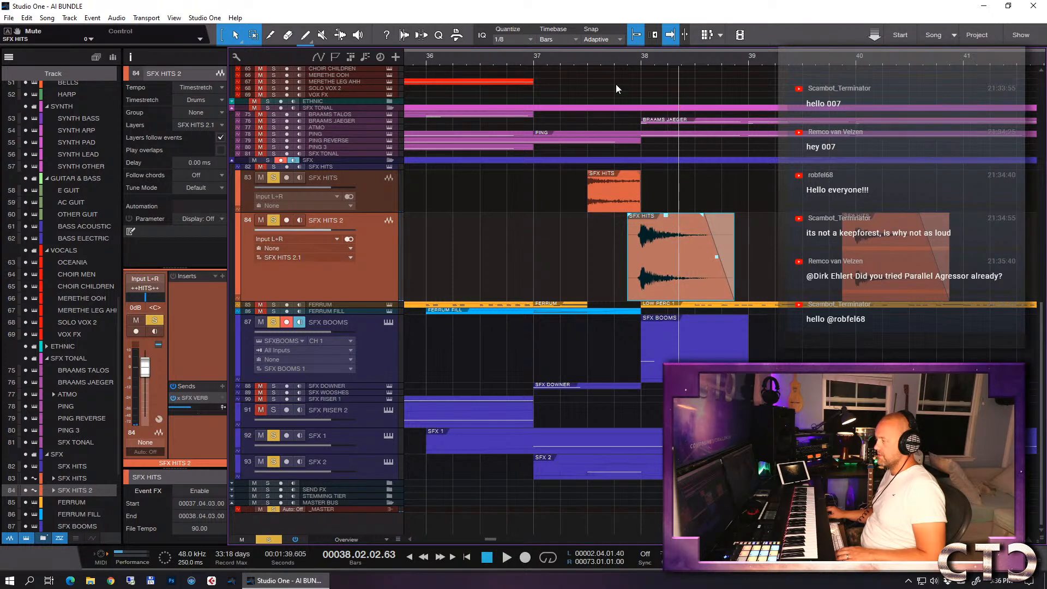
pyautogui.click(587, 65)
pyautogui.press('space')
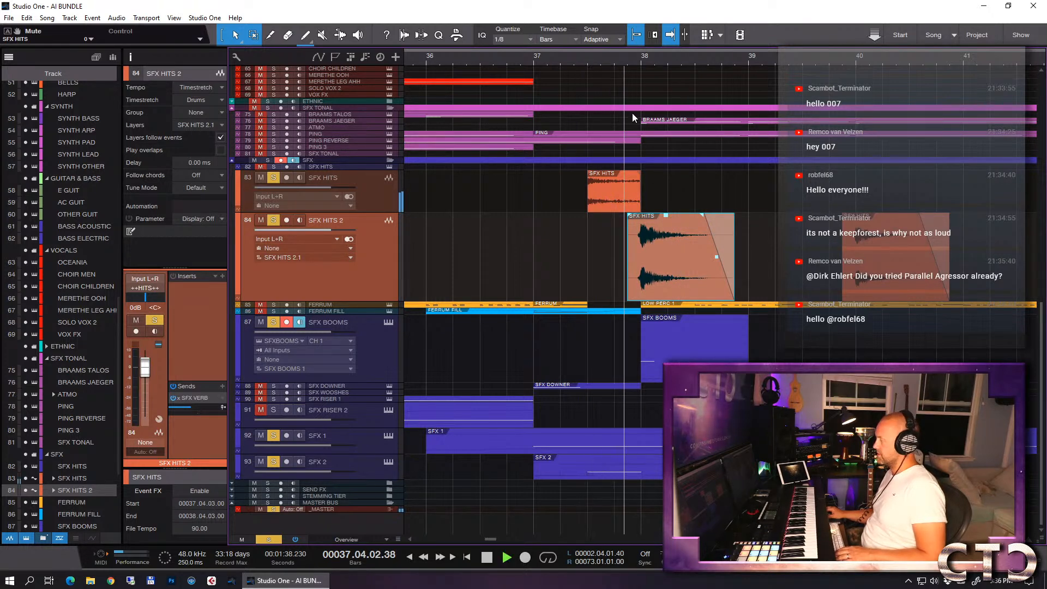
pyautogui.press('space')
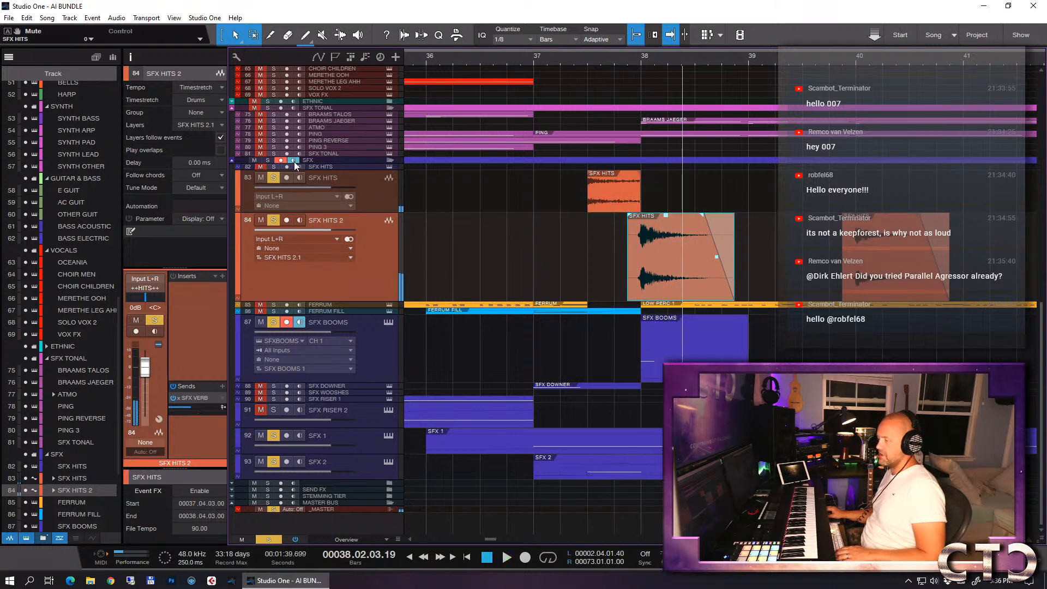
# - Clear all solos and play the full mix from bar 36 through the SFX hits up to bar 42
pyautogui.click(268, 538)
pyautogui.click(429, 64)
pyautogui.press('space')
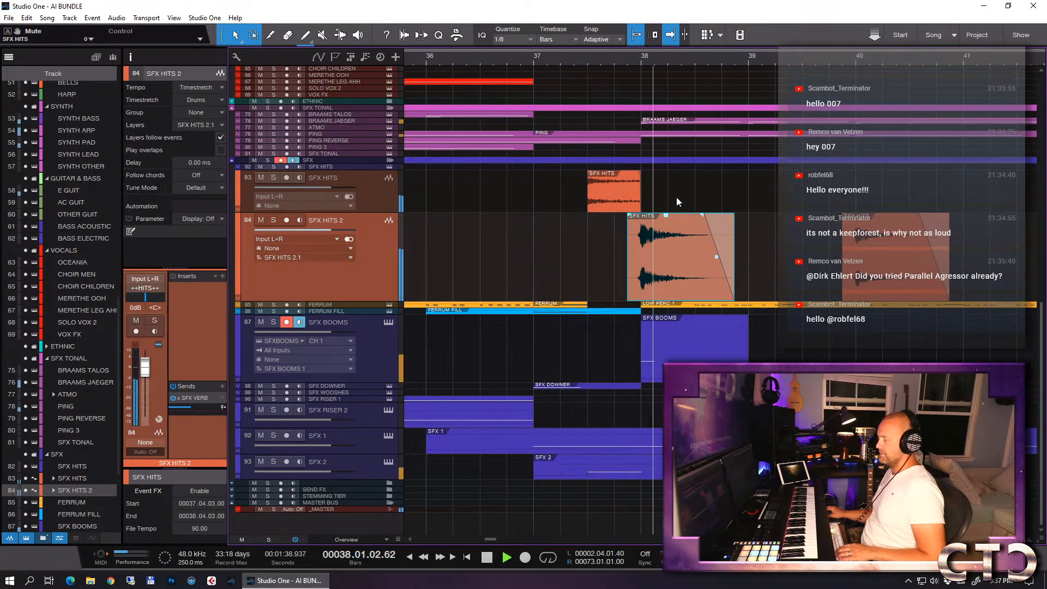
pyautogui.scroll(-2, 676, 199)
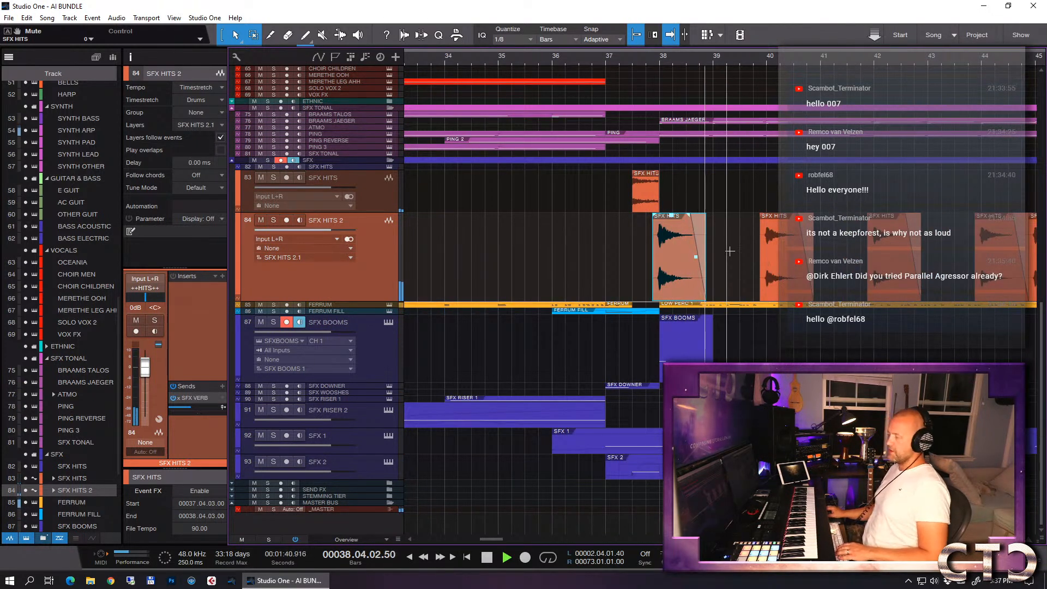
pyautogui.scroll(-3, 737, 257)
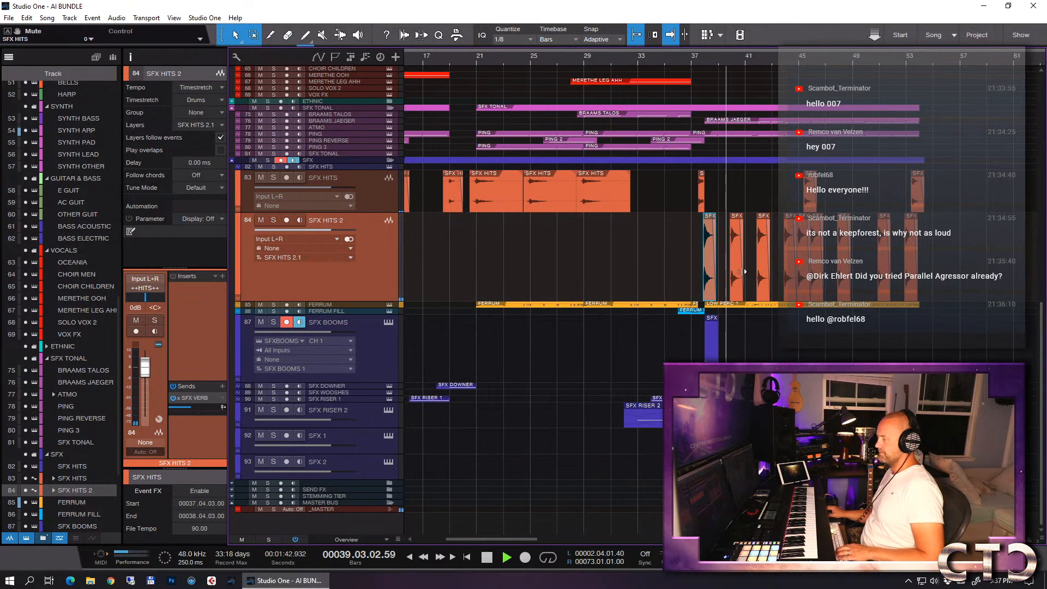
pyautogui.scroll(2, 744, 271)
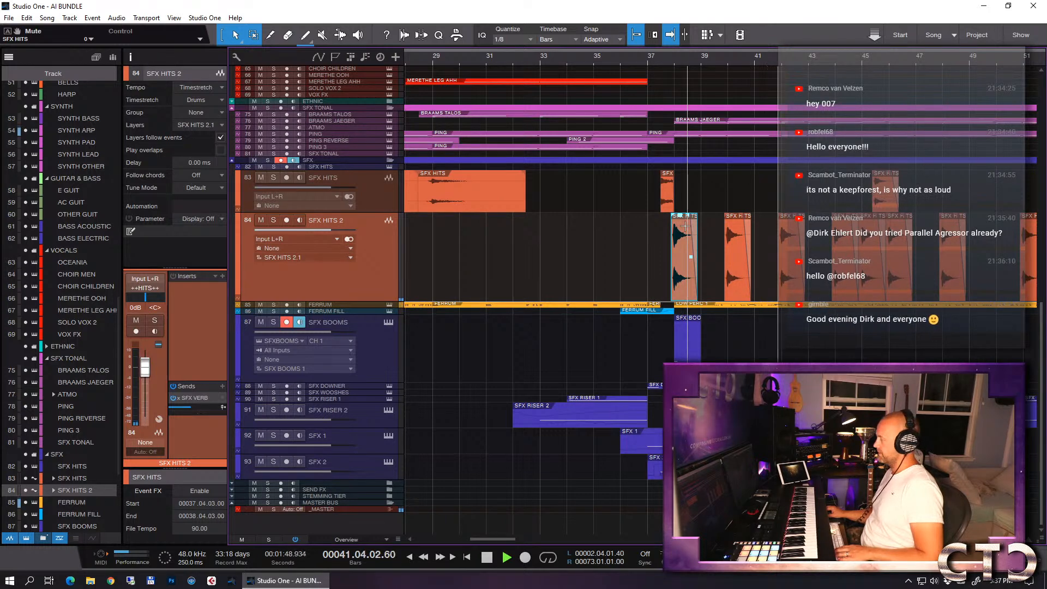
pyautogui.press('space')
# - Raise the gain of the SFX HITS 2 event that leads into bar 42 and place the playhead at bar 37
pyautogui.scroll(3, 780, 258)
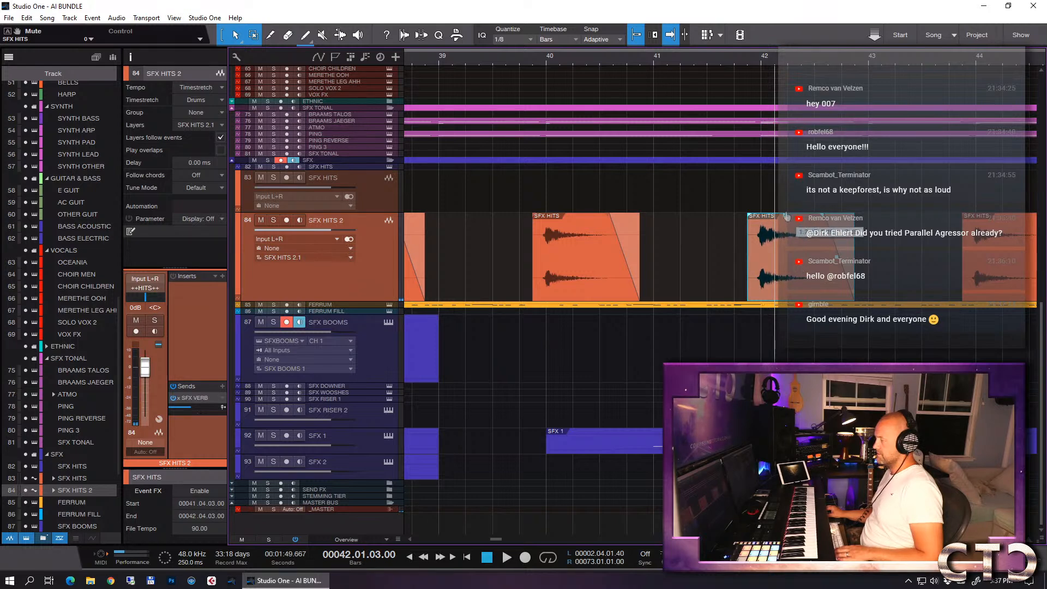
pyautogui.scroll(-5, 765, 201)
pyautogui.click(705, 59)
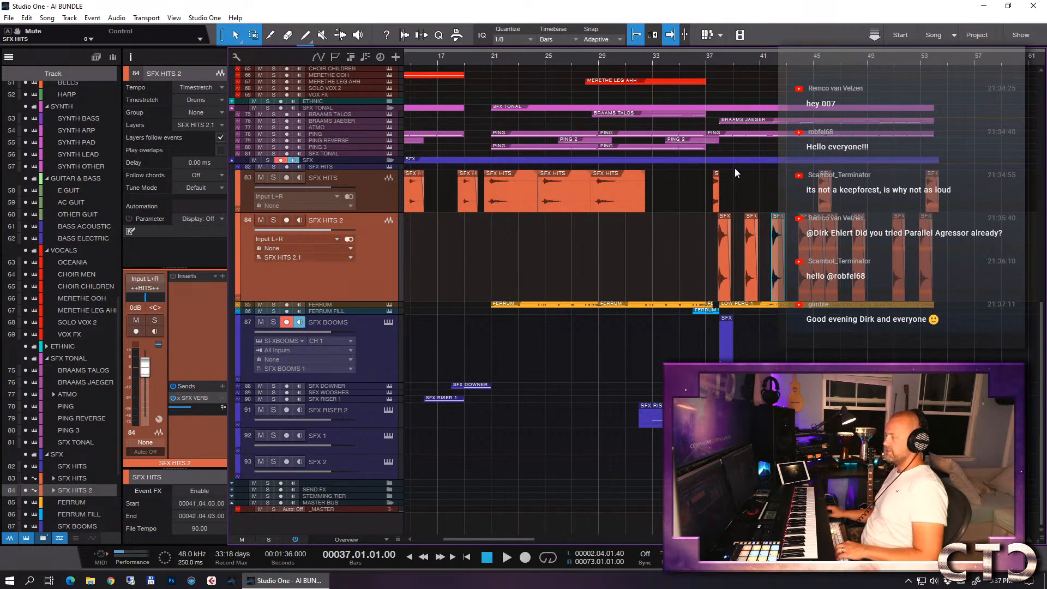
# - Extend the SFX BOOMS event at bar 38 to end at bar 42 and duplicate it to bars 42 and 46
pyautogui.press('space')
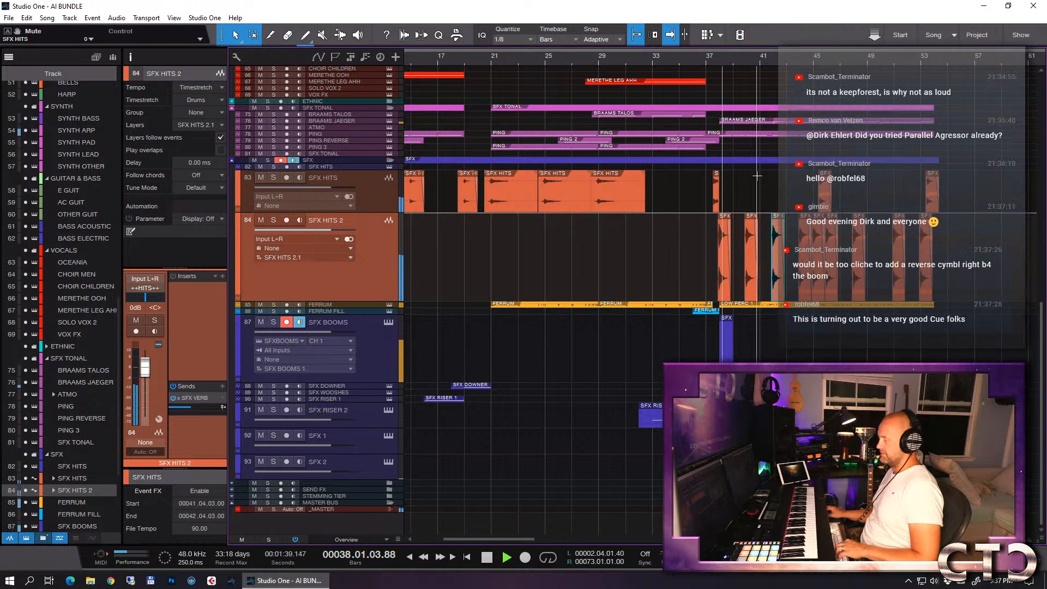
pyautogui.scroll(2, 758, 175)
pyautogui.scroll(2, 757, 176)
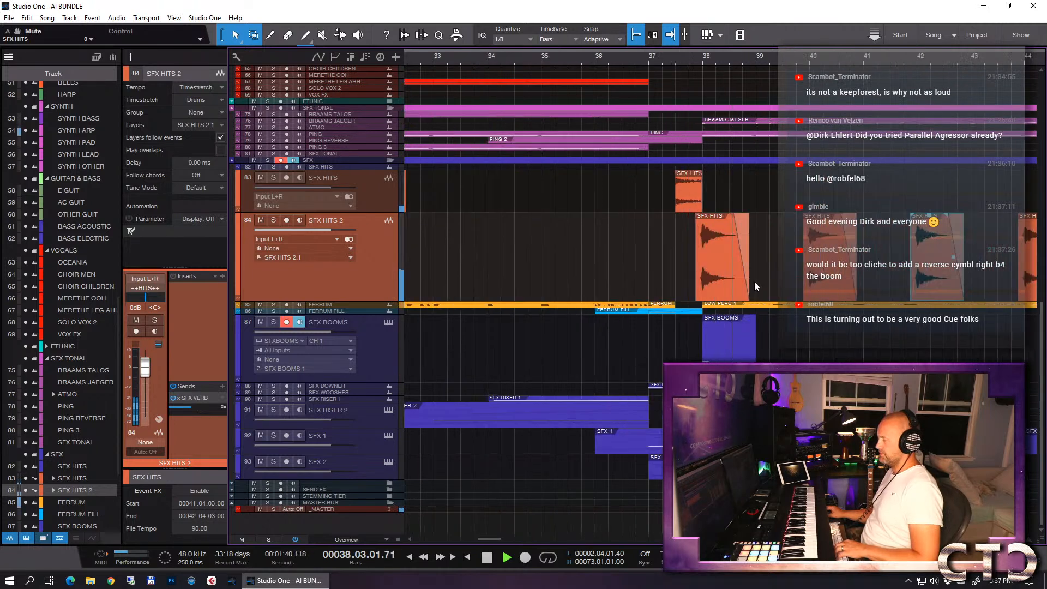
pyautogui.click(722, 354)
pyautogui.moveTo(760, 351); pyautogui.dragTo(912, 341)
pyautogui.press('d')
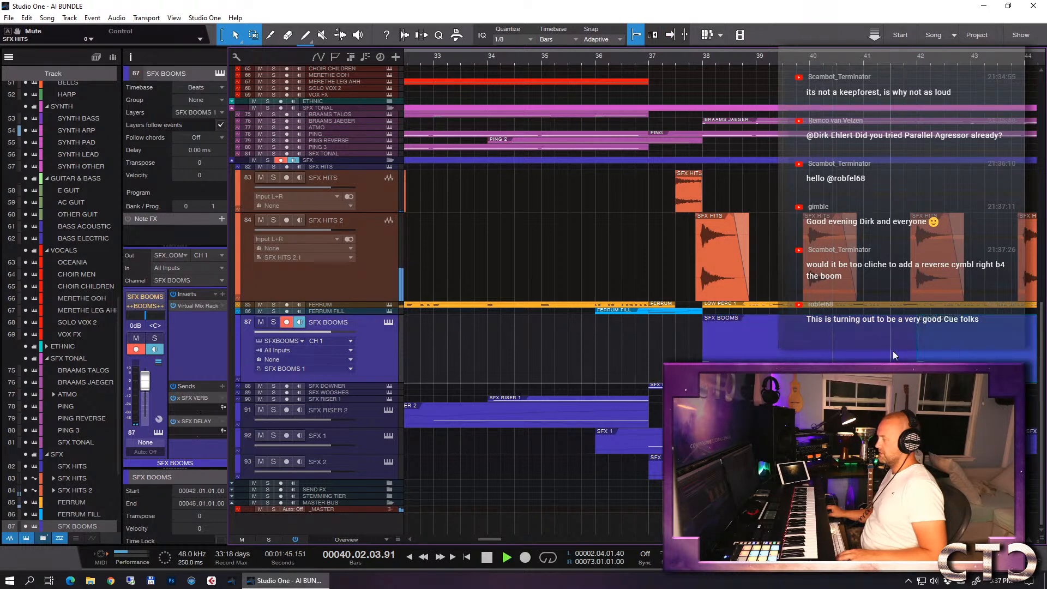
pyautogui.scroll(-2, 769, 331)
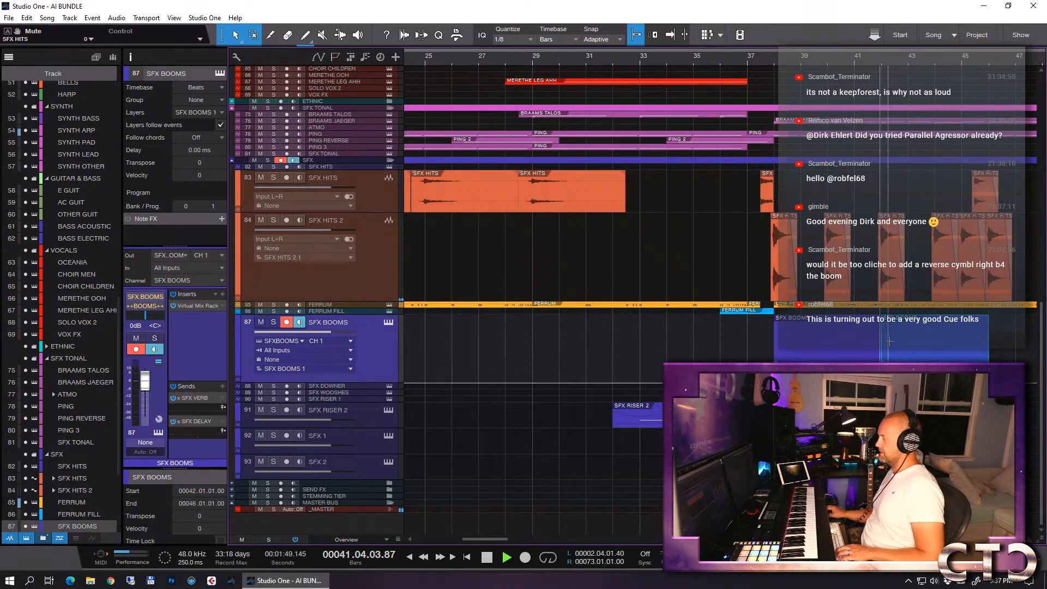
pyautogui.hscroll(4, 887, 340)
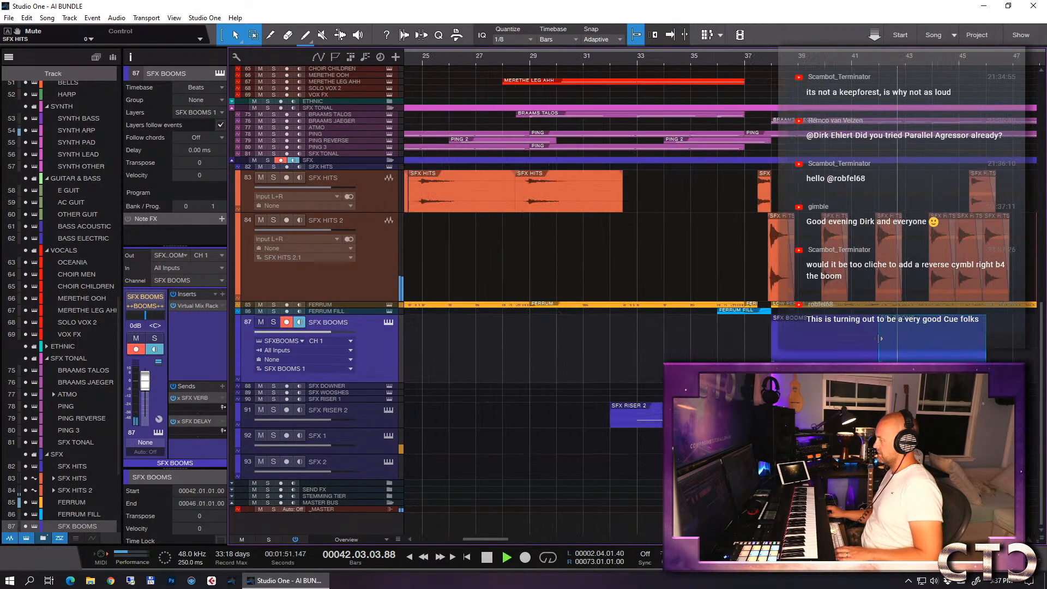
pyautogui.hscroll(1, 878, 339)
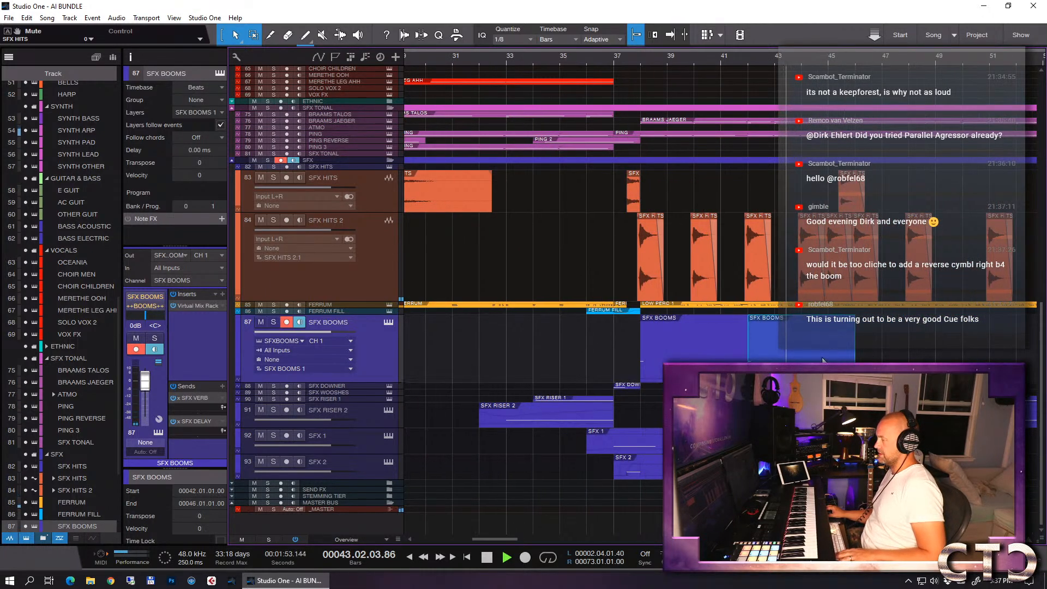
pyautogui.press('d')
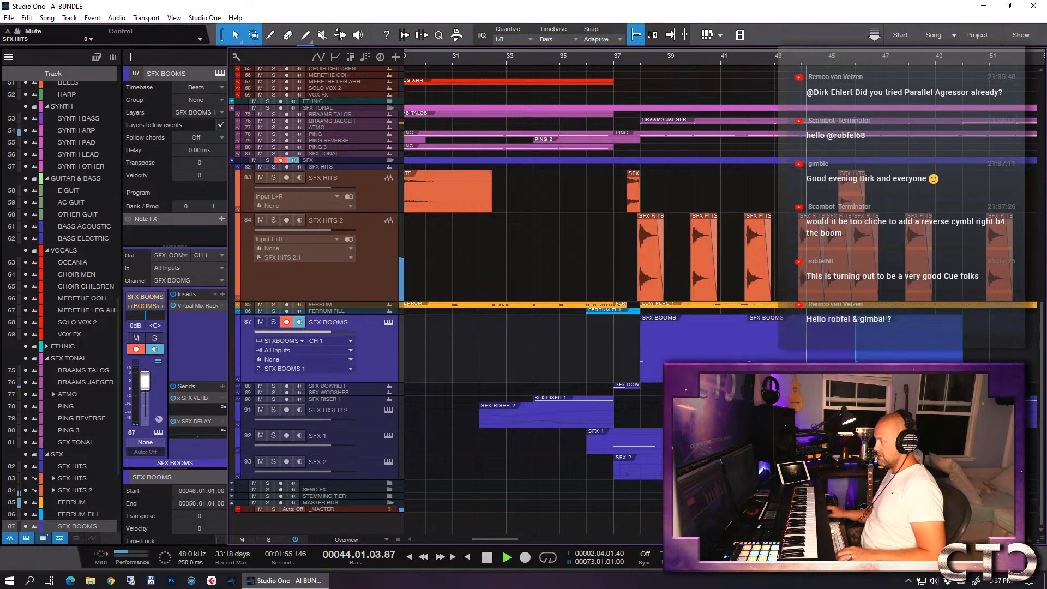
# - Raise the gain of the SFX HITS 2 event leading into bar 46 slightly and stop playback
pyautogui.click(865, 220)
pyautogui.moveTo(864, 220); pyautogui.dragTo(865, 215)
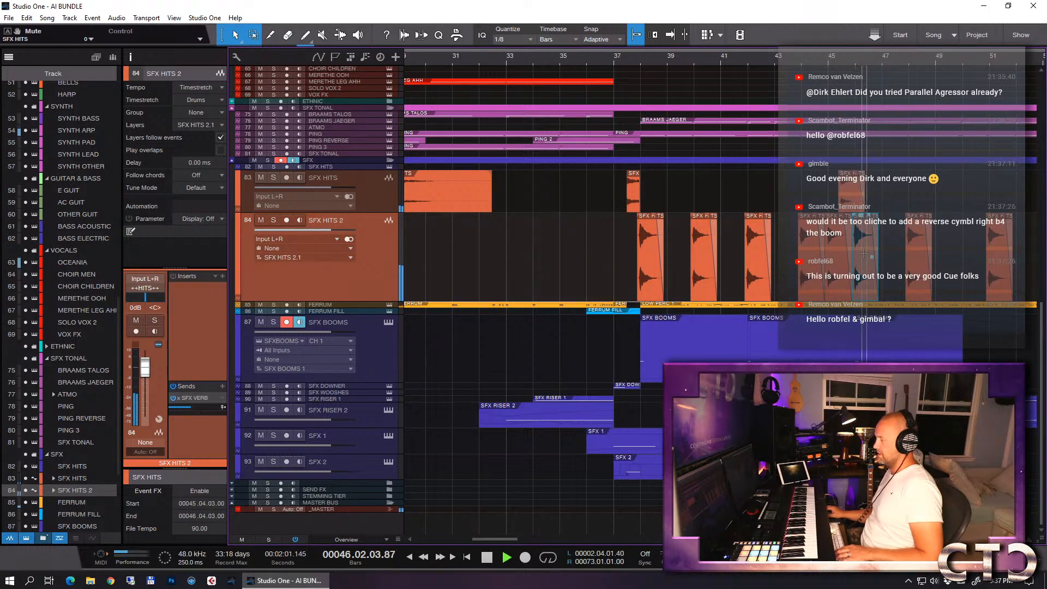
pyautogui.press('space')
pyautogui.press('e')
pyautogui.press('e')
pyautogui.press('e')
pyautogui.moveTo(807, 217); pyautogui.dragTo(807, 224)
pyautogui.press('w')
pyautogui.press('w')
pyautogui.press('w')
pyautogui.press('w')
pyautogui.press('w')
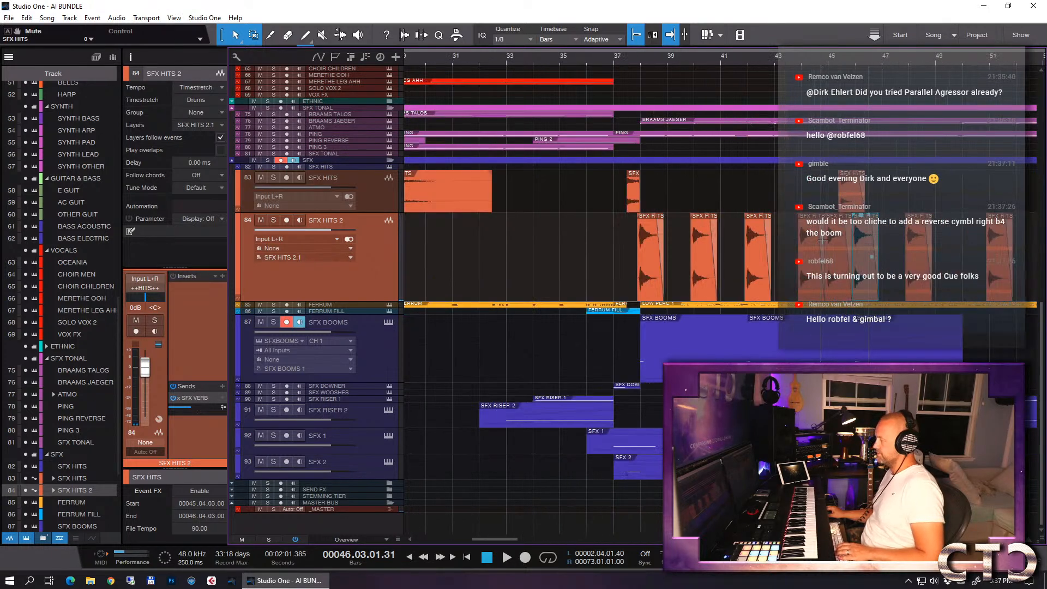
# - Place the playhead at bar 36 and solo the PERCUSSION and SFX folders
pyautogui.click(640, 60)
pyautogui.scroll(10, 775, 308)
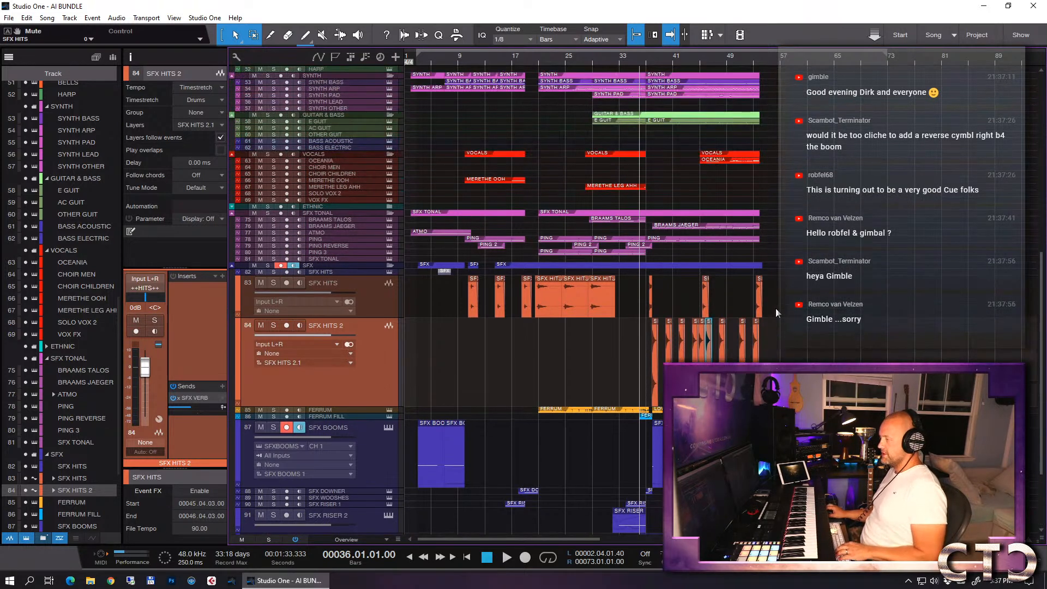
pyautogui.scroll(3, 775, 308)
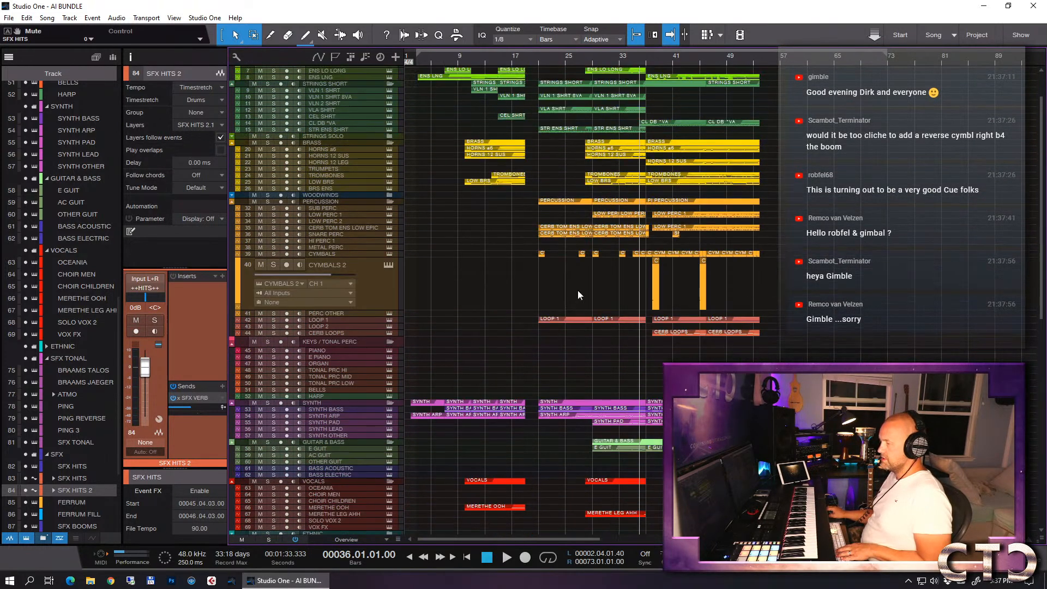
pyautogui.click(268, 201)
pyautogui.scroll(-10, 327, 349)
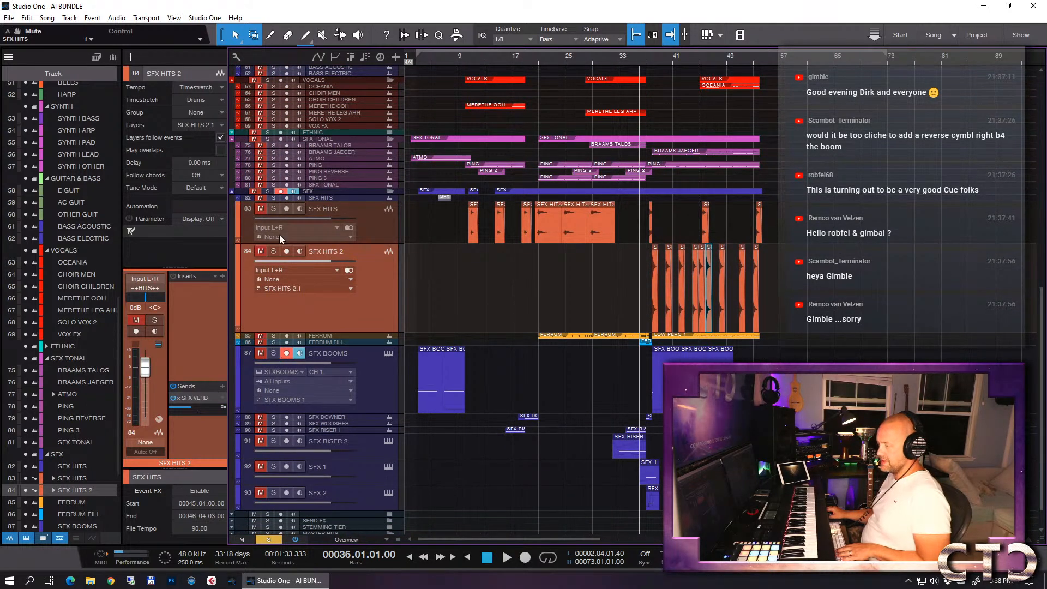
pyautogui.click(268, 191)
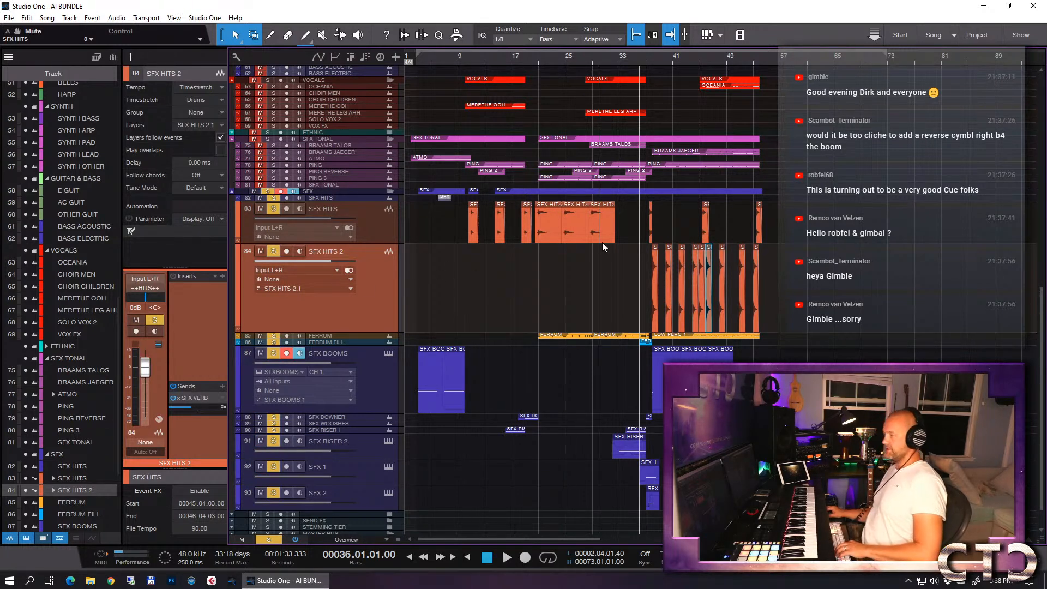
# - Play the soloed percussion and SFX from bar 32.3 through the hits up to bar 46
pyautogui.press('e')
pyautogui.press('e')
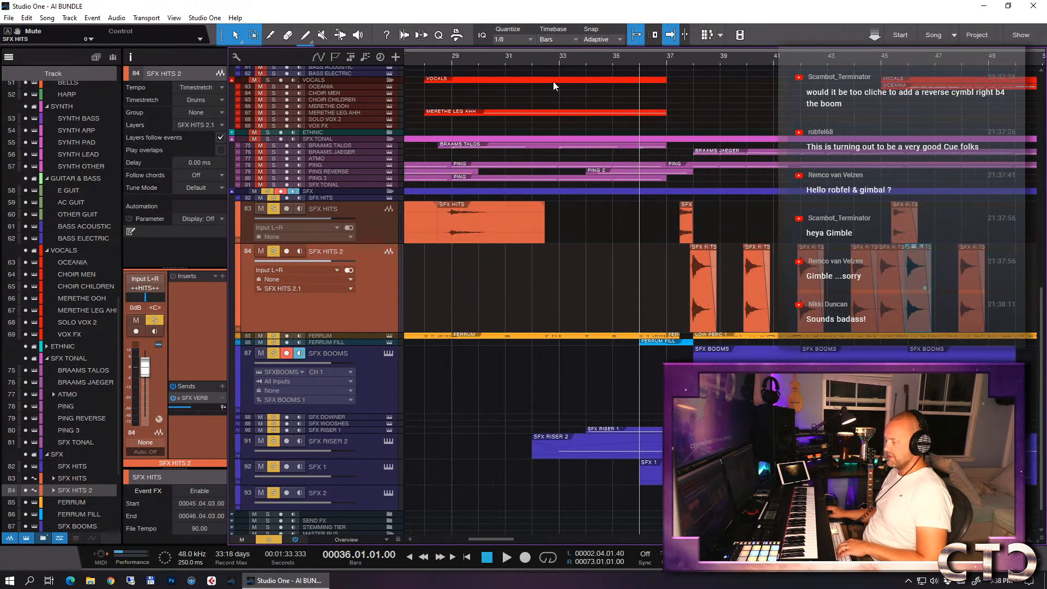
pyautogui.click(546, 64)
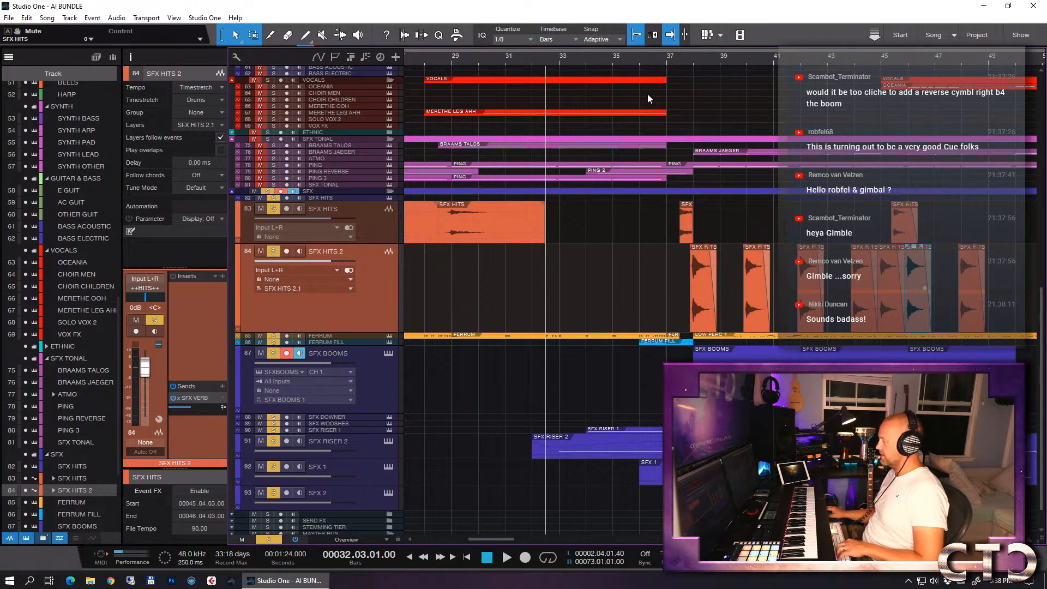
pyautogui.press('space')
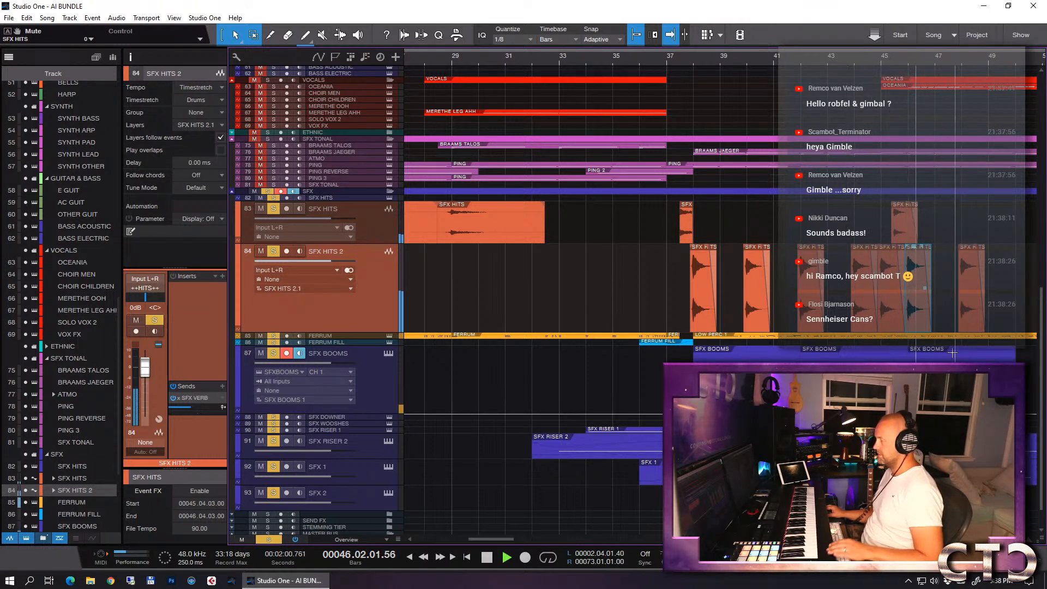
pyautogui.press('space')
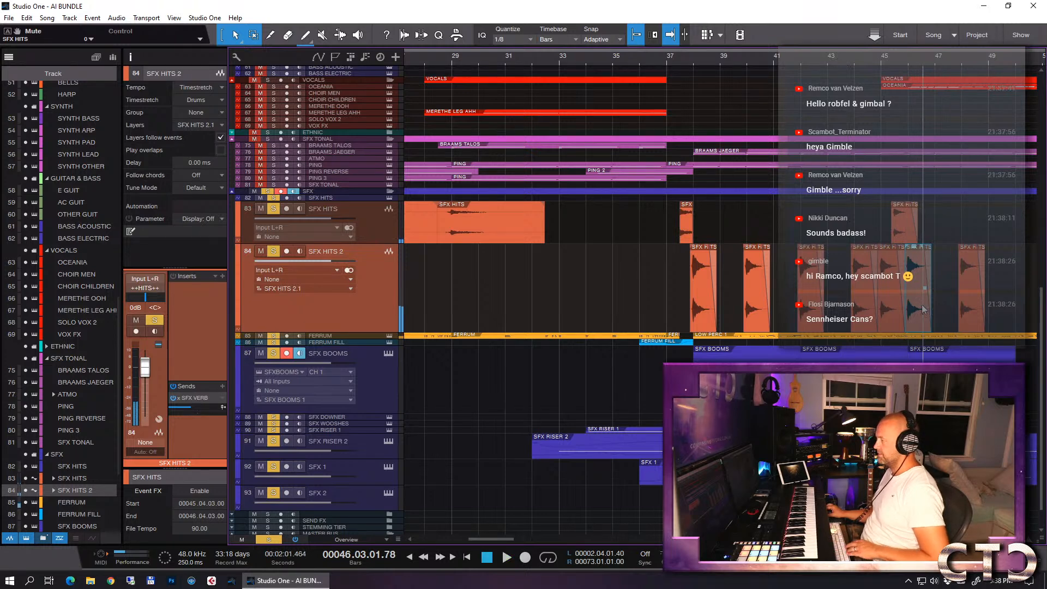
# - Place the playhead at bar 46 and copy the CYMBALS 2 event there to bar 42
pyautogui.click(908, 61)
pyautogui.scroll(10, 931, 191)
pyautogui.scroll(2, 931, 191)
pyautogui.click(917, 176)
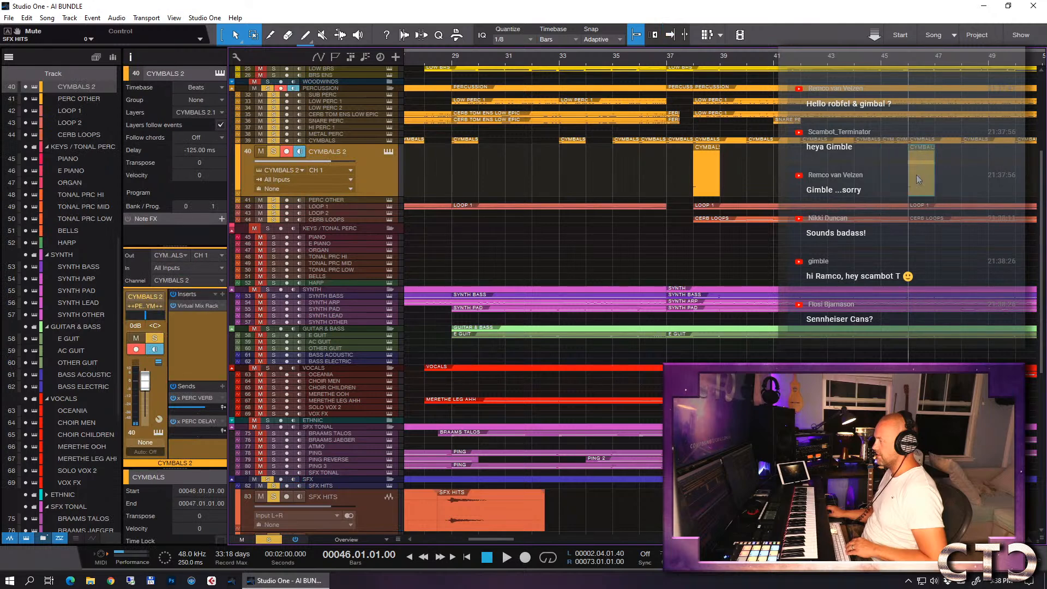
pyautogui.moveTo(916, 175); pyautogui.dragTo(811, 167)
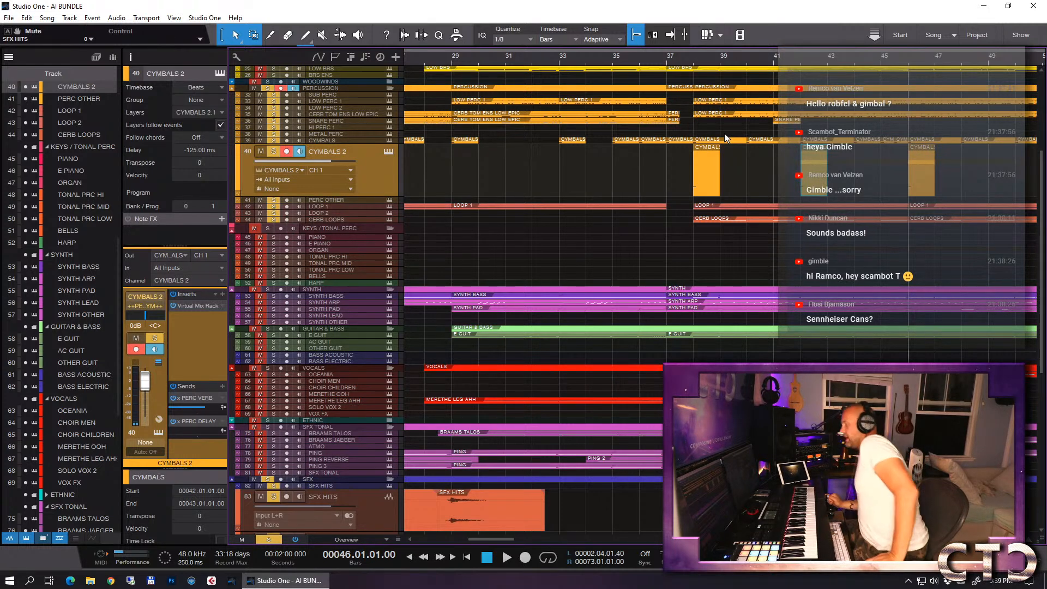
# - Clear the solos on the PERCUSSION and SFX folders and reduce the CYMBALS 2 track to minimum height
pyautogui.click(268, 89)
pyautogui.click(267, 479)
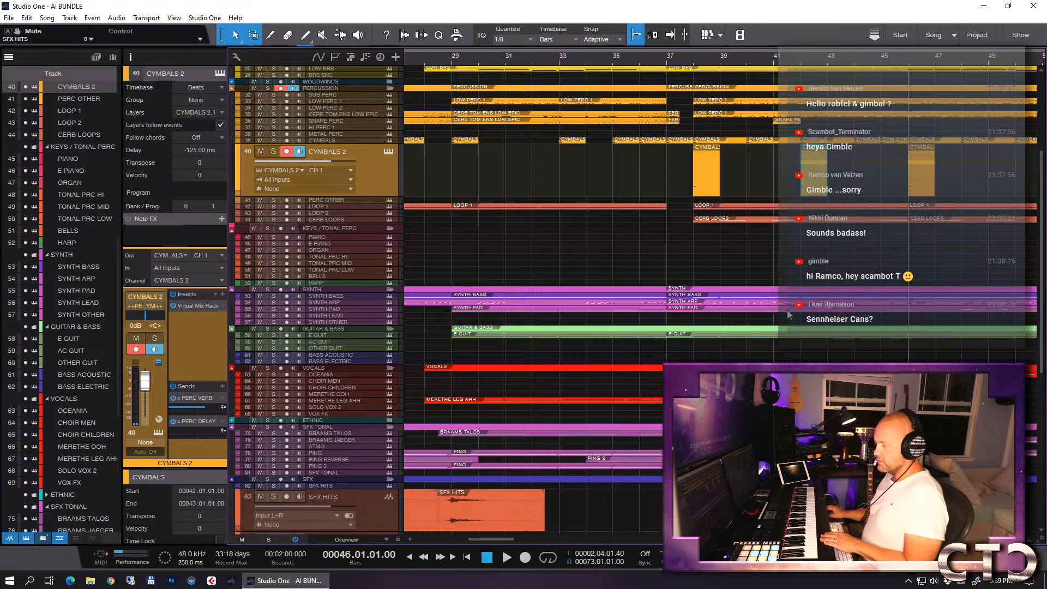
pyautogui.scroll(3, 716, 280)
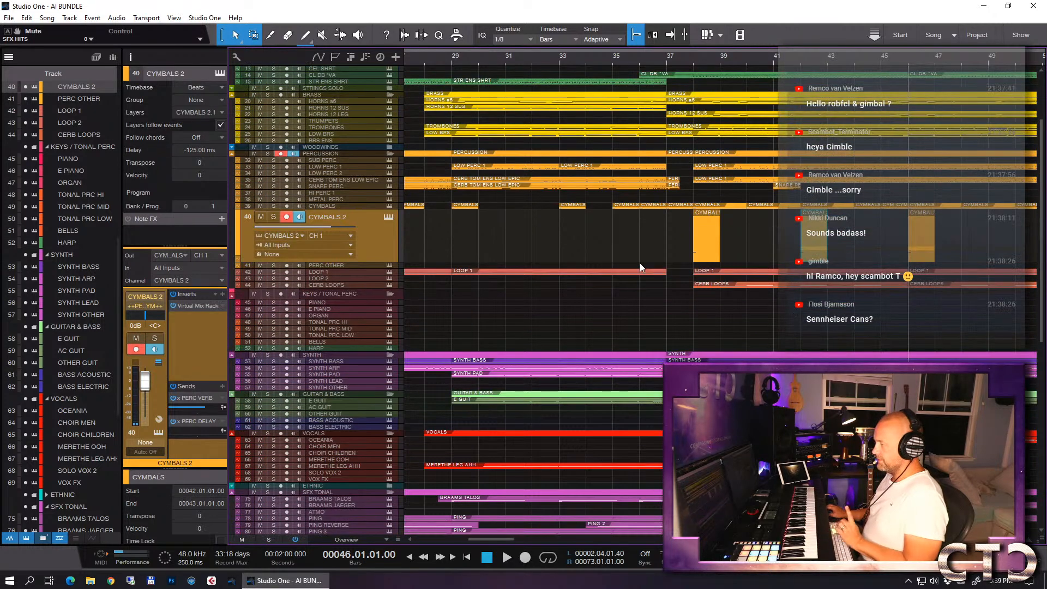
pyautogui.moveTo(373, 260); pyautogui.dragTo(376, 218)
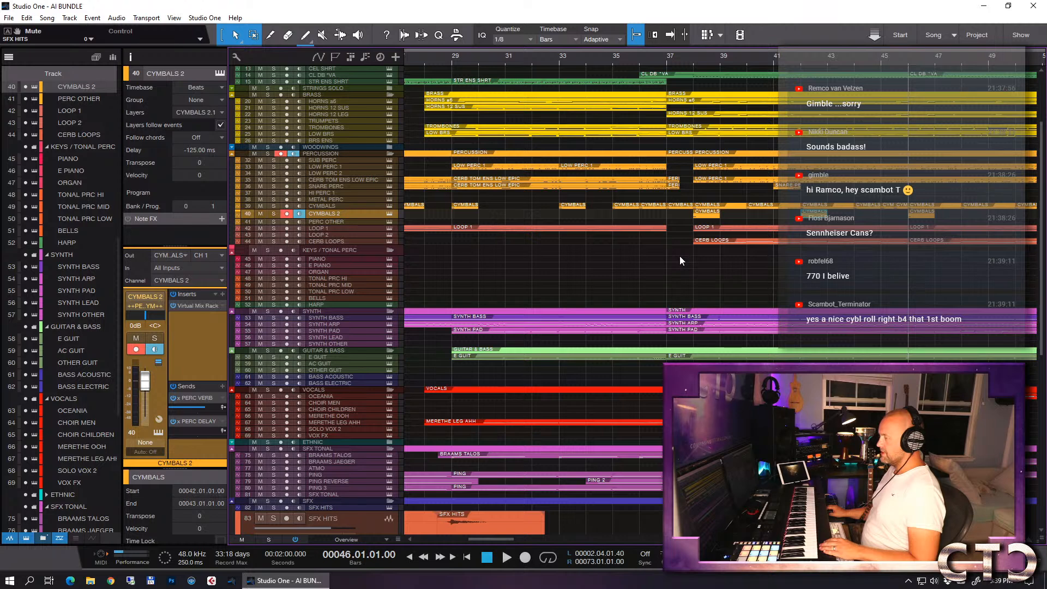
# - Copy the bar 38 CYMBALS 2 event to empty space at bar 63 and bounce the copy to a new track
pyautogui.click(700, 215)
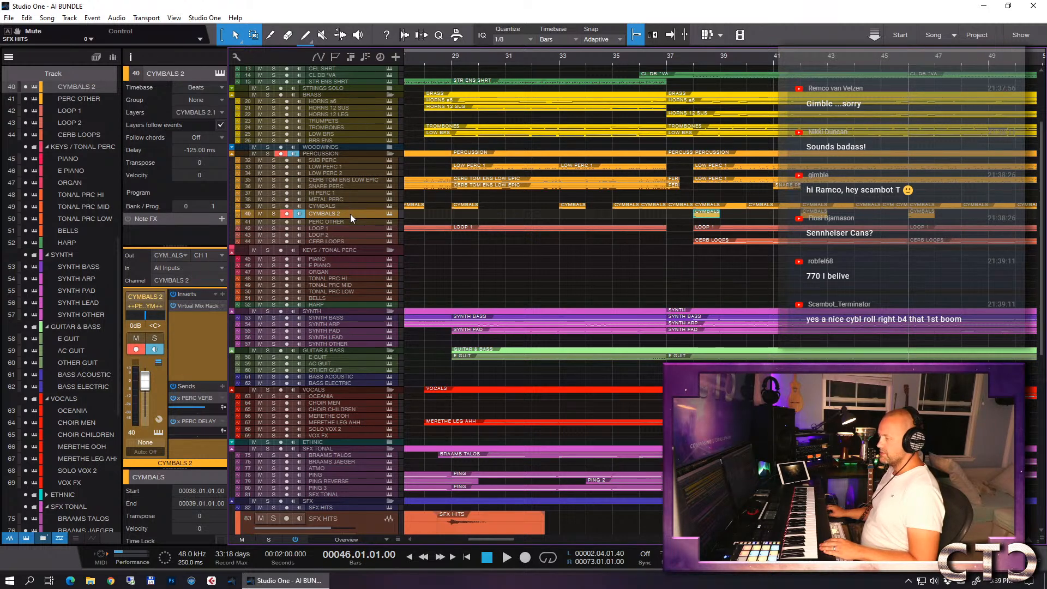
pyautogui.press('z')
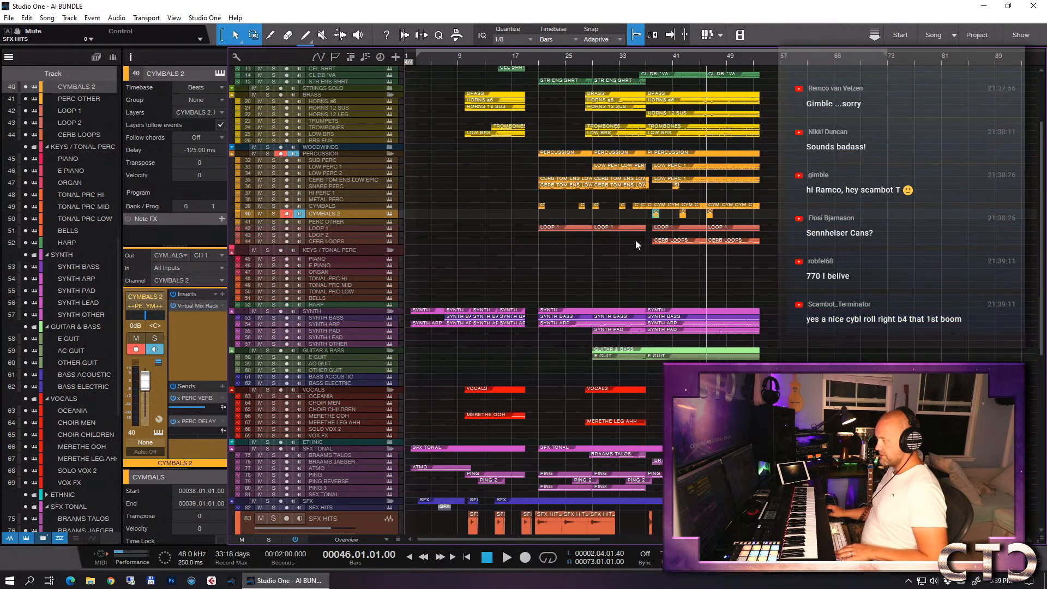
pyautogui.moveTo(655, 214); pyautogui.dragTo(821, 214)
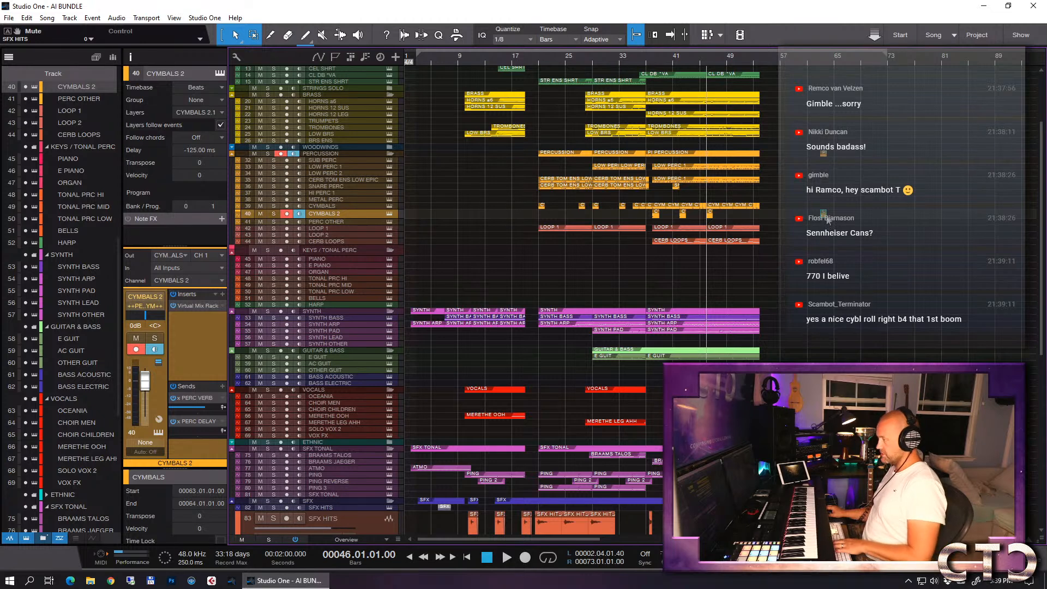
pyautogui.rightClick(827, 219)
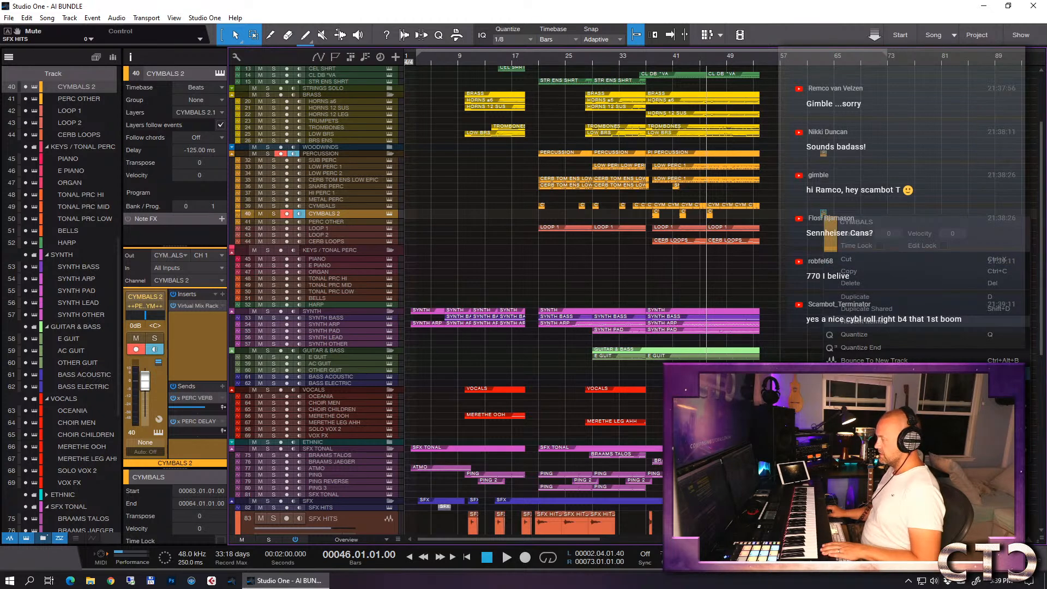
pyautogui.moveTo(857, 410)
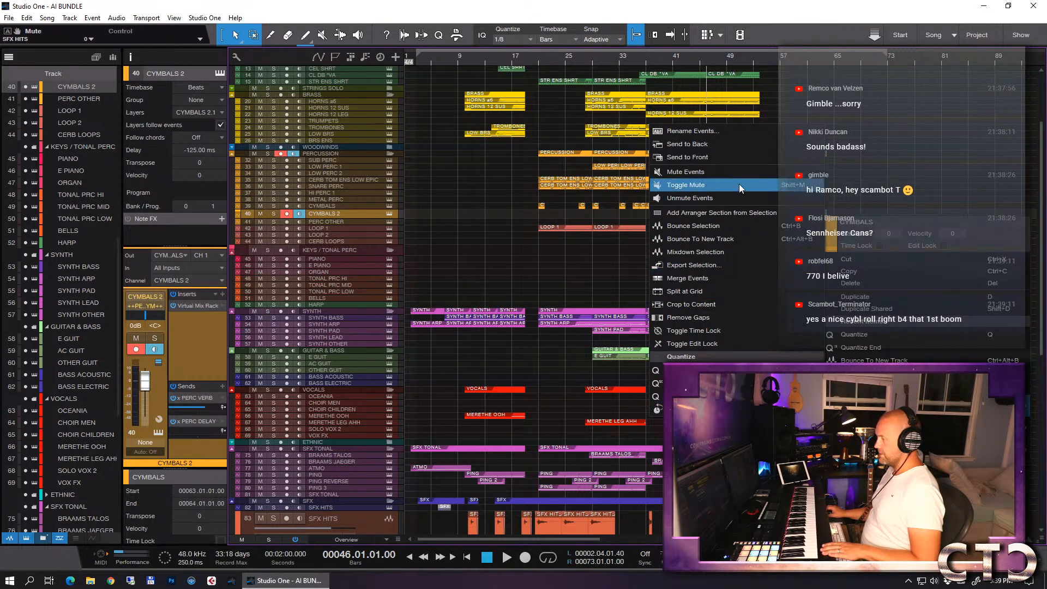
pyautogui.click(737, 239)
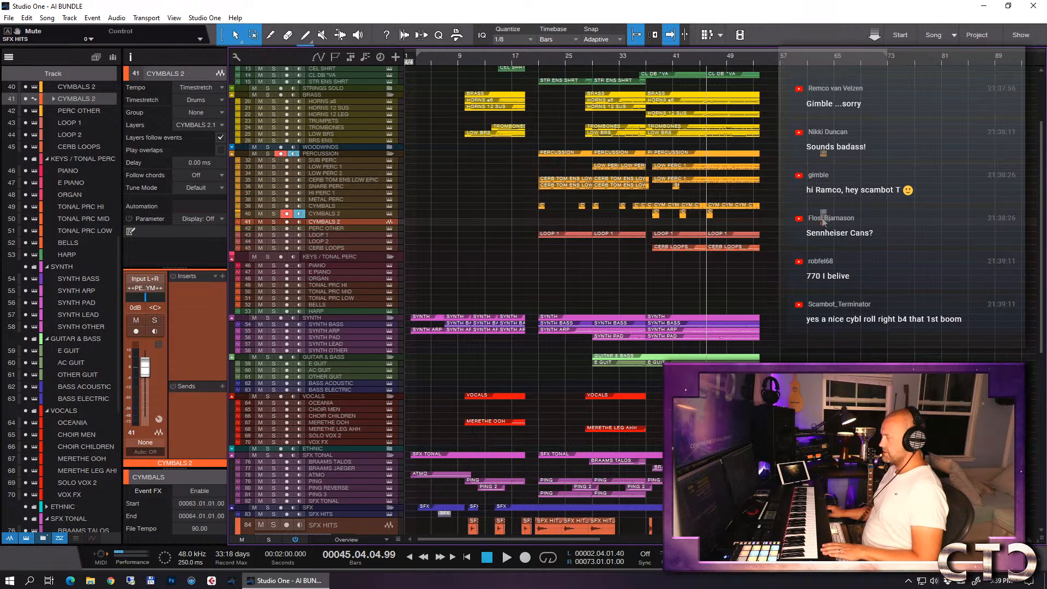
# - Delete the CYMBALS 2 source copy at bar 63 and enlarge the bounced audio track's height
pyautogui.click(824, 214)
pyautogui.press('Delete')
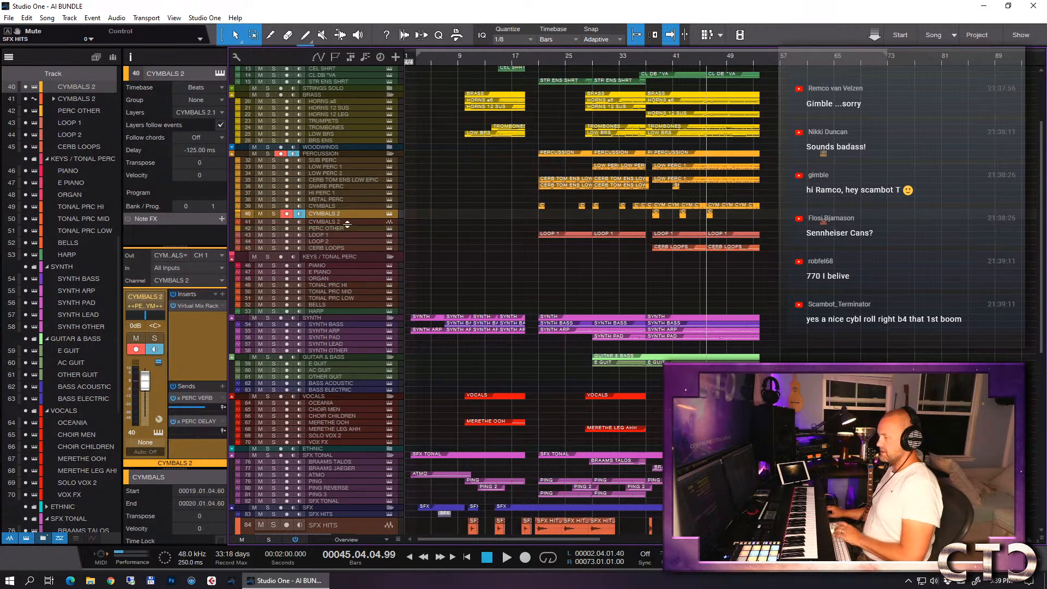
pyautogui.click(339, 223)
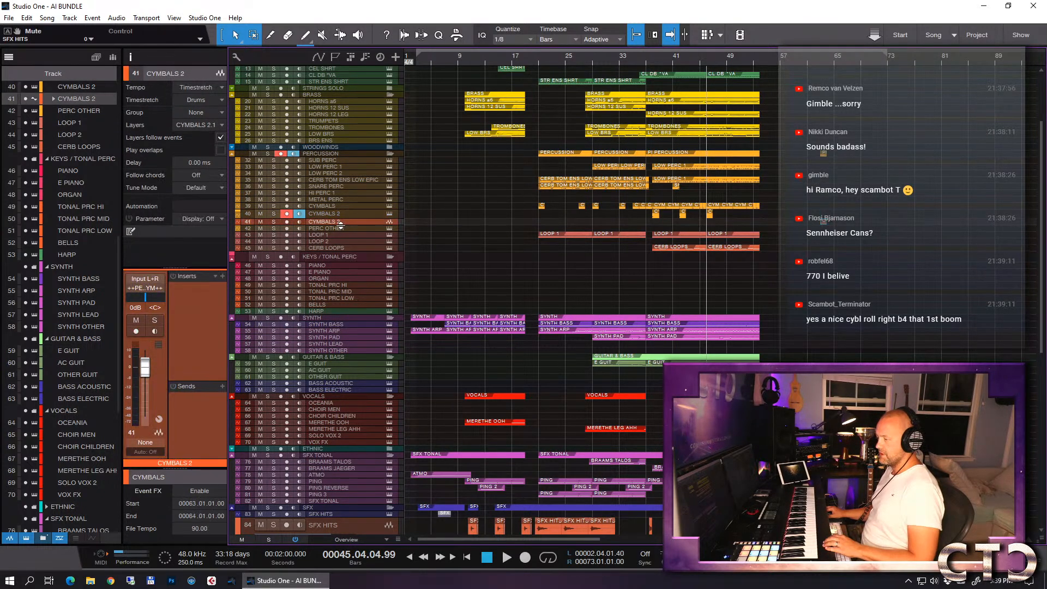
pyautogui.moveTo(341, 224); pyautogui.dragTo(349, 270)
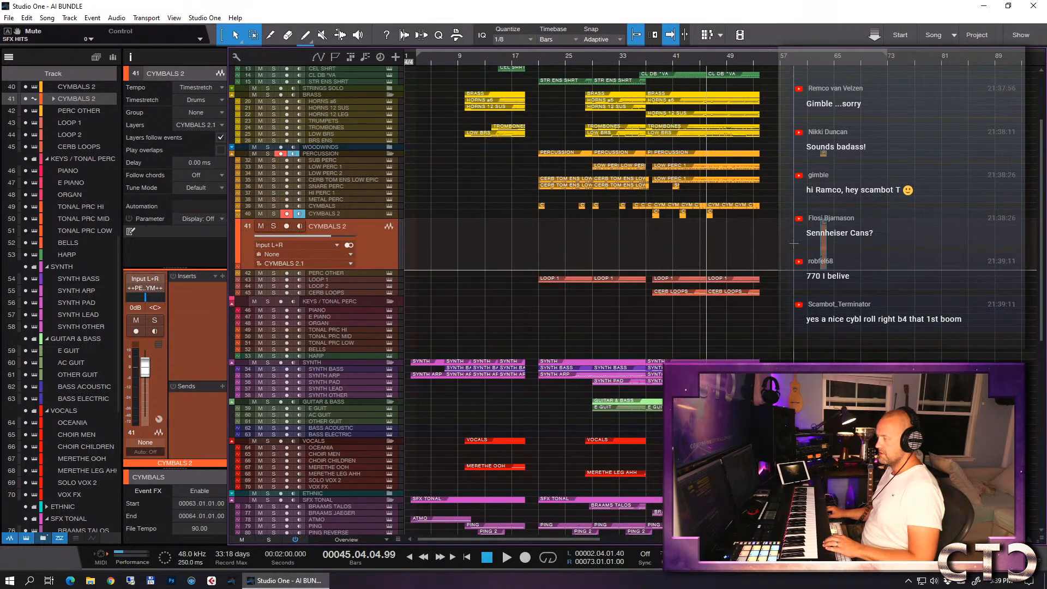
# - Move the bounced cymbal audio event from bar 63 to bar 37 and place the playhead there
pyautogui.moveTo(823, 242); pyautogui.dragTo(649, 243)
pyautogui.click(645, 60)
pyautogui.press('e')
pyautogui.press('e')
pyautogui.press('e')
pyautogui.press('e')
pyautogui.press('e')
pyautogui.press('e')
pyautogui.press('w')
pyautogui.press('w')
pyautogui.press('w')
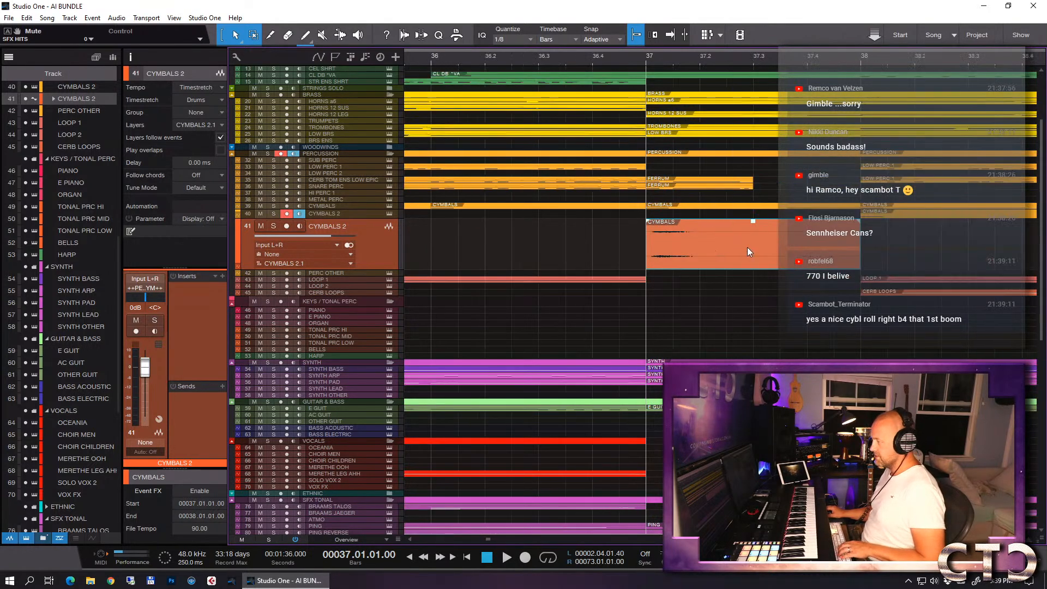
# - Reverse the audio of the bounced cymbal event at bar 37
pyautogui.rightClick(669, 251)
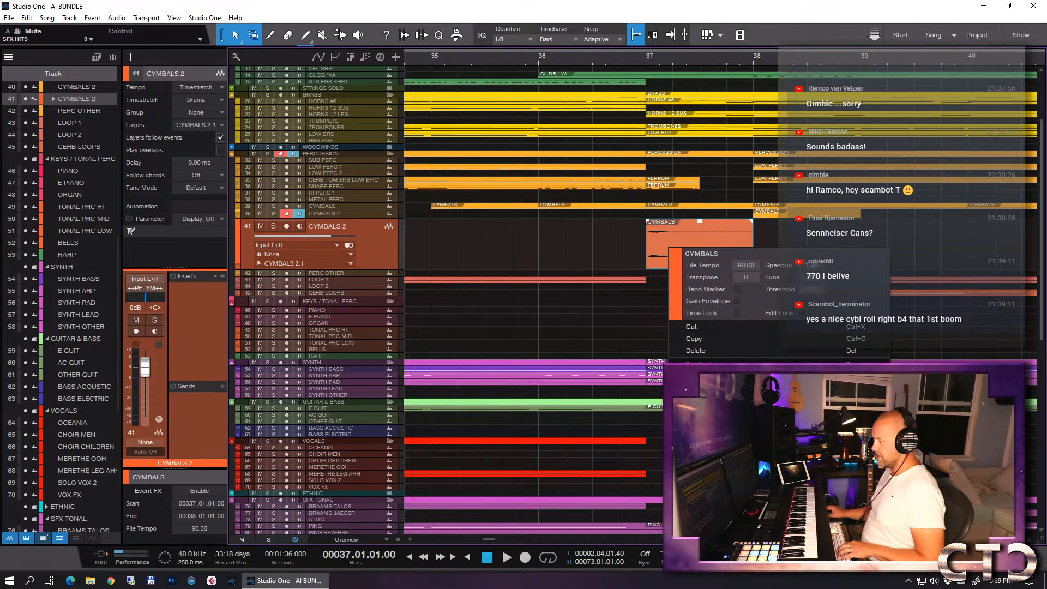
pyautogui.moveTo(701, 402)
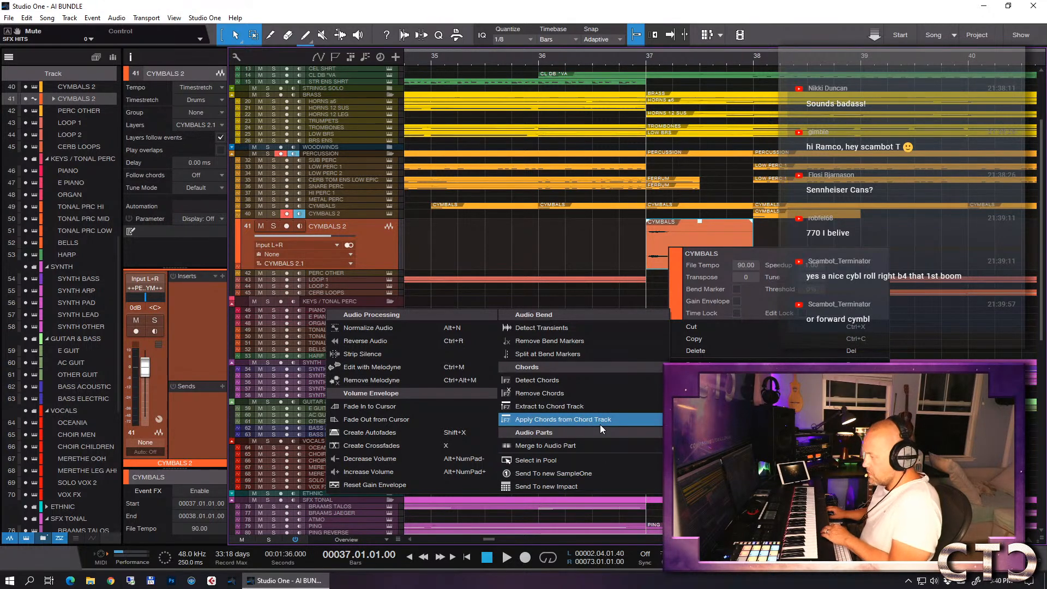
pyautogui.click(420, 341)
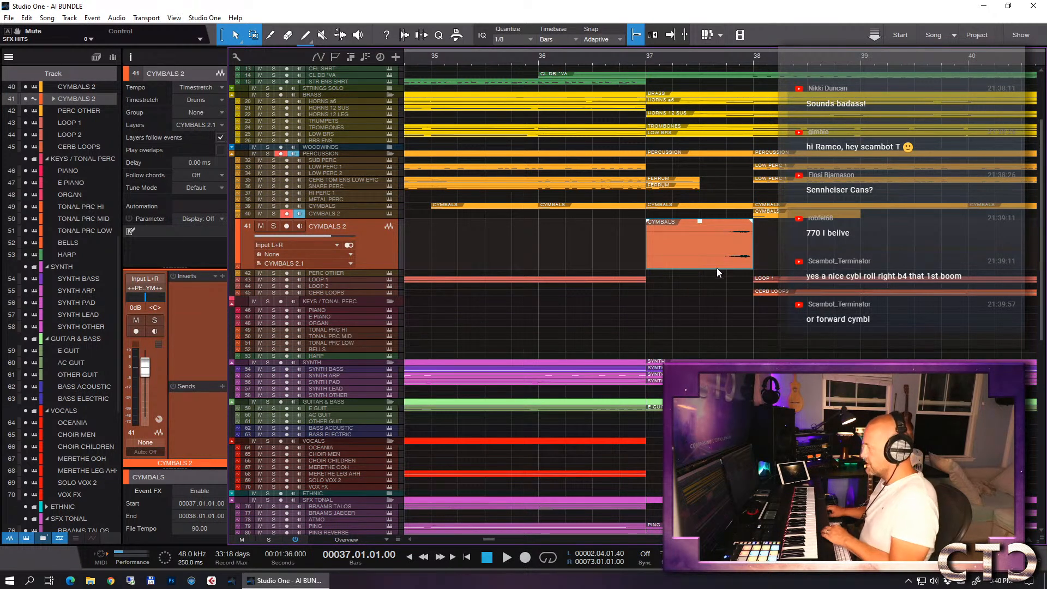
# - Solo the bounced CYMBALS 2 audio track and audition the reversed cymbal from bar 37
pyautogui.click(273, 225)
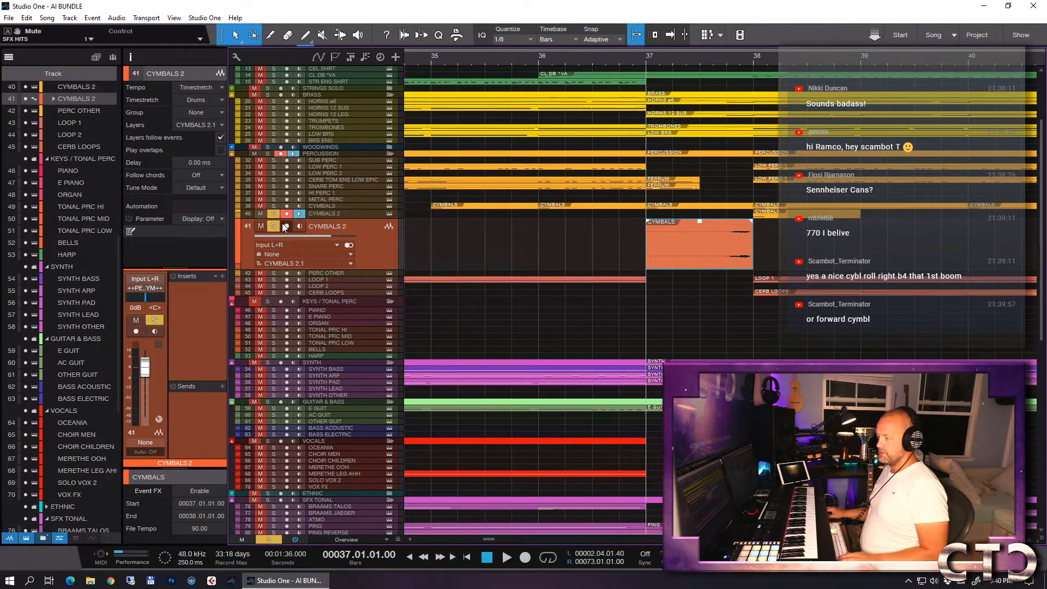
pyautogui.press('space')
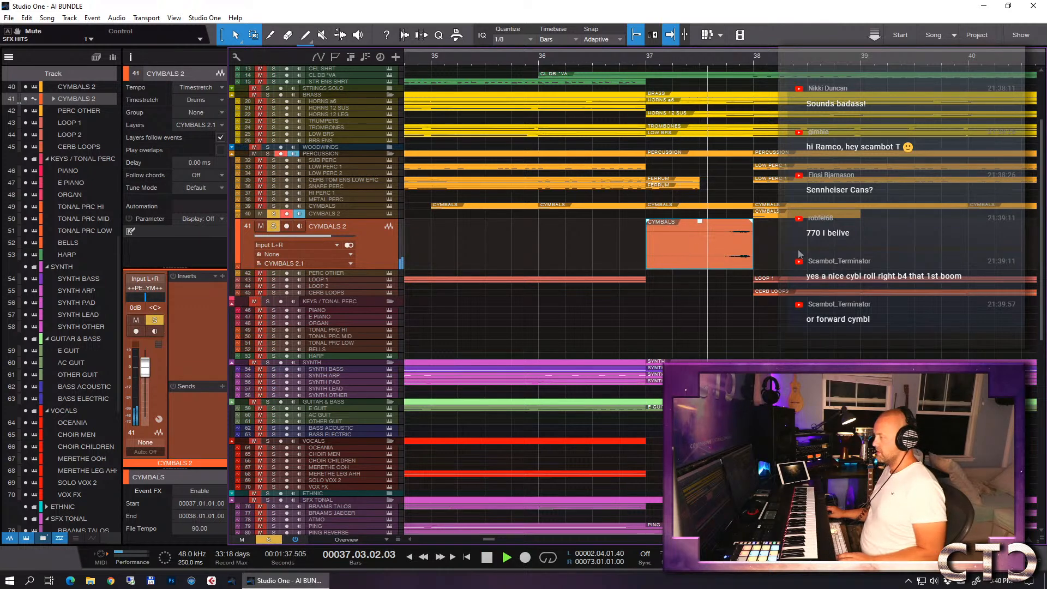
pyautogui.press('space')
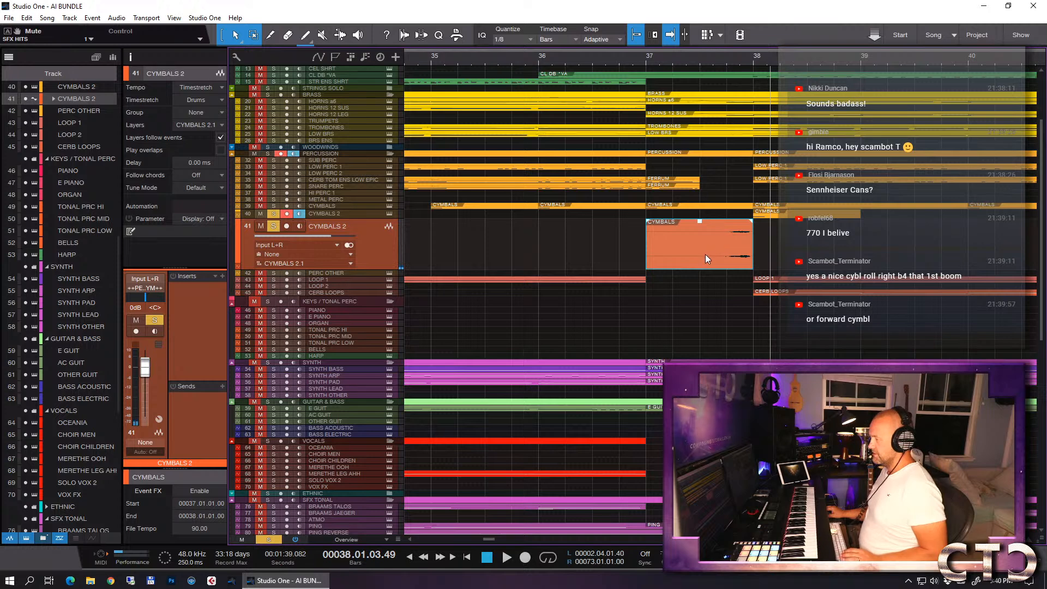
# - Shift the reversed cymbal event to start at 37.01.02.30, trim its end to bar 38, and add a long fade-in
pyautogui.moveTo(695, 260)
pyautogui.mouseDown()
pyautogui.moveTo(710, 253)
pyautogui.moveTo(667, 259)
pyautogui.moveTo(675, 264)
pyautogui.mouseUp()
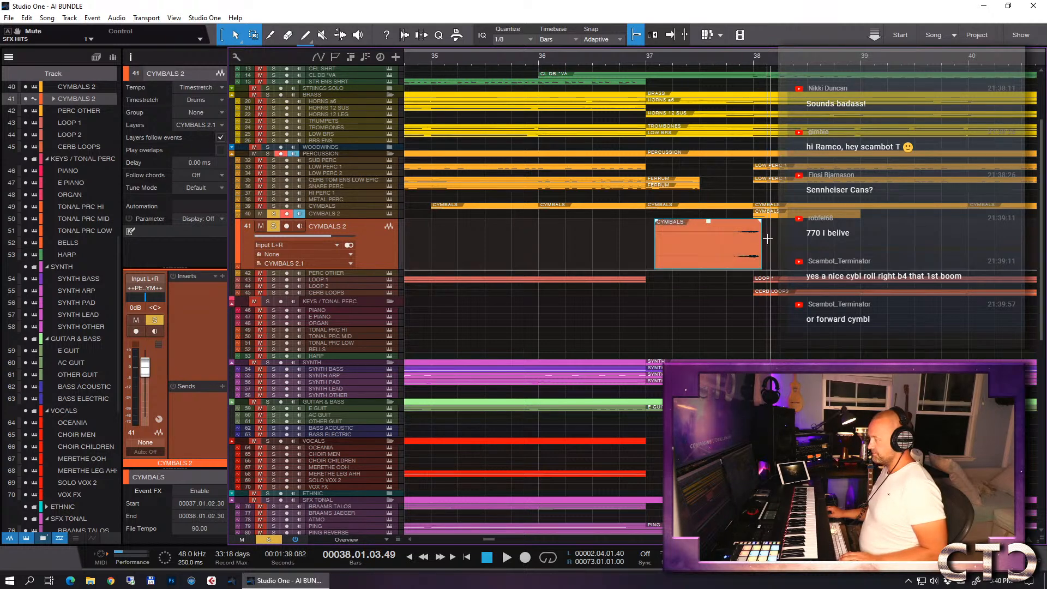
pyautogui.moveTo(762, 240); pyautogui.dragTo(758, 240)
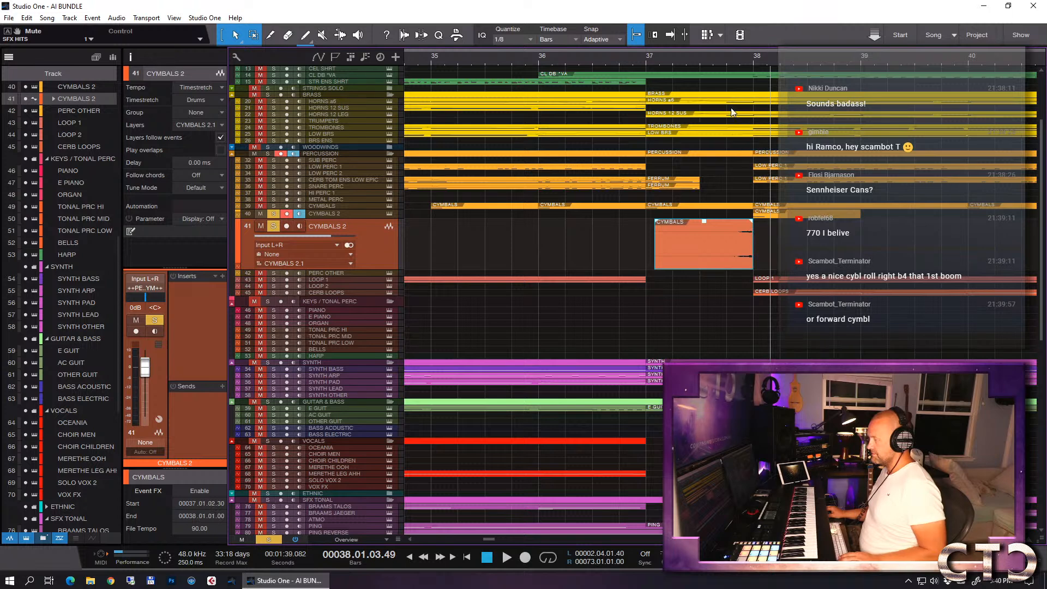
pyautogui.moveTo(658, 227); pyautogui.dragTo(741, 223)
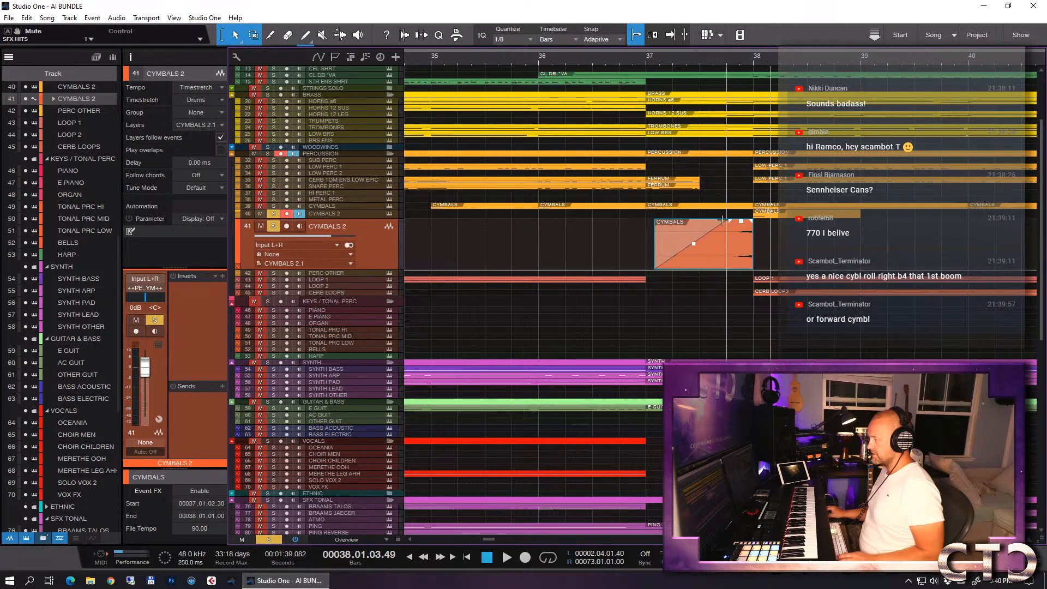
# - Audition the faded reversed cymbal from bar 37 into bar 38, alone and with the CYMBALS track soloed
pyautogui.click(643, 62)
pyautogui.press('space')
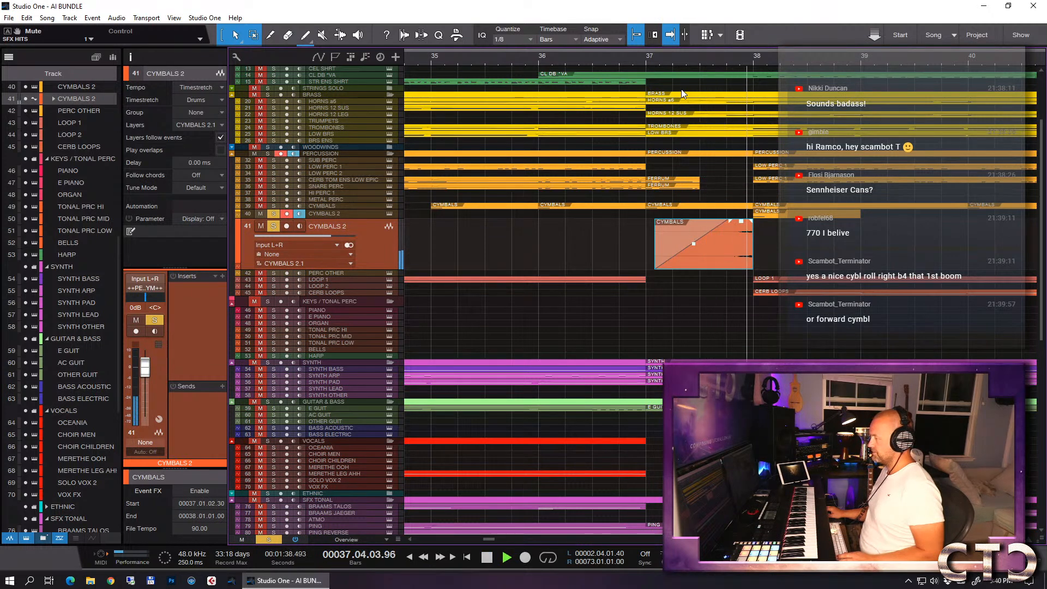
pyautogui.press('space')
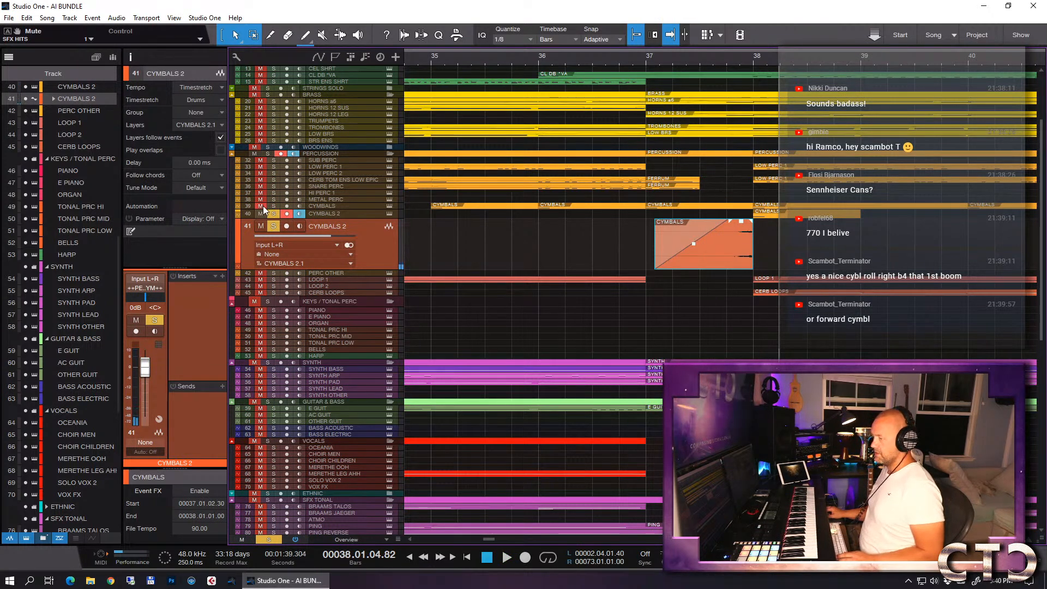
pyautogui.click(651, 56)
pyautogui.press('space')
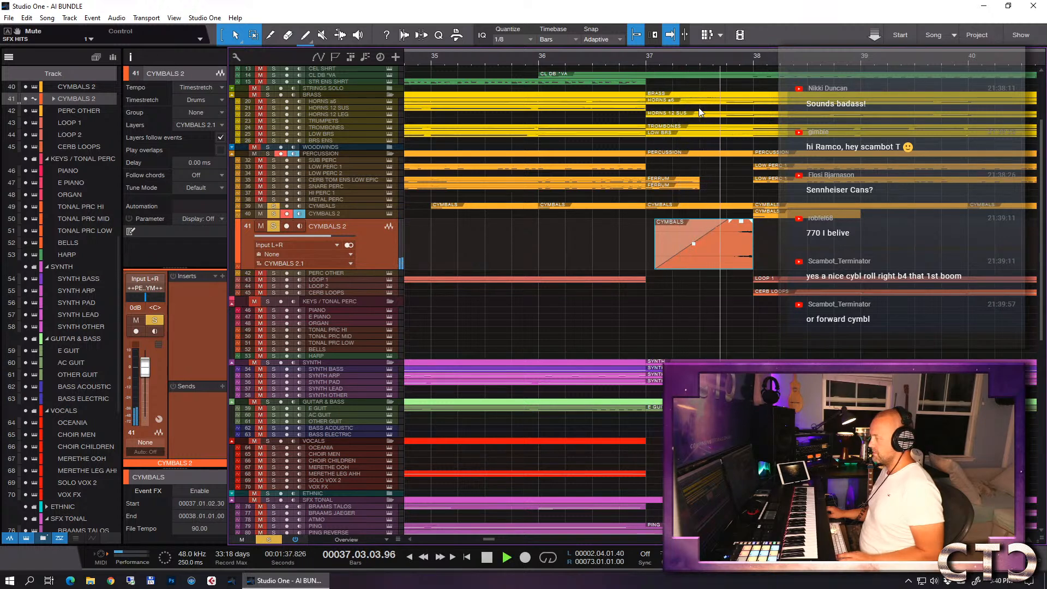
pyautogui.press('space')
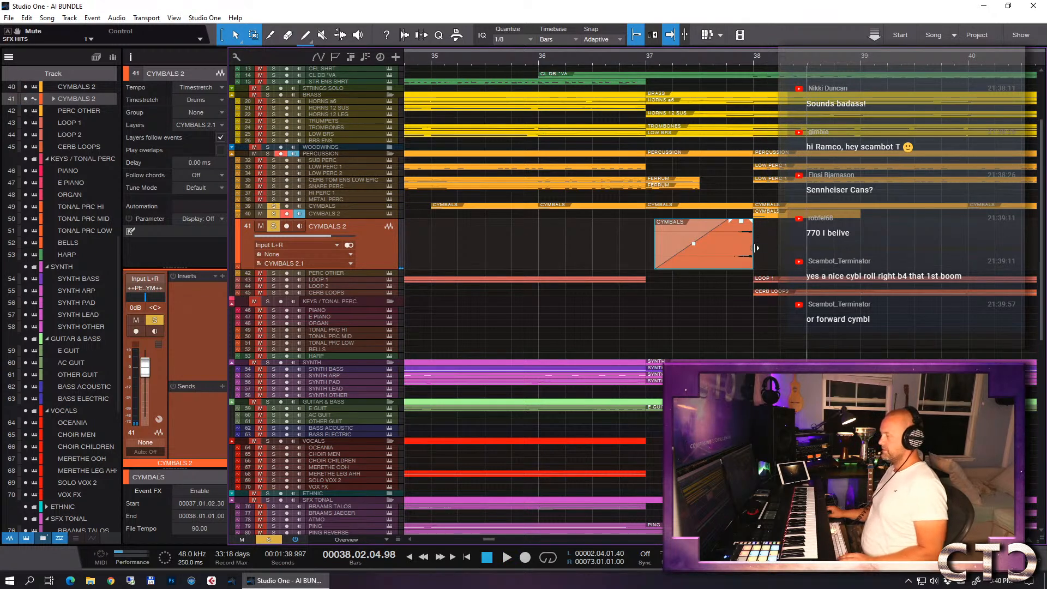
# - Delete the reversed CYMBALS 2 event, clear the solos and remove its bounced audio track
pyautogui.click(753, 248)
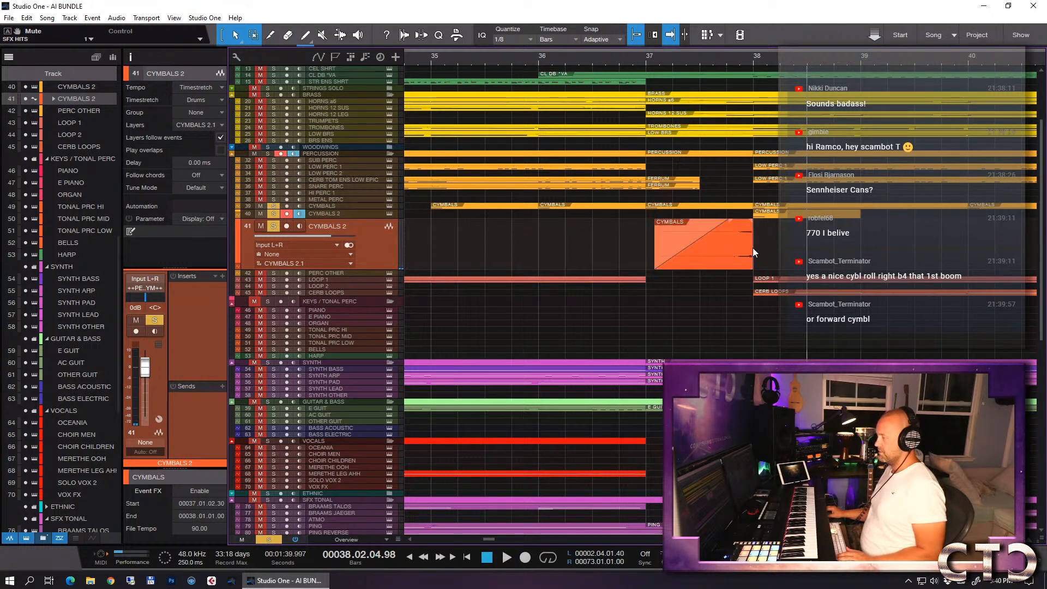
pyautogui.click(751, 250)
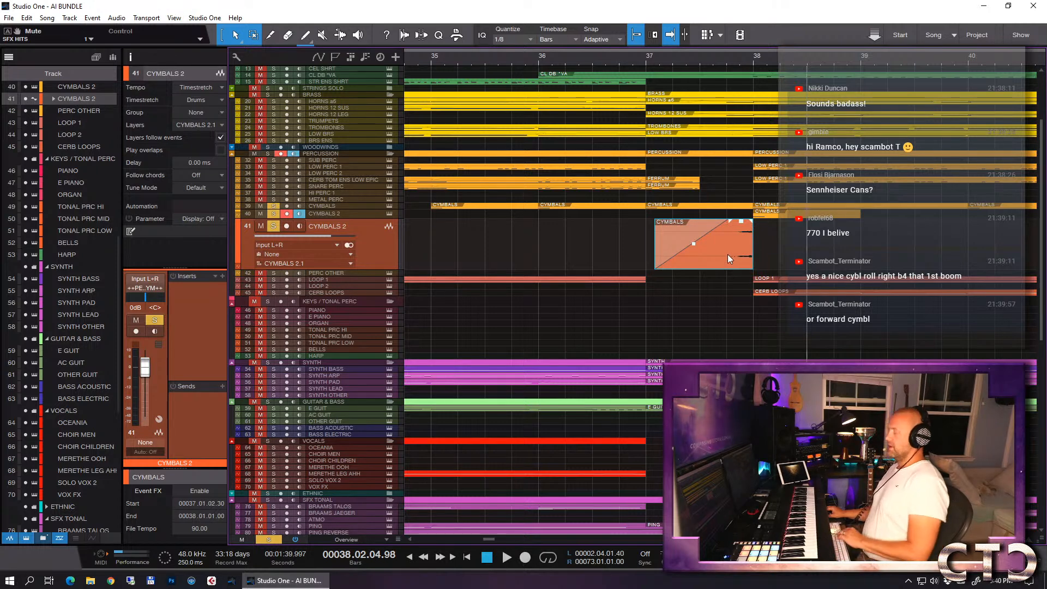
pyautogui.press('Delete')
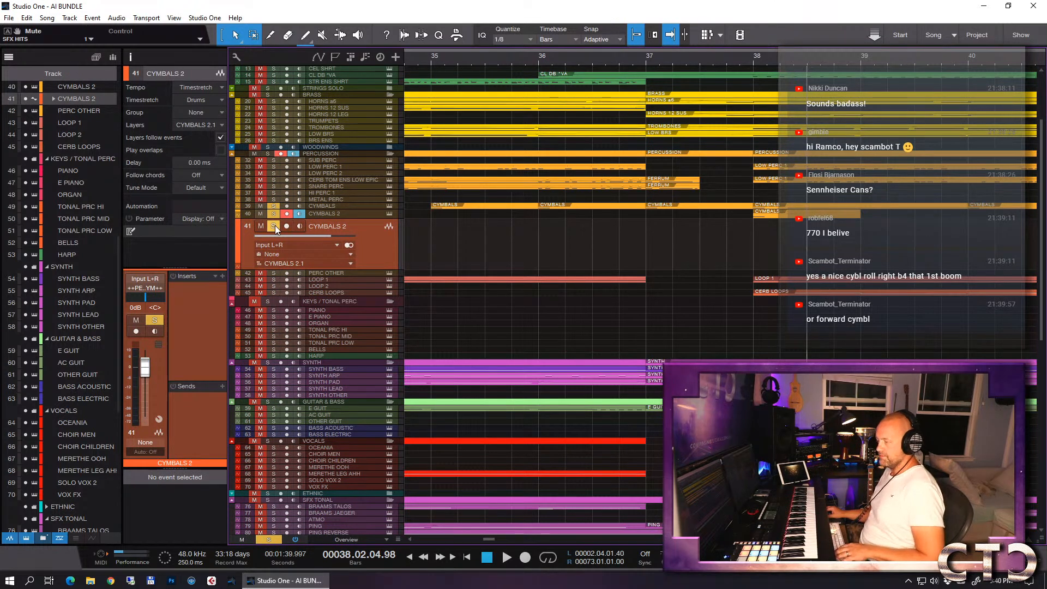
pyautogui.click(276, 208)
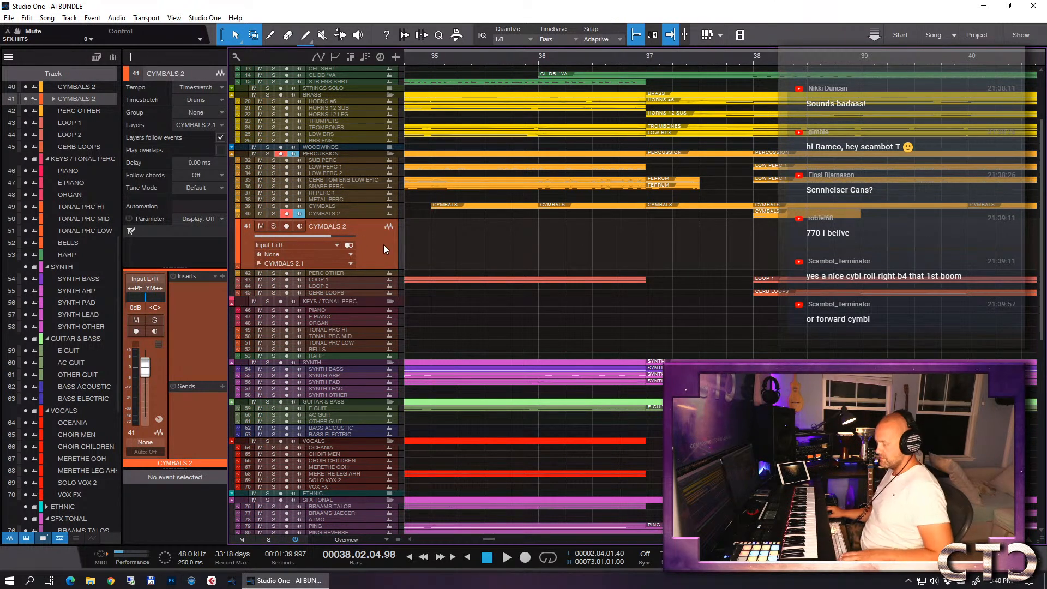
pyautogui.scroll(1, 440, 178)
pyautogui.rightClick(364, 271)
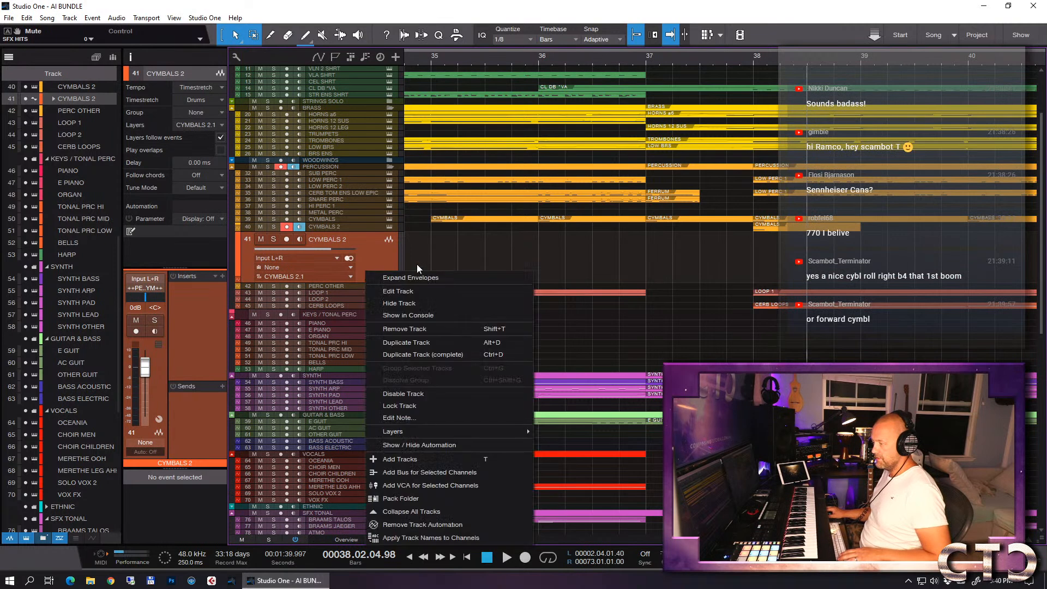
pyautogui.click(434, 328)
# - Copy the bar 38 CYMBALS event to empty space at bar 60 and bounce the copy to a new track
pyautogui.press('w')
pyautogui.press('w')
pyautogui.press('w')
pyautogui.press('w')
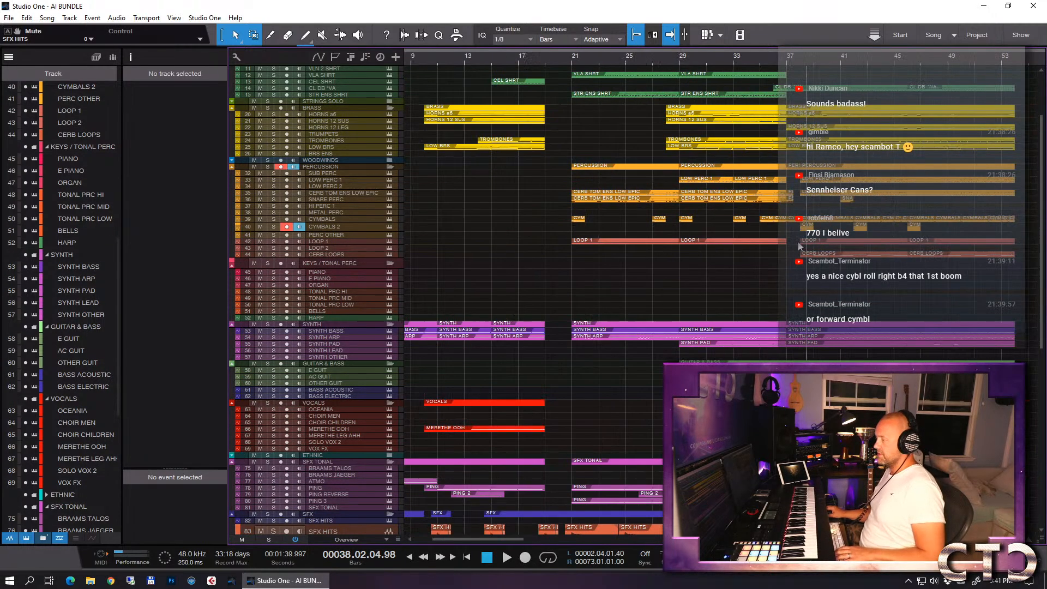
pyautogui.click(658, 219)
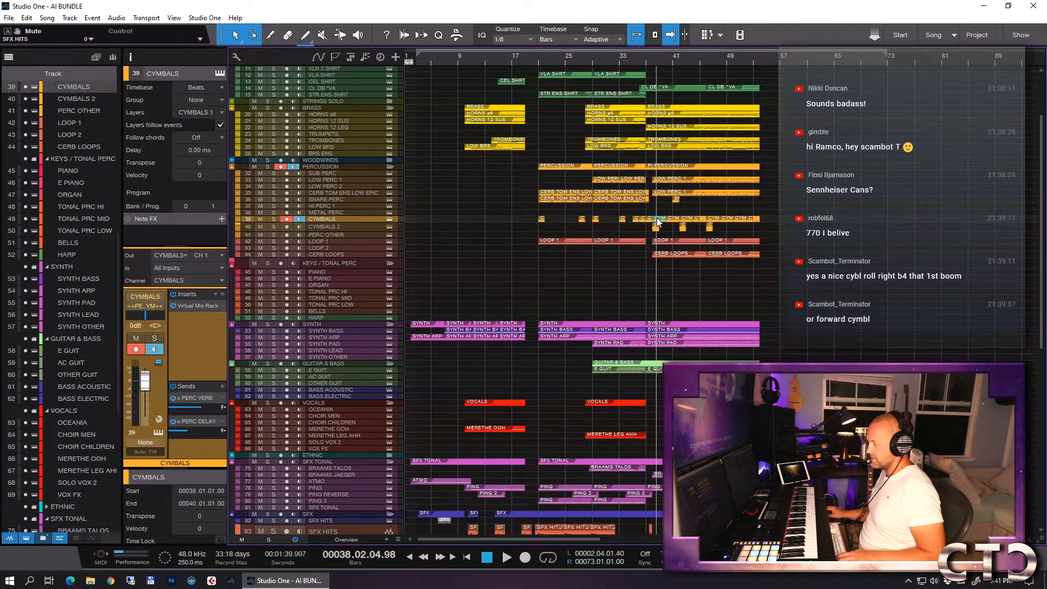
pyautogui.moveTo(658, 222); pyautogui.dragTo(806, 220)
pyautogui.rightClick(809, 220)
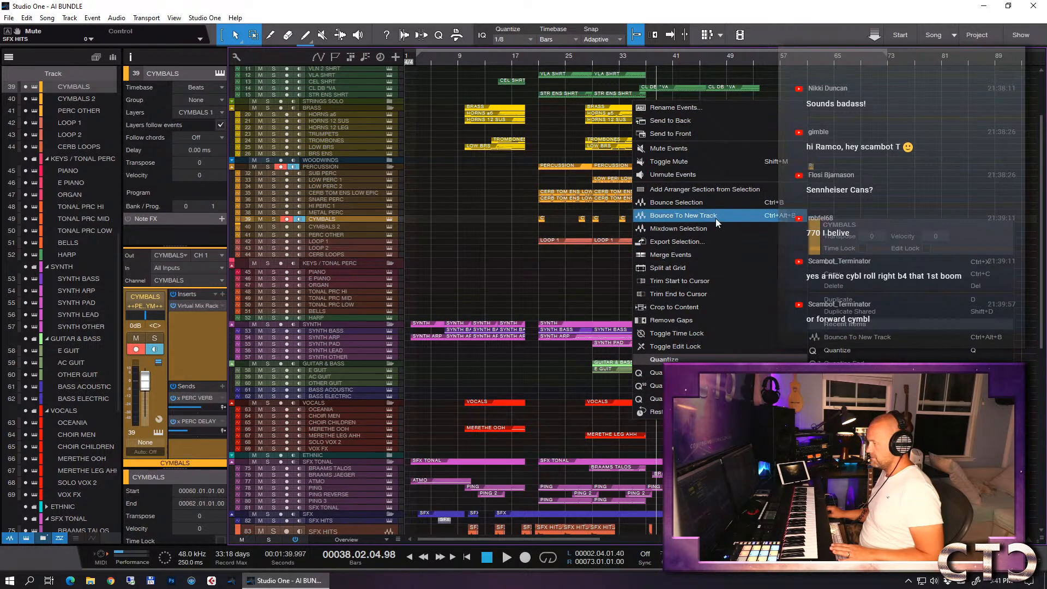
pyautogui.click(717, 221)
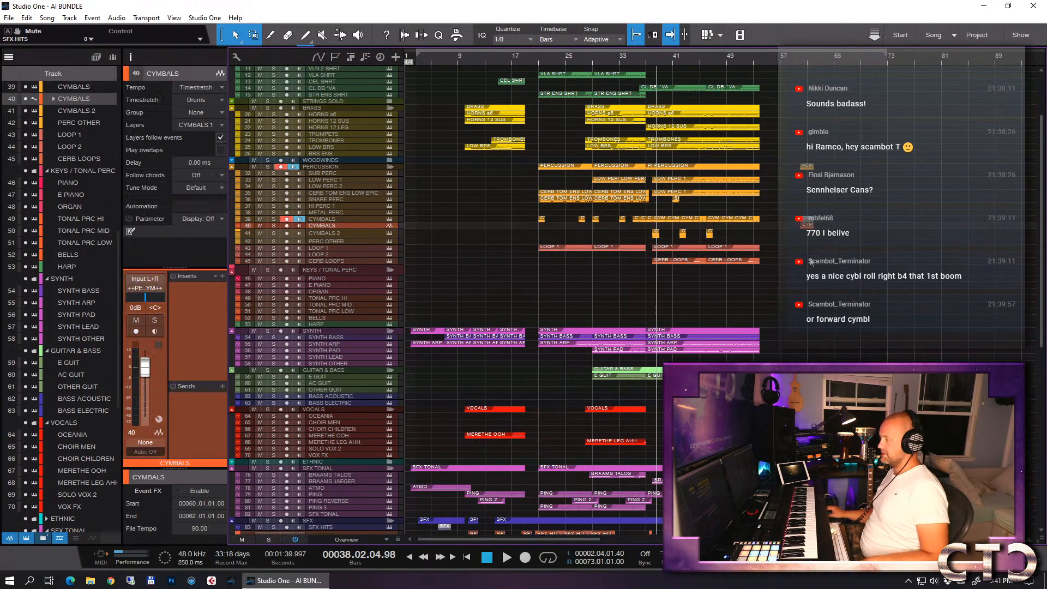
# - Delete the CYMBALS source copy at bar 60 and move the bounced audio event to bar 37
pyautogui.click(807, 220)
pyautogui.press('Delete')
pyautogui.moveTo(809, 226); pyautogui.dragTo(656, 232)
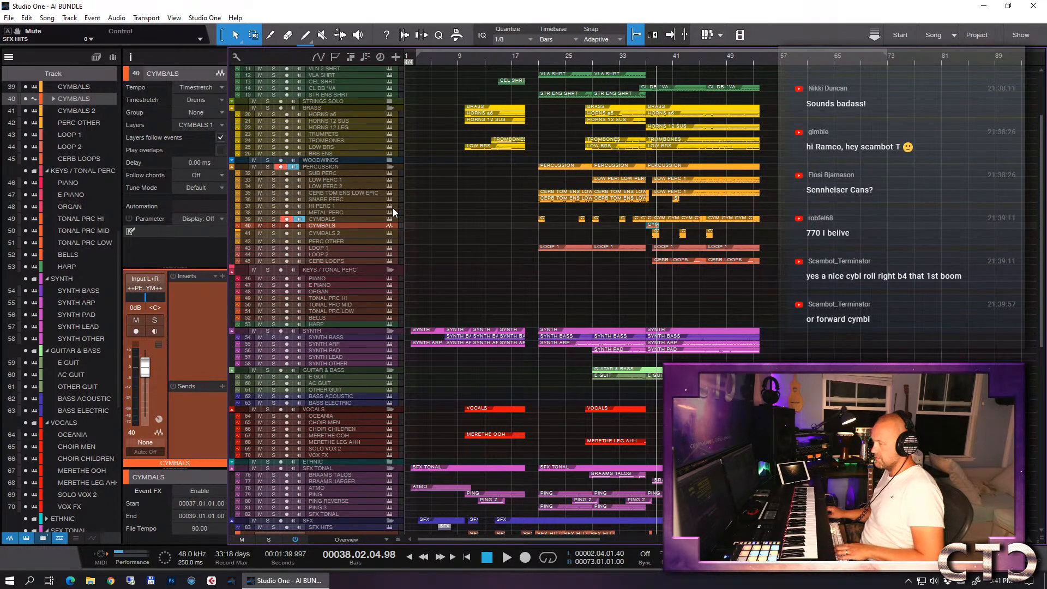
# - Enlarge the bounced CYMBALS track's height and reverse the audio of its event at bar 37
pyautogui.moveTo(359, 230); pyautogui.dragTo(368, 293)
pyautogui.press('e')
pyautogui.press('e')
pyautogui.press('e')
pyautogui.press('e')
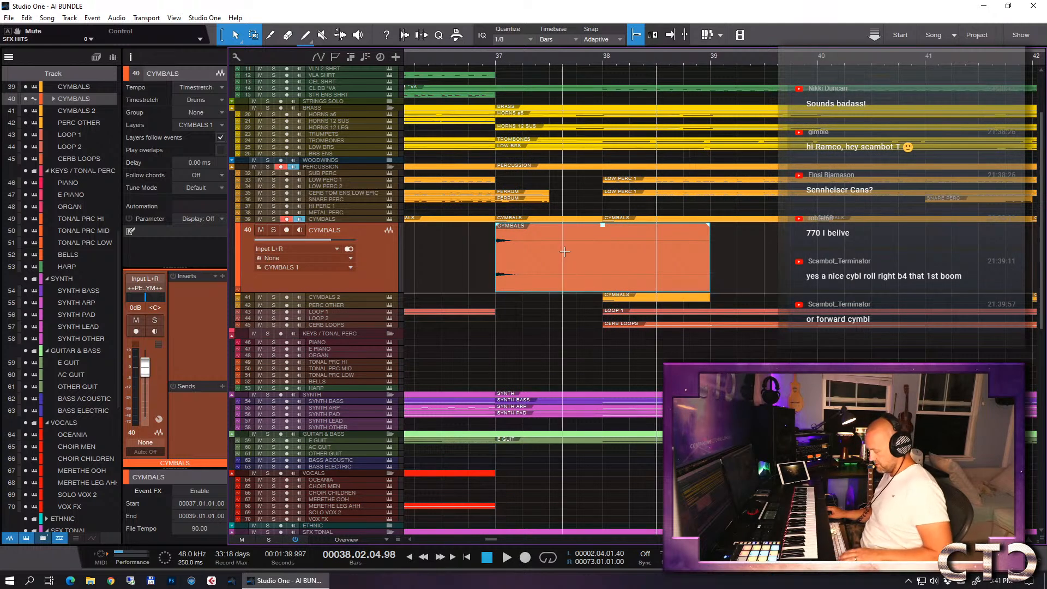
pyautogui.doubleClick(565, 251)
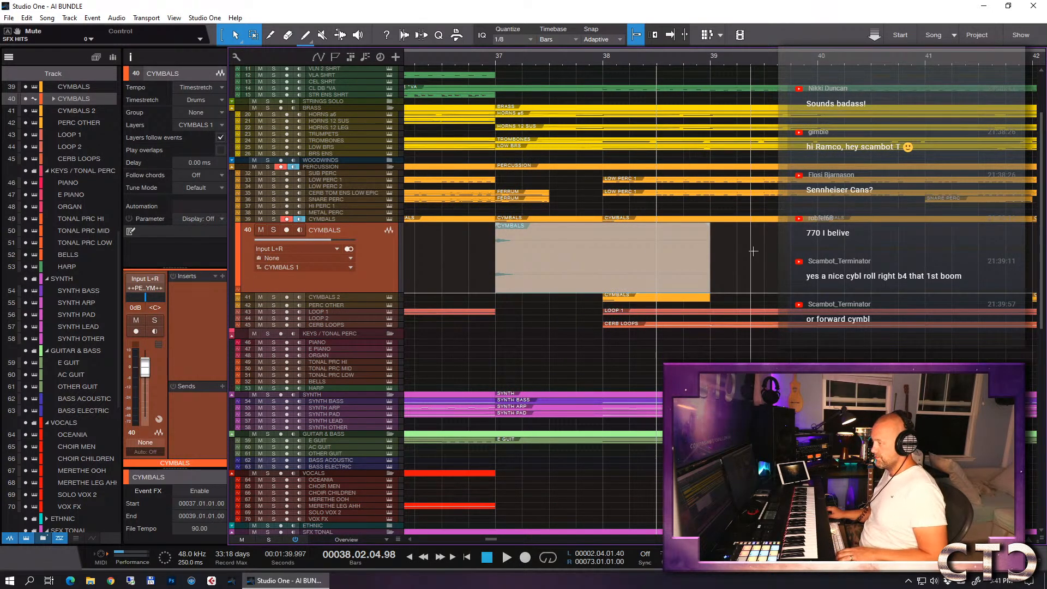
pyautogui.rightClick(619, 277)
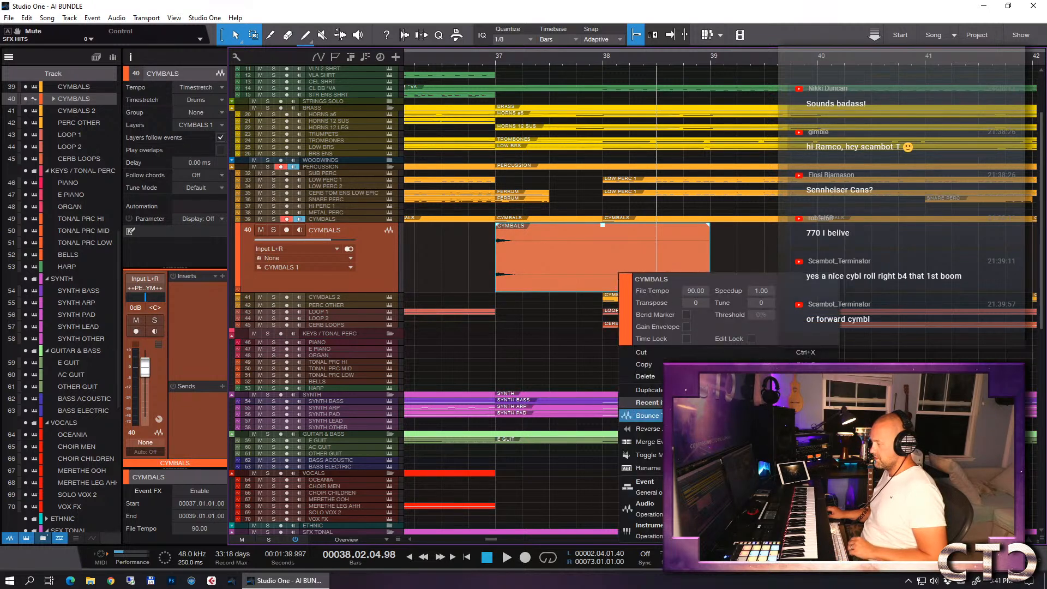
pyautogui.moveTo(645, 507)
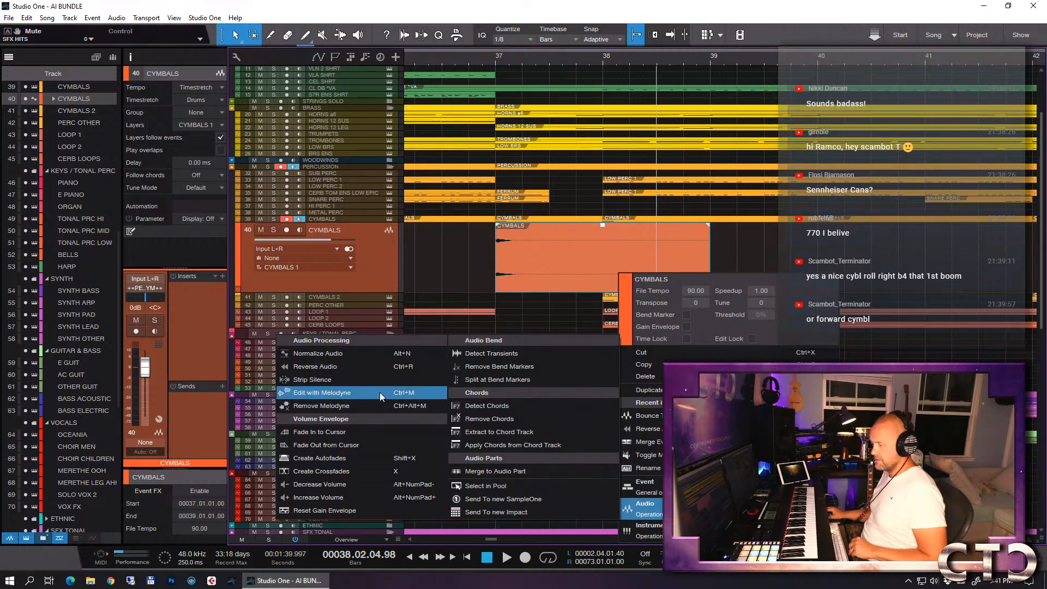
pyautogui.click(379, 369)
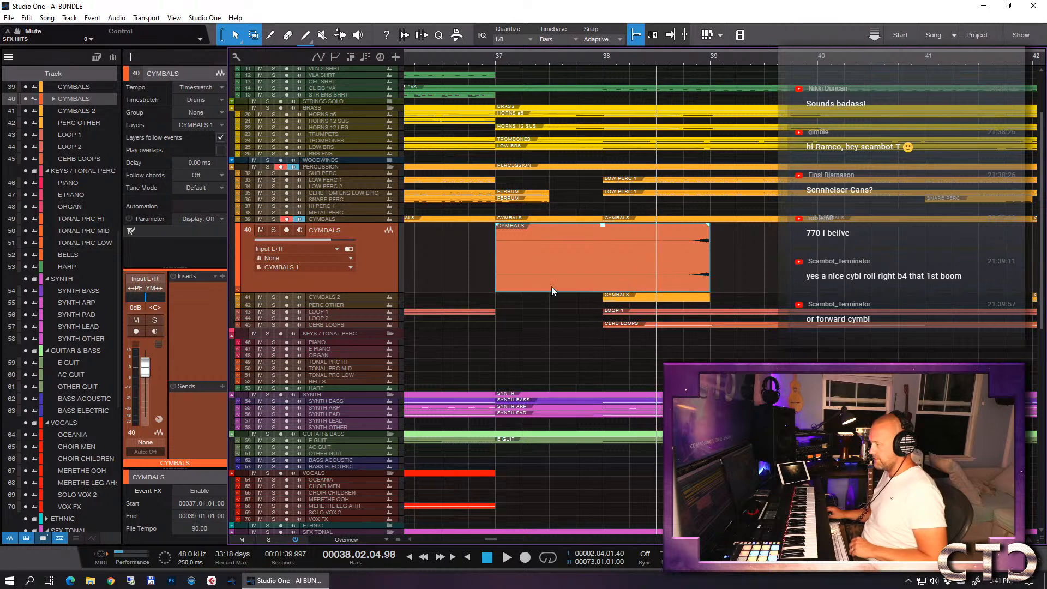
# - Shorten the reversed CYMBALS event to one bar spanning bars 37 to 38, and enlarge its track height further
pyautogui.moveTo(497, 281); pyautogui.dragTo(543, 270)
pyautogui.click(657, 284)
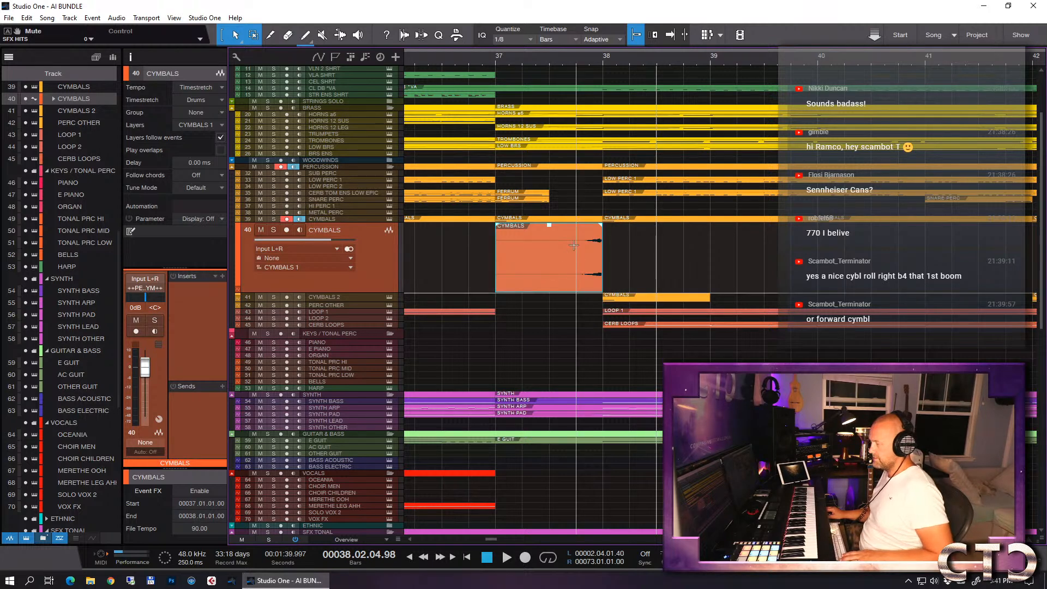
pyautogui.moveTo(583, 58); pyautogui.dragTo(638, 113)
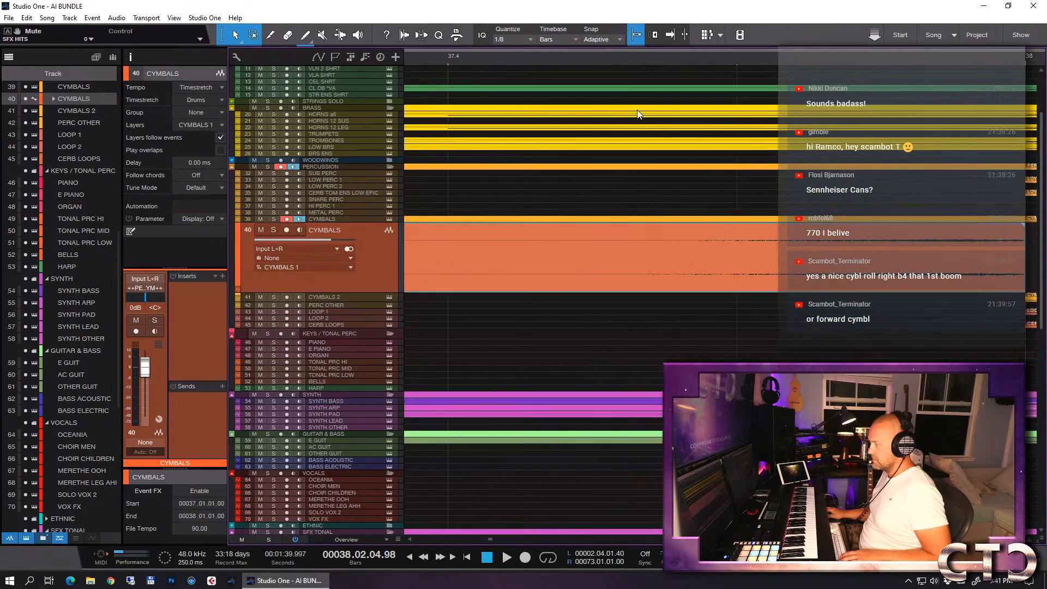
pyautogui.moveTo(380, 294); pyautogui.dragTo(416, 450)
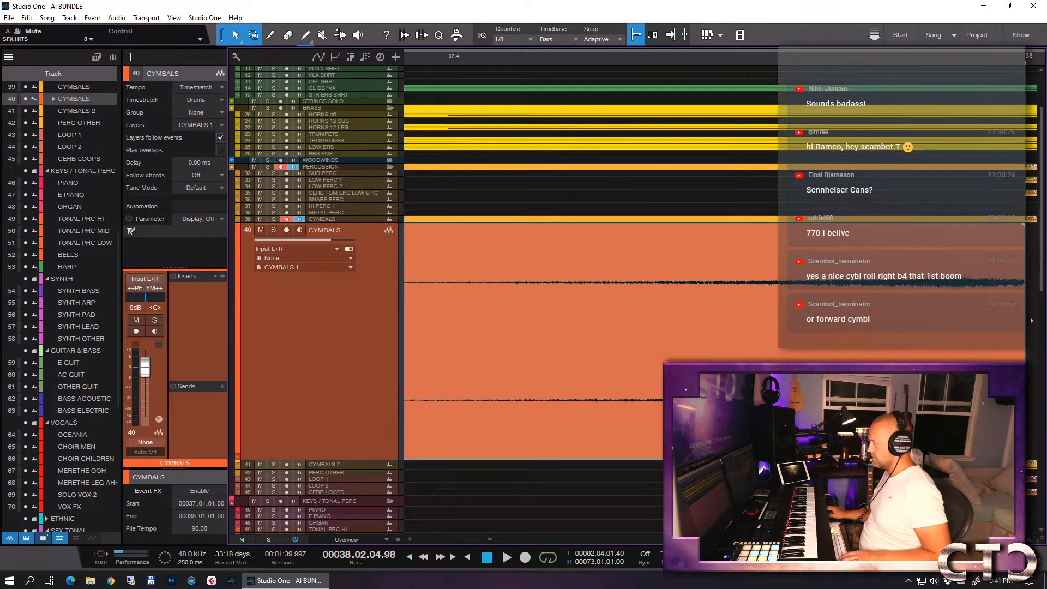
pyautogui.press('w')
pyautogui.press('w')
pyautogui.press('w')
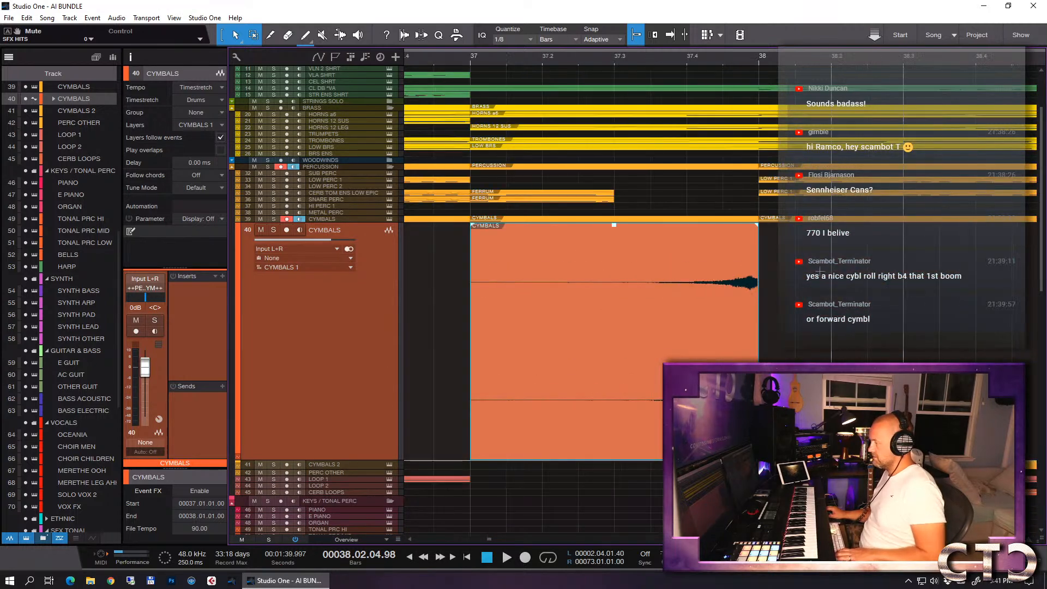
# - Solo both CYMBALS tracks and audition the reversed cymbal from 37.2 into bar 38
pyautogui.click(274, 220)
pyautogui.click(538, 62)
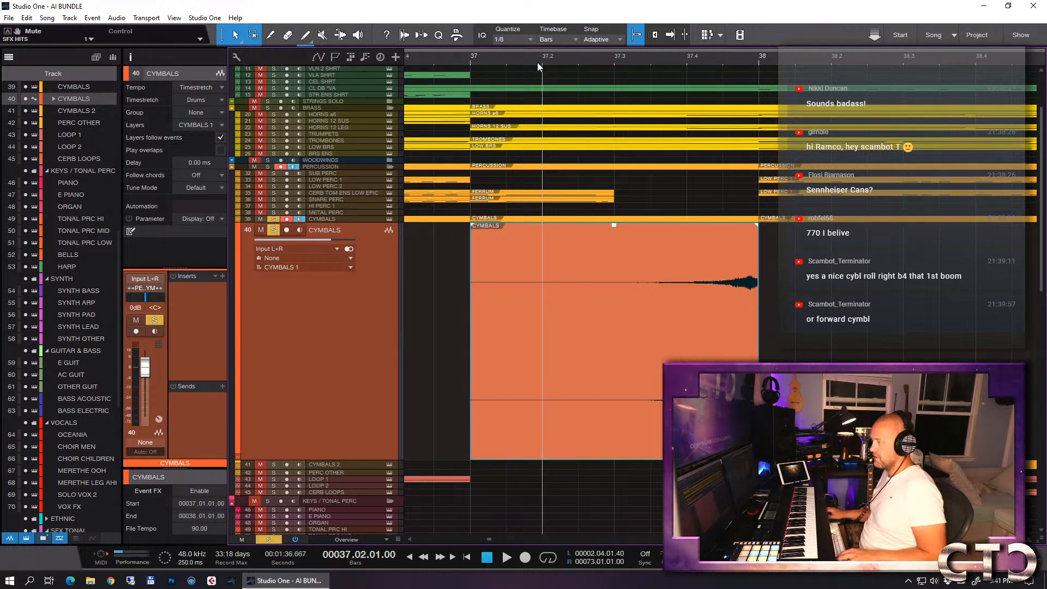
pyautogui.press('space')
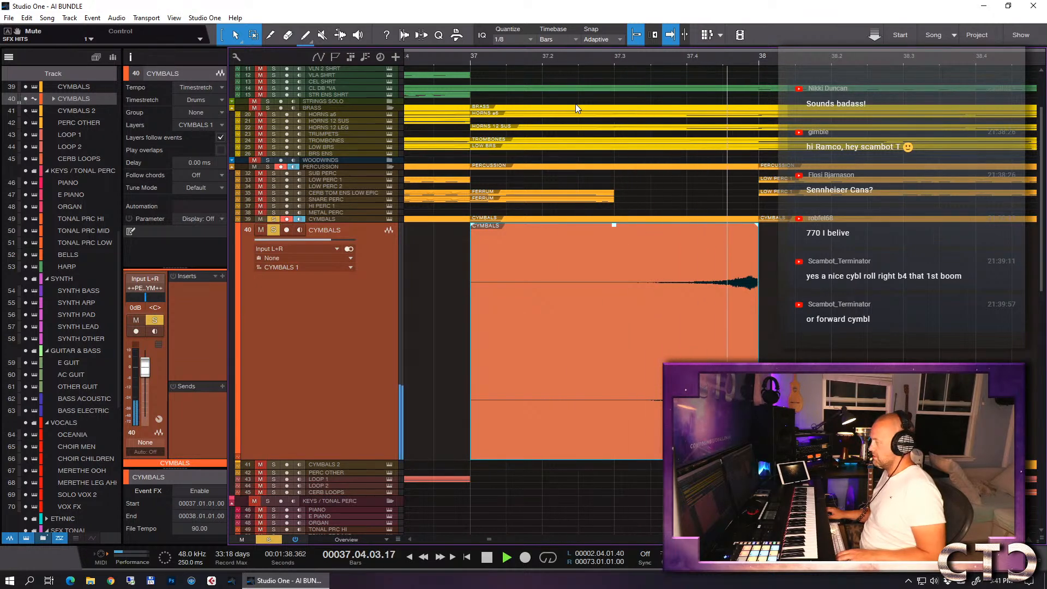
pyautogui.press('space')
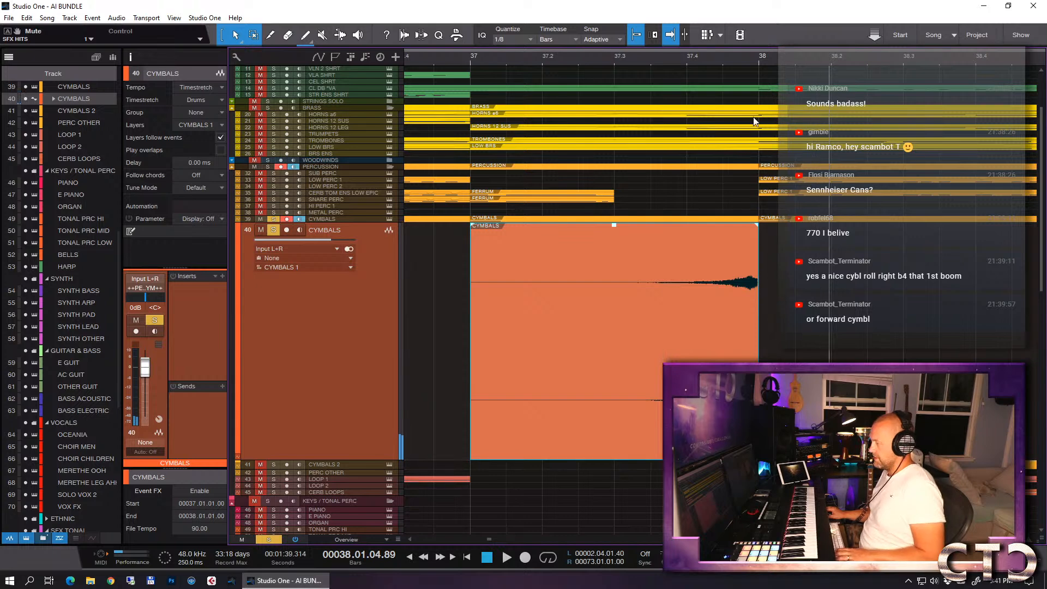
# - Trim the end of the reversed CYMBALS event to 37.04.04.99, just before bar 38
pyautogui.moveTo(758, 59); pyautogui.dragTo(768, 179)
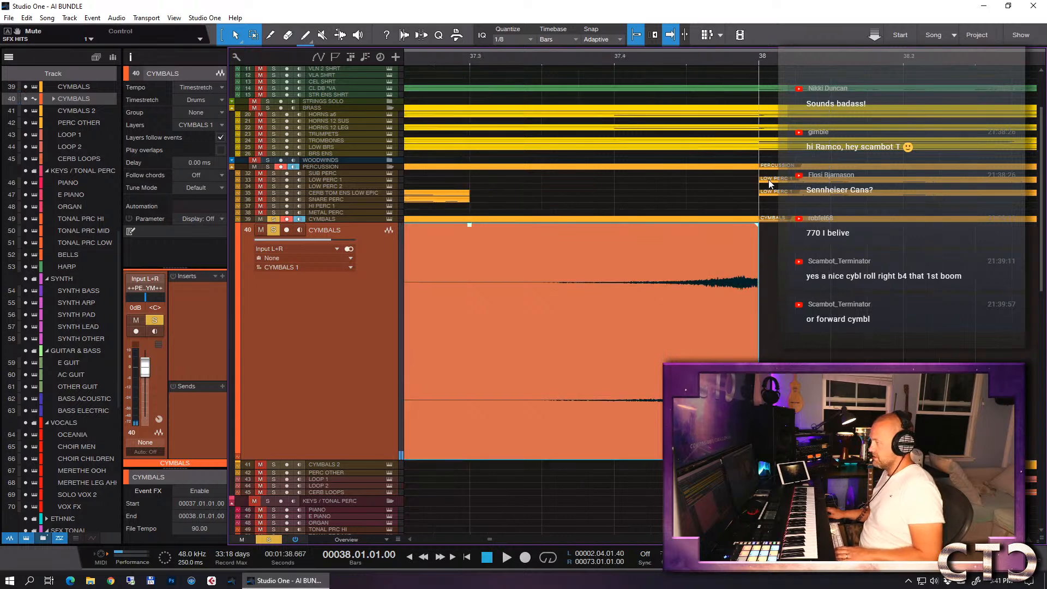
pyautogui.click(772, 329)
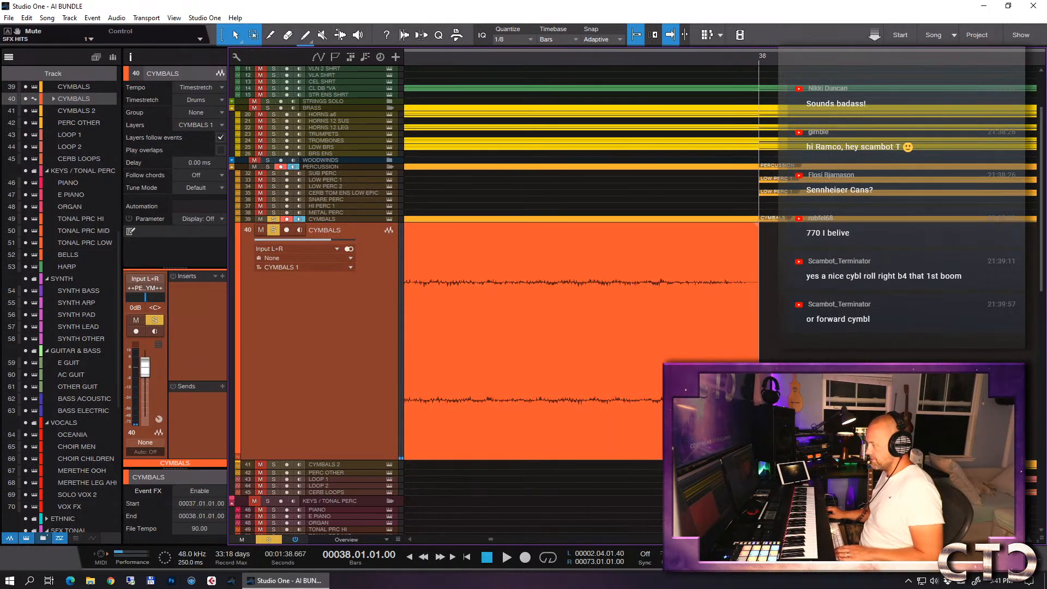
pyautogui.moveTo(758, 330); pyautogui.dragTo(731, 330)
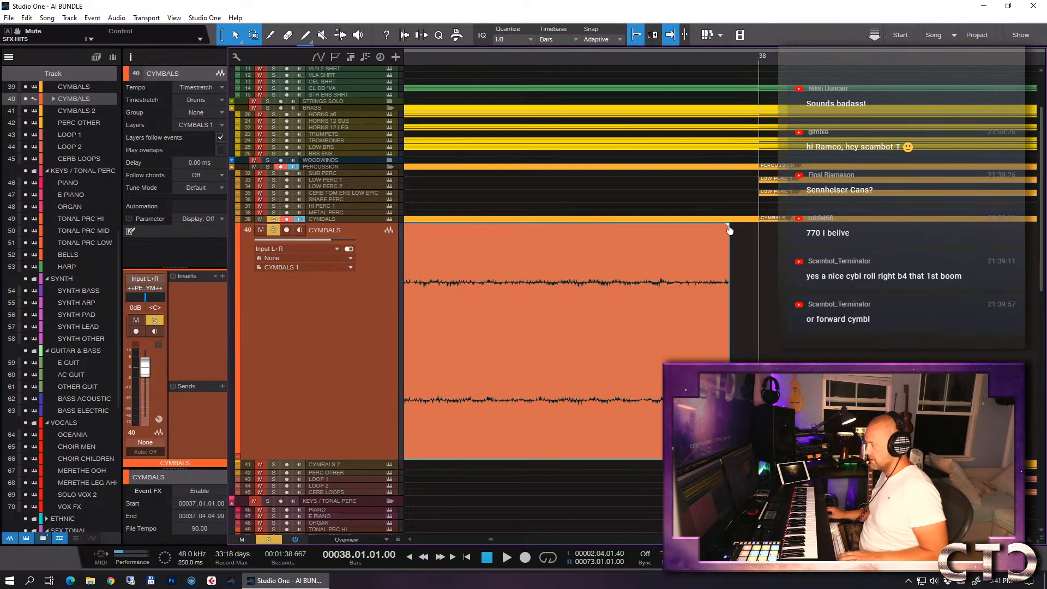
# - Shift the reversed CYMBALS event so it ends at bar 38 and audition it from bar 37
pyautogui.moveTo(695, 360); pyautogui.dragTo(724, 355)
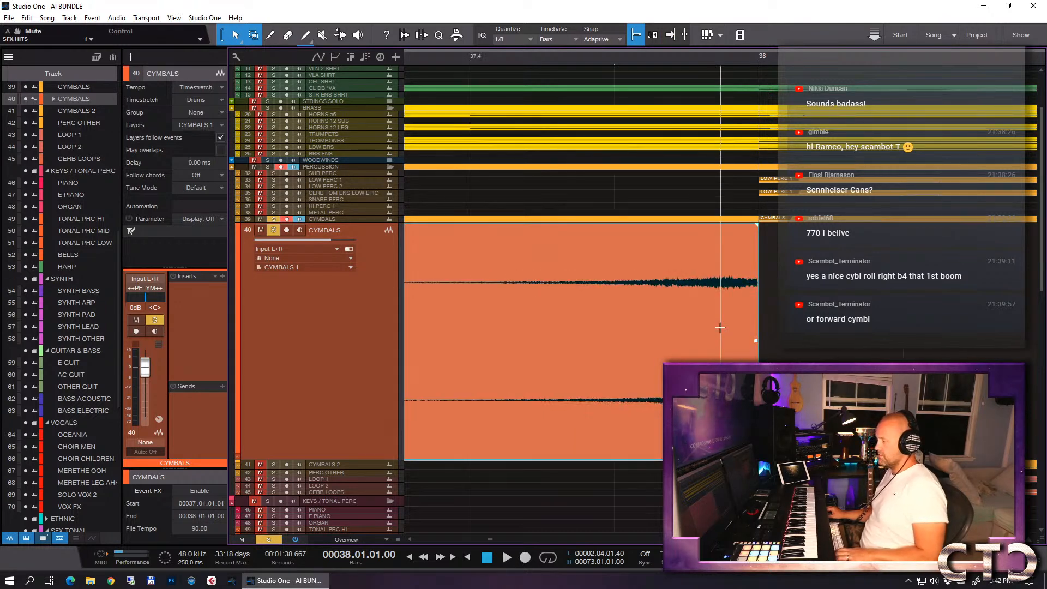
pyautogui.press('w')
pyautogui.press('w')
pyautogui.press('w')
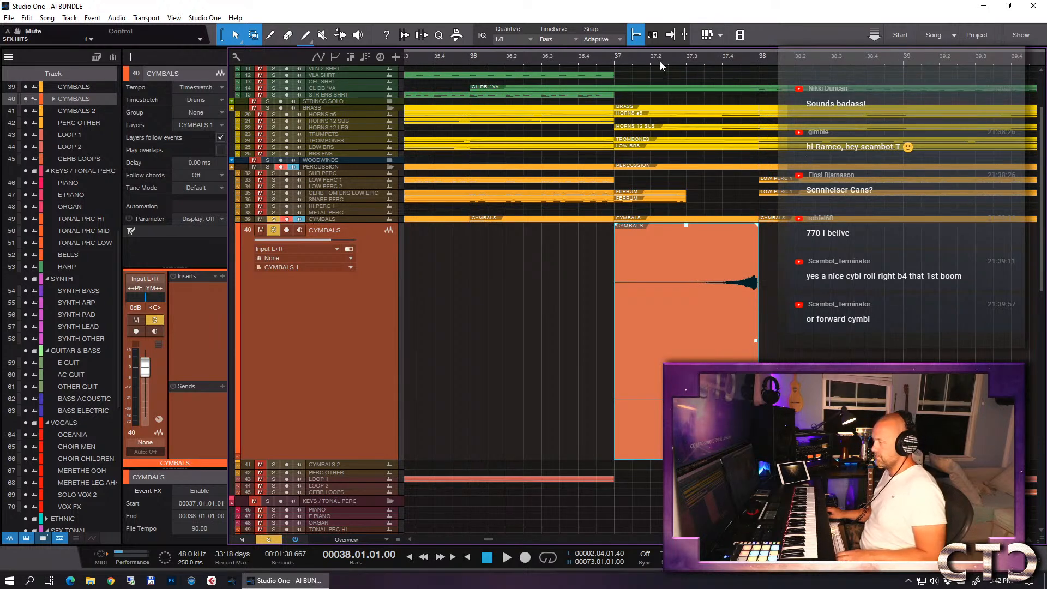
pyautogui.click(616, 60)
pyautogui.press('space')
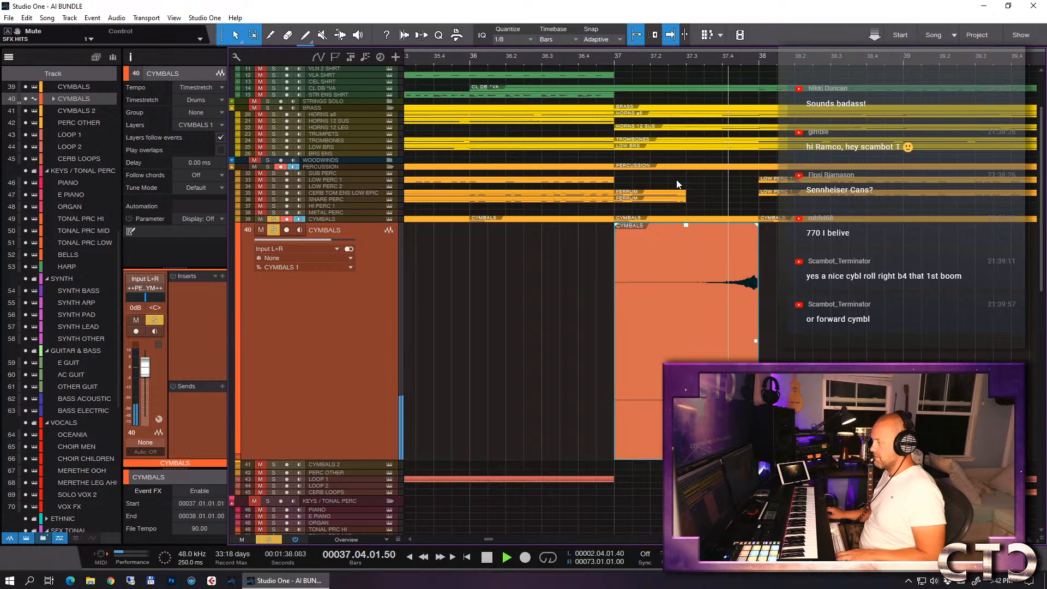
pyautogui.press('space')
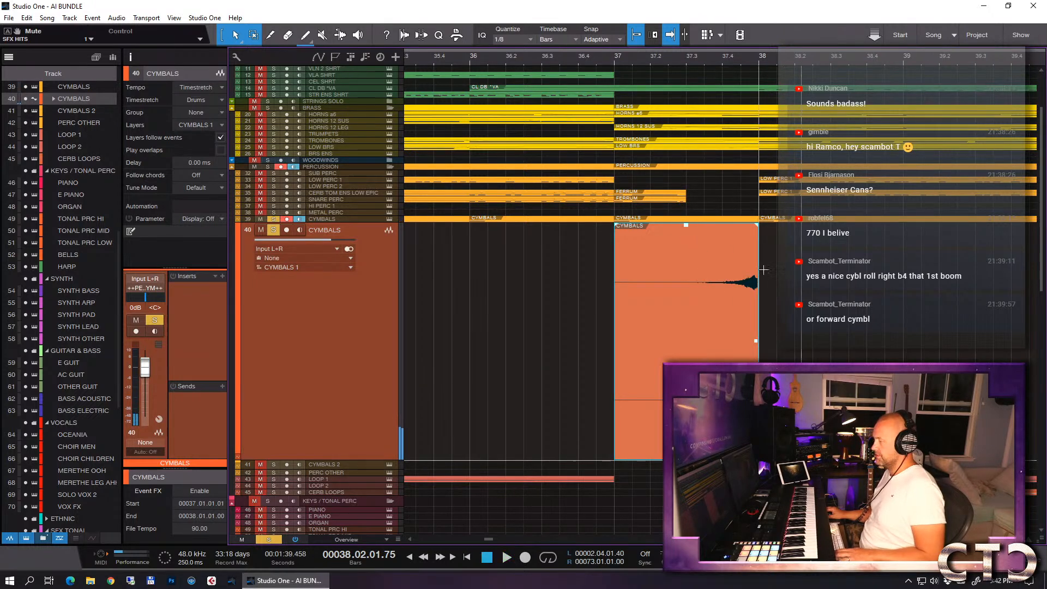
# - Trim the reversed CYMBALS event's end to 37.04.04.69, slide the event to start at 37.01.01.35, and audition it into bar 38
pyautogui.press('e')
pyautogui.press('e')
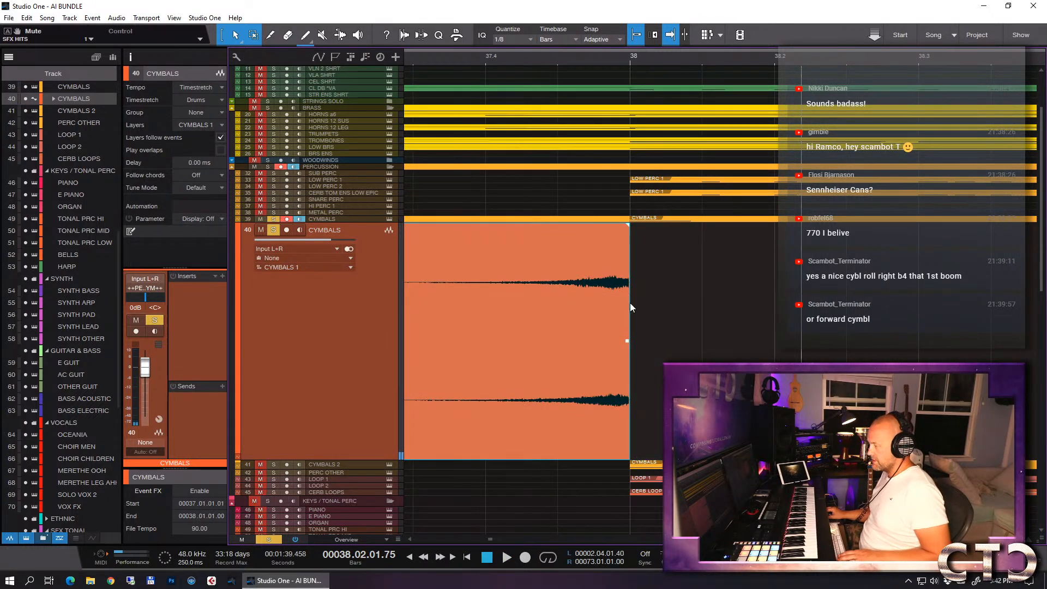
pyautogui.moveTo(630, 306); pyautogui.dragTo(620, 305)
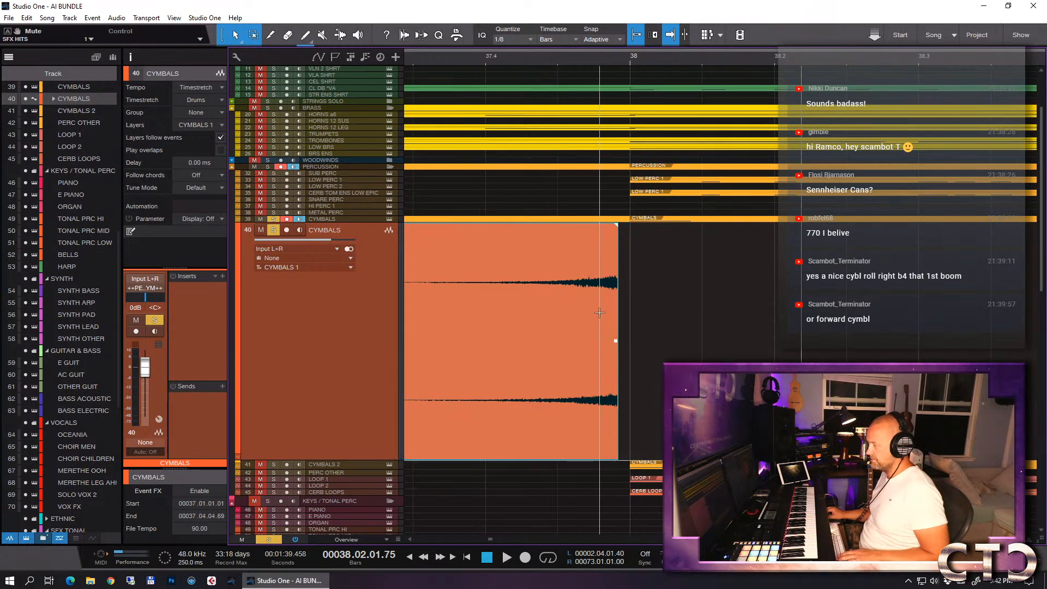
pyautogui.moveTo(561, 351); pyautogui.dragTo(572, 355)
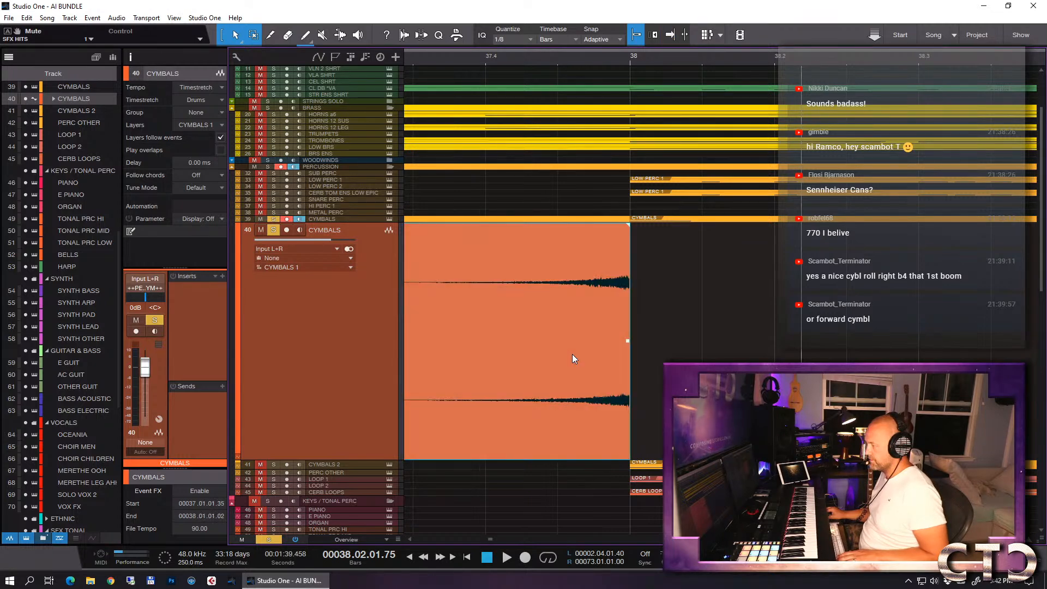
pyautogui.press('w')
pyautogui.press('w')
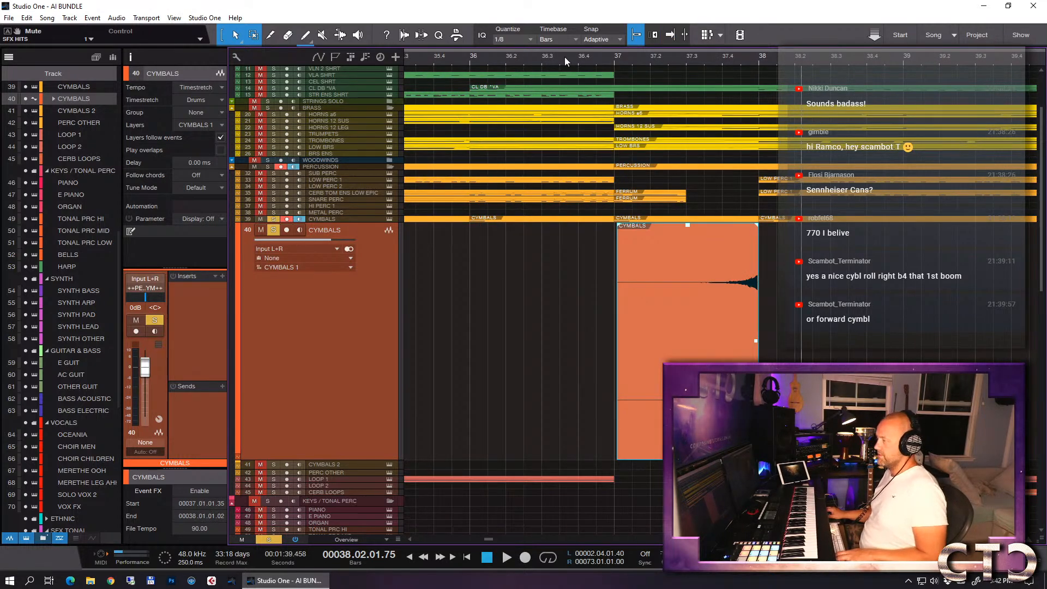
pyautogui.click(594, 60)
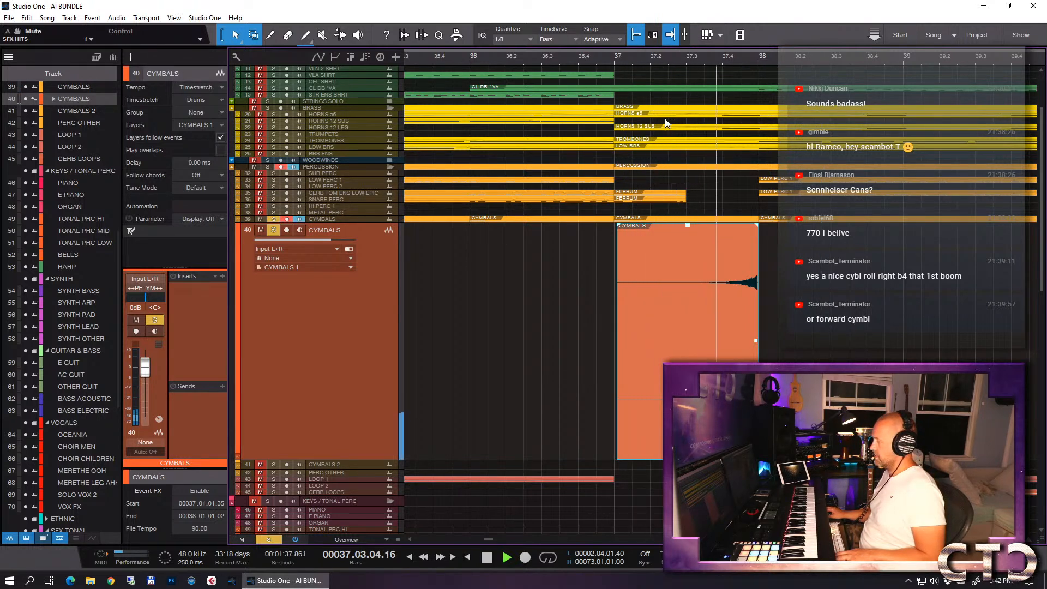
pyautogui.press('space')
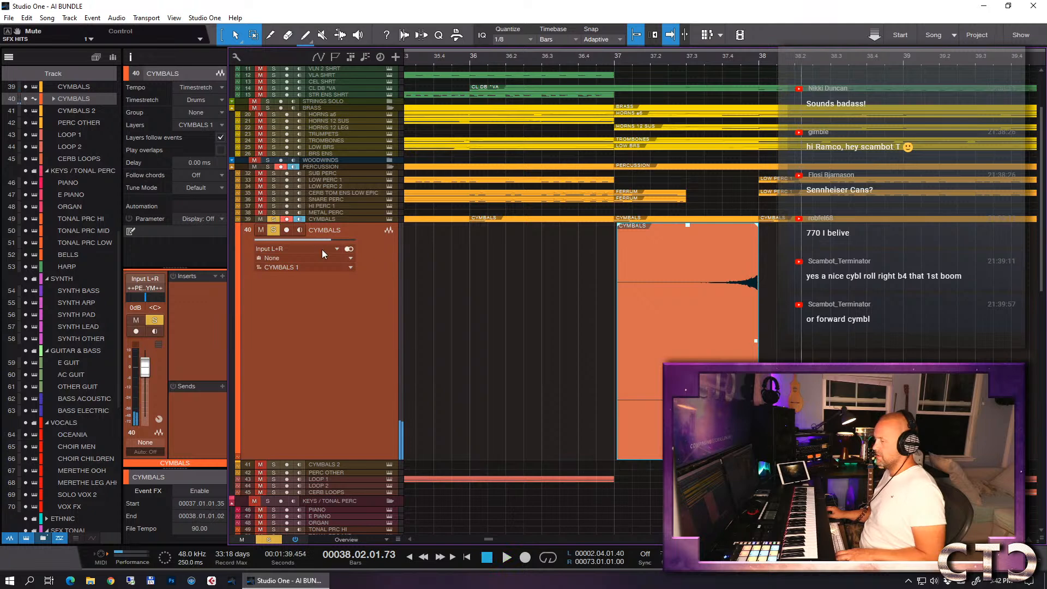
# - Solo the PERCUSSION and SFX folders and play the transition into the drop from bar 36
pyautogui.click(274, 231)
pyautogui.click(471, 68)
pyautogui.click(267, 167)
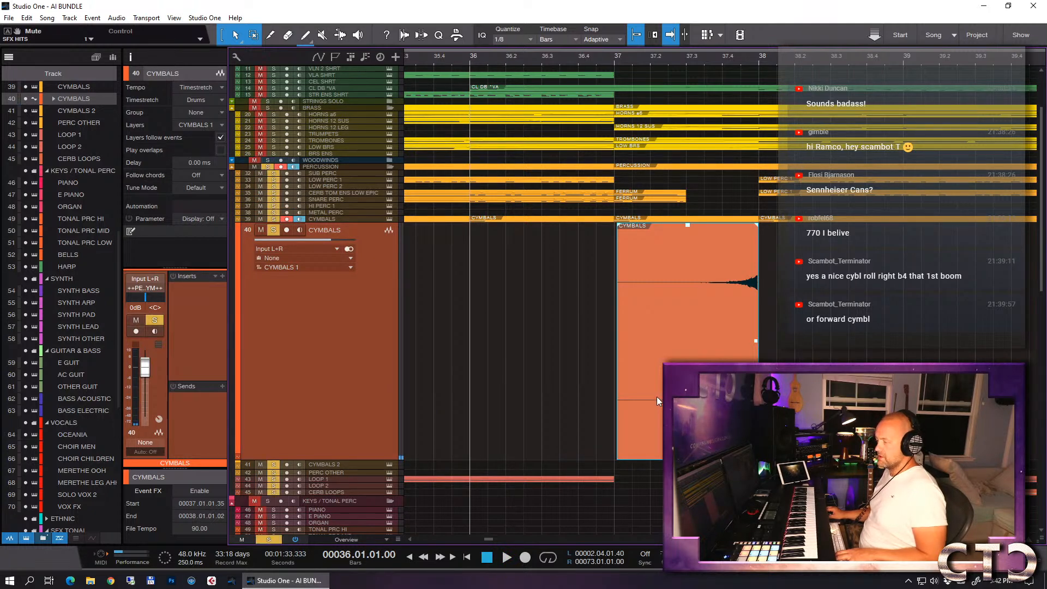
pyautogui.scroll(-6, 649, 398)
pyautogui.scroll(-5, 650, 402)
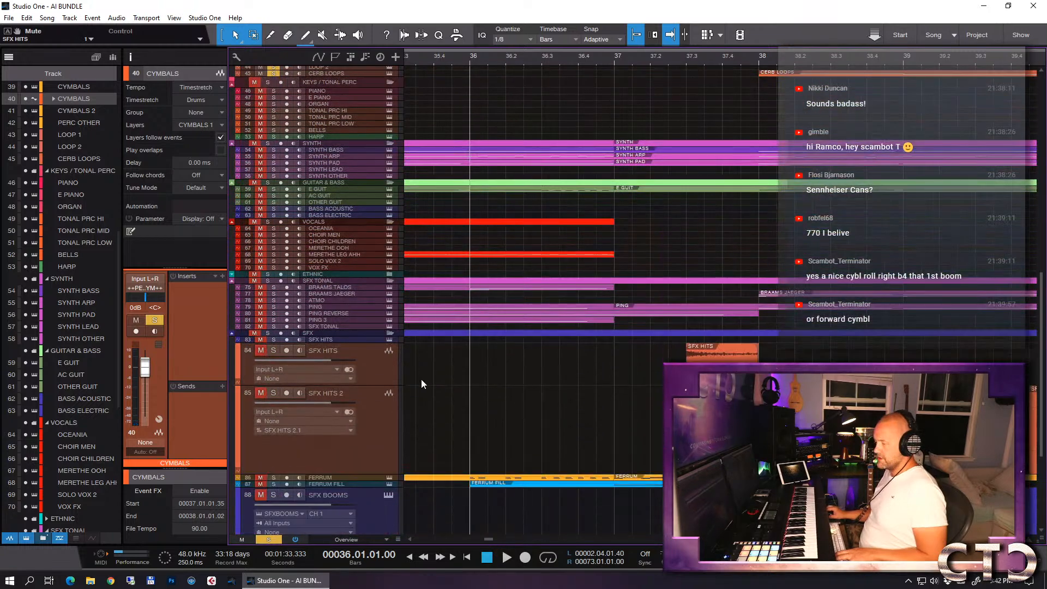
pyautogui.click(267, 255)
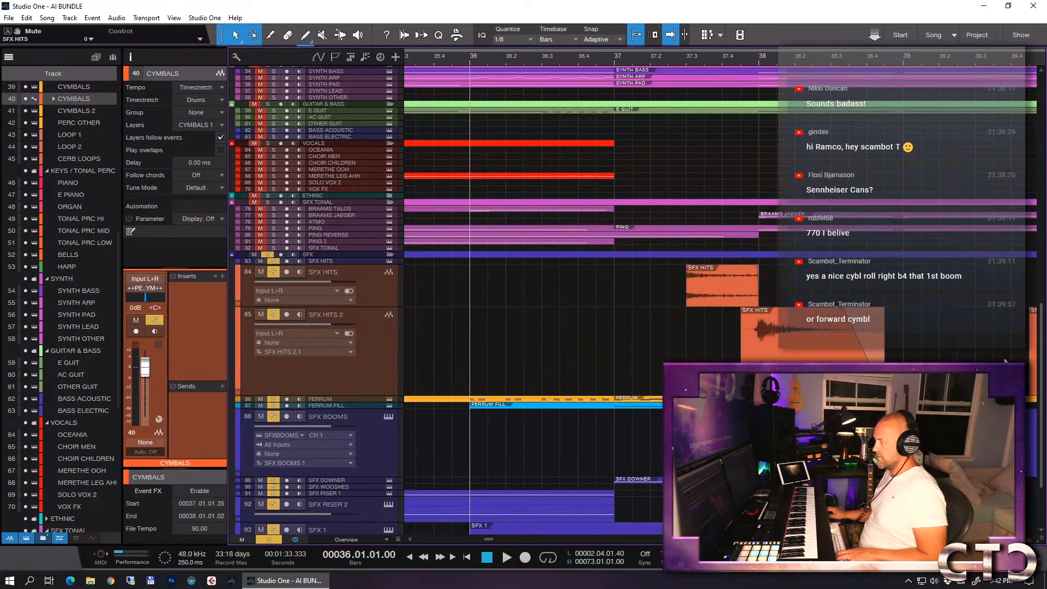
pyautogui.scroll(10, 948, 216)
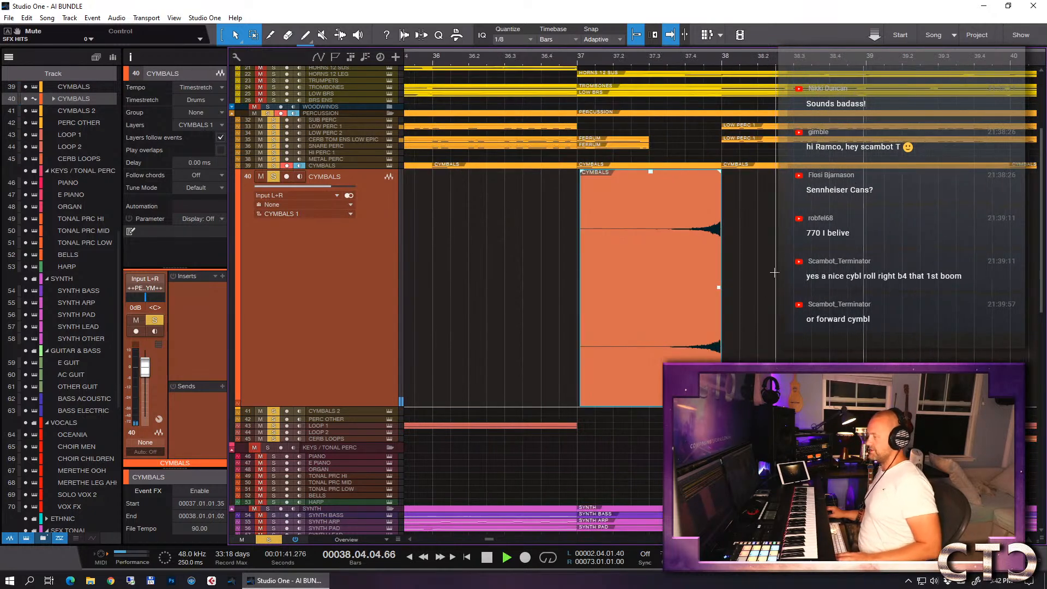
# - Extend the reversed CYMBALS event's start to bar 37 and duplicate it to bar 41, deleting the copy at bar 39
pyautogui.press('w')
pyautogui.press('w')
pyautogui.hscroll(3, 779, 258)
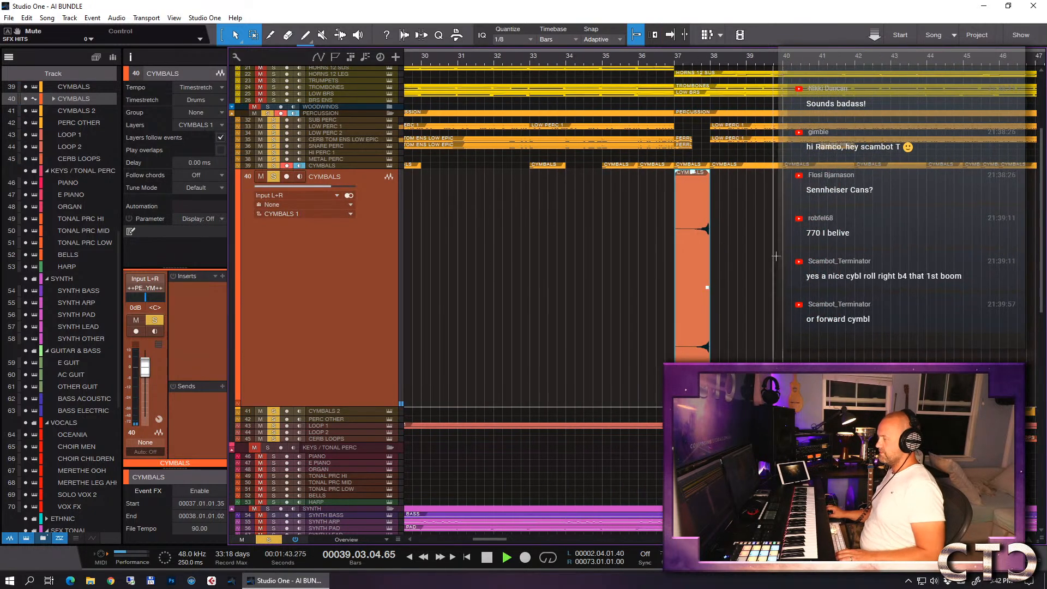
pyautogui.moveTo(676, 305); pyautogui.dragTo(670, 305)
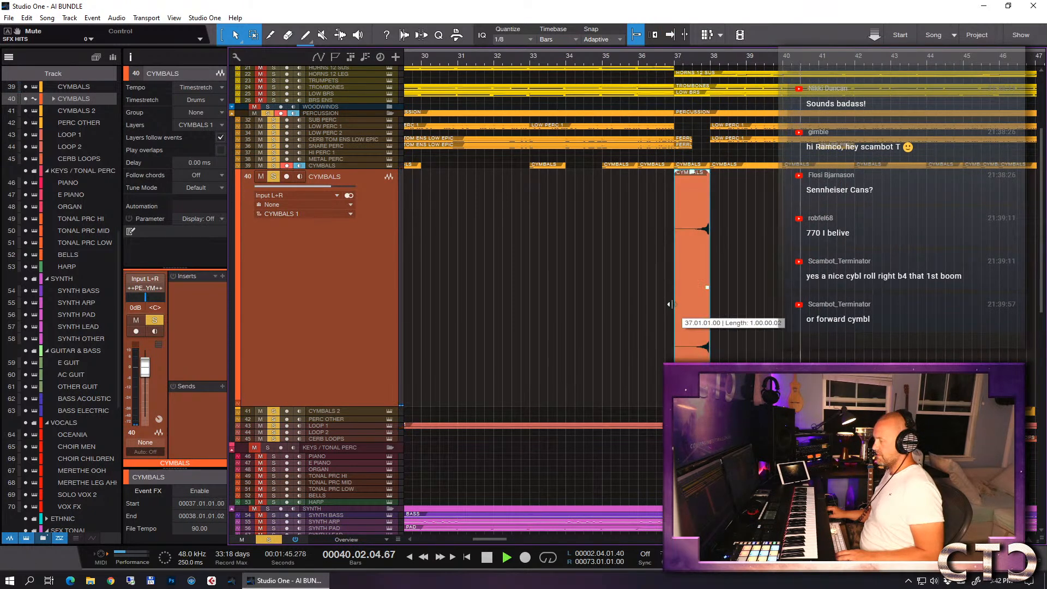
pyautogui.press('d')
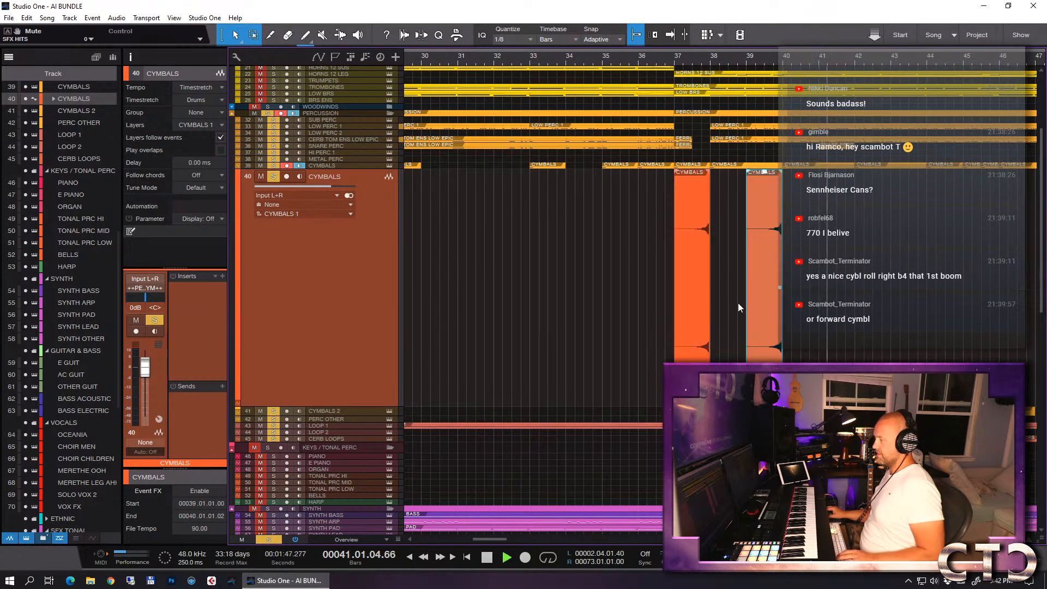
pyautogui.press('d')
pyautogui.click(769, 298)
pyautogui.press('Delete')
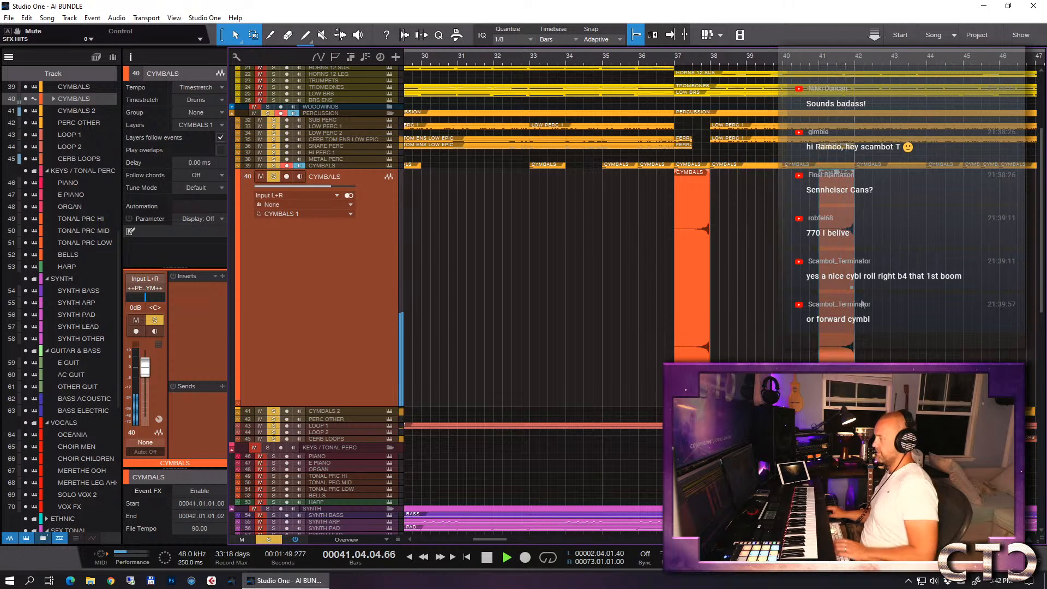
# - Duplicate the reversed cymbal to bars 45, 49 and 53, deleting the in-between copies at bars 43, 47 and 51
pyautogui.press('d')
pyautogui.press('d')
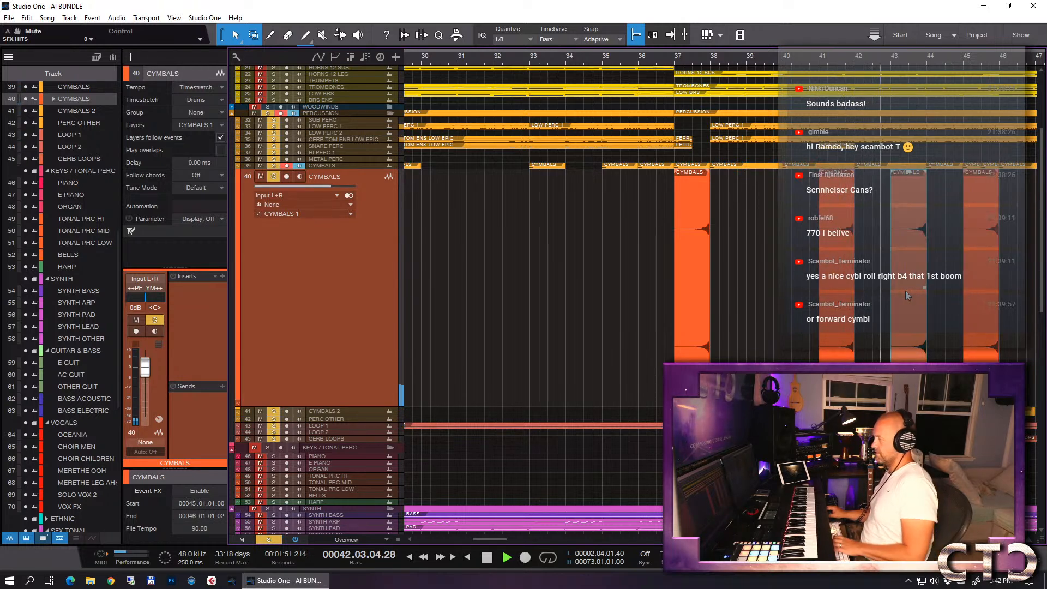
pyautogui.click(906, 291)
pyautogui.press('Delete')
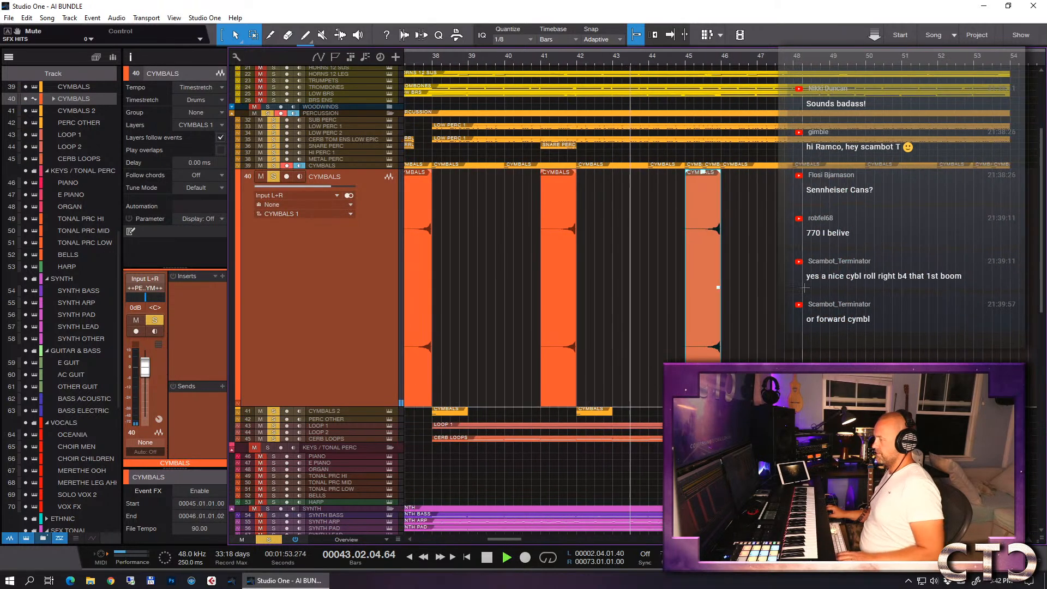
pyautogui.press('d')
pyautogui.press('d')
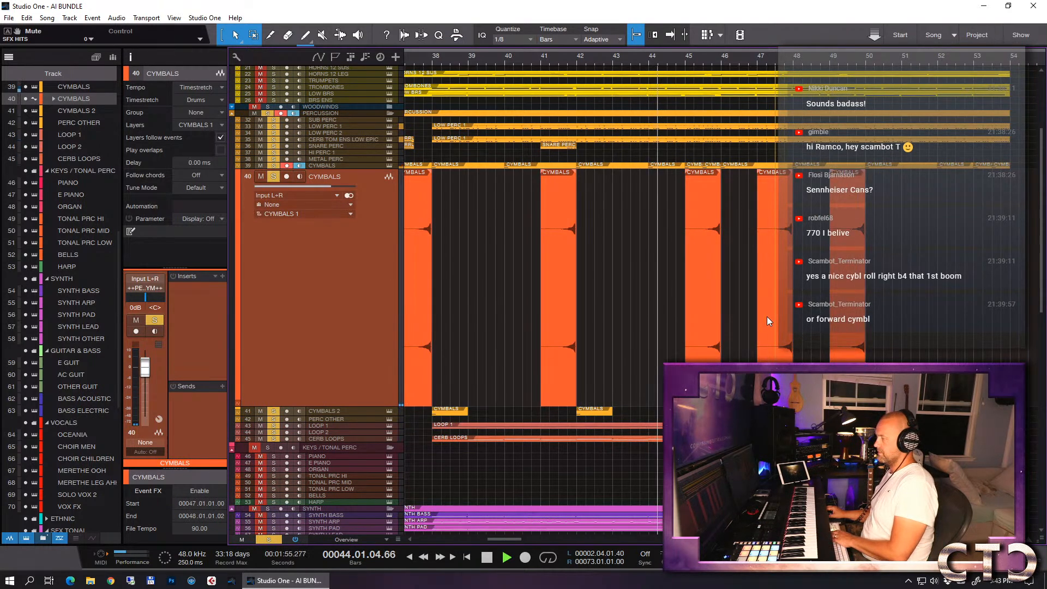
pyautogui.press('Delete')
pyautogui.press('d')
pyautogui.press('d')
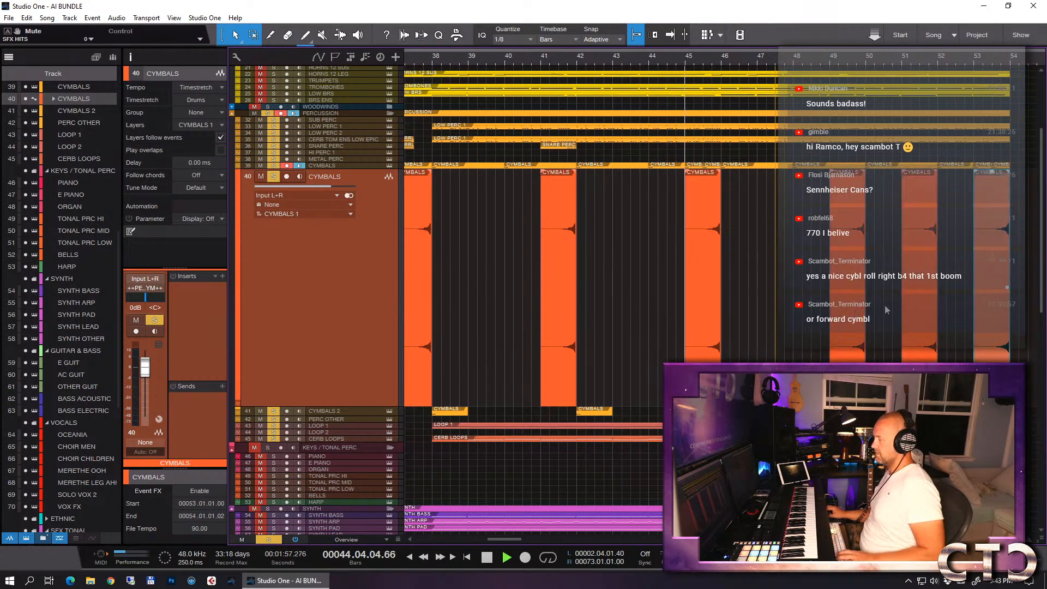
pyautogui.click(915, 308)
pyautogui.press('Delete')
pyautogui.scroll(-2, 777, 282)
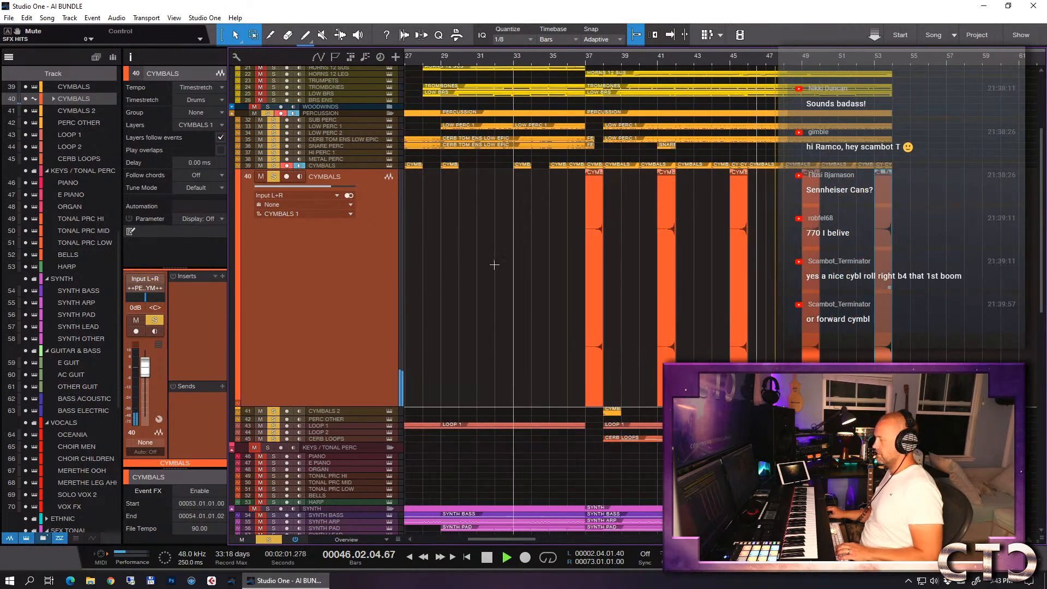
# - Stop playback, add a send to x PERC VERB on the CYMBALS audio track and set its level to -8.8 dB
pyautogui.press('space')
pyautogui.press('f')
pyautogui.click(223, 386)
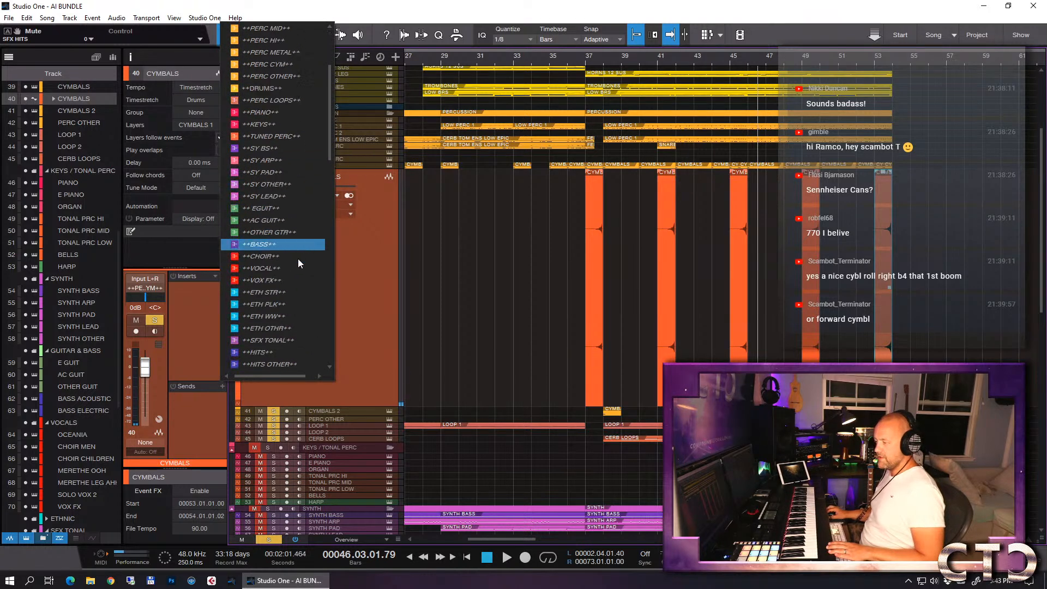
pyautogui.scroll(-10, 298, 284)
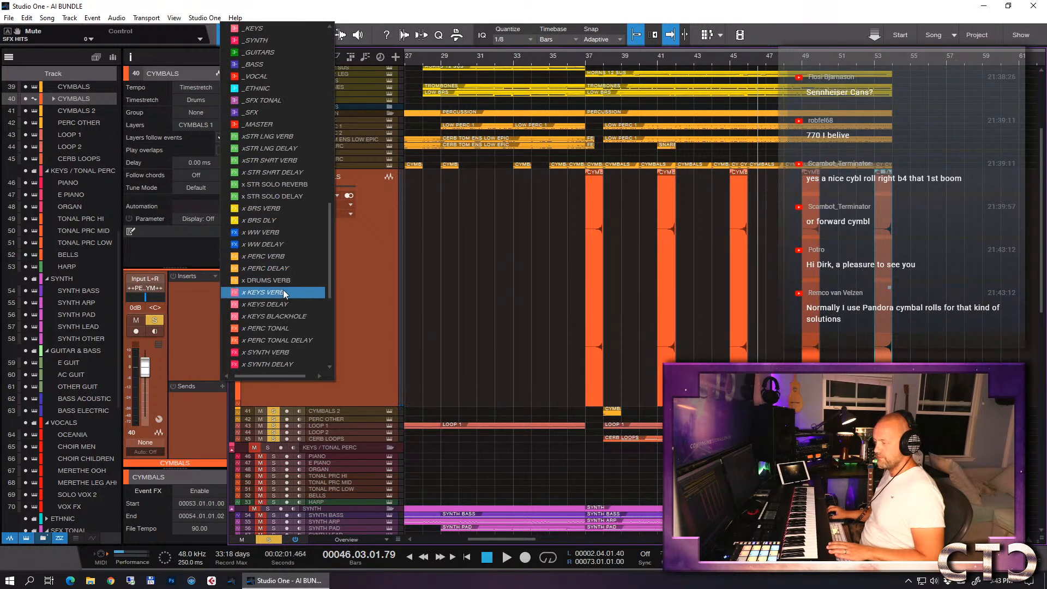
pyautogui.click(280, 261)
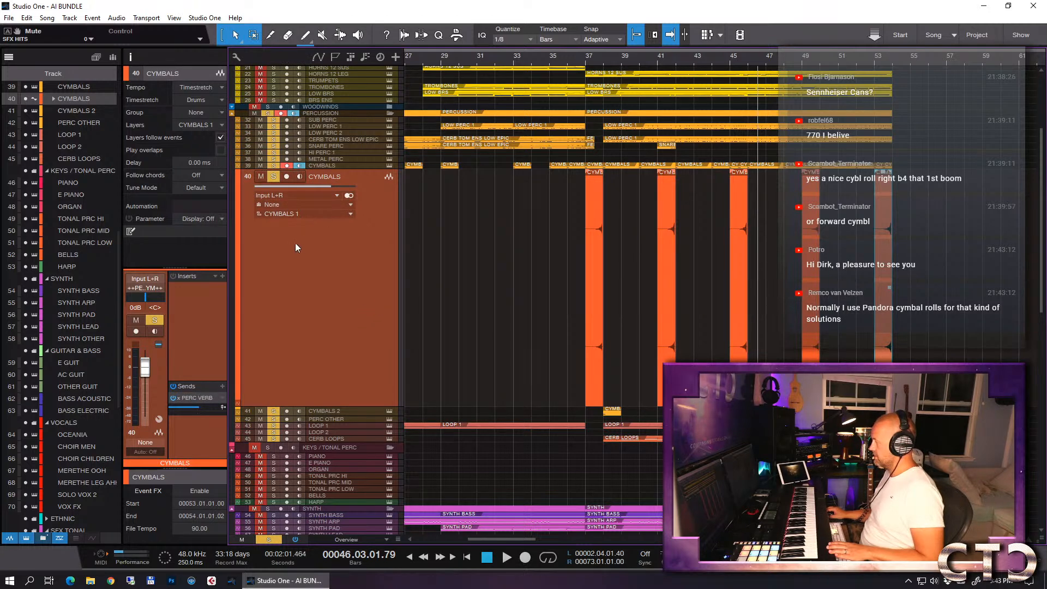
pyautogui.moveTo(194, 406); pyautogui.dragTo(192, 407)
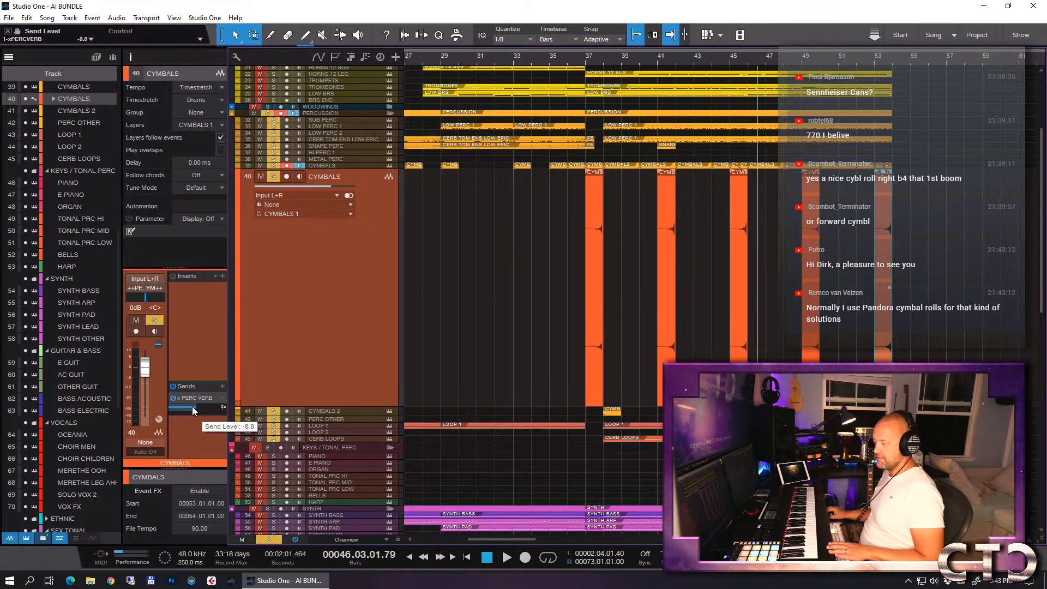
# - Play the reversed cymbal with reverb from bar 37, shrink its track height, and return the playhead to 37.4
pyautogui.click(588, 61)
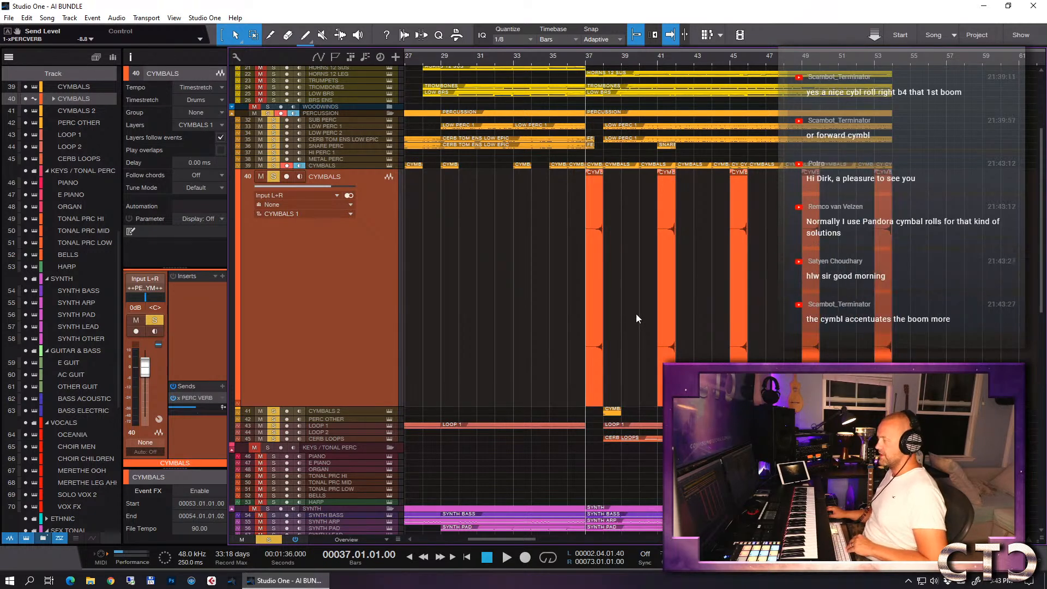
pyautogui.press('space')
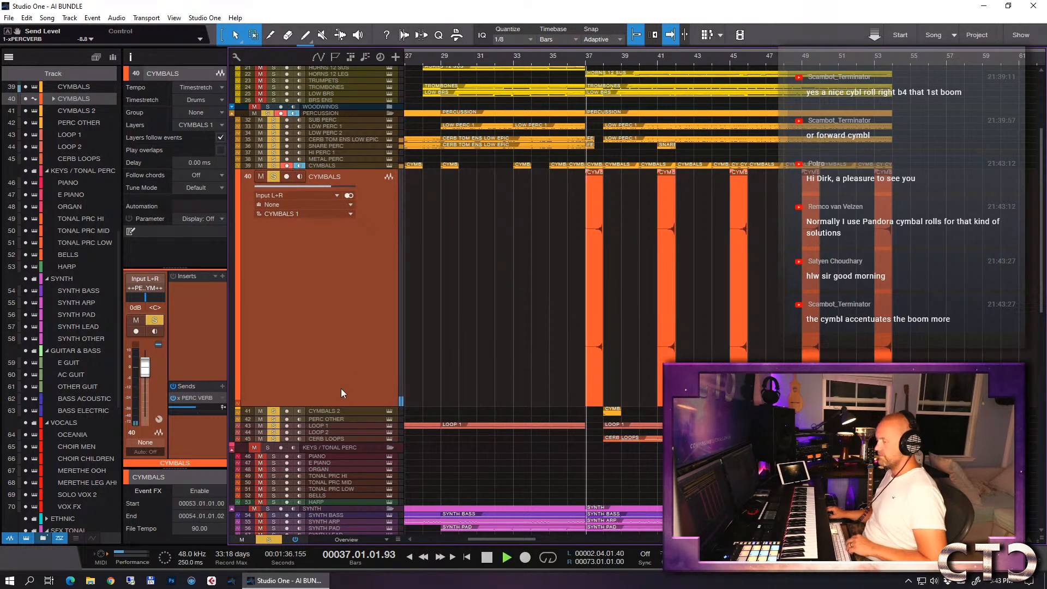
pyautogui.moveTo(329, 405); pyautogui.dragTo(341, 191)
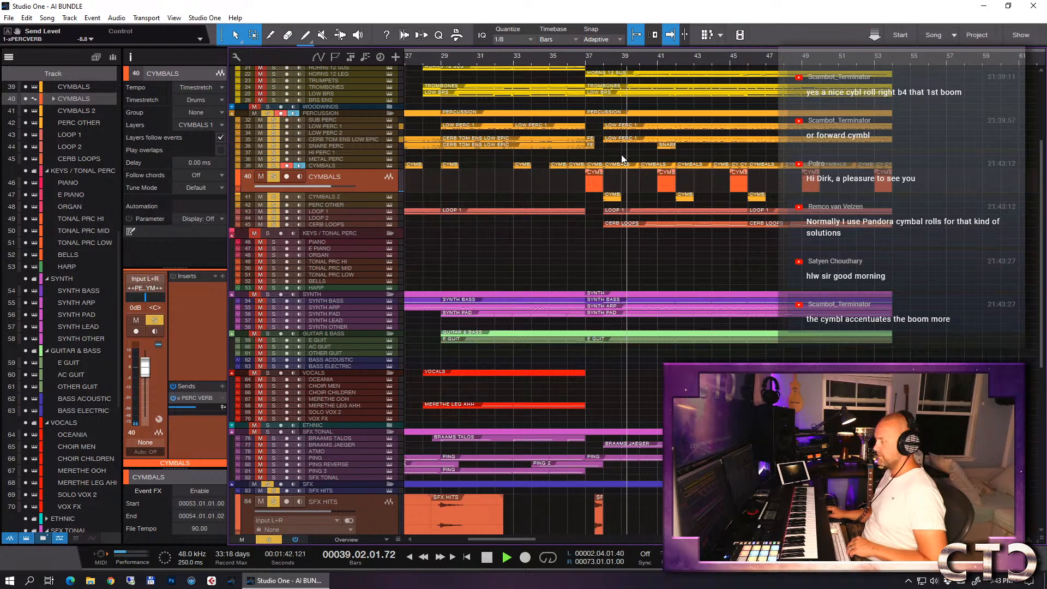
pyautogui.click(601, 58)
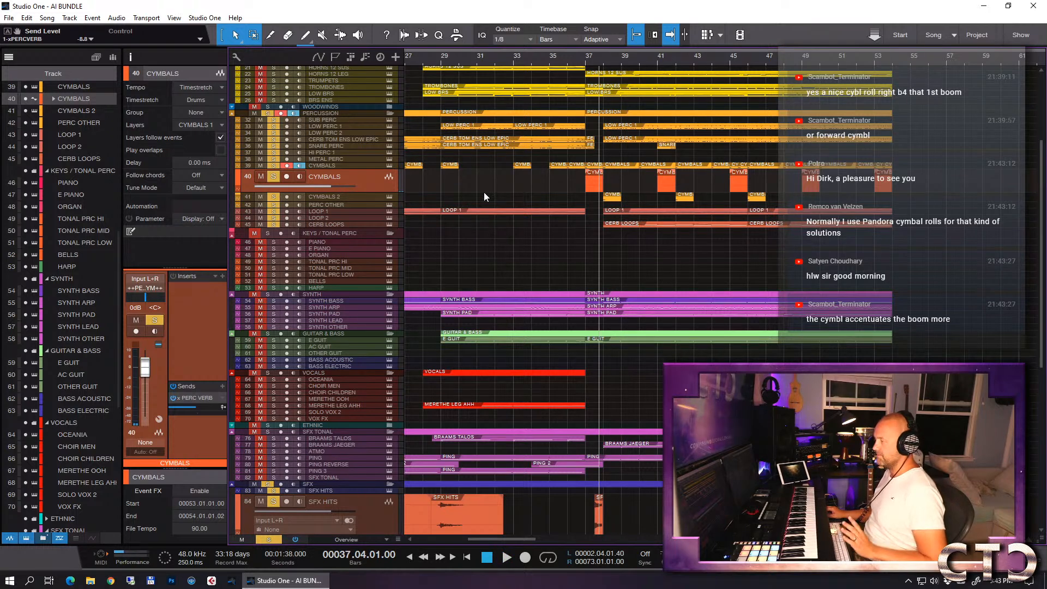
# - Try out the Cerberus instrument on the HI PERC 1 track, close it, and enlarge the track's height
pyautogui.click(333, 154)
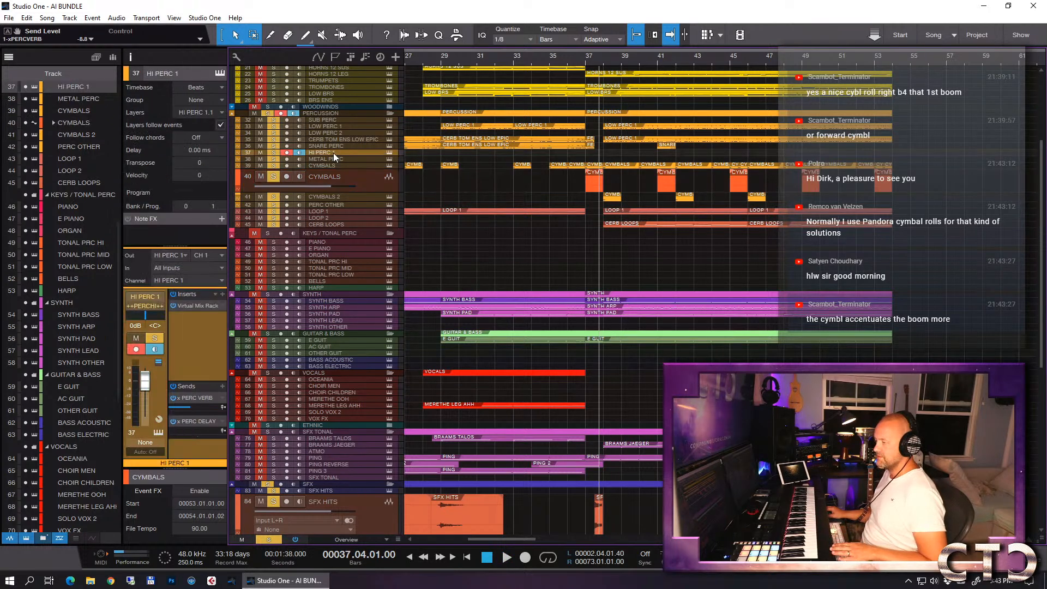
pyautogui.hotkey('shift', 'F11')
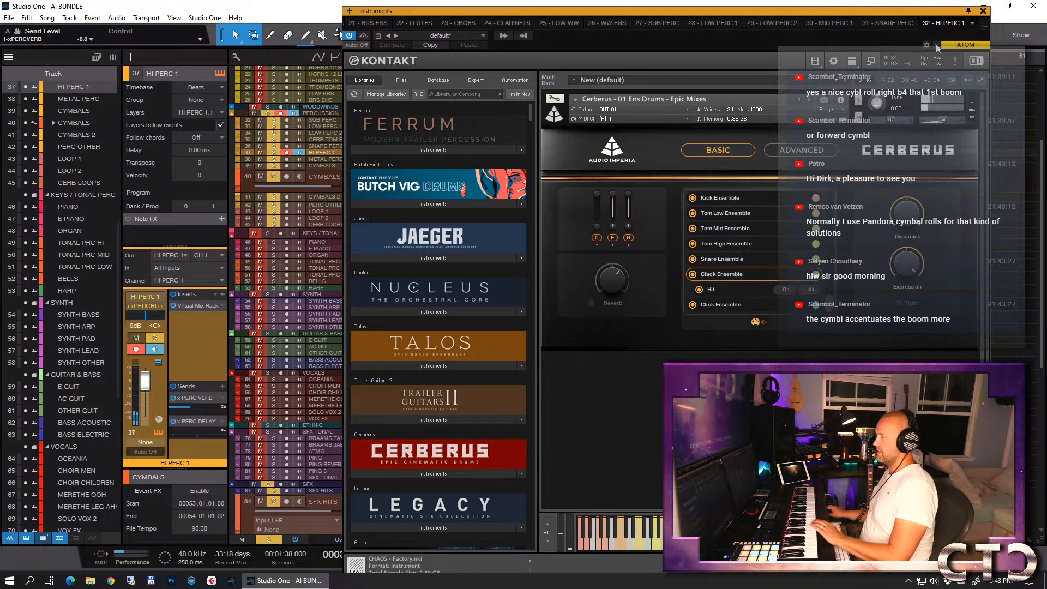
pyautogui.click(983, 11)
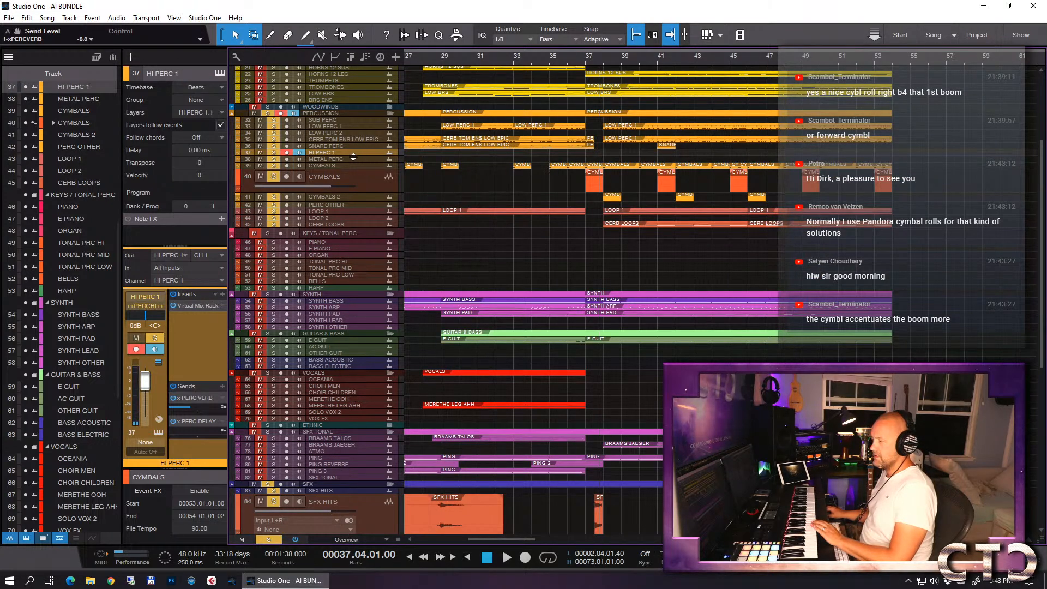
pyautogui.moveTo(354, 157); pyautogui.dragTo(360, 218)
pyautogui.scroll(-6, 574, 201)
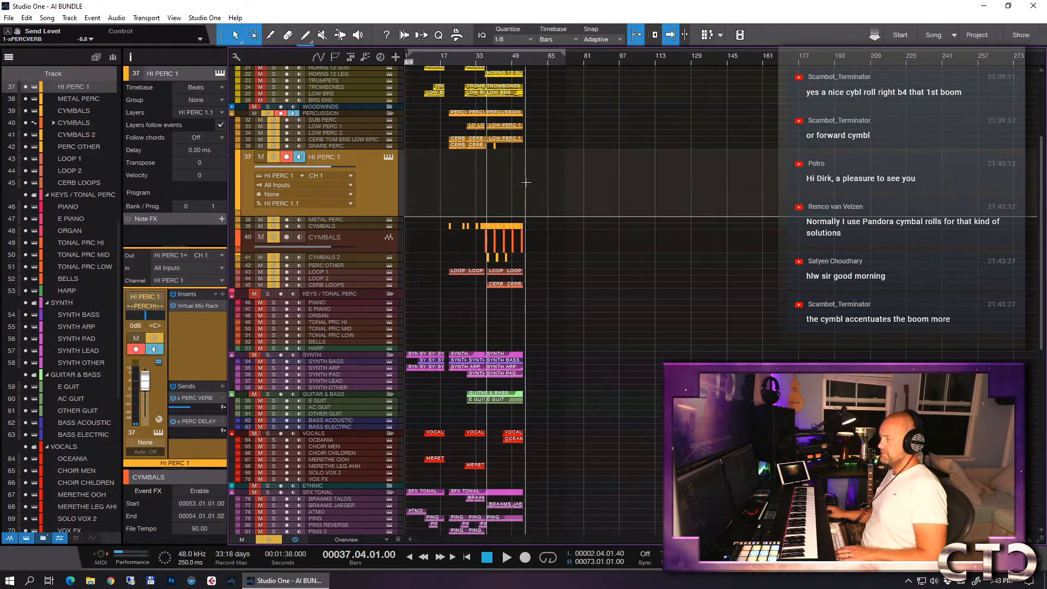
# - Try out the Legacy - Event Horizon - 06 Pulses - 4-4 patch in Kontakt on the HI PERC 1 track
pyautogui.scroll(8, 503, 182)
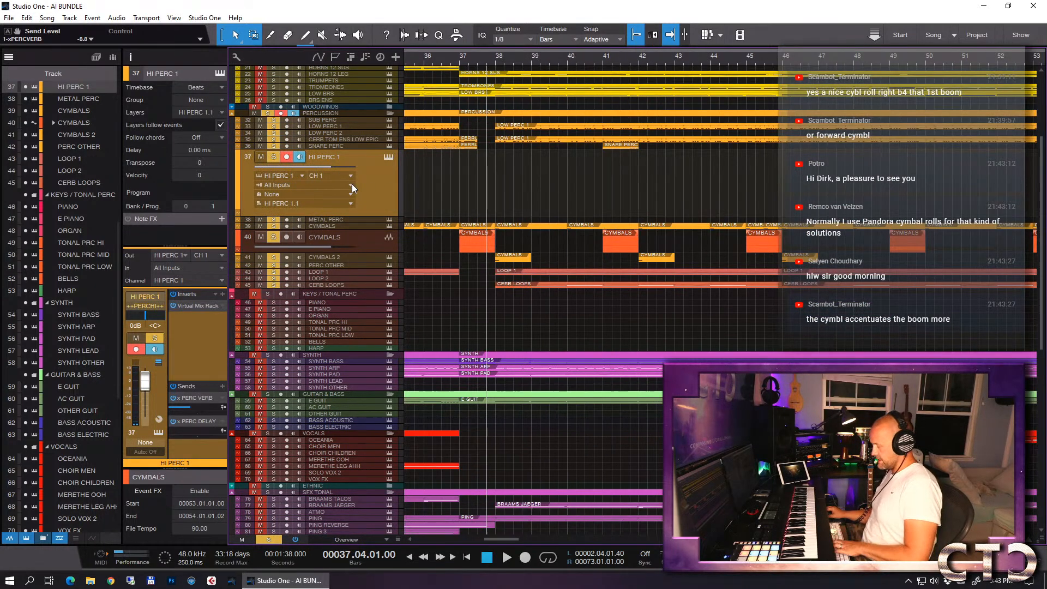
pyautogui.click(389, 157)
pyautogui.scroll(-3, 434, 265)
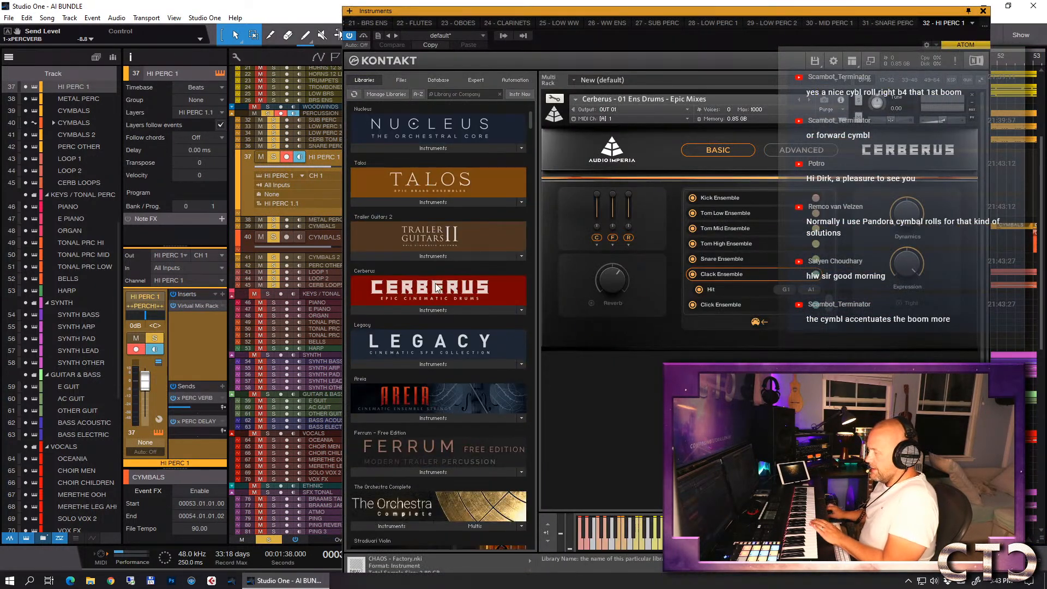
pyautogui.click(418, 365)
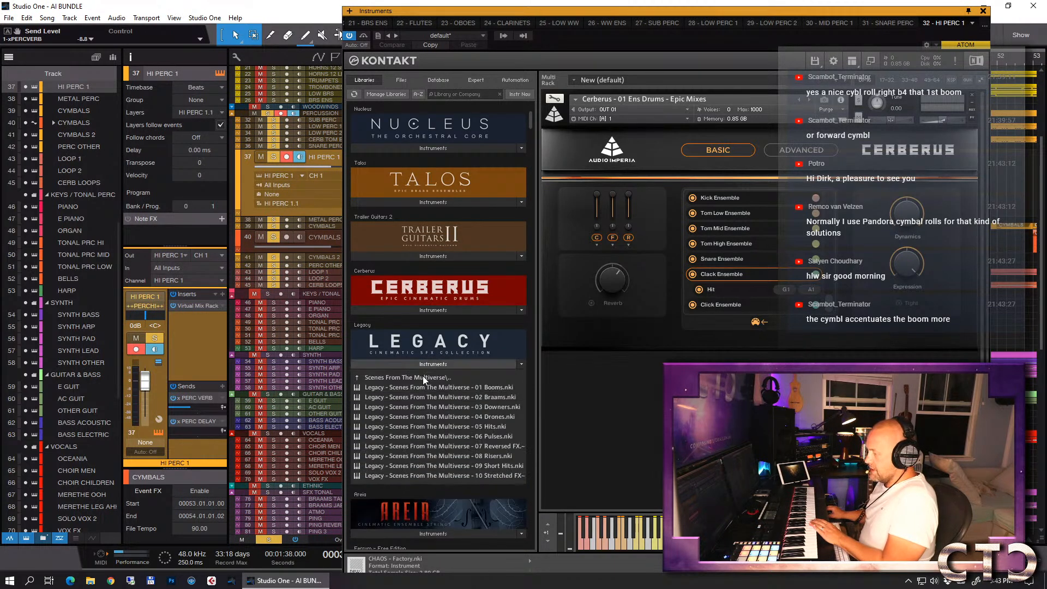
pyautogui.scroll(-2, 424, 372)
pyautogui.click(398, 296)
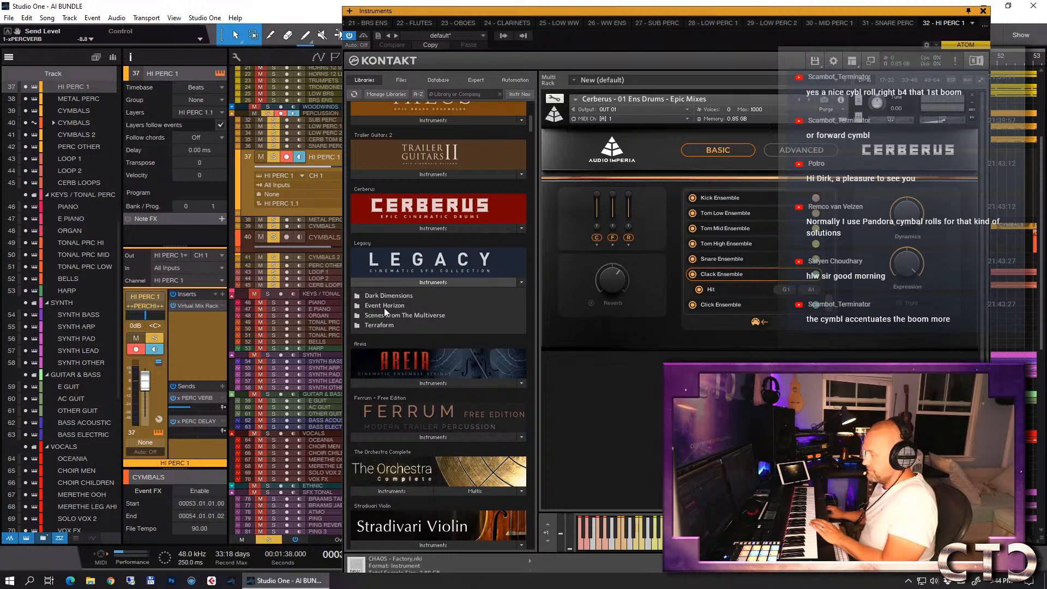
pyautogui.click(384, 306)
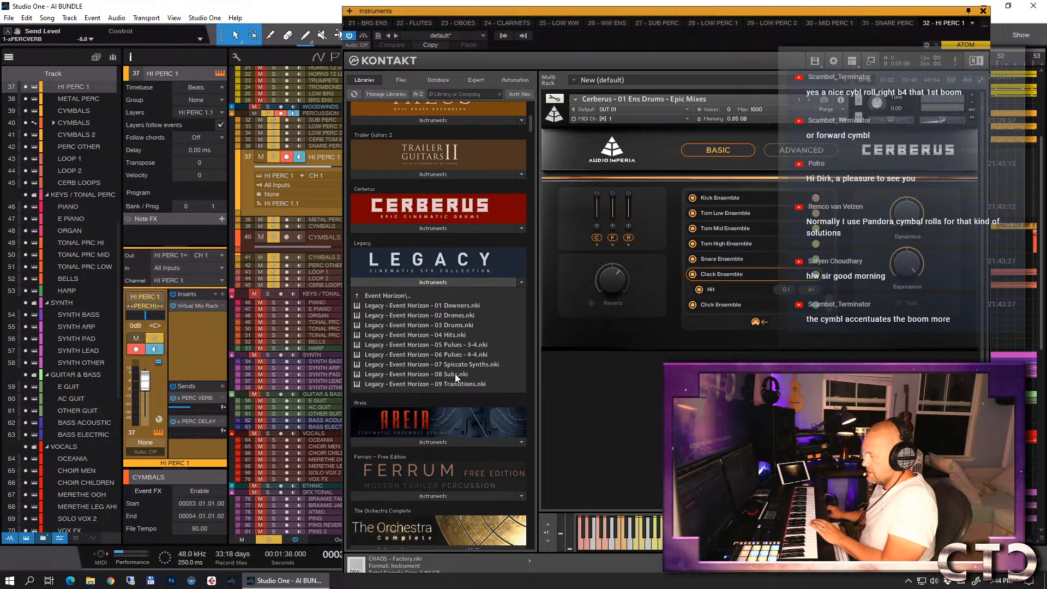
pyautogui.doubleClick(459, 353)
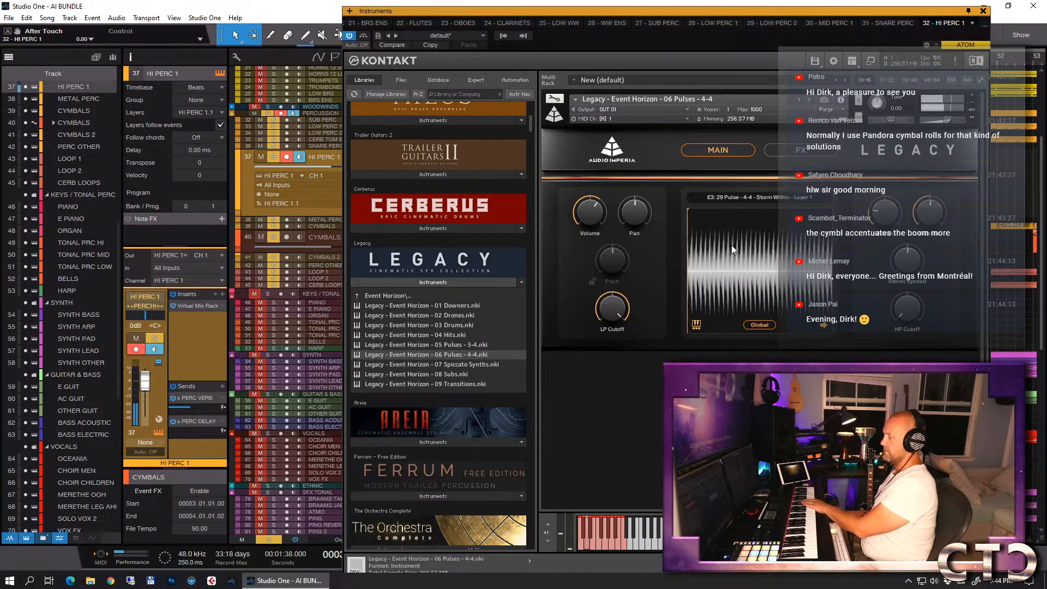
# - Audition Legacy - Terraform - 06 High Tonal - 4-4 - Minor, load 14 Percussive - 4-4 instead, and close the instrument
pyautogui.click(431, 296)
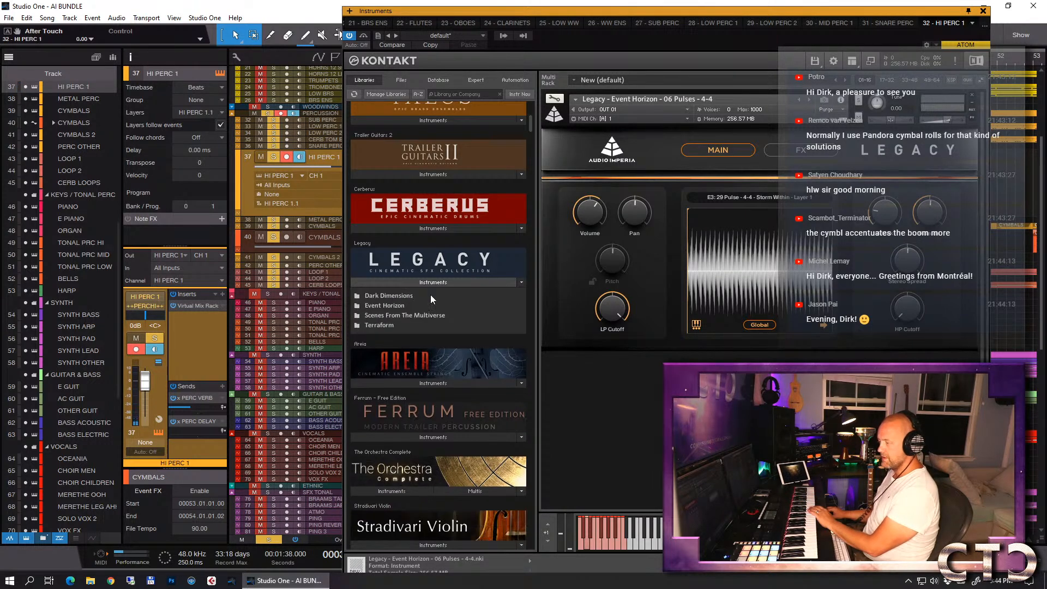
pyautogui.click(401, 323)
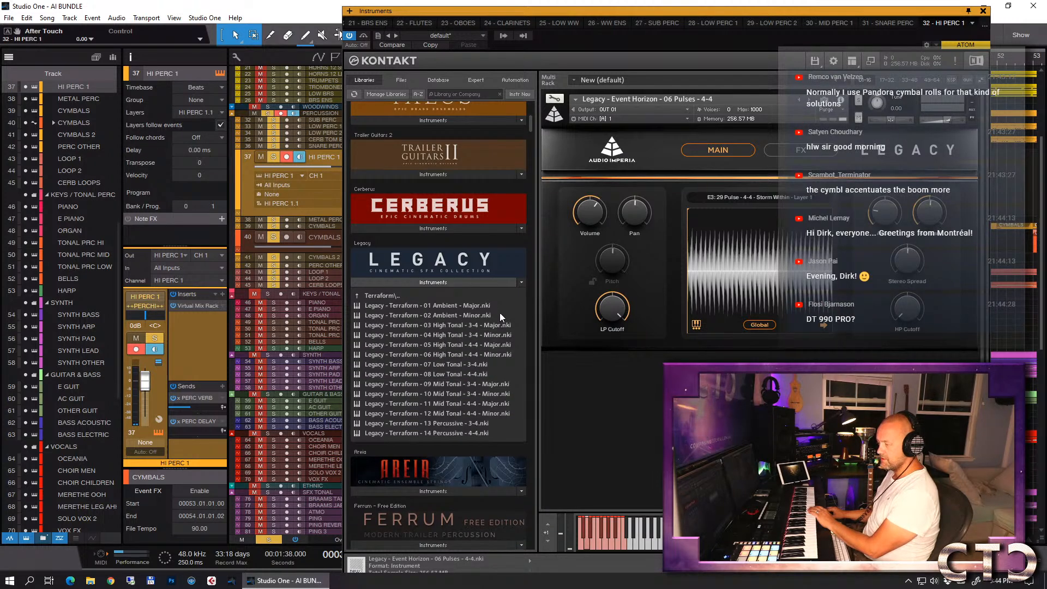
pyautogui.doubleClick(449, 354)
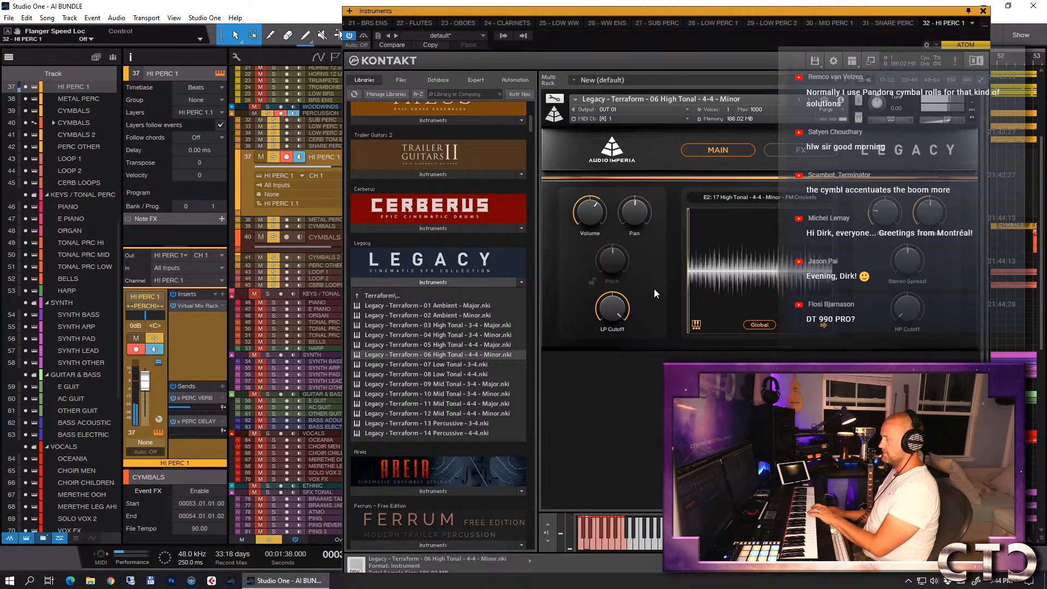
pyautogui.doubleClick(447, 433)
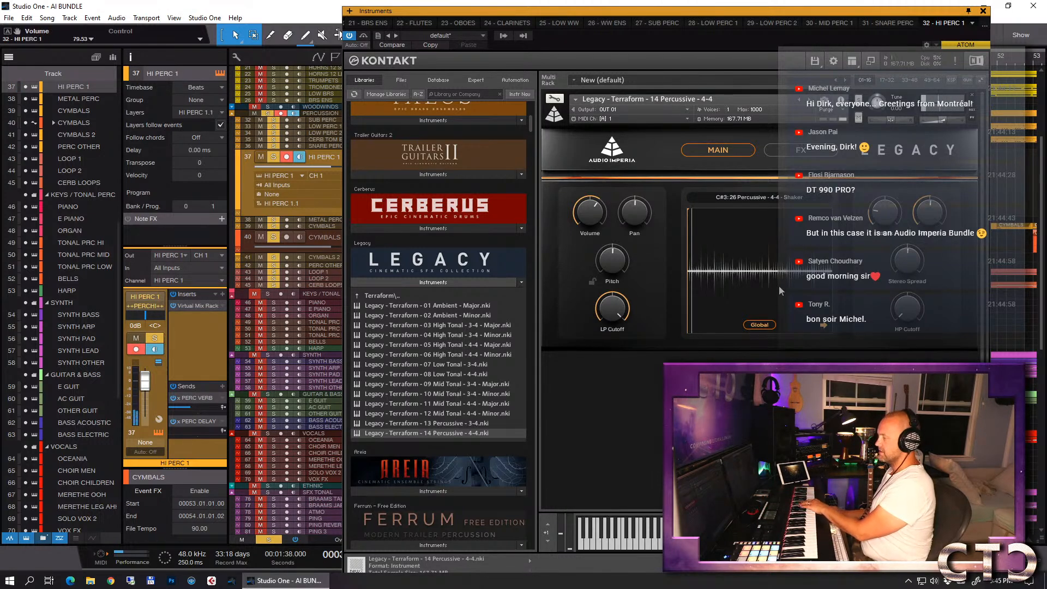
pyautogui.click(984, 10)
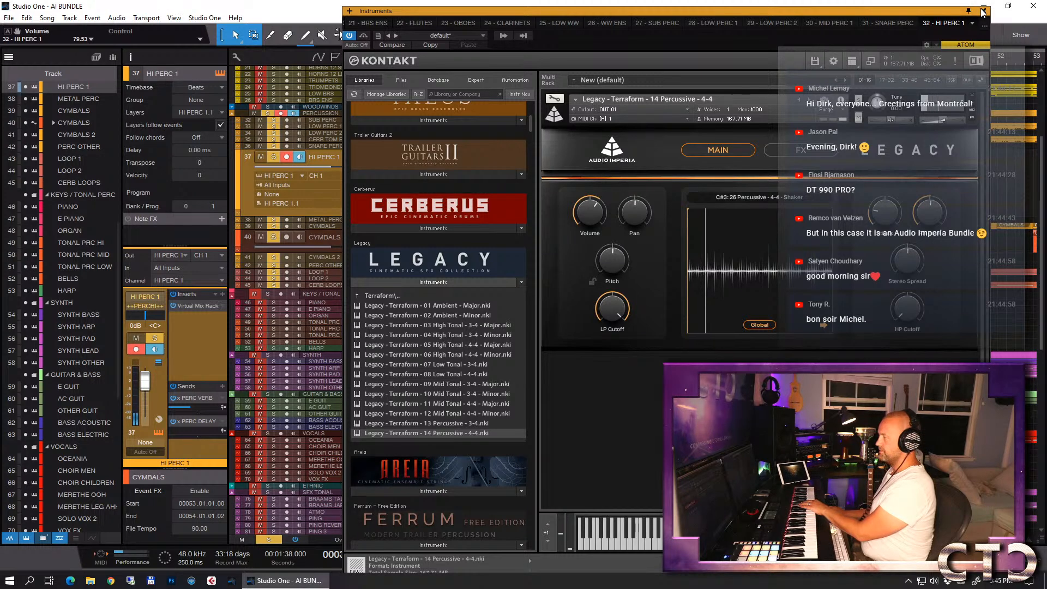
# - Add the PanMan auto-panner as an insert on the HI PERC 1 track
pyautogui.click(222, 294)
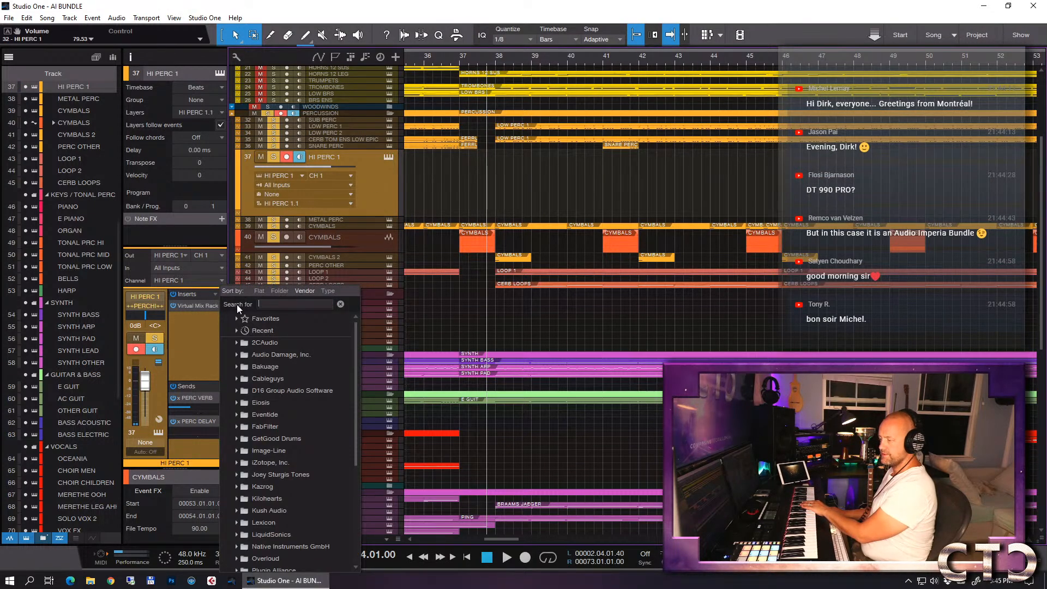
pyautogui.write('pan')
pyautogui.press('Down')
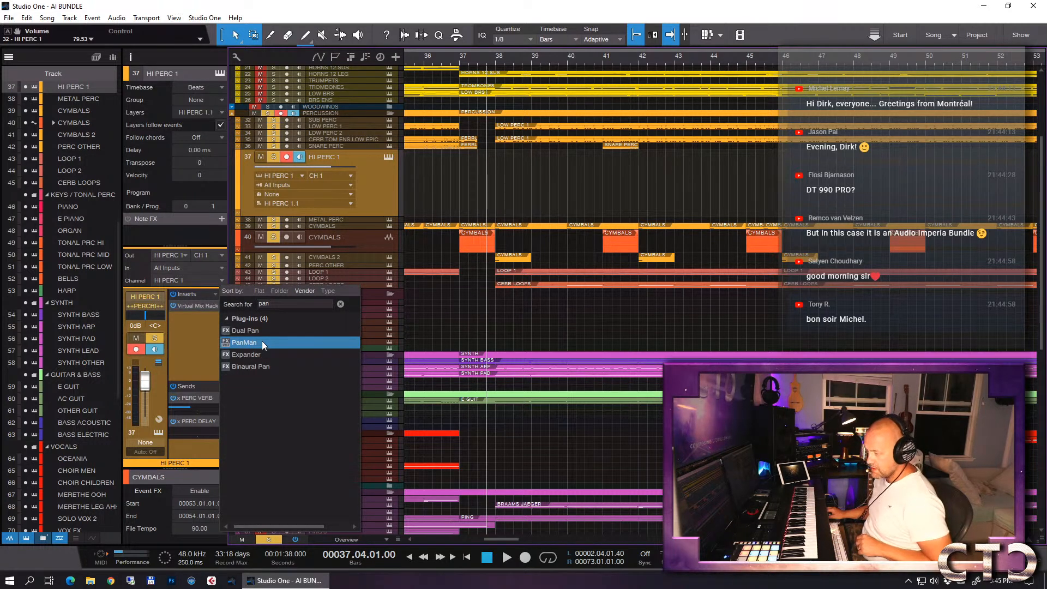
pyautogui.doubleClick(268, 347)
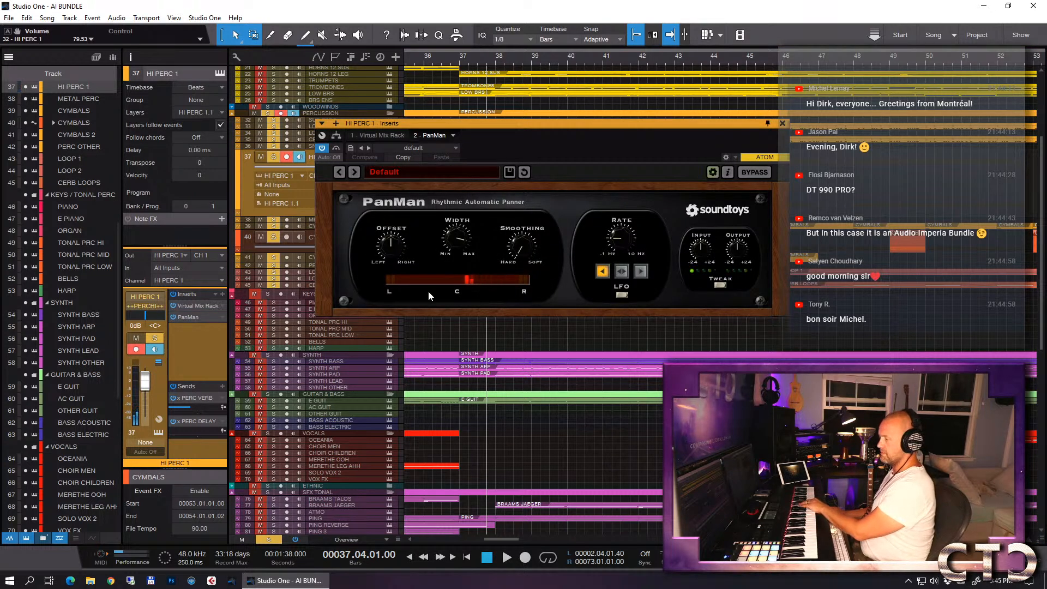
# - Set PanMan to back-and-forth panning, try an LFO rate of 0.27 Hz, and switch its mode to Rhythm Step
pyautogui.click(622, 272)
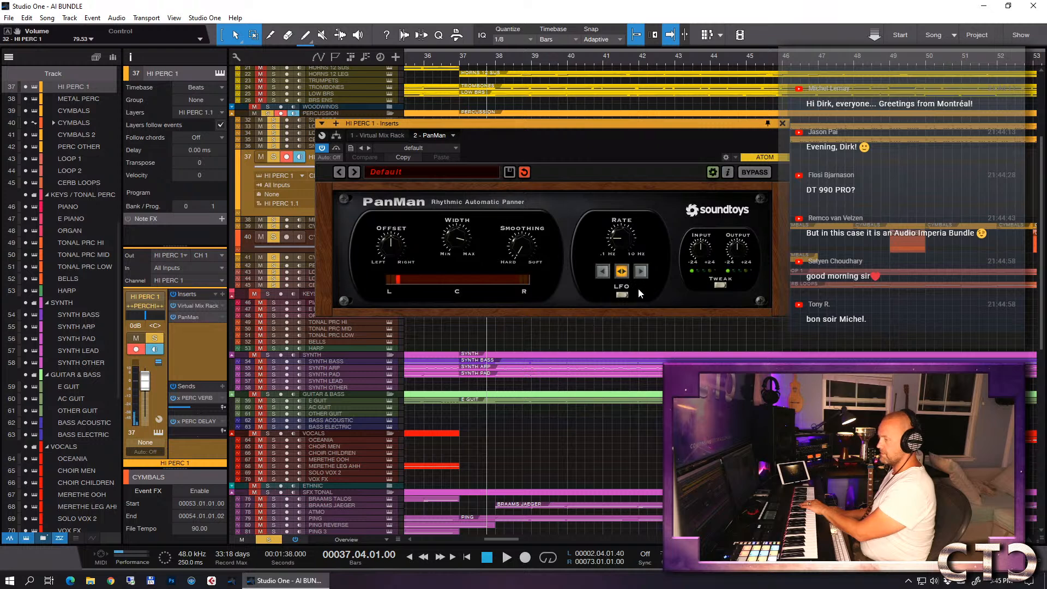
pyautogui.moveTo(618, 237); pyautogui.dragTo(619, 242)
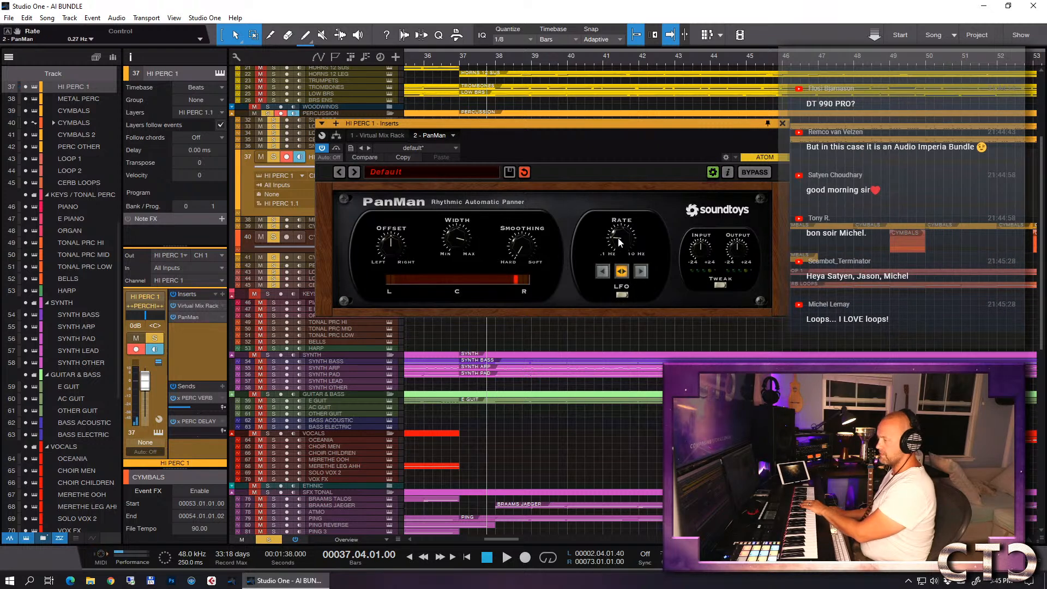
pyautogui.click(622, 294)
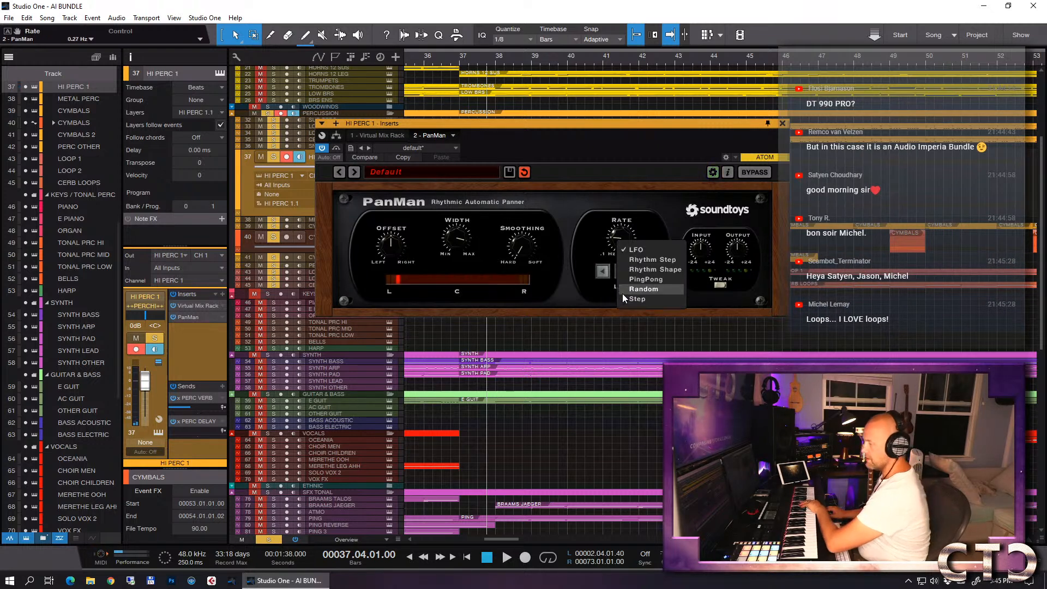
pyautogui.click(647, 259)
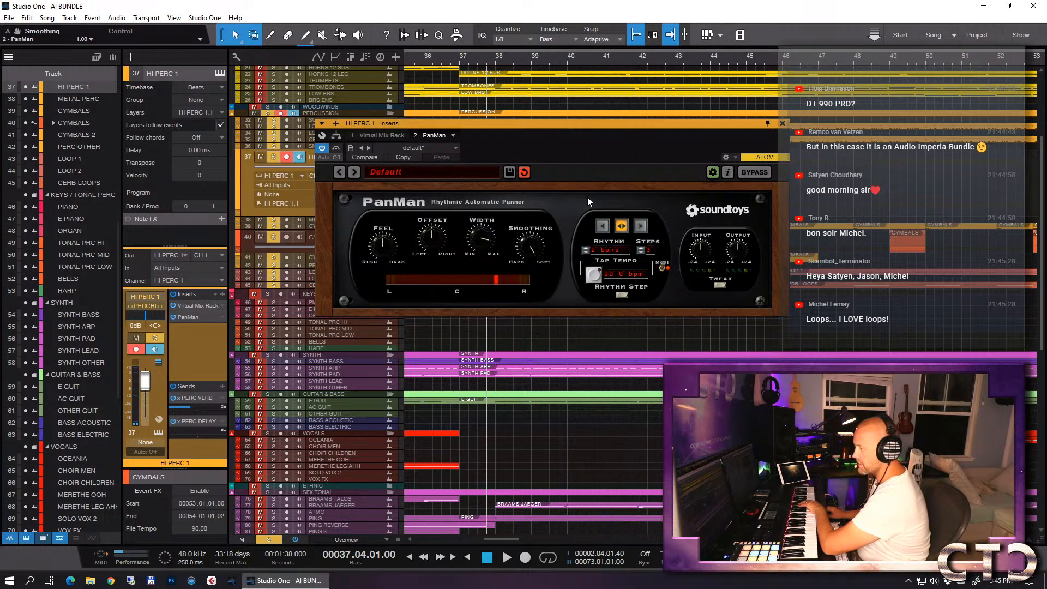
# - During playback from bar 57, set PanMan's rhythm to 1 bar and width to 146.40 deg, and return the playhead to bar 37
pyautogui.click(460, 64)
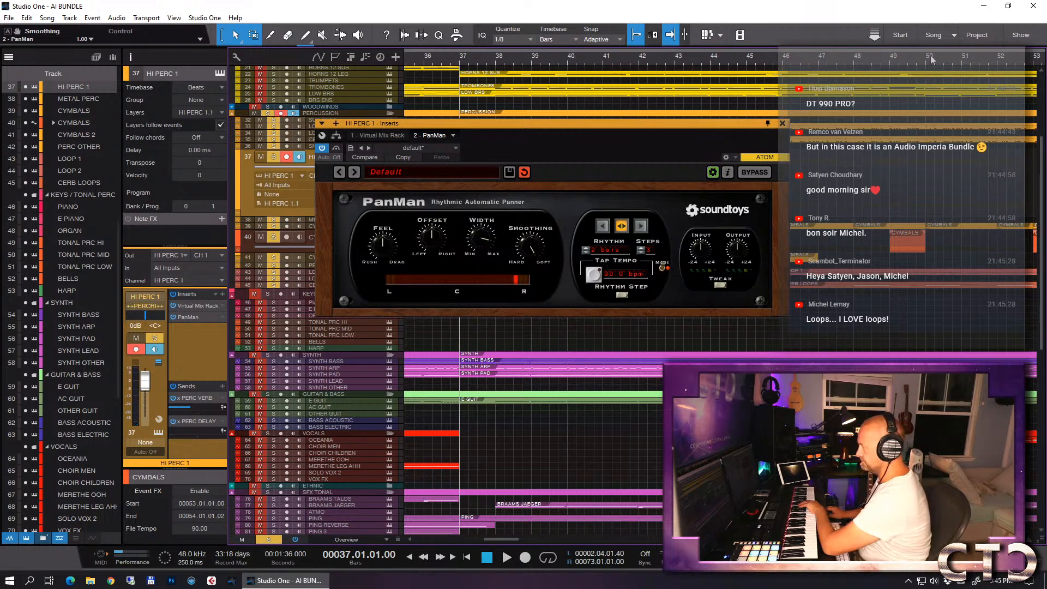
pyautogui.scroll(-5, 930, 60)
pyautogui.click(961, 64)
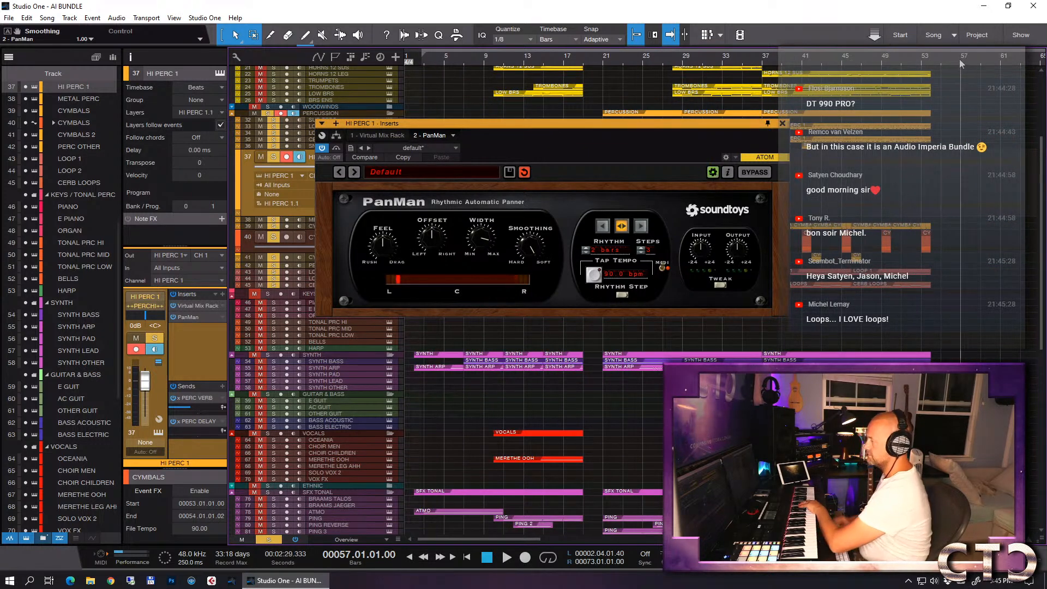
pyautogui.press('space')
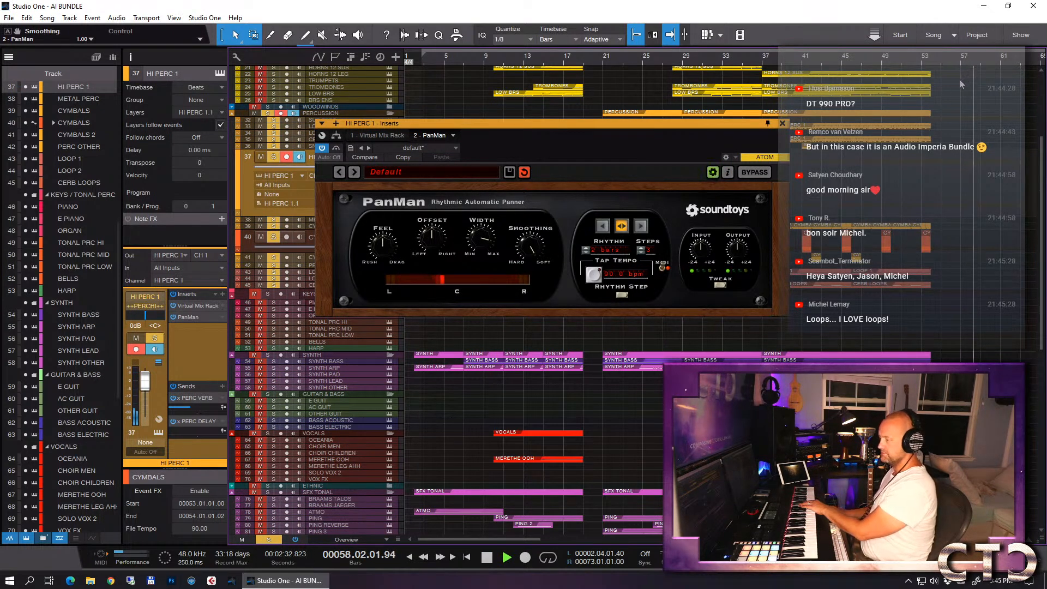
pyautogui.click(587, 252)
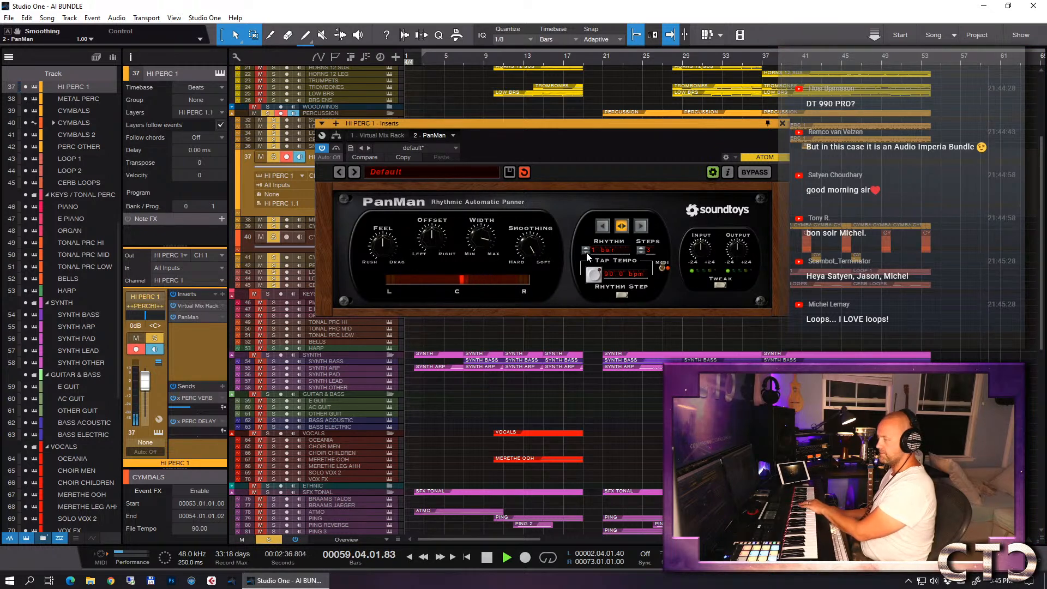
pyautogui.moveTo(476, 241); pyautogui.dragTo(476, 262)
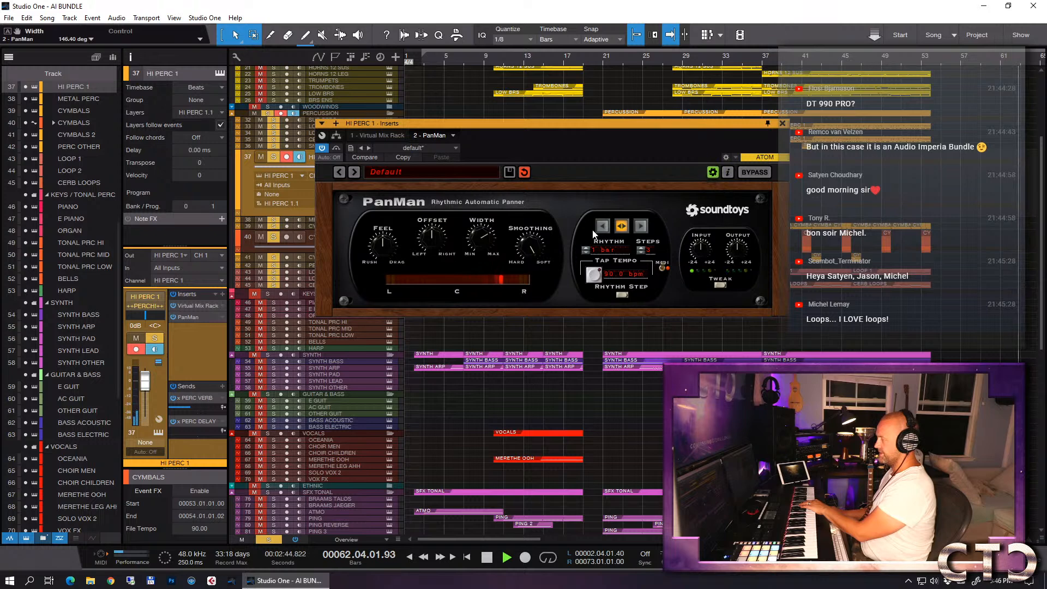
pyautogui.press('space')
pyautogui.click(783, 124)
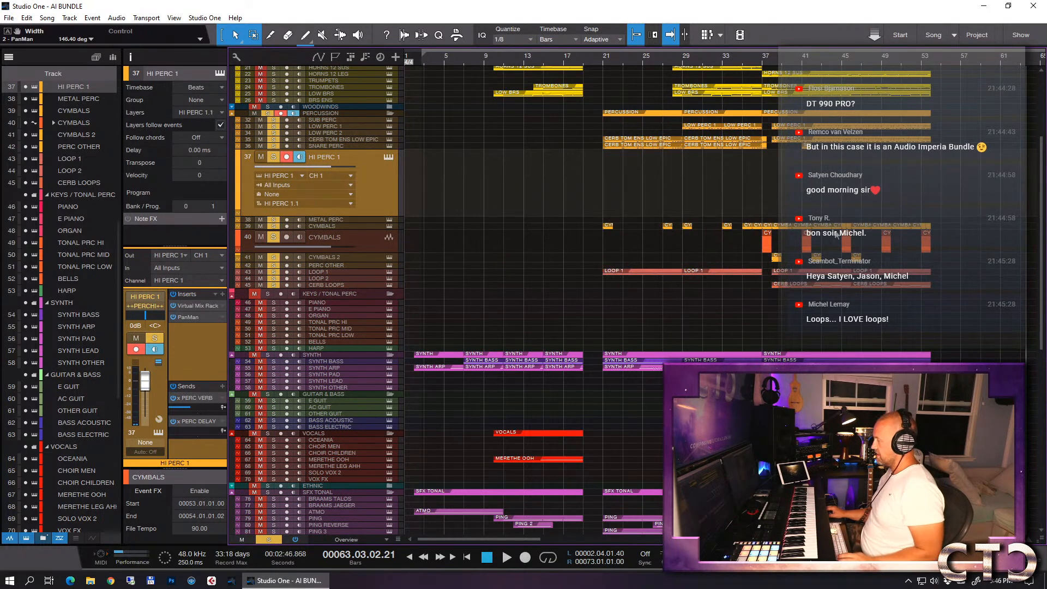
pyautogui.click(764, 62)
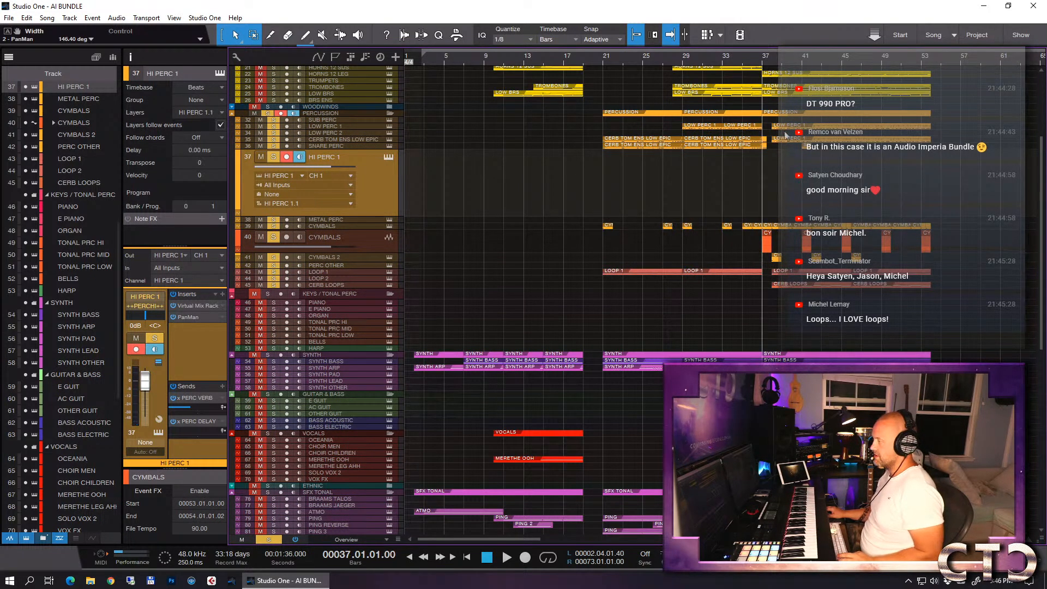
pyautogui.press('e')
pyautogui.press('e')
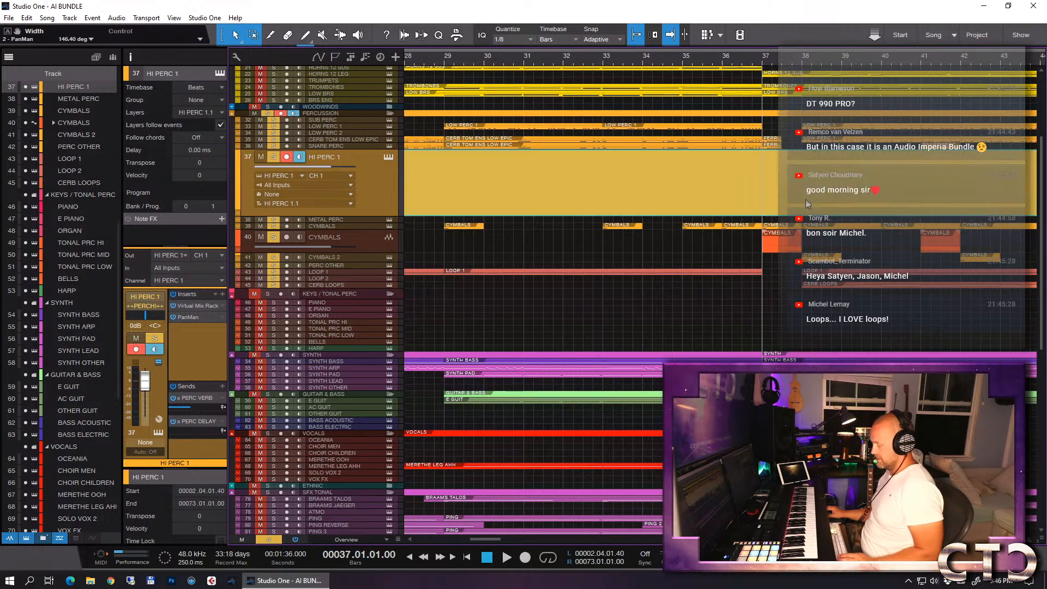
pyautogui.click(806, 200)
pyautogui.press('w')
pyautogui.press('w')
pyautogui.press('w')
pyautogui.press('w')
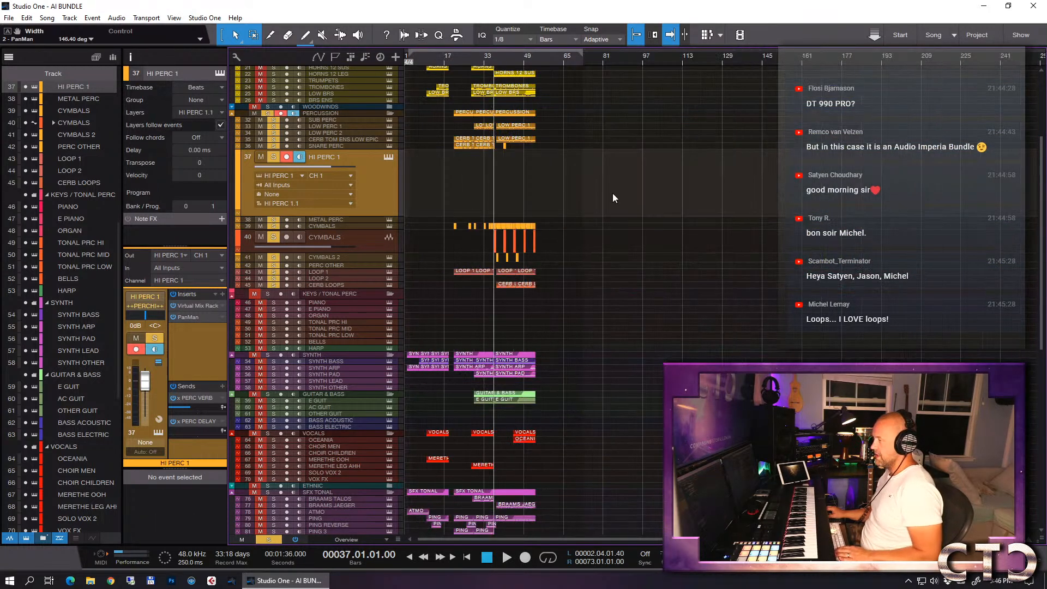
# - Create an empty event on the HI PERC 1 track, move it to bar 38, and shorten it to end at bar 42
pyautogui.doubleClick(642, 196)
pyautogui.moveTo(643, 201); pyautogui.dragTo(658, 201)
pyautogui.press('e')
pyautogui.moveTo(791, 192); pyautogui.dragTo(508, 185)
pyautogui.press('e')
pyautogui.press('e')
pyautogui.press('e')
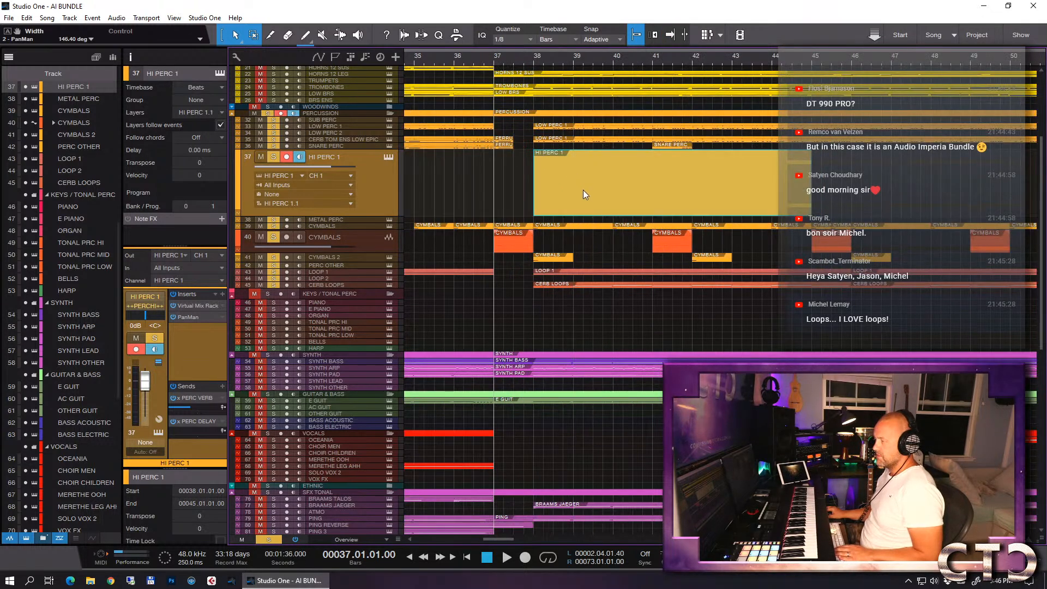
pyautogui.moveTo(813, 184); pyautogui.dragTo(695, 176)
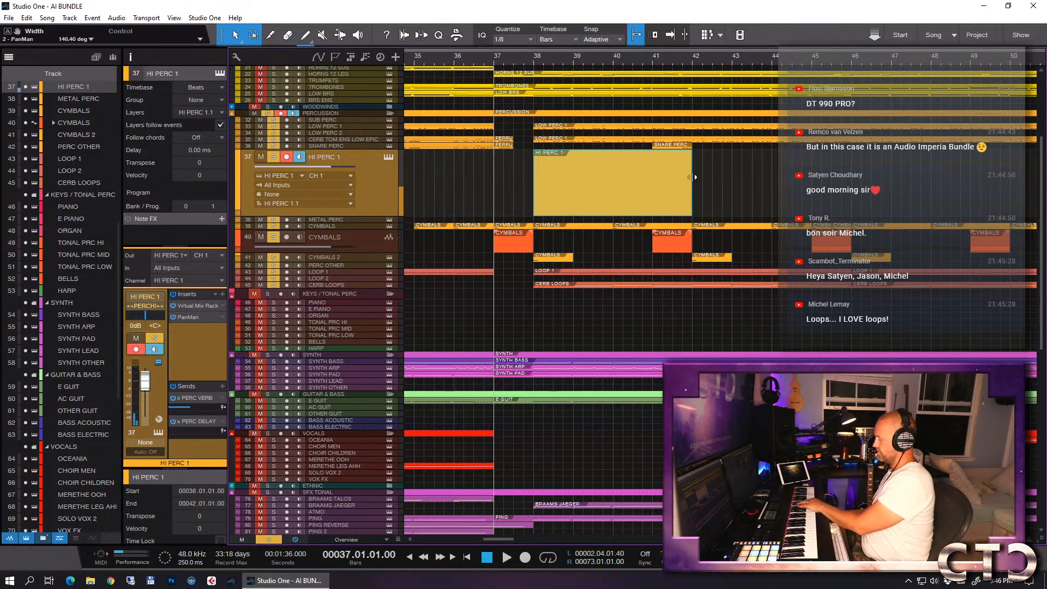
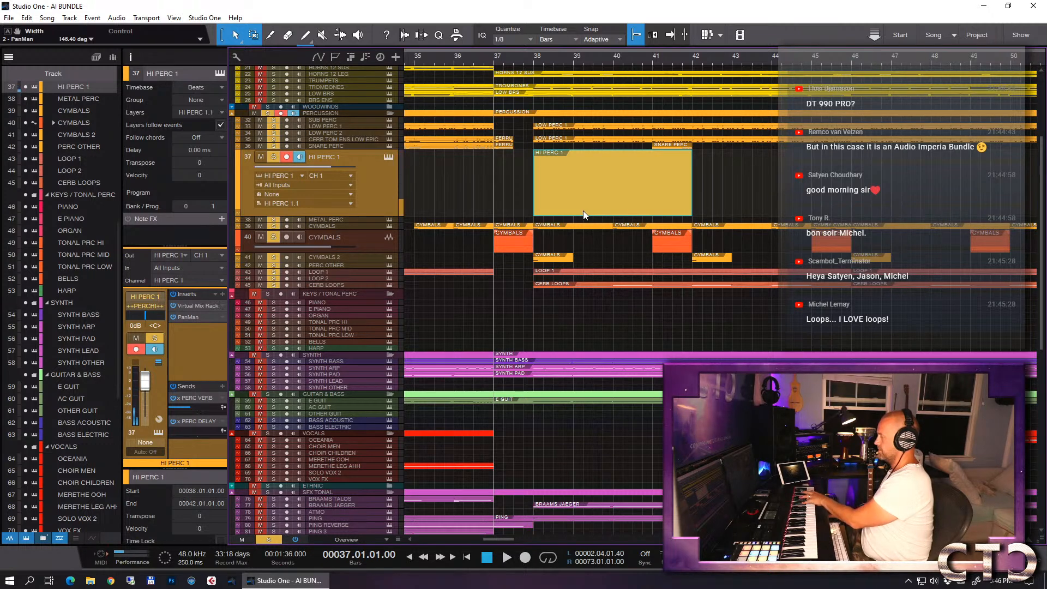
# - Open the HI PERC 1 event at bar 38 for note editing and draw a C#3 note from bar 38 to bar 42
pyautogui.doubleClick(558, 198)
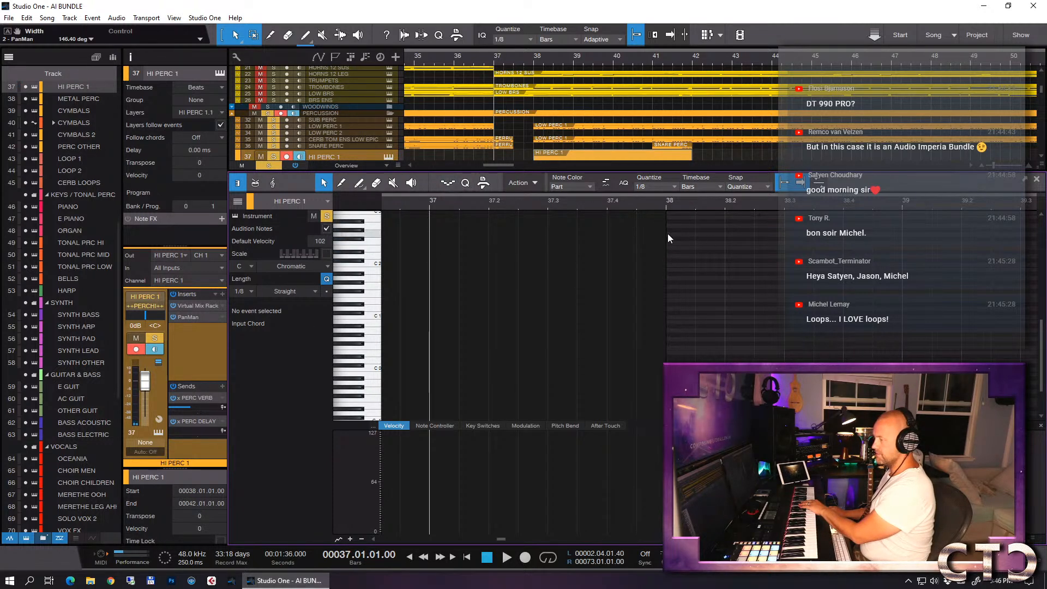
pyautogui.click(666, 204)
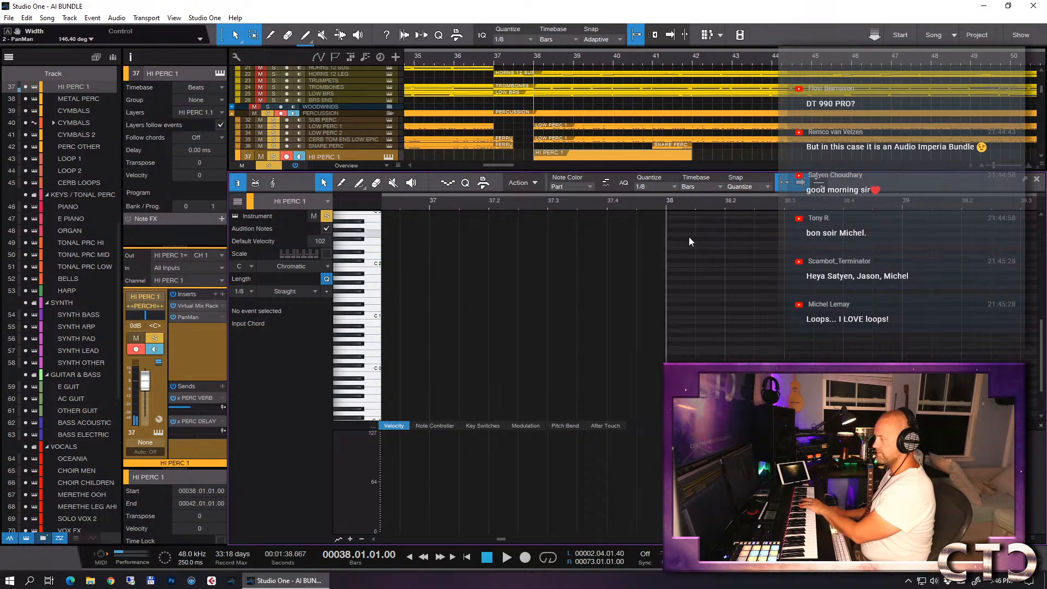
pyautogui.click(448, 182)
pyautogui.press('w')
pyautogui.press('w')
pyautogui.moveTo(694, 253); pyautogui.dragTo(924, 254)
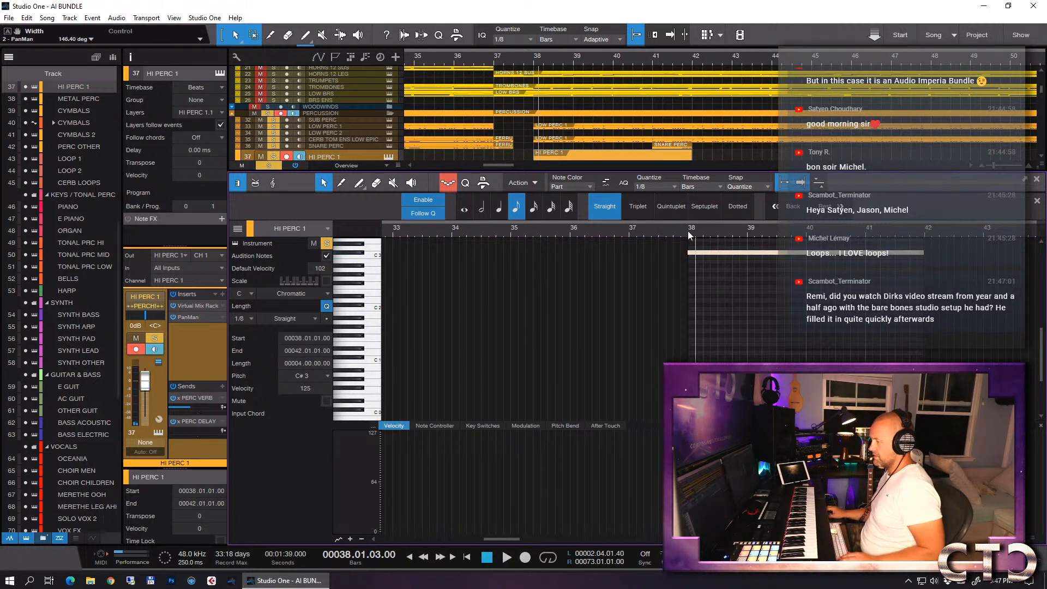
# - Play the arrangement from bar 36 to check the new loop note, briefly muting HI PERC 1 for comparison and unmuting it
pyautogui.press('f')
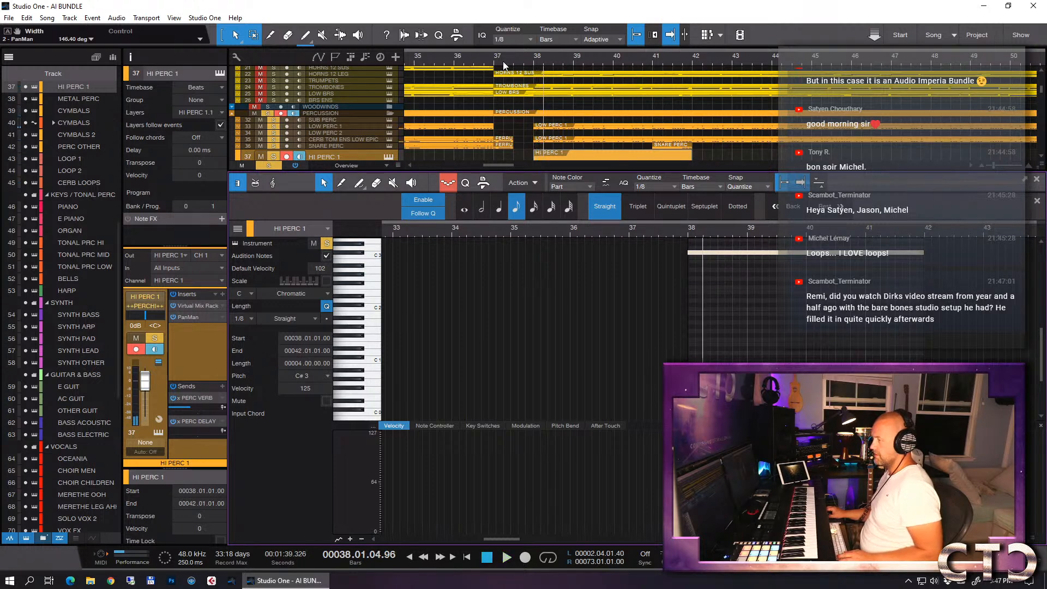
pyautogui.click(456, 59)
pyautogui.press('space')
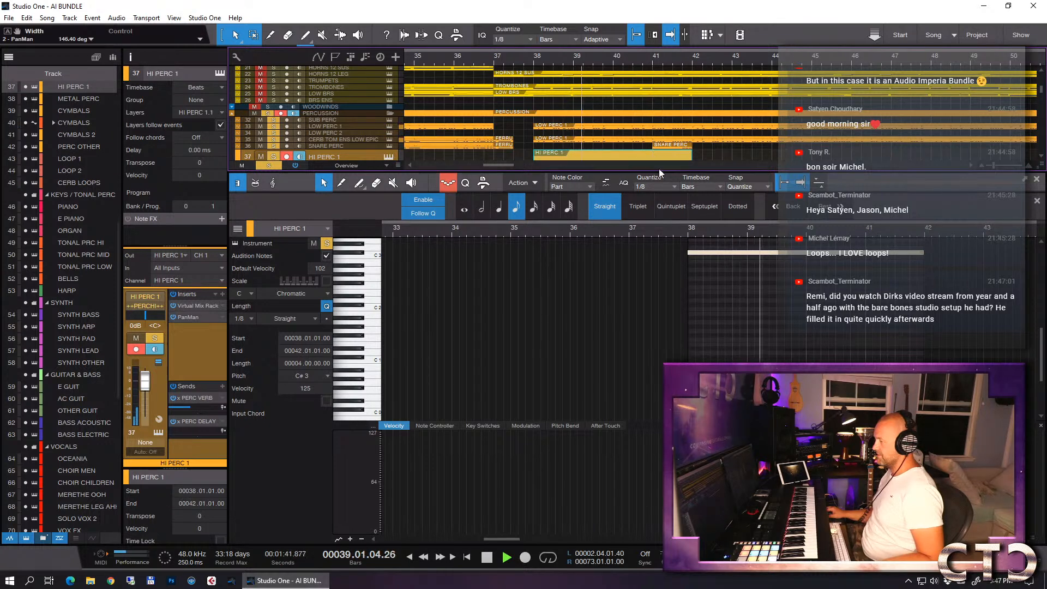
pyautogui.click(262, 156)
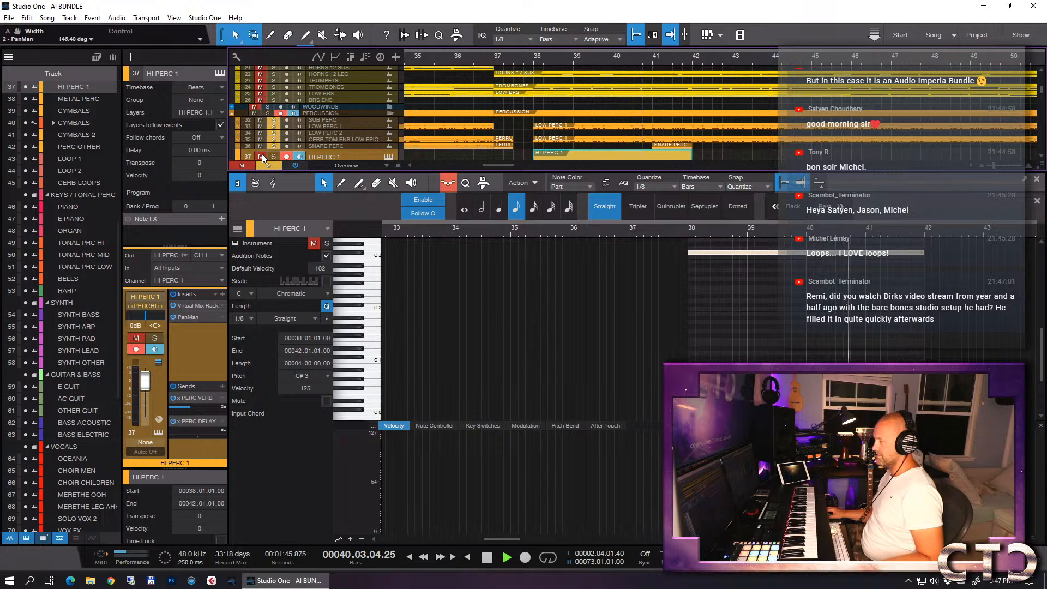
pyautogui.press('space')
pyautogui.click(262, 156)
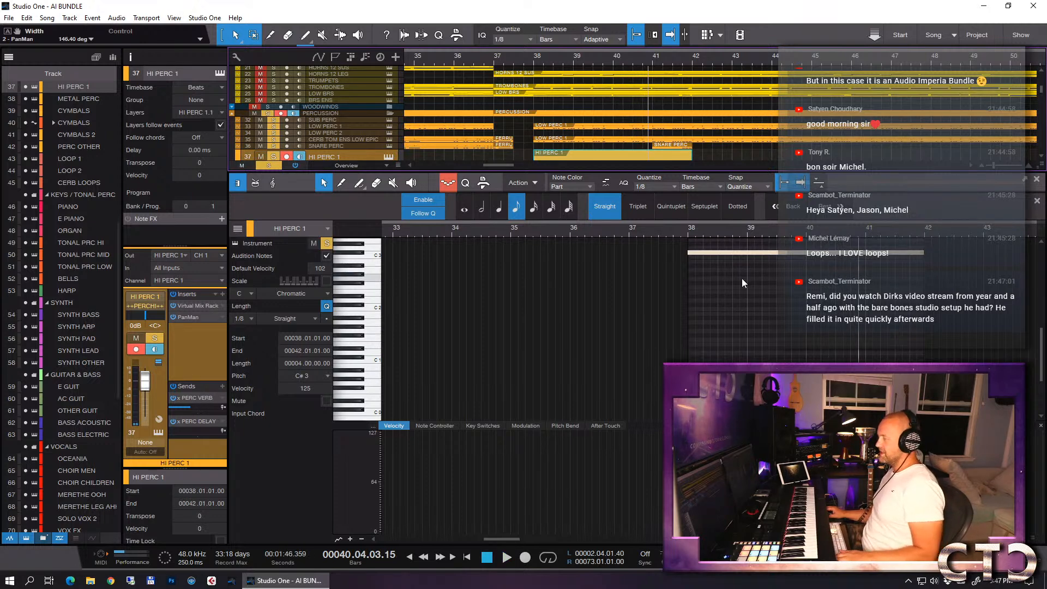
# - Close the note editor, duplicate the HI PERC 1 event to bar 42, and return the playhead to bar 38
pyautogui.press('F2')
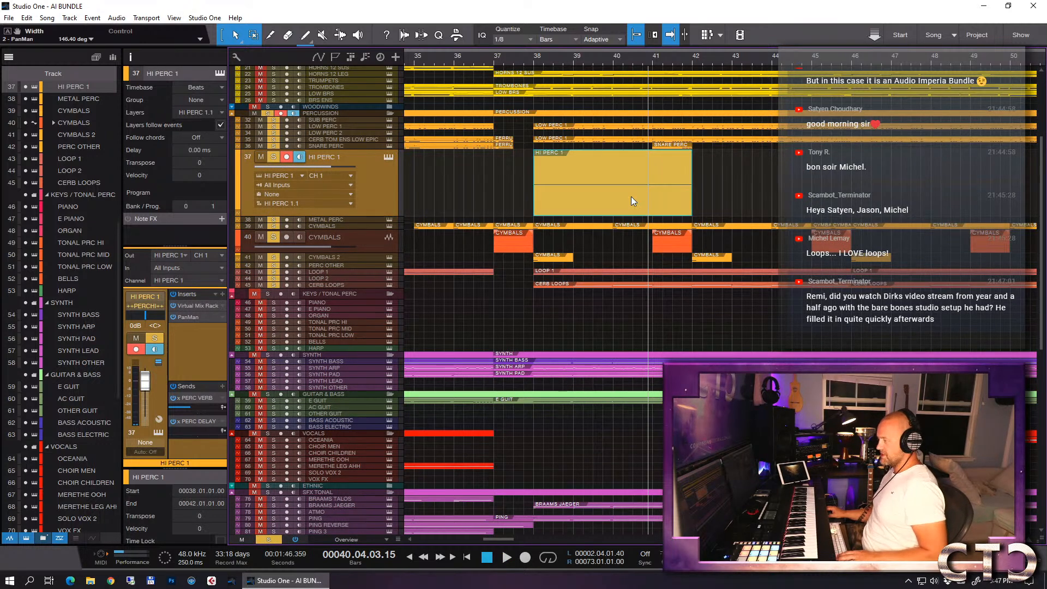
pyautogui.press('d')
pyautogui.click(535, 57)
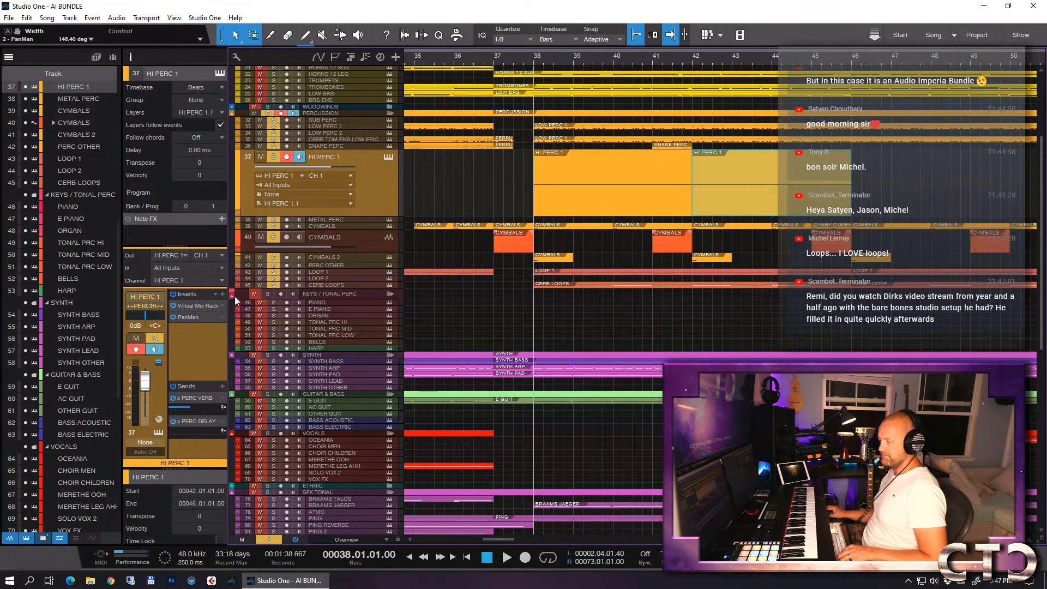
# - Add a CS-EQ module to HI PERC 1's Virtual Mix Rack and boost its HF gain to 2.80
pyautogui.click(197, 306)
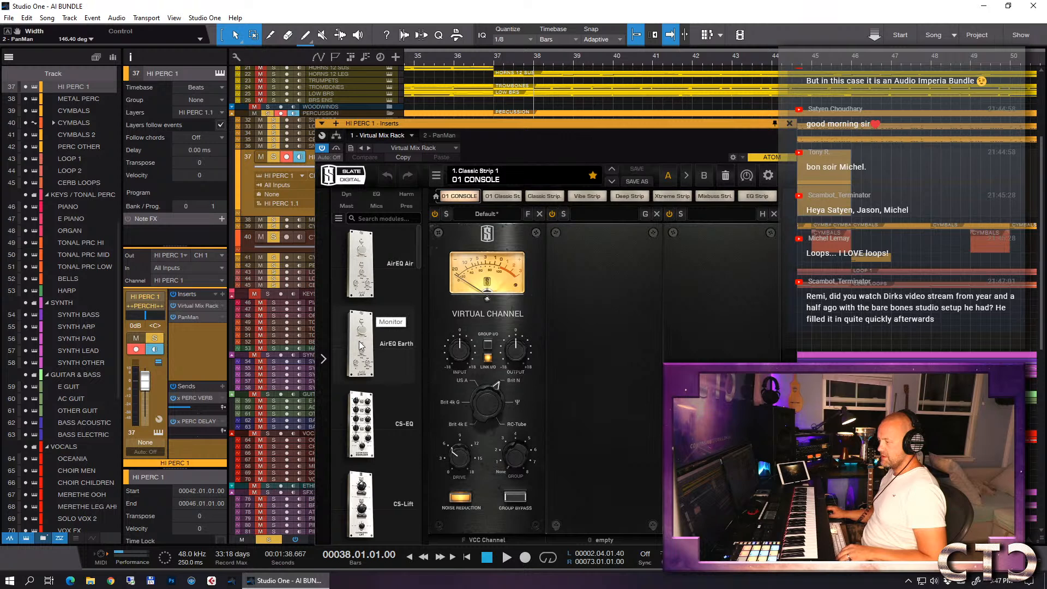
pyautogui.moveTo(360, 423); pyautogui.dragTo(637, 269)
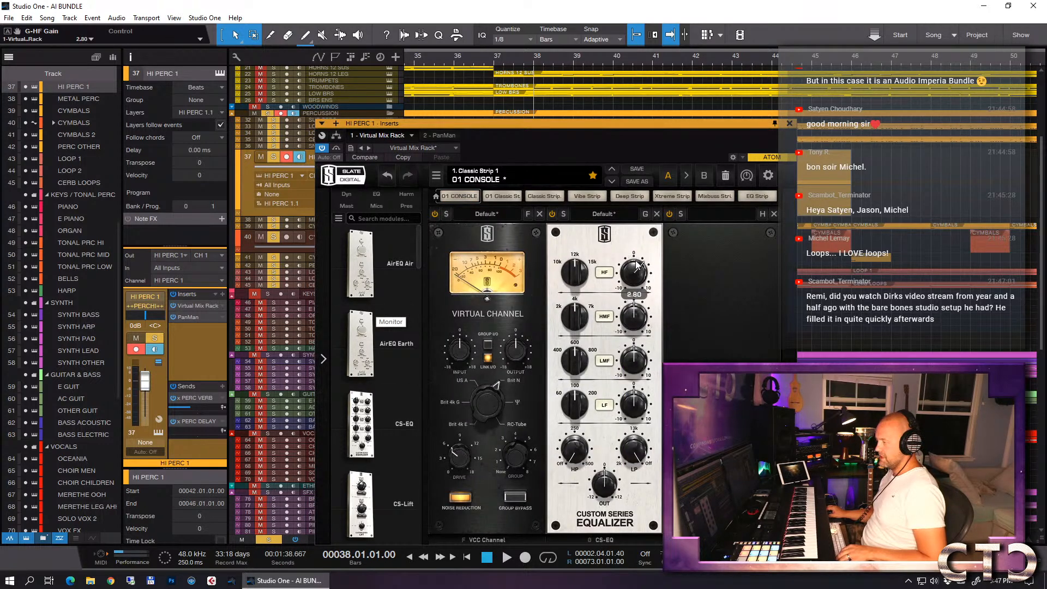
pyautogui.click(790, 124)
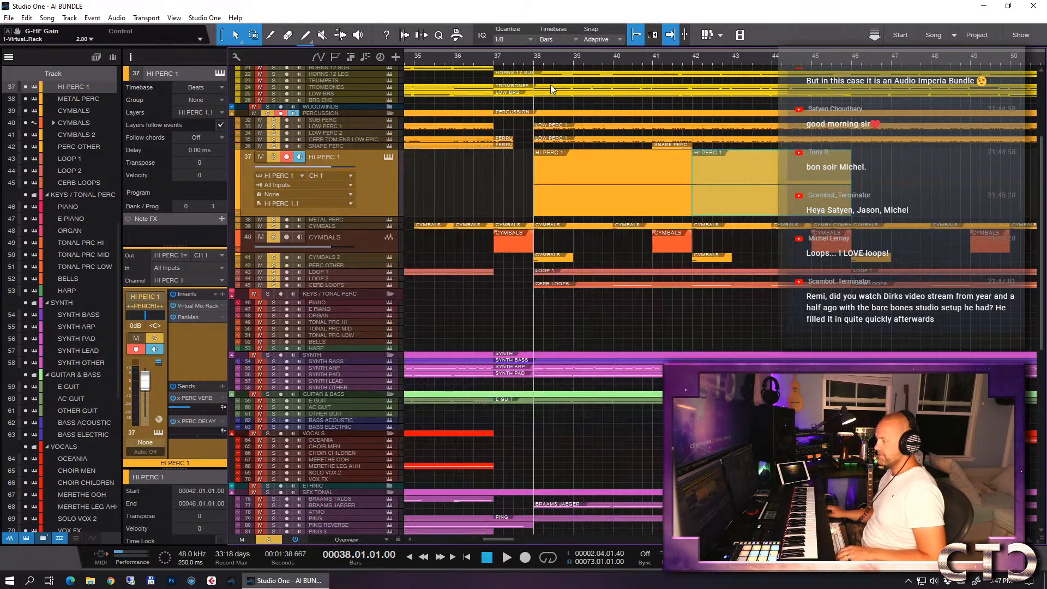
# - Play the brightened HI PERC 1 loop from bar 36 and inspect the first event's notes
pyautogui.moveTo(447, 56); pyautogui.dragTo(457, 57)
pyautogui.click(458, 57)
pyautogui.press('space')
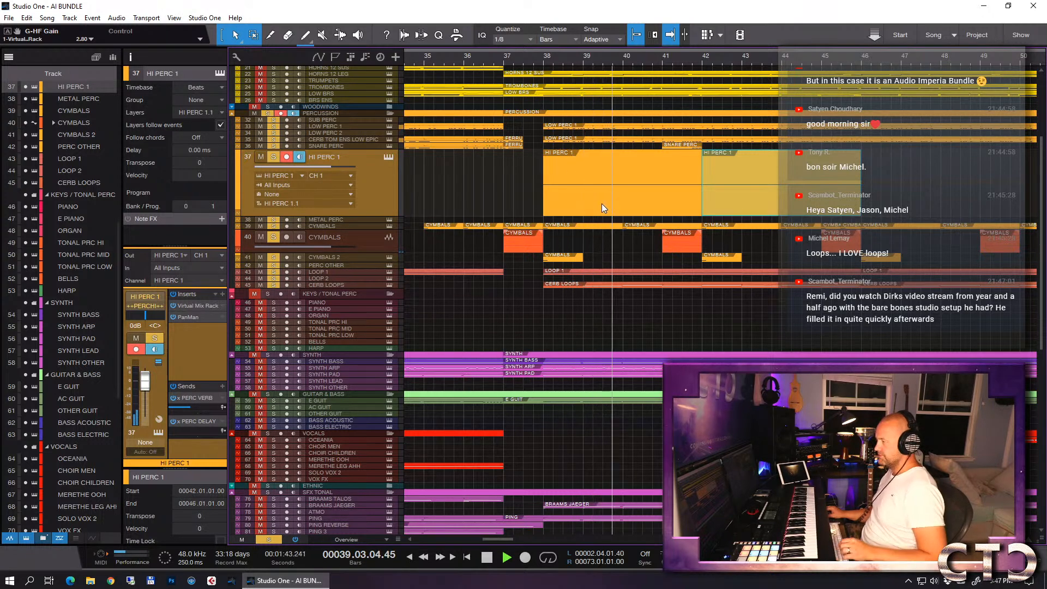
pyautogui.press('space')
pyautogui.doubleClick(557, 210)
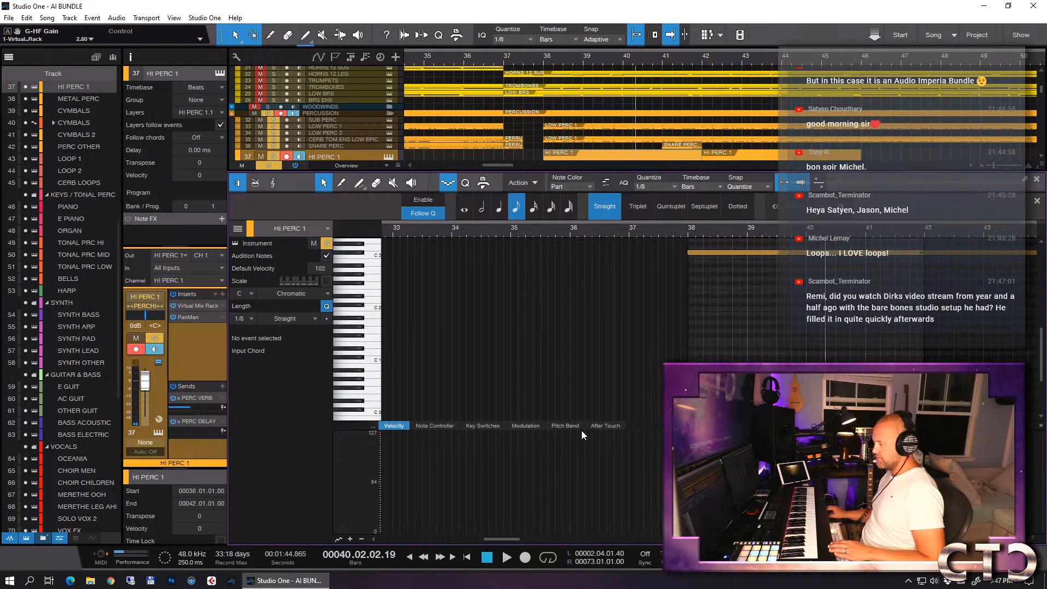
pyautogui.press('F2')
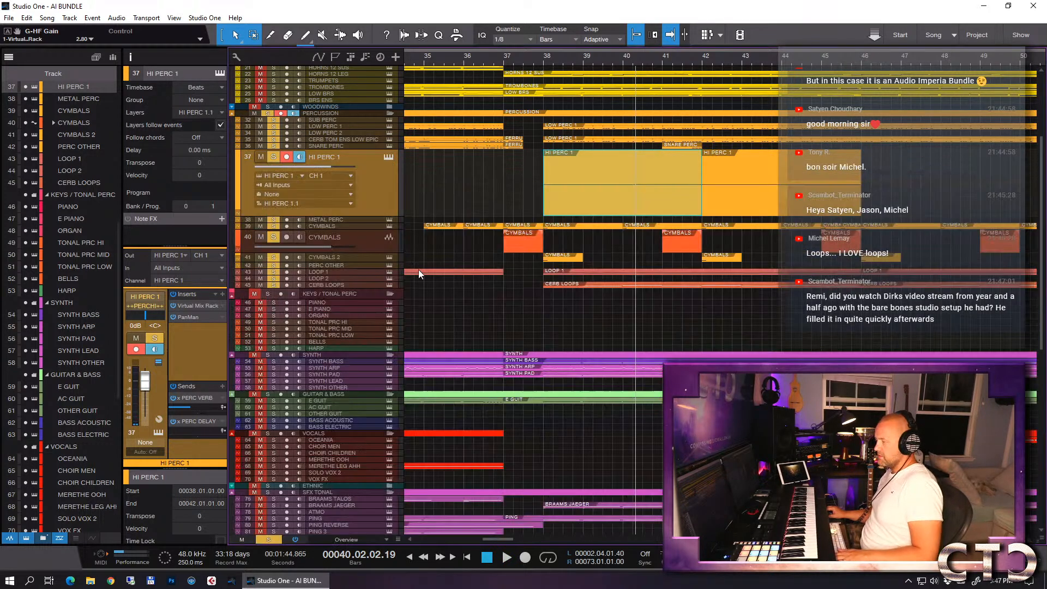
# - Set HI PERC 1's PERC DELAY send to -15.4 dB and unsolo the PERCUSSION and SFX folders
pyautogui.moveTo(175, 430); pyautogui.dragTo(207, 424)
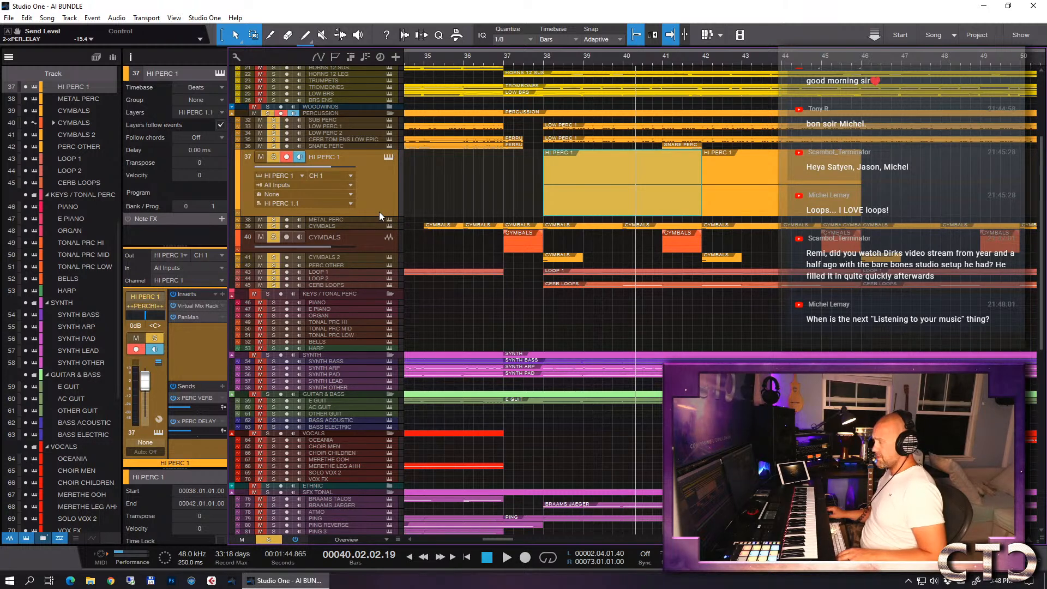
pyautogui.click(269, 114)
pyautogui.scroll(-3, 314, 257)
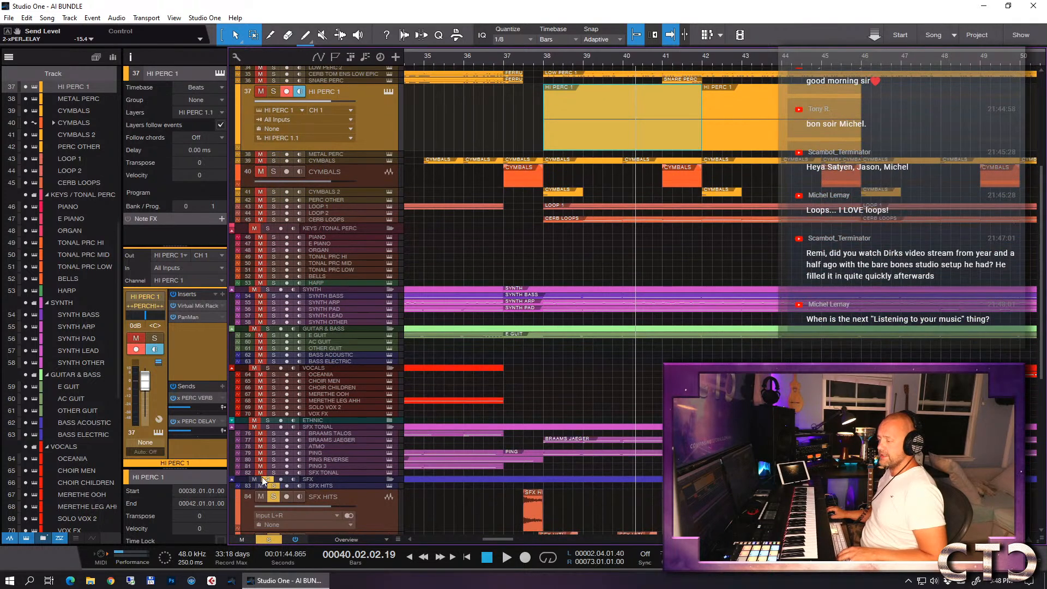
pyautogui.click(265, 479)
pyautogui.scroll(4, 447, 257)
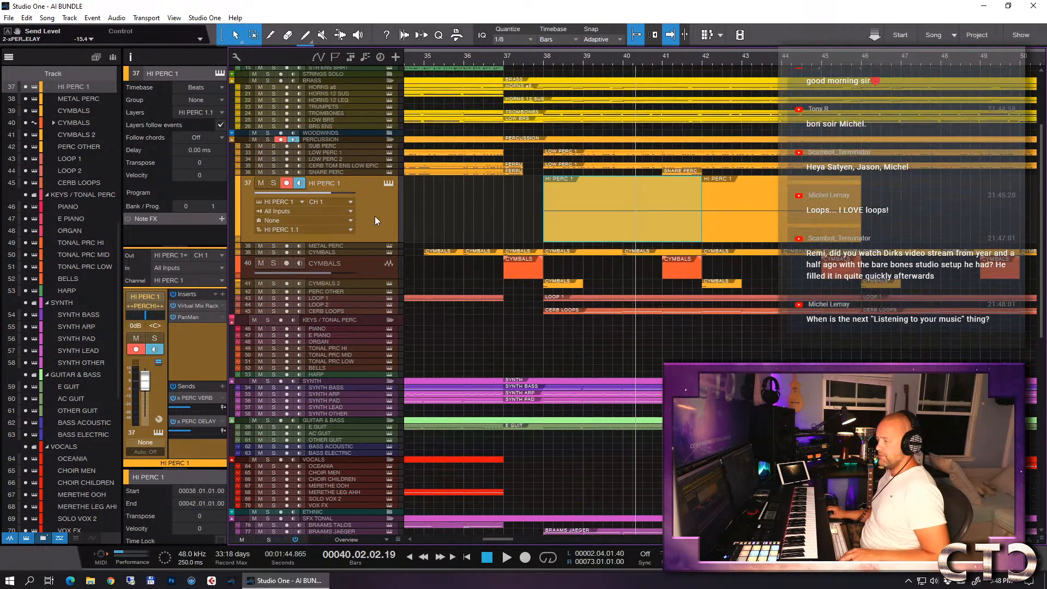
# - Solo HI PERC 1, play from bar 38 while setting the PERC DELAY send to -9.0 and the PERC VERB send to -9.9, and unsolo it
pyautogui.press('s')
pyautogui.click(542, 63)
pyautogui.press('space')
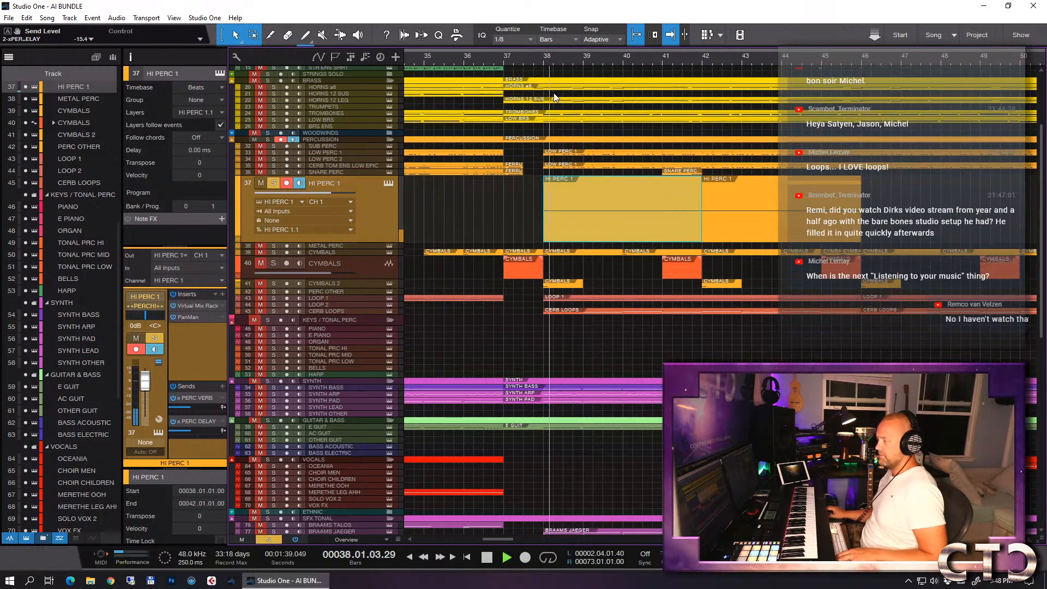
pyautogui.moveTo(191, 433); pyautogui.dragTo(195, 431)
pyautogui.press('space')
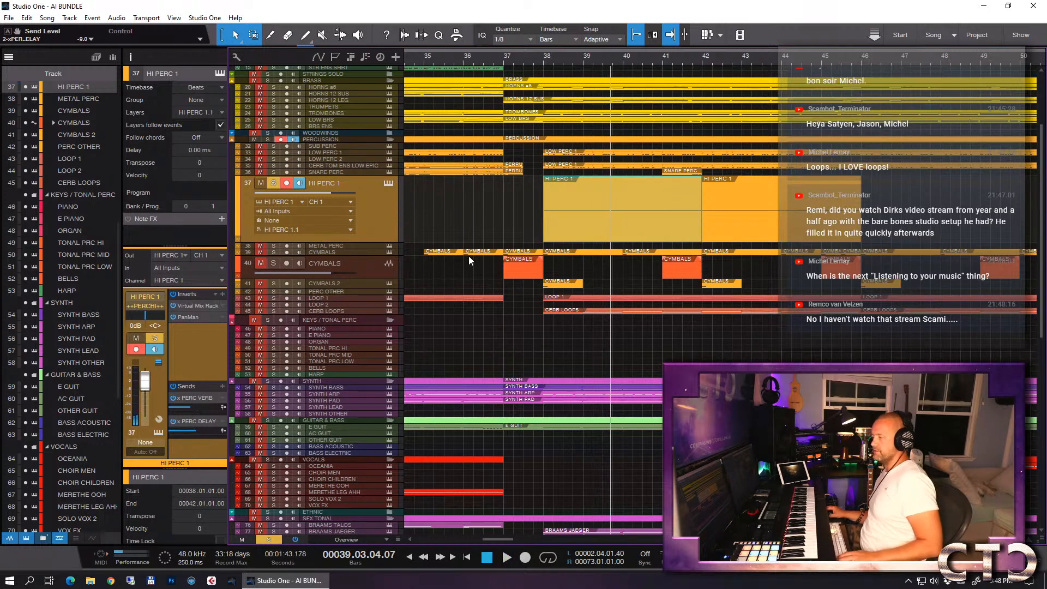
pyautogui.moveTo(190, 409); pyautogui.dragTo(195, 410)
pyautogui.press('space')
pyautogui.press('space')
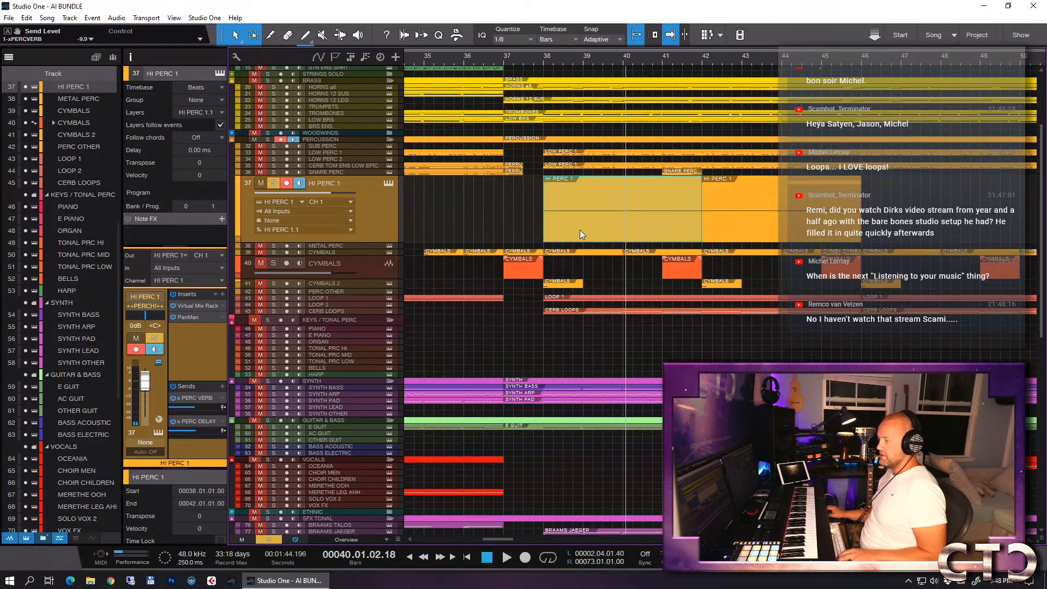
pyautogui.press('s')
# - During playback from bar 36, duplicate the two HI PERC 1 events so the loop continues until bar 54
pyautogui.click(463, 60)
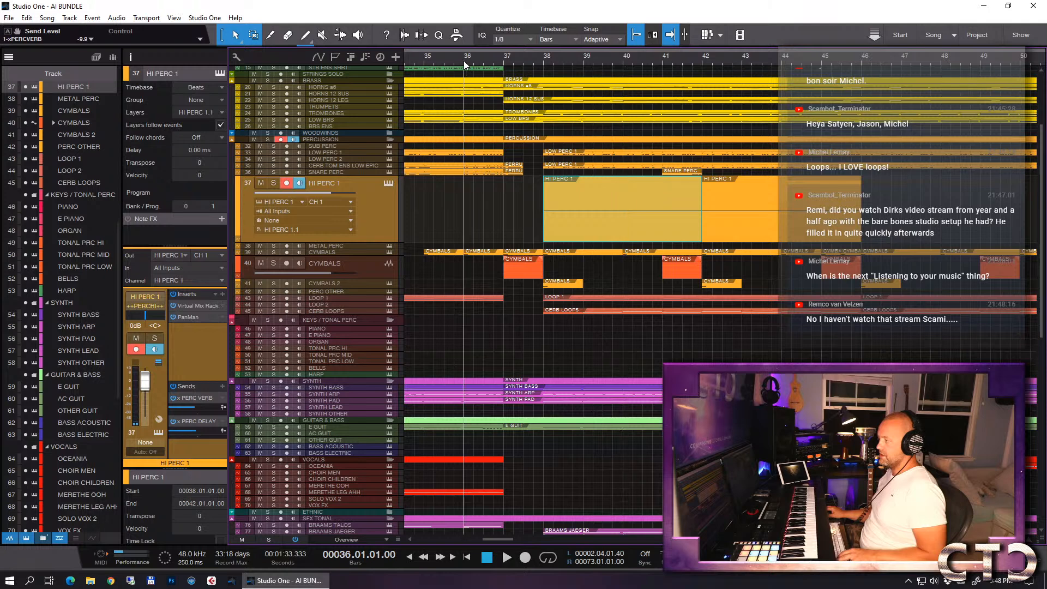
pyautogui.press('space')
pyautogui.press('w')
pyautogui.press('w')
pyautogui.moveTo(629, 234); pyautogui.dragTo(510, 206)
pyautogui.press('d')
pyautogui.click(700, 222)
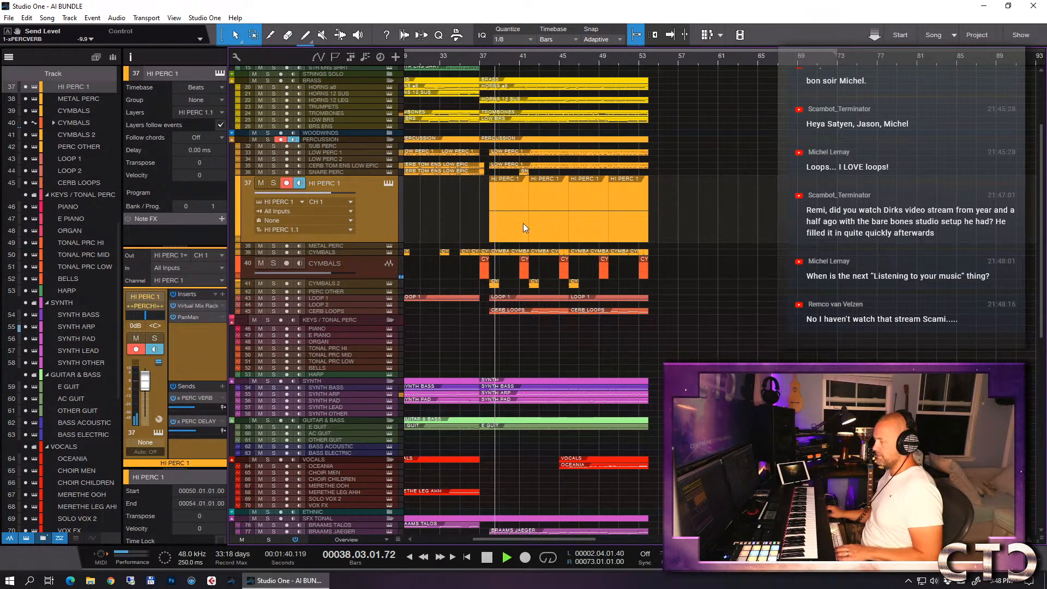
# - While listening to the drop up to bar 50, reduce the HI PERC 1 track's height and collapse the KEYS / TONAL PERC folder
pyautogui.moveTo(371, 242); pyautogui.dragTo(371, 190)
pyautogui.press('w')
pyautogui.press('w')
pyautogui.scroll(-5, 679, 210)
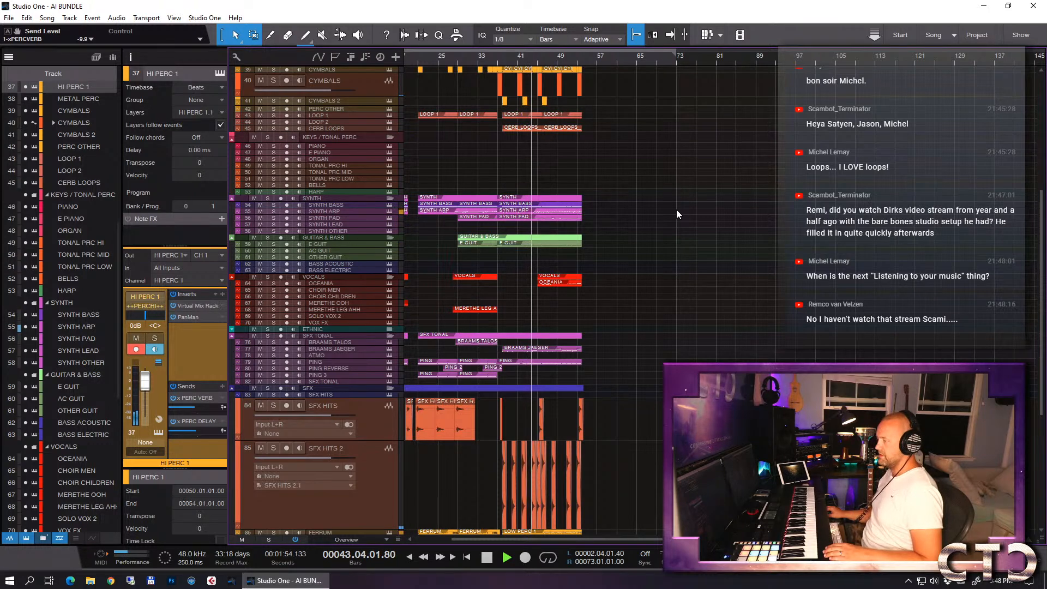
pyautogui.click(231, 139)
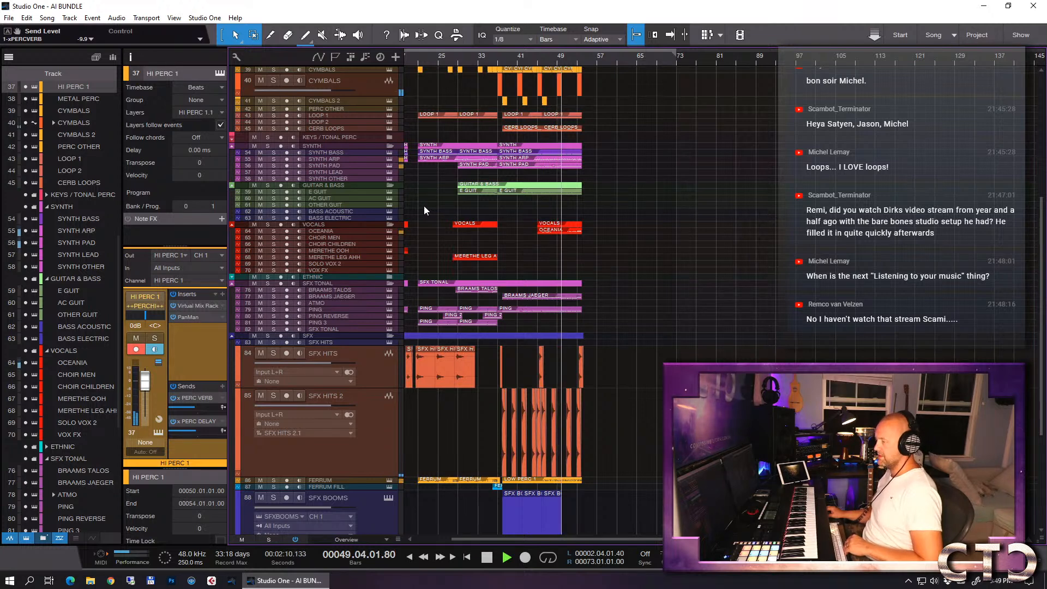
pyautogui.press('space')
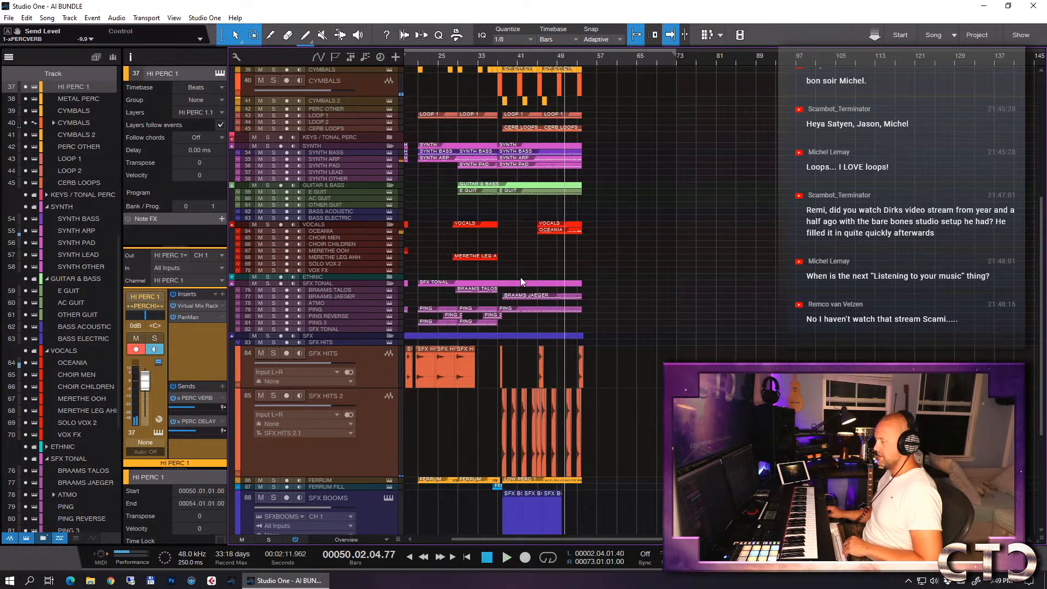
# - Reset the arrangement's individual track heights and set all tracks to the Tiny height
pyautogui.press('e')
pyautogui.press('e')
pyautogui.press('e')
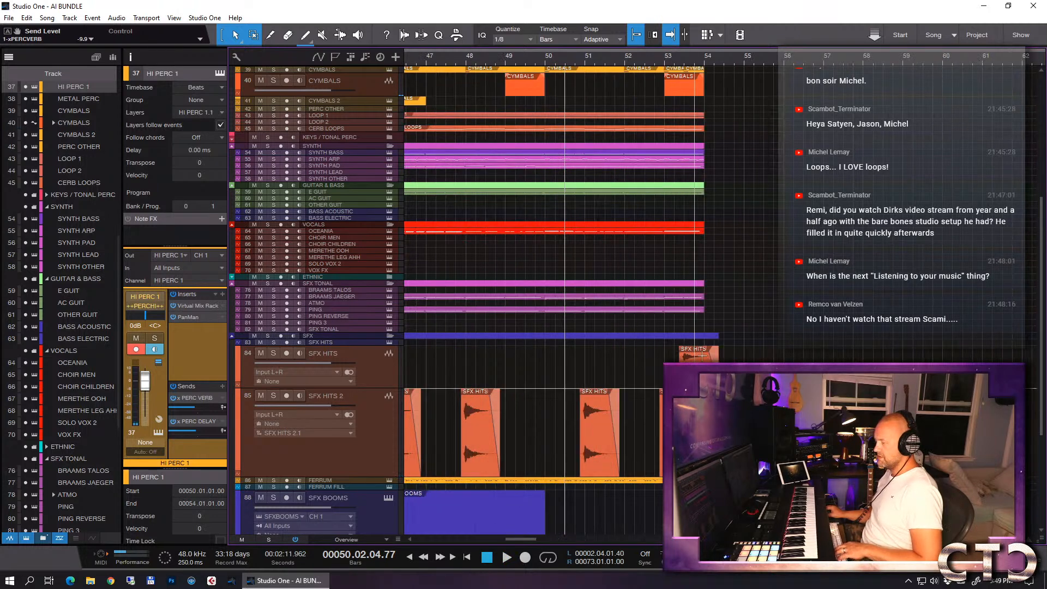
pyautogui.hotkey('shift', 'w')
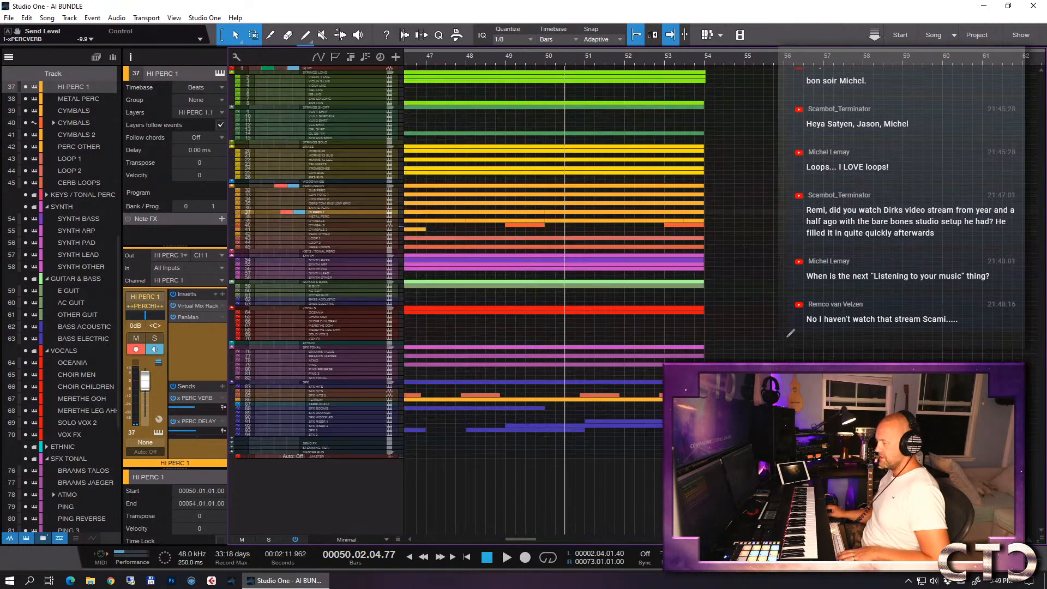
pyautogui.hotkey('shift', 'e')
pyautogui.hotkey('shift', 'e')
pyautogui.hotkey('shift', 'e')
pyautogui.hotkey('shift', 'e')
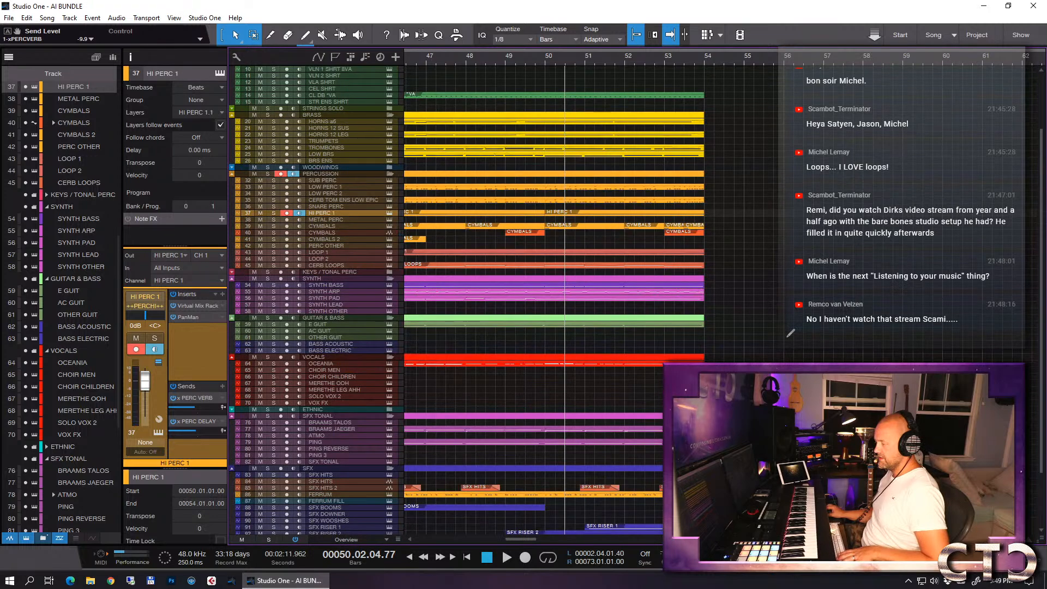
# - Select the SFX HITS audio track and examine the SFX and SFX TONAL parts across the whole arrangement
pyautogui.scroll(-10, 787, 322)
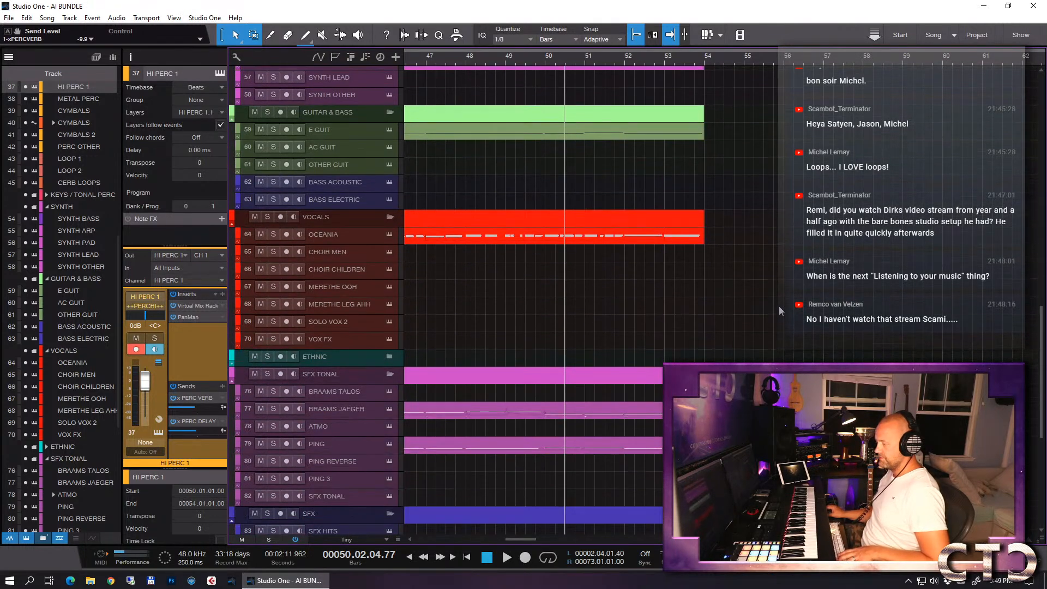
pyautogui.hscroll(-5, 769, 311)
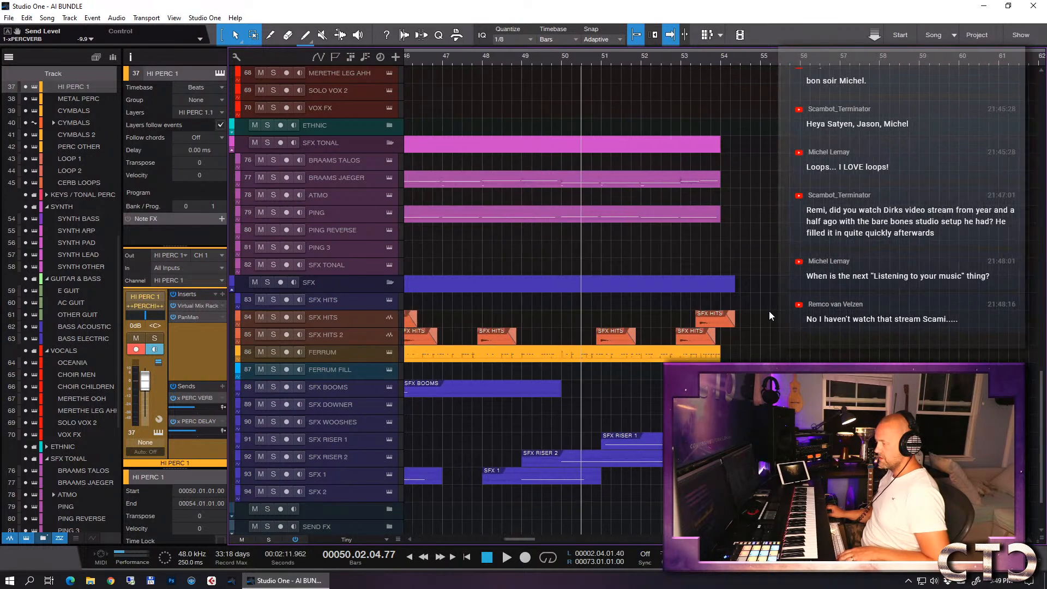
pyautogui.hscroll(-4, 712, 317)
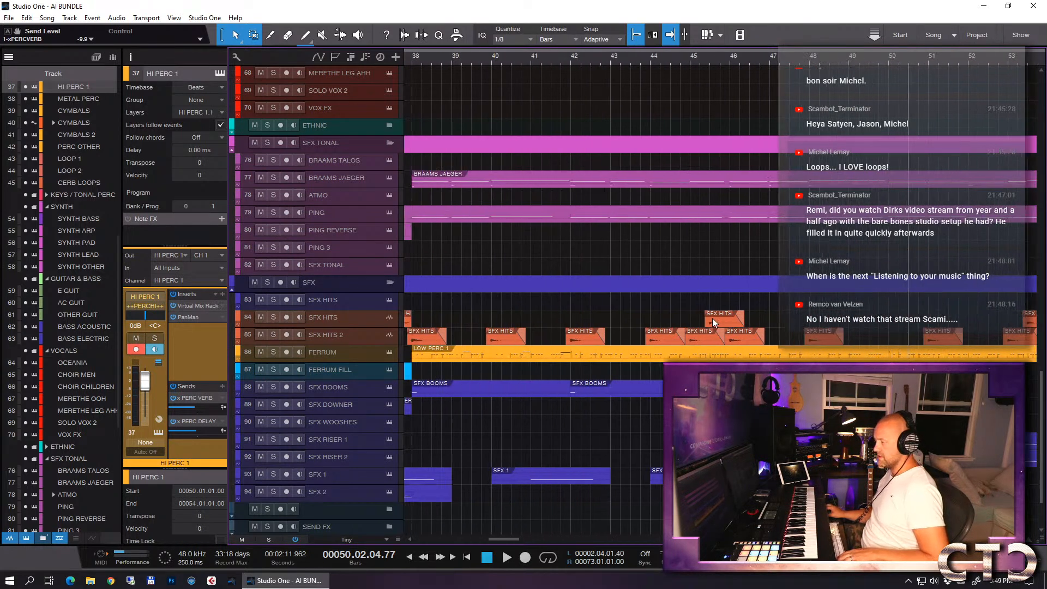
pyautogui.press('w')
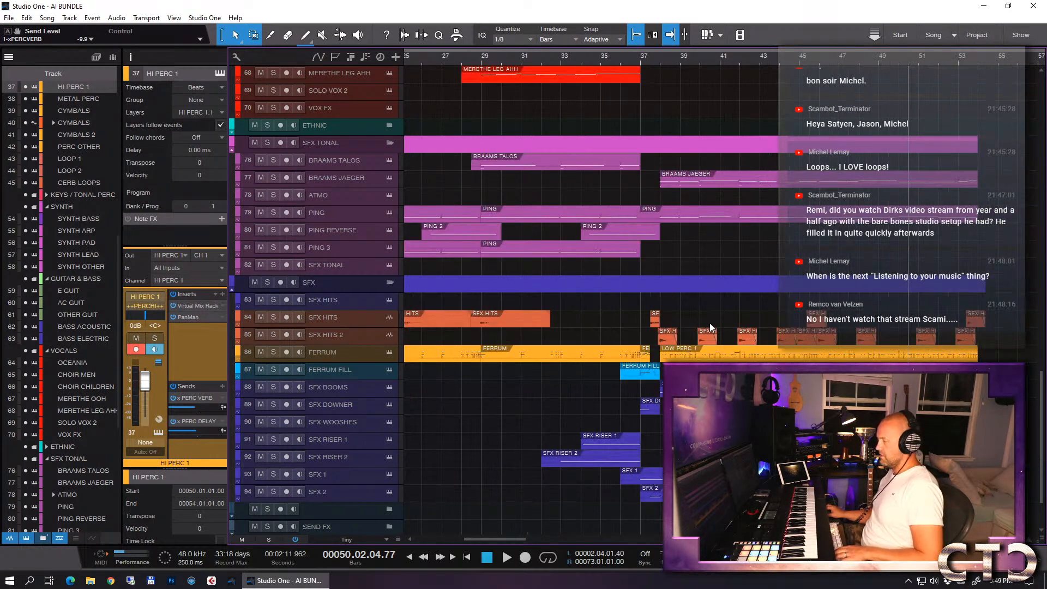
pyautogui.press('alt')
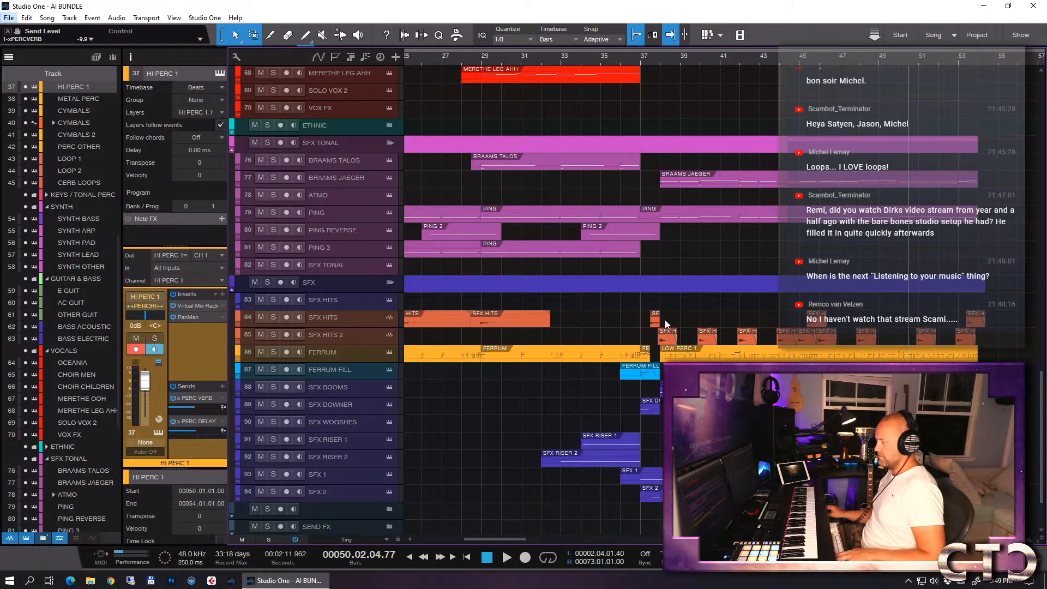
pyautogui.click(1035, 326)
pyautogui.click(1031, 326)
pyautogui.press('f')
pyautogui.press('f')
pyautogui.press('w')
pyautogui.press('w')
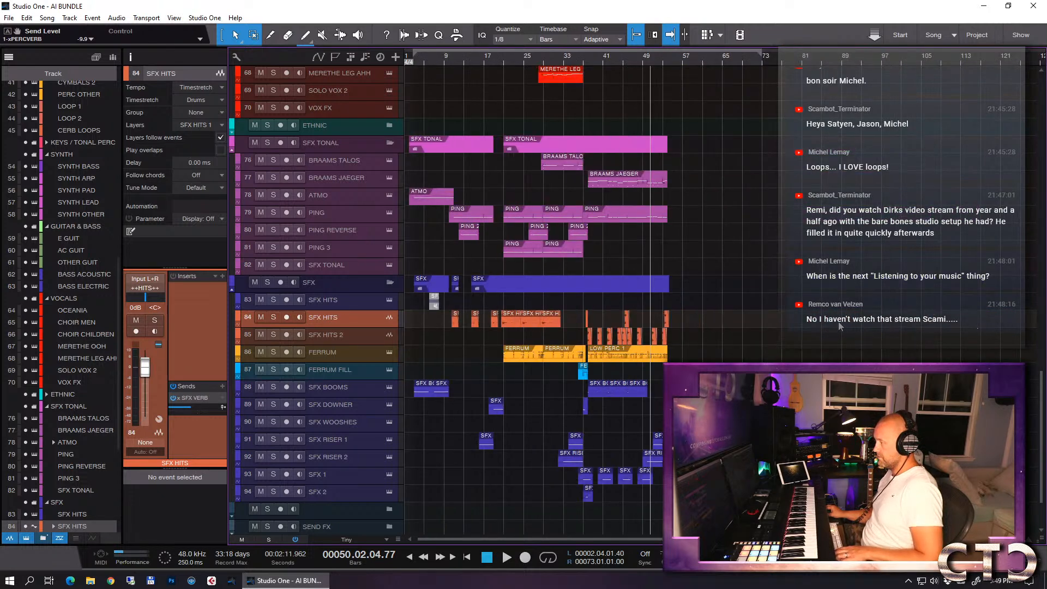
# - Copy the SFX HITS and SFX HITS 2 audio events at bar 38 together to bar 50
pyautogui.click(841, 325)
pyautogui.click(591, 322)
pyautogui.press('e')
pyautogui.press('e')
pyautogui.press('e')
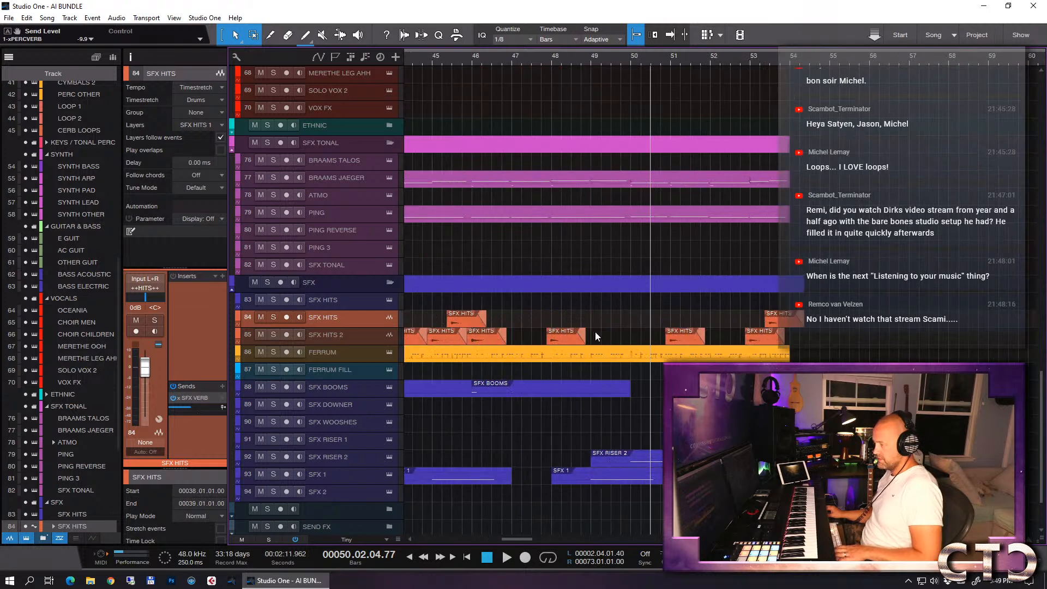
pyautogui.hscroll(-3, 692, 322)
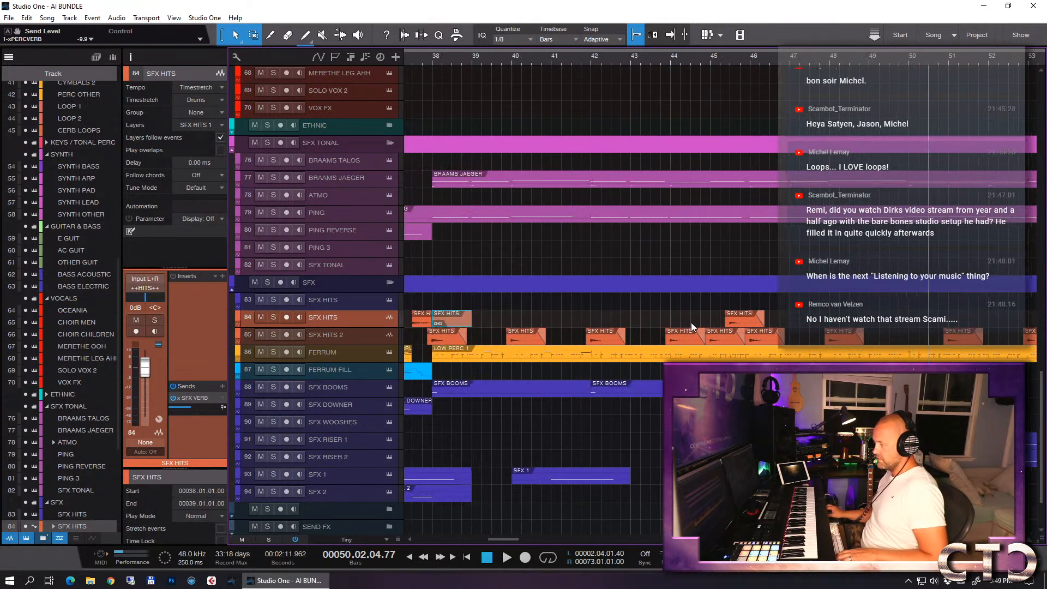
pyautogui.keyDown('shift'); pyautogui.click(440, 338); pyautogui.keyUp('shift')
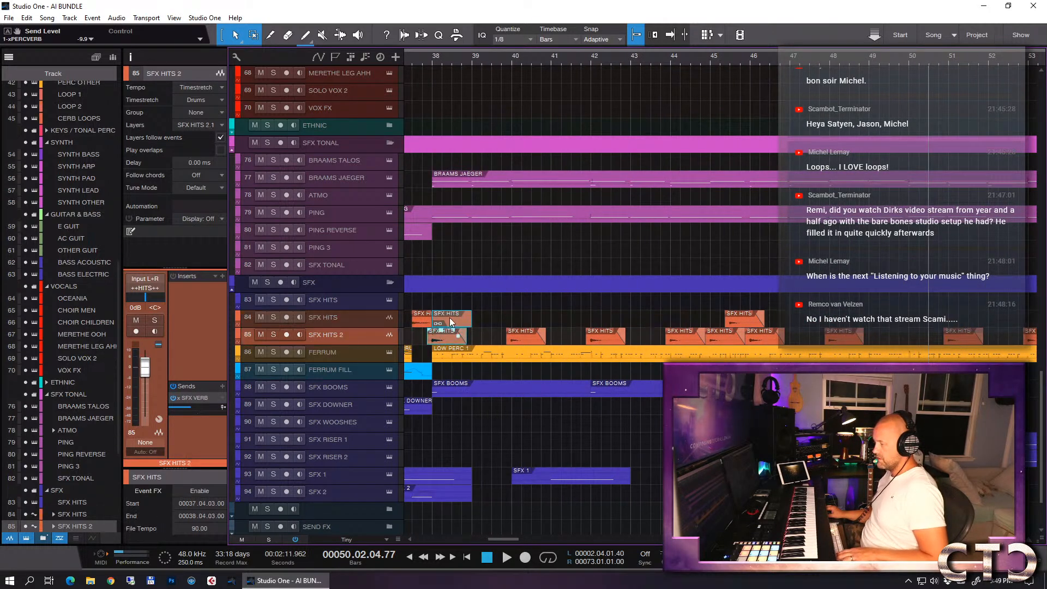
pyautogui.moveTo(449, 322); pyautogui.dragTo(923, 323)
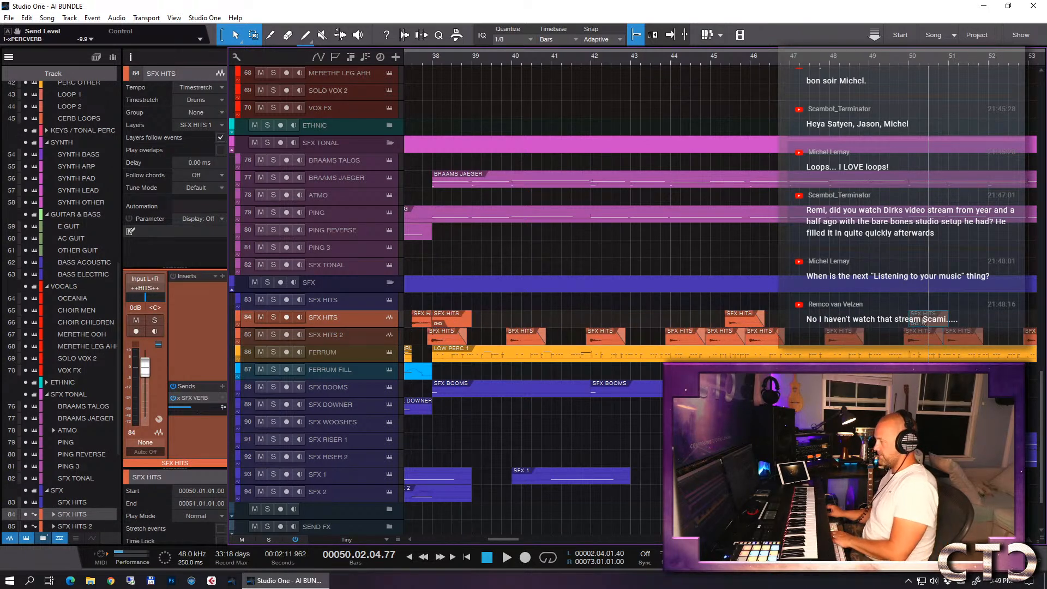
# - Delete the SFX HITS audio track's events at bar 50 and bar 38
pyautogui.press('Delete')
pyautogui.click(448, 319)
pyautogui.press('Delete')
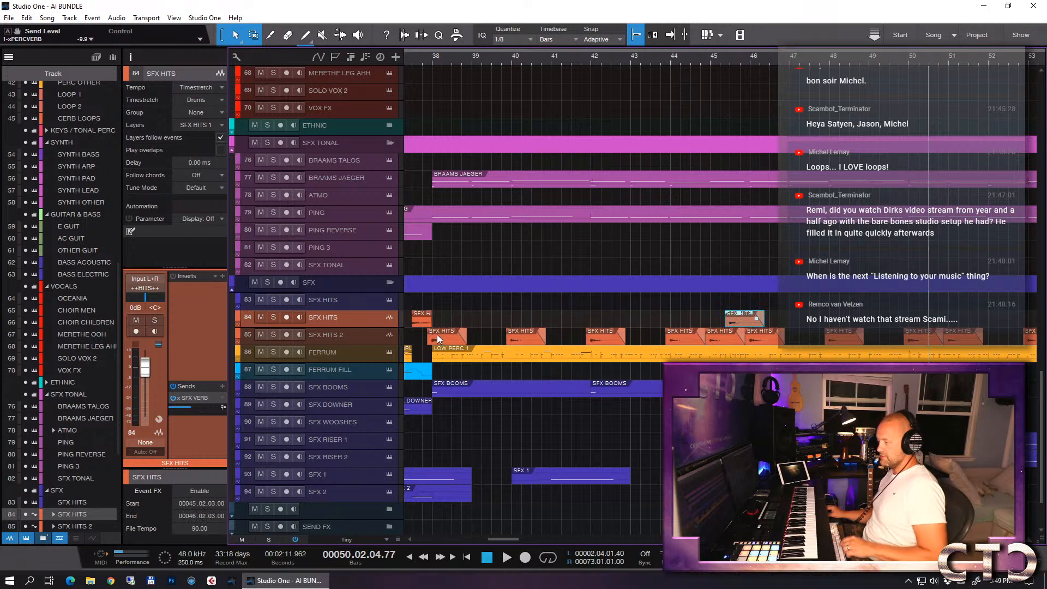
# - Play briefly from bar 37 and examine the vocal, tonal and SFX parts across the drop
pyautogui.click(415, 60)
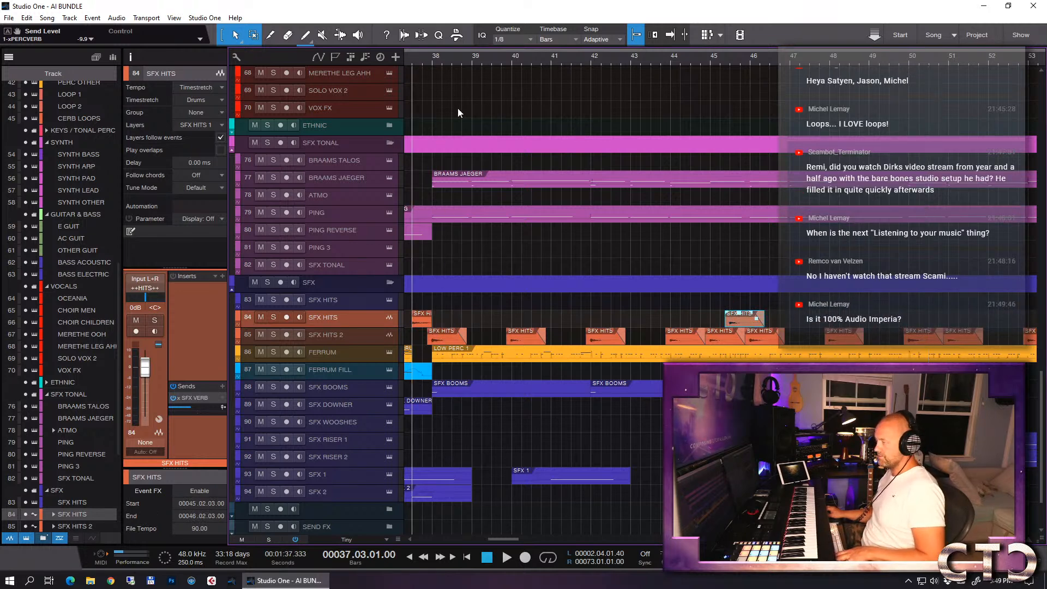
pyautogui.press('space')
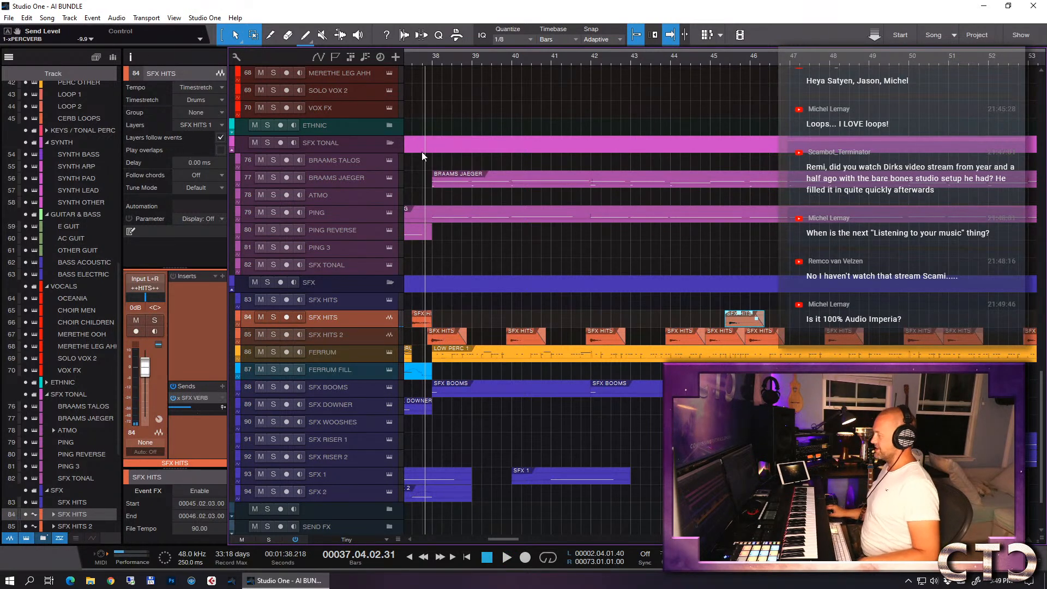
pyautogui.press('w')
pyautogui.press('w')
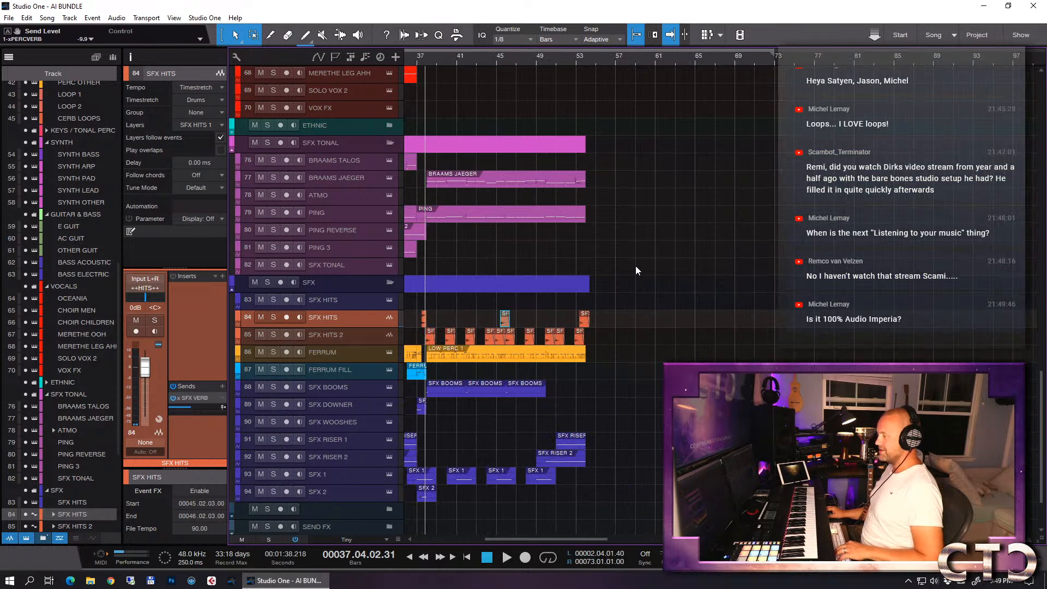
pyautogui.scroll(3, 626, 275)
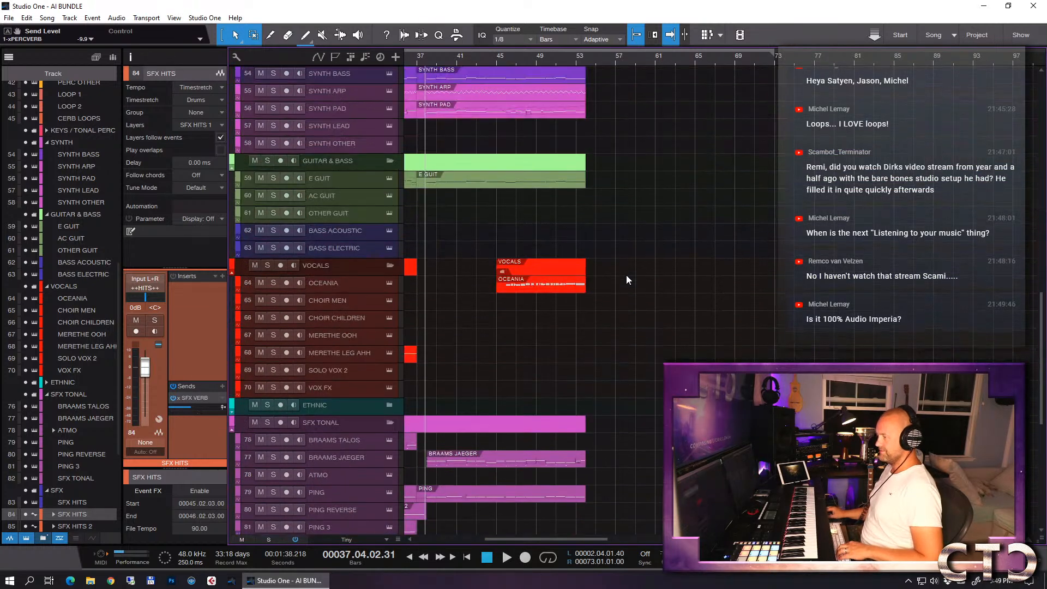
pyautogui.press('e')
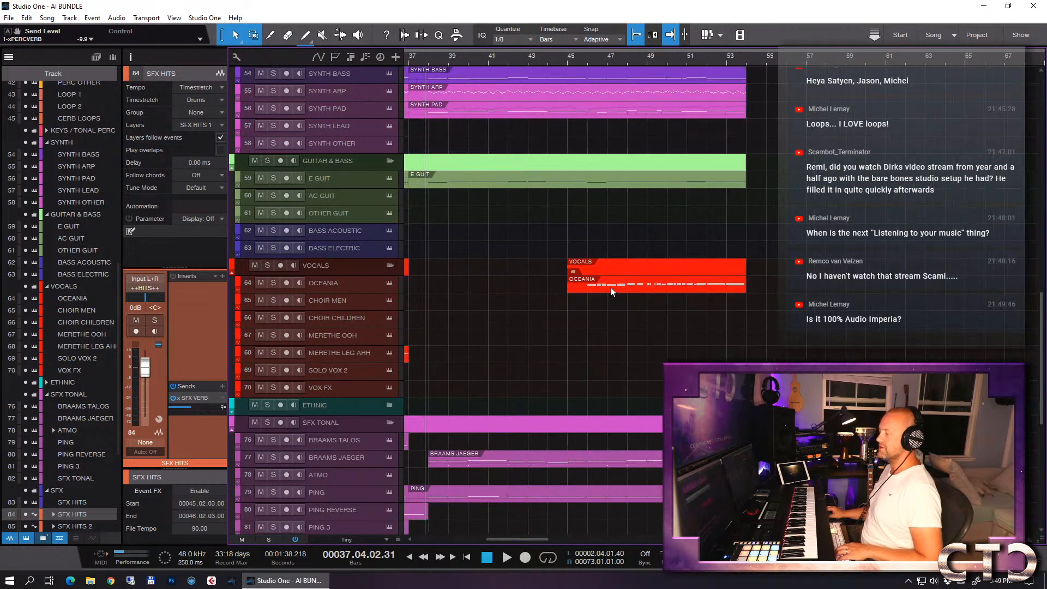
pyautogui.press('w')
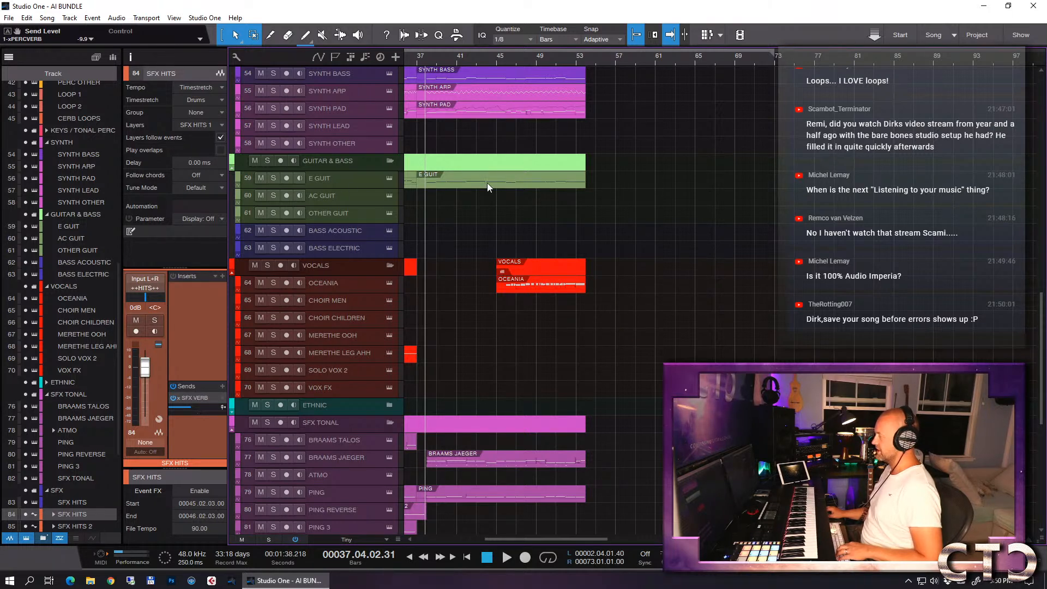
pyautogui.scroll(-2, 539, 240)
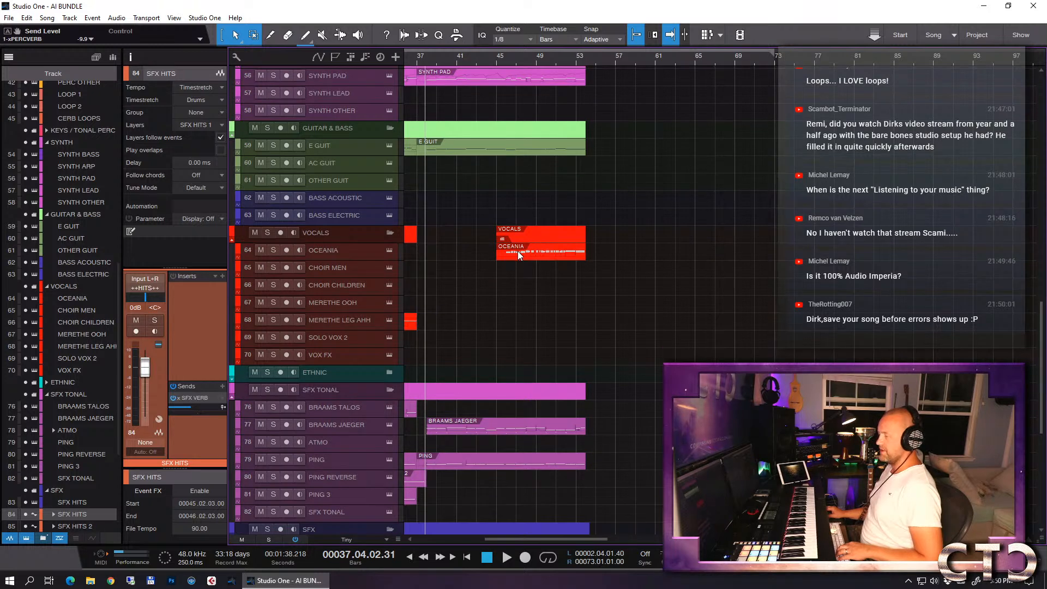
pyautogui.scroll(-15, 587, 263)
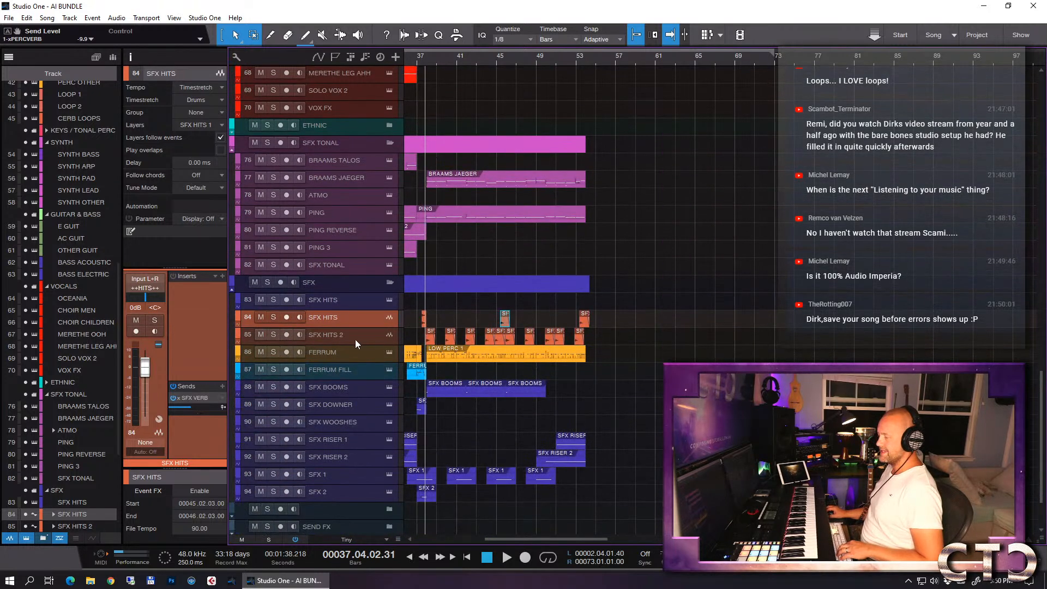
# - Select the FERRUM track and solo the SFX and PERCUSSION folders
pyautogui.click(344, 354)
pyautogui.press('e')
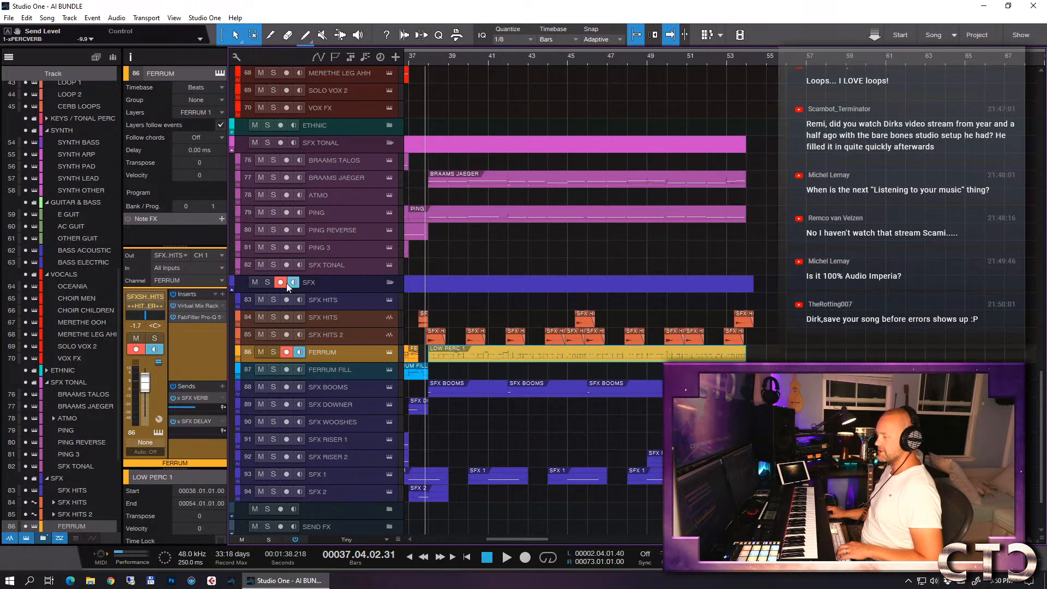
pyautogui.press('s')
pyautogui.scroll(20, 579, 287)
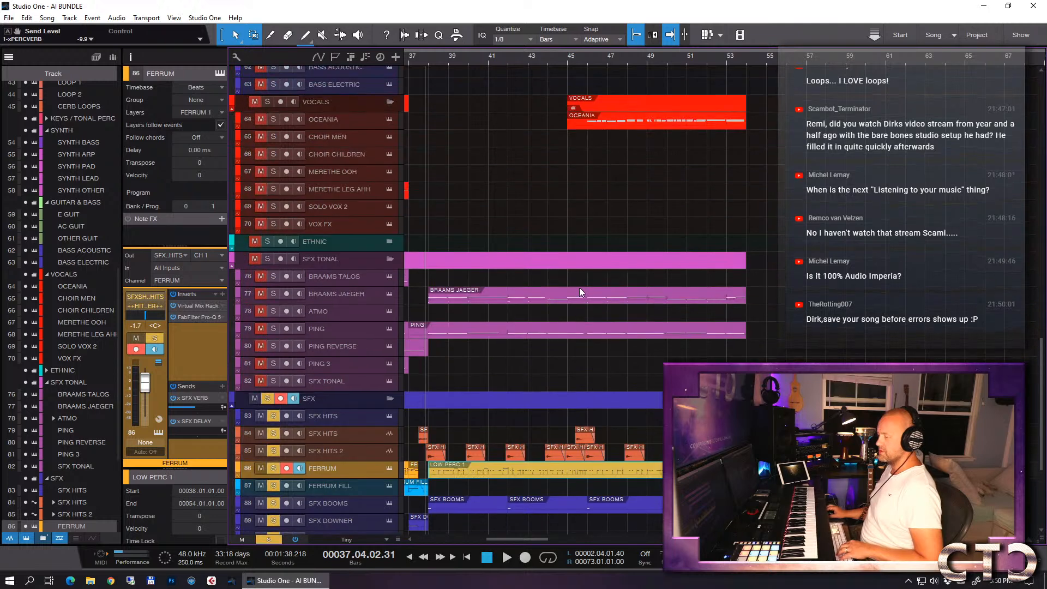
pyautogui.scroll(17, 586, 281)
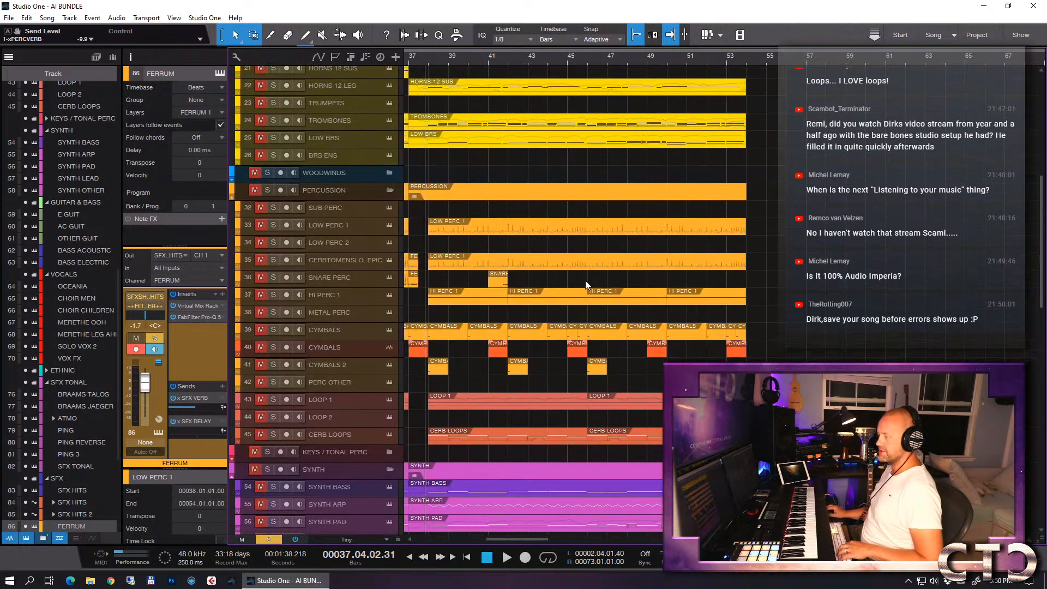
pyautogui.click(253, 189)
pyautogui.scroll(-11, 538, 240)
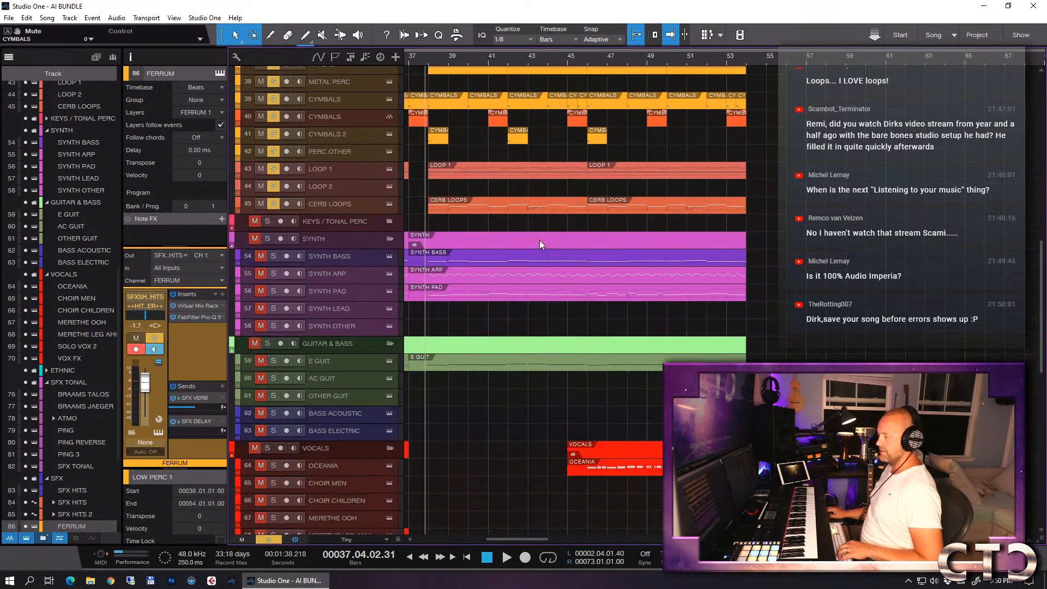
# - Compare the start of the drop from bar 37 with the FERRUM track muted and unmuted
pyautogui.click(411, 59)
pyautogui.scroll(-15, 581, 313)
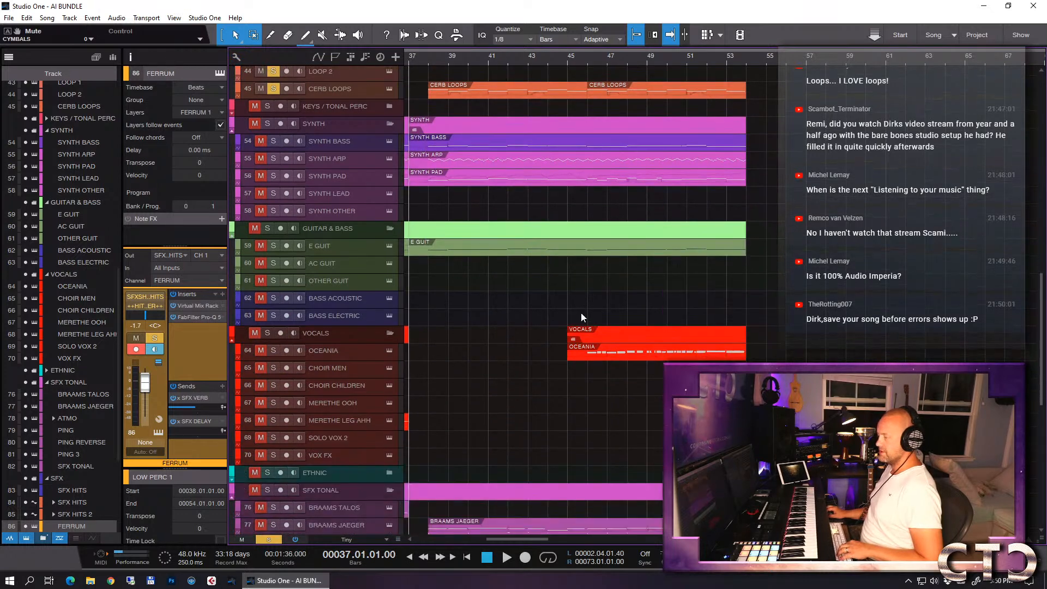
pyautogui.scroll(-1, 576, 317)
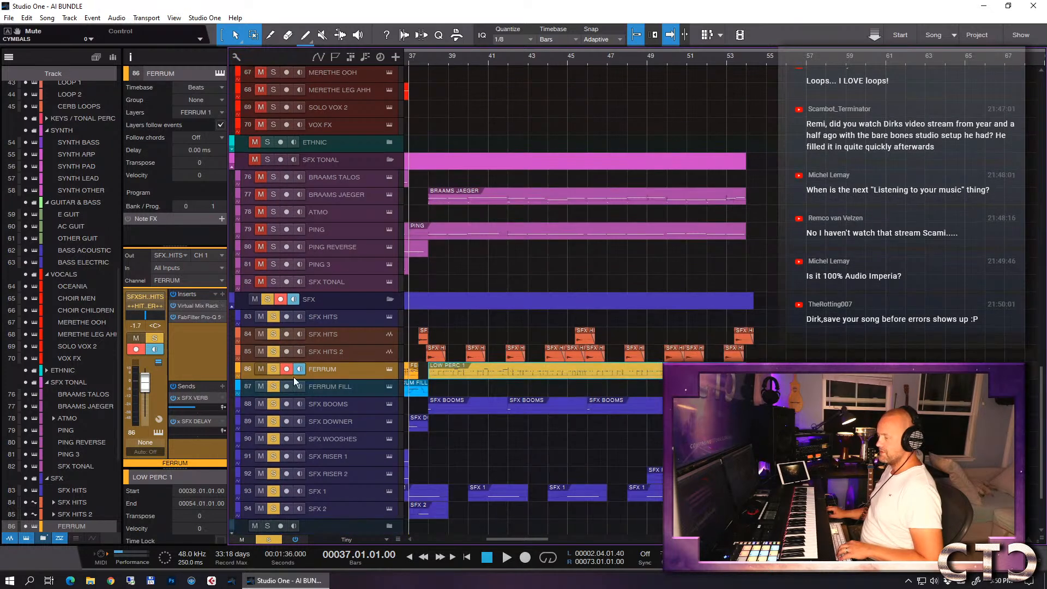
pyautogui.click(261, 369)
pyautogui.press('space')
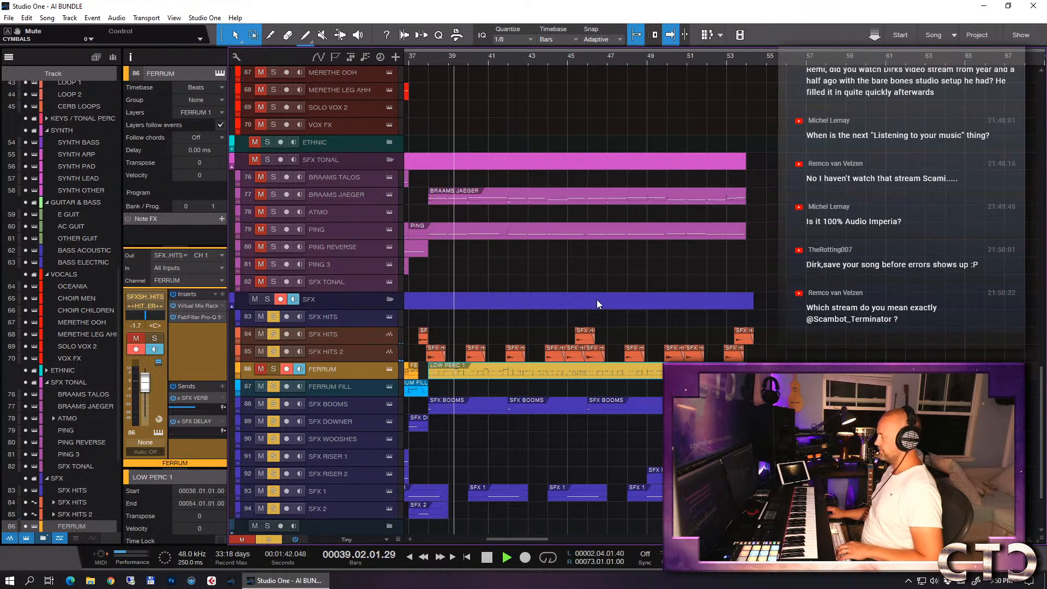
pyautogui.press('space')
pyautogui.click(428, 62)
pyautogui.press('space')
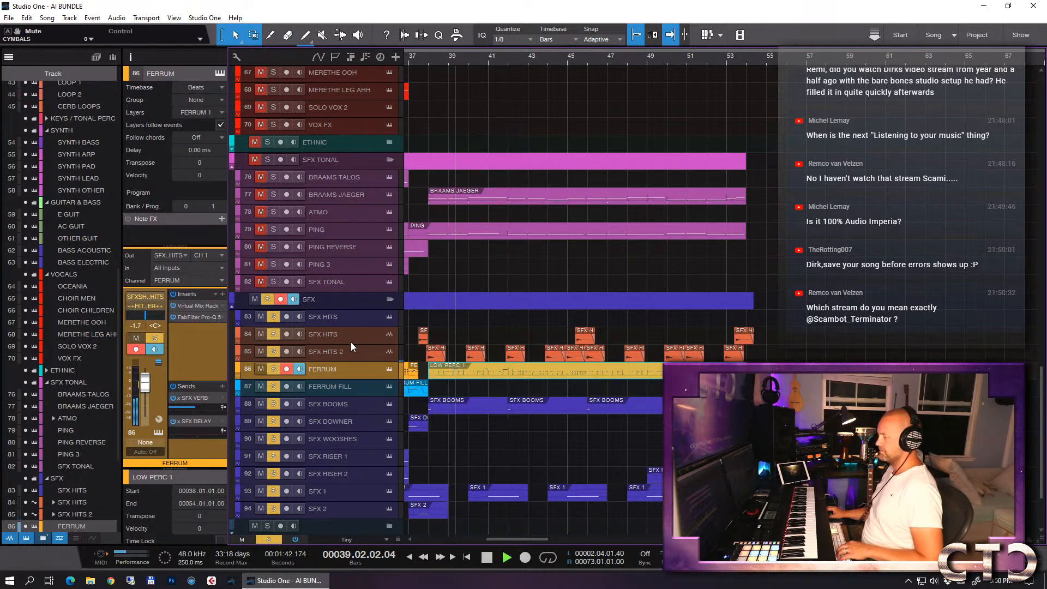
pyautogui.press('space')
# - Clear all solos, solo only the FERRUM track and listen to it from just before bar 38
pyautogui.click(269, 540)
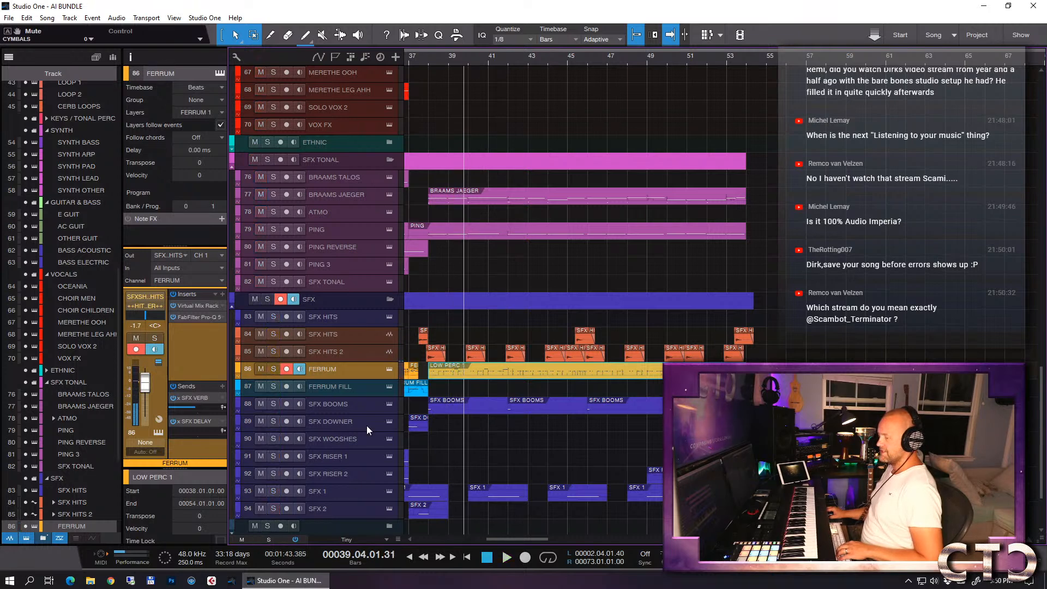
pyautogui.click(274, 369)
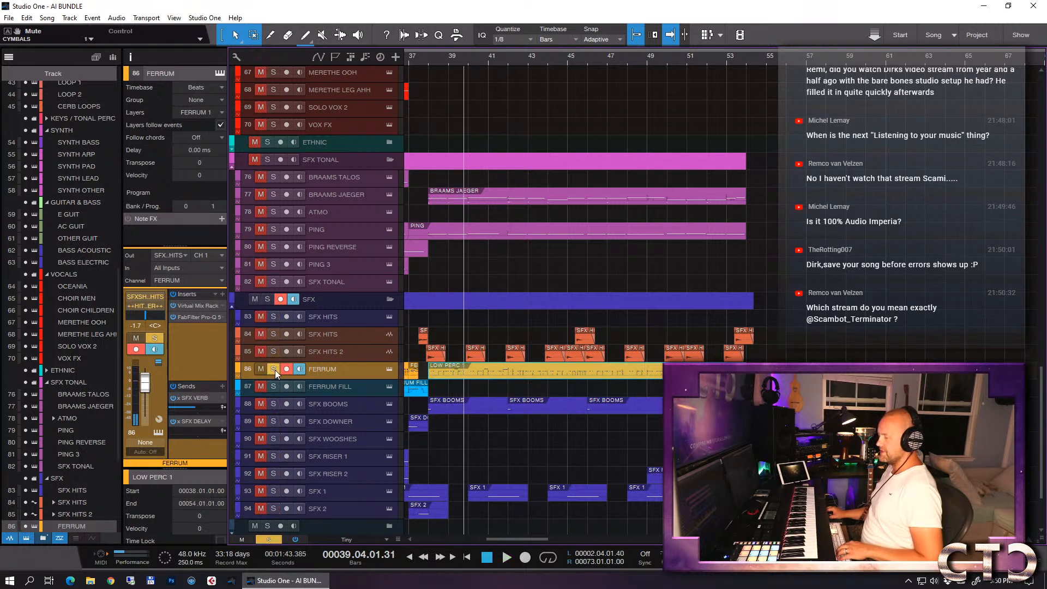
pyautogui.click(424, 60)
pyautogui.press('space')
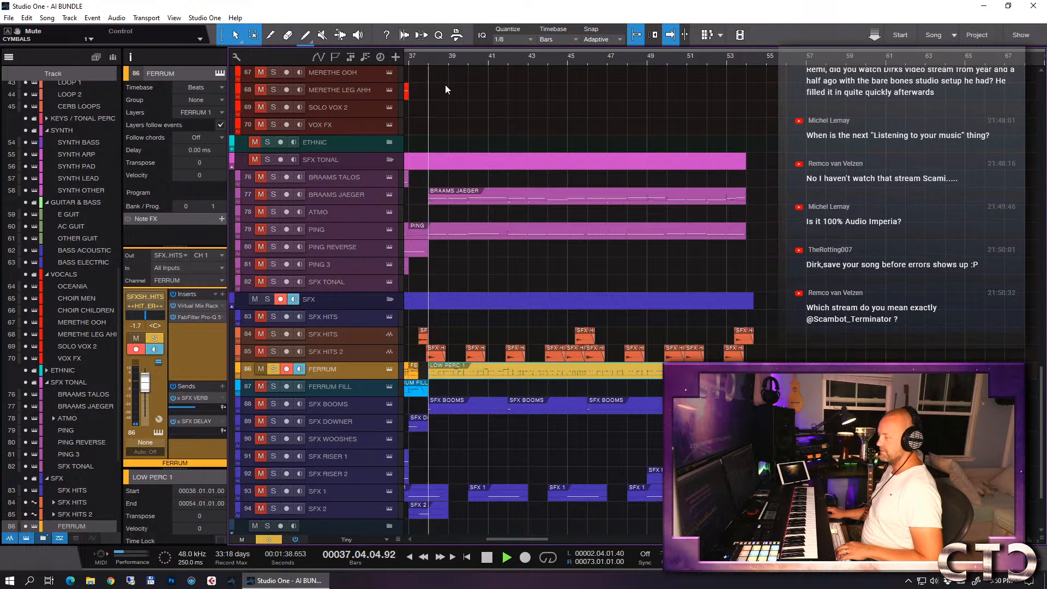
pyautogui.press('e')
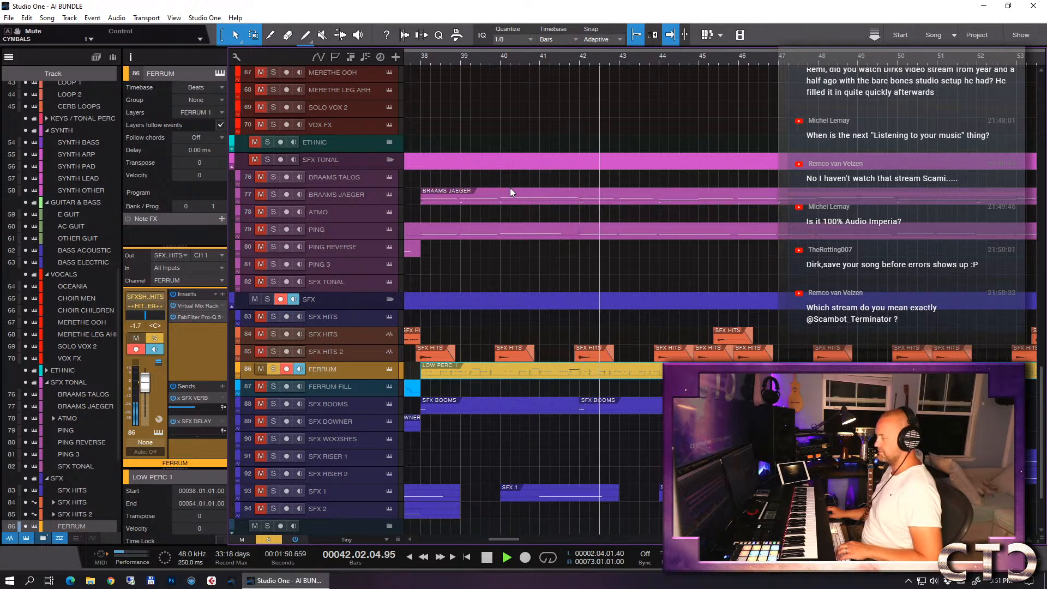
pyautogui.press('space')
# - Unsolo FERRUM and listen to the full mix from about bar 37 into the drop
pyautogui.click(274, 369)
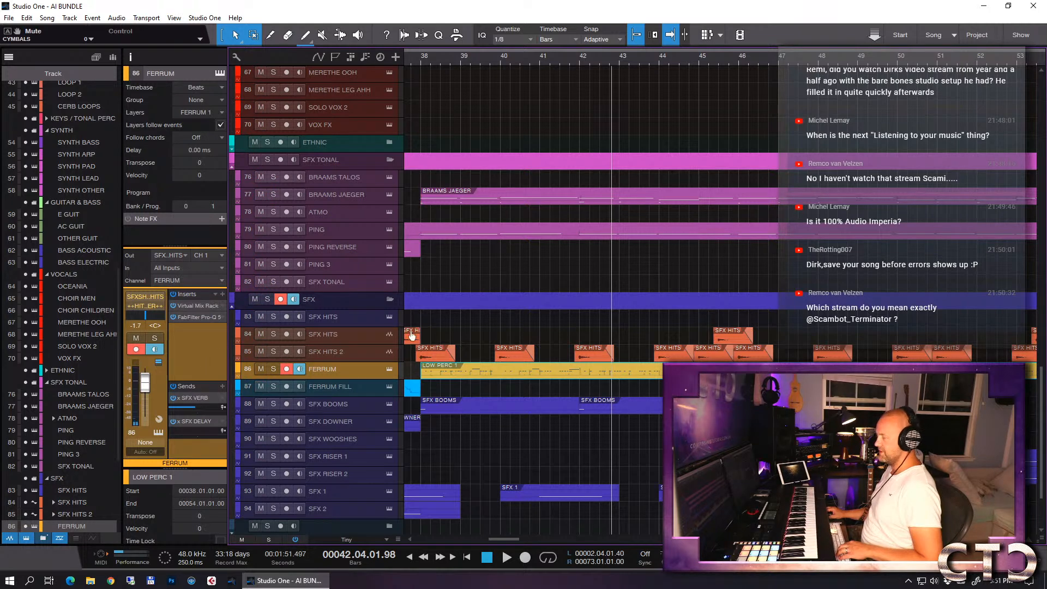
pyautogui.press('w')
pyautogui.press('w')
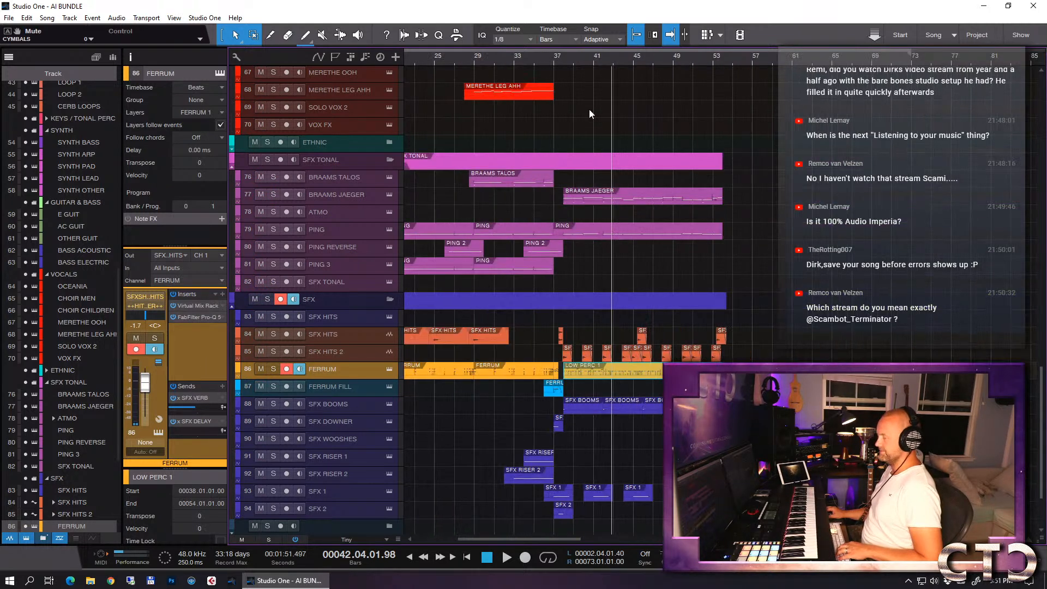
pyautogui.click(556, 60)
pyautogui.press('space')
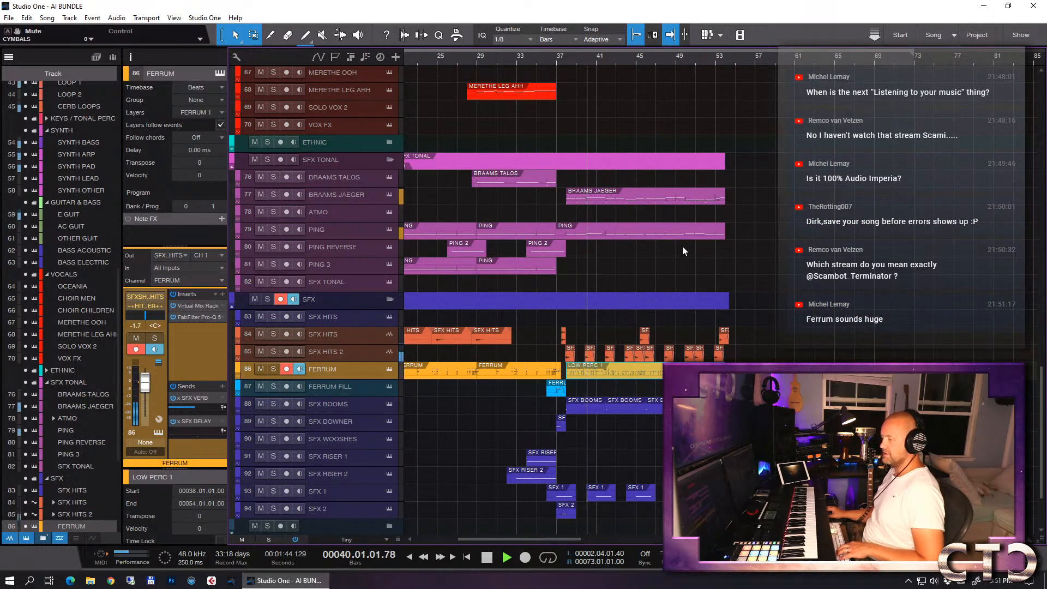
pyautogui.scroll(-1, 680, 247)
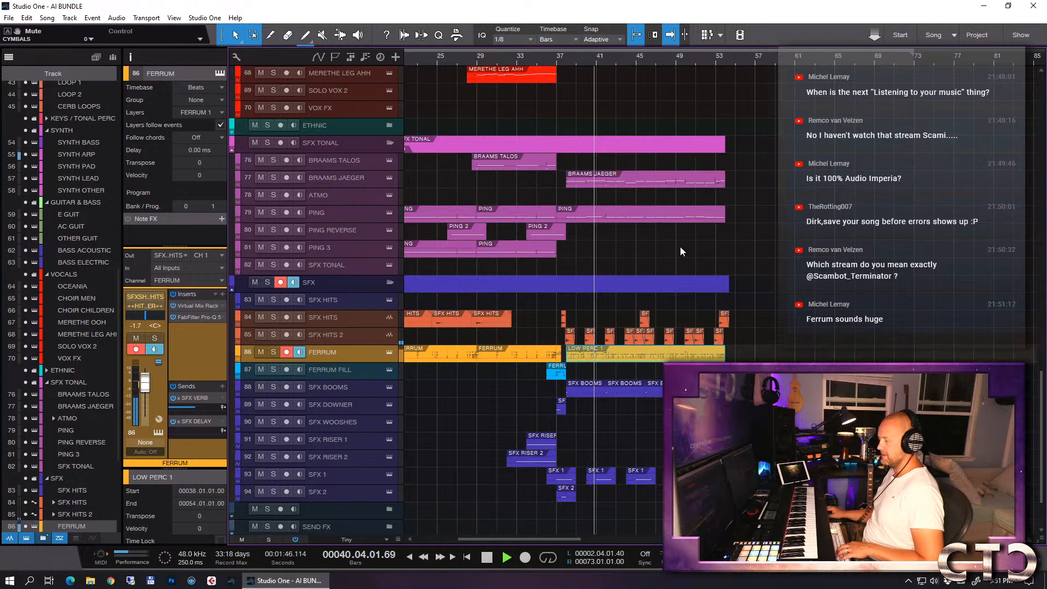
pyautogui.moveTo(362, 398); pyautogui.dragTo(362, 396)
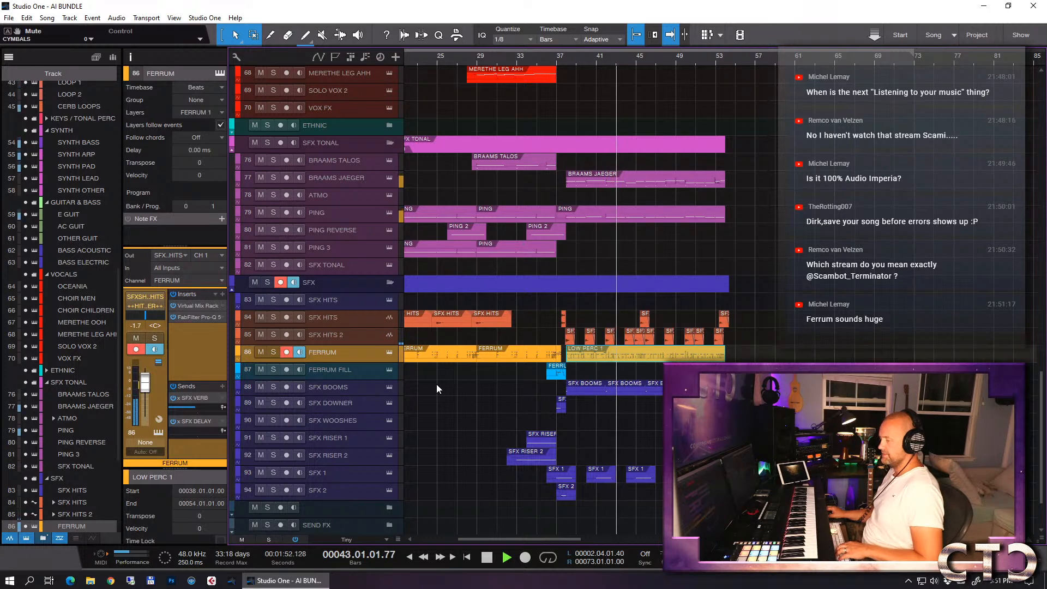
pyautogui.press('space')
# - Open Tonal Balance Control on the _MASTER channel and check the balance during playback from about bar 27 and about bar 35
pyautogui.scroll(-3, 1043, 385)
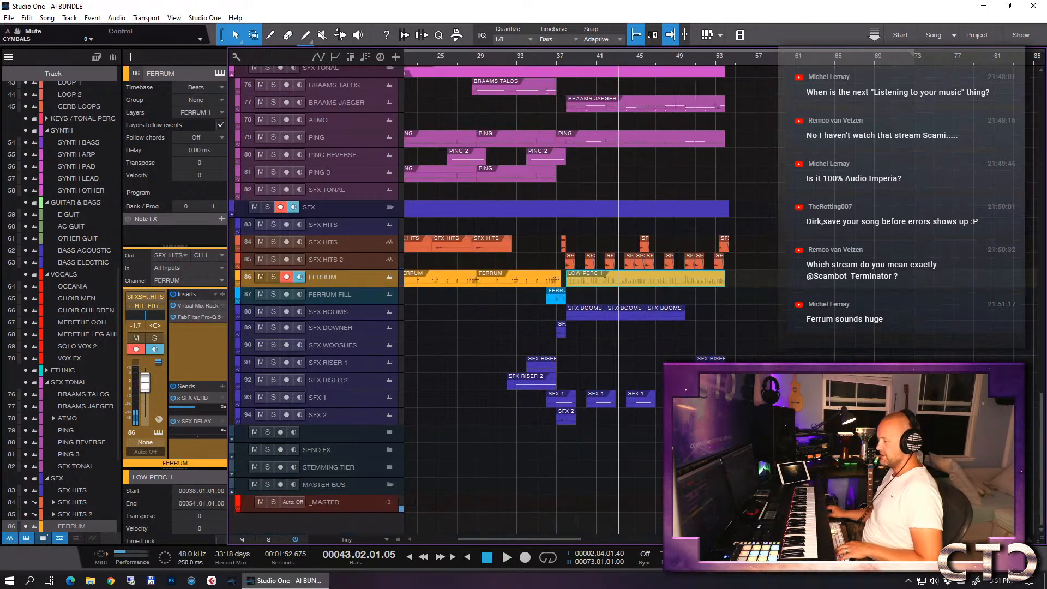
pyautogui.click(347, 506)
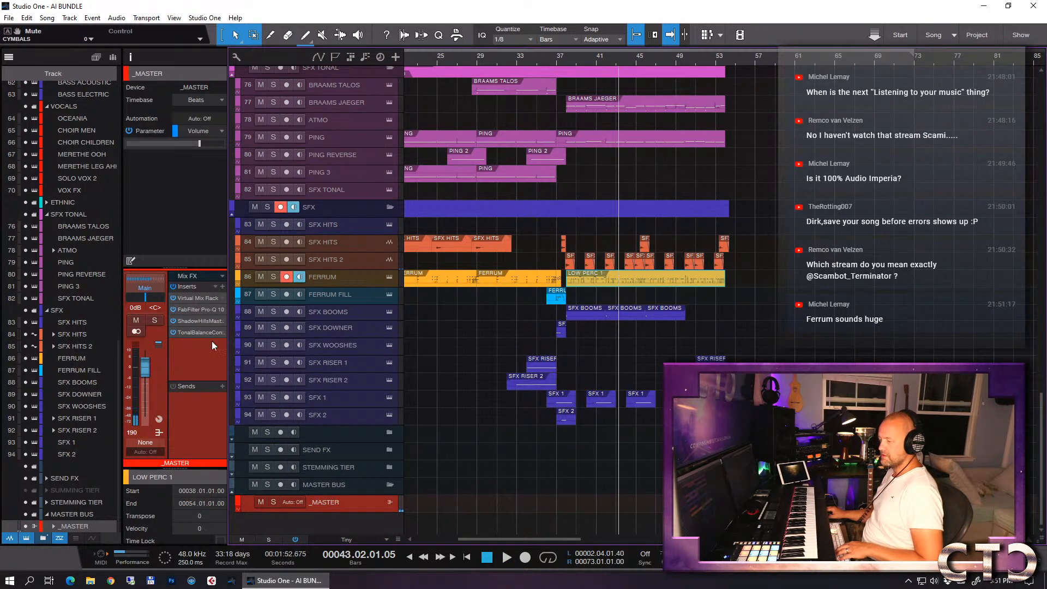
pyautogui.press('F11')
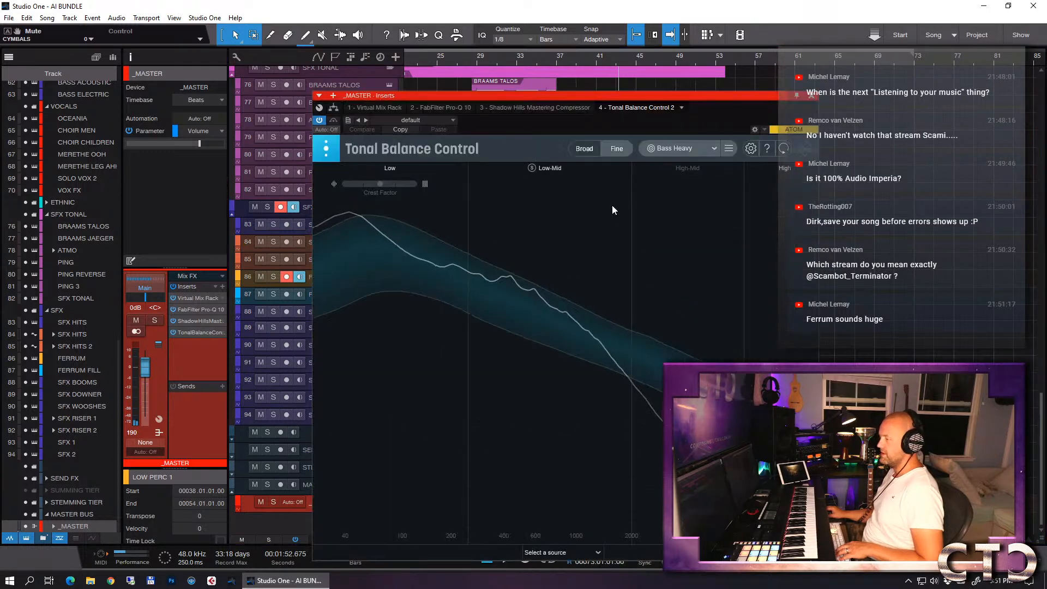
pyautogui.click(459, 60)
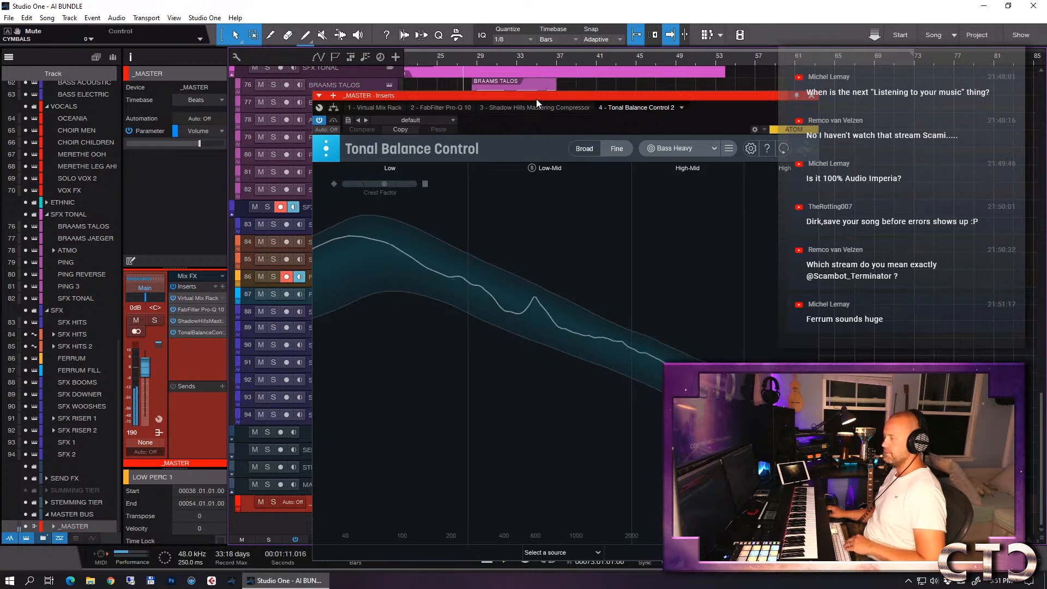
pyautogui.click(537, 58)
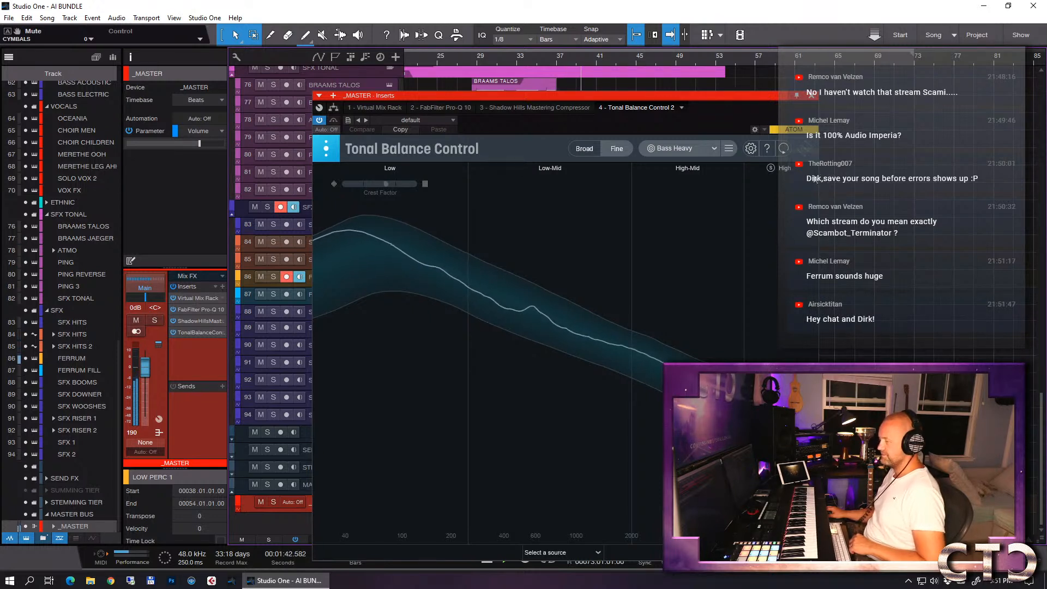
# - Move the Tonal Balance Control window clear of the chat, check the curve through the drop and close it
pyautogui.moveTo(690, 97); pyautogui.dragTo(608, 58)
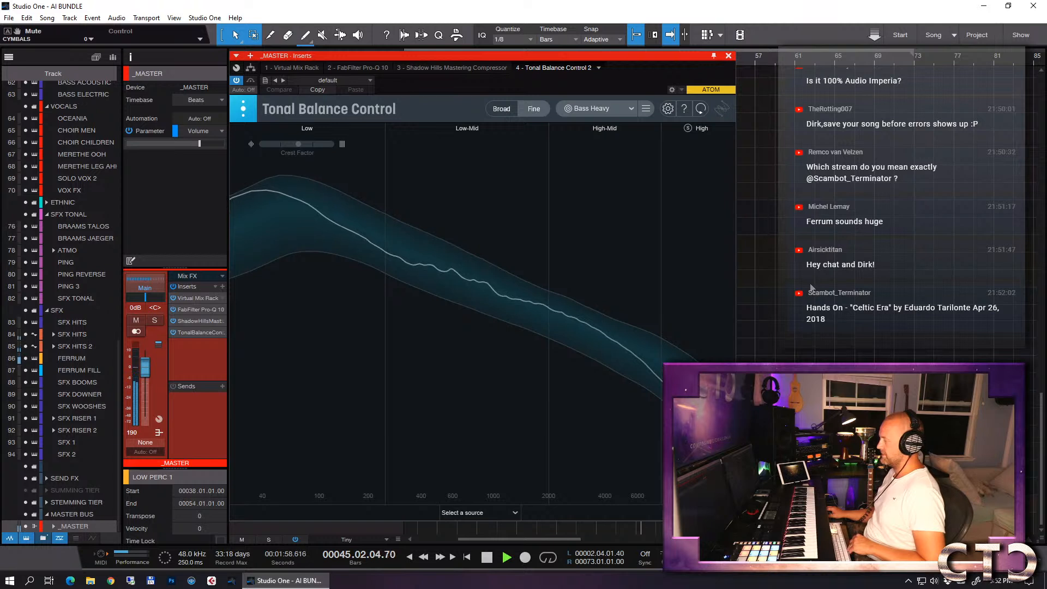
pyautogui.click(729, 56)
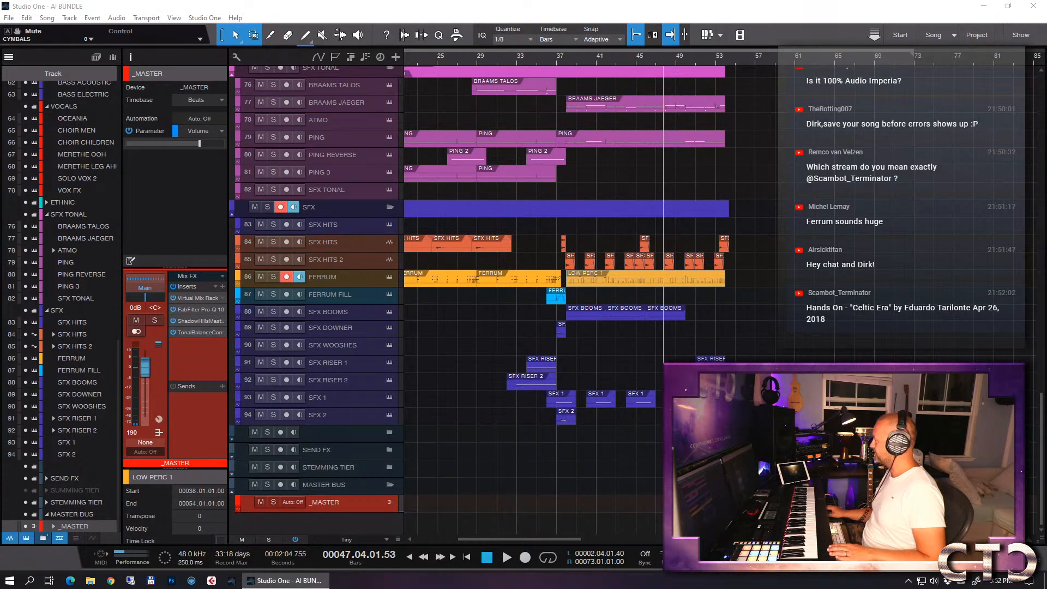
# - Bring the browser window with the "Celtic Era" YouTube video into view, skip the ad and move the window away
pyautogui.moveTo(1046, 137); pyautogui.dragTo(502, 38)
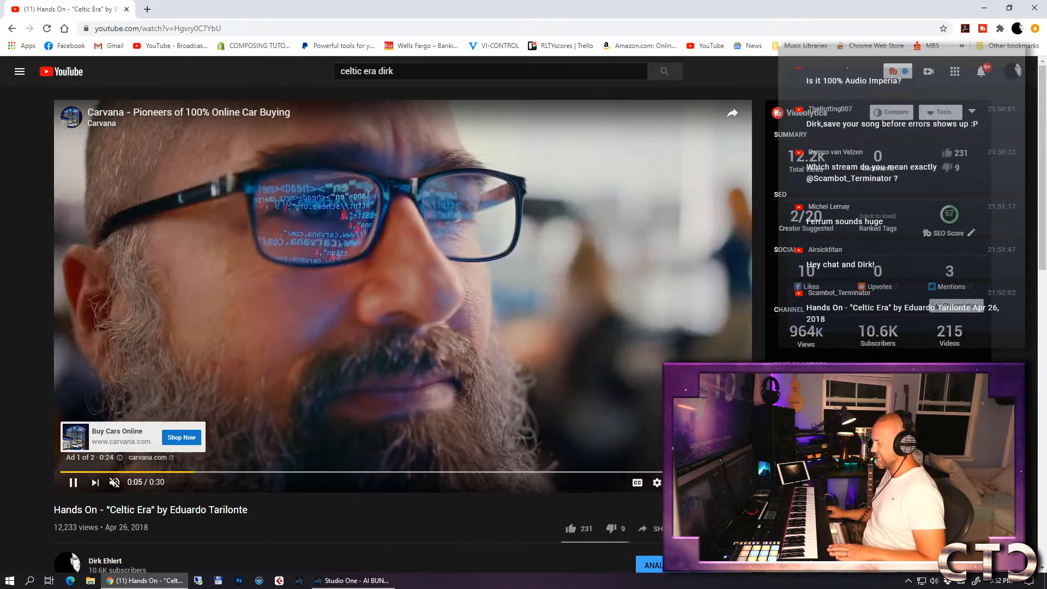
pyautogui.click(719, 439)
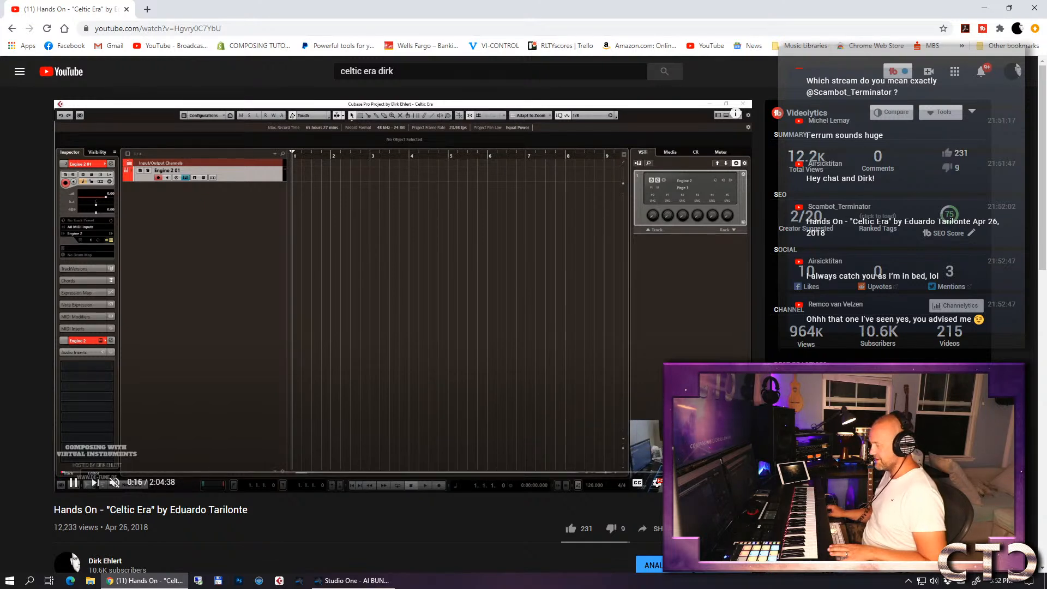
pyautogui.moveTo(685, 10); pyautogui.dragTo(1046, 34)
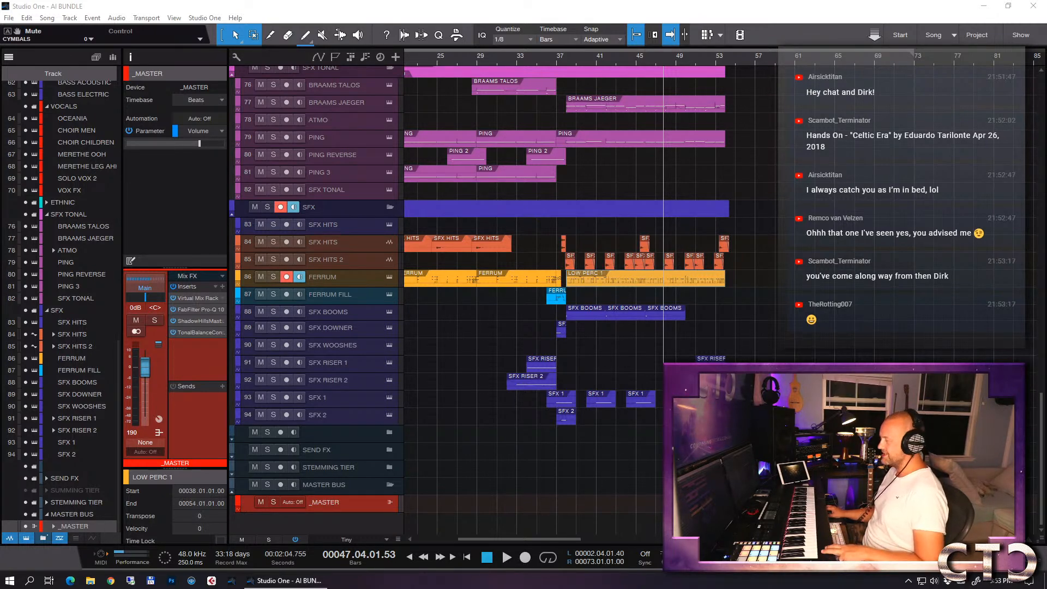
# - Start playback from bar 35 and reset the height of all tracks to Tiny
pyautogui.click(538, 60)
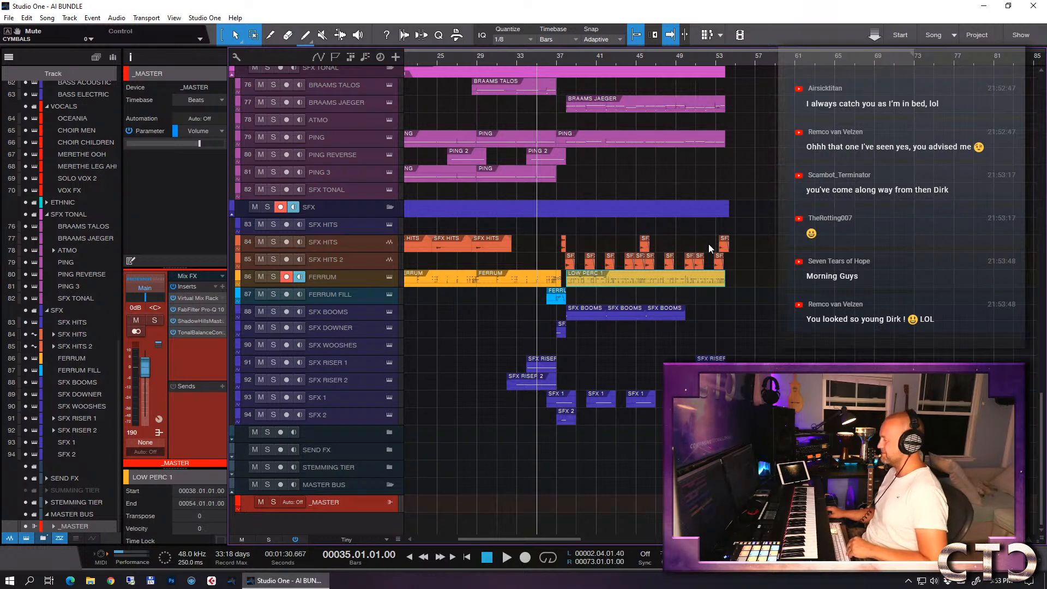
pyautogui.press('space')
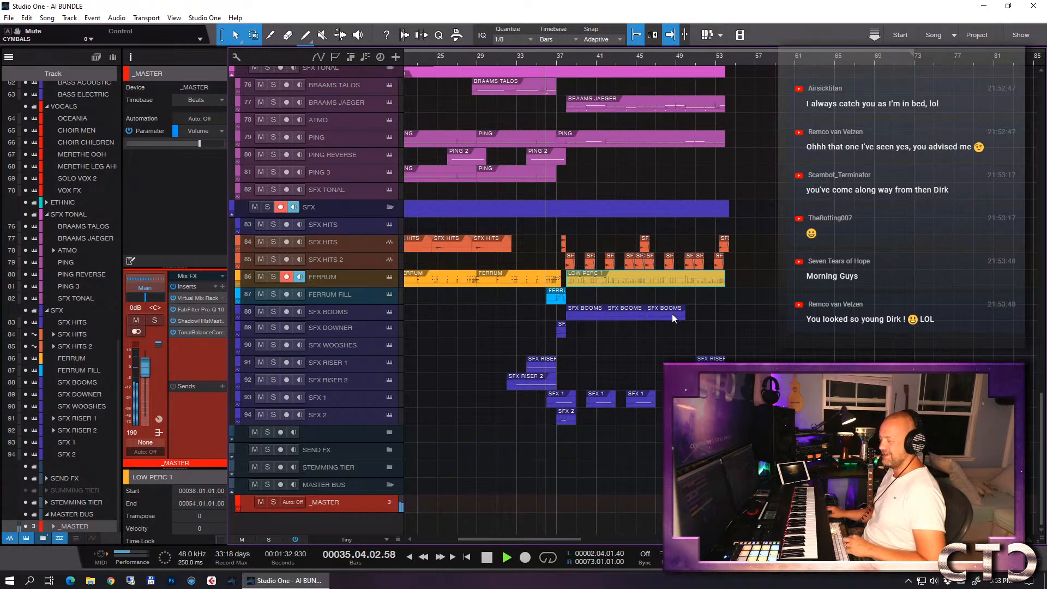
pyautogui.click(336, 538)
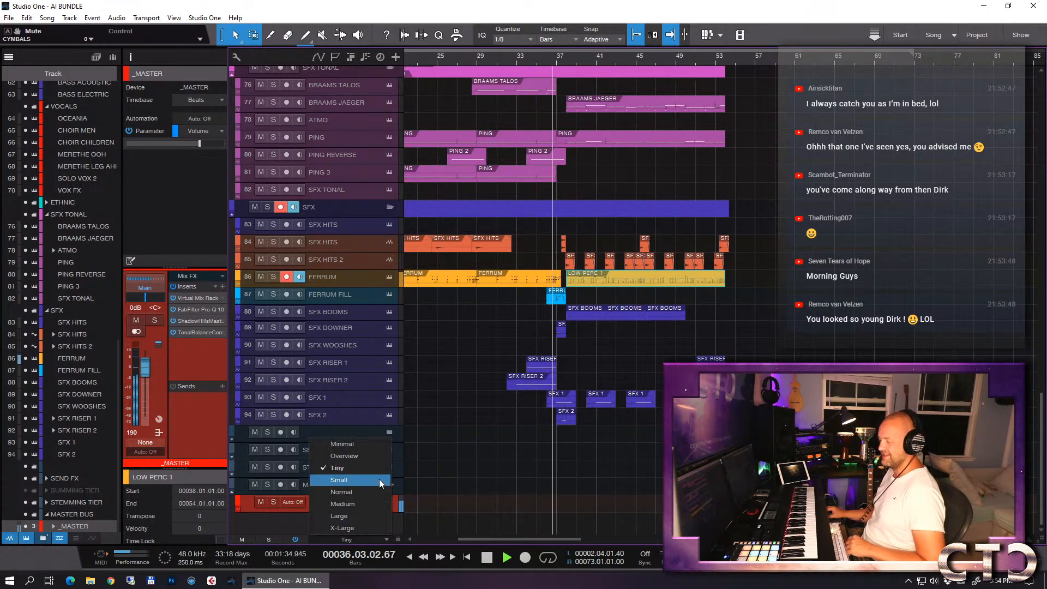
pyautogui.click(364, 468)
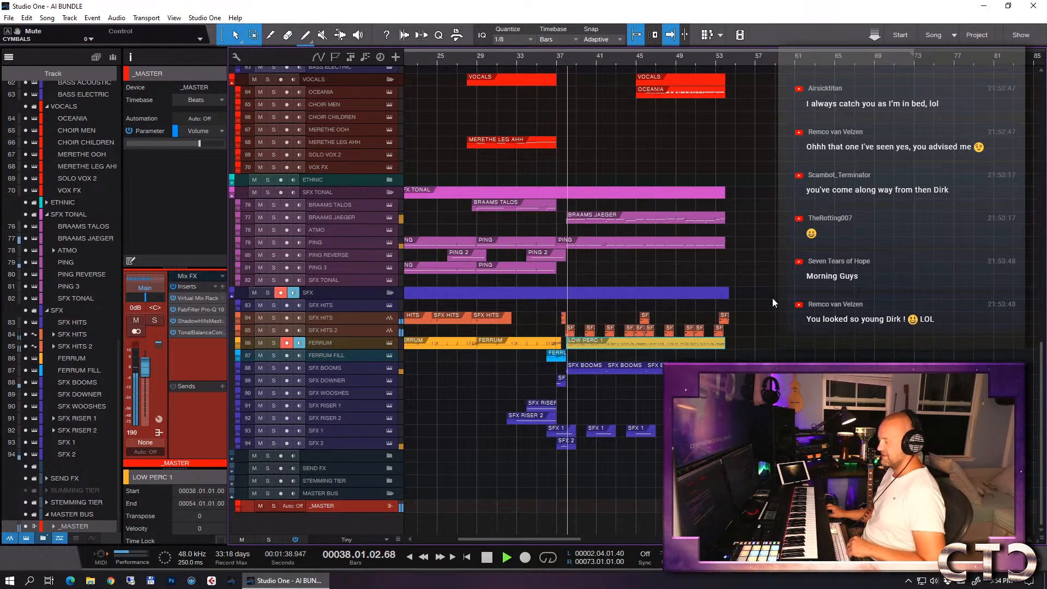
# - Listen to the drop up to about bar 46 and stop playback at the SFX hits
pyautogui.press('e')
pyautogui.press('e')
pyautogui.press('w')
pyautogui.press('w')
pyautogui.press('e')
pyautogui.press('e')
pyautogui.press('w')
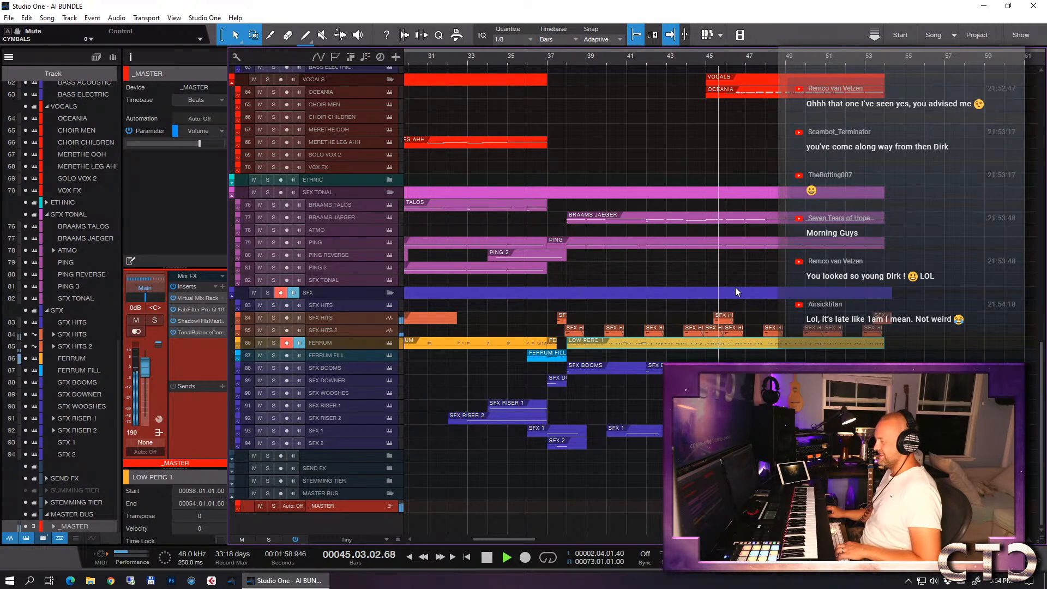
pyautogui.press('space')
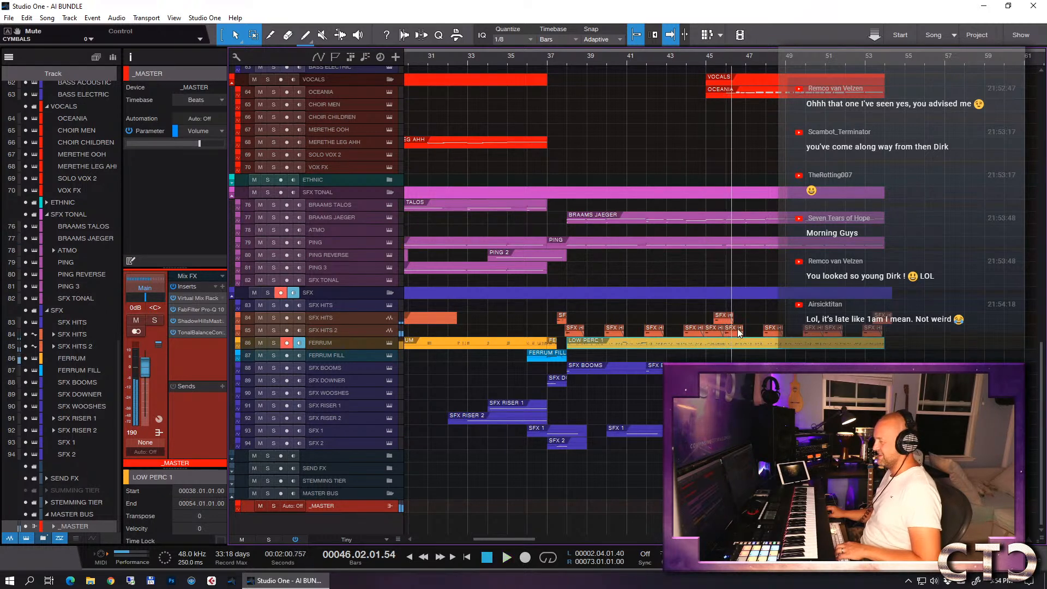
# - Open the FERRUM track's LOW PERC 1 part for note editing and bring the notes from bar 42 to 47 into view
pyautogui.moveTo(724, 66); pyautogui.dragTo(720, 270)
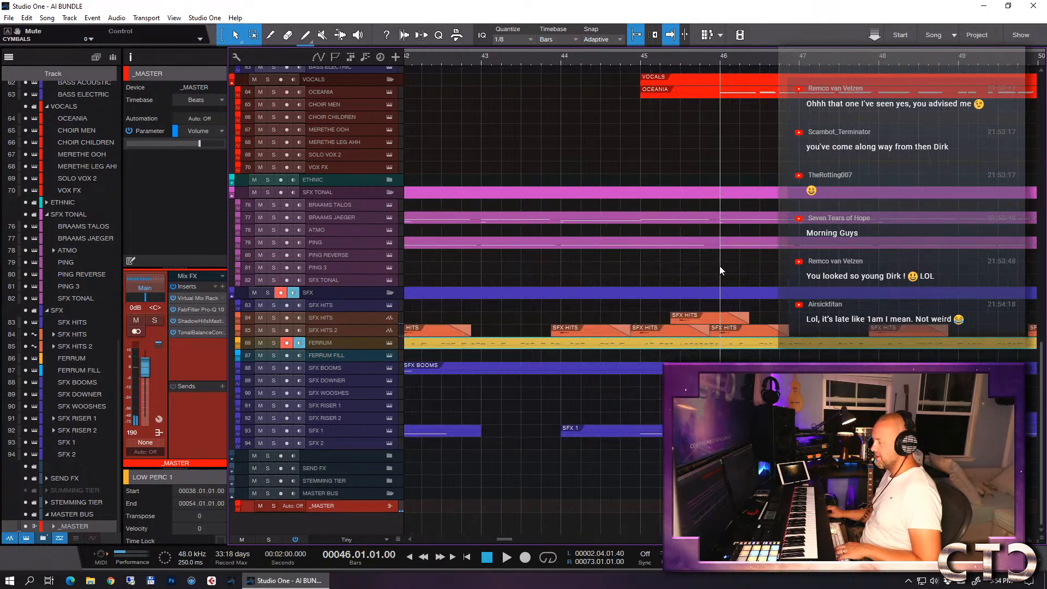
pyautogui.doubleClick(700, 345)
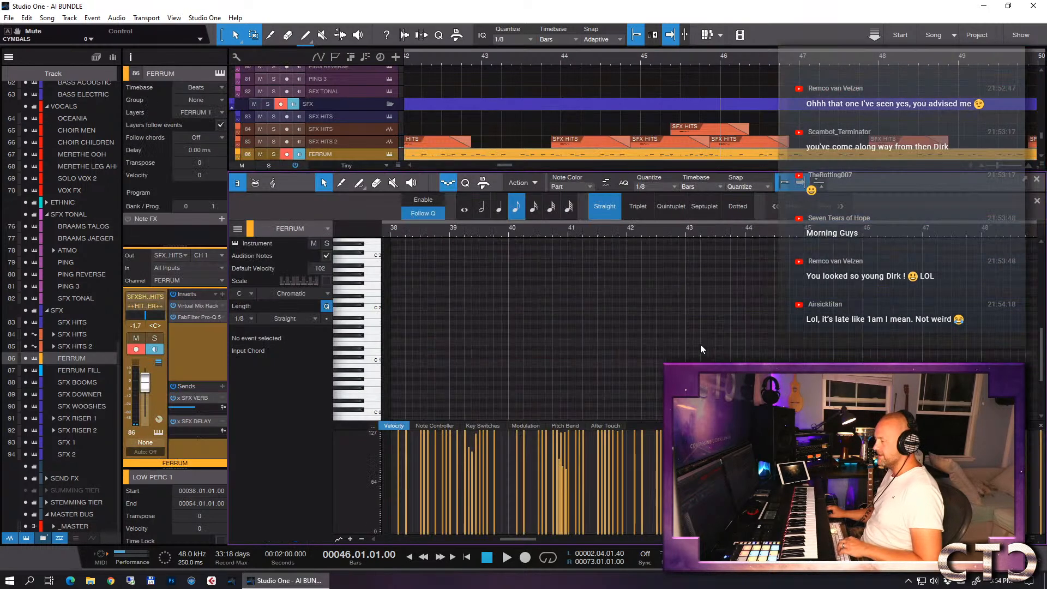
pyautogui.scroll(-2, 797, 330)
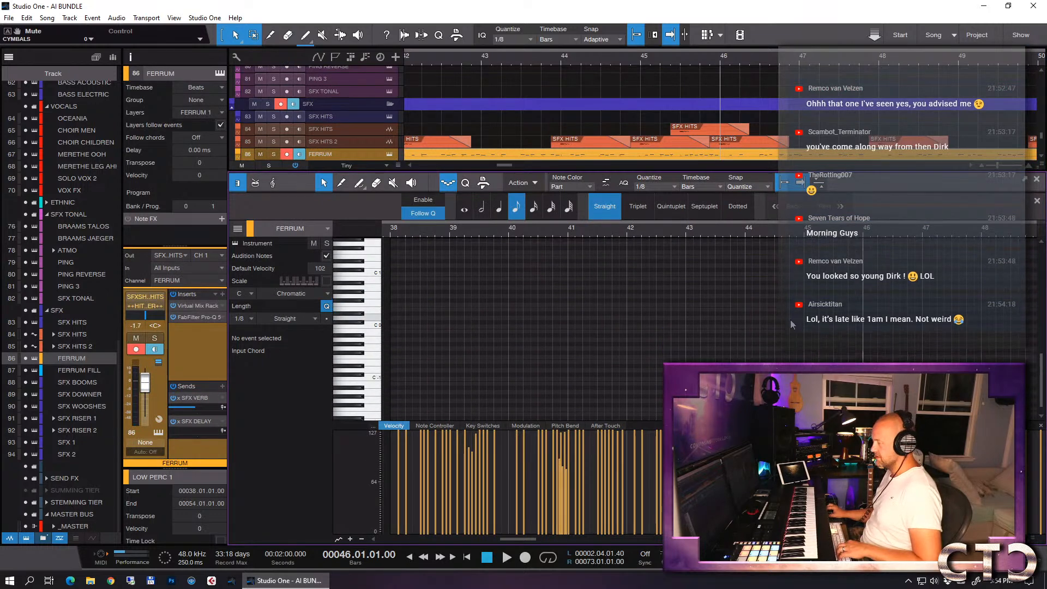
pyautogui.scroll(10, 785, 319)
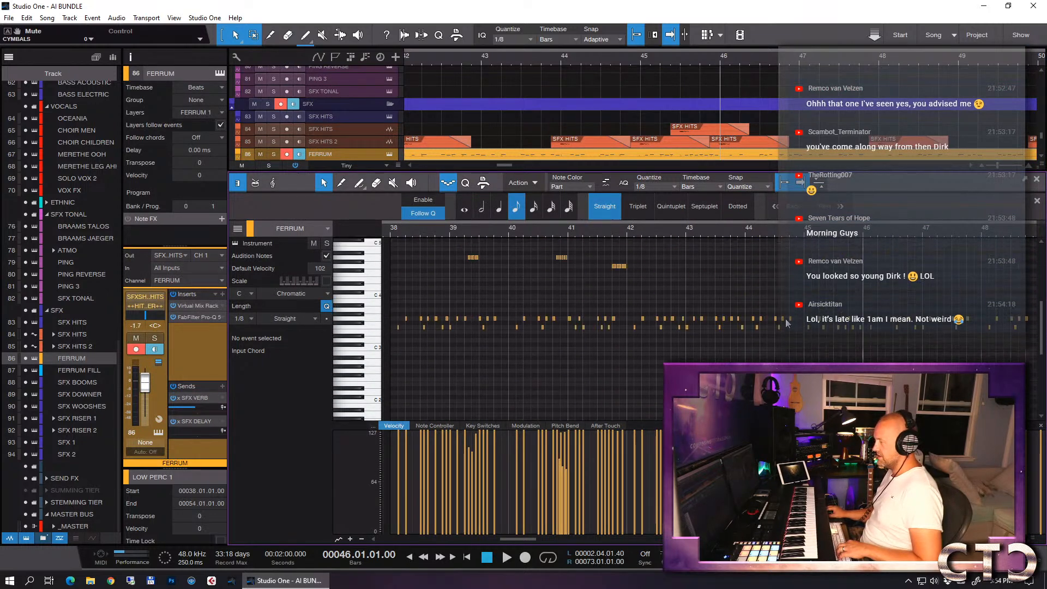
pyautogui.press('e')
pyautogui.press('e')
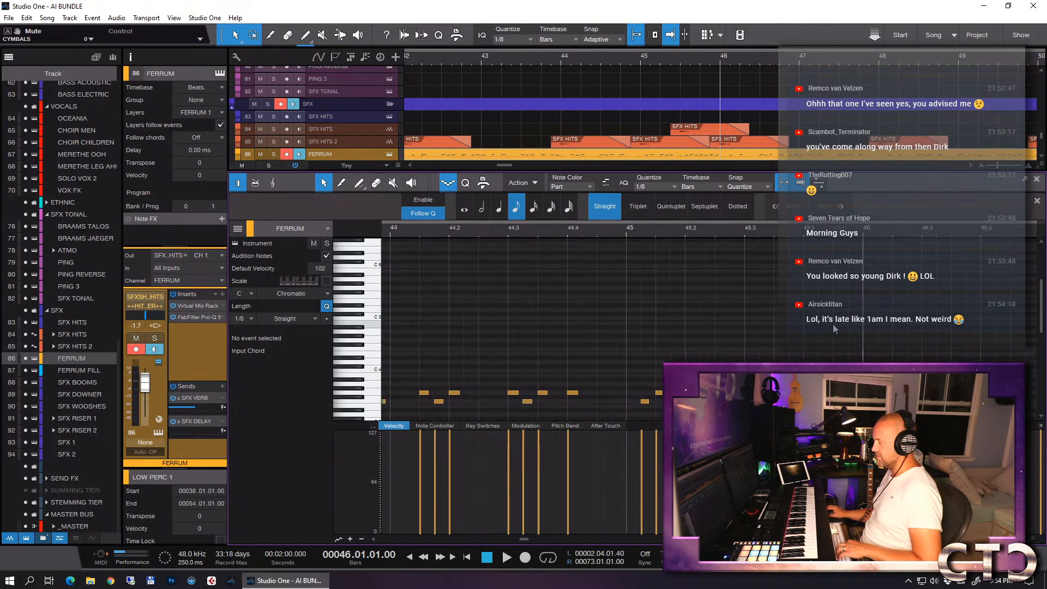
pyautogui.press('w')
# - Listen to the FERRUM track soloed around bar 45, unsolo it and stop playback
pyautogui.press('s')
pyautogui.press('space')
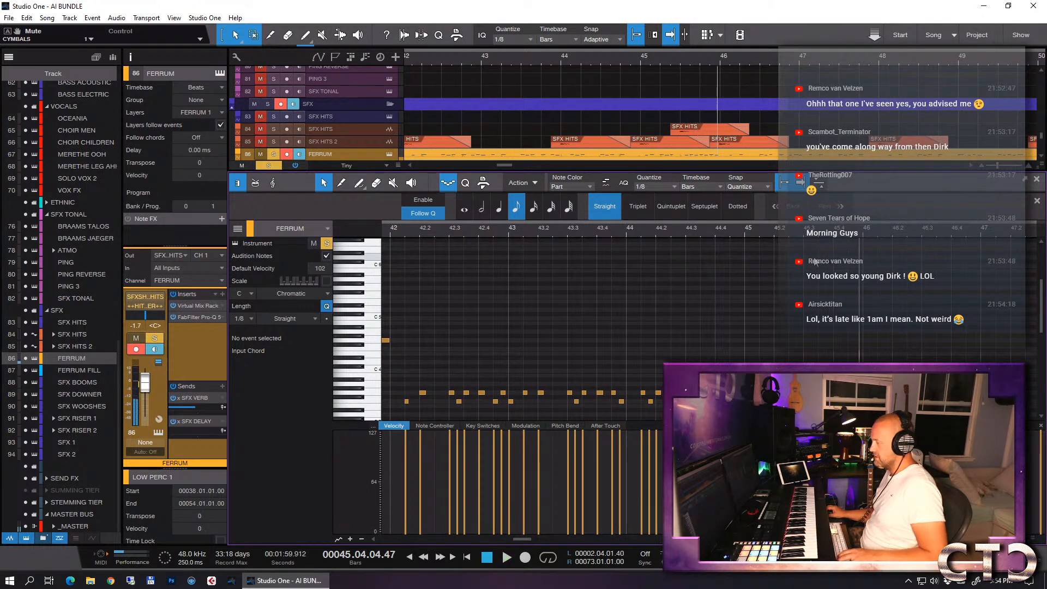
pyautogui.press('s')
pyautogui.press('space')
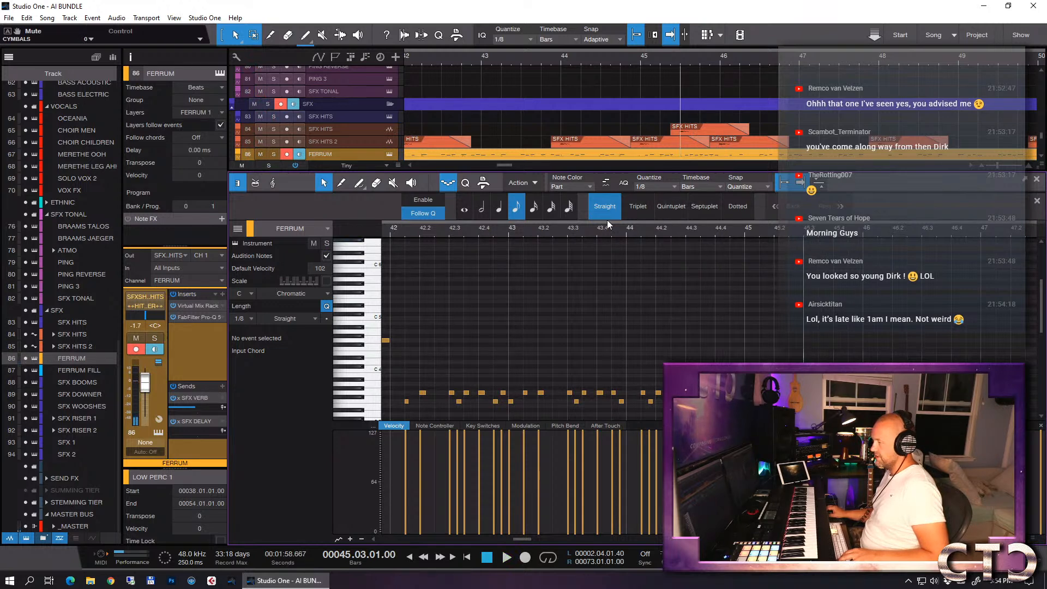
# - Enable step recording and add a fill to LOW PERC 1 from beat 3 of bar 45, using 1/16 and 1/32 steps
pyautogui.click(448, 185)
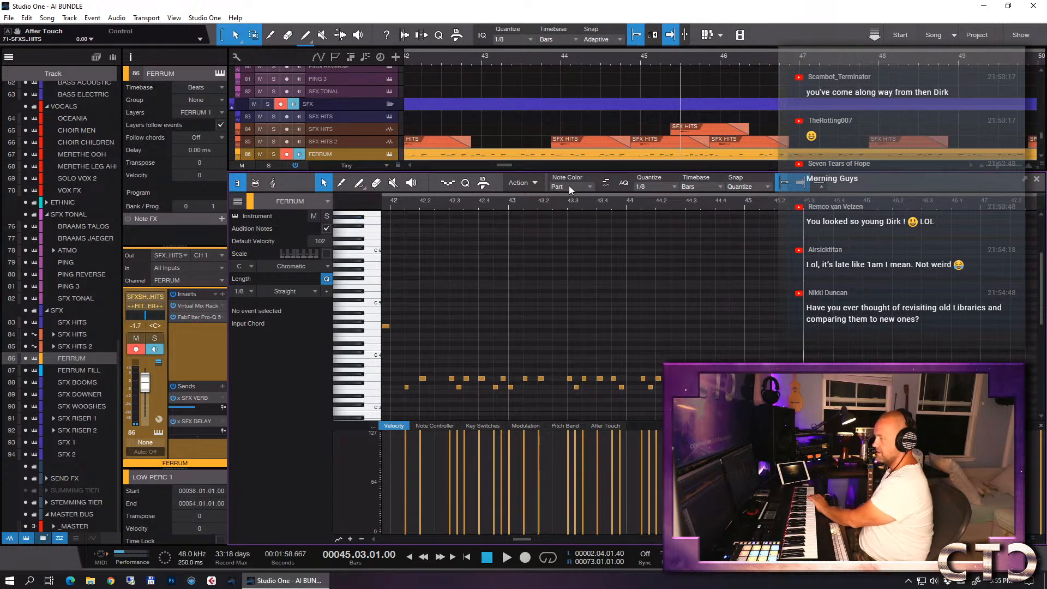
pyautogui.click(448, 183)
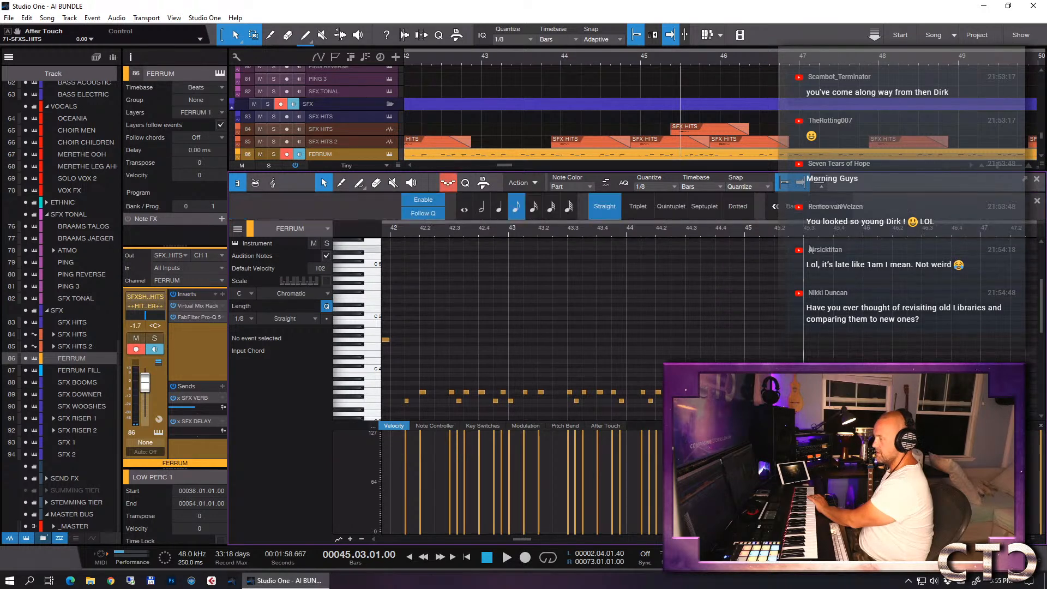
pyautogui.click(810, 234)
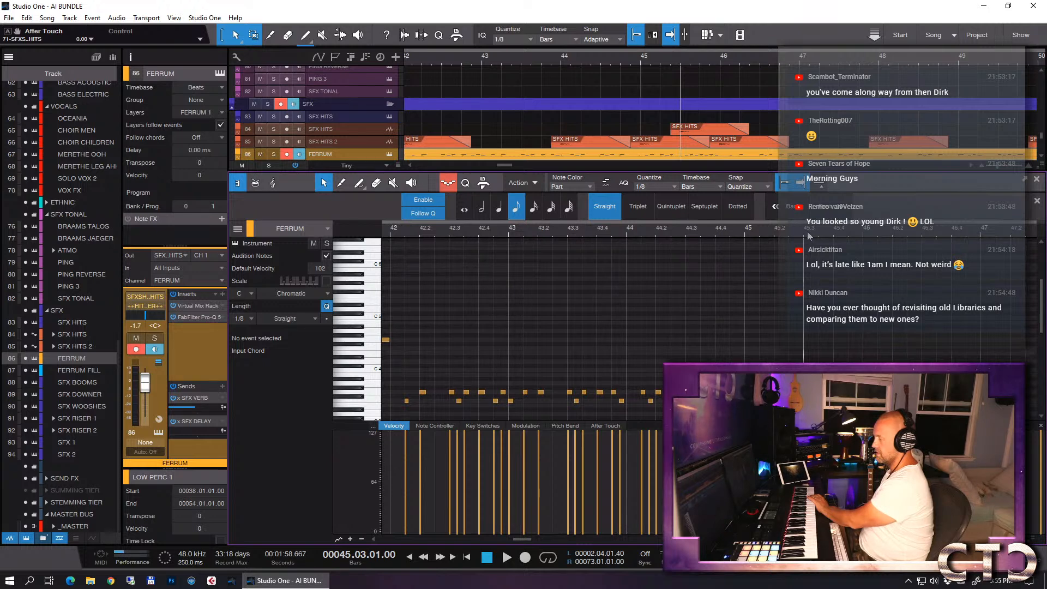
pyautogui.click(635, 186)
pyautogui.click(759, 206)
pyautogui.click(811, 236)
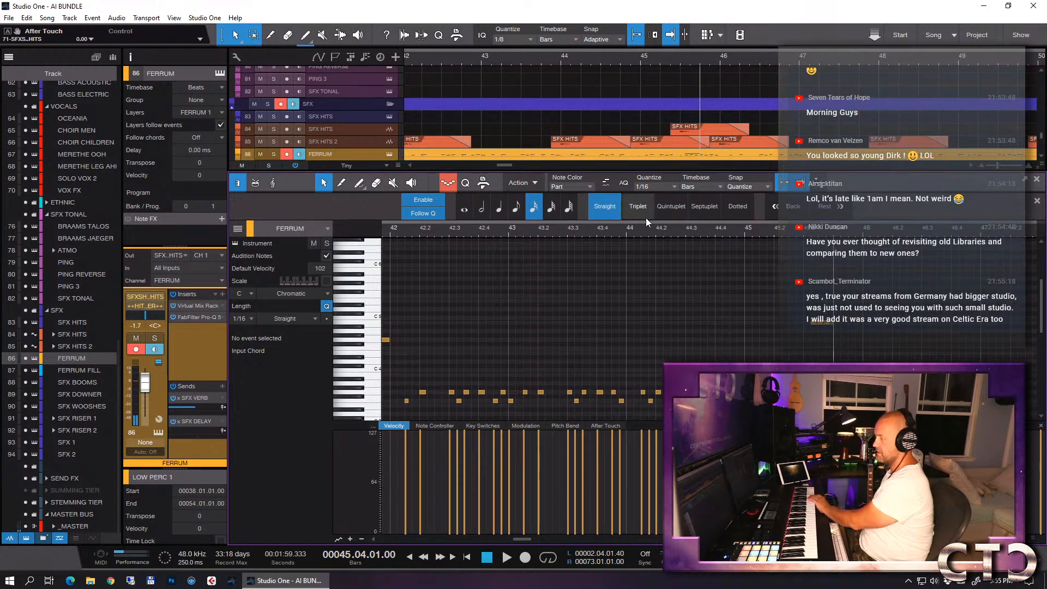
pyautogui.click(655, 189)
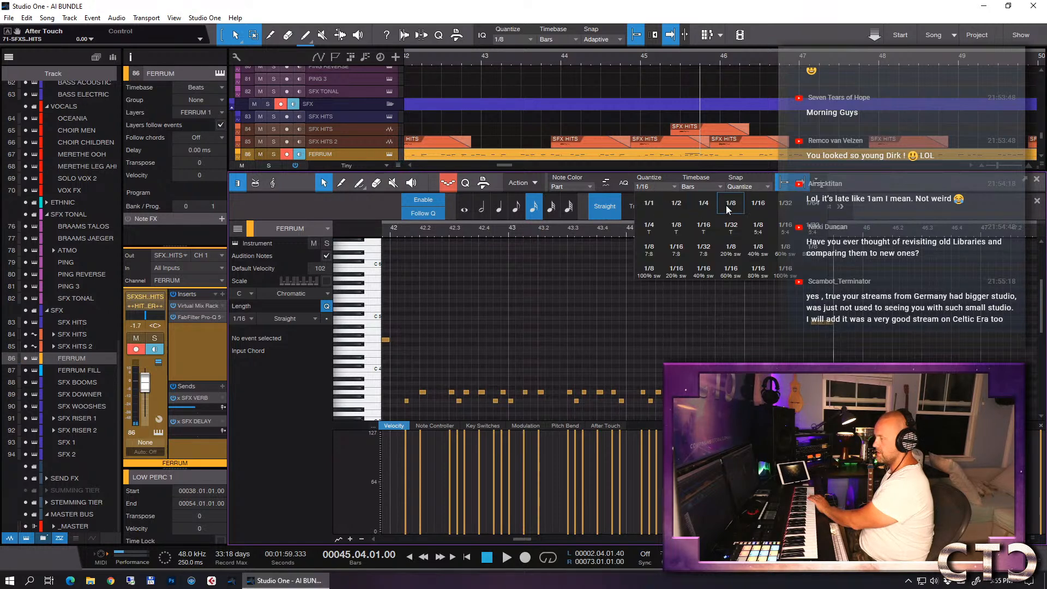
pyautogui.click(782, 203)
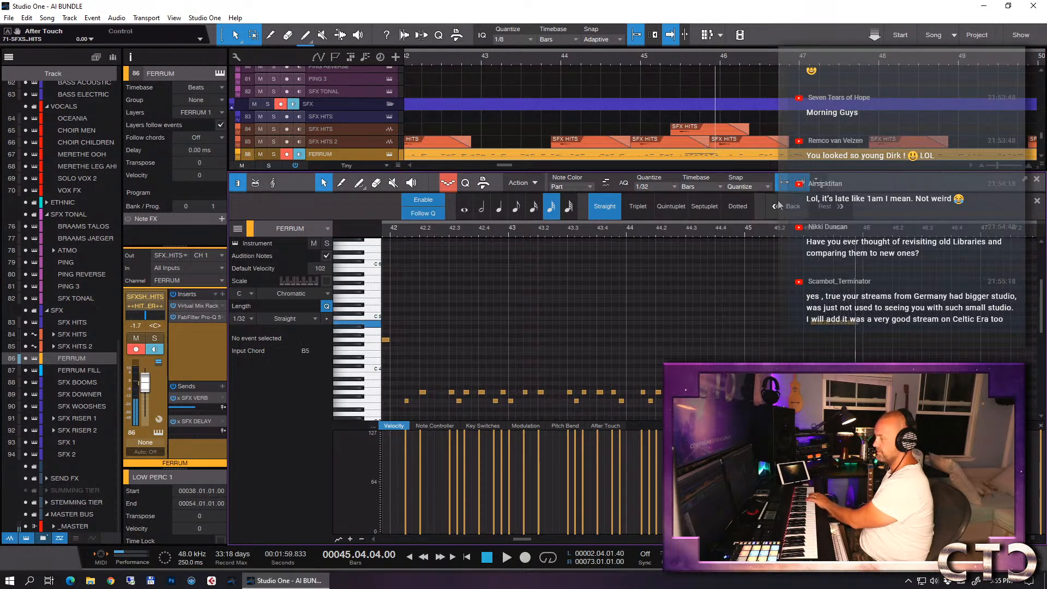
# - Listen to the FERRUM fill soloed from about bar 45, and in the full mix from bar 44
pyautogui.click(744, 230)
pyautogui.press('s')
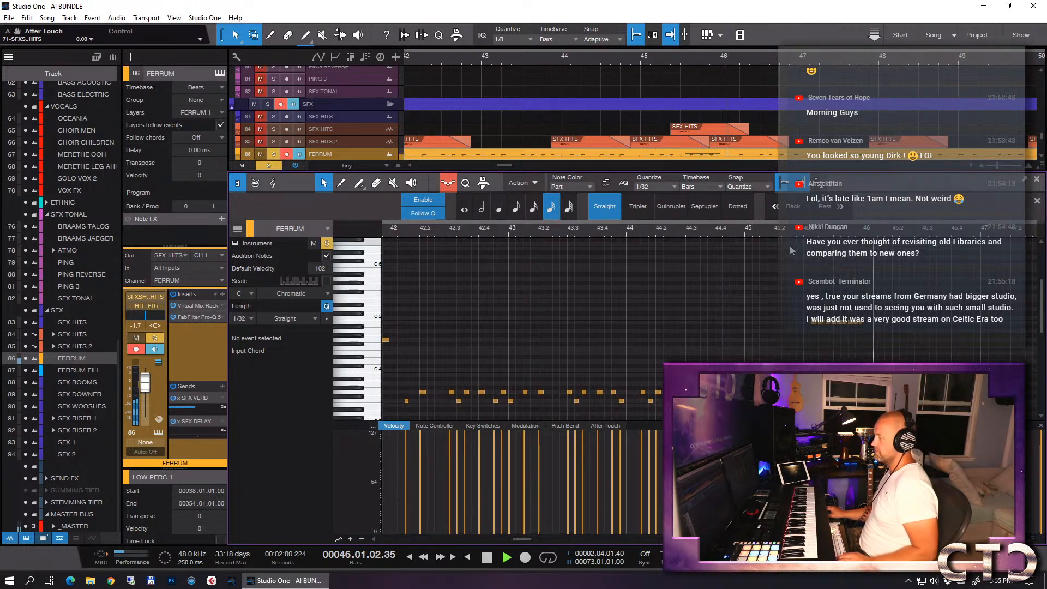
pyautogui.press('s')
pyautogui.press('space')
pyautogui.click(629, 232)
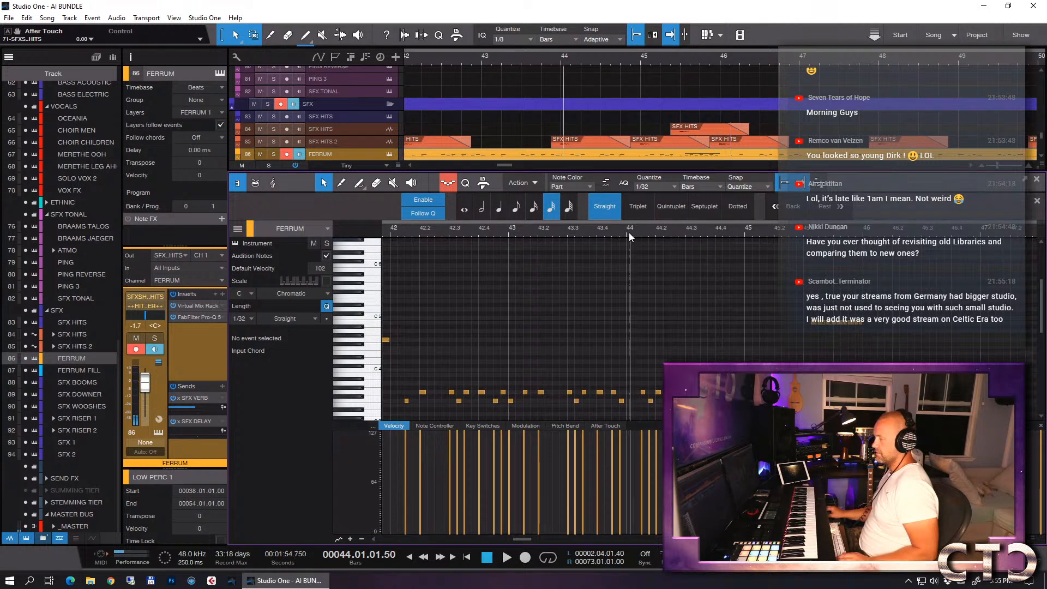
pyautogui.press('space')
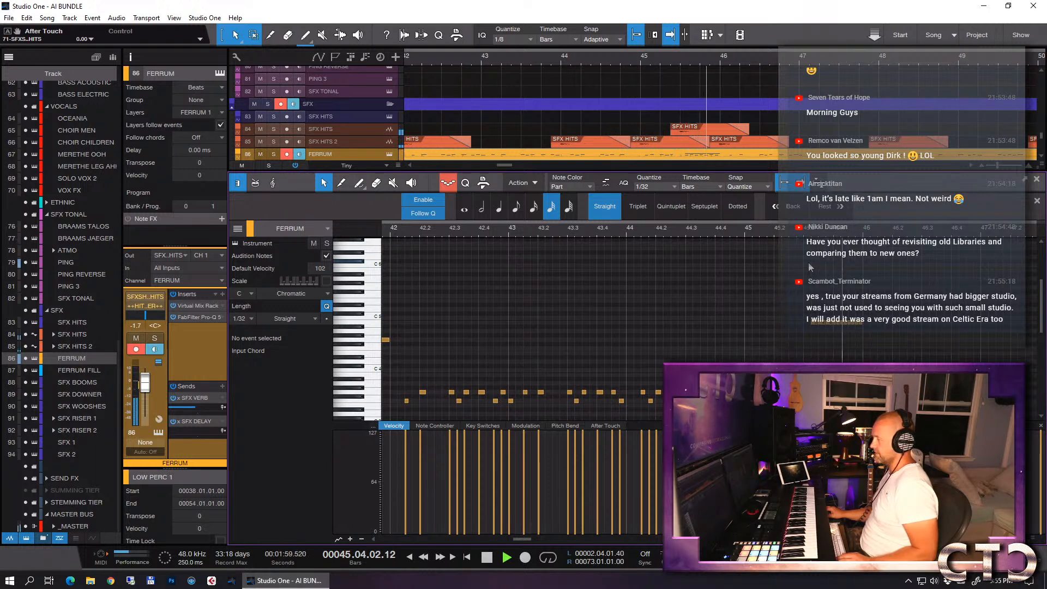
pyautogui.press('space')
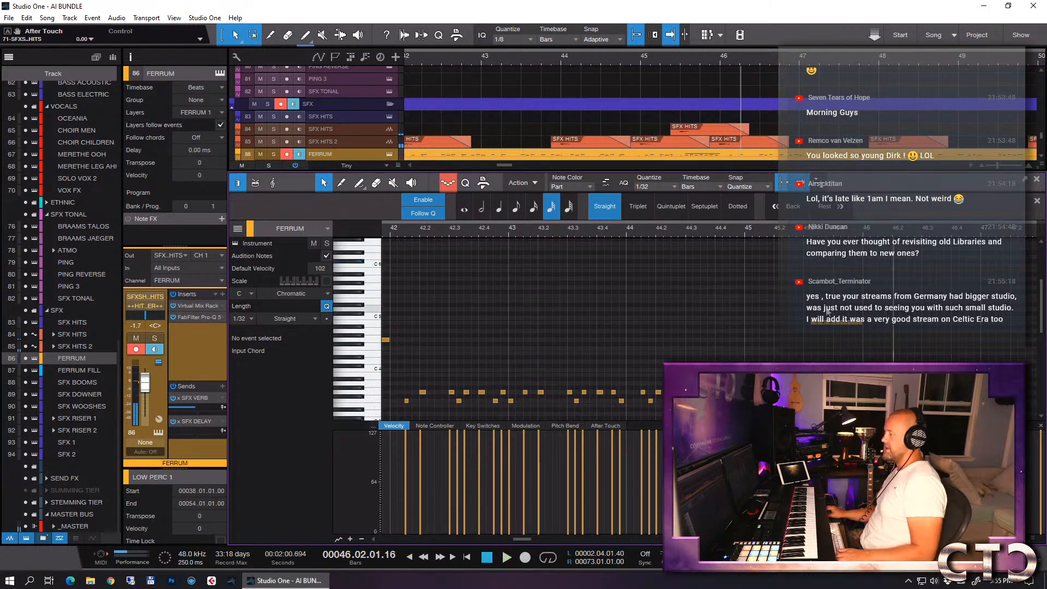
# - Shorten the SFX HITS event in bar 45 to end at bar 46, and enlarge the SFX HITS and SFX HITS 2 tracks
pyautogui.press('F2')
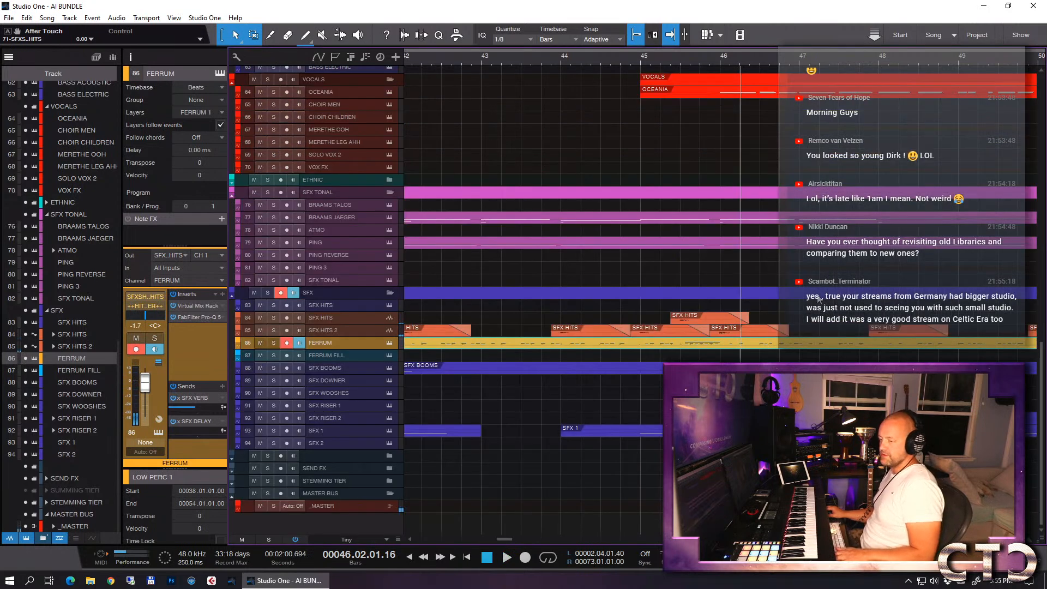
pyautogui.click(737, 332)
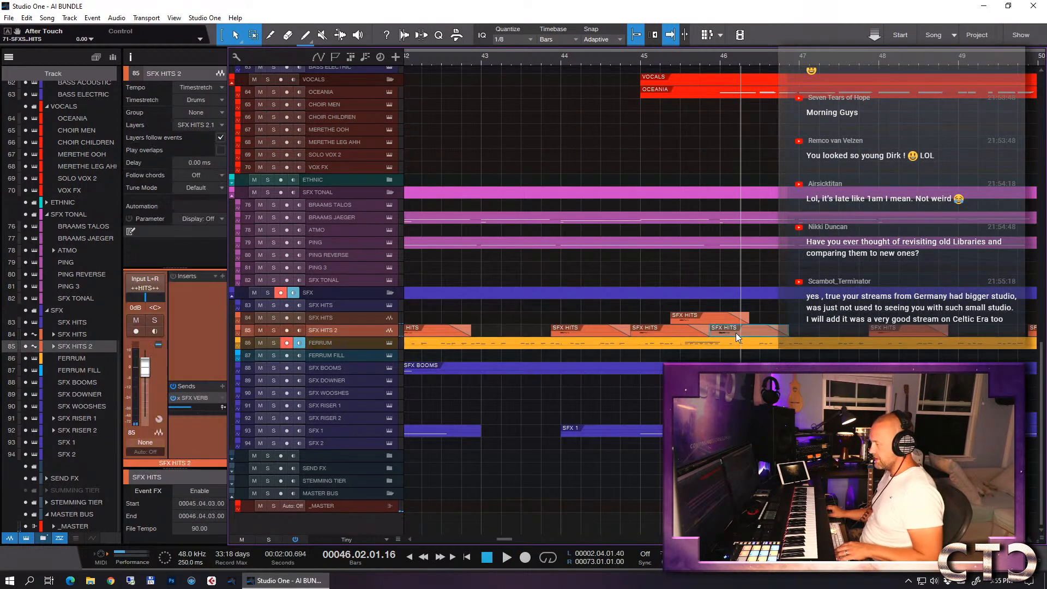
pyautogui.moveTo(347, 337); pyautogui.dragTo(361, 439)
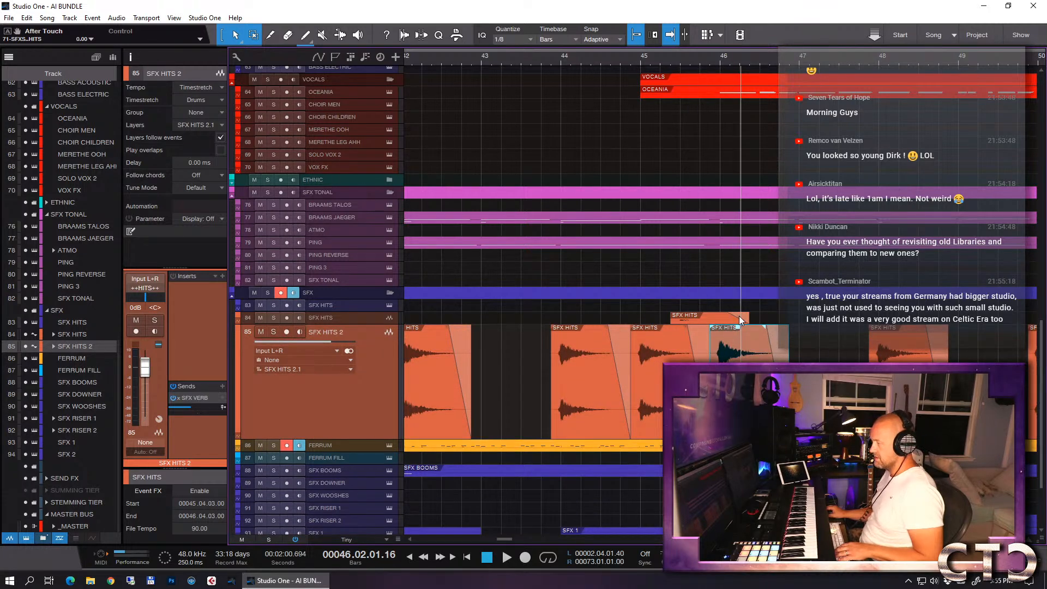
pyautogui.moveTo(748, 320); pyautogui.dragTo(724, 321)
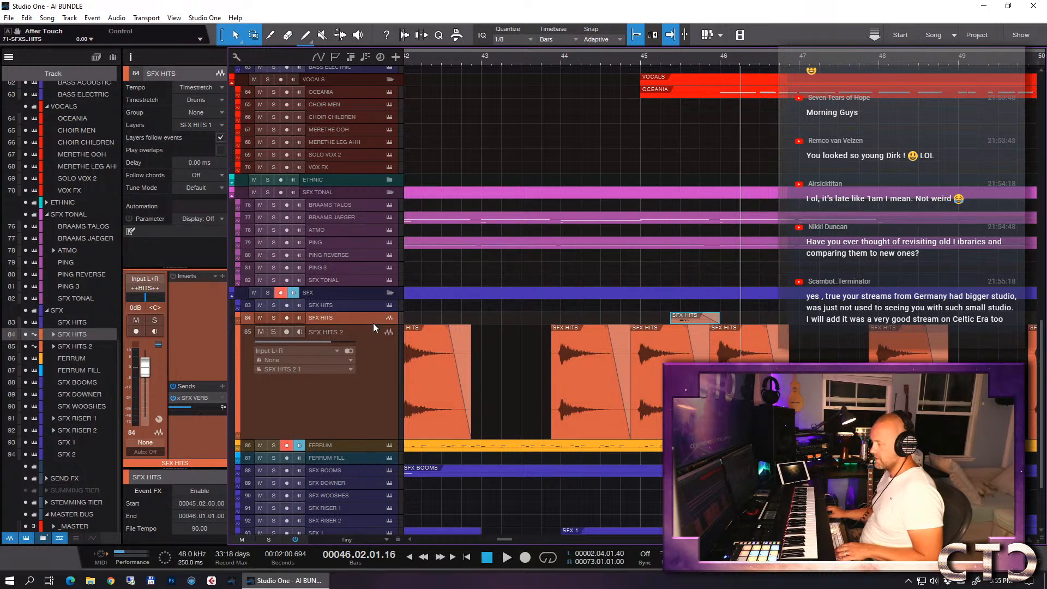
pyautogui.moveTo(374, 324); pyautogui.dragTo(402, 382)
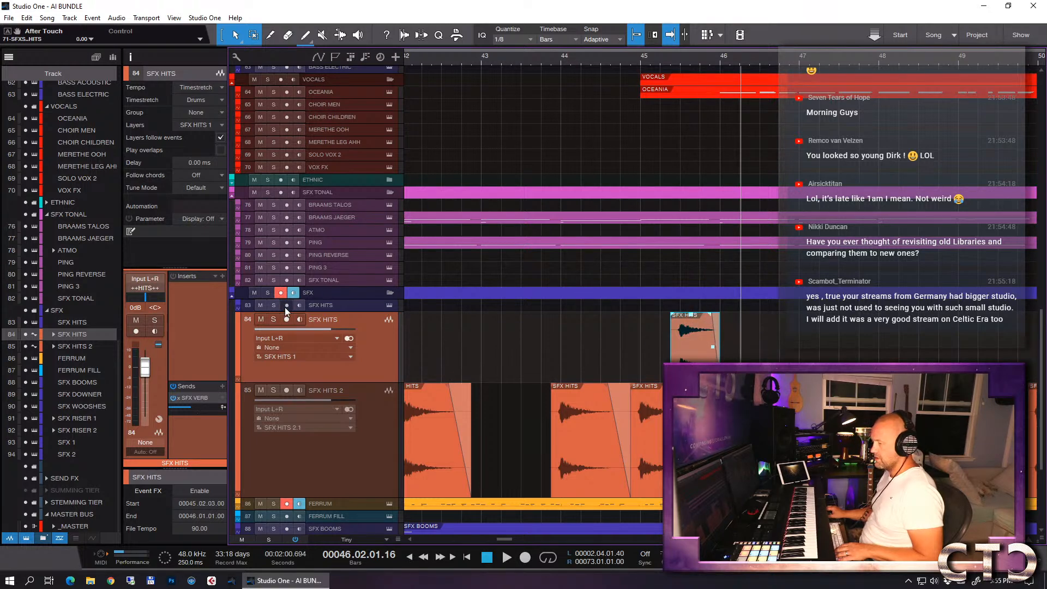
# - Solo the SFX folder, listen to the hits from about bar 45 and examine the SFX HITS waveform leading into bar 46
pyautogui.click(272, 293)
pyautogui.click(630, 64)
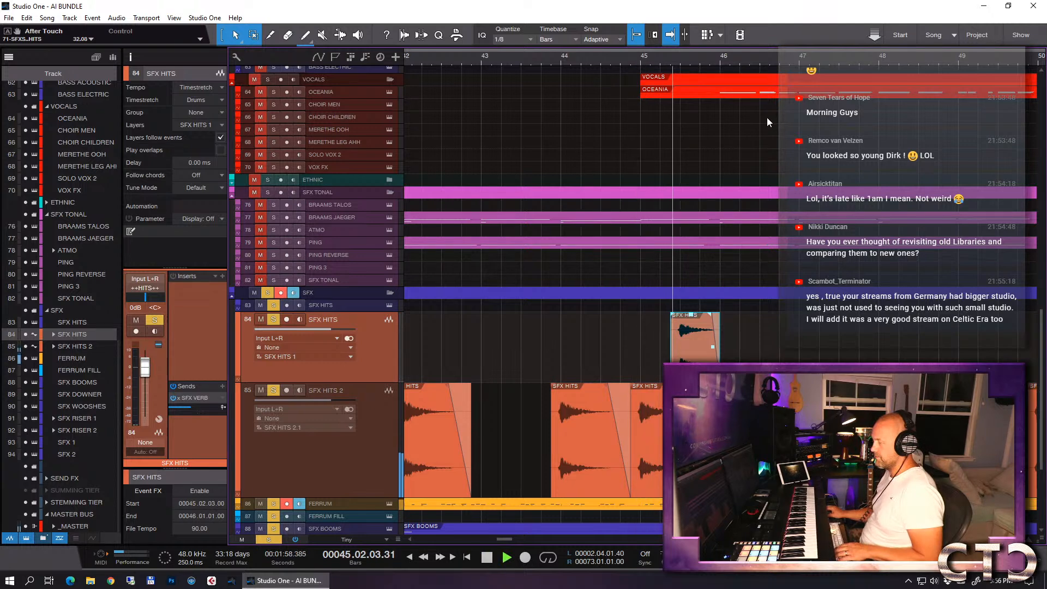
pyautogui.press('space')
pyautogui.press('e')
pyautogui.press('e')
pyautogui.press('e')
pyautogui.press('w')
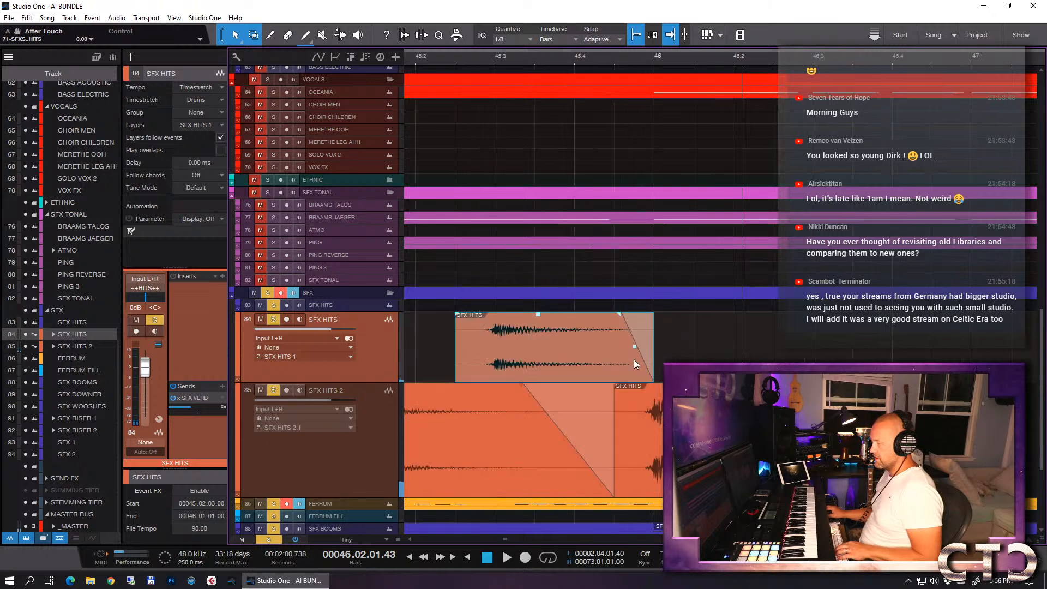
# - Trim the start of the SFX HITS 2 event leading into bar 46 to 46.01.01.00, and listen to the hits
pyautogui.click(696, 461)
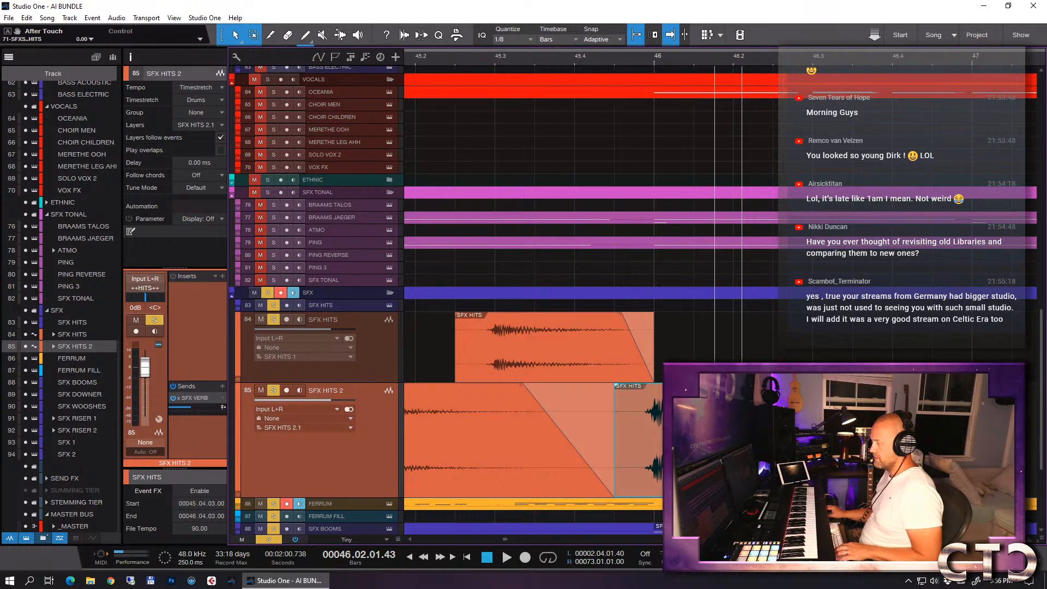
pyautogui.moveTo(617, 431); pyautogui.dragTo(649, 432)
pyautogui.press('w')
pyautogui.press('w')
pyautogui.click(639, 57)
pyautogui.press('space')
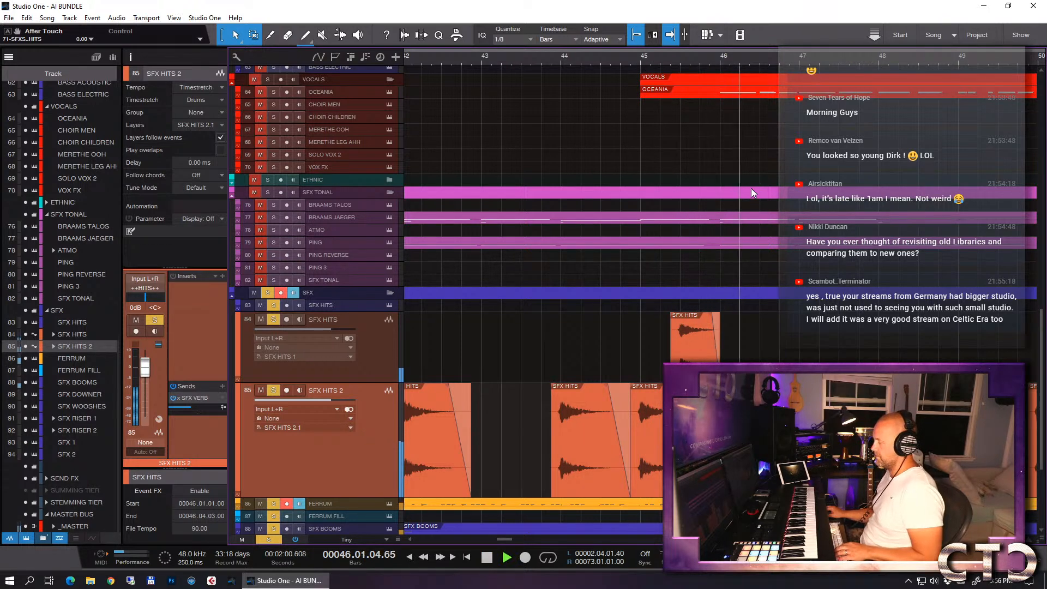
pyautogui.press('e')
pyautogui.scroll(-5, 768, 243)
pyautogui.press('space')
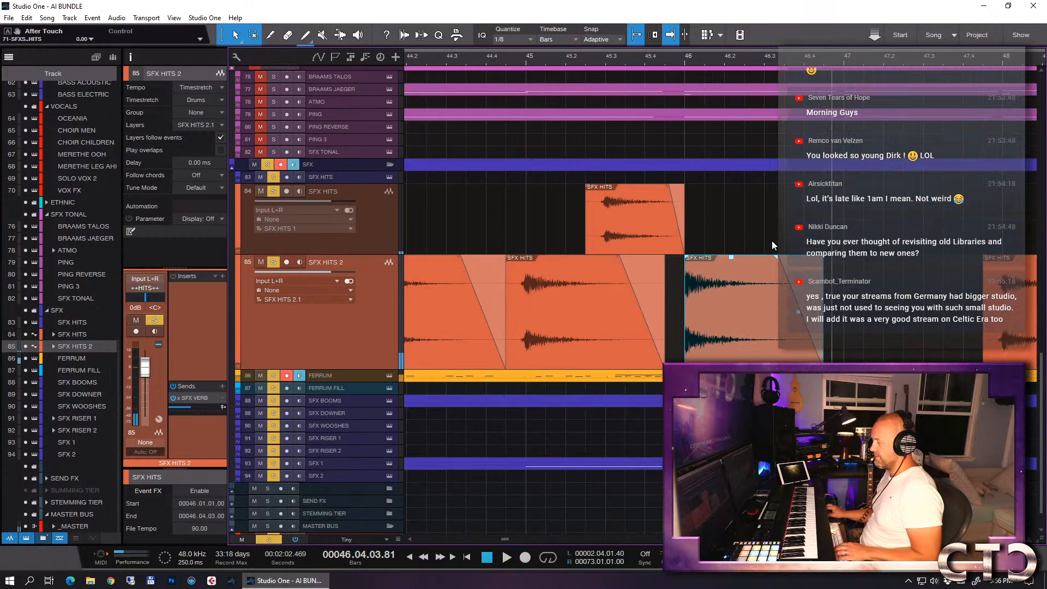
# - Solo the PERCUSSION folder together with the SFX, and listen to both from bar 37 into bar 45
pyautogui.press('w')
pyautogui.scroll(10, 741, 238)
pyautogui.scroll(10, 737, 227)
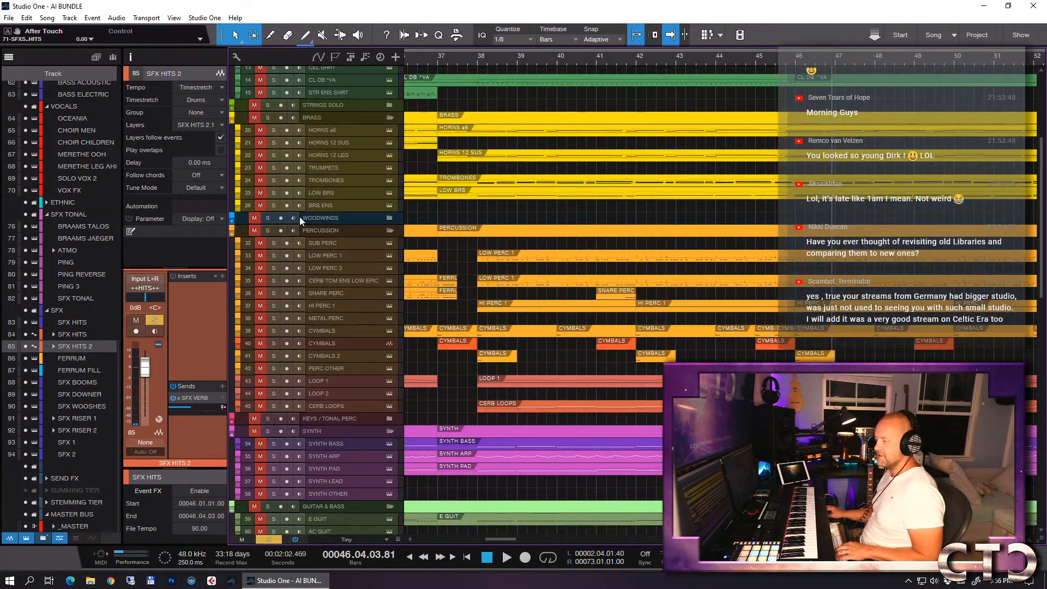
pyautogui.click(256, 231)
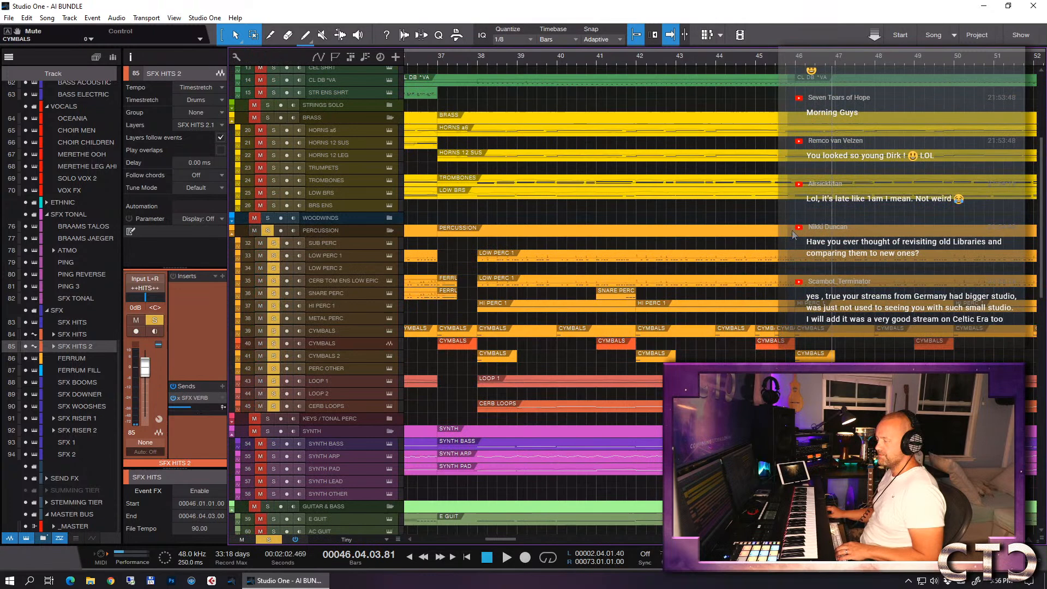
pyautogui.click(440, 62)
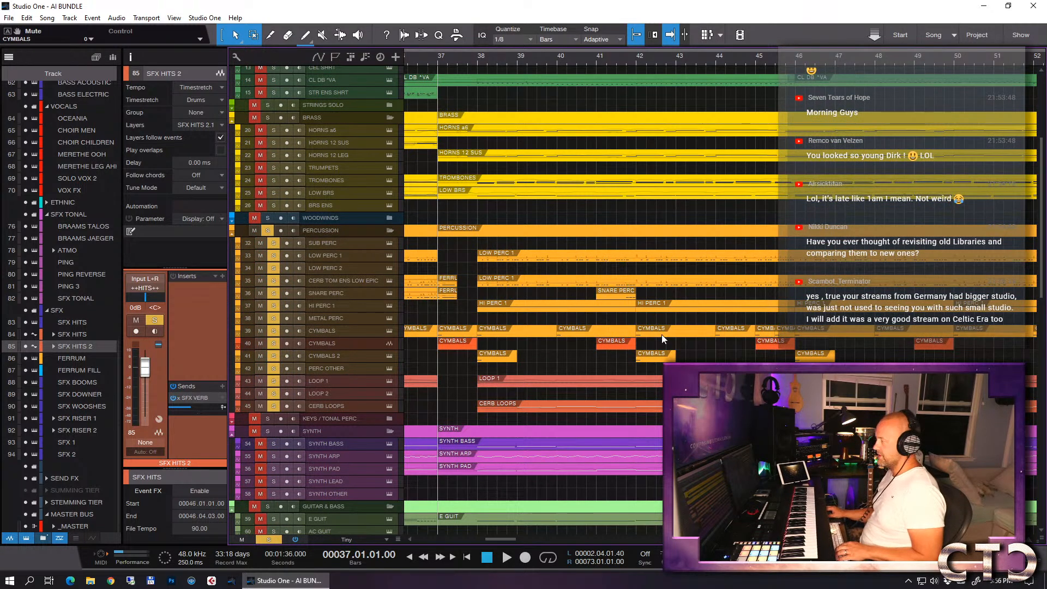
pyautogui.scroll(-12, 661, 335)
pyautogui.scroll(-1, 662, 335)
pyautogui.press('space')
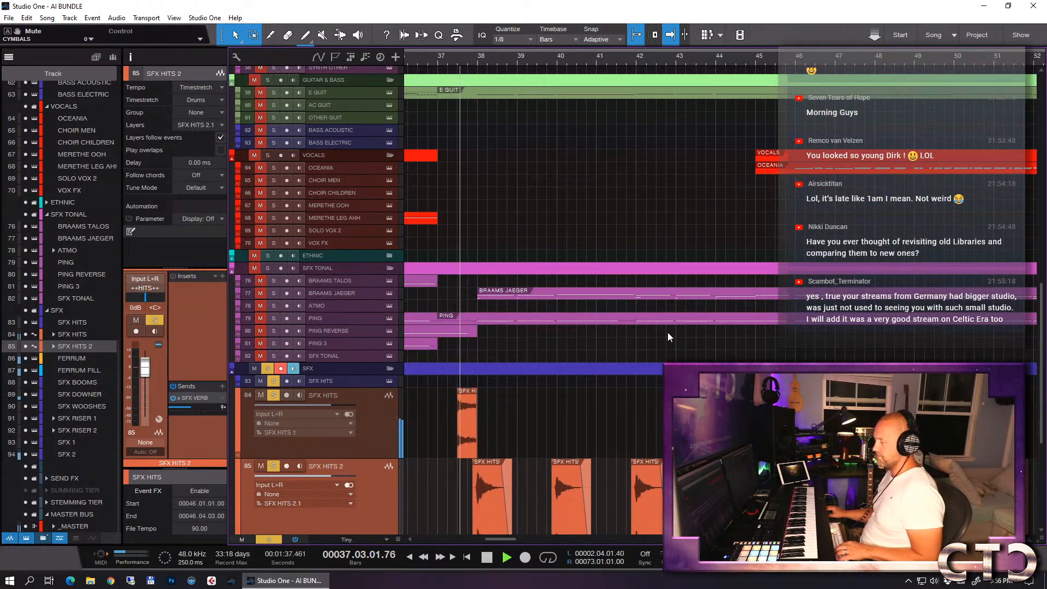
pyautogui.scroll(-3, 671, 331)
pyautogui.scroll(2, 674, 329)
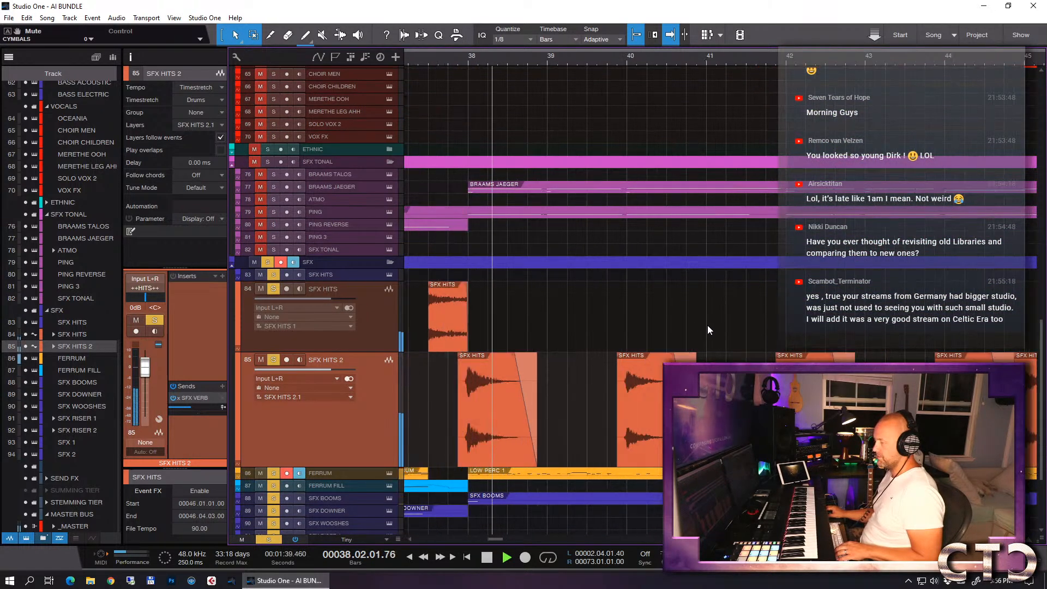
pyautogui.scroll(-2, 712, 326)
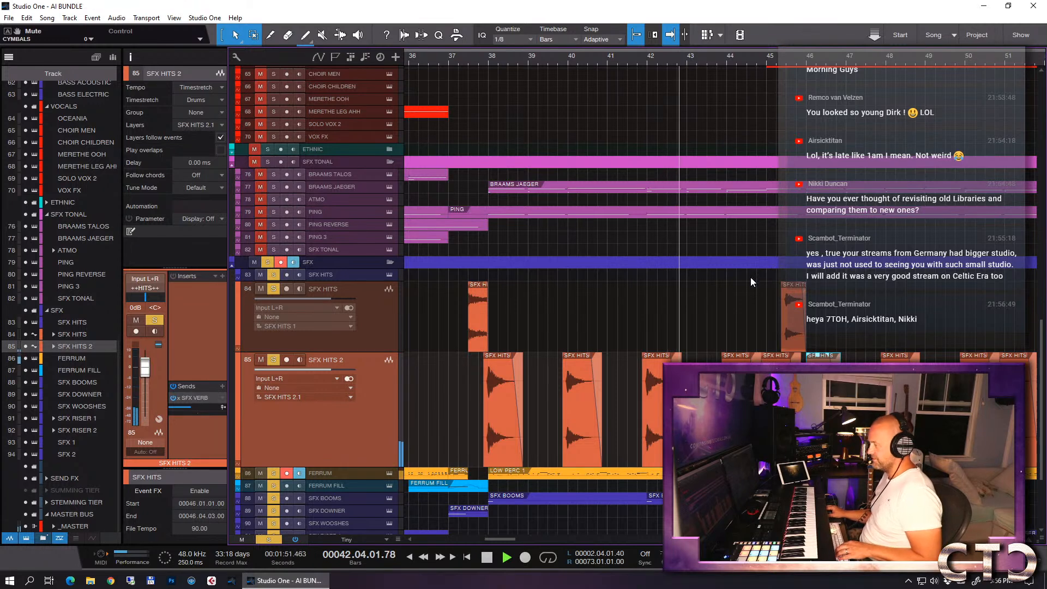
pyautogui.scroll(-4, 750, 277)
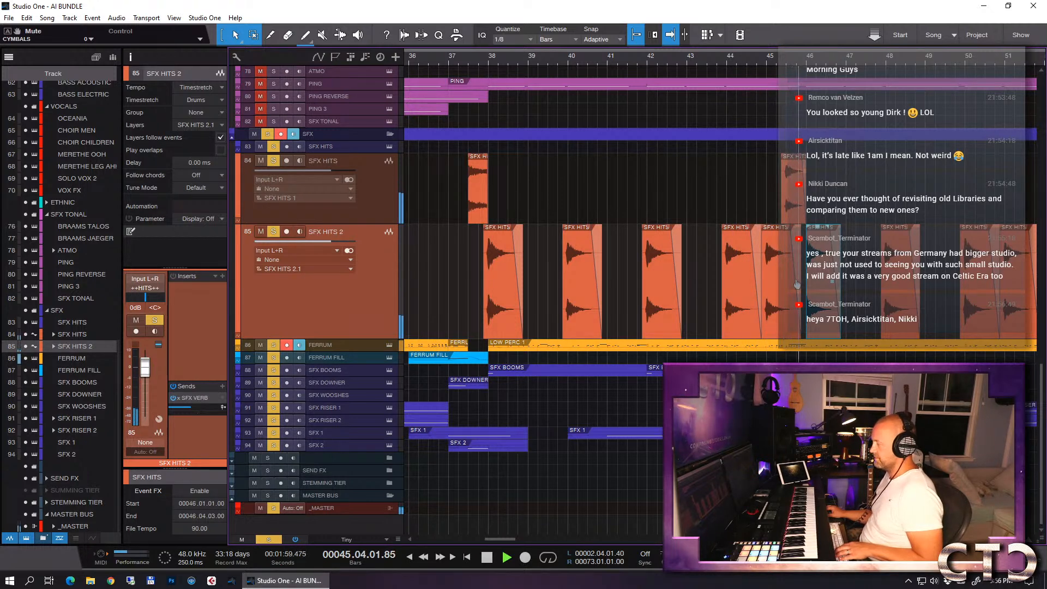
pyautogui.press('space')
# - Copy the SNARE PERC event from bar 41 and place the copy at bar 45
pyautogui.click(768, 58)
pyautogui.scroll(15, 771, 81)
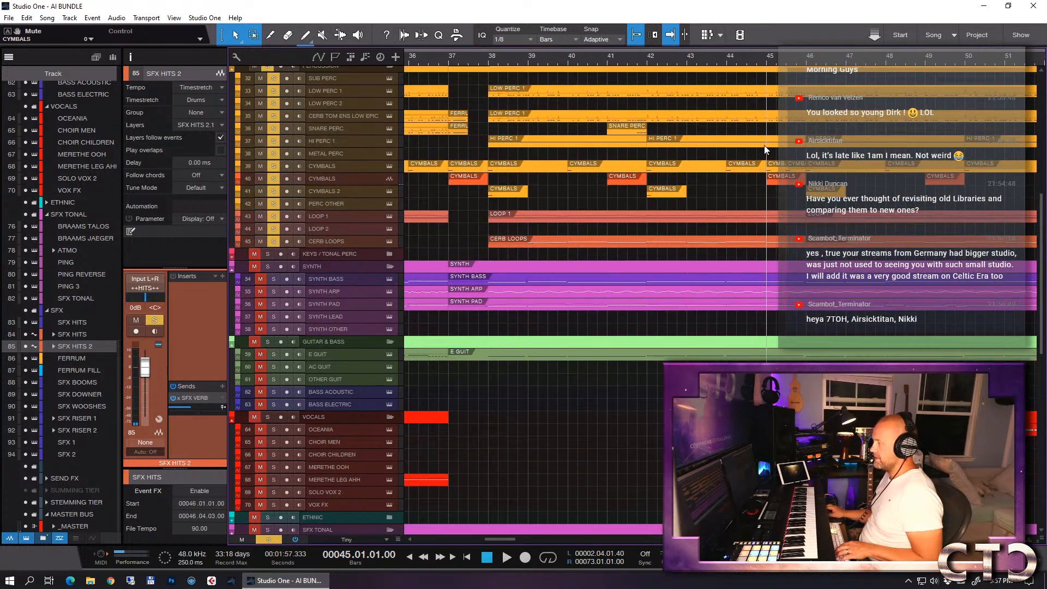
pyautogui.click(630, 131)
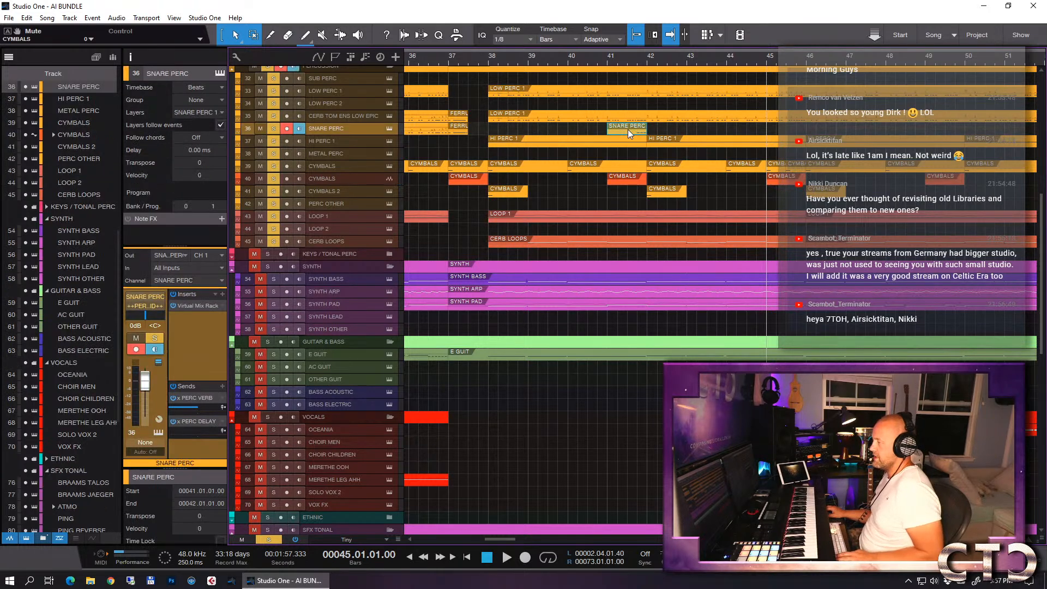
pyautogui.press('w')
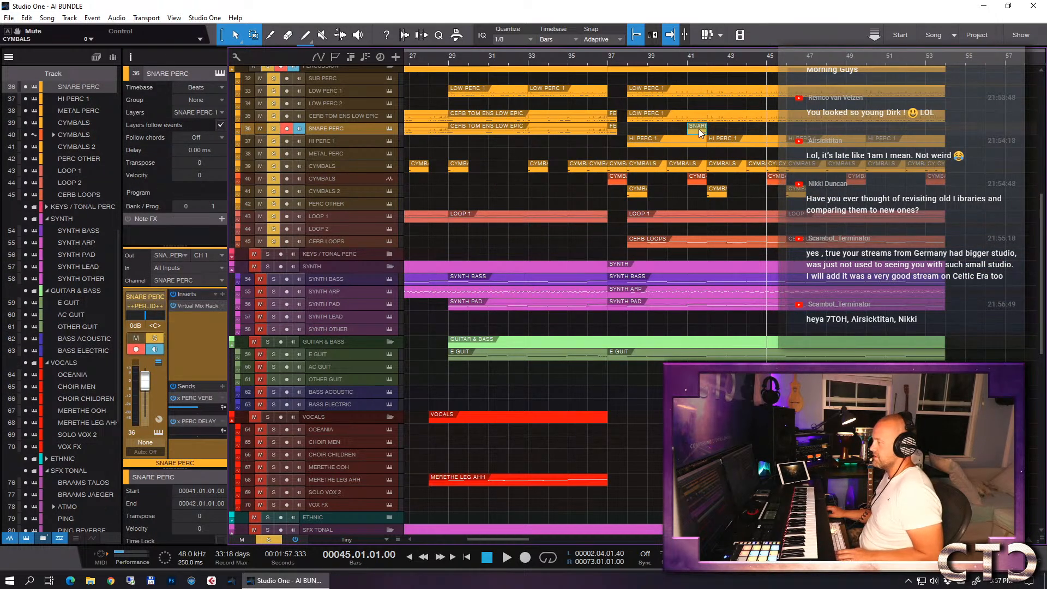
pyautogui.moveTo(695, 129); pyautogui.dragTo(754, 129)
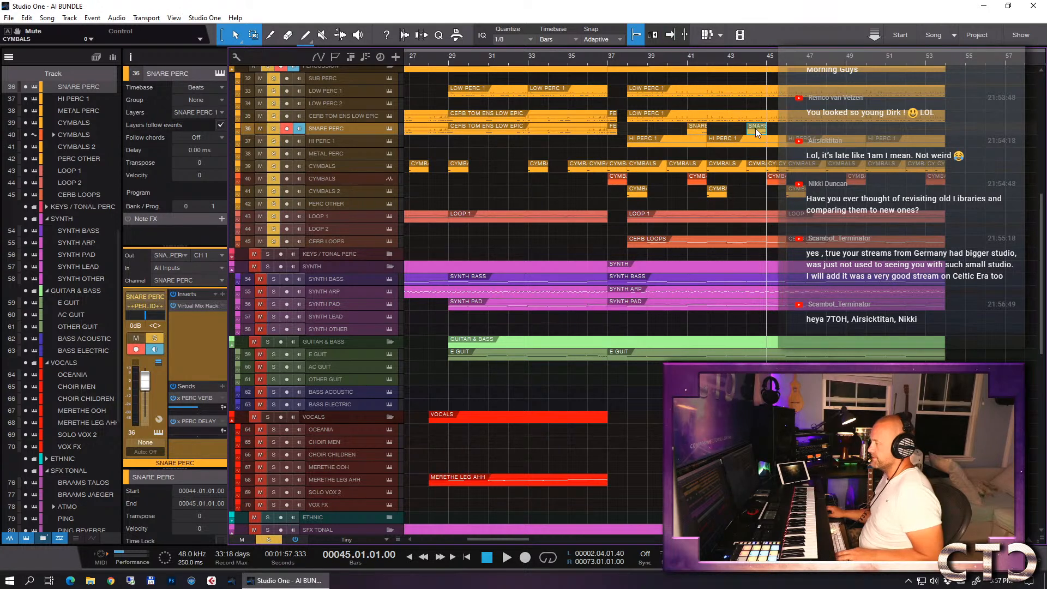
pyautogui.scroll(-5, 839, 330)
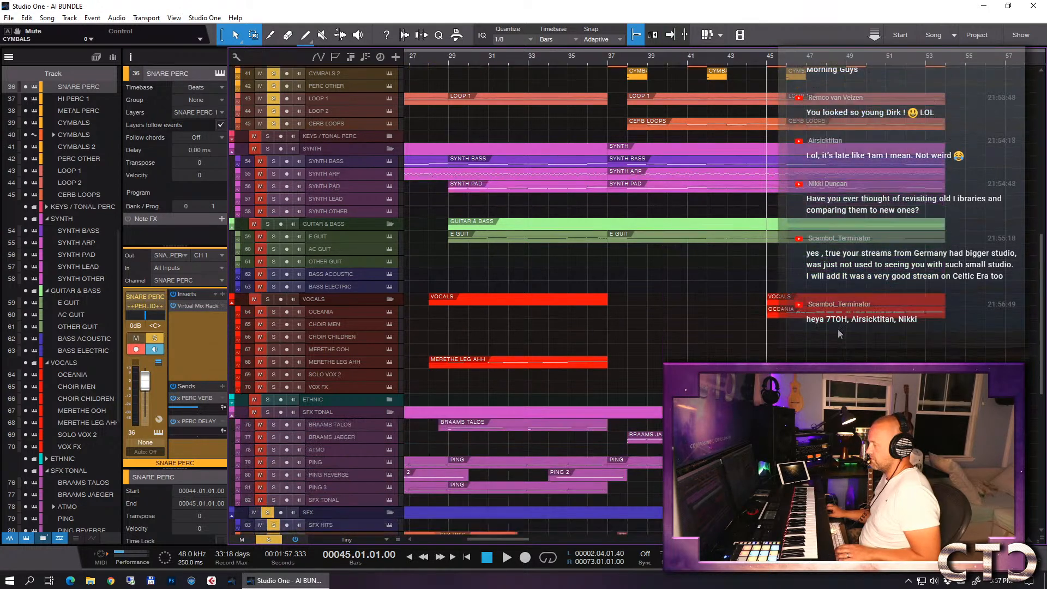
pyautogui.scroll(-2, 839, 334)
pyautogui.scroll(-3, 840, 332)
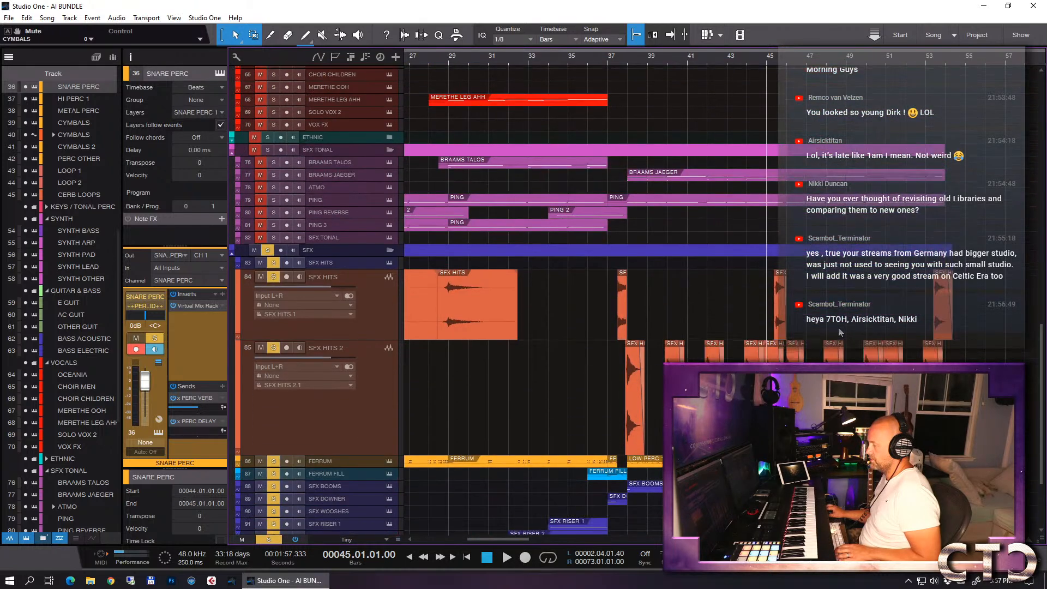
pyautogui.scroll(3, 802, 147)
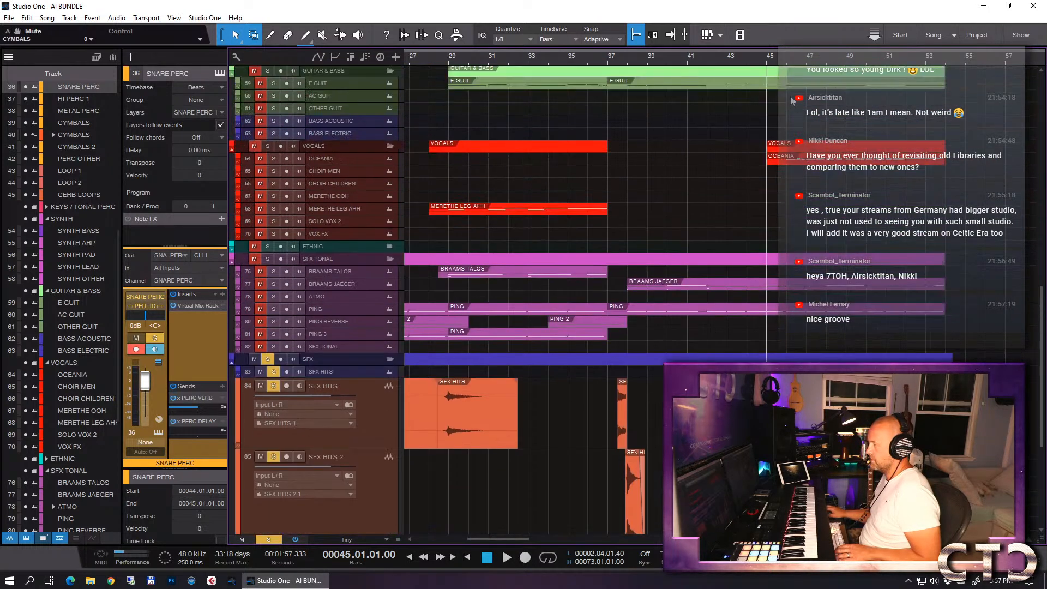
pyautogui.click(786, 70)
pyautogui.scroll(8, 830, 174)
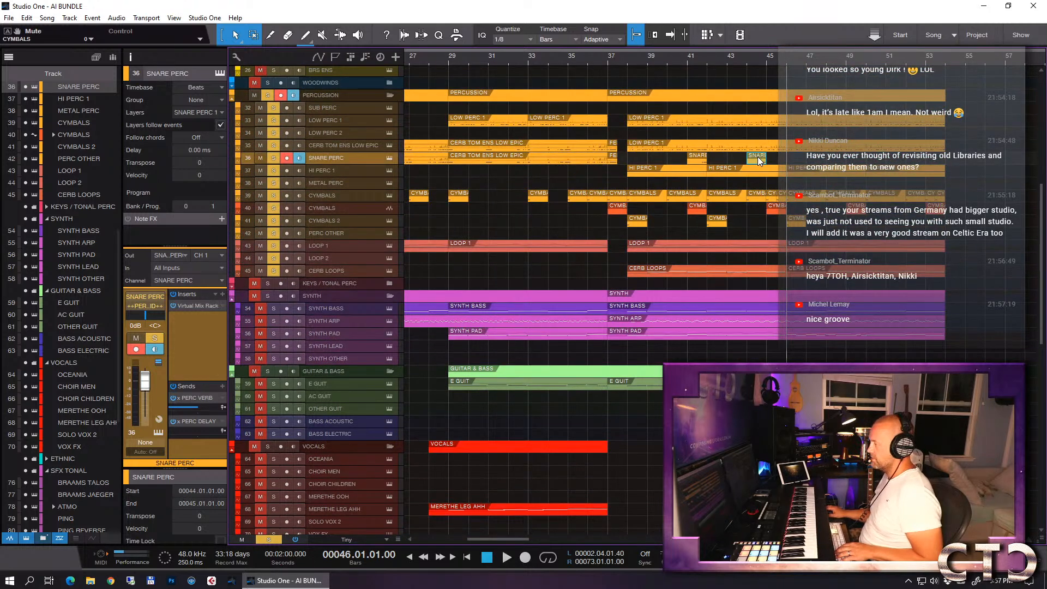
pyautogui.moveTo(759, 161); pyautogui.dragTo(778, 161)
# - Open the SNARE PERC event in bar 45 for note editing and listen to its notes from beat 4
pyautogui.doubleClick(778, 161)
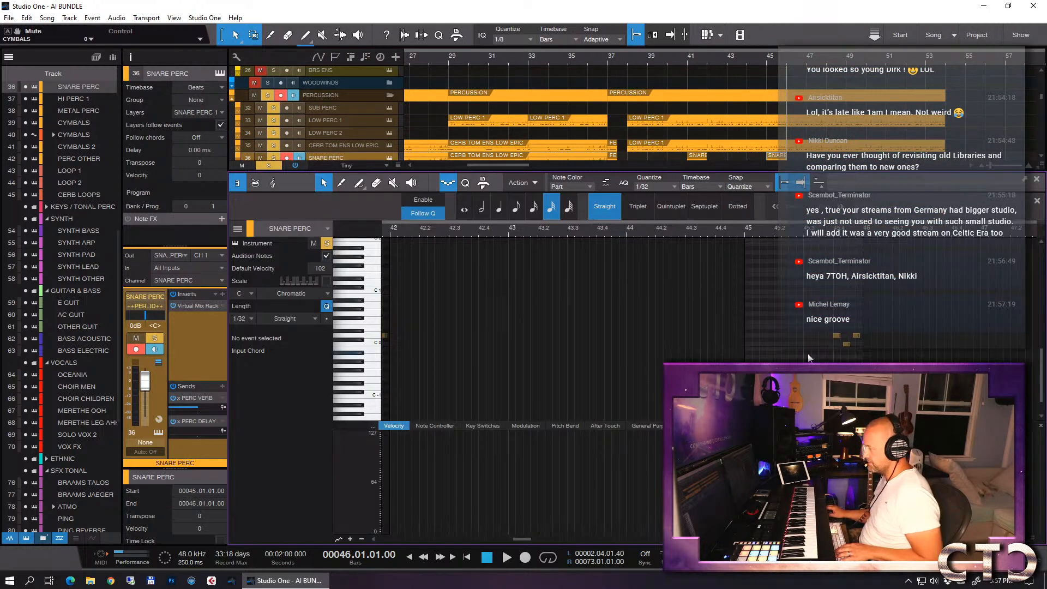
pyautogui.press('e')
pyautogui.press('e')
pyautogui.click(743, 233)
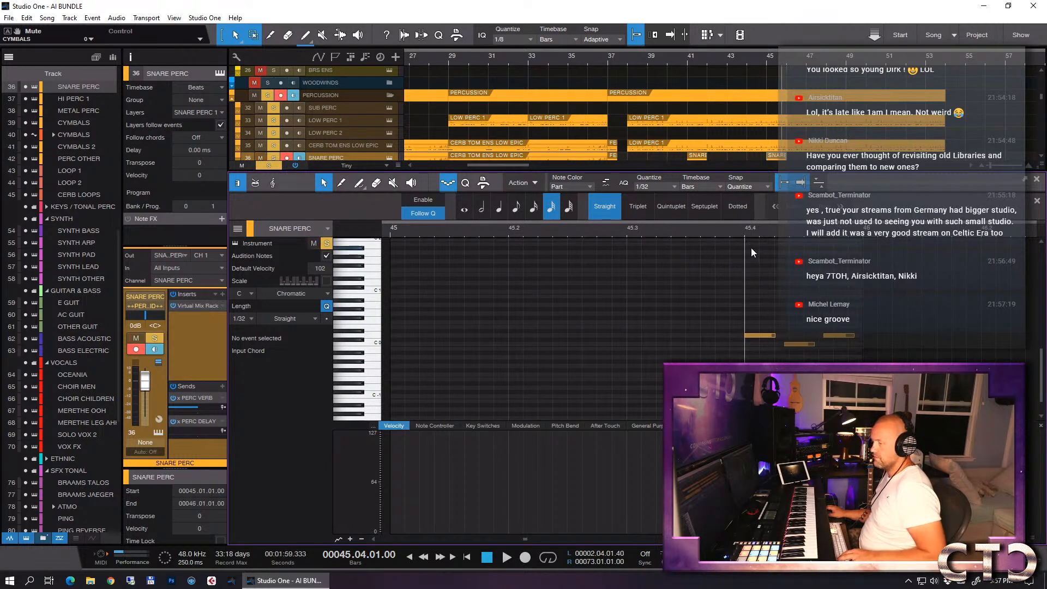
pyautogui.press('space')
pyautogui.press('space')
# - Delete the existing notes from the SNARE PERC event in bar 45 and set the note editor's quantize to 1/16
pyautogui.click(761, 335)
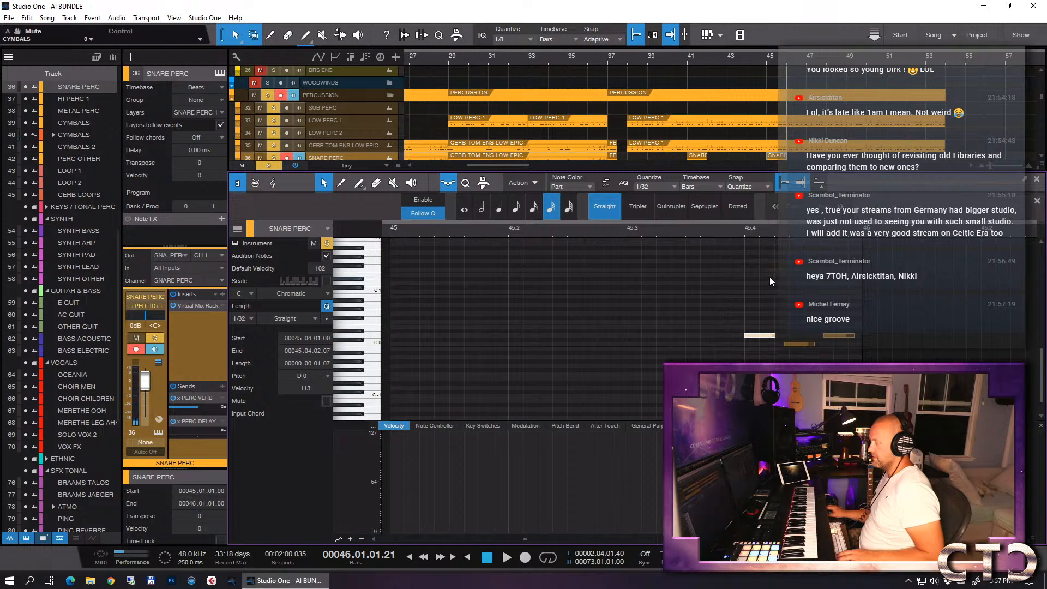
pyautogui.click(449, 185)
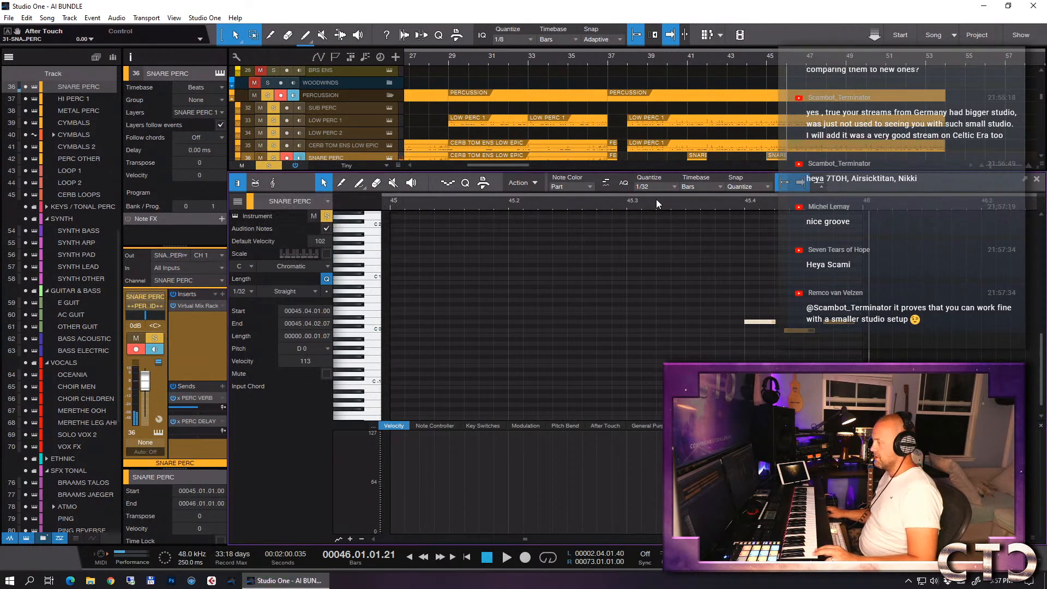
pyautogui.click(668, 188)
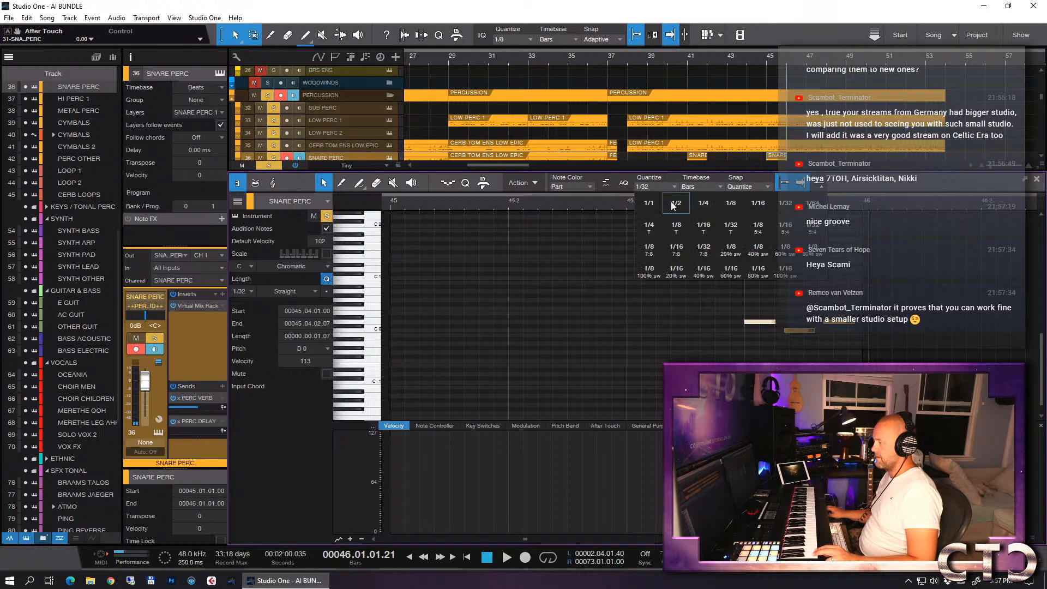
pyautogui.click(756, 204)
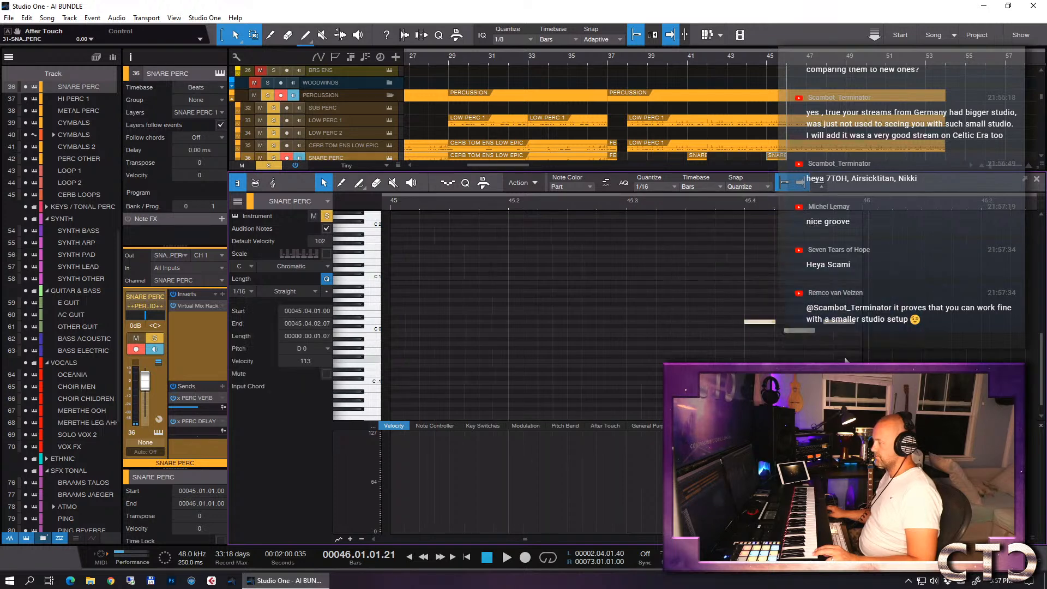
pyautogui.press('Delete')
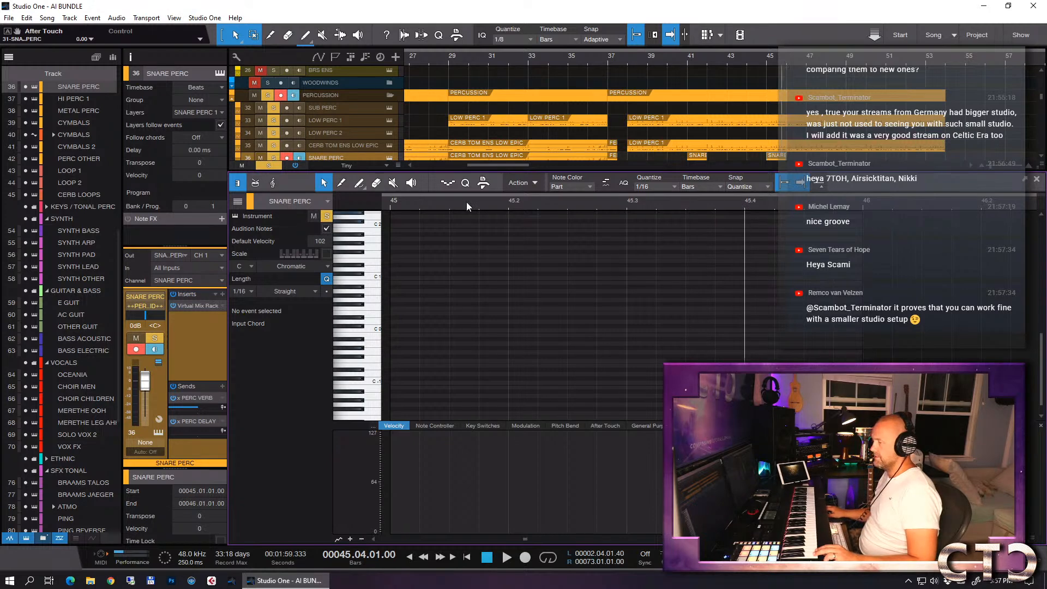
# - Step-record a SNARE PERC fill in bar 45, with 1/16 notes across beat 3 and 1/32 notes across beat 4
pyautogui.click(450, 181)
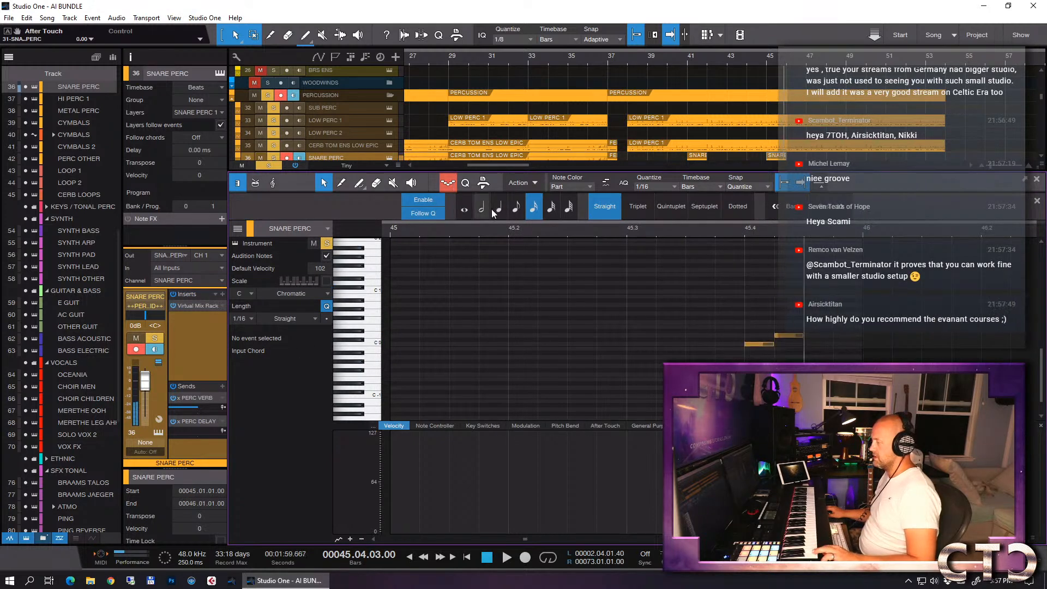
pyautogui.click(655, 187)
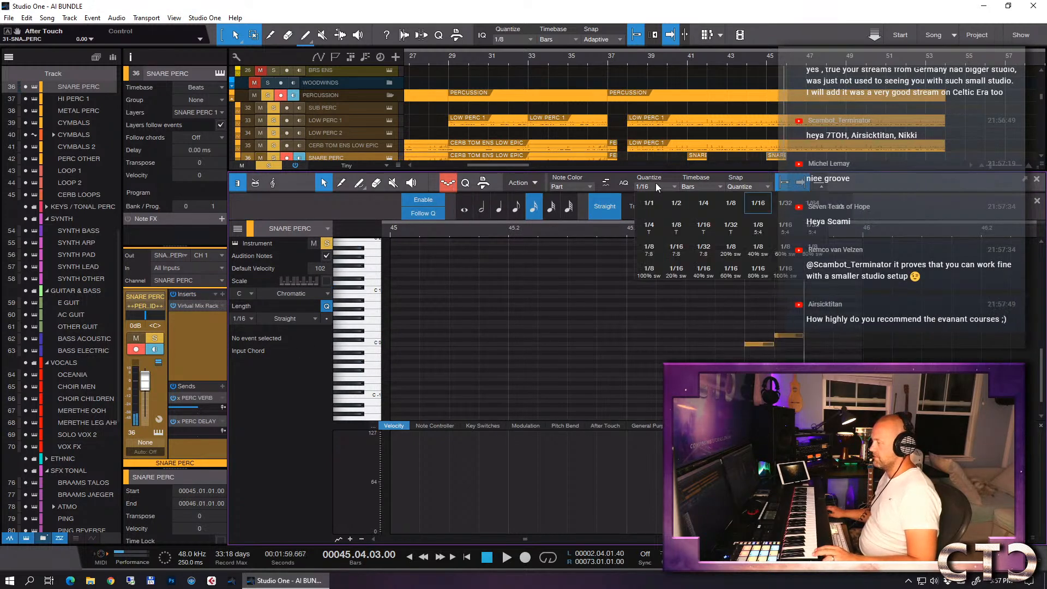
pyautogui.click(788, 204)
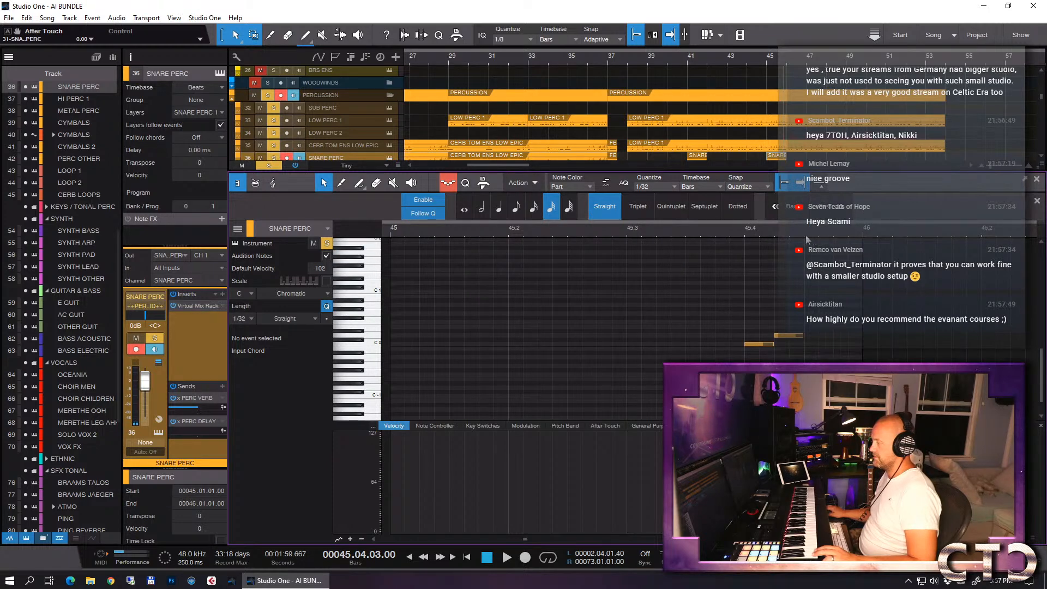
pyautogui.moveTo(786, 300); pyautogui.dragTo(639, 346)
pyautogui.press('d')
pyautogui.click(745, 232)
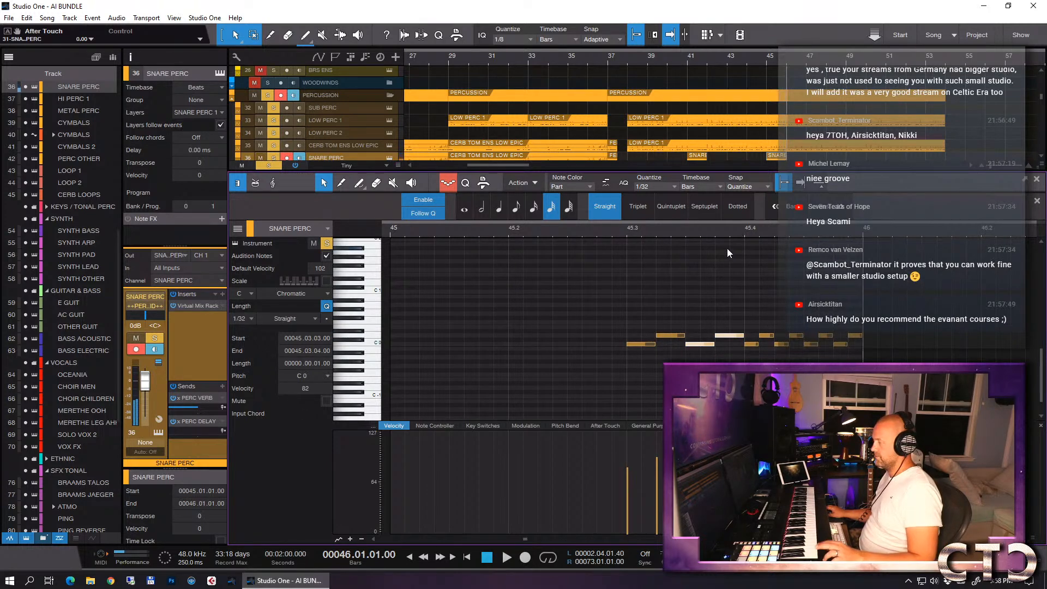
# - Listen to the new snare fill from beat 3 of bar 45, and play the soloed percussion and SFX from bar 36
pyautogui.click(629, 237)
pyautogui.press('space')
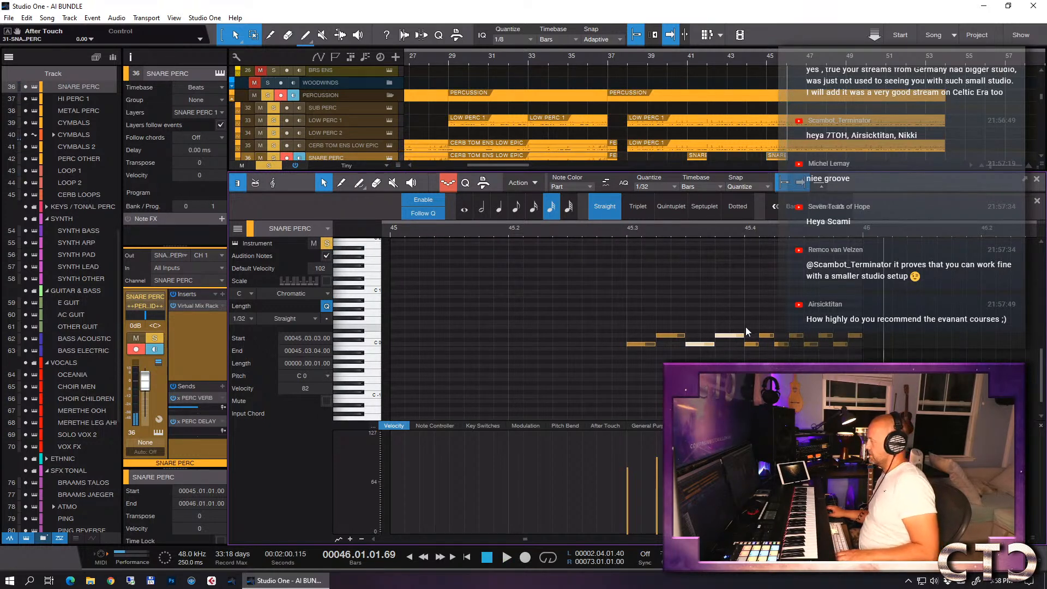
pyautogui.press('F2')
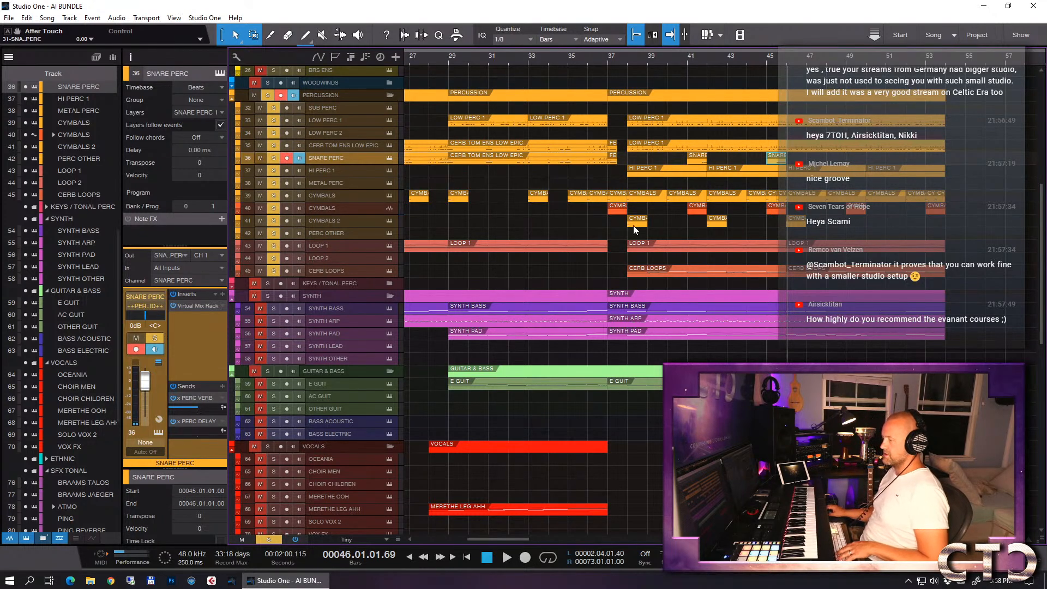
pyautogui.click(609, 59)
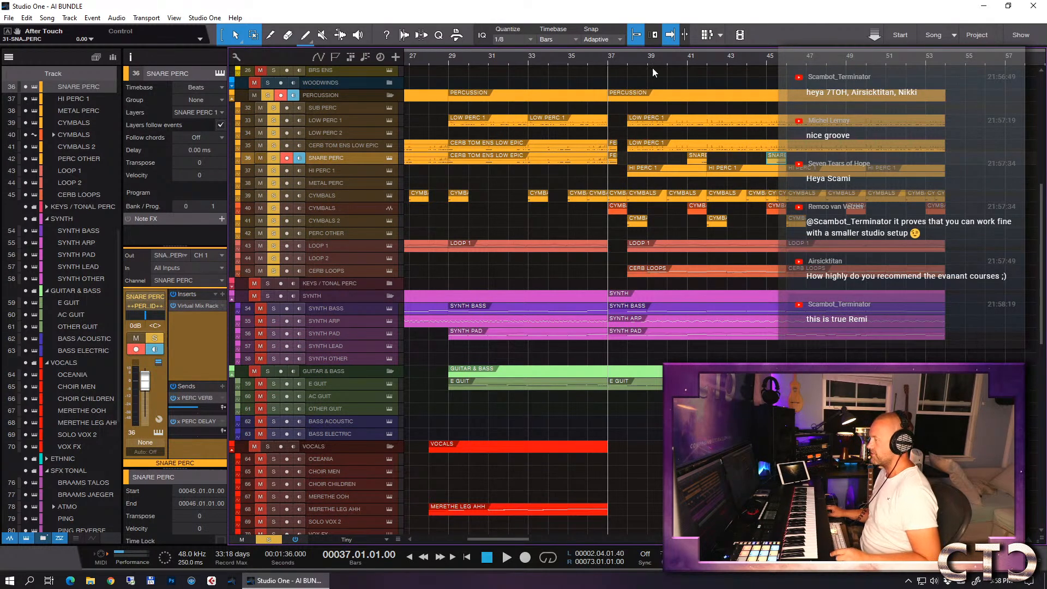
pyautogui.click(588, 60)
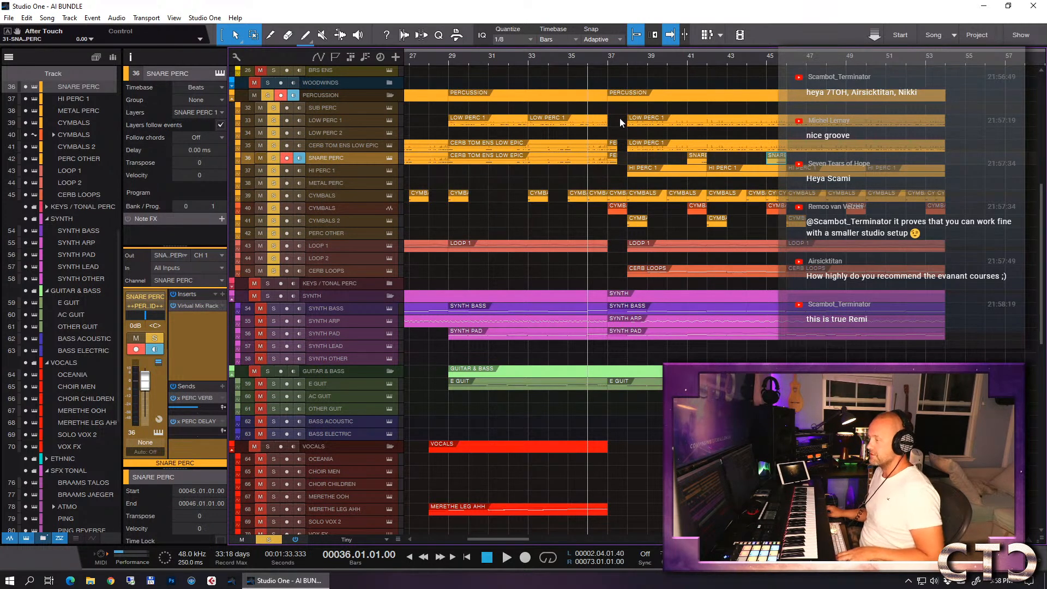
pyautogui.press('space')
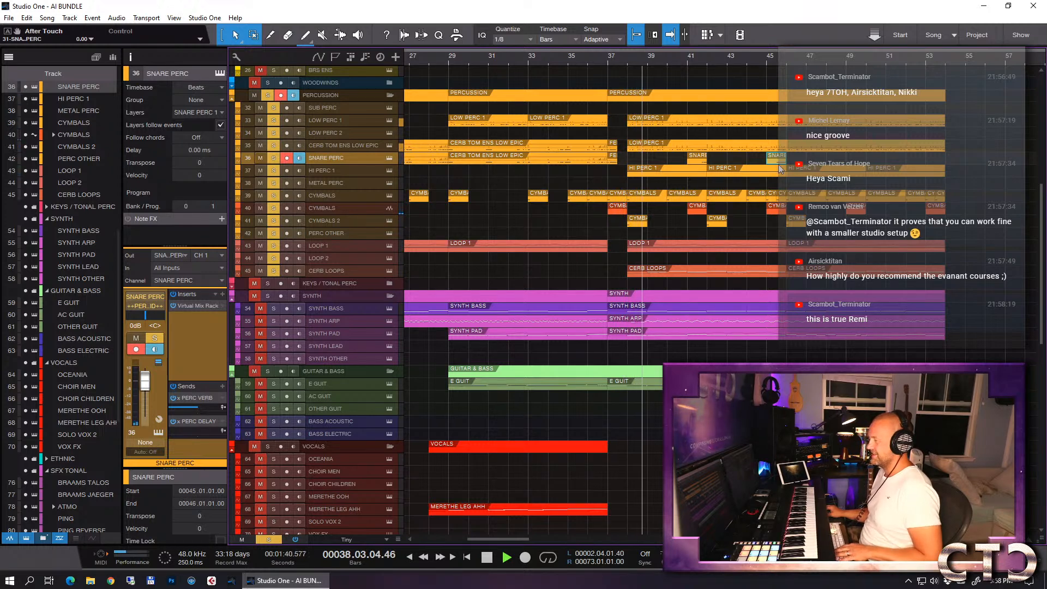
# - Duplicate the SNARE PERC events at bars 41 and 45 to bars 46 and 50
pyautogui.moveTo(805, 160); pyautogui.dragTo(700, 158)
pyautogui.press('d')
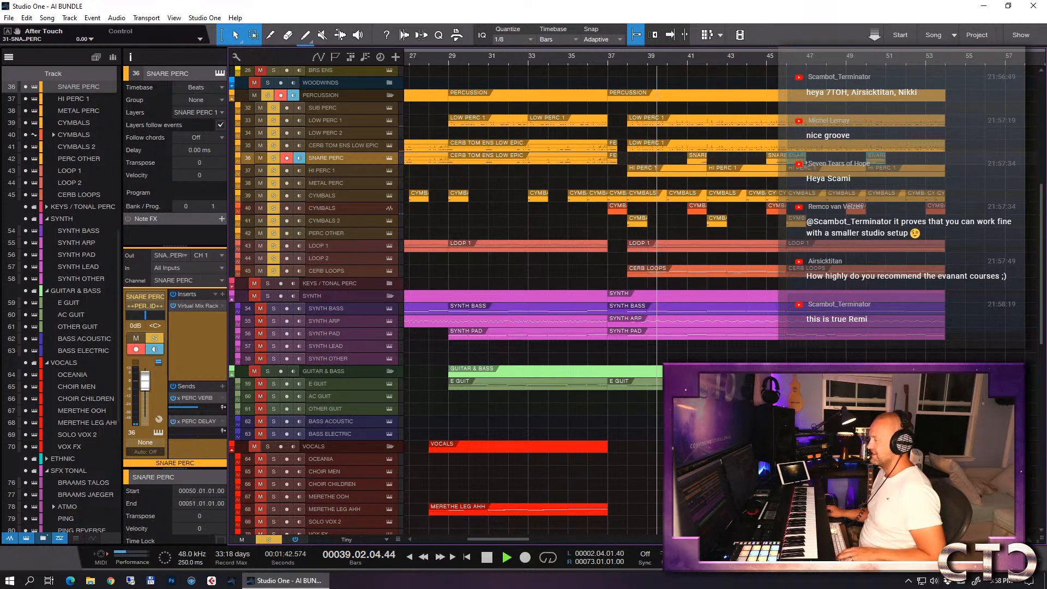
# - Move the duplicated SNARE PERC events to bars 49 and 53, and extend the bar 49 event back to bar 46
pyautogui.moveTo(799, 160); pyautogui.dragTo(867, 163)
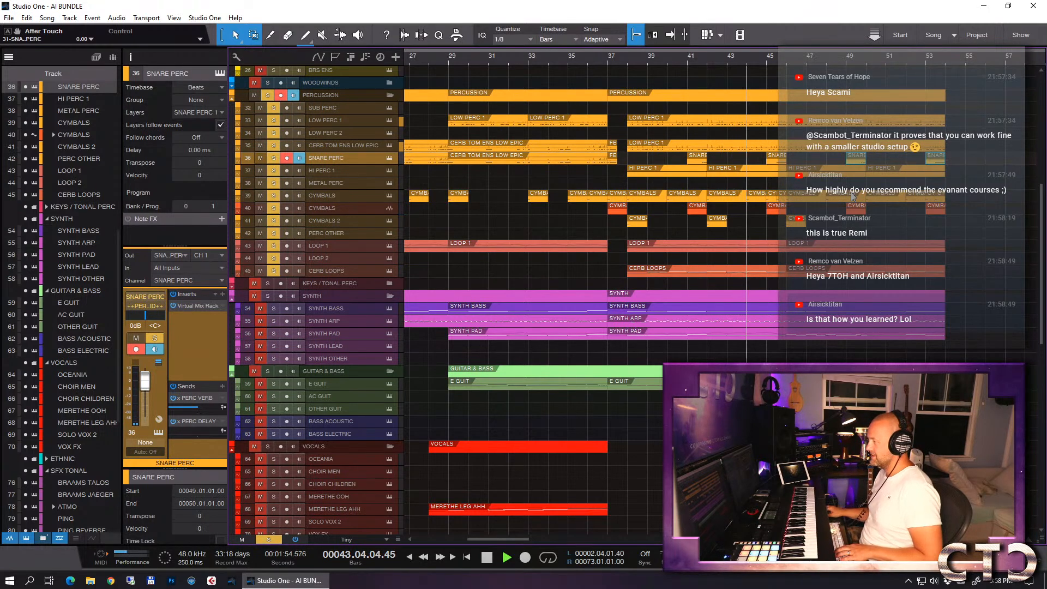
pyautogui.press('e')
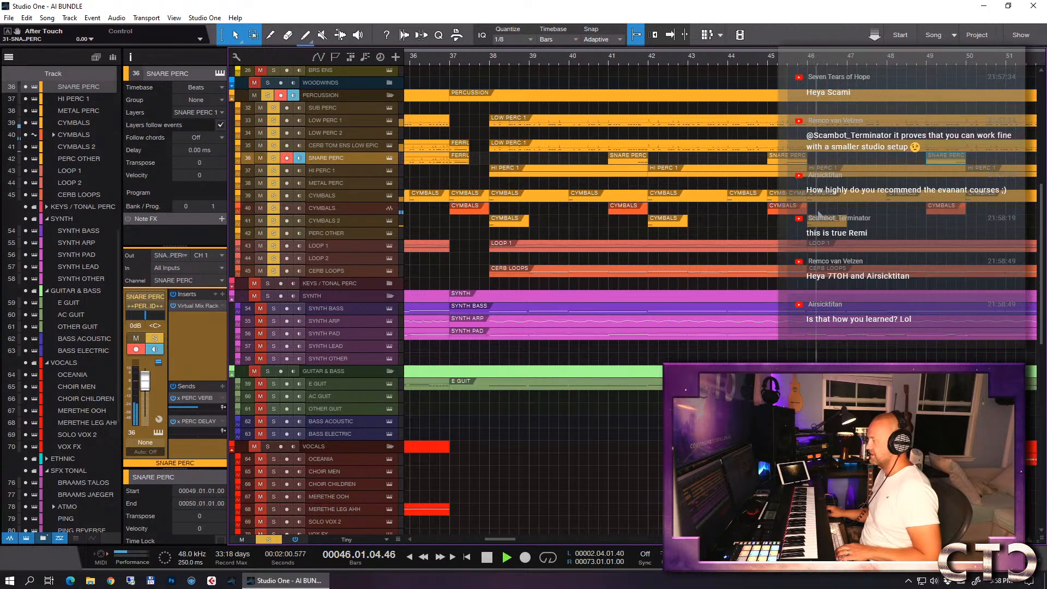
pyautogui.press('space')
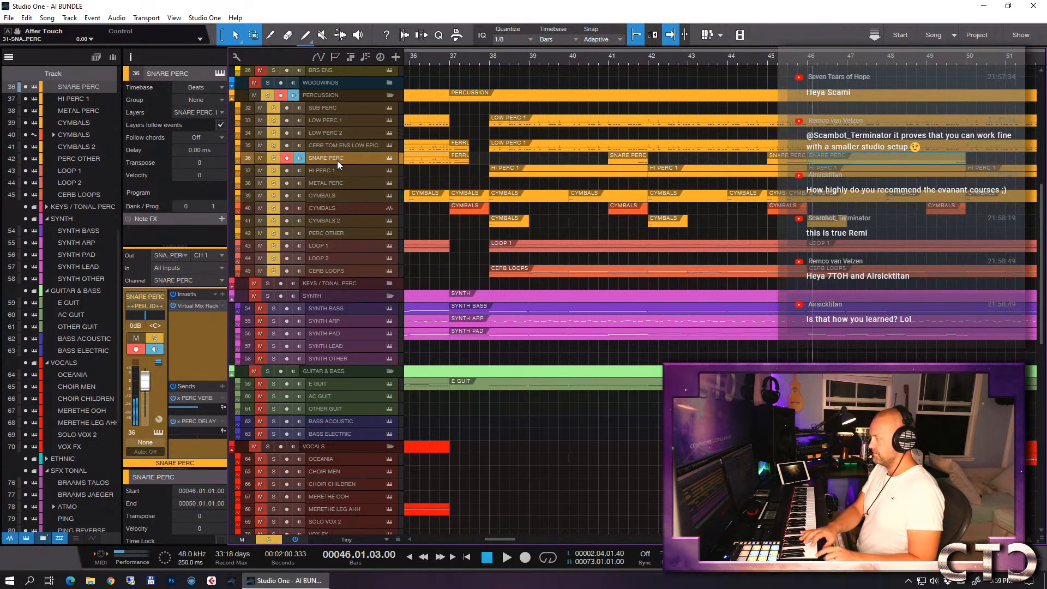
# - Clear the leading notes from the extended SNARE PERC event and set the note editor's quantize to 1/16
pyautogui.doubleClick(847, 158)
pyautogui.moveTo(495, 298); pyautogui.dragTo(404, 367)
pyautogui.press('Delete')
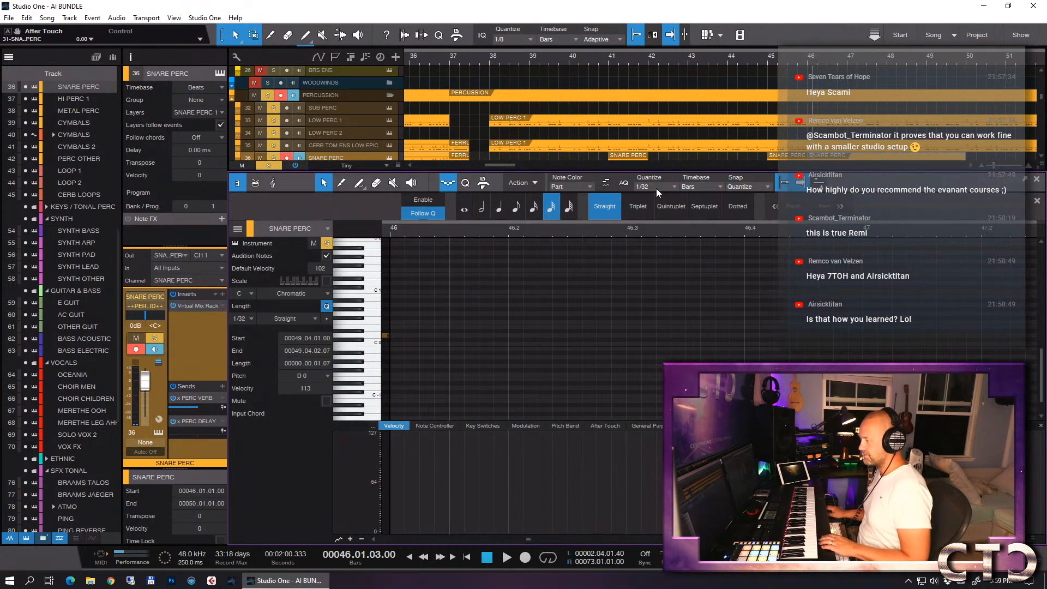
pyautogui.click(656, 187)
pyautogui.click(758, 204)
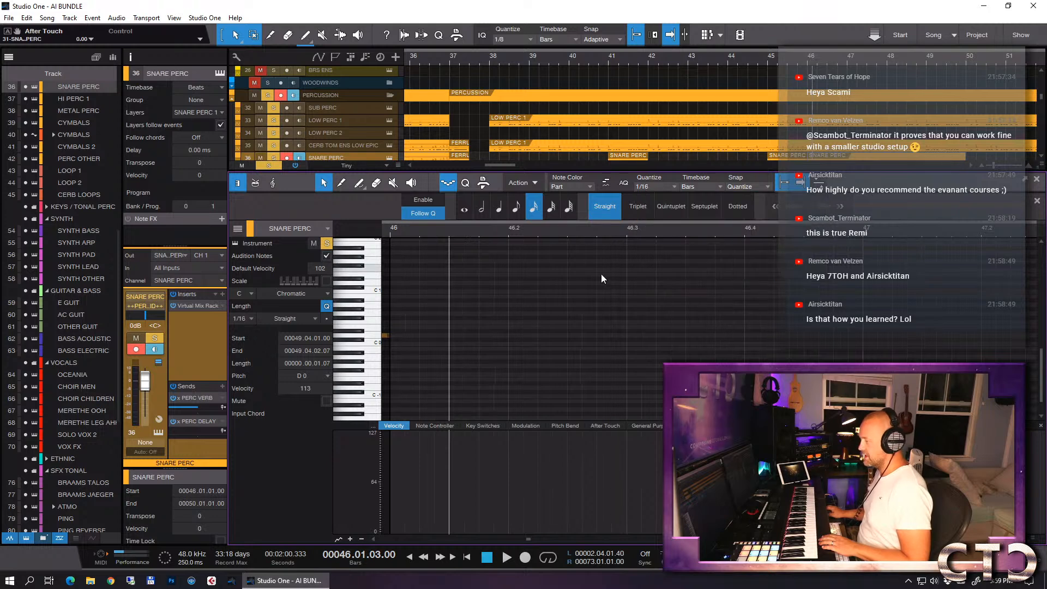
pyautogui.hscroll(-2, 637, 289)
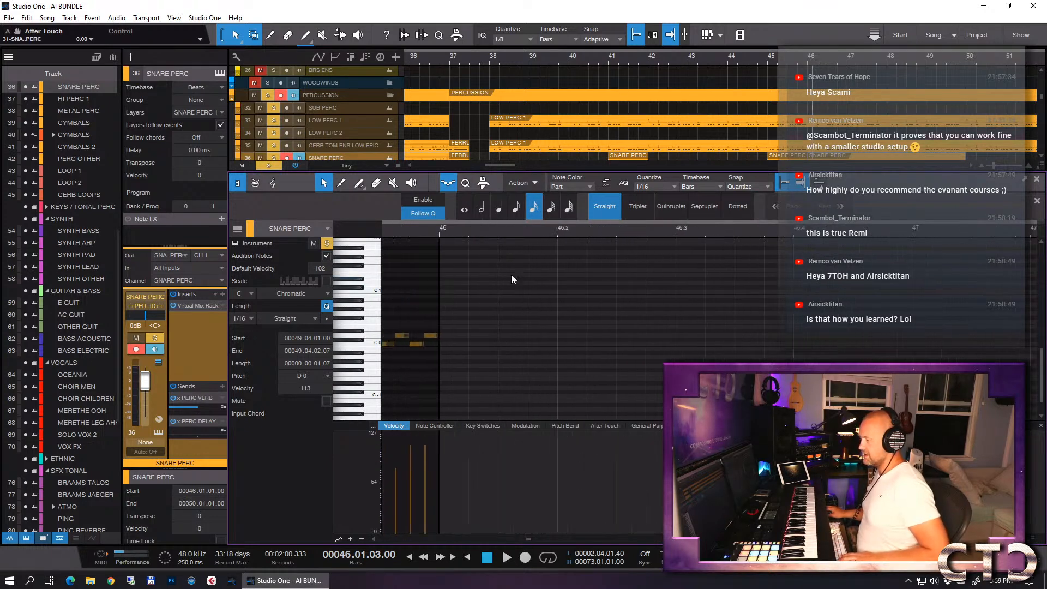
# - Step-record an alternating 1/16 snare roll across bars 46 and 47, clearing the short first take before re-recording it
pyautogui.click(440, 233)
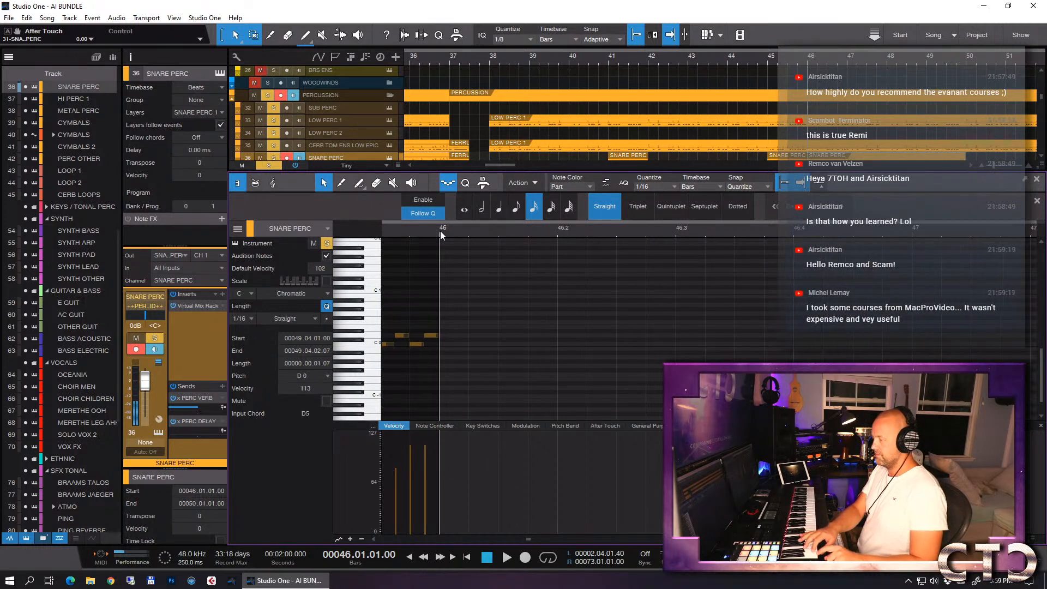
pyautogui.click(447, 182)
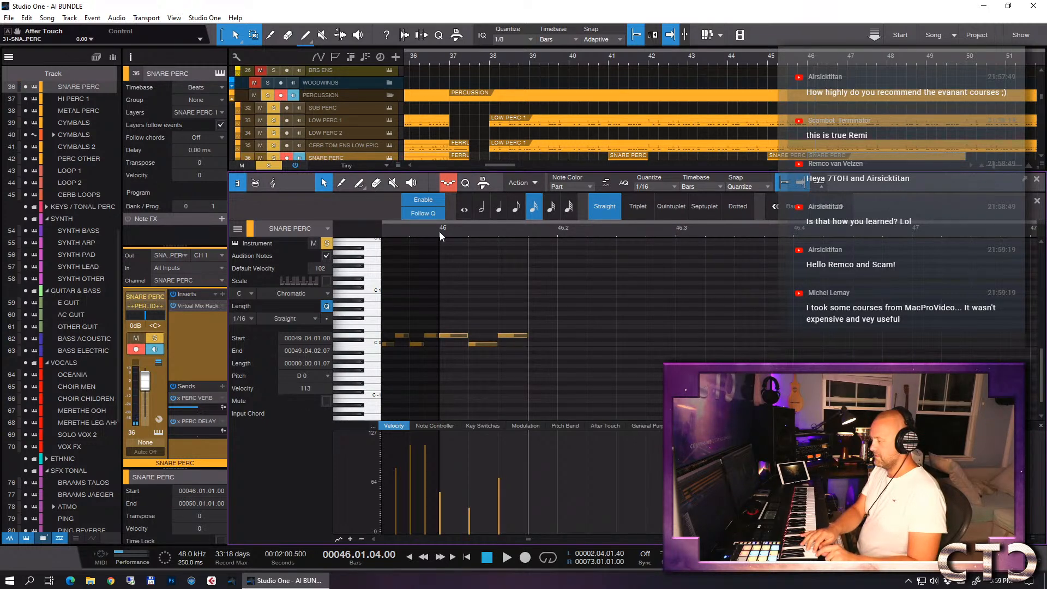
pyautogui.moveTo(456, 286); pyautogui.dragTo(502, 366)
pyautogui.press('Delete')
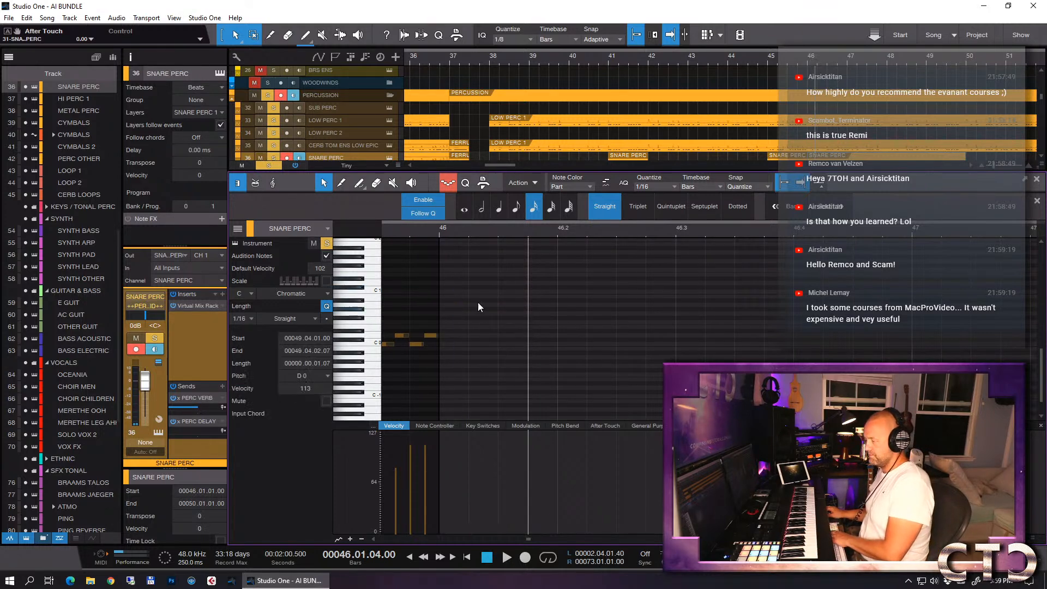
pyautogui.click(440, 235)
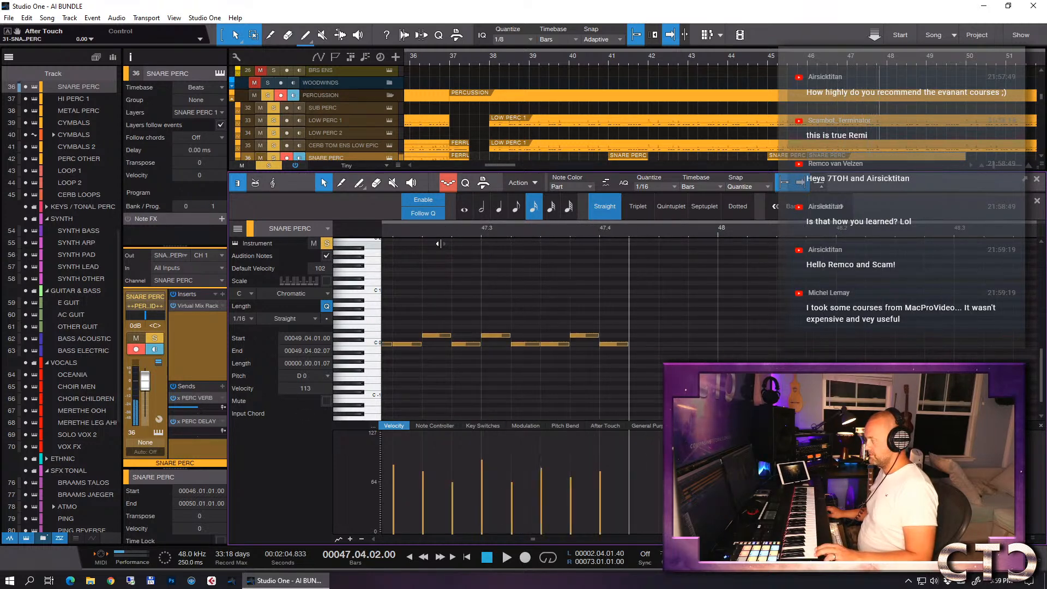
pyautogui.press('w')
pyautogui.press('w')
pyautogui.press('w')
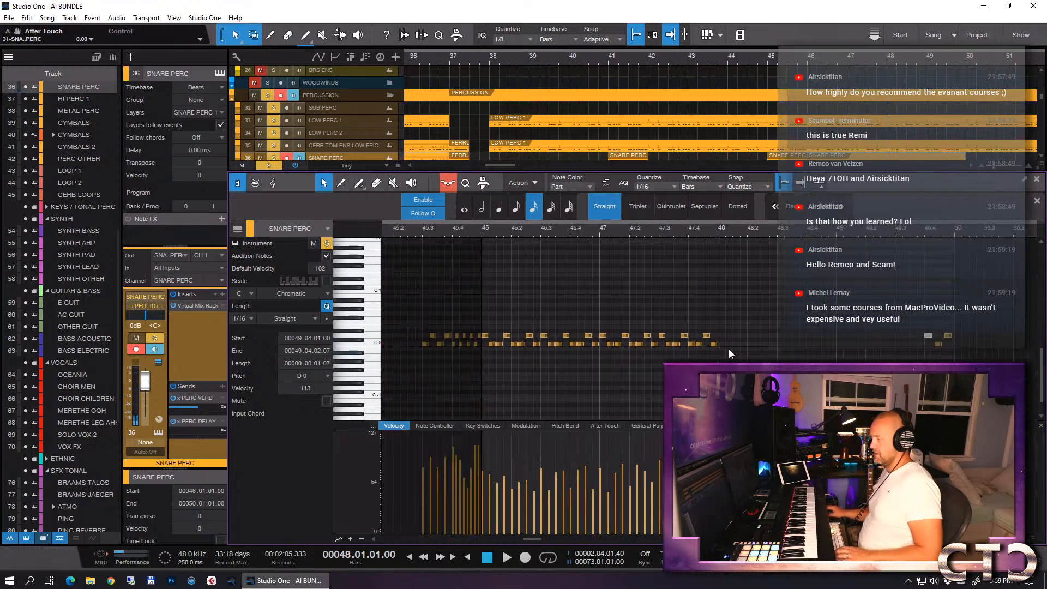
# - Repeat the snare roll up to bar 50 and scale its velocities down into a gradual rise starting at bar 46
pyautogui.moveTo(785, 303); pyautogui.dragTo(600, 368)
pyautogui.moveTo(871, 303); pyautogui.dragTo(601, 379)
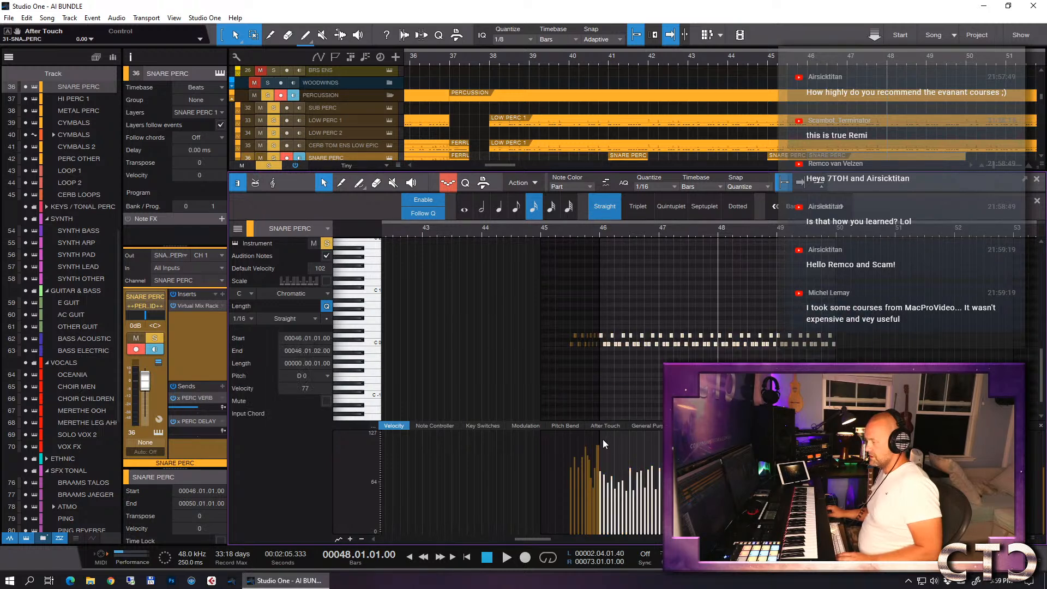
pyautogui.press('ctrl')
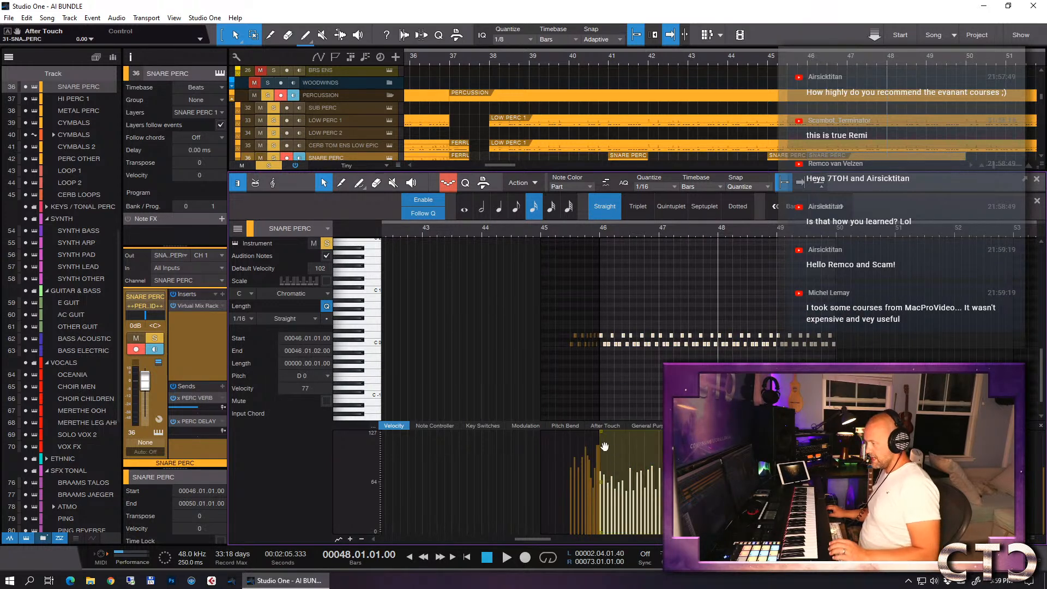
pyautogui.moveTo(602, 440); pyautogui.dragTo(605, 500)
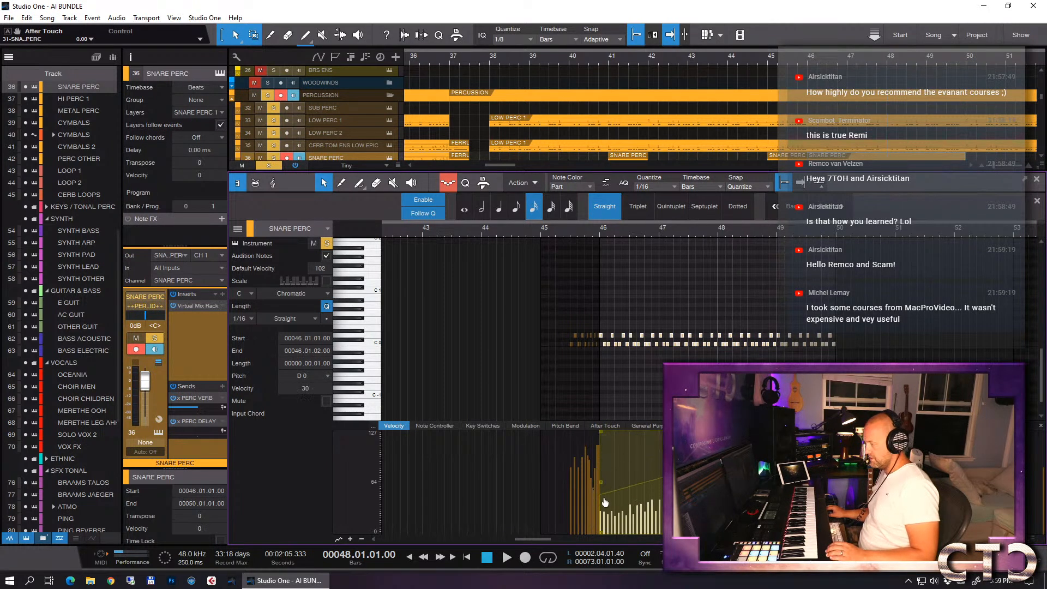
# - Listen to the new snare roll from bar 45 and check the notes in bar 49
pyautogui.click(565, 232)
pyautogui.press('space')
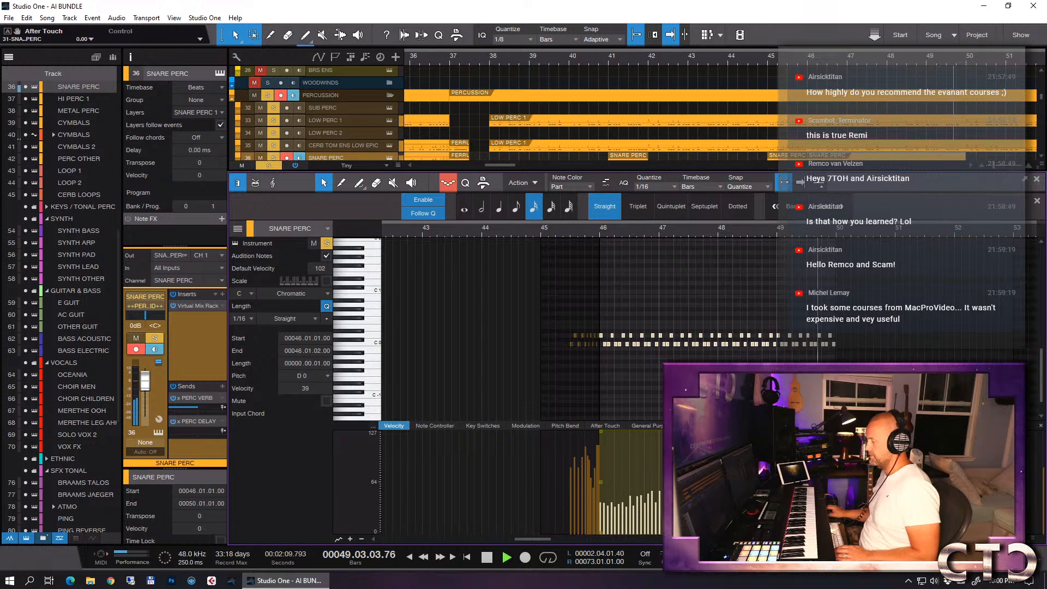
pyautogui.press('space')
pyautogui.moveTo(856, 320); pyautogui.dragTo(777, 363)
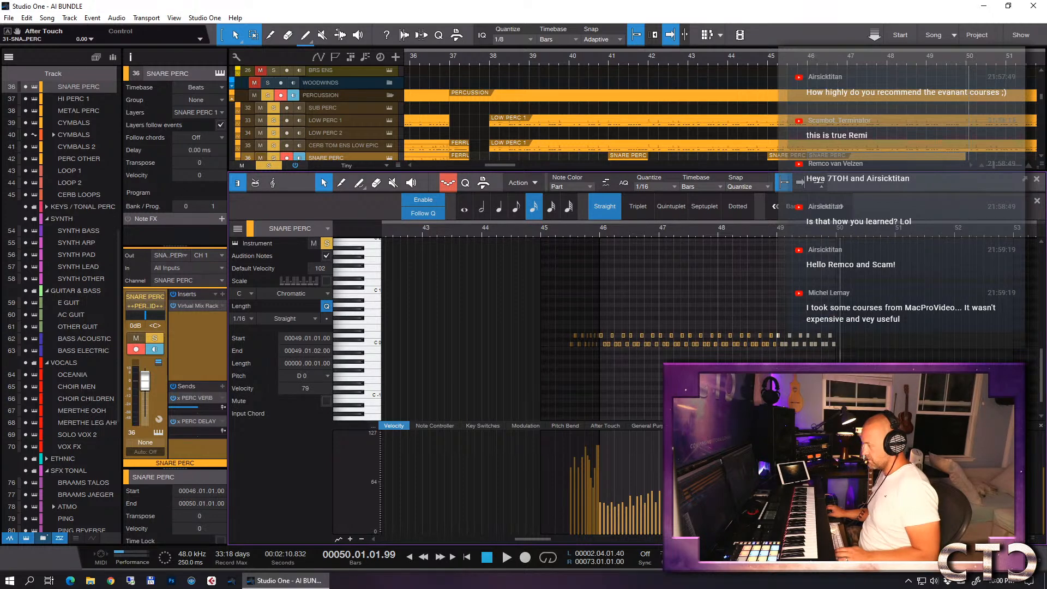
pyautogui.click(737, 280)
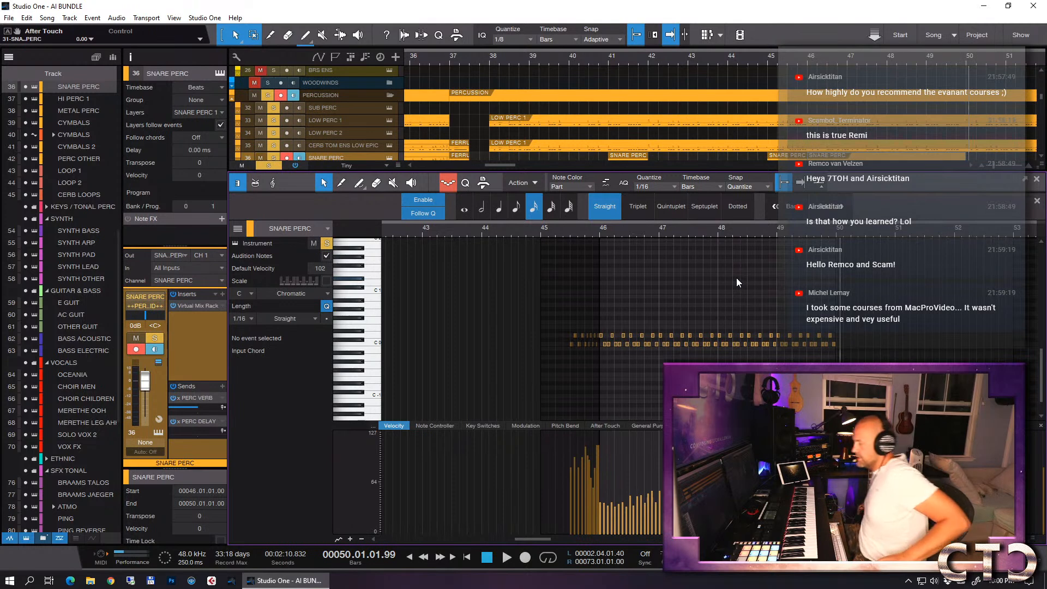
# - Close the note editor, clear the percussion solo and play the full arrangement from bar 33
pyautogui.press('F2')
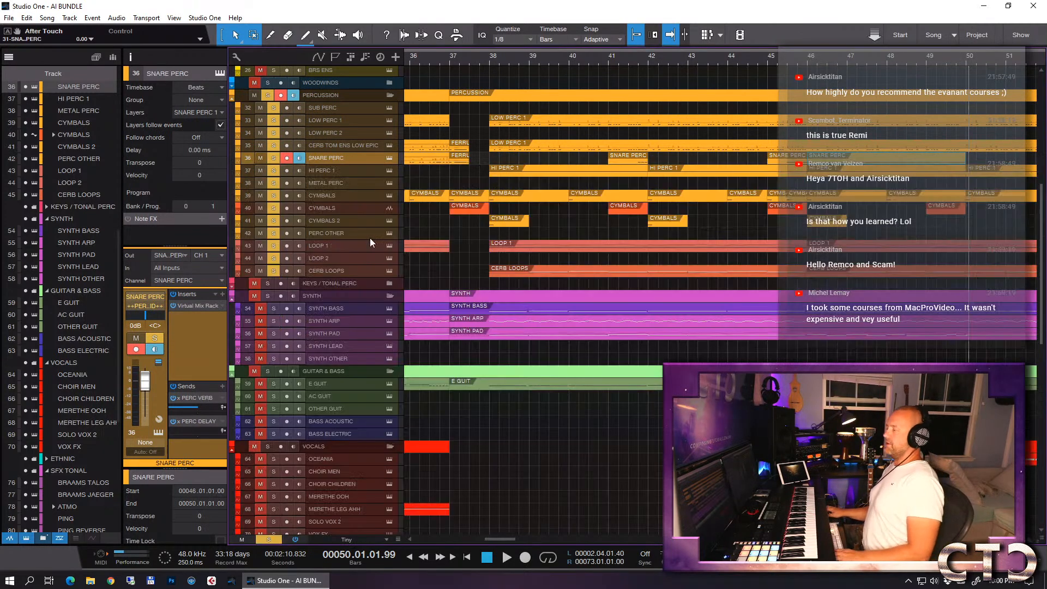
pyautogui.press('w')
pyautogui.press('w')
pyautogui.press('w')
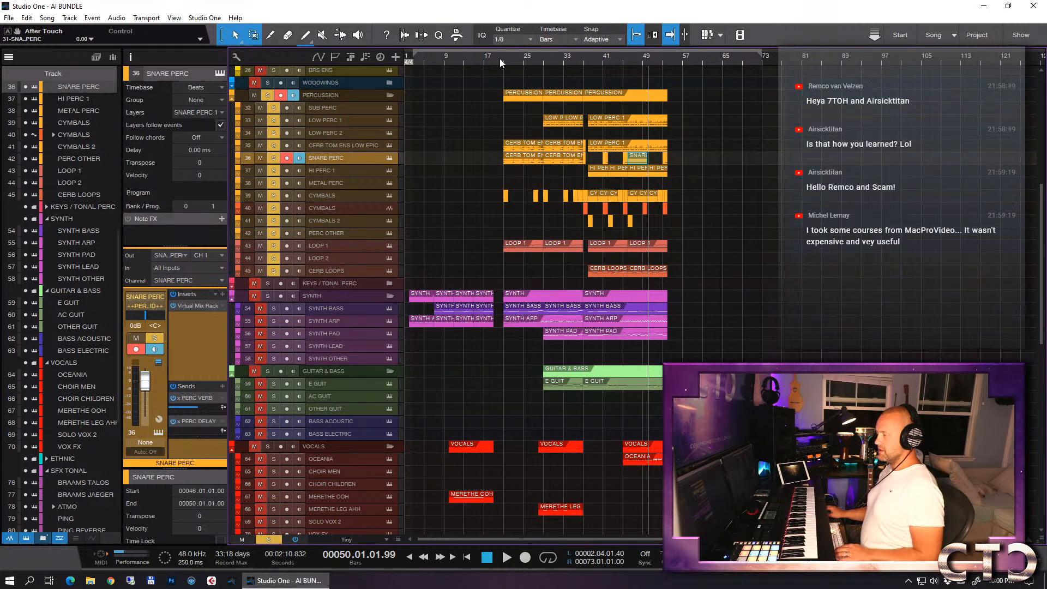
pyautogui.click(565, 58)
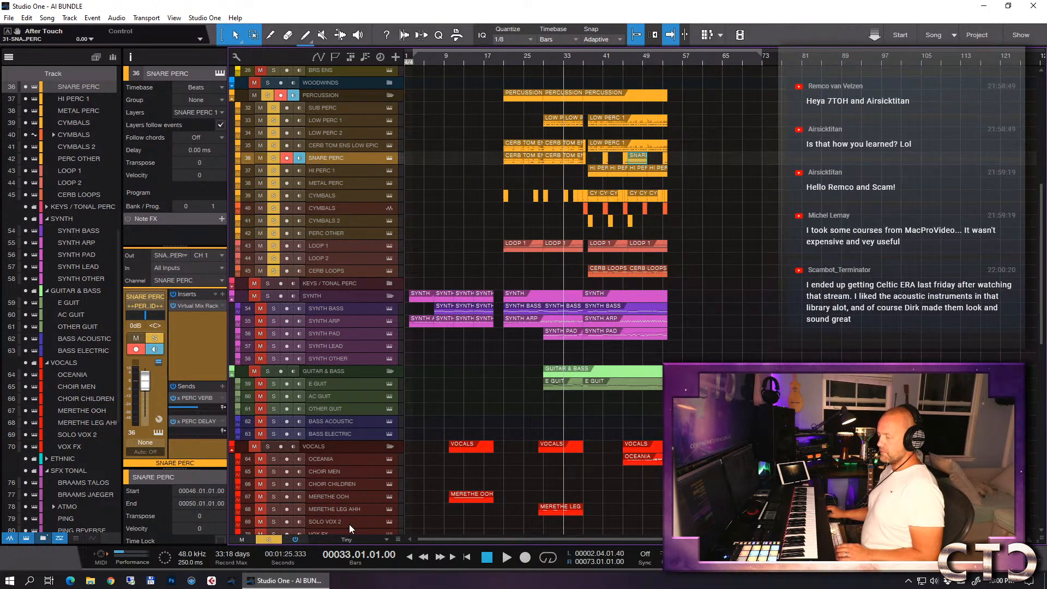
pyautogui.press('space')
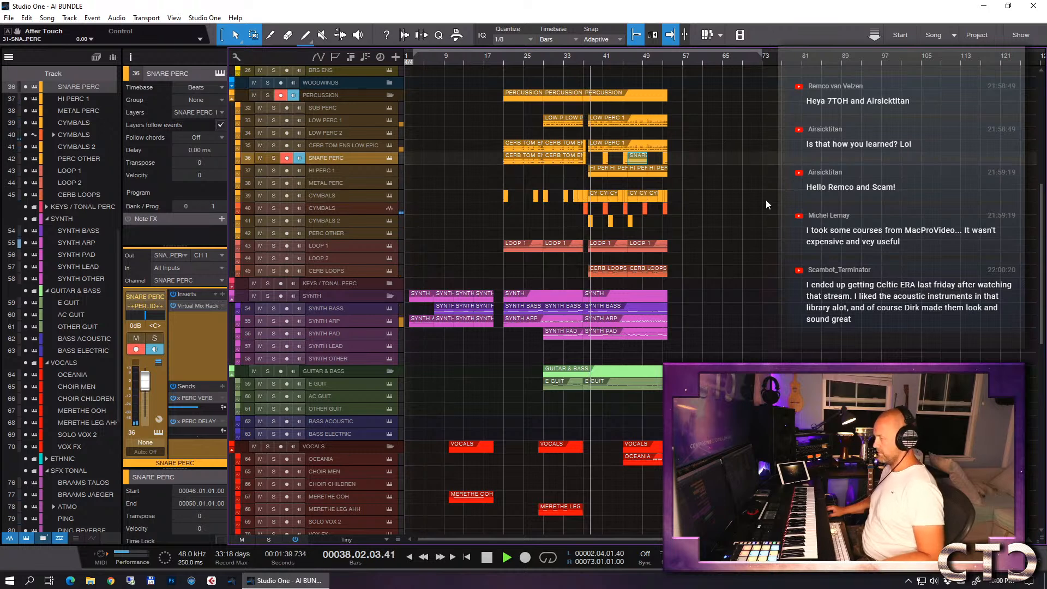
pyautogui.press('e')
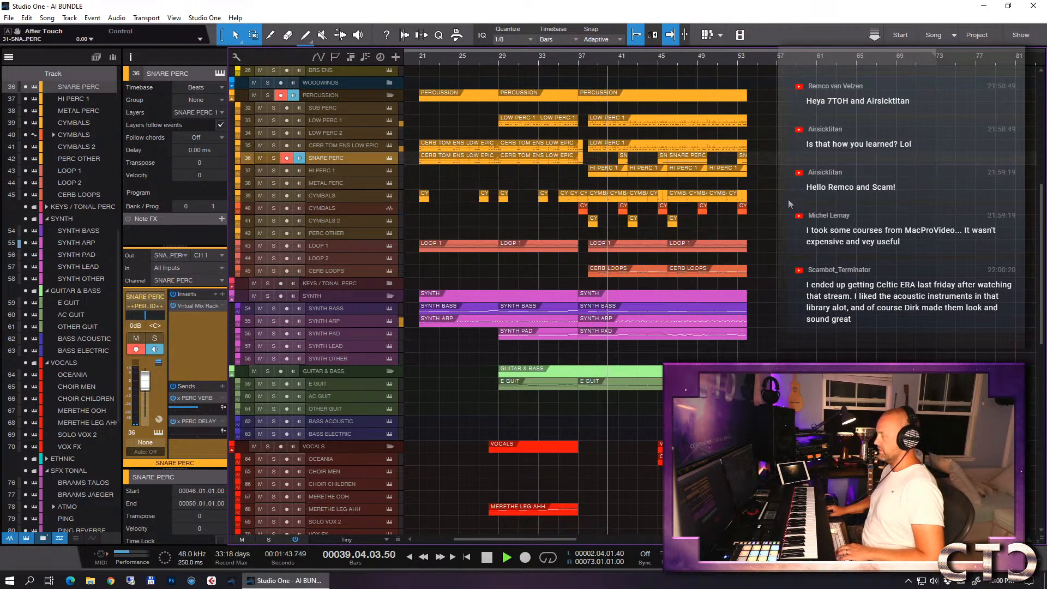
pyautogui.scroll(5, 802, 196)
pyautogui.scroll(1, 763, 201)
pyautogui.press('space')
# - Solo the BRASS folder and listen to the transition into the drop from bar 36
pyautogui.click(571, 61)
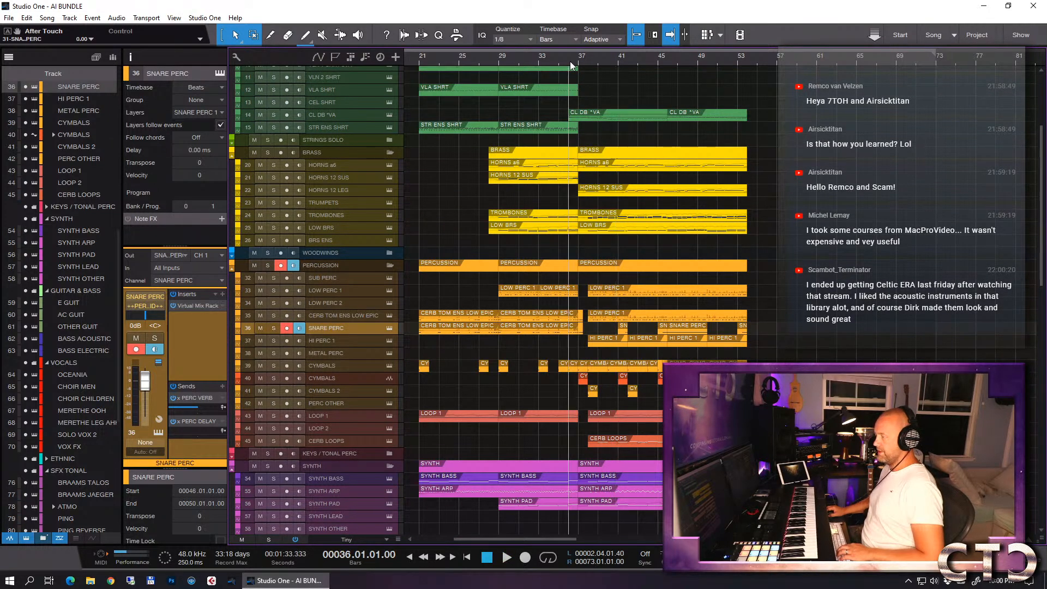
pyautogui.click(267, 152)
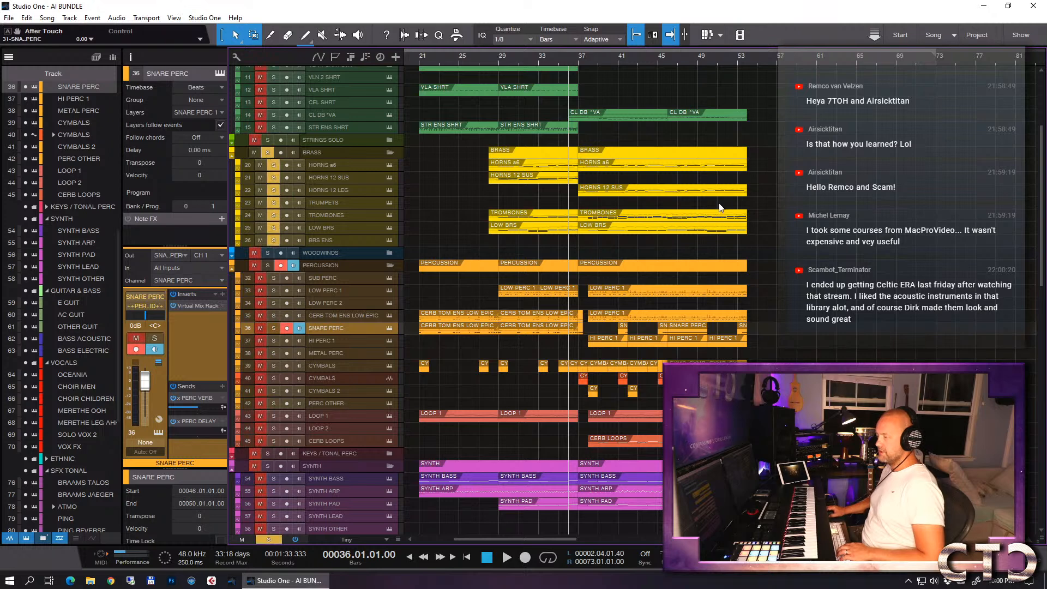
pyautogui.press('e')
pyautogui.press('e')
pyautogui.press('e')
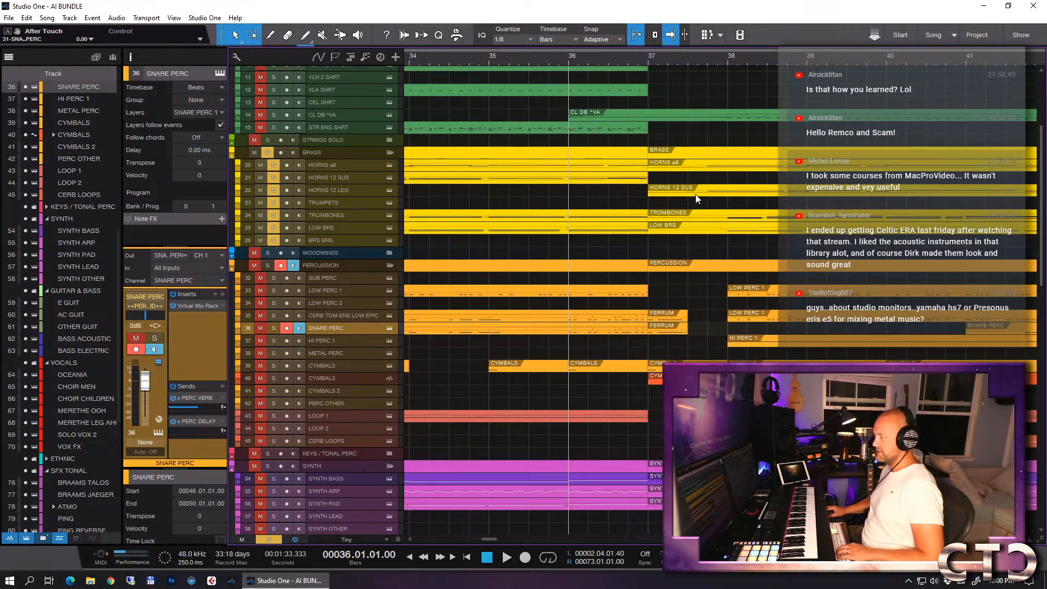
pyautogui.press('space')
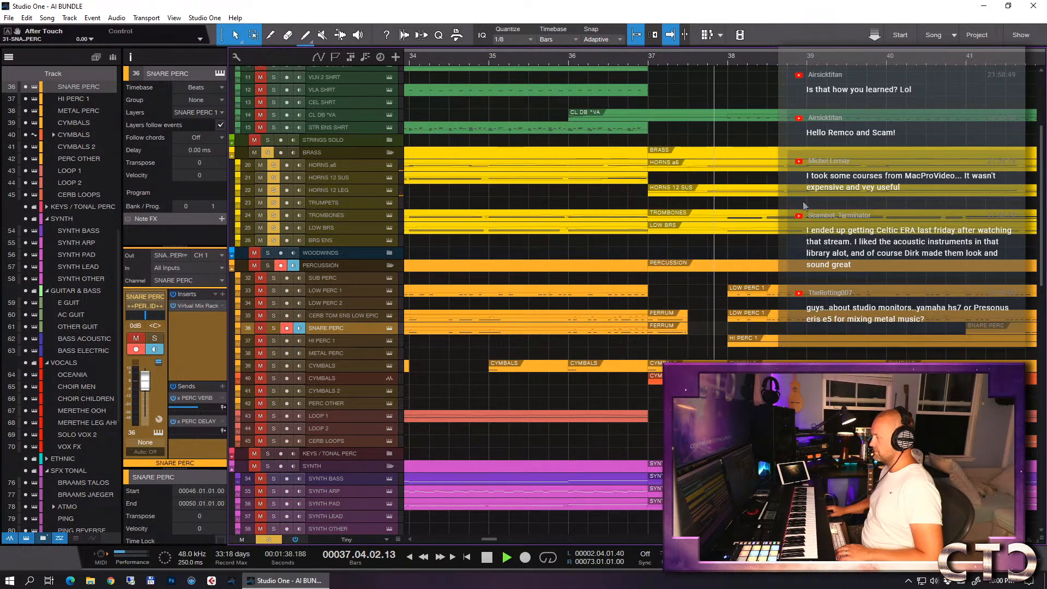
pyautogui.press('space')
# - Open the HORNS a6 event at bar 37 for editing and show its modulation curve around bar 38
pyautogui.click(709, 167)
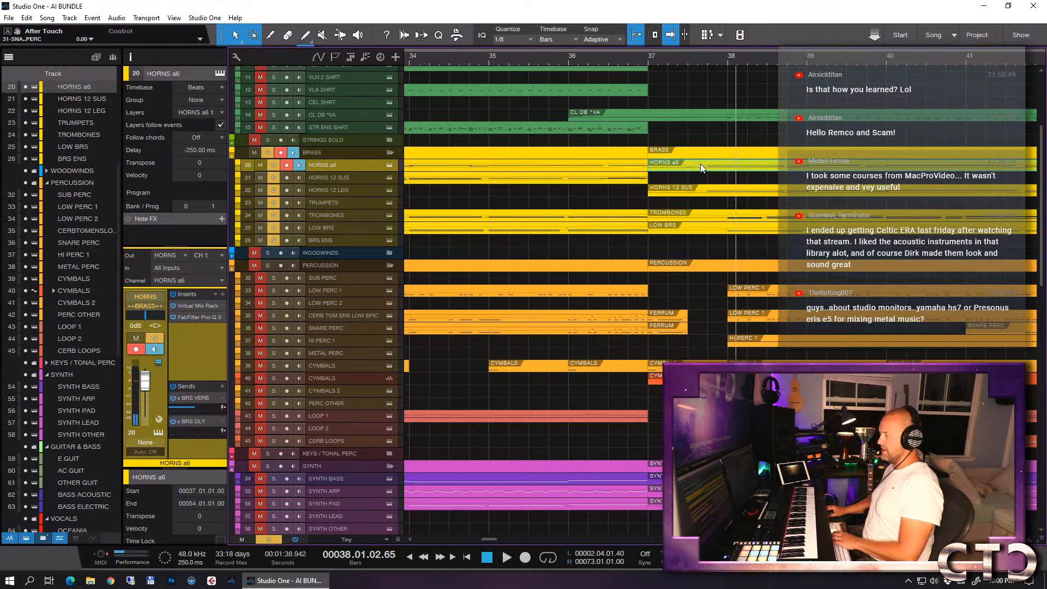
pyautogui.doubleClick(701, 164)
pyautogui.hscroll(-10, 736, 280)
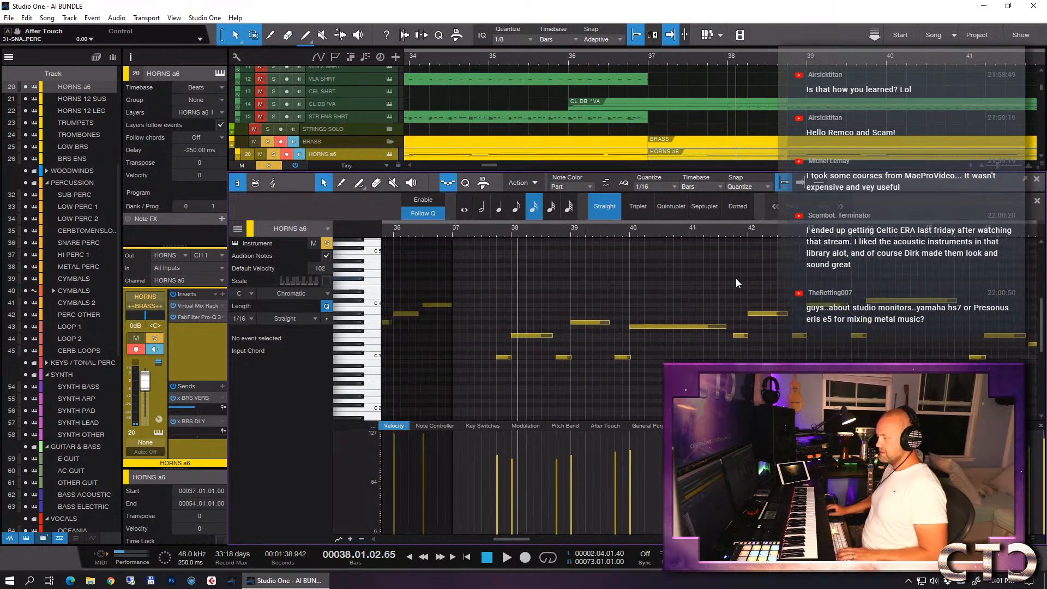
pyautogui.hscroll(-1, 736, 280)
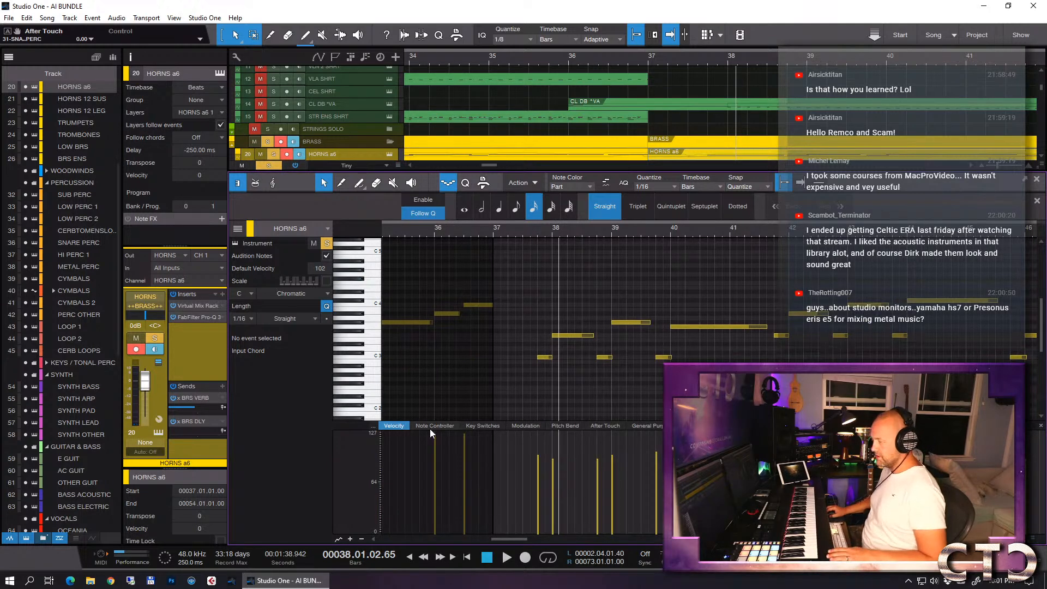
pyautogui.click(527, 426)
pyautogui.press('e')
pyautogui.press('e')
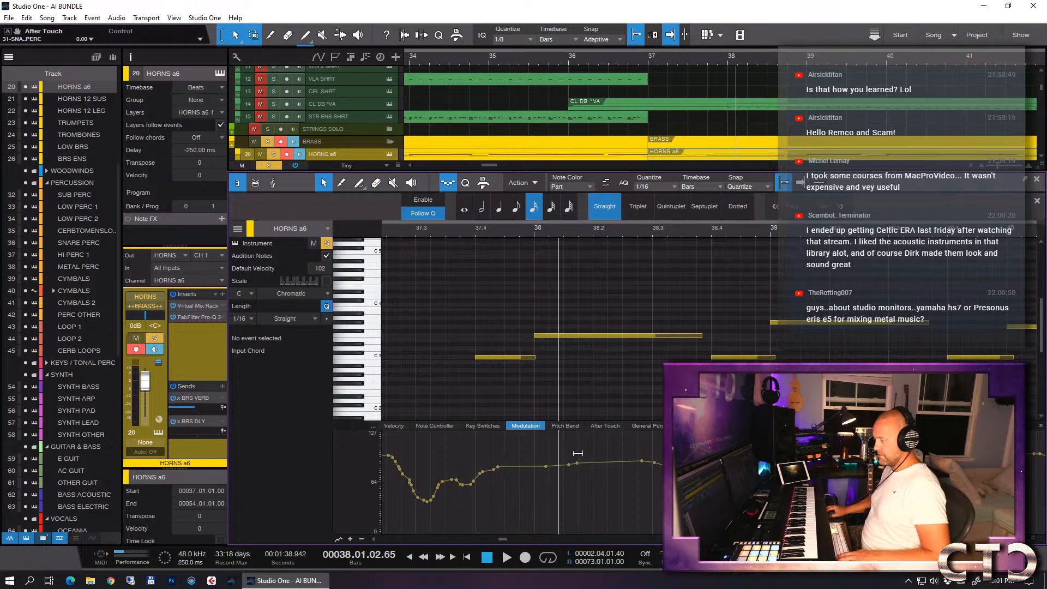
# - Raise the HORNS a6 modulation from just before beat 4 of bar 37 into bar 38, and play it back
pyautogui.moveTo(592, 476); pyautogui.dragTo(451, 489)
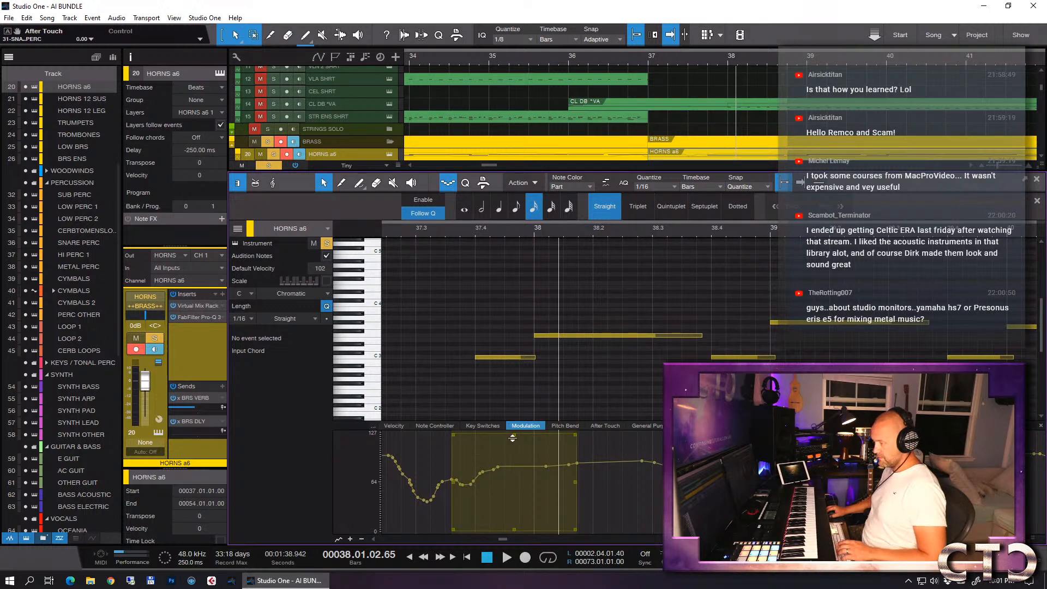
pyautogui.moveTo(453, 435); pyautogui.dragTo(470, 472)
pyautogui.moveTo(580, 438); pyautogui.dragTo(578, 467)
pyautogui.click(431, 231)
pyautogui.press('space')
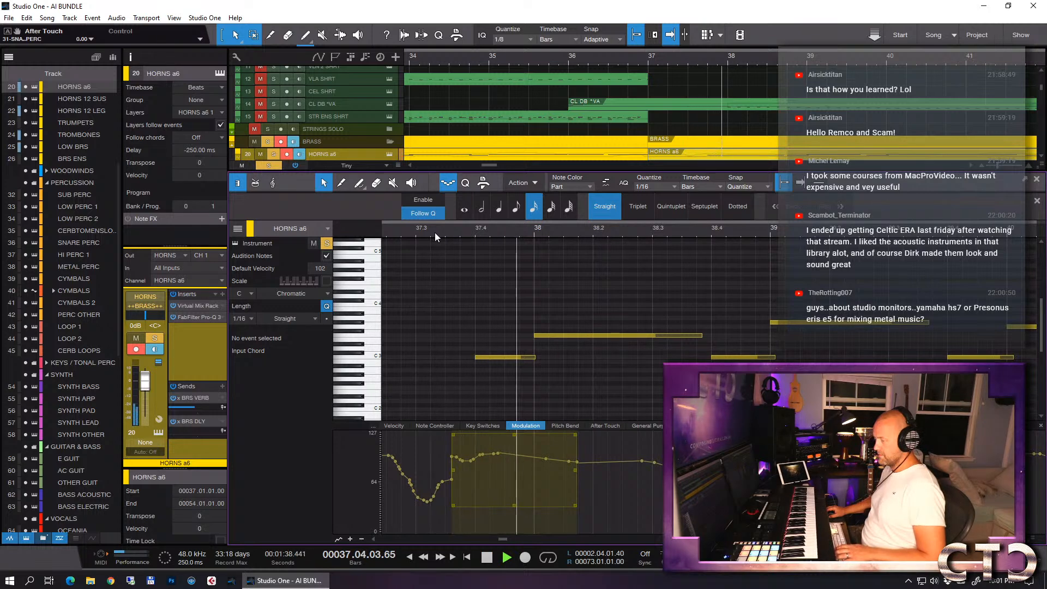
pyautogui.press('space')
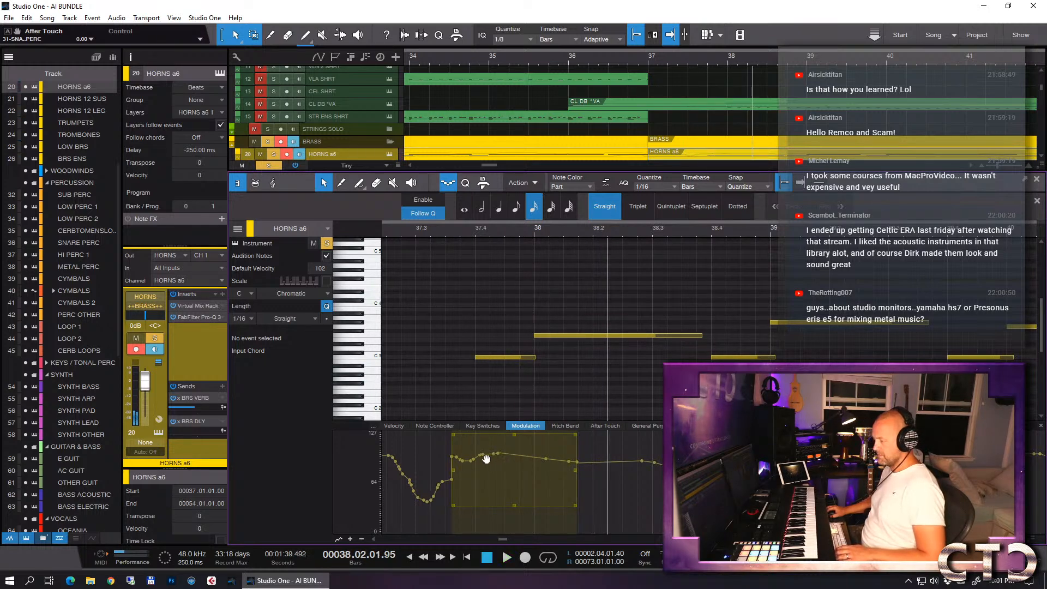
# - Reshape the HORNS a6 modulation to peak just before bar 38 and fall gradually after it, and listen to the result
pyautogui.click(489, 397)
pyautogui.moveTo(476, 457); pyautogui.dragTo(594, 462)
pyautogui.click(451, 235)
pyautogui.press('space')
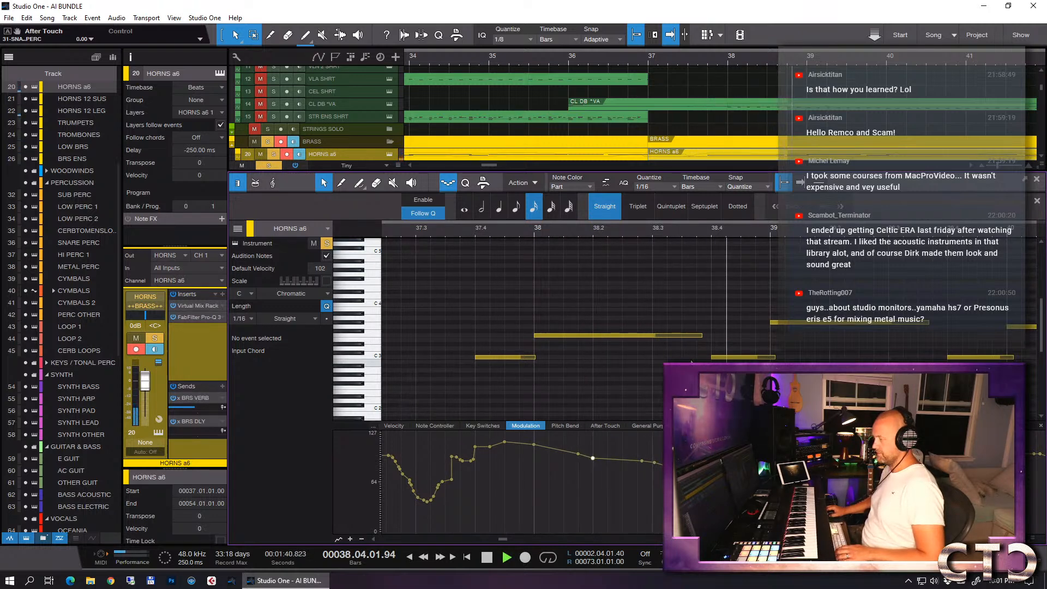
pyautogui.press('space')
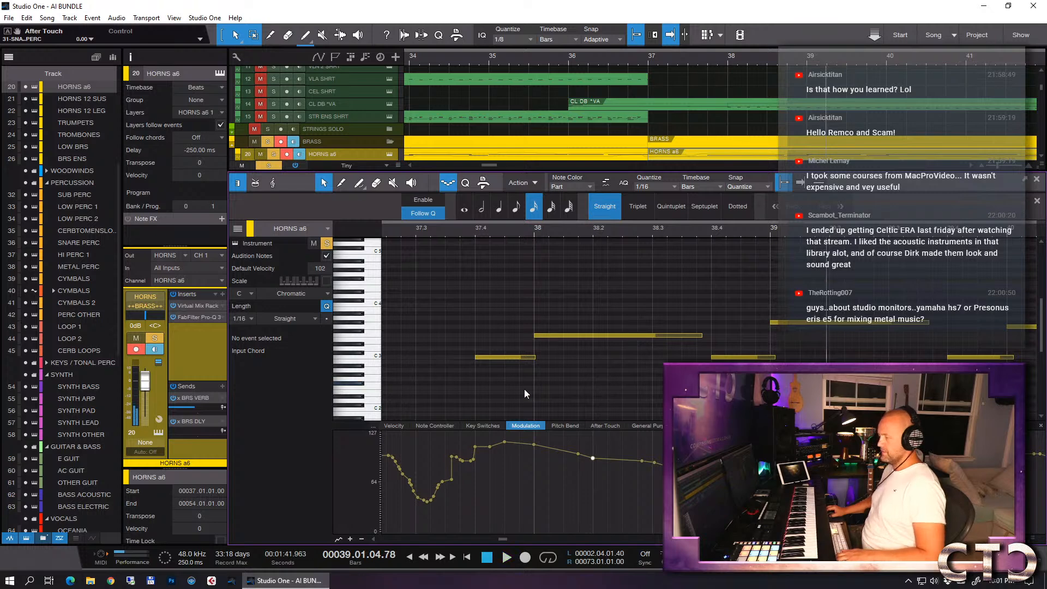
# - Shift the HORNS a6 modulation point just after bar 38 slightly earlier and higher, and play the passage back
pyautogui.moveTo(537, 450); pyautogui.dragTo(578, 447)
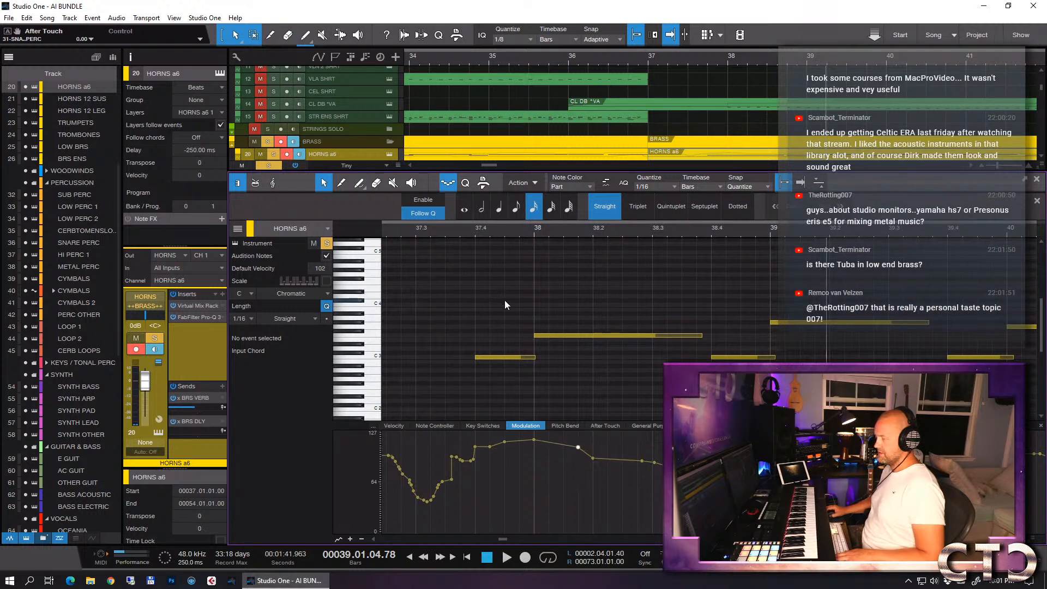
pyautogui.click(458, 232)
pyautogui.press('space')
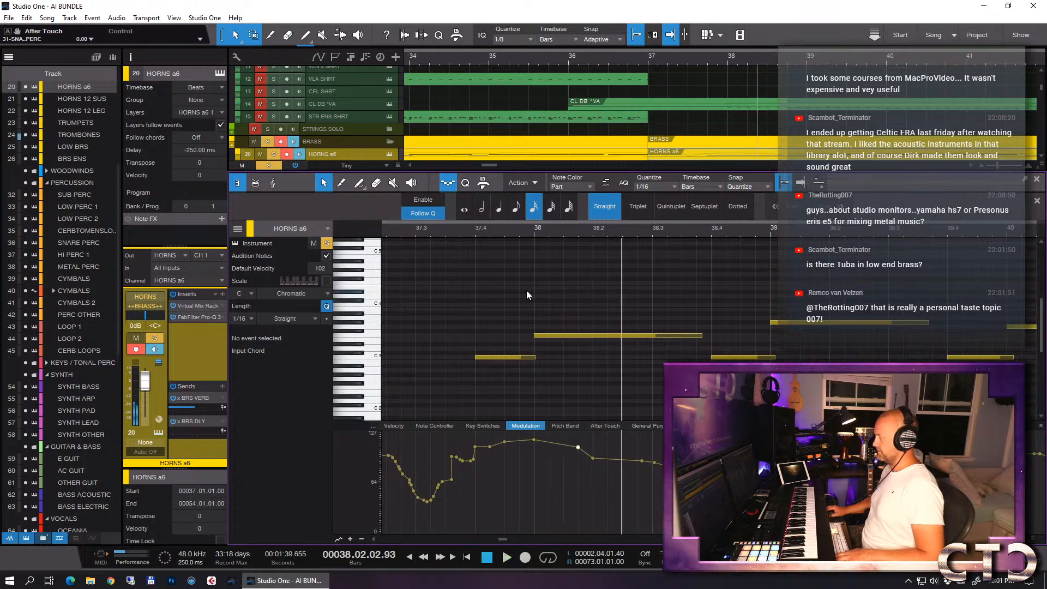
pyautogui.press('space')
# - Open the HORNS 12 LEG event at bar 37, raise its modulation at beat 4 and delete the points just after it
pyautogui.press('F2')
pyautogui.doubleClick(669, 177)
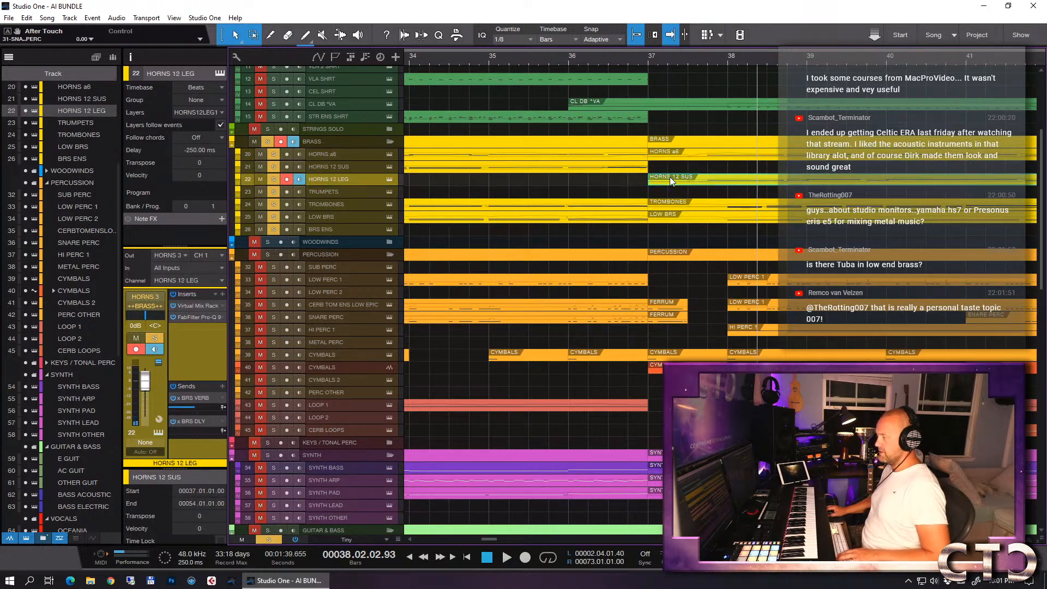
pyautogui.click(476, 455)
pyautogui.moveTo(505, 474); pyautogui.dragTo(480, 455)
pyautogui.press('Delete')
# - Shape the HORNS 12 LEG modulation to peak at bar 38 and fall gradually after it, and play it back
pyautogui.moveTo(550, 470); pyautogui.dragTo(534, 438)
pyautogui.moveTo(570, 468); pyautogui.dragTo(612, 463)
pyautogui.click(596, 467)
pyautogui.click(423, 232)
pyautogui.press('space')
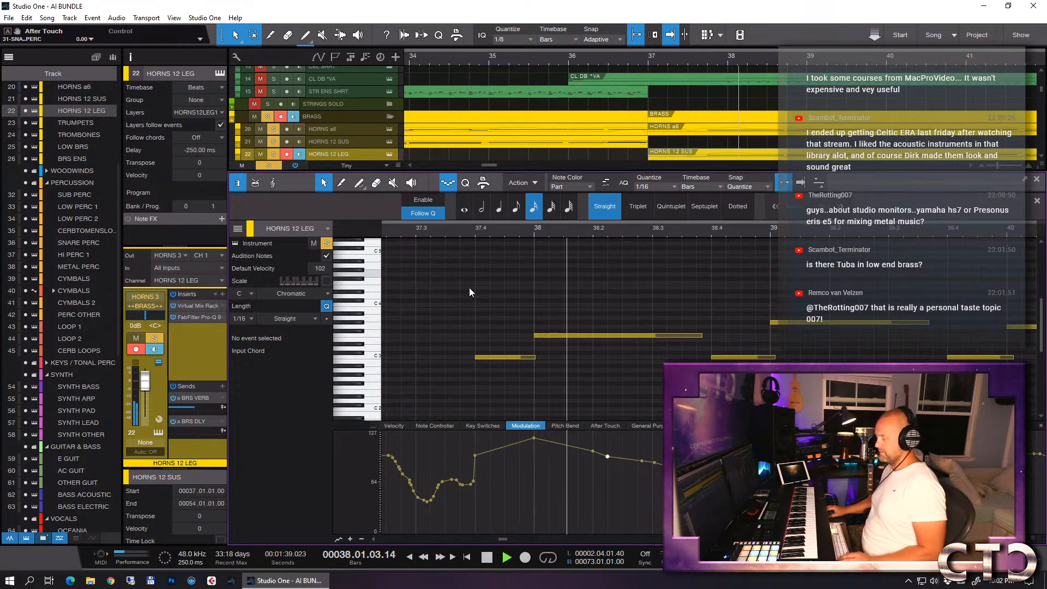
# - Close the note editor, show the whole arrangement, clear all solos and listen to the full mix
pyautogui.press('F2')
pyautogui.hotkey('alt', 'z')
pyautogui.hotkey('ctrl', 'shift', 's')
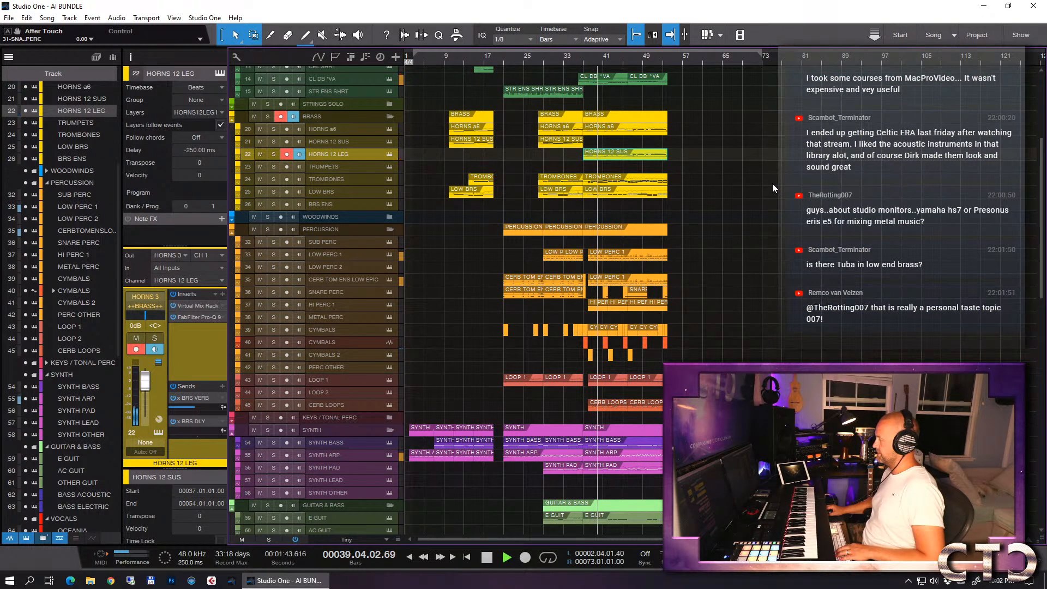
pyautogui.press('space')
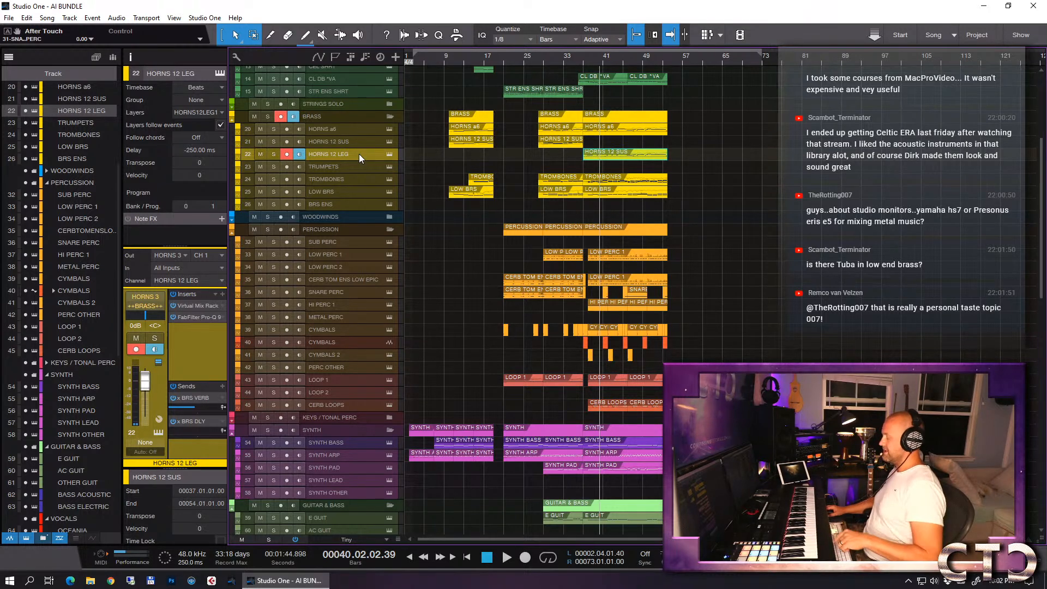
pyautogui.click(679, 191)
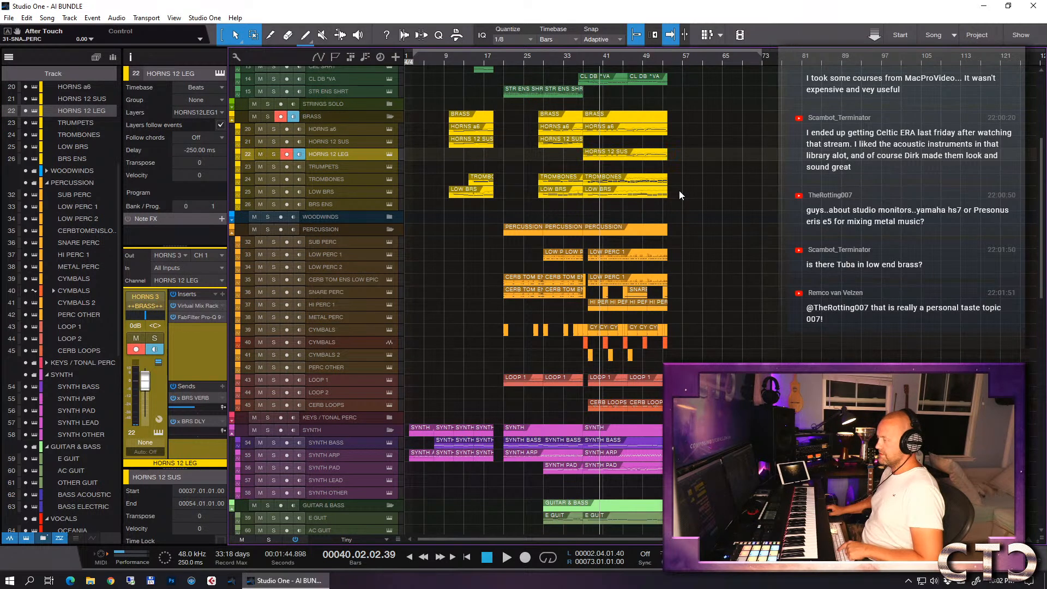
pyautogui.press('e')
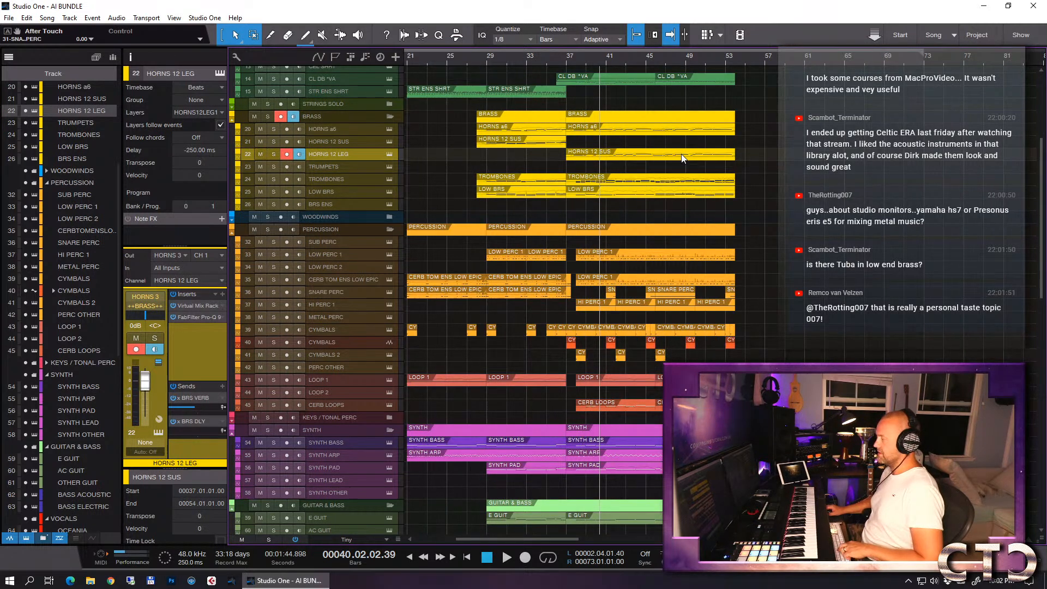
pyautogui.press('w')
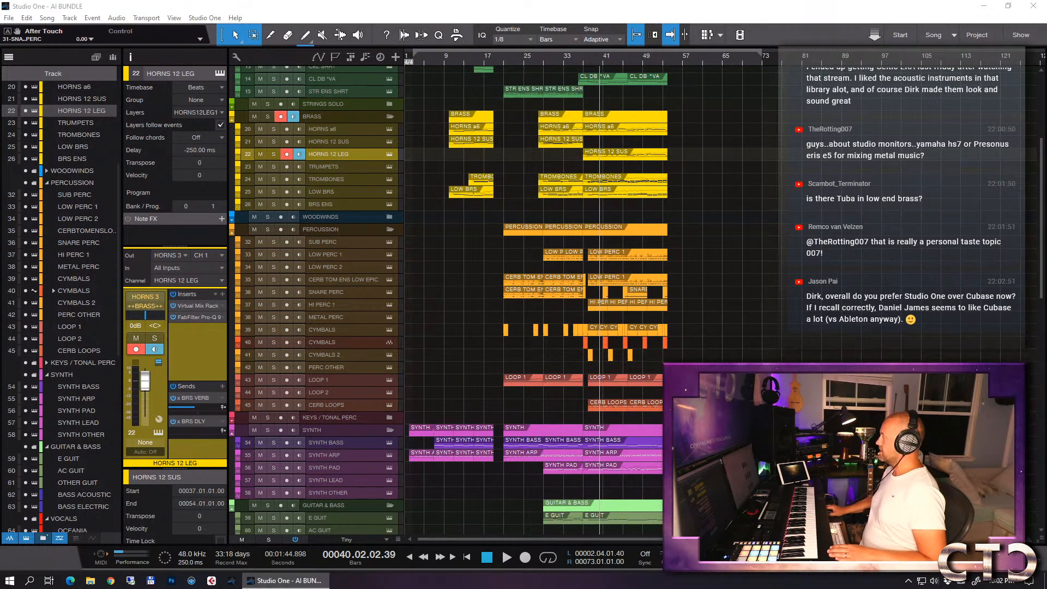
# - Switch to Chrome, look over the Kali Audio studio monitors on the Guitar Center page, and close it
pyautogui.moveTo(1046, 137); pyautogui.dragTo(606, 54)
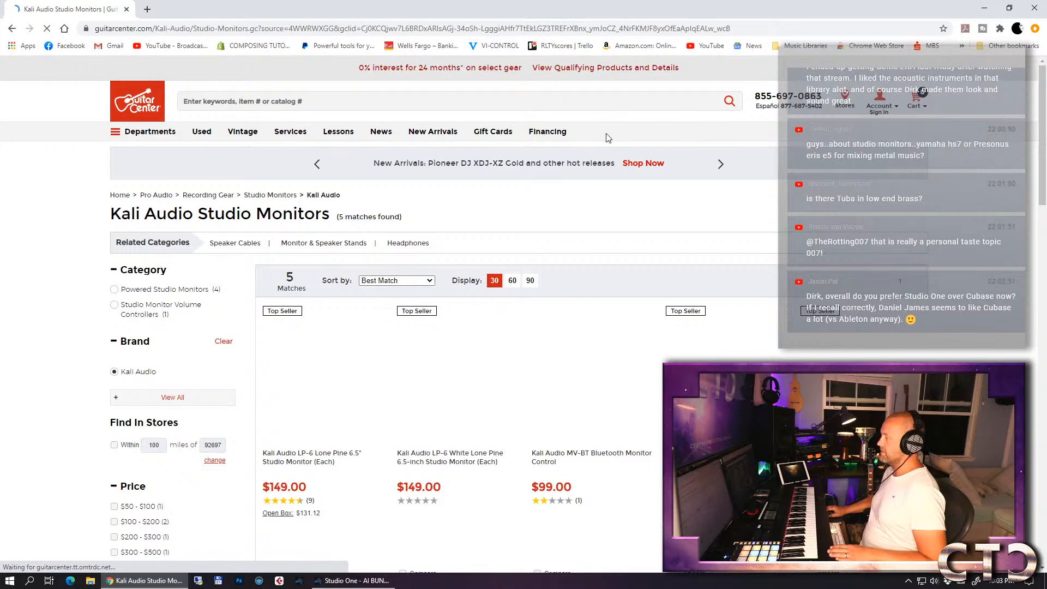
pyautogui.scroll(-4, 661, 243)
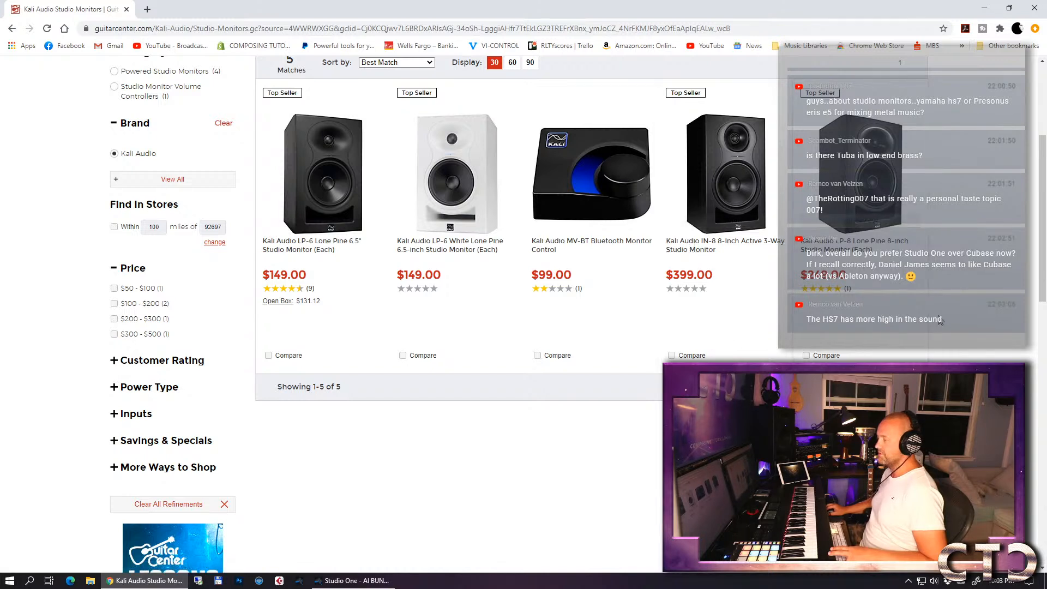
pyautogui.moveTo(717, 227)
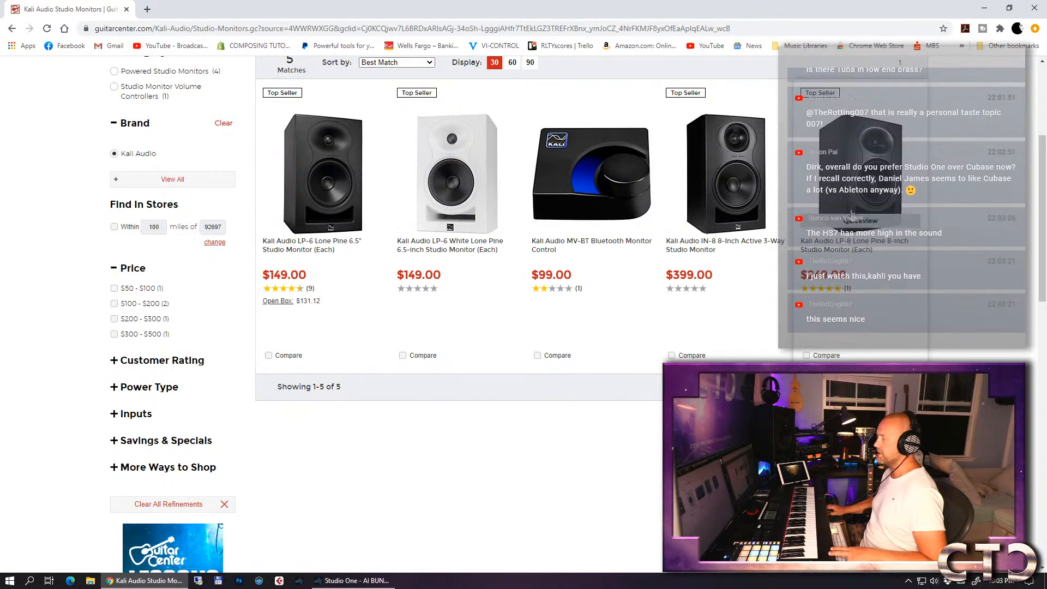
pyautogui.click(126, 9)
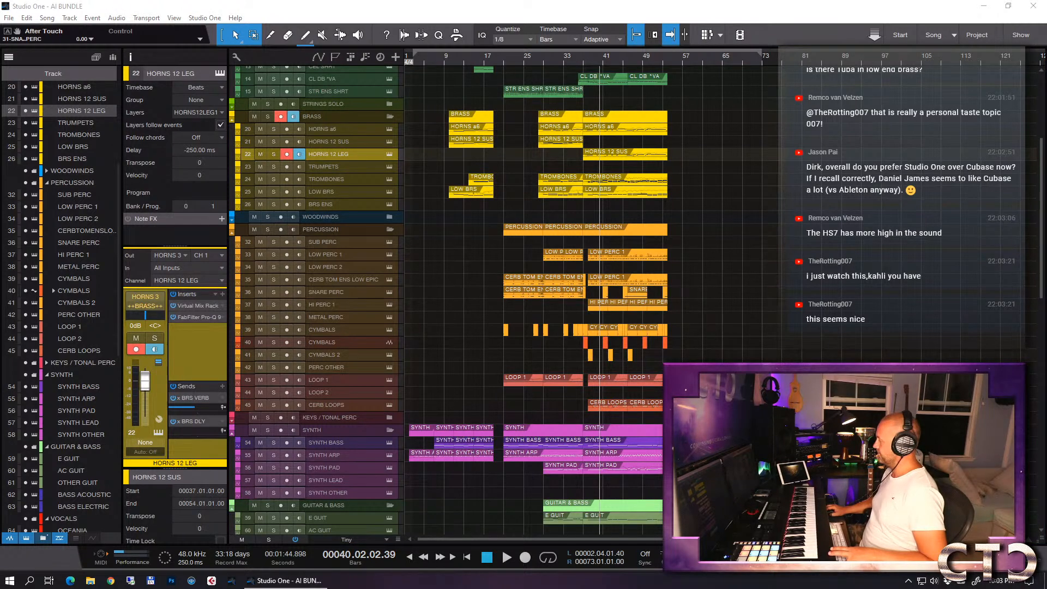
# - Return to Studio One and play the full arrangement from just before the drop into bar 42
pyautogui.click(576, 60)
pyautogui.press('space')
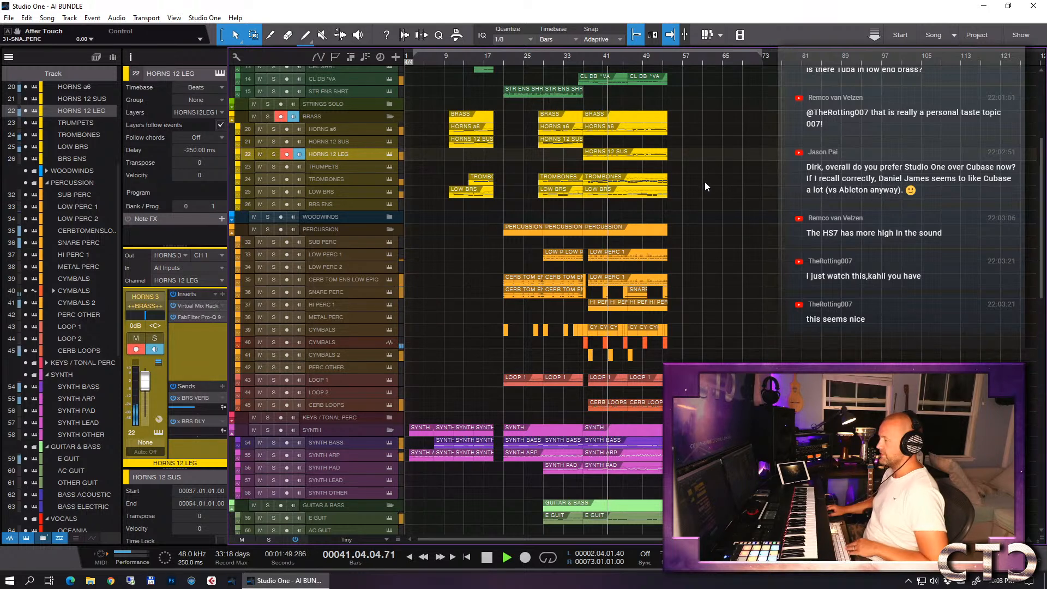
pyautogui.press('space')
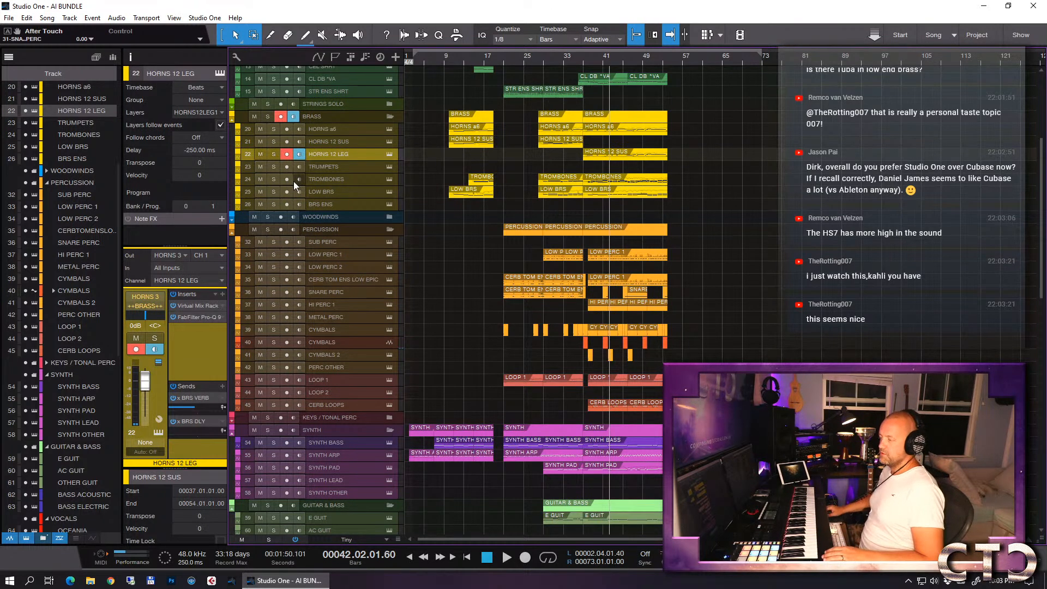
# - Select the SUB PERC track, place the playback position at bar 33, and check the CPU load in the Performance Monitor
pyautogui.click(334, 242)
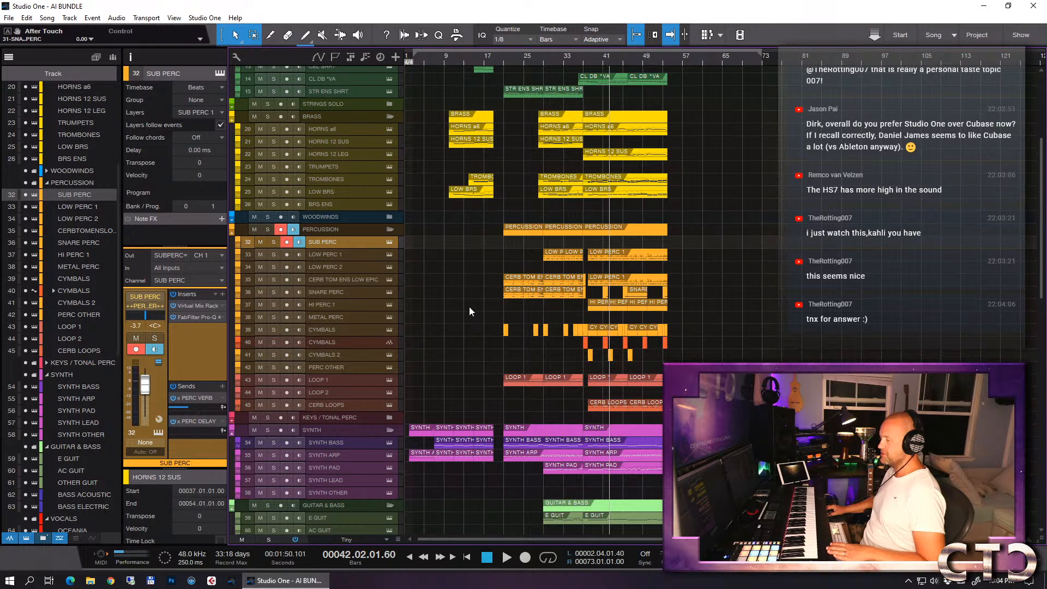
pyautogui.click(578, 61)
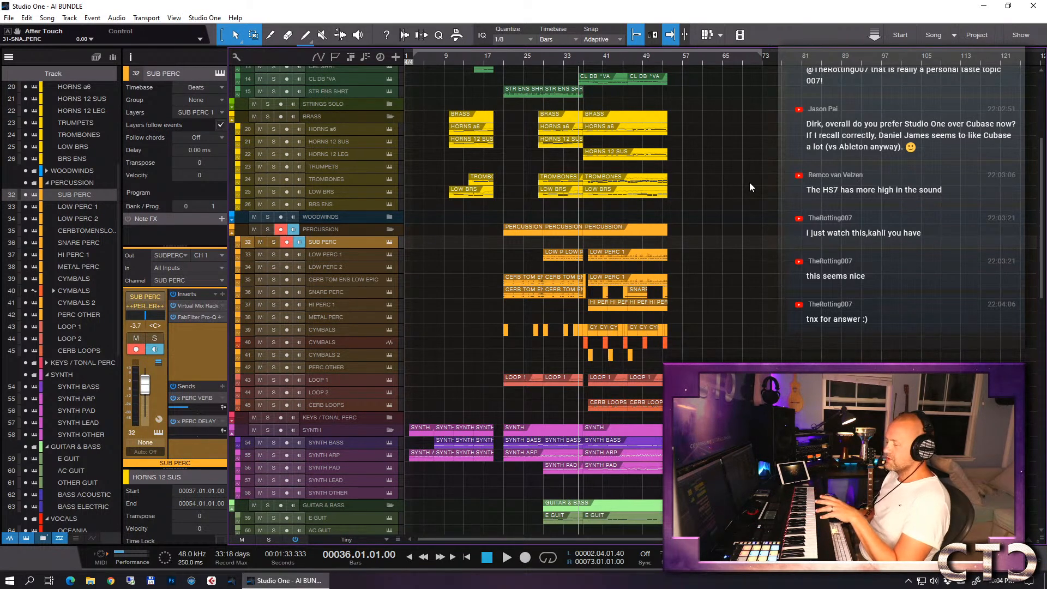
pyautogui.click(132, 560)
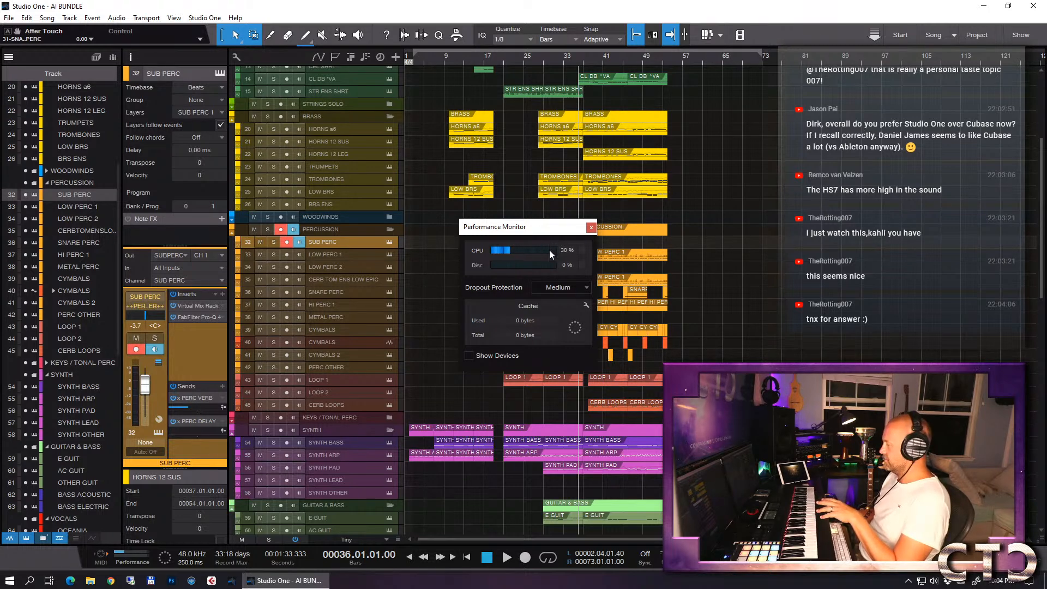
pyautogui.click(592, 227)
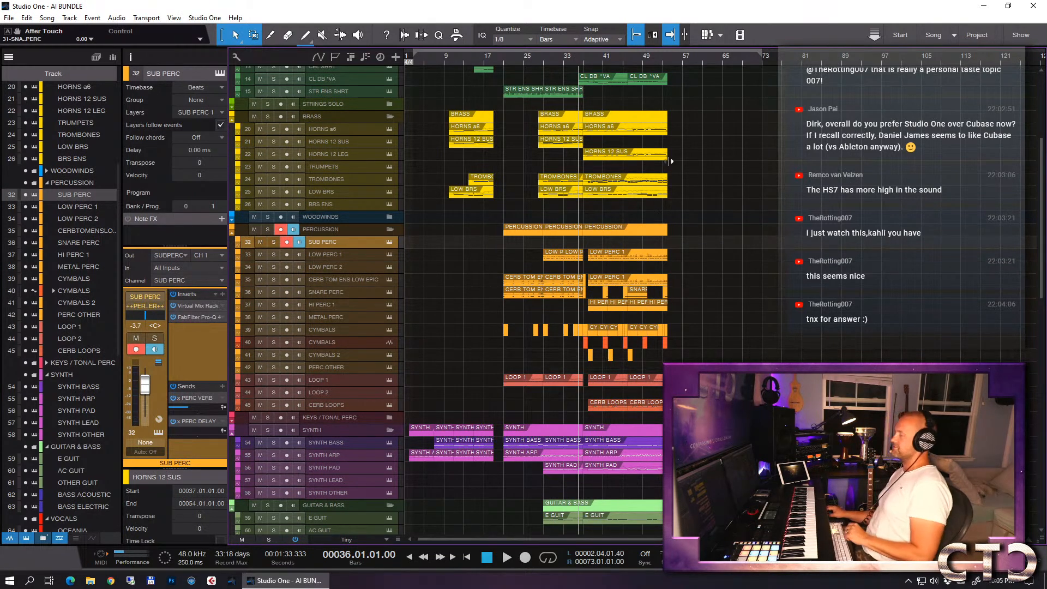
pyautogui.click(565, 64)
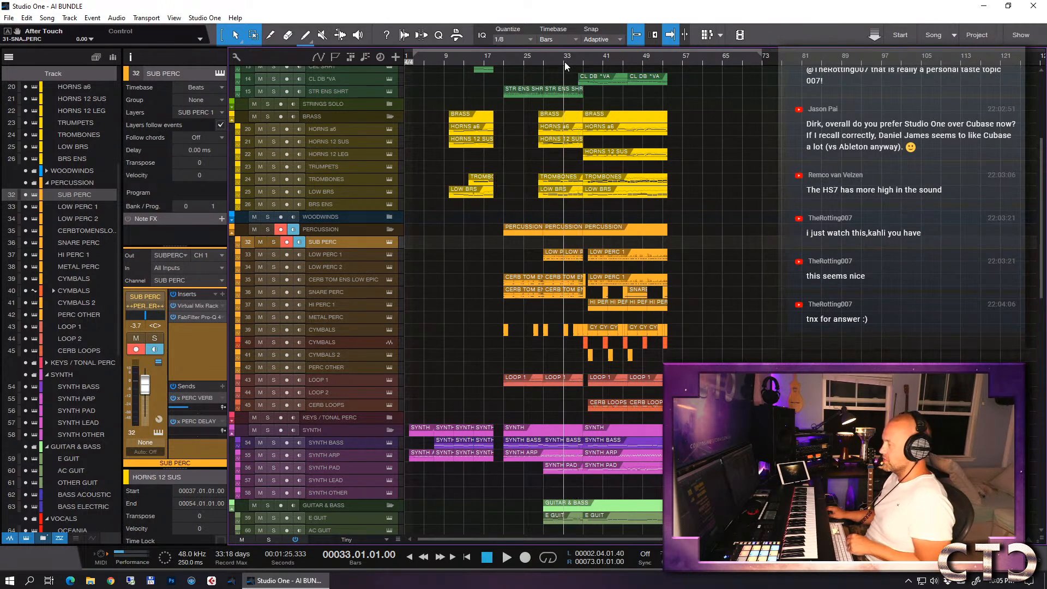
pyautogui.click(119, 555)
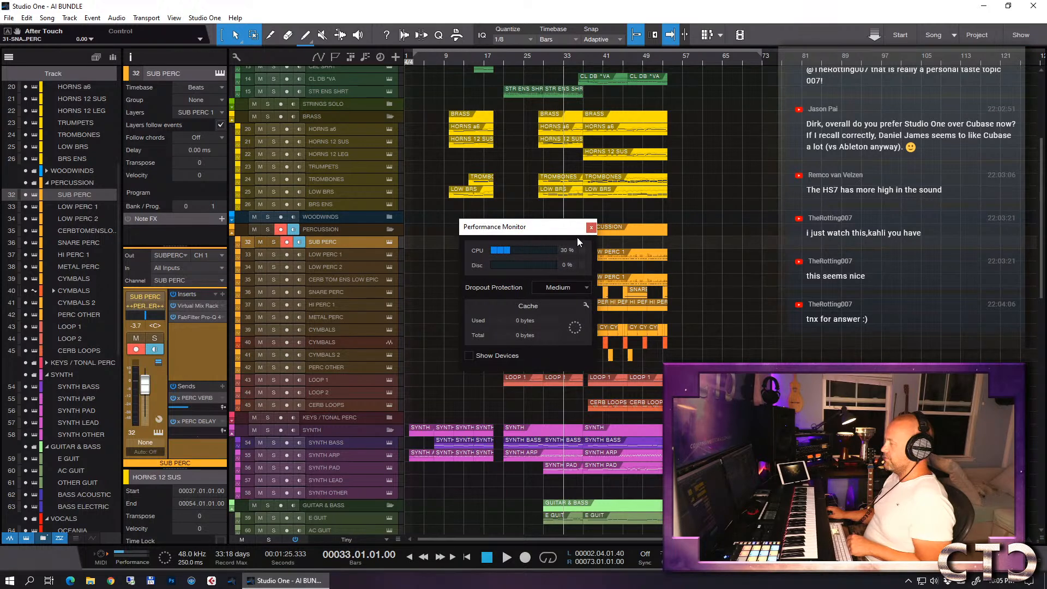
pyautogui.click(591, 228)
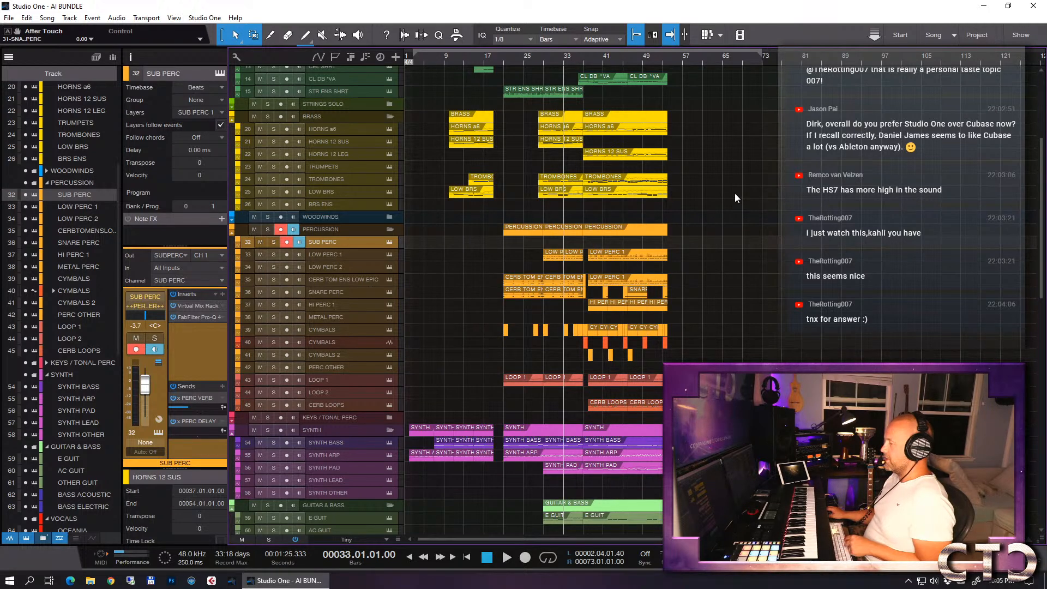
# - Reduce the heights of the SFX HITS and SFX HITS 2 tracks to compact rows
pyautogui.scroll(5, 732, 193)
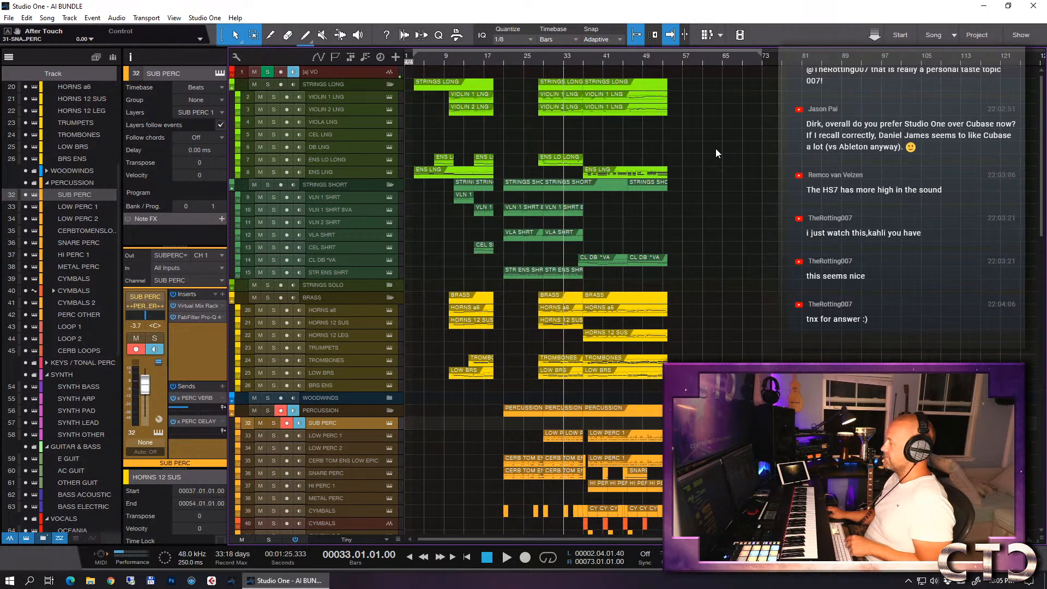
pyautogui.scroll(-3, 715, 149)
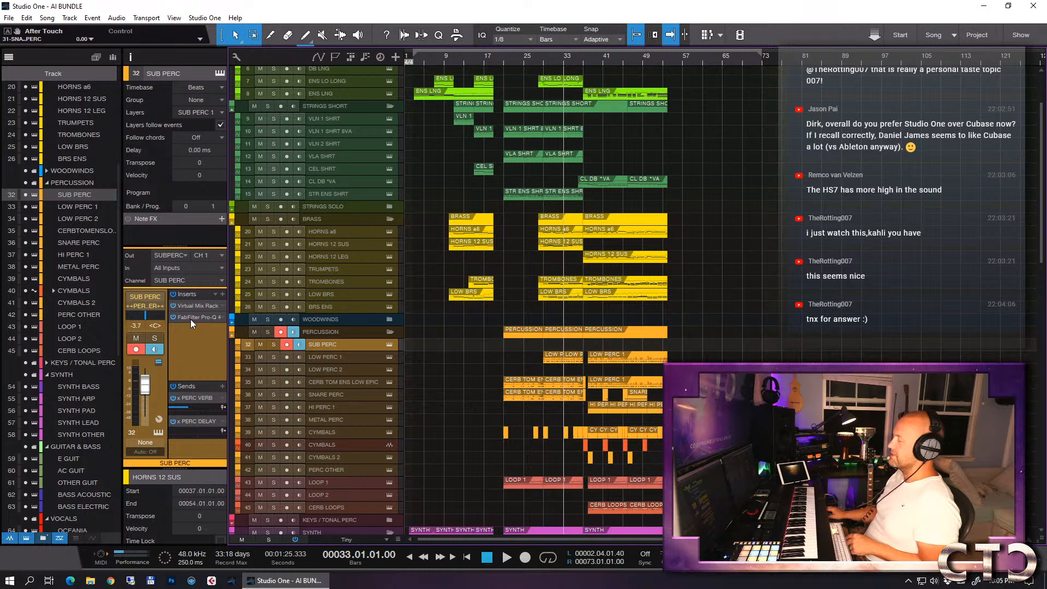
pyautogui.scroll(-5, 905, 169)
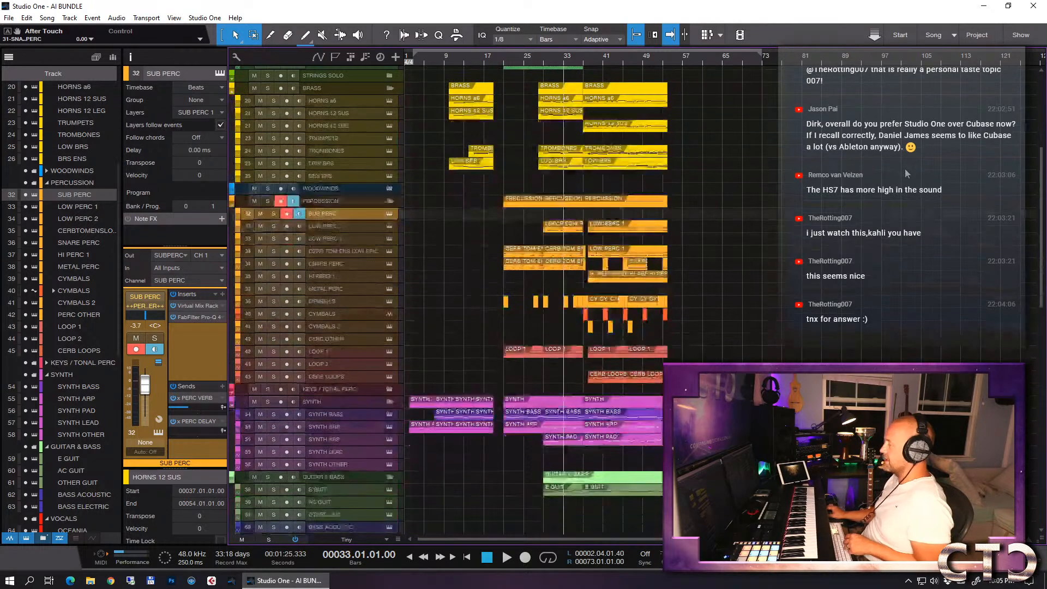
pyautogui.scroll(-7, 906, 173)
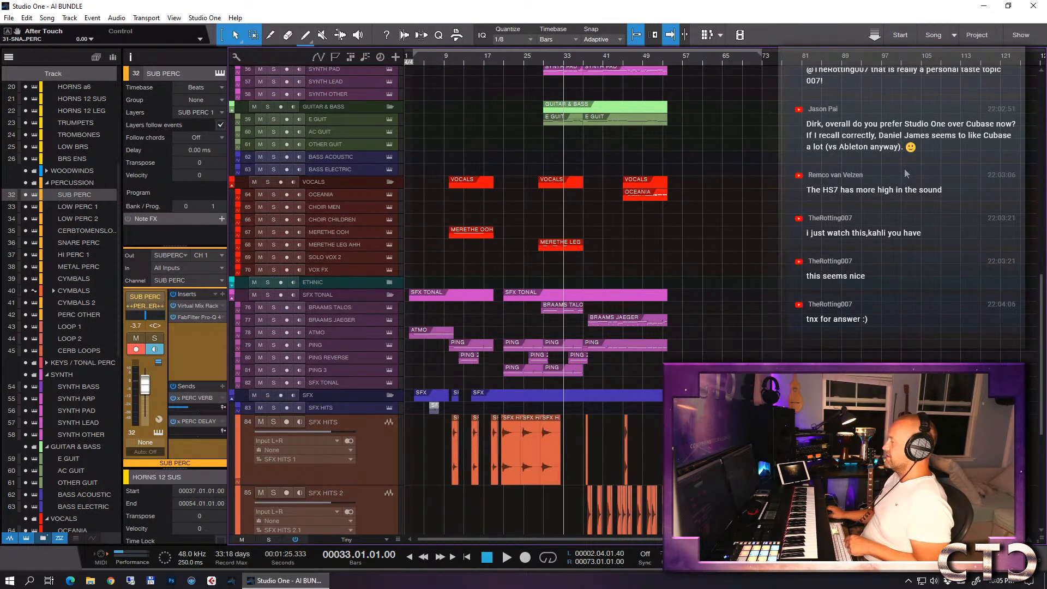
pyautogui.scroll(-6, 906, 174)
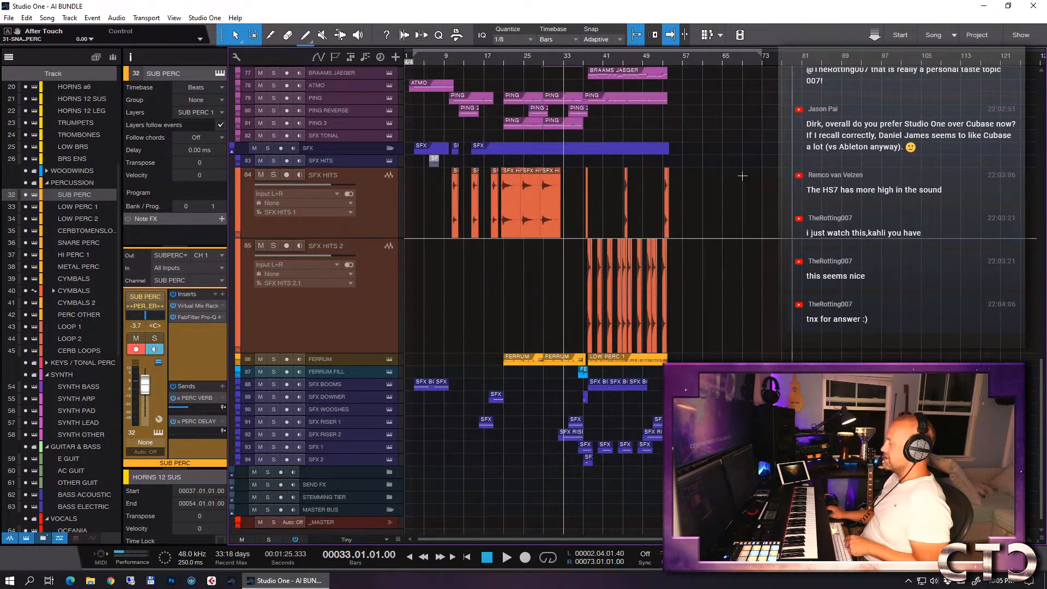
pyautogui.moveTo(369, 353); pyautogui.dragTo(367, 263)
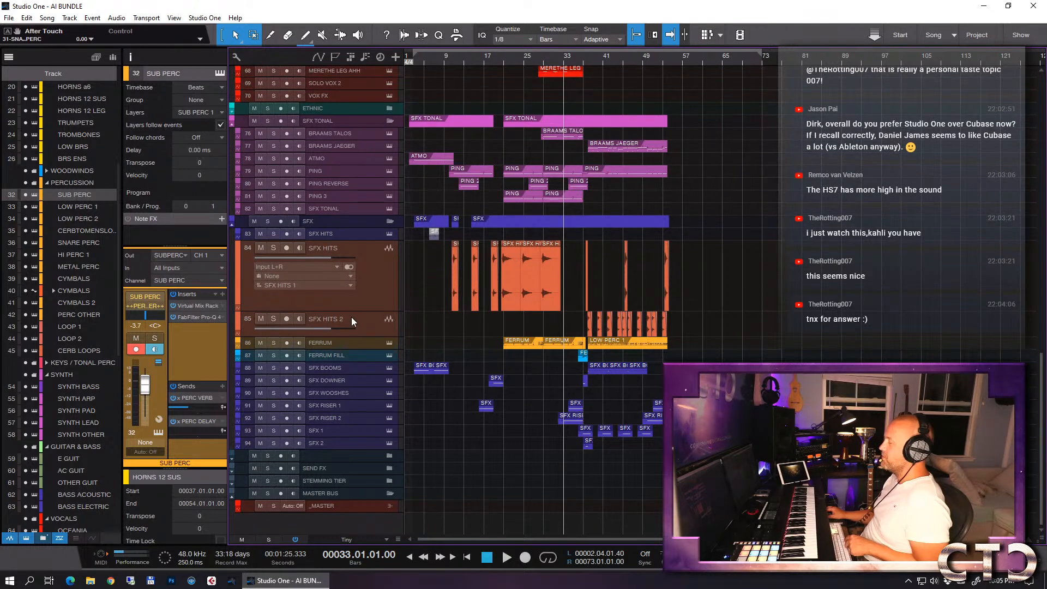
pyautogui.moveTo(348, 309); pyautogui.dragTo(349, 267)
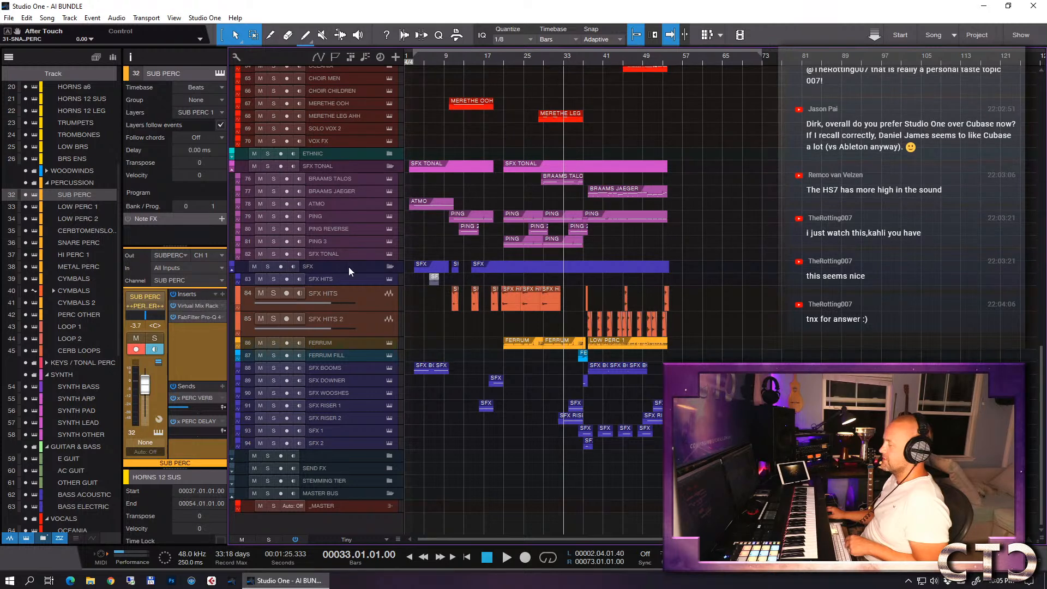
# - Play the arrangement from bar 33 through the drop into bar 39, watching the SFX tracks around bar 38 up close
pyautogui.press('space')
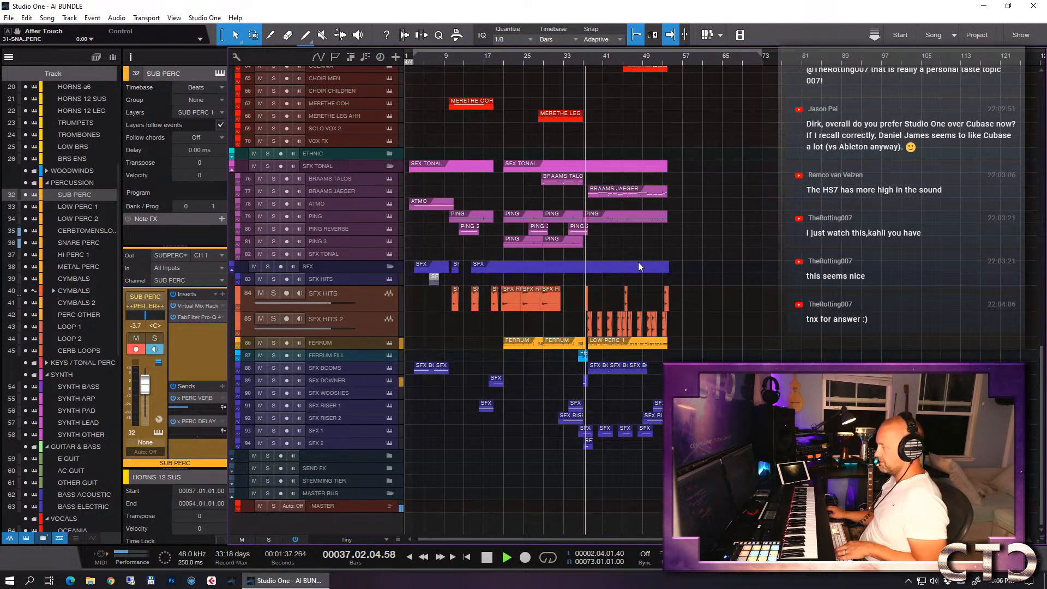
pyautogui.press('e')
pyautogui.press('e')
pyautogui.press('e')
pyautogui.press('e')
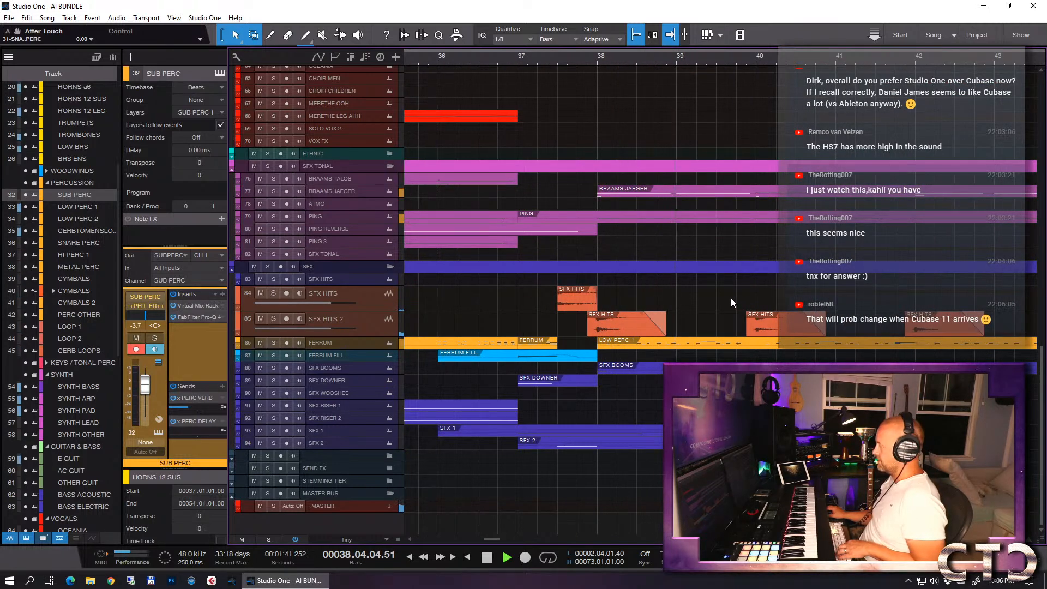
pyautogui.press('space')
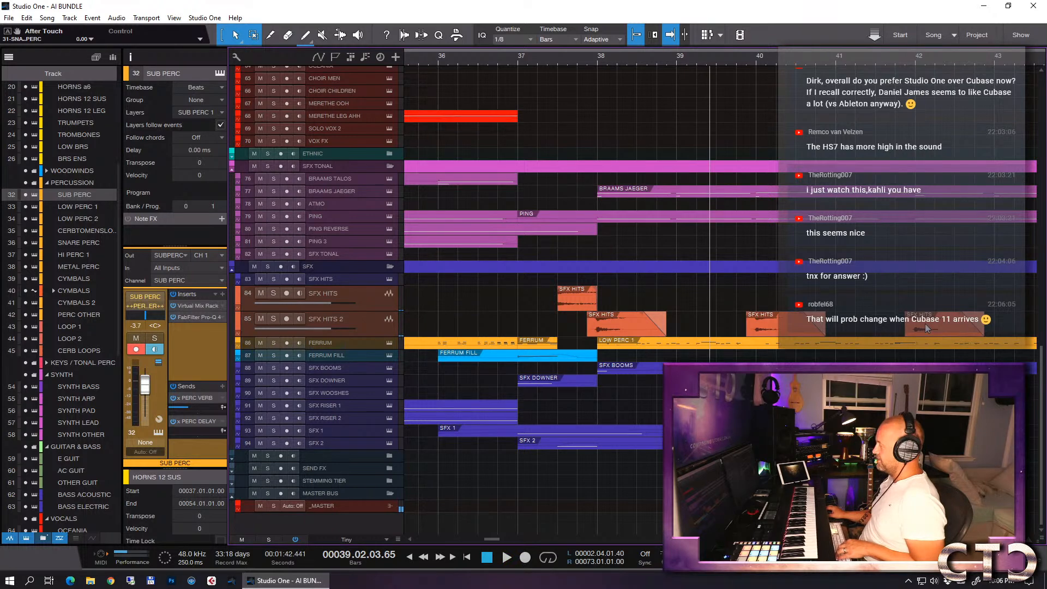
# - Show the section around the drop and move the playback position to bar 37
pyautogui.press('w')
pyautogui.press('w')
pyautogui.press('w')
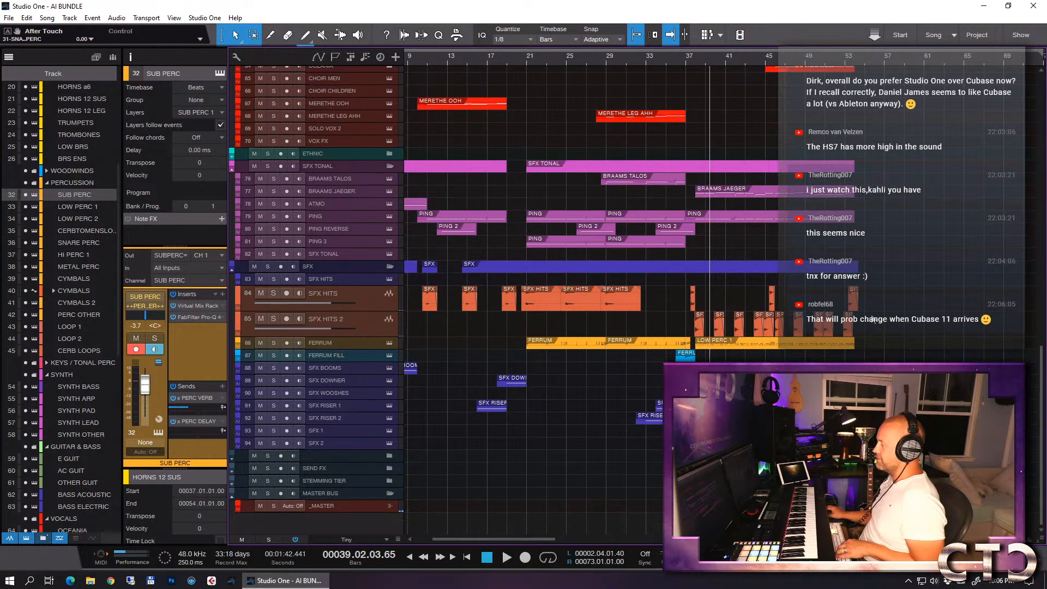
pyautogui.press('e')
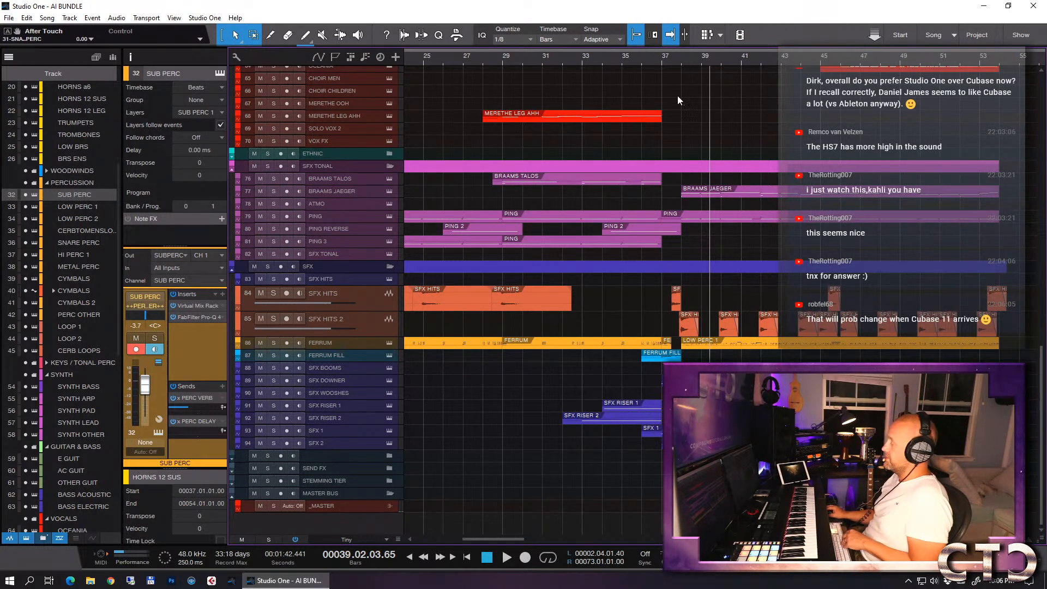
pyautogui.click(665, 57)
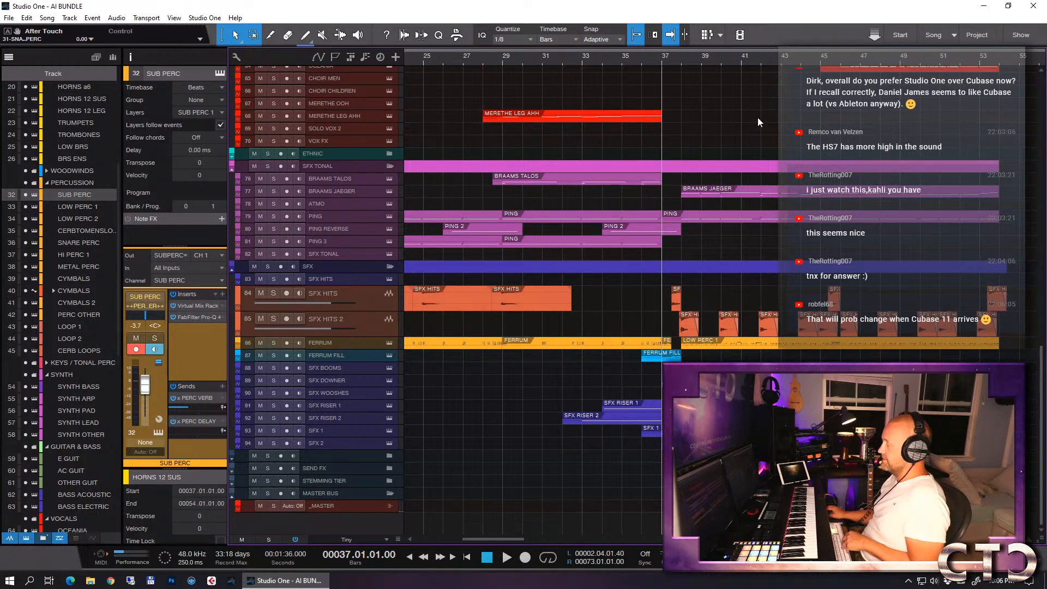
# - Play the drop from bar 37 while reviewing all track groups, and select the MERETHE LEG AHH vocal track for playing
pyautogui.scroll(8, 764, 182)
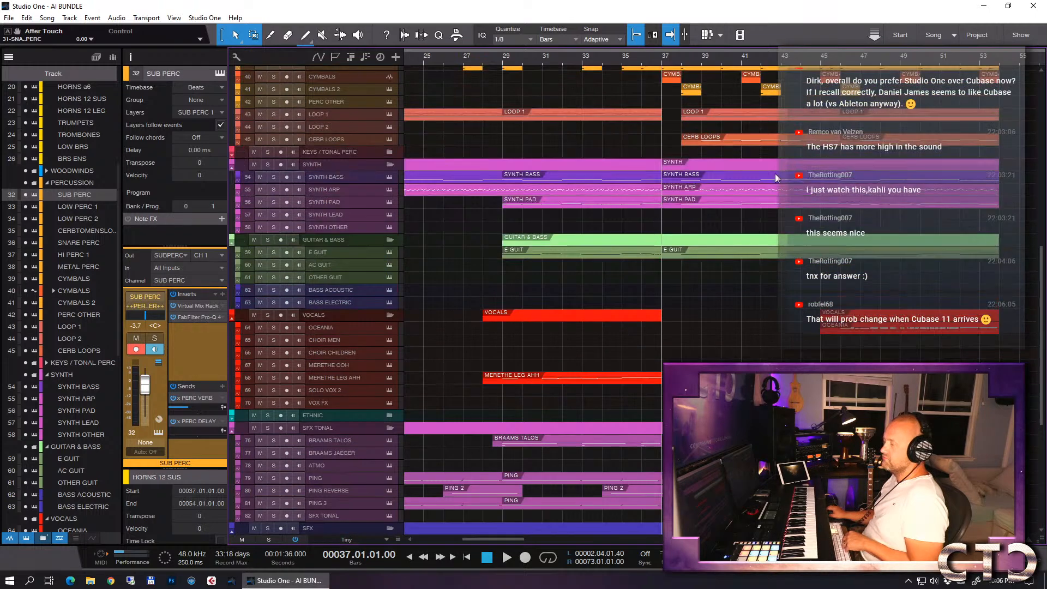
pyautogui.scroll(15, 774, 173)
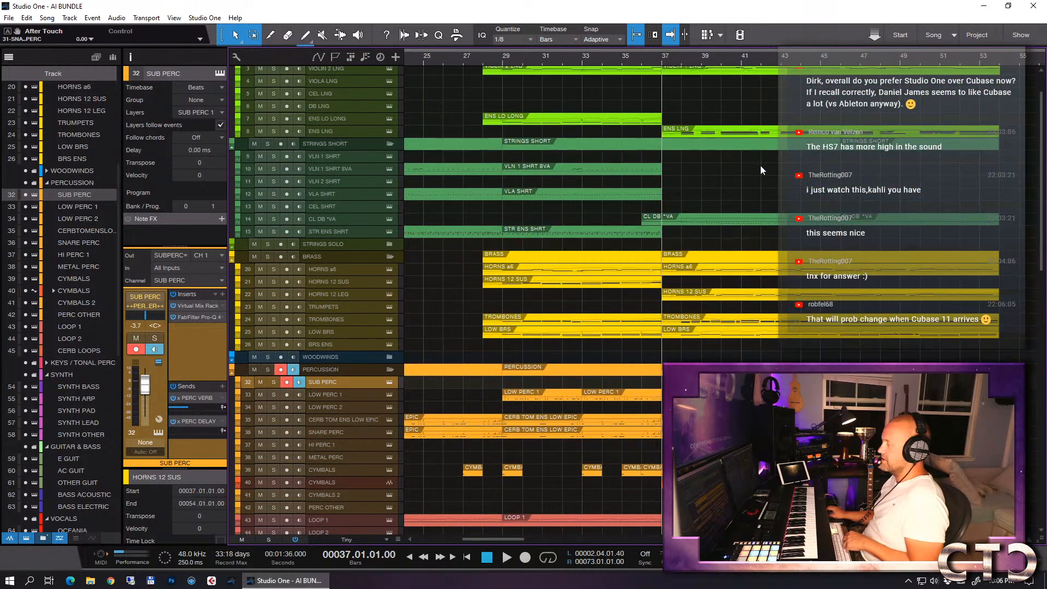
pyautogui.scroll(2, 761, 165)
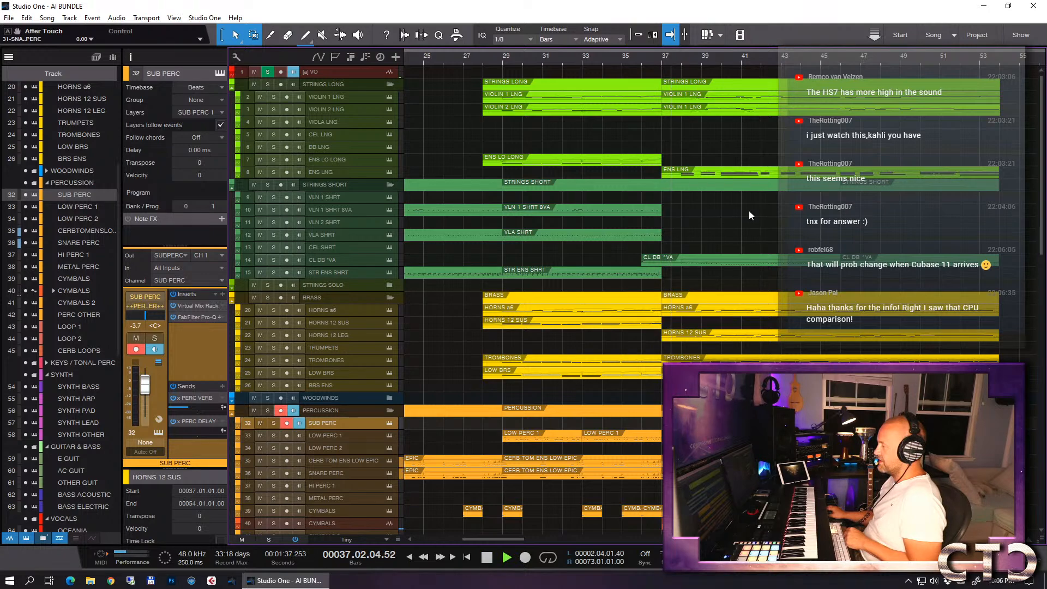
pyautogui.scroll(-10, 800, 218)
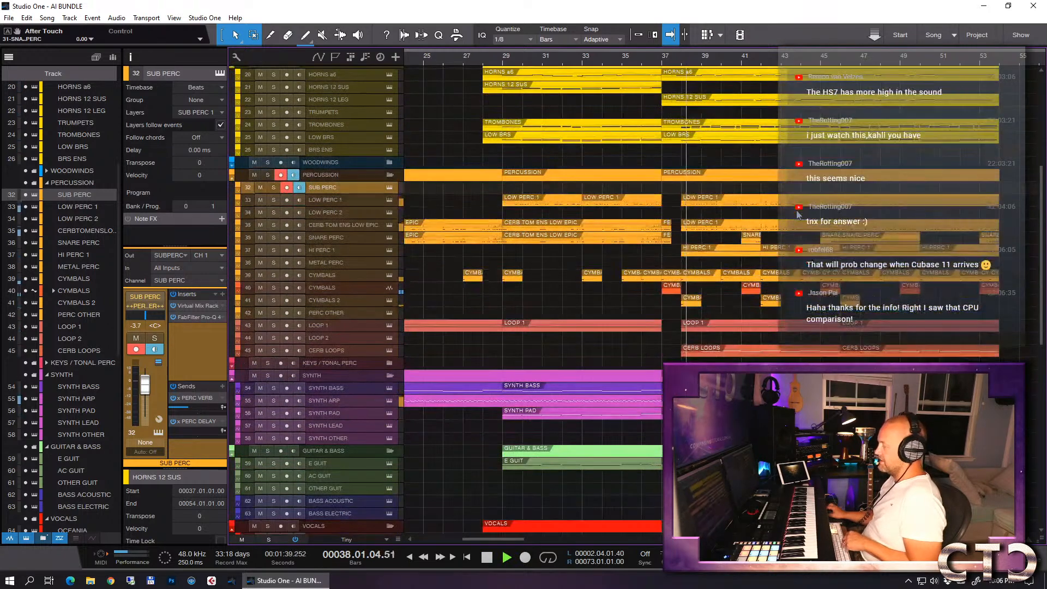
pyautogui.scroll(-4, 797, 214)
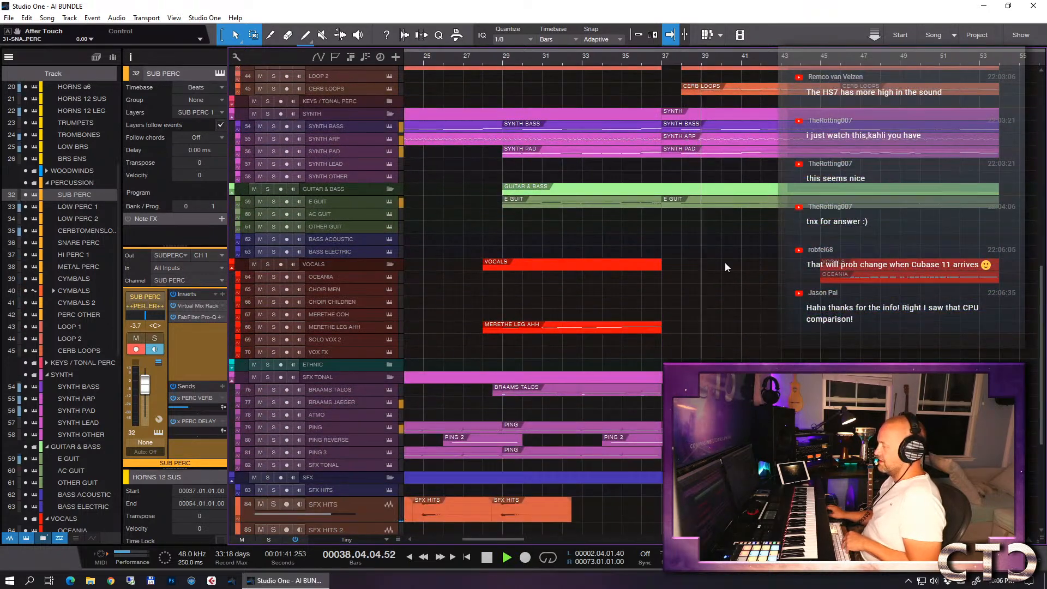
pyautogui.click(357, 326)
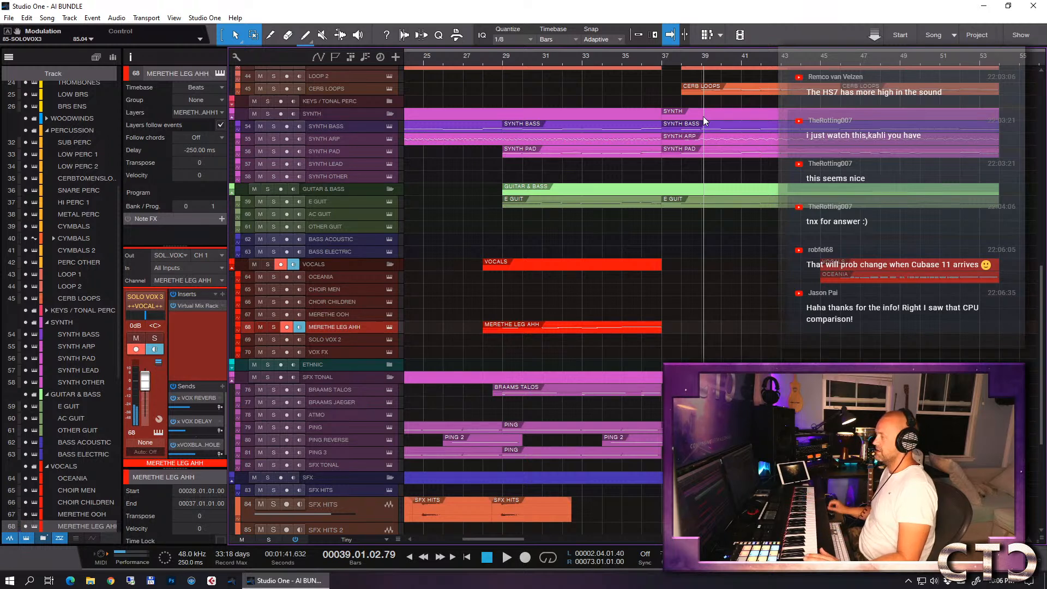
# - Play the arrangement from just before bar 36 to bar 46 to rehearse a solo vocal line over the drop
pyautogui.click(643, 63)
pyautogui.press('space')
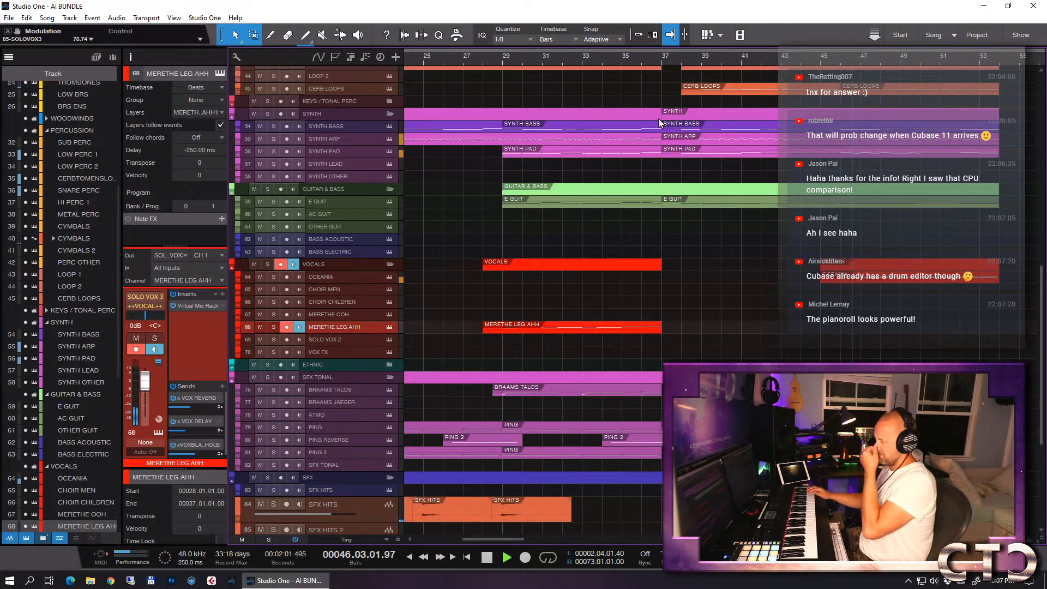
pyautogui.press('space')
# - Record a new vocal take on the MERETHE LEG AHH track from just before bar 36 to bar 46
pyautogui.click(641, 57)
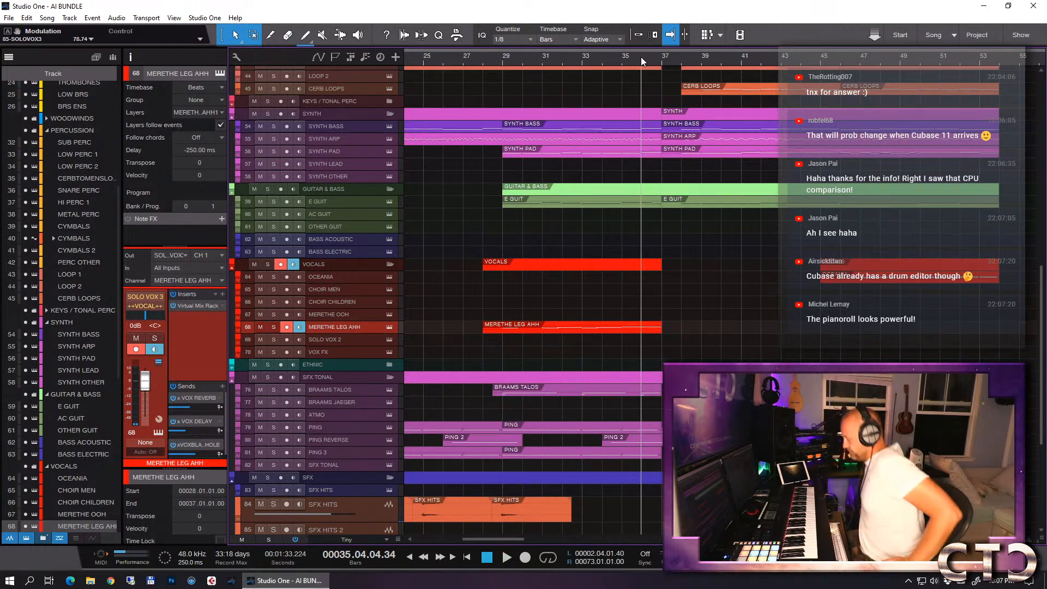
pyautogui.press('KP_Multiply')
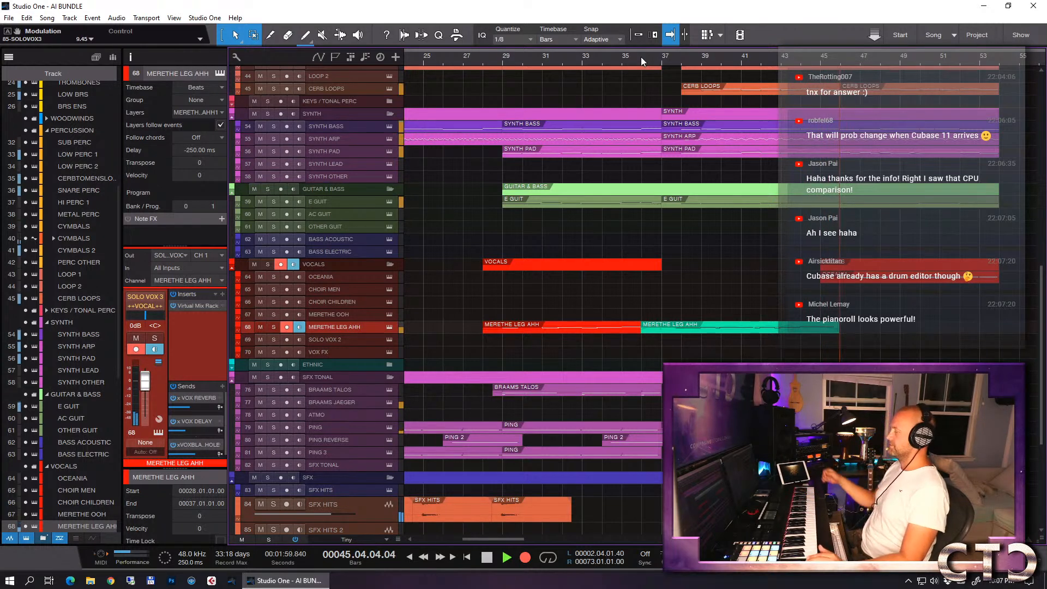
pyautogui.press('space')
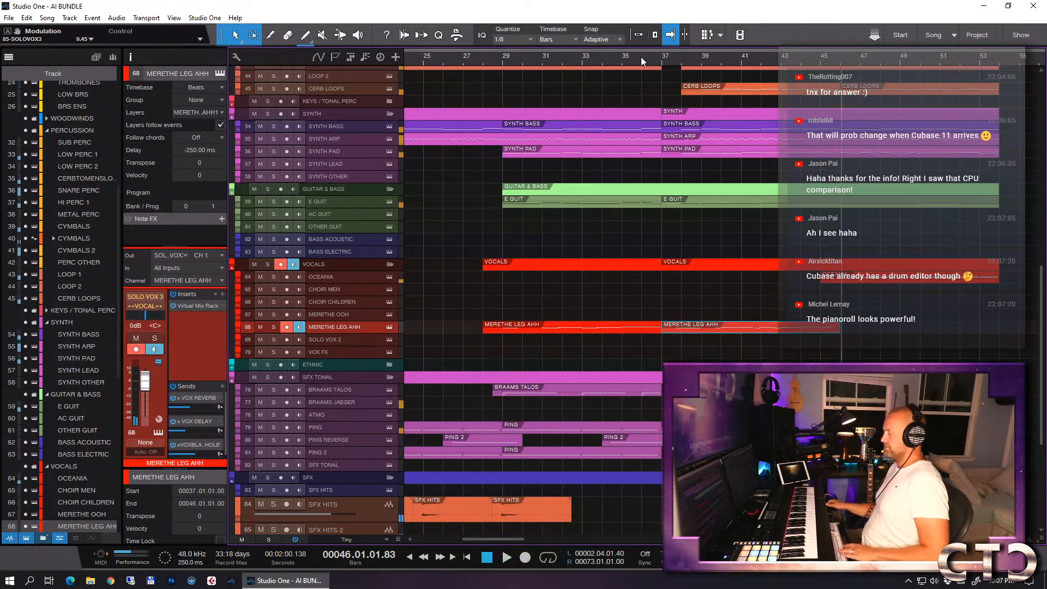
# - In the recorded part's note editor, set quantize to 1/4 and shift all notes later so the first C3 starts at 37.04.01.00
pyautogui.doubleClick(698, 326)
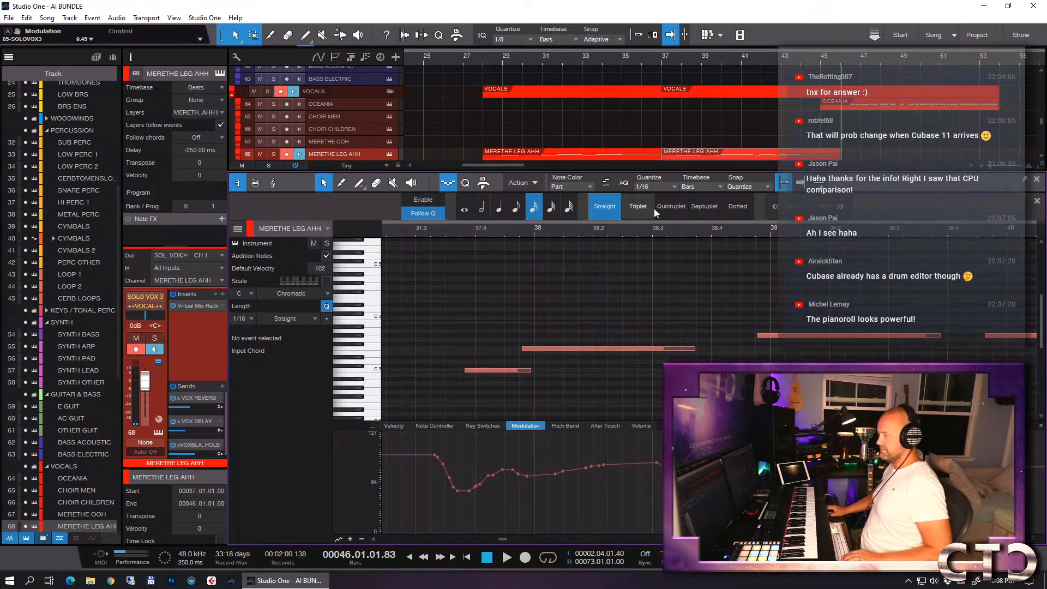
pyautogui.click(655, 187)
pyautogui.click(703, 204)
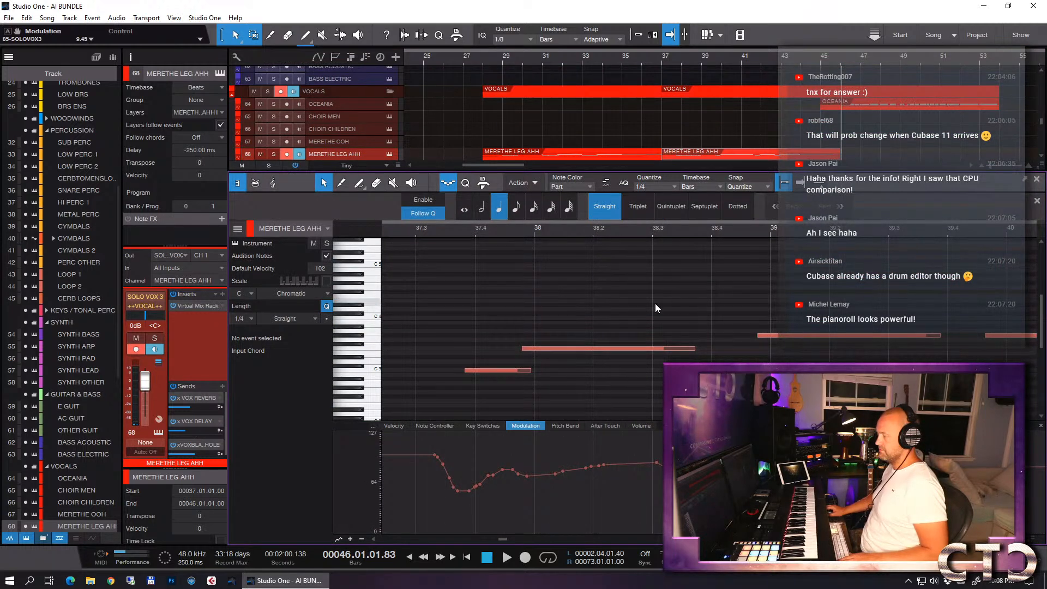
pyautogui.hotkey('ctrl', 'a')
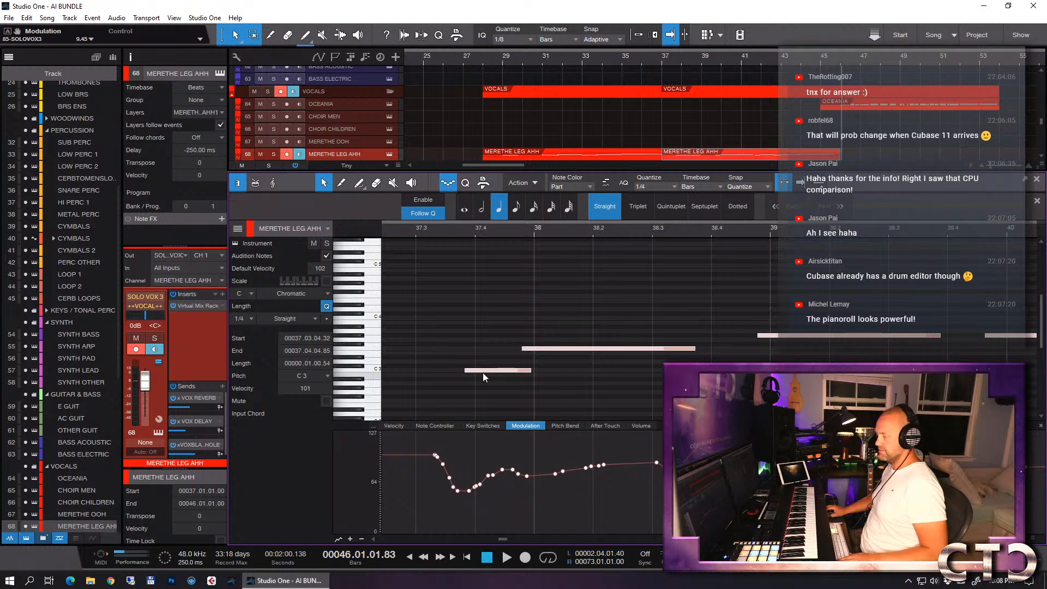
pyautogui.moveTo(481, 372); pyautogui.dragTo(490, 376)
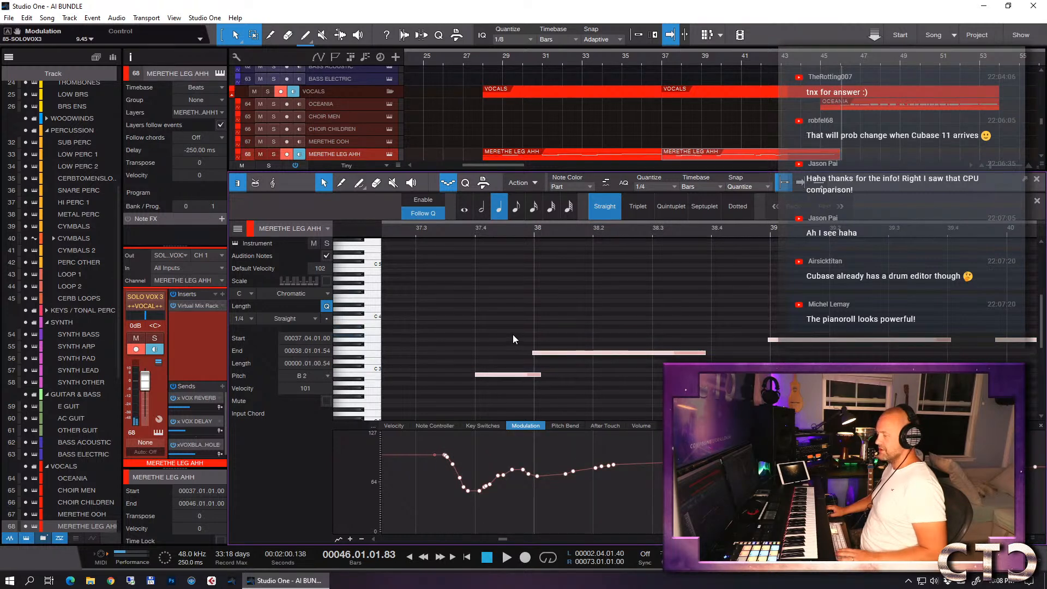
pyautogui.press('Up')
pyautogui.press('w')
pyautogui.press('w')
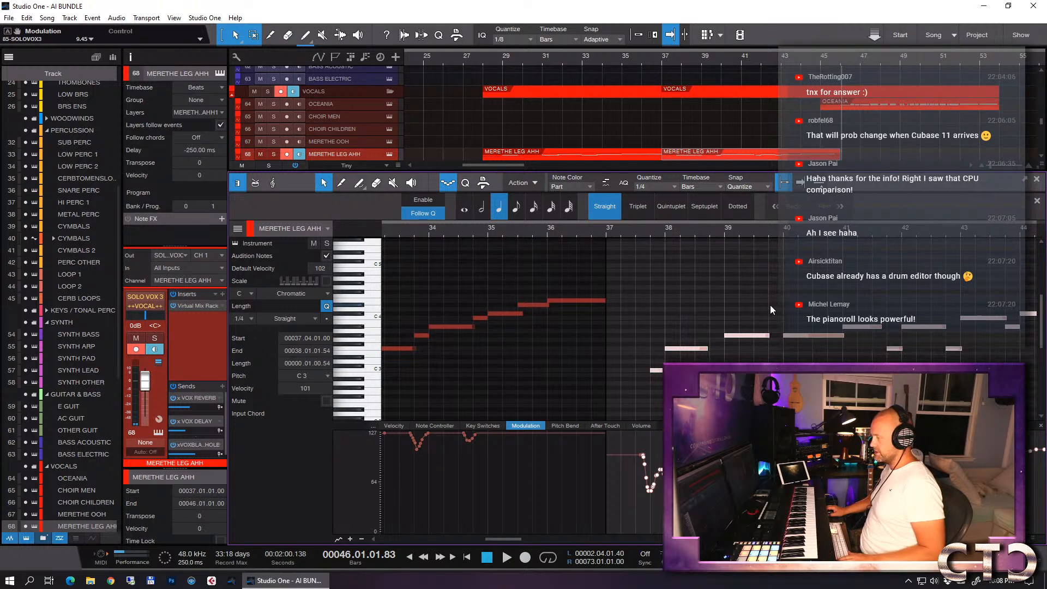
# - Lower the vocal note starting at bar 41 to G3 and play the line through to bar 44
pyautogui.click(808, 335)
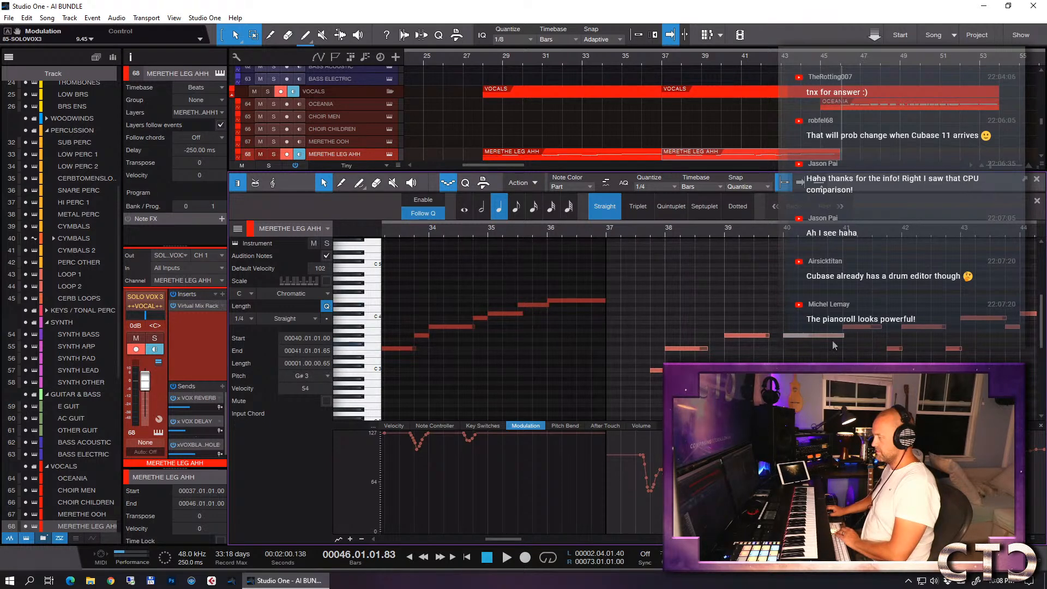
pyautogui.click(860, 336)
pyautogui.press('Down')
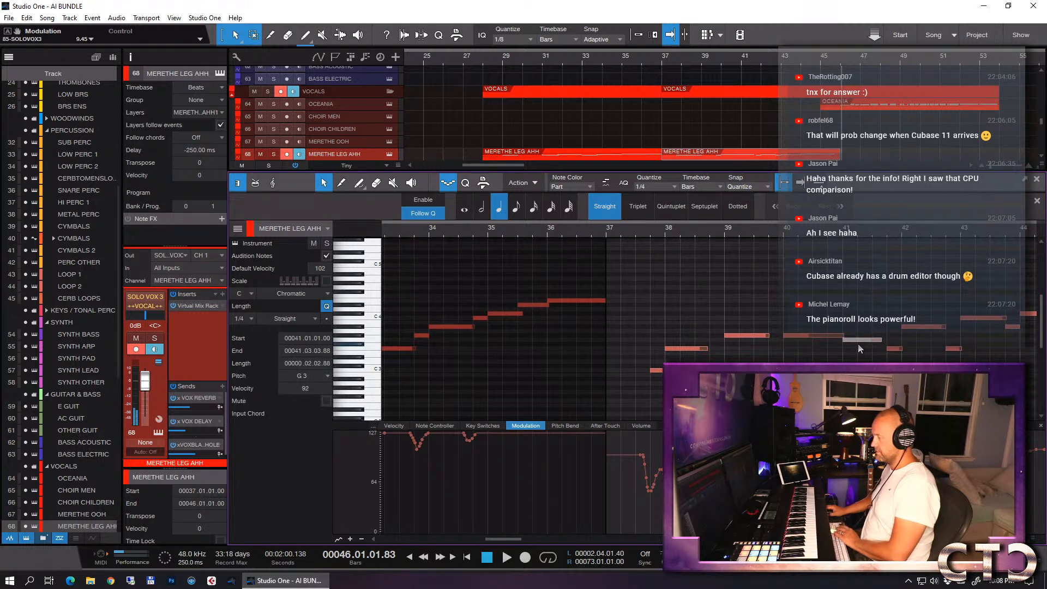
pyautogui.click(605, 239)
pyautogui.press('space')
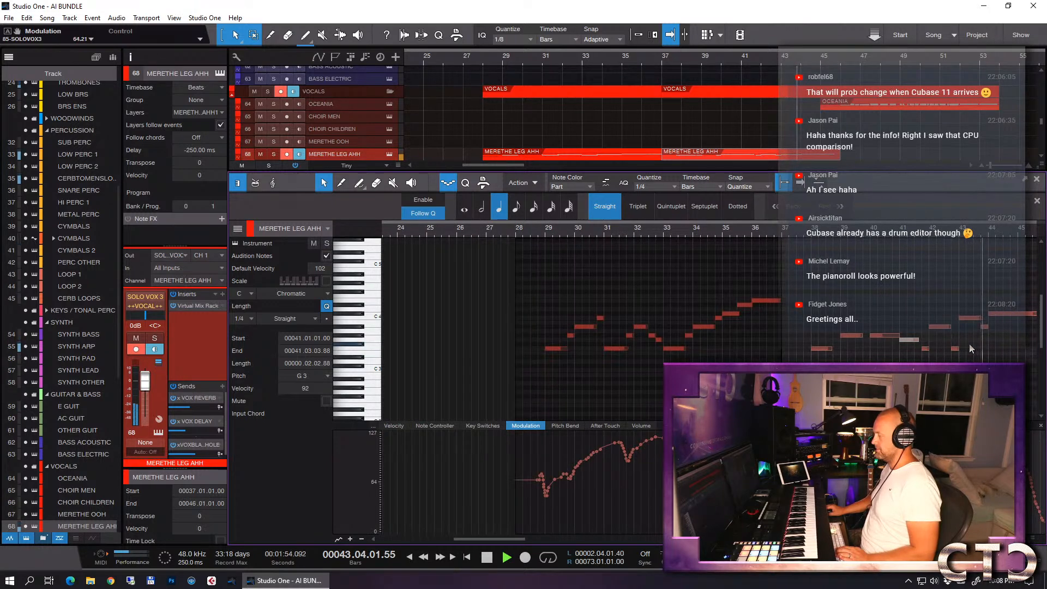
pyautogui.press('space')
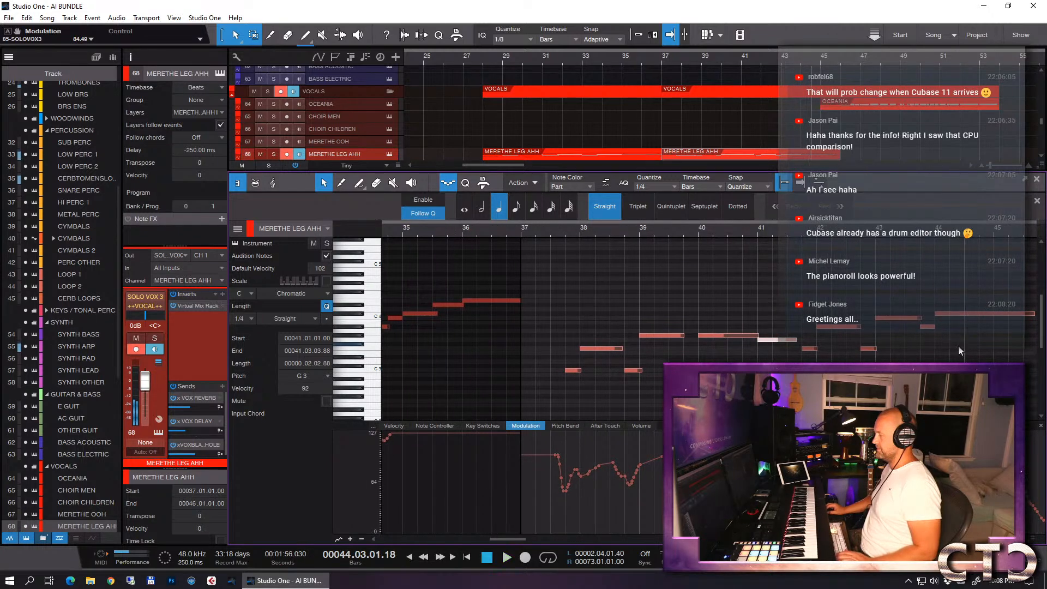
# - Lower the short vocal note starting at bar 43, beat 4 to G#3
pyautogui.click(931, 328)
pyautogui.press('Down')
pyautogui.press('Down')
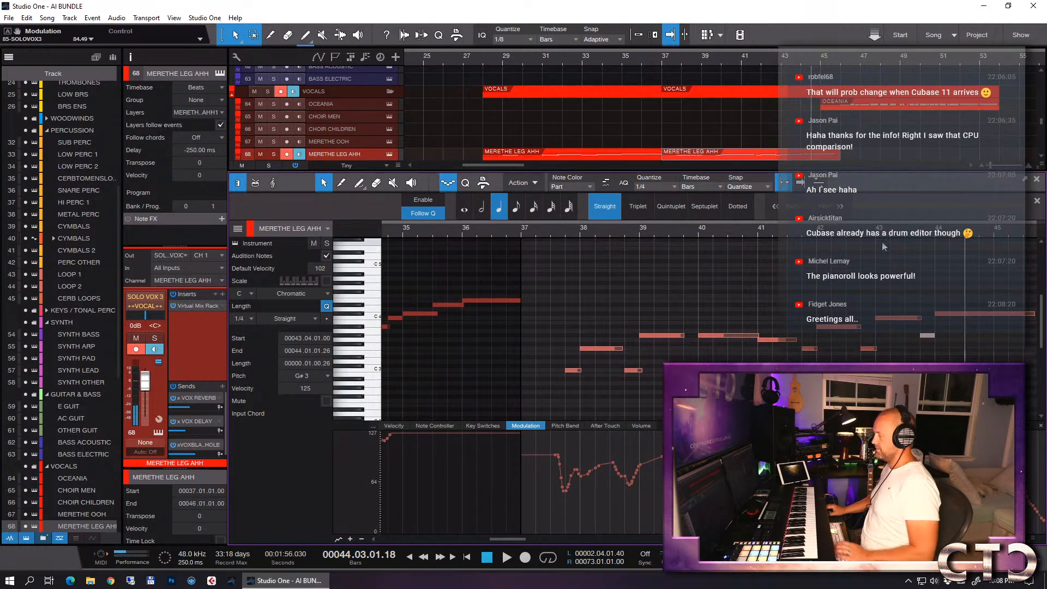
# - Lower the long vocal note starting at bar 44 to A#3 and play the end of the line as a check
pyautogui.press('space')
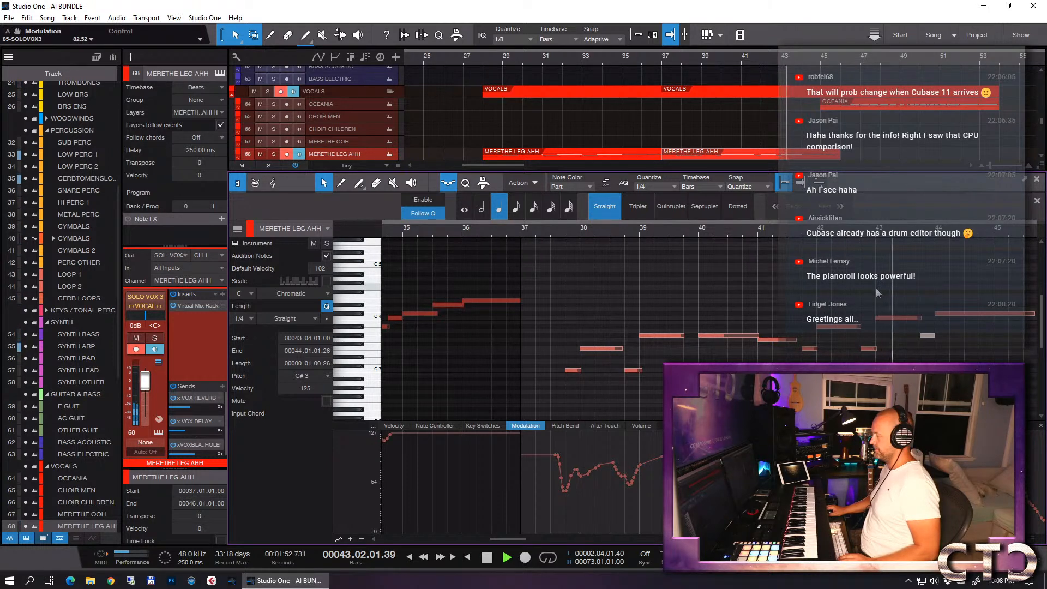
pyautogui.scroll(-1, 878, 294)
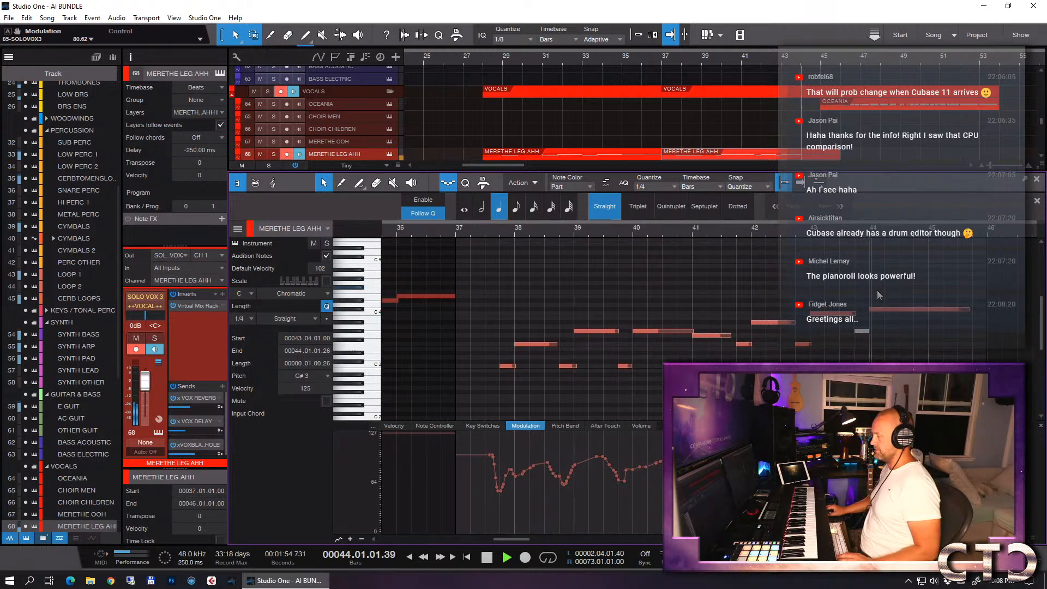
pyautogui.press('space')
pyautogui.moveTo(886, 288); pyautogui.dragTo(904, 331)
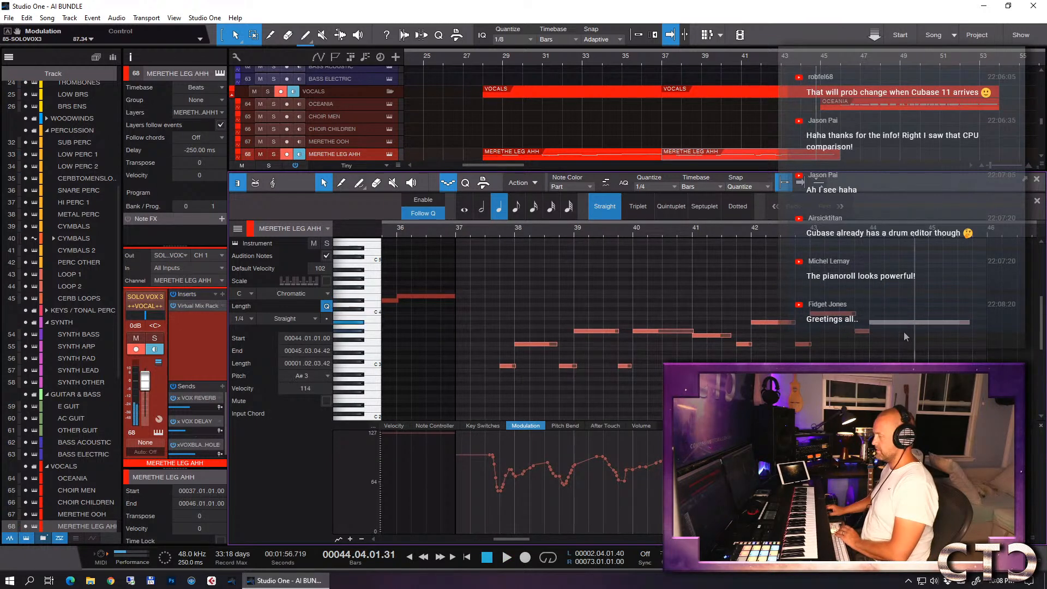
pyautogui.press('space')
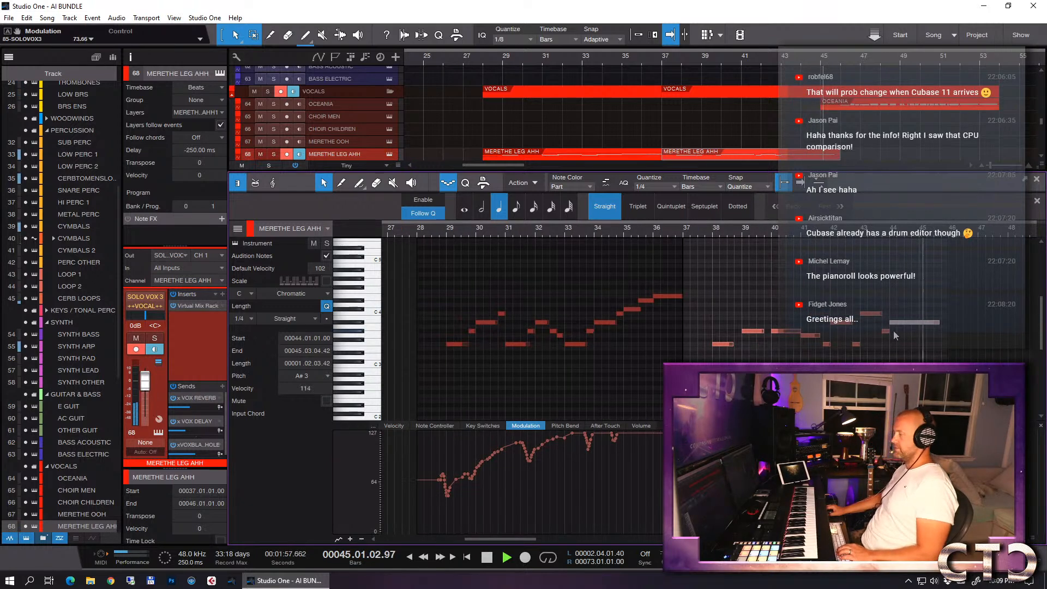
pyautogui.press('space')
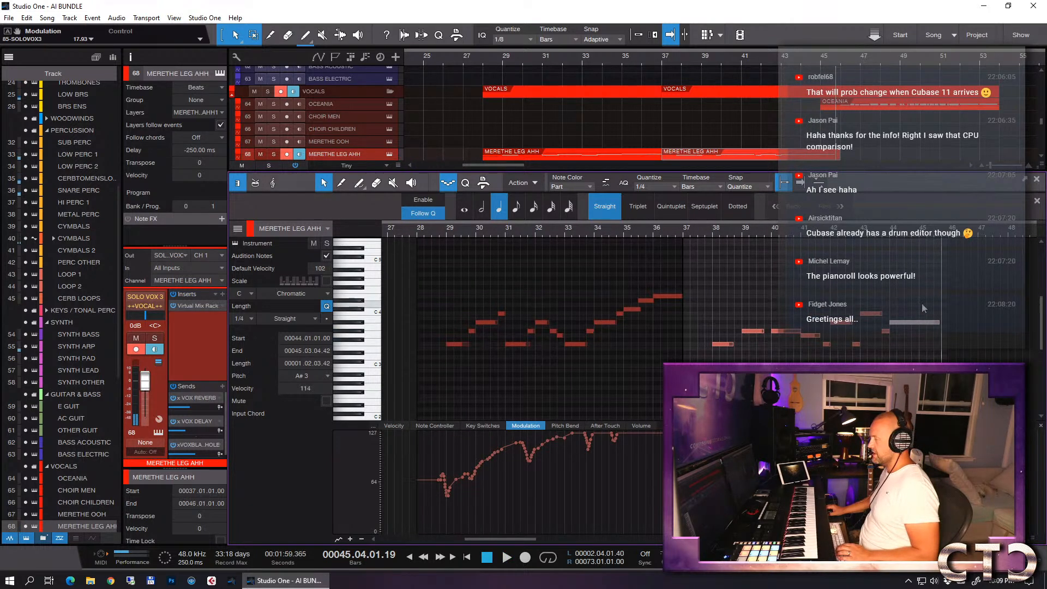
# - Close the note editor and play the arrangement from late in bar 35 to bar 44 to hear the edited vocal
pyautogui.press('F2')
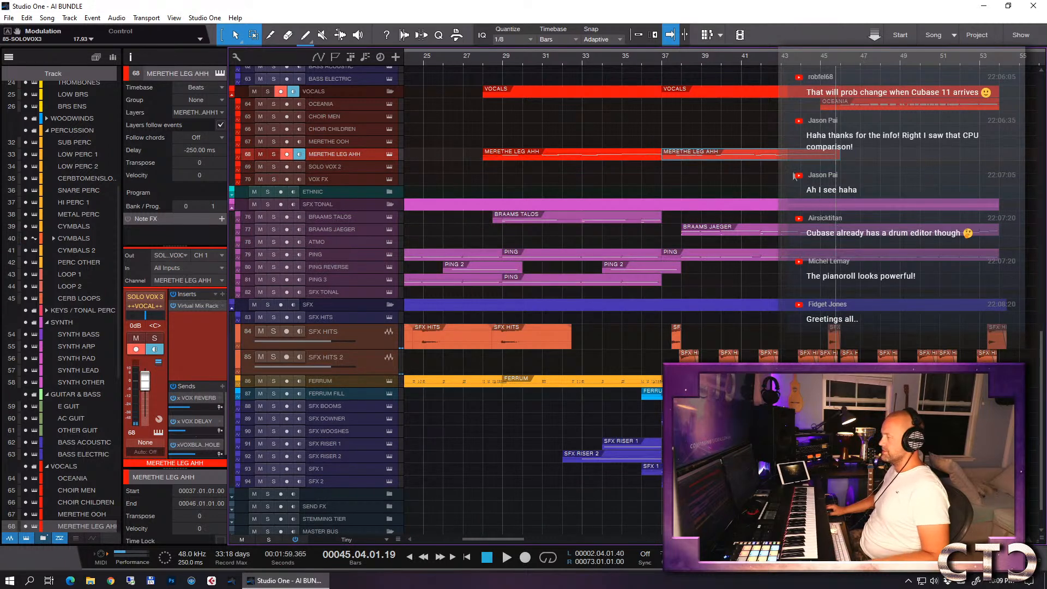
pyautogui.click(639, 59)
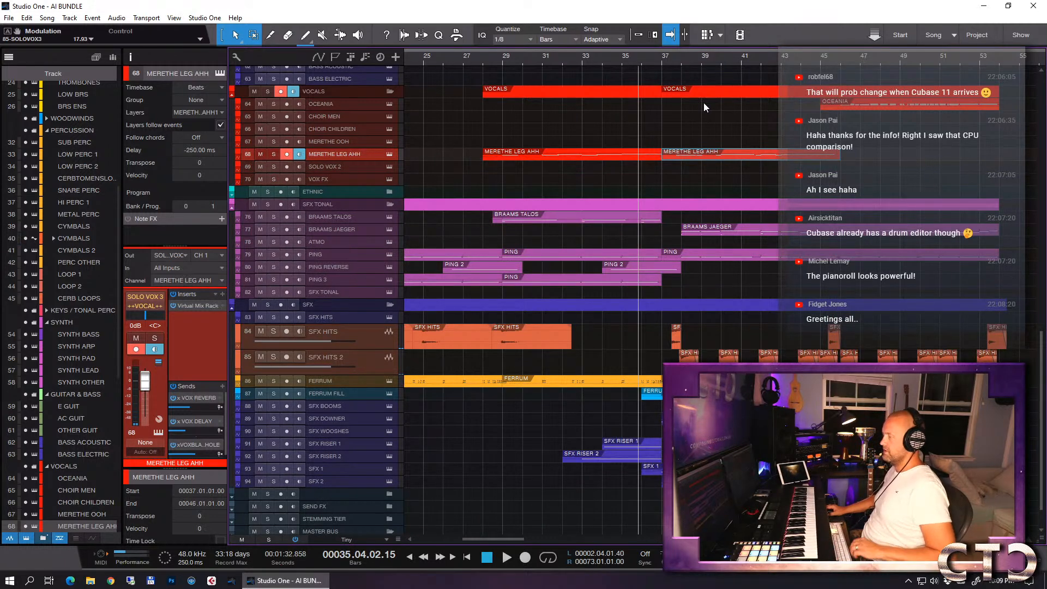
pyautogui.click(856, 155)
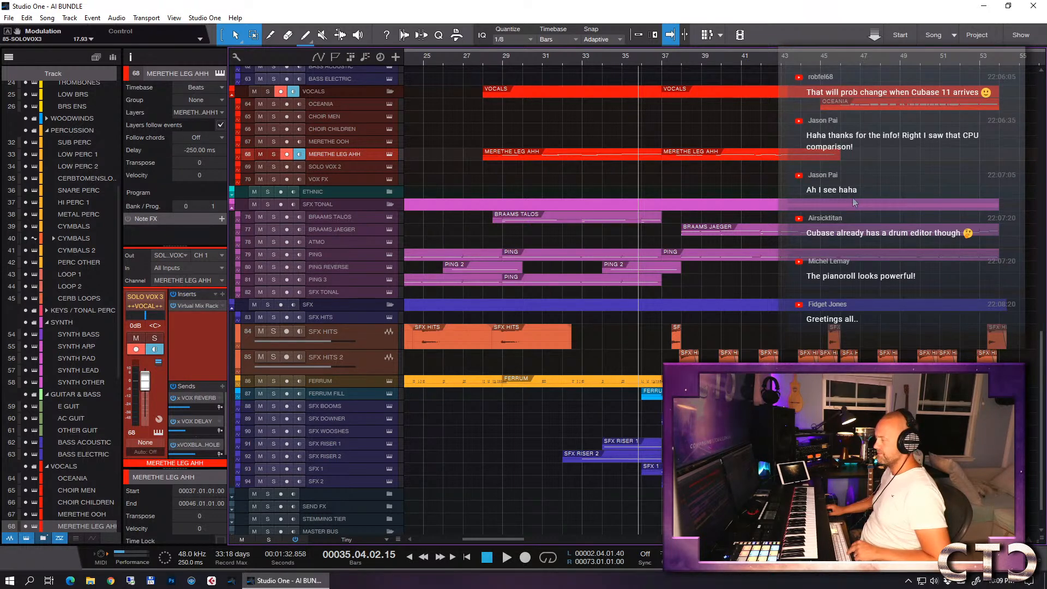
pyautogui.press('space')
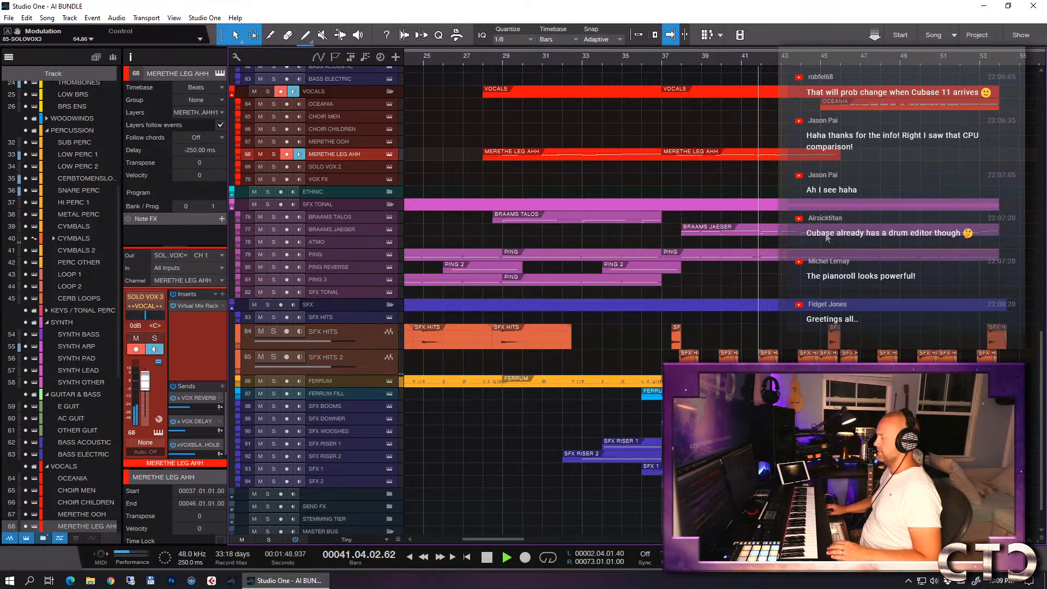
pyautogui.press('space')
# - Slightly lower the whole modulation curve of the MERETHE LEG AHH part from bar 37, and close its note editor
pyautogui.click(744, 156)
pyautogui.doubleClick(728, 156)
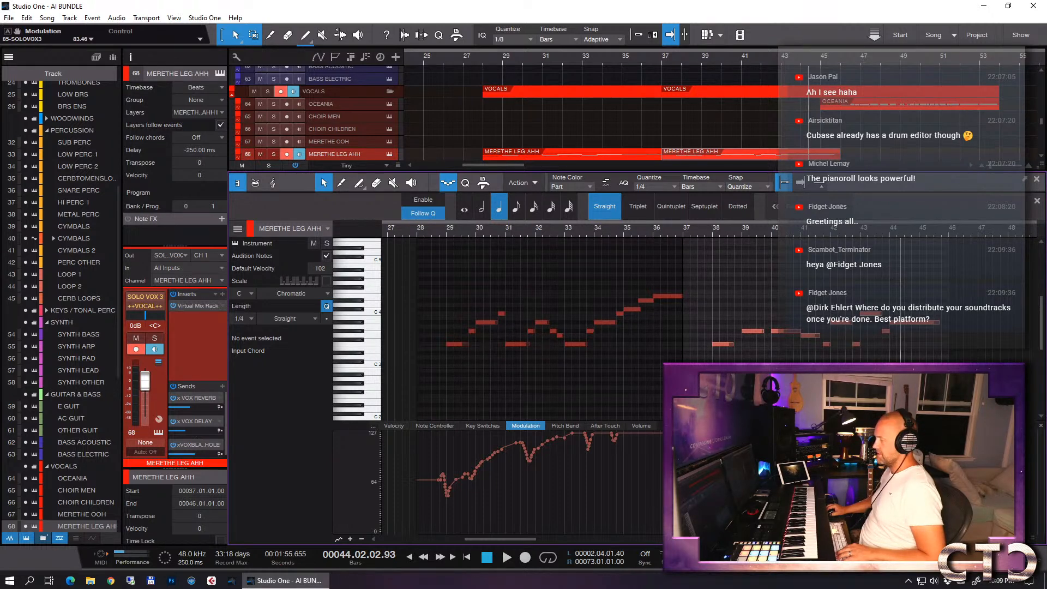
pyautogui.press('e')
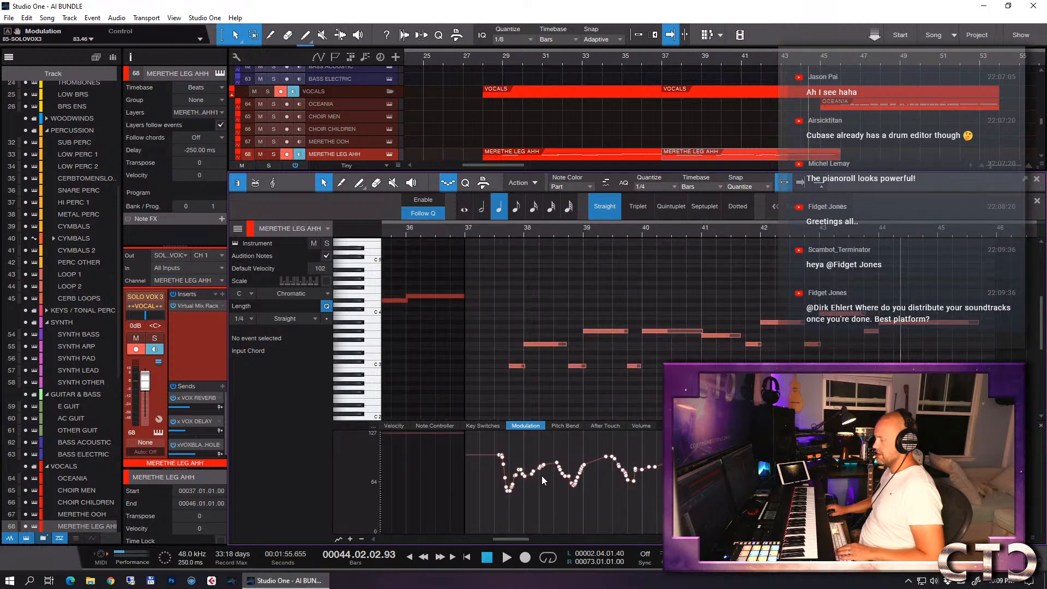
pyautogui.moveTo(543, 472)
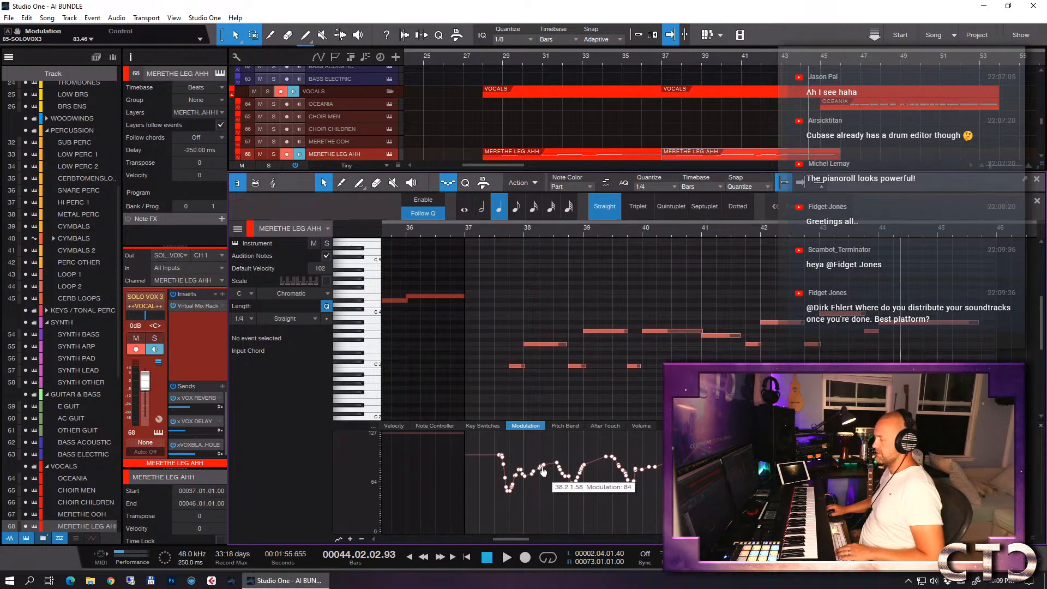
pyautogui.moveTo(543, 472); pyautogui.dragTo(543, 478)
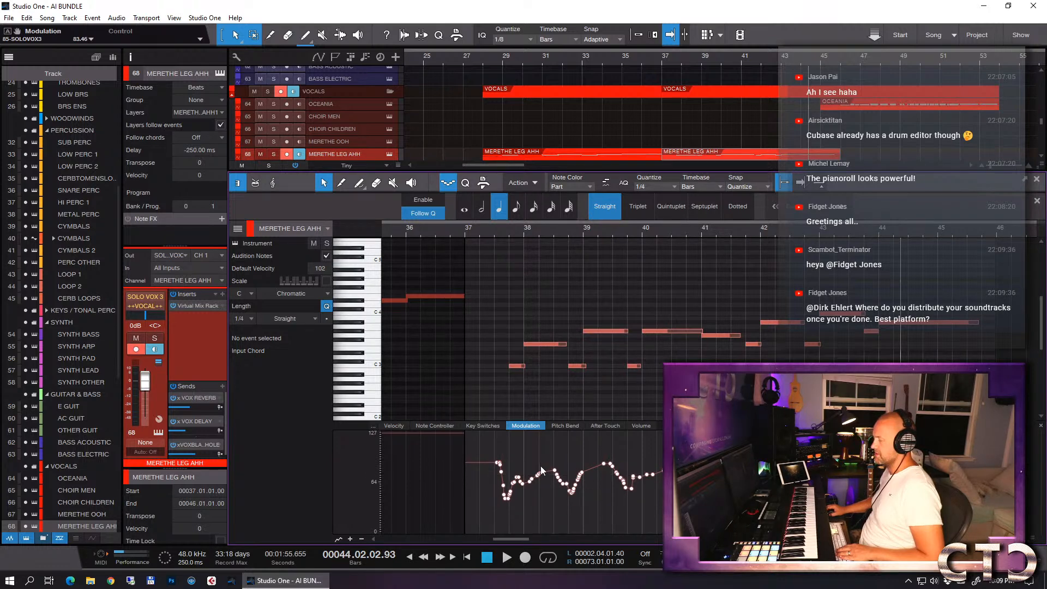
pyautogui.click(555, 393)
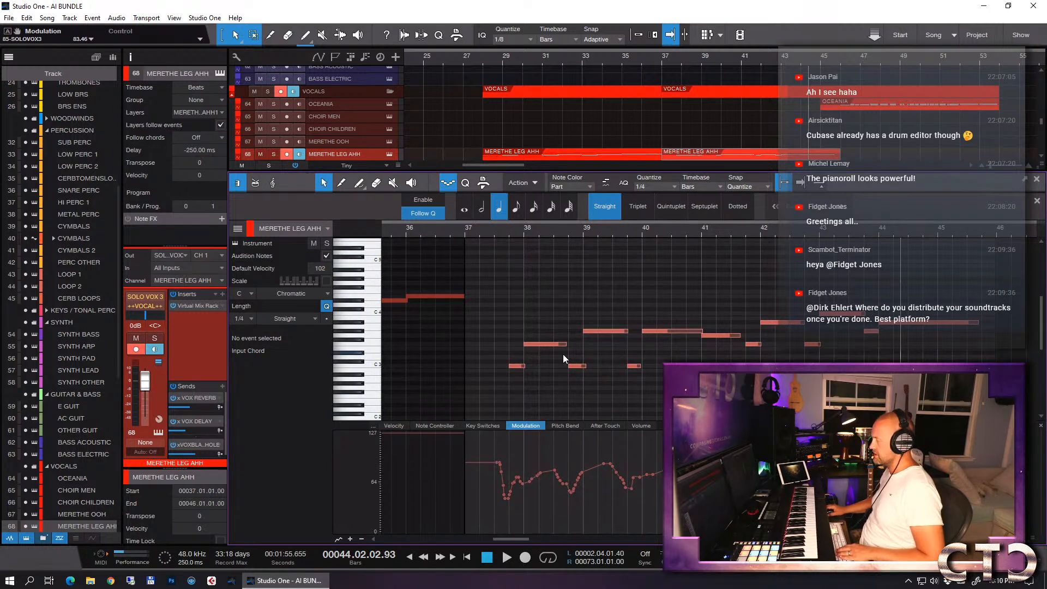
pyautogui.press('F2')
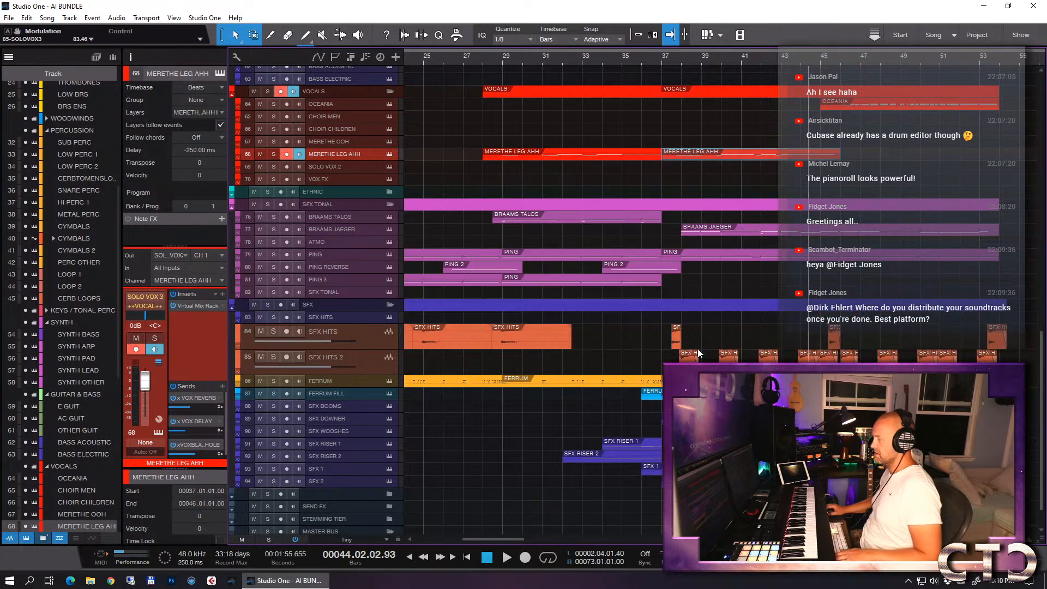
# - Try shortening the MERETHE LEG AHH part that starts at bar 37 so it ends late in bar 45
pyautogui.click(801, 62)
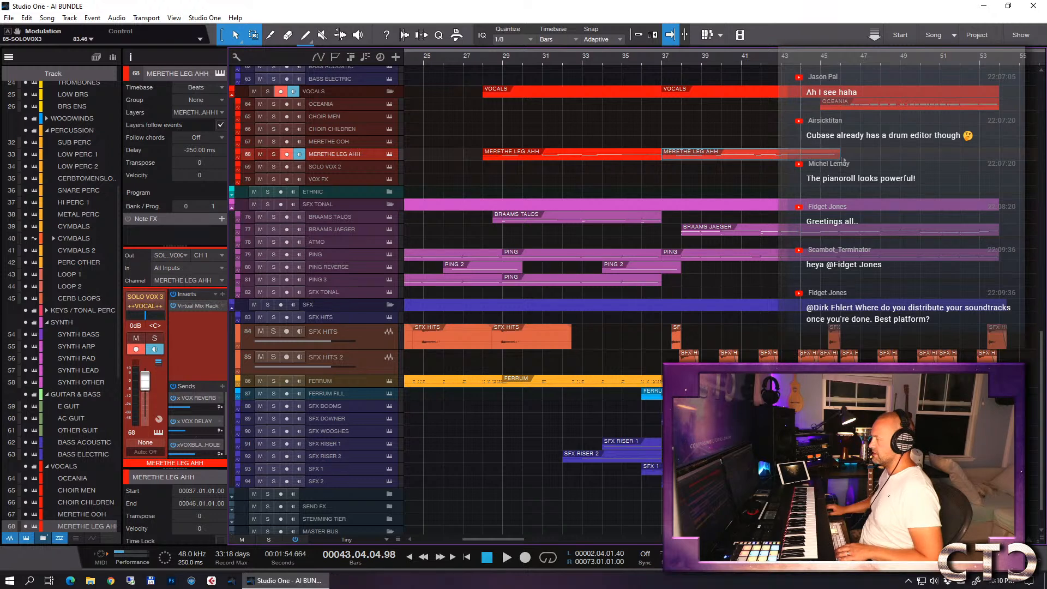
pyautogui.moveTo(840, 156); pyautogui.dragTo(836, 156)
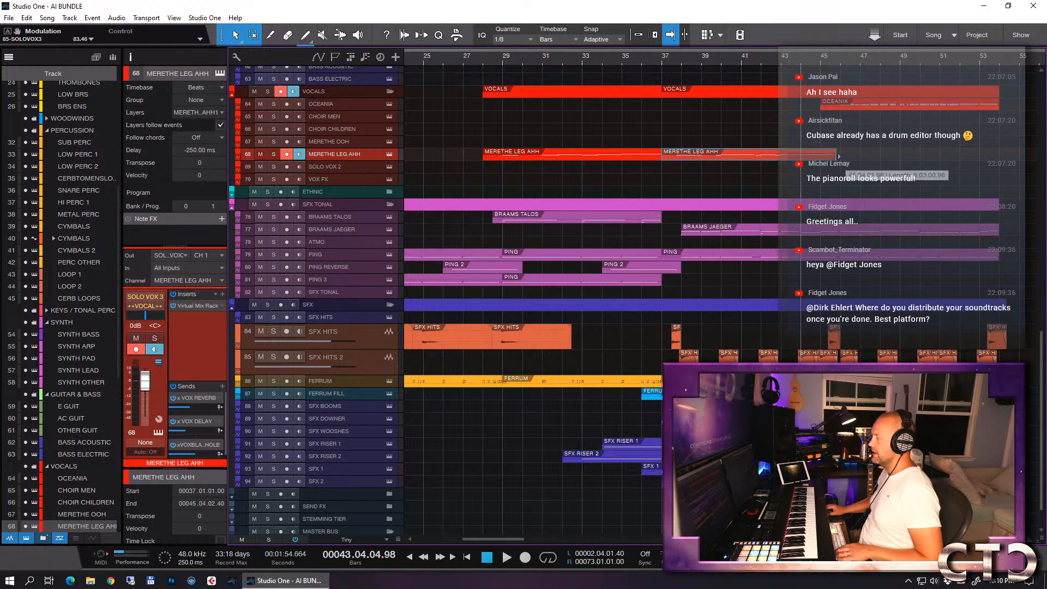
pyautogui.press('e')
pyautogui.press('e')
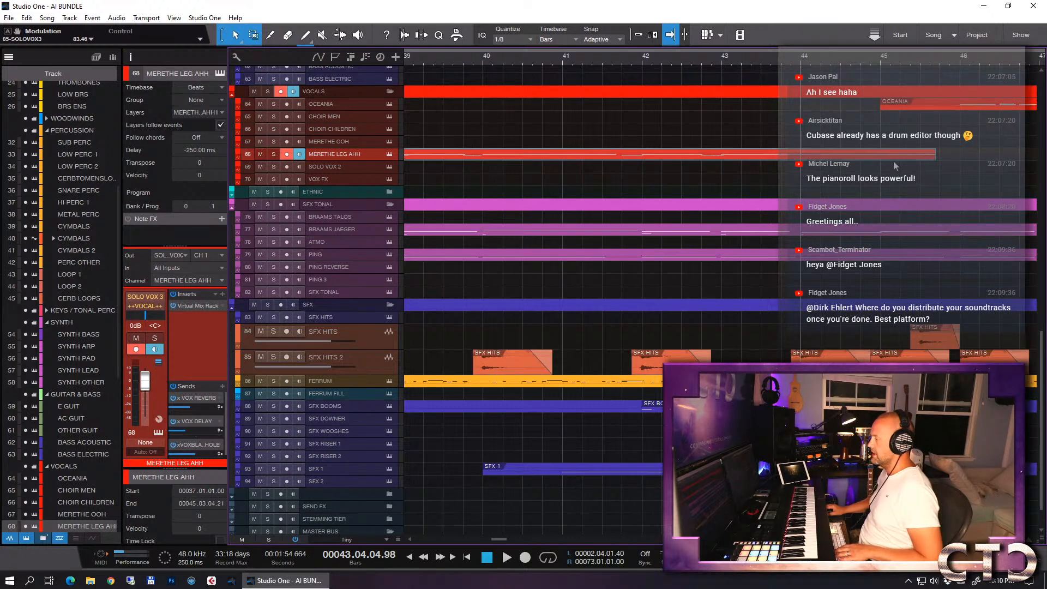
# - With snapping on, extend the MERETHE LEG AHH part to end exactly at bar 46, and set the playback position to bar 36
pyautogui.moveTo(937, 156); pyautogui.dragTo(961, 156)
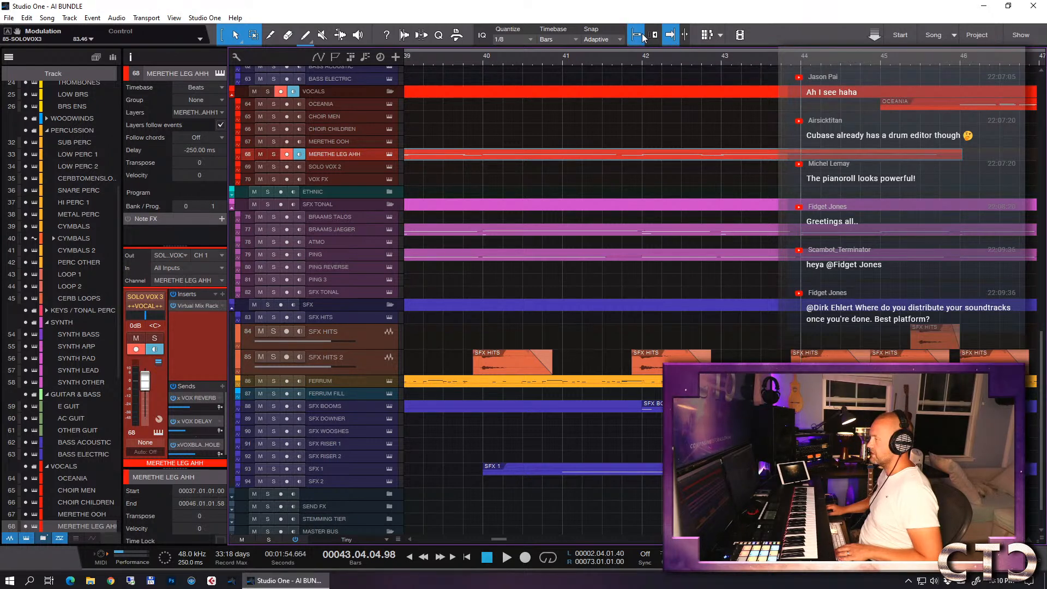
pyautogui.click(980, 156)
pyautogui.press('w')
pyautogui.press('w')
pyautogui.press('w')
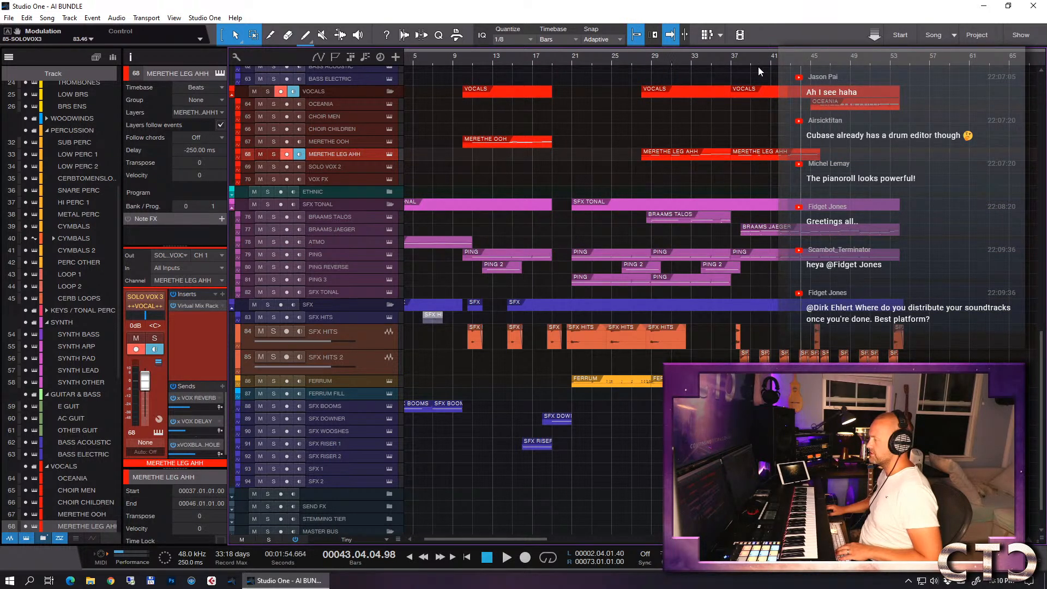
pyautogui.click(721, 63)
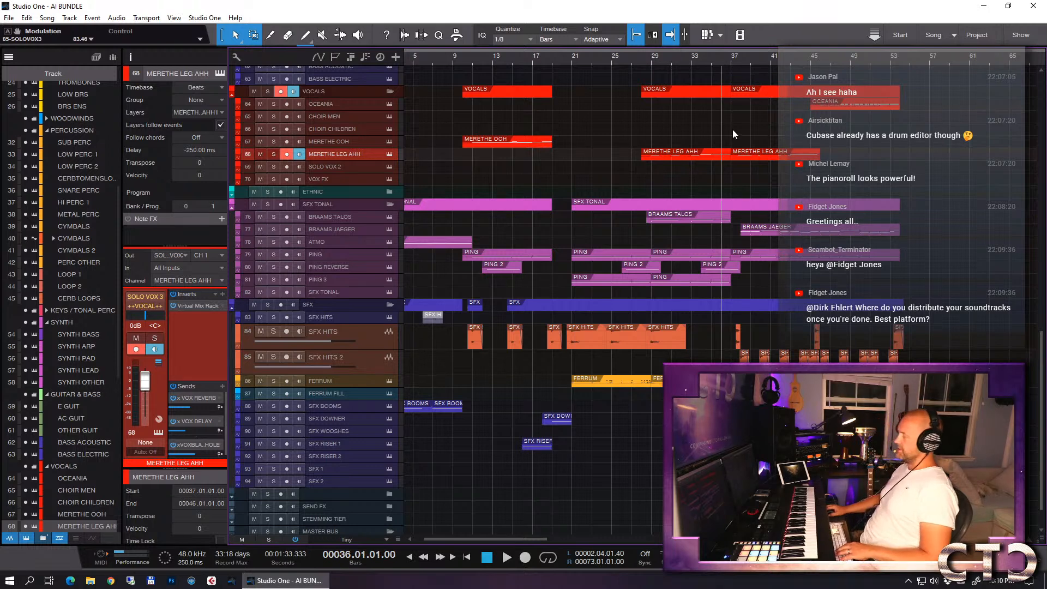
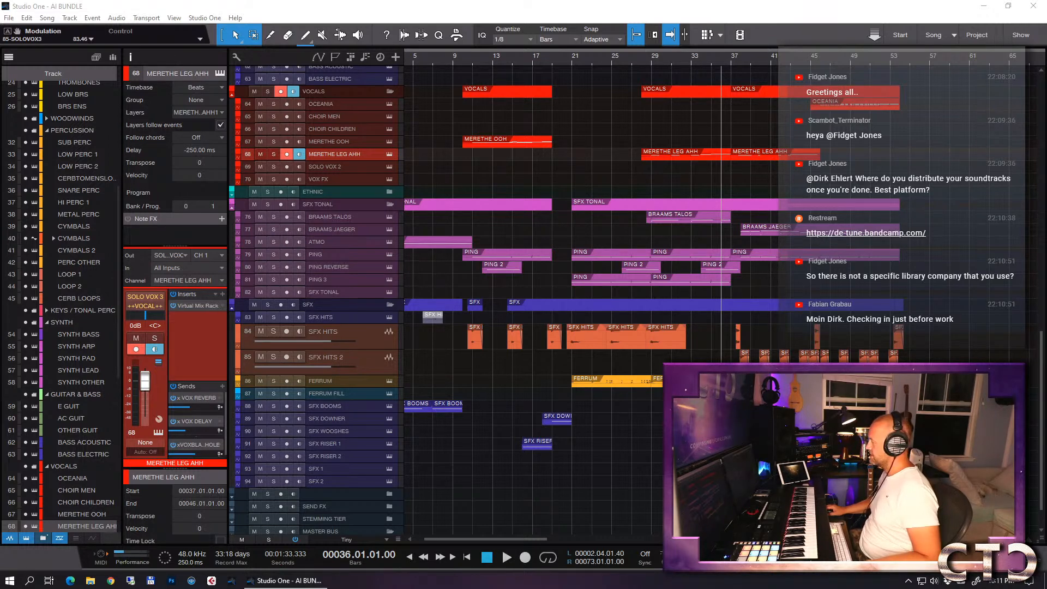
# - Play the arrangement from bar 36 to bar 44 to hear the drop with the extended vocal part
pyautogui.press('space')
pyautogui.click(712, 66)
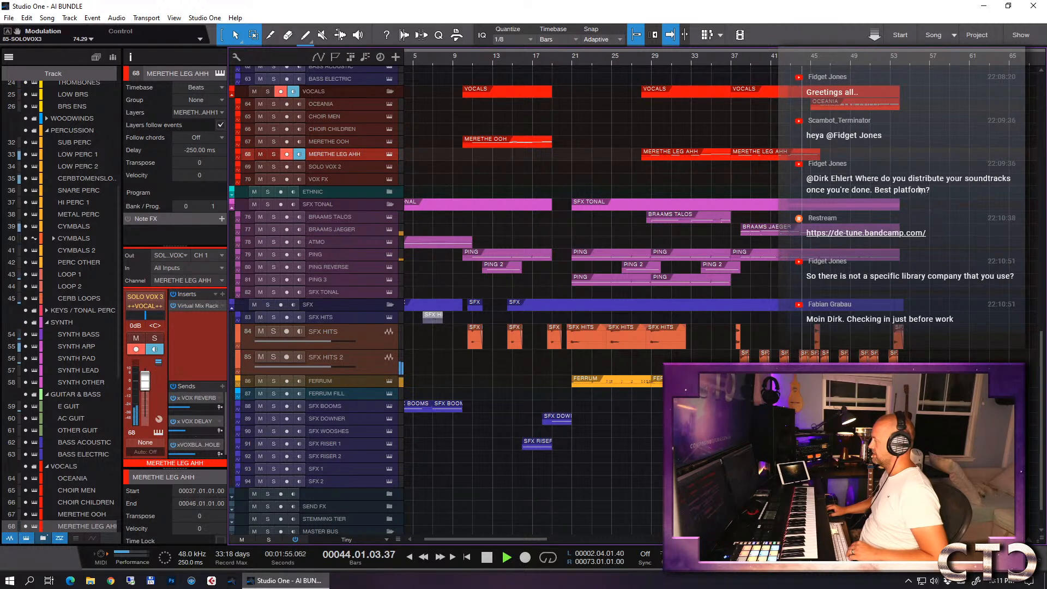
pyautogui.press('space')
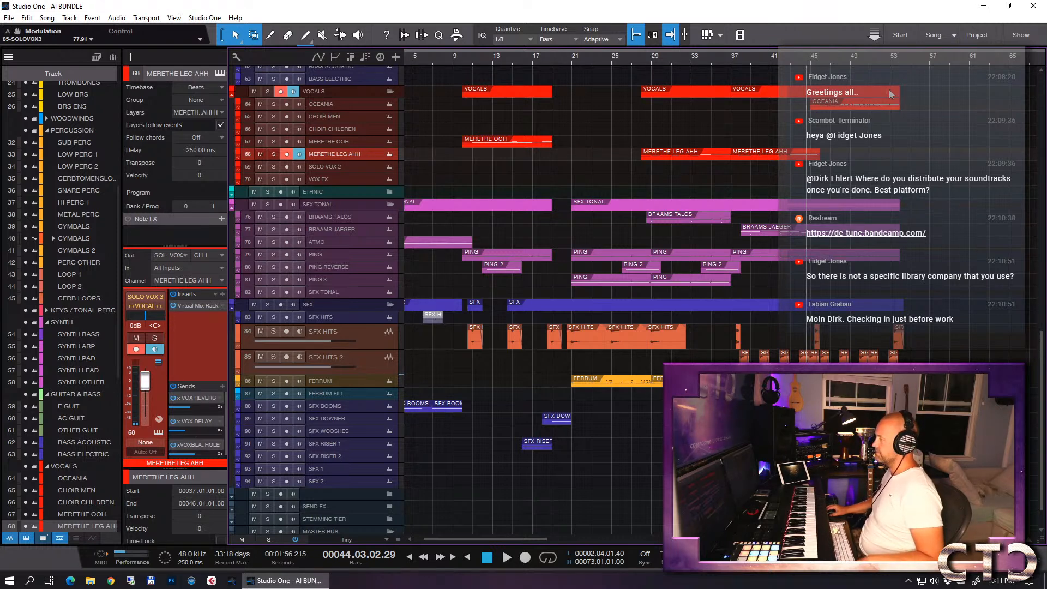
# - Play the end of the arrangement from bar 52, beat 3 to late in bar 53 to check the ending
pyautogui.click(891, 60)
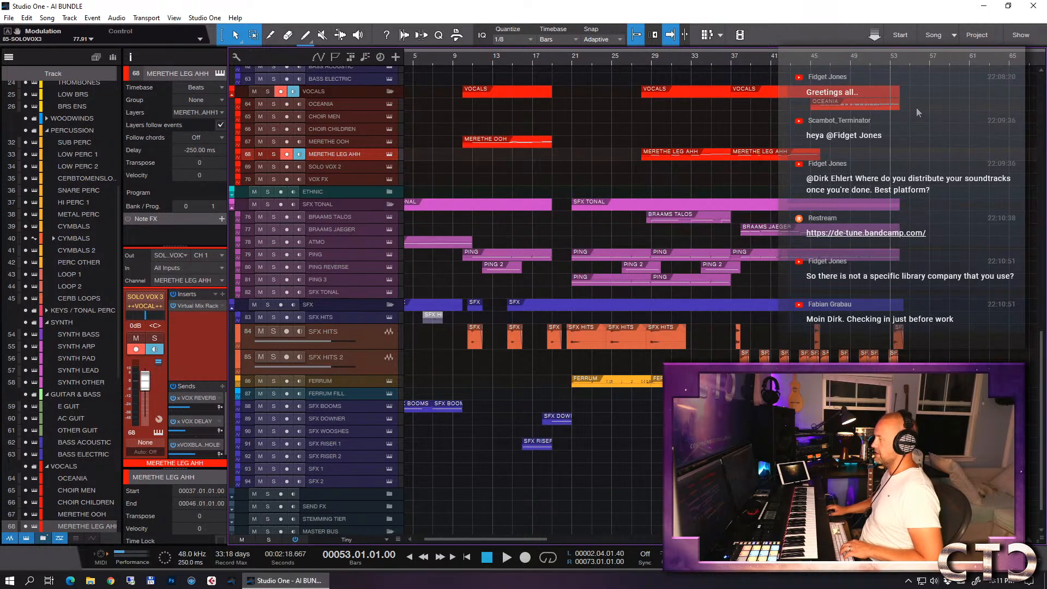
pyautogui.press('w')
pyautogui.press('e')
pyautogui.press('e')
pyautogui.press('e')
pyautogui.press('e')
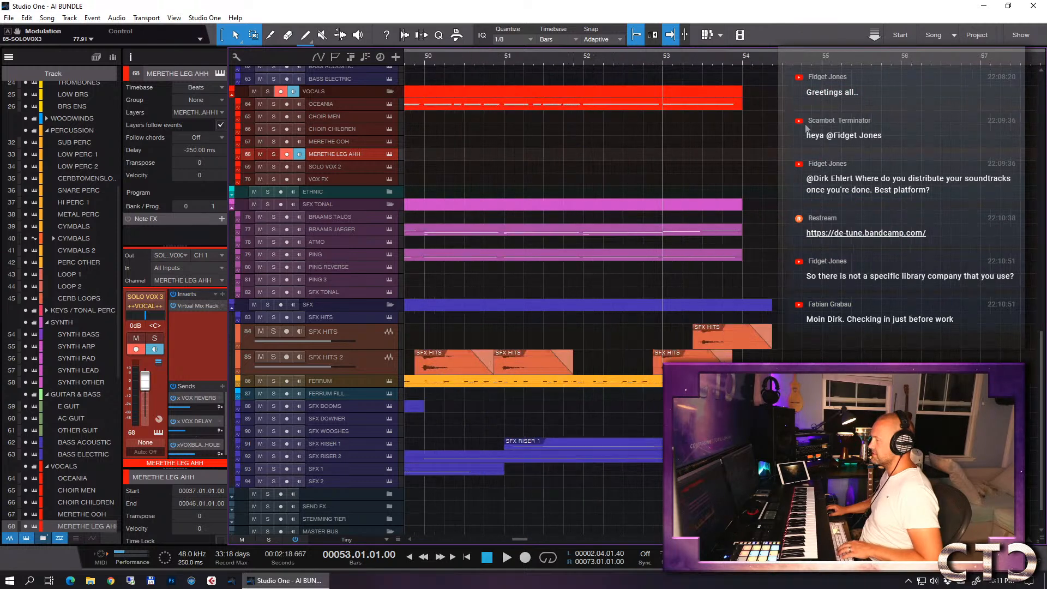
pyautogui.press('w')
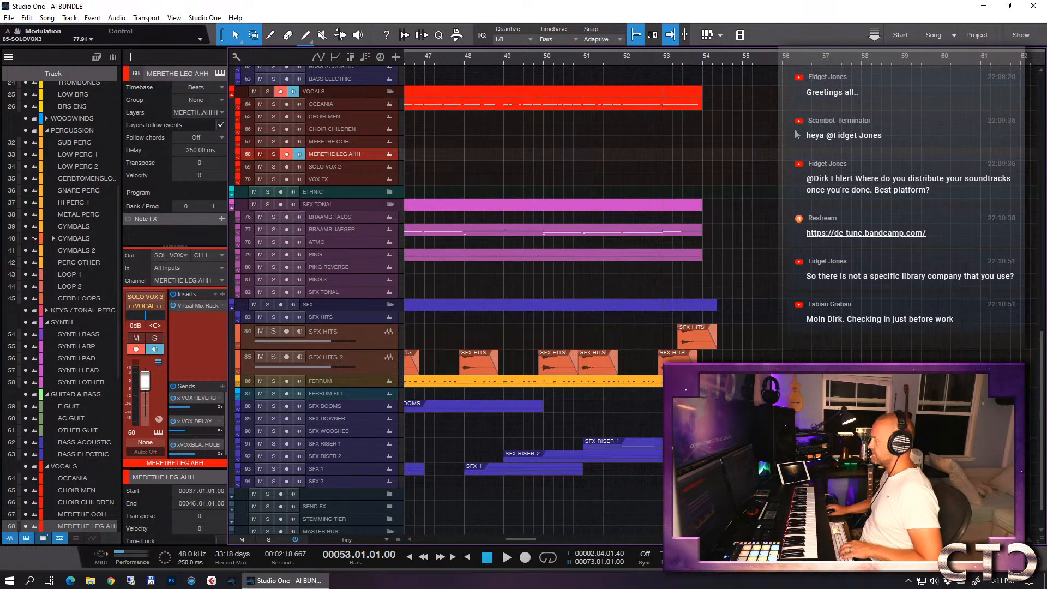
pyautogui.click(639, 60)
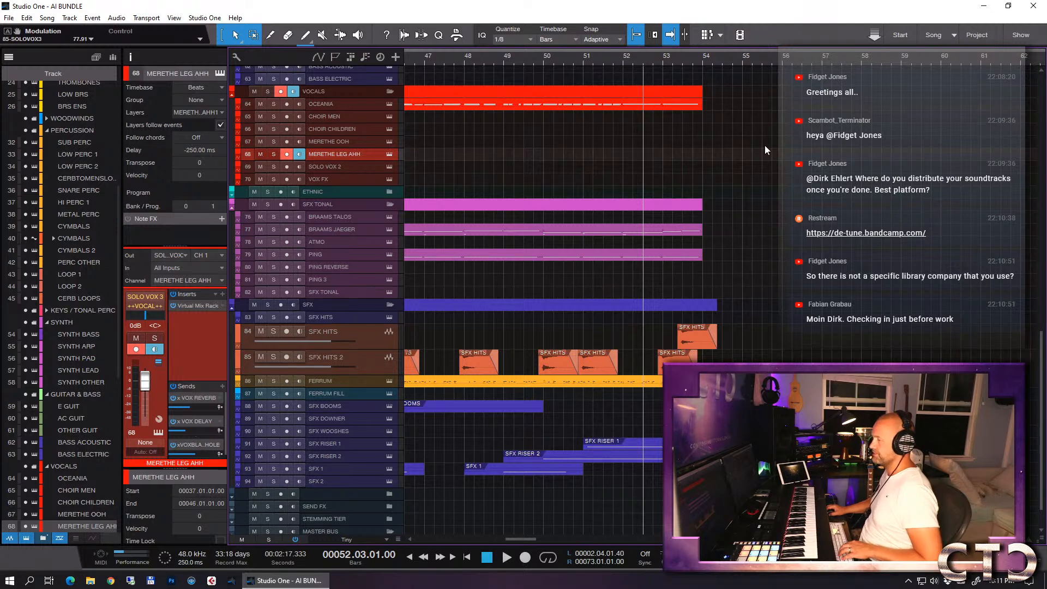
pyautogui.press('space')
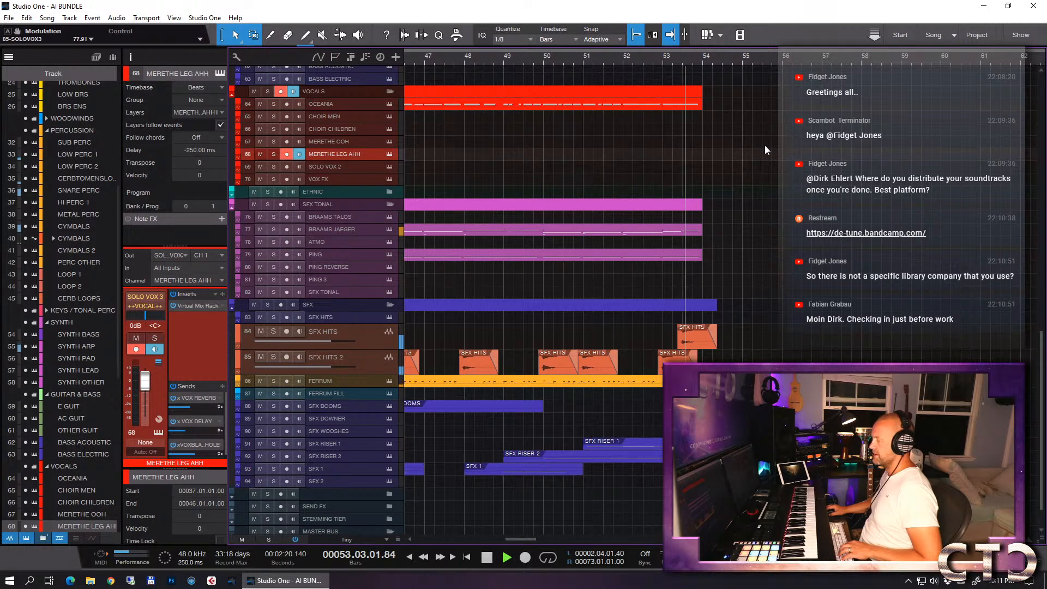
pyautogui.press('space')
# - Open the FERRUM part in the note editor and set the playback position to bar 53
pyautogui.press('e')
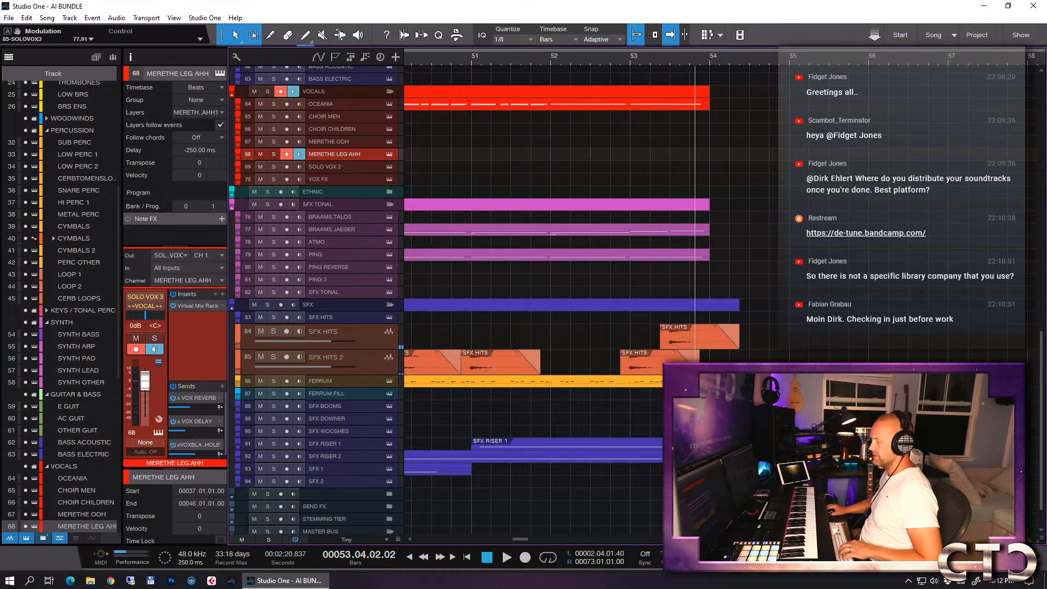
pyautogui.doubleClick(694, 381)
pyautogui.hscroll(3, 829, 327)
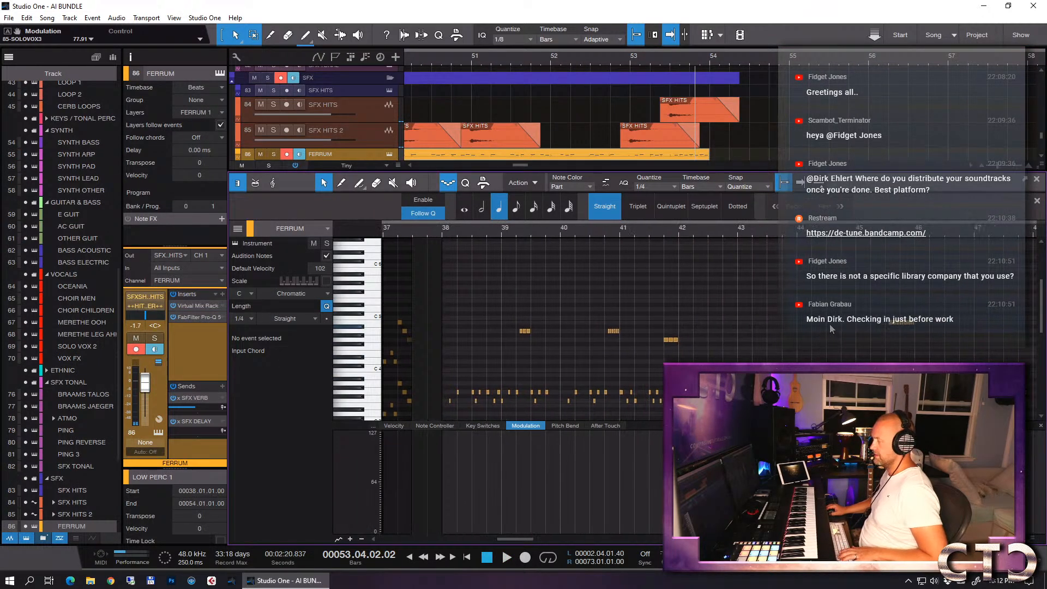
pyautogui.hscroll(6, 828, 323)
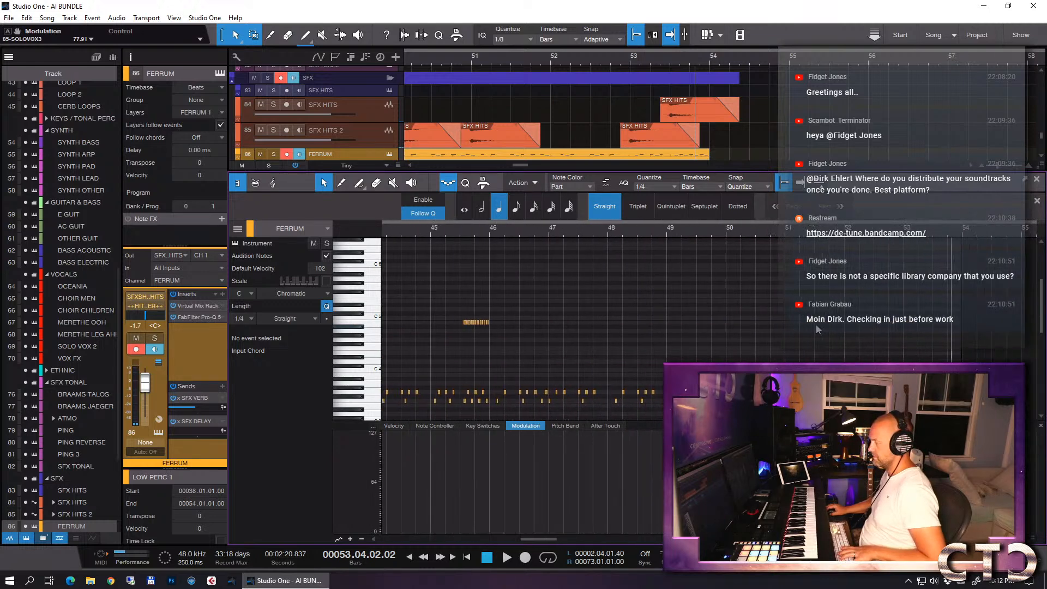
pyautogui.press('e')
pyautogui.press('e')
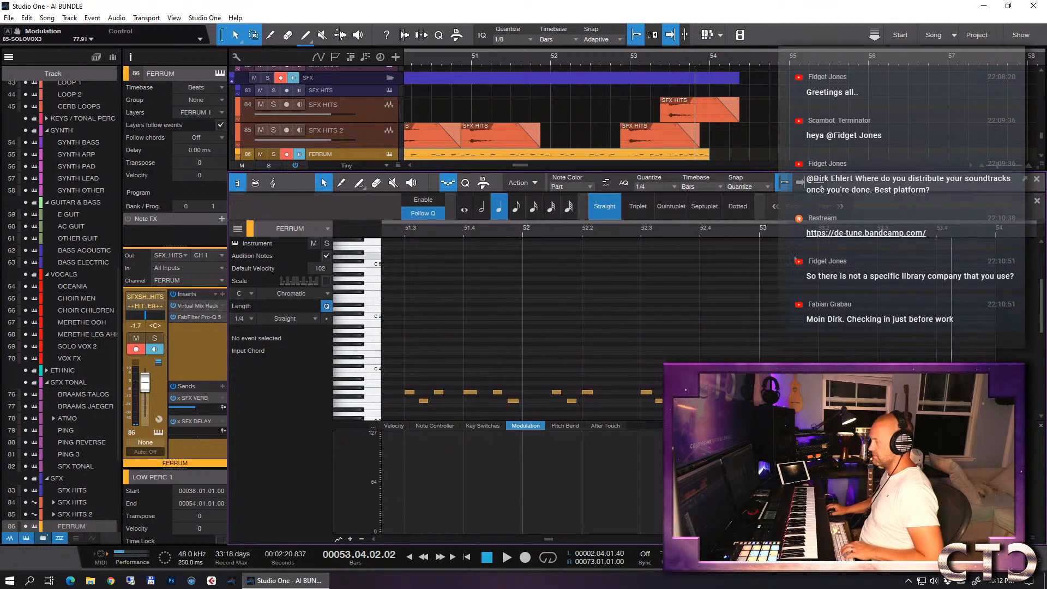
pyautogui.click(758, 231)
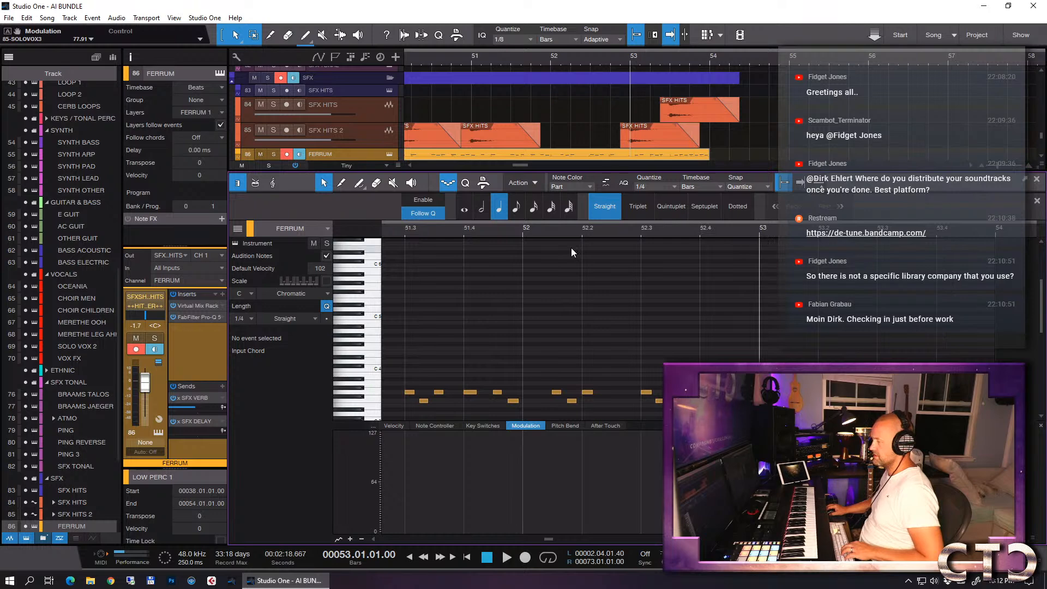
# - Set the note quantize to 1/8 and step-record repeated eighth notes into the FERRUM part from bar 53 to bar 54
pyautogui.click(449, 182)
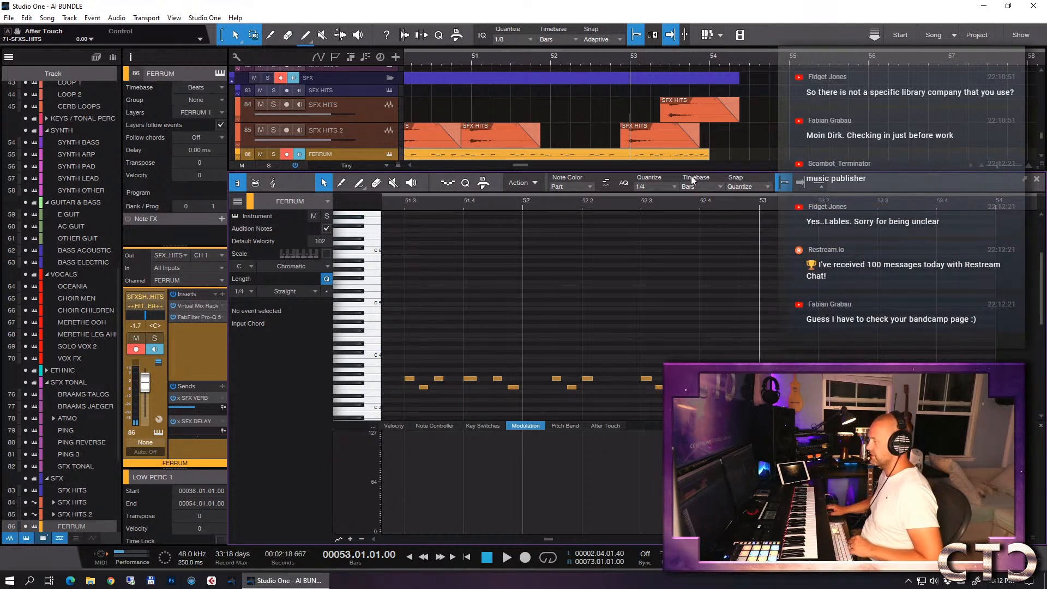
pyautogui.click(669, 187)
pyautogui.click(724, 203)
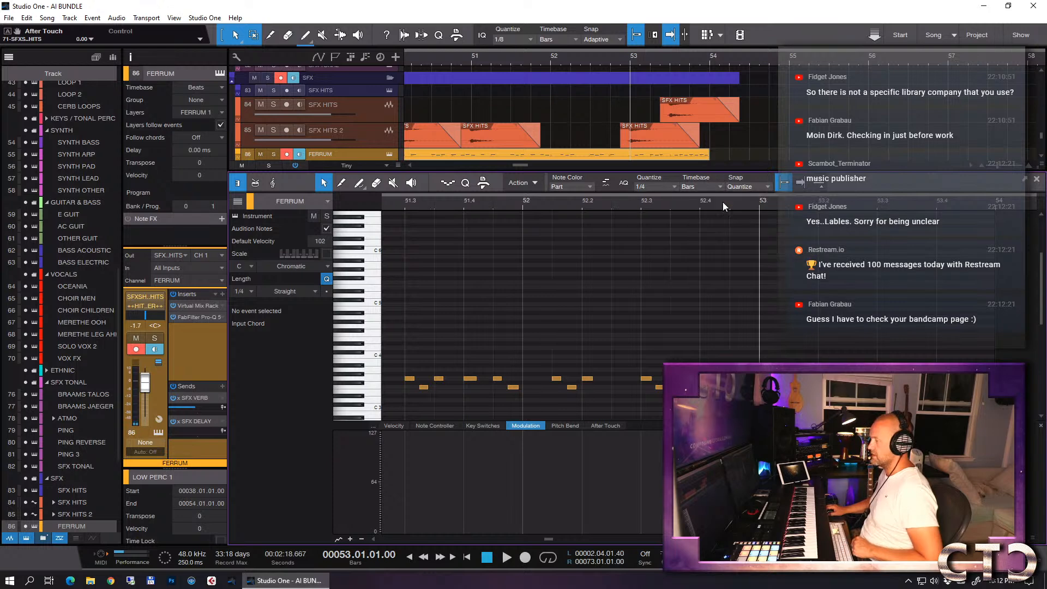
pyautogui.click(448, 183)
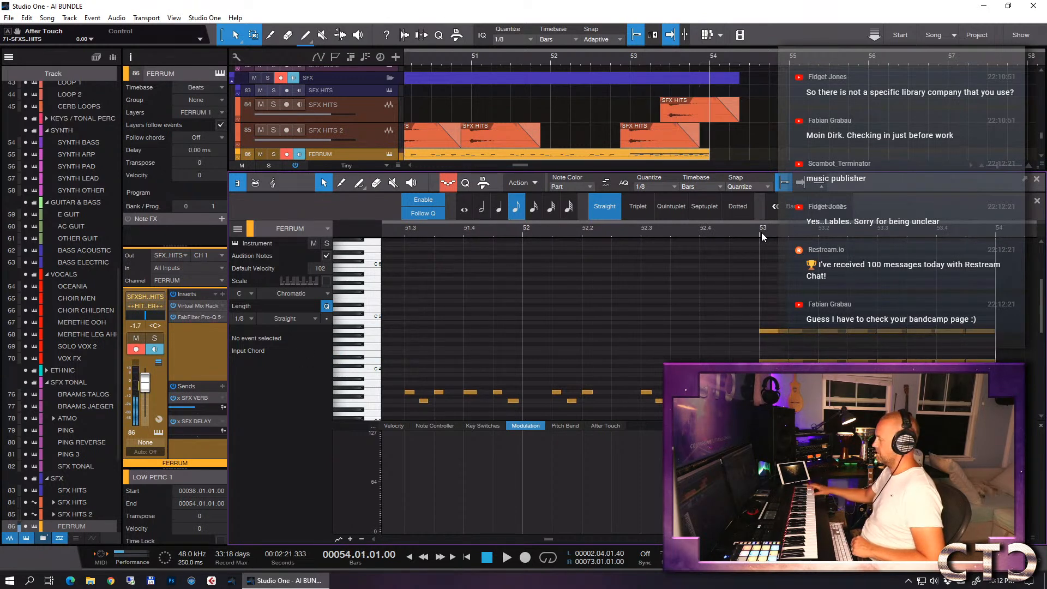
# - Play from bar 52 to bar 54 to hear the new FERRUM notes, and close the note editor
pyautogui.click(522, 232)
pyautogui.press('space')
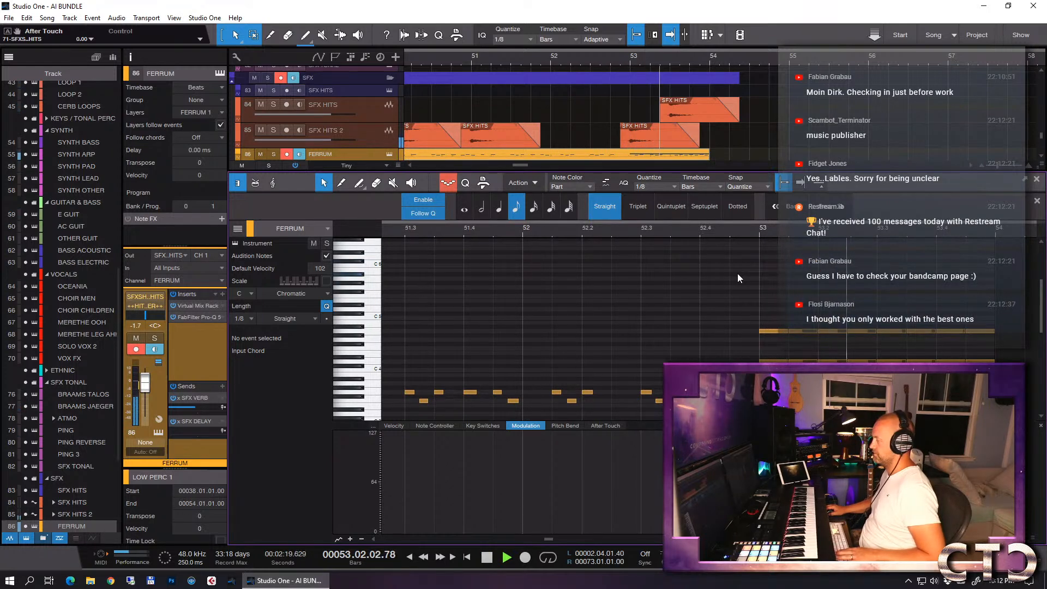
pyautogui.press('w')
pyautogui.press('w')
pyautogui.press('space')
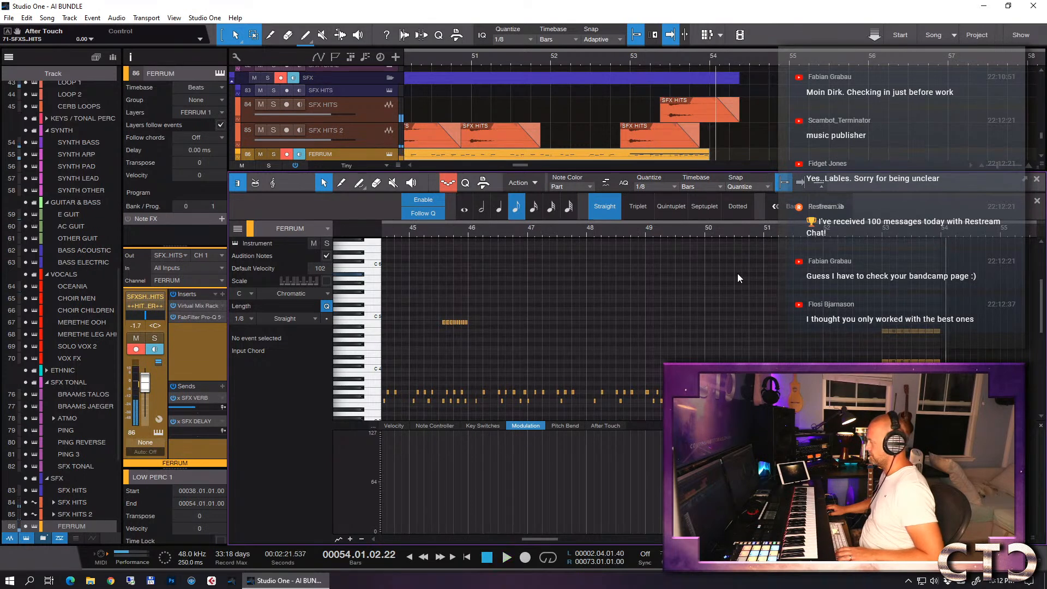
pyautogui.press('F2')
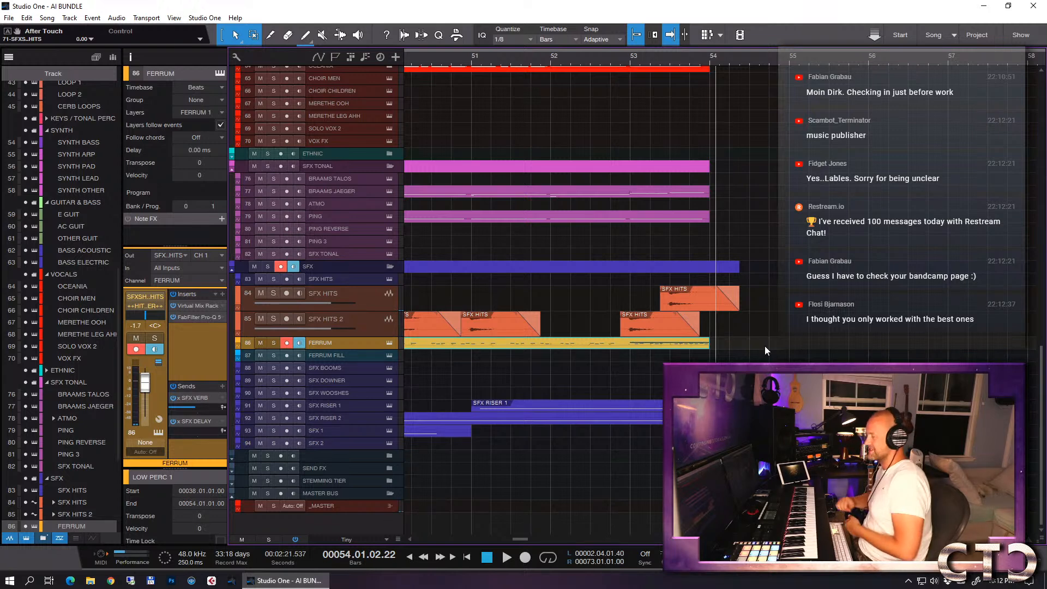
# - Shorten the last SFX HITS event on track 84 so it ends exactly at bar 54
pyautogui.scroll(3, 781, 290)
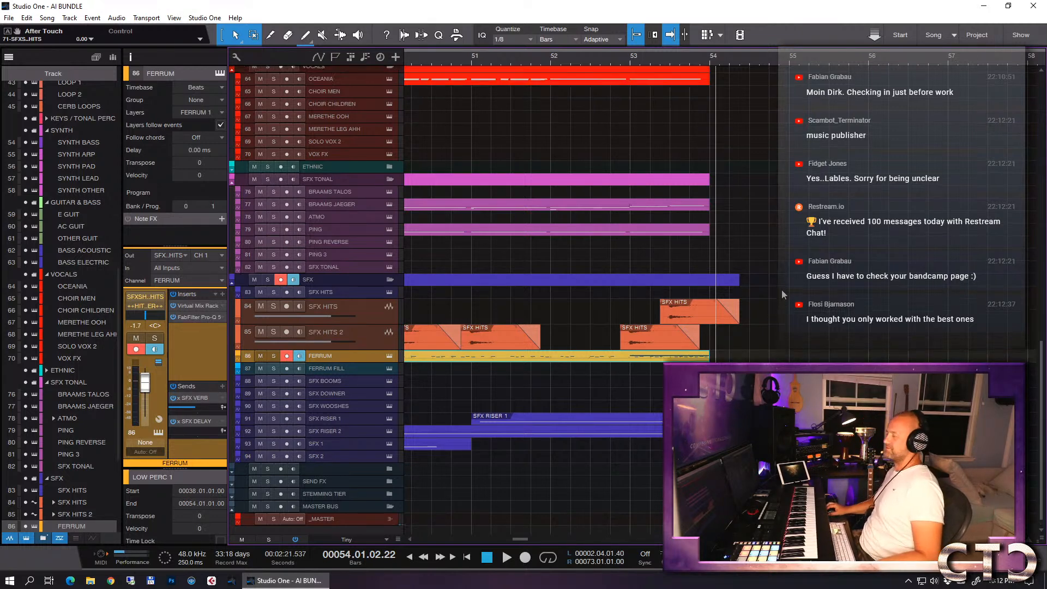
pyautogui.scroll(1, 781, 289)
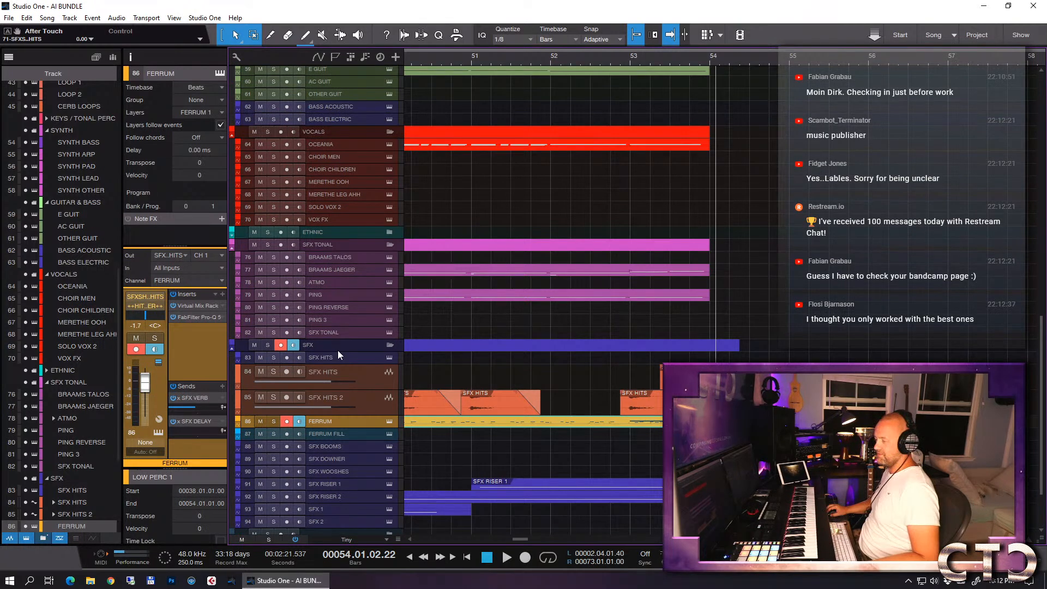
pyautogui.moveTo(341, 351); pyautogui.dragTo(341, 379)
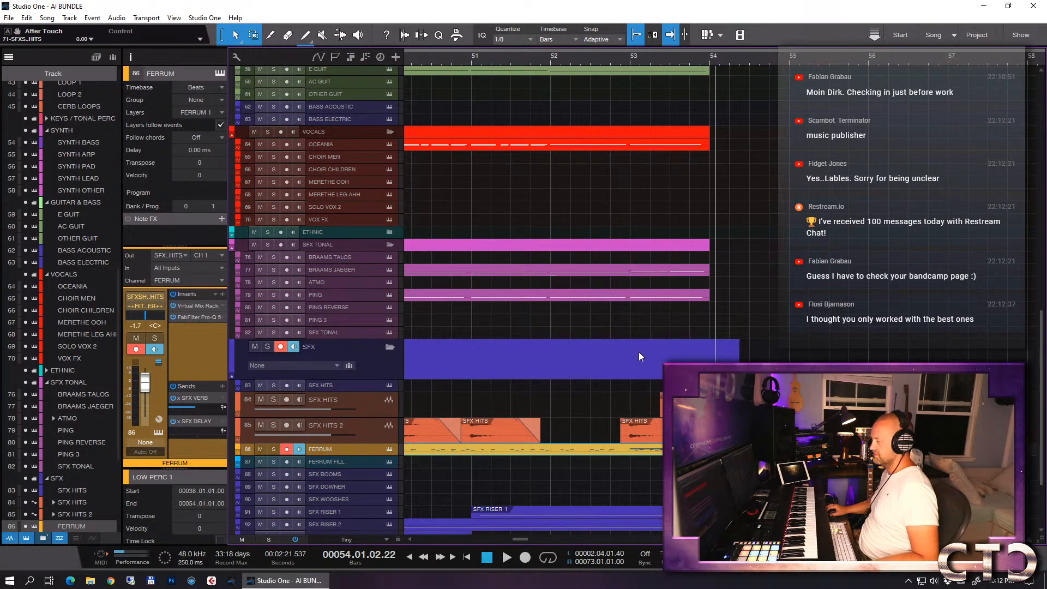
pyautogui.click(700, 405)
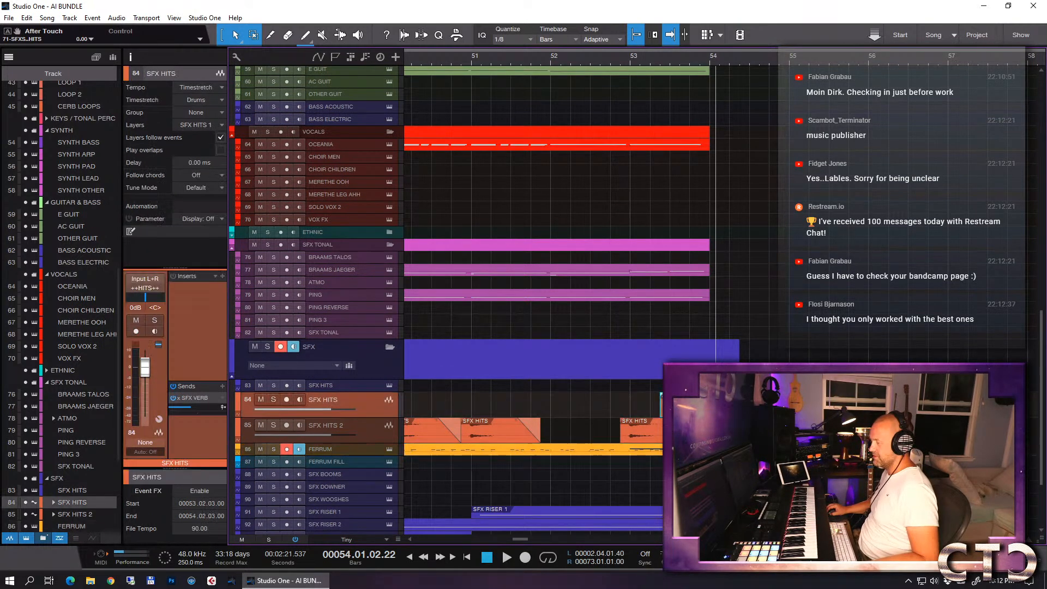
pyautogui.moveTo(740, 404); pyautogui.dragTo(710, 405)
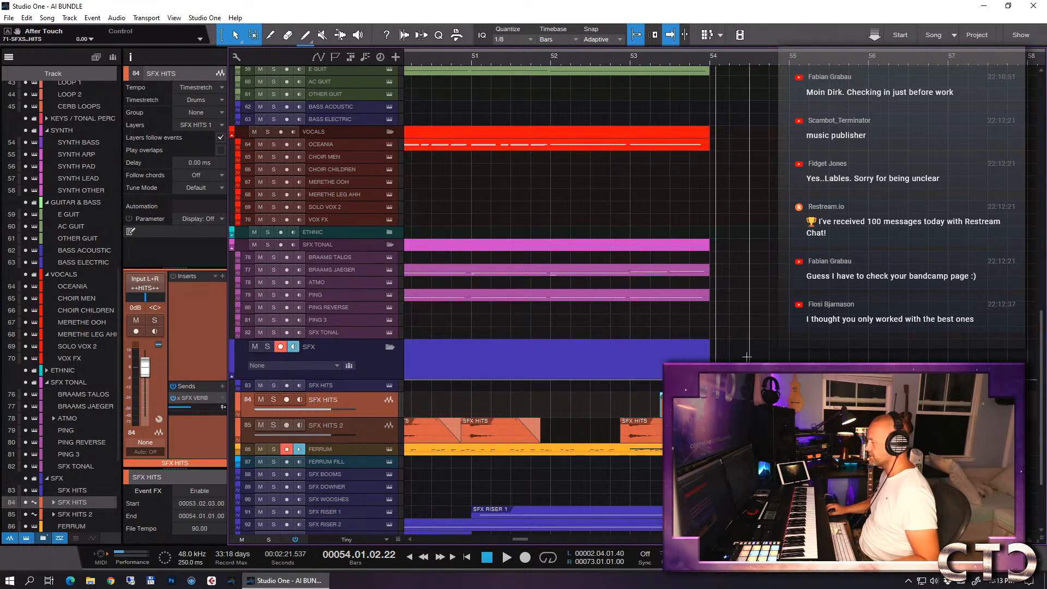
# - Try trimming the ends of the VIOLIN 1 LNG and ENS LNG parts together to line up with bar 54
pyautogui.scroll(15, 742, 317)
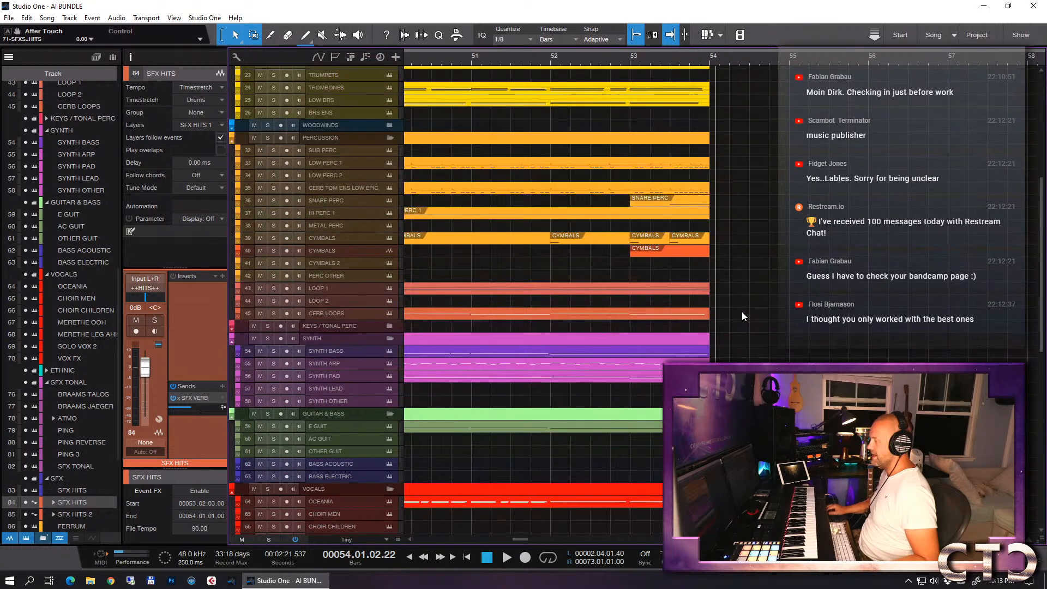
pyautogui.scroll(5, 742, 312)
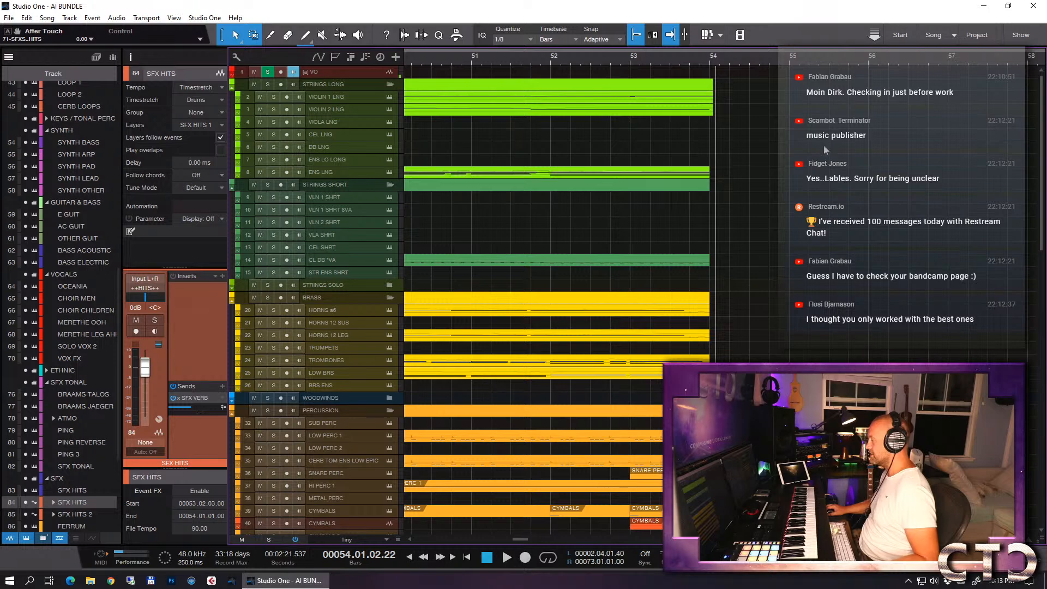
pyautogui.moveTo(1038, 92); pyautogui.dragTo(1000, 78)
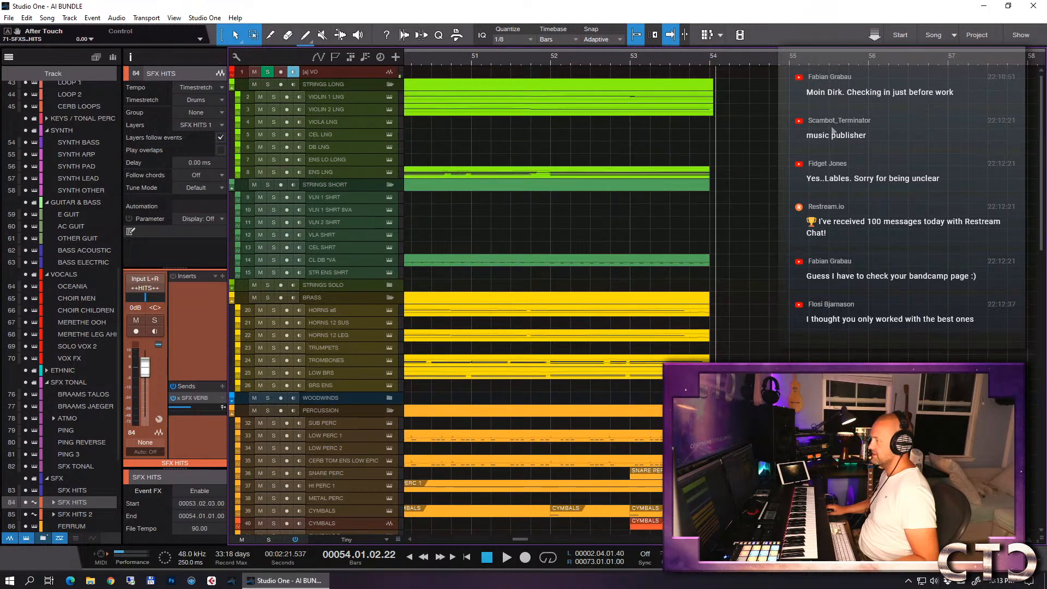
pyautogui.click(712, 86)
pyautogui.moveTo(713, 100); pyautogui.dragTo(710, 101)
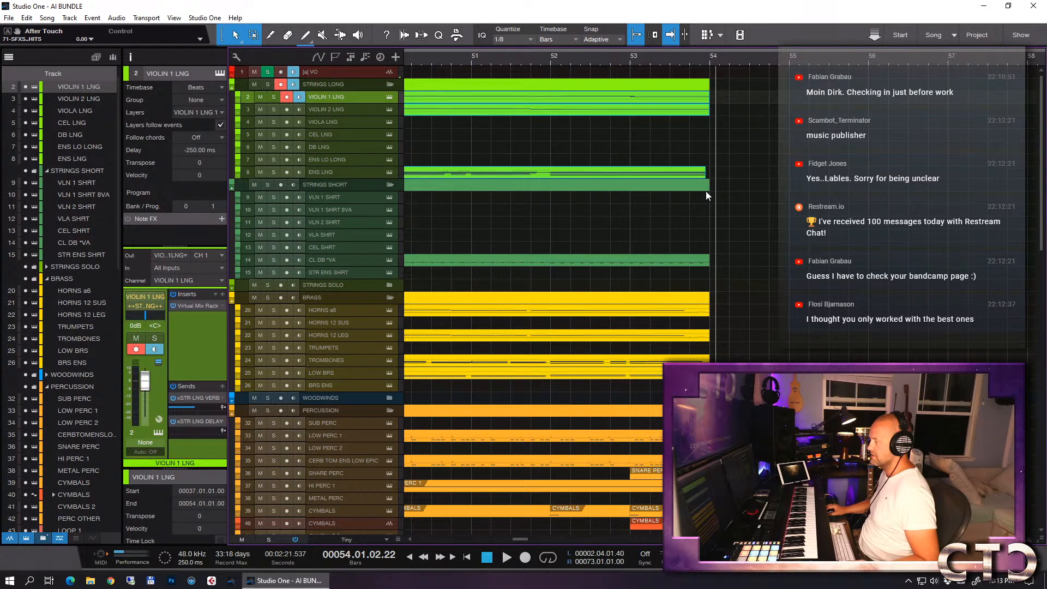
pyautogui.moveTo(706, 175); pyautogui.dragTo(711, 176)
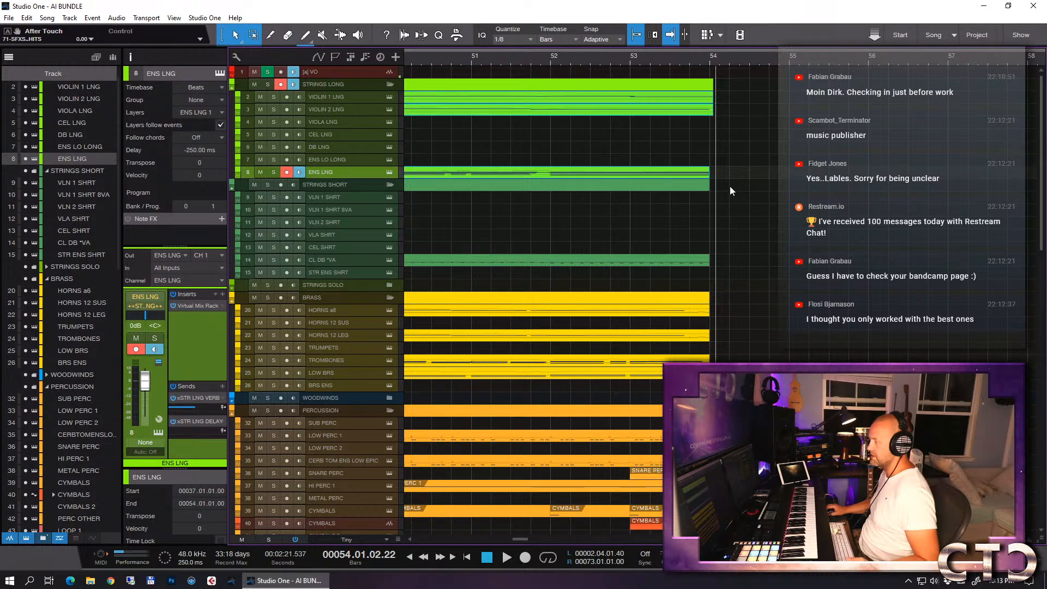
pyautogui.click(736, 174)
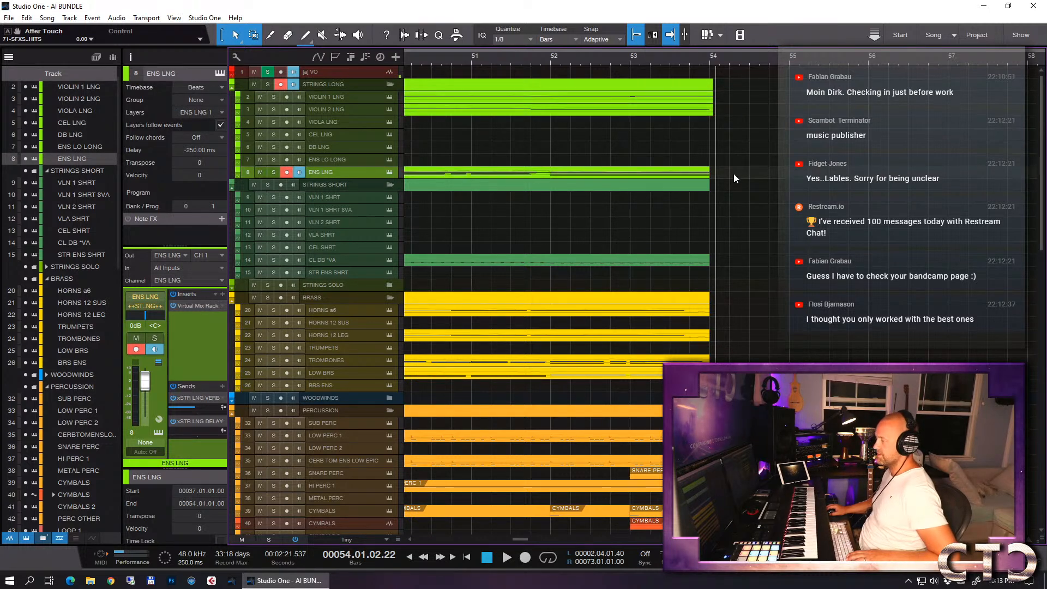
# - Trim the end of the VIOLIN 1 LNG part alone to exactly bar 54
pyautogui.click(713, 113)
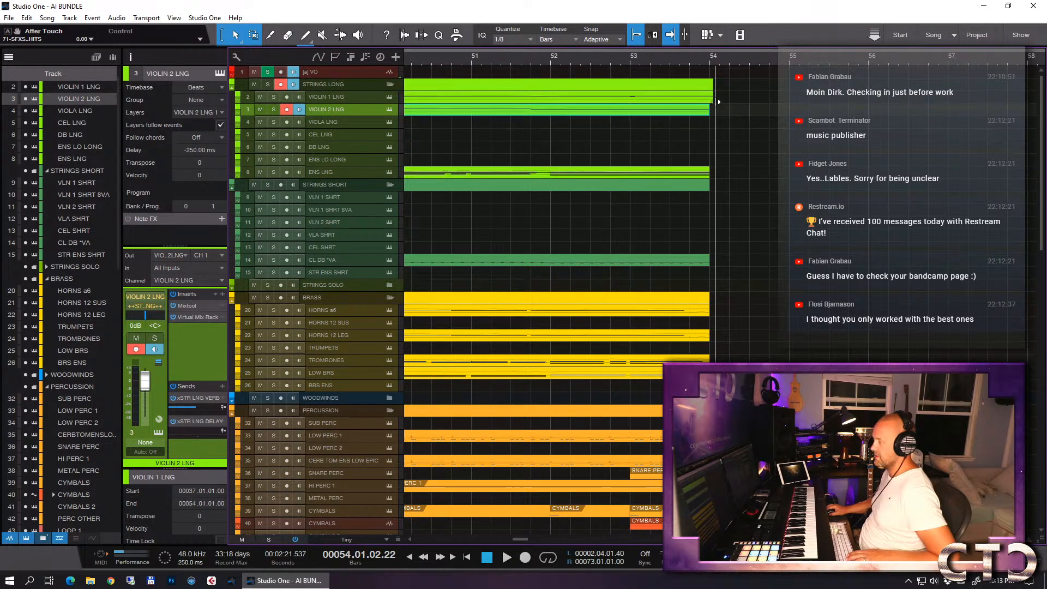
pyautogui.click(714, 101)
pyautogui.hscroll(-2, 769, 148)
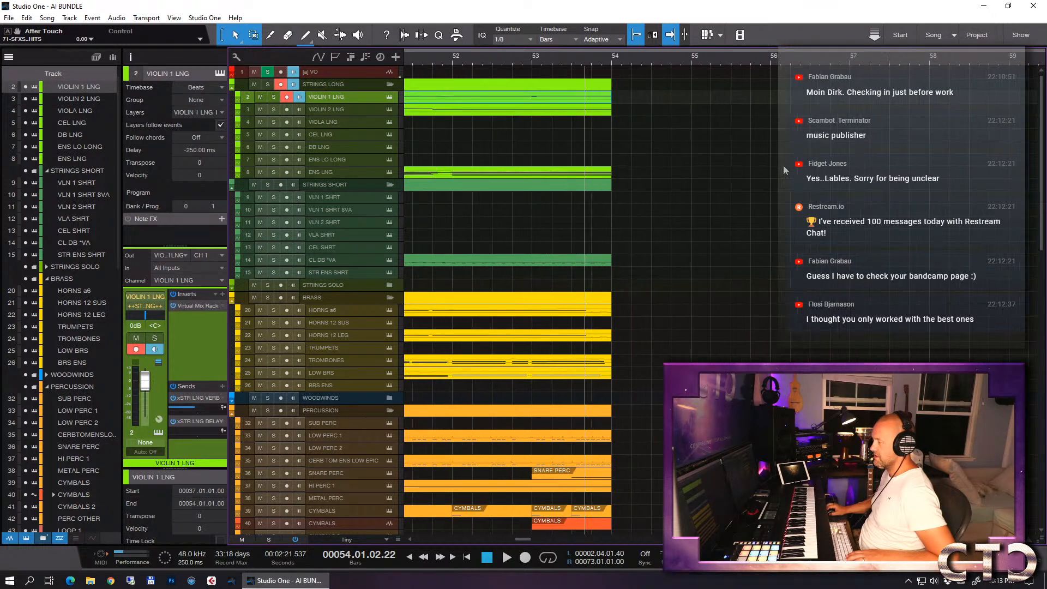
# - Check the notes of the ENS LNG part from bar 37, close its note editor, and set the playback position to bar 35
pyautogui.press('w')
pyautogui.press('w')
pyautogui.press('w')
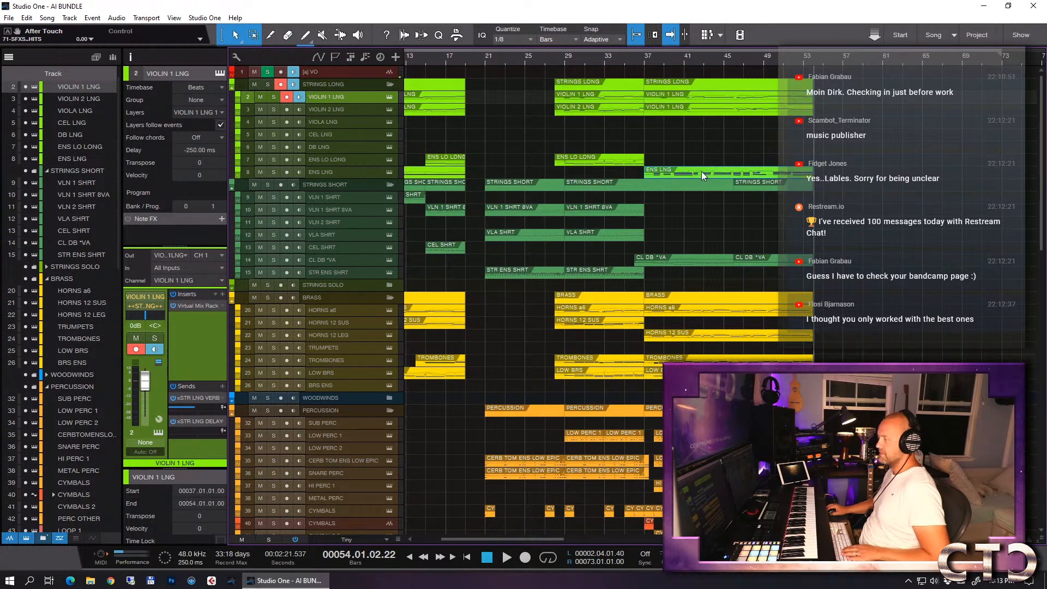
pyautogui.doubleClick(701, 171)
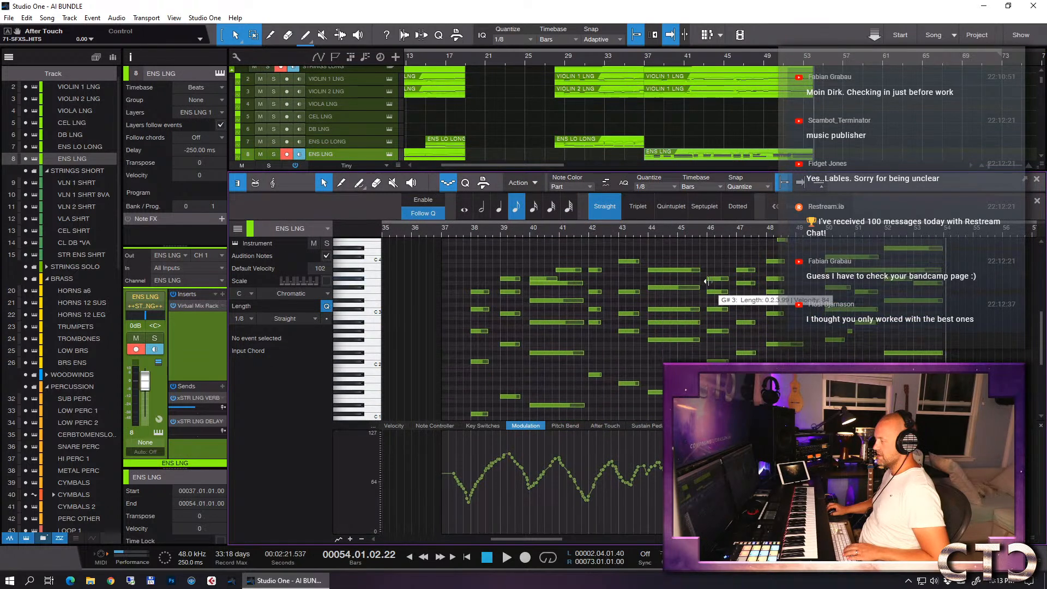
pyautogui.scroll(-3, 707, 272)
pyautogui.press('F2')
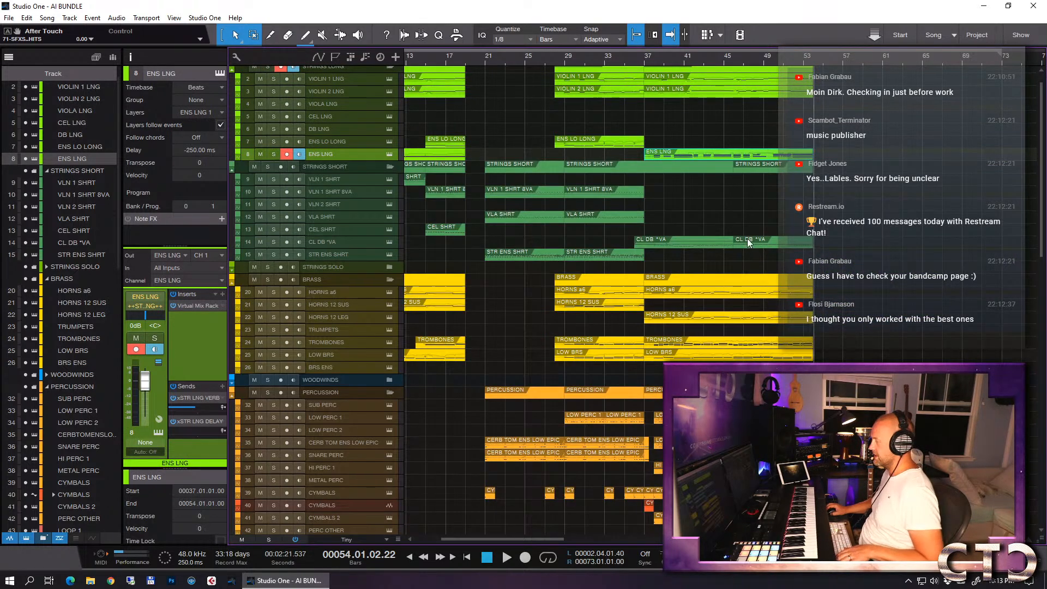
pyautogui.click(626, 62)
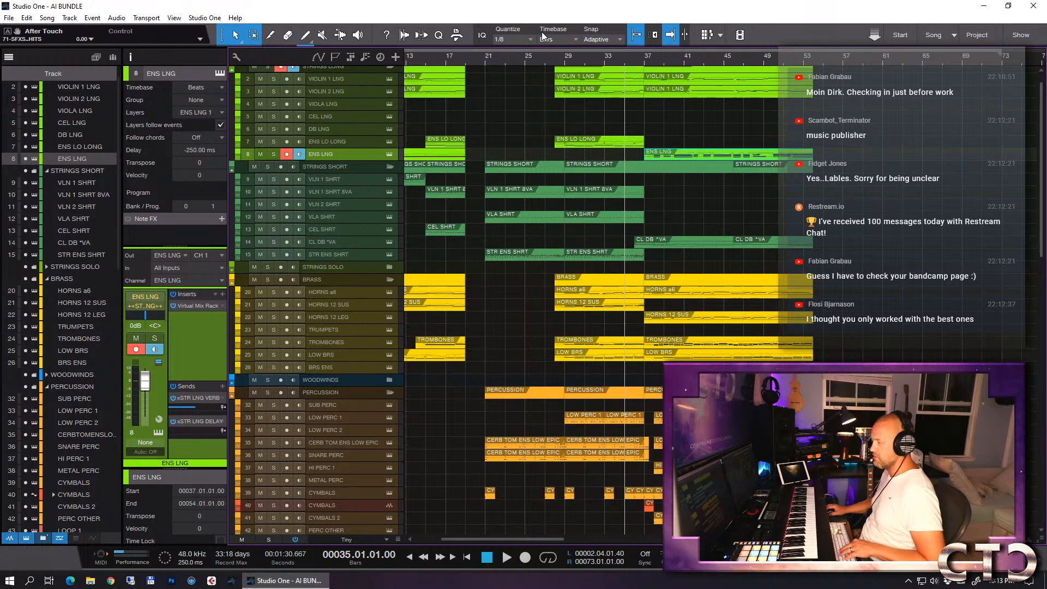
# - Play the arrangement from bar 35 to about bar 47, reviewing the string, brass, percussion and synth parts
pyautogui.click(447, 60)
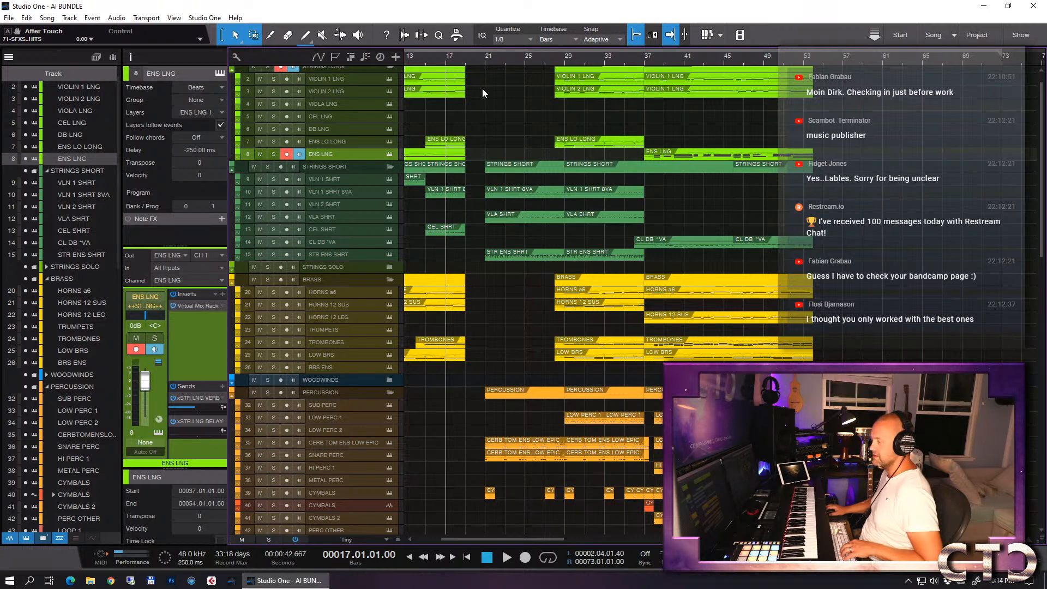
pyautogui.click(466, 60)
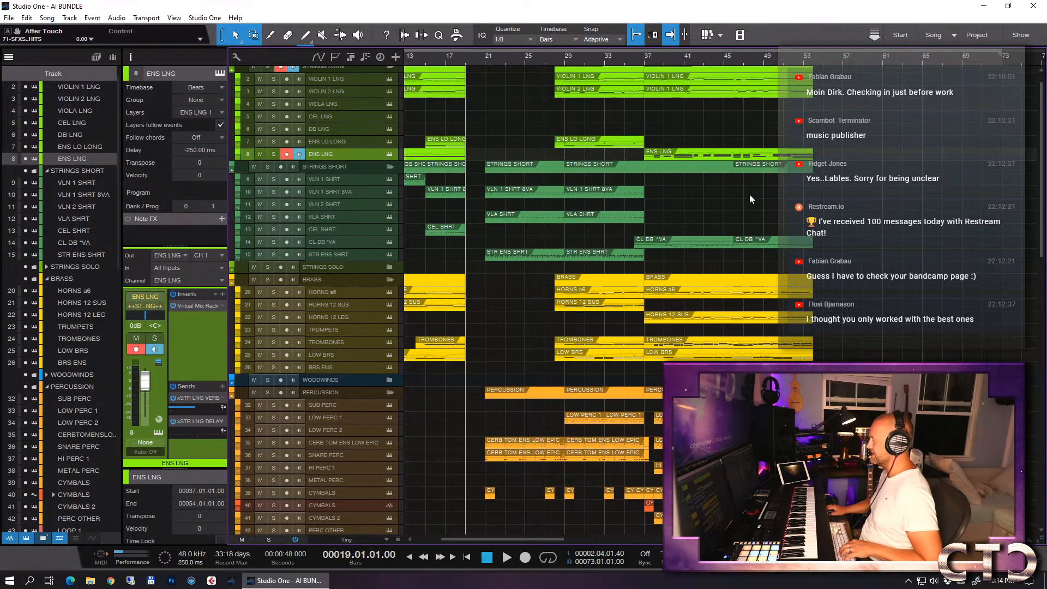
pyautogui.click(626, 61)
pyautogui.press('space')
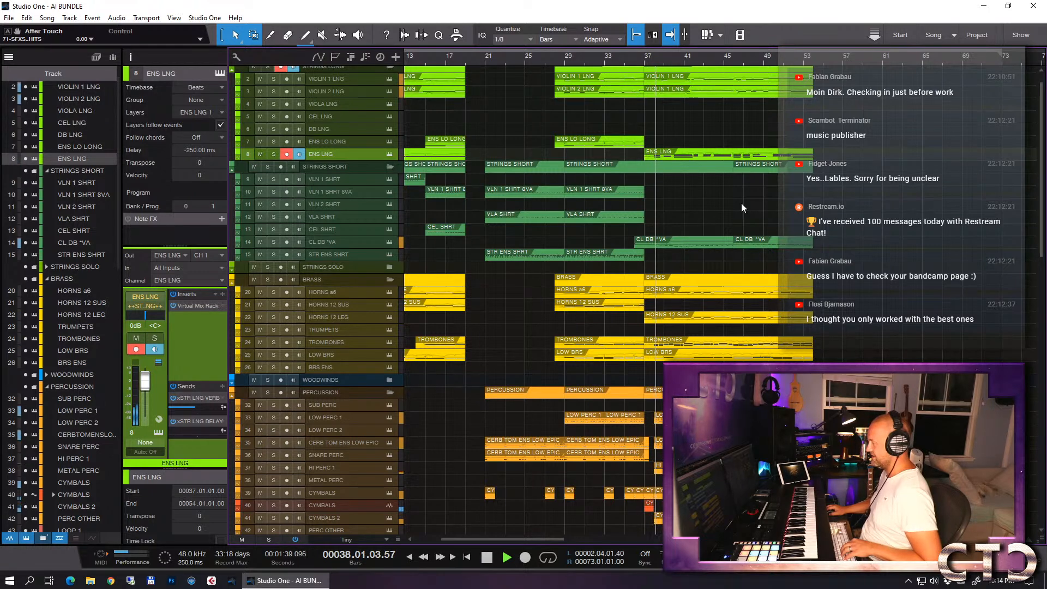
pyautogui.press('w')
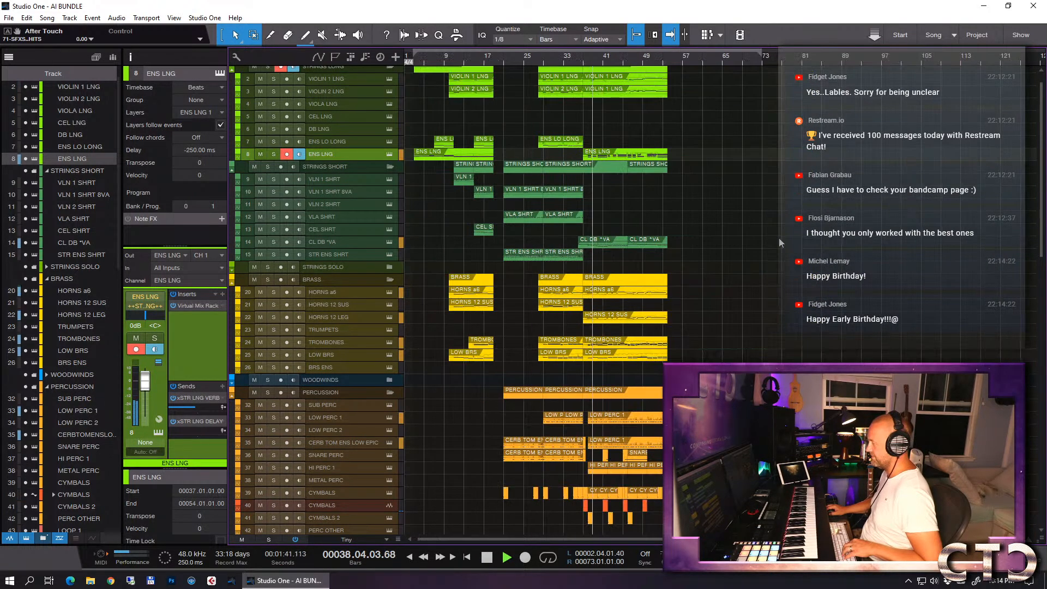
pyautogui.press('e')
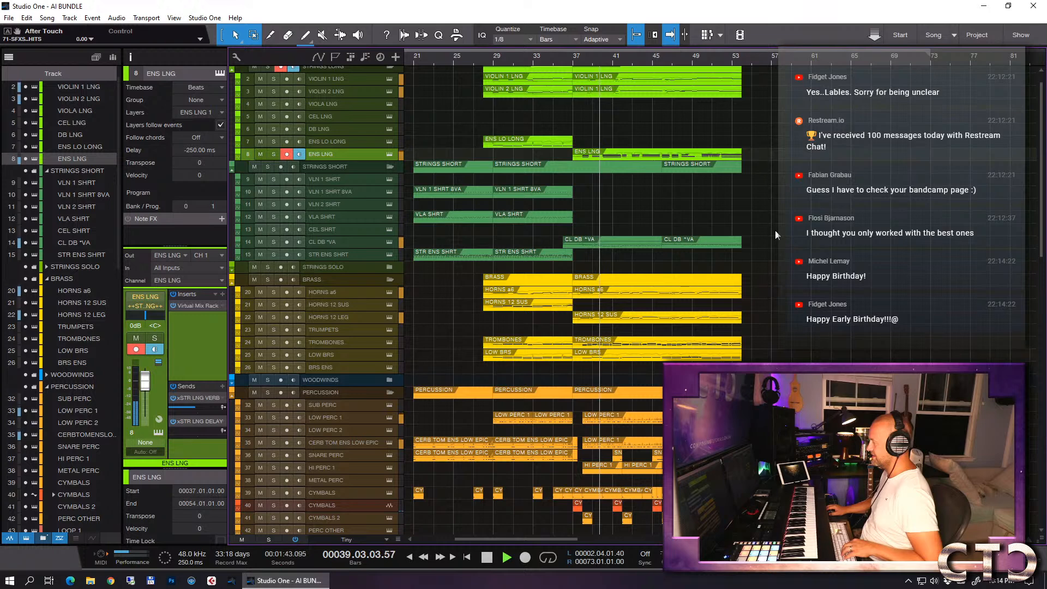
pyautogui.scroll(-2, 775, 230)
pyautogui.scroll(-10, 775, 230)
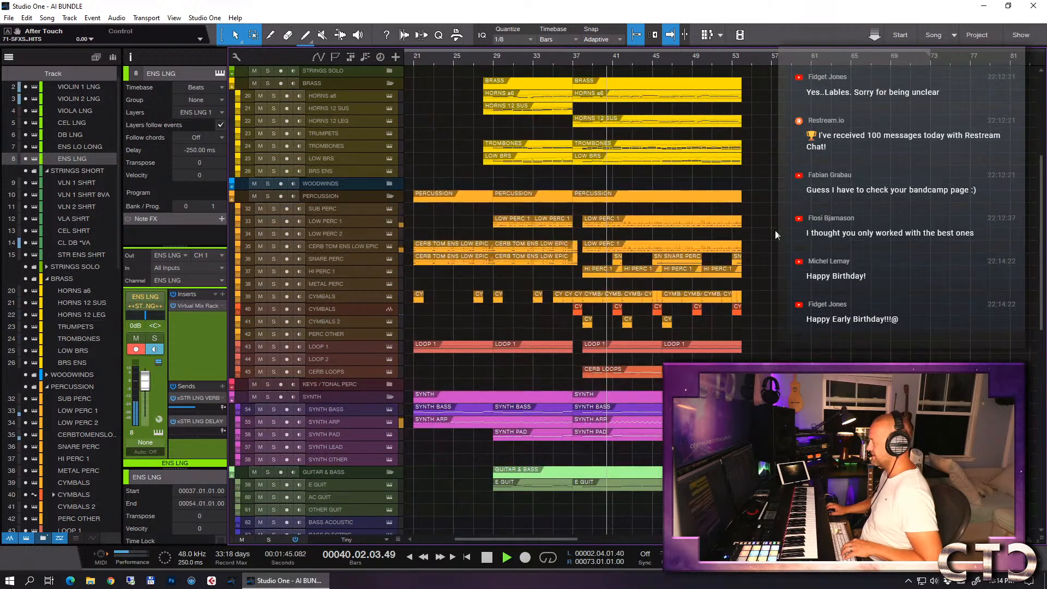
pyautogui.scroll(-4, 775, 230)
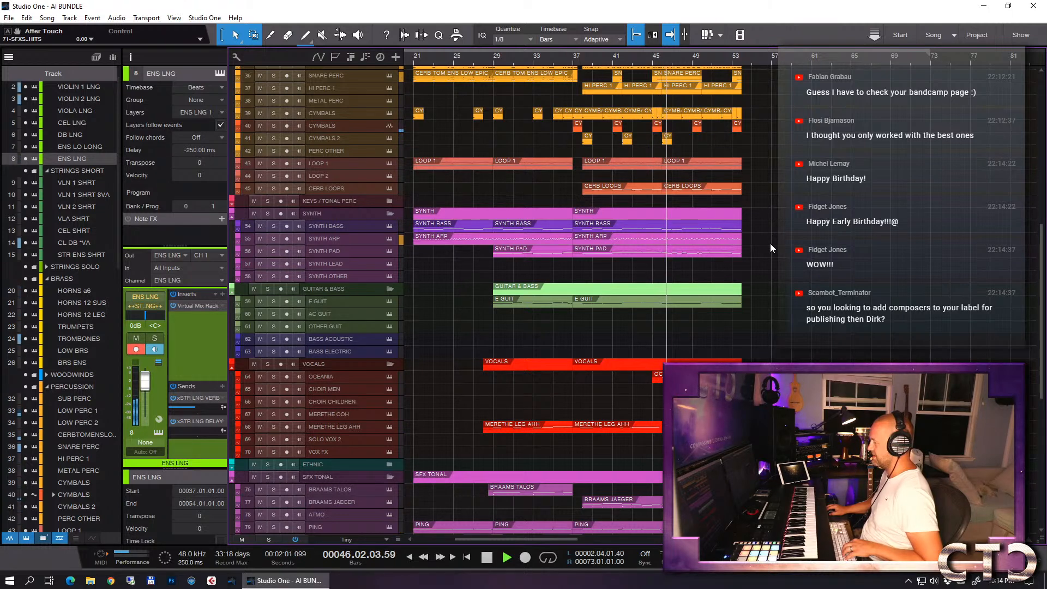
pyautogui.press('space')
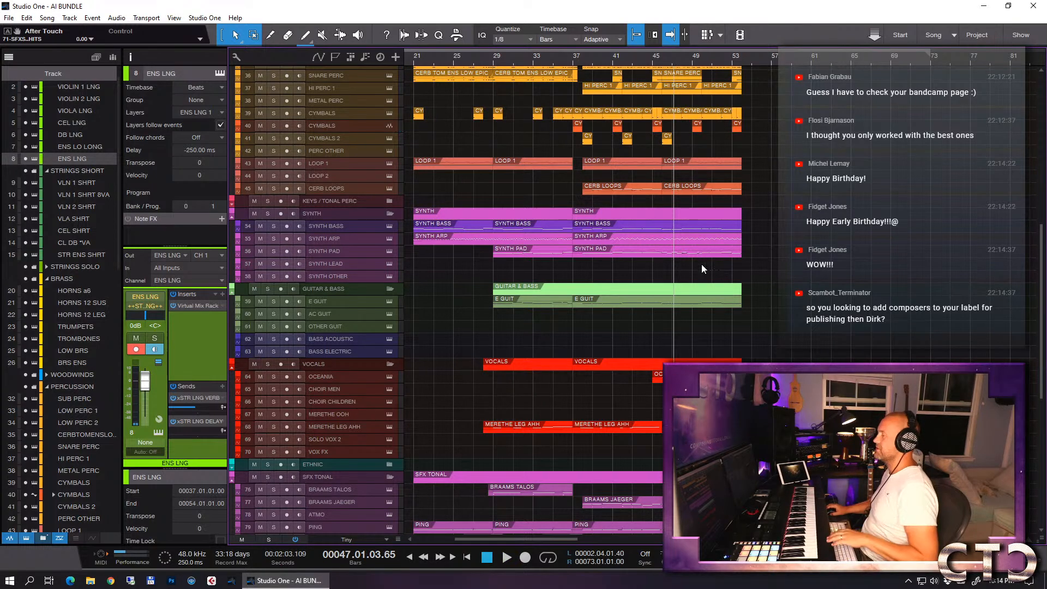
# - Copy the last CYMBALS 2 event to bar 50 and set the playback position to bar 37
pyautogui.click(650, 61)
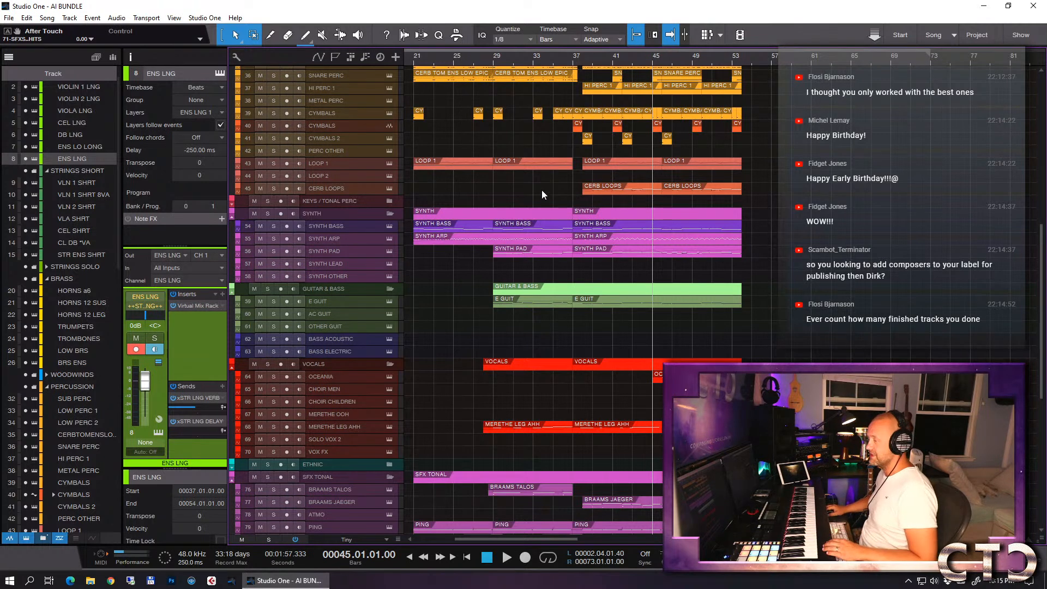
pyautogui.moveTo(357, 145); pyautogui.dragTo(370, 146)
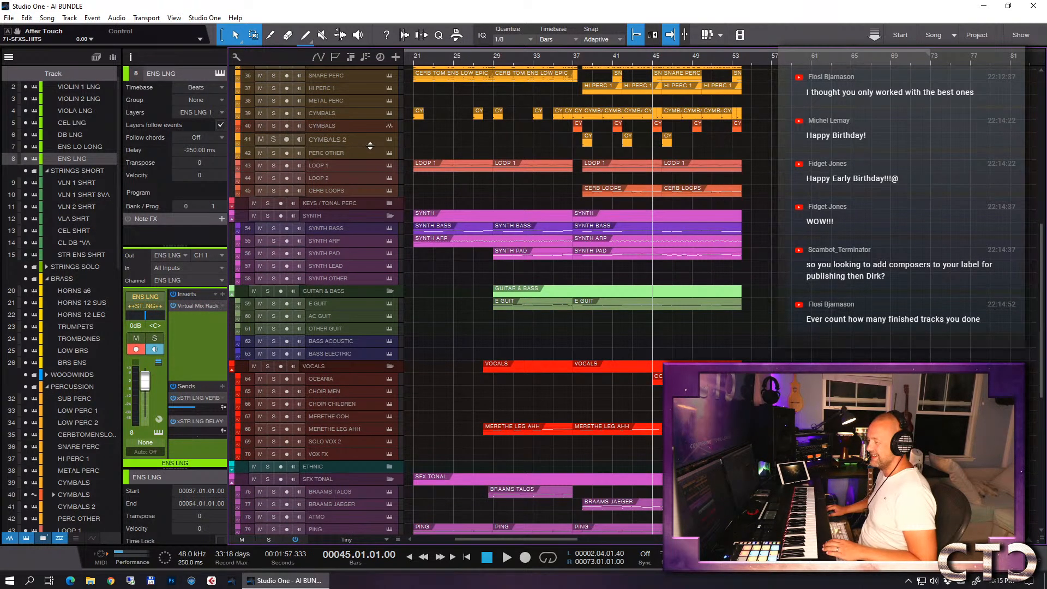
pyautogui.click(355, 141)
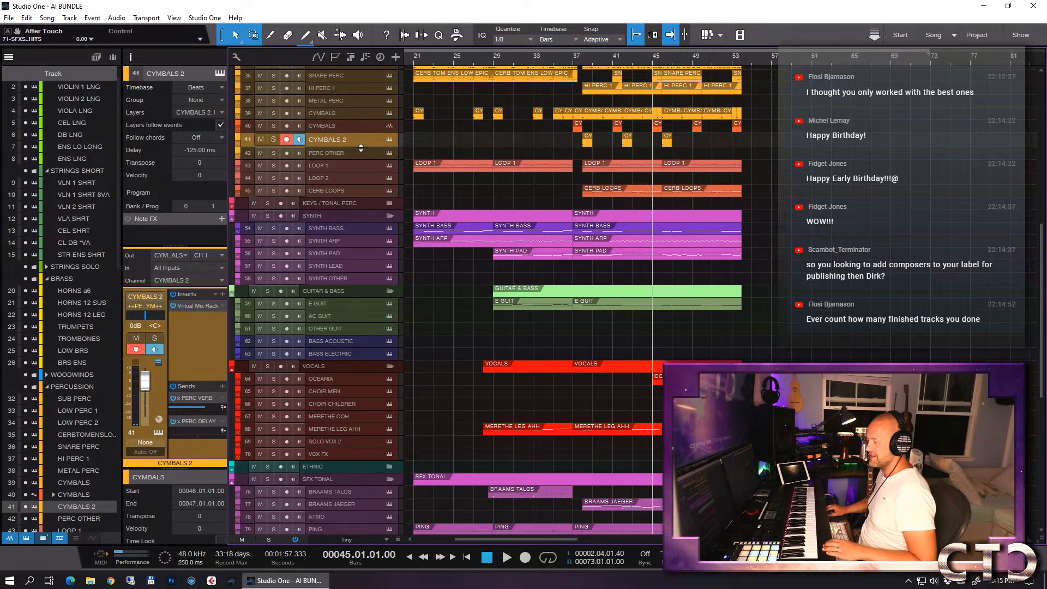
pyautogui.moveTo(361, 148); pyautogui.dragTo(361, 148)
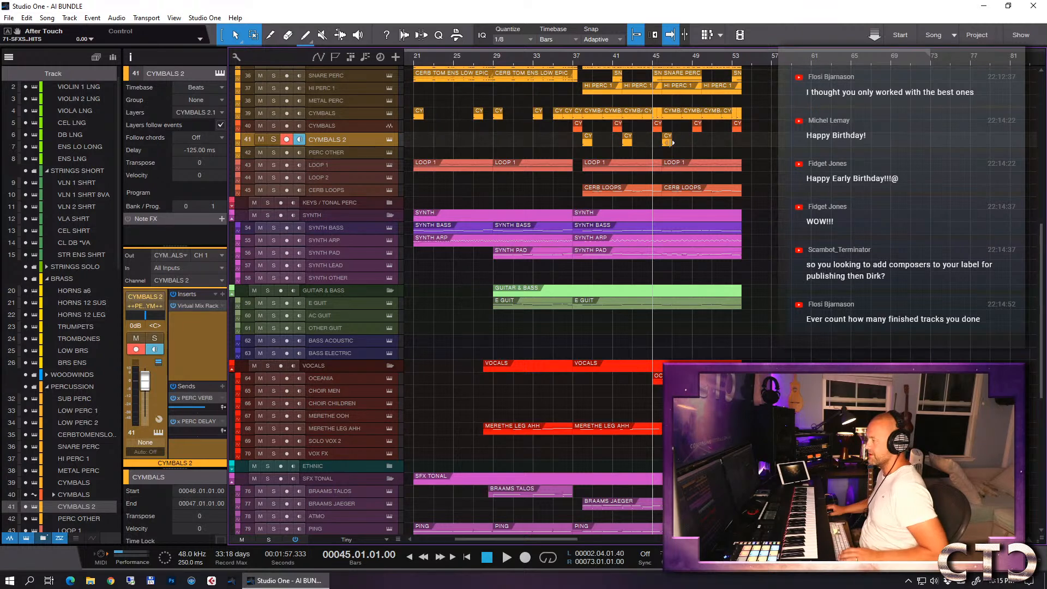
pyautogui.moveTo(664, 146); pyautogui.dragTo(706, 146)
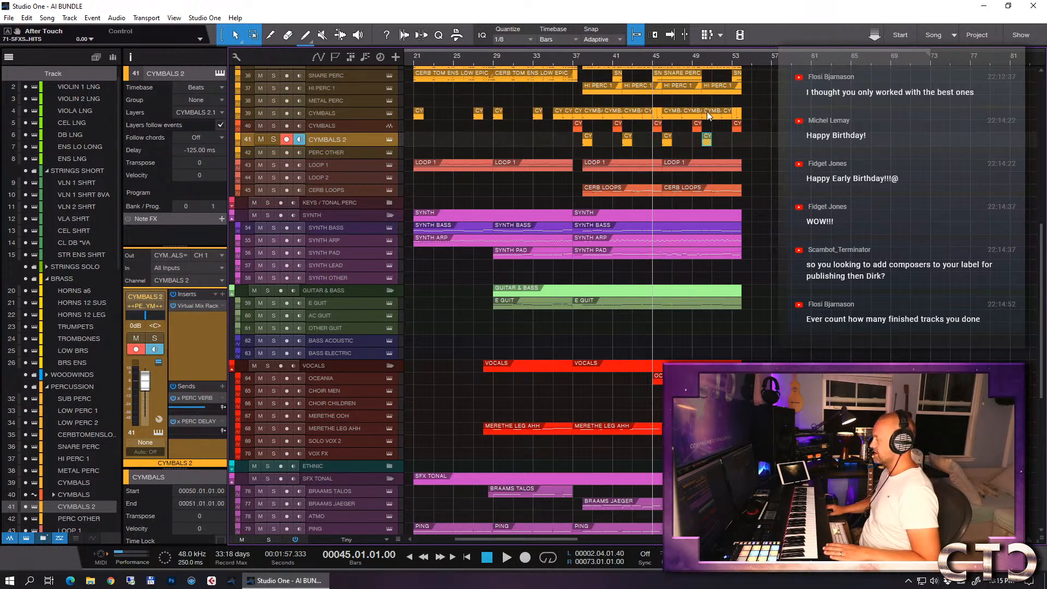
pyautogui.click(576, 62)
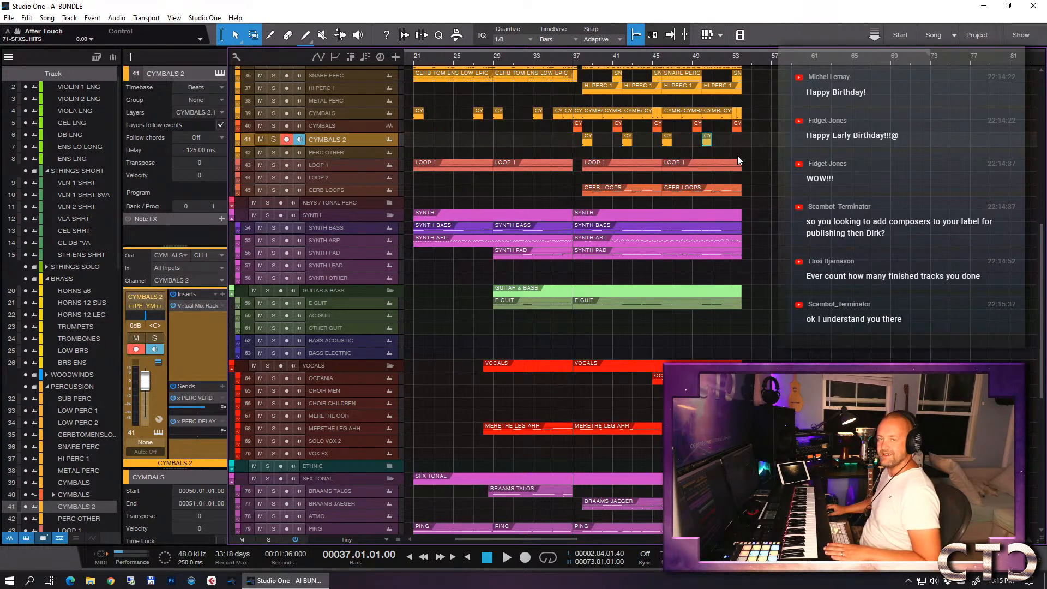
pyautogui.click(762, 194)
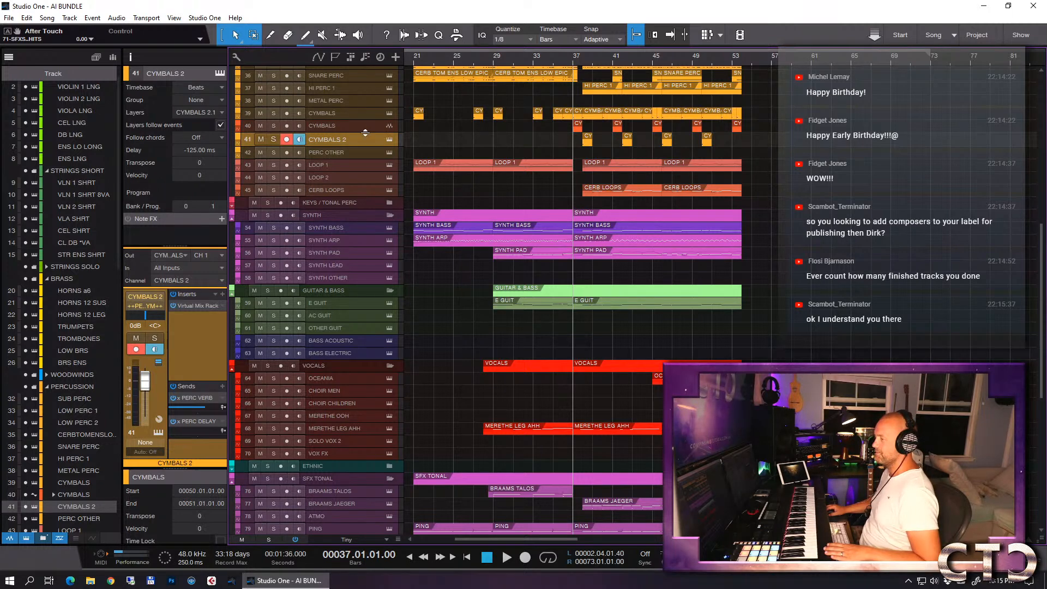
# - Slightly increase the height of the audio CYMBALS track 40 and select that track
pyautogui.moveTo(365, 132); pyautogui.dragTo(361, 134)
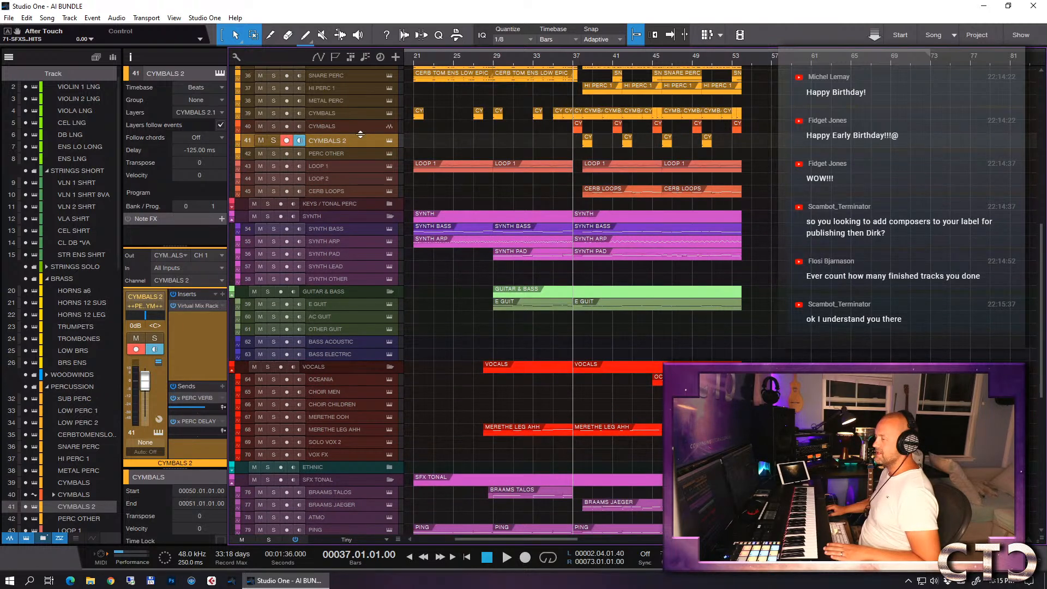
pyautogui.moveTo(361, 136); pyautogui.dragTo(360, 137)
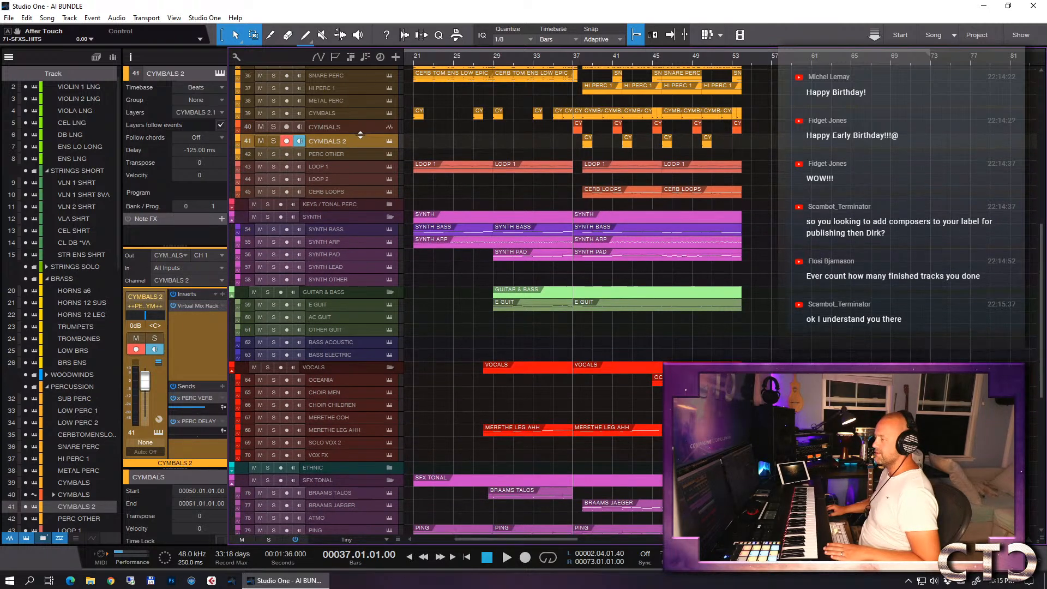
pyautogui.click(352, 129)
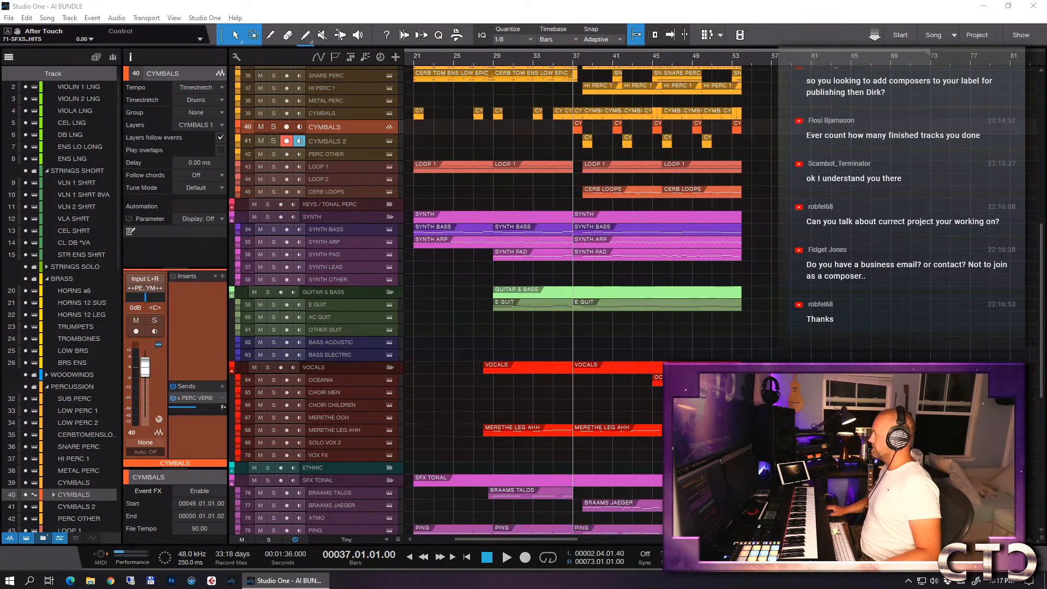
# - Switch to Spotify in the browser, search for docuscores and open the Docuscores artist page
pyautogui.moveTo(1046, 126); pyautogui.dragTo(534, 1)
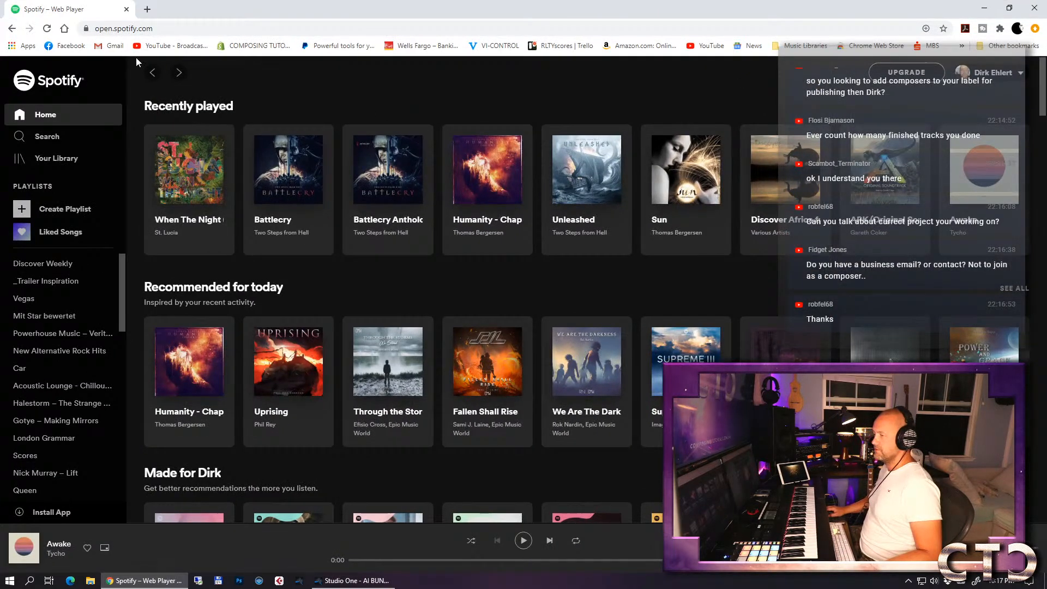
pyautogui.click(47, 137)
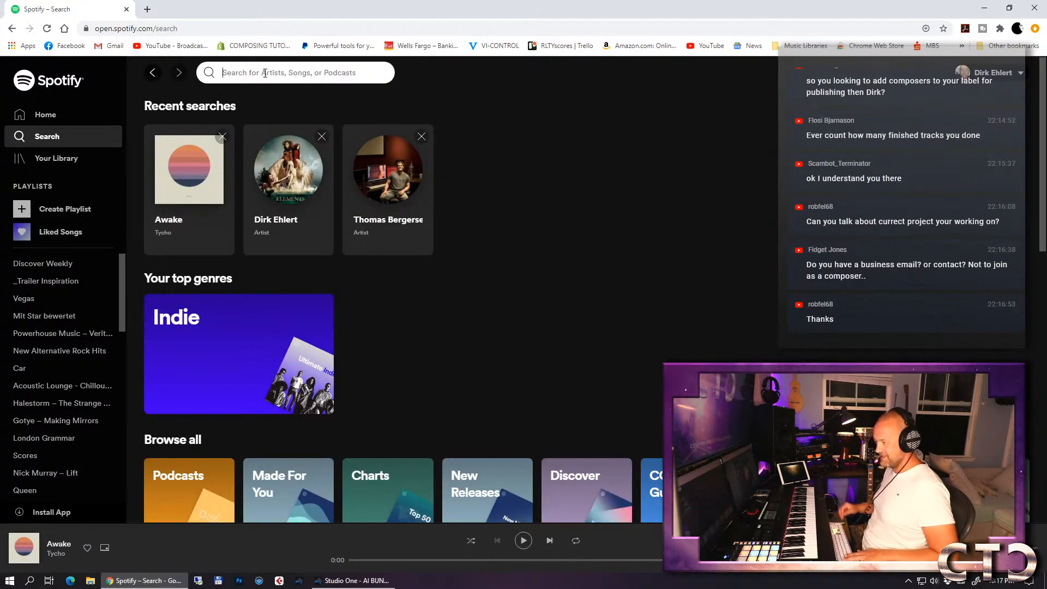
pyautogui.write('docuscores')
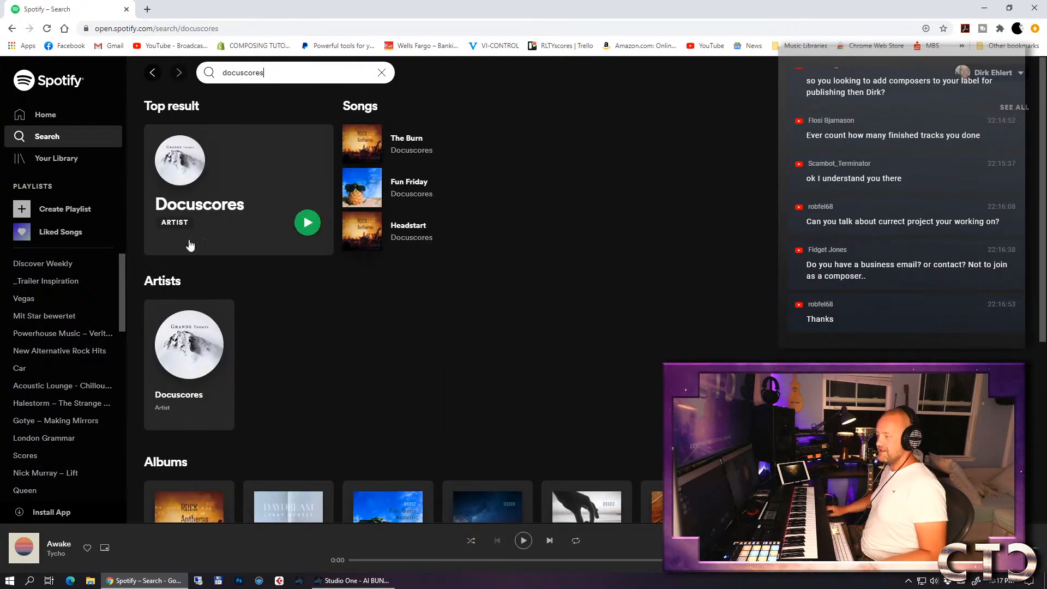
pyautogui.click(174, 399)
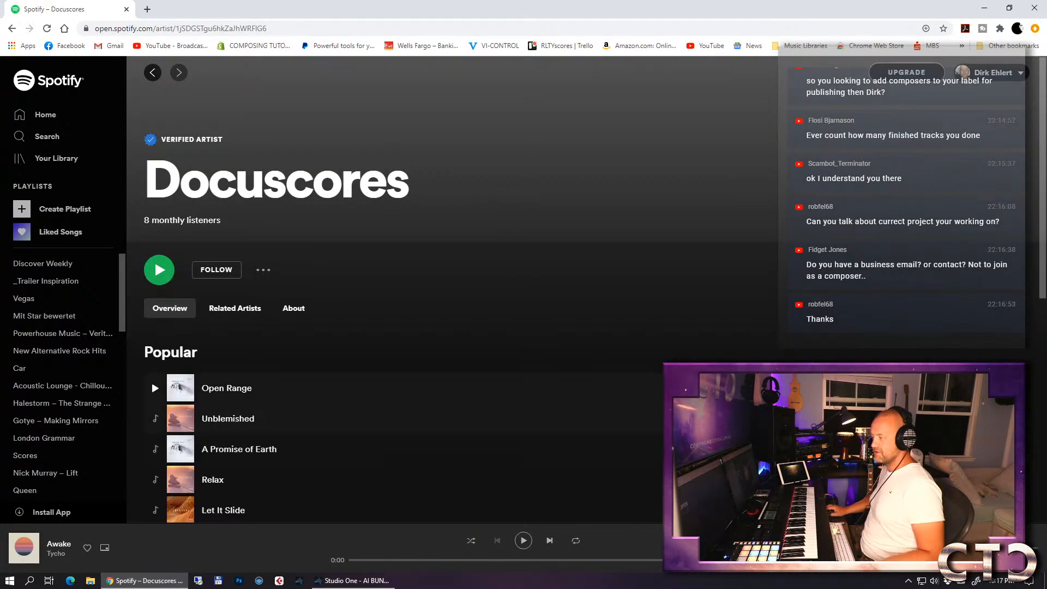
# - Open the Docuscores album Daydream, look through its track list, and close the Spotify page
pyautogui.scroll(-8, 639, 331)
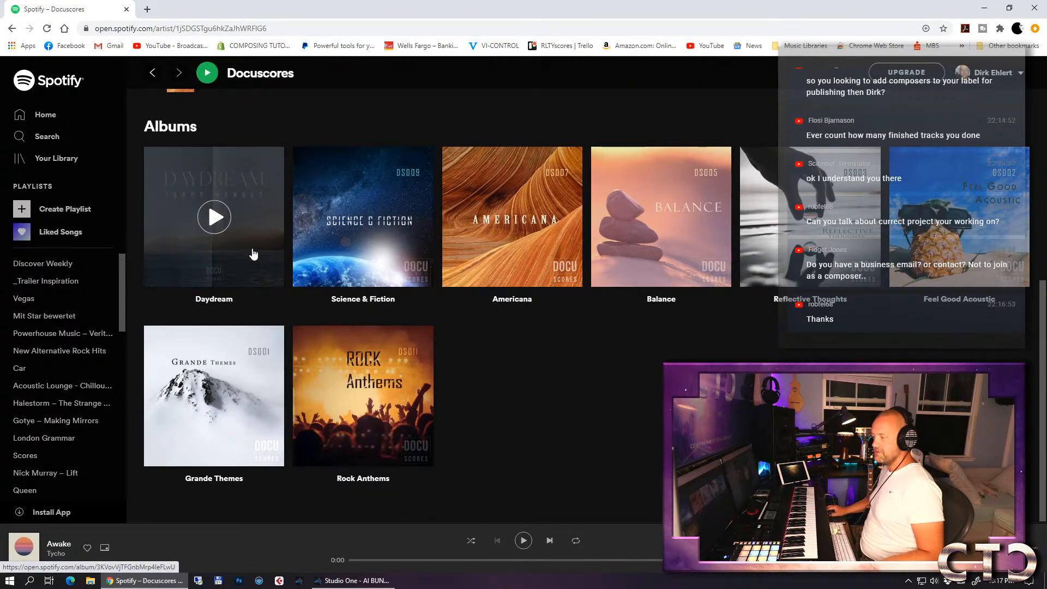
pyautogui.click(215, 300)
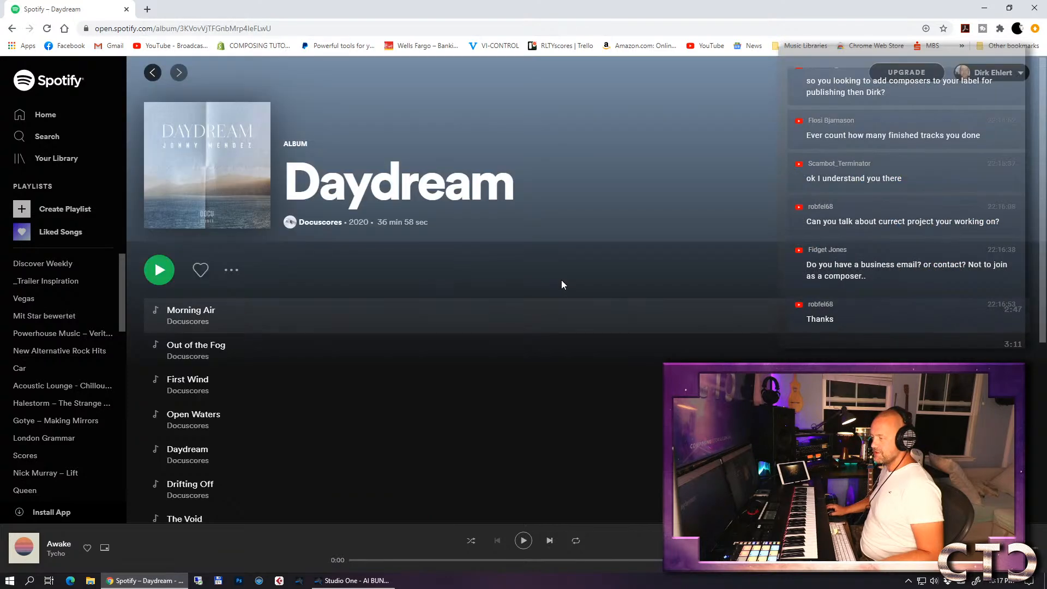
pyautogui.scroll(-4, 571, 240)
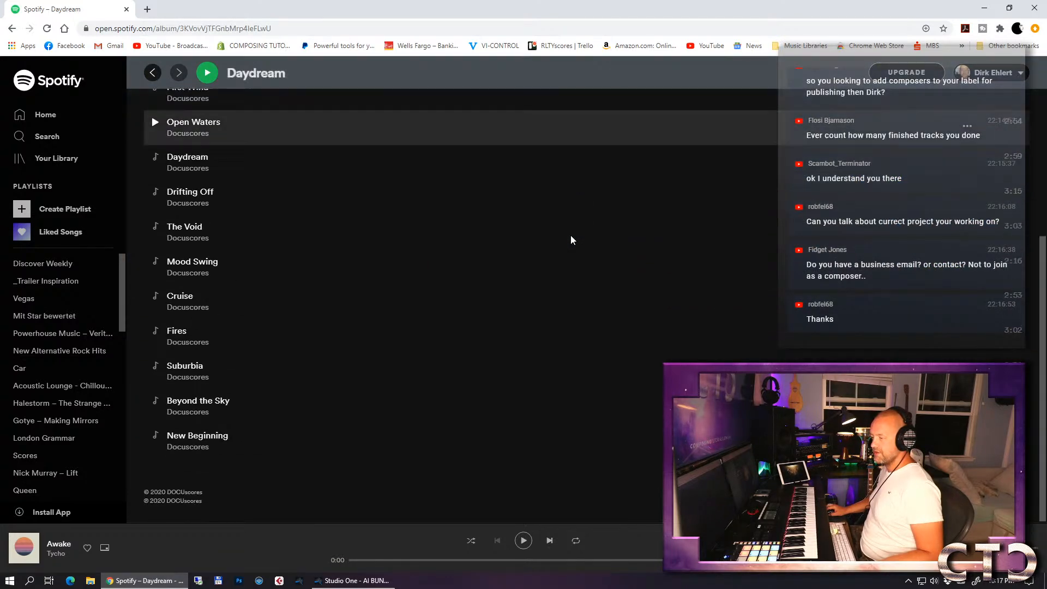
pyautogui.scroll(5, 570, 240)
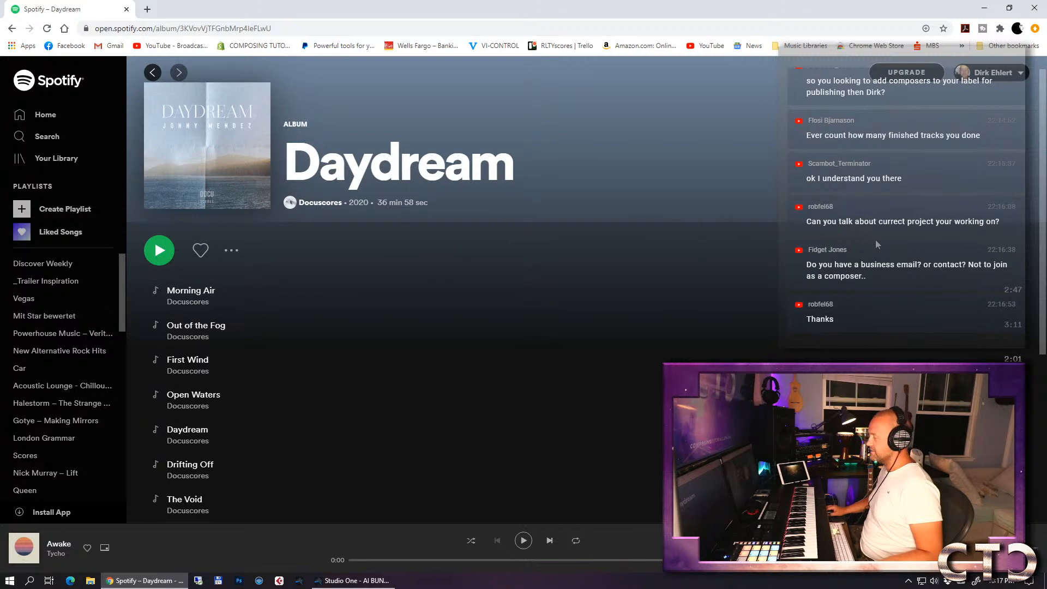
pyautogui.scroll(-1, 680, 238)
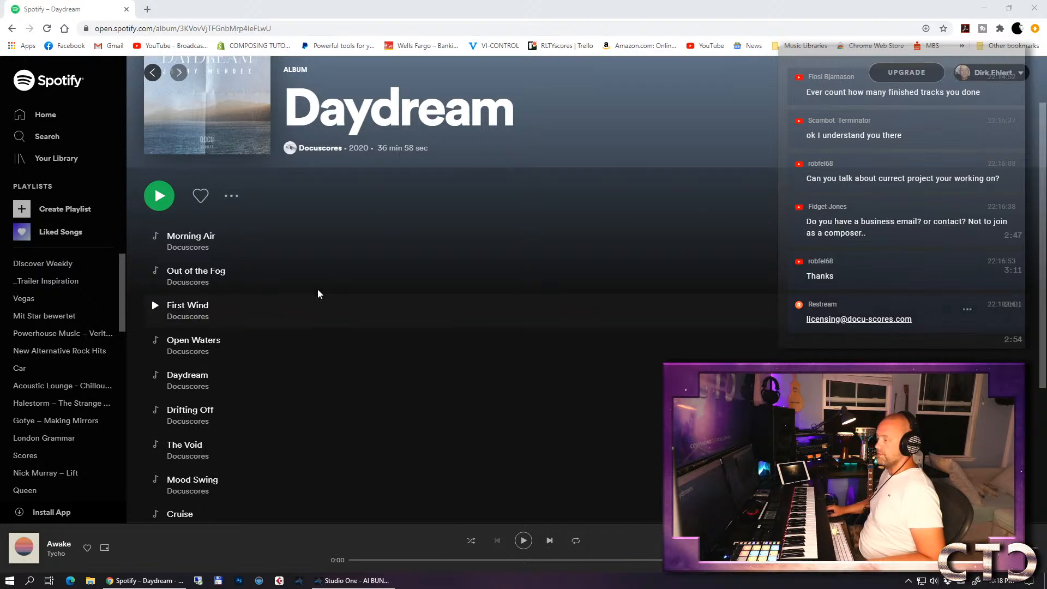
pyautogui.scroll(-4, 247, 198)
pyautogui.scroll(5, 247, 199)
pyautogui.scroll(-4, 321, 188)
pyautogui.scroll(4, 321, 188)
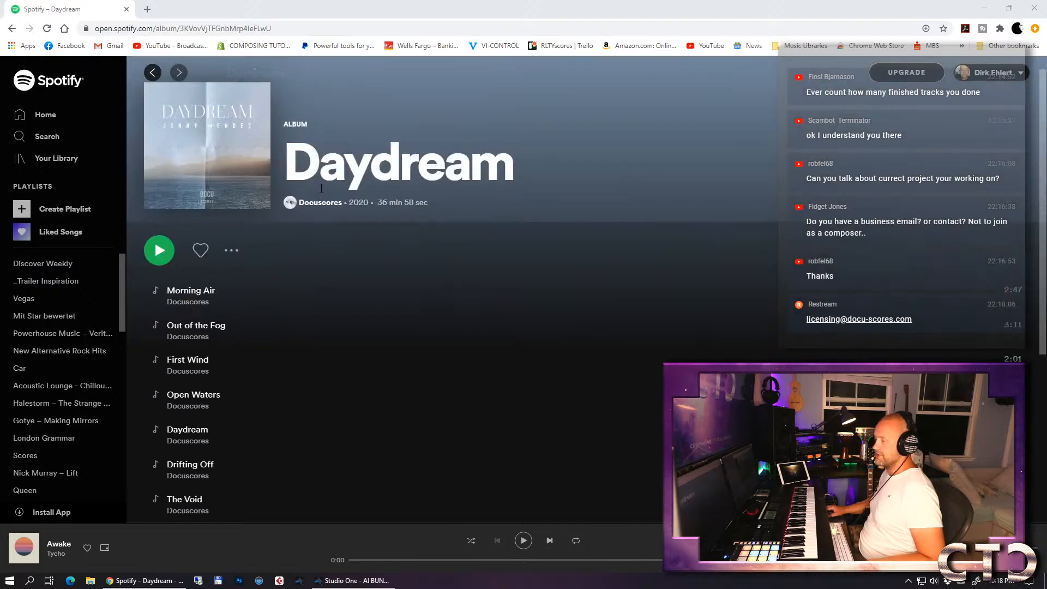
pyautogui.click(126, 10)
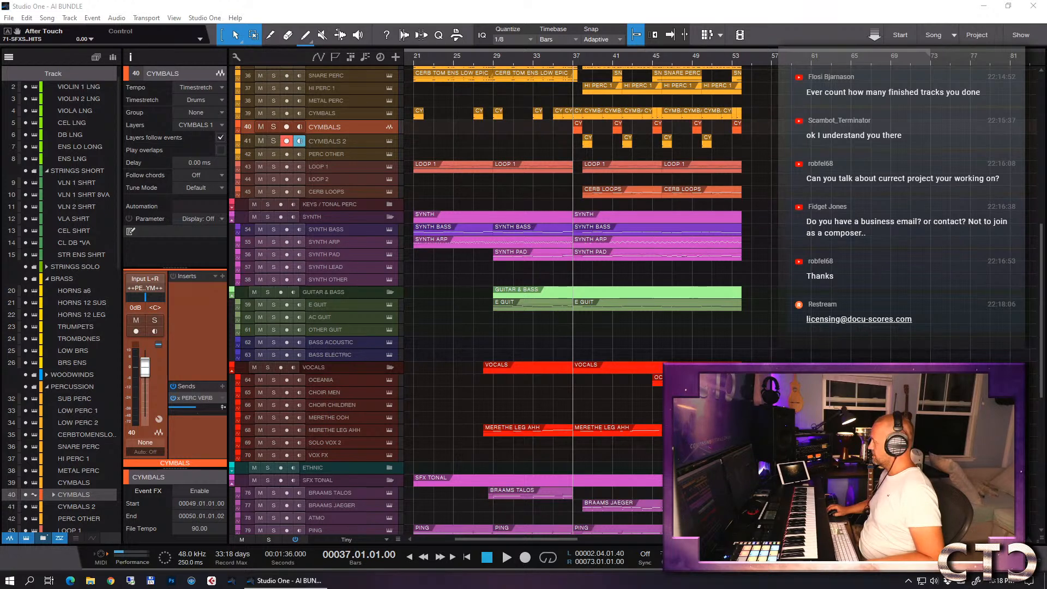
# - Play the ending from bar 52 past bar 54 with autoscroll on, closely checking where the parts end
pyautogui.click(724, 54)
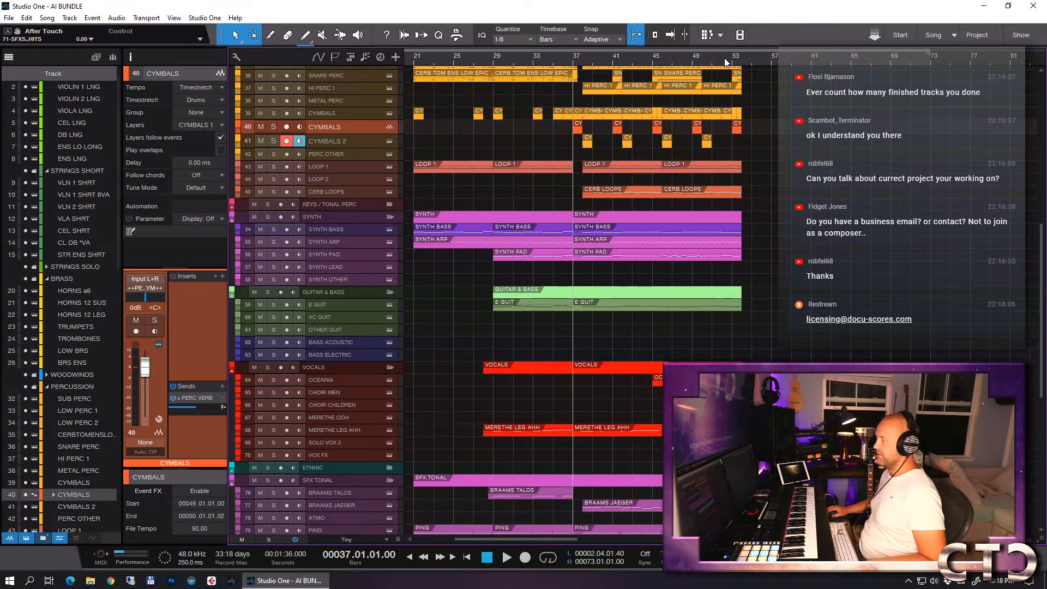
pyautogui.press('e')
pyautogui.press('e')
pyautogui.press('e')
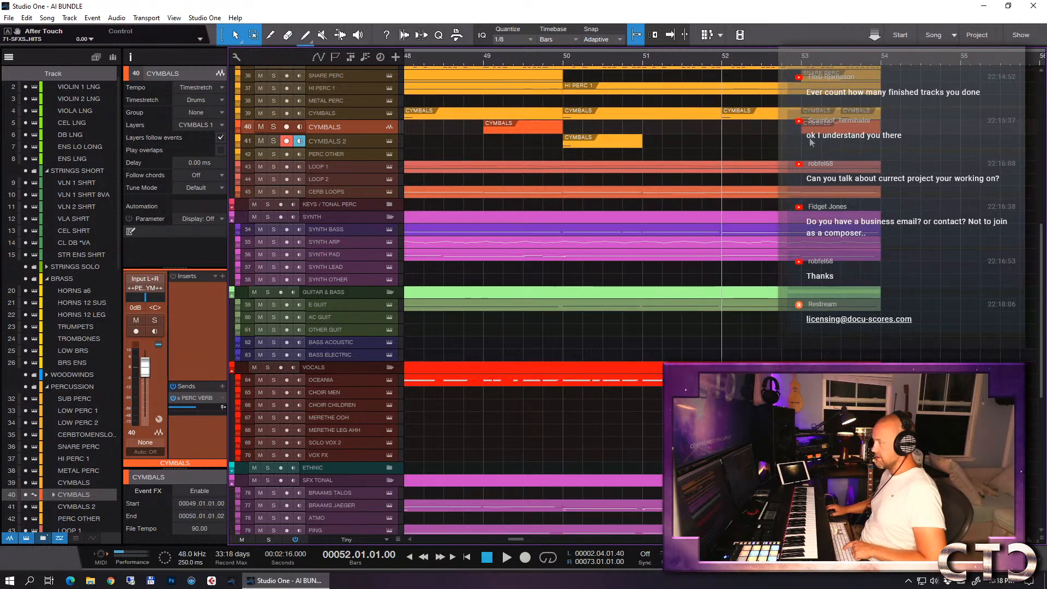
pyautogui.press('w')
pyautogui.press('w')
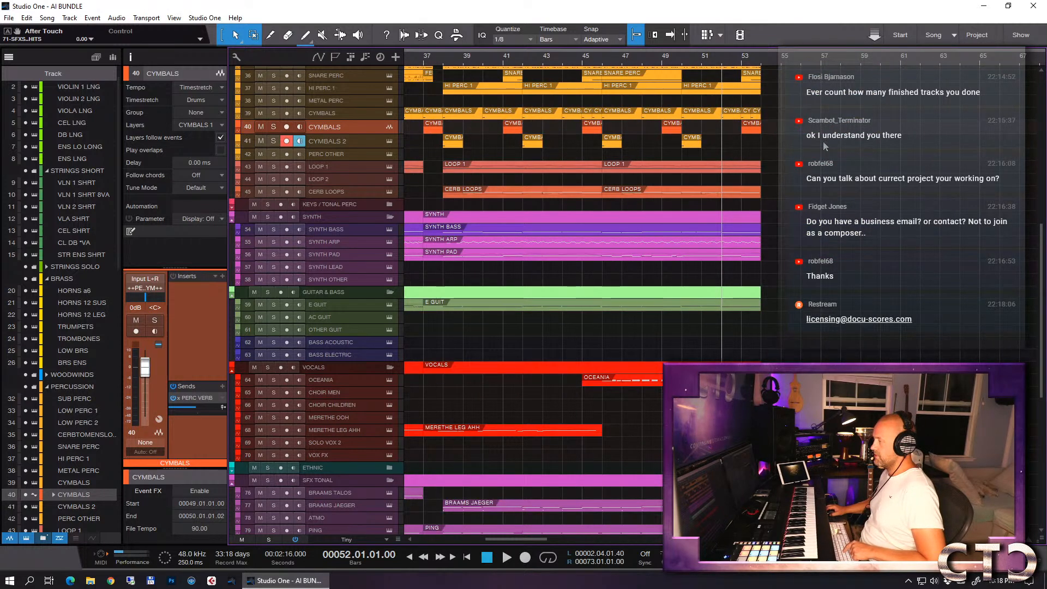
pyautogui.press('f')
pyautogui.press('space')
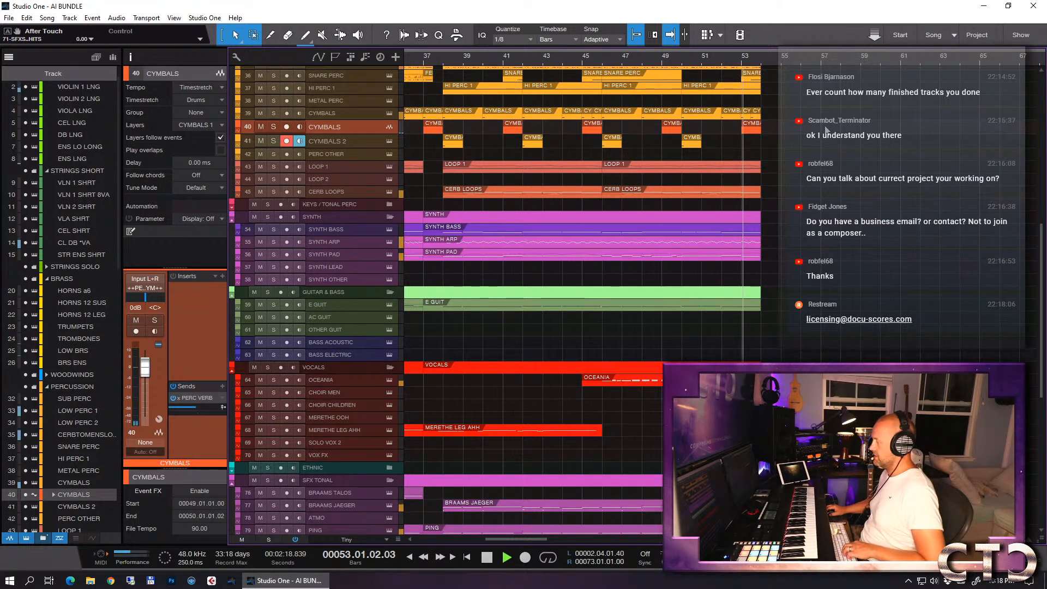
pyautogui.press('e')
pyautogui.press('e')
pyautogui.press('e')
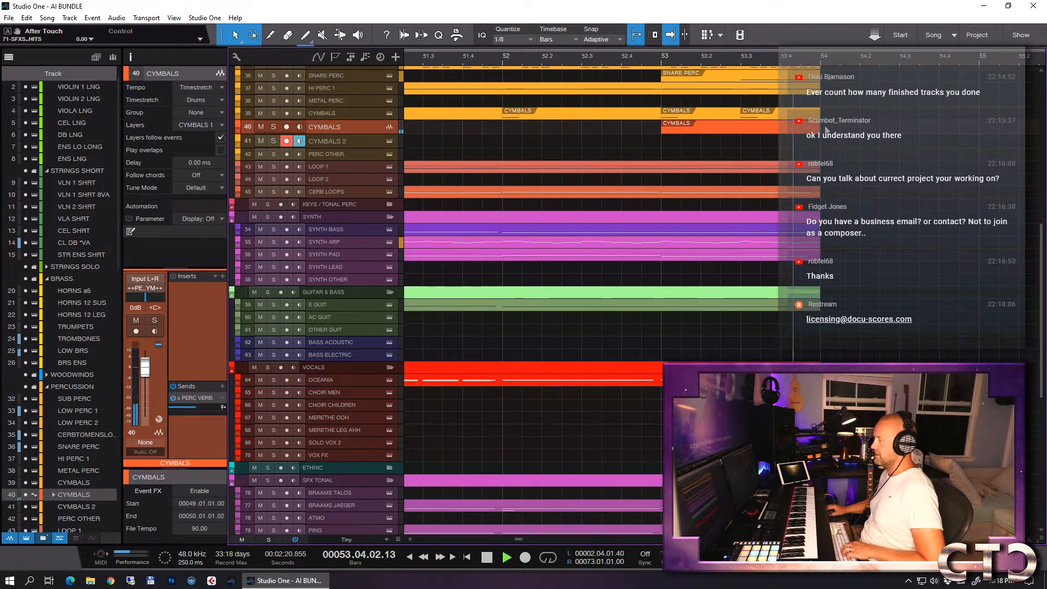
pyautogui.press('space')
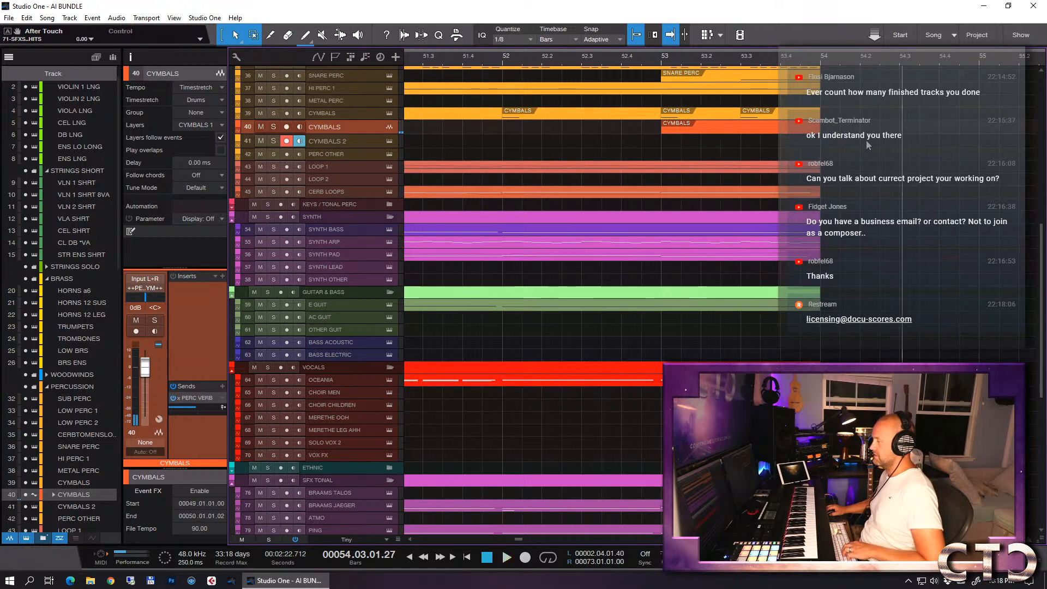
# - Look over the vocal and SFX tracks around the ending and across the whole arrangement for effect parts to reuse
pyautogui.press('w')
pyautogui.scroll(-5, 851, 147)
pyautogui.press('w')
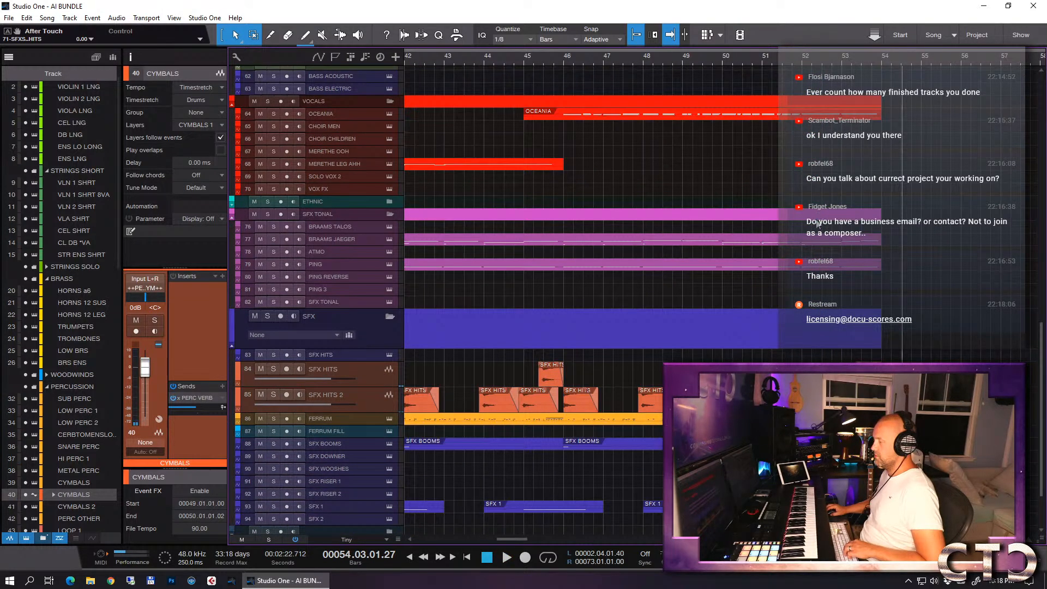
pyautogui.click(840, 495)
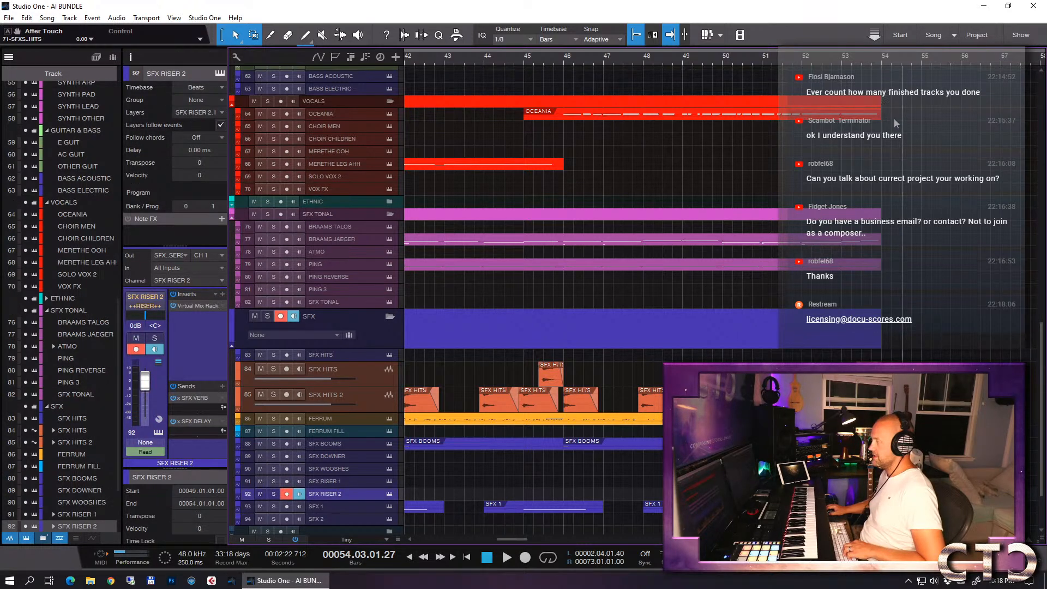
pyautogui.press('w')
pyautogui.scroll(5, 905, 130)
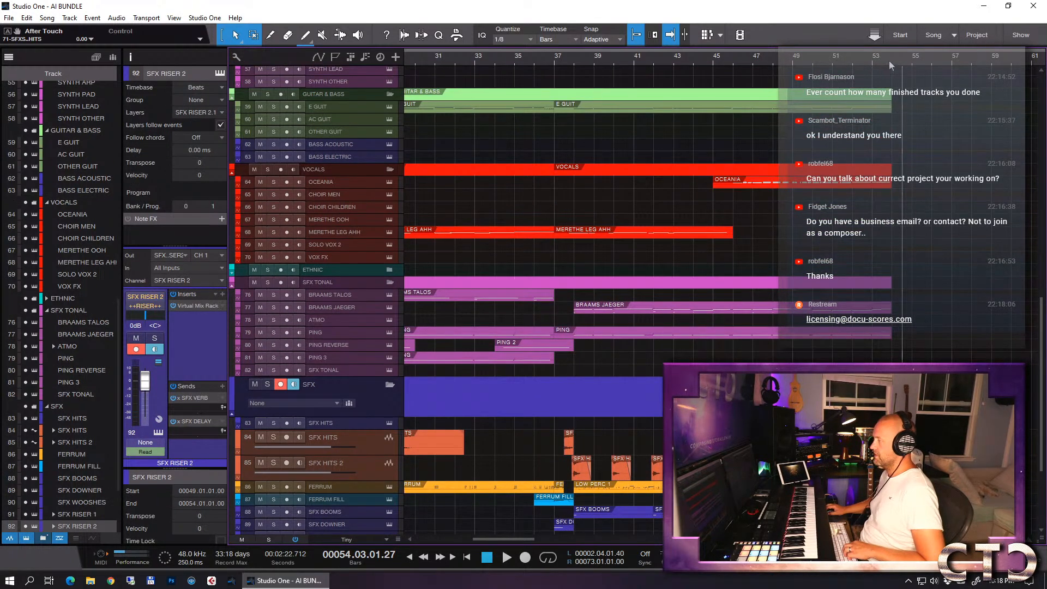
pyautogui.press('w')
pyautogui.press('w')
pyautogui.press('w')
pyautogui.scroll(-5, 489, 420)
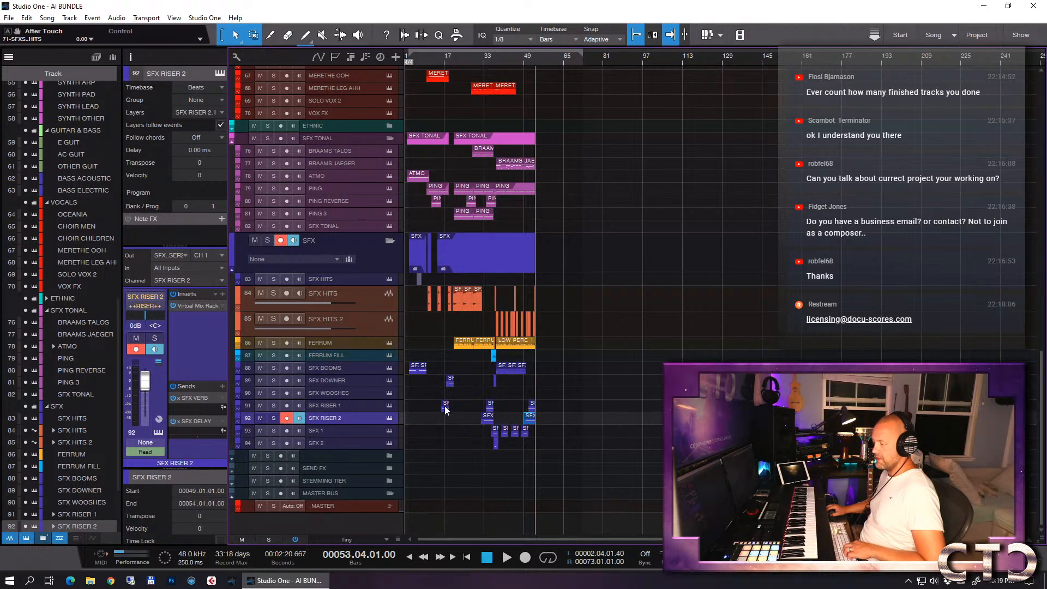
# - Copy the SFX DOWNER part from bar 18 to bar 53 on the same track
pyautogui.click(451, 382)
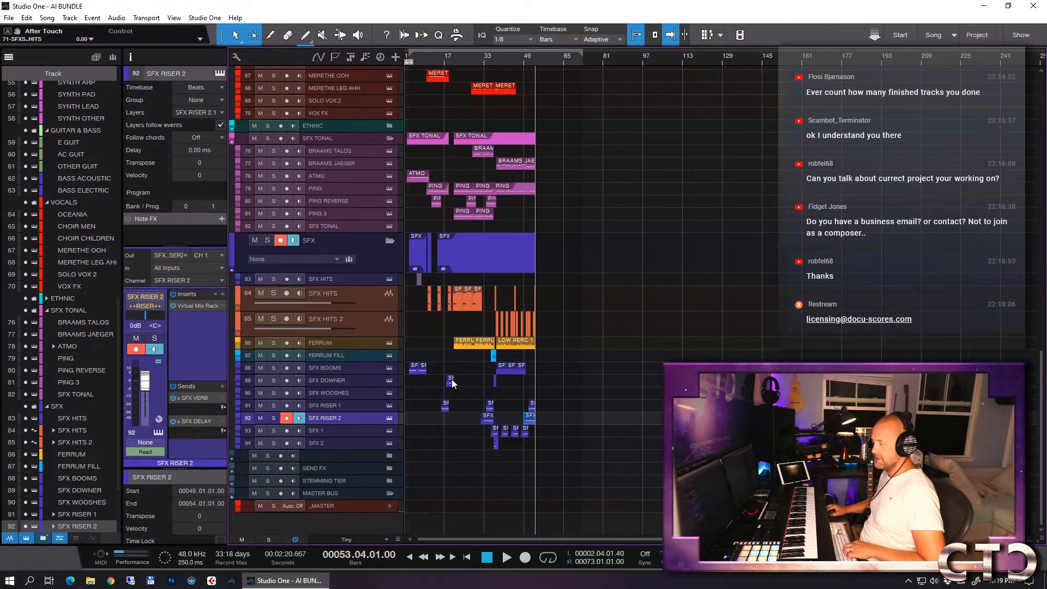
pyautogui.press('e')
pyautogui.press('e')
pyautogui.hscroll(-5, 642, 362)
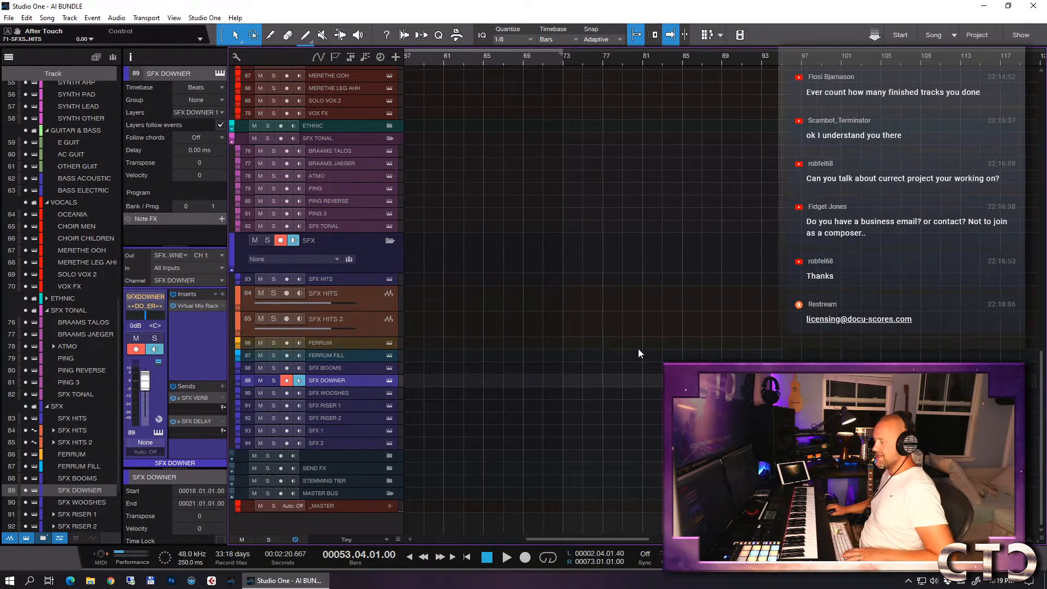
pyautogui.hscroll(-2, 637, 348)
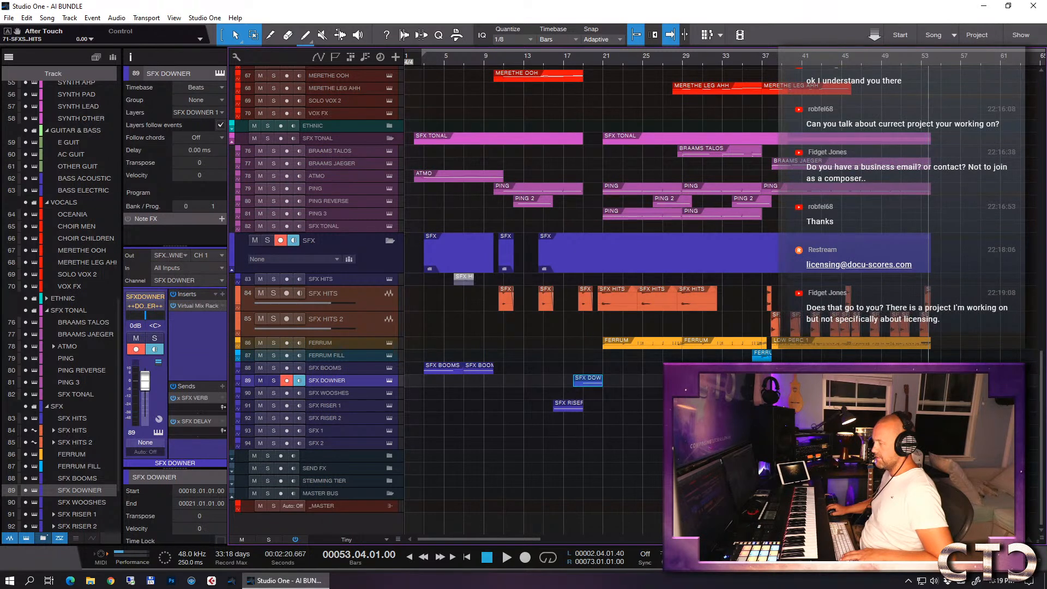
pyautogui.moveTo(588, 384); pyautogui.dragTo(936, 384)
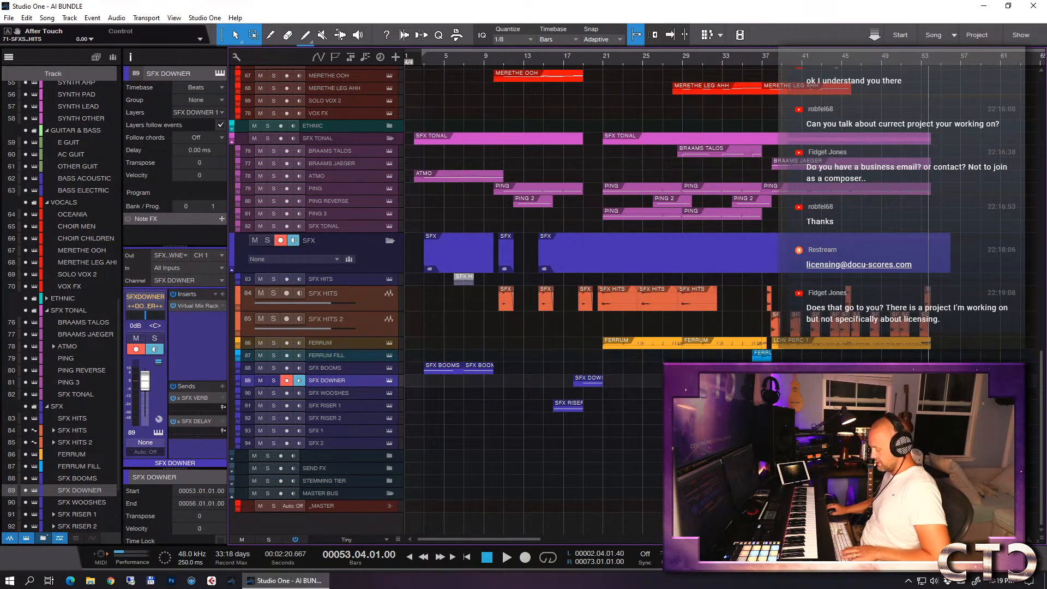
# - Play the ending from bar 53 to hear how the copied SFX DOWNER part fits
pyautogui.press('e')
pyautogui.press('e')
pyautogui.press('e')
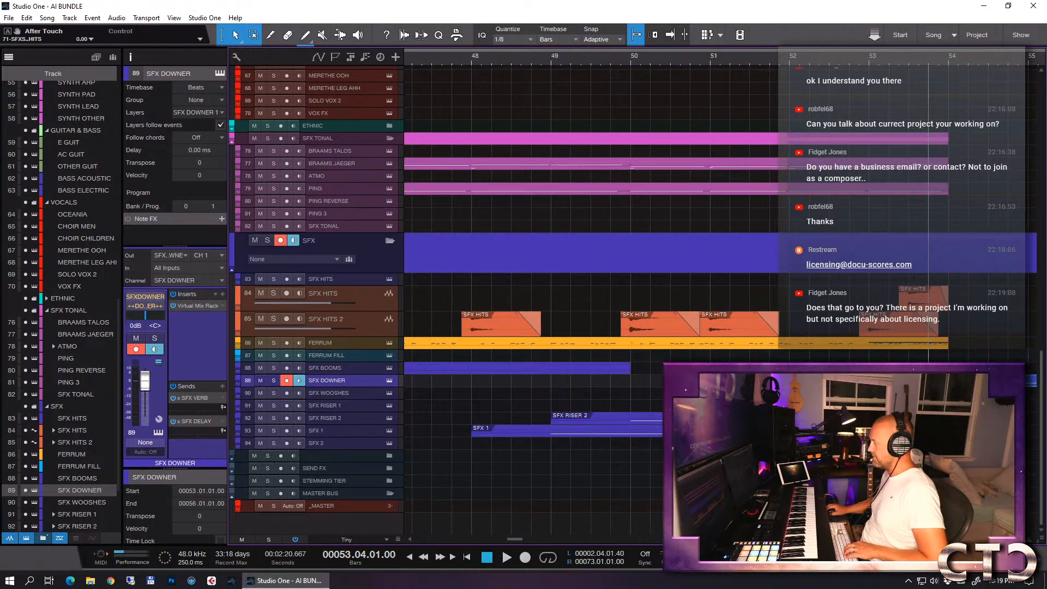
pyautogui.press('w')
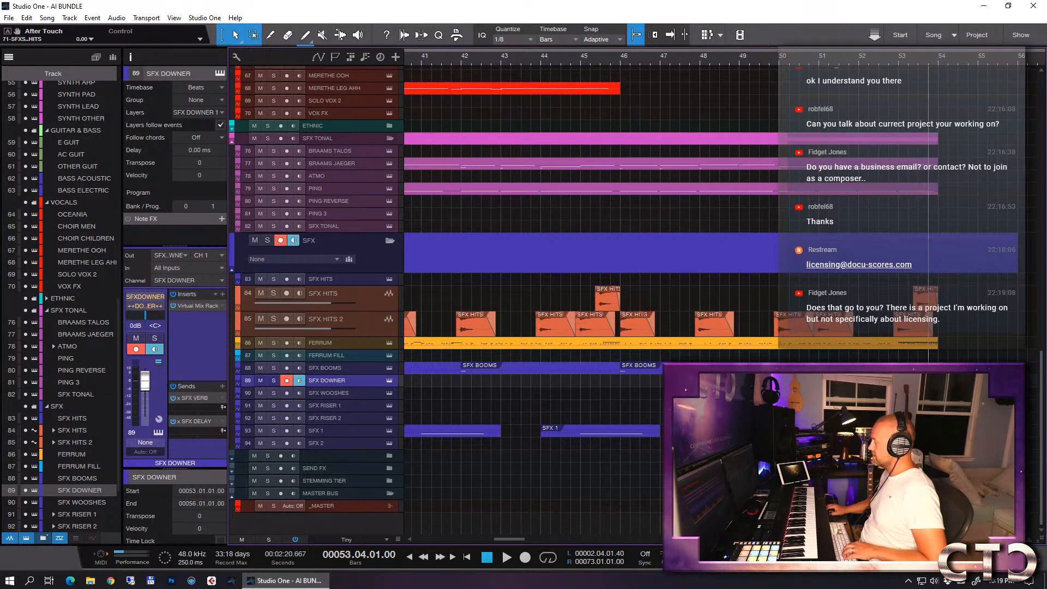
pyautogui.click(899, 57)
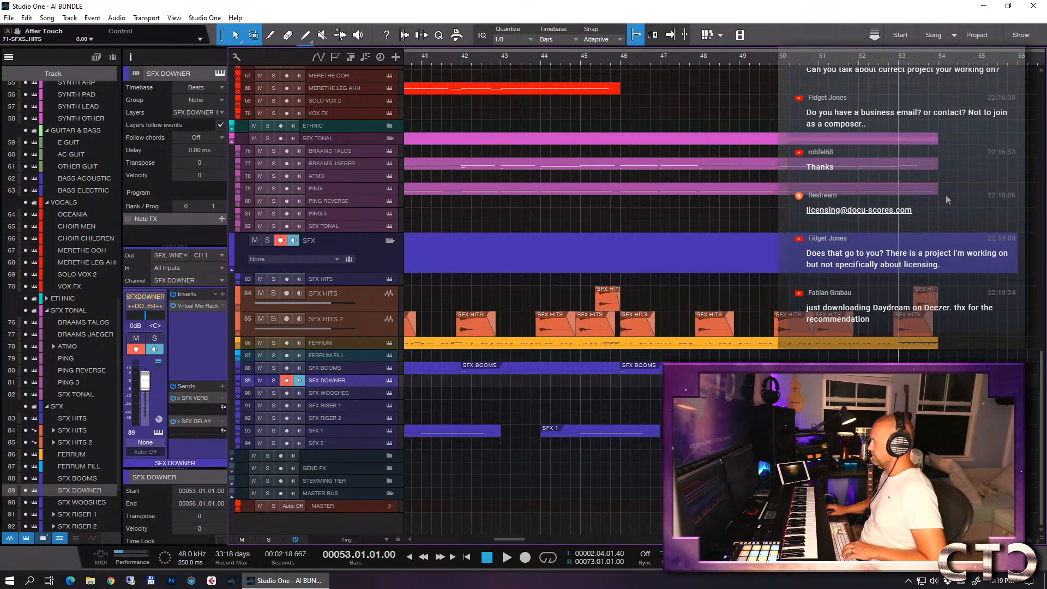
pyautogui.press('space')
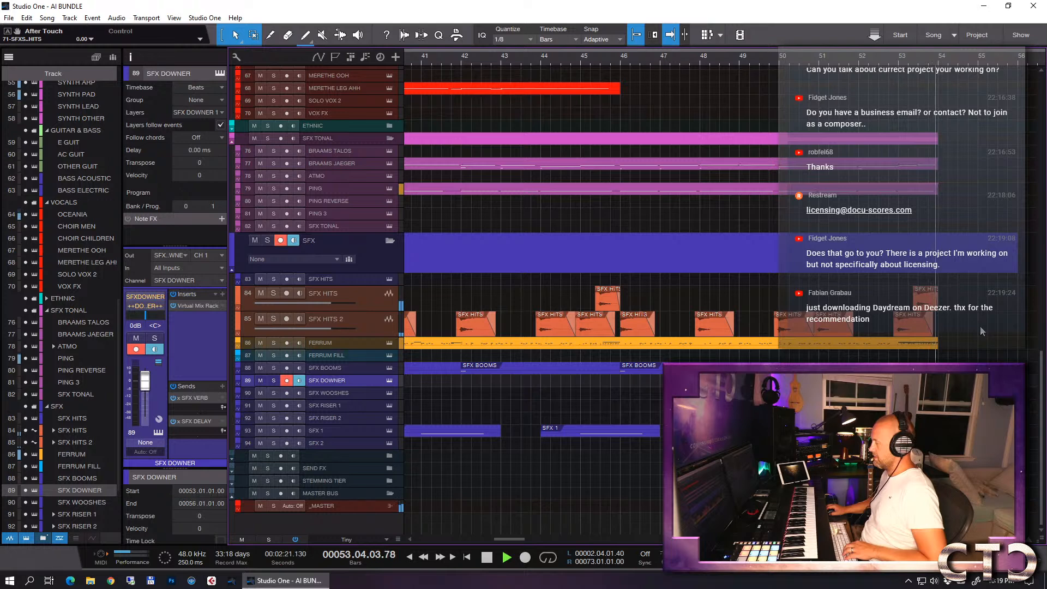
pyautogui.press('w')
pyautogui.press('w')
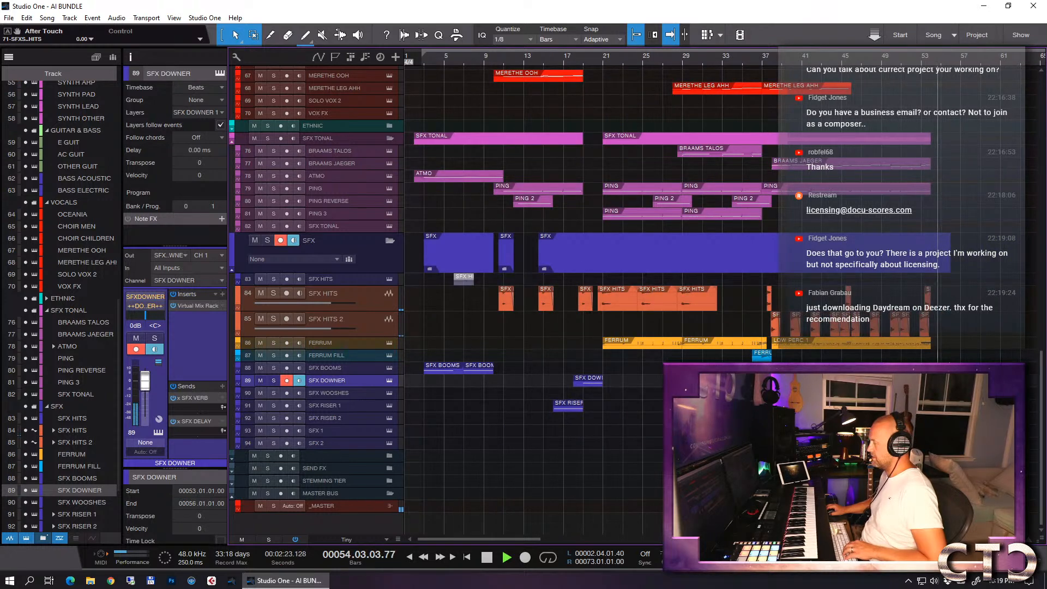
# - Open the copied SFX DOWNER part in the note editor with the velocity lane, solo the track and play it from bar 53
pyautogui.press('F2')
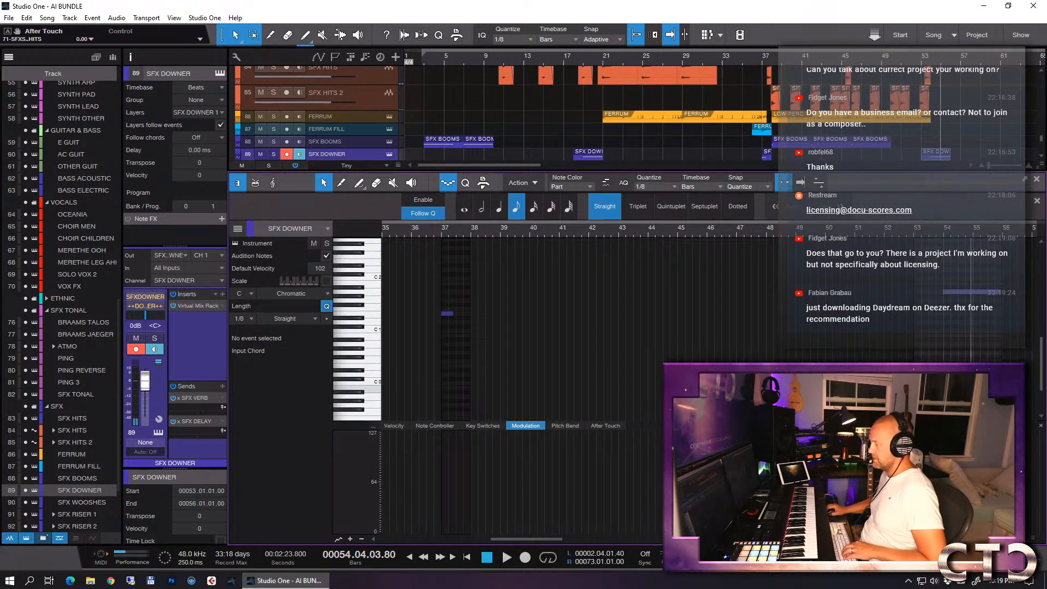
pyautogui.click(402, 425)
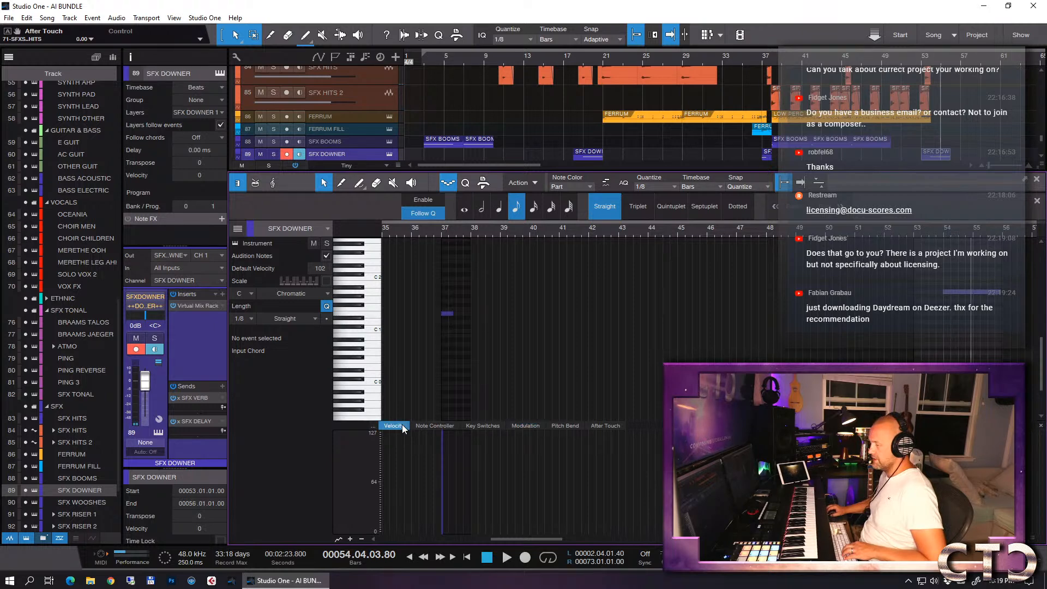
pyautogui.click(915, 234)
pyautogui.press('space')
pyautogui.press('s')
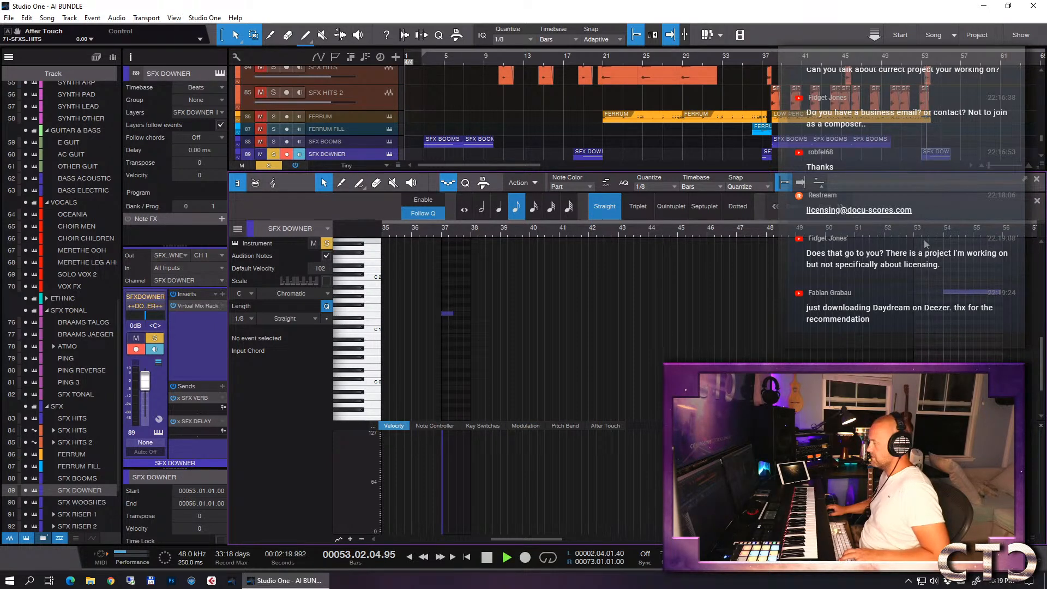
pyautogui.scroll(10, 927, 305)
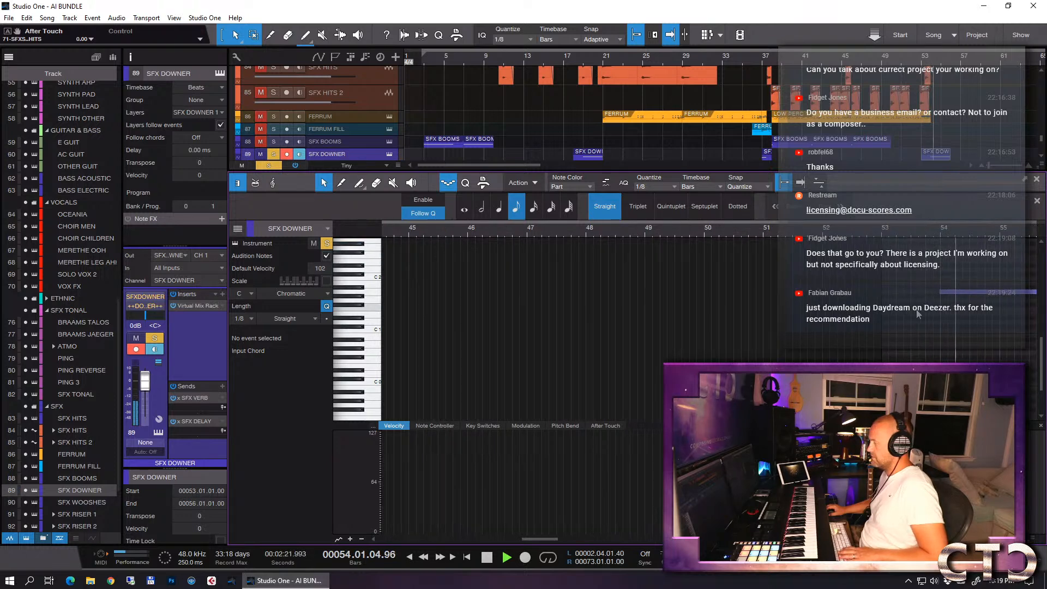
pyautogui.press('space')
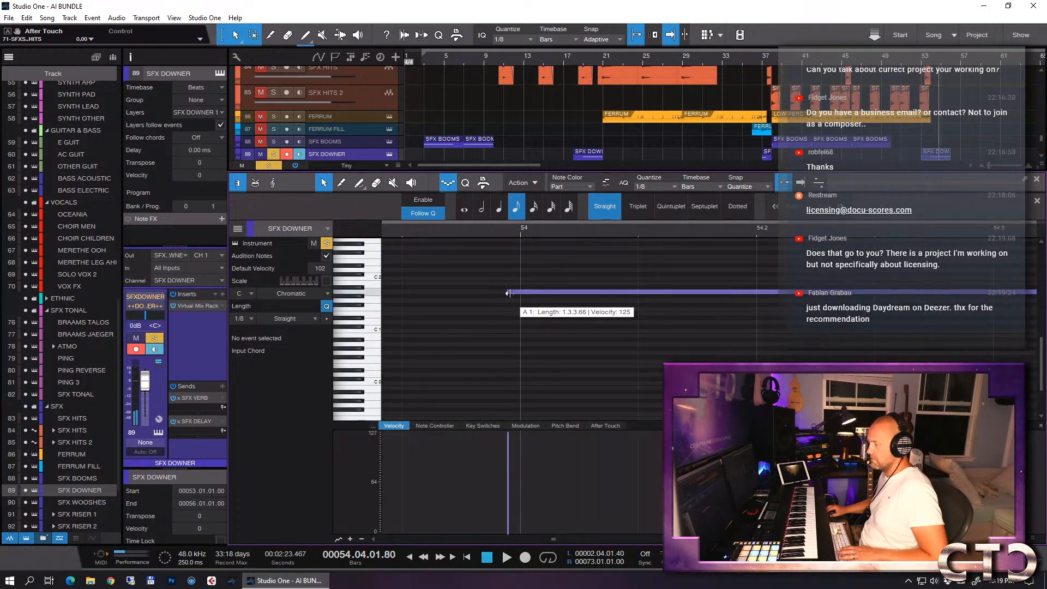
# - Trim the start of the A 1 downer note to exactly bar 54 and play it soloed from just before that bar
pyautogui.moveTo(509, 292); pyautogui.dragTo(515, 296)
pyautogui.press('space')
pyautogui.press('space')
pyautogui.click(490, 233)
pyautogui.press('space')
pyautogui.press('w')
pyautogui.press('w')
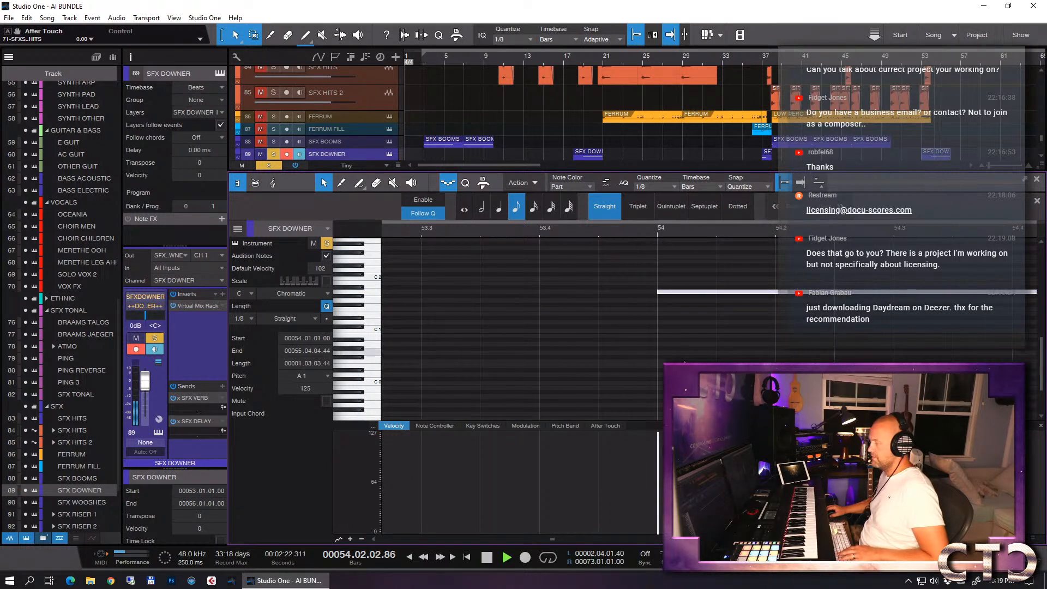
pyautogui.press('space')
# - Remove the longer SFX DOWNER copy from bar 53 and copy the one-bar SFX DOWNER part from bar 37 to bar 54
pyautogui.press('F2')
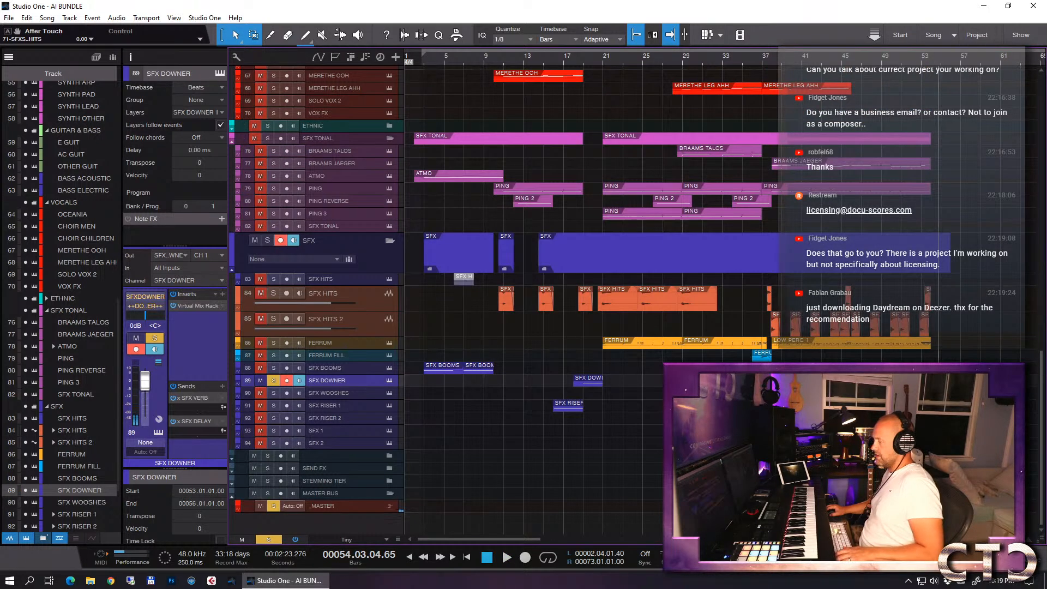
pyautogui.moveTo(946, 381); pyautogui.dragTo(581, 382)
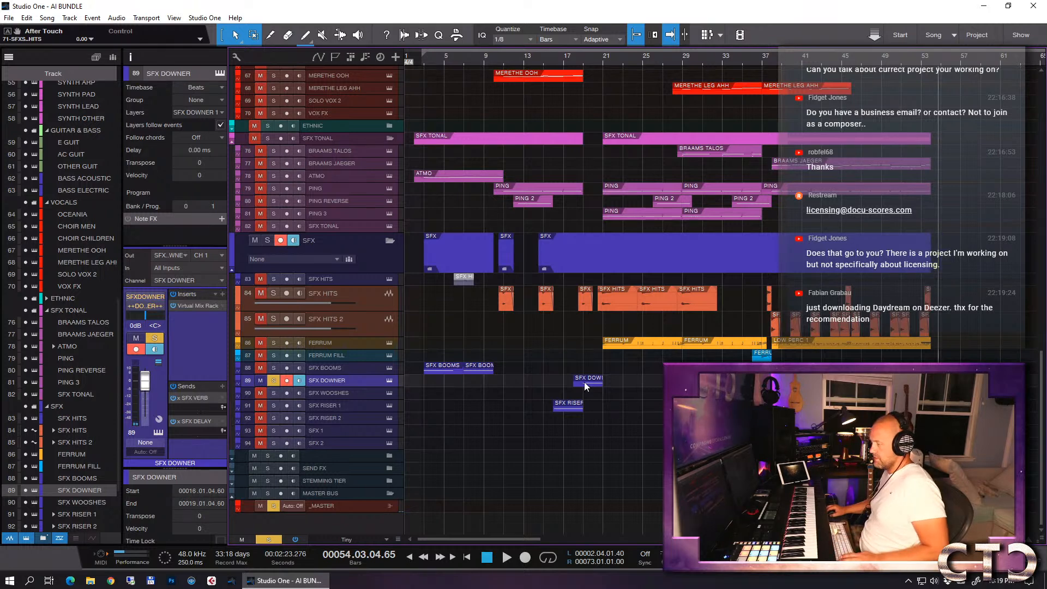
pyautogui.click(768, 380)
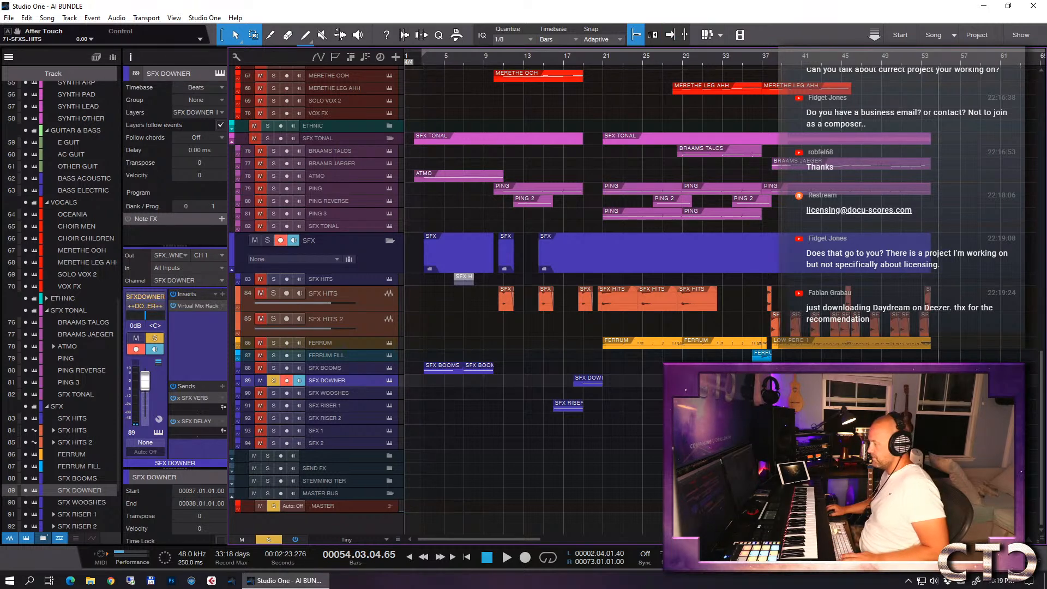
pyautogui.moveTo(767, 381); pyautogui.dragTo(937, 381)
# - Lengthen the E 1 note in the new SFX DOWNER part to one full bar, ending at bar 55, and play it from bar 54
pyautogui.press('F2')
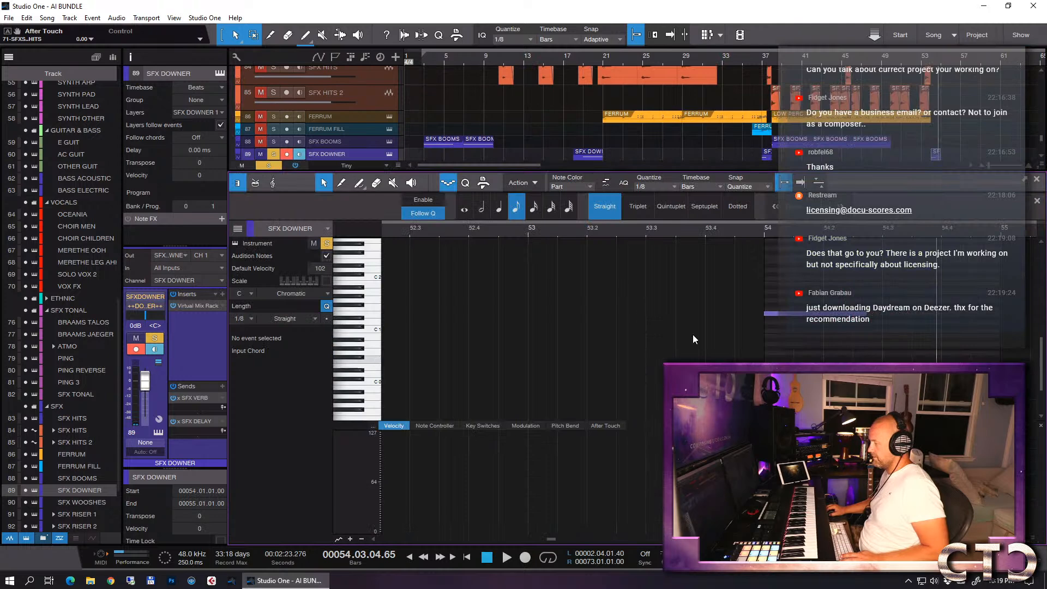
pyautogui.click(761, 233)
pyautogui.press('space')
pyautogui.press('space')
pyautogui.moveTo(866, 315); pyautogui.dragTo(999, 325)
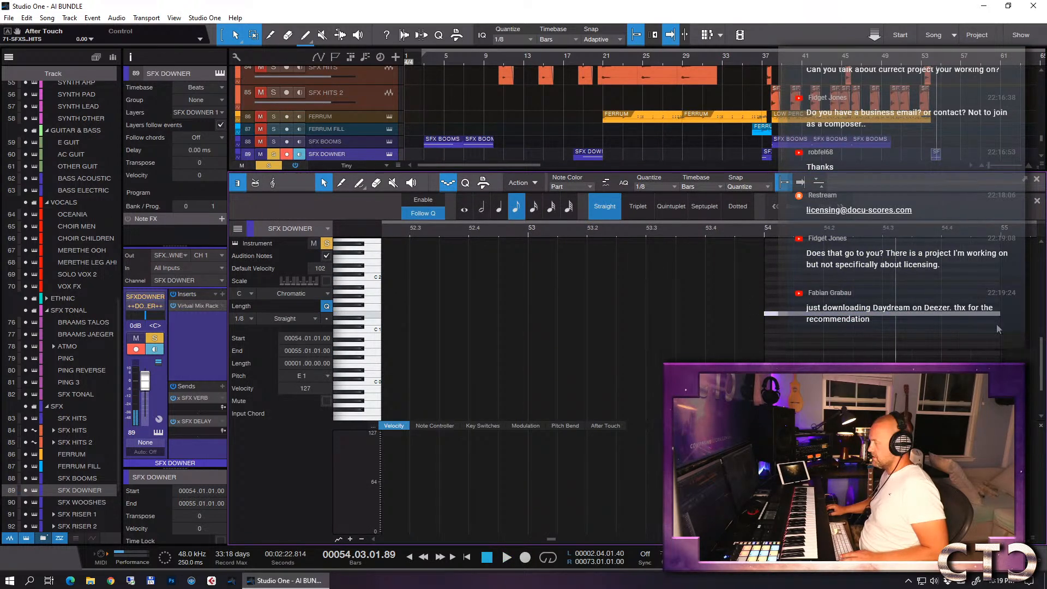
pyautogui.click(761, 232)
pyautogui.press('space')
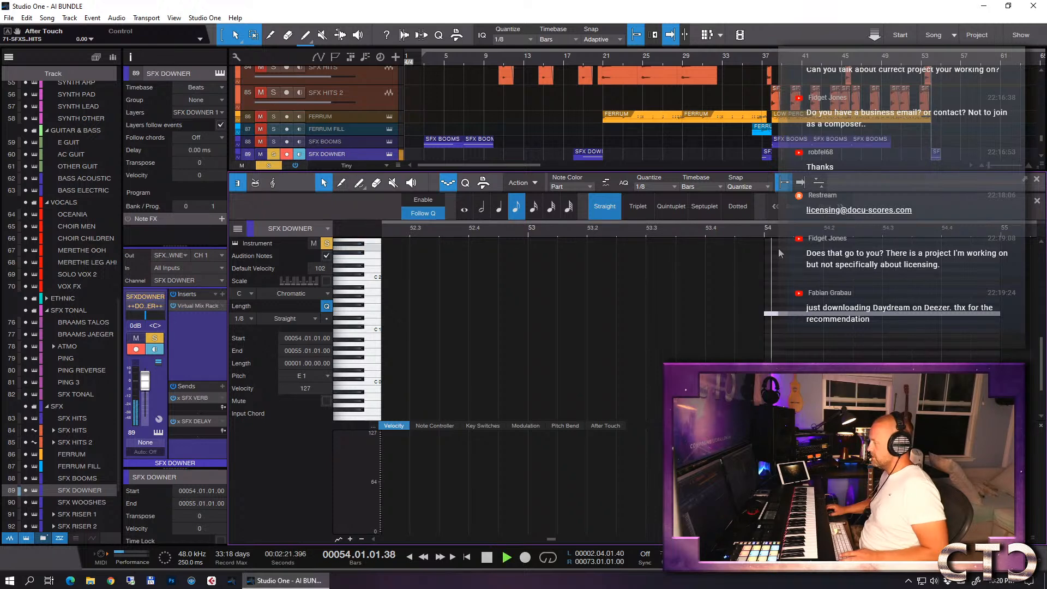
pyautogui.press('space')
# - Close the note editor, briefly play from bar 53 and unsolo the SFX DOWNER track
pyautogui.press('F2')
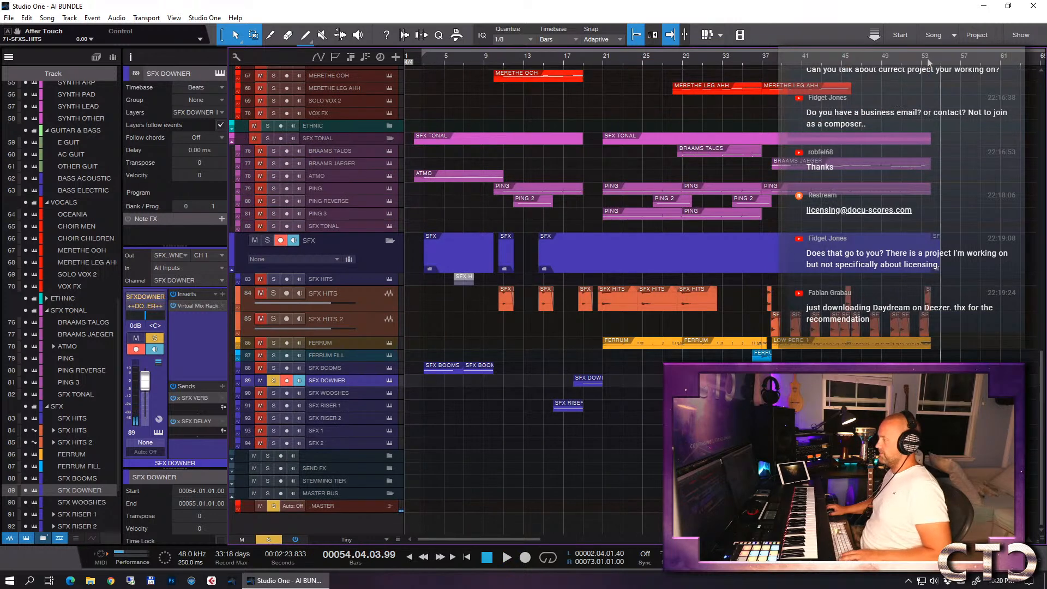
pyautogui.click(921, 58)
pyautogui.press('space')
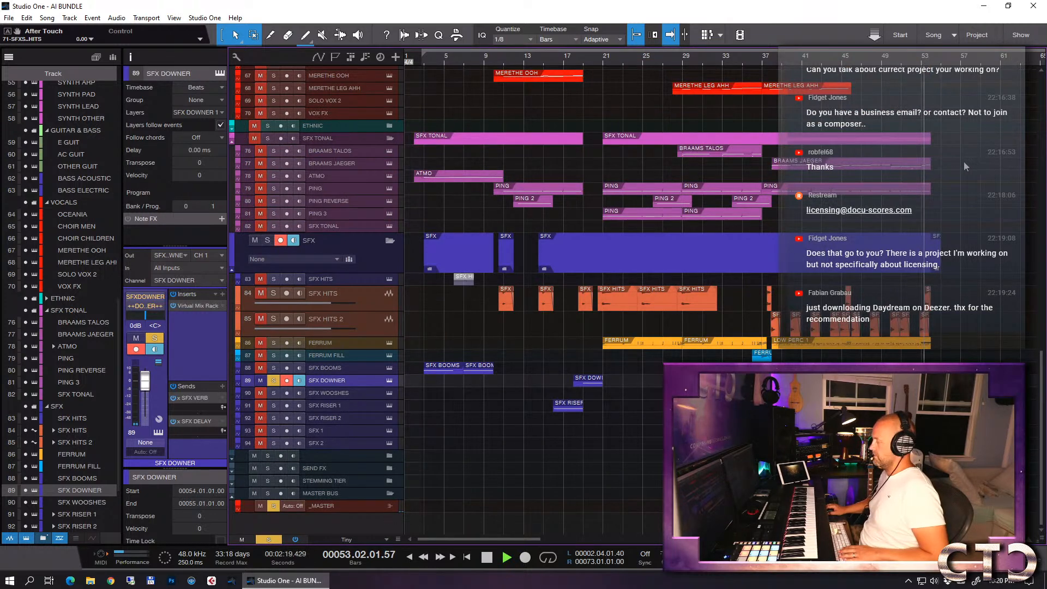
pyautogui.press('s')
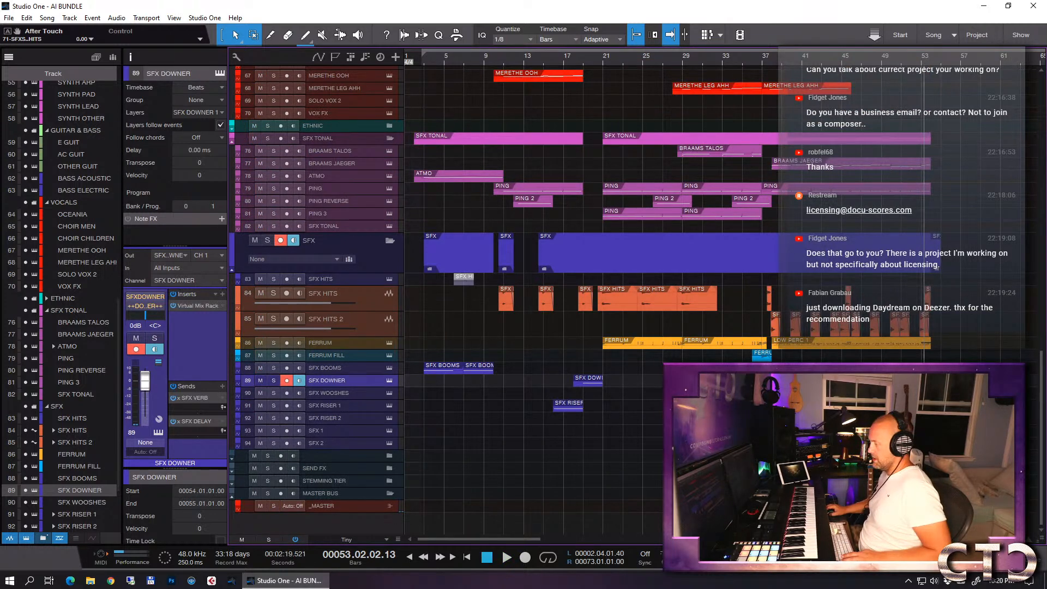
# - Copy the SFX BOOMS part at bar 46 to bars 50 and 54, and play the ending from bar 50
pyautogui.moveTo(872, 369); pyautogui.dragTo(951, 368)
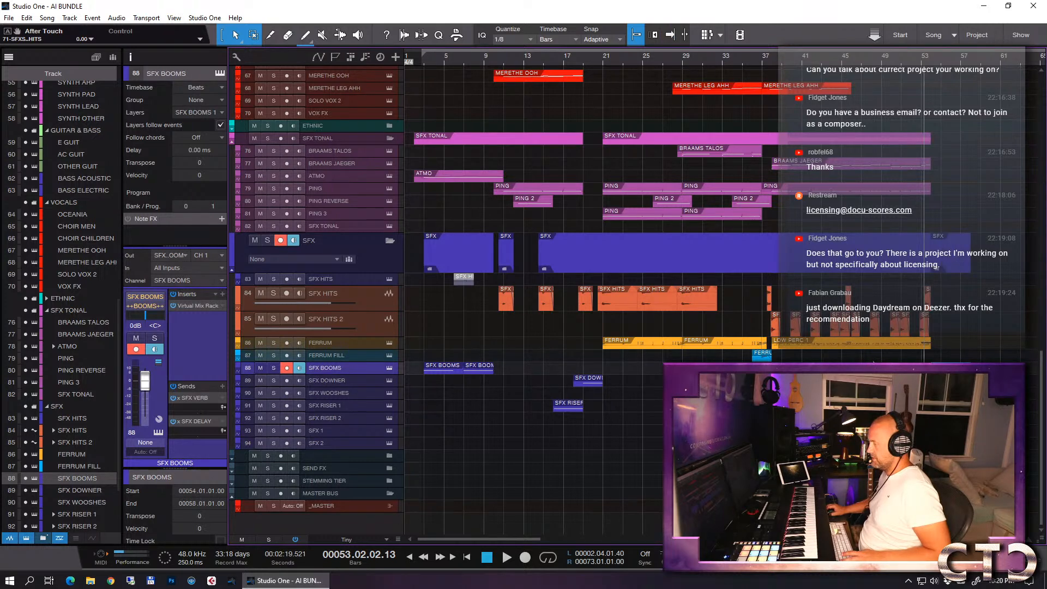
pyautogui.click(882, 61)
pyautogui.press('space')
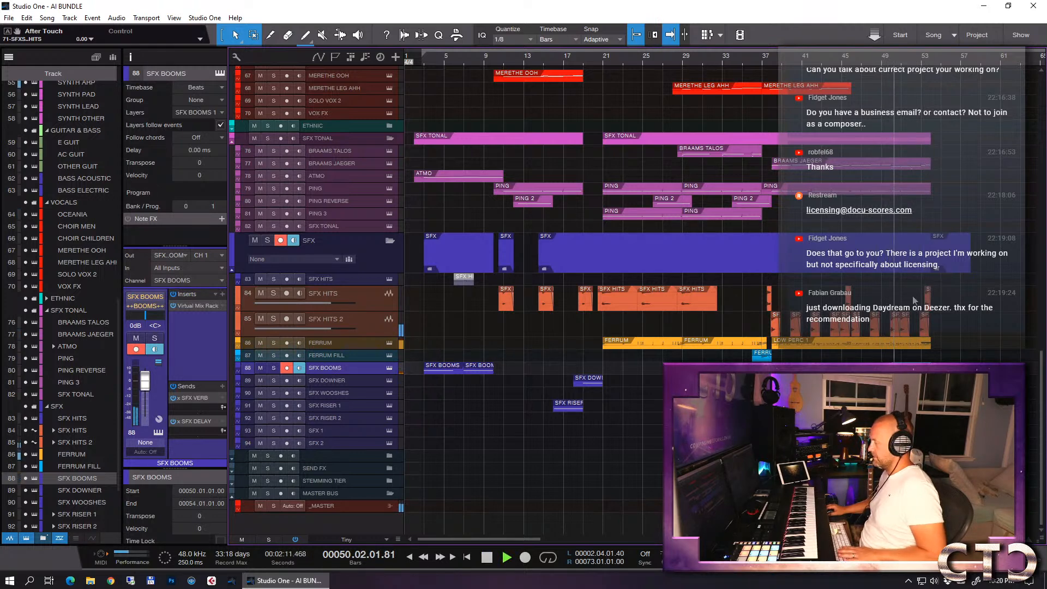
pyautogui.press('e')
pyautogui.press('e')
pyautogui.press('w')
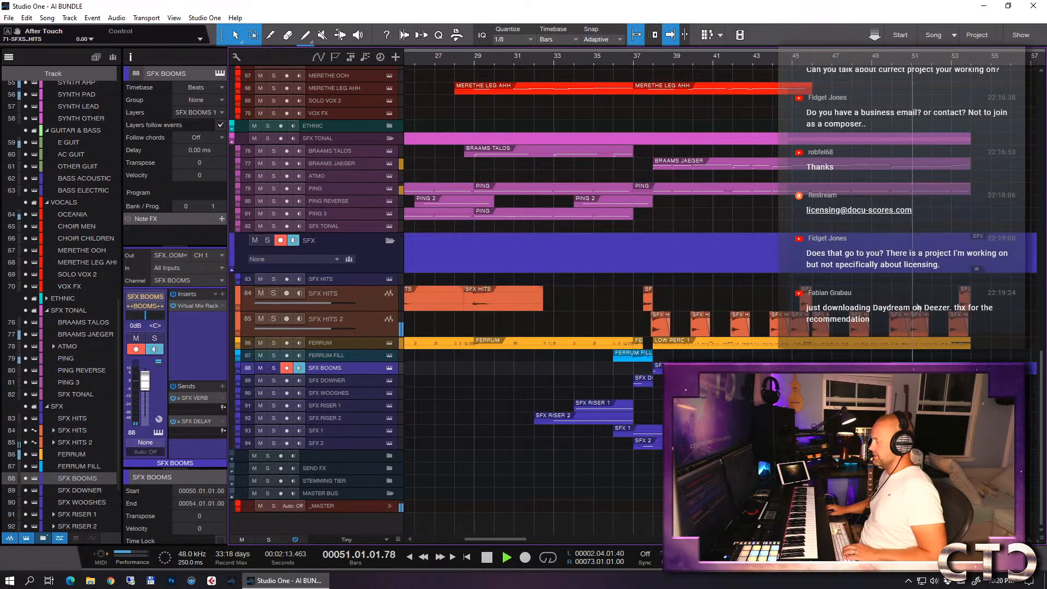
pyautogui.press('e')
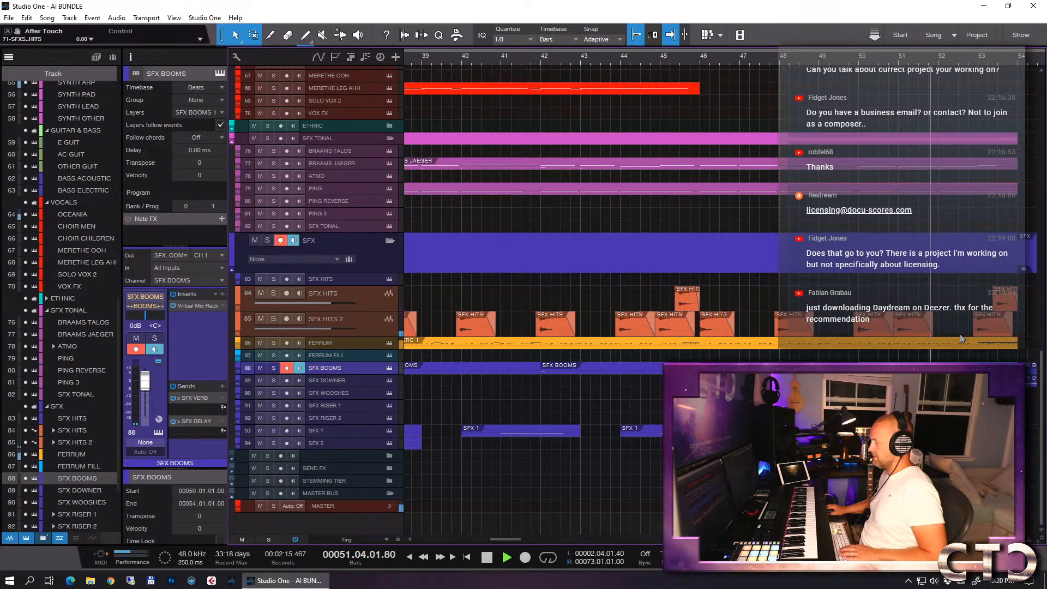
# - Duplicate SFX HITS events on the SFX HITS 2 track to add hits starting at 51.04.03 and 53.04.03
pyautogui.click(908, 330)
pyautogui.press('d')
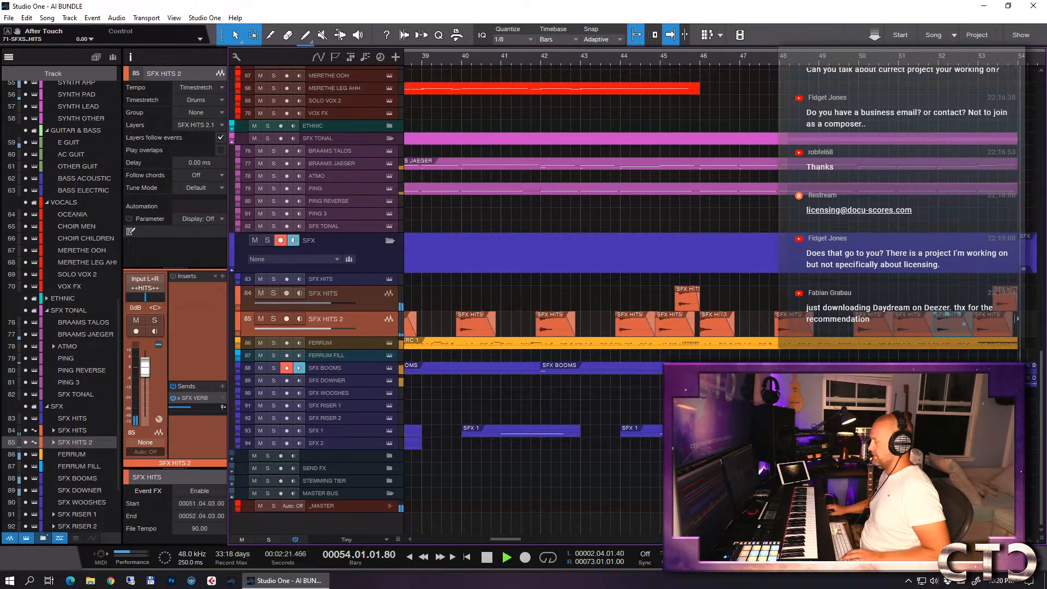
pyautogui.press('w')
pyautogui.press('space')
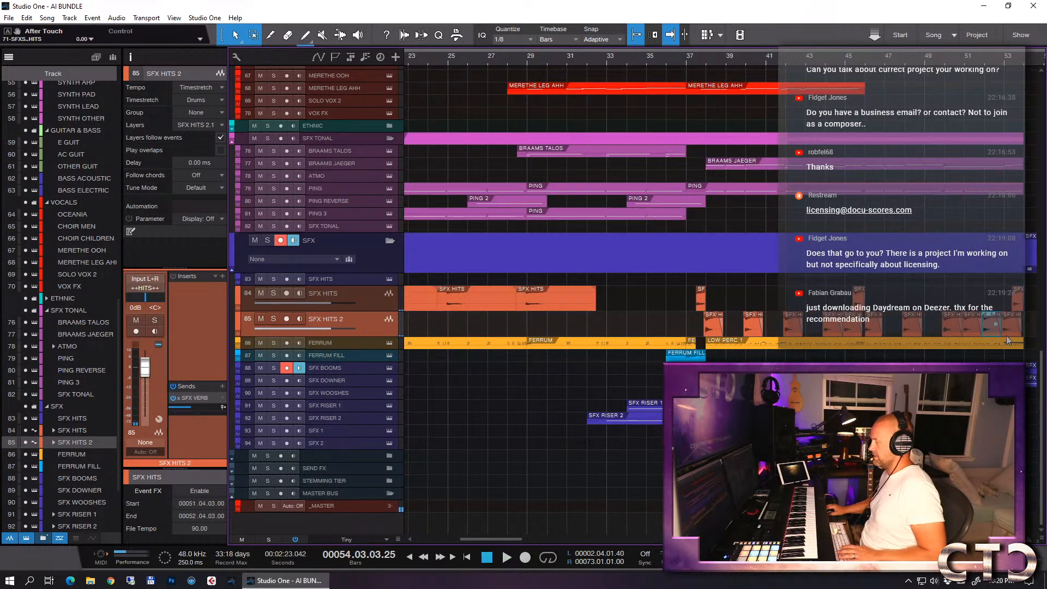
pyautogui.press('d')
pyautogui.press('e')
pyautogui.press('e')
pyautogui.press('e')
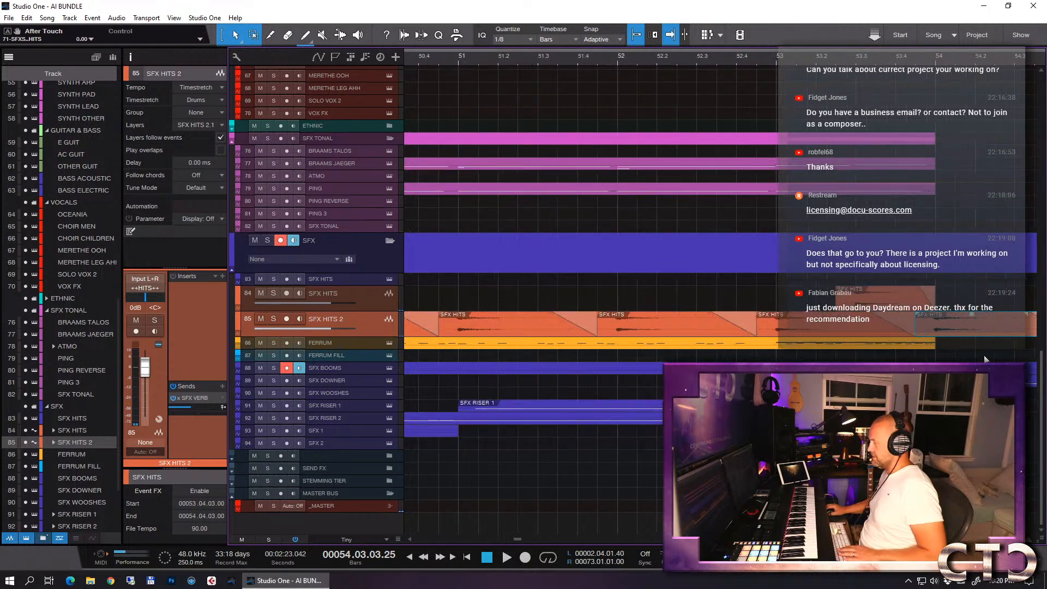
# - Play the arrangement from 49.03 through bar 54 to check the added SFX HITS 2 hits
pyautogui.press('w')
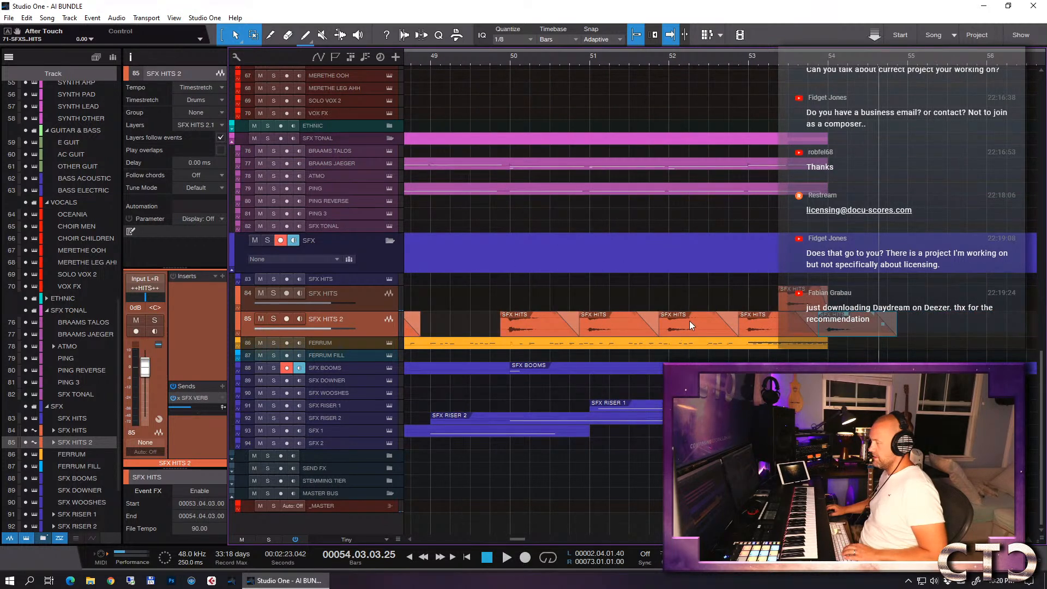
pyautogui.click(484, 60)
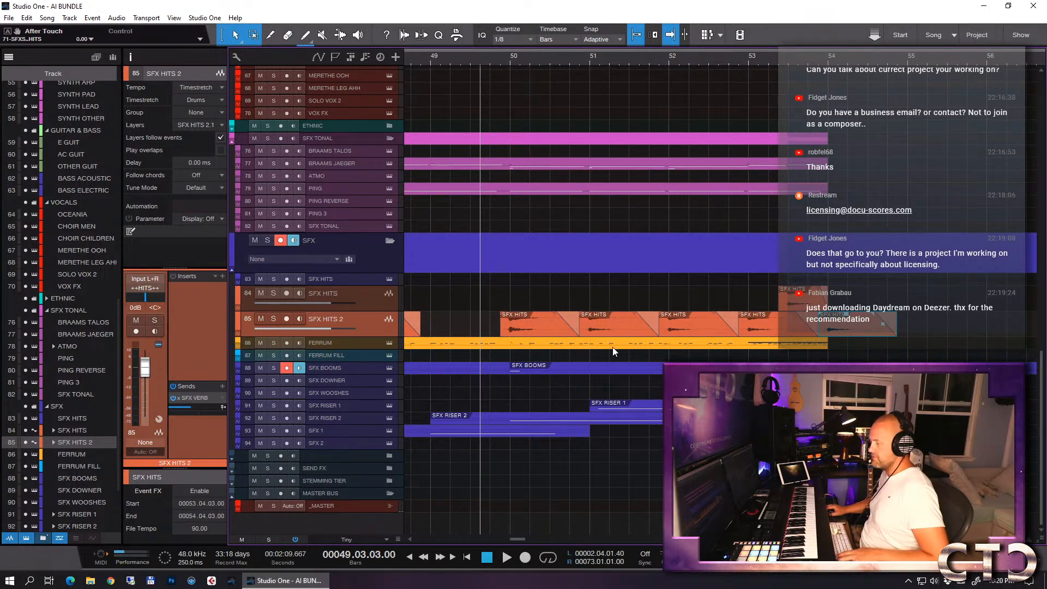
pyautogui.press('space')
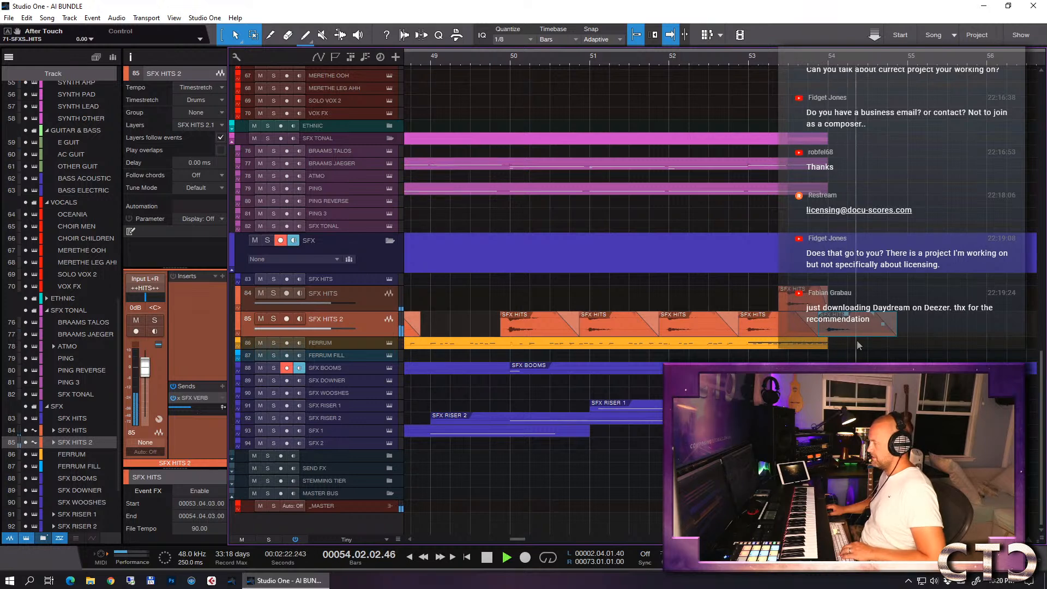
pyautogui.press('space')
# - Copy the CYMBALS event at bar 53 on track 40 to bar 54 and play the ending from late in bar 52
pyautogui.press('w')
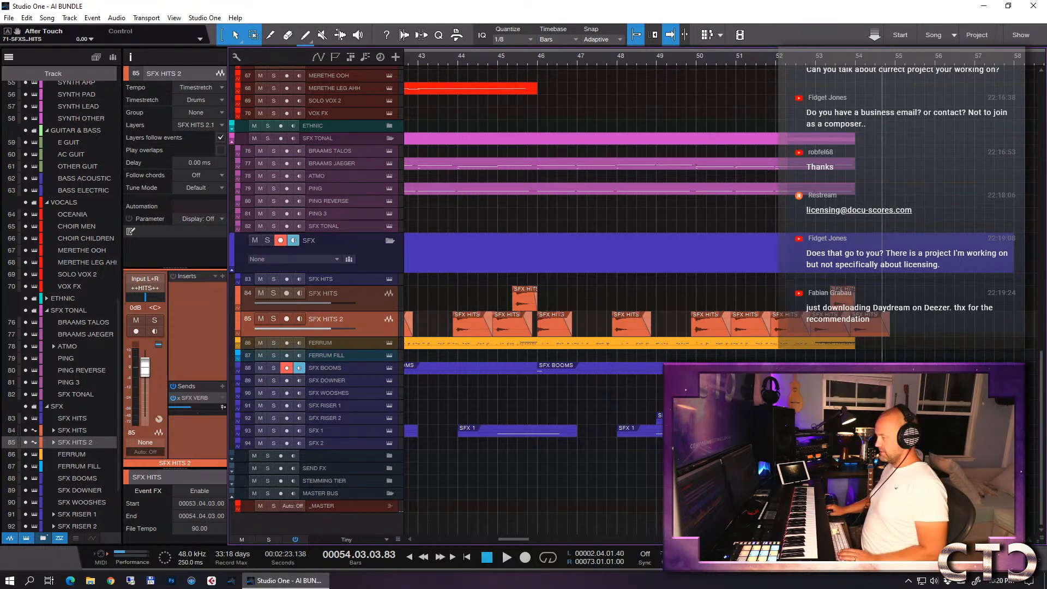
pyautogui.press('w')
pyautogui.click(367, 406)
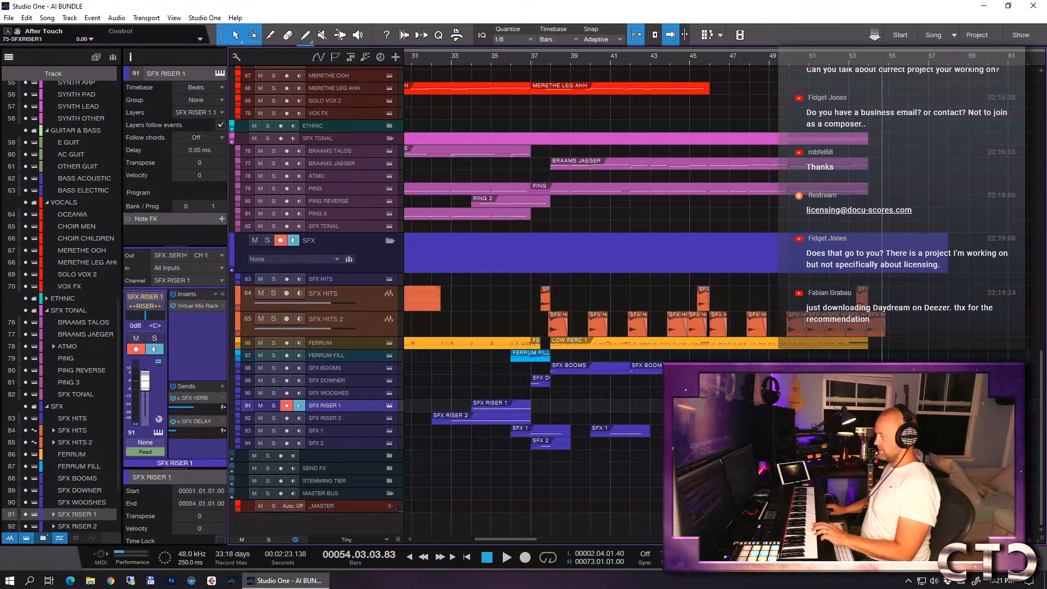
pyautogui.scroll(10, 905, 335)
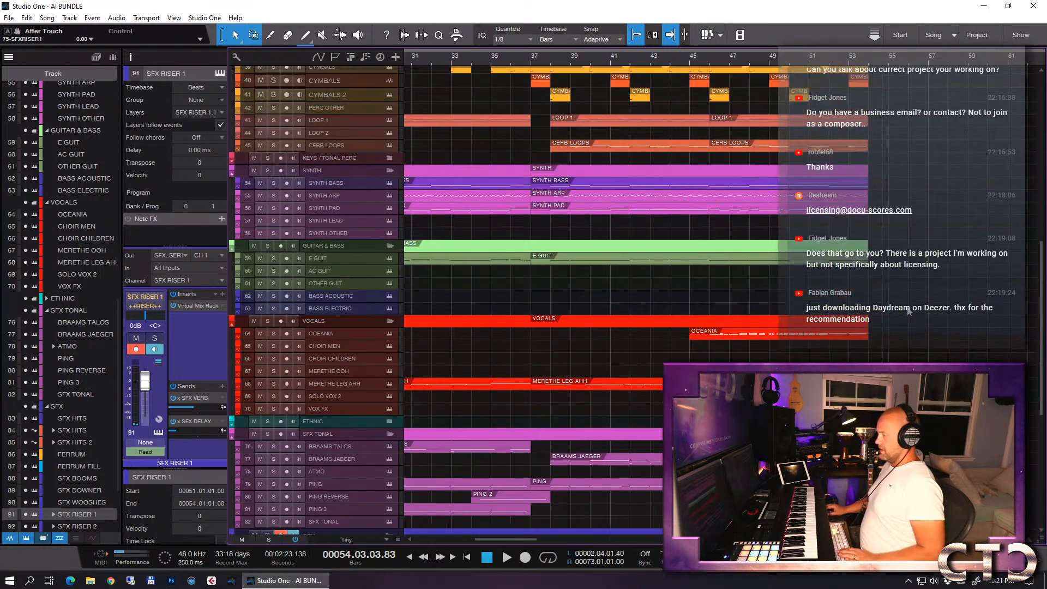
pyautogui.moveTo(862, 99); pyautogui.dragTo(884, 103)
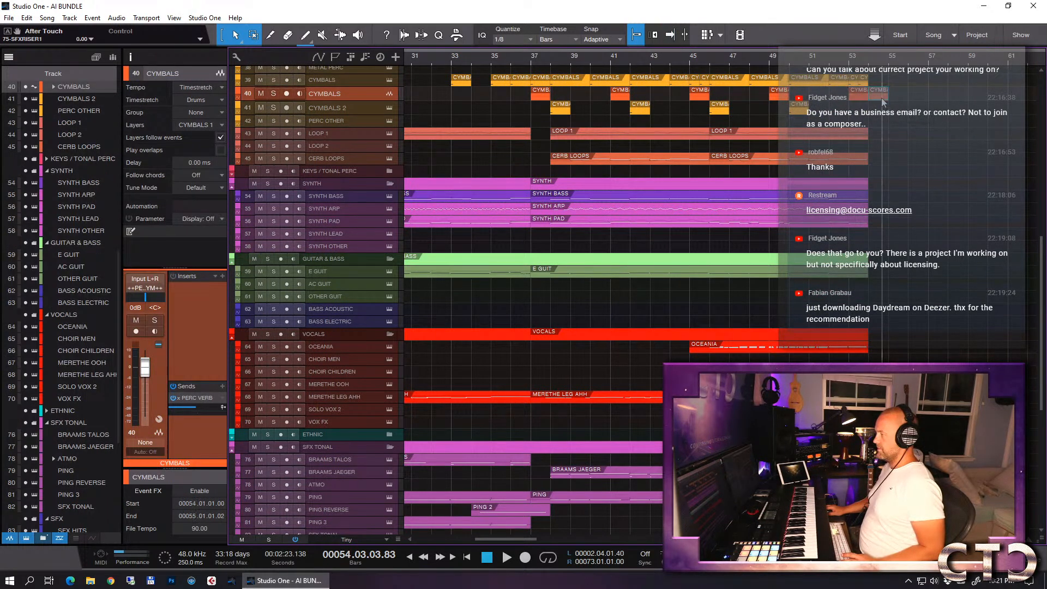
pyautogui.click(843, 60)
pyautogui.press('space')
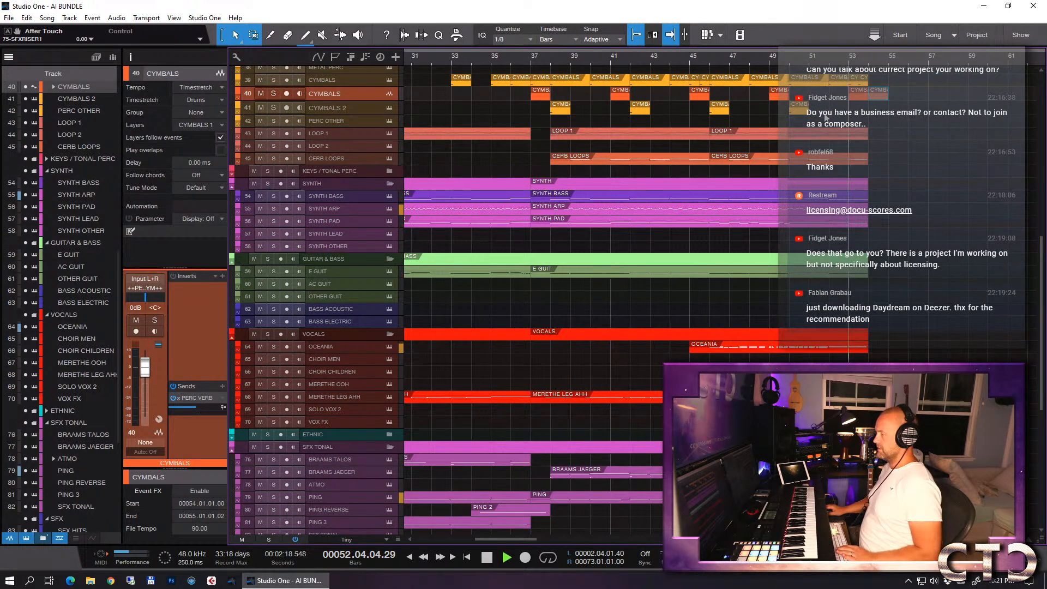
pyautogui.press('e')
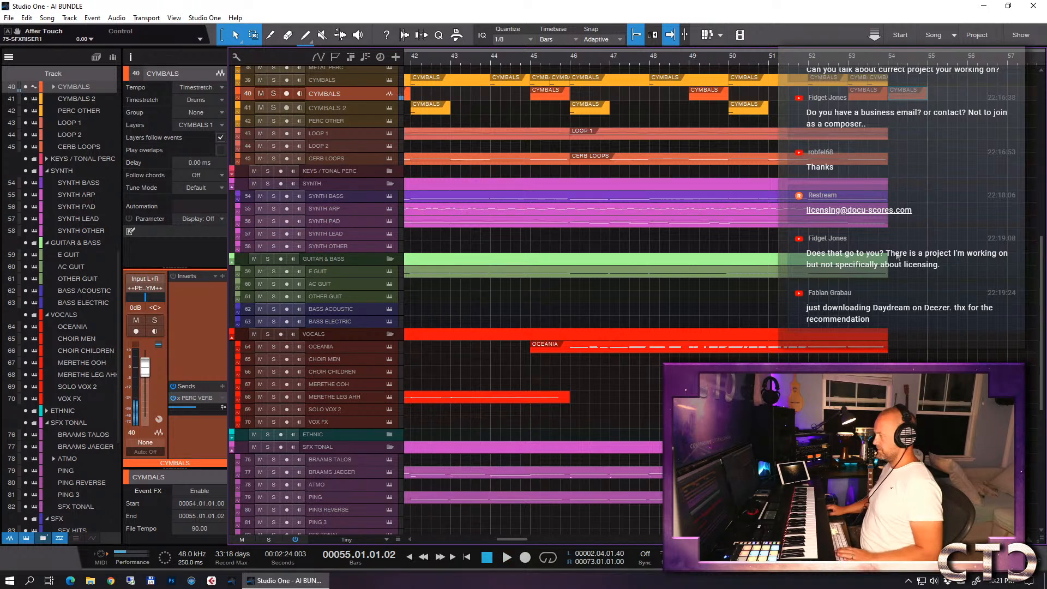
# - Select the SFX HITS 2 event starting at 54.04.03 and increase the track's height to show its waveforms more clearly
pyautogui.scroll(-5, 911, 260)
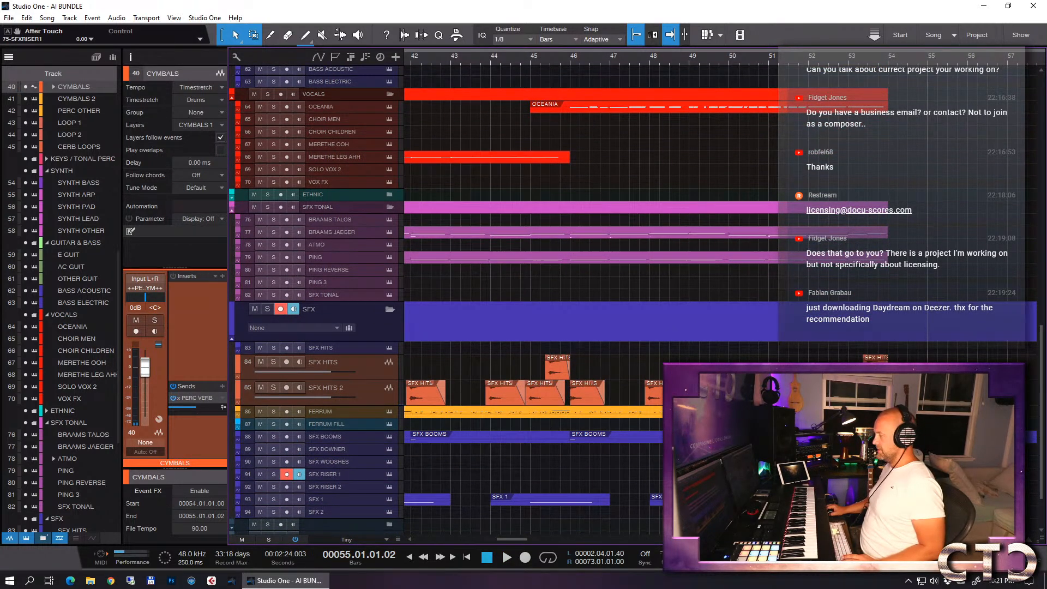
pyautogui.click(943, 394)
pyautogui.press('e')
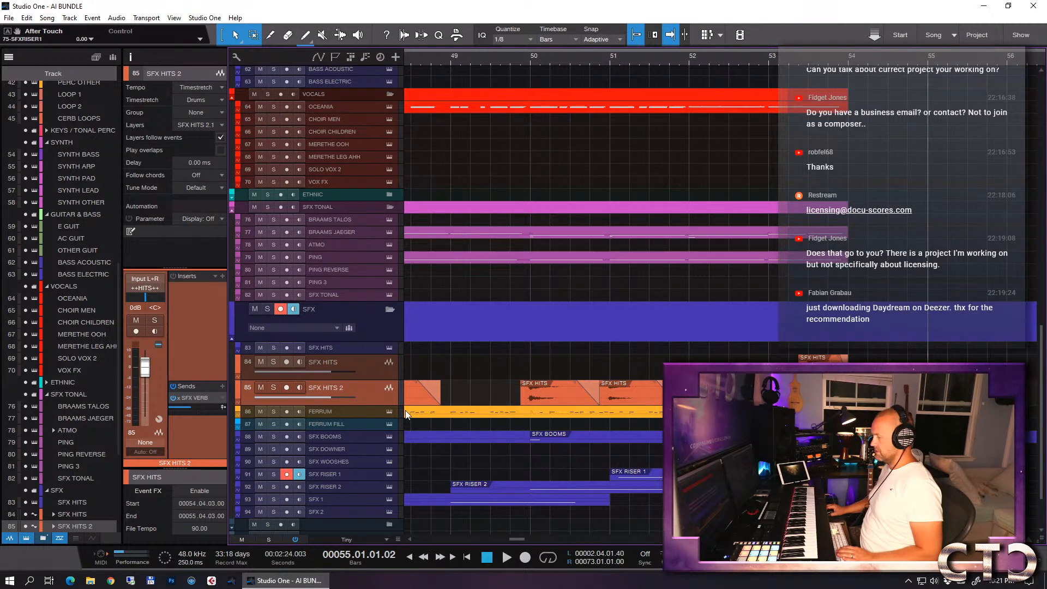
pyautogui.moveTo(374, 406); pyautogui.dragTo(374, 523)
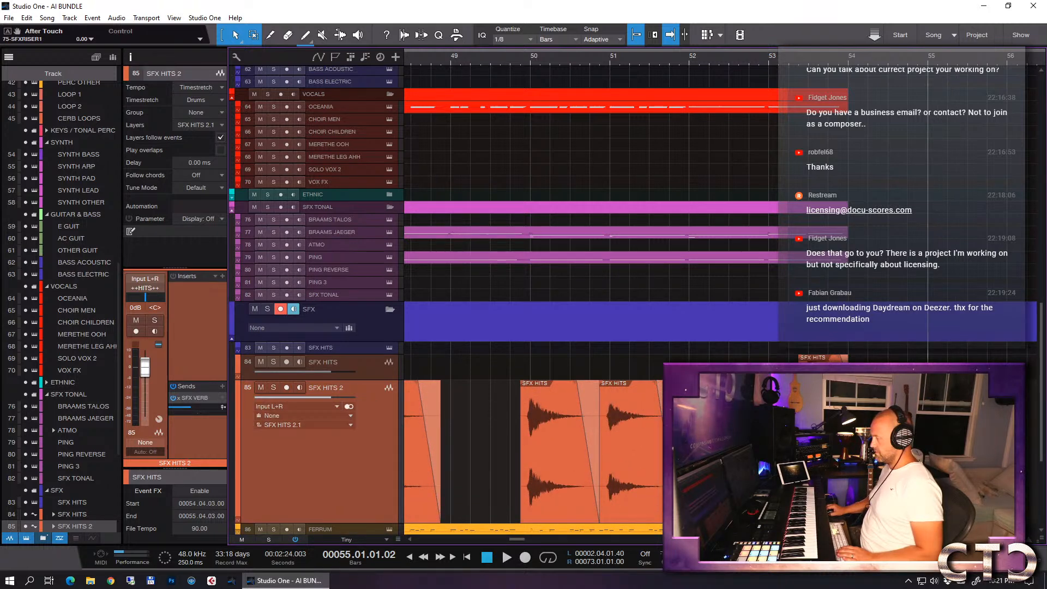
pyautogui.scroll(-5, 637, 300)
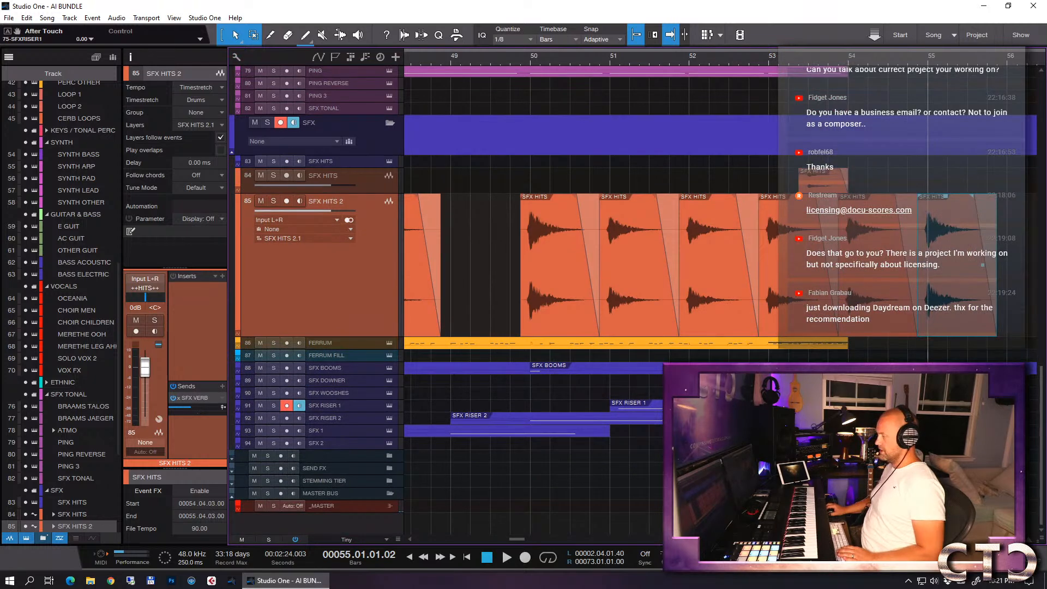
# - Move the SFX BOOMS part from bar 54 to bar 55 and play the ending from bar 53
pyautogui.click(889, 381)
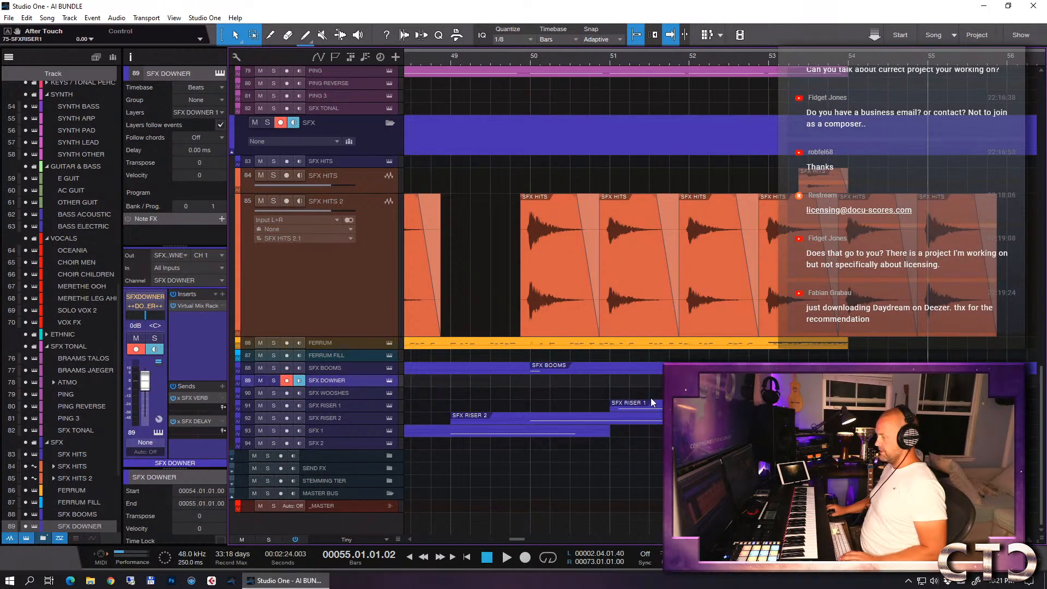
pyautogui.click(887, 368)
pyautogui.moveTo(887, 368); pyautogui.dragTo(966, 368)
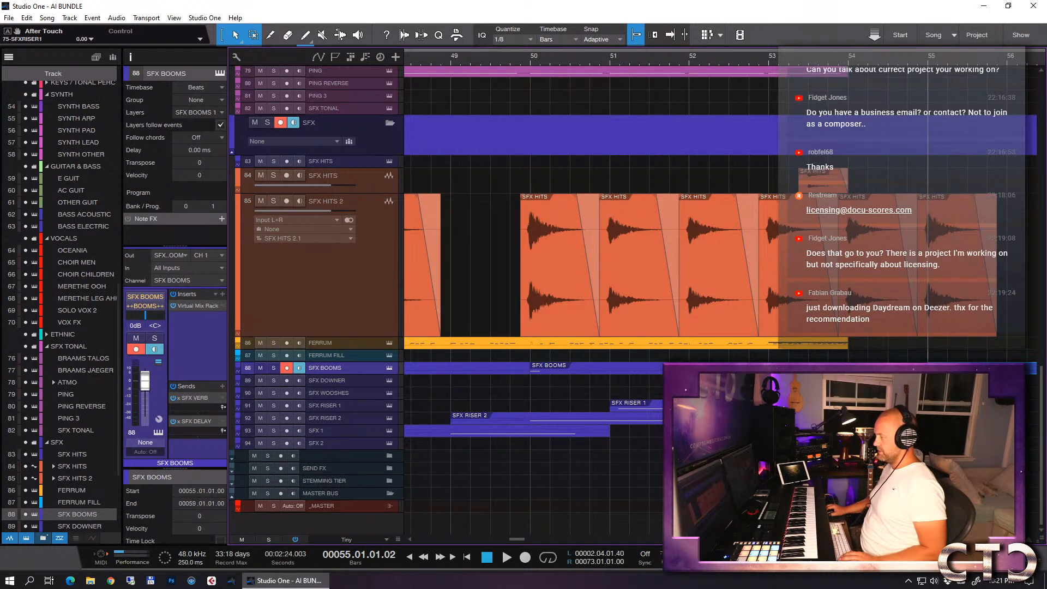
pyautogui.press('f')
pyautogui.click(766, 60)
pyautogui.press('space')
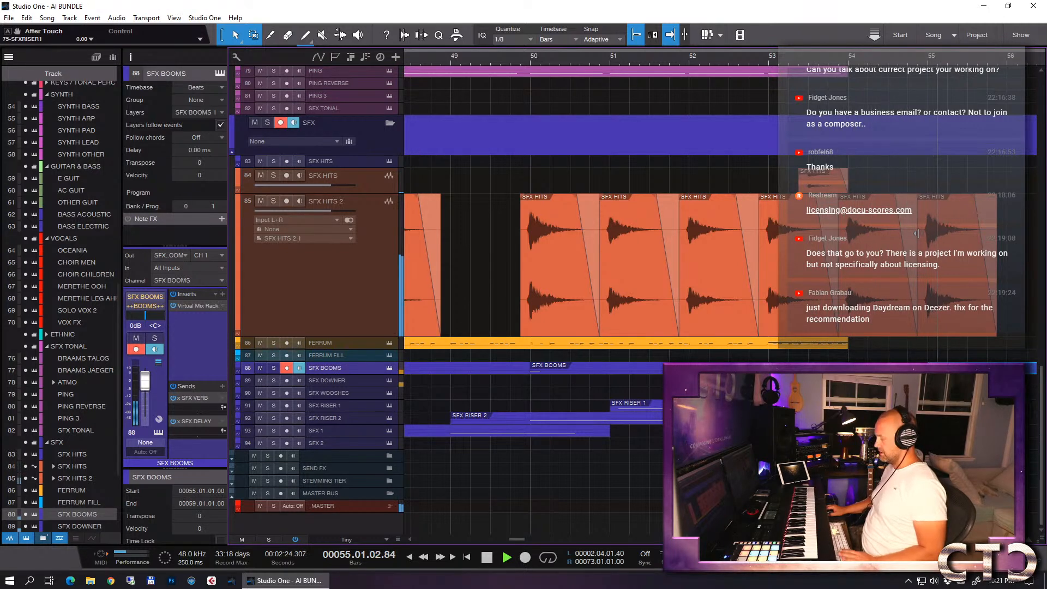
pyautogui.press('w')
pyautogui.press('space')
pyautogui.press('e')
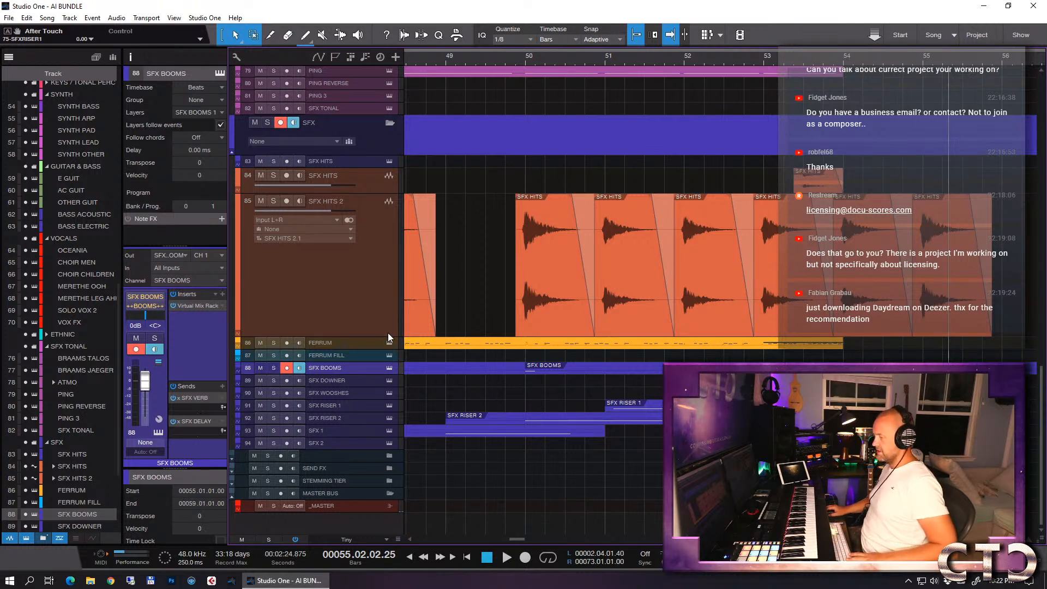
# - Record a three-bar percussion part on the FERRUM track from bar 54 and move it to start at bar 55
pyautogui.click(342, 343)
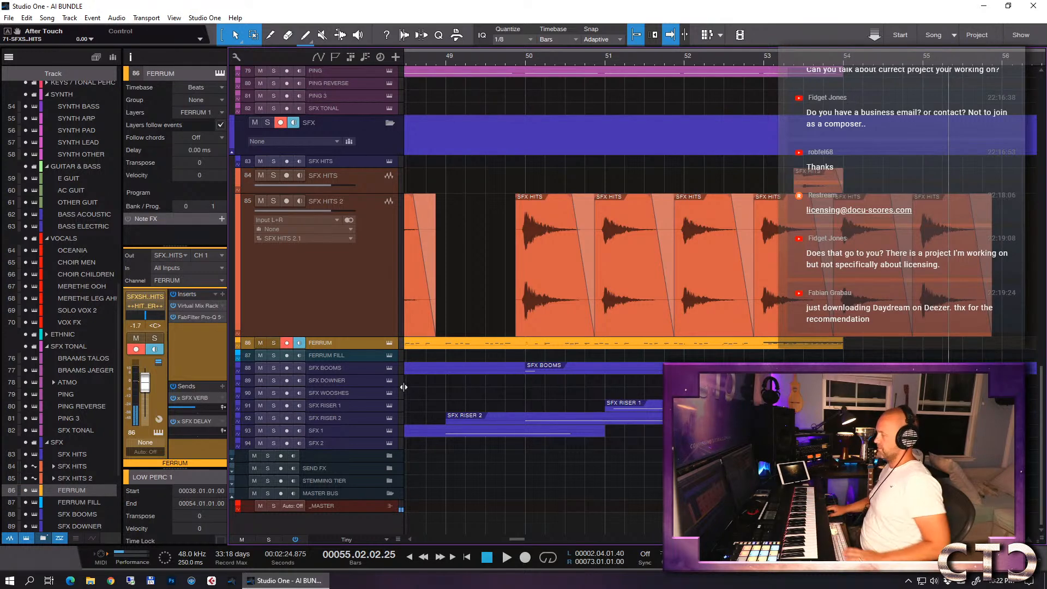
pyautogui.hscroll(4, 782, 326)
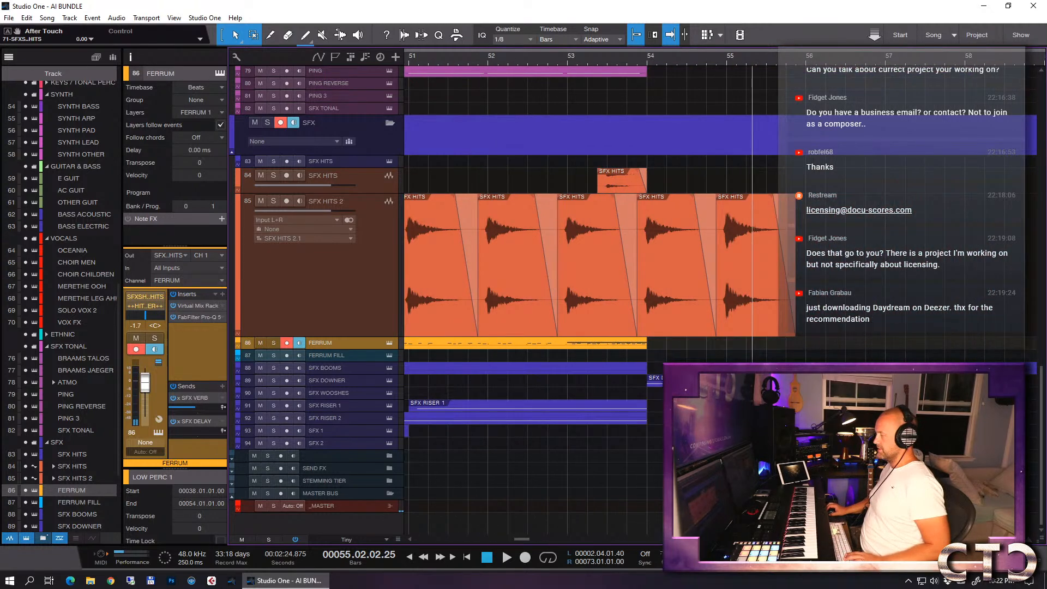
pyautogui.click(532, 60)
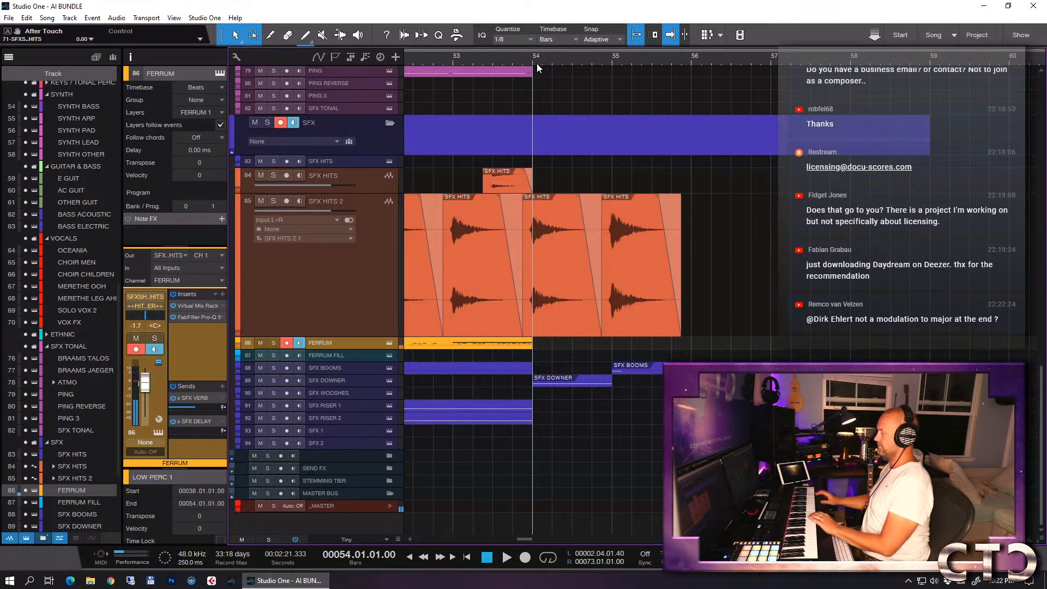
pyautogui.press('KP_Multiply')
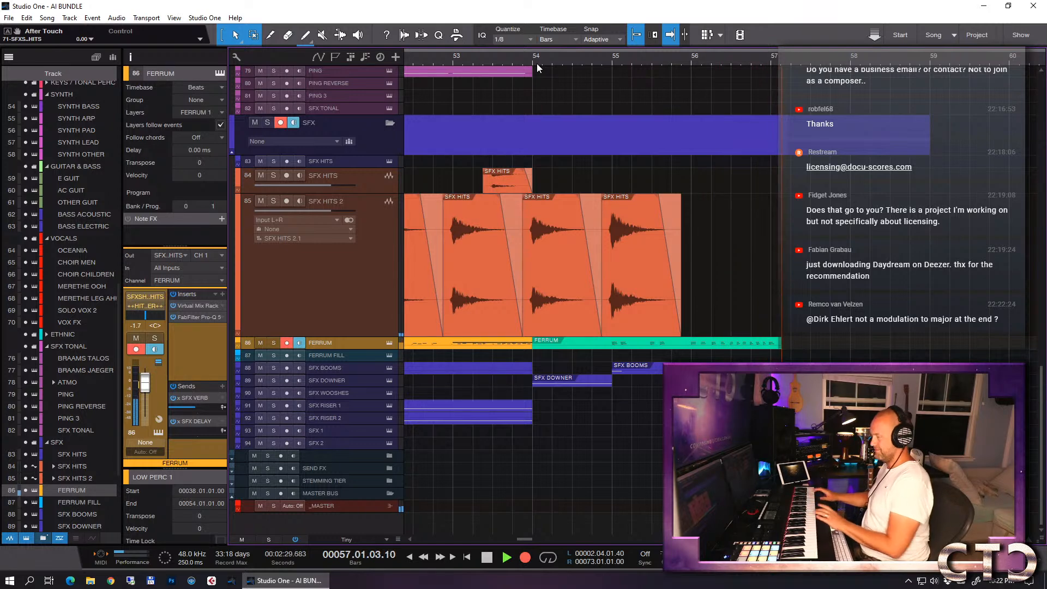
pyautogui.press('space')
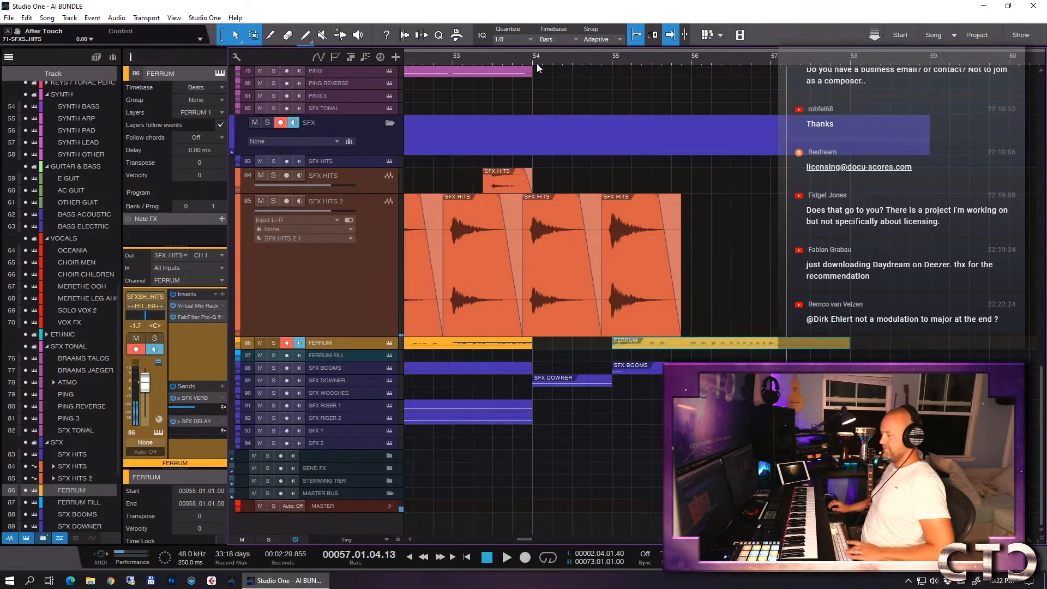
# - Open the new FERRUM part in the note editor and quantize its earlier notes to straight 1/8
pyautogui.doubleClick(697, 344)
pyautogui.scroll(8, 738, 336)
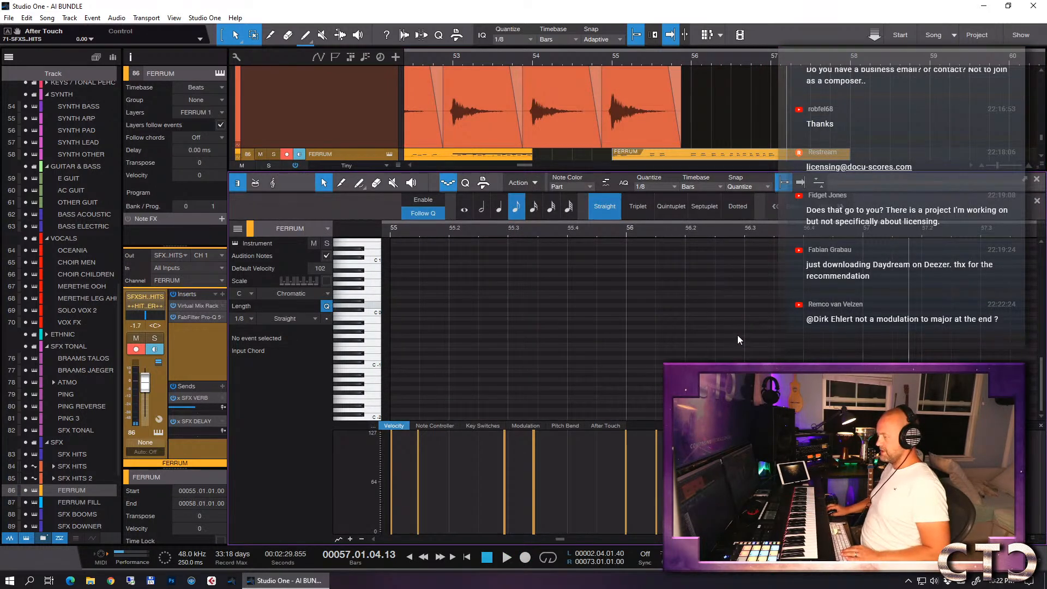
pyautogui.scroll(3, 741, 329)
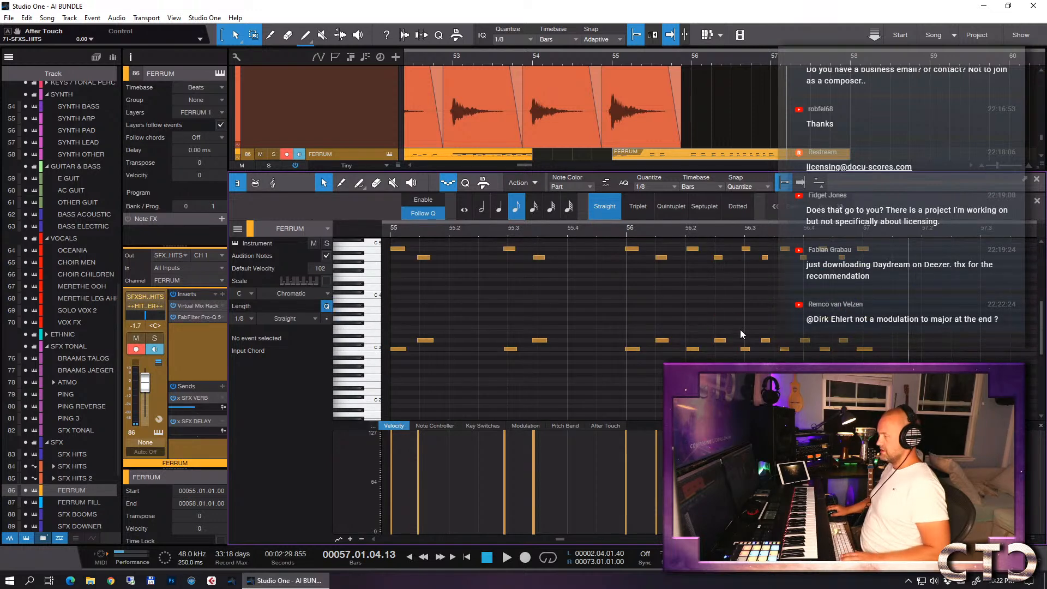
pyautogui.hotkey('ctrl', 'a')
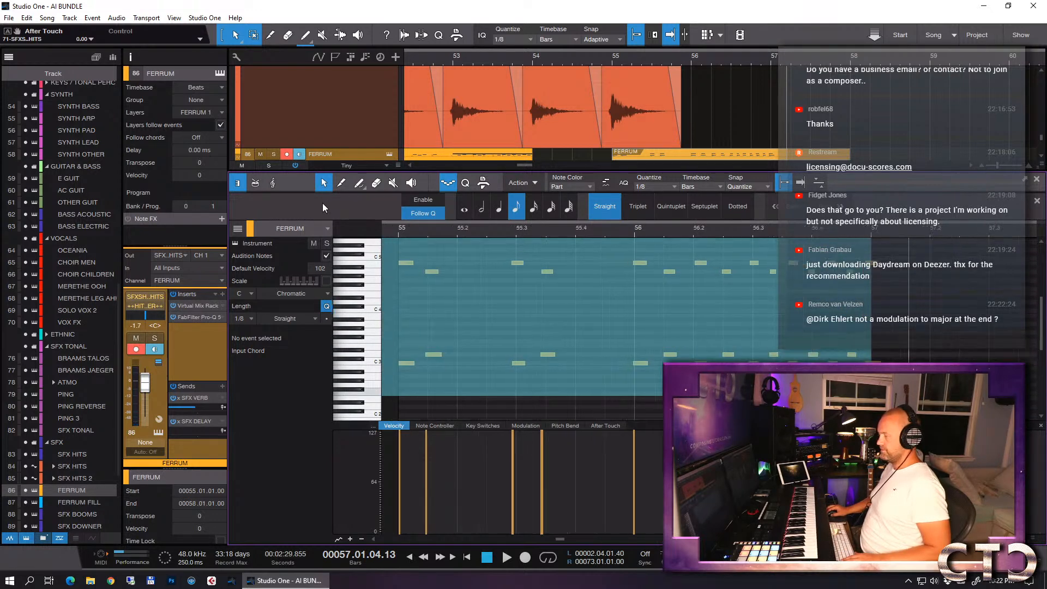
pyautogui.moveTo(747, 254); pyautogui.dragTo(384, 398)
pyautogui.press('q')
# - Quantize the remaining notes at the end of the FERRUM part to 1/8 triplets
pyautogui.moveTo(765, 251); pyautogui.dragTo(1037, 419)
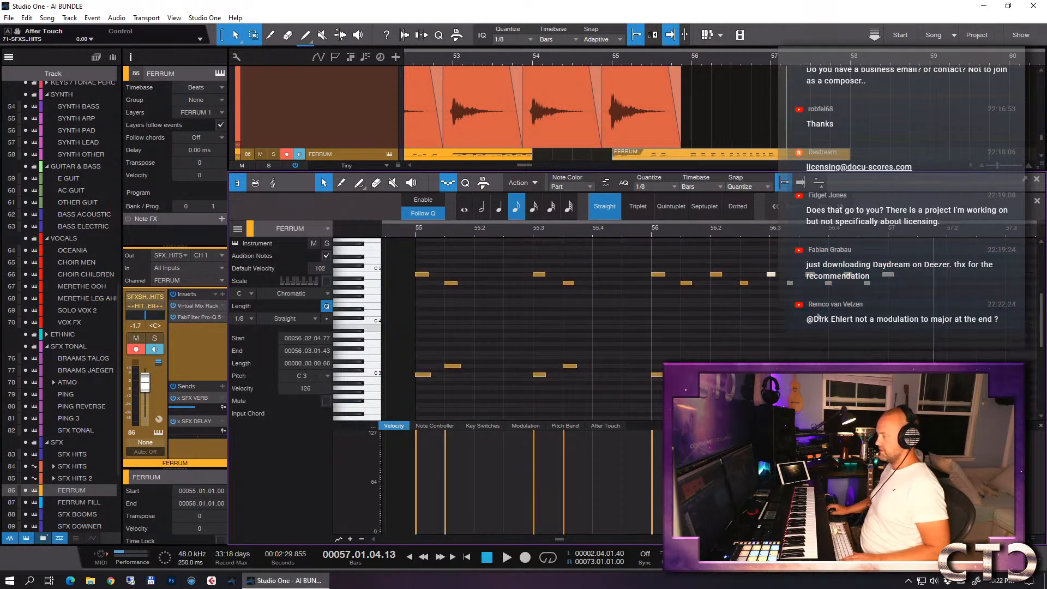
pyautogui.click(657, 187)
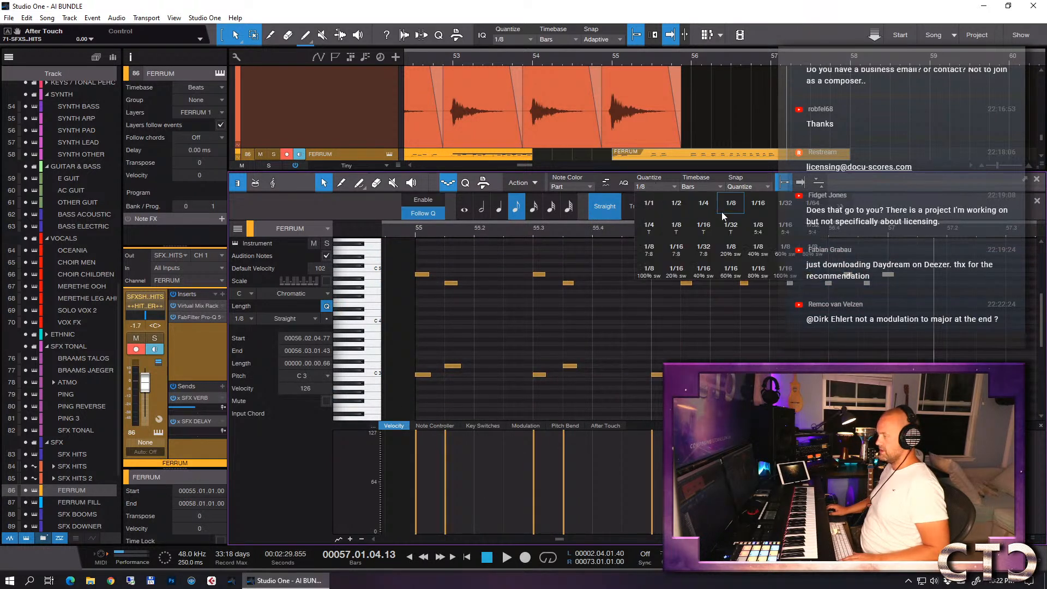
pyautogui.click(682, 231)
pyautogui.press('q')
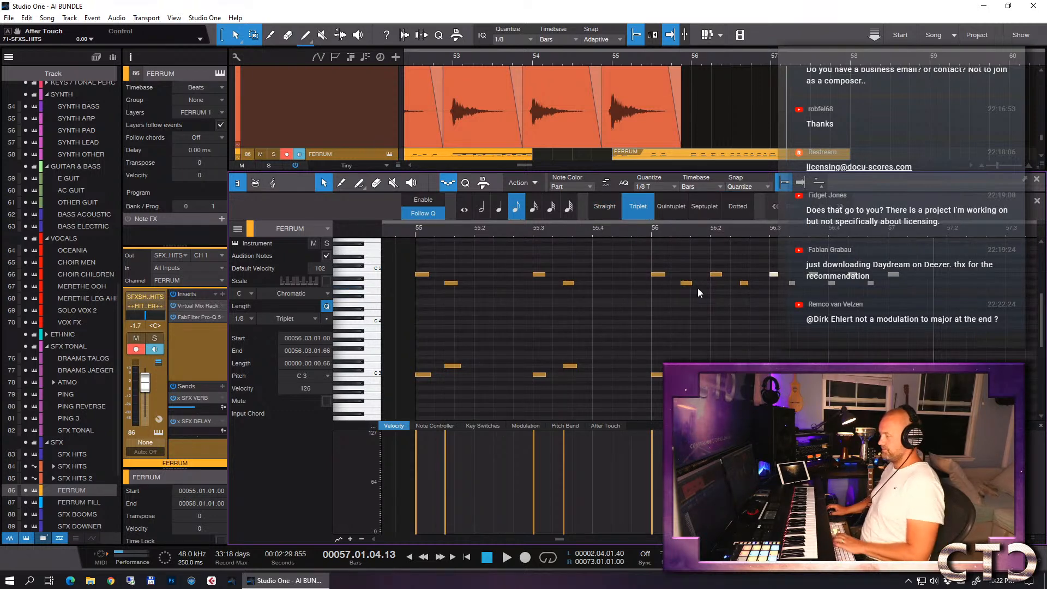
# - Close the note editor and play the quantized FERRUM part from bar 55
pyautogui.press('F2')
pyautogui.click(610, 61)
pyautogui.press('space')
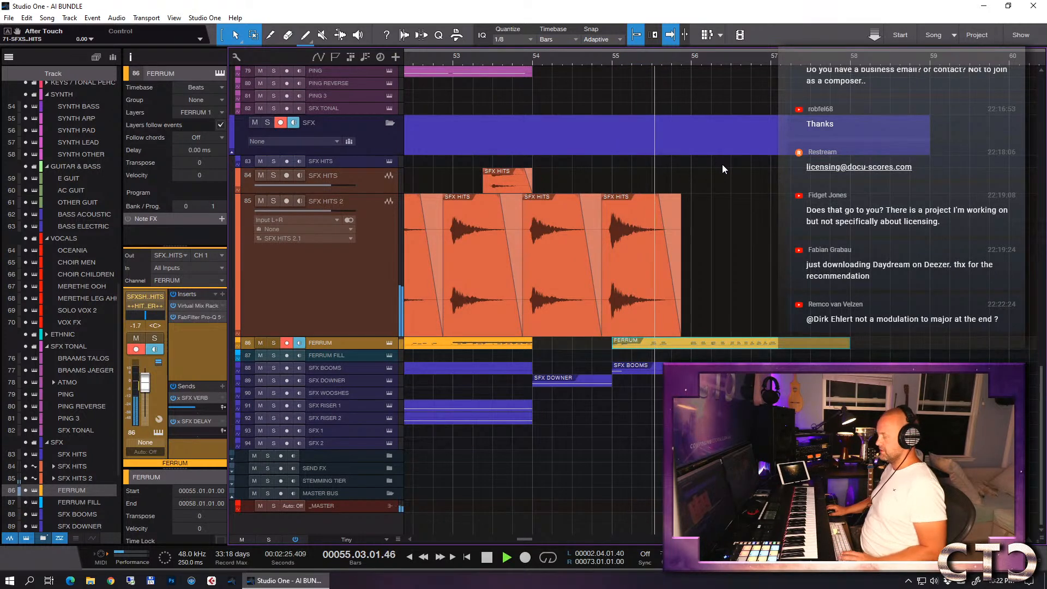
pyautogui.press('e')
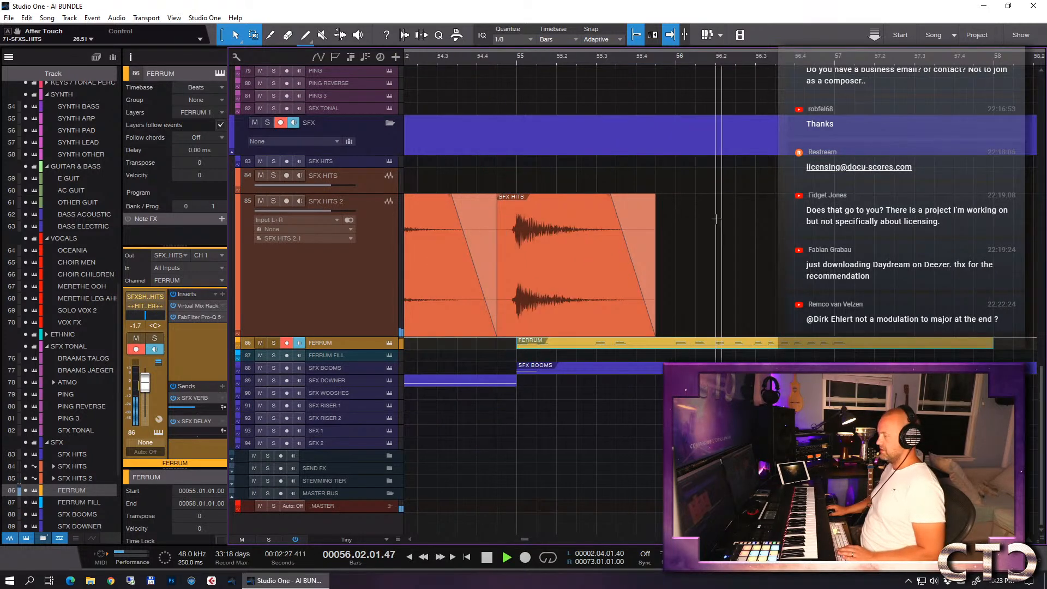
pyautogui.press('w')
pyautogui.press('w')
pyautogui.press('w')
pyautogui.press('space')
# - Copy the SFX RISER 2 part at bar 49 to bar 53 and play the ending from bar 53
pyautogui.click(646, 420)
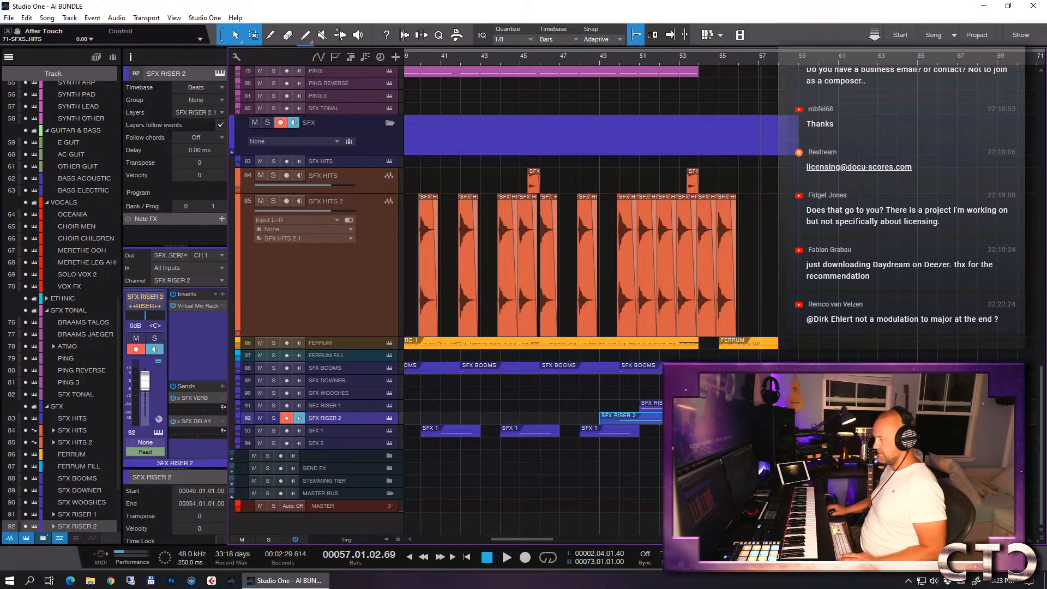
pyautogui.click(709, 418)
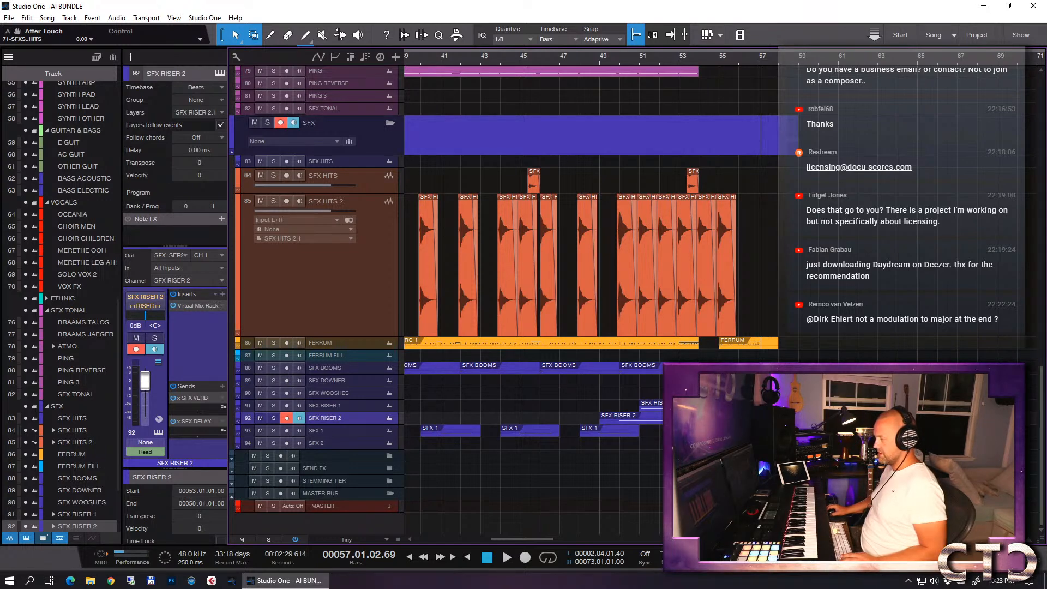
pyautogui.click(680, 58)
pyautogui.press('f')
pyautogui.press('space')
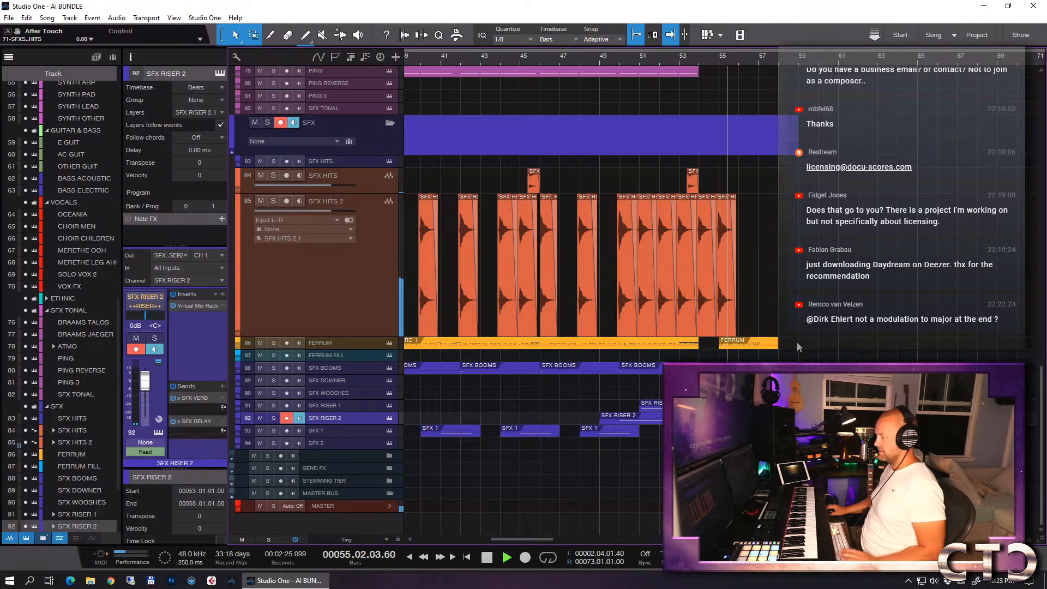
pyautogui.press('e')
pyautogui.press('e')
pyautogui.press('e')
pyautogui.press('w')
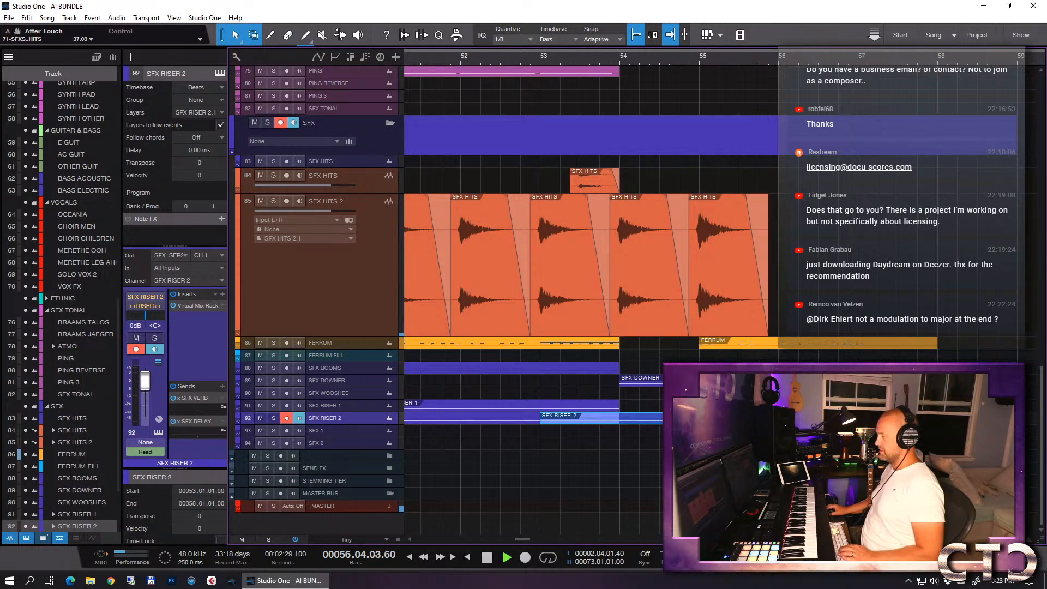
pyautogui.press('space')
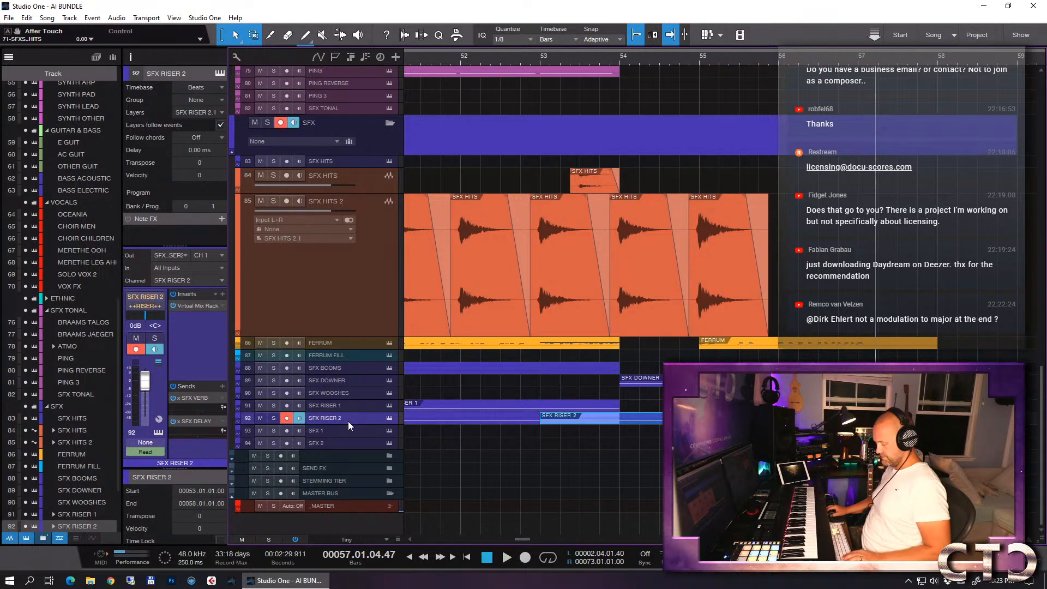
# - Open the SFX RISER 2 part at bar 53 in the note editor, examine its riser note and close the editor
pyautogui.doubleClick(659, 423)
pyautogui.press('e')
pyautogui.press('e')
pyautogui.press('e')
pyautogui.press('e')
pyautogui.press('e')
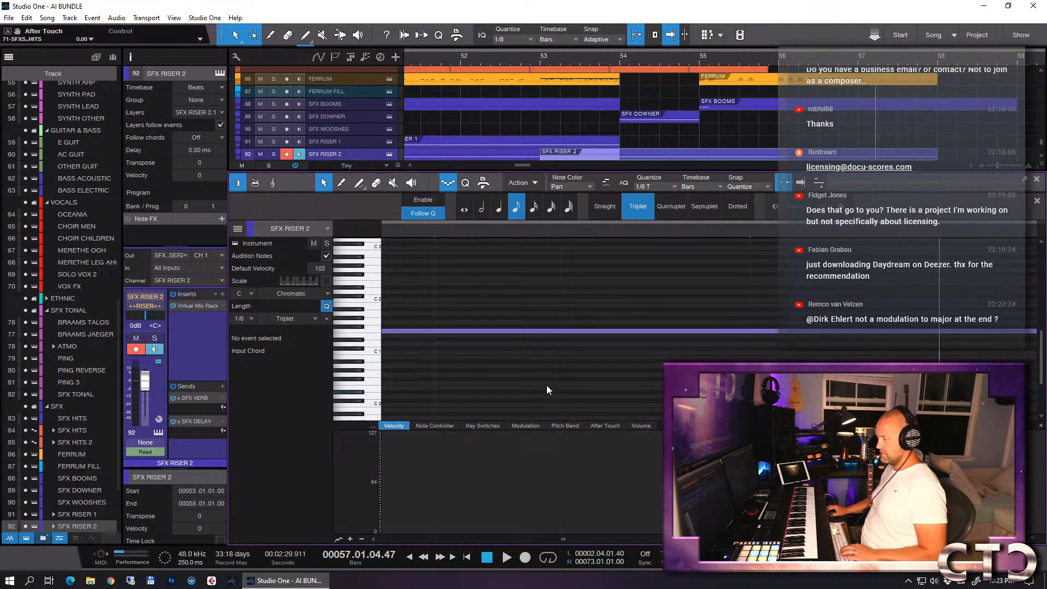
pyautogui.press('w')
pyautogui.press('w')
pyautogui.press('w')
pyautogui.press('w')
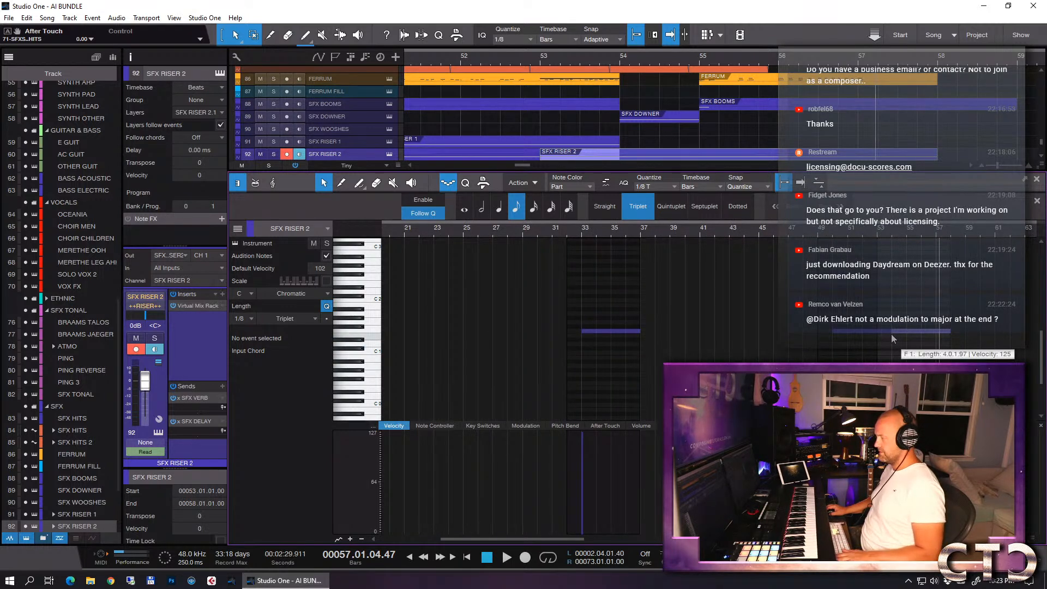
pyautogui.press('F2')
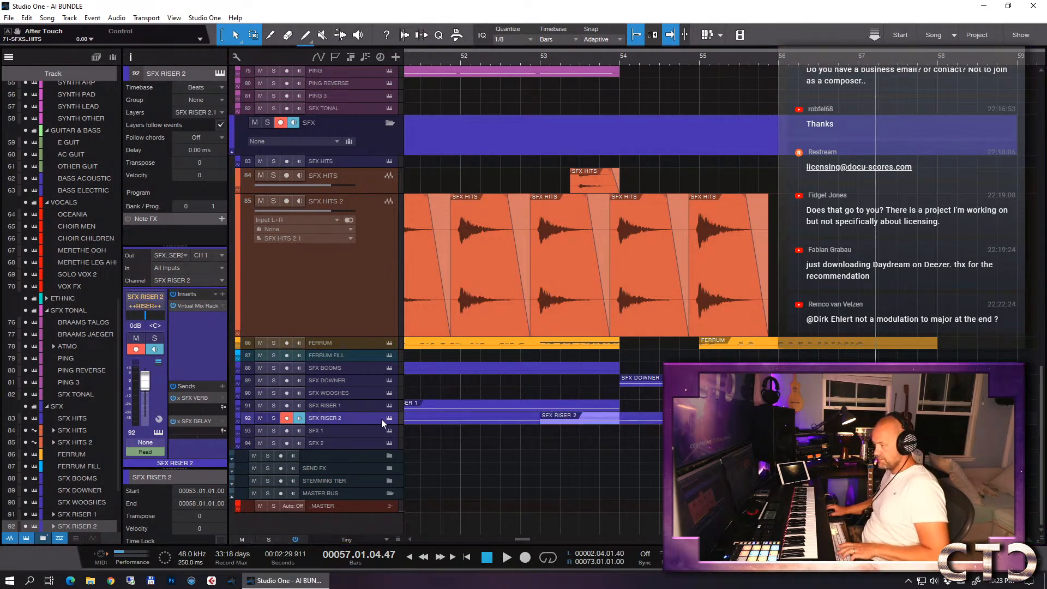
# - Duplicate the SFX RISER 2 track complete with its events and instrument as a separate riser track
pyautogui.hotkey('ctrl', 'shift', 'd')
pyautogui.press('e')
pyautogui.press('e')
pyautogui.press('e')
pyautogui.press('w')
pyautogui.press('w')
pyautogui.press('w')
pyautogui.press('w')
pyautogui.press('w')
pyautogui.press('w')
pyautogui.press('w')
pyautogui.press('w')
pyautogui.press('w')
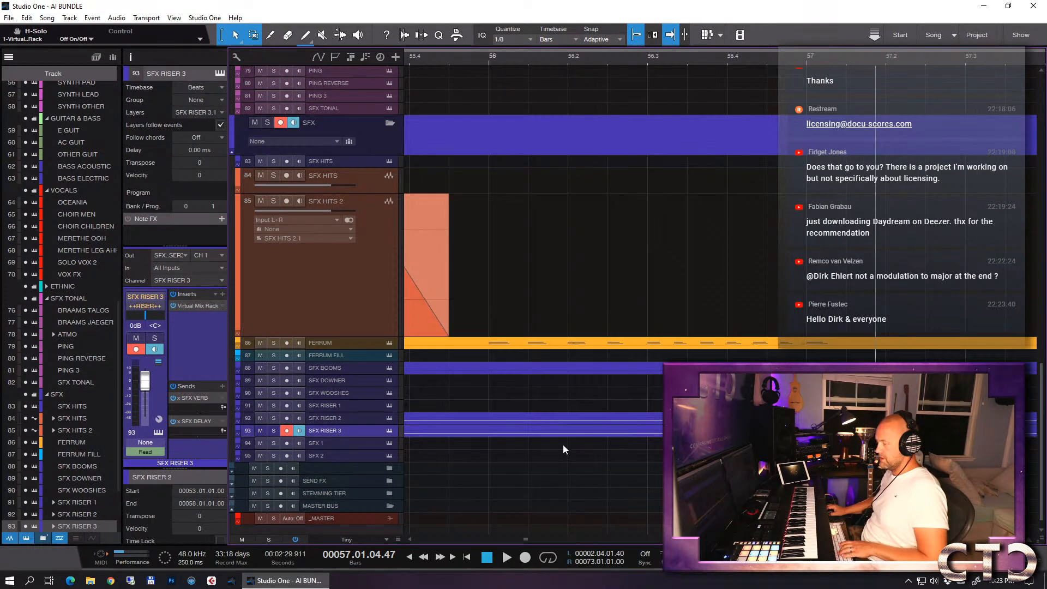
pyautogui.press('e')
pyautogui.press('e')
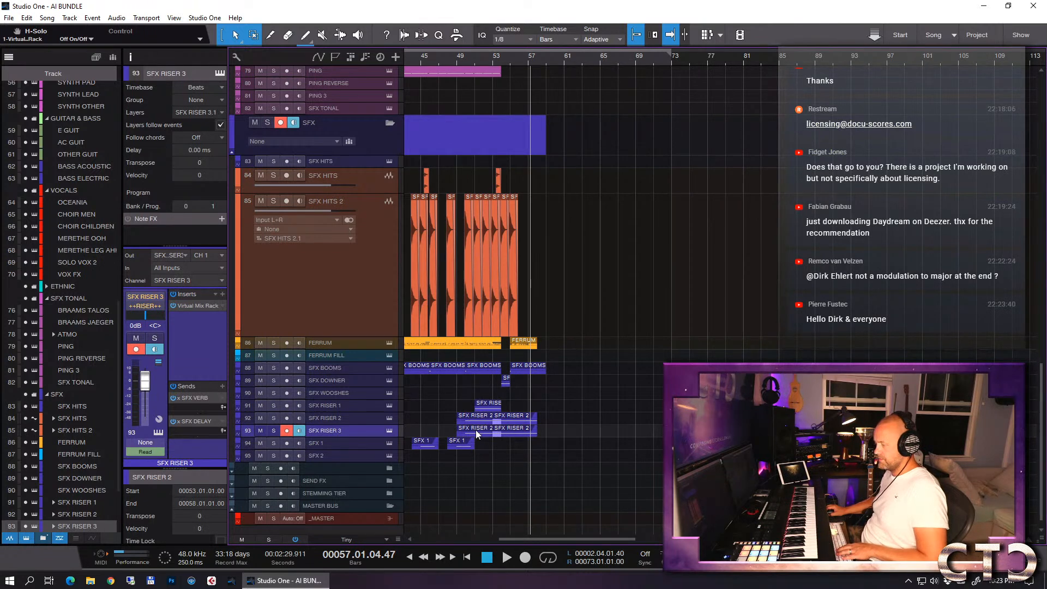
# - Delete every part on SFX RISER 3 except the one at bar 53, and remove the bar 53 part from SFX RISER 2
pyautogui.press('Delete')
pyautogui.click(506, 421)
pyautogui.press('Delete')
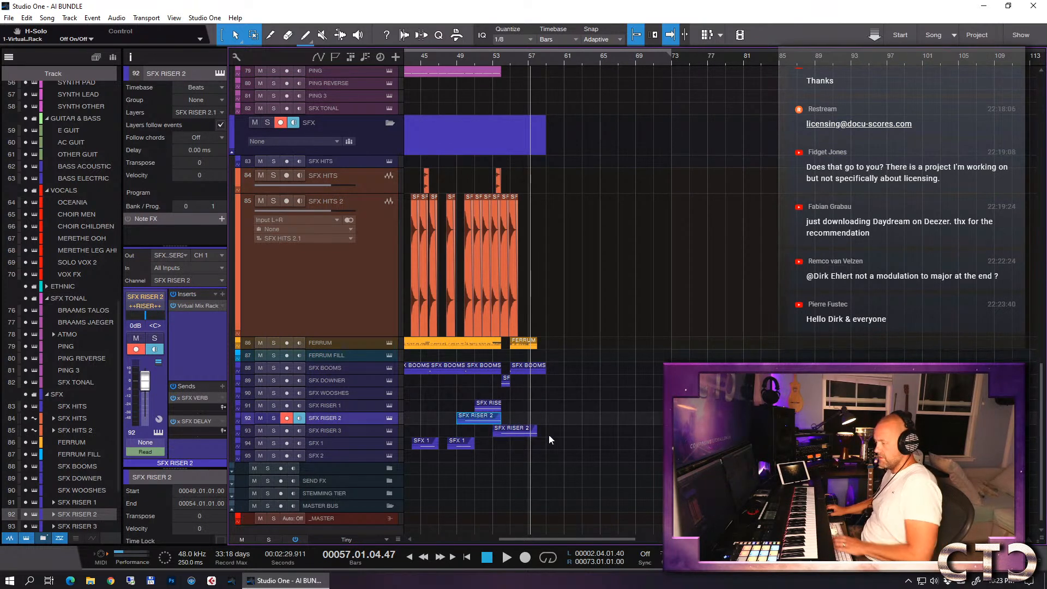
pyautogui.hscroll(5, 594, 444)
pyautogui.hscroll(-10, 594, 444)
pyautogui.press('w')
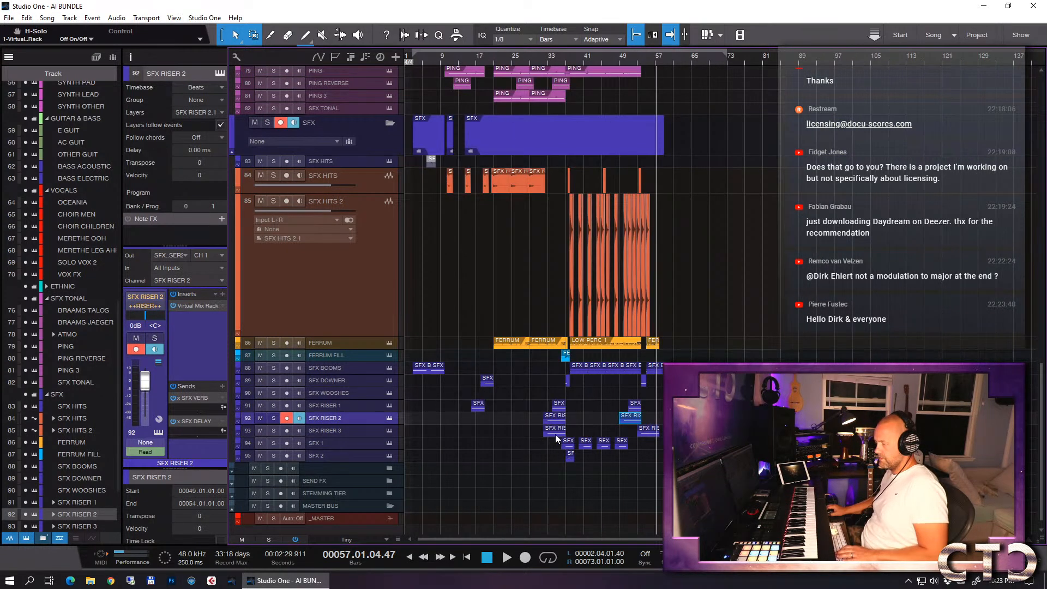
pyautogui.moveTo(575, 433); pyautogui.dragTo(432, 439)
pyautogui.press('Delete')
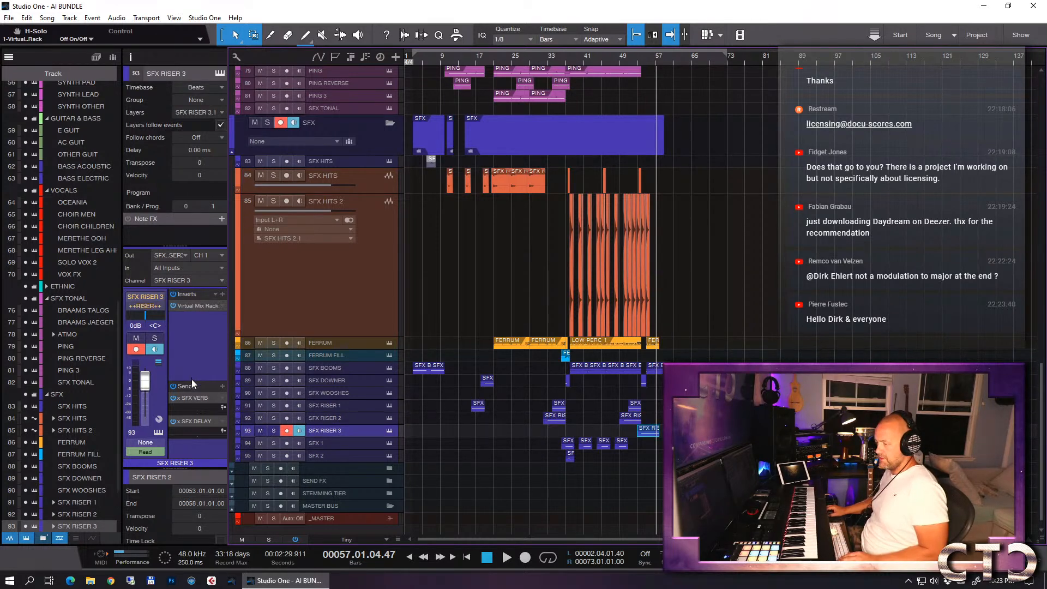
# - Move the remaining part on the SFX RISER 3 track one bar earlier to start at bar 52
pyautogui.press('e')
pyautogui.press('e')
pyautogui.press('e')
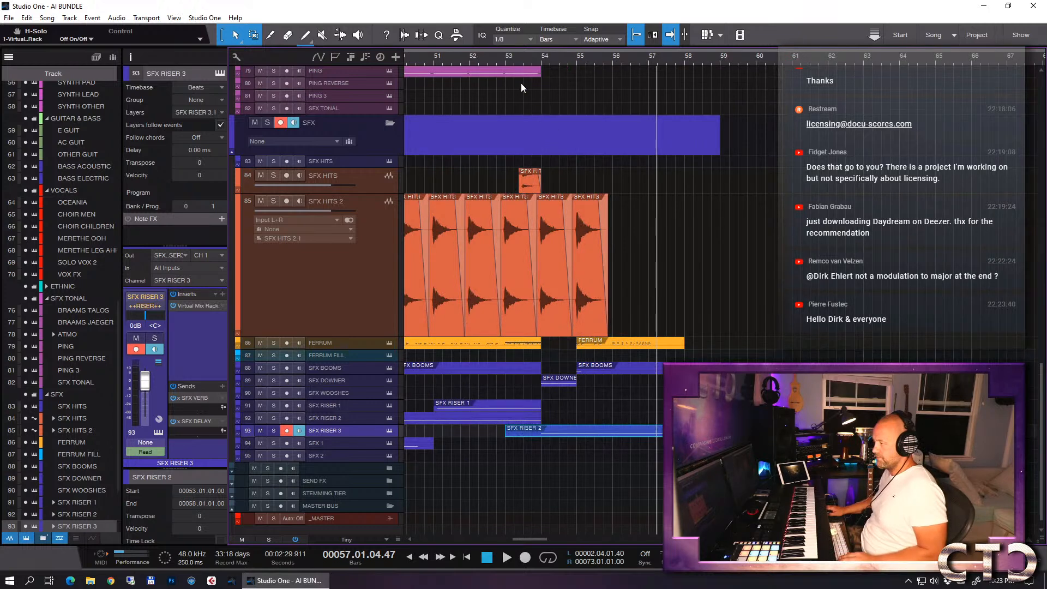
pyautogui.moveTo(592, 434); pyautogui.dragTo(555, 433)
# - Solo the SFX RISER 3 track, play it from bar 53 and turn the solo off again
pyautogui.press('s')
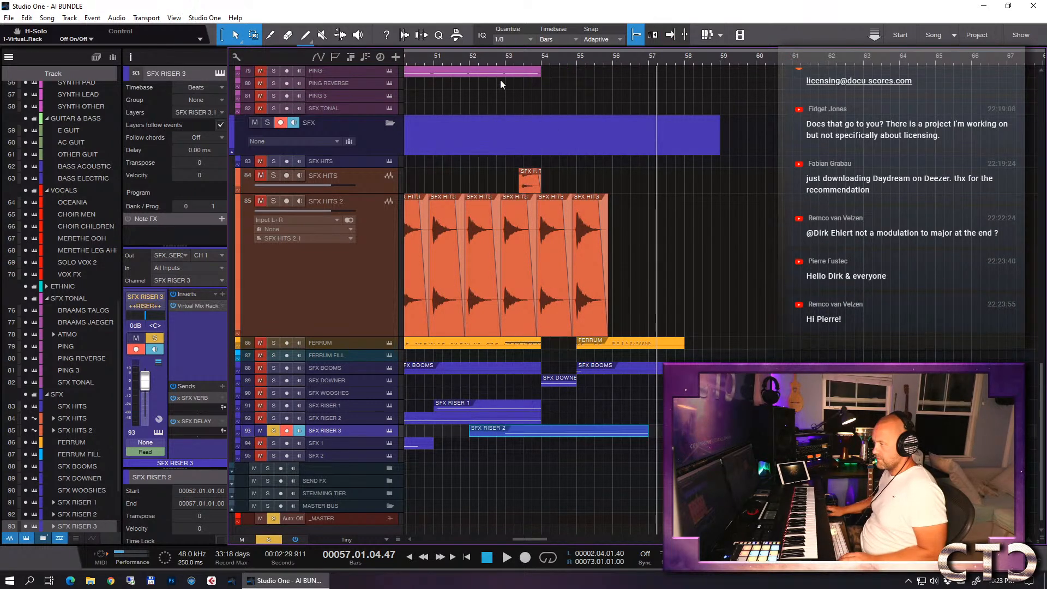
pyautogui.click(504, 60)
pyautogui.press('space')
pyautogui.press('space')
pyautogui.click(273, 430)
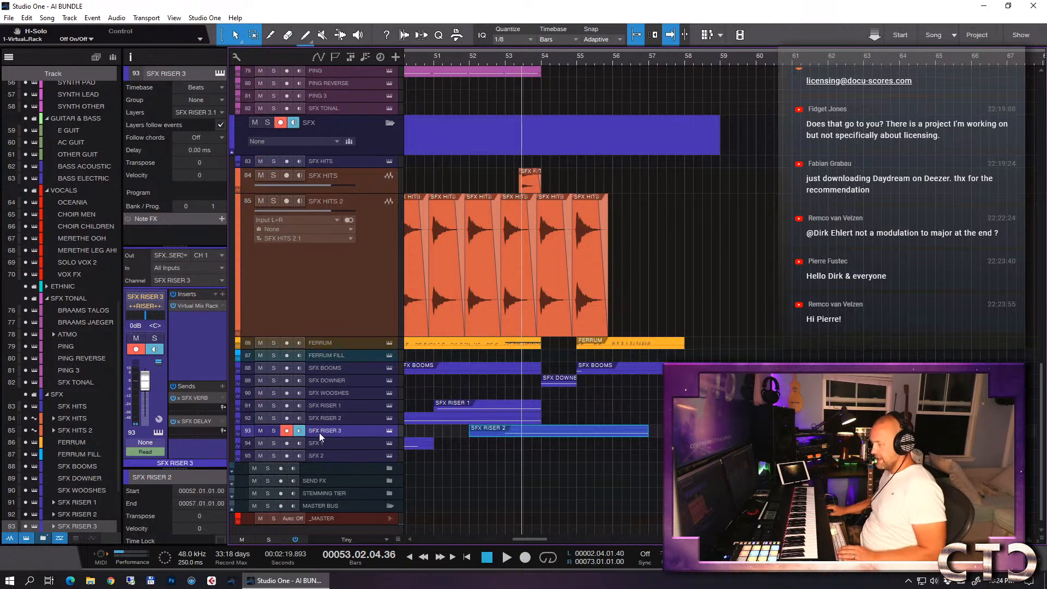
# - Audition Ascendance snapshots for SFX RISER 3 from Hybrid Aggression 02 upward, keep Hybrid Aggression 04 and close the instrument
pyautogui.hotkey('shift', 'F11')
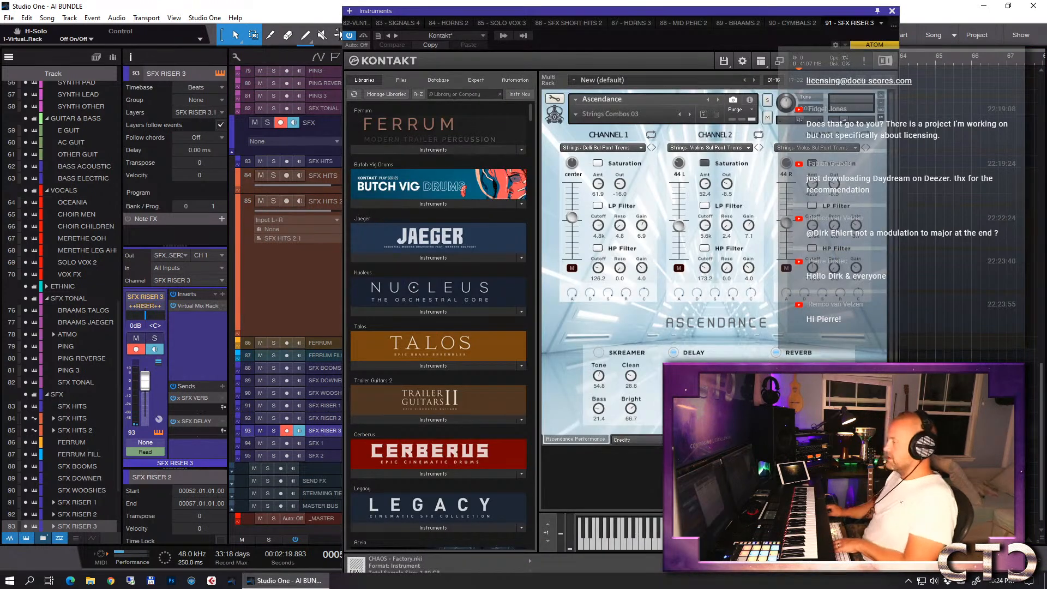
pyautogui.click(576, 116)
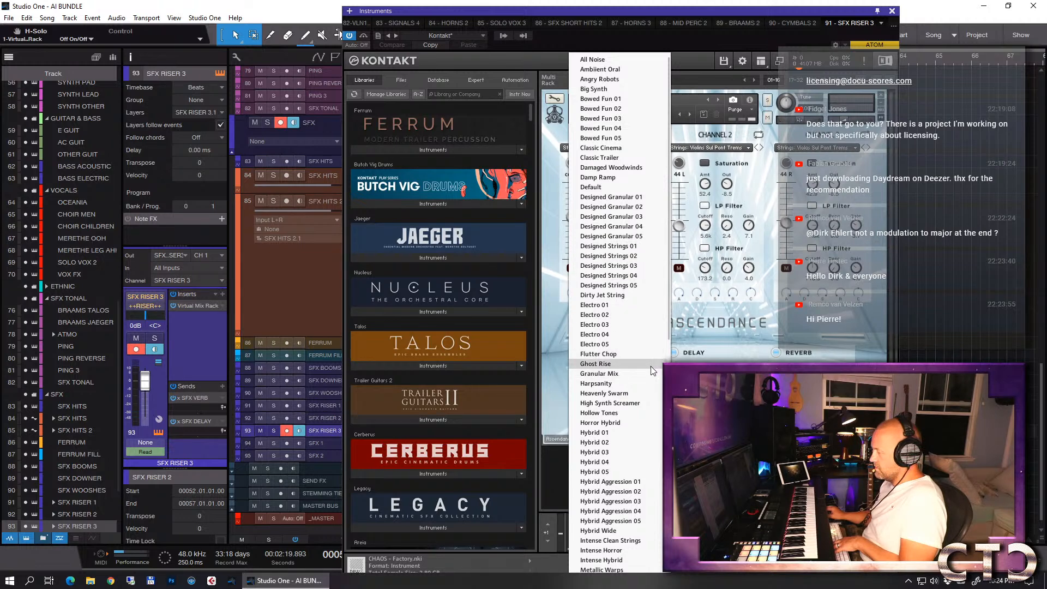
pyautogui.scroll(-10, 650, 375)
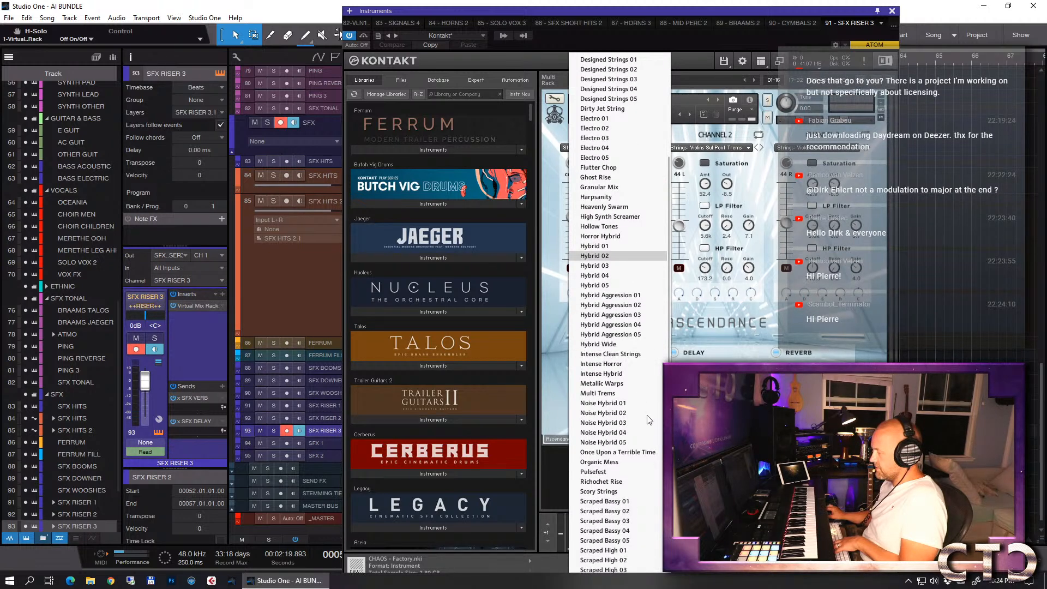
pyautogui.scroll(-5, 649, 426)
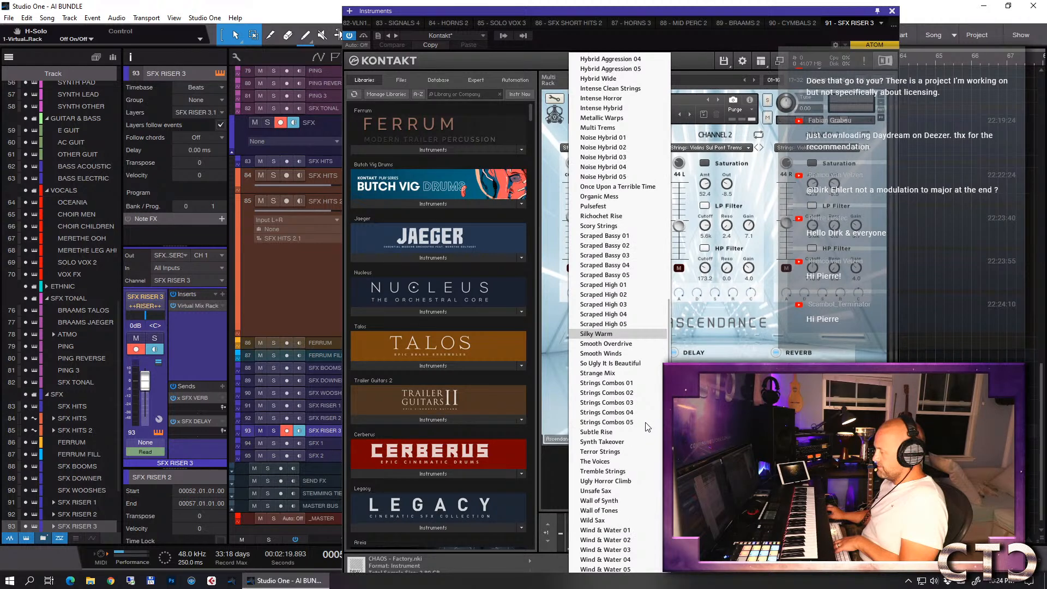
pyautogui.scroll(3, 642, 409)
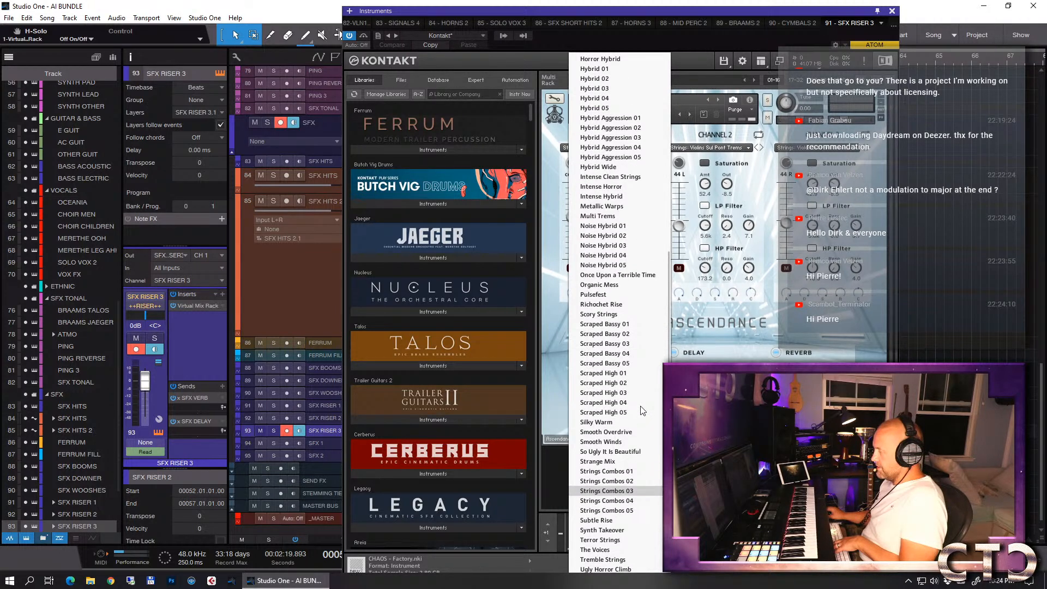
pyautogui.click(605, 127)
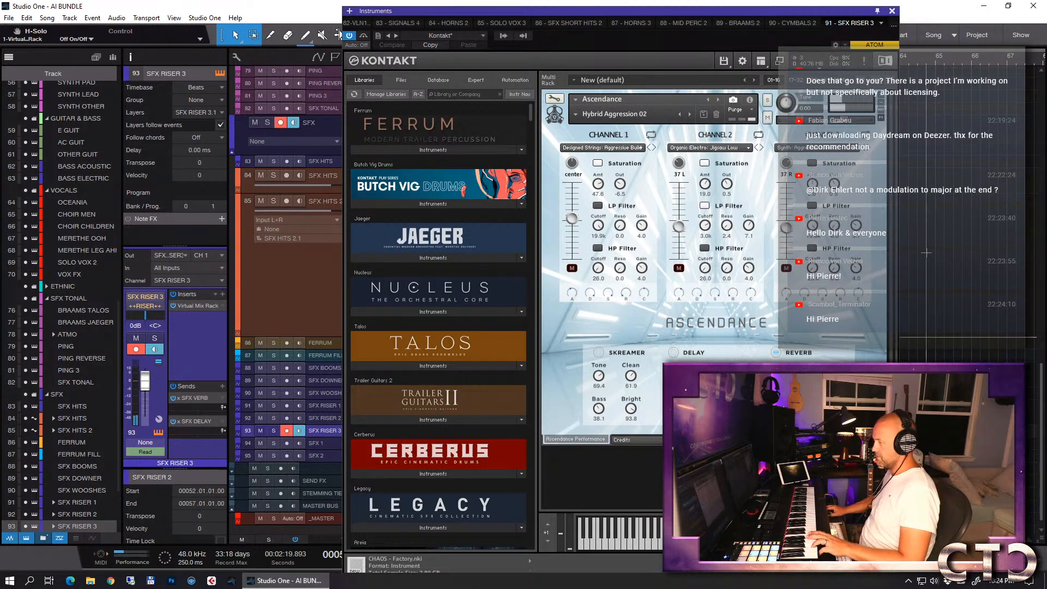
pyautogui.click(691, 115)
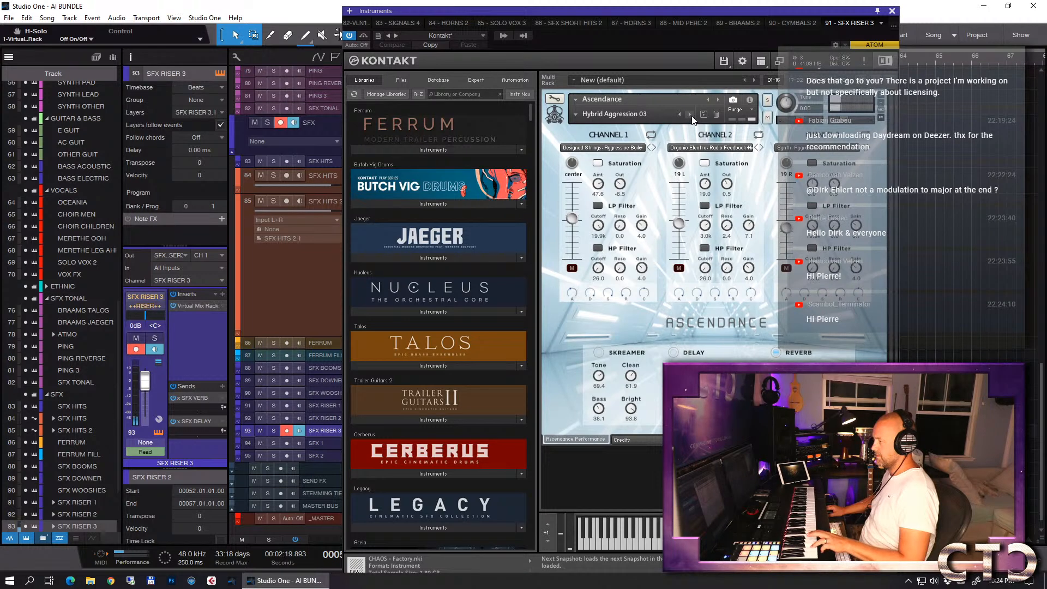
pyautogui.click(690, 115)
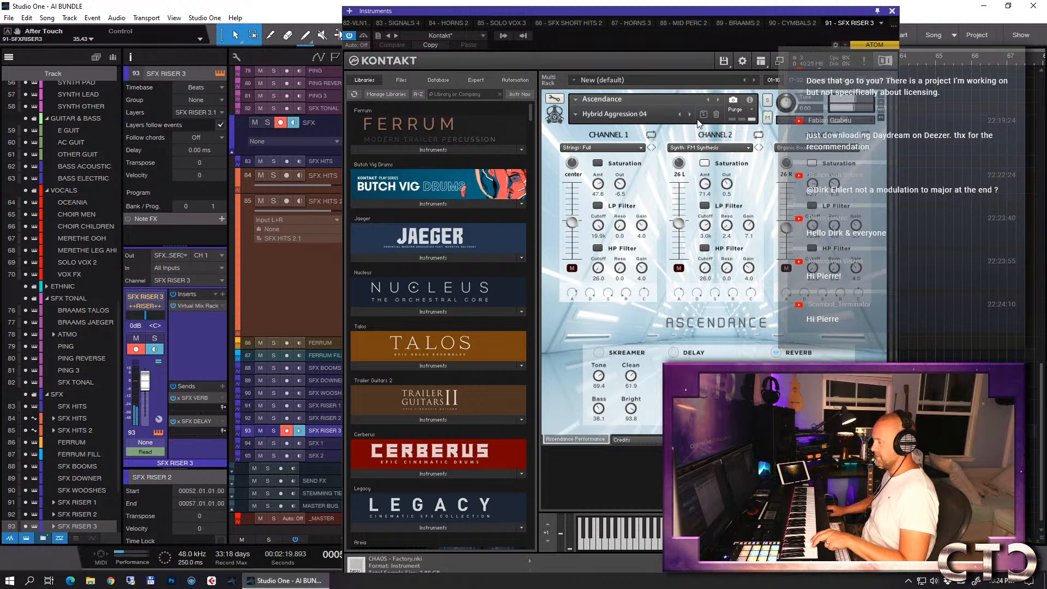
pyautogui.click(893, 11)
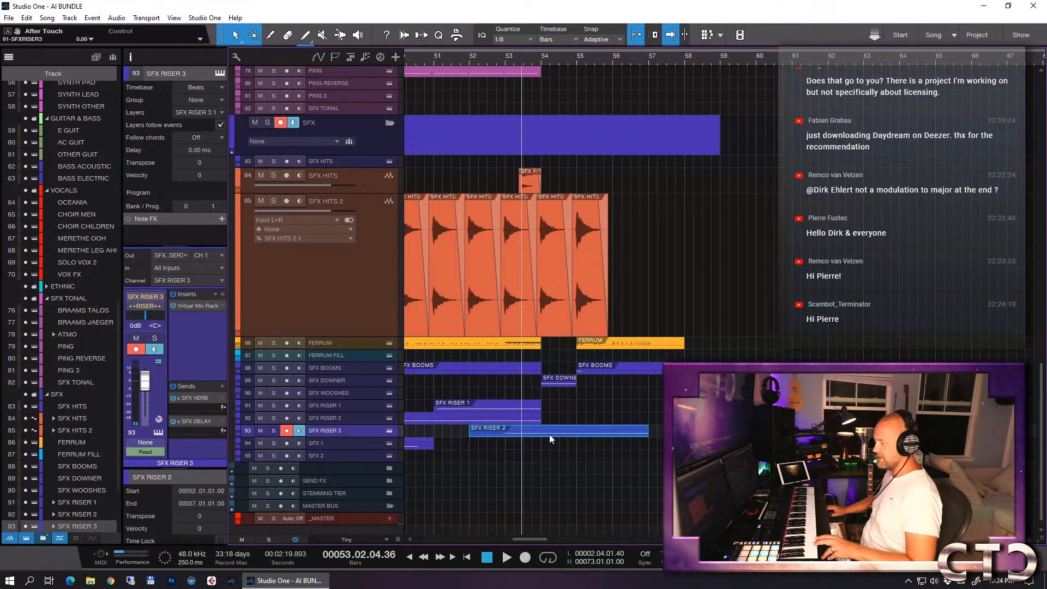
# - Play the ending from about bar 51 to check the changed riser sound in the full arrangement
pyautogui.click(649, 62)
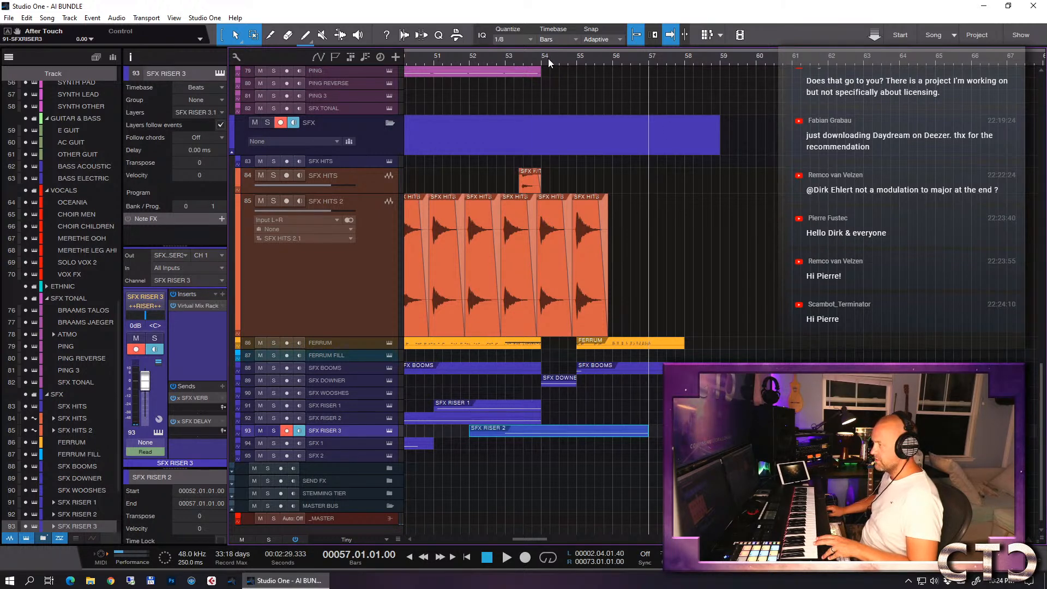
pyautogui.click(431, 58)
pyautogui.press('space')
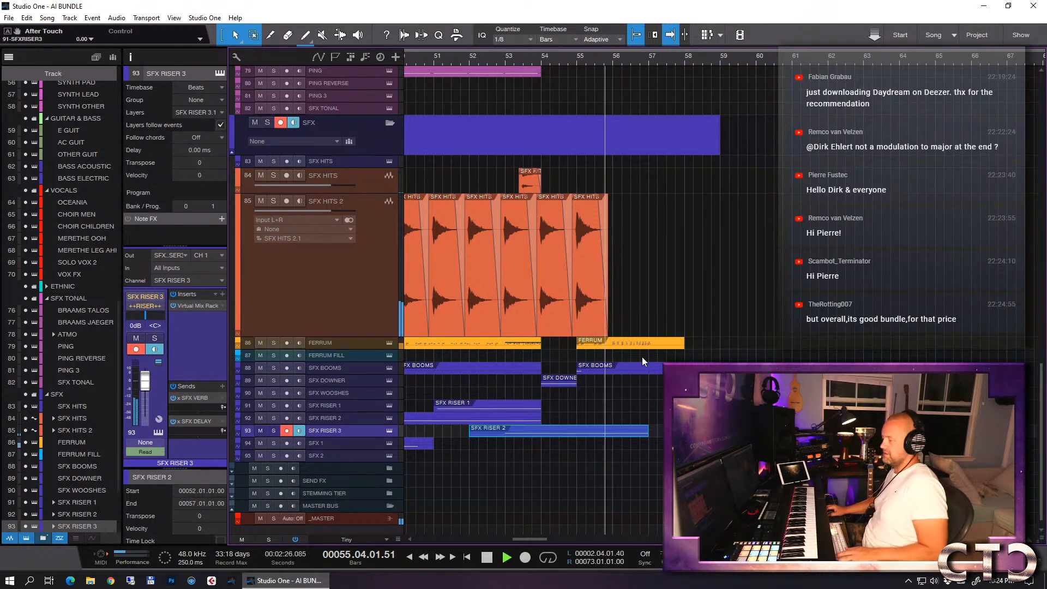
pyautogui.scroll(3, 624, 348)
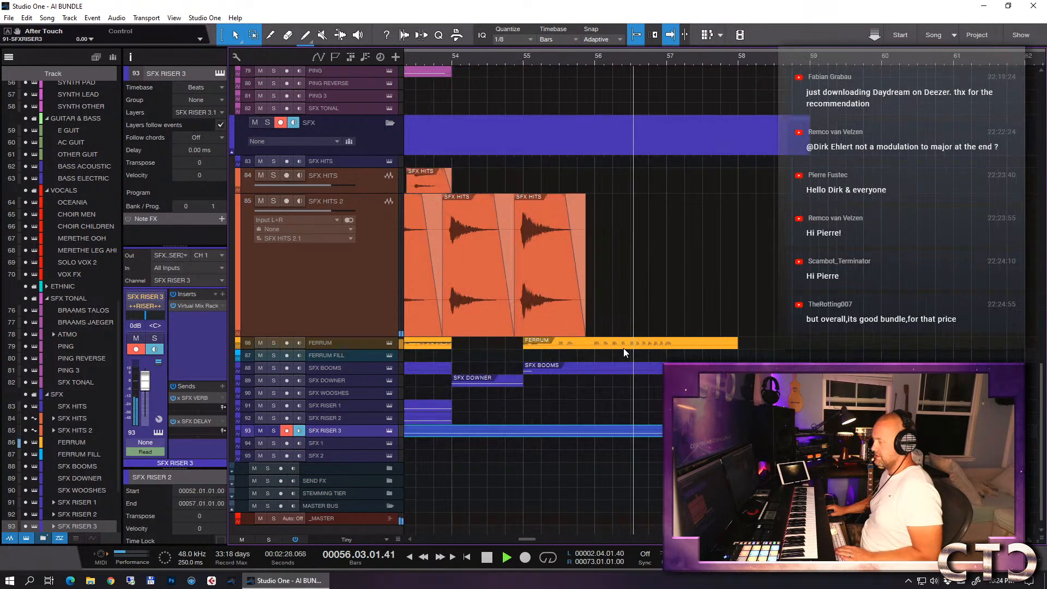
pyautogui.press('space')
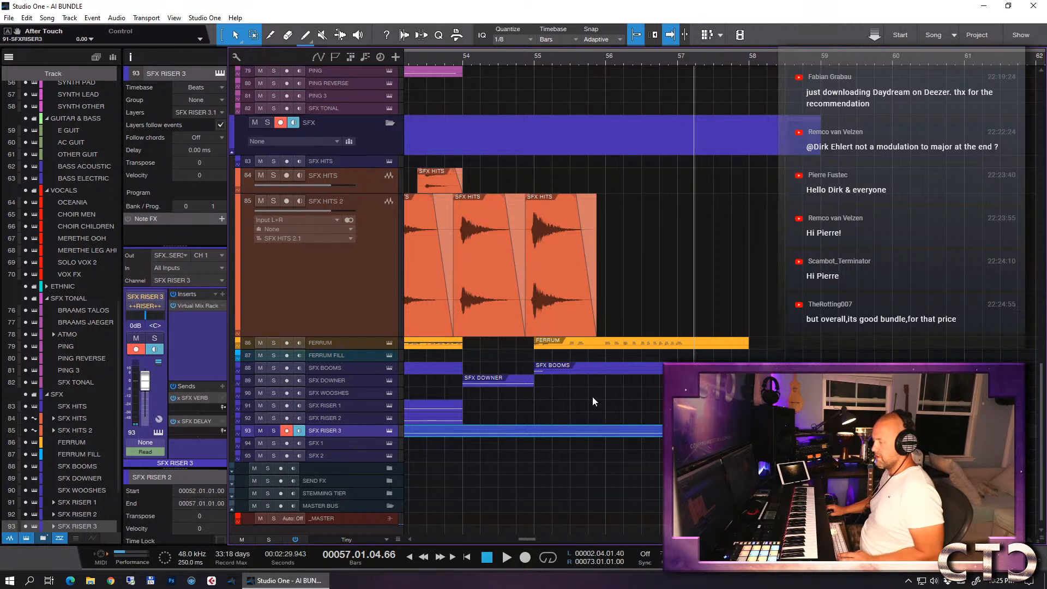
# - Enlarge the SFX RISER 3 track and display its Volume automation envelope
pyautogui.click(533, 61)
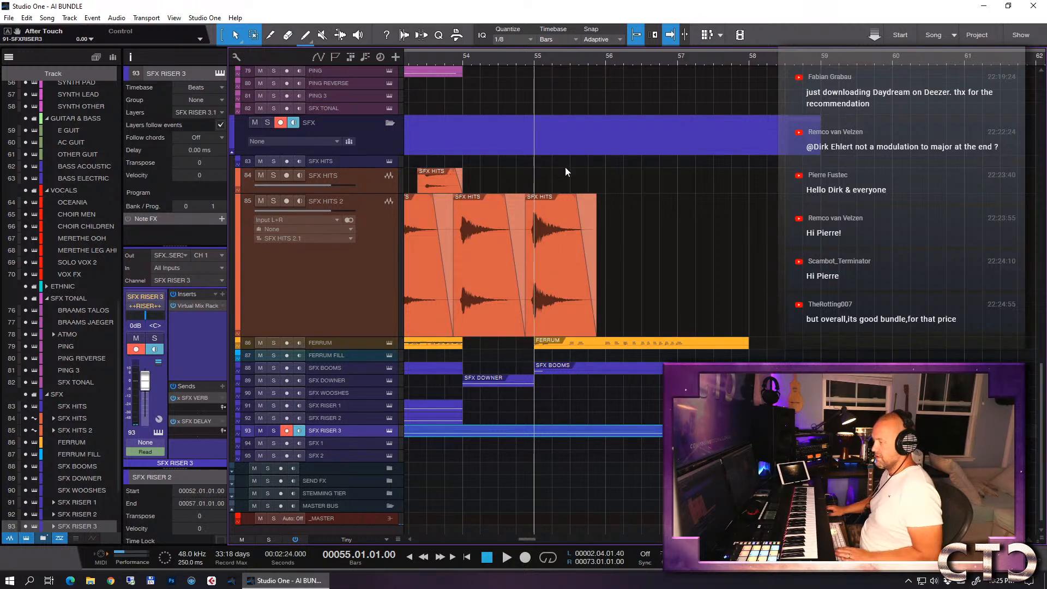
pyautogui.press('e')
pyautogui.moveTo(332, 437); pyautogui.dragTo(339, 456)
pyautogui.press('a')
pyautogui.click(297, 443)
pyautogui.click(324, 479)
pyautogui.click(566, 249)
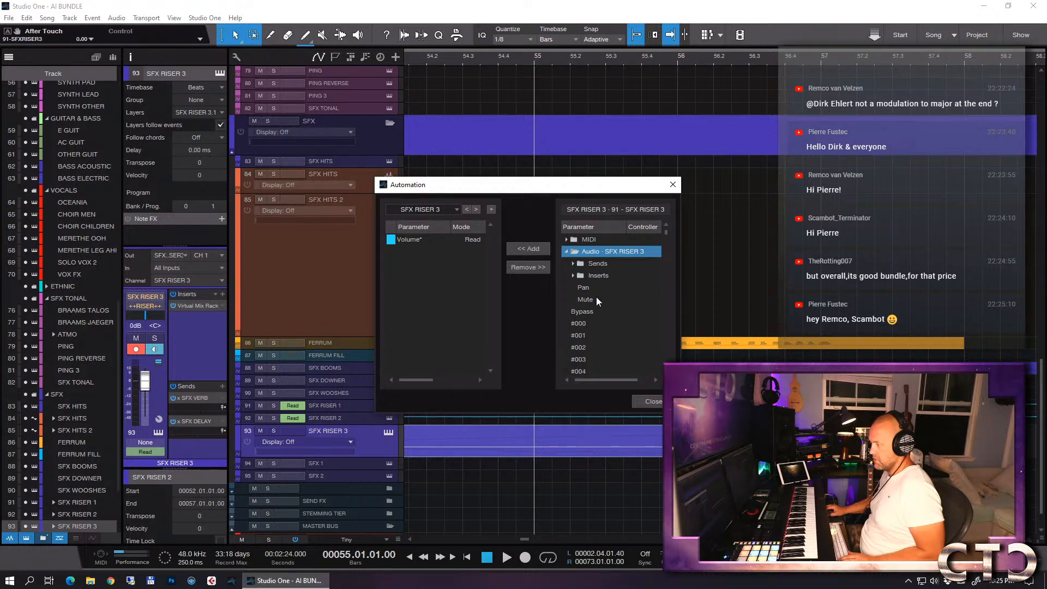
pyautogui.click(651, 402)
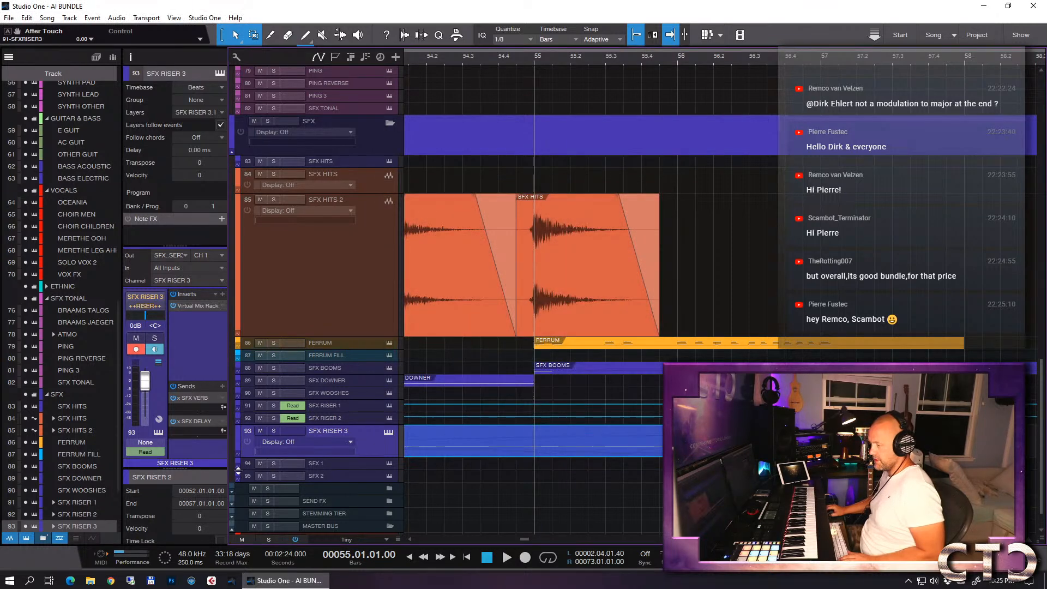
pyautogui.click(283, 442)
pyautogui.click(344, 459)
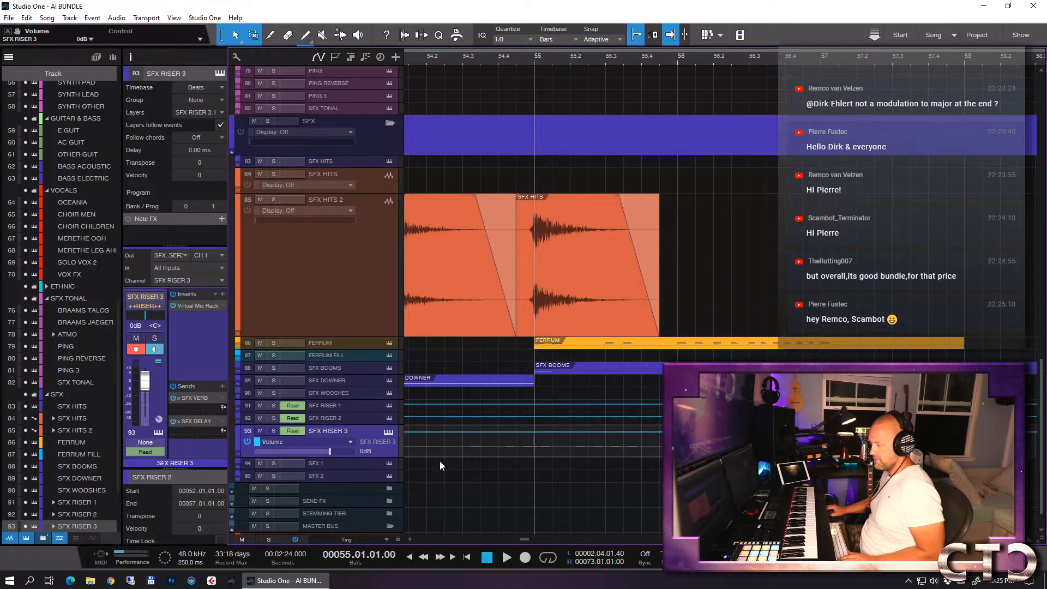
# - Play the arrangement briefly from bar 55 to hear the riser against the final hit
pyautogui.press('e')
pyautogui.press('e')
pyautogui.press('w')
pyautogui.press('w')
pyautogui.press('w')
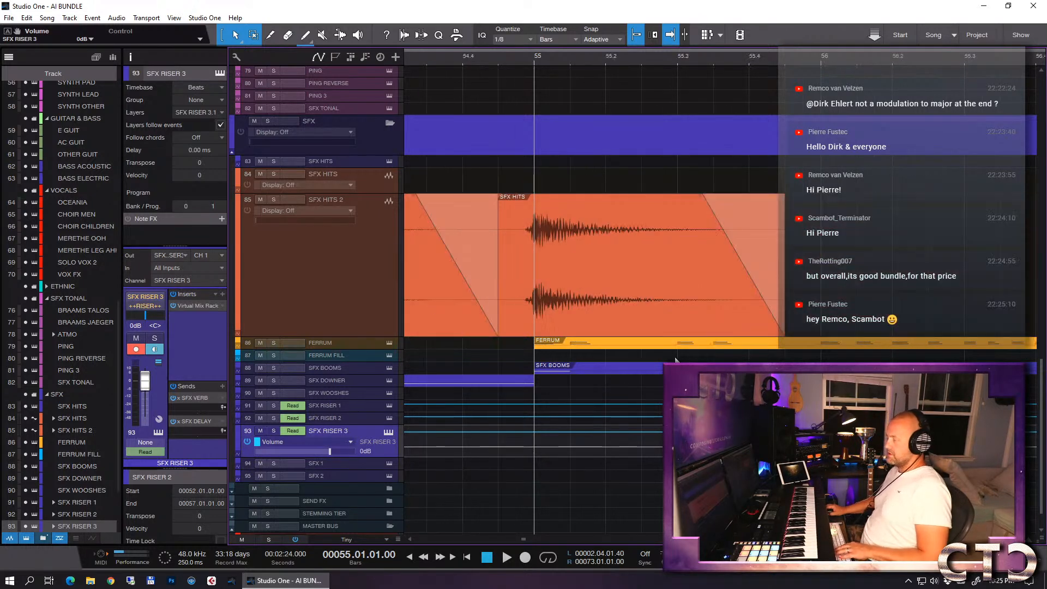
pyautogui.press('w')
pyautogui.press('e')
pyautogui.press('e')
pyautogui.press('e')
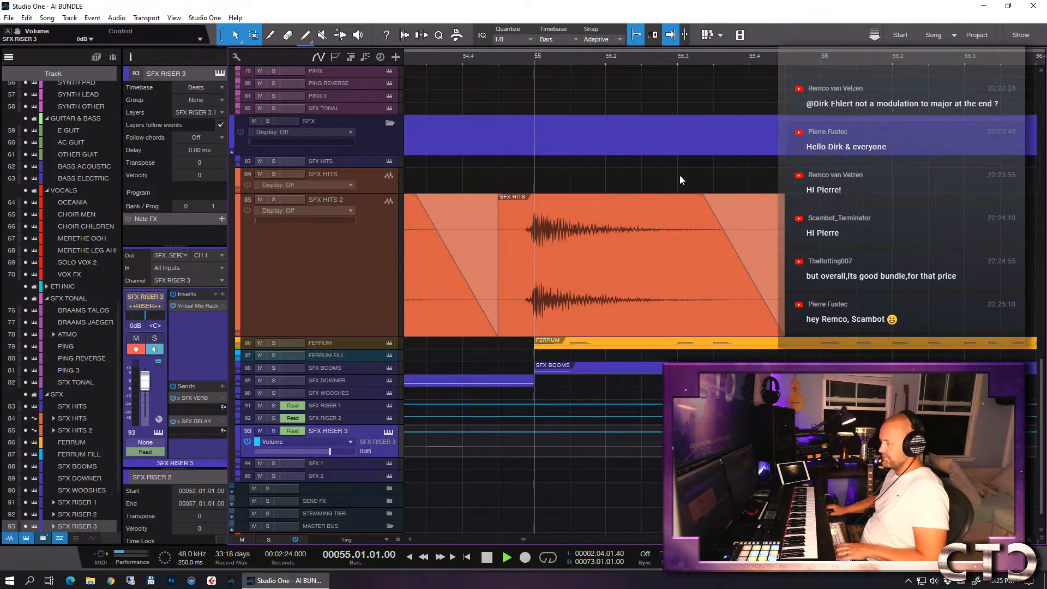
pyautogui.press('space')
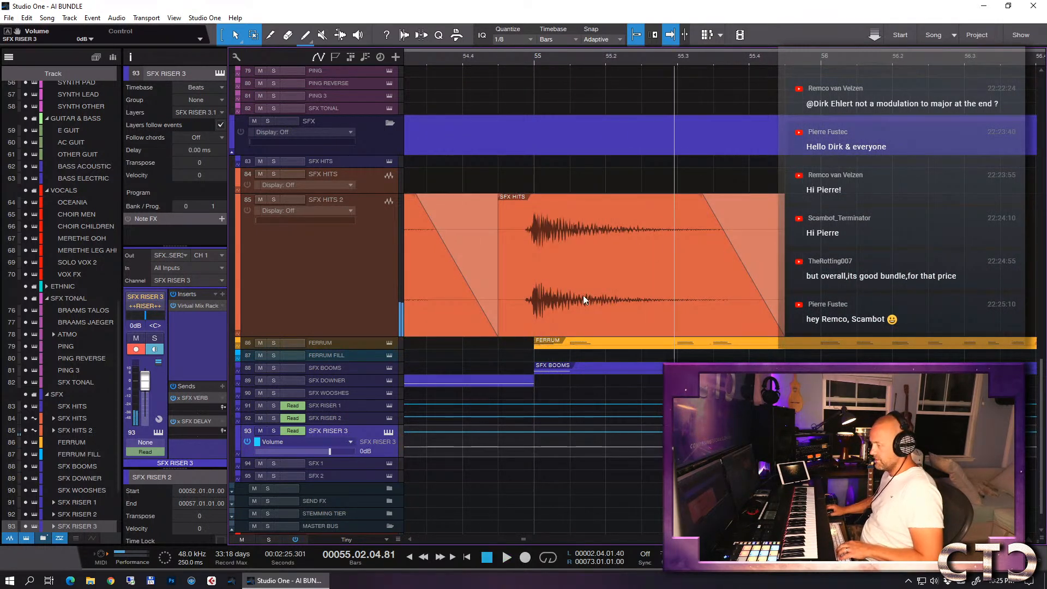
# - Play the riser's build-up from bar 53 past the hit at bar 55
pyautogui.press('w')
pyautogui.press('w')
pyautogui.click(496, 57)
pyautogui.press('space')
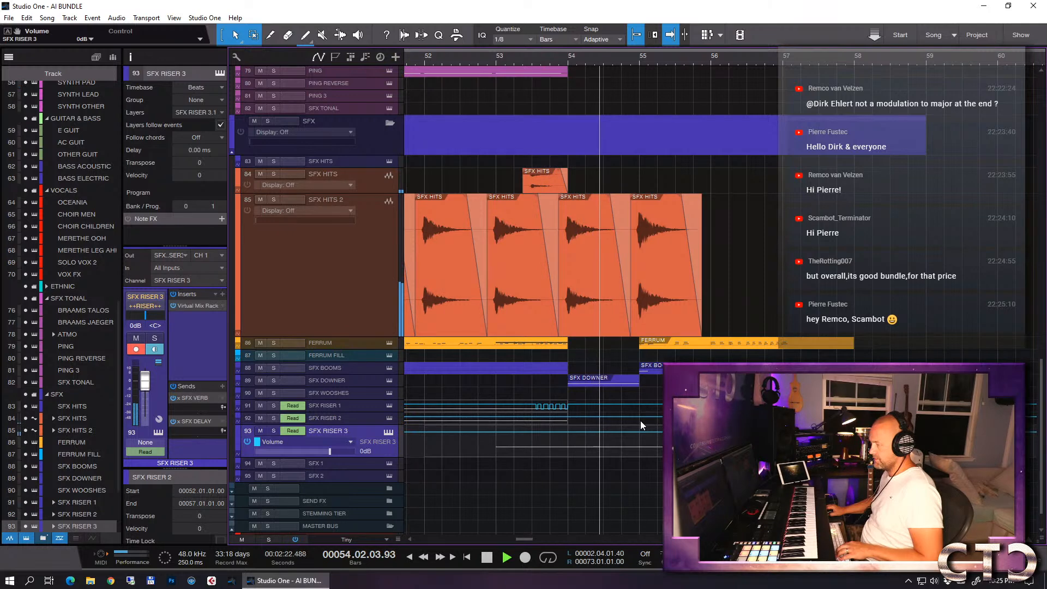
pyautogui.press('space')
# - Enlarge the SFX RISER 3 automation lane and add volume points that make the level rise from bar 54 to bar 55
pyautogui.moveTo(339, 456); pyautogui.dragTo(340, 524)
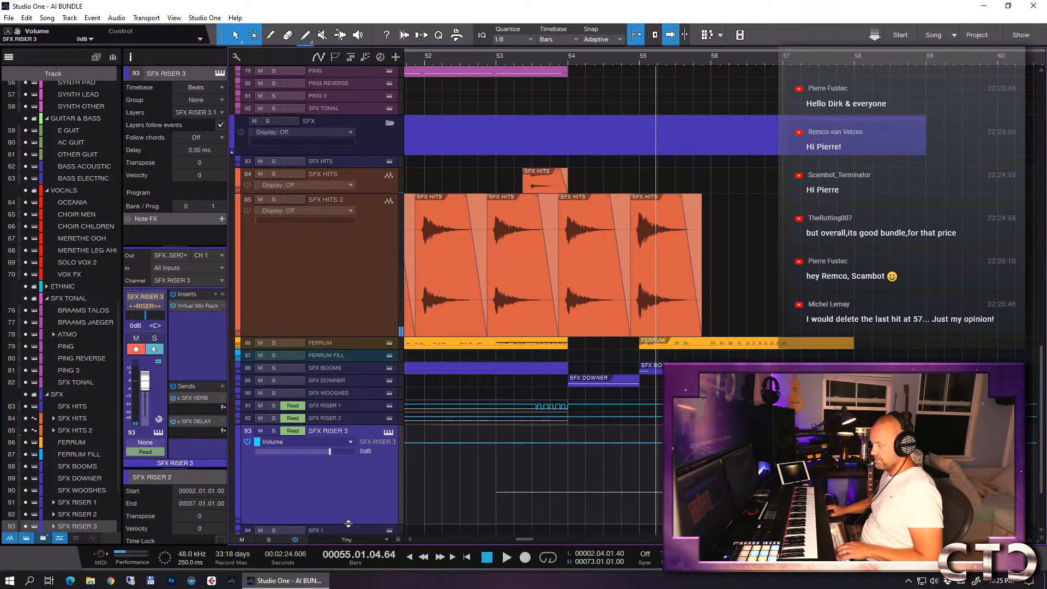
pyautogui.click(639, 445)
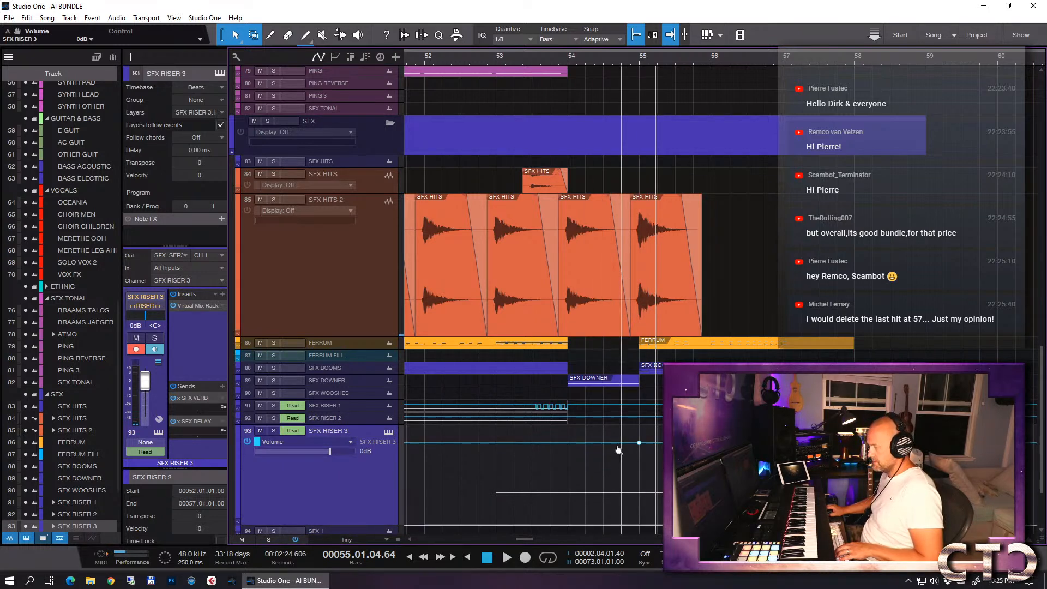
pyautogui.moveTo(569, 447); pyautogui.dragTo(568, 472)
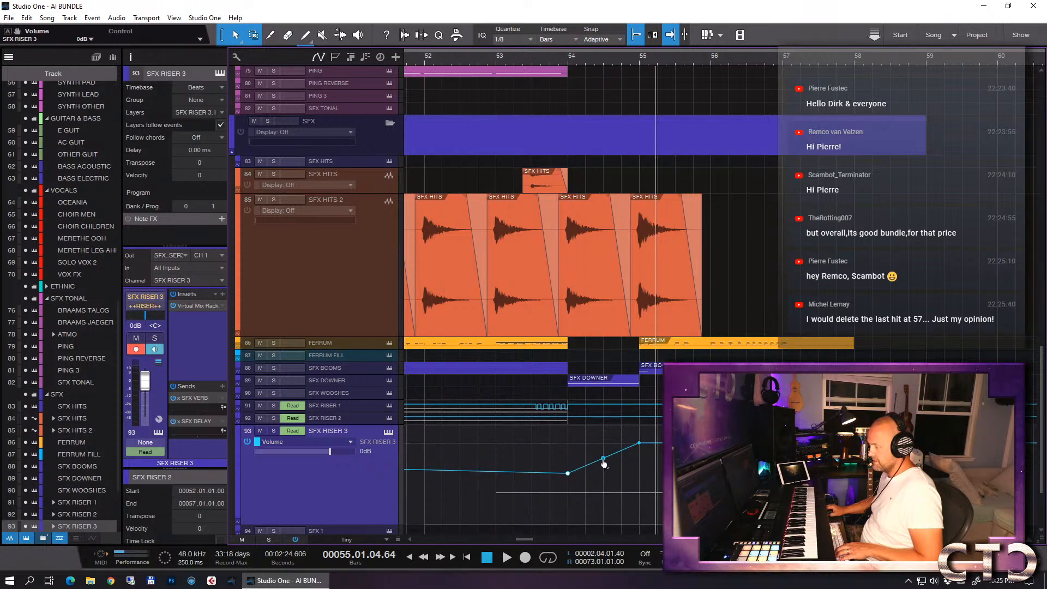
# - Delete the leftover volume points around bar 36 on SFX RISER 3 and lower the curved ramp to peak at -3.0 dB
pyautogui.press('w')
pyautogui.press('w')
pyautogui.press('w')
pyautogui.press('w')
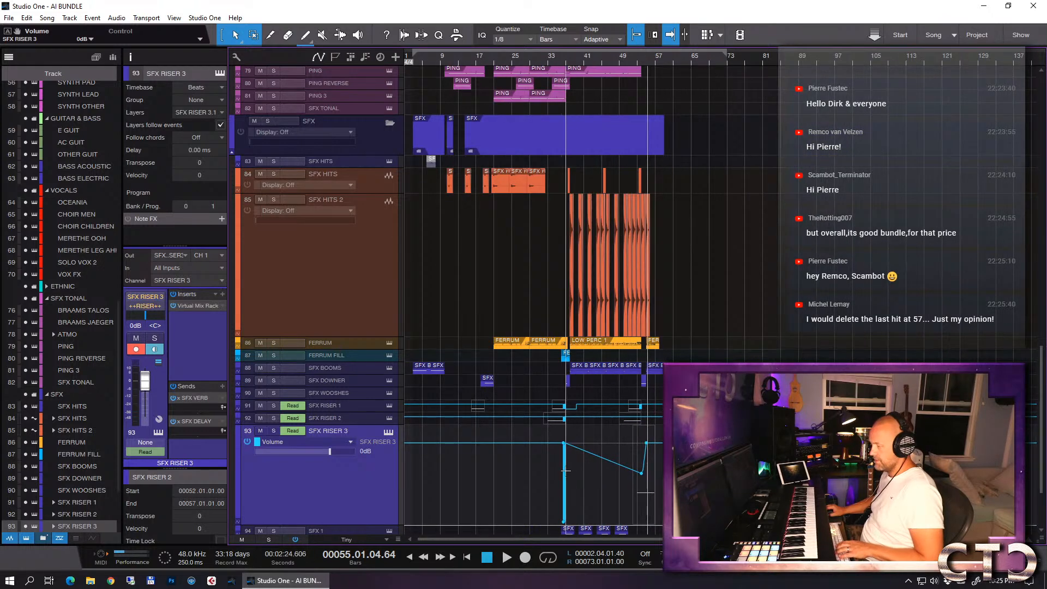
pyautogui.moveTo(562, 444); pyautogui.dragTo(598, 491)
pyautogui.press('Delete')
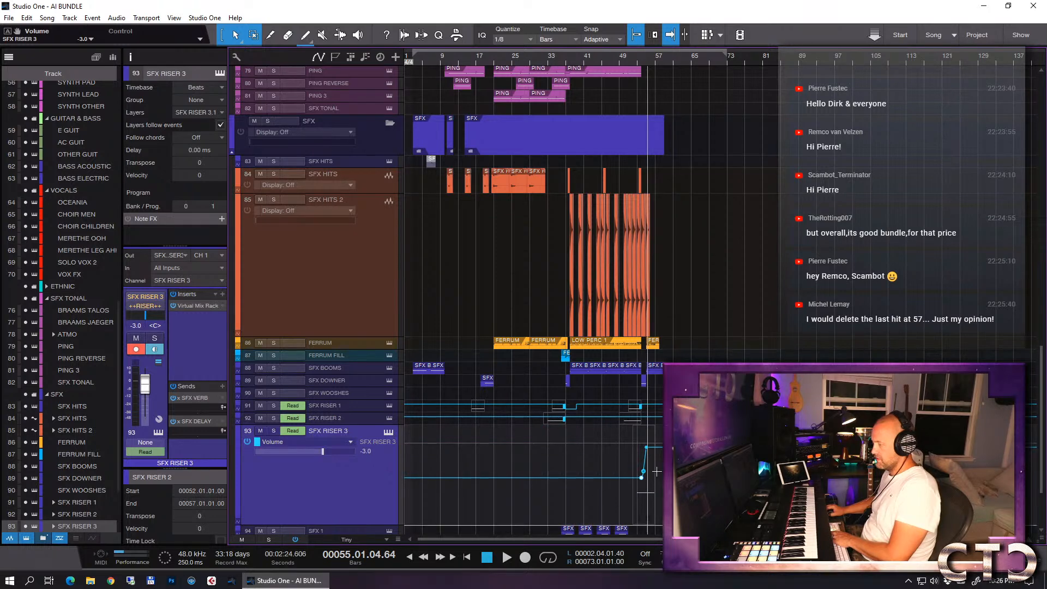
pyautogui.press('e')
pyautogui.press('e')
pyautogui.press('e')
pyautogui.press('e')
pyautogui.press('e')
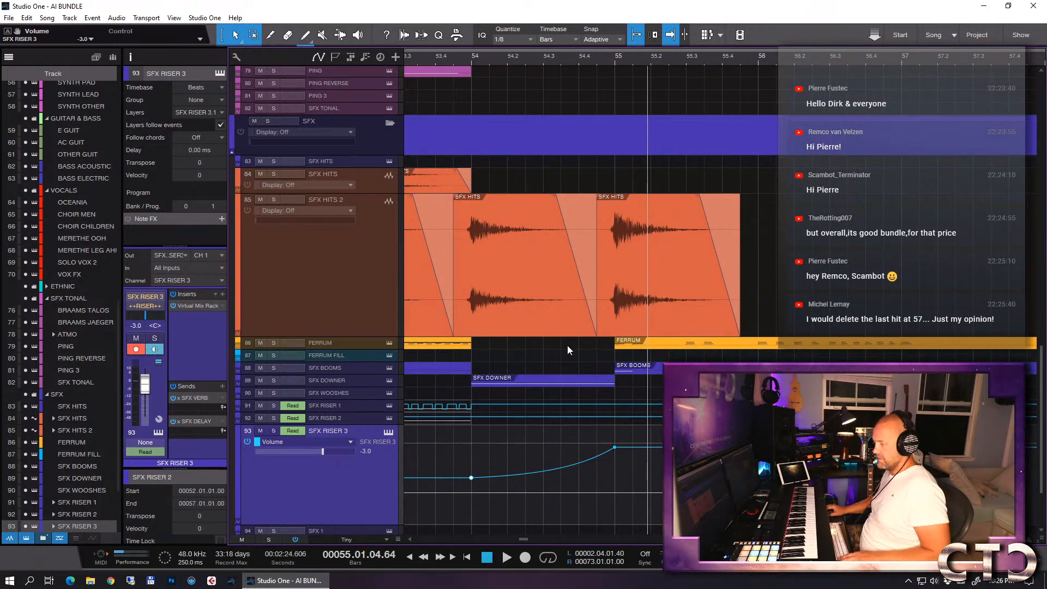
# - Solo SFX RISER 3, play its volume rise from bar 54 past bar 55, and turn the solo off
pyautogui.press('s')
pyautogui.click(471, 58)
pyautogui.press('space')
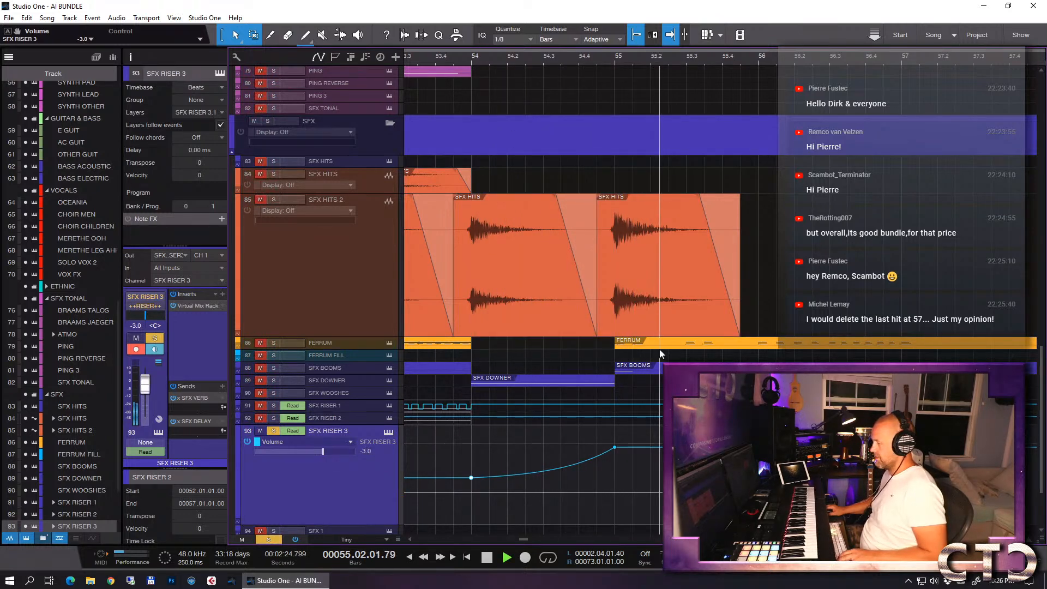
pyautogui.press('s')
pyautogui.press('space')
# - Delete the last hit at bar 57 from the FERRUM part in the note editor and close the editor
pyautogui.press('w')
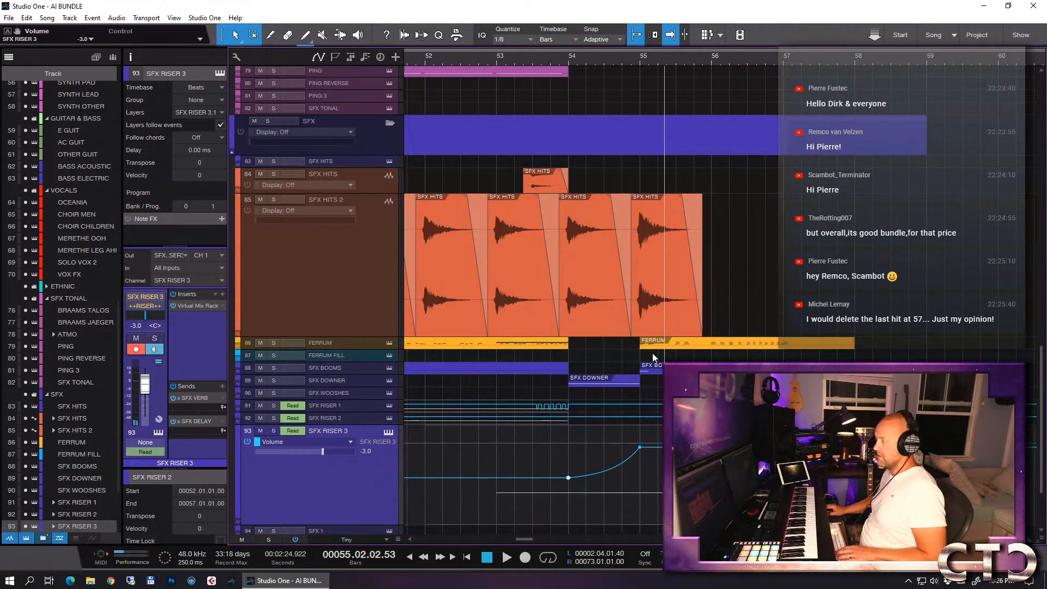
pyautogui.click(788, 343)
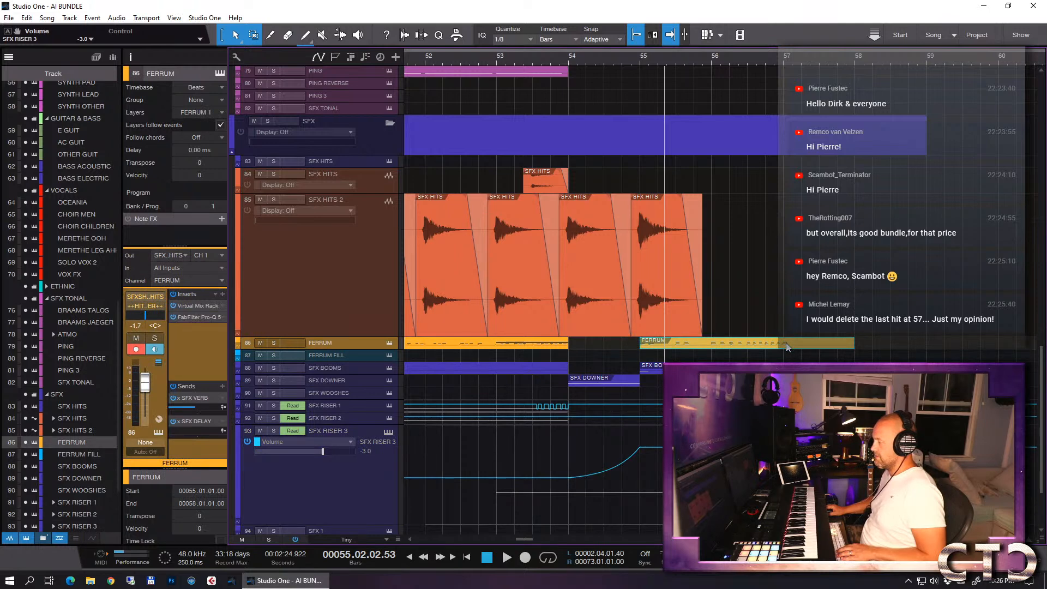
pyautogui.doubleClick(787, 344)
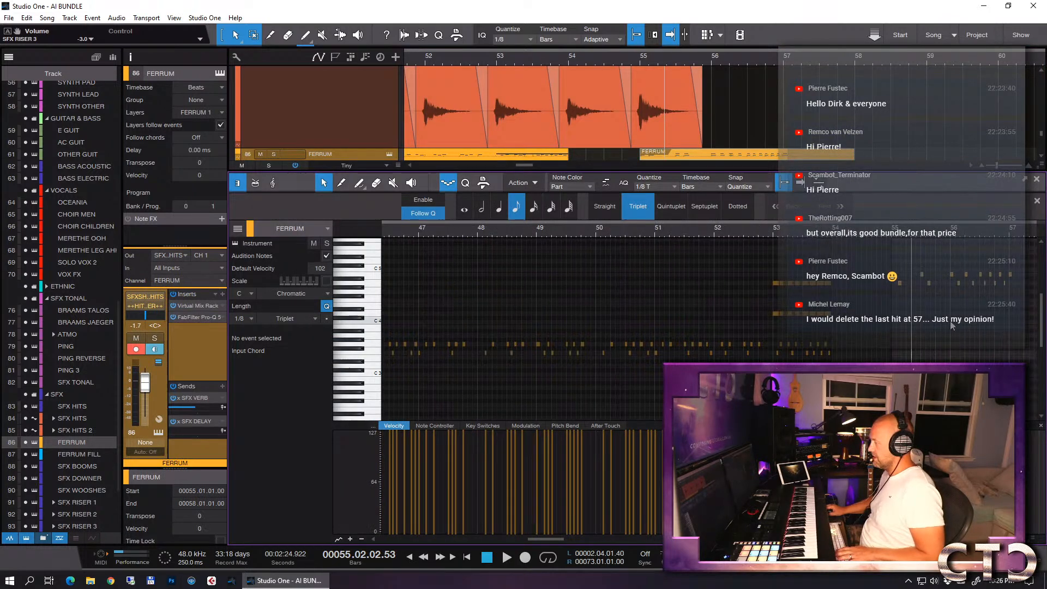
pyautogui.moveTo(1013, 269); pyautogui.dragTo(1035, 377)
pyautogui.press('Delete')
pyautogui.press('F2')
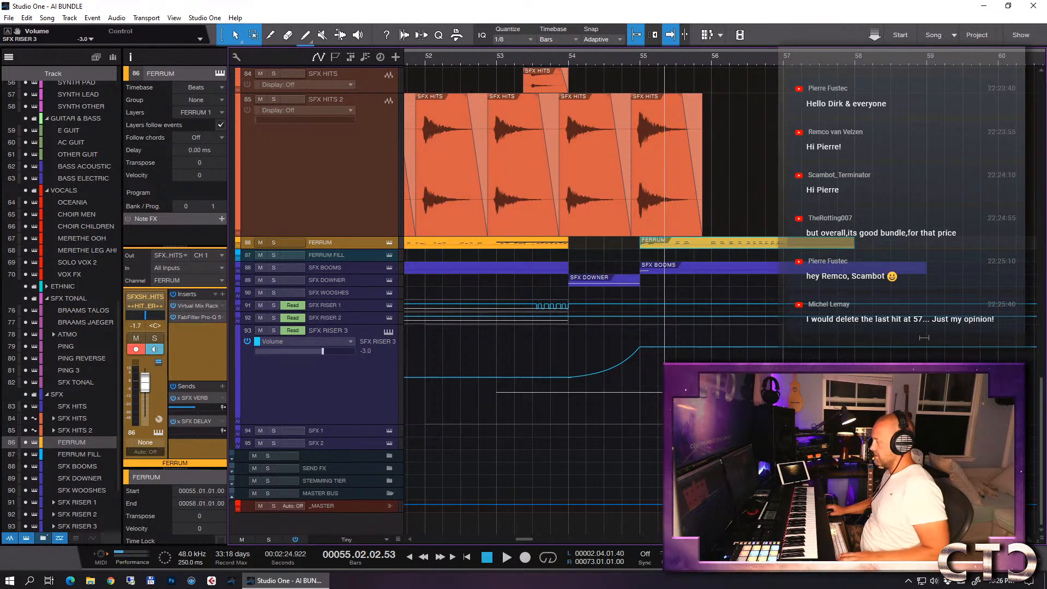
# - Duplicate the last SFX HITS 2 event so that another hit lands on bar 56
pyautogui.scroll(2, 710, 211)
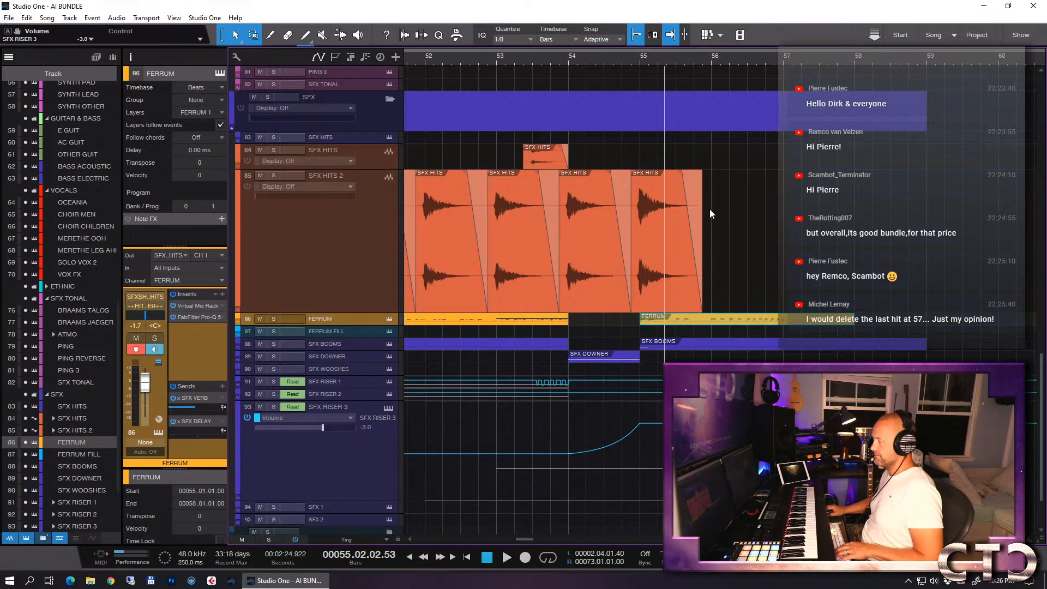
pyautogui.press('e')
pyautogui.press('e')
pyautogui.press('w')
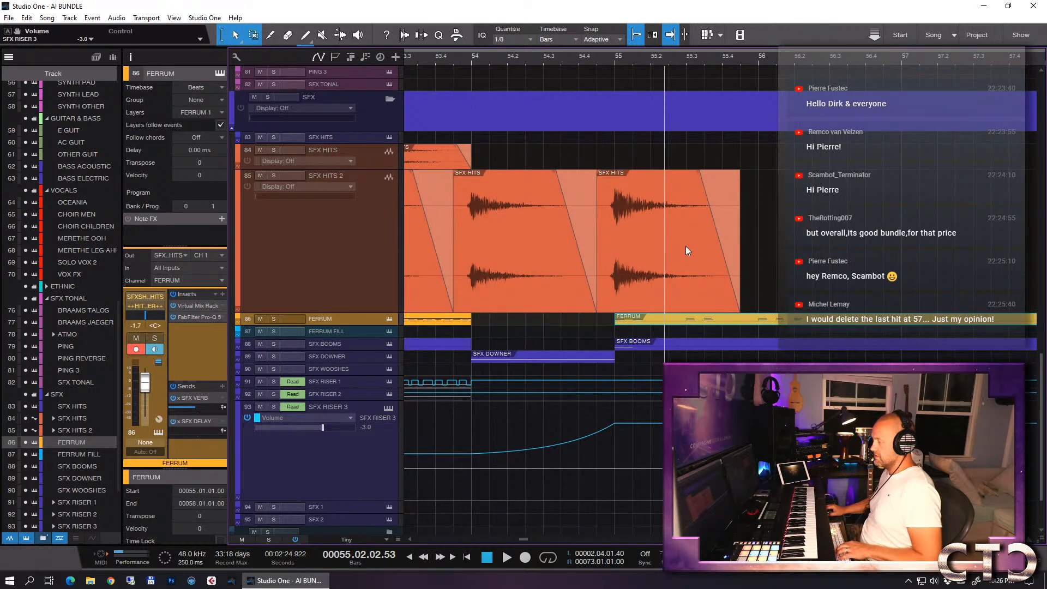
pyautogui.click(650, 245)
pyautogui.press('d')
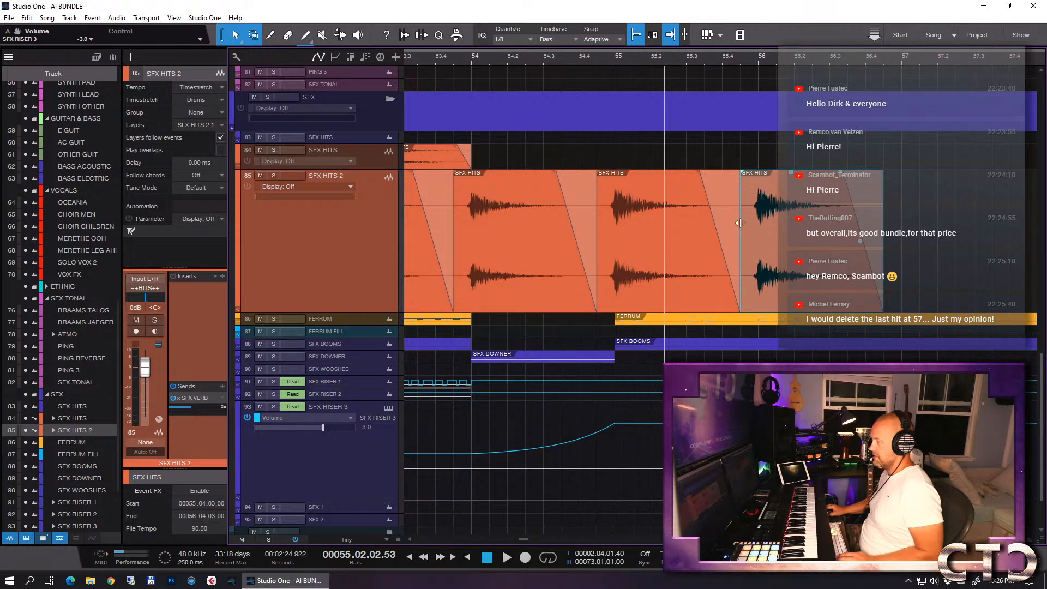
pyautogui.scroll(3, 758, 218)
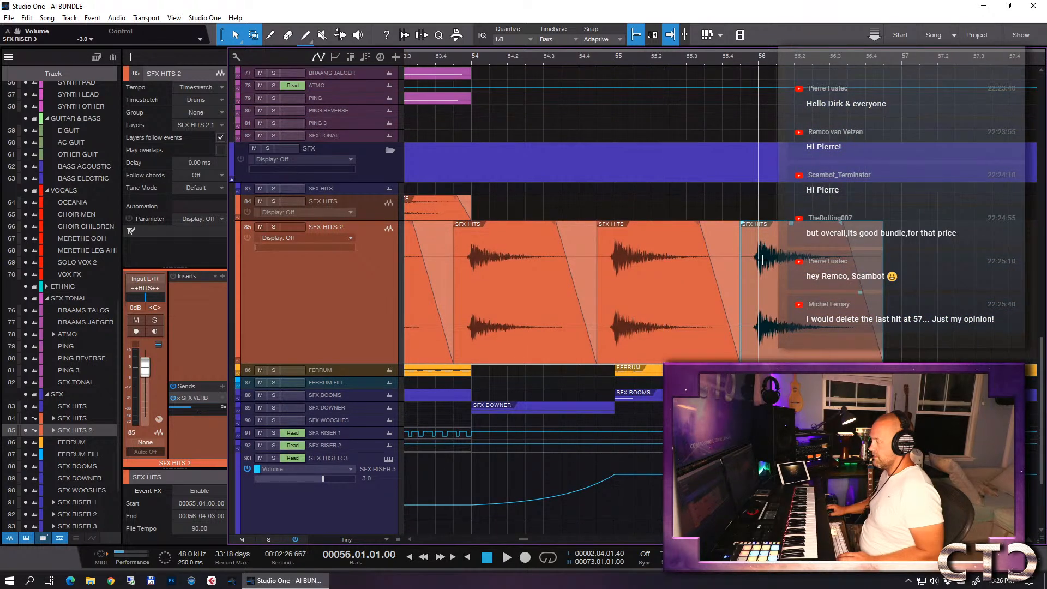
pyautogui.click(763, 262)
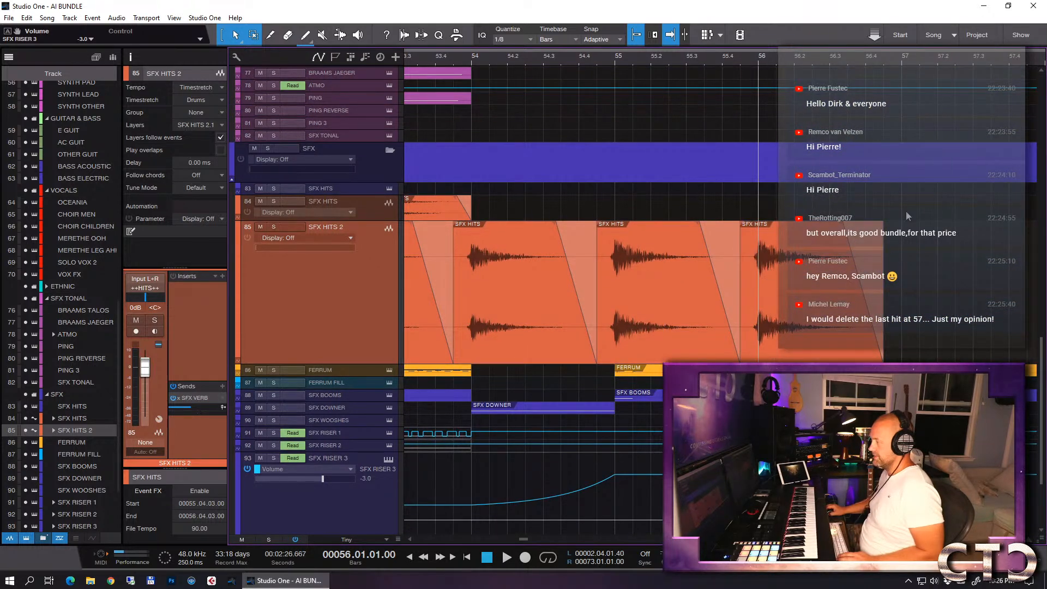
# - Trim the start of the duplicated hit to bar 56 and move it onto the SFX HITS track at 55.03.01
pyautogui.press('w')
pyautogui.press('w')
pyautogui.press('w')
pyautogui.press('w')
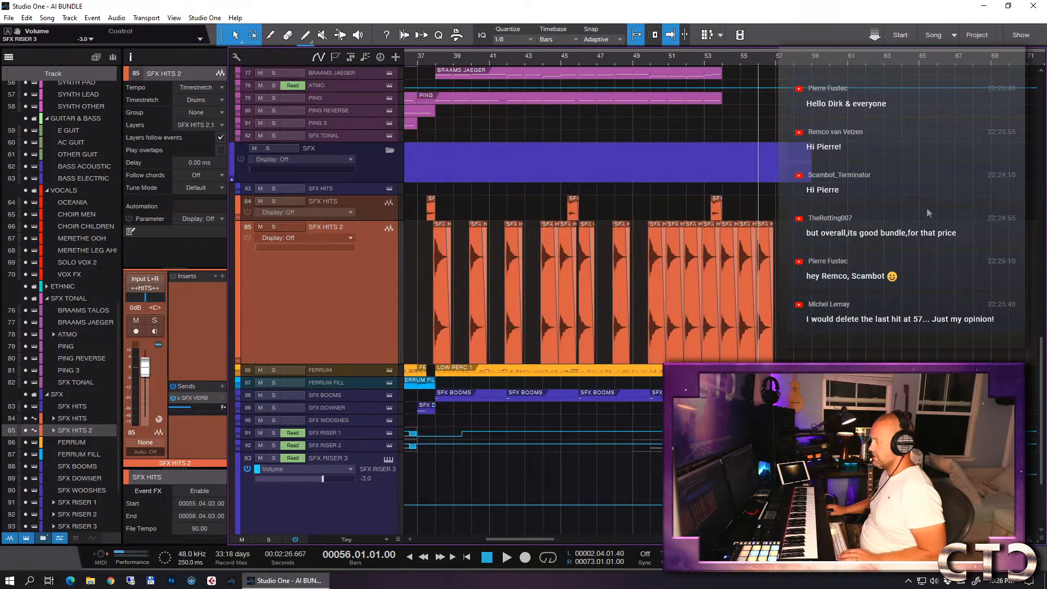
pyautogui.press('f')
pyautogui.press('w')
pyautogui.press('w')
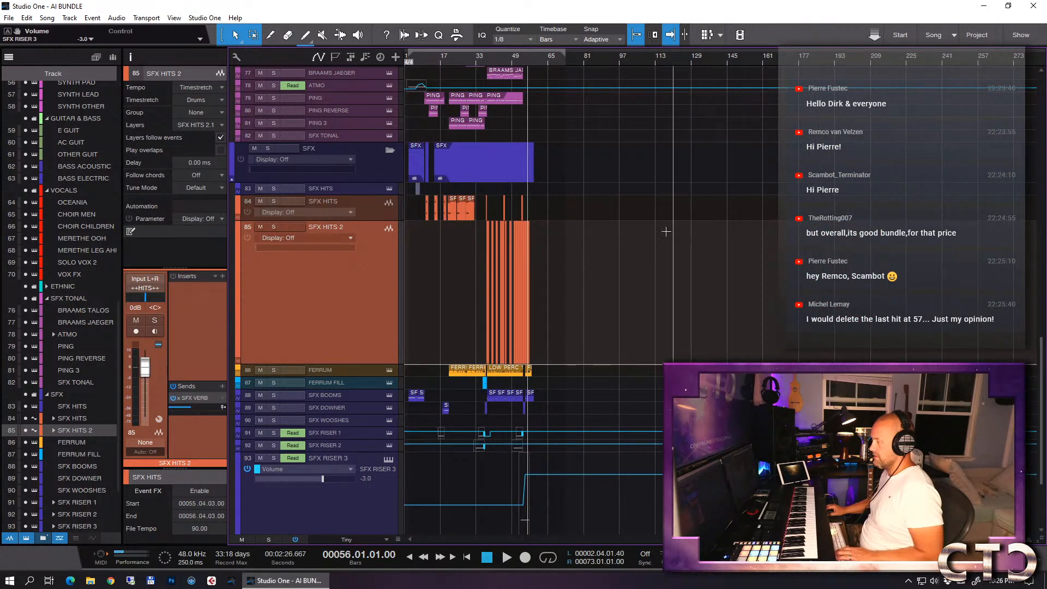
pyautogui.press('e')
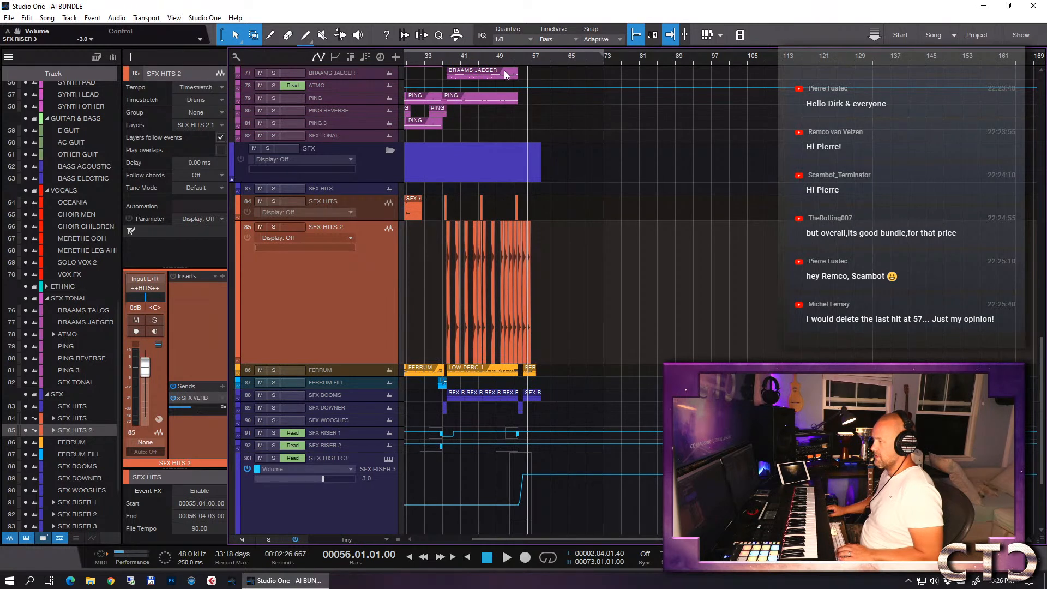
pyautogui.moveTo(515, 60); pyautogui.dragTo(581, 123)
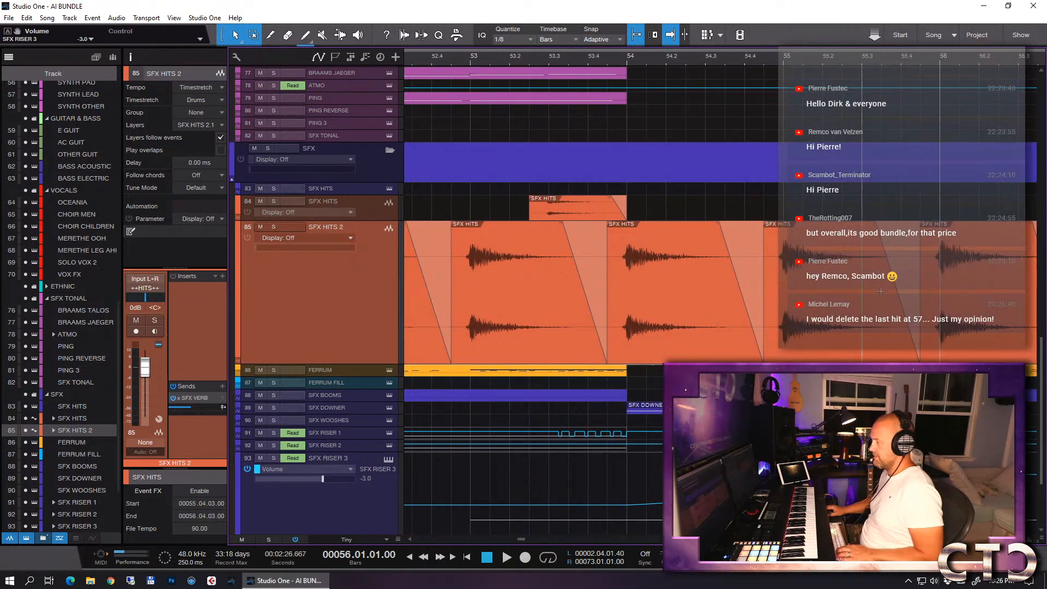
pyautogui.moveTo(921, 309); pyautogui.dragTo(920, 236)
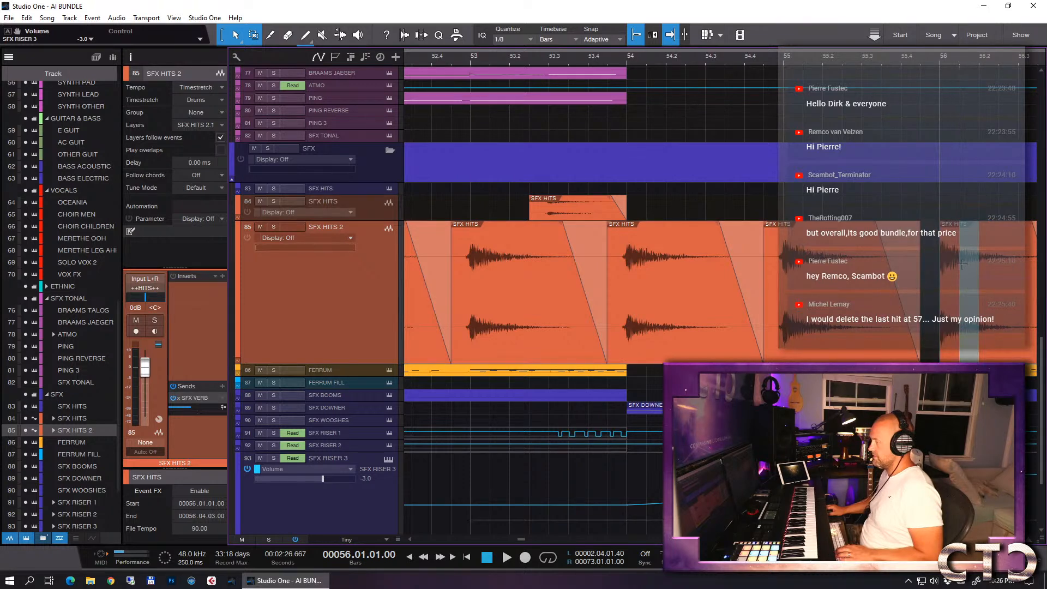
pyautogui.click(956, 347)
pyautogui.moveTo(956, 346); pyautogui.dragTo(874, 206)
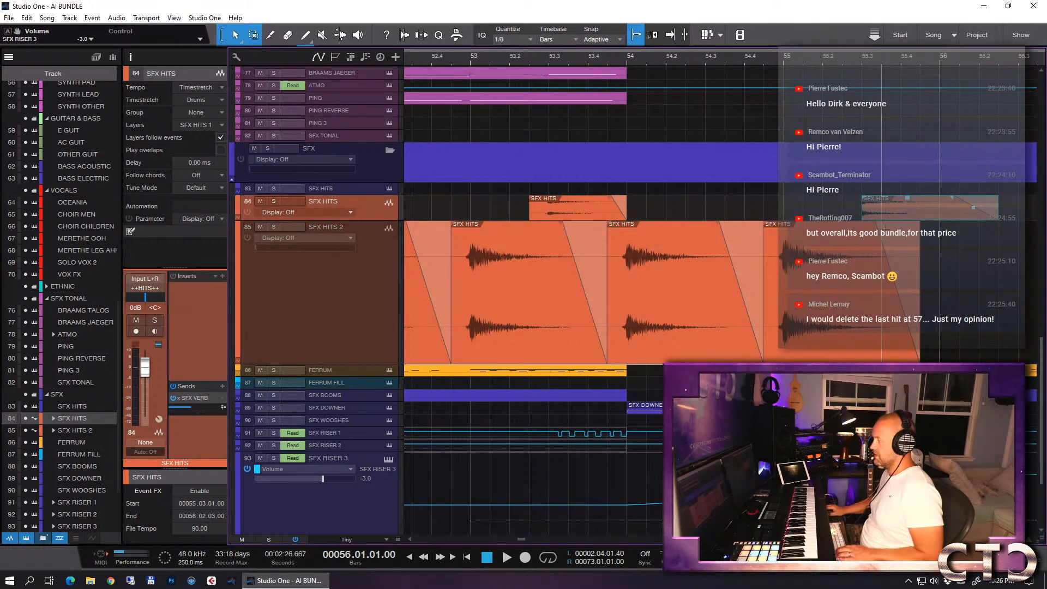
# - Shorten the bar 55 hit on SFX HITS 2 to end at 55.03.01.62, playing the ending before and after the edit
pyautogui.doubleClick(718, 58)
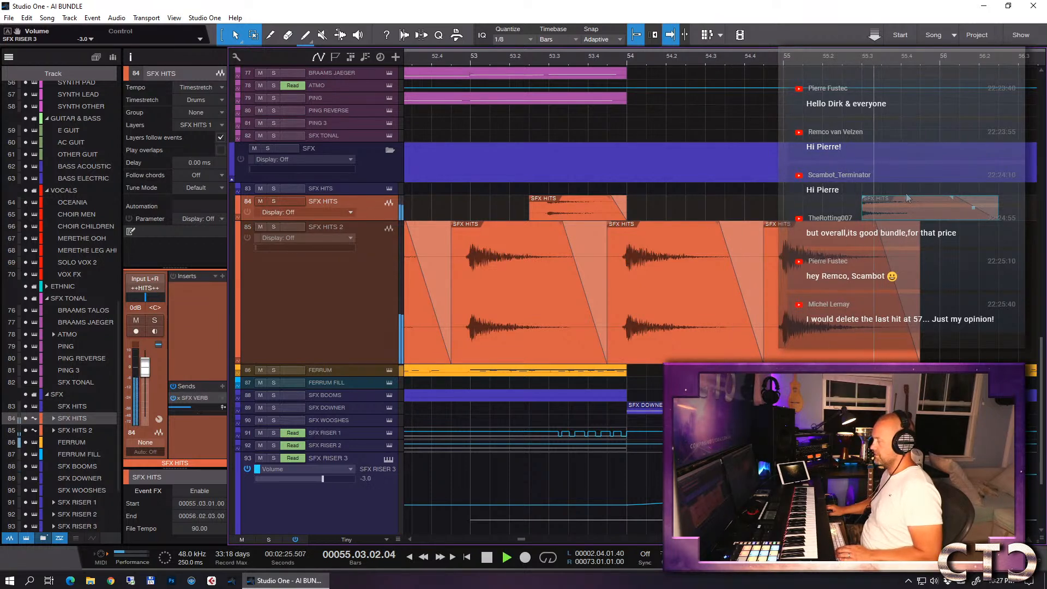
pyautogui.press('space')
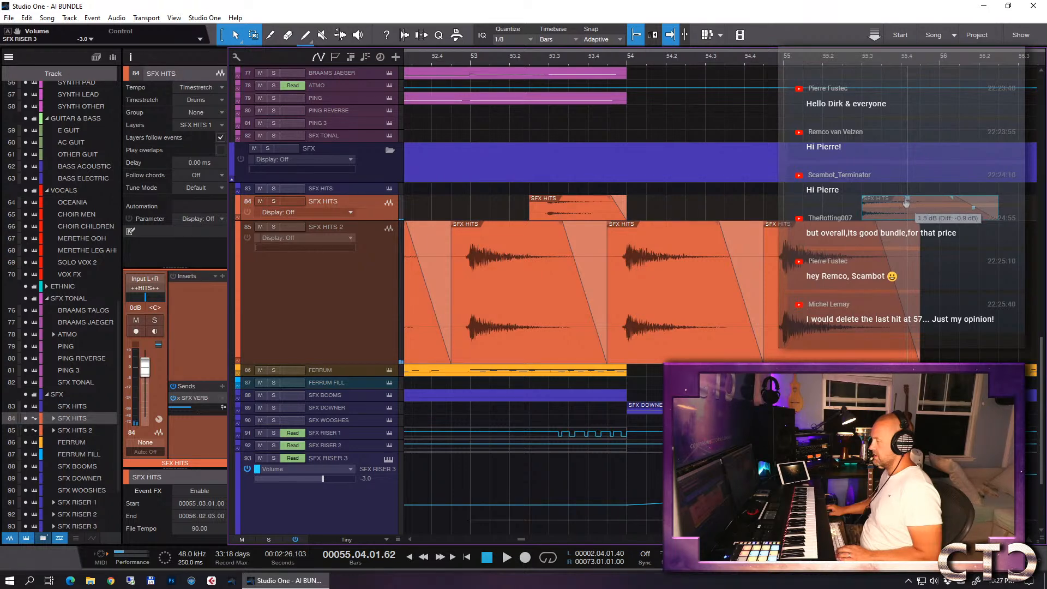
pyautogui.moveTo(874, 227)
pyautogui.mouseDown()
pyautogui.moveTo(912, 228)
pyautogui.moveTo(876, 242)
pyautogui.mouseUp()
pyautogui.click(752, 64)
pyautogui.press('space')
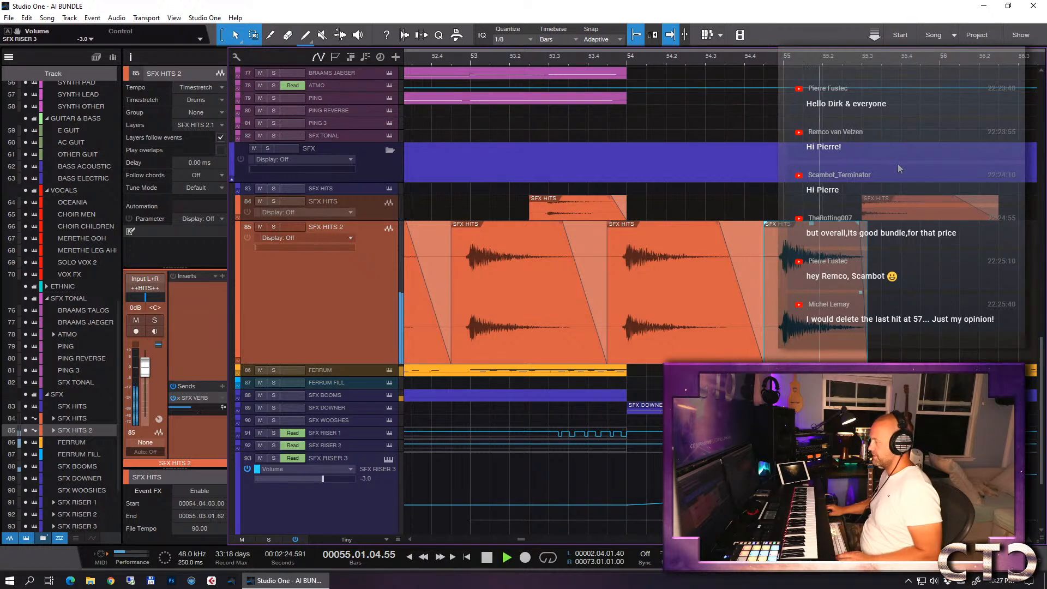
pyautogui.press('w')
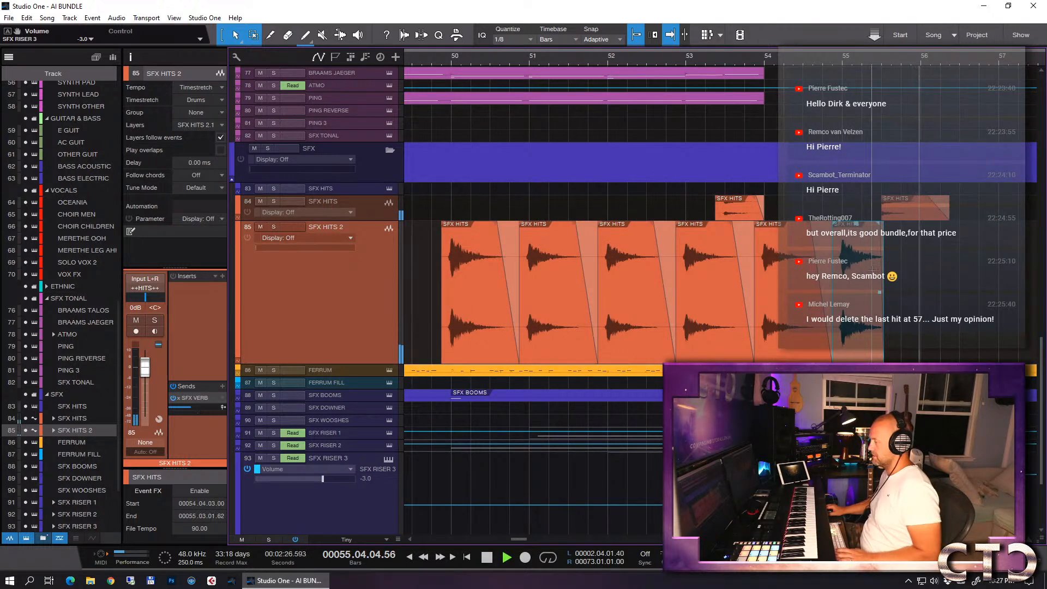
pyautogui.press('space')
# - Duplicate the shortened SFX HITS 2 event so that its copy starts at 55.04.03
pyautogui.press('e')
pyautogui.press('d')
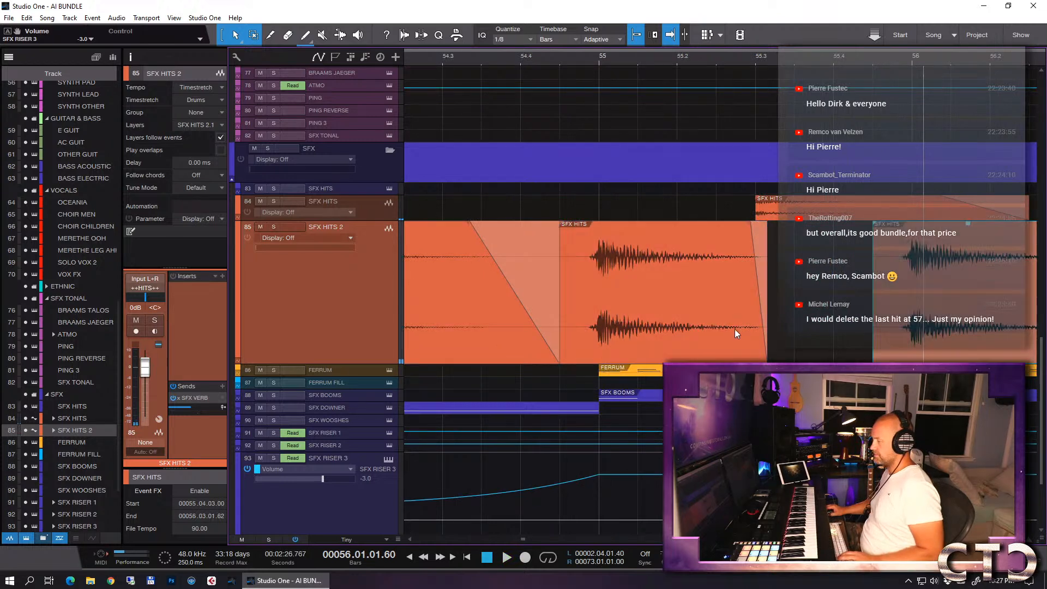
pyautogui.hscroll(3, 892, 337)
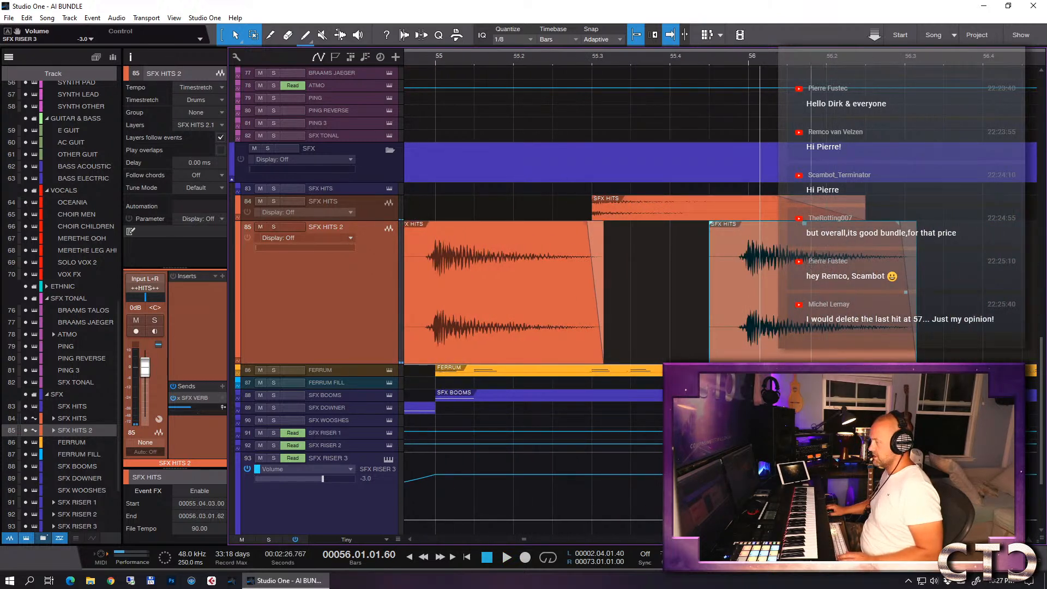
# - Shorten the SFX HITS event at 55.03.01 to end at bar 56 with a fade-out of about 73 ms, and place a copy at 56.02.01
pyautogui.click(671, 203)
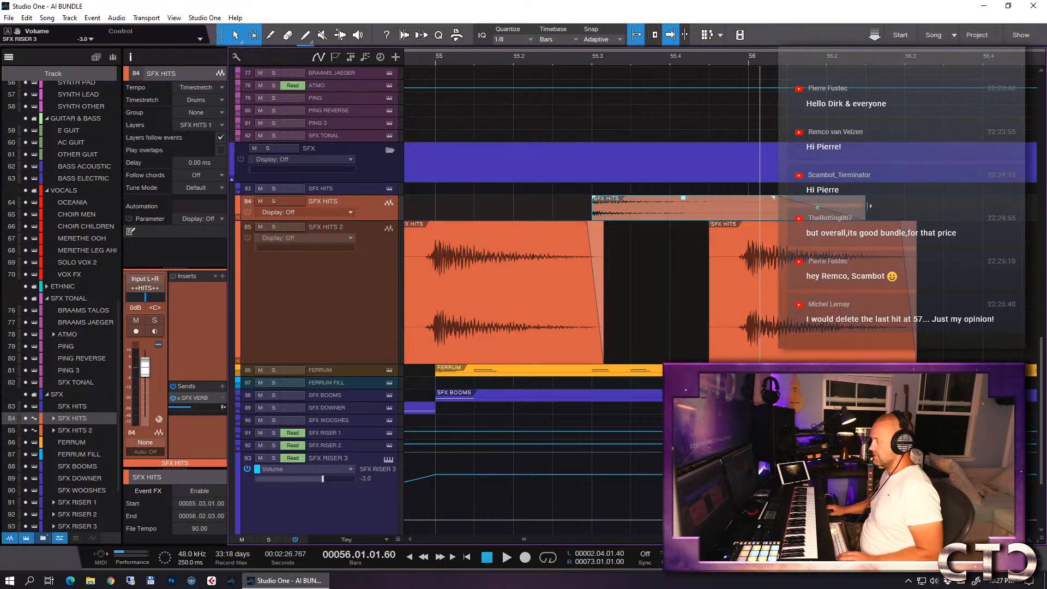
pyautogui.moveTo(866, 207); pyautogui.dragTo(750, 208)
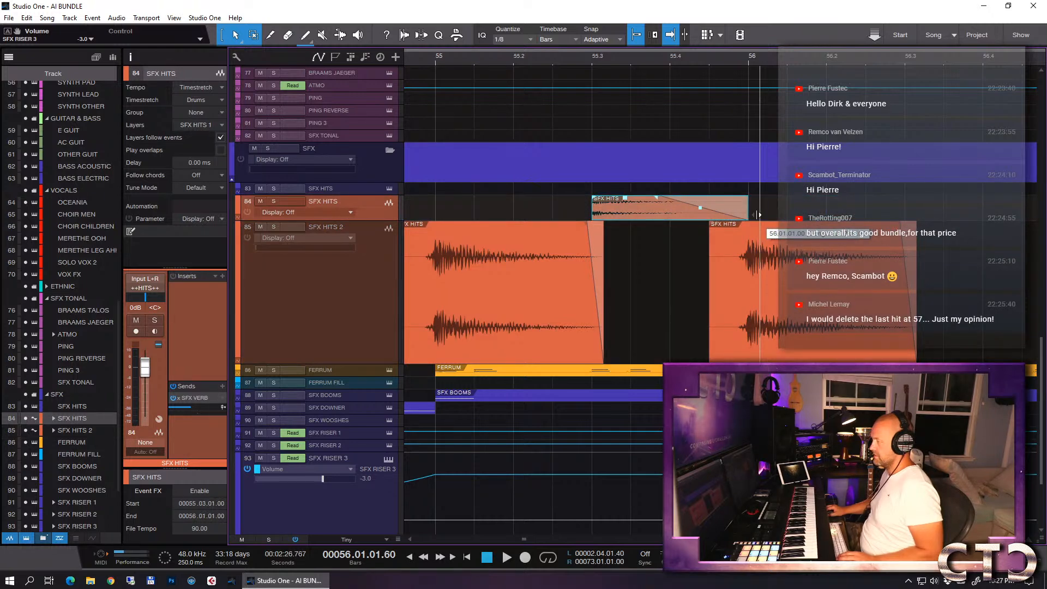
pyautogui.moveTo(658, 201); pyautogui.dragTo(719, 213)
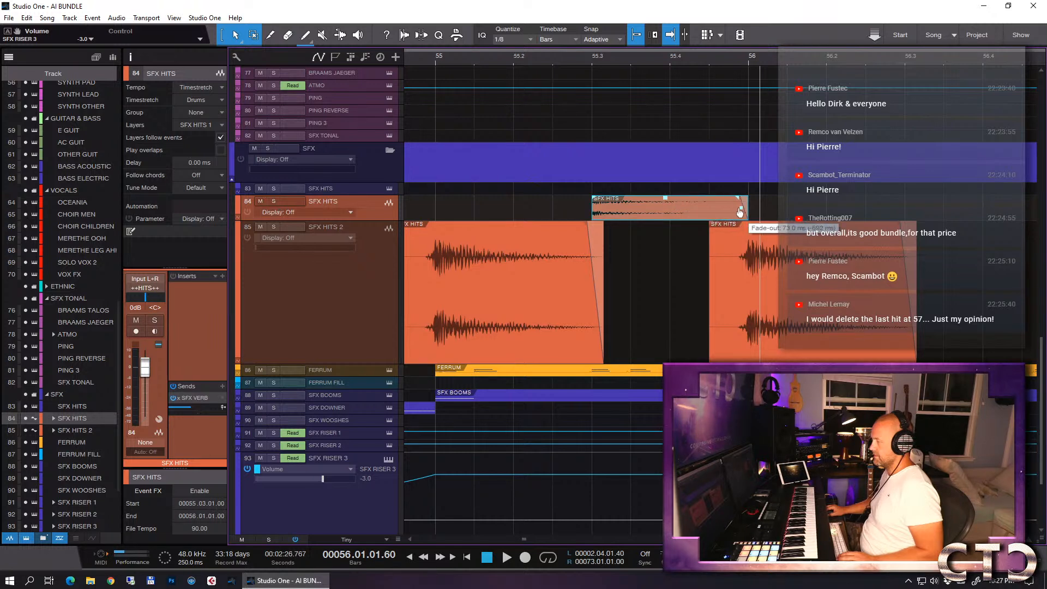
pyautogui.press('d')
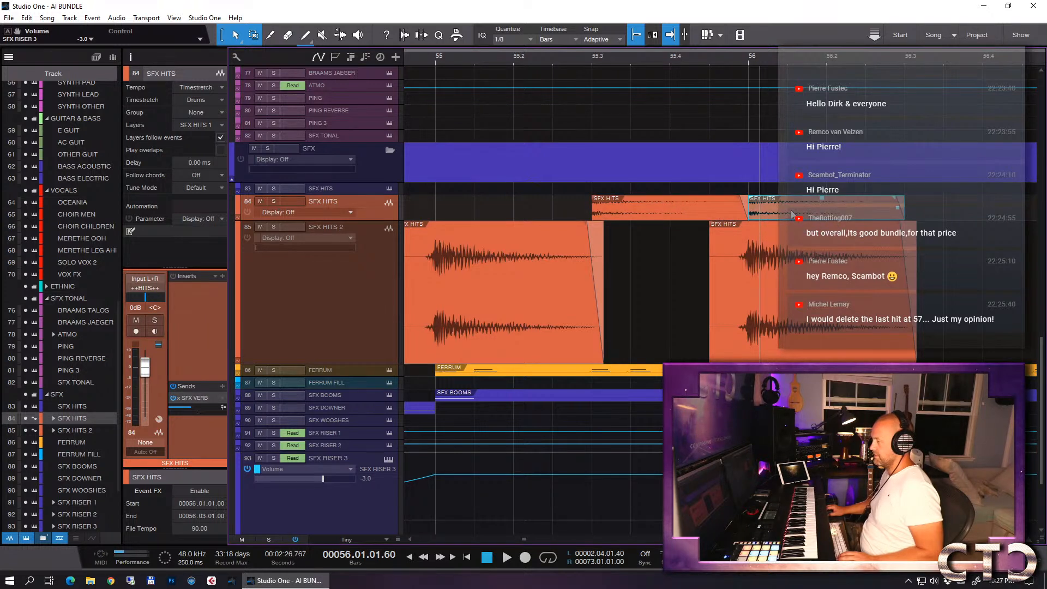
pyautogui.moveTo(792, 217); pyautogui.dragTo(875, 211)
# - Play the ending from just before bar 55 past bar 56 to check the new hit pattern
pyautogui.press('w')
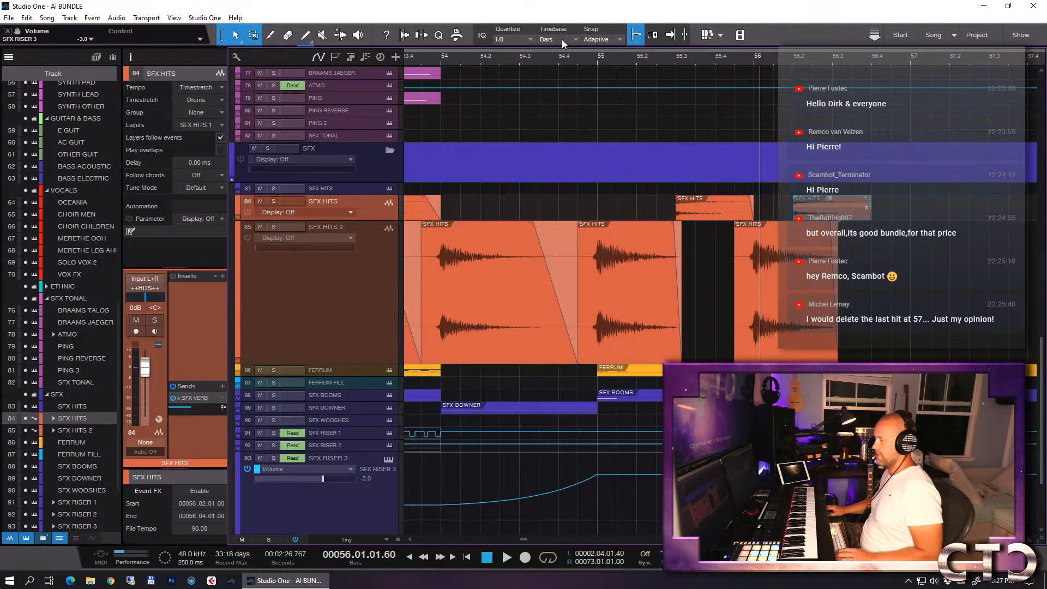
pyautogui.click(561, 59)
pyautogui.press('space')
pyautogui.press('f')
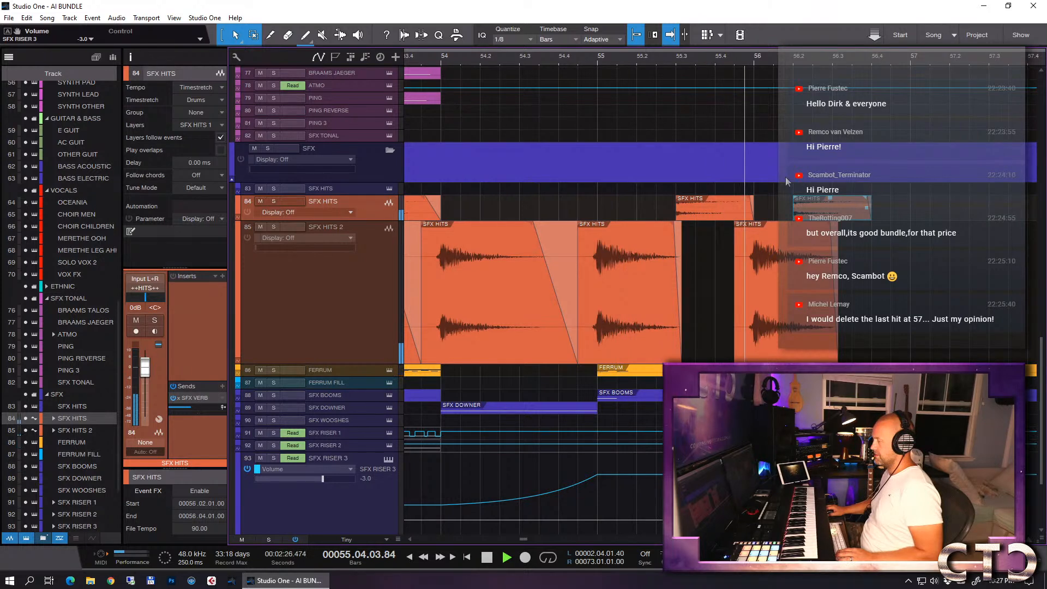
pyautogui.press('space')
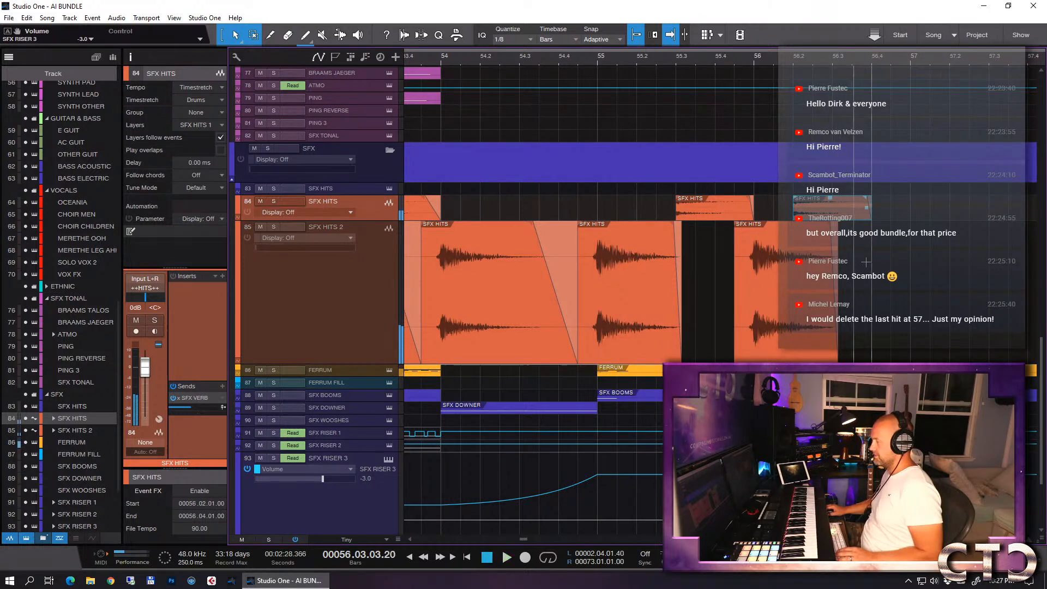
# - Shorten the SFX HITS 2 event at 55.04.03 to end at 56.02.01.14 and duplicate it to start at 56.02.03
pyautogui.scroll(3, 865, 262)
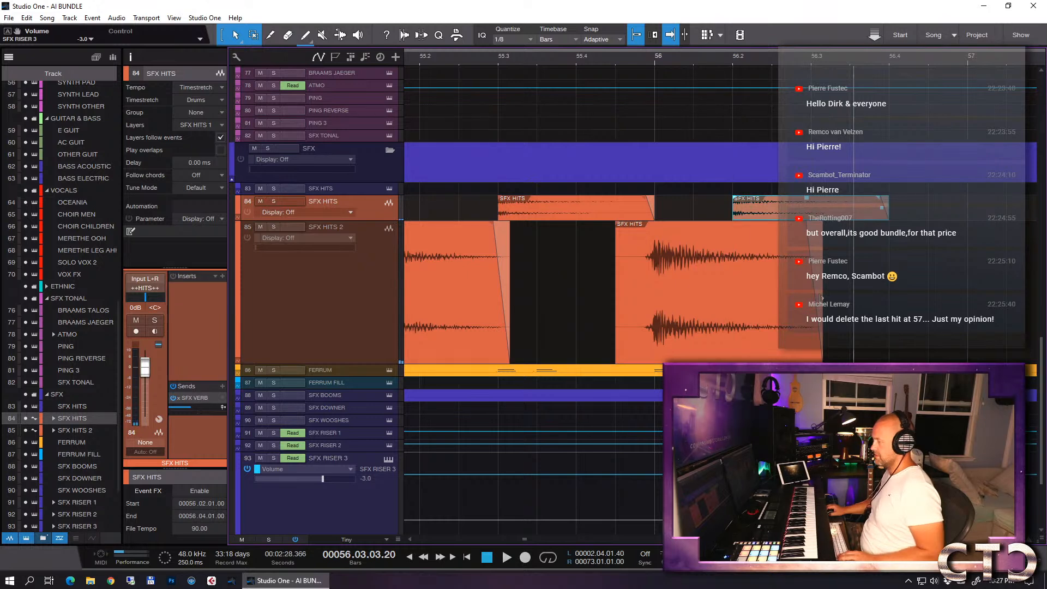
pyautogui.moveTo(823, 299); pyautogui.dragTo(742, 302)
pyautogui.press('d')
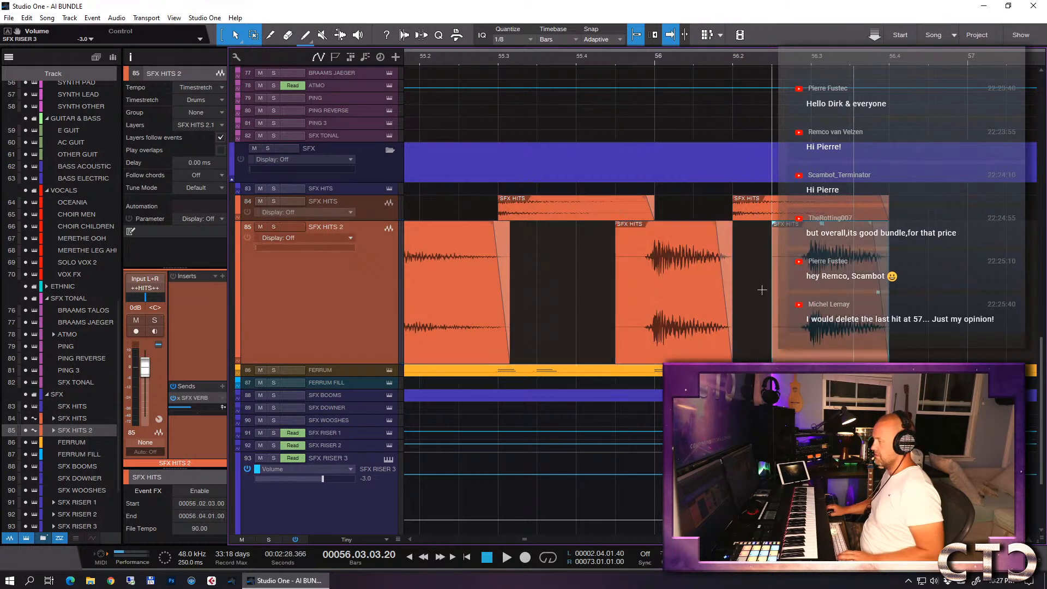
pyautogui.click(731, 266)
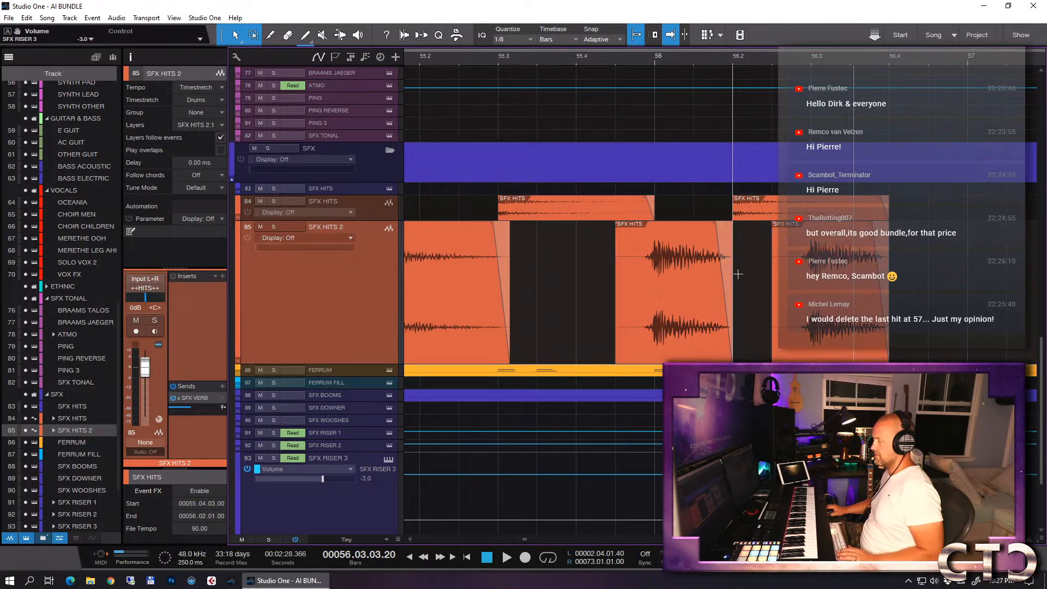
pyautogui.moveTo(733, 290); pyautogui.dragTo(735, 291)
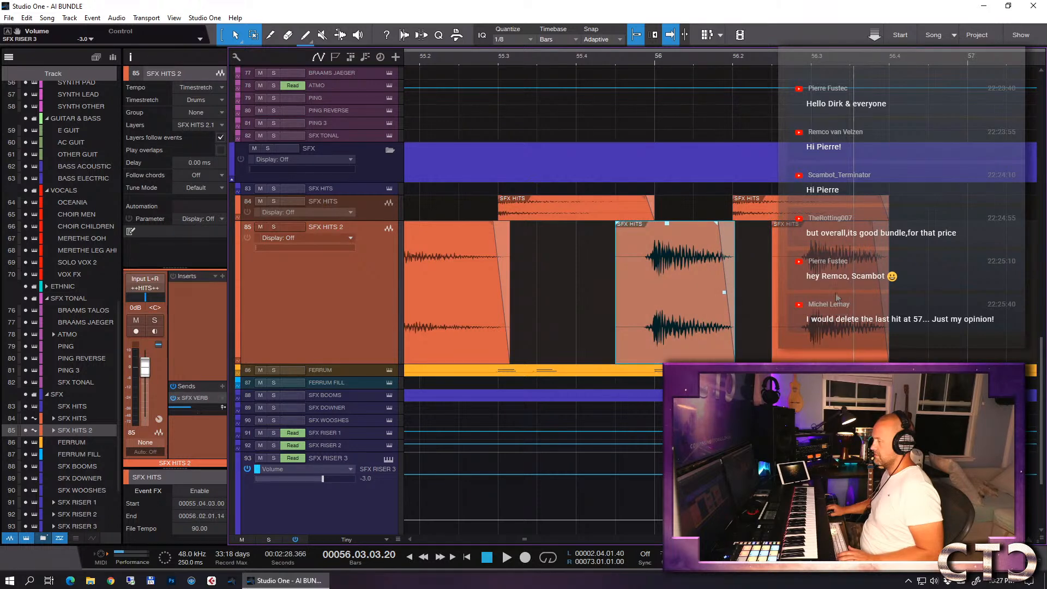
# - Extend the SFX HITS 2 copy at 56.02.03 slightly, and shorten the SFX HITS event at 56.02.01 to end at 56.03.01.43
pyautogui.click(877, 259)
pyautogui.moveTo(892, 204); pyautogui.dragTo(826, 207)
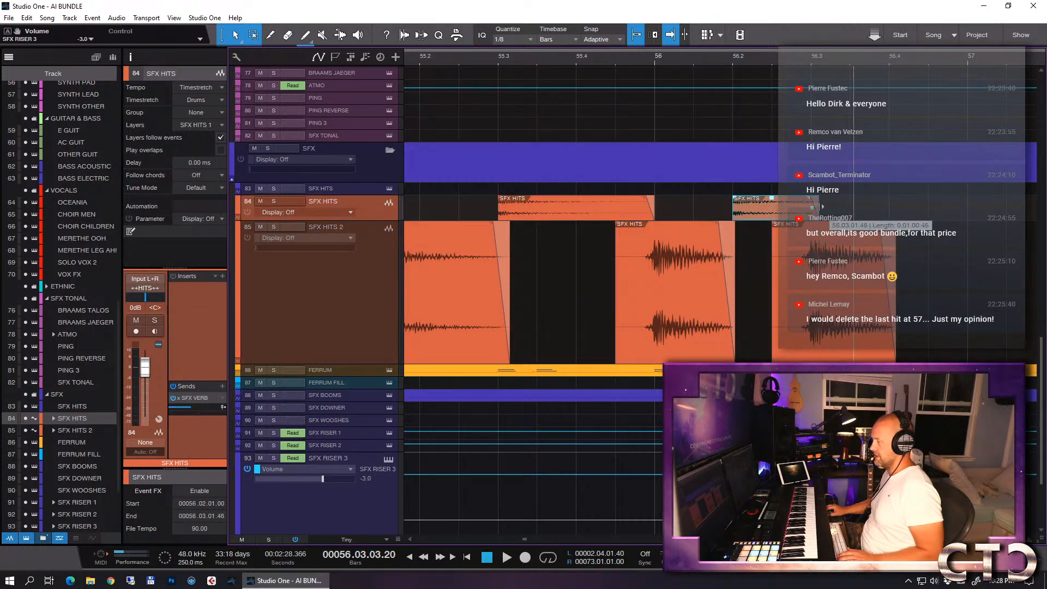
pyautogui.moveTo(816, 207); pyautogui.dragTo(814, 208)
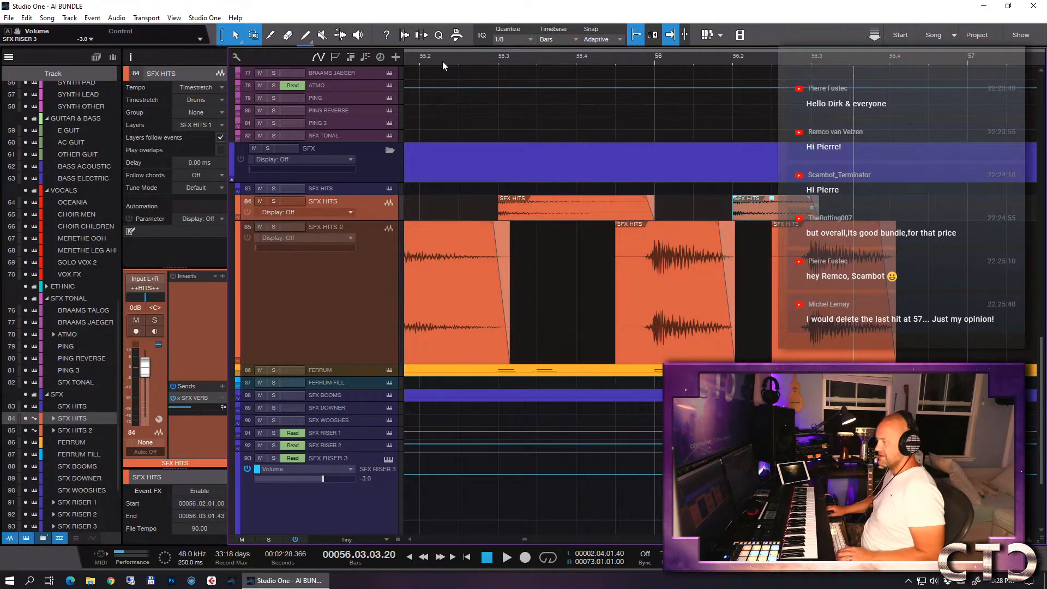
# - Play the trimmed hit pattern from about 55.2 past bar 56
pyautogui.click(424, 60)
pyautogui.press('space')
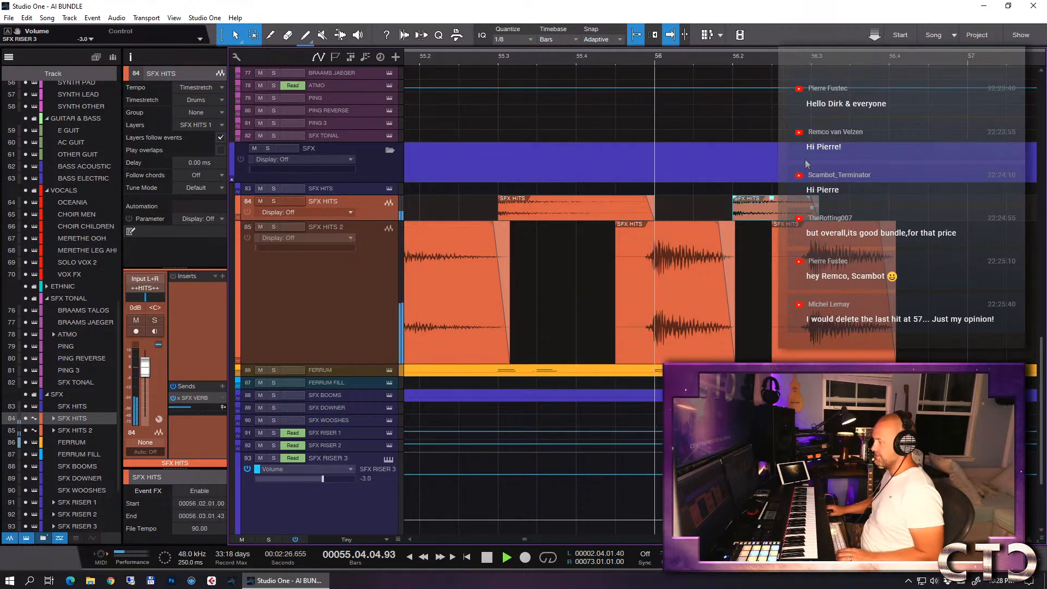
pyautogui.press('w')
pyautogui.press('space')
# - Copy the FERRUM event at bar 55 and paste it onto the CERB TOM ENS LOW EPIC track at 55.01.01
pyautogui.press('e')
pyautogui.press('e')
pyautogui.press('w')
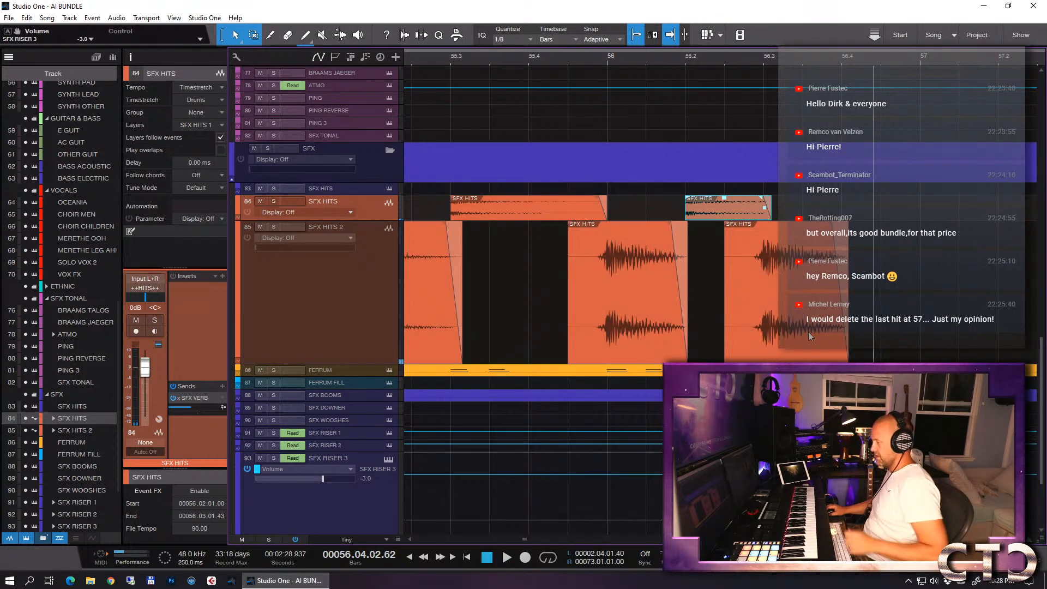
pyautogui.click(684, 371)
pyautogui.press('w')
pyautogui.press('w')
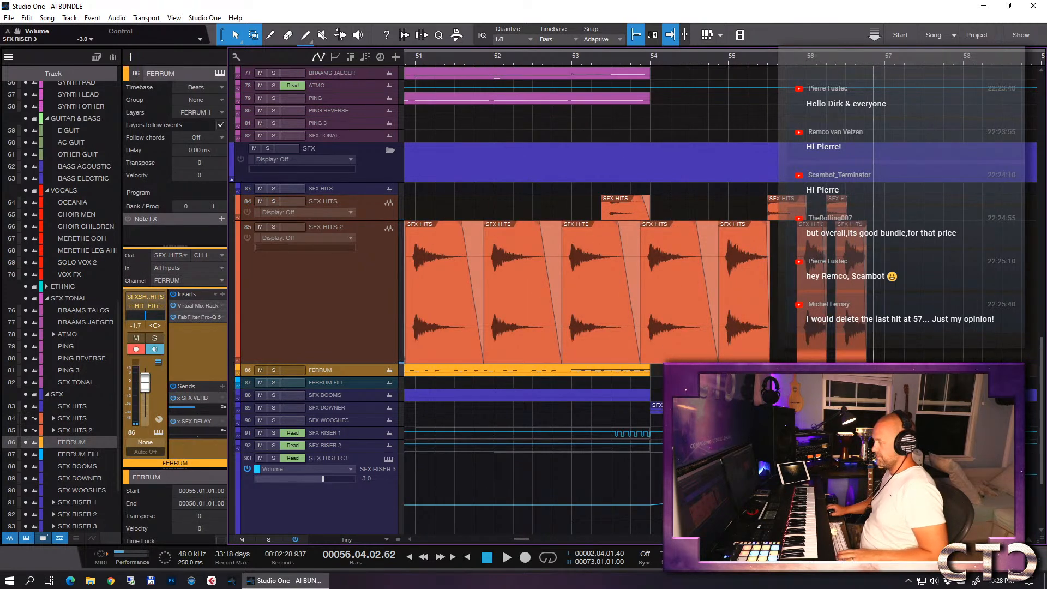
pyautogui.click(726, 58)
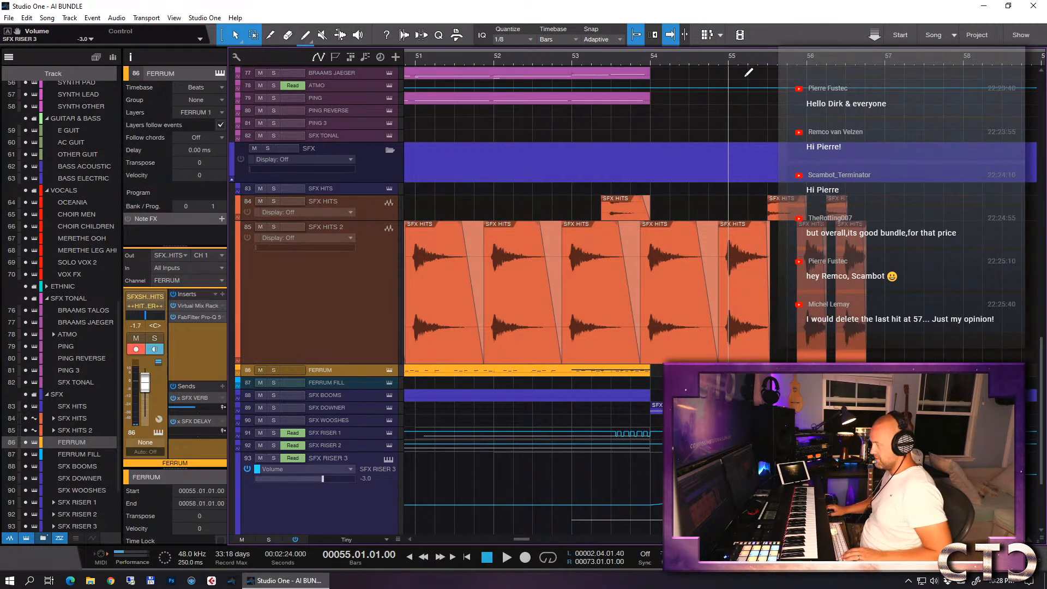
pyautogui.scroll(15, 725, 137)
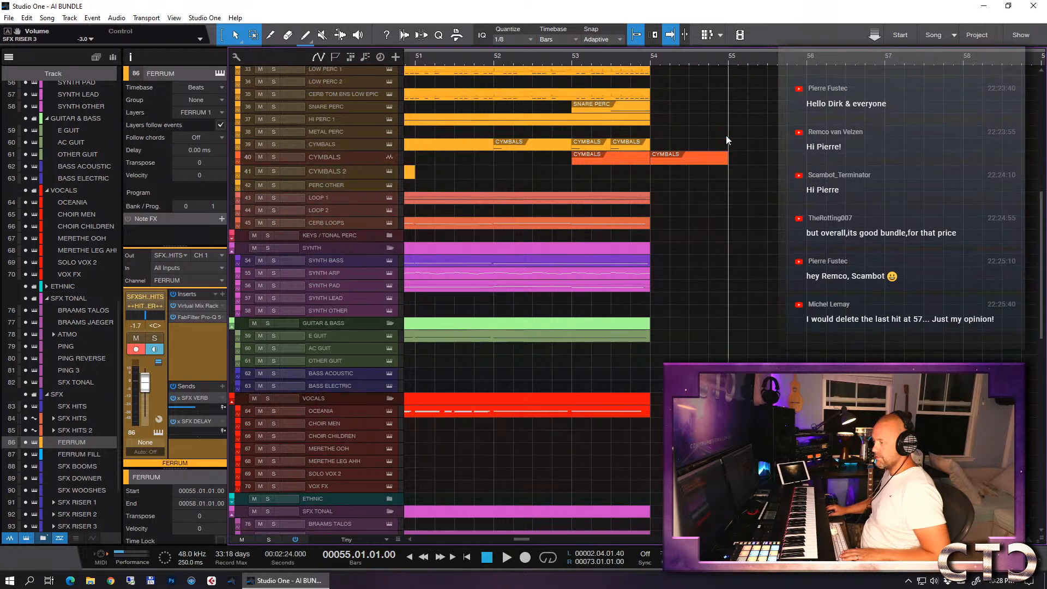
pyautogui.scroll(2, 704, 136)
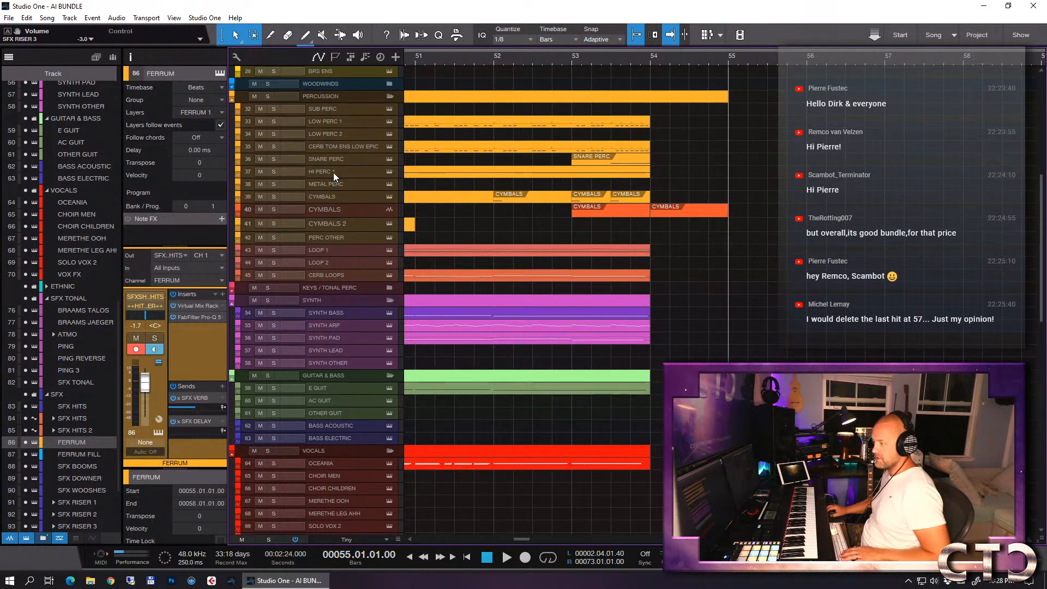
pyautogui.click(342, 146)
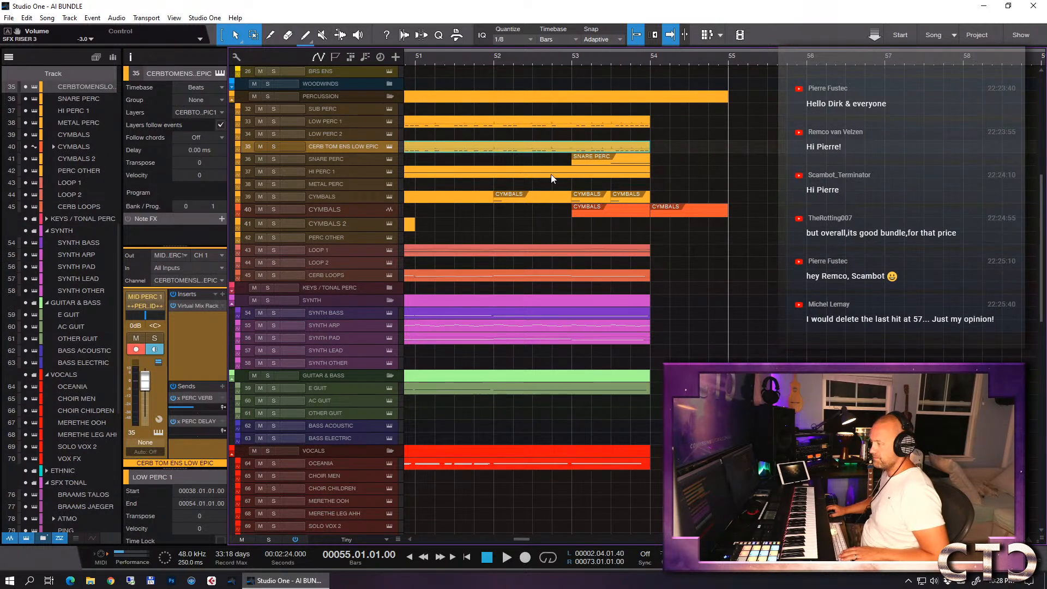
pyautogui.hotkey('ctrl', 'v')
# - Open the pasted FERRUM event on CERB TOM ENS LOW EPIC and delete its upper group of notes
pyautogui.doubleClick(767, 150)
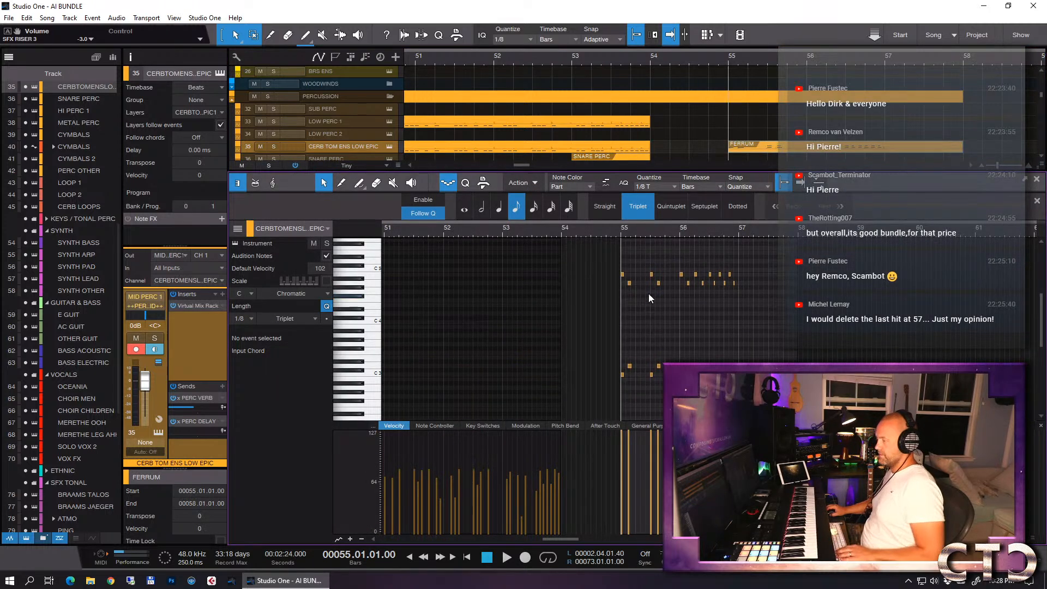
pyautogui.moveTo(600, 257); pyautogui.dragTo(757, 311)
pyautogui.press('Delete')
# - Transpose the remaining low notes of the pasted FERRUM event down three octaves so the pattern starts on C 0, and close the note editor
pyautogui.press('e')
pyautogui.press('e')
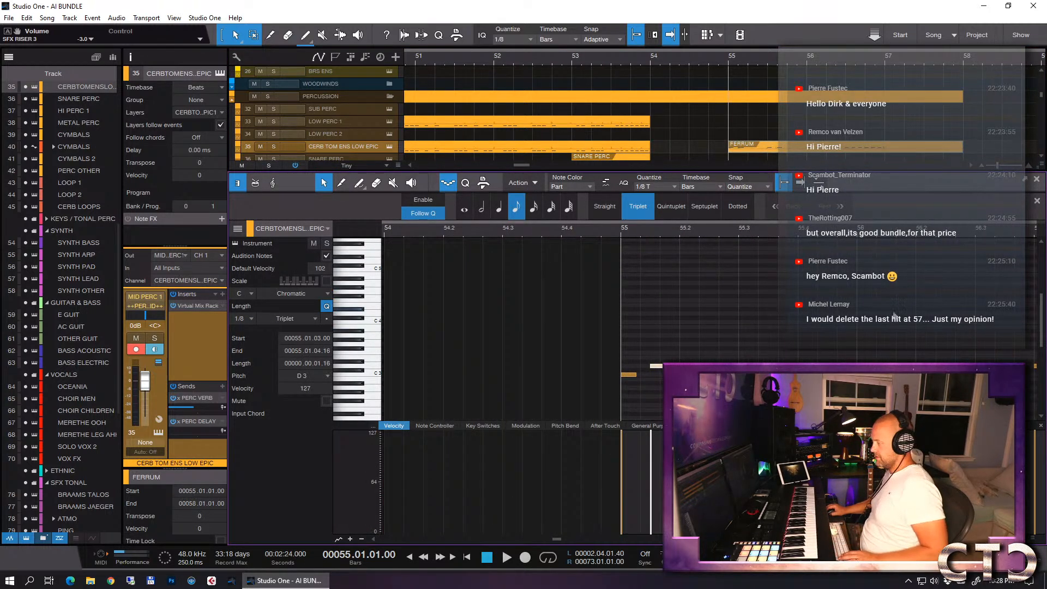
pyautogui.press('w')
pyautogui.moveTo(888, 324); pyautogui.dragTo(496, 413)
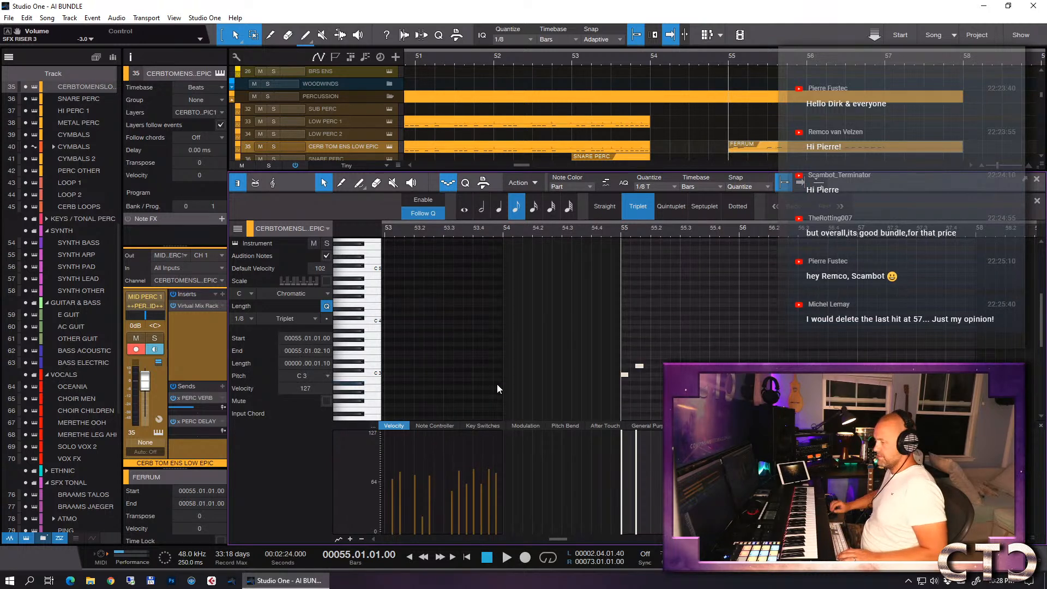
pyautogui.hotkey('shift', 'Down')
pyautogui.hotkey('shift', 'Down')
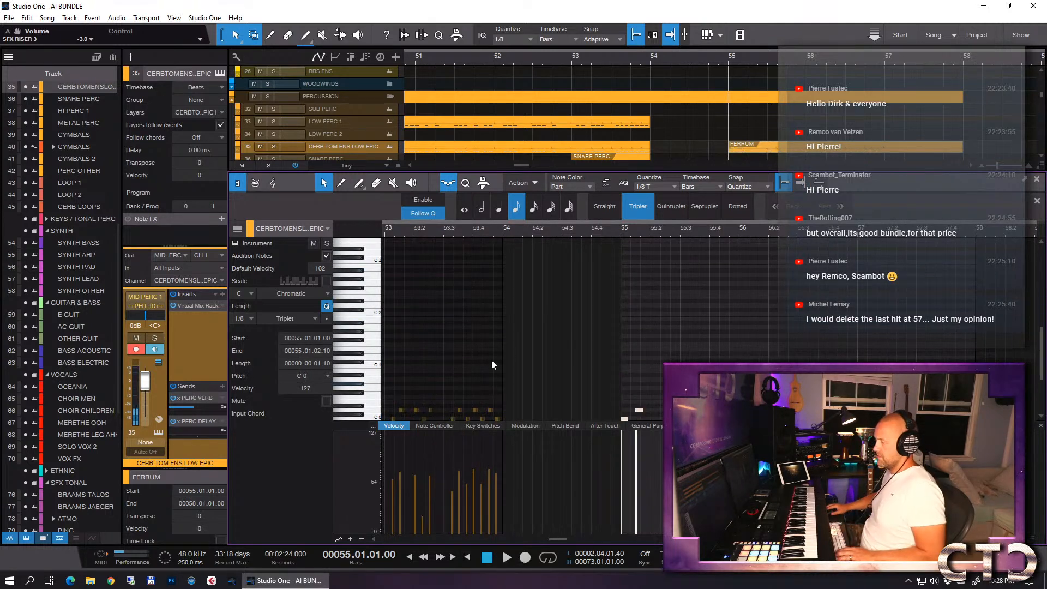
pyautogui.press('F2')
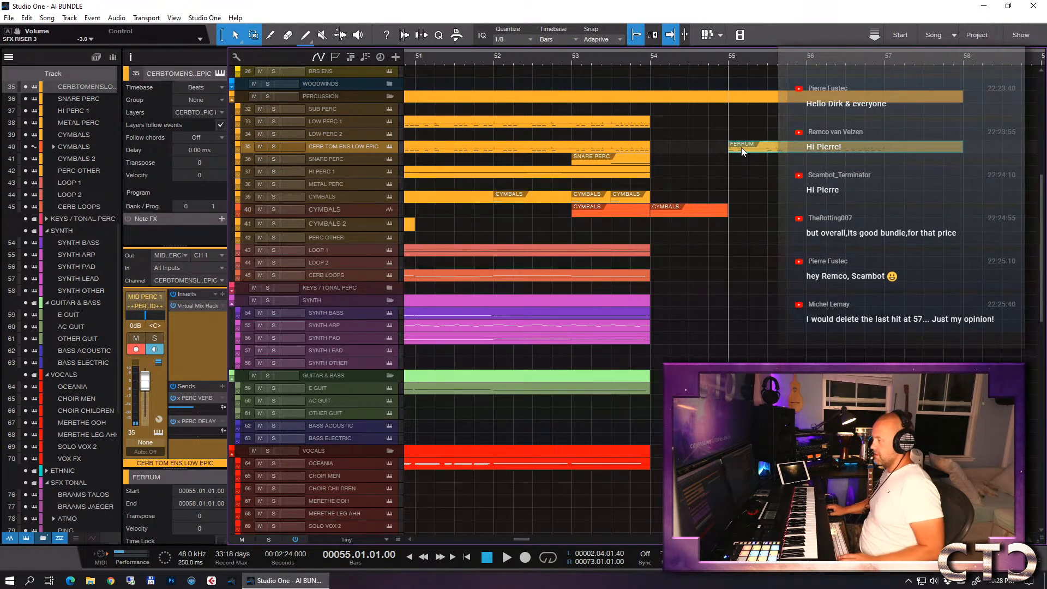
# - Copy the edited FERRUM event to LOW PERC 1 and SNARE PERC at bar 55, and fill bars 55 and 56 with CYMBALS copies
pyautogui.moveTo(741, 146)
pyautogui.mouseDown()
pyautogui.moveTo(742, 160)
pyautogui.moveTo(744, 125)
pyautogui.mouseUp()
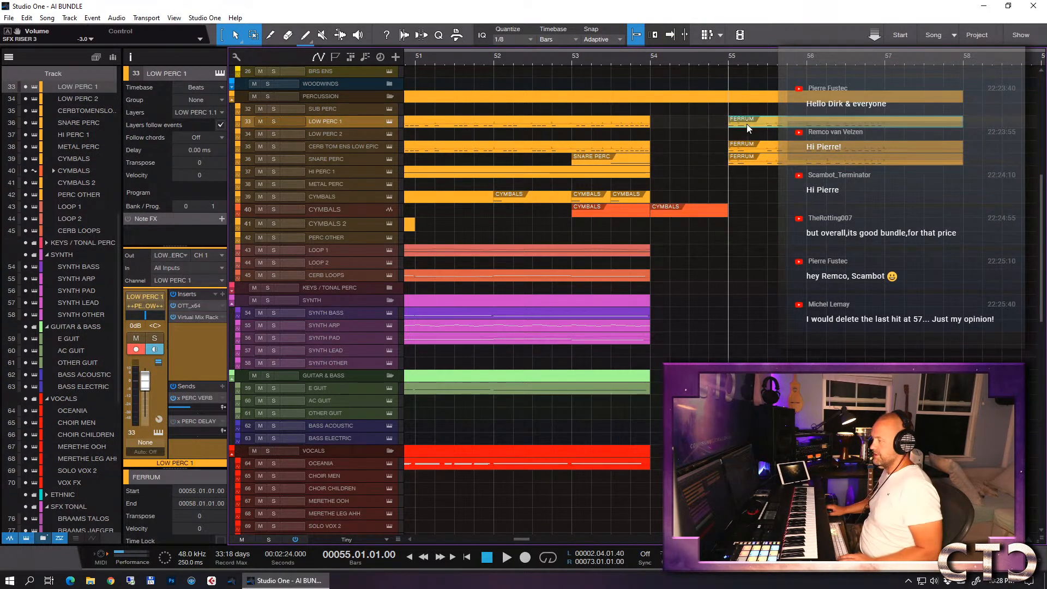
pyautogui.moveTo(626, 194); pyautogui.dragTo(862, 201)
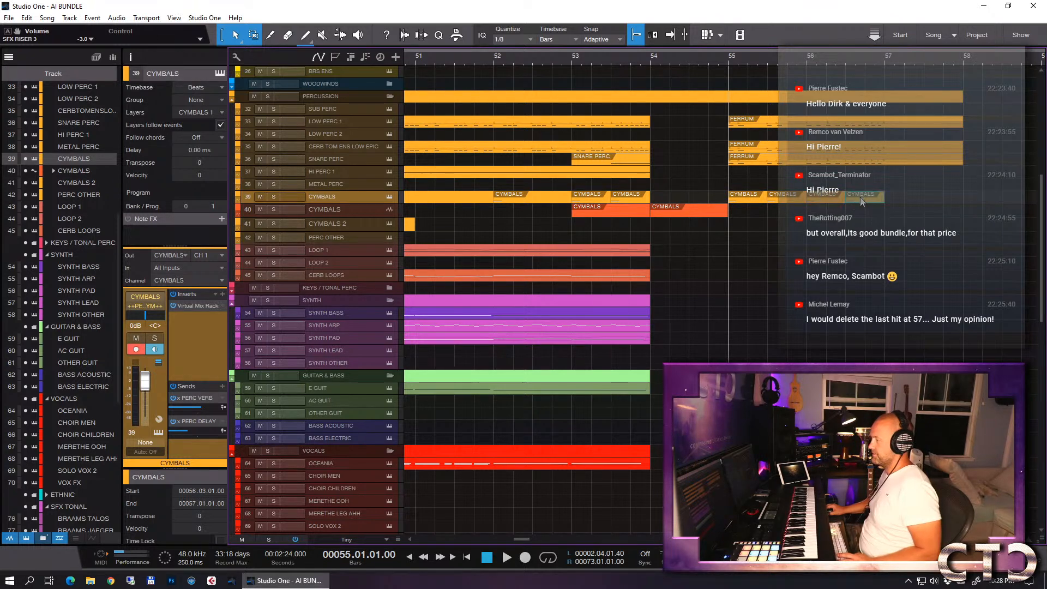
# - Play the ending from bar 55 and again from bar 53 to check the added percussion and cymbals
pyautogui.press('space')
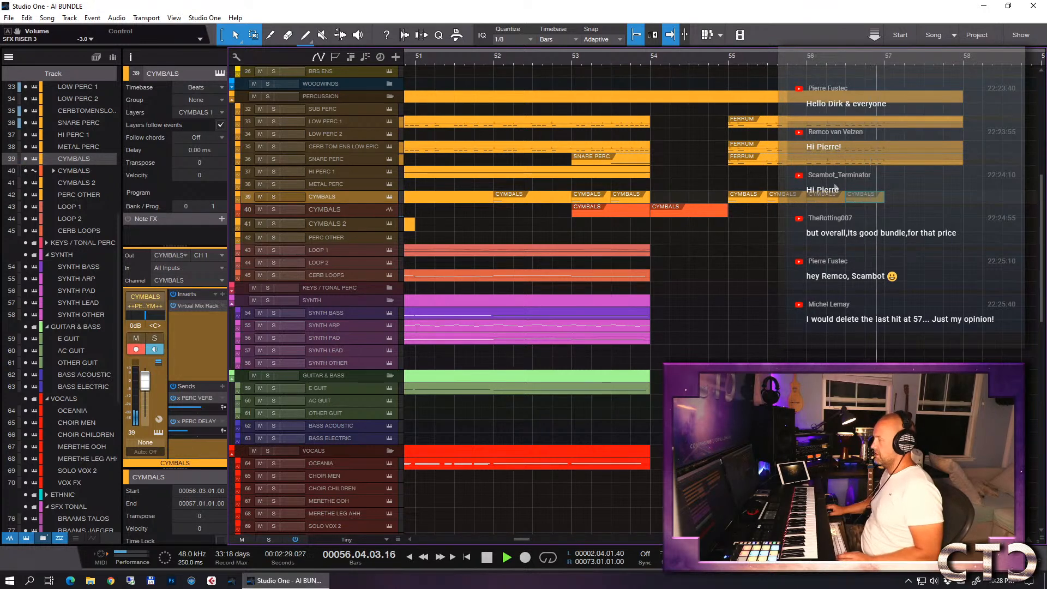
pyautogui.press('space')
pyautogui.press('w')
pyautogui.press('w')
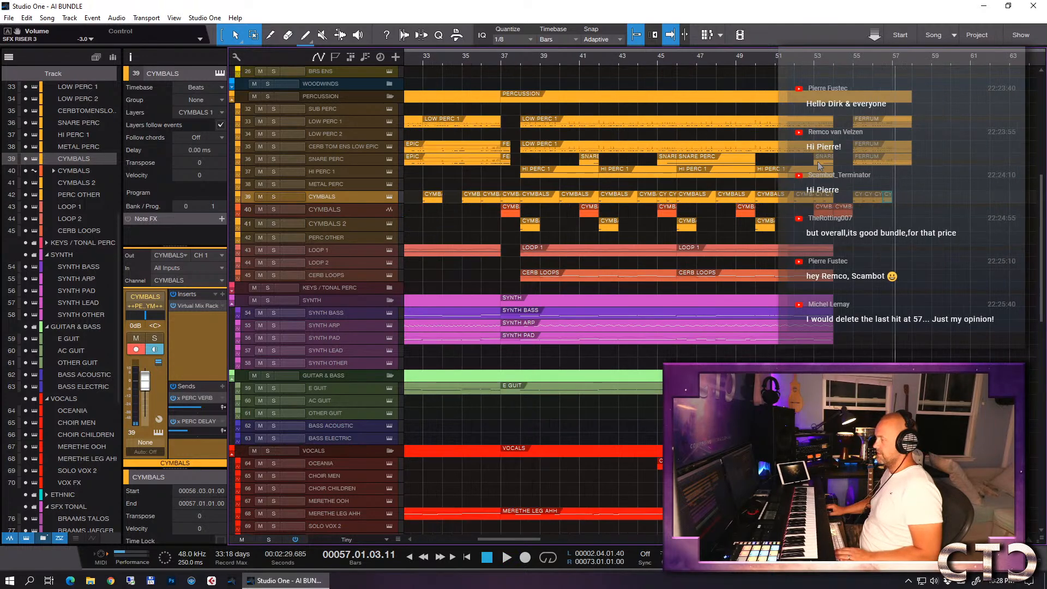
pyautogui.scroll(-7, 842, 180)
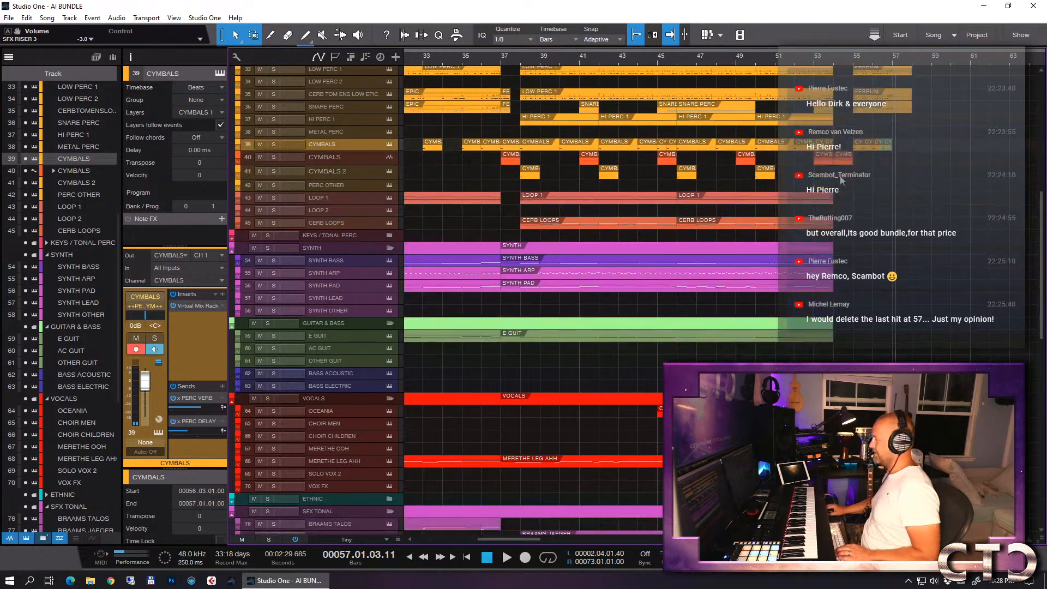
pyautogui.scroll(-5, 842, 180)
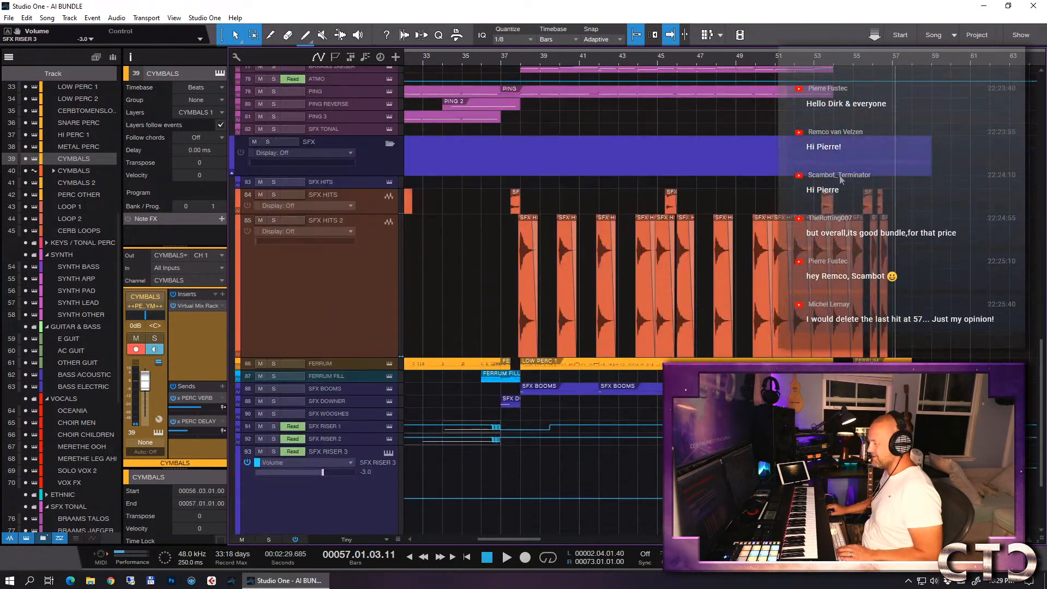
pyautogui.click(817, 63)
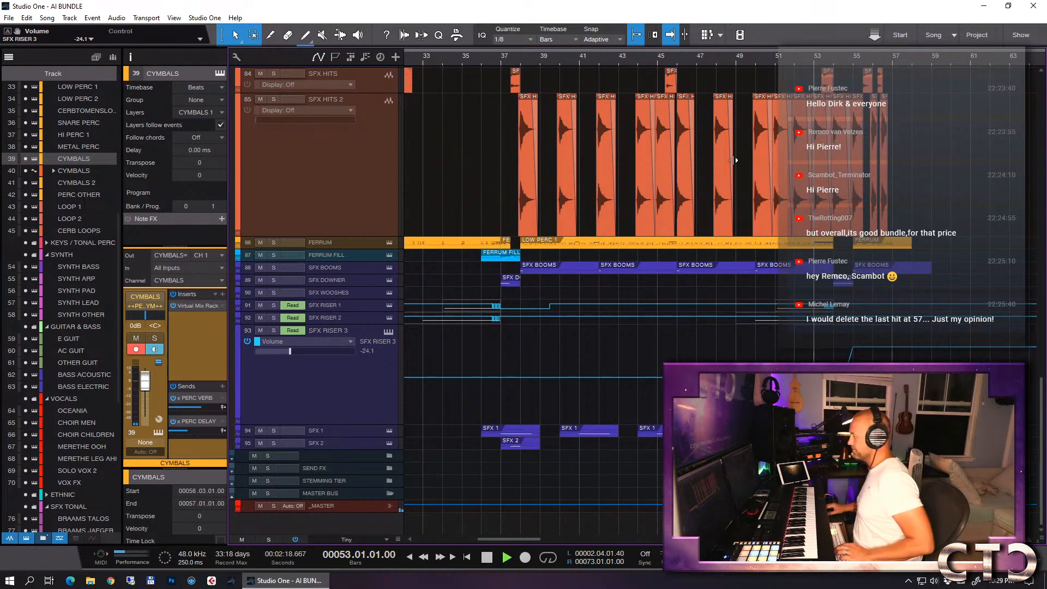
pyautogui.press('space')
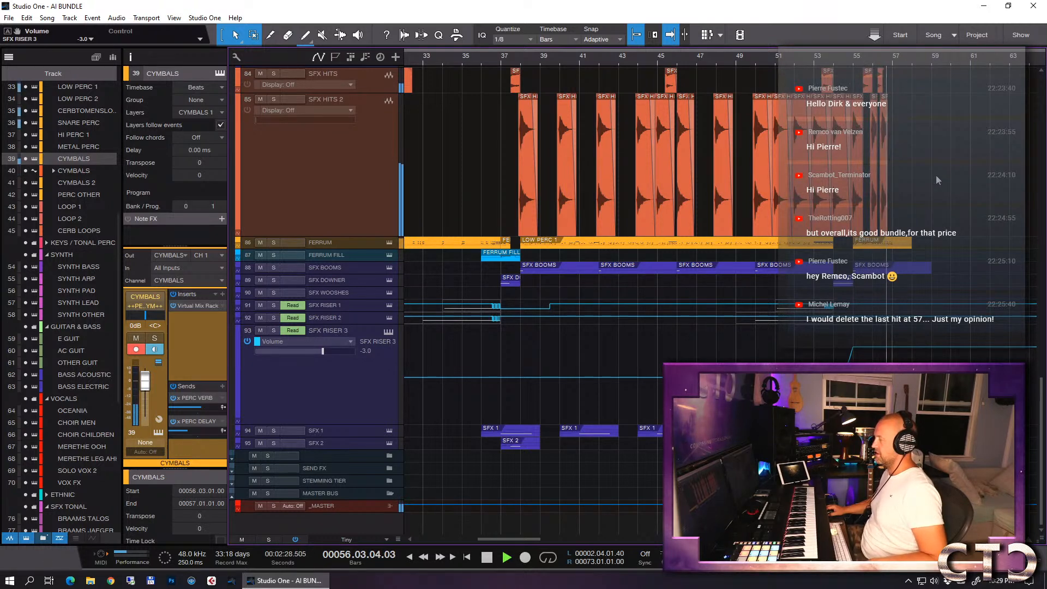
pyautogui.press('space')
# - Set the quantize to 1/16 and draw volume gates dropping from -3.0 to -∞ on SFX RISER 3 from bar 56 onwards
pyautogui.press('e')
pyautogui.press('e')
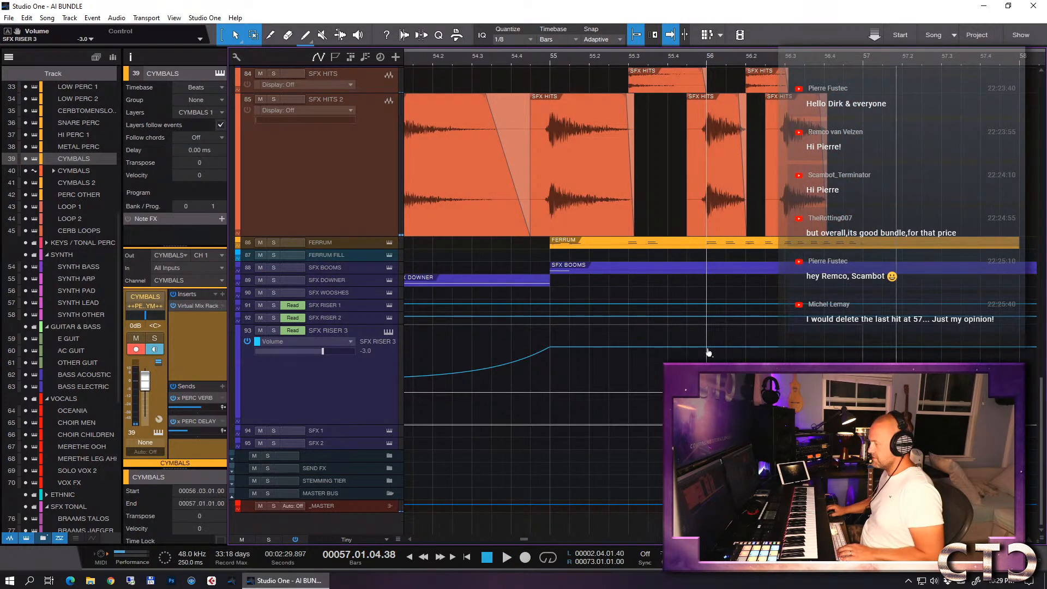
pyautogui.moveTo(712, 57); pyautogui.dragTo(711, 242)
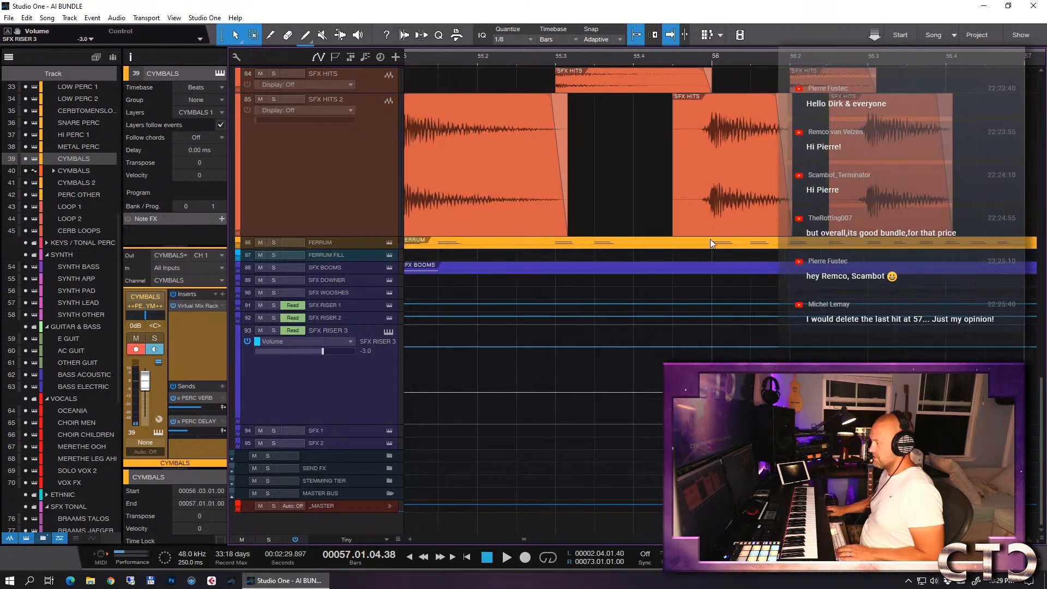
pyautogui.click(712, 349)
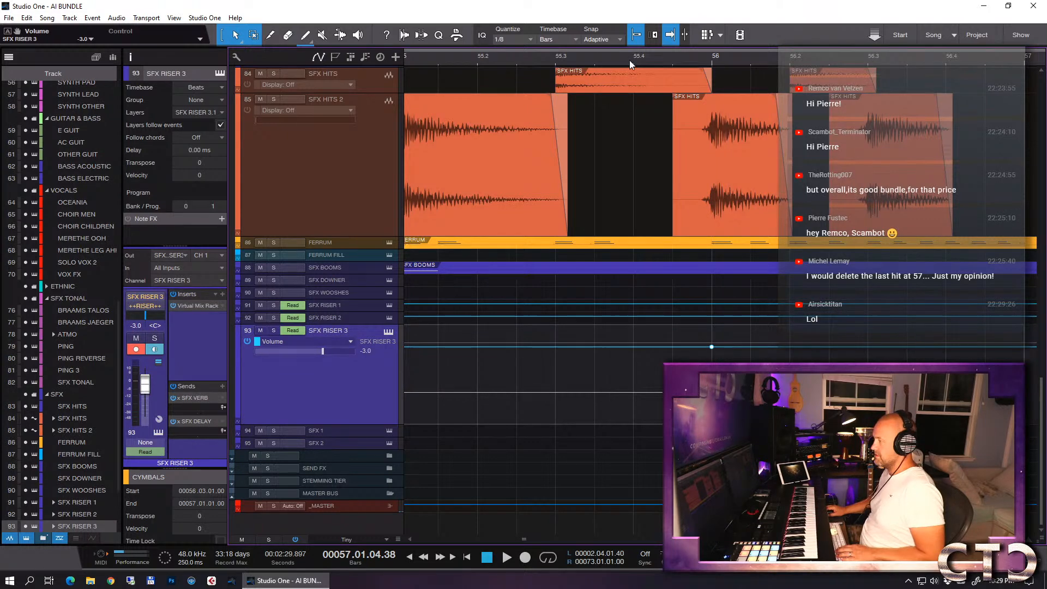
pyautogui.click(511, 42)
pyautogui.click(607, 63)
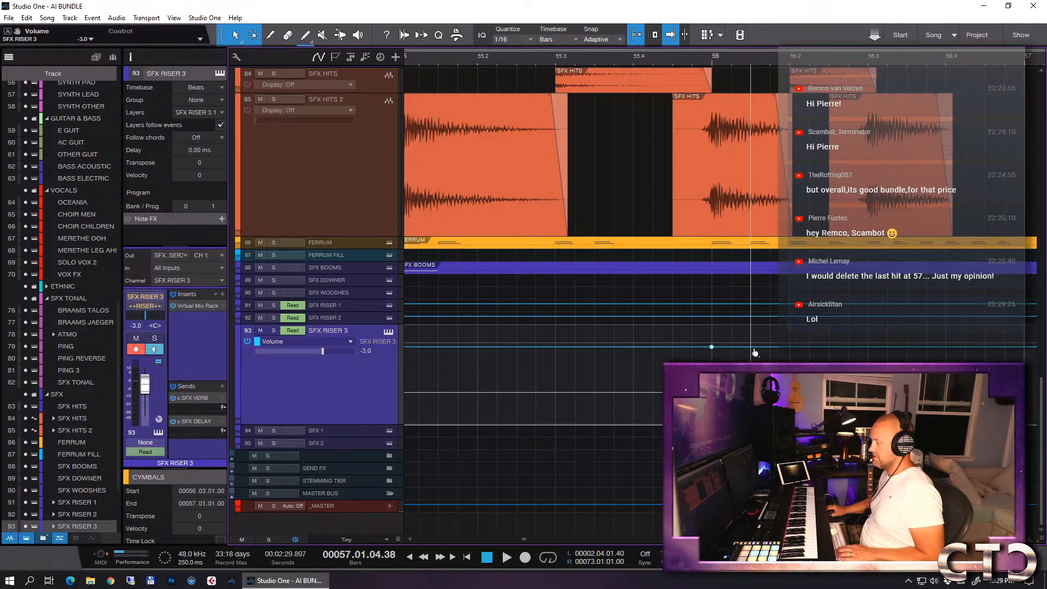
pyautogui.click(736, 348)
pyautogui.moveTo(752, 348); pyautogui.dragTo(733, 425)
pyautogui.click(750, 421)
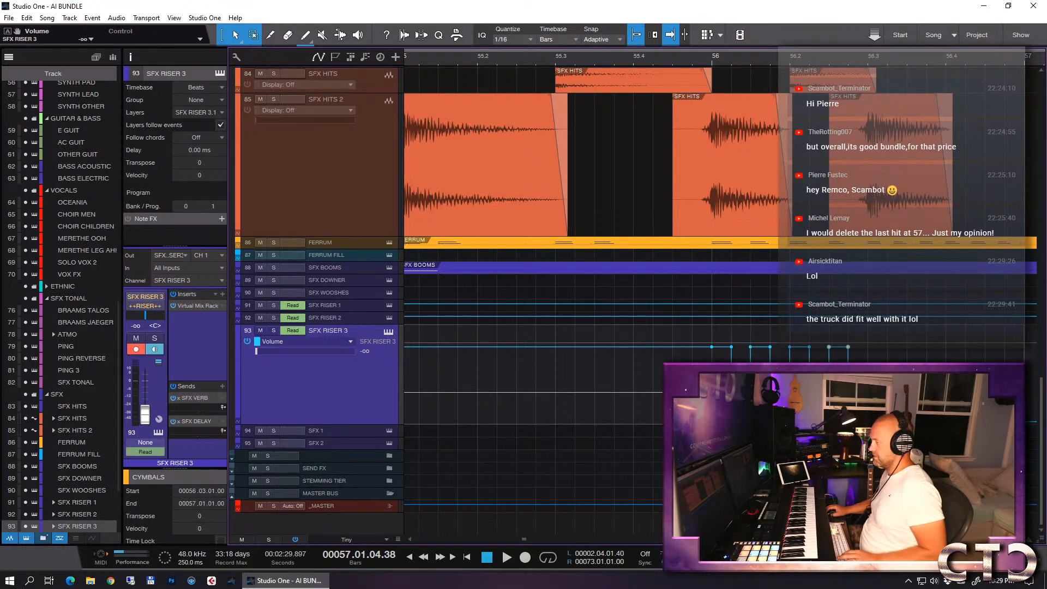
# - Set the quantize to 1/16 T and replace the late SFX RISER 3 volume gates with faster triplet gates through the second half of bar 56
pyautogui.click(503, 39)
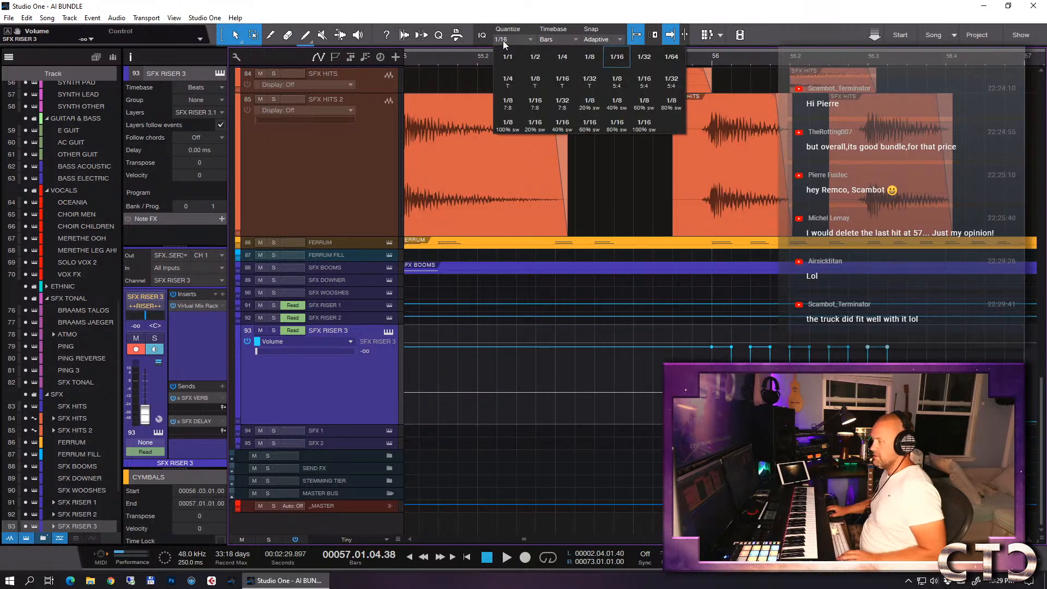
pyautogui.click(561, 81)
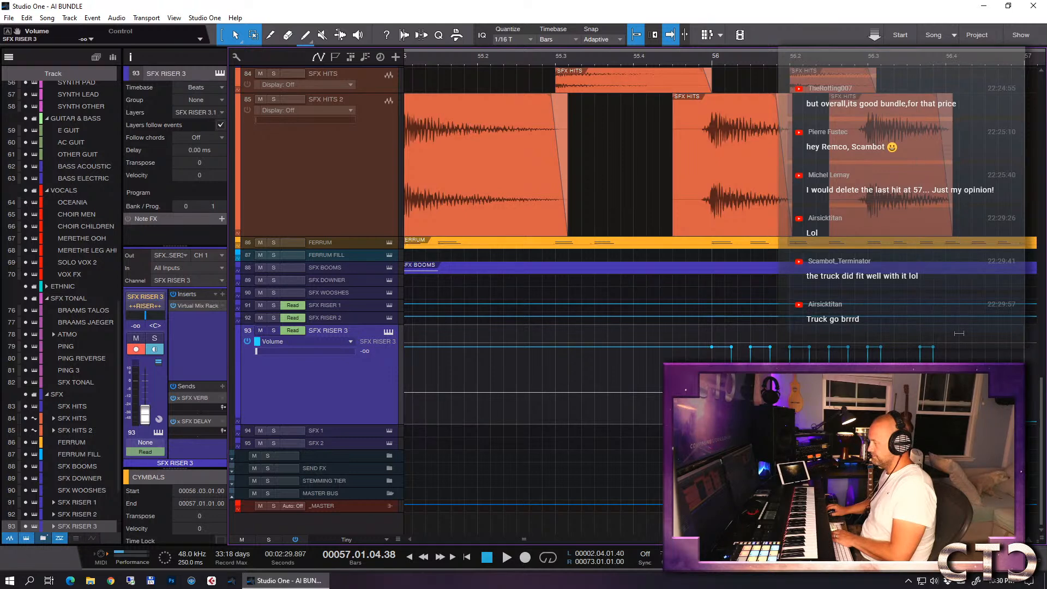
pyautogui.moveTo(973, 382); pyautogui.dragTo(907, 382)
pyautogui.press('Delete')
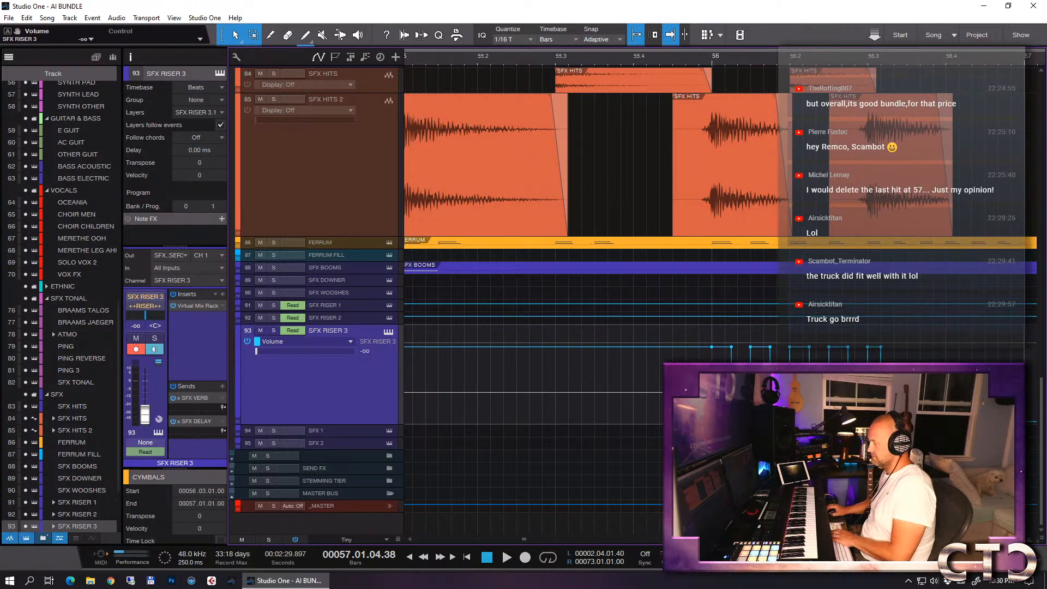
pyautogui.moveTo(972, 382); pyautogui.dragTo(893, 382)
pyautogui.press('Delete')
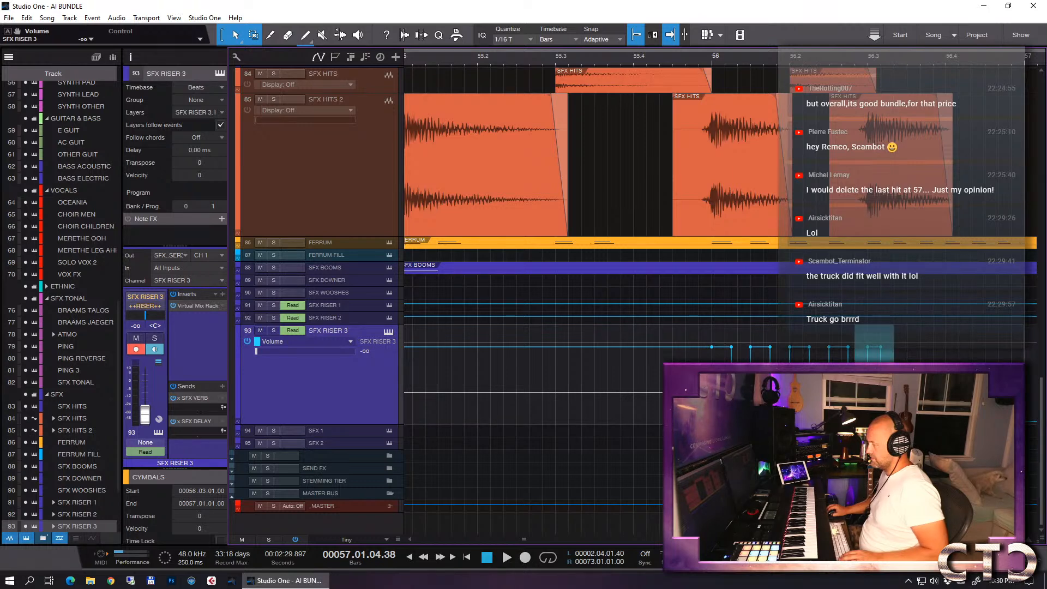
pyautogui.moveTo(894, 347); pyautogui.dragTo(880, 422)
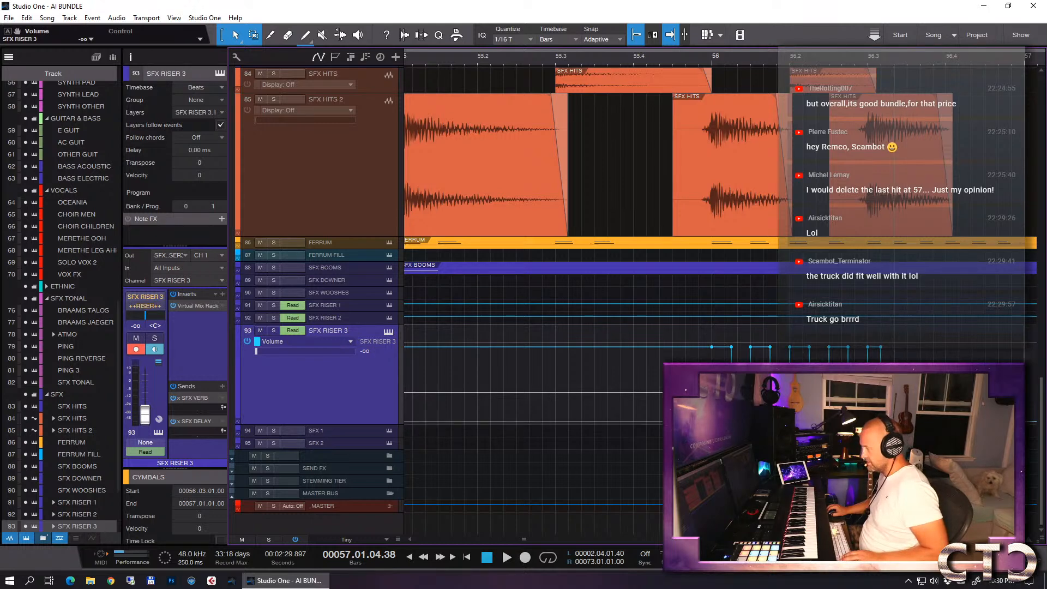
pyautogui.moveTo(907, 387); pyautogui.dragTo(855, 384)
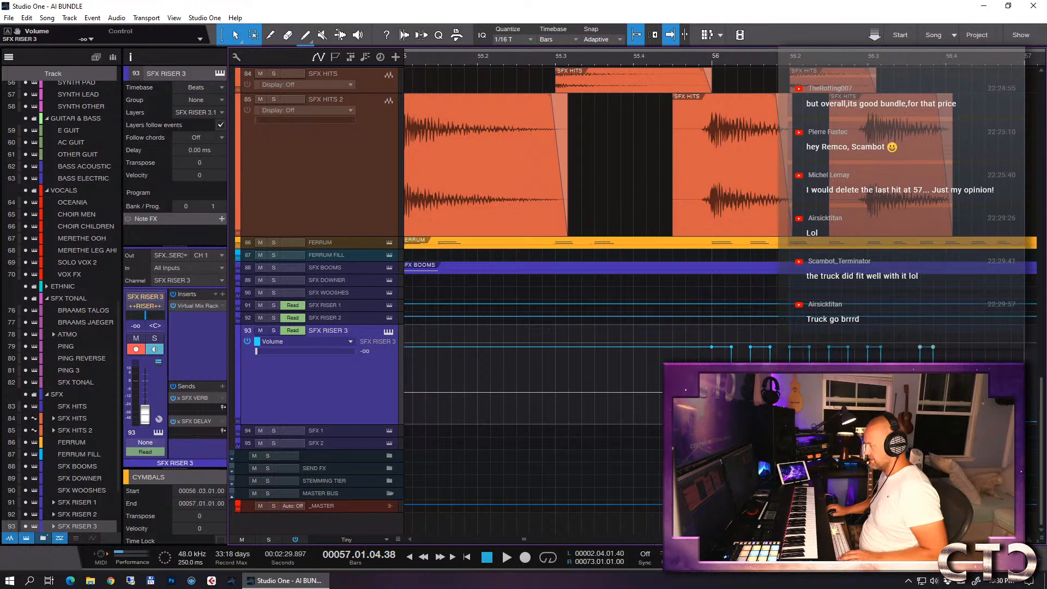
pyautogui.moveTo(922, 348); pyautogui.dragTo(896, 351)
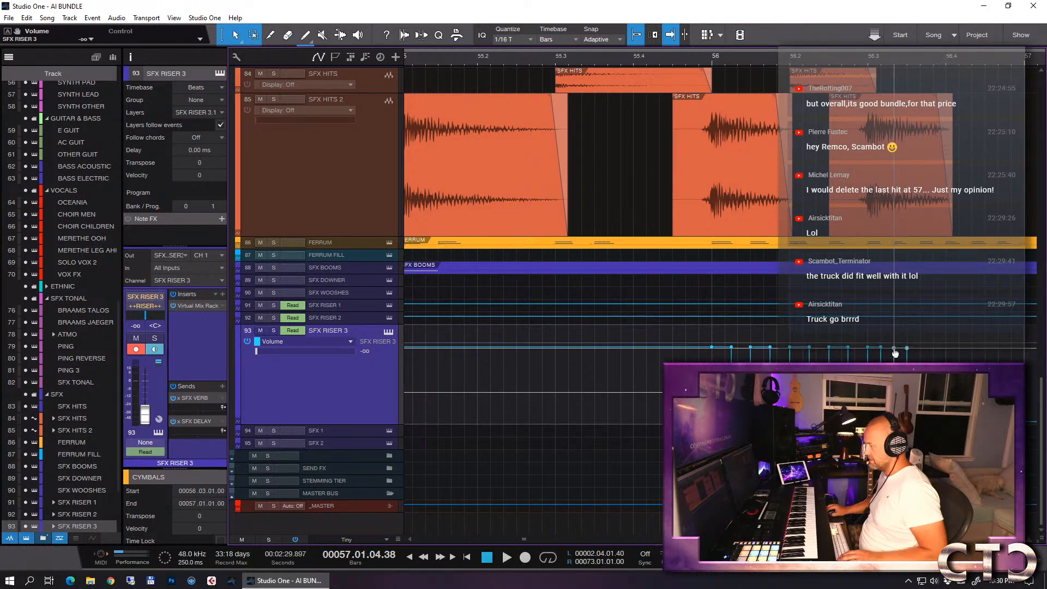
pyautogui.moveTo(920, 387); pyautogui.dragTo(855, 387)
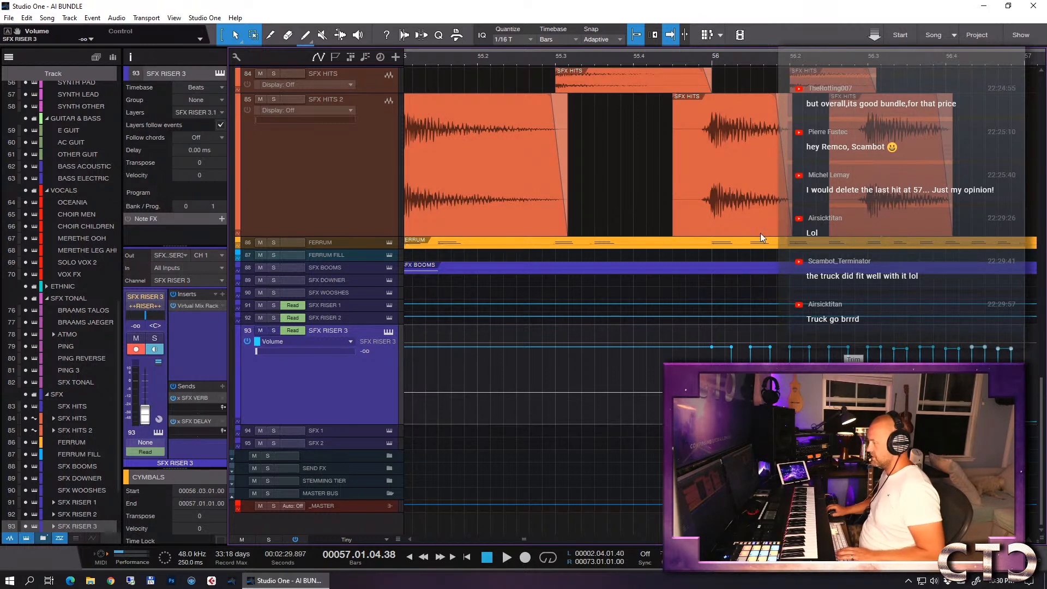
# - Play the ending from just before bar 54 and again from bar 53 to check the gated riser leading into bar 57
pyautogui.press('w')
pyautogui.press('w')
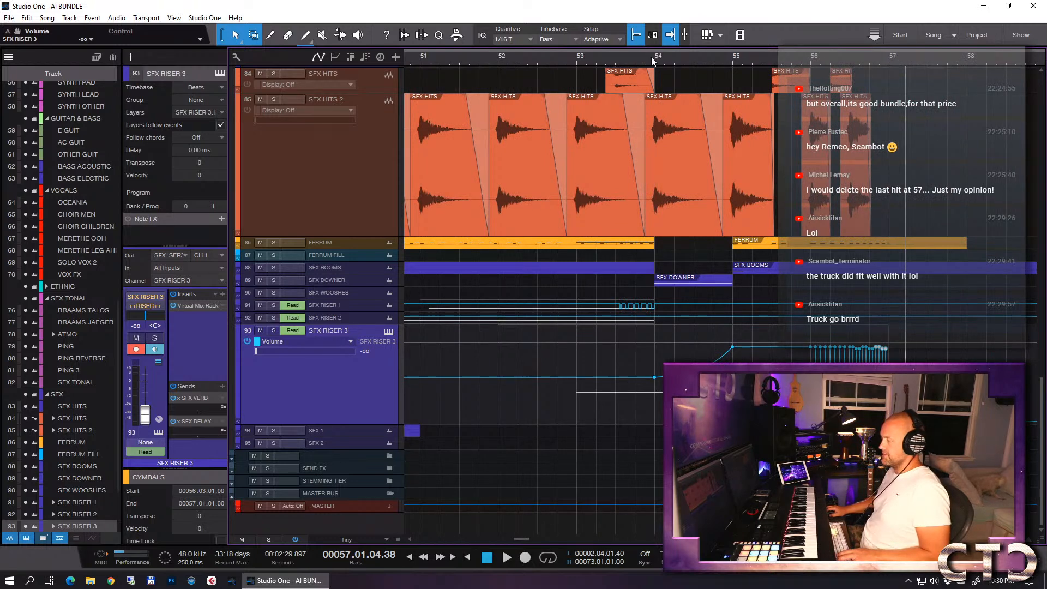
pyautogui.click(643, 58)
pyautogui.press('space')
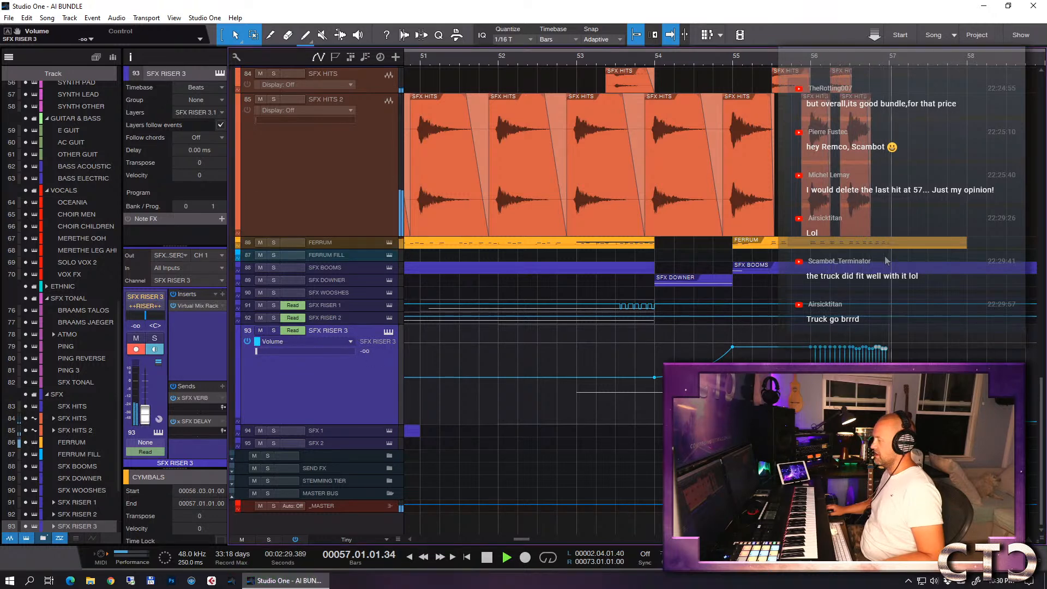
pyautogui.press('space')
pyautogui.press('w')
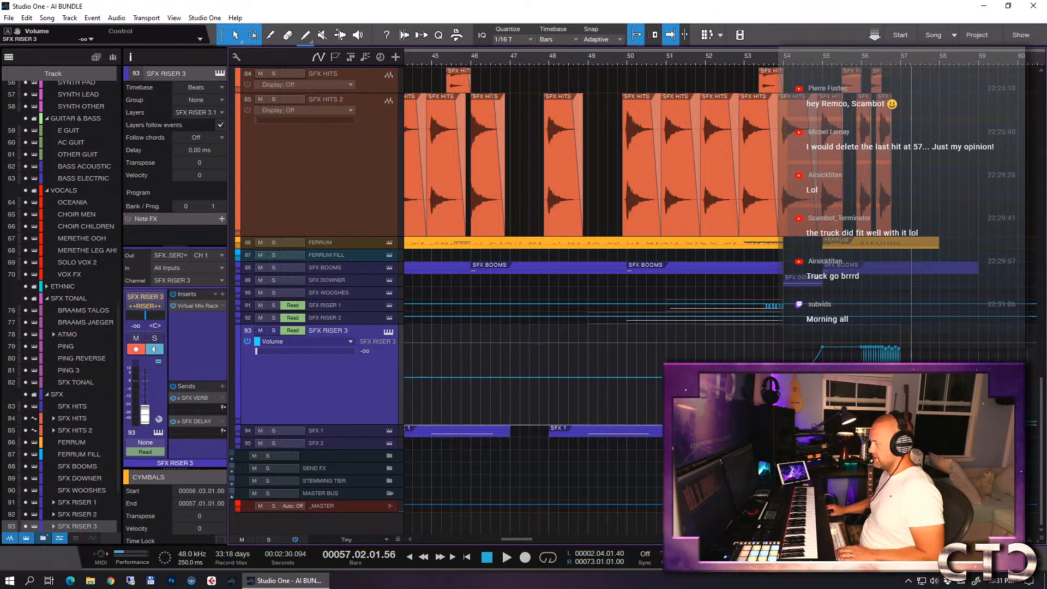
pyautogui.click(741, 59)
pyautogui.press('space')
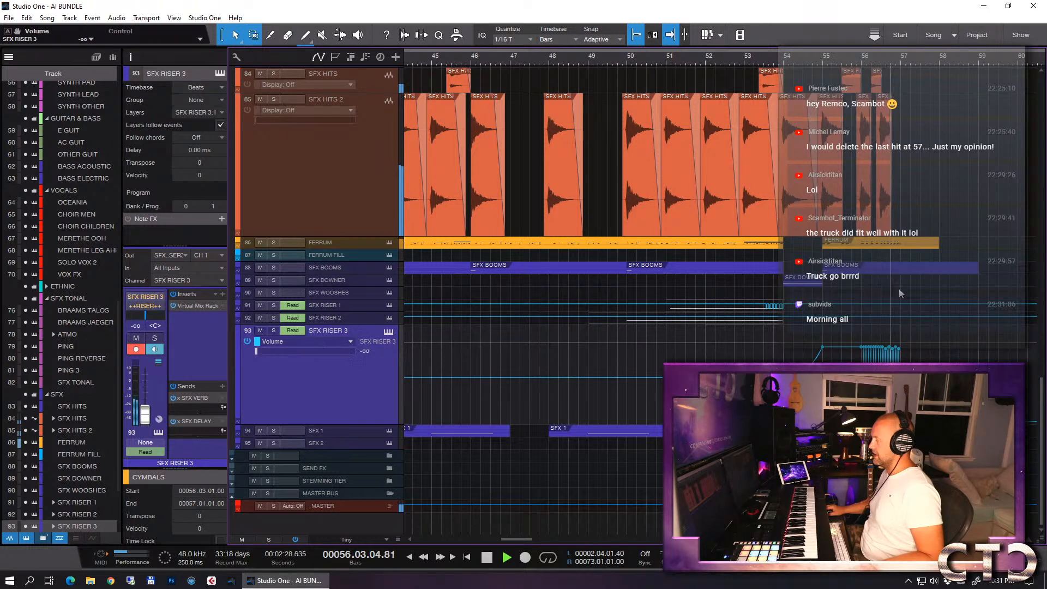
pyautogui.press('space')
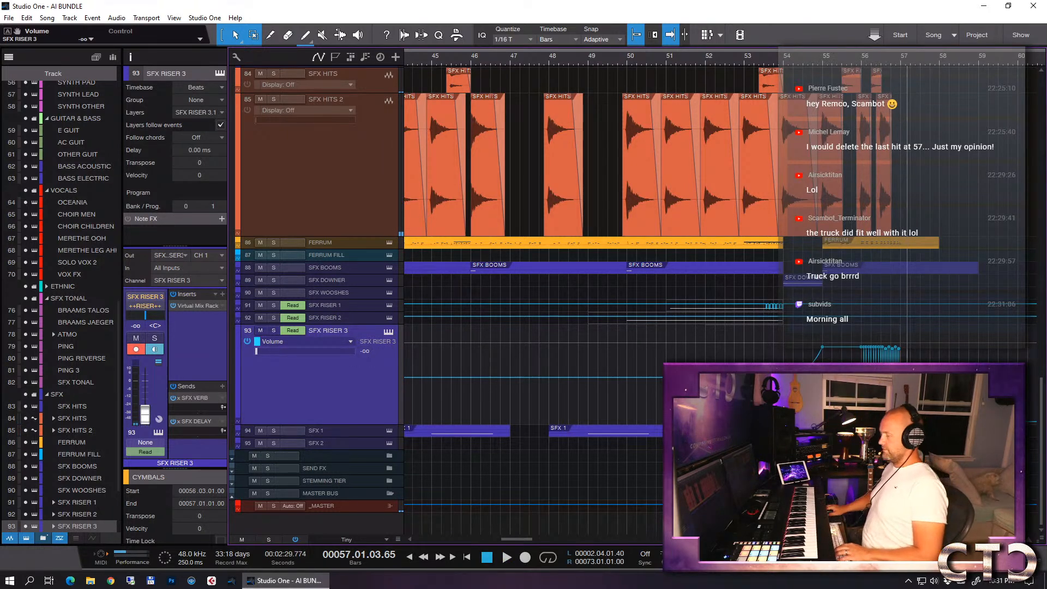
# - Copy the SFX 1 event that starts at bar 48 to bar 55 on the same track
pyautogui.click(325, 431)
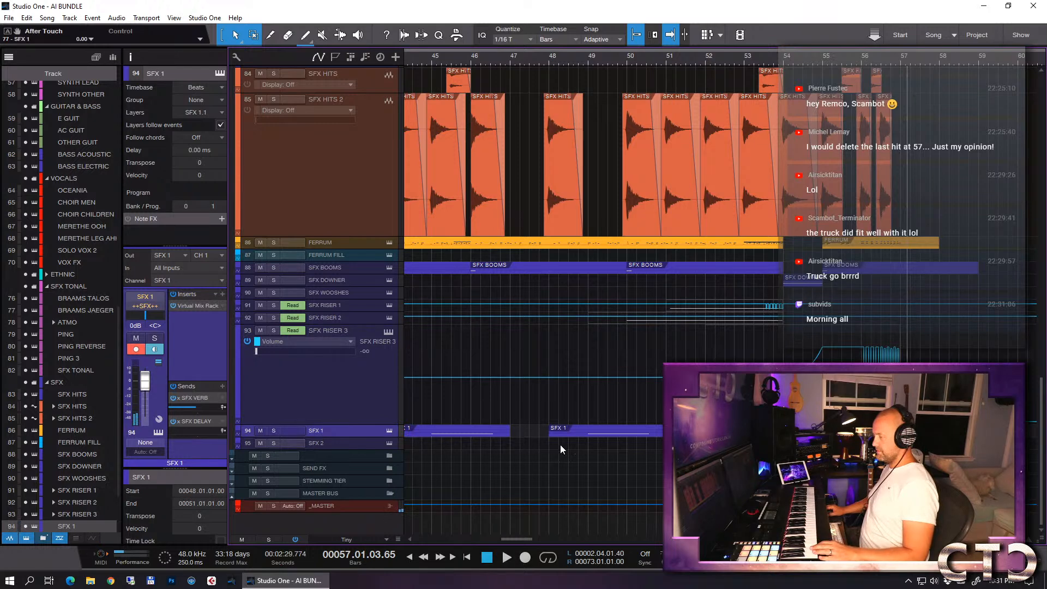
pyautogui.click(622, 431)
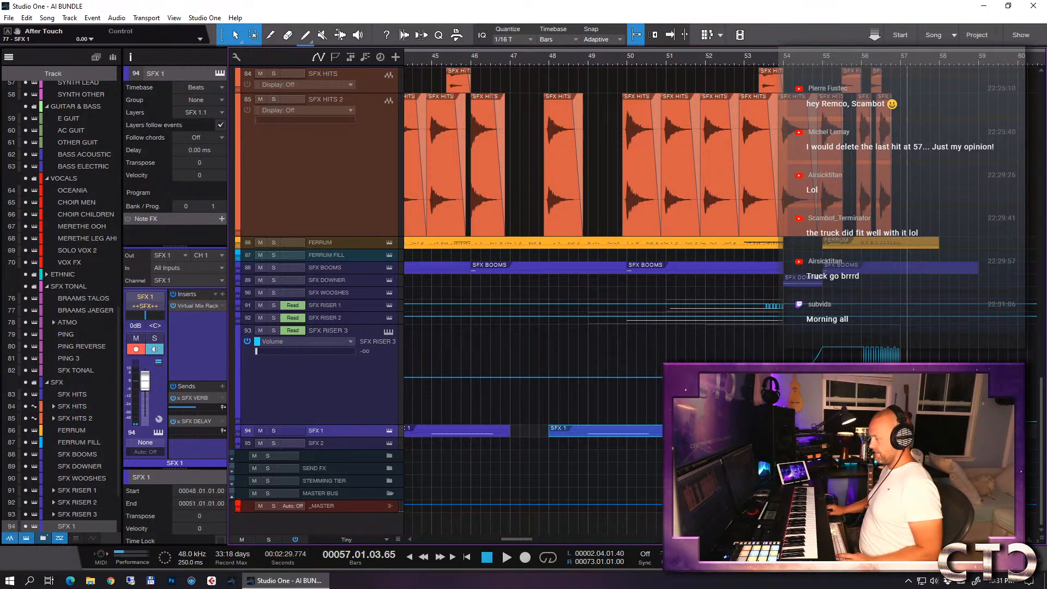
pyautogui.click(861, 431)
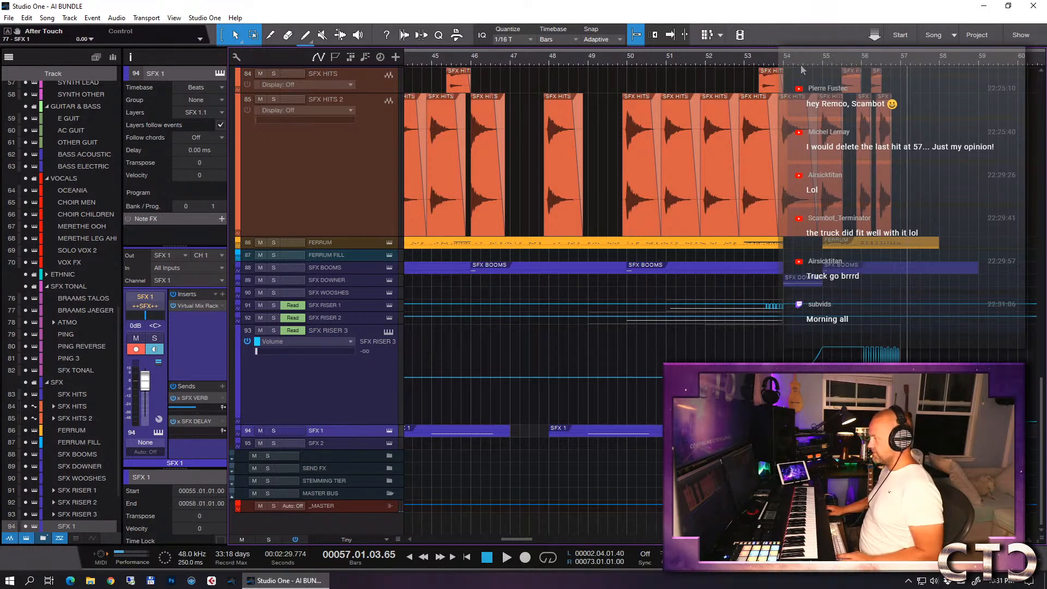
# - Play the ending from bar 53 to check the added SFX 1 event
pyautogui.click(741, 60)
pyautogui.click(744, 58)
pyautogui.press('space')
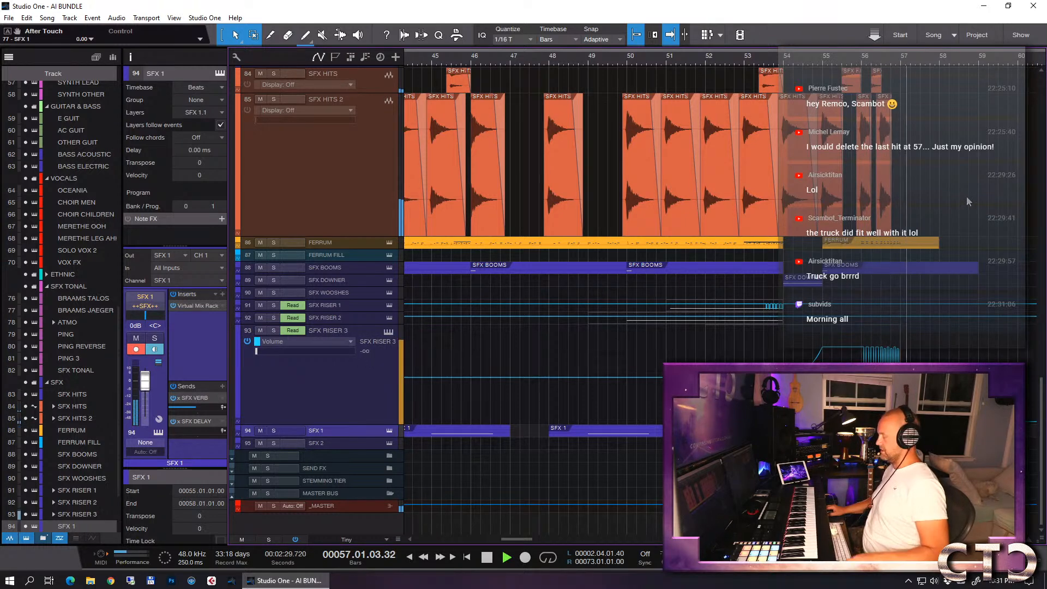
pyautogui.press('space')
# - Copy the last SFX HITS event on SFX HITS 2 to 56.04.03 so its hit lands on bar 57
pyautogui.press('e')
pyautogui.press('e')
pyautogui.press('e')
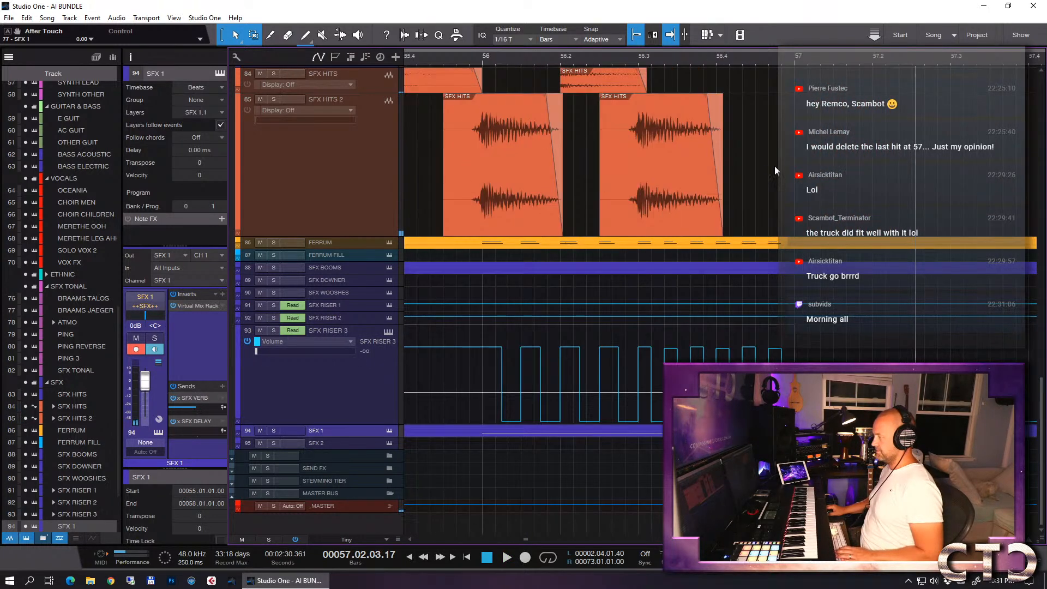
pyautogui.click(675, 195)
pyautogui.click(812, 218)
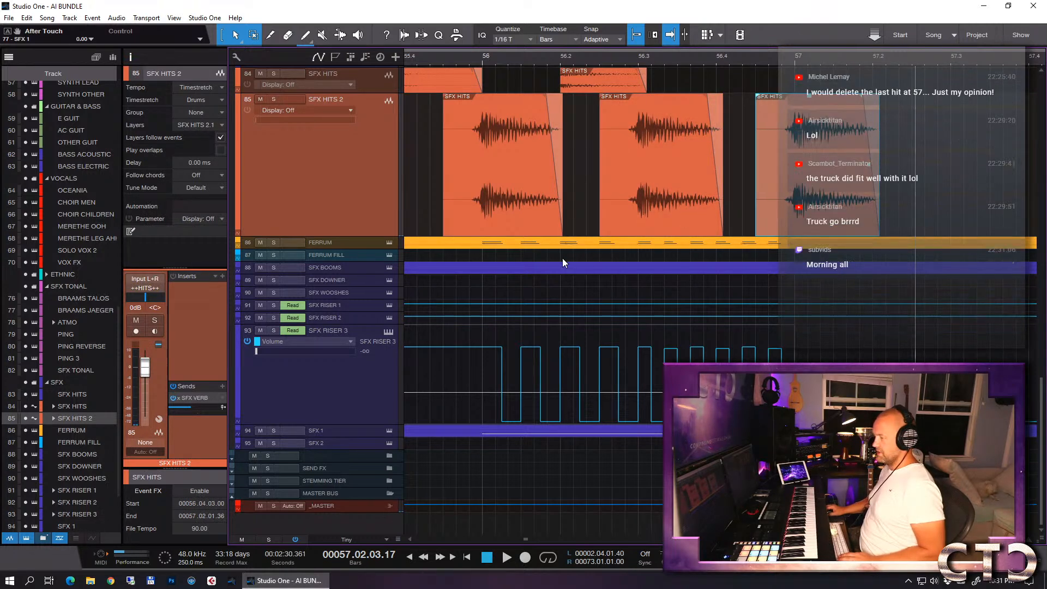
# - Split the final SFX BOOMS event at 56.03, delete the remainder, and place a copy of the shortened event at bar 57
pyautogui.press('w')
pyautogui.press('w')
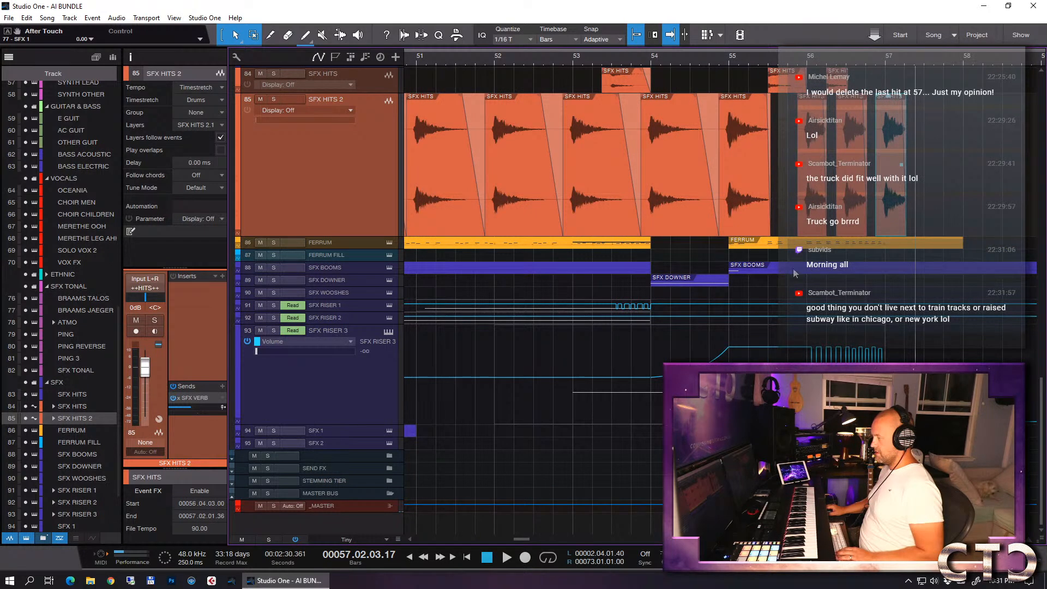
pyautogui.press('3')
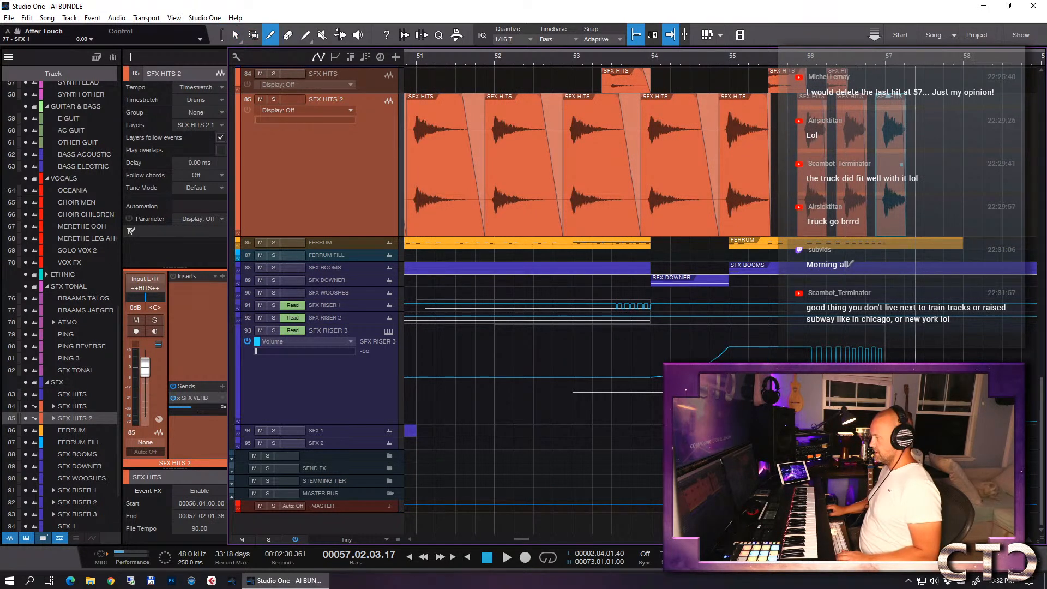
pyautogui.click(849, 267)
pyautogui.press('1')
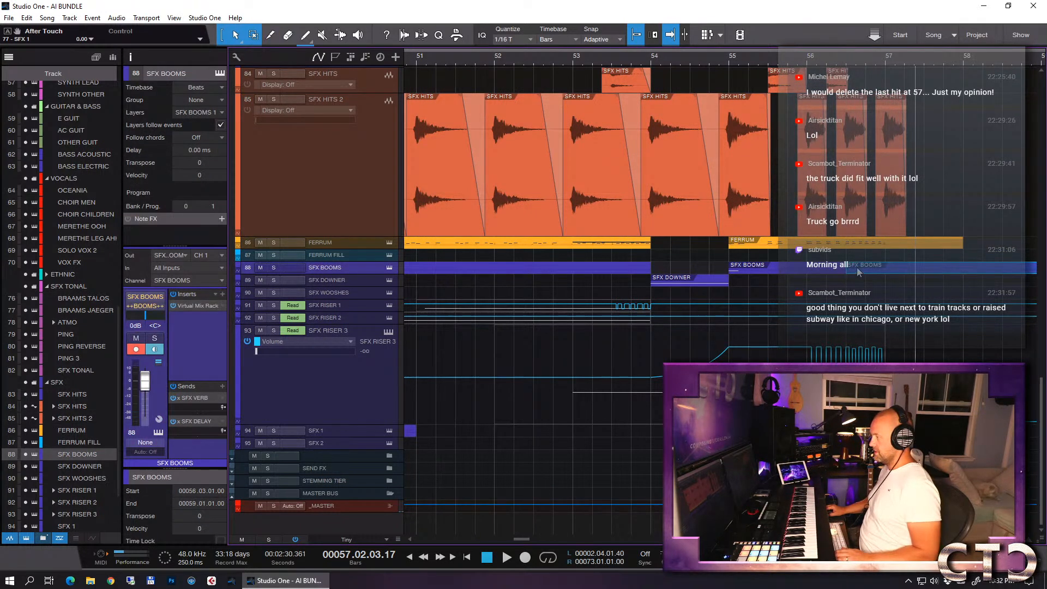
pyautogui.press('Delete')
pyautogui.press('d')
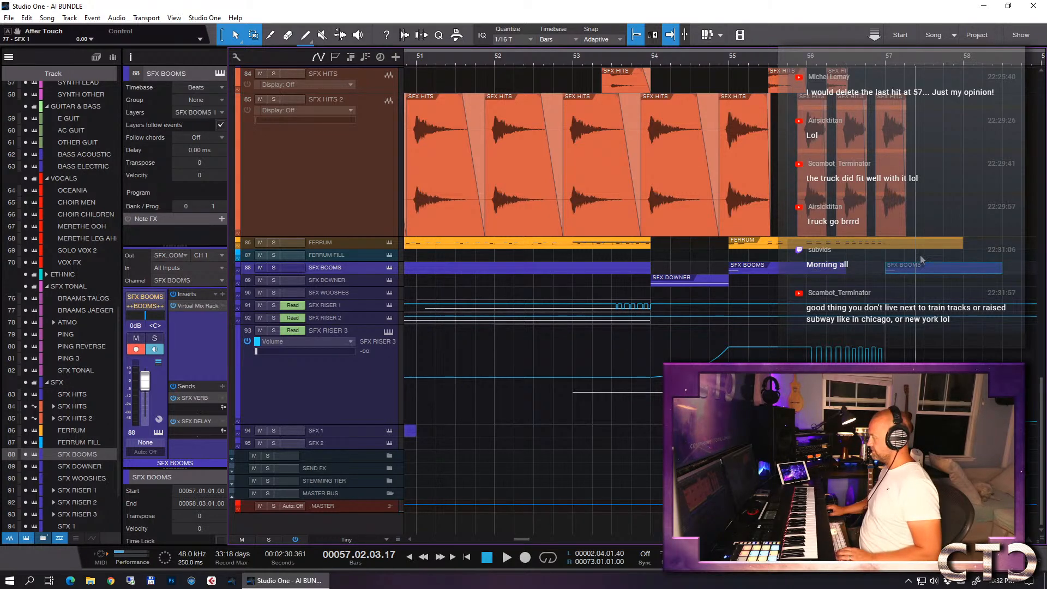
# - Audition the BRAAMS TALOS and BRAAMS JAEGER tracks, and look at BRAAMS JAEGER's Virtual Mix Rack insert
pyautogui.scroll(2, 921, 275)
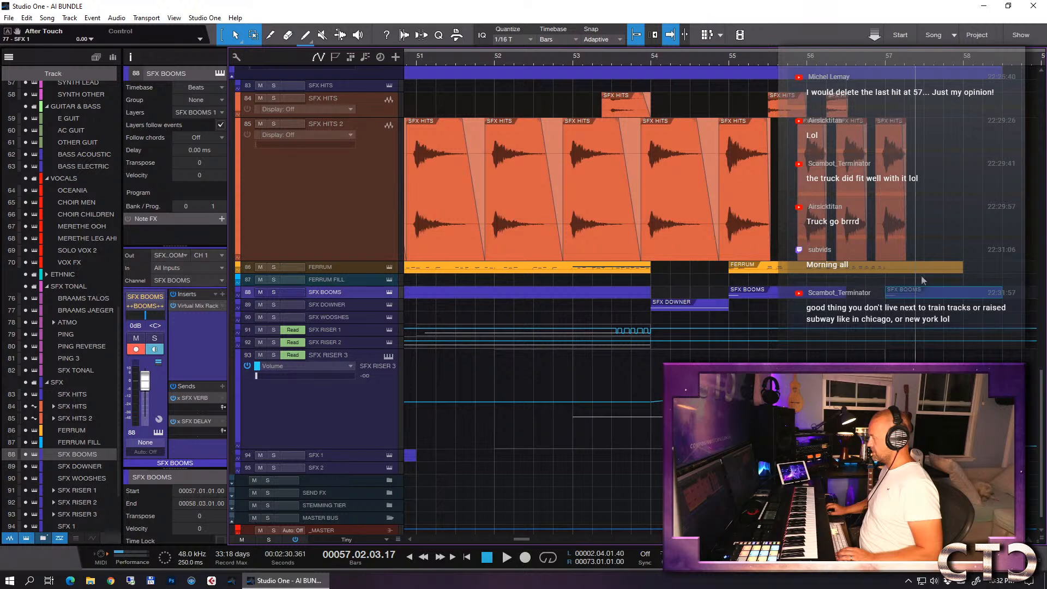
pyautogui.scroll(2, 921, 276)
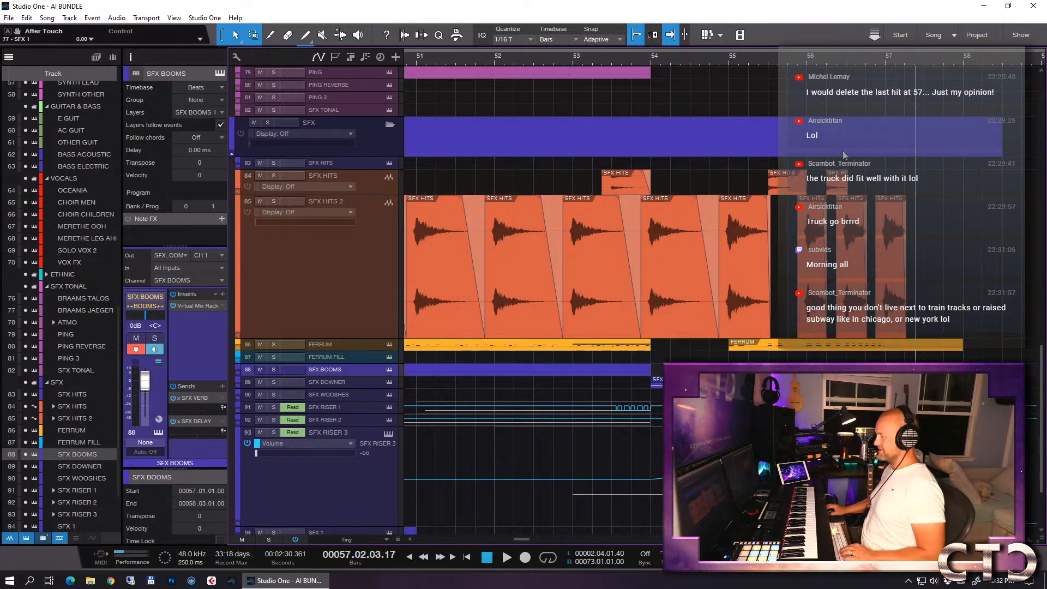
pyautogui.click(715, 57)
pyautogui.press('w')
pyautogui.scroll(6, 726, 175)
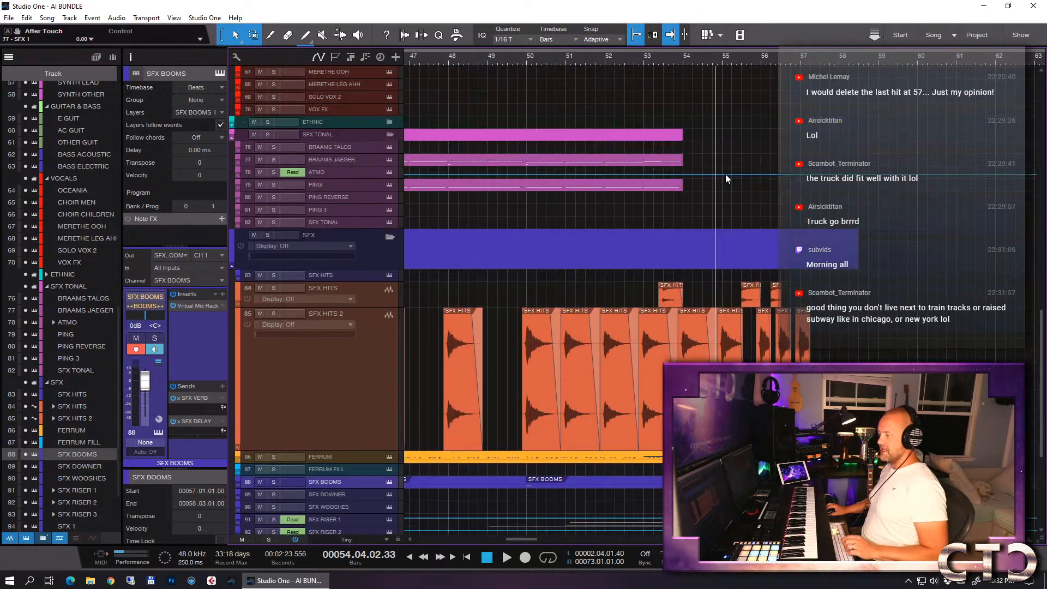
pyautogui.click(358, 185)
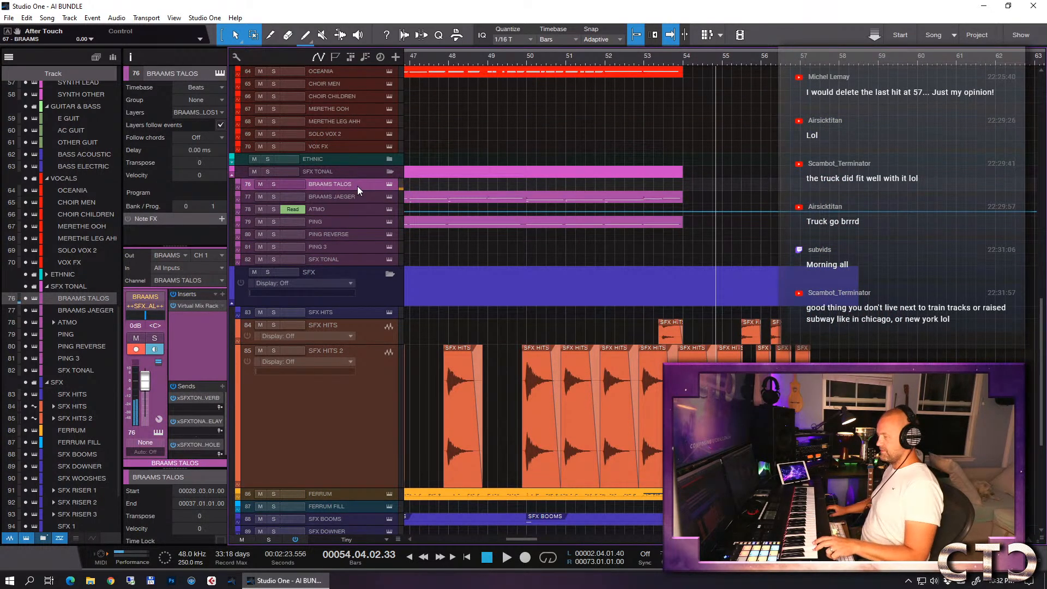
pyautogui.click(355, 195)
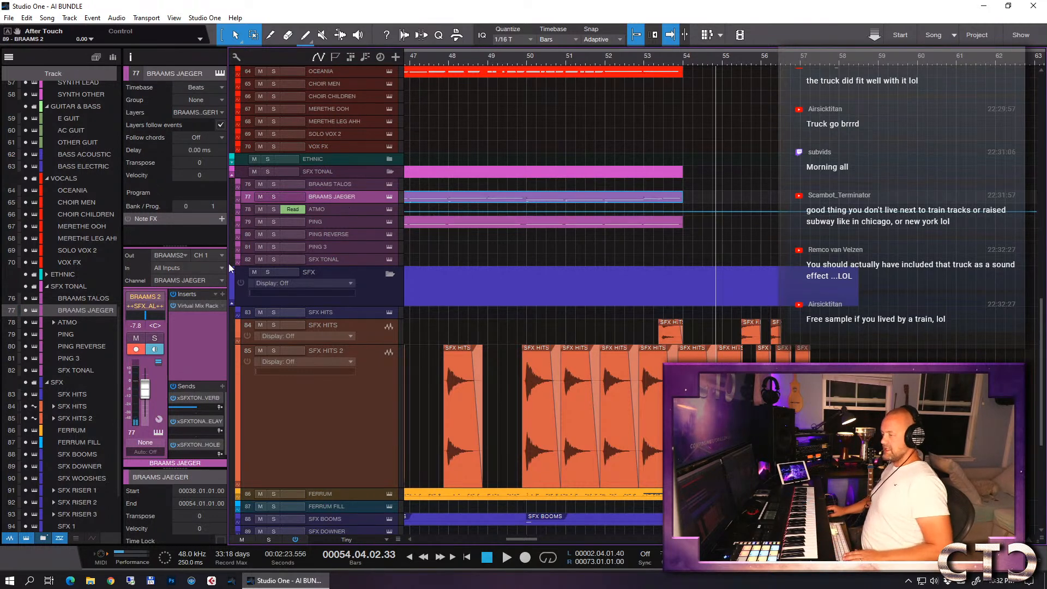
pyautogui.click(195, 304)
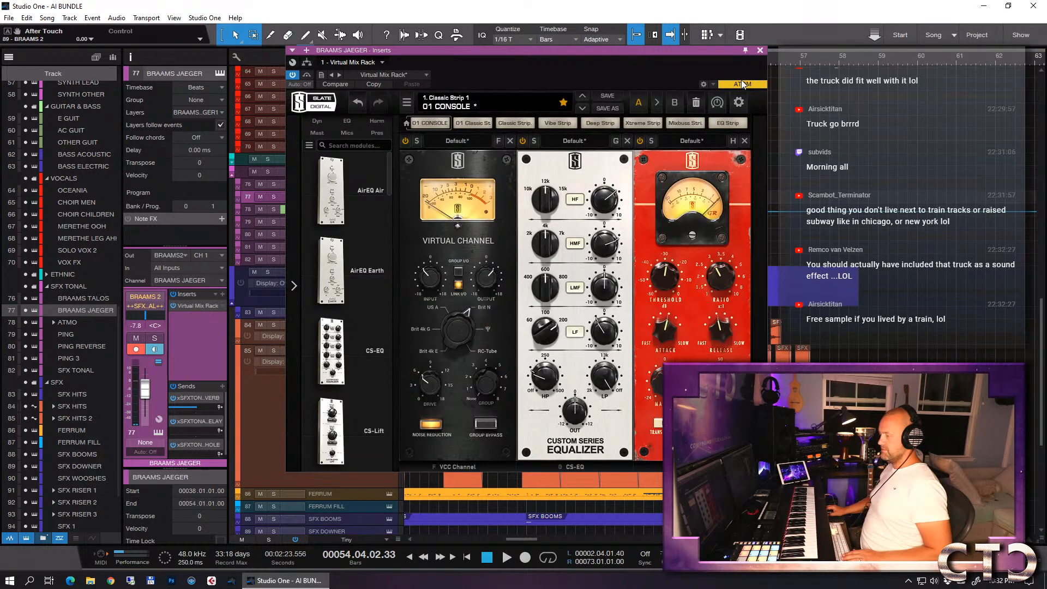
pyautogui.click(760, 51)
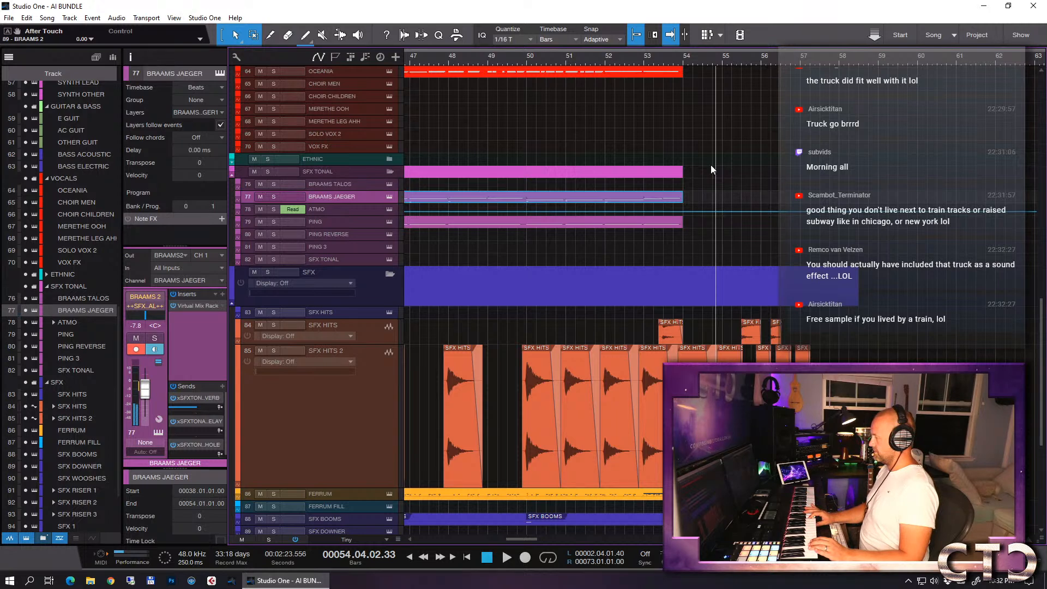
# - Record braam notes on BRAAMS JAEGER across bars 55 to 58, starting the recording from bar 53
pyautogui.click(643, 59)
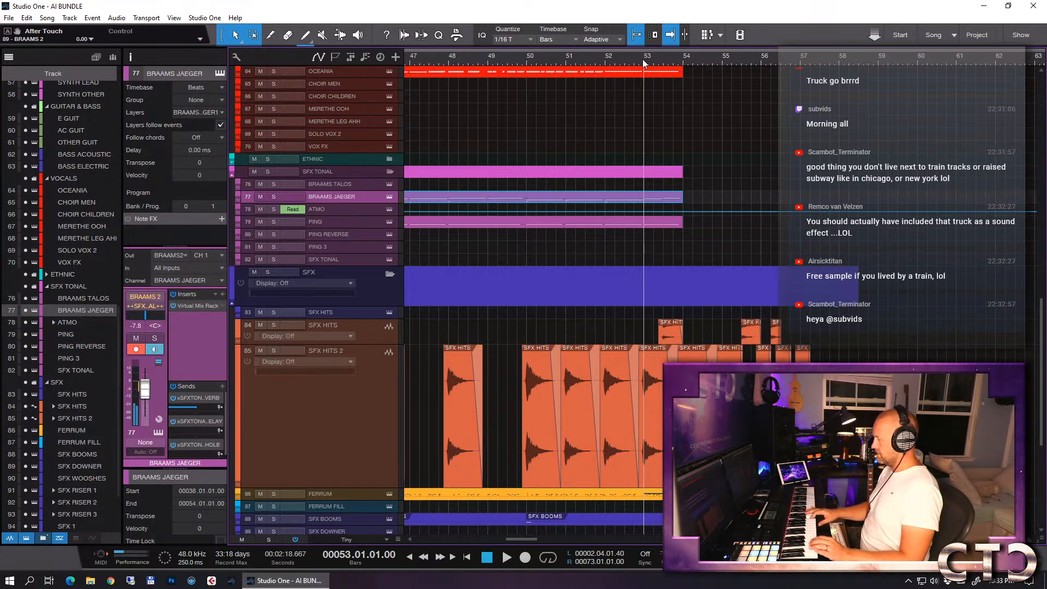
pyautogui.press('KP_Multiply')
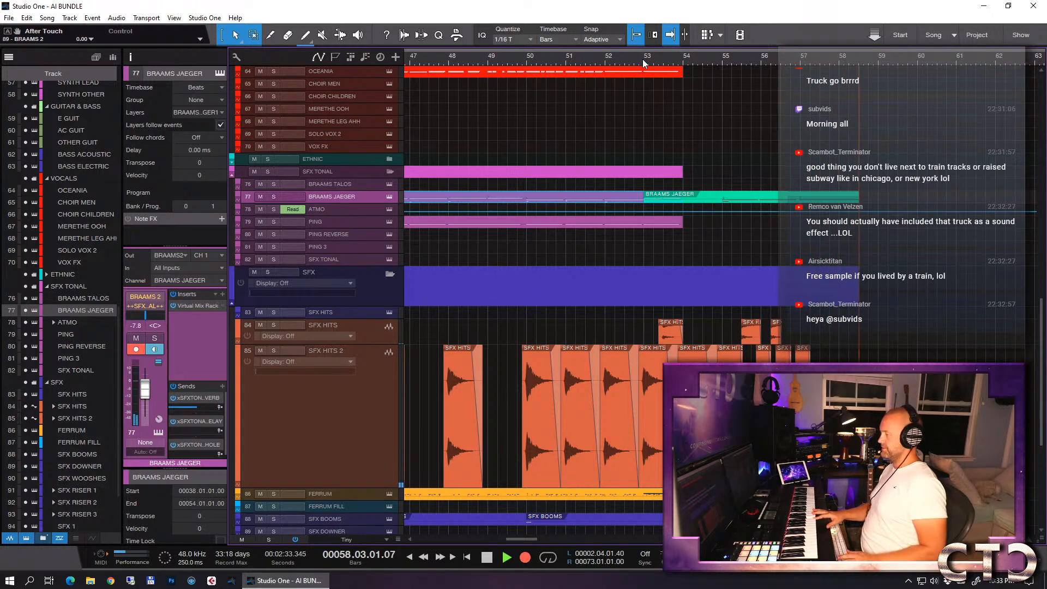
pyautogui.press('space')
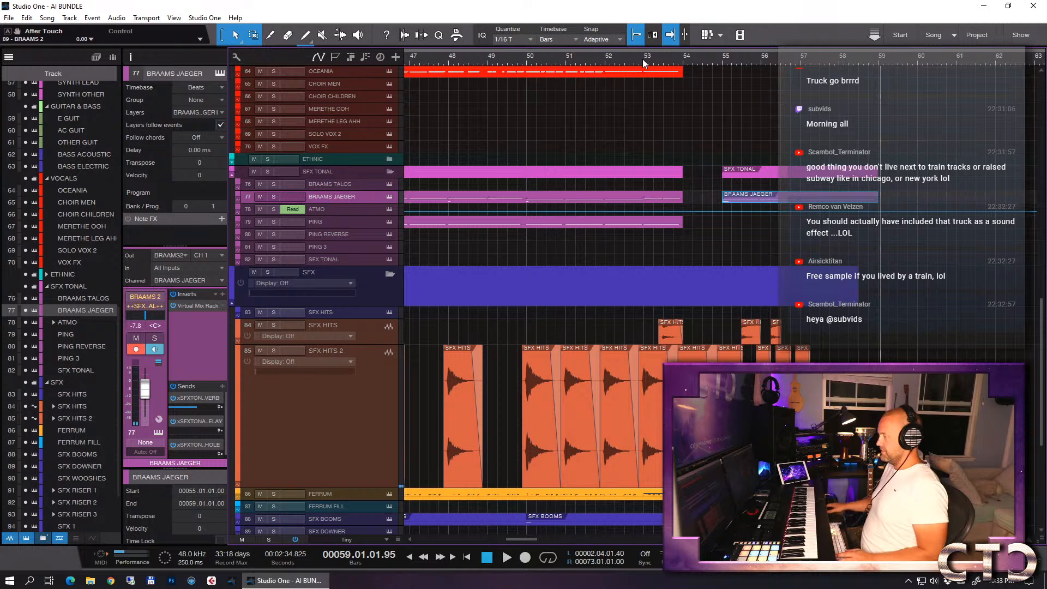
# - Open the recorded BRAAMS JAEGER event for note editing and audition it soloed from just before bar 55
pyautogui.doubleClick(759, 203)
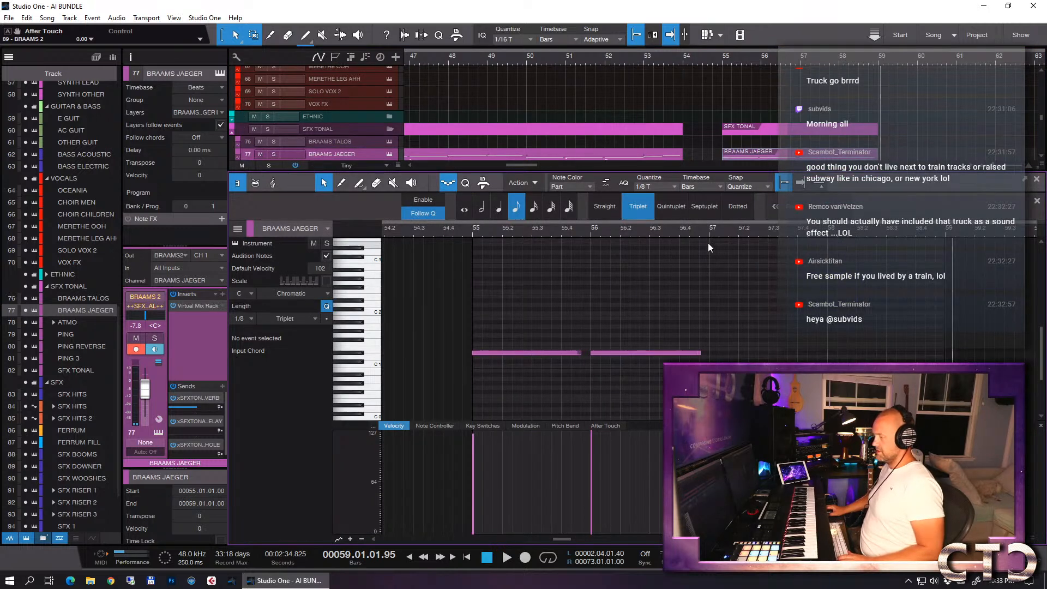
pyautogui.scroll(-1, 727, 291)
pyautogui.scroll(-1, 730, 289)
pyautogui.press('s')
pyautogui.click(471, 234)
pyautogui.click(466, 234)
pyautogui.press('space')
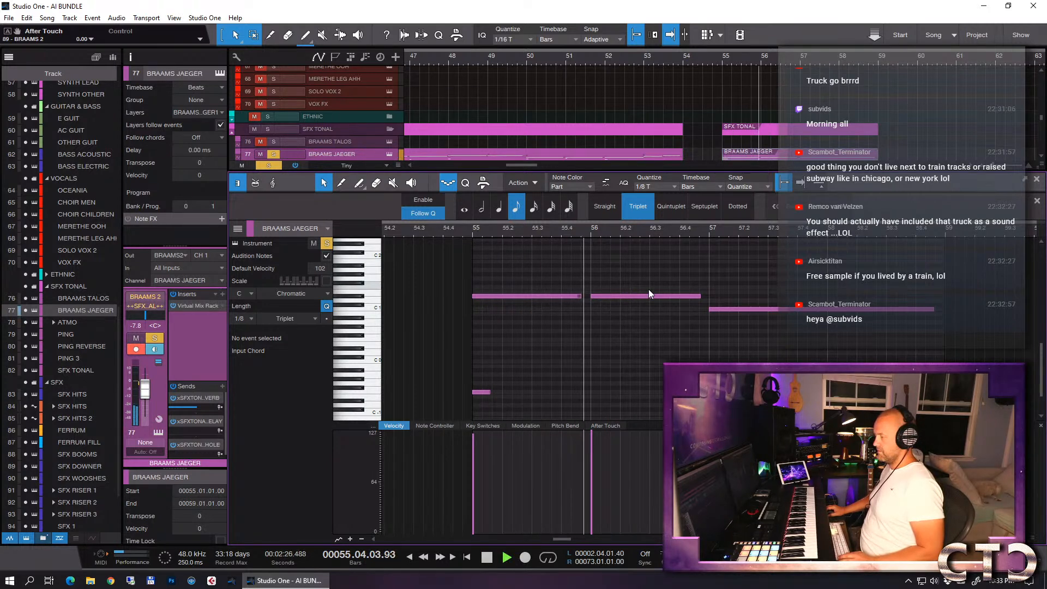
pyautogui.press('space')
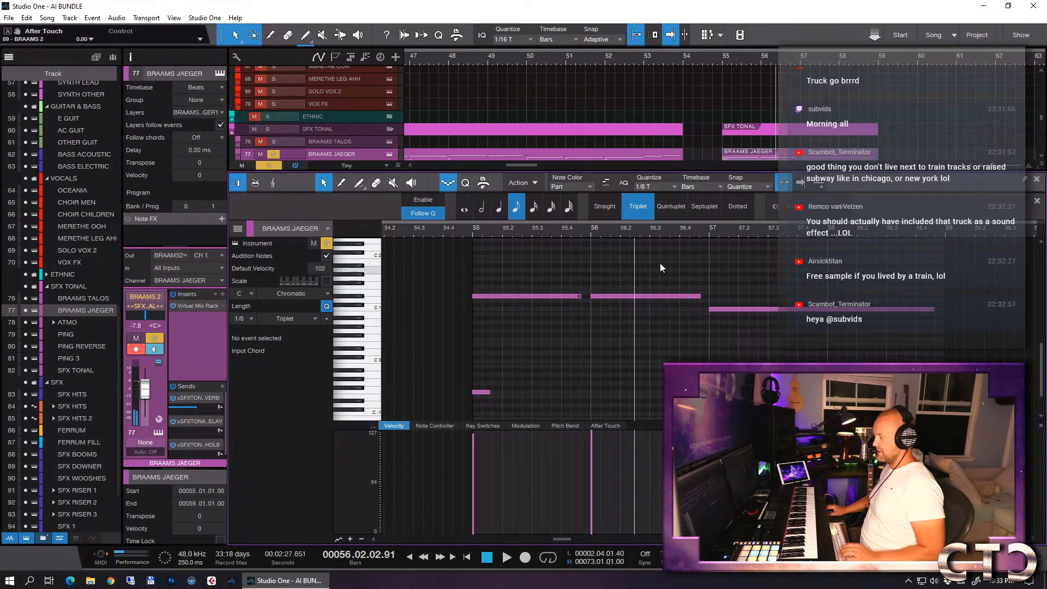
# - Hide the note editor's quantize options, add a D 1 note from 56.03 to bar 57 at velocity 127, and audition it
pyautogui.click(450, 185)
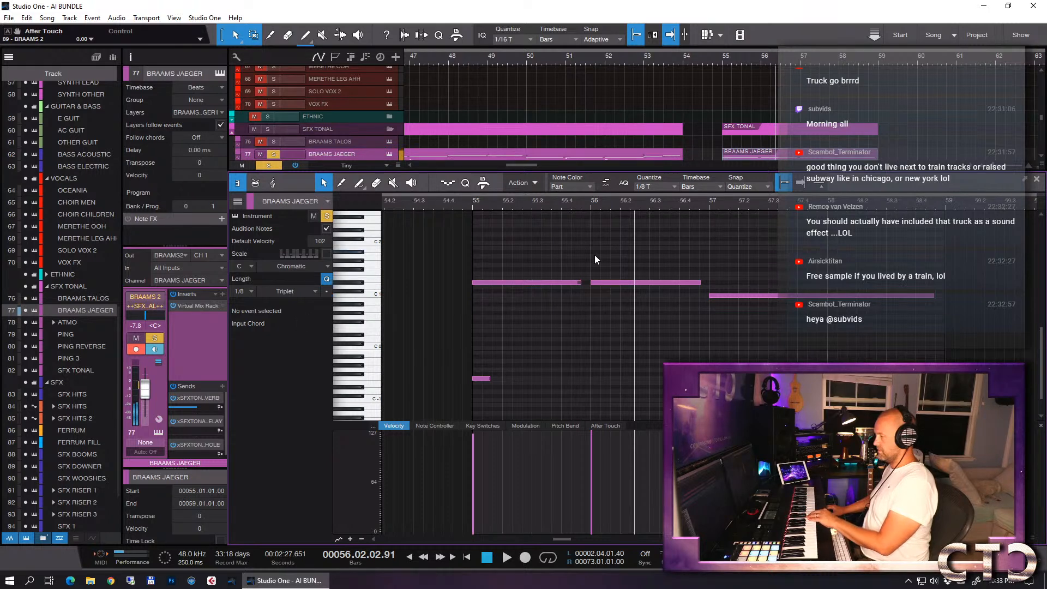
pyautogui.press('alt')
pyautogui.doubleClick(653, 287)
pyautogui.moveTo(664, 287); pyautogui.dragTo(707, 293)
pyautogui.moveTo(655, 450); pyautogui.dragTo(650, 414)
pyautogui.click(469, 201)
pyautogui.press('space')
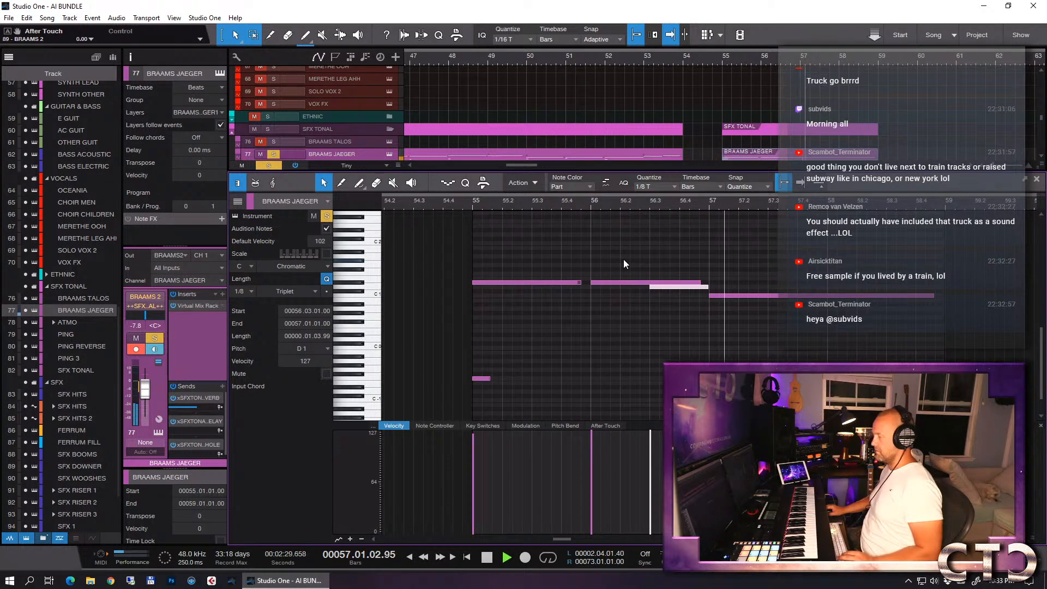
pyautogui.press('space')
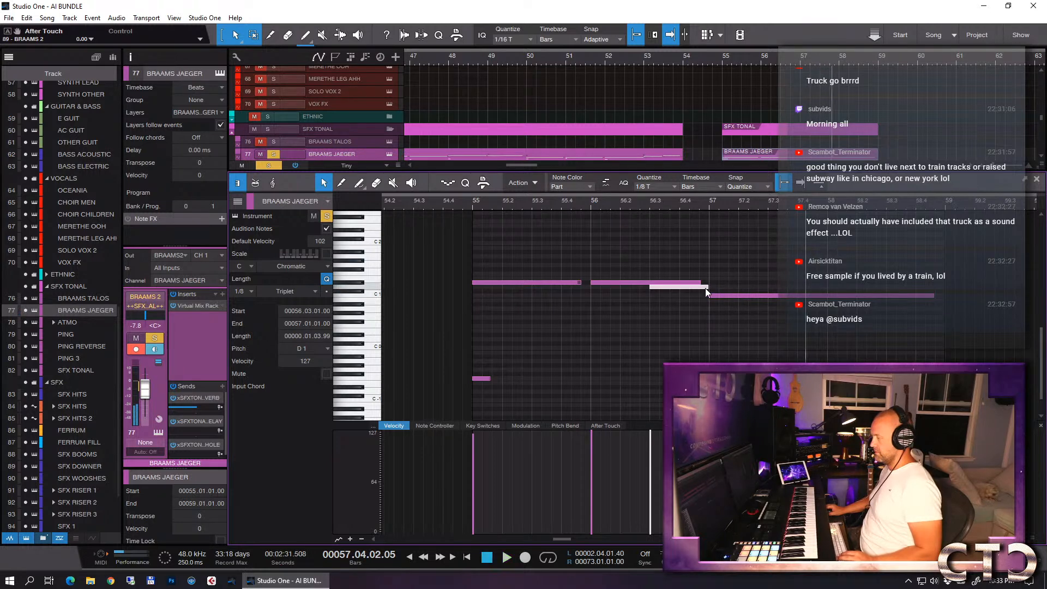
# - Duplicate the D 1 note to bar 57, extend the copy to bar 59, audition the passage, and close the note editor
pyautogui.press('d')
pyautogui.moveTo(757, 289); pyautogui.dragTo(945, 297)
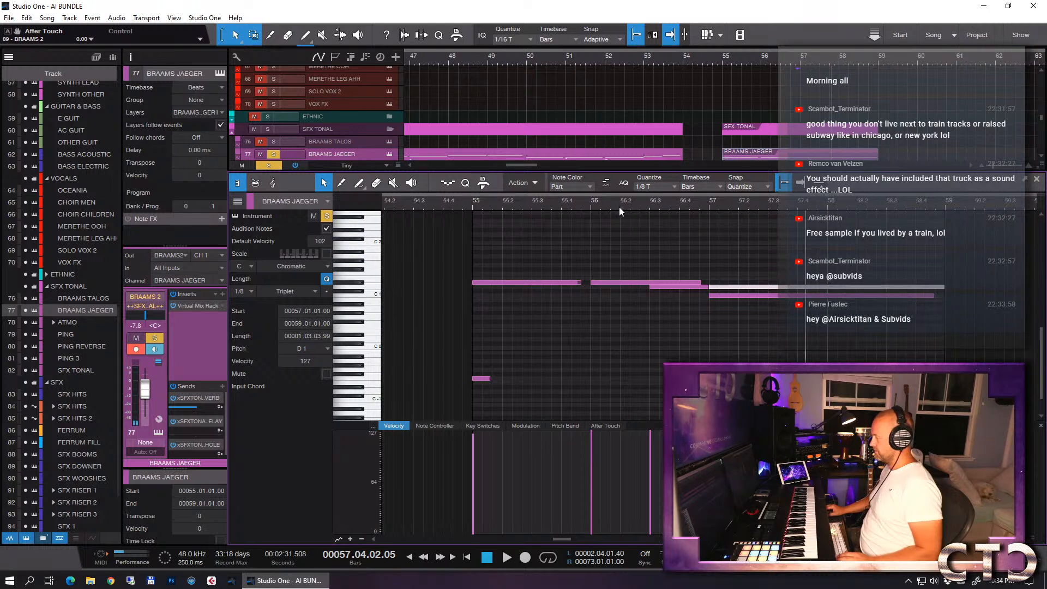
pyautogui.click(466, 204)
pyautogui.press('space')
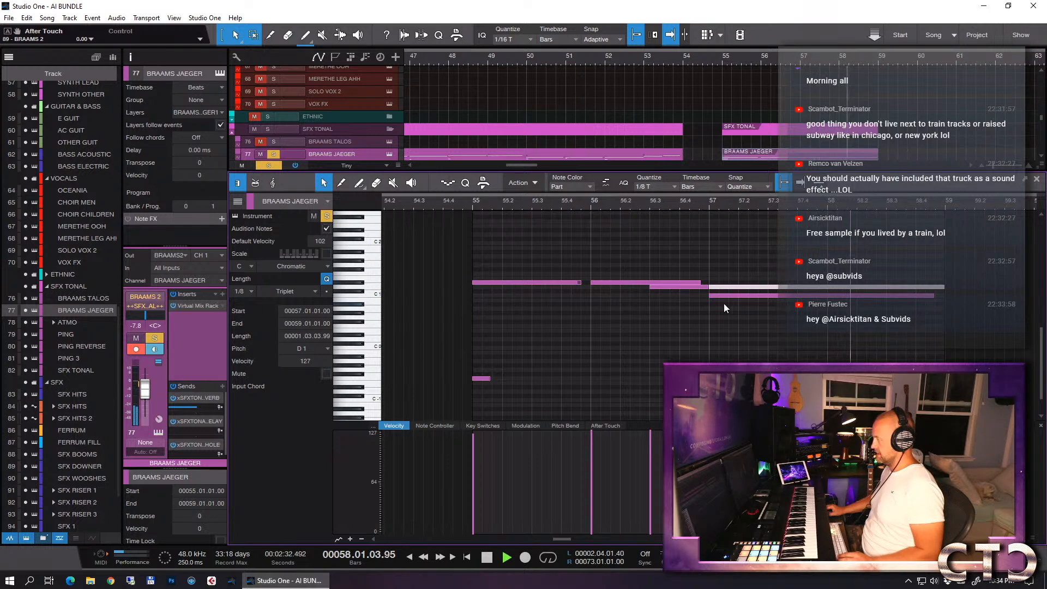
pyautogui.press('space')
pyautogui.press('F2')
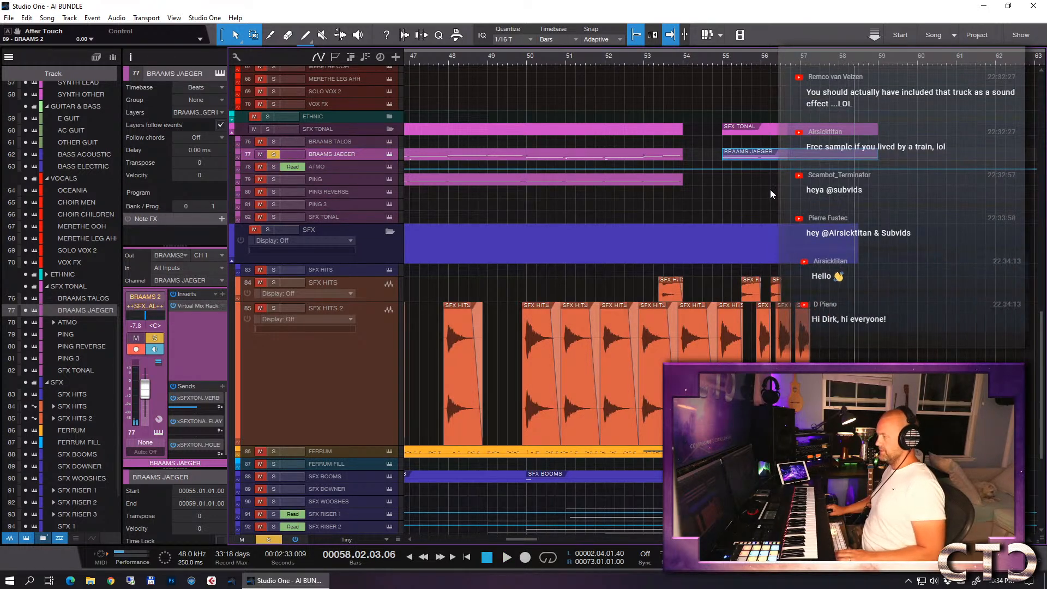
# - Record low brass notes on the LOW BRS track across bars 55 to 59, starting the recording from bar 54
pyautogui.click(682, 58)
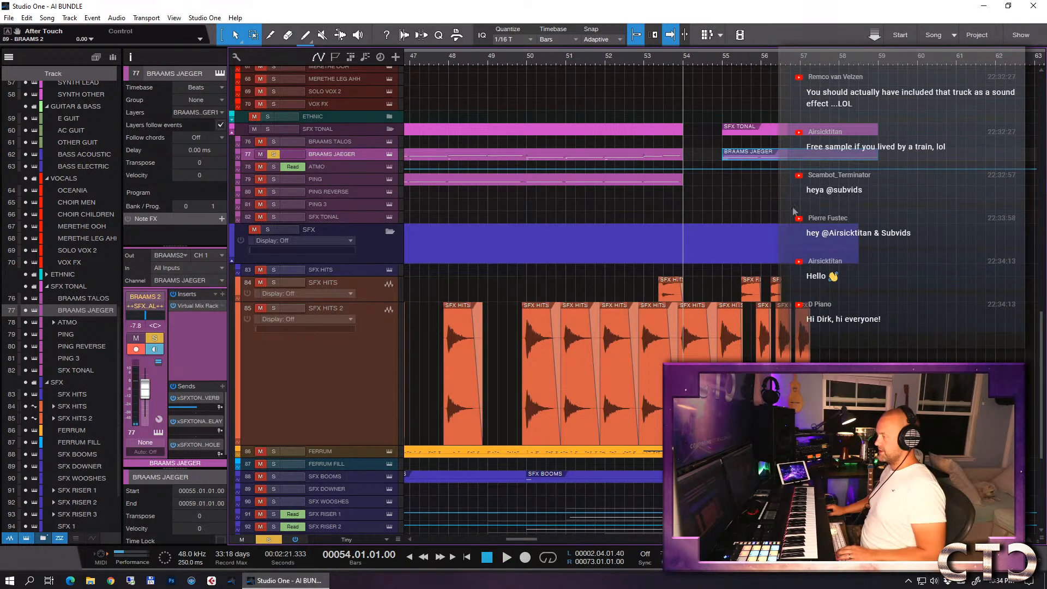
pyautogui.scroll(5, 787, 199)
pyautogui.scroll(8, 794, 209)
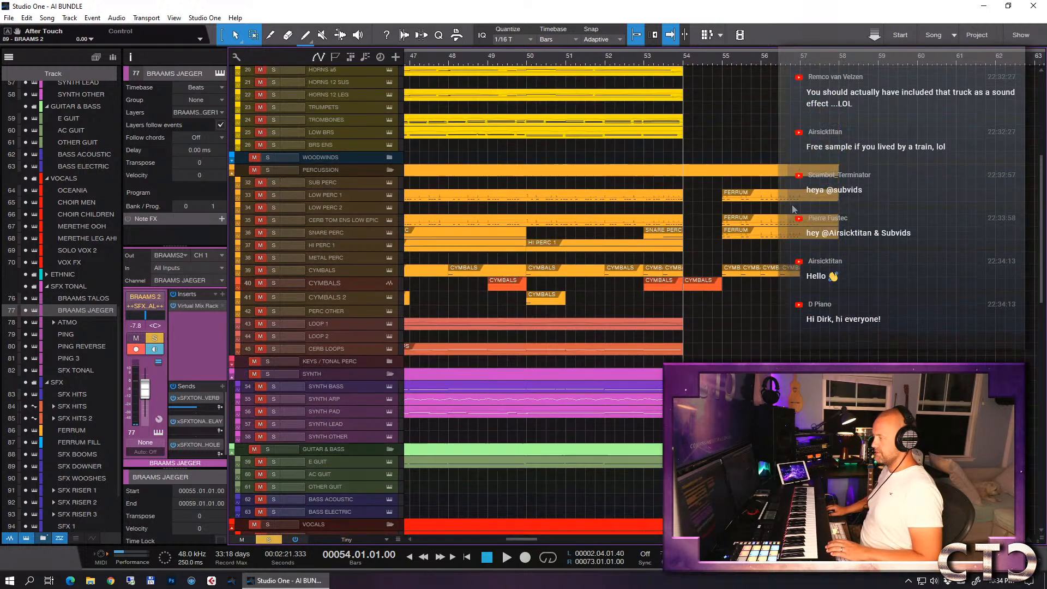
pyautogui.click(330, 144)
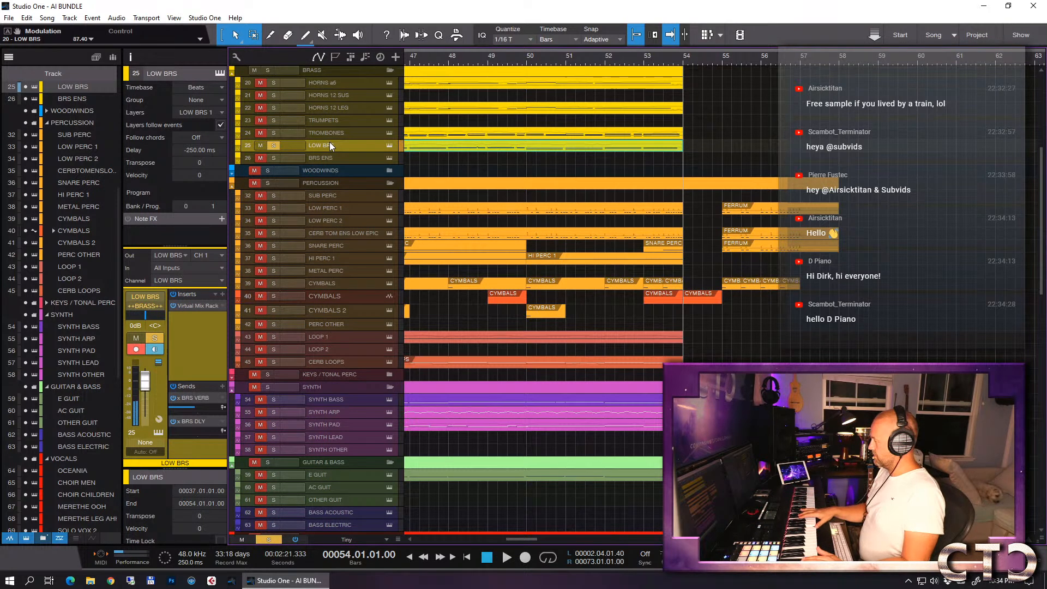
pyautogui.press('KP_Multiply')
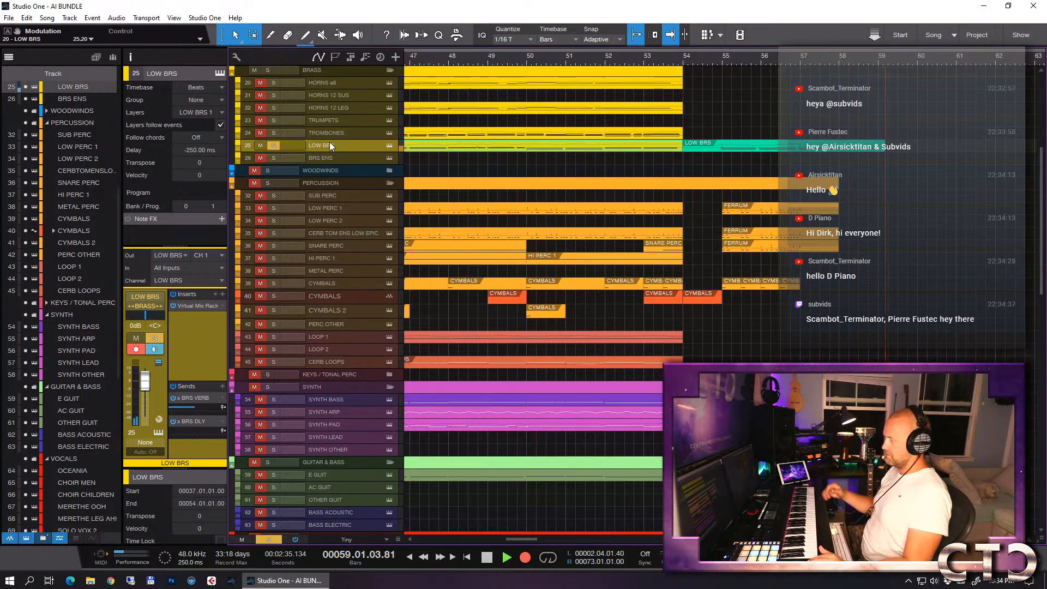
pyautogui.press('space')
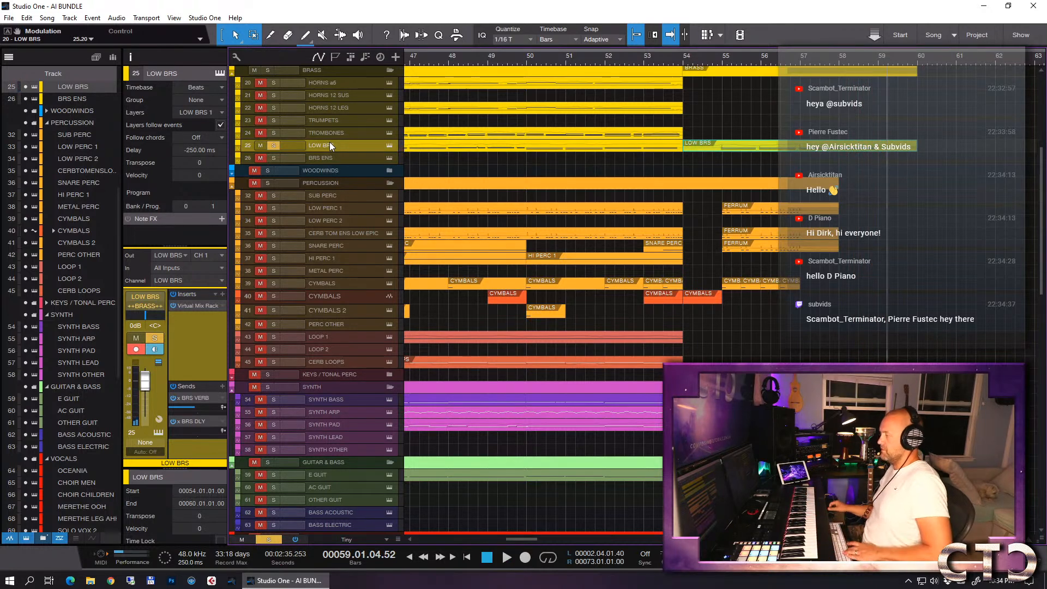
# - Quantize the newly recorded LOW BRS notes to a straight 1/4 grid in the note editor and close it
pyautogui.doubleClick(738, 147)
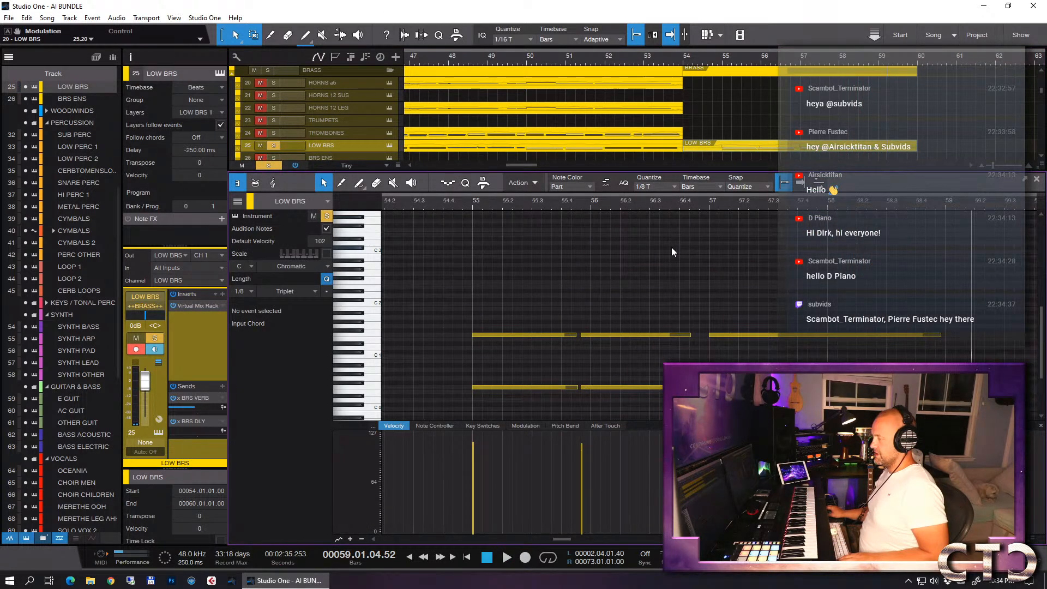
pyautogui.click(663, 185)
pyautogui.click(704, 208)
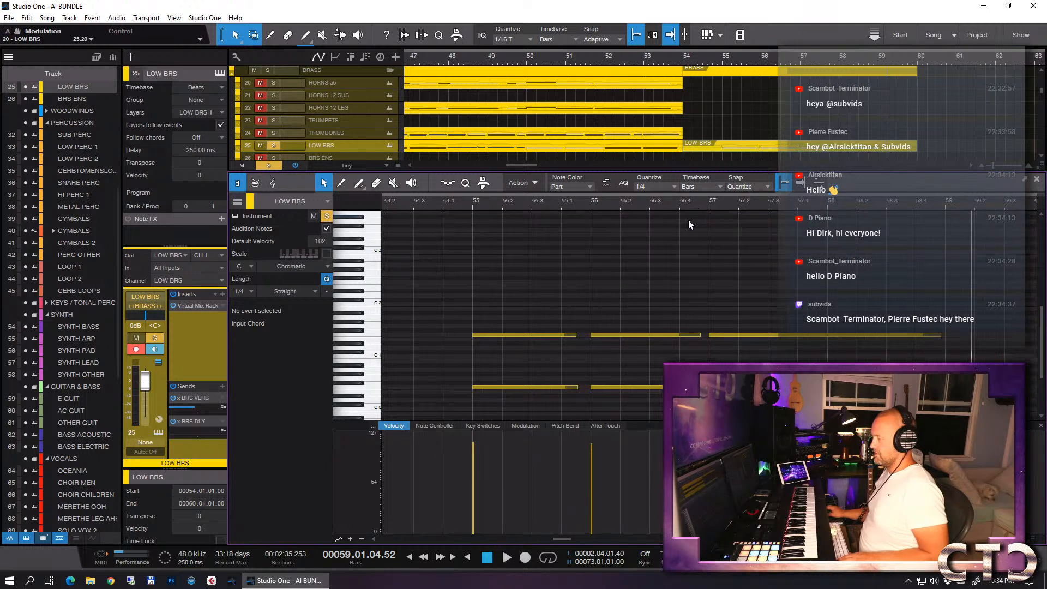
pyautogui.press('F2')
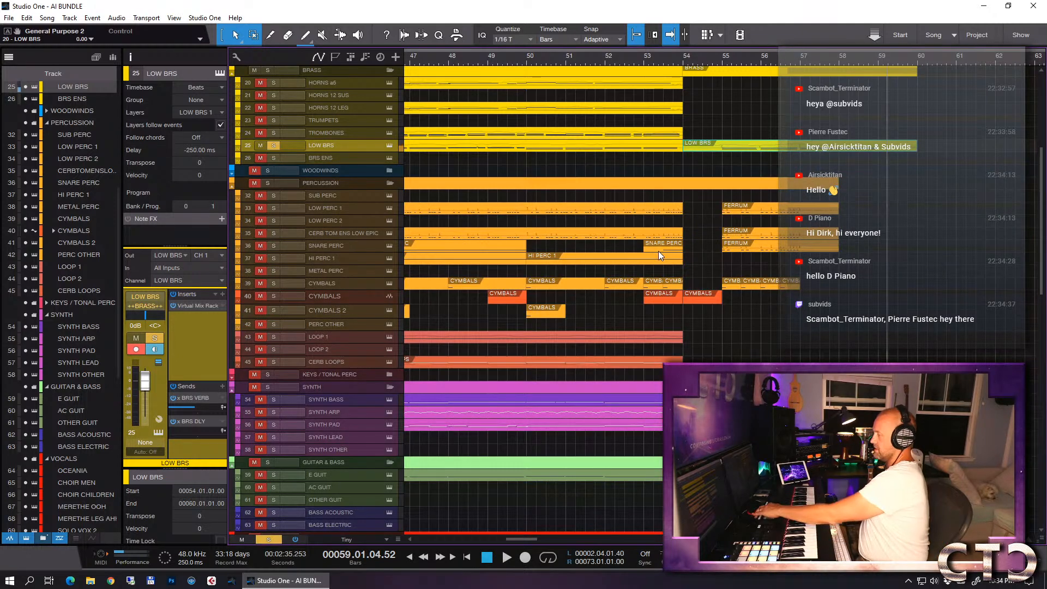
pyautogui.doubleClick(712, 145)
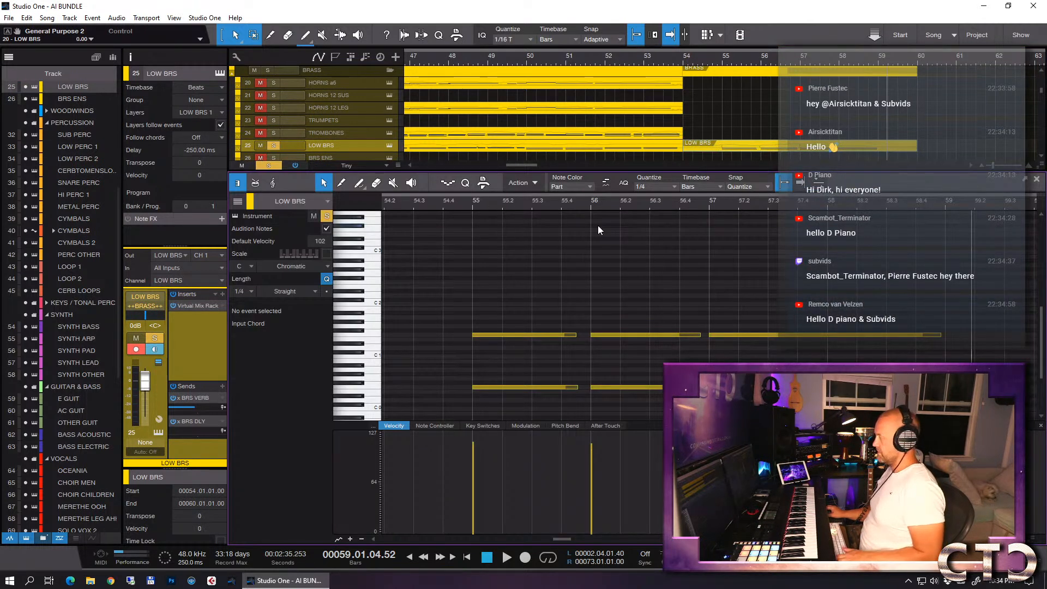
pyautogui.press('F2')
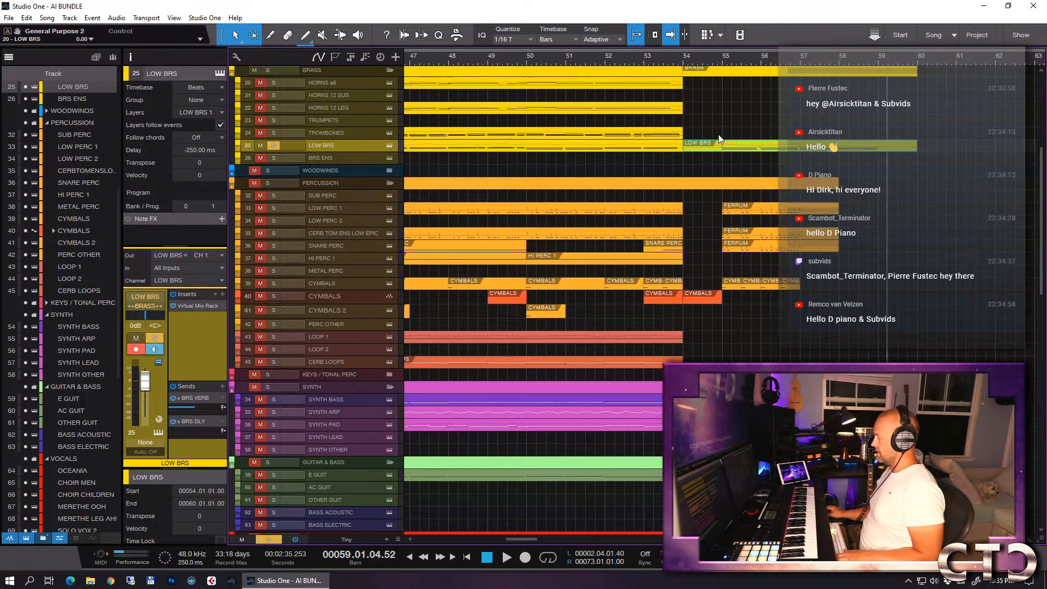
# - Unsolo LOW BRS and play the full arrangement's ending from bar 53
pyautogui.click(645, 61)
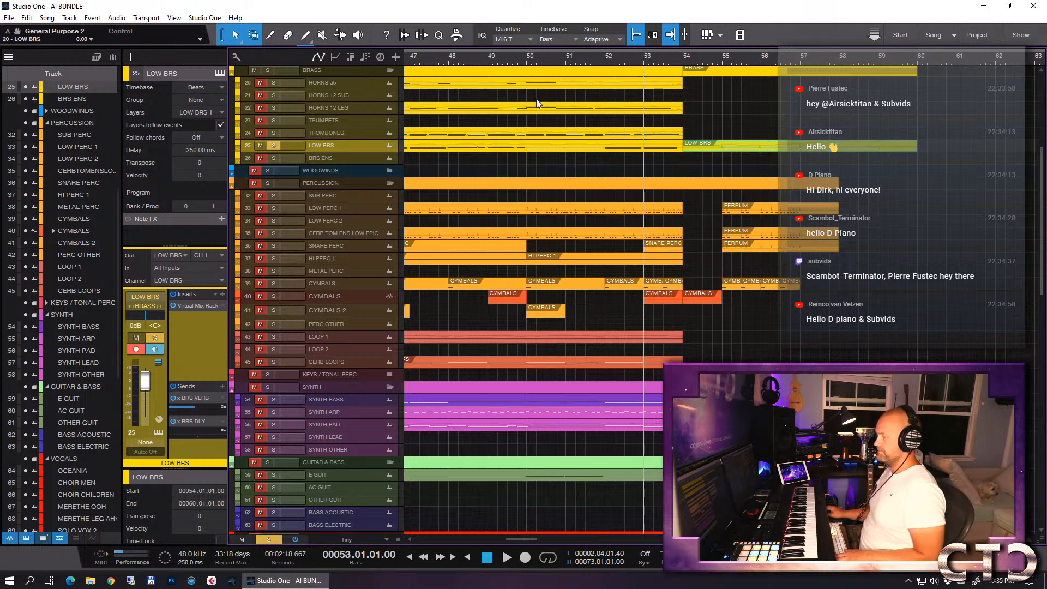
pyautogui.click(271, 144)
pyautogui.press('space')
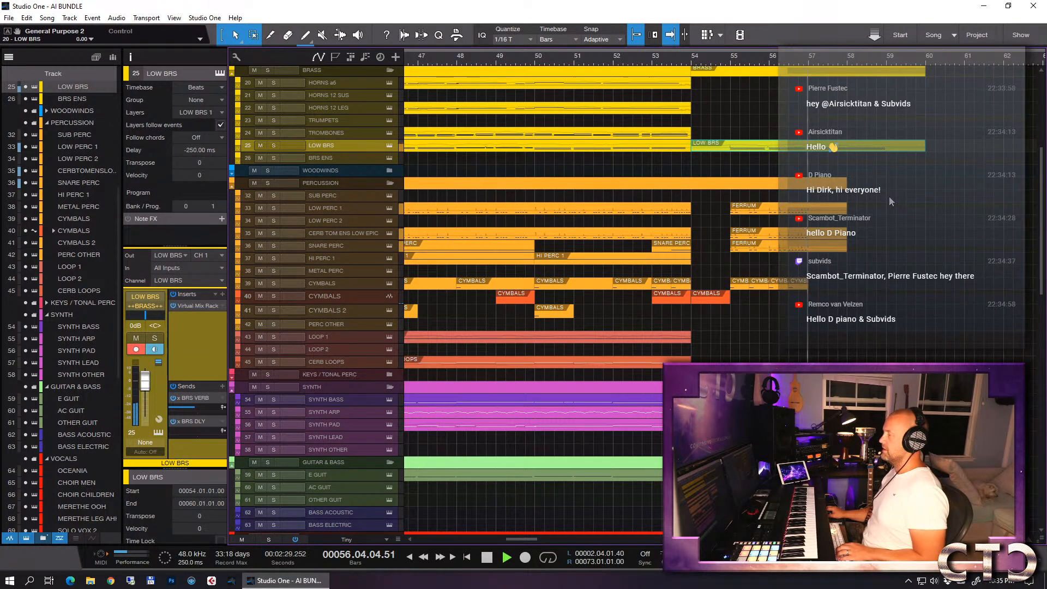
pyautogui.press('space')
# - Select the CL DB *VA track in the STRINGS SHORT folder
pyautogui.scroll(6, 920, 263)
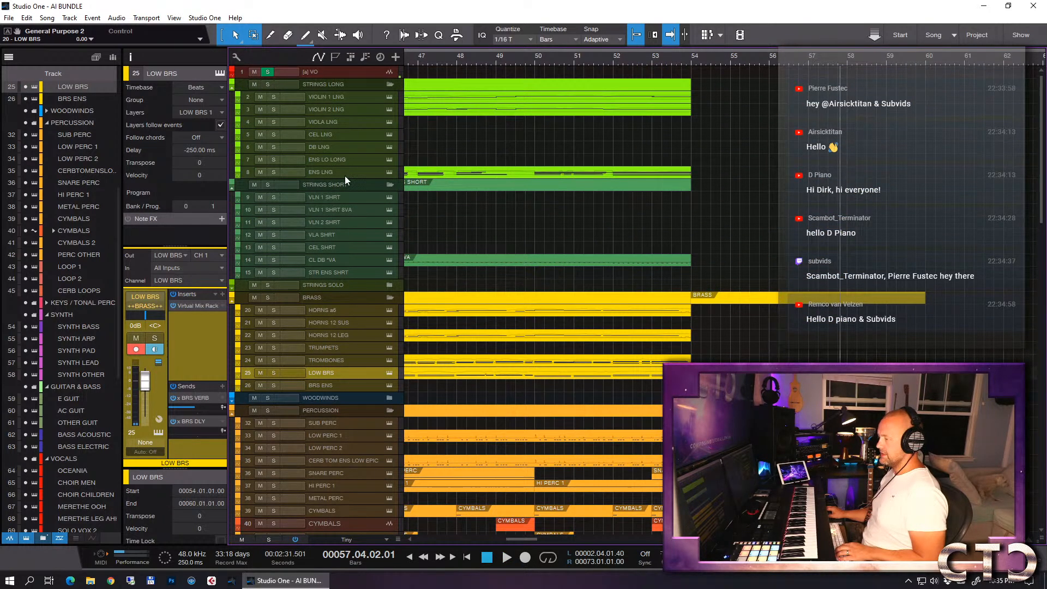
pyautogui.click(334, 198)
pyautogui.click(335, 259)
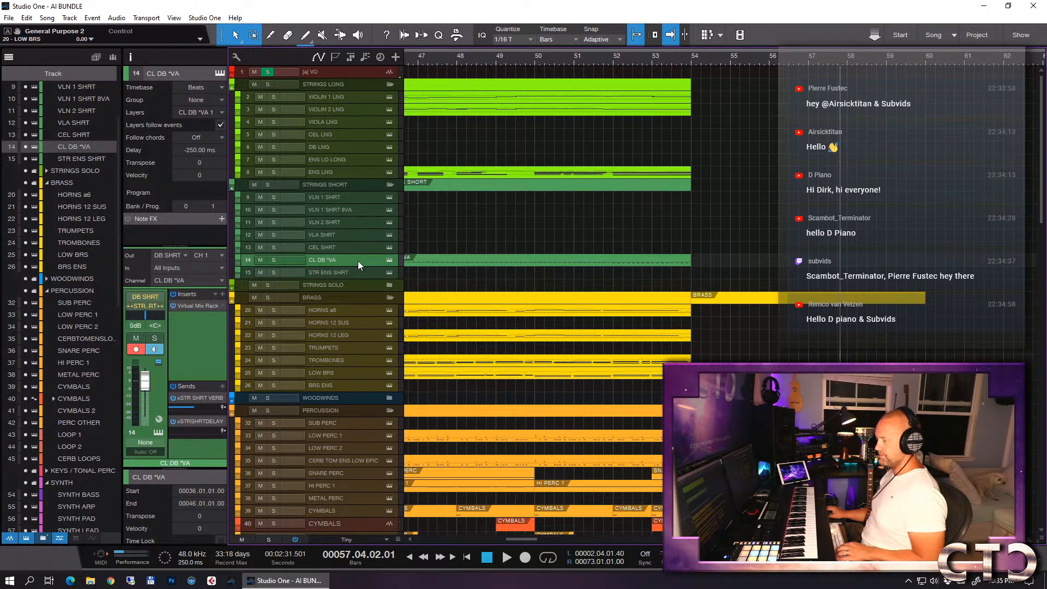
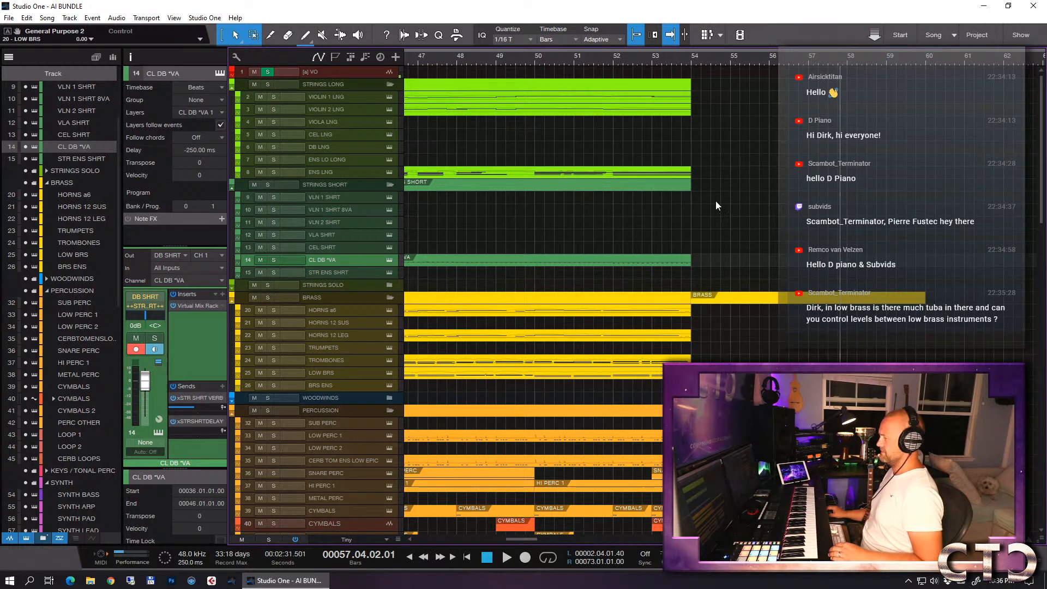
# - Create an instrument part on the CL DB *VA track and resize it to run from bar 55 to bar 58
pyautogui.click(726, 66)
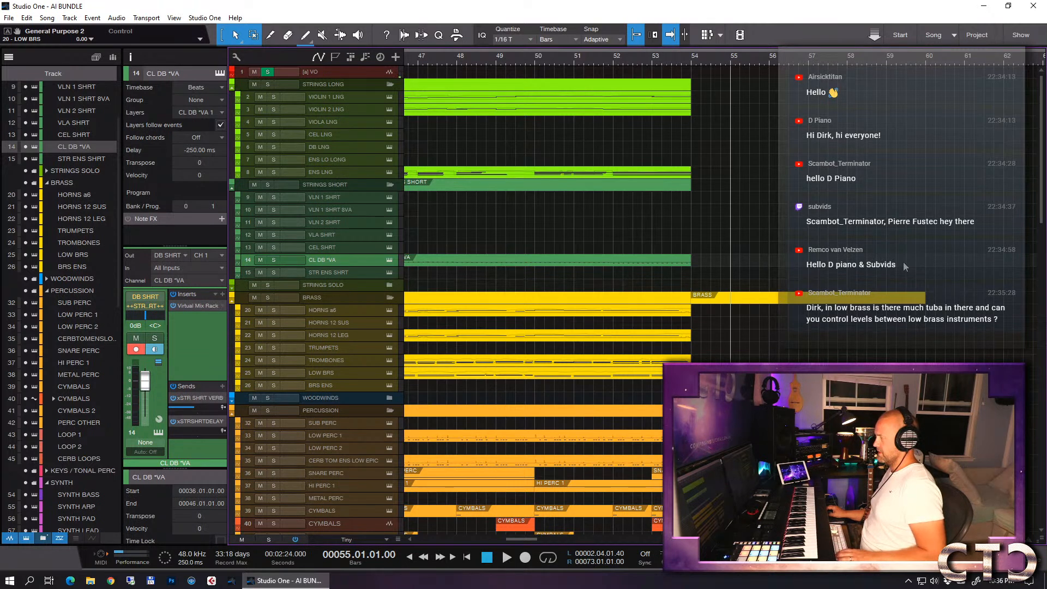
pyautogui.press('w')
pyautogui.press('w')
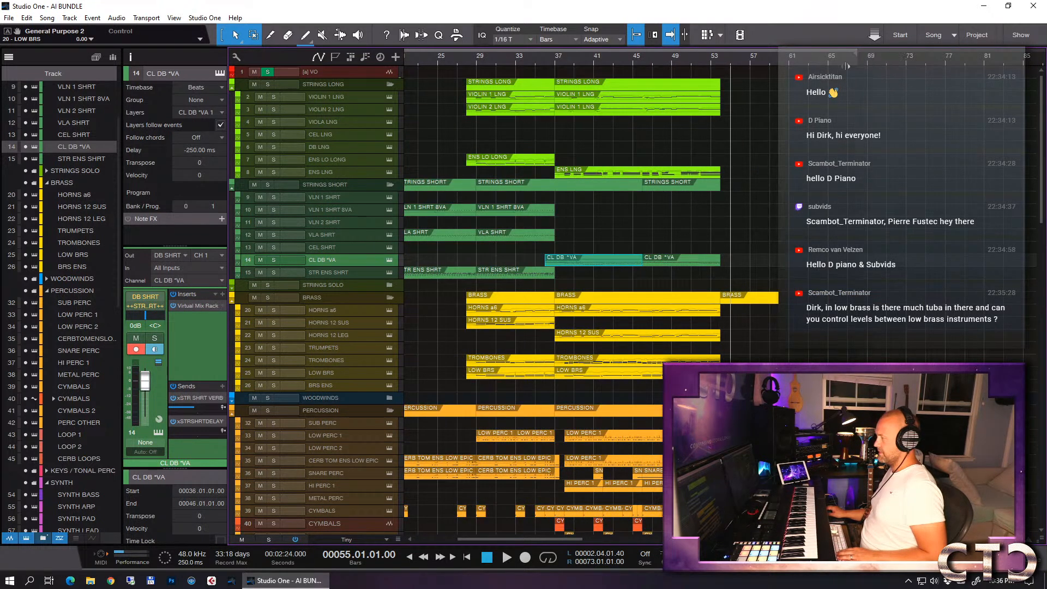
pyautogui.click(845, 265)
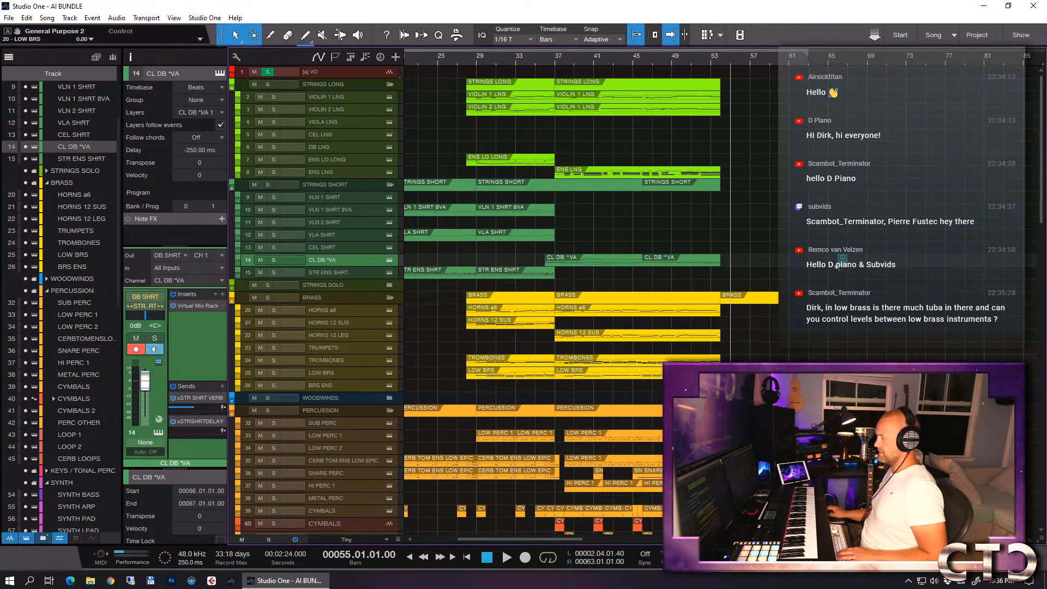
pyautogui.moveTo(844, 265); pyautogui.dragTo(747, 258)
pyautogui.press('e')
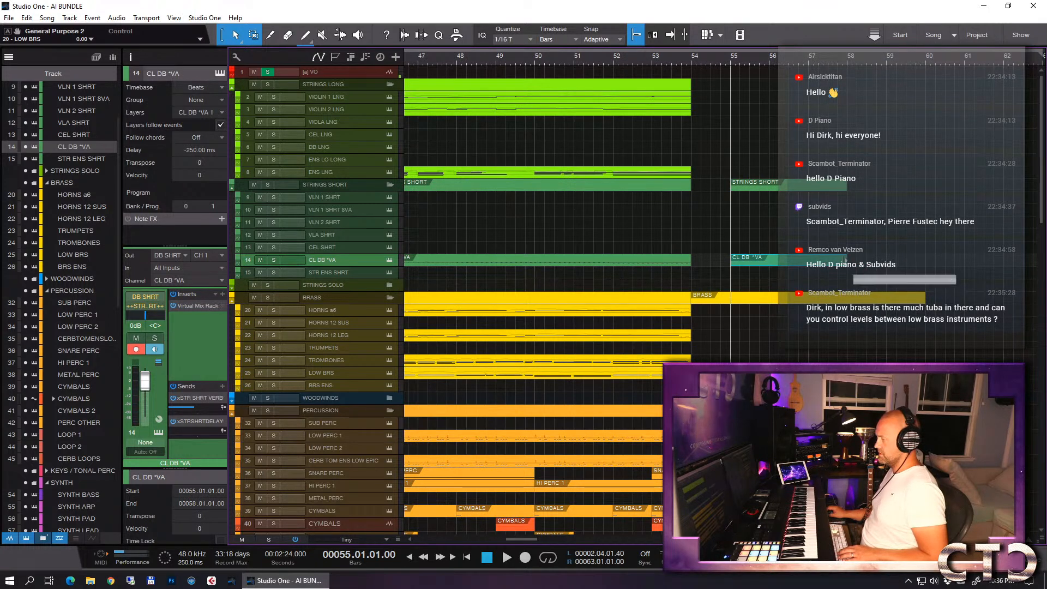
# - Step-record low notes into the new CL DB *VA part from bar 55, using 1/8 and finishing with 1/8 triplet quantize
pyautogui.doubleClick(792, 264)
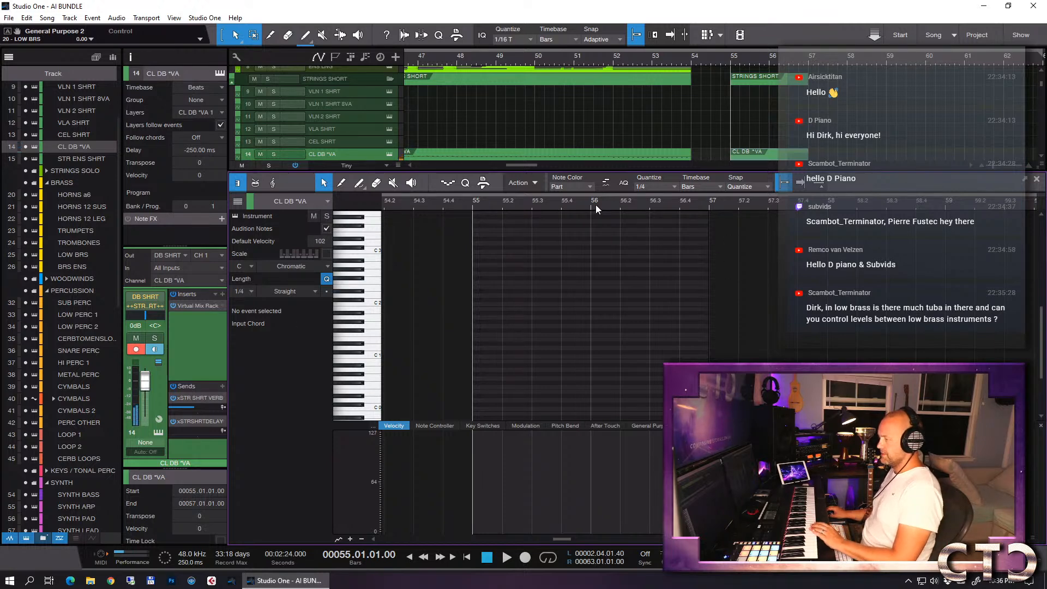
pyautogui.click(653, 187)
pyautogui.click(741, 207)
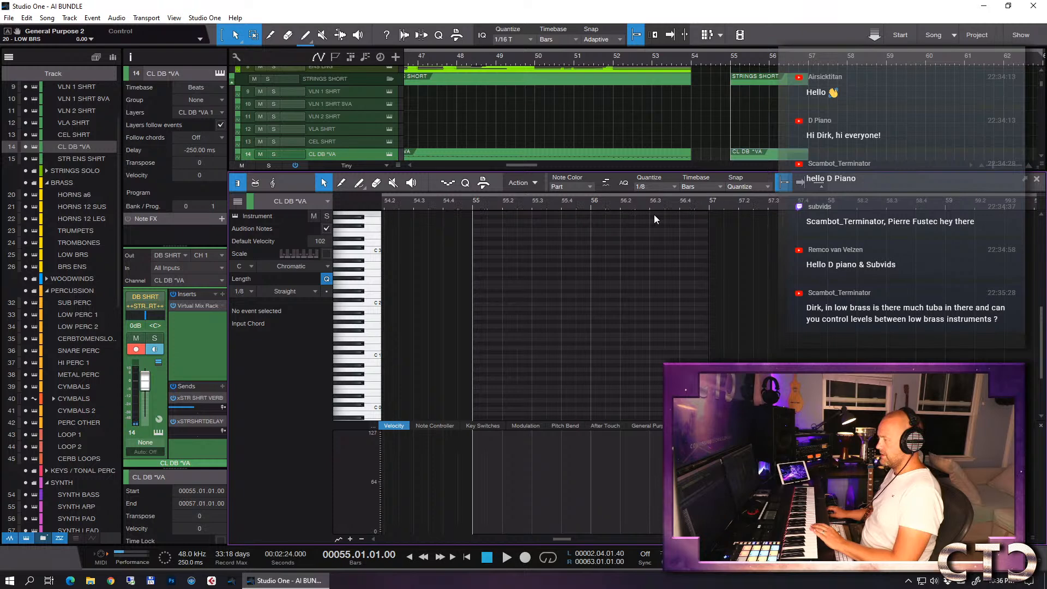
pyautogui.click(448, 184)
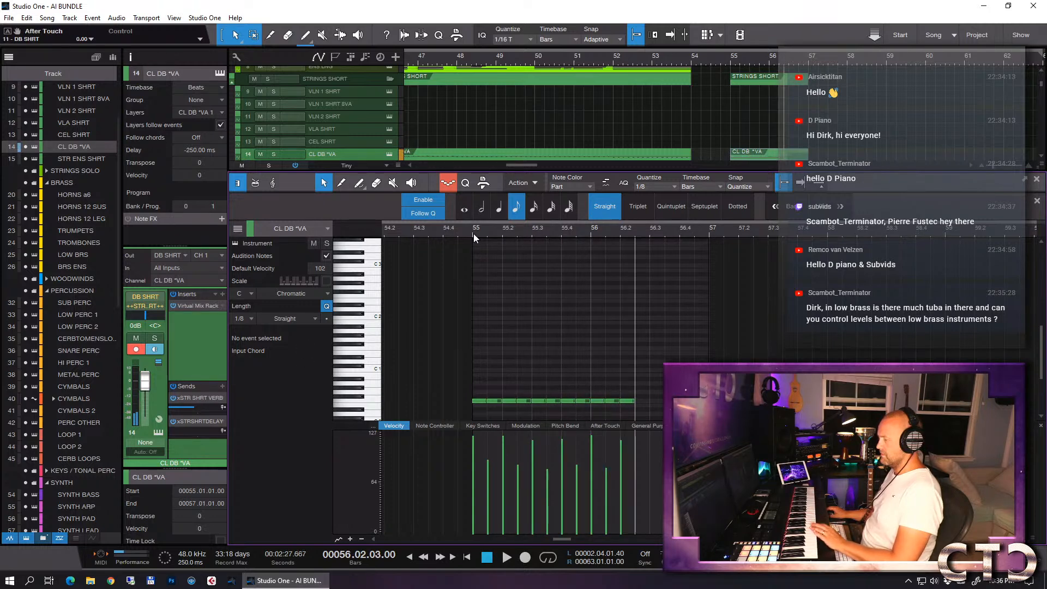
pyautogui.click(653, 188)
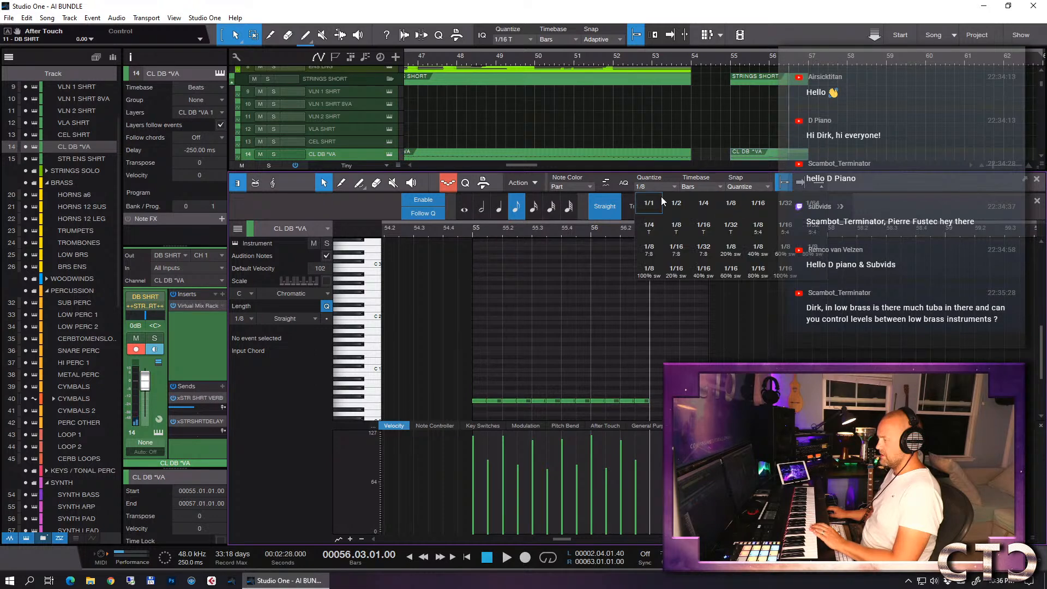
pyautogui.click(678, 226)
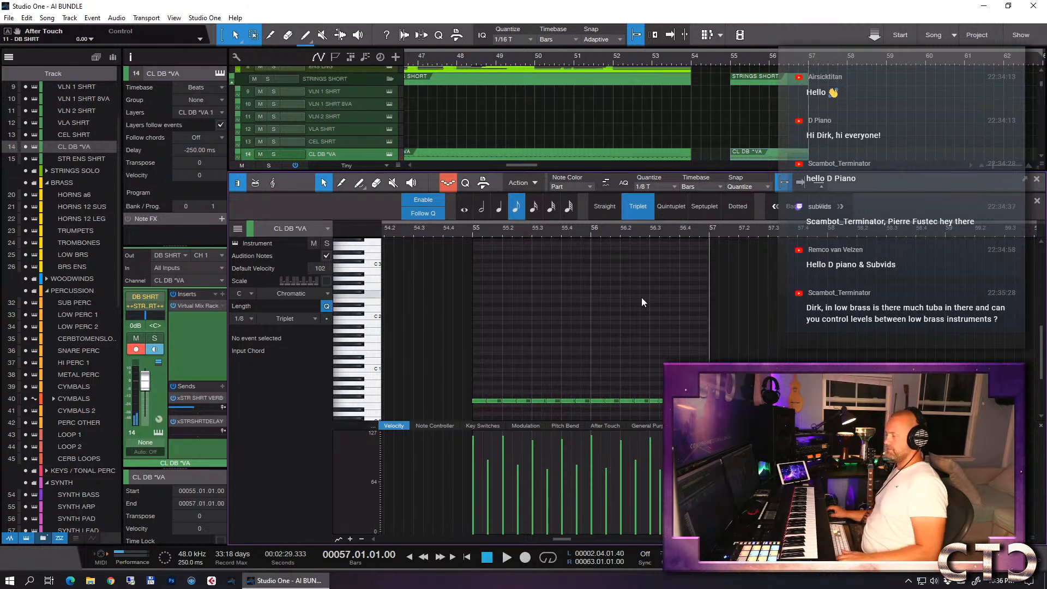
# - Close the note editor and play back the arrangement from bar 54 to check the new low string notes
pyautogui.press('F2')
pyautogui.click(694, 62)
pyautogui.press('space')
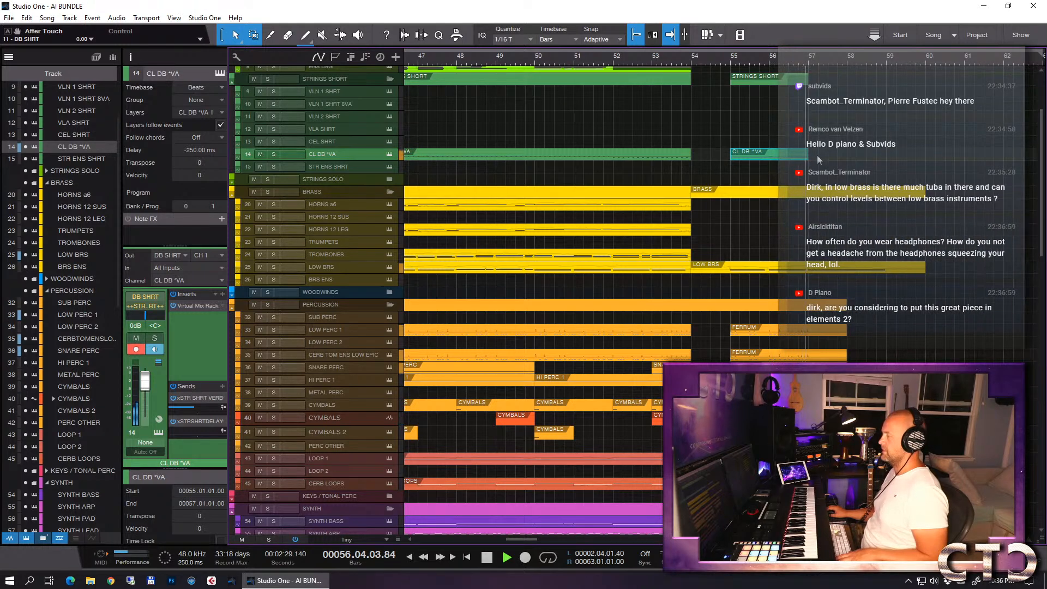
pyautogui.press('space')
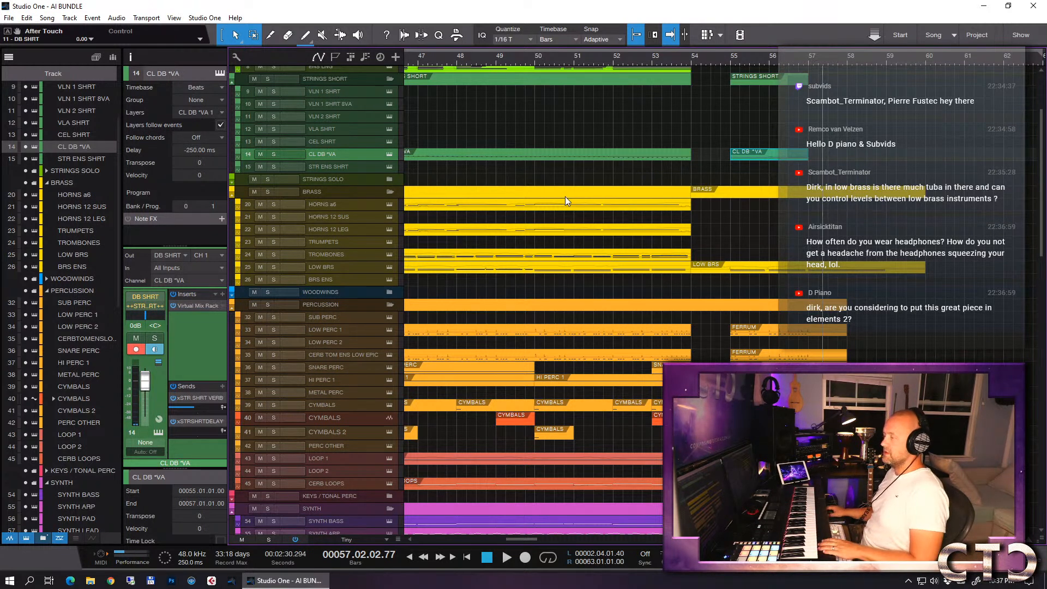
# - Select the VLN 1 SHRT track and try out a phrase from bar 54
pyautogui.click(331, 94)
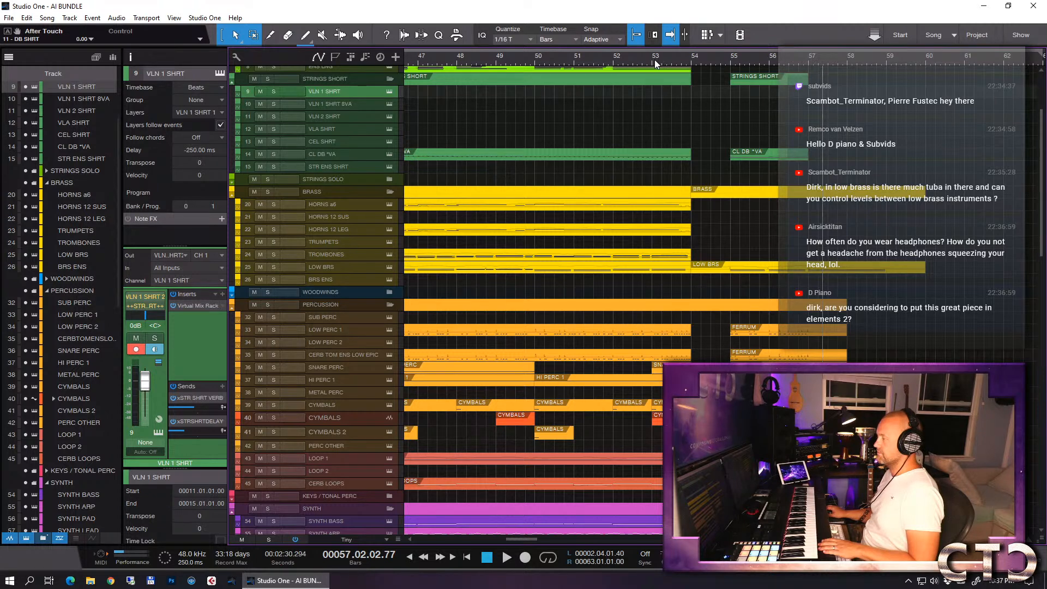
pyautogui.click(692, 64)
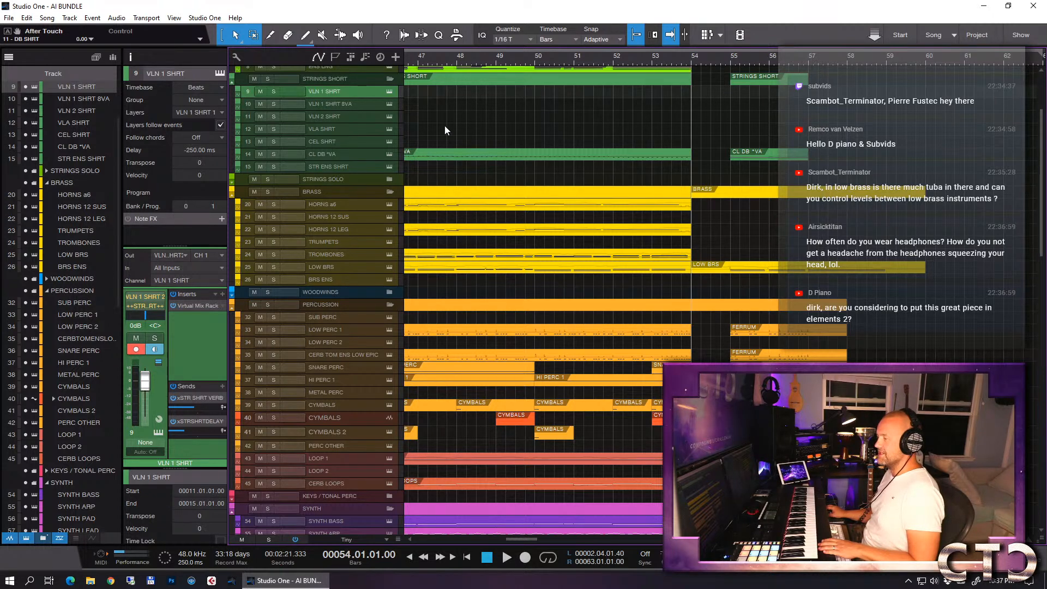
pyautogui.press('space')
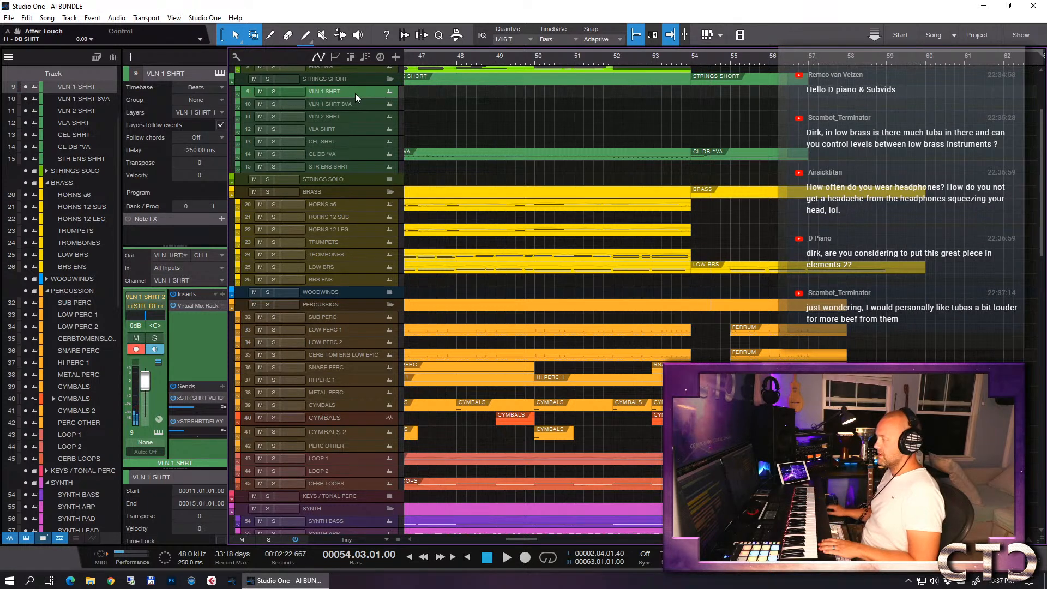
# - Delete the stray rising notes in bar 54 of the CL DB *VA part and close the note editor
pyautogui.scroll(3, 728, 264)
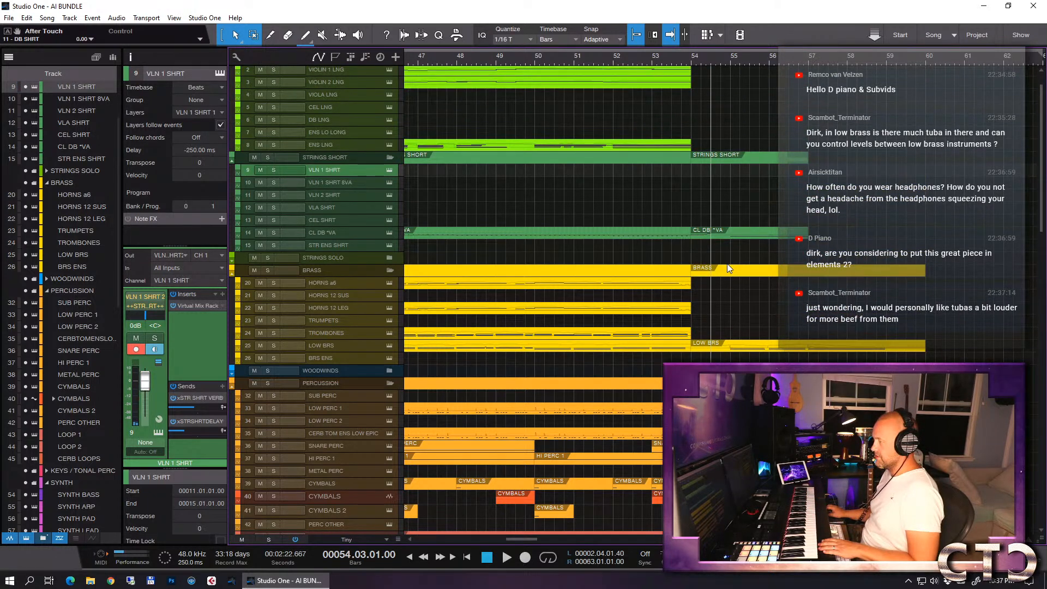
pyautogui.scroll(3, 735, 254)
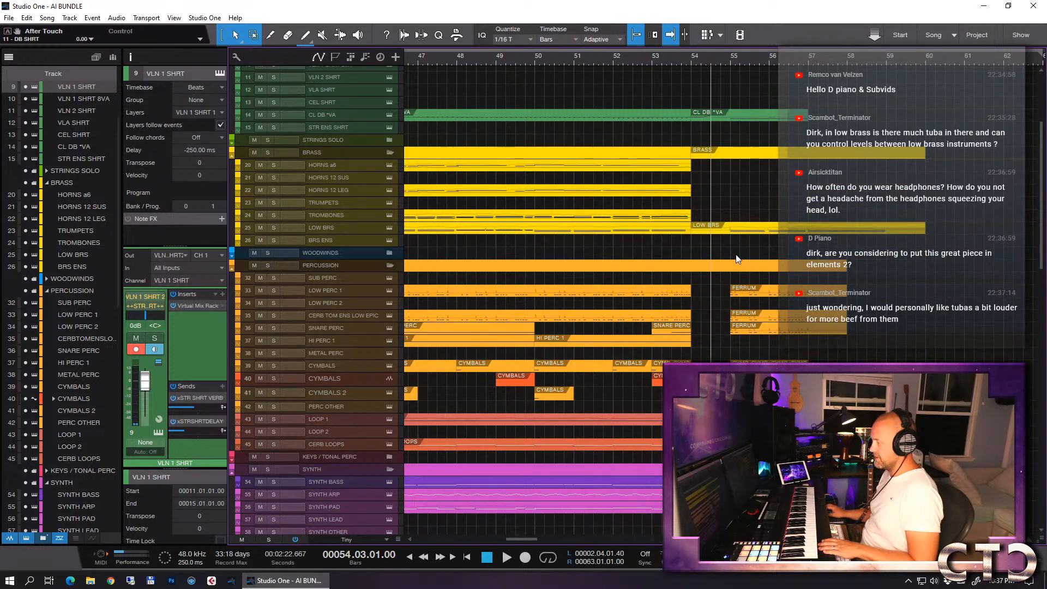
pyautogui.scroll(-3, 736, 251)
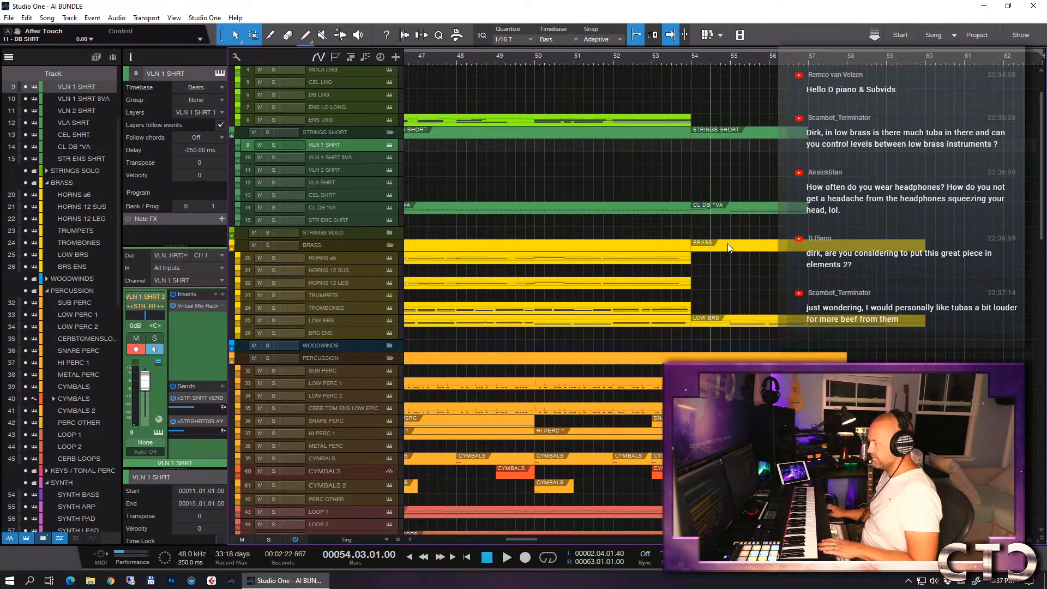
pyautogui.doubleClick(711, 209)
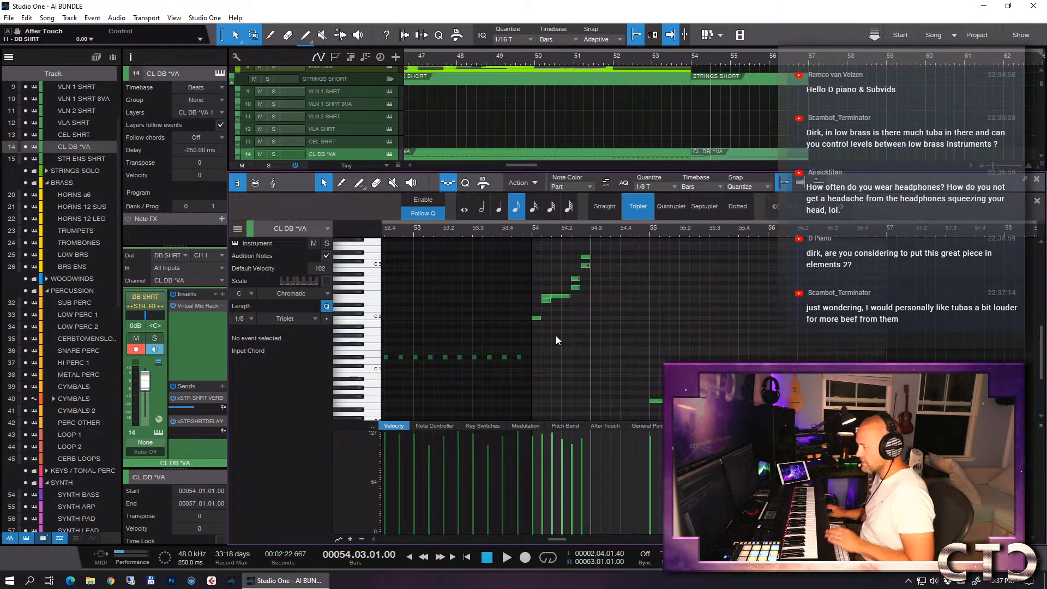
pyautogui.moveTo(529, 326); pyautogui.dragTo(604, 253)
pyautogui.press('Delete')
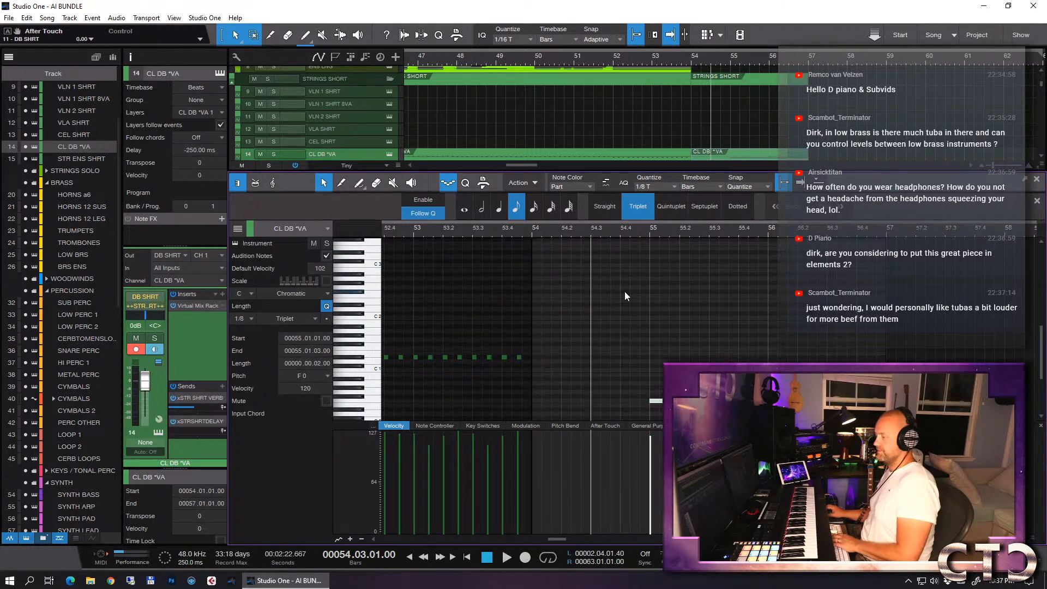
pyautogui.press('F2')
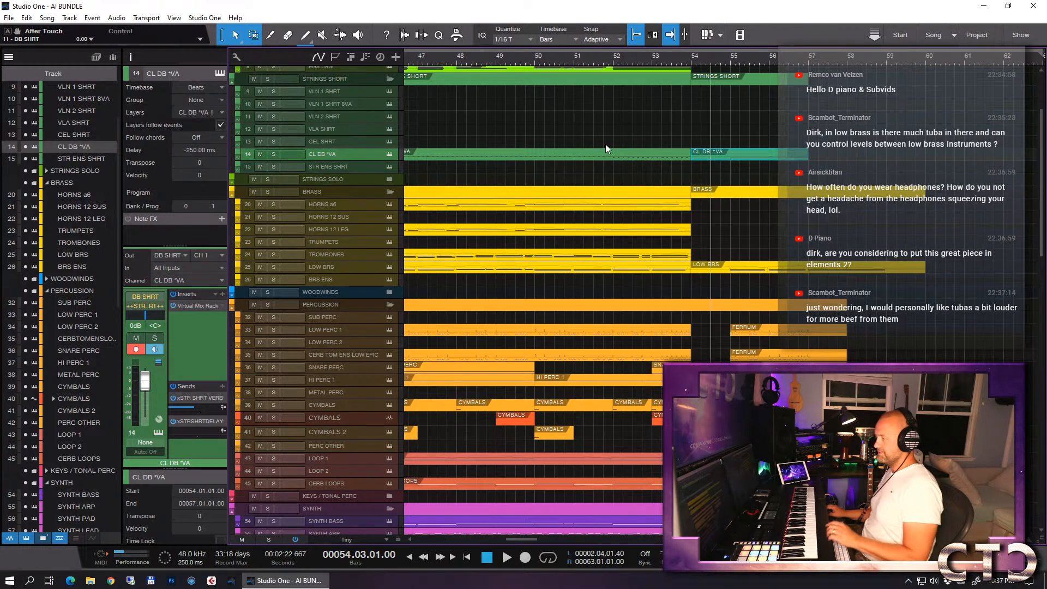
# - Create an instrument part on the VLN 1 SHRT 8VA track running from bar 55 to bar 58
pyautogui.click(344, 105)
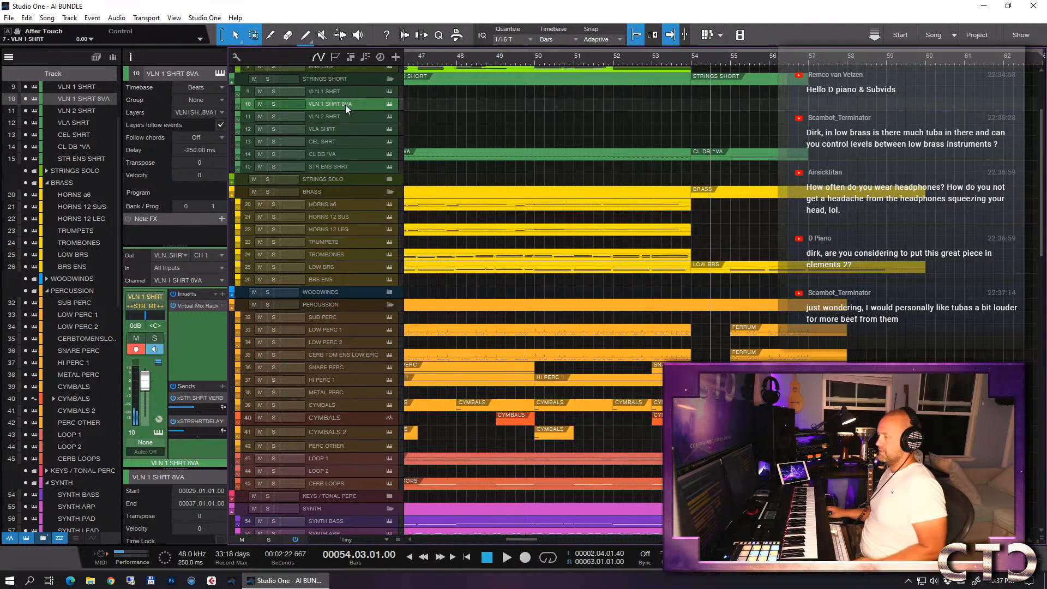
pyautogui.doubleClick(695, 106)
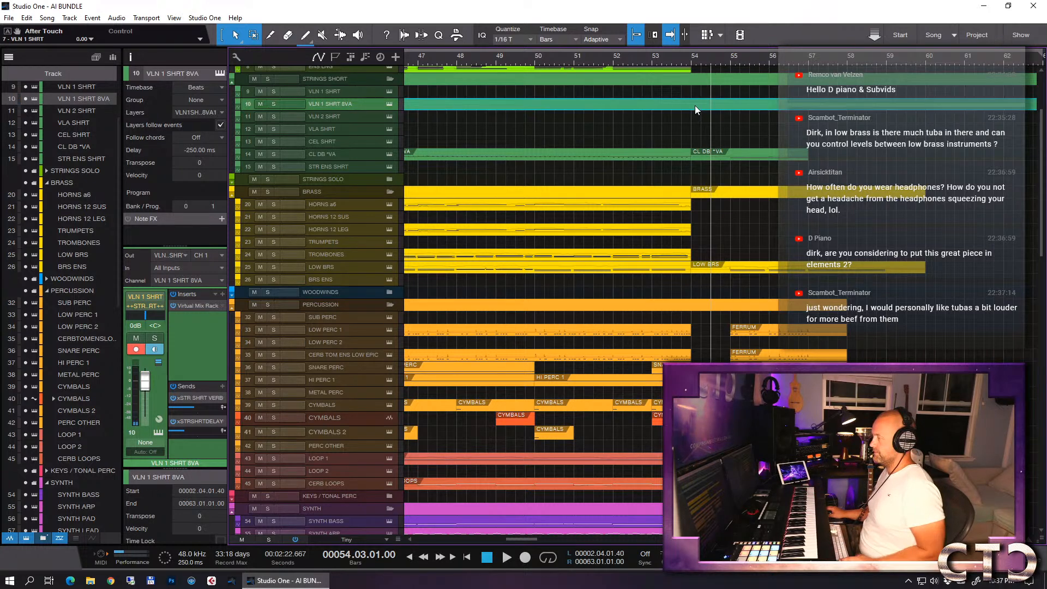
pyautogui.hotkey('ctrl', 'z')
pyautogui.press('w')
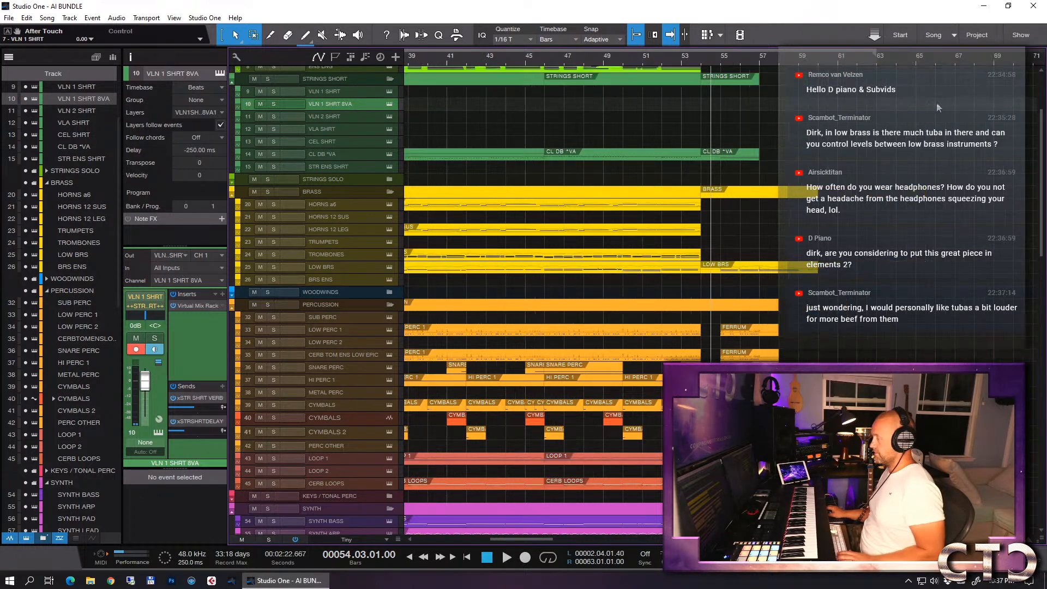
pyautogui.doubleClick(941, 103)
pyautogui.moveTo(941, 104); pyautogui.dragTo(775, 105)
# - Step-record octave notes into the VLN 1 SHRT 8VA part from bar 55, in straight 1/8 steps and then triplets
pyautogui.doubleClick(761, 106)
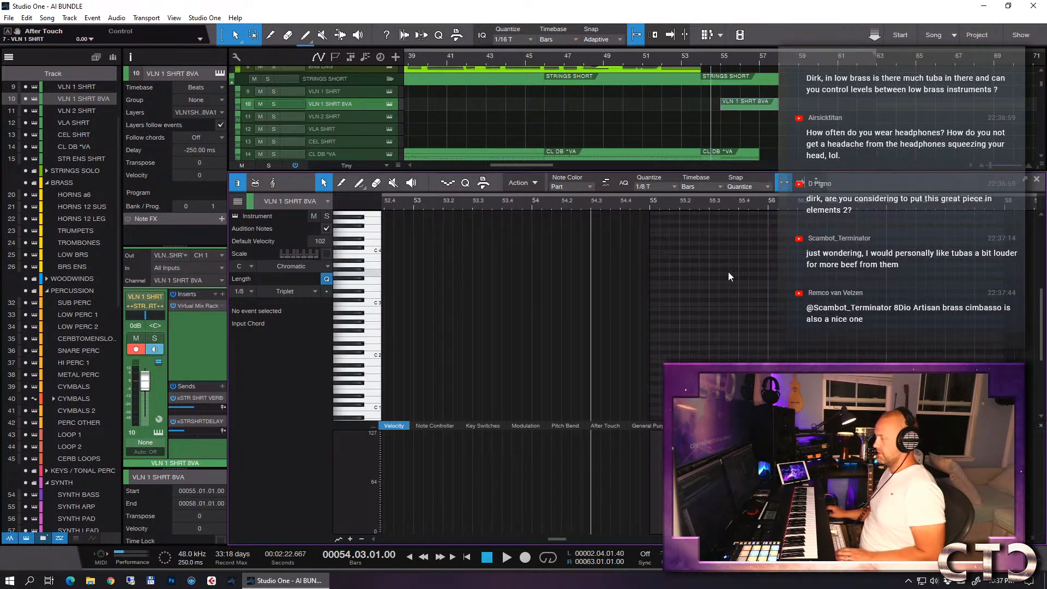
pyautogui.click(658, 188)
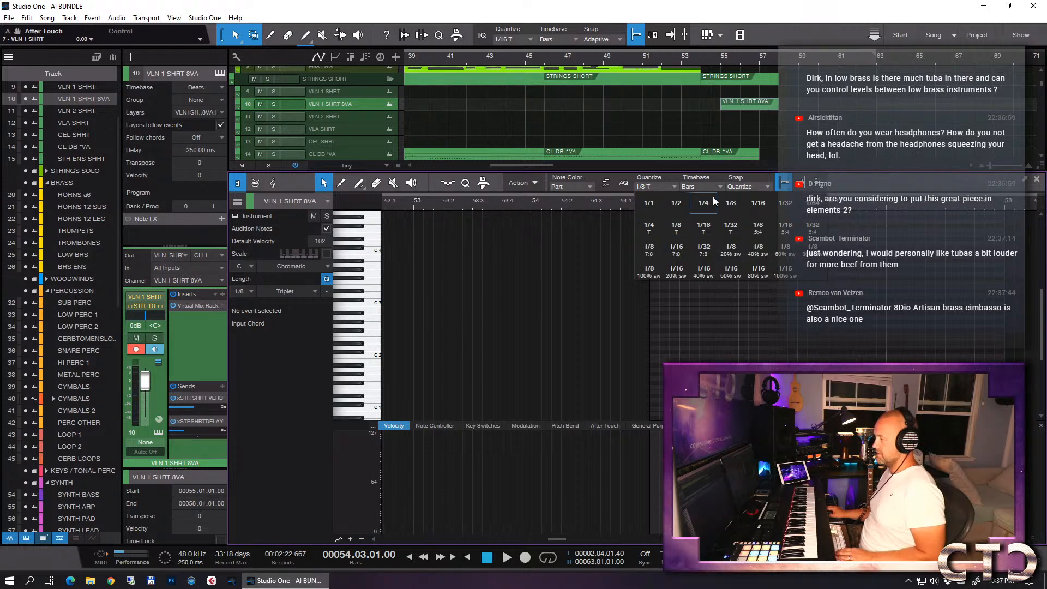
pyautogui.click(731, 203)
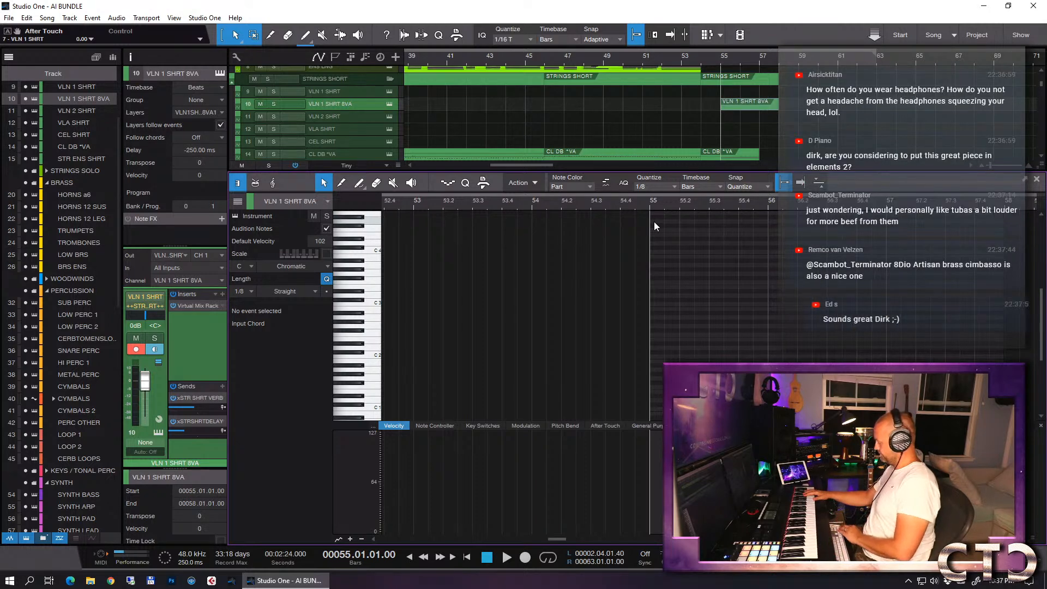
pyautogui.click(447, 183)
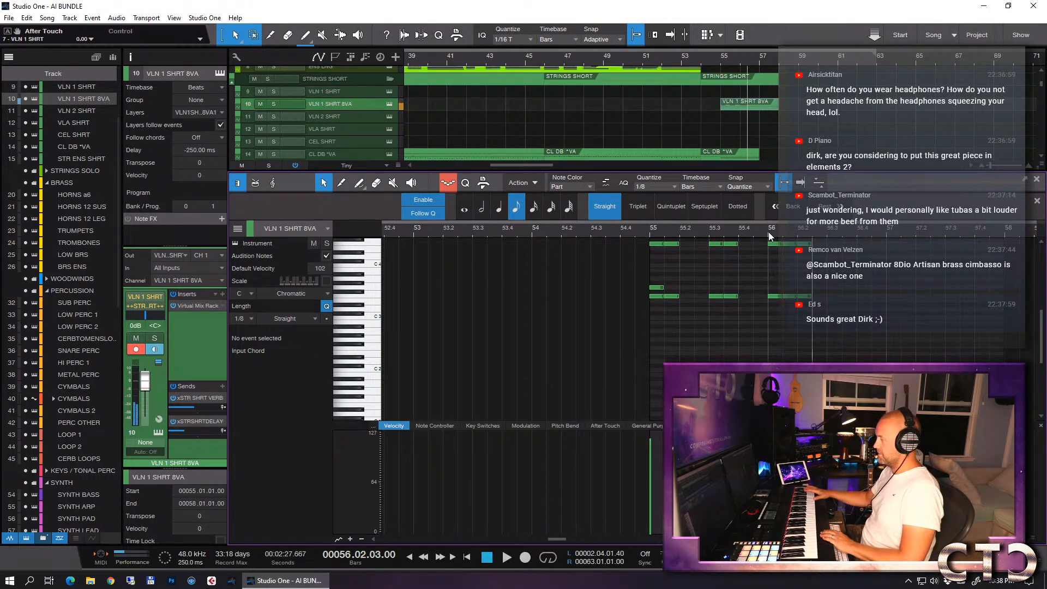
pyautogui.click(636, 206)
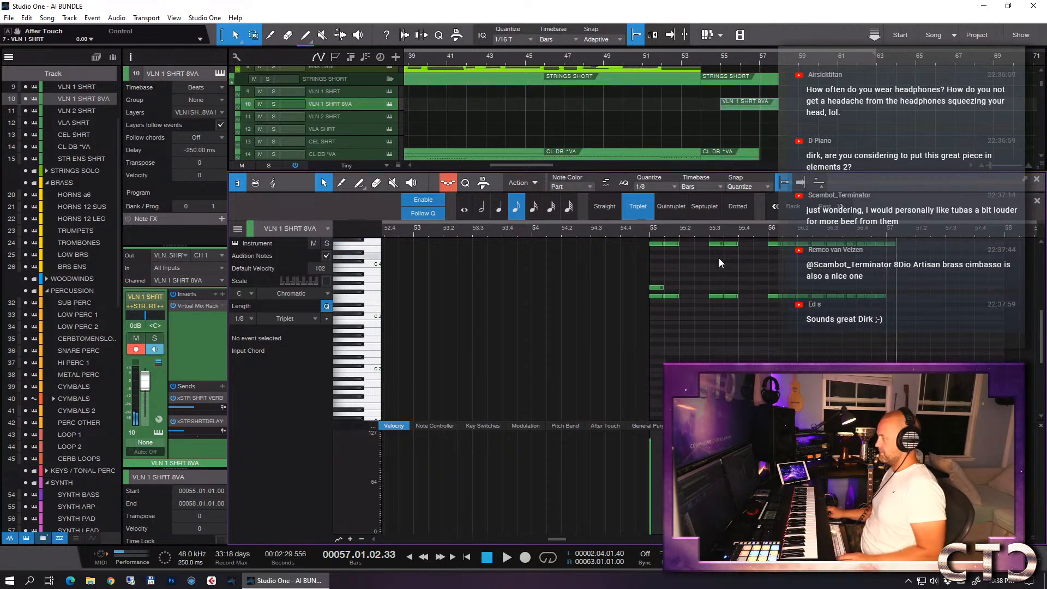
# - Transpose the last notes at bar 57 down an octave and move the extra note at bar 55 onto the one below
pyautogui.scroll(5, 720, 263)
pyautogui.moveTo(932, 251); pyautogui.dragTo(886, 327)
pyautogui.hotkey('shift', 'Down')
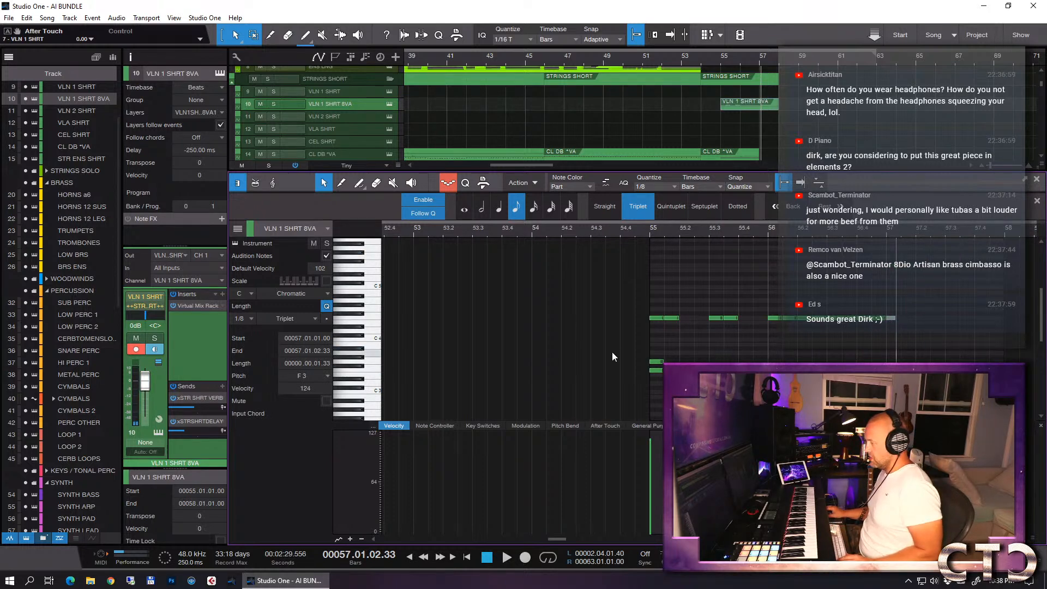
pyautogui.moveTo(653, 362); pyautogui.dragTo(653, 369)
pyautogui.press('F2')
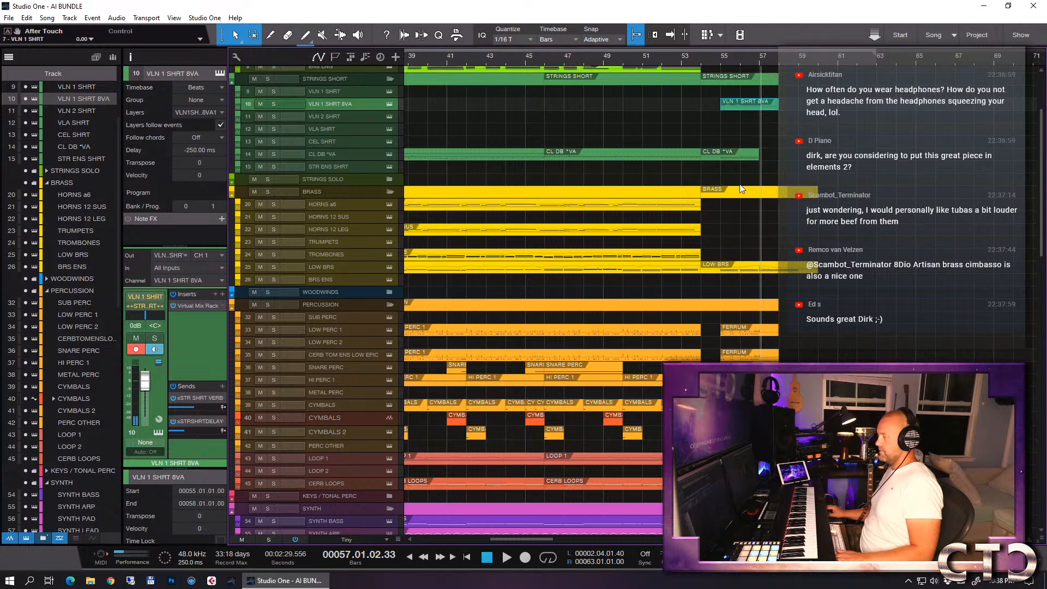
# - Play back the arrangement from around bar 53 to hear the new VLN 1 SHRT 8VA part
pyautogui.click(678, 60)
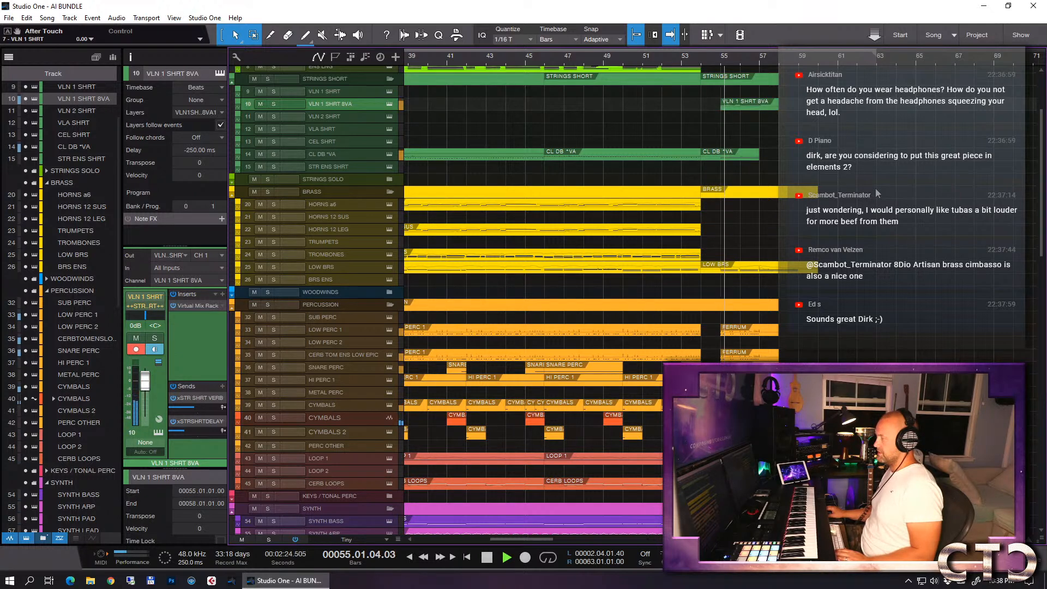
pyautogui.press('e')
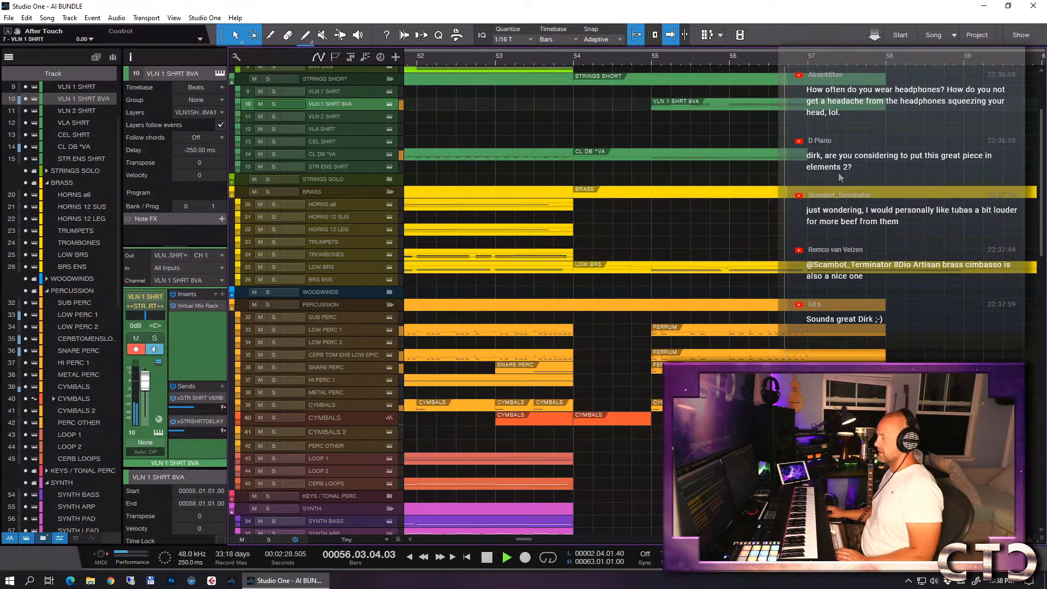
pyautogui.press('space')
# - Select the ENS LO LONG track and briefly start playback from bar 56
pyautogui.scroll(1, 364, 109)
pyautogui.scroll(1, 365, 109)
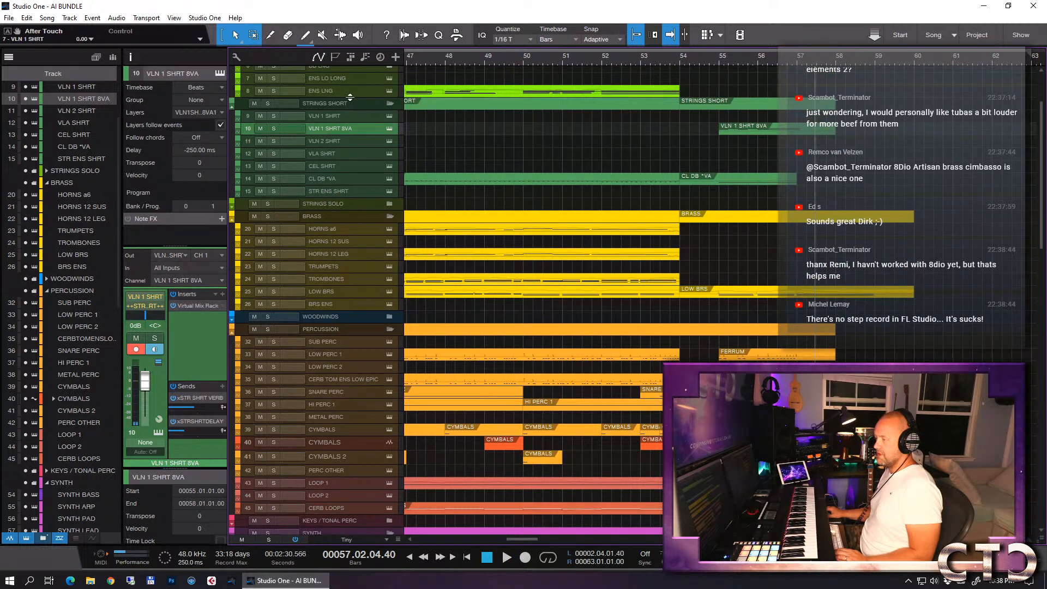
pyautogui.click(341, 91)
pyautogui.click(342, 77)
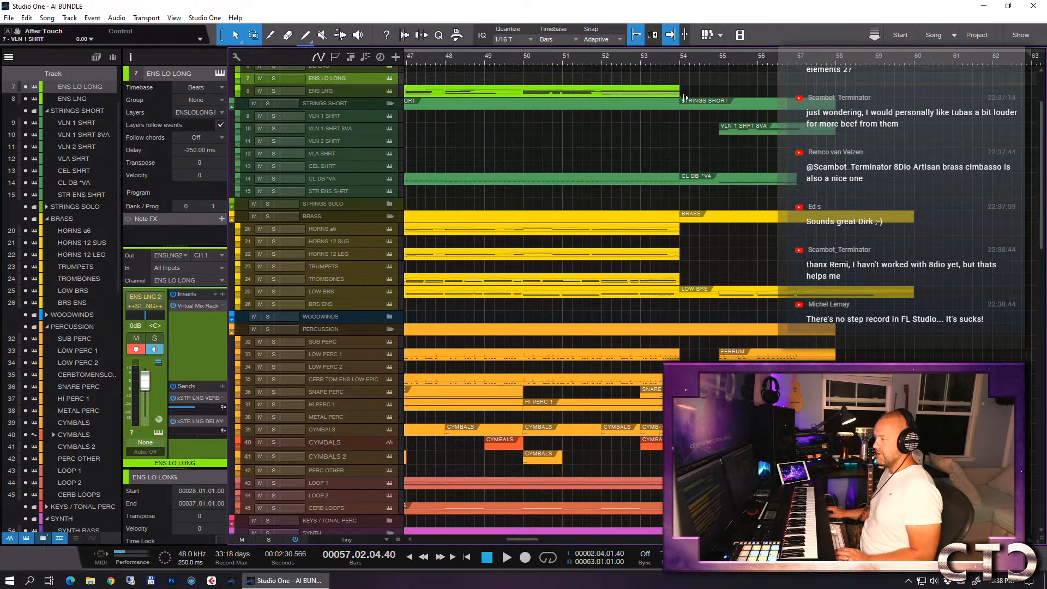
pyautogui.click(758, 59)
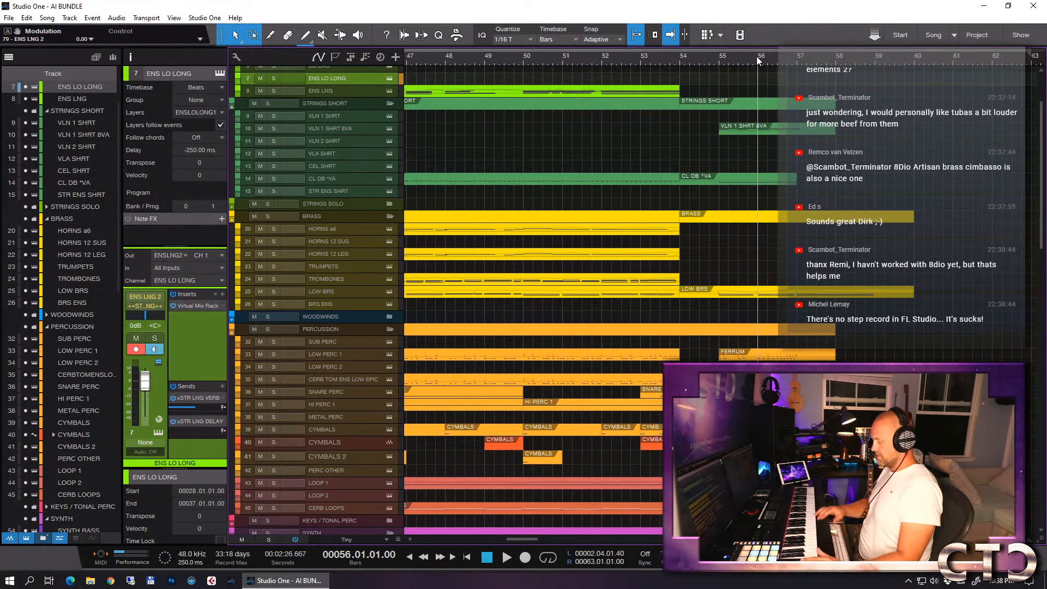
pyautogui.press('space')
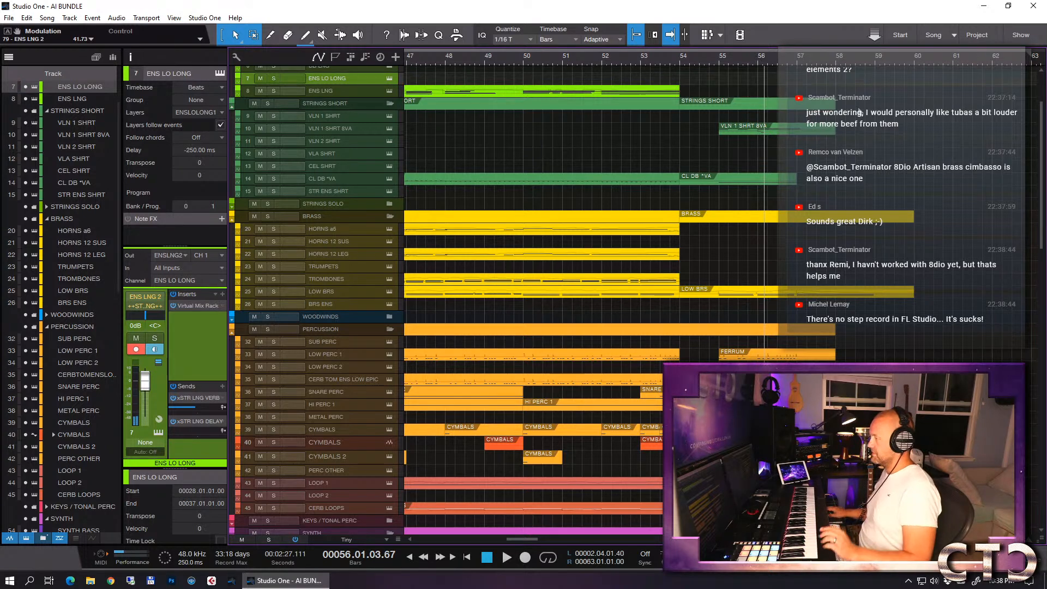
# - Turn off step recording in the VLN 1 SHRT 8VA part and delete a group of its recorded notes
pyautogui.doubleClick(769, 125)
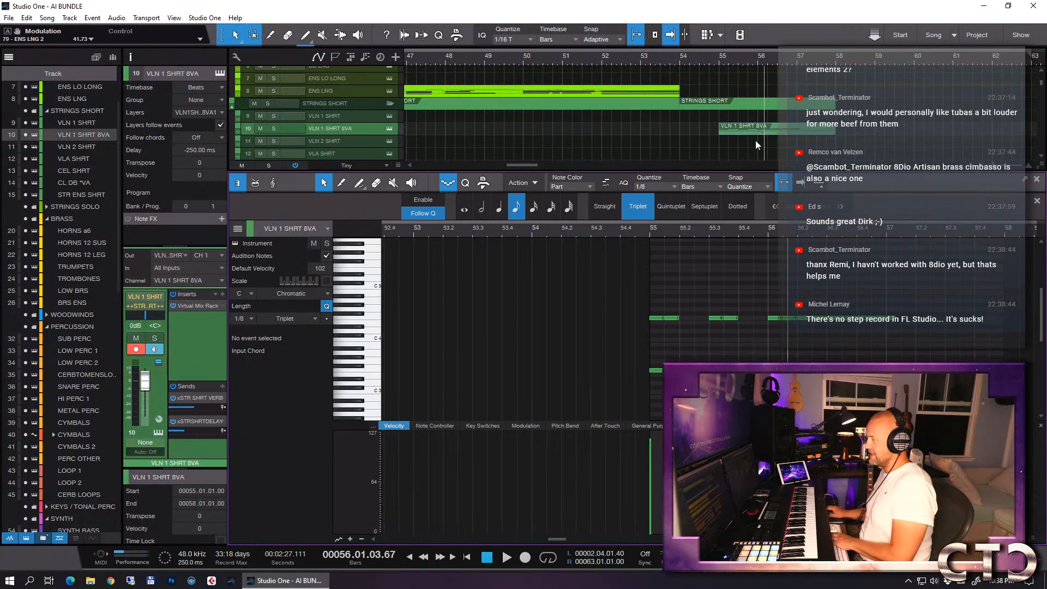
pyautogui.click(451, 183)
pyautogui.scroll(-5, 855, 323)
pyautogui.moveTo(755, 321); pyautogui.dragTo(857, 391)
pyautogui.press('Delete')
pyautogui.press('F2')
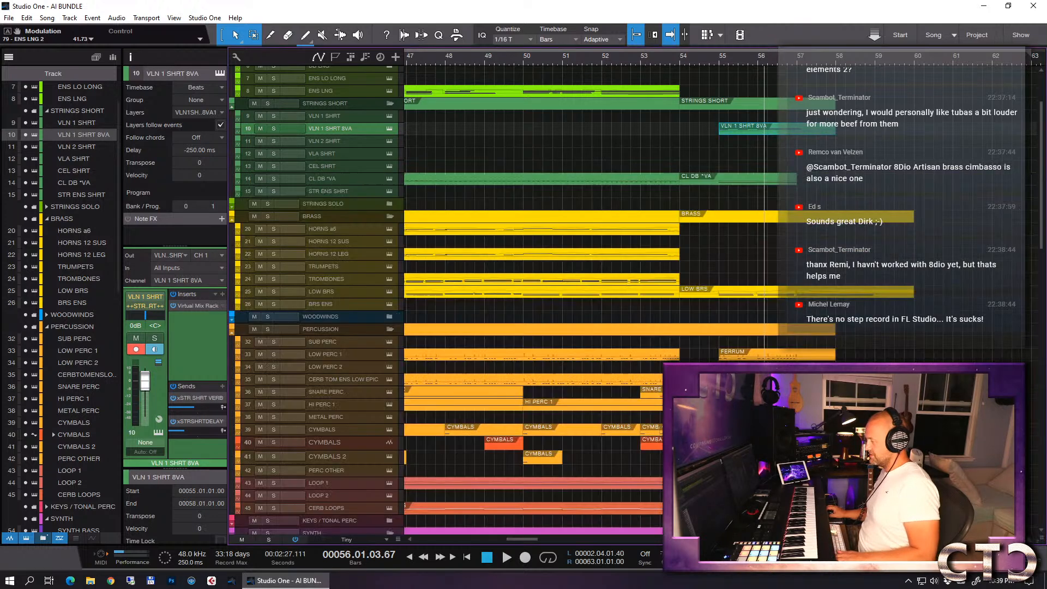
# - Try to record a live take on the VLN 1 SHRT 8VA track from bar 55
pyautogui.click(721, 58)
pyautogui.press('KP_Multiply')
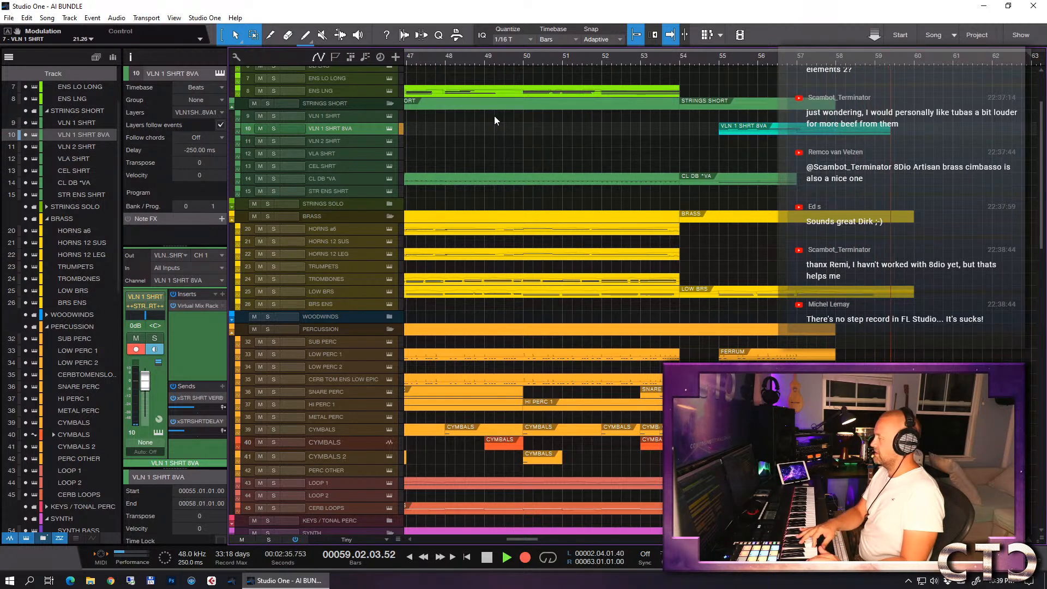
pyautogui.press('space')
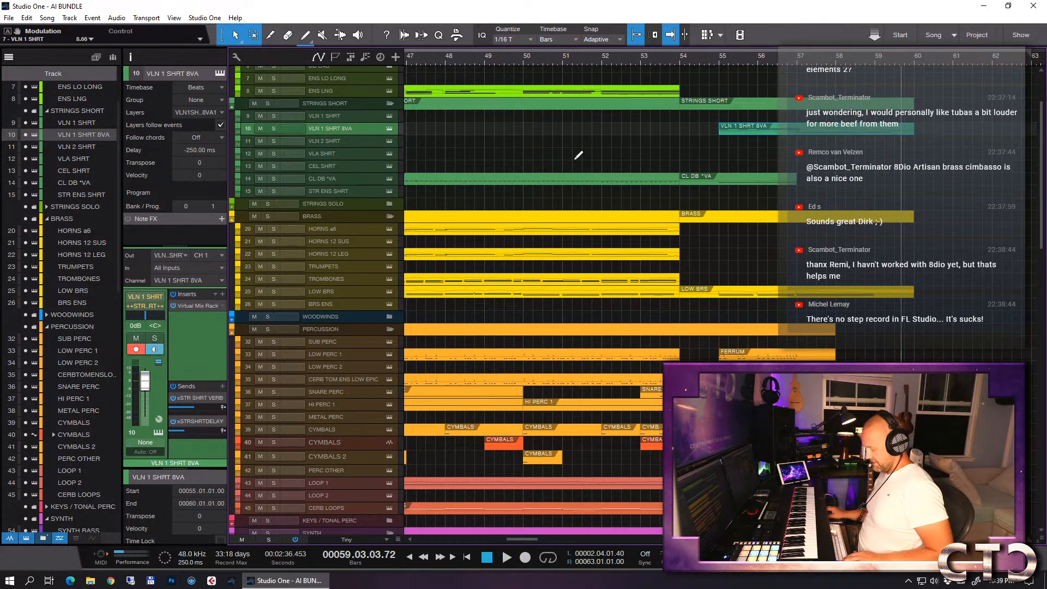
pyautogui.click(612, 162)
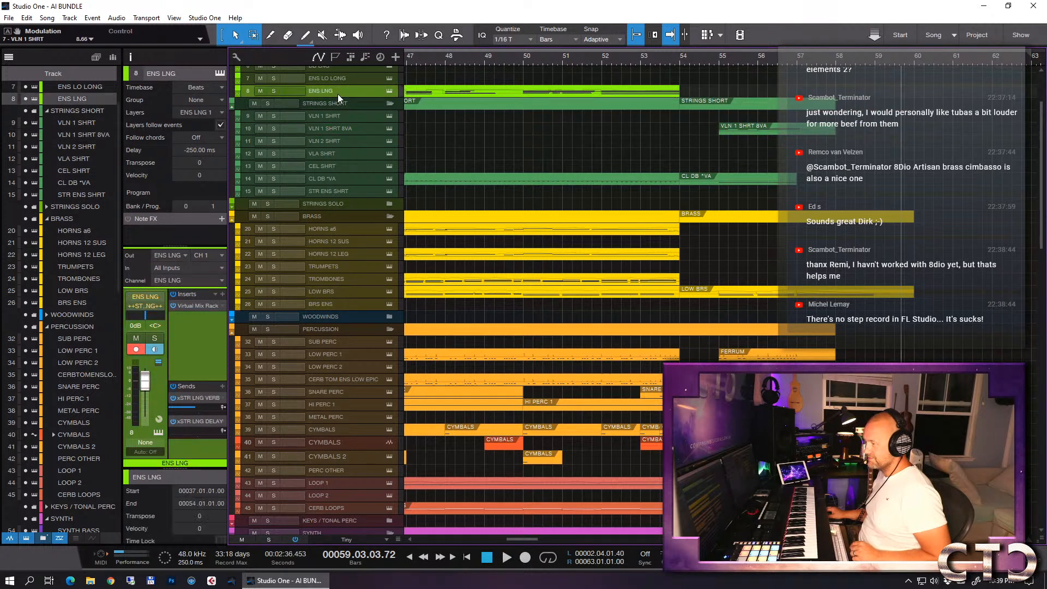
# - Record a long low string line live on the ENS LO LONG track, starting the recording at bar 55
pyautogui.click(331, 78)
pyautogui.click(725, 58)
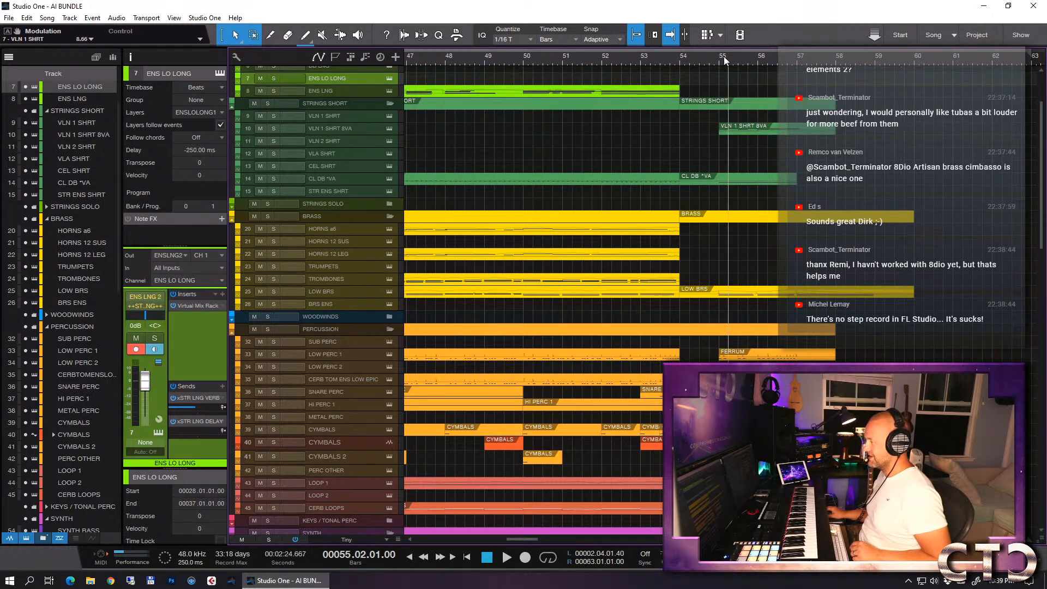
pyautogui.click(716, 58)
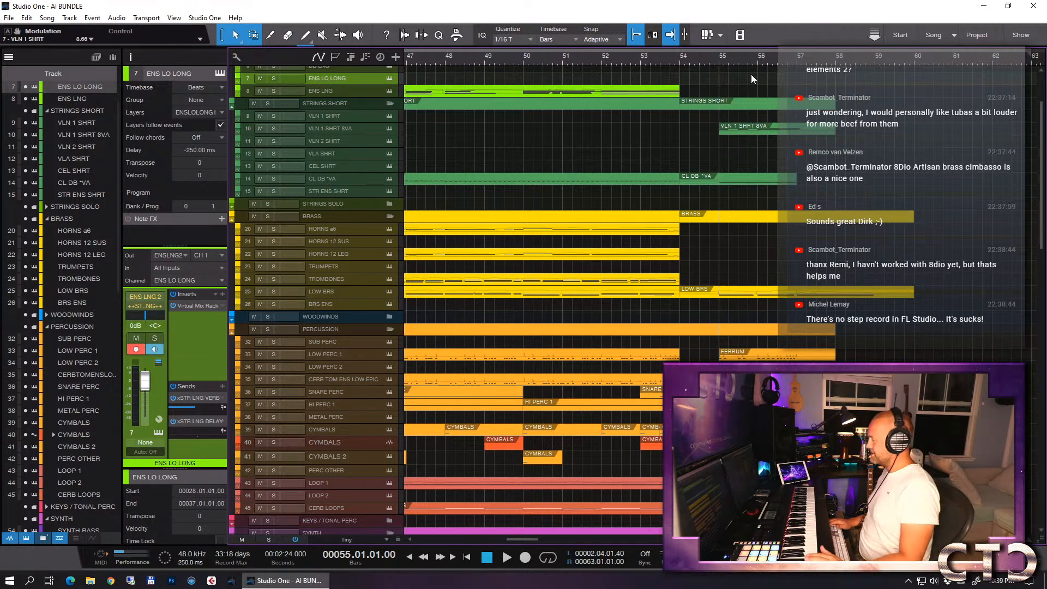
pyautogui.press('KP_Multiply')
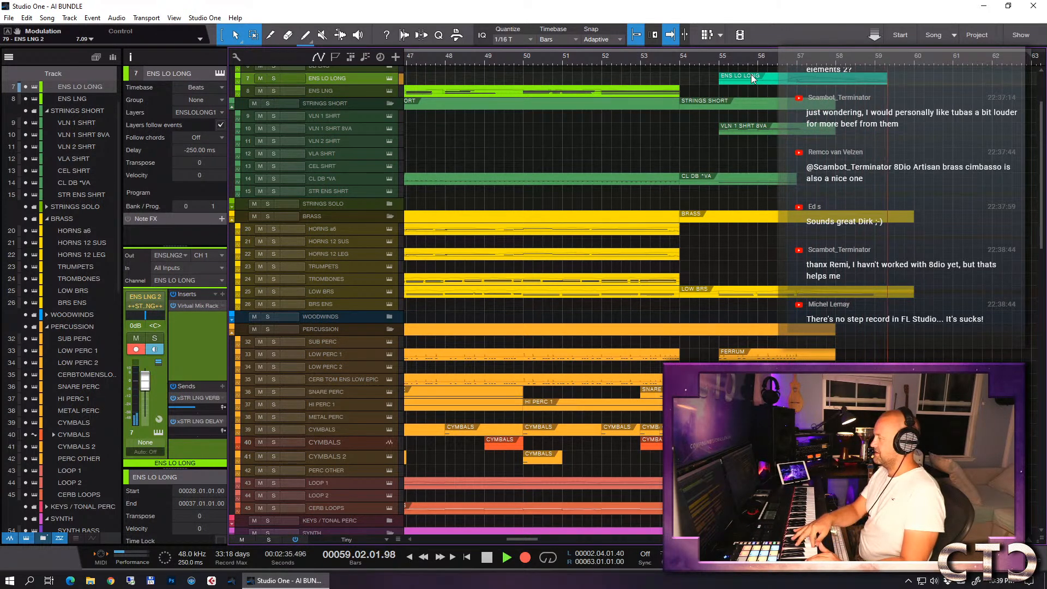
pyautogui.press('space')
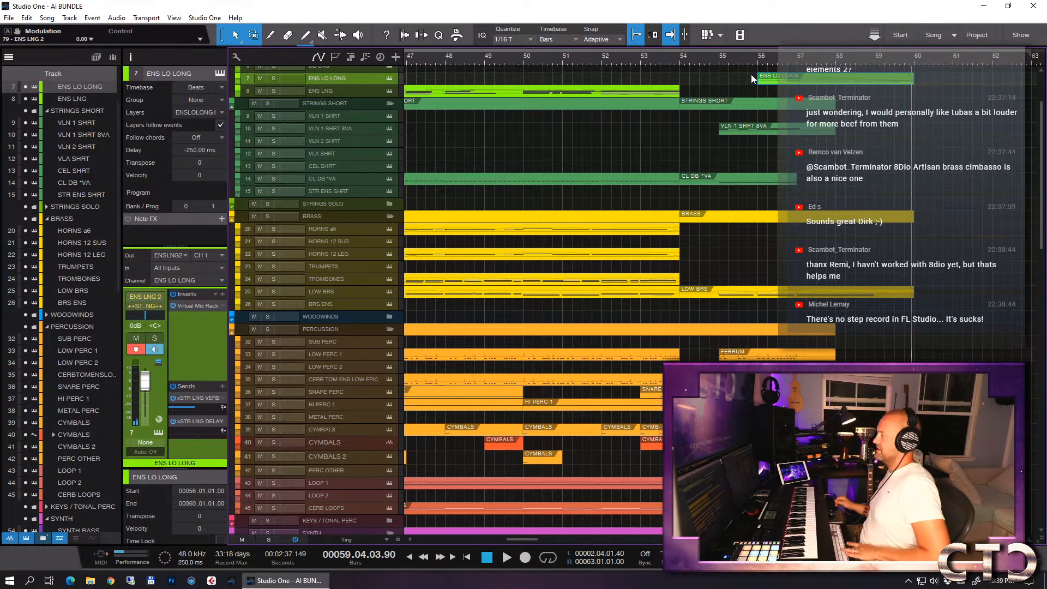
# - Trim the end of the held F 0 note in the ENS LO LONG part to just after bar 59
pyautogui.doubleClick(816, 78)
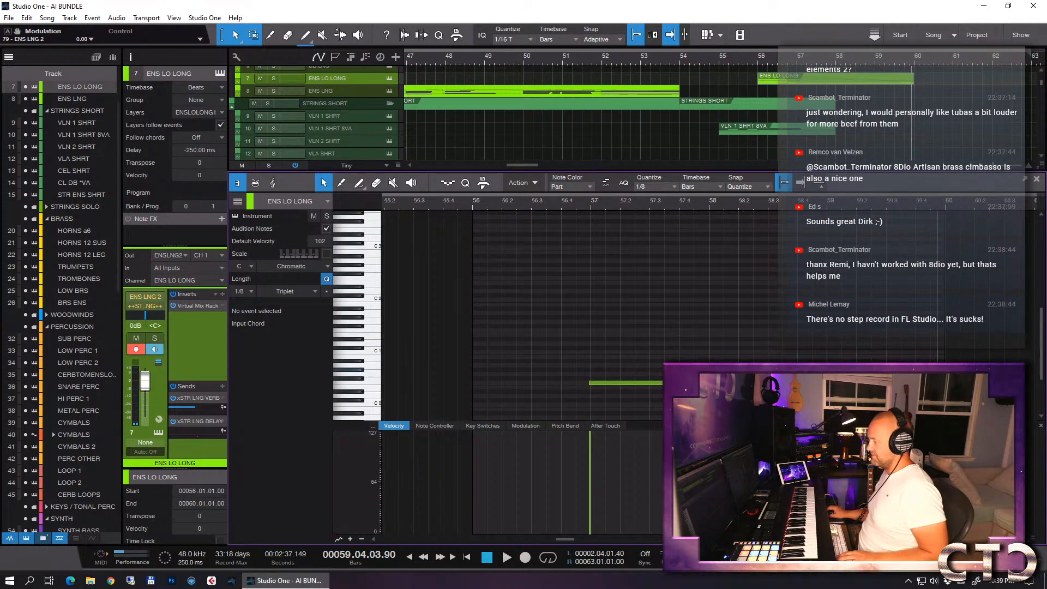
pyautogui.click(824, 383)
pyautogui.moveTo(842, 383); pyautogui.dragTo(833, 383)
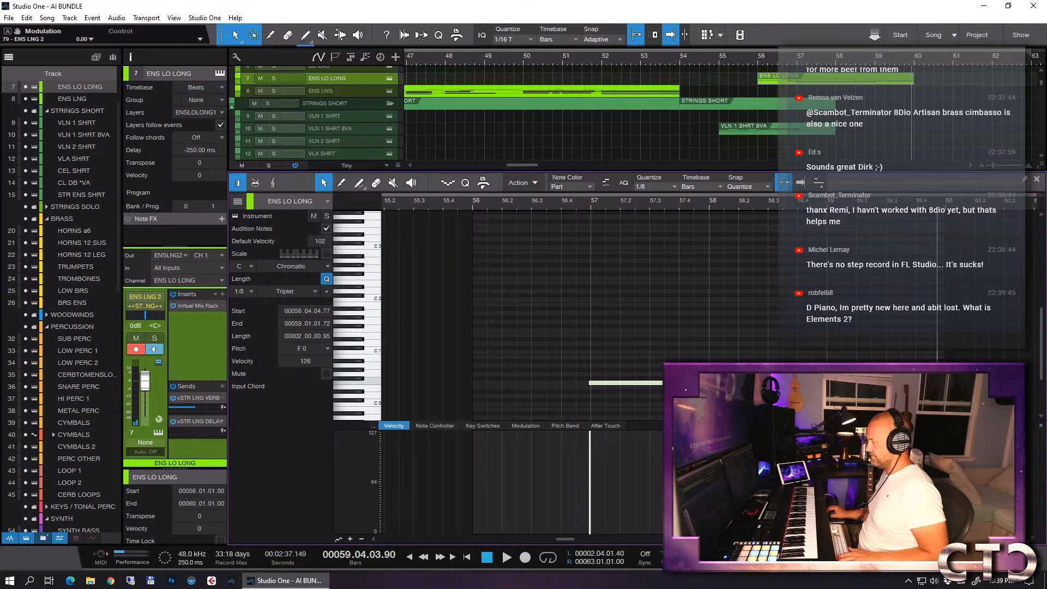
# - Transform the ENS LO LONG part's modulation points from bar 57 onward so the curve slopes down toward its end
pyautogui.click(524, 426)
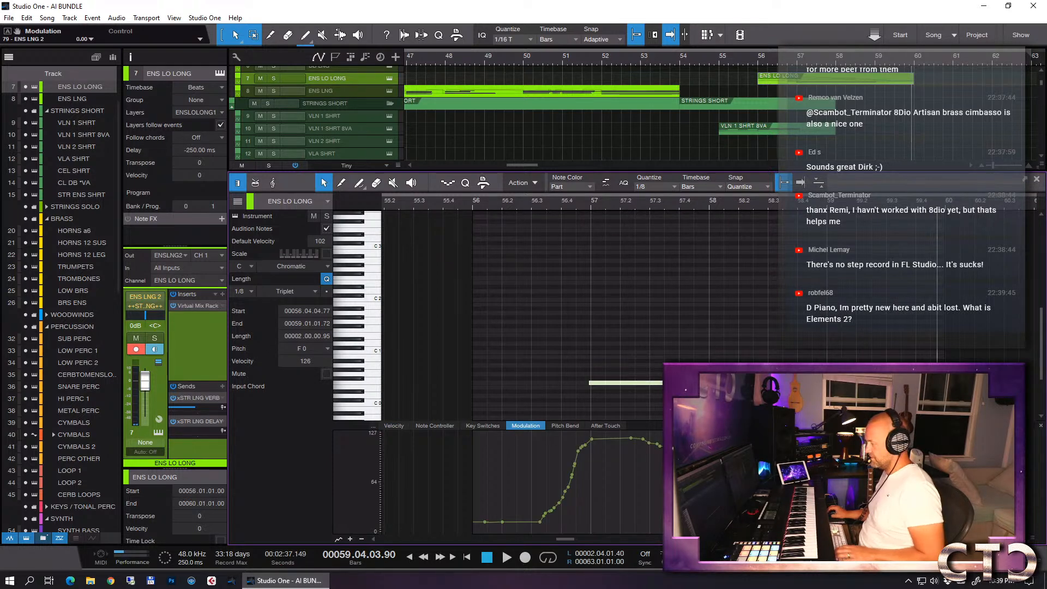
pyautogui.hotkey('ctrl', 'd')
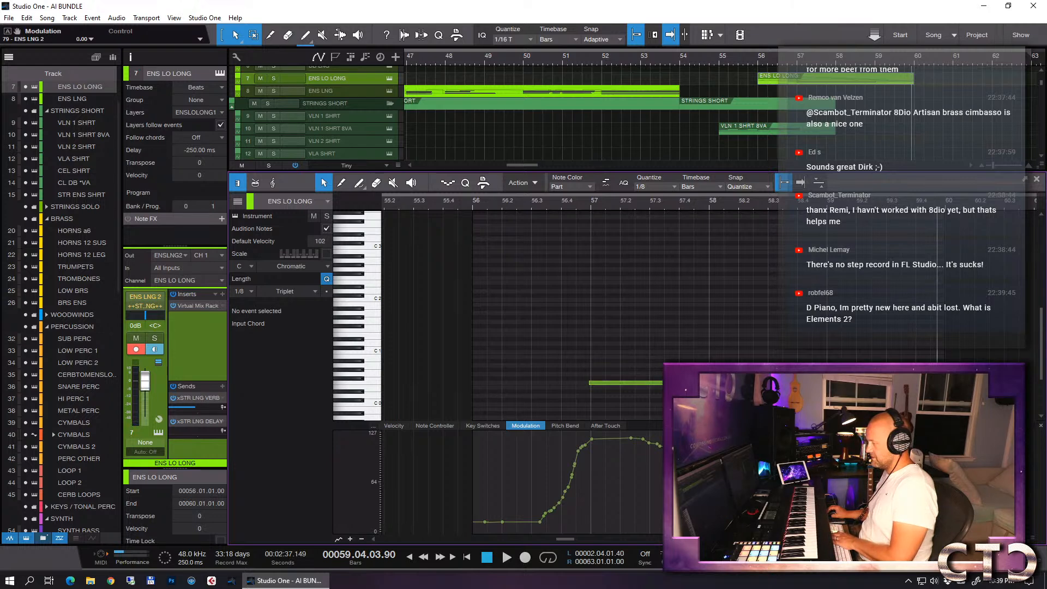
pyautogui.moveTo(687, 478); pyautogui.dragTo(592, 478)
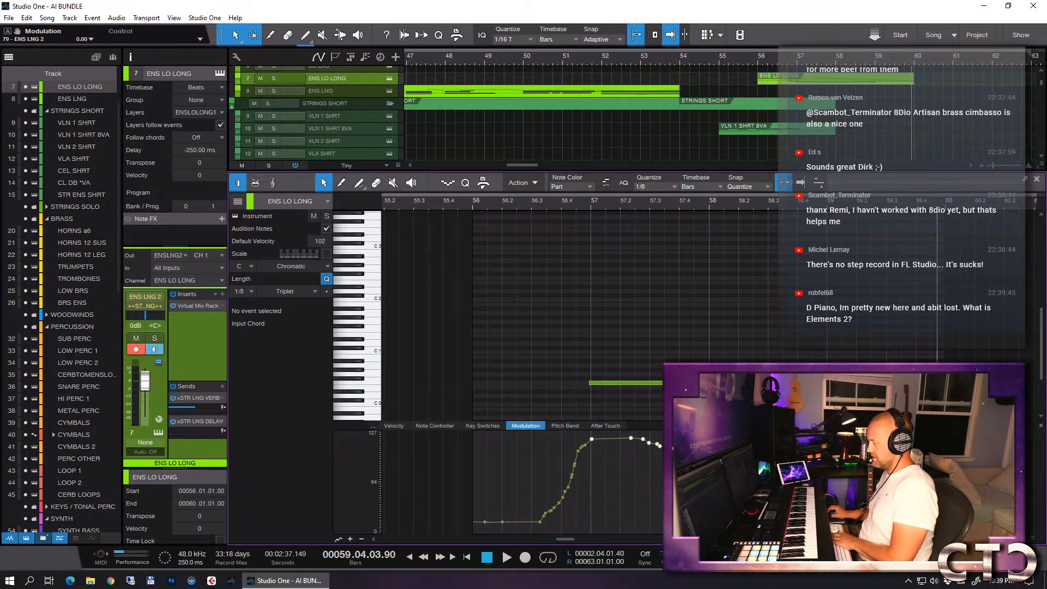
pyautogui.hotkey('alt', 't')
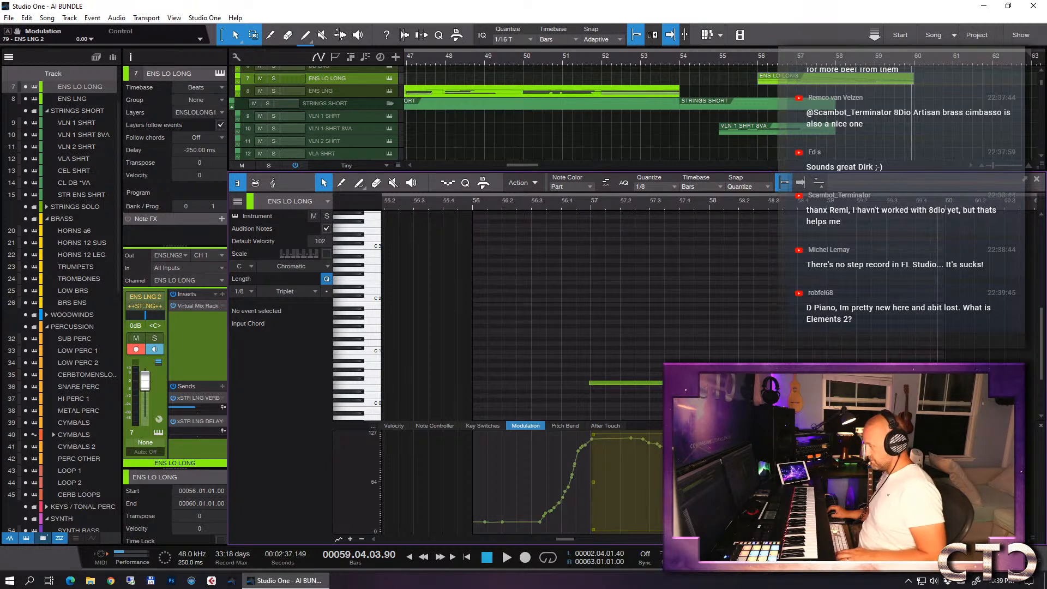
pyautogui.moveTo(938, 482); pyautogui.dragTo(937, 515)
pyautogui.click(927, 361)
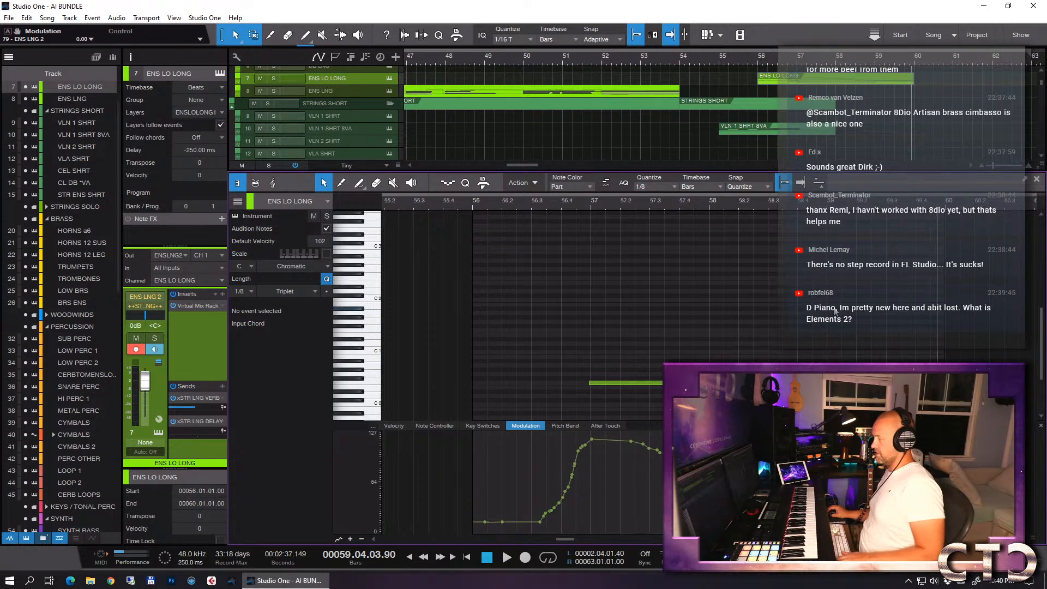
pyautogui.press('F2')
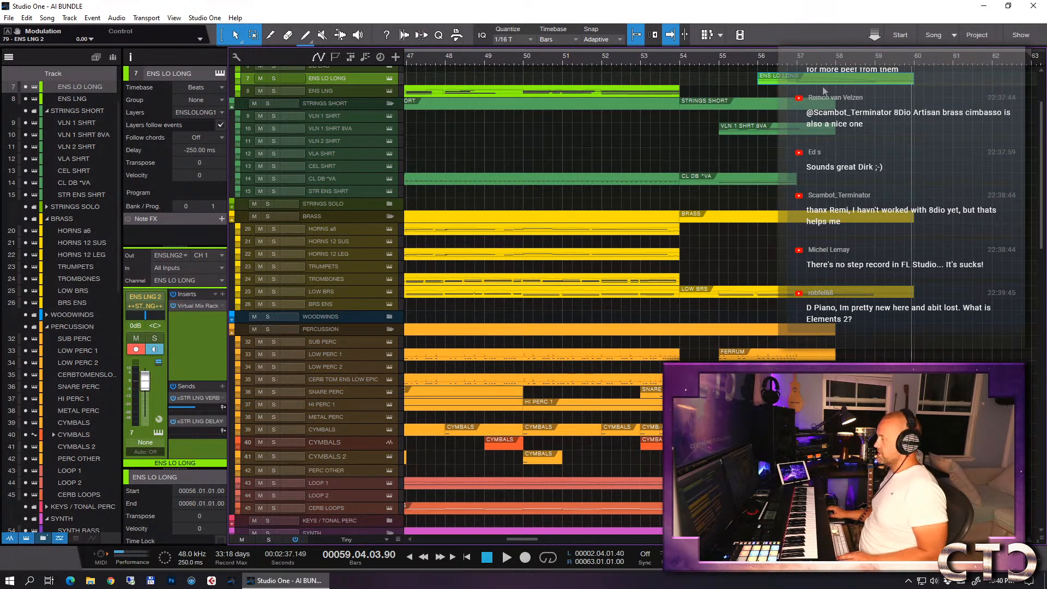
# - Play back the arrangement from around bar 53 to hear the new ENS LO LONG part
pyautogui.click(758, 59)
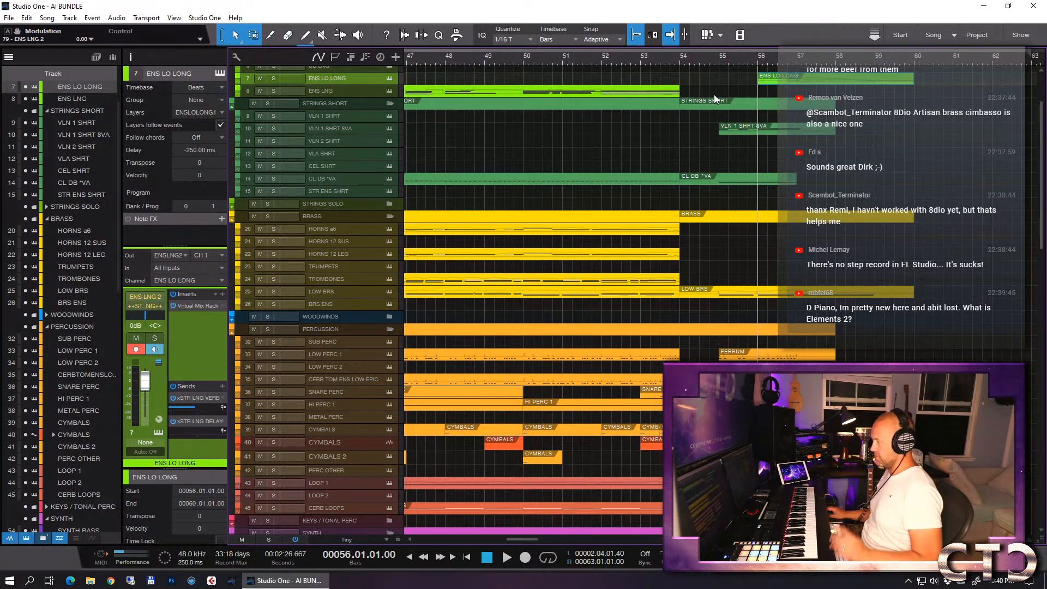
pyautogui.click(640, 58)
pyautogui.press('space')
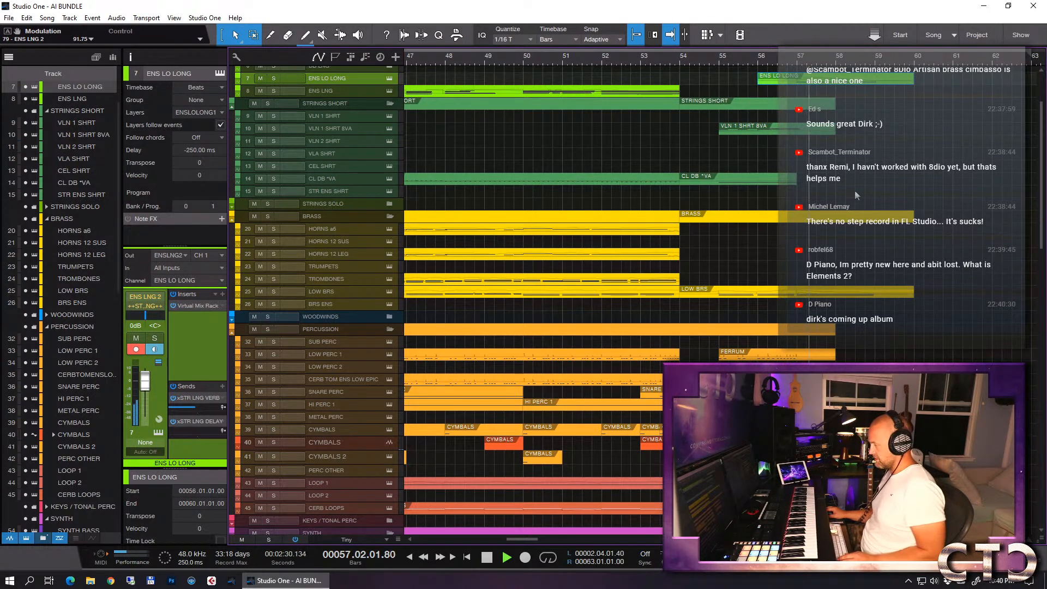
pyautogui.press('space')
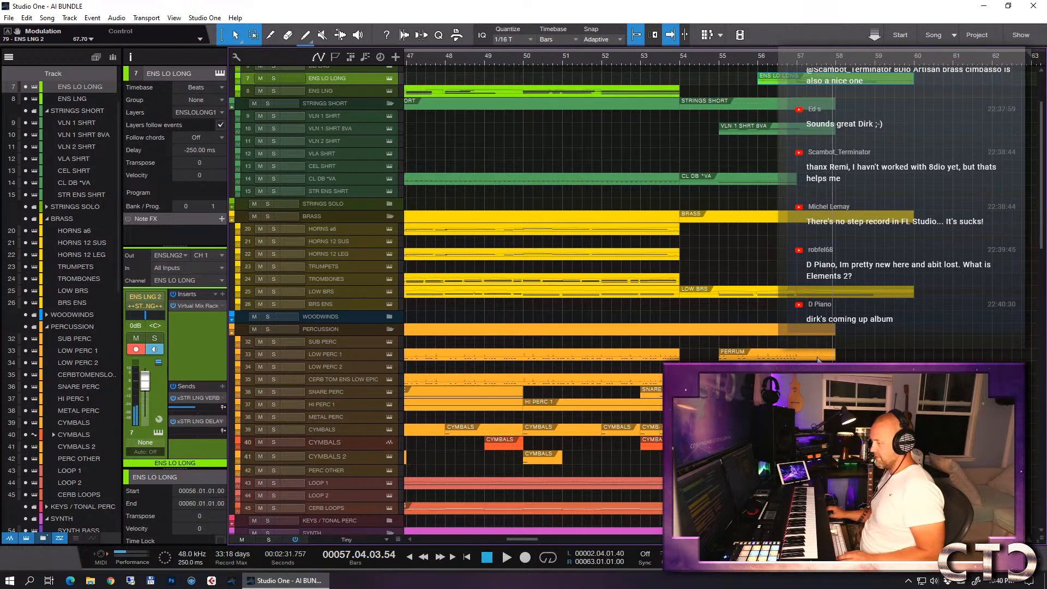
# - Increase the height of the CYMBALS audio track and select the CYMBALS instrument event at bar 57
pyautogui.scroll(-1, 534, 300)
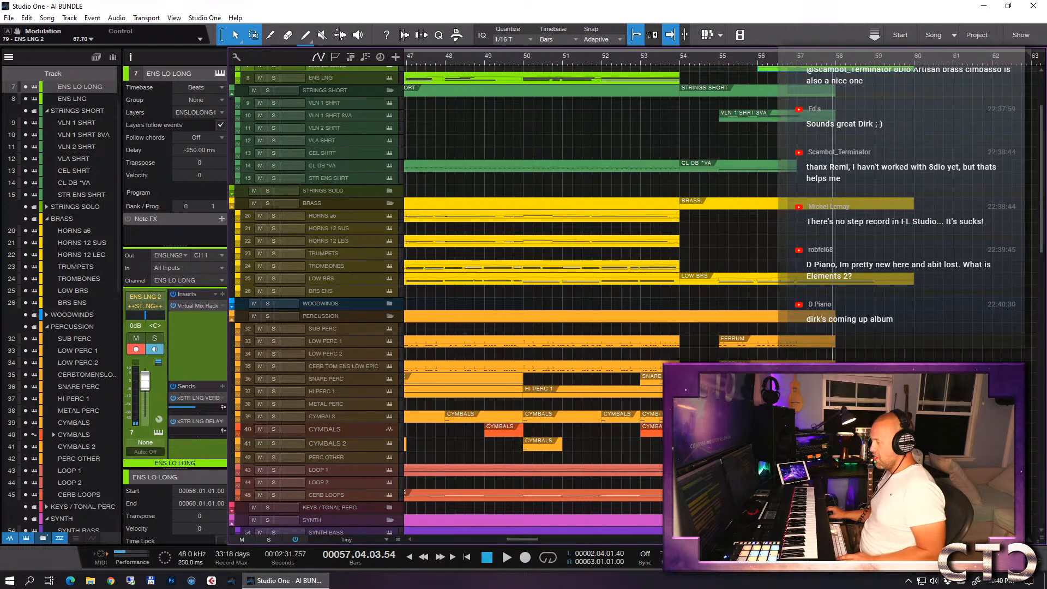
pyautogui.click(700, 430)
pyautogui.moveTo(374, 436); pyautogui.dragTo(374, 457)
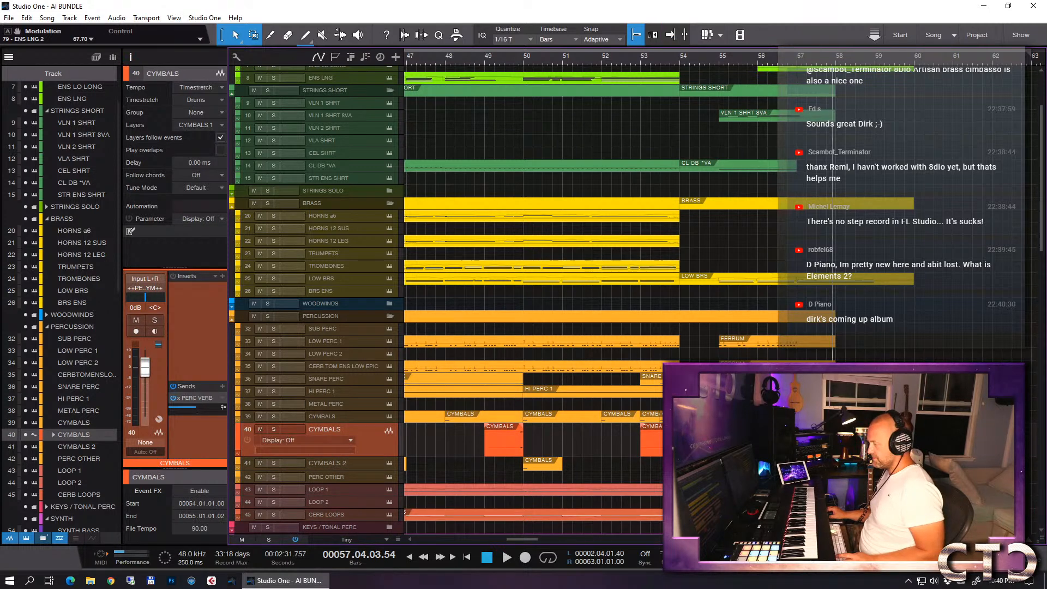
pyautogui.click(809, 417)
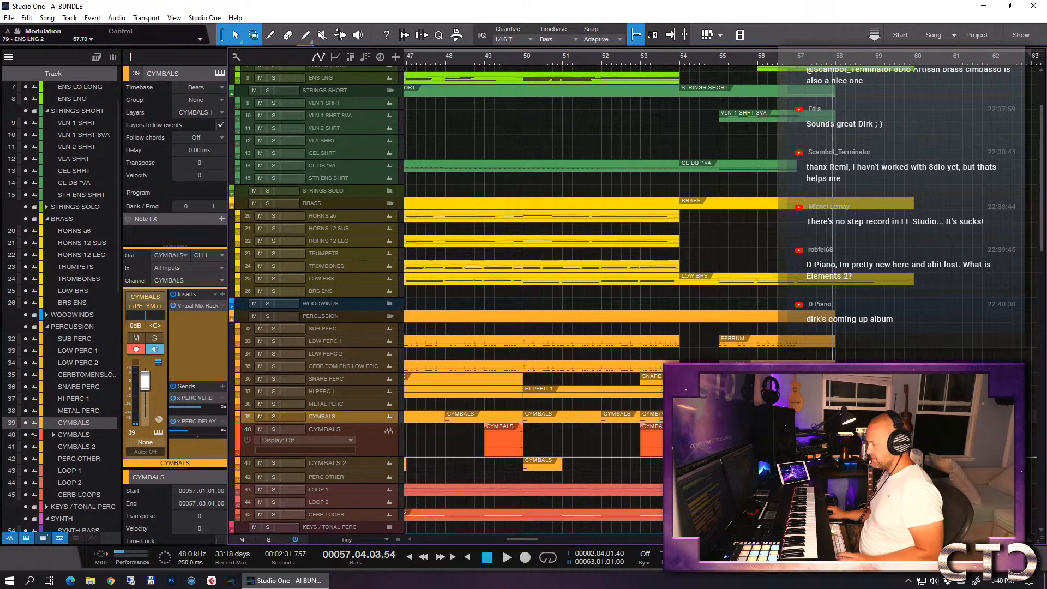
pyautogui.scroll(-1, 809, 437)
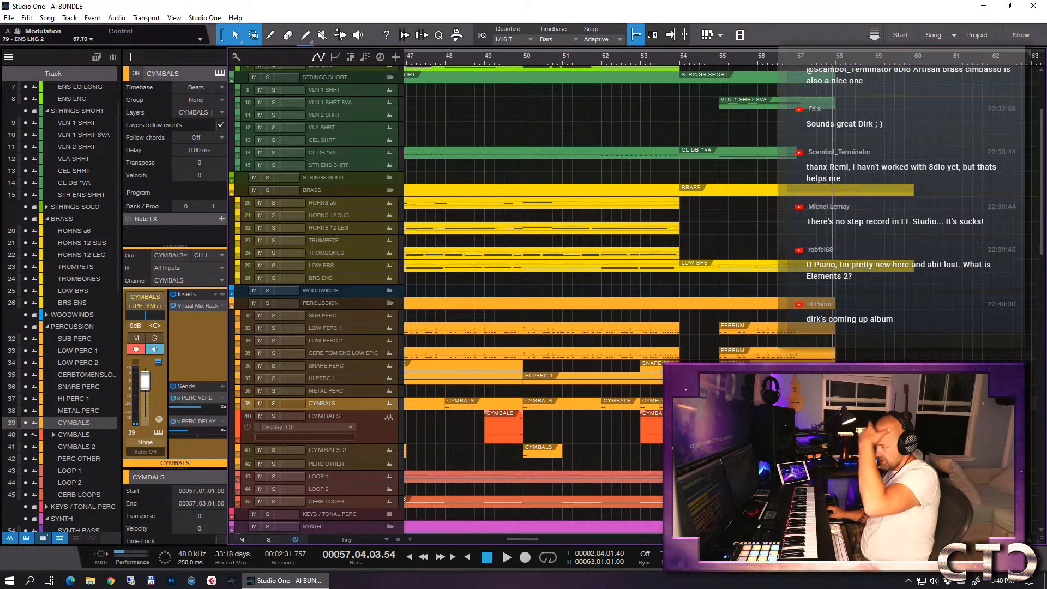
# - Rename the CYMBALS 2 track as TAMTAM
pyautogui.click(545, 452)
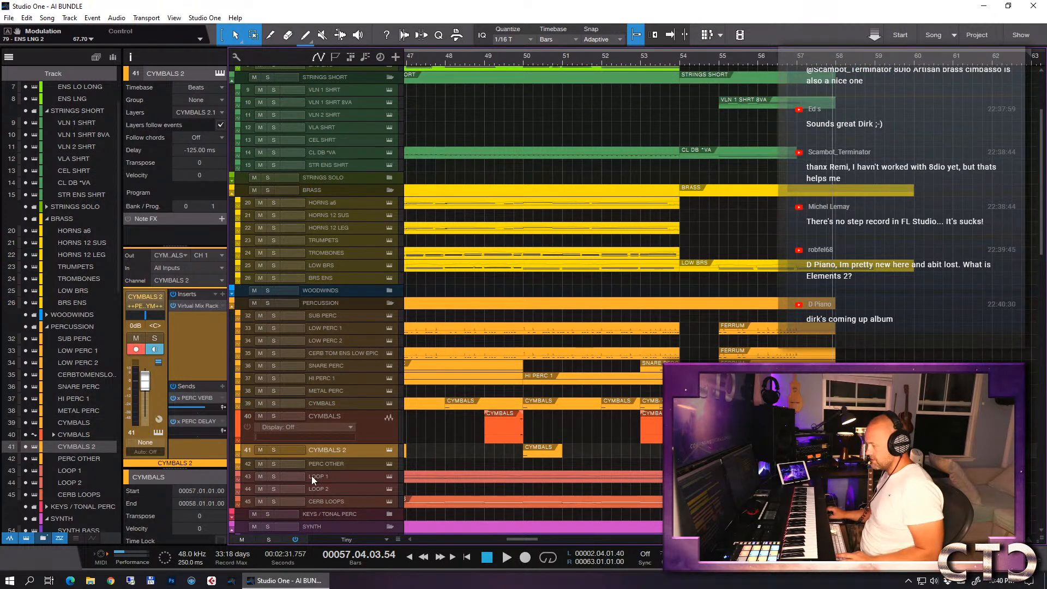
pyautogui.doubleClick(323, 451)
pyautogui.write('T')
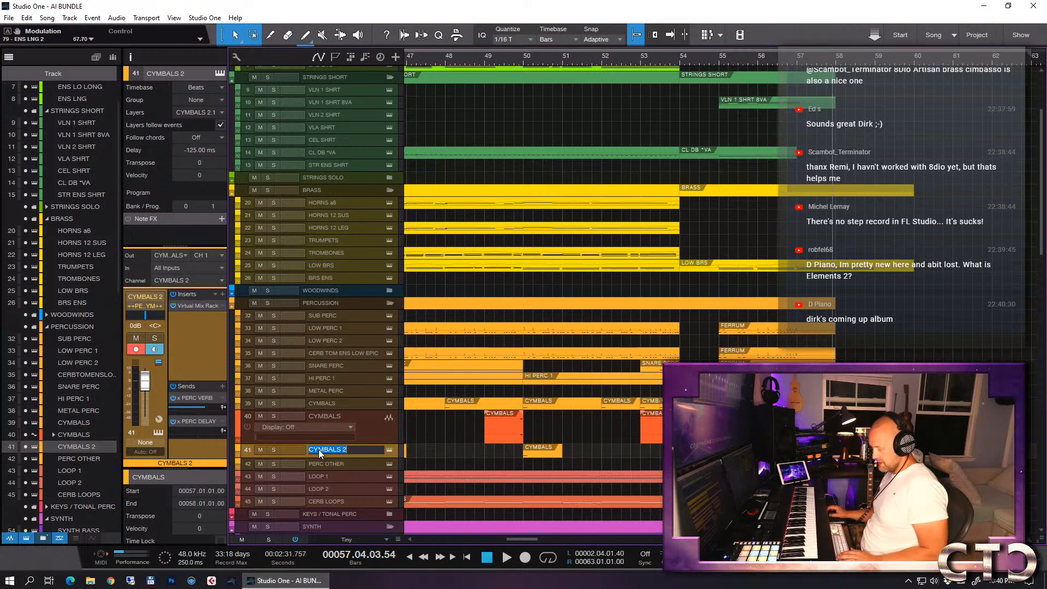
pyautogui.write('AMTAM')
pyautogui.press('Return')
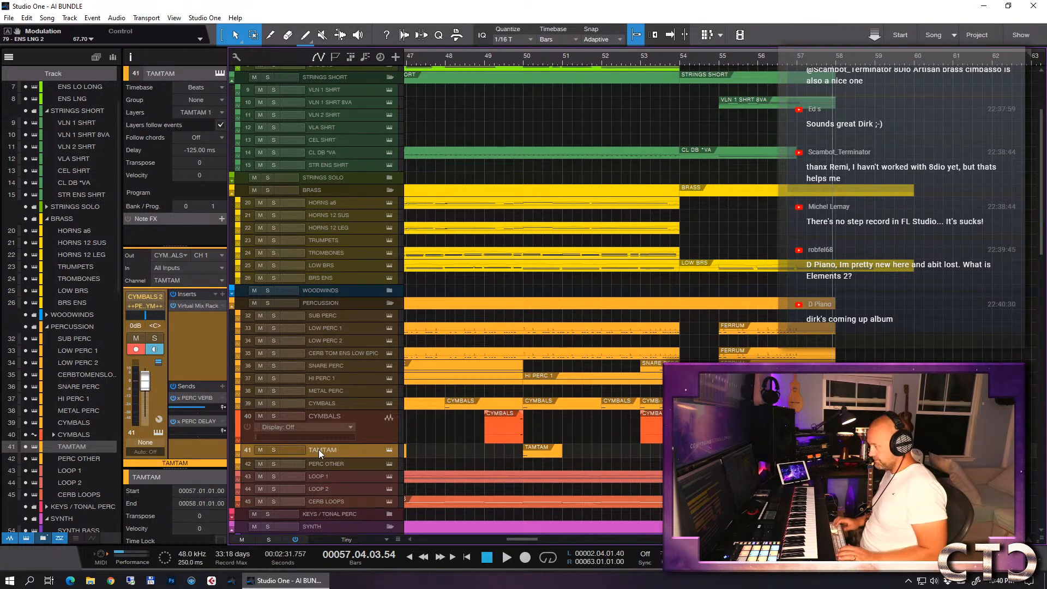
# - Solo the TAMTAM track, play its hit from bar 57, and turn the solo off again
pyautogui.press('e')
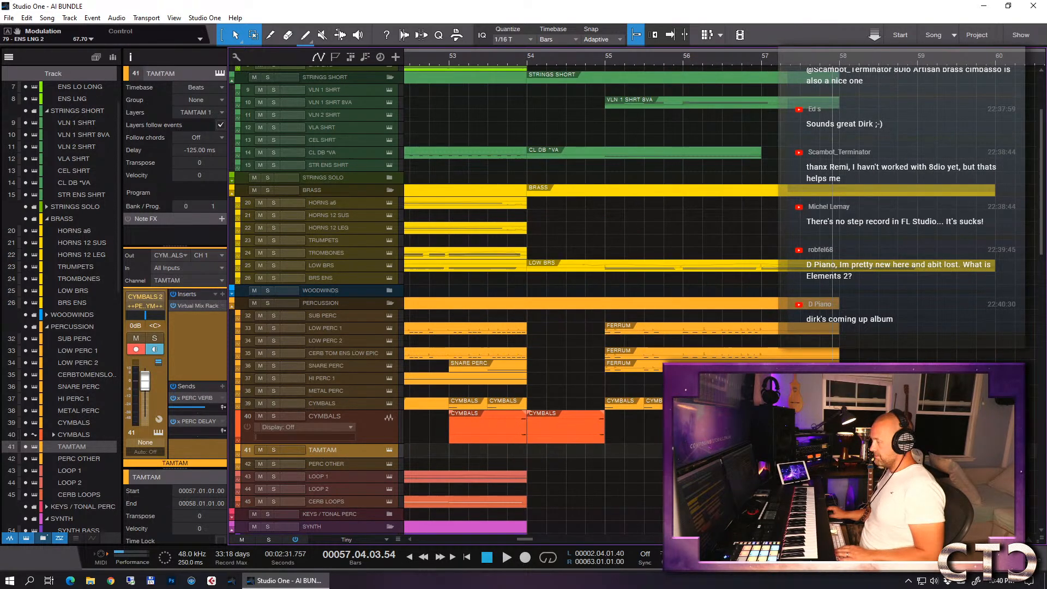
pyautogui.click(680, 63)
pyautogui.click(599, 58)
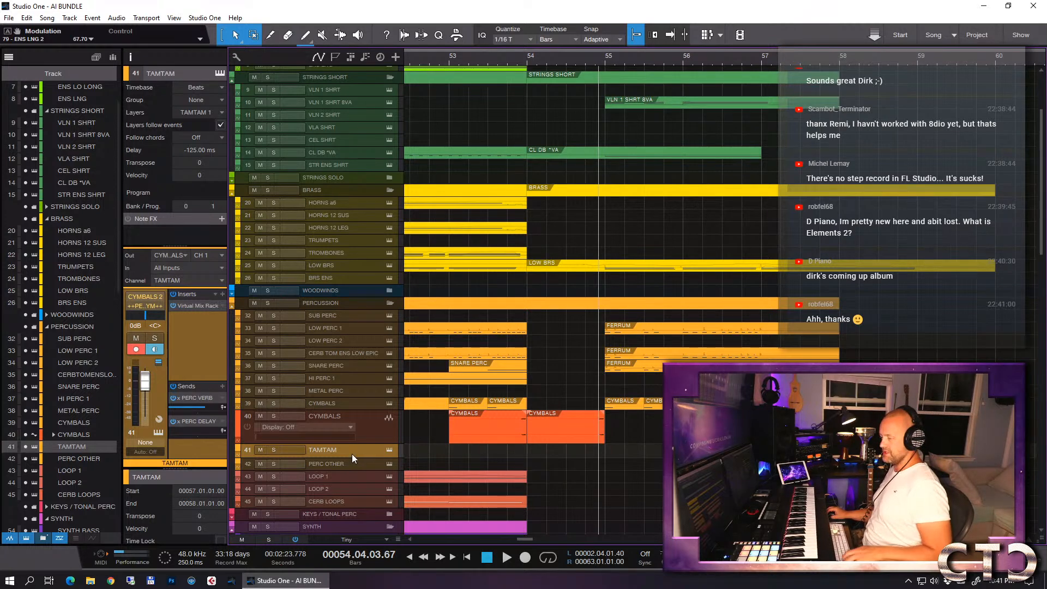
pyautogui.press('s')
pyautogui.click(762, 61)
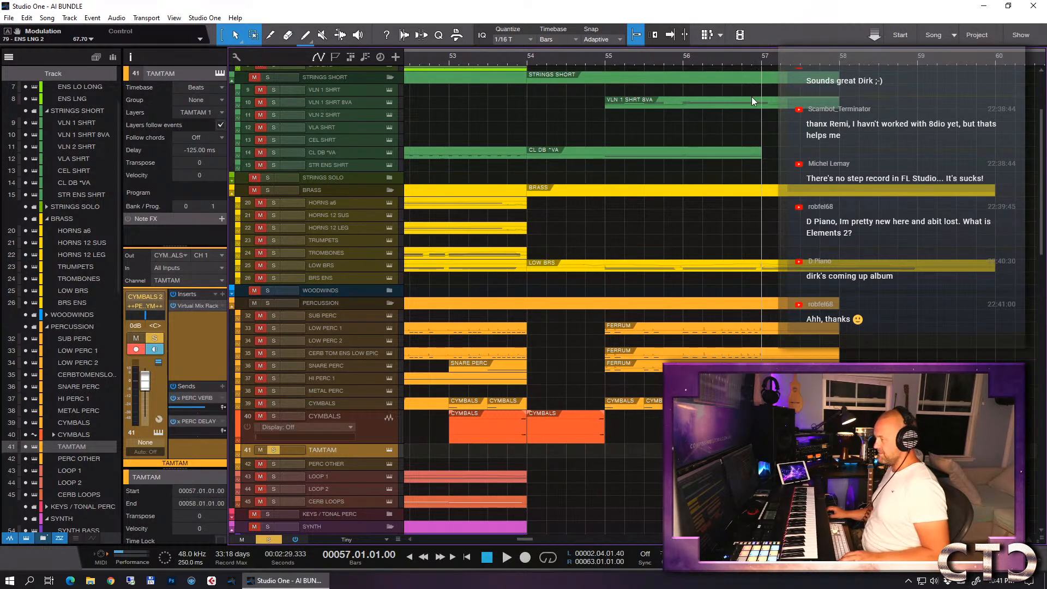
pyautogui.press('f')
pyautogui.press('space')
pyautogui.press('space')
pyautogui.press('s')
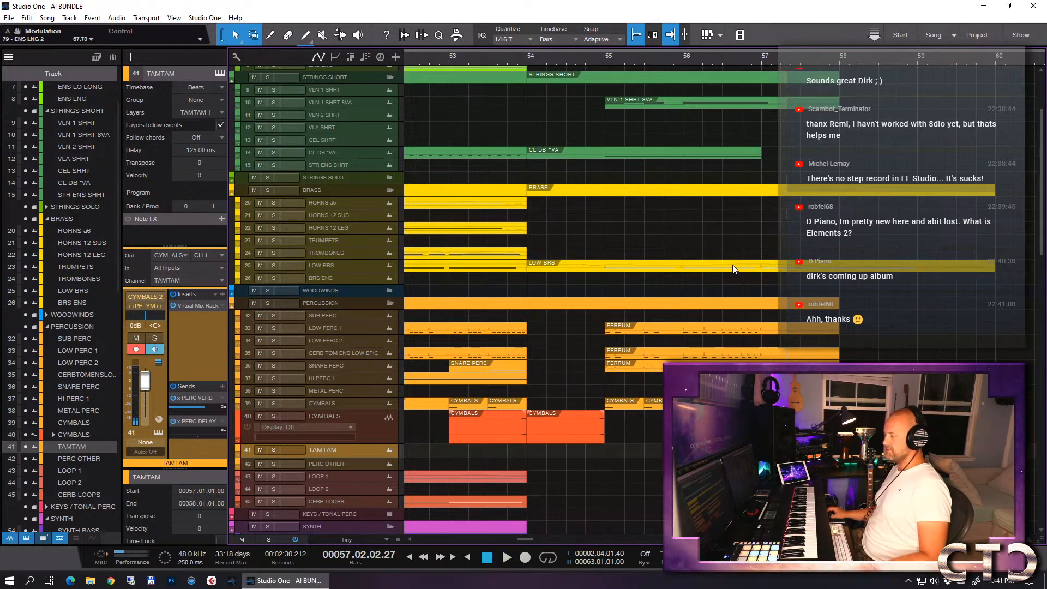
# - Place the playback position at bar 56 and move it back to bar 54
pyautogui.scroll(-4, 732, 265)
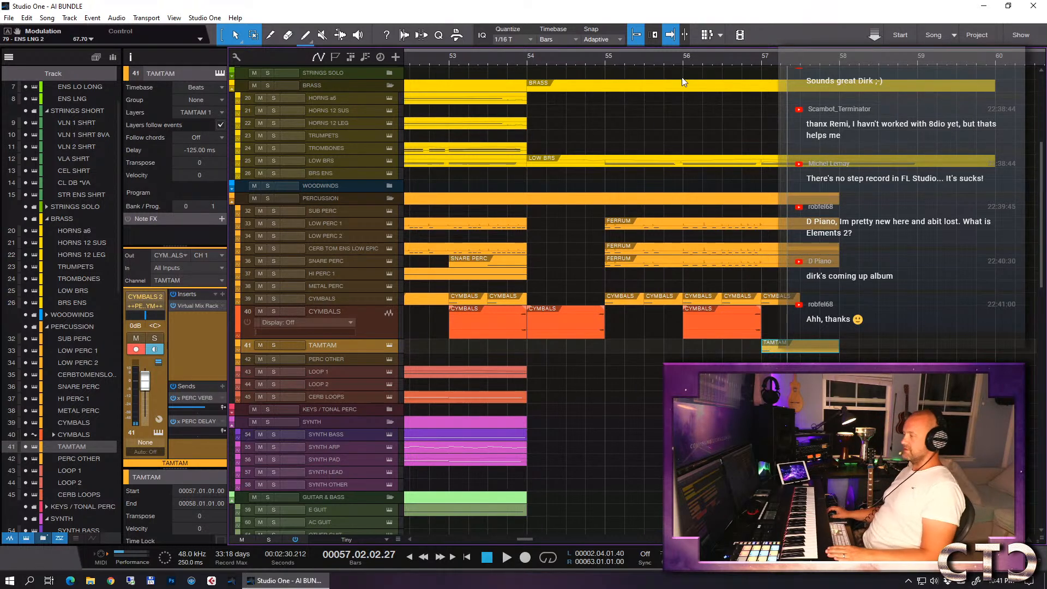
pyautogui.click(679, 62)
pyautogui.click(683, 63)
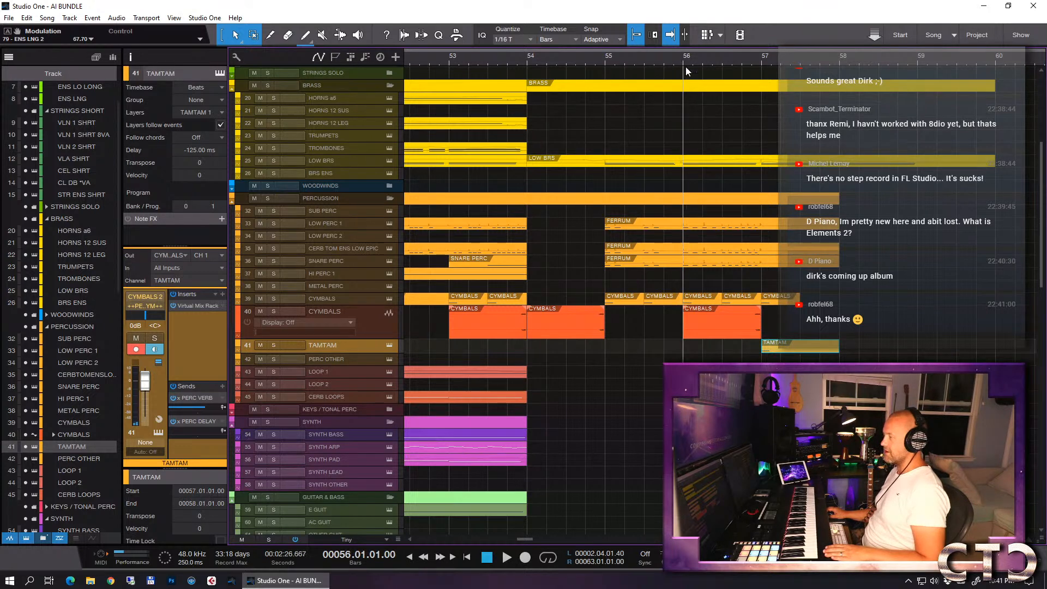
pyautogui.press('w')
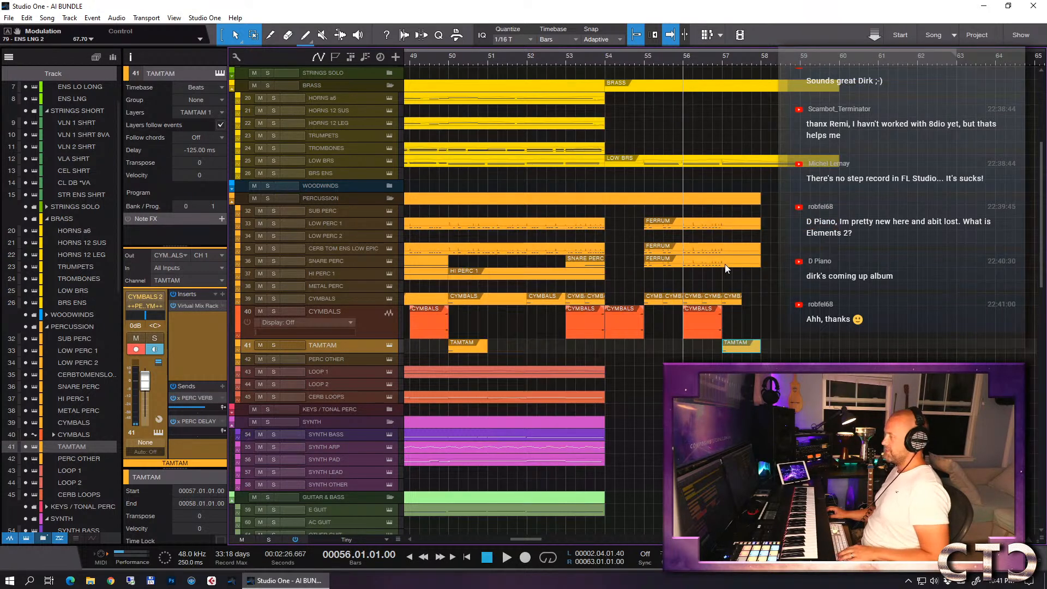
pyautogui.click(607, 57)
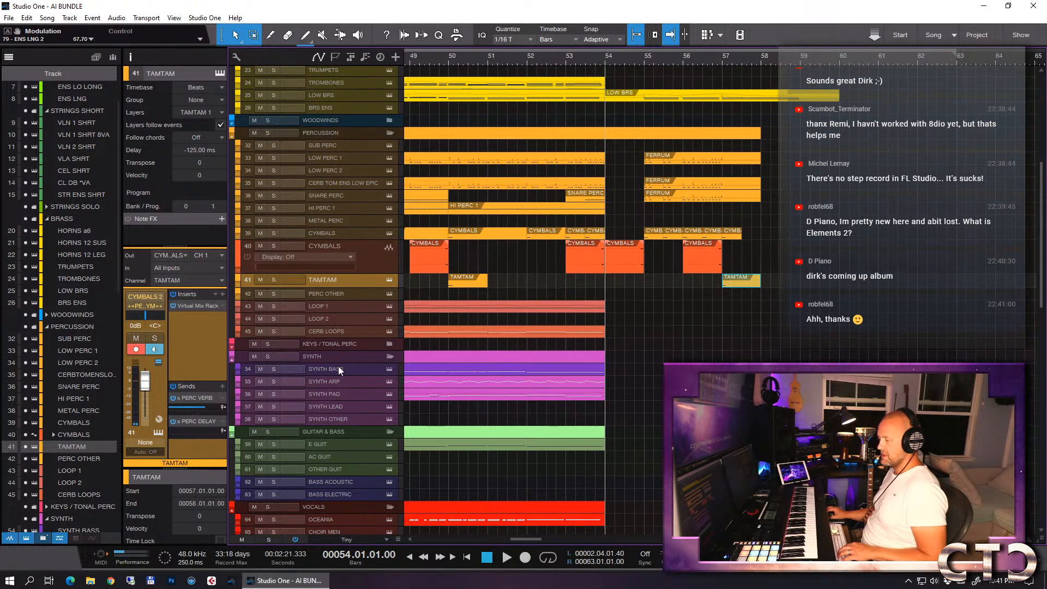
# - Solo the SYNTH BASS track and play its existing part from around bar 38
pyautogui.click(340, 370)
pyautogui.press('w')
pyautogui.press('w')
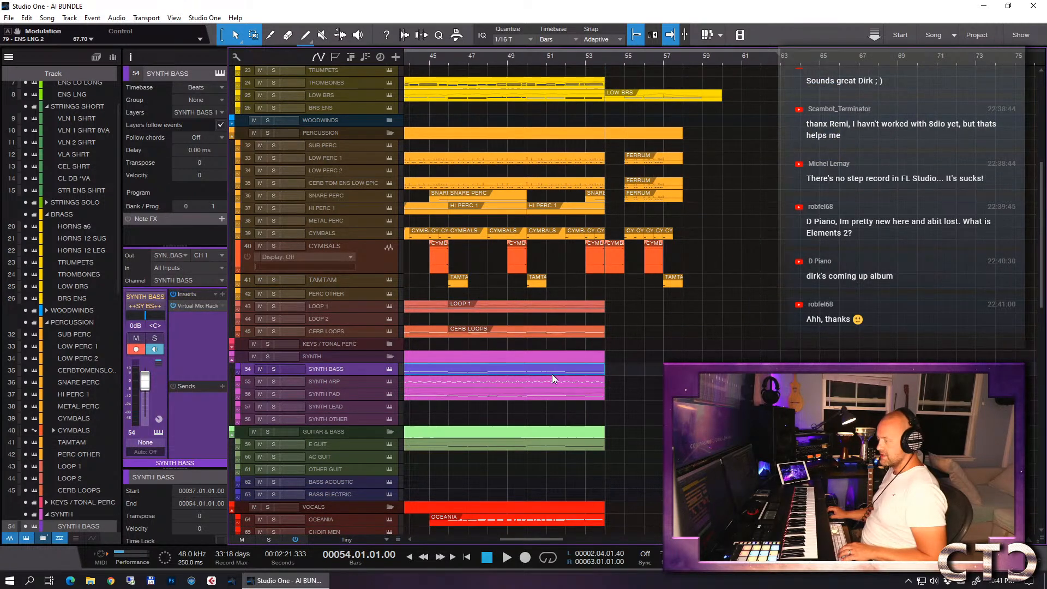
pyautogui.press('s')
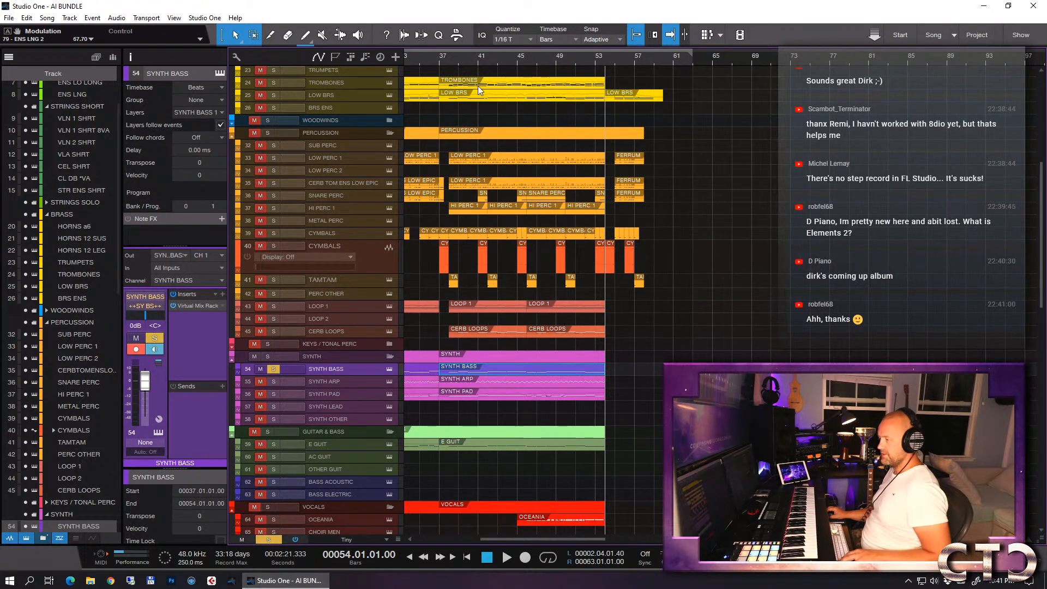
pyautogui.click(448, 58)
pyautogui.press('space')
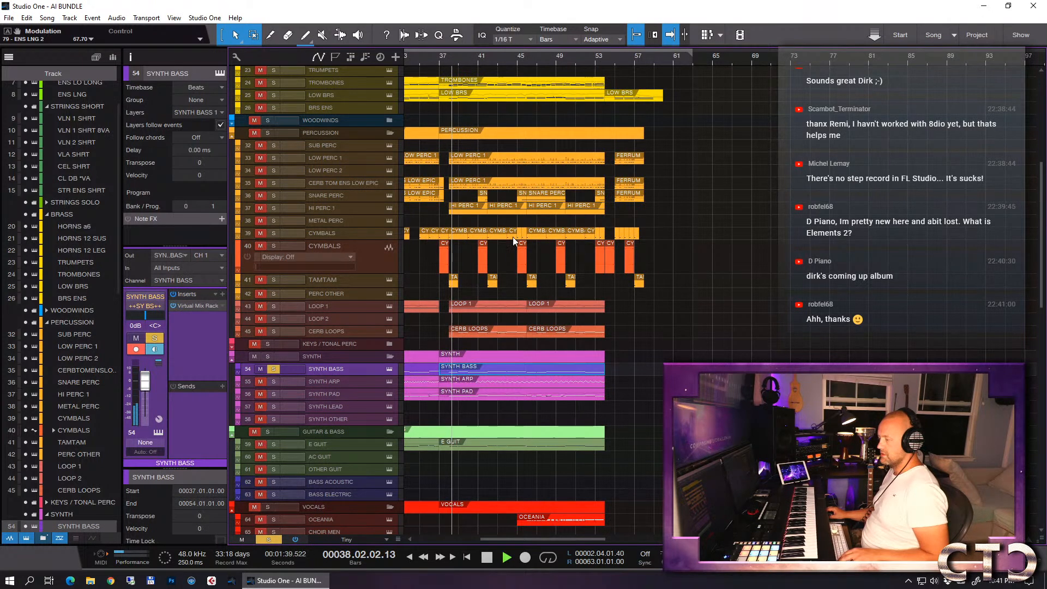
pyautogui.press('space')
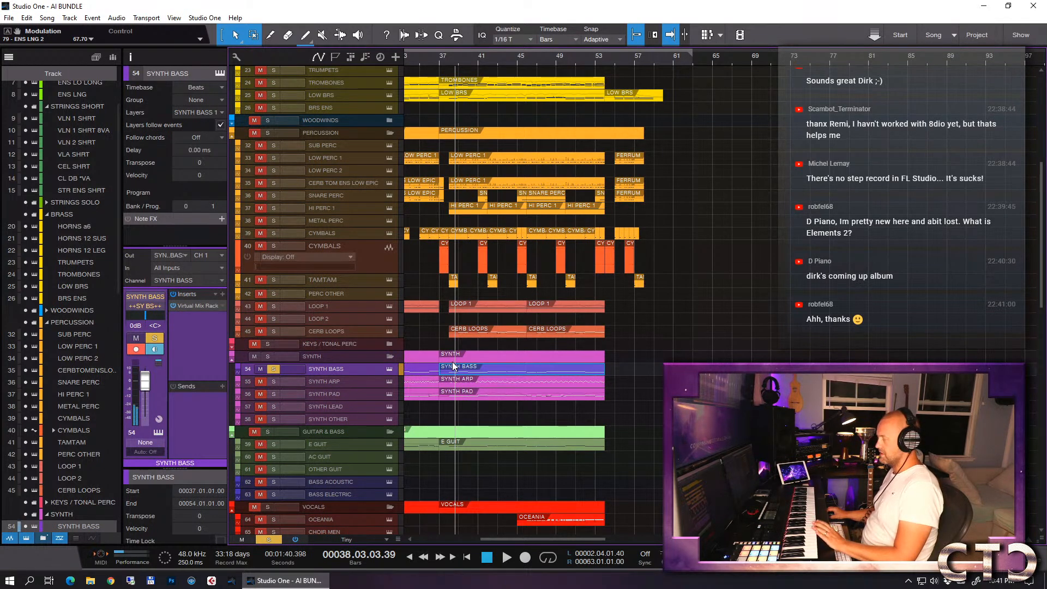
# - Set the playback position to the start of bar 55, past the end of the existing SYNTH BASS part
pyautogui.press('e')
pyautogui.press('e')
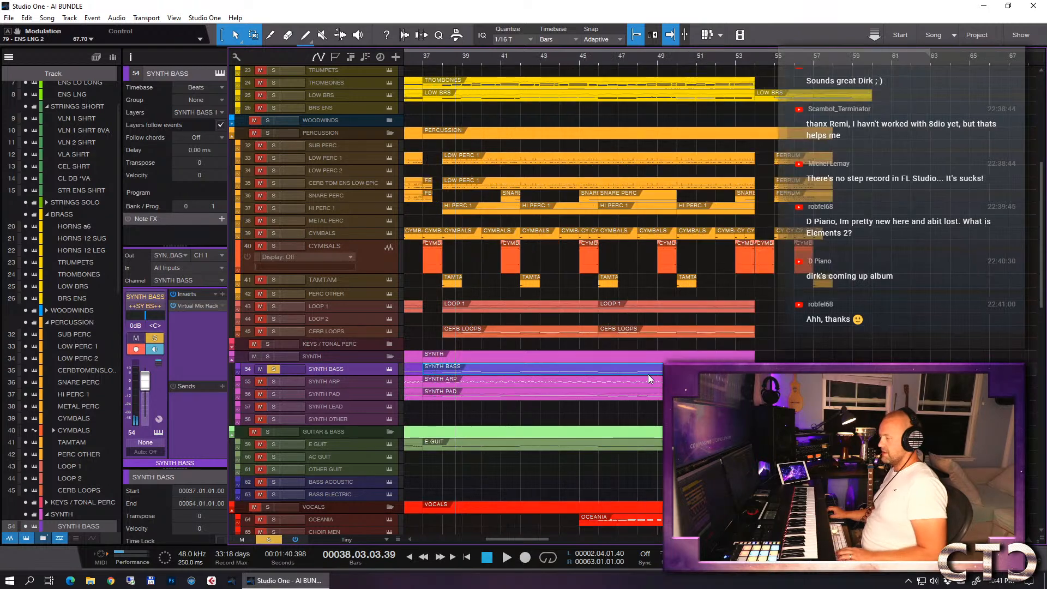
pyautogui.hscroll(2, 788, 352)
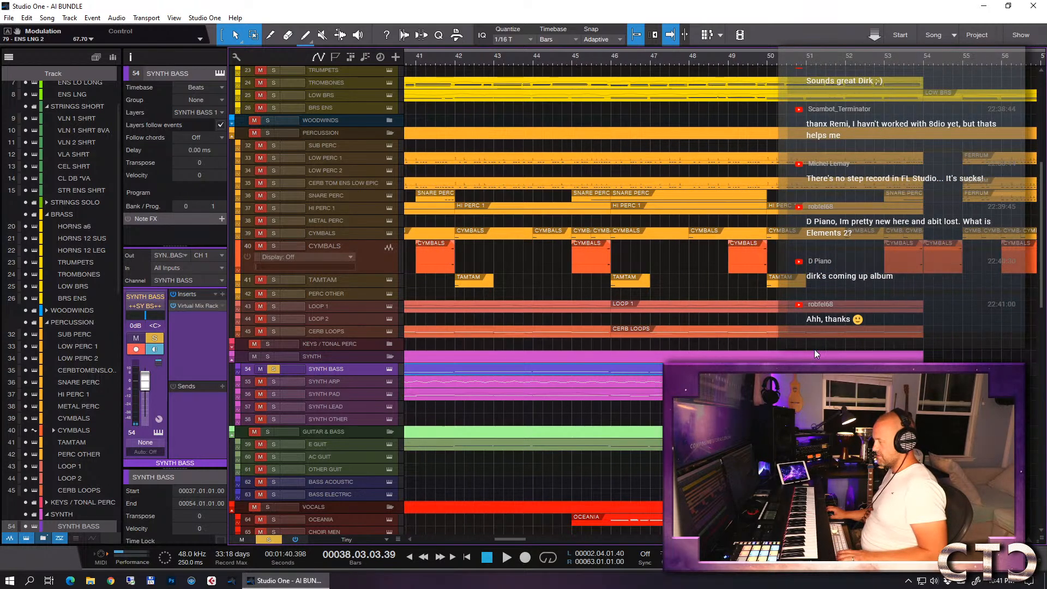
pyautogui.moveTo(924, 57)
pyautogui.mouseDown()
pyautogui.moveTo(933, 109)
pyautogui.moveTo(907, 66)
pyautogui.mouseUp()
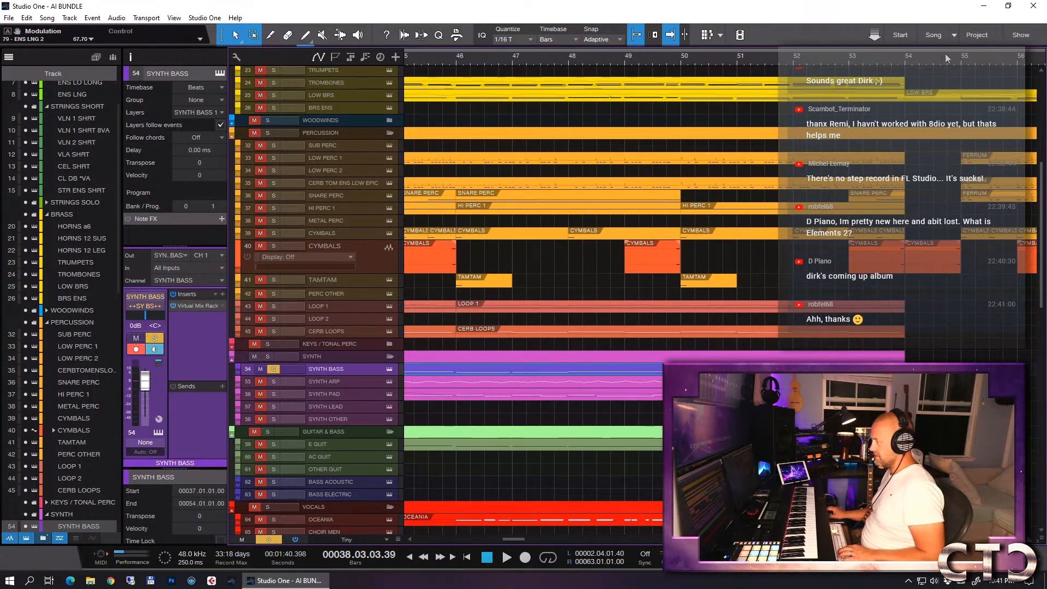
pyautogui.click(962, 59)
pyautogui.press('w')
pyautogui.press('w')
pyautogui.press('e')
pyautogui.hscroll(2, 990, 265)
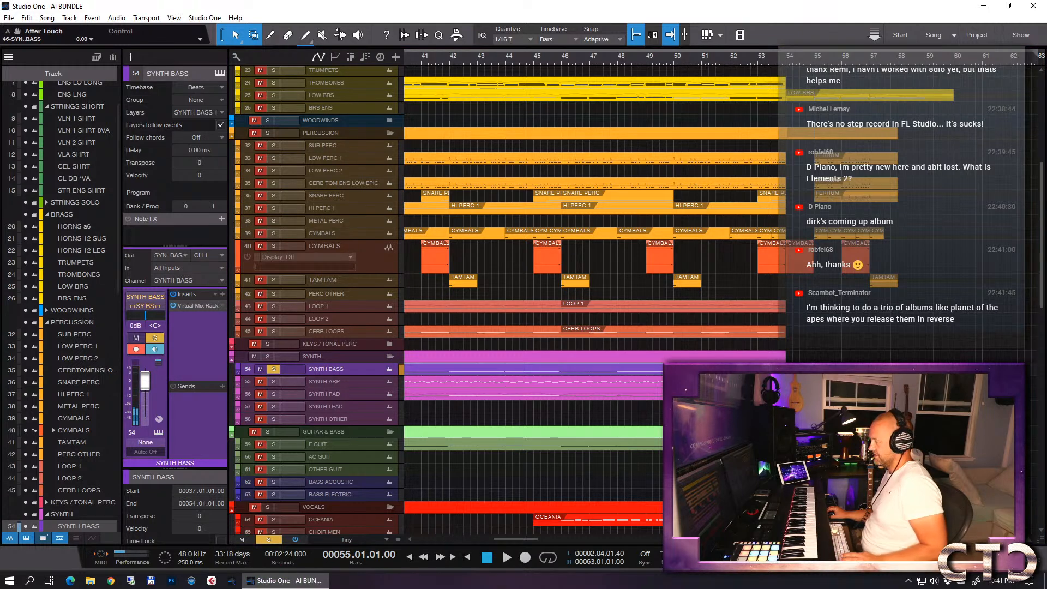
# - Create an empty event on the SYNTH BASS track and move it to the playback position at bar 55
pyautogui.doubleClick(825, 370)
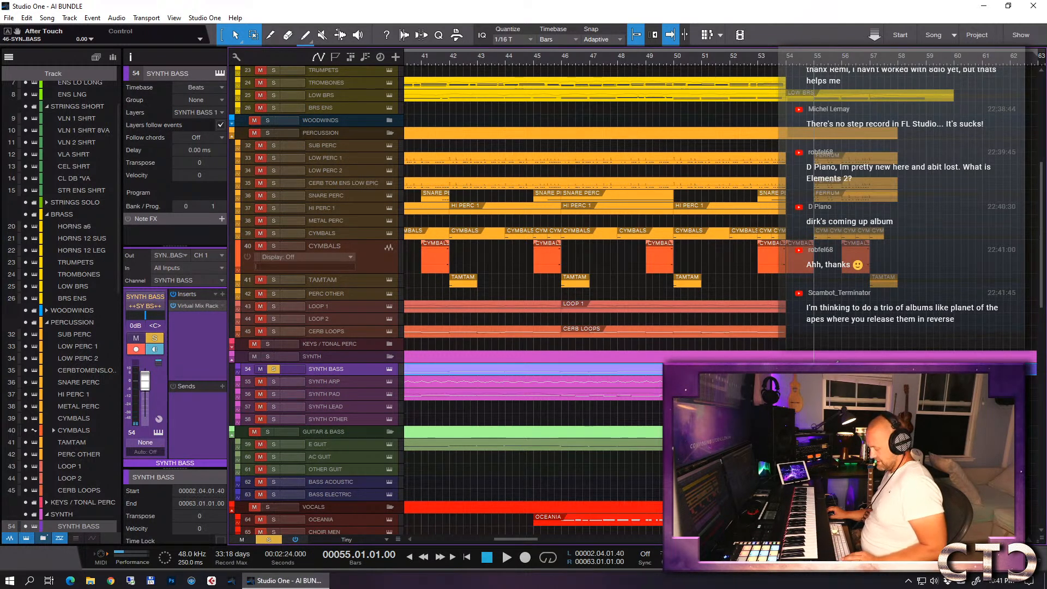
pyautogui.hotkey('ctrl', 'z')
pyautogui.press('w')
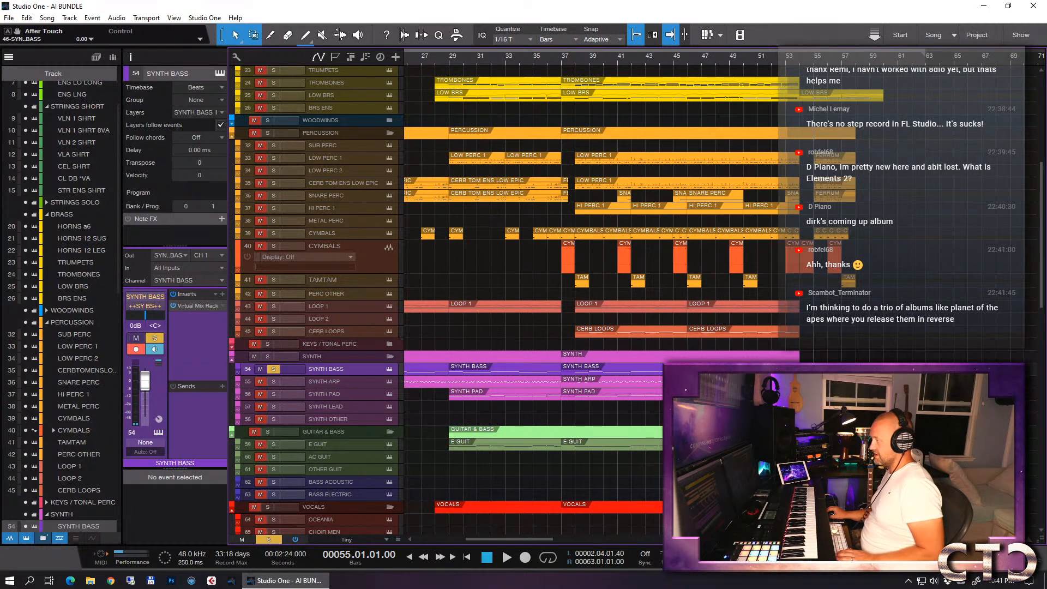
pyautogui.doubleClick(961, 369)
pyautogui.press('f')
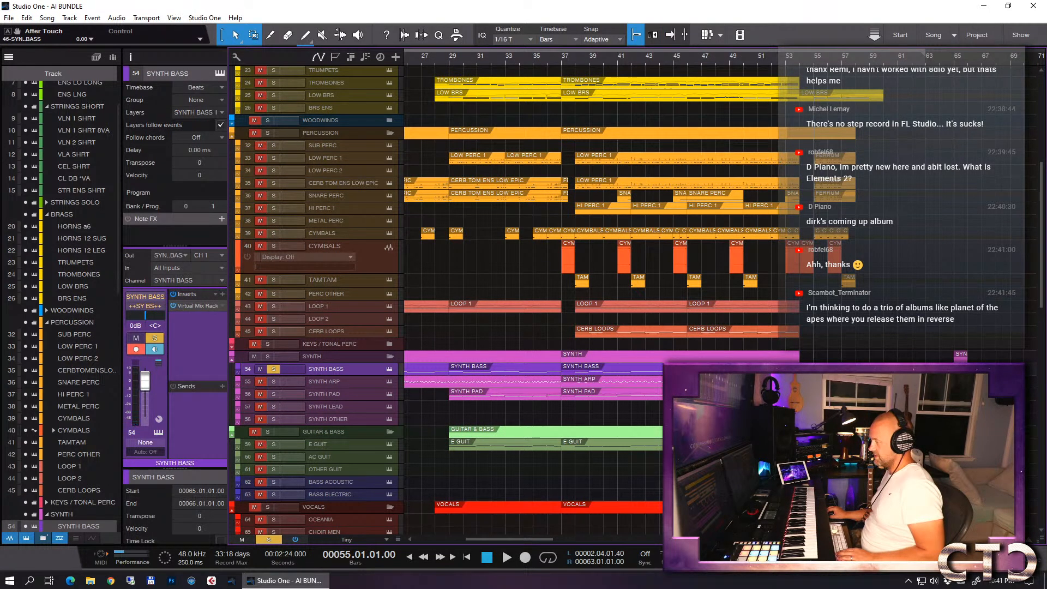
pyautogui.hotkey('ctrl', 'l')
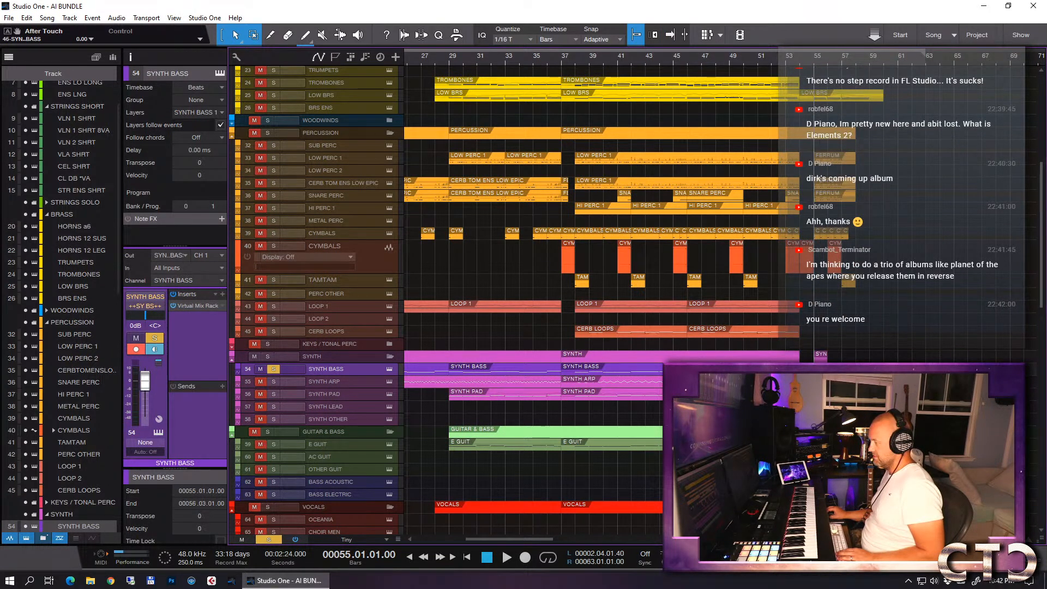
# - Open the new SYNTH BASS event for note editing, add an F 1 note at bar 55 and raise its velocity to 127
pyautogui.press('F2')
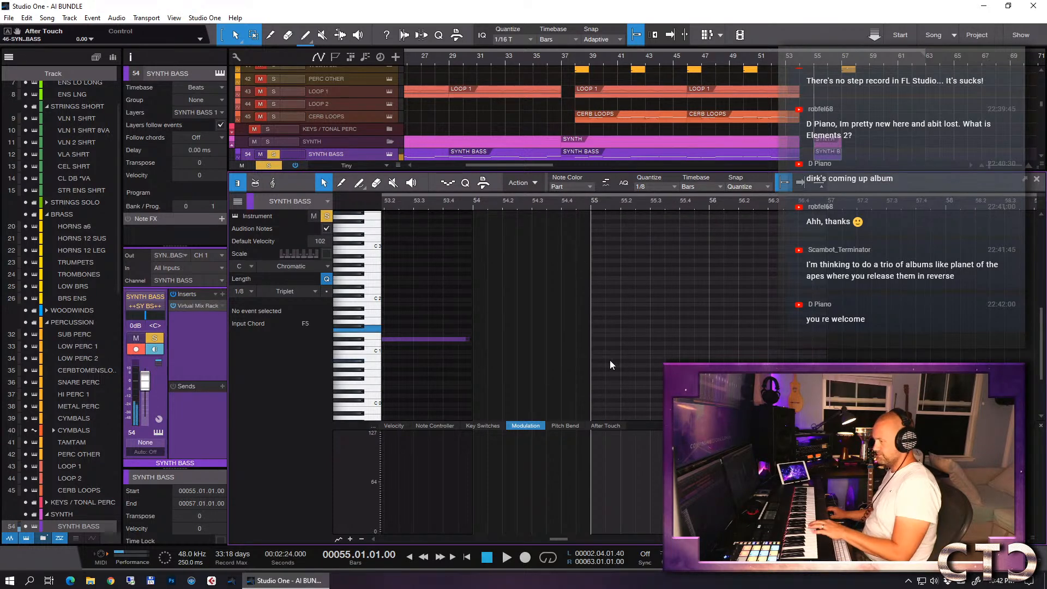
pyautogui.keyDown('ctrl'); pyautogui.click(598, 330); pyautogui.keyUp('ctrl')
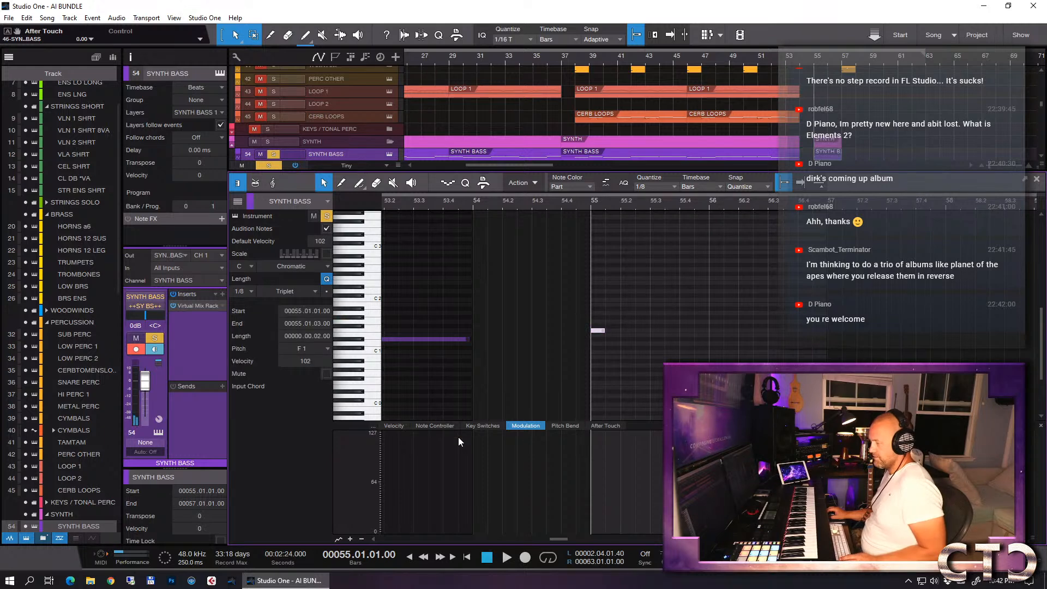
pyautogui.click(397, 427)
pyautogui.click(591, 447)
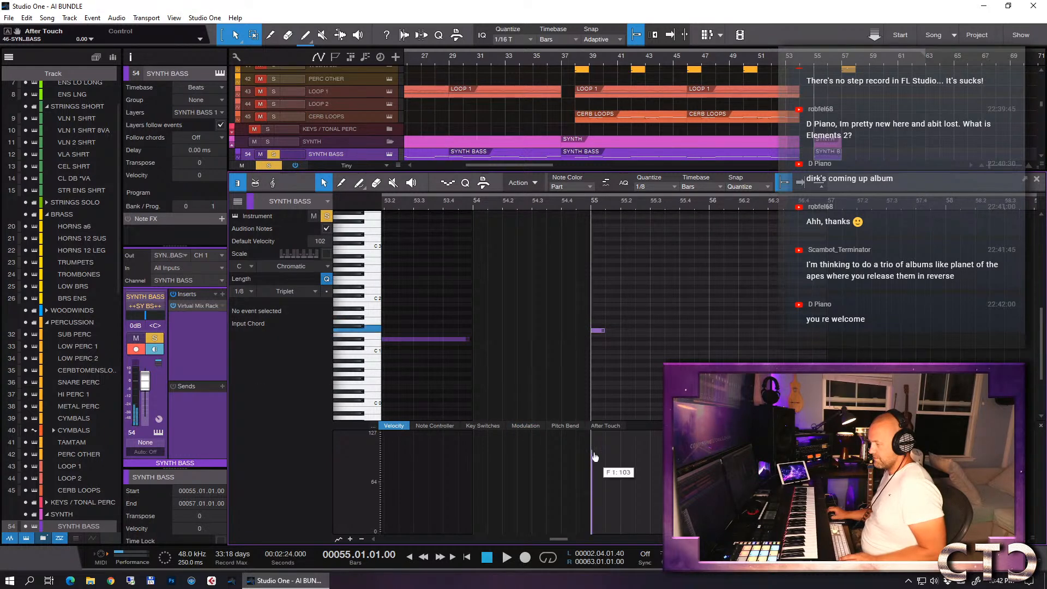
# - Shorten the F 1 note at bar 55 to end at 55.01.02.19, auditioning it between adjustments
pyautogui.press('e')
pyautogui.press('e')
pyautogui.press('s')
pyautogui.press('s')
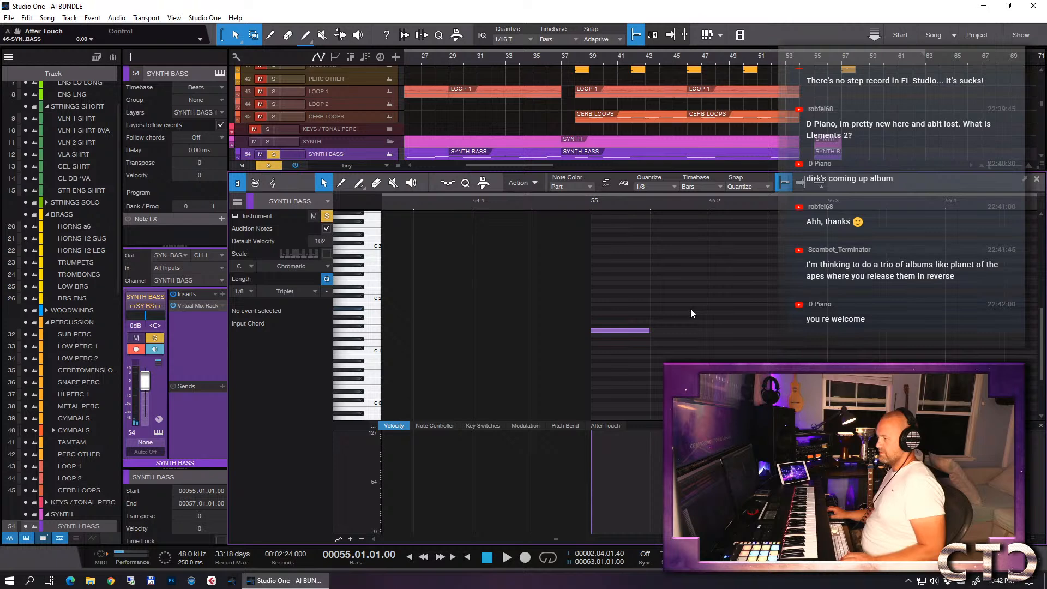
pyautogui.press('space')
pyautogui.press('space')
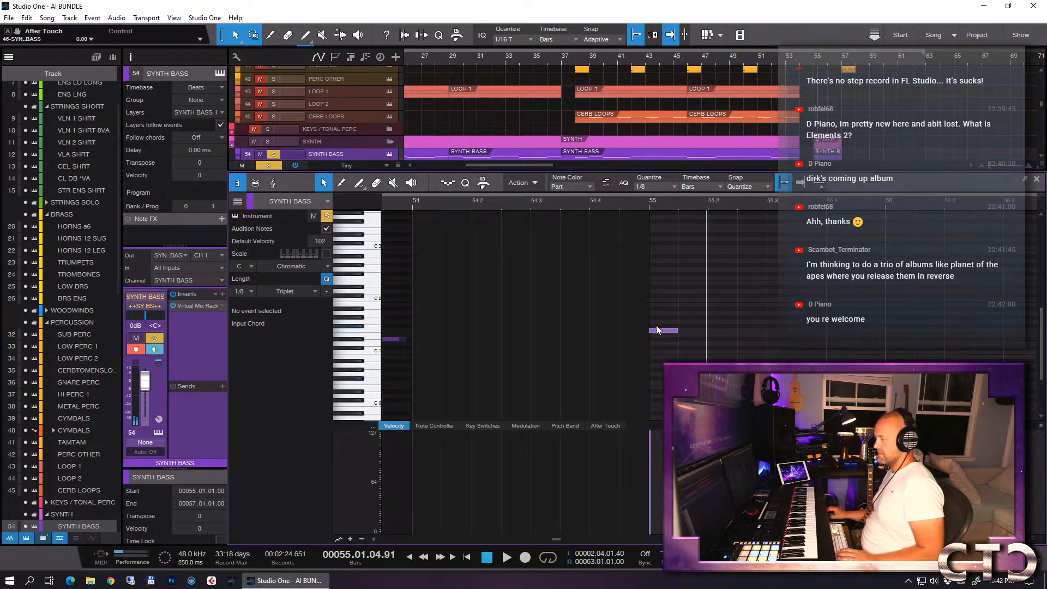
pyautogui.moveTo(651, 330); pyautogui.dragTo(638, 330)
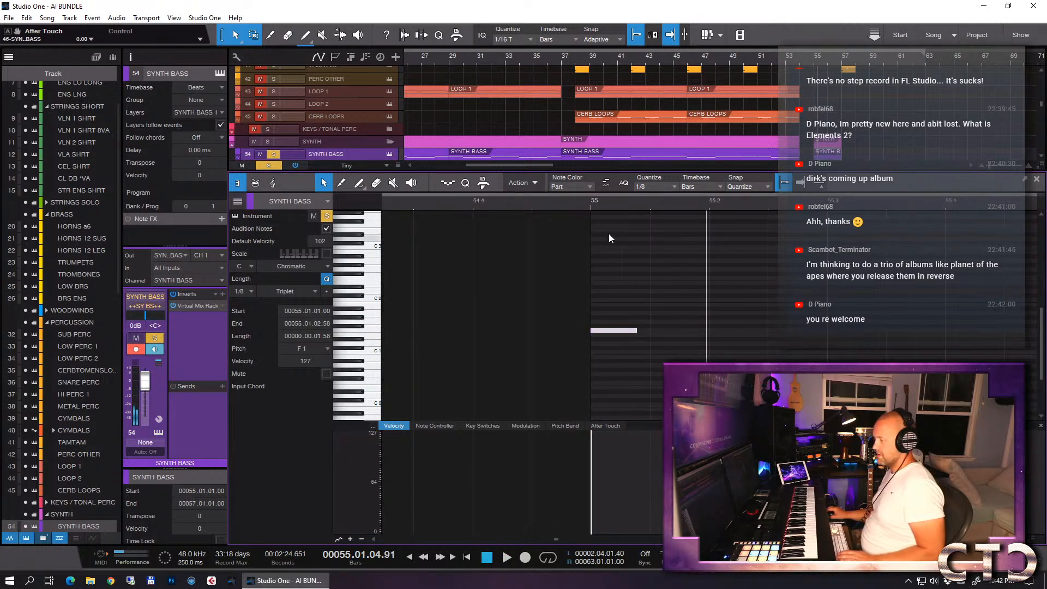
pyautogui.click(592, 205)
pyautogui.press('space')
pyautogui.press('space')
pyautogui.moveTo(635, 330); pyautogui.dragTo(626, 330)
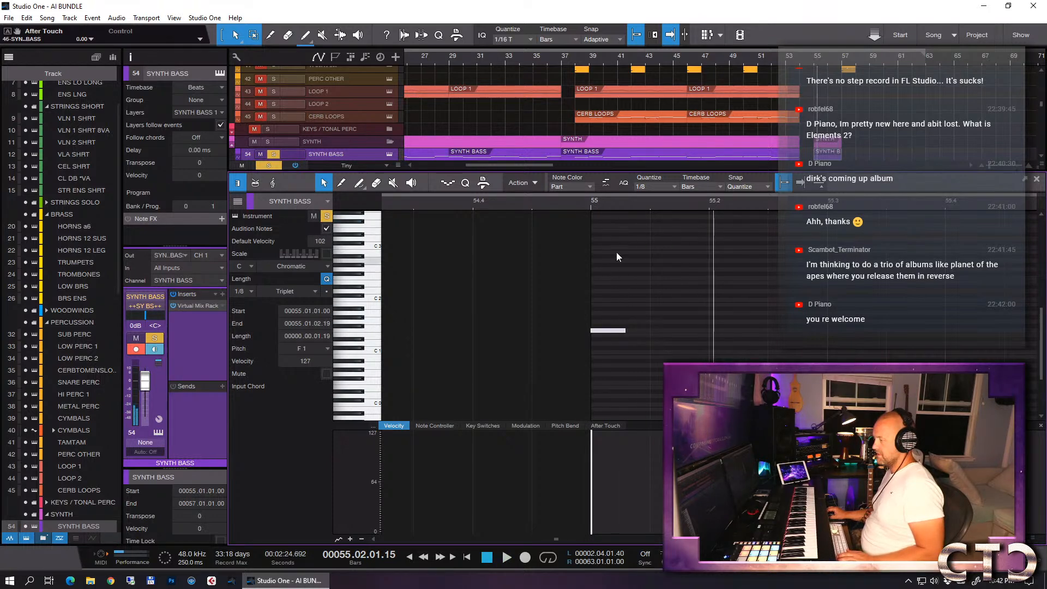
pyautogui.press('space')
pyautogui.press('space')
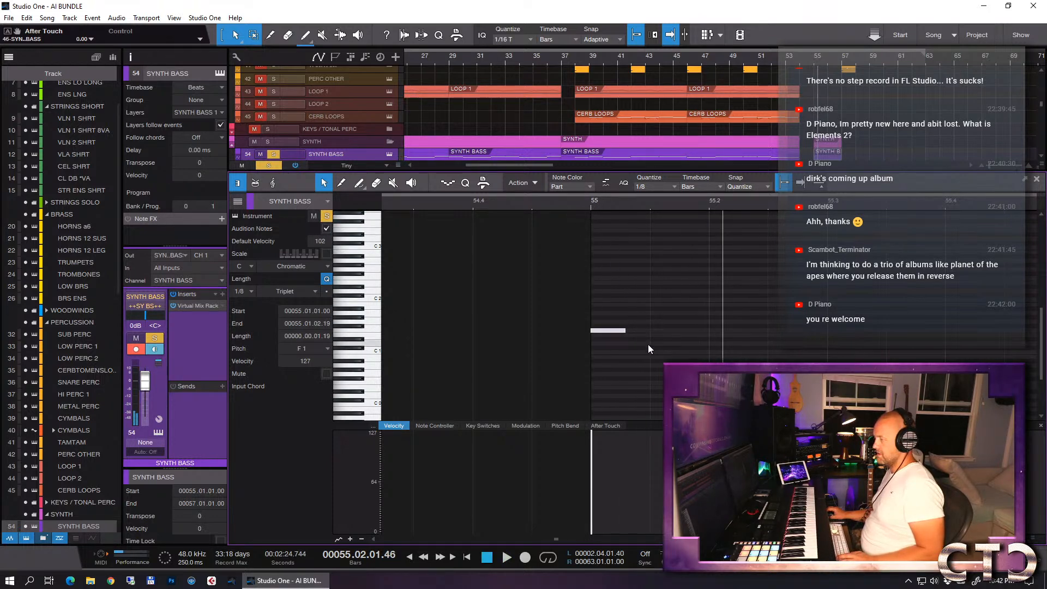
# - Duplicate the shortened F 1 note, place the copy on beat 2 of bar 55 and play it back
pyautogui.press('w')
pyautogui.click(663, 331)
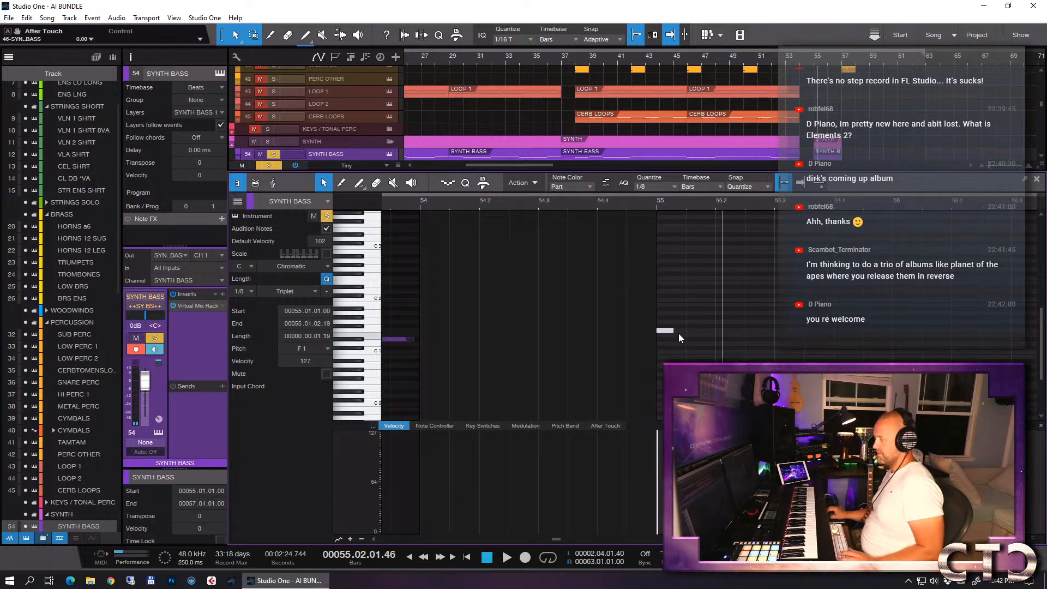
pyautogui.hotkey('ctrl', 'd')
pyautogui.moveTo(692, 331); pyautogui.dragTo(721, 331)
pyautogui.click(657, 205)
pyautogui.press('space')
# - Duplicate both F 1 notes to the start of bar 56 and play the bass pattern from bar 55
pyautogui.moveTo(784, 300); pyautogui.dragTo(659, 352)
pyautogui.hotkey('ctrl', 'd')
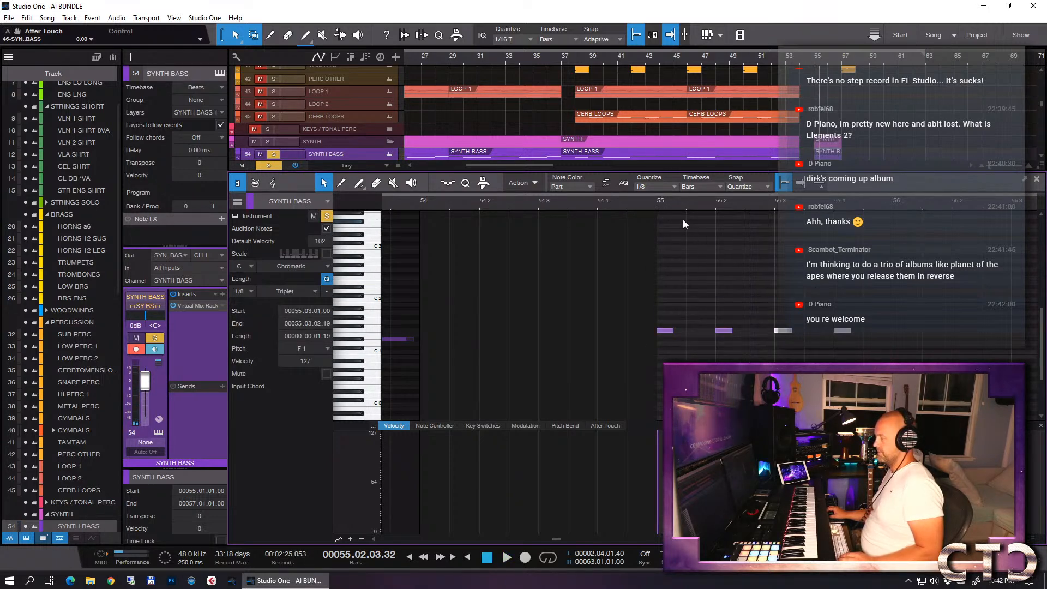
pyautogui.moveTo(784, 333); pyautogui.dragTo(895, 330)
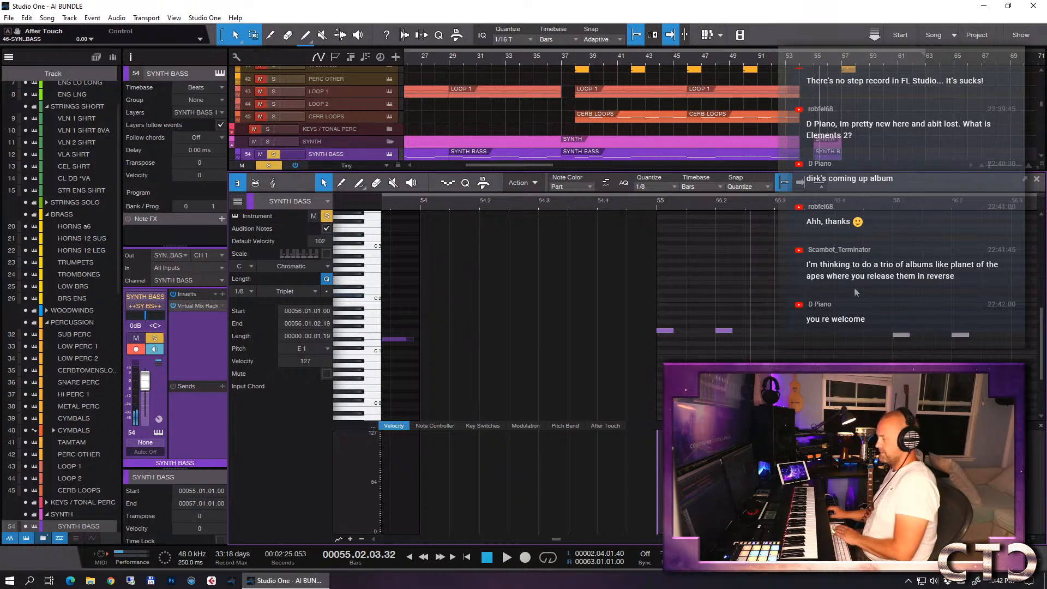
pyautogui.click(658, 208)
pyautogui.press('space')
pyautogui.press('w')
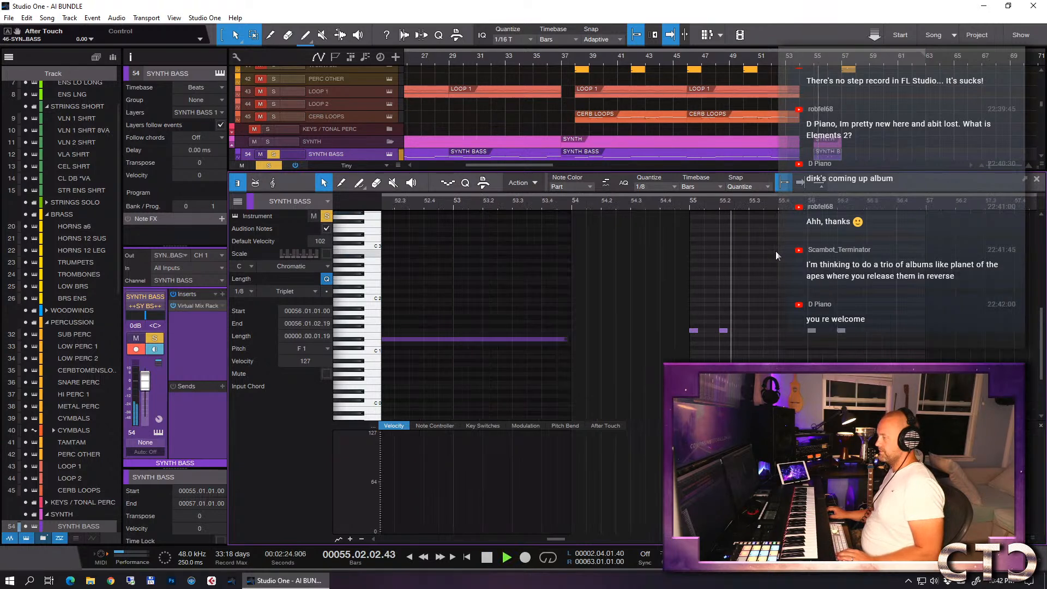
pyautogui.press('e')
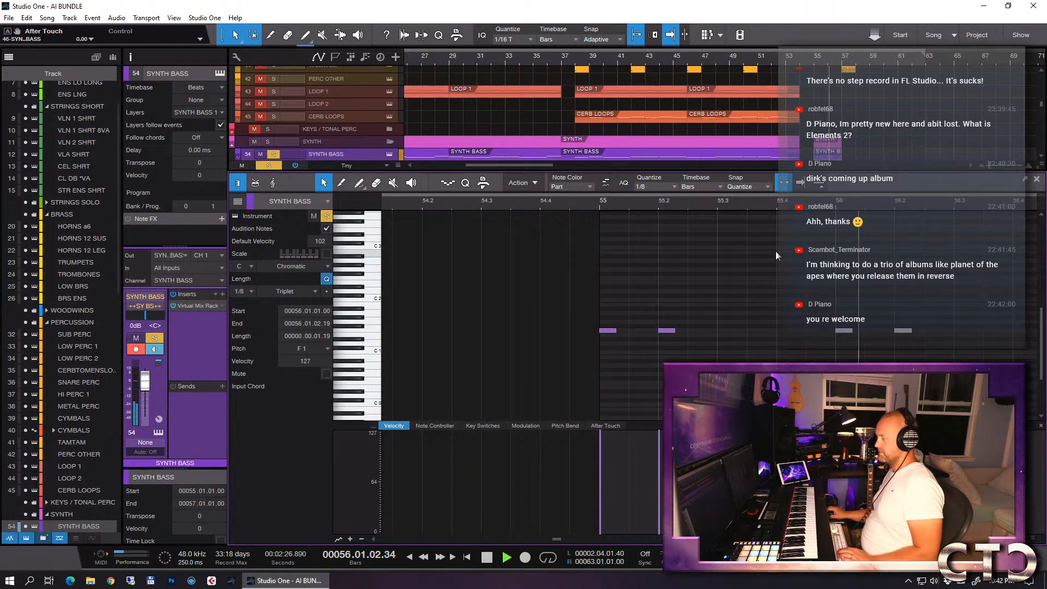
pyautogui.press('space')
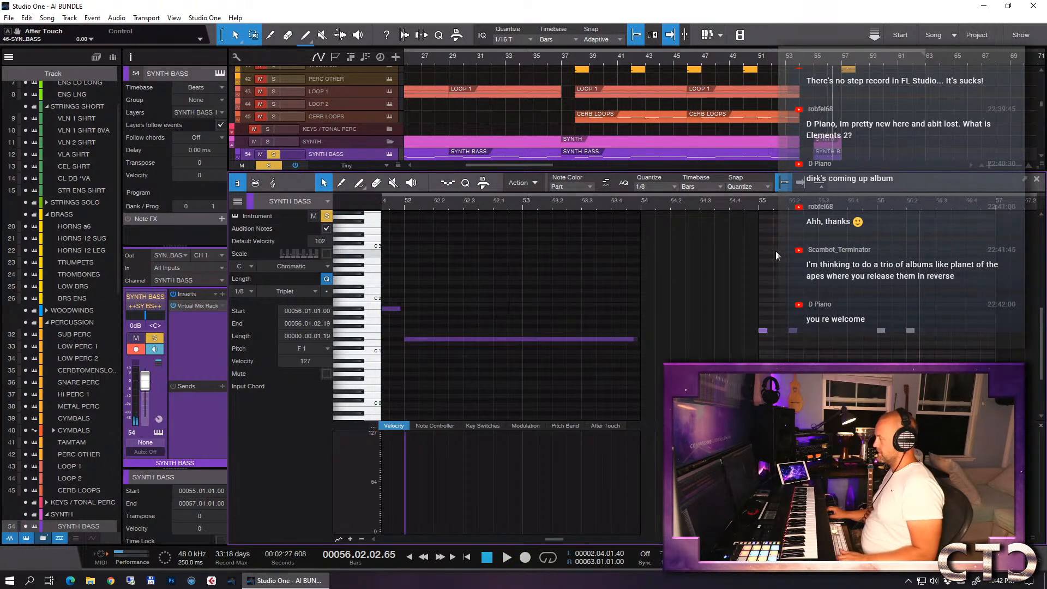
# - Close the note editor, turn off the SYNTH BASS solo and play the full arrangement from bar 54
pyautogui.press('F2')
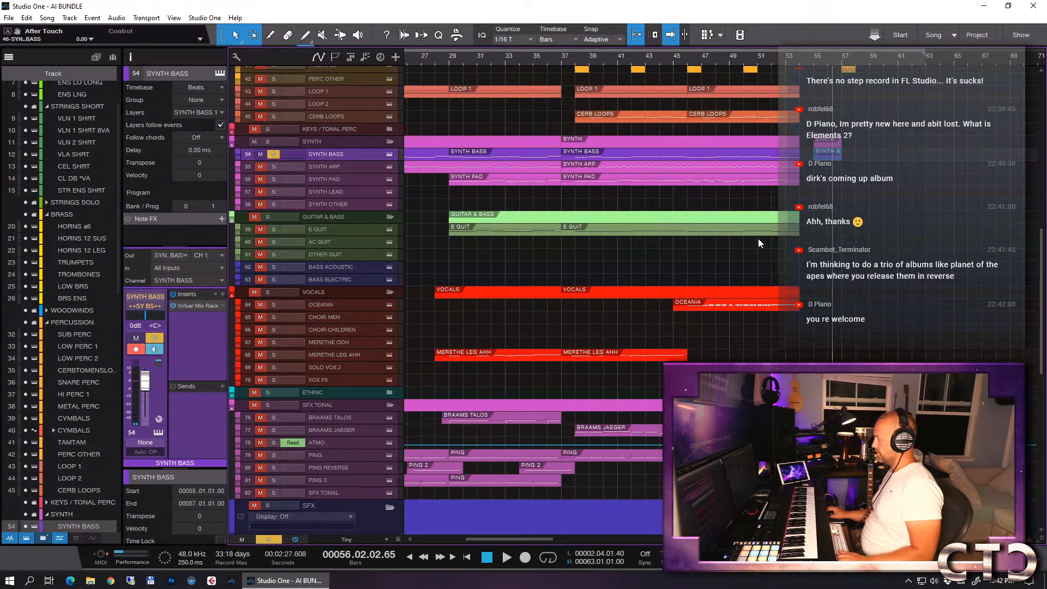
pyautogui.hscroll(1, 783, 243)
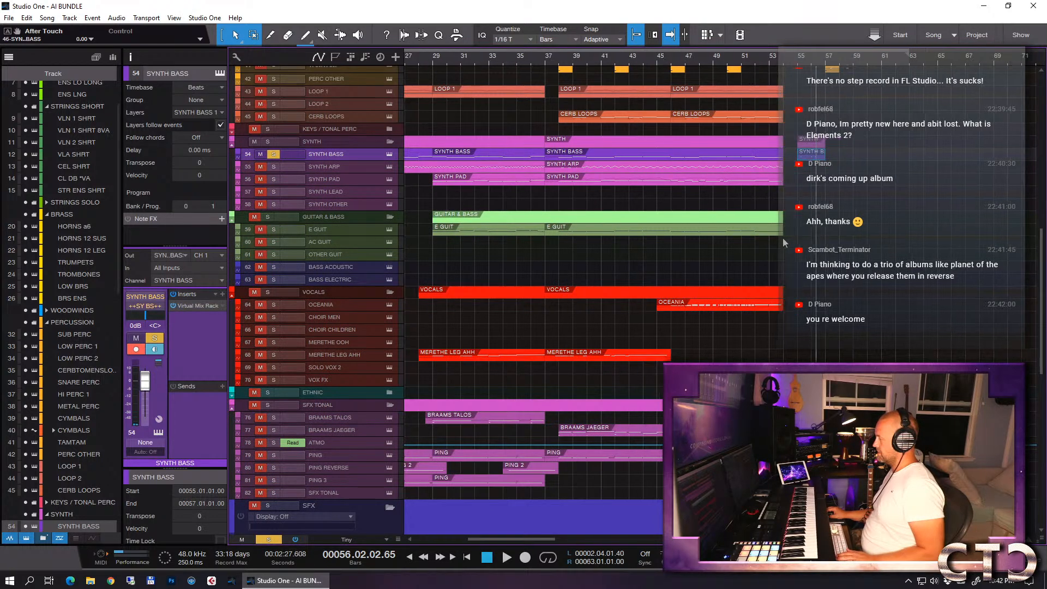
pyautogui.hscroll(-2, 783, 243)
pyautogui.click(817, 65)
pyautogui.press('space')
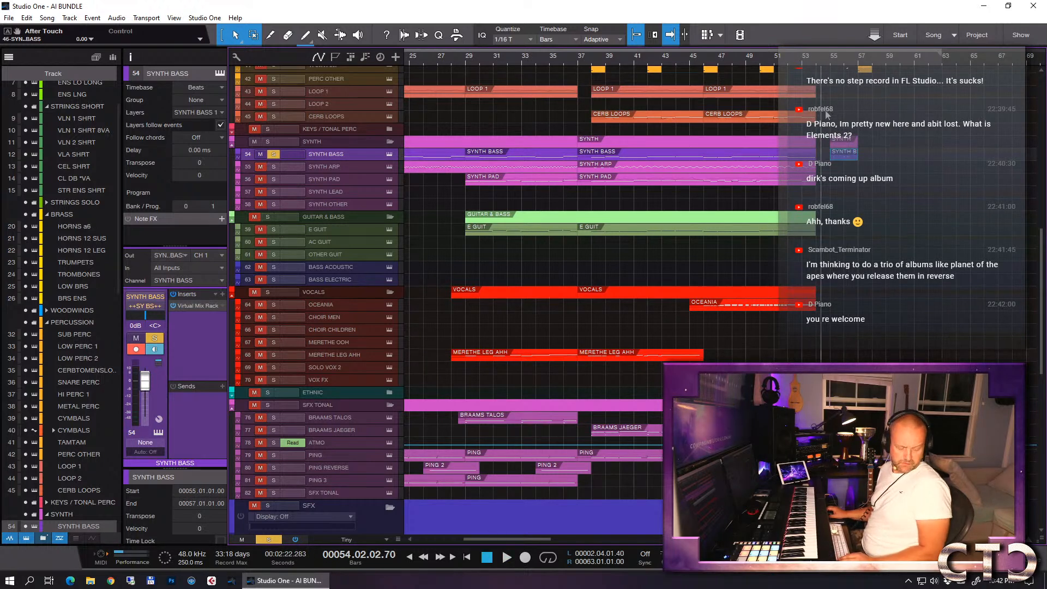
pyautogui.press('space')
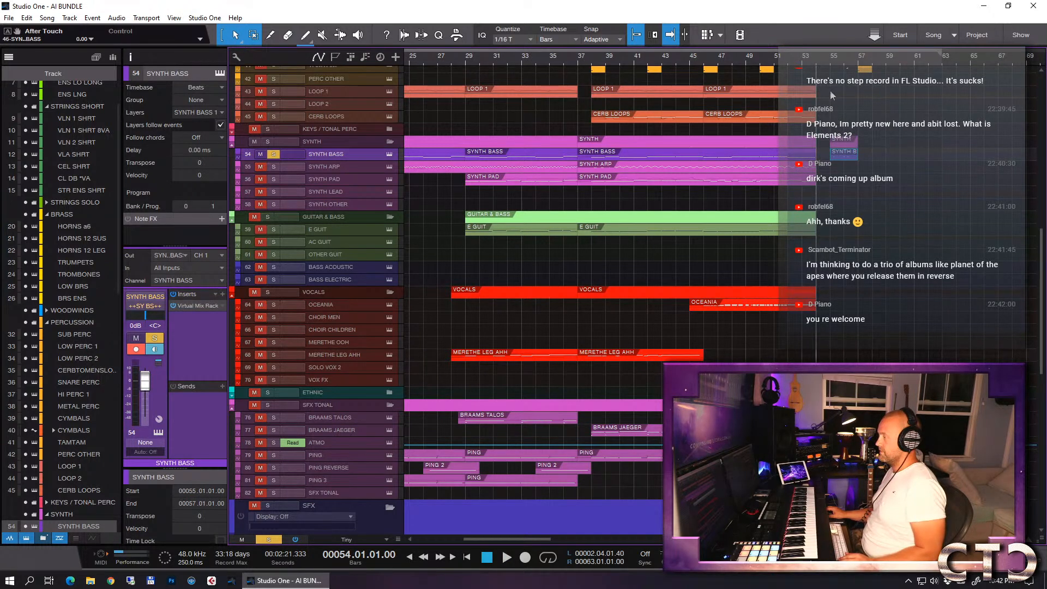
pyautogui.press('s')
pyautogui.press('space')
pyautogui.press('e')
pyautogui.press('e')
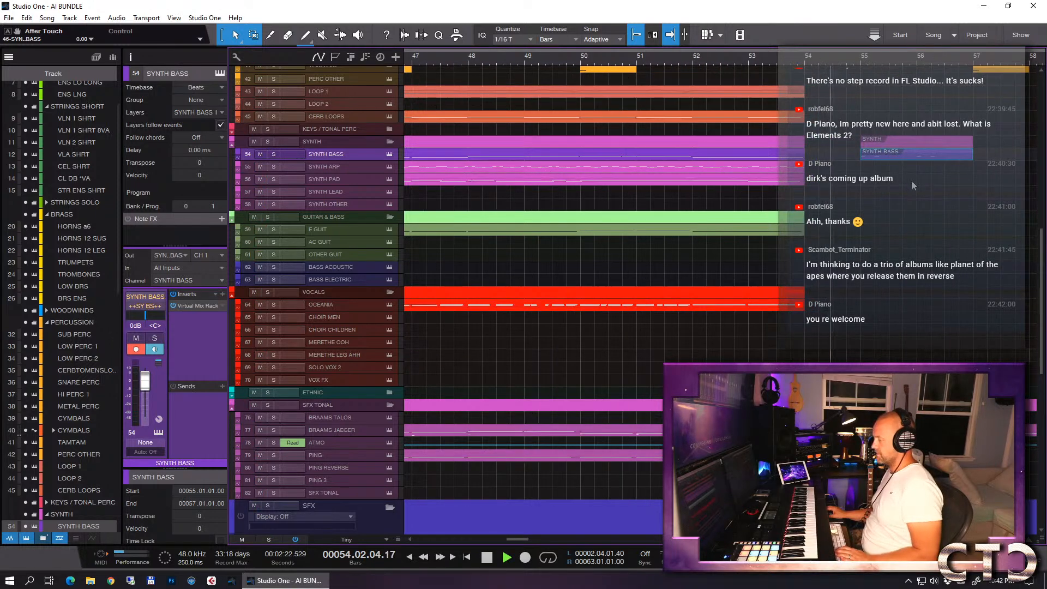
# - Stop playback, open the bar 55 SYNTH BASS part soloed and move its second F 1 note to 55.01.03.00
pyautogui.press('space')
pyautogui.press('e')
pyautogui.press('e')
pyautogui.doubleClick(833, 157)
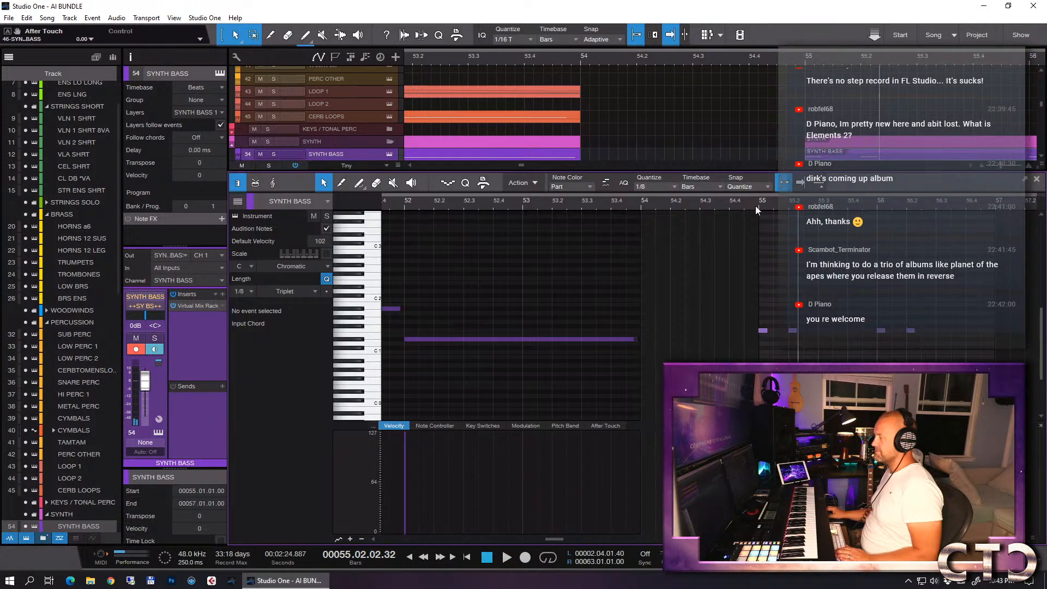
pyautogui.moveTo(767, 330); pyautogui.dragTo(708, 330)
pyautogui.press('s')
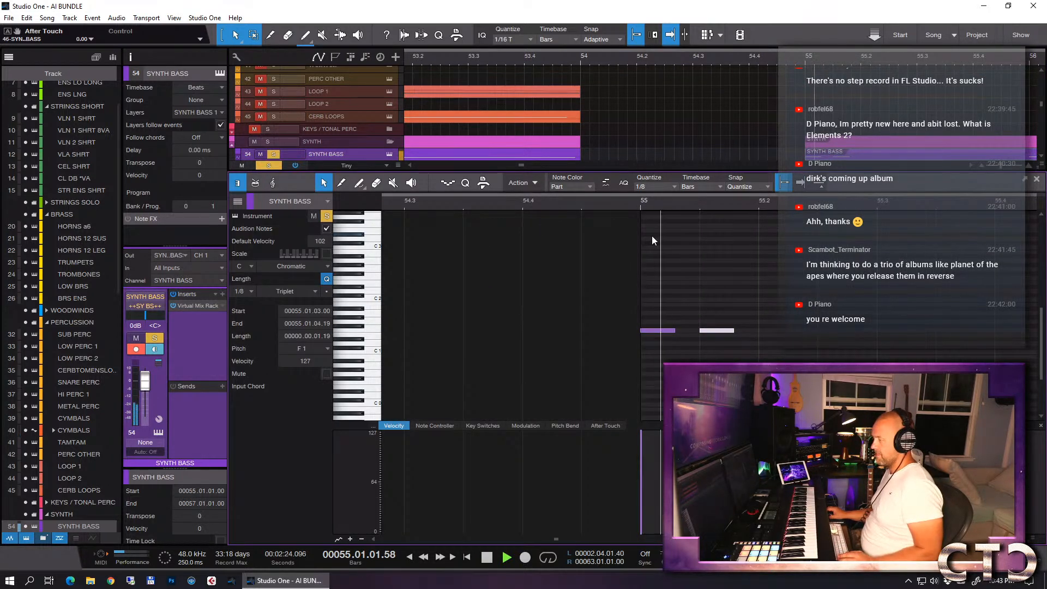
# - Shorten both F 1 notes at the start of bar 55 to a length of 0.00.00.76 and play them back
pyautogui.moveTo(758, 316); pyautogui.dragTo(655, 338)
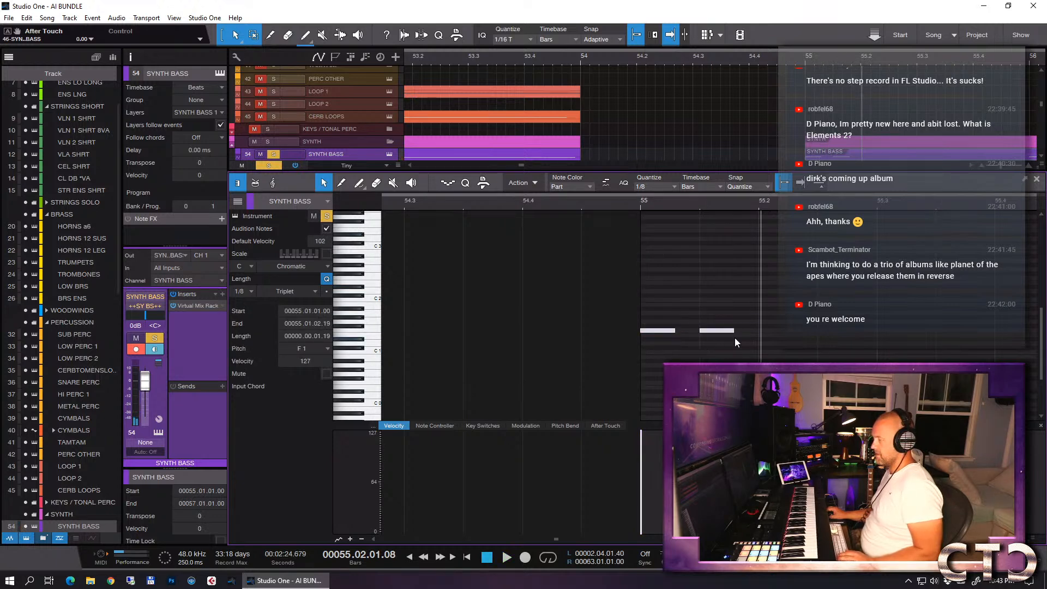
pyautogui.moveTo(737, 332); pyautogui.dragTo(723, 331)
pyautogui.click(641, 204)
pyautogui.press('space')
pyautogui.press('space')
# - Delete the two bar 56 bass notes and duplicate the short F 1 pair to beat 3 of bar 55
pyautogui.press('w')
pyautogui.press('w')
pyautogui.moveTo(848, 298)
pyautogui.mouseDown()
pyautogui.moveTo(925, 345)
pyautogui.moveTo(761, 352)
pyautogui.moveTo(799, 331)
pyautogui.moveTo(937, 331)
pyautogui.mouseUp()
pyautogui.press('Delete')
pyautogui.press('d')
# - Add a two-beat F 1 note at the start of bar 56 with velocity 127
pyautogui.click(884, 332)
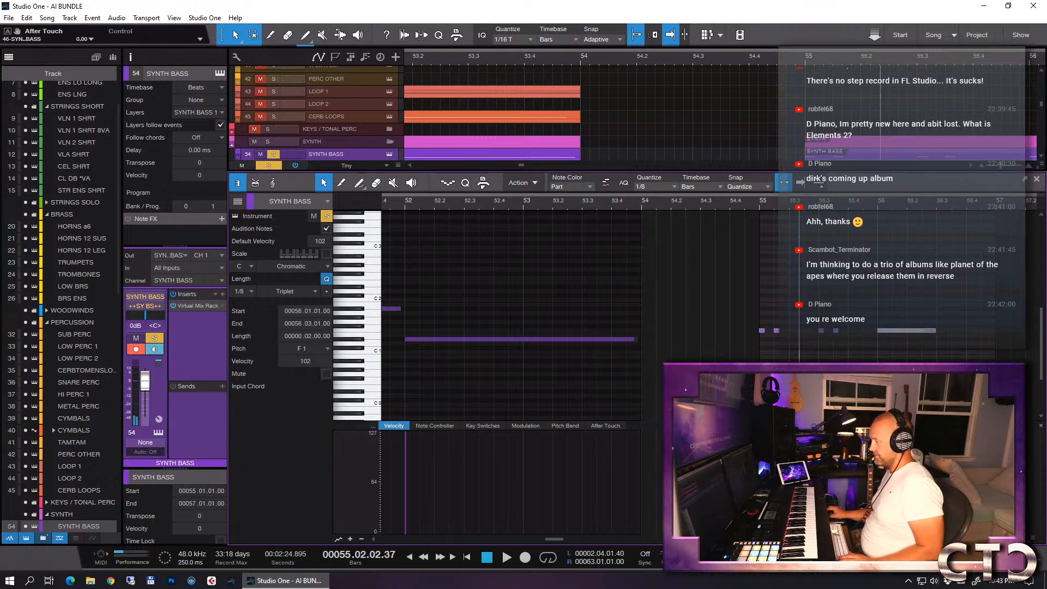
pyautogui.press('e')
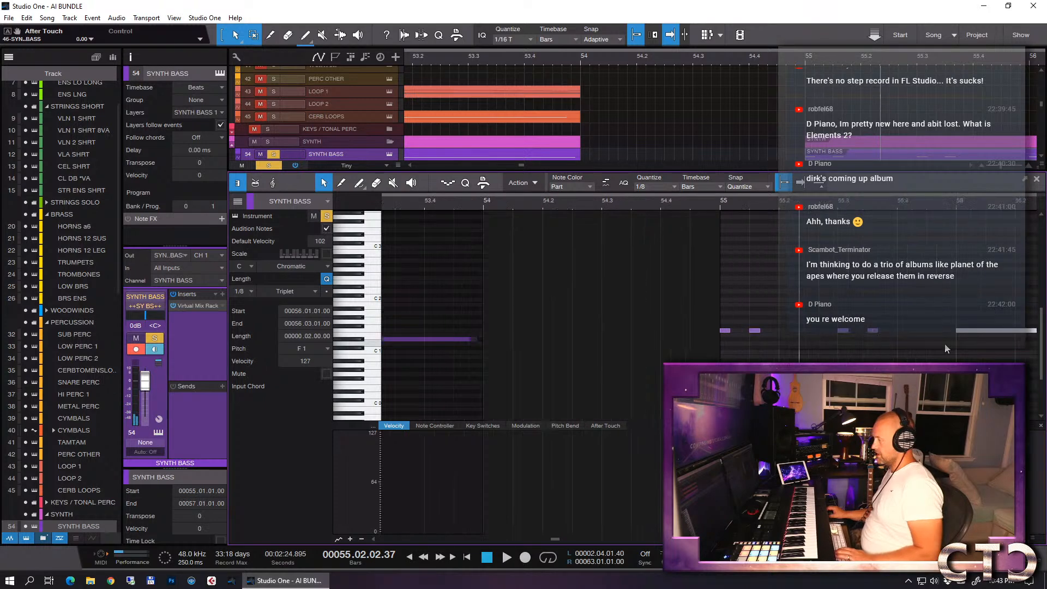
pyautogui.hscroll(2, 942, 339)
pyautogui.hscroll(1, 927, 337)
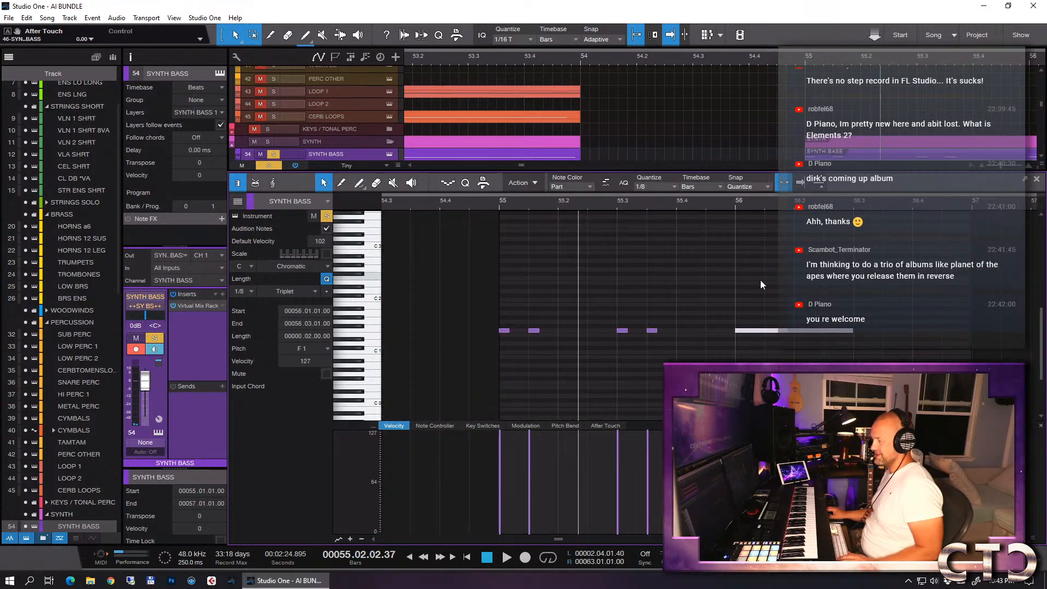
# - Copy a short F 1 note to 56.03.01.00, quantize to 1/8 T, shorten it to 0.00.00.49 and duplicate it through bar 56
pyautogui.moveTo(654, 332); pyautogui.dragTo(868, 332)
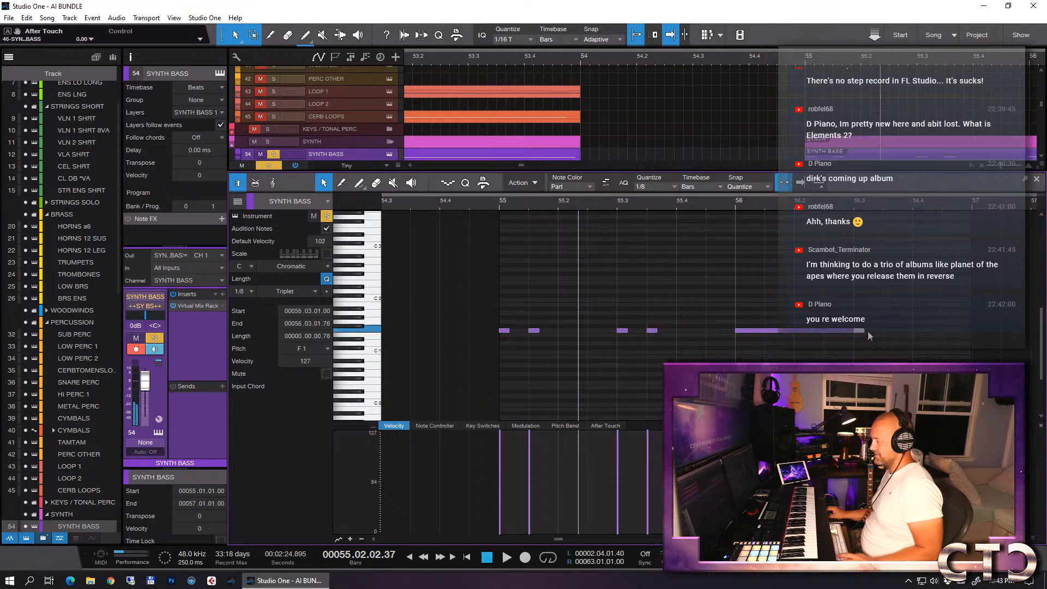
pyautogui.click(661, 188)
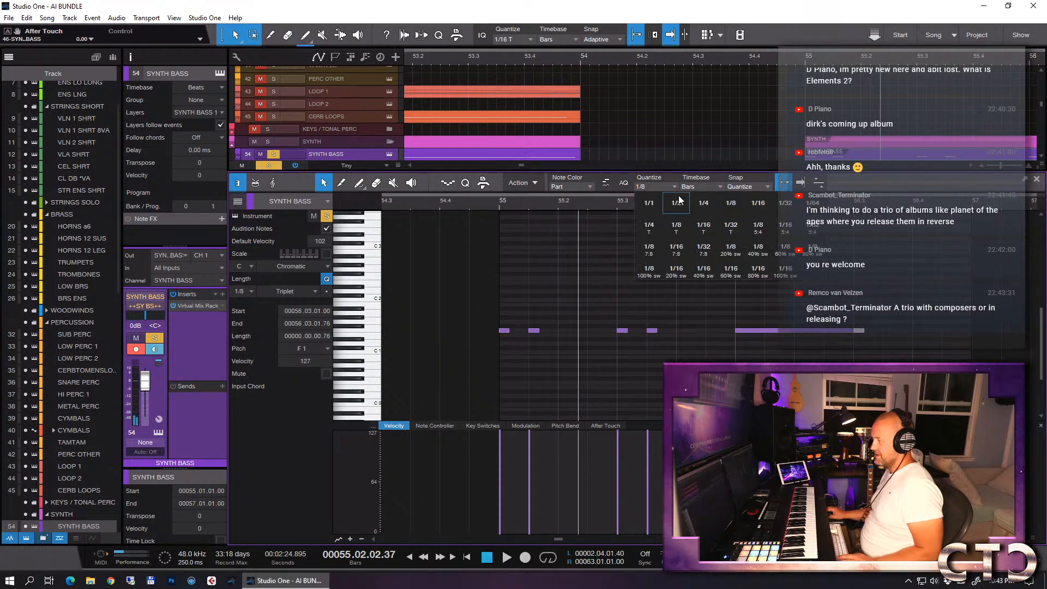
pyautogui.click(679, 228)
pyautogui.moveTo(866, 332)
pyautogui.mouseDown()
pyautogui.moveTo(873, 337)
pyautogui.moveTo(856, 335)
pyautogui.moveTo(859, 343)
pyautogui.mouseUp()
pyautogui.press('d')
pyautogui.press('d')
pyautogui.press('d')
pyautogui.press('d')
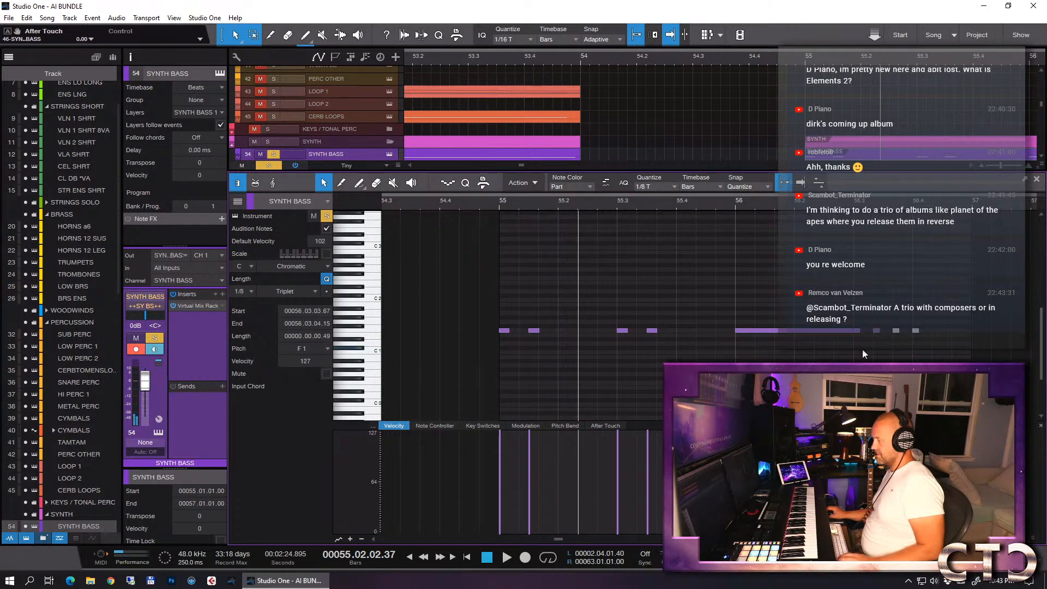
# - Play the soloed synth bass from bar 56 and close the note editor
pyautogui.click(734, 207)
pyautogui.press('space')
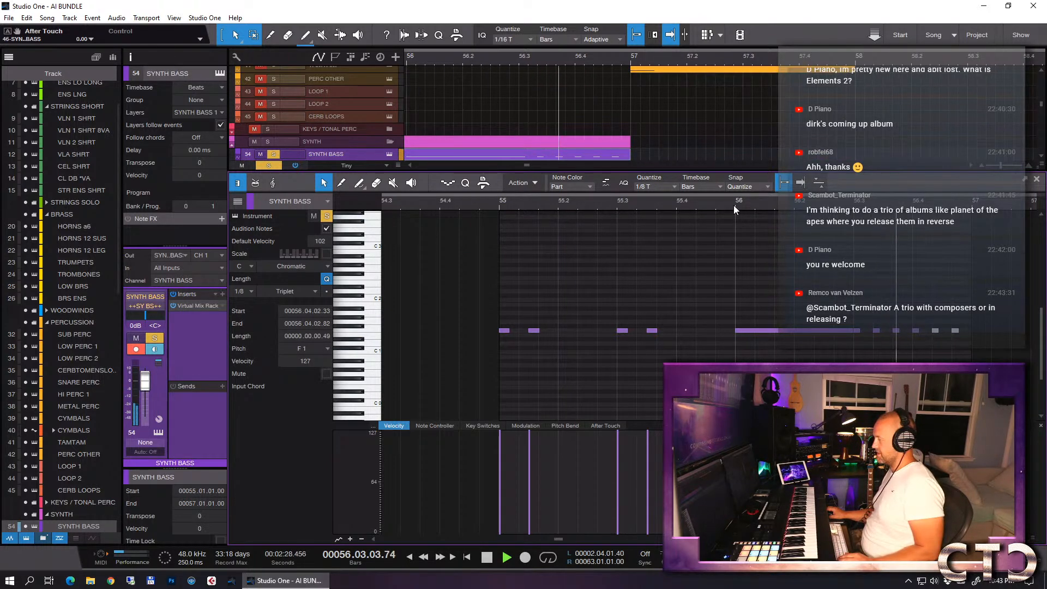
pyautogui.press('space')
pyautogui.press('F2')
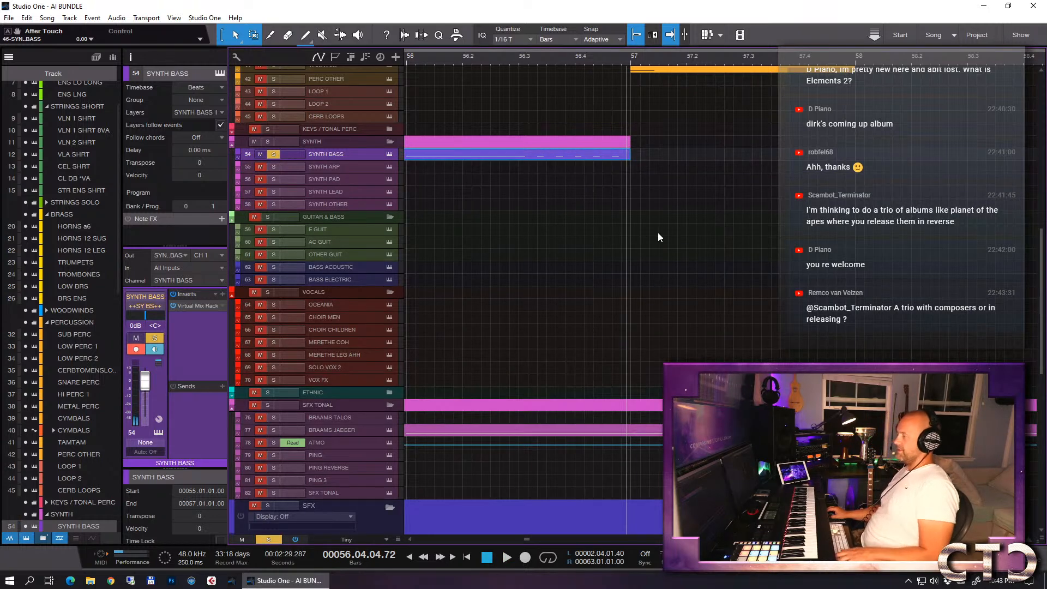
# - Turn off the SYNTH BASS solo and play the arrangement with the revised bass from bar 54
pyautogui.press('w')
pyautogui.press('w')
pyautogui.press('w')
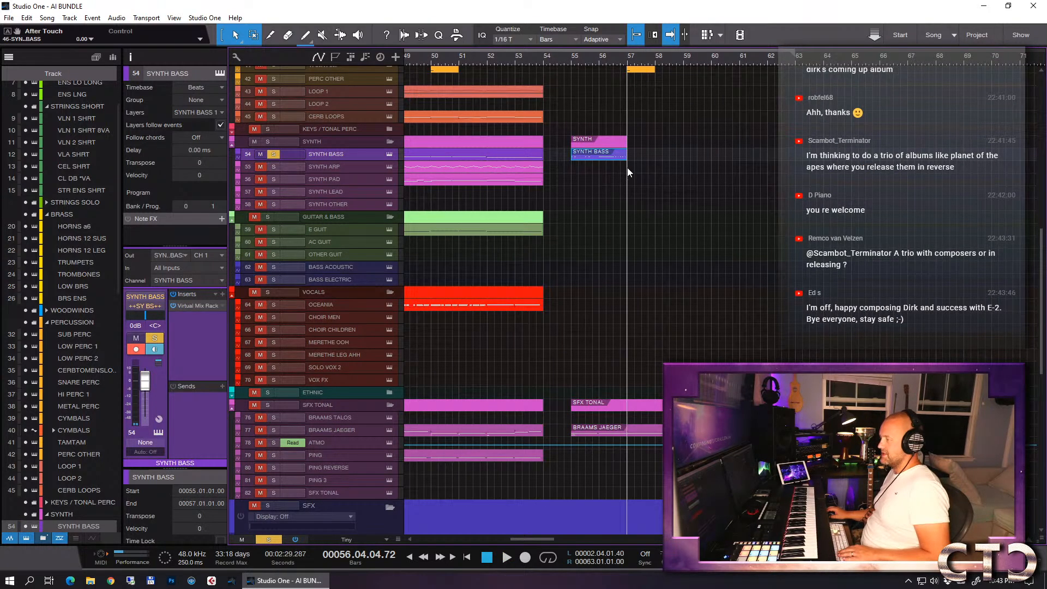
pyautogui.click(543, 59)
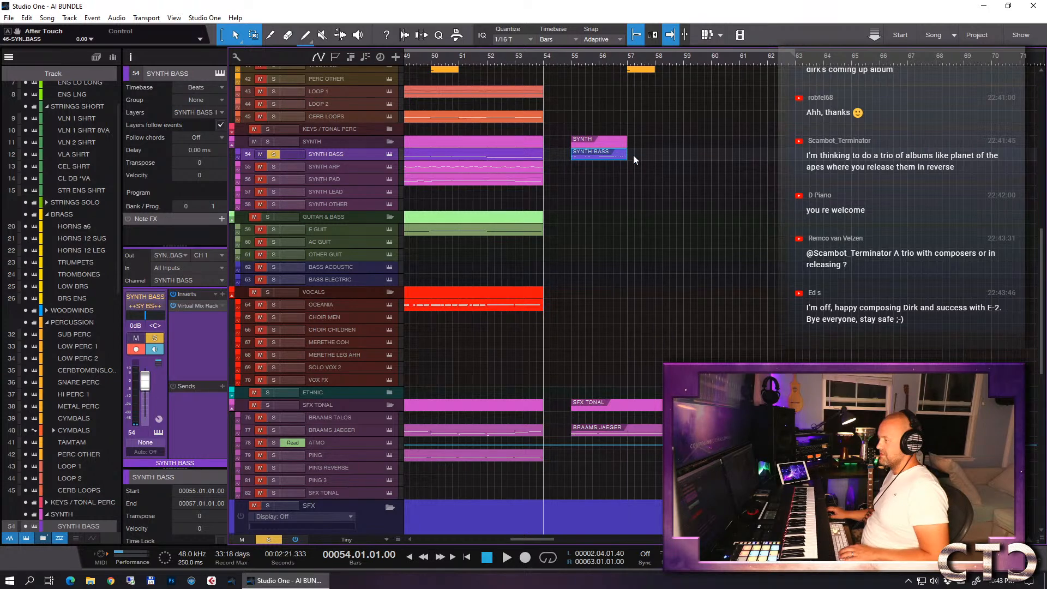
pyautogui.click(274, 154)
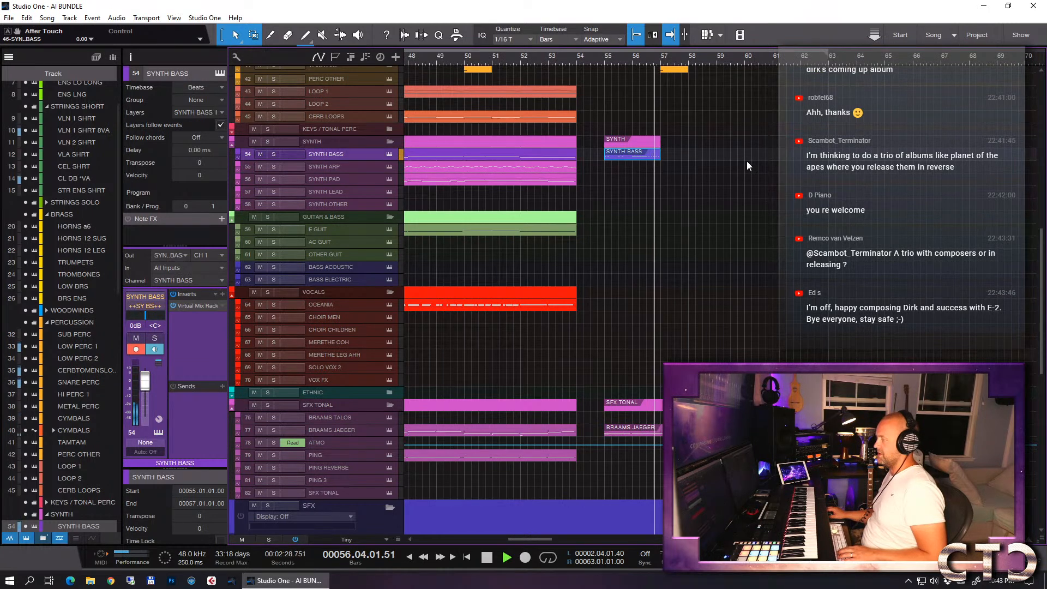
pyautogui.press('space')
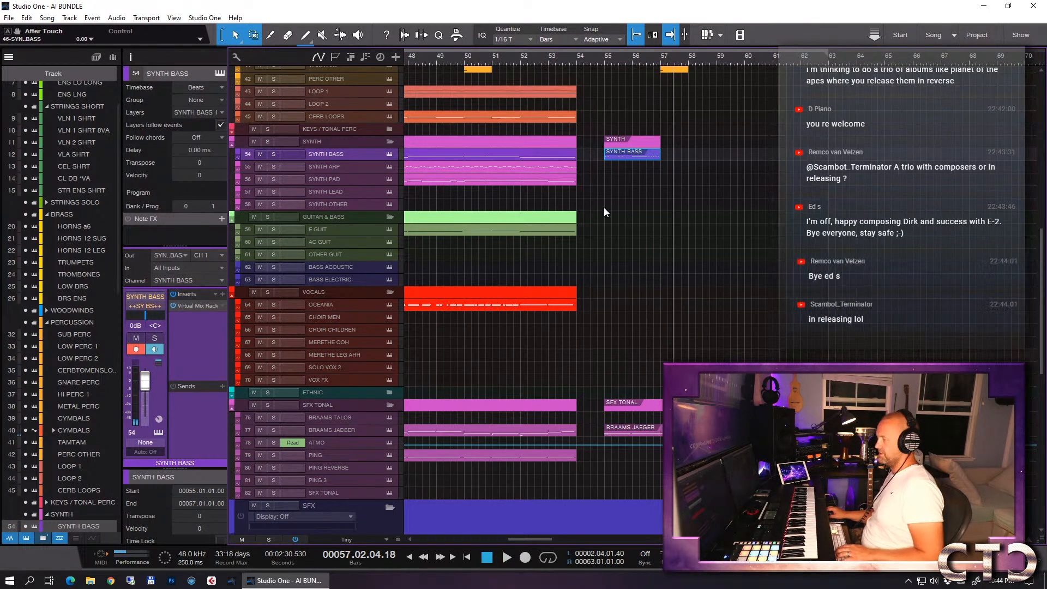
pyautogui.click(626, 235)
pyautogui.press('space')
pyautogui.press('space')
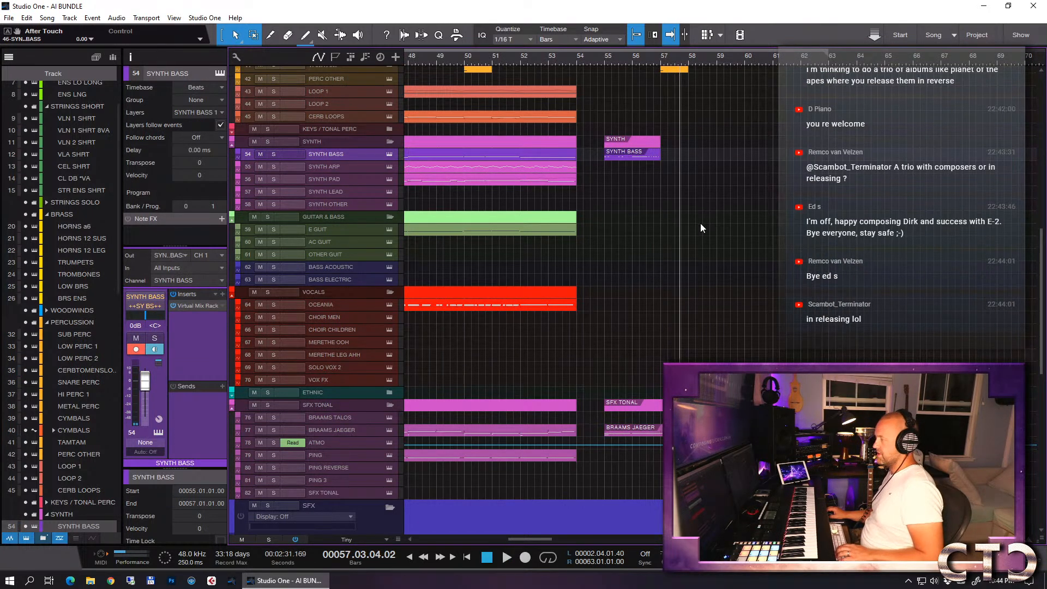
# - Split the E GUIT part at bar 52 and copy its last two bars to bar 55
pyautogui.click(561, 232)
pyautogui.press('3')
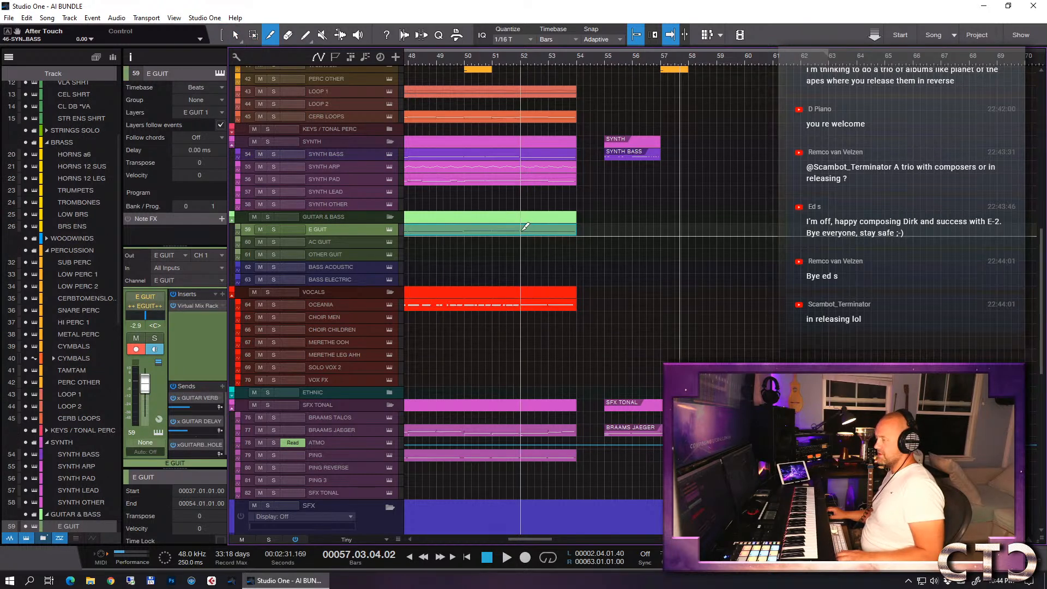
pyautogui.click(523, 228)
pyautogui.press('1')
pyautogui.moveTo(532, 231); pyautogui.dragTo(616, 234)
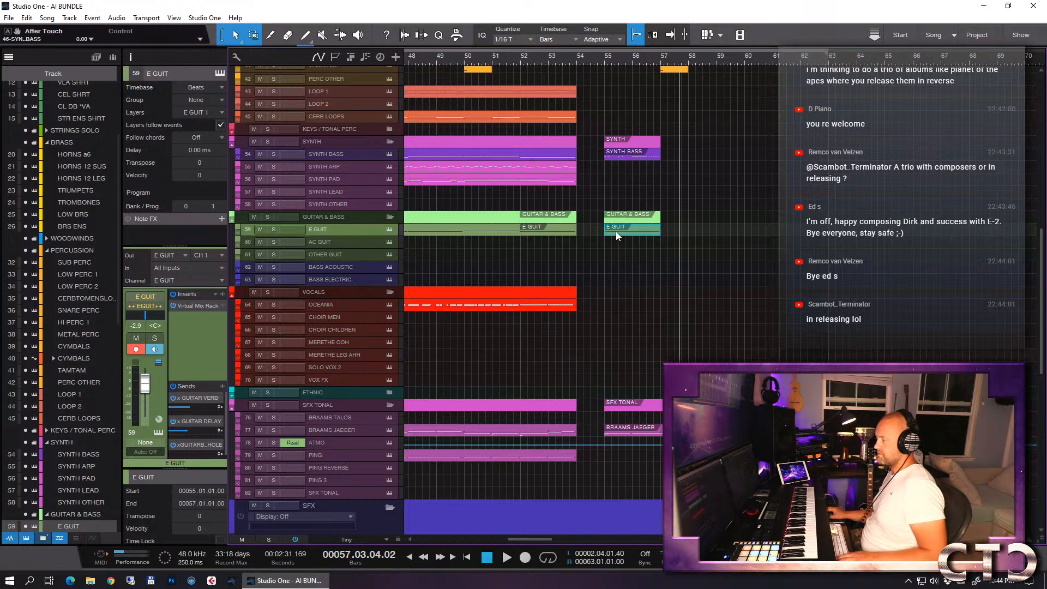
# - In the copied E GUIT part, move the note to F 2, split it within beat 1 and start the remainder at 55.02.01.00
pyautogui.doubleClick(616, 231)
pyautogui.moveTo(549, 332); pyautogui.dragTo(546, 329)
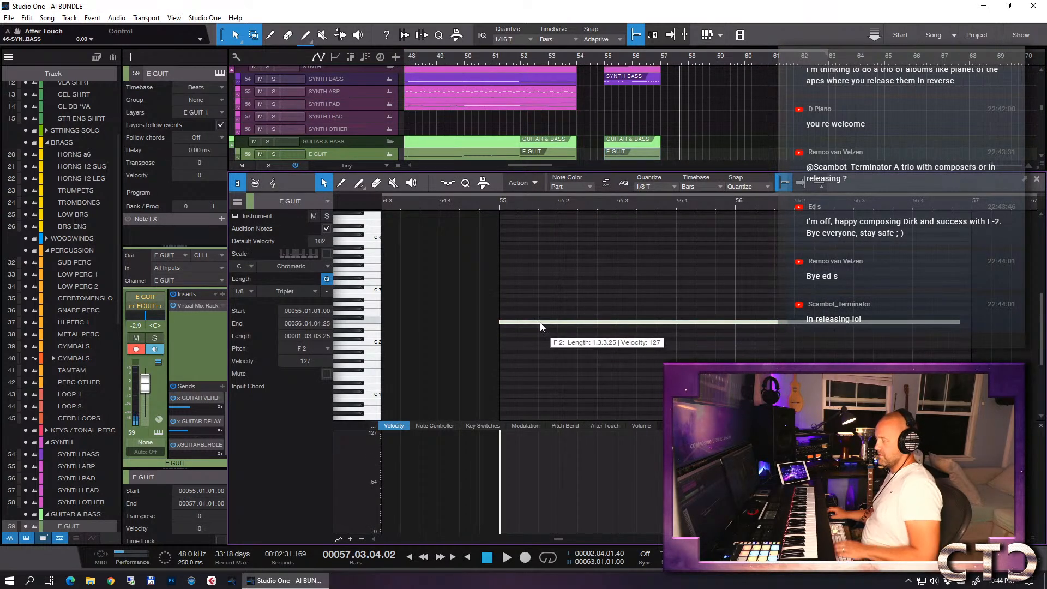
pyautogui.press('2')
pyautogui.click(543, 322)
pyautogui.press('1')
pyautogui.moveTo(542, 323); pyautogui.dragTo(558, 323)
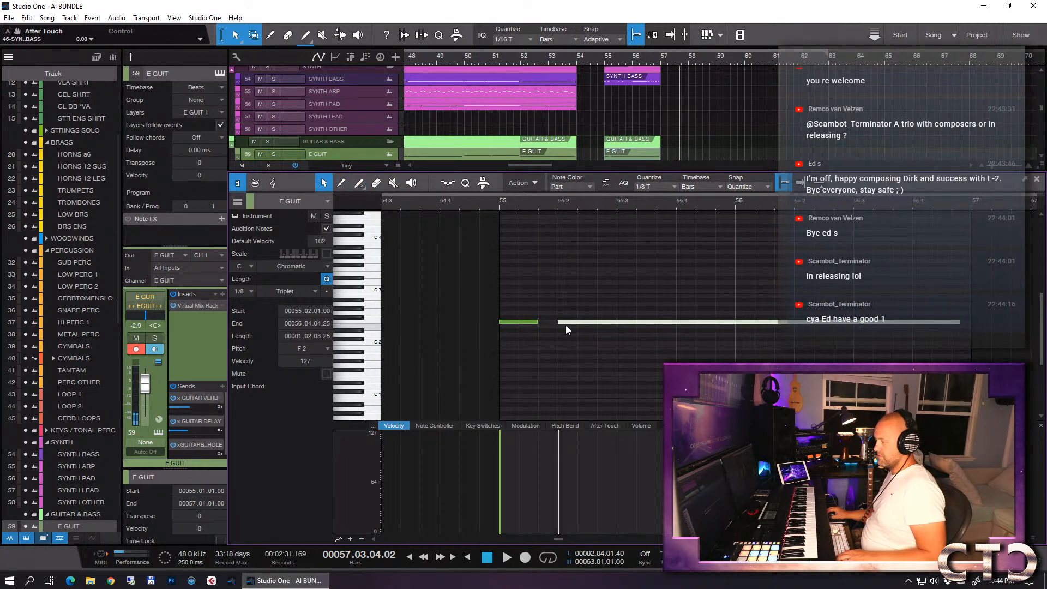
# - Split the long F 2 note again, start its remainder at 55.03.01.00 and extend the first note to beat 2, replacing the middle piece
pyautogui.press('2')
pyautogui.click(600, 322)
pyautogui.press('1')
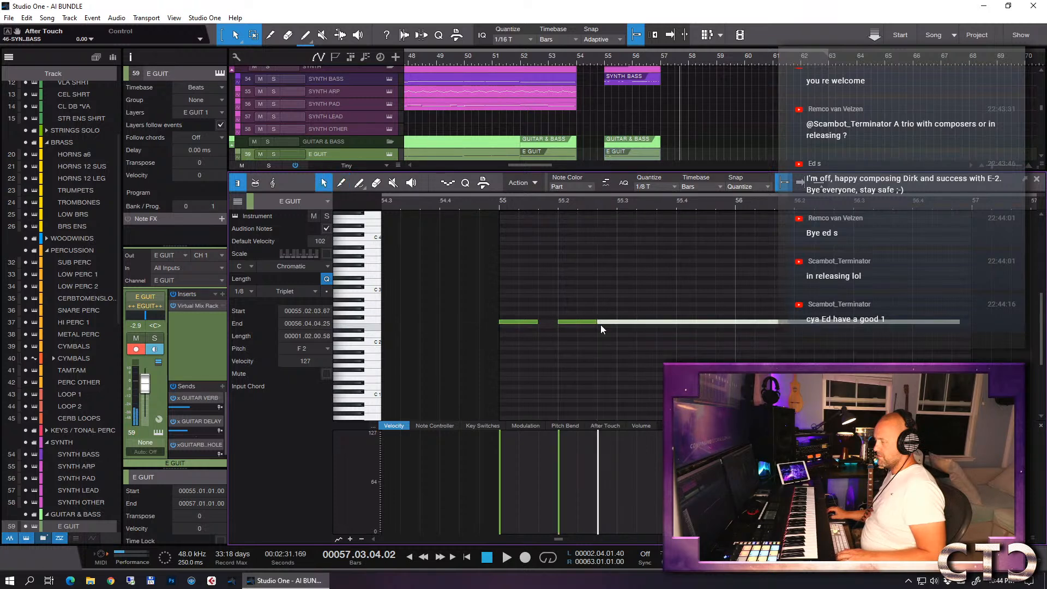
pyautogui.moveTo(599, 322); pyautogui.dragTo(618, 324)
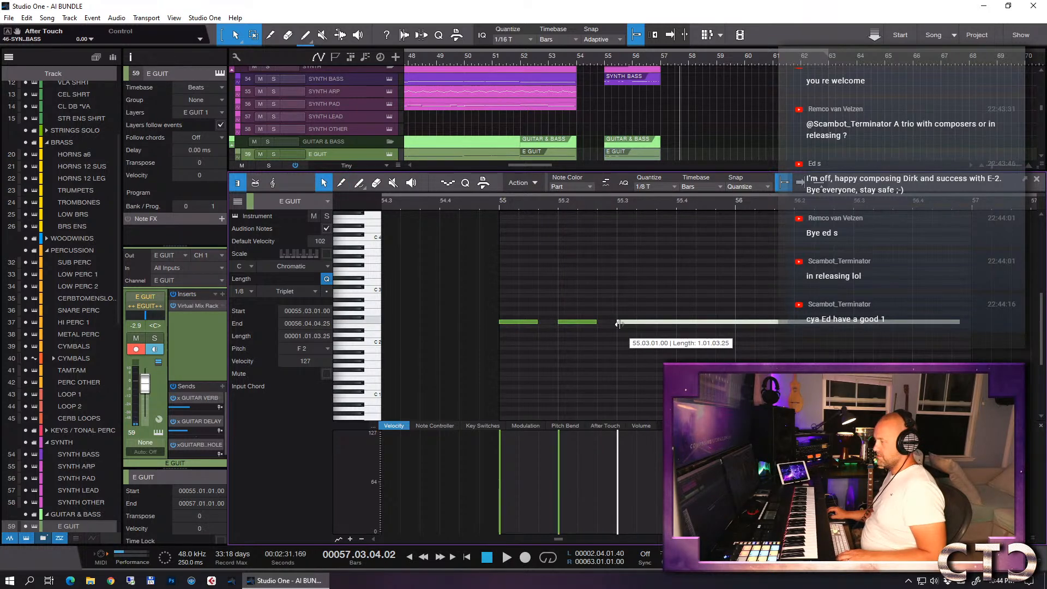
pyautogui.moveTo(540, 323); pyautogui.dragTo(558, 323)
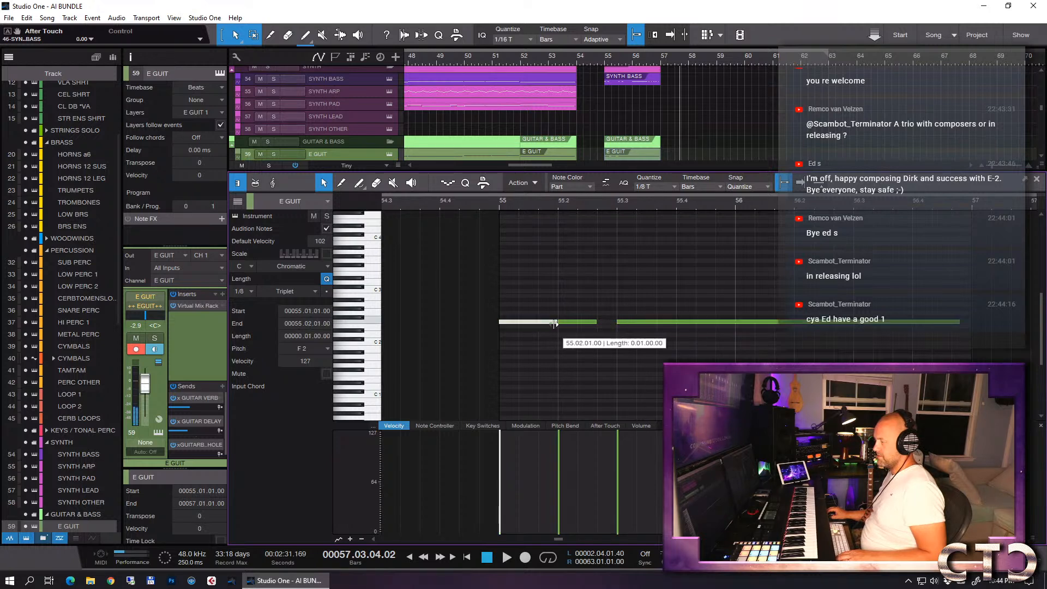
# - Split the long F 2 note at beat 4 of bar 55 and start the remainder at 56.01.01.00
pyautogui.press('5')
pyautogui.press('4')
pyautogui.press('3')
pyautogui.click(678, 322)
pyautogui.press('1')
pyautogui.moveTo(678, 322); pyautogui.dragTo(735, 322)
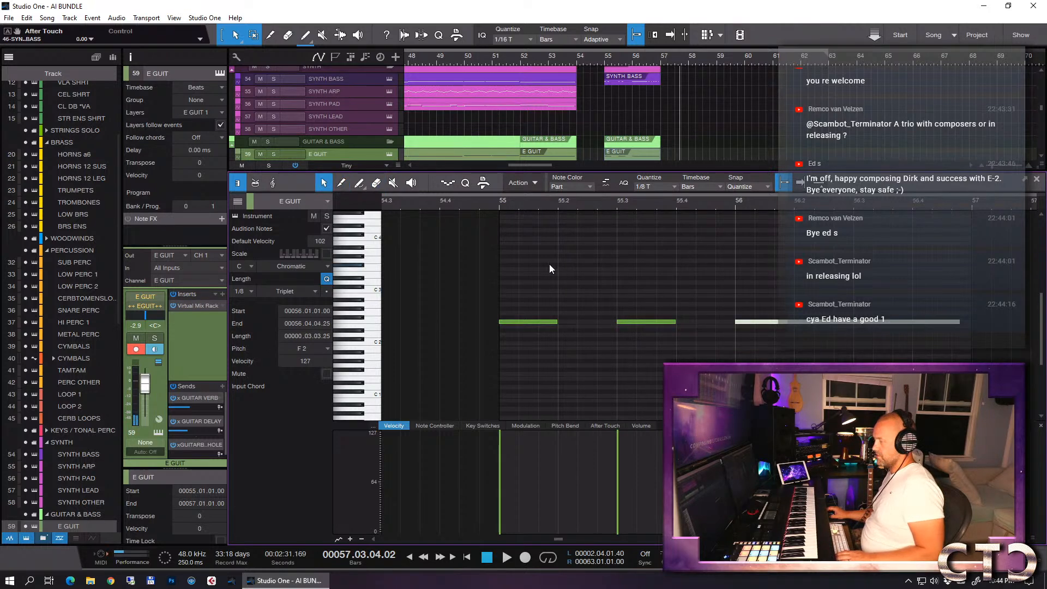
# - Play the guitar pattern from bar 55 in the full mix and with the E GUIT track soloed
pyautogui.click(498, 208)
pyautogui.press('s')
pyautogui.press('space')
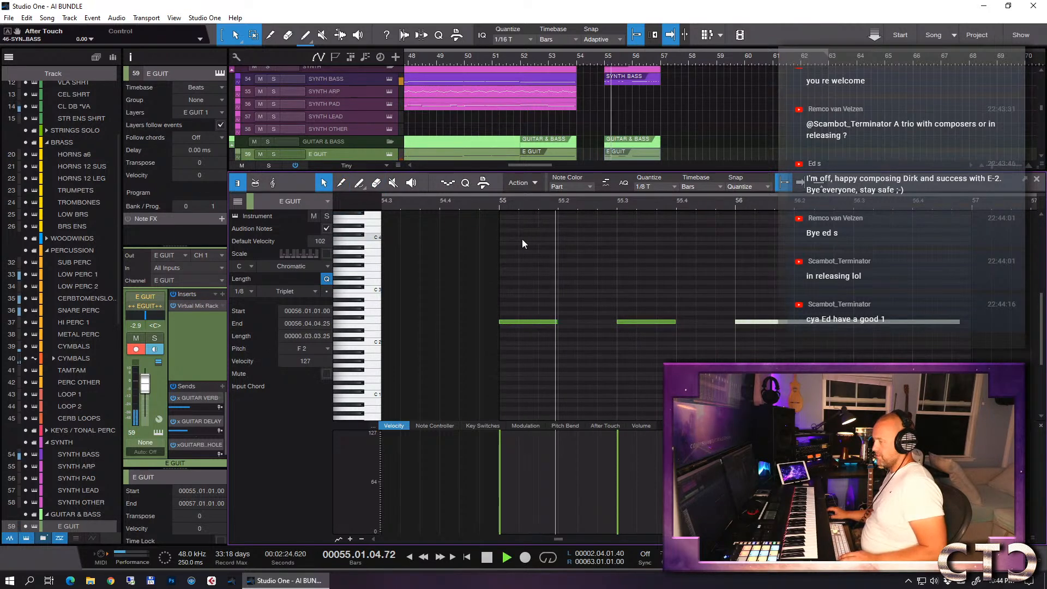
pyautogui.click(497, 208)
pyautogui.press('space')
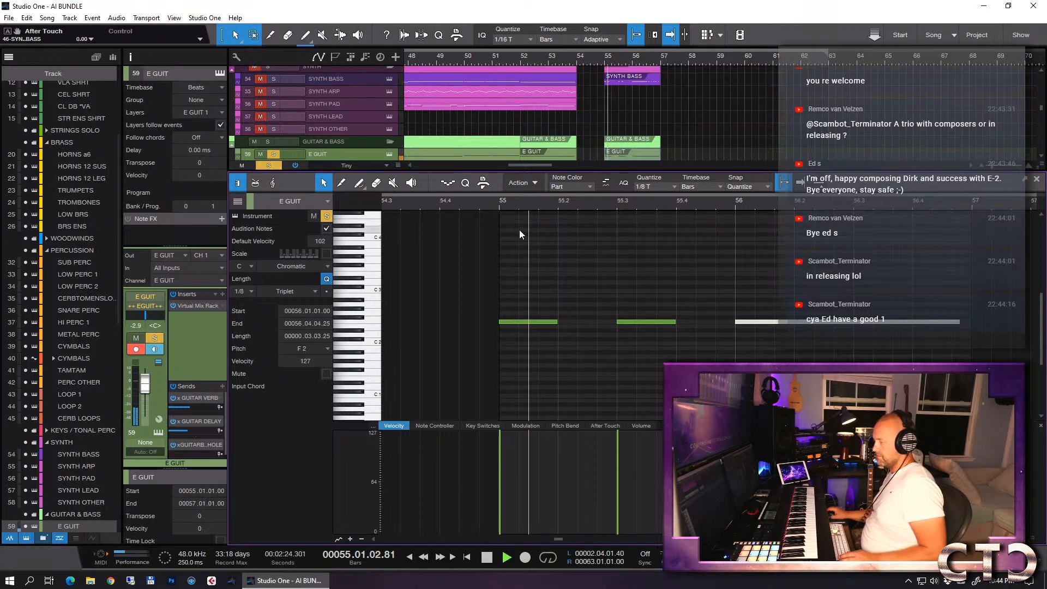
pyautogui.press('space')
# - Divide the second half of bar 56's F 2 note into eighth-note triplets up to bar 57 and play from bar 55
pyautogui.press('5')
pyautogui.keyDown('ctrl'); pyautogui.keyDown('alt'); pyautogui.click(855, 322); pyautogui.keyUp('alt'); pyautogui.keyUp('ctrl')
pyautogui.keyDown('ctrl'); pyautogui.keyDown('alt'); pyautogui.click(873, 321); pyautogui.keyUp('alt'); pyautogui.keyUp('ctrl')
pyautogui.keyDown('ctrl'); pyautogui.keyDown('alt'); pyautogui.click(894, 321); pyautogui.keyUp('alt'); pyautogui.keyUp('ctrl')
pyautogui.moveTo(907, 312); pyautogui.dragTo(922, 344)
pyautogui.press('Delete')
pyautogui.press('d')
pyautogui.click(497, 201)
pyautogui.press('space')
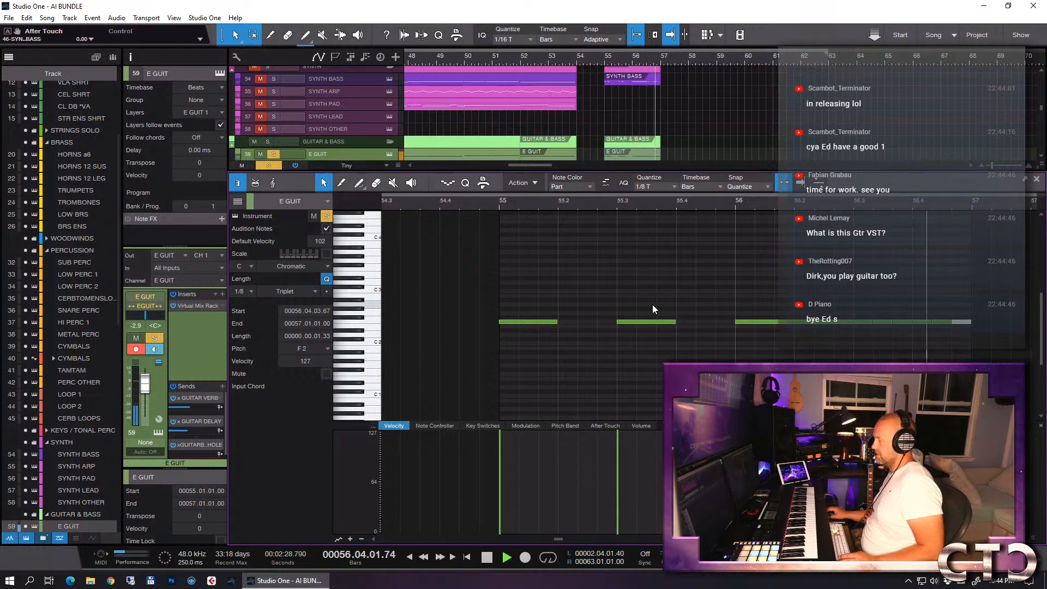
pyautogui.press('space')
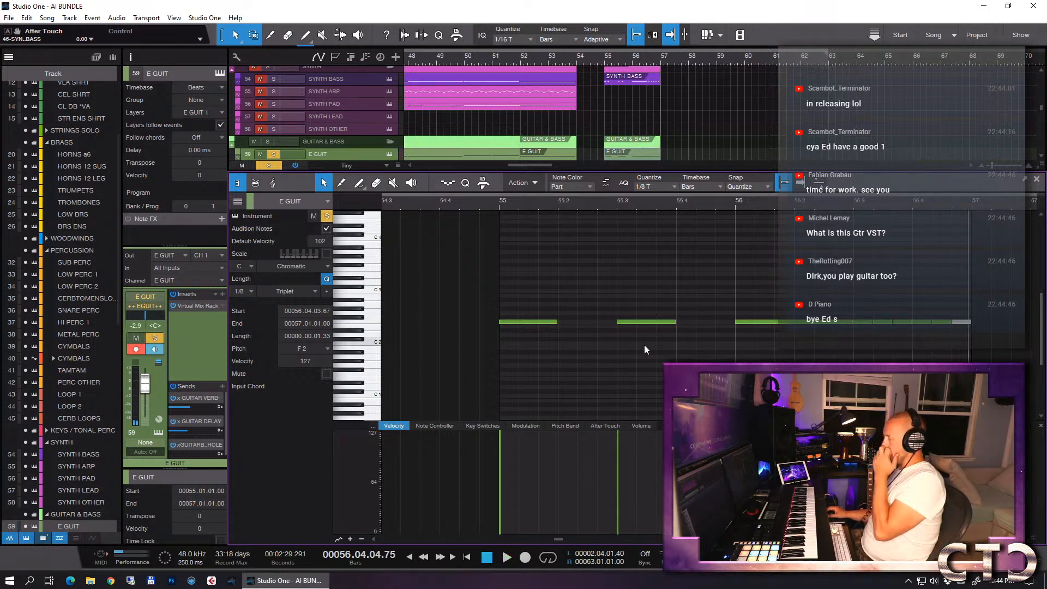
# - Shorten the two F 2 guitar notes in bar 55 together so each ends slightly before the next beat
pyautogui.moveTo(657, 294); pyautogui.dragTo(540, 352)
pyautogui.moveTo(676, 322); pyautogui.dragTo(674, 322)
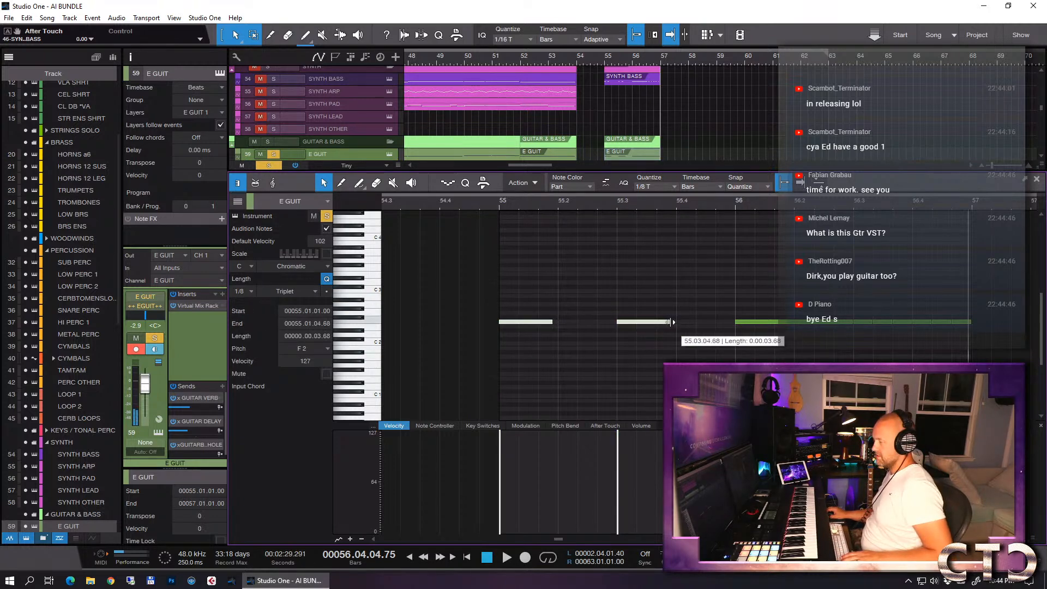
pyautogui.click(623, 263)
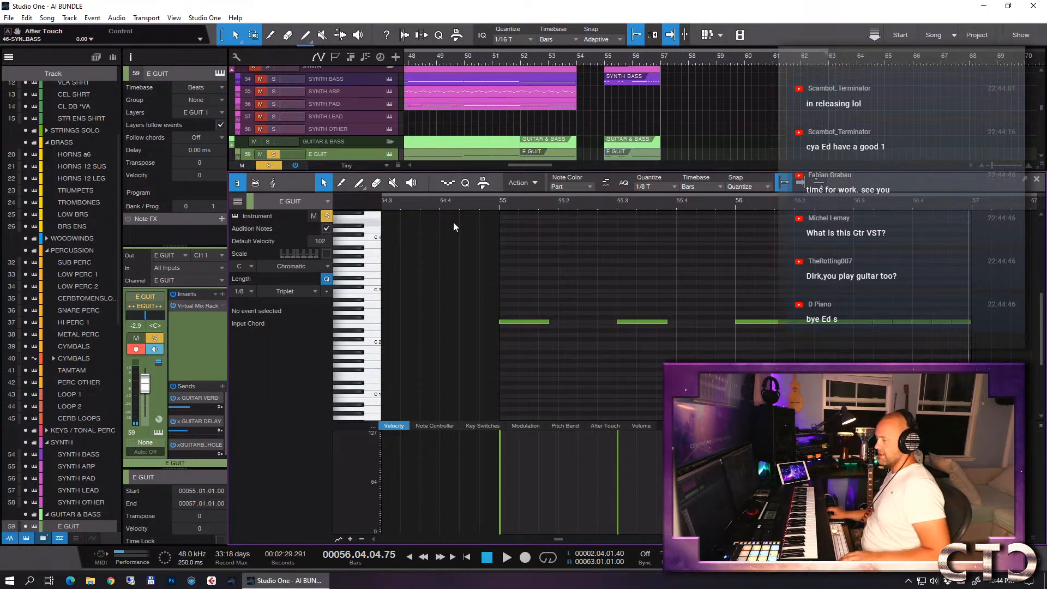
# - Turn off the E GUIT solo and play the guitar pattern in the full mix from bar 55
pyautogui.click(497, 203)
pyautogui.press('space')
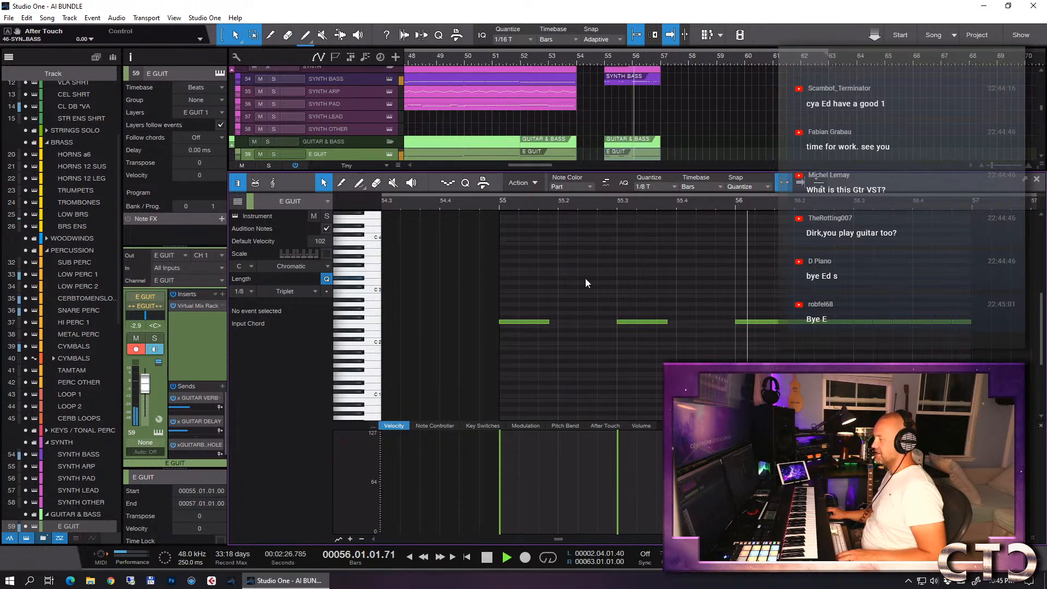
pyautogui.press('w')
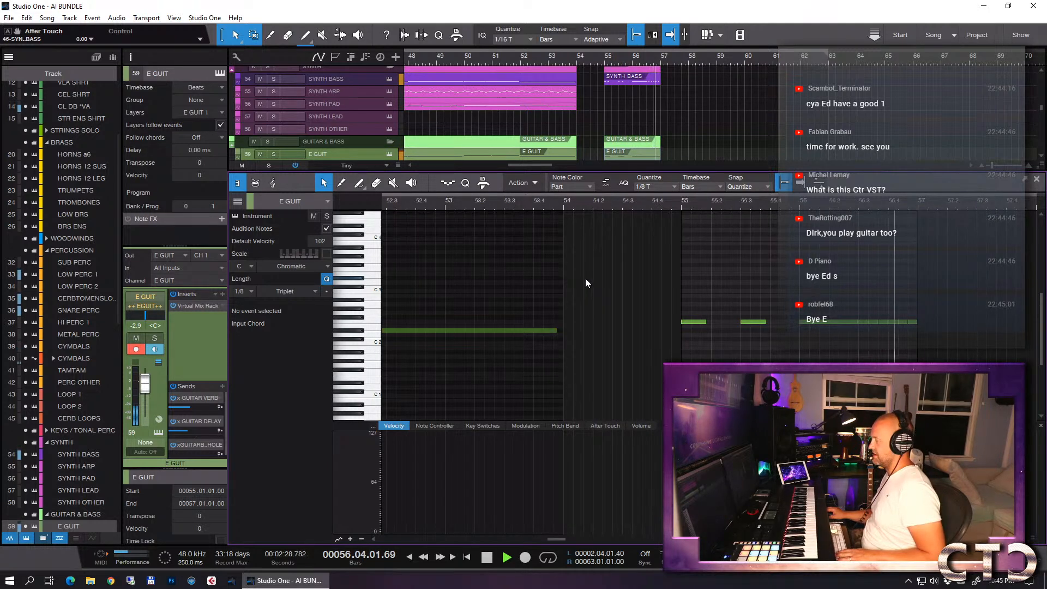
pyautogui.press('space')
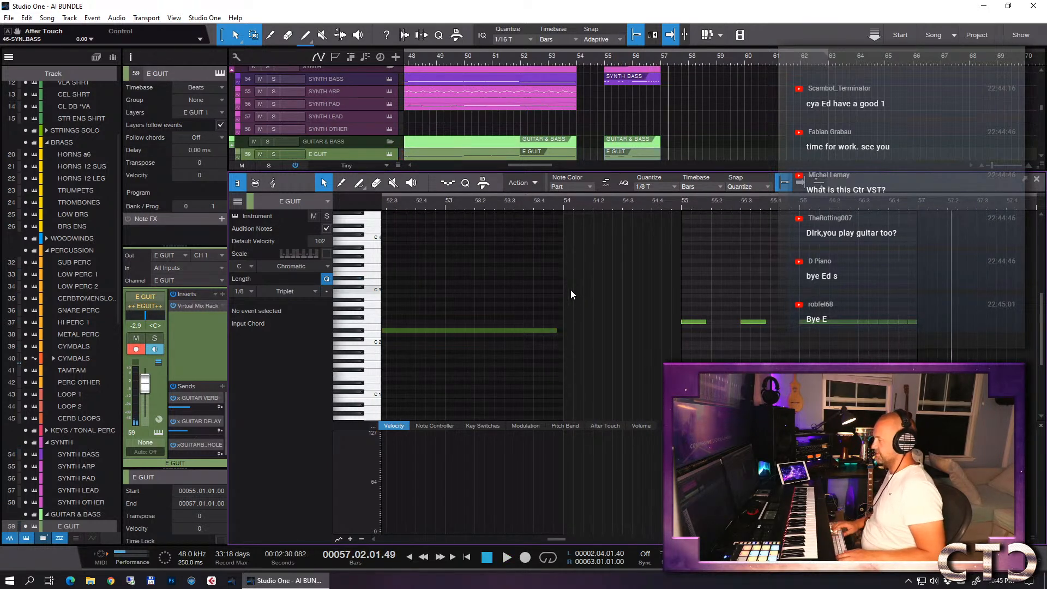
# - Duplicate the E GUIT track together with its instrument and events
pyautogui.press('F2')
pyautogui.press('2')
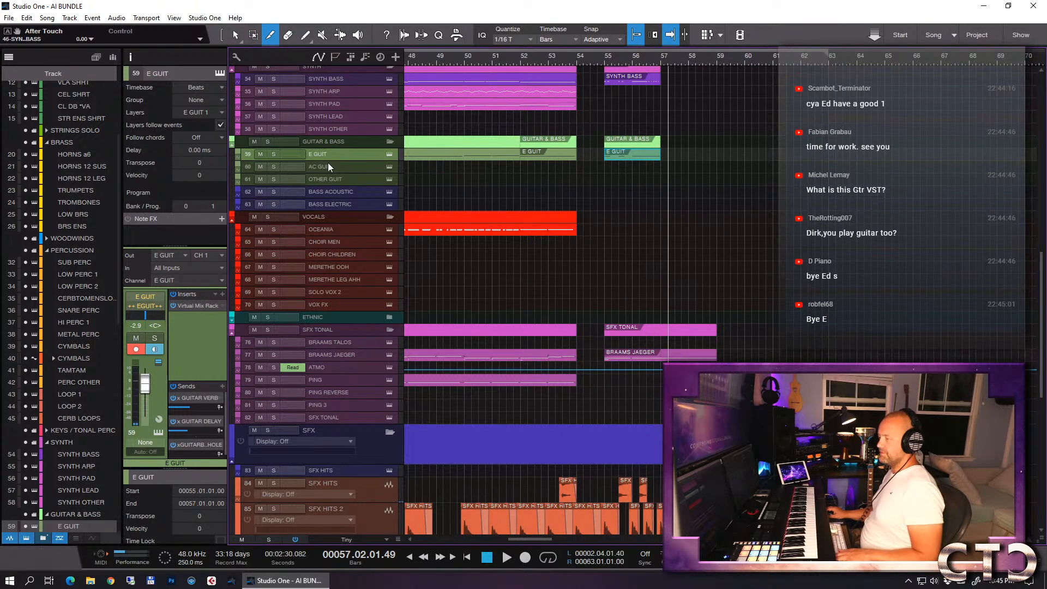
pyautogui.press('d')
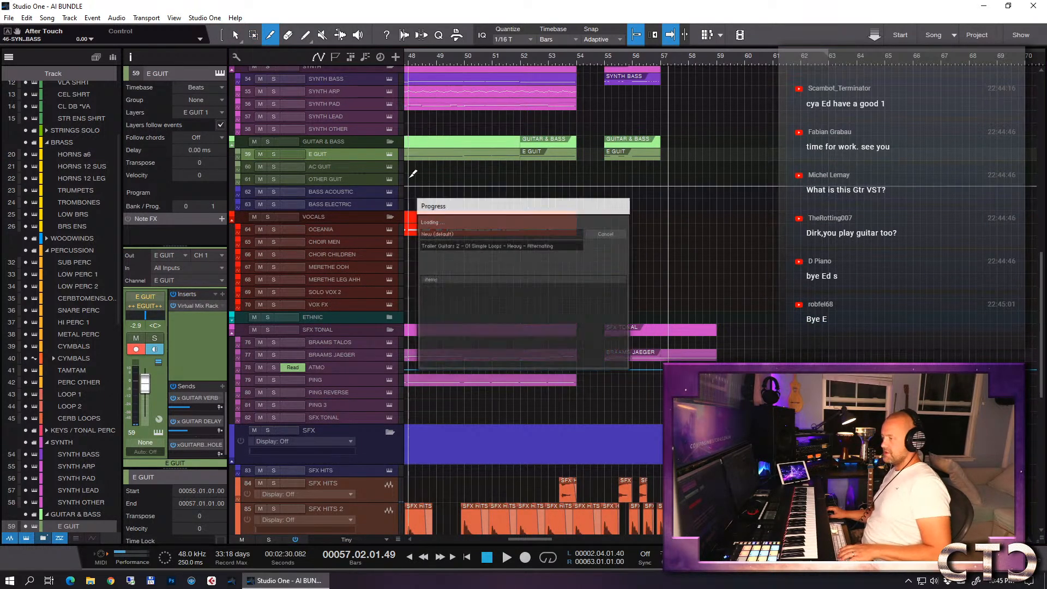
# - Delete all the copied guitar events from the E GUIT 2 track
pyautogui.press('w')
pyautogui.press('w')
pyautogui.press('w')
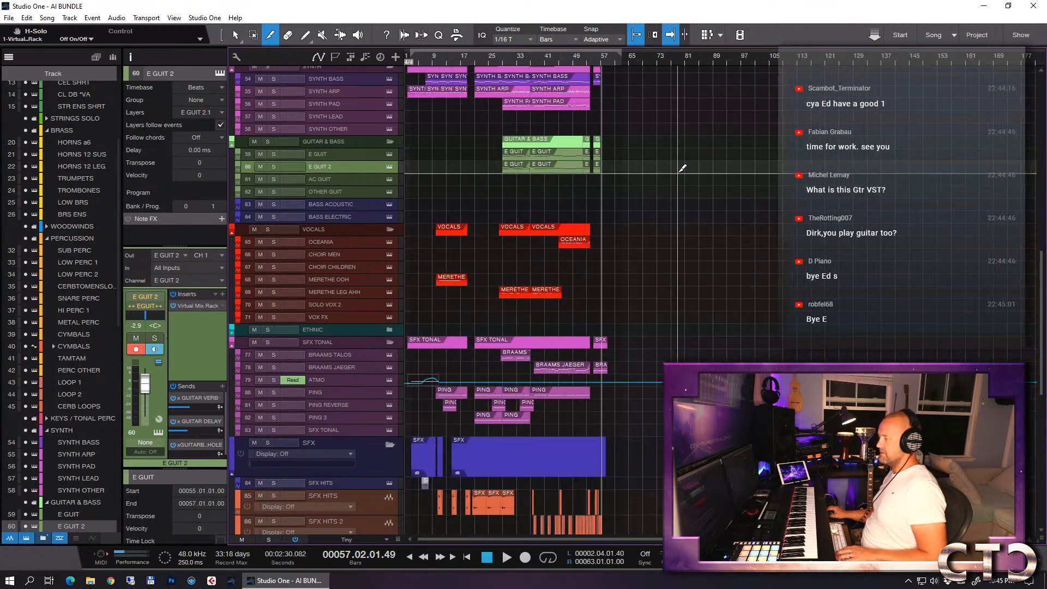
pyautogui.rightClick(644, 165)
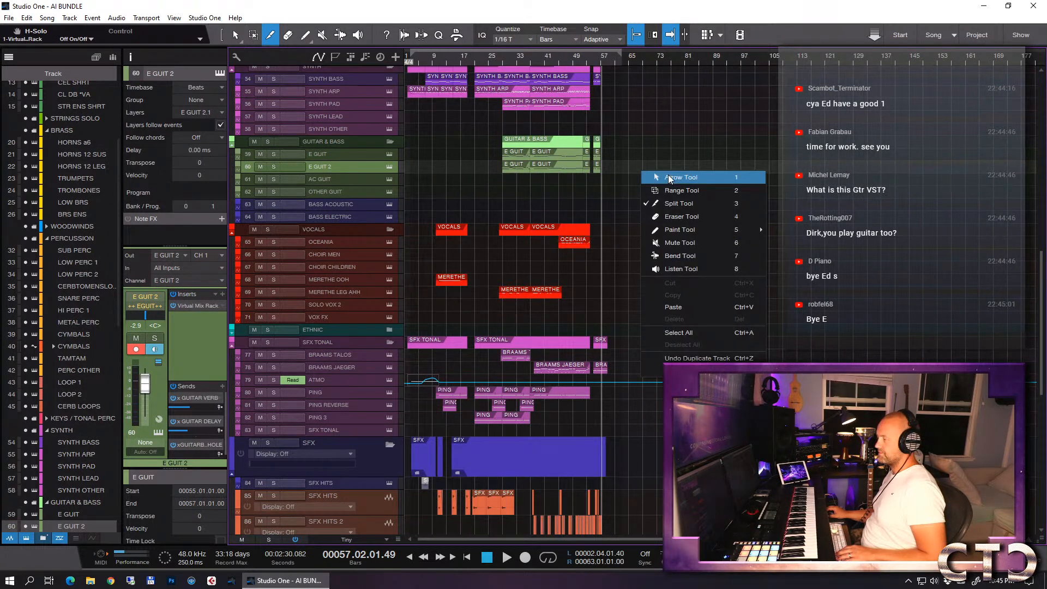
pyautogui.click(665, 177)
pyautogui.moveTo(617, 171); pyautogui.dragTo(417, 179)
pyautogui.press('Delete')
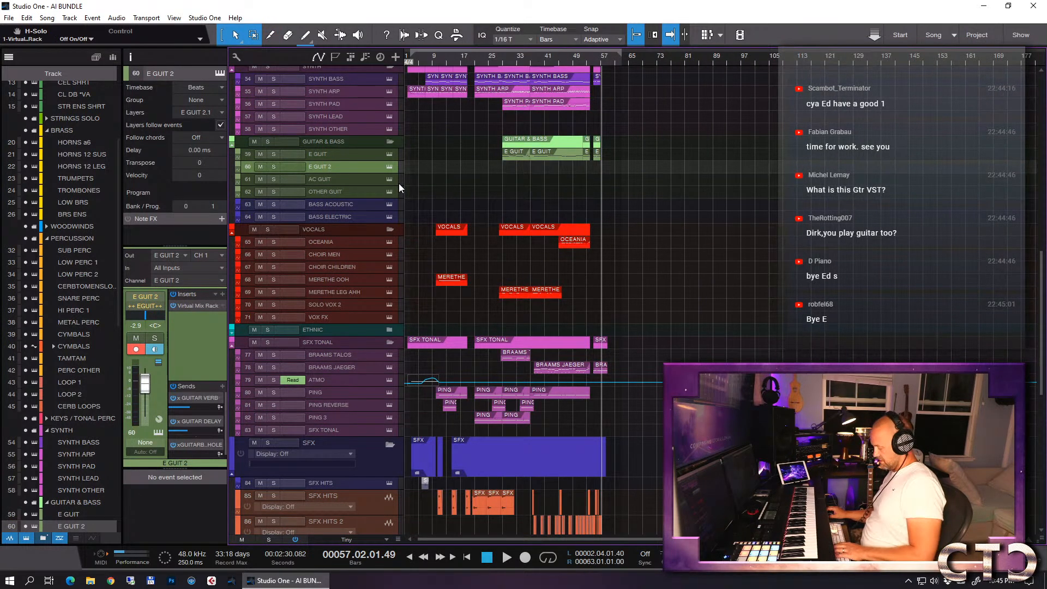
# - Open the Kontakt instrument of E GUIT 2 and browse Trailer Guitars 2 to the multisampled guitar's single patches
pyautogui.hotkey('shift', 'F11')
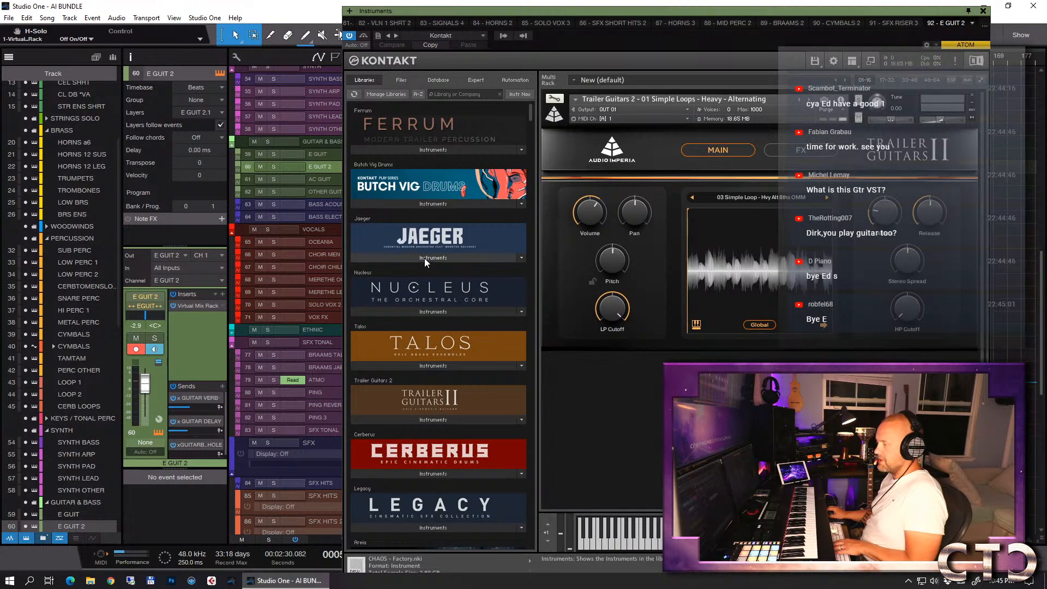
pyautogui.click(426, 420)
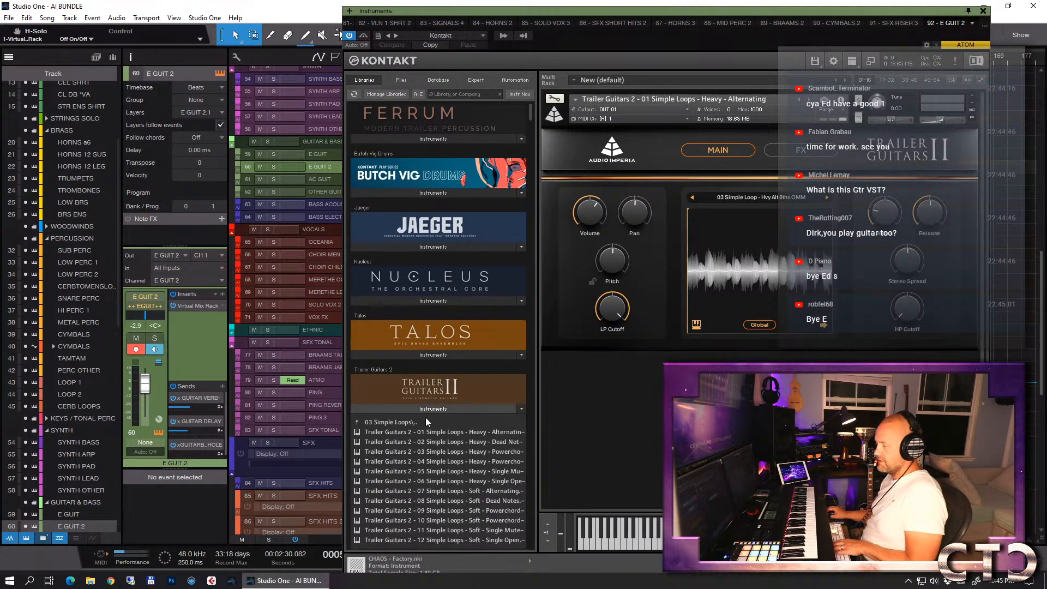
pyautogui.click(426, 423)
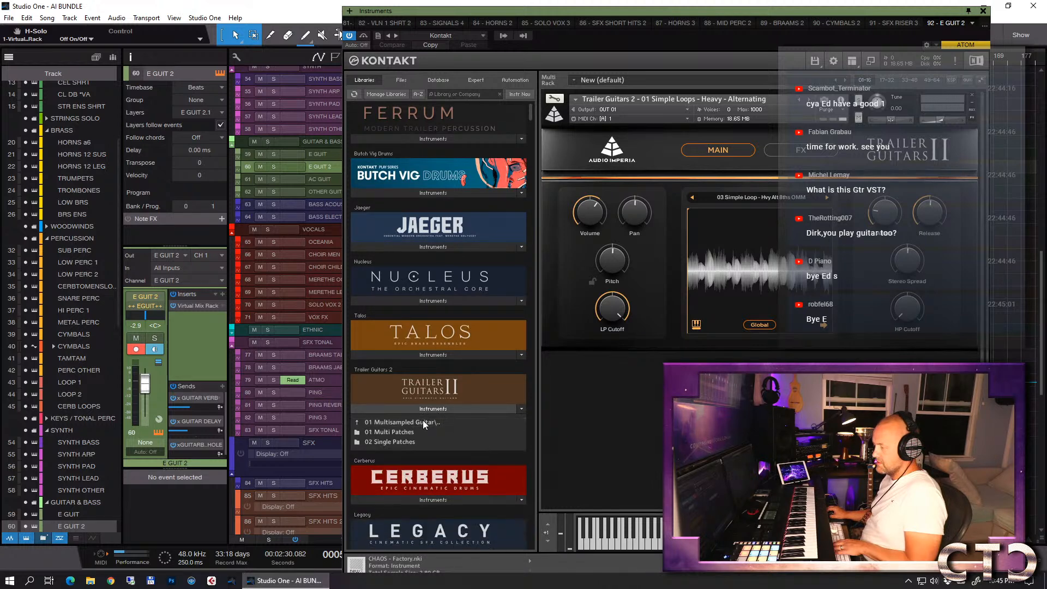
pyautogui.click(406, 423)
pyautogui.click(390, 442)
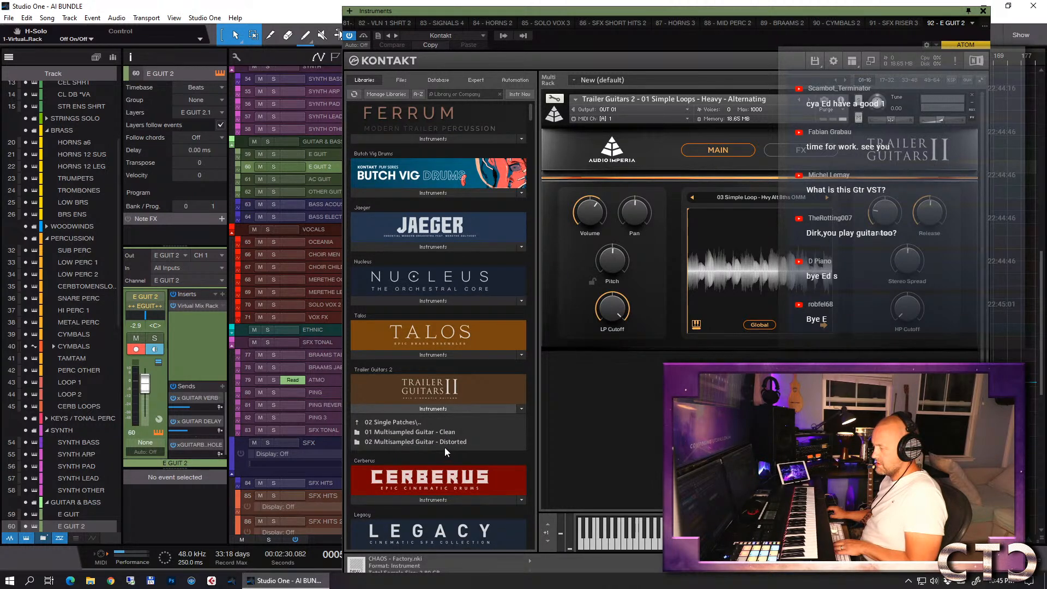
pyautogui.click(434, 443)
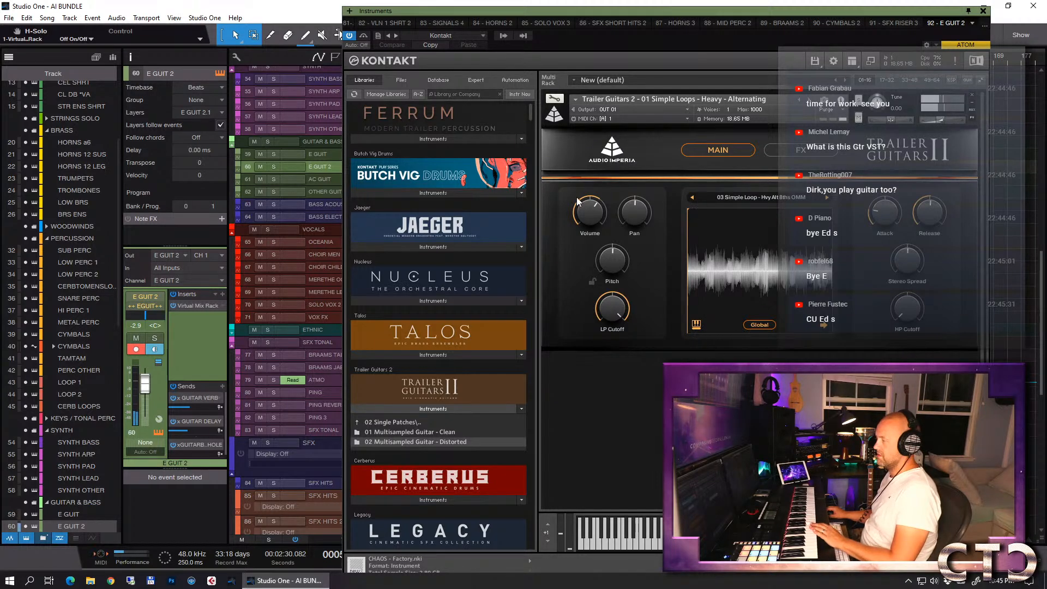
# - Compare the Kontakt instruments of the E GUIT and E GUIT 2 tracks, ending on E GUIT 2
pyautogui.moveTo(557, 18); pyautogui.dragTo(884, 50)
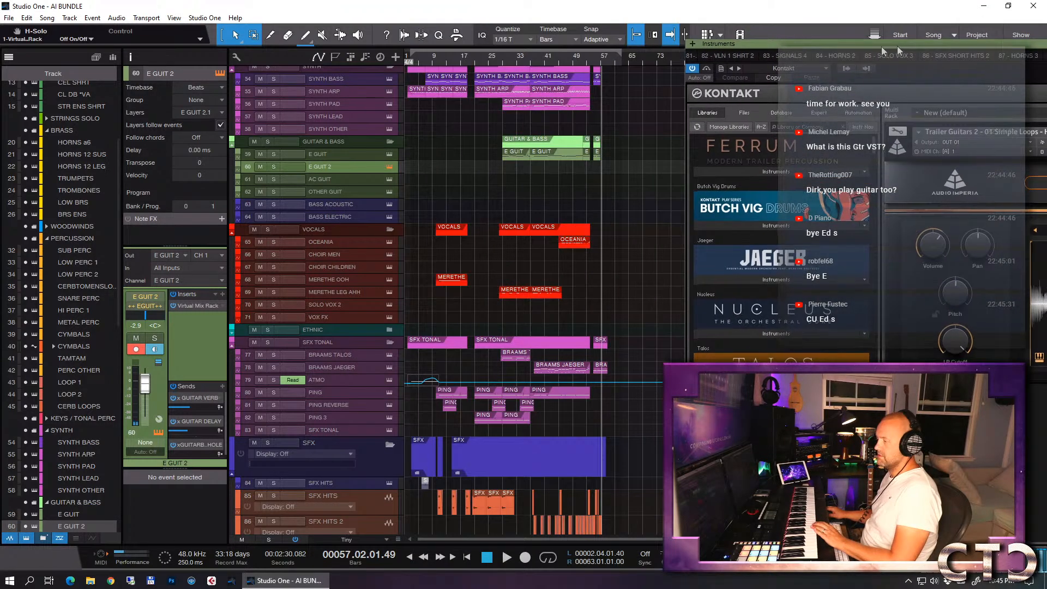
pyautogui.click(353, 155)
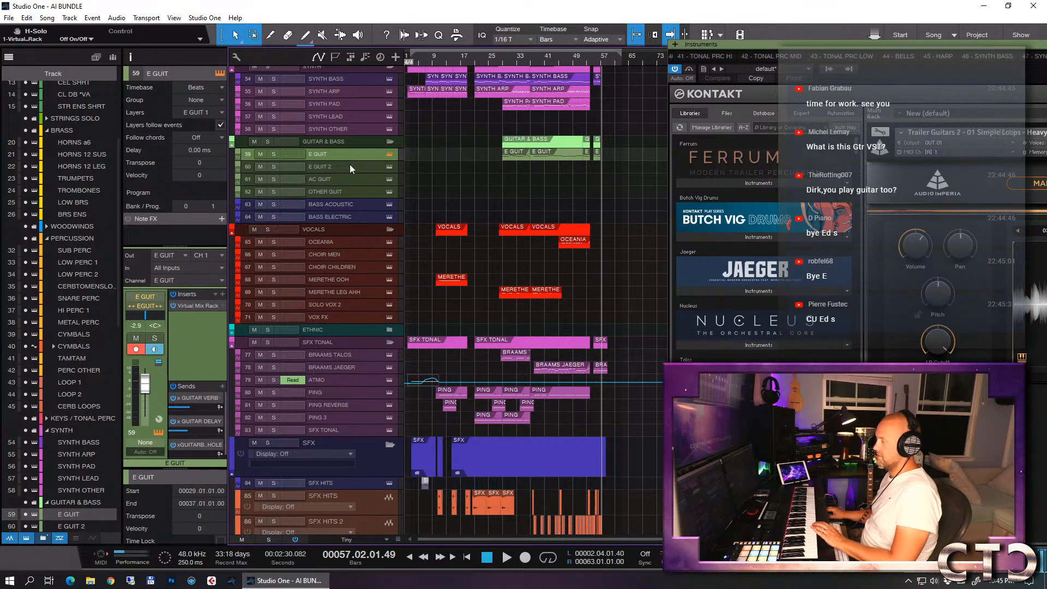
pyautogui.click(350, 165)
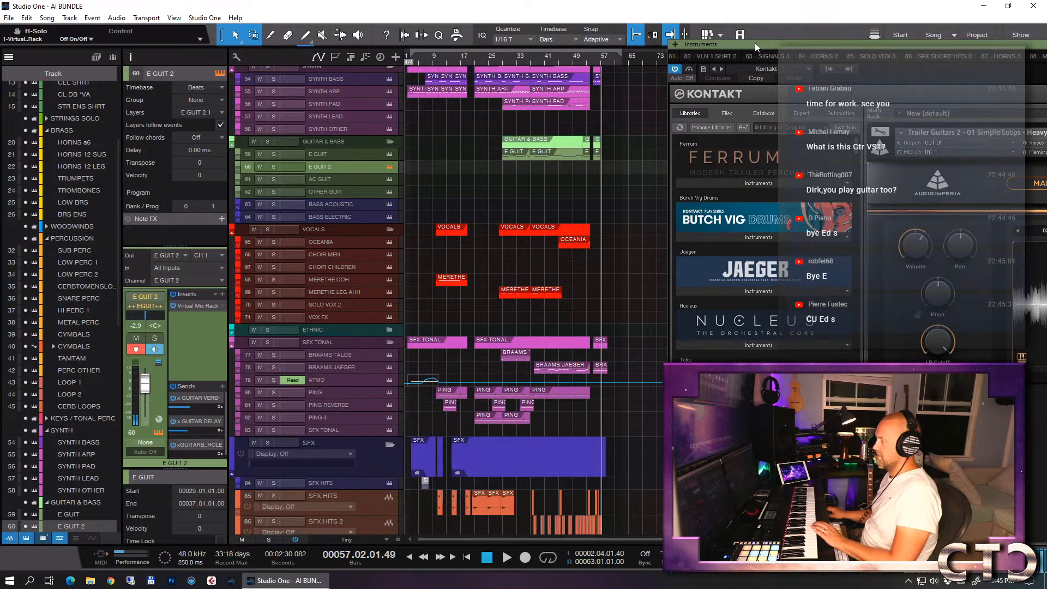
pyautogui.moveTo(755, 42); pyautogui.dragTo(281, 4)
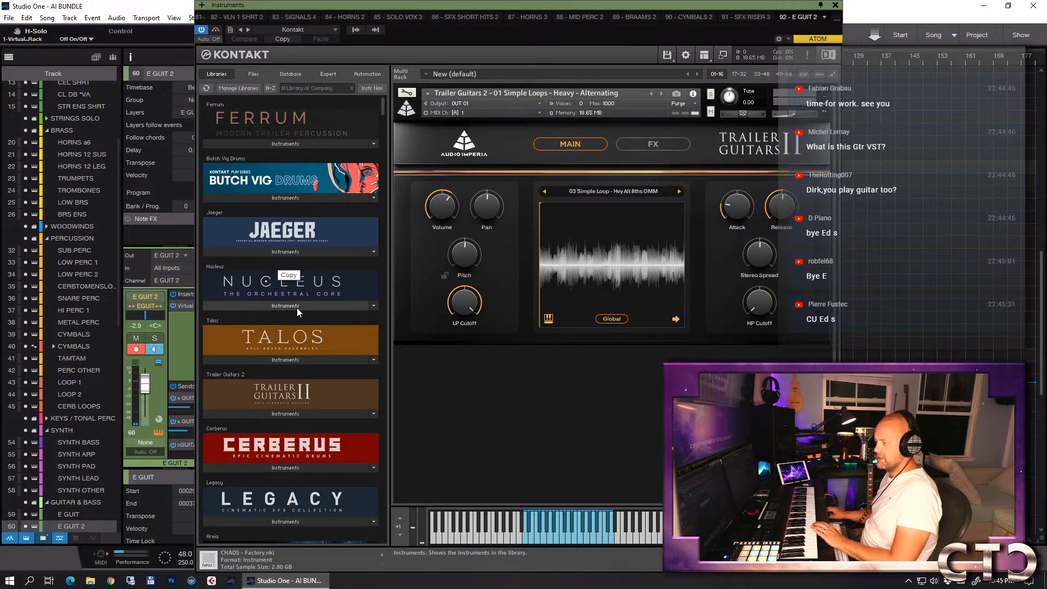
# - Replace the loop patch on E GUIT 2 with Trailer Guitars 2 - 01 Multisampled Guitar - Distorted
pyautogui.scroll(-3, 299, 316)
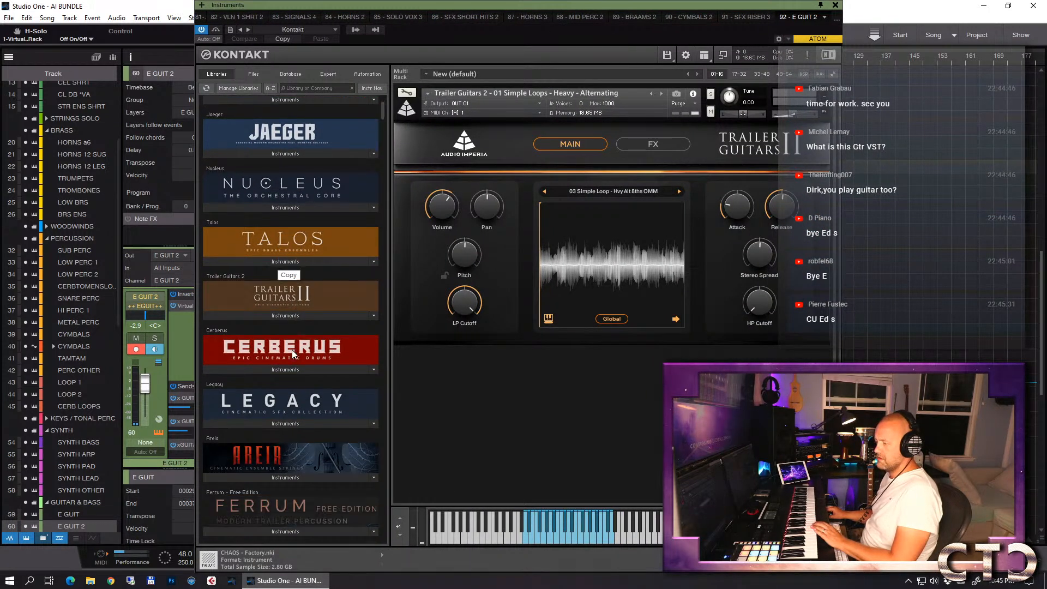
pyautogui.click(276, 316)
pyautogui.moveTo(273, 346); pyautogui.dragTo(653, 232)
pyautogui.moveTo(247, 362); pyautogui.dragTo(274, 346)
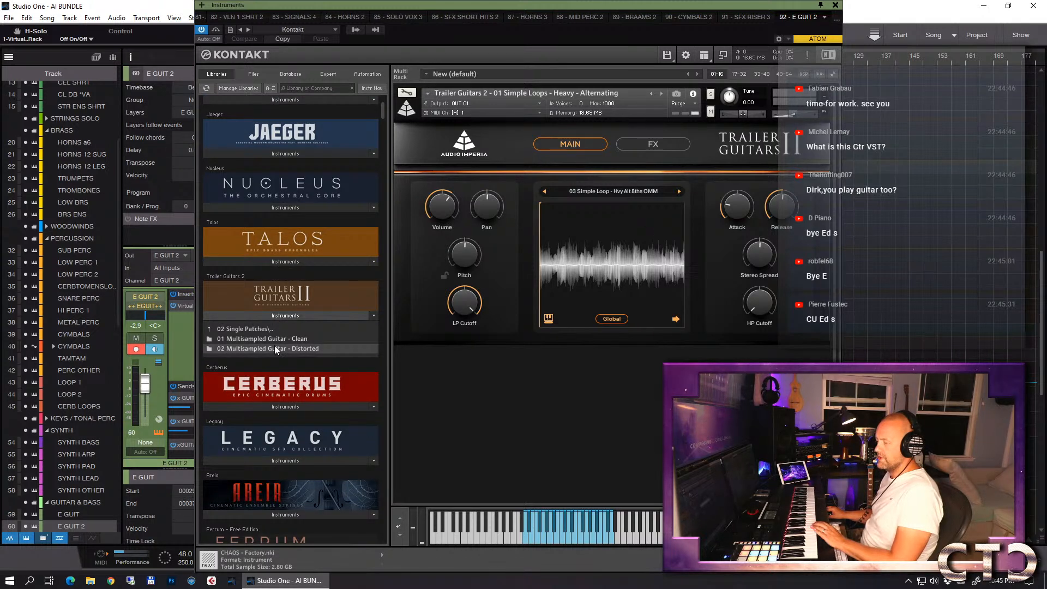
pyautogui.click(274, 345)
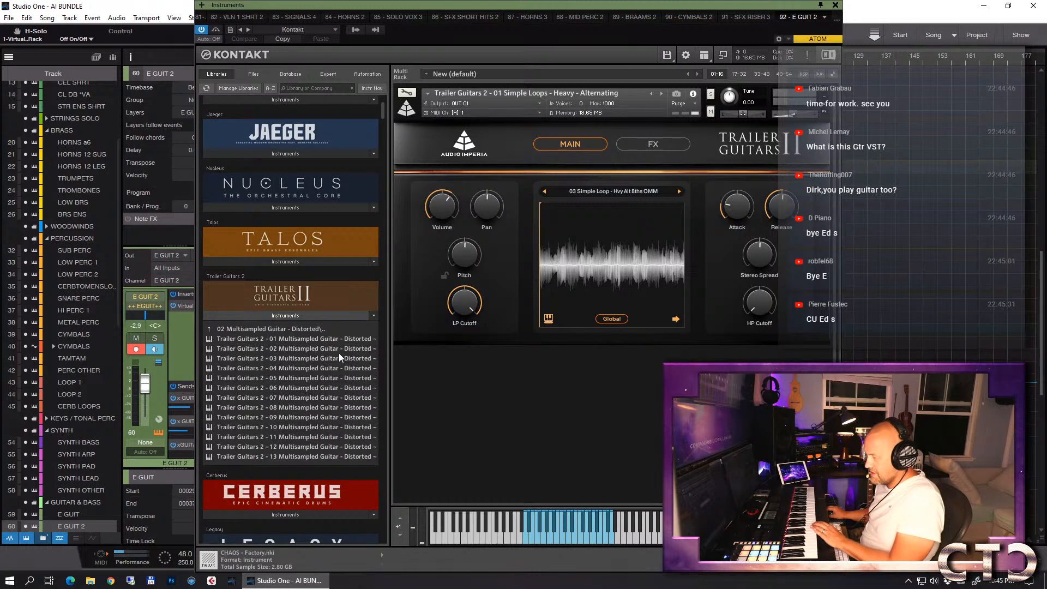
pyautogui.click(322, 341)
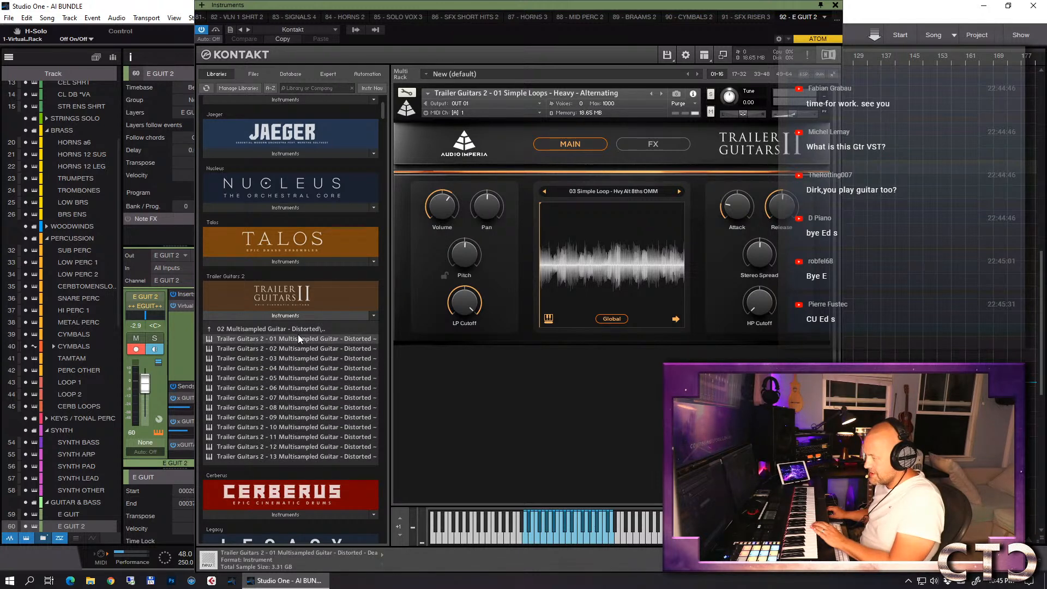
pyautogui.moveTo(287, 339); pyautogui.dragTo(600, 197)
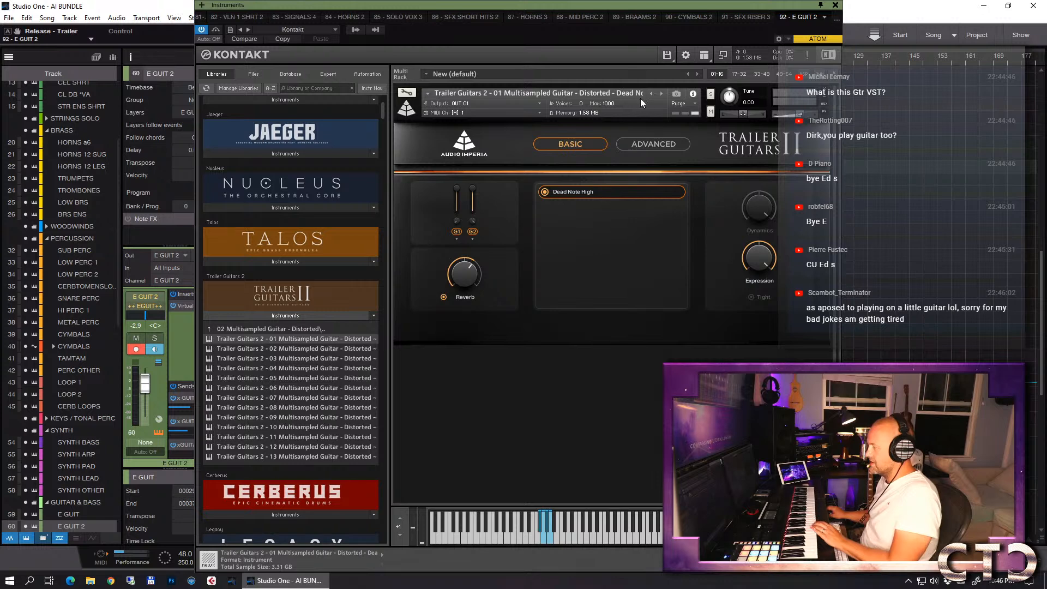
# - Audition the following distorted guitar patches, keep 06 Multisampled Guitar - Distorted - Fifth Sustained loaded, and close the instrument window
pyautogui.click(661, 93)
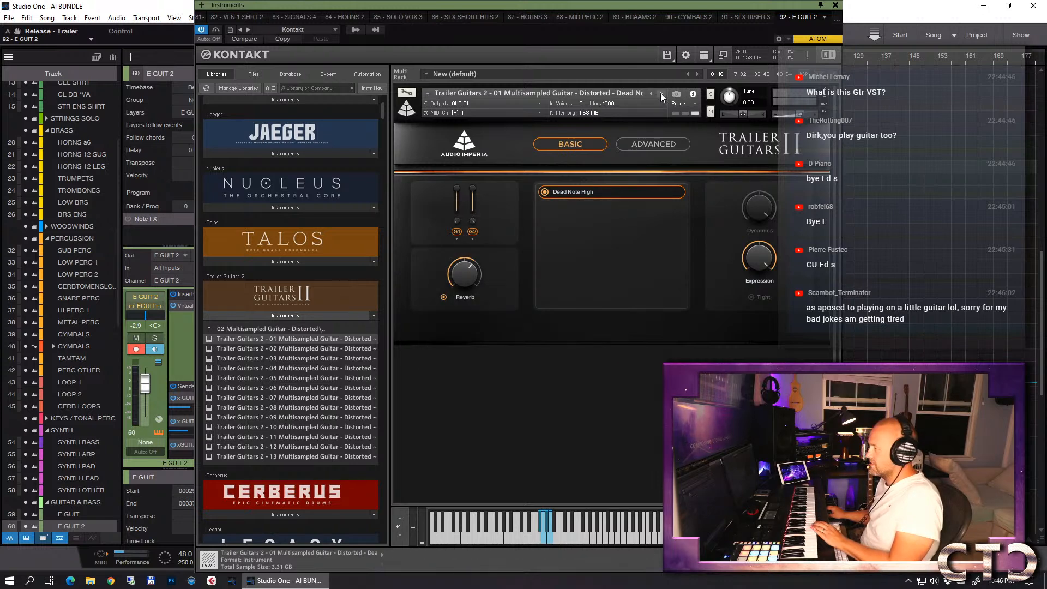
pyautogui.click(660, 94)
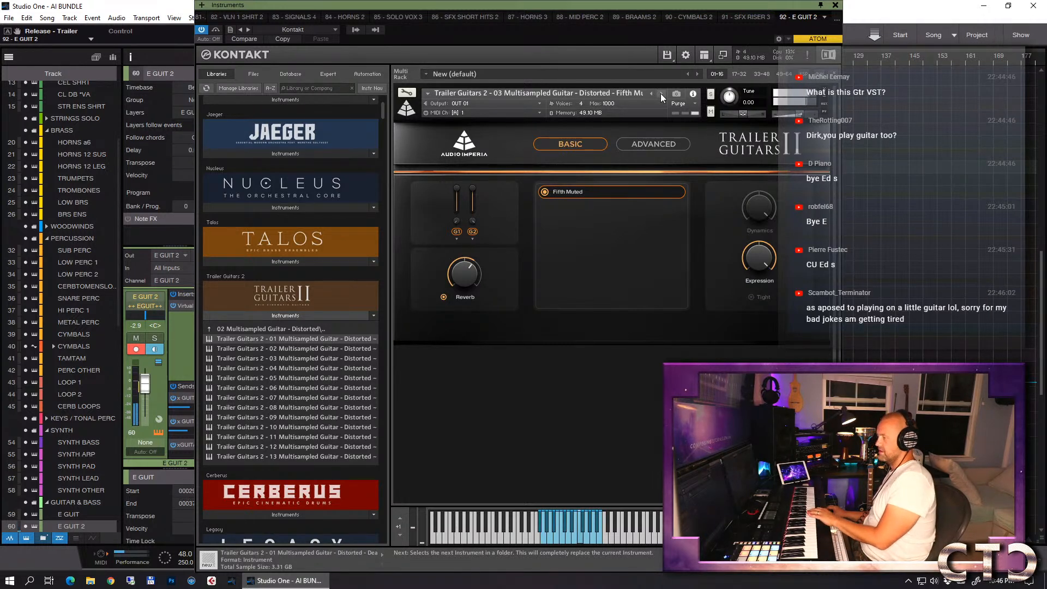
pyautogui.click(660, 93)
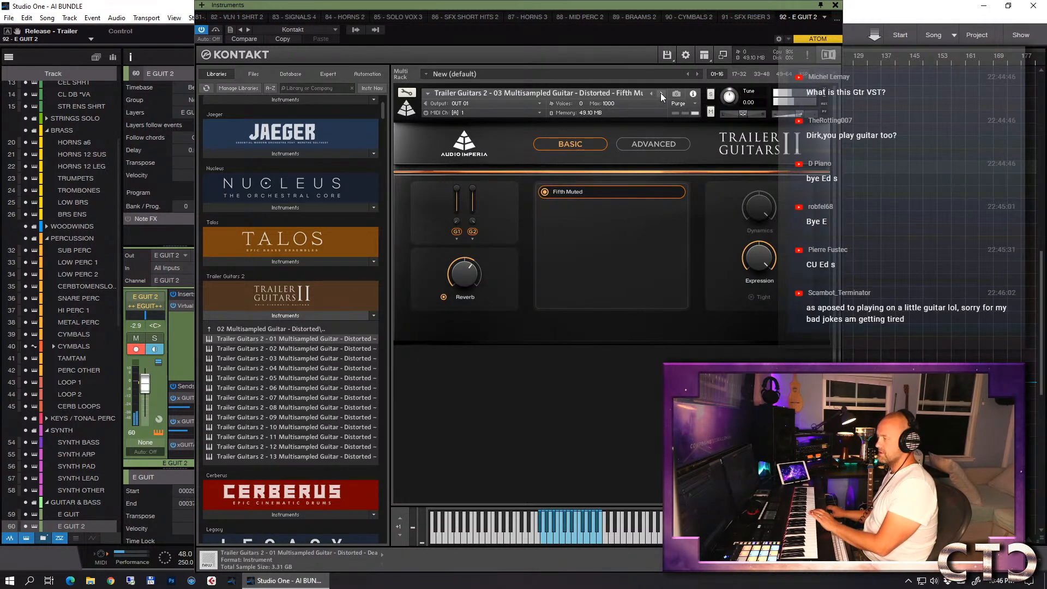
pyautogui.click(660, 93)
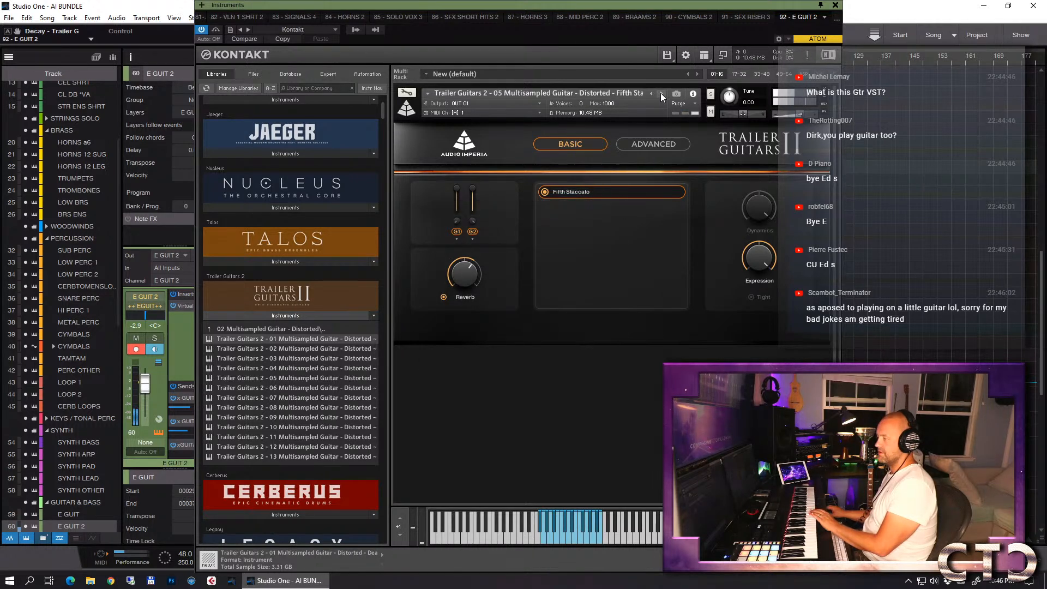
pyautogui.click(660, 93)
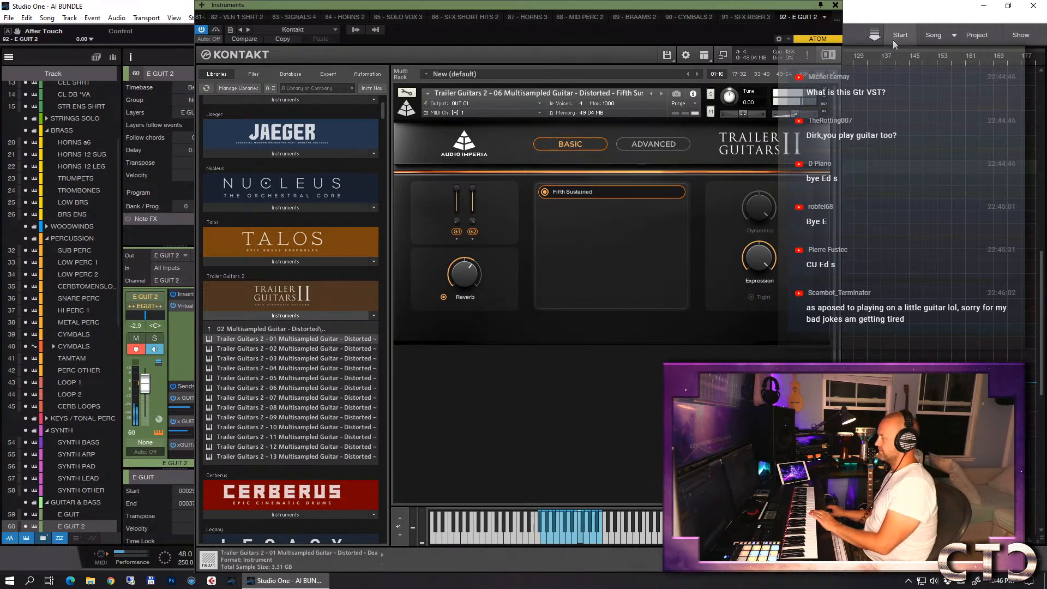
pyautogui.click(835, 5)
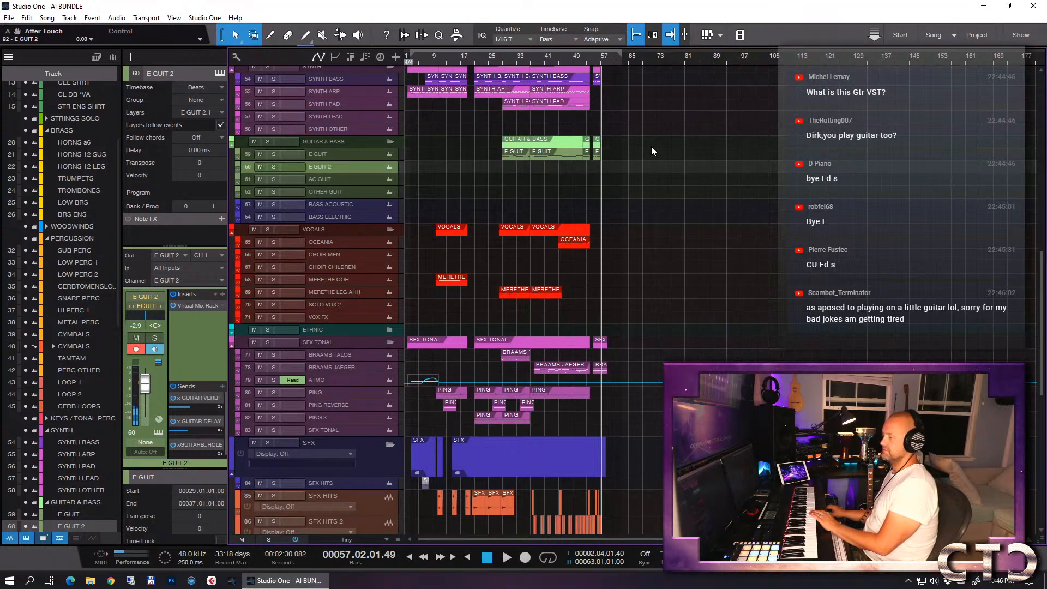
# - Try recording a sustained guitar note at bar 57 on E GUIT 2 and inspect the take in the note editor
pyautogui.click(588, 61)
pyautogui.press('space')
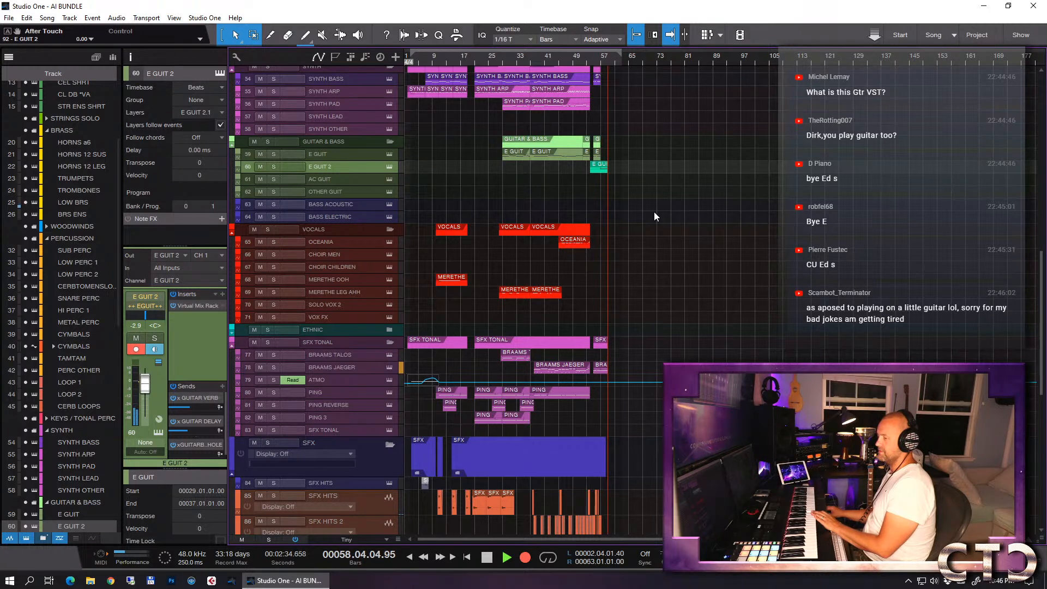
pyautogui.press('space')
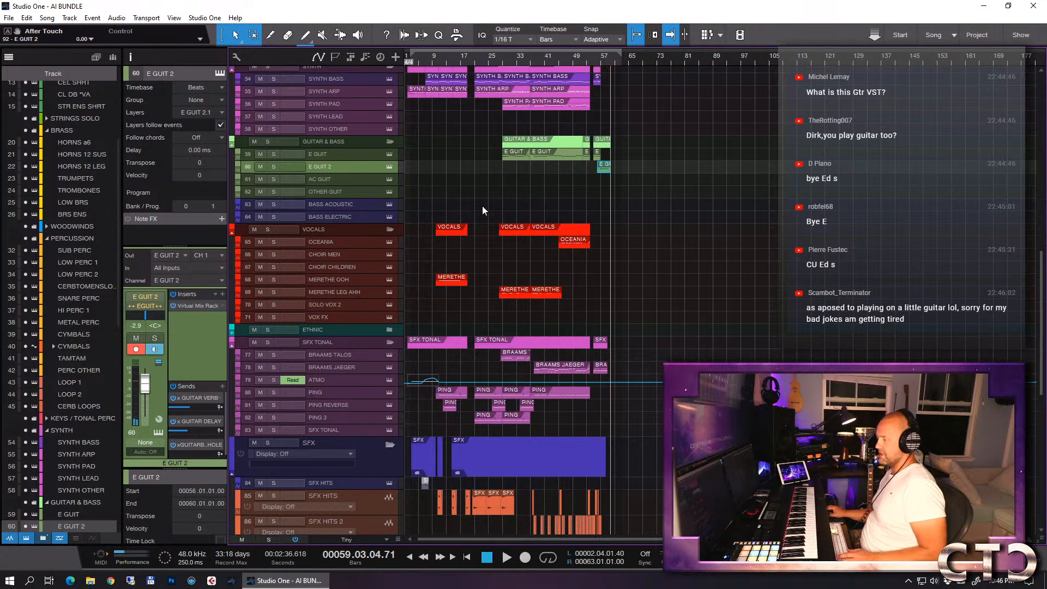
pyautogui.doubleClick(604, 168)
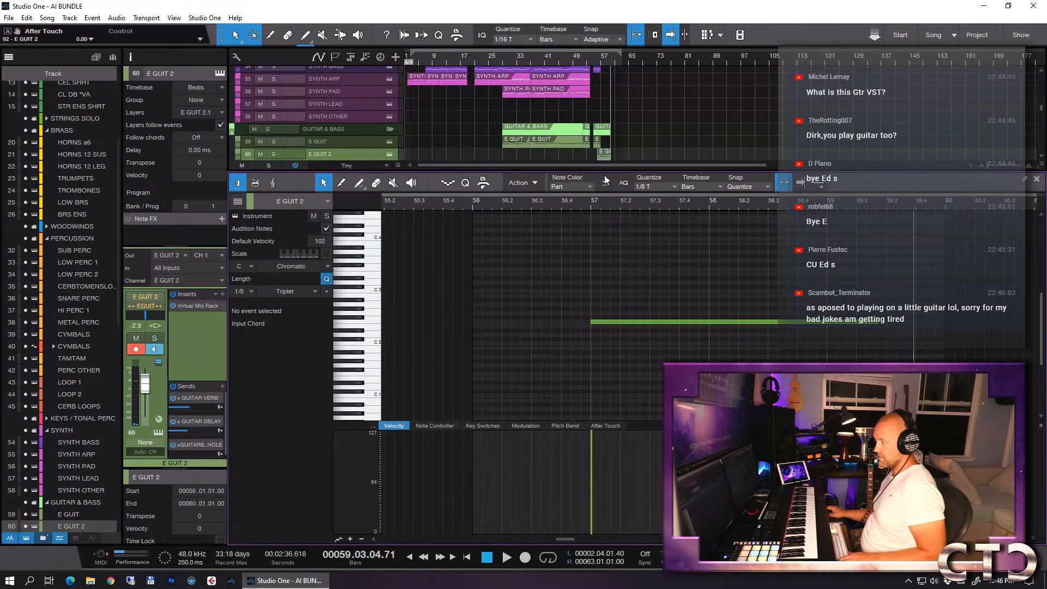
pyautogui.press('F2')
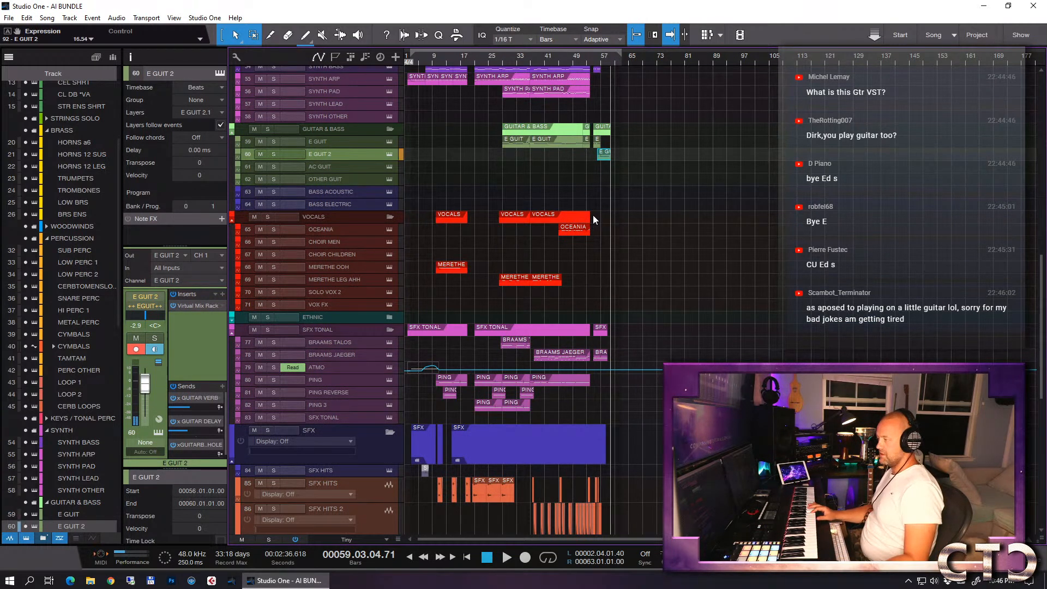
# - Record a sustained guitar note at bar 57 with expression on E GUIT 2, starting the take from bar 55
pyautogui.click(594, 61)
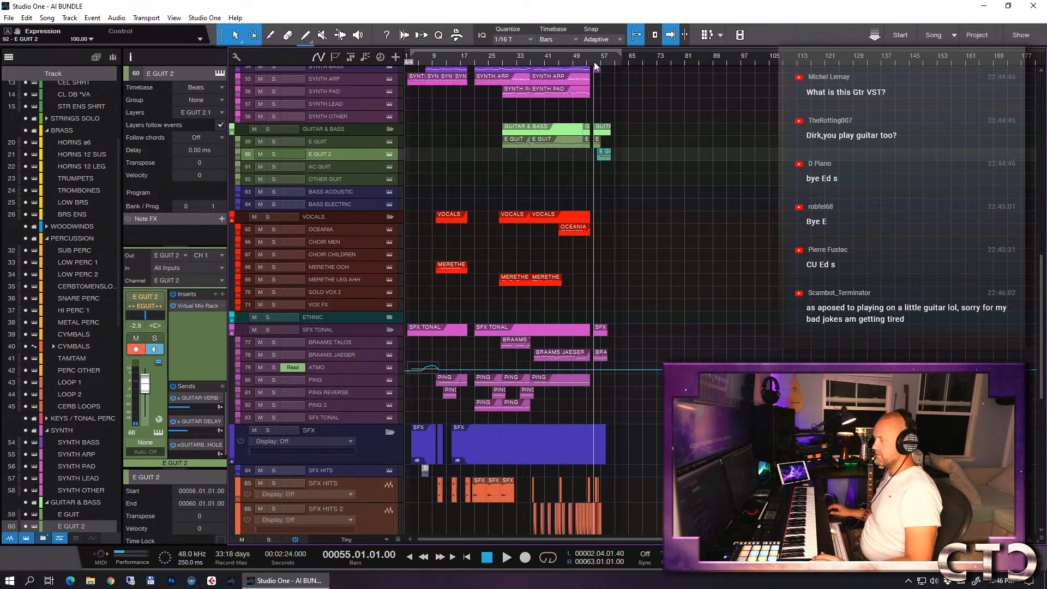
pyautogui.press('KP_Multiply')
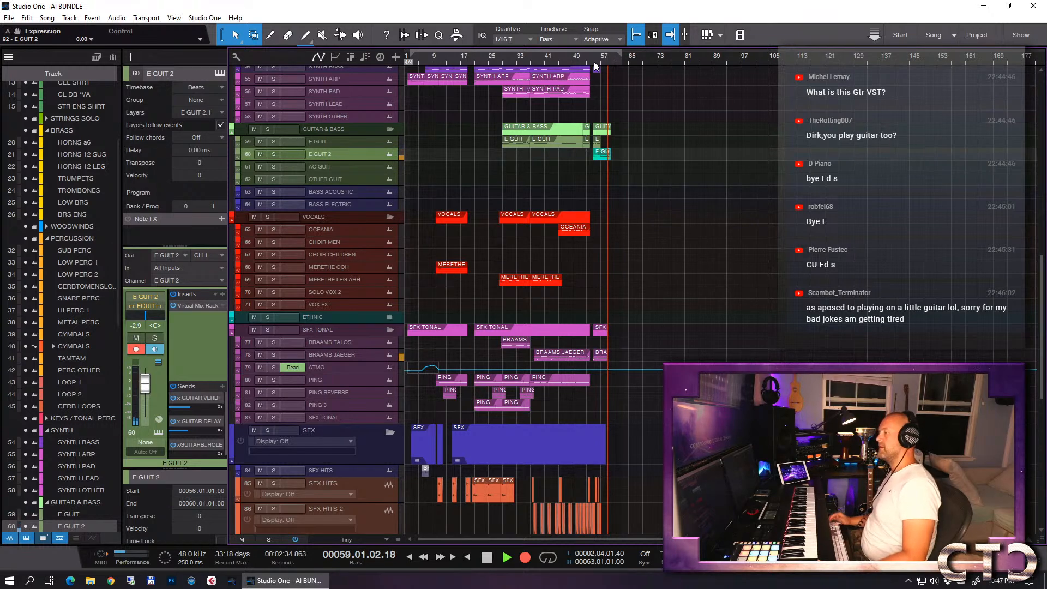
pyautogui.press('space')
# - Show the recorded E GUIT 2 part's Expression curve and extend the part's end to just before bar 60
pyautogui.scroll(1, 574, 82)
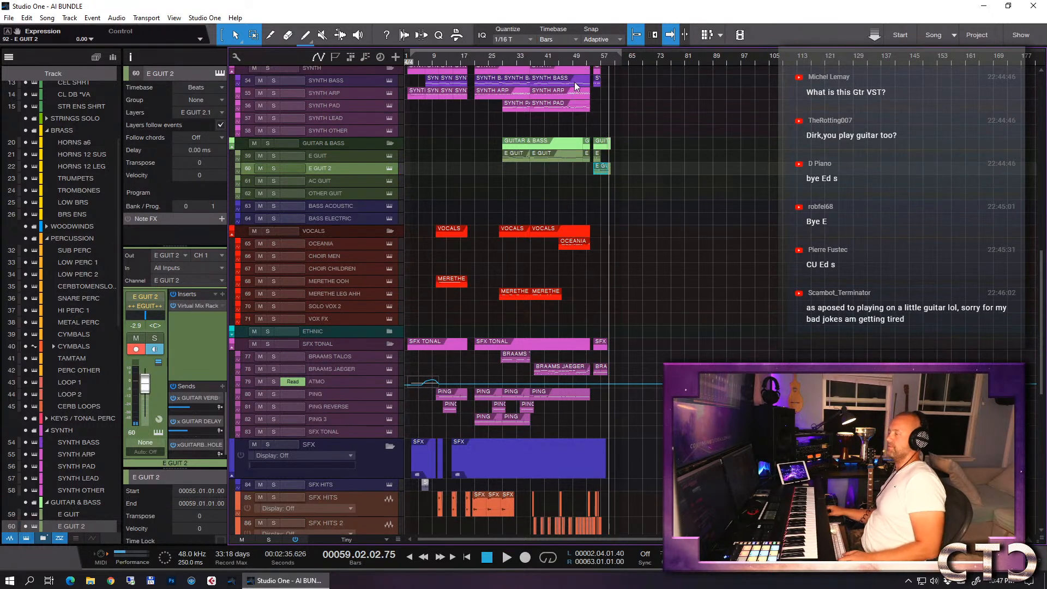
pyautogui.doubleClick(602, 169)
pyautogui.click(641, 427)
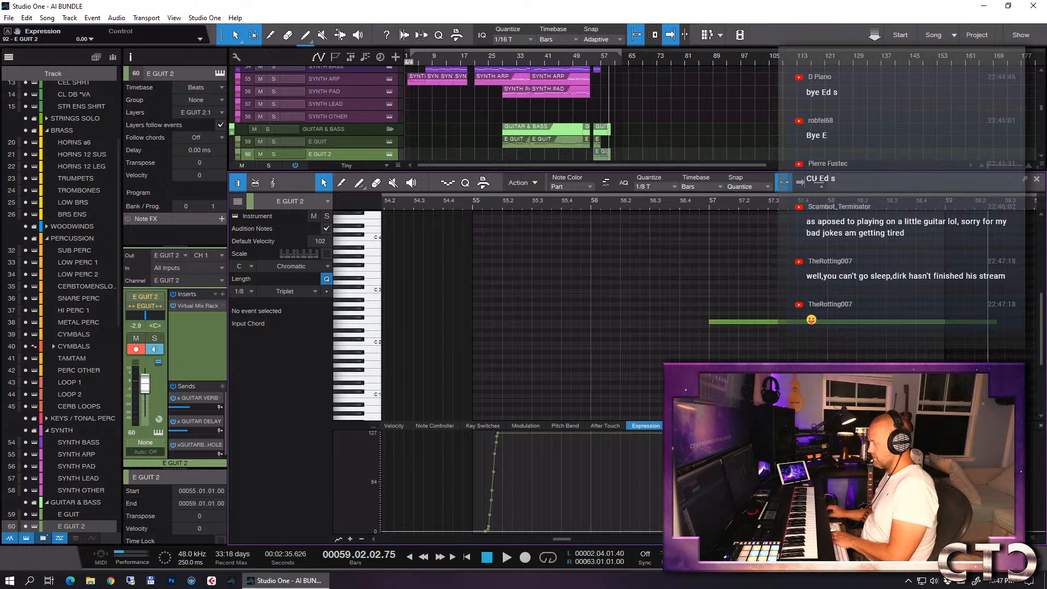
pyautogui.press('F2')
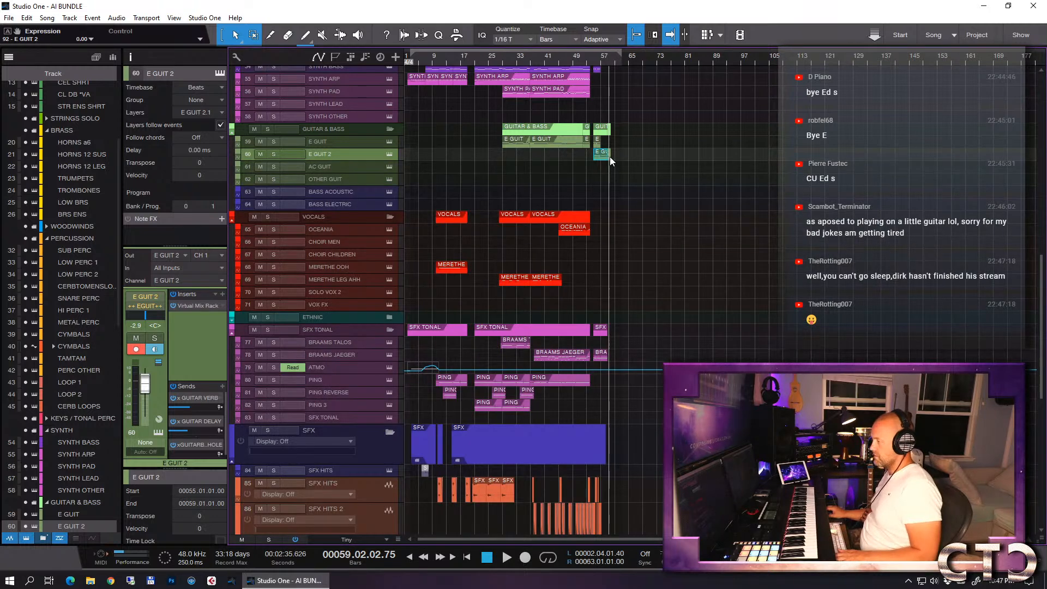
pyautogui.moveTo(611, 160); pyautogui.dragTo(626, 159)
pyautogui.press('F2')
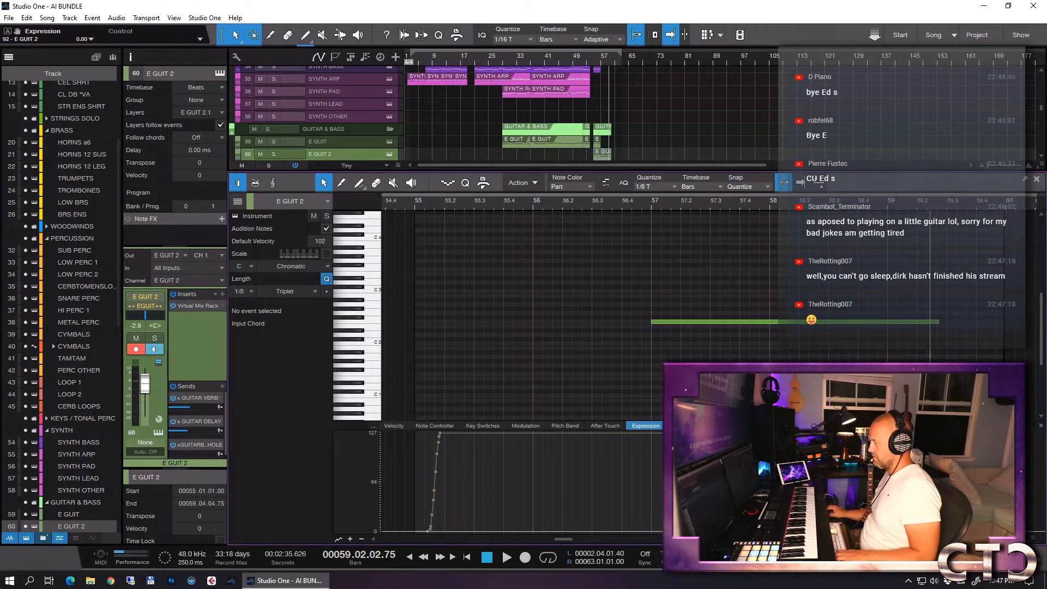
# - Play back the E GUIT 2 part from bar 57 and close the note editor
pyautogui.click(648, 201)
pyautogui.press('space')
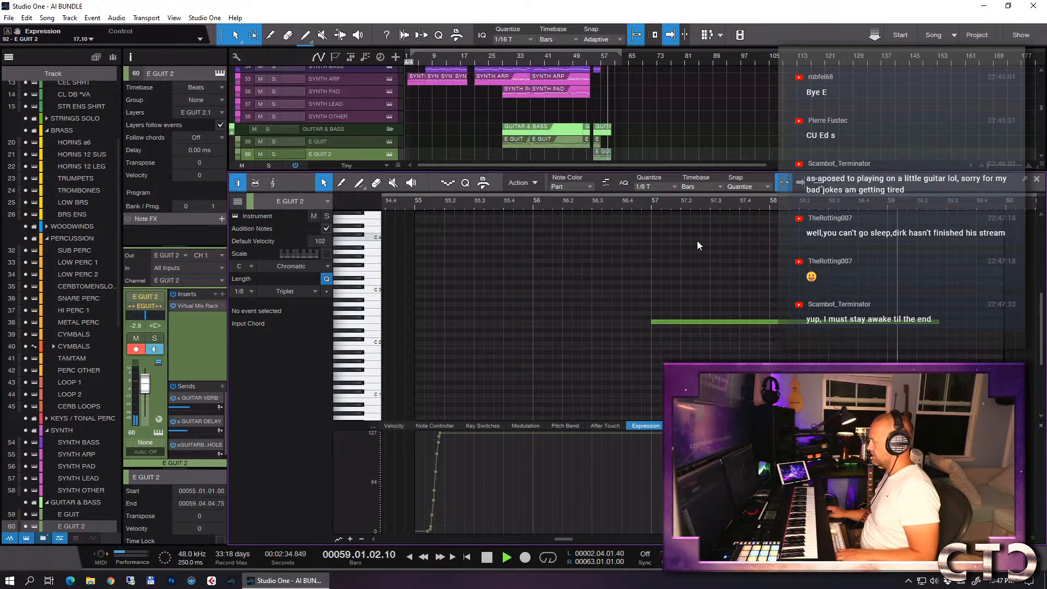
pyautogui.press('space')
pyautogui.press('F2')
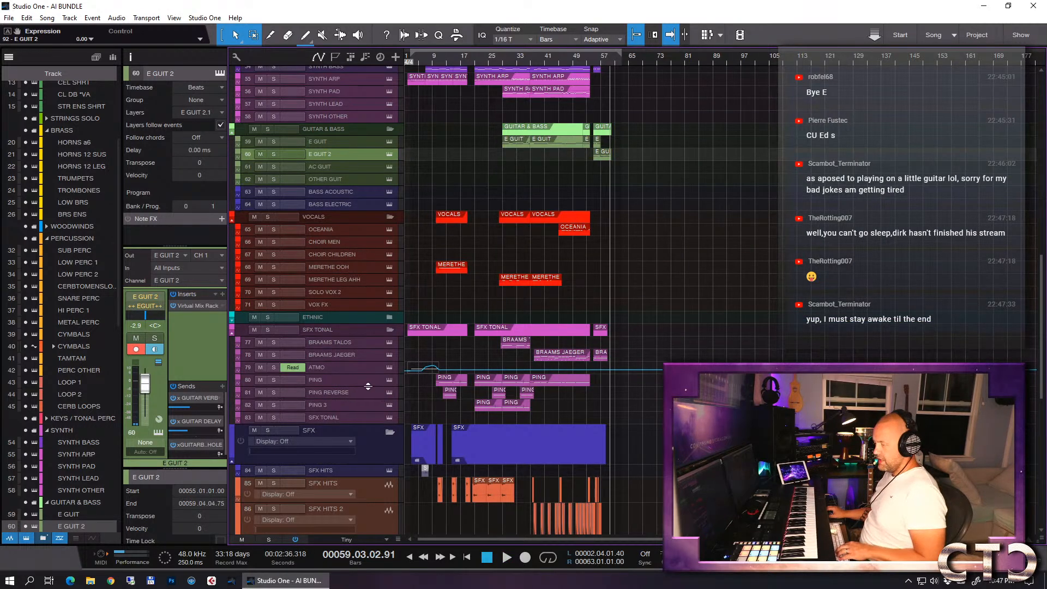
# - Copy the last PING 2 part on the PING REVERSE track and place the copy at 53.02.01.00
pyautogui.click(352, 393)
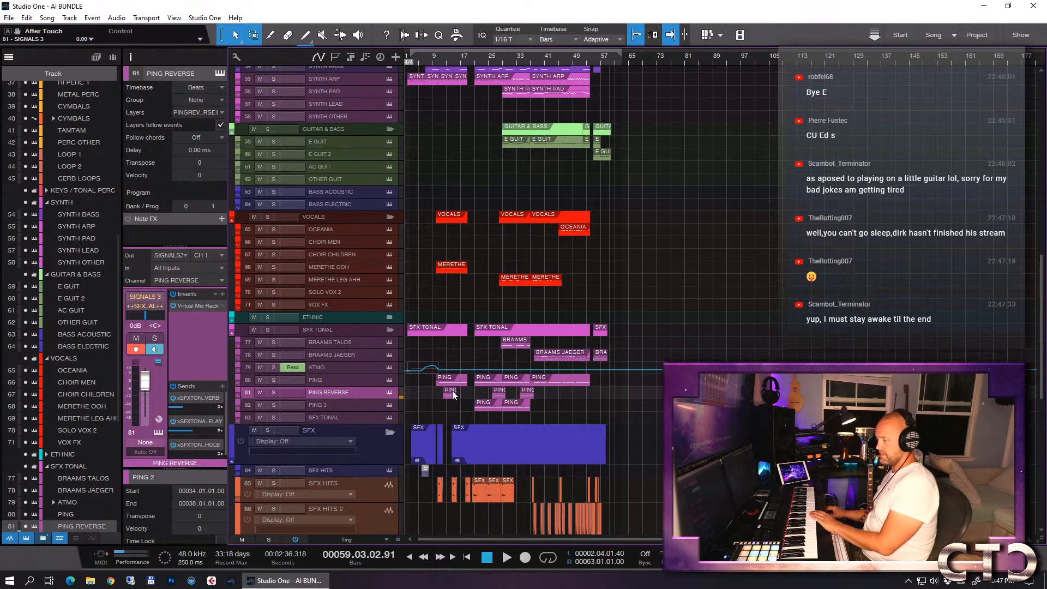
pyautogui.moveTo(527, 399); pyautogui.dragTo(598, 395)
pyautogui.press('e')
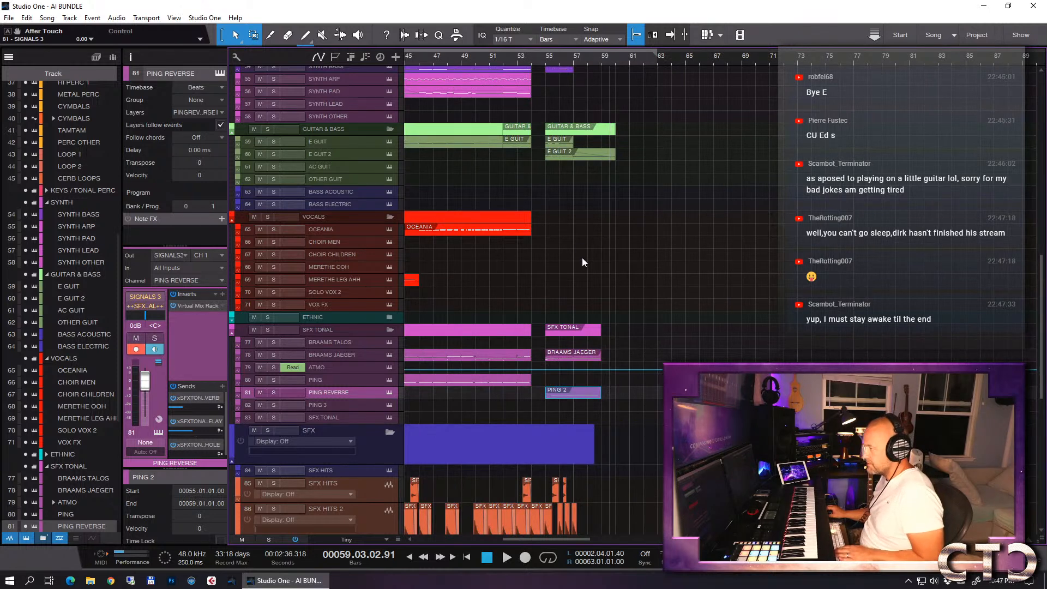
pyautogui.click(571, 63)
pyautogui.moveTo(577, 390); pyautogui.dragTo(551, 392)
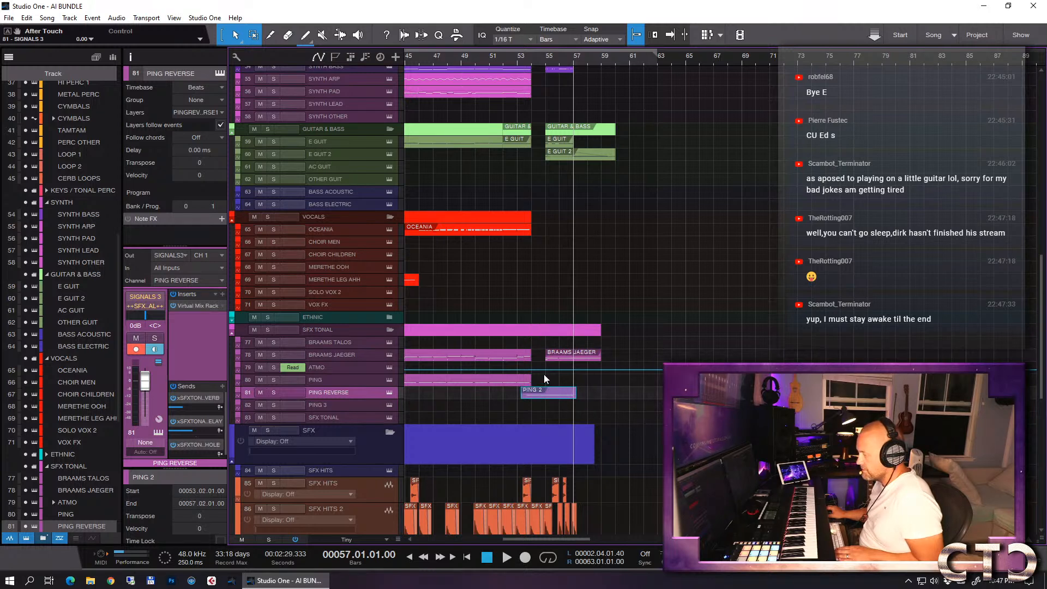
# - During playback from bar 51, copy an earlier PING part to bar 57 and trim its end to 60.04.01.00
pyautogui.click(496, 60)
pyautogui.press('space')
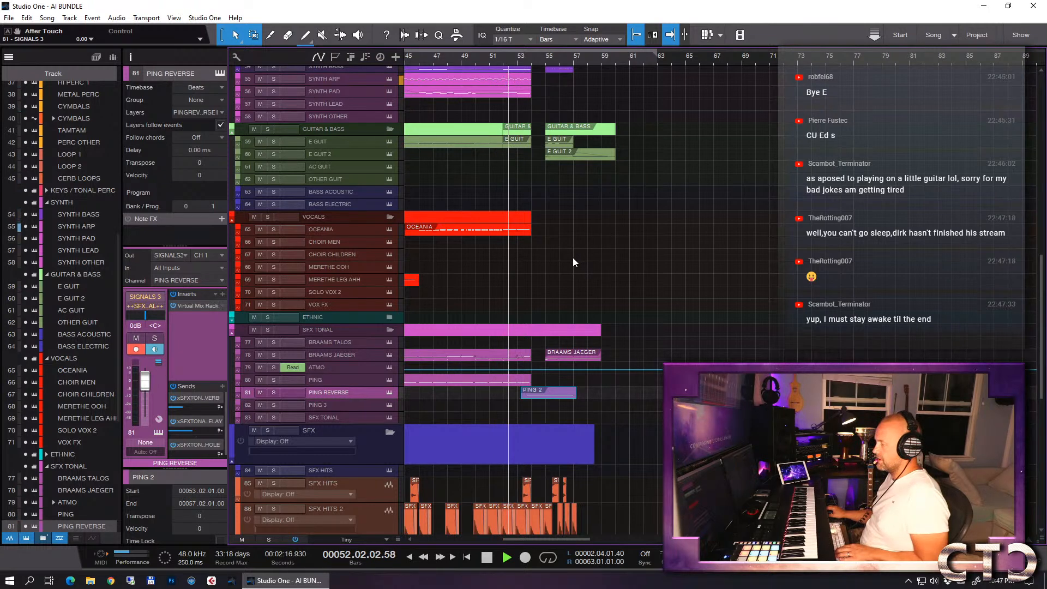
pyautogui.press('w')
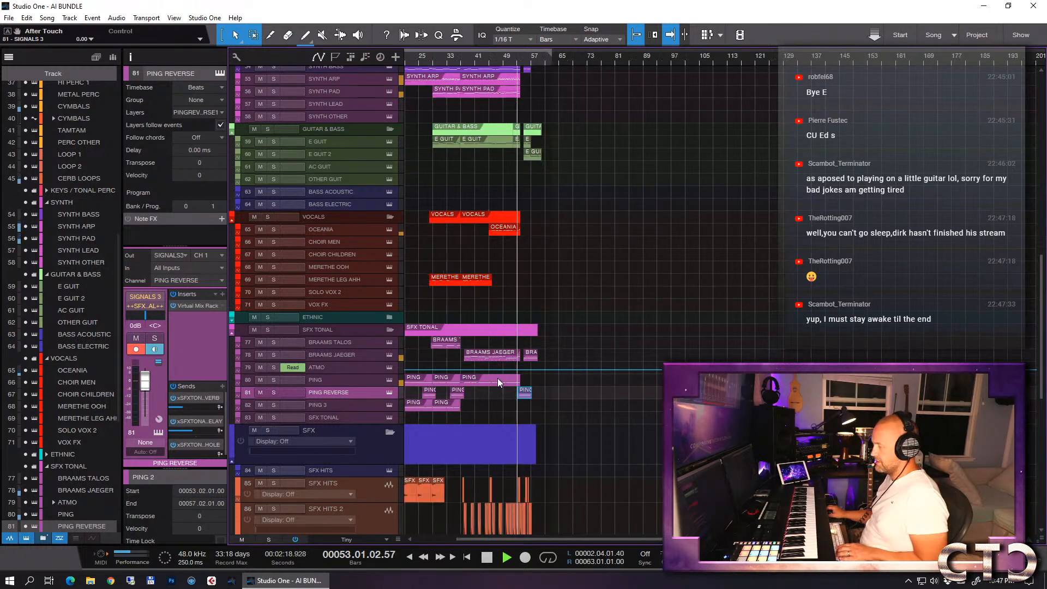
pyautogui.moveTo(438, 382); pyautogui.dragTo(549, 382)
pyautogui.press('w')
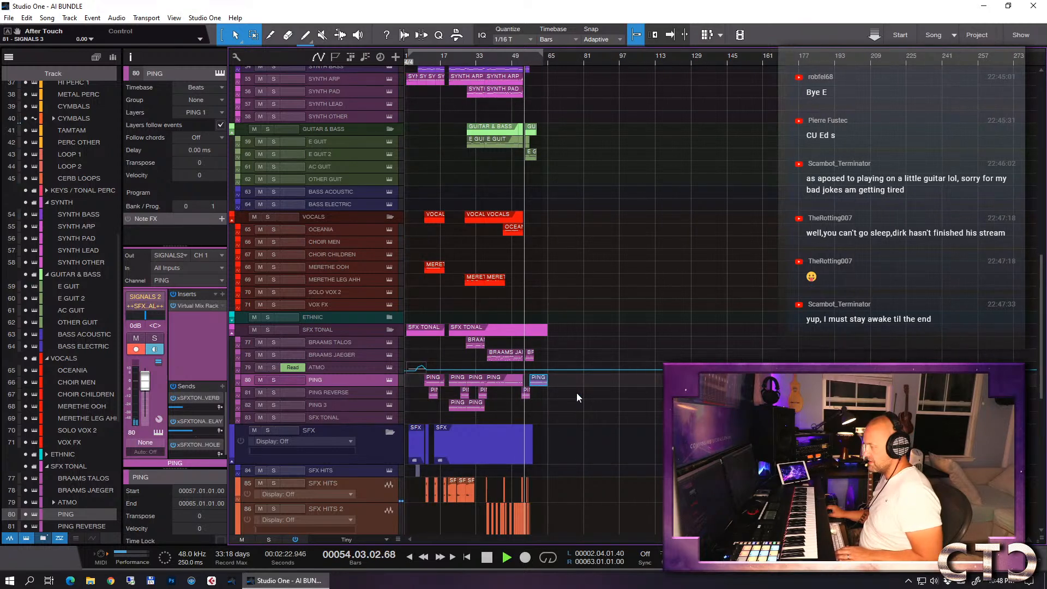
pyautogui.press('e')
pyautogui.press('e')
pyautogui.press('e')
pyautogui.press('e')
pyautogui.press('e')
pyautogui.press('e')
pyautogui.press('e')
pyautogui.press('e')
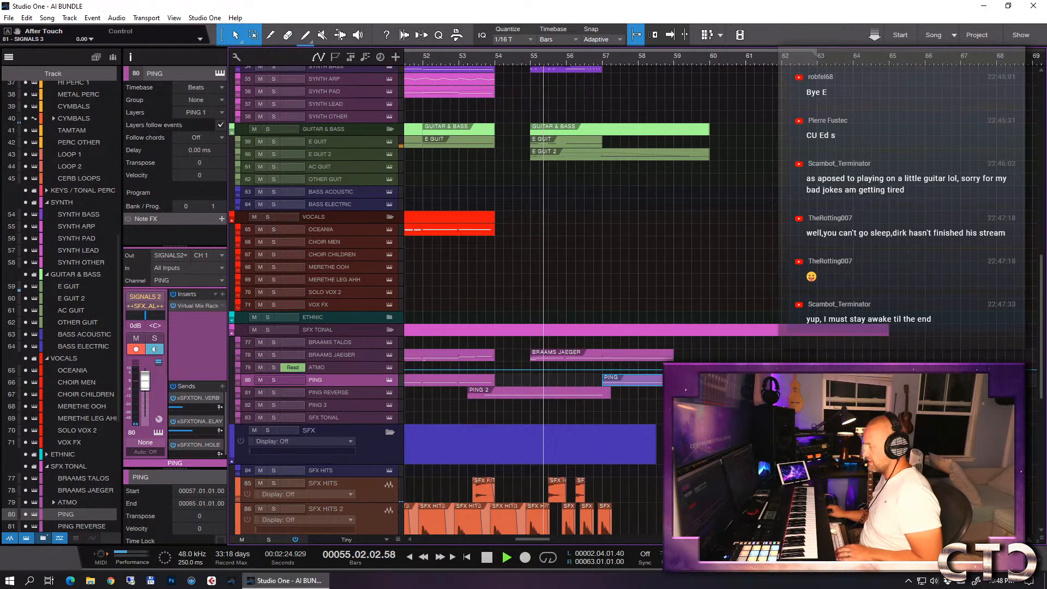
pyautogui.moveTo(889, 382); pyautogui.dragTo(737, 382)
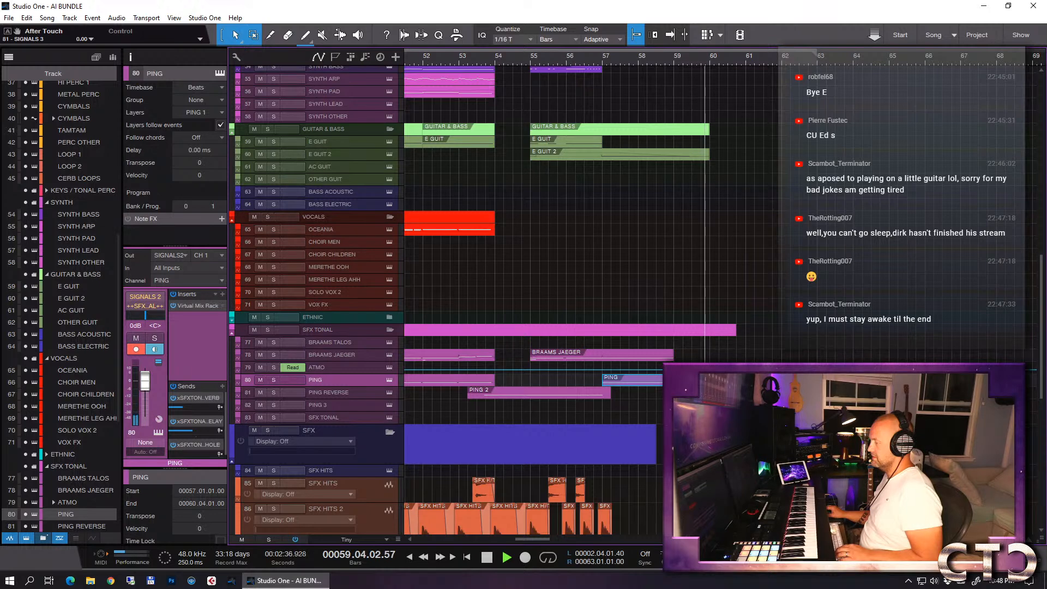
# - Split the long note in the copied PING part at bar 58, delete the remainder, and close the note editor
pyautogui.press('space')
pyautogui.doubleClick(709, 381)
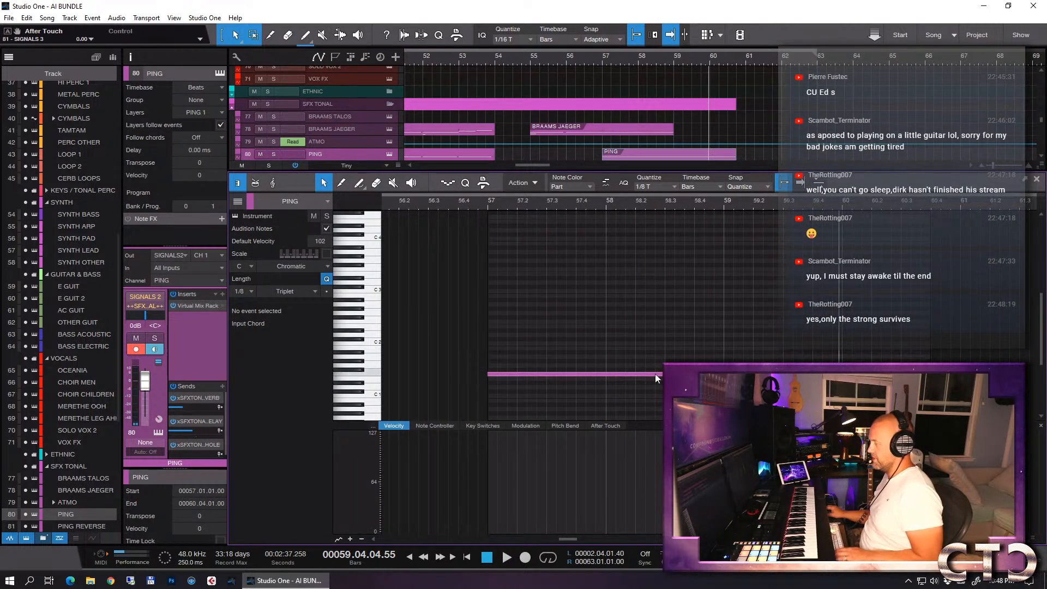
pyautogui.press('5')
pyautogui.click(606, 375)
pyautogui.press('1')
pyautogui.moveTo(619, 365); pyautogui.dragTo(631, 389)
pyautogui.press('Delete')
pyautogui.press('F2')
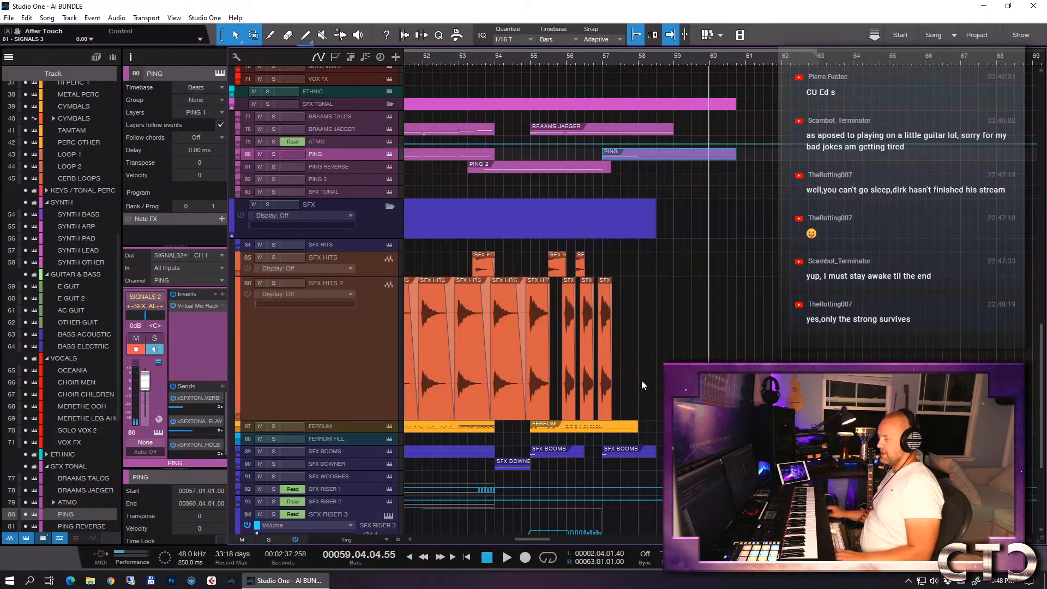
# - Play back from bar 53 to check how the new PING REVERSE and PING parts fit the arrangement up to bar 57
pyautogui.scroll(-3, 641, 322)
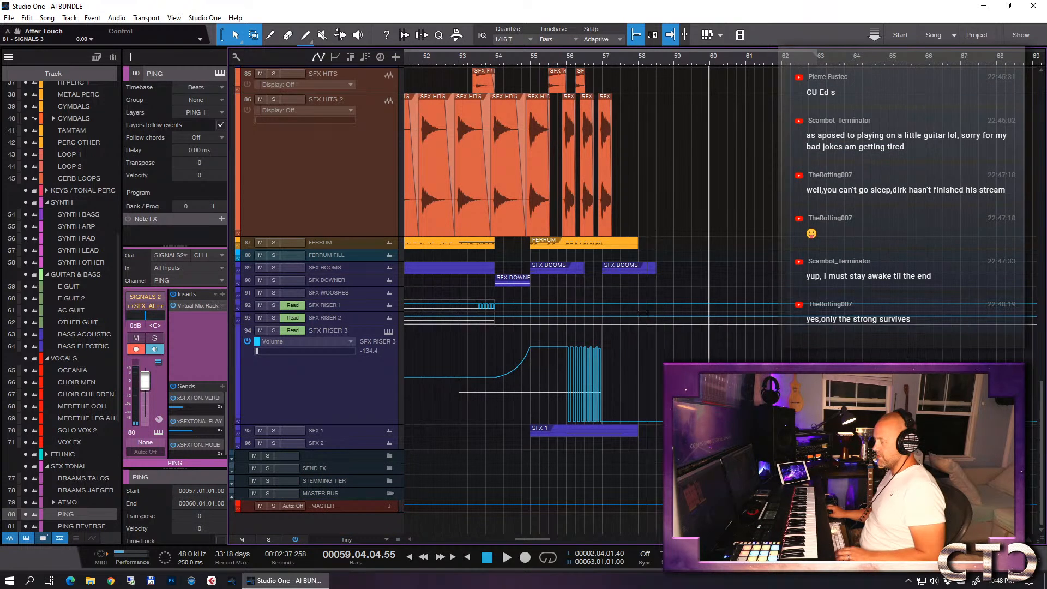
pyautogui.scroll(3, 647, 294)
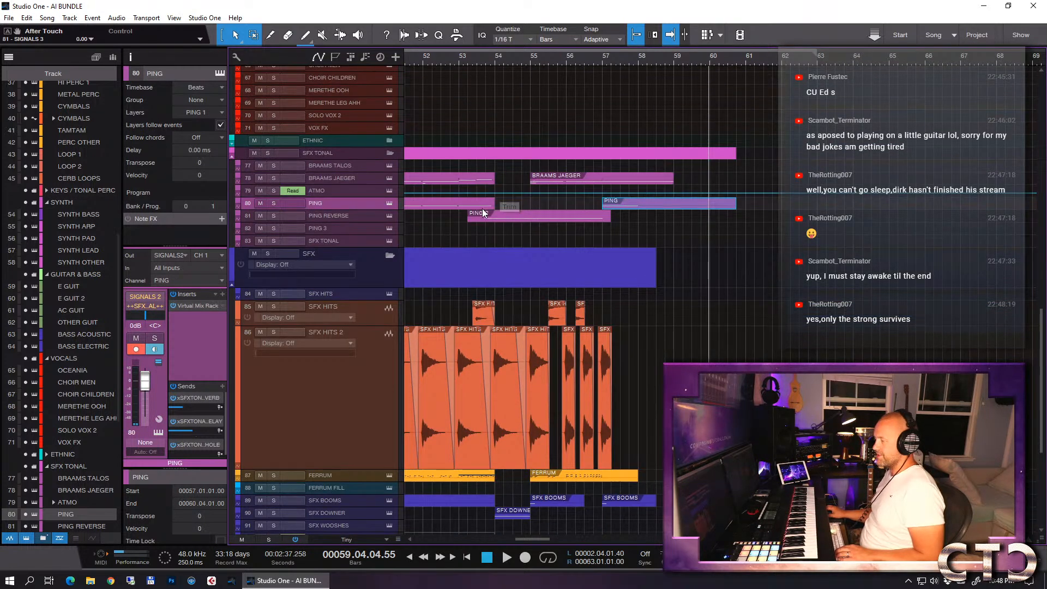
pyautogui.click(458, 58)
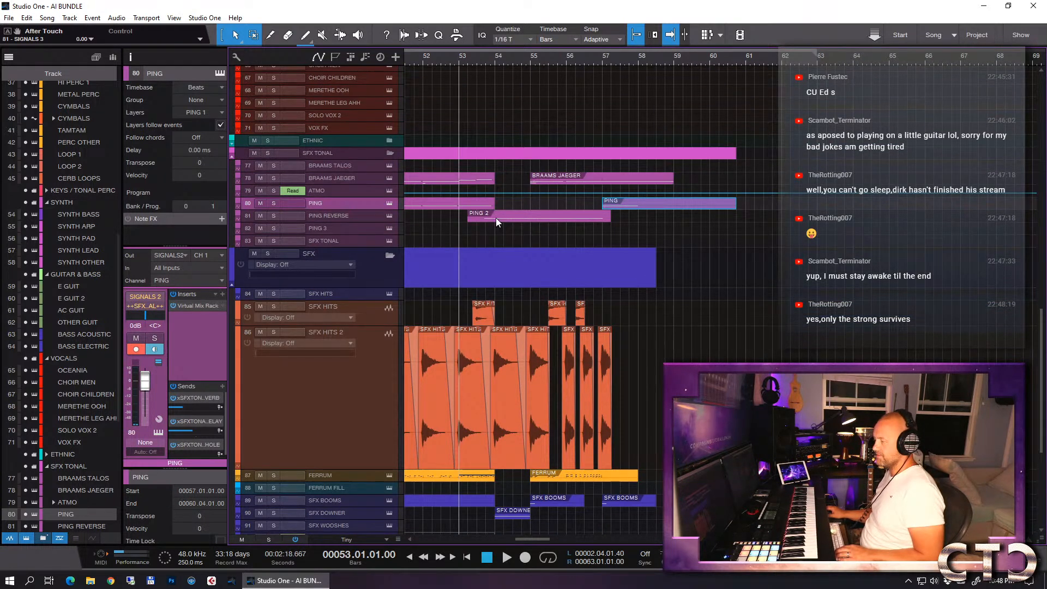
pyautogui.click(504, 220)
pyautogui.press('w')
pyautogui.press('w')
pyautogui.press('w')
pyautogui.press('w')
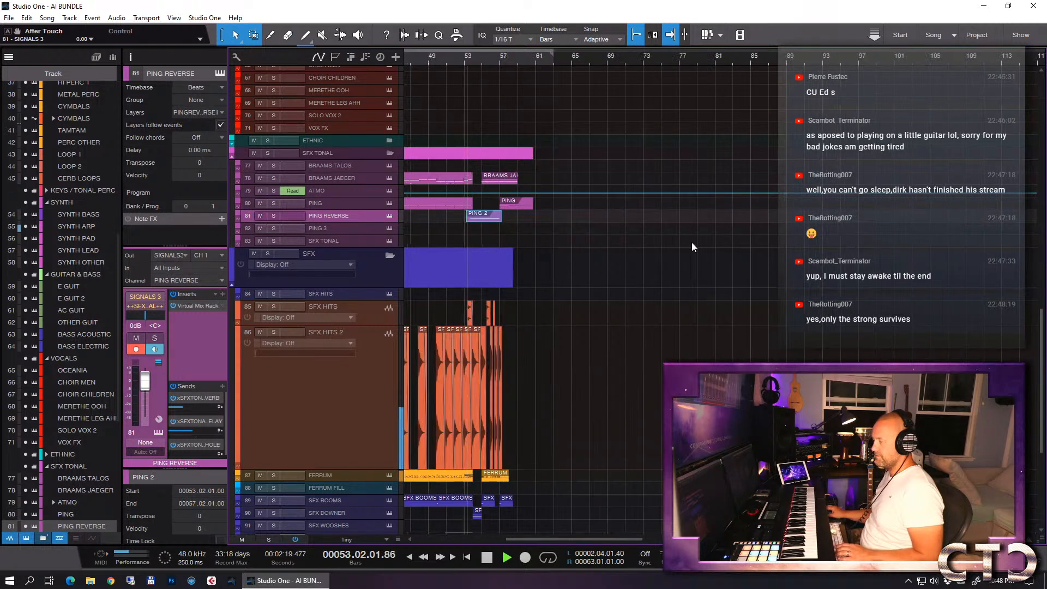
pyautogui.press('e')
pyautogui.press('e')
pyautogui.press('e')
pyautogui.press('e')
pyautogui.press('w')
pyautogui.press('w')
pyautogui.press('w')
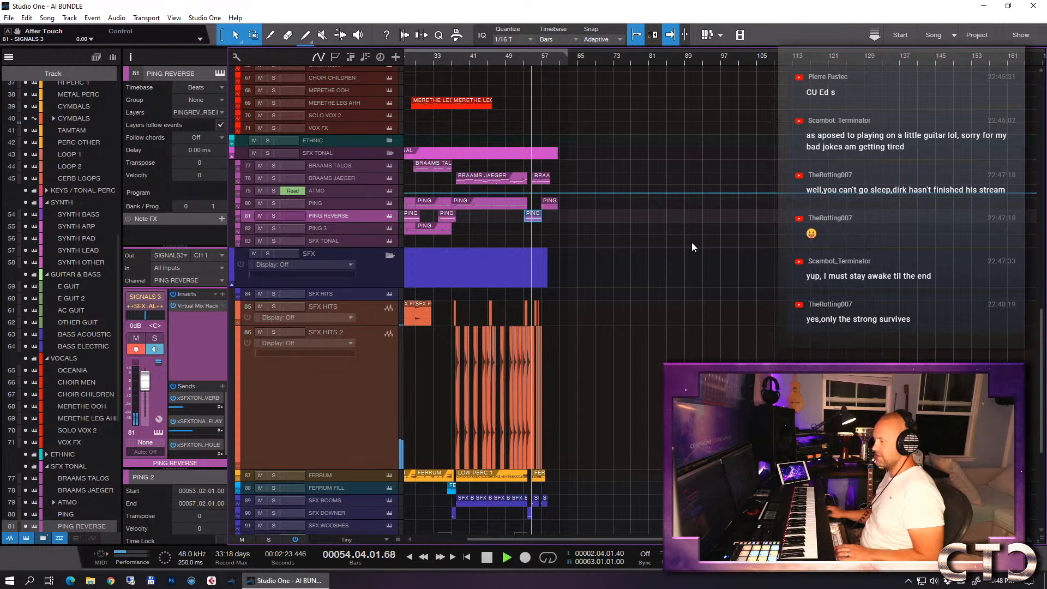
pyautogui.press('w')
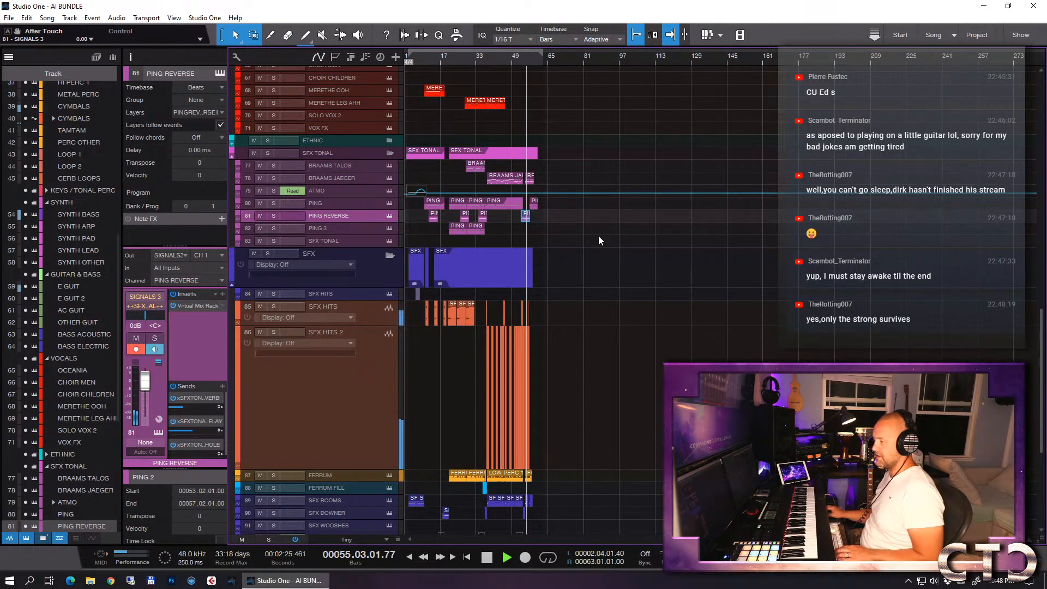
pyautogui.scroll(3, 595, 230)
pyautogui.scroll(2, 596, 230)
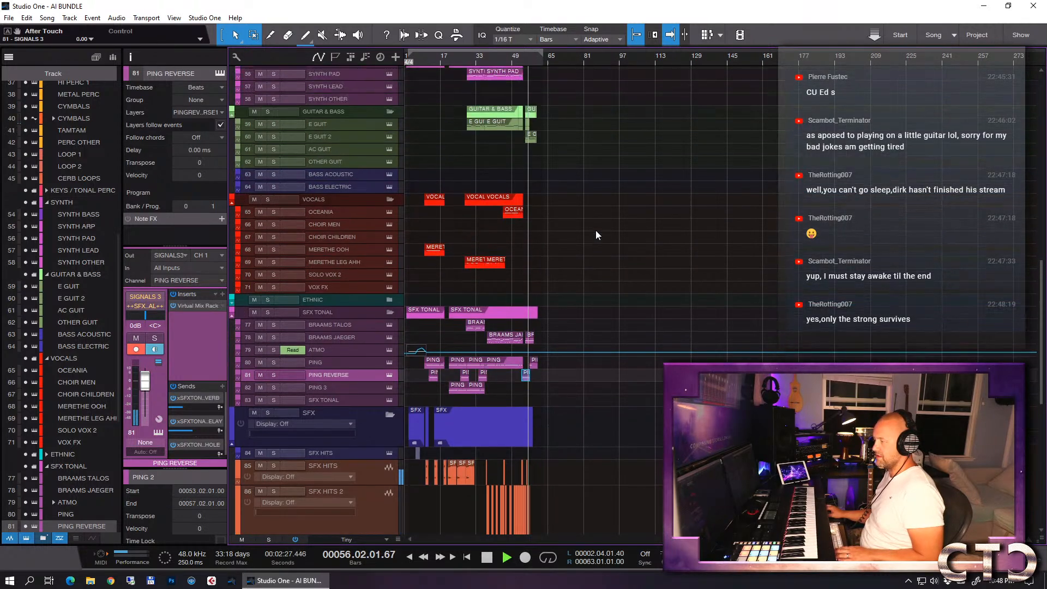
pyautogui.press('e')
pyautogui.press('e')
pyautogui.press('e')
pyautogui.press('e')
pyautogui.press('e')
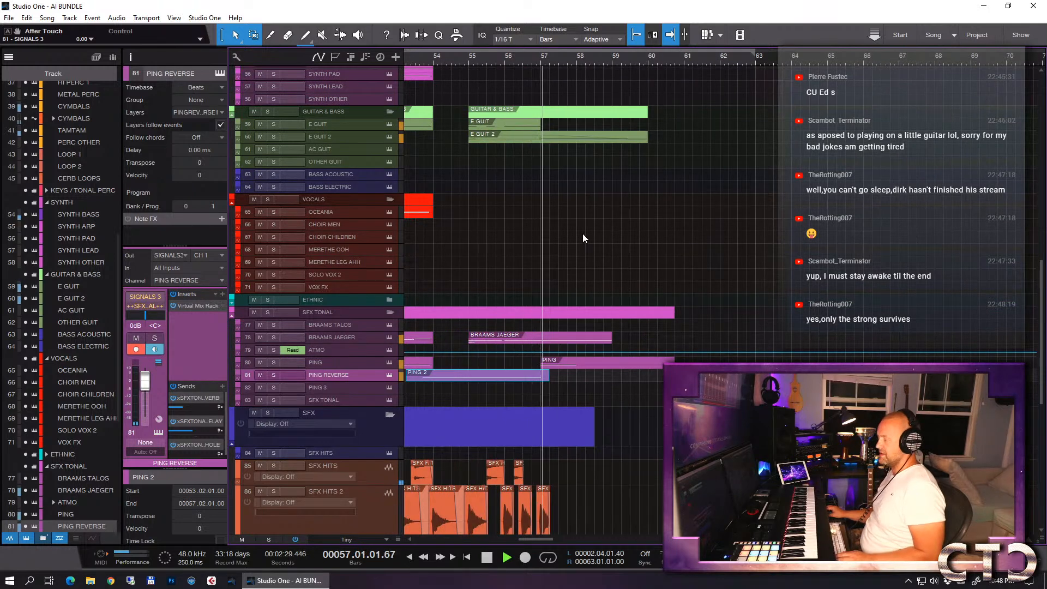
# - Record rhythmic choir chords on the OCEANIA track, starting the take from bar 54 and stopping just after bar 57
pyautogui.click(469, 59)
pyautogui.click(337, 213)
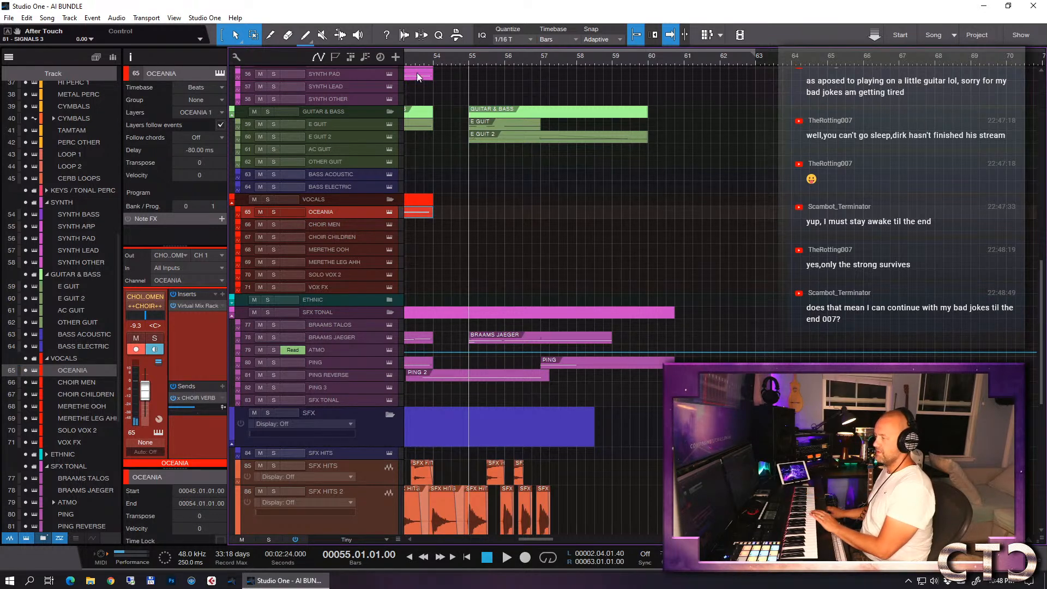
pyautogui.click(435, 60)
pyautogui.press('KP_Multiply')
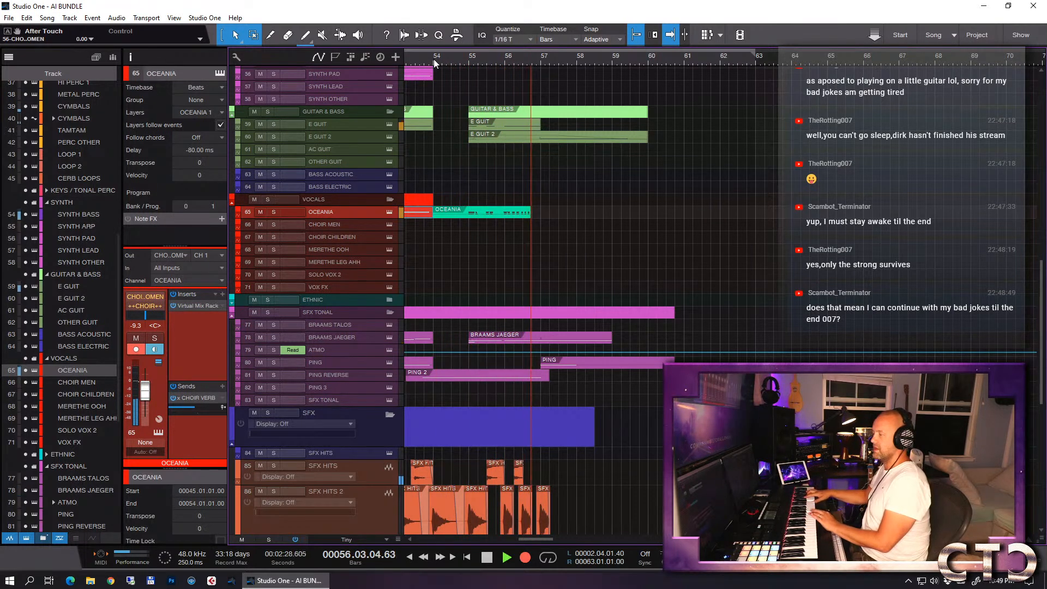
pyautogui.press('space')
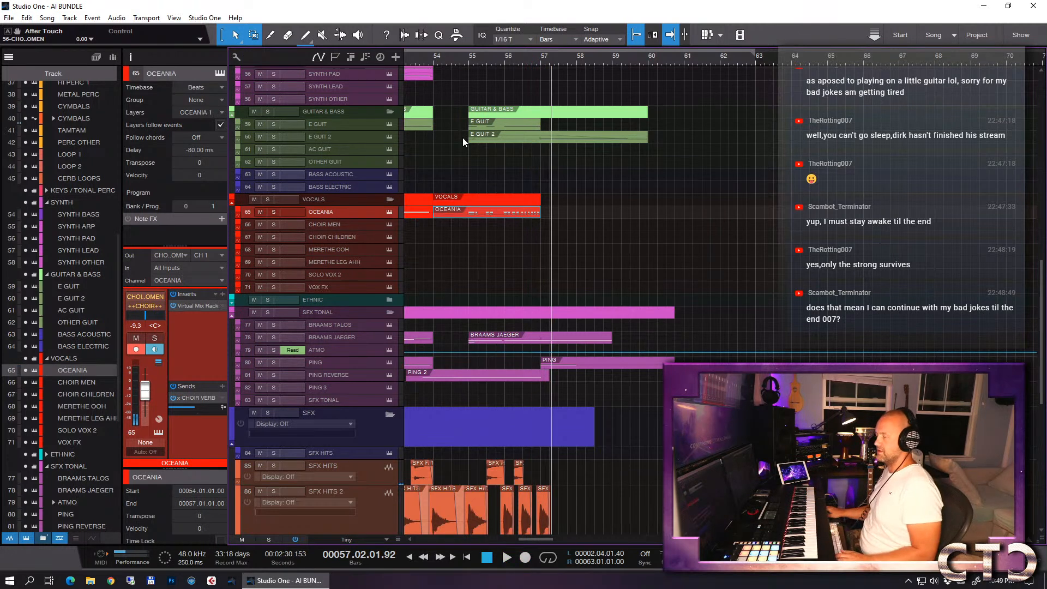
# - Open the recorded OCEANIA part, select its notes from bar 55 onward, and quantize them to straight 1/8
pyautogui.doubleClick(473, 214)
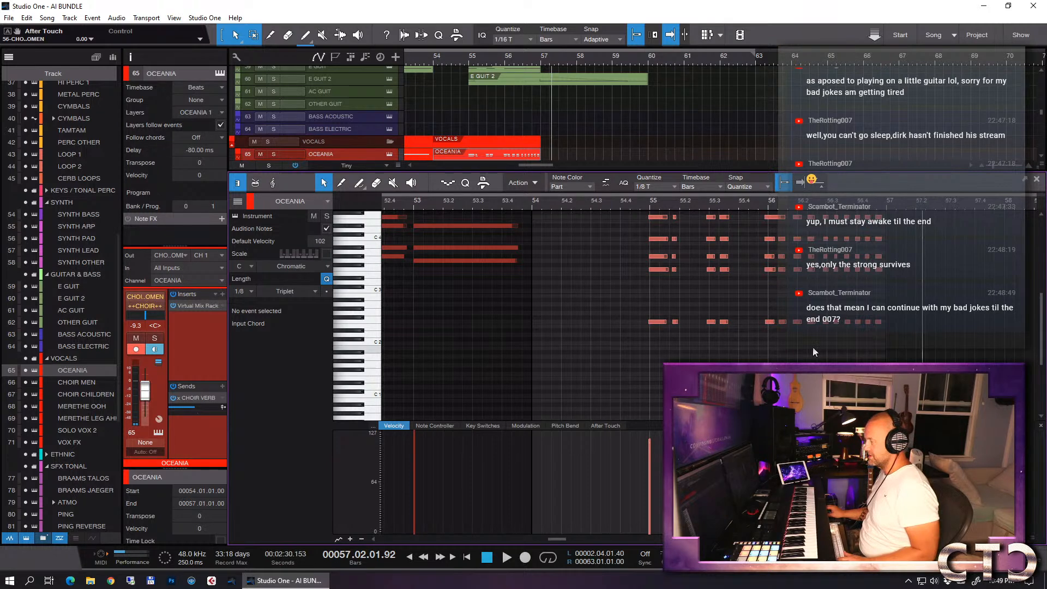
pyautogui.moveTo(817, 351); pyautogui.dragTo(616, 175)
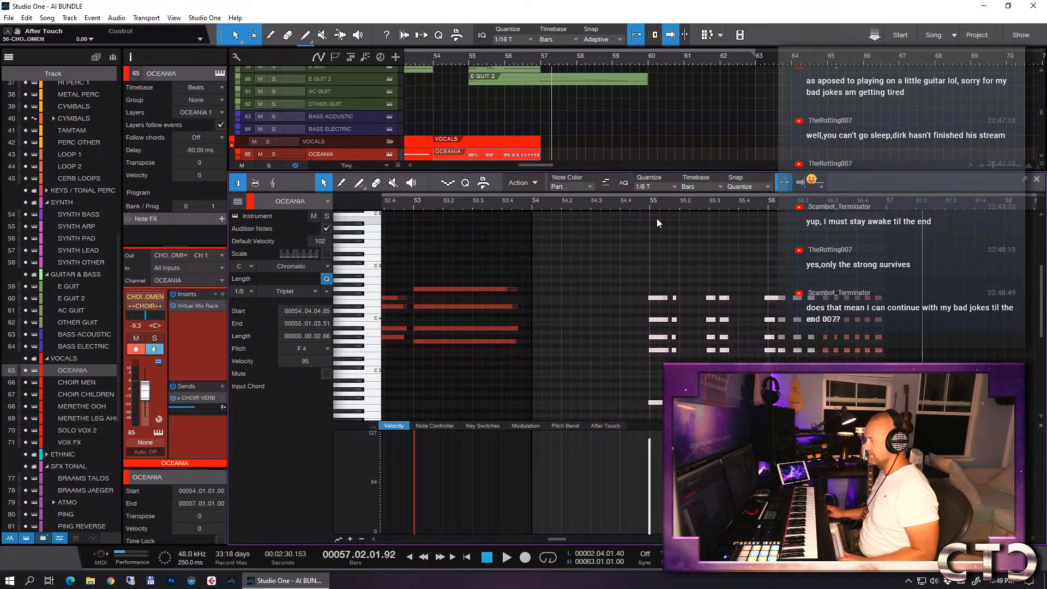
pyautogui.click(649, 188)
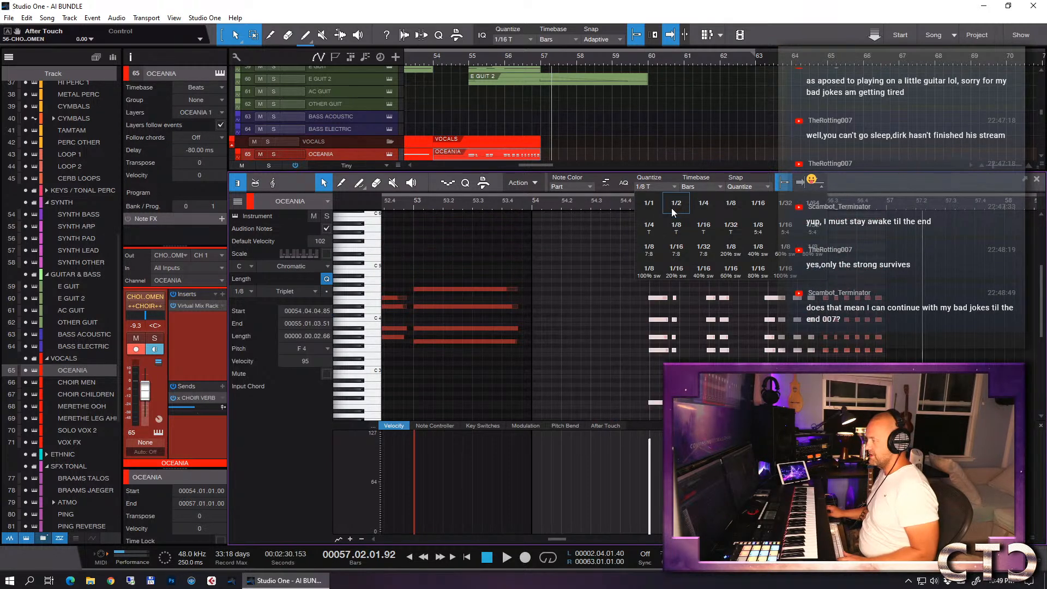
pyautogui.click(731, 203)
pyautogui.press('q')
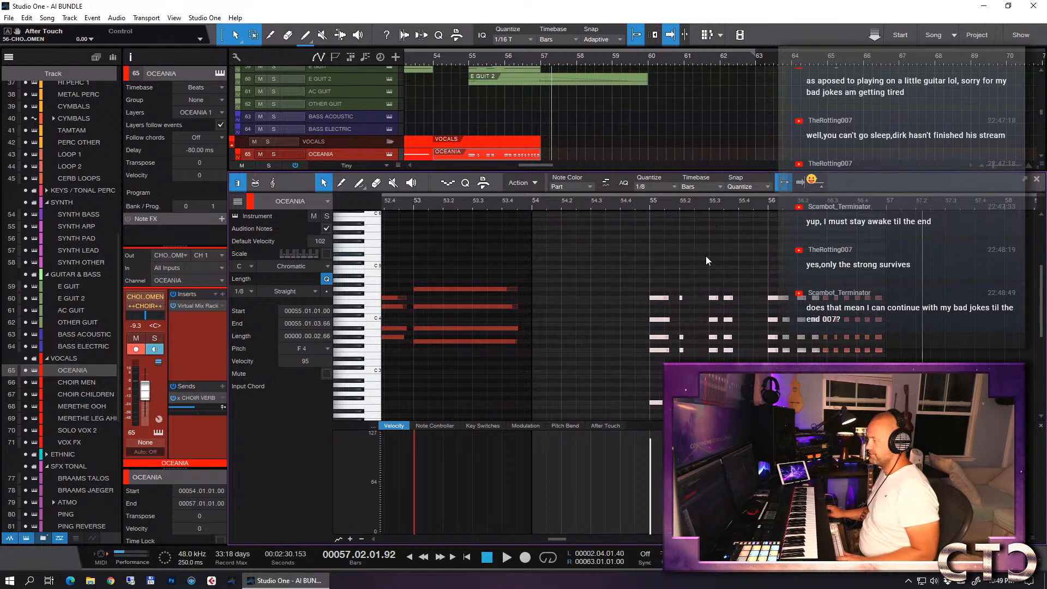
# - Audition the recorded OCEANIA chord notes and lower G#3 notes in the repeated chords of bar 56 to G3
pyautogui.click(684, 327)
pyautogui.click(667, 320)
pyautogui.moveTo(667, 320); pyautogui.dragTo(682, 320)
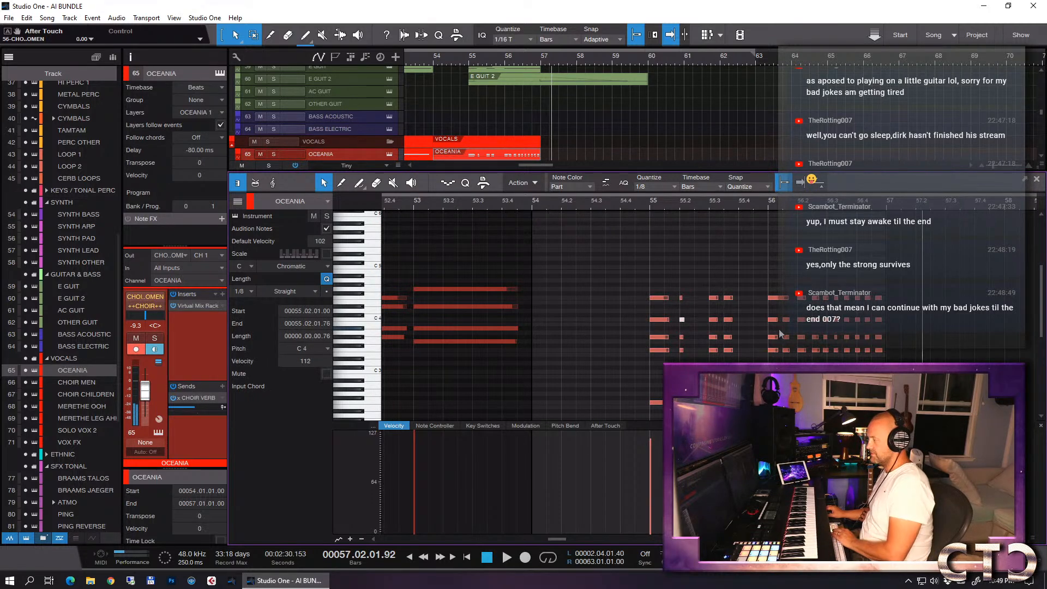
pyautogui.moveTo(754, 332); pyautogui.dragTo(816, 342)
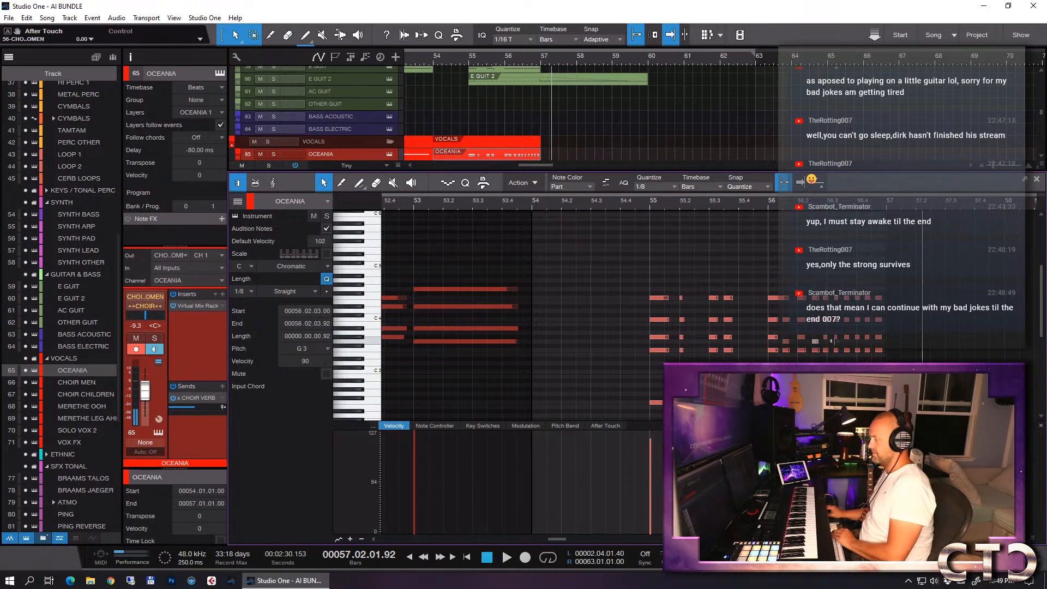
pyautogui.click(858, 338)
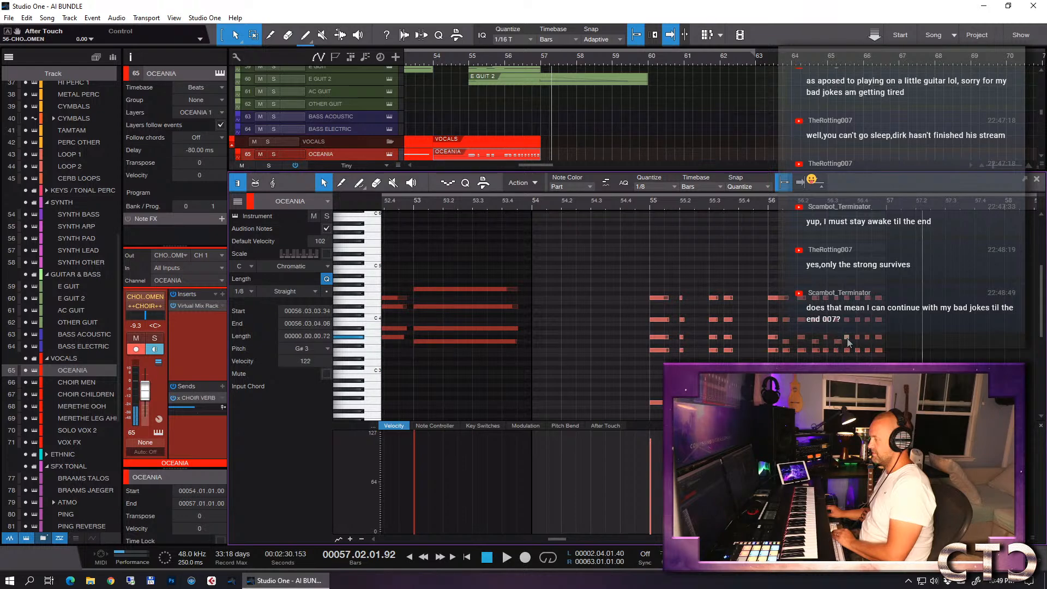
pyautogui.click(879, 342)
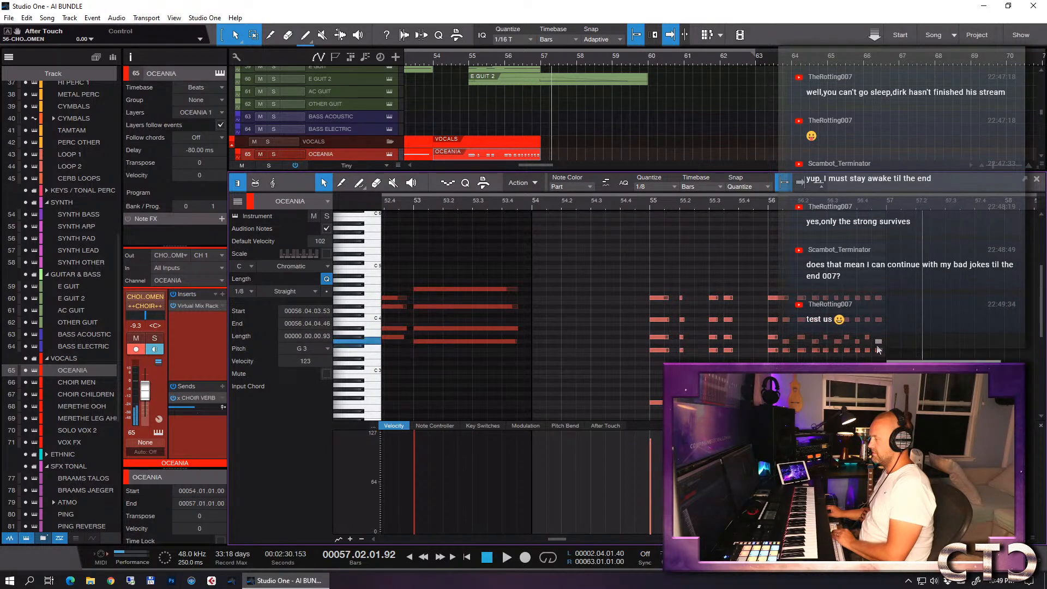
# - Shift the OCEANIA notes in the second half of bar 56 to start at 56.03.01.00 and set quantize to 1/8 triplets
pyautogui.click(802, 288)
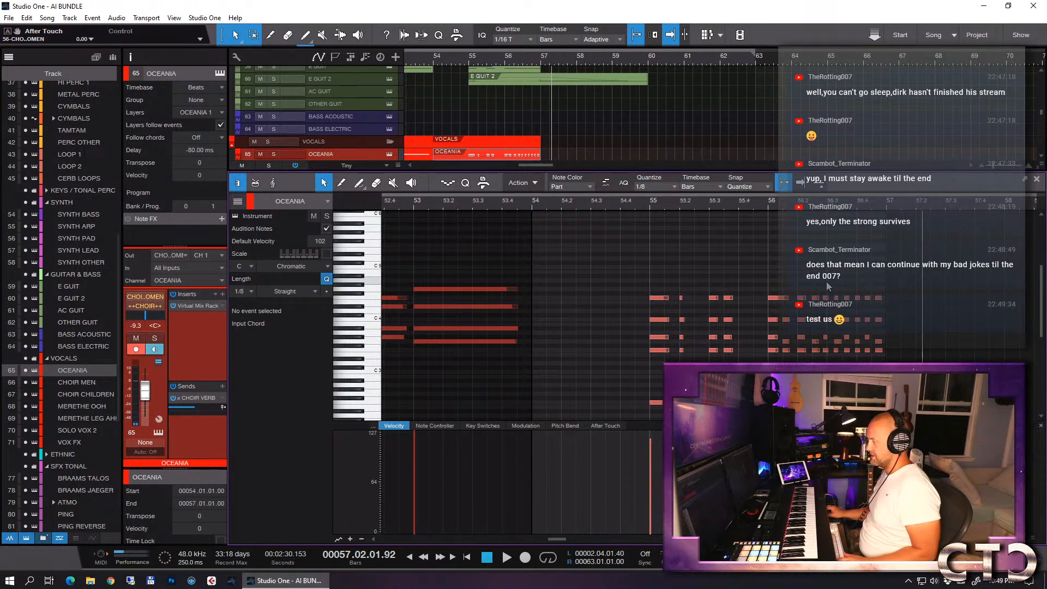
pyautogui.moveTo(823, 280); pyautogui.dragTo(916, 408)
pyautogui.moveTo(826, 299); pyautogui.dragTo(829, 304)
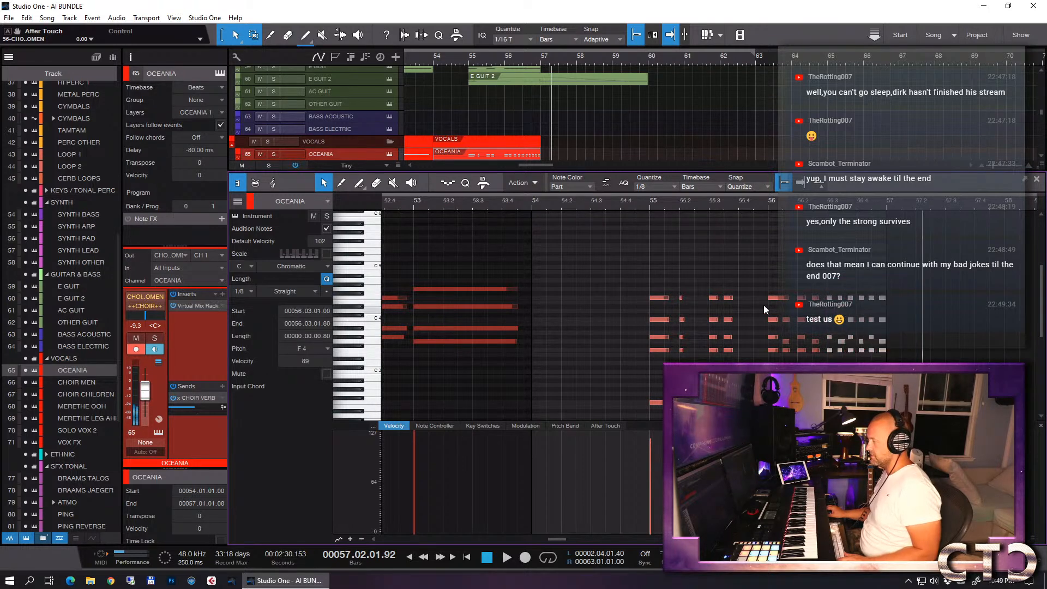
pyautogui.click(661, 186)
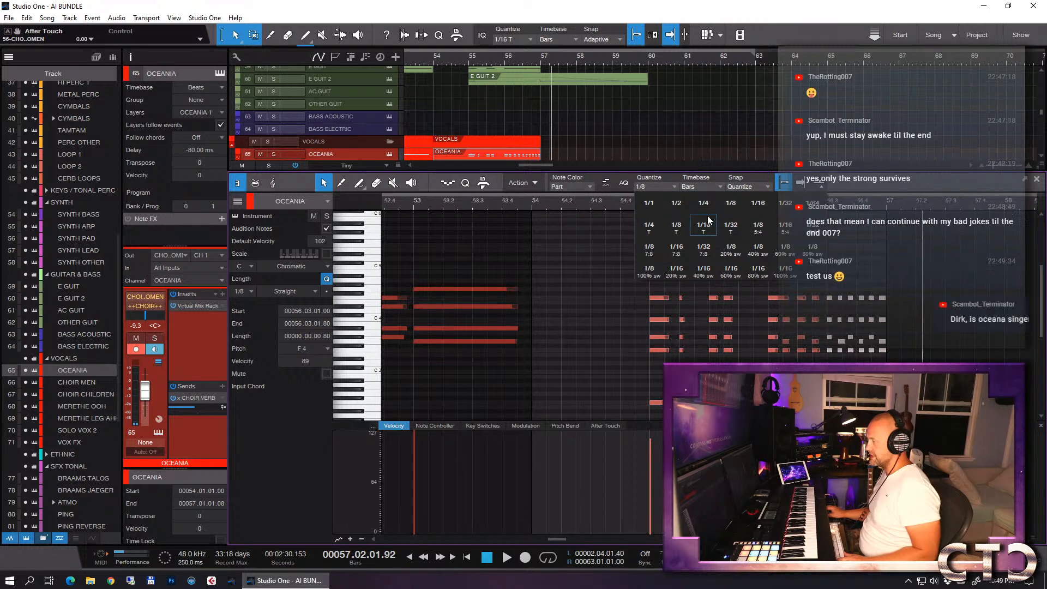
pyautogui.click(677, 229)
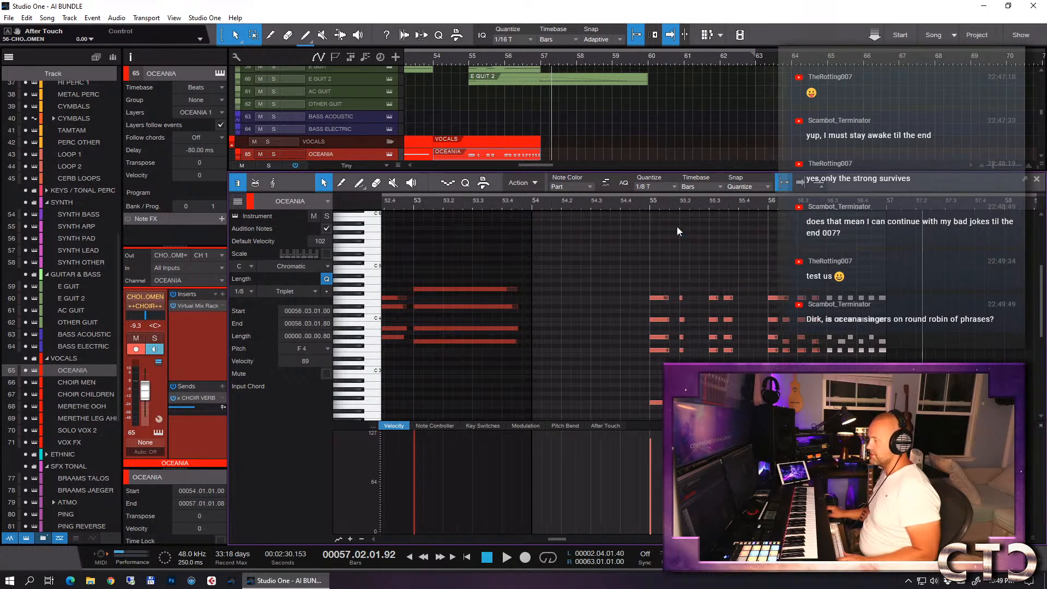
# - Clear the OCEANIA note selection, place the playhead just before bar 55, and show the note editor's quantize options
pyautogui.click(647, 250)
pyautogui.click(646, 206)
pyautogui.click(642, 207)
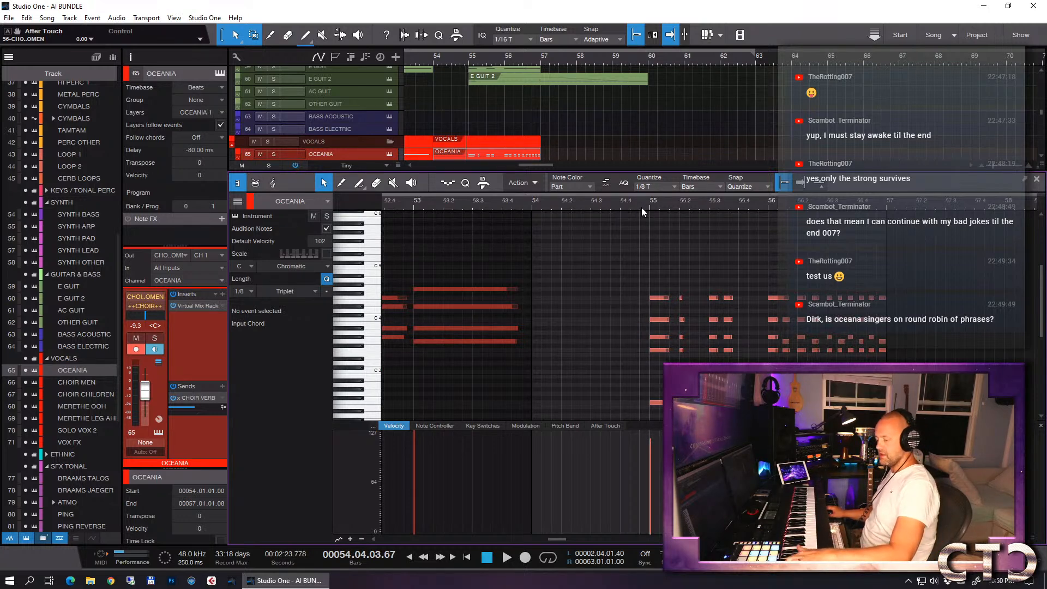
pyautogui.scroll(-5, 651, 237)
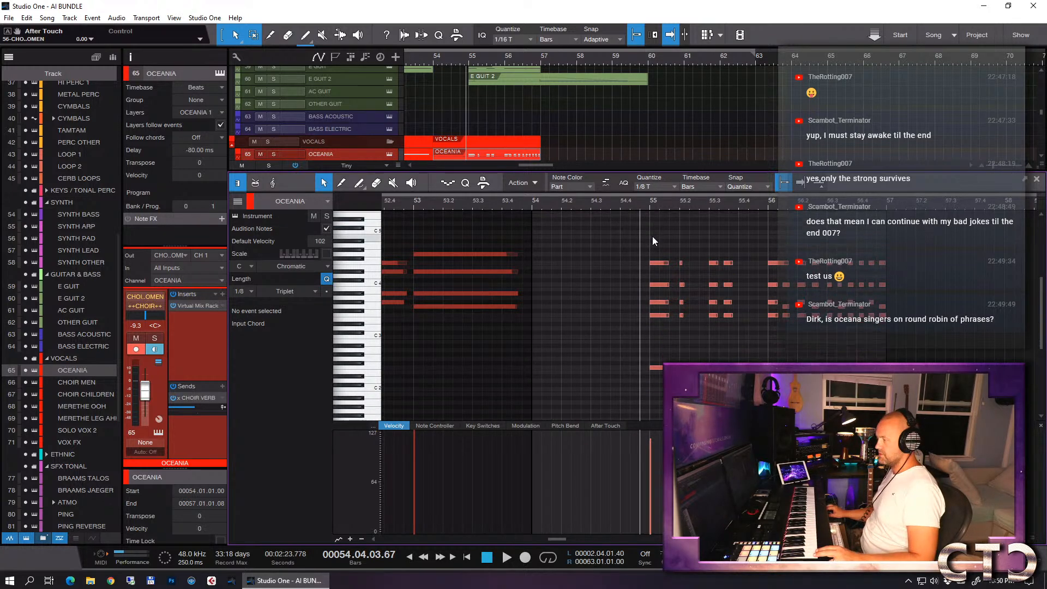
pyautogui.click(448, 183)
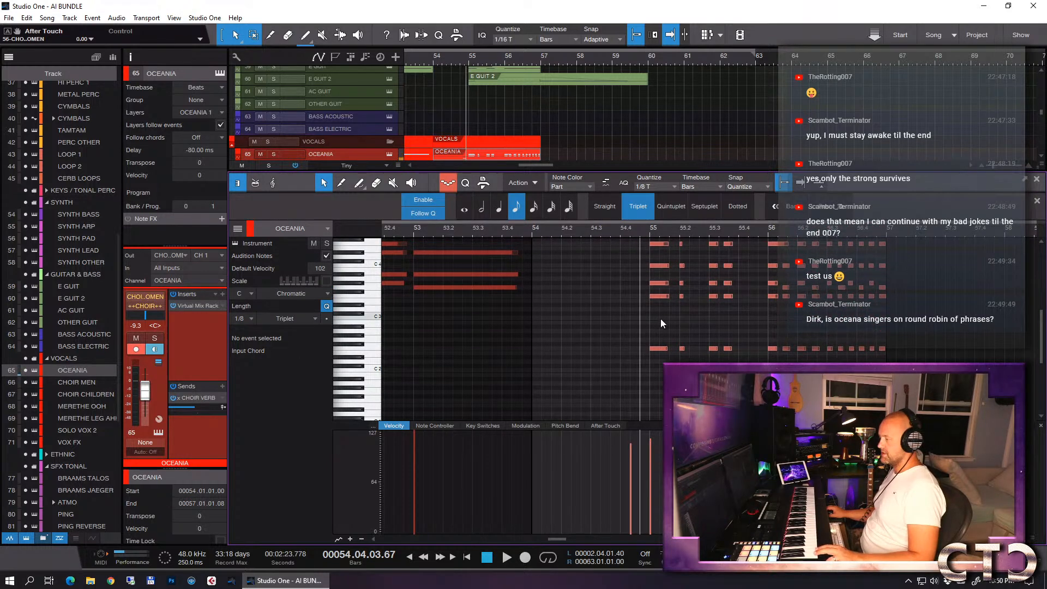
pyautogui.scroll(-3, 657, 325)
pyautogui.scroll(-2, 651, 332)
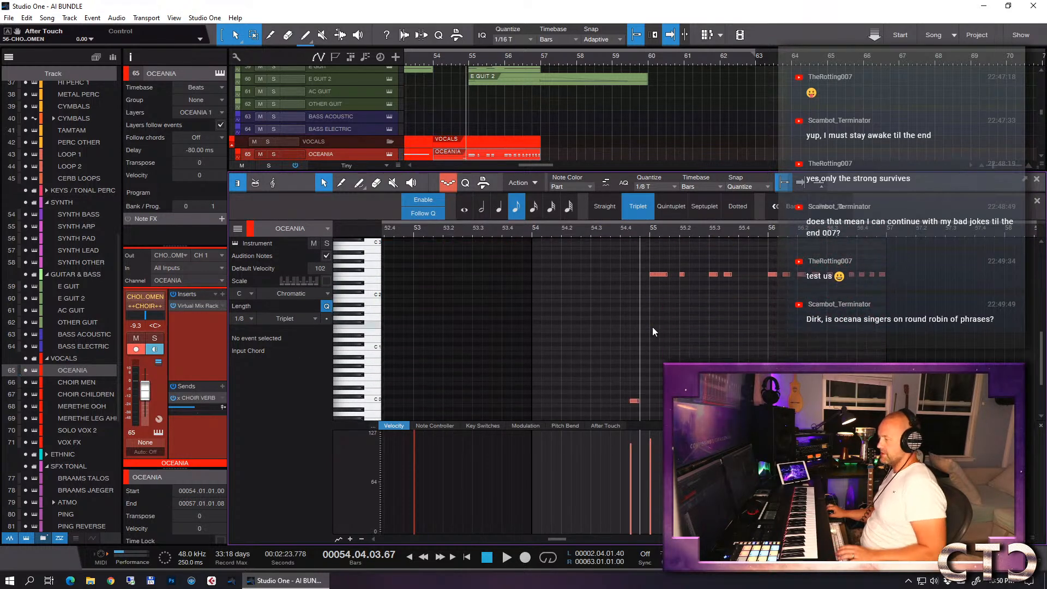
# - Solo the OCEANIA track and audition the C0 key switch note by playing from 54.04.01.00
pyautogui.press('s')
pyautogui.click(621, 231)
pyautogui.press('space')
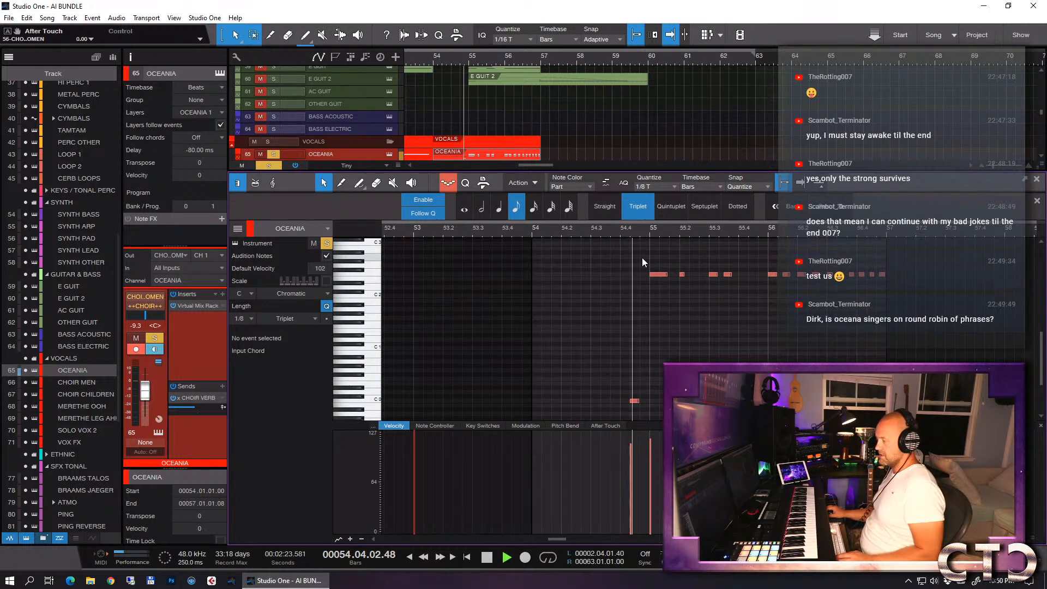
pyautogui.click(620, 234)
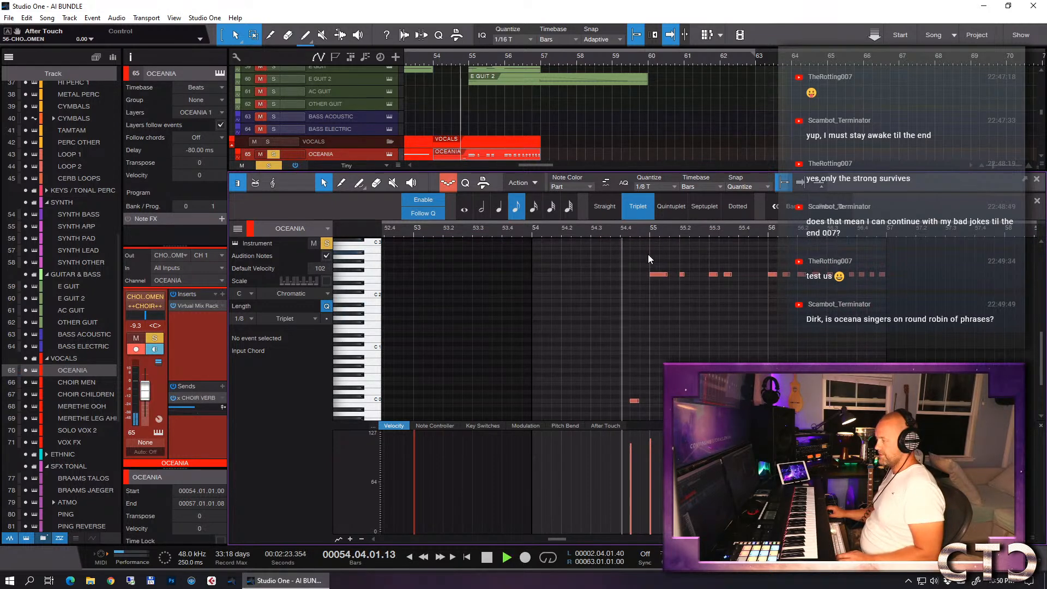
pyautogui.press('space')
pyautogui.click(620, 232)
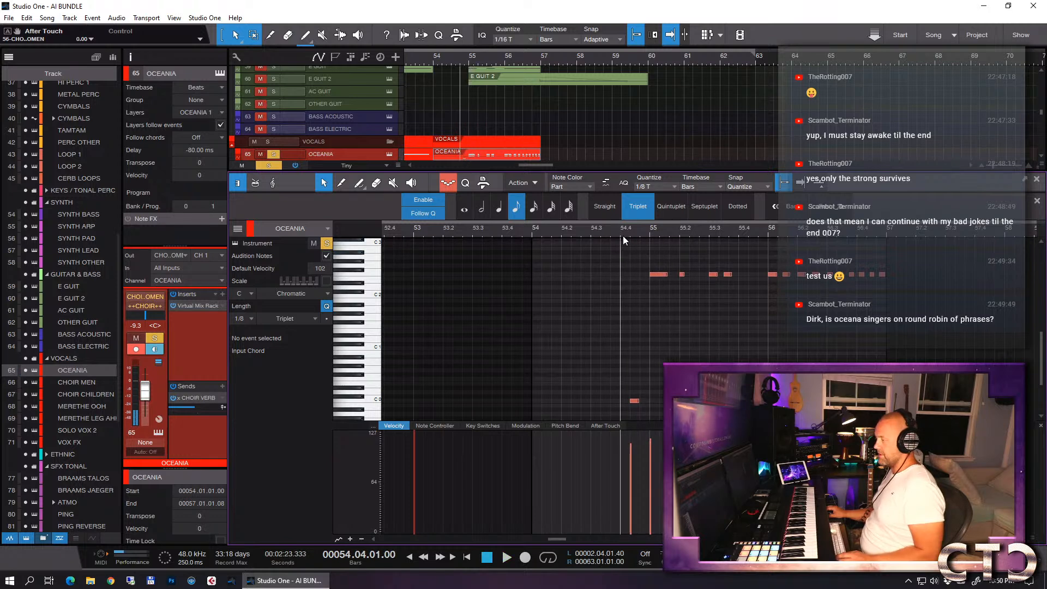
# - Try the OCEANIA passage without the C0 key switch note before bar 55, playing from 54.04.01.00
pyautogui.moveTo(620, 390); pyautogui.dragTo(652, 412)
pyautogui.press('Delete')
pyautogui.press('space')
pyautogui.press('space')
pyautogui.click(620, 231)
pyautogui.press('space')
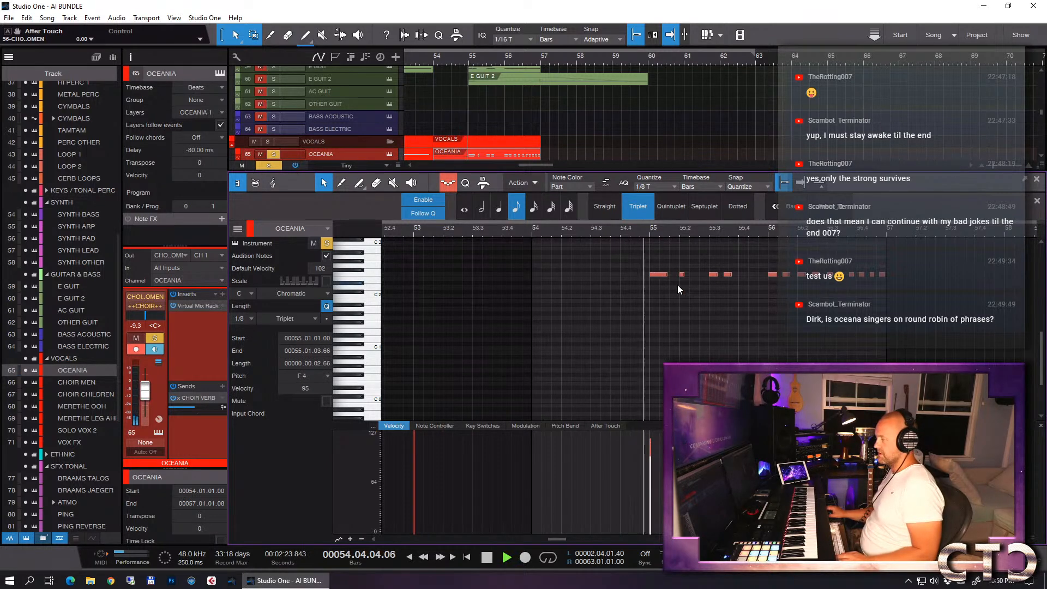
pyautogui.press('space')
pyautogui.click(621, 231)
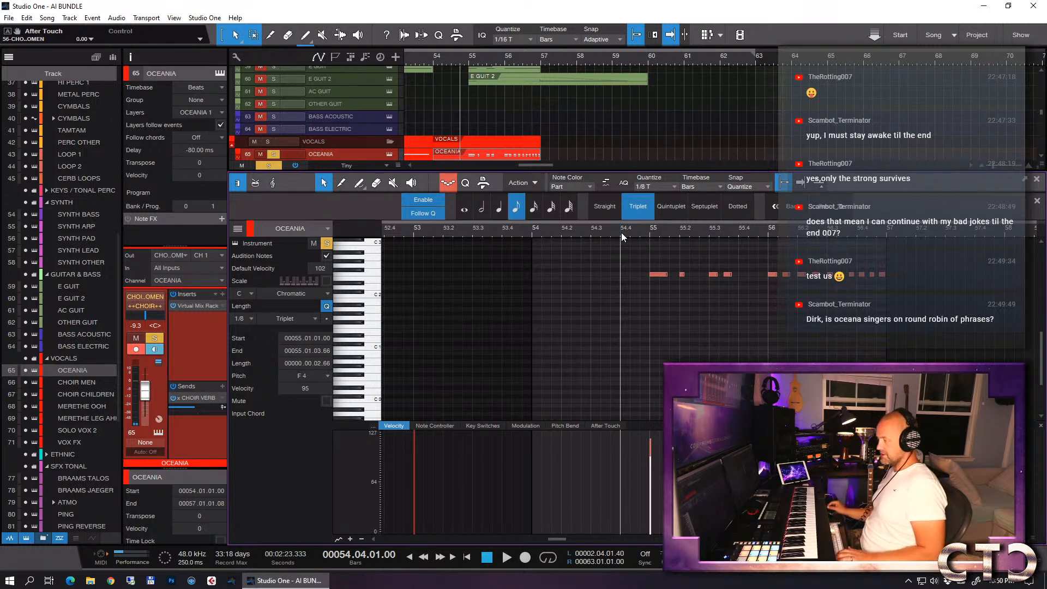
# - Raise the C0 key switch note before bar 55 to D#0 and audition the choir from there
pyautogui.keyDown('ctrl'); pyautogui.click(634, 401); pyautogui.keyUp('ctrl')
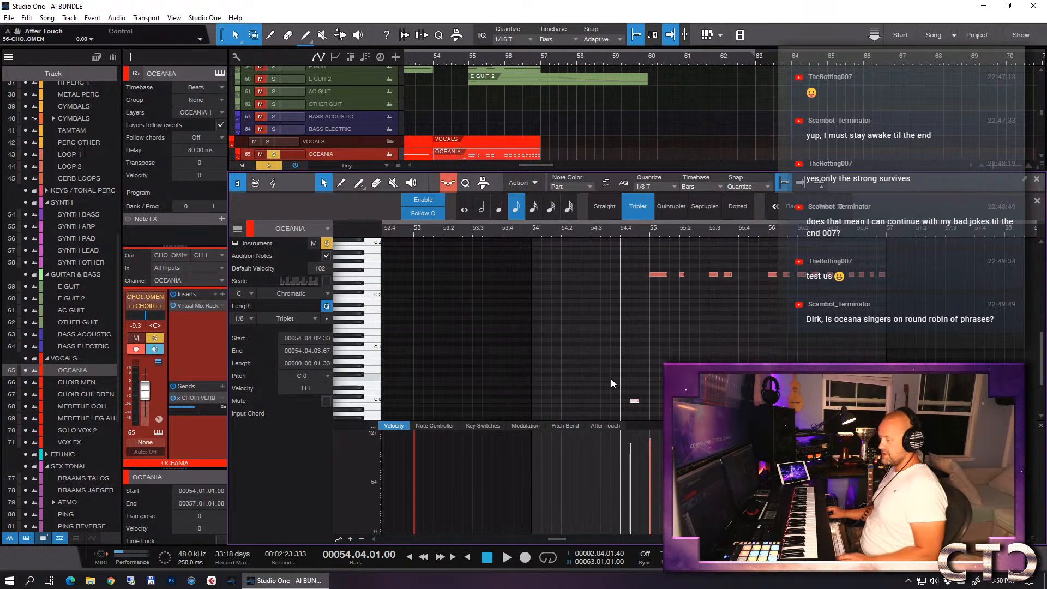
pyautogui.moveTo(623, 386); pyautogui.dragTo(656, 404)
pyautogui.press('Up')
pyautogui.press('Up')
pyautogui.press('Up')
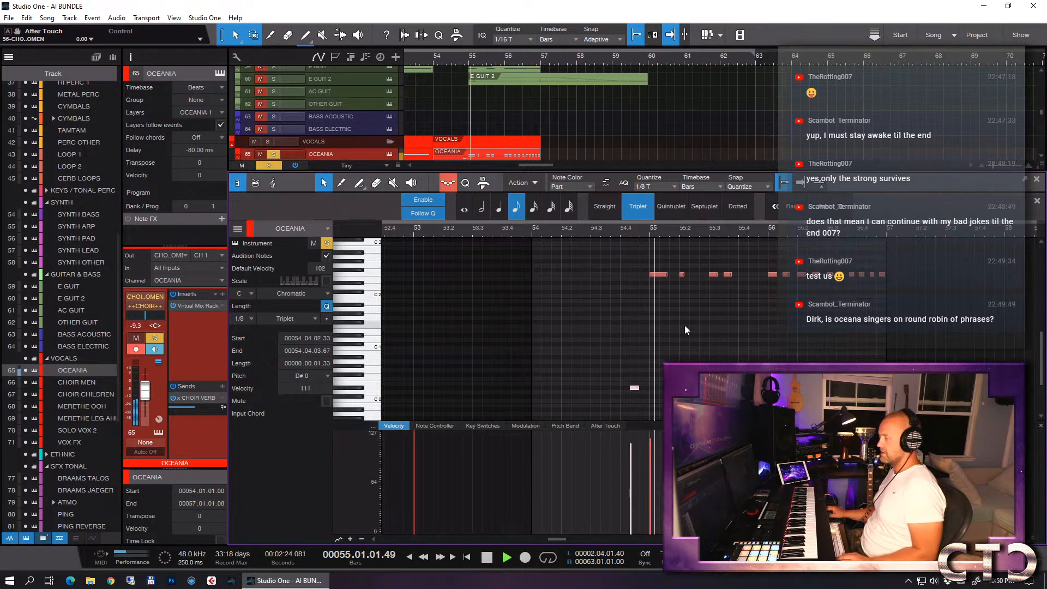
pyautogui.press('space')
# - Set quantize to straight 1/8 and align the second OCEANIA chord of bar 55 to 55.01.03.00
pyautogui.press('e')
pyautogui.press('e')
pyautogui.scroll(3, 660, 317)
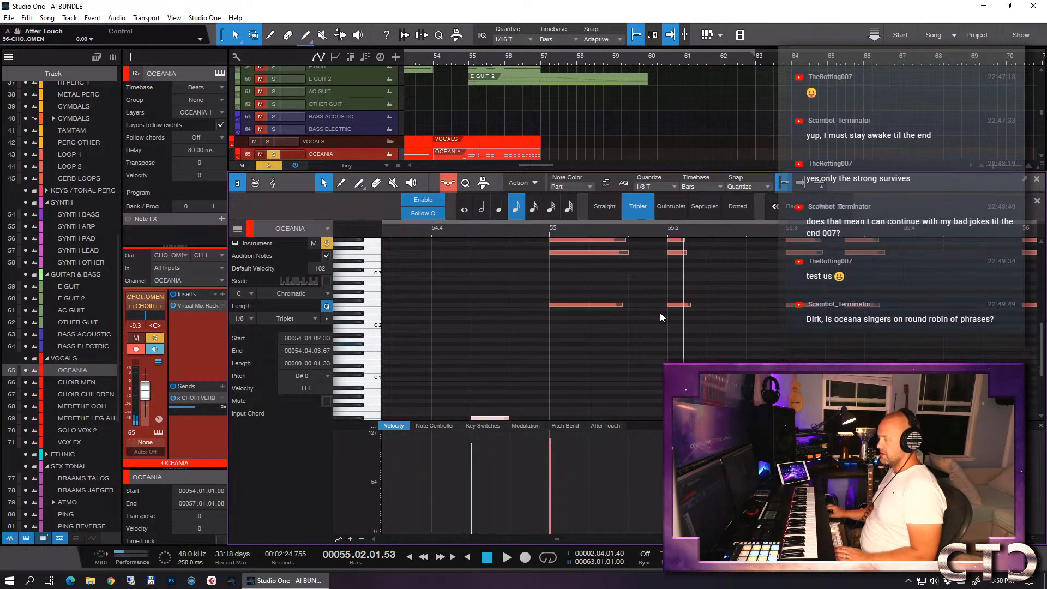
pyautogui.scroll(2, 663, 305)
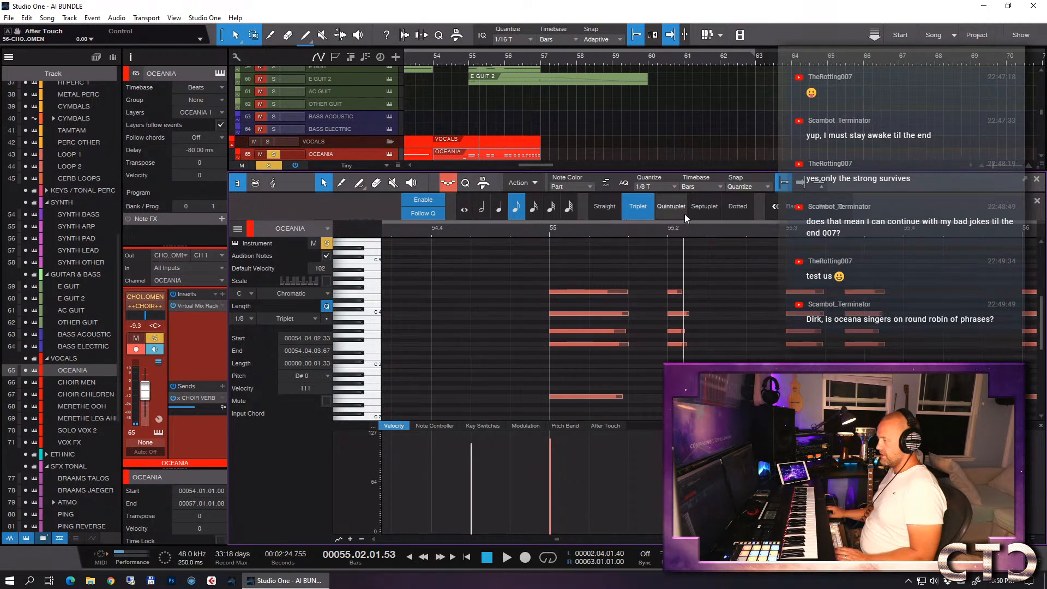
pyautogui.click(647, 184)
pyautogui.click(736, 203)
pyautogui.click(604, 207)
pyautogui.moveTo(593, 264); pyautogui.dragTo(595, 397)
pyautogui.moveTo(649, 258); pyautogui.dragTo(624, 398)
pyautogui.press('w')
pyautogui.press('w')
# - Play the soloed OCEANIA part through bars 55 and 56 to check the chord timing
pyautogui.click(616, 233)
pyautogui.press('space')
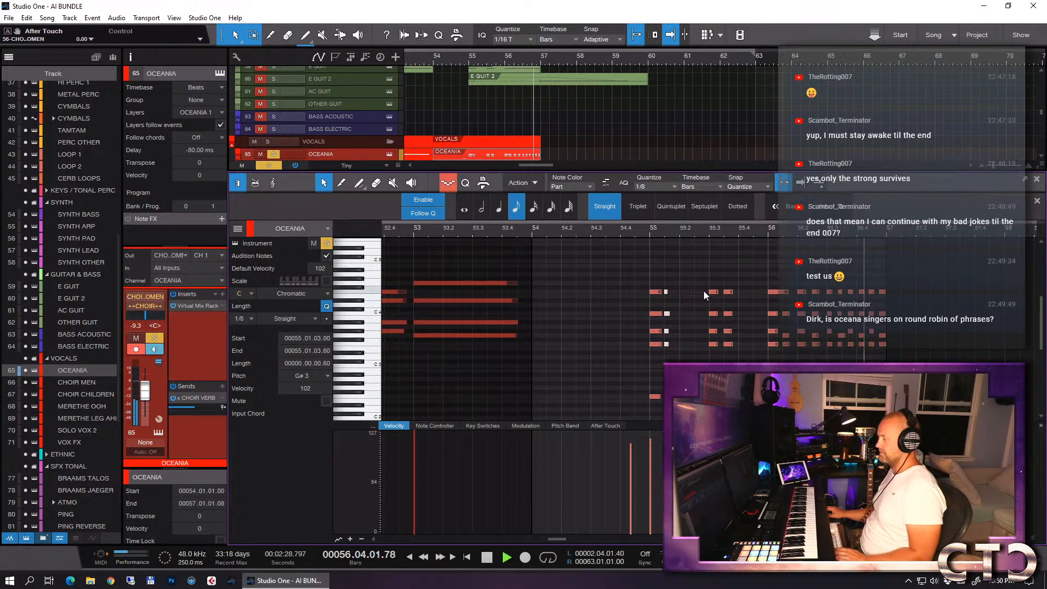
pyautogui.press('space')
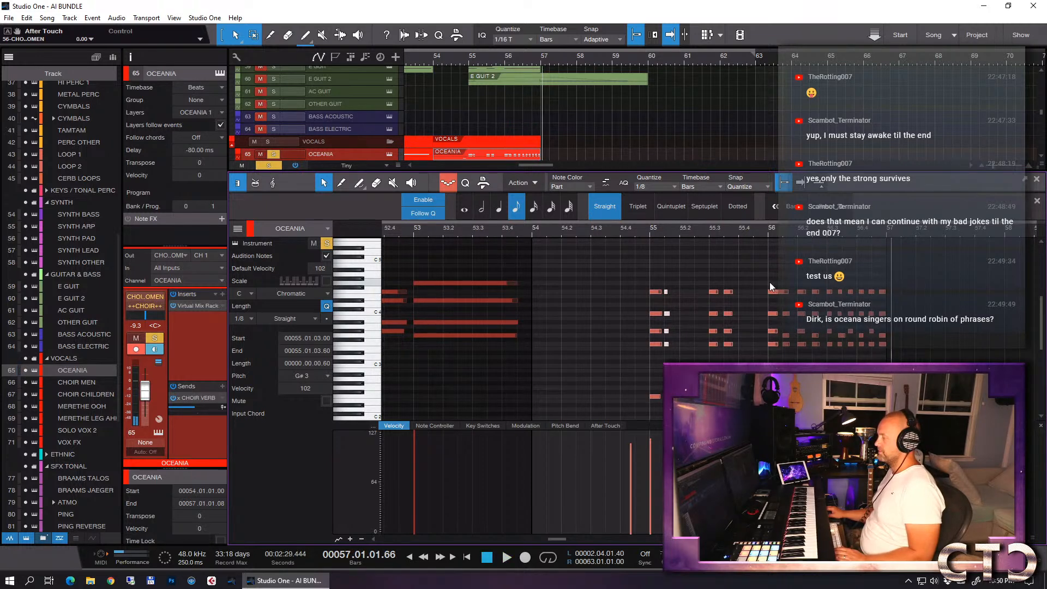
# - Duplicate the repeated G#3 and G3 OCEANIA notes from 56.02.01.00 onward an octave higher, at G#4 and G4
pyautogui.moveTo(798, 280); pyautogui.dragTo(917, 309)
pyautogui.press('e')
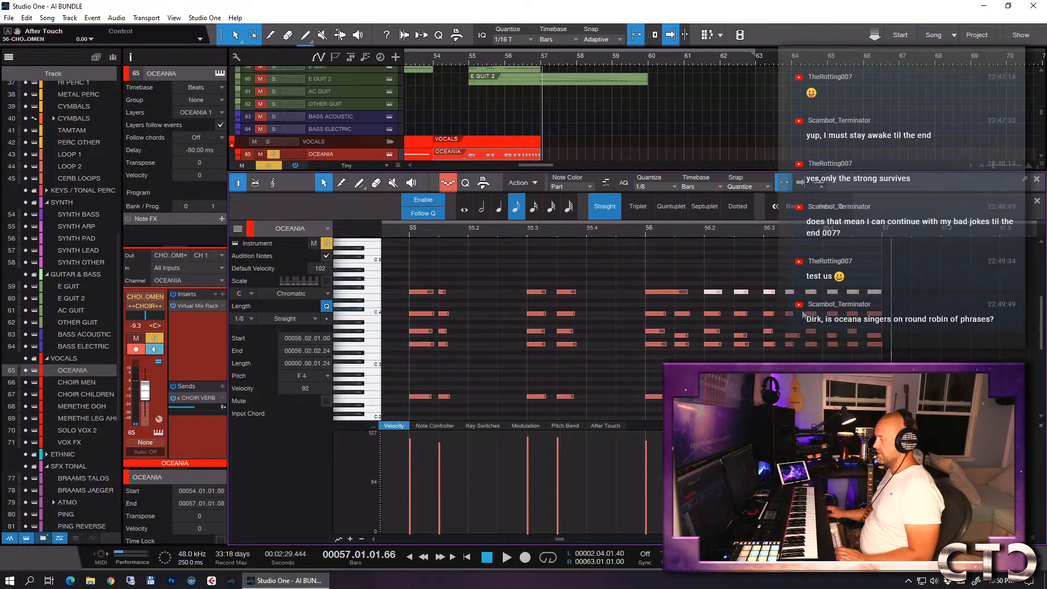
pyautogui.moveTo(704, 320); pyautogui.dragTo(886, 341)
pyautogui.moveTo(714, 335); pyautogui.dragTo(709, 277)
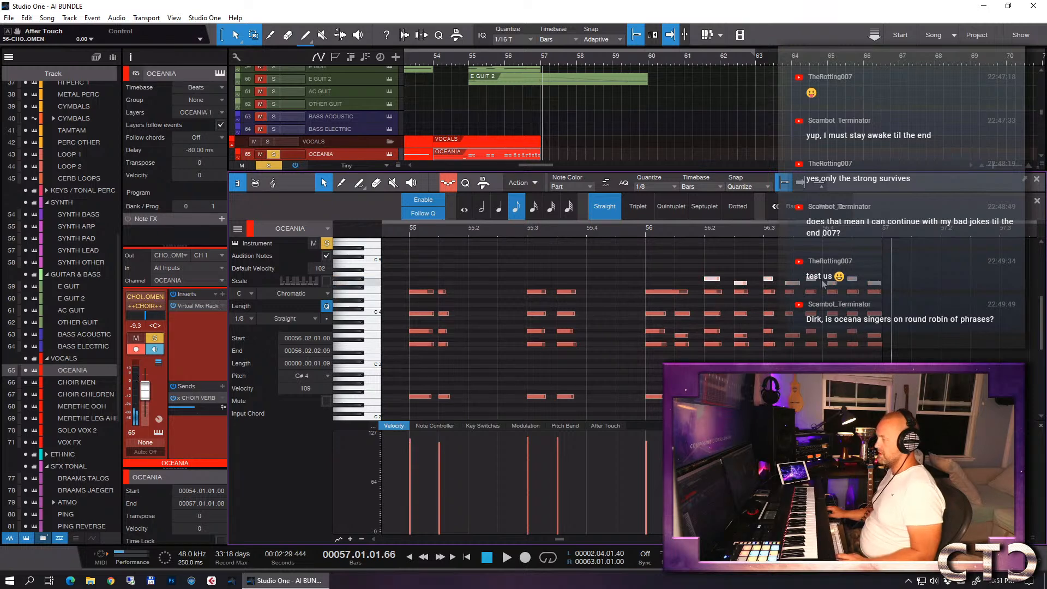
# - Audition the OCEANIA chords with the higher G#4 and G4 voice from just before bar 55 to bar 57
pyautogui.press('w')
pyautogui.press('w')
pyautogui.press('w')
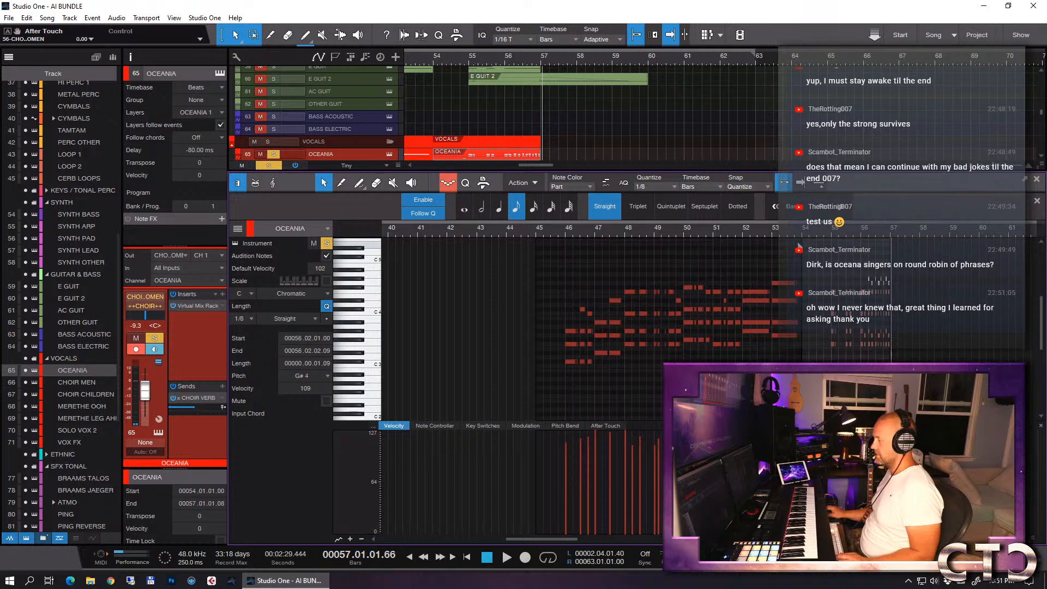
pyautogui.click(827, 235)
pyautogui.press('space')
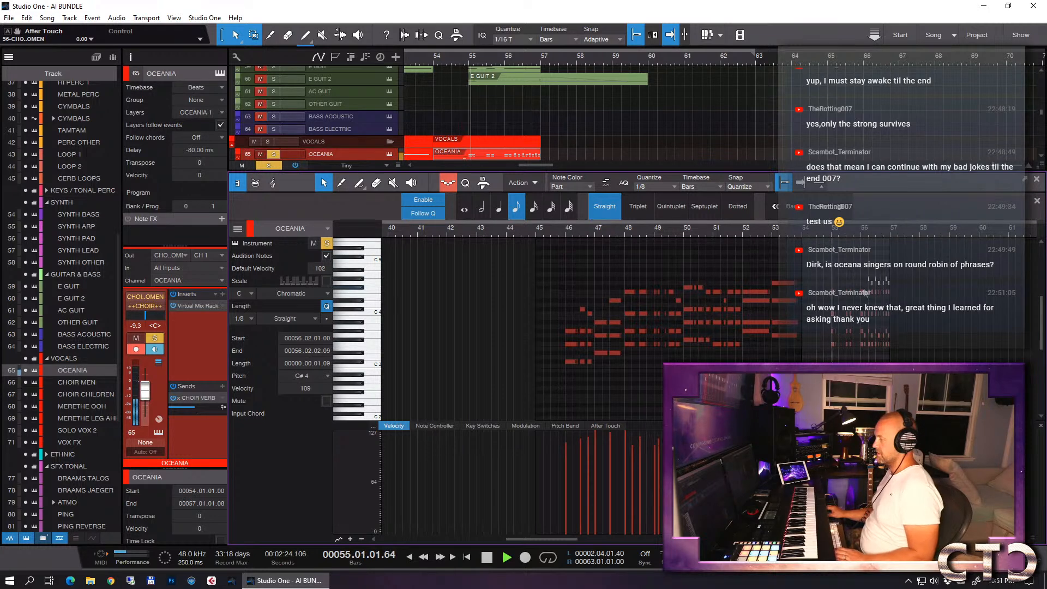
pyautogui.press('e')
pyautogui.press('e')
pyautogui.scroll(-5, 904, 322)
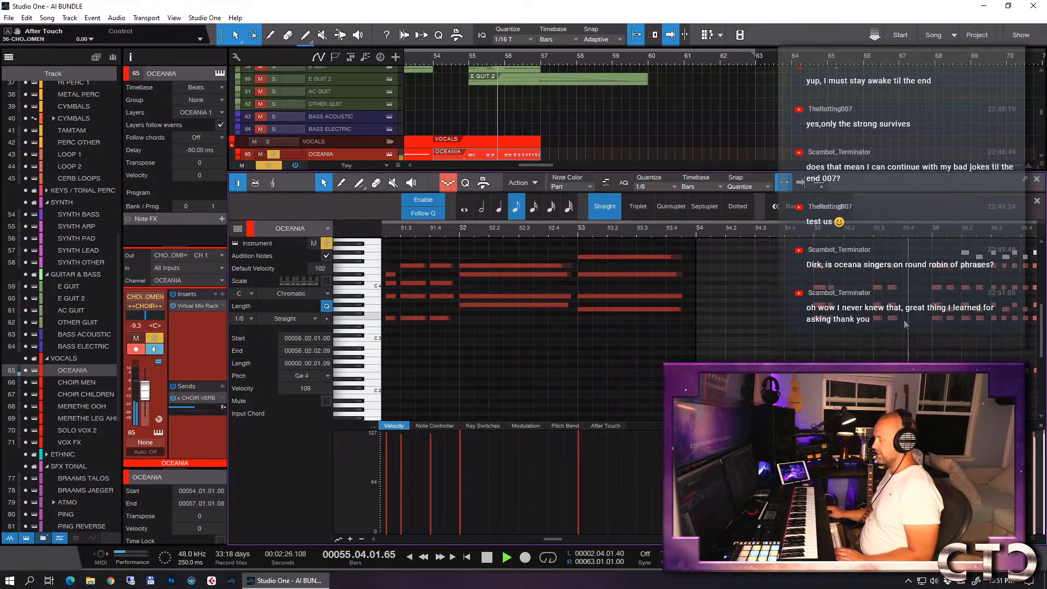
pyautogui.press('w')
pyautogui.press('w')
pyautogui.press('w')
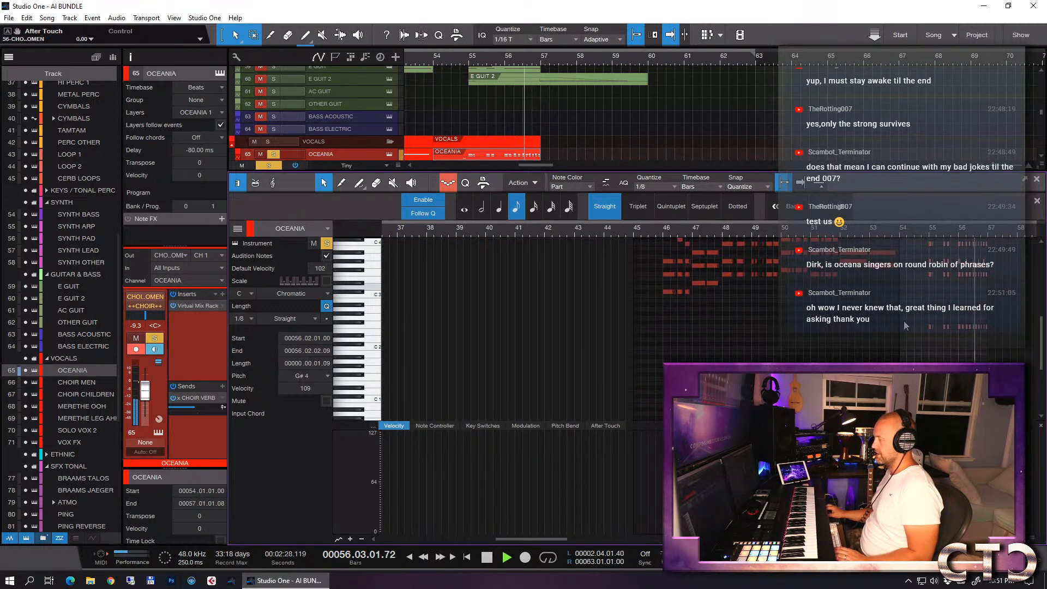
pyautogui.press('space')
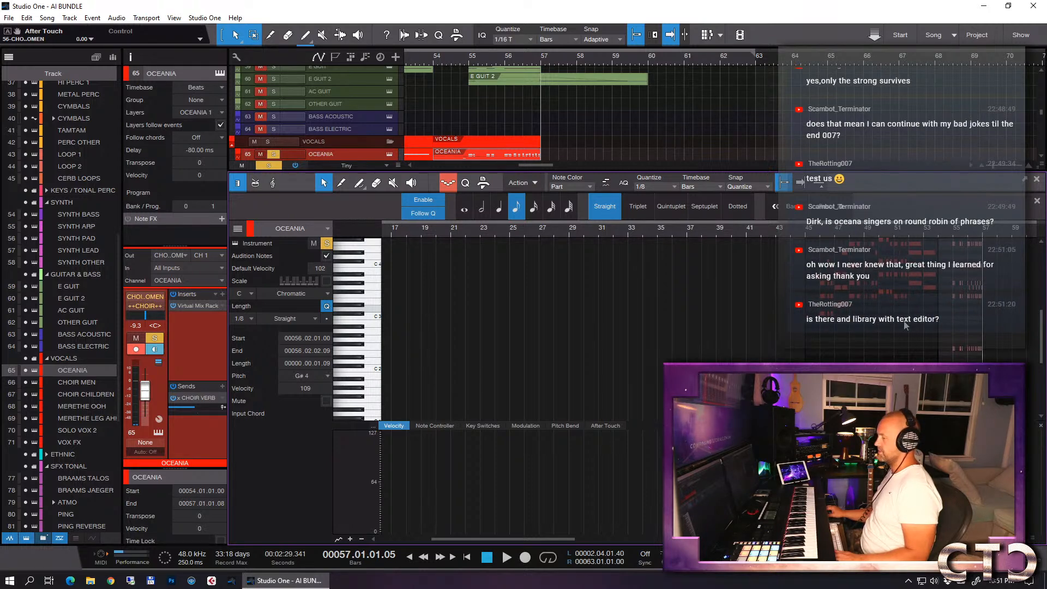
# - Close the note editor, unsolo OCEANIA, and play the full arrangement from about bar 53 past bar 57
pyautogui.press('F2')
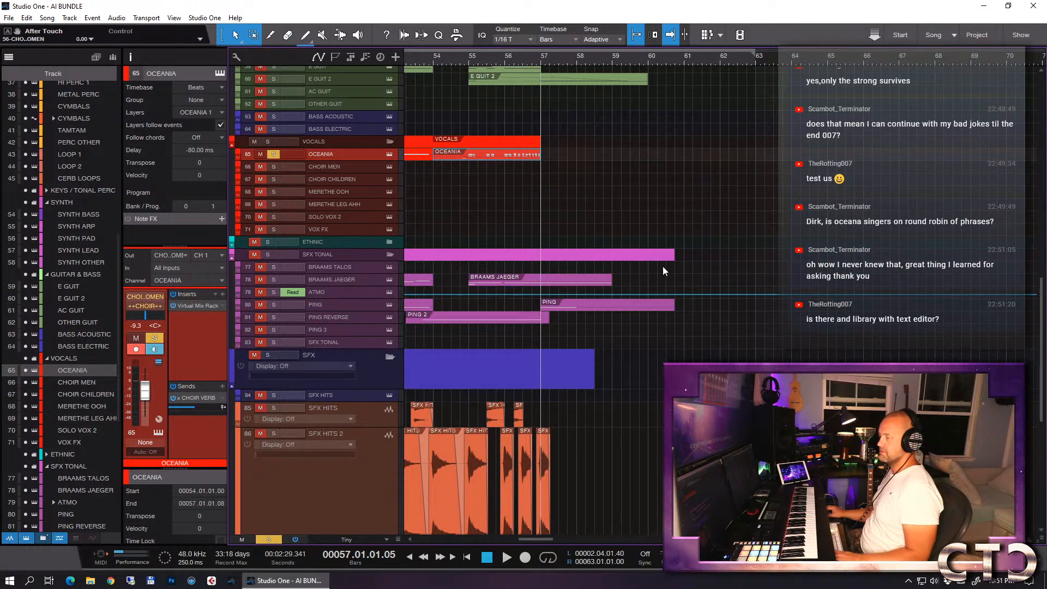
pyautogui.click(274, 154)
pyautogui.press('w')
pyautogui.click(474, 61)
pyautogui.click(623, 153)
pyautogui.press('space')
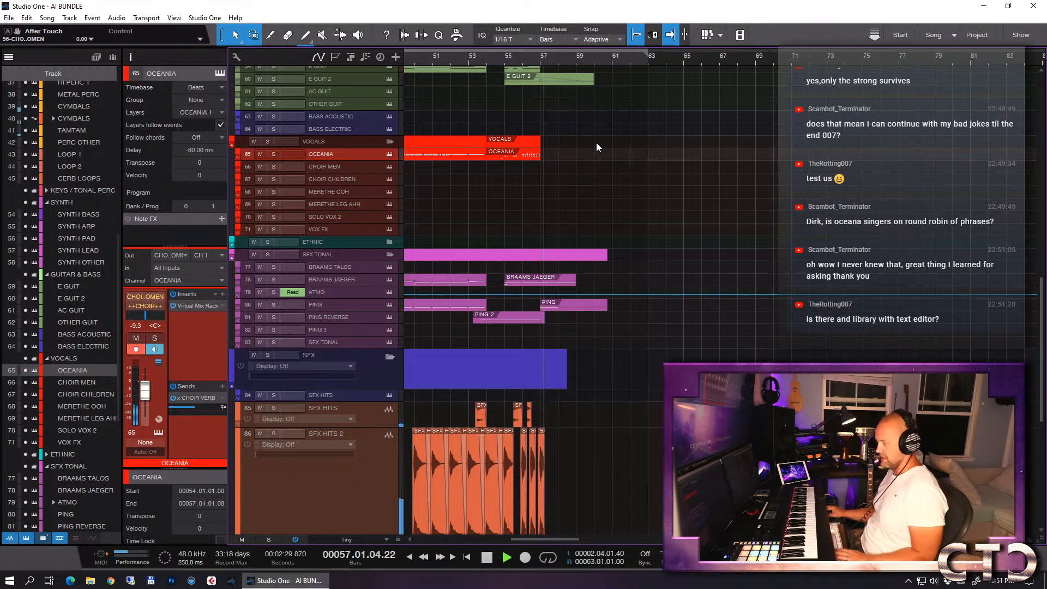
pyautogui.press('e')
pyautogui.press('e')
pyautogui.press('w')
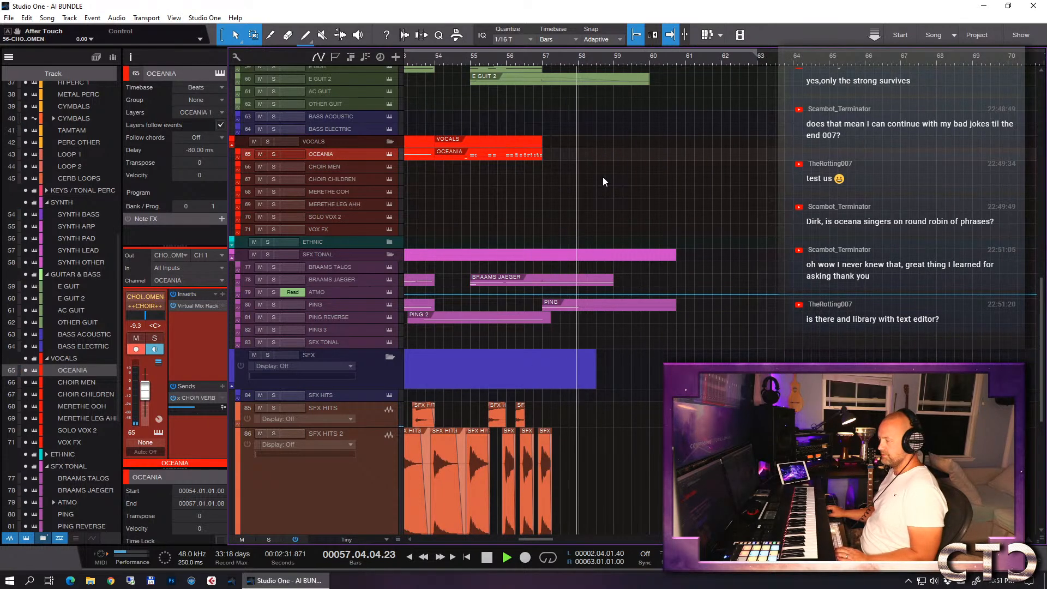
pyautogui.scroll(5, 638, 155)
pyautogui.scroll(12, 639, 156)
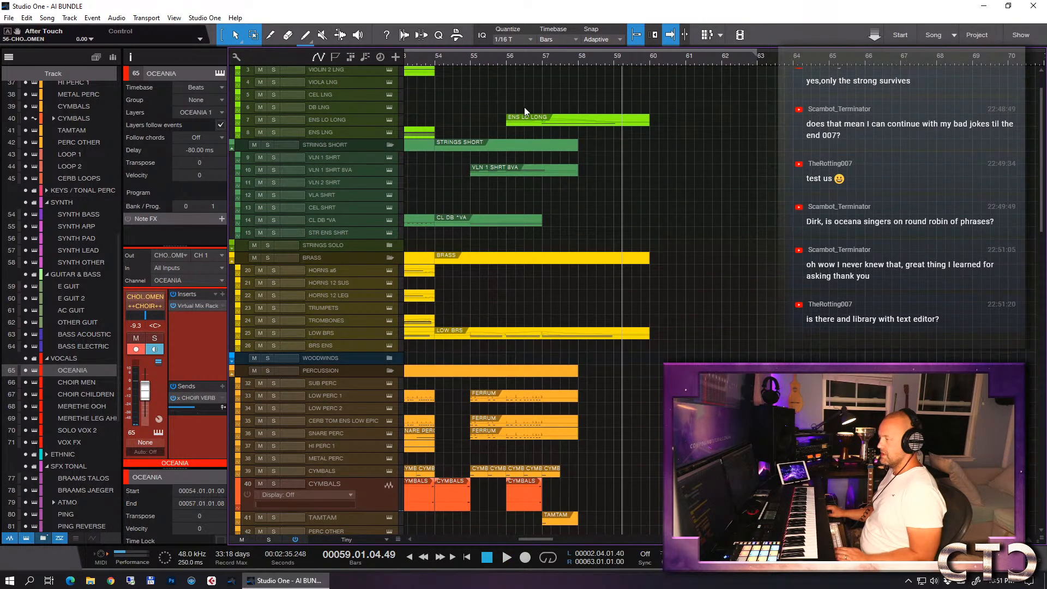
# - Record a sustained ensemble part on the ENS LNG track from bar 56 to about bar 60
pyautogui.click(505, 60)
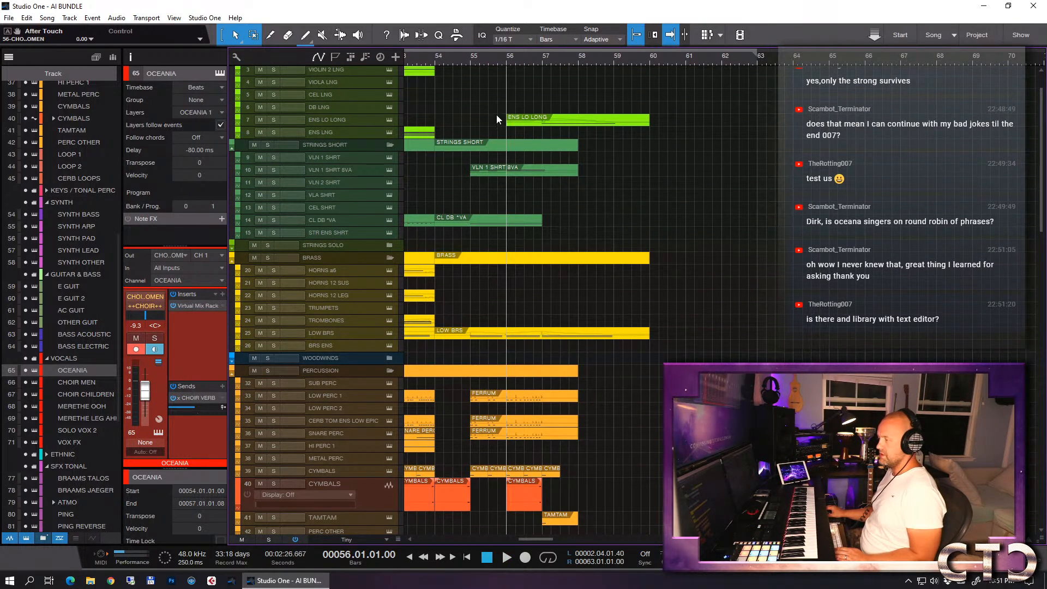
pyautogui.click(356, 130)
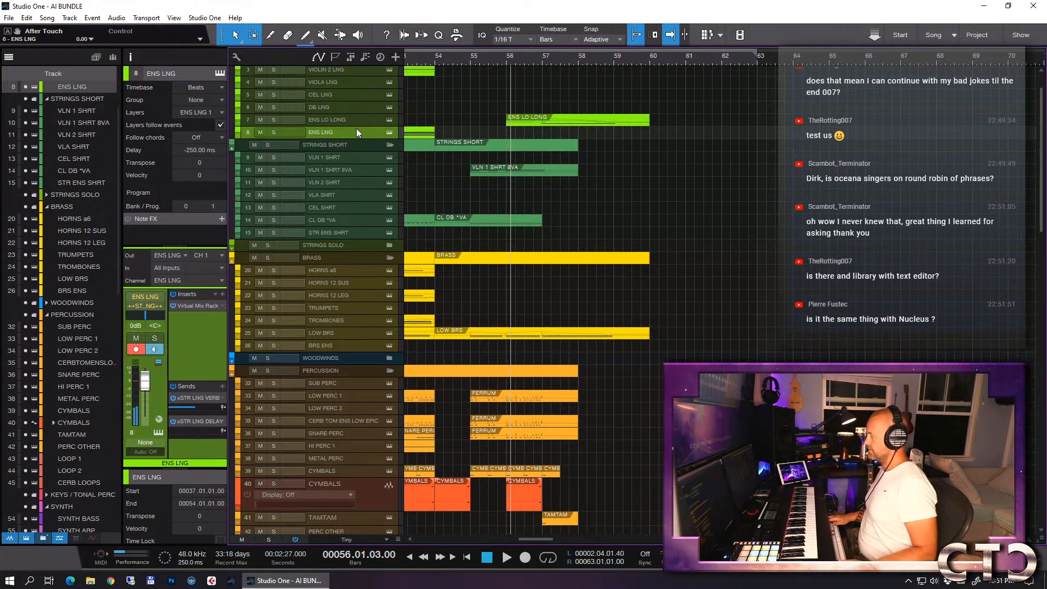
pyautogui.press('KP_Multiply')
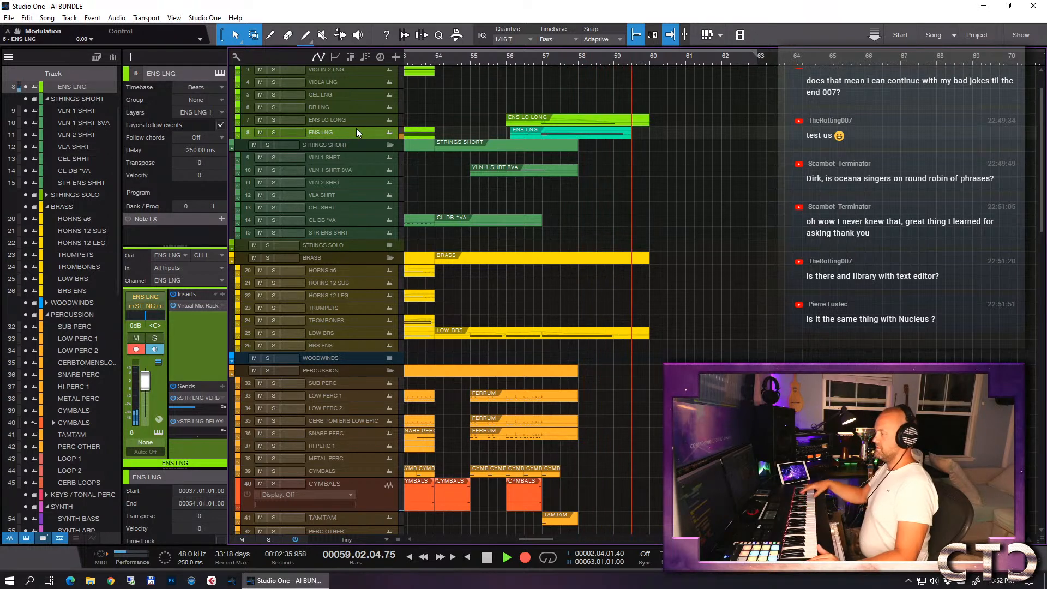
pyautogui.press('space')
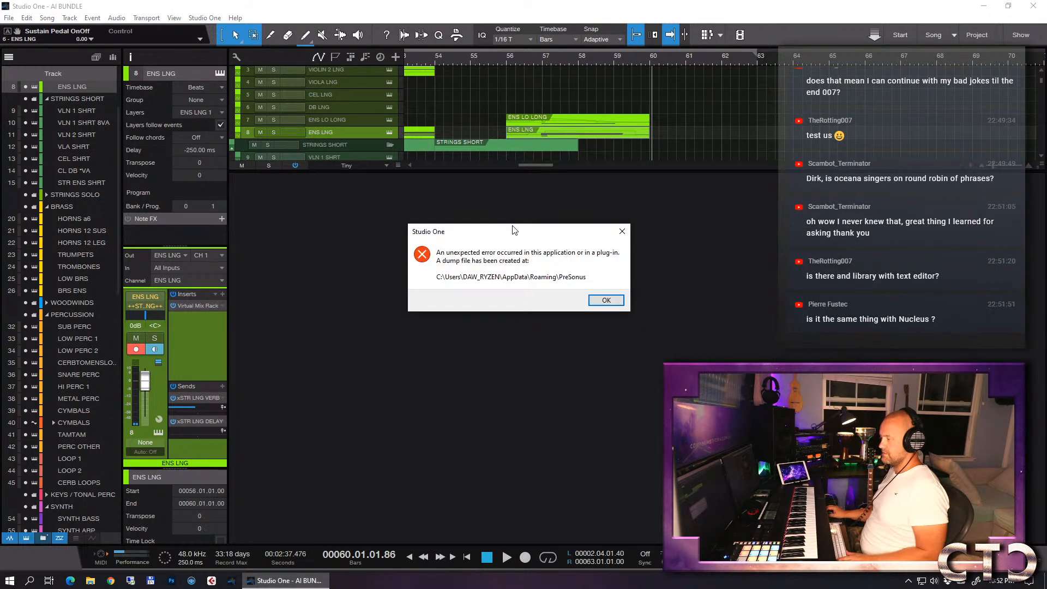
# - Dismiss the error dialogs and save the AI BUNDLE song
pyautogui.click(607, 301)
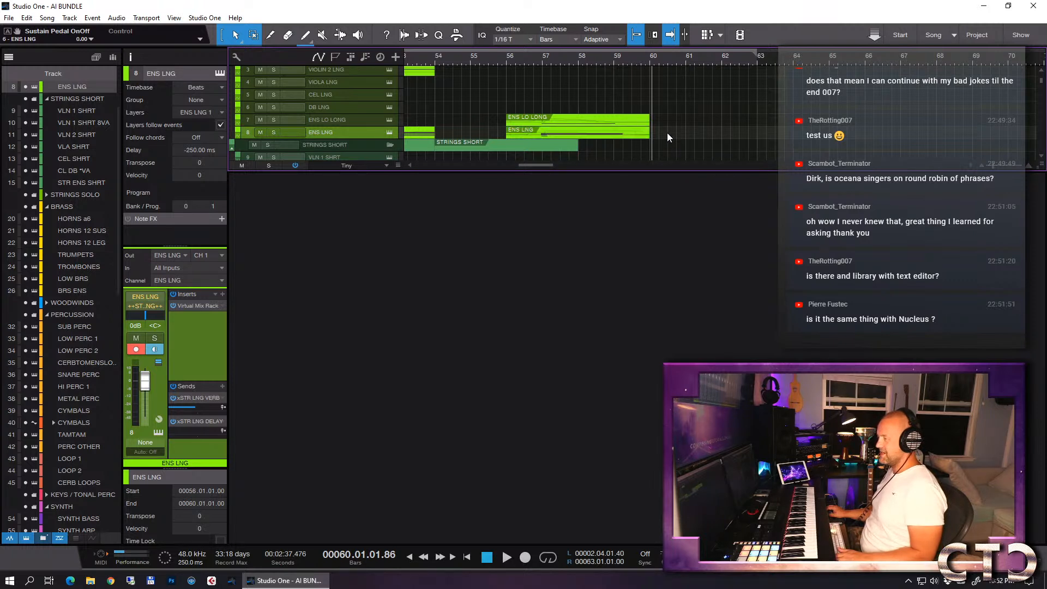
pyautogui.hotkey('ctrl', 's')
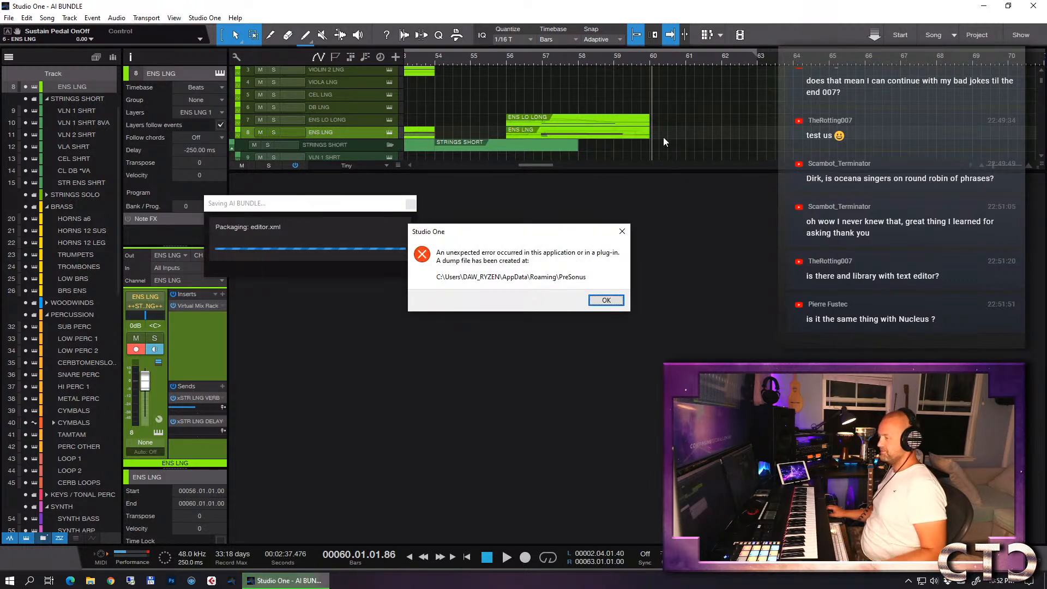
pyautogui.click(606, 300)
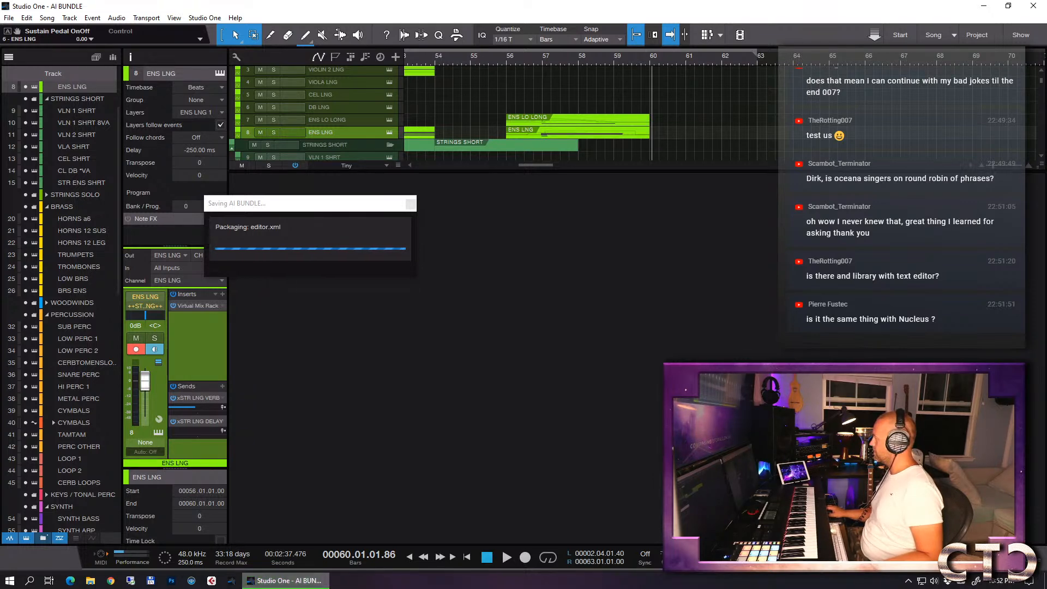
# - Switch to the browser and play the Phenomenon track on its Bandcamp page
pyautogui.moveTo(1046, 142); pyautogui.dragTo(714, 83)
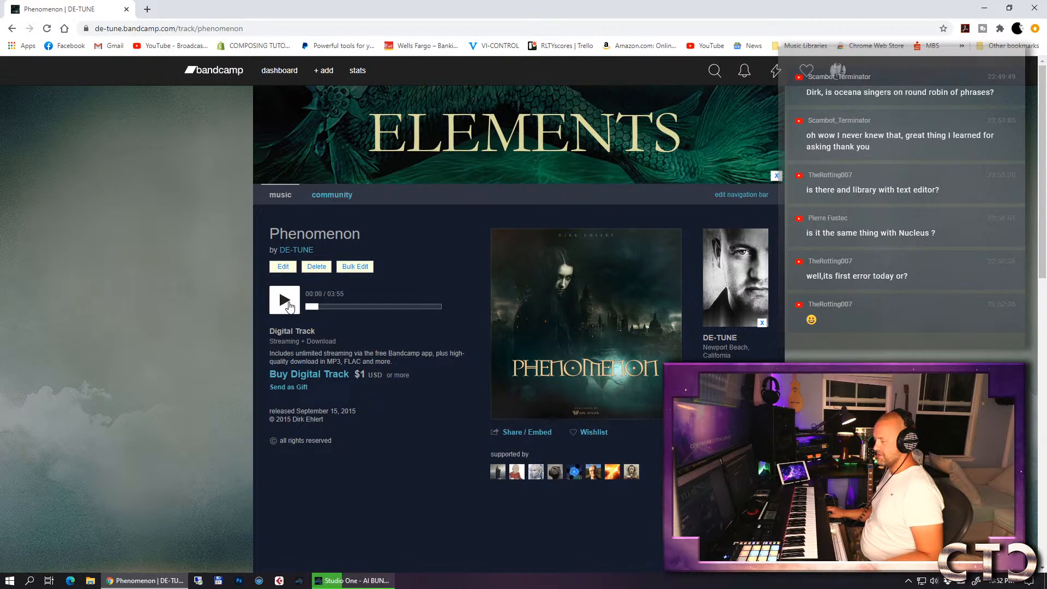
pyautogui.click(289, 307)
# - Force-quit the Studio One process in Task Manager and close Task Manager
pyautogui.rightClick(437, 581)
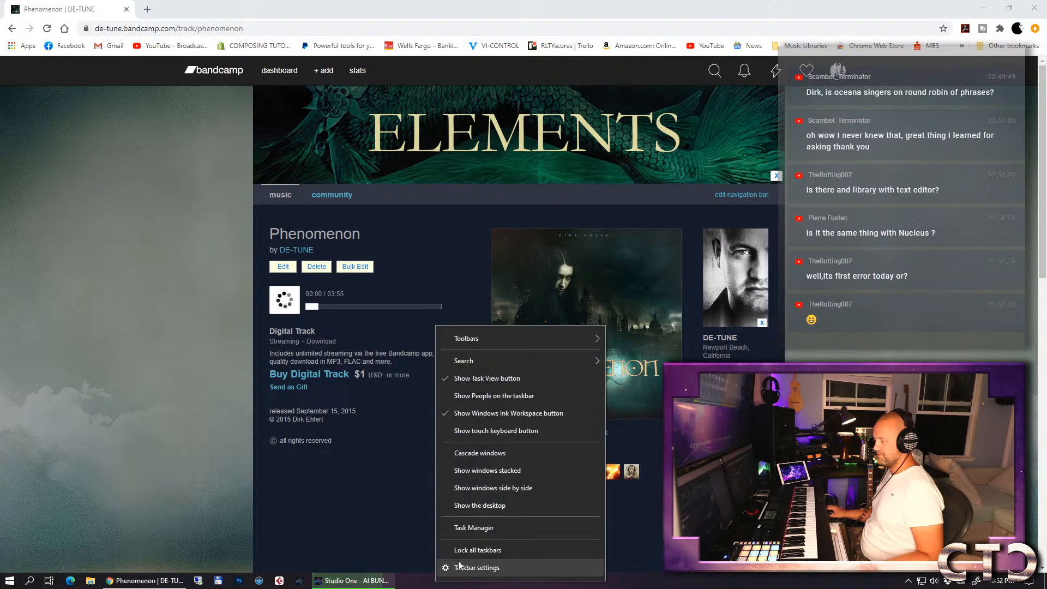
pyautogui.click(476, 528)
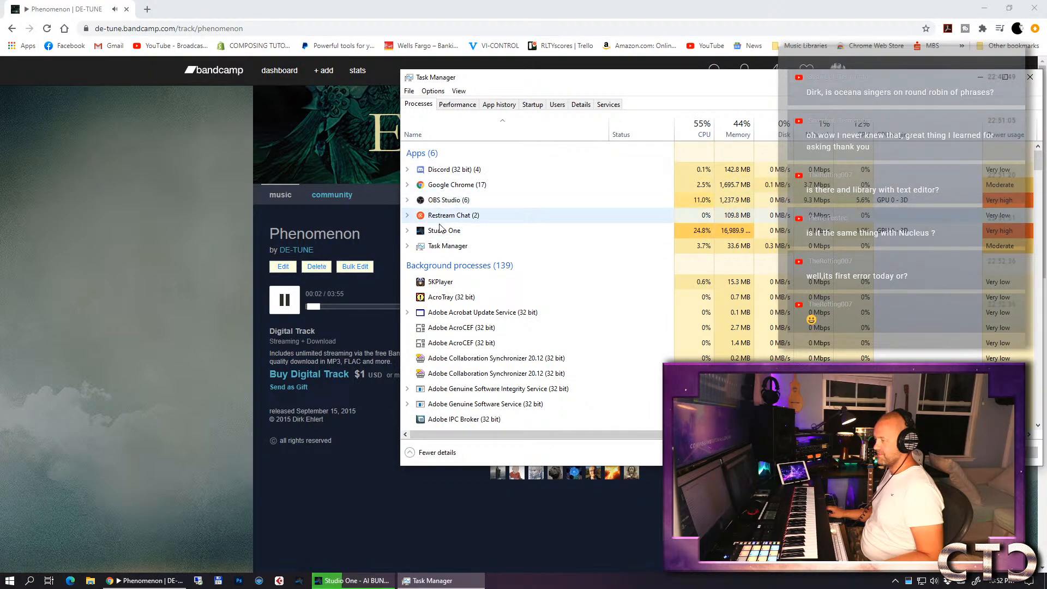
pyautogui.rightClick(443, 231)
pyautogui.click(458, 250)
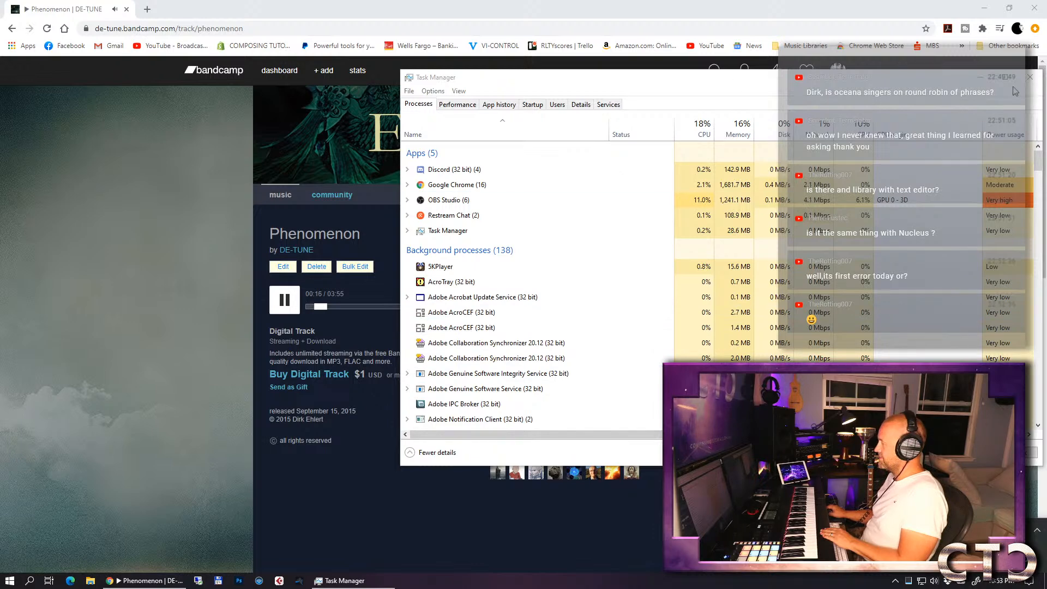
pyautogui.click(1029, 79)
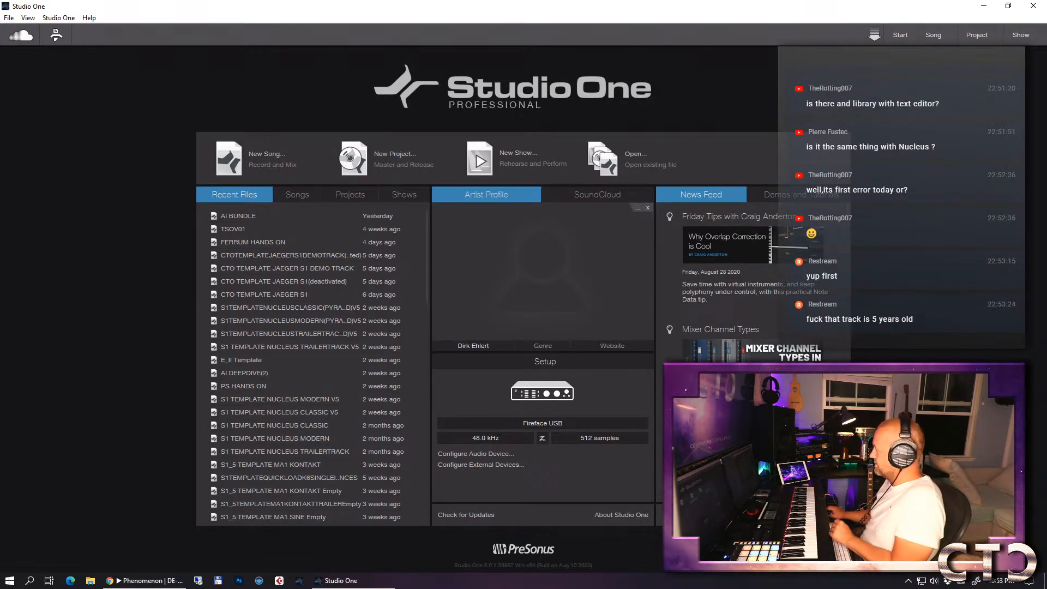
# - Reopen the recent AI BUNDLE song in Studio One from its newer backup, keeping the original file as a version
pyautogui.click(233, 217)
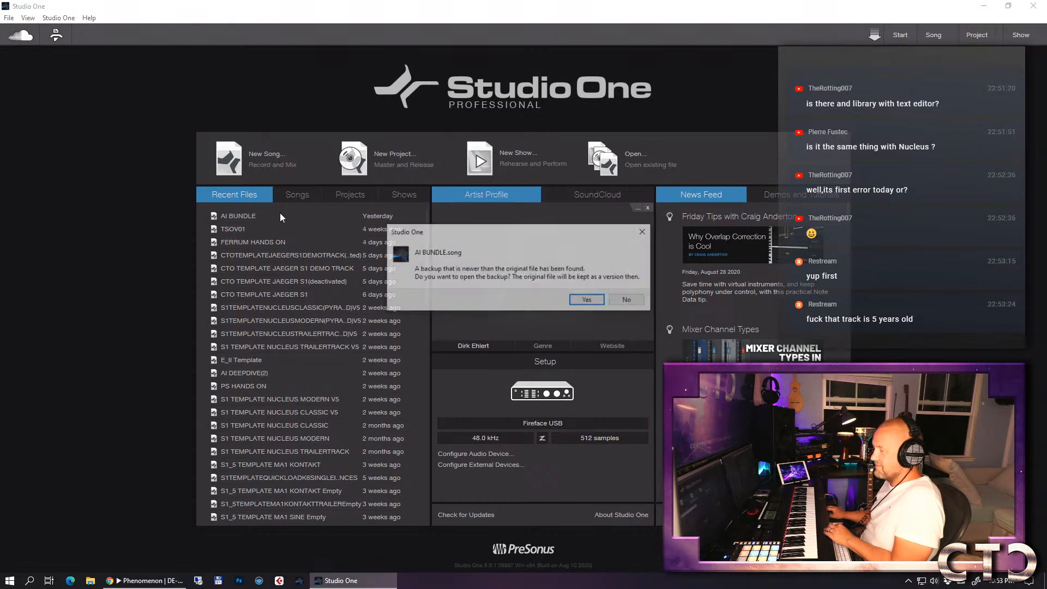
pyautogui.click(588, 301)
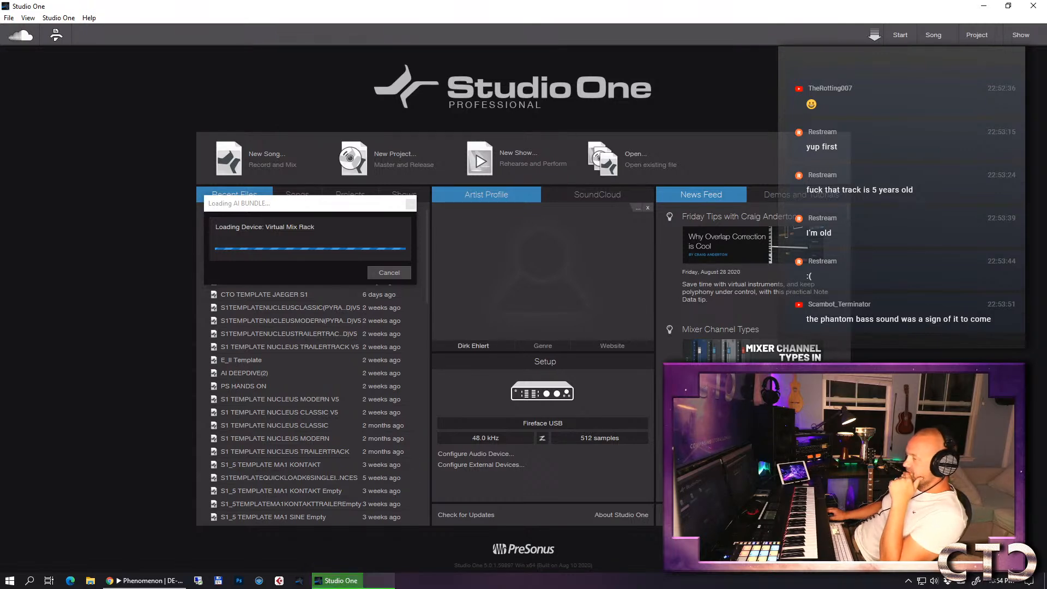
pyautogui.click(133, 581)
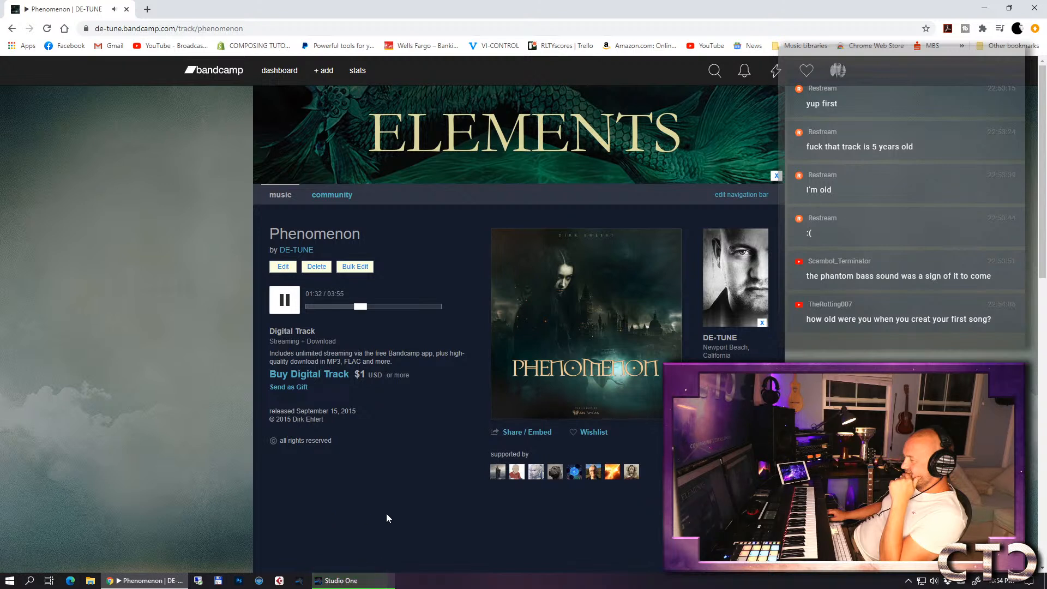
pyautogui.click(349, 581)
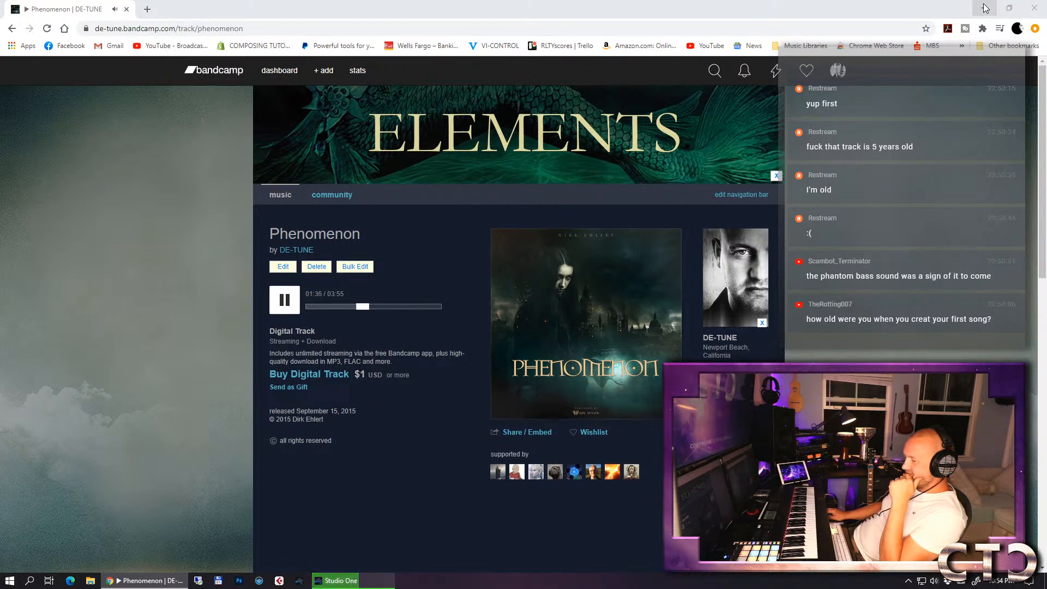
pyautogui.click(986, 8)
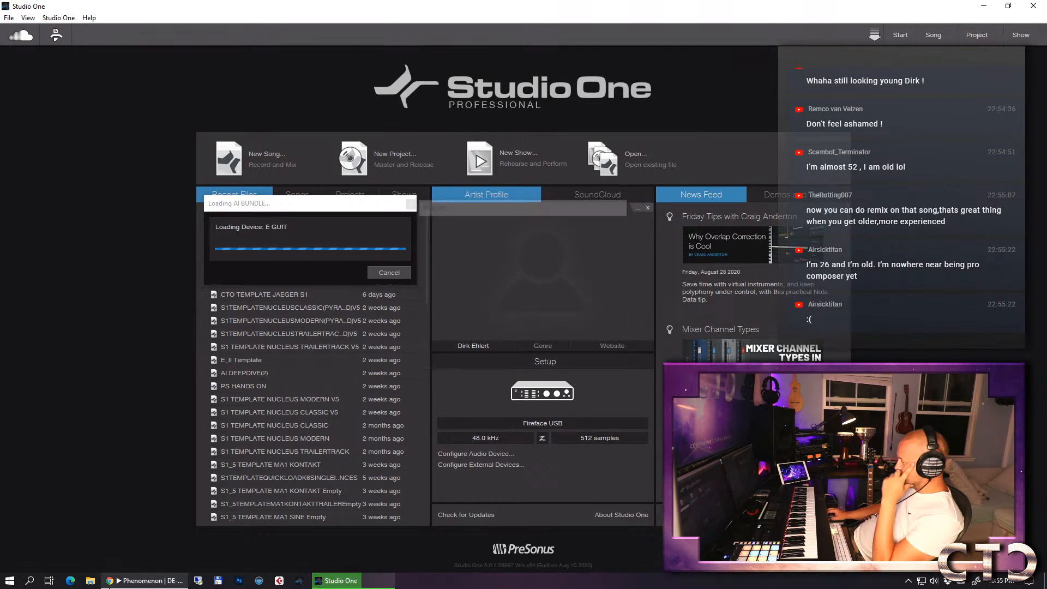
# - Pause the Phenomenon track in the browser and return to the AI BUNDLE song in Studio One
pyautogui.moveTo(120, 583)
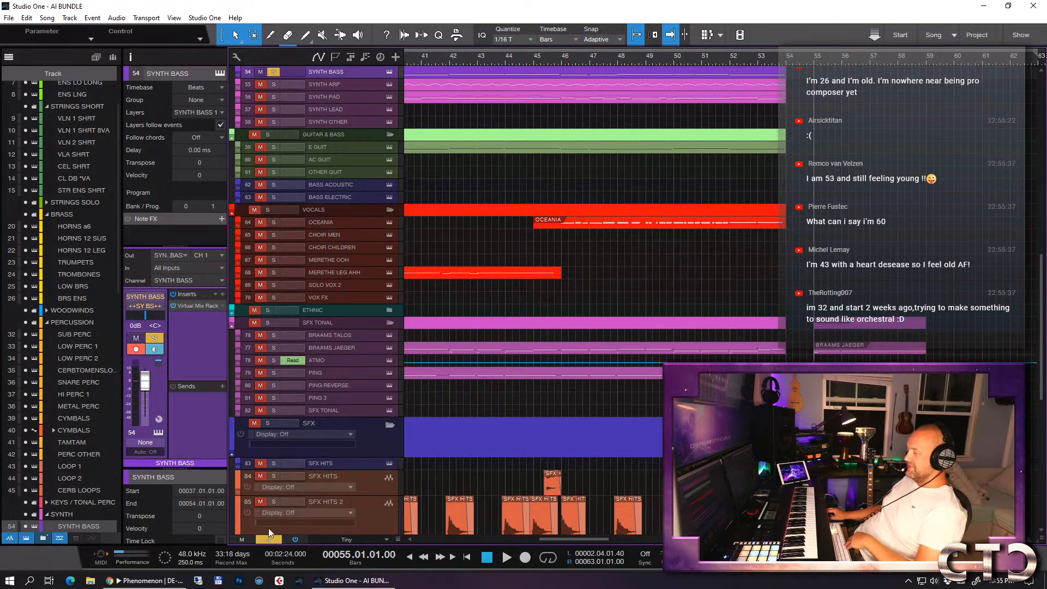
pyautogui.click(156, 582)
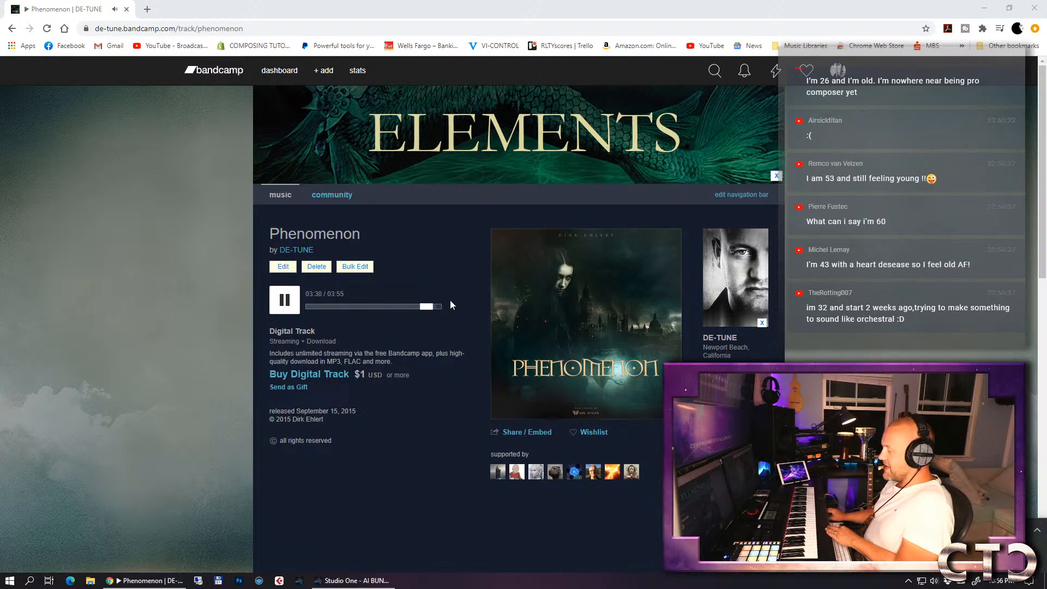
pyautogui.click(286, 302)
pyautogui.hotkey('alt', 'Tab')
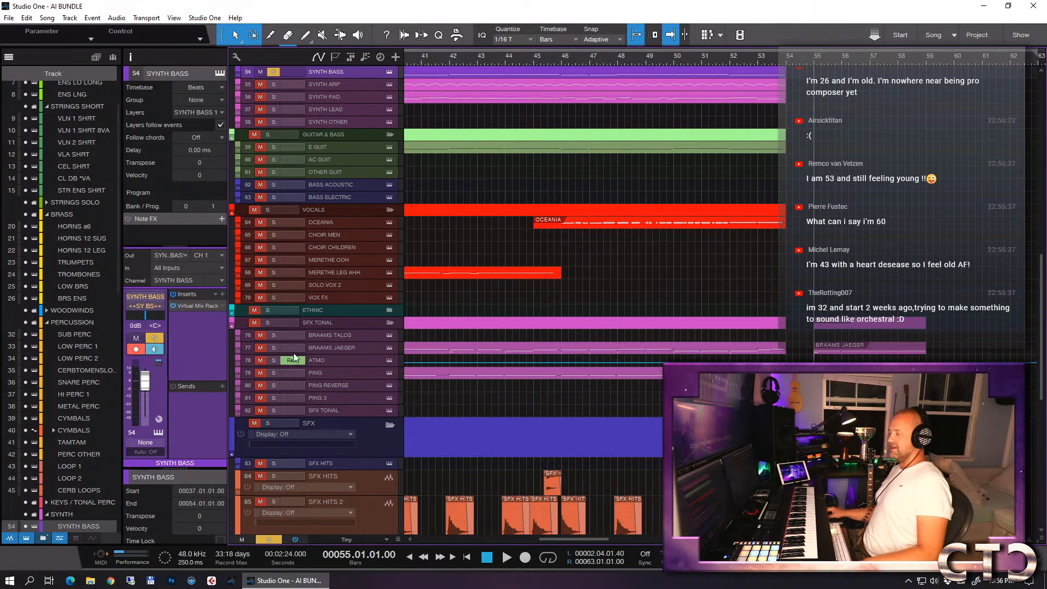
# - Clear the active solo across all tracks in the arrangement
pyautogui.click(270, 540)
# - Expand the KEYS / TONAL PERC folder in the arrangement and select the PIANO track for playing
pyautogui.scroll(-5, 719, 282)
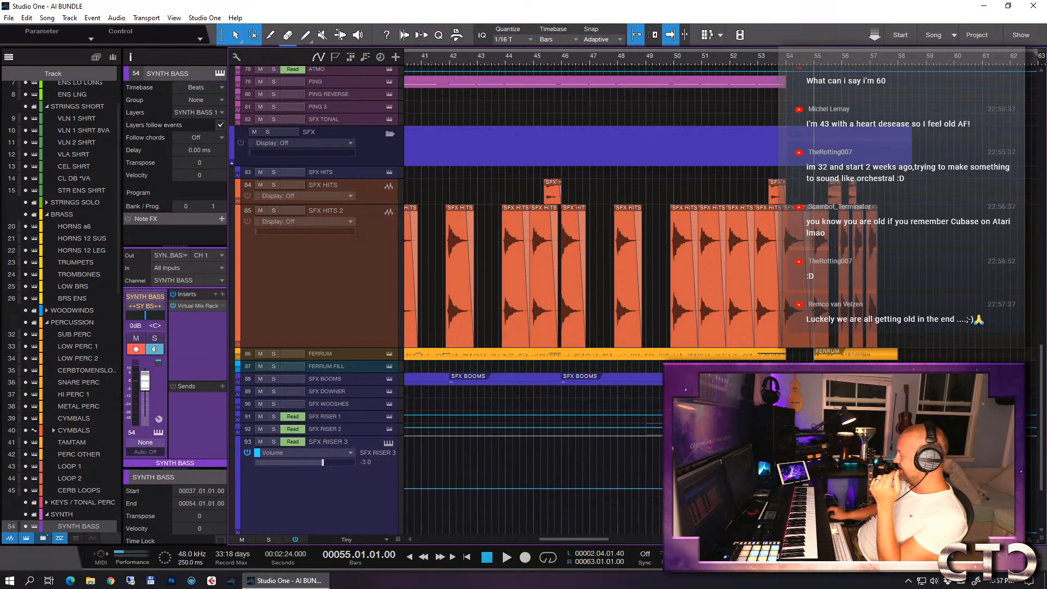
pyautogui.scroll(5, 416, 260)
pyautogui.scroll(2, 416, 260)
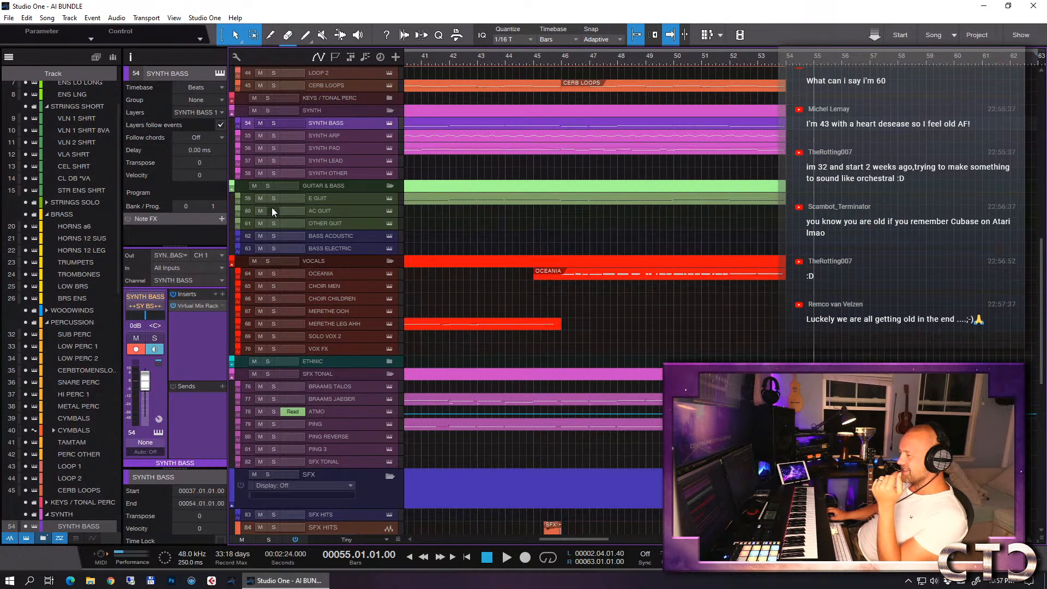
pyautogui.scroll(1, 302, 146)
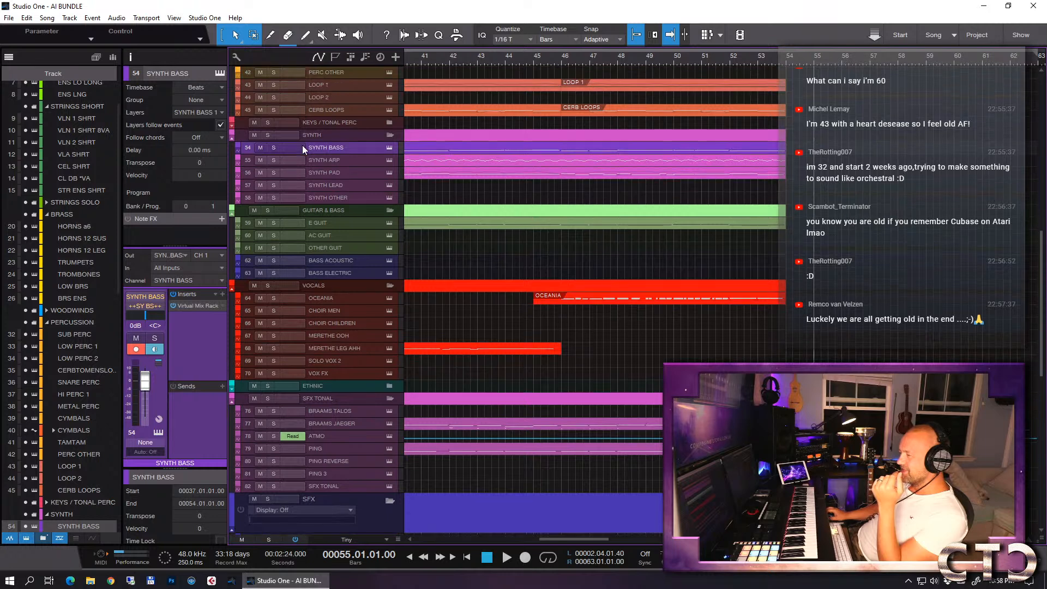
pyautogui.click(233, 126)
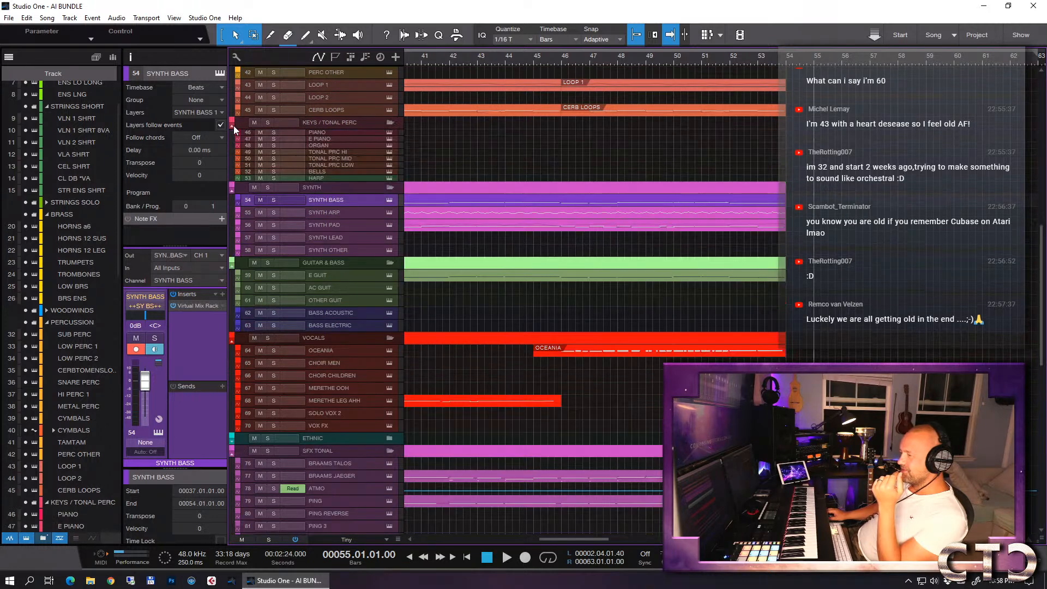
pyautogui.click(345, 133)
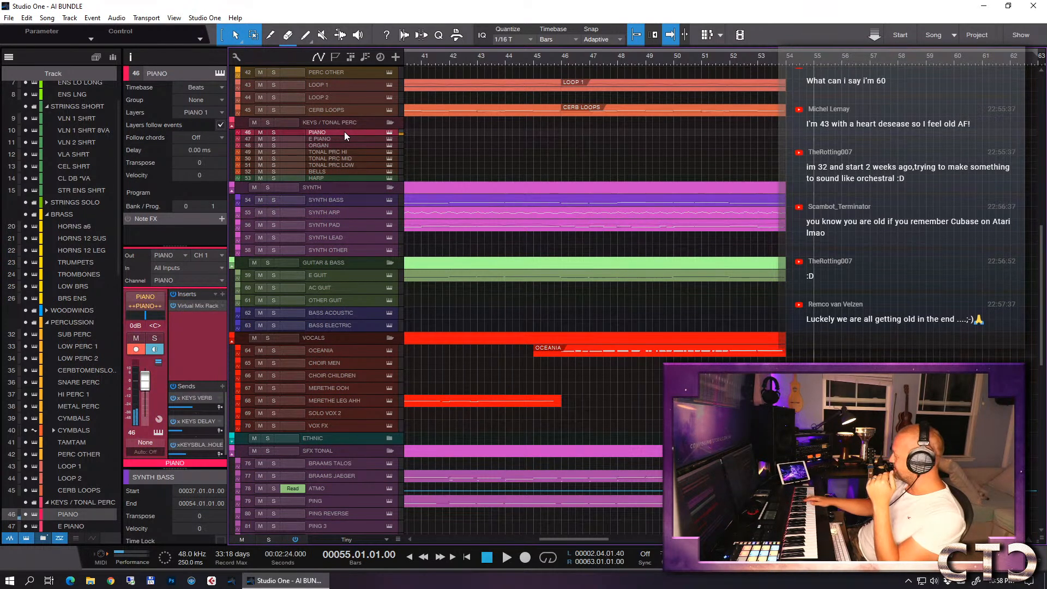
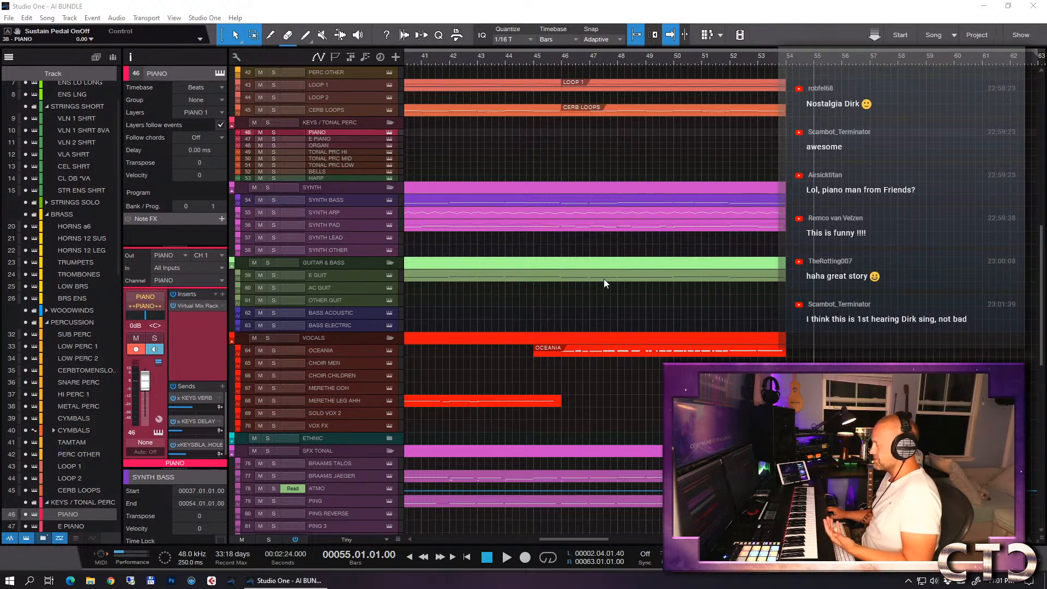
# - Select the [a] VO track at the start of the track list
pyautogui.scroll(-1, 720, 293)
pyautogui.scroll(4, 722, 293)
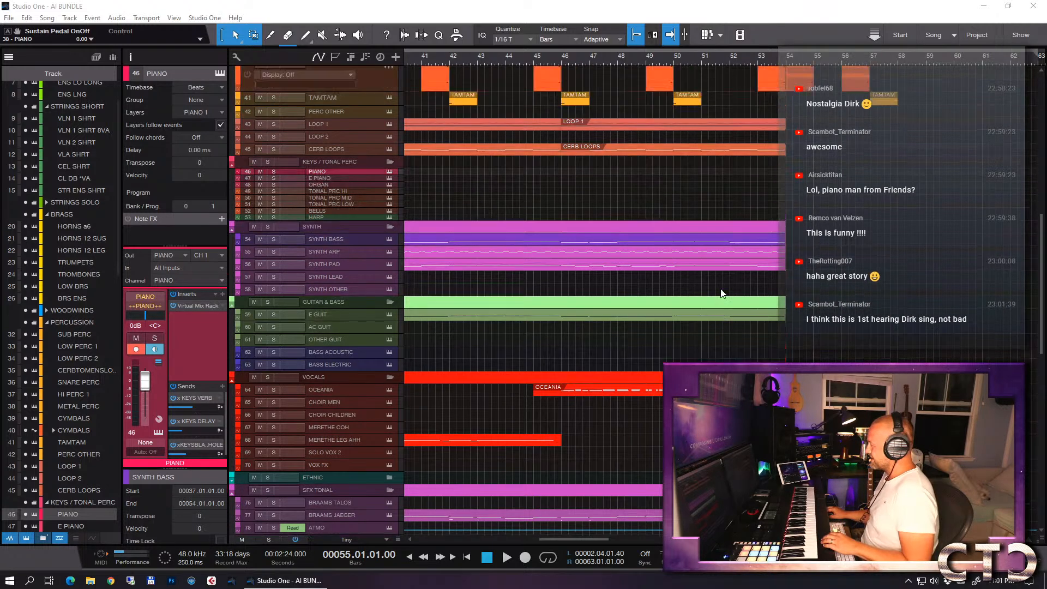
pyautogui.scroll(6, 721, 292)
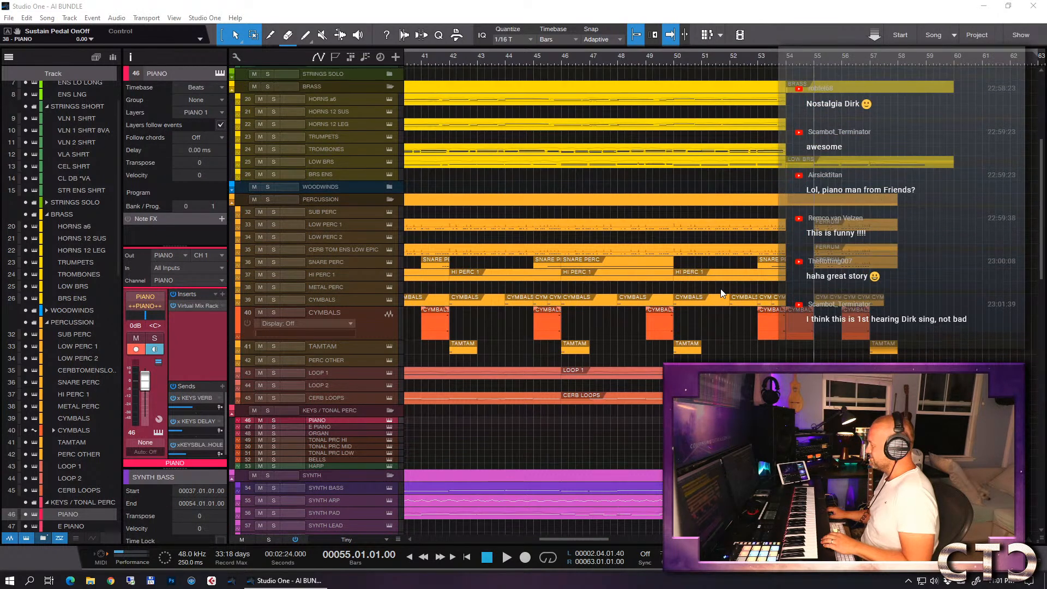
pyautogui.scroll(3, 722, 289)
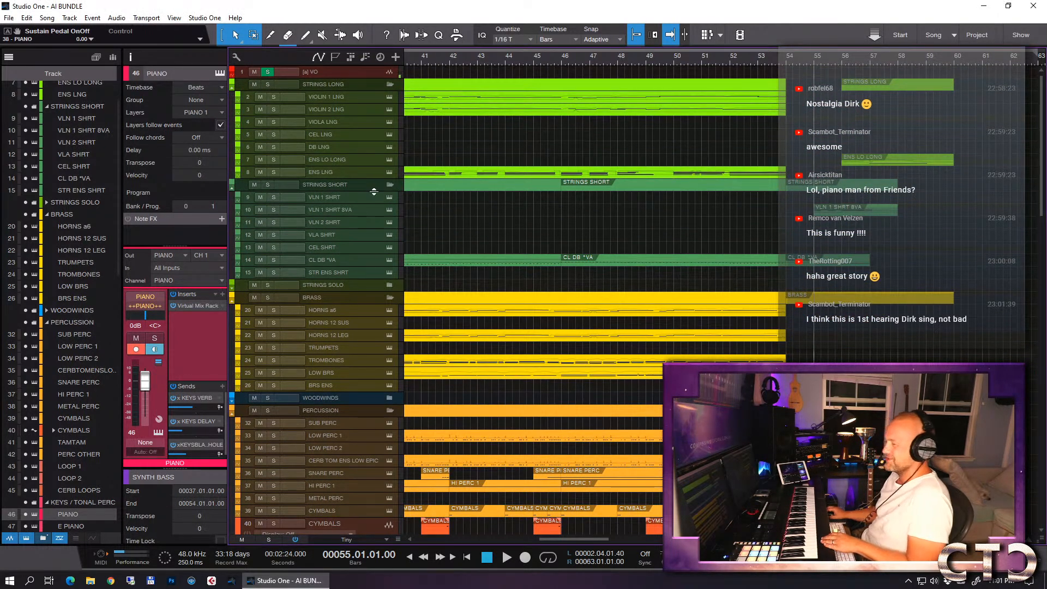
pyautogui.click(331, 73)
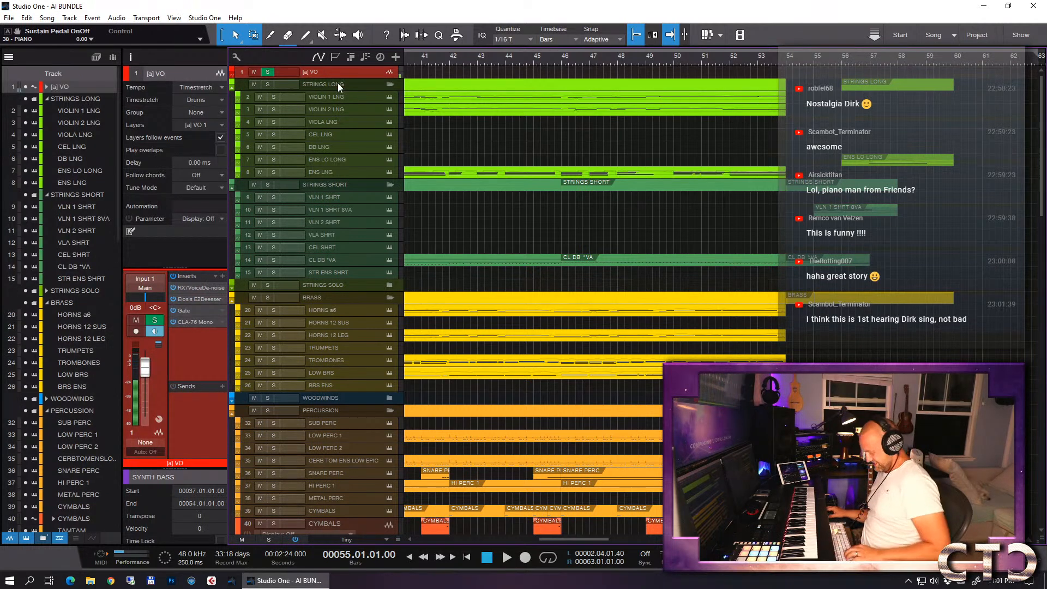
# - Place the playback cursor at bar 35 and increase the height of the HARP track
pyautogui.press('z')
pyautogui.press('w')
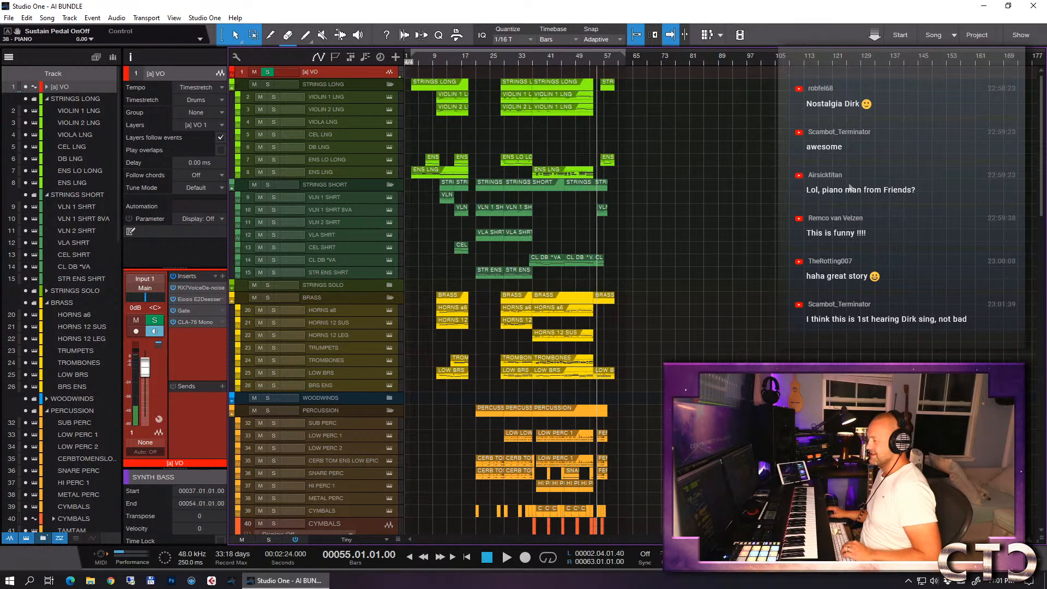
pyautogui.scroll(-8, 875, 180)
pyautogui.scroll(-5, 829, 197)
pyautogui.press('e')
pyautogui.press('w')
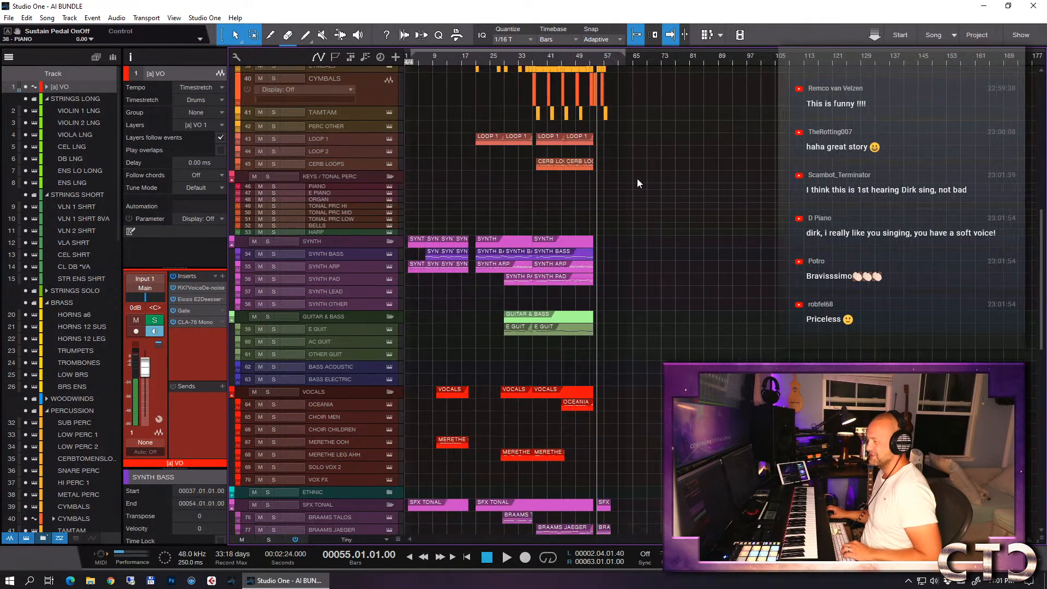
pyautogui.click(525, 56)
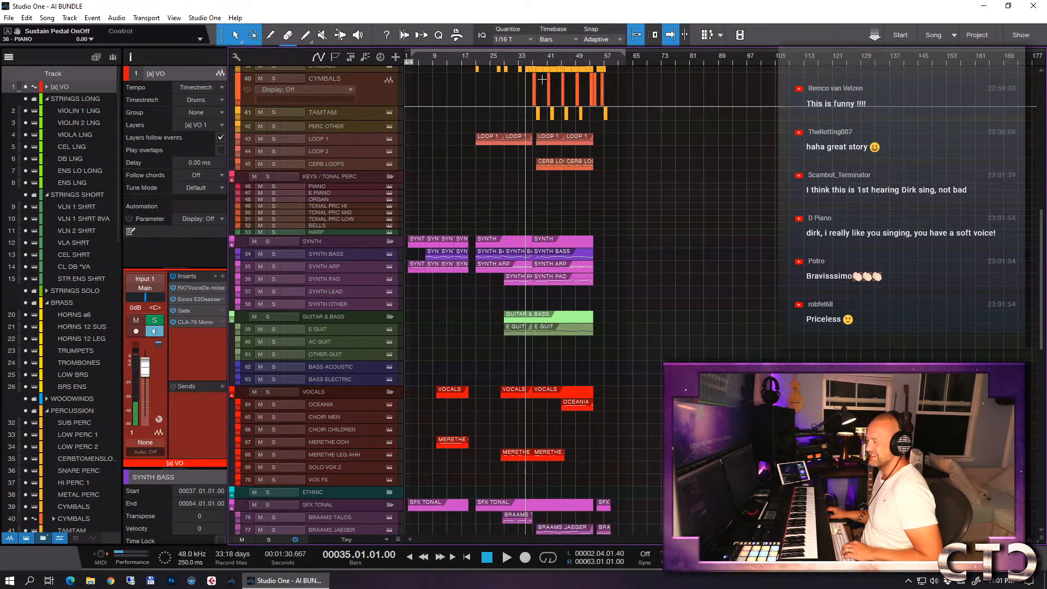
pyautogui.press('e')
pyautogui.press('e')
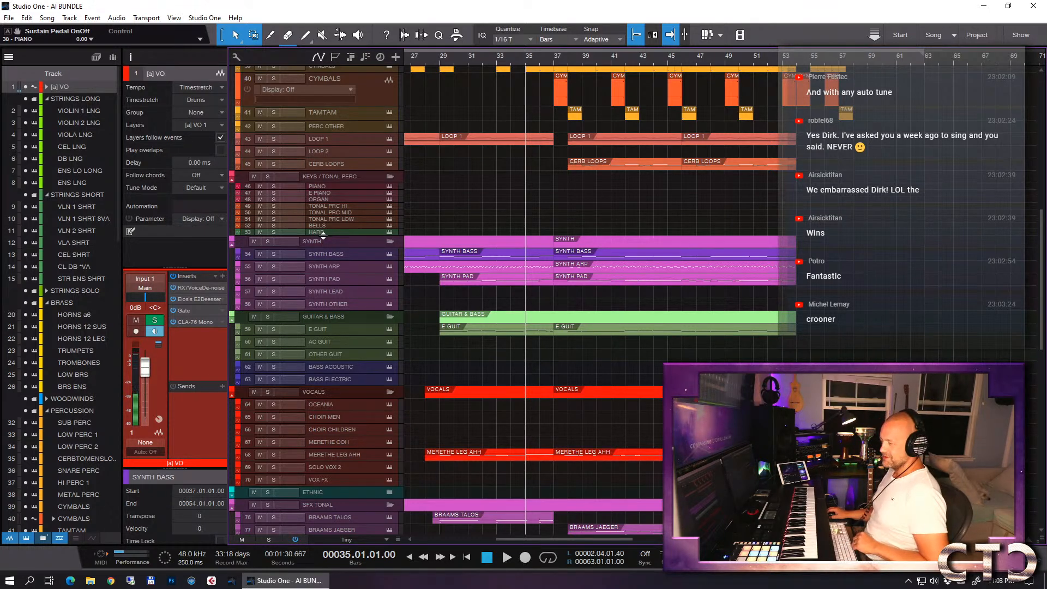
pyautogui.moveTo(322, 238); pyautogui.dragTo(323, 250)
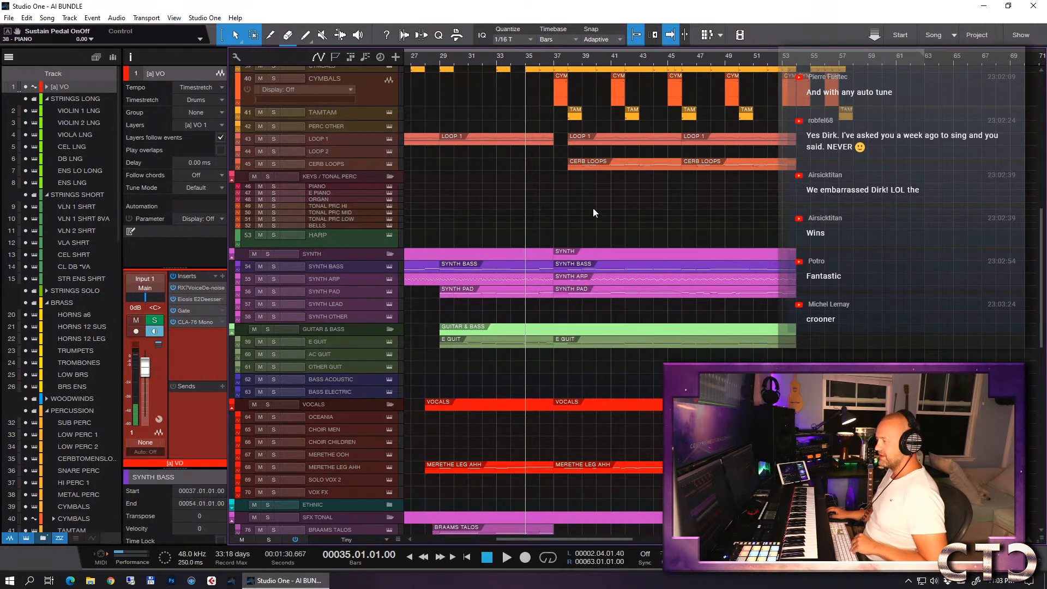
# - Listen to the arrangement from bar 35 to about bar 50 while reviewing the synth, guitar, vocal and SFX tracks
pyautogui.press('space')
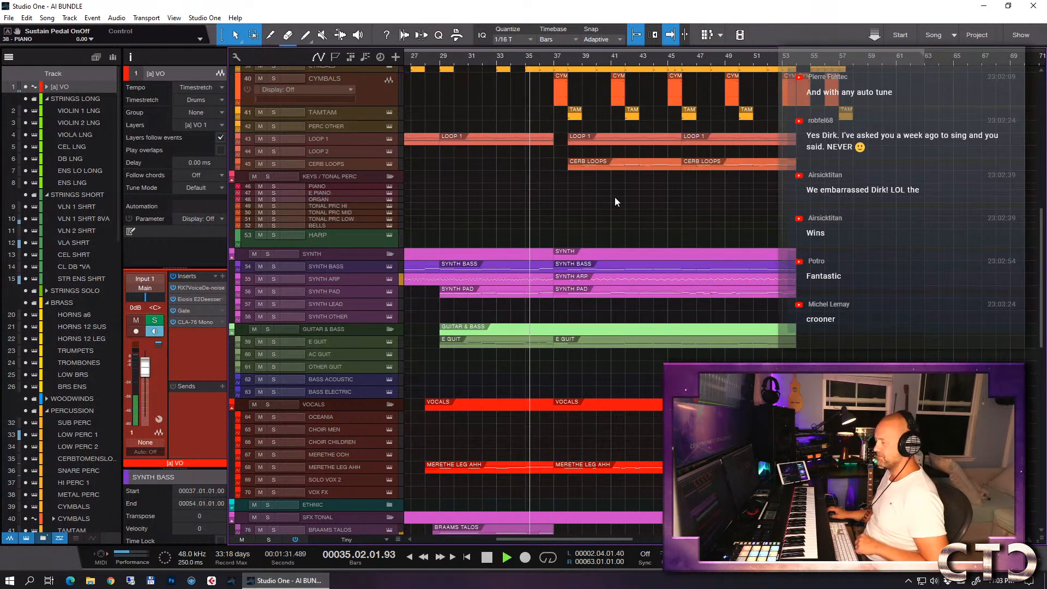
pyautogui.scroll(-3, 568, 204)
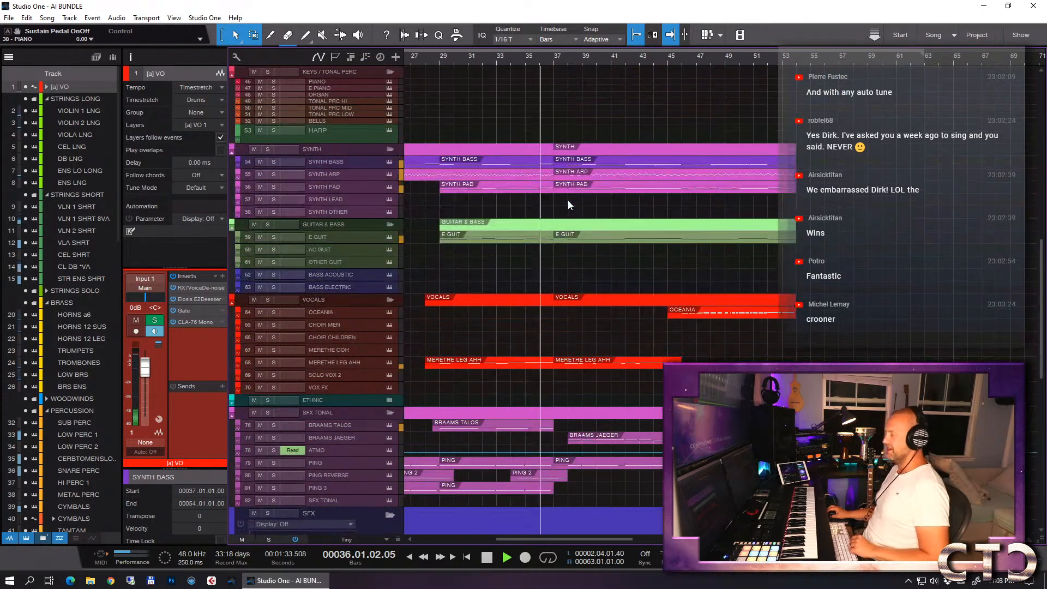
pyautogui.scroll(4, 568, 202)
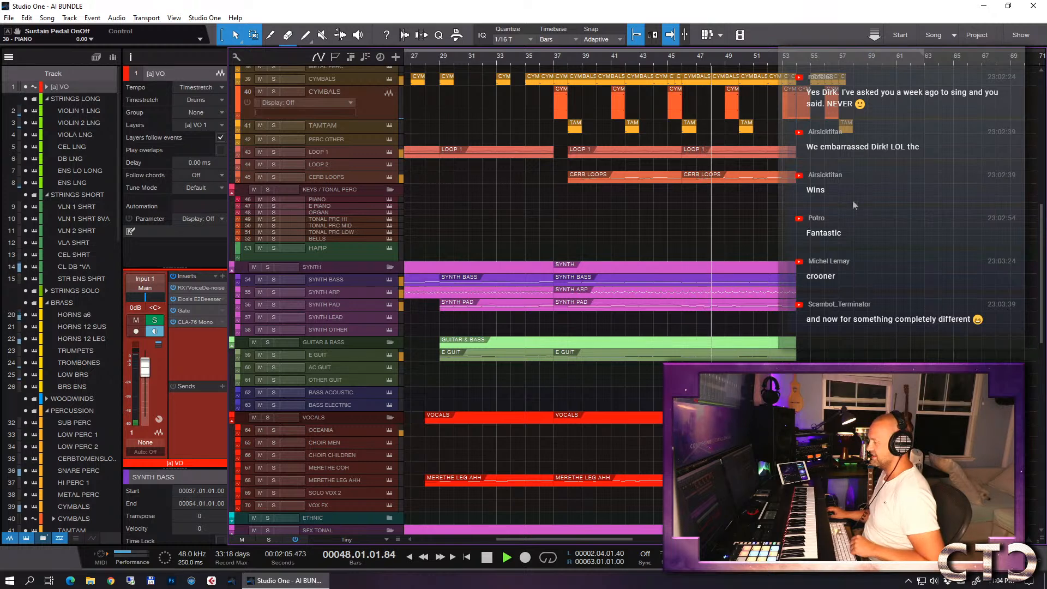
pyautogui.scroll(-3, 846, 202)
pyautogui.scroll(-4, 846, 201)
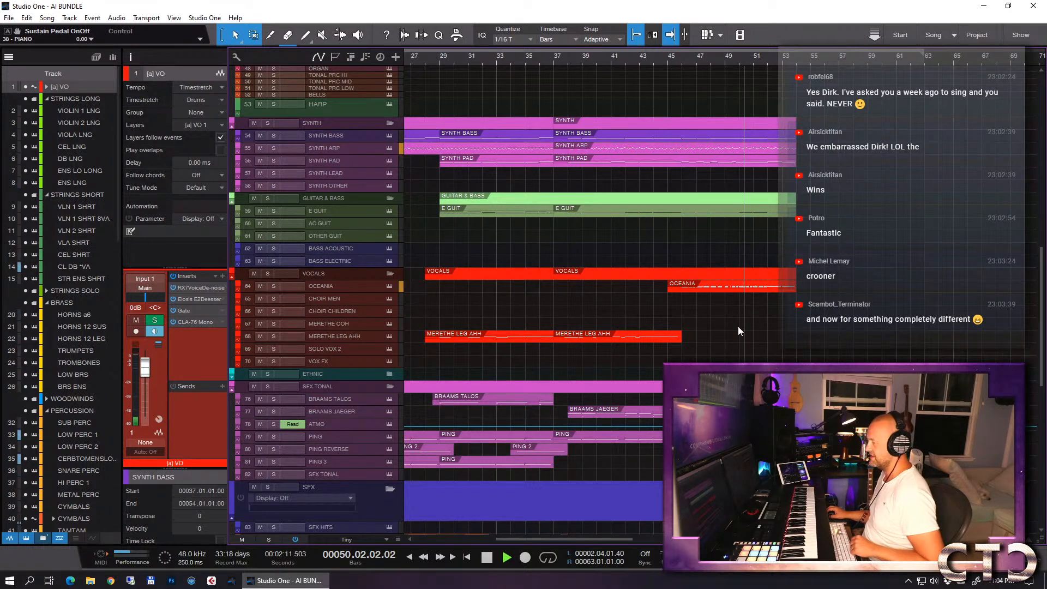
pyautogui.press('space')
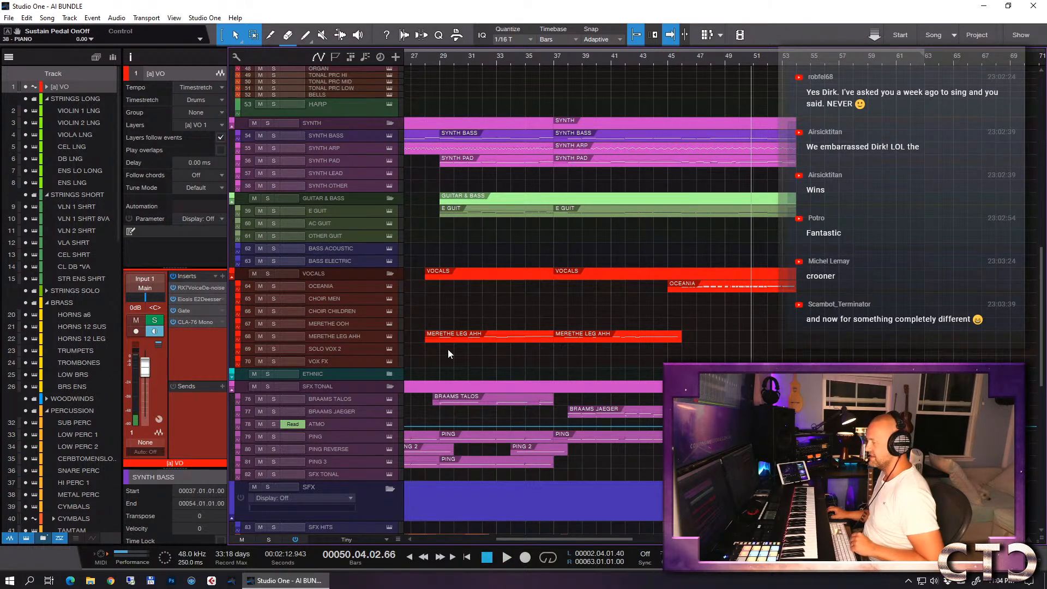
# - Select the MERETHE LEG AHH track and play the song from around bar 49 to rehearse its part
pyautogui.click(358, 336)
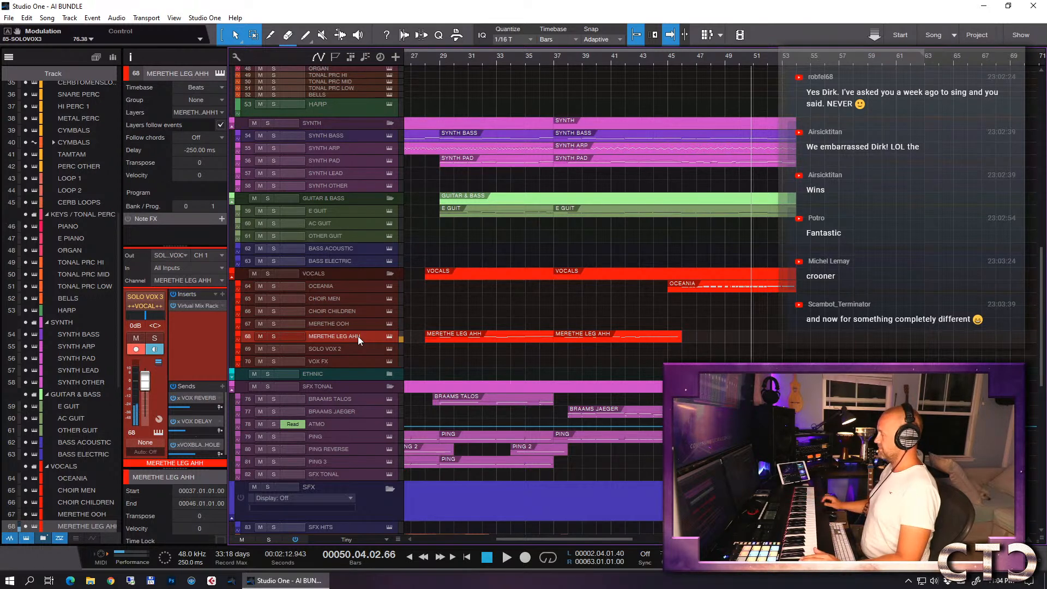
pyautogui.click(733, 64)
pyautogui.press('space')
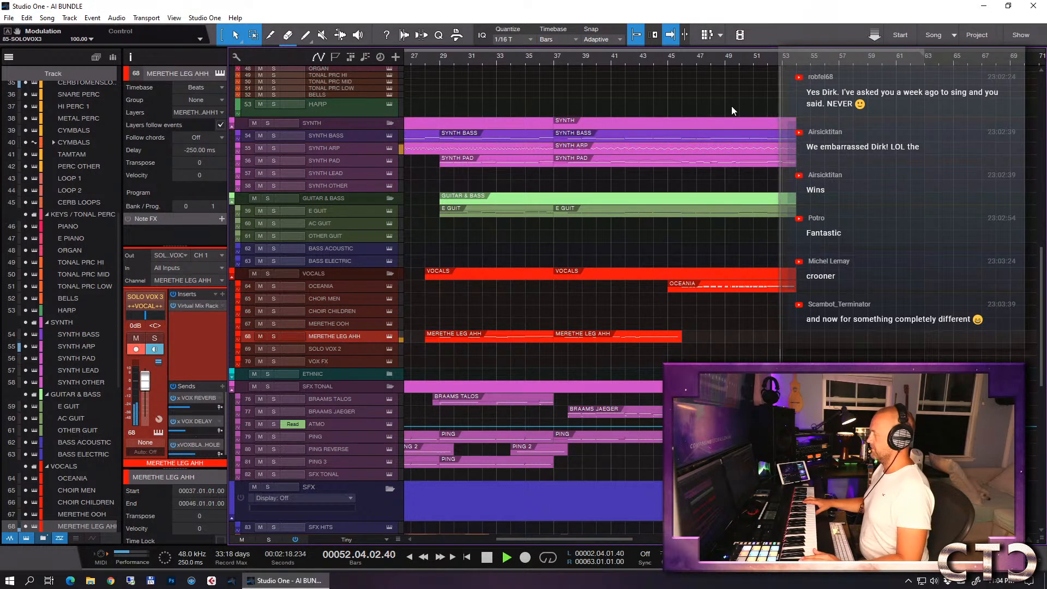
pyautogui.press('space')
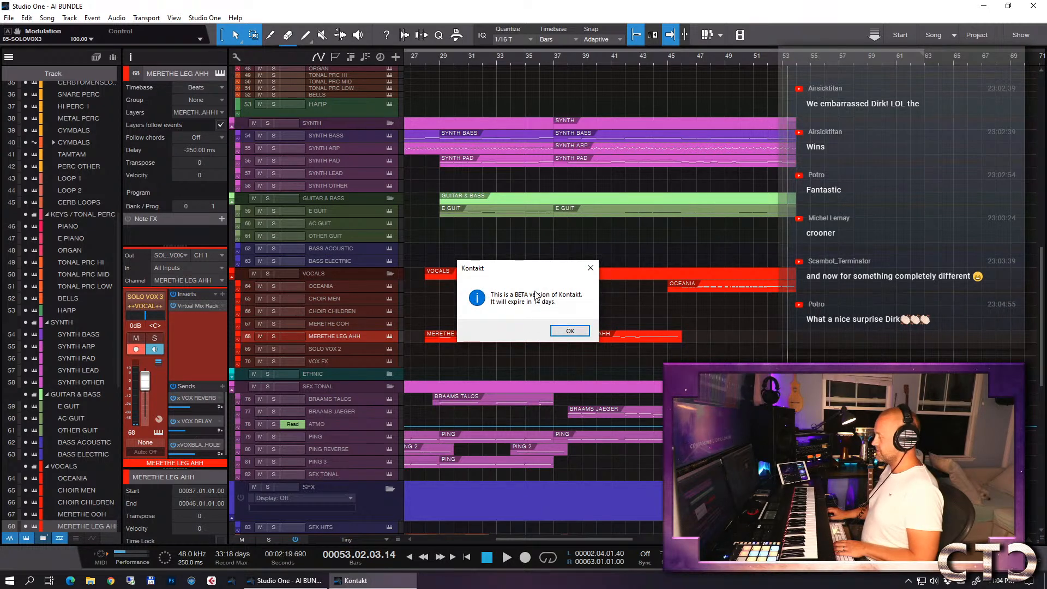
# - Enable the range limit in the Jaeger vocal instrument's advanced Transpose/Range settings and set its Hi note to G4
pyautogui.click(570, 332)
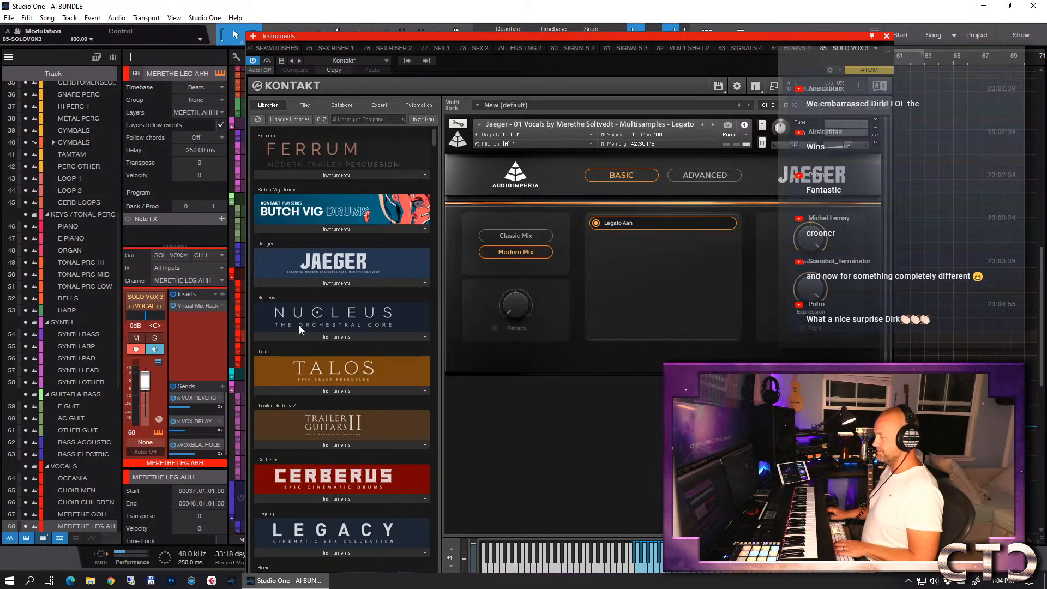
pyautogui.click(696, 175)
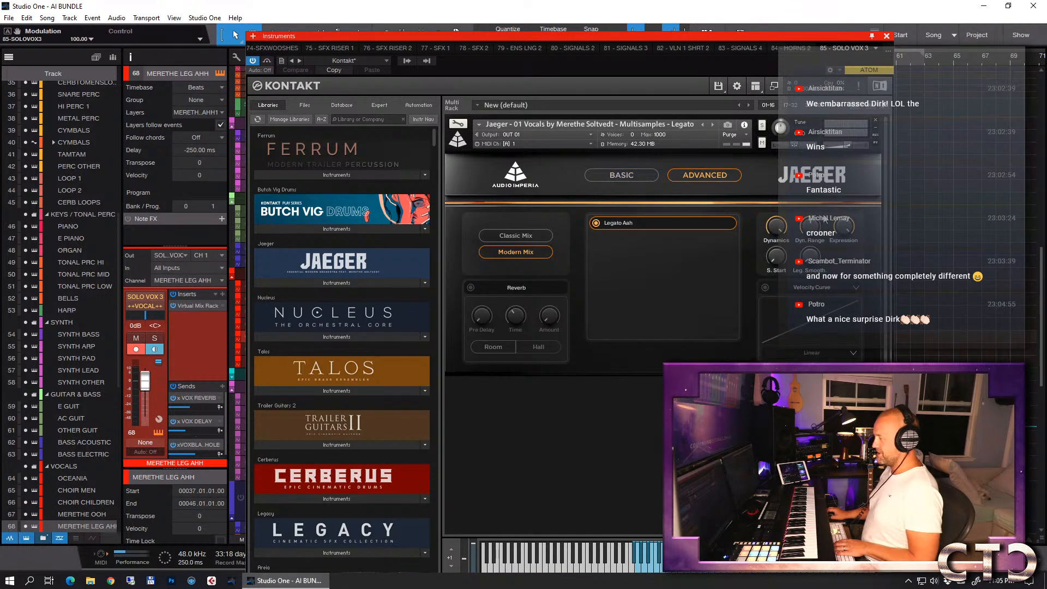
pyautogui.click(831, 289)
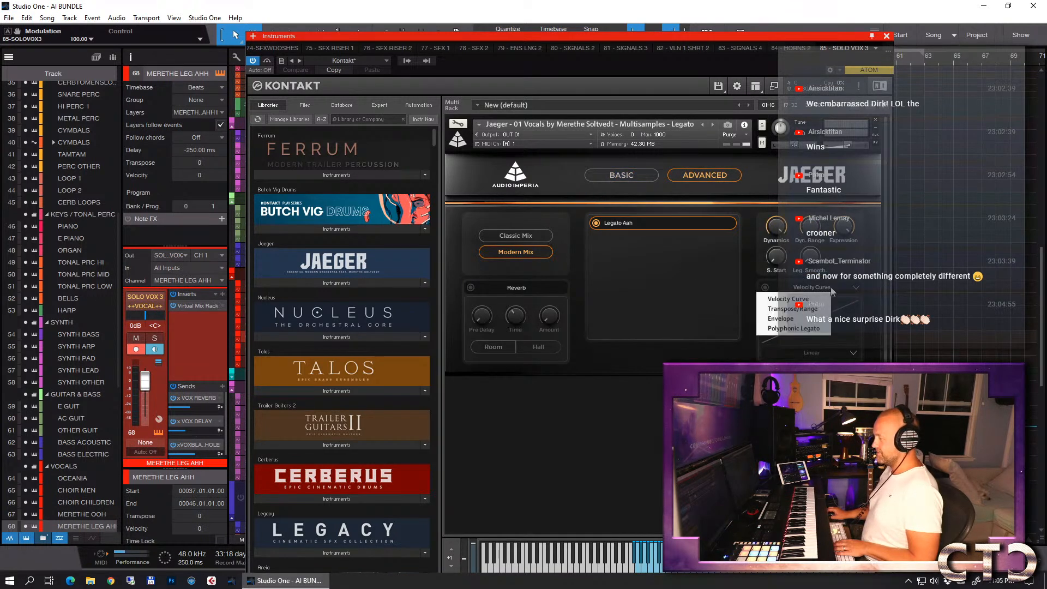
pyautogui.click(789, 309)
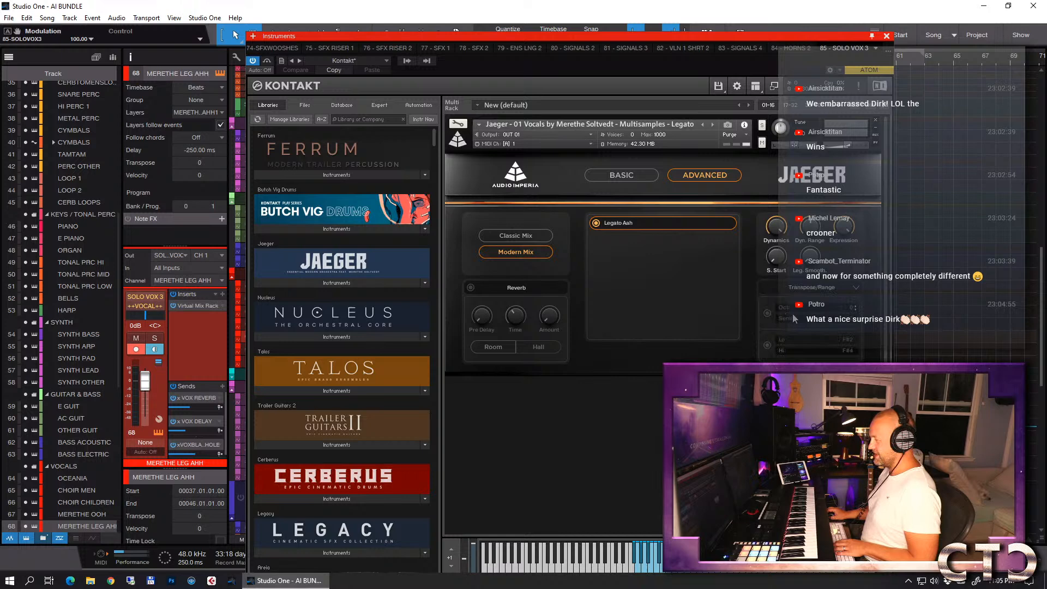
pyautogui.click(767, 346)
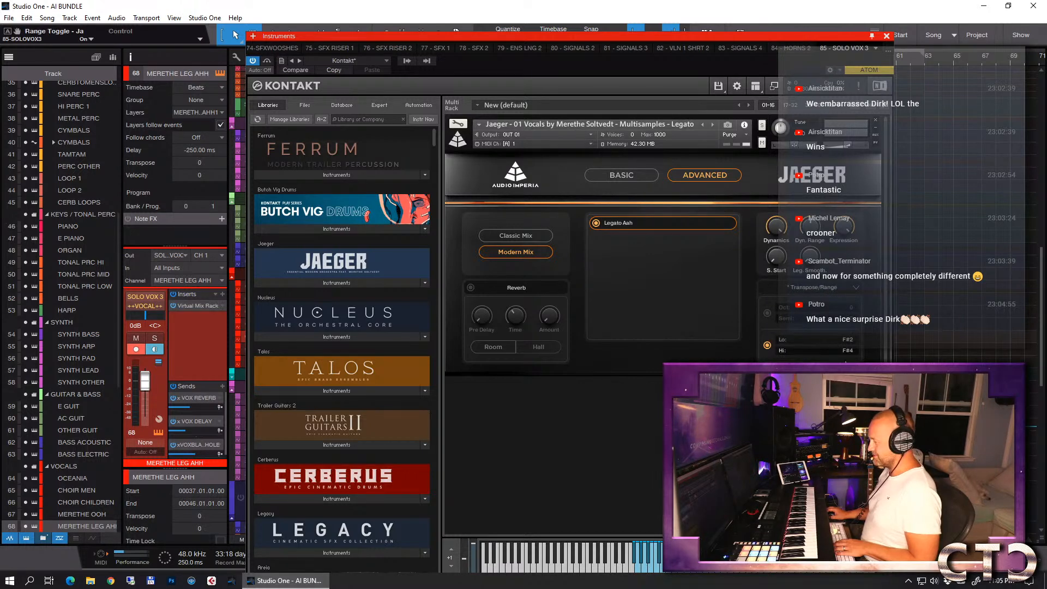
pyautogui.click(855, 349)
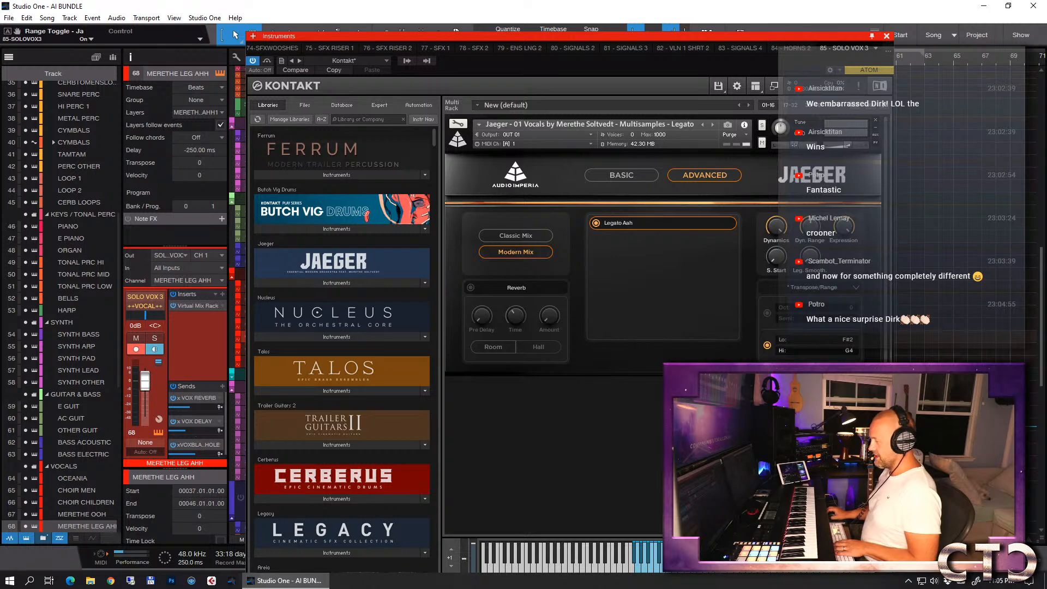
pyautogui.press('F11')
# - Rehearse from bar 50 and record a new MERETHE LEG AHH phrase covering bars 50 to 55
pyautogui.click(740, 58)
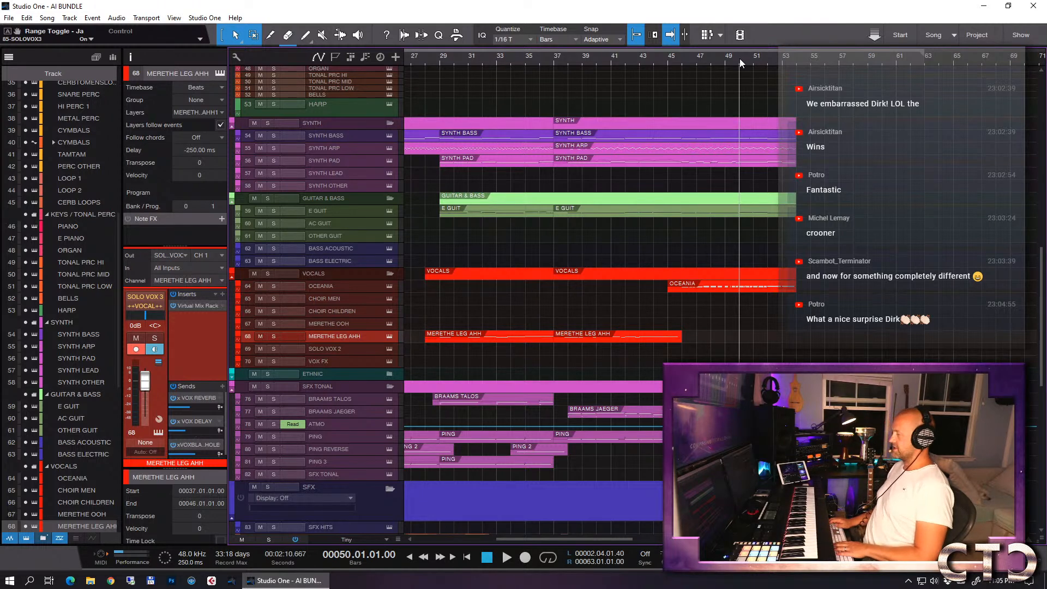
pyautogui.press('space')
pyautogui.press('e')
pyautogui.click(726, 62)
pyautogui.press('KP_Multiply')
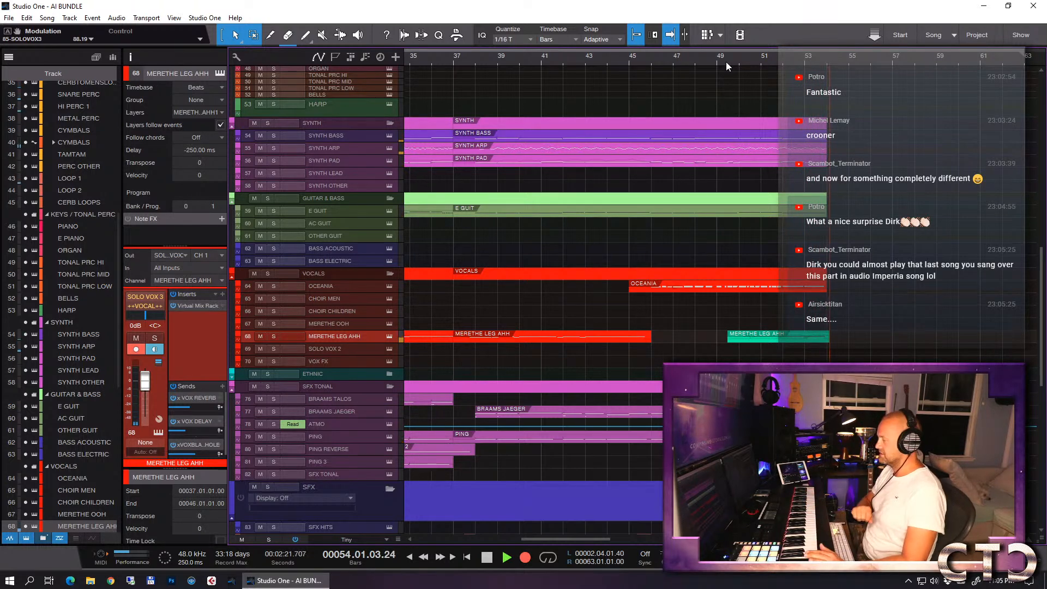
pyautogui.press('space')
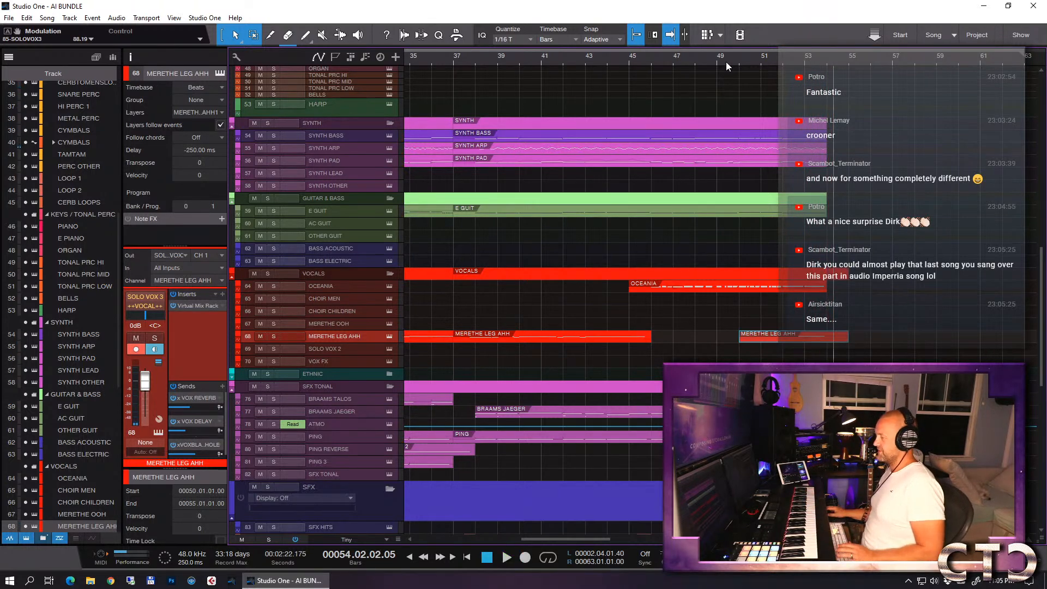
# - Delete the stray short note at bar 53 from the new MERETHE LEG AHH recording and return the playback cursor to bar 50
pyautogui.doubleClick(807, 335)
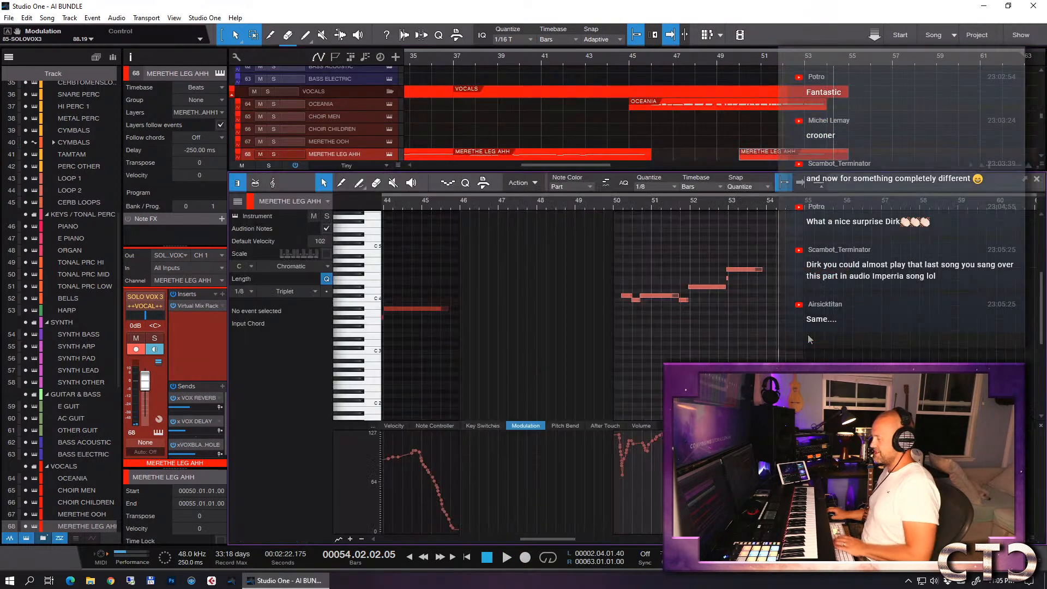
pyautogui.click(729, 278)
pyautogui.press('Delete')
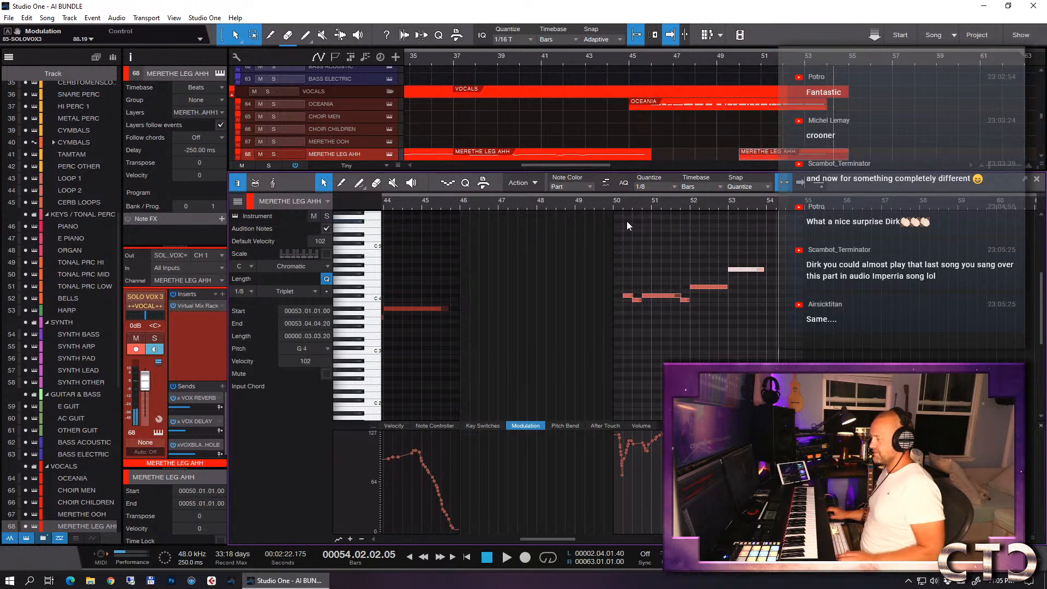
pyautogui.click(613, 205)
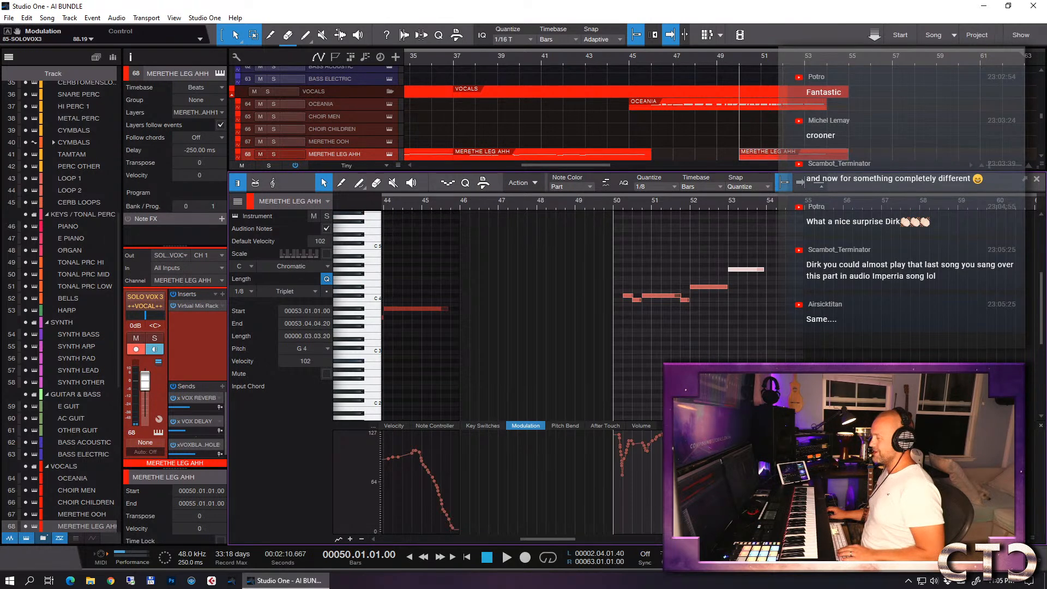
pyautogui.press('F2')
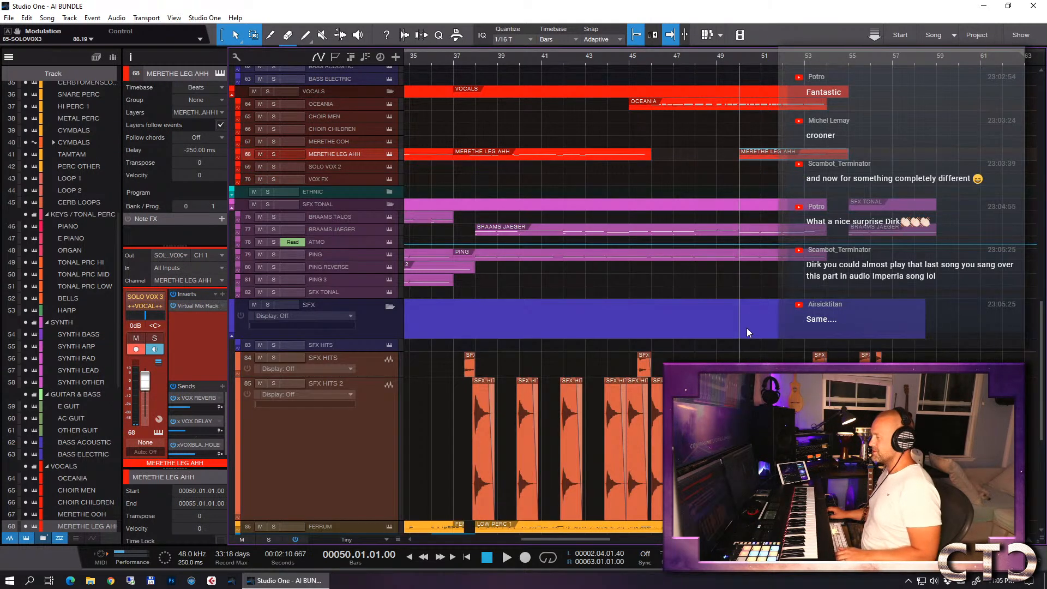
# - Increase the height of the MERETHE LEG AHH track and play back the new phrase from bar 50 to about bar 58
pyautogui.moveTo(349, 160); pyautogui.dragTo(353, 185)
pyautogui.press('space')
pyautogui.press('e')
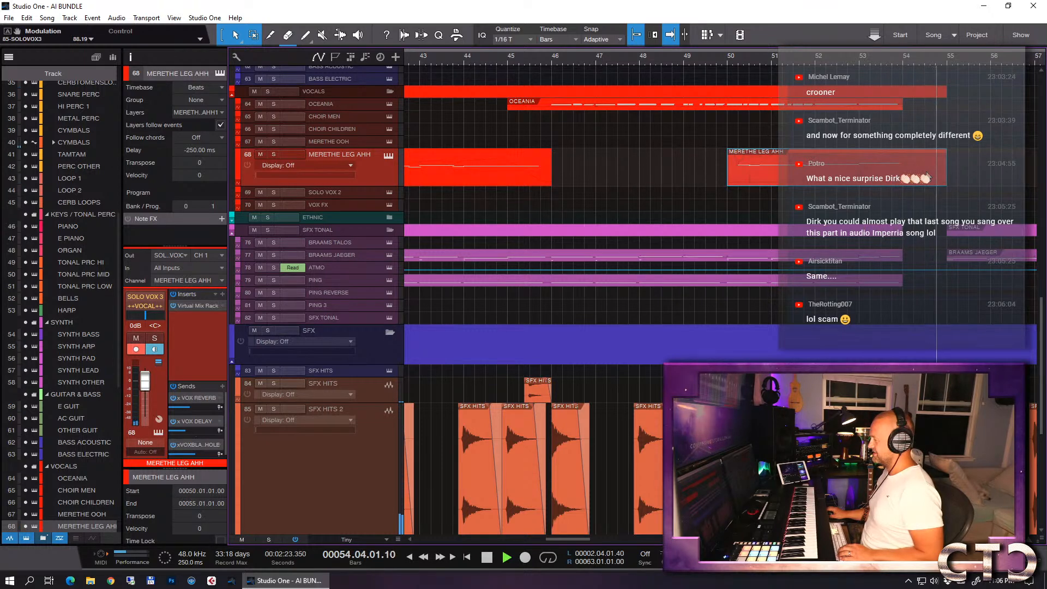
pyautogui.press('w')
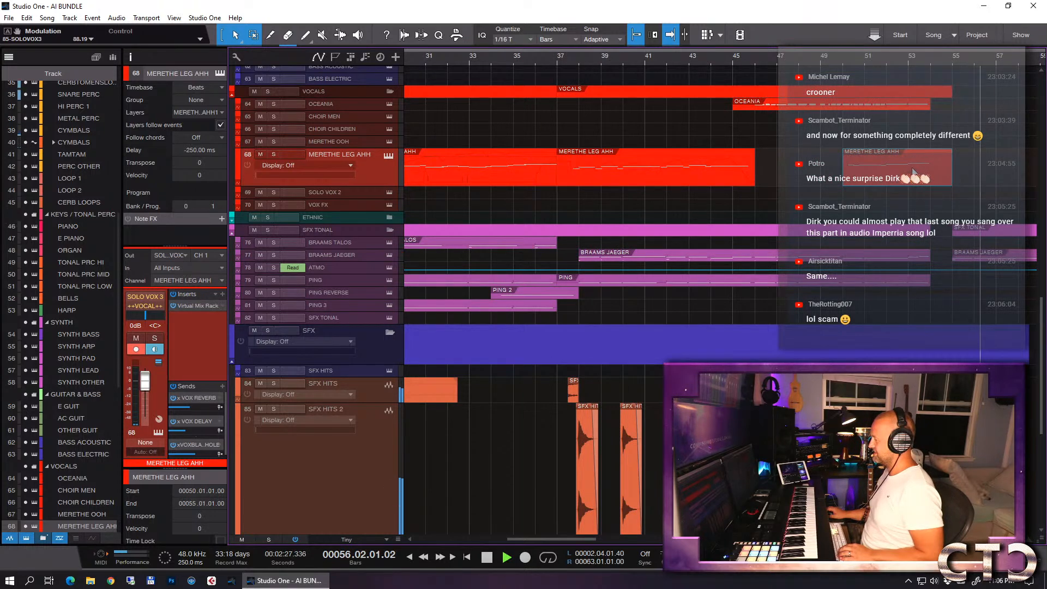
pyautogui.press('w')
pyautogui.press('w')
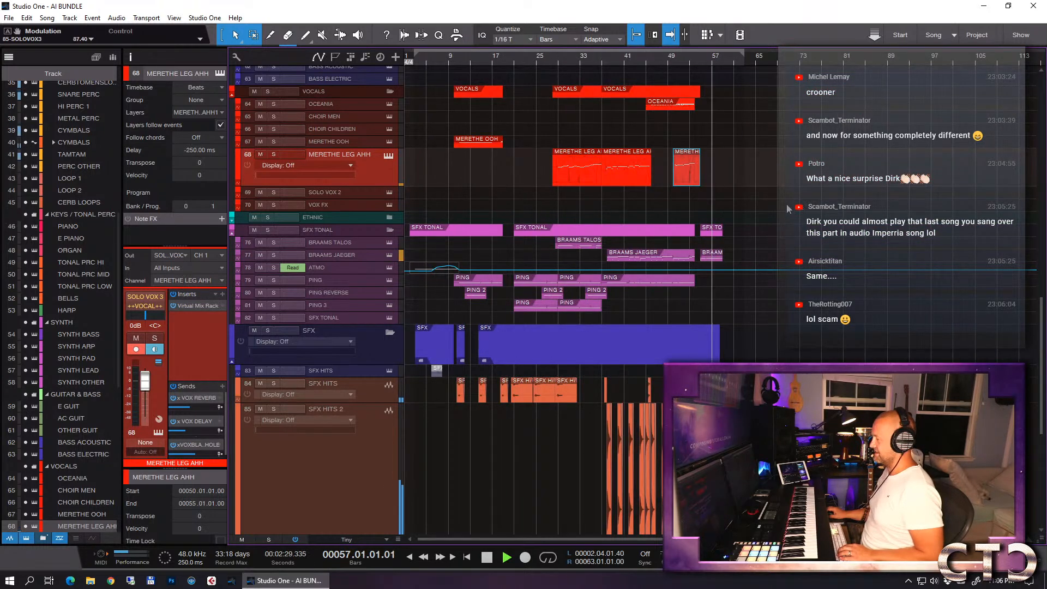
pyautogui.press('e')
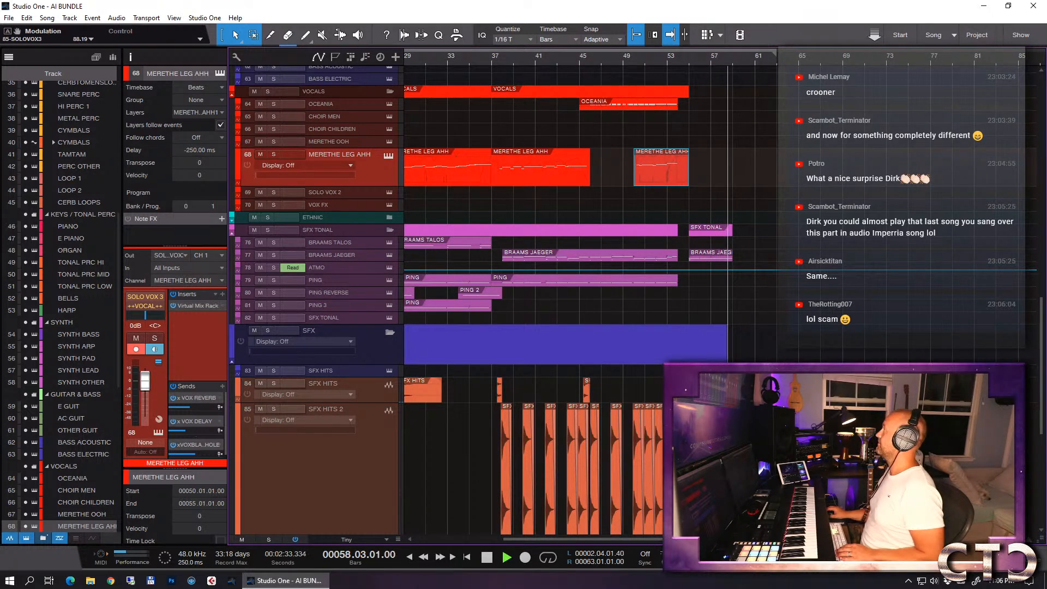
pyautogui.press('space')
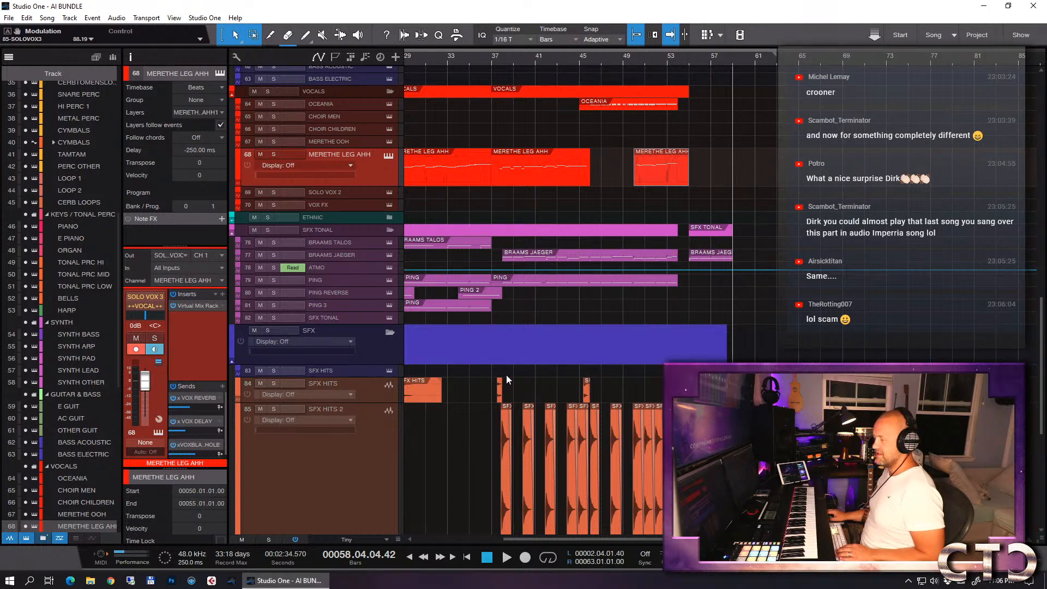
# - Reduce the height of the SFX HITS 2 track to match its compact neighbours
pyautogui.scroll(-2, 406, 470)
pyautogui.moveTo(361, 505); pyautogui.dragTo(363, 379)
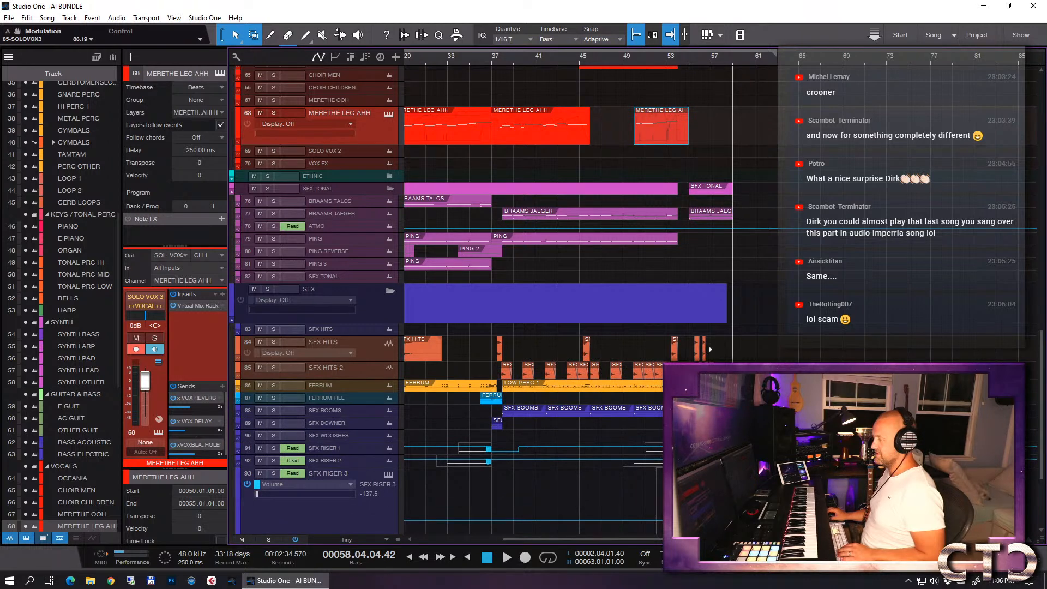
# - Select the HORNS a6 track and record a new phrase with the recording started from bar 53 and running to about bar 59
pyautogui.scroll(15, 761, 315)
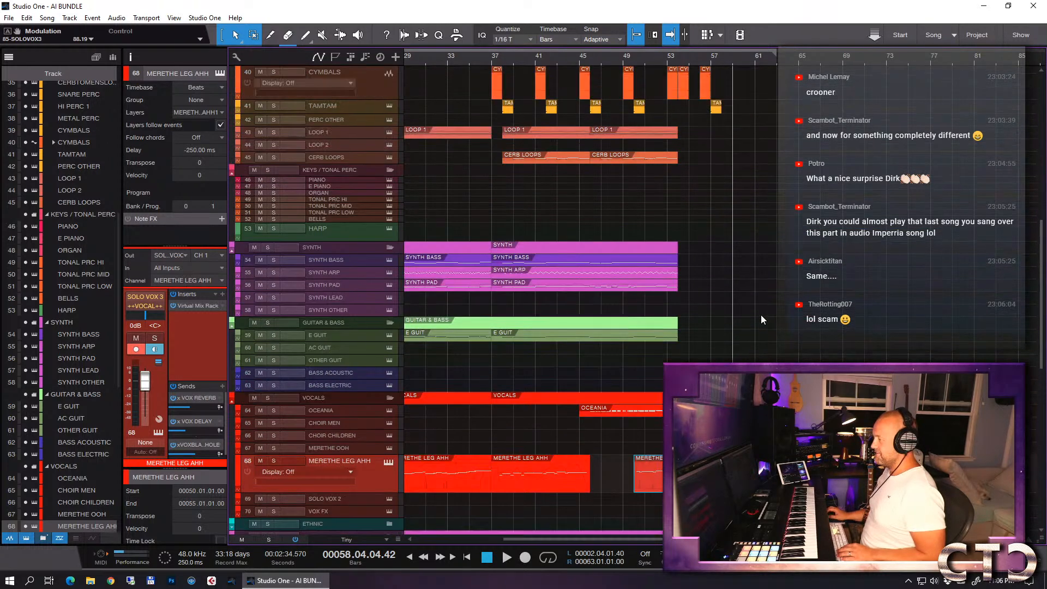
pyautogui.scroll(6, 761, 315)
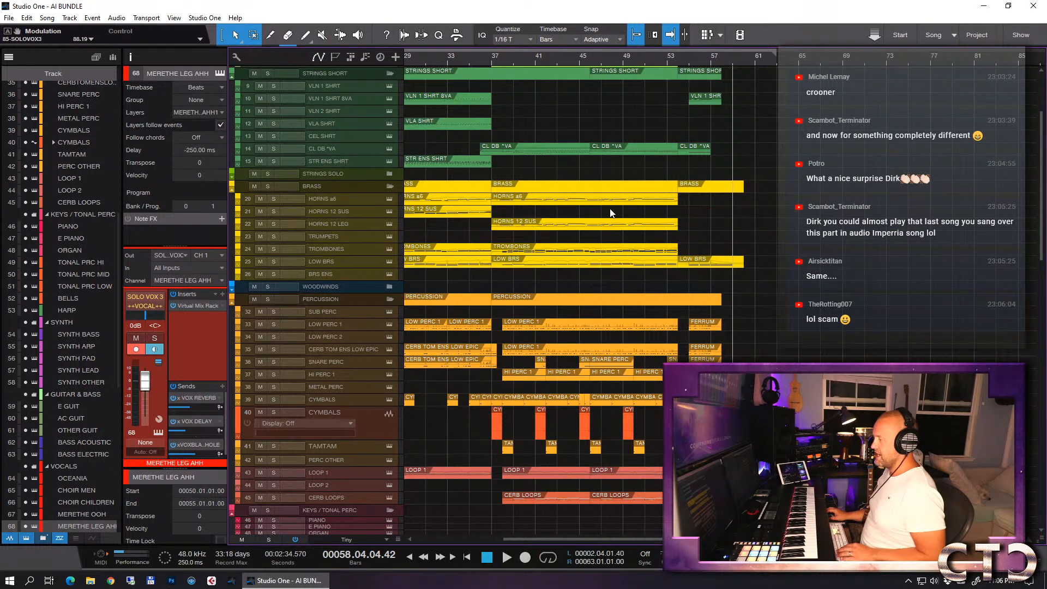
pyautogui.click(339, 201)
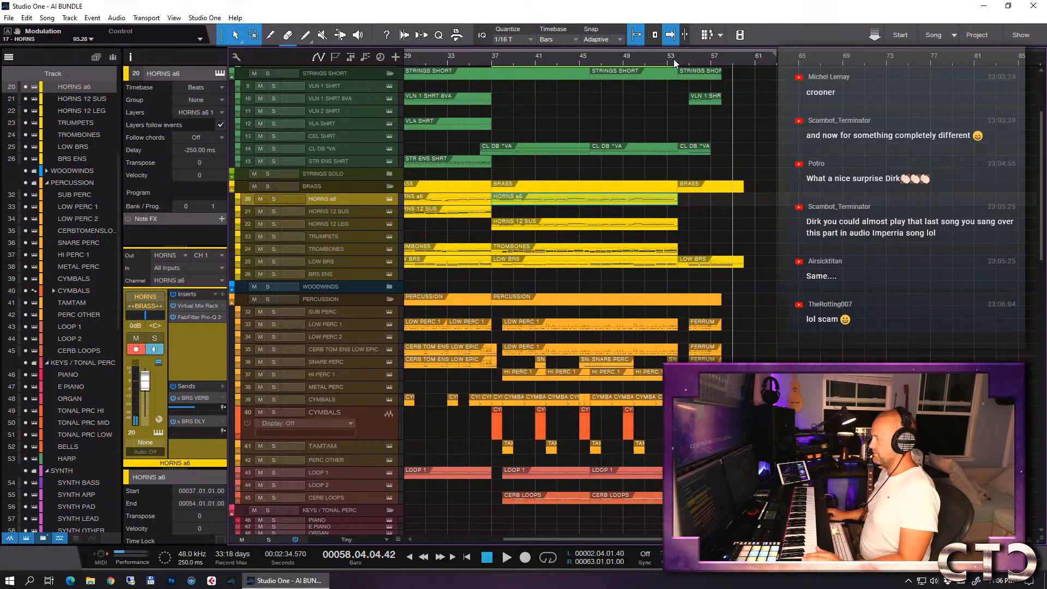
pyautogui.click(668, 57)
pyautogui.press('KP_Multiply')
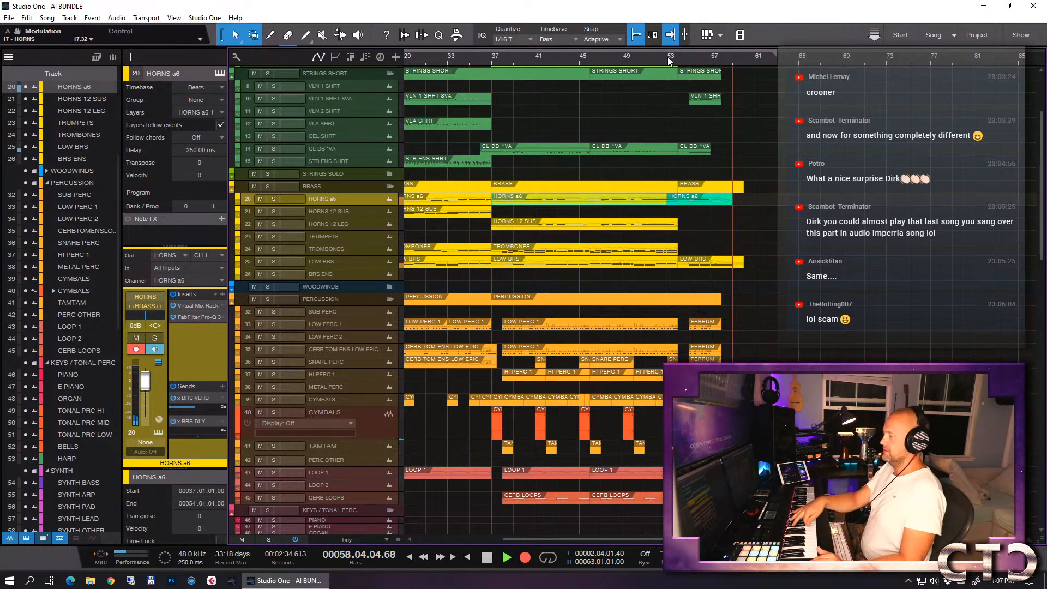
# - Quantize all notes of the new HORNS a6 phrase to 1/8 and close the note editor
pyautogui.doubleClick(690, 202)
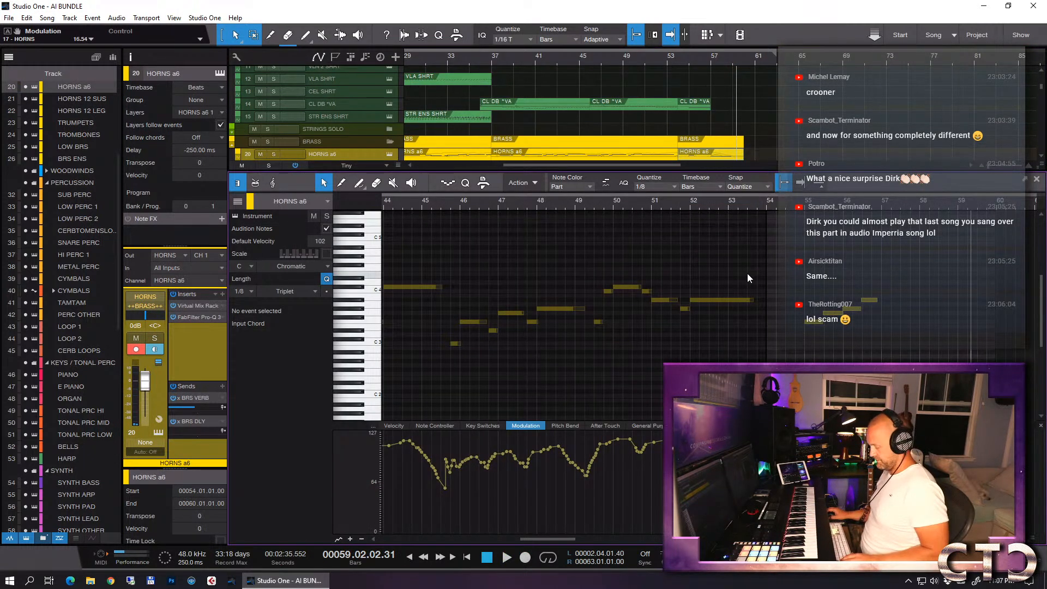
pyautogui.moveTo(809, 263); pyautogui.dragTo(964, 385)
pyautogui.press('q')
pyautogui.press('F2')
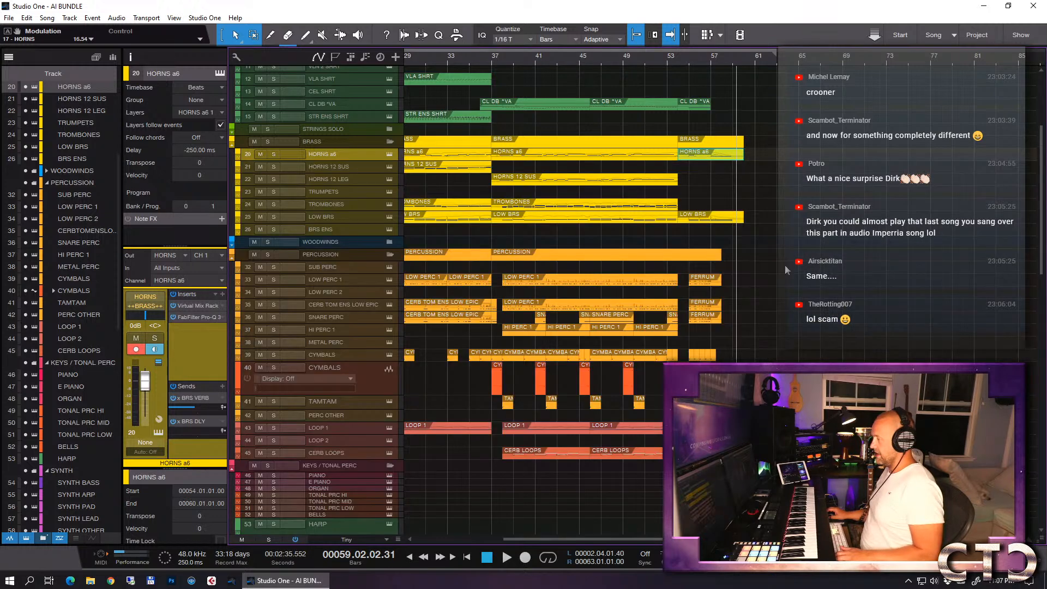
# - Copy the new HORNS a6 phrase onto HORNS 12 LEG at bar 54 and lower its later notes, taking the one at bar 56 beat 3 to D#3
pyautogui.keyDown('alt'); pyautogui.moveTo(686, 157); pyautogui.dragTo(689, 179); pyautogui.keyUp('alt')
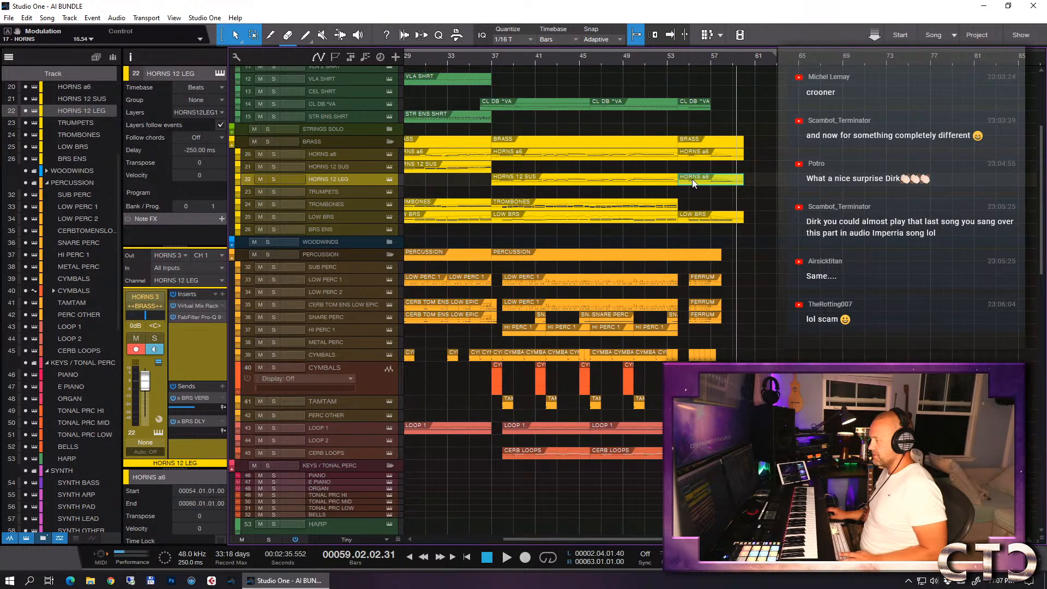
pyautogui.doubleClick(690, 179)
pyautogui.click(834, 310)
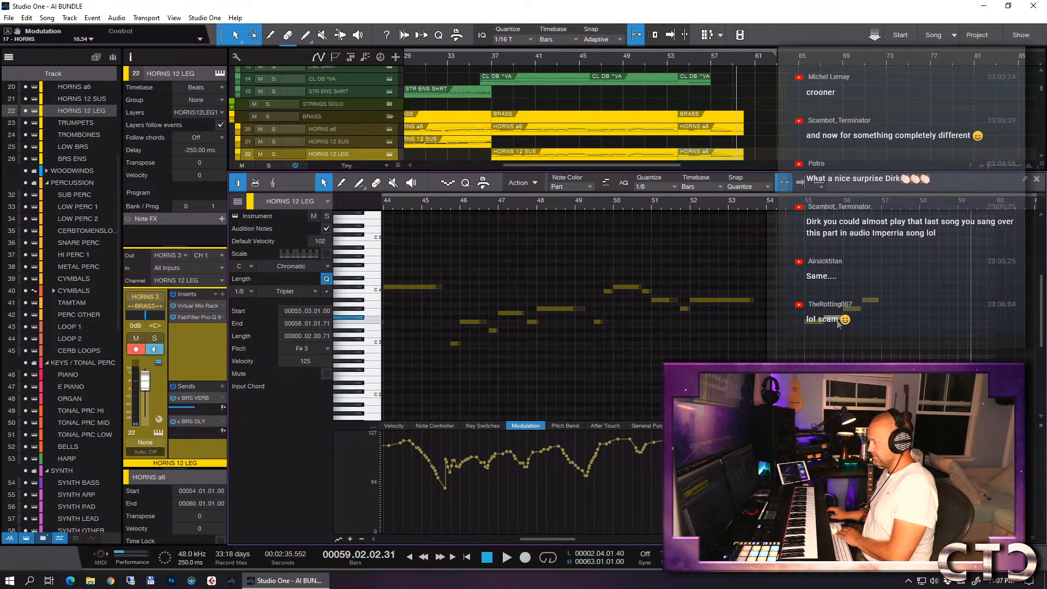
pyautogui.moveTo(857, 309)
pyautogui.mouseDown()
pyautogui.moveTo(843, 322)
pyautogui.moveTo(854, 321)
pyautogui.mouseUp()
pyautogui.moveTo(853, 309); pyautogui.dragTo(878, 332)
pyautogui.press('Down')
pyautogui.press('Down')
pyautogui.press('Down')
pyautogui.press('Down')
pyautogui.press('Down')
pyautogui.press('Down')
pyautogui.press('Down')
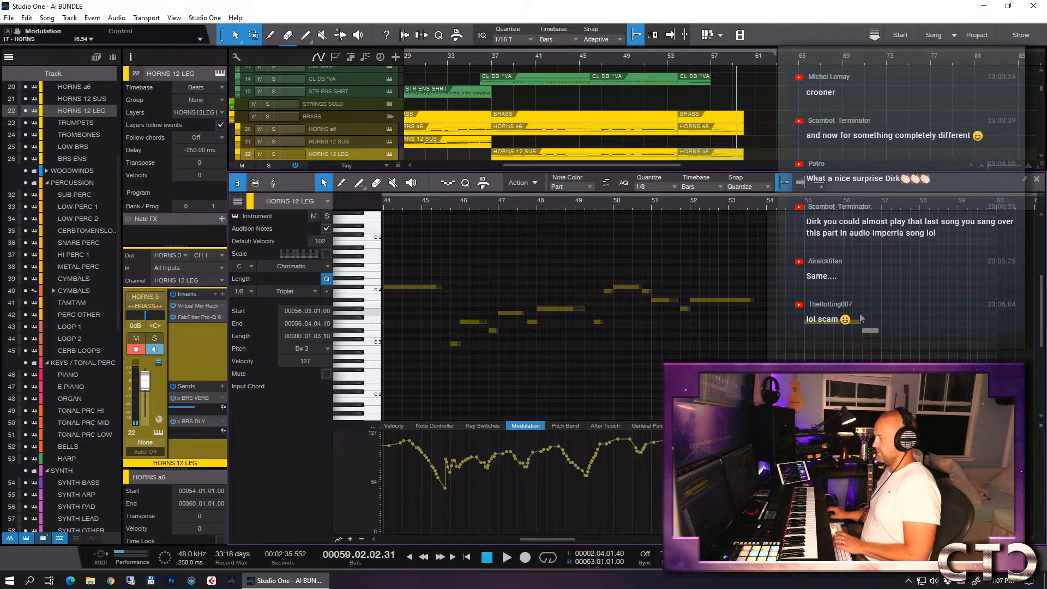
pyautogui.press('F2')
# - Audition the new horn phrases, selecting the HORNS 12 SUS track and playing back from about bar 52 to bar 59
pyautogui.click(675, 60)
pyautogui.press('space')
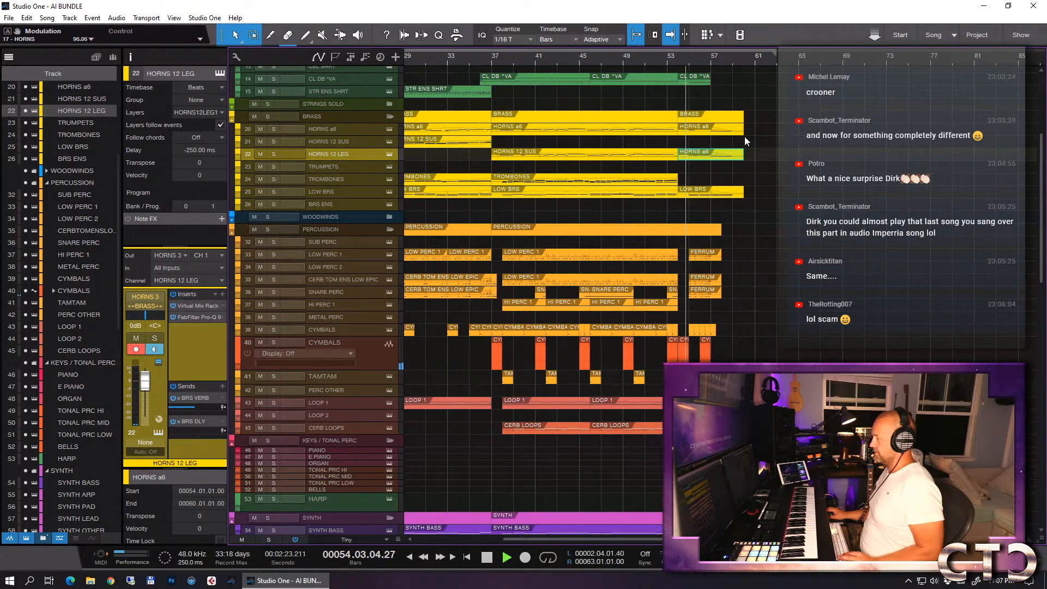
pyautogui.click(356, 129)
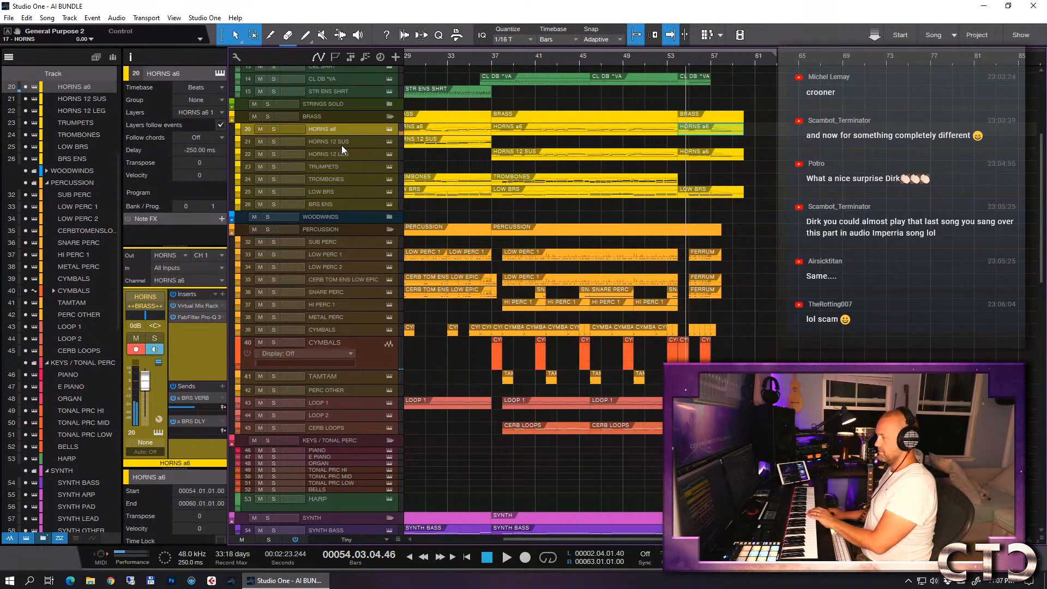
pyautogui.click(340, 142)
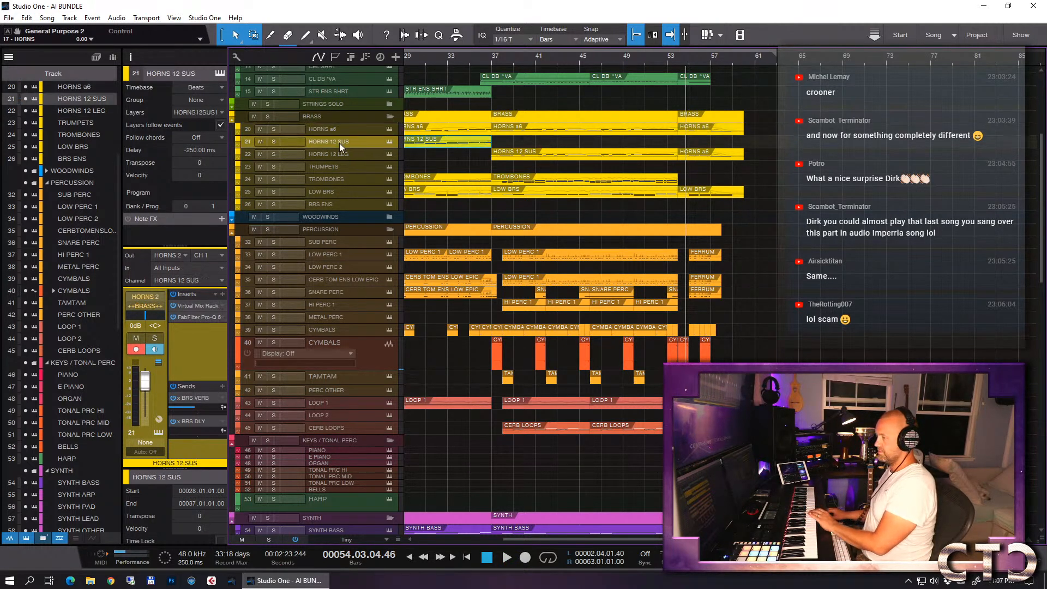
pyautogui.click(655, 65)
pyautogui.press('space')
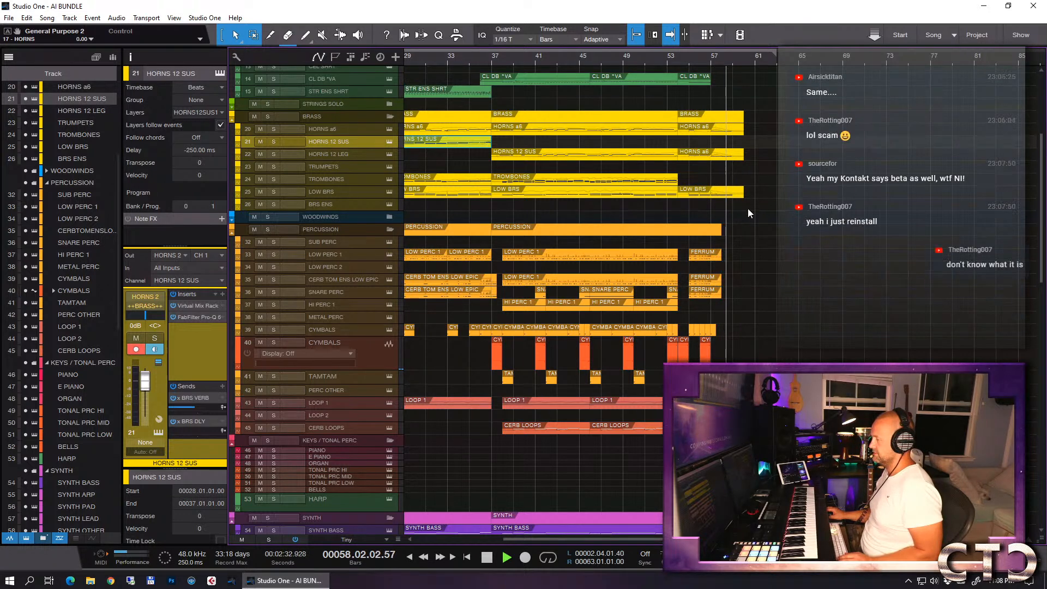
pyautogui.press('space')
# - Select the TROMBONES track and record a new phrase from bar 53 to about bar 59
pyautogui.press('e')
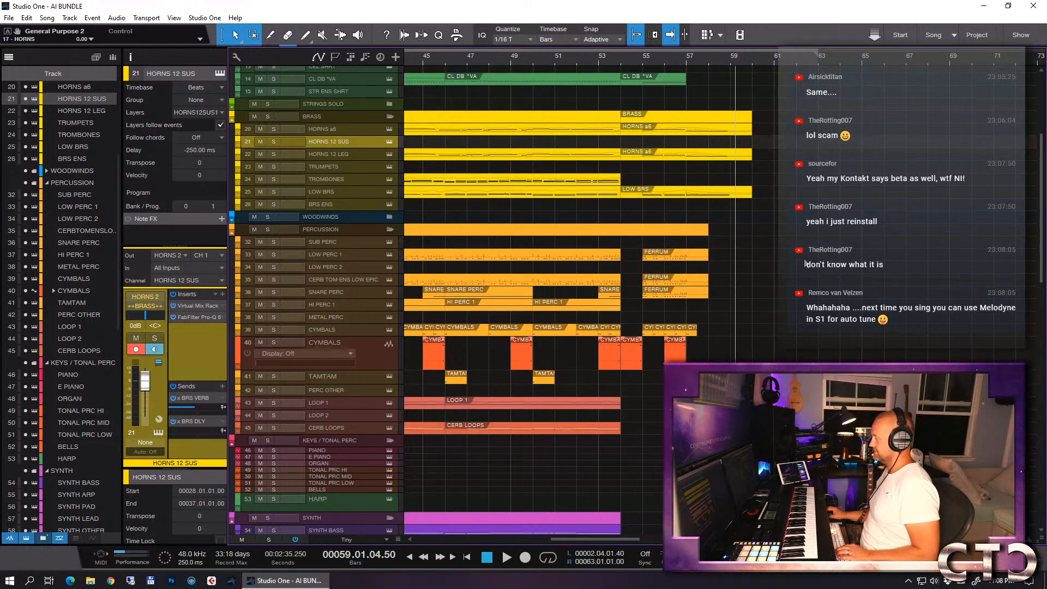
pyautogui.press('w')
pyautogui.press('e')
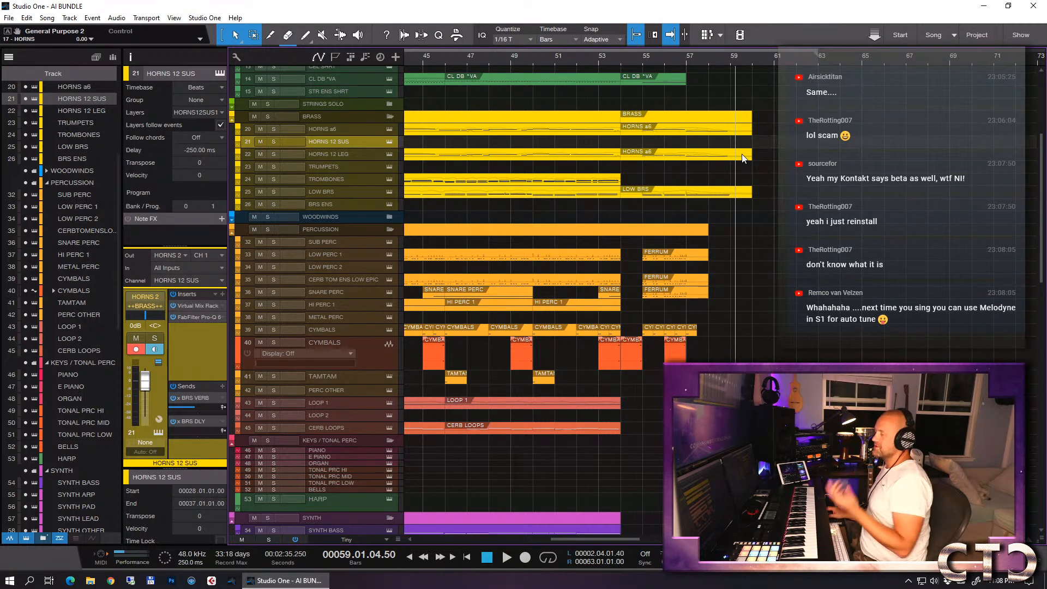
pyautogui.click(599, 59)
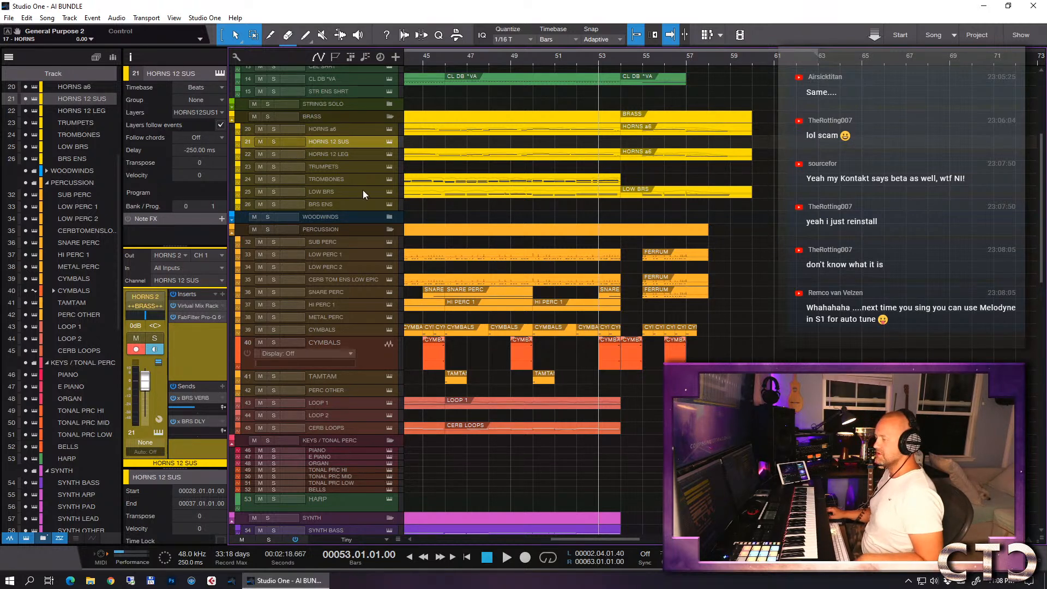
pyautogui.click(349, 182)
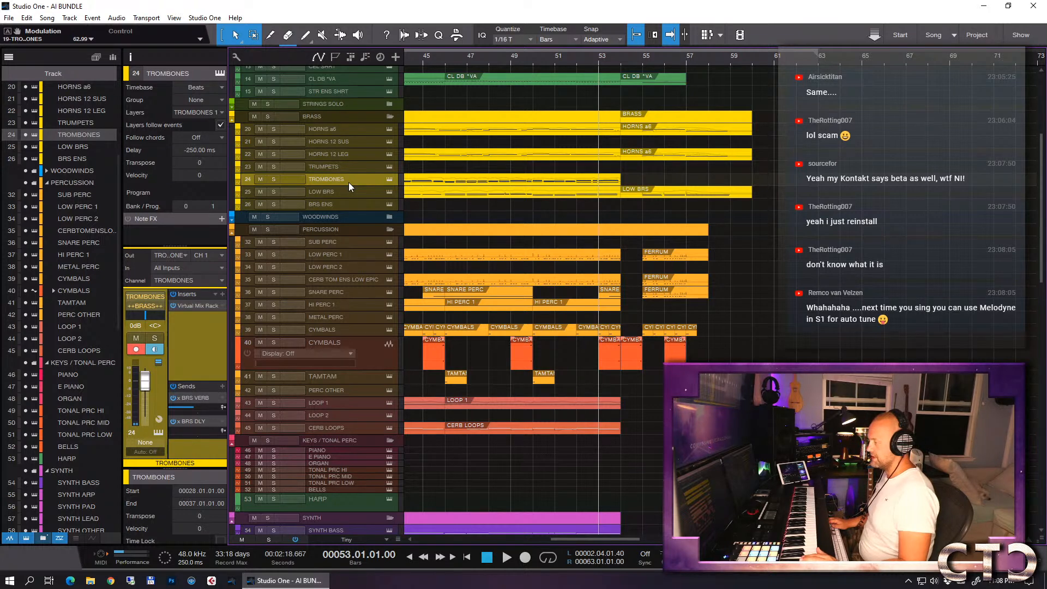
pyautogui.press('KP_Multiply')
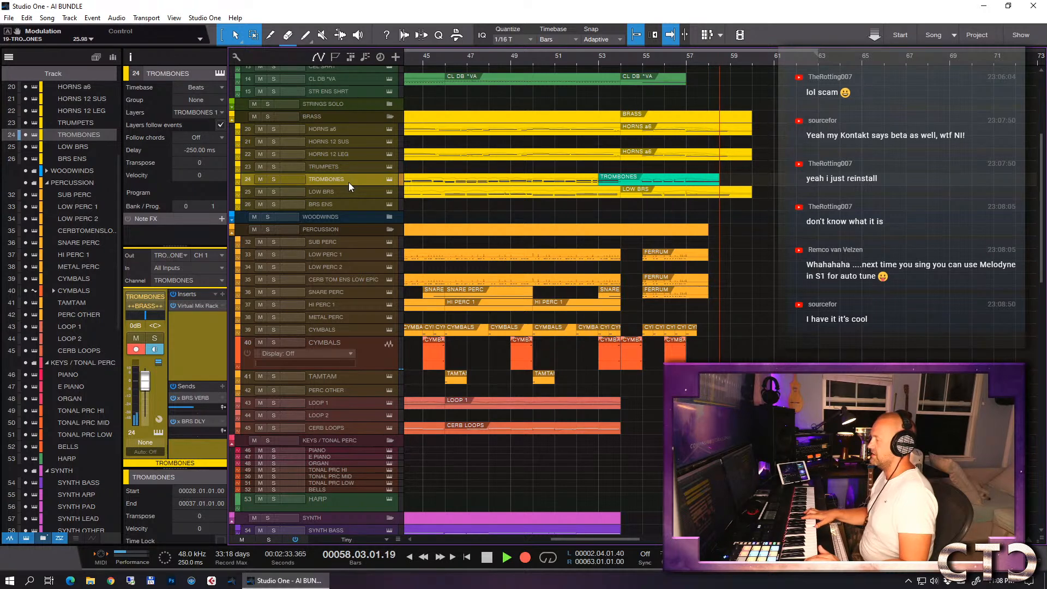
pyautogui.press('space')
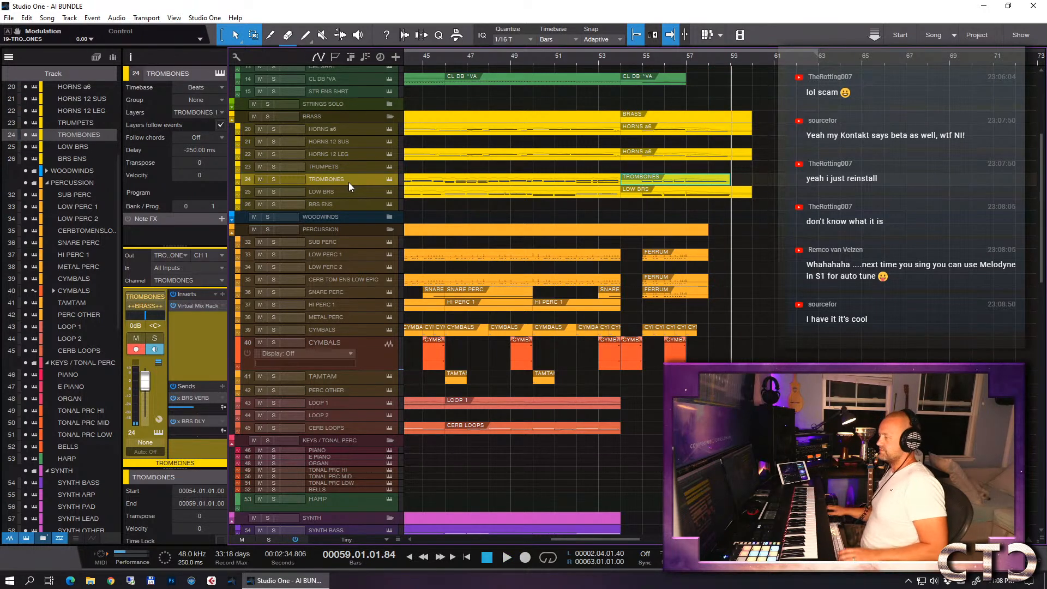
# - Inspect the new TROMBONES notes in the note editor, and set the playback cursor to bar 60 and the right locator to bar 61
pyautogui.doubleClick(666, 178)
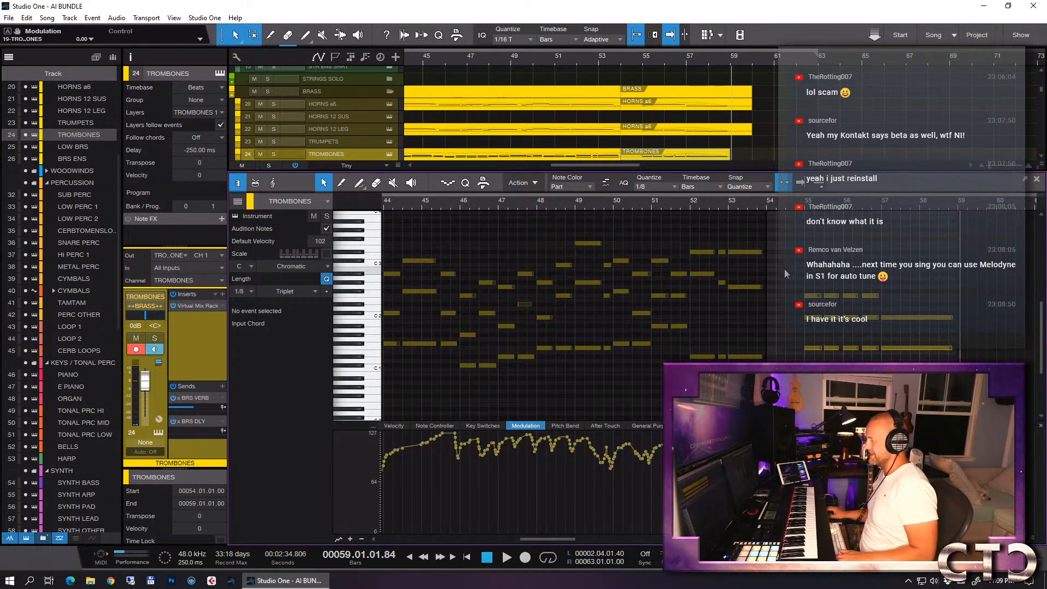
pyautogui.press('F2')
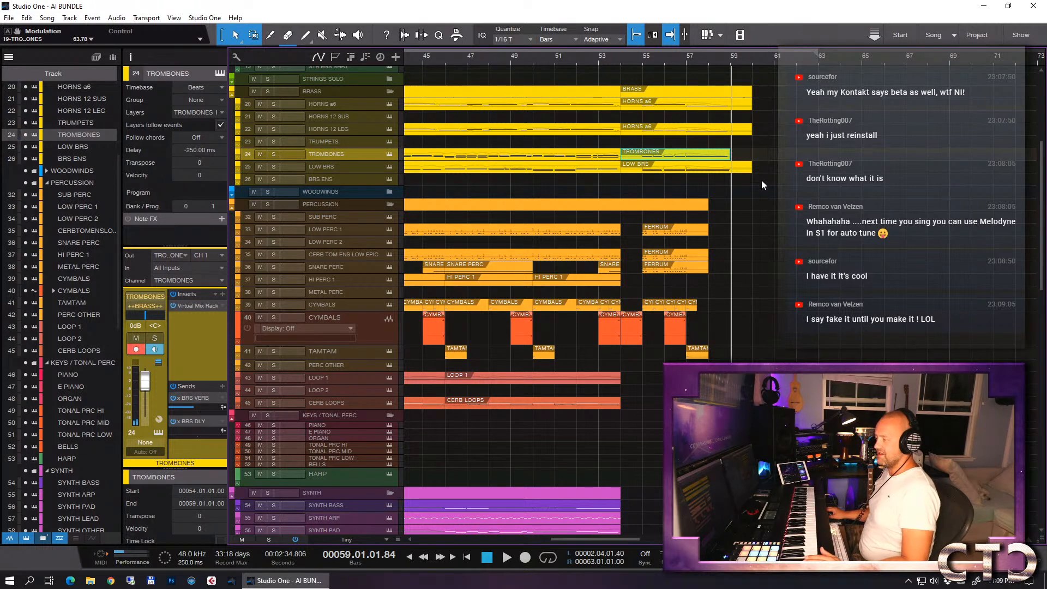
pyautogui.click(792, 159)
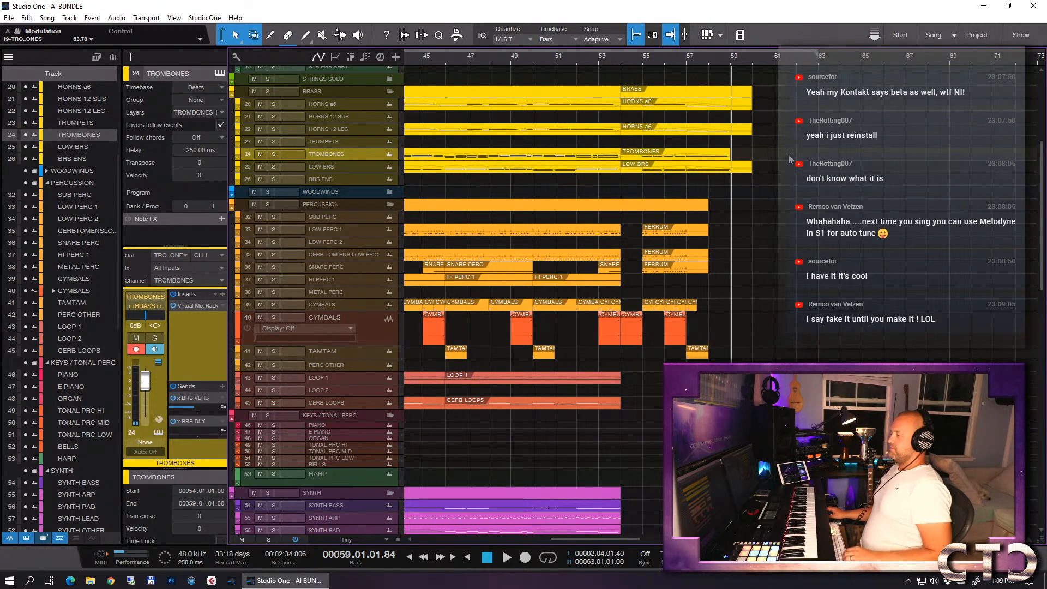
pyautogui.click(751, 64)
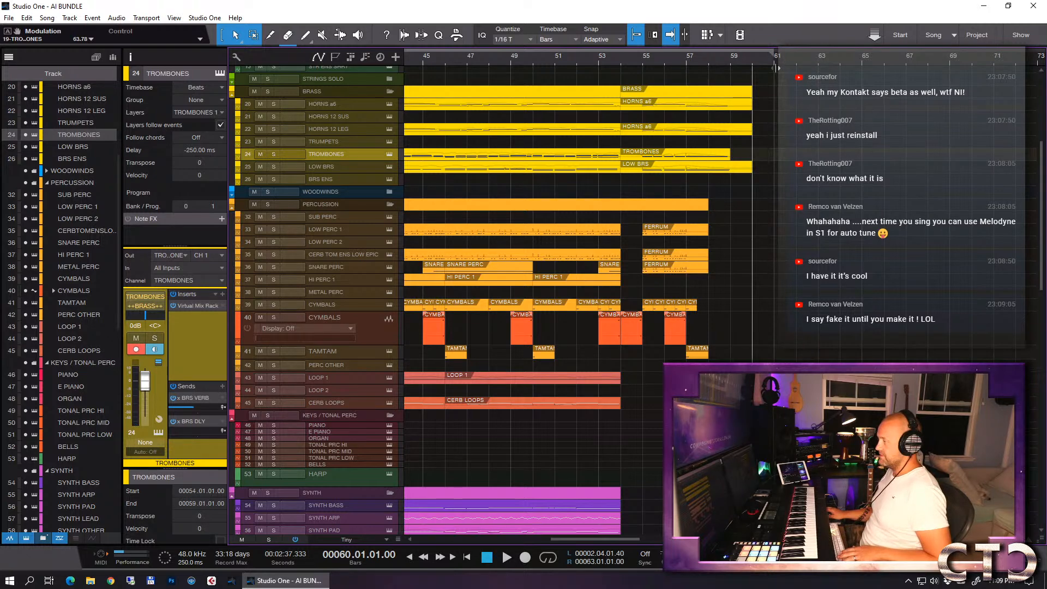
# - Select the SYNTH ARP track and record a new phrase from bar 54 to about bar 57
pyautogui.scroll(-5, 725, 293)
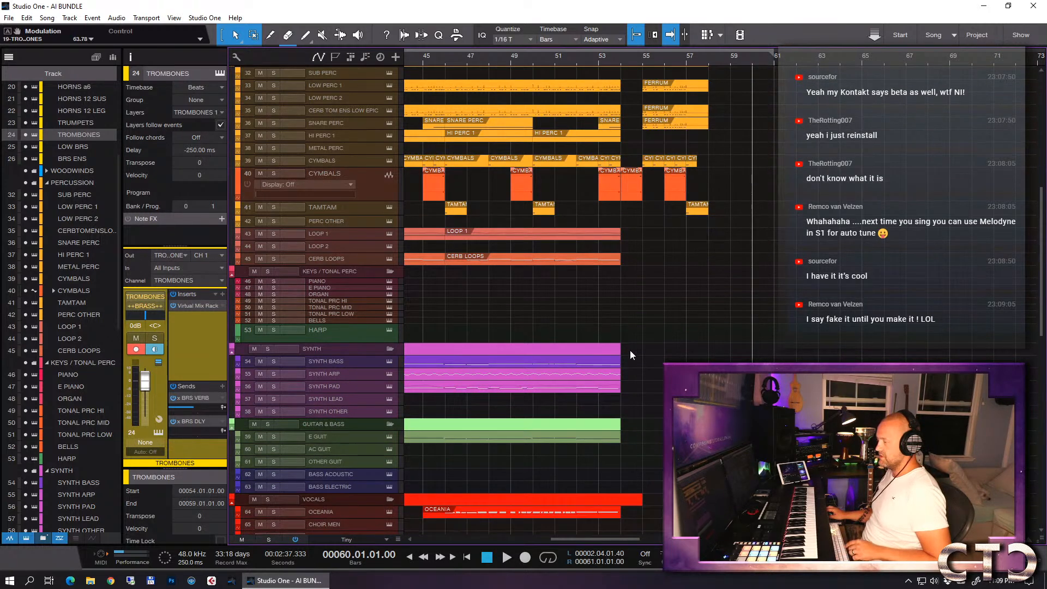
pyautogui.click(559, 376)
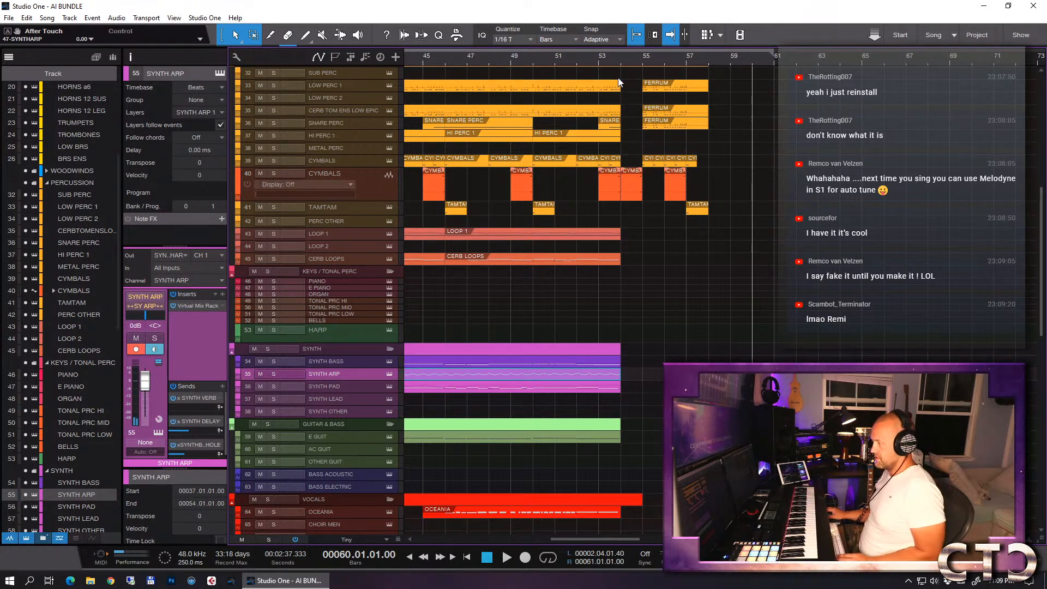
pyautogui.click(620, 58)
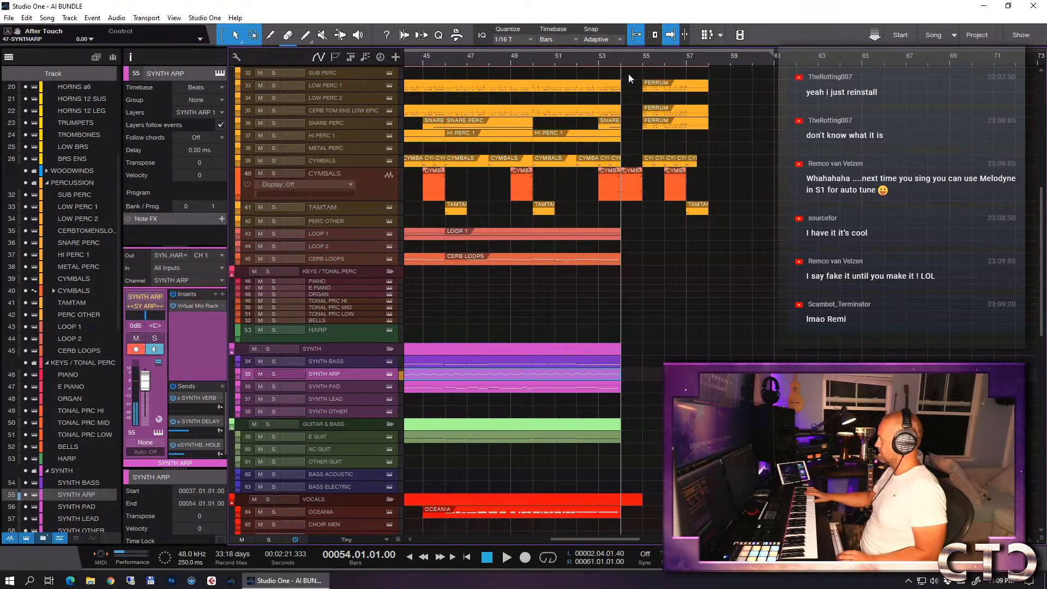
pyautogui.press('KP_Multiply')
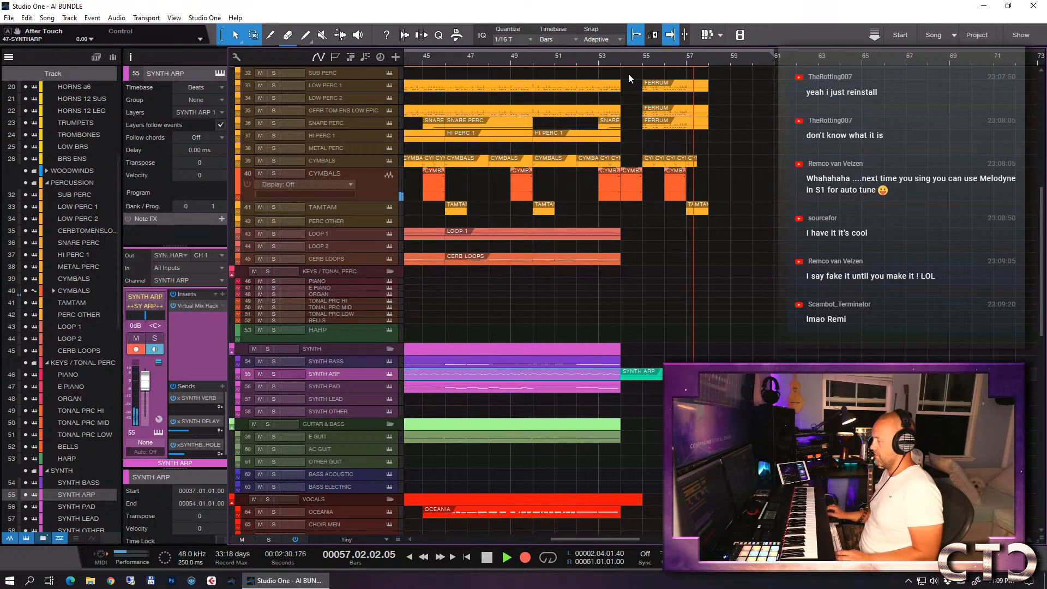
pyautogui.press('space')
# - Quantize the new SYNTH ARP notes from bar 55 up to bar 56 beat 3 to 1/8
pyautogui.doubleClick(674, 374)
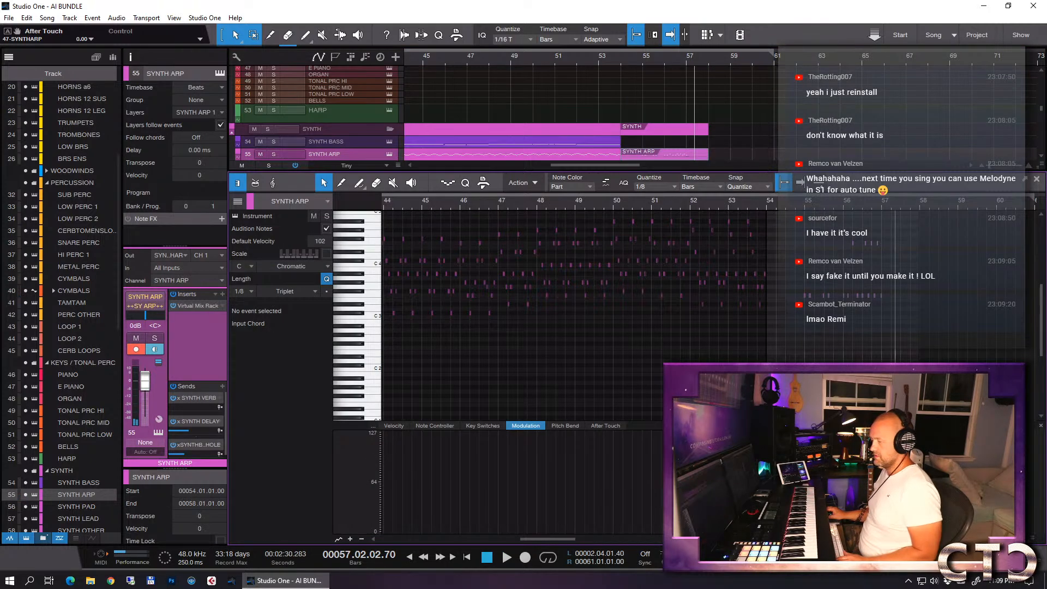
pyautogui.moveTo(791, 323); pyautogui.dragTo(912, 227)
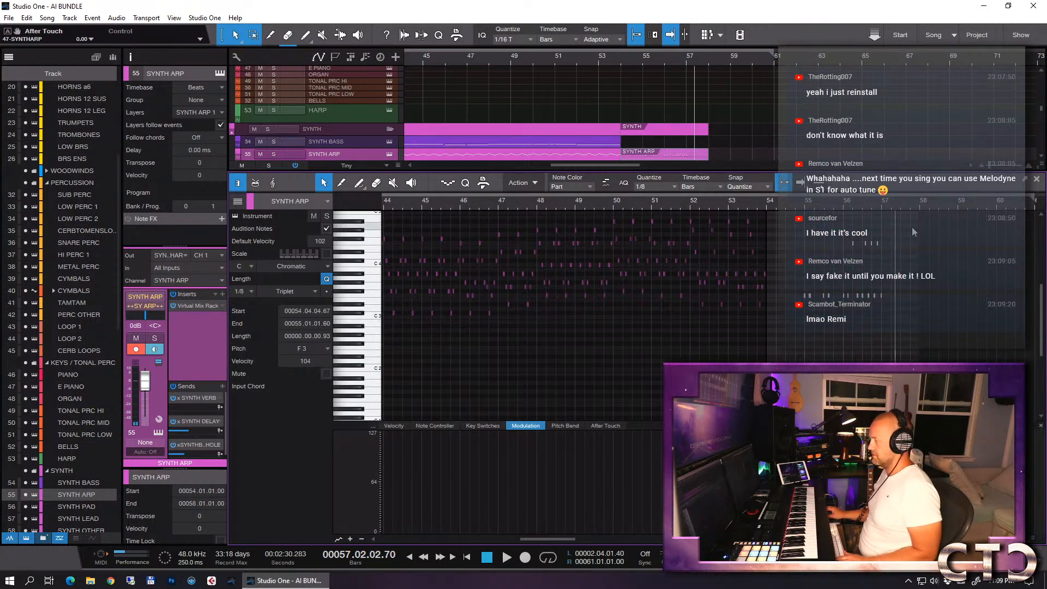
pyautogui.press('z')
pyautogui.hscroll(1, 809, 270)
pyautogui.hscroll(-1, 808, 268)
pyautogui.press('w')
pyautogui.moveTo(488, 220); pyautogui.dragTo(757, 329)
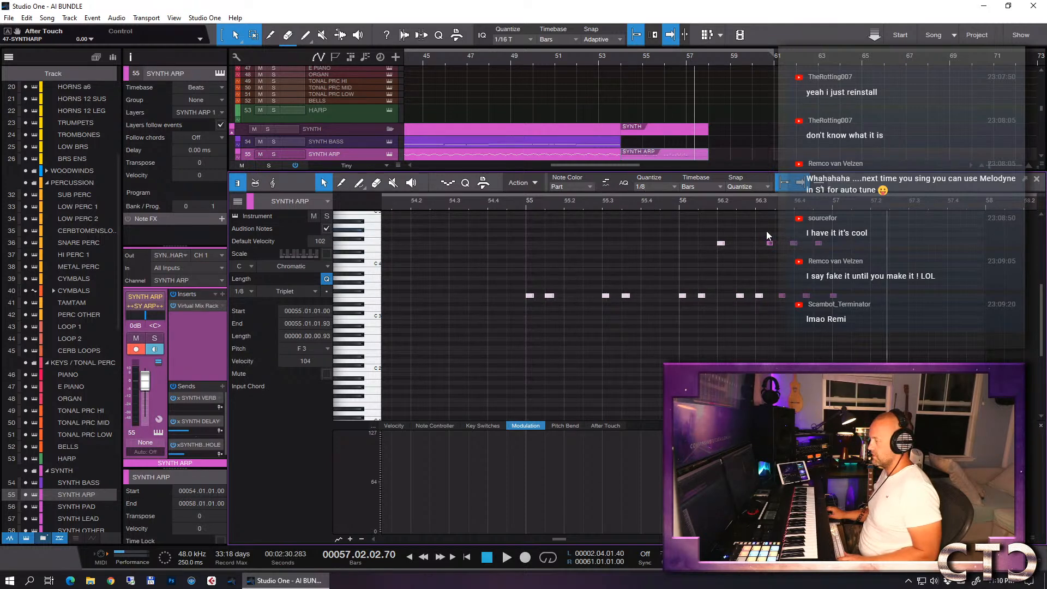
# - Quantize the remaining SYNTH ARP notes from bar 56 beat 3 onward to 1/8 triplets
pyautogui.moveTo(756, 228); pyautogui.dragTo(865, 314)
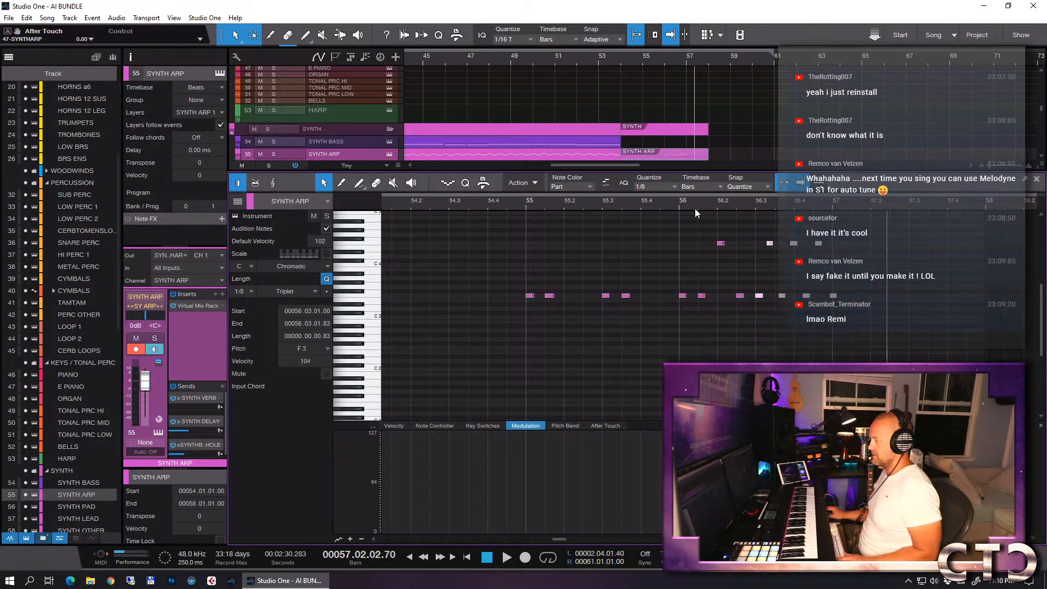
pyautogui.click(659, 191)
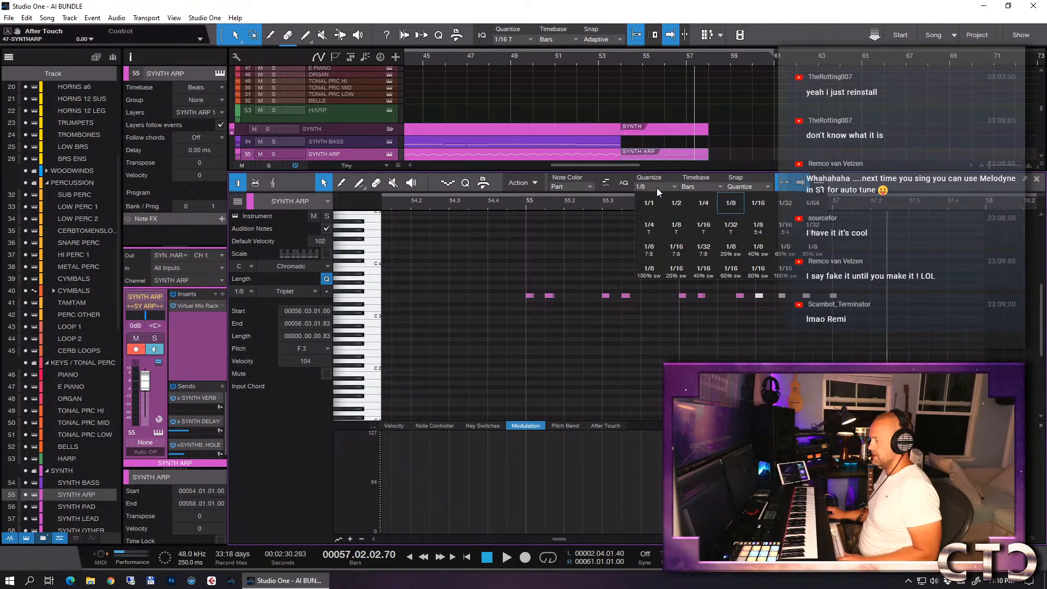
pyautogui.click(682, 229)
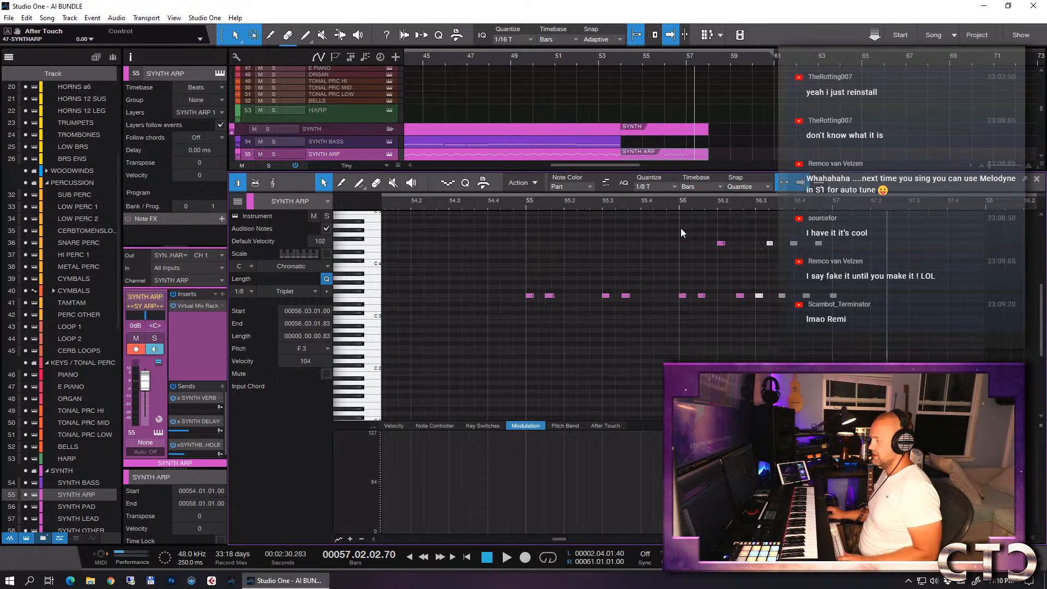
# - Solo the SYNTH ARP track and play back its quantized phrase from bar 55
pyautogui.press('s')
pyautogui.click(522, 205)
pyautogui.press('space')
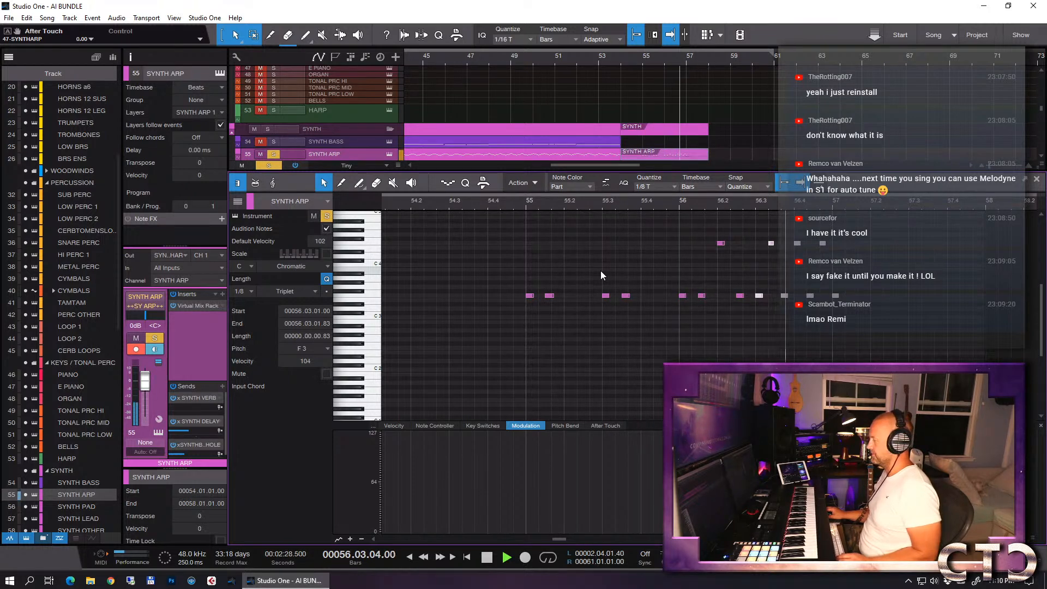
# - Create an empty SYNTH BASS part from bar 55 to bar 58 and set the playhead to bar 55
pyautogui.press('space')
pyautogui.press('F2')
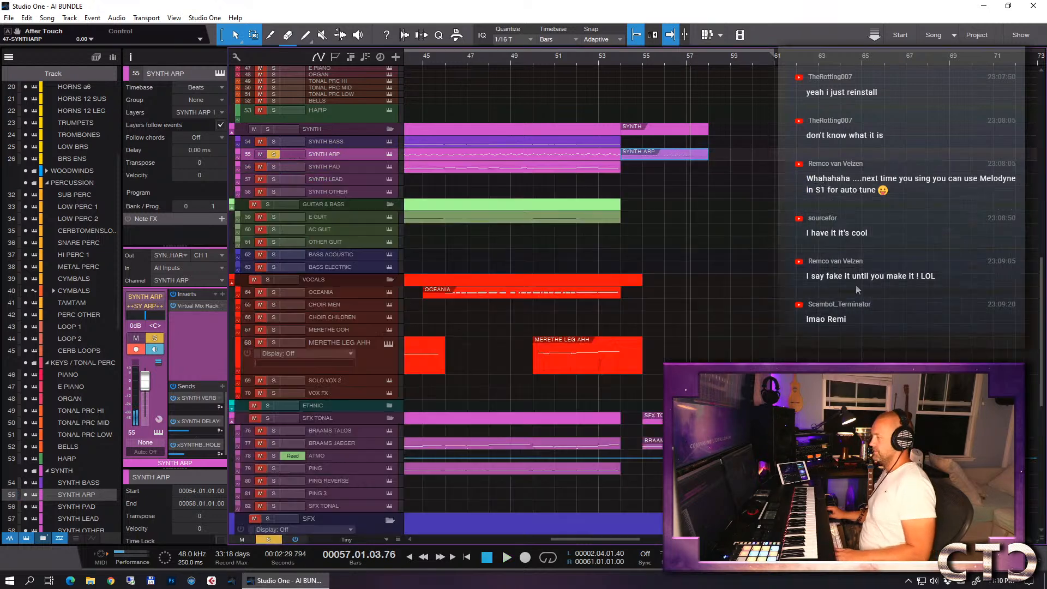
pyautogui.click(357, 140)
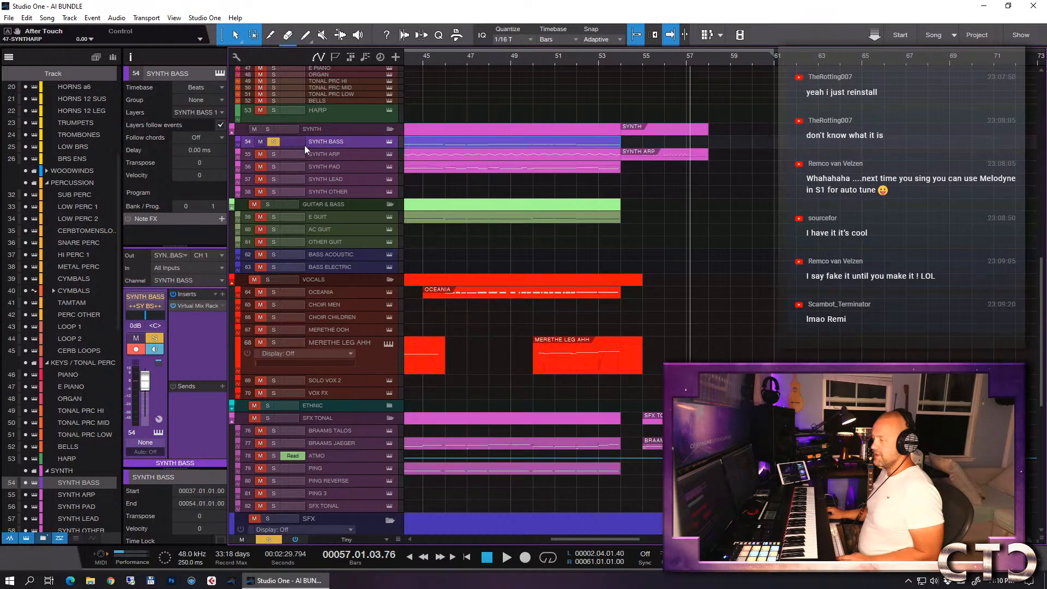
pyautogui.click(276, 142)
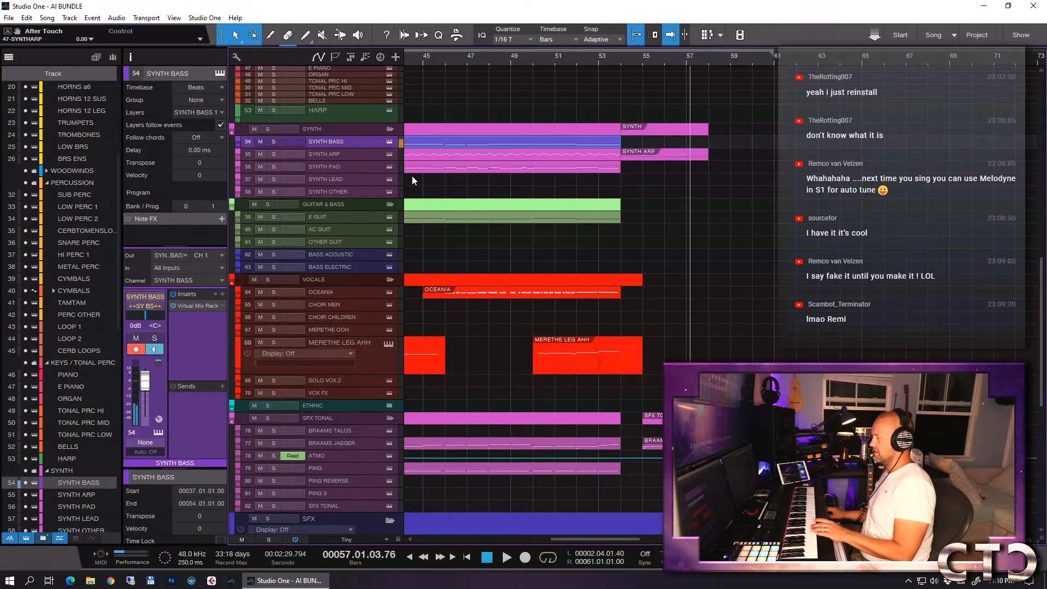
pyautogui.click(630, 141)
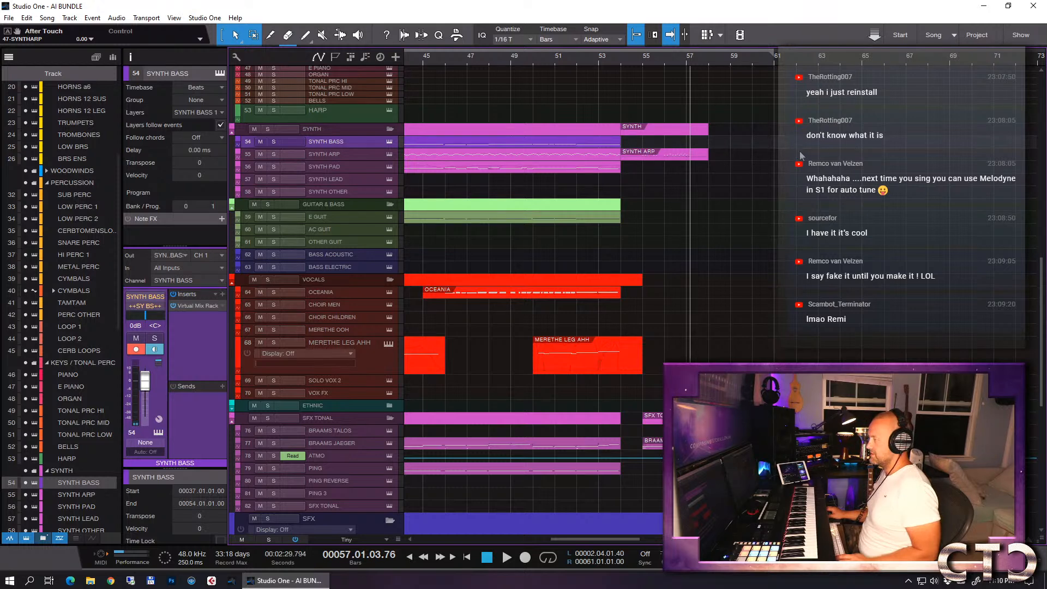
pyautogui.moveTo(870, 142); pyautogui.dragTo(655, 142)
pyautogui.click(644, 60)
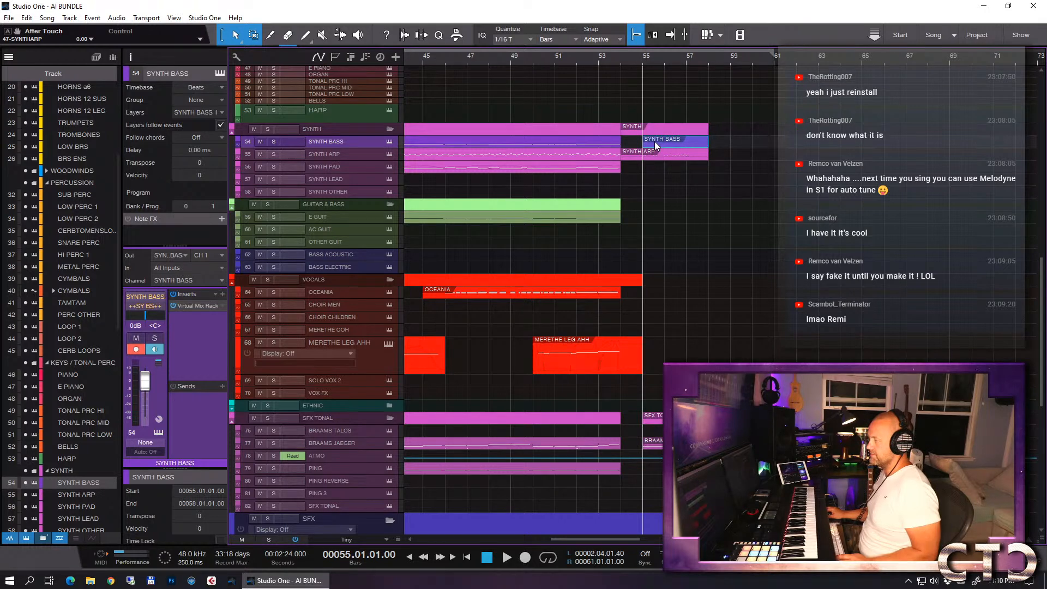
# - Step-record short F 1 notes at 1/16 on beats 1 and 3 of bar 55 in the new SYNTH BASS part
pyautogui.doubleClick(655, 142)
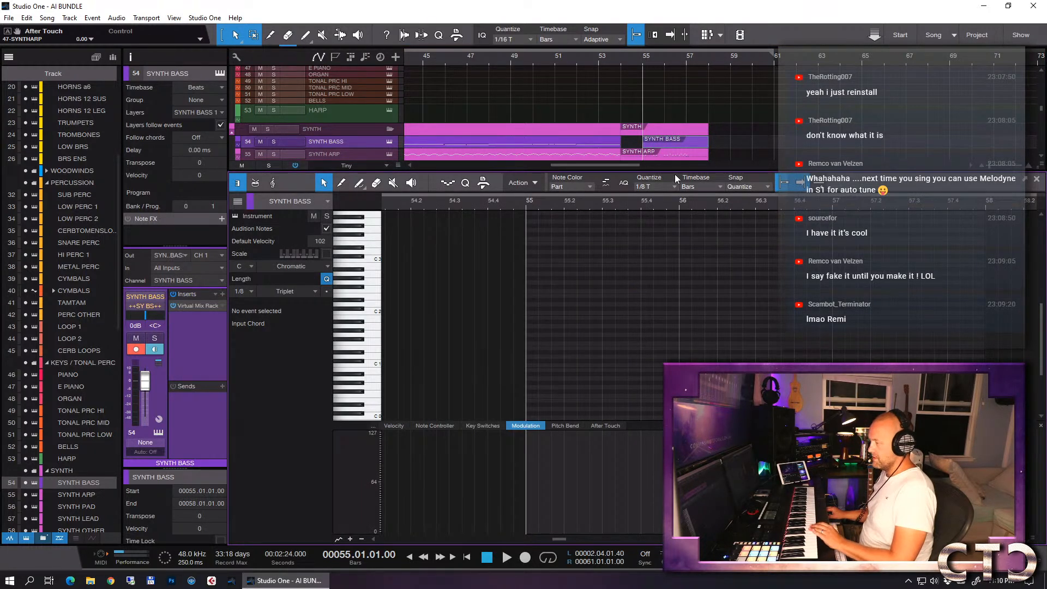
pyautogui.click(657, 185)
pyautogui.click(676, 227)
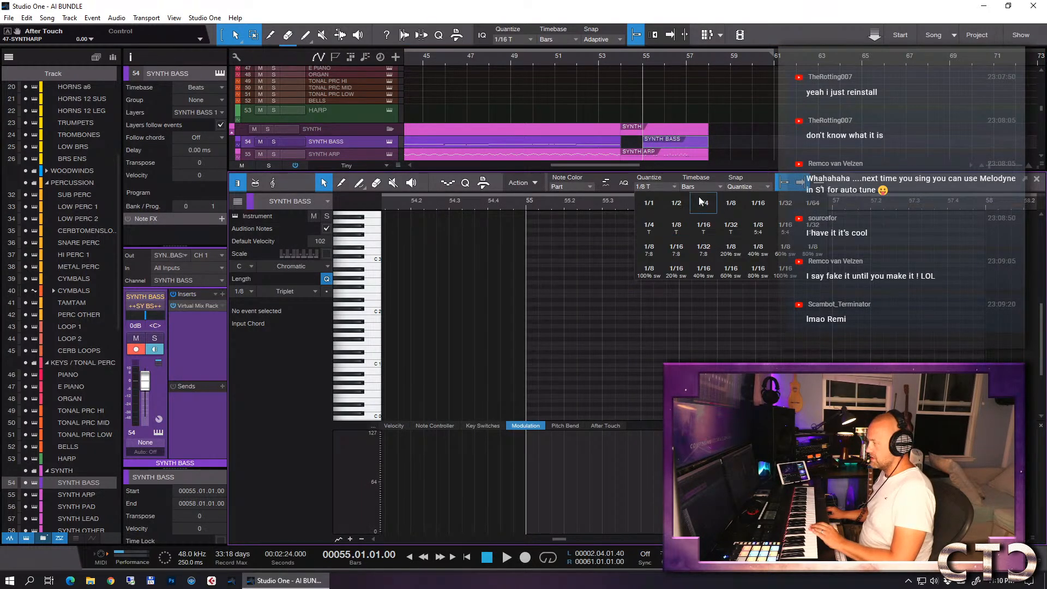
pyautogui.click(744, 202)
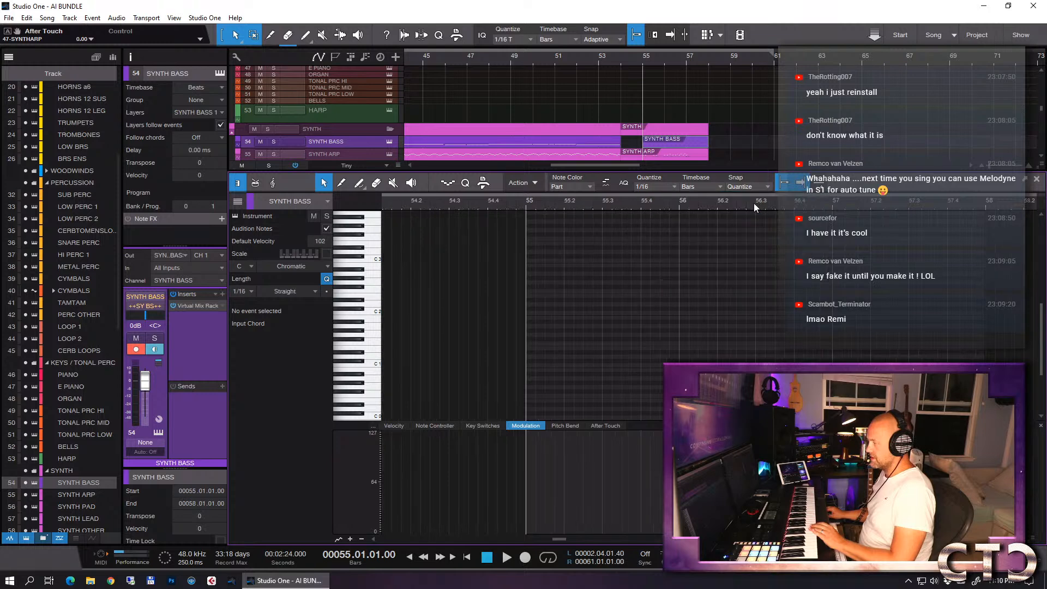
pyautogui.click(448, 183)
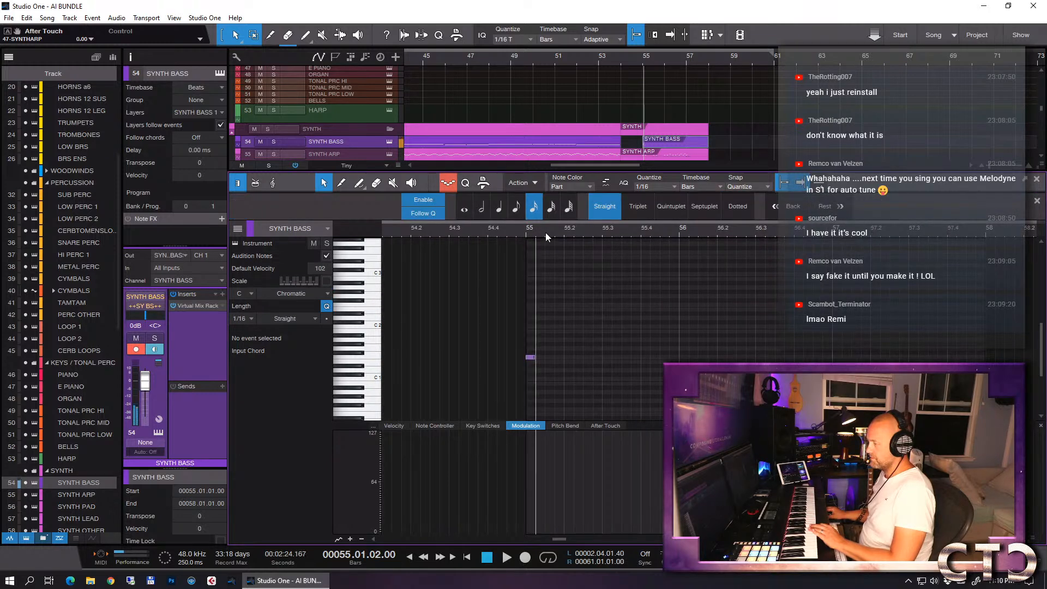
pyautogui.click(603, 231)
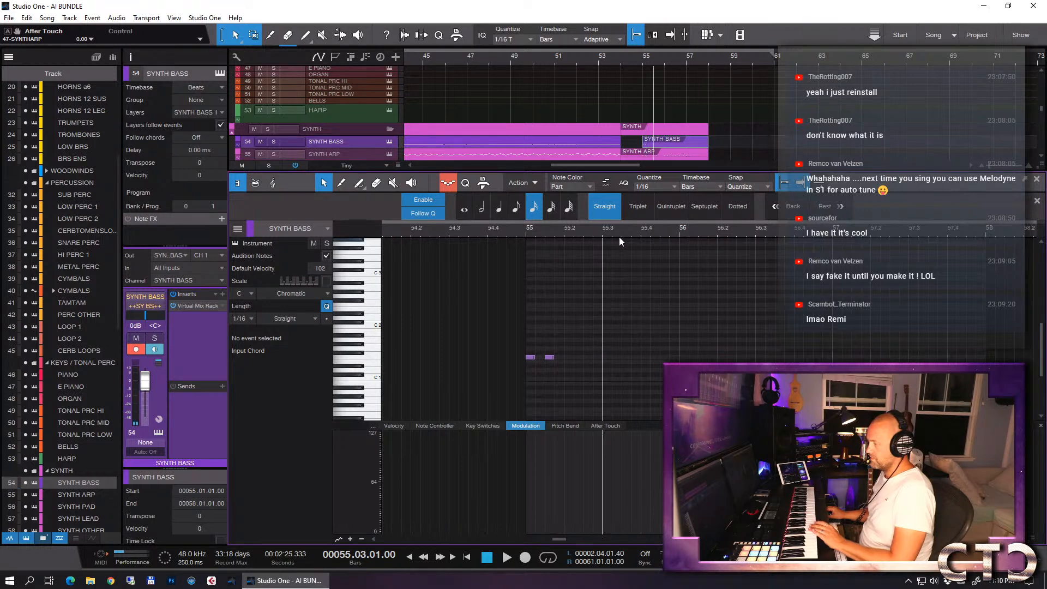
# - Step-record a two-beat F 1 note at bar 56, followed by 1/8 triplet F 1 notes from beat 3
pyautogui.click(680, 231)
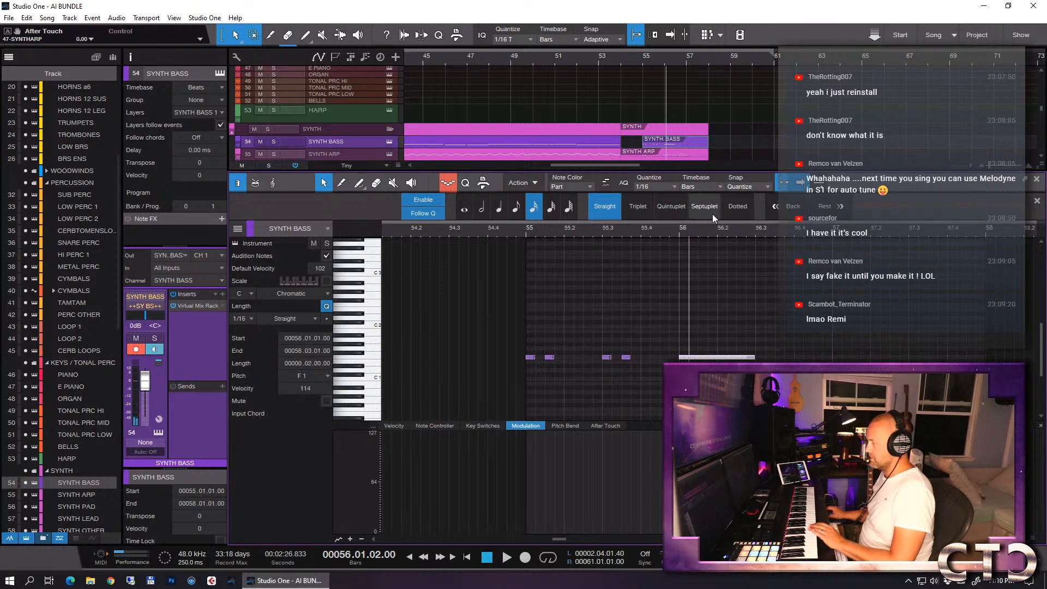
pyautogui.click(659, 186)
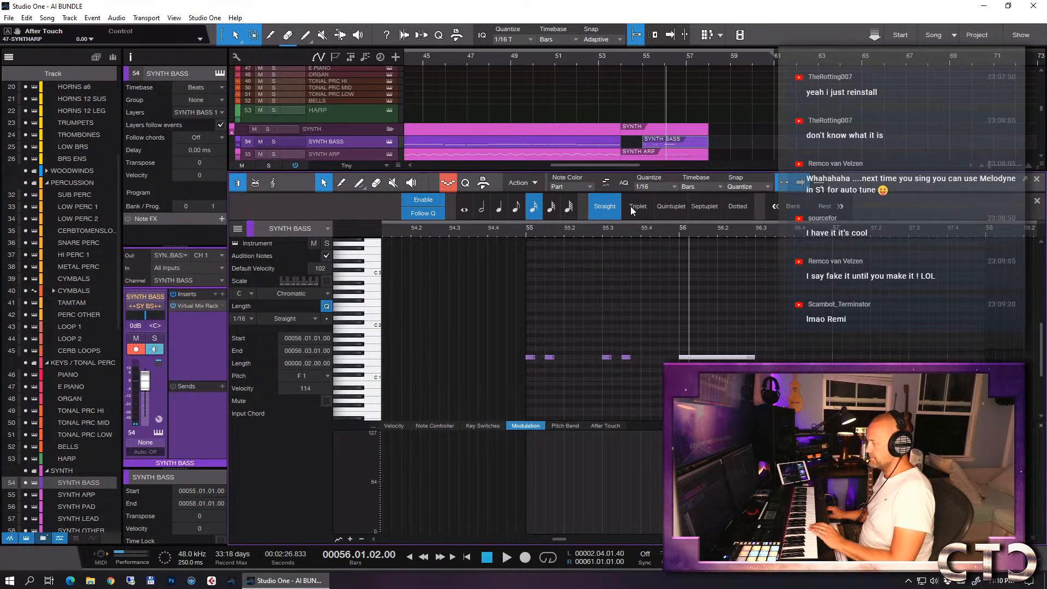
pyautogui.click(633, 206)
pyautogui.click(655, 188)
pyautogui.click(728, 205)
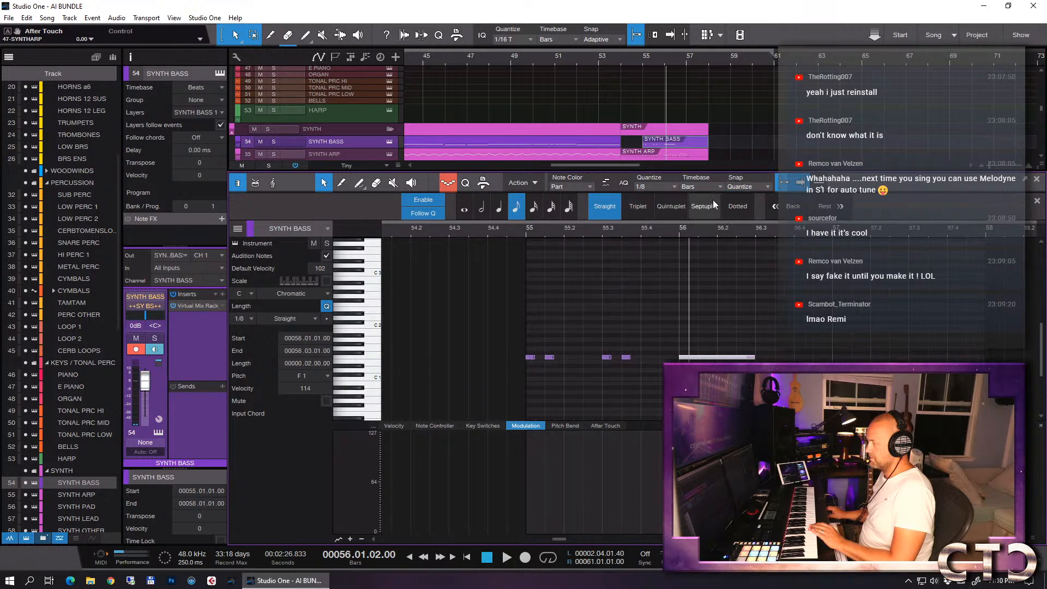
pyautogui.click(656, 185)
pyautogui.click(725, 229)
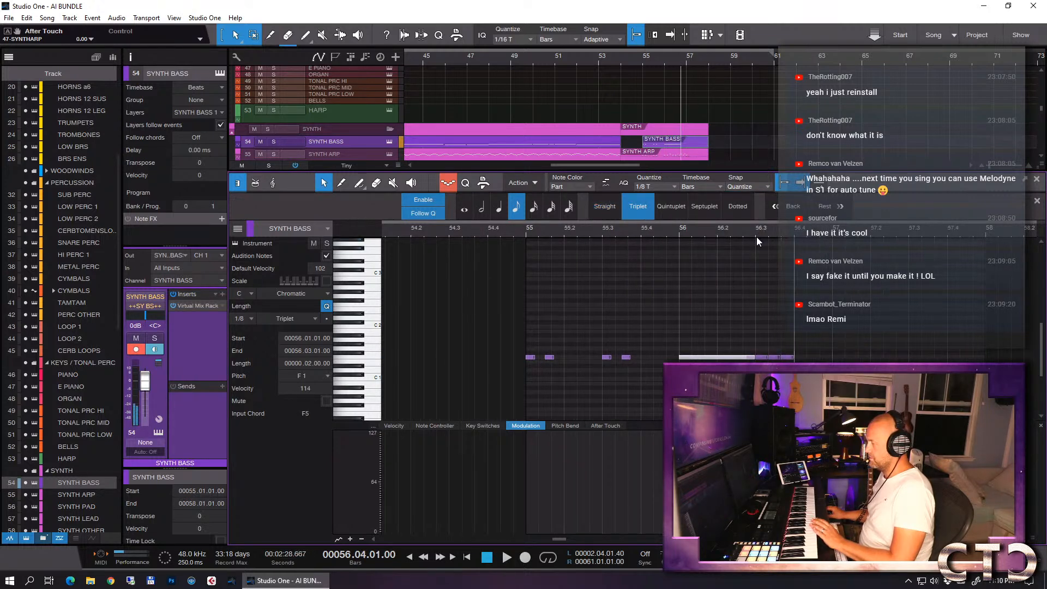
# - Solo the SYNTH BASS track and play back its phrase from bar 55
pyautogui.press('s')
pyautogui.click(526, 233)
pyautogui.press('space')
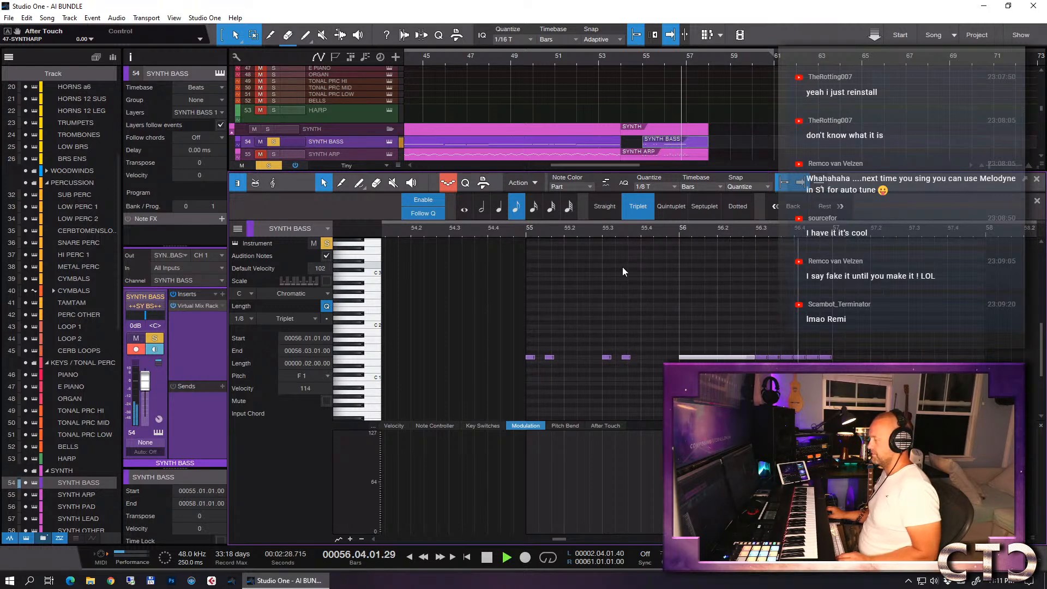
pyautogui.press('space')
# - Shorten the SYNTH BASS triplet notes from bar 56 beat 3 to a length of 0.0.0.71 and replay the phrase from bar 55
pyautogui.moveTo(866, 342); pyautogui.dragTo(756, 371)
pyautogui.moveTo(834, 357); pyautogui.dragTo(829, 358)
pyautogui.click(525, 230)
pyautogui.press('space')
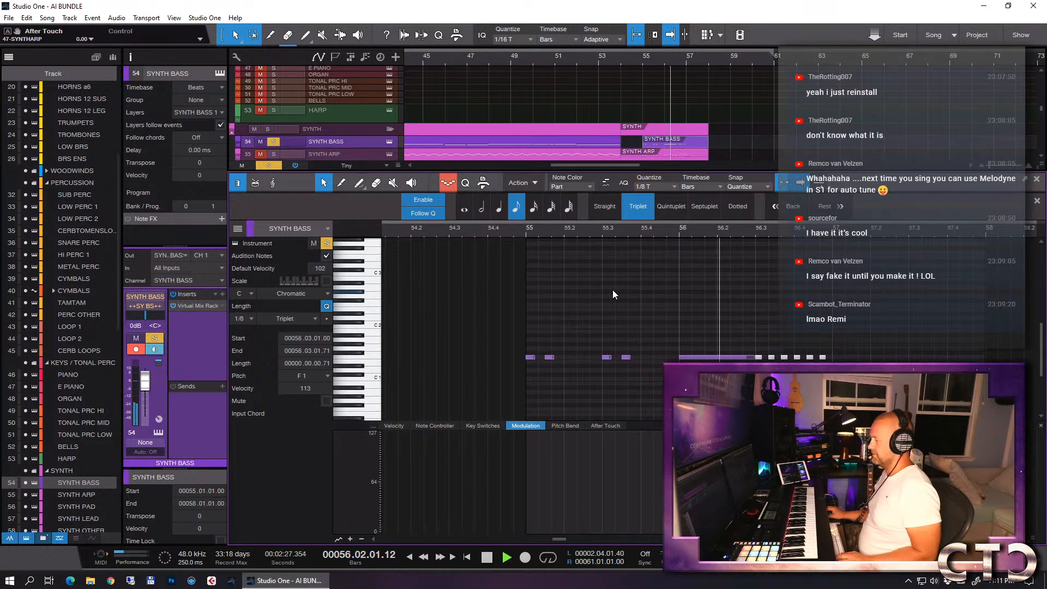
pyautogui.press('space')
pyautogui.press('F2')
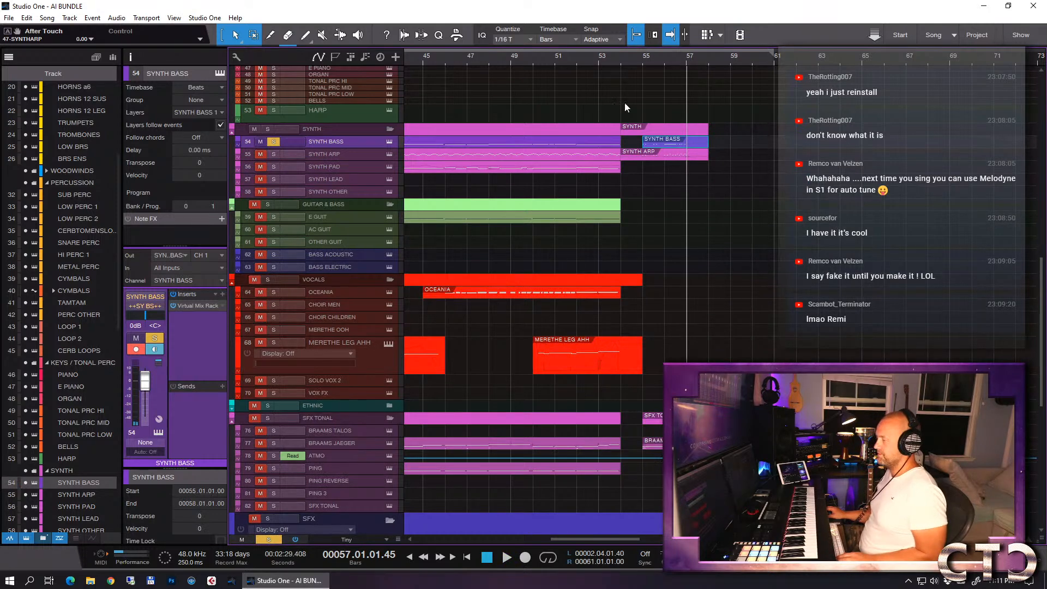
# - Solo the SYNTH and SFX TONAL folders and play them back together from bar 54
pyautogui.click(624, 58)
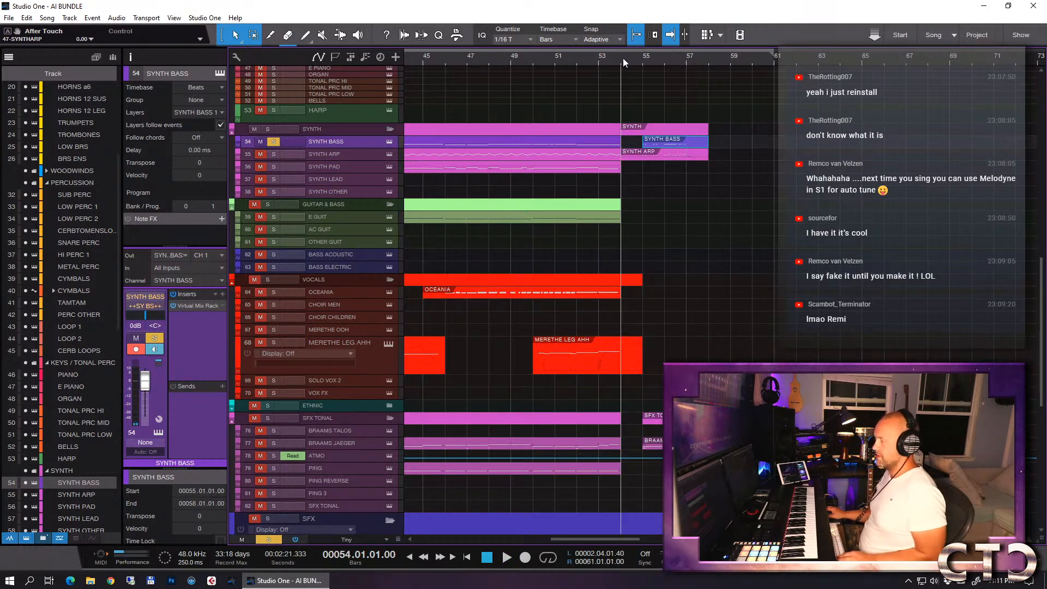
pyautogui.click(268, 129)
pyautogui.click(267, 418)
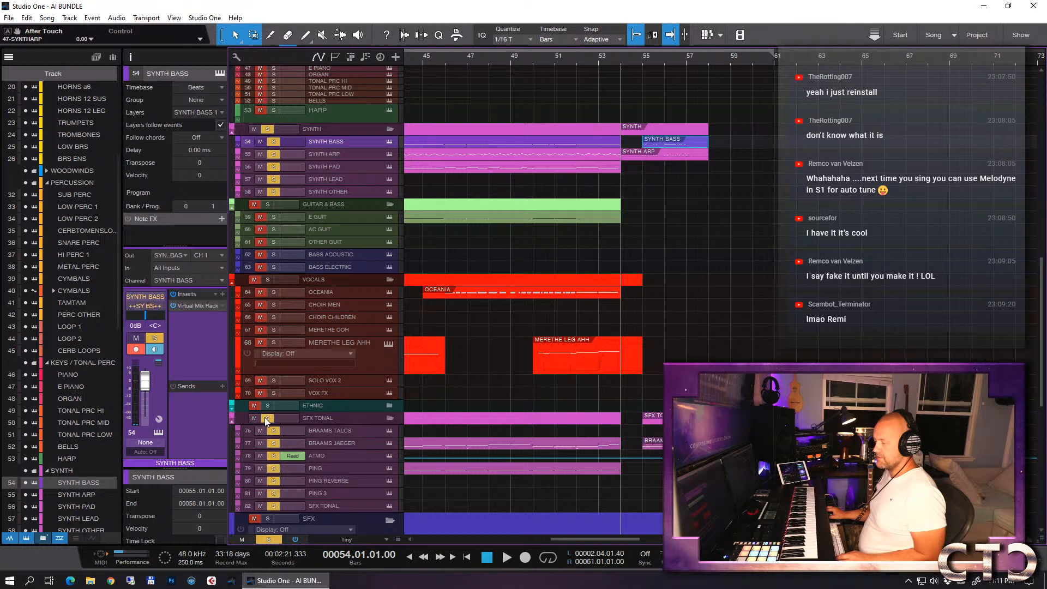
pyautogui.scroll(-3, 755, 299)
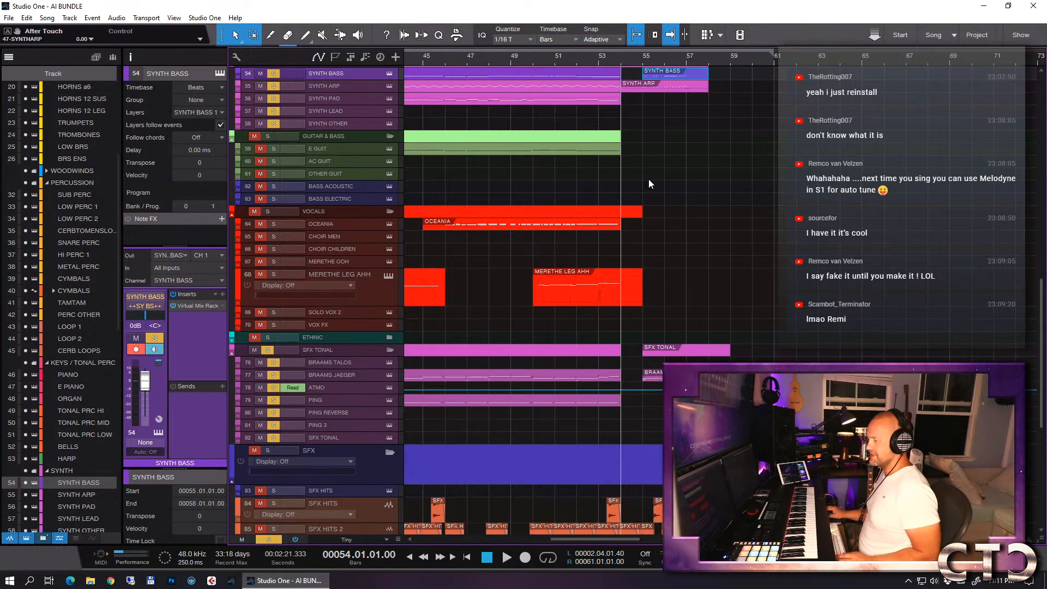
pyautogui.press('space')
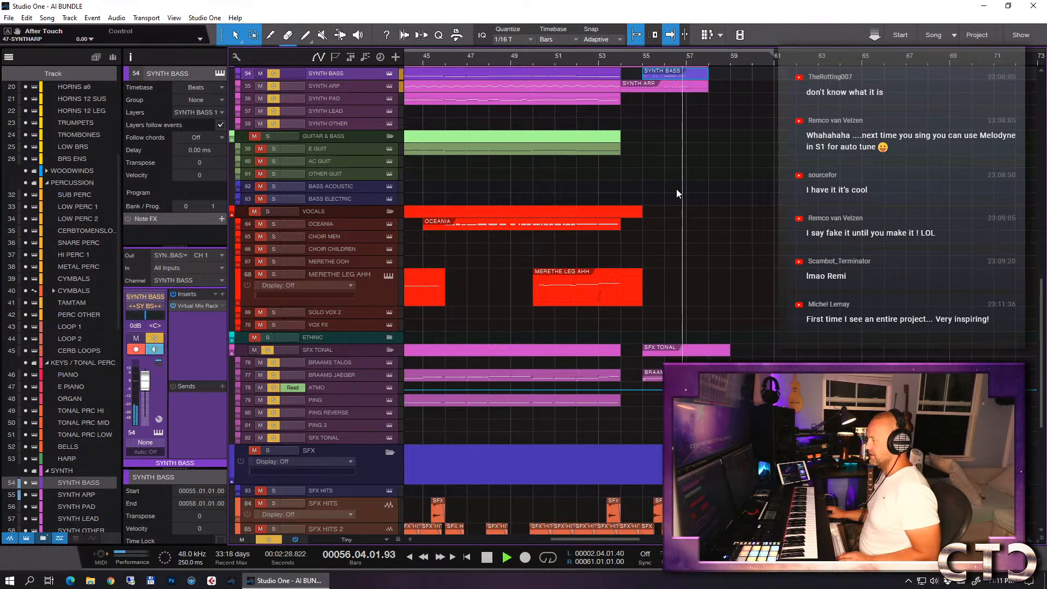
pyautogui.press('space')
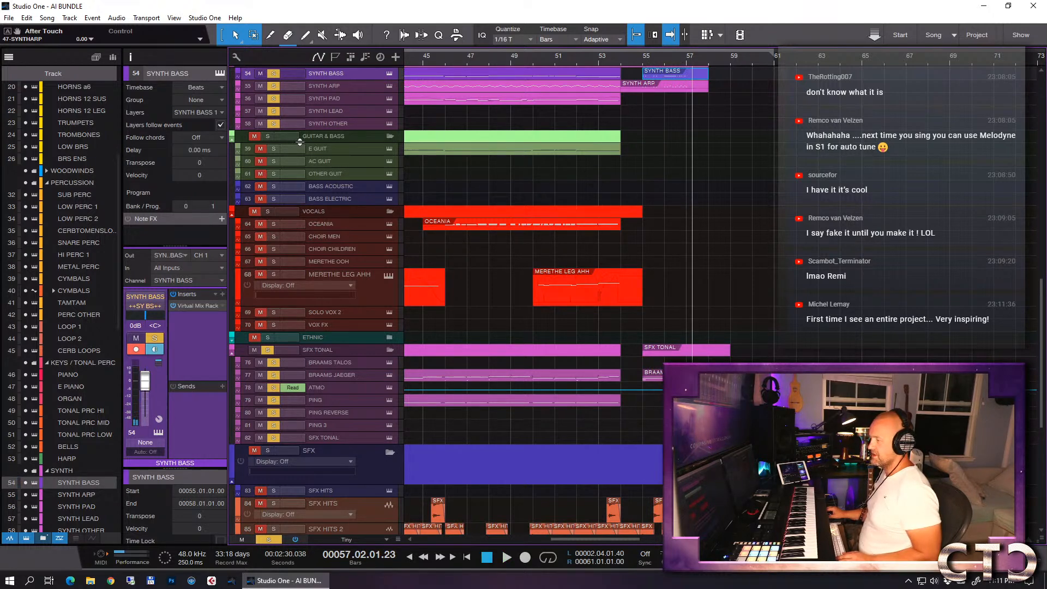
# - Remove the solo from the SYNTH and SFX TONAL folders and save the song
pyautogui.scroll(2, 448, 233)
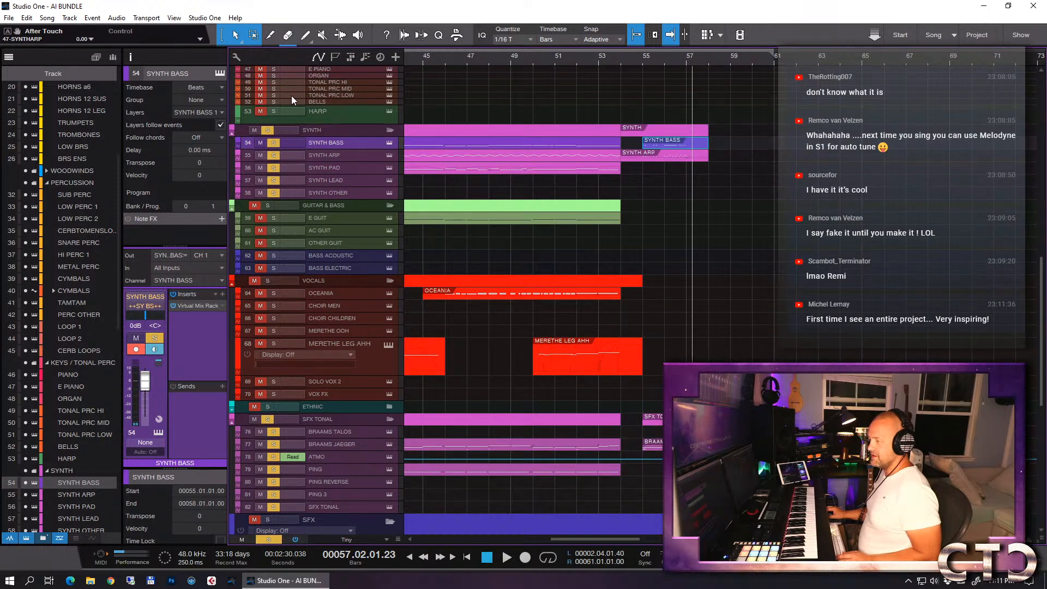
pyautogui.click(272, 141)
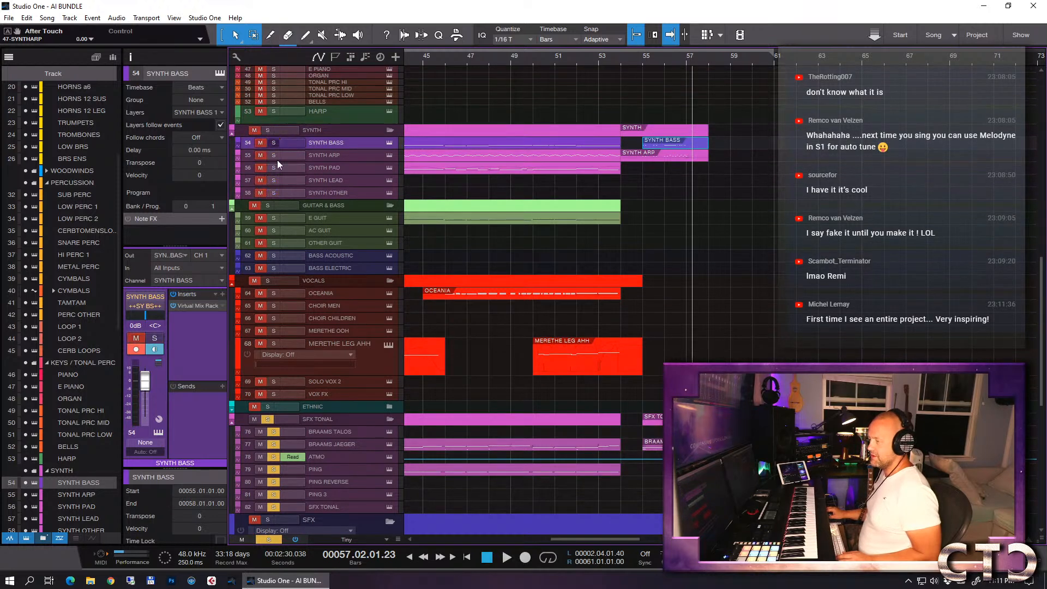
pyautogui.click(268, 419)
pyautogui.click(794, 319)
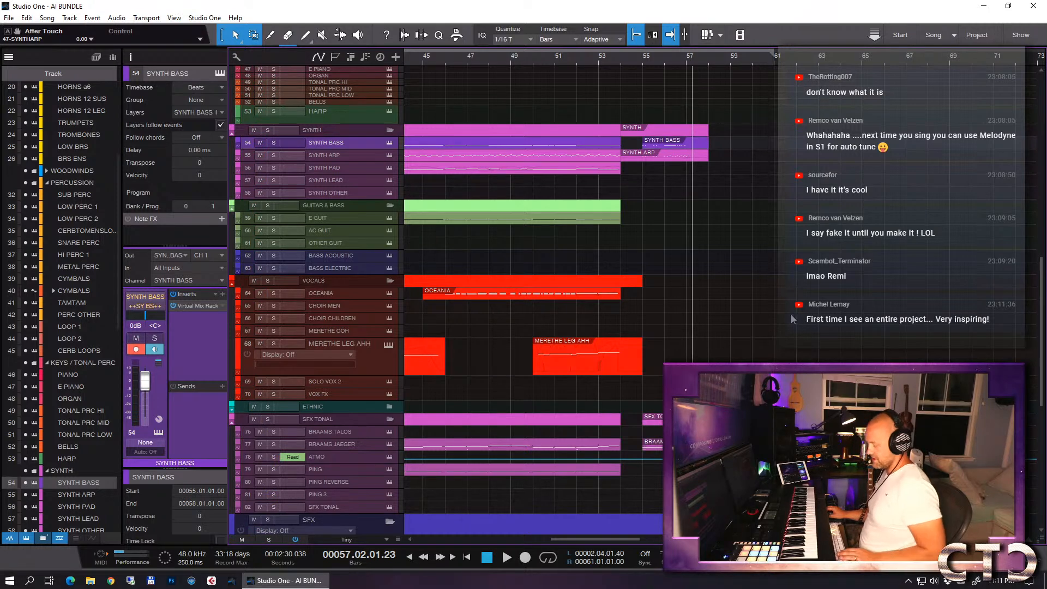
pyautogui.hotkey('ctrl', 's')
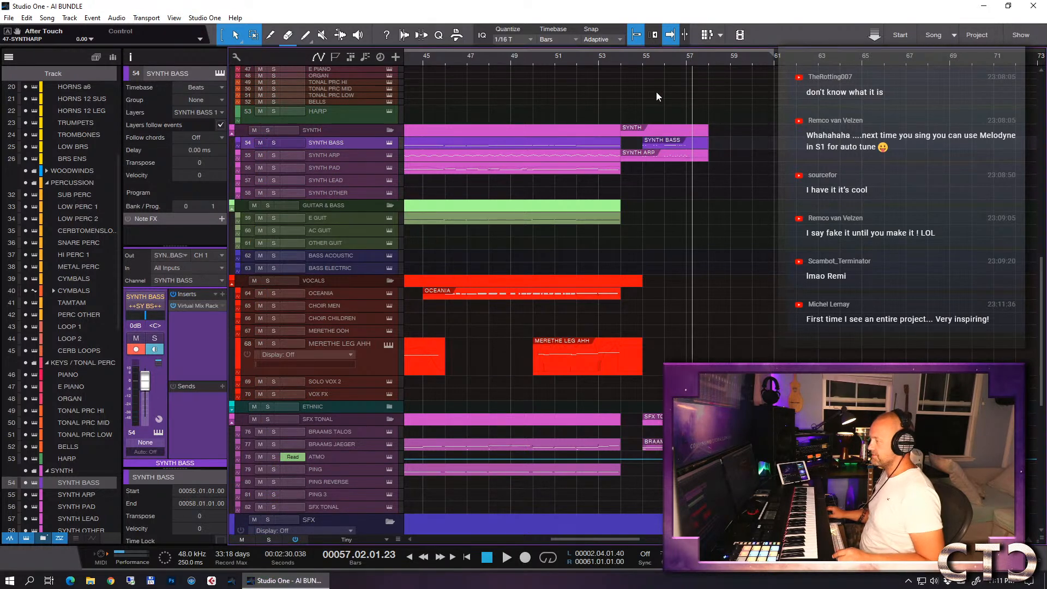
# - Set the playhead to bar 55 and select the OCEANIA vocal track
pyautogui.click(642, 60)
pyautogui.scroll(12, 765, 180)
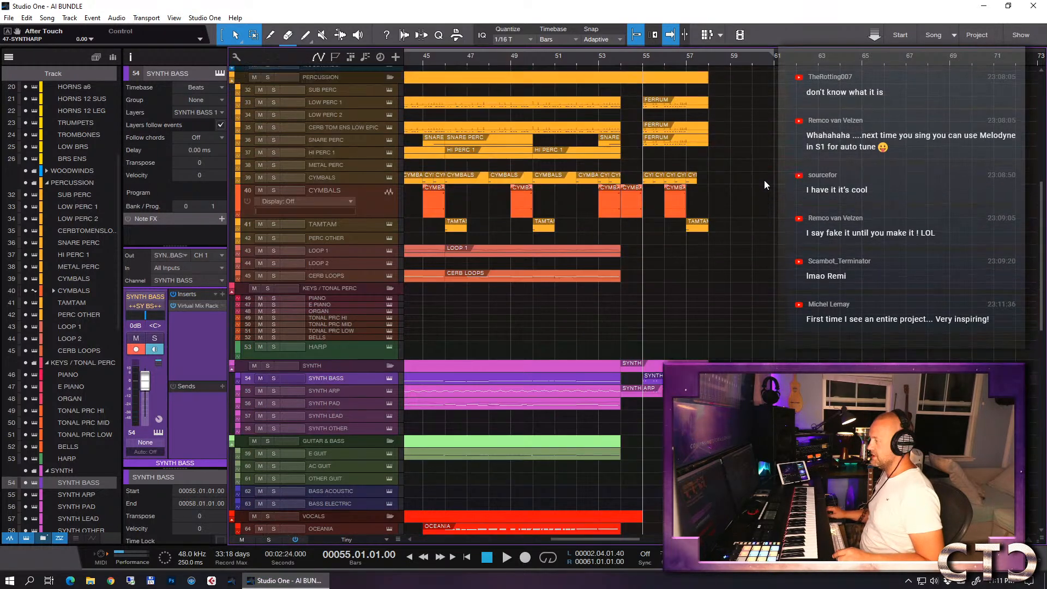
pyautogui.scroll(10, 764, 180)
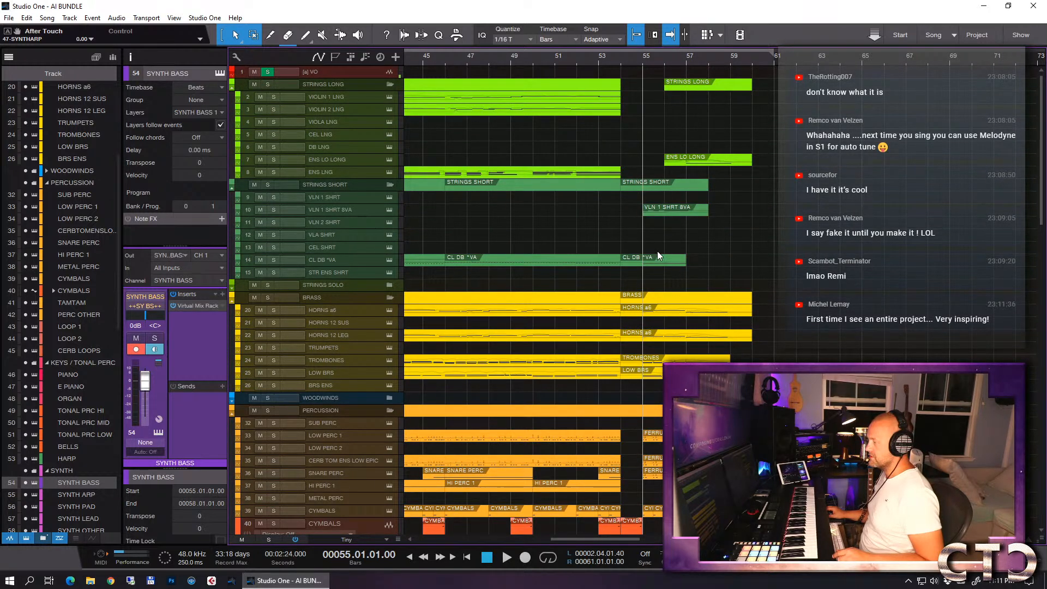
pyautogui.scroll(-15, 767, 279)
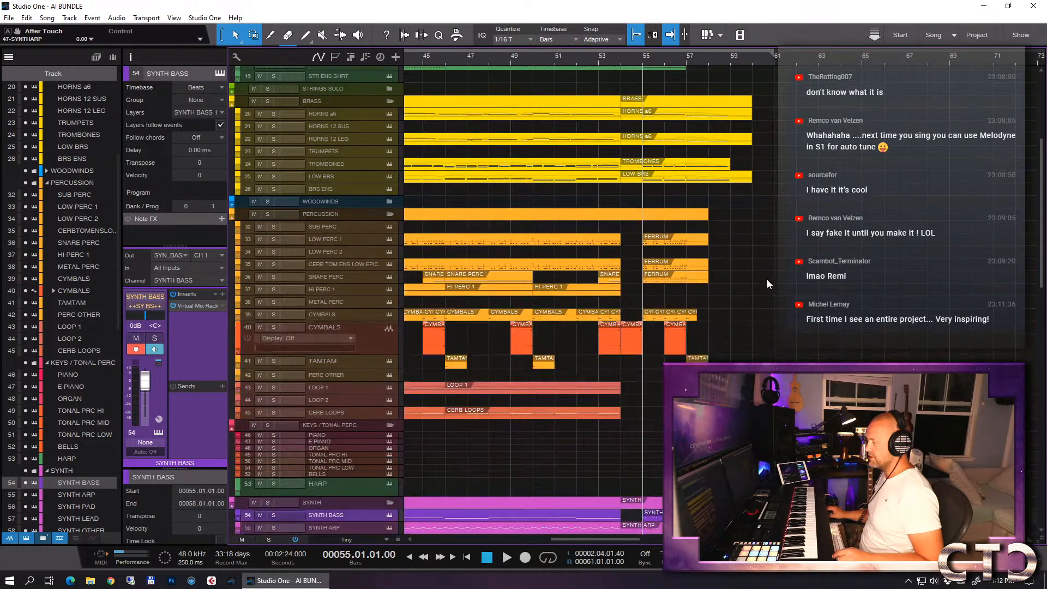
pyautogui.scroll(-2, 767, 280)
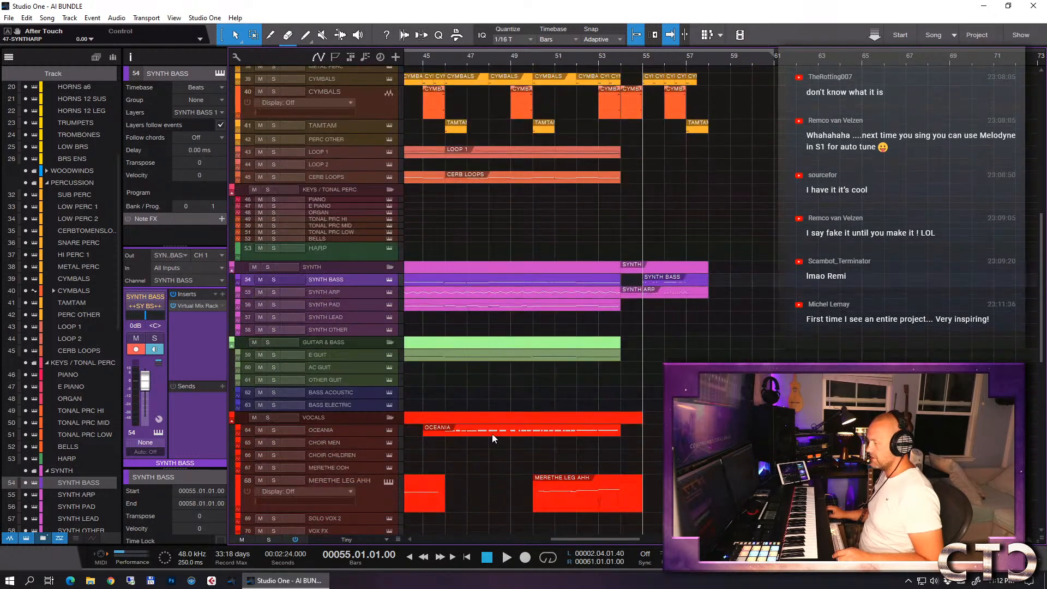
pyautogui.click(329, 436)
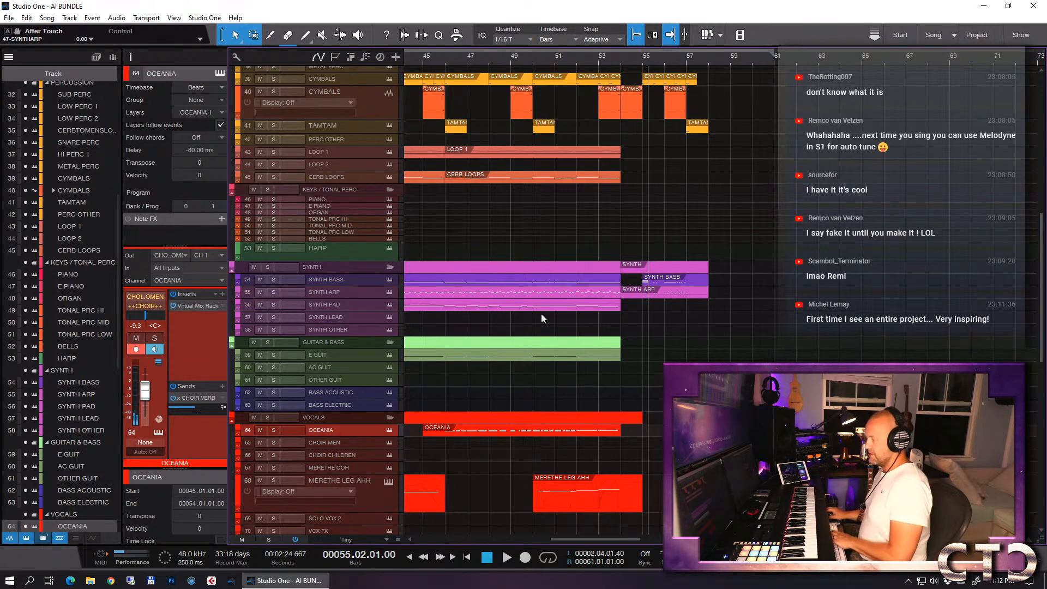
# - Delete the stray notes above F 1 on the first beat of bar 55 in the SYNTH BASS part
pyautogui.doubleClick(652, 277)
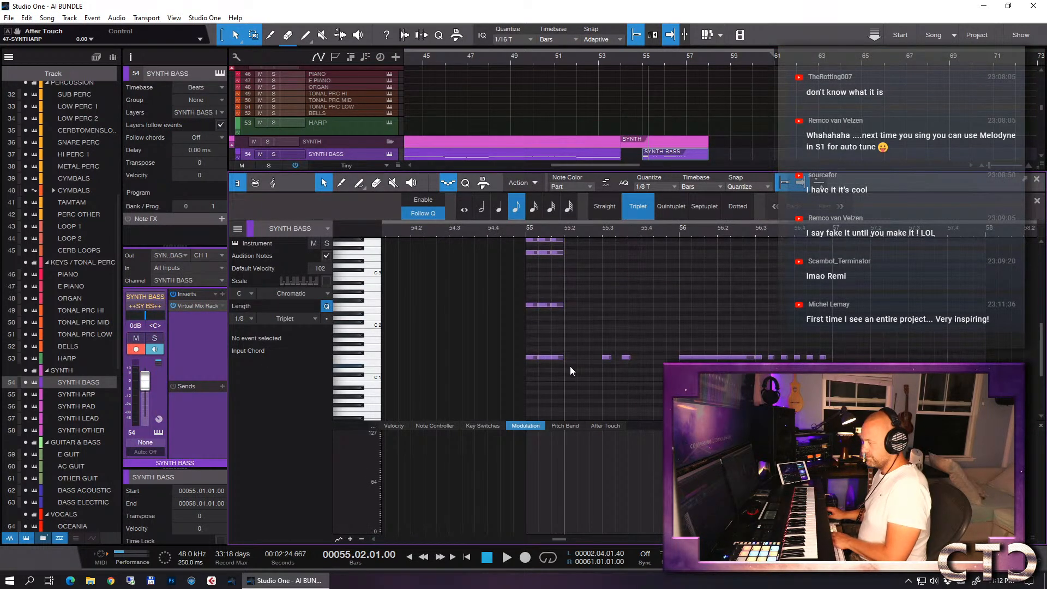
pyautogui.moveTo(577, 334); pyautogui.dragTo(487, 194)
pyautogui.press('Delete')
# - Delete the extra overlapping F 1 notes within the first beat of bar 55 in the SYNTH BASS part
pyautogui.scroll(-3, 603, 316)
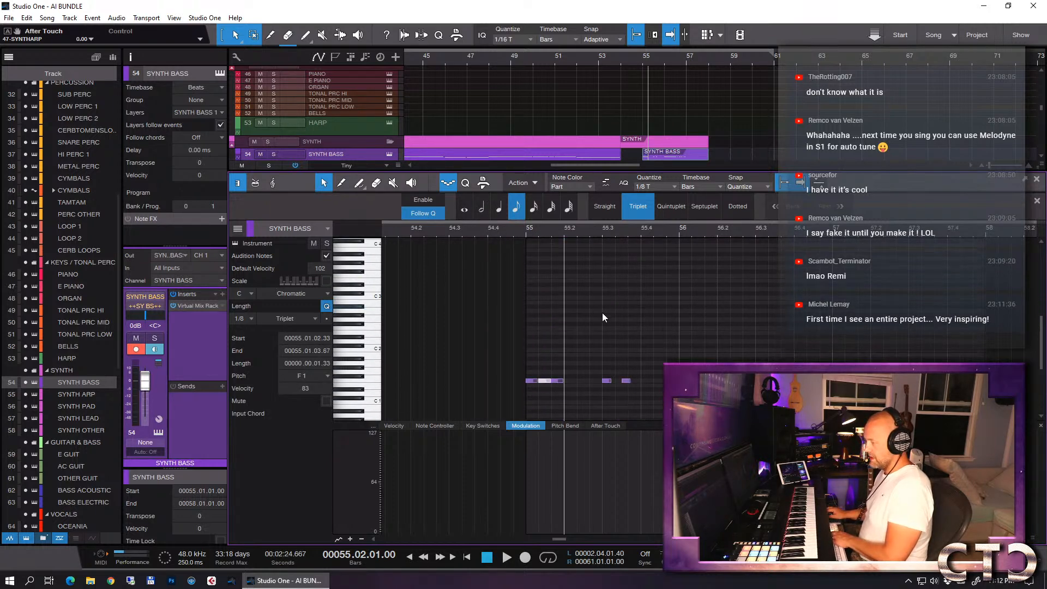
pyautogui.click(531, 382)
pyautogui.press('Up')
pyautogui.press('Down')
pyautogui.click(543, 381)
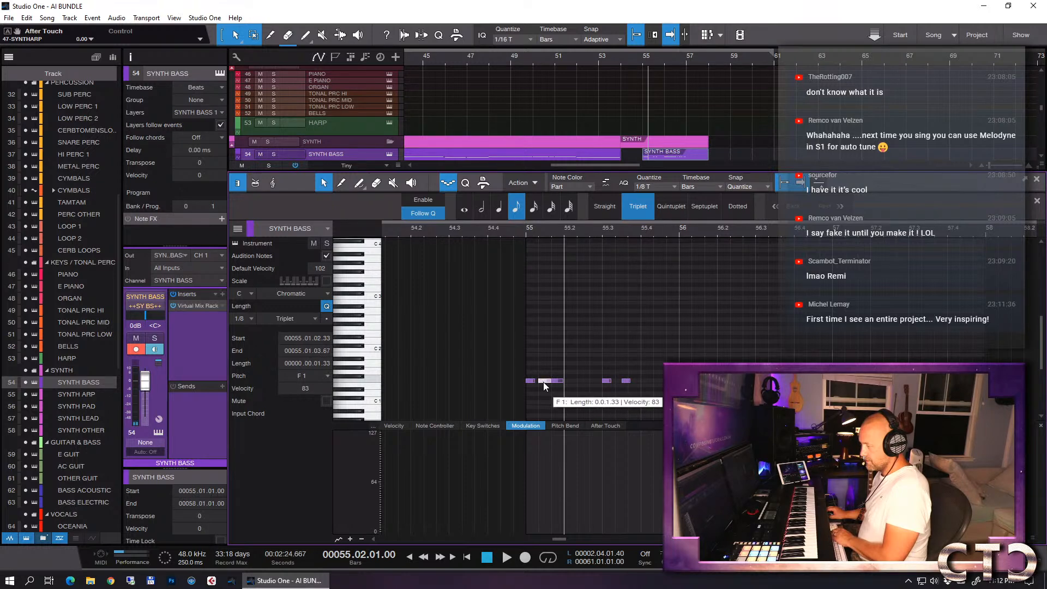
pyautogui.click(548, 382)
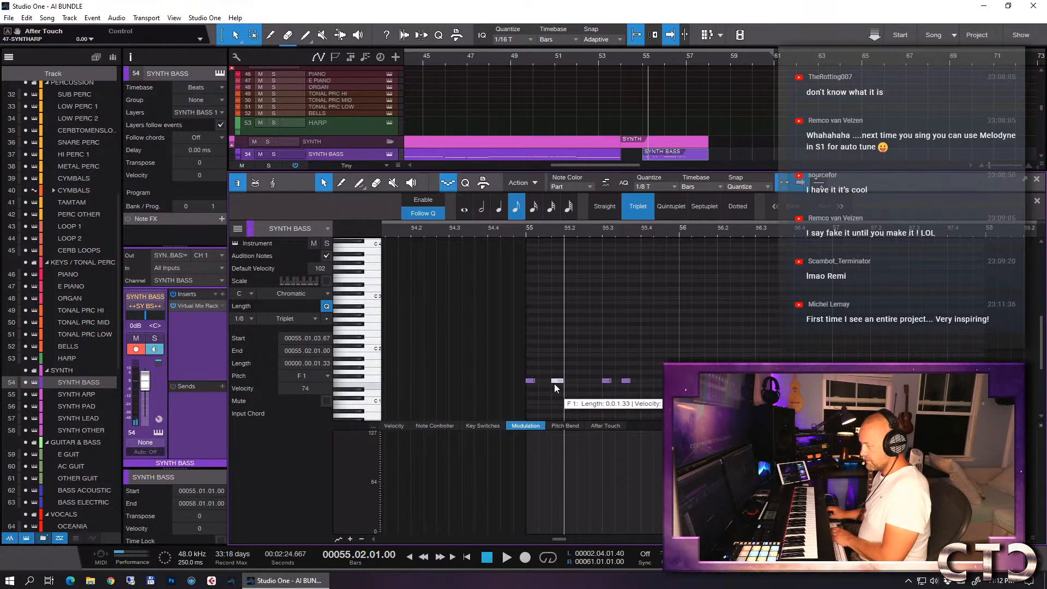
pyautogui.click(555, 384)
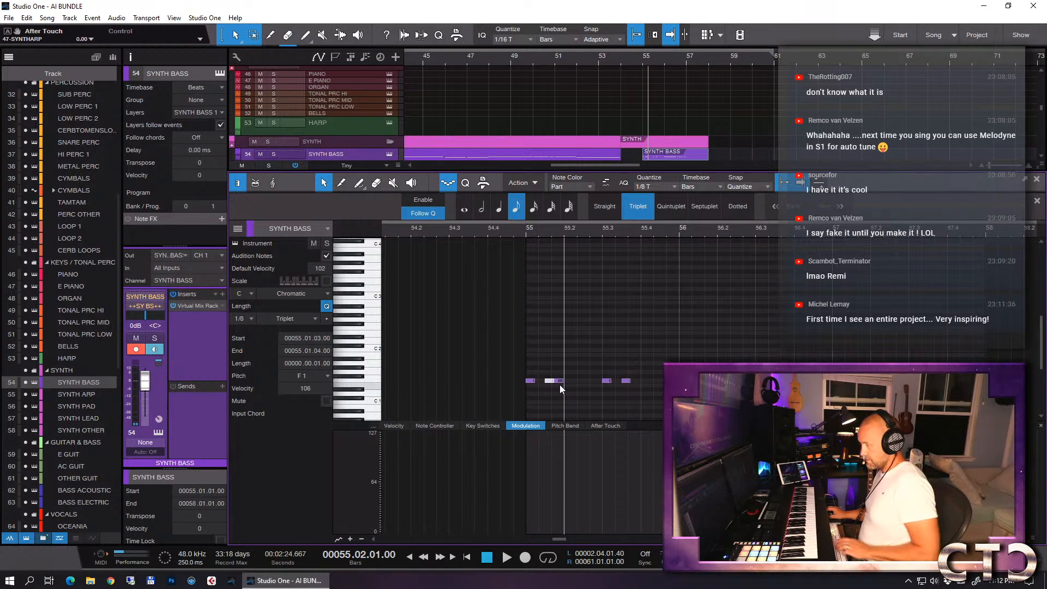
pyautogui.click(560, 382)
pyautogui.press('Delete')
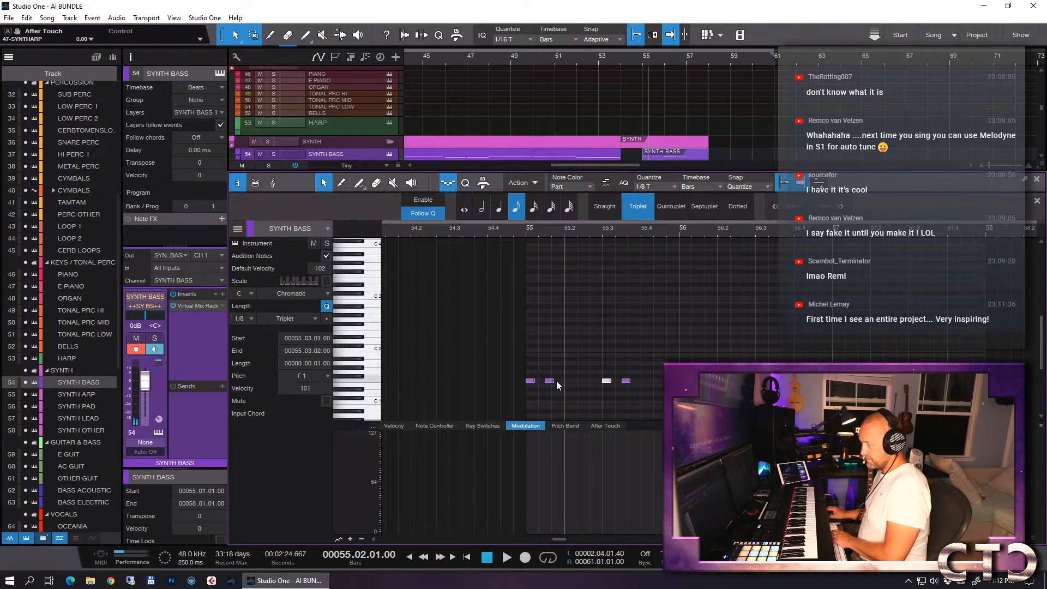
pyautogui.press('F2')
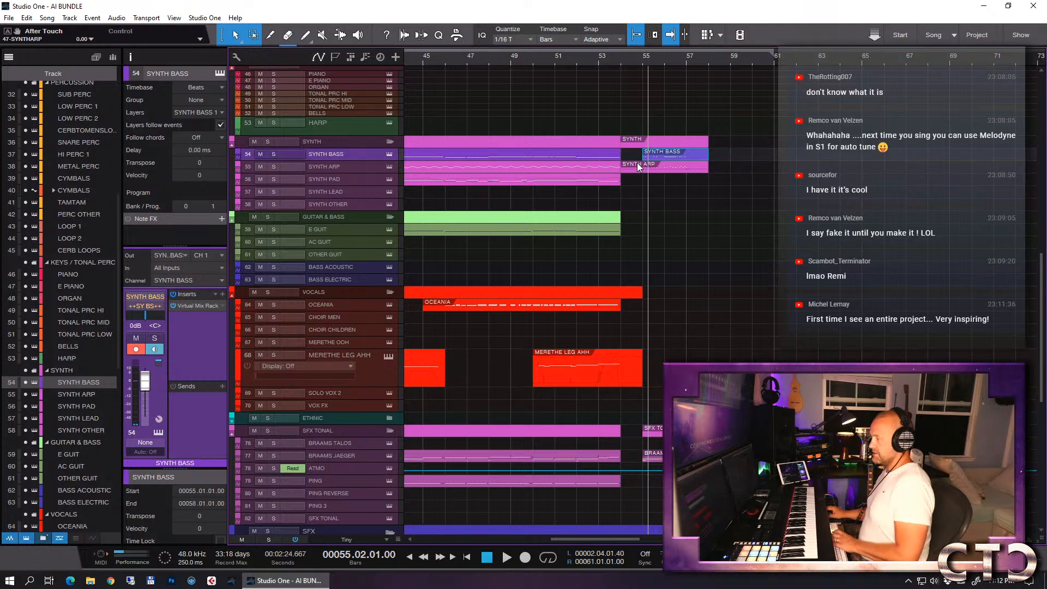
# - Record a new chord part on the OCEANIA vocal track, starting from bar 54
pyautogui.press('F2')
pyautogui.click(451, 185)
pyautogui.press('F2')
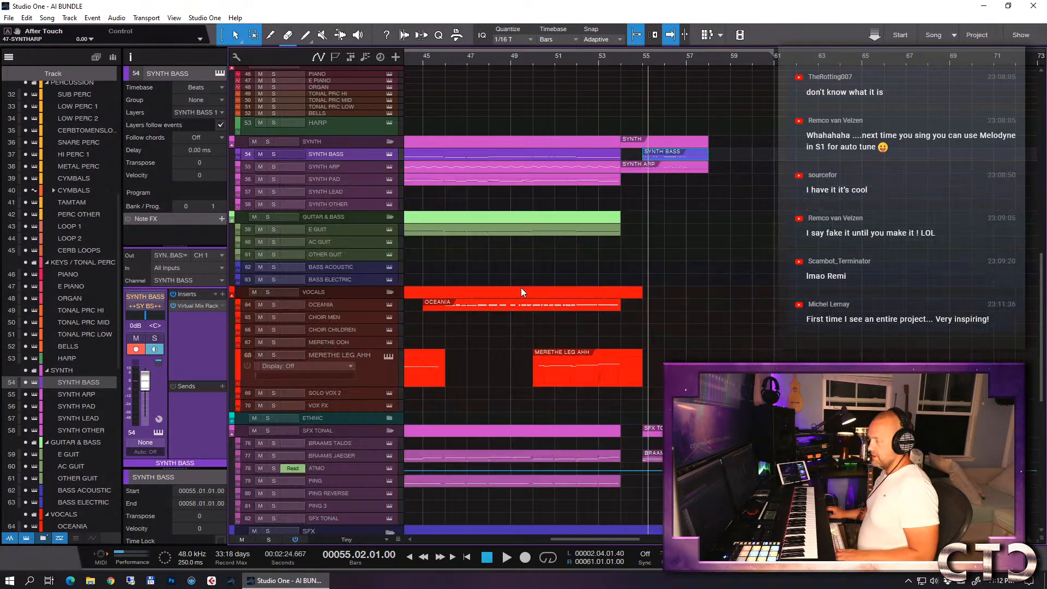
pyautogui.click(437, 306)
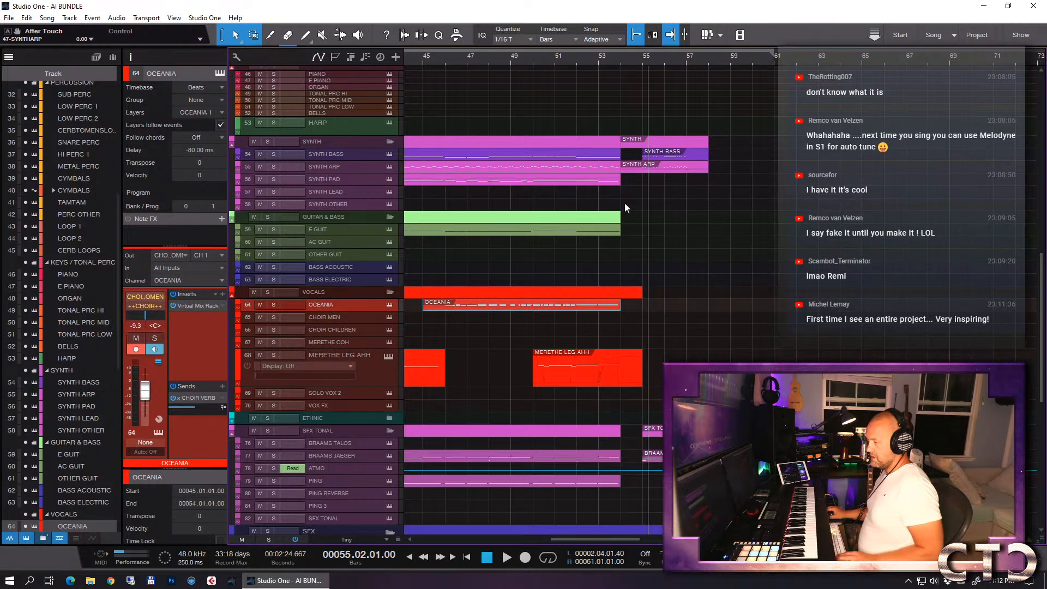
pyautogui.click(621, 62)
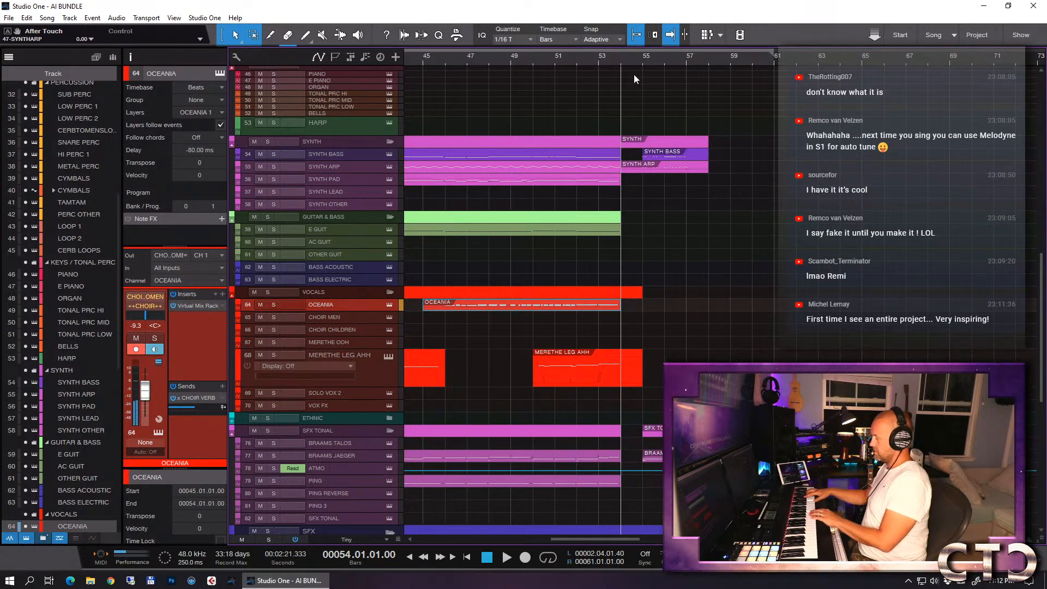
pyautogui.press('KP_Multiply')
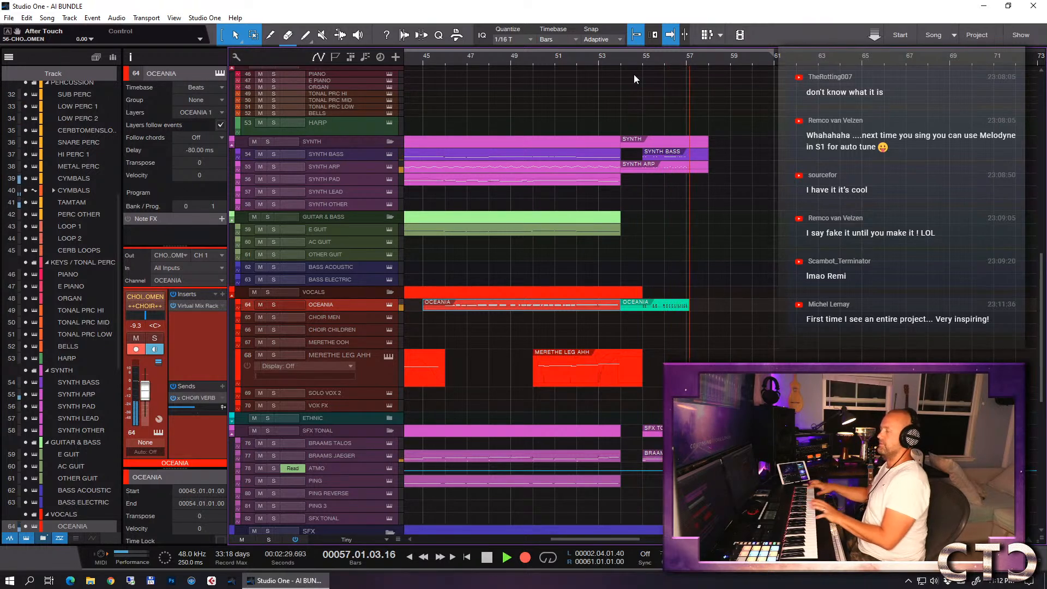
pyautogui.press('space')
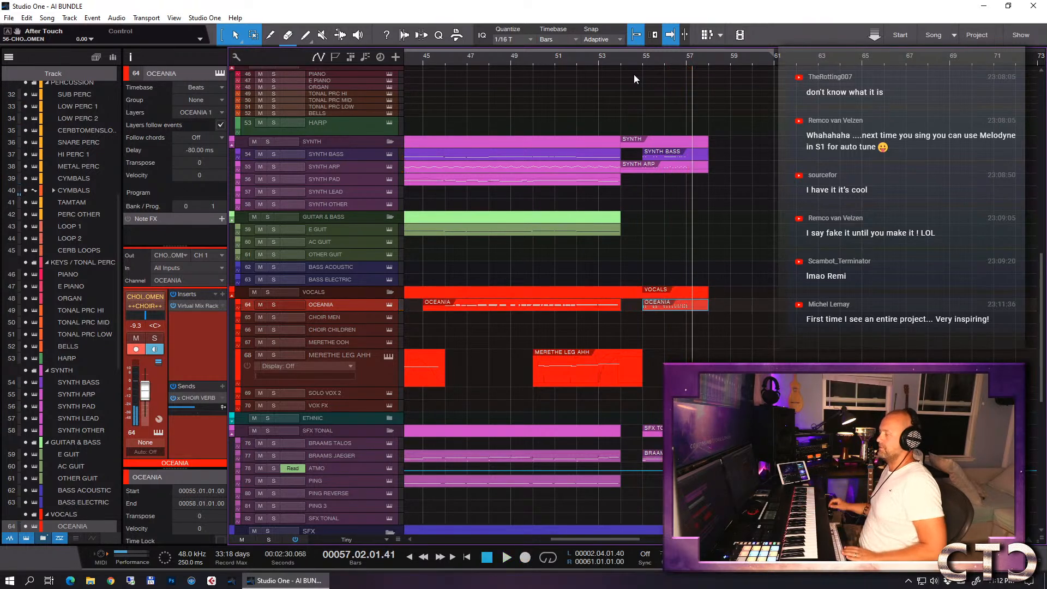
# - Quantize all notes of the newly recorded OCEANIA part to 1/8
pyautogui.doubleClick(670, 304)
pyautogui.scroll(3, 643, 338)
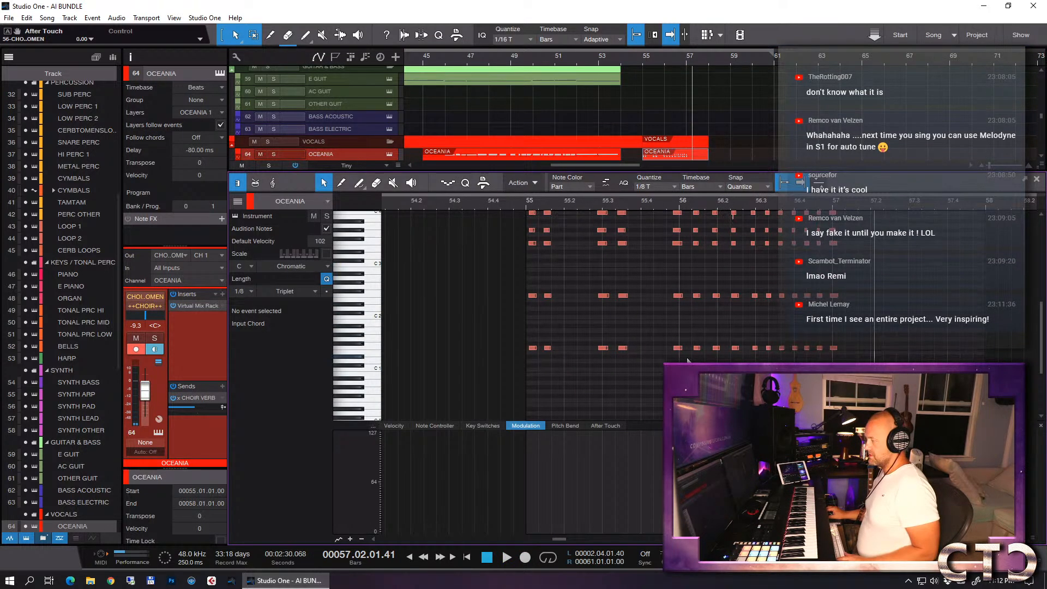
pyautogui.moveTo(718, 399); pyautogui.dragTo(487, 182)
pyautogui.click(655, 188)
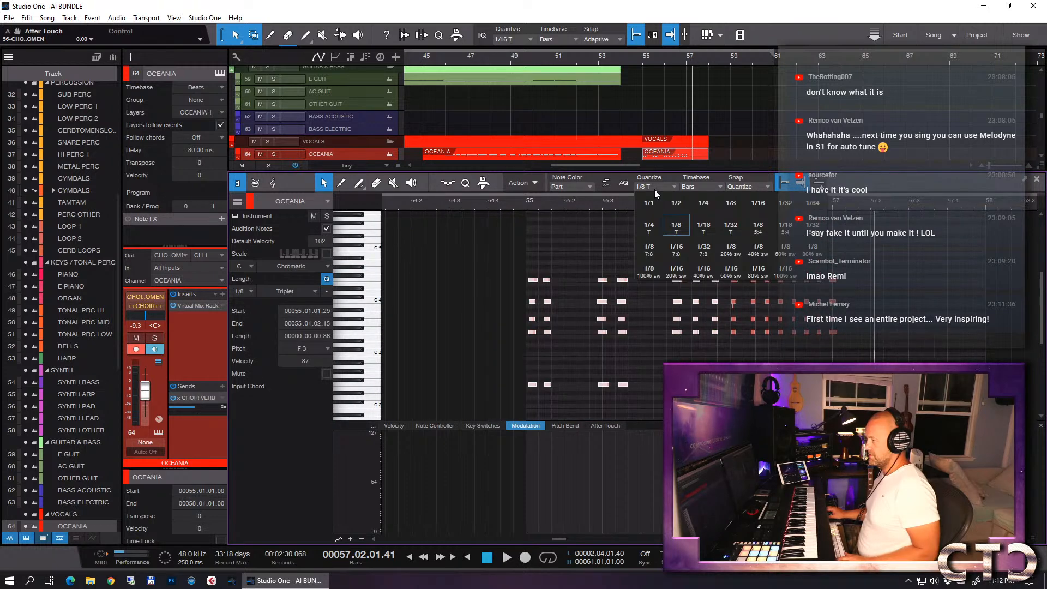
pyautogui.click(733, 209)
pyautogui.press('q')
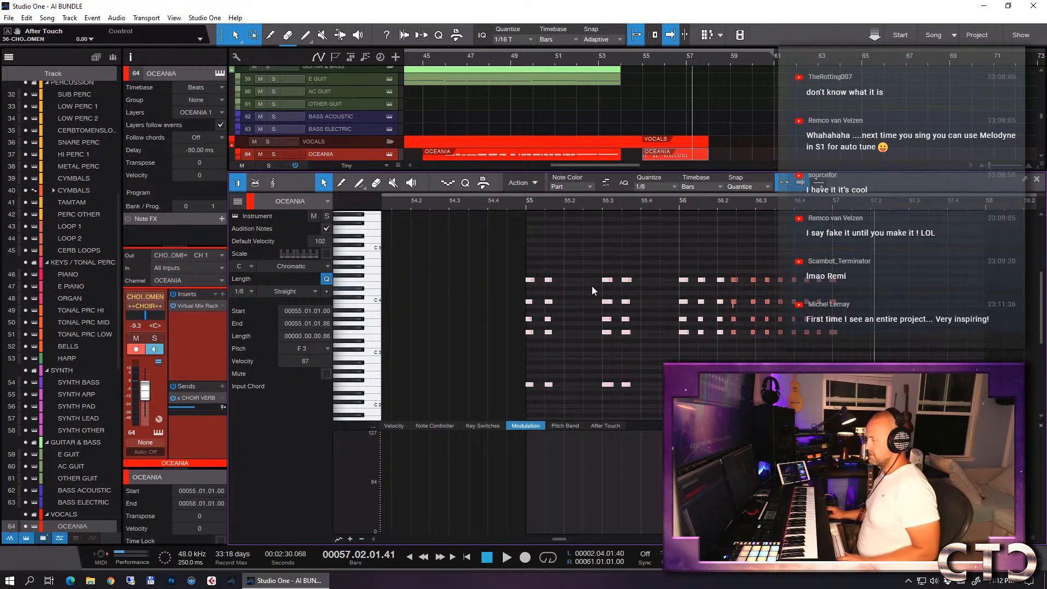
# - Extend the start of the OCEANIA event back to bar 54 and add a D# 0 keyswitch note just before bar 55
pyautogui.moveTo(638, 158); pyautogui.dragTo(622, 158)
pyautogui.scroll(-1, 466, 329)
pyautogui.scroll(-3, 469, 328)
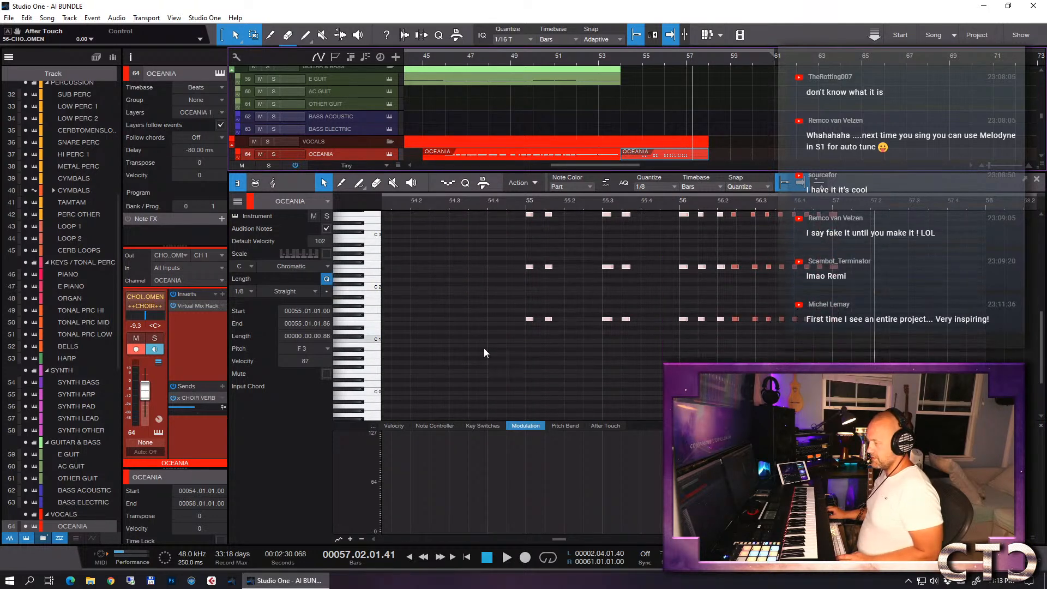
pyautogui.doubleClick(515, 381)
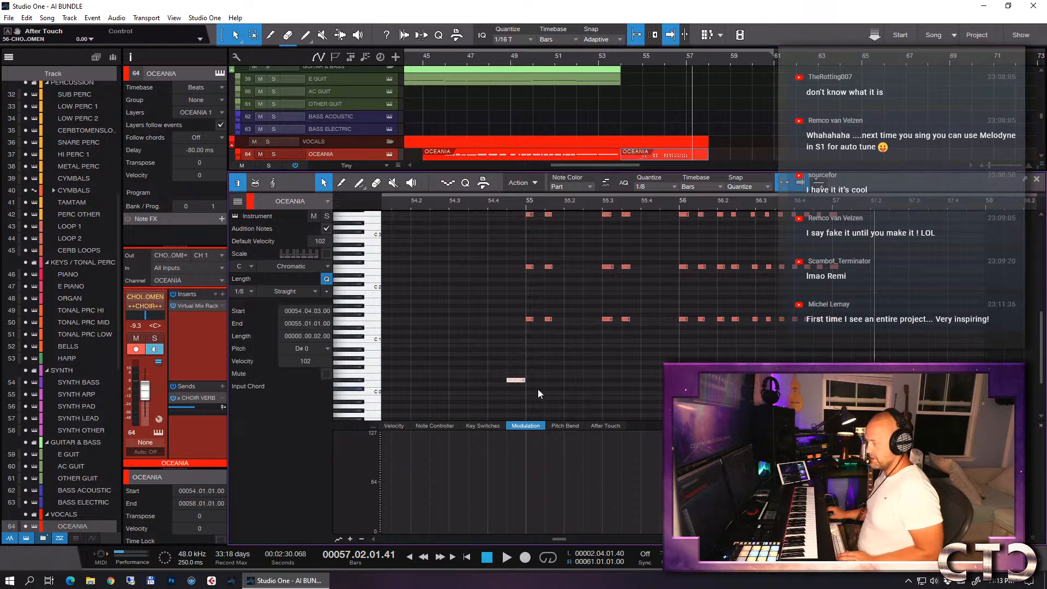
# - Solo the OCEANIA track and play it back from the new keyswitch note just before bar 55
pyautogui.press('s')
pyautogui.click(506, 205)
pyautogui.press('space')
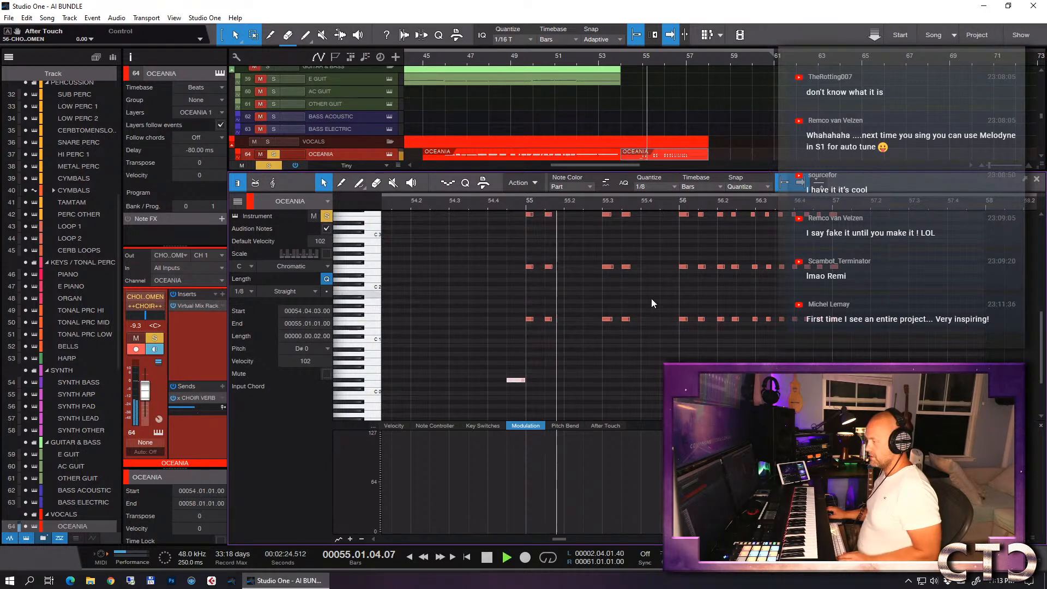
pyautogui.scroll(4, 733, 315)
pyautogui.press('space')
# - Lower the G# 3 in every second OCEANIA chord to G 3 and delete the tiny stray G# 3 in bar 56, beat 2
pyautogui.moveTo(548, 297); pyautogui.dragTo(606, 301)
pyautogui.moveTo(701, 298); pyautogui.dragTo(701, 302)
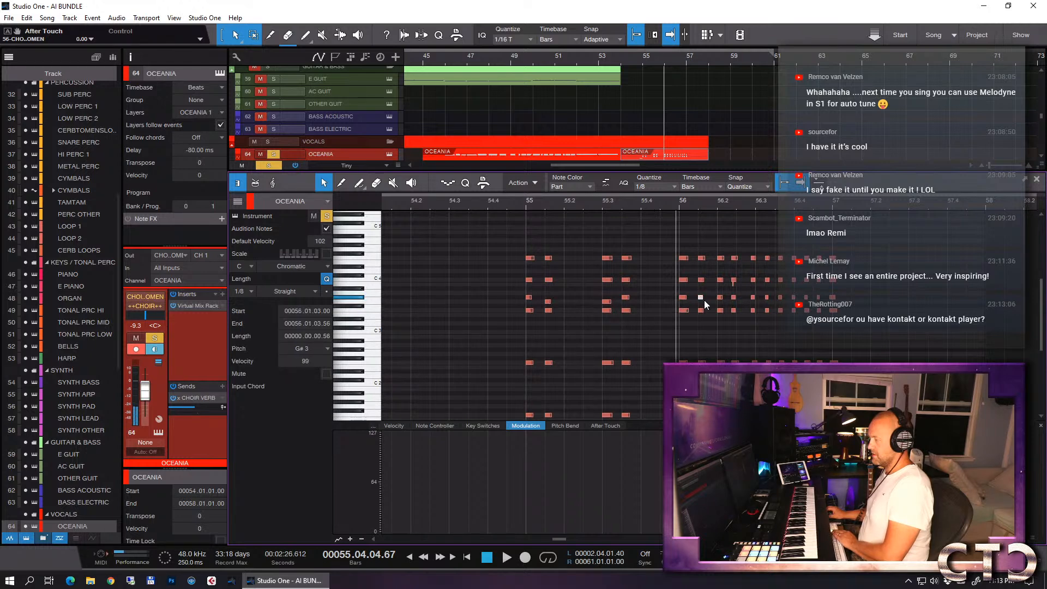
pyautogui.click(734, 302)
pyautogui.click(734, 287)
pyautogui.press('Delete')
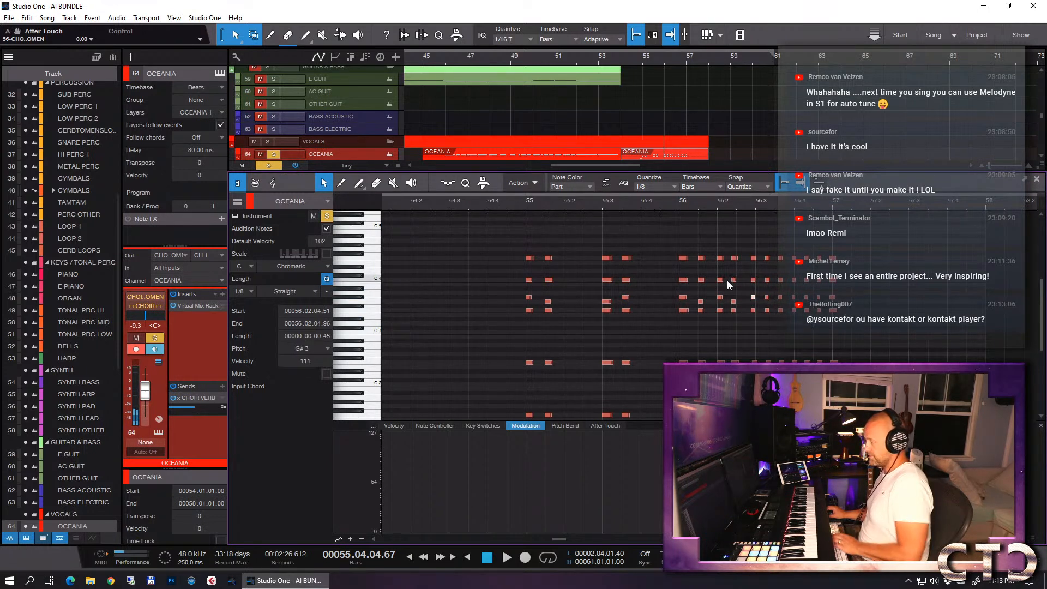
pyautogui.press('space')
pyautogui.press('space')
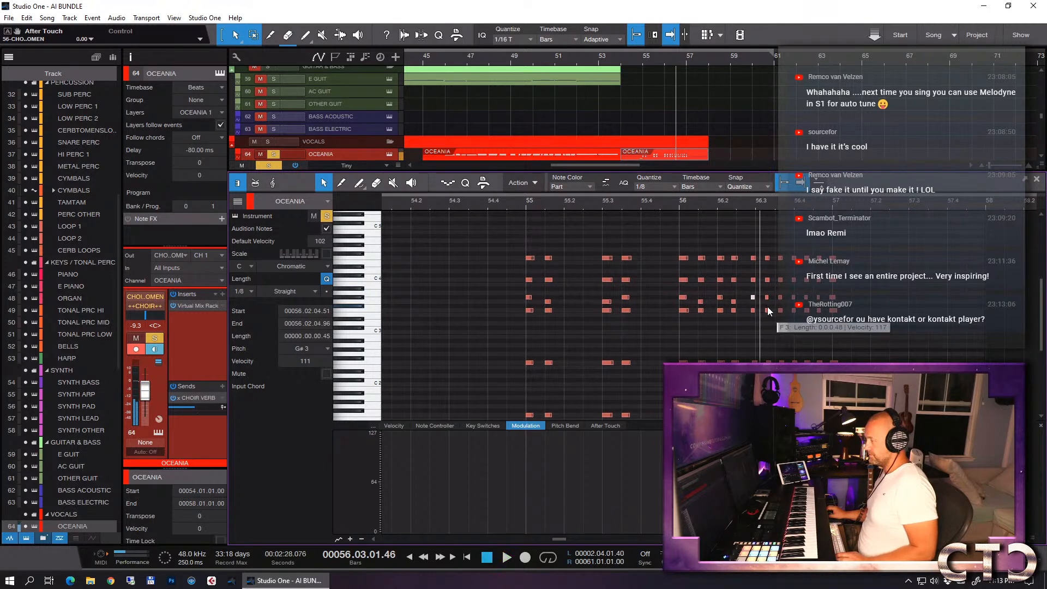
# - Quantize the fast OCEANIA chords from beat 3 of bar 56 onward to 1/8 triplets
pyautogui.moveTo(752, 248); pyautogui.dragTo(891, 364)
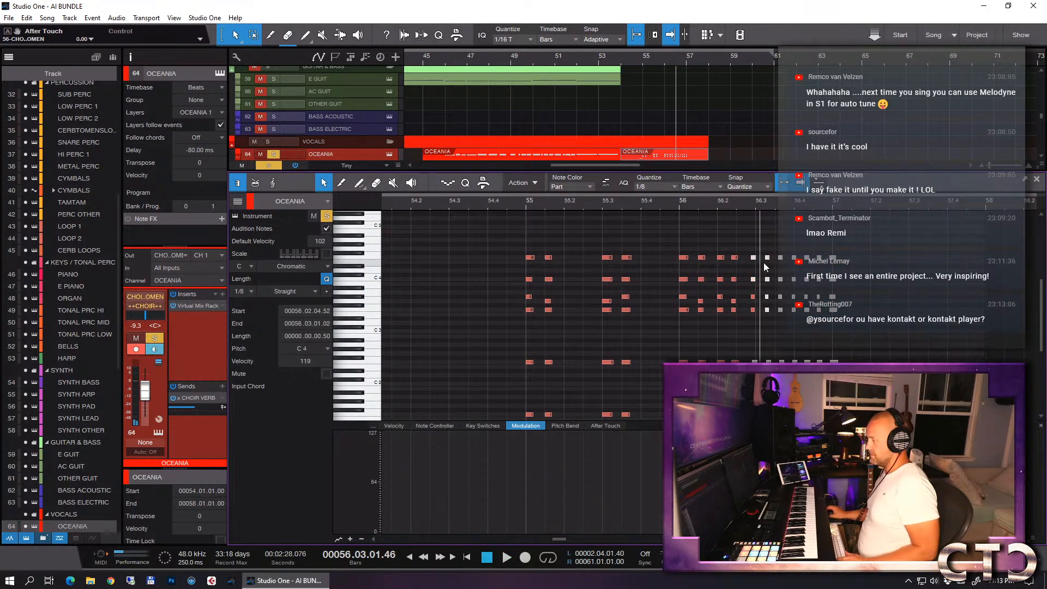
pyautogui.moveTo(737, 238); pyautogui.dragTo(928, 362)
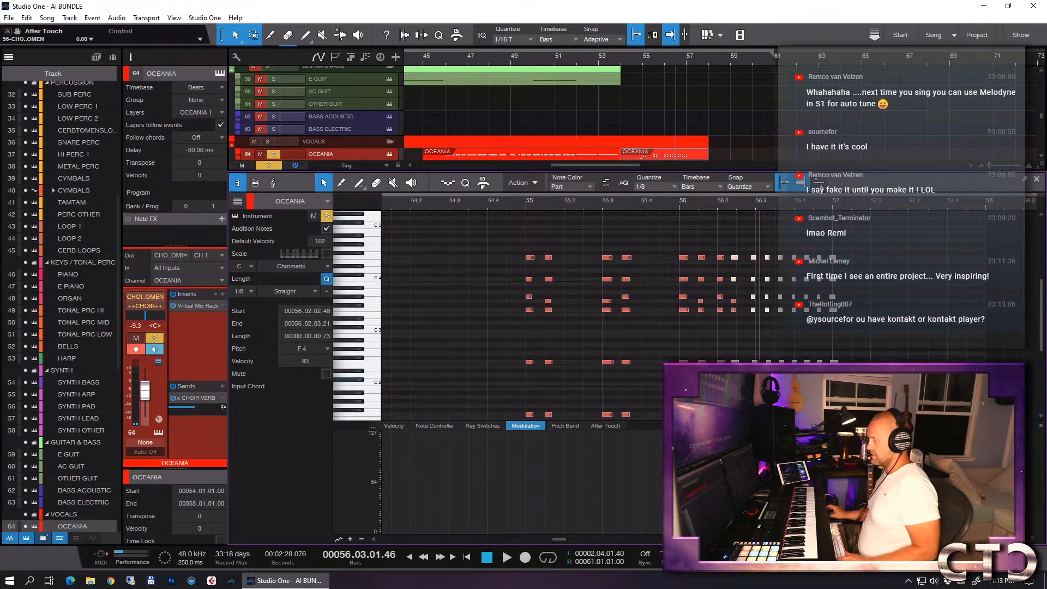
pyautogui.scroll(-1, 900, 304)
pyautogui.moveTo(890, 225); pyautogui.dragTo(760, 392)
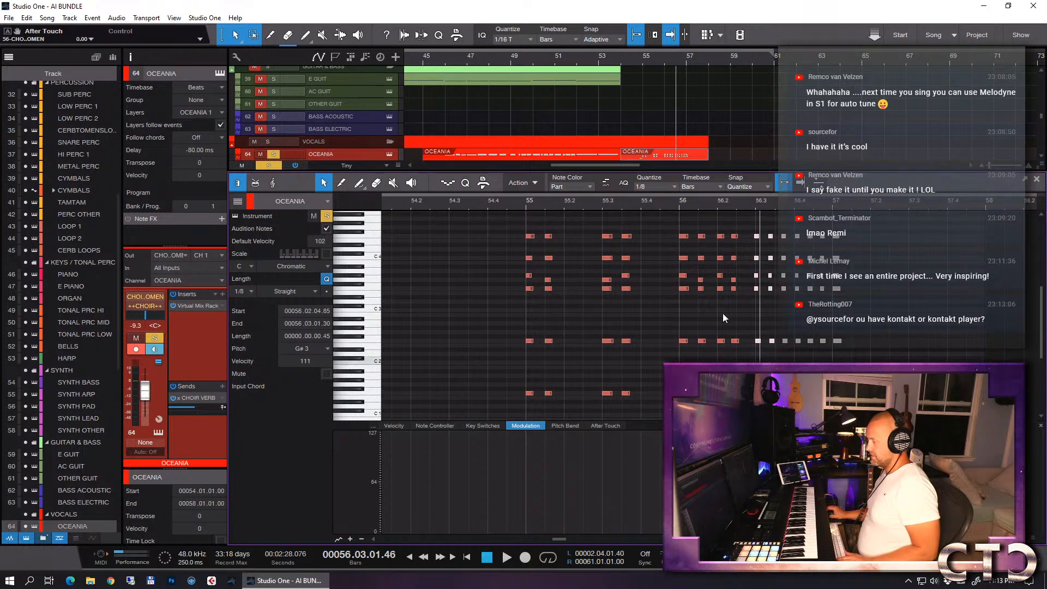
pyautogui.click(652, 187)
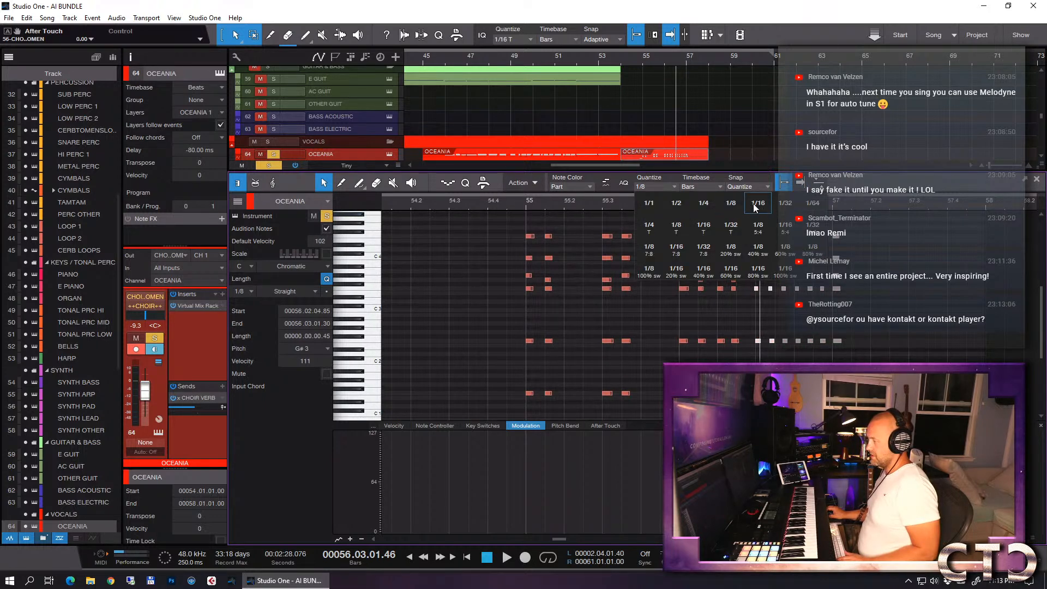
pyautogui.click(677, 228)
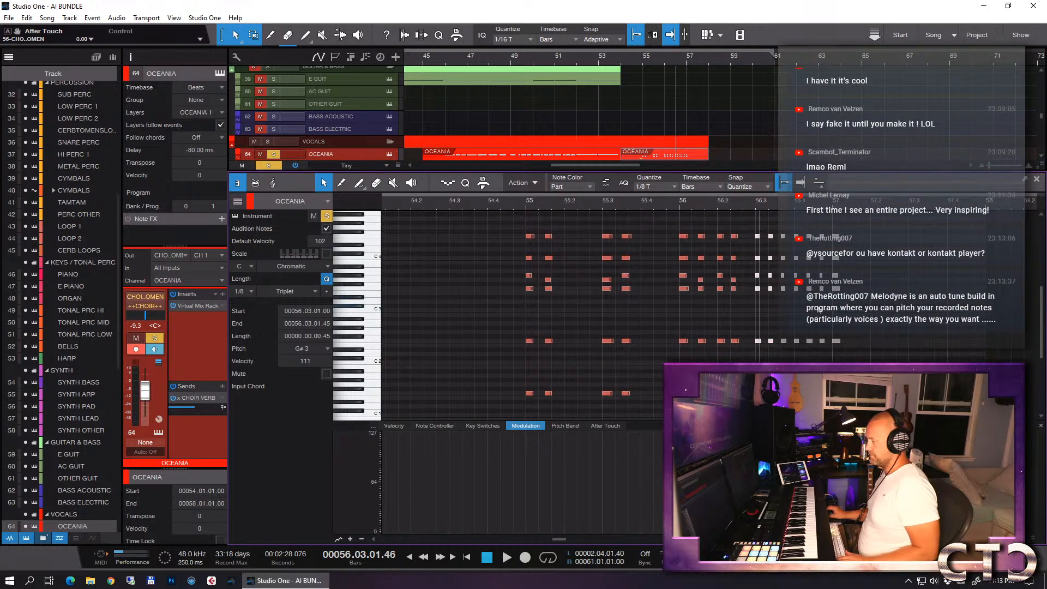
# - Lower every other G# 3 in the triplet run to G 3 and copy that alternating line up one octave
pyautogui.click(779, 319)
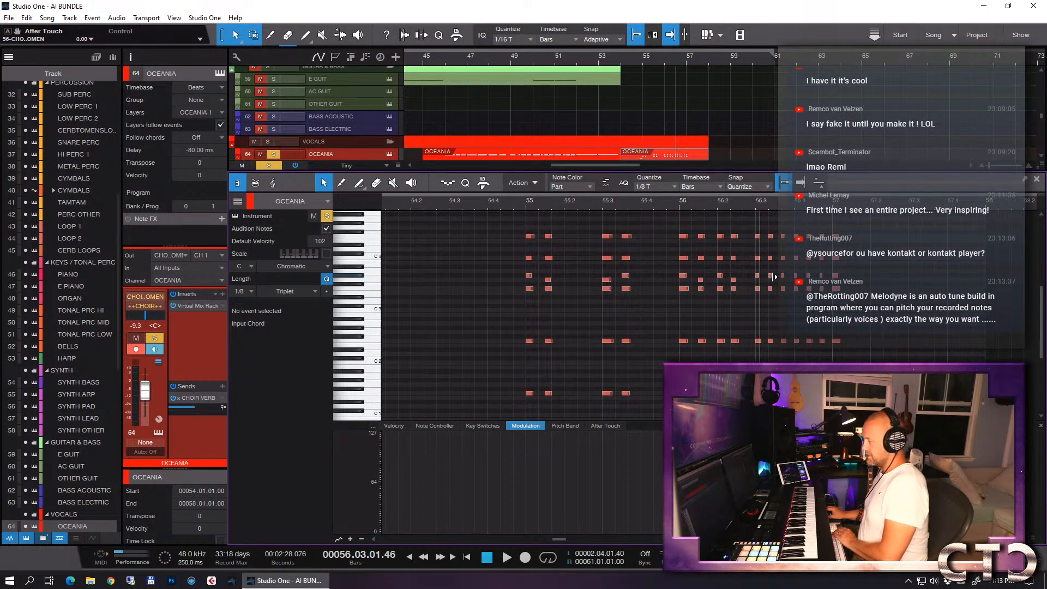
pyautogui.click(771, 279)
pyautogui.moveTo(797, 278); pyautogui.dragTo(754, 289)
pyautogui.scroll(3, 775, 292)
pyautogui.moveTo(758, 326); pyautogui.dragTo(758, 272)
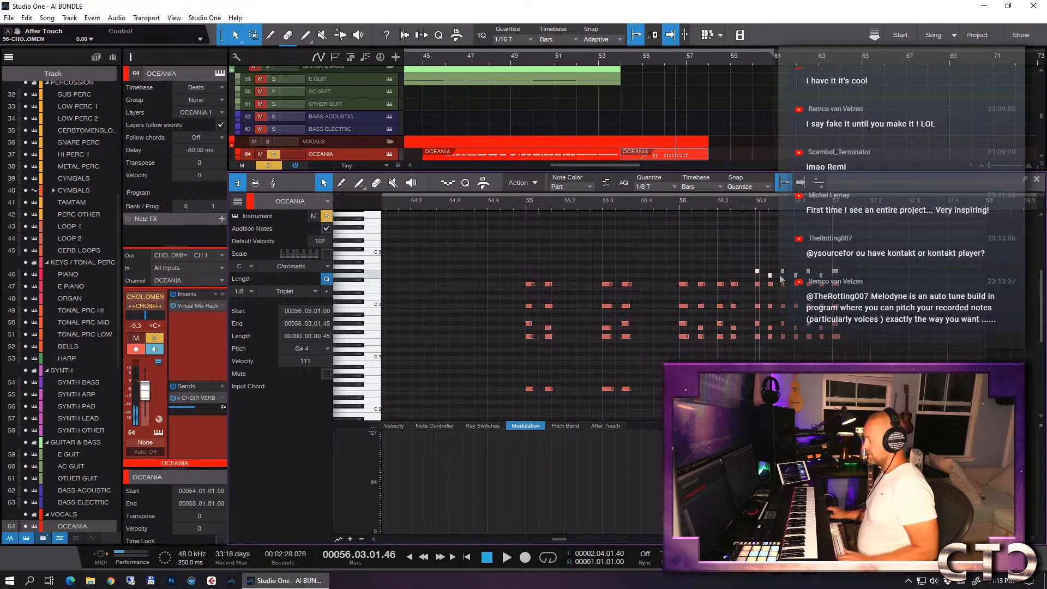
# - Close the note editor and play back the soloed OCEANIA part from around bar 55
pyautogui.press('F2')
pyautogui.click(641, 59)
pyautogui.press('space')
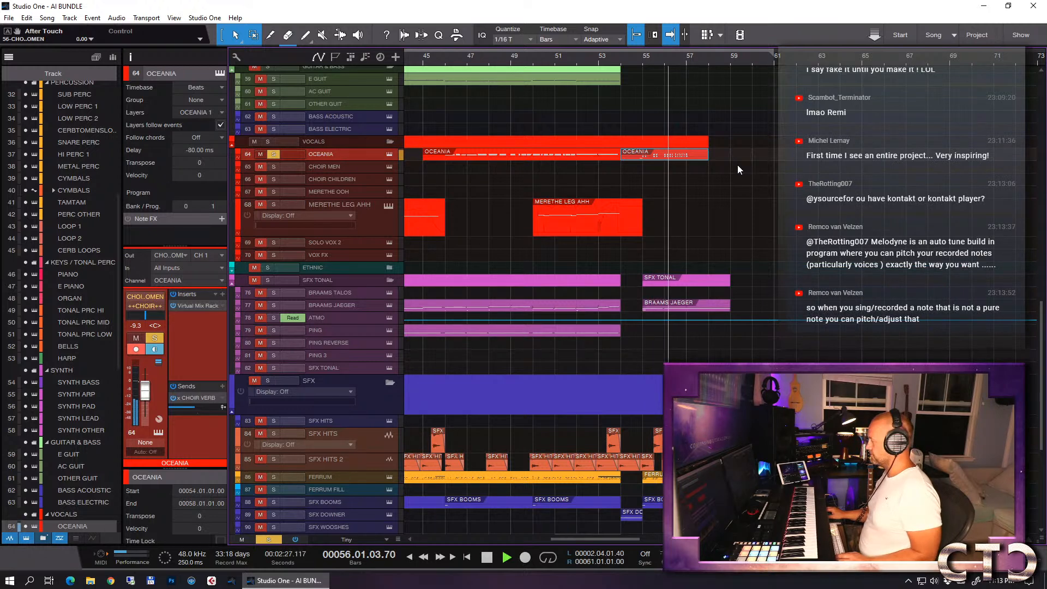
pyautogui.press('space')
# - Set the note grid to 1/8 and shift the last OCEANIA chord of bar 56, beat 2, slightly later onto the grid
pyautogui.doubleClick(666, 156)
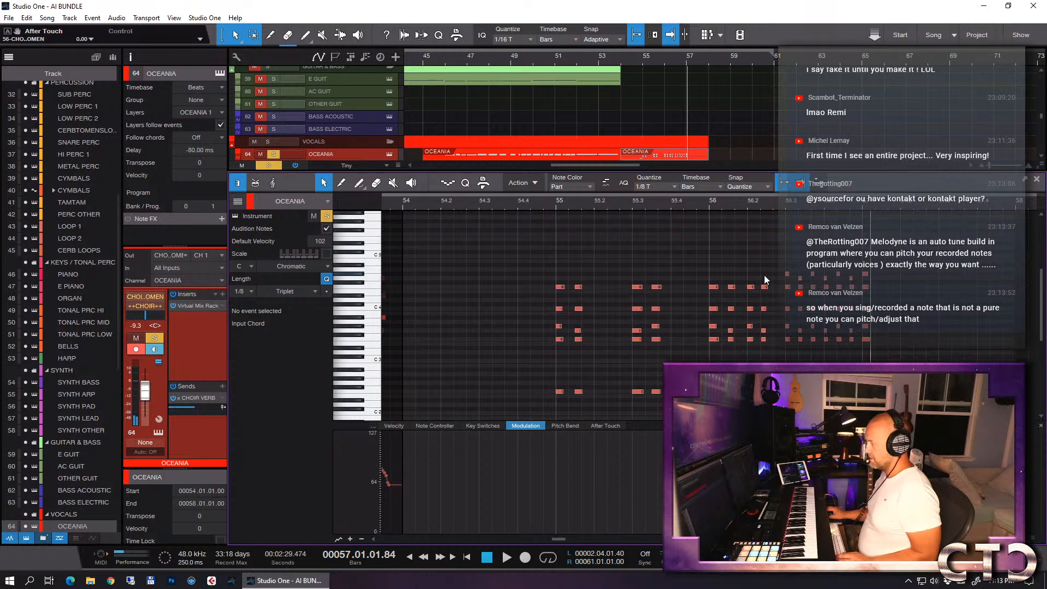
pyautogui.moveTo(761, 276); pyautogui.dragTo(771, 344)
pyautogui.click(653, 186)
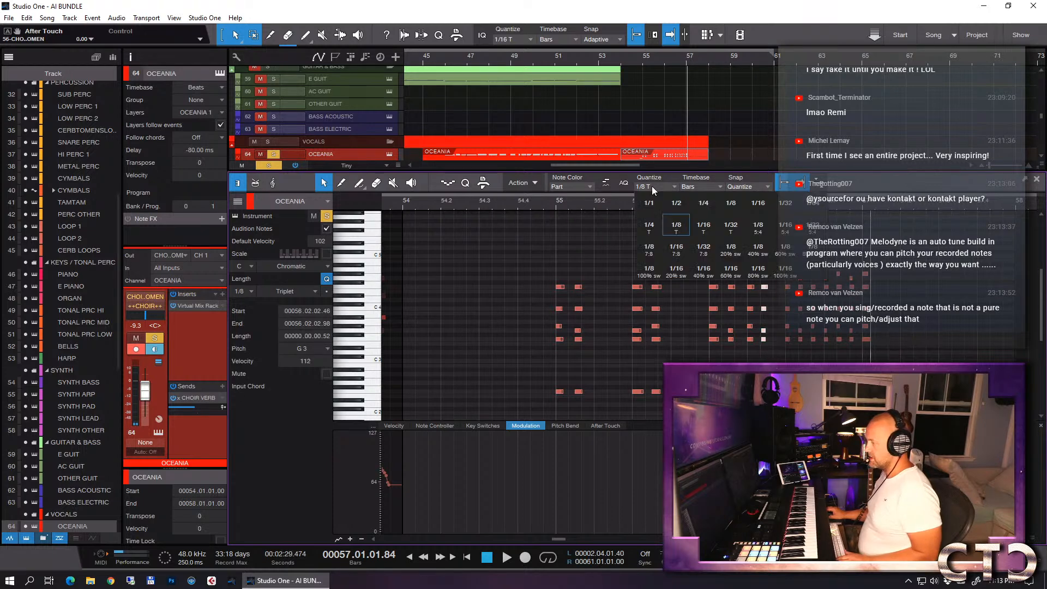
pyautogui.click(729, 204)
pyautogui.moveTo(765, 287); pyautogui.dragTo(771, 287)
pyautogui.press('F2')
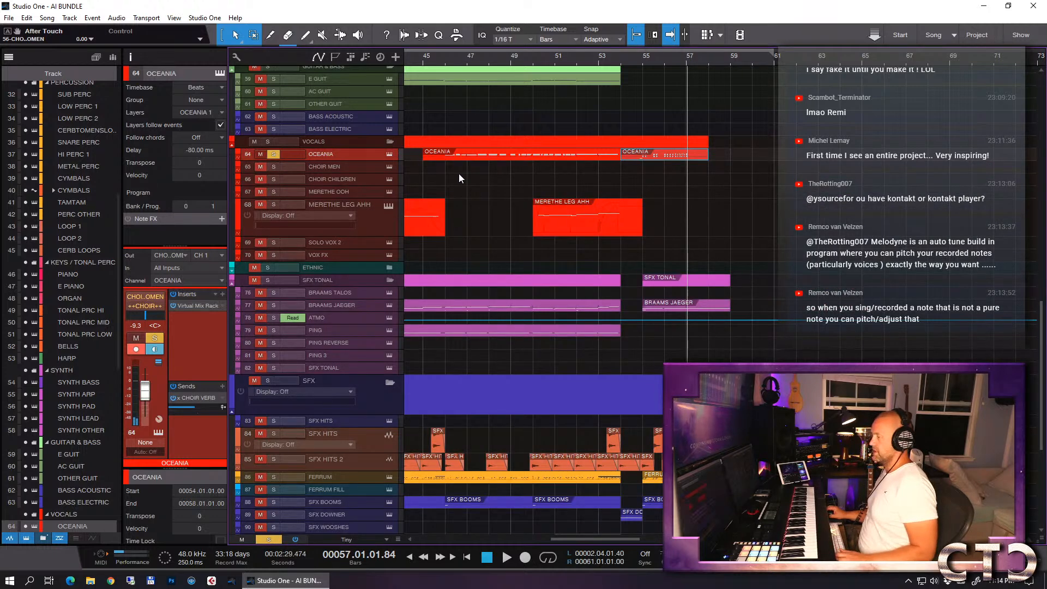
# - Remove the solo from the OCEANIA track and play the full arrangement back from bar 54
pyautogui.click(274, 155)
pyautogui.click(623, 61)
pyautogui.press('space')
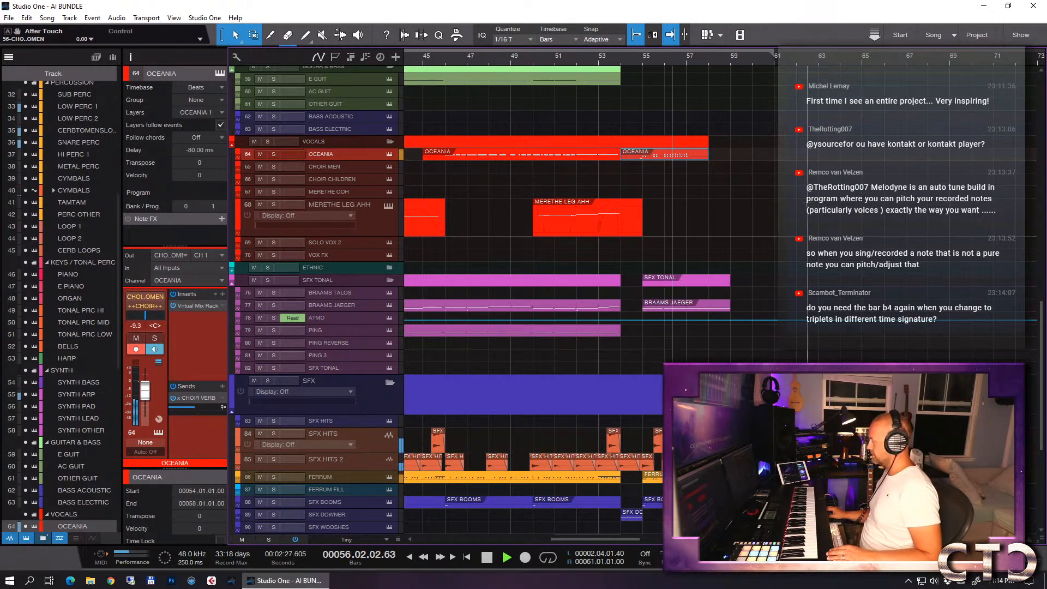
pyautogui.click(724, 159)
pyautogui.scroll(-5, 764, 170)
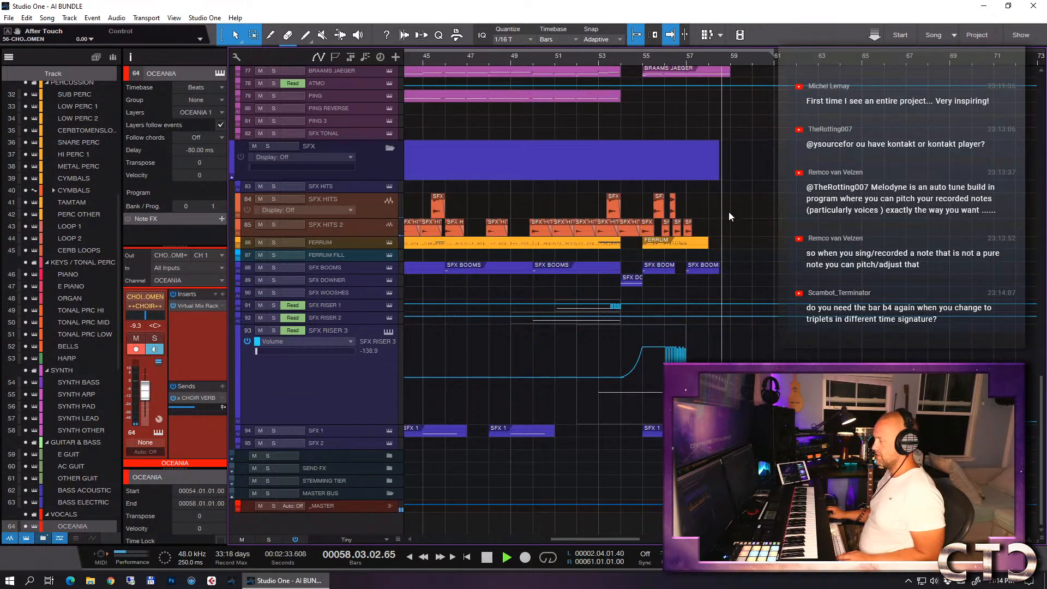
pyautogui.press('space')
pyautogui.scroll(10, 706, 117)
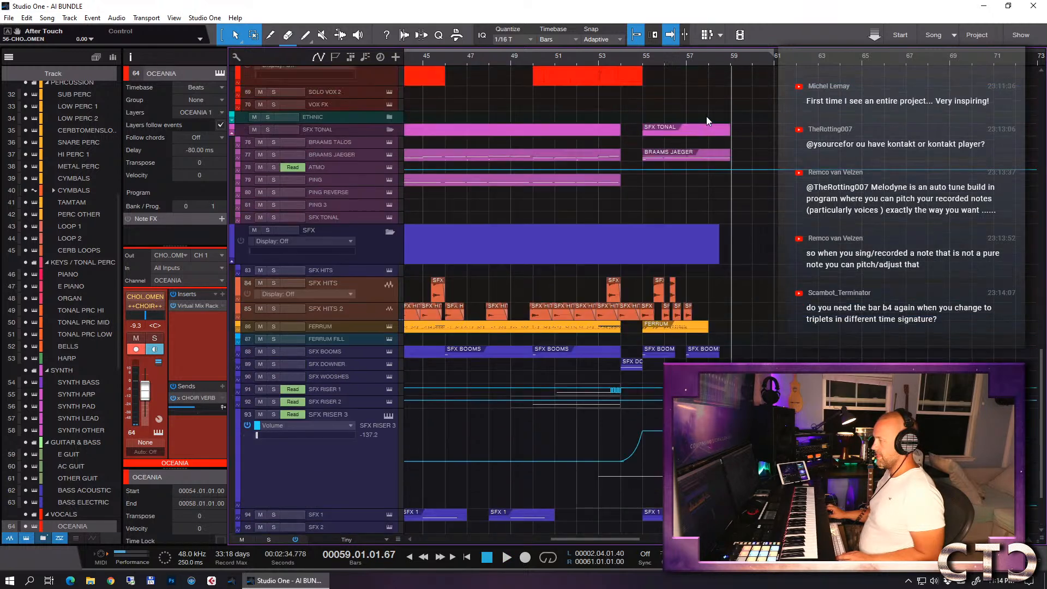
pyautogui.scroll(5, 703, 123)
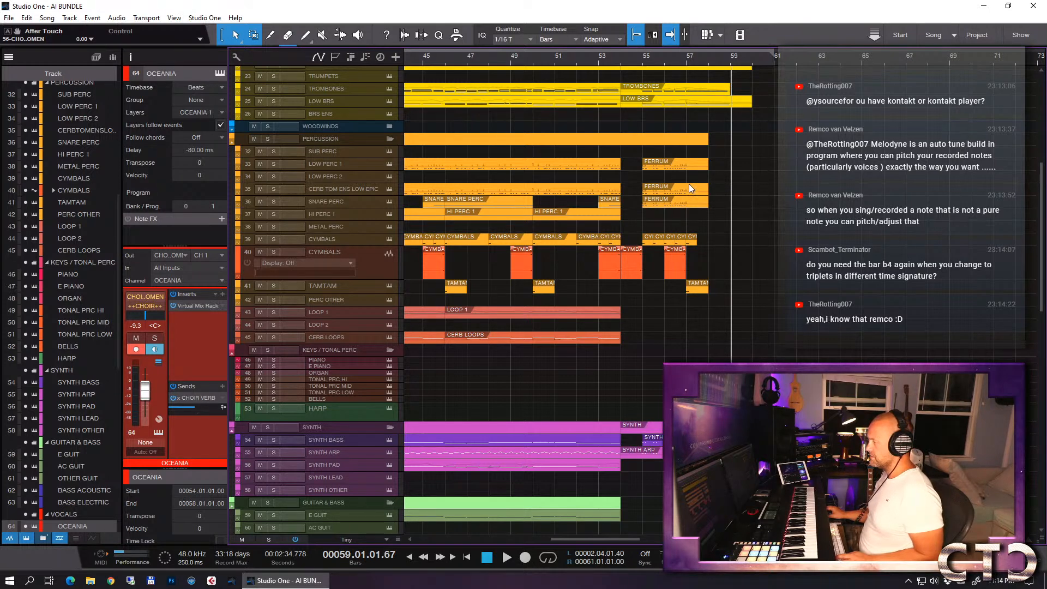
# - Save the AI BUNDLE song and select the E GUIT track
pyautogui.scroll(-3, 676, 183)
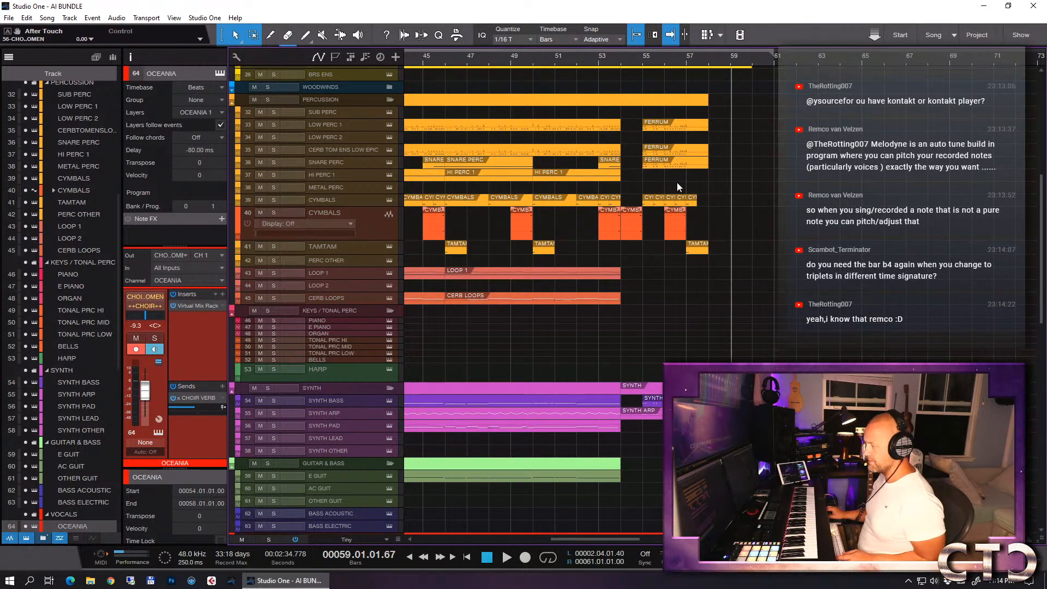
pyautogui.scroll(-1, 549, 284)
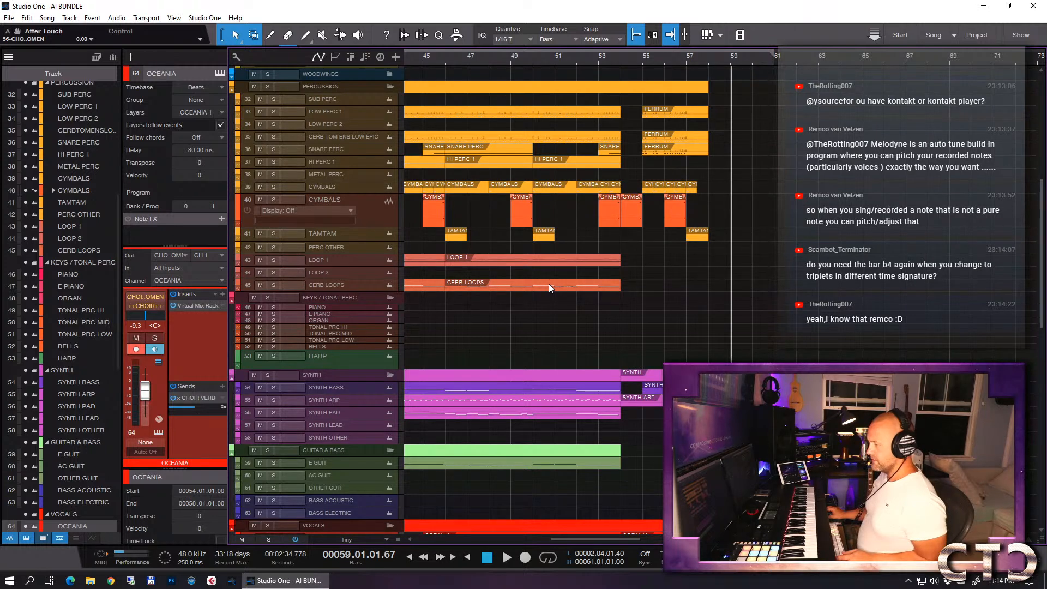
pyautogui.hotkey('ctrl', 's')
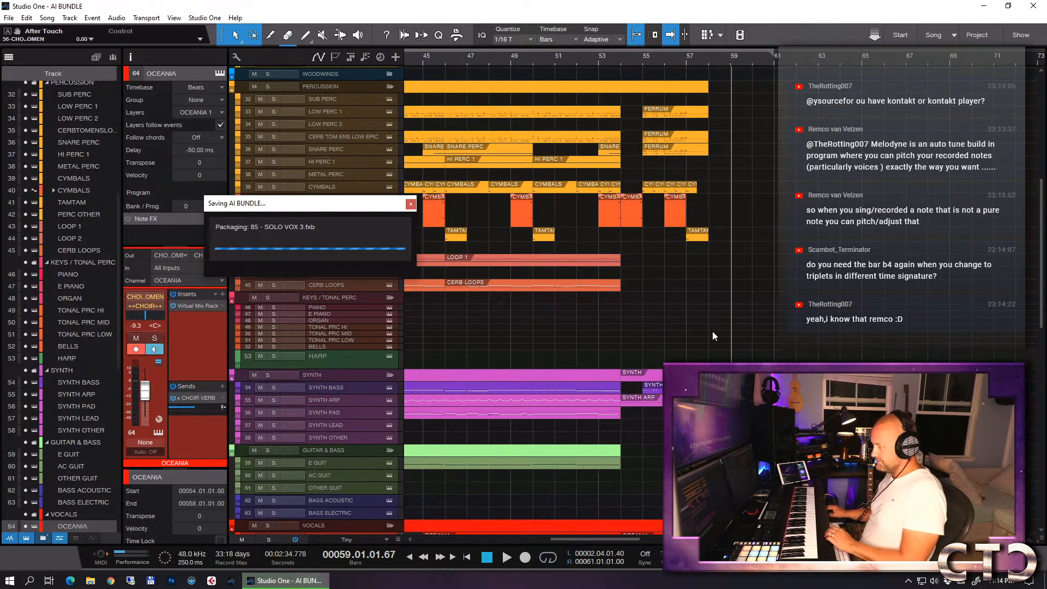
pyautogui.scroll(-7, 507, 403)
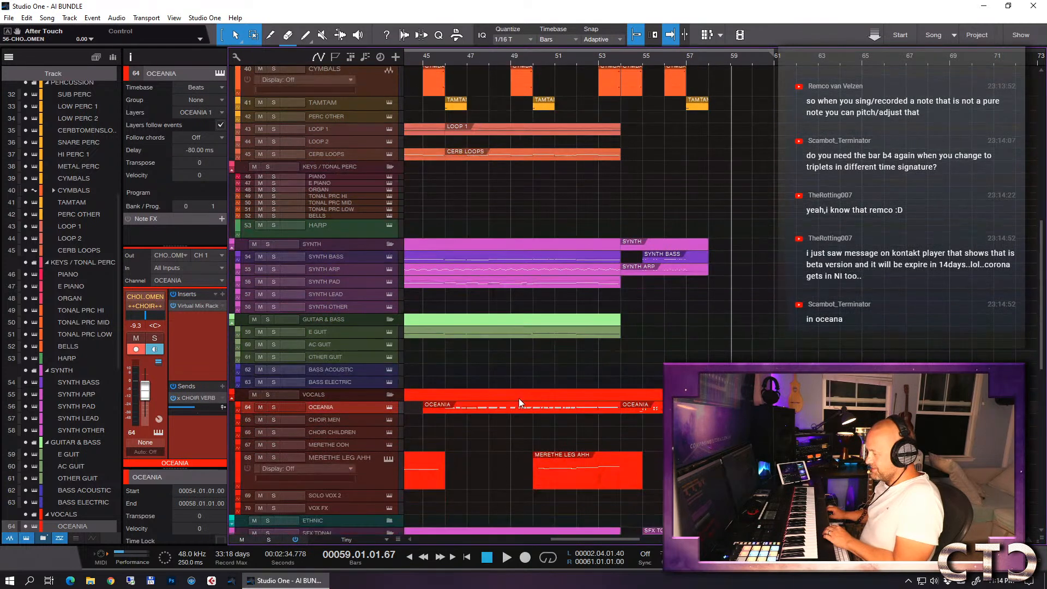
pyautogui.click(333, 334)
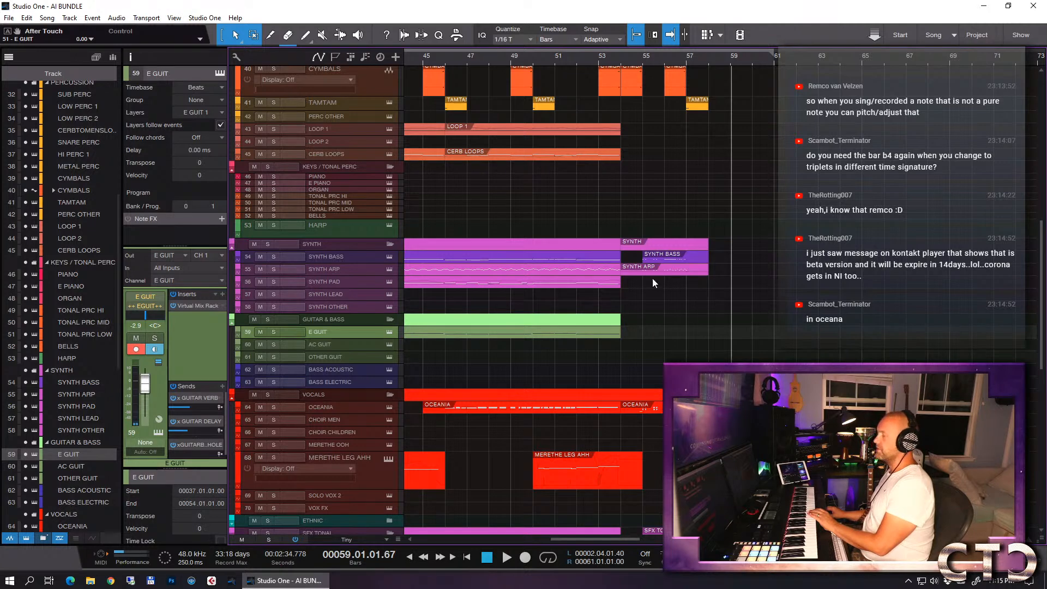
# - Open the OCEANIA event starting at bar 54 in the note editor and examine the keyswitch layout of its Kontakt instrument
pyautogui.click(637, 59)
pyautogui.doubleClick(644, 408)
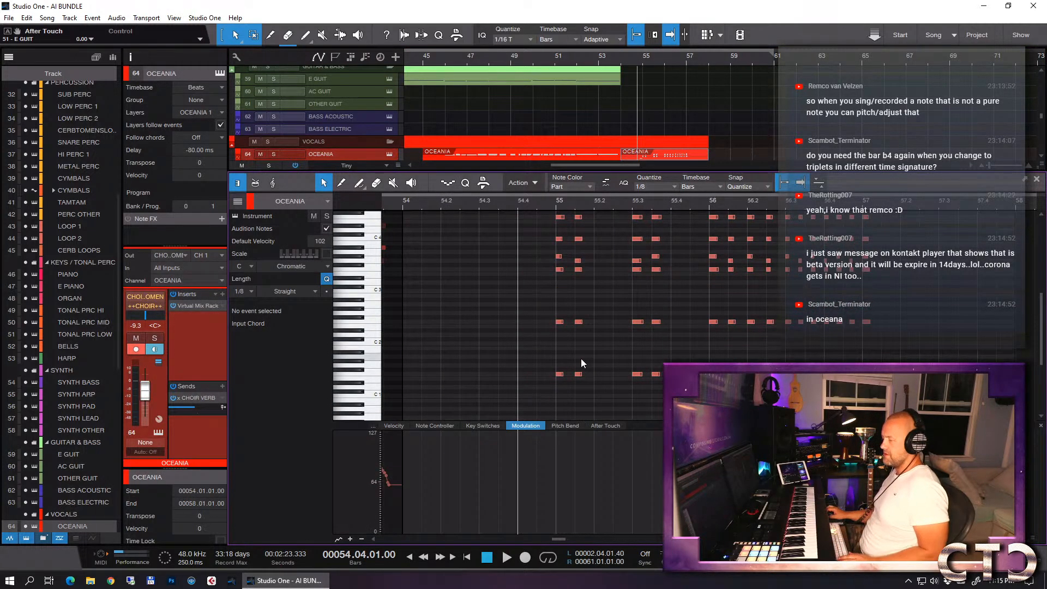
pyautogui.scroll(-1, 581, 358)
pyautogui.press('F11')
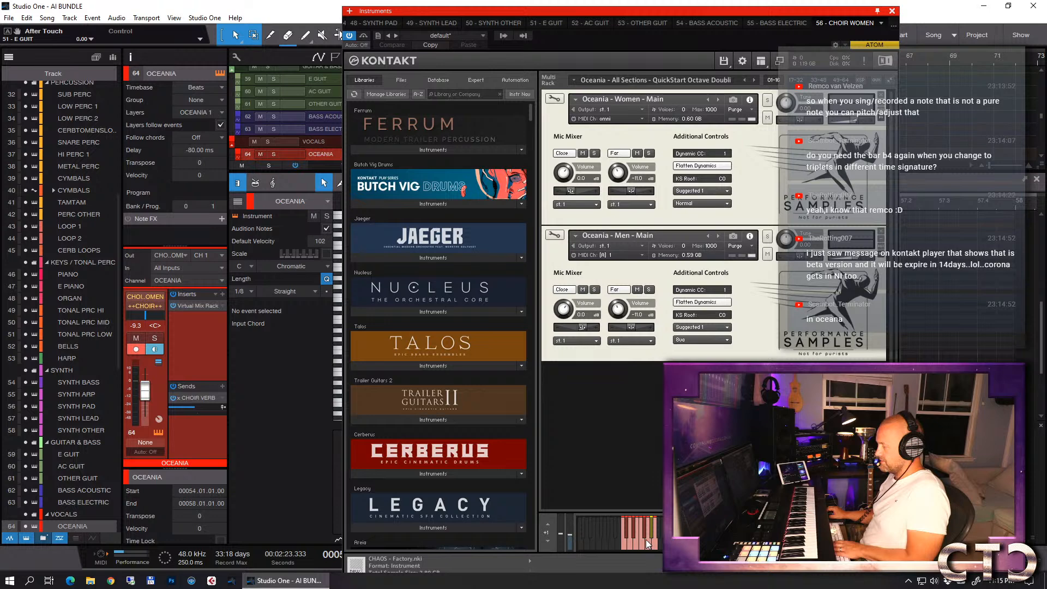
pyautogui.moveTo(653, 14); pyautogui.dragTo(630, 479)
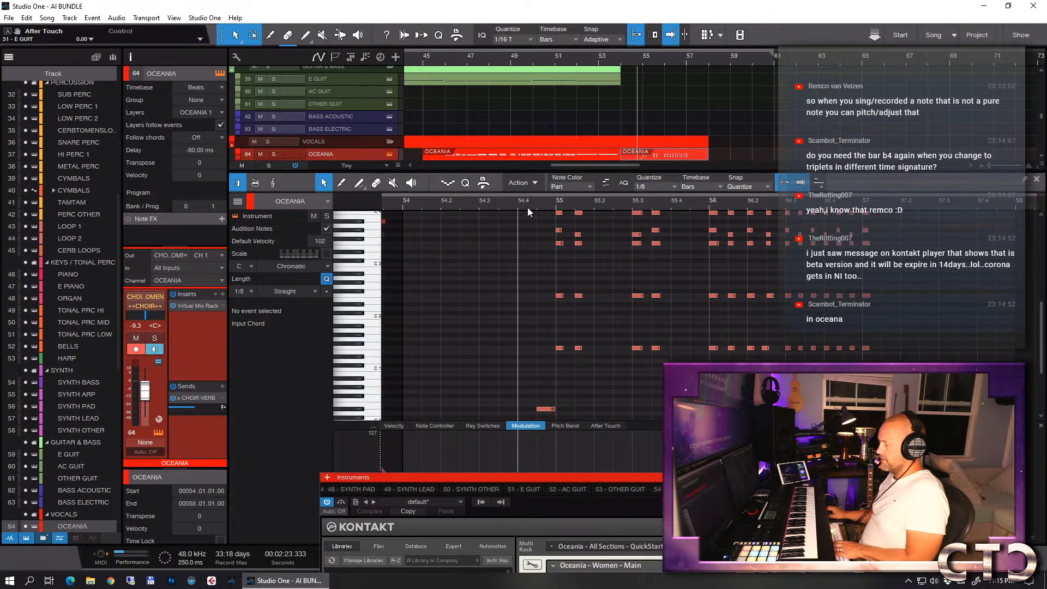
pyautogui.moveTo(624, 477); pyautogui.dragTo(623, 20)
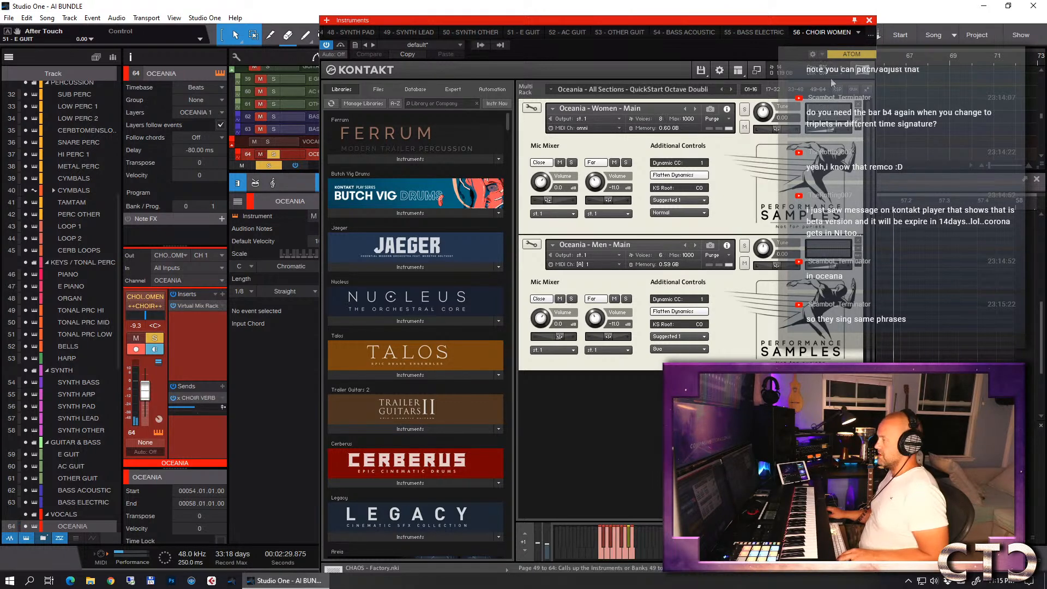
pyautogui.click(869, 20)
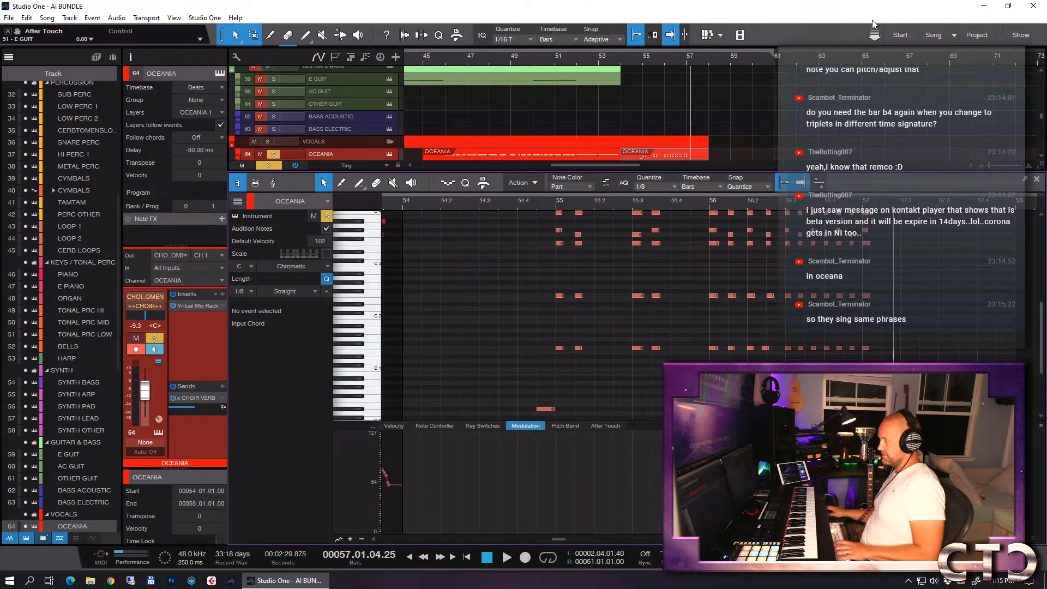
# - Shorten the OCEANIA keyswitch note before bar 55 to end at 54.04.04.15, raise it to F# 0 and audition it
pyautogui.scroll(-1, 554, 352)
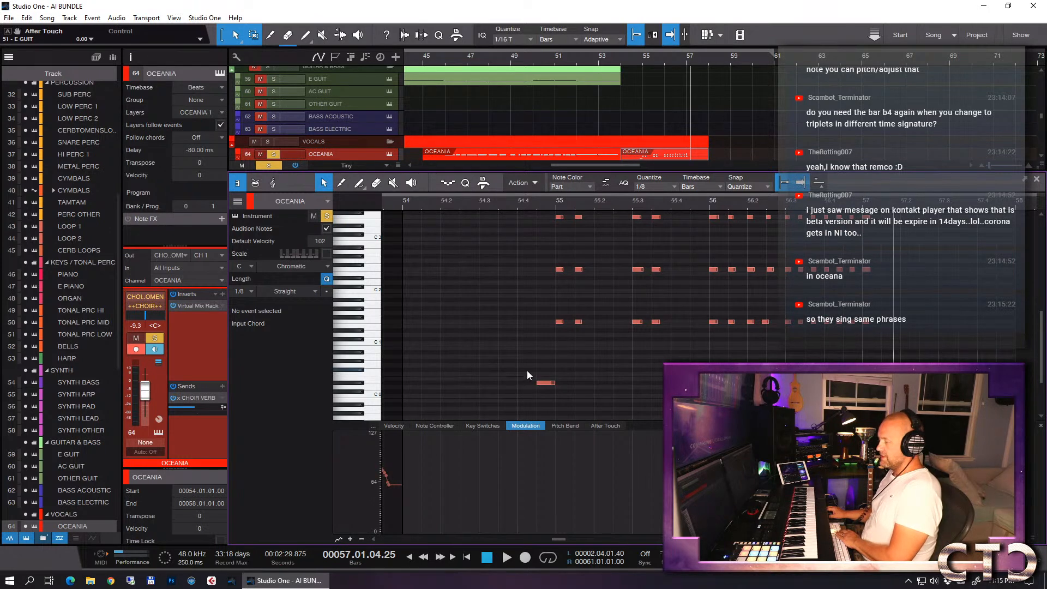
pyautogui.moveTo(557, 384); pyautogui.dragTo(547, 383)
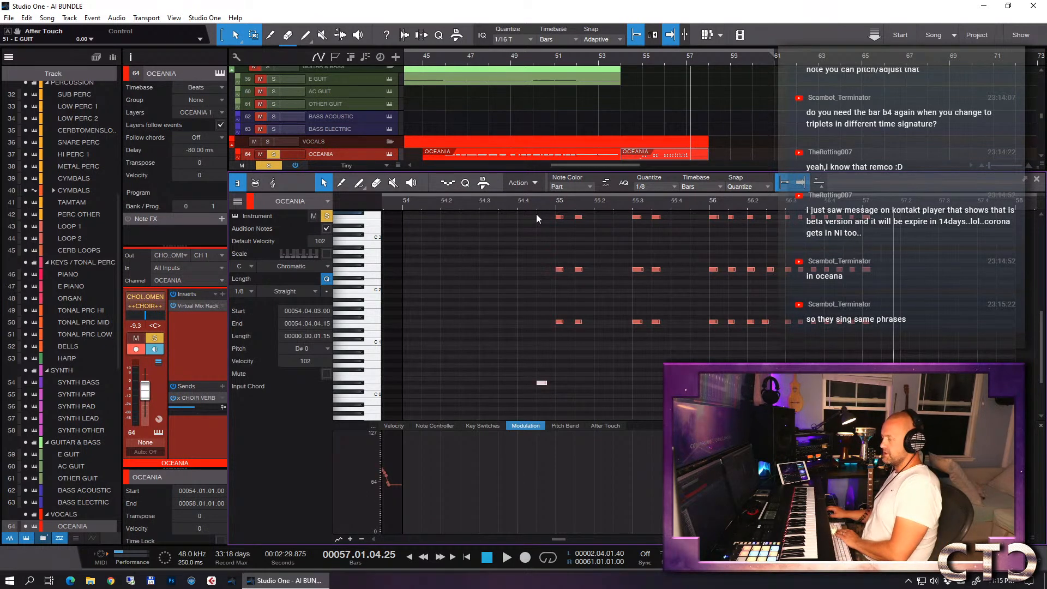
pyautogui.press('Up')
pyautogui.press('Up')
pyautogui.press('Up')
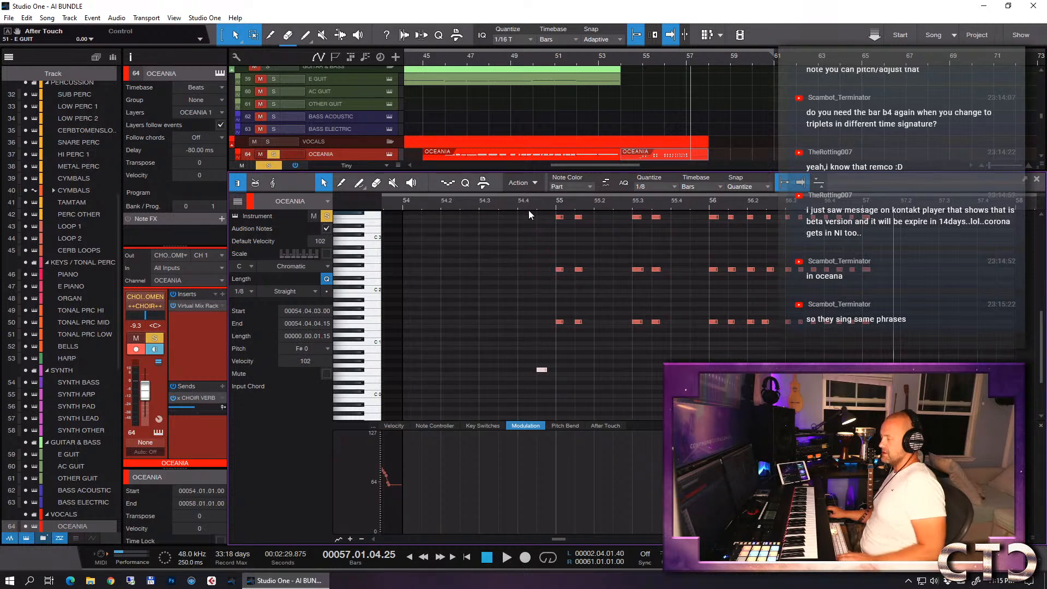
pyautogui.press('space')
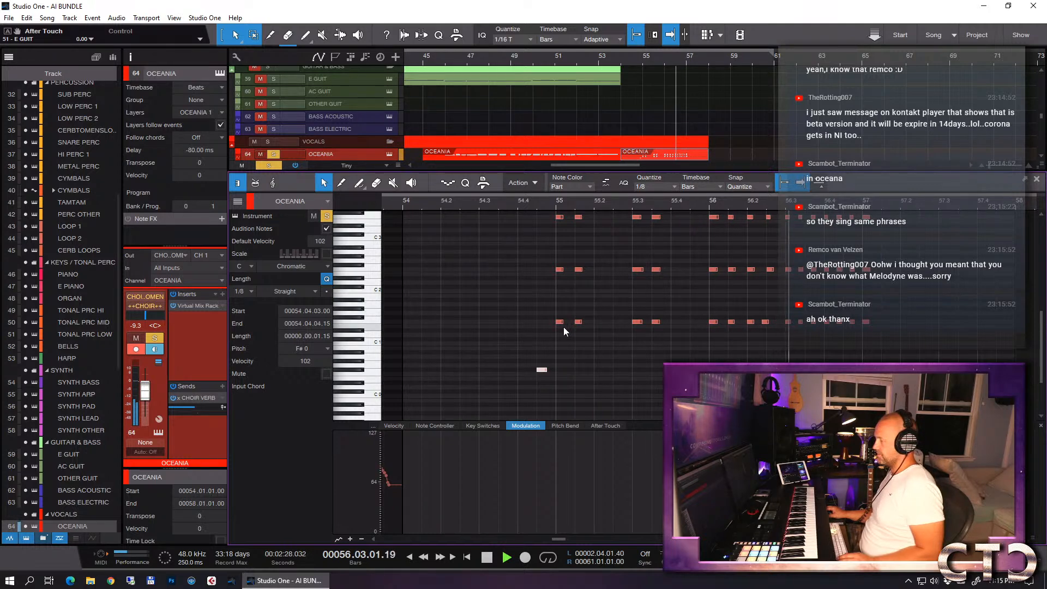
# - Raise the keyswitch note to G 0 and audition the OCEANIA part from bar 54, beat 4
pyautogui.press('Up')
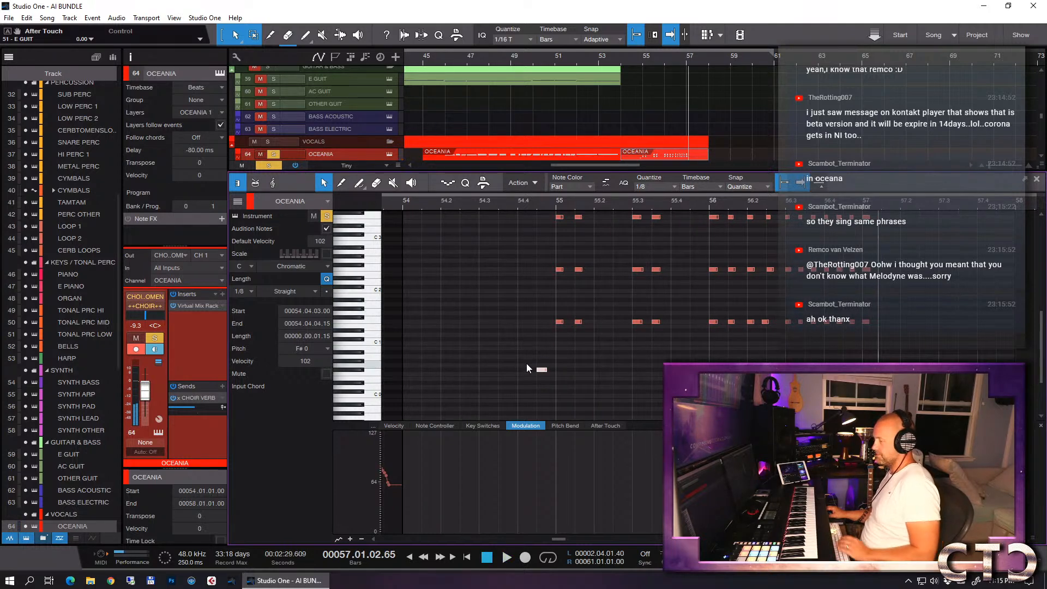
pyautogui.press('space')
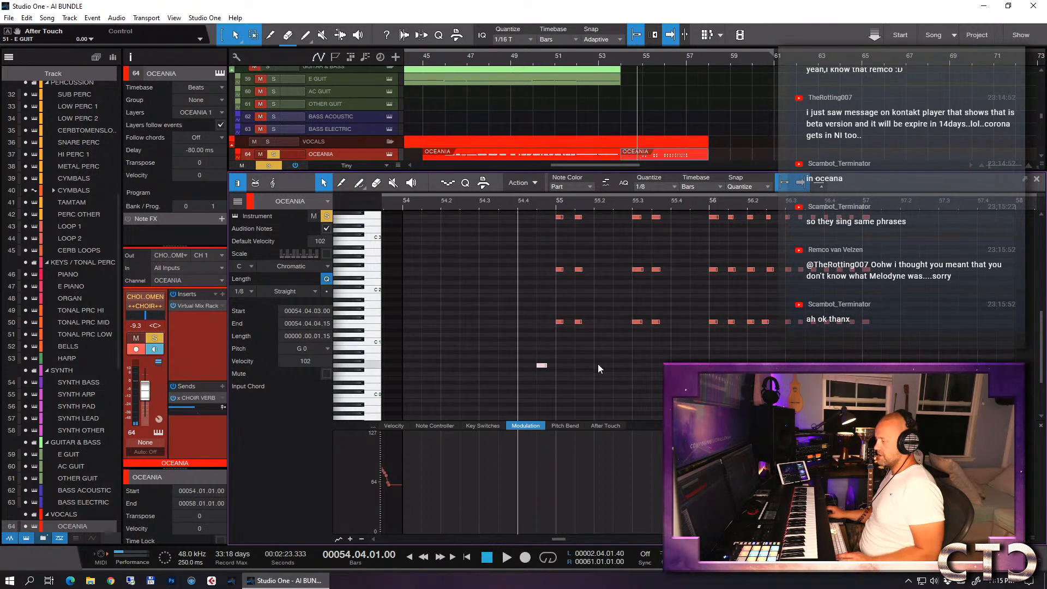
pyautogui.press('space')
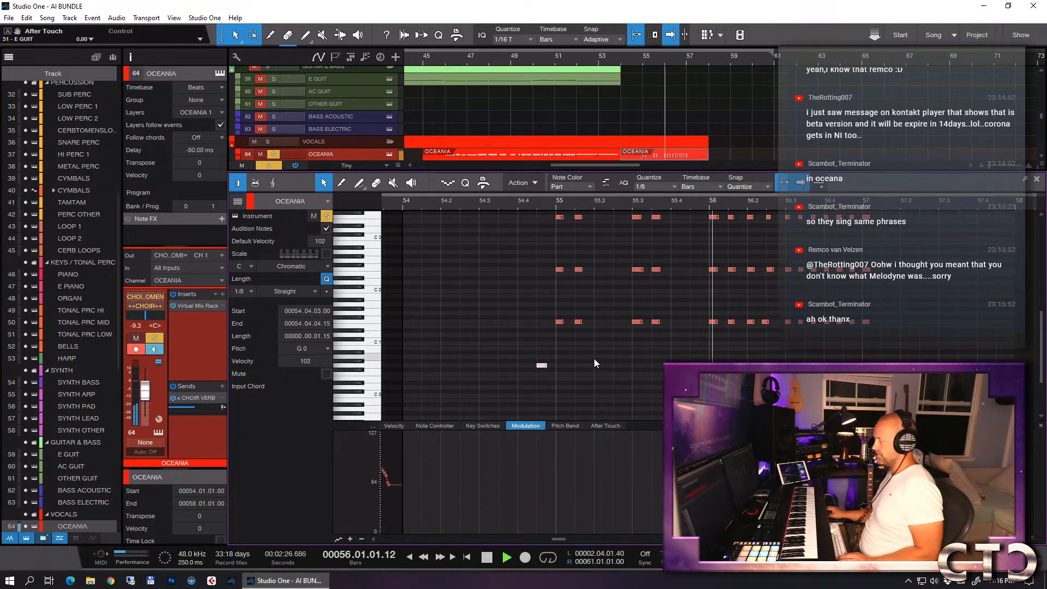
pyautogui.press('space')
# - Lower the keyswitch note to D 0 and play the passage back from bar 54, beat 4 without the OCEANIA solo
pyautogui.press('Down')
pyautogui.press('Down')
pyautogui.press('Down')
pyautogui.press('Down')
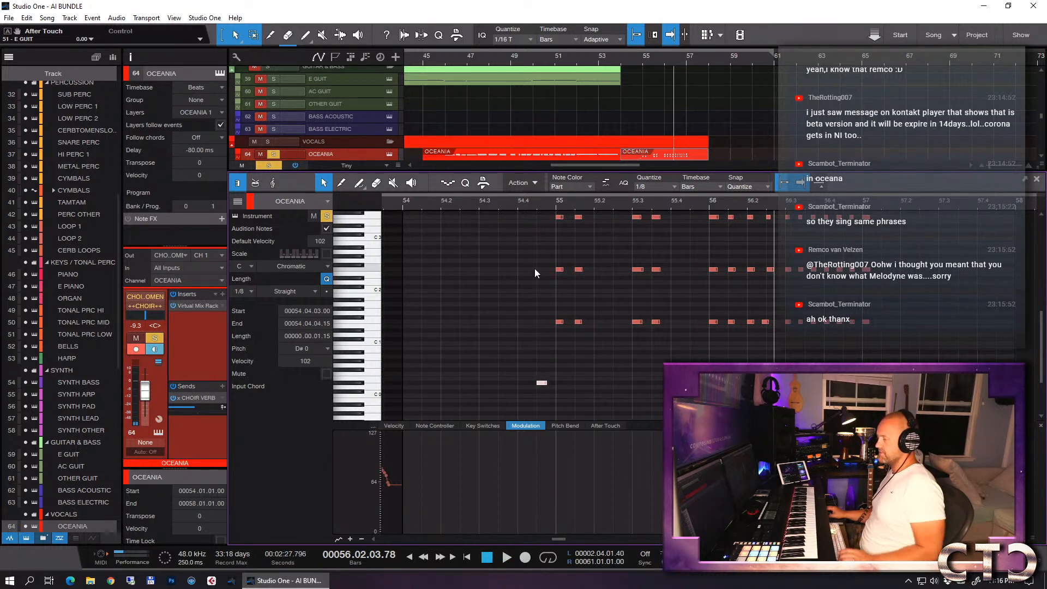
pyautogui.press('Down')
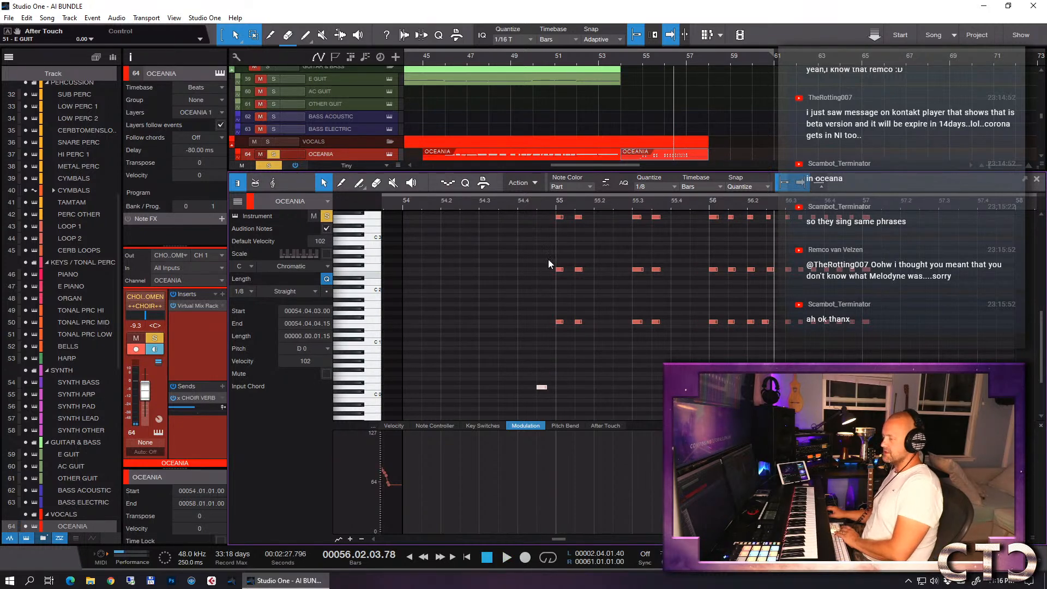
pyautogui.click(517, 207)
pyautogui.press('space')
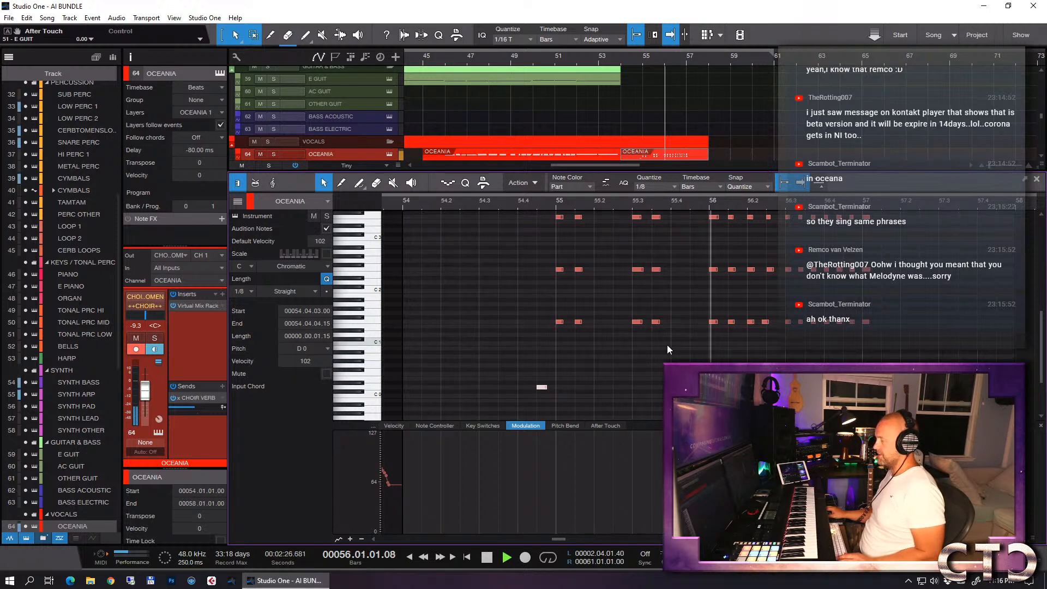
pyautogui.press('w')
pyautogui.press('w')
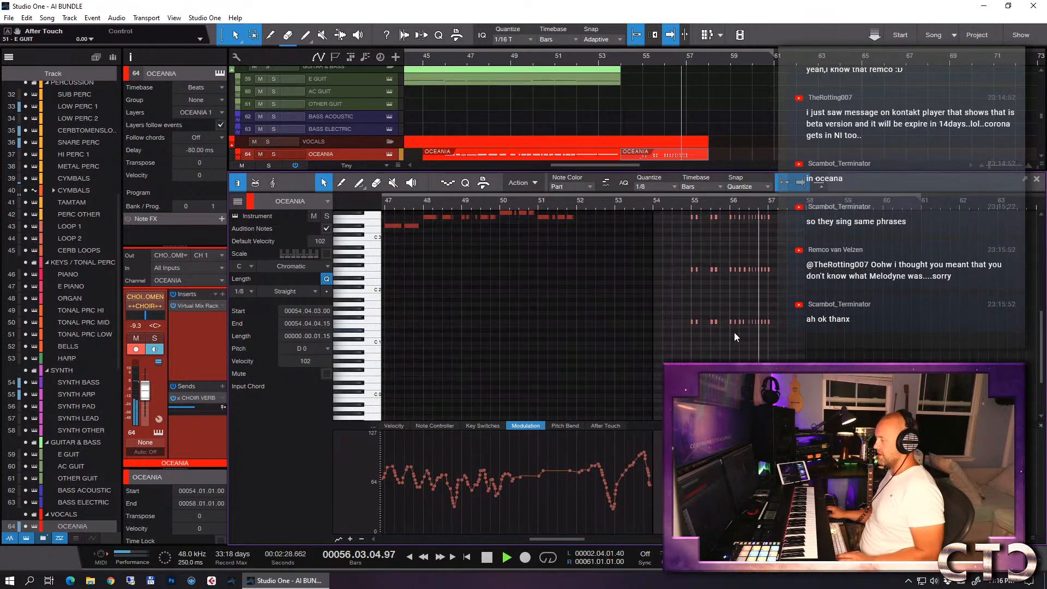
pyautogui.press('space')
pyautogui.press('e')
pyautogui.press('e')
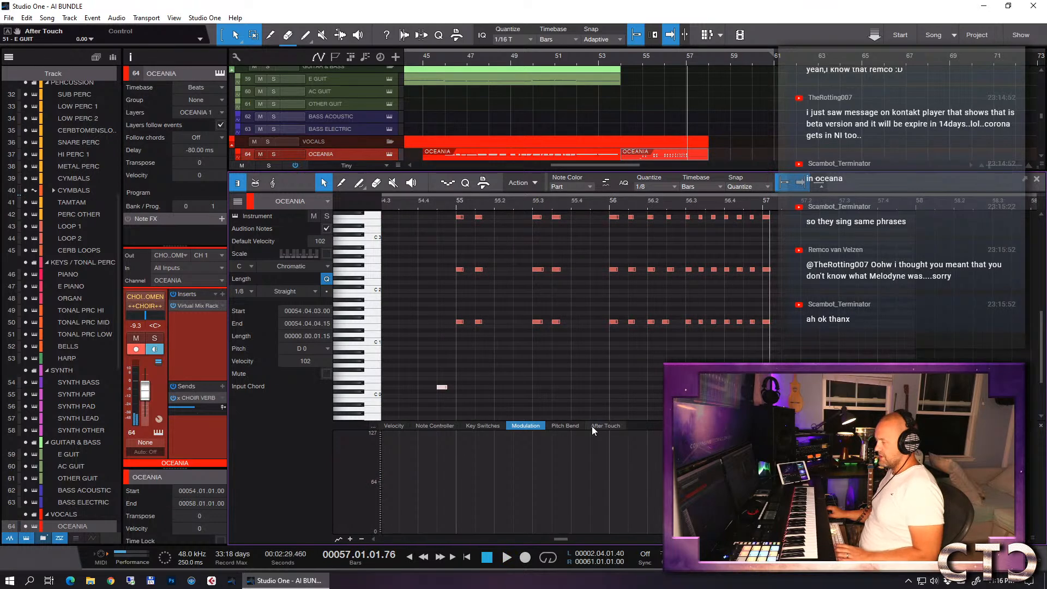
# - Deselect the keyswitch note and play the full arrangement back from the start of bar 54
pyautogui.press('w')
pyautogui.press('w')
pyautogui.click(682, 417)
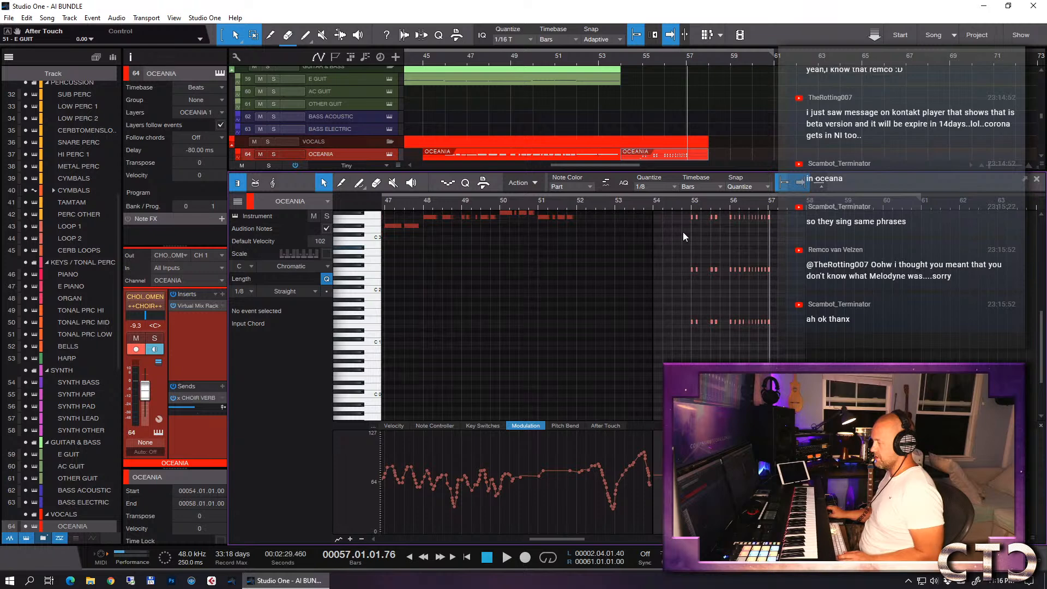
pyautogui.click(676, 204)
pyautogui.click(653, 204)
pyautogui.press('space')
pyautogui.press('e')
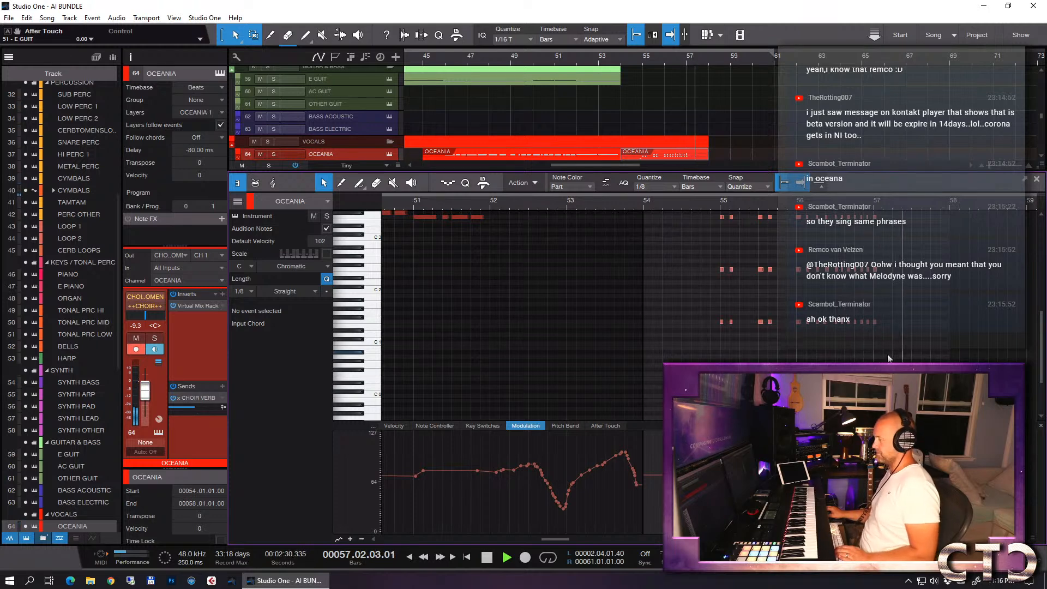
pyautogui.press('space')
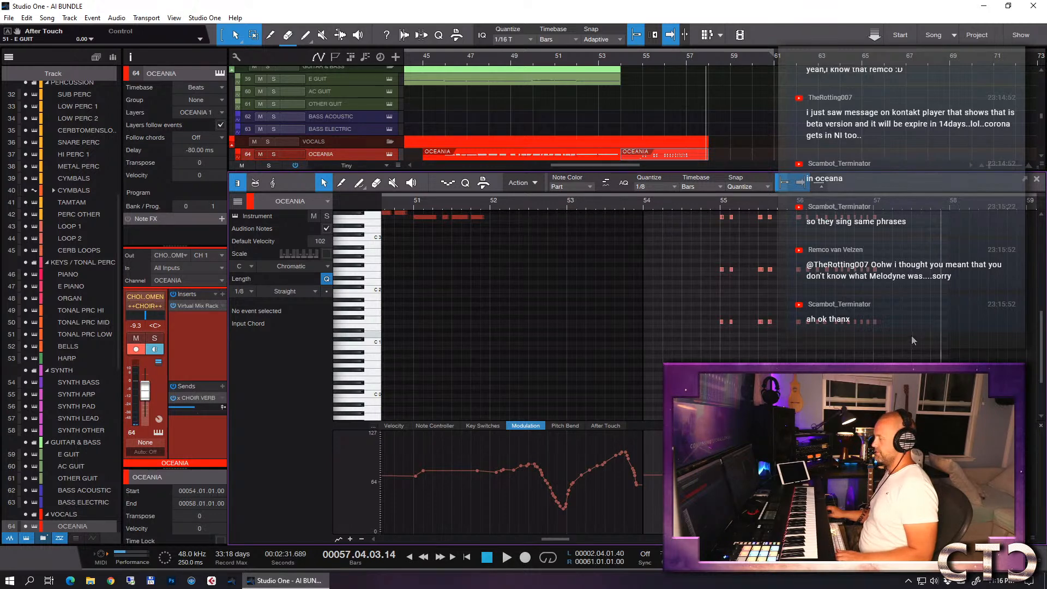
# - Close the note editor and review the arrangement from bar 53 past bar 58, looking over the vocal and SFX tracks
pyautogui.press('F2')
pyautogui.click(604, 66)
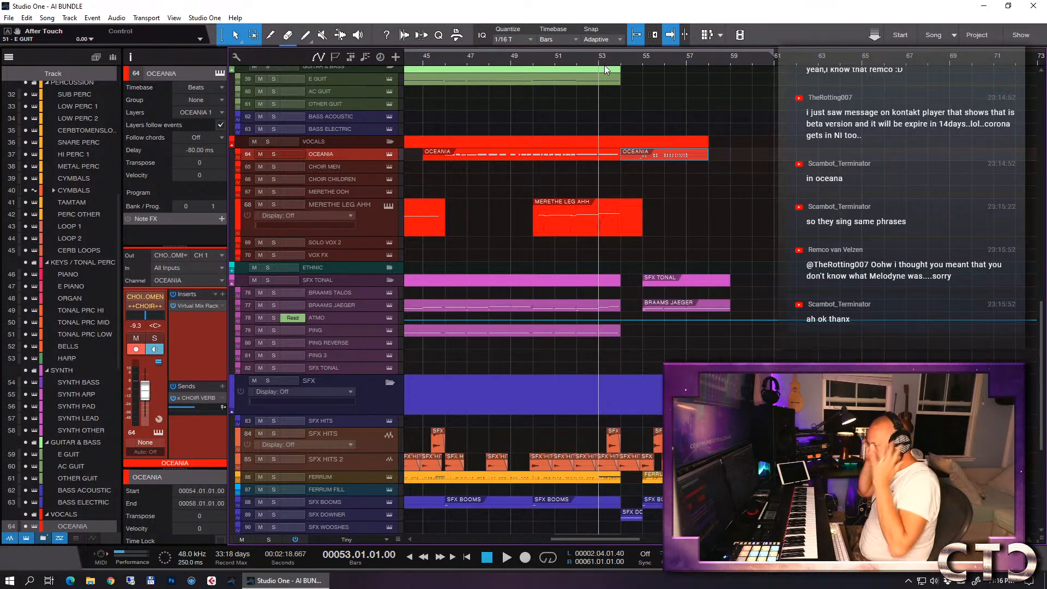
pyautogui.press('space')
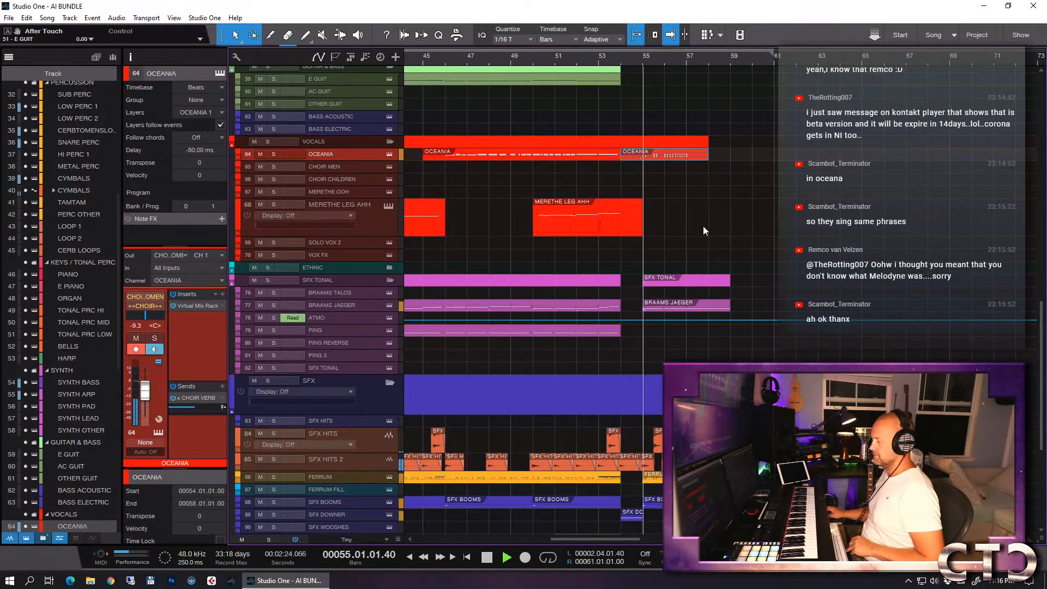
pyautogui.press('w')
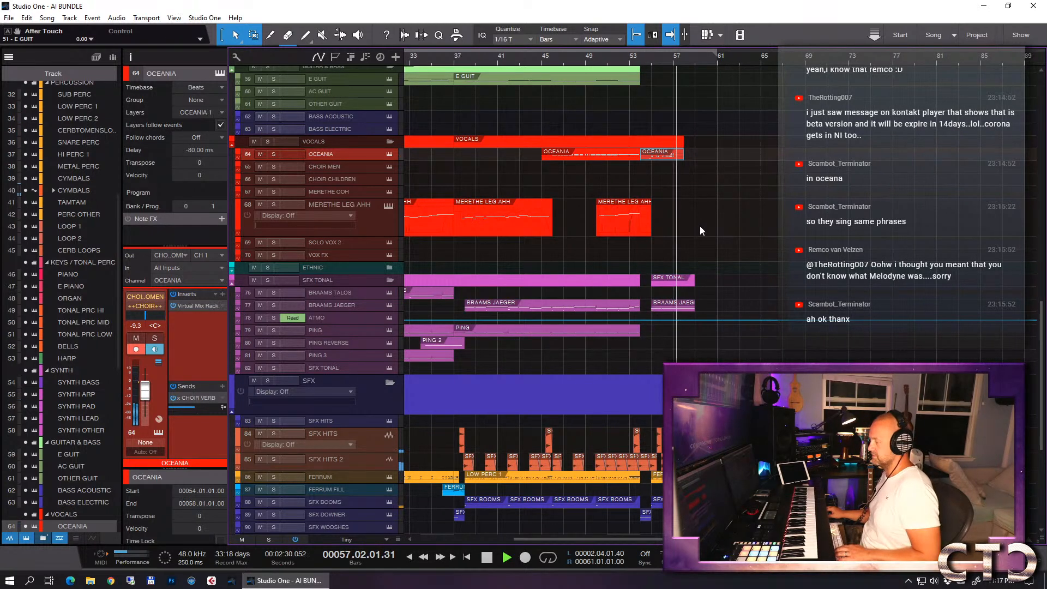
pyautogui.scroll(-3, 701, 229)
pyautogui.scroll(-3, 703, 224)
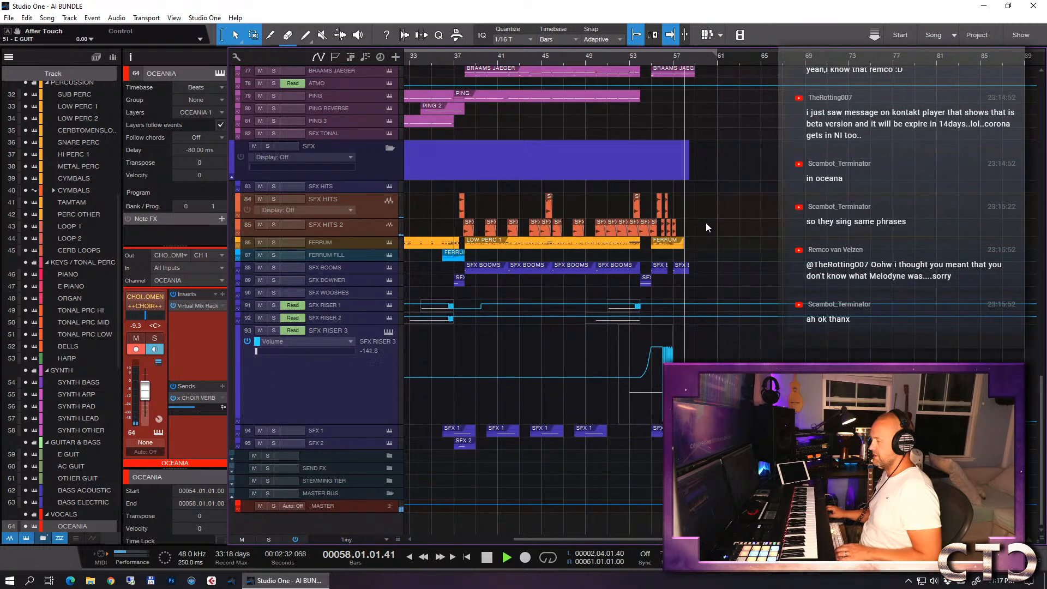
pyautogui.scroll(2, 699, 245)
pyautogui.scroll(1, 704, 247)
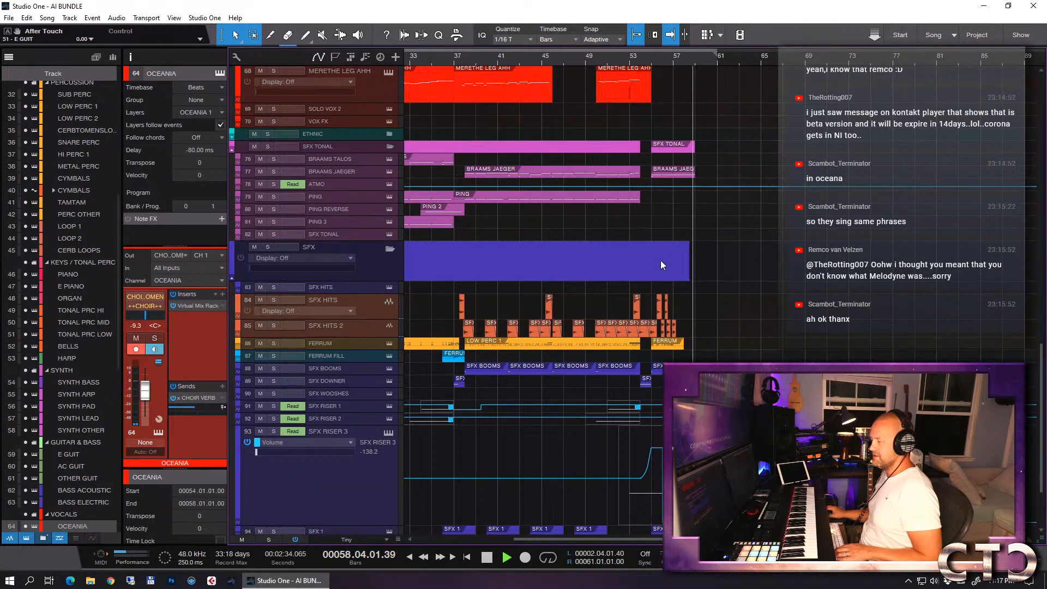
pyautogui.keyDown('ctrl'); pyautogui.scroll(-2, 708, 260); pyautogui.keyUp('ctrl')
pyautogui.keyDown('ctrl'); pyautogui.scroll(-1, 708, 261); pyautogui.keyUp('ctrl')
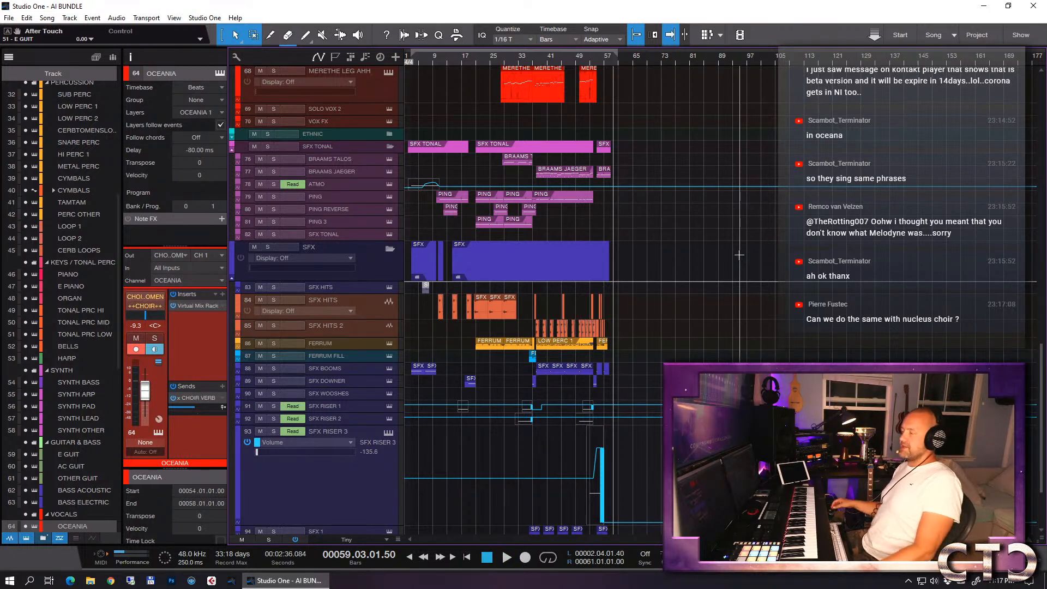
# - Open the CHOIR MEN instrument and load the Nucleus full-ensemble choir patch Staccatissimo Phrases
pyautogui.scroll(1, 739, 255)
pyautogui.scroll(5, 711, 235)
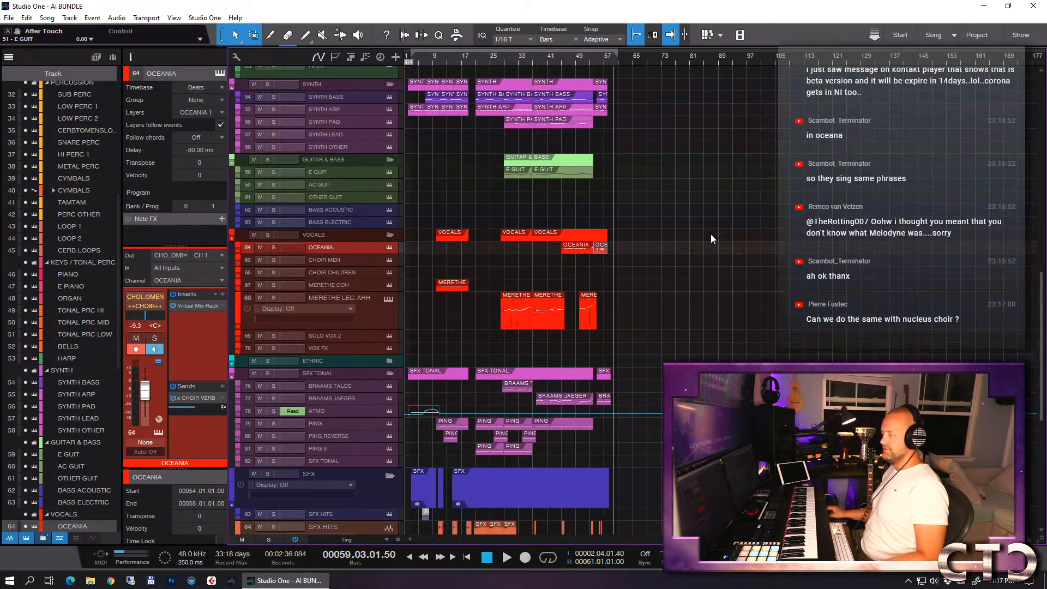
pyautogui.click(359, 263)
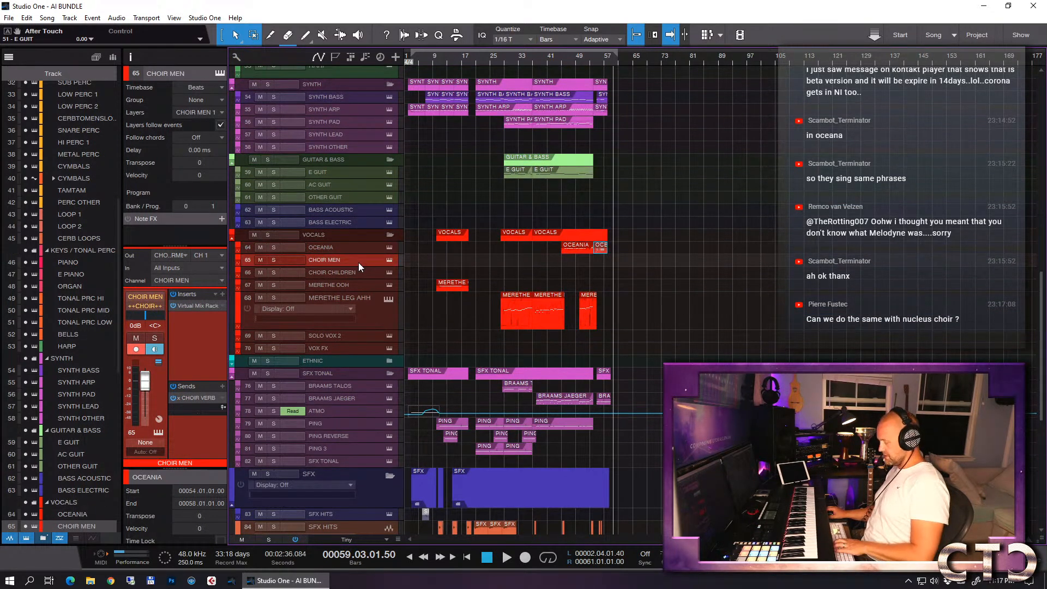
pyautogui.hotkey('shift', 'F11')
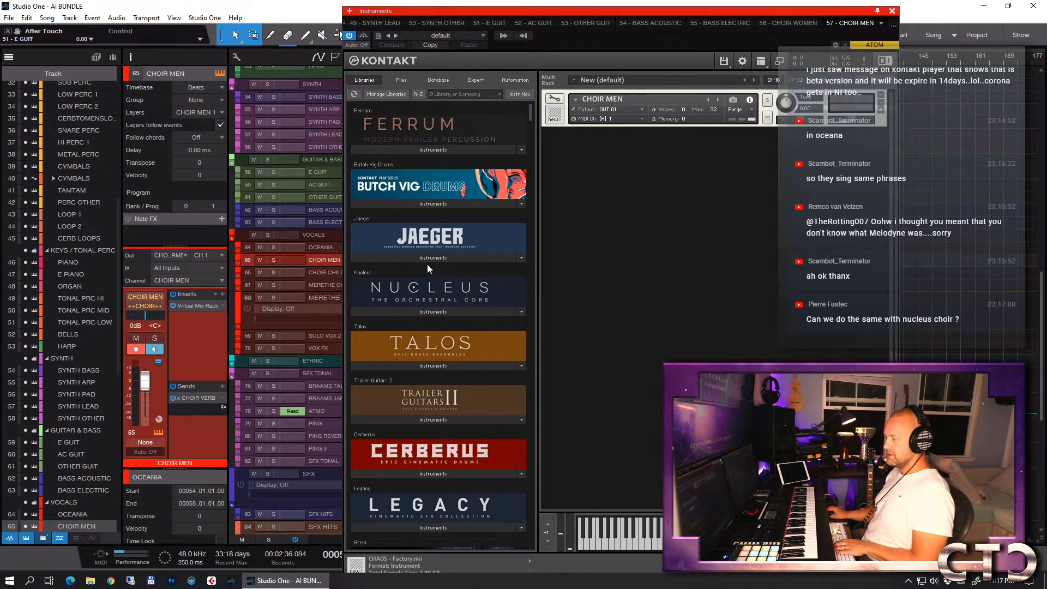
pyautogui.click(415, 311)
pyautogui.click(428, 325)
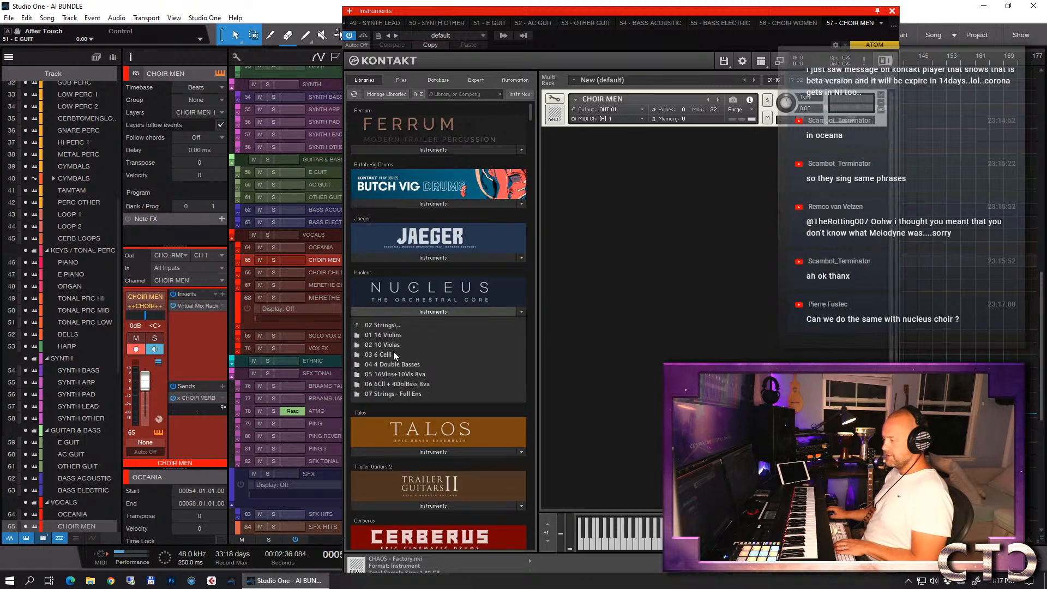
pyautogui.click(393, 325)
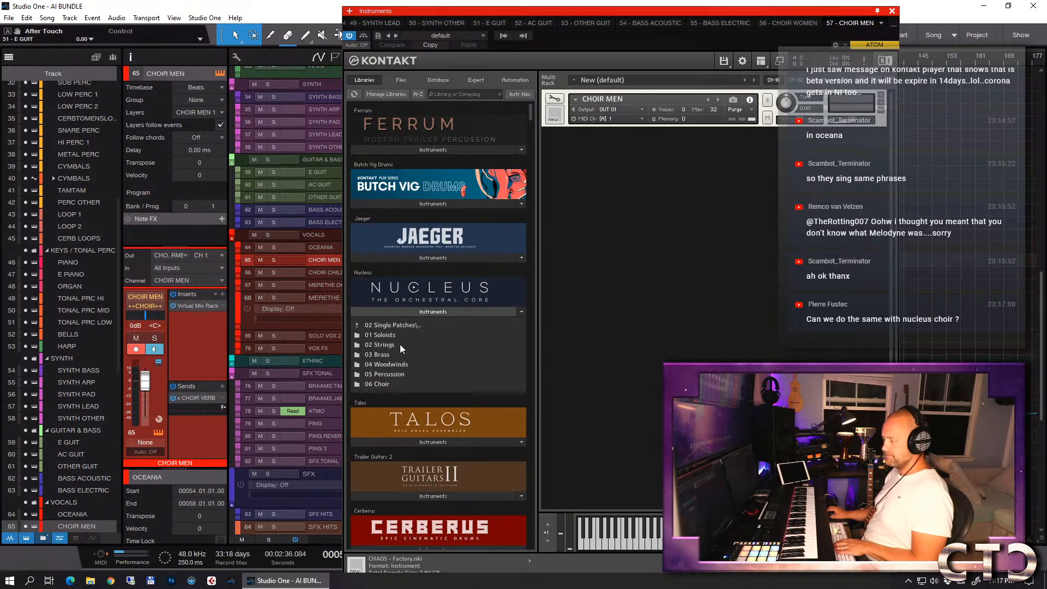
pyautogui.click(385, 385)
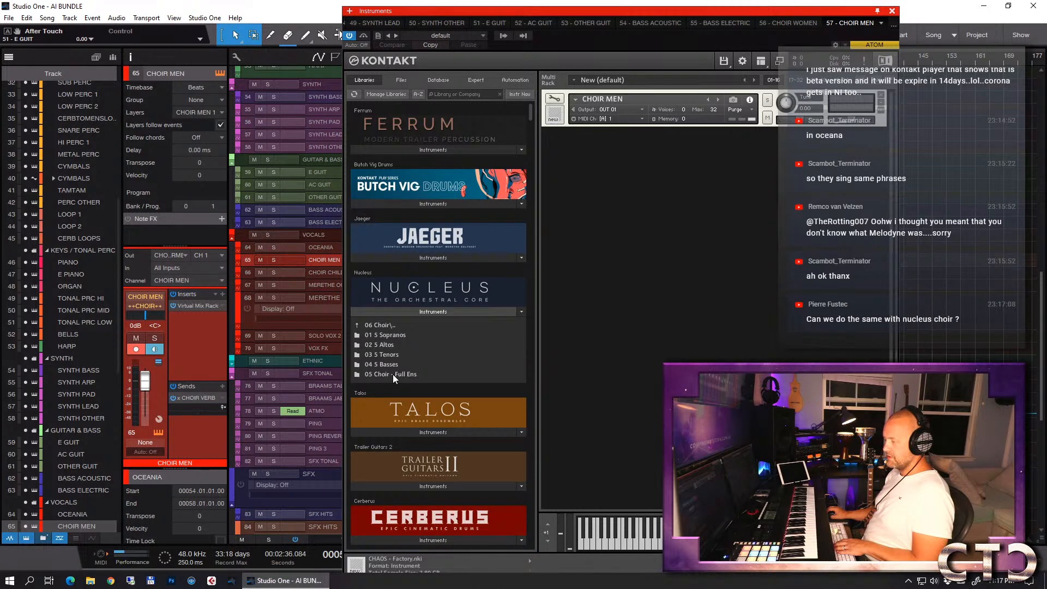
pyautogui.click(393, 374)
pyautogui.click(474, 336)
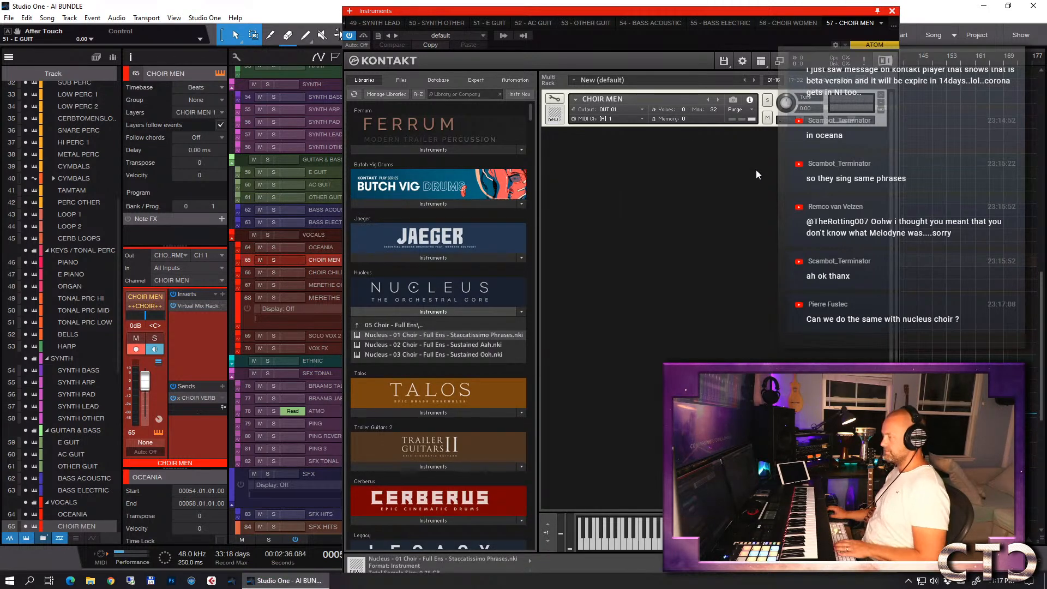
# - Remove the Nucleus Staccatissimo Phrases patch from the CHOIR MEN instrument and save the song
pyautogui.hotkey('ctrl', 's')
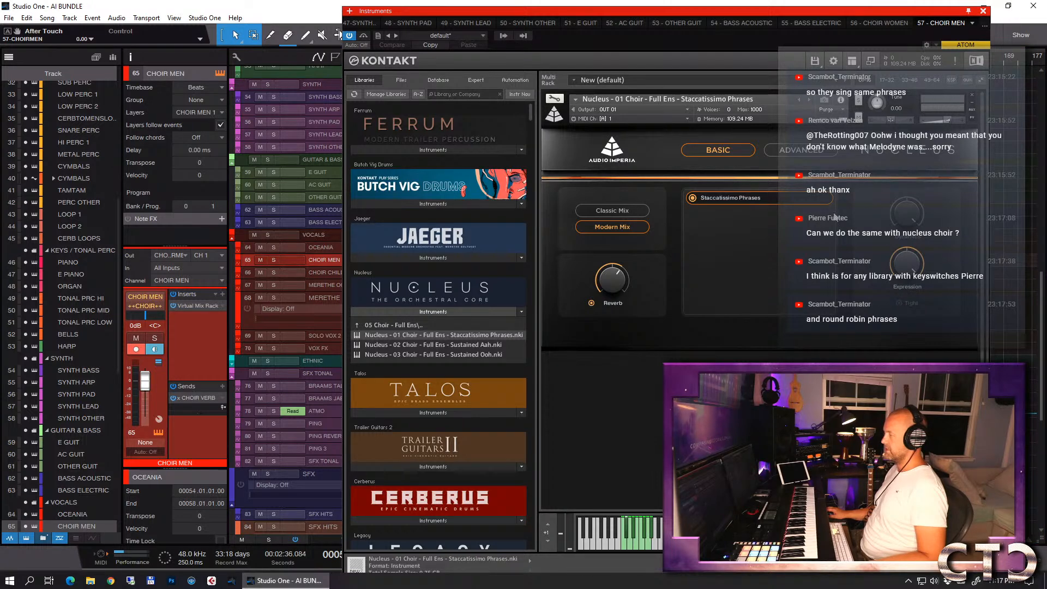
pyautogui.click(972, 95)
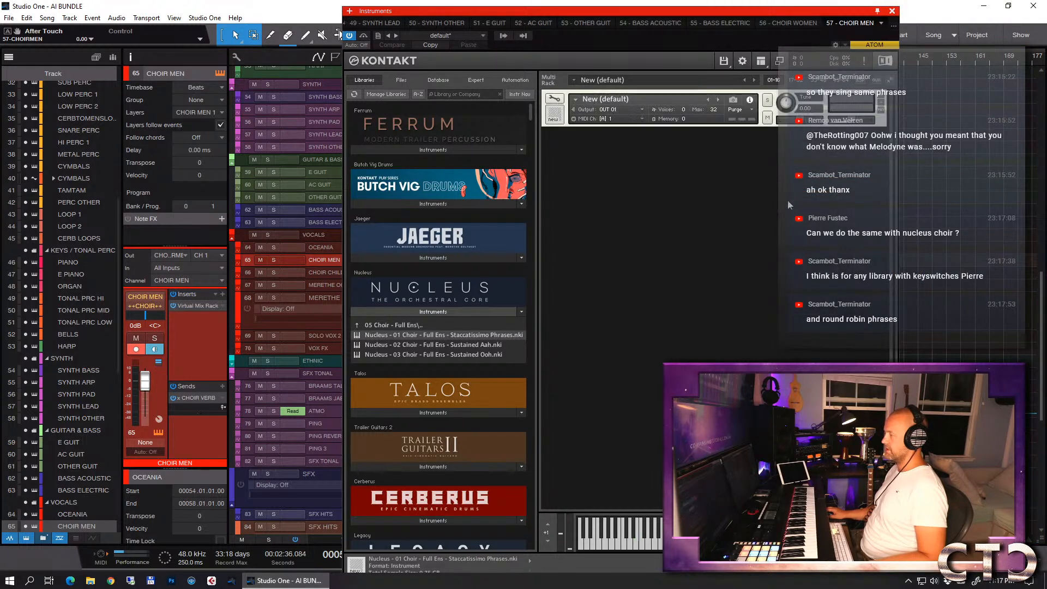
pyautogui.click(892, 11)
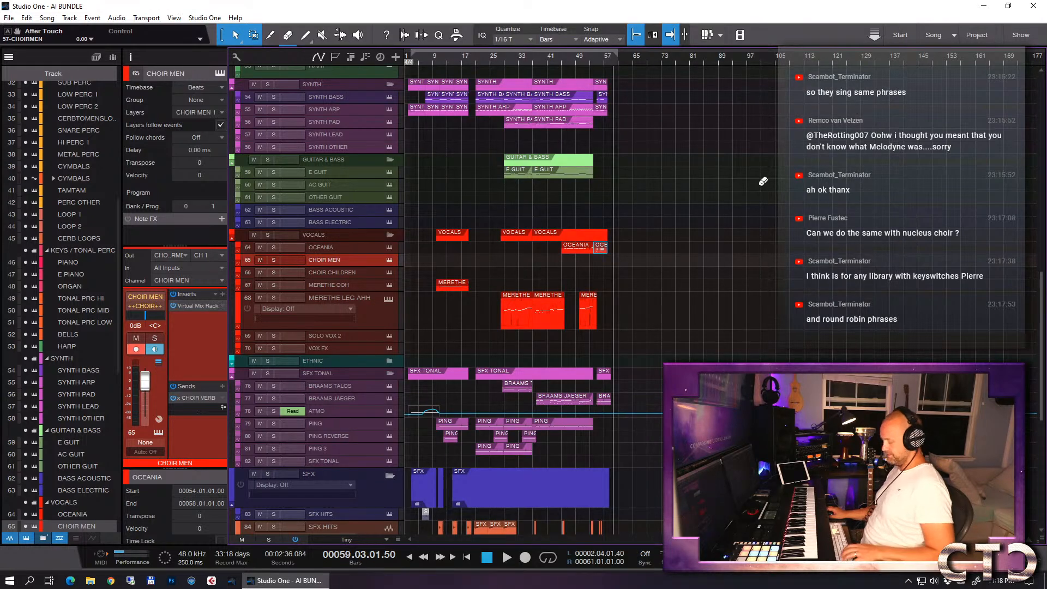
pyautogui.hotkey('ctrl', 's')
# - Play the arrangement from around bar 50 and check the _MASTER bus spectrum in Tonal Balance Control
pyautogui.click(578, 57)
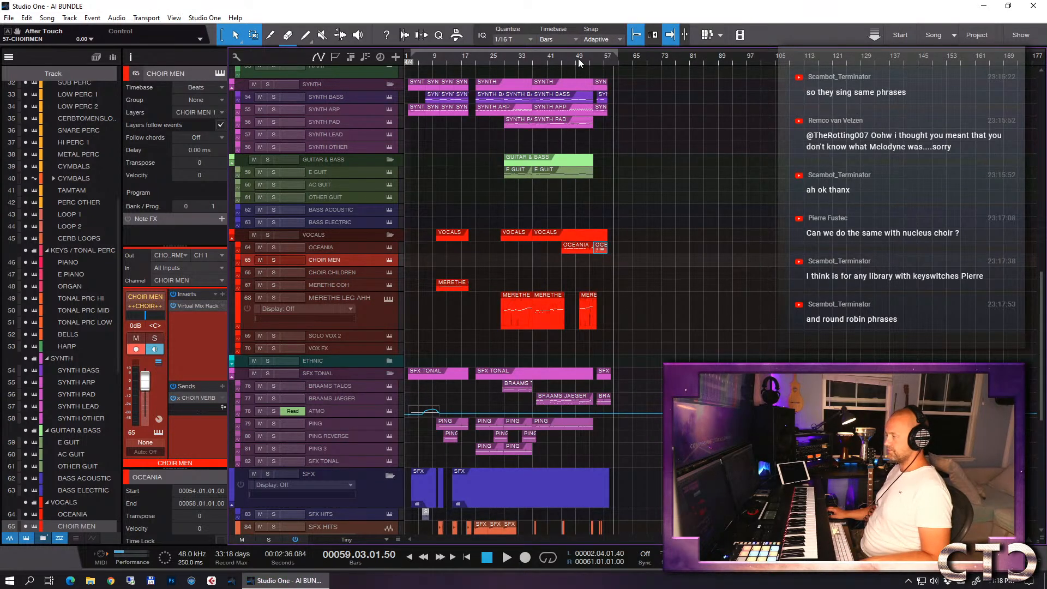
pyautogui.press('space')
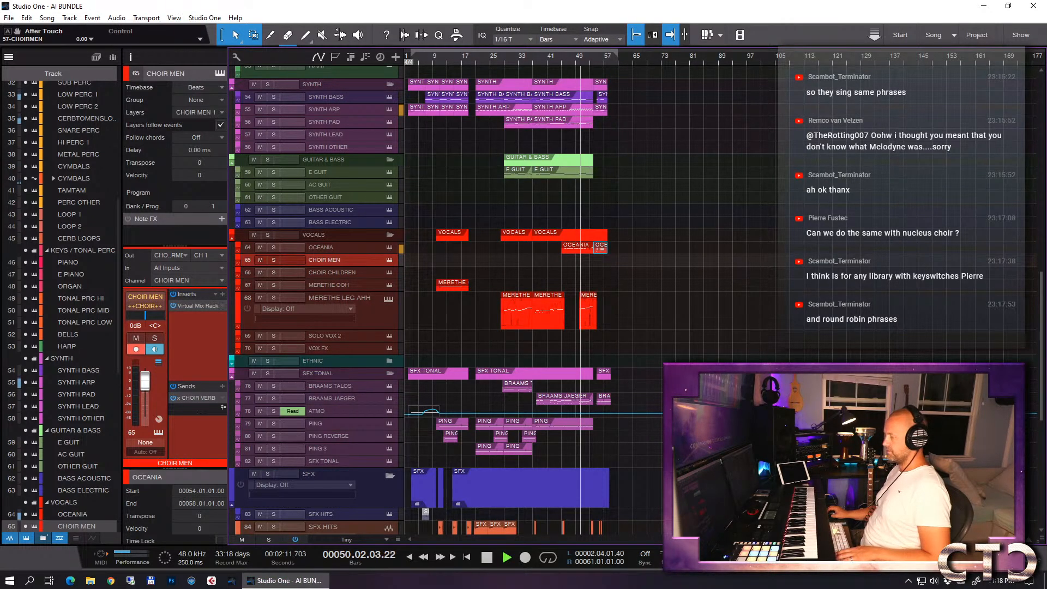
pyautogui.scroll(-2, 322, 421)
pyautogui.scroll(-10, 322, 421)
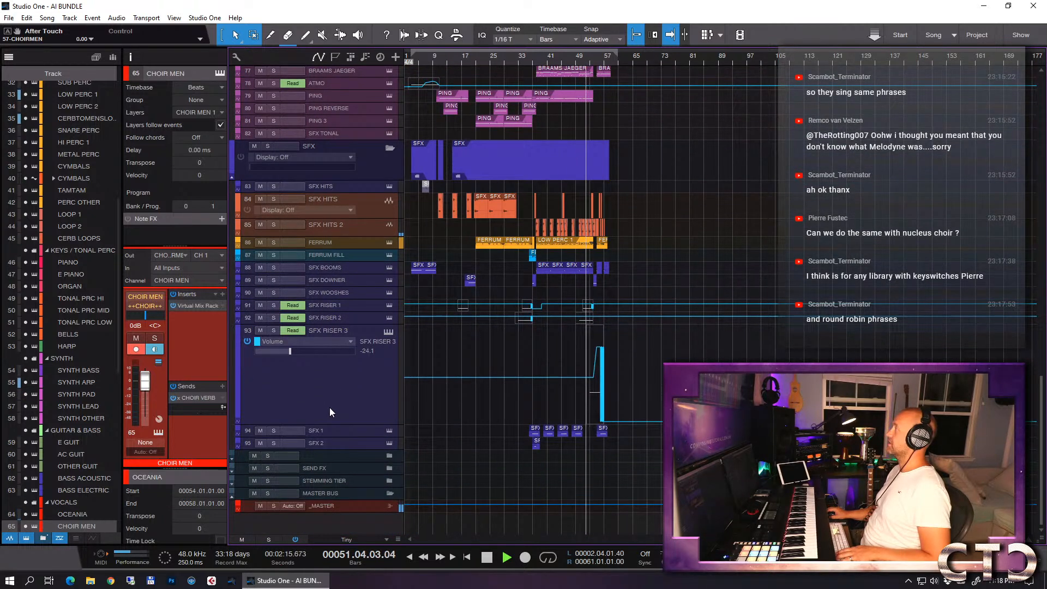
pyautogui.click(323, 506)
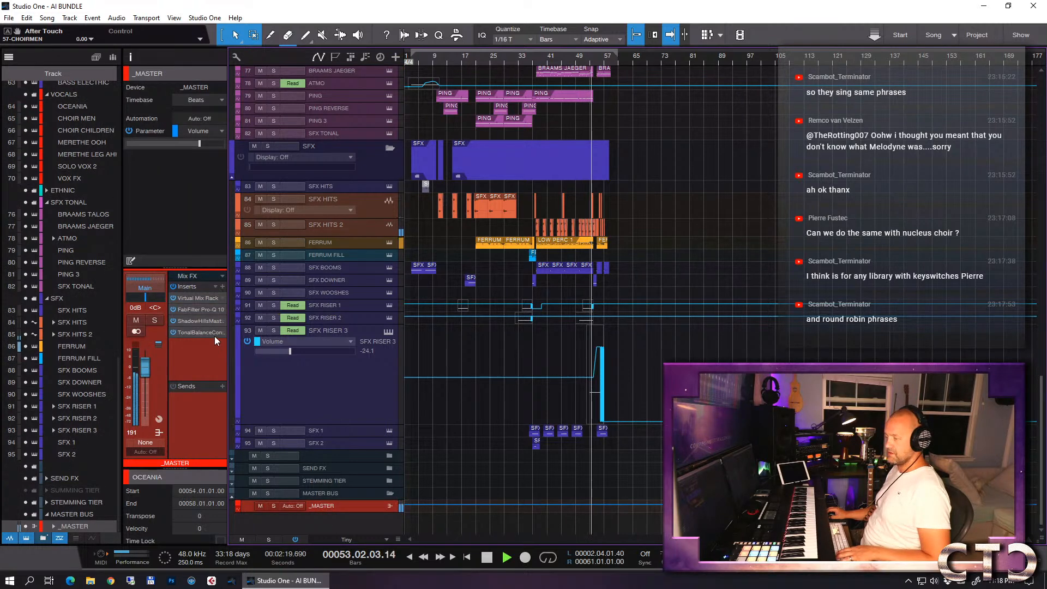
pyautogui.click(200, 333)
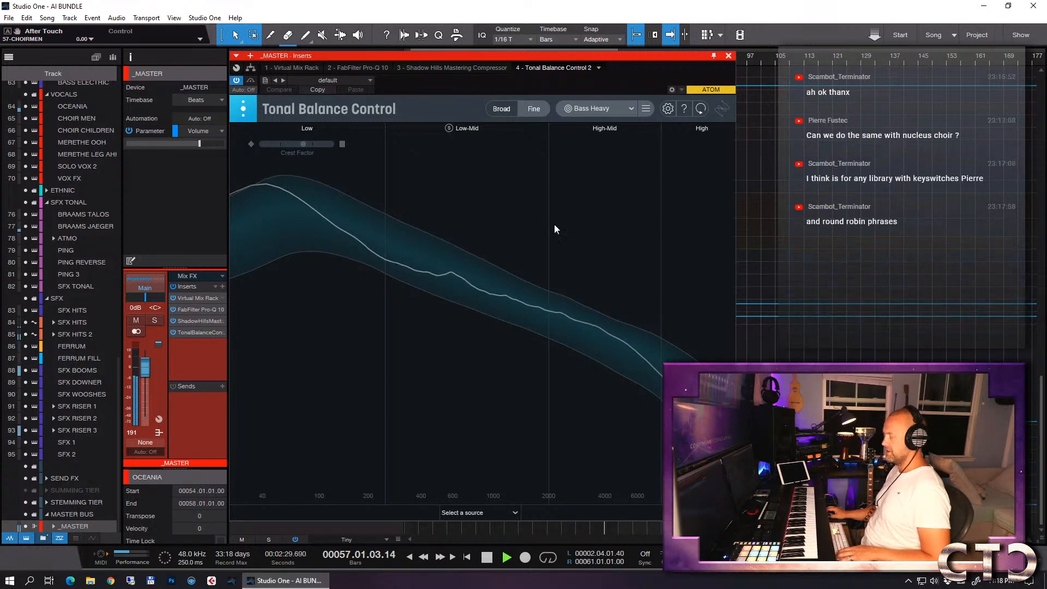
pyautogui.click(728, 56)
pyautogui.press('space')
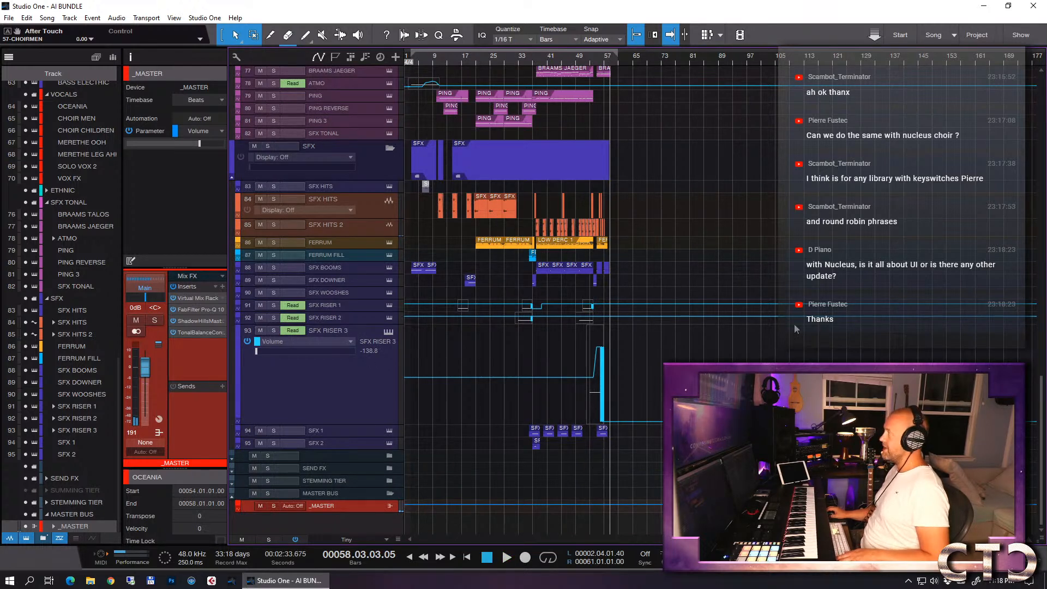
# - Open the mixing console and show the hidden stem bus channels from _STR LONG to _SFX
pyautogui.press('F3')
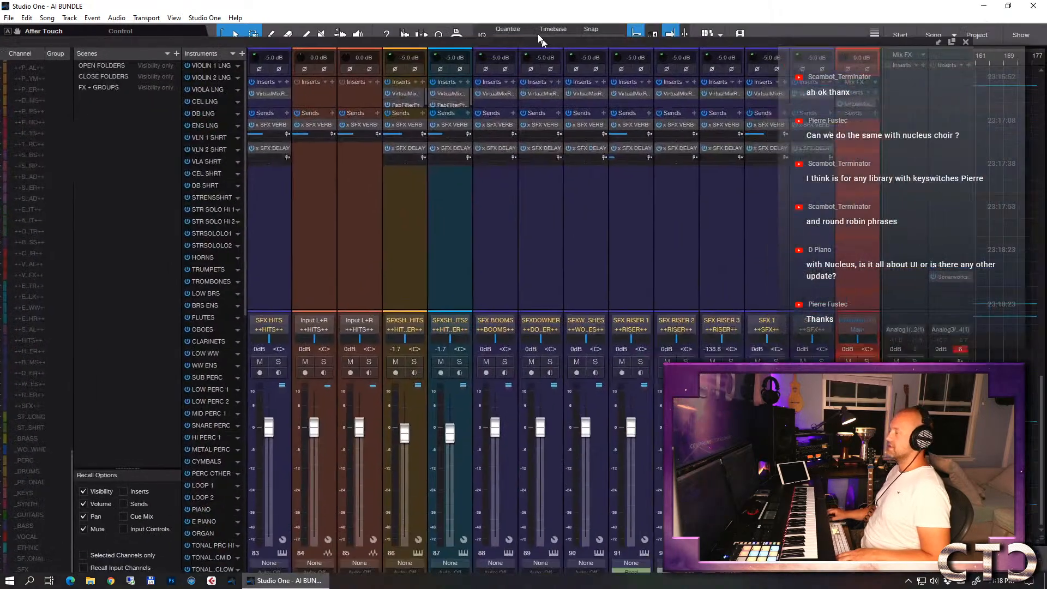
pyautogui.moveTo(538, 37); pyautogui.dragTo(514, 1)
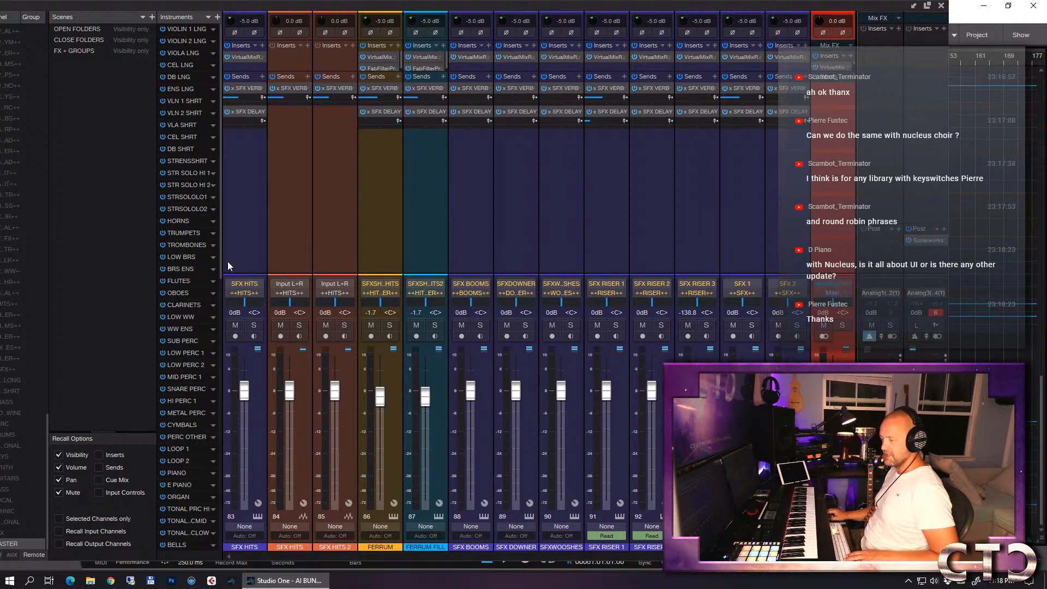
pyautogui.moveTo(220, 224); pyautogui.dragTo(230, 517)
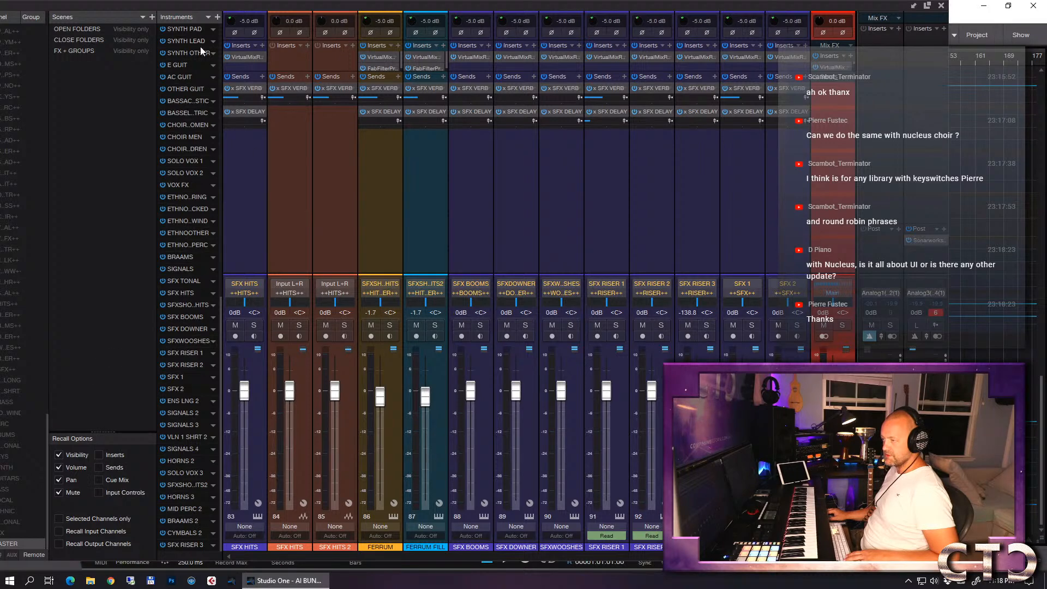
pyautogui.moveTo(191, 5); pyautogui.dragTo(283, 5)
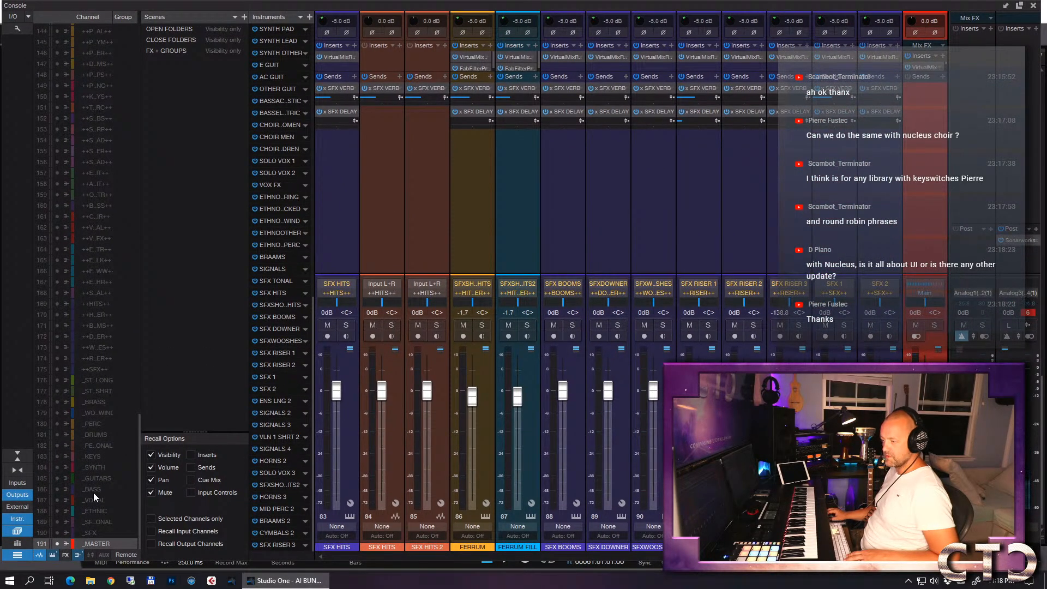
pyautogui.click(56, 380)
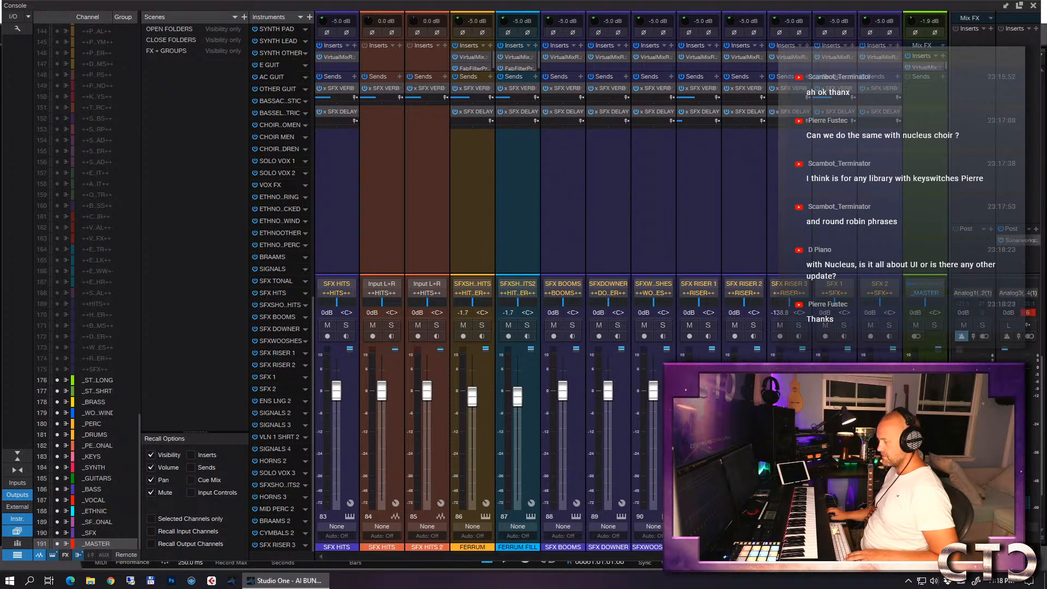
# - Lower the input gain of all stem buses from _STR LONG through _SFX to -3.4 dB and close the console
pyautogui.moveTo(829, 556); pyautogui.dragTo(917, 557)
pyautogui.moveTo(788, 8); pyautogui.dragTo(522, 7)
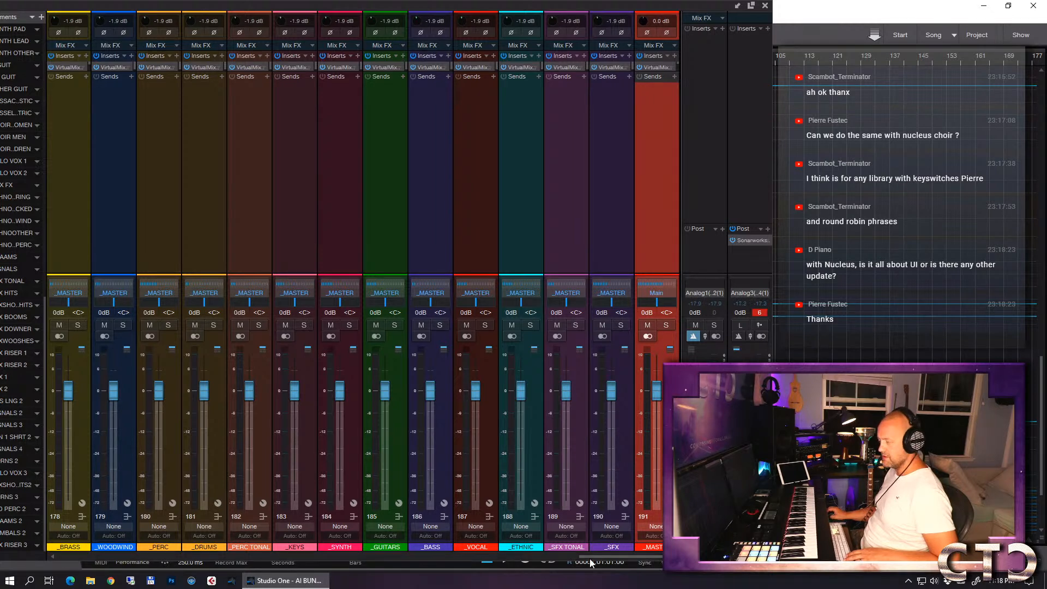
pyautogui.moveTo(587, 558); pyautogui.dragTo(576, 555)
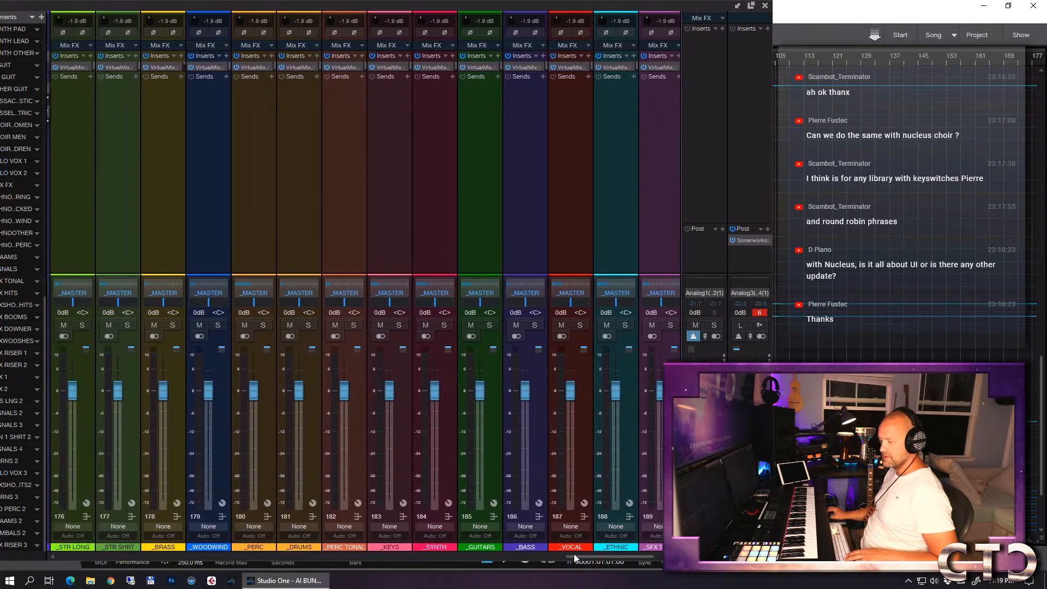
pyautogui.click(85, 451)
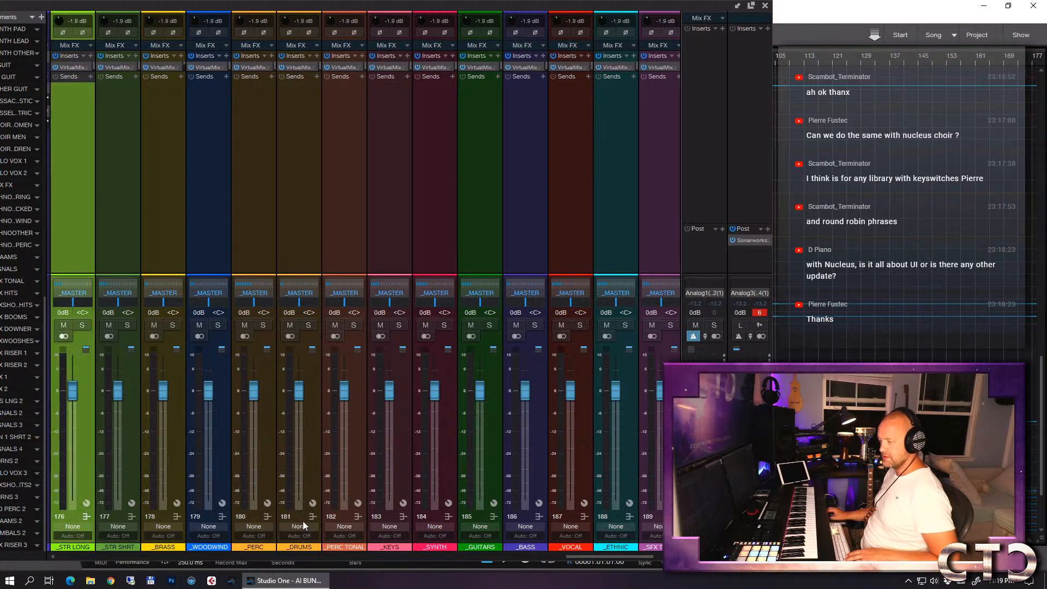
pyautogui.moveTo(581, 556); pyautogui.dragTo(611, 553)
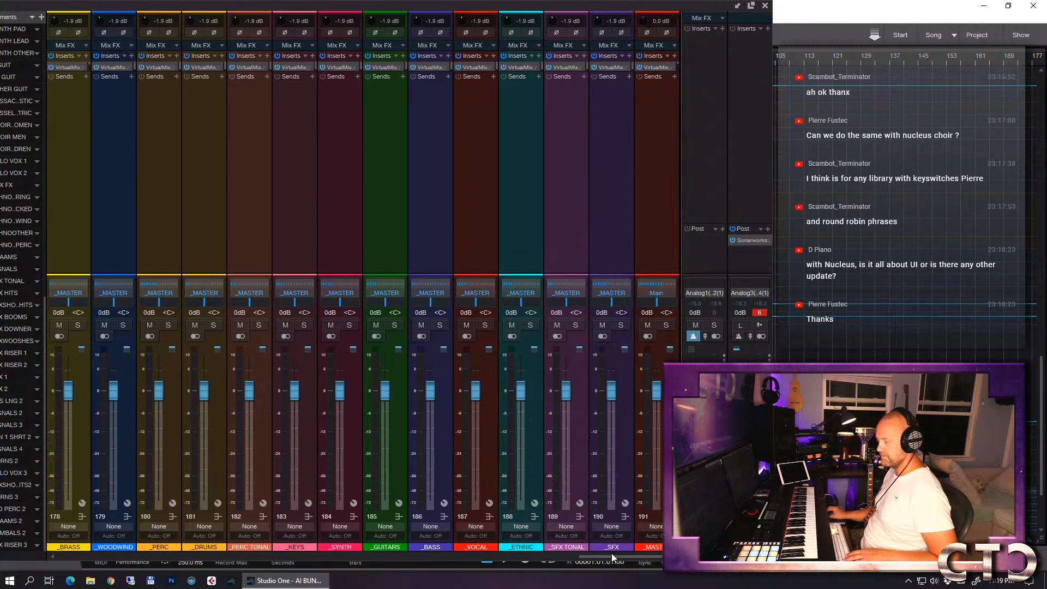
pyautogui.keyDown('shift'); pyautogui.click(627, 476); pyautogui.keyUp('shift')
pyautogui.moveTo(593, 21); pyautogui.dragTo(594, 25)
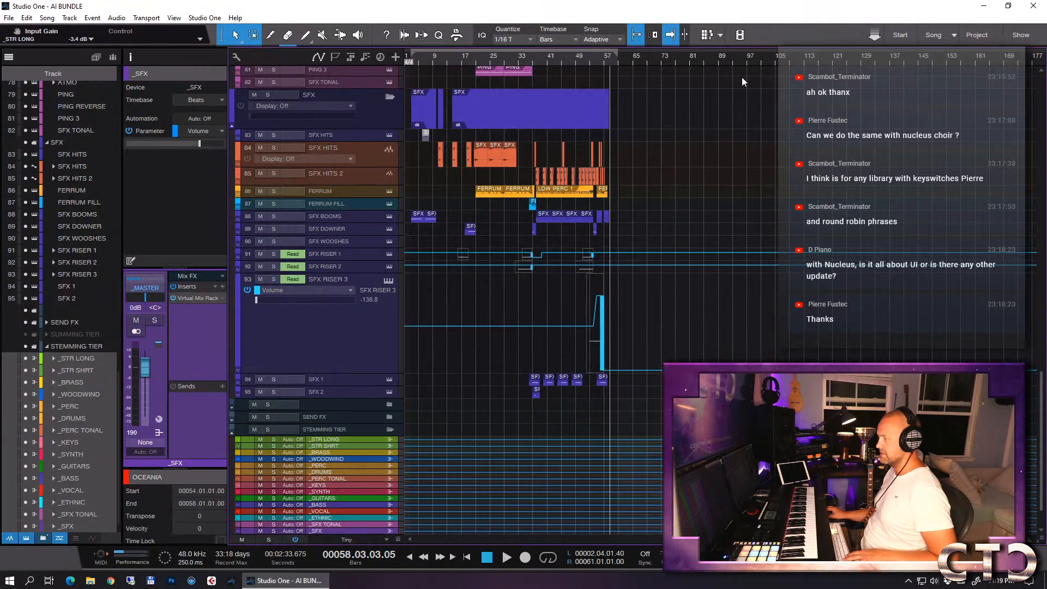
pyautogui.click(766, 6)
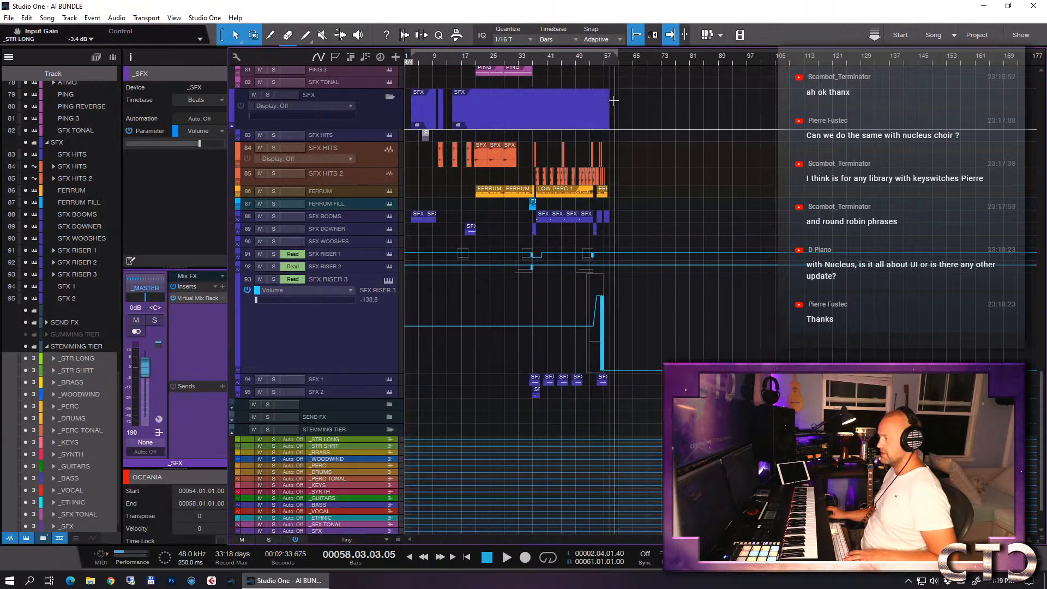
# - Place the playback position at the start of bar 55 and inspect the FabFilter Pro-Q EQ on the _MASTER bus
pyautogui.click(595, 60)
pyautogui.press('e')
pyautogui.press('e')
pyautogui.press('e')
pyautogui.press('e')
pyautogui.press('e')
pyautogui.scroll(-2, 356, 433)
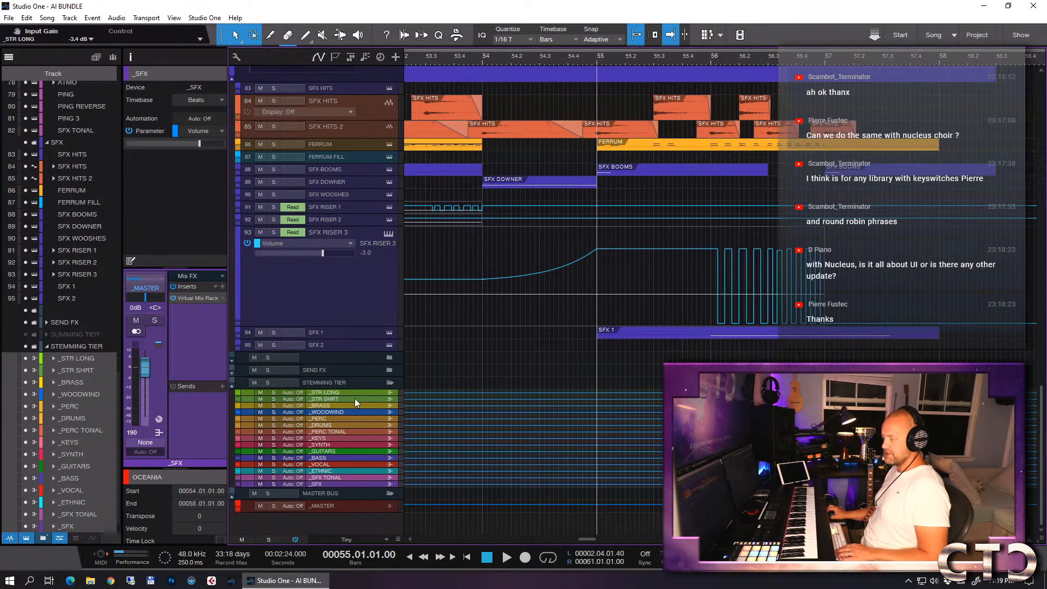
pyautogui.click(335, 507)
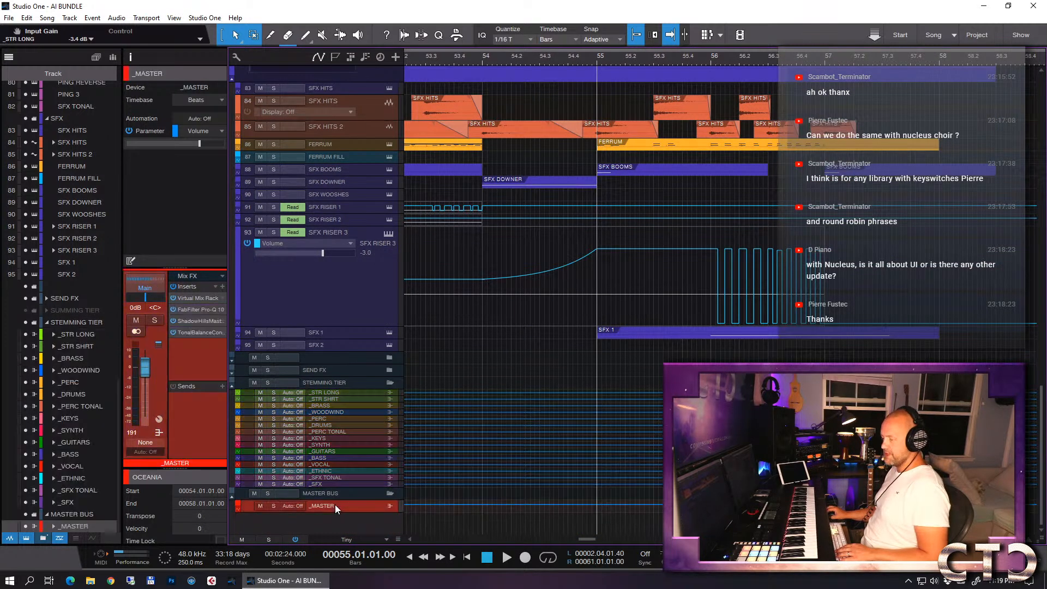
pyautogui.doubleClick(189, 309)
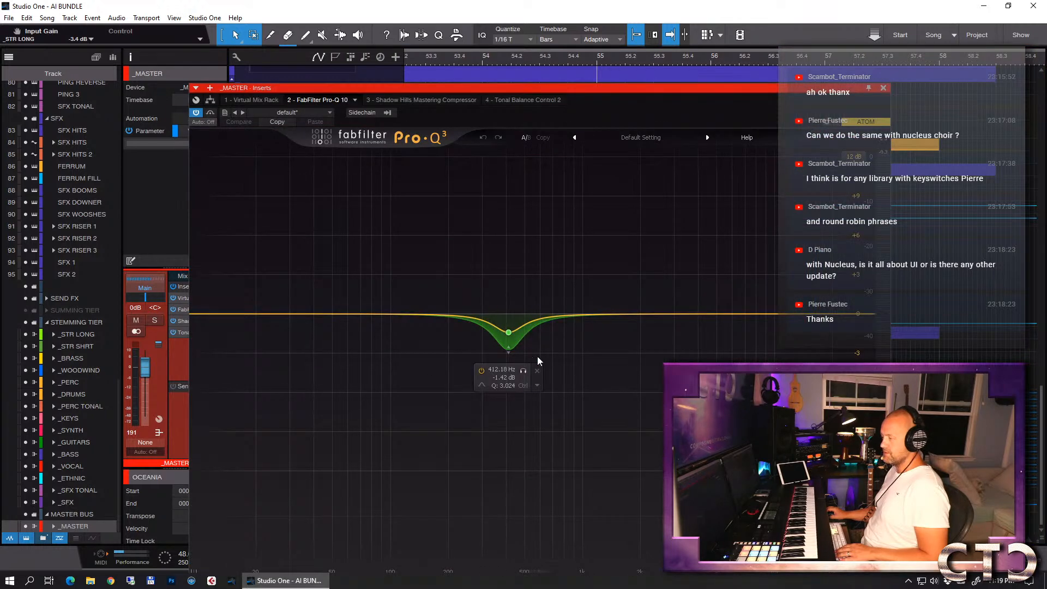
pyautogui.click(884, 87)
# - Inspect the Virtual Mix Rack and Shadow Hills Mastering Compressor on the _MASTER bus, and set the playback position to bar 56, beat 4
pyautogui.doubleClick(189, 296)
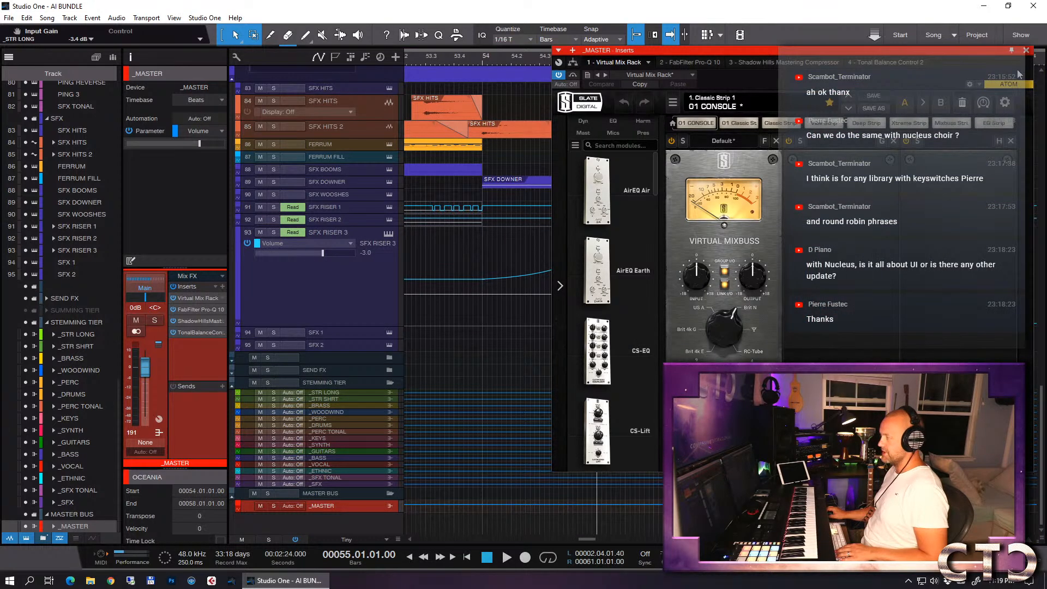
pyautogui.click(1026, 50)
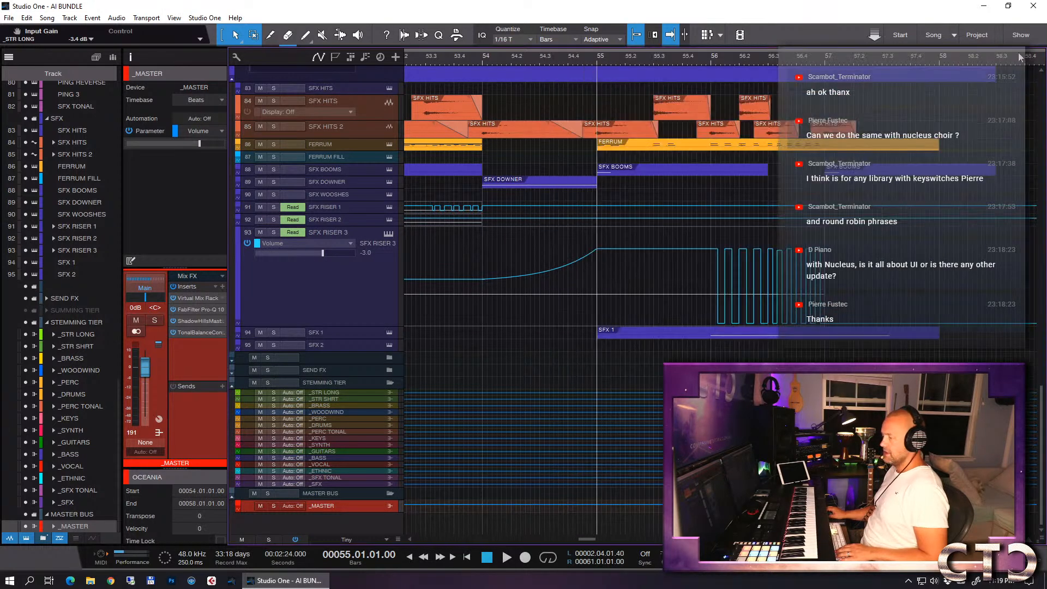
pyautogui.doubleClick(190, 322)
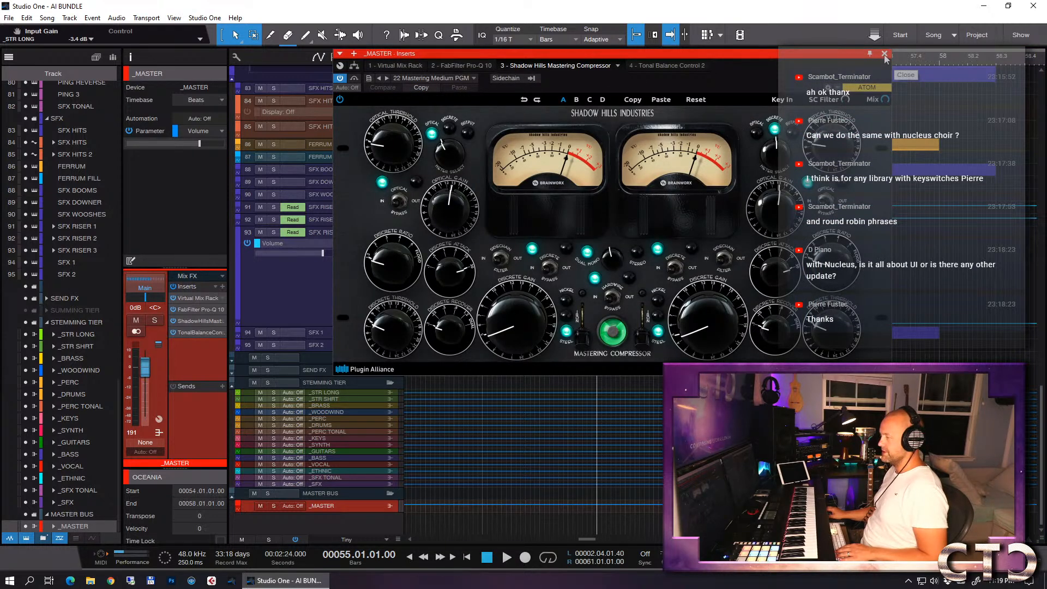
pyautogui.click(885, 55)
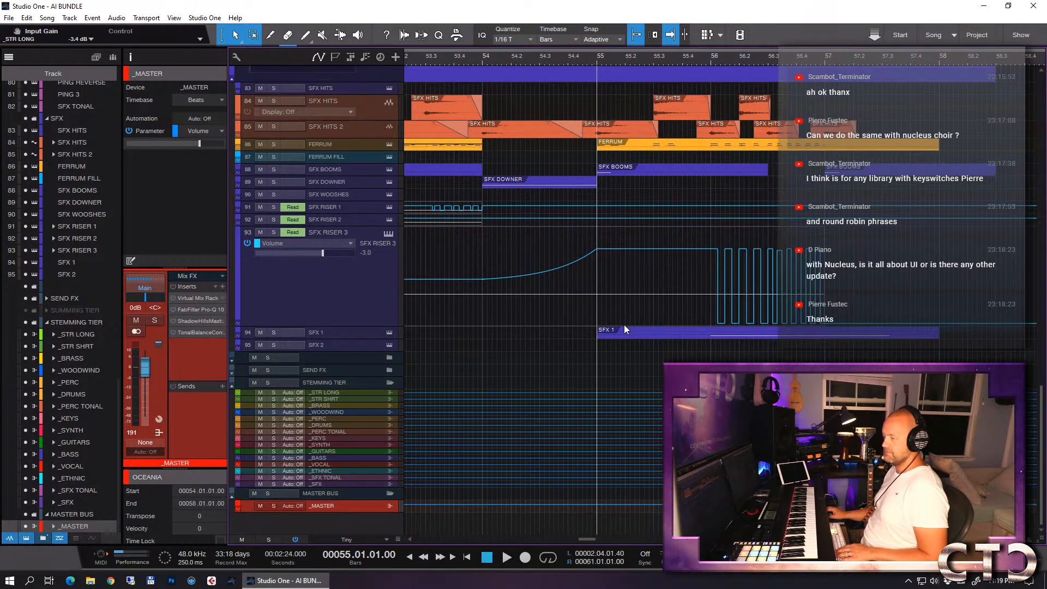
pyautogui.click(805, 64)
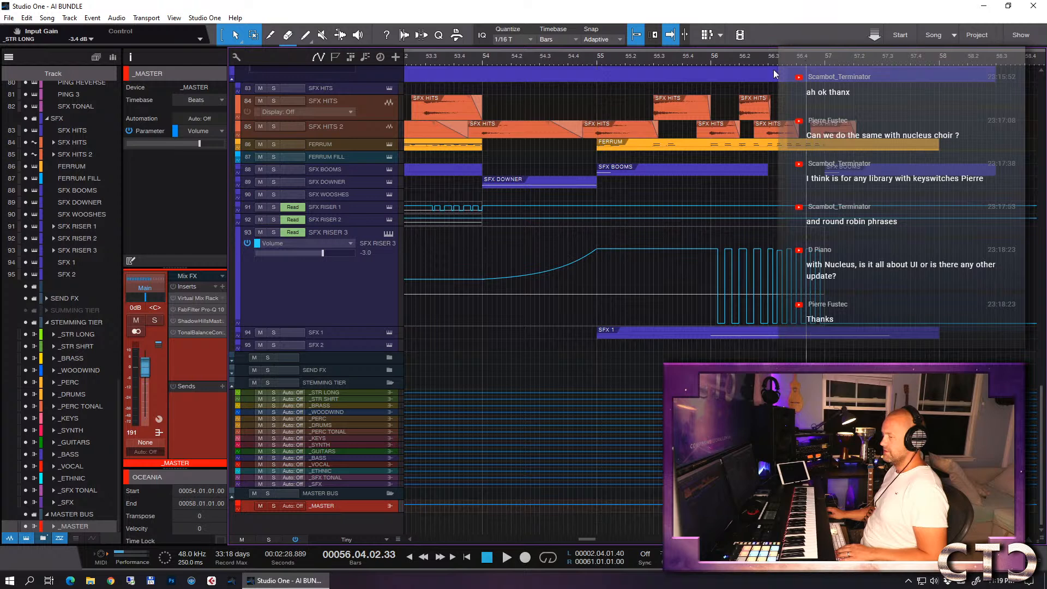
# - Open Tonal Balance Control on the _MASTER bus and play the song from bar 56, beat 4 to check its tonal balance
pyautogui.click(189, 331)
pyautogui.press('space')
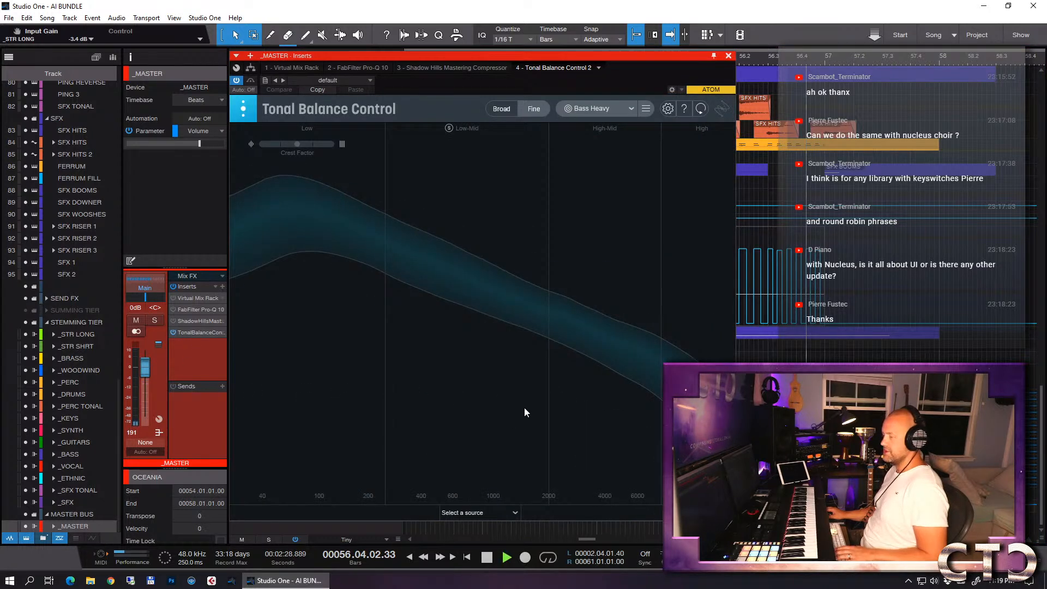
pyautogui.press('space')
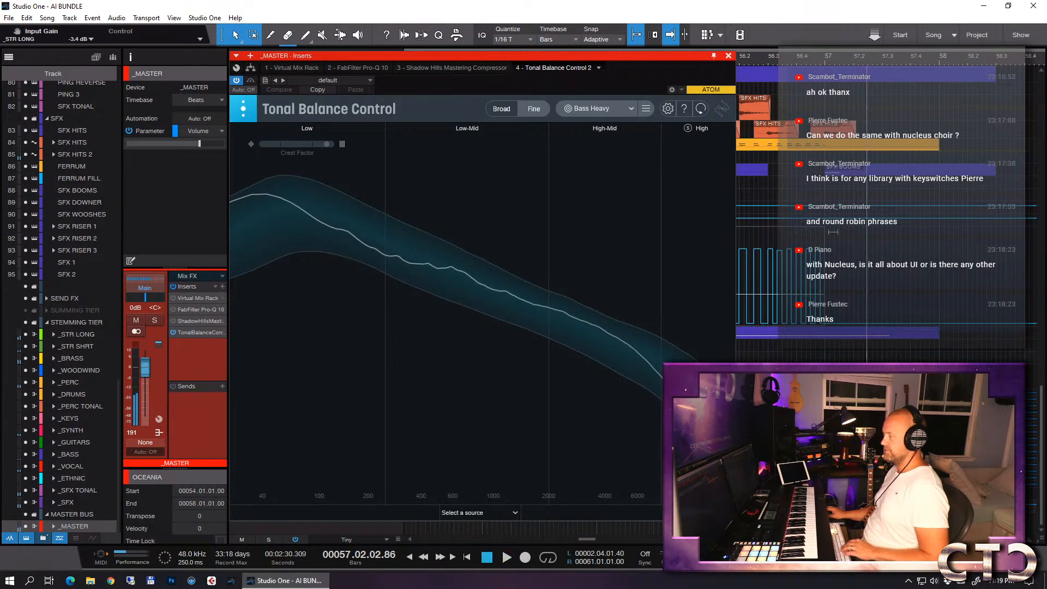
# - Return the playback position to the loop start at bar 2, beat 4 and save the AI BUNDLE song
pyautogui.hscroll(-5, 885, 233)
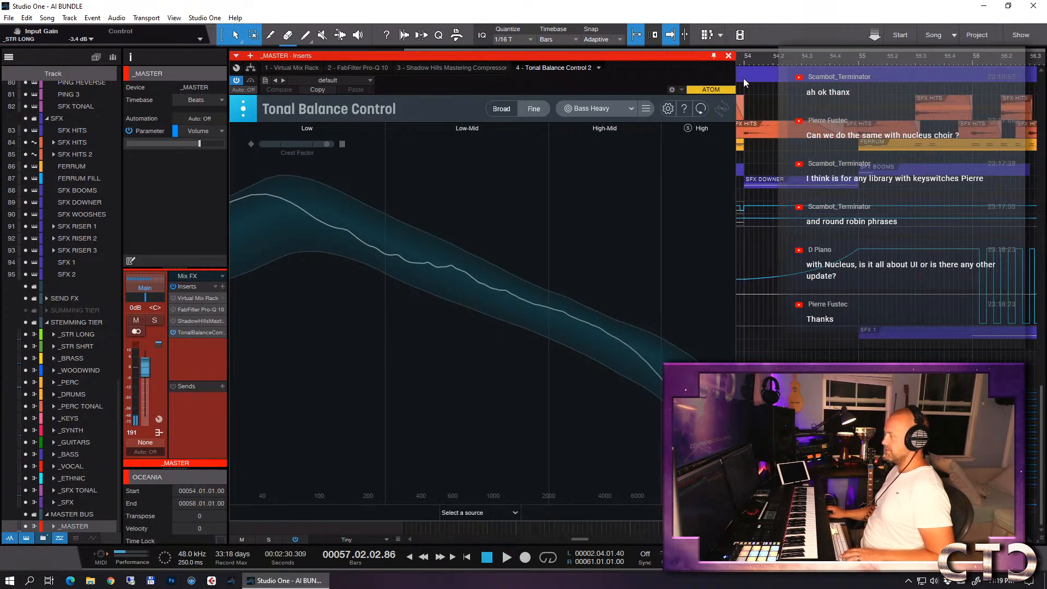
pyautogui.hscroll(-4, 762, 102)
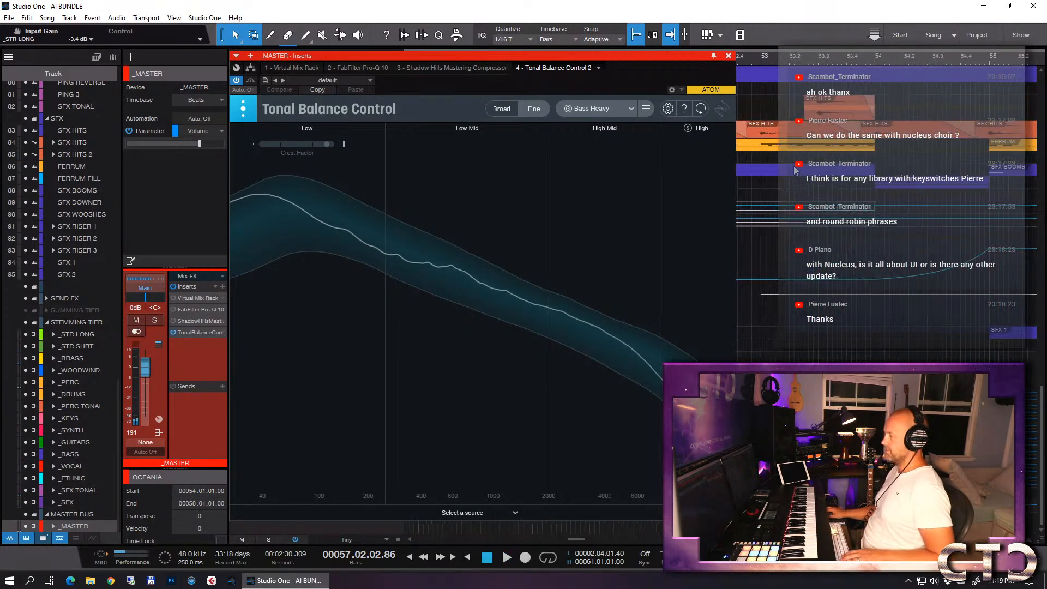
pyautogui.click(876, 64)
pyautogui.press('KP_1')
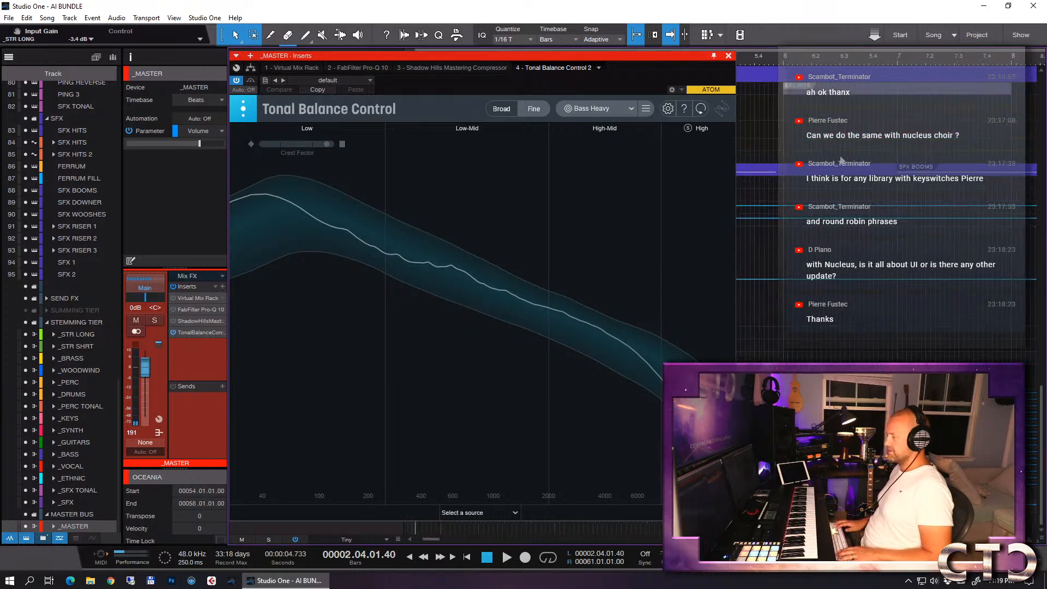
pyautogui.hotkey('ctrl', 's')
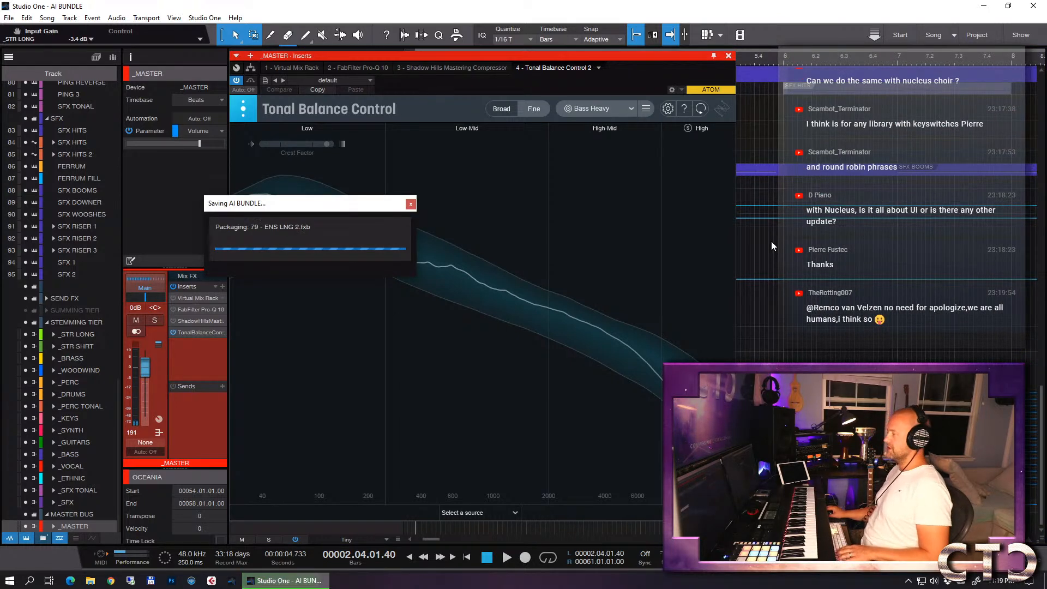
# - Show the full length of the song in the arrangement and close the _MASTER inserts window
pyautogui.press('w')
pyautogui.press('w')
pyautogui.press('w')
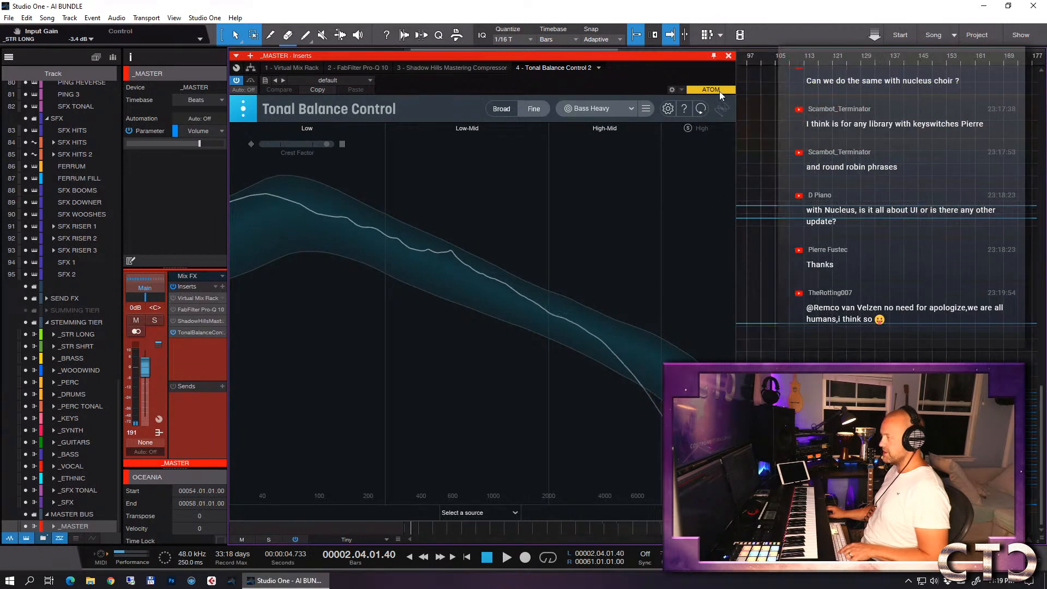
pyautogui.click(728, 55)
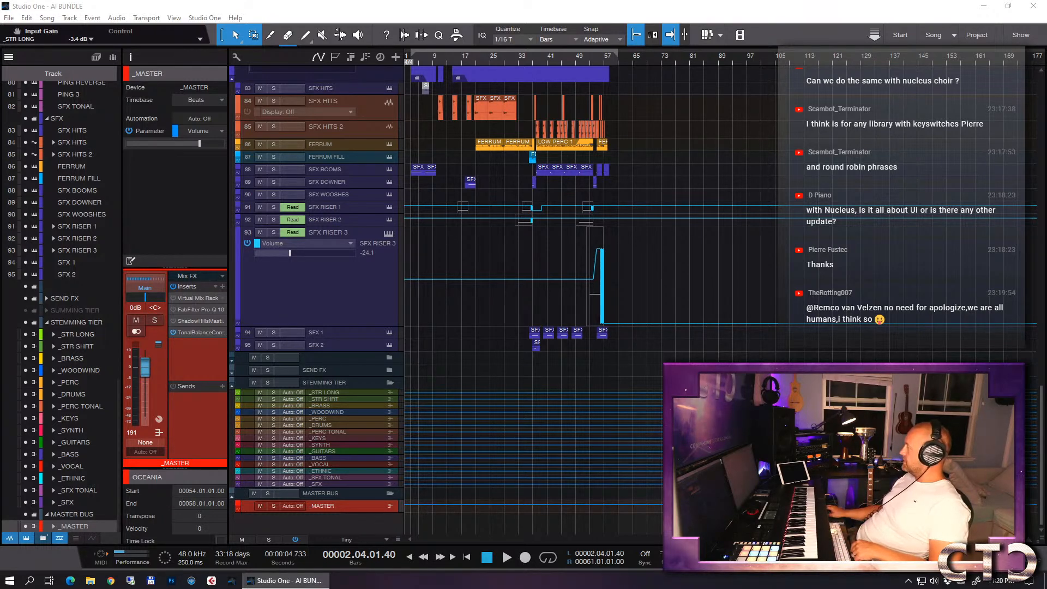
# - Switch to Chrome, open the Courage track from the discography on the DE-TUNE Bandcamp page, and start playing it
pyautogui.hotkey('alt', 'Tab')
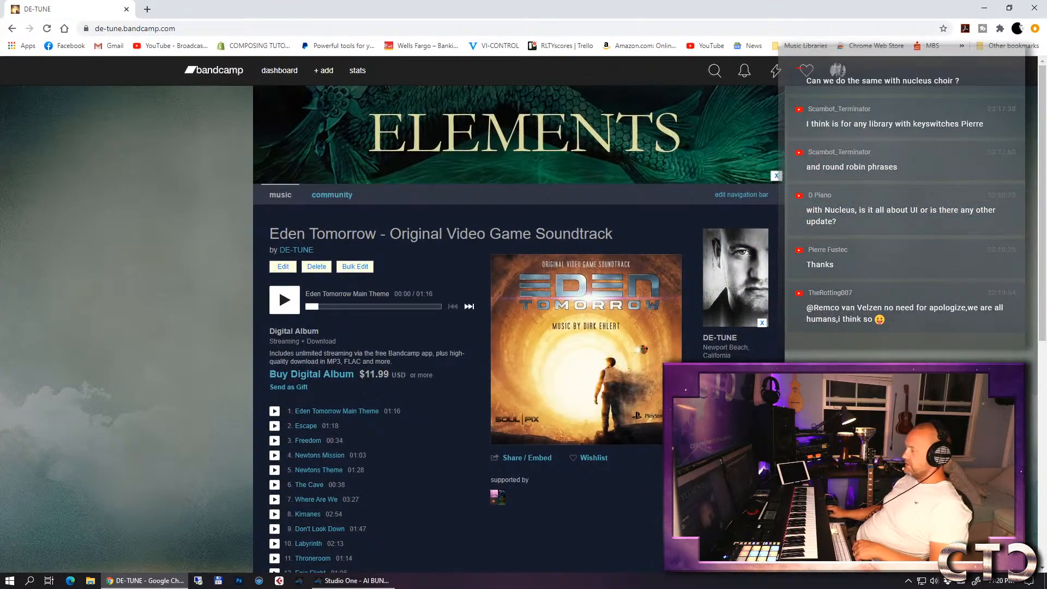
pyautogui.scroll(-10, 752, 326)
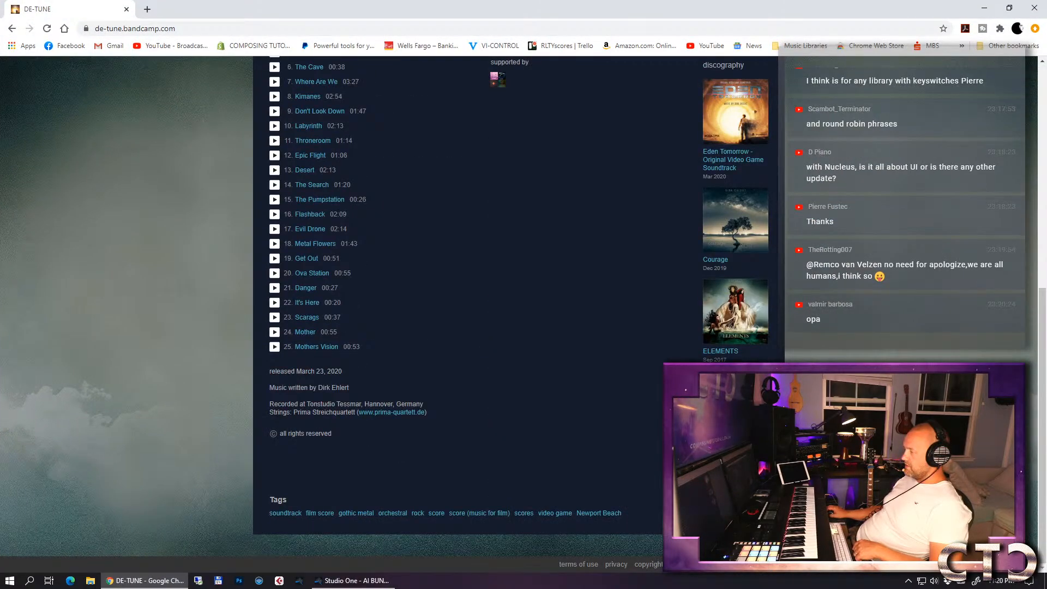
pyautogui.click(735, 235)
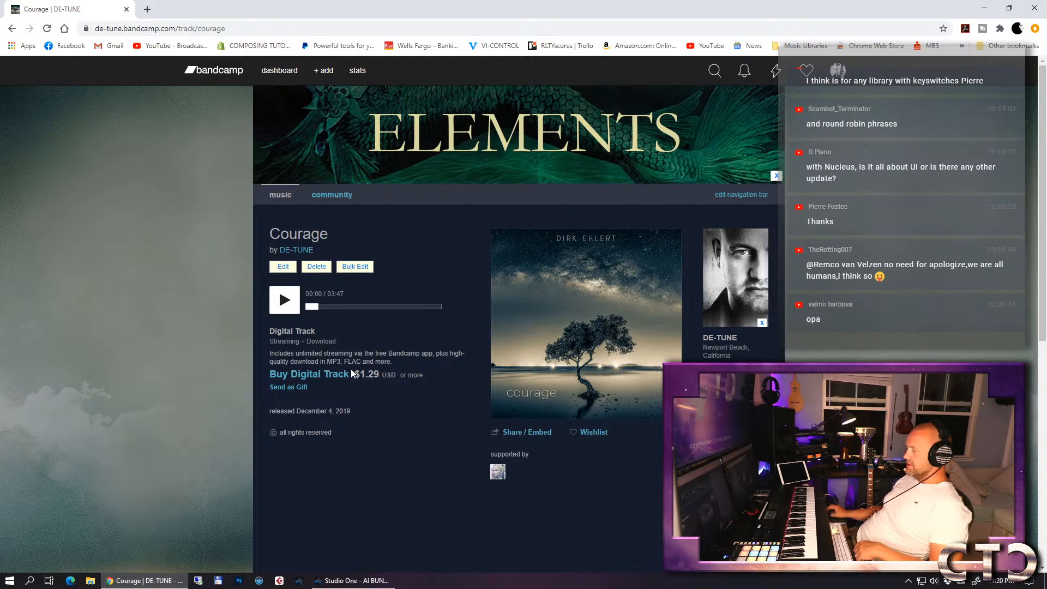
pyautogui.click(283, 301)
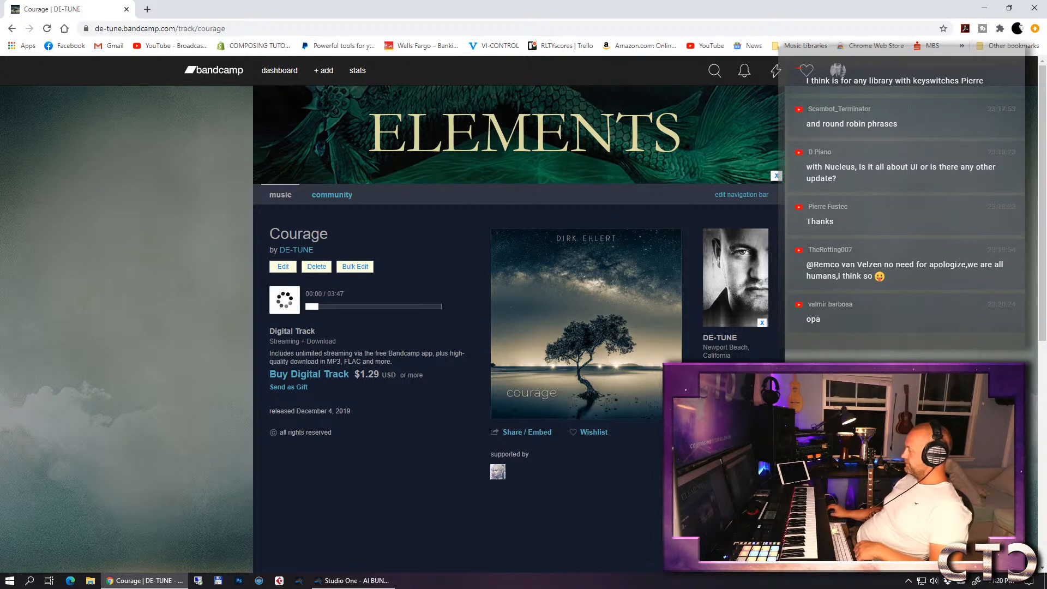
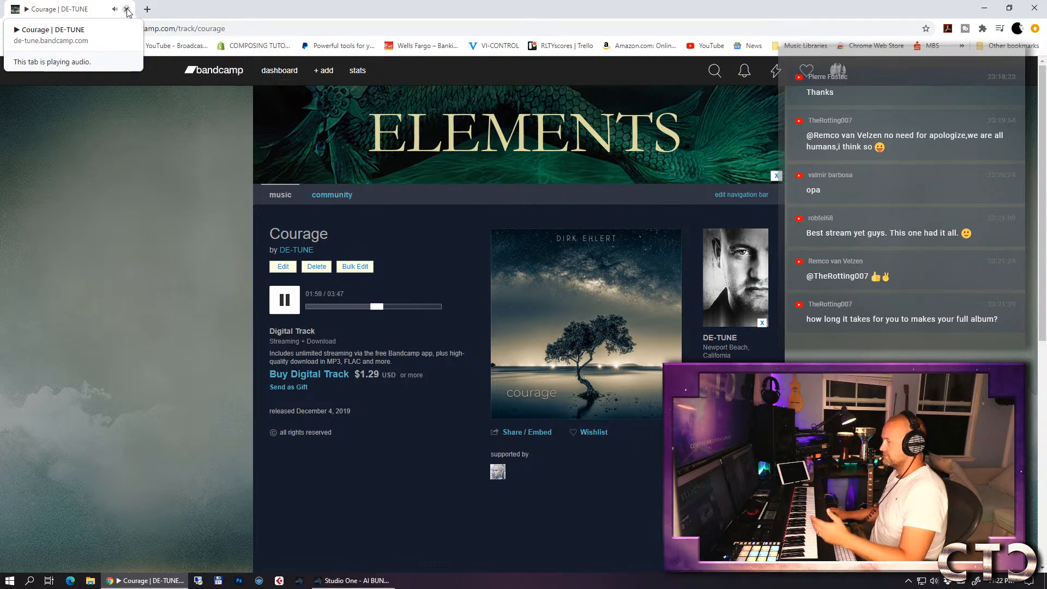
# - Close the Courage track's Bandcamp page and switch back to the AI BUNDLE song in Studio One
pyautogui.click(128, 10)
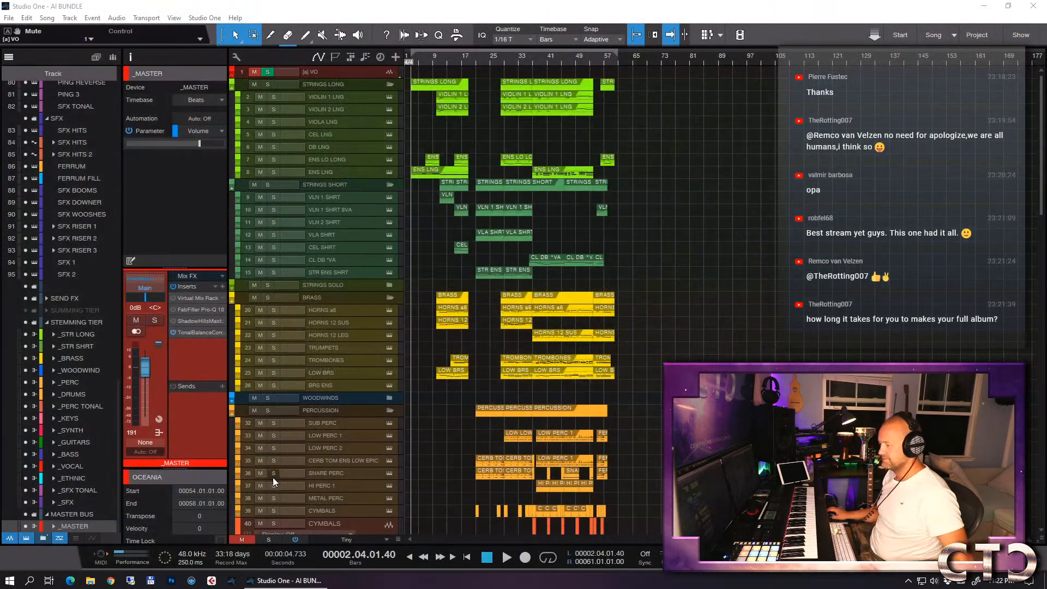
pyautogui.click(257, 73)
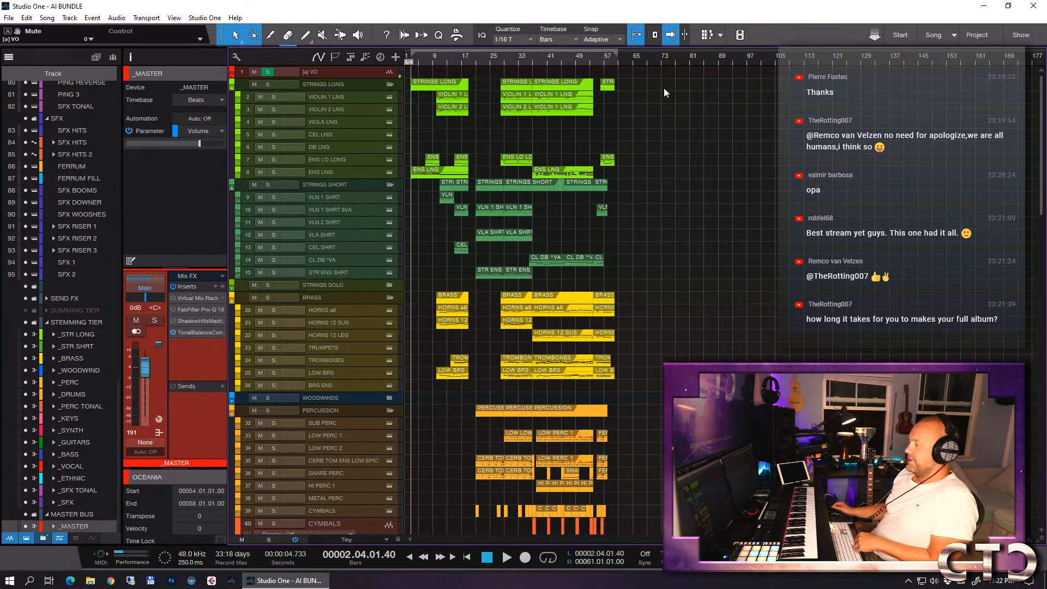
# - Reduce the heights of the MERETHE LEG AHH, SFX HITS and SFX RISER 3 tracks in the arrangement
pyautogui.scroll(-5, 685, 189)
pyautogui.scroll(-7, 683, 185)
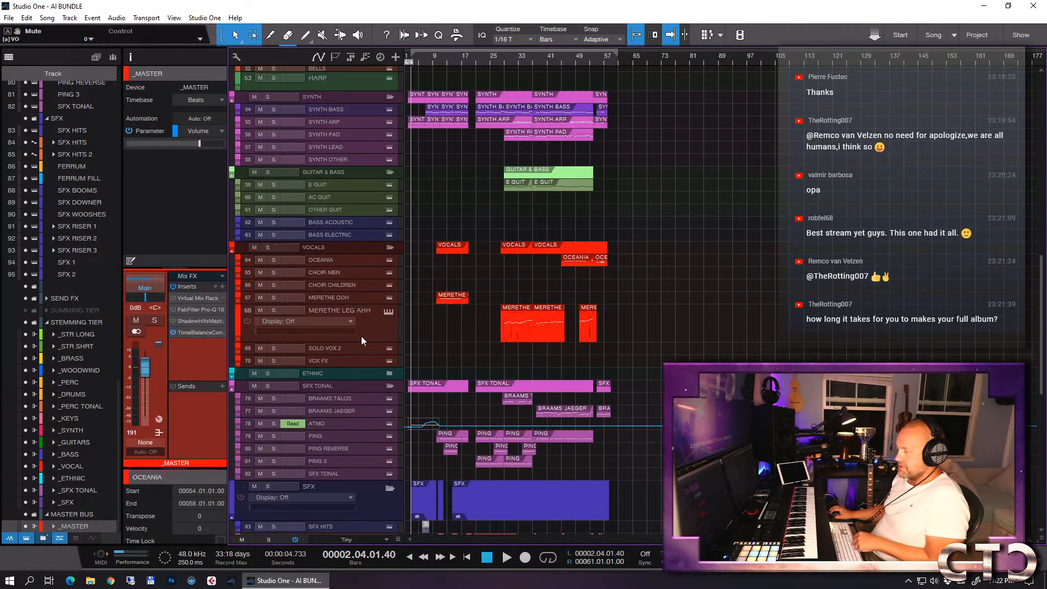
pyautogui.moveTo(361, 341); pyautogui.dragTo(368, 317)
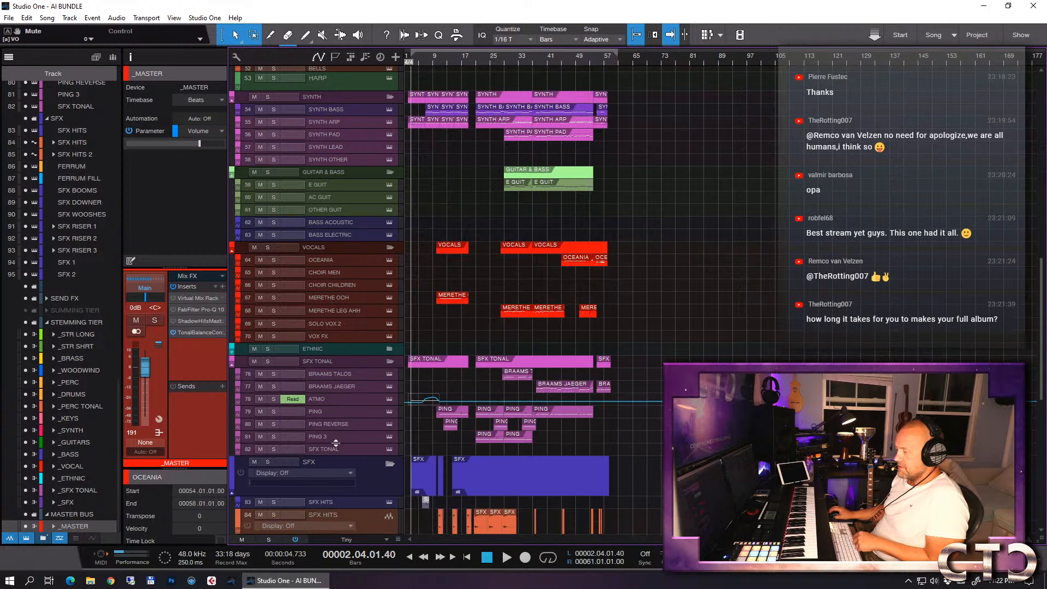
pyautogui.scroll(-3, 337, 440)
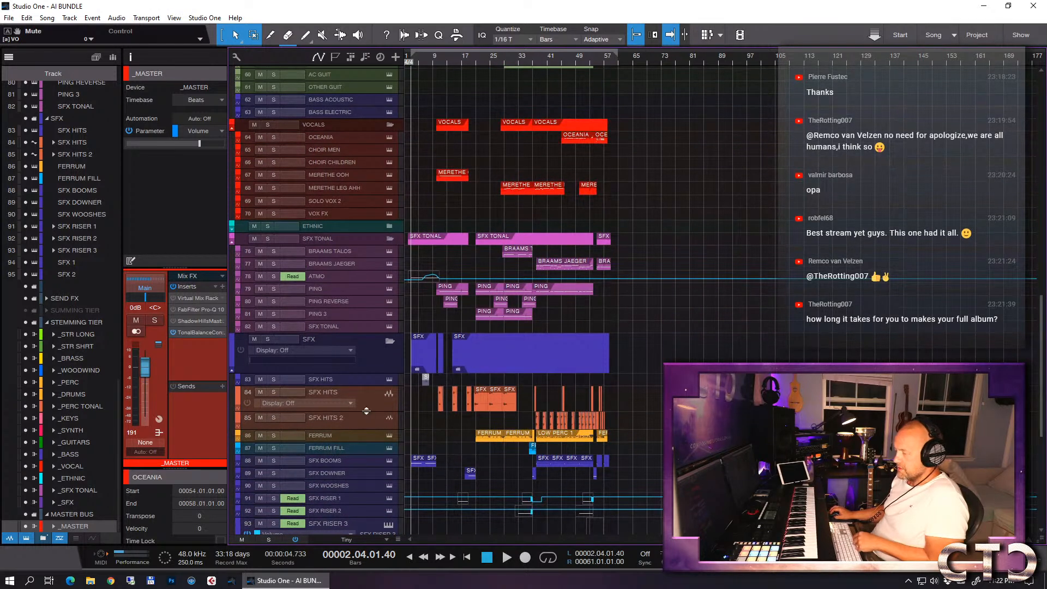
pyautogui.moveTo(367, 412)
pyautogui.mouseDown()
pyautogui.moveTo(368, 398)
pyautogui.moveTo(357, 407)
pyautogui.mouseUp()
pyautogui.scroll(-5, 531, 399)
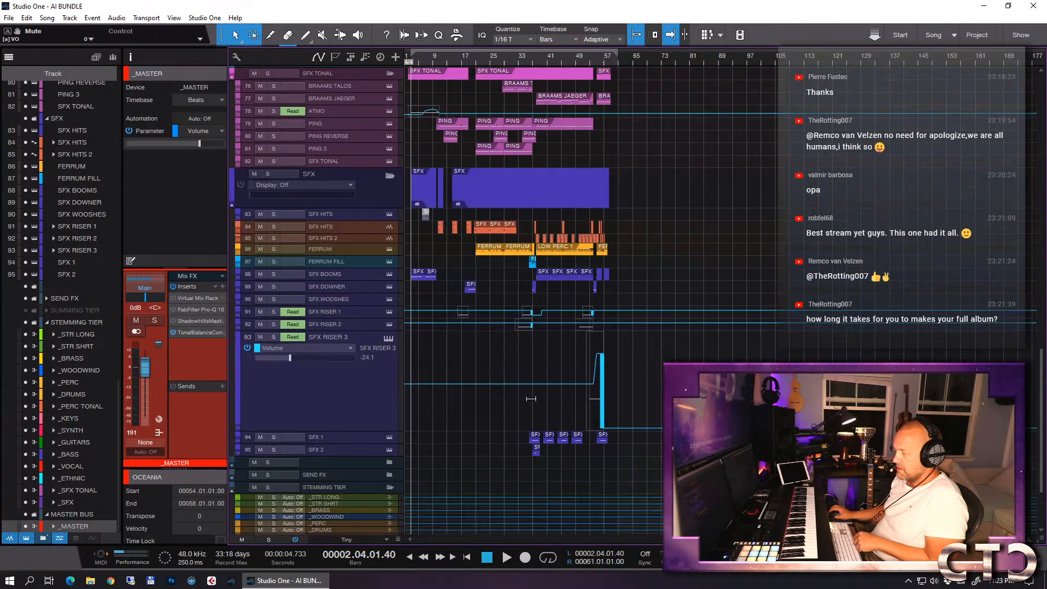
pyautogui.moveTo(362, 403); pyautogui.dragTo(374, 329)
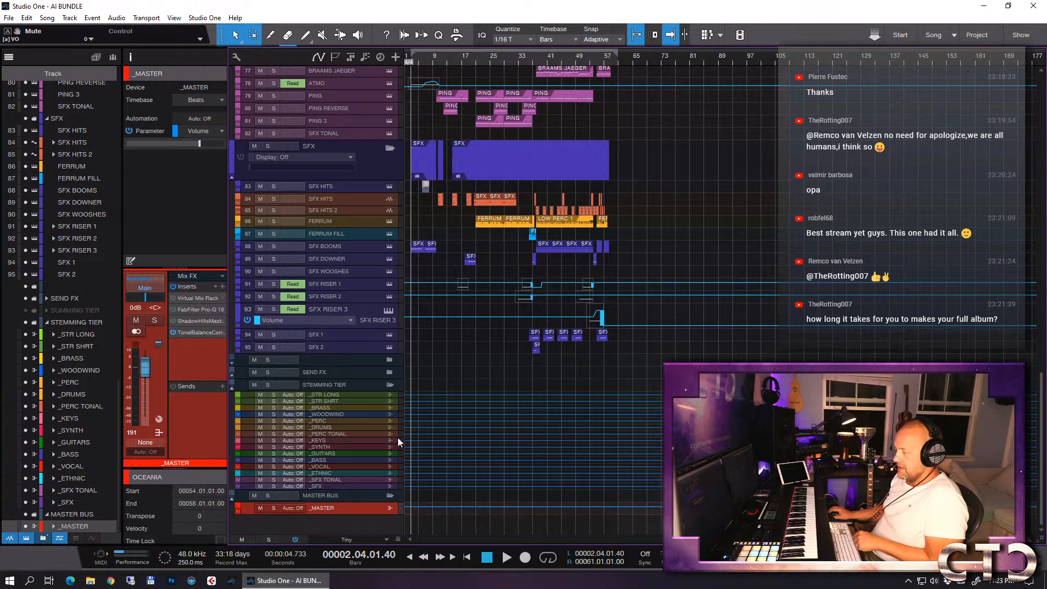
# - Reset Tonal Balance Control on the _MASTER bus, check the song's balance while playing from bar 2, beat 4, and close the inserts window
pyautogui.click(201, 332)
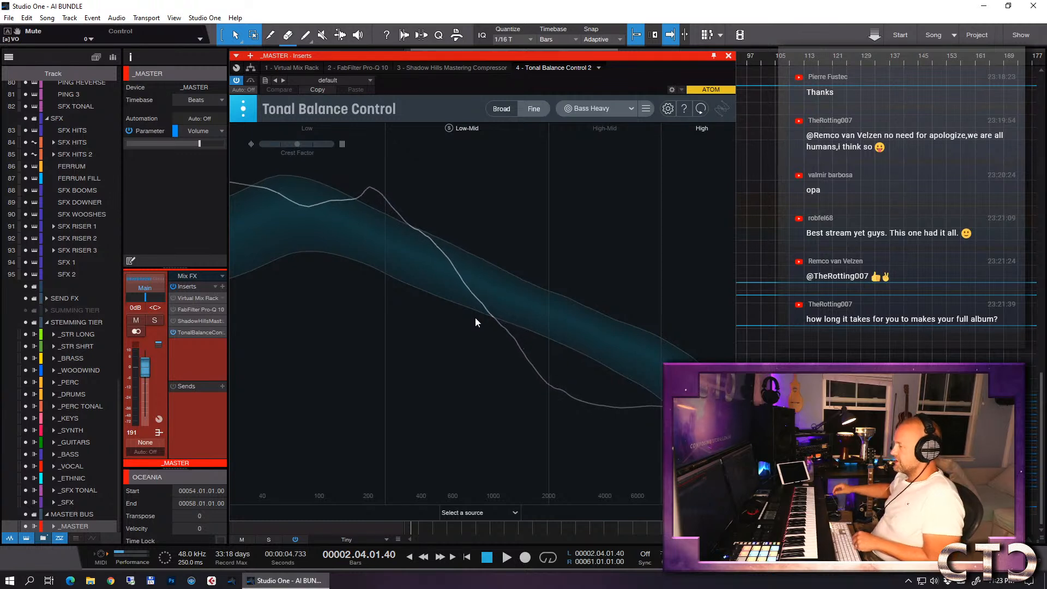
pyautogui.click(700, 110)
pyautogui.press('space')
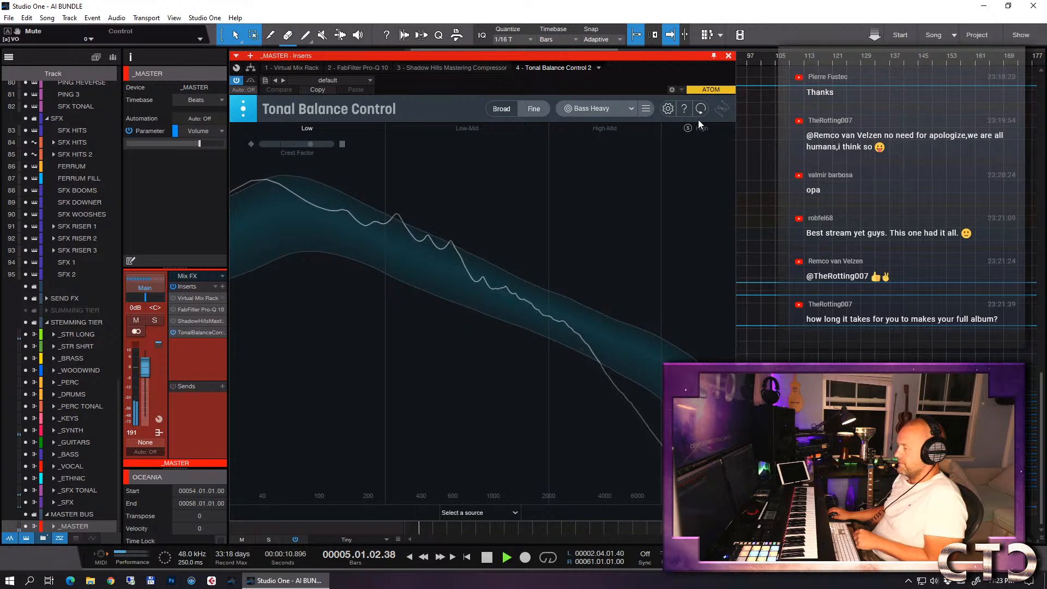
pyautogui.moveTo(577, 55); pyautogui.dragTo(442, 27)
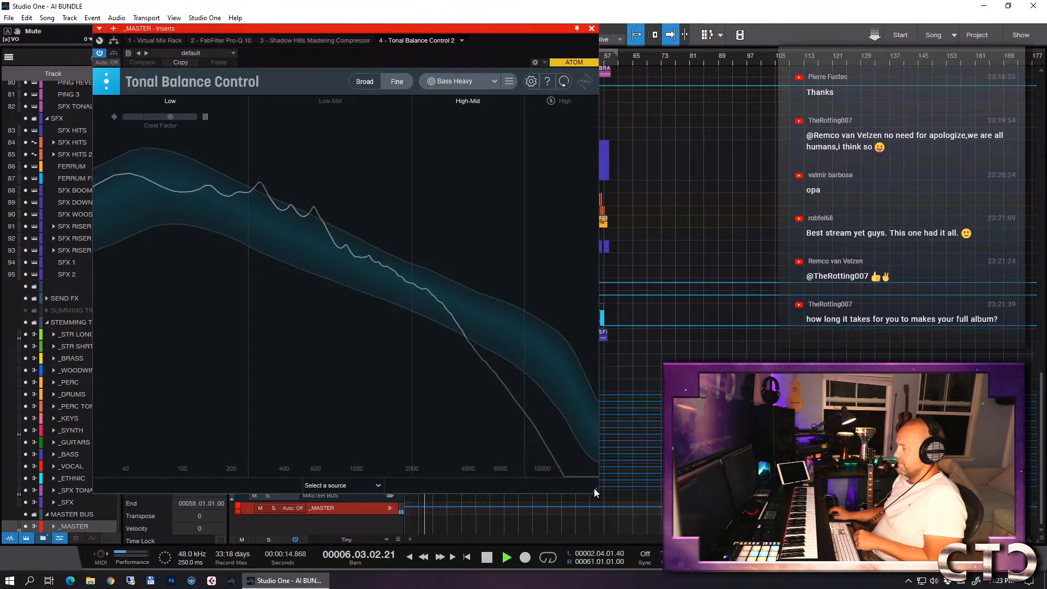
pyautogui.moveTo(597, 490); pyautogui.dragTo(681, 490)
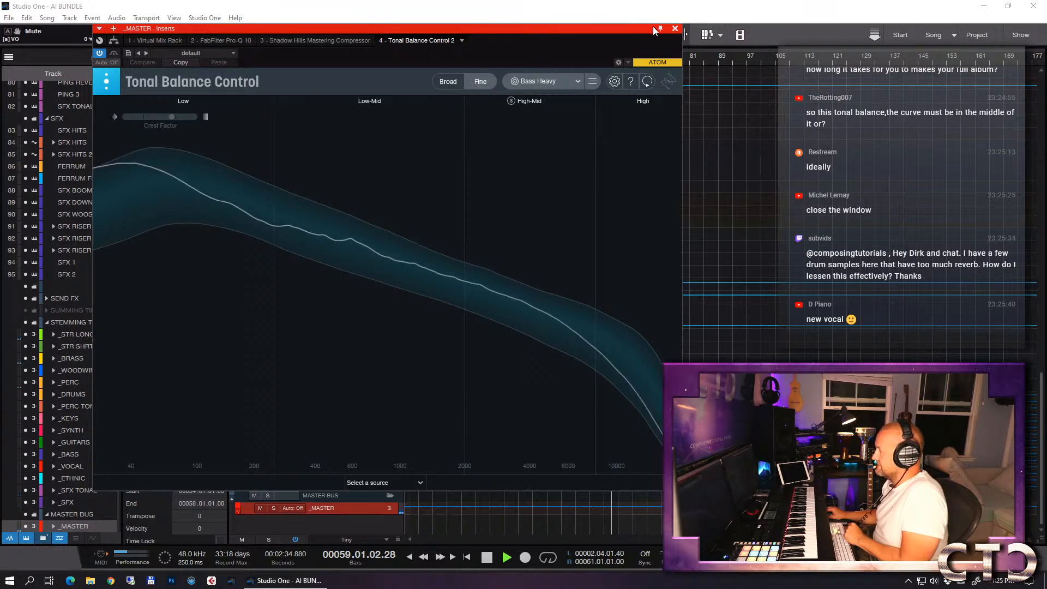
pyautogui.click(675, 29)
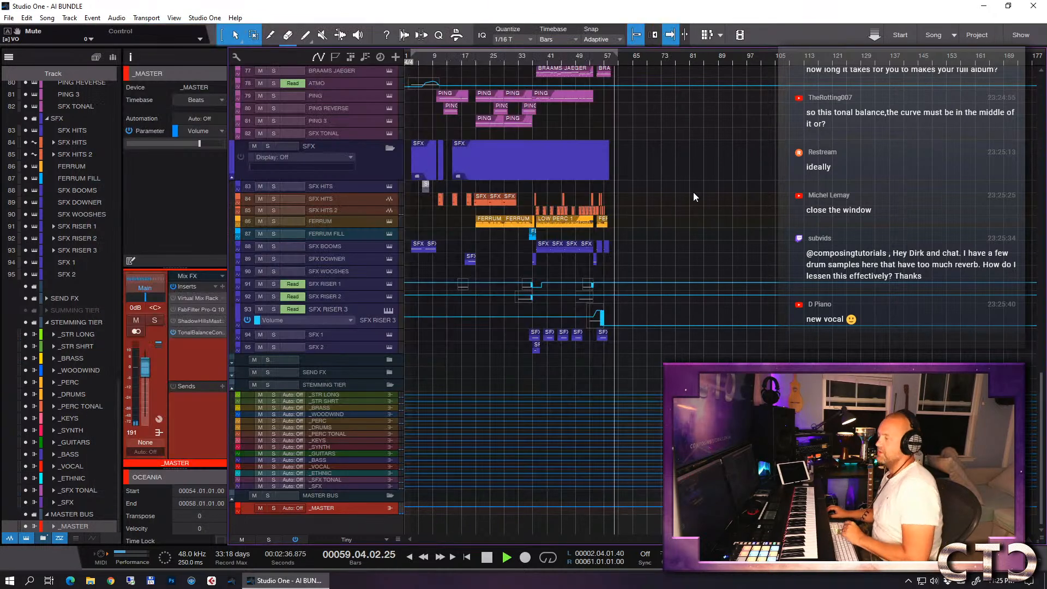
pyautogui.press('space')
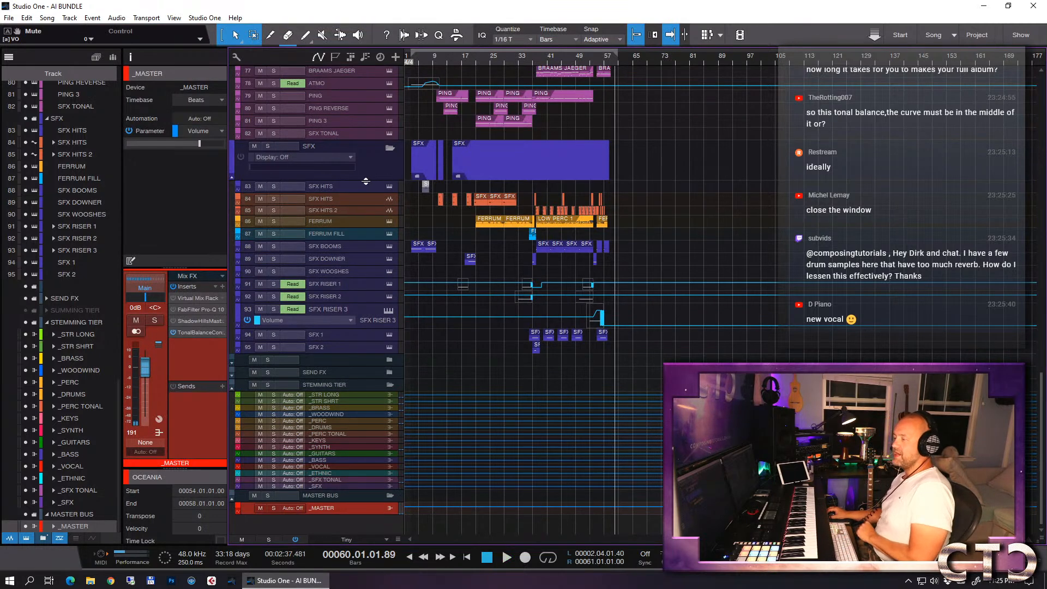
# - Reduce the SFX folder track's height and set the arrangement's track height preset to Minimal
pyautogui.moveTo(367, 180); pyautogui.dragTo(362, 157)
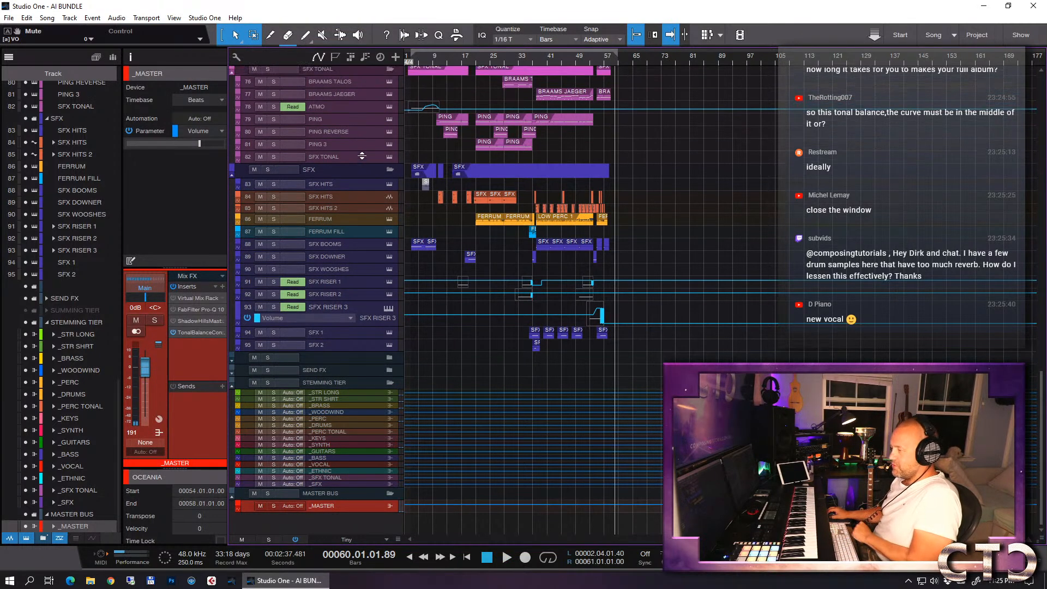
pyautogui.scroll(10, 702, 206)
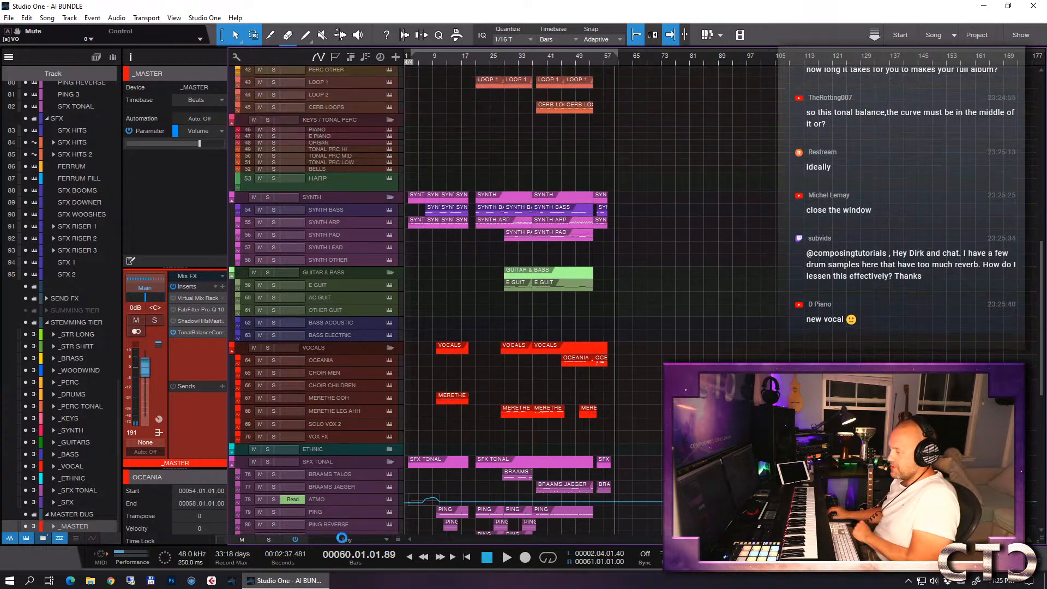
pyautogui.click(344, 539)
pyautogui.click(349, 451)
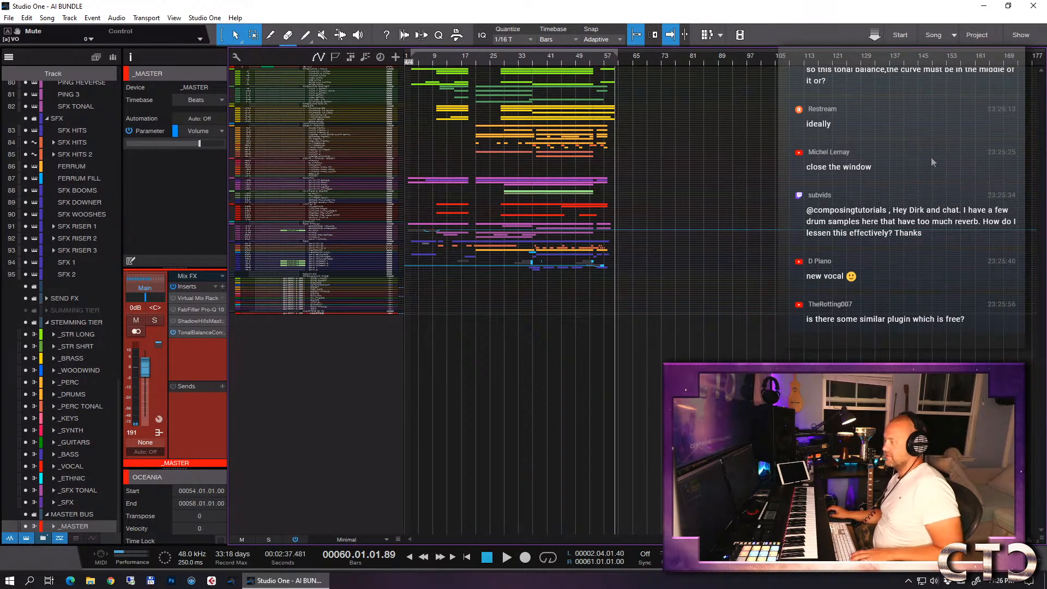
# - Collapse the STEMMING TIER folder and enlarge the arrangement's track heights to the Overview size
pyautogui.scroll(2, 931, 149)
pyautogui.scroll(-2, 931, 149)
pyautogui.scroll(2, 932, 149)
pyautogui.scroll(1, 932, 149)
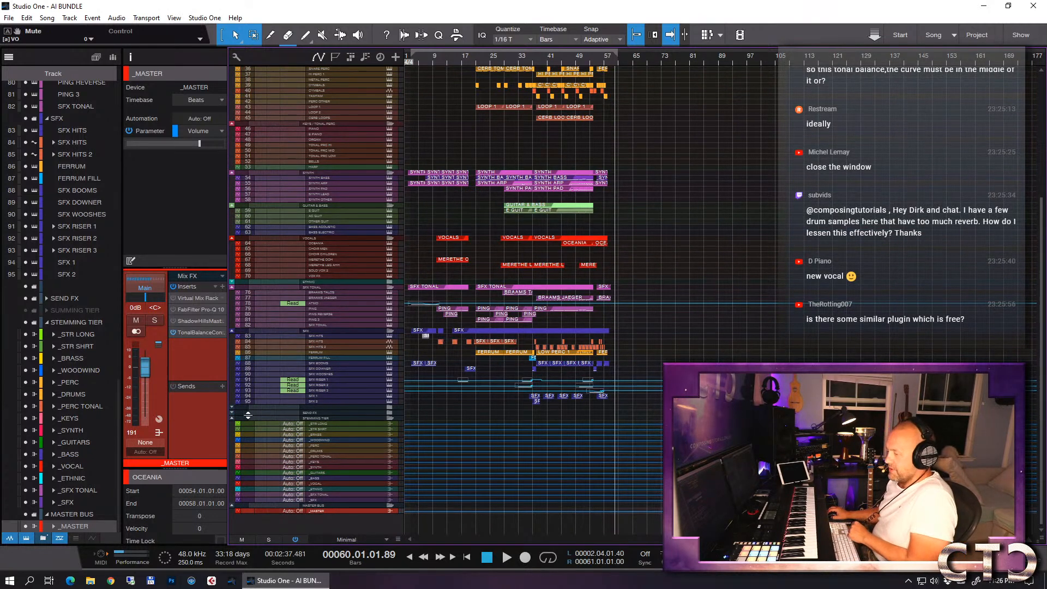
pyautogui.click(229, 417)
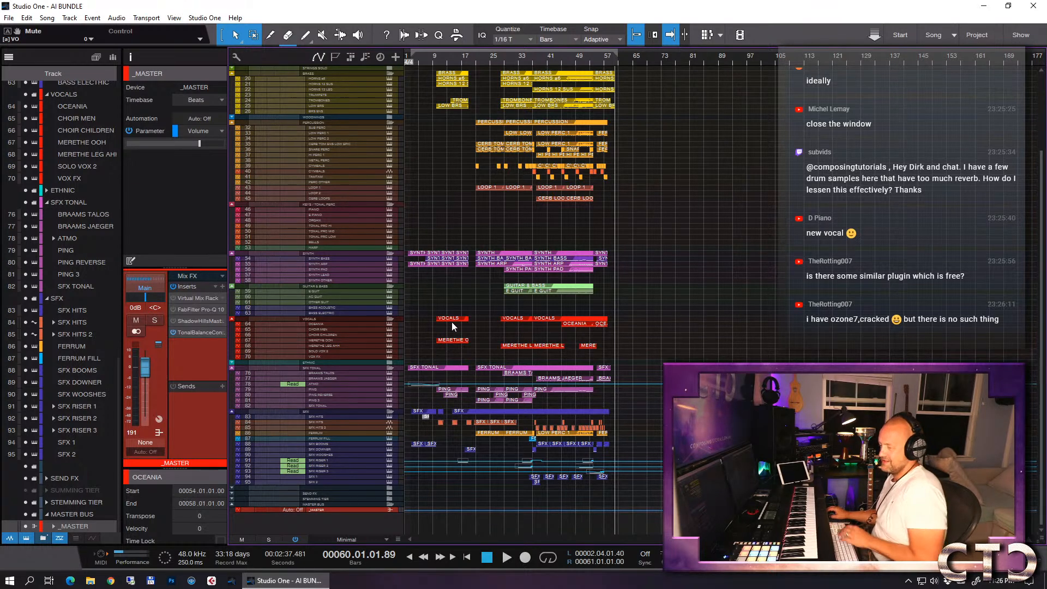
pyautogui.scroll(1, 450, 321)
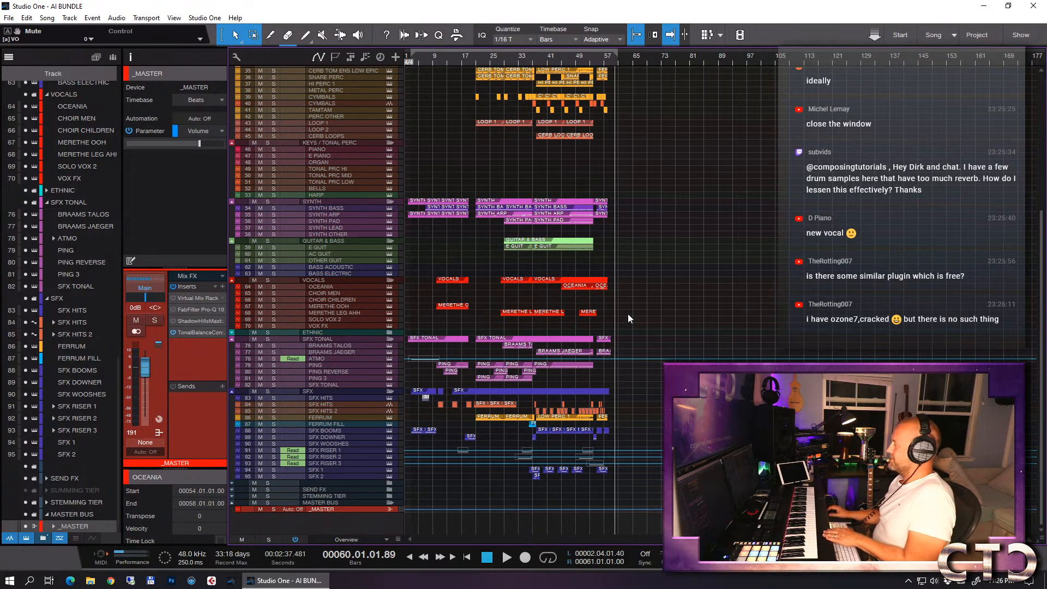
# - Compare the Rock and Country target curves in the _MASTER bus's Tonal Balance Control and restore the Bass Heavy target
pyautogui.click(195, 332)
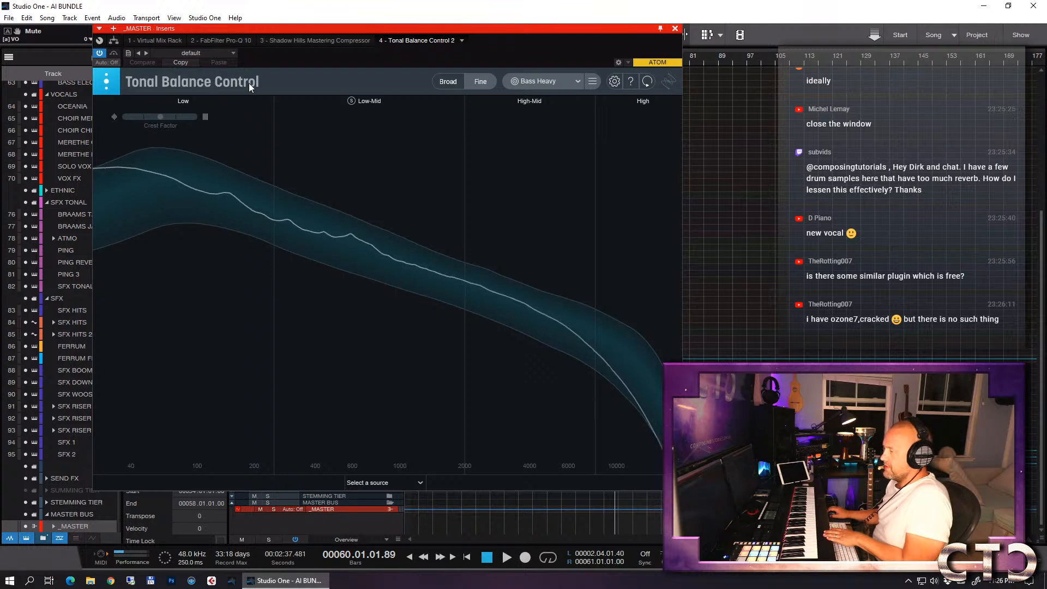
pyautogui.click(571, 83)
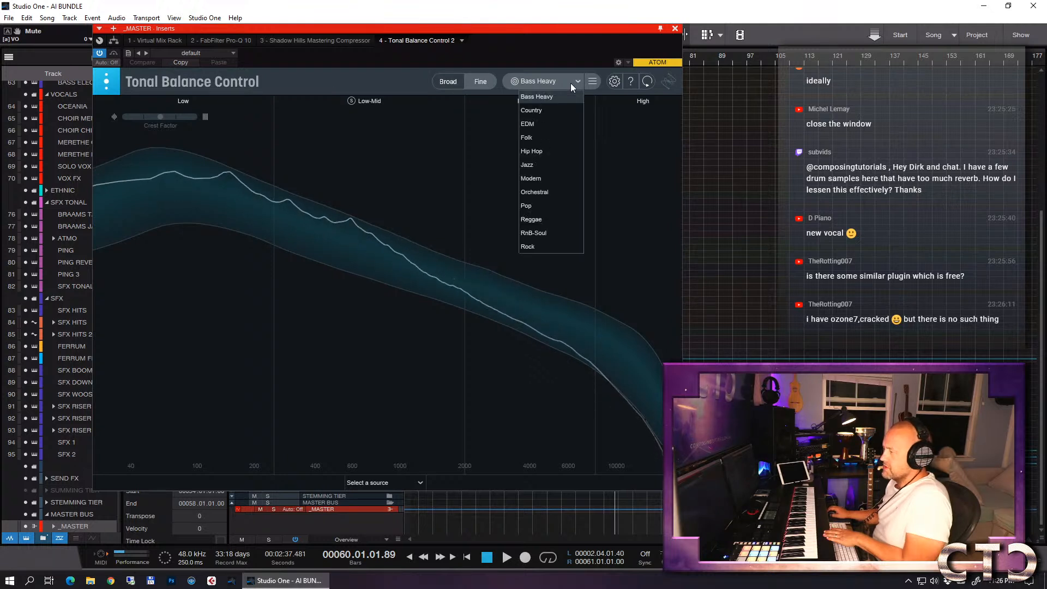
pyautogui.click(525, 55)
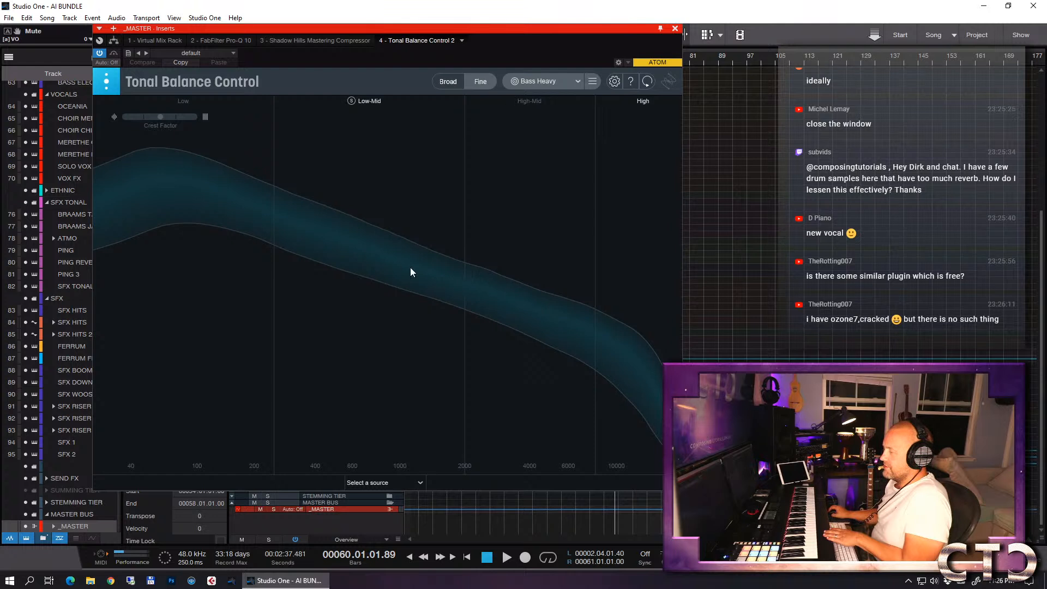
pyautogui.click(555, 83)
pyautogui.click(552, 246)
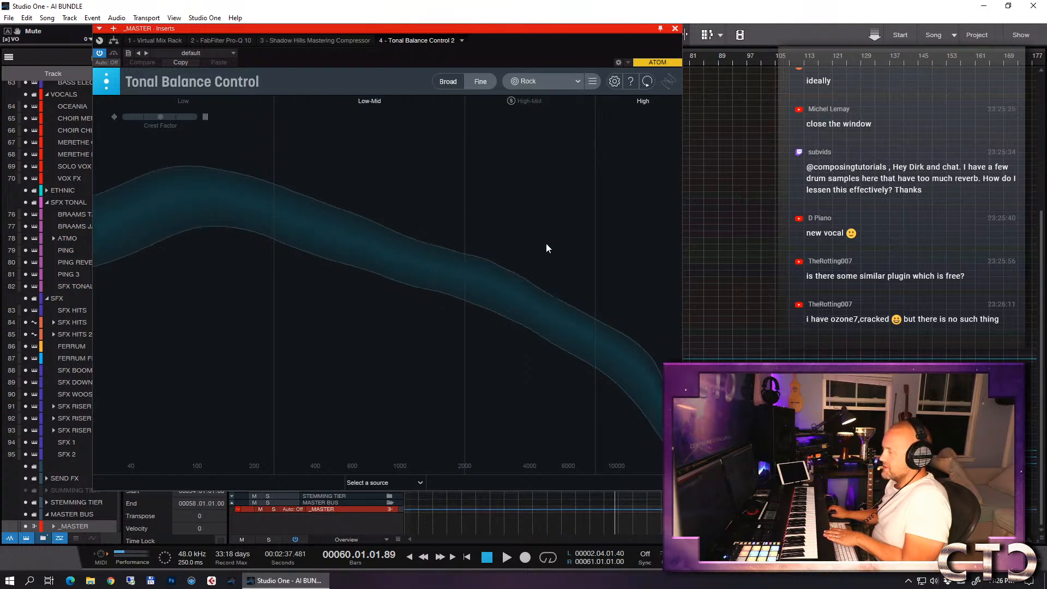
pyautogui.click(546, 76)
pyautogui.click(548, 110)
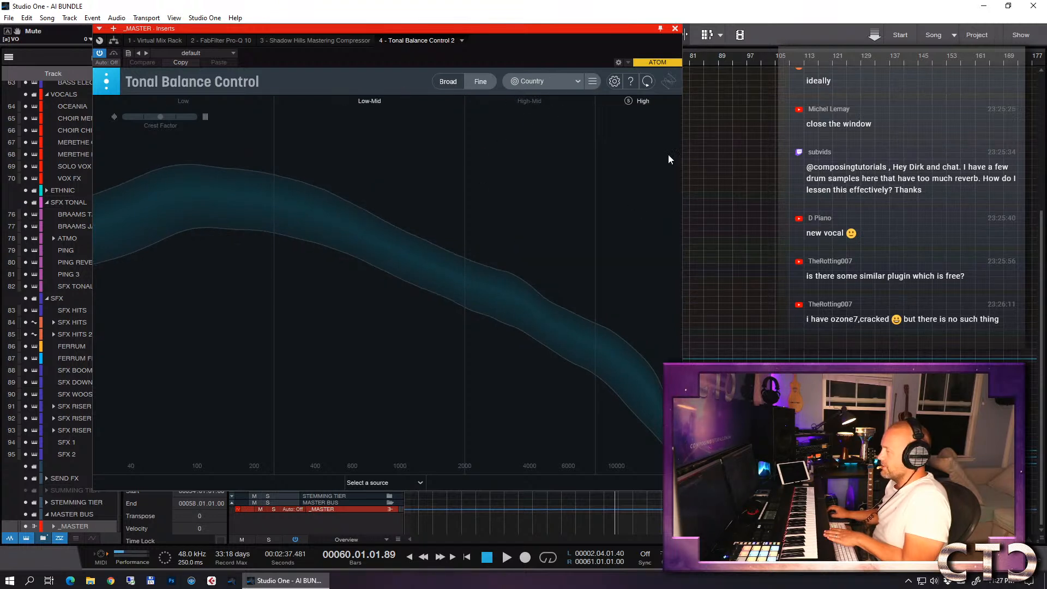
pyautogui.click(556, 83)
pyautogui.click(552, 96)
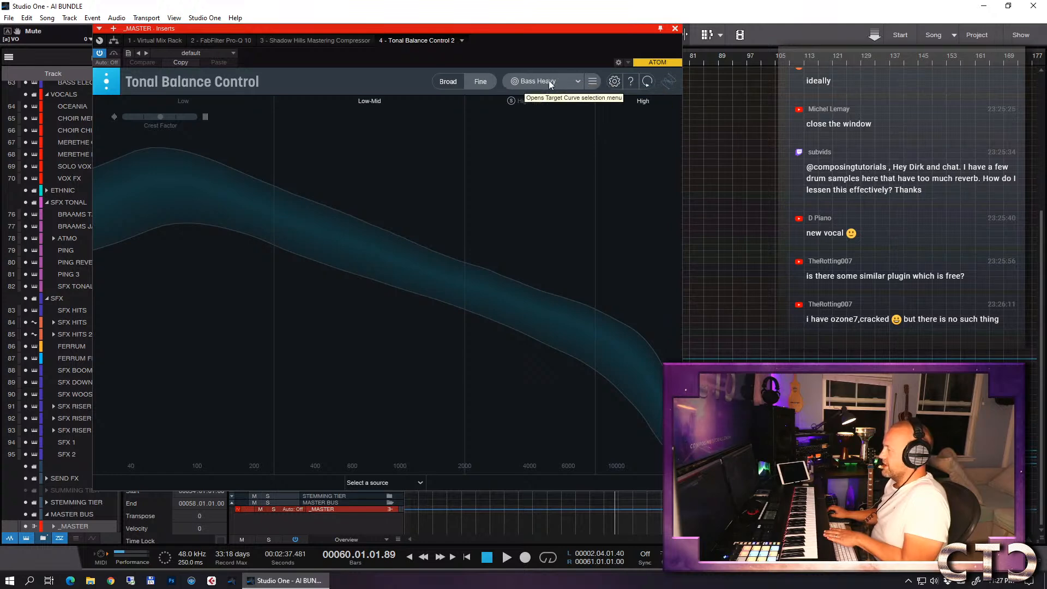
# - Close the _MASTER inserts window and save the AI BUNDLE song
pyautogui.click(676, 30)
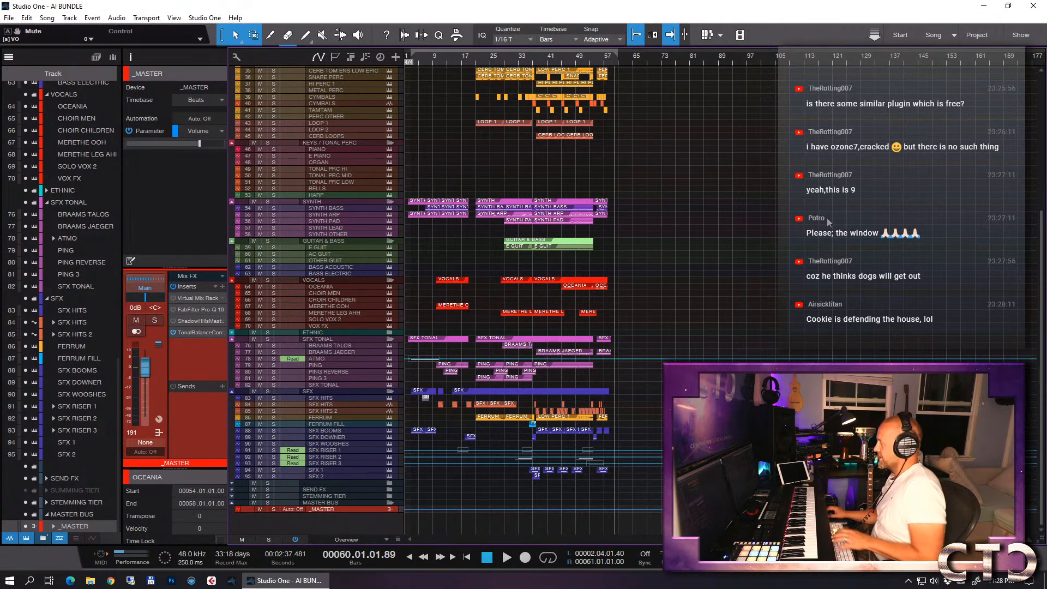
pyautogui.hotkey('ctrl', 's')
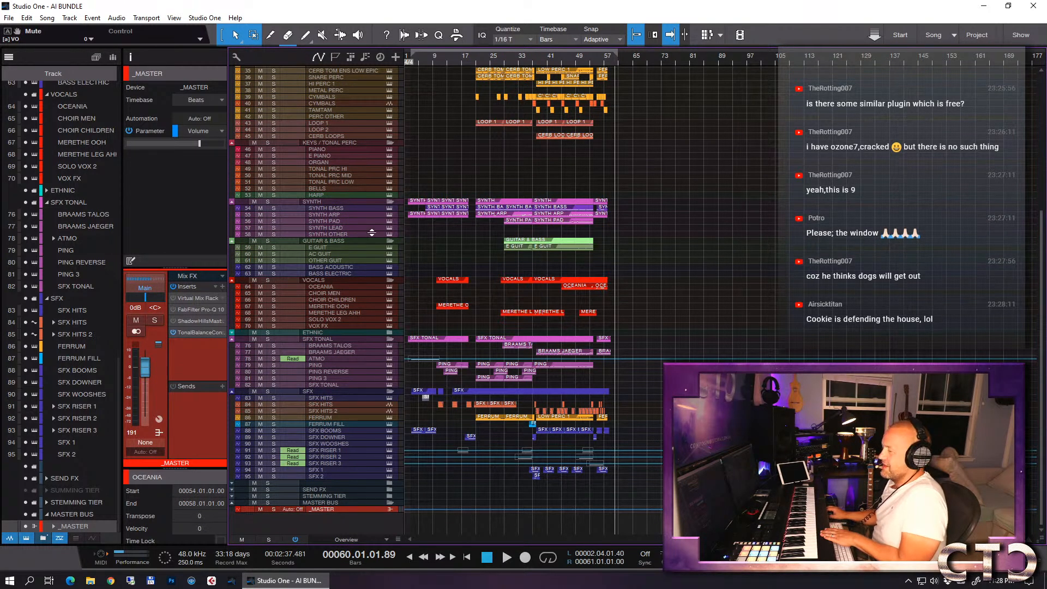
# - Select and enlarge the E GUIT track, place the playback position at bar 55, and save the song
pyautogui.click(348, 248)
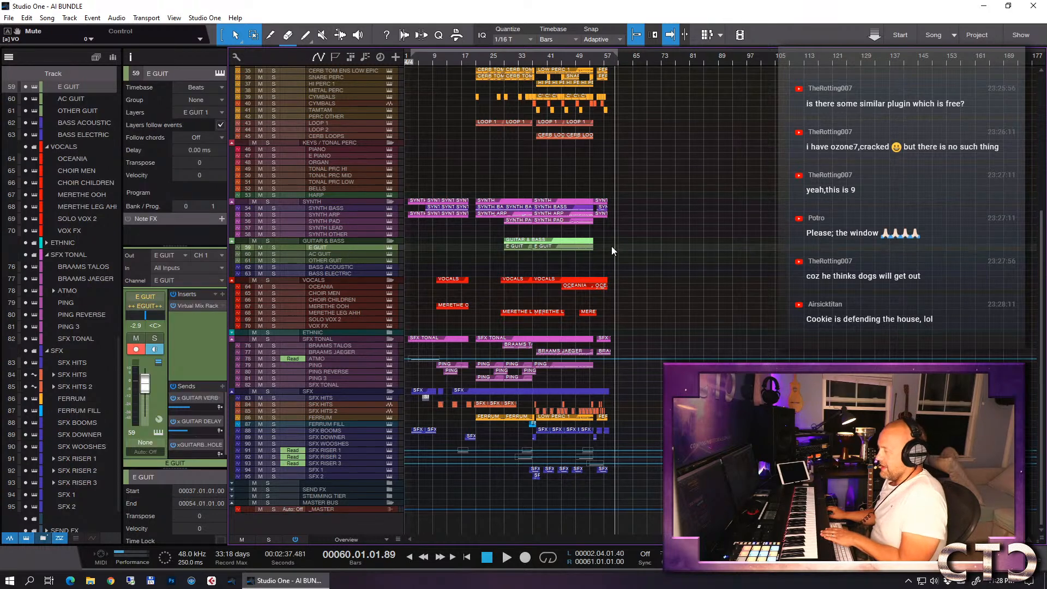
pyautogui.scroll(5, 611, 247)
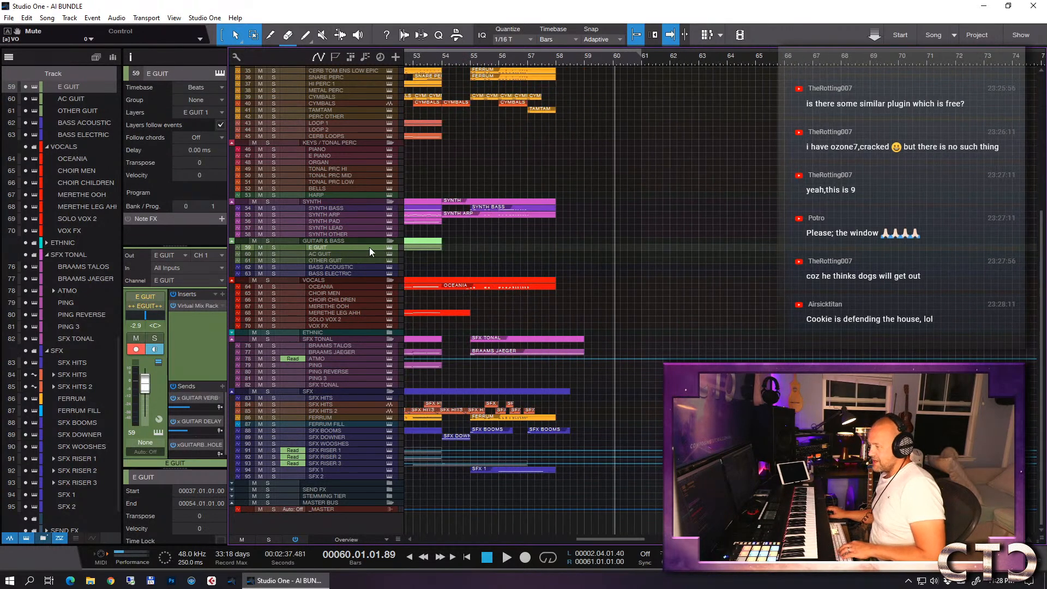
pyautogui.moveTo(348, 250); pyautogui.dragTo(348, 291)
pyautogui.press('w')
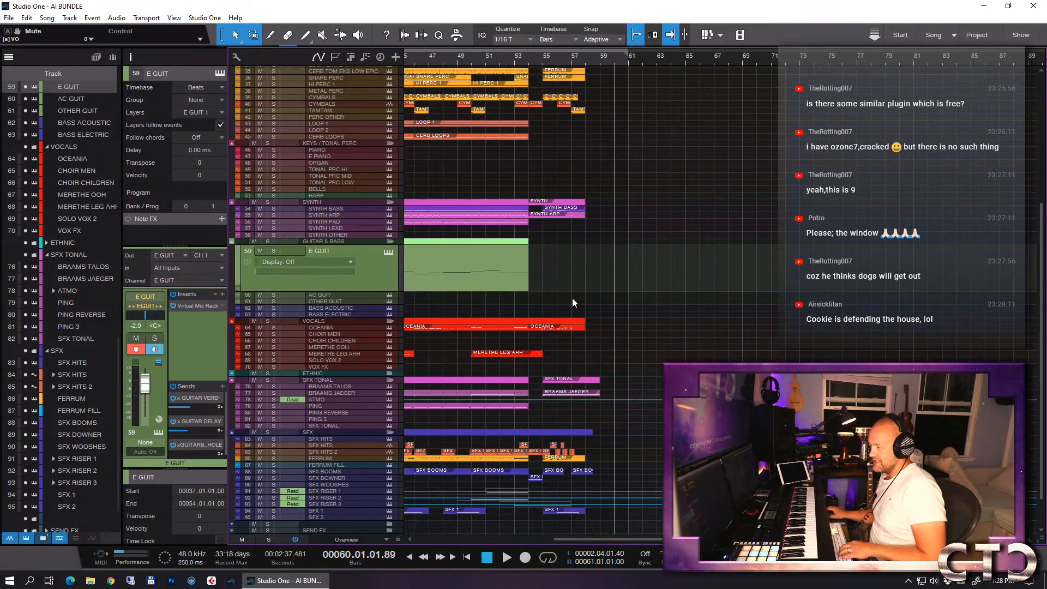
pyautogui.click(546, 67)
pyautogui.press('e')
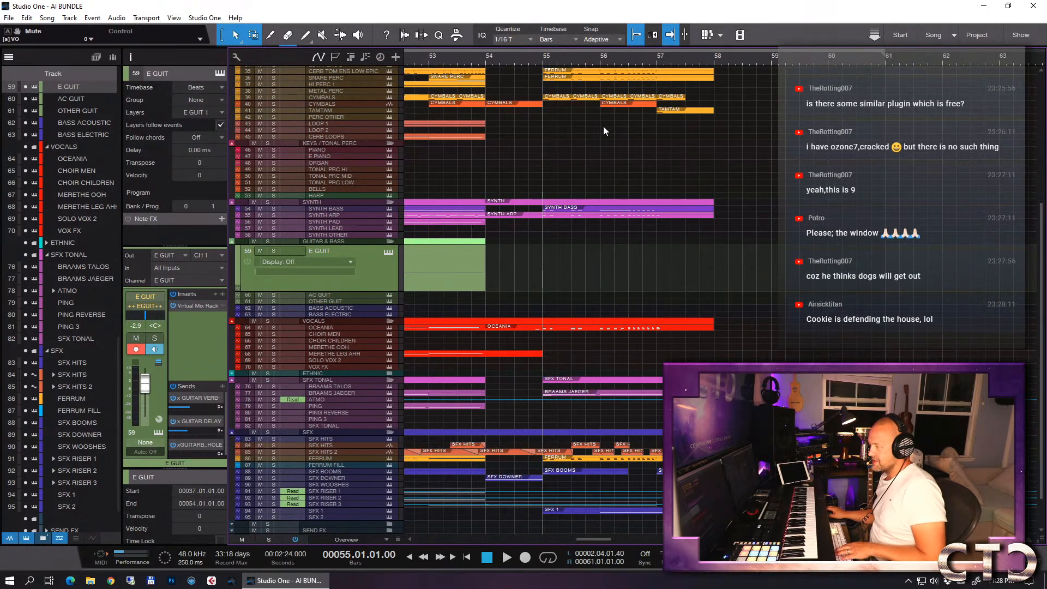
pyautogui.hotkey('ctrl', 's')
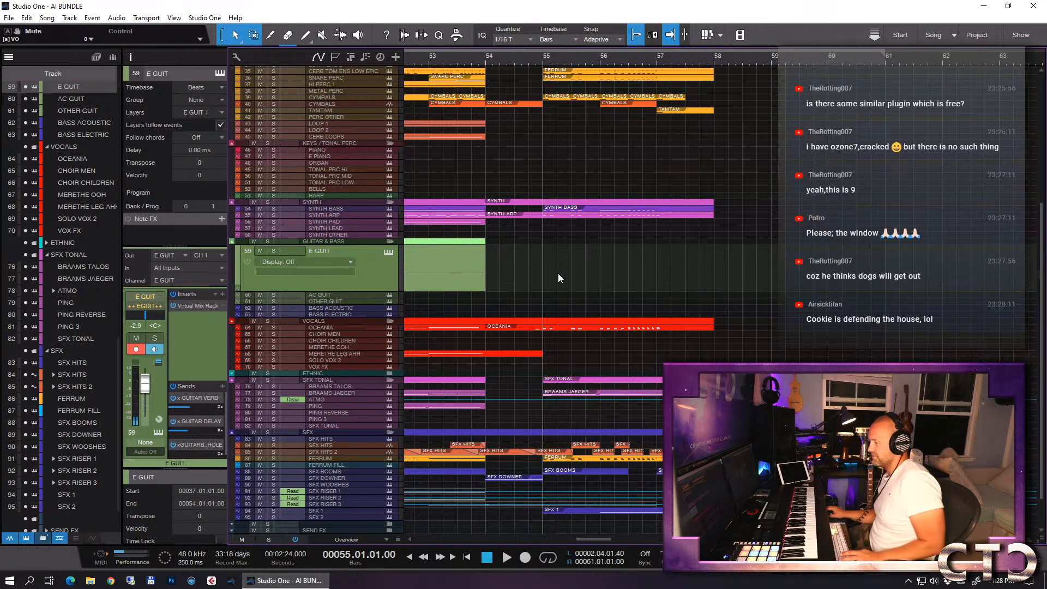
# - Create an empty E GUIT event spanning bars 55 to 57 and open it for note editing
pyautogui.doubleClick(547, 283)
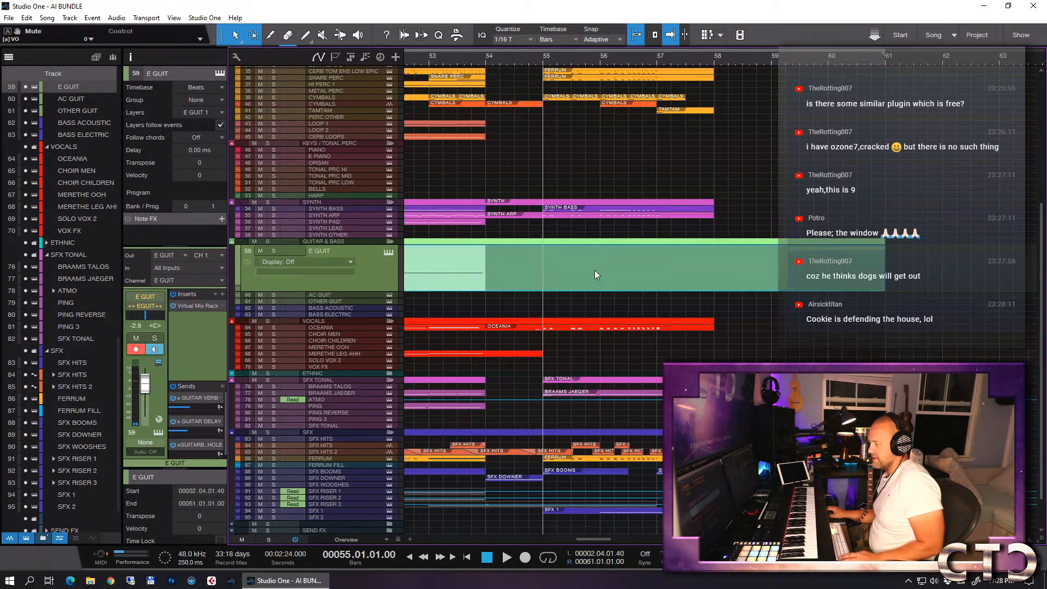
pyautogui.hotkey('ctrl', 'z')
pyautogui.doubleClick(954, 284)
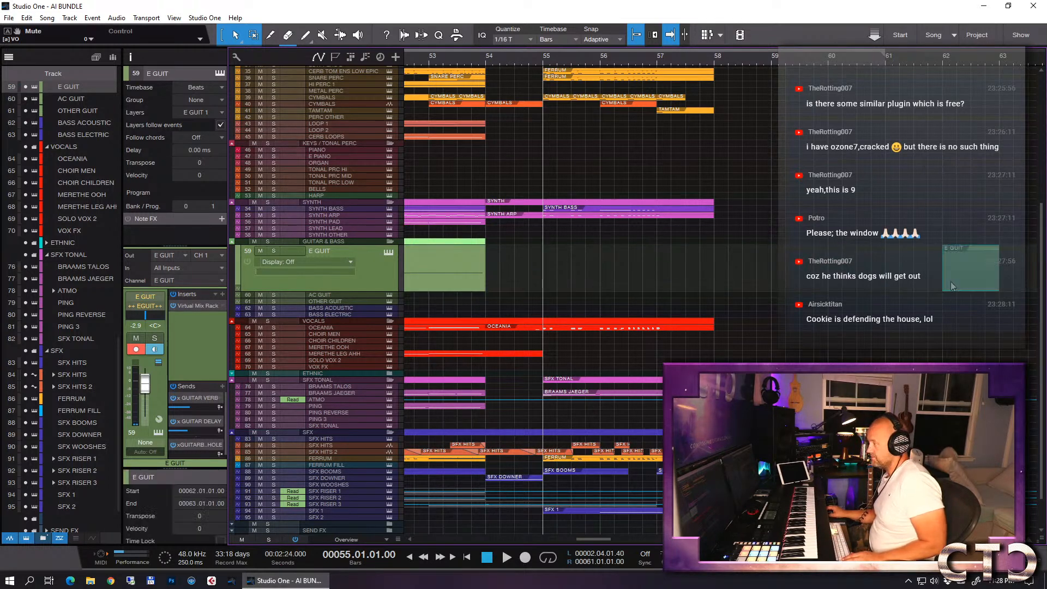
pyautogui.moveTo(961, 279); pyautogui.dragTo(663, 274)
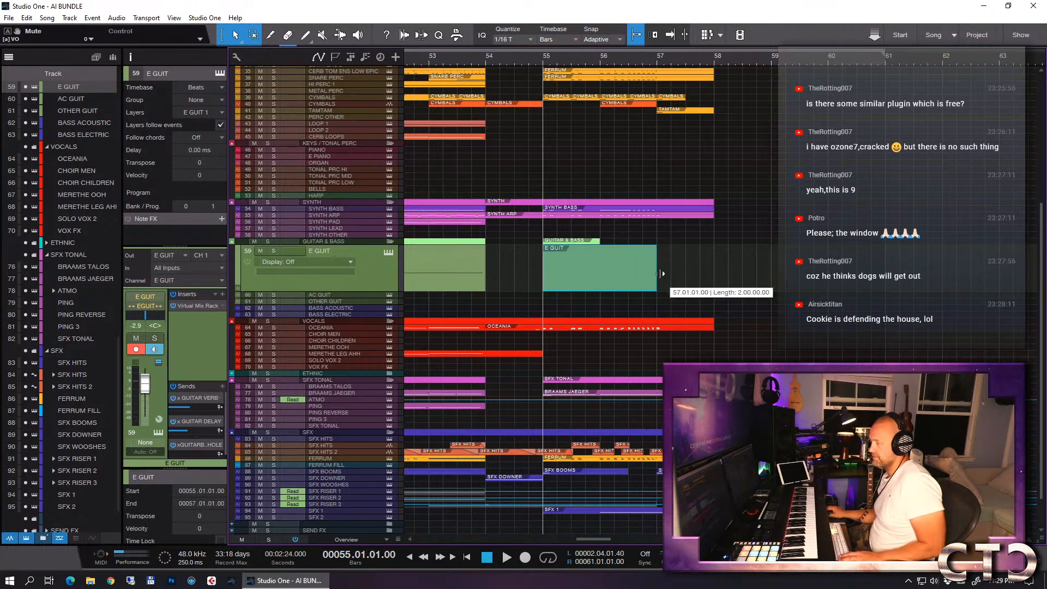
pyautogui.doubleClick(628, 280)
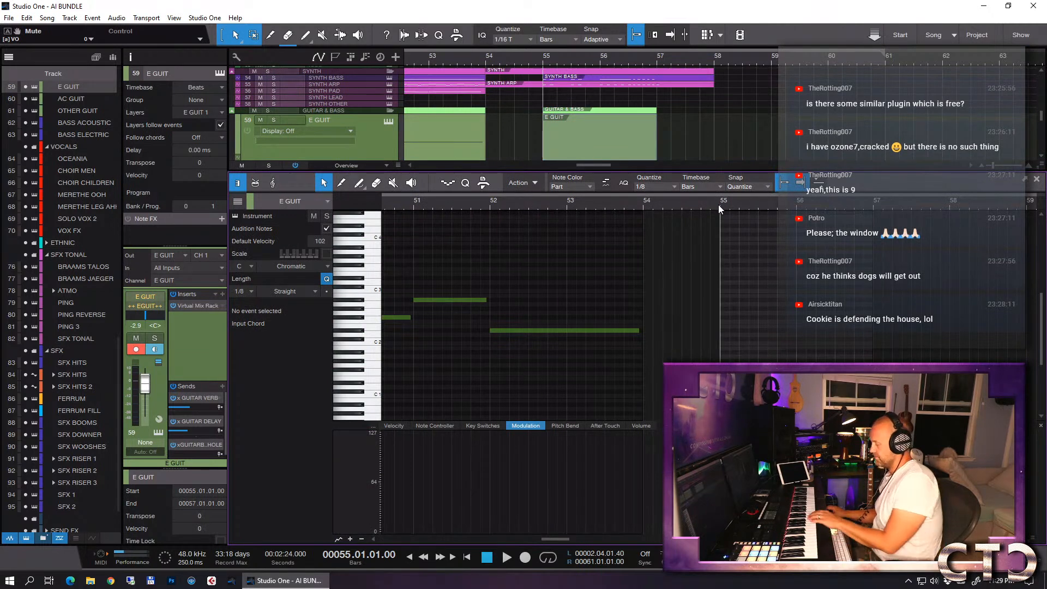
# - Turn on step recording and enter F2 notes at 55.1, 55.3 and 56.1, making the last one two beats long
pyautogui.click(448, 183)
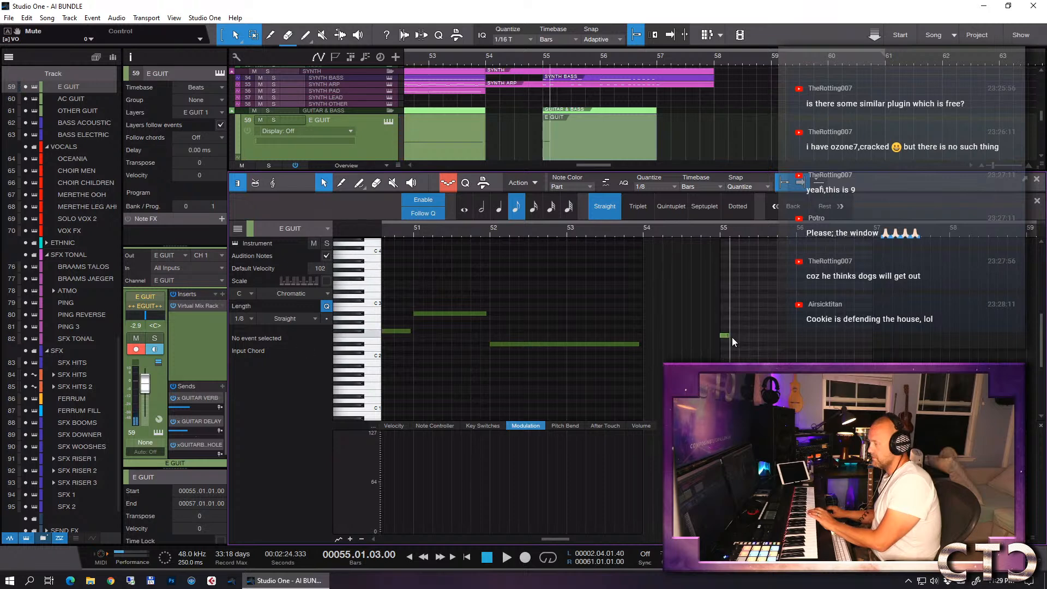
pyautogui.moveTo(730, 336); pyautogui.dragTo(741, 336)
pyautogui.click(759, 232)
pyautogui.moveTo(770, 336); pyautogui.dragTo(789, 334)
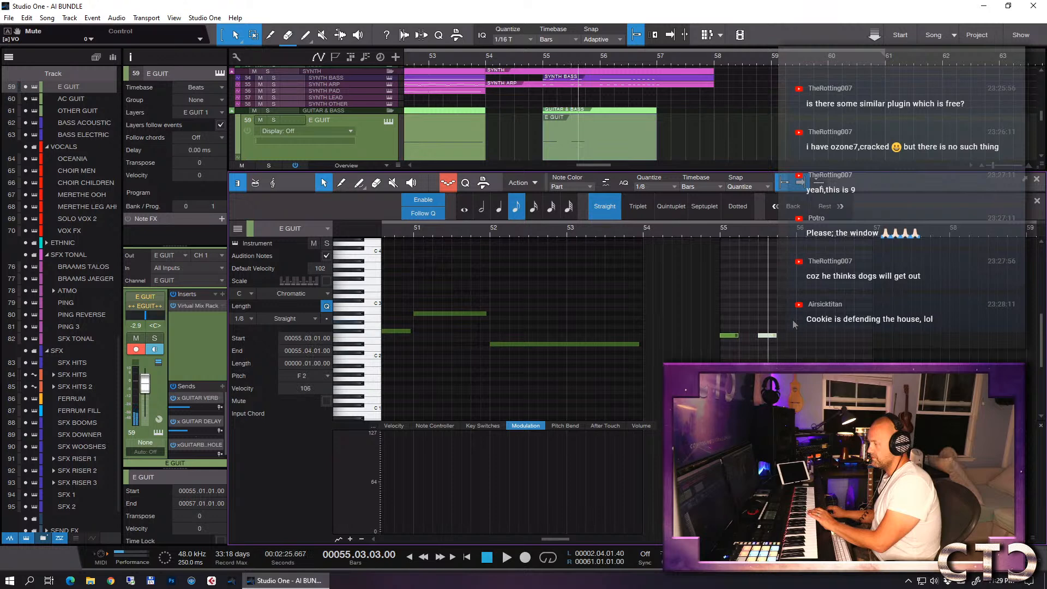
pyautogui.click(801, 335)
pyautogui.moveTo(806, 335); pyautogui.dragTo(834, 336)
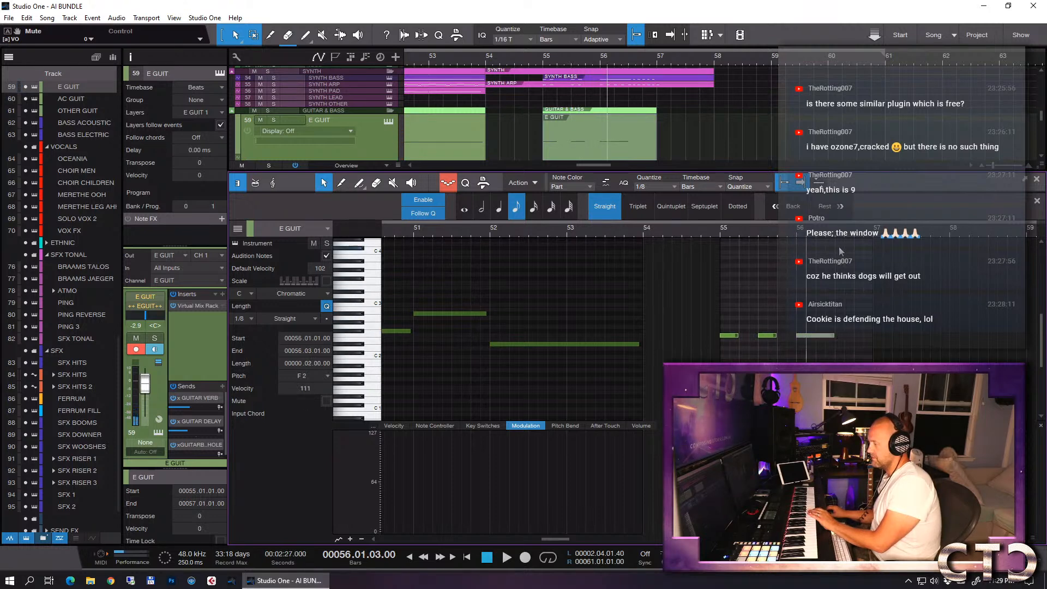
# - Set the note quantize to 1/8 triplets and step in repeated short F2 notes from 56.3 to the event's end
pyautogui.click(646, 186)
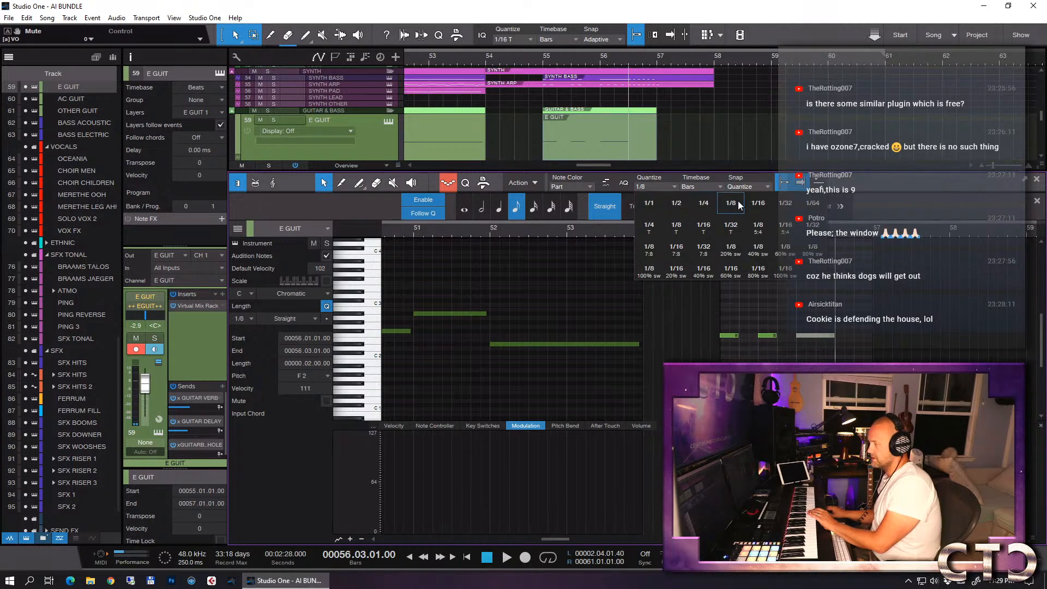
pyautogui.click(680, 231)
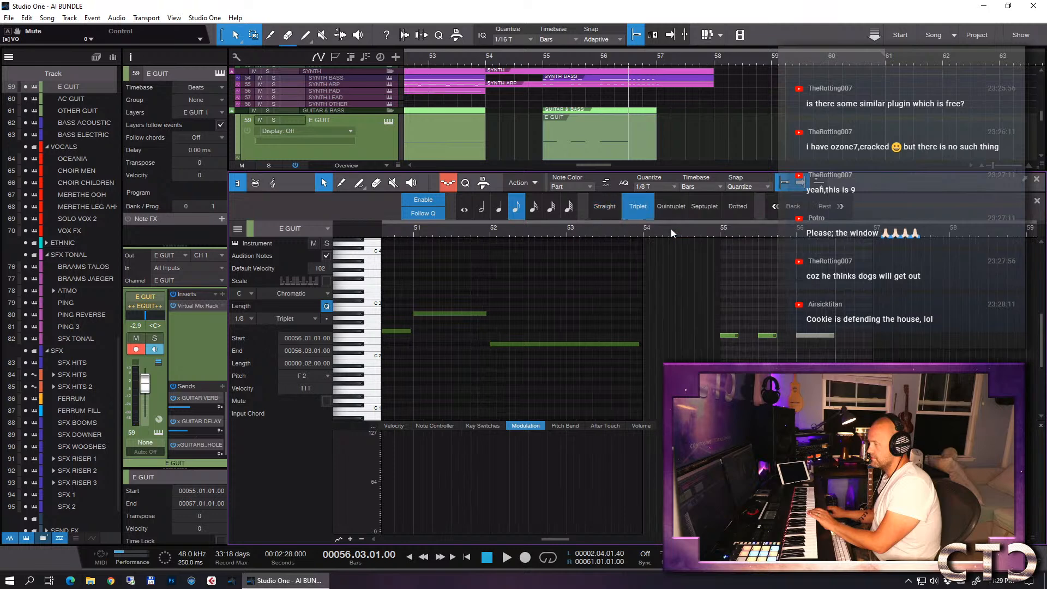
pyautogui.moveTo(885, 326)
pyautogui.mouseDown()
pyautogui.moveTo(835, 349)
pyautogui.moveTo(870, 336)
pyautogui.mouseUp()
# - Solo E GUIT, audition the phrase from bar 55 and shorten the F2 notes at 55.1 and 55.3
pyautogui.click(722, 237)
pyautogui.press('space')
pyautogui.press('s')
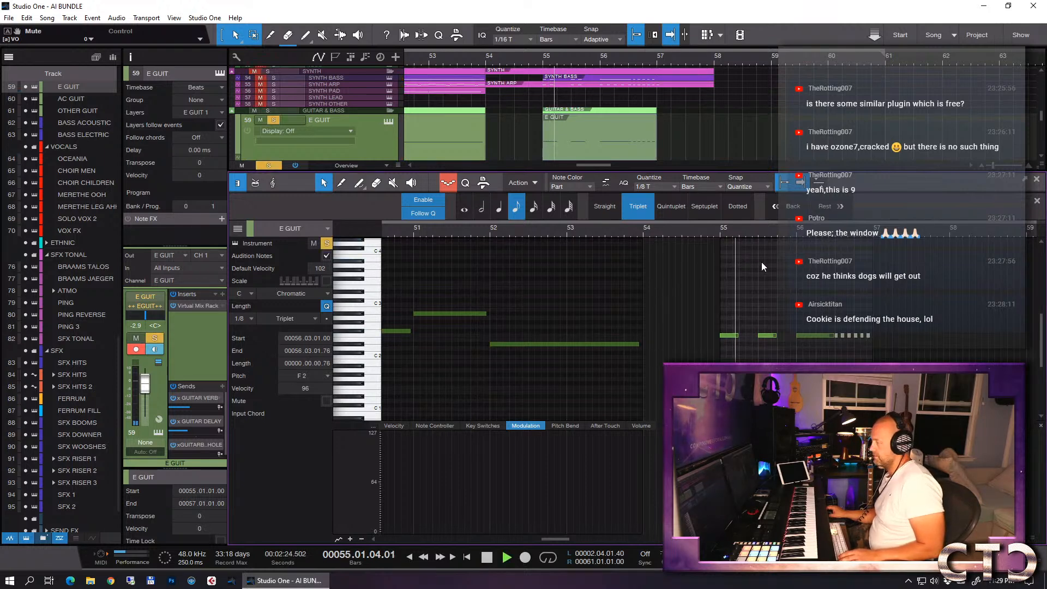
pyautogui.click(719, 231)
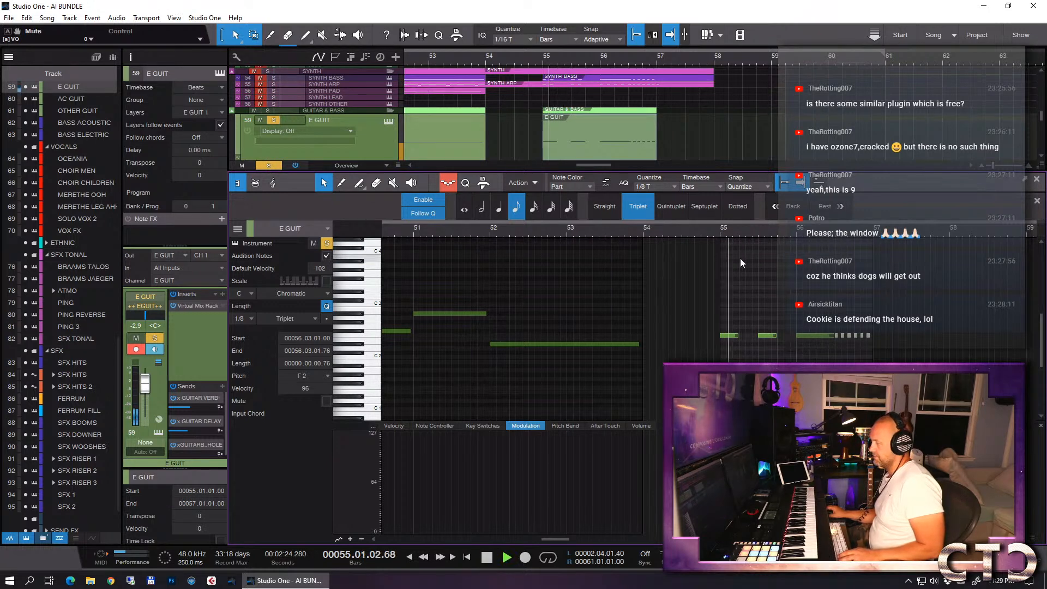
pyautogui.click(779, 323)
pyautogui.moveTo(739, 335); pyautogui.dragTo(731, 338)
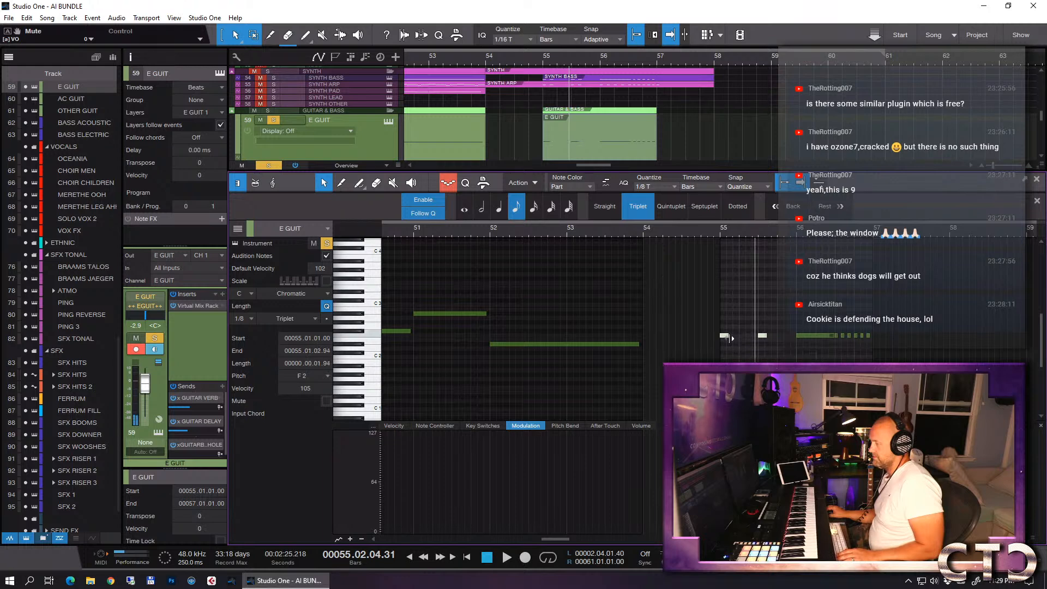
# - Lengthen the two bar 55 notes slightly and audition the guitar phrase again from bar 55
pyautogui.click(719, 231)
pyautogui.press('space')
pyautogui.press('space')
pyautogui.moveTo(729, 336); pyautogui.dragTo(734, 336)
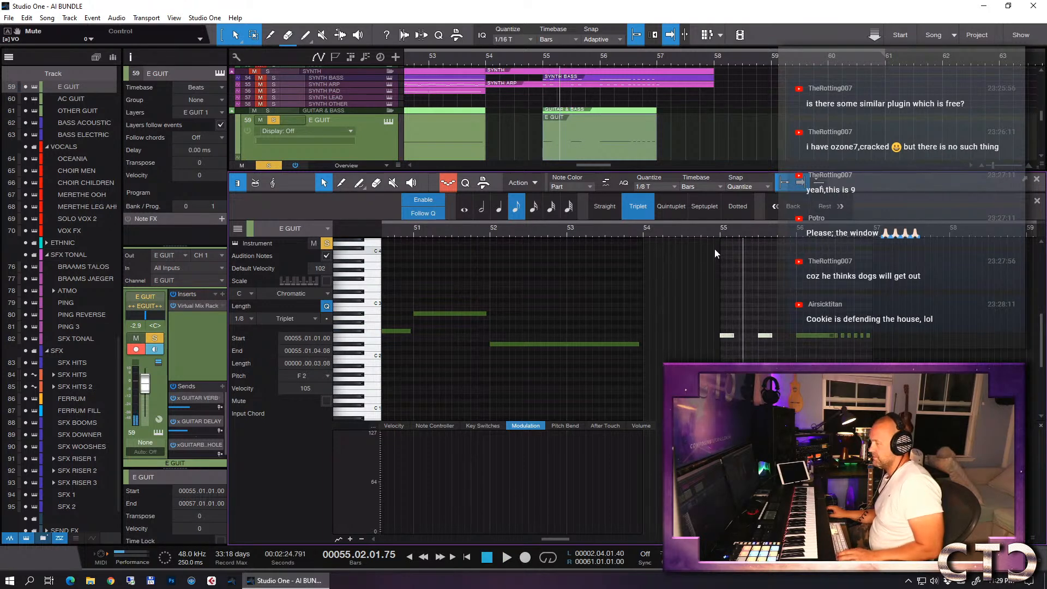
pyautogui.click(719, 235)
pyautogui.press('space')
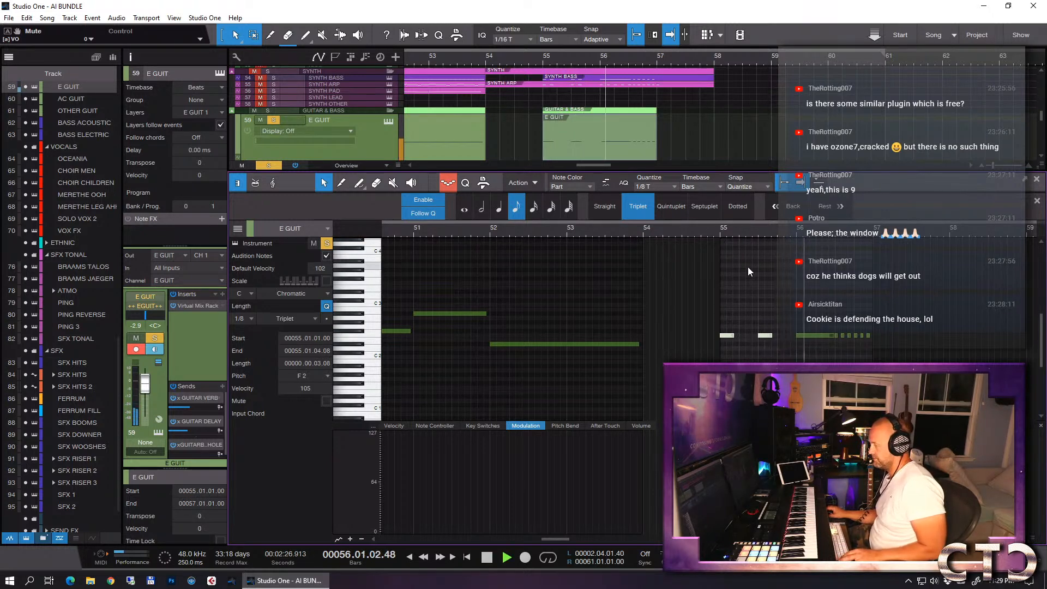
pyautogui.press('space')
# - Close the note editor, unsolo the E GUIT track and save the song
pyautogui.press('F2')
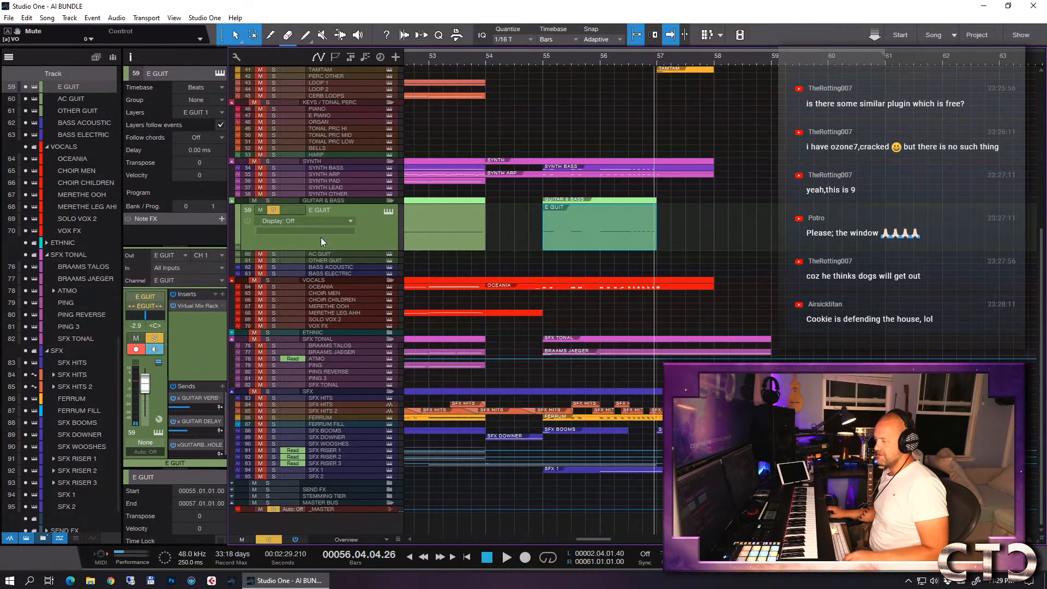
pyautogui.click(268, 210)
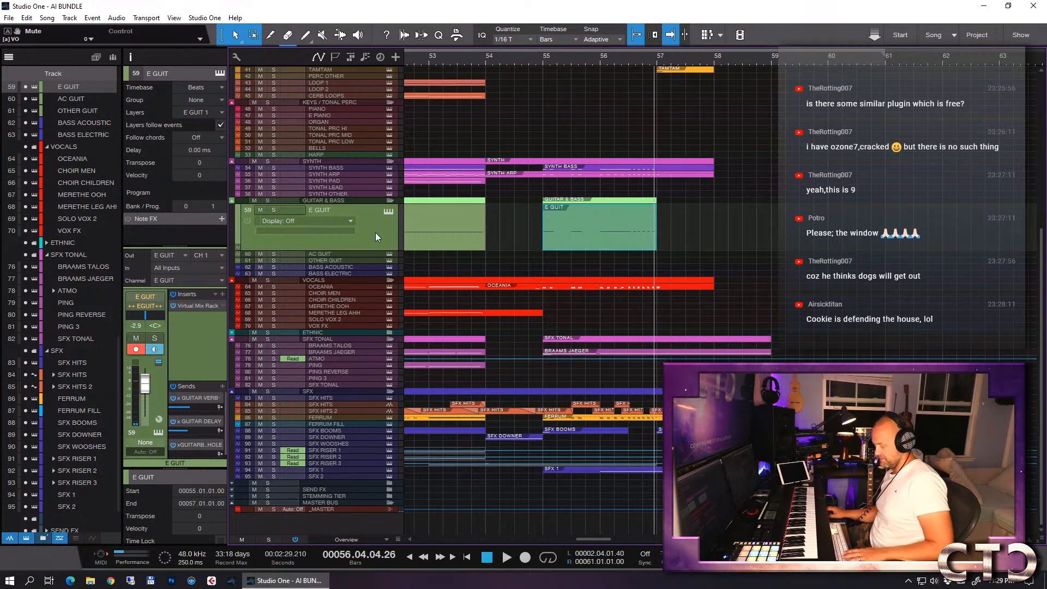
pyautogui.hotkey('ctrl', 's')
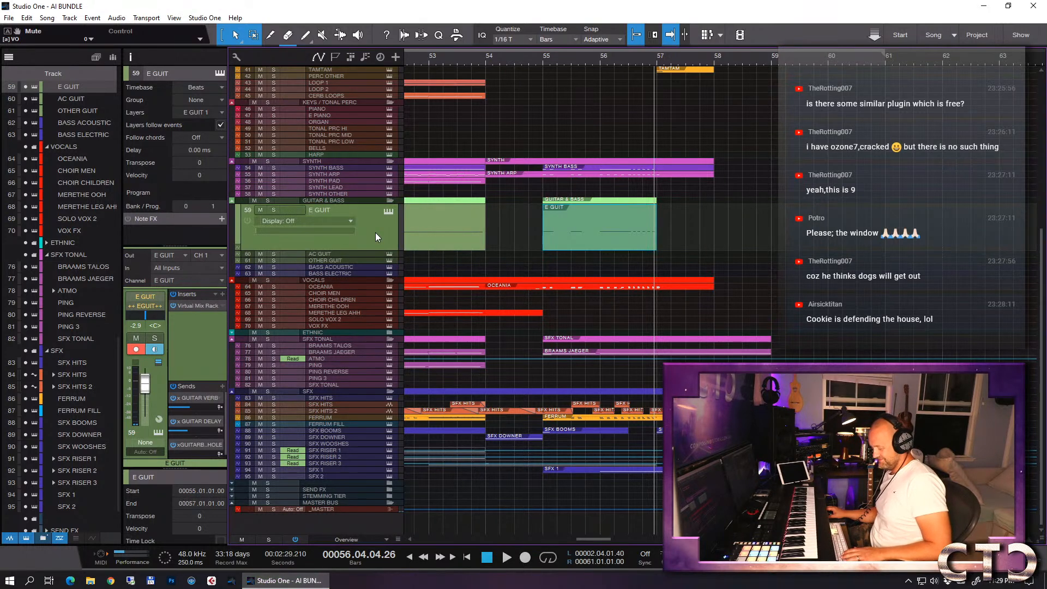
pyautogui.hotkey('ctrl', 's')
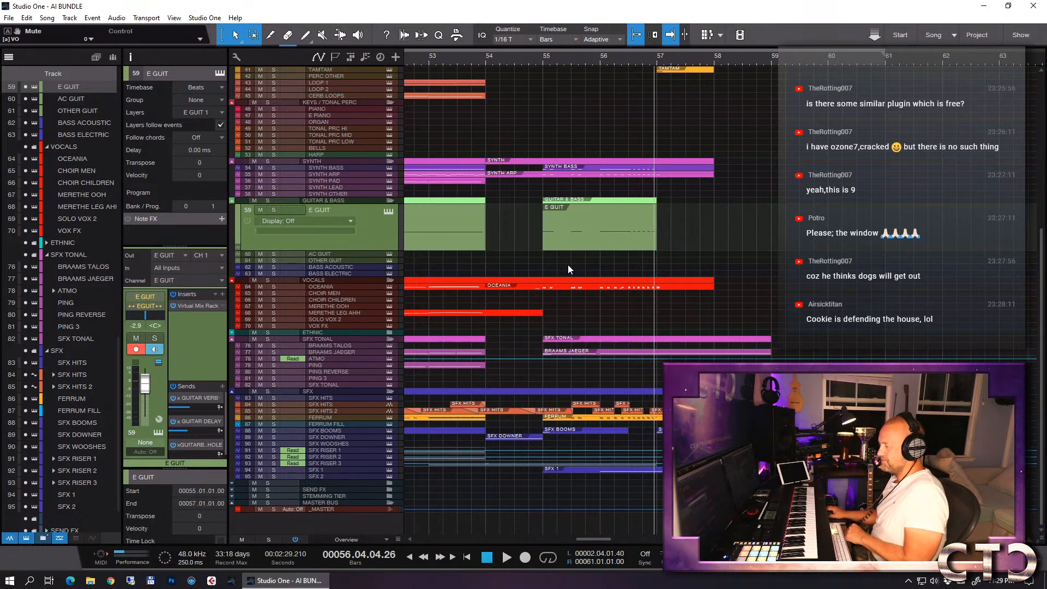
# - Duplicate the E GUIT track as E GUIT 2 and delete the copied events from the duplicate
pyautogui.hotkey('shift', 'd')
pyautogui.moveTo(662, 256); pyautogui.dragTo(444, 258)
pyautogui.press('Delete')
pyautogui.press('w')
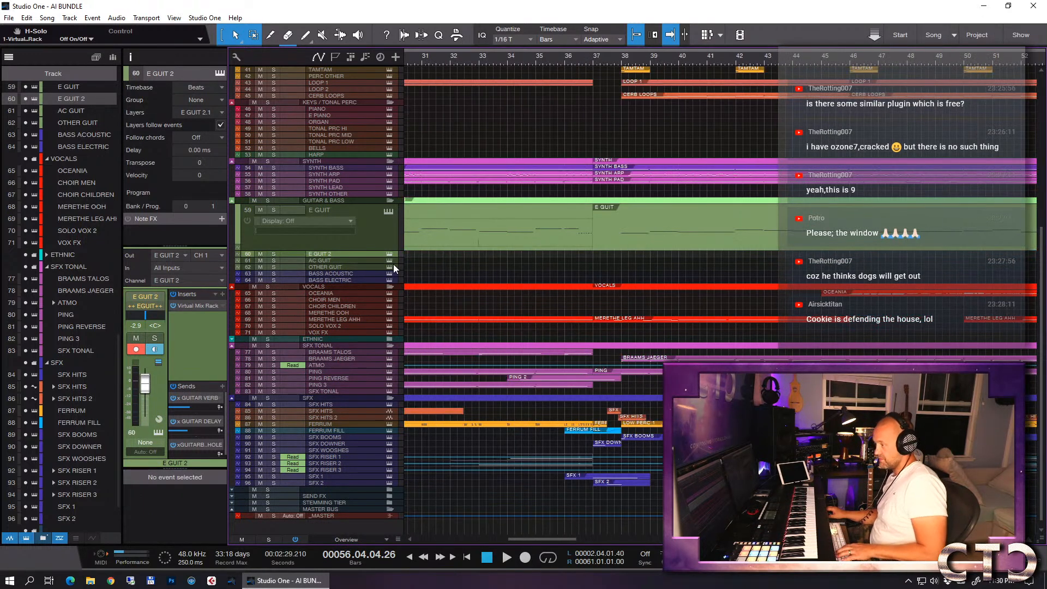
# - Enlarge the E GUIT 2 track's height and place the playback position at bar 56
pyautogui.moveTo(382, 262); pyautogui.dragTo(385, 334)
pyautogui.press('w')
pyautogui.press('w')
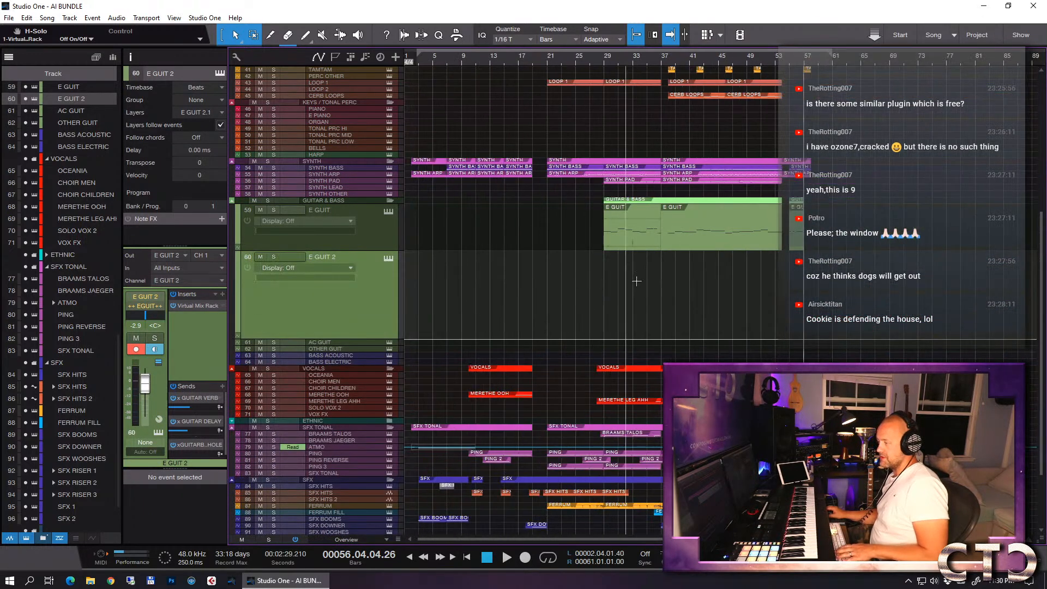
pyautogui.press('e')
pyautogui.press('e')
pyautogui.press('e')
pyautogui.press('e')
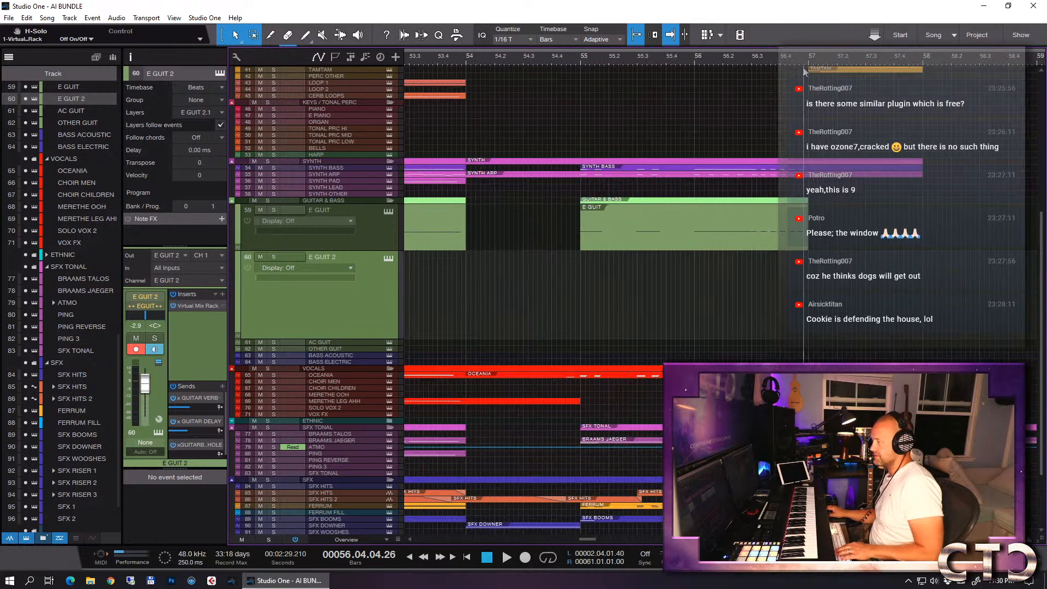
pyautogui.click(695, 60)
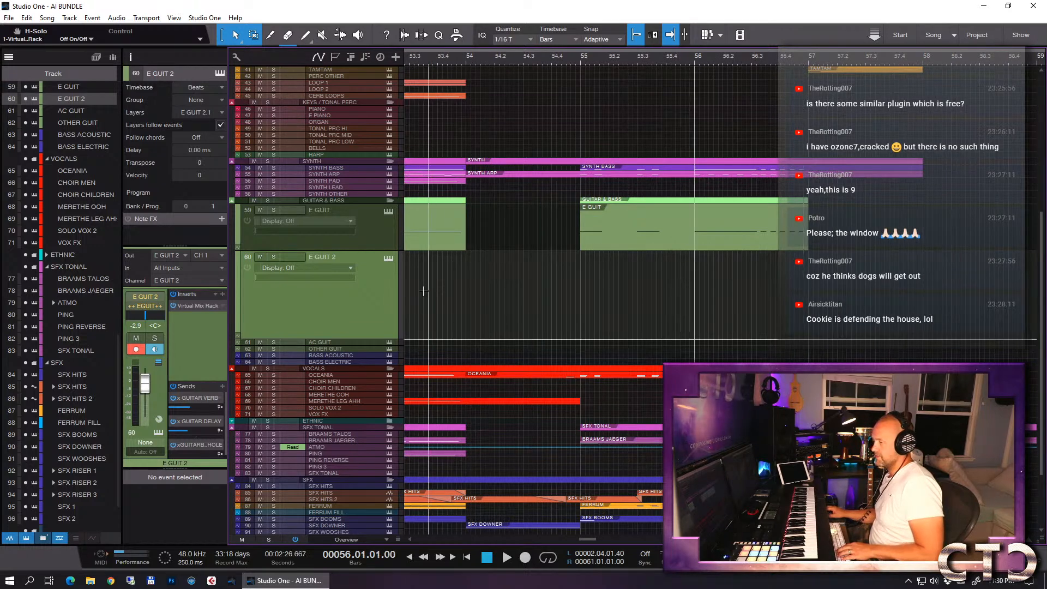
# - Replace E GUIT 2's Kontakt instrument with Trailer Guitars 2 - 06 Multisampled Guitar - Distorted, the Fifth Sustained patch
pyautogui.click(389, 258)
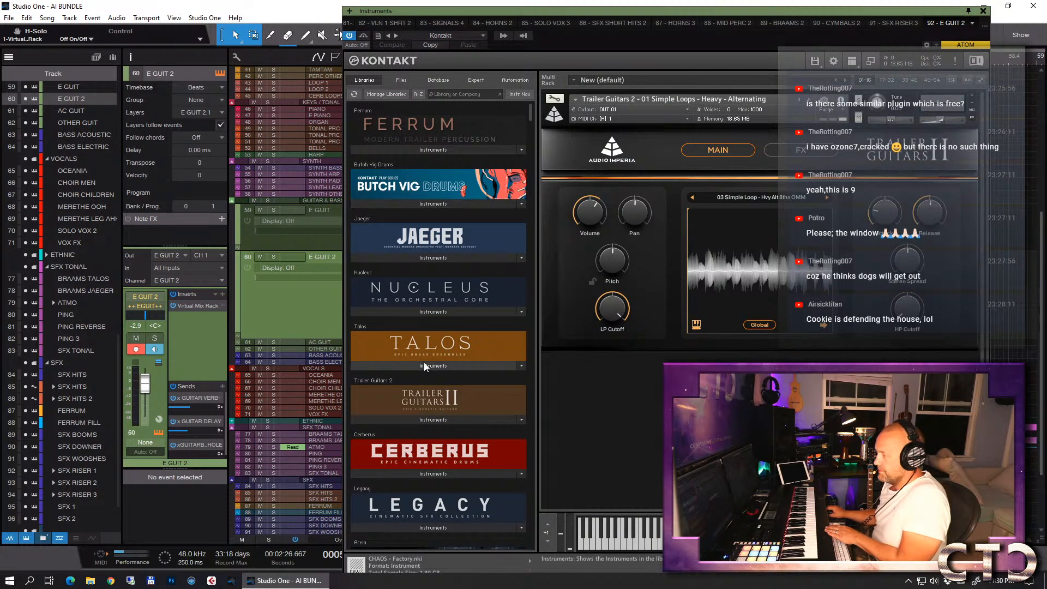
pyautogui.click(423, 419)
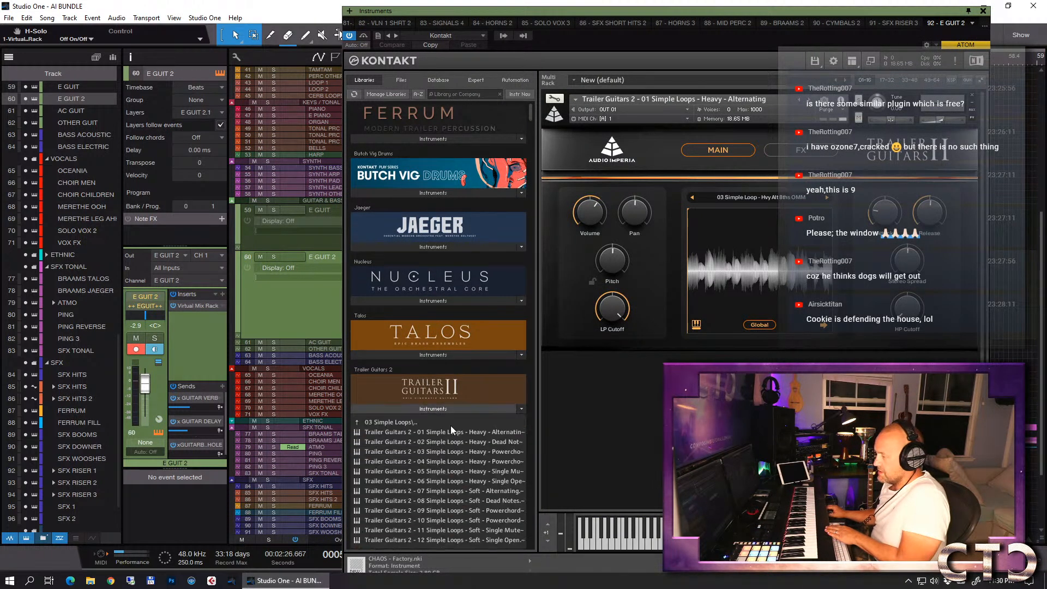
pyautogui.moveTo(463, 337); pyautogui.dragTo(721, 268)
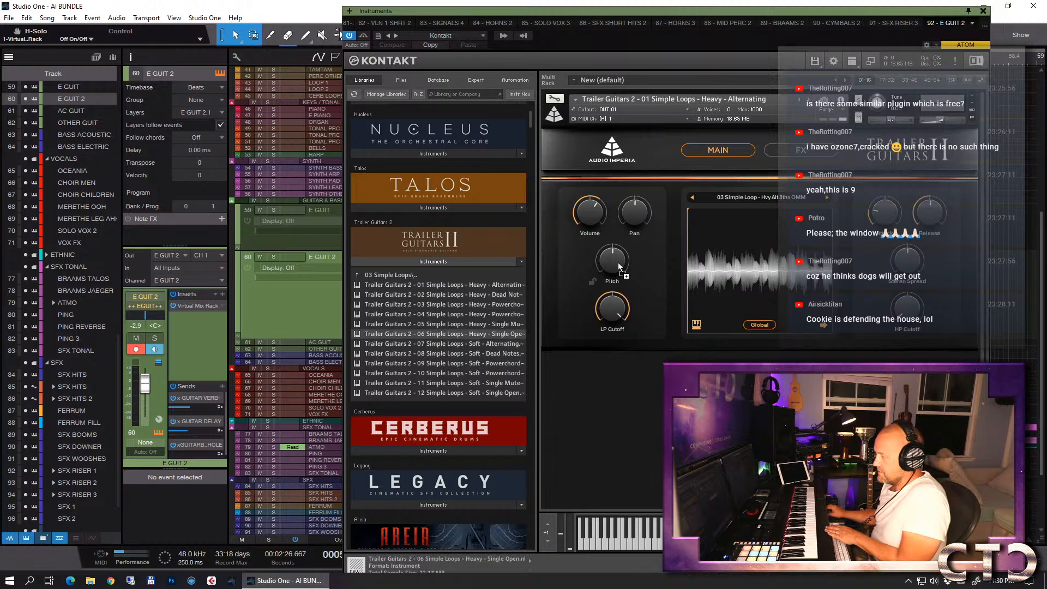
pyautogui.click(387, 277)
pyautogui.click(388, 276)
pyautogui.click(385, 296)
pyautogui.click(406, 294)
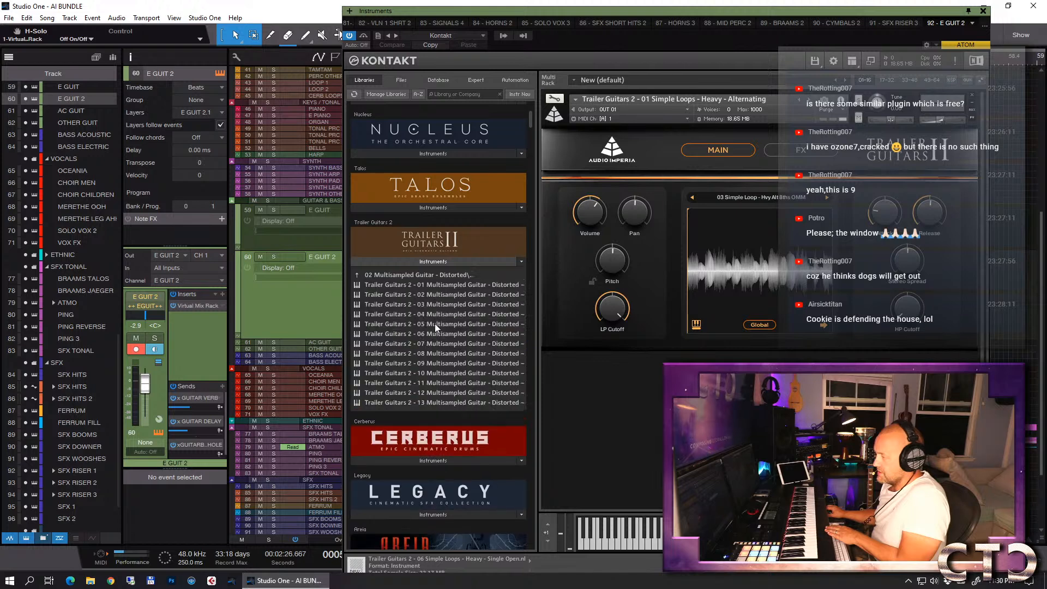
pyautogui.moveTo(443, 335); pyautogui.dragTo(709, 258)
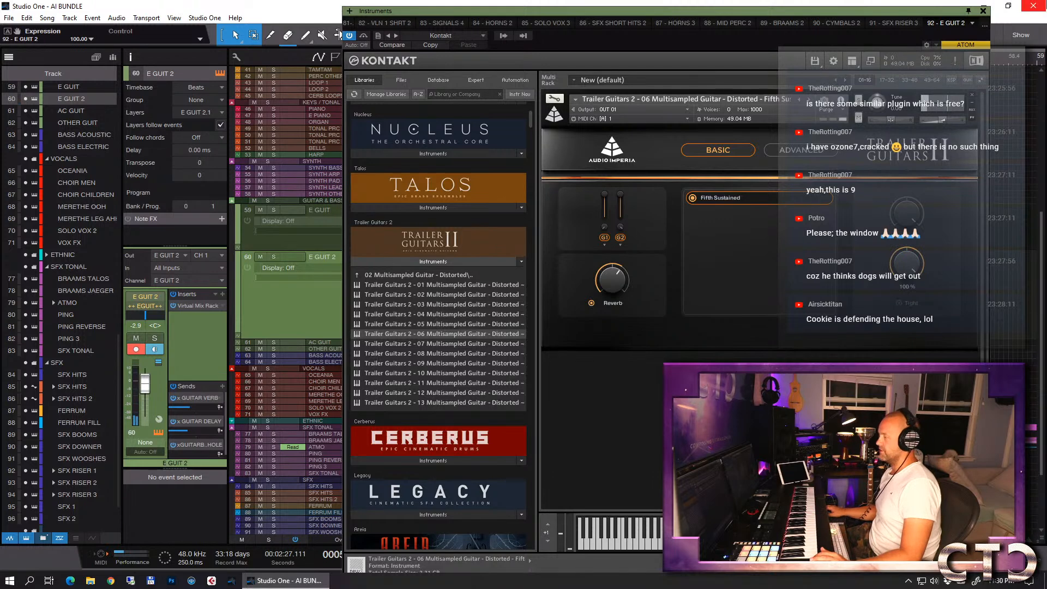
# - Close the instrument window and record a sustained guitar take on E GUIT 2 from bar 56 into bar 58
pyautogui.click(984, 11)
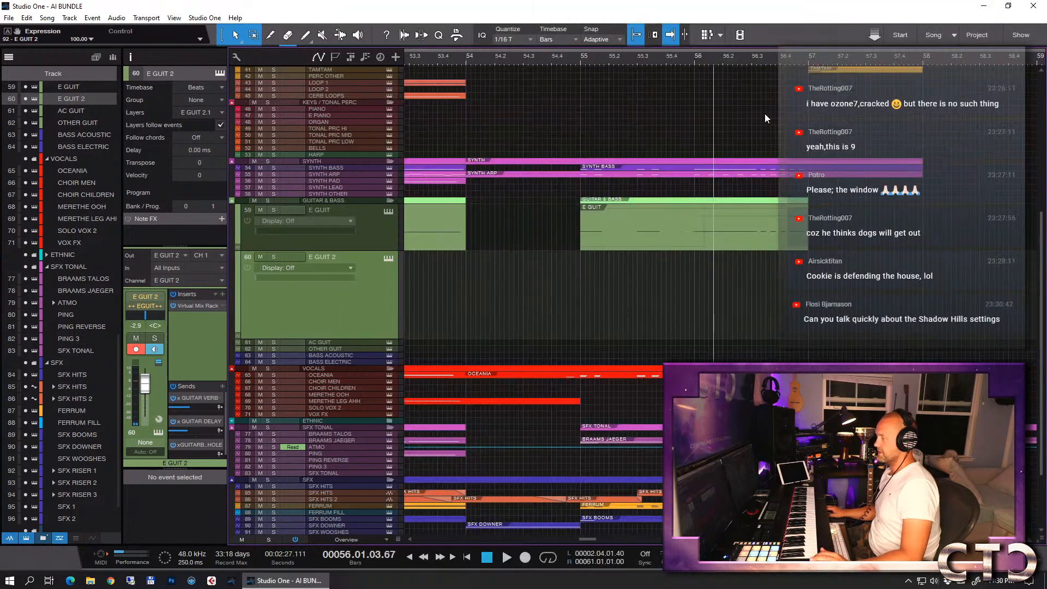
pyautogui.click(694, 61)
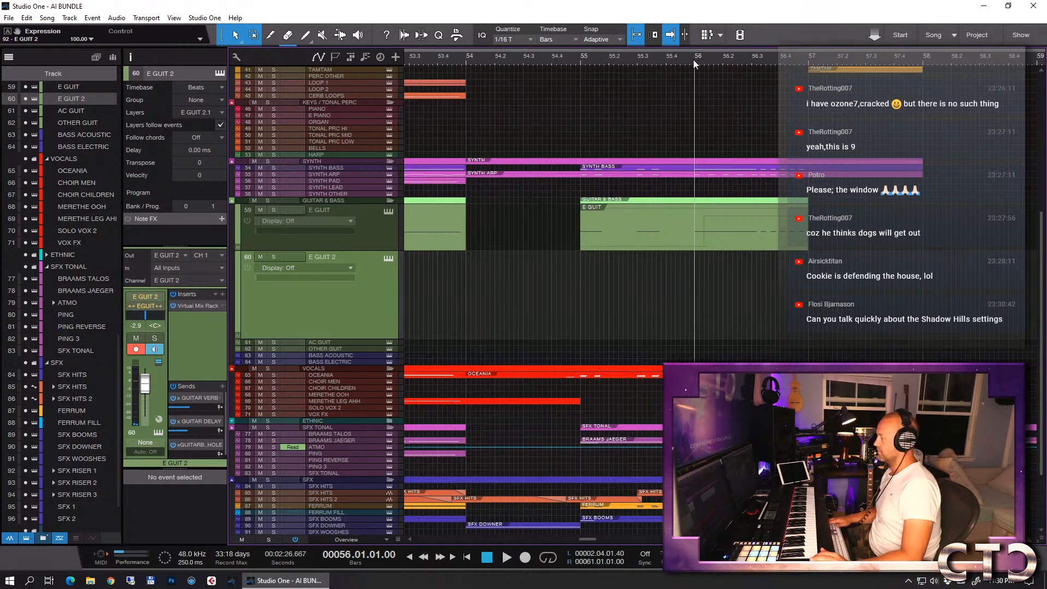
pyautogui.press('KP_Multiply')
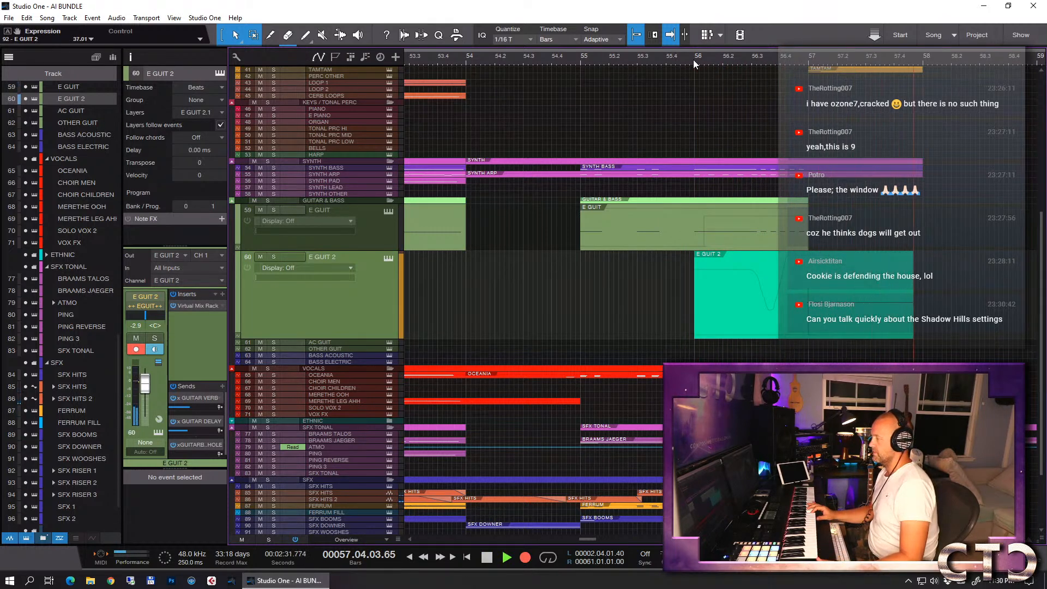
pyautogui.press('space')
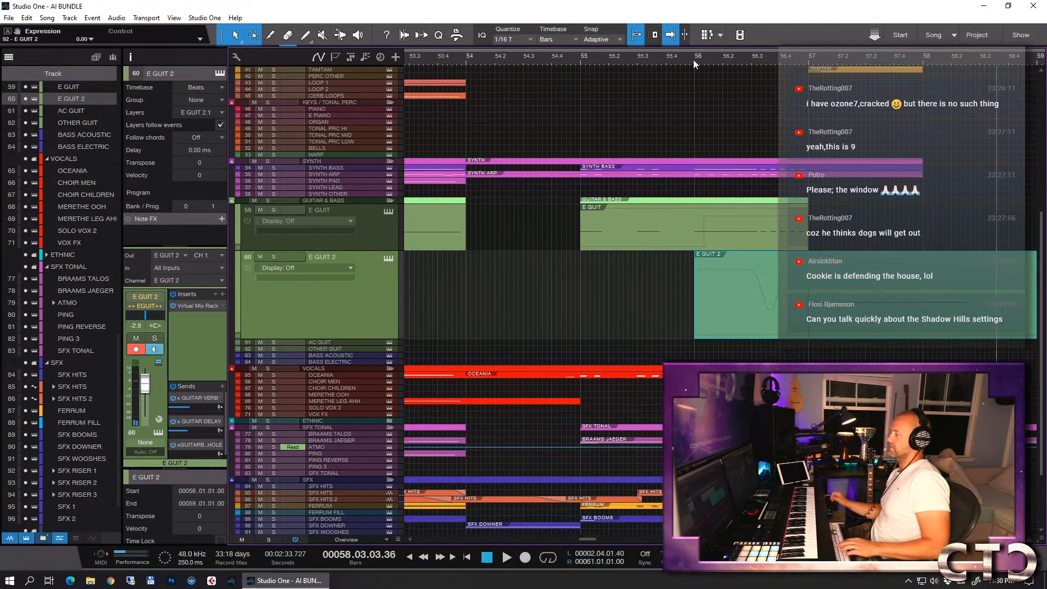
# - Solo the GUITAR & BASS folder and play back the recorded guitars from bar 56
pyautogui.press('space')
pyautogui.click(693, 58)
pyautogui.click(268, 201)
pyautogui.press('space')
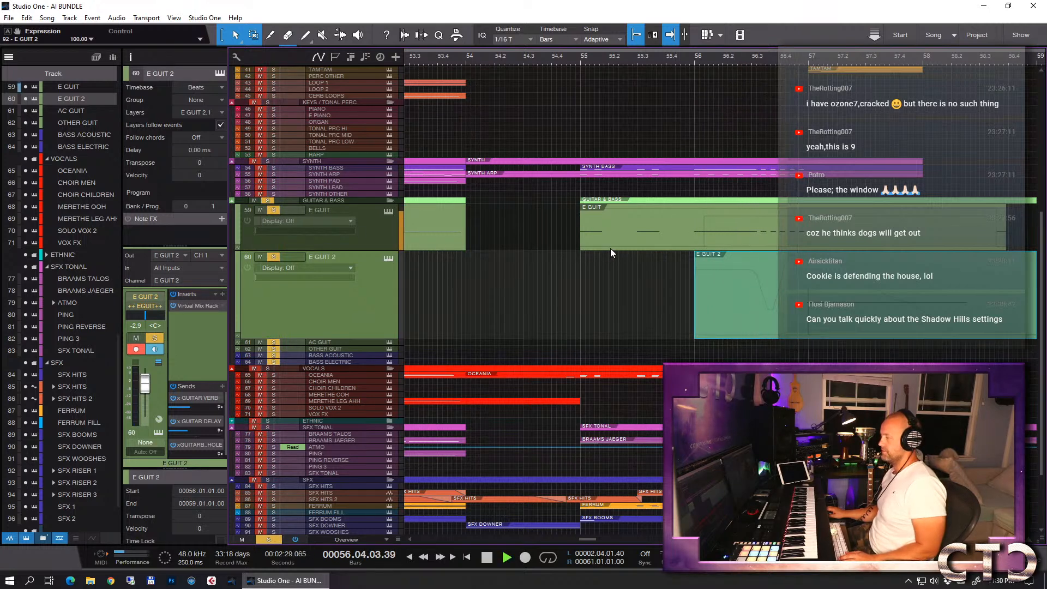
pyautogui.press('space')
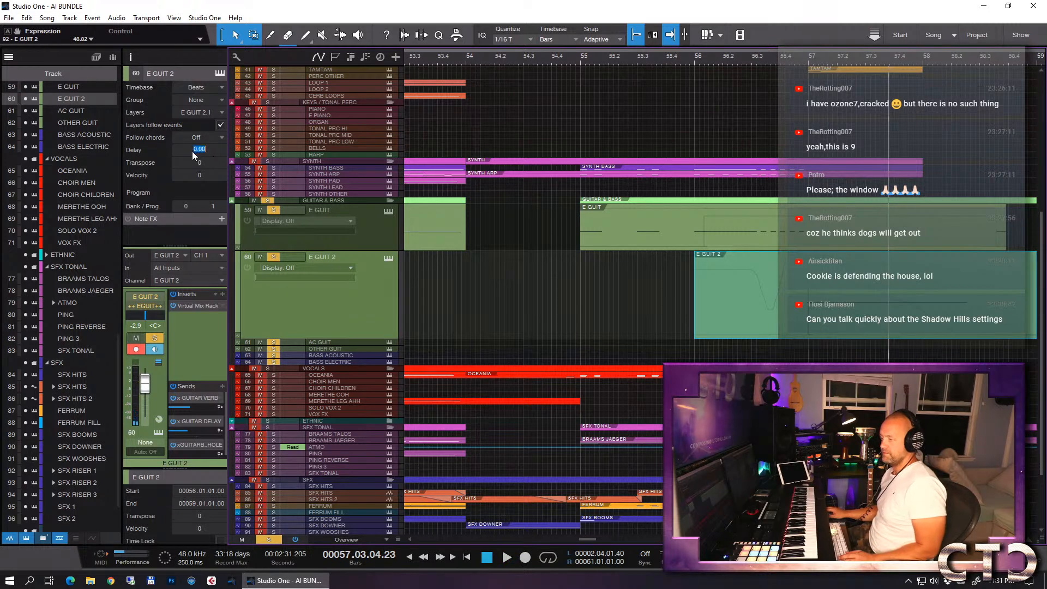
# - Set the E GUIT 2 track delay to -250 ms and open the track's Kontakt instrument
pyautogui.write('-250')
pyautogui.press('Return')
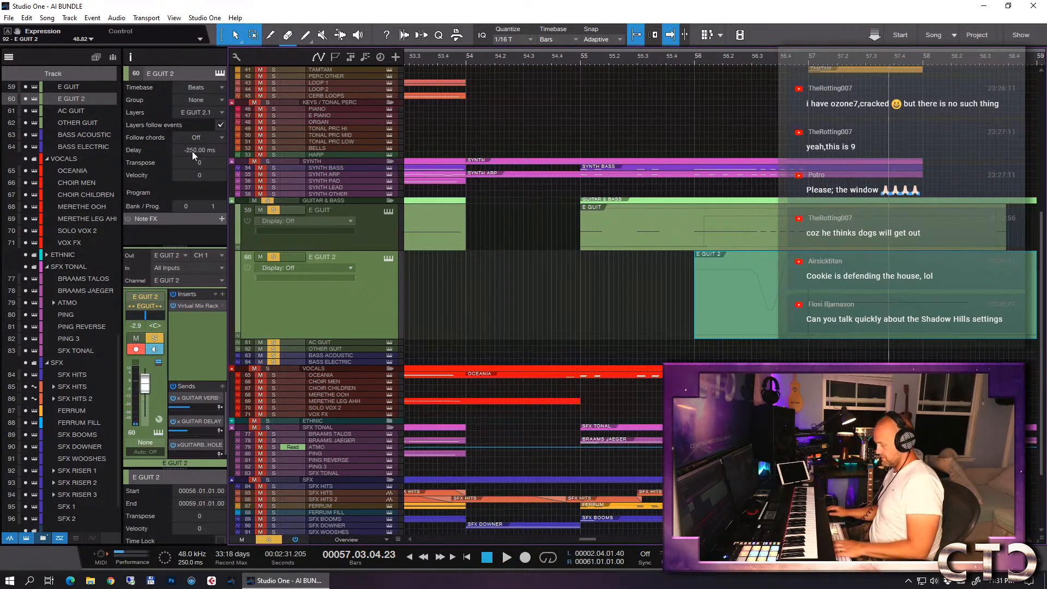
pyautogui.press('F11')
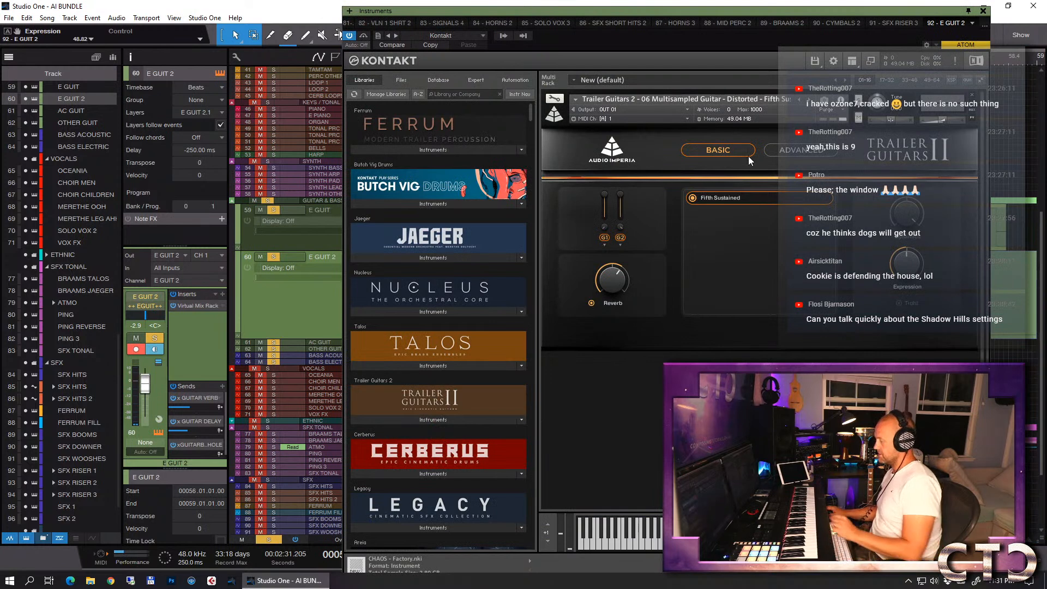
# - Check the guitar instrument's advanced settings, close its window and play back the soloed guitars from bar 56
pyautogui.click(783, 150)
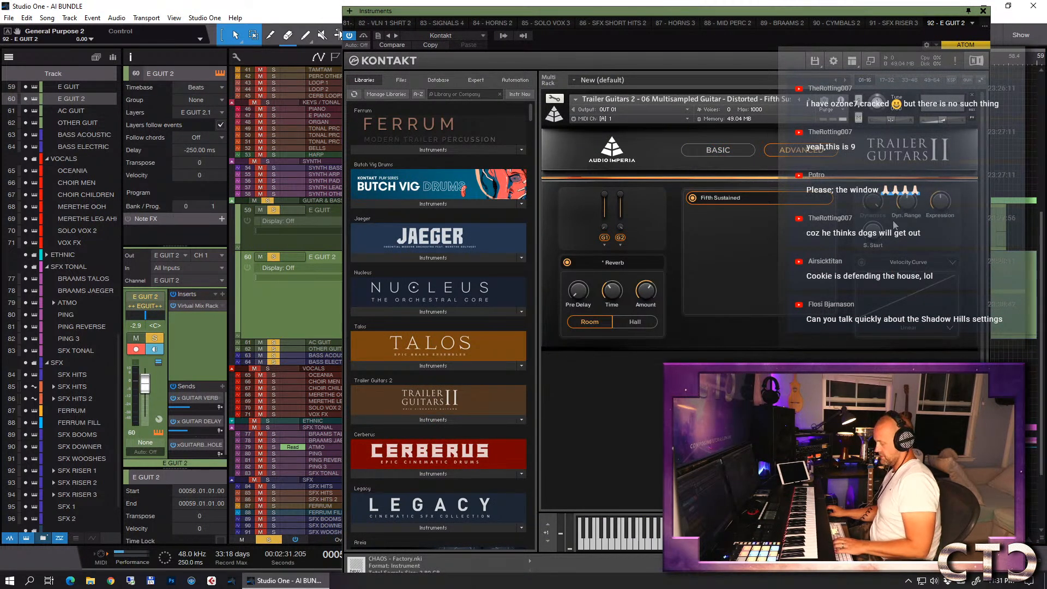
pyautogui.press('F11')
pyautogui.click(689, 62)
pyautogui.press('space')
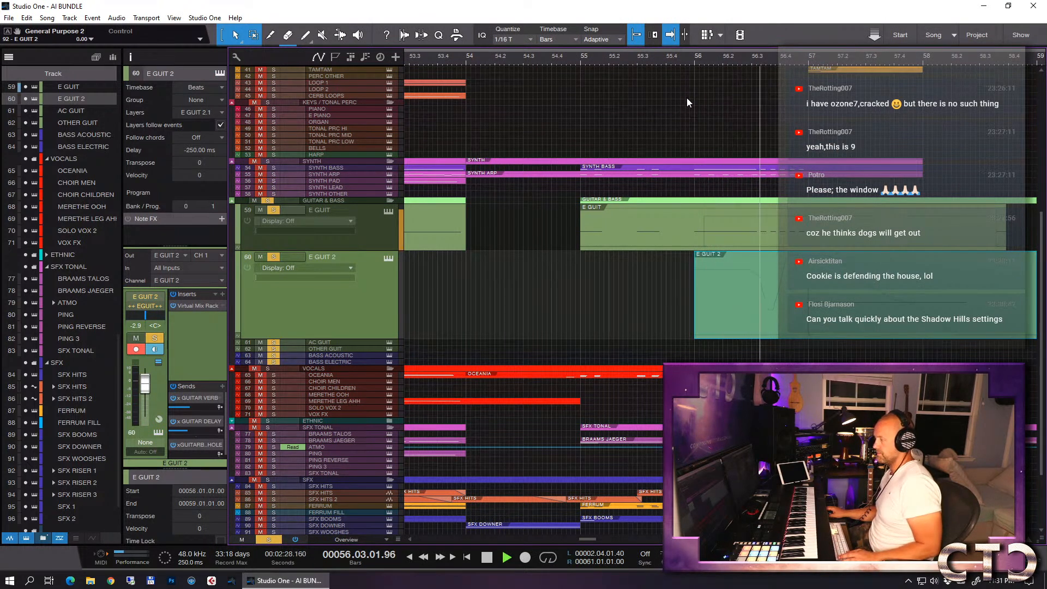
pyautogui.press('space')
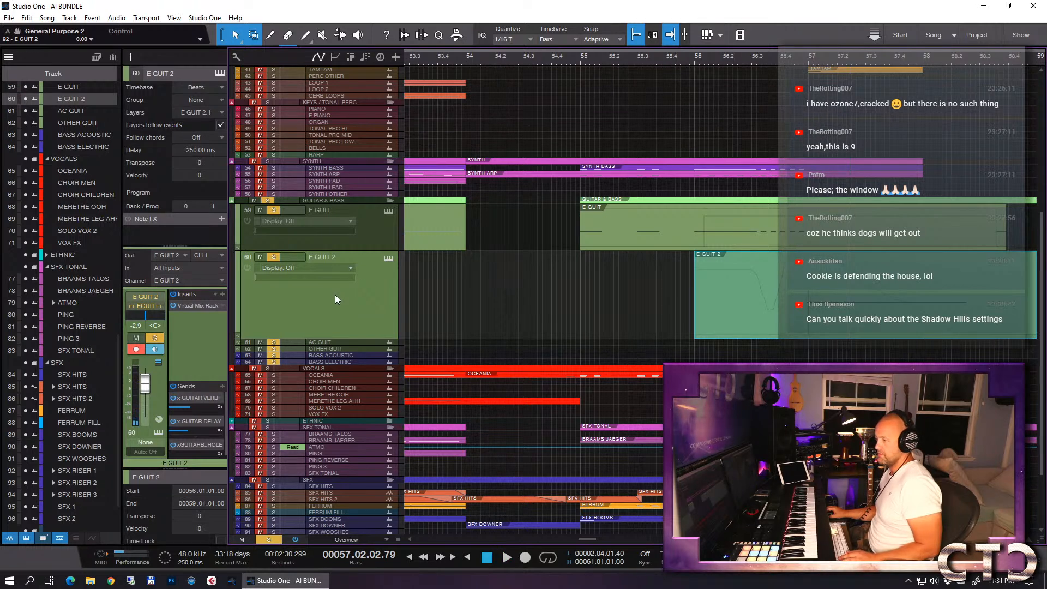
# - Quantize the sustained E GUIT 2 note to start at bar 57 in the note editor, and play it back from 56.03
pyautogui.doubleClick(796, 315)
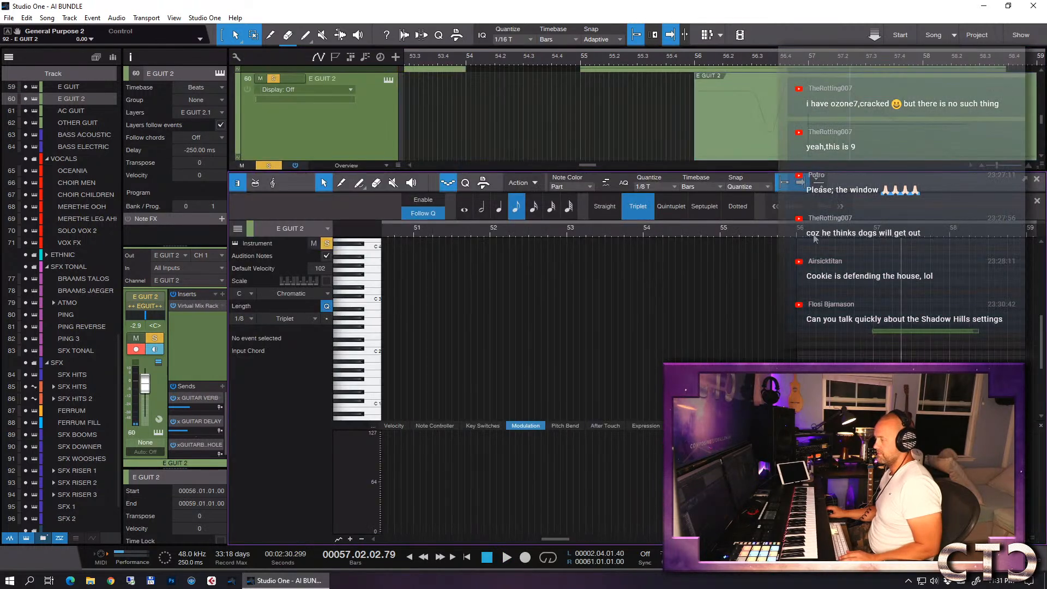
pyautogui.click(835, 235)
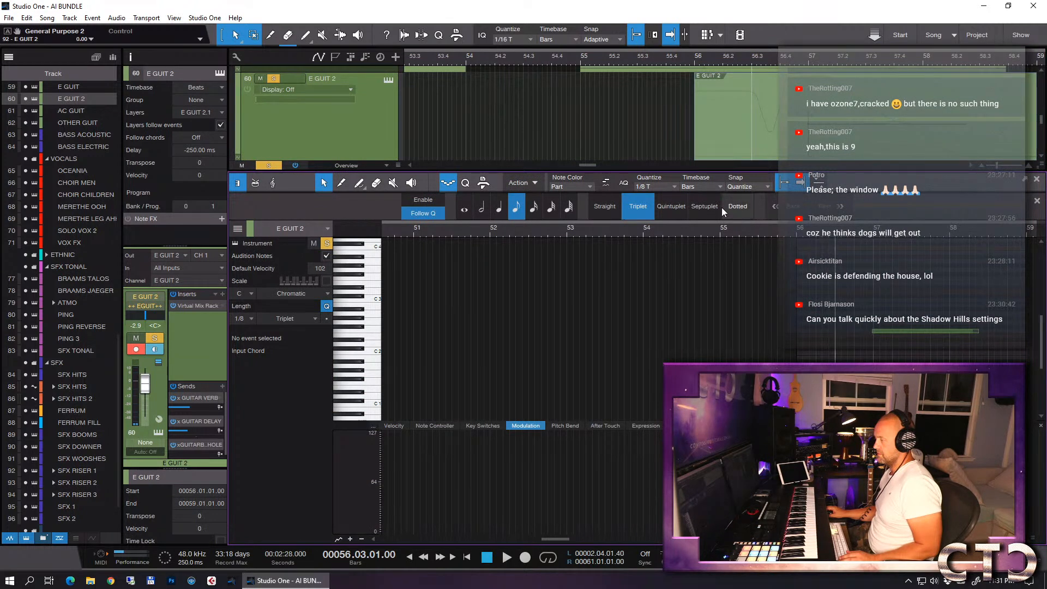
pyautogui.click(454, 180)
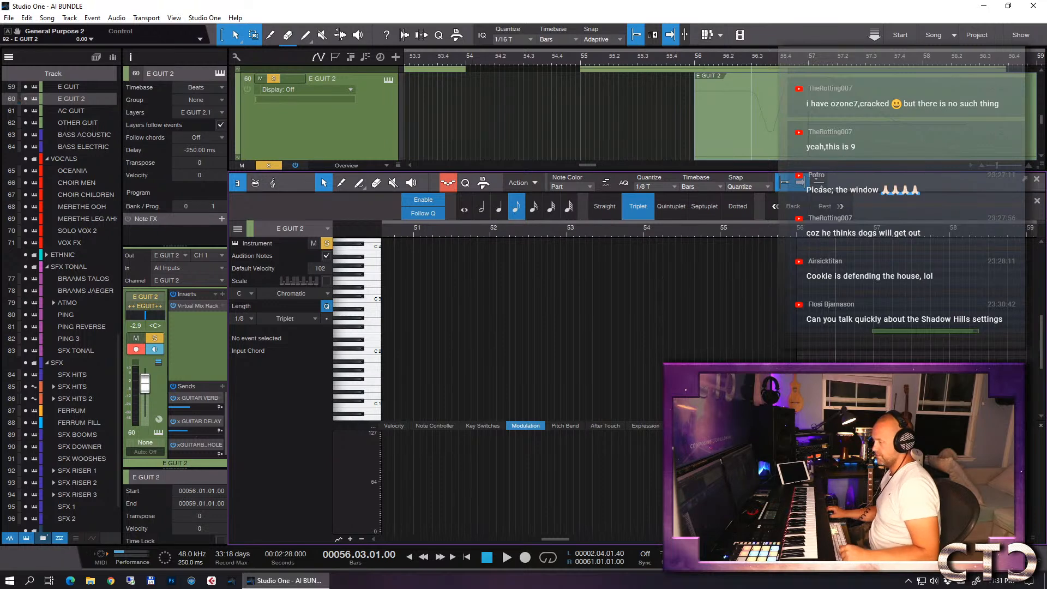
pyautogui.click(878, 331)
pyautogui.press('q')
pyautogui.press('space')
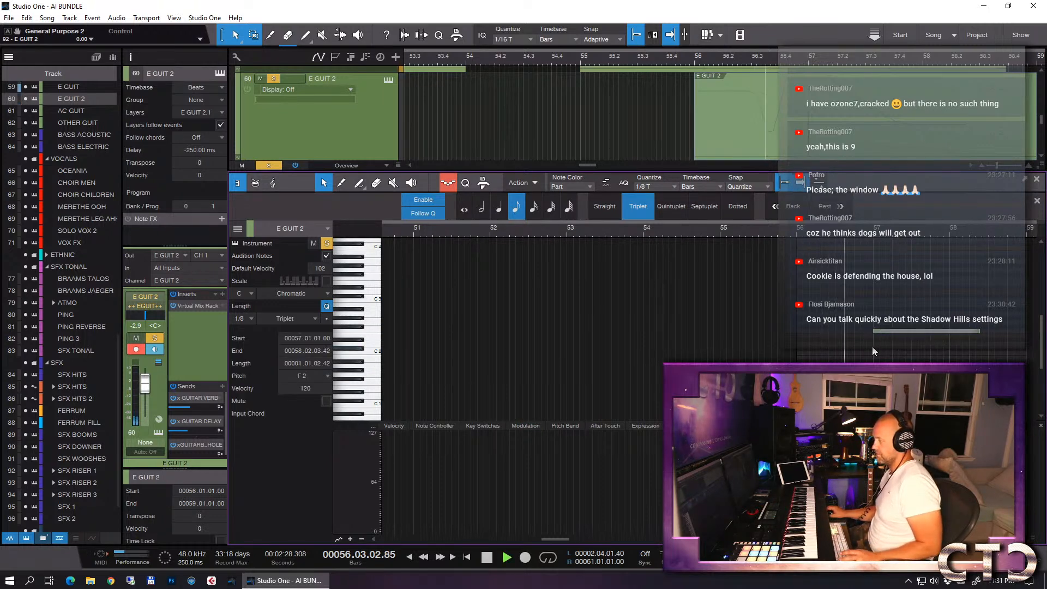
pyautogui.press('space')
pyautogui.press('F2')
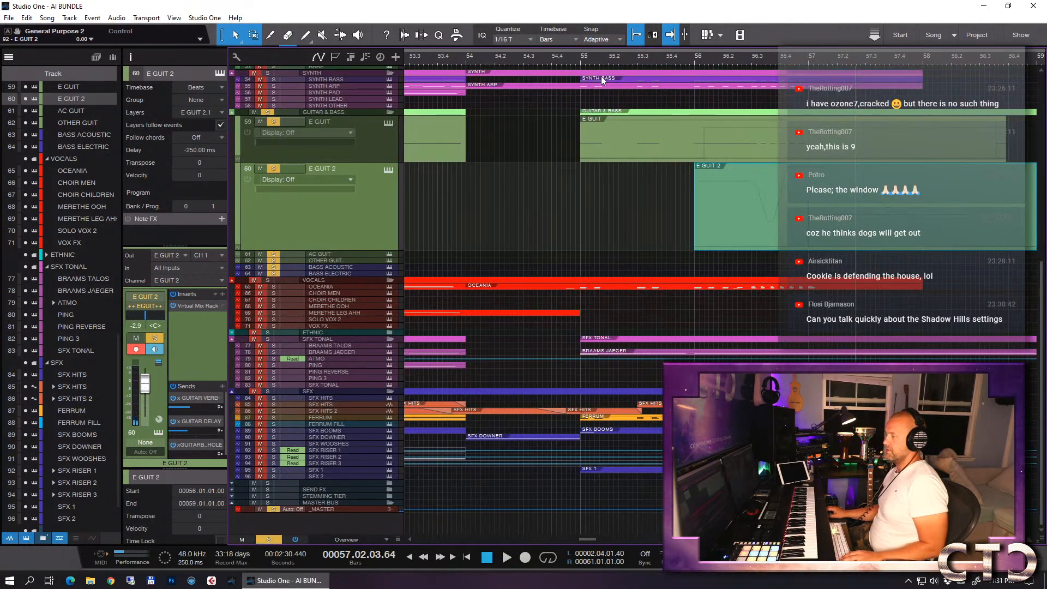
# - Unsolo the GUITAR & BASS folder and reduce the height of the E GUIT and E GUIT 2 tracks
pyautogui.click(270, 113)
pyautogui.press('w')
pyautogui.press('w')
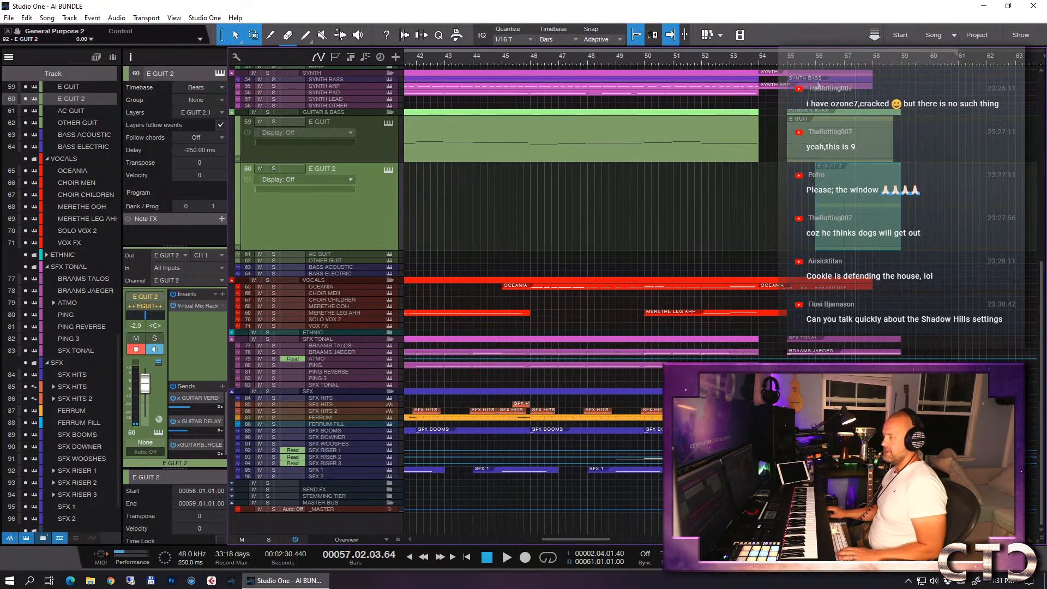
pyautogui.click(779, 61)
pyautogui.press('e')
pyautogui.press('e')
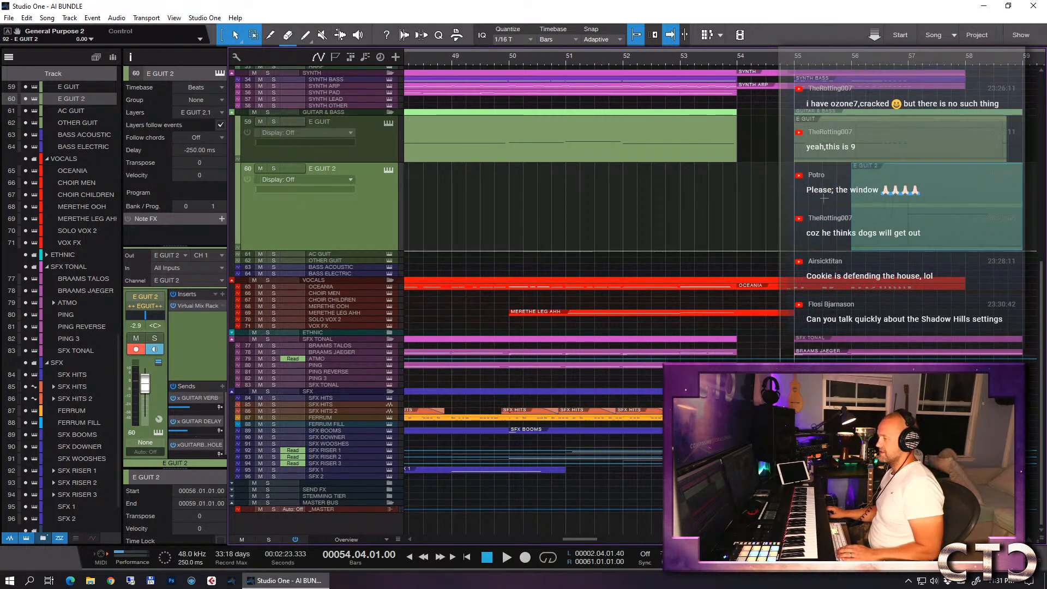
pyautogui.keyDown('shift'); pyautogui.click(370, 160); pyautogui.keyUp('shift')
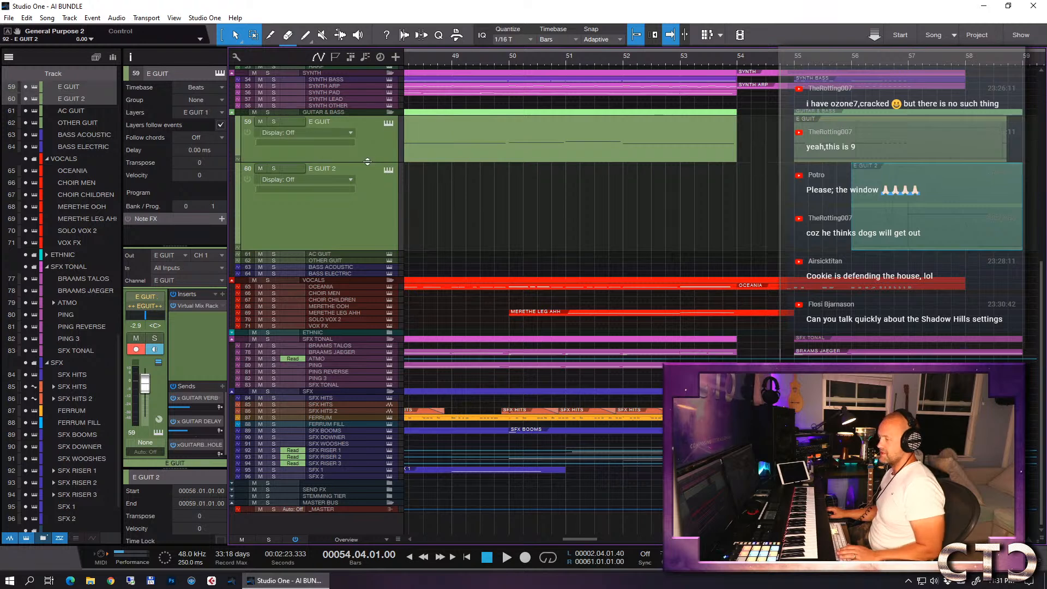
pyautogui.moveTo(368, 161); pyautogui.dragTo(364, 132)
# - Play back the full arrangement from bar 53 through the ending
pyautogui.click(709, 58)
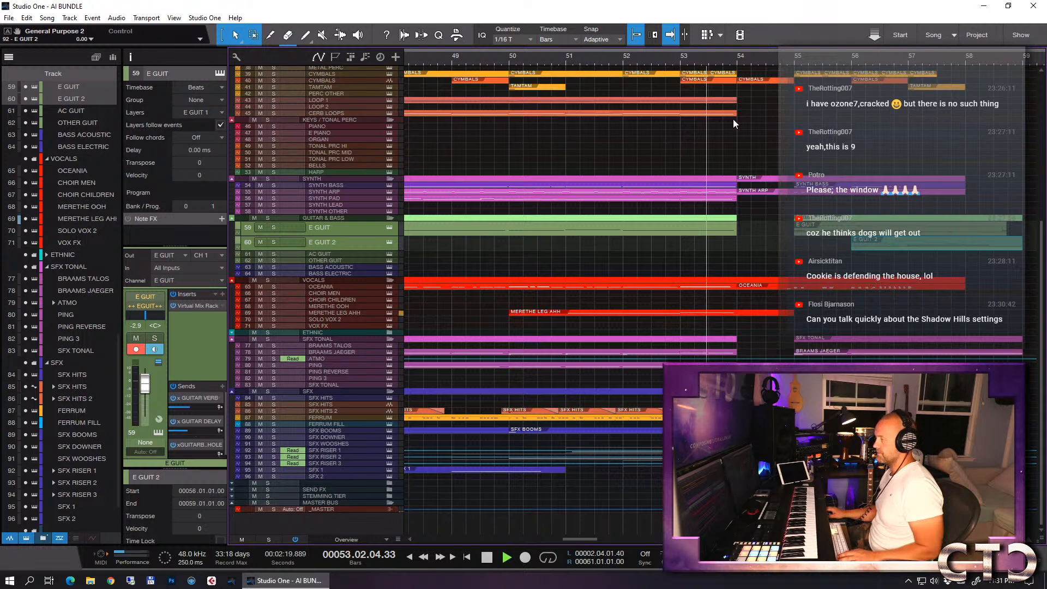
pyautogui.press('space')
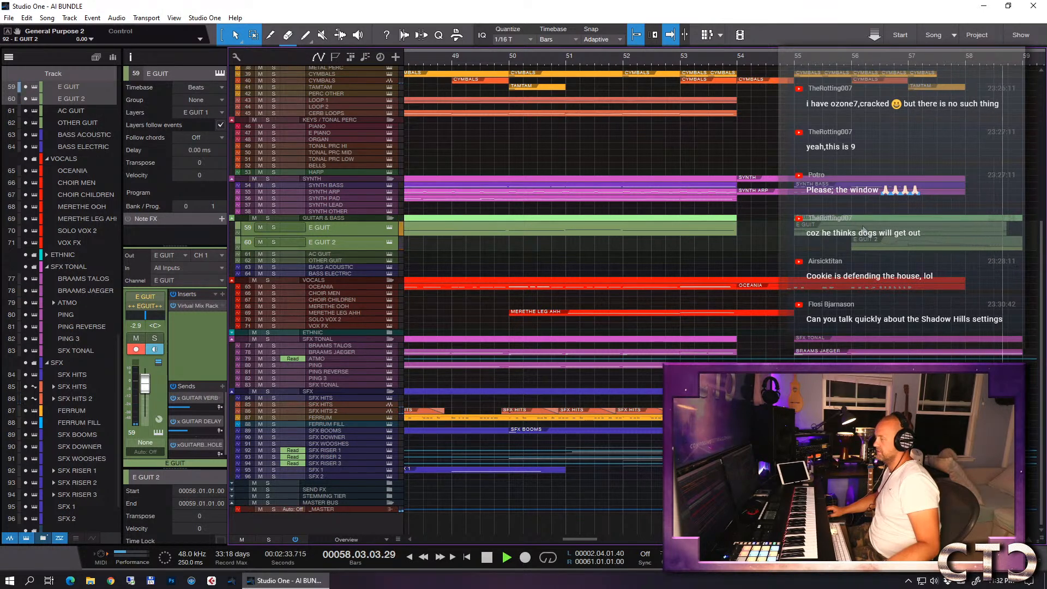
pyautogui.press('space')
# - Inspect the E GUIT event's notes at the ending in the note editor, and save the song
pyautogui.click(1010, 231)
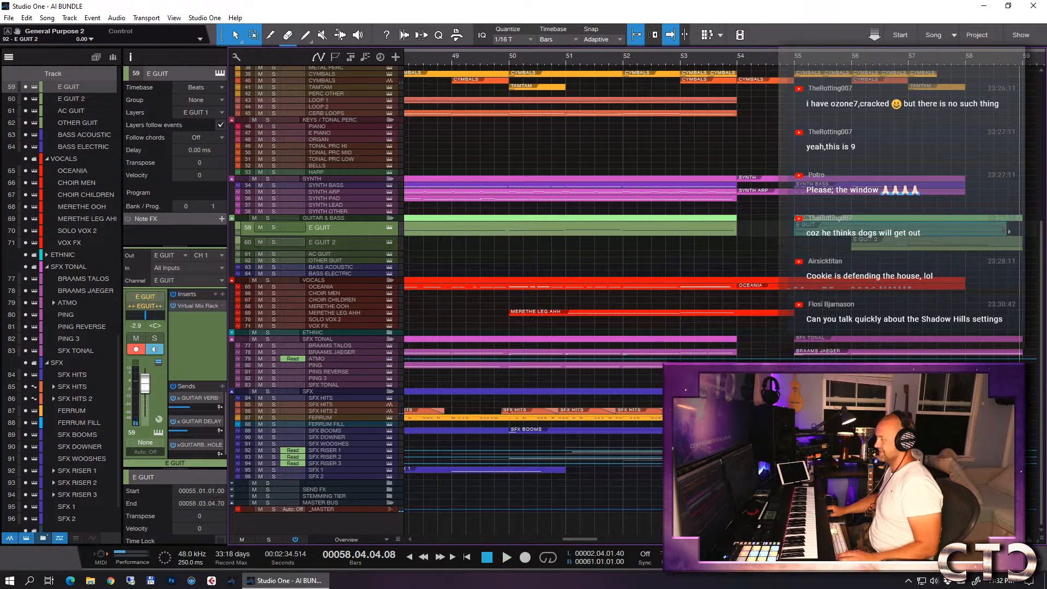
pyautogui.doubleClick(998, 234)
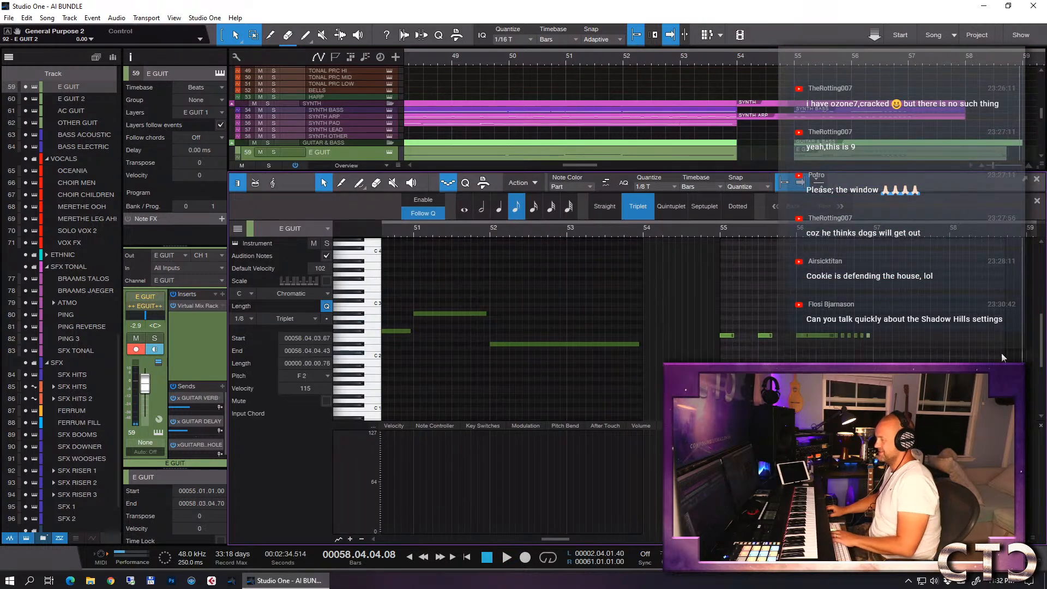
pyautogui.press('F2')
pyautogui.hotkey('ctrl', 's')
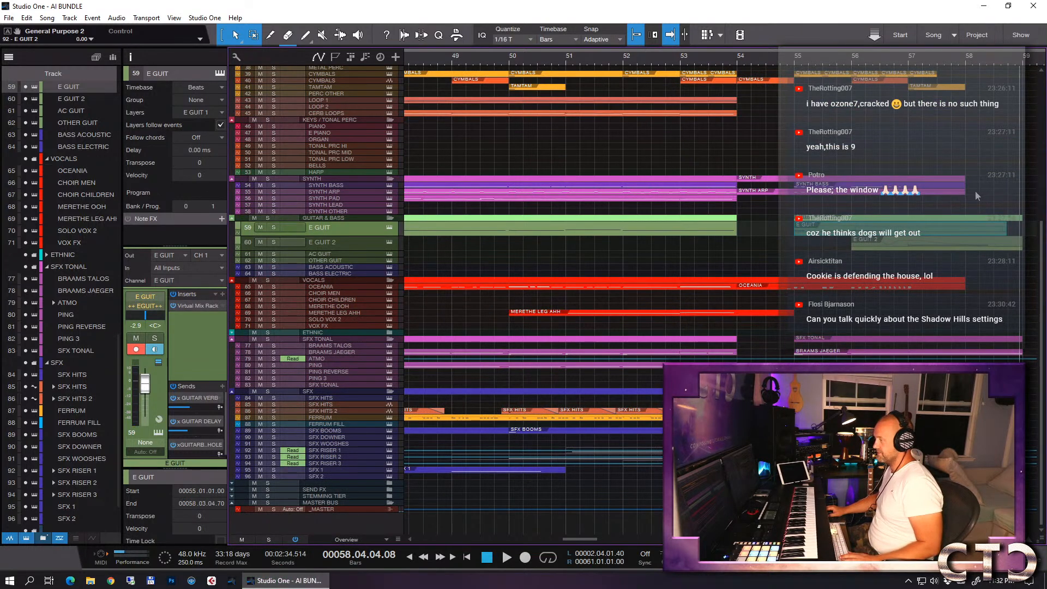
# - Examine the SYNTH ARP and SYNTH BASS events of the ending in the note editor and the arrangement
pyautogui.click(961, 191)
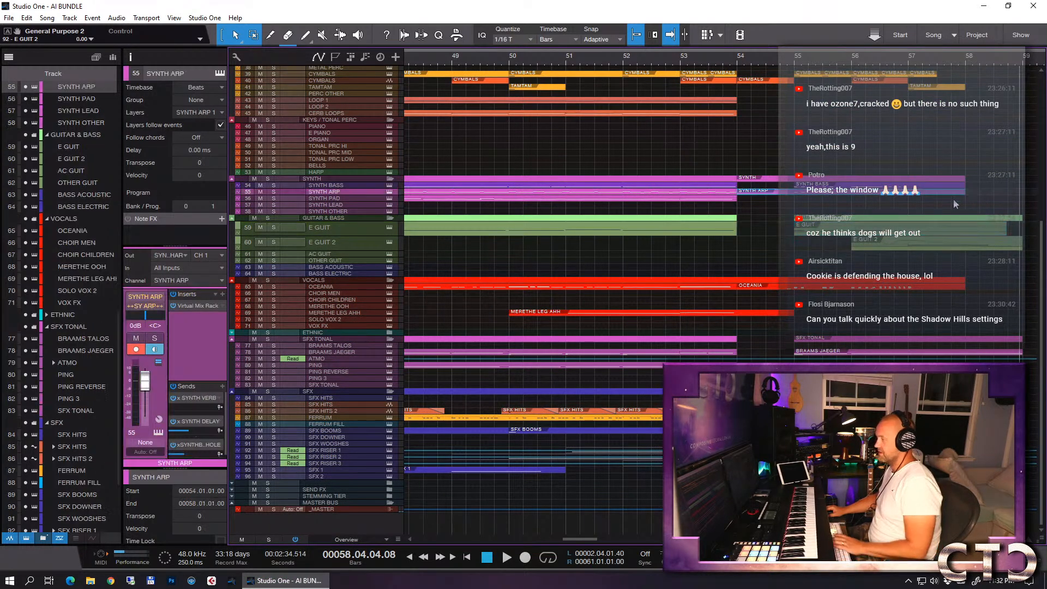
pyautogui.press('F2')
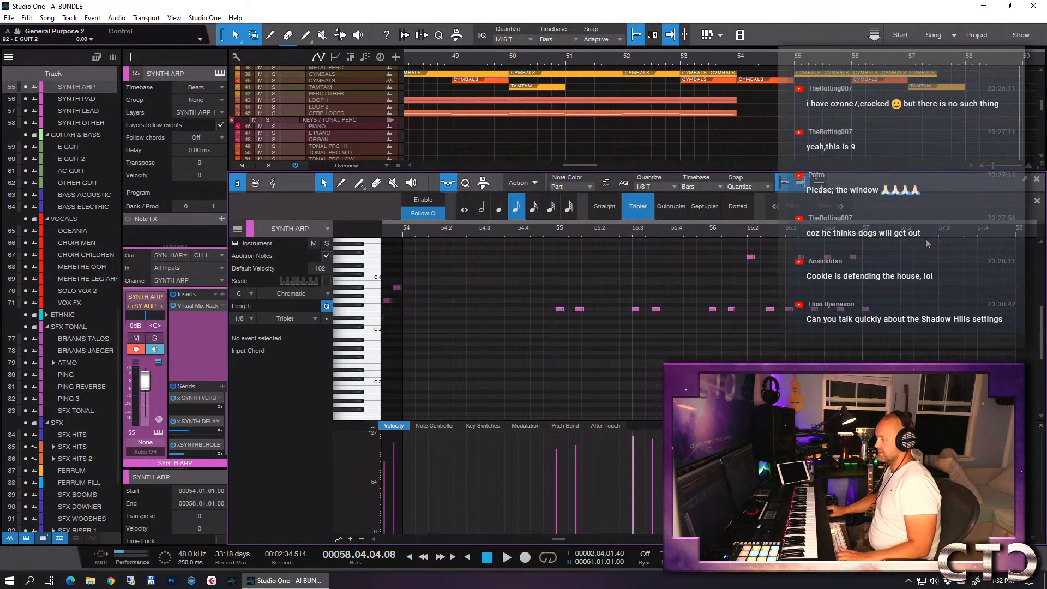
pyautogui.press('F2')
pyautogui.click(954, 186)
pyautogui.press('F2')
pyautogui.press('F2')
pyautogui.press('w')
pyautogui.press('w')
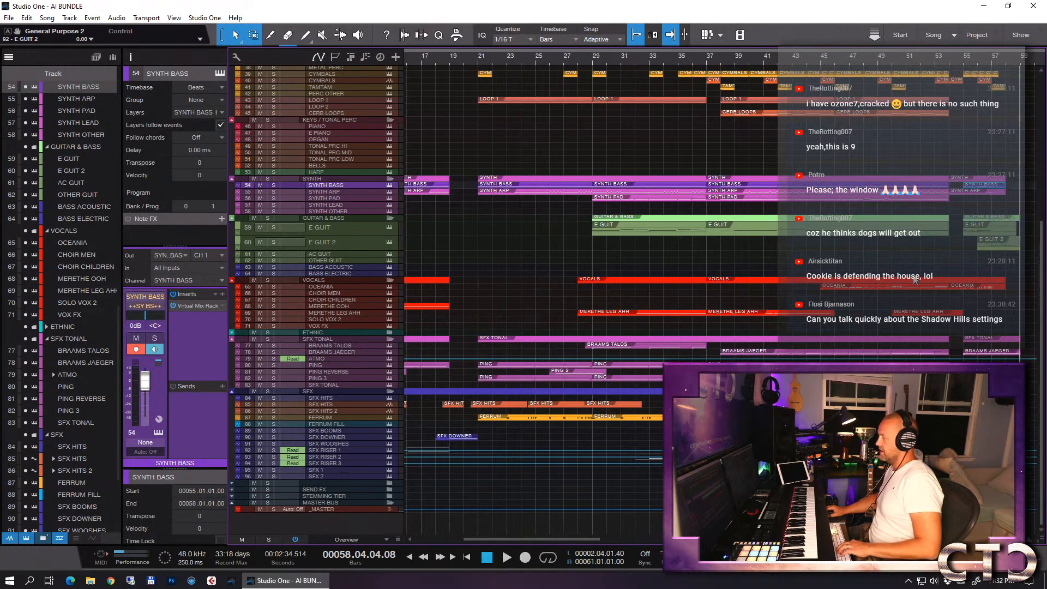
pyautogui.press('e')
pyautogui.press('e')
pyautogui.press('e')
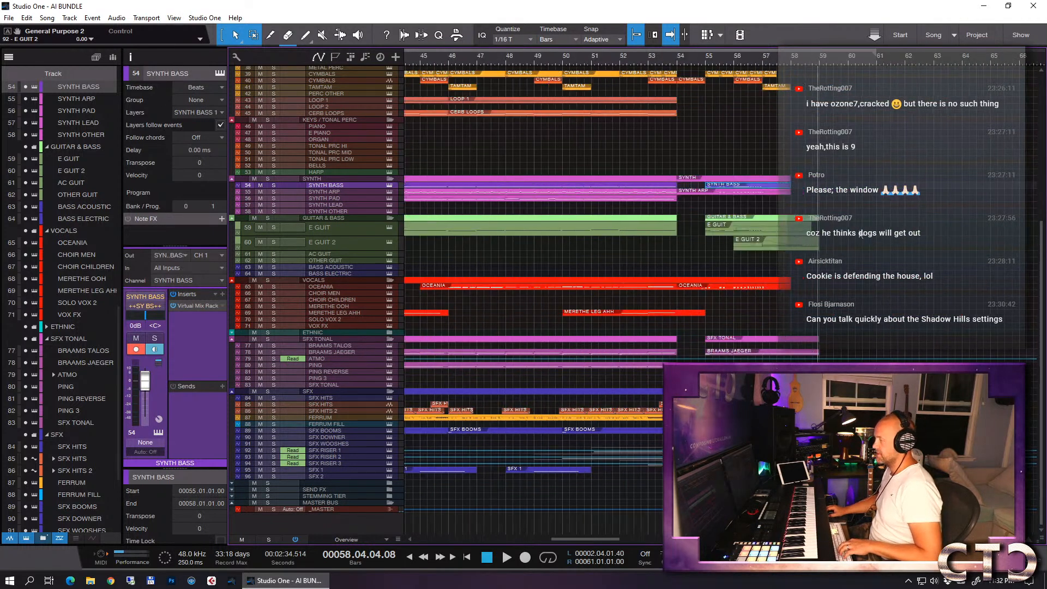
# - Trim the E GUIT 2 event to end at 58.04.01.00 and move the right locator to bar 60
pyautogui.moveTo(828, 245); pyautogui.dragTo(799, 252)
pyautogui.press('w')
pyautogui.press('w')
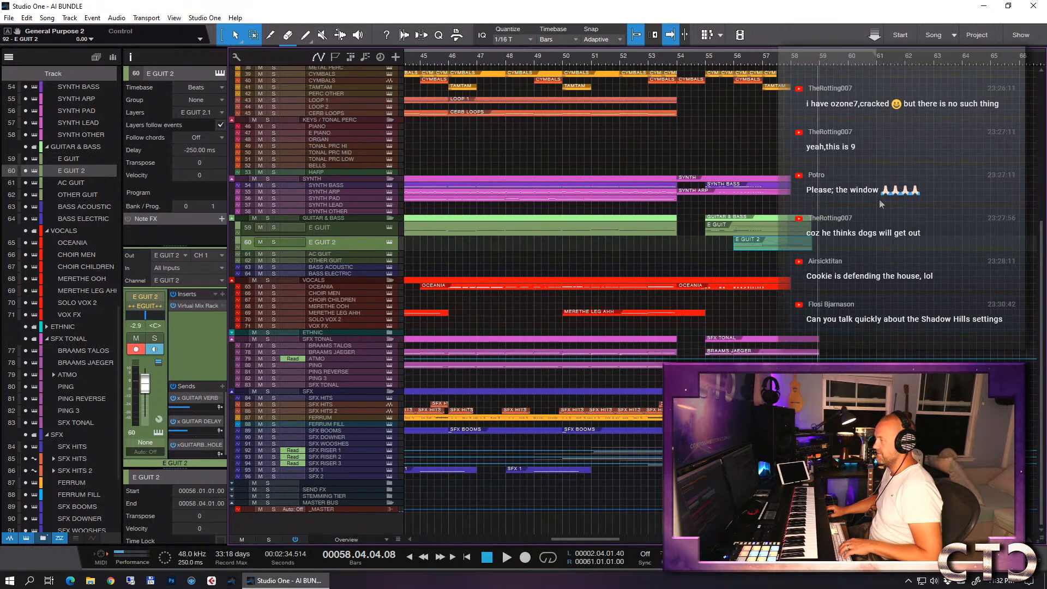
pyautogui.click(876, 55)
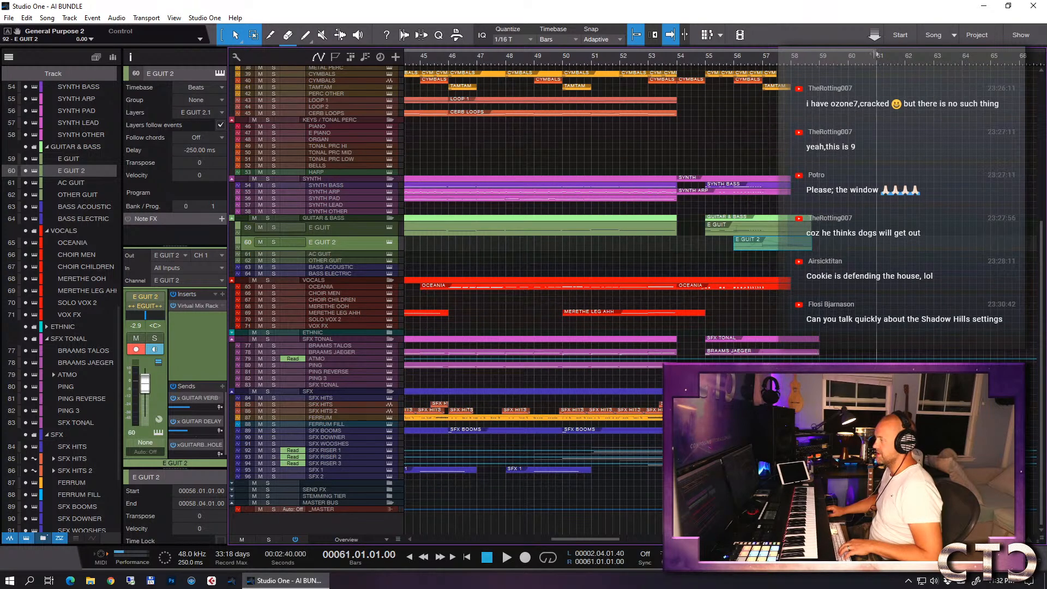
pyautogui.press('KP_1')
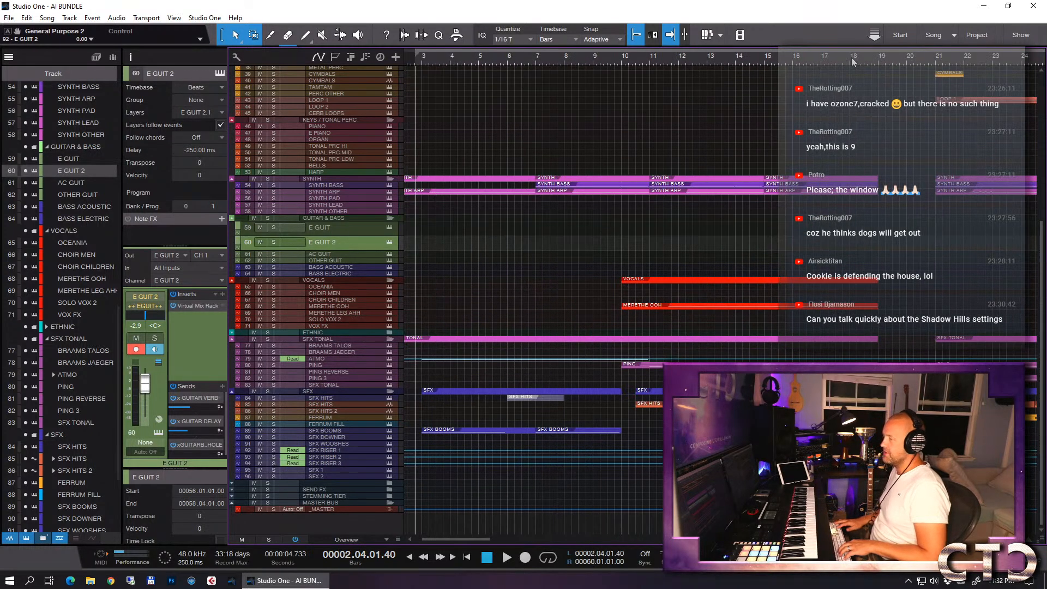
pyautogui.press('w')
pyautogui.press('w')
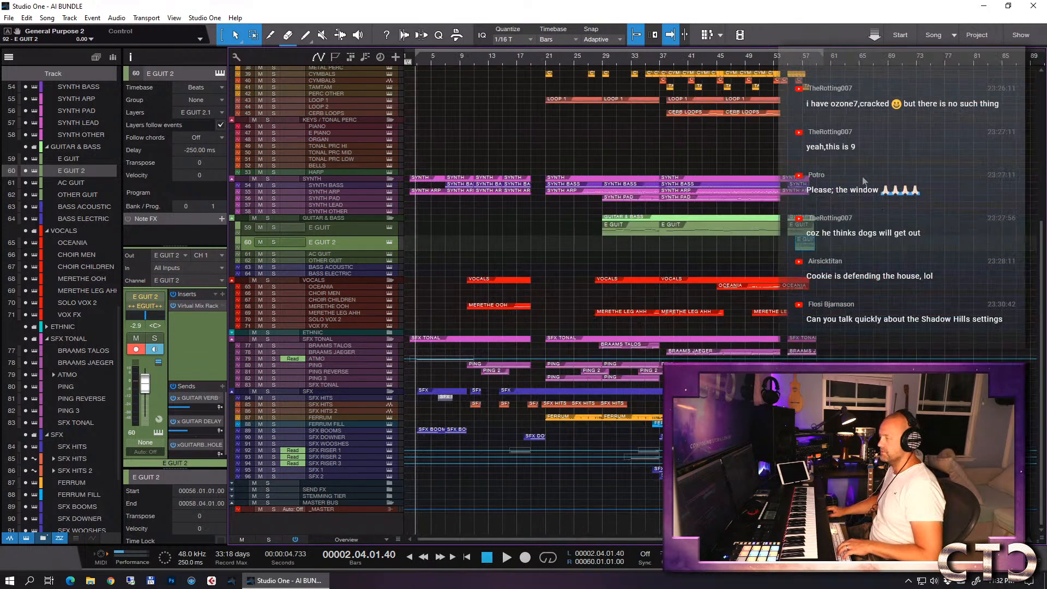
# - Place the playback cursor at bar 35 and look at the Virtual Mix Rack insert on the _MASTER track
pyautogui.click(646, 63)
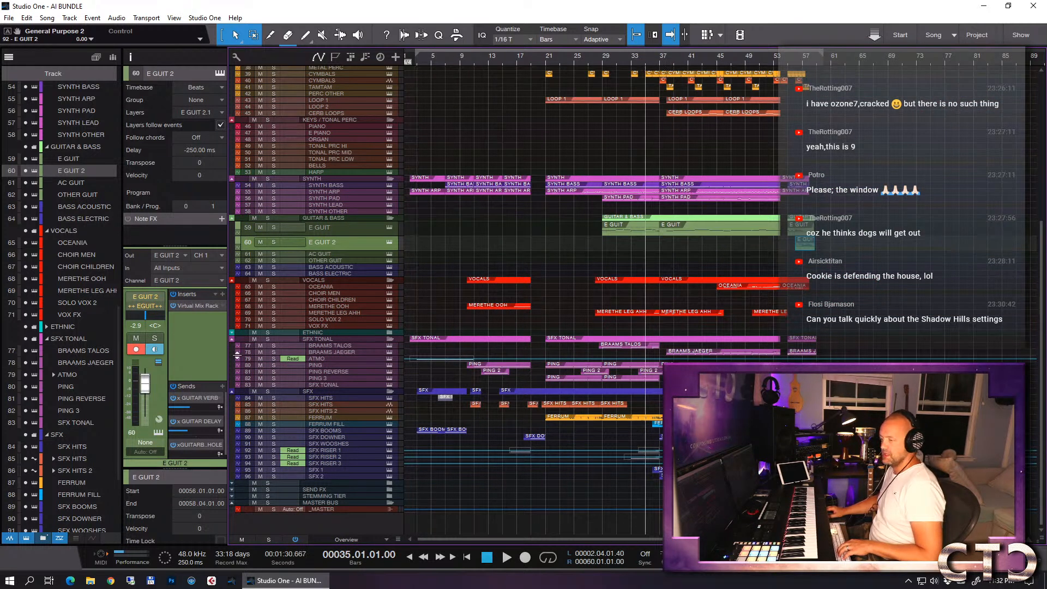
pyautogui.click(345, 509)
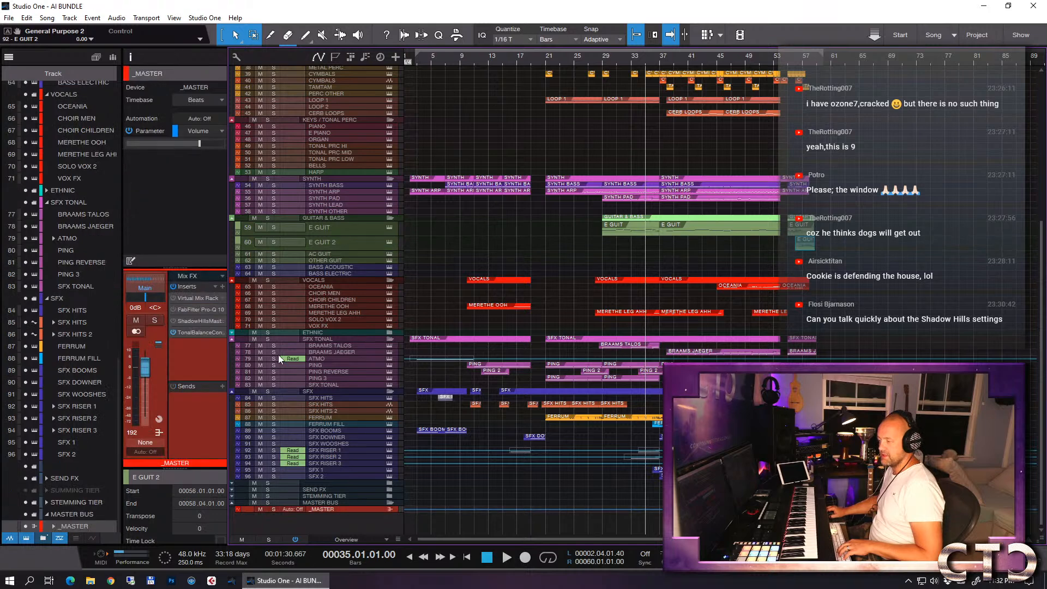
pyautogui.click(193, 299)
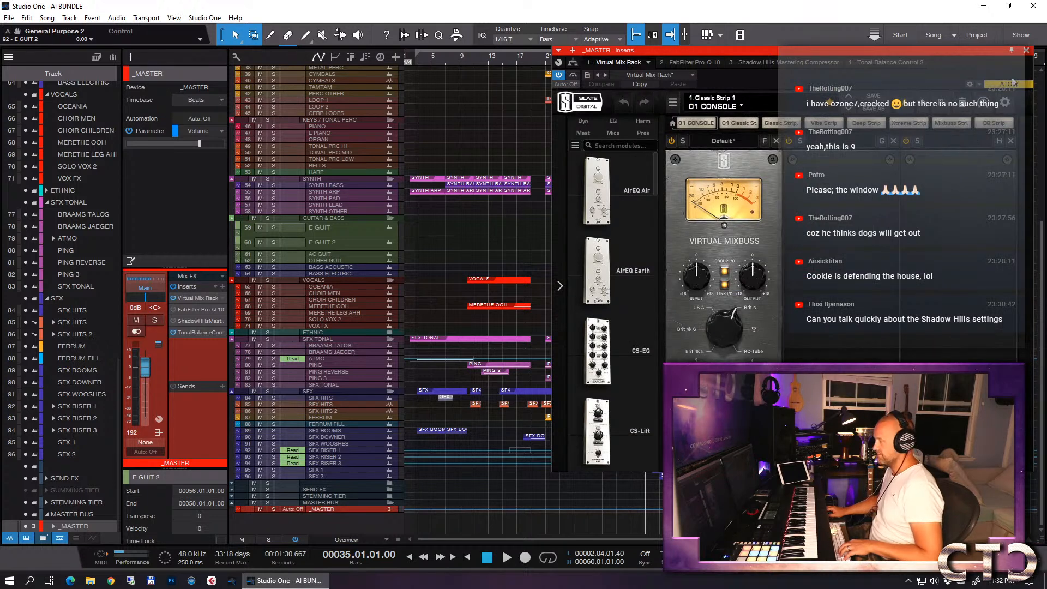
pyautogui.click(1026, 50)
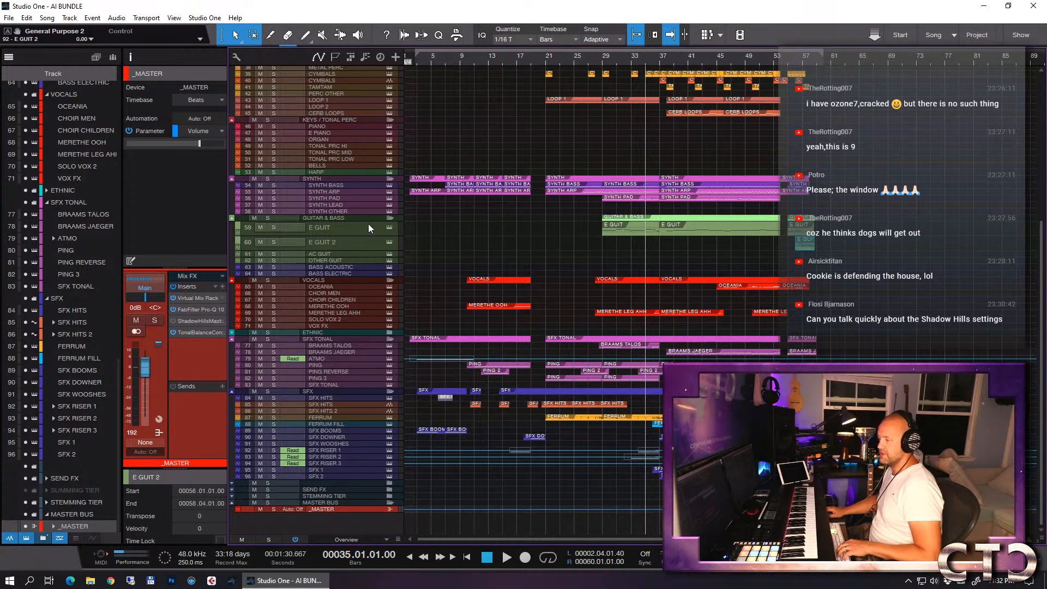
# - Check the mix in the _MASTER track's Tonal Balance Control 2 while playing from bar 35, and close the plug-in
pyautogui.click(193, 332)
pyautogui.press('space')
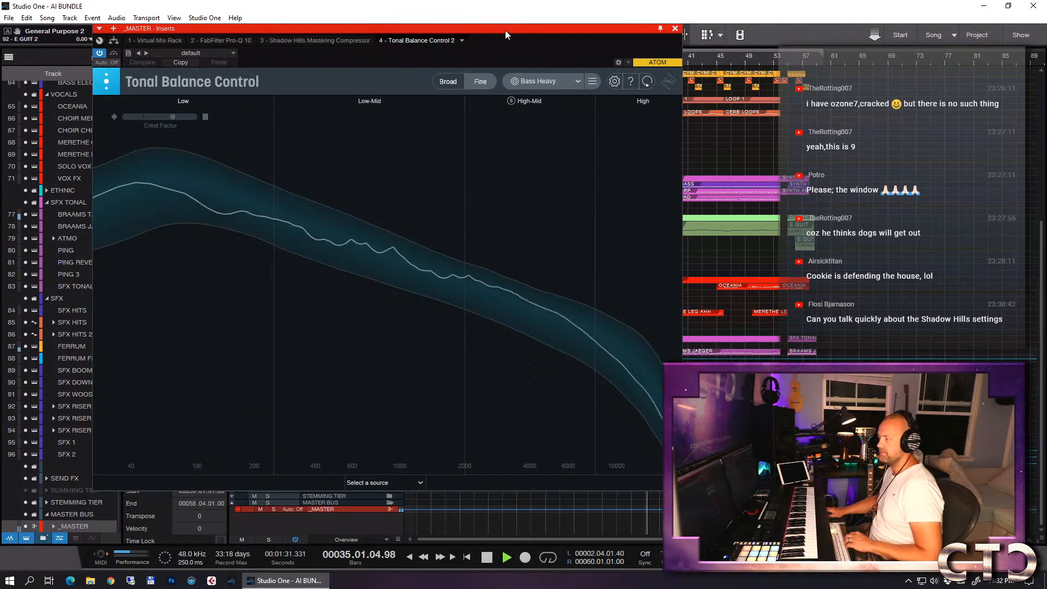
pyautogui.moveTo(505, 31); pyautogui.dragTo(686, 87)
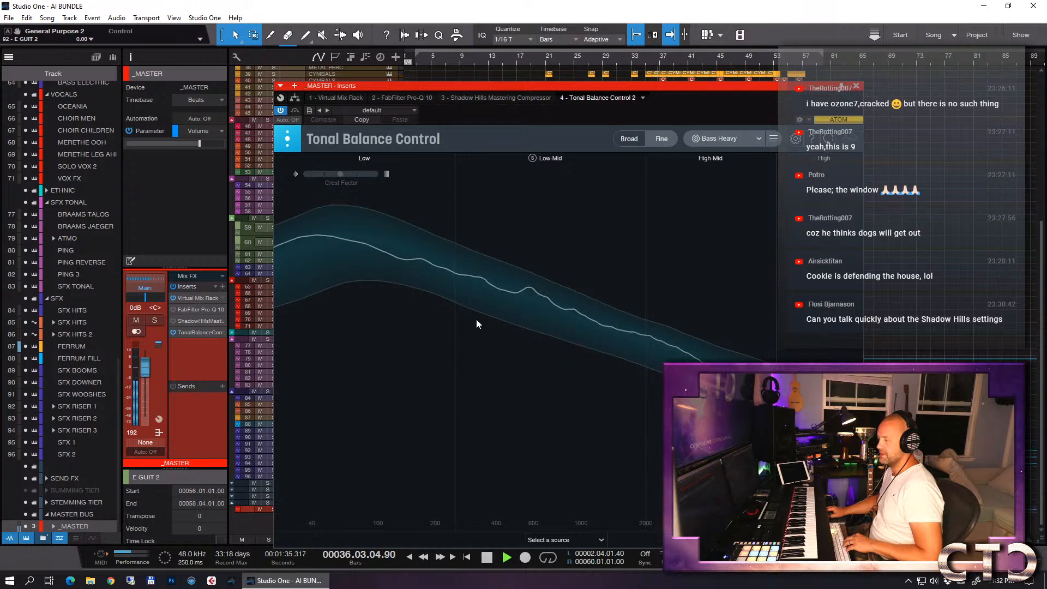
pyautogui.press('space')
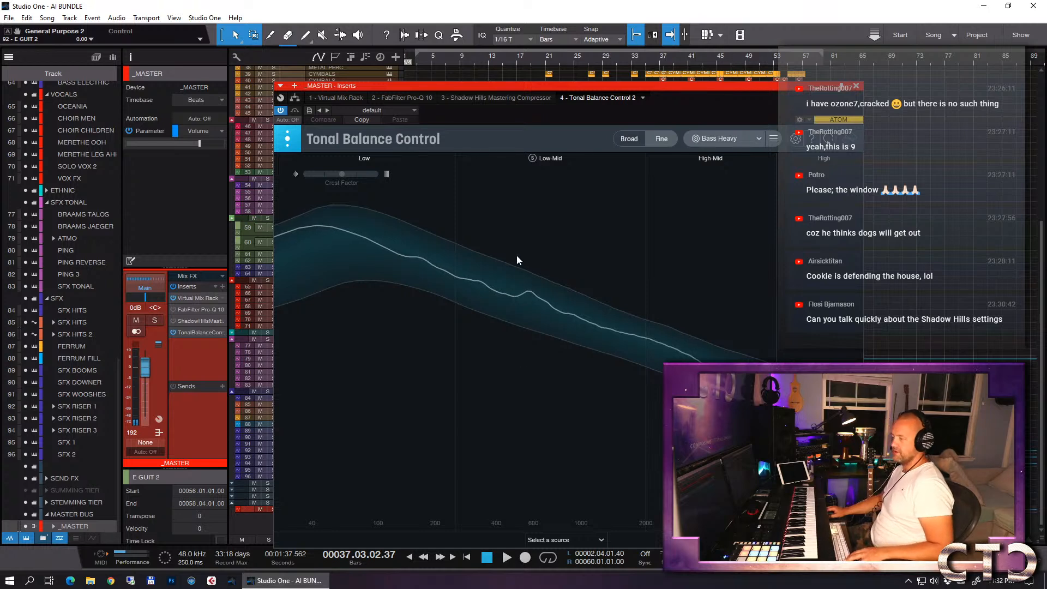
pyautogui.press('space')
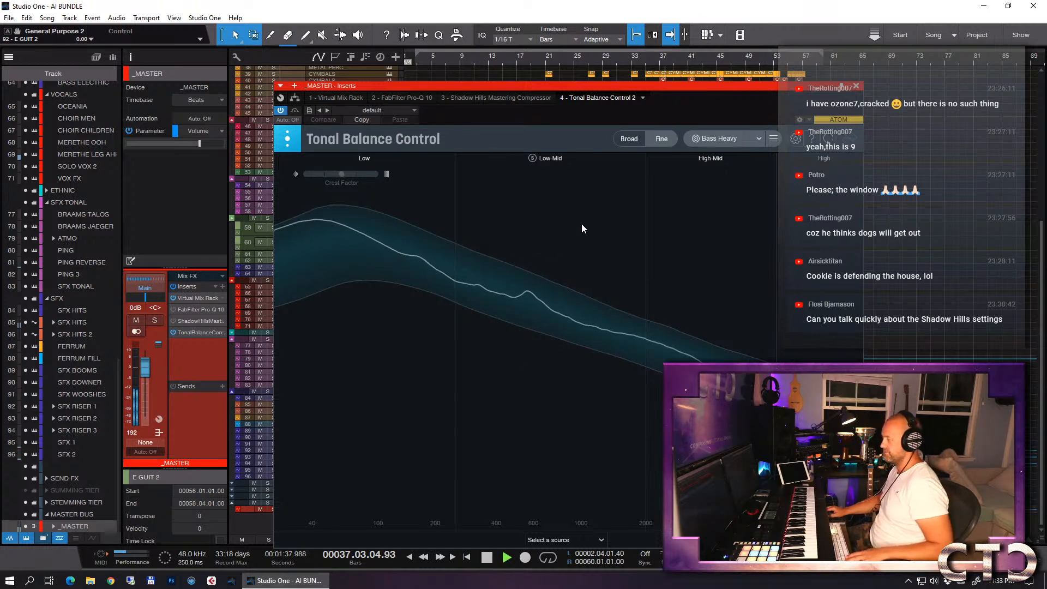
pyautogui.moveTo(528, 247); pyautogui.dragTo(493, 230)
pyautogui.press('space')
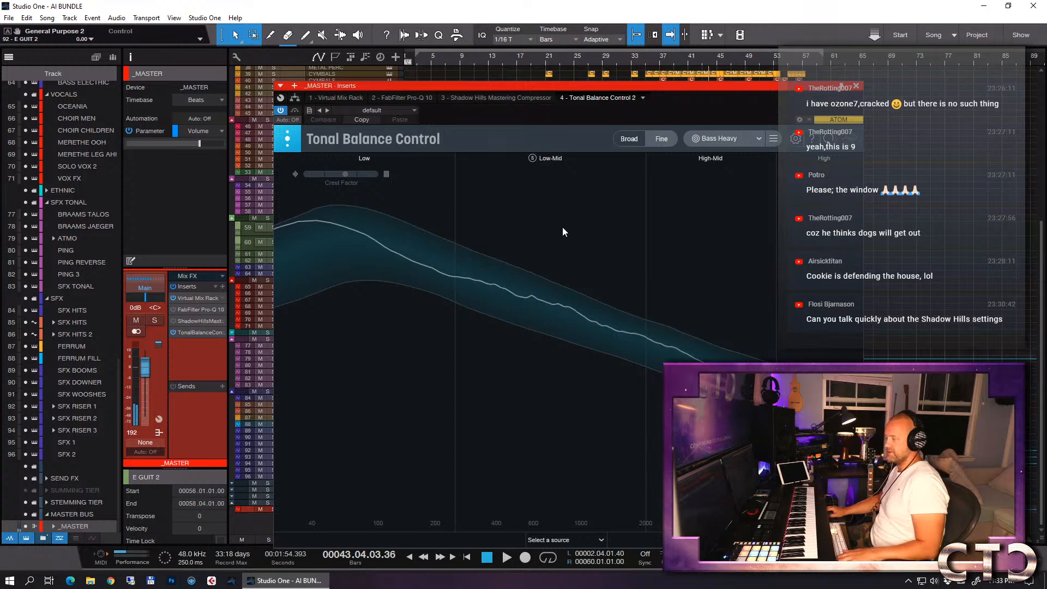
pyautogui.click(856, 86)
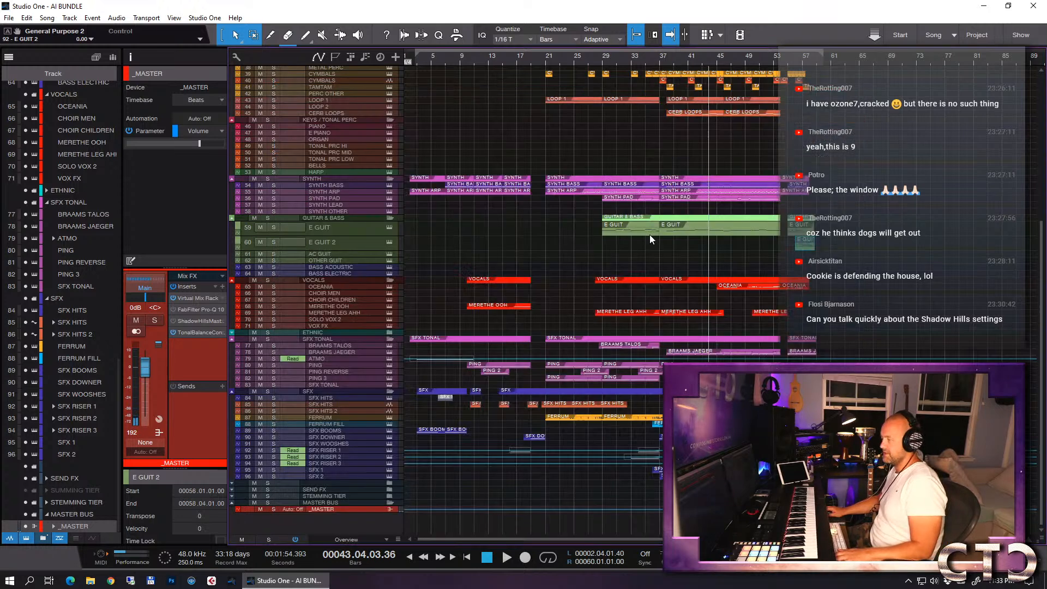
# - Open the _MASTER track's FabFilter Pro-Q, audition band 1 in solo during playback and set it to about -0.80 dB at 404 Hz
pyautogui.doubleClick(195, 310)
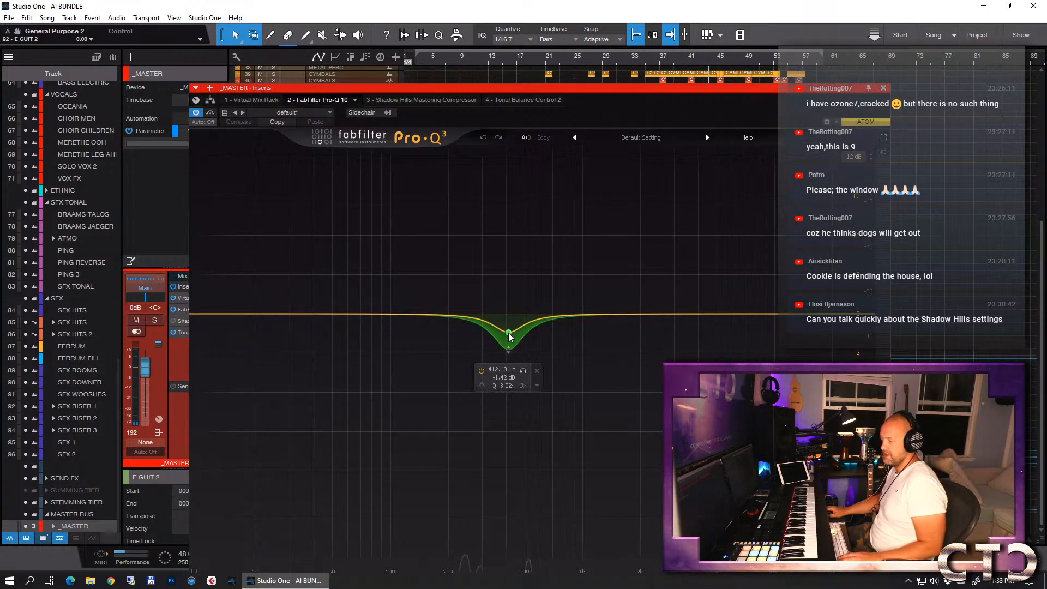
pyautogui.press('space')
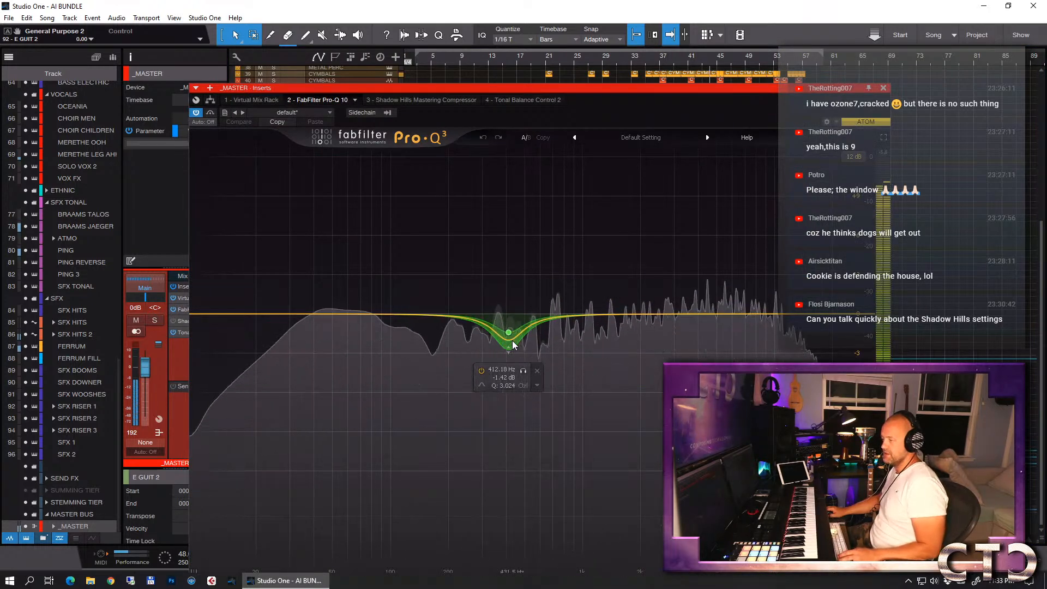
pyautogui.click(523, 371)
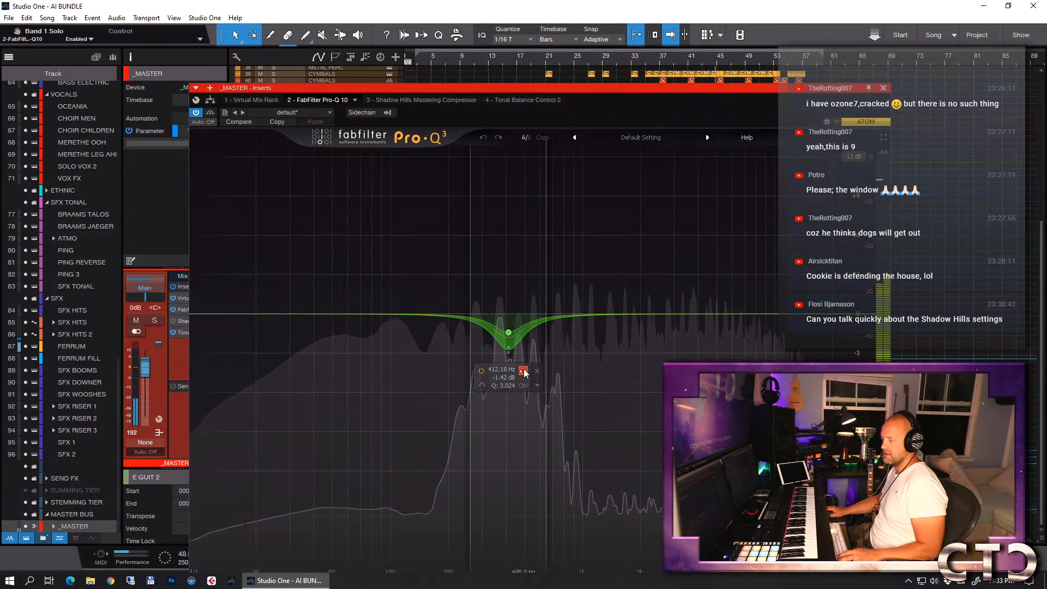
pyautogui.click(524, 372)
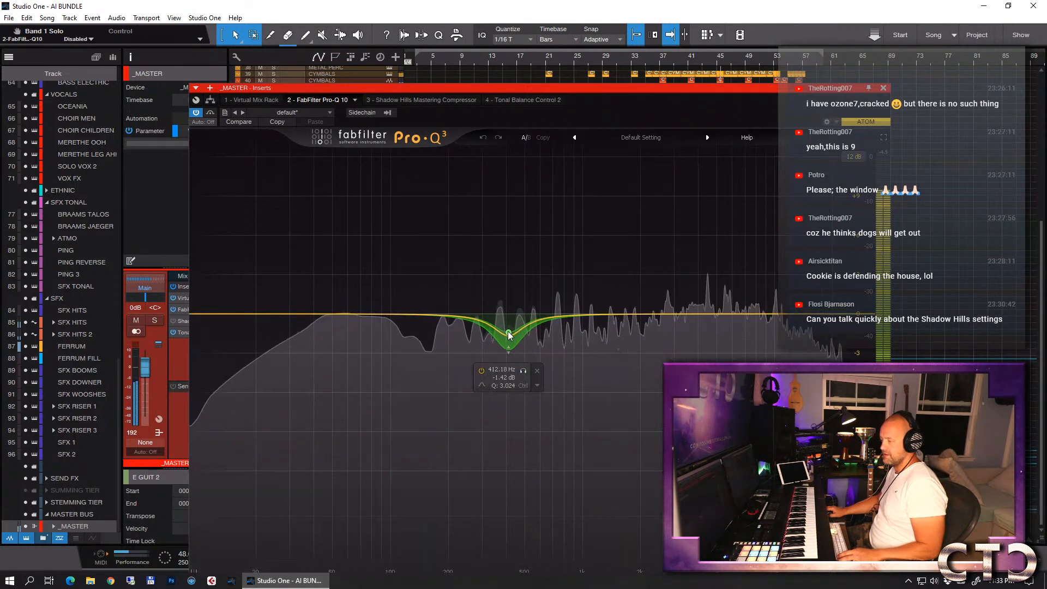
pyautogui.click(509, 333)
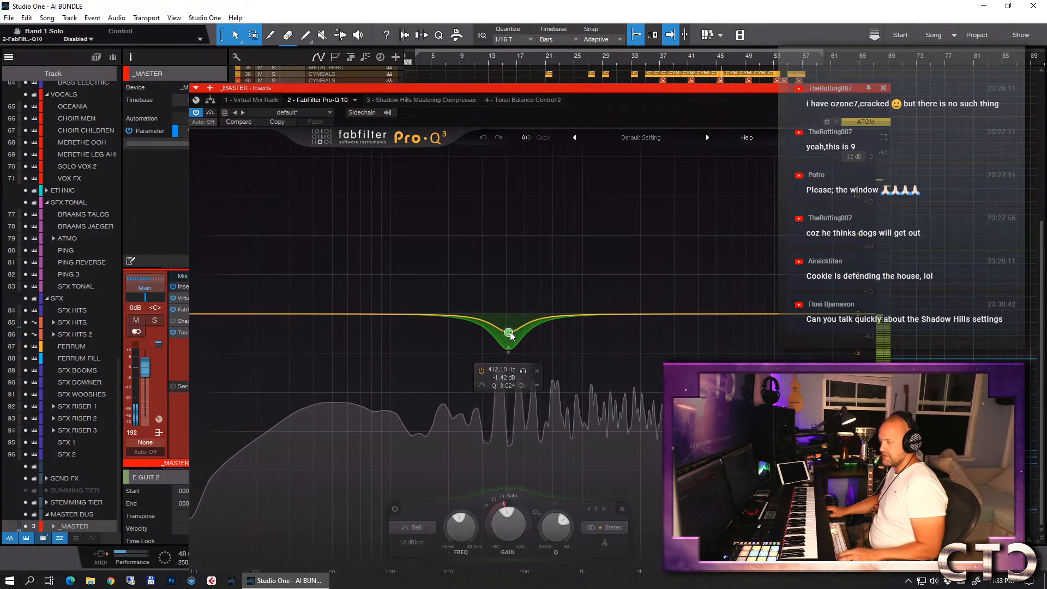
pyautogui.moveTo(509, 333); pyautogui.dragTo(508, 325)
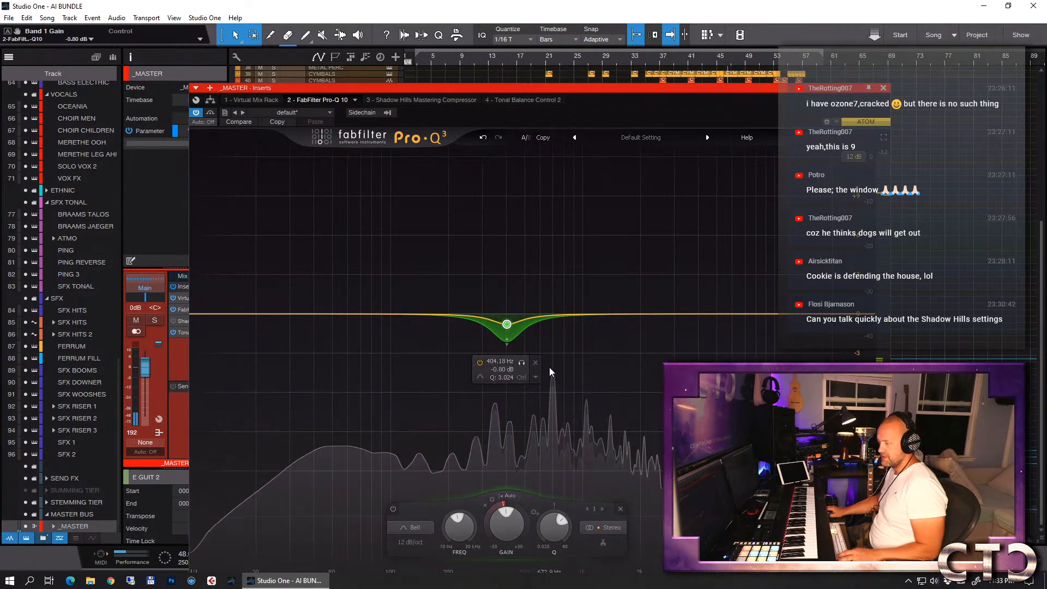
# - Add a second bell band, sweep it as a boost and set it to about -0.96 dB at 700 Hz with Q 7.343
pyautogui.click(555, 309)
pyautogui.moveTo(555, 307); pyautogui.dragTo(539, 284)
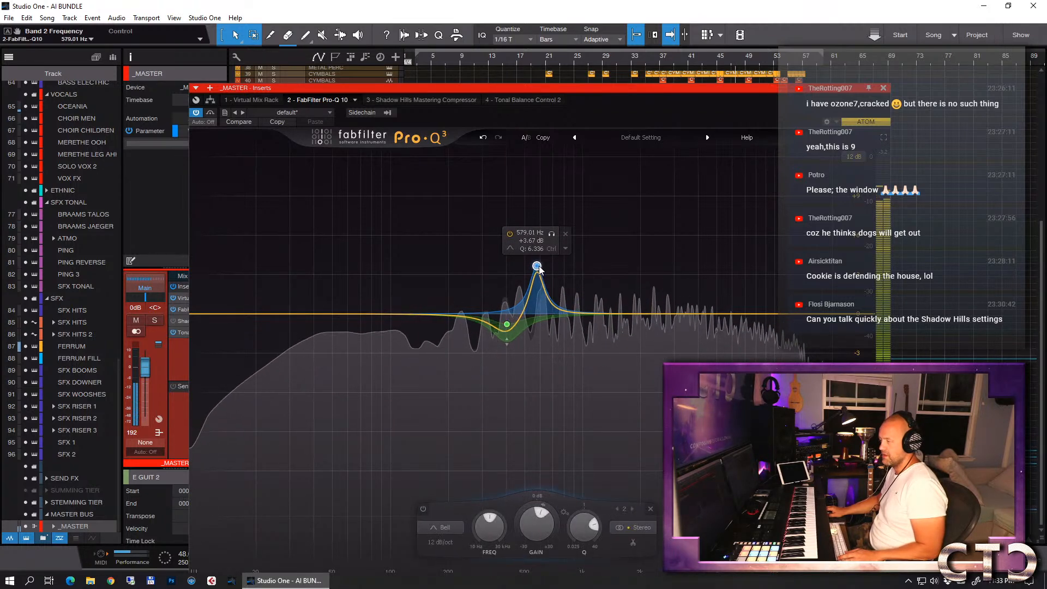
pyautogui.moveTo(536, 267); pyautogui.dragTo(551, 230)
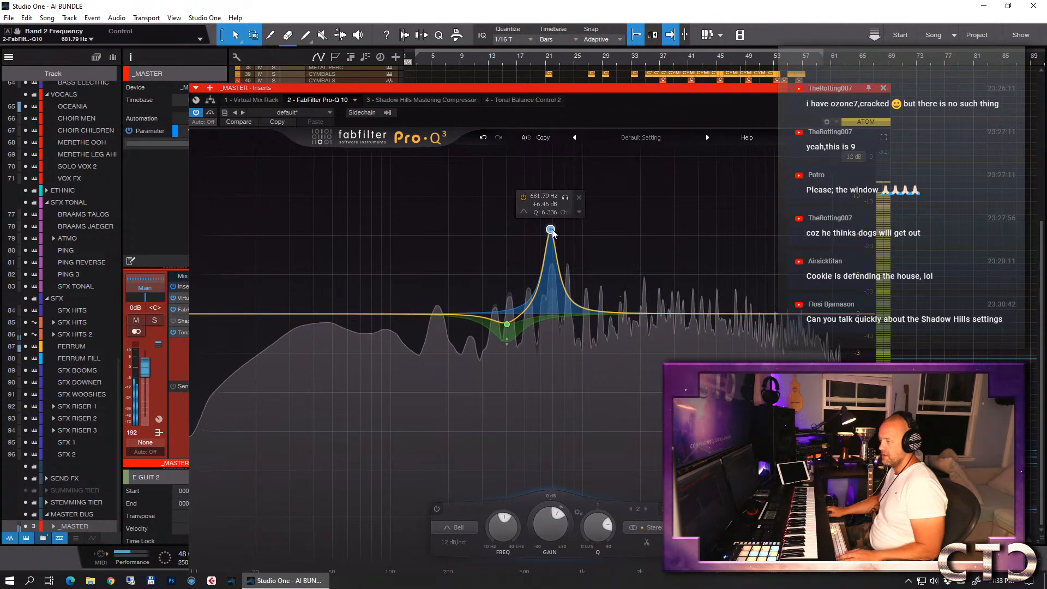
pyautogui.click(565, 198)
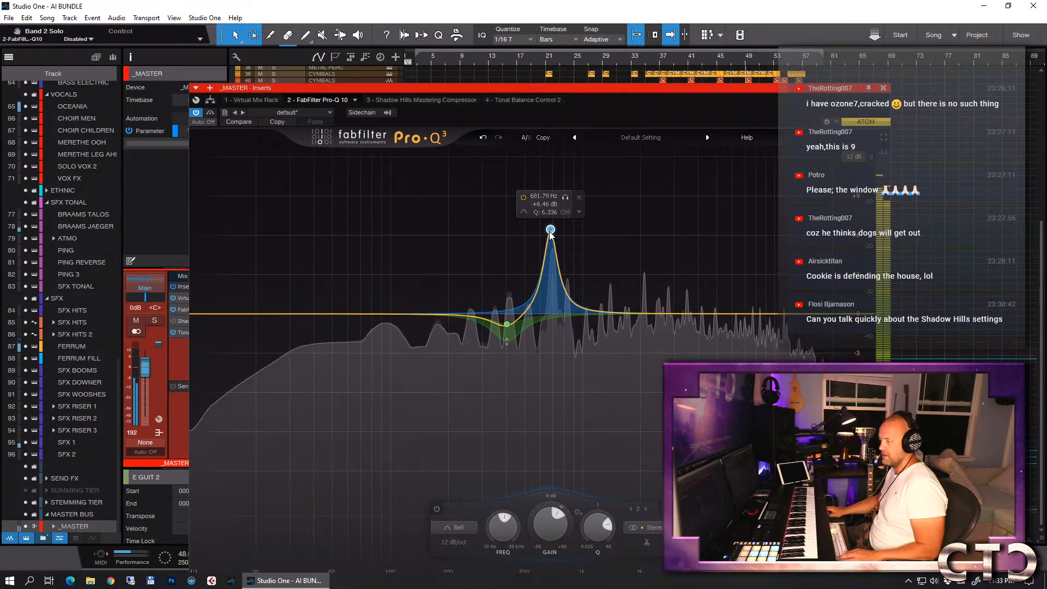
pyautogui.moveTo(550, 230); pyautogui.dragTo(552, 328)
pyautogui.scroll(2, 552, 328)
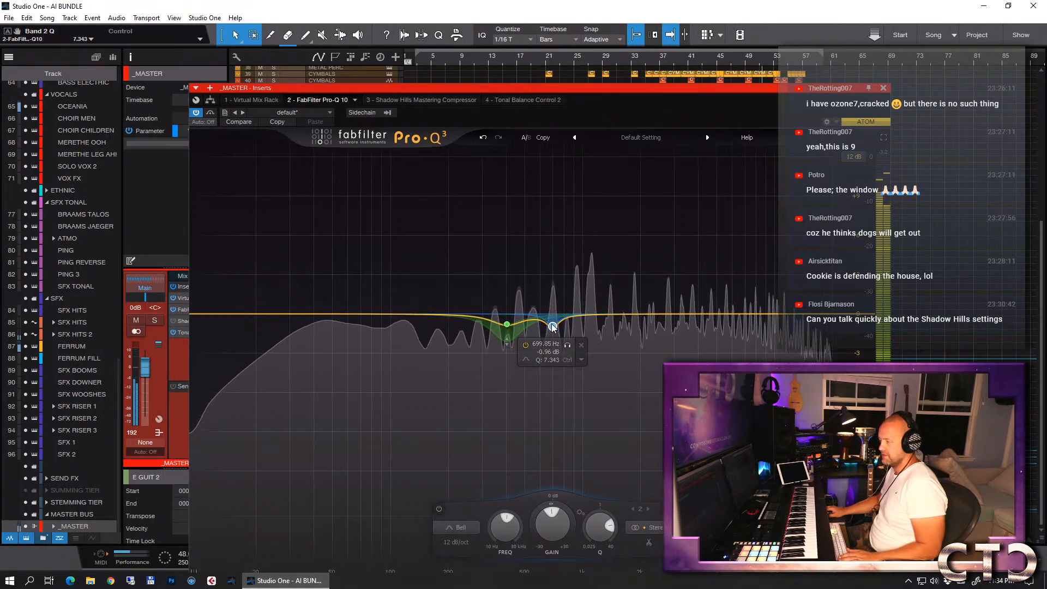
# - Audition band 2 in solo and shift its cut to about 610 Hz at -1.04 dB
pyautogui.click(567, 345)
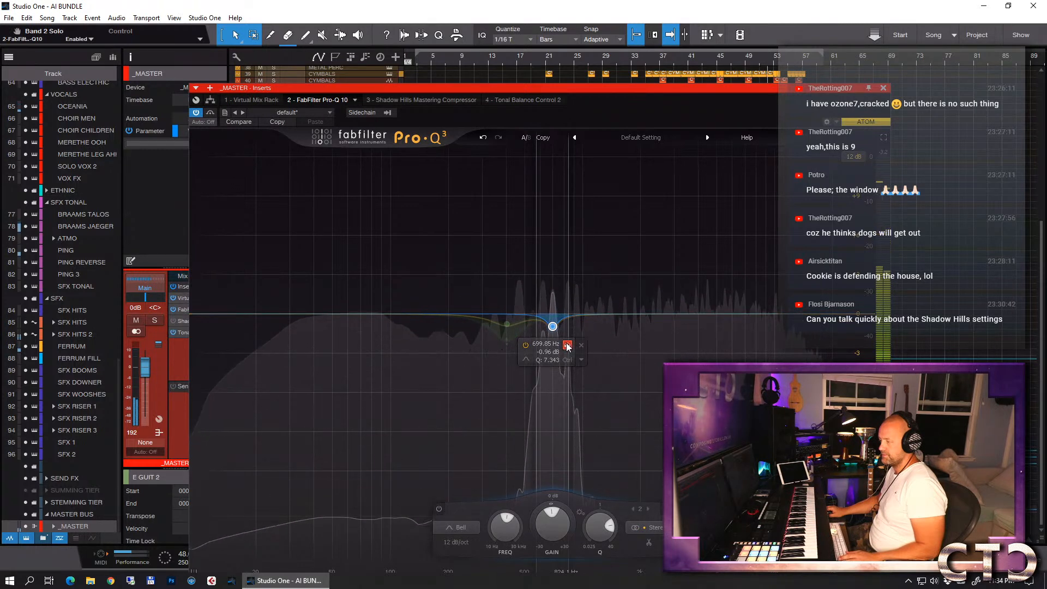
pyautogui.click(567, 346)
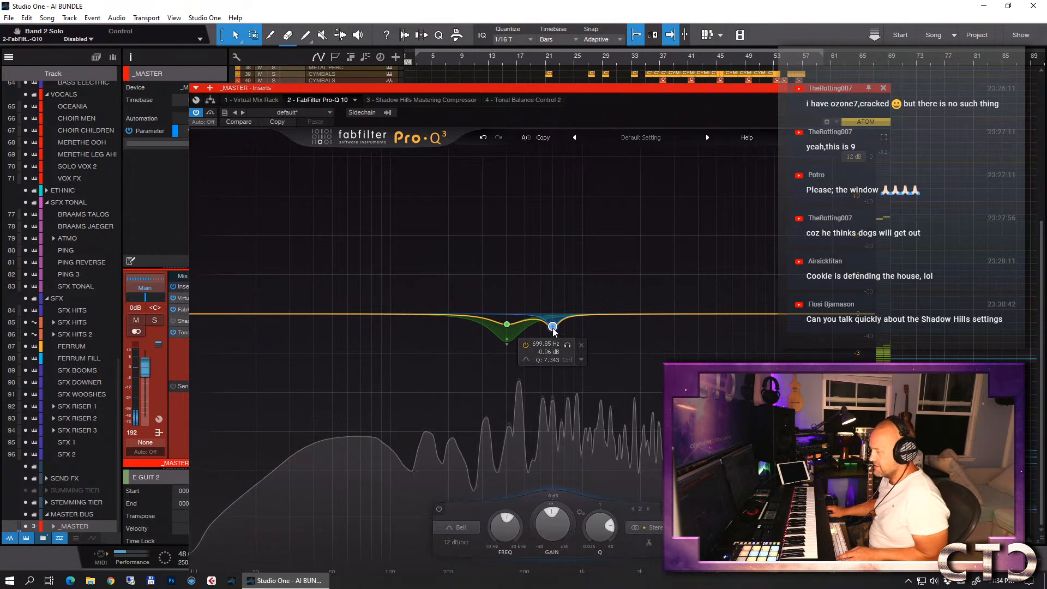
pyautogui.moveTo(553, 329); pyautogui.dragTo(541, 330)
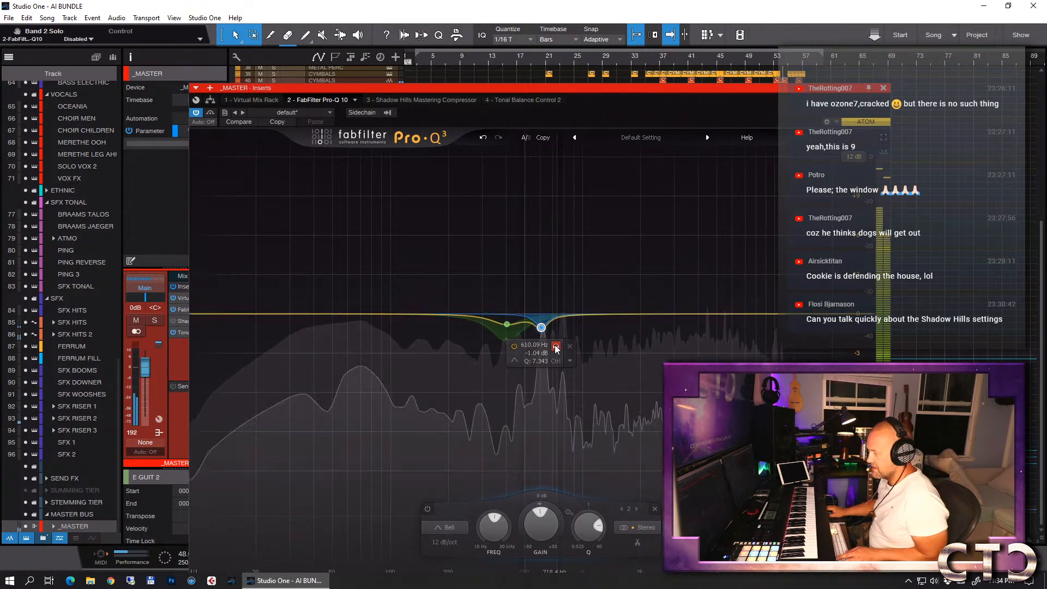
pyautogui.click(556, 347)
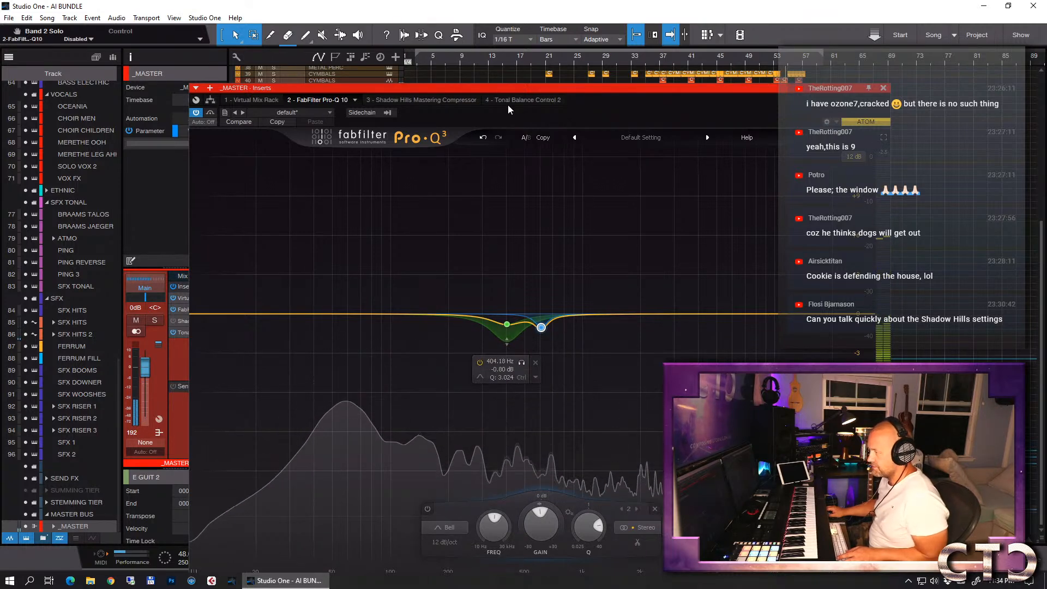
# - Reposition the EQ window, sweep band 2 as a boost again and set it to about -1.33 dB at 714 Hz during playback
pyautogui.moveTo(505, 88); pyautogui.dragTo(558, 155)
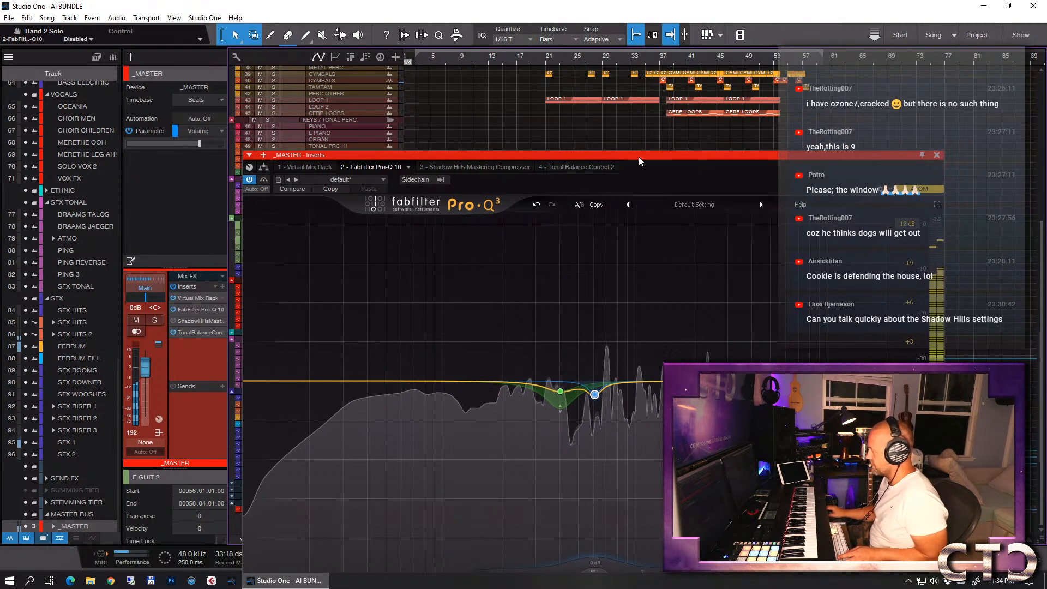
pyautogui.moveTo(630, 152); pyautogui.dragTo(524, 58)
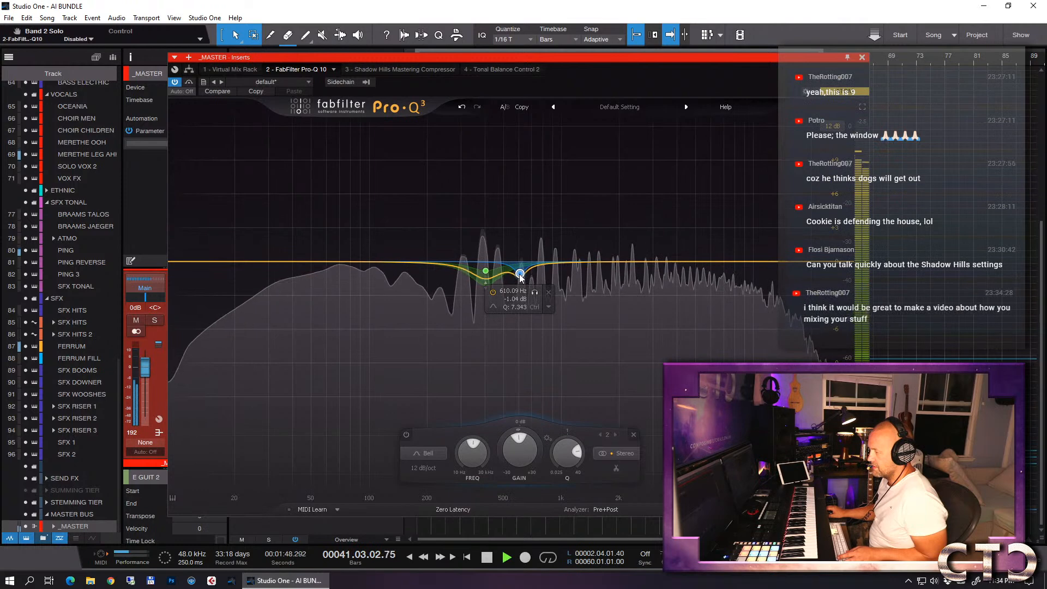
pyautogui.moveTo(523, 278); pyautogui.dragTo(531, 211)
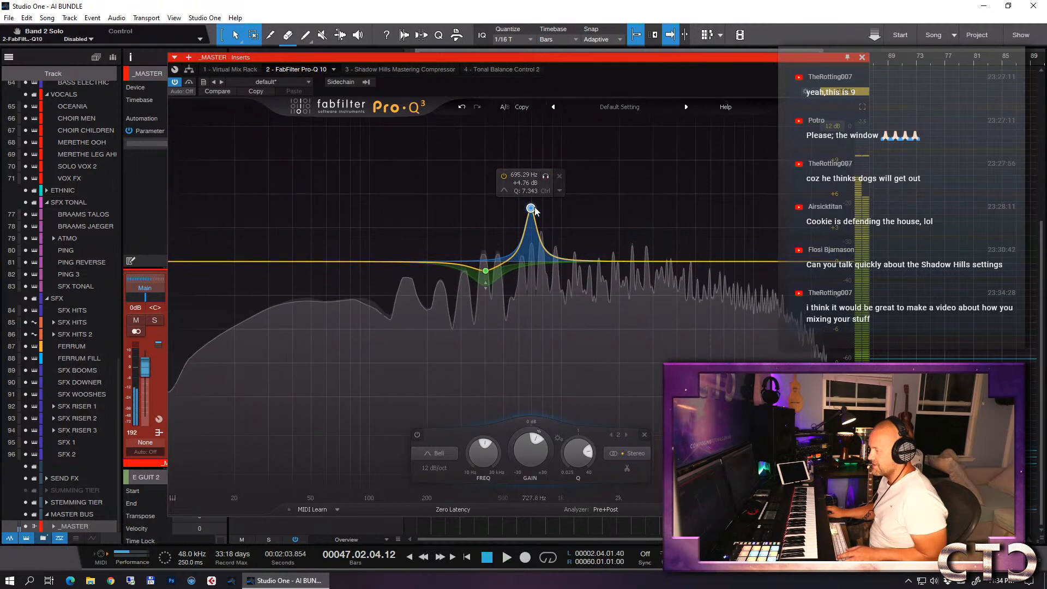
pyautogui.moveTo(534, 210); pyautogui.dragTo(534, 278)
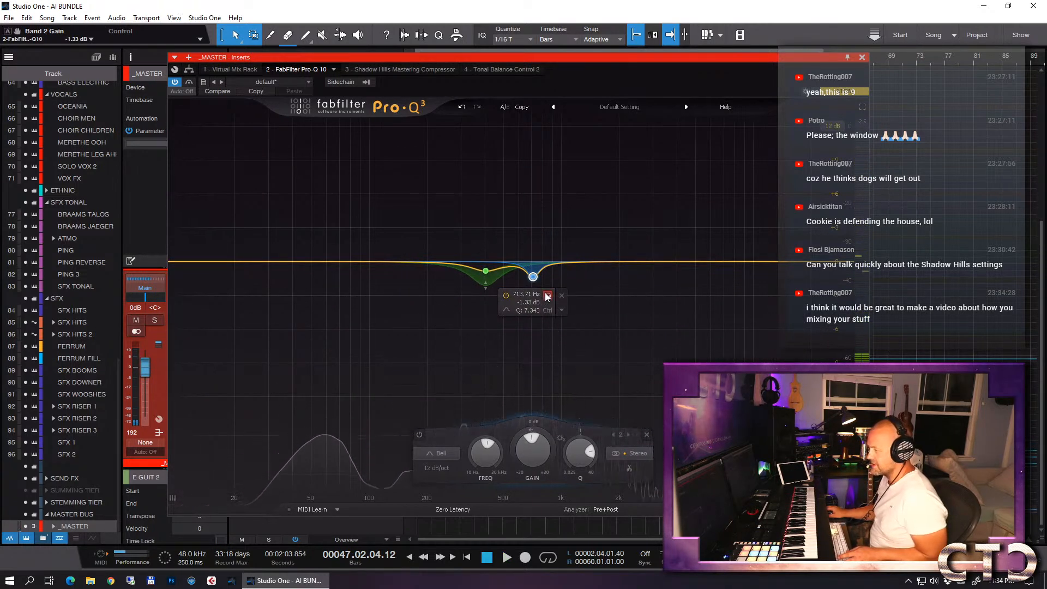
pyautogui.press('space')
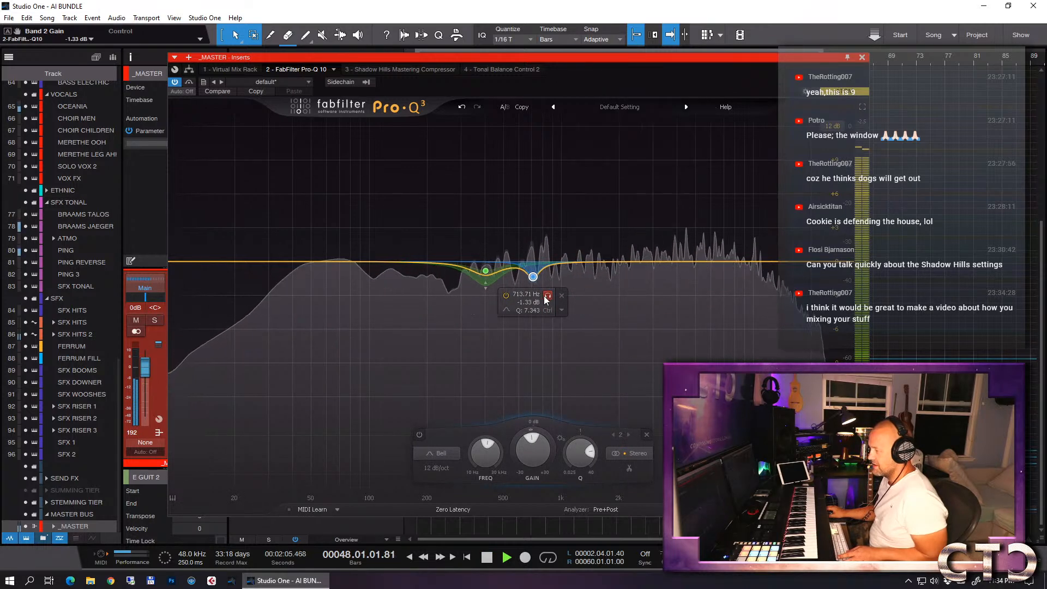
# - Make band 2 dynamic with a range of about -1.97 dB, and retune it to about 700 Hz at -1.43 dB while auditioning it
pyautogui.moveTo(526, 430); pyautogui.dragTo(528, 475)
pyautogui.moveTo(538, 277)
pyautogui.moveTo(535, 279); pyautogui.dragTo(533, 280)
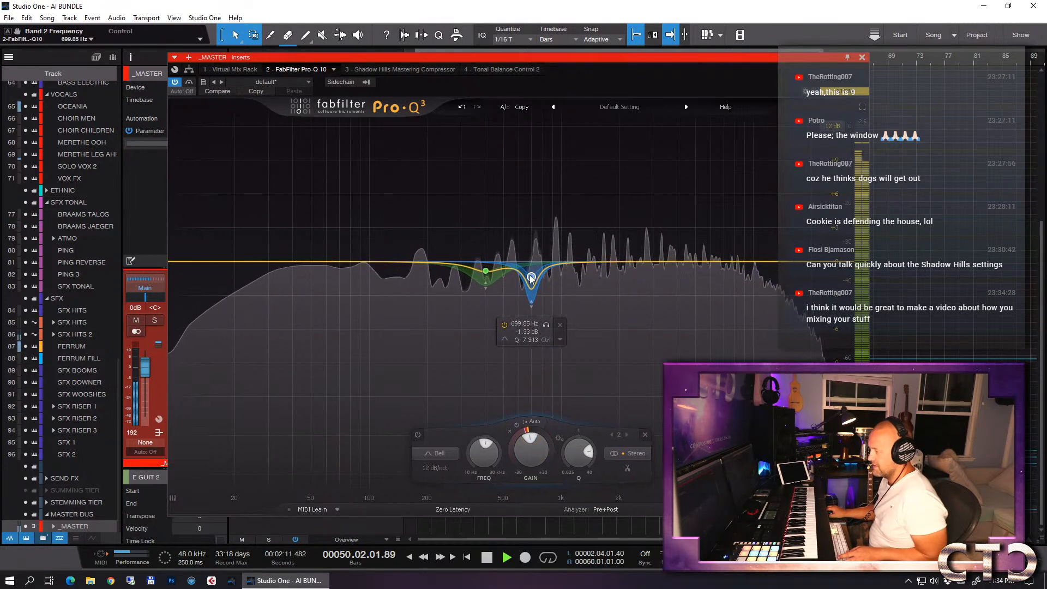
pyautogui.click(546, 326)
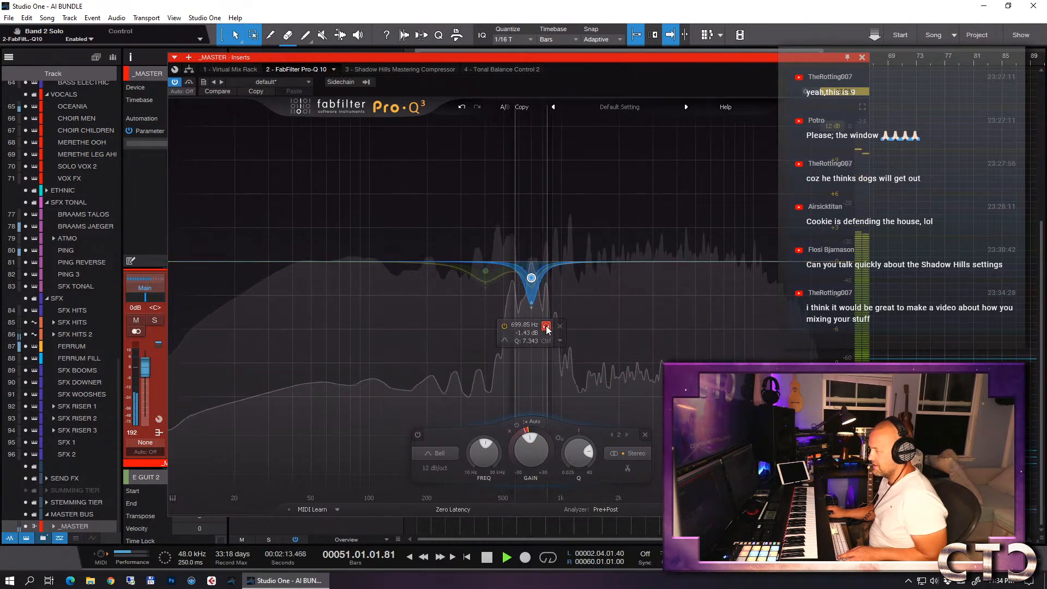
pyautogui.click(546, 326)
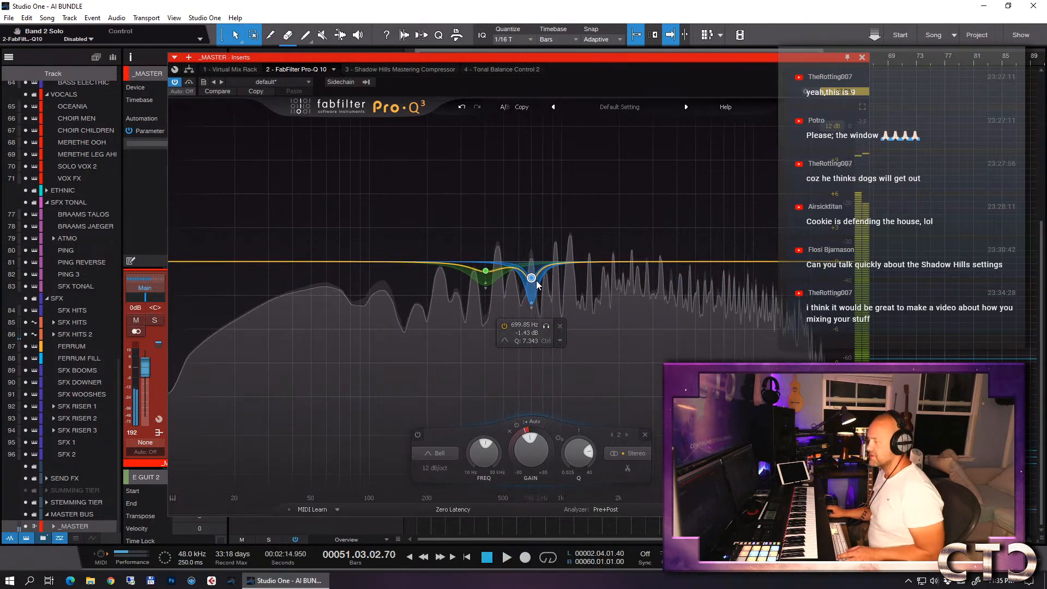
pyautogui.moveTo(507, 323)
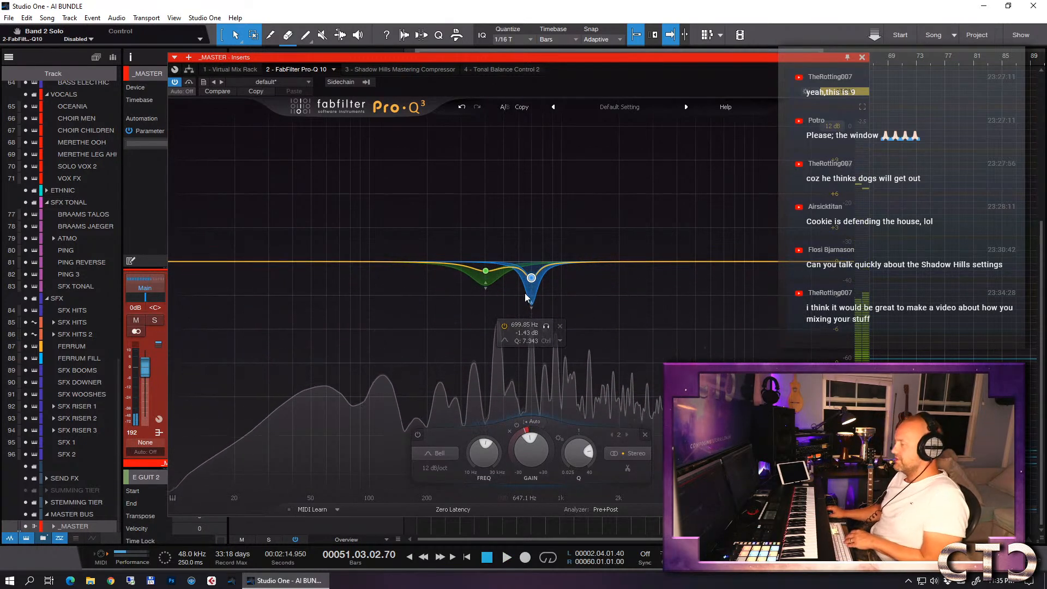
pyautogui.moveTo(526, 430); pyautogui.dragTo(525, 420)
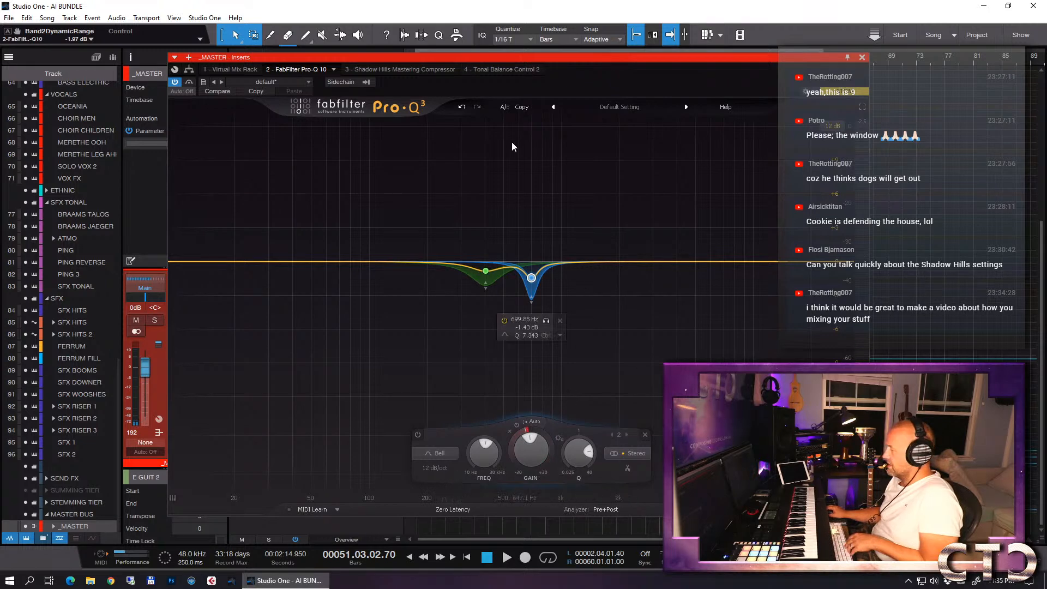
# - Grab the 797 Hz spectrum peak during playback to add a third band at about -1.55 dB, and close the EQ
pyautogui.press('space')
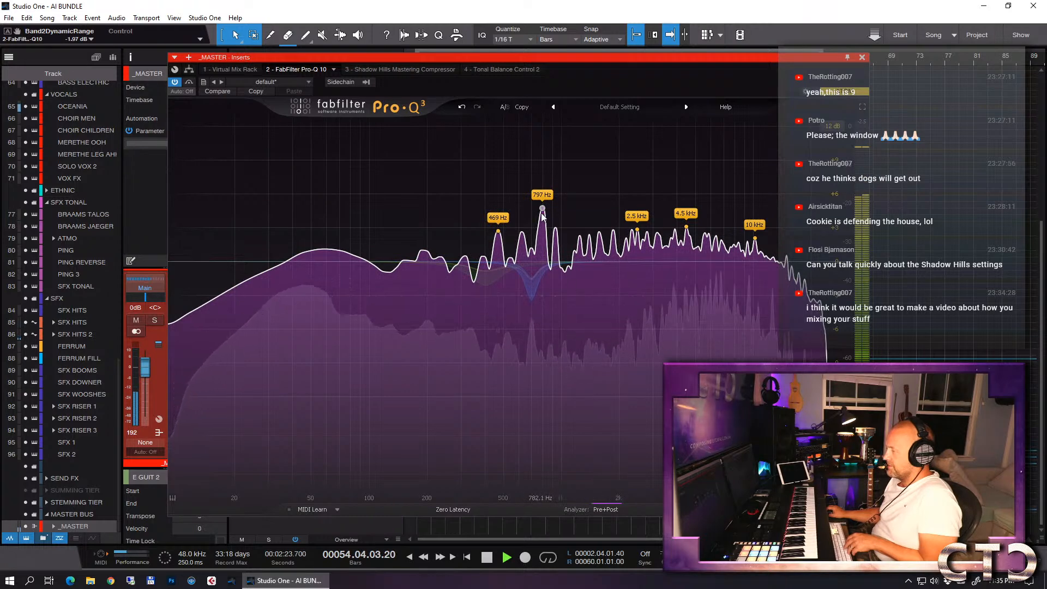
pyautogui.moveTo(543, 210); pyautogui.dragTo(542, 279)
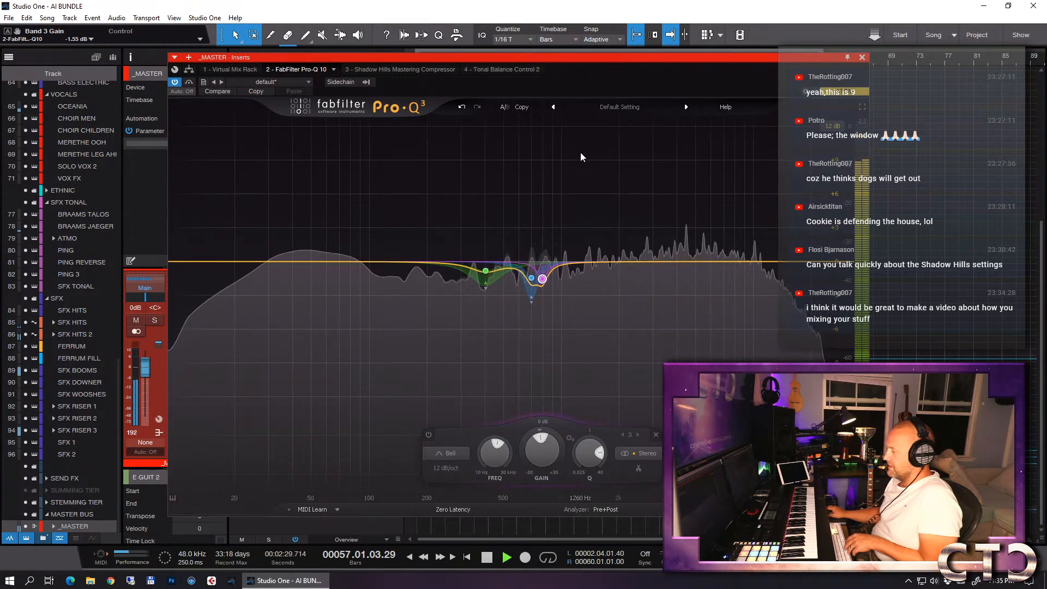
pyautogui.press('space')
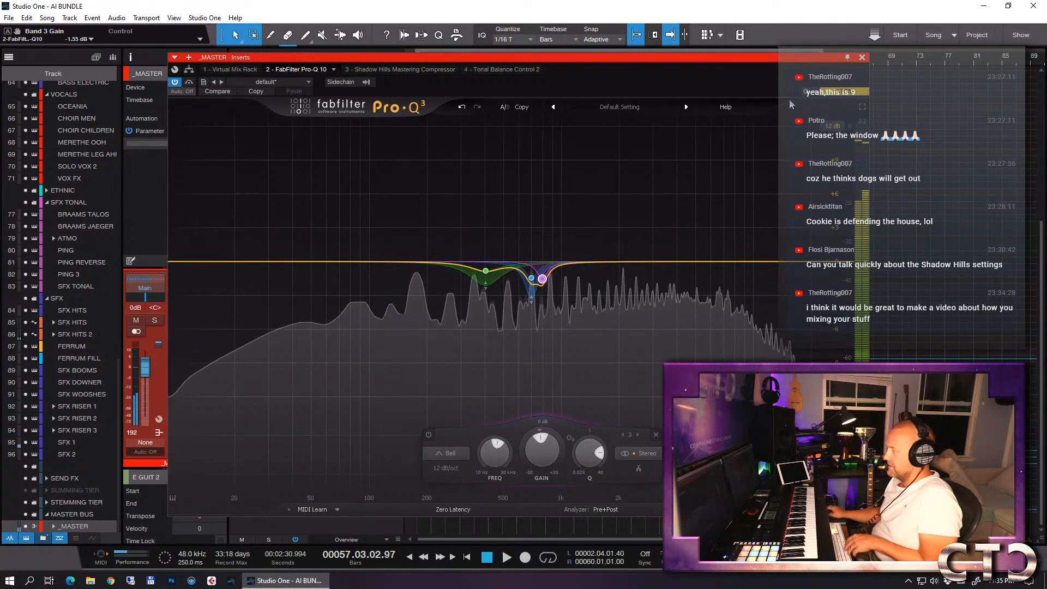
pyautogui.click(863, 57)
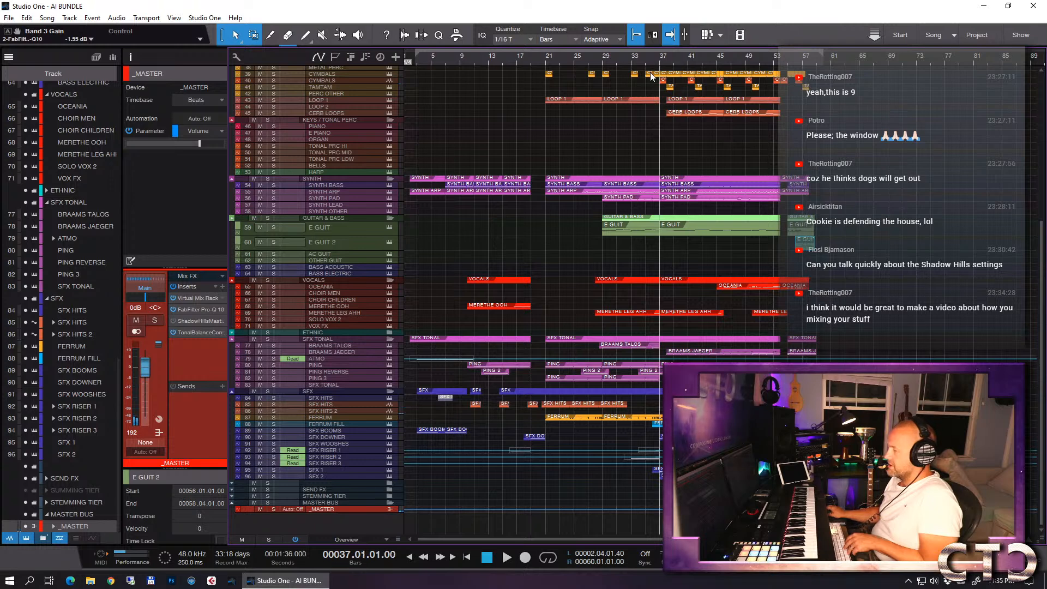
# - Check the mix in the _MASTER track's Tonal Balance Control 2 while playing from bar 37, auditioning the low-mids, and close the plug-in
pyautogui.click(194, 332)
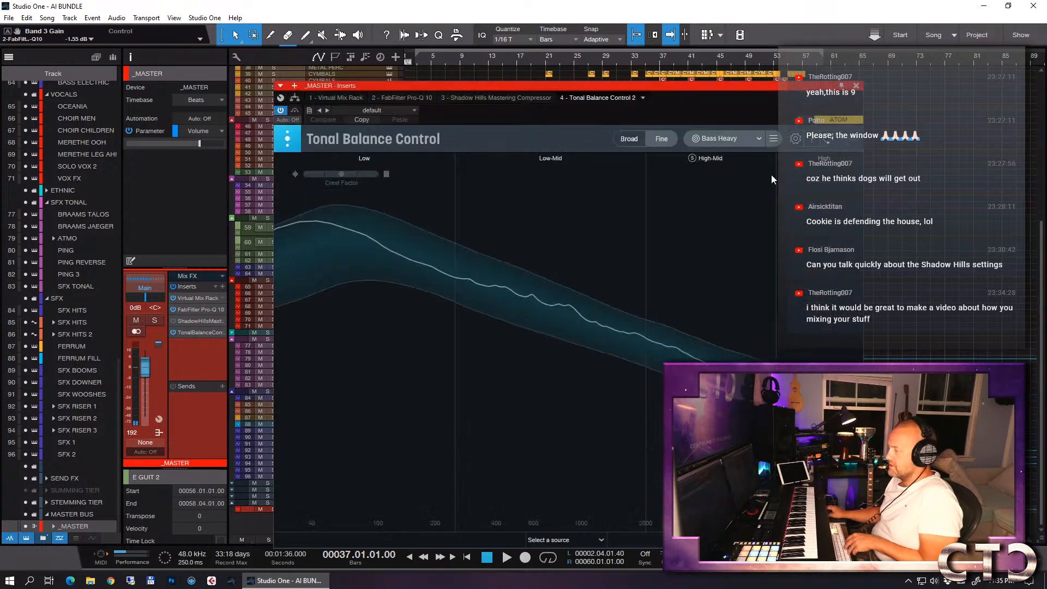
pyautogui.press('space')
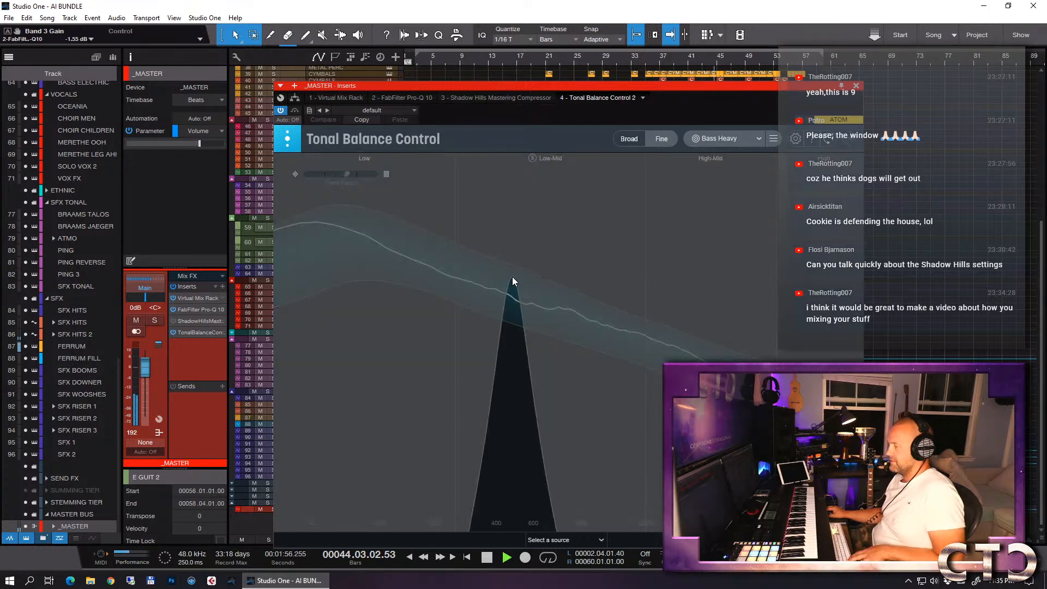
pyautogui.click(857, 86)
pyautogui.press('space')
# - Ease the master EQ cuts: band 1's dynamic range to about -0.79 dB, band 2 to -1.09 dB, and a shallower band 3 near 808 Hz
pyautogui.doubleClick(195, 310)
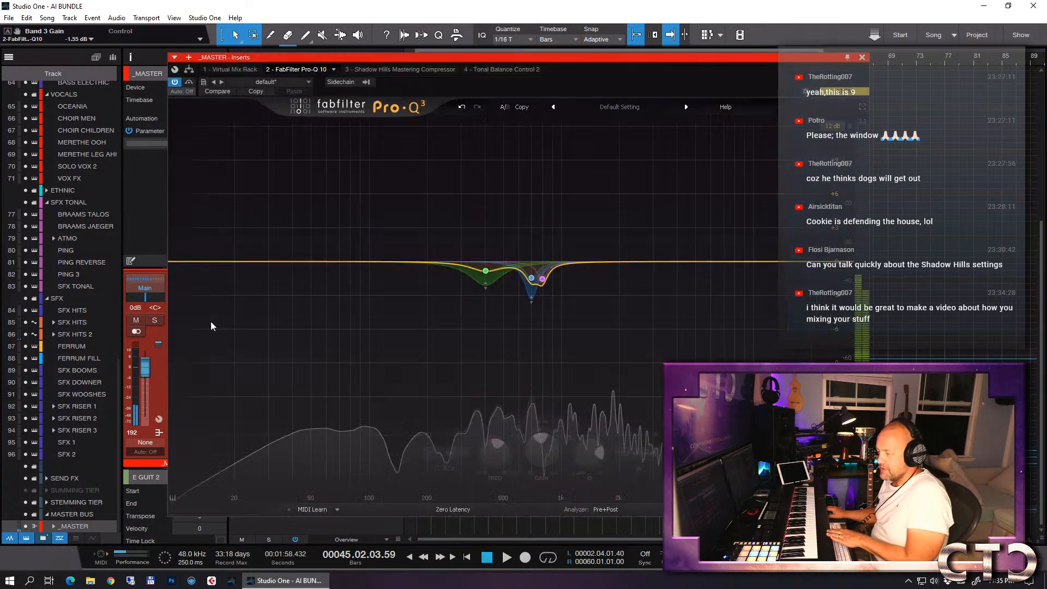
pyautogui.click(486, 274)
pyautogui.moveTo(487, 287); pyautogui.dragTo(488, 280)
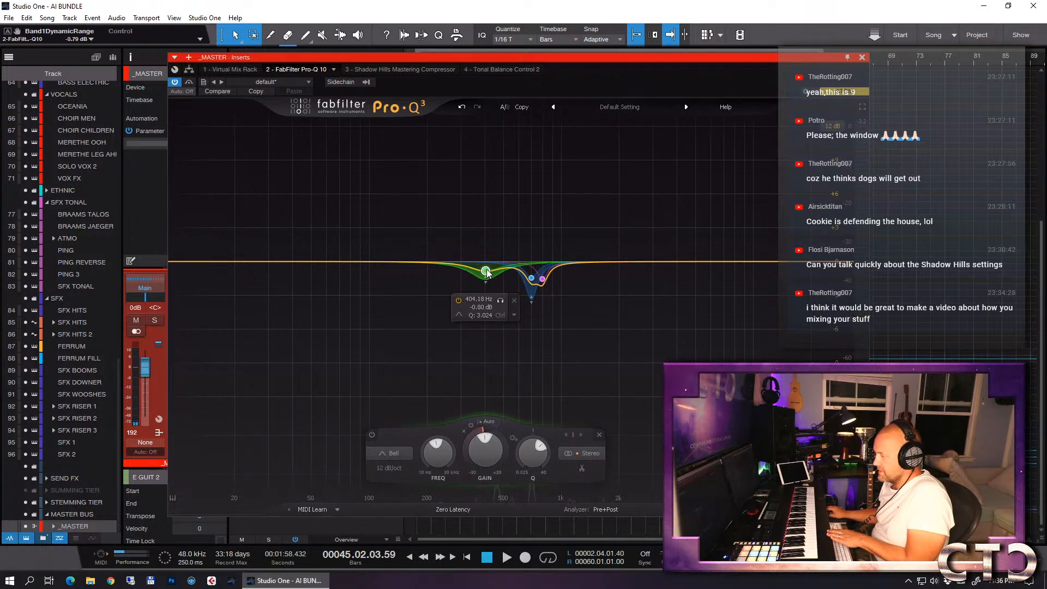
pyautogui.click(532, 279)
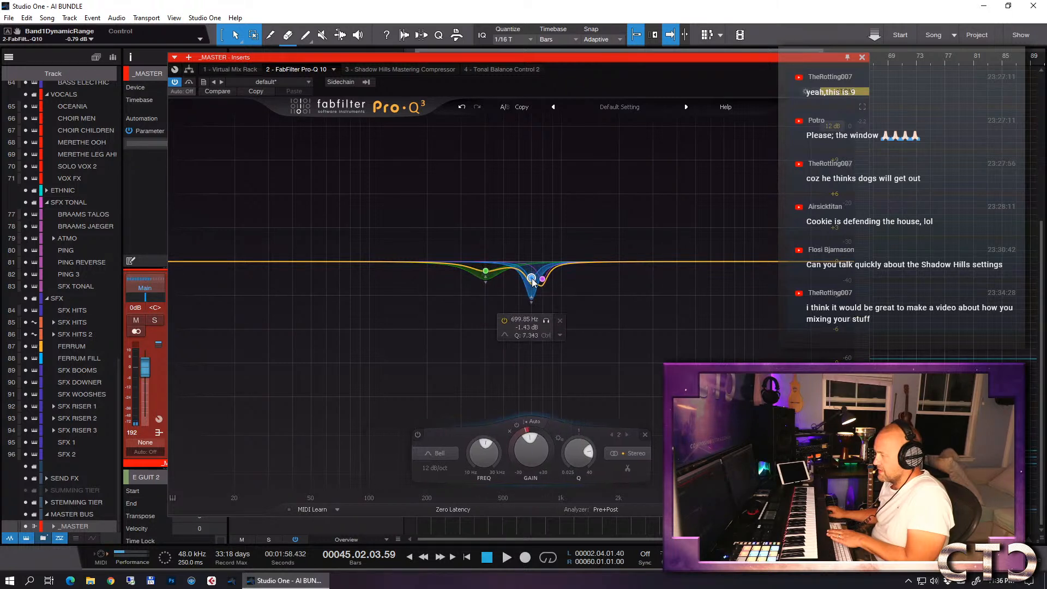
pyautogui.moveTo(533, 302); pyautogui.dragTo(544, 272)
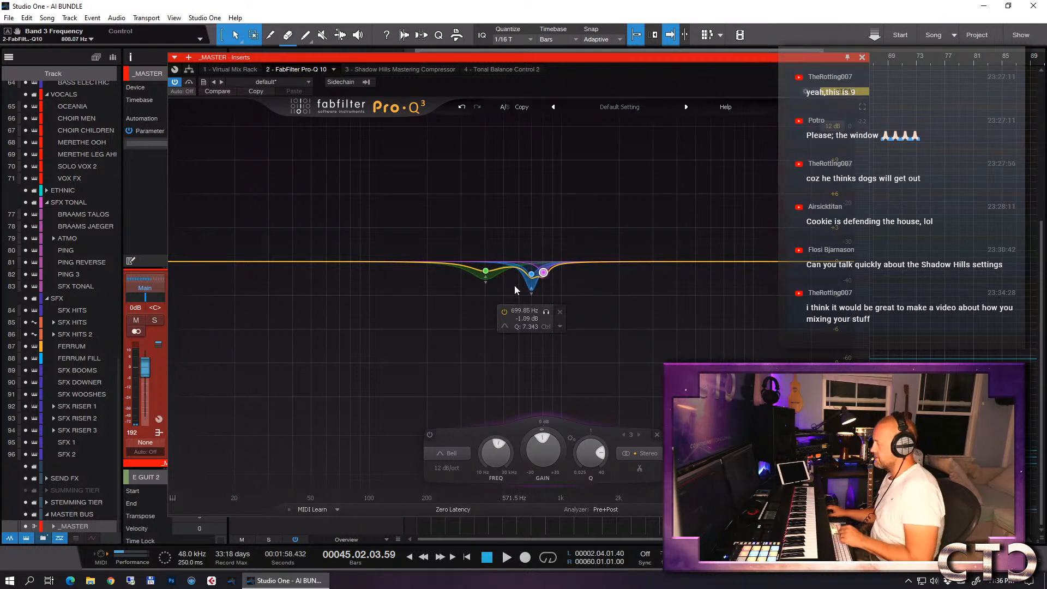
# - Open the note editor for the E GUIT 2 track and close the _MASTER EQ window
pyautogui.press('F2')
pyautogui.click(614, 227)
pyautogui.click(863, 57)
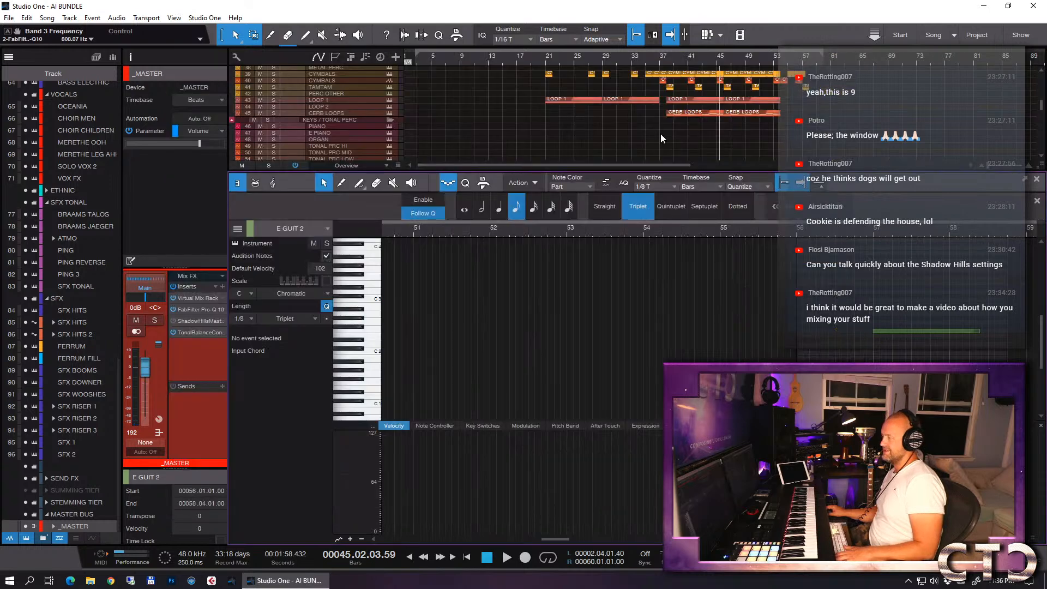
# - Close the note editor, keep preset 22 Mastering Medium PGM in _MASTER's Shadow Hills compressor, and enable the compressor while playing from bar 28
pyautogui.press('F2')
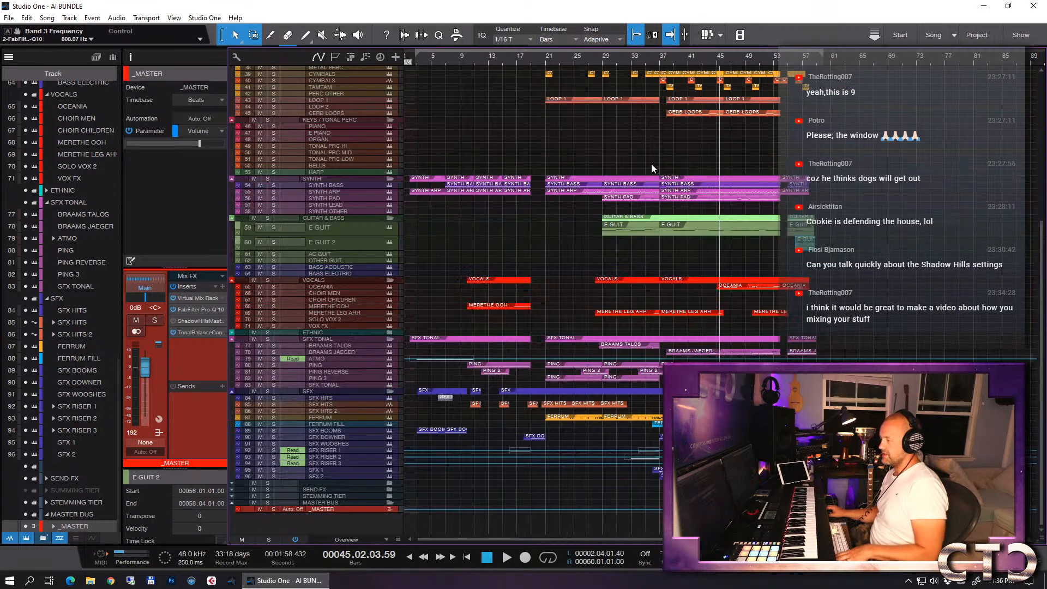
pyautogui.click(597, 58)
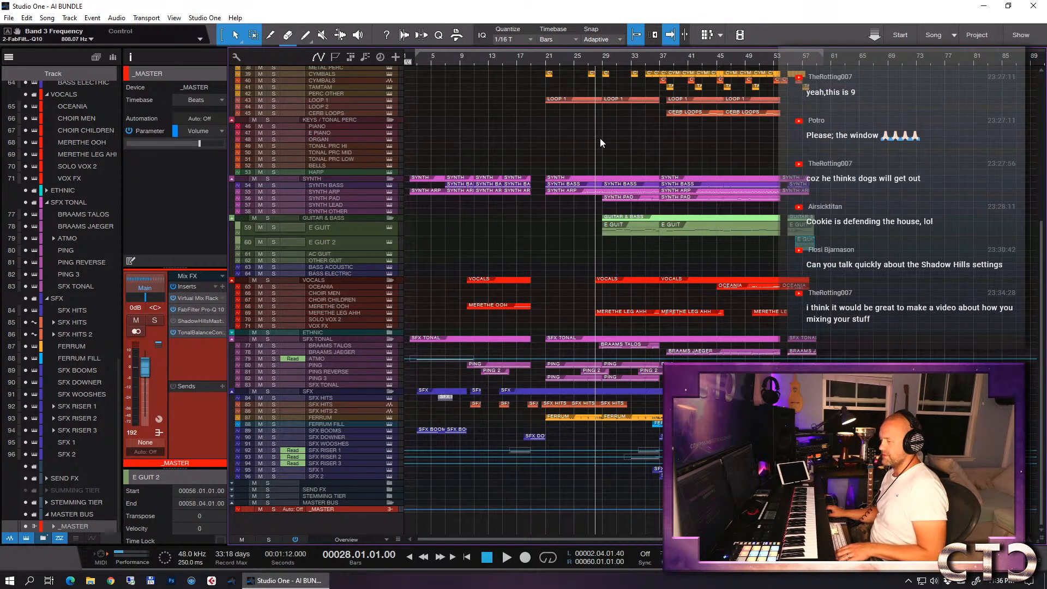
pyautogui.click(187, 322)
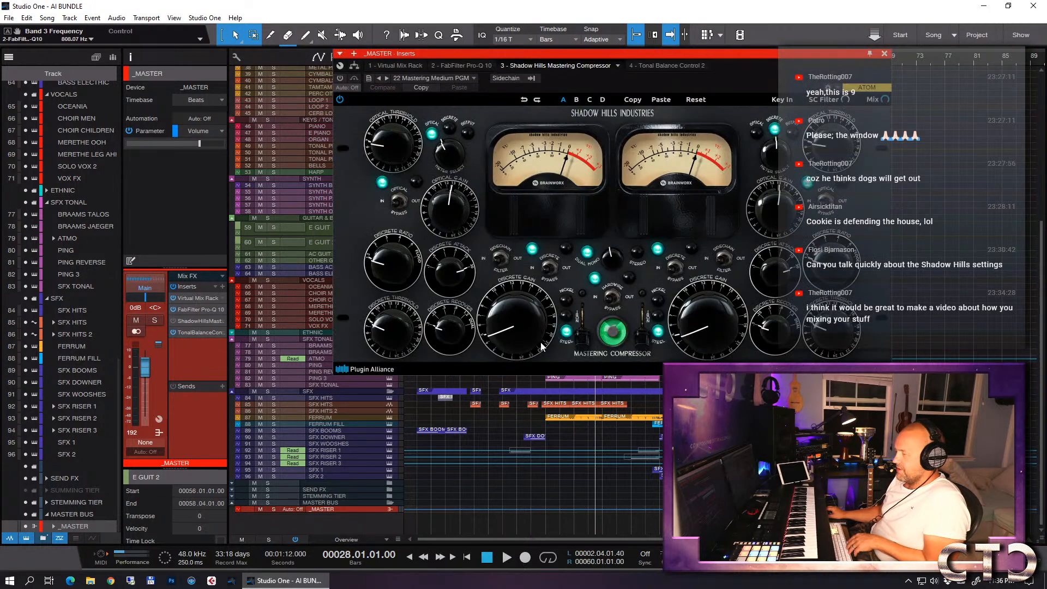
pyautogui.click(438, 77)
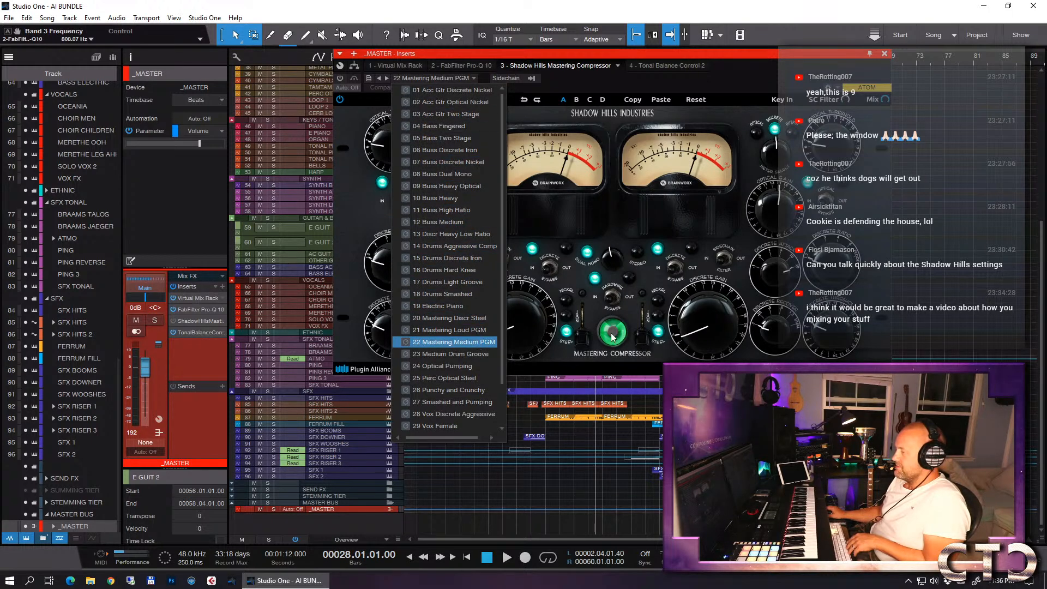
pyautogui.click(452, 342)
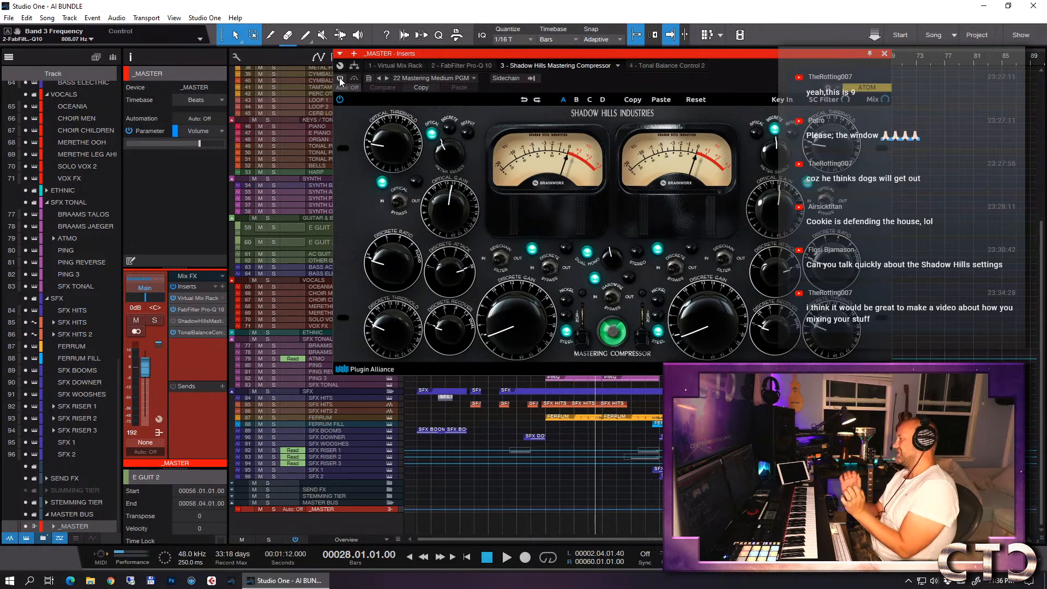
pyautogui.press('space')
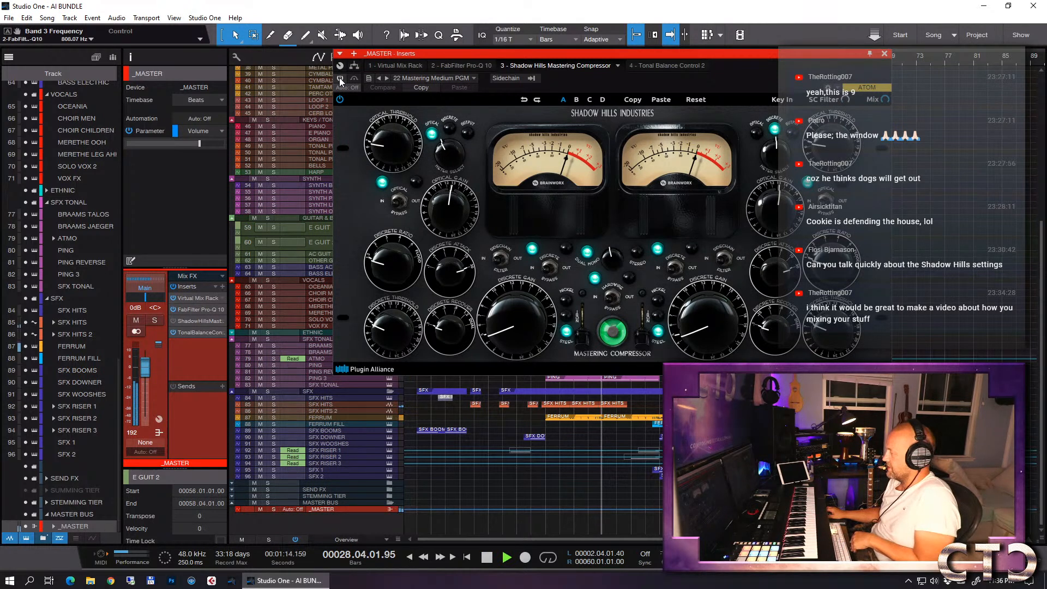
pyautogui.click(340, 80)
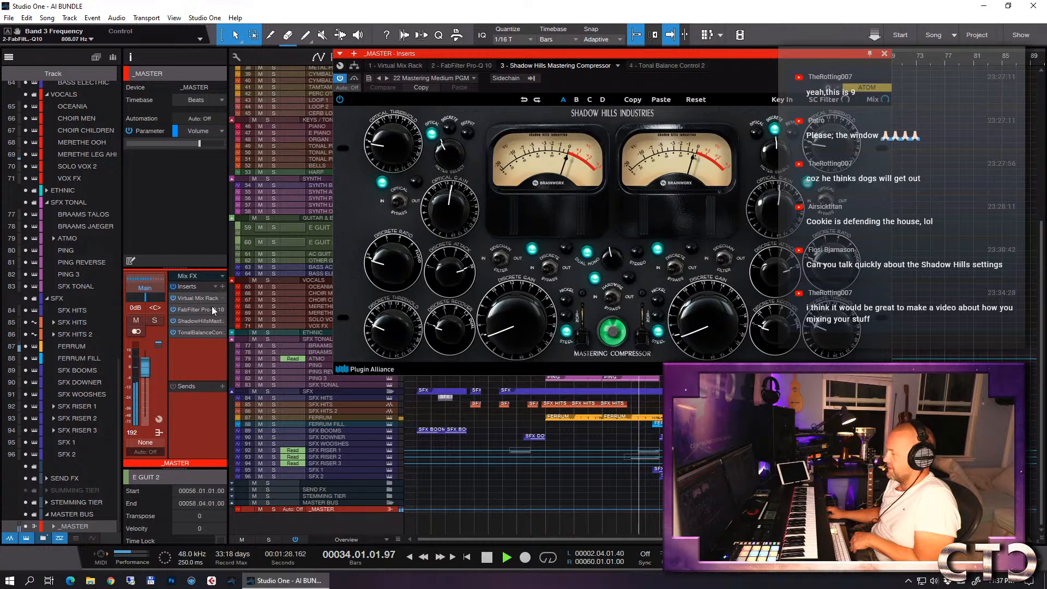
# - Check the mix in the _MASTER track's Tonal Balance Control 2 during playback, close the plug-in, and stop playback
pyautogui.click(198, 331)
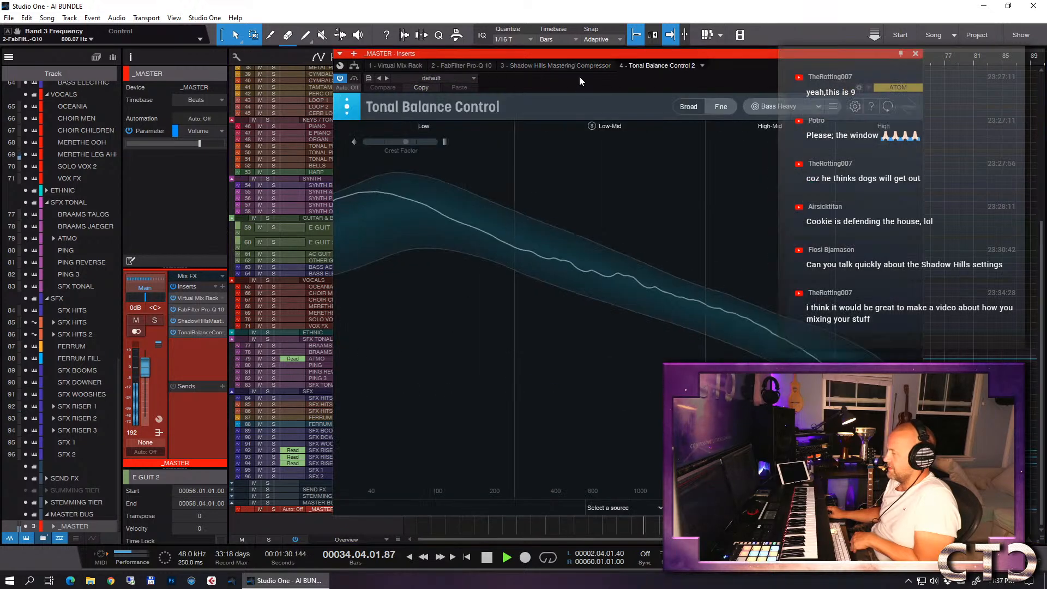
pyautogui.moveTo(587, 50); pyautogui.dragTo(394, 69)
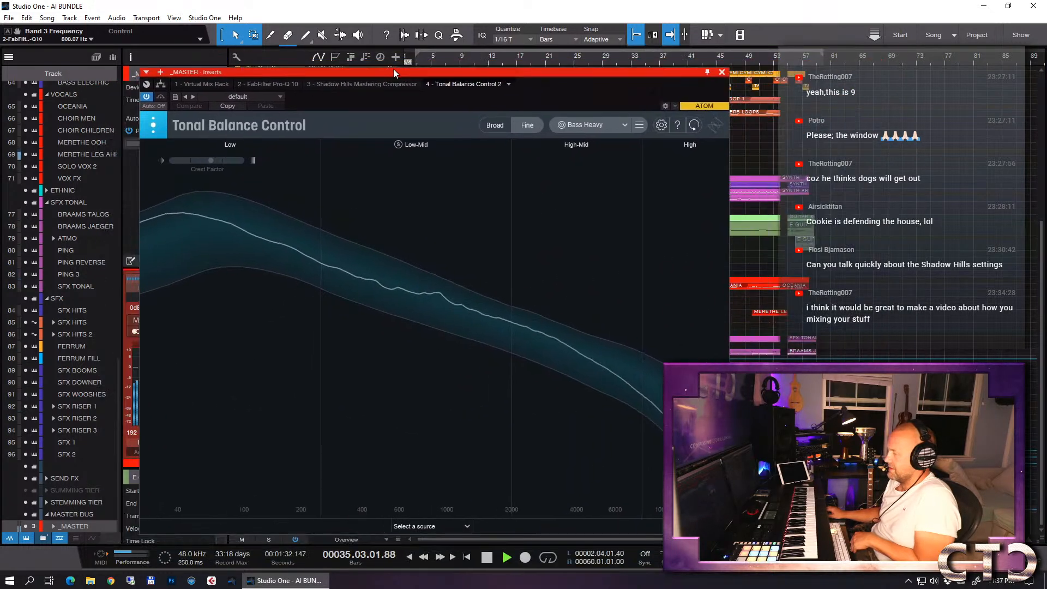
pyautogui.click(722, 72)
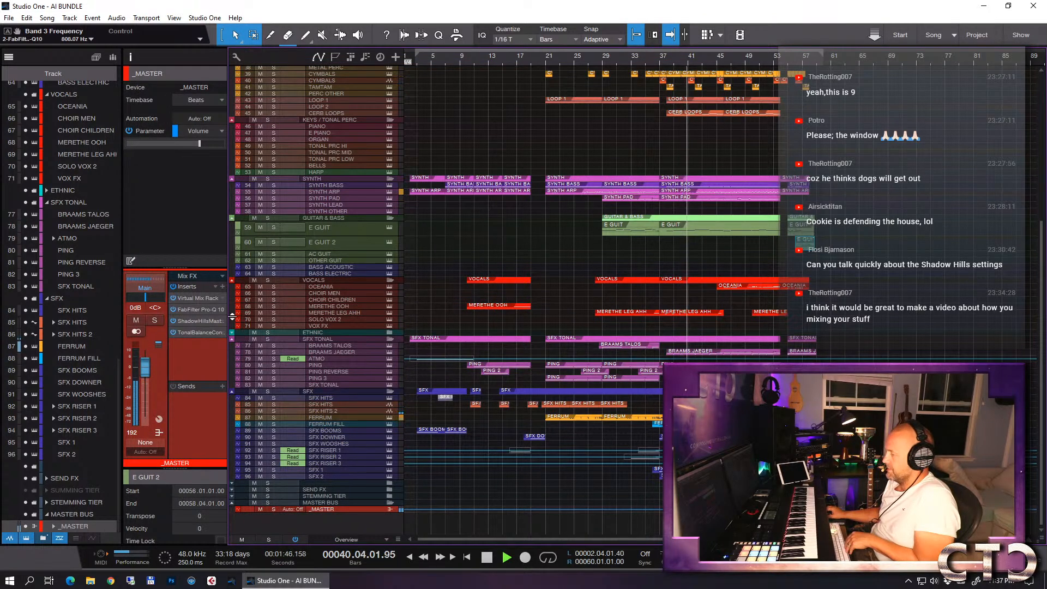
pyautogui.press('space')
# - Add a Level Meter at the end of the _MASTER track's insert chain
pyautogui.click(224, 286)
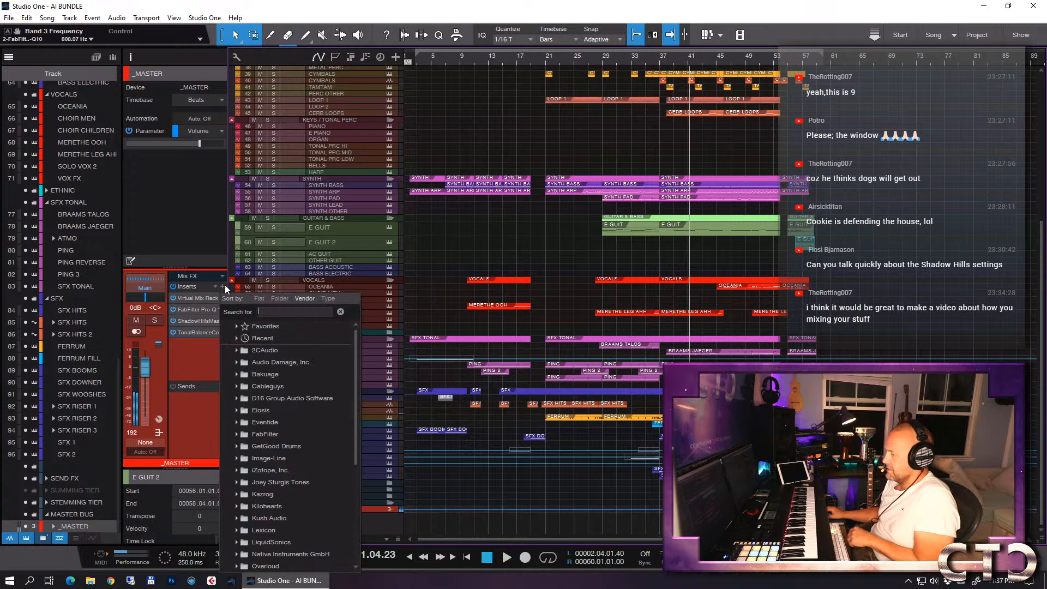
pyautogui.write('lev')
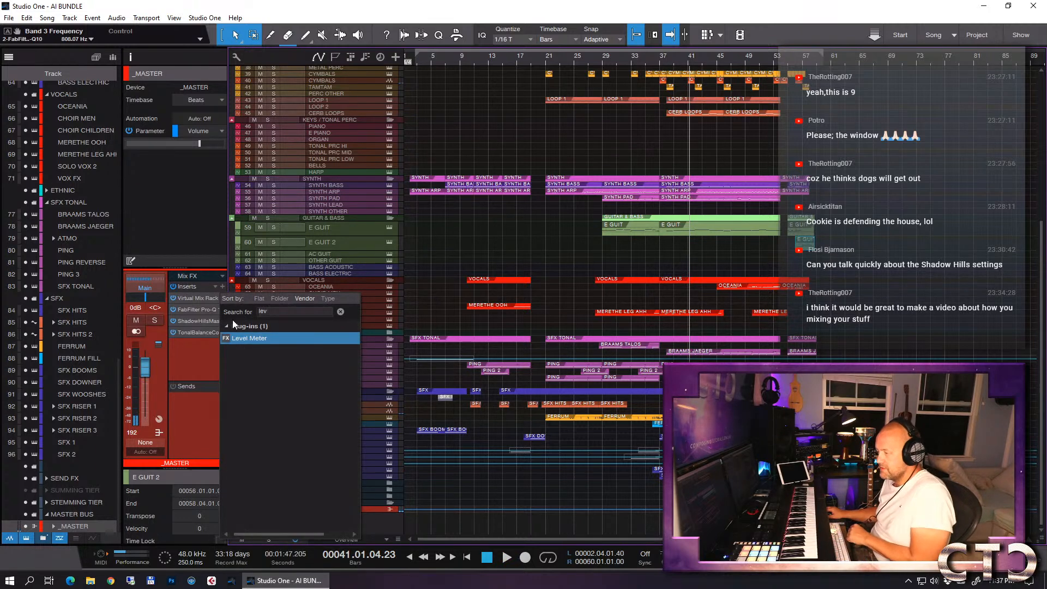
pyautogui.click(248, 337)
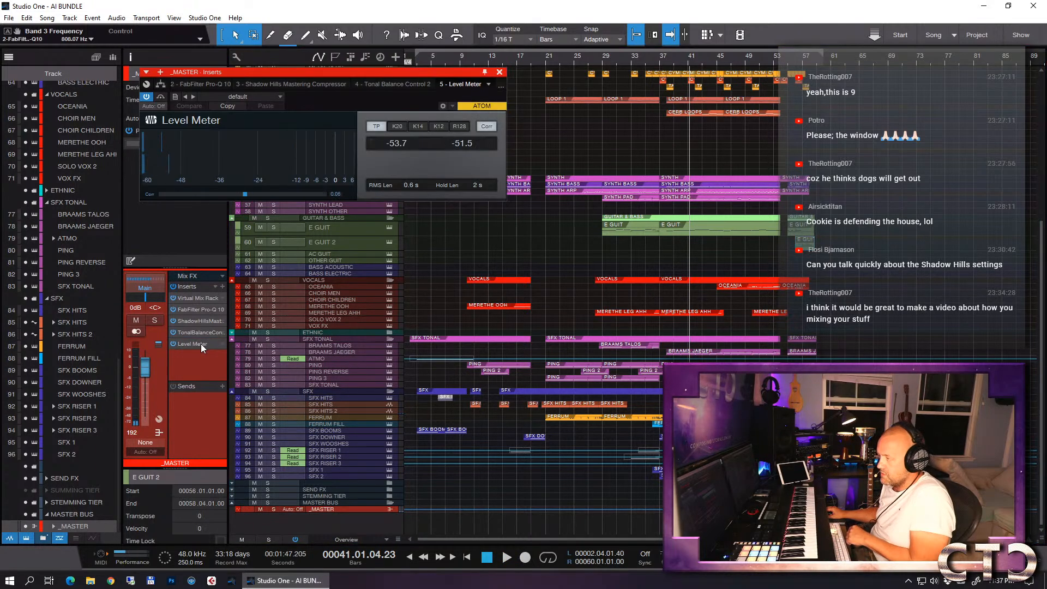
# - Check the master's peaks in the Level Meter while playing from bar 53, close the meter, and stop playback
pyautogui.click(776, 61)
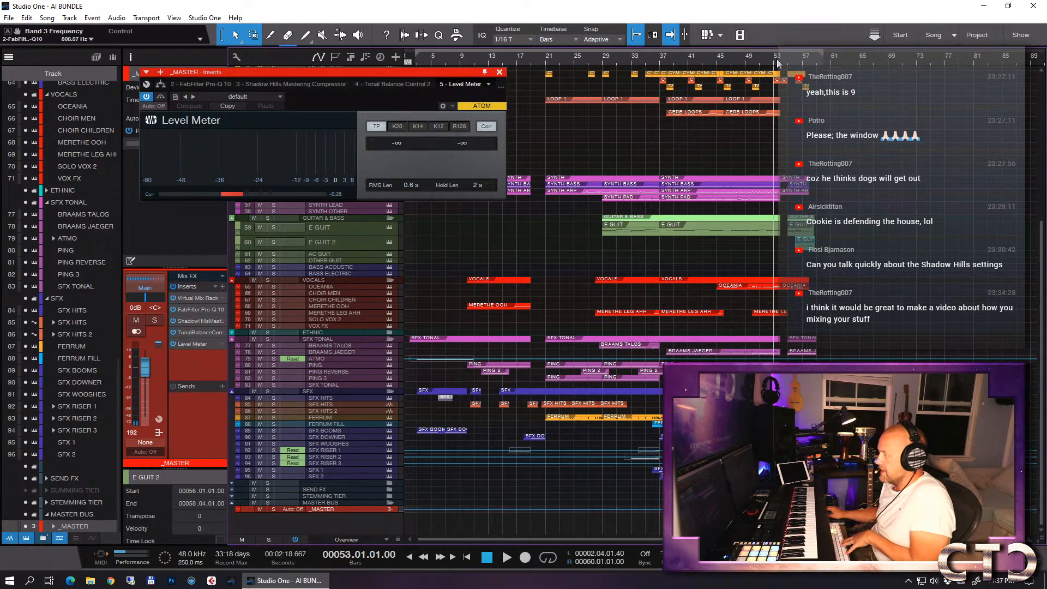
pyautogui.press('space')
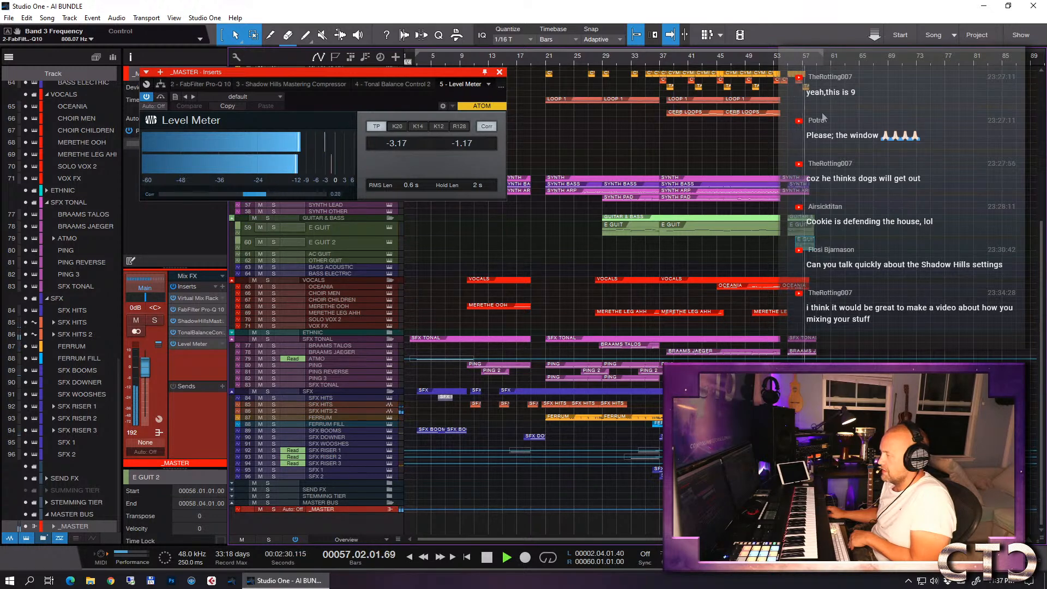
pyautogui.click(500, 72)
pyautogui.press('space')
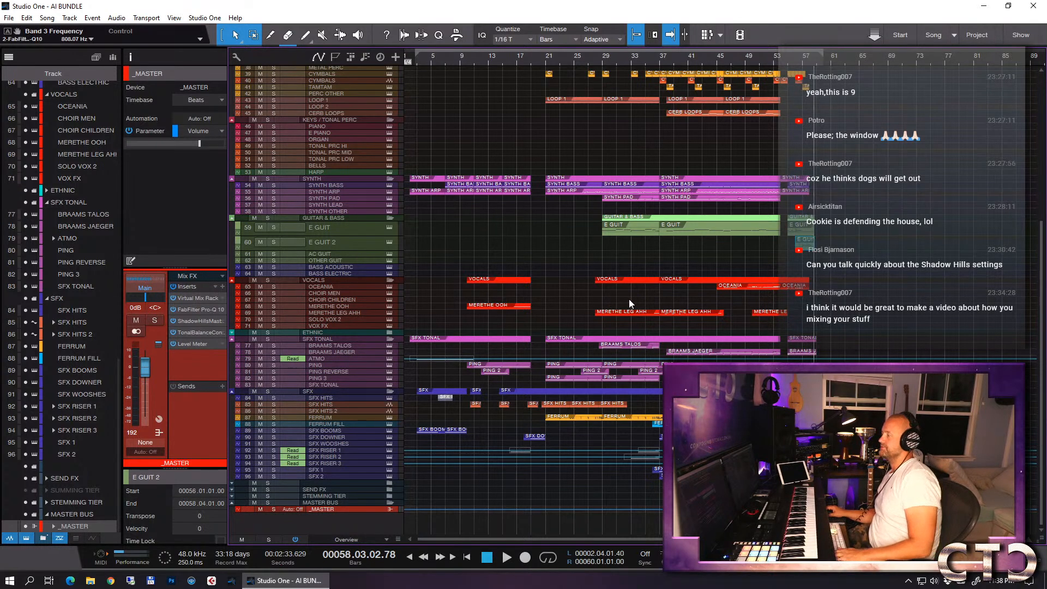
# - Open the console and show the hidden stem bus channels from _STR LONG to _SFX
pyautogui.press('F3')
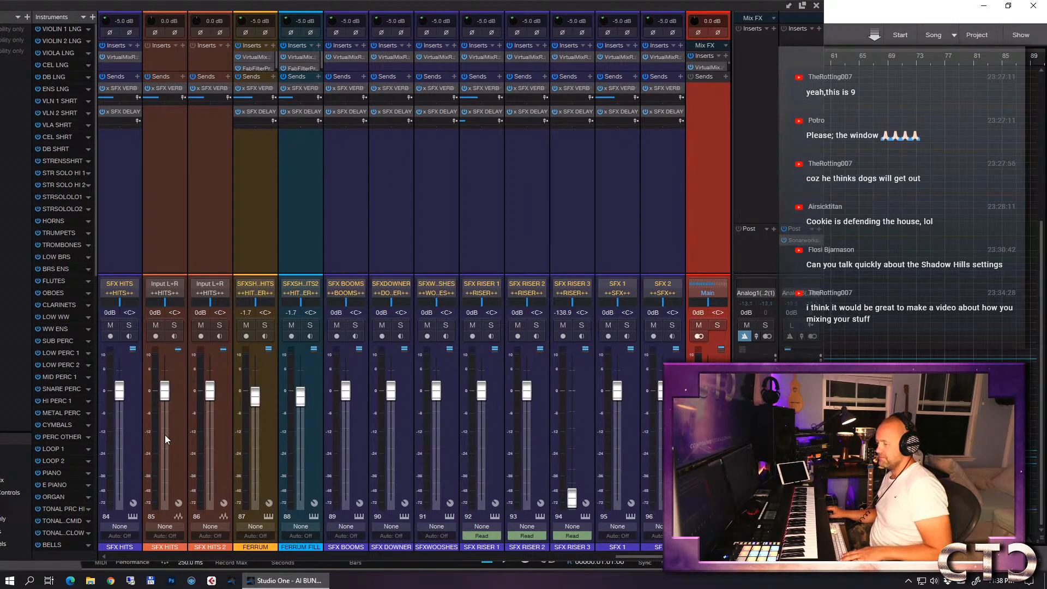
pyautogui.moveTo(462, 9); pyautogui.dragTo(708, 3)
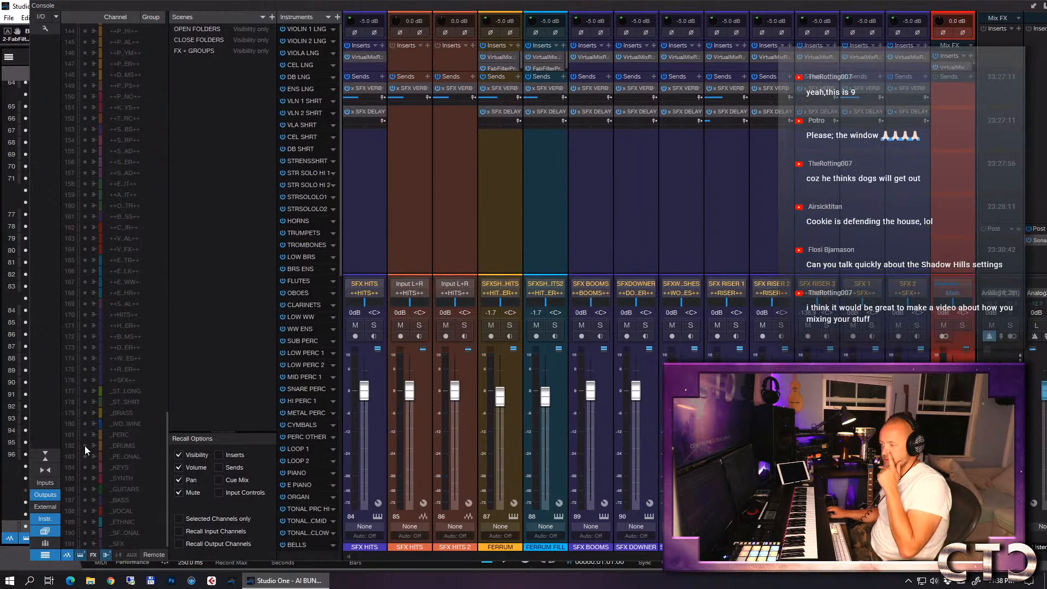
pyautogui.moveTo(86, 391); pyautogui.dragTo(85, 544)
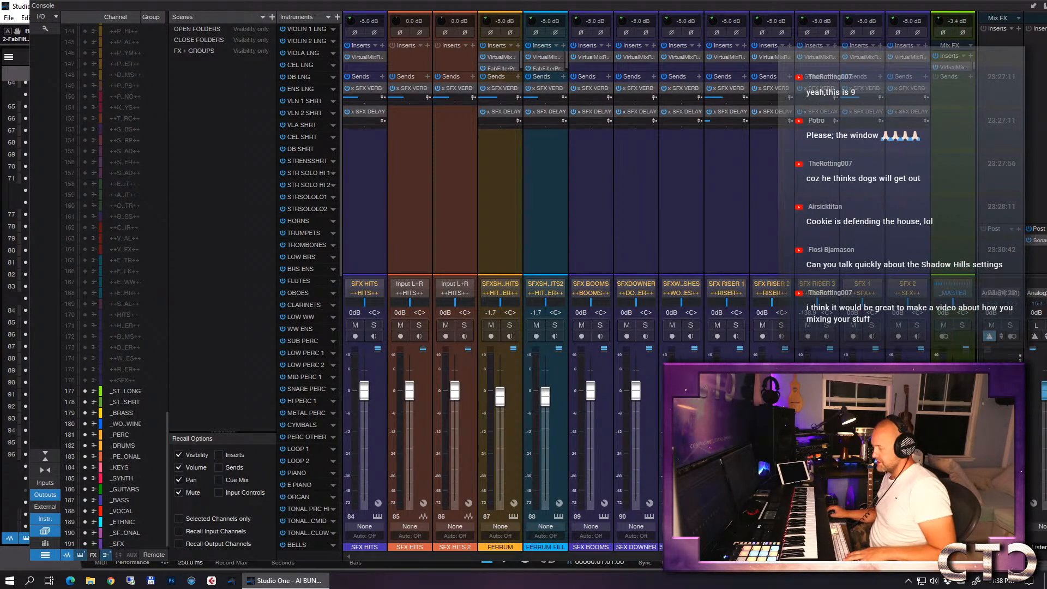
pyautogui.moveTo(851, 557); pyautogui.dragTo(935, 557)
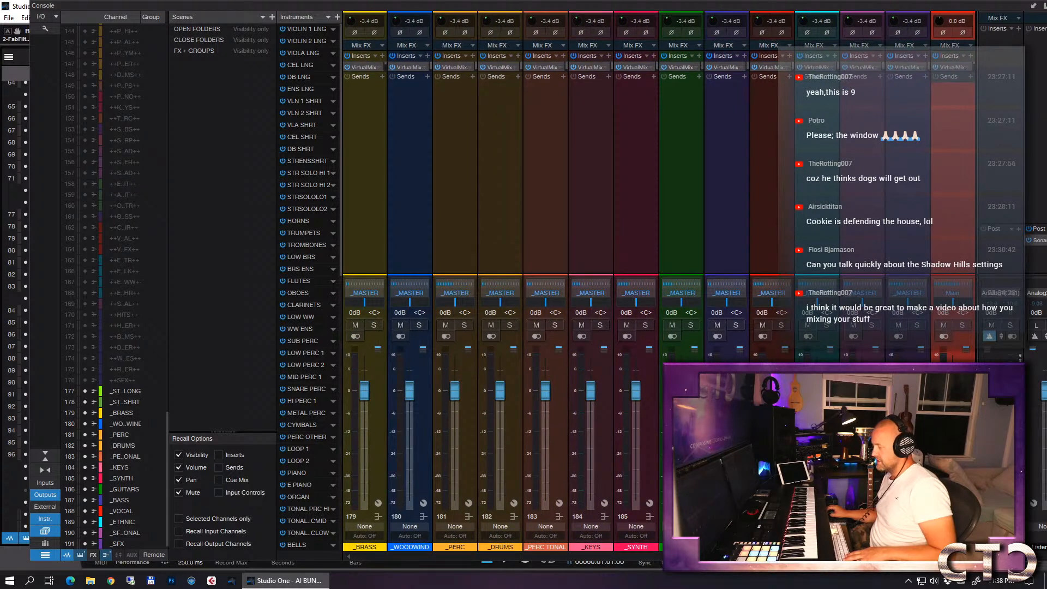
# - Set the input gain of all stem buses from _STR LONG to _SFX to -5 dB together, and close the console
pyautogui.click(907, 547)
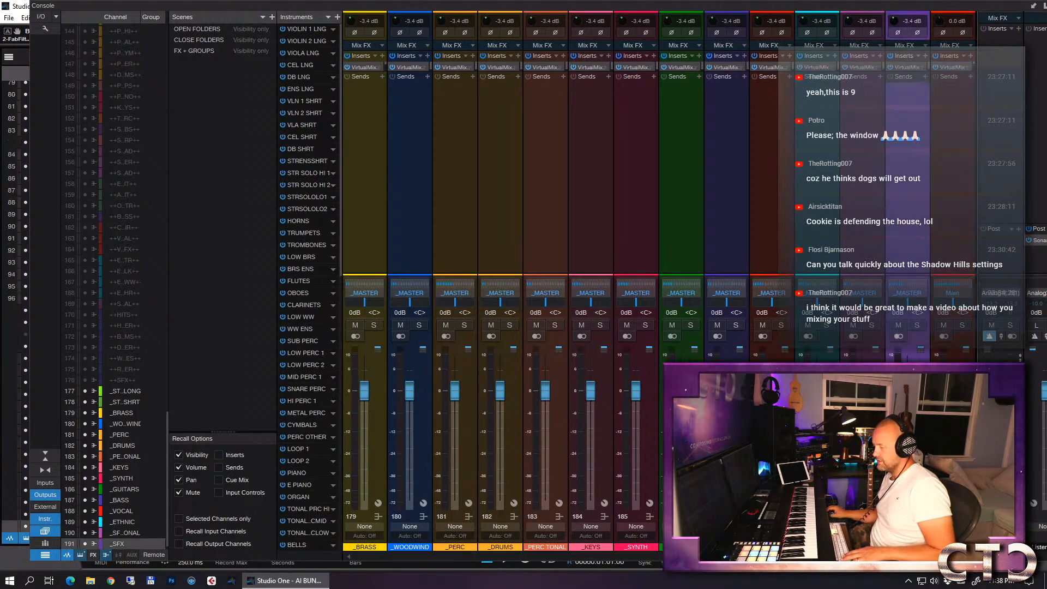
pyautogui.moveTo(927, 556); pyautogui.dragTo(912, 556)
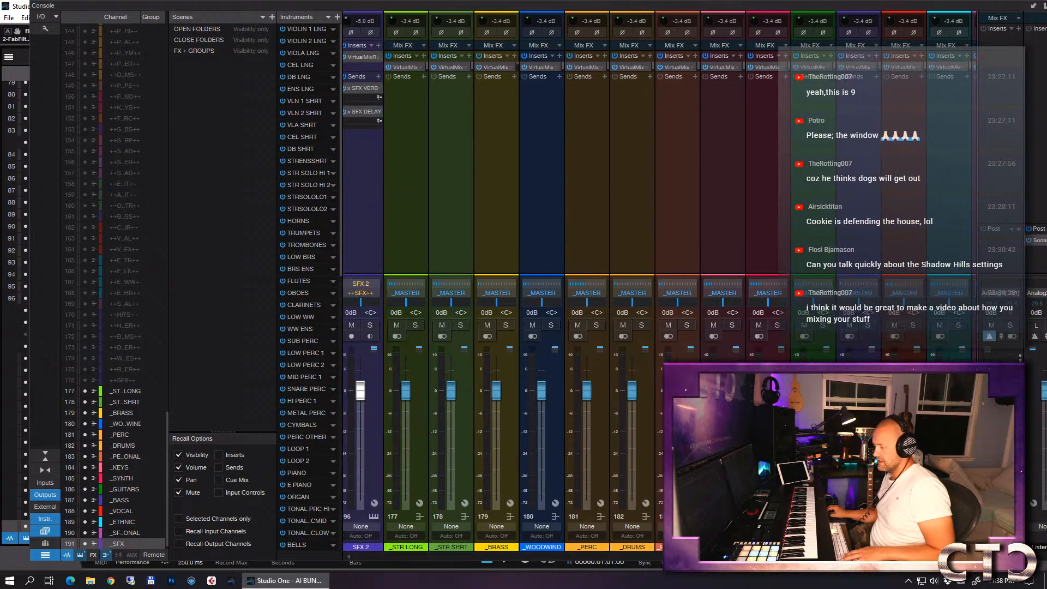
pyautogui.keyDown('shift'); pyautogui.click(422, 416); pyautogui.keyUp('shift')
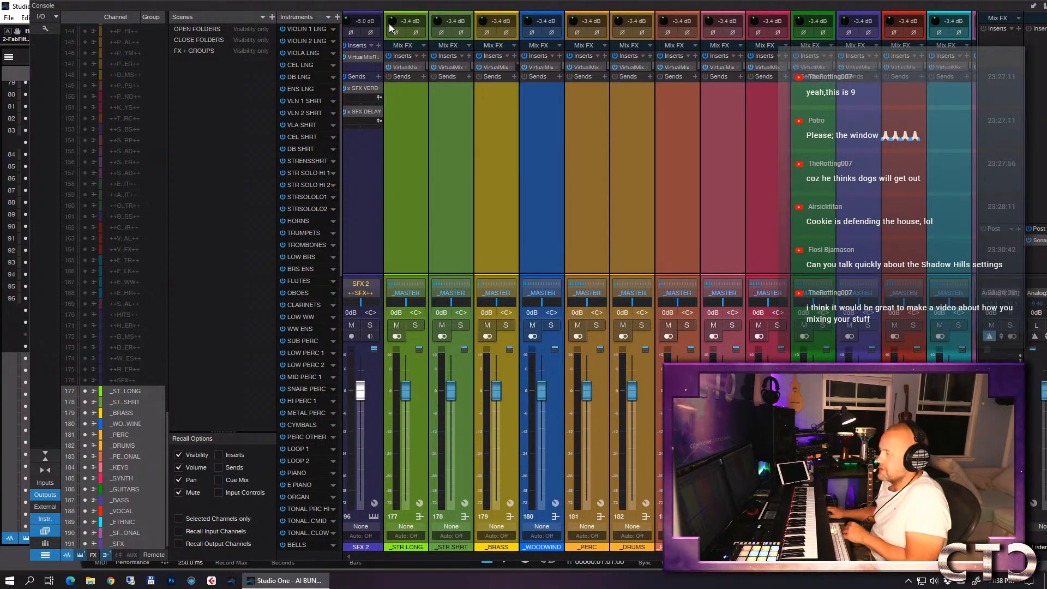
pyautogui.moveTo(390, 20); pyautogui.dragTo(389, 21)
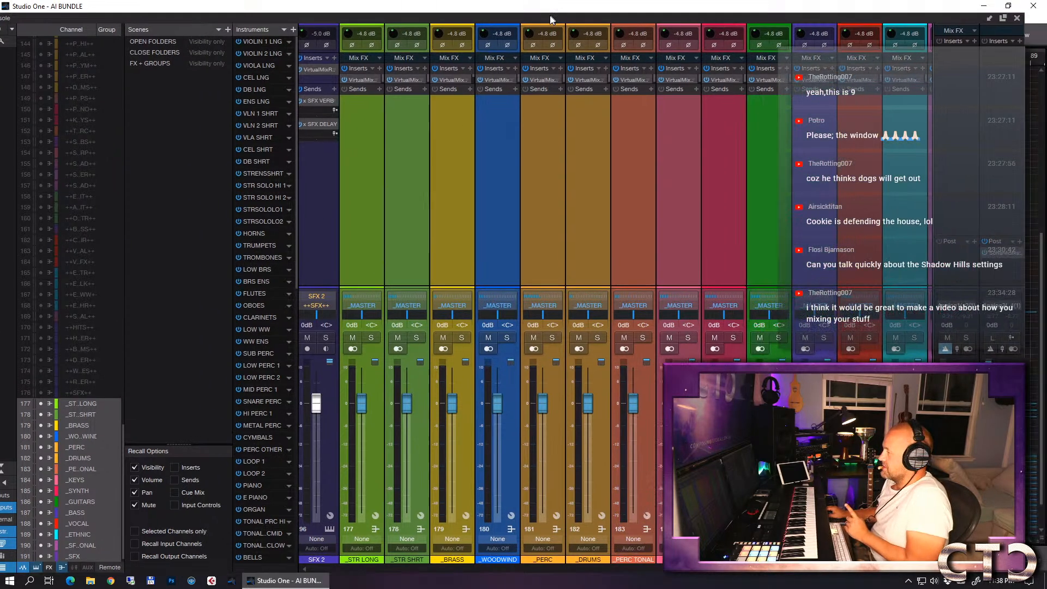
pyautogui.moveTo(596, 8); pyautogui.dragTo(506, 3)
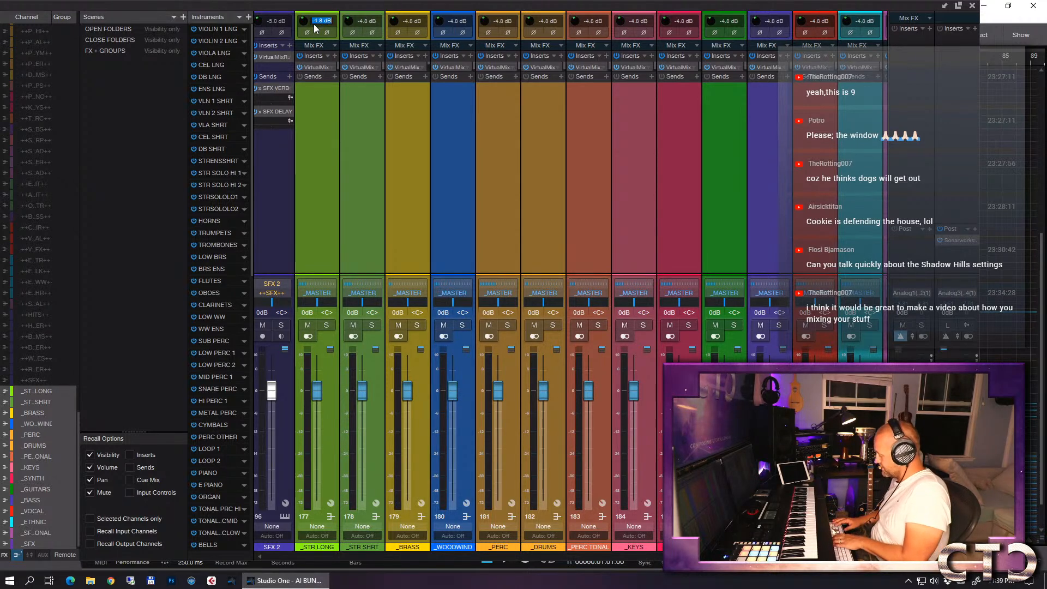
pyautogui.write('-5')
pyautogui.press('Return')
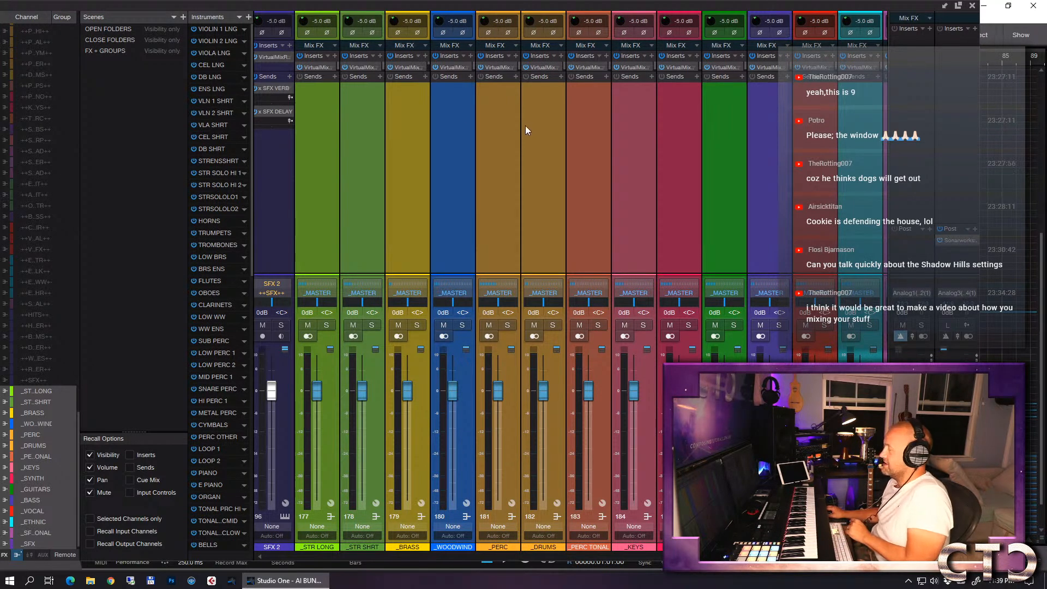
pyautogui.moveTo(514, 9)
pyautogui.mouseDown()
pyautogui.moveTo(499, 204)
pyautogui.moveTo(515, 275)
pyautogui.moveTo(503, 10)
pyautogui.mouseUp()
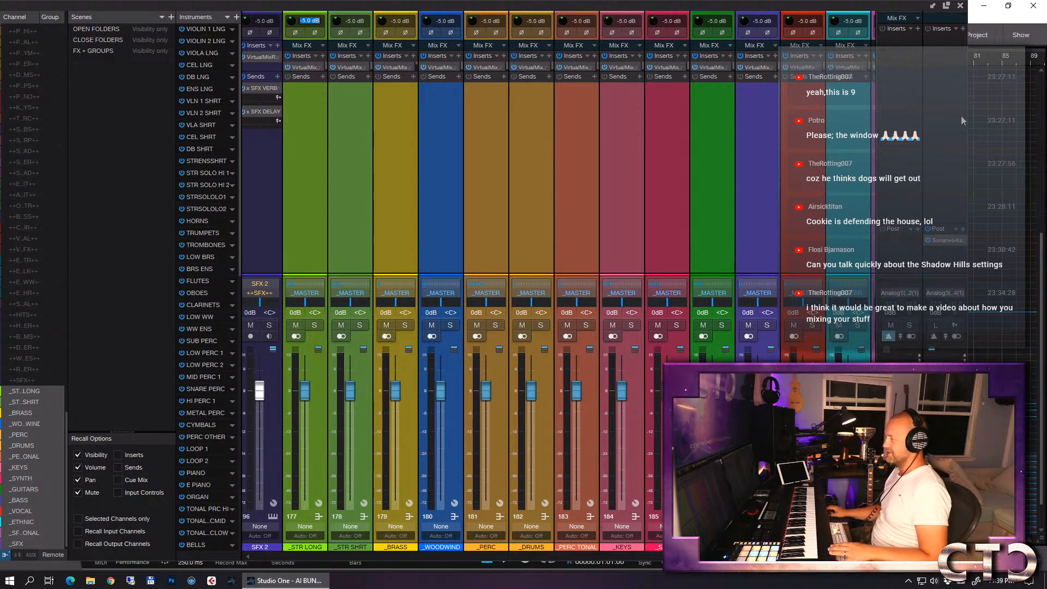
pyautogui.moveTo(883, 3); pyautogui.dragTo(881, 174)
pyautogui.click(975, 172)
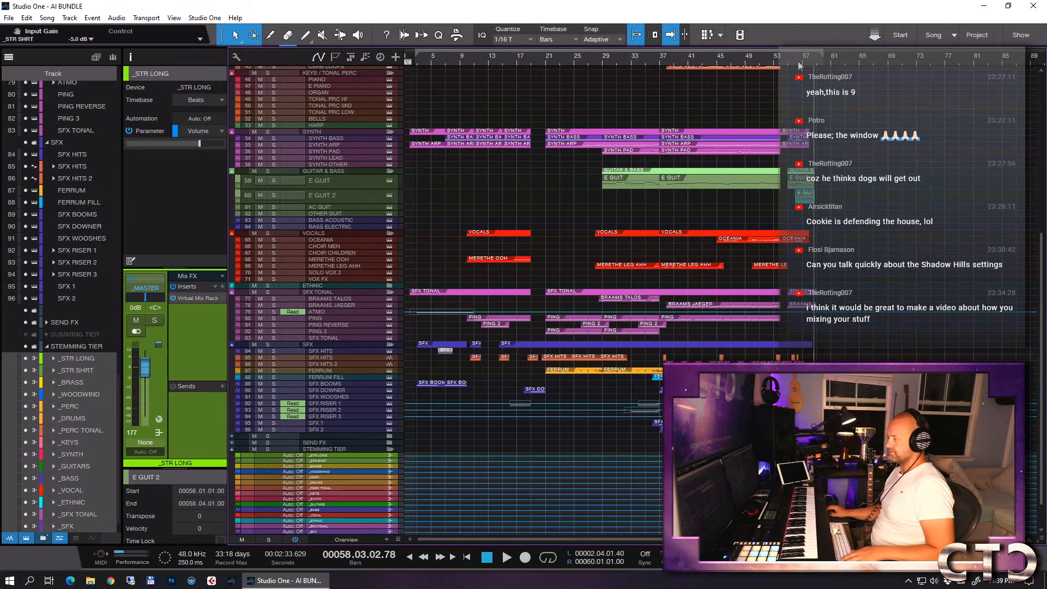
# - Recheck the _MASTER track's Level Meter while playing from bar 53, close it, and return the playhead to the loop start
pyautogui.click(777, 61)
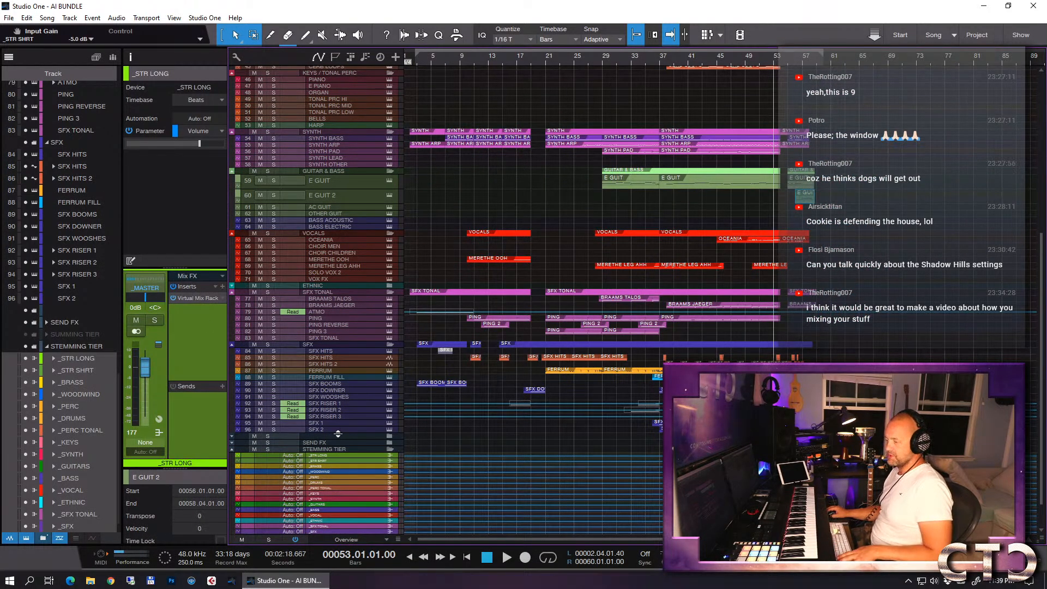
pyautogui.scroll(-2, 344, 428)
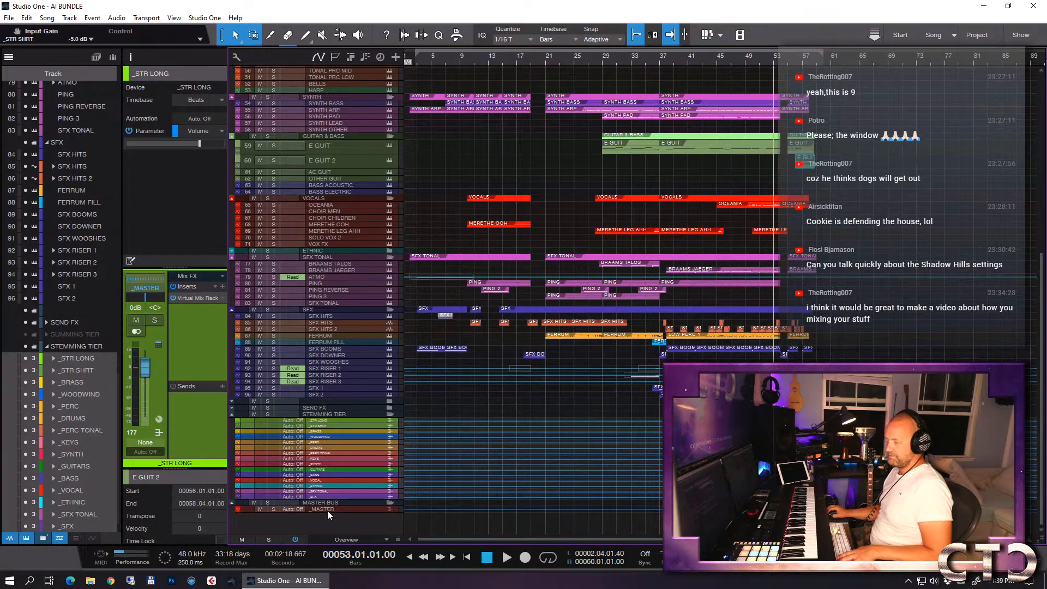
pyautogui.click(325, 508)
pyautogui.click(191, 343)
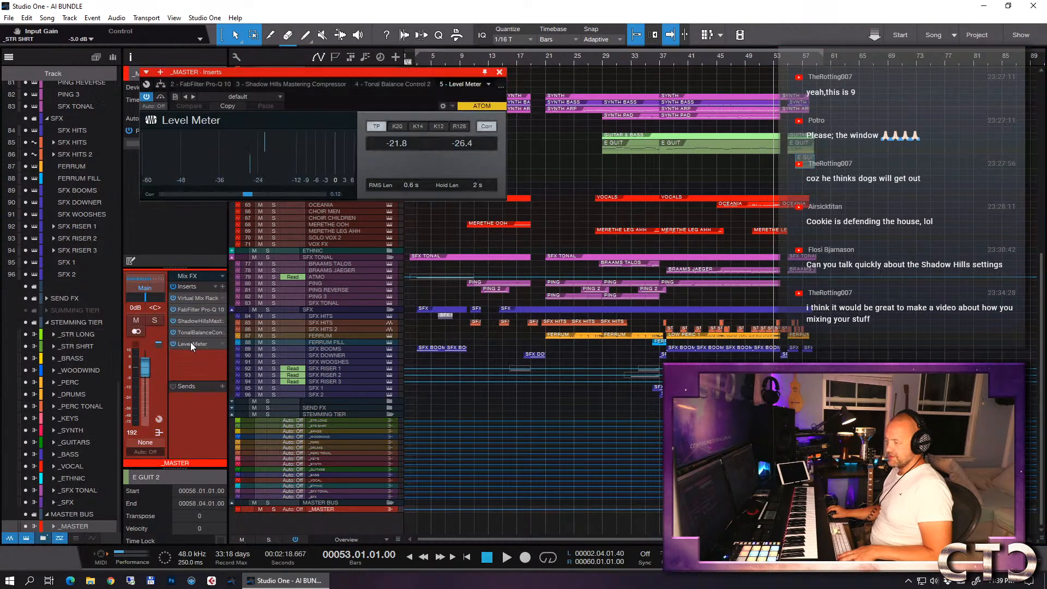
pyautogui.press('space')
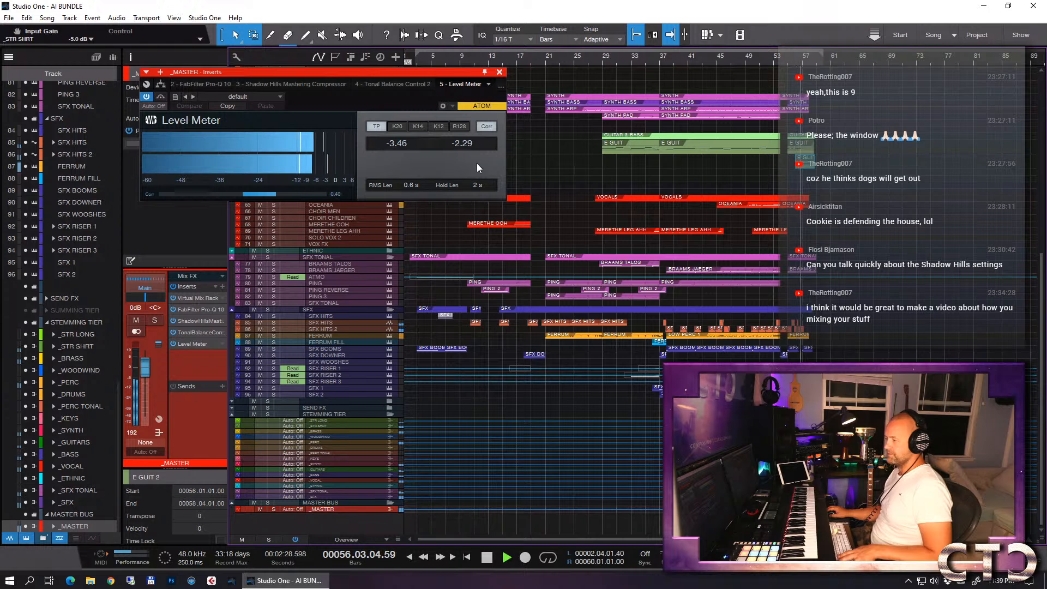
pyautogui.press('space')
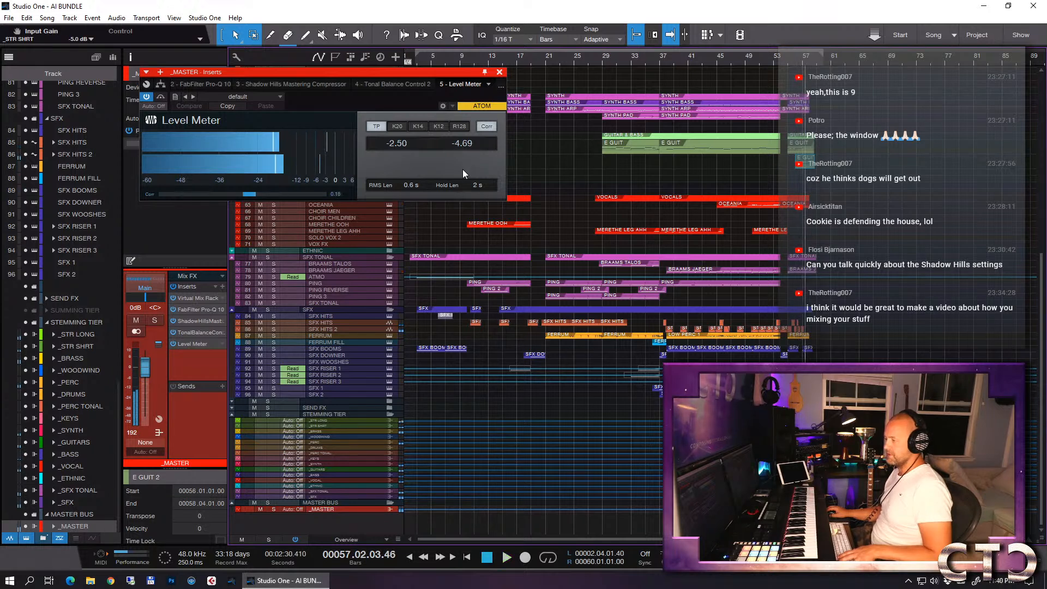
pyautogui.click(499, 72)
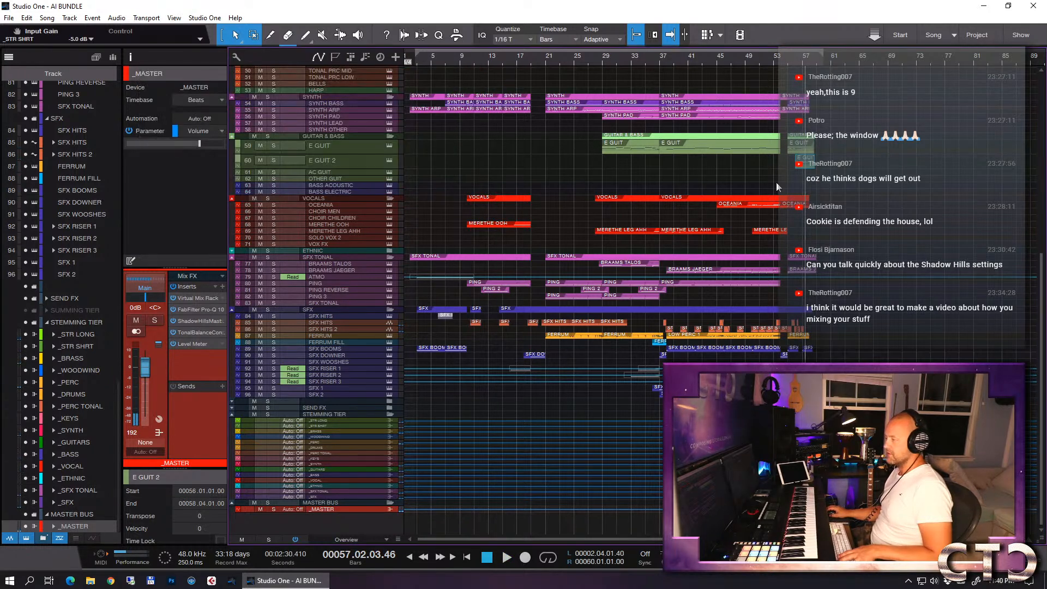
pyautogui.press('KP_1')
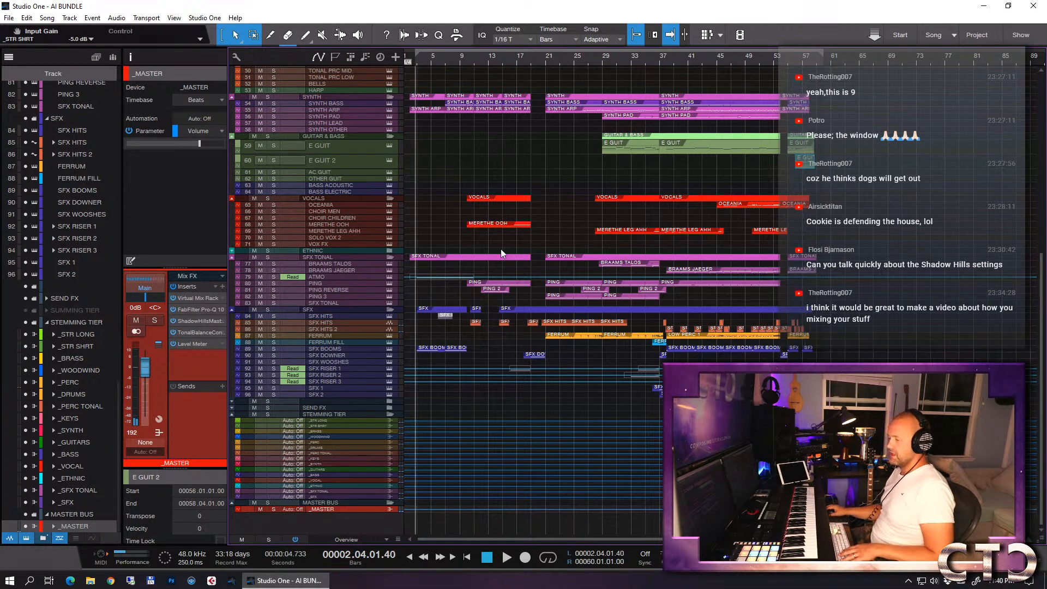
# - Dismiss the plug-in list and save the song
pyautogui.click(223, 286)
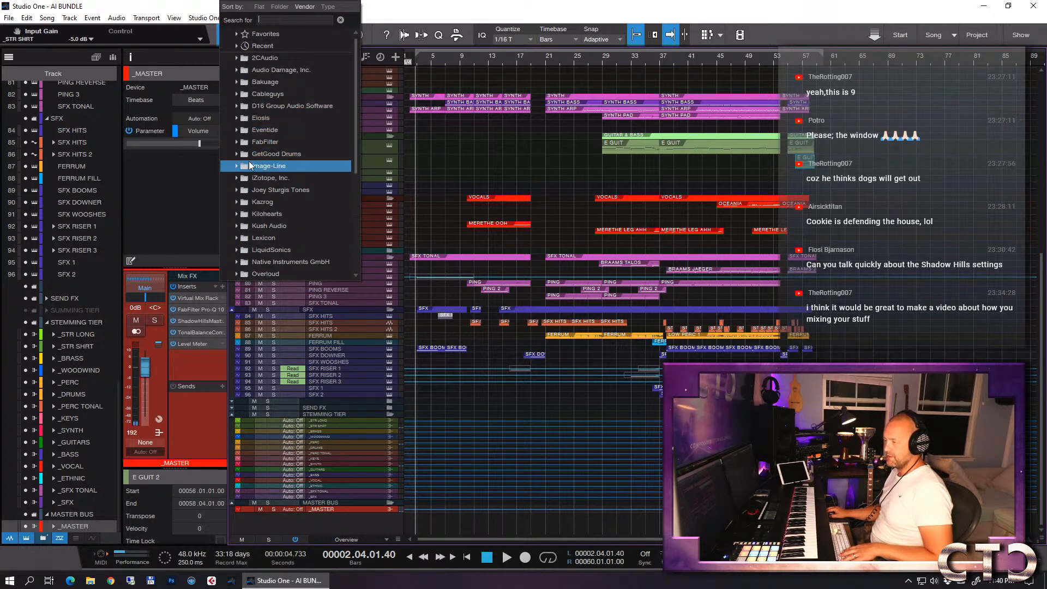
pyautogui.click(516, 159)
pyautogui.hotkey('ctrl', 's')
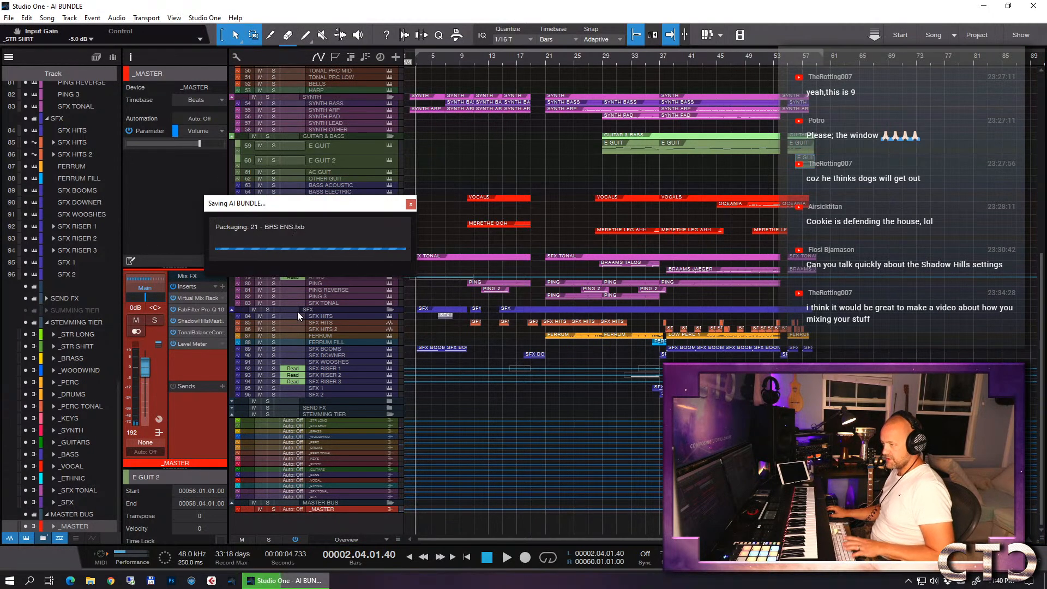
# - Add iZotope's Ozone 8 Imager as an insert on the _MASTER channel
pyautogui.click(223, 286)
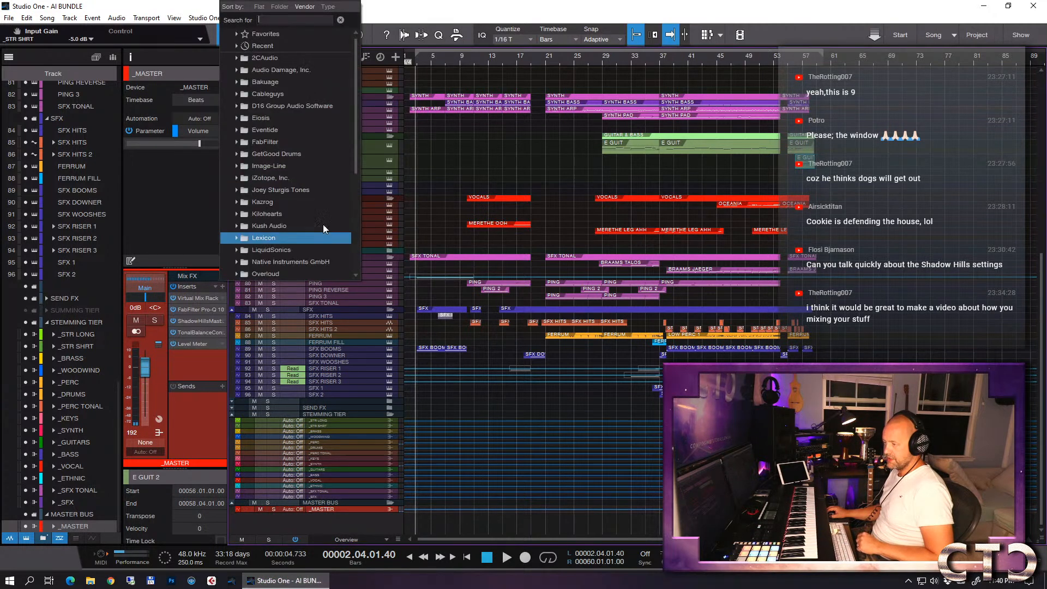
pyautogui.click(237, 178)
pyautogui.scroll(-2, 296, 178)
pyautogui.scroll(-10, 296, 178)
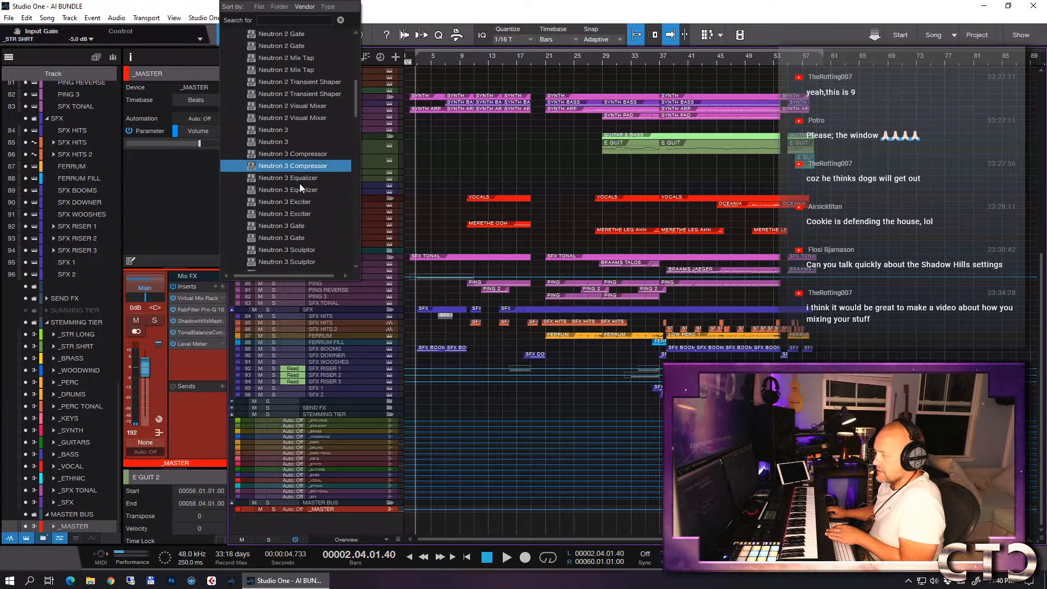
pyautogui.scroll(-4, 299, 202)
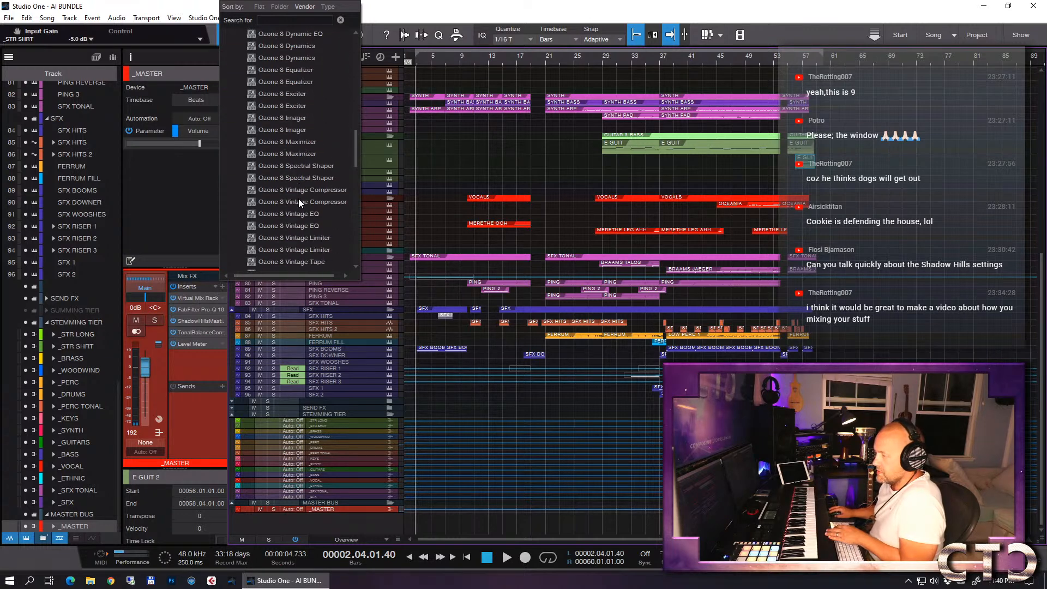
pyautogui.click(318, 132)
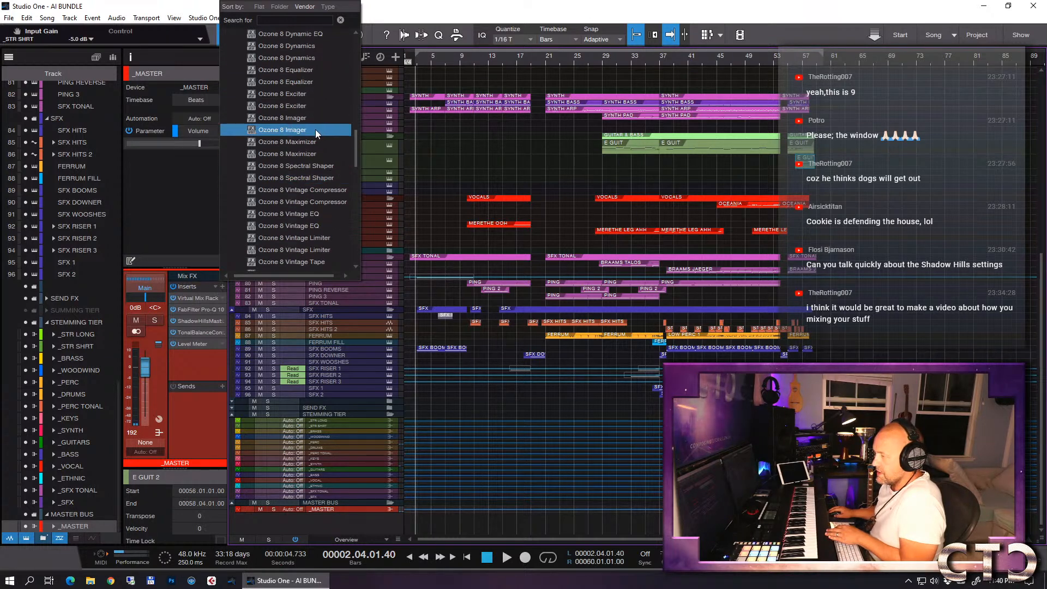
pyautogui.doubleClick(289, 120)
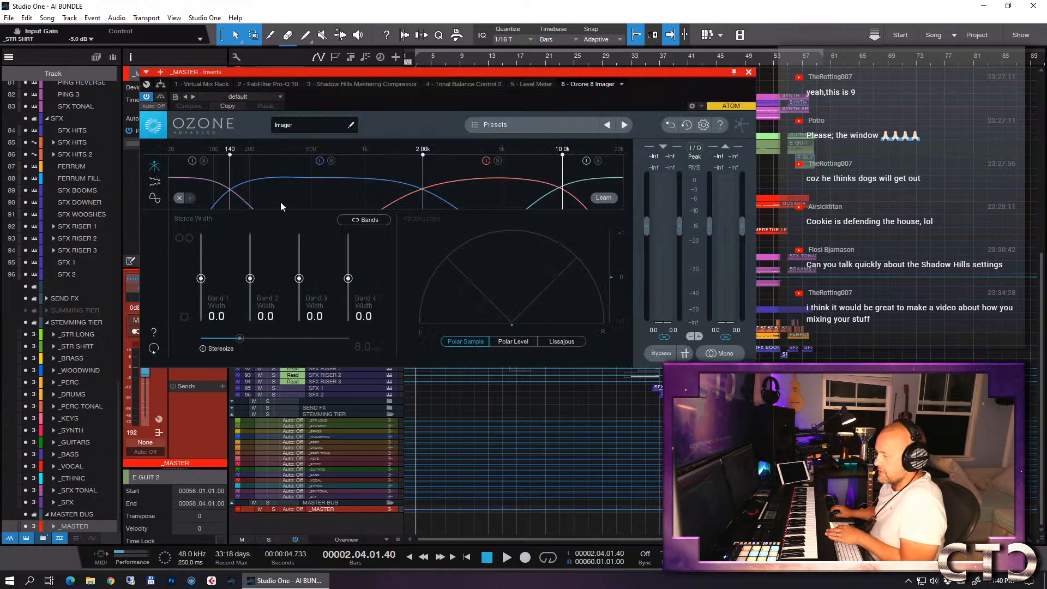
# - Move Ozone 8 Imager in the _MASTER insert chain to directly after the Shadow Hills Mastering Compressor
pyautogui.moveTo(299, 74); pyautogui.dragTo(580, 46)
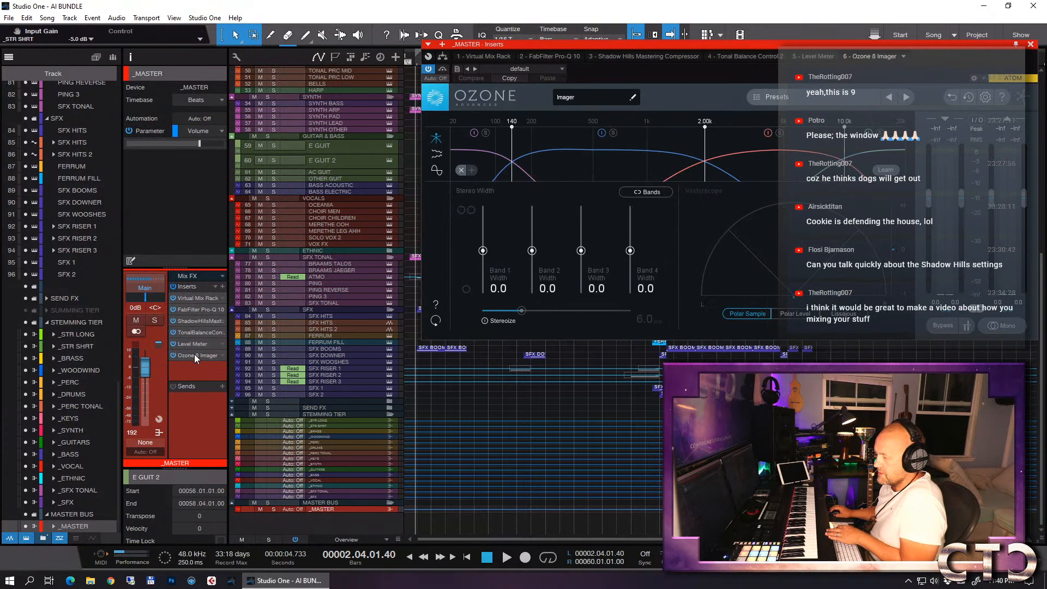
pyautogui.moveTo(191, 357); pyautogui.dragTo(208, 330)
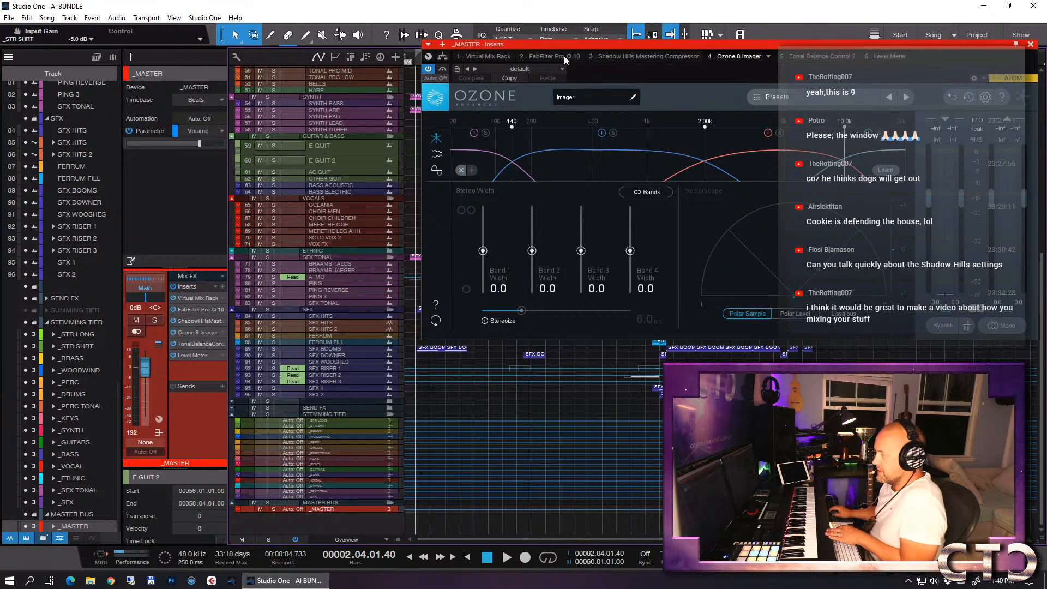
pyautogui.moveTo(572, 49); pyautogui.dragTo(303, 49)
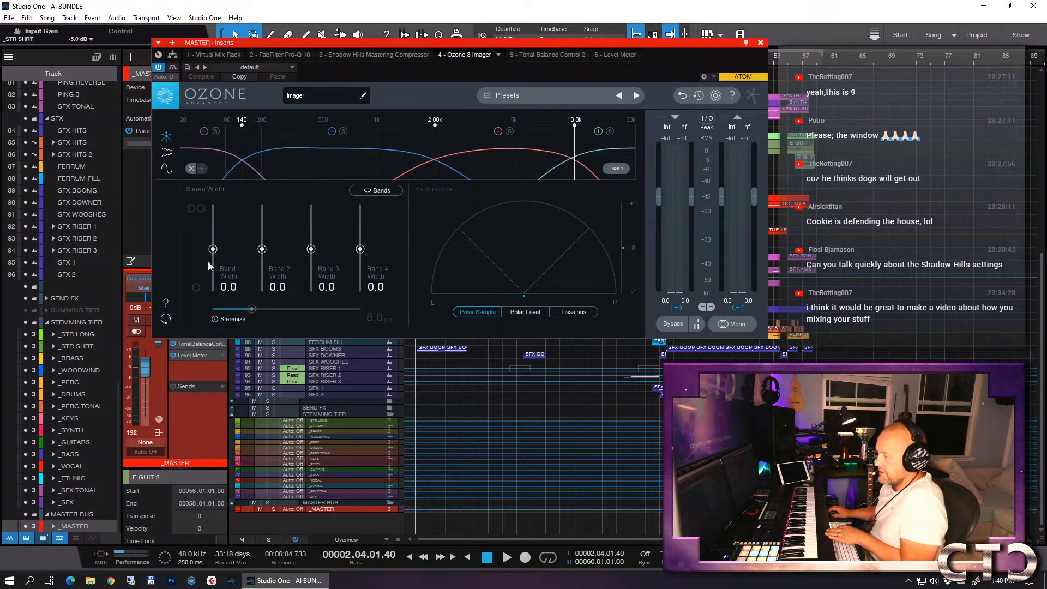
# - In Ozone 8 Imager, set the Band 1 width to -15.2 and the crossover between bands 2 and 3 to 1.85 kHz
pyautogui.moveTo(213, 248); pyautogui.dragTo(212, 256)
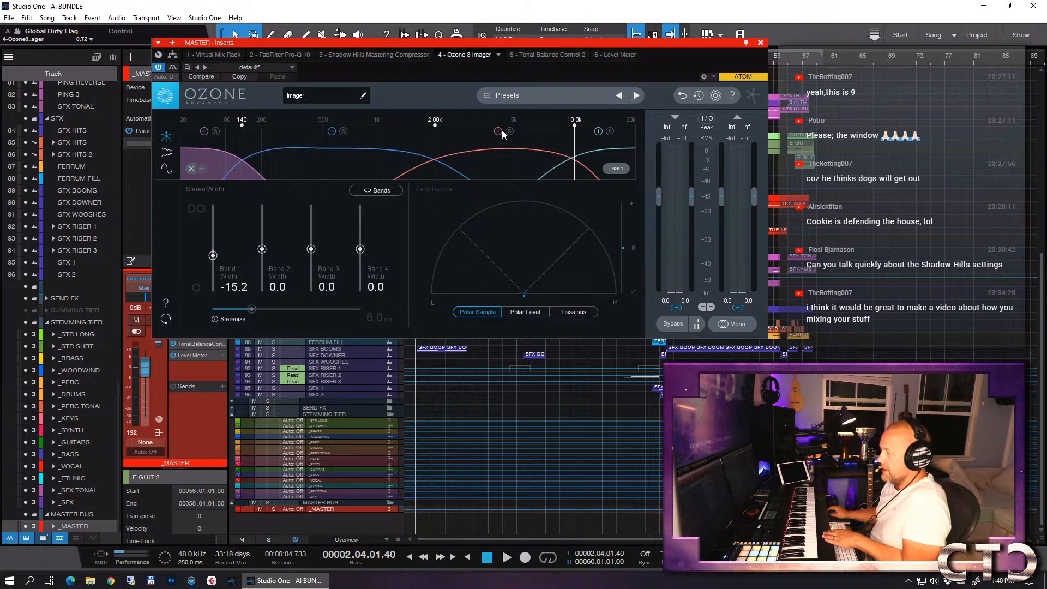
pyautogui.moveTo(436, 127); pyautogui.dragTo(428, 127)
pyautogui.moveTo(576, 127); pyautogui.dragTo(576, 126)
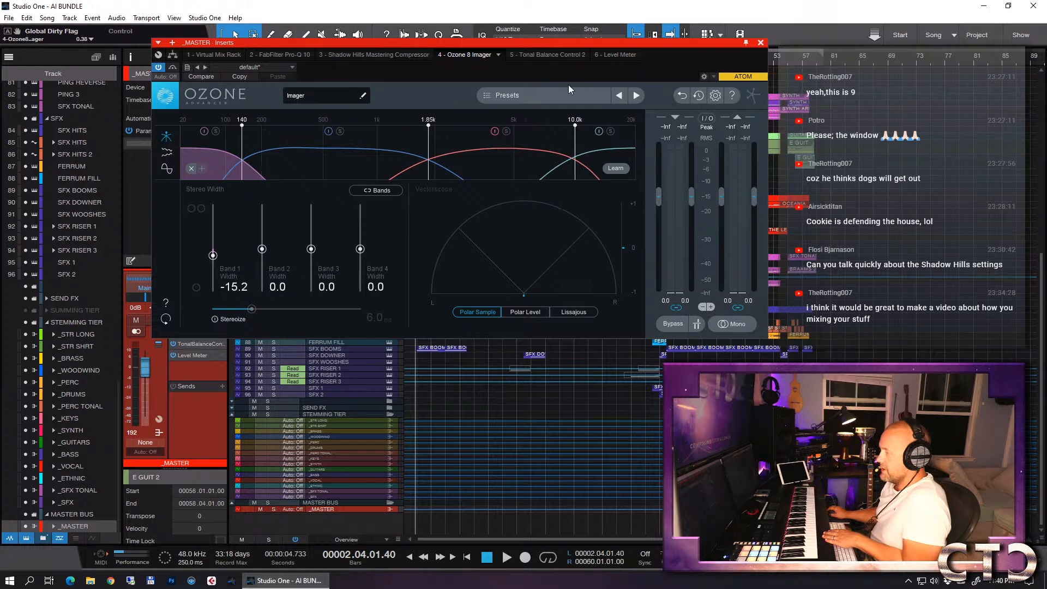
# - Play from bar 29 and, auditioning the Imager's bands in solo, set the Band 3 width to 7.6 and Band 4 width to 20.3
pyautogui.moveTo(555, 43); pyautogui.dragTo(660, 187)
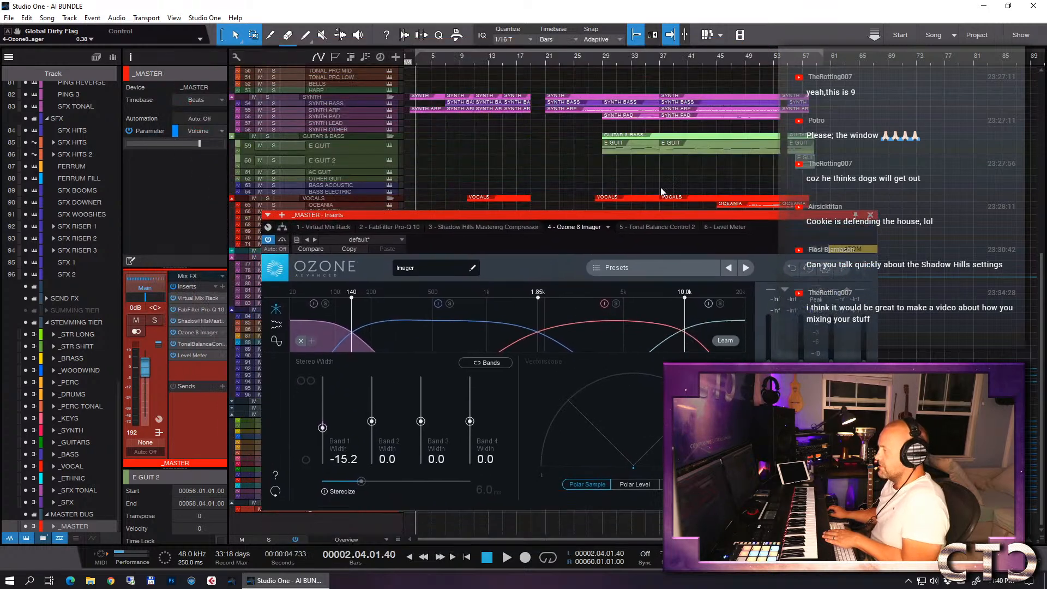
pyautogui.click(605, 58)
pyautogui.press('space')
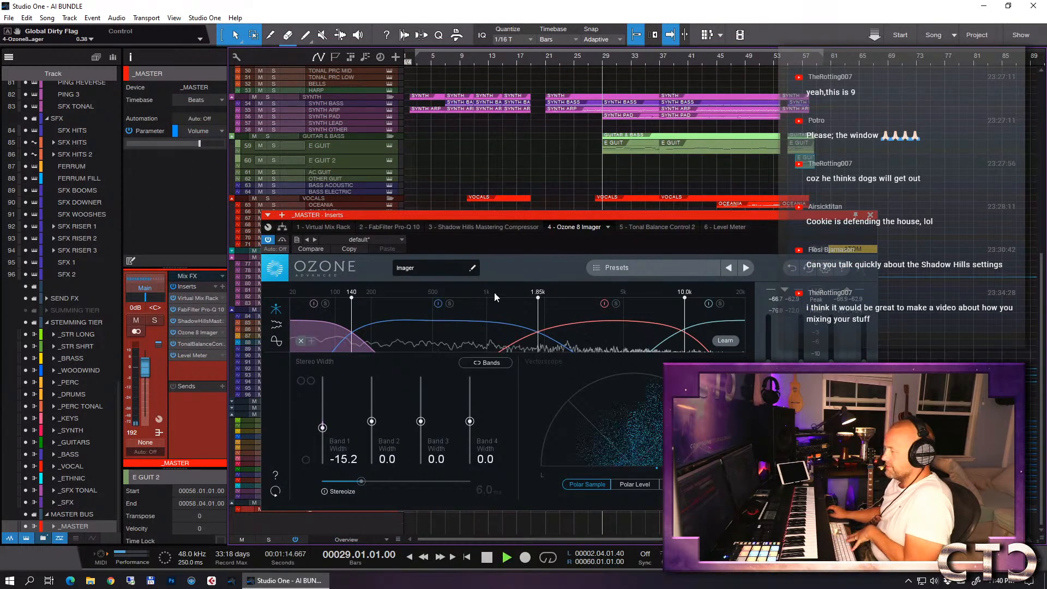
pyautogui.click(451, 306)
pyautogui.click(617, 304)
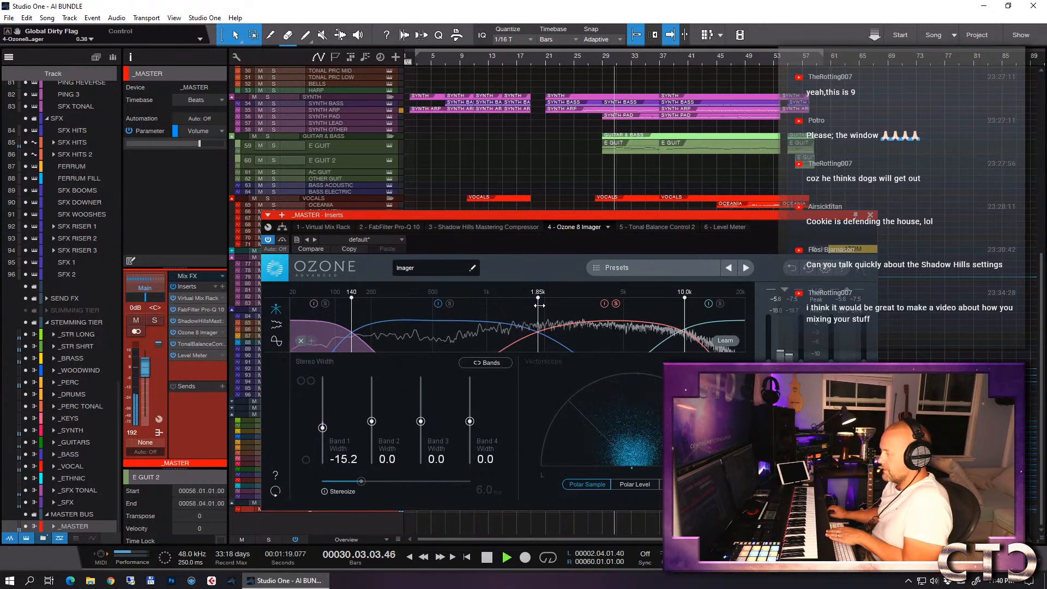
pyautogui.moveTo(421, 423); pyautogui.dragTo(470, 418)
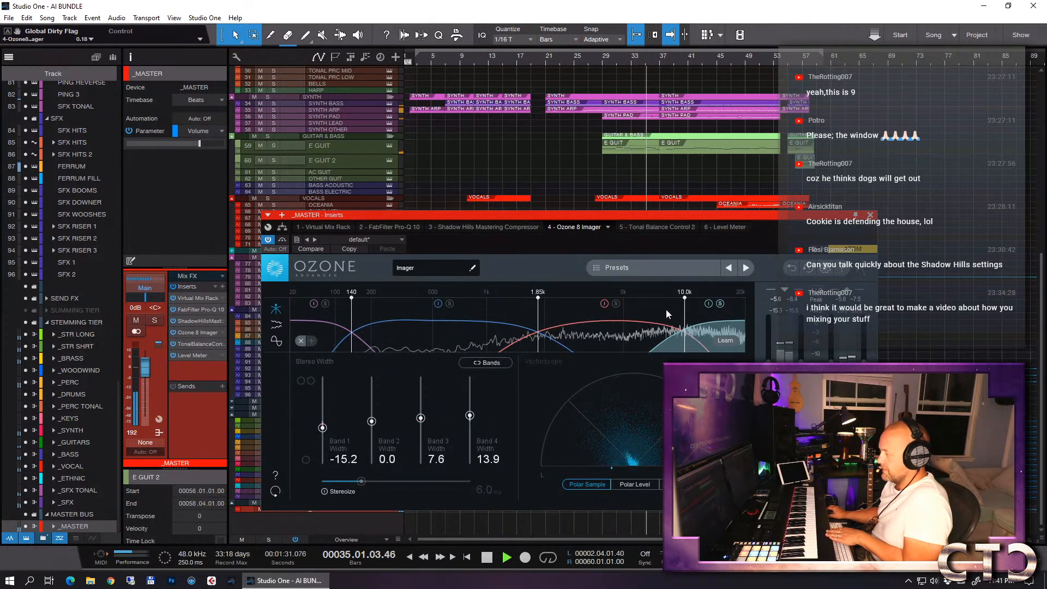
pyautogui.moveTo(474, 418); pyautogui.dragTo(473, 414)
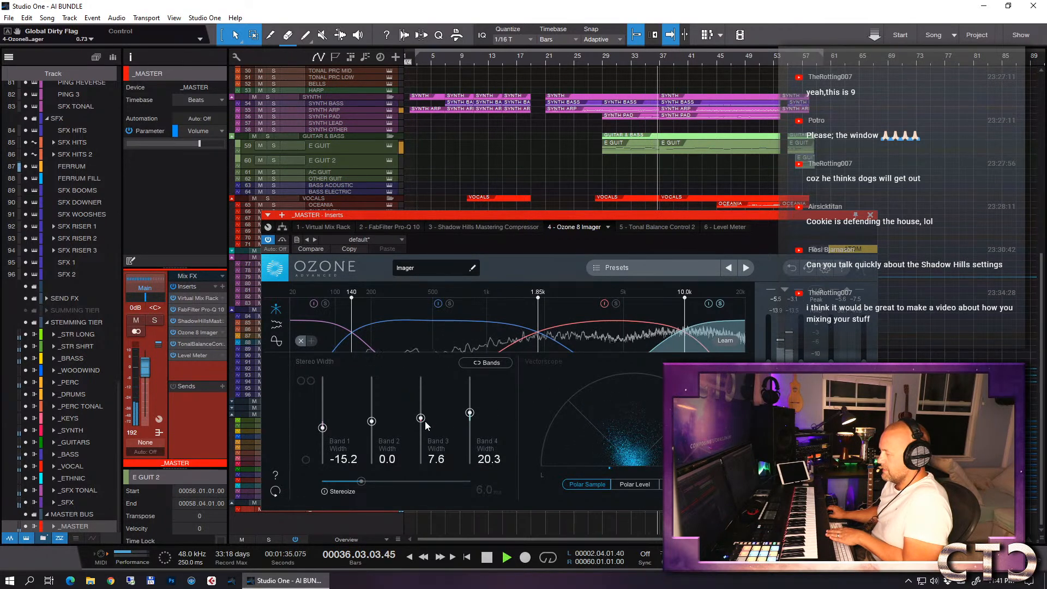
# - Audition Imager bands in solo, set the Band 2 width to -1.3, and close the plug-in window
pyautogui.click(617, 304)
pyautogui.click(616, 304)
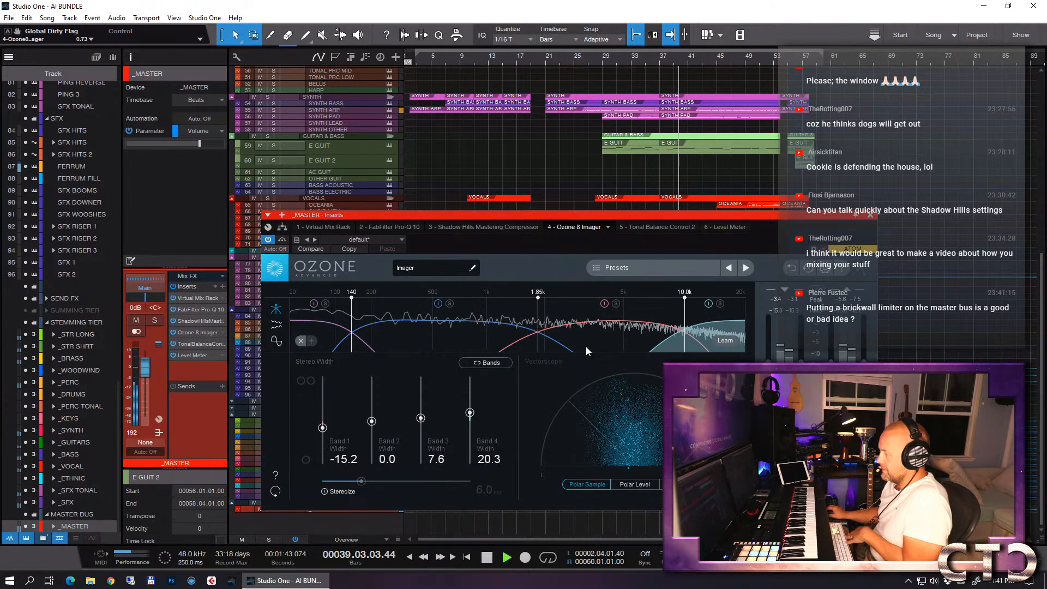
pyautogui.click(372, 423)
pyautogui.moveTo(372, 422); pyautogui.dragTo(372, 423)
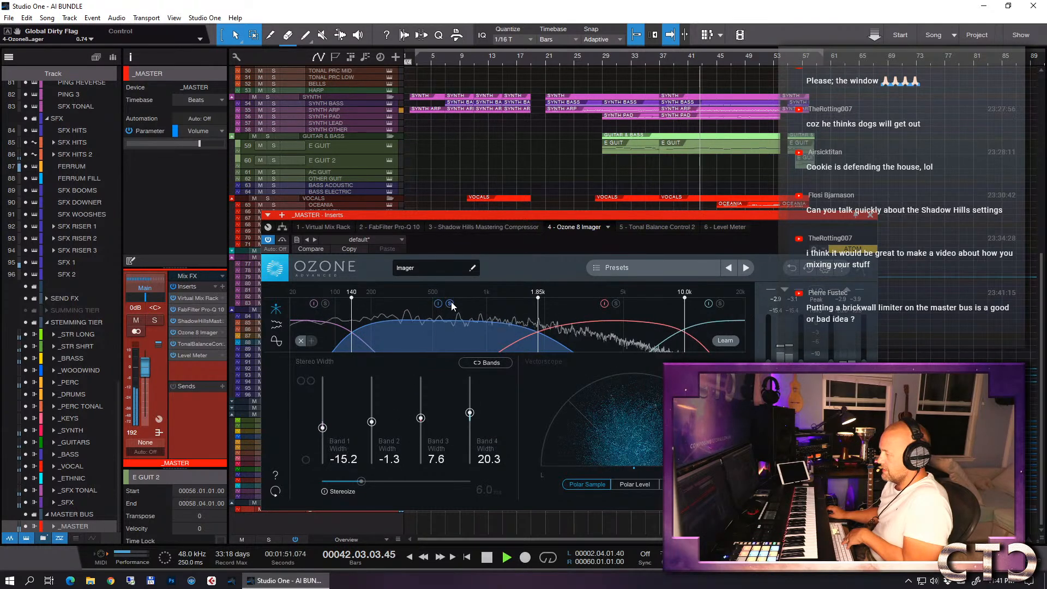
pyautogui.click(871, 215)
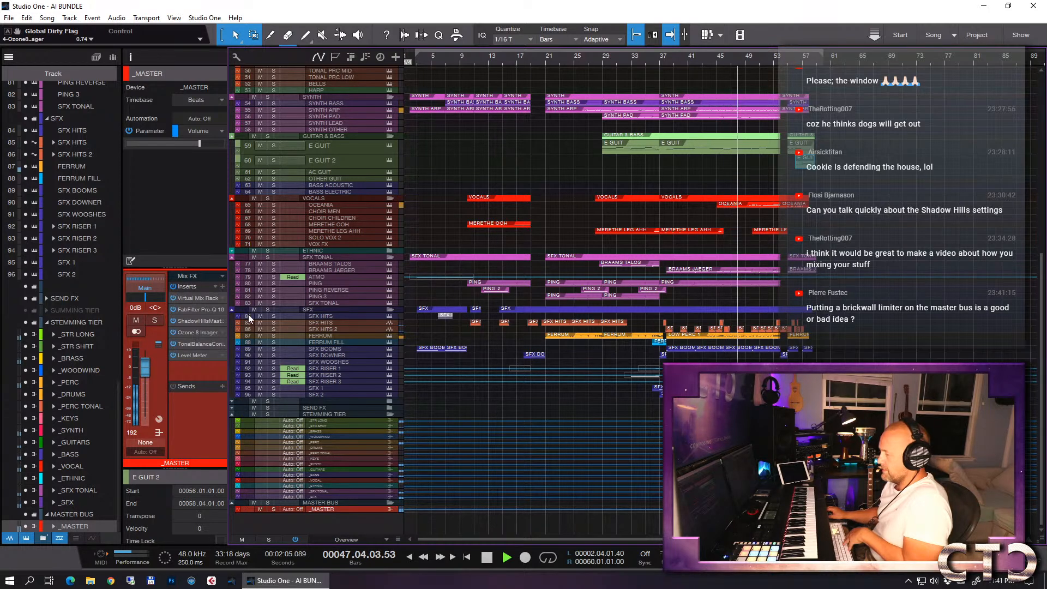
# - Check the playing master in Tonal Balance Control against the Bass Heavy target, stop playback, and save the song
pyautogui.click(199, 344)
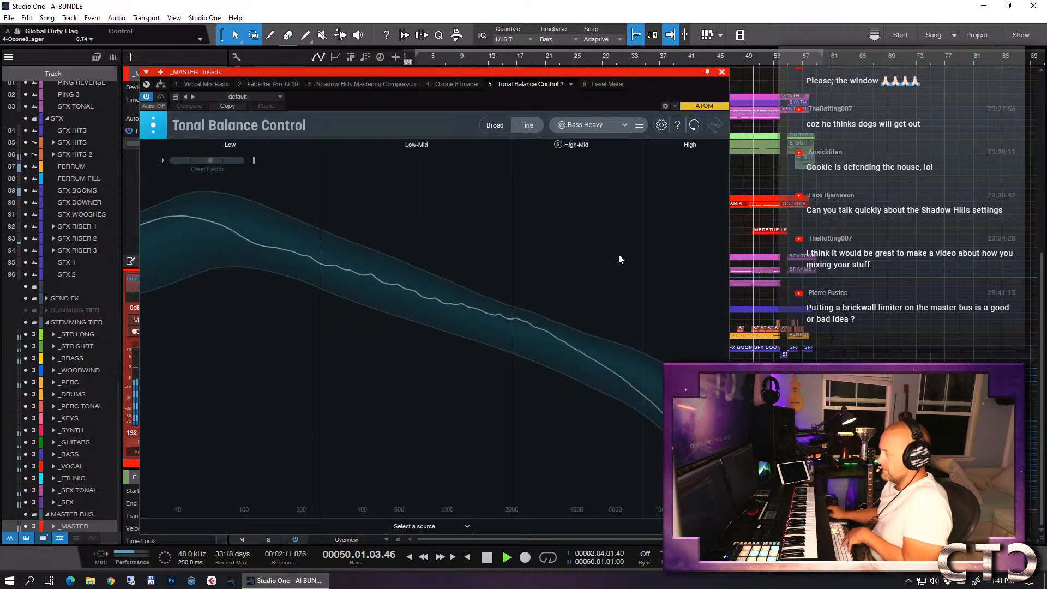
pyautogui.press('space')
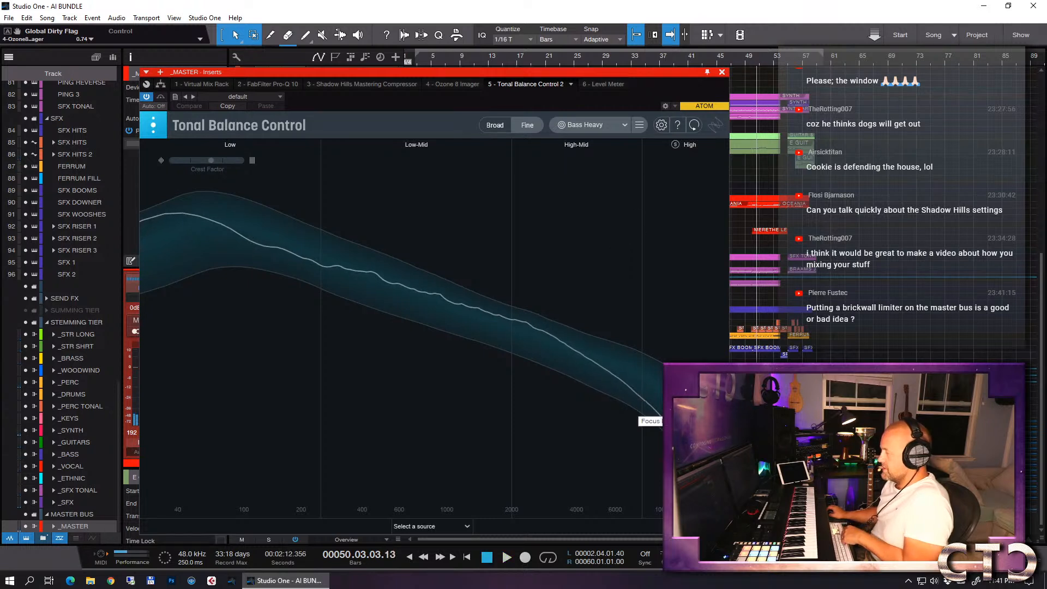
pyautogui.click(722, 73)
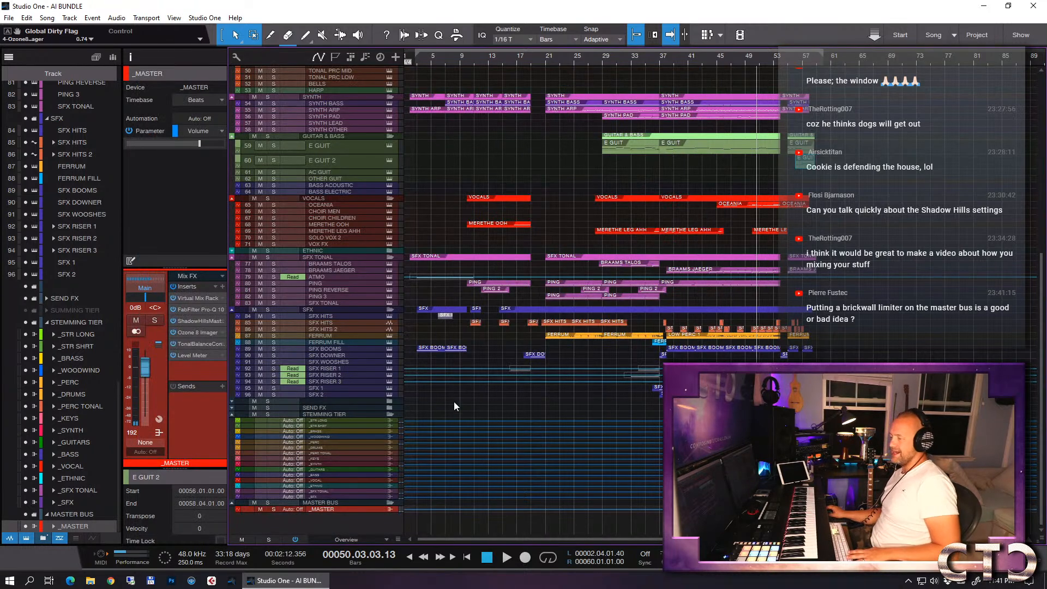
pyautogui.hotkey('ctrl', 's')
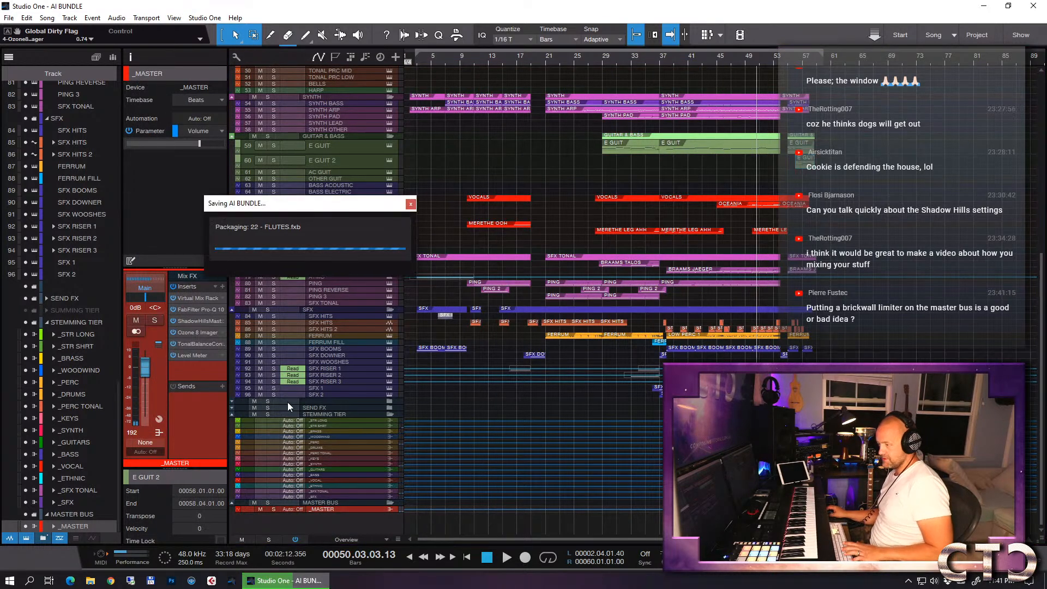
# - Search the plug-ins for "kush" and add Clariphonic DSP MKII as an insert on the _MASTER channel
pyautogui.scroll(5, 233, 414)
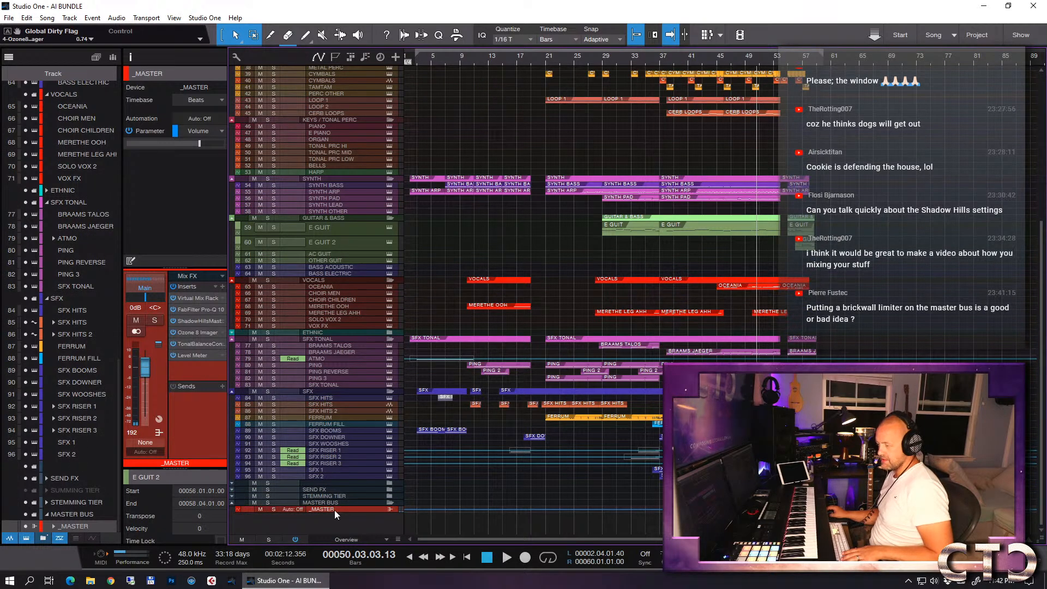
pyautogui.click(220, 287)
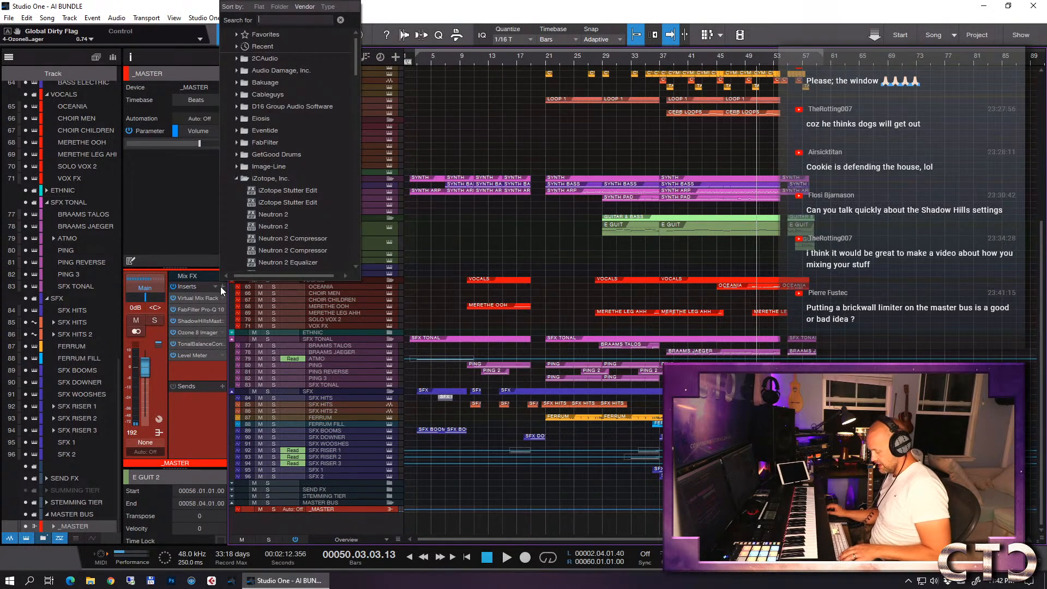
pyautogui.write('ksu')
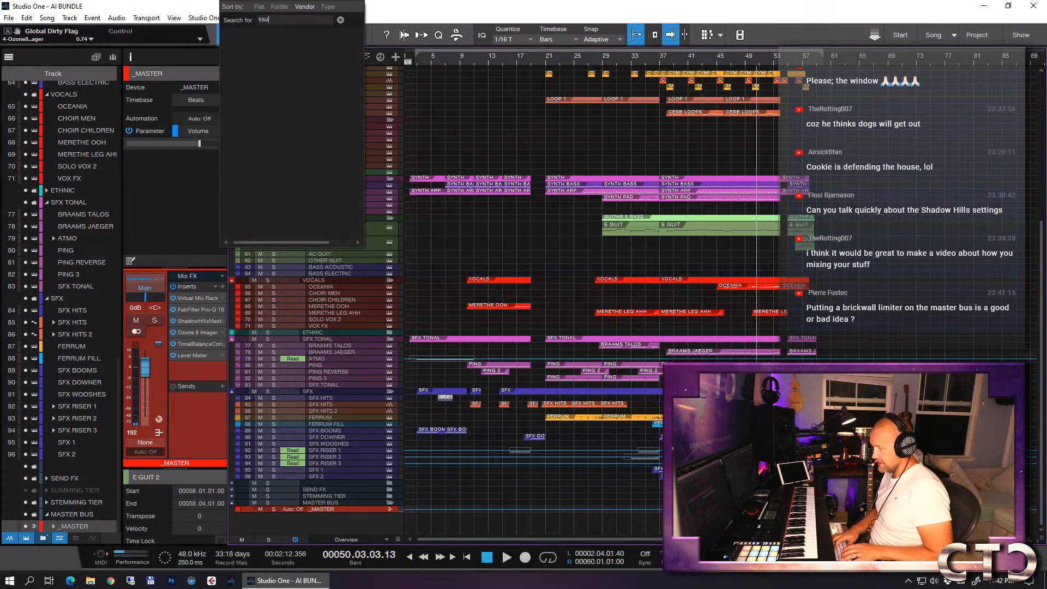
pyautogui.press('BackSpace')
pyautogui.press('BackSpace')
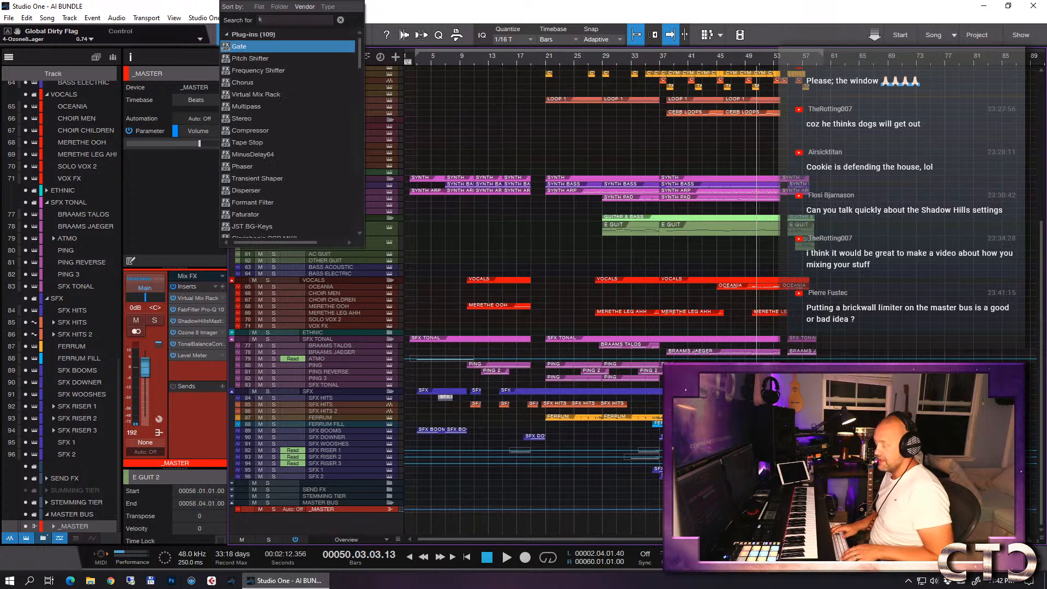
pyautogui.write('ush')
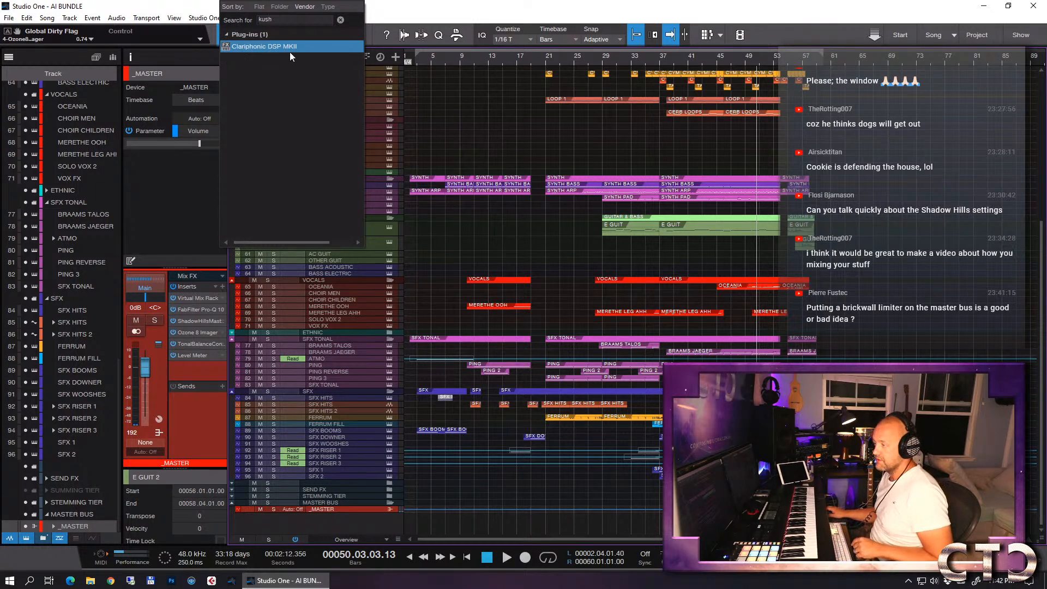
pyautogui.click(287, 47)
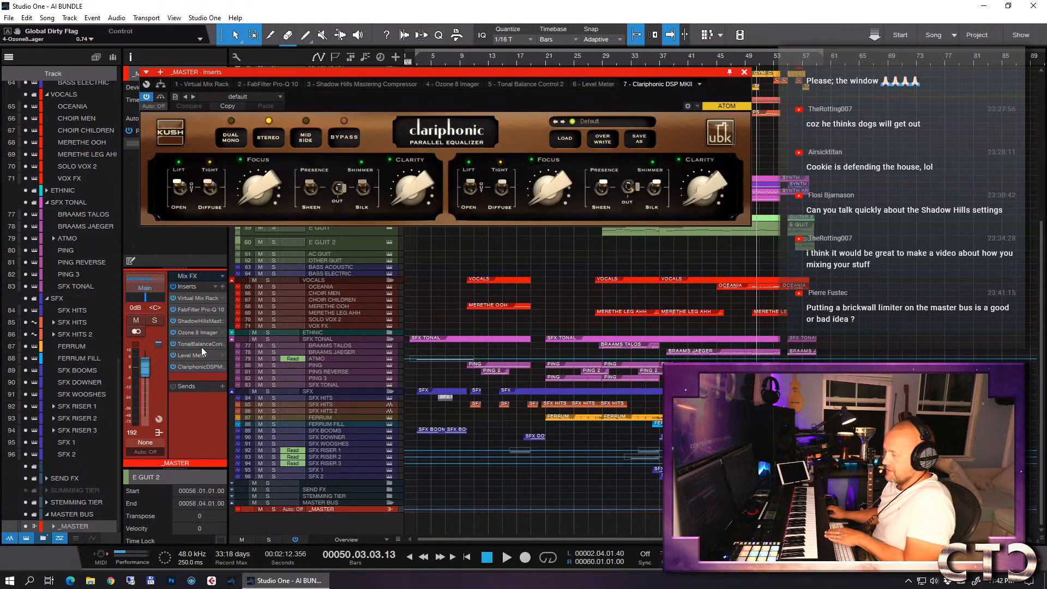
# - Move Clariphonic DSP MKII in the _MASTER insert chain to between Ozone 8 Imager and Tonal Balance Control 2
pyautogui.moveTo(199, 358); pyautogui.dragTo(201, 358)
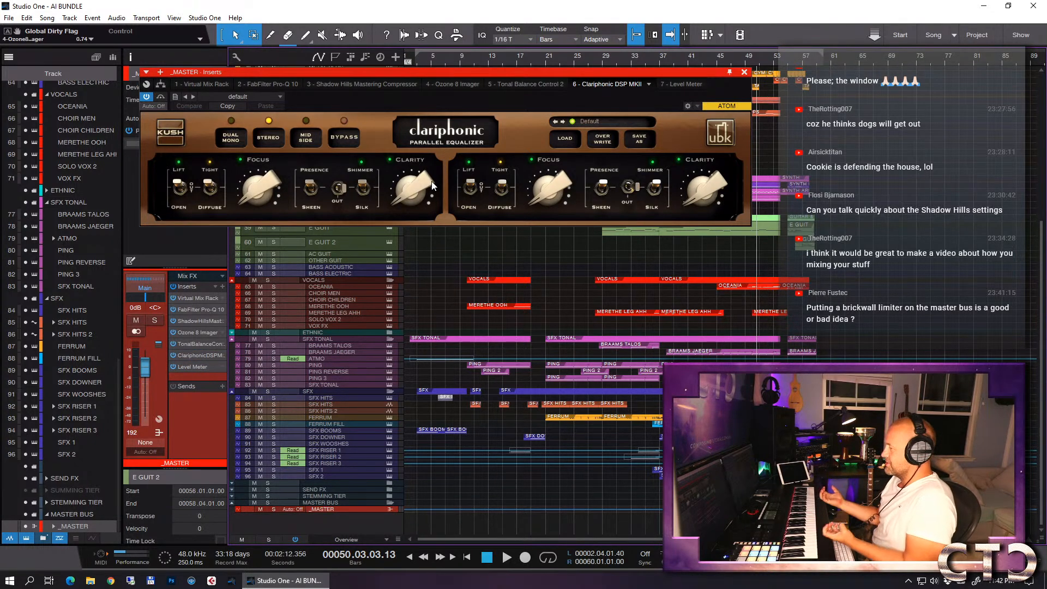
pyautogui.moveTo(283, 77); pyautogui.dragTo(326, 146)
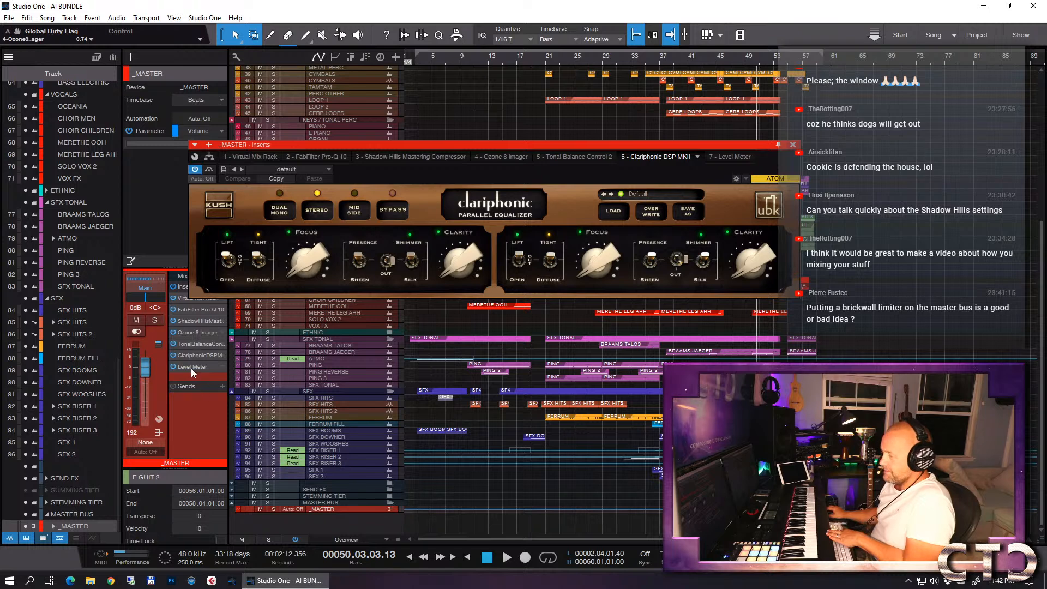
pyautogui.moveTo(193, 354); pyautogui.dragTo(202, 340)
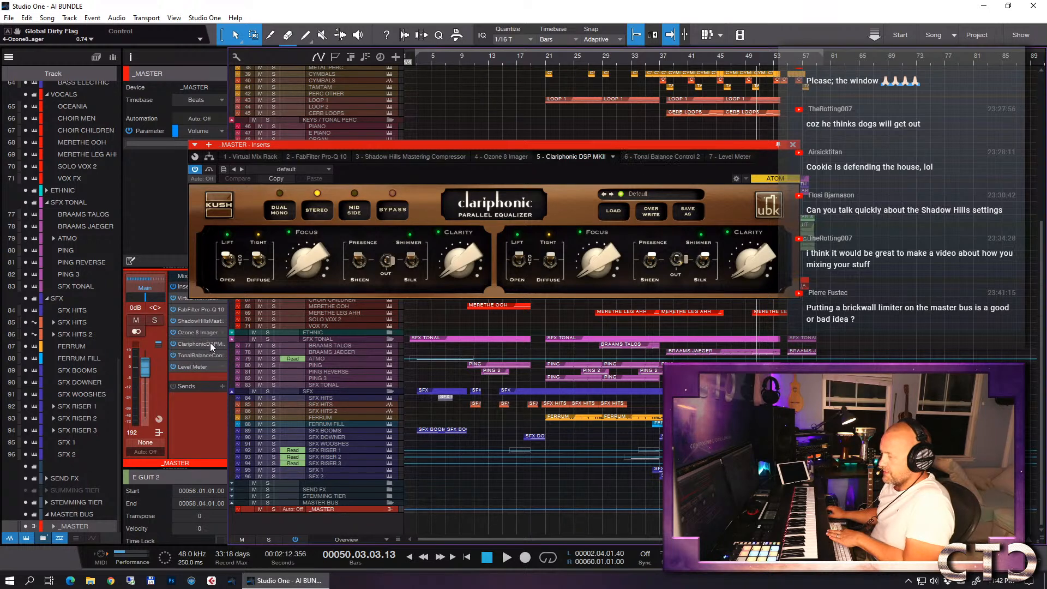
# - Switch the Focus section of Clariphonic DSP MKII from Lift to Open, compare Diffuse with Tight, and keep Tight
pyautogui.click(227, 260)
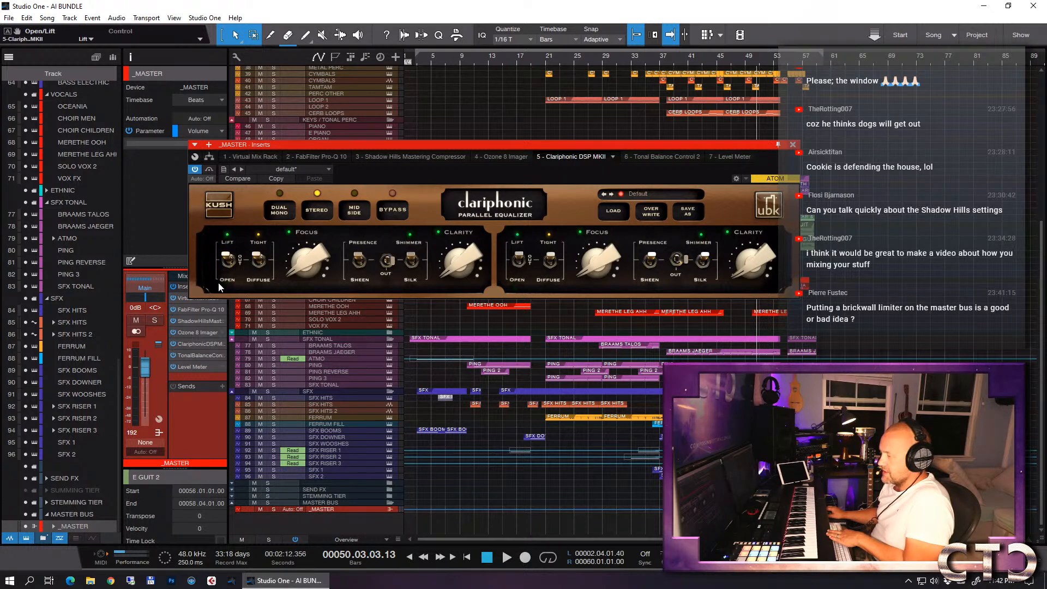
pyautogui.click(259, 258)
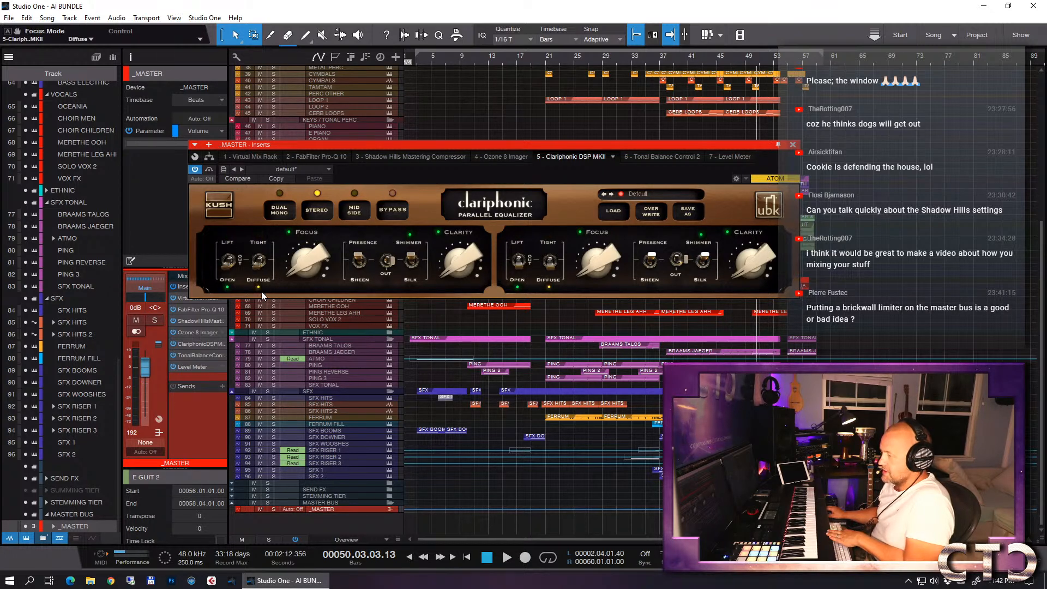
pyautogui.click(259, 261)
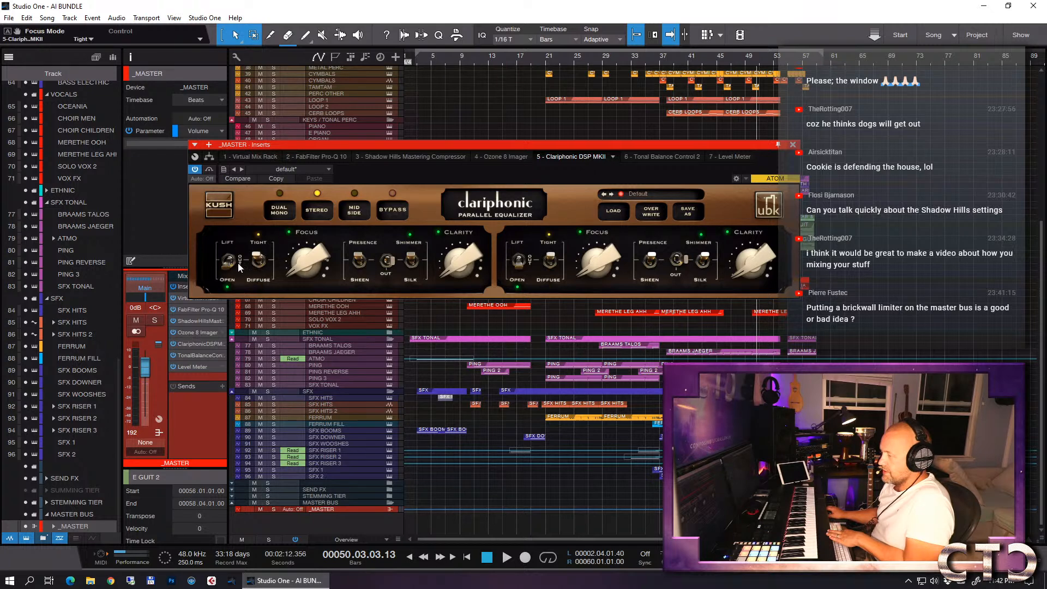
pyautogui.moveTo(229, 266)
pyautogui.mouseDown()
pyautogui.moveTo(229, 251)
pyautogui.moveTo(230, 284)
pyautogui.mouseUp()
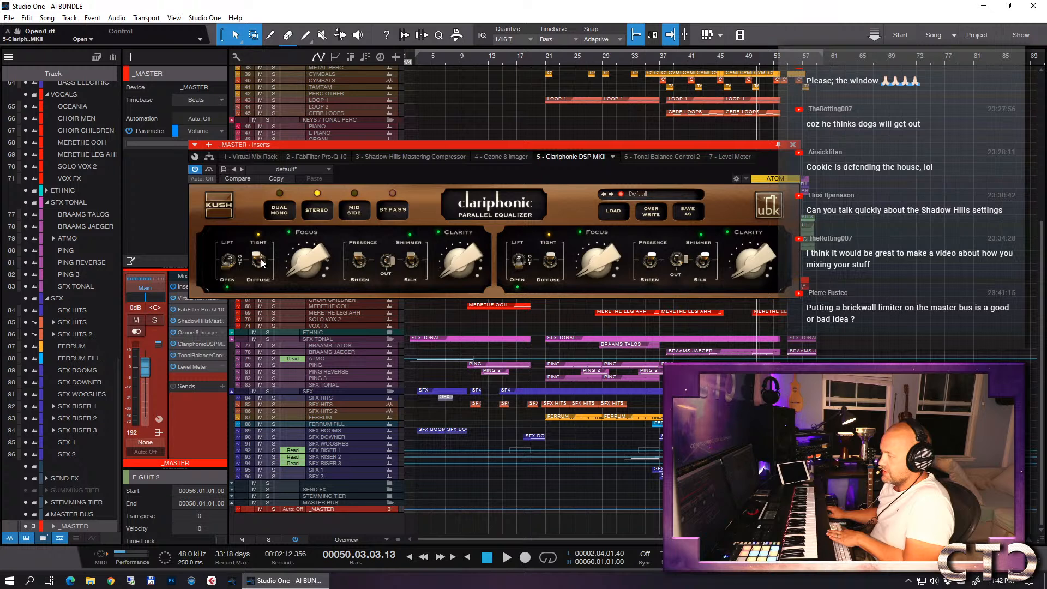
pyautogui.moveTo(293, 267); pyautogui.dragTo(292, 254)
# - Try the Presence/Sheen and Shimmer/Silk switches, ending on Presence and Shimmer with Clarity at 0%
pyautogui.click(359, 258)
pyautogui.click(357, 257)
pyautogui.click(360, 262)
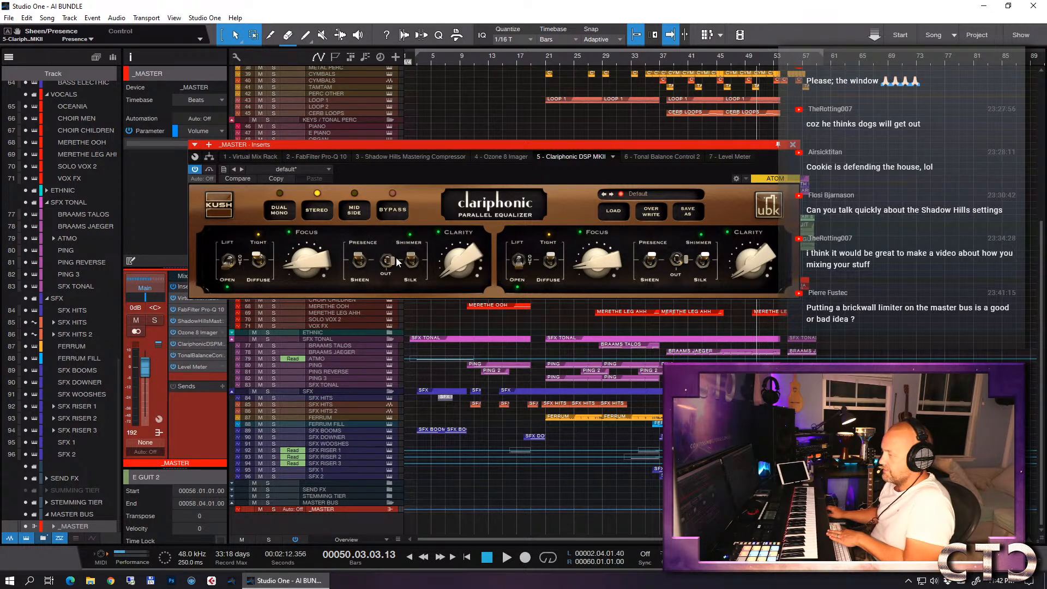
pyautogui.click(416, 258)
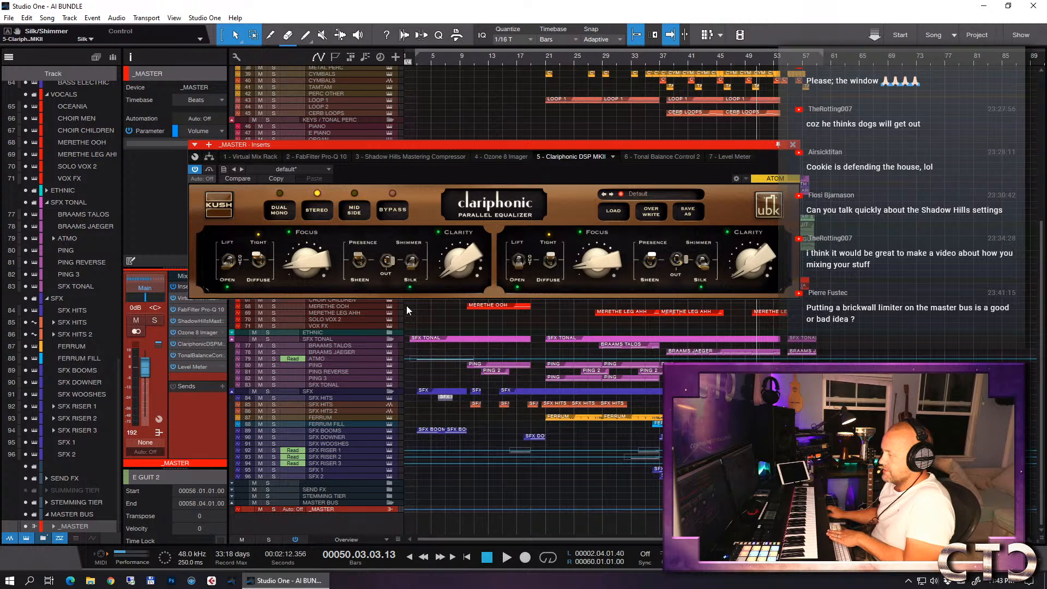
pyautogui.click(411, 263)
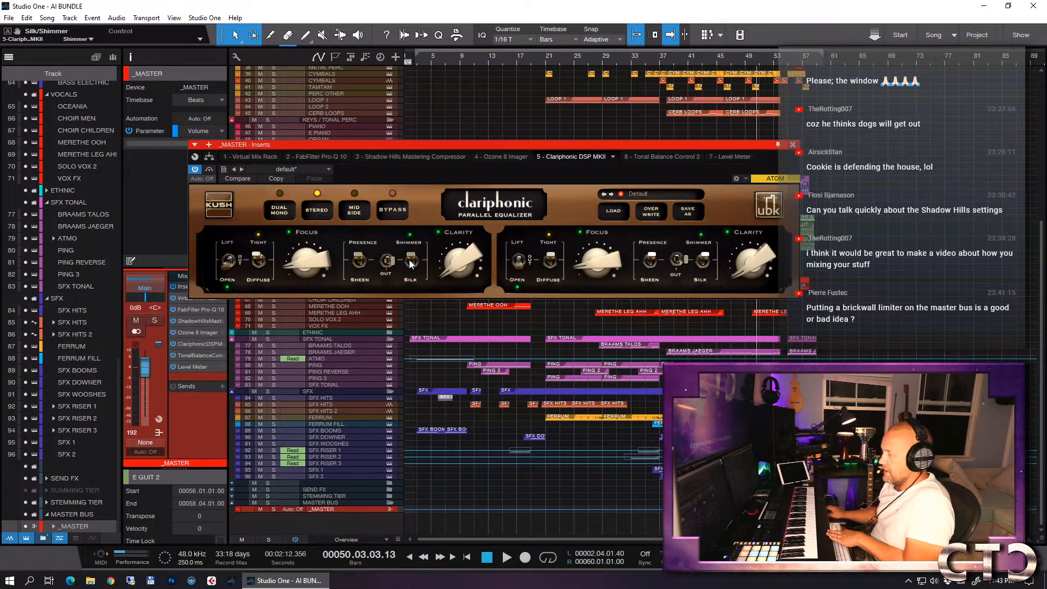
pyautogui.moveTo(448, 270)
pyautogui.mouseDown()
pyautogui.moveTo(448, 259)
pyautogui.moveTo(452, 277)
pyautogui.mouseUp()
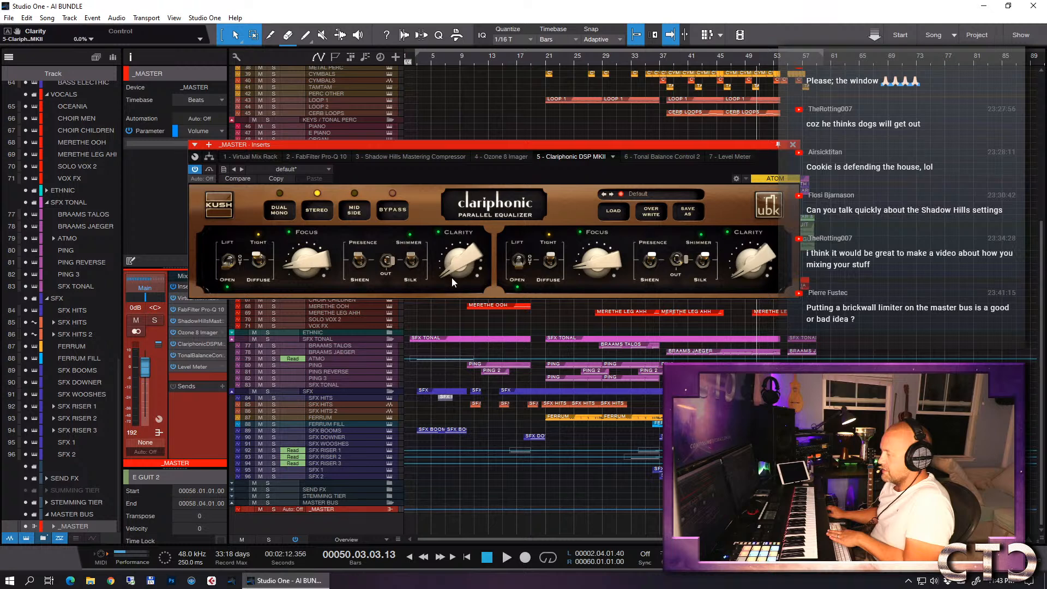
# - Play the song from about bar 34, audition Focus amounts up to 67%, and turn Focus back to 0%
pyautogui.click(649, 61)
pyautogui.press('space')
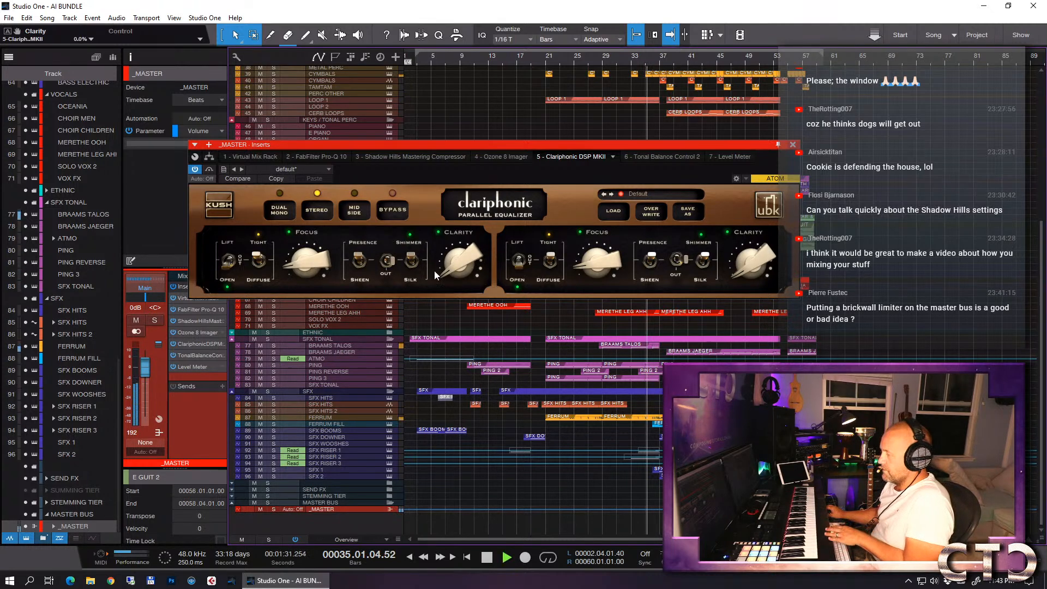
pyautogui.press('space')
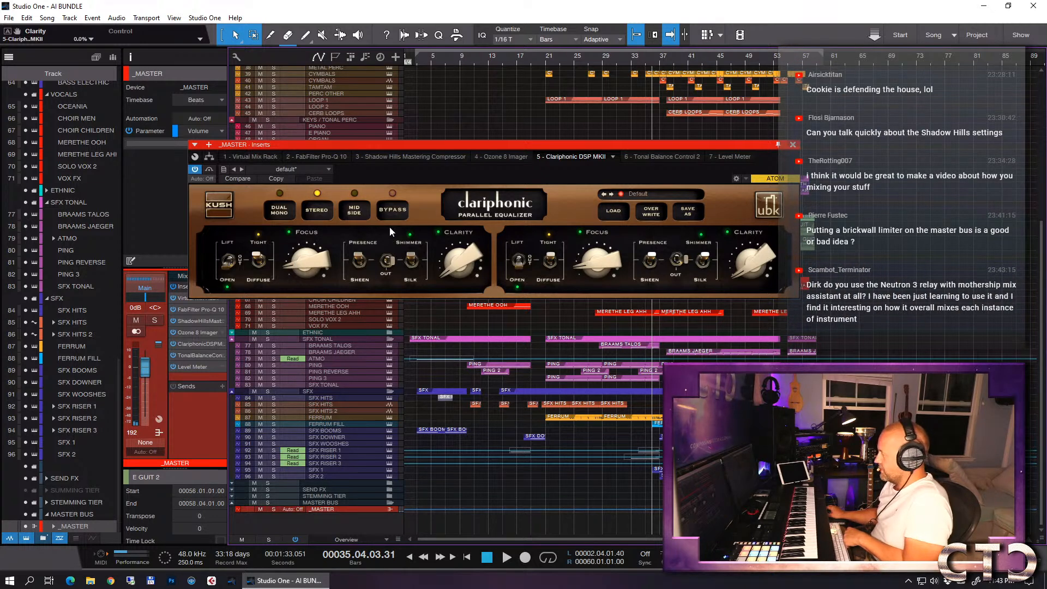
pyautogui.press('space')
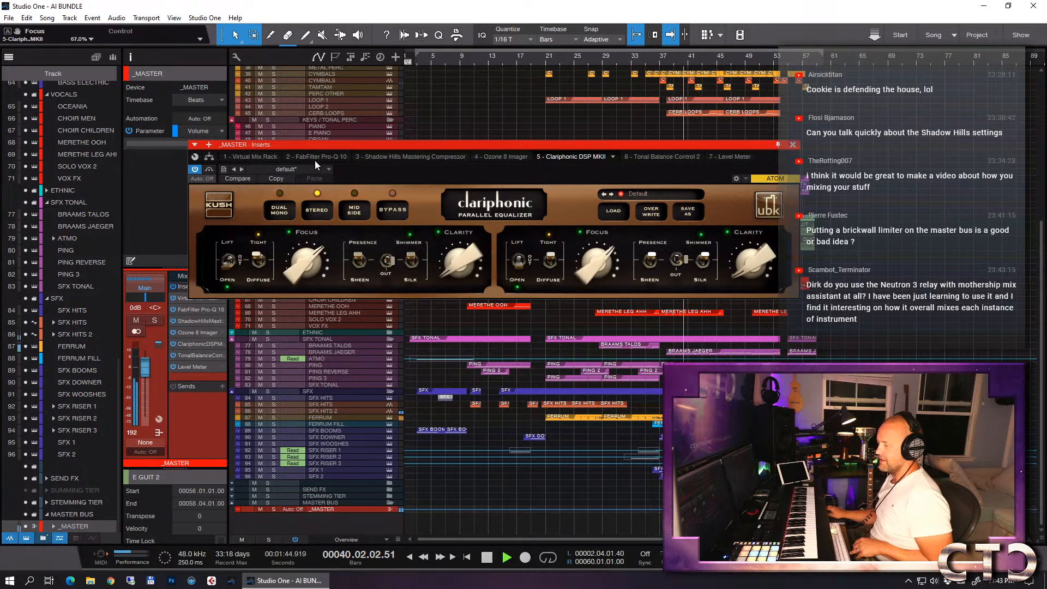
pyautogui.press('space')
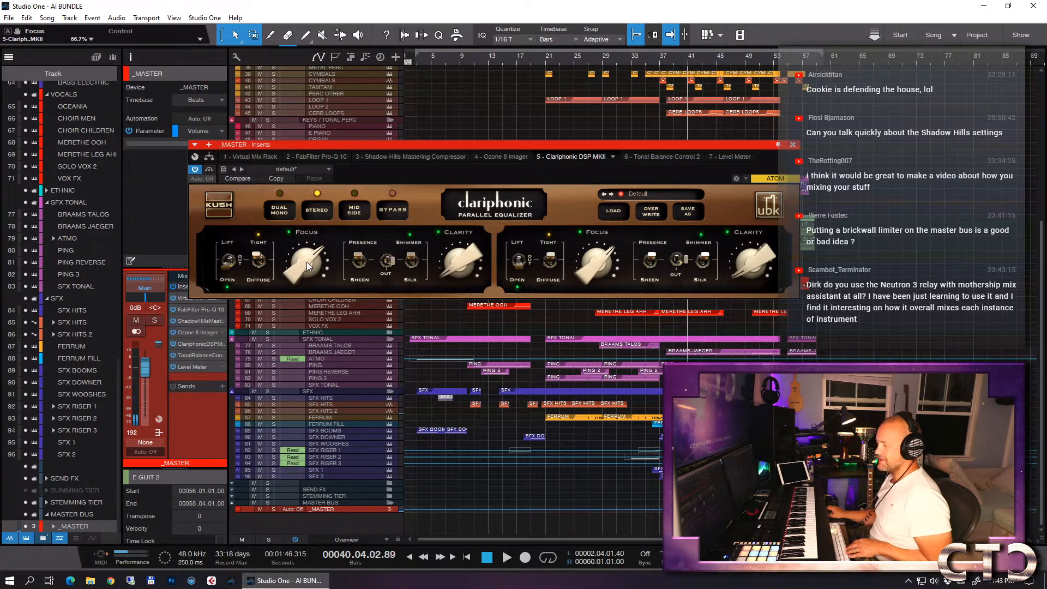
pyautogui.press('space')
pyautogui.moveTo(306, 262); pyautogui.dragTo(342, 439)
pyautogui.press('space')
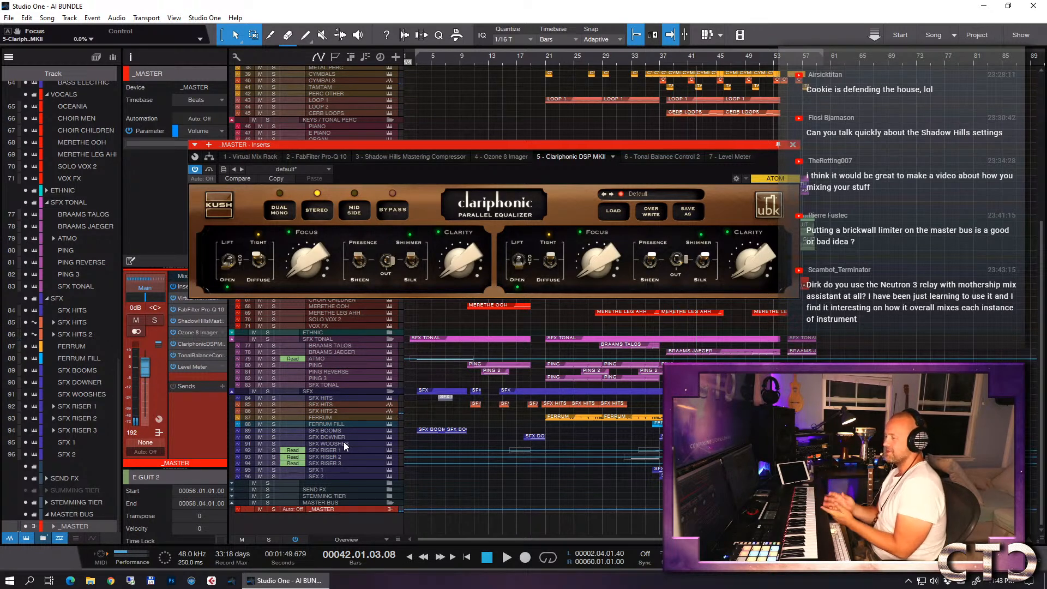
# - Resume playback and raise Clarity to about 45.7% while listening to the master
pyautogui.press('space')
pyautogui.moveTo(446, 271); pyautogui.dragTo(447, 196)
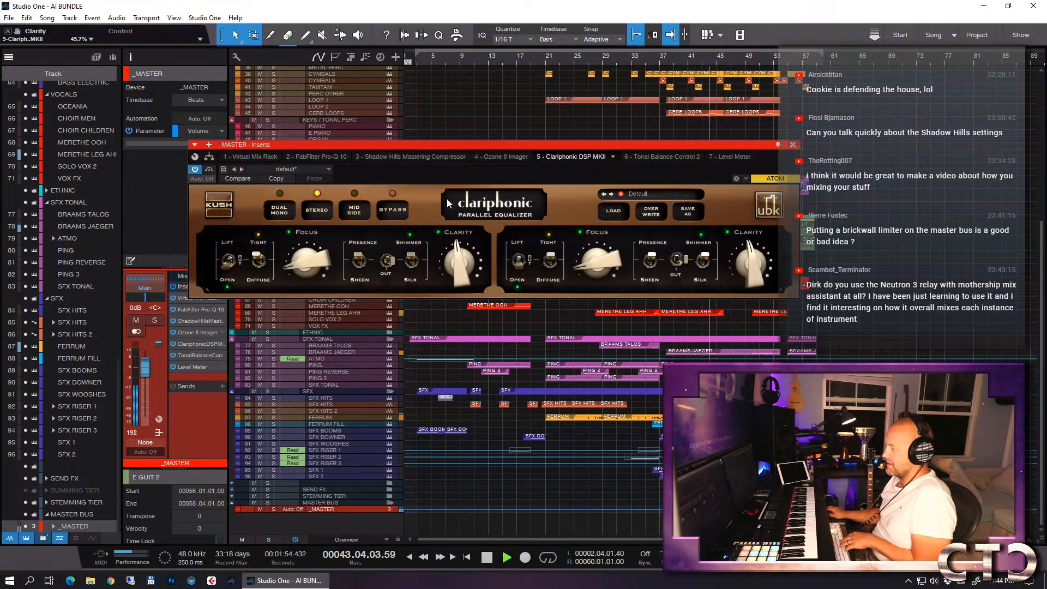
pyautogui.moveTo(475, 213); pyautogui.dragTo(483, 231)
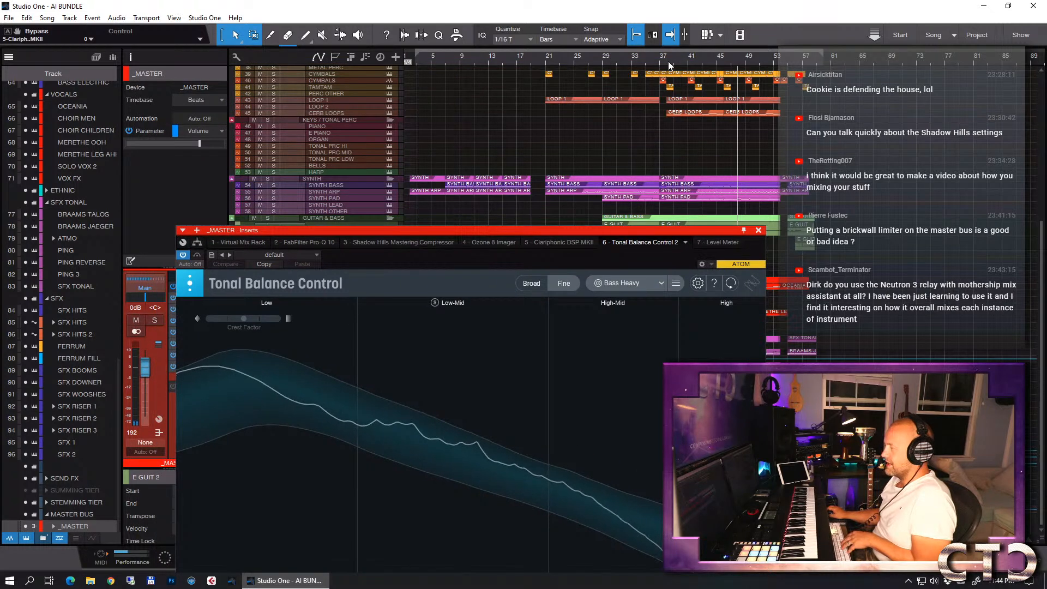
# - Check the master from about bar 37 against the Bass Heavy target in Tonal Balance Control, and close the plug-in window
pyautogui.click(668, 60)
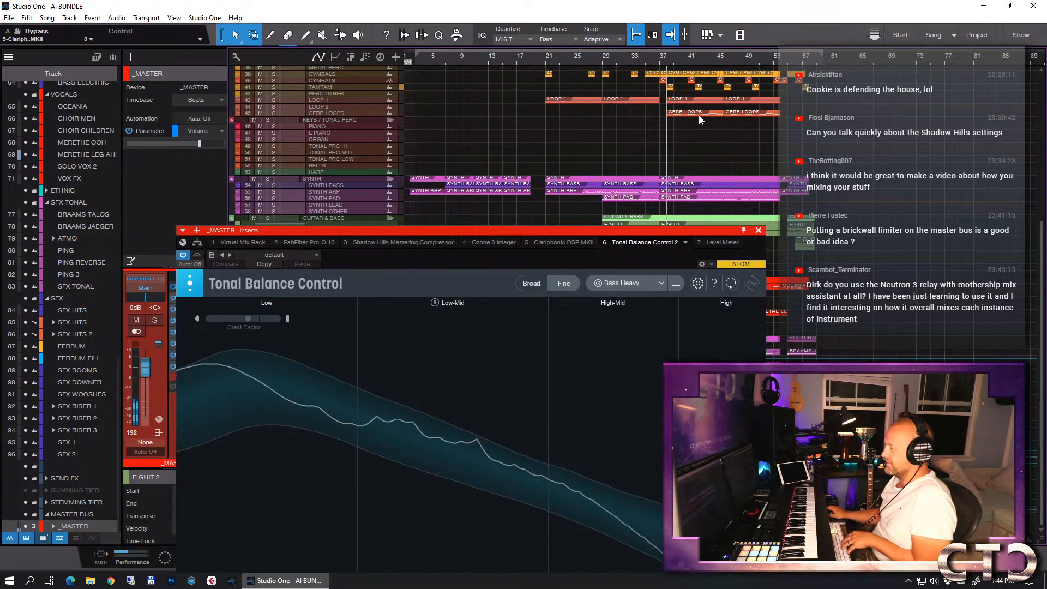
pyautogui.moveTo(542, 230); pyautogui.dragTo(547, 76)
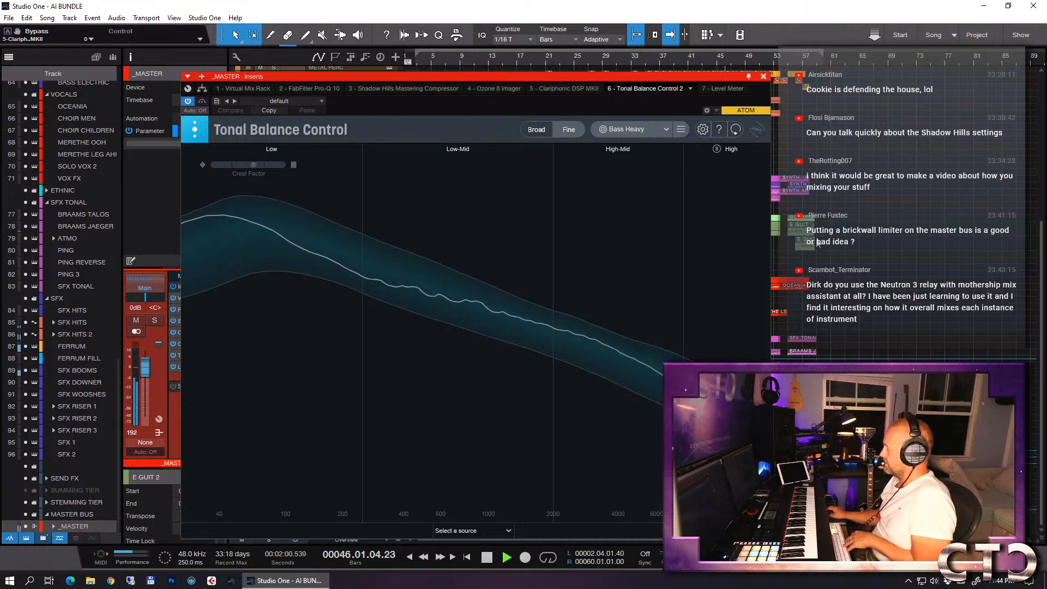
pyautogui.press('space')
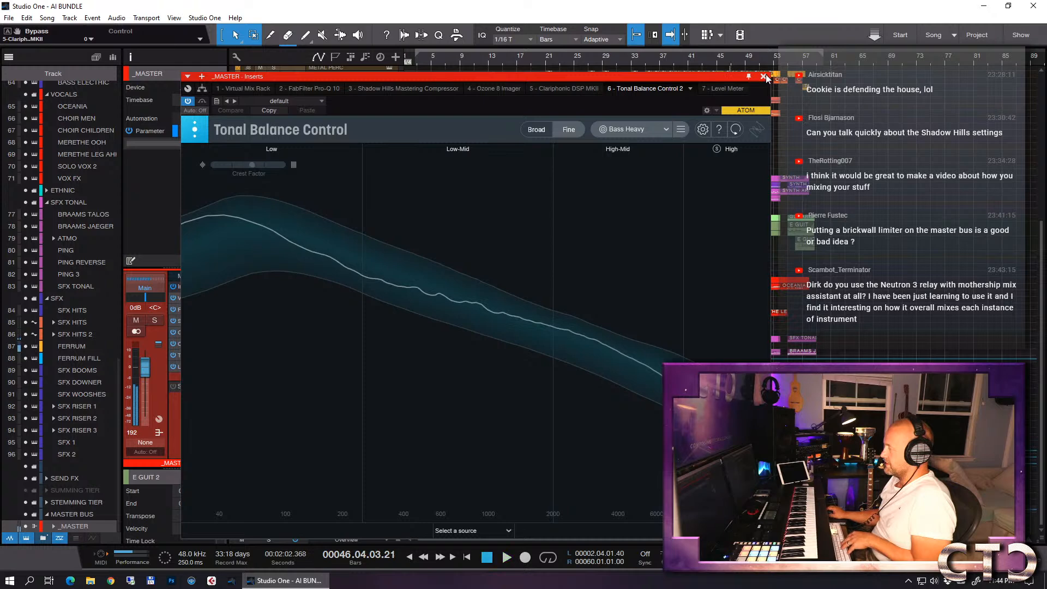
pyautogui.click(764, 76)
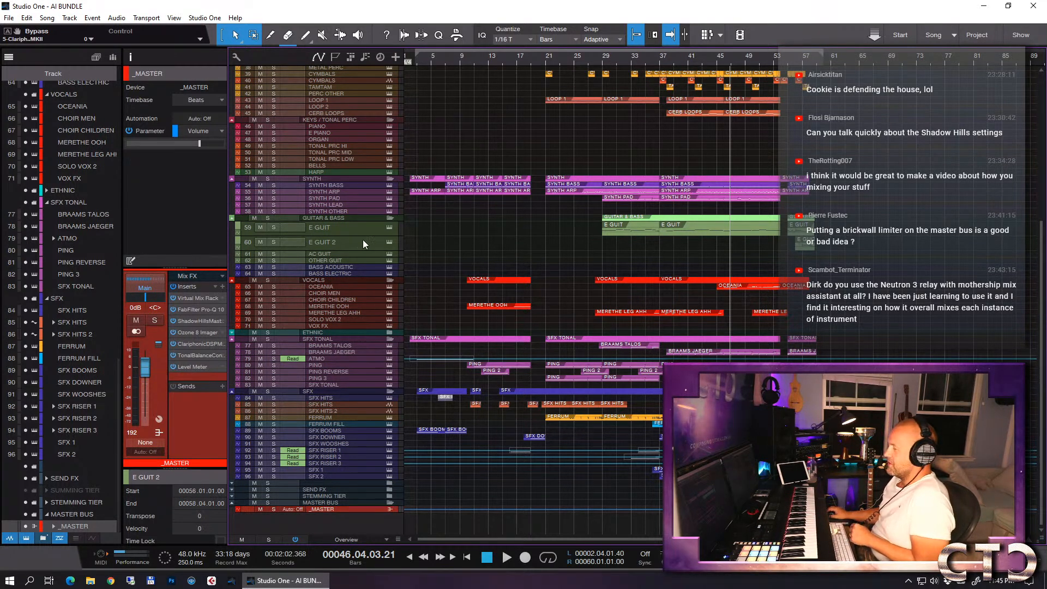
# - Reduce the height of the E GUIT and E GUIT 2 tracks, and save the song with the playhead returned to the loop start
pyautogui.moveTo(357, 235); pyautogui.dragTo(345, 246)
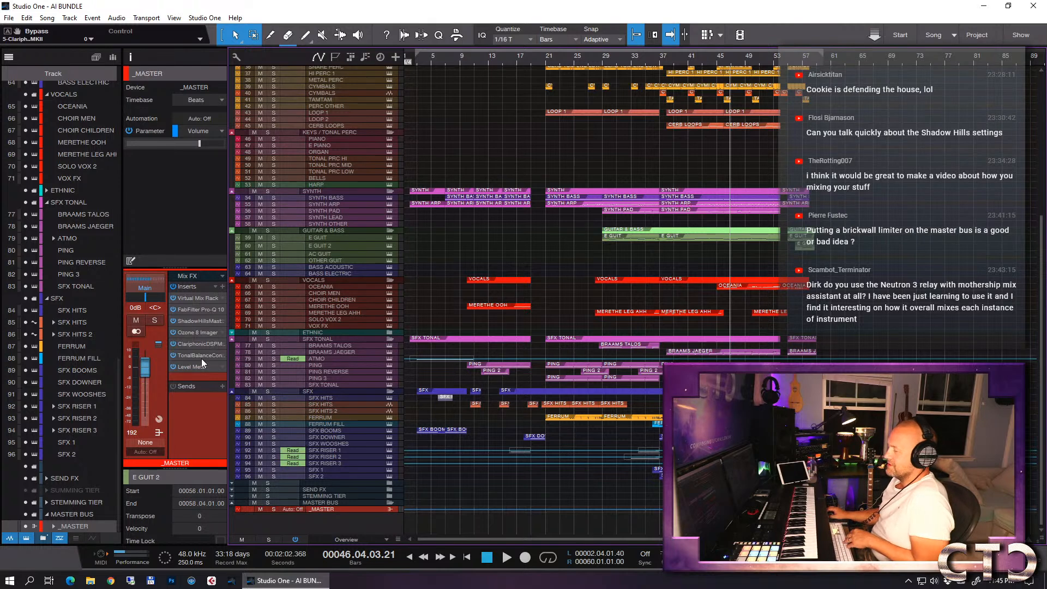
pyautogui.hotkey('ctrl', 's')
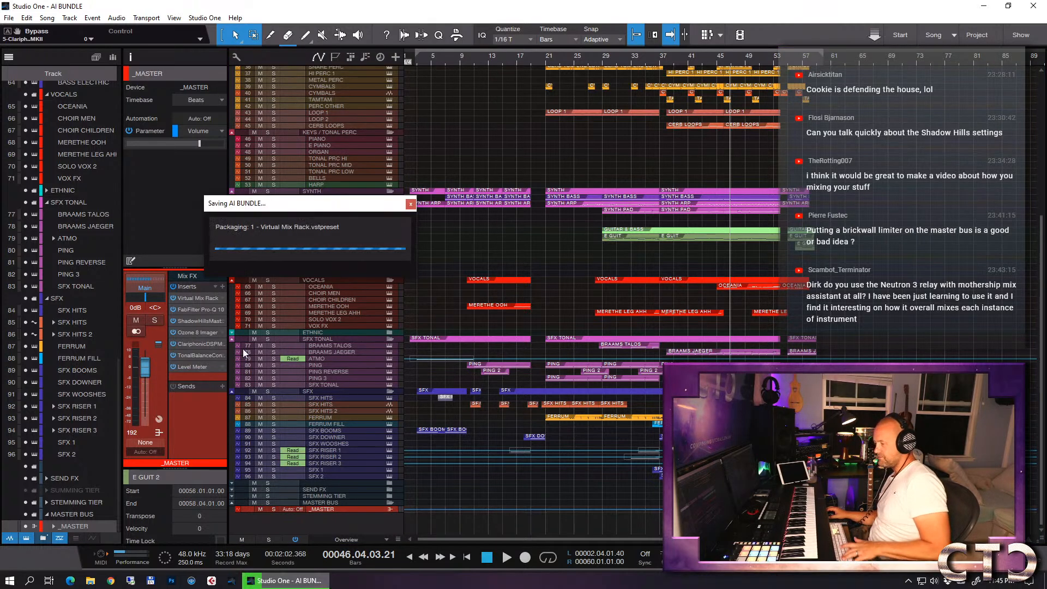
pyautogui.press('KP_1')
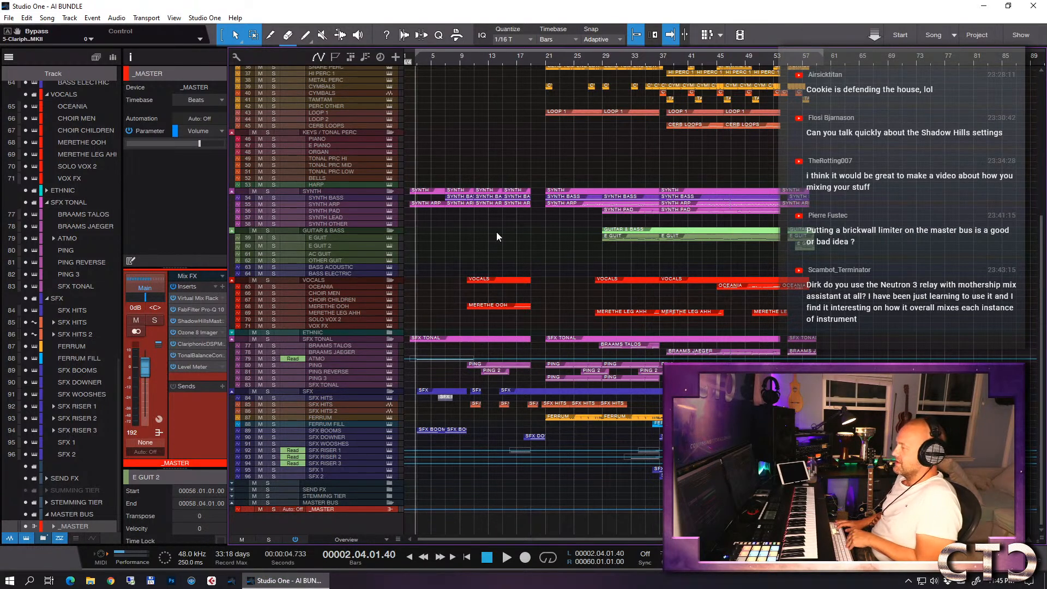
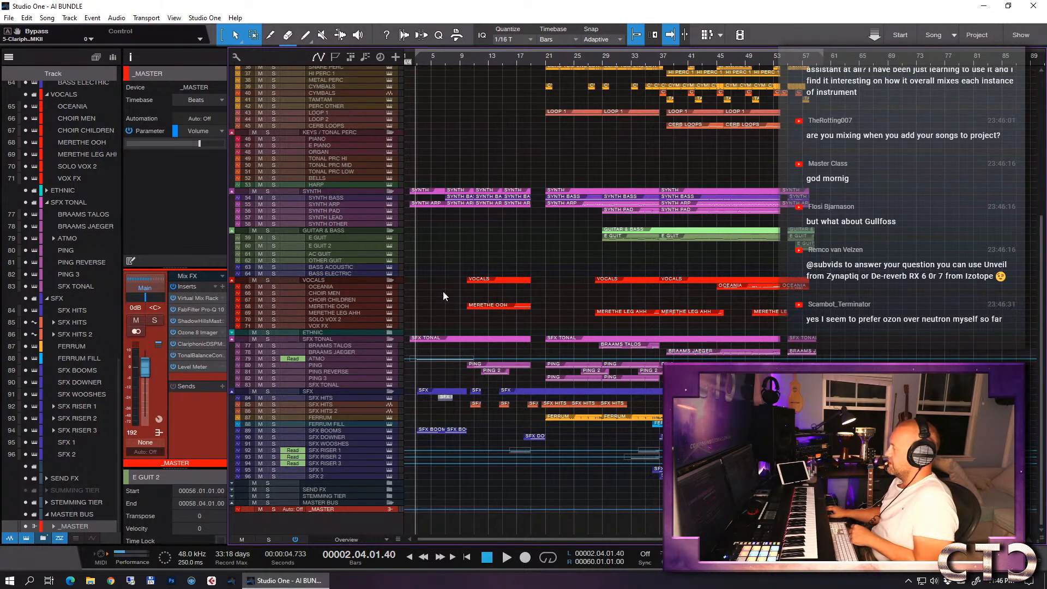
# - Select the _MASTER track and look through the plug-in list for its inserts, collapsing the iZotope folder
pyautogui.click(335, 260)
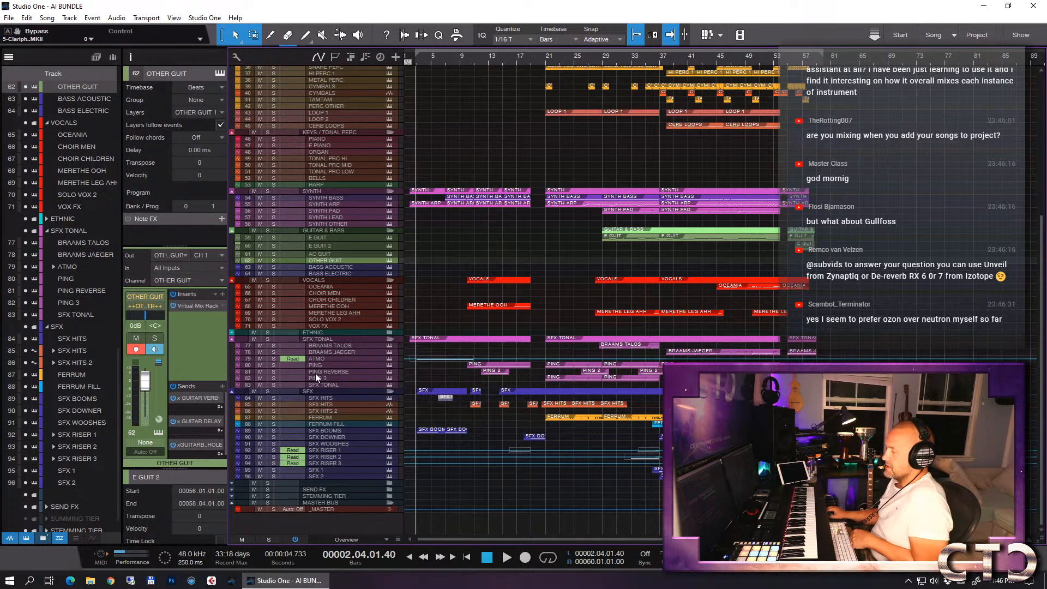
pyautogui.click(343, 511)
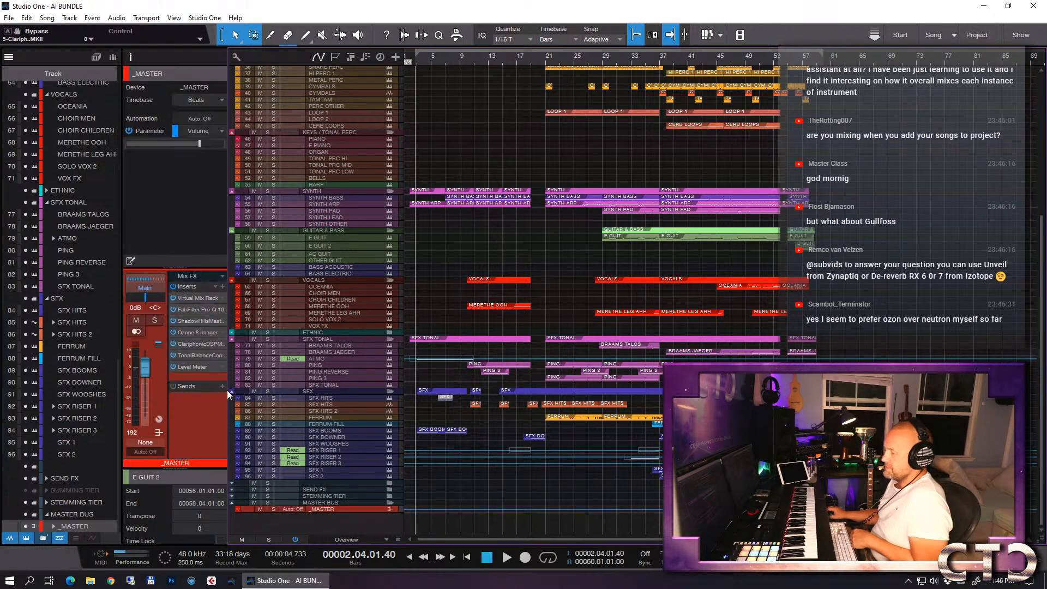
pyautogui.click(223, 285)
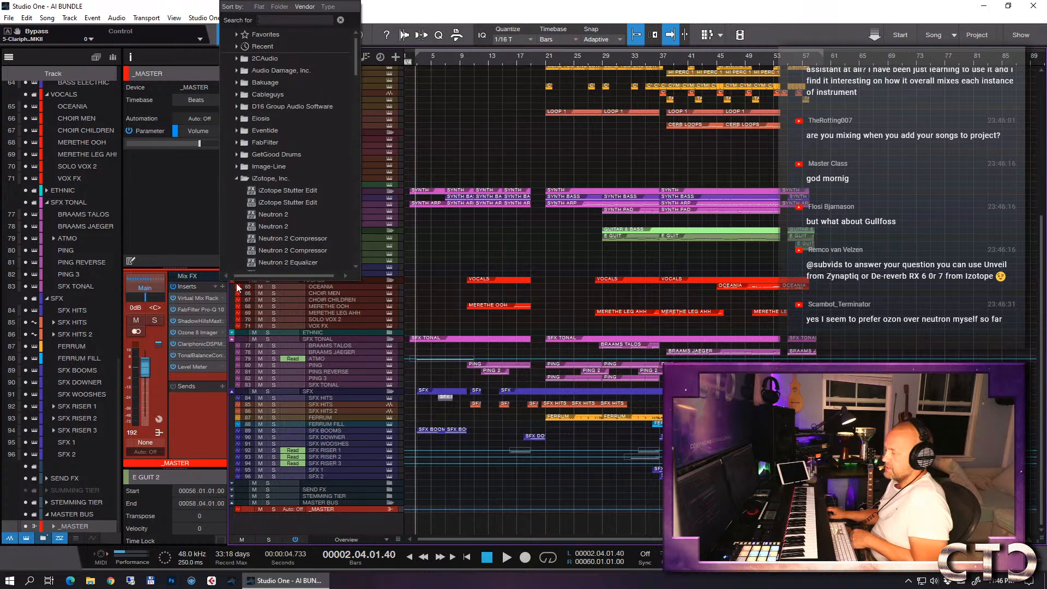
pyautogui.click(236, 180)
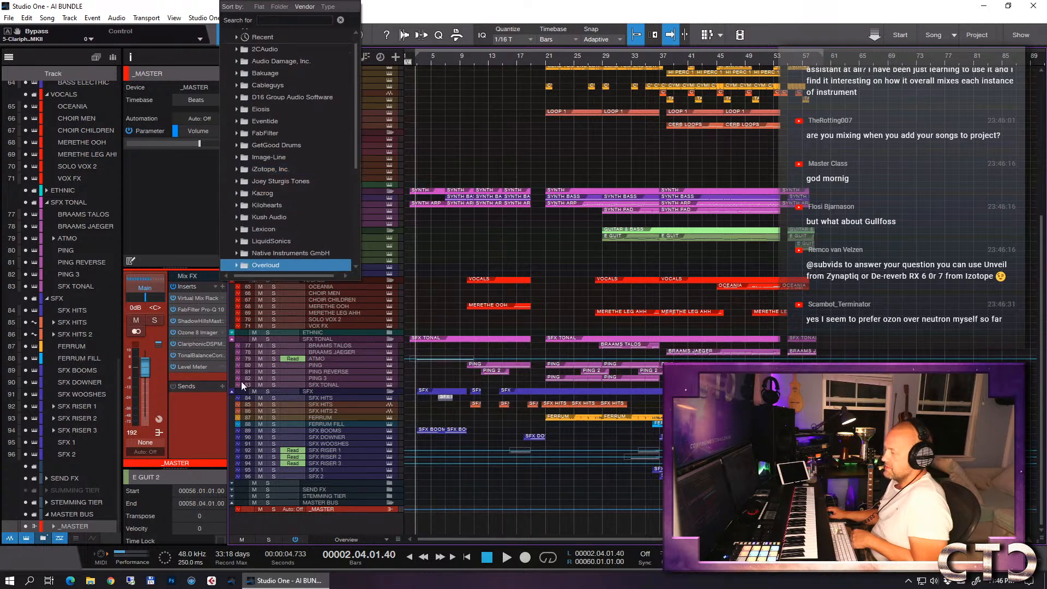
# - Check the CPU and disc load in the Performance Monitor and close it
pyautogui.click(133, 553)
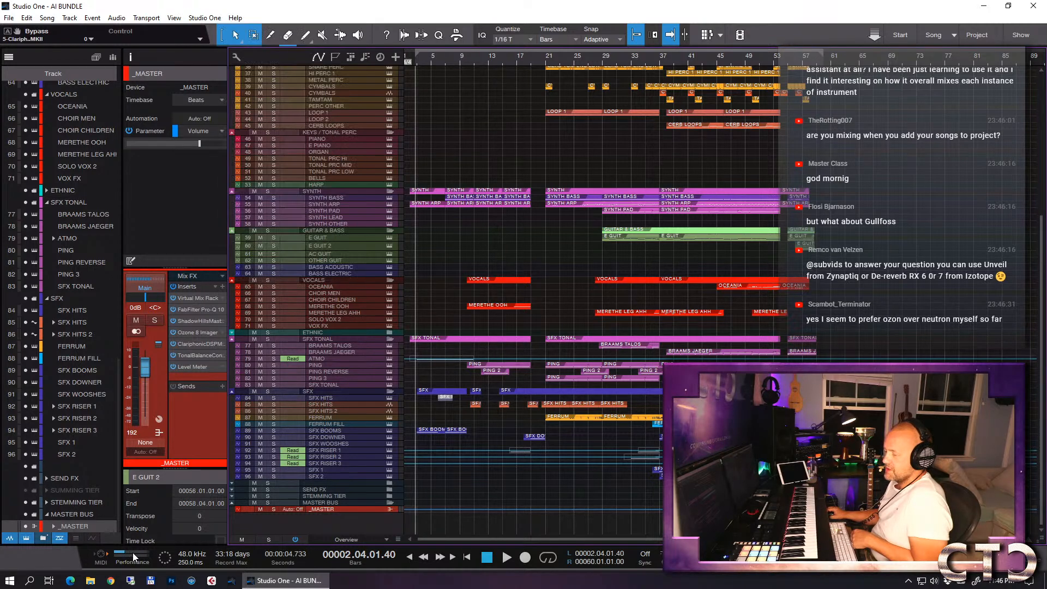
pyautogui.click(141, 547)
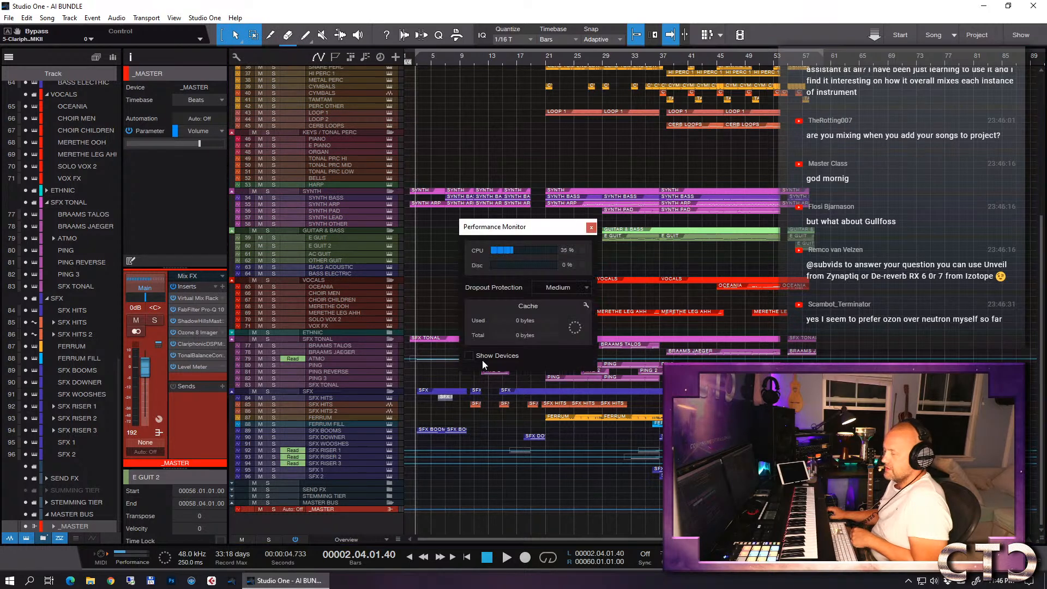
pyautogui.click(592, 228)
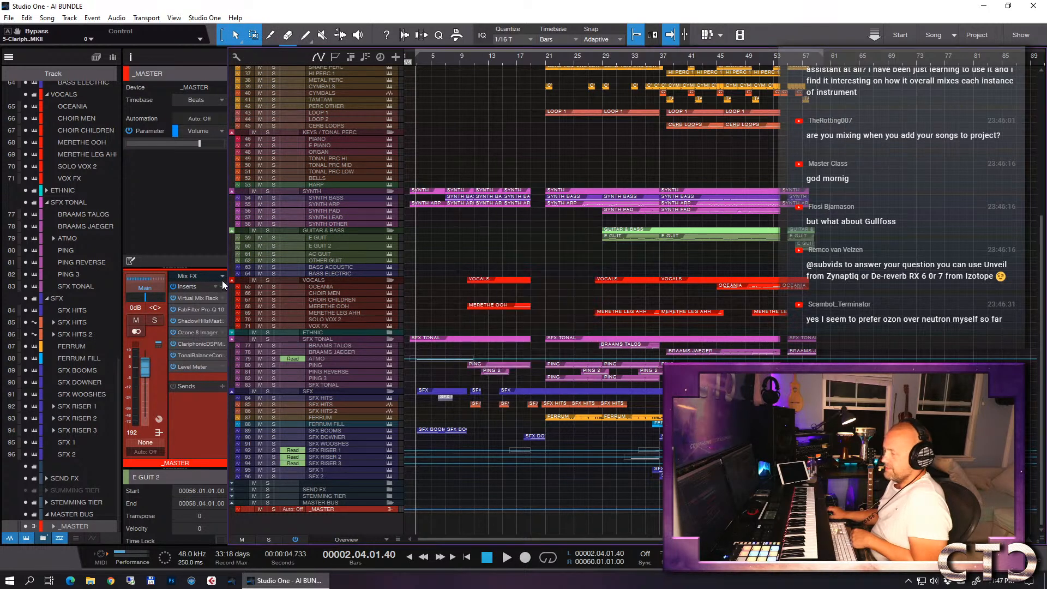
pyautogui.click(185, 375)
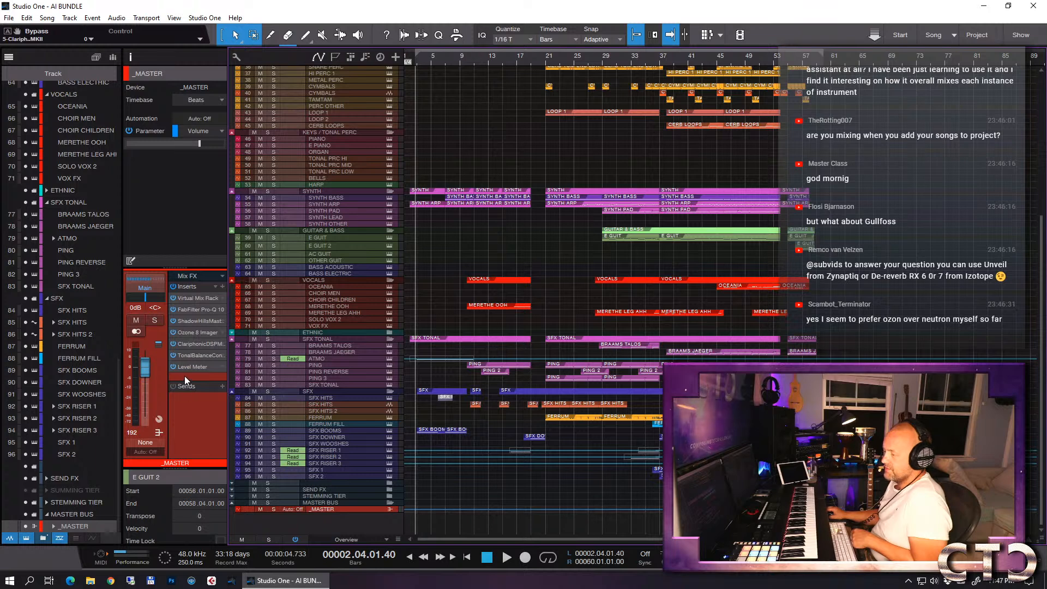
# - Save the song and add FabFilter Pro-L 2 to the _MASTER inserts
pyautogui.hotkey('ctrl', 's')
pyautogui.click(223, 288)
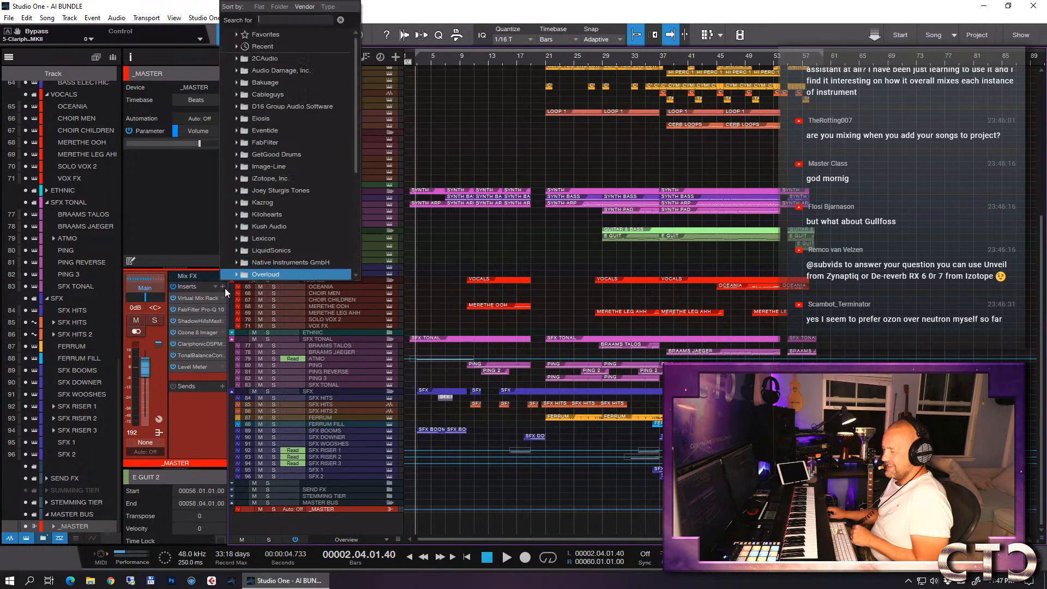
pyautogui.click(236, 142)
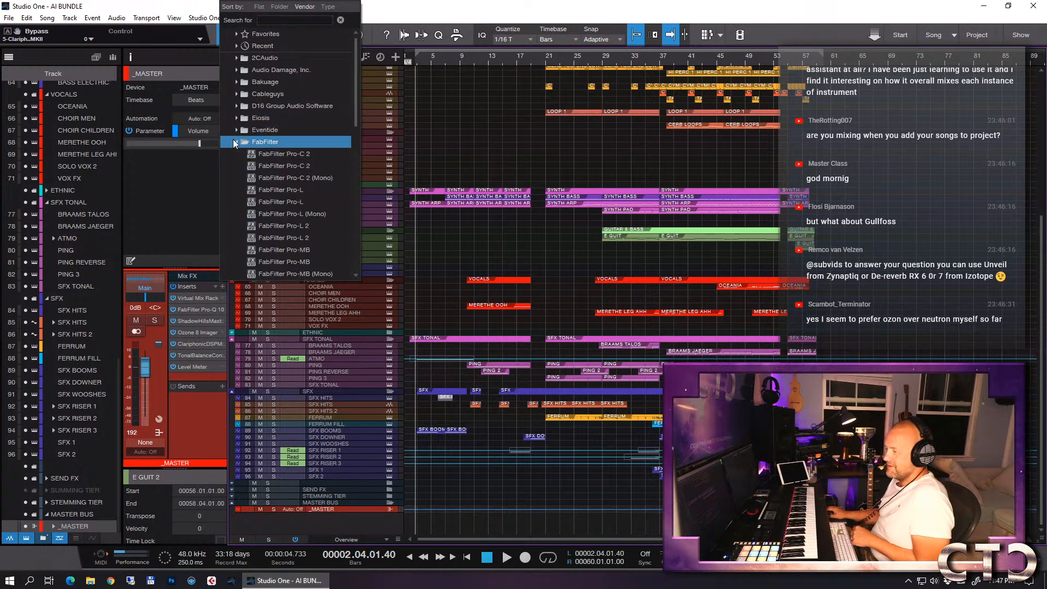
pyautogui.click(285, 228)
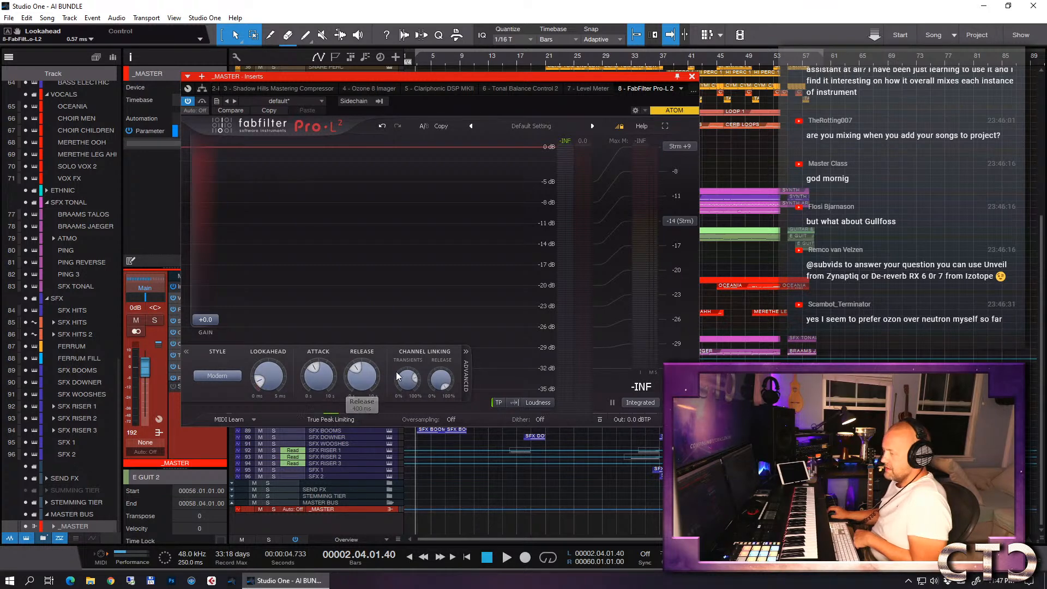
# - Lower the Pro-L 2 output level to -0.50 dBTP
pyautogui.click(650, 422)
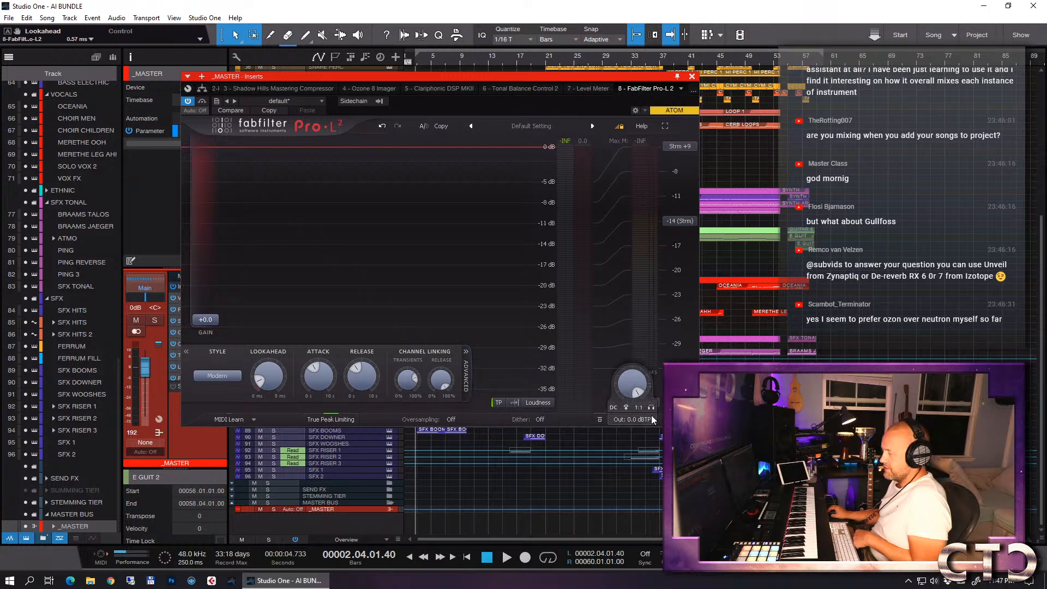
pyautogui.moveTo(652, 382); pyautogui.dragTo(672, 378)
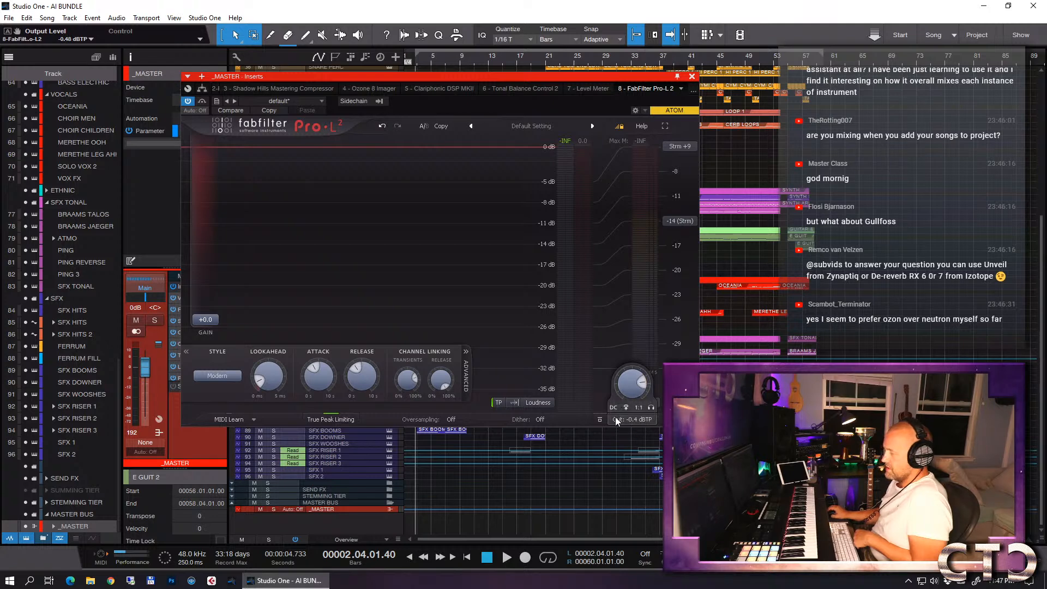
pyautogui.moveTo(643, 386)
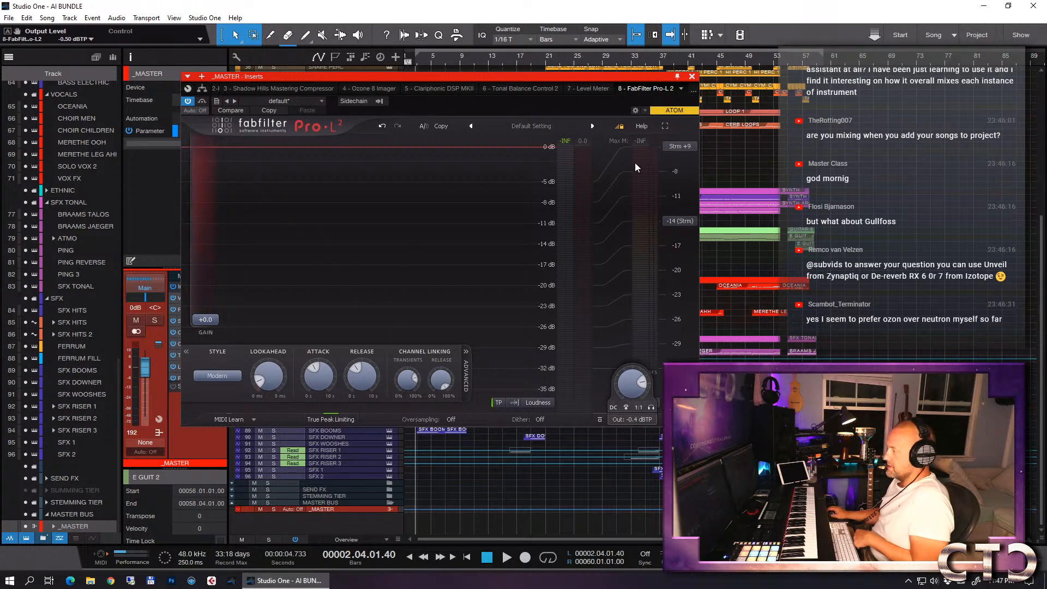
# - Play the song and raise the Pro-L 2 gain in stages to +5.96 dB while watching the loudness meter
pyautogui.moveTo(588, 79); pyautogui.dragTo(532, 37)
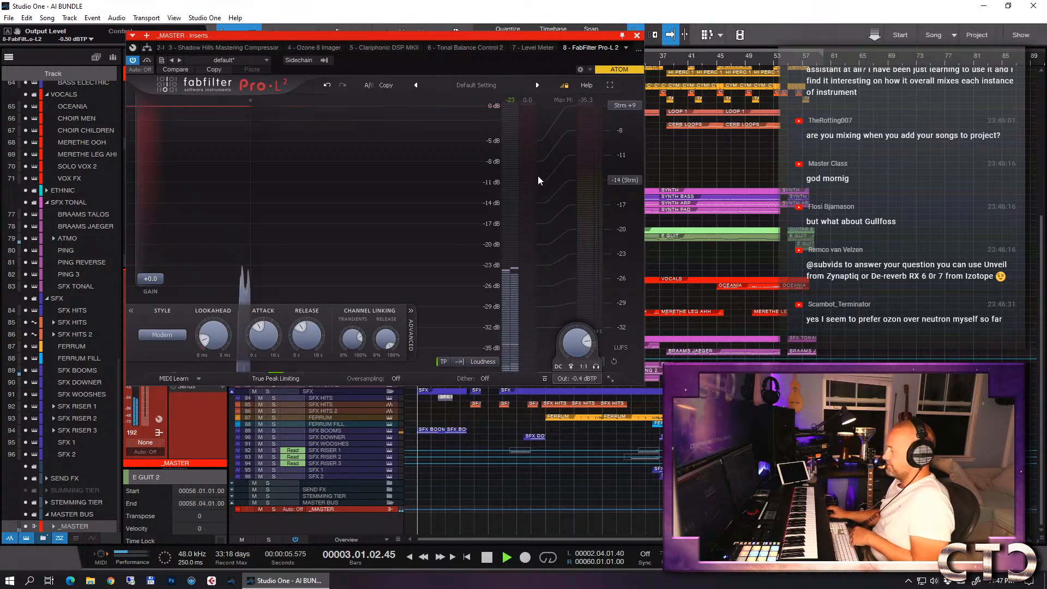
pyautogui.moveTo(163, 279); pyautogui.dragTo(158, 260)
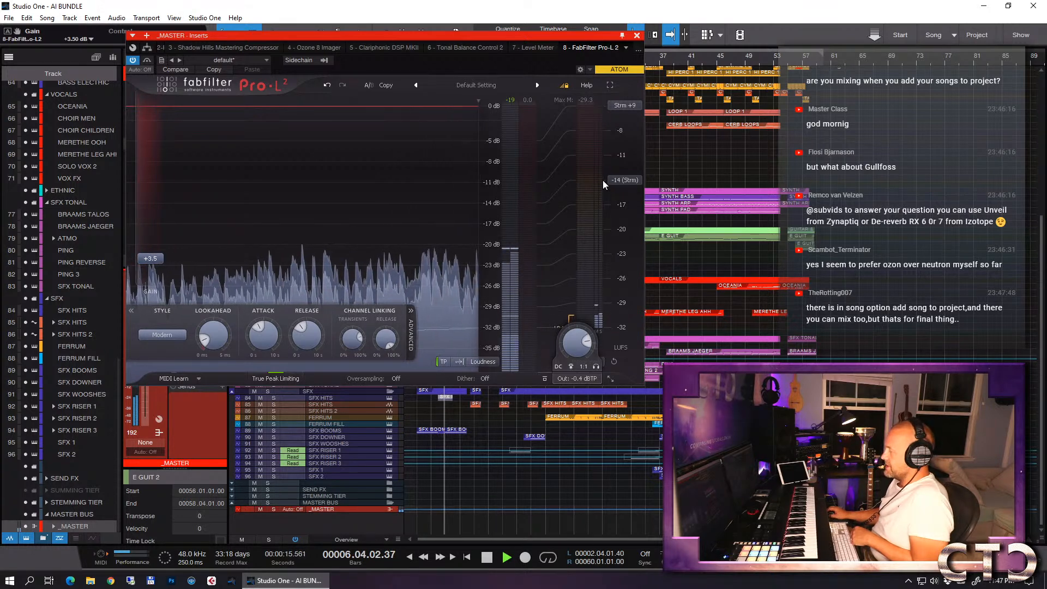
pyautogui.press('space')
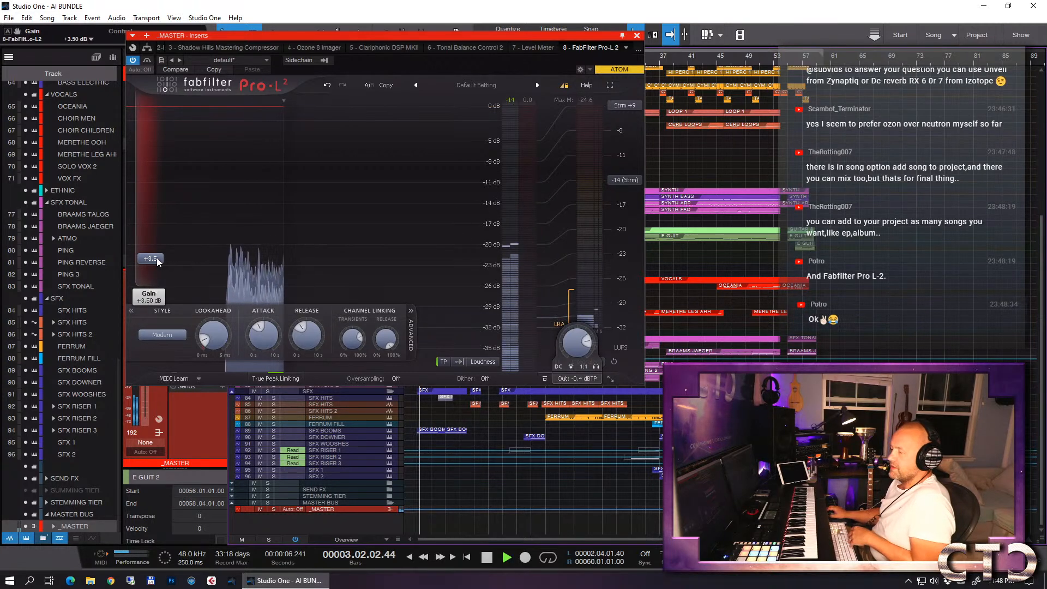
pyautogui.moveTo(156, 258); pyautogui.dragTo(156, 256)
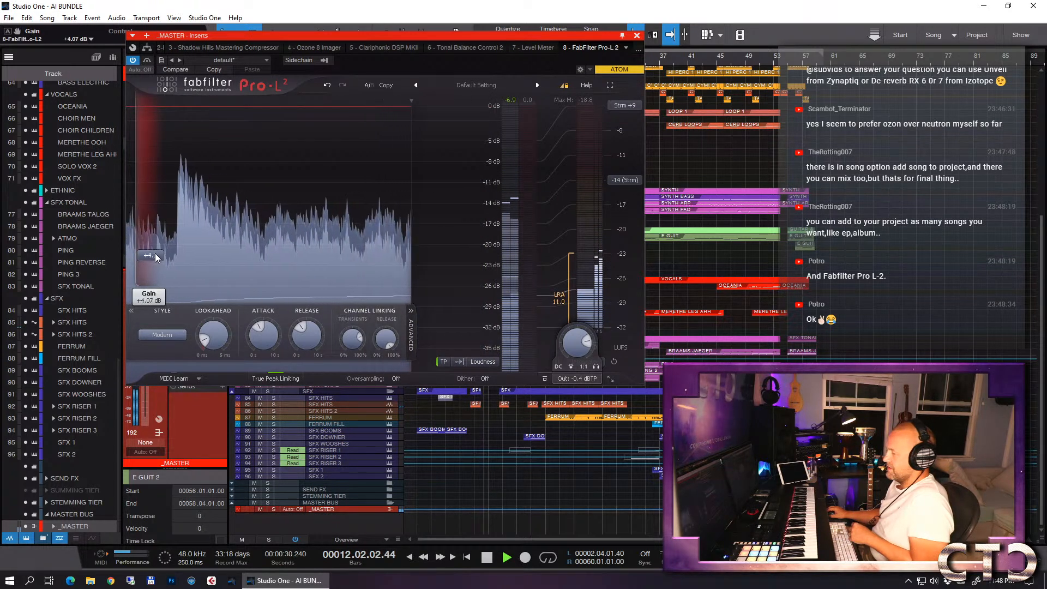
pyautogui.scroll(1, 158, 256)
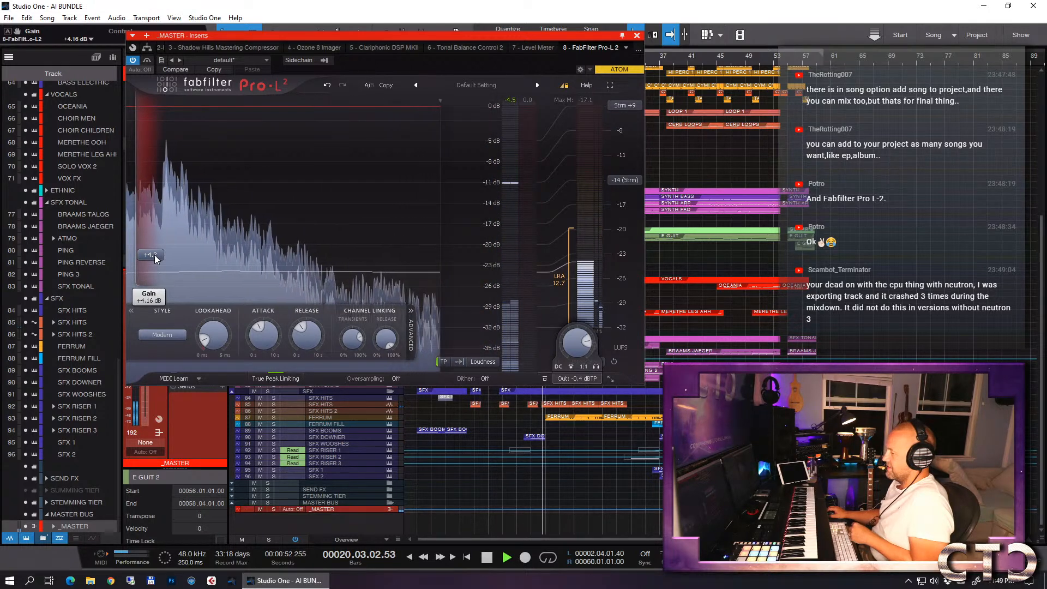
pyautogui.moveTo(155, 256); pyautogui.dragTo(159, 246)
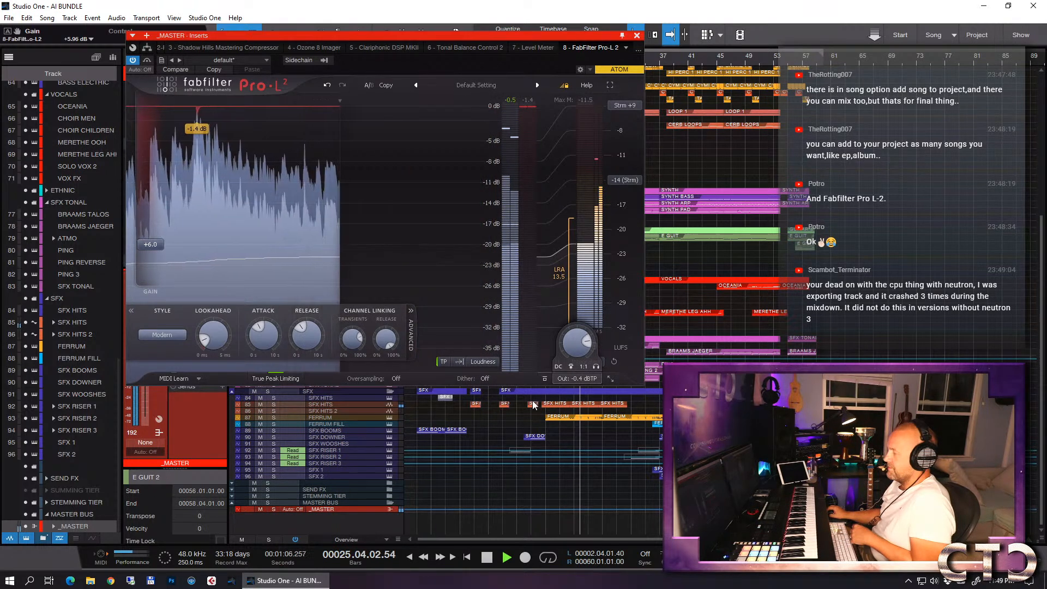
# - Enlarge the _MASTER inserts list and reorder it so Pro-L 2 sits before Tonal Balance Control and Level Meter
pyautogui.moveTo(279, 37); pyautogui.dragTo(495, 12)
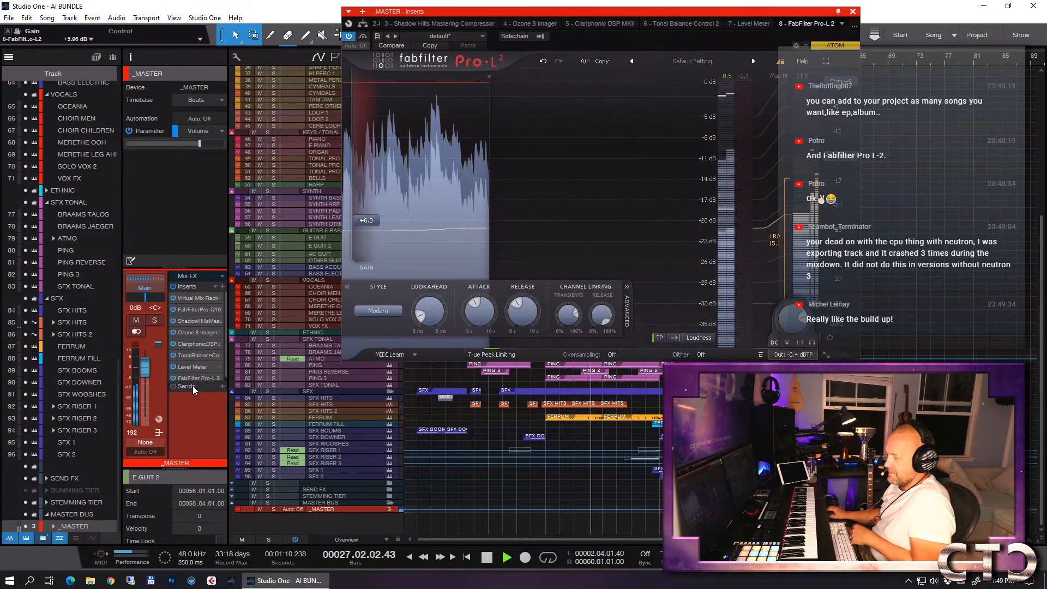
pyautogui.moveTo(188, 384); pyautogui.dragTo(187, 420)
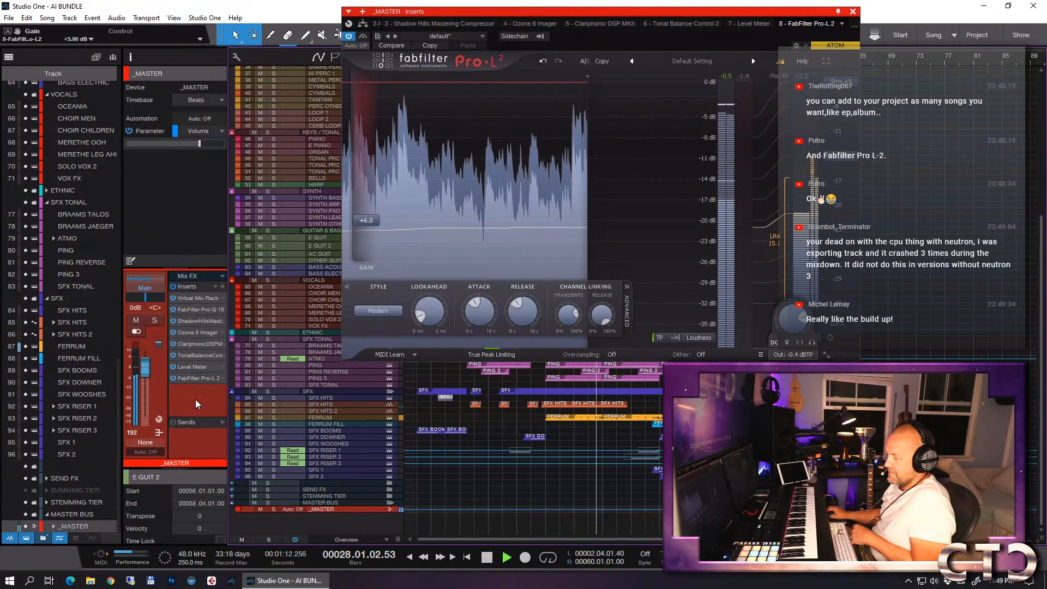
pyautogui.moveTo(200, 355); pyautogui.dragTo(198, 388)
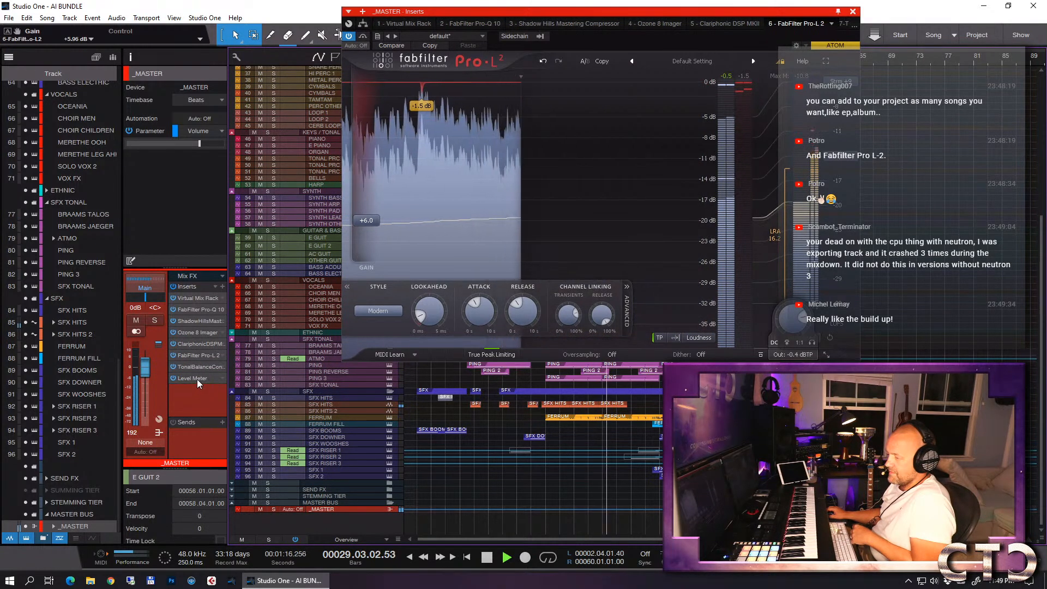
# - Check the limited master against the Bass Heavy target in Tonal Balance Control and close the plug-in window
pyautogui.click(192, 367)
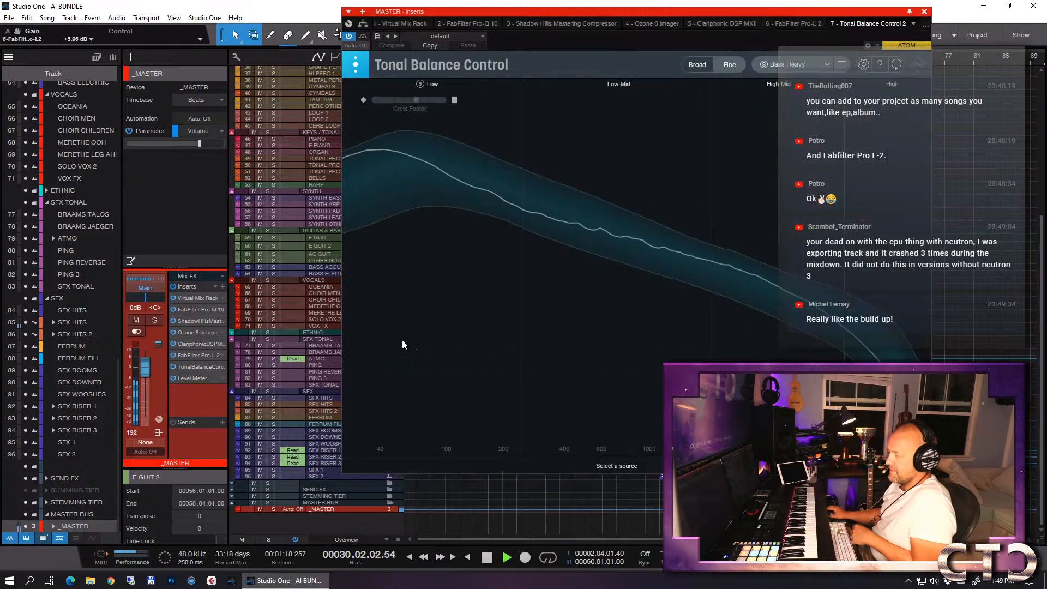
pyautogui.moveTo(590, 17); pyautogui.dragTo(392, 34)
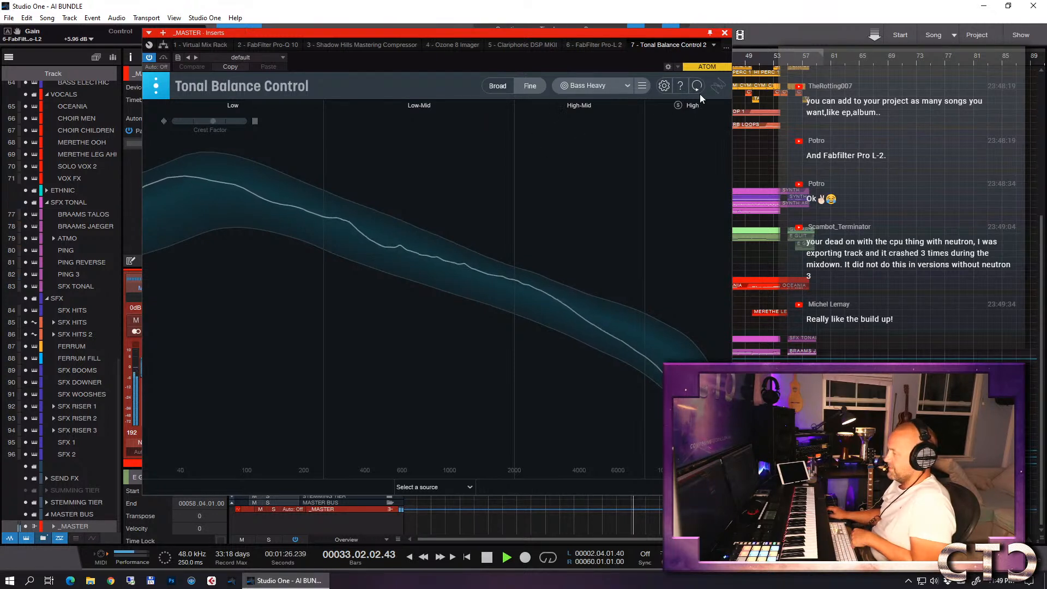
pyautogui.click(726, 33)
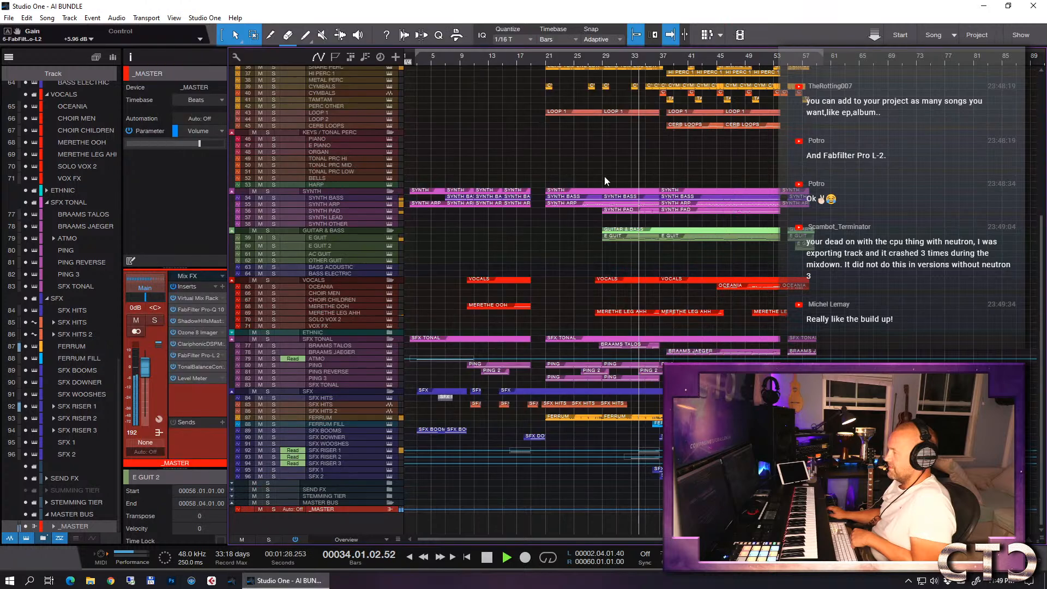
# - Reset the Pro-L 2 loudness measurement during playback, lower its gain to +5.59 dB, and stop the song after closing the plug-in
pyautogui.click(192, 355)
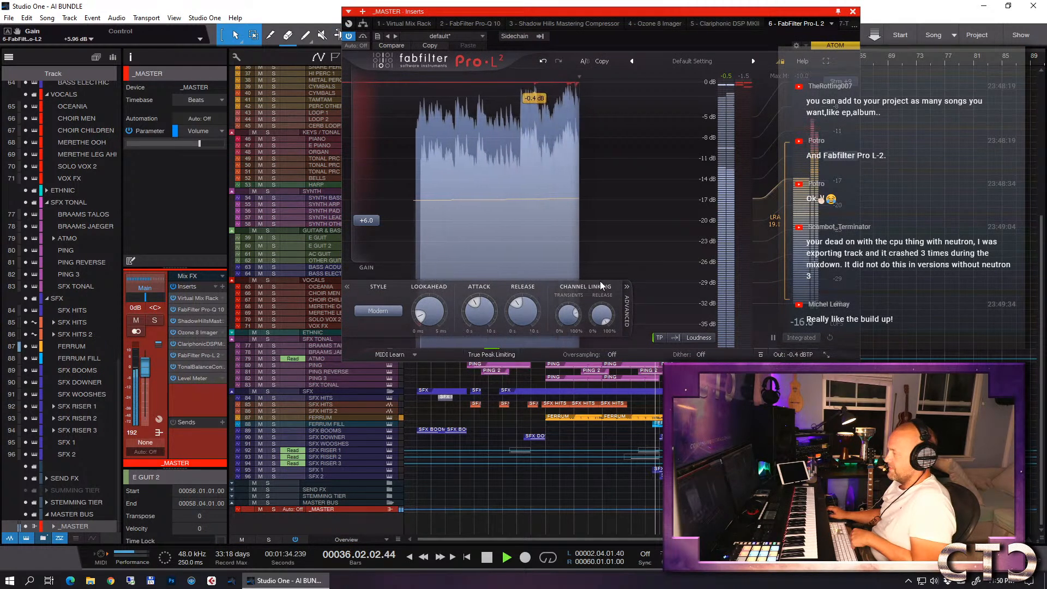
pyautogui.click(829, 338)
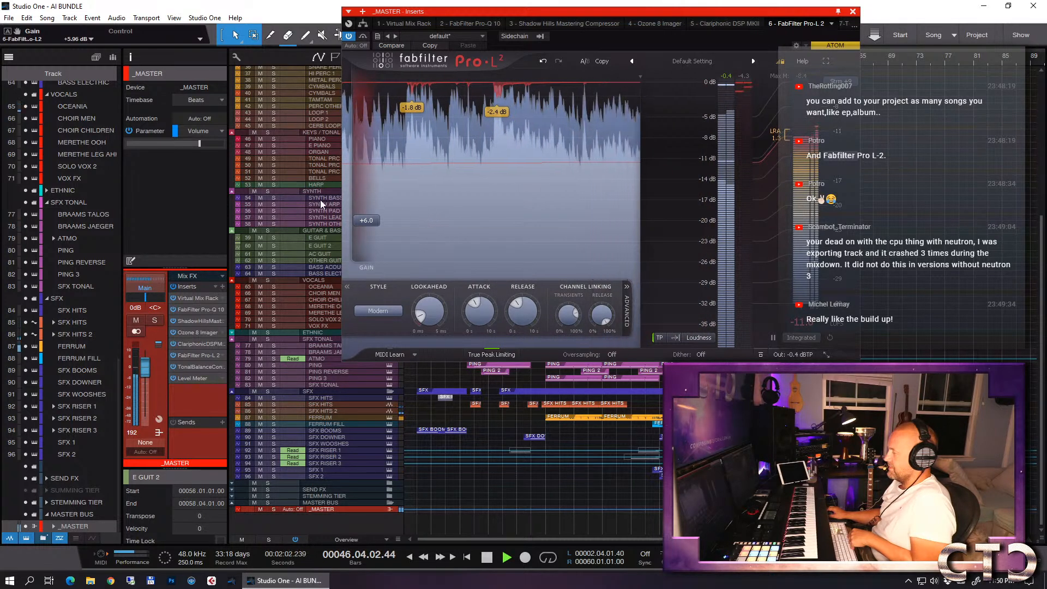
pyautogui.moveTo(367, 221)
pyautogui.moveTo(366, 222); pyautogui.dragTo(366, 224)
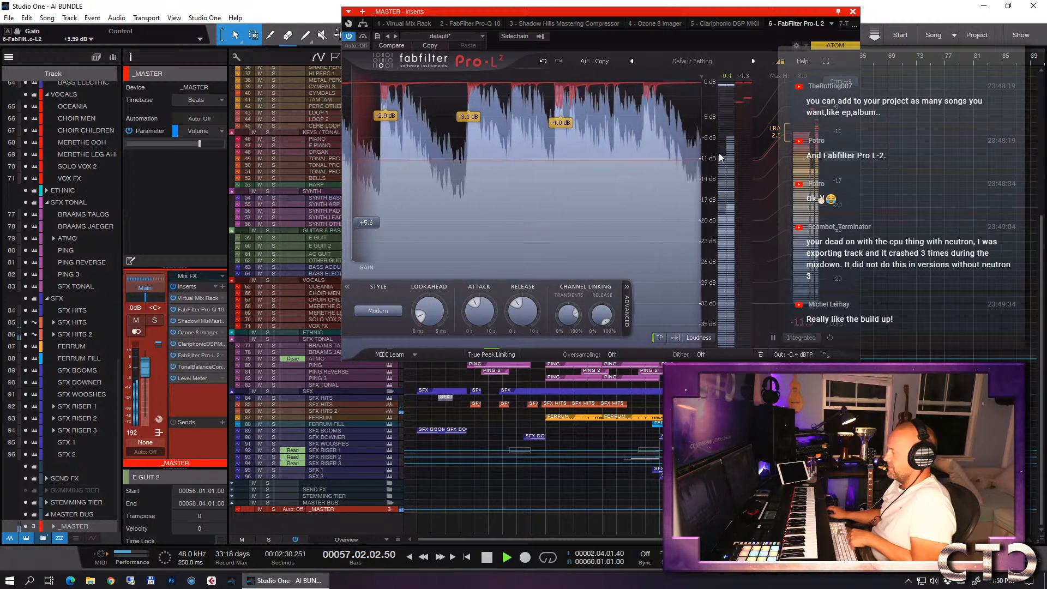
pyautogui.click(853, 12)
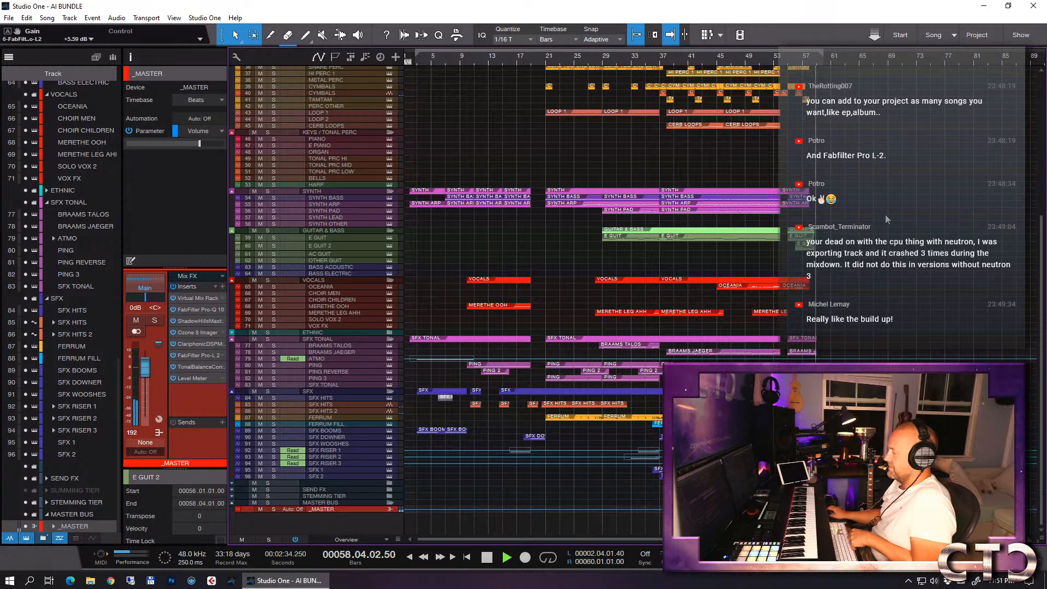
pyautogui.press('space')
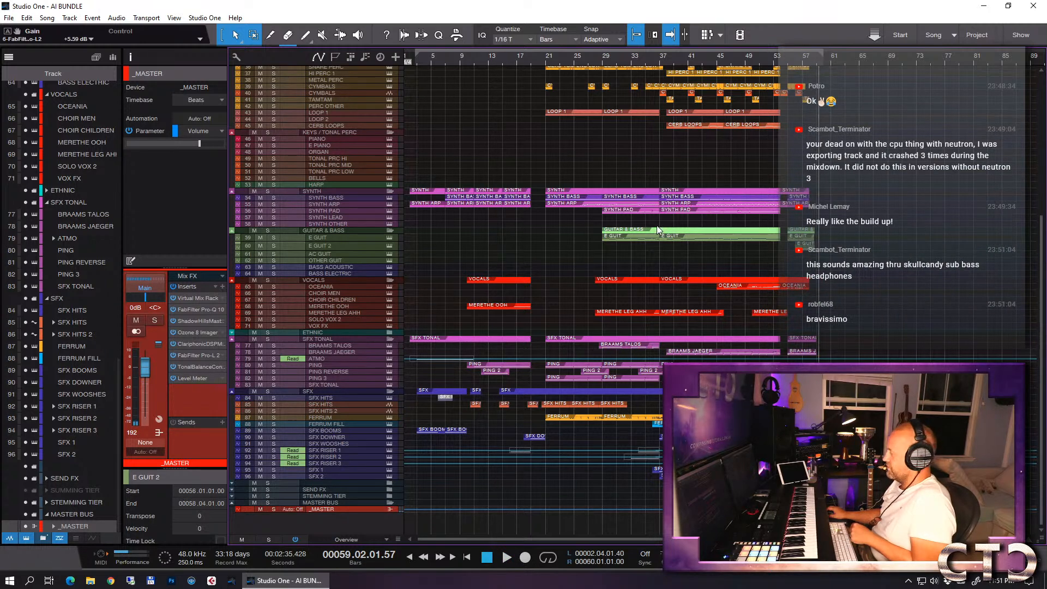
# - Inspect the Level Meter on the master and its RMS length options, and close it
pyautogui.click(187, 378)
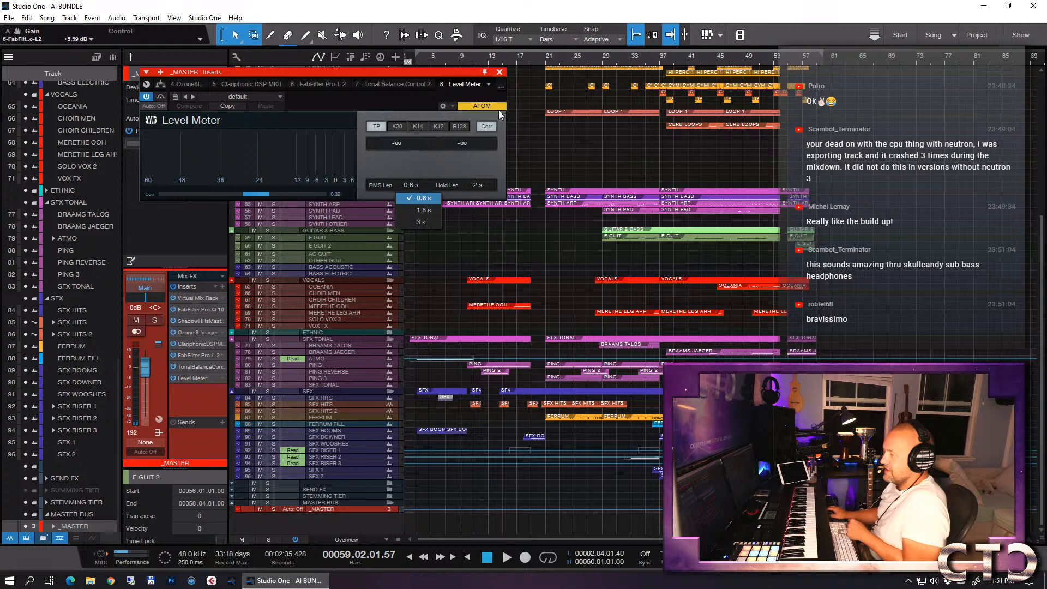
pyautogui.click(477, 113)
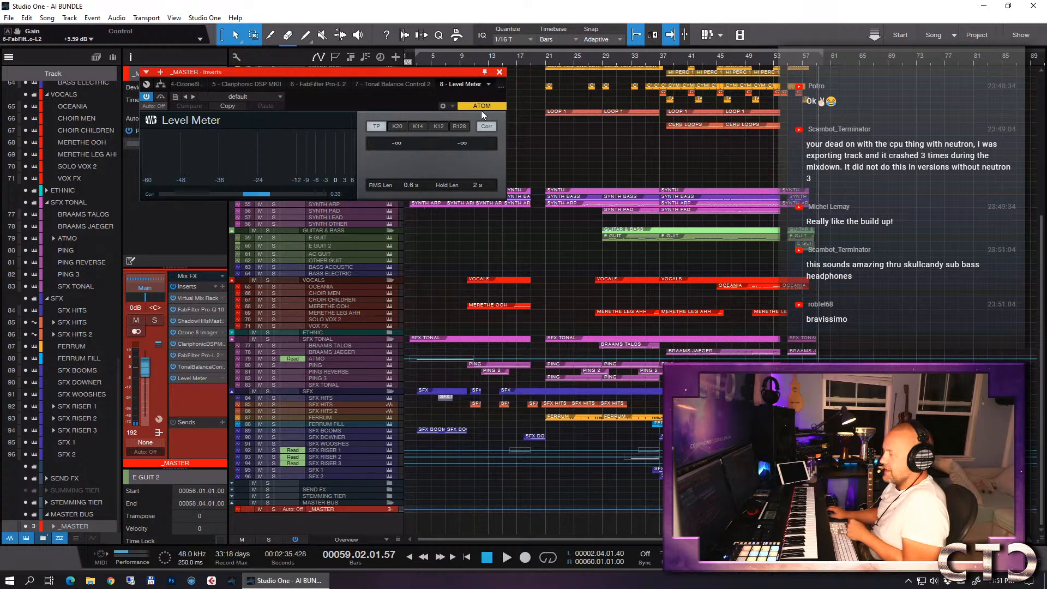
pyautogui.click(499, 72)
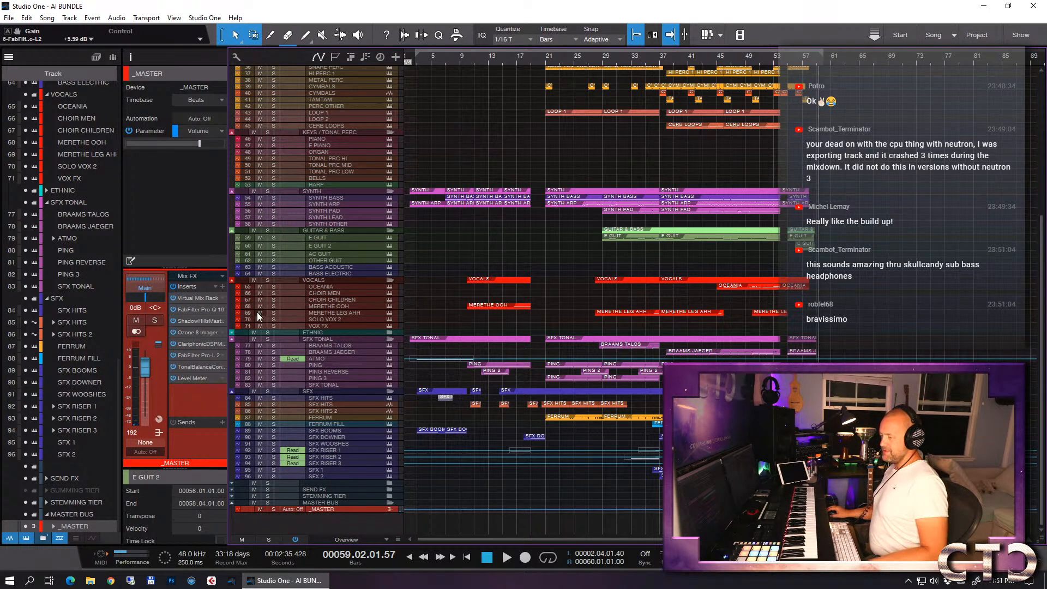
# - Collapse the FabFilter folder in the _MASTER insert plug-in list, close the list, and save the song
pyautogui.click(222, 287)
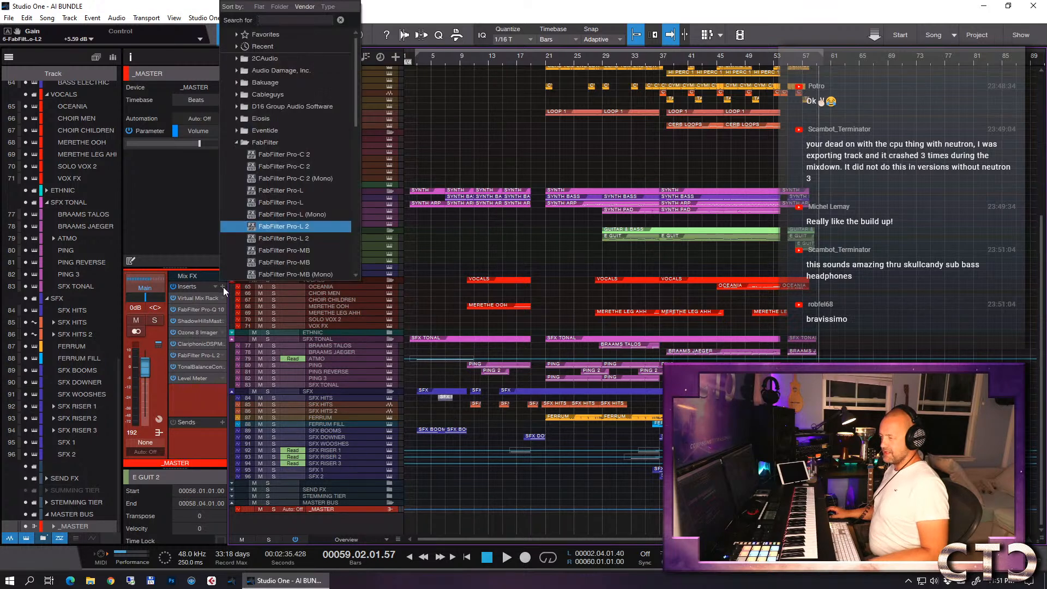
pyautogui.click(238, 143)
pyautogui.click(495, 132)
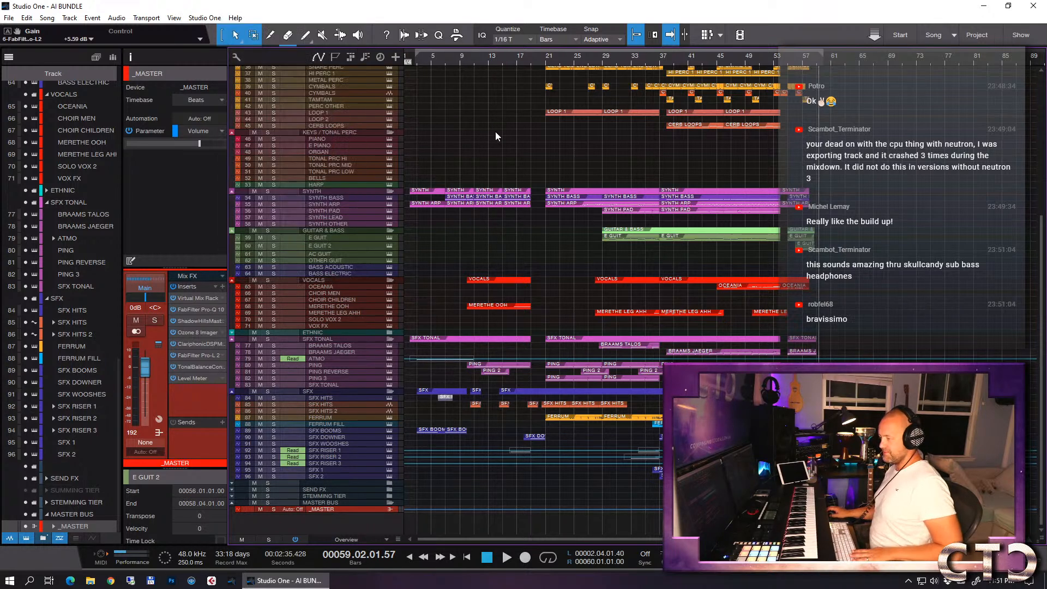
pyautogui.hotkey('ctrl', 's')
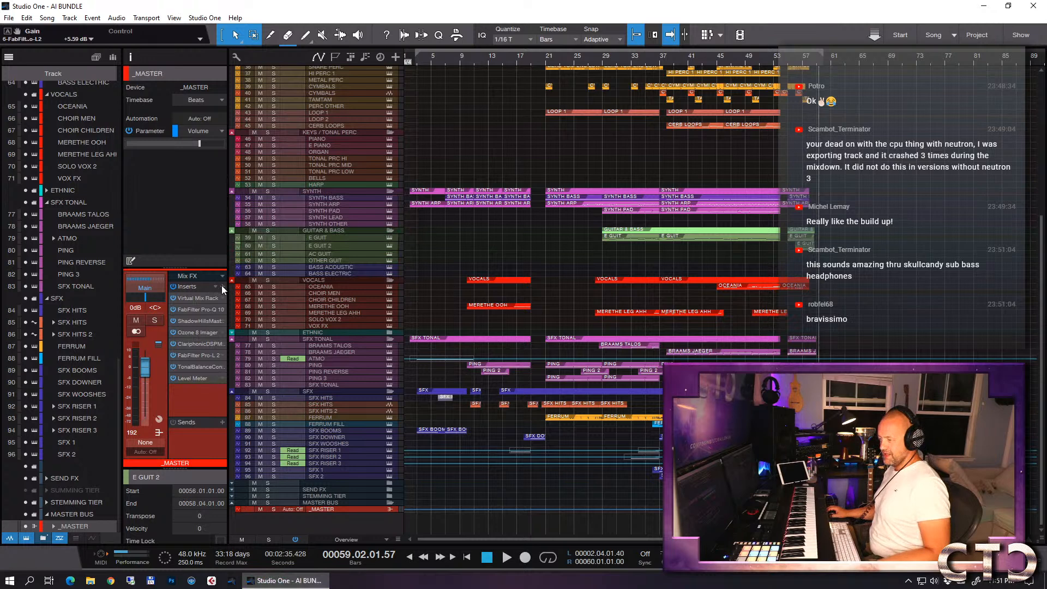
# - Insert the Waves RBass Stereo plug-in on _MASTER and place it between Ozone 8 Imager and Clariphonic DSP
pyautogui.click(222, 287)
pyautogui.moveTo(355, 116); pyautogui.dragTo(353, 267)
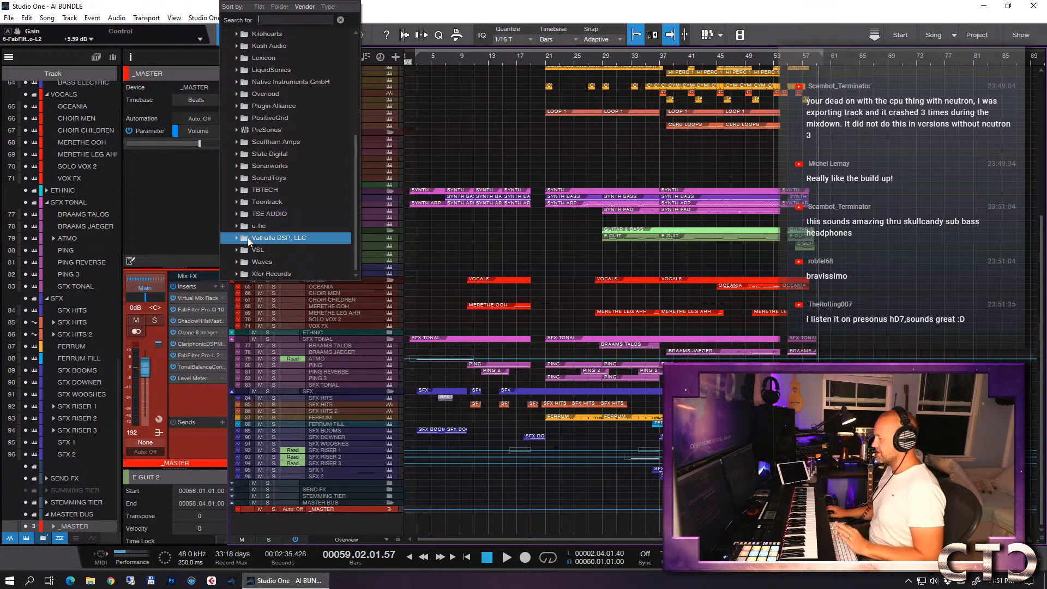
pyautogui.click(254, 260)
pyautogui.scroll(-10, 294, 225)
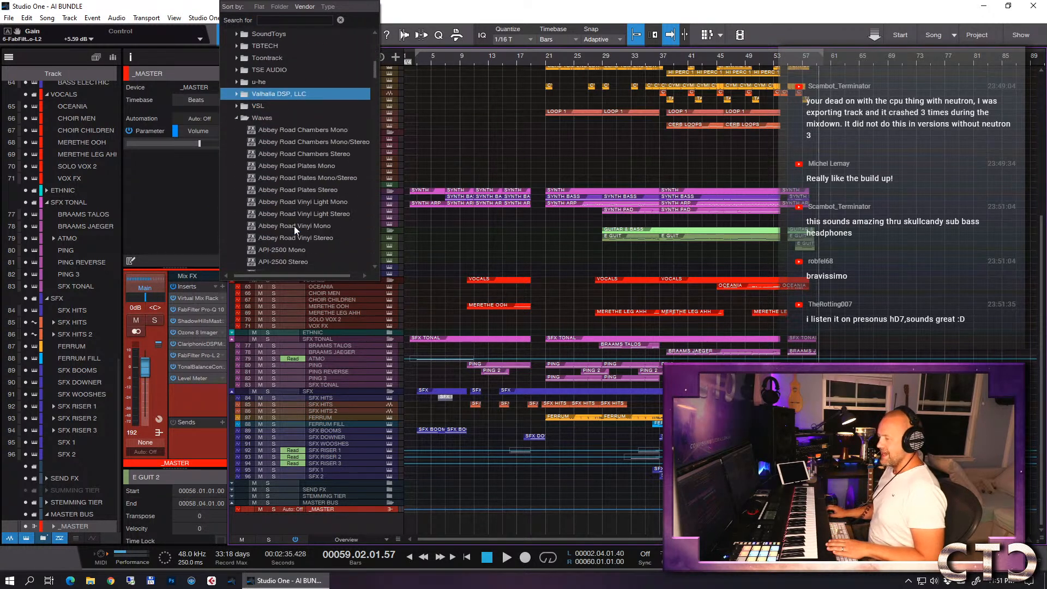
pyautogui.scroll(-4, 293, 226)
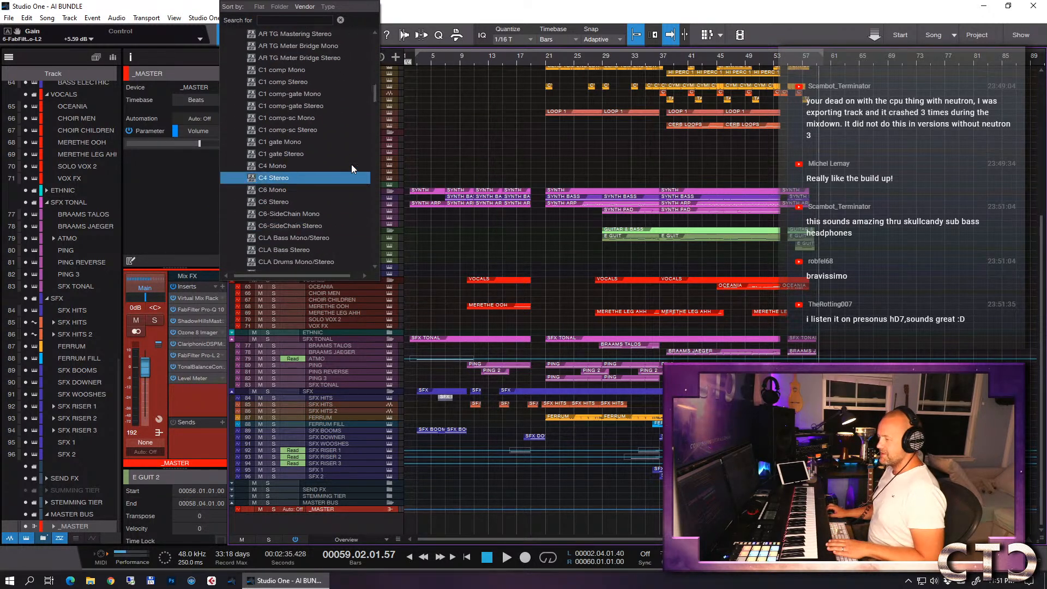
pyautogui.moveTo(377, 97); pyautogui.dragTo(361, 209)
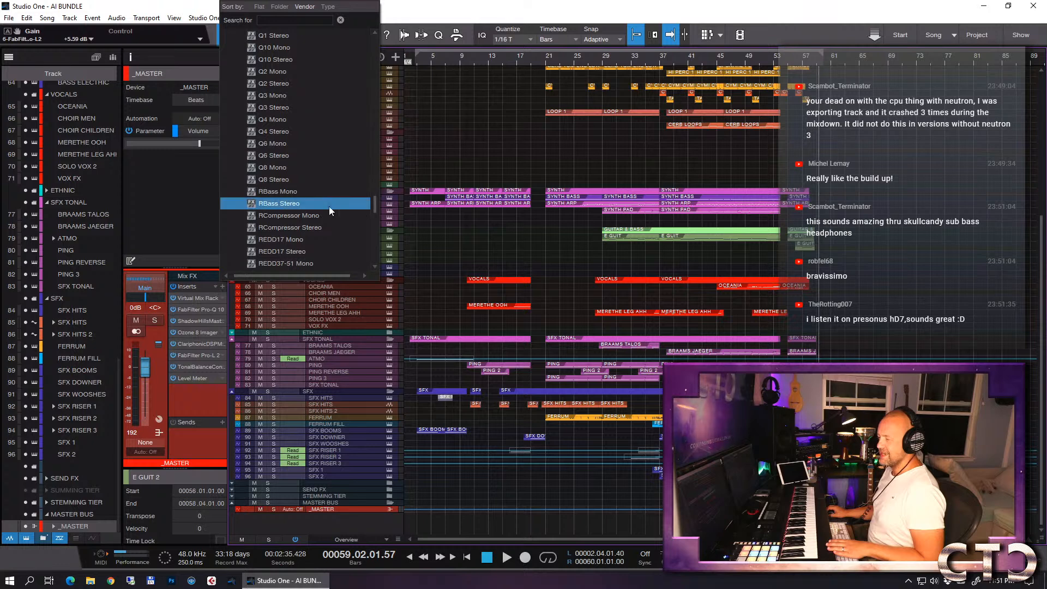
pyautogui.click(313, 205)
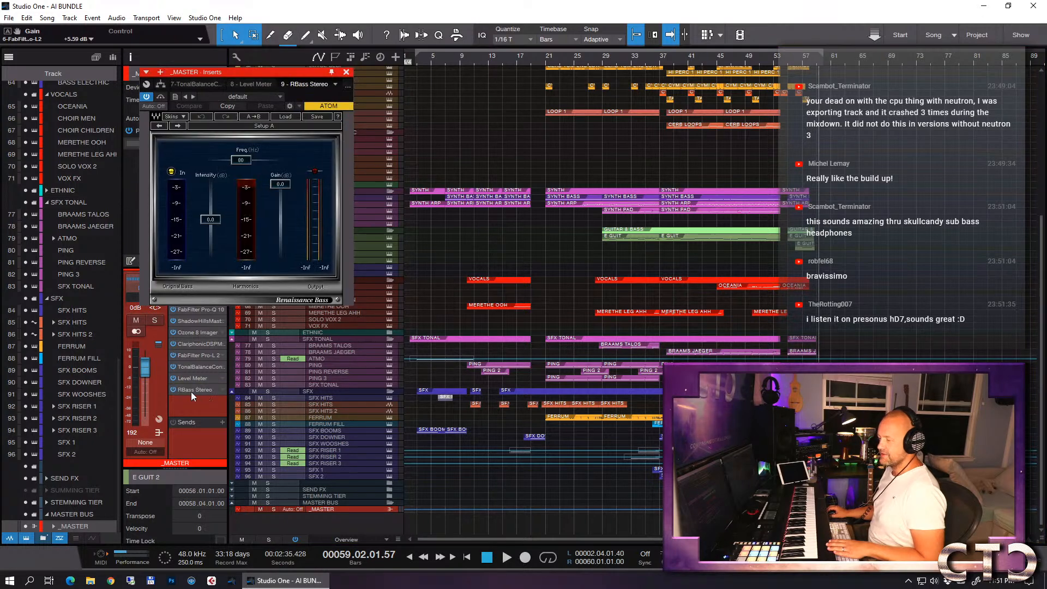
pyautogui.moveTo(191, 392); pyautogui.dragTo(213, 342)
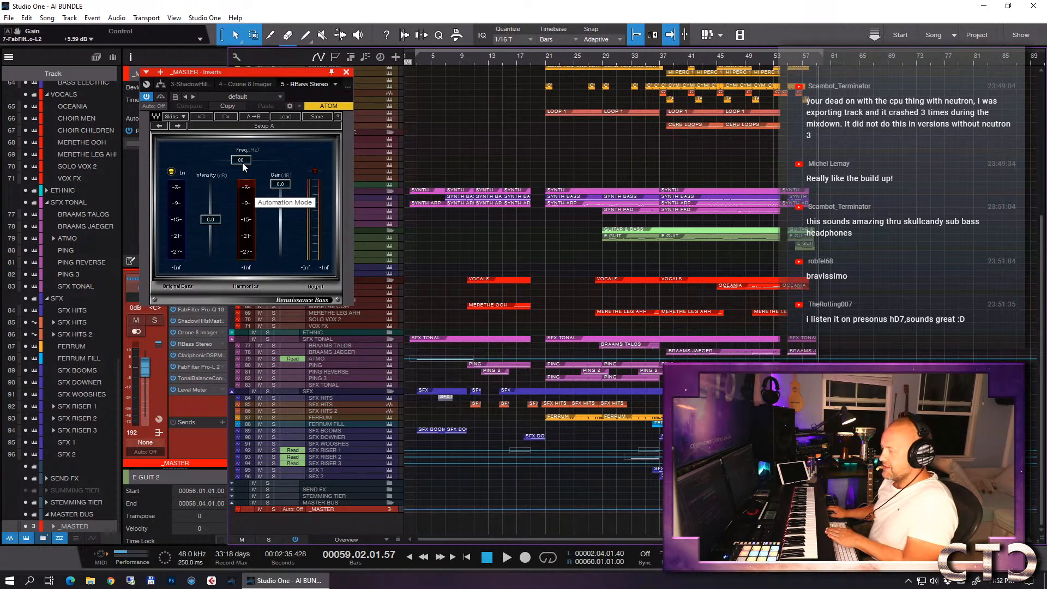
# - Set the RBass frequency to 68 Hz and intensity to -24.0 dB, then raise intensity to -14.0 dB during playback from bar 29
pyautogui.moveTo(242, 163); pyautogui.dragTo(240, 163)
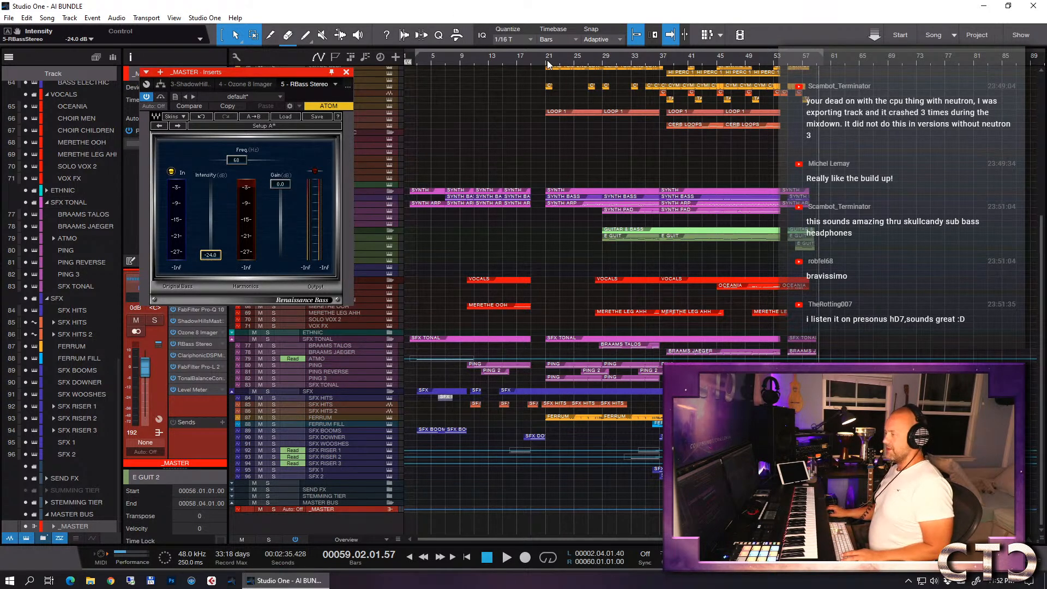
pyautogui.click(601, 67)
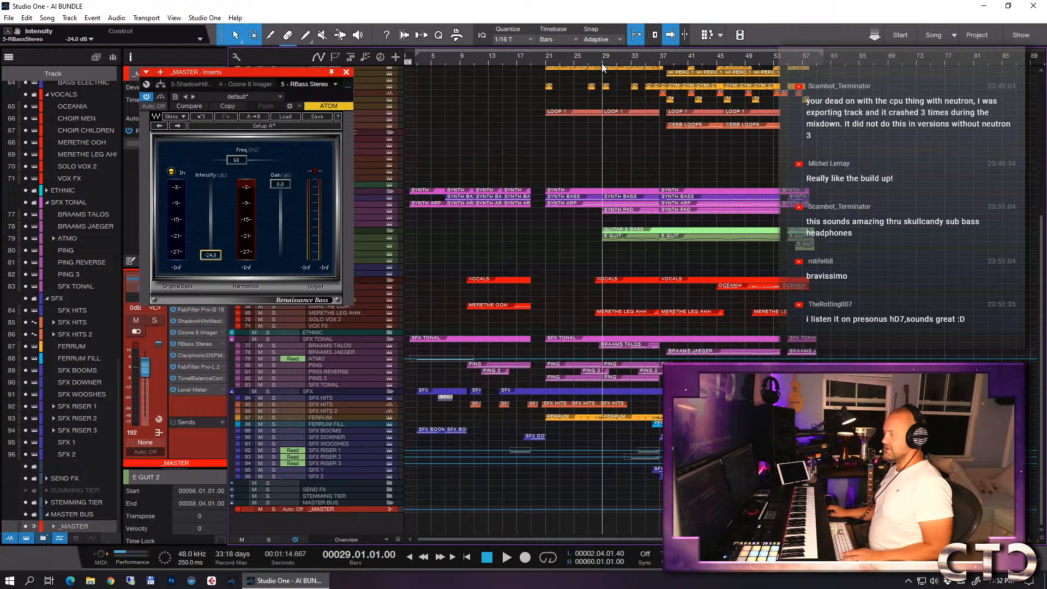
pyautogui.press('space')
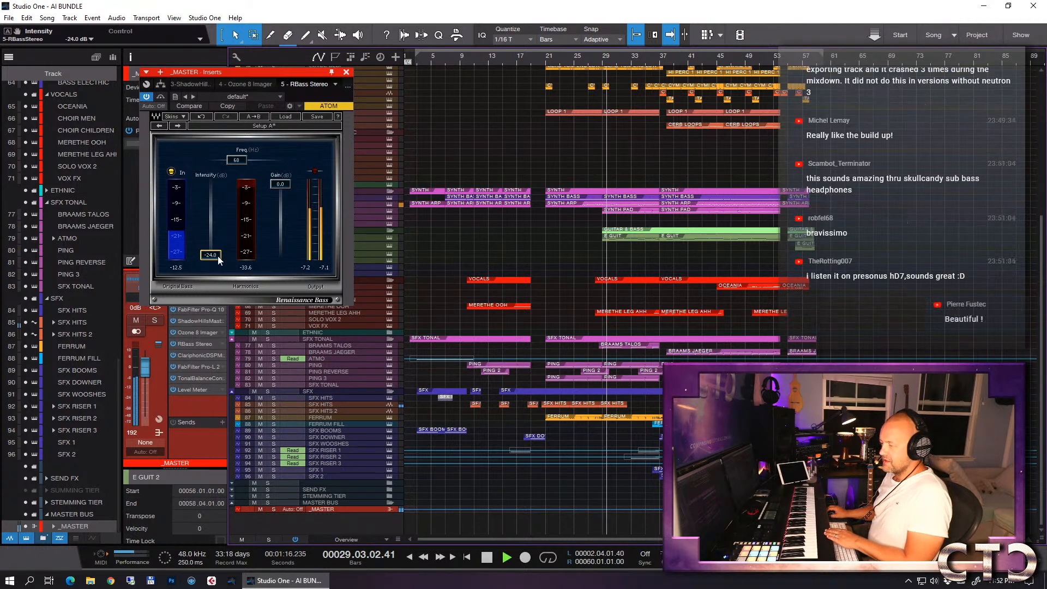
pyautogui.moveTo(214, 254); pyautogui.dragTo(213, 240)
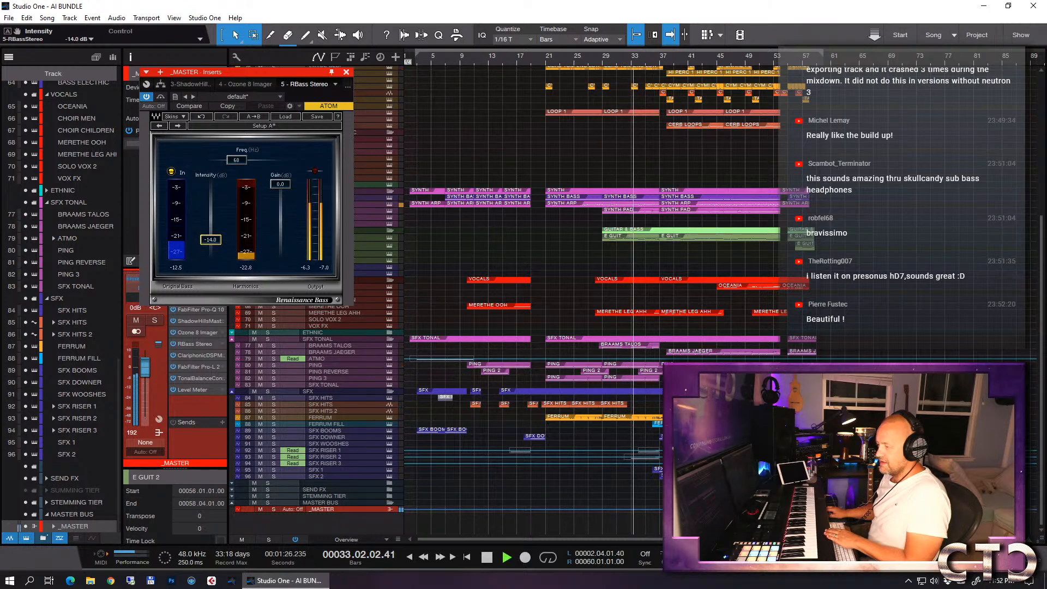
pyautogui.press('space')
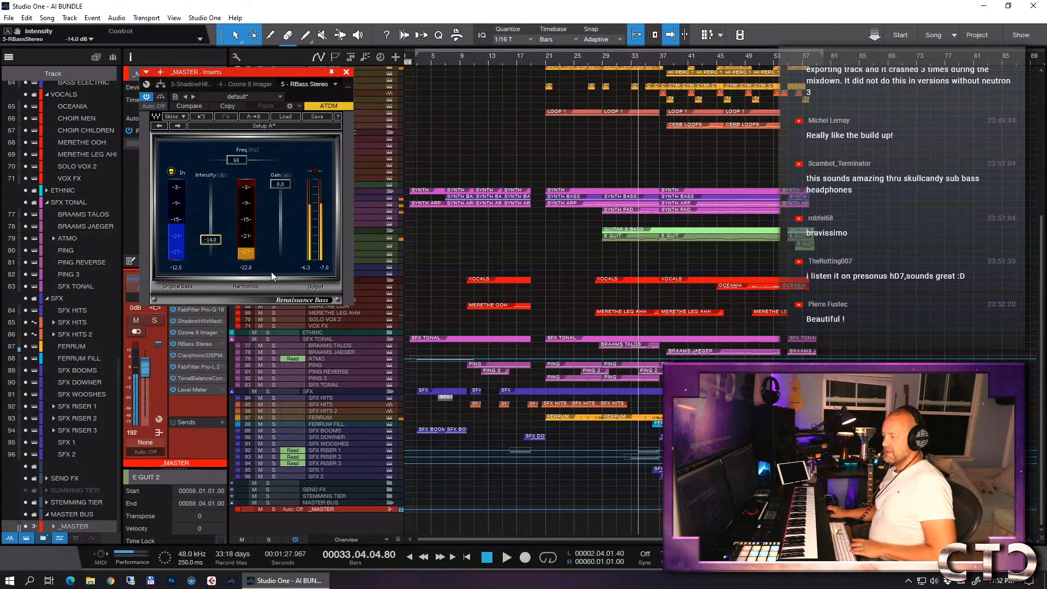
# - Play the song from bar 27 while setting RBass to -7.0 dB intensity and 62 Hz frequency, and stop playback
pyautogui.click(603, 57)
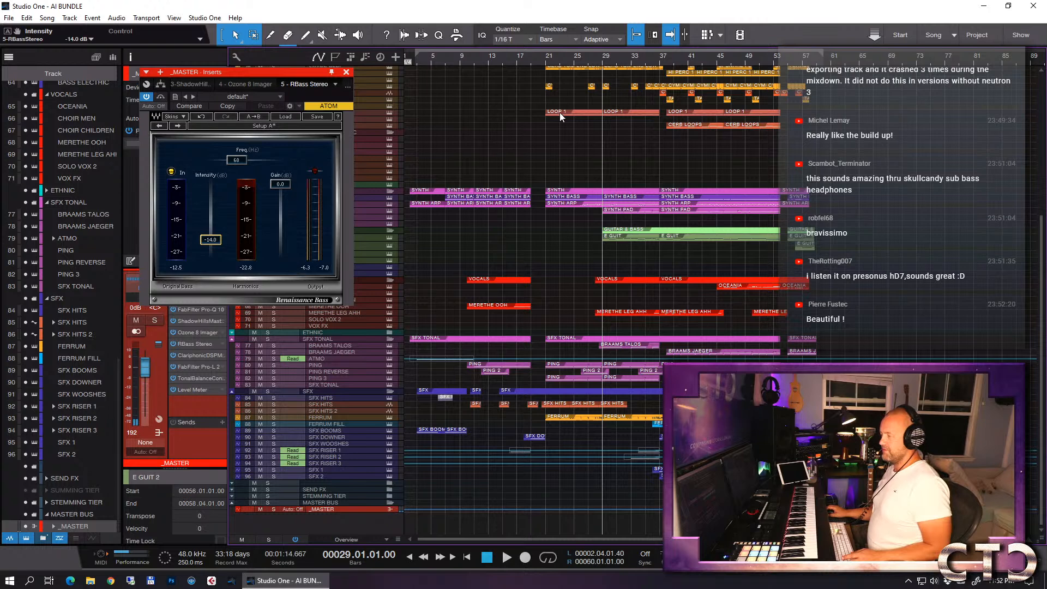
pyautogui.click(591, 60)
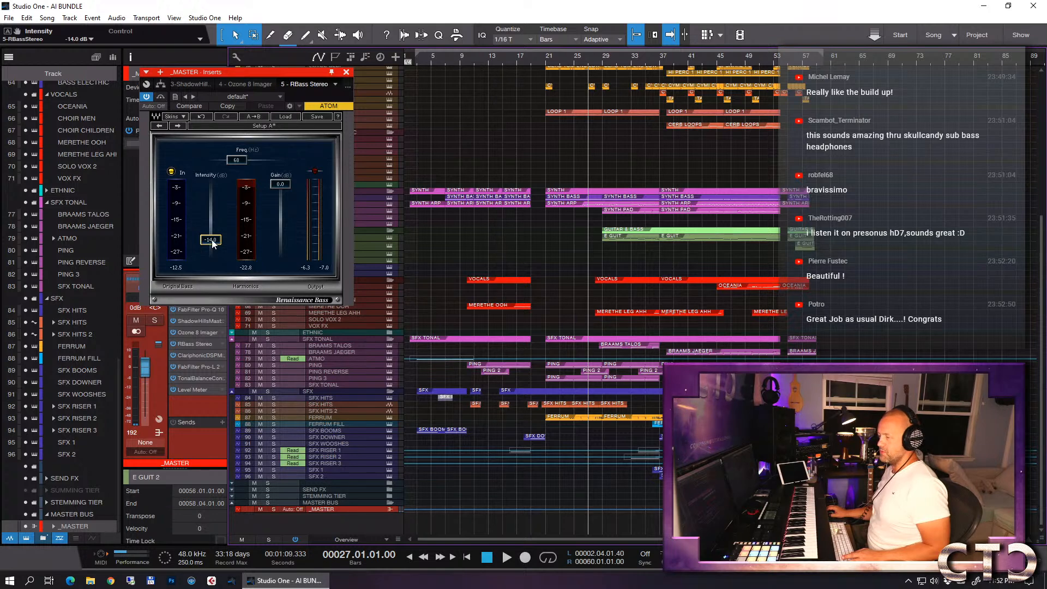
pyautogui.press('space')
pyautogui.moveTo(214, 243); pyautogui.dragTo(213, 232)
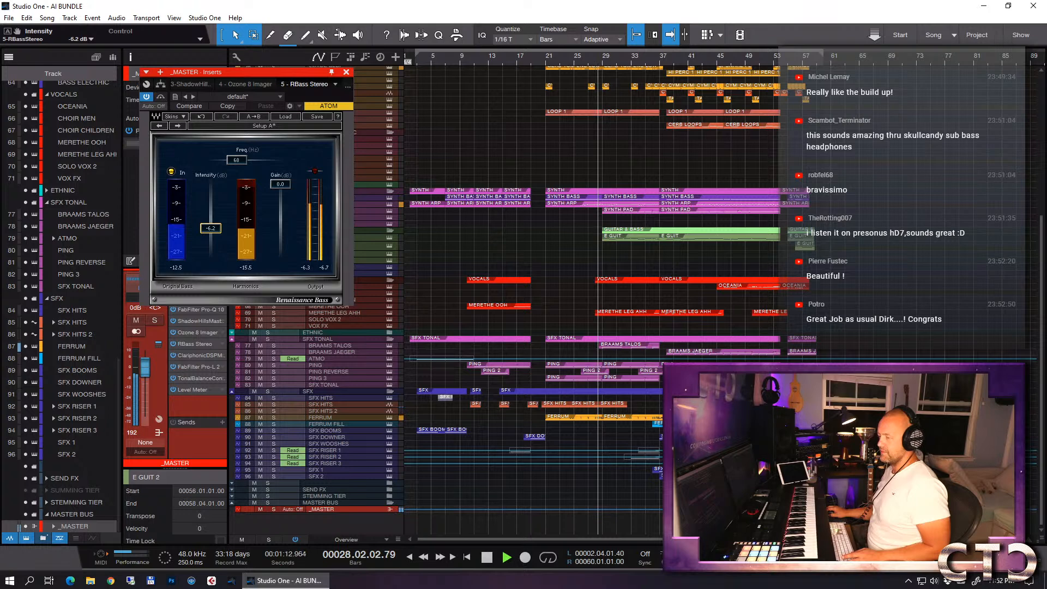
pyautogui.moveTo(211, 229); pyautogui.dragTo(211, 230)
pyautogui.press('space')
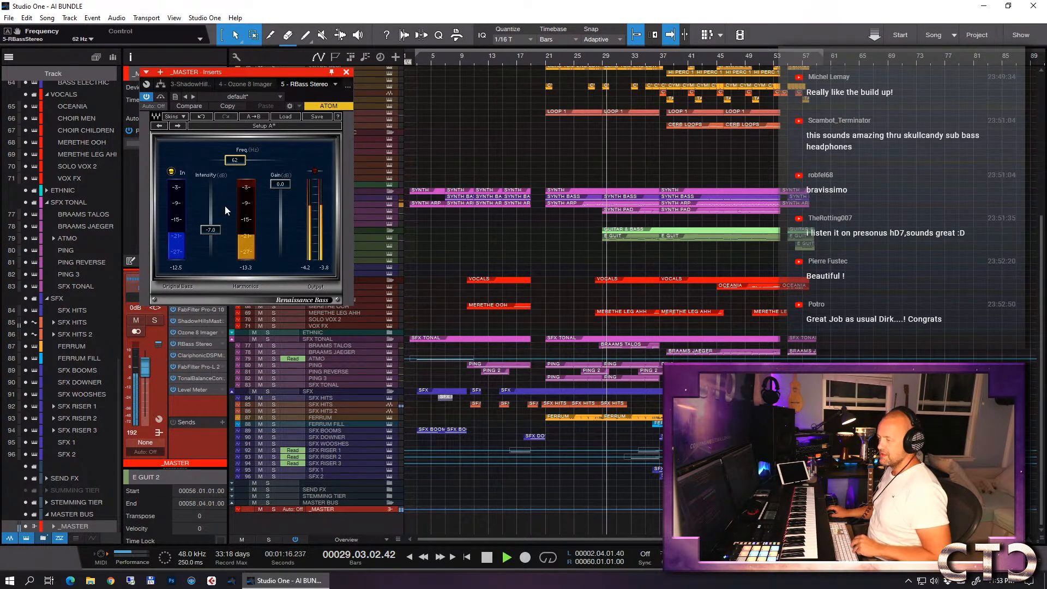
pyautogui.press('space')
# - Drop the RBass intensity to -24.0 dB, play from bar 37, settle on -18.3 dB with a bypass comparison, and close the plug-in
pyautogui.moveTo(212, 229); pyautogui.dragTo(211, 255)
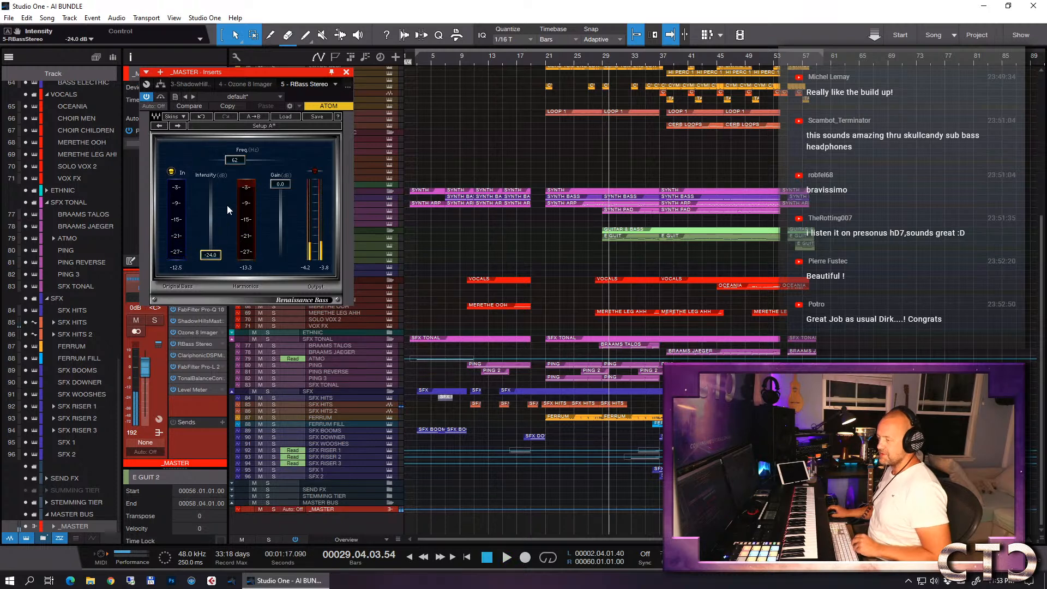
pyautogui.click(659, 61)
pyautogui.press('space')
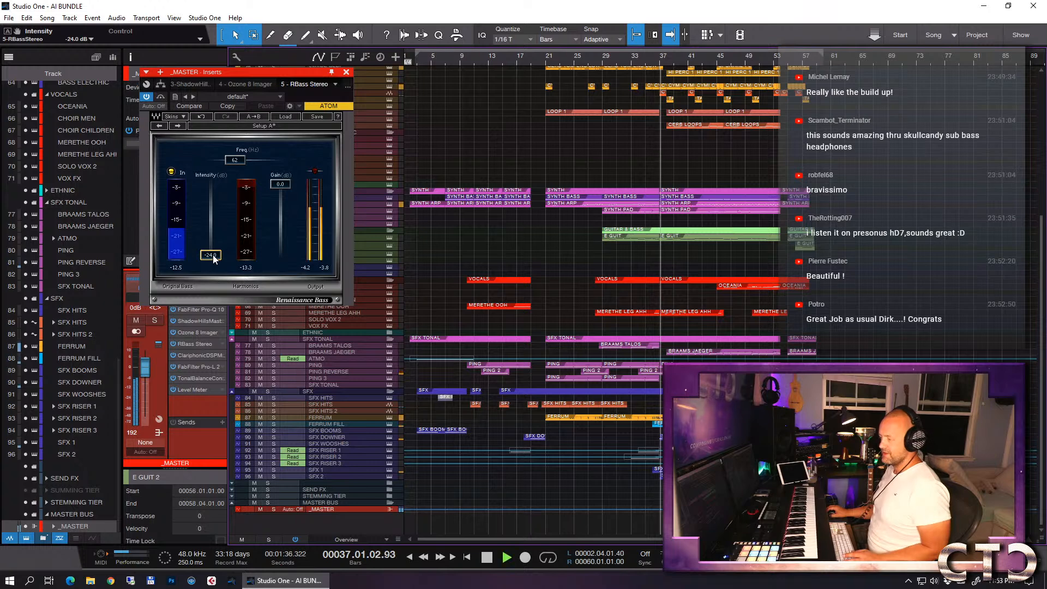
pyautogui.moveTo(210, 255); pyautogui.dragTo(210, 249)
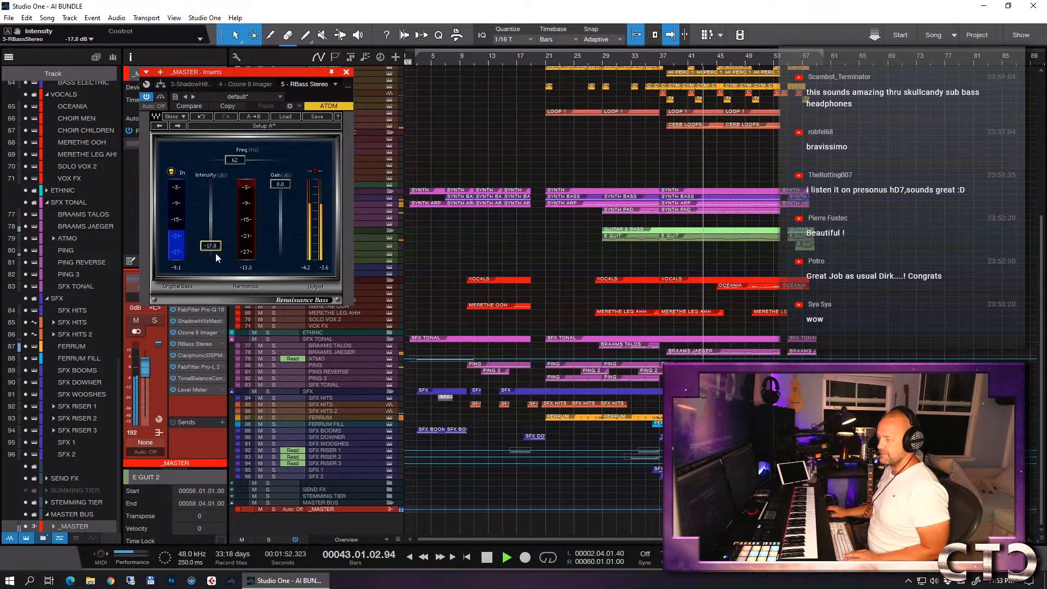
pyautogui.click(162, 97)
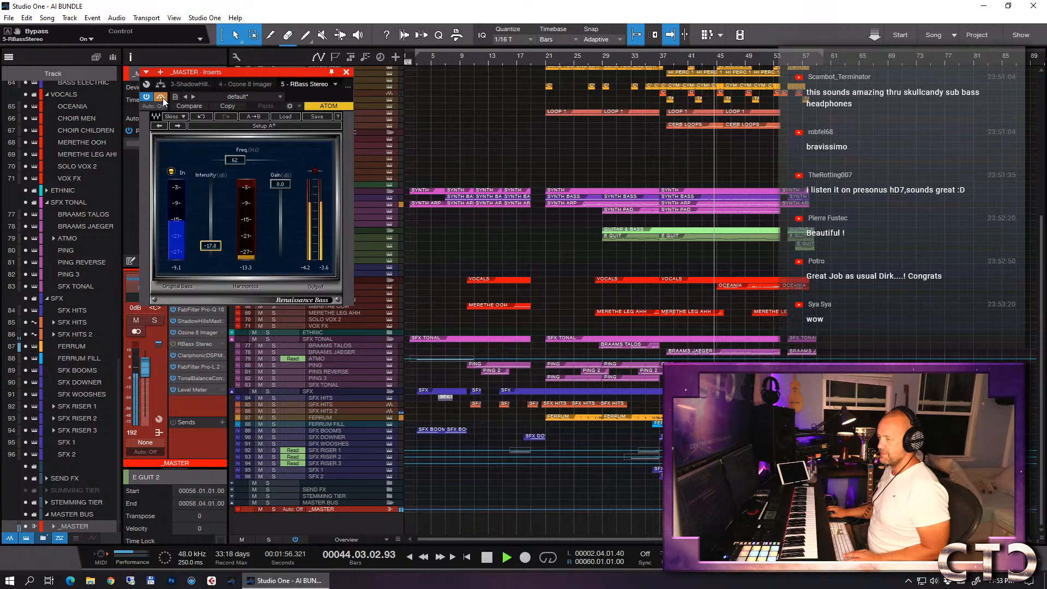
pyautogui.click(162, 98)
pyautogui.moveTo(212, 250); pyautogui.dragTo(211, 252)
pyautogui.click(347, 72)
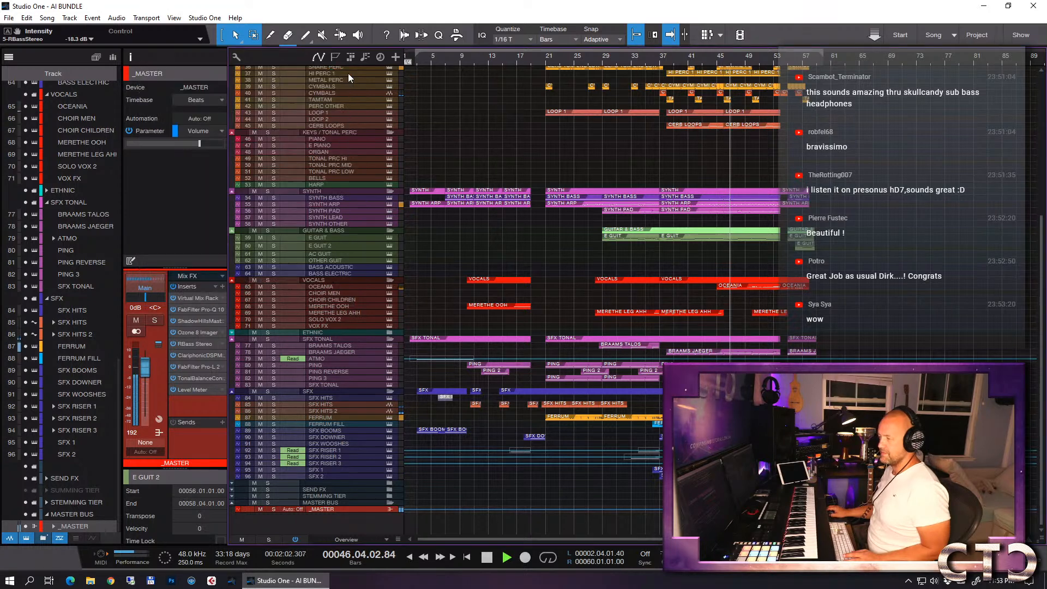
# - Check the master's output in Level Meter and its limiting in Pro-L 2 during playback, closing both and stopping the song
pyautogui.click(194, 388)
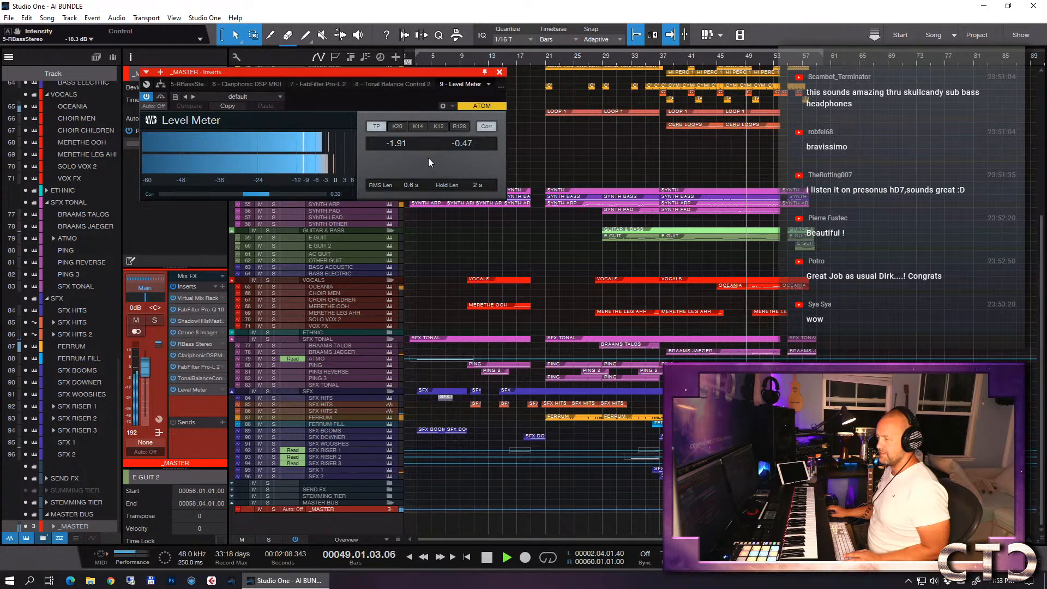
pyautogui.click(500, 73)
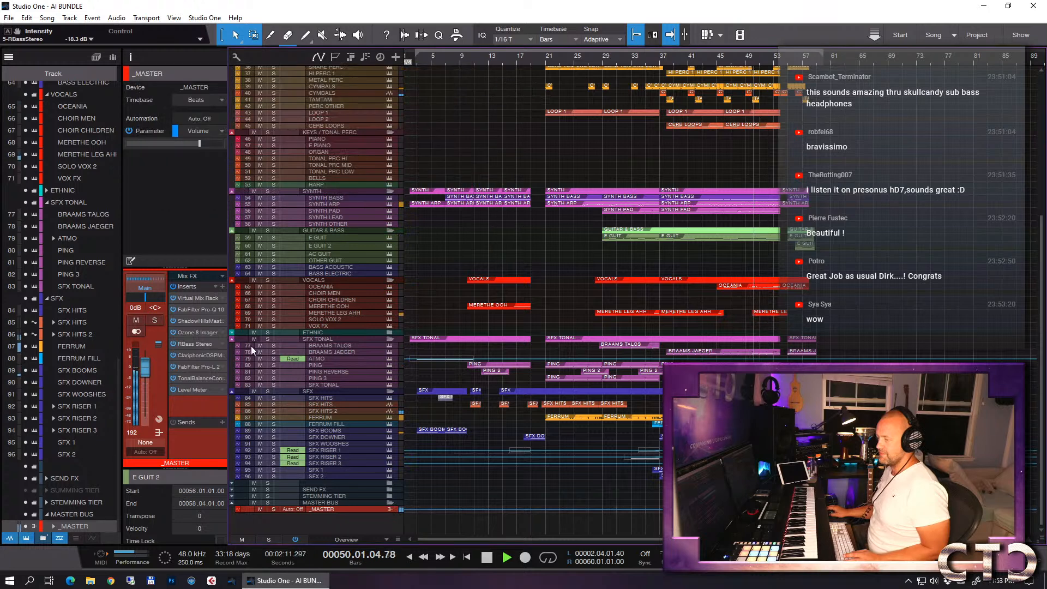
pyautogui.doubleClick(195, 368)
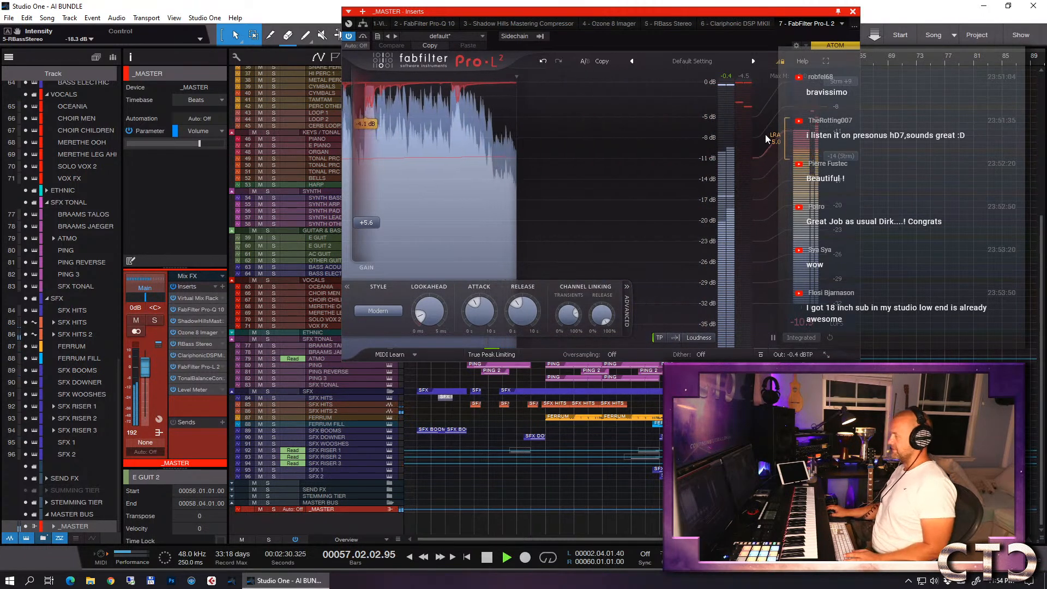
pyautogui.click(853, 10)
pyautogui.press('space')
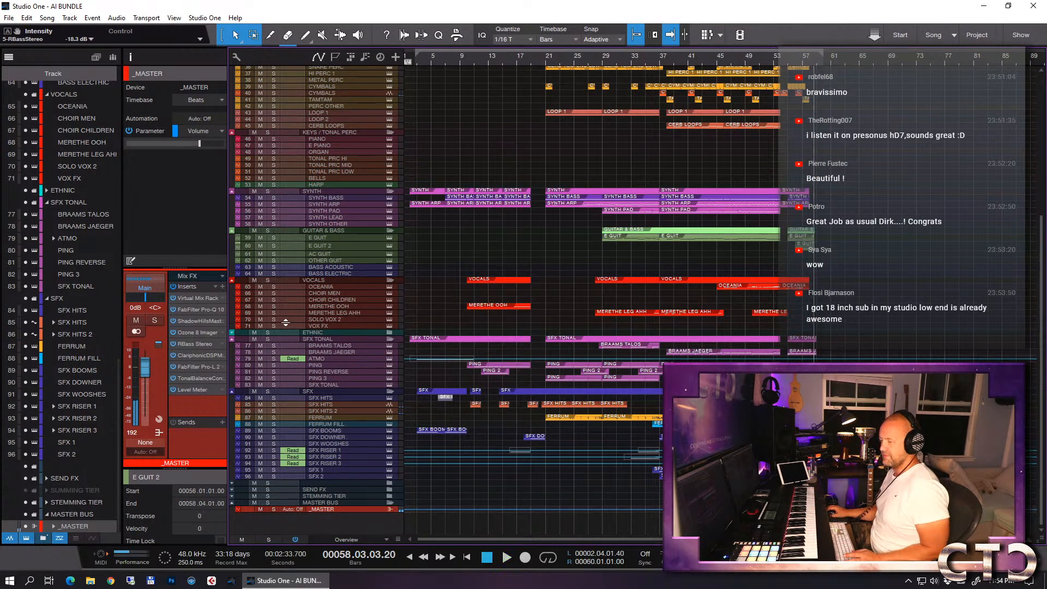
# - Lower the Pro-L 2 gain on _MASTER to +5.02 dB and reset its integrated loudness measurement
pyautogui.click(189, 367)
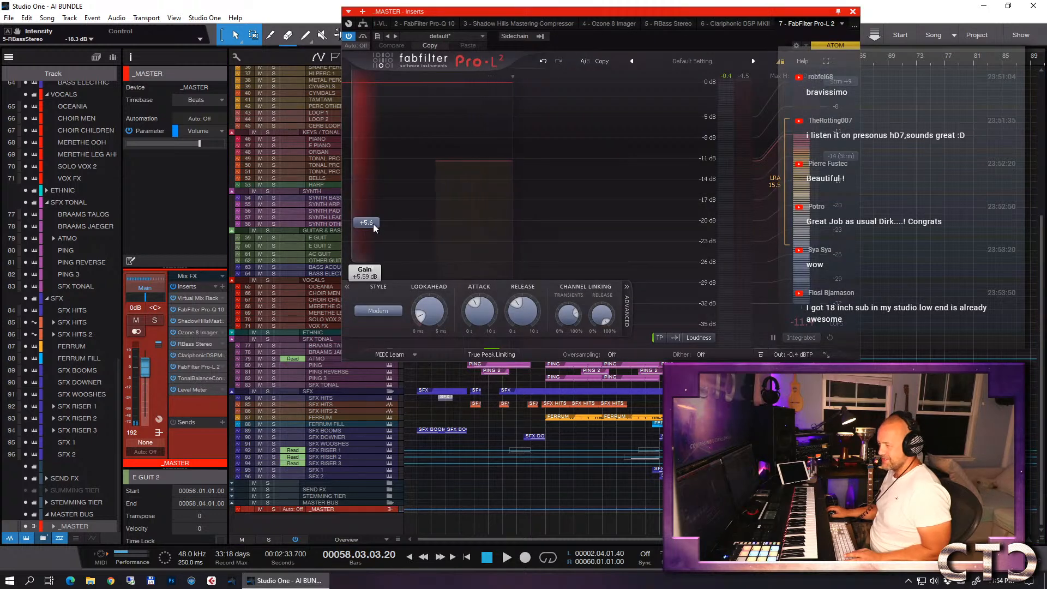
pyautogui.moveTo(373, 224); pyautogui.dragTo(371, 229)
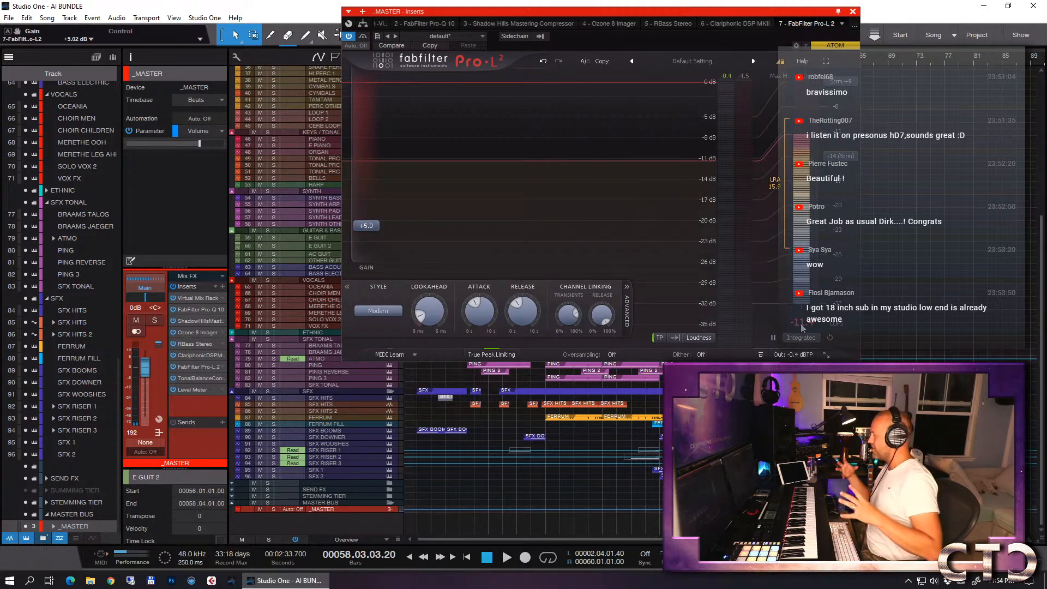
pyautogui.click(831, 338)
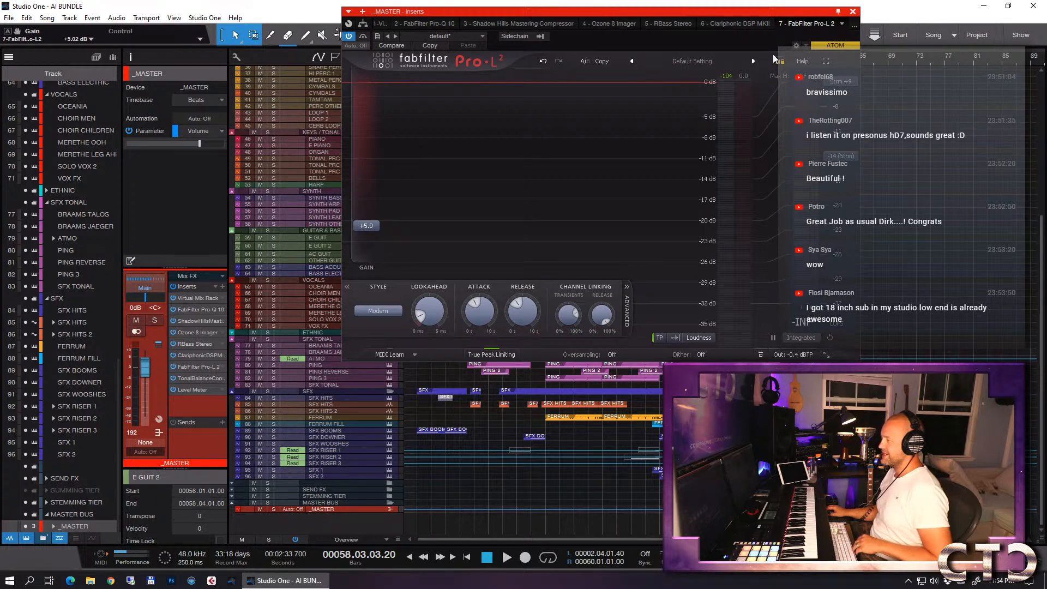
# - Move the Pro-L 2 window aside and close it to return to the arrangement
pyautogui.moveTo(777, 12); pyautogui.dragTo(868, 34)
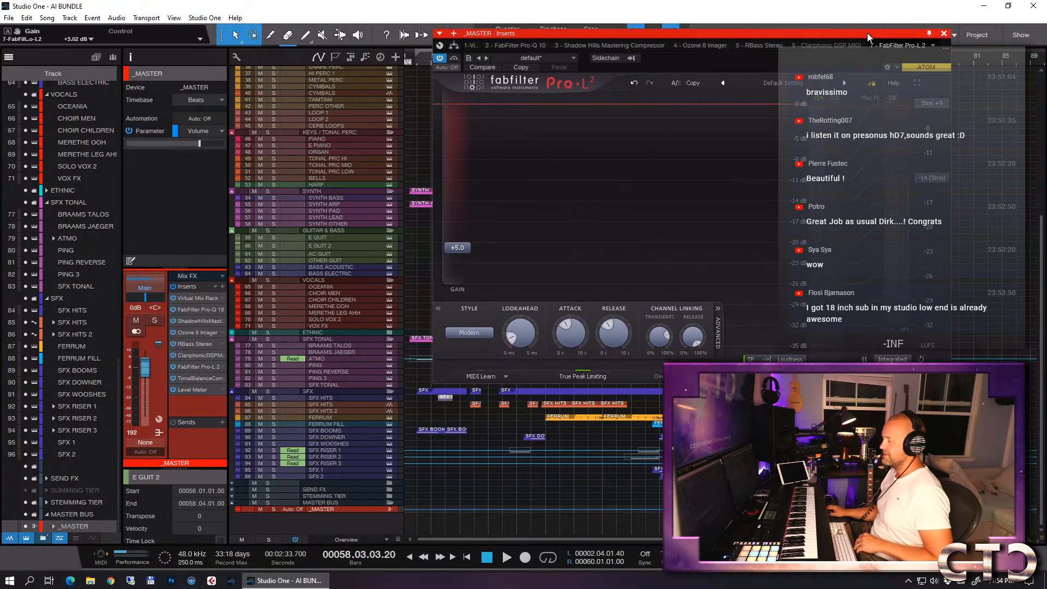
pyautogui.press('KP_1')
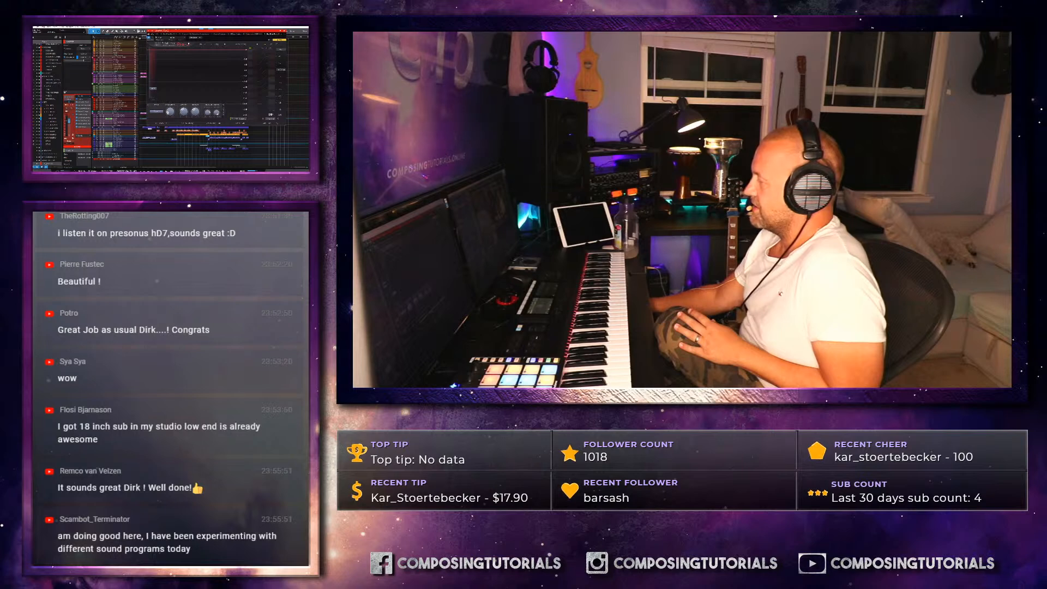
pyautogui.moveTo(168, 32); pyautogui.dragTo(145, 33)
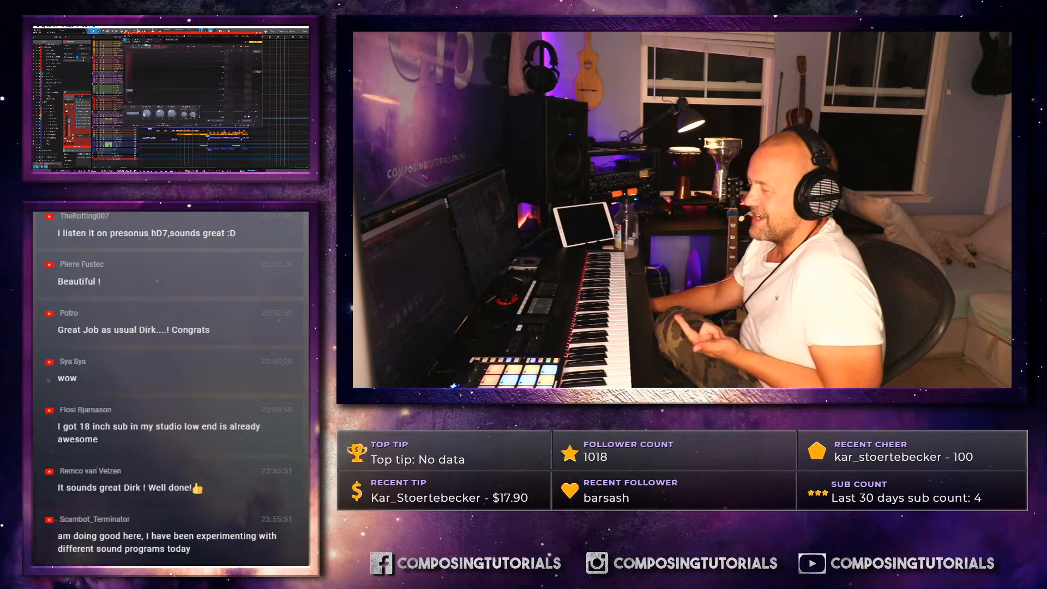
pyautogui.moveTo(185, 33); pyautogui.dragTo(175, 41)
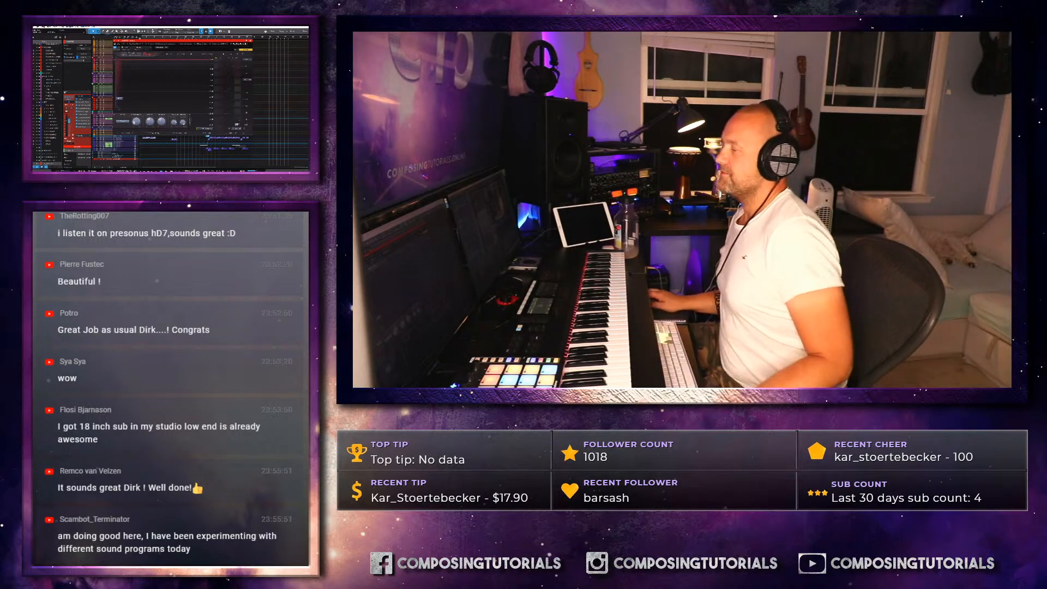
pyautogui.click(250, 40)
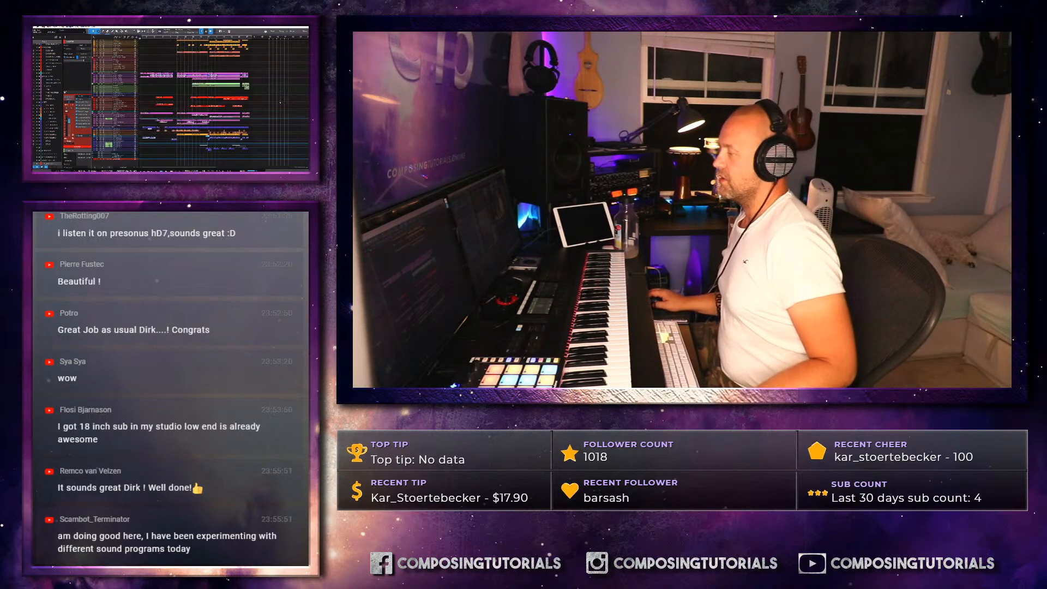
# - Save the song, and save it under the new name "2. MIX Comp"
pyautogui.scroll(4, 279, 103)
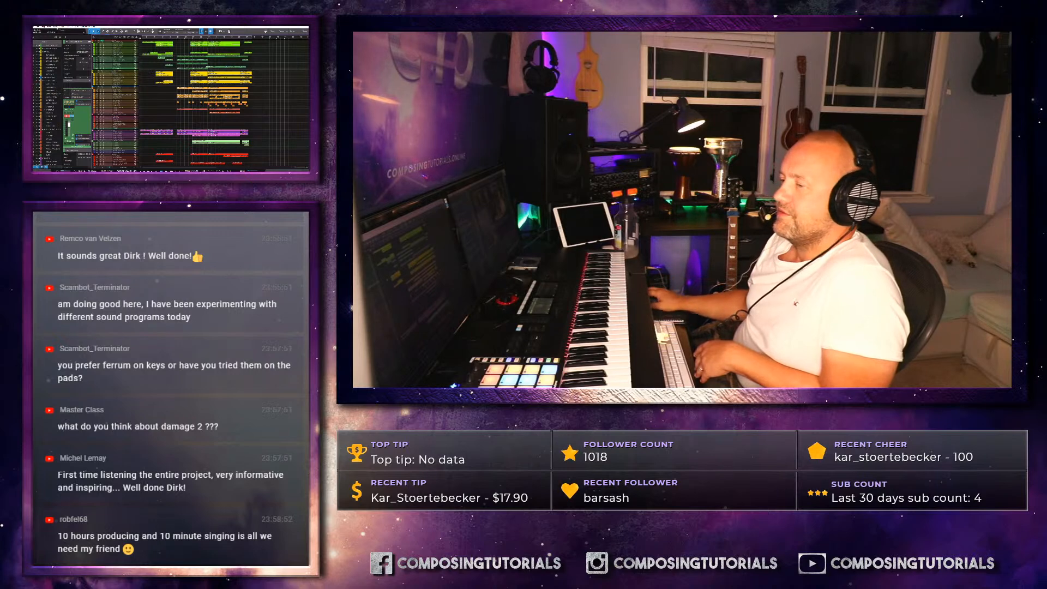
pyautogui.click(37, 26)
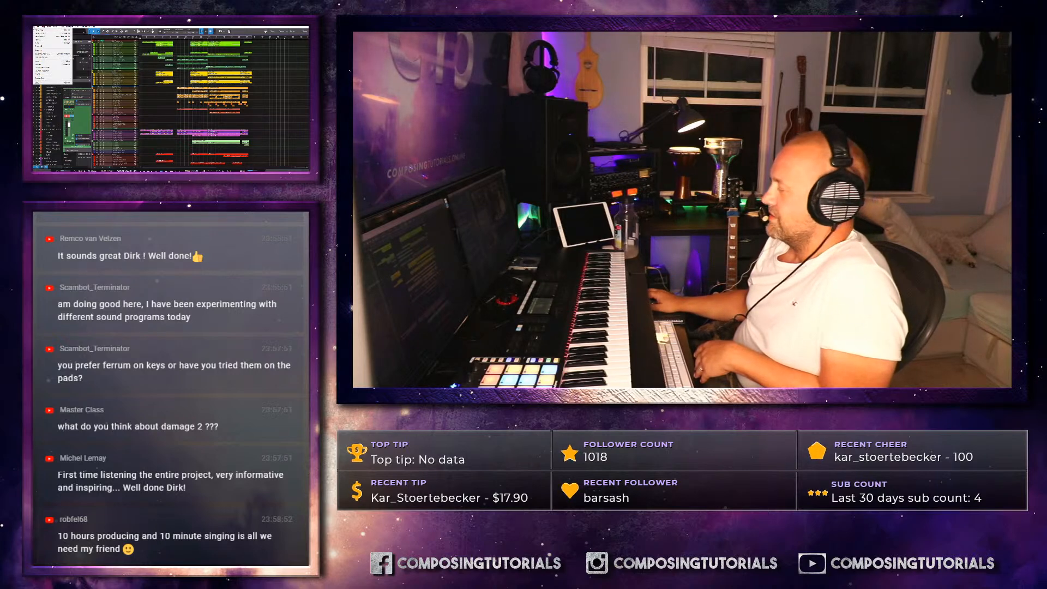
pyautogui.click(39, 62)
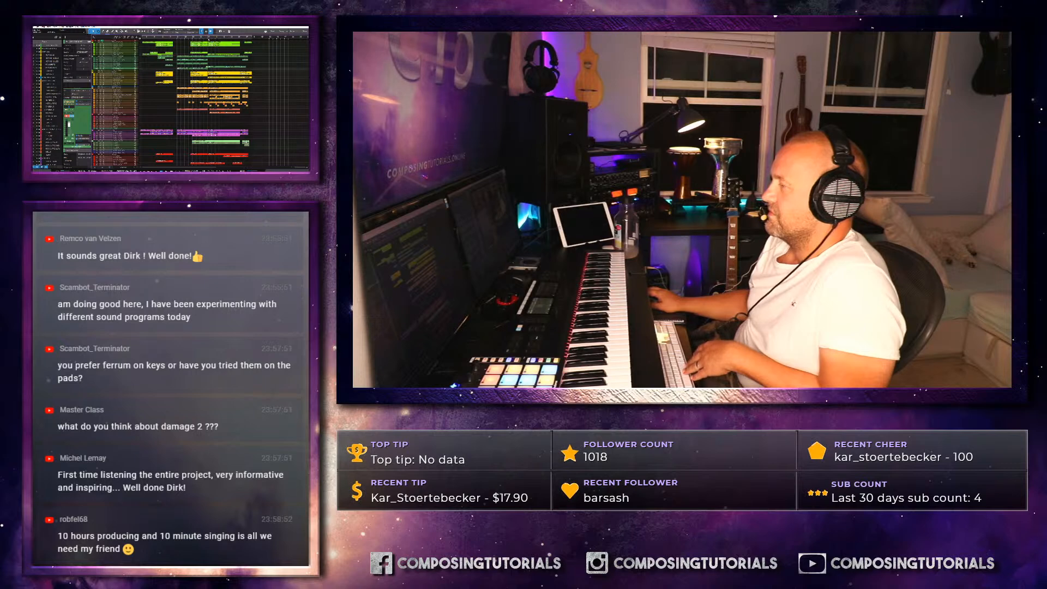
pyautogui.click(37, 27)
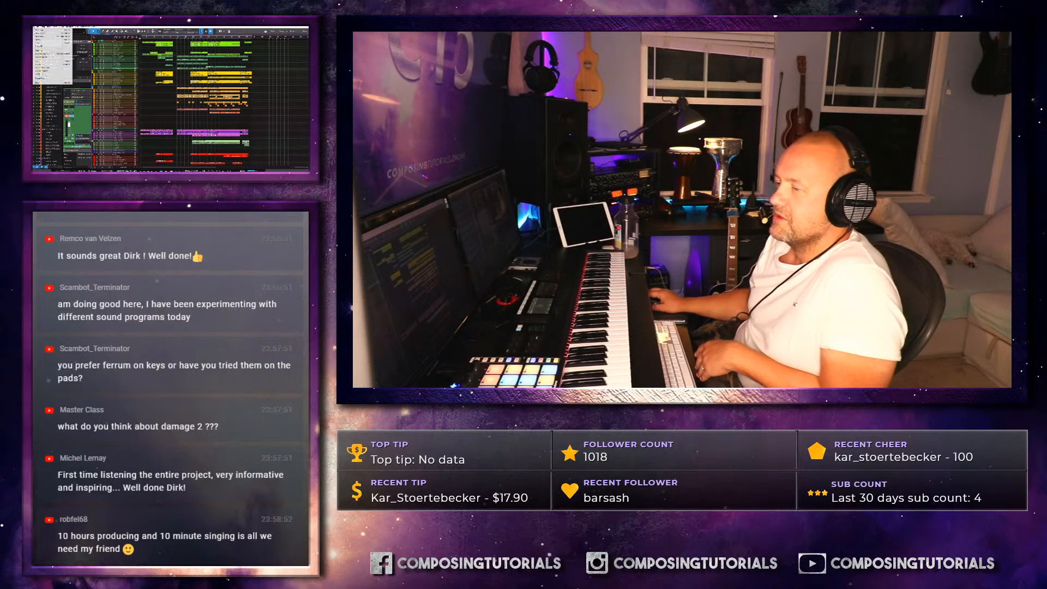
pyautogui.click(52, 64)
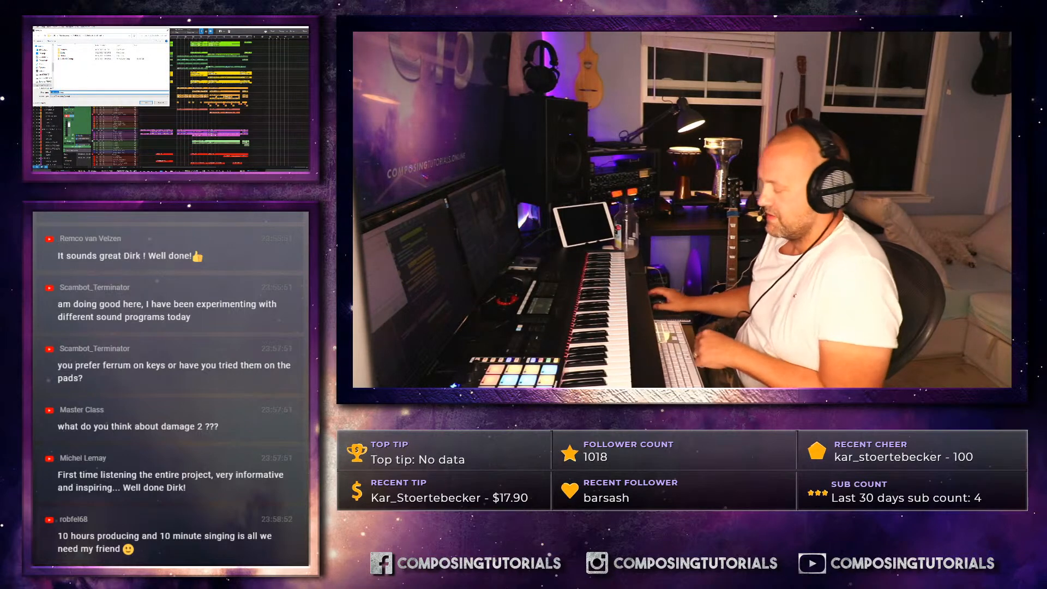
pyautogui.write('2. MIX Comp')
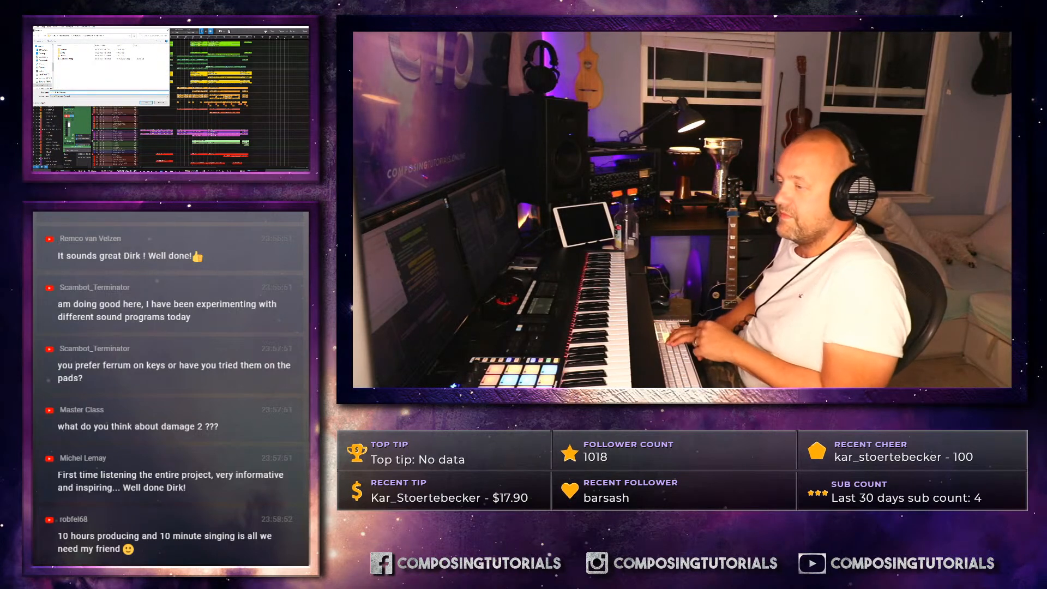
pyautogui.press('Return')
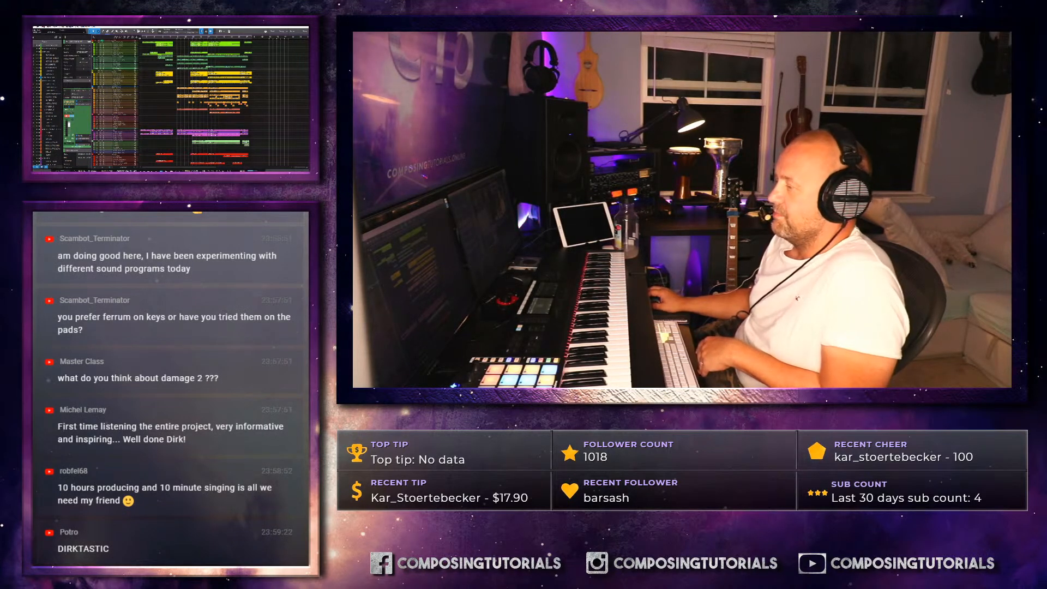
# - Select and collapse the orange track folder just above the purple tracks in the arrangement
pyautogui.click(119, 115)
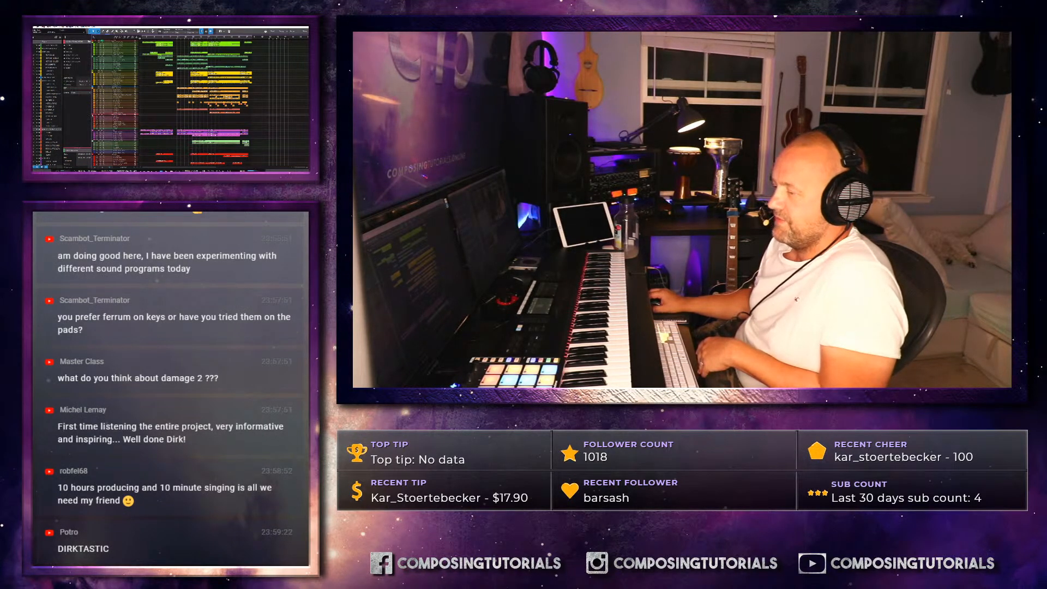
pyautogui.click(93, 116)
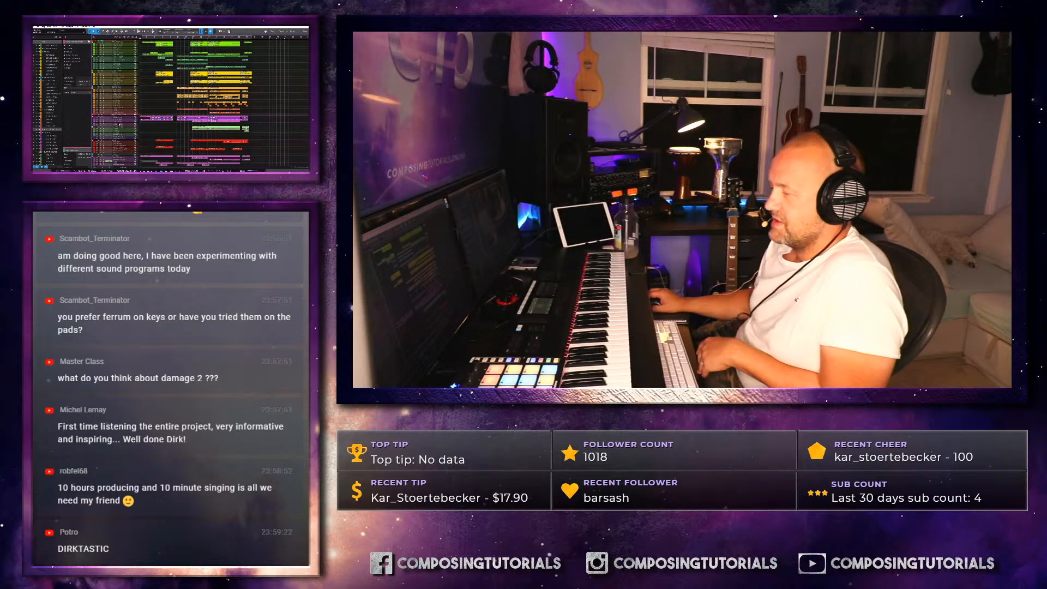